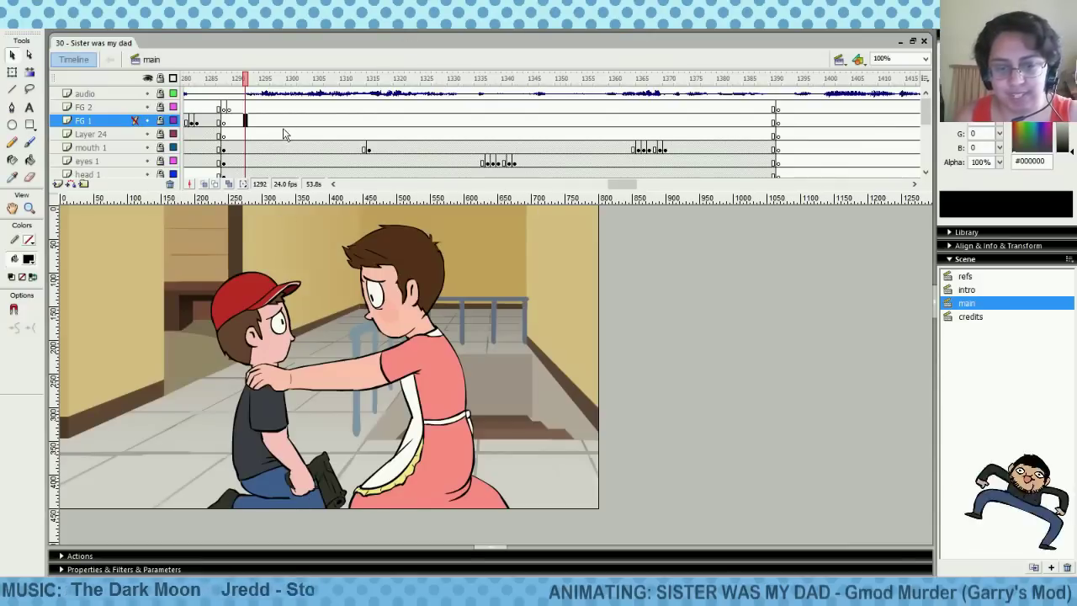
# Play back the main scene from frame 1288 to review the kneeling shot
pyautogui.click(235, 124)
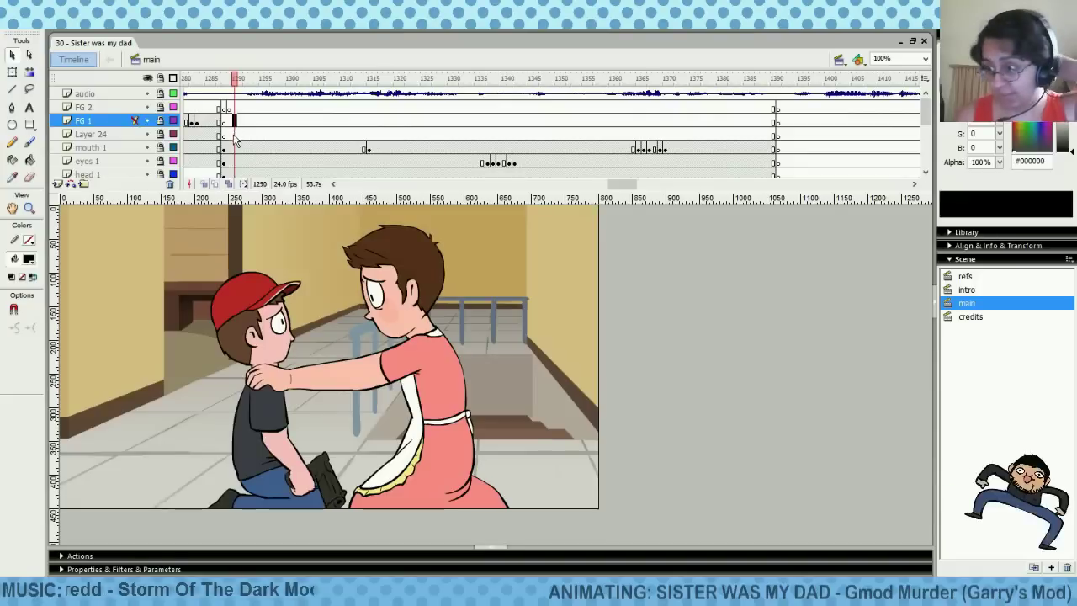
pyautogui.click(230, 131)
pyautogui.click(230, 125)
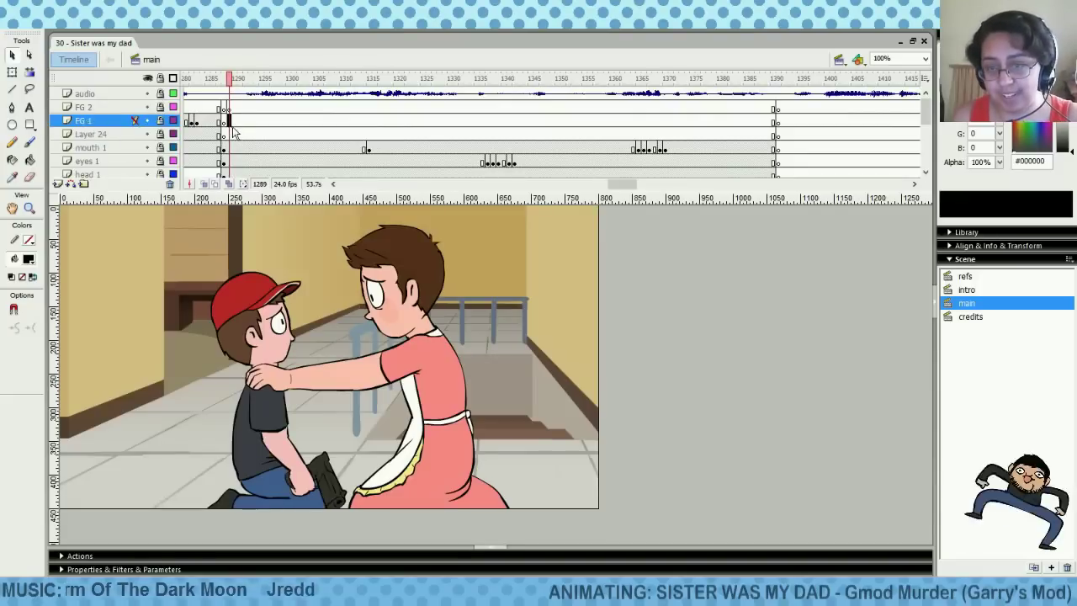
pyautogui.click(231, 135)
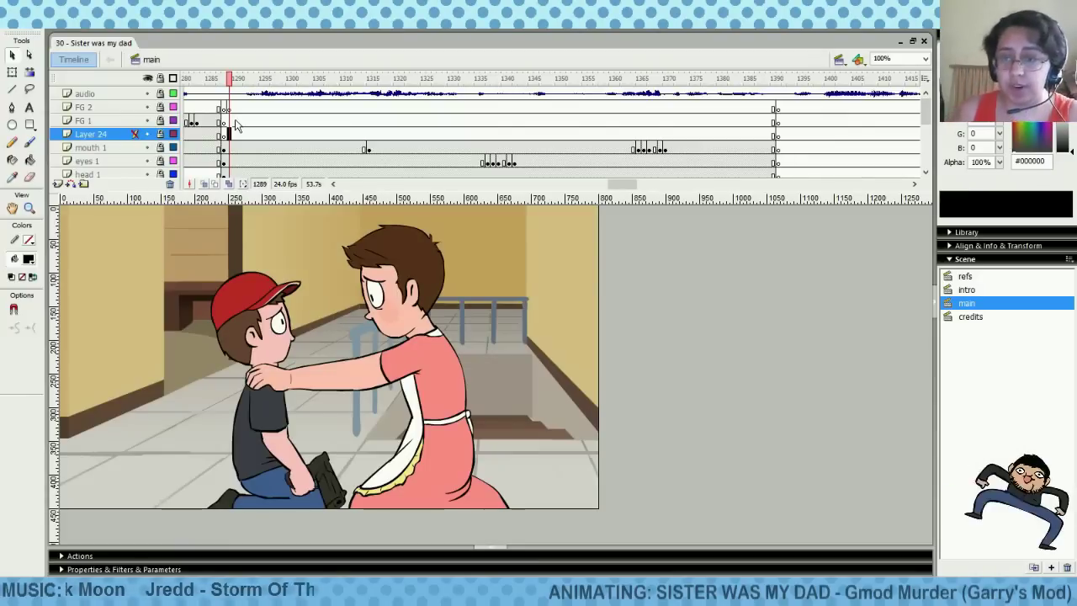
pyautogui.click(223, 136)
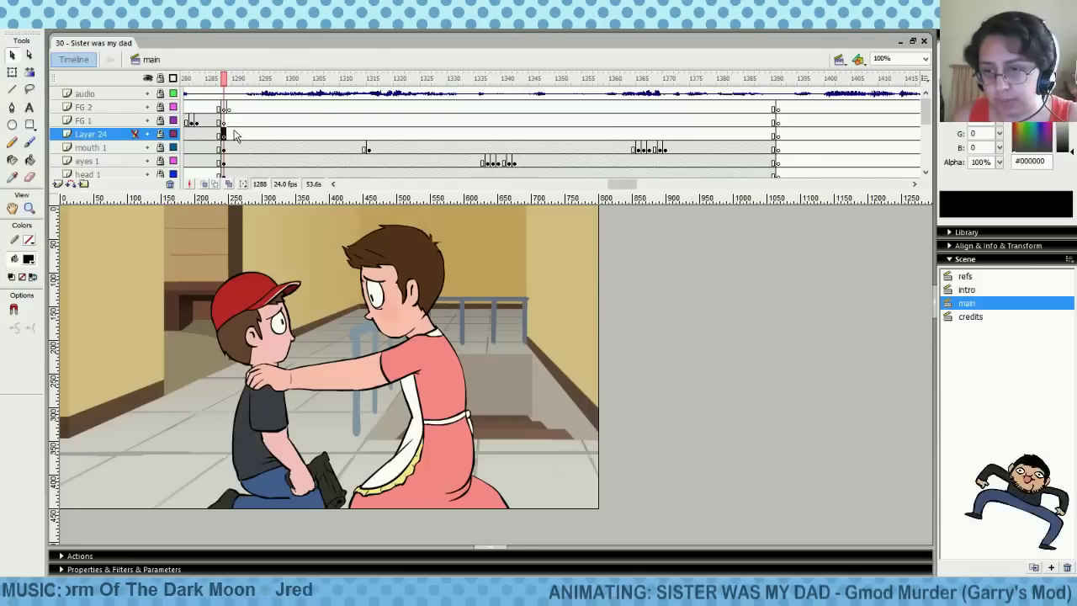
pyautogui.press('Return')
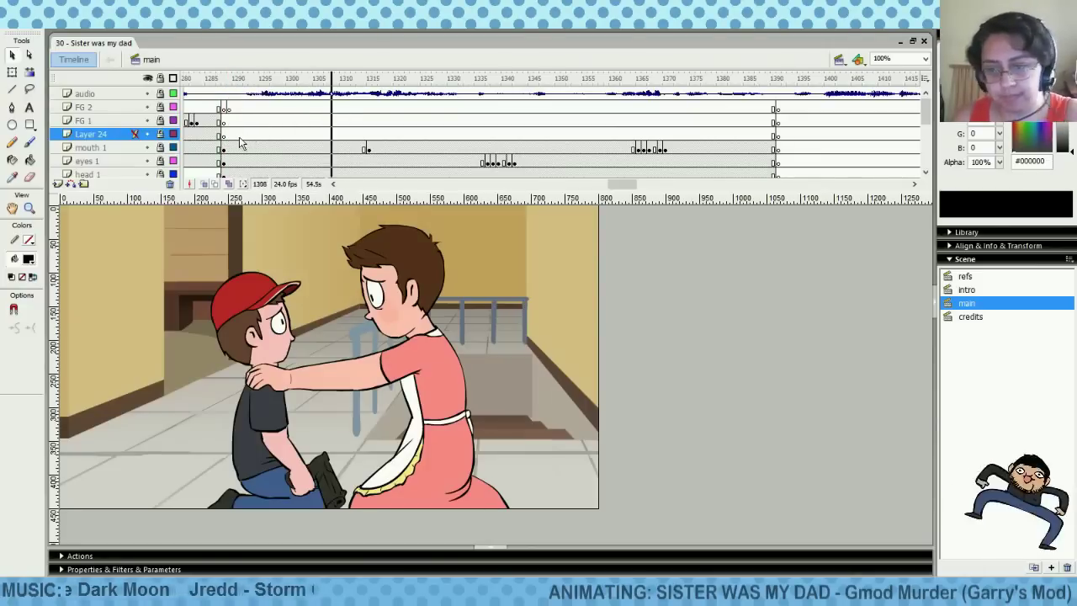
pyautogui.click(241, 135)
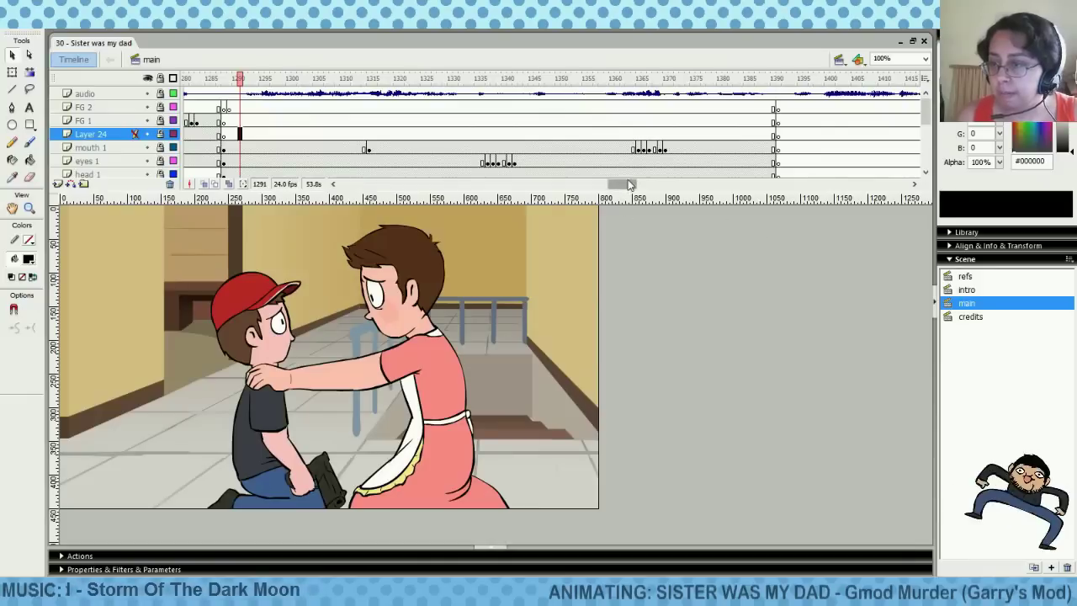
# Toggle the visibility of the head 1 and body 1 layers to check which artwork each holds
pyautogui.moveTo(628, 185); pyautogui.dragTo(622, 186)
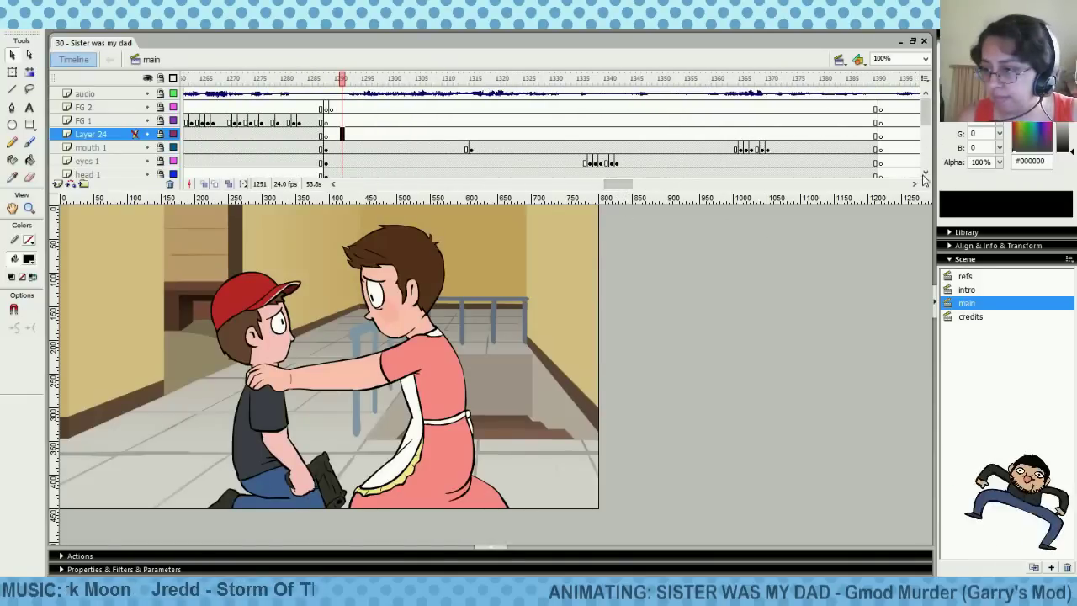
pyautogui.scroll(-3, 921, 176)
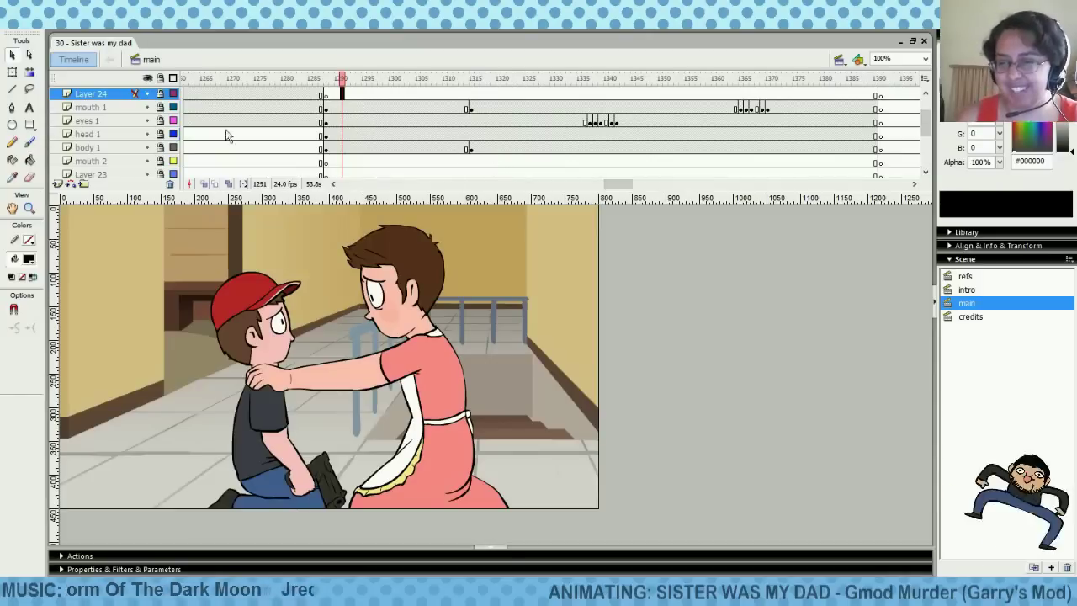
pyautogui.click(147, 135)
pyautogui.click(148, 135)
pyautogui.click(147, 148)
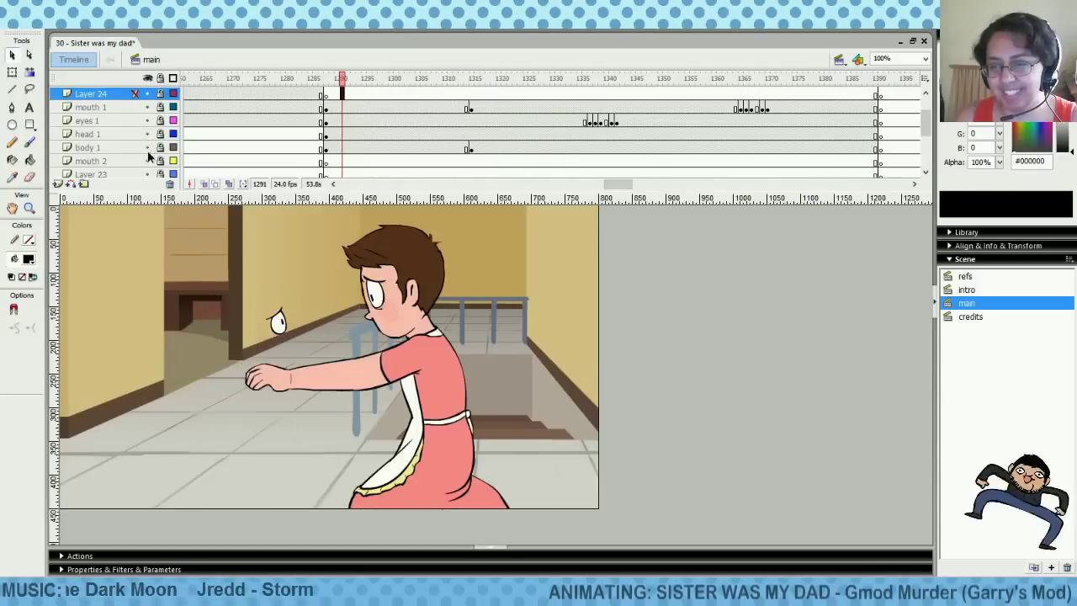
pyautogui.click(147, 149)
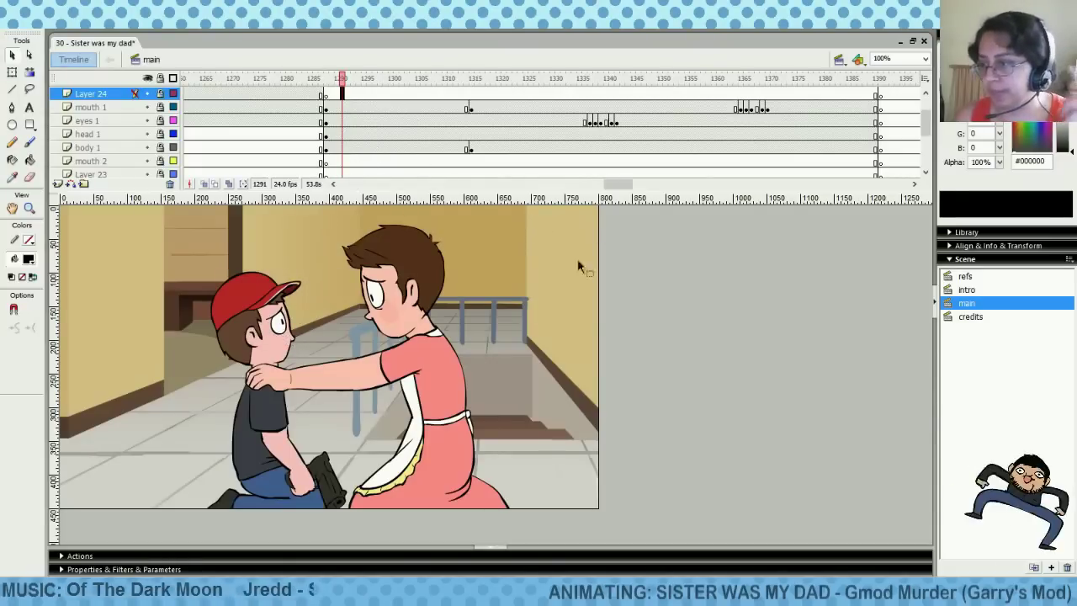
# Copy the red-capped boy's head from the refs scene
pyautogui.click(976, 278)
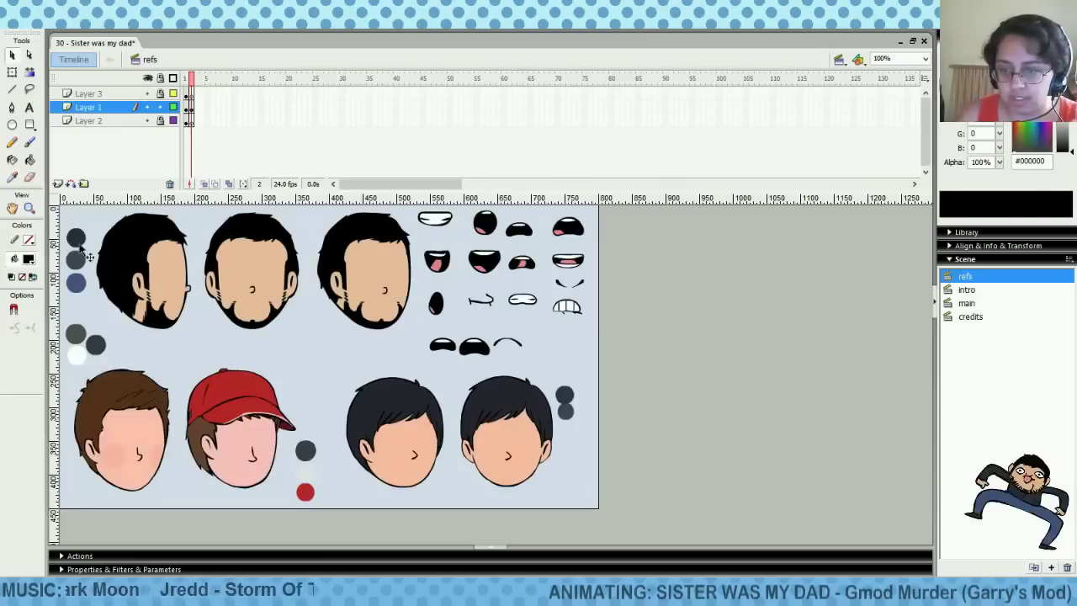
pyautogui.click(11, 72)
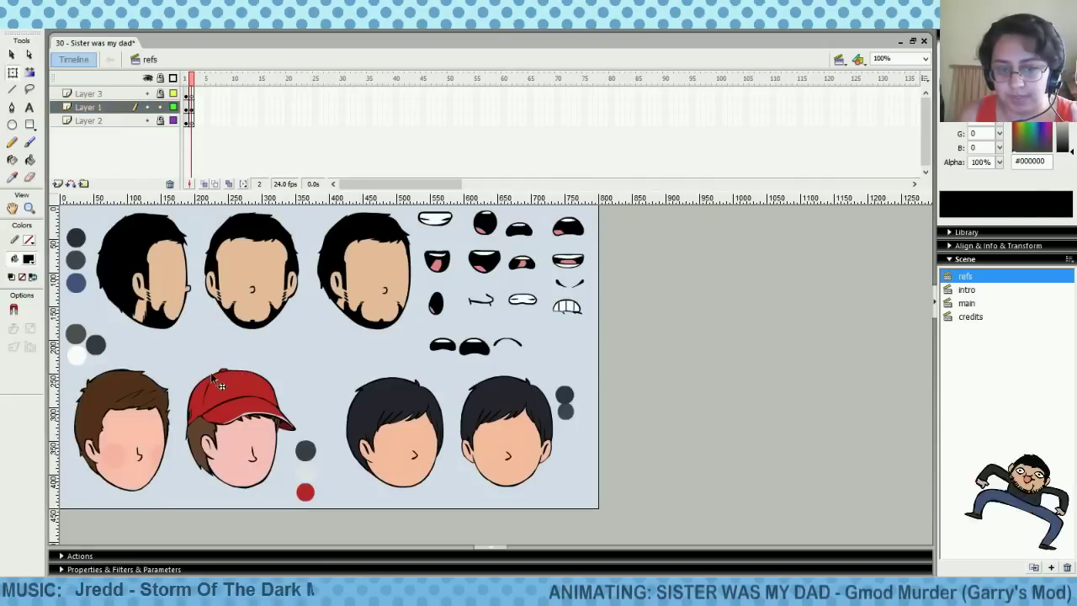
pyautogui.moveTo(187, 365); pyautogui.dragTo(296, 497)
pyautogui.rightClick(252, 449)
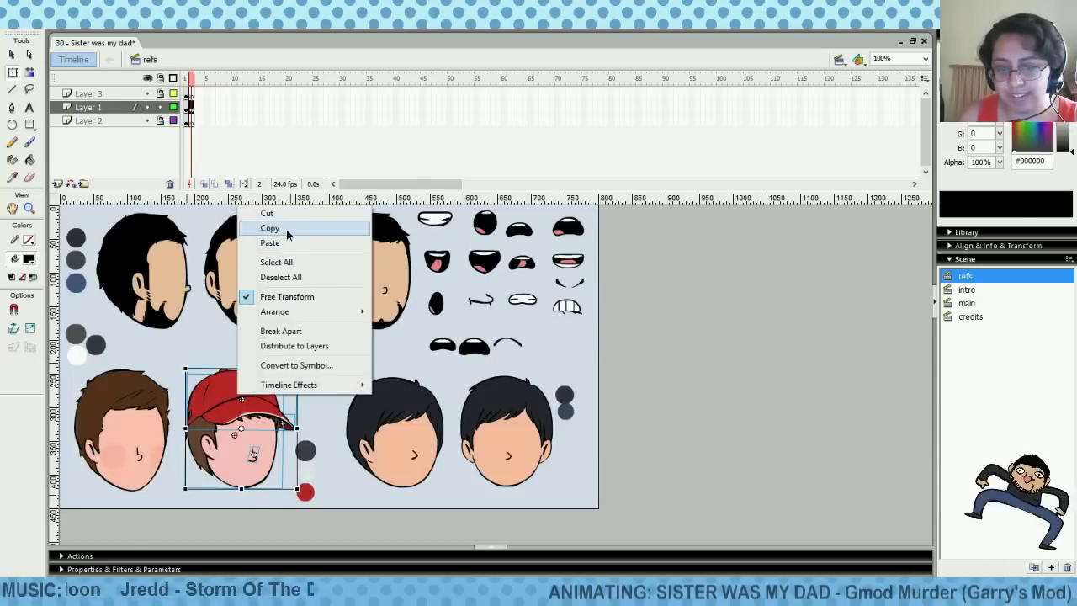
pyautogui.click(287, 230)
# Paste the copied head onto the unlocked body 1 layer at frame 1297 of the main scene, placing it beside the kneeling boy
pyautogui.click(967, 304)
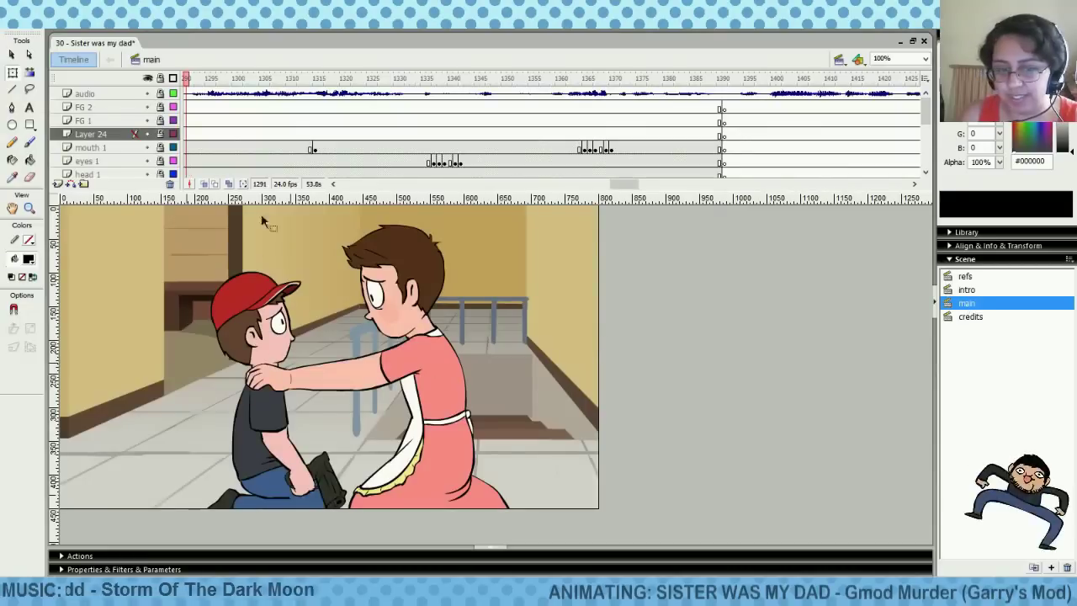
pyautogui.moveTo(627, 185); pyautogui.dragTo(620, 188)
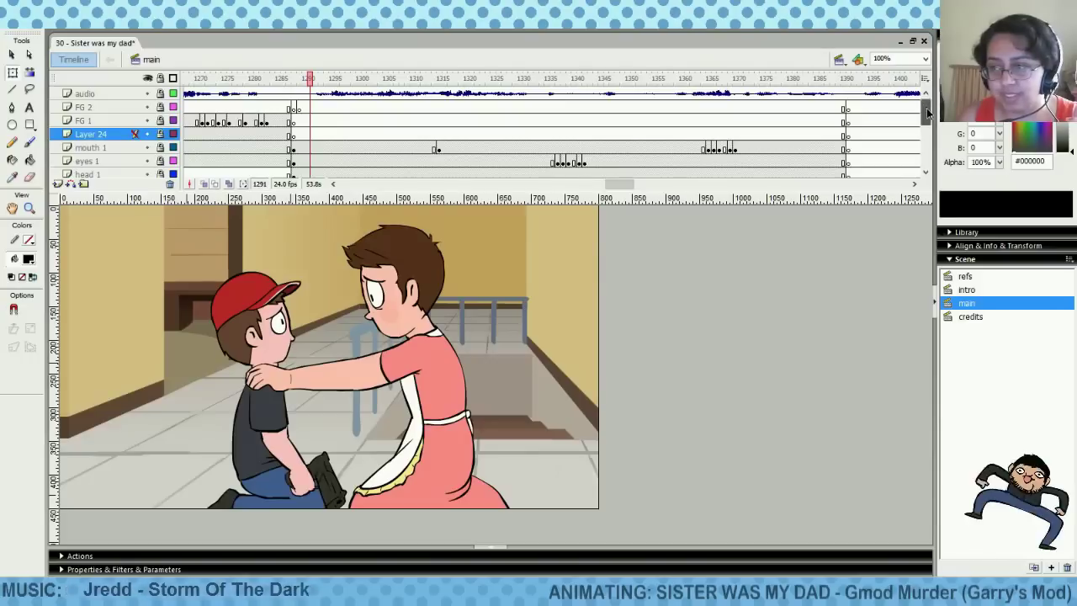
pyautogui.scroll(-3, 925, 113)
pyautogui.click(320, 148)
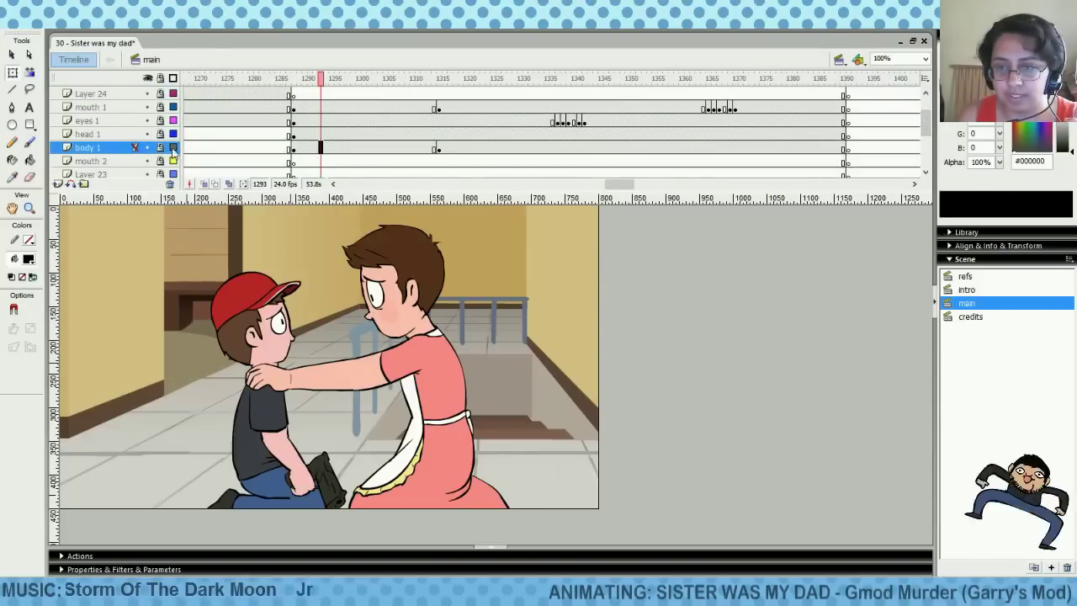
pyautogui.click(342, 148)
pyautogui.rightClick(528, 306)
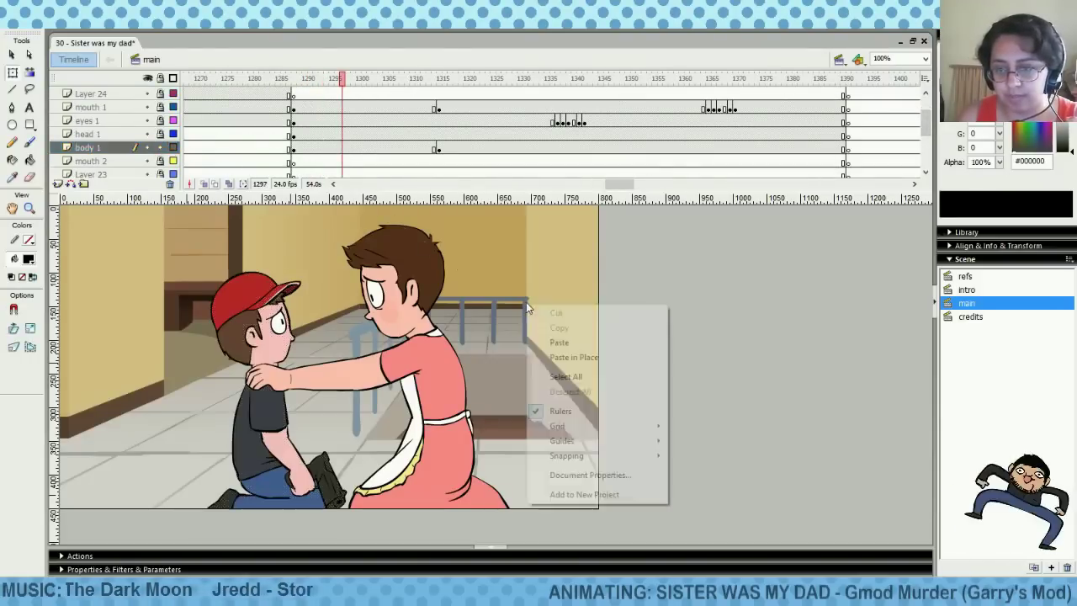
pyautogui.click(573, 343)
pyautogui.moveTo(353, 337)
pyautogui.mouseDown()
pyautogui.moveTo(311, 281)
pyautogui.moveTo(295, 297)
pyautogui.moveTo(151, 281)
pyautogui.mouseUp()
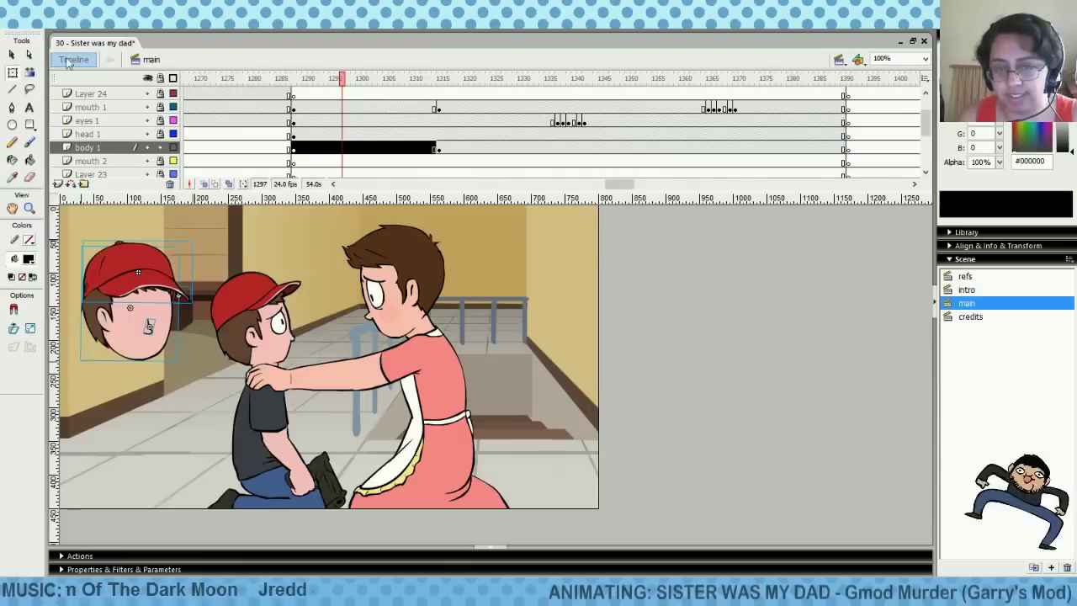
# Scale down the pasted head, tilt it slightly and position it over the boy's original head
pyautogui.click(14, 73)
pyautogui.moveTo(194, 240); pyautogui.dragTo(174, 261)
pyautogui.moveTo(139, 306); pyautogui.dragTo(275, 338)
pyautogui.moveTo(313, 266); pyautogui.dragTo(309, 271)
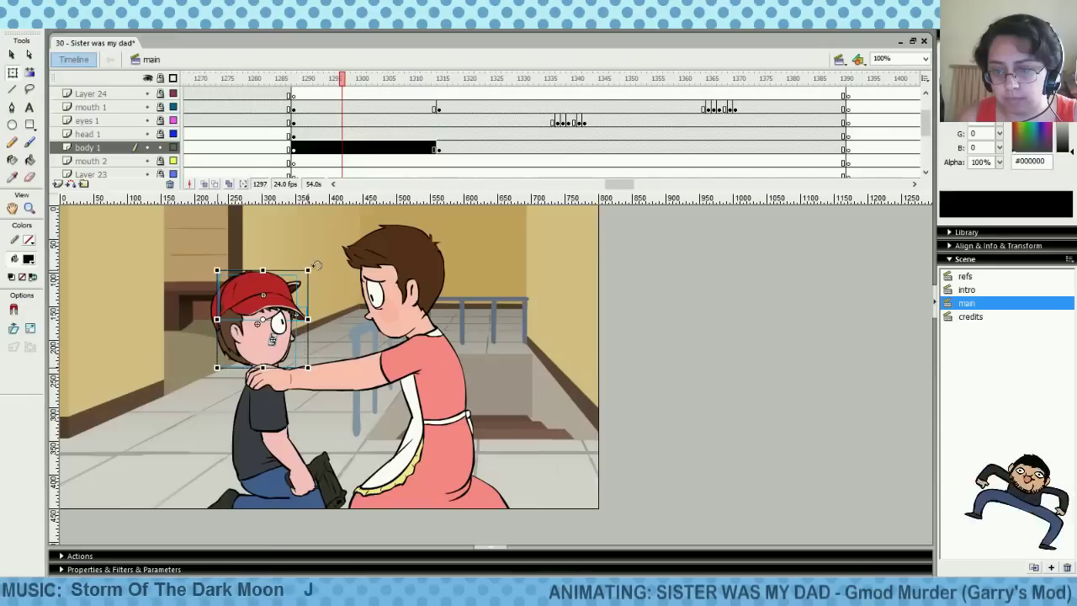
pyautogui.moveTo(263, 306); pyautogui.dragTo(283, 341)
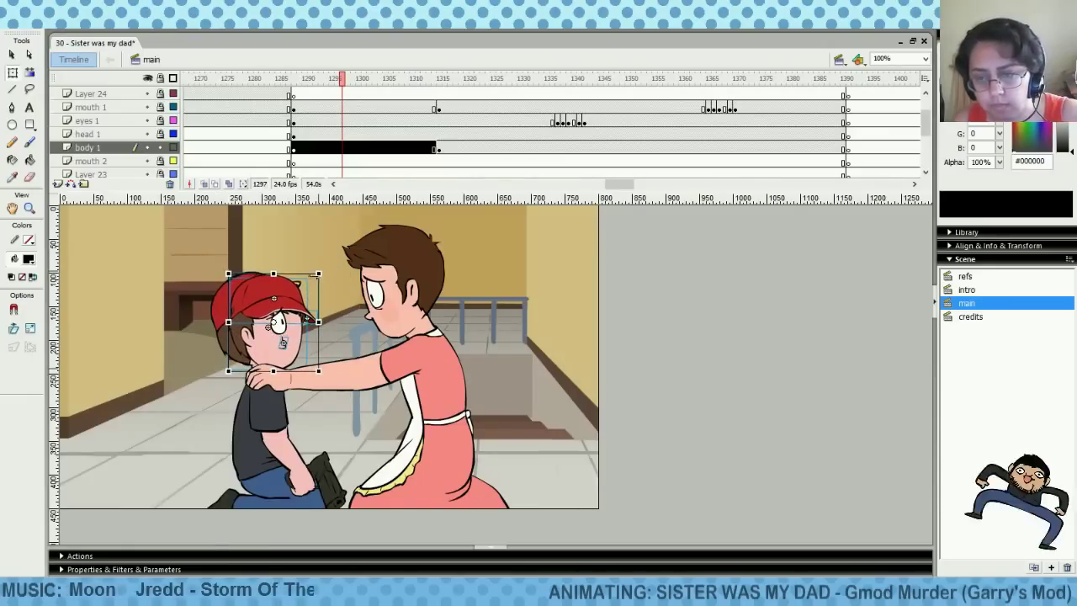
pyautogui.moveTo(318, 274); pyautogui.dragTo(335, 261)
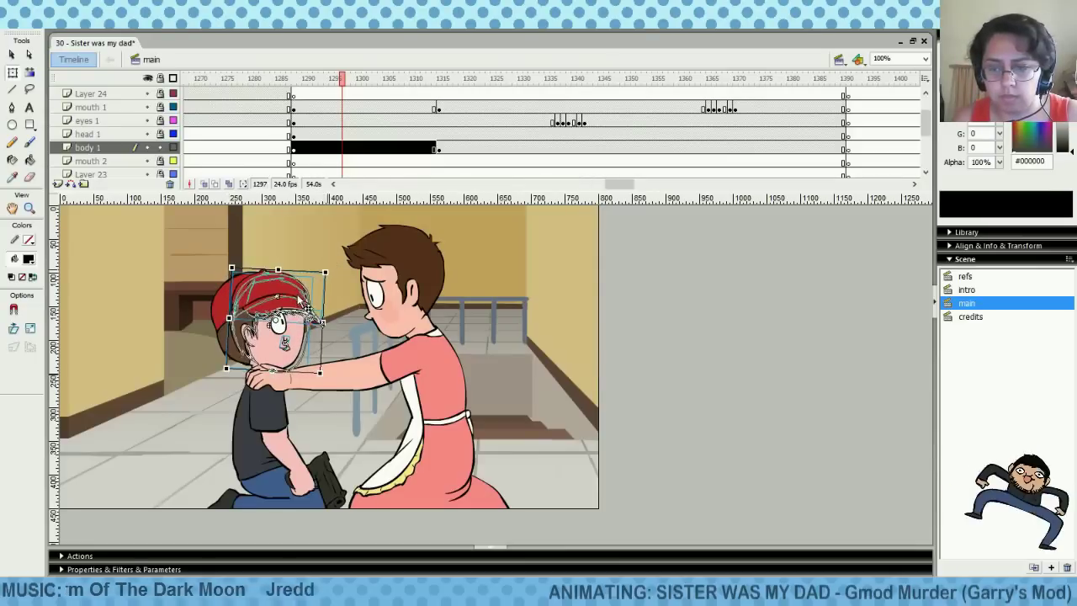
pyautogui.moveTo(296, 301); pyautogui.dragTo(293, 304)
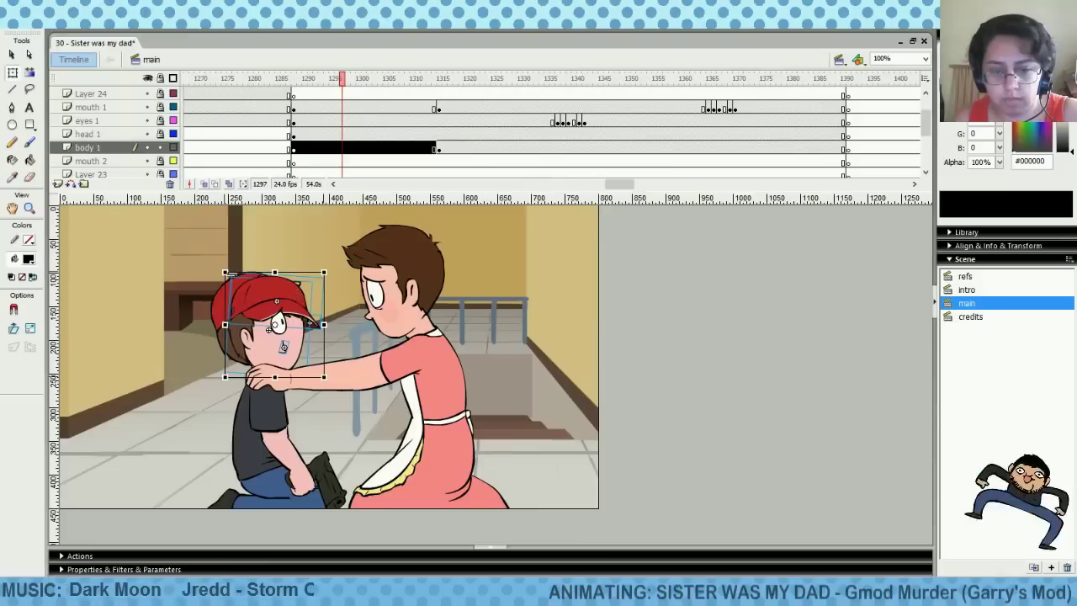
pyautogui.click(278, 252)
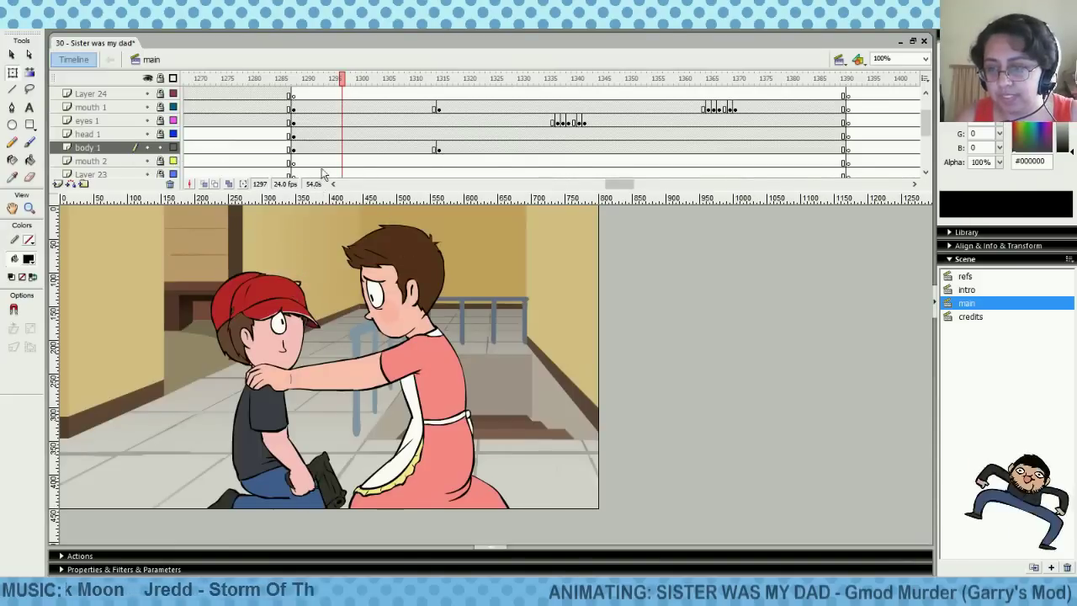
# Delete the boy's eye drawing from the mouth 1 layer at frame 1305 and relock that layer
pyautogui.click(397, 109)
pyautogui.click(160, 108)
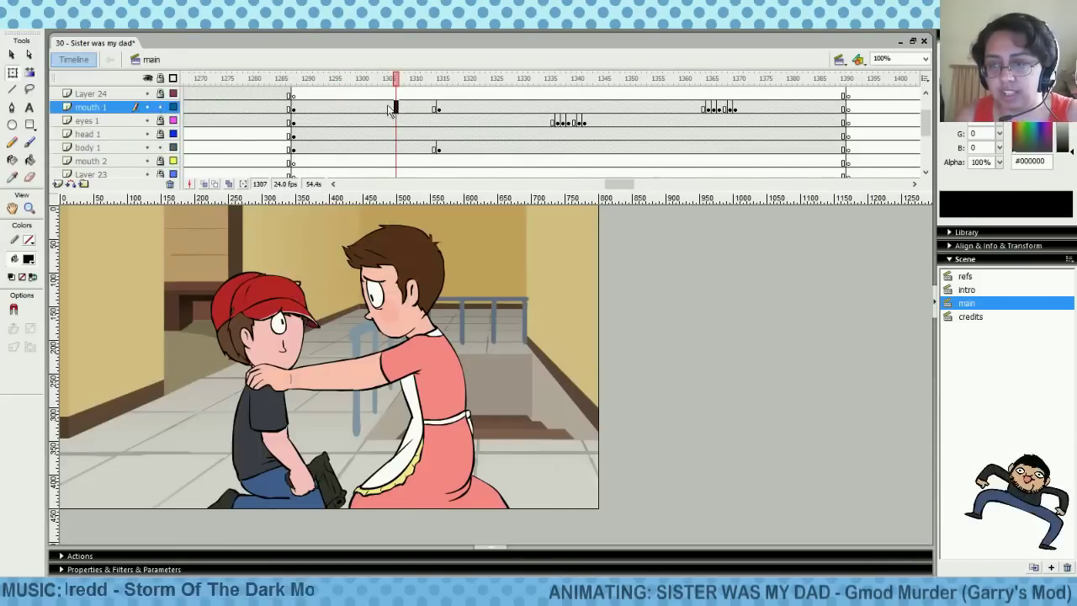
pyautogui.click(385, 109)
pyautogui.press('Delete')
pyautogui.click(173, 109)
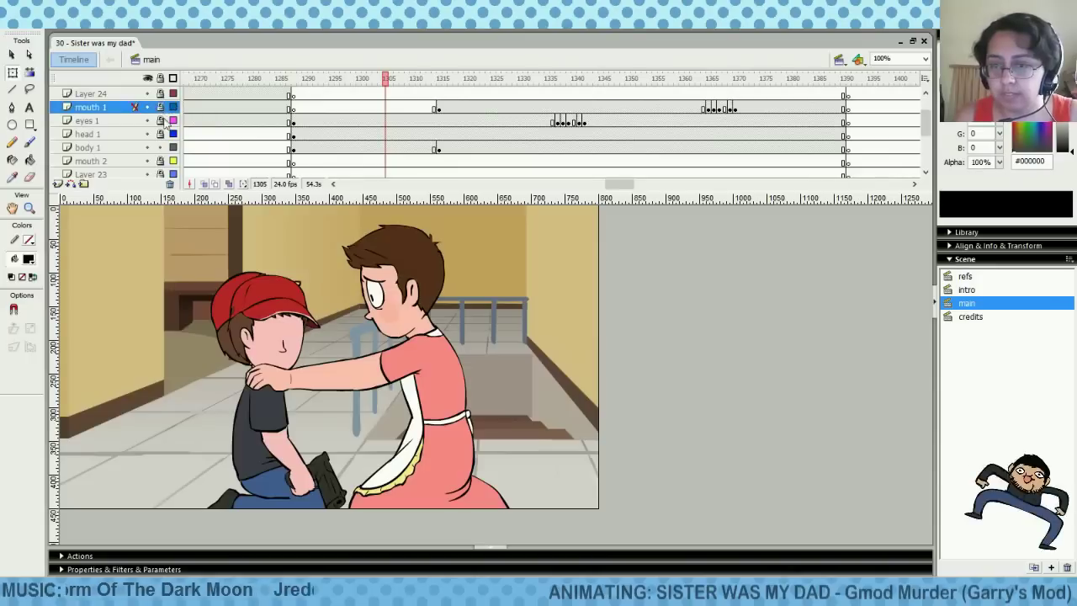
pyautogui.click(173, 147)
pyautogui.click(173, 147)
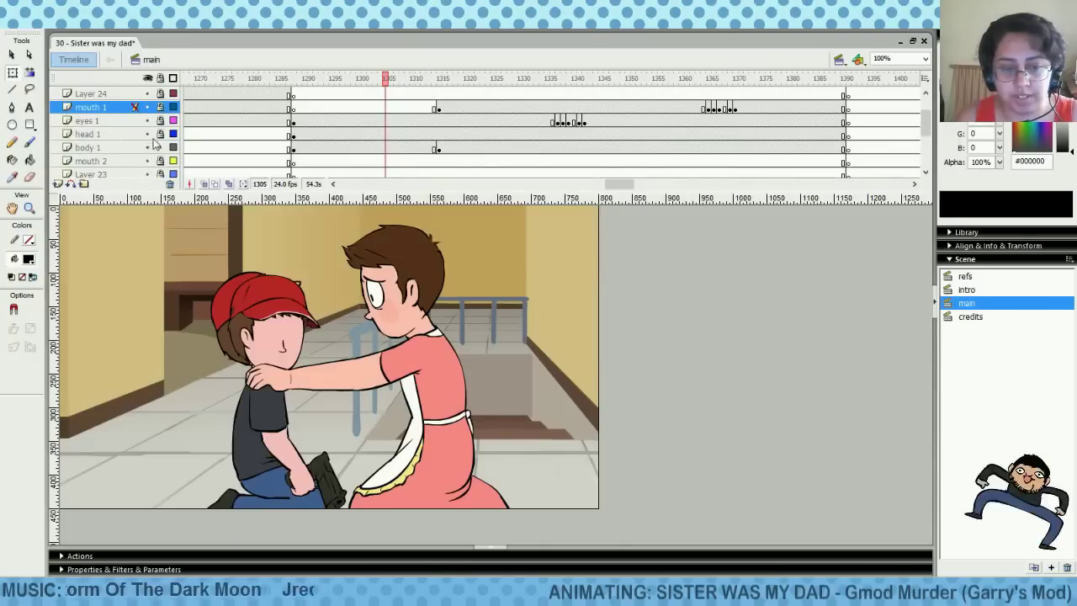
# Erase the parts of the boy's original head that stick out around the new head
pyautogui.click(30, 177)
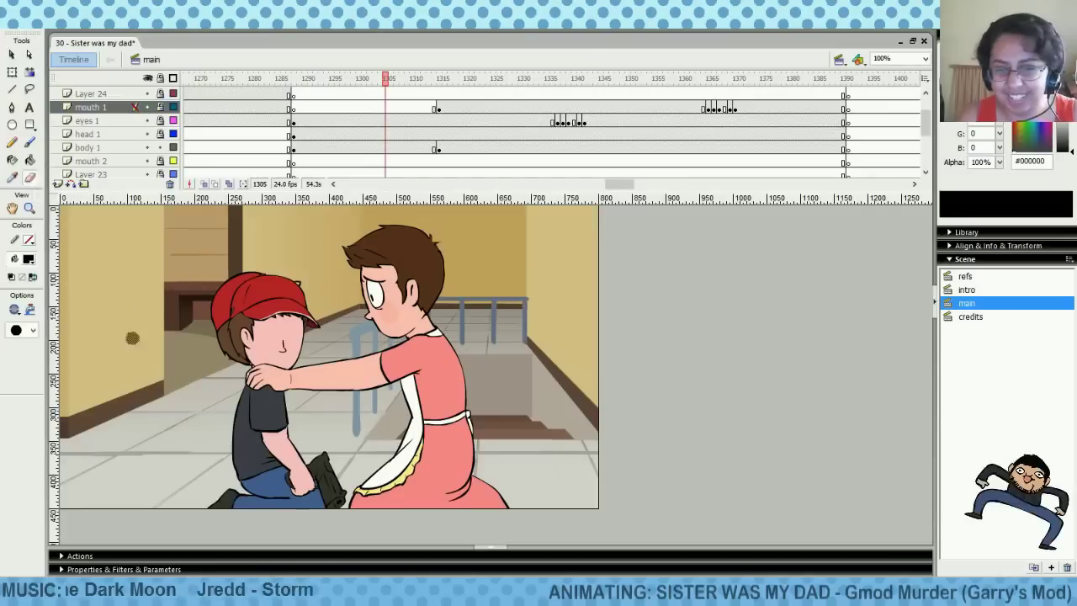
pyautogui.moveTo(324, 276)
pyautogui.mouseDown()
pyautogui.moveTo(253, 273)
pyautogui.moveTo(269, 265)
pyautogui.moveTo(192, 301)
pyautogui.moveTo(286, 295)
pyautogui.moveTo(227, 328)
pyautogui.moveTo(243, 302)
pyautogui.moveTo(234, 326)
pyautogui.moveTo(269, 324)
pyautogui.moveTo(219, 354)
pyautogui.moveTo(240, 358)
pyautogui.moveTo(253, 341)
pyautogui.moveTo(237, 351)
pyautogui.moveTo(244, 361)
pyautogui.moveTo(240, 353)
pyautogui.mouseUp()
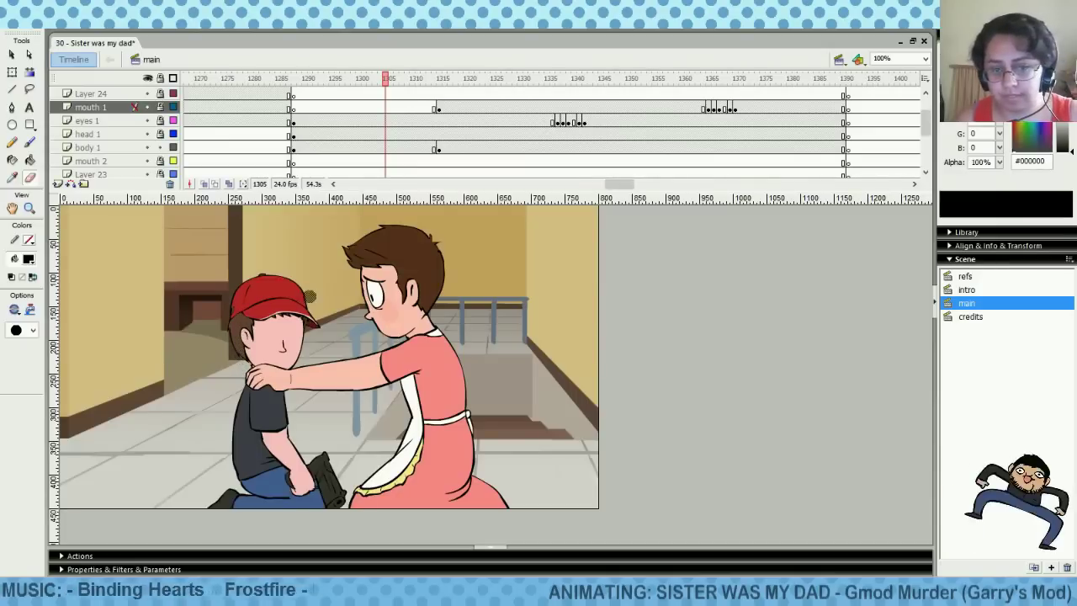
pyautogui.moveTo(234, 362); pyautogui.dragTo(244, 362)
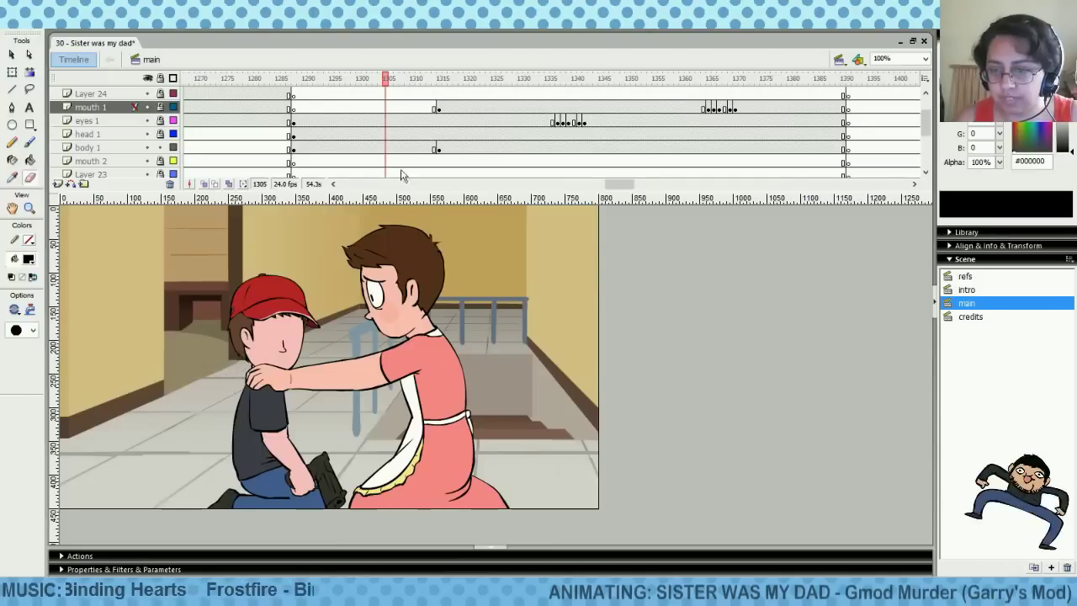
# Compare the new head at about frame 1313 with the original head pose at about frame 1319
pyautogui.click(477, 123)
pyautogui.click(429, 123)
pyautogui.click(461, 134)
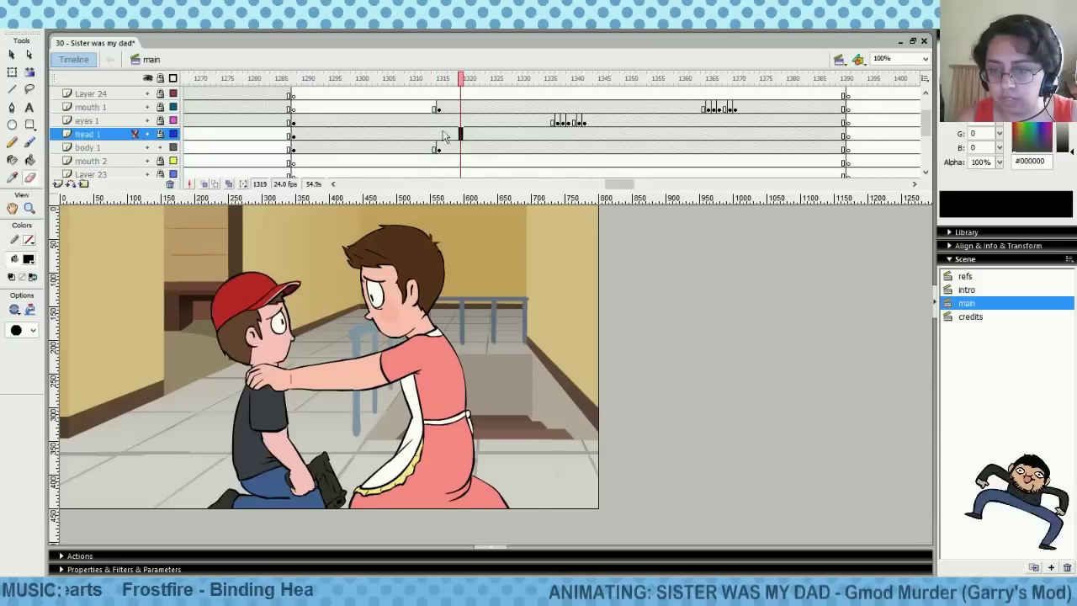
pyautogui.click(429, 133)
pyautogui.click(460, 125)
pyautogui.click(428, 126)
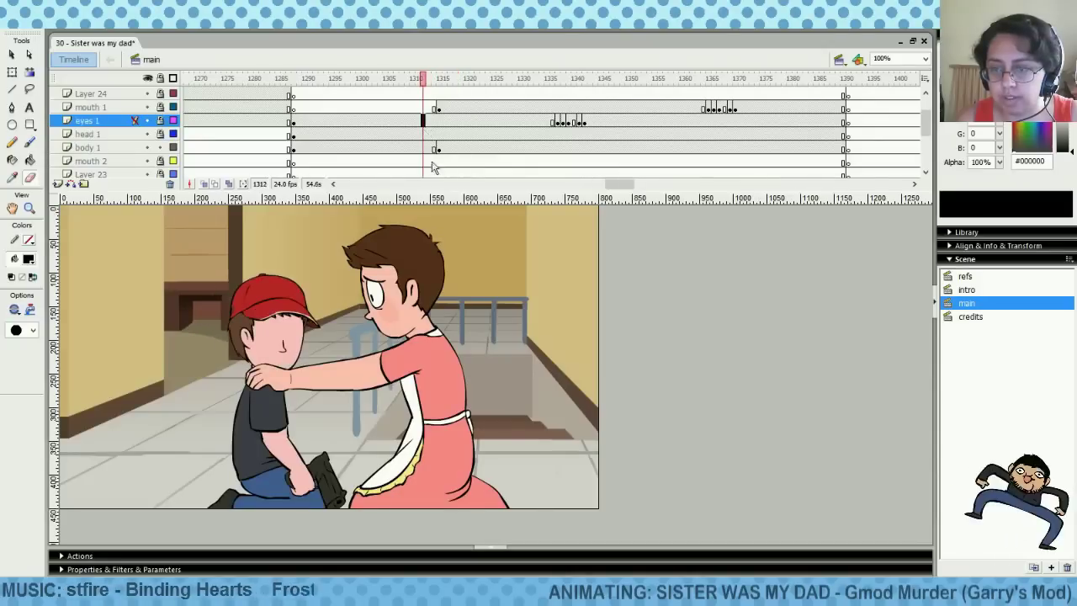
pyautogui.click(458, 126)
pyautogui.click(426, 134)
pyautogui.click(427, 147)
pyautogui.click(459, 123)
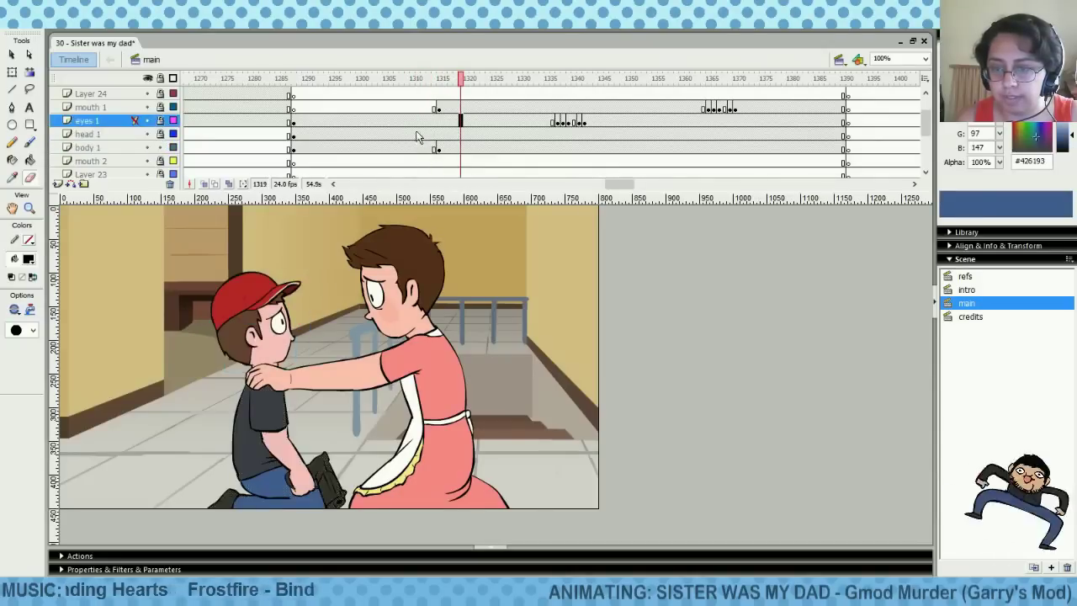
pyautogui.click(426, 135)
pyautogui.click(463, 135)
pyautogui.click(429, 147)
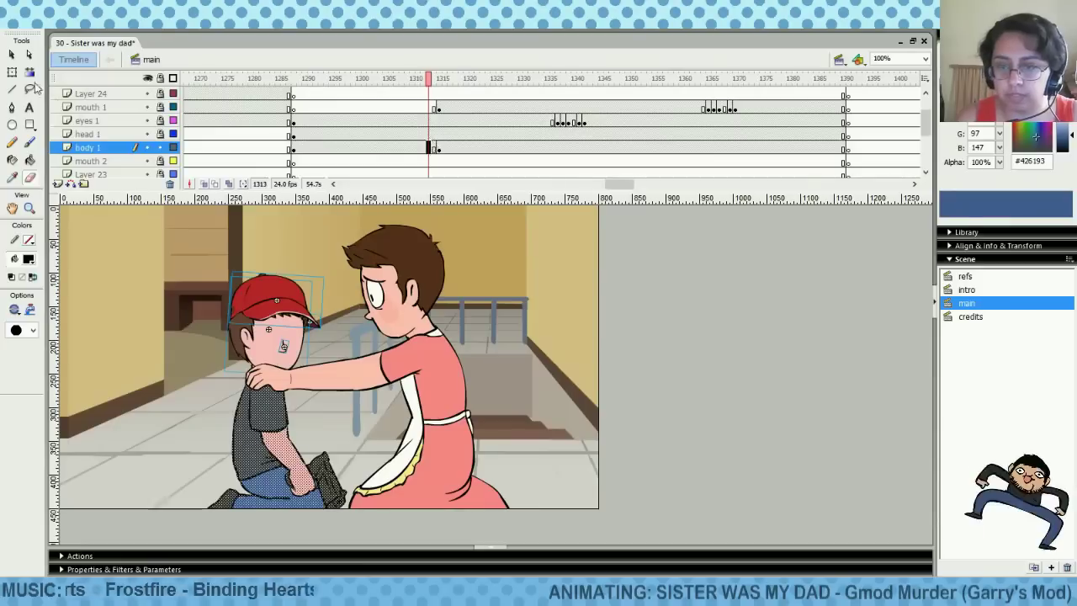
# Select the boy's cap and face together, scale them down slightly and nudge them right and up
pyautogui.click(12, 74)
pyautogui.click(307, 222)
pyautogui.click(290, 307)
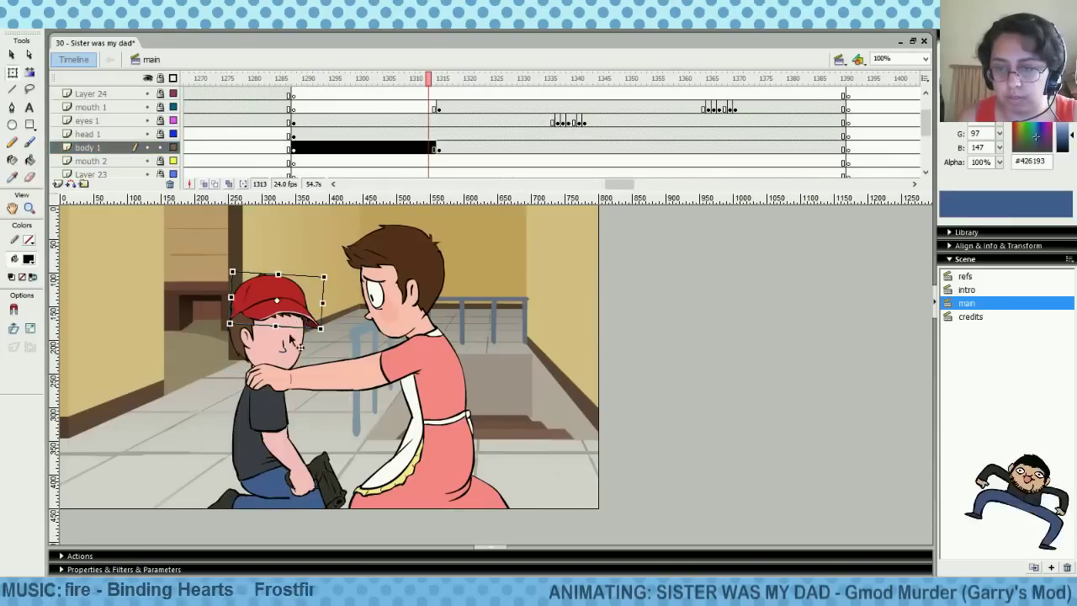
pyautogui.keyDown('shift'); pyautogui.click(285, 354); pyautogui.keyUp('shift')
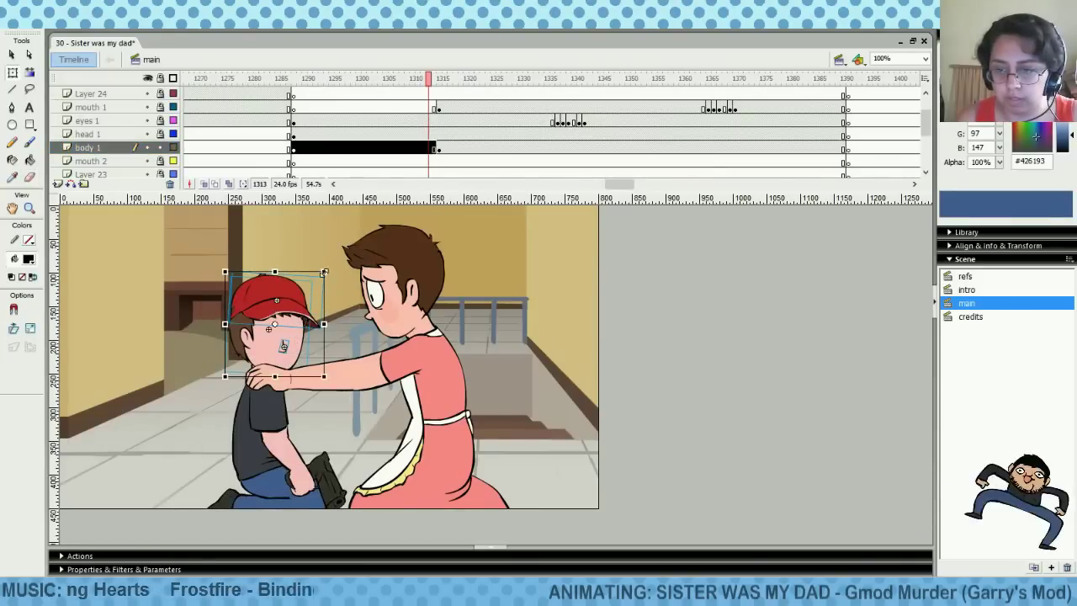
pyautogui.moveTo(324, 272); pyautogui.dragTo(321, 275)
pyautogui.press('Right')
pyautogui.press('Right')
pyautogui.press('Up')
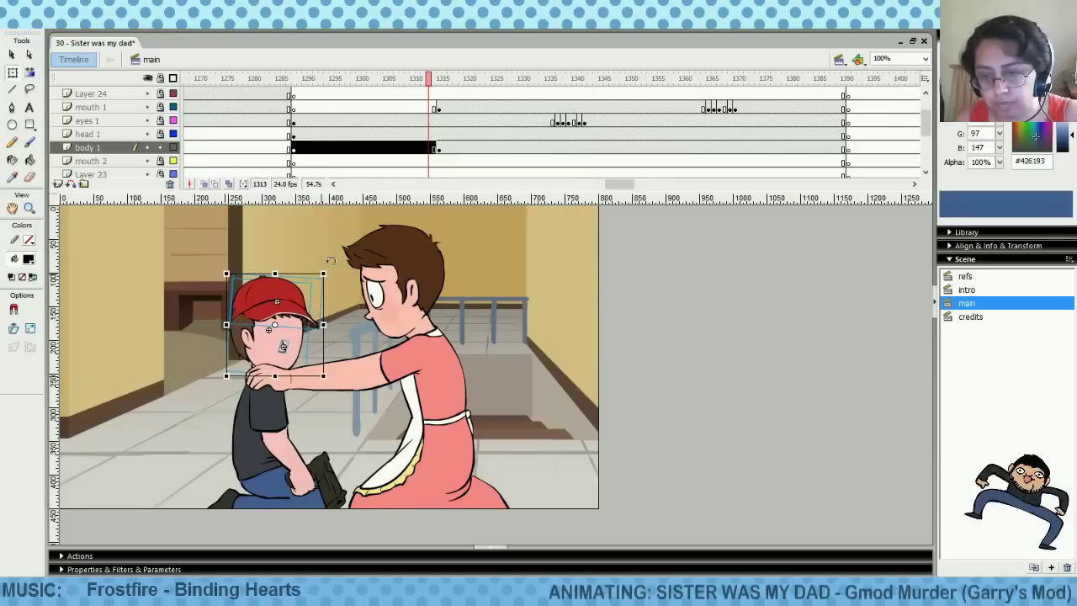
# Compare the new head at about frames 1311 to 1313 with the original head at about frame 1316
pyautogui.click(445, 135)
pyautogui.click(418, 137)
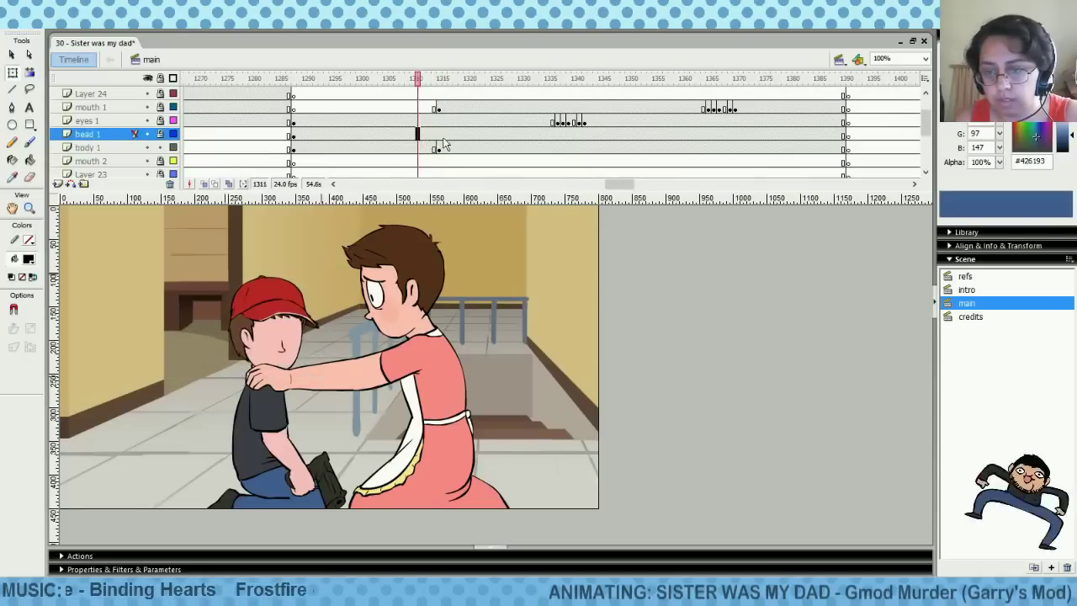
pyautogui.click(443, 138)
pyautogui.click(419, 137)
pyautogui.click(444, 134)
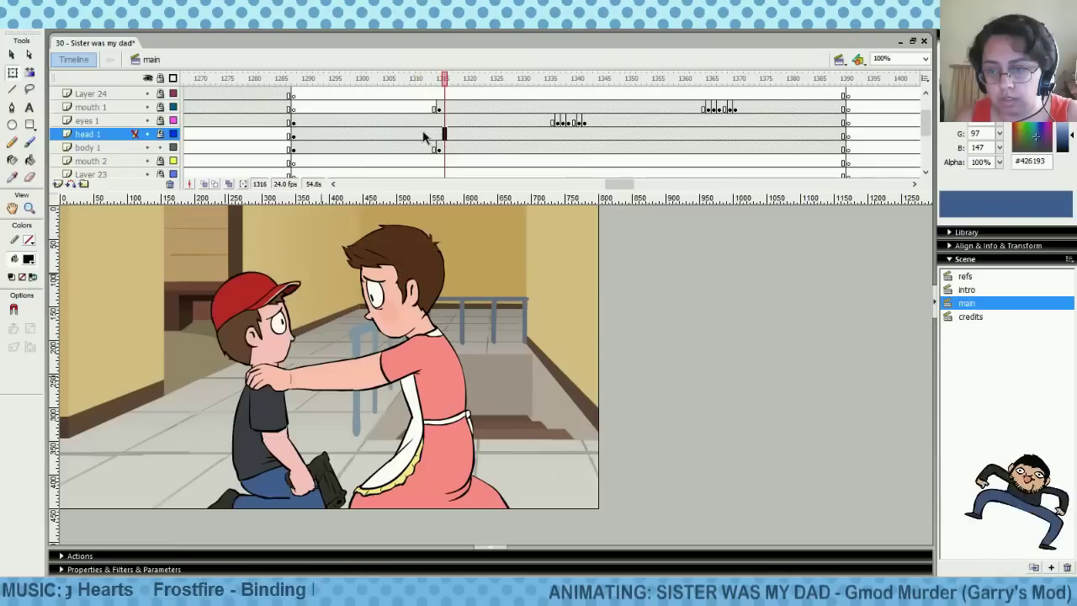
pyautogui.moveTo(423, 134); pyautogui.dragTo(431, 139)
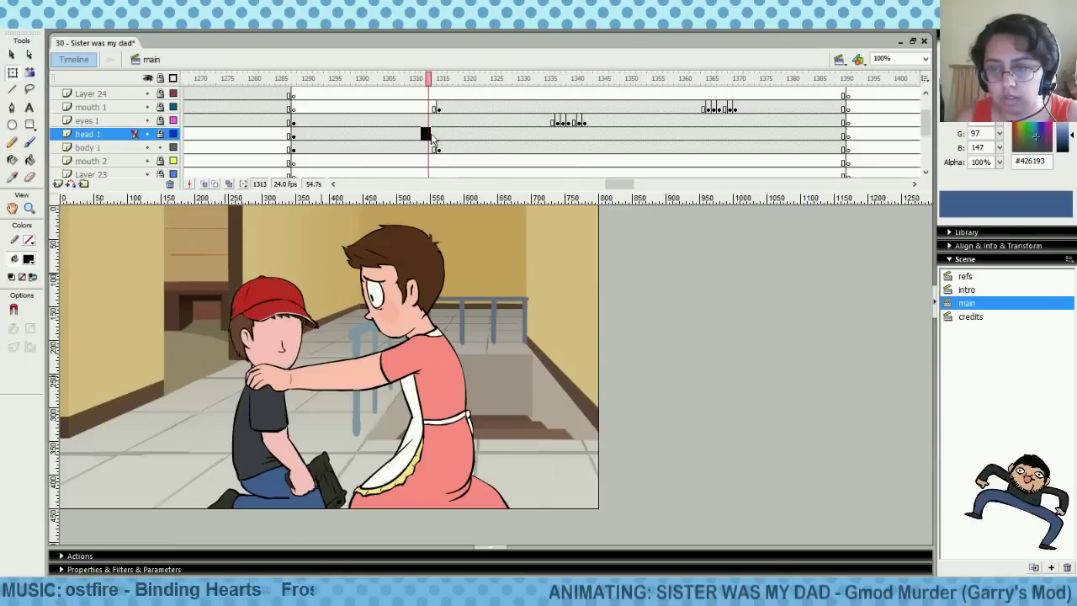
# Nudge the whole new head slightly upward at frame 1313
pyautogui.click(275, 350)
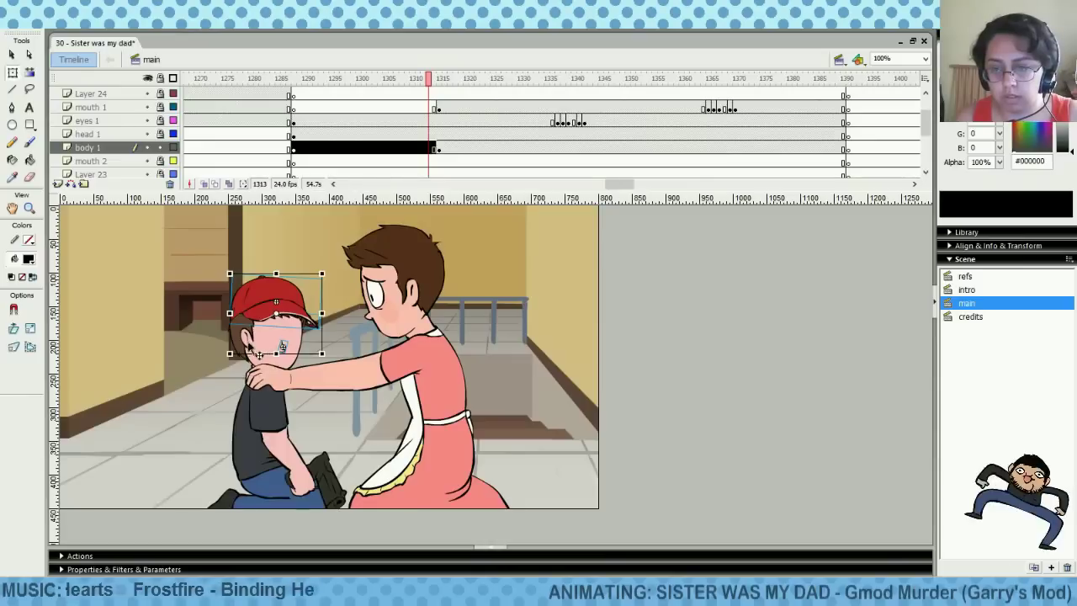
pyautogui.press('Up')
pyautogui.press('Up')
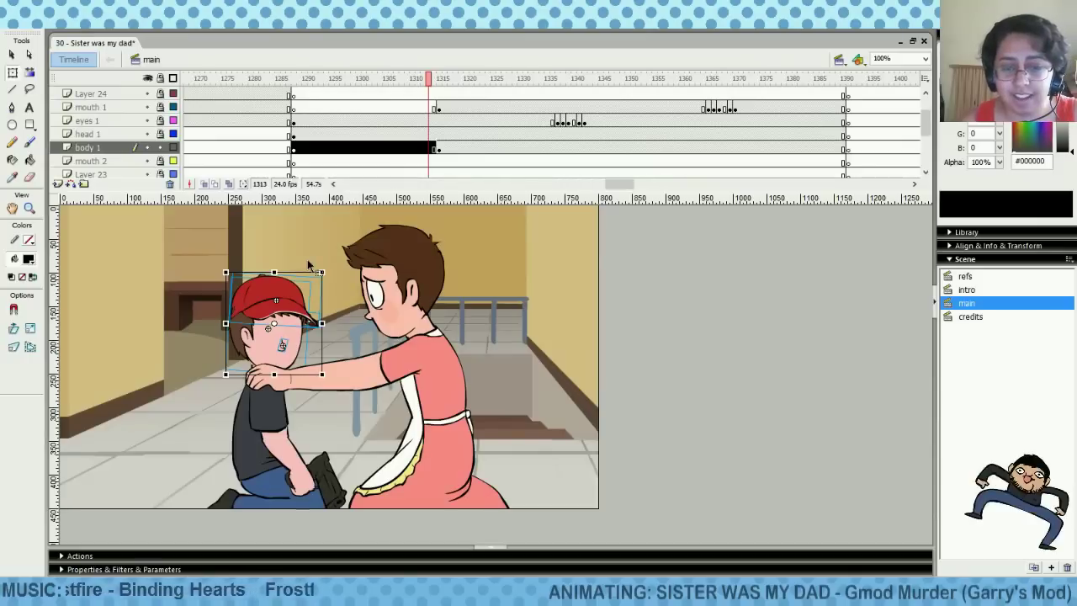
# Touch up the boy's neck line on the body 1 layer at frame 1303 with the smallest brush
pyautogui.click(29, 145)
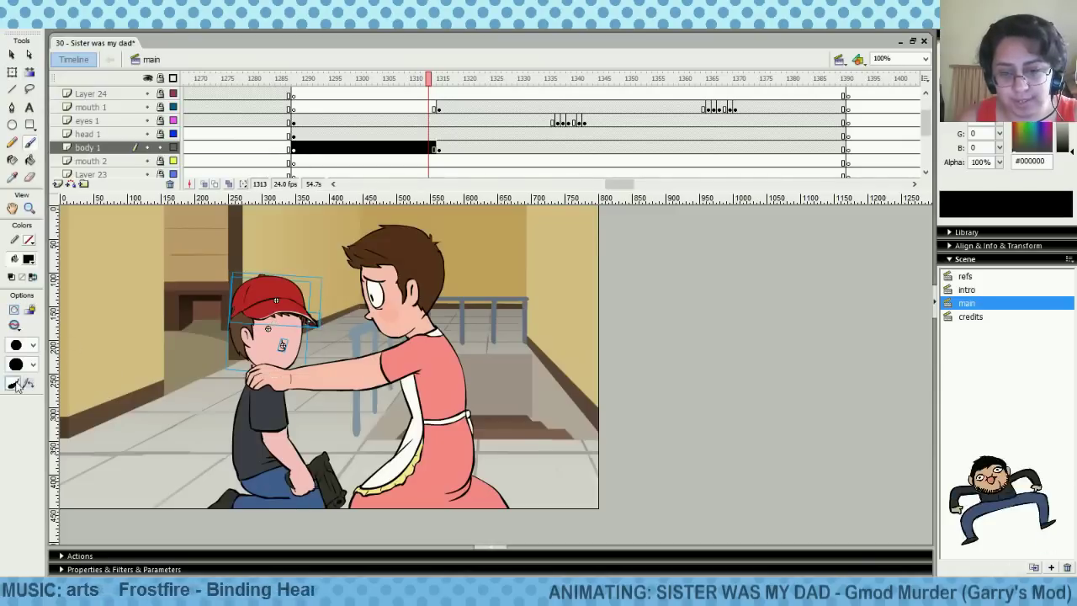
pyautogui.click(32, 345)
pyautogui.click(30, 376)
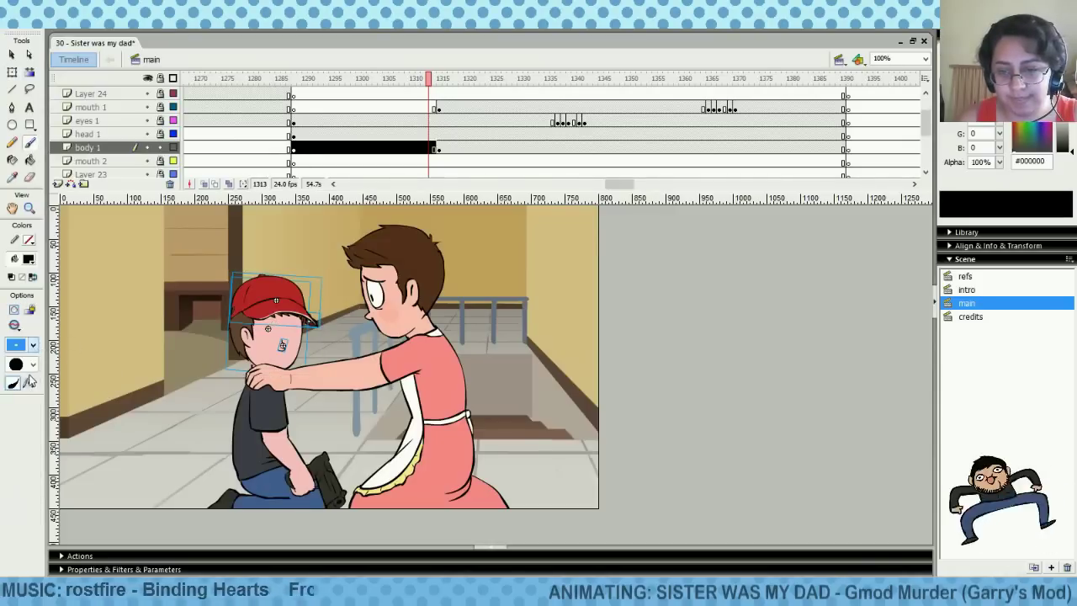
pyautogui.click(374, 147)
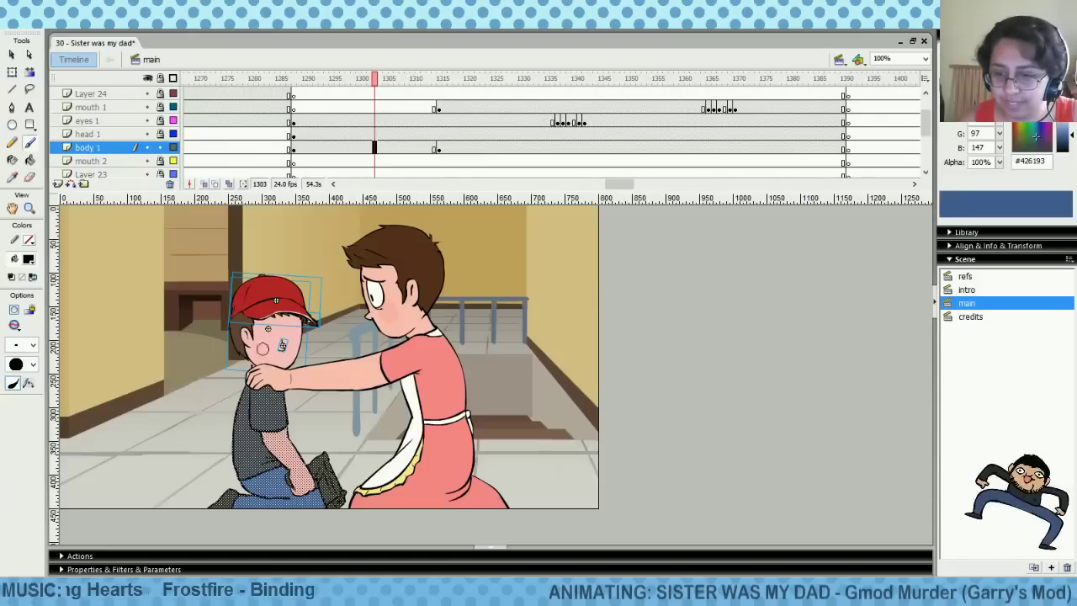
pyautogui.moveTo(253, 361); pyautogui.dragTo(252, 376)
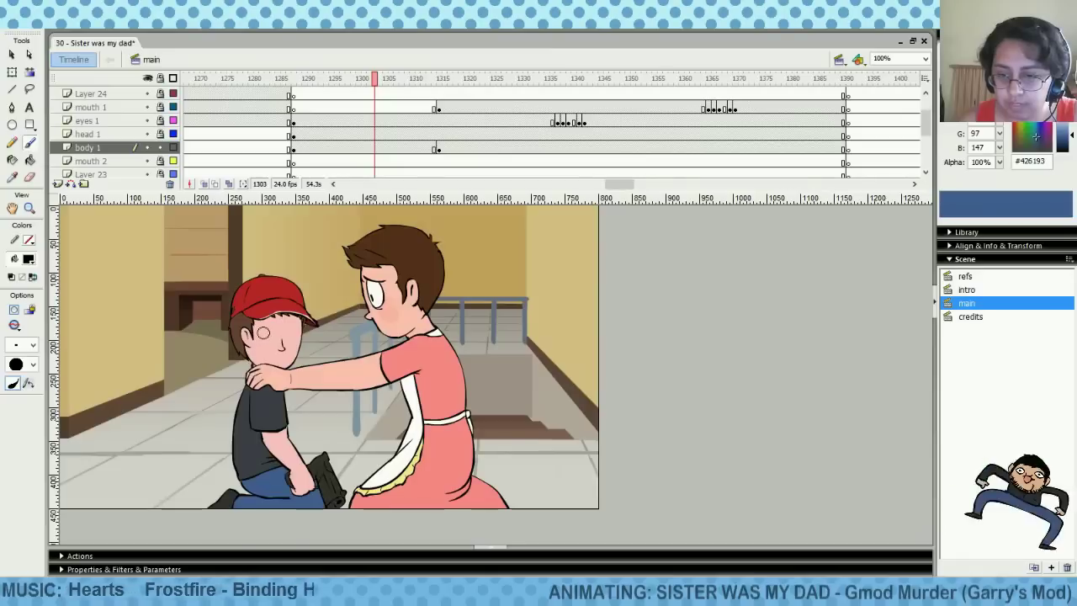
pyautogui.click(29, 178)
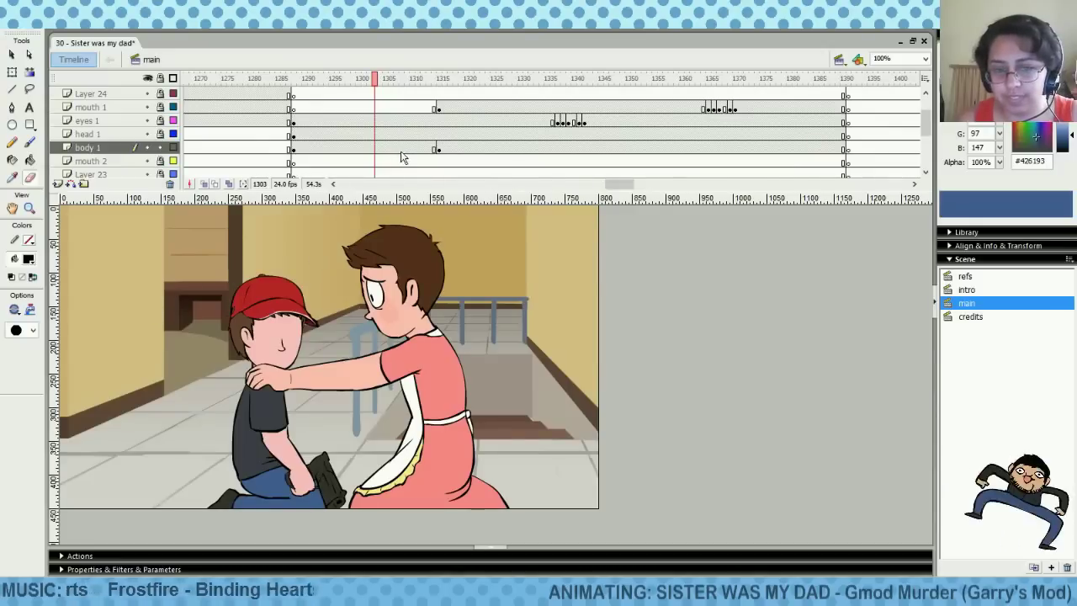
# Extend the first pose by one frame on the mouth 1 and body 1 layers, moving their next keyframes to 1316
pyautogui.moveTo(427, 142)
pyautogui.mouseDown()
pyautogui.moveTo(444, 145)
pyautogui.moveTo(428, 134)
pyautogui.mouseUp()
pyautogui.click(407, 108)
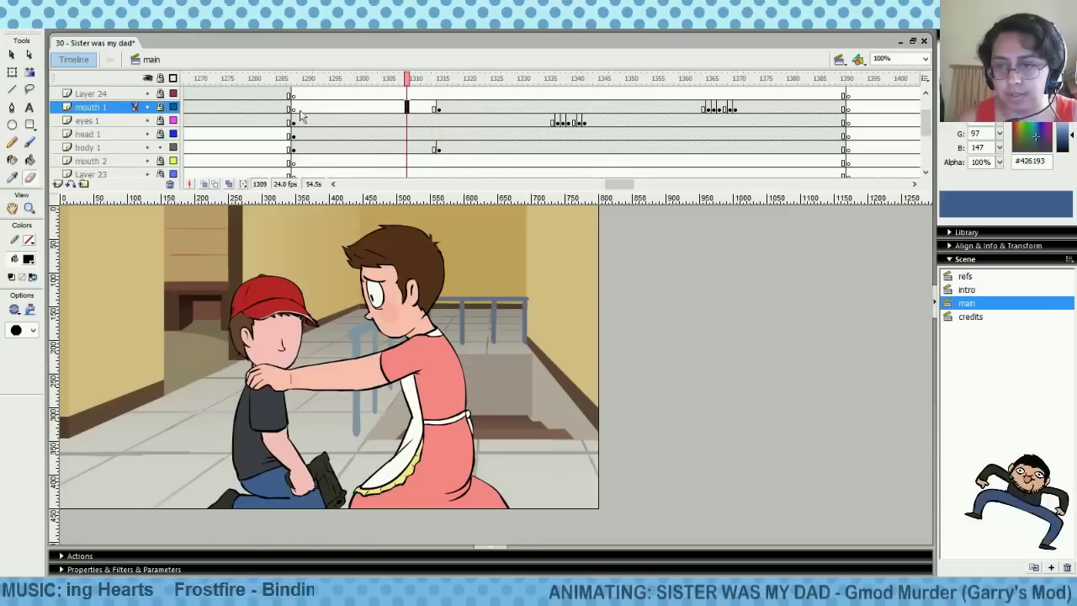
pyautogui.moveTo(304, 107); pyautogui.dragTo(437, 95)
pyautogui.click(305, 94)
pyautogui.click(438, 107)
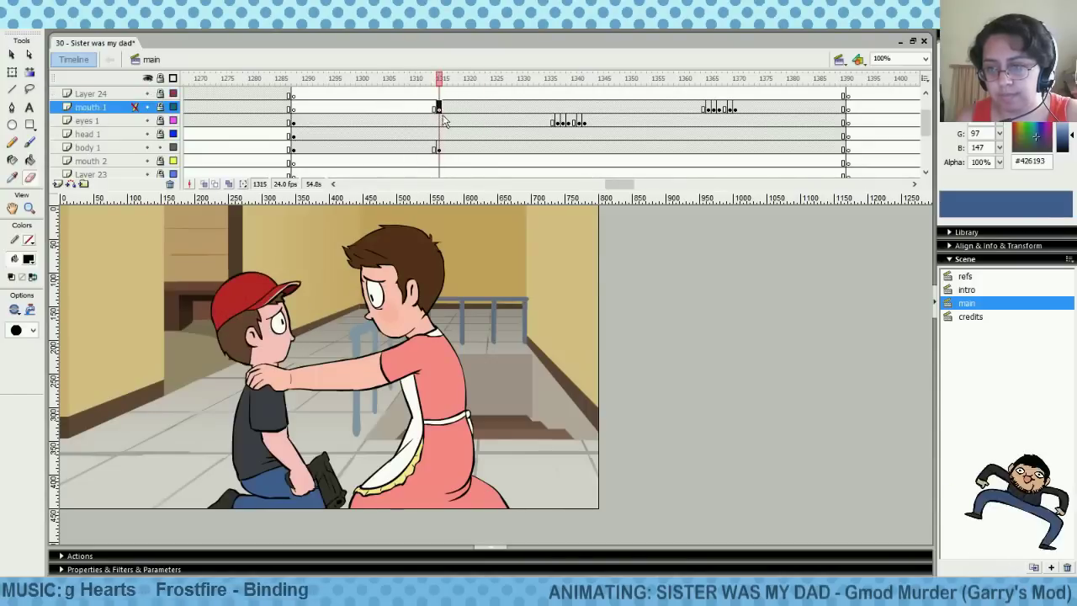
pyautogui.click(438, 148)
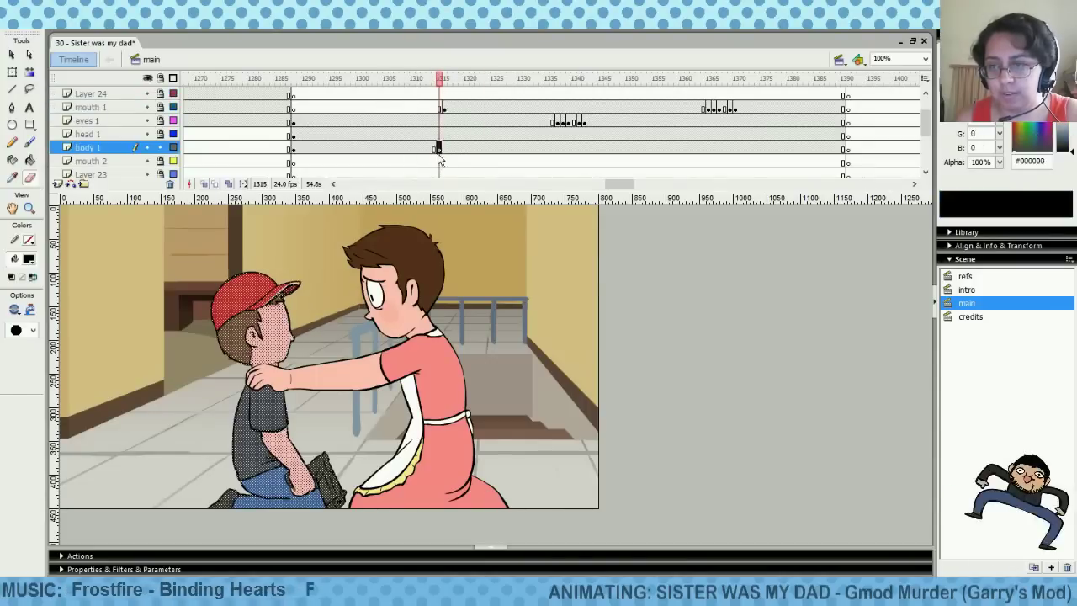
# Draw two angry black eyebrows on the boy's face on the mouth 1 layer at frame 1299, working at 200% zoom
pyautogui.click(353, 108)
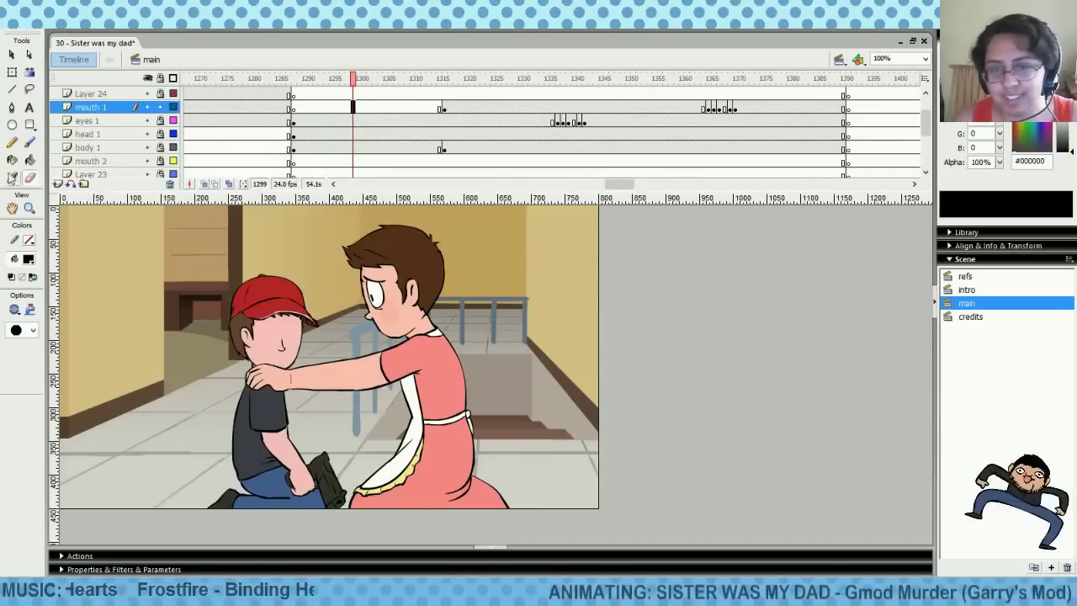
pyautogui.click(28, 144)
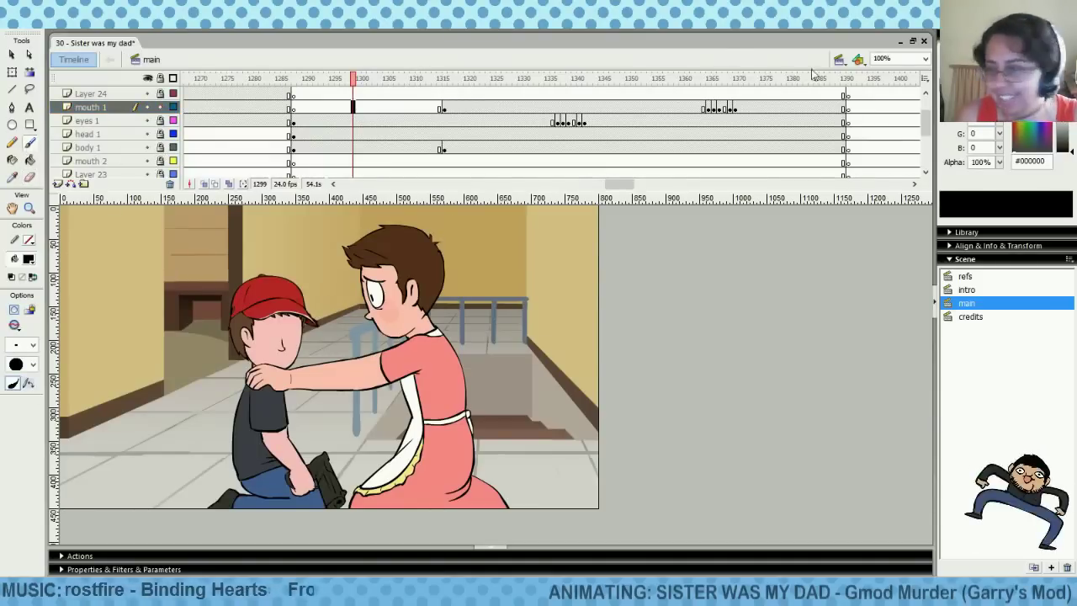
pyautogui.click(925, 59)
pyautogui.click(897, 120)
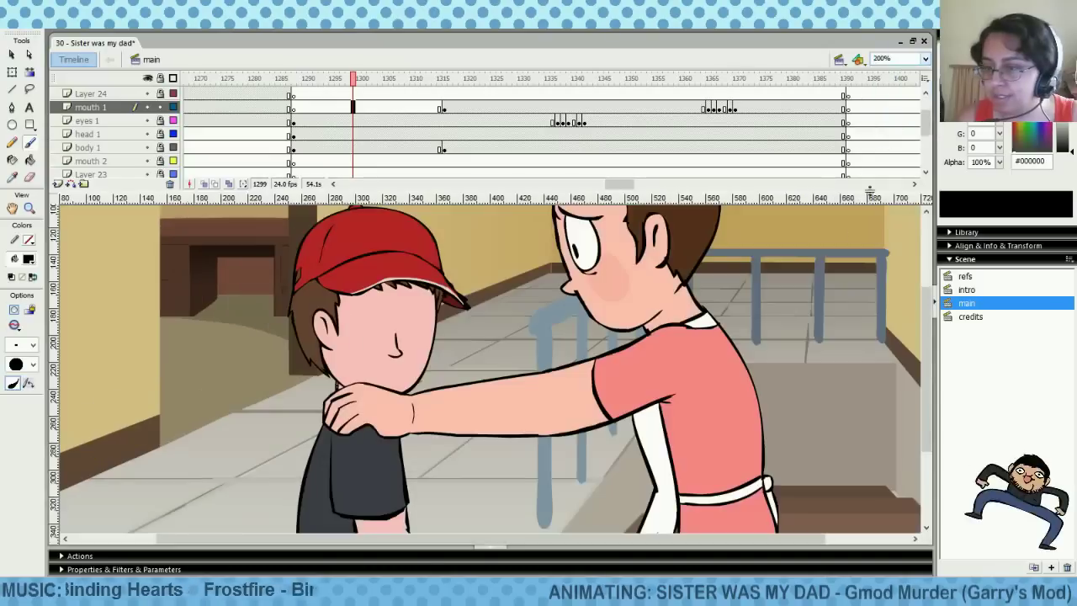
pyautogui.click(32, 345)
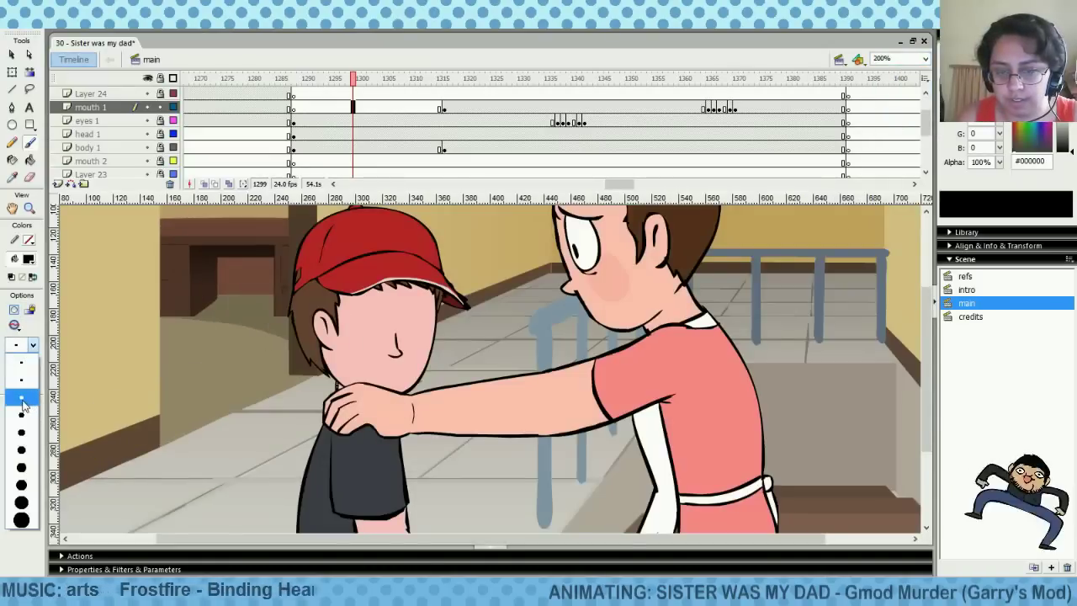
pyautogui.click(22, 399)
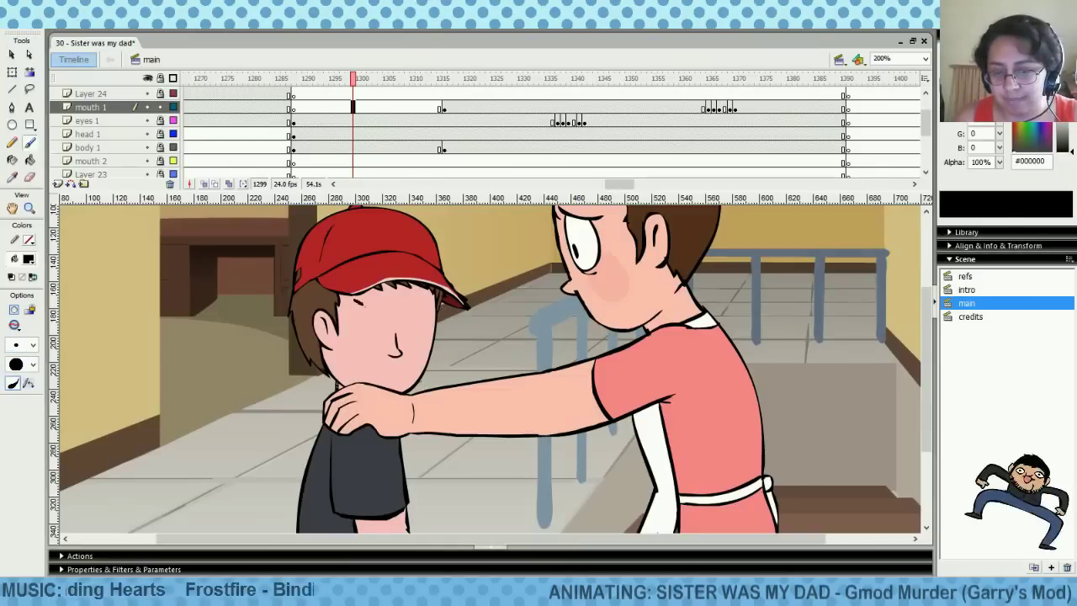
pyautogui.moveTo(383, 316); pyautogui.dragTo(385, 318)
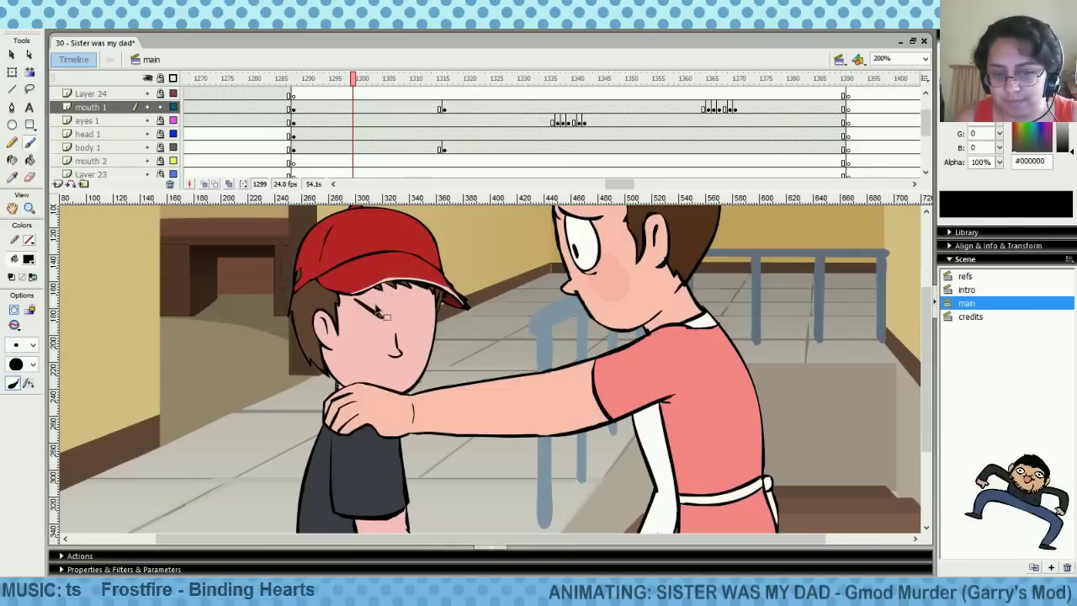
pyautogui.hotkey('ctrl', 'z')
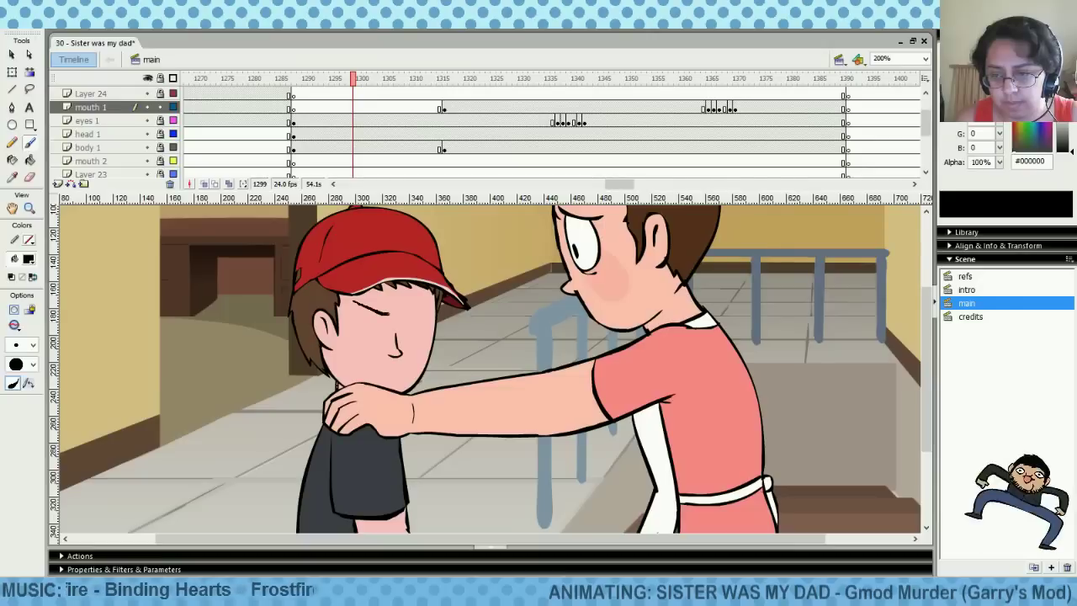
pyautogui.moveTo(406, 314); pyautogui.dragTo(432, 303)
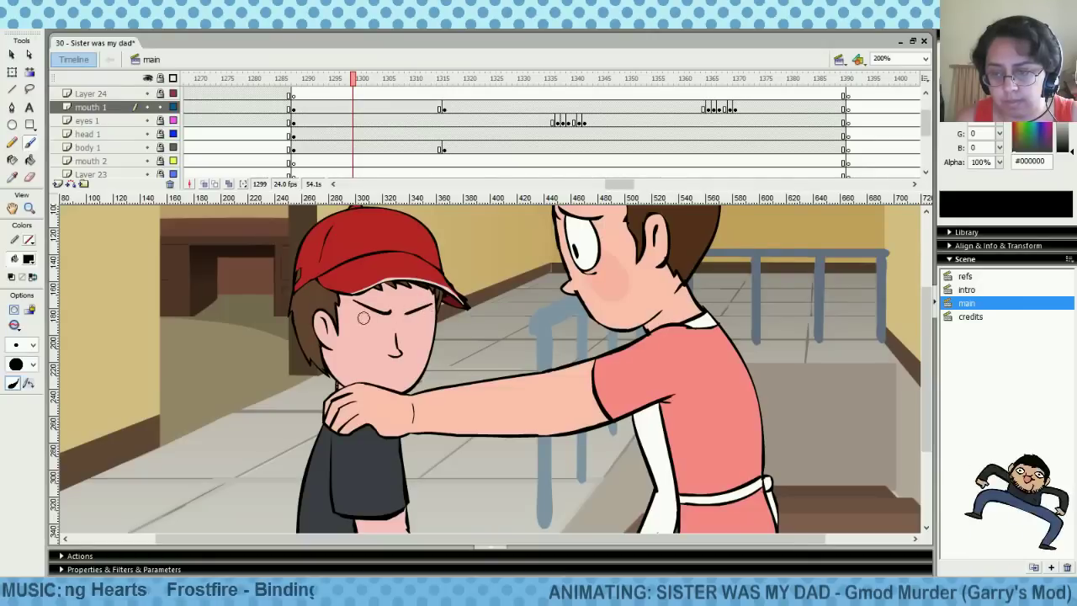
# Draw a round eye outline under the eyebrow nearest the boy's ear, undoing and retrying the strokes that miss
pyautogui.moveTo(361, 308)
pyautogui.mouseDown()
pyautogui.moveTo(349, 324)
pyautogui.moveTo(356, 347)
pyautogui.mouseUp()
pyautogui.hotkey('ctrl', 'z')
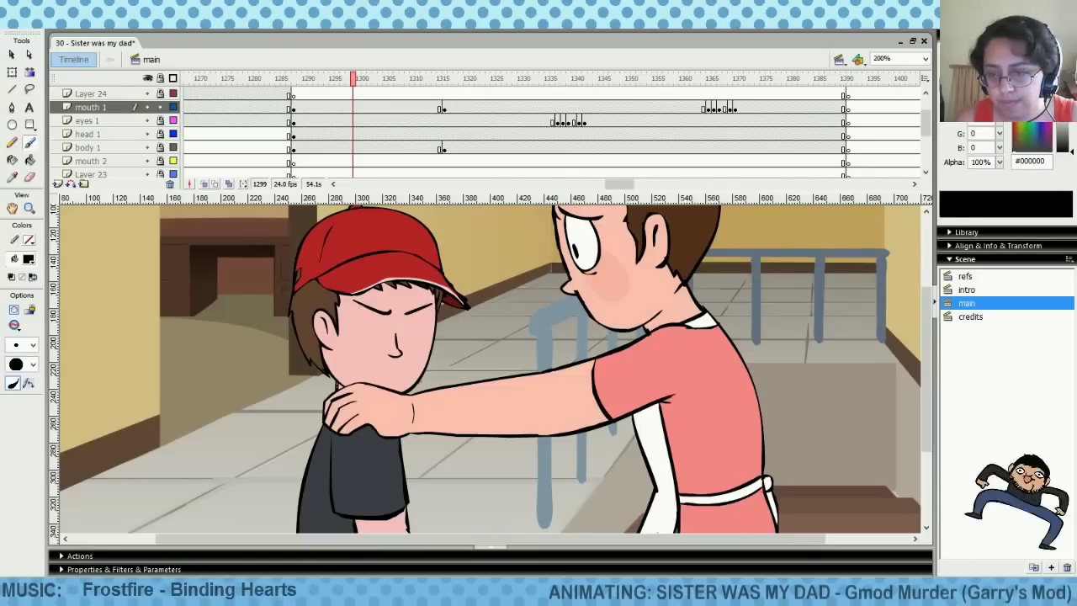
pyautogui.hotkey('ctrl', 'z')
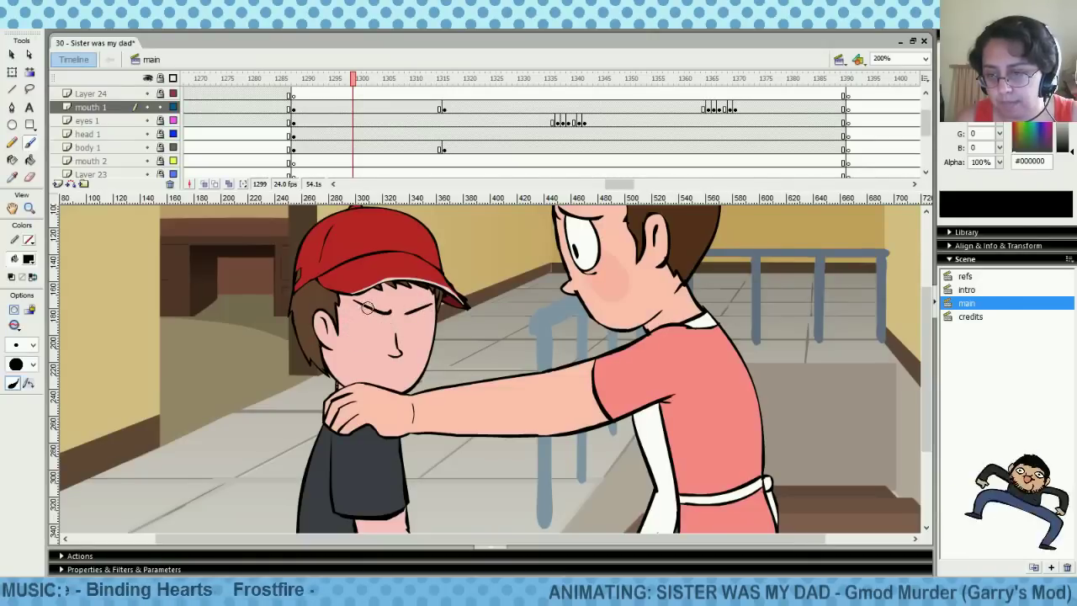
pyautogui.moveTo(351, 332)
pyautogui.mouseDown()
pyautogui.moveTo(374, 342)
pyautogui.moveTo(364, 312)
pyautogui.moveTo(383, 345)
pyautogui.mouseUp()
pyautogui.hotkey('ctrl', 'z')
pyautogui.hotkey('ctrl', 'z')
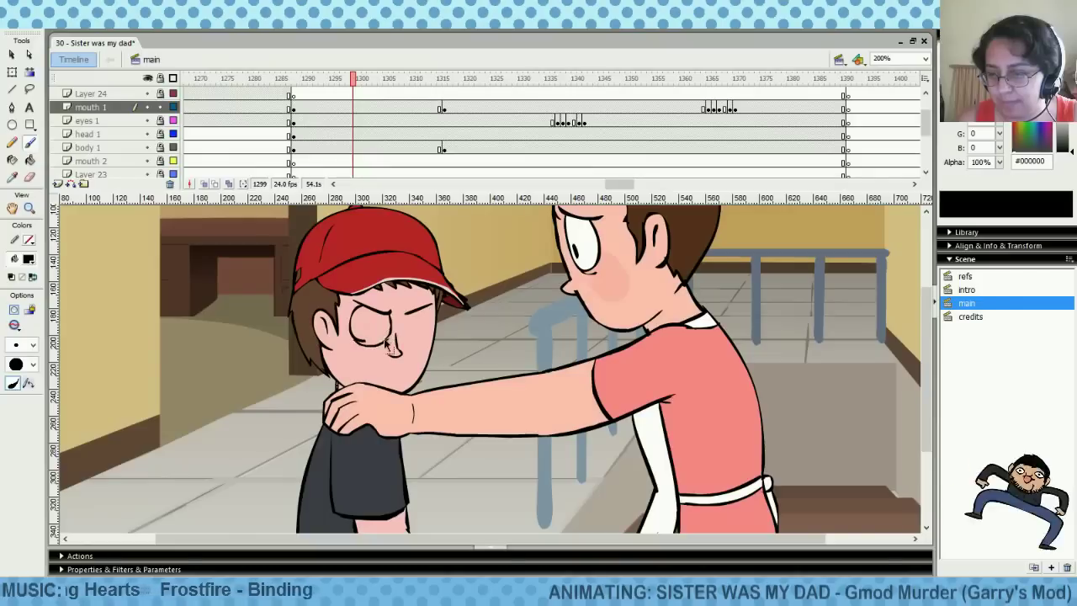
pyautogui.hotkey('ctrl', 'z')
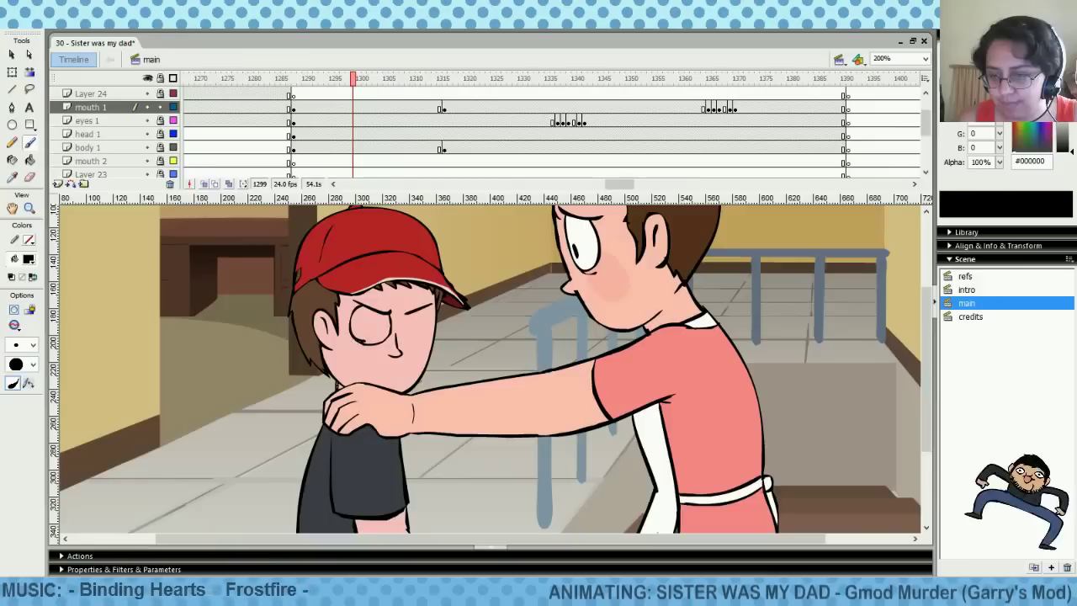
# Erase stray marks around the drawn eye, then smooth the eye and eyebrow lines
pyautogui.click(31, 177)
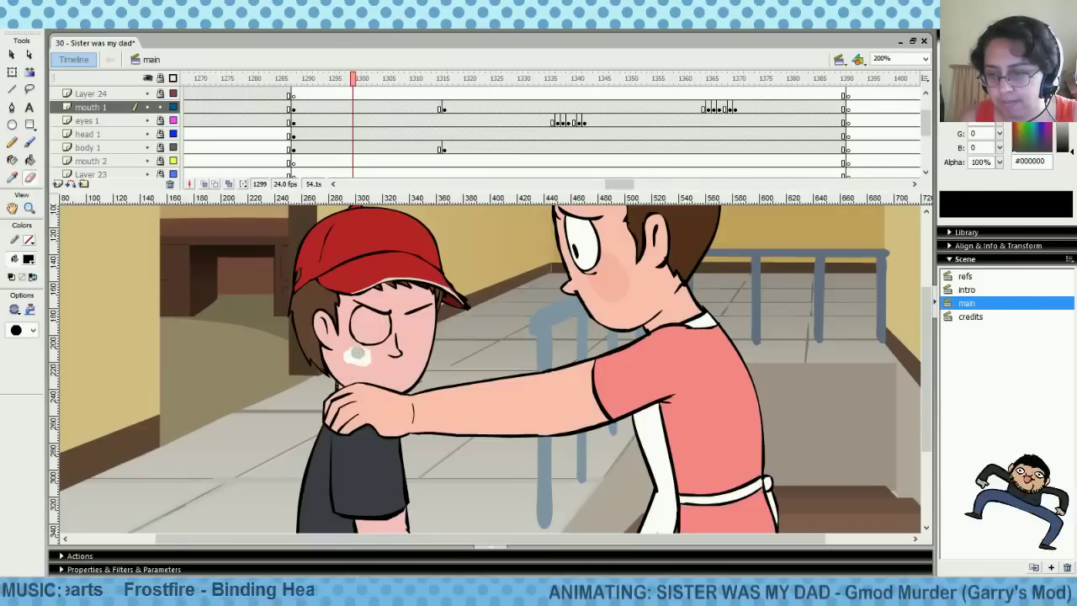
pyautogui.moveTo(358, 353); pyautogui.dragTo(361, 354)
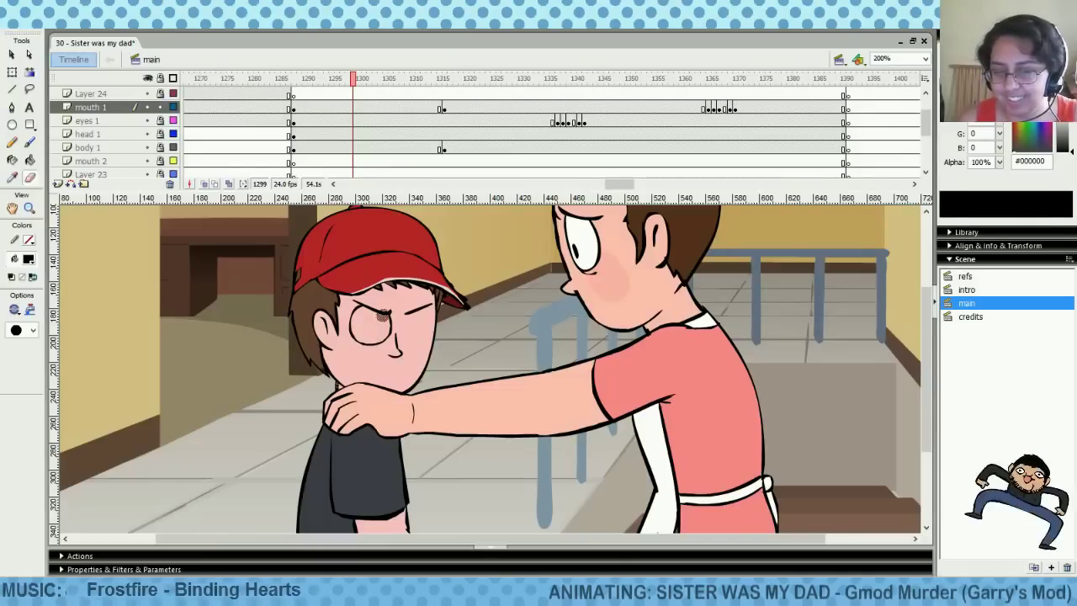
pyautogui.rightClick(380, 338)
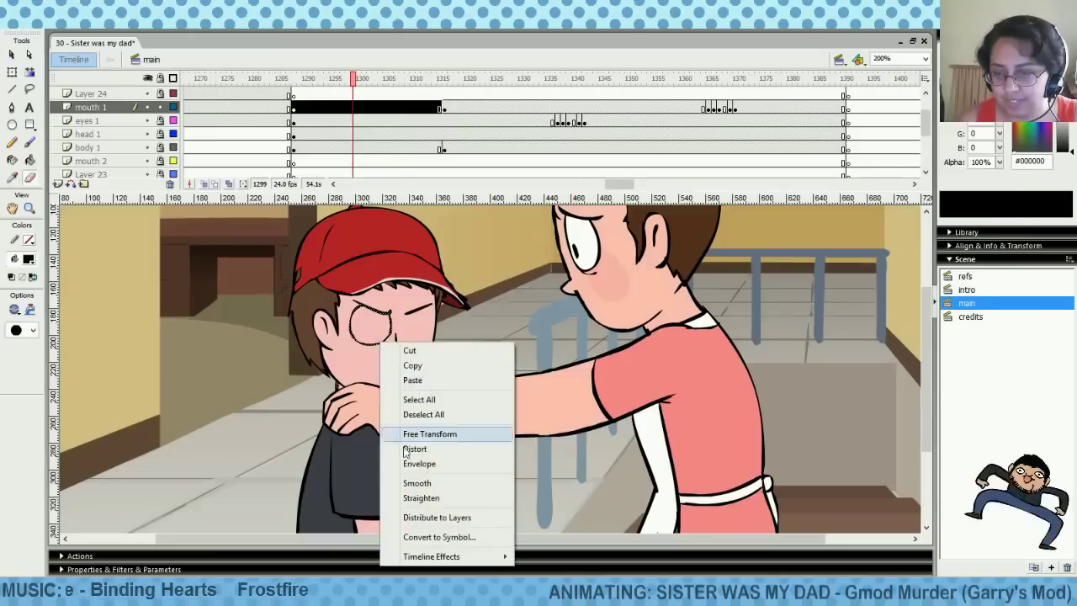
pyautogui.click(413, 485)
pyautogui.hotkey('ctrl', 'shift', 'a')
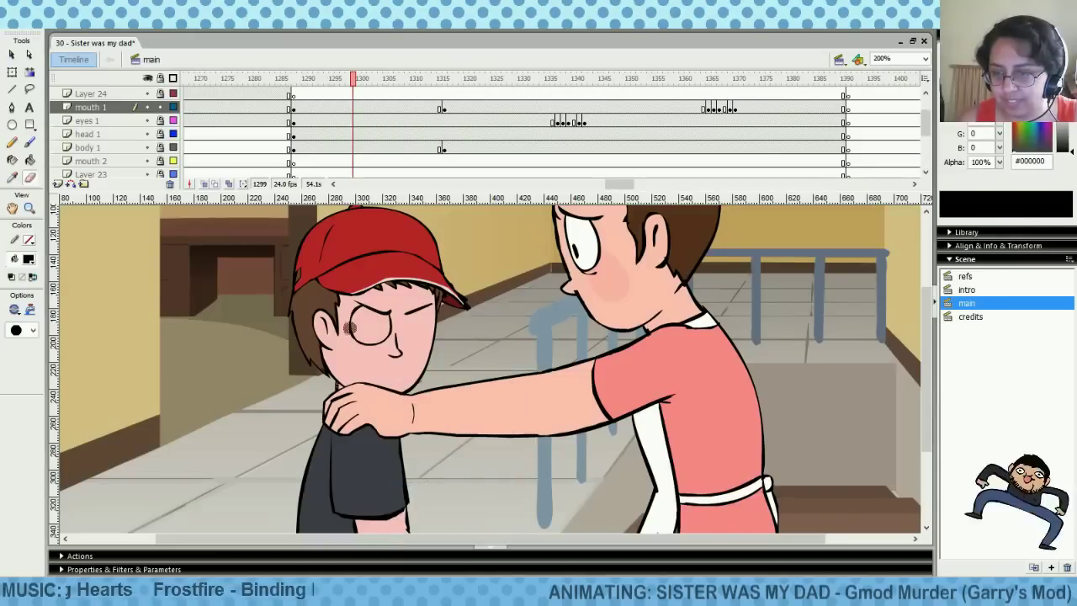
# Trim the eye outline beside the outer end of its eyebrow with the smallest eraser
pyautogui.click(32, 331)
pyautogui.click(22, 349)
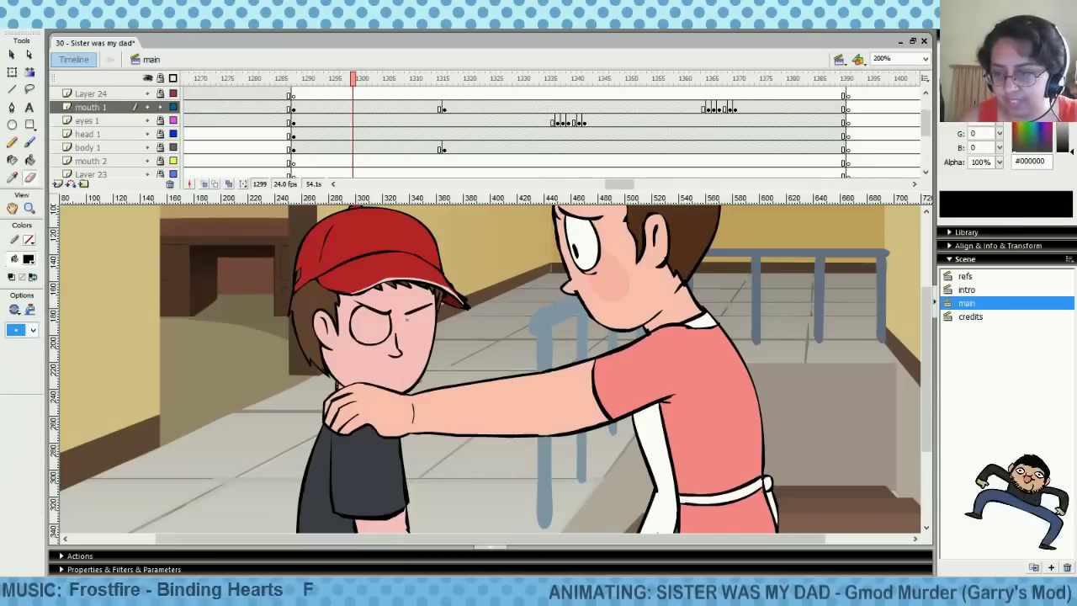
pyautogui.click(353, 308)
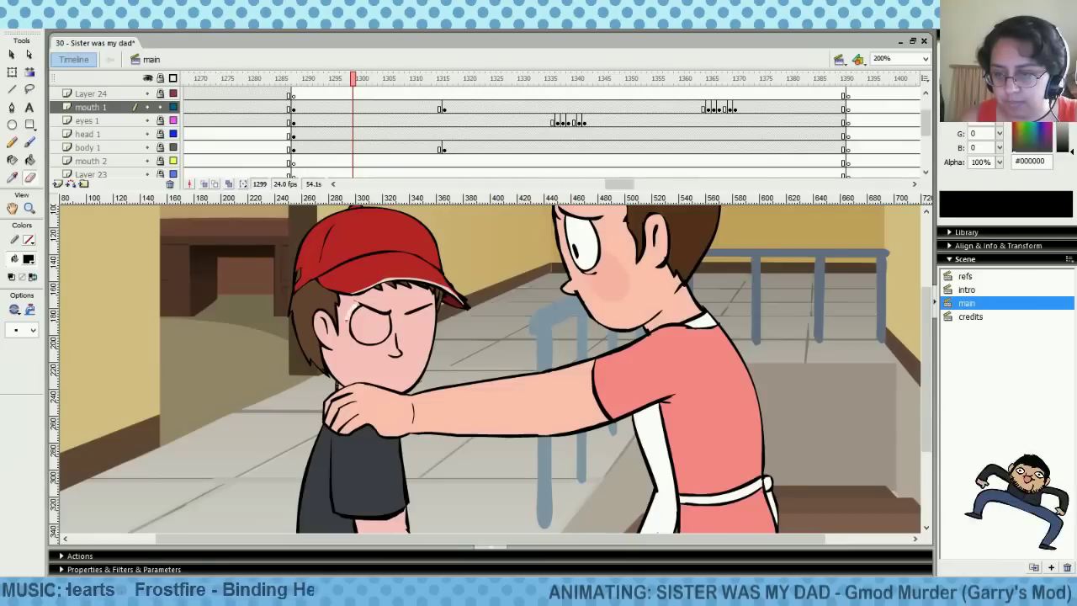
# Draw the second, narrower eye outline under the other eyebrow with the Brush tool
pyautogui.click(29, 159)
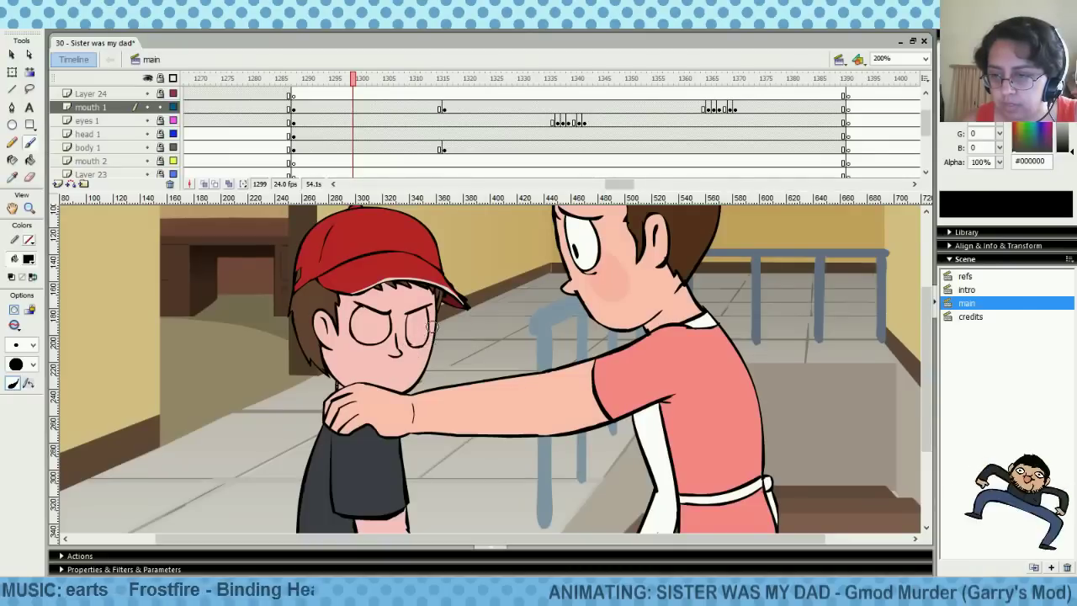
# Clean up the narrower eye outline on the mouth 1 layer with a large round eraser and the Brush tool
pyautogui.click(29, 177)
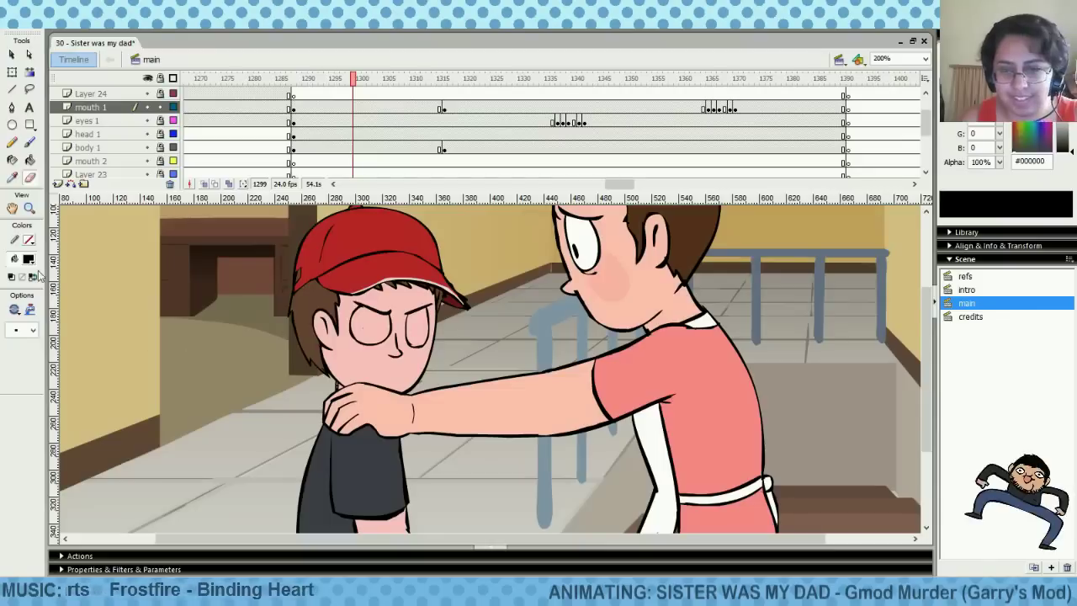
pyautogui.click(354, 107)
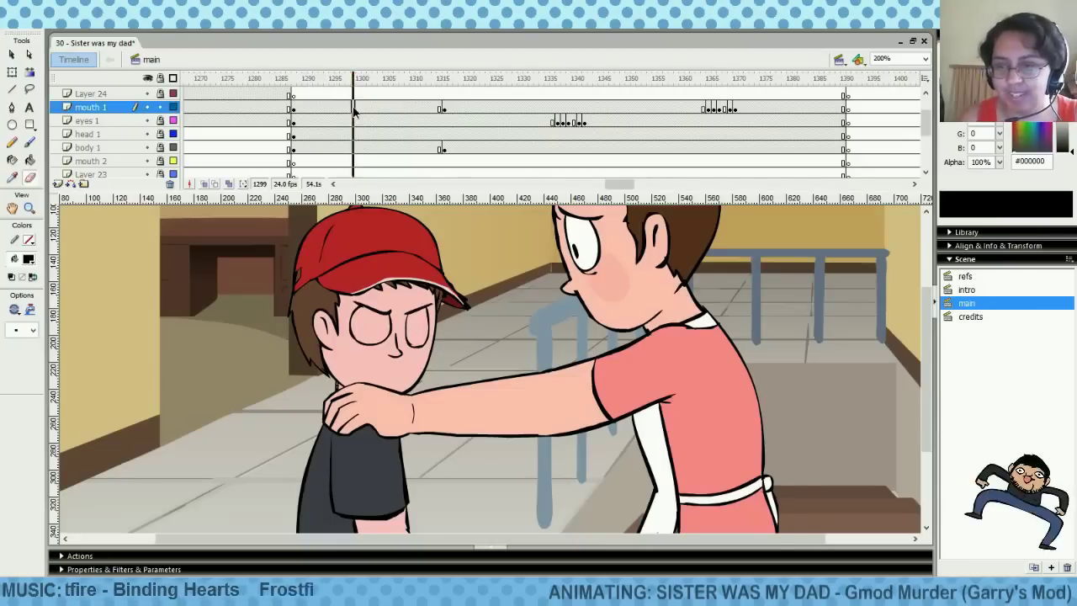
pyautogui.click(31, 331)
pyautogui.click(24, 384)
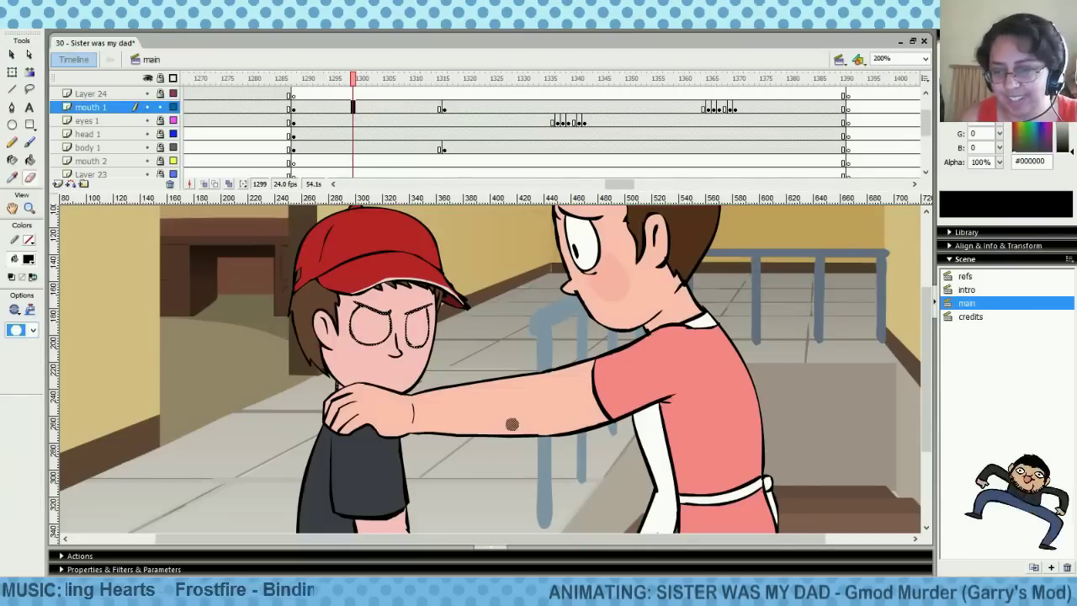
pyautogui.moveTo(396, 349)
pyautogui.mouseDown()
pyautogui.moveTo(399, 341)
pyautogui.moveTo(407, 353)
pyautogui.moveTo(430, 352)
pyautogui.mouseUp()
pyautogui.click(30, 143)
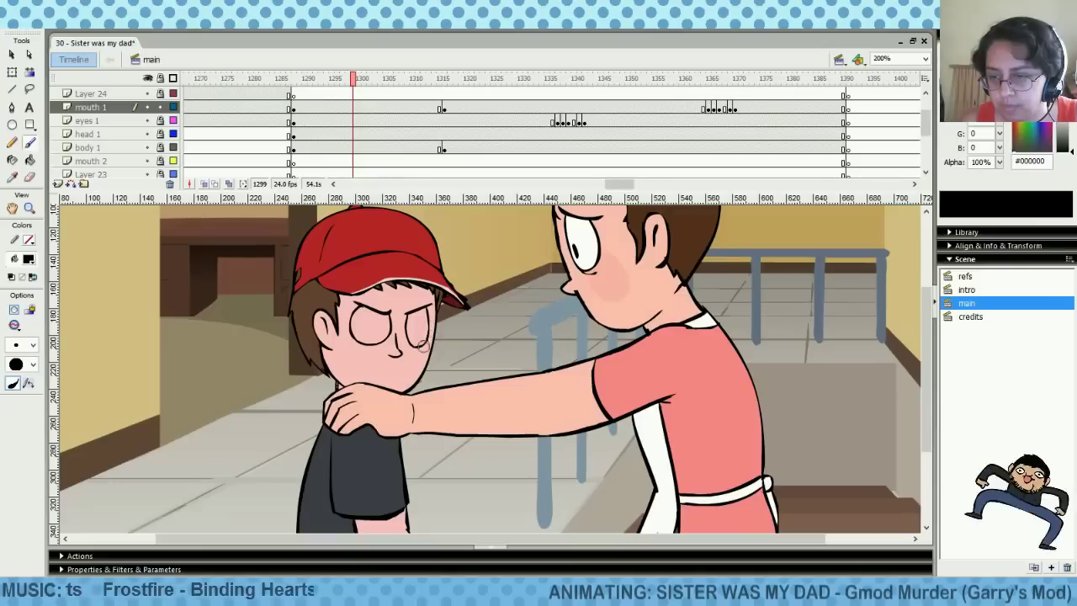
# Apply Straighten to the narrower eye outline and its eyebrow
pyautogui.click(31, 178)
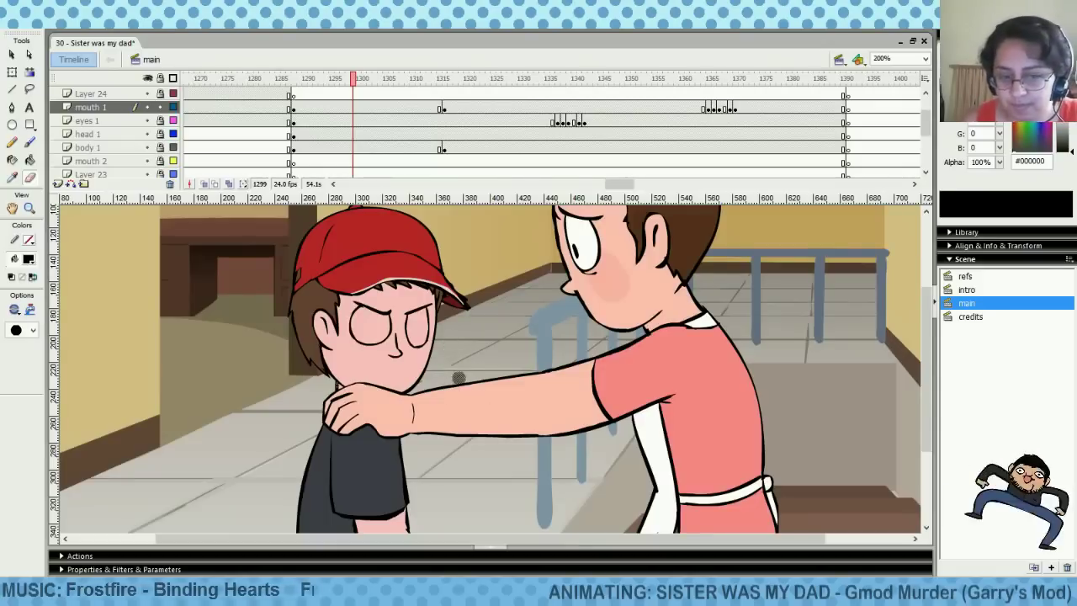
pyautogui.rightClick(422, 345)
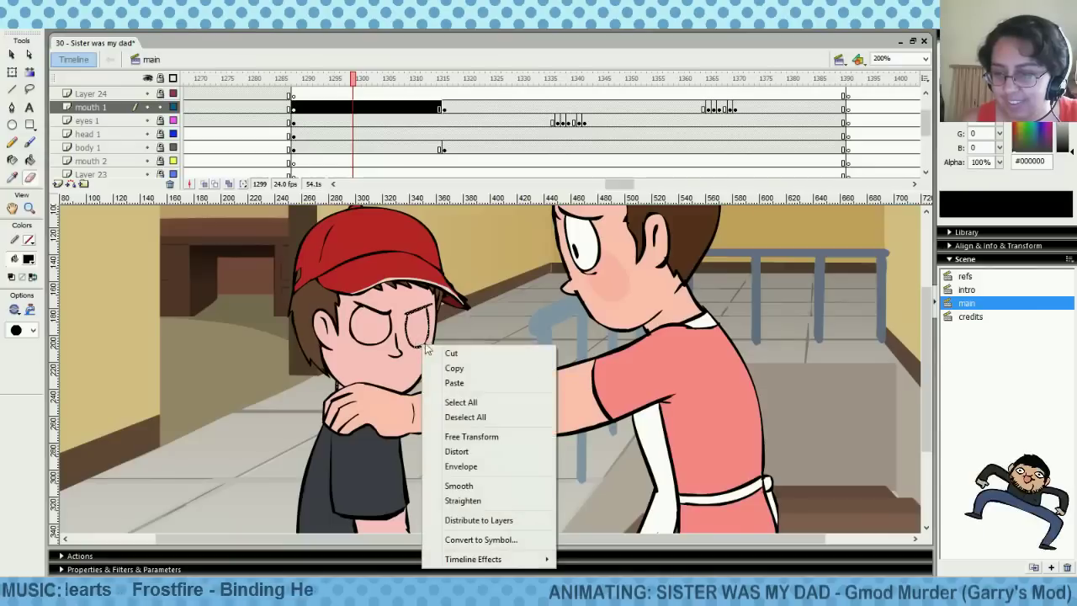
pyautogui.click(475, 500)
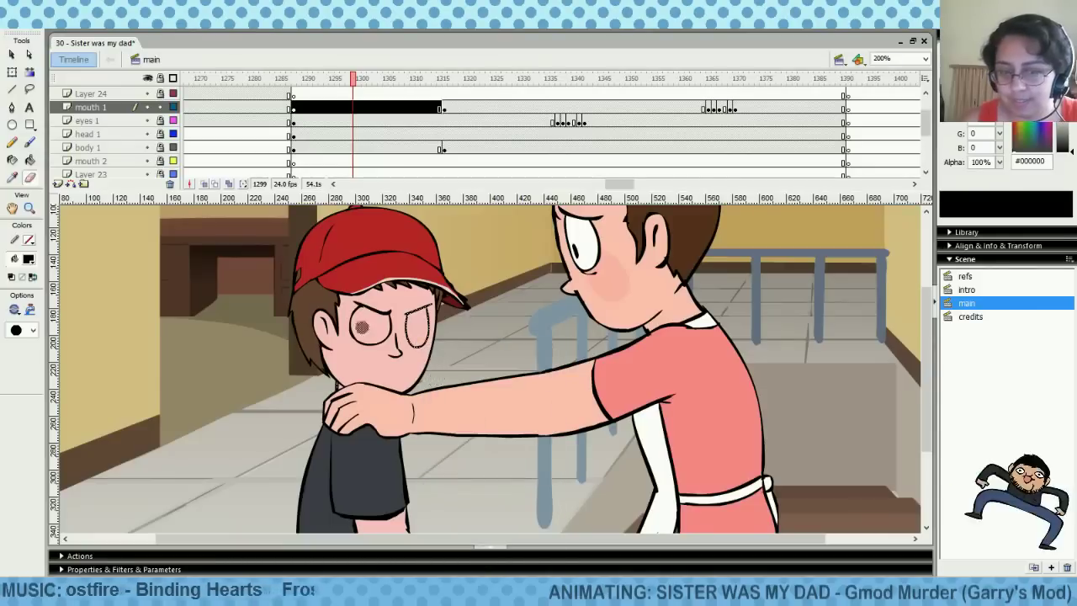
pyautogui.click(30, 145)
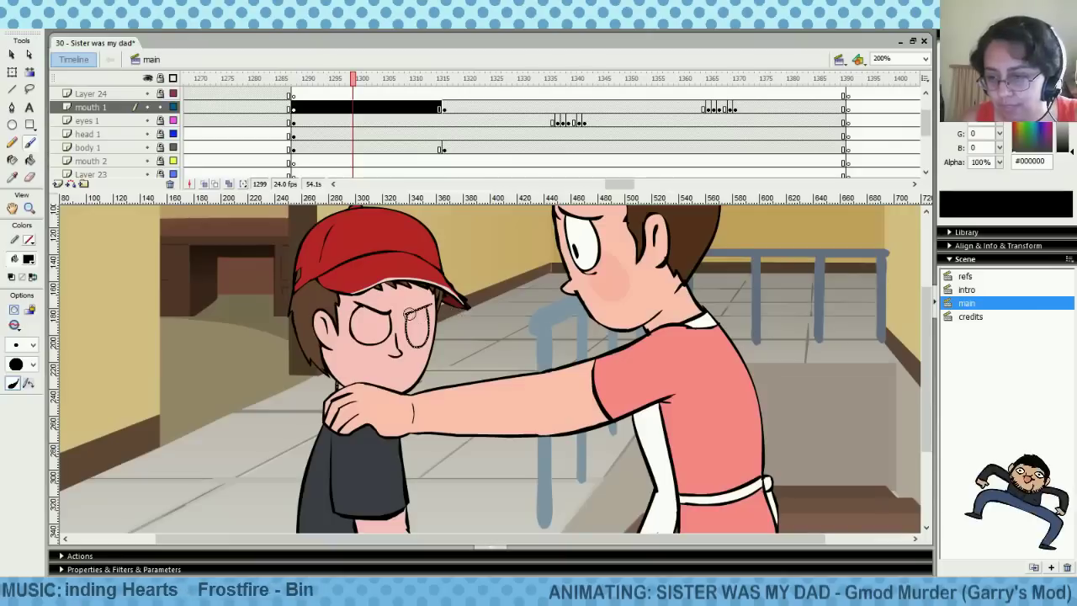
# Adjust the position of the two eye-and-eyebrow drawings slightly on the boy's face with Free Transform
pyautogui.click(13, 73)
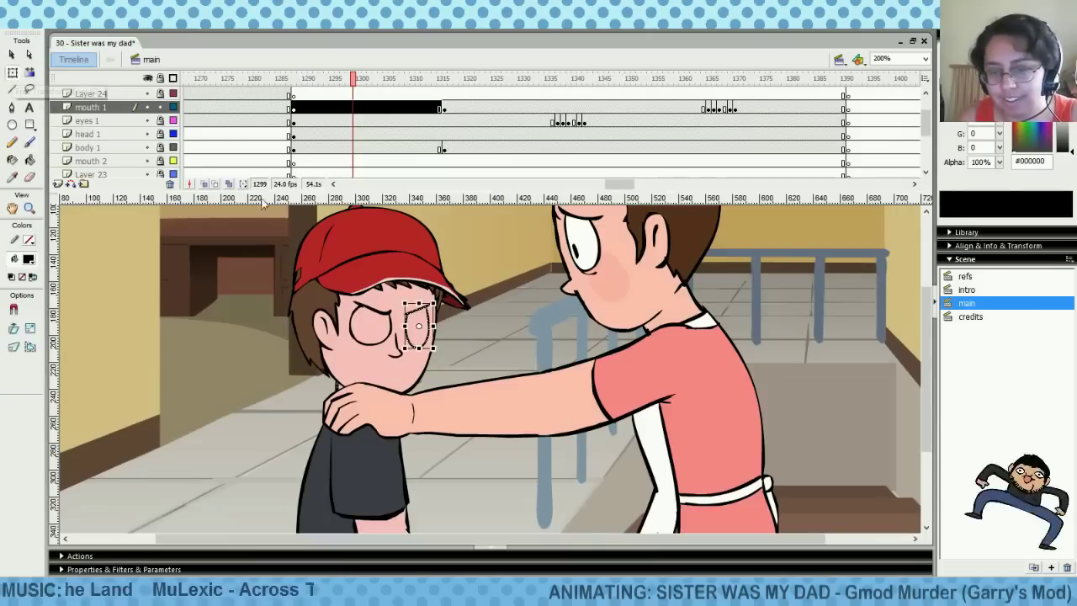
pyautogui.click(448, 372)
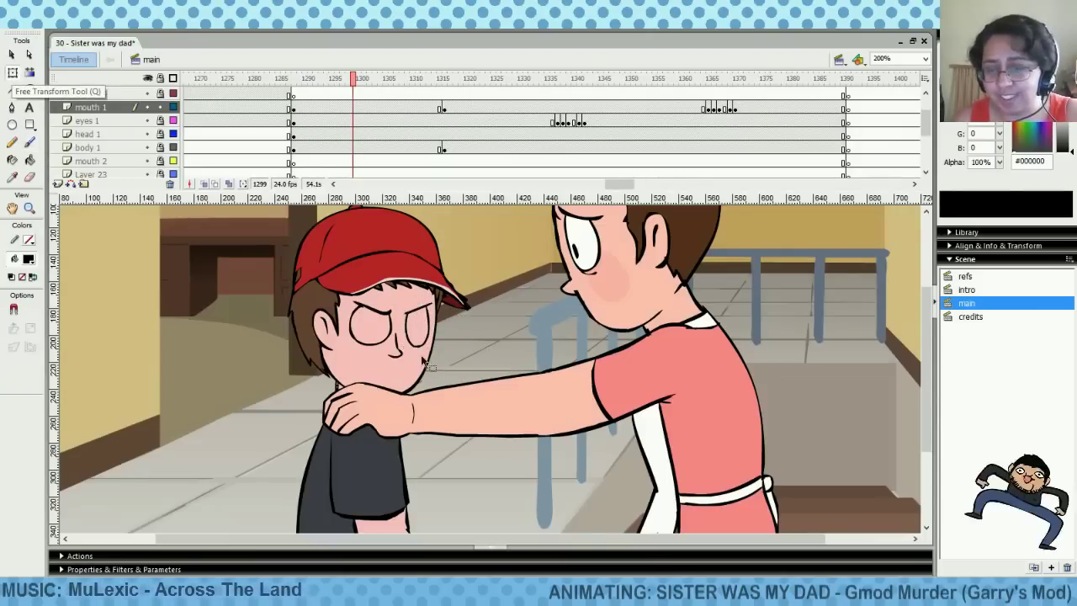
pyautogui.click(425, 342)
pyautogui.click(535, 329)
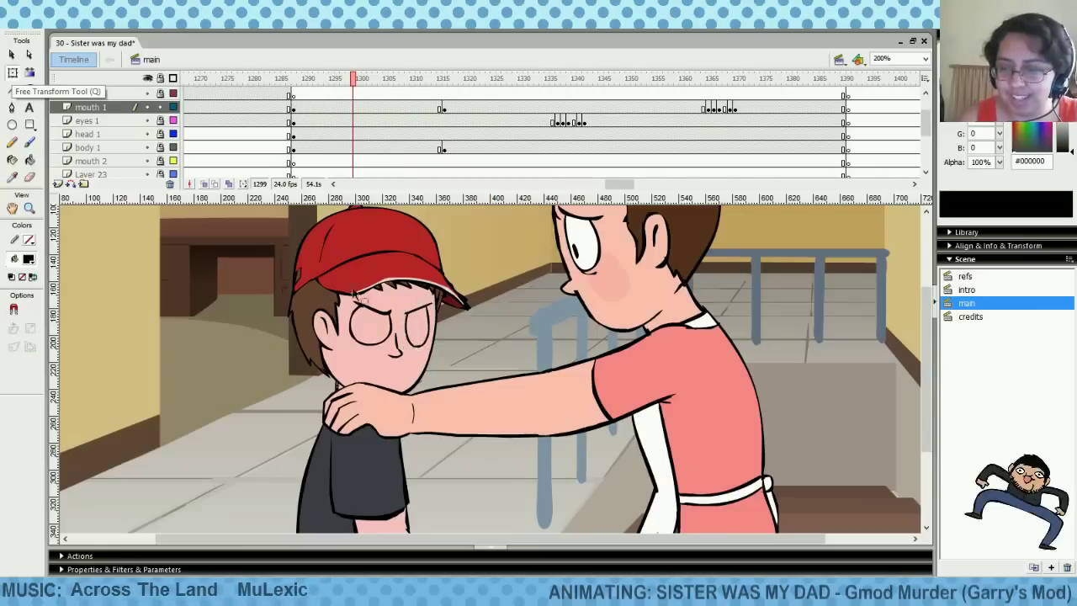
pyautogui.moveTo(316, 281); pyautogui.dragTo(398, 358)
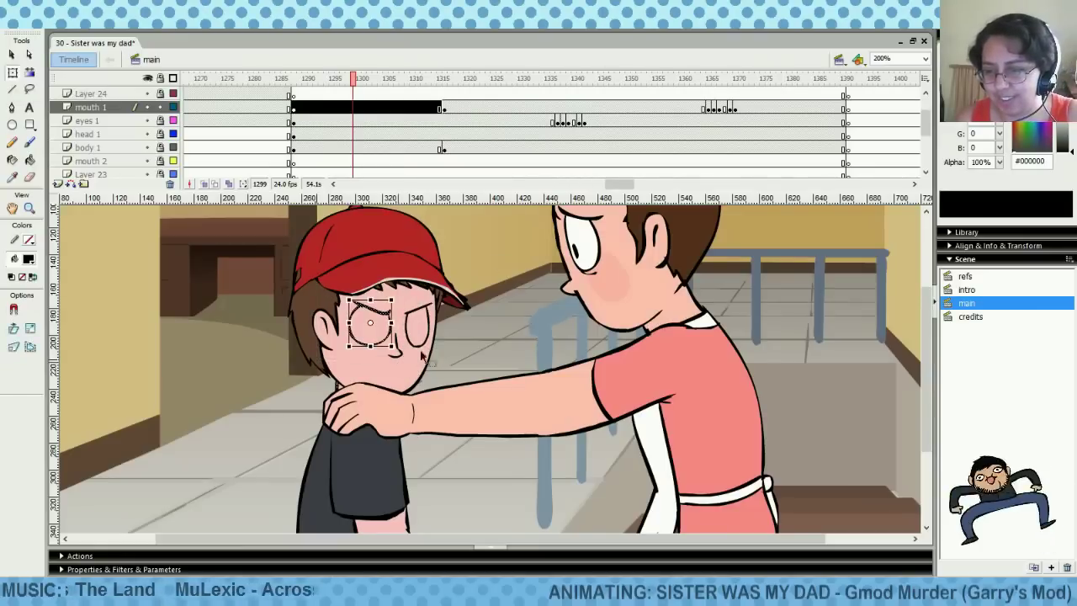
pyautogui.click(484, 343)
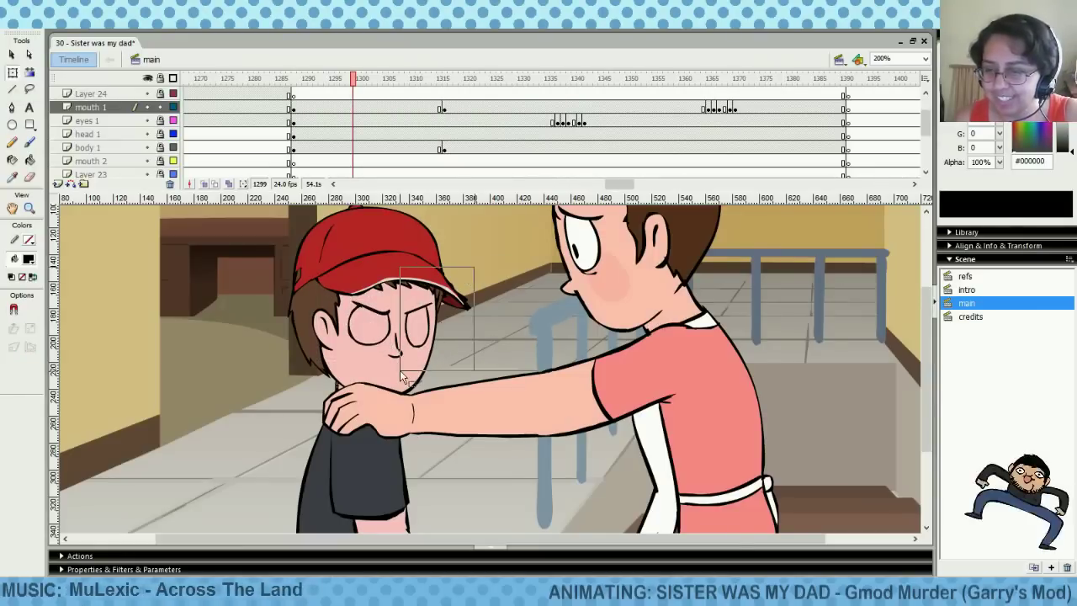
pyautogui.moveTo(473, 267); pyautogui.dragTo(397, 385)
pyautogui.click(494, 338)
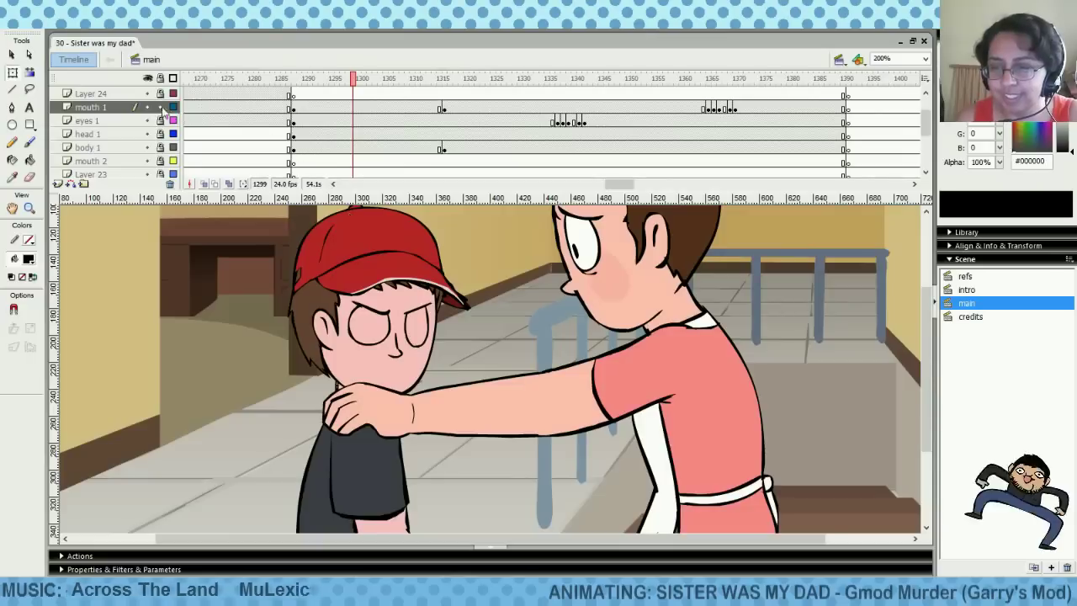
# Lock the mouth 1 layer, unlock body 1 to shift the boy's nose slightly toward the narrower eye, and relock body 1
pyautogui.click(160, 107)
pyautogui.click(160, 147)
pyautogui.click(394, 349)
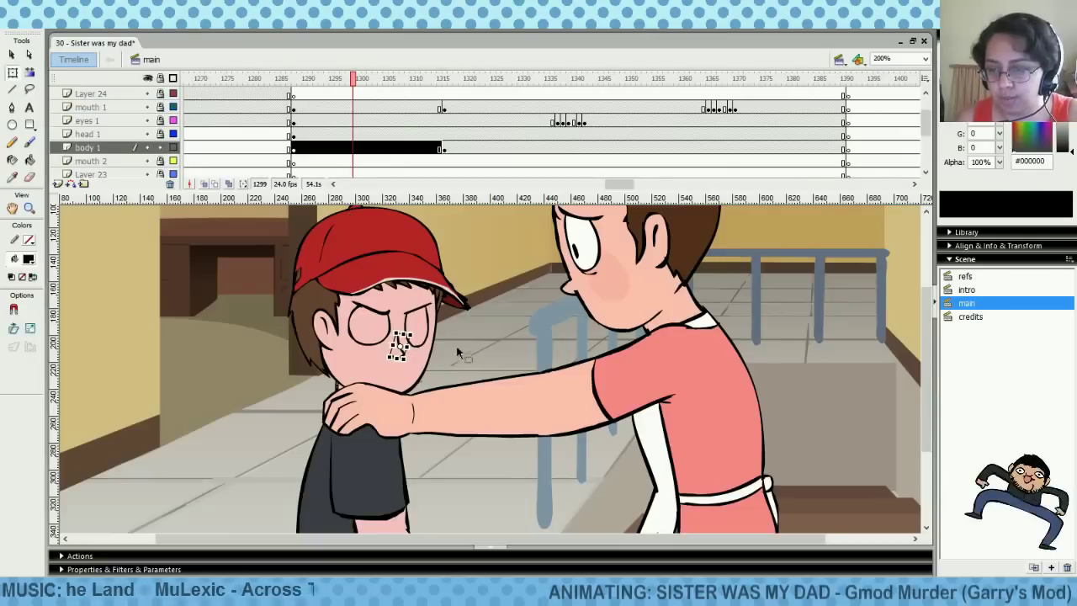
pyautogui.click(489, 347)
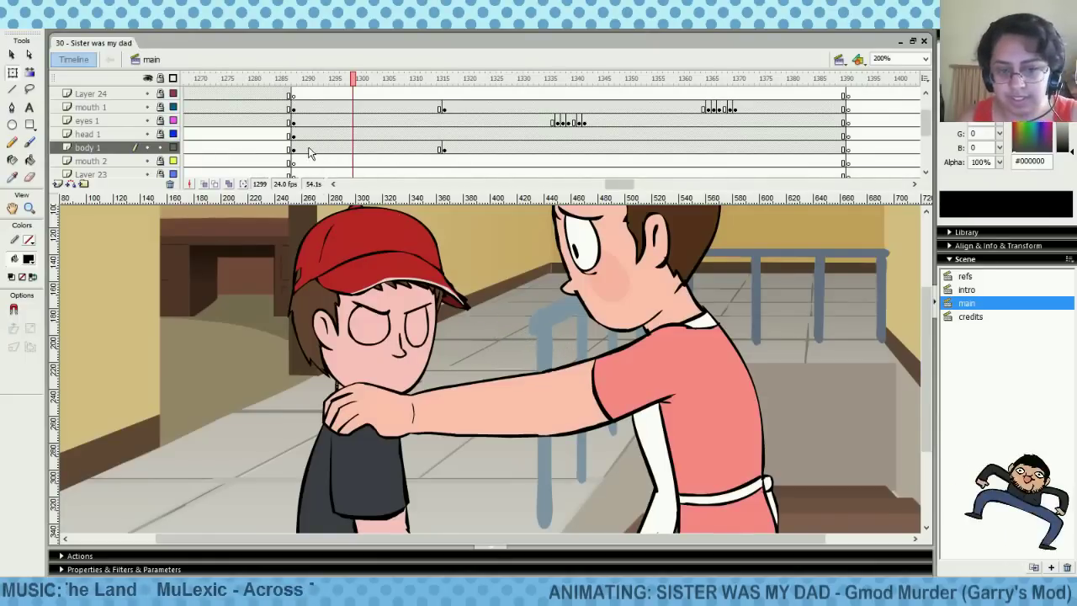
pyautogui.click(160, 148)
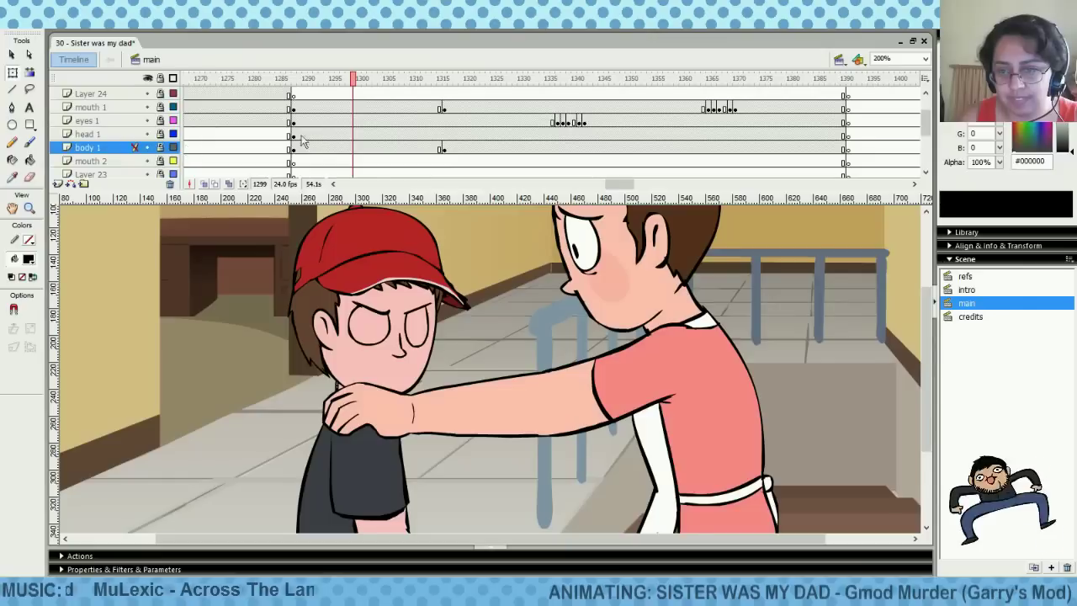
# Try to trim the outer edge of the round eye outline on the mouth 1 layer with the smallest eraser
pyautogui.click(342, 120)
pyautogui.click(321, 107)
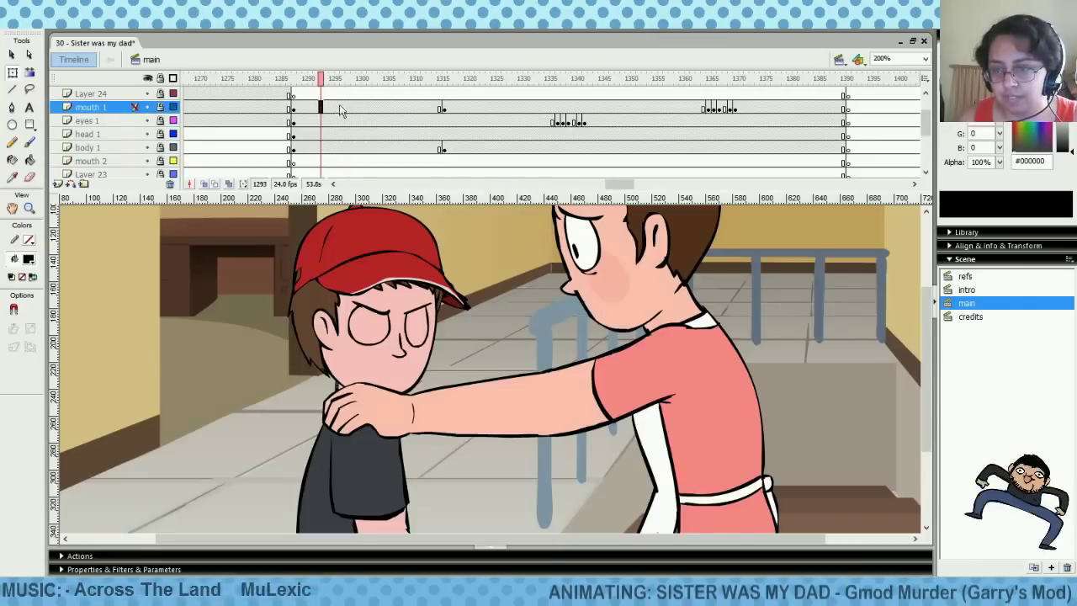
pyautogui.click(30, 177)
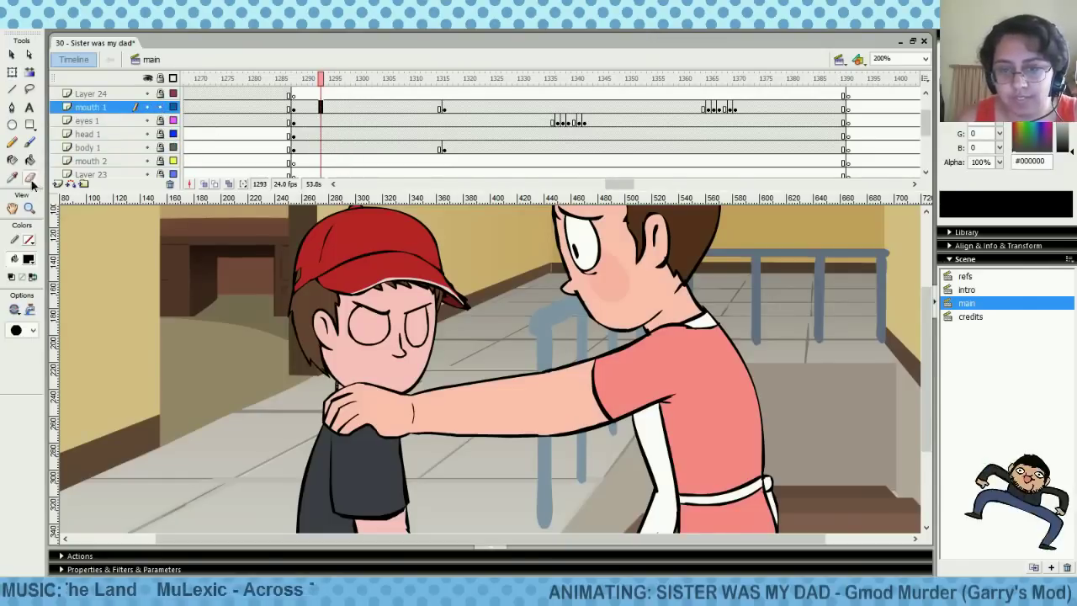
pyautogui.click(33, 329)
pyautogui.click(23, 351)
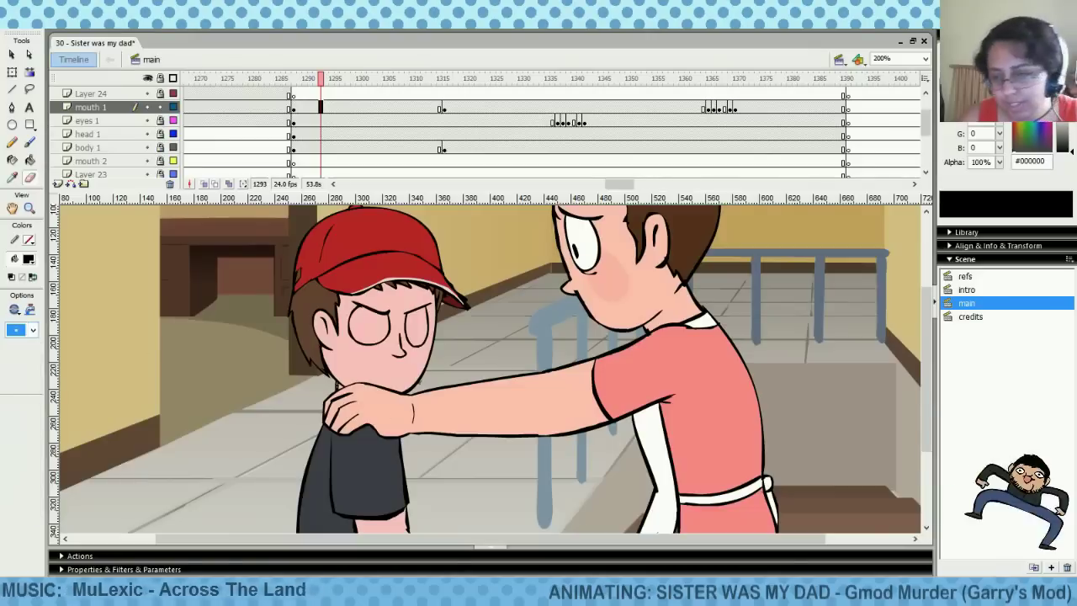
pyautogui.moveTo(351, 320)
pyautogui.mouseDown()
pyautogui.moveTo(349, 345)
pyautogui.moveTo(344, 325)
pyautogui.mouseUp()
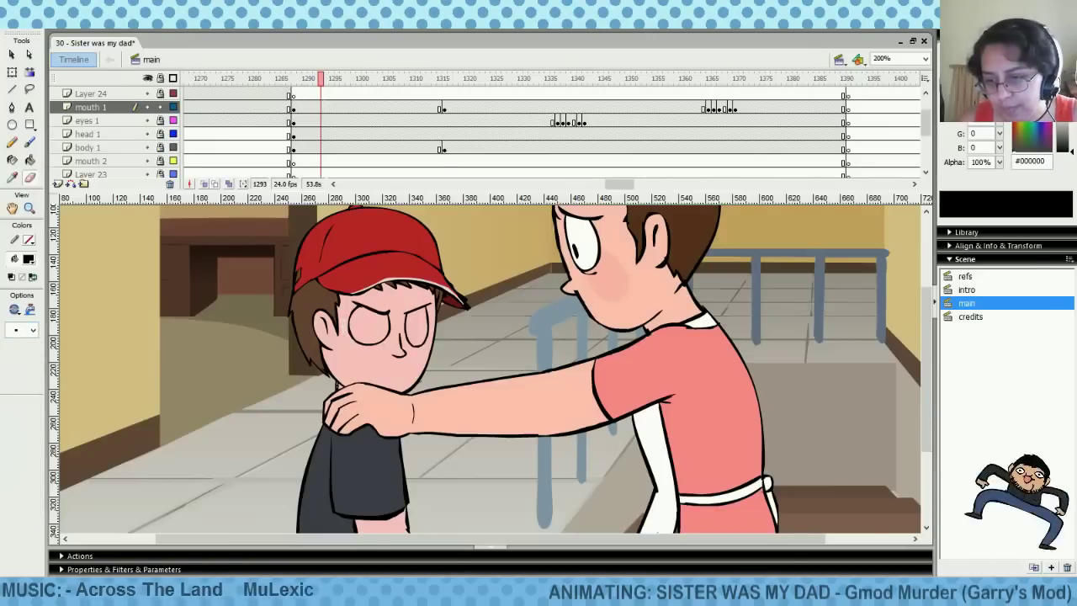
pyautogui.hotkey('ctrl', 'z')
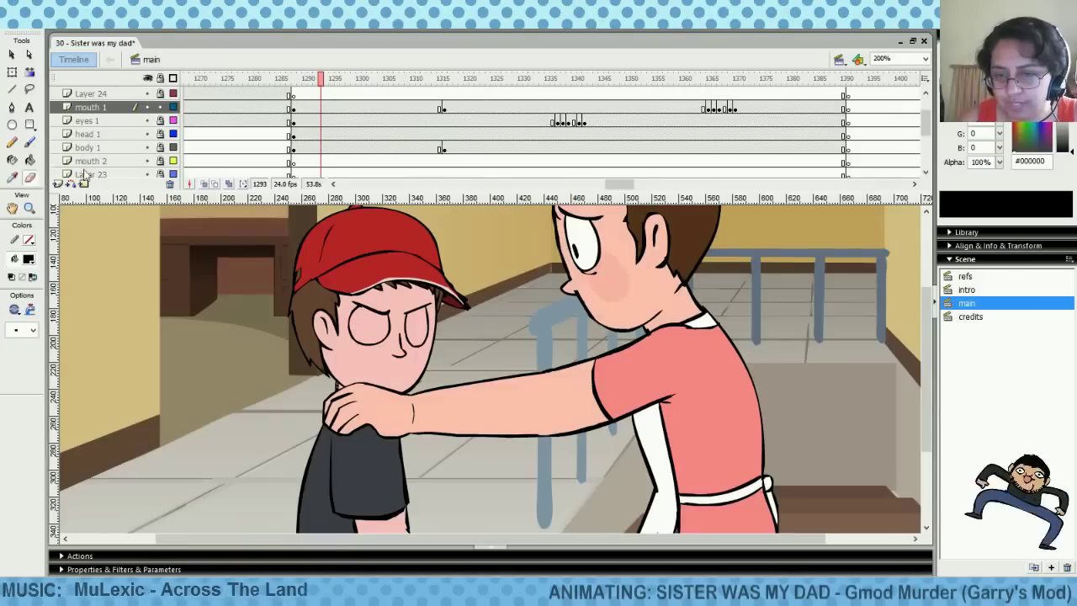
# Apply Smooth to the round eye outline and its eyebrow, and deselect them
pyautogui.click(30, 143)
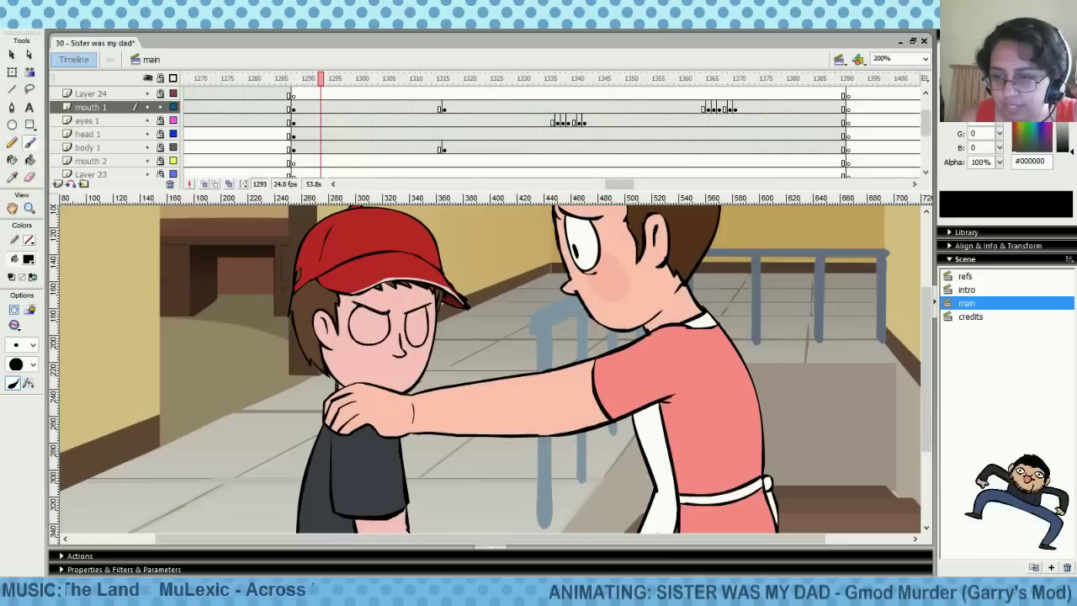
pyautogui.rightClick(381, 318)
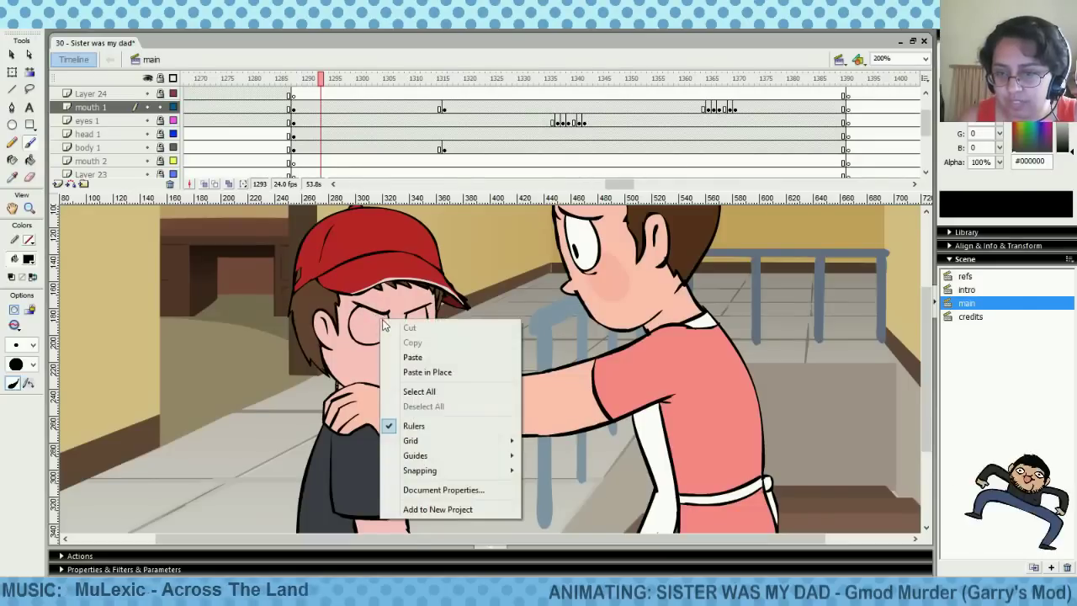
pyautogui.click(379, 317)
pyautogui.rightClick(381, 313)
pyautogui.click(447, 449)
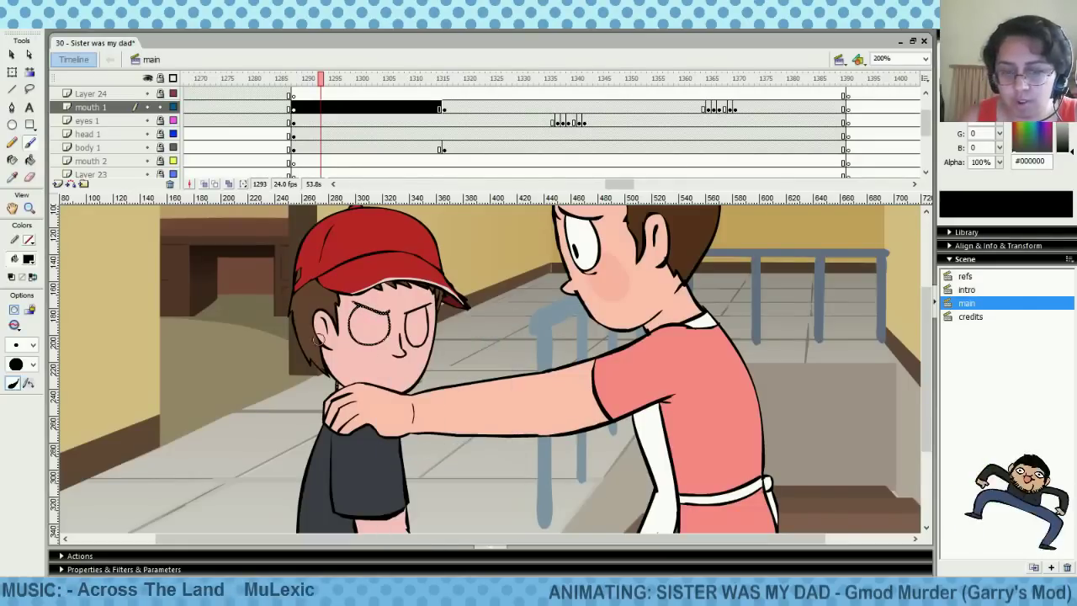
pyautogui.press('Escape')
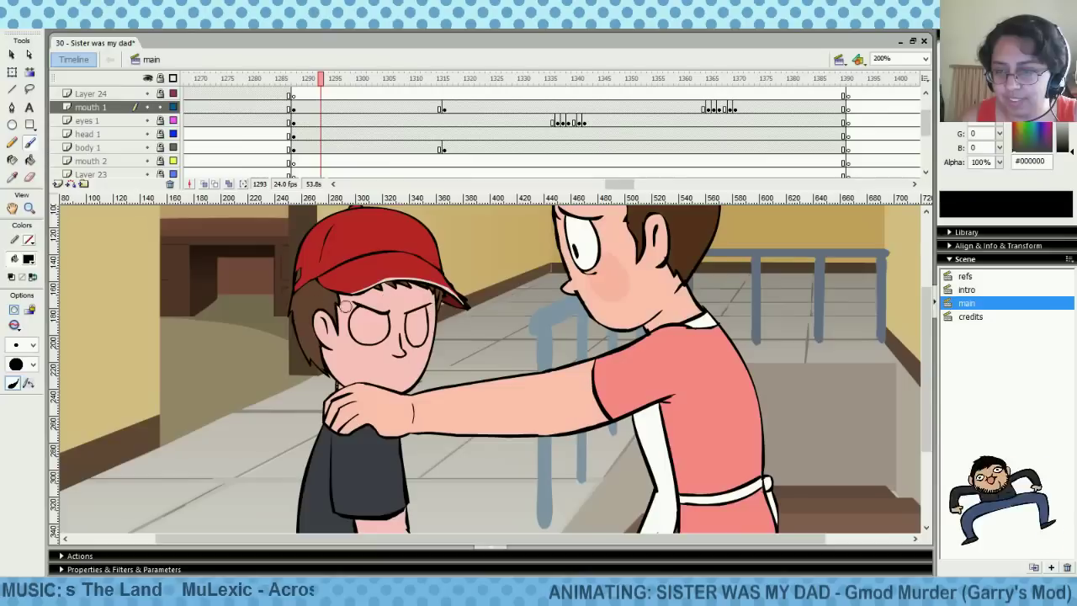
# Widen the narrower eye and its eyebrow slightly toward the edge of the face with Free Transform
pyautogui.click(13, 72)
pyautogui.click(419, 322)
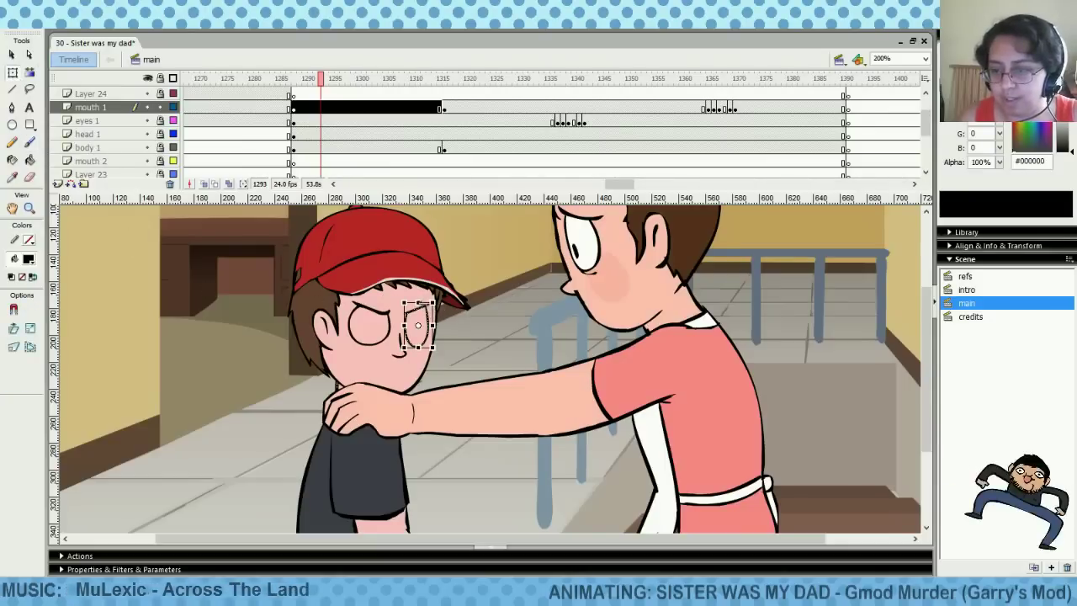
pyautogui.click(468, 333)
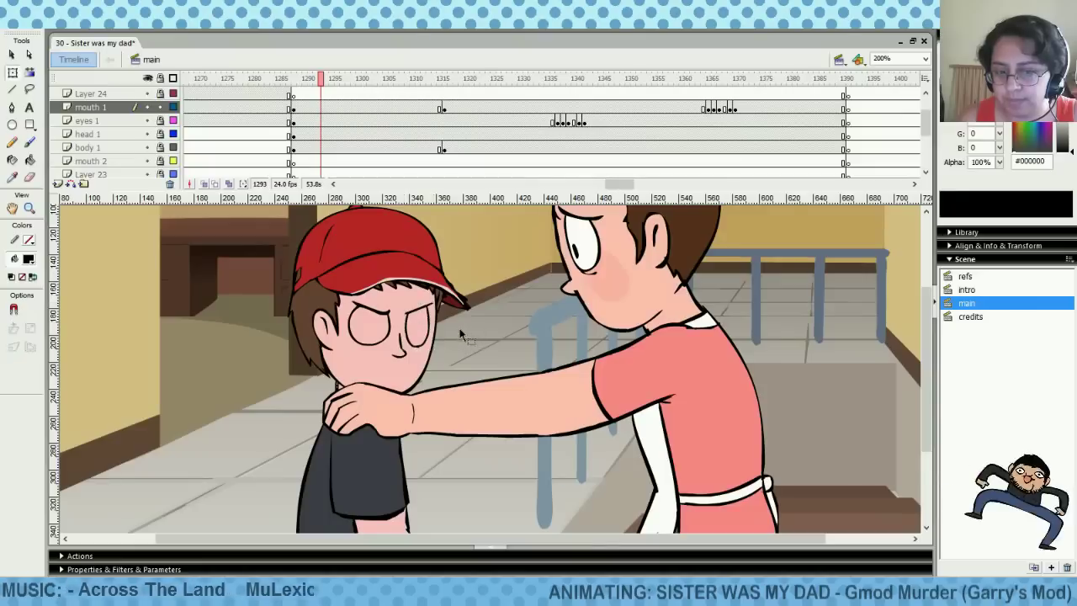
pyautogui.click(421, 329)
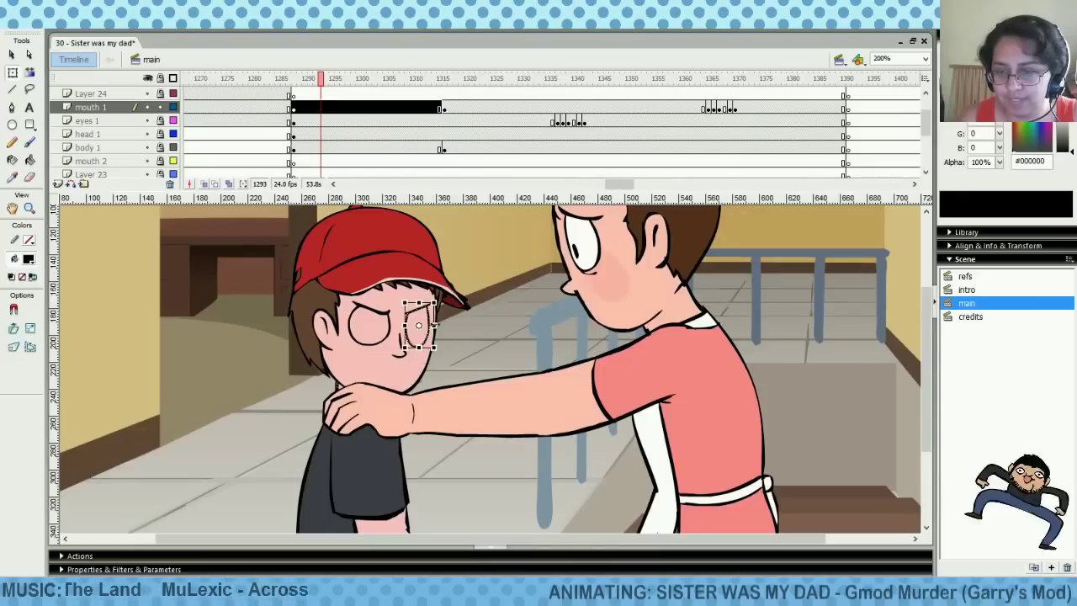
pyautogui.moveTo(436, 324); pyautogui.dragTo(439, 325)
pyautogui.click(422, 300)
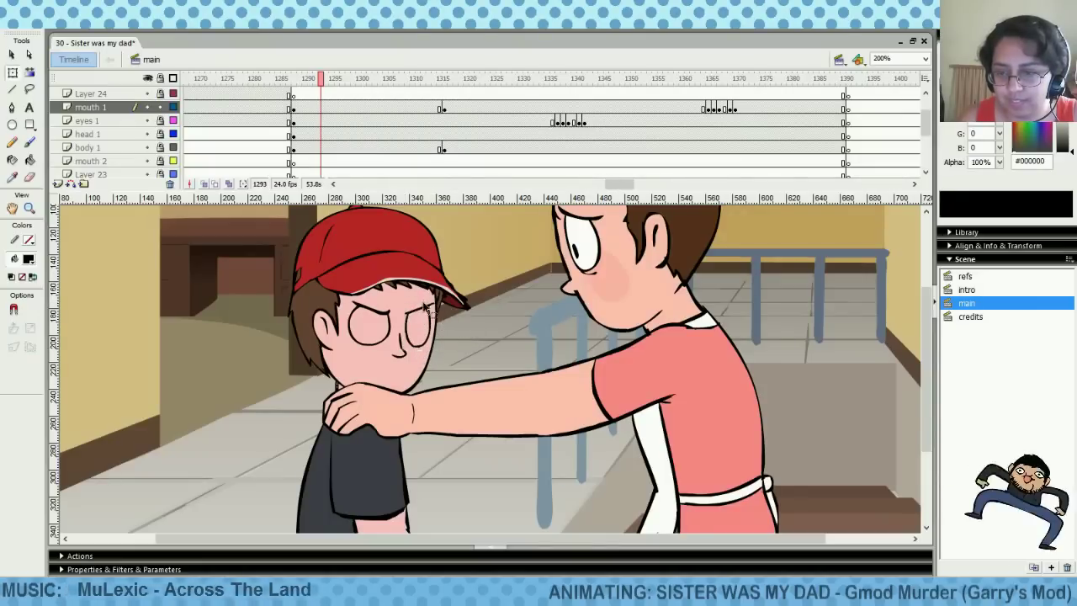
# At frame 1300 of the mouth 1 layer, paint a small black pupil inside the round eye, undoing and redrawing the first attempt
pyautogui.moveTo(295, 121); pyautogui.dragTo(461, 120)
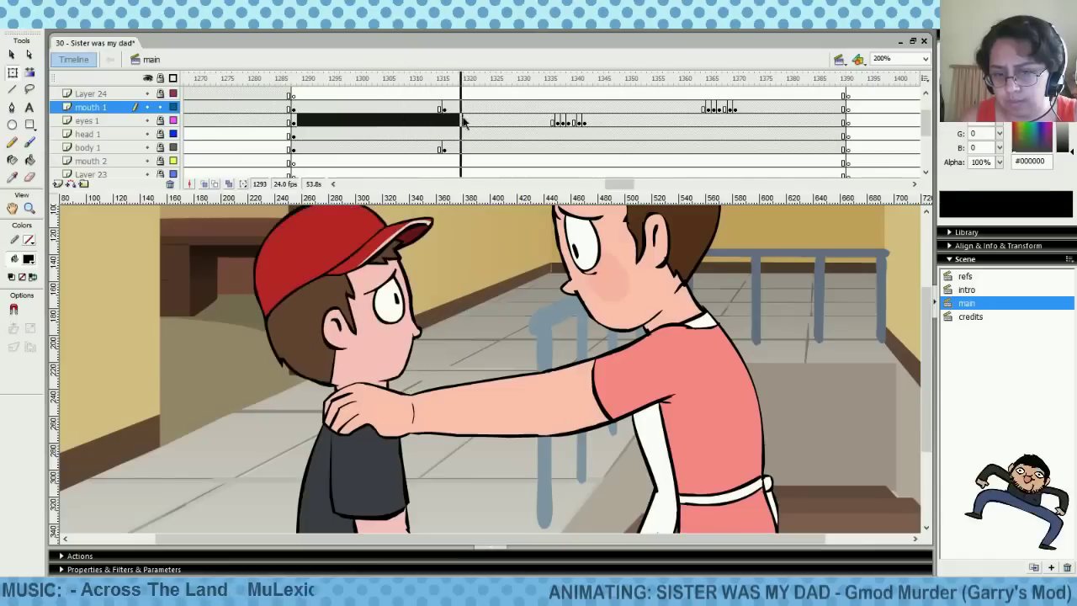
pyautogui.click(374, 108)
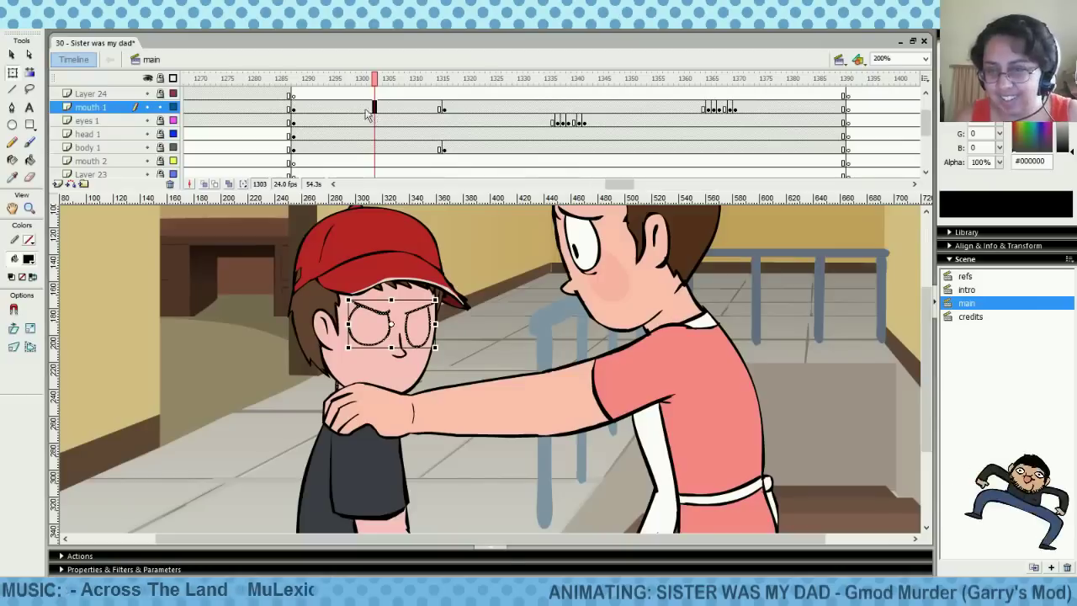
pyautogui.click(360, 107)
pyautogui.click(29, 143)
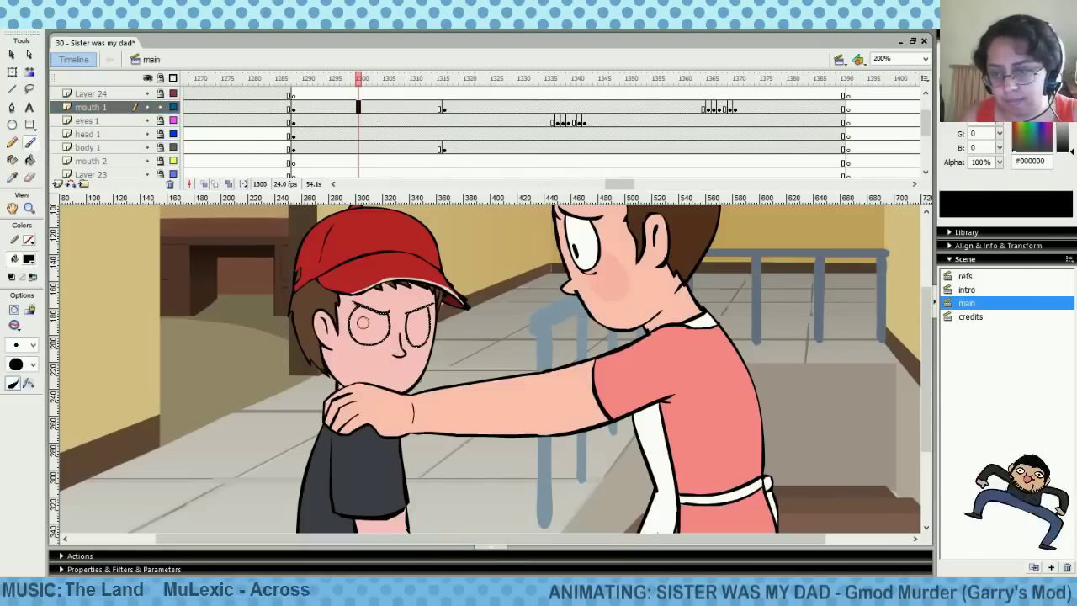
pyautogui.moveTo(358, 324); pyautogui.dragTo(373, 341)
pyautogui.hotkey('ctrl', 'z')
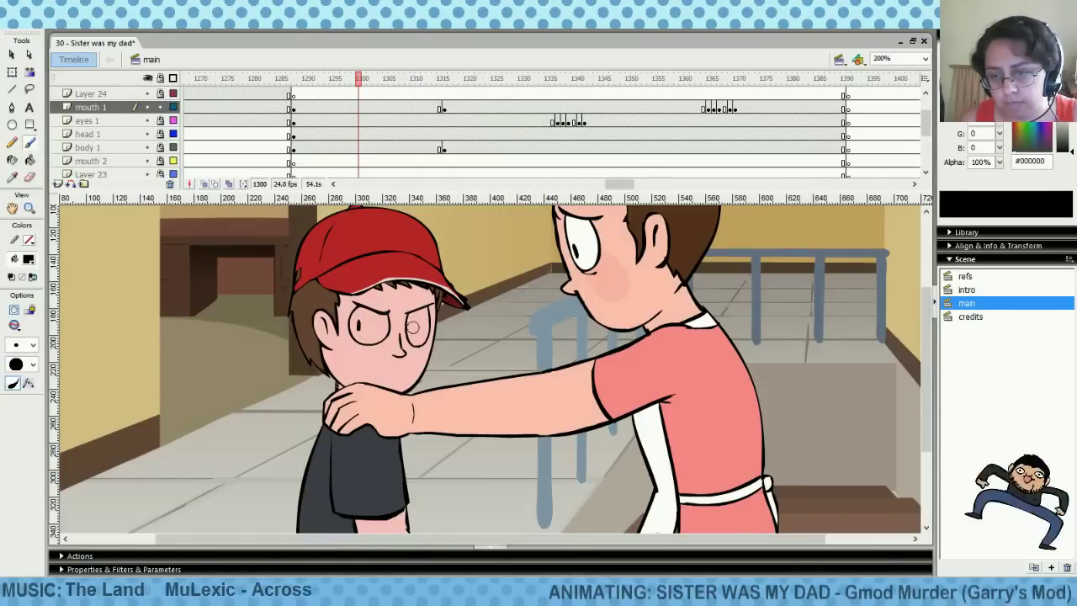
pyautogui.moveTo(358, 324); pyautogui.dragTo(365, 320)
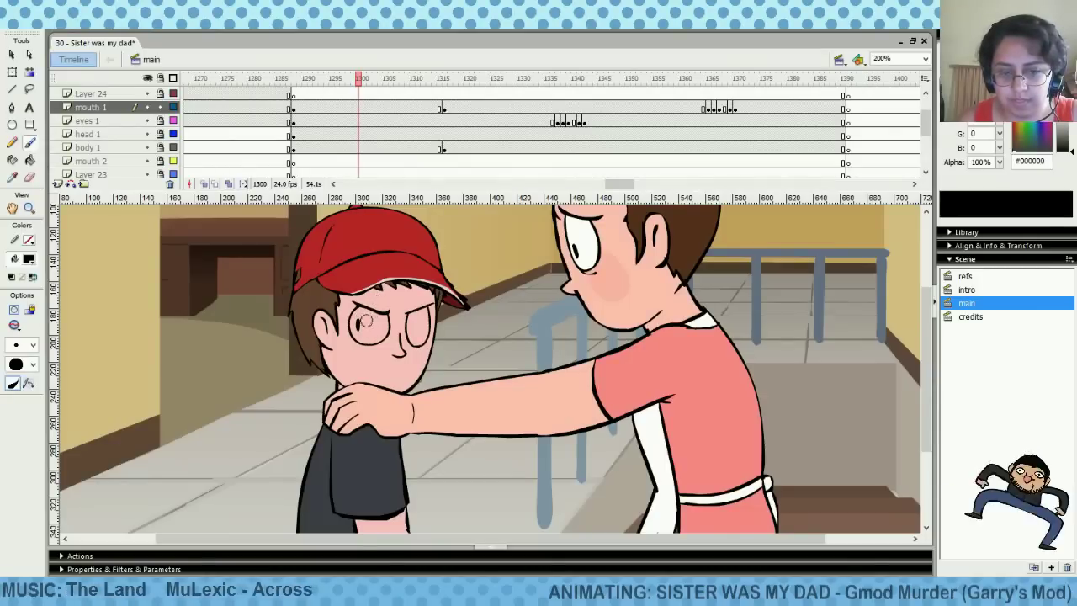
# Repaint the pupil in the round eye until satisfied, and paint a matching black pupil in the narrower eye
pyautogui.hotkey('ctrl', 'z')
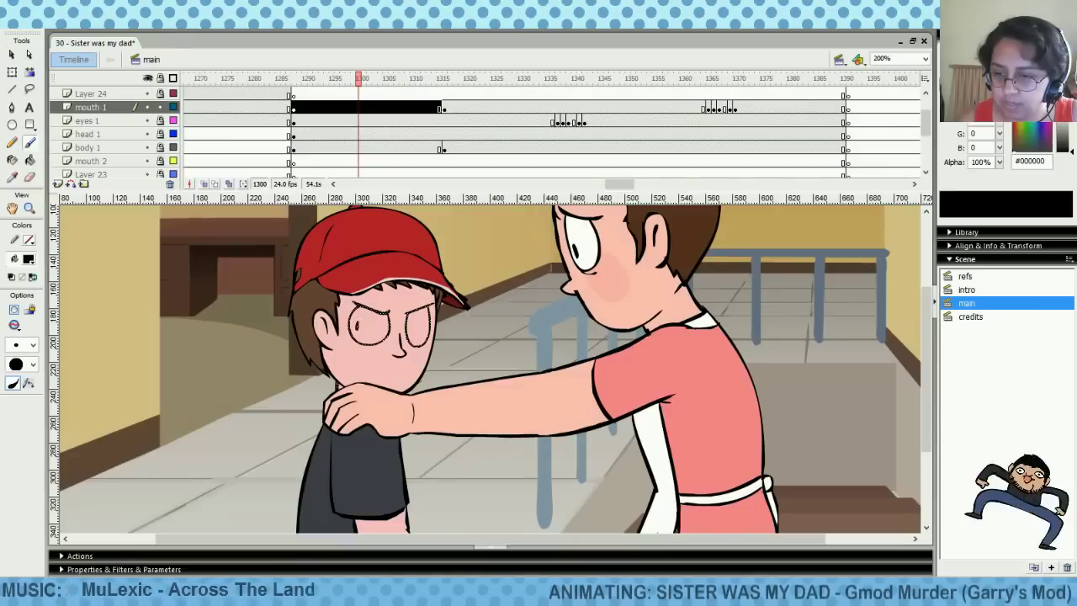
pyautogui.hotkey('ctrl', 'y')
pyautogui.hotkey('ctrl', 'z')
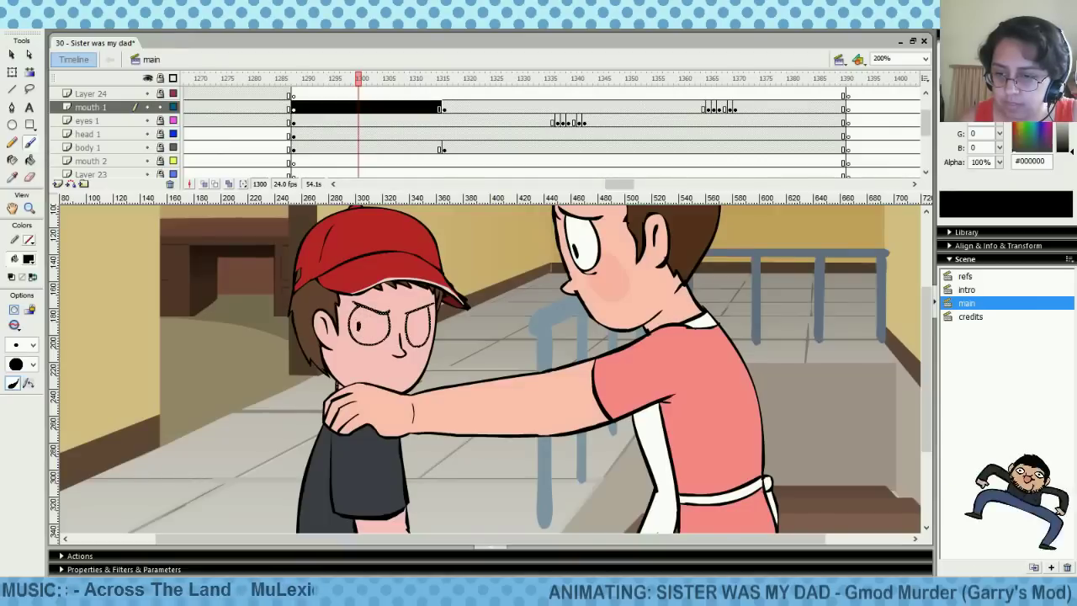
pyautogui.hotkey('ctrl', 'y')
pyautogui.hotkey('ctrl', 'z')
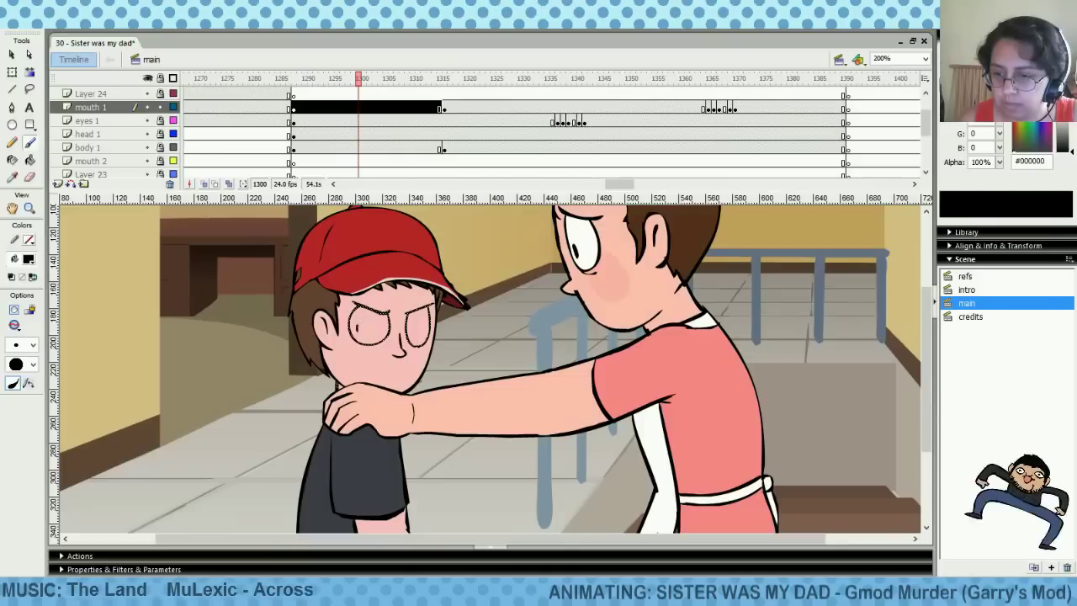
pyautogui.hotkey('ctrl', 'y')
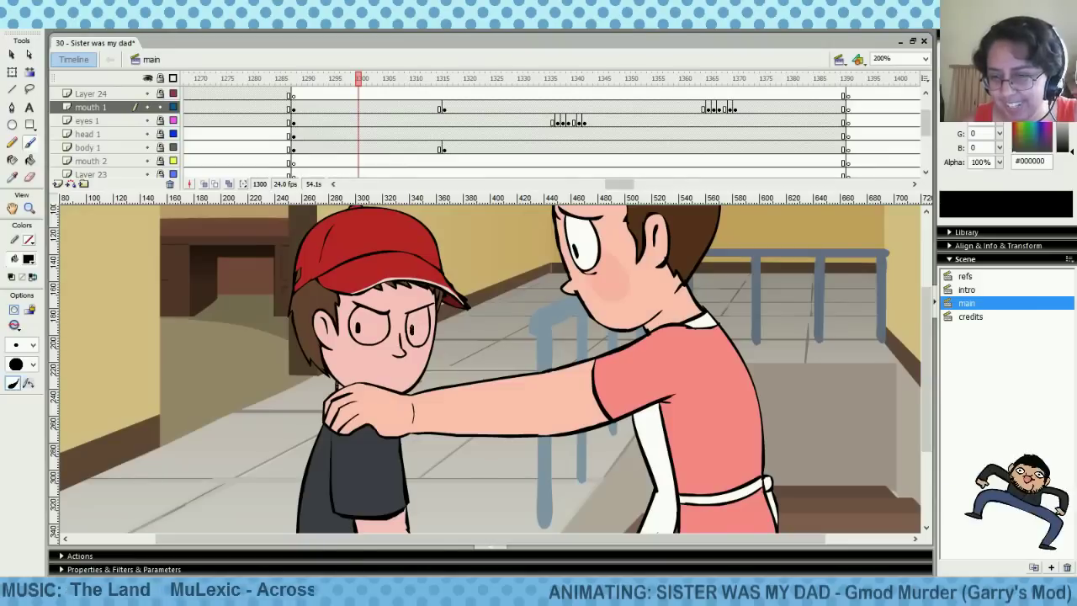
# Apply Straighten to the pupils of both eyes to clean up their shapes, and deselect them
pyautogui.click(13, 73)
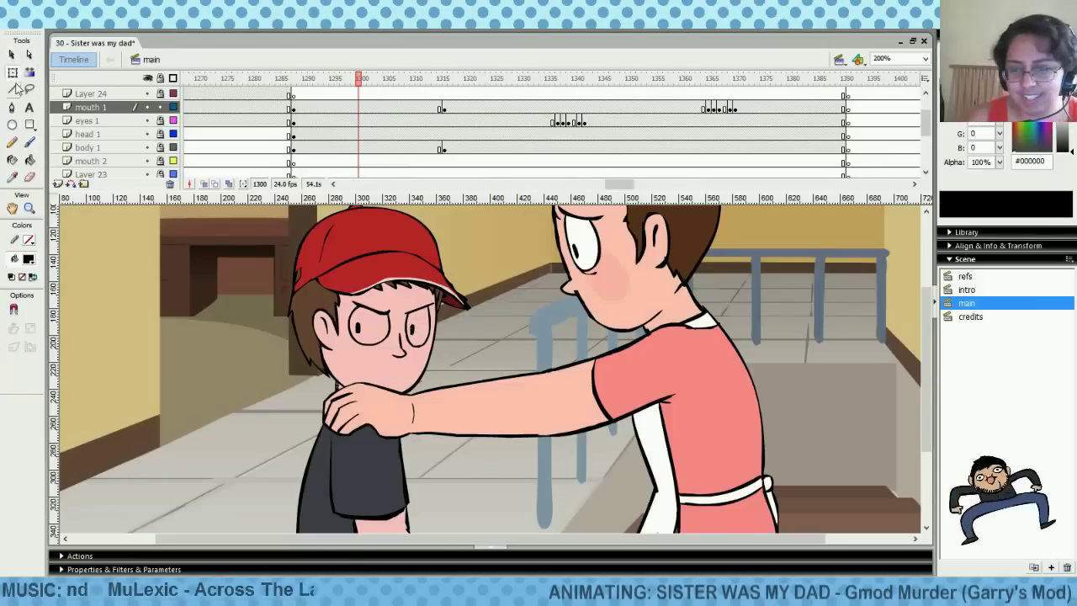
pyautogui.rightClick(362, 326)
pyautogui.click(404, 480)
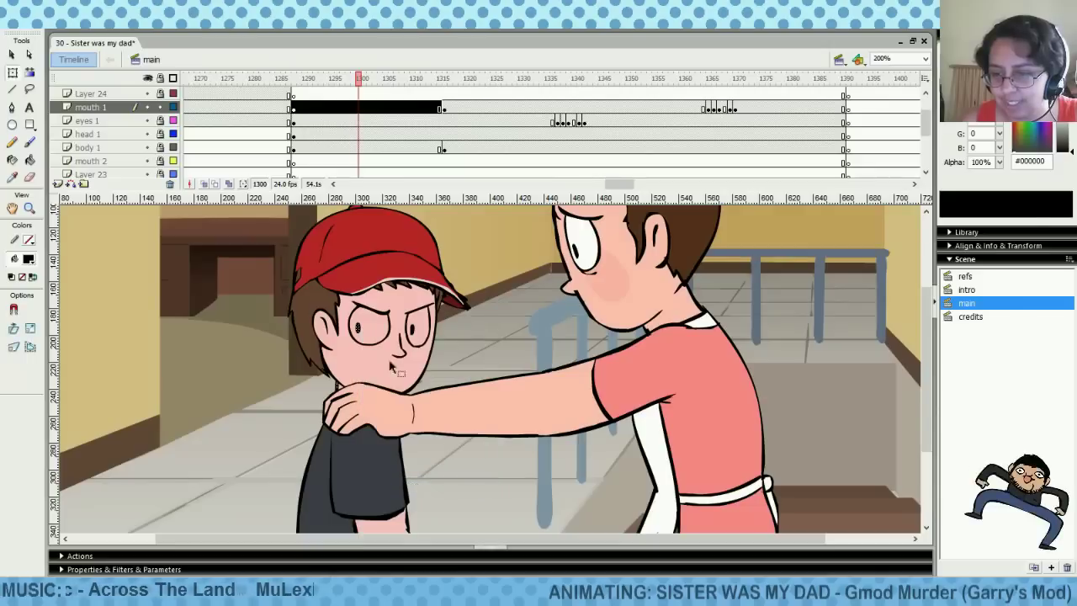
pyautogui.rightClick(412, 327)
pyautogui.click(463, 486)
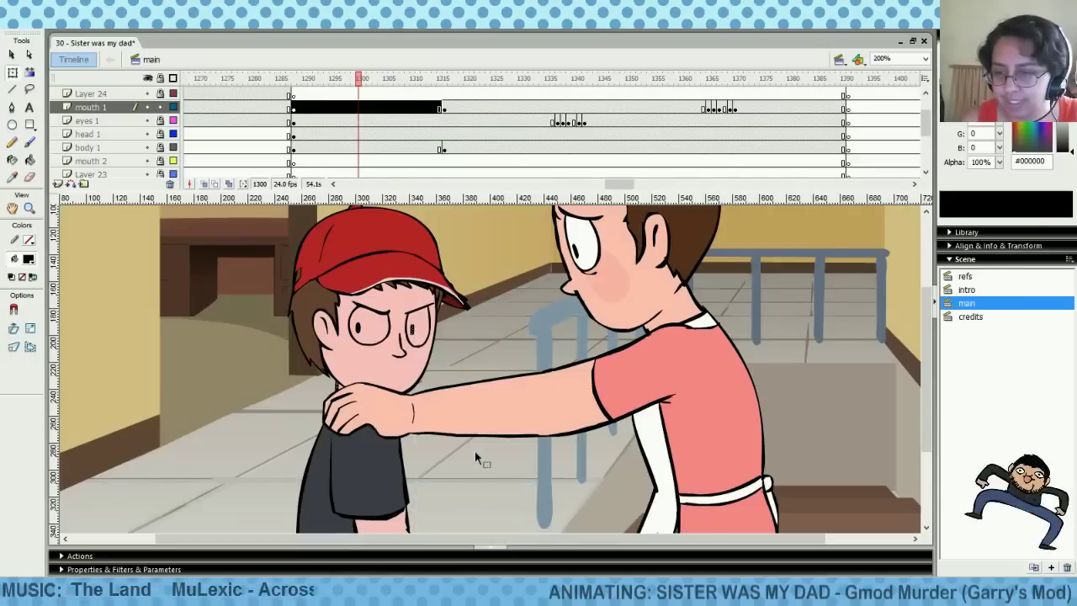
pyautogui.rightClick(412, 332)
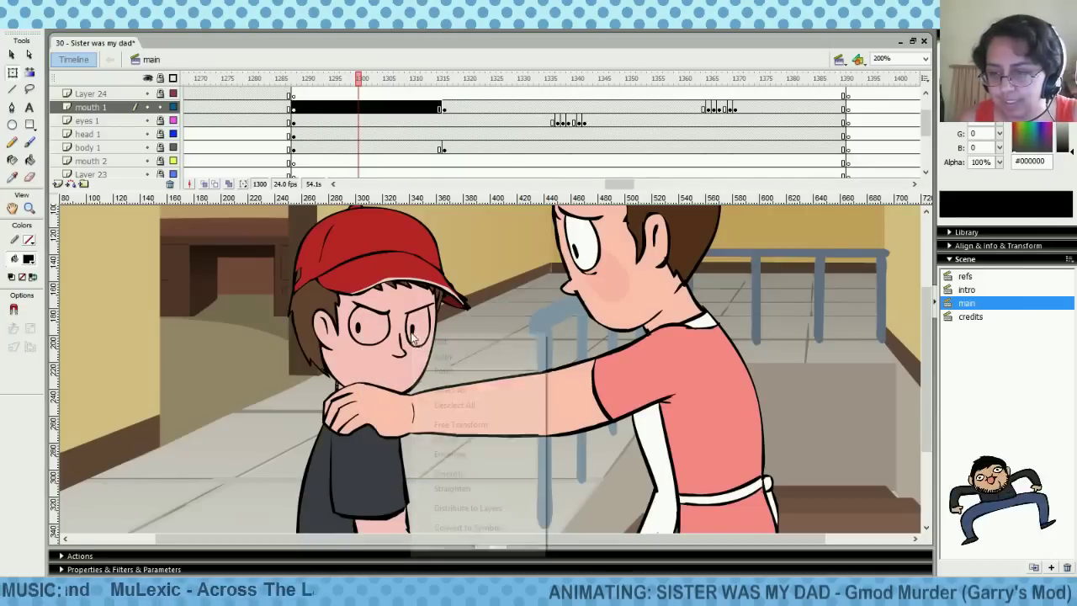
pyautogui.click(465, 488)
pyautogui.click(486, 382)
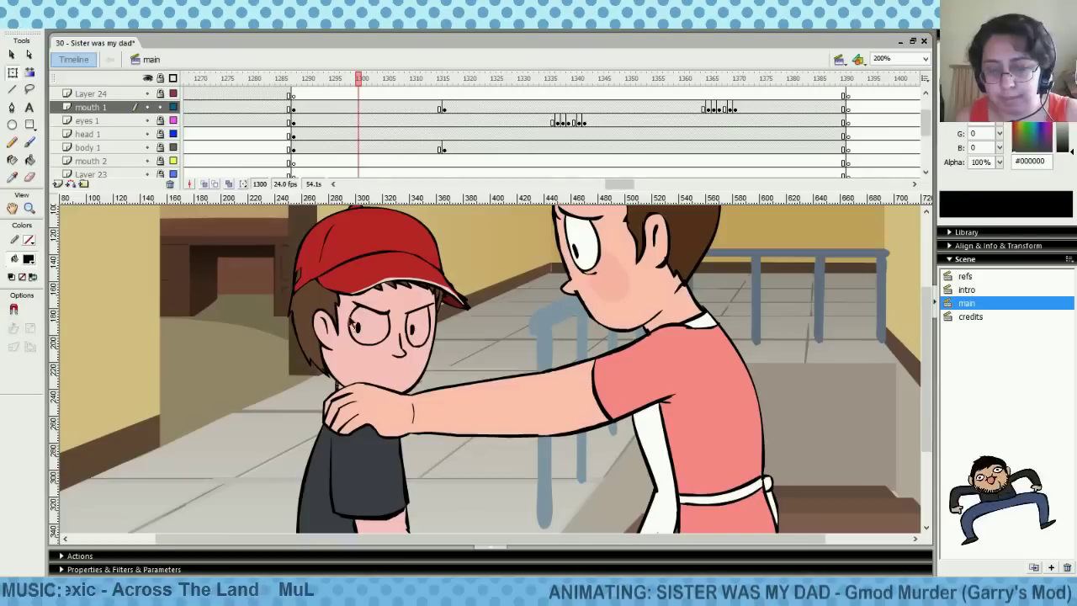
pyautogui.click(358, 332)
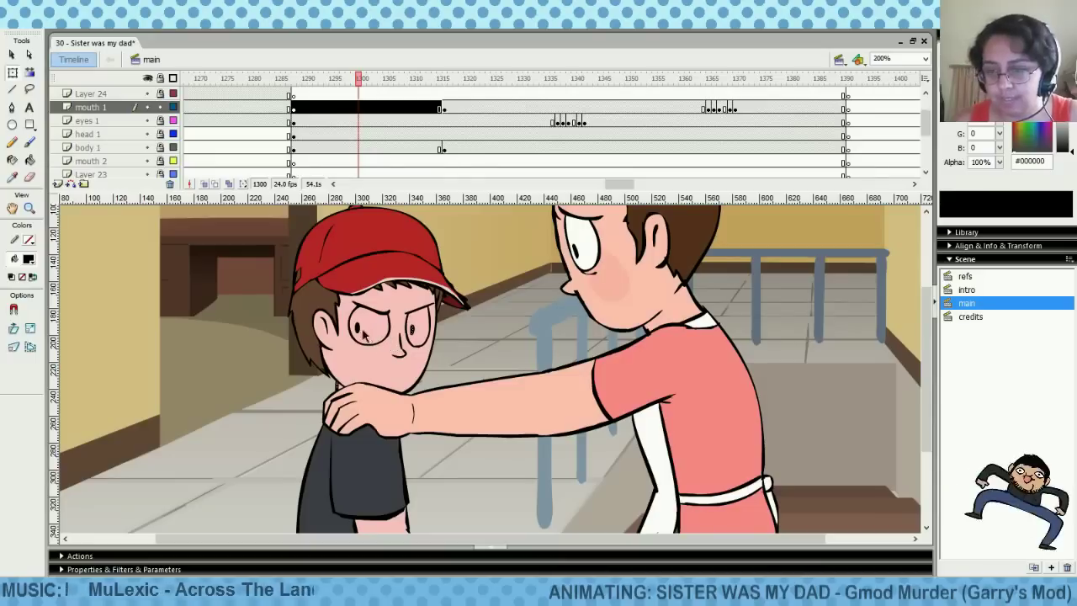
pyautogui.click(484, 348)
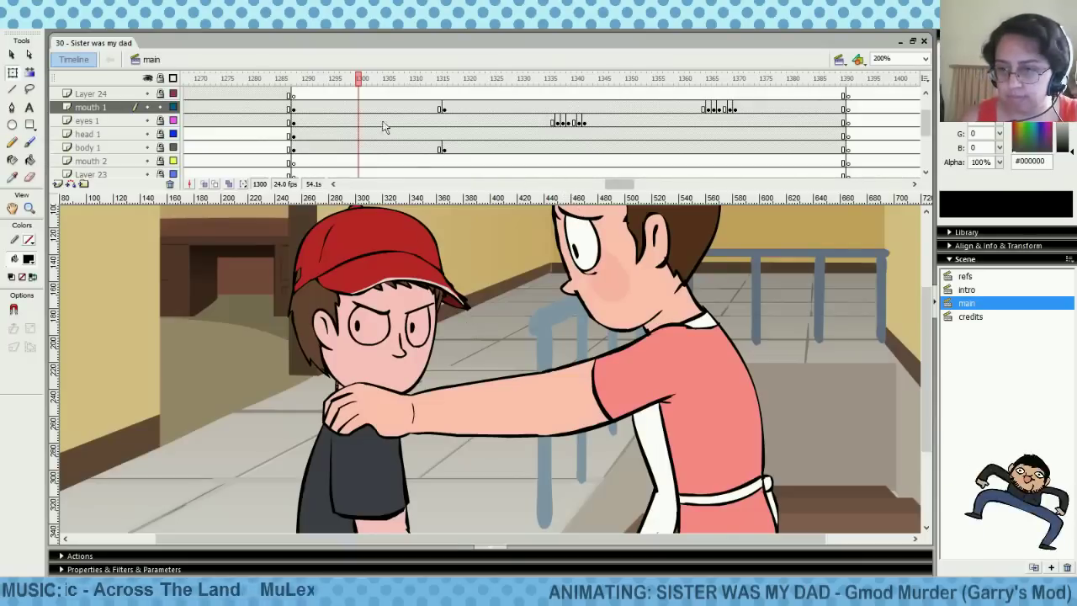
# On the mouth 1 layer, insert a keyframe at frame 1313 and a blank keyframe at frame 1314
pyautogui.moveTo(326, 134); pyautogui.dragTo(429, 134)
pyautogui.click(436, 111)
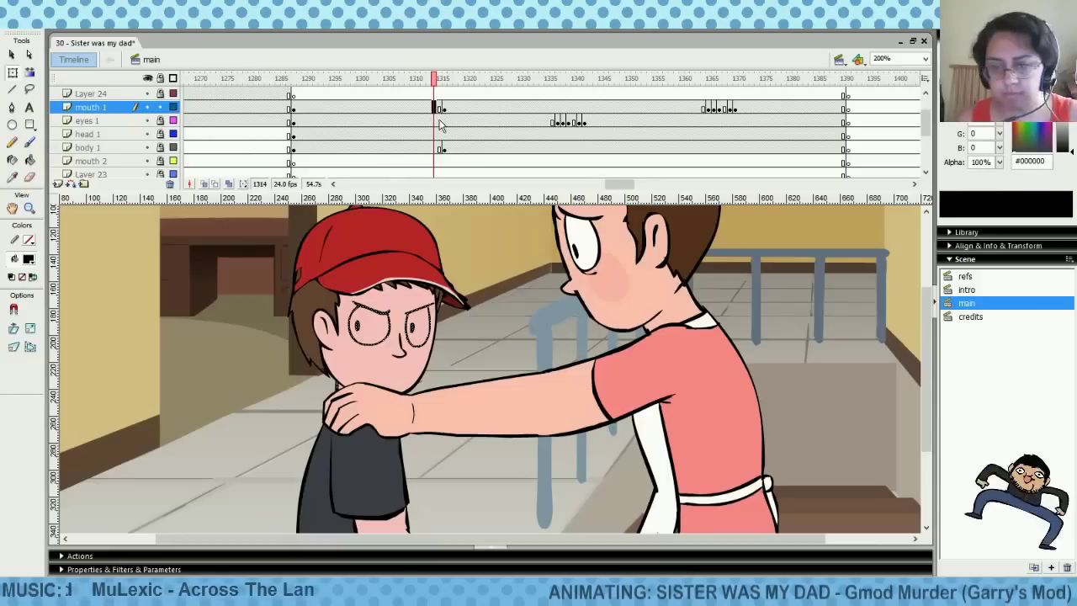
pyautogui.press('F6')
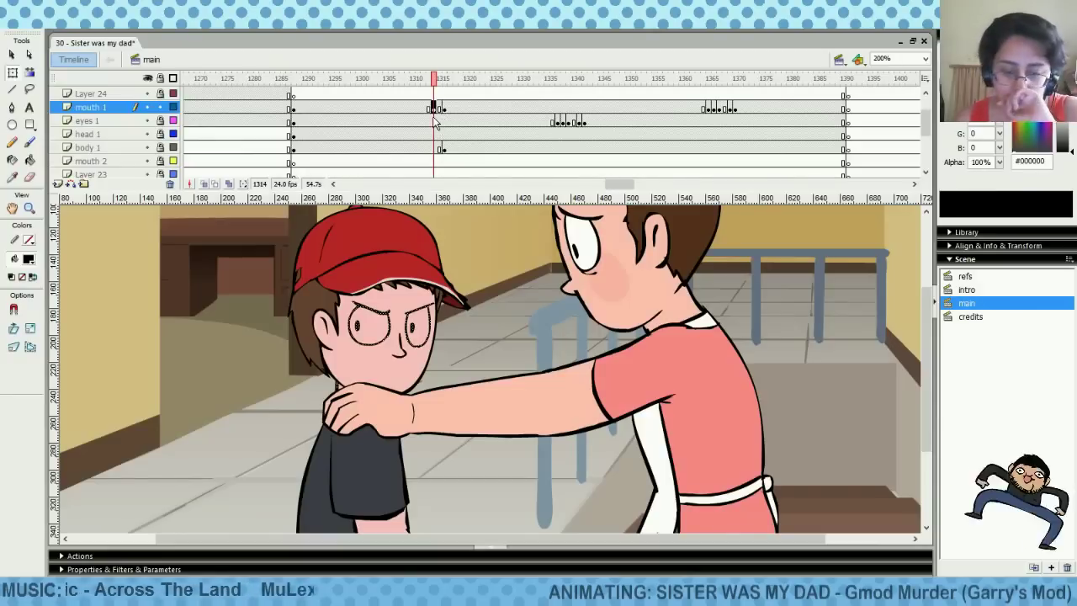
pyautogui.moveTo(434, 110); pyautogui.dragTo(428, 109)
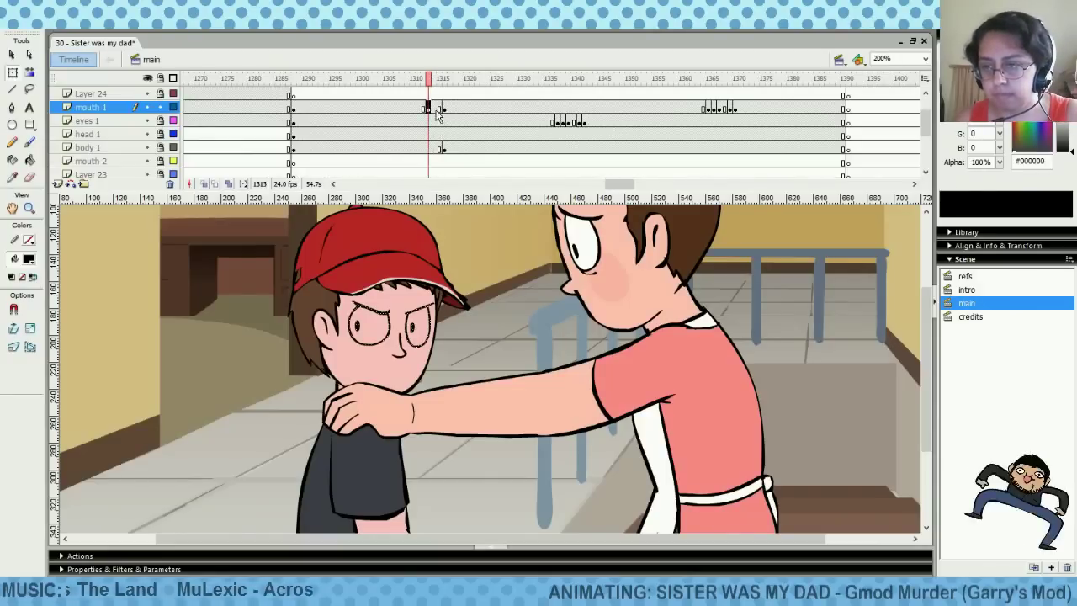
pyautogui.click(434, 110)
pyautogui.press('F7')
# At frame 1313 of the mouth 1 layer, brush a black eyelid line across the middle of both eyes
pyautogui.click(428, 109)
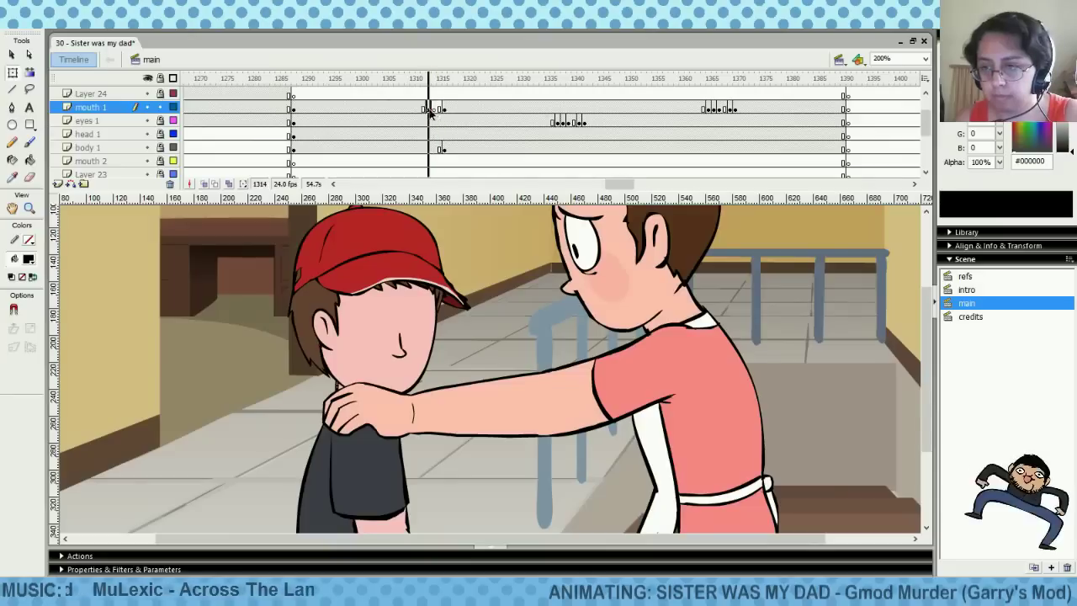
pyautogui.click(29, 143)
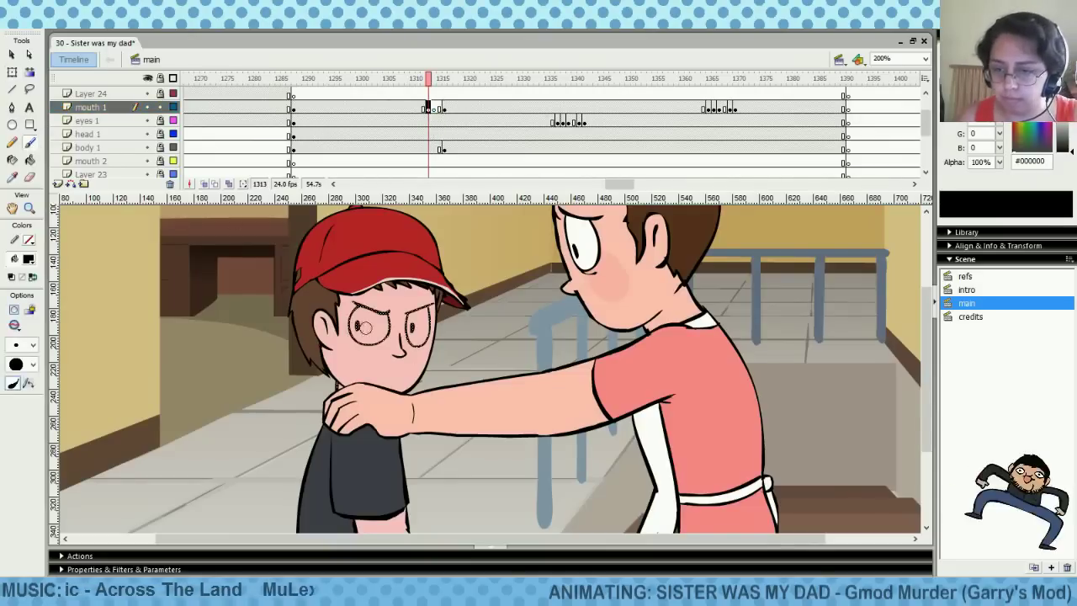
pyautogui.moveTo(366, 326)
pyautogui.mouseDown()
pyautogui.moveTo(353, 325)
pyautogui.moveTo(428, 326)
pyautogui.mouseUp()
pyautogui.hotkey('ctrl', 'z')
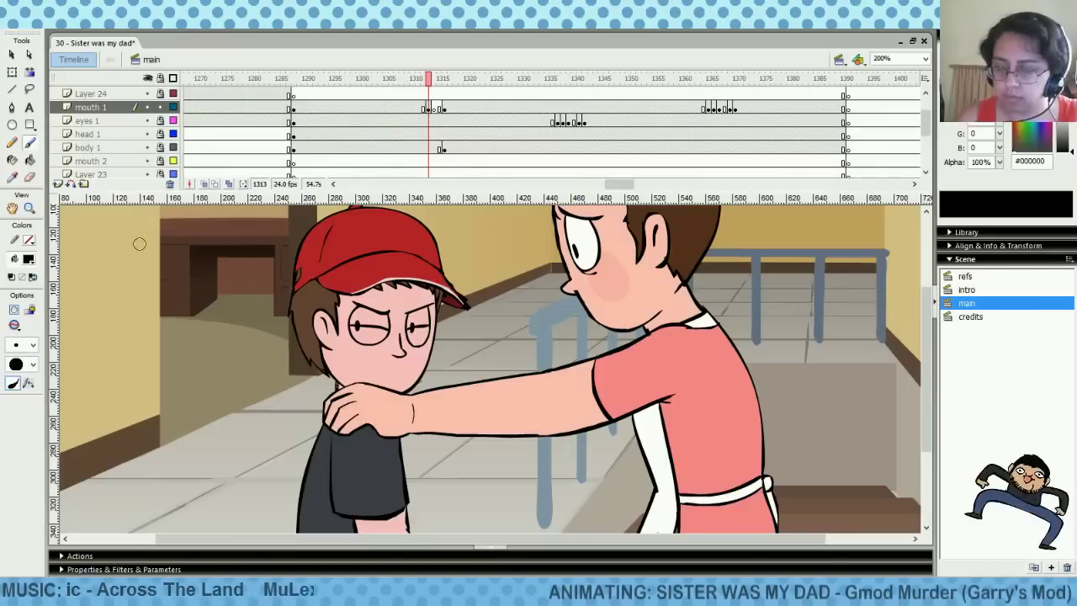
# Erase the eye outlines and pupil tops above the eyelid lines with a larger eraser, keeping the eyebrows
pyautogui.click(29, 176)
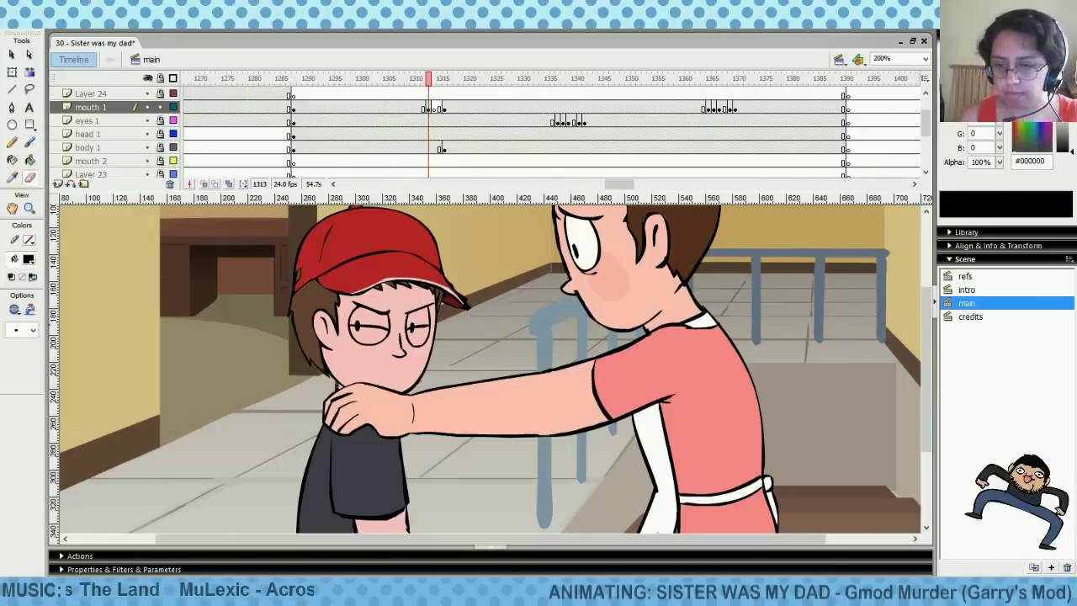
pyautogui.click(33, 330)
pyautogui.click(27, 372)
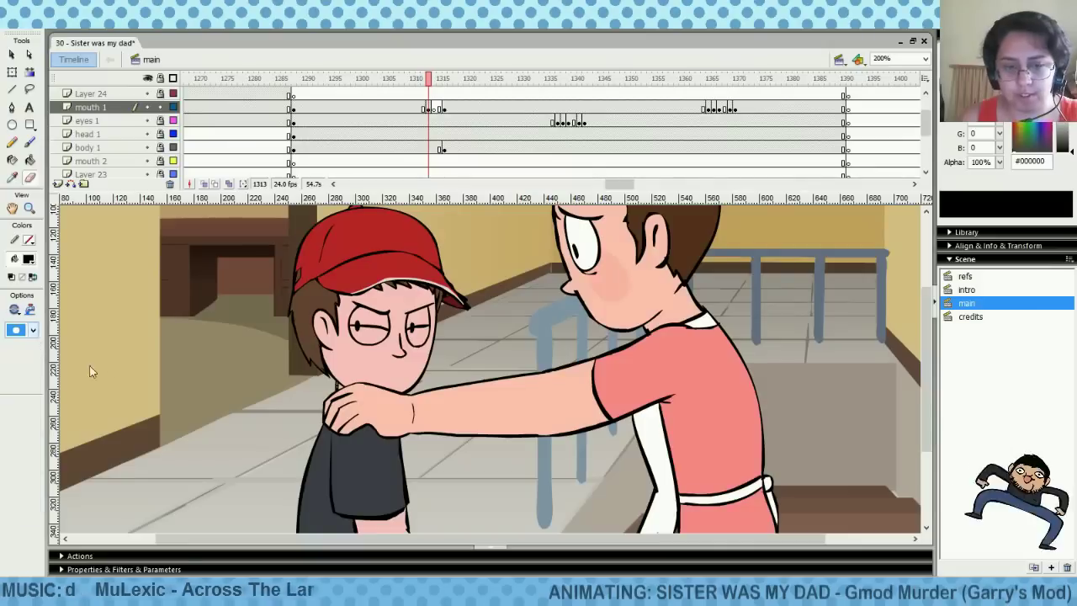
pyautogui.moveTo(343, 318); pyautogui.dragTo(357, 316)
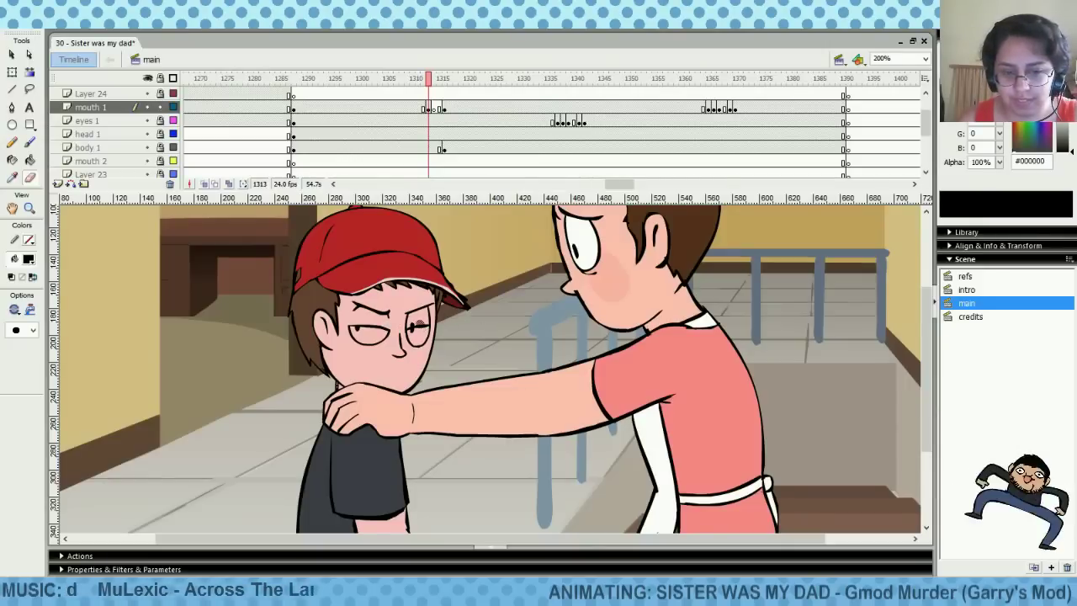
pyautogui.moveTo(408, 320); pyautogui.dragTo(416, 319)
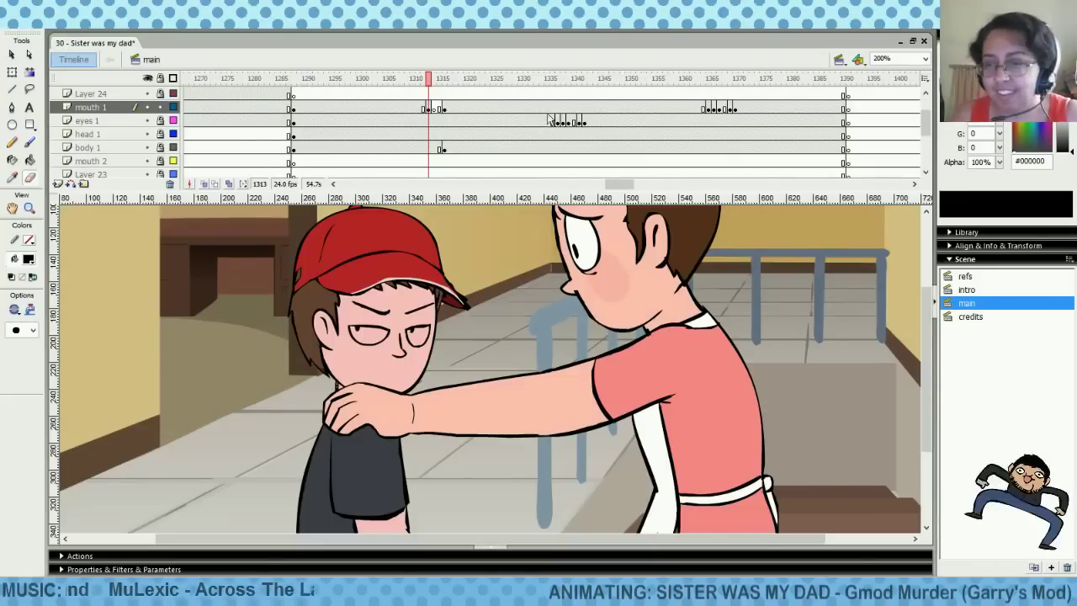
# Compare the open and half-closed eye frames, and turn on onion skinning at frame 1314 reaching back to frame 1313
pyautogui.click(429, 110)
pyautogui.click(419, 110)
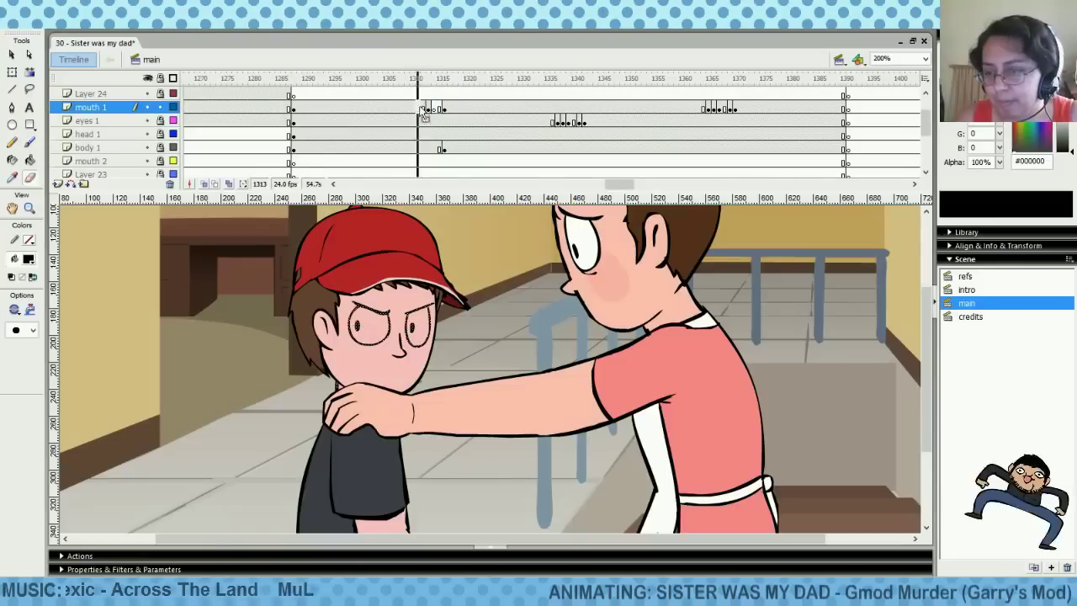
pyautogui.click(423, 110)
pyautogui.click(427, 109)
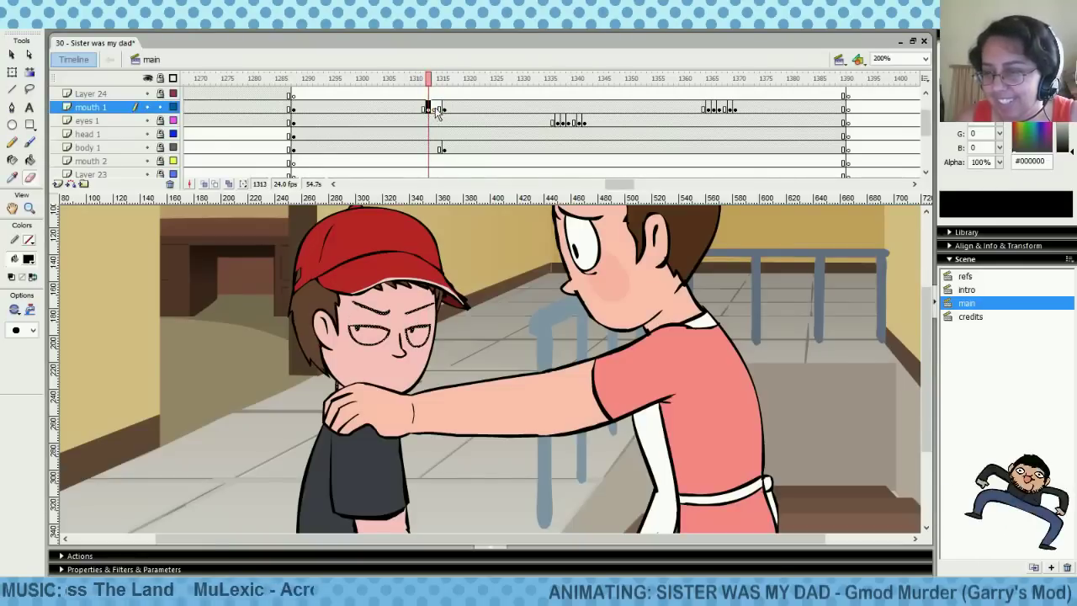
pyautogui.click(433, 109)
pyautogui.click(29, 143)
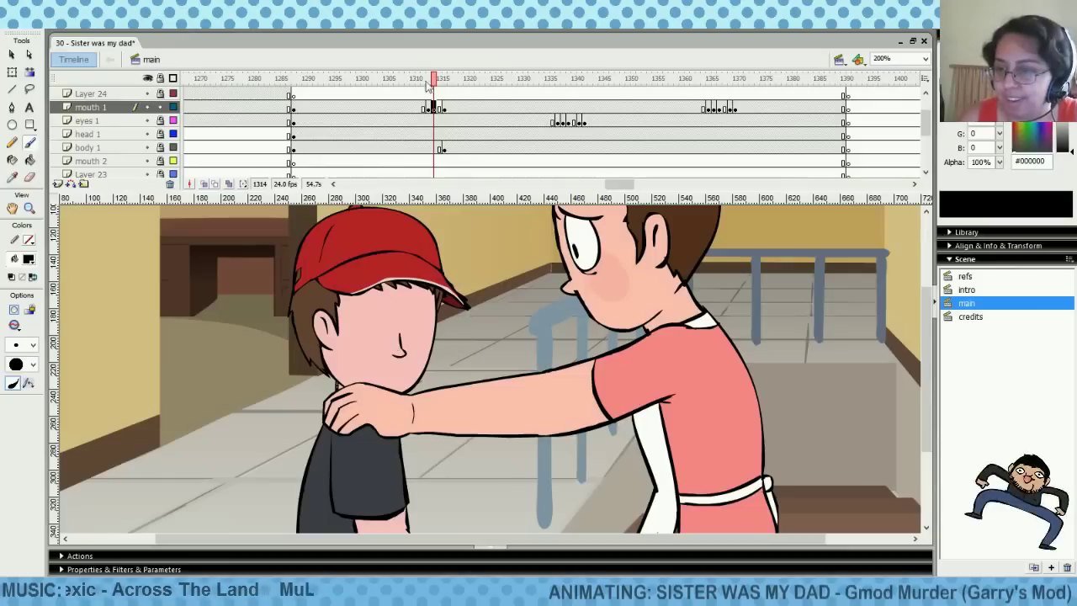
pyautogui.click(204, 183)
pyautogui.moveTo(447, 77); pyautogui.dragTo(429, 81)
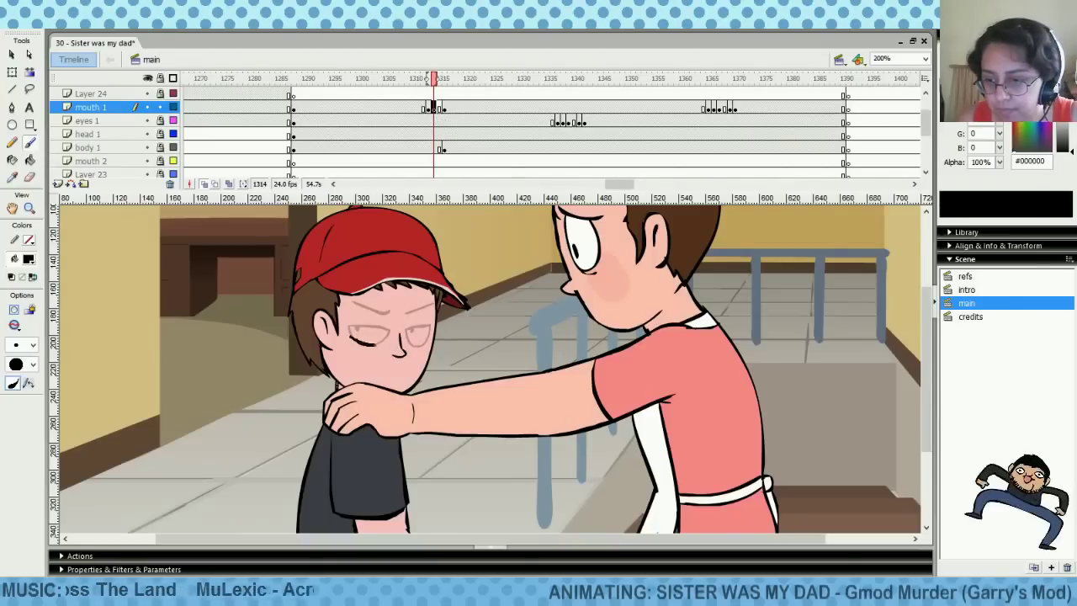
# At frame 1314, paint curved closed-eyelid lines along the lower edges of both eyes, undoing and redrawing unsatisfactory strokes
pyautogui.moveTo(390, 340); pyautogui.dragTo(392, 345)
pyautogui.hotkey('ctrl', 'z')
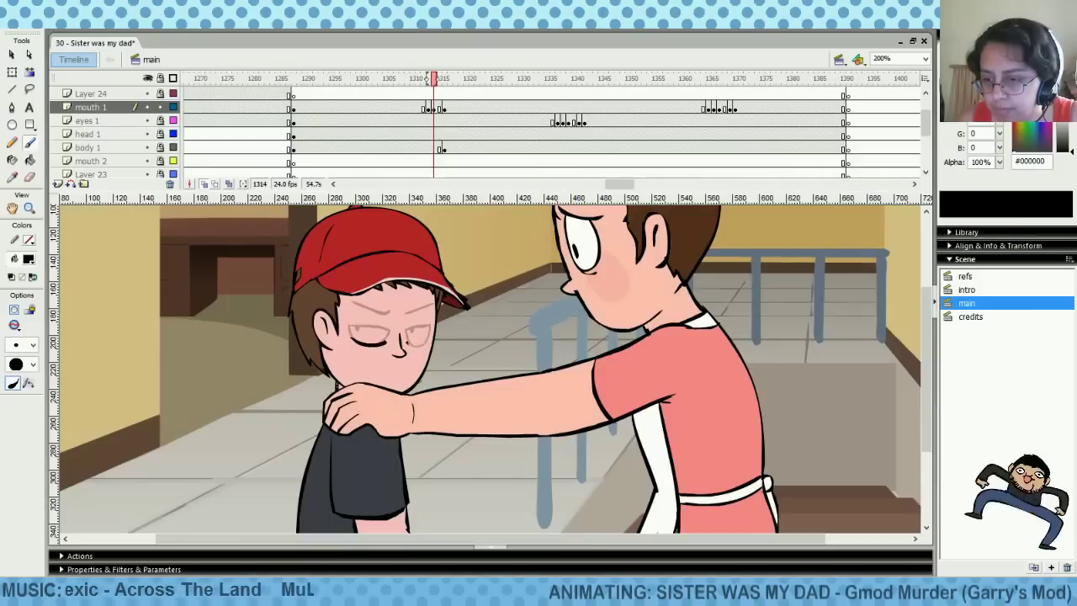
pyautogui.hotkey('ctrl', 'z')
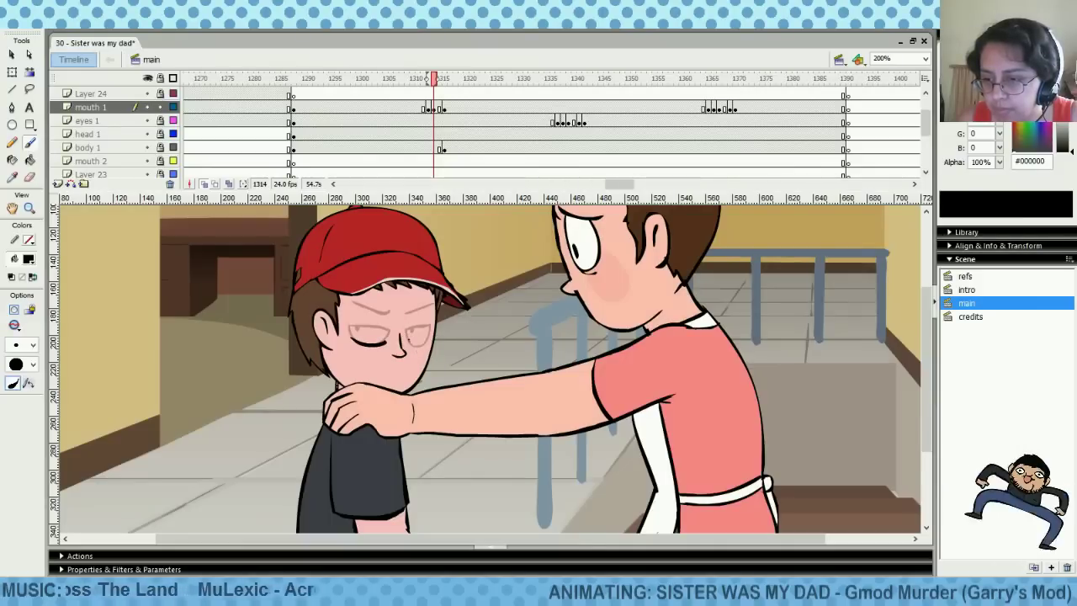
pyautogui.hotkey('ctrl', 'z')
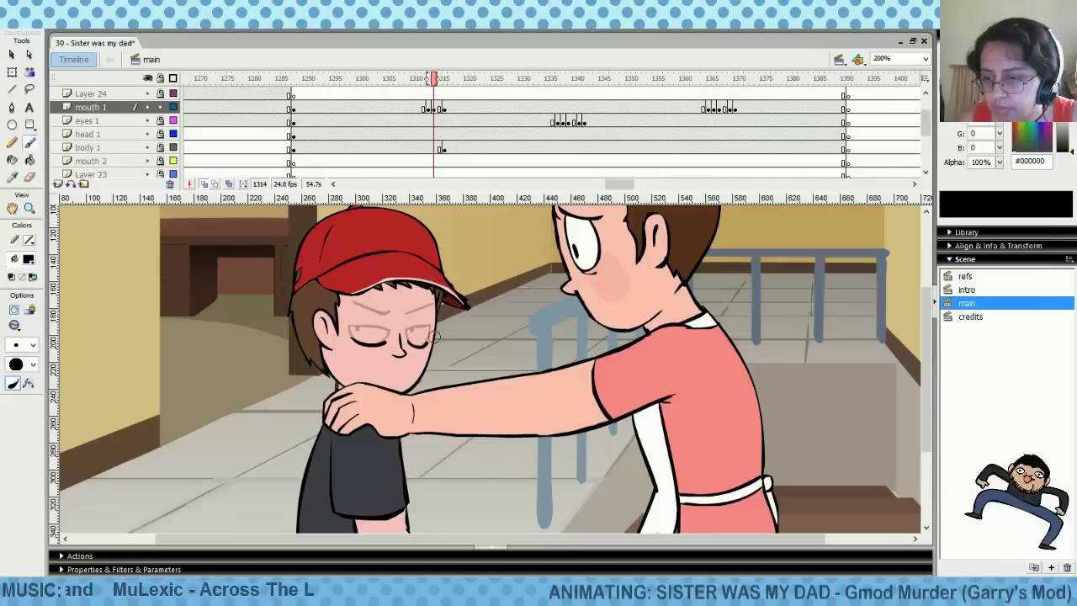
# Check the turned-head pose at frame 1316, and paint flatter, lowered eyebrows above both closed eyes at frame 1314
pyautogui.click(440, 108)
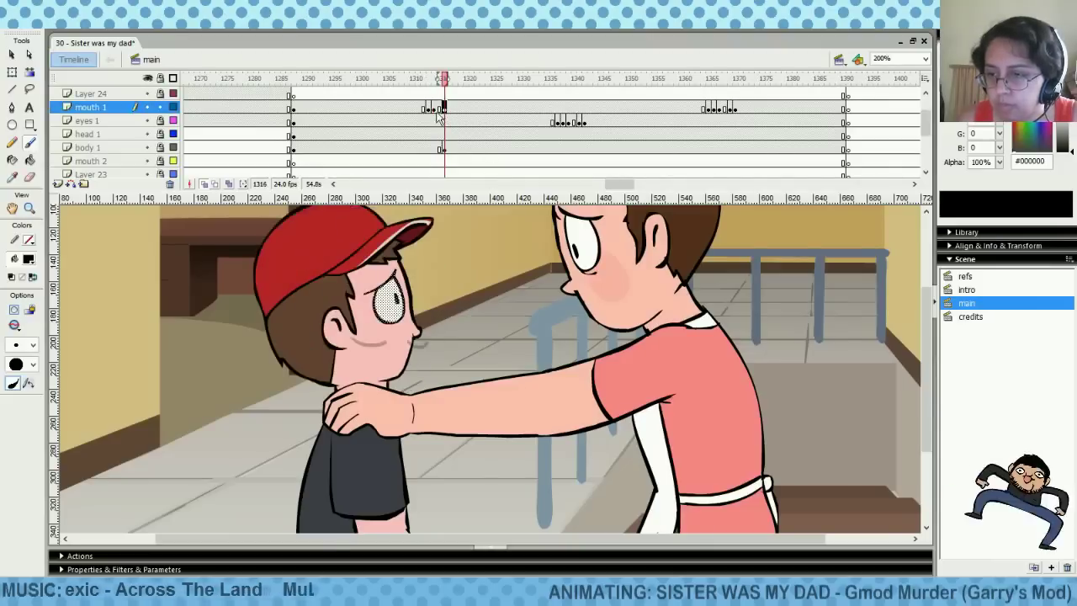
pyautogui.click(433, 108)
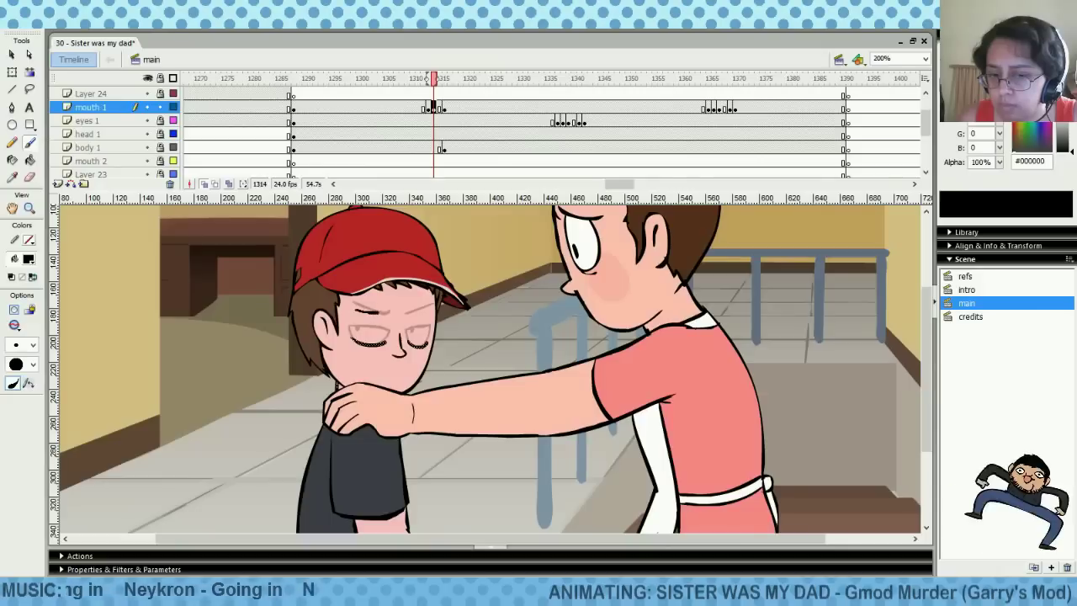
pyautogui.moveTo(365, 311); pyautogui.dragTo(387, 311)
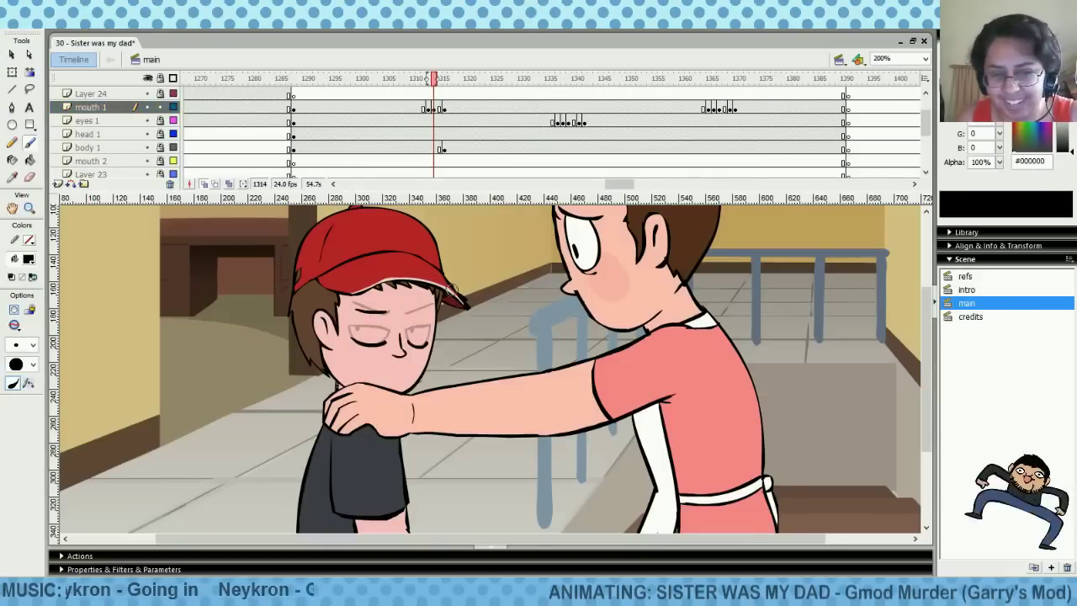
pyautogui.hotkey('ctrl', 'z')
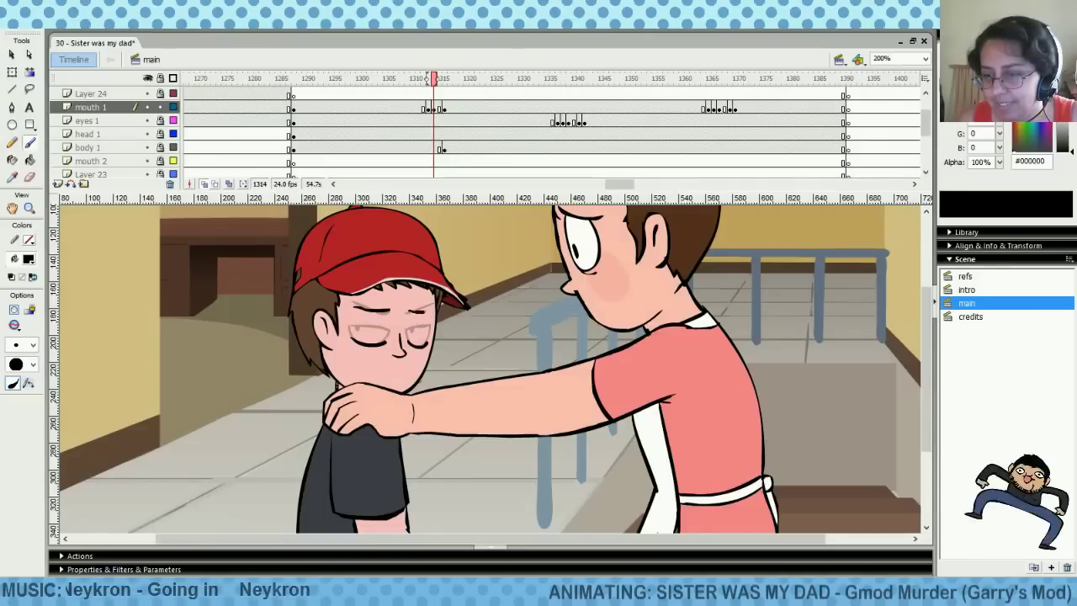
# Trim the top of the eyebrow nearer the ear with the eraser and repaint its outer end with the brush
pyautogui.click(30, 178)
pyautogui.moveTo(366, 302); pyautogui.dragTo(366, 302)
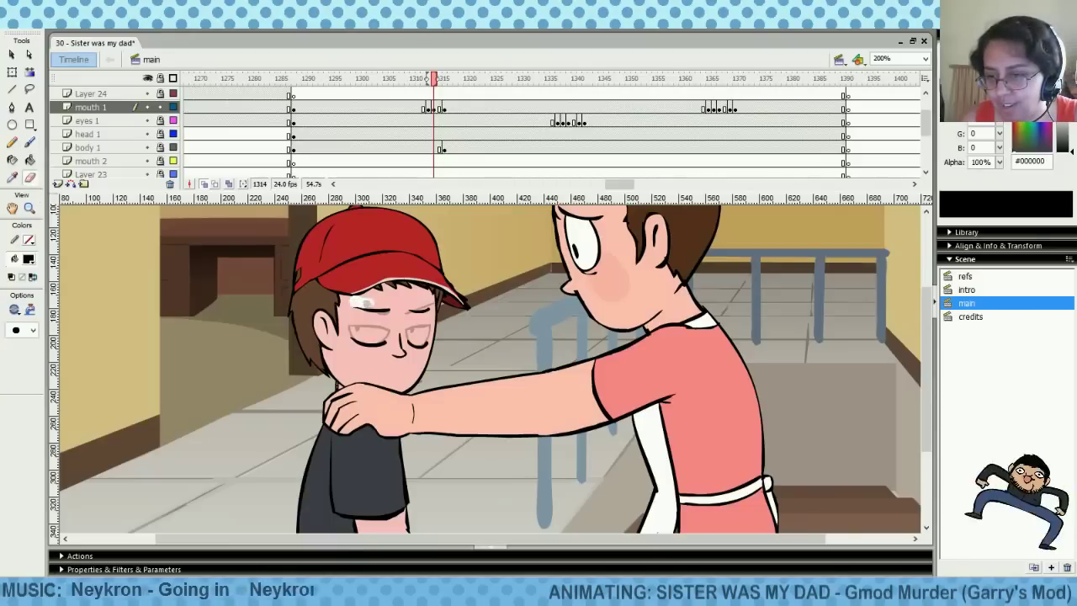
pyautogui.click(31, 143)
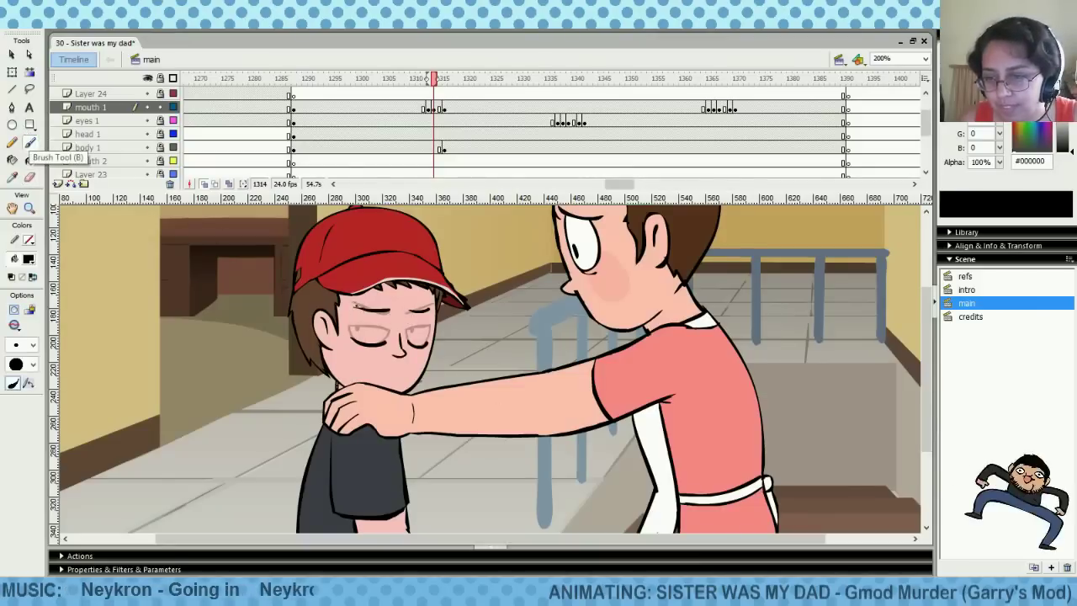
pyautogui.moveTo(357, 307); pyautogui.dragTo(370, 310)
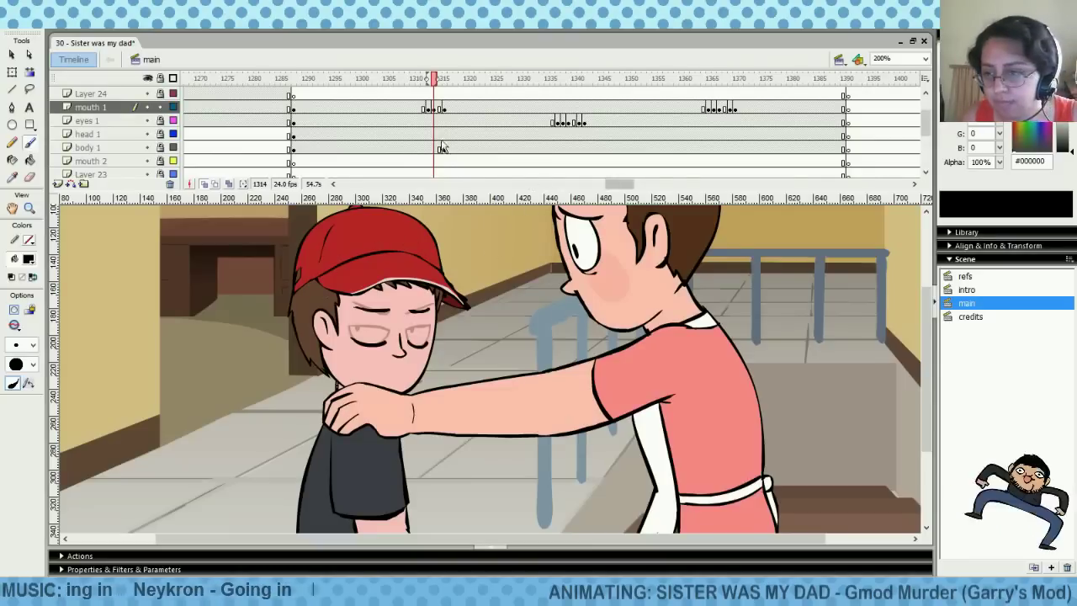
# At frame 1313, select both of the boy's angry eyebrows and nudge them slightly down toward the half-closed eyes
pyautogui.click(428, 109)
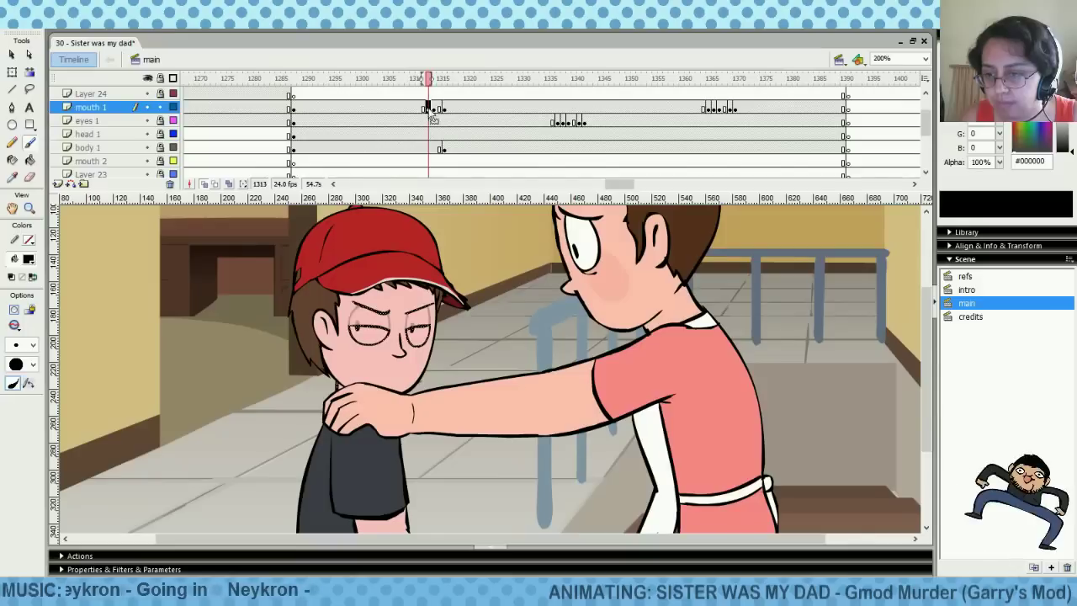
pyautogui.click(12, 72)
pyautogui.click(556, 334)
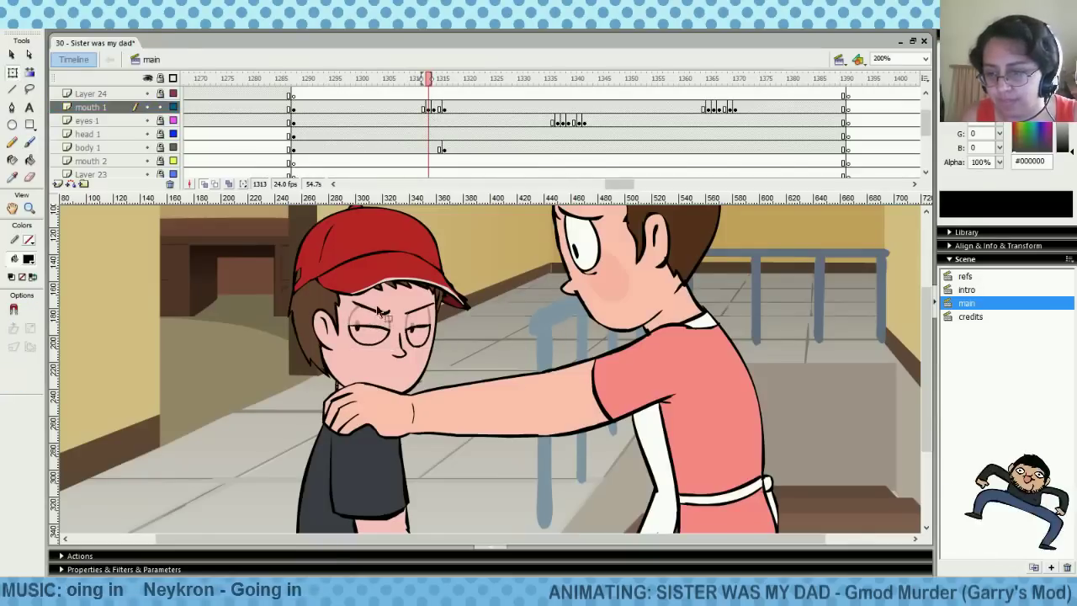
pyautogui.click(419, 310)
pyautogui.keyDown('shift'); pyautogui.click(391, 311); pyautogui.keyUp('shift')
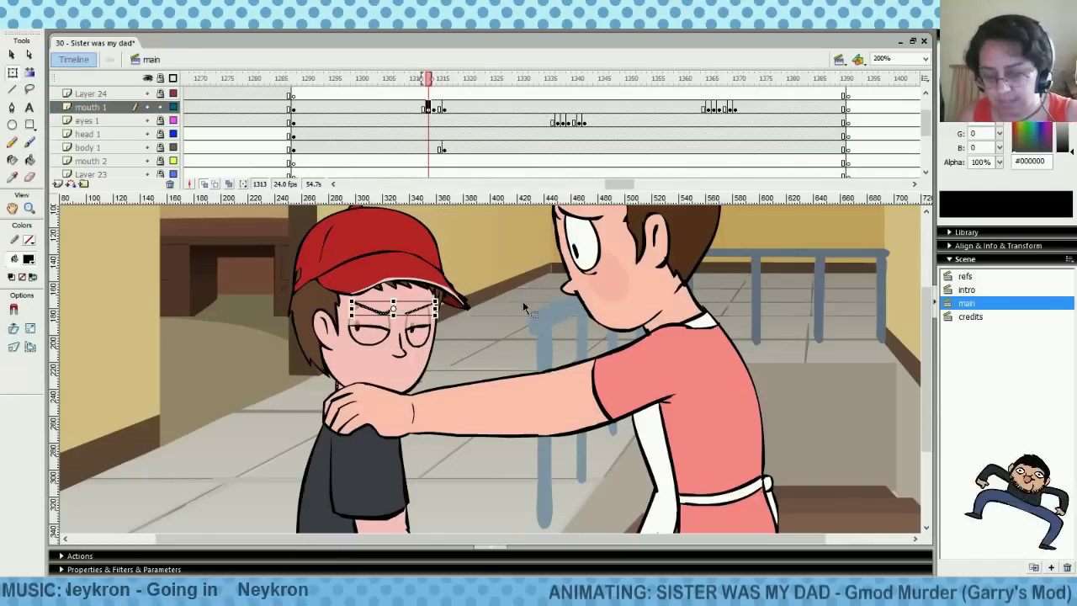
pyautogui.press('Down')
pyautogui.press('Down')
pyautogui.press('Down')
pyautogui.click(494, 313)
# Rotate each of the boy's eyebrows individually at frame 1313 to a flatter angle
pyautogui.click(384, 313)
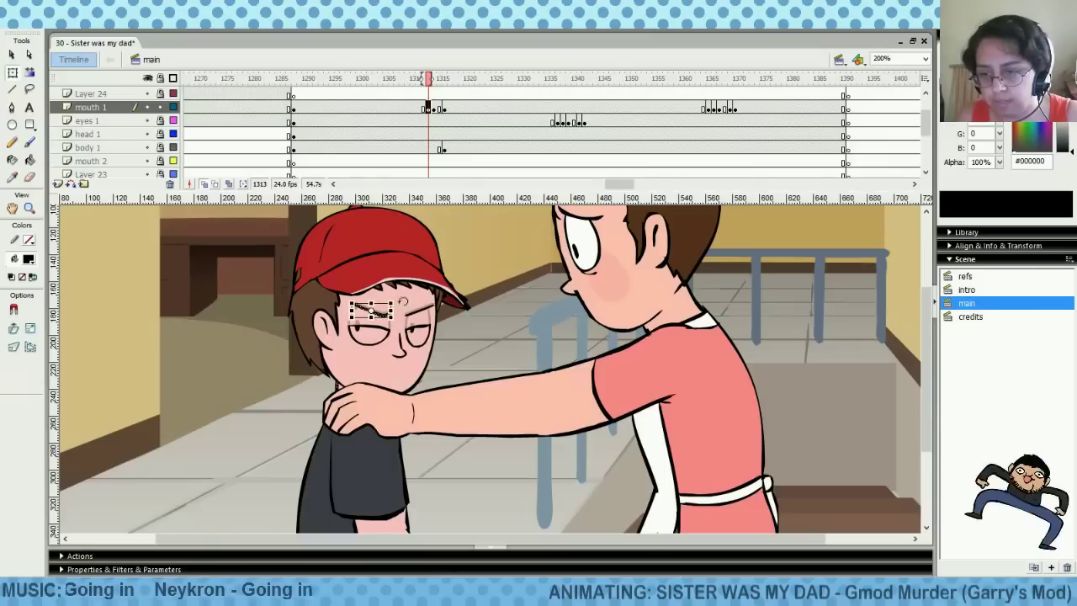
pyautogui.moveTo(403, 301)
pyautogui.mouseDown()
pyautogui.moveTo(451, 306)
pyautogui.moveTo(404, 301)
pyautogui.mouseUp()
pyautogui.click(424, 311)
pyautogui.click(467, 315)
pyautogui.click(386, 313)
# Scrub through the blink frames and play the animation from just before frame 1311 to review the blink and head turn
pyautogui.click(428, 94)
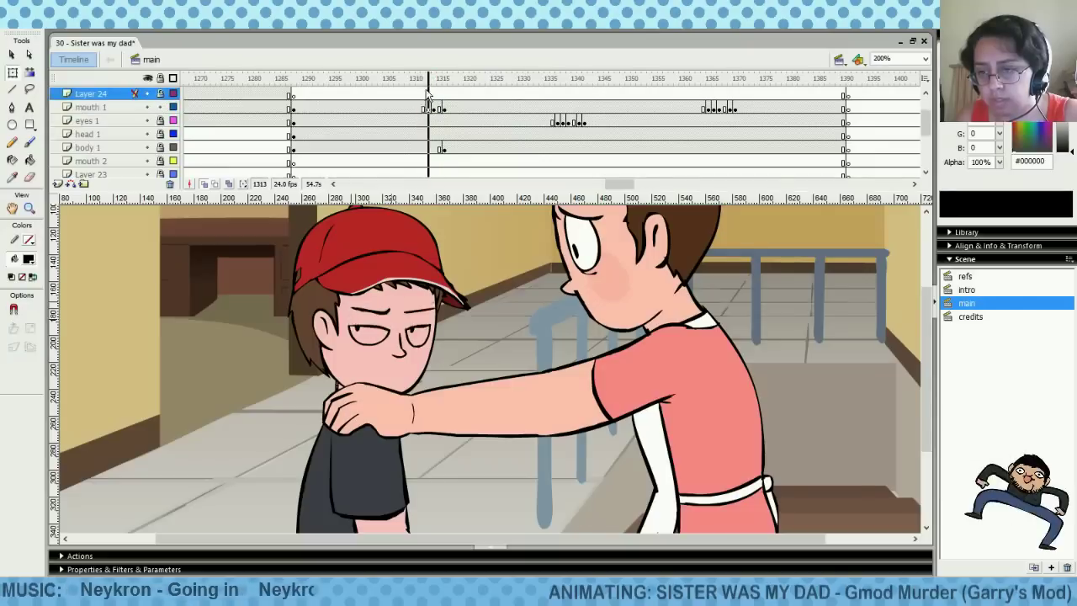
pyautogui.moveTo(427, 94)
pyautogui.mouseDown()
pyautogui.moveTo(472, 95)
pyautogui.moveTo(413, 95)
pyautogui.moveTo(451, 99)
pyautogui.moveTo(427, 105)
pyautogui.mouseUp()
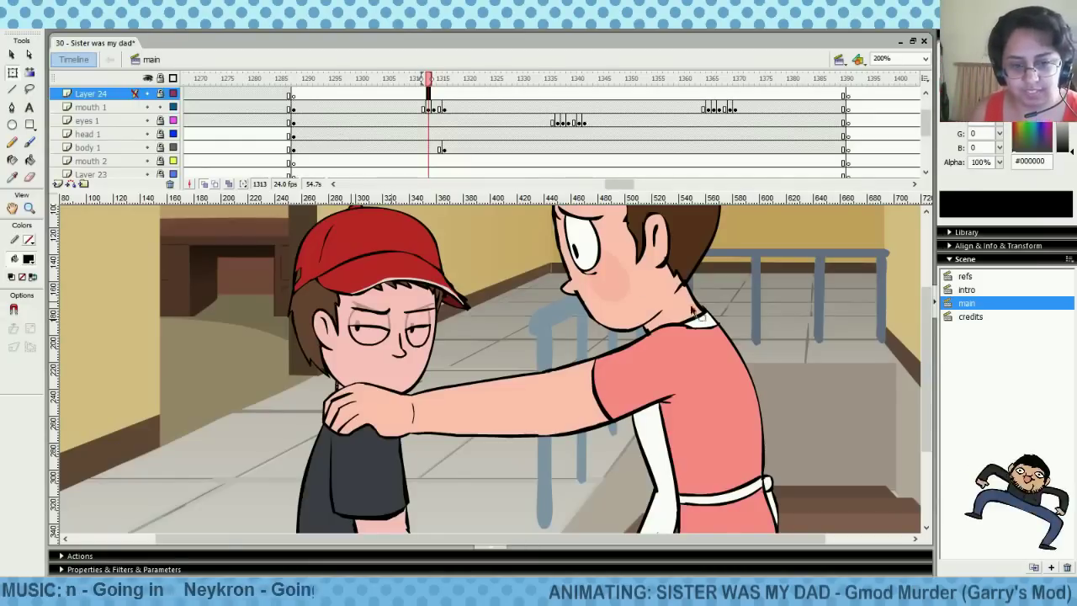
pyautogui.click(419, 122)
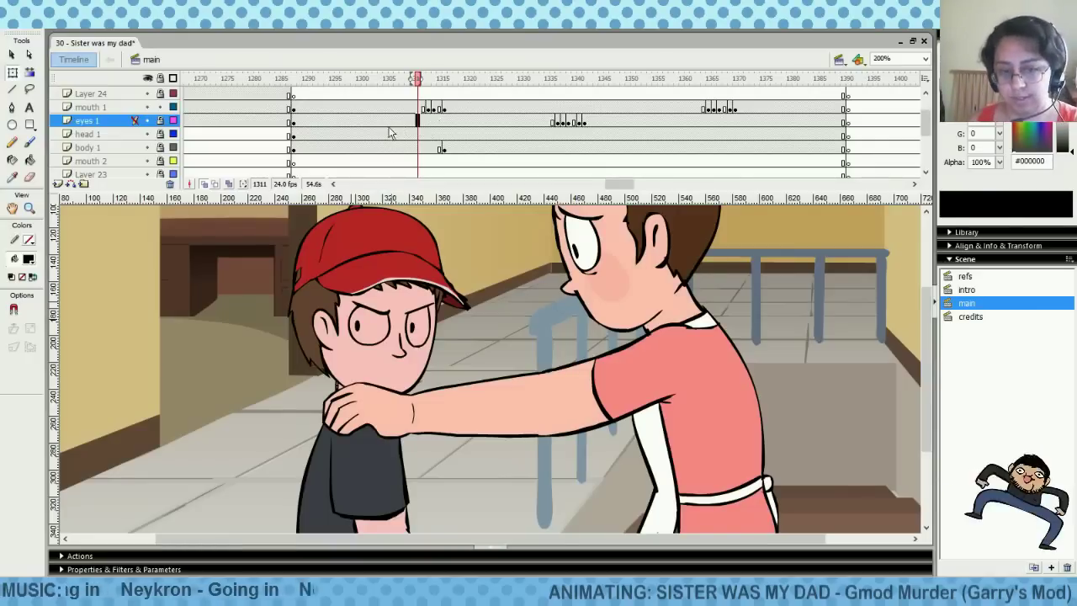
pyautogui.click(390, 122)
pyautogui.click(412, 122)
pyautogui.press('Return')
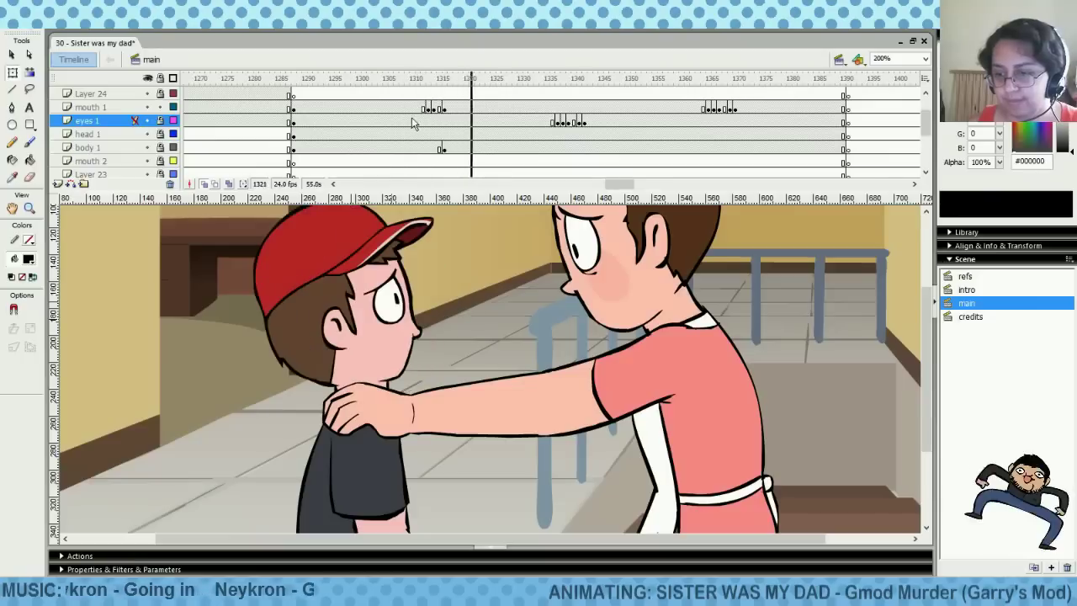
pyautogui.moveTo(409, 121)
pyautogui.mouseDown()
pyautogui.moveTo(444, 121)
pyautogui.moveTo(423, 121)
pyautogui.mouseUp()
pyautogui.click(418, 107)
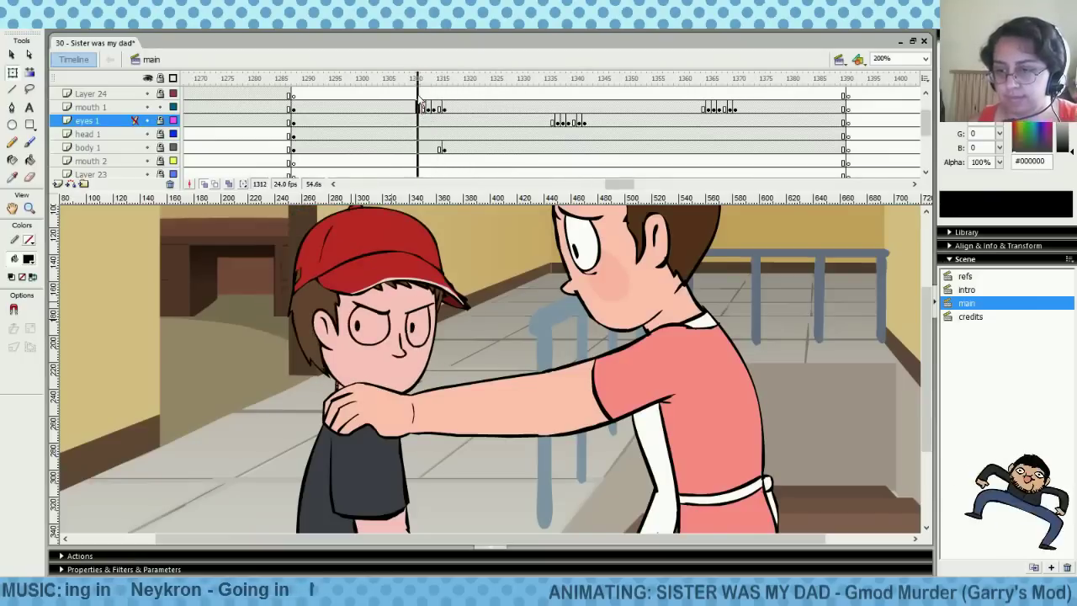
# Fill both of the boy's eyes with white in the open-eye frame 1311 and the half-closed frame 1313
pyautogui.click(418, 108)
pyautogui.click(30, 259)
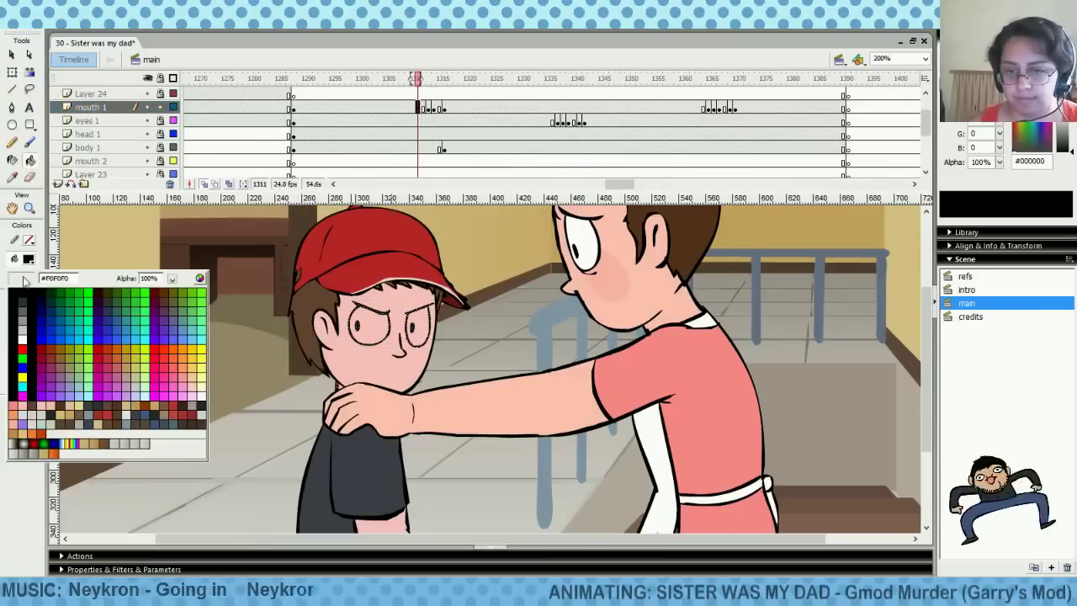
pyautogui.click(24, 336)
pyautogui.click(430, 114)
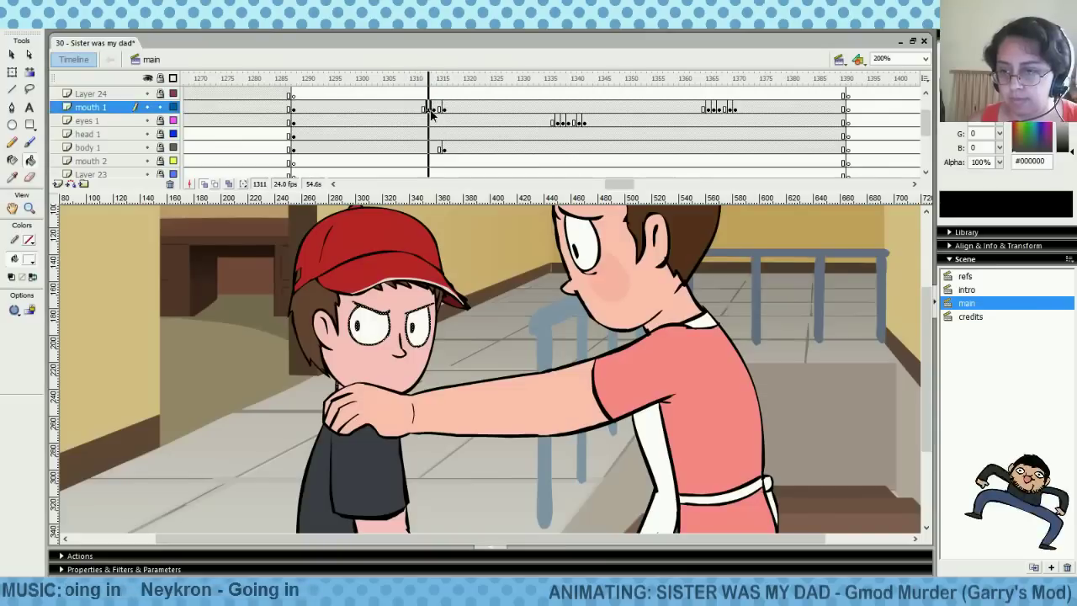
pyautogui.click(373, 334)
pyautogui.click(418, 335)
# Check the closed-eye frames and insert keyframes at frame 1315 on the mouth 1 and body 1 layers
pyautogui.moveTo(432, 105)
pyautogui.mouseDown()
pyautogui.moveTo(422, 100)
pyautogui.moveTo(438, 114)
pyautogui.mouseUp()
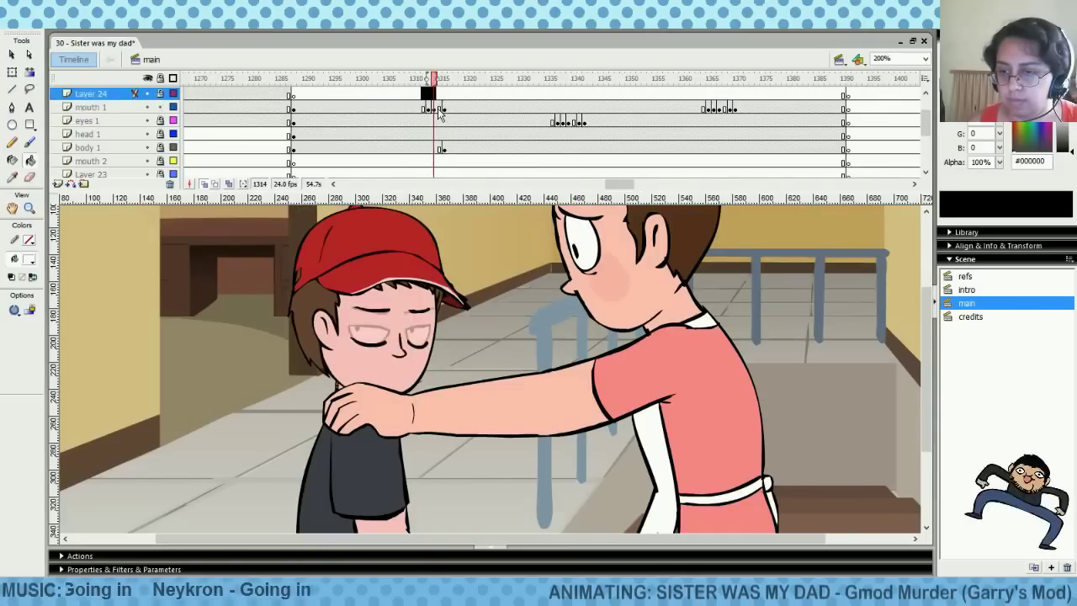
pyautogui.click(435, 110)
pyautogui.click(439, 108)
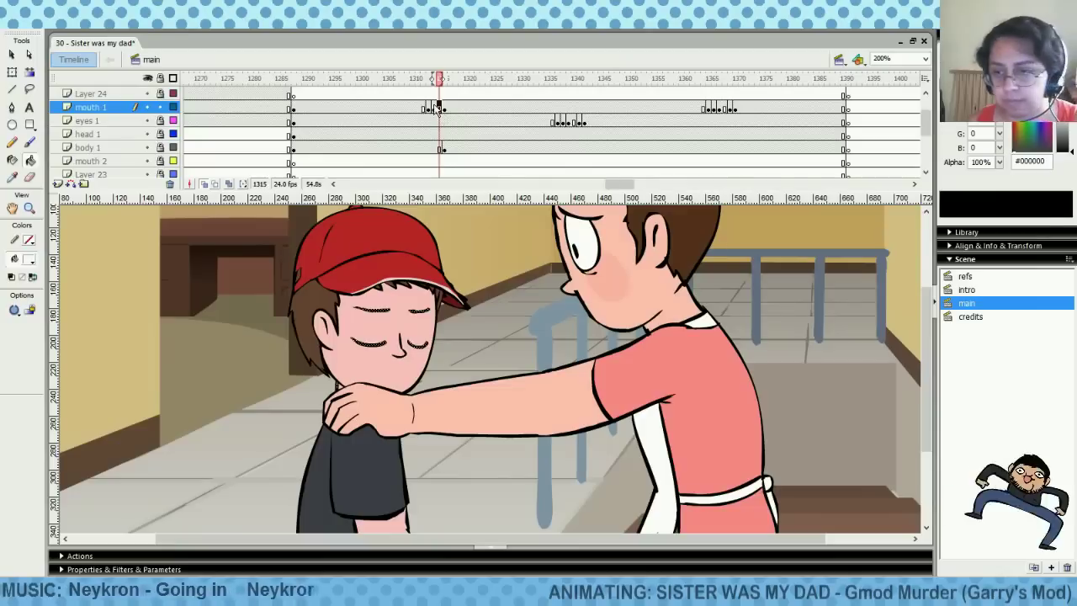
pyautogui.click(428, 108)
pyautogui.click(438, 108)
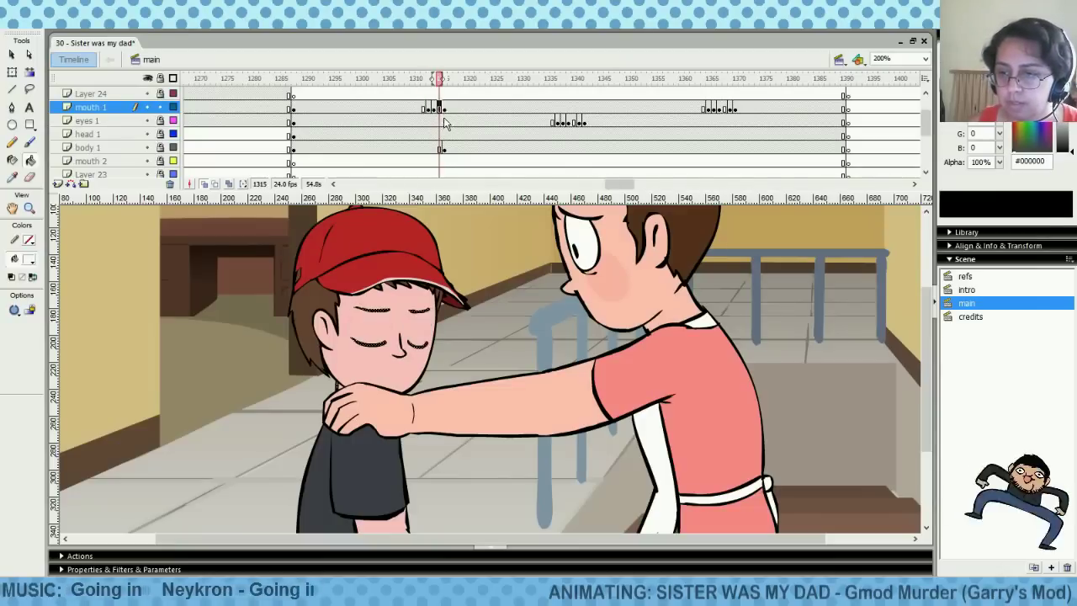
pyautogui.click(438, 148)
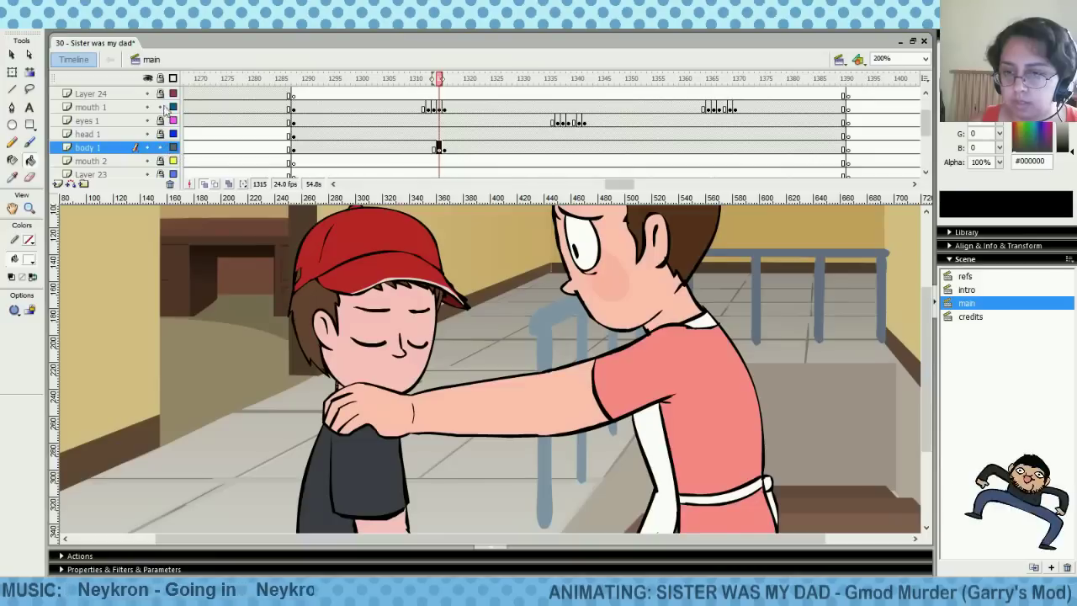
# At frame 1315, select only the closed eyes, eyebrows and nose, shift them toward the cap's brim side and narrow them slightly
pyautogui.click(13, 72)
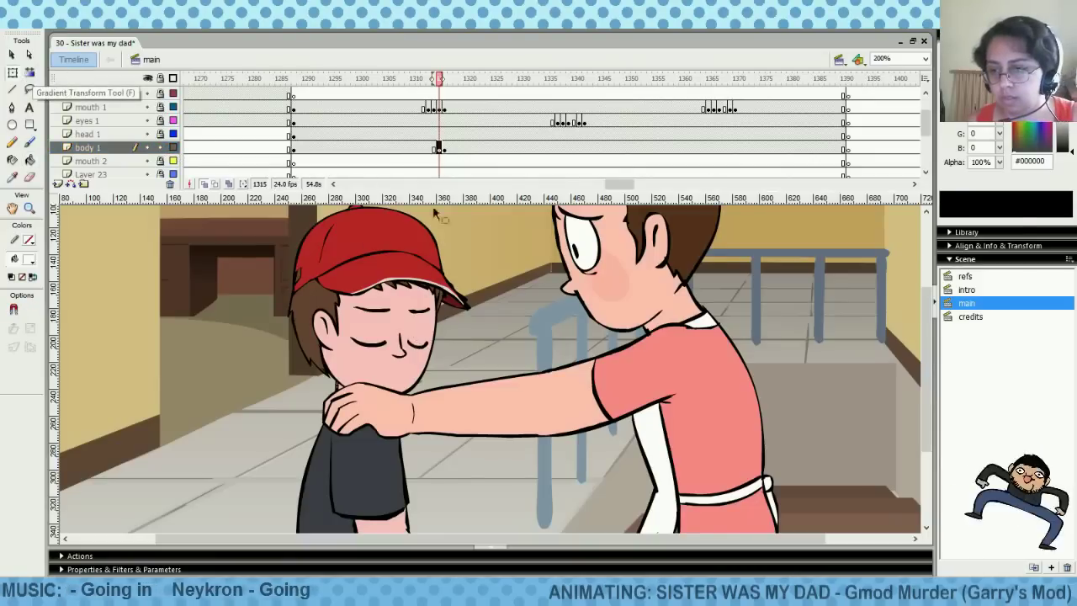
pyautogui.click(160, 109)
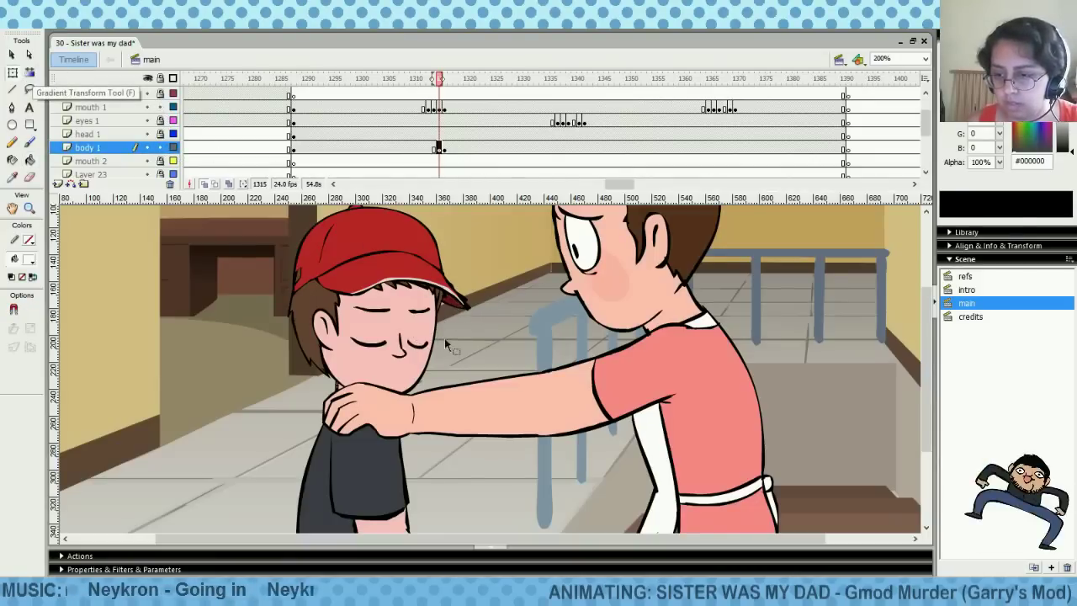
pyautogui.moveTo(452, 360); pyautogui.dragTo(348, 301)
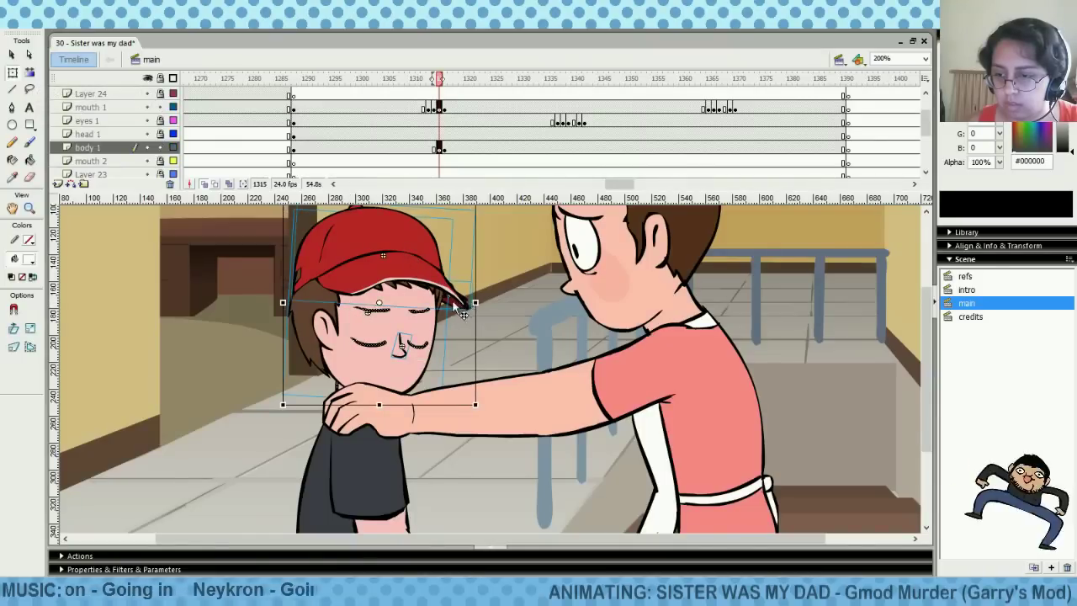
pyautogui.keyDown('shift'); pyautogui.click(400, 253); pyautogui.keyUp('shift')
pyautogui.keyDown('shift'); pyautogui.click(330, 314); pyautogui.keyUp('shift')
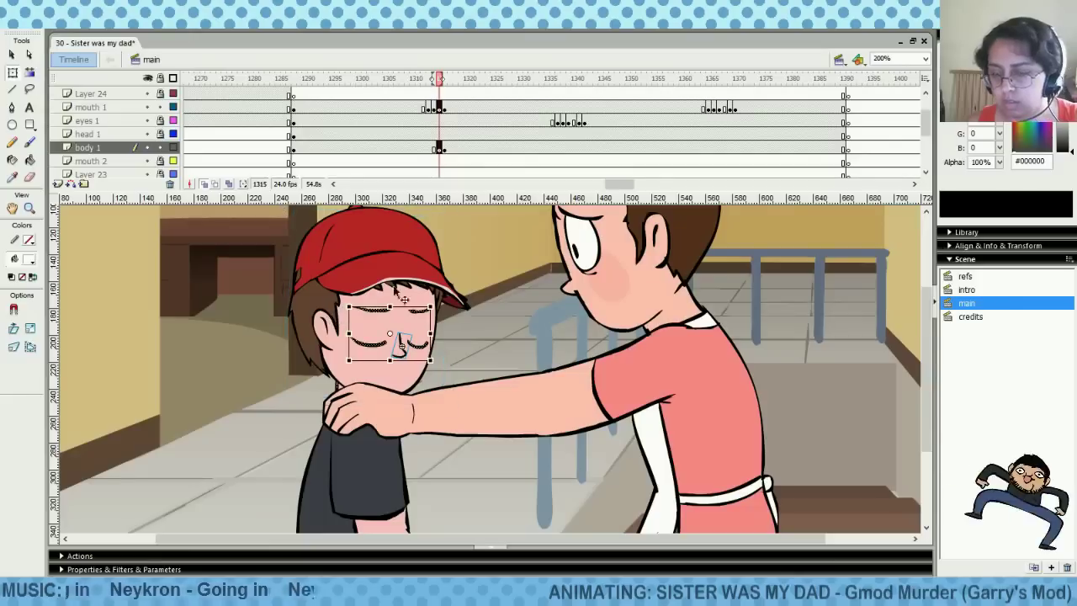
pyautogui.press('Right')
pyautogui.press('Right')
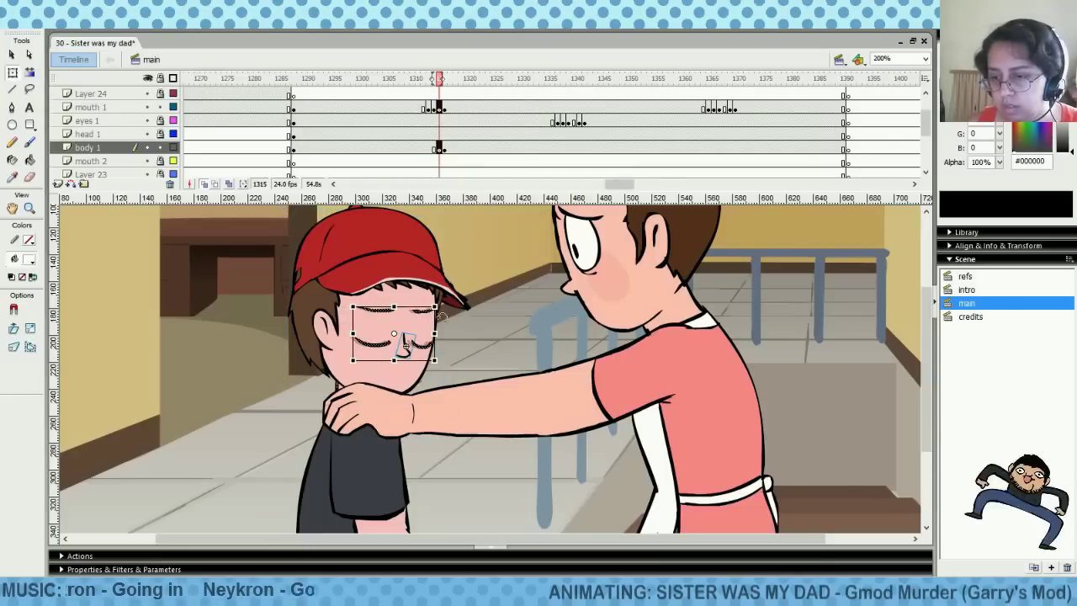
pyautogui.moveTo(353, 333); pyautogui.dragTo(356, 333)
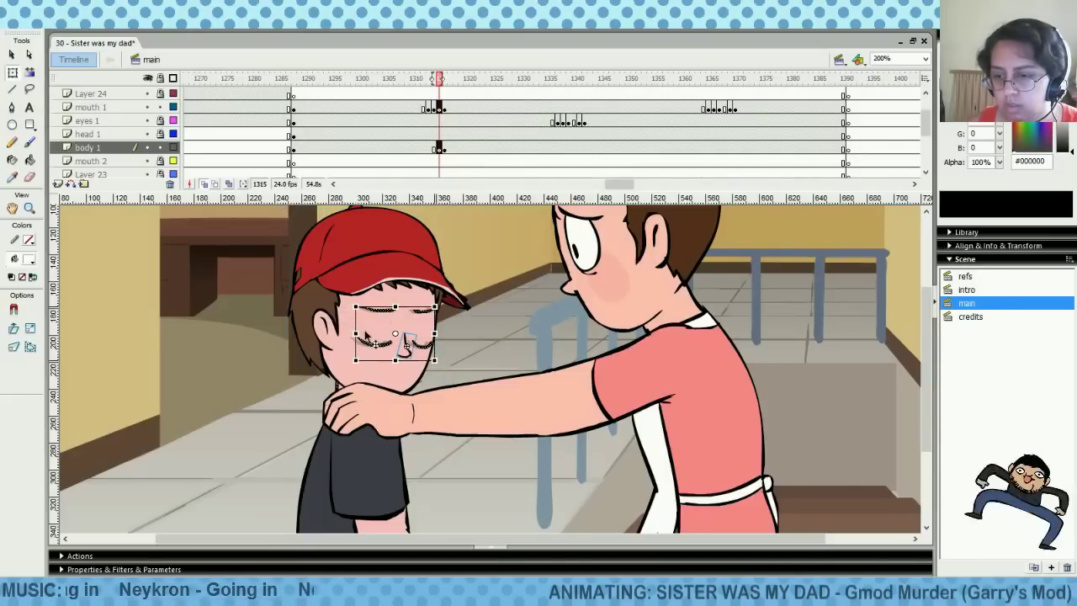
pyautogui.click(474, 324)
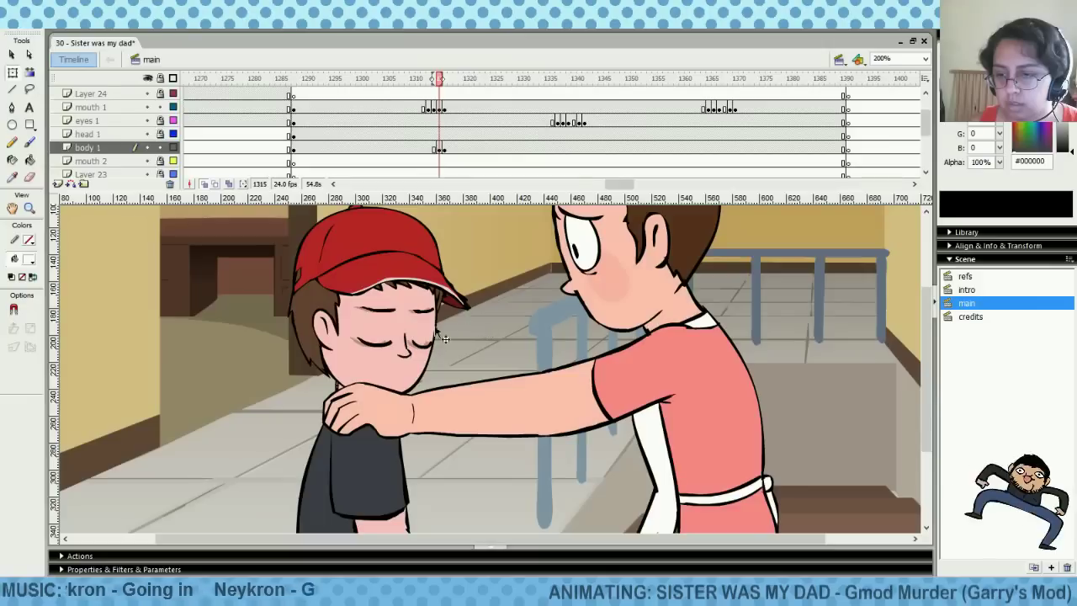
pyautogui.hotkey('ctrl', 'z')
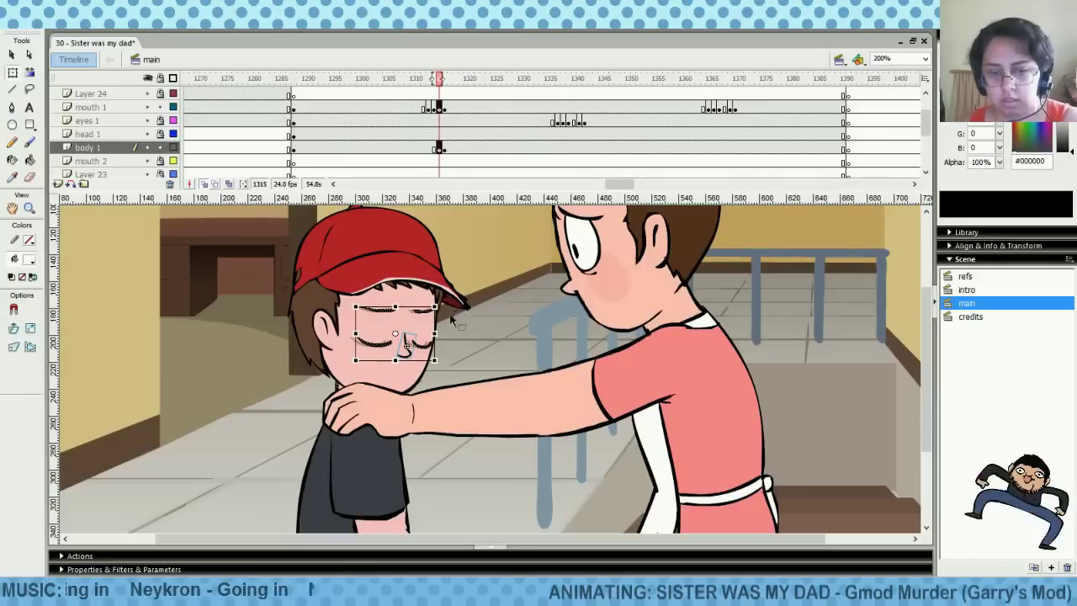
pyautogui.click(512, 313)
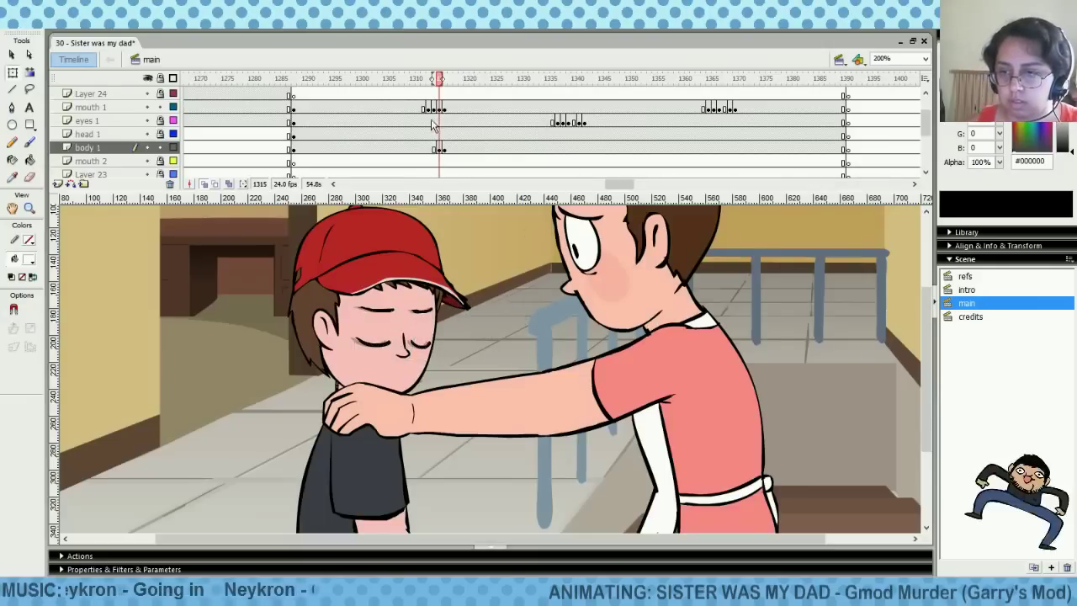
# Select the boy's whole head at frame 1315, set its pivot at the neck, rotate it slightly counterclockwise and compare with frame 1314
pyautogui.moveTo(430, 120); pyautogui.dragTo(439, 125)
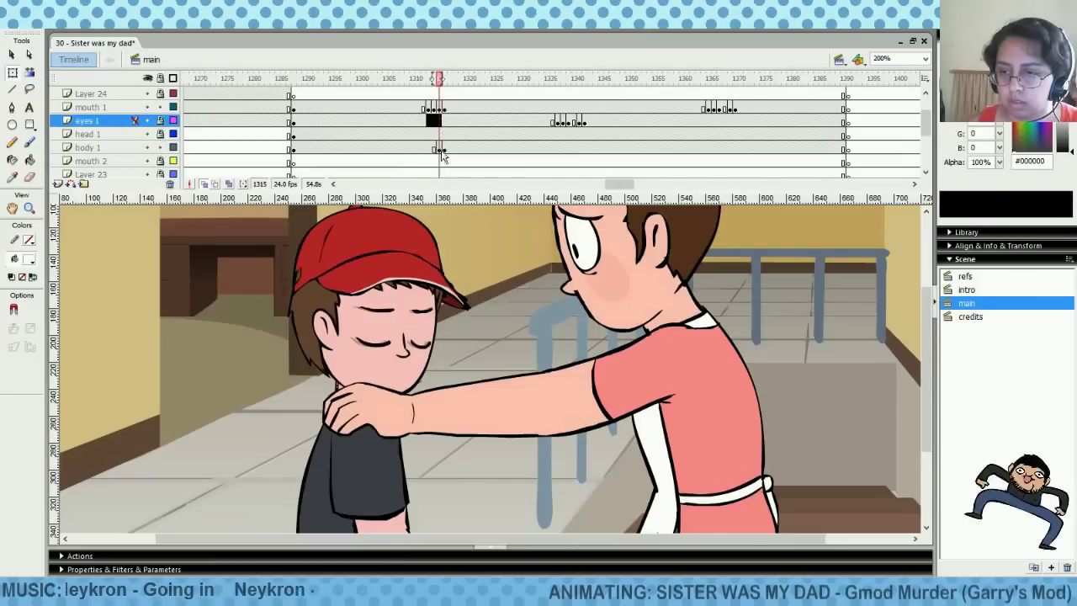
pyautogui.click(441, 160)
pyautogui.click(440, 149)
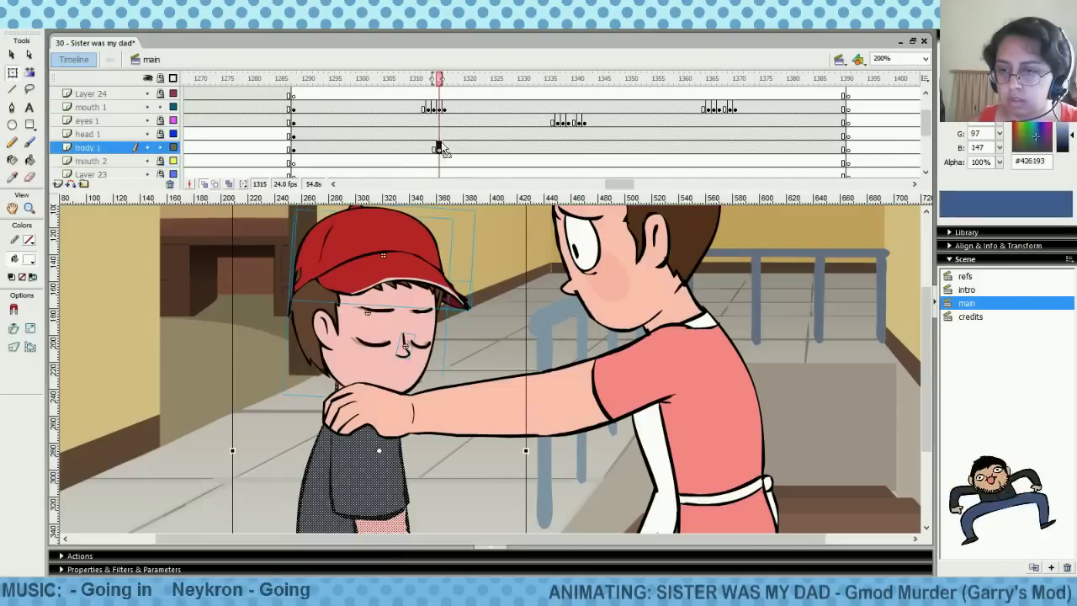
pyautogui.click(488, 270)
pyautogui.moveTo(475, 223); pyautogui.dragTo(349, 351)
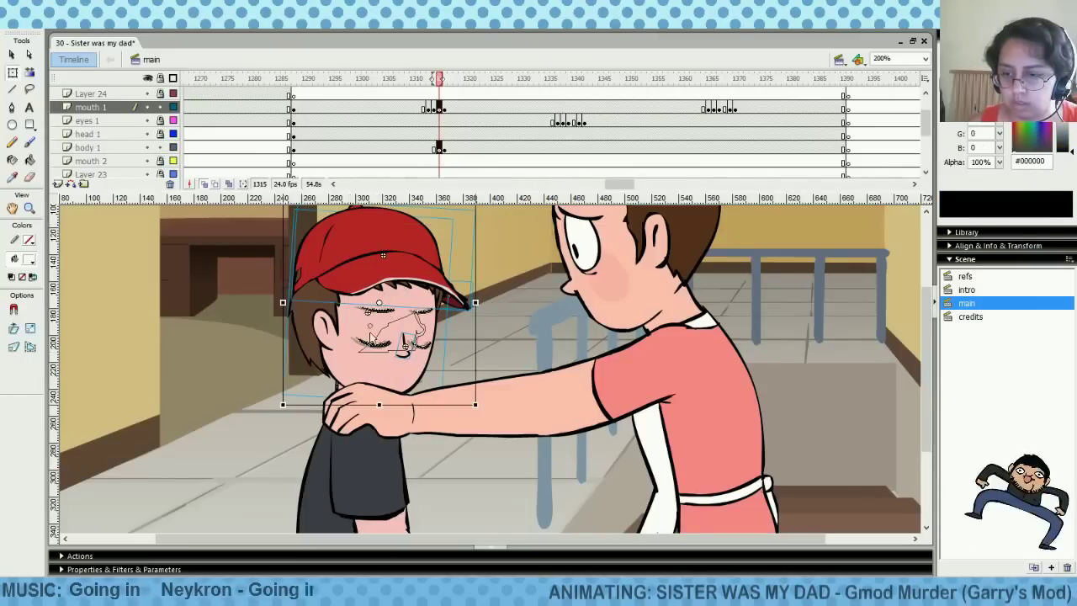
pyautogui.click(348, 385)
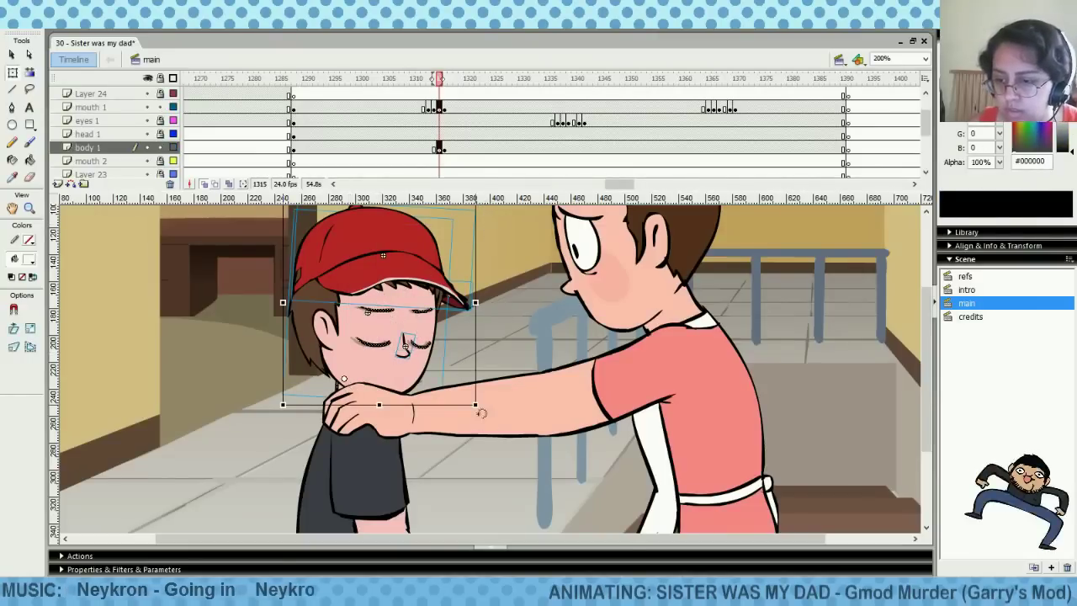
pyautogui.moveTo(481, 410); pyautogui.dragTo(486, 396)
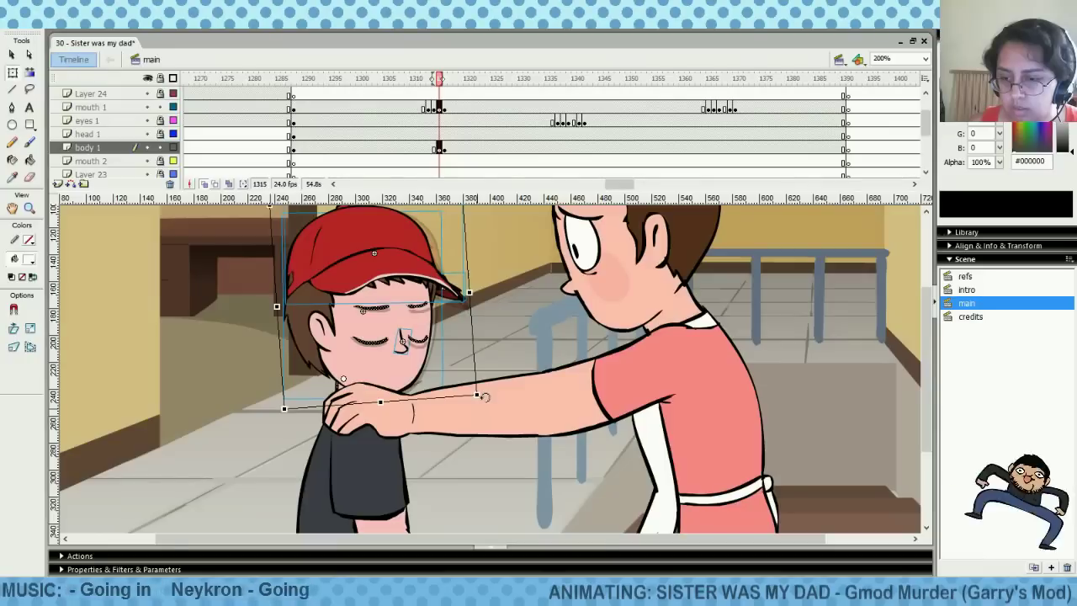
pyautogui.click(433, 126)
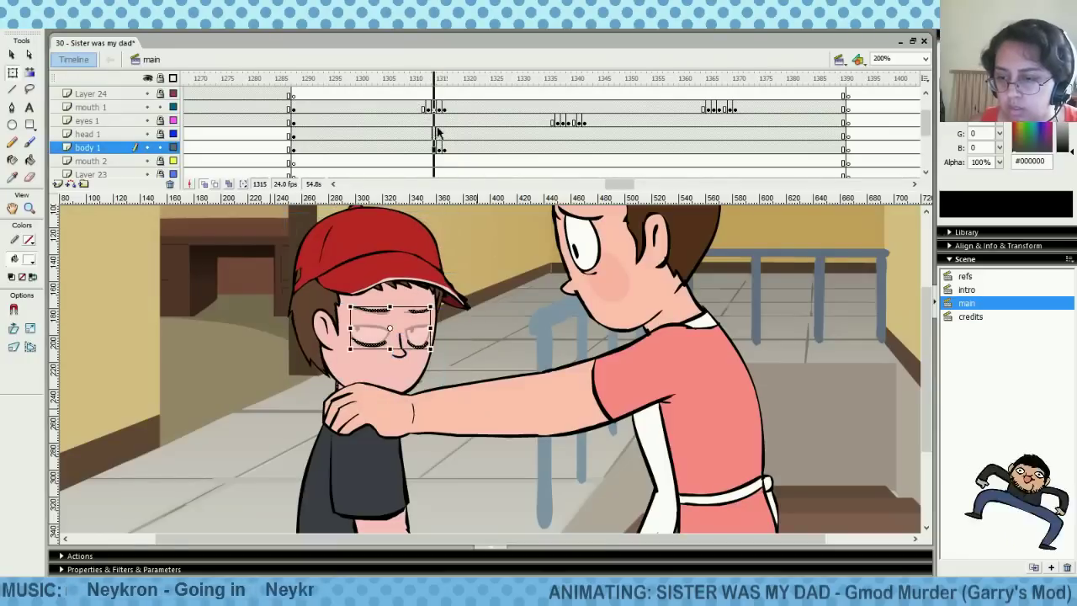
pyautogui.moveTo(437, 128)
pyautogui.mouseDown()
pyautogui.moveTo(446, 127)
pyautogui.moveTo(429, 127)
pyautogui.moveTo(438, 131)
pyautogui.mouseUp()
# Touch up the boy's neck outline with a black brush on body 1 at frame 1315, and compare it with frame 1314
pyautogui.click(438, 147)
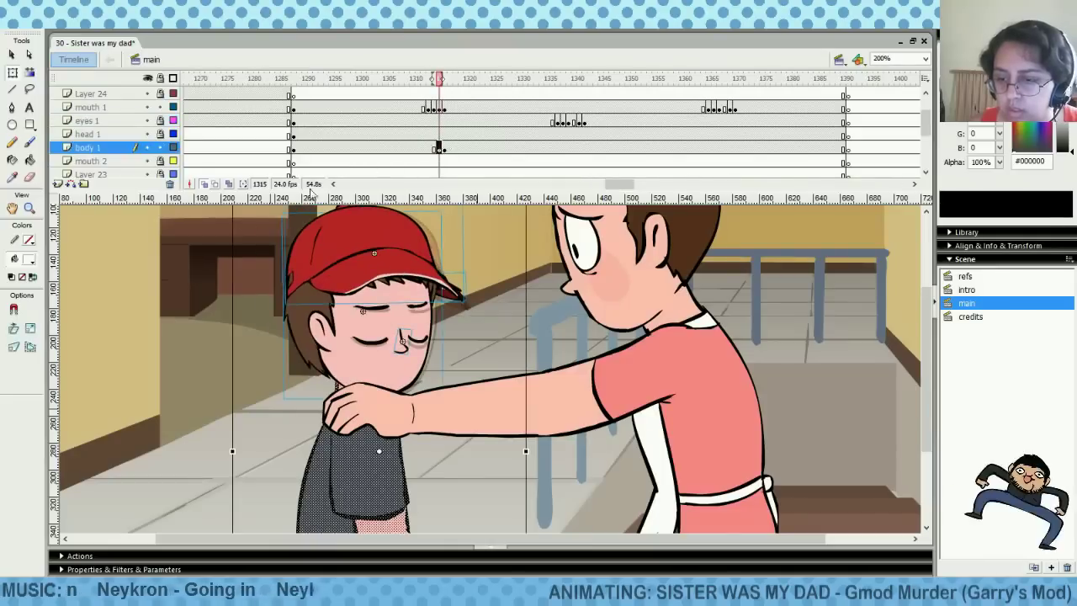
pyautogui.click(29, 259)
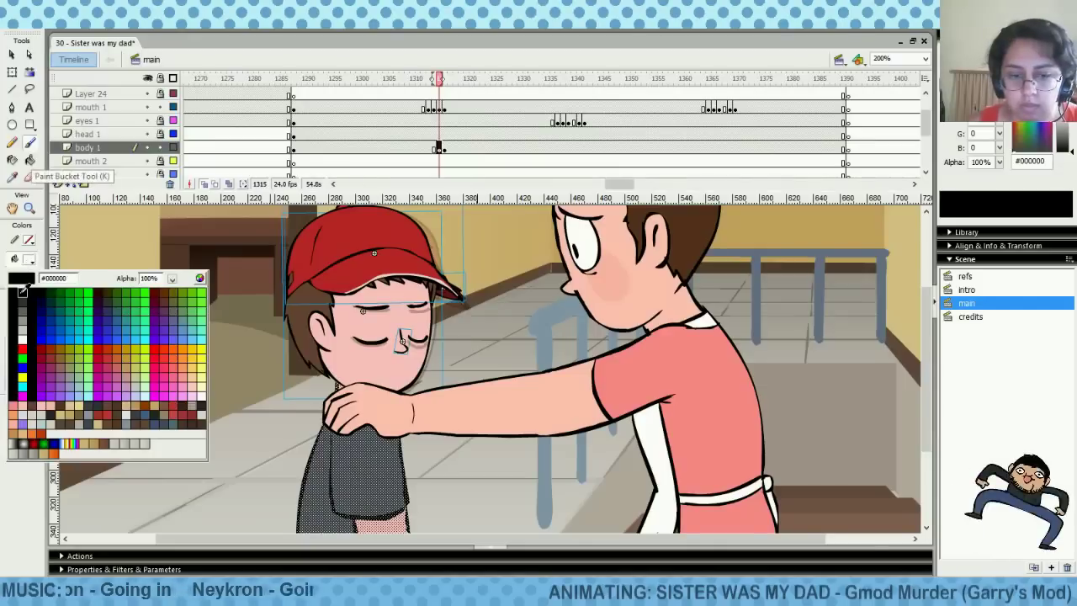
pyautogui.click(22, 290)
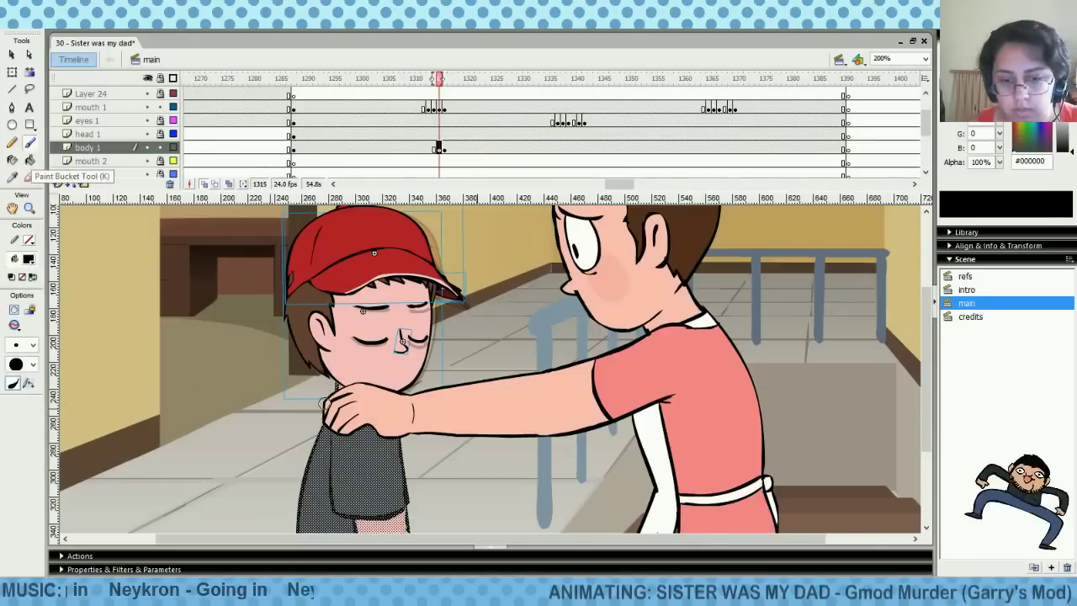
pyautogui.click(336, 397)
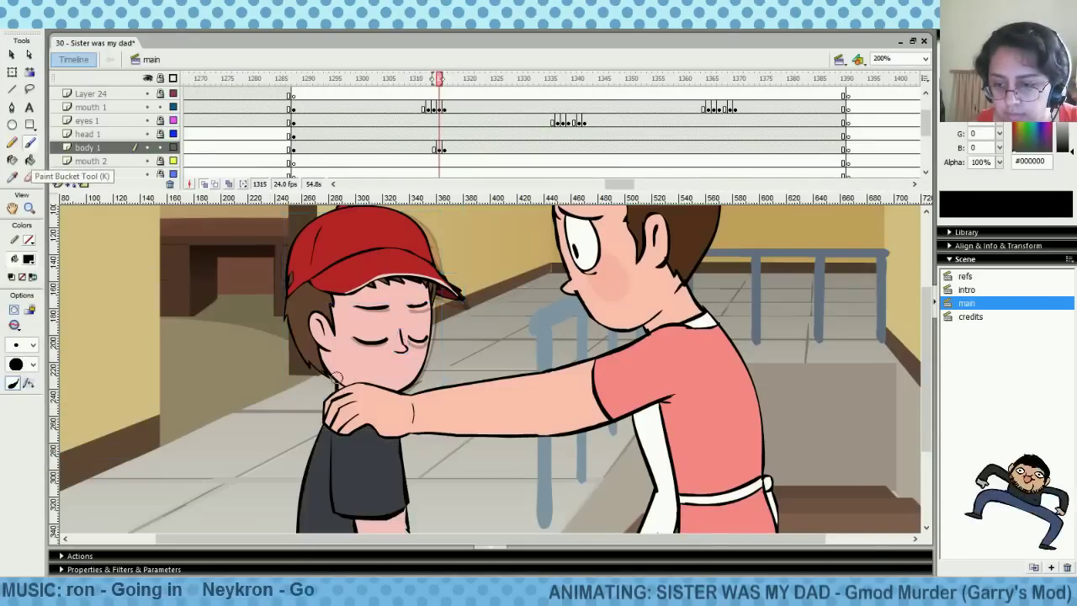
pyautogui.click(433, 147)
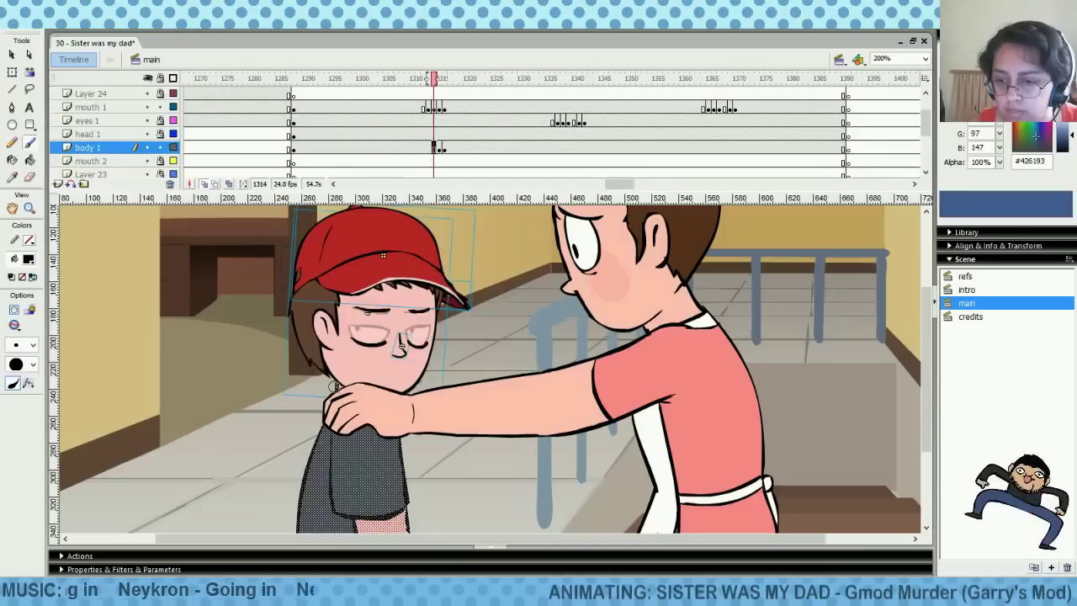
# Touch up the boy's neck on body 1 at frame 1314 with the brush and sample his skin colour #FBC2BF as the fill
pyautogui.click(334, 386)
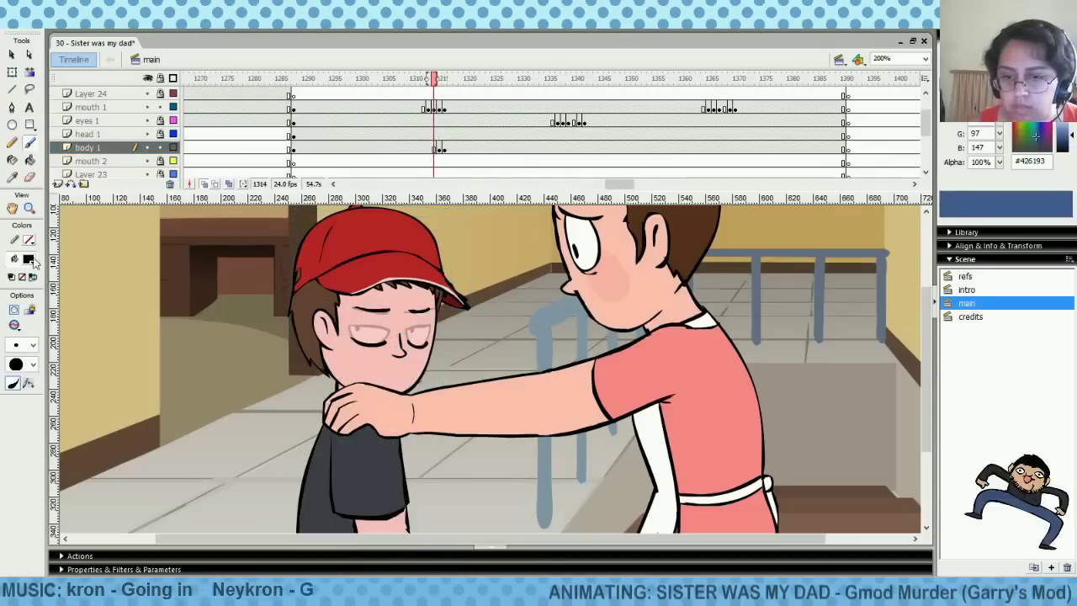
pyautogui.click(28, 259)
pyautogui.click(425, 365)
pyautogui.click(408, 122)
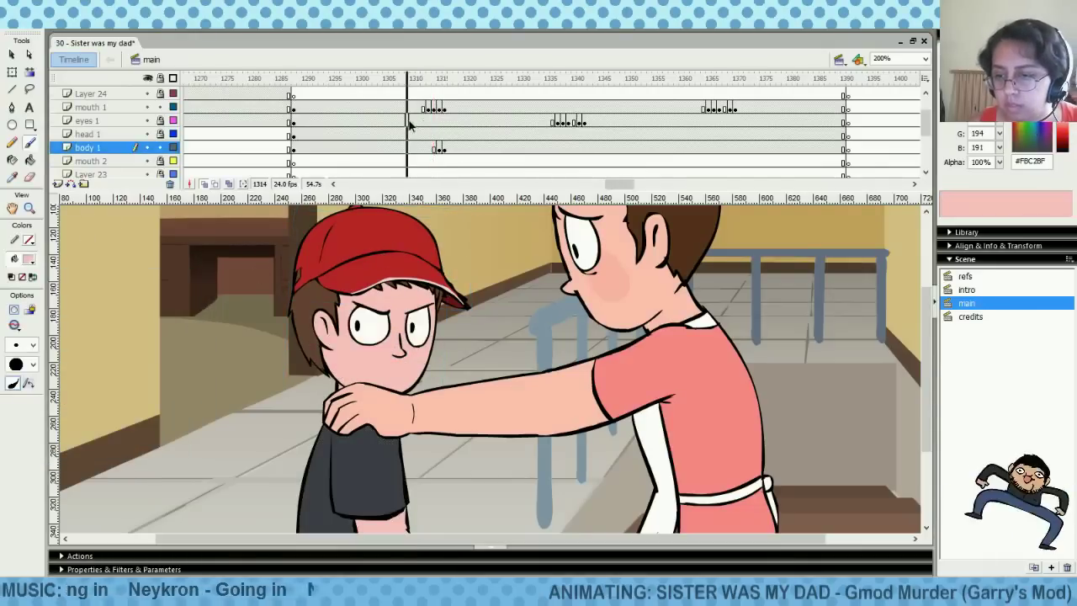
pyautogui.moveTo(408, 123)
pyautogui.mouseDown()
pyautogui.moveTo(464, 122)
pyautogui.moveTo(419, 126)
pyautogui.mouseUp()
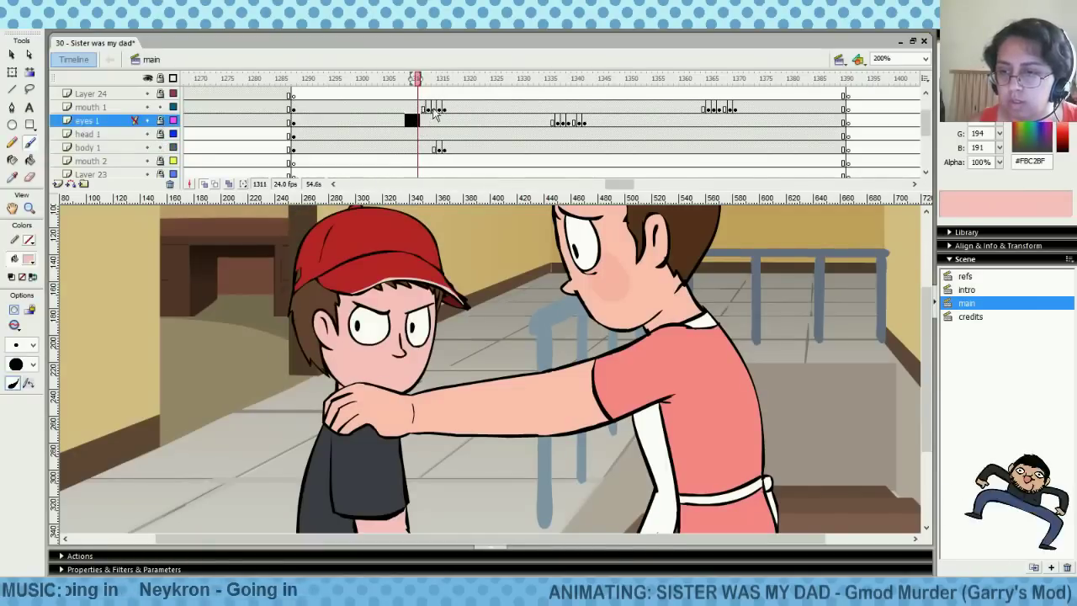
# Nudge the boy's closed eyes and eyebrows slightly upward on the mouth 1 layer at frame 1315
pyautogui.click(438, 108)
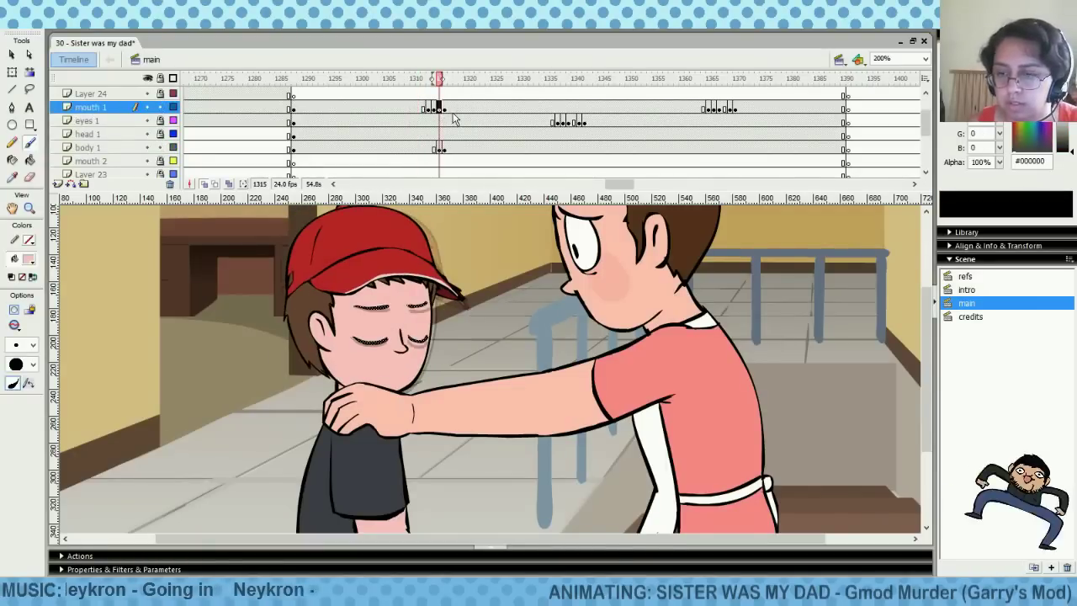
pyautogui.press('Up')
pyautogui.press('Up')
pyautogui.press('Up')
pyautogui.press('Up')
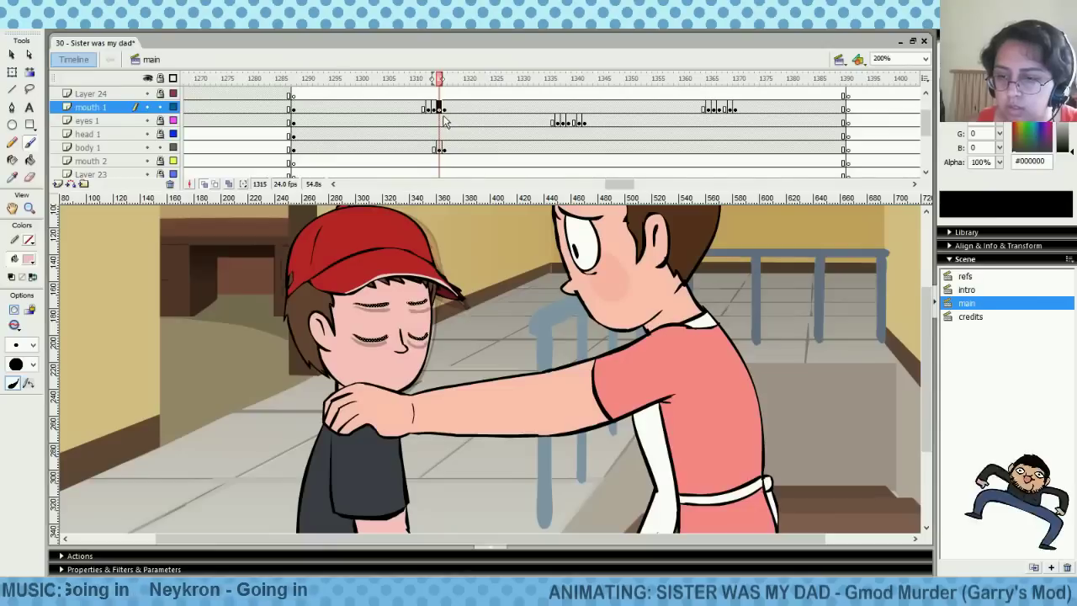
# Nudge the boy's eyes and eyebrows slightly upward at the preceding blink frames 1314 and 1313 on mouth 1
pyautogui.press(',')
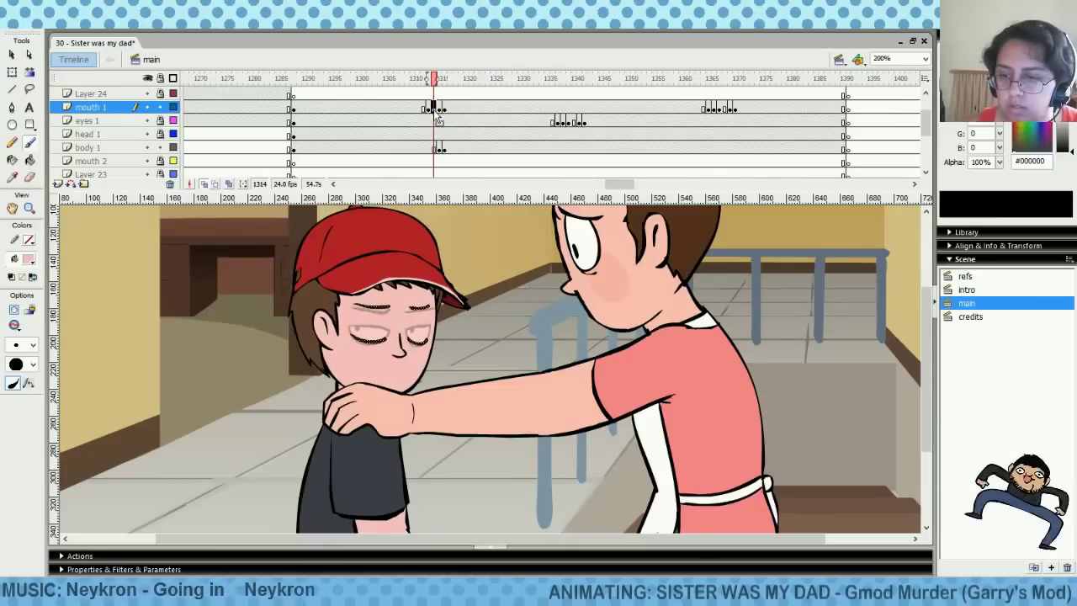
pyautogui.click(428, 110)
pyautogui.click(418, 109)
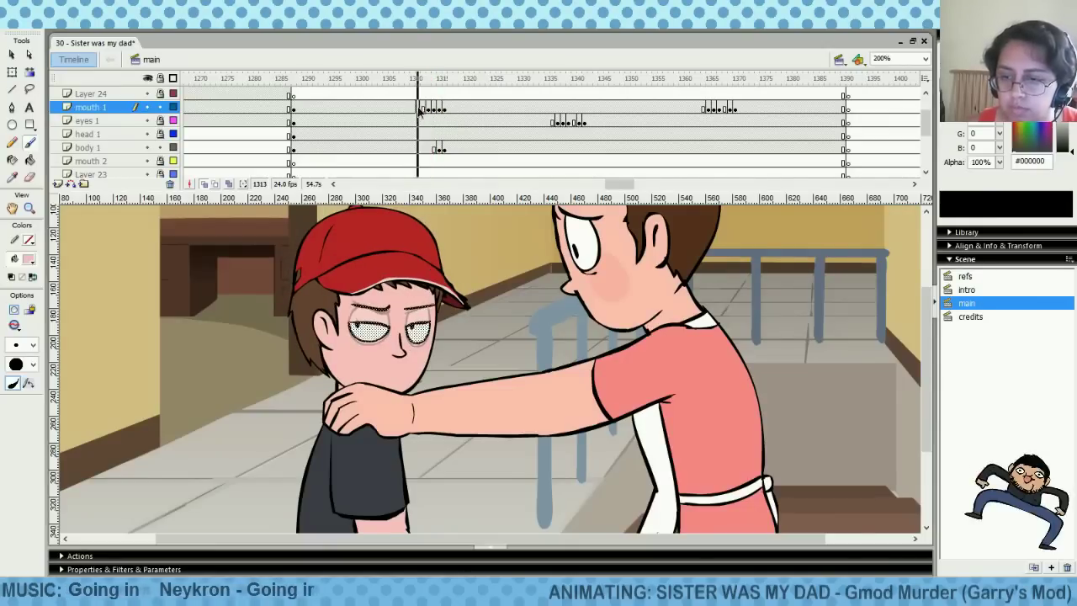
pyautogui.press('Up')
pyautogui.press('Up')
pyautogui.press('Up')
pyautogui.press('Up')
# Scrub through the blink and head turn from about frame 1309 to 1317, and save the file
pyautogui.click(408, 82)
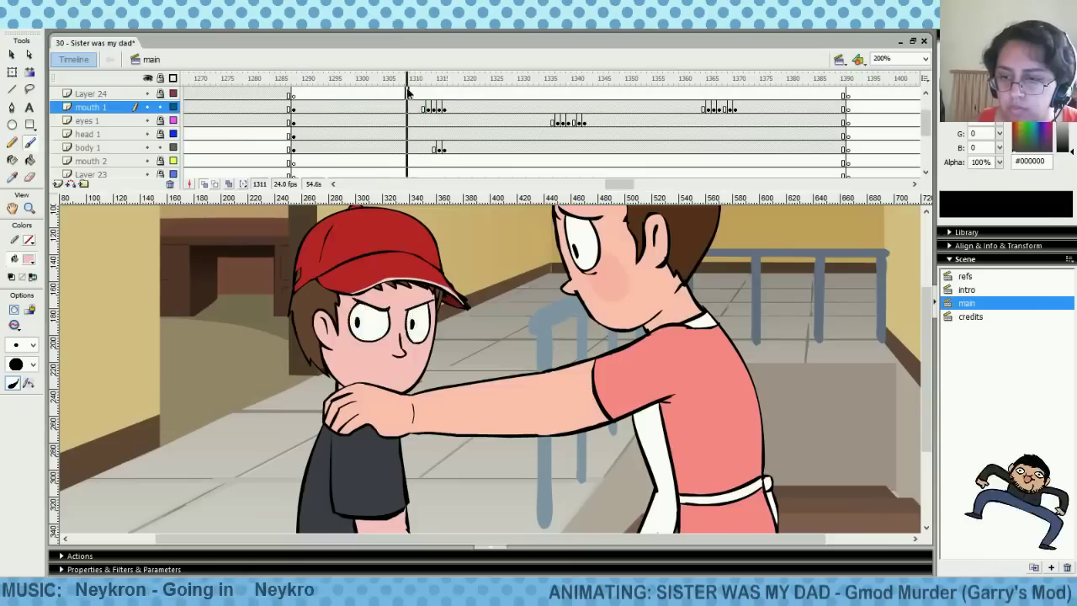
pyautogui.moveTo(407, 93); pyautogui.dragTo(453, 101)
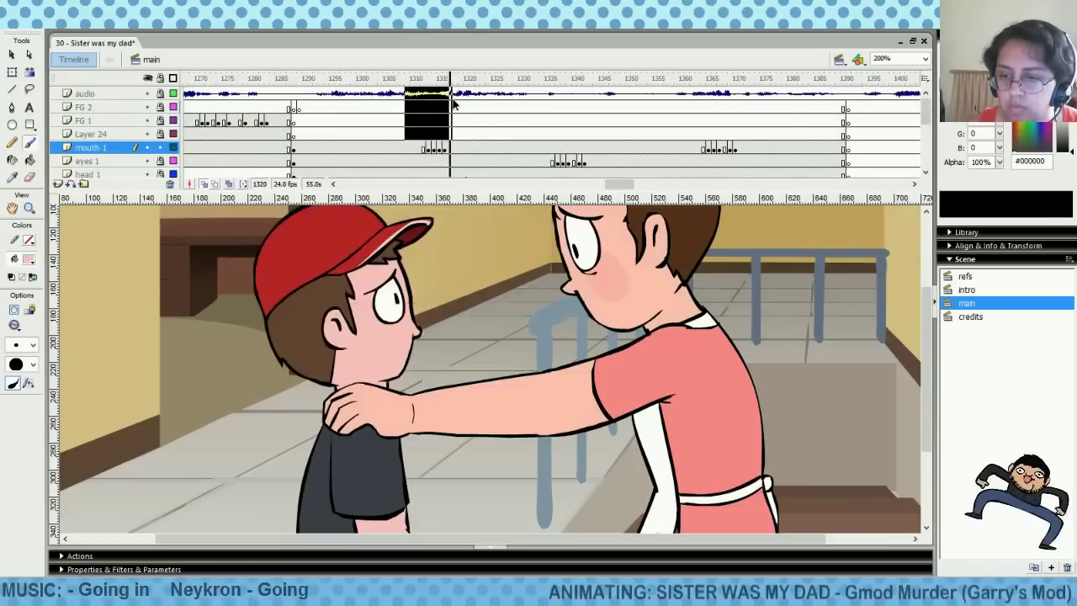
pyautogui.click(385, 120)
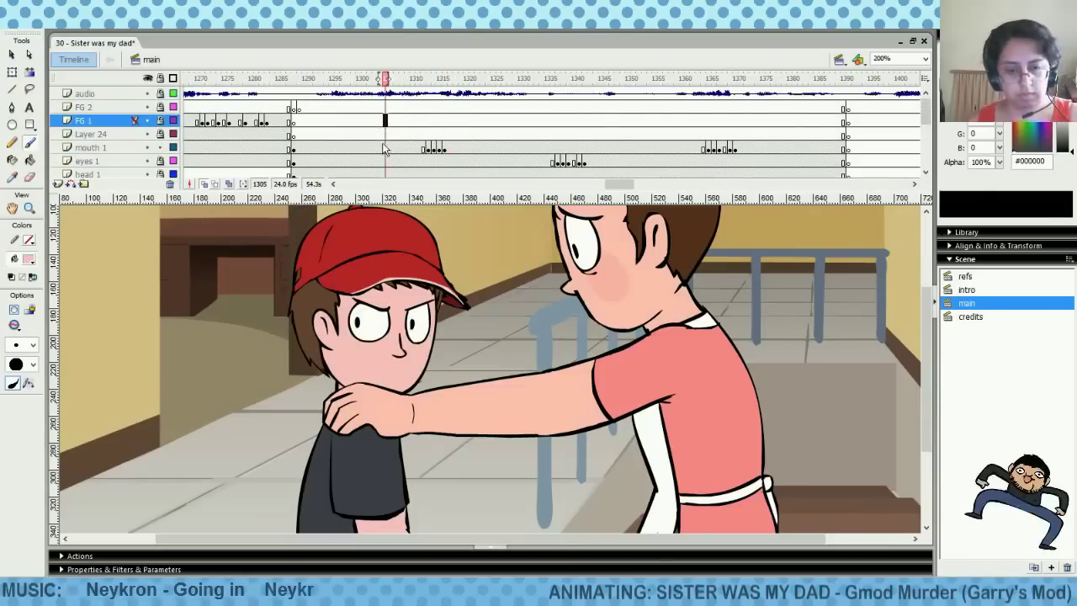
pyautogui.hotkey('ctrl', 's')
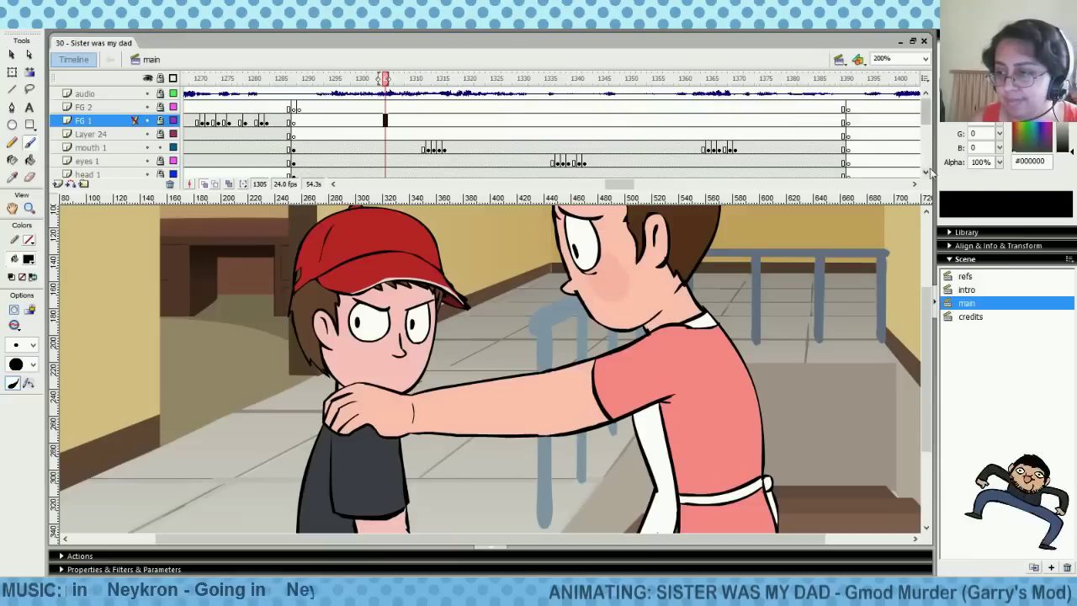
# Play the shot several times from around frame 1290 to review the timing of the blink and head turn
pyautogui.scroll(-2, 460, 139)
pyautogui.click(327, 107)
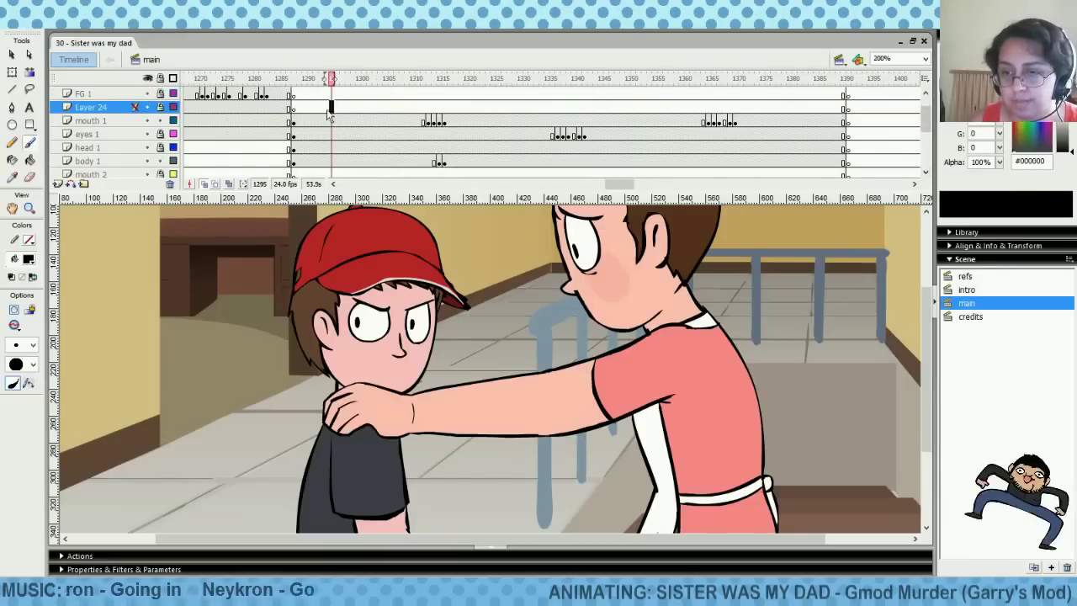
pyautogui.click(321, 108)
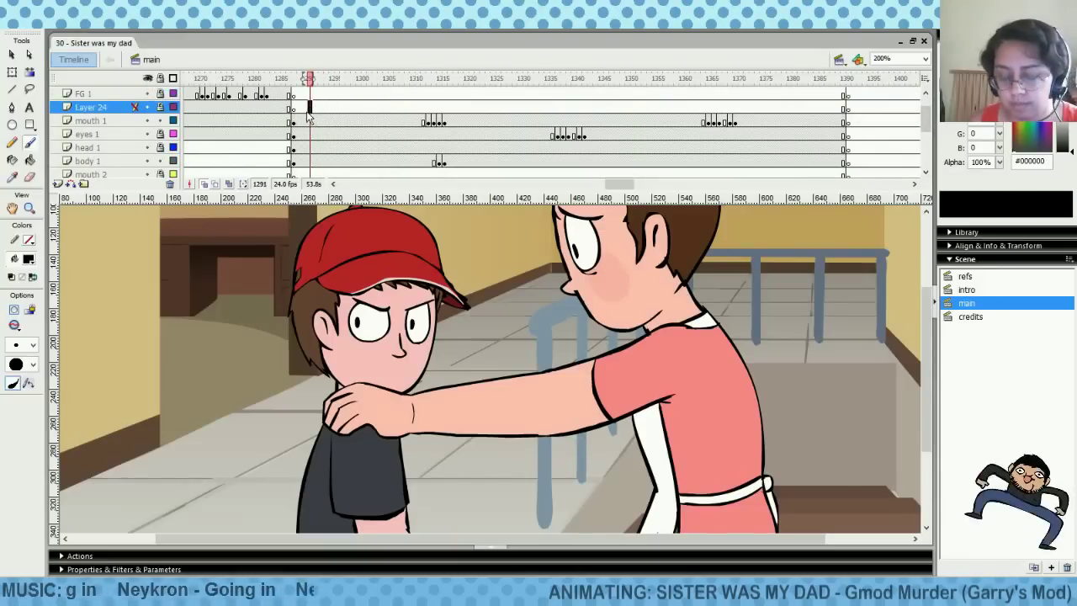
pyautogui.press('Return')
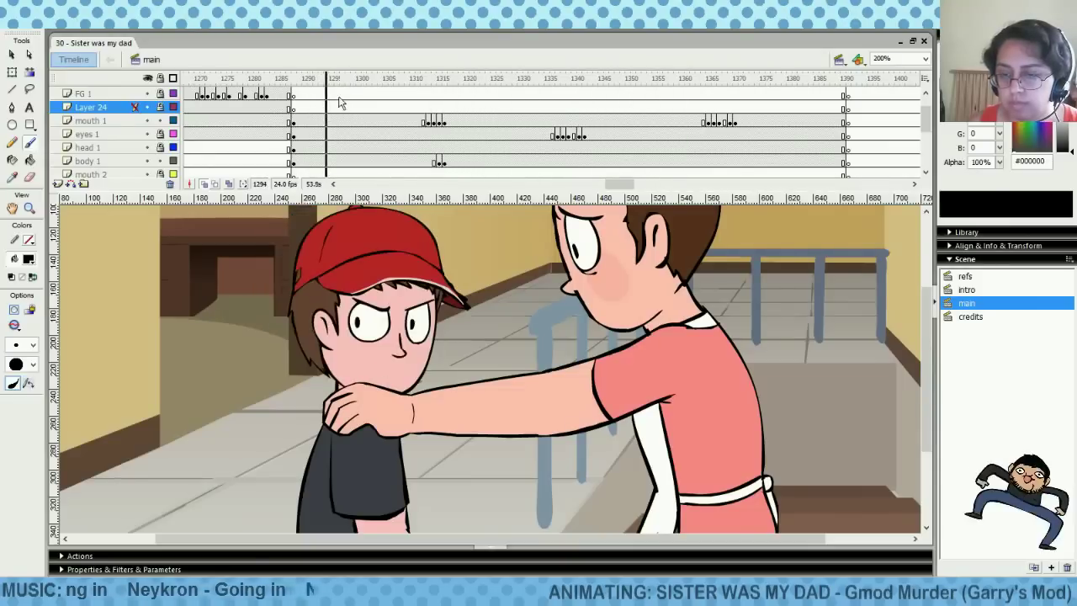
pyautogui.click(316, 103)
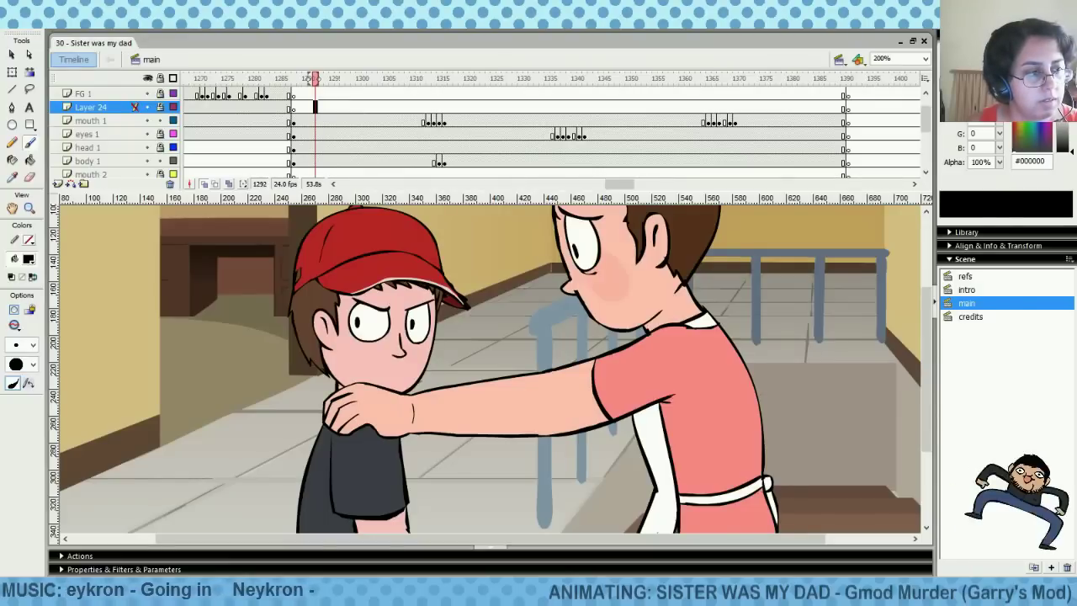
pyautogui.click(305, 108)
pyautogui.press('Return')
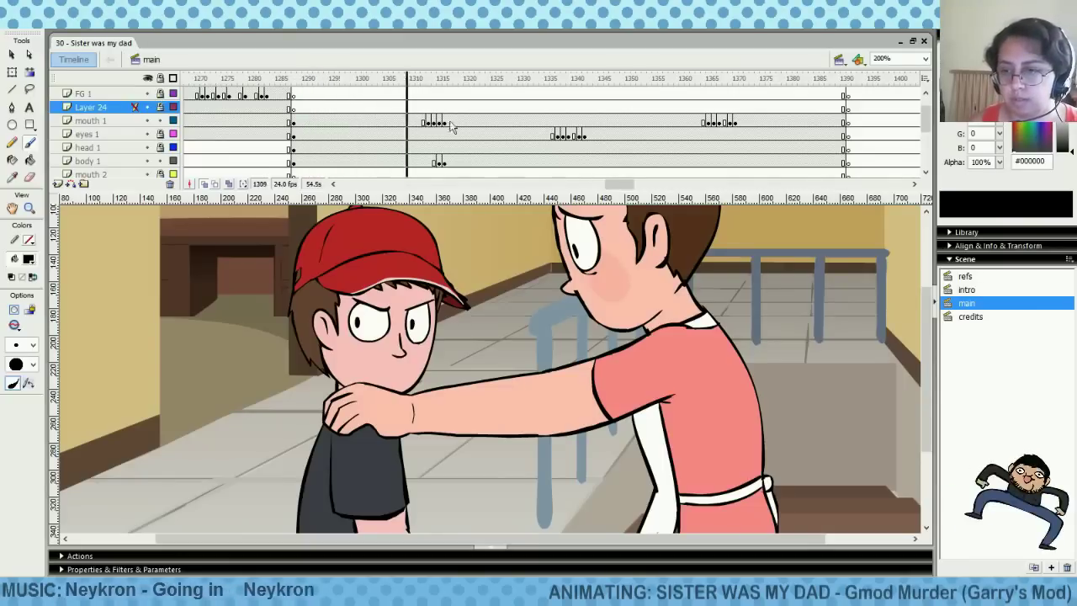
pyautogui.click(307, 107)
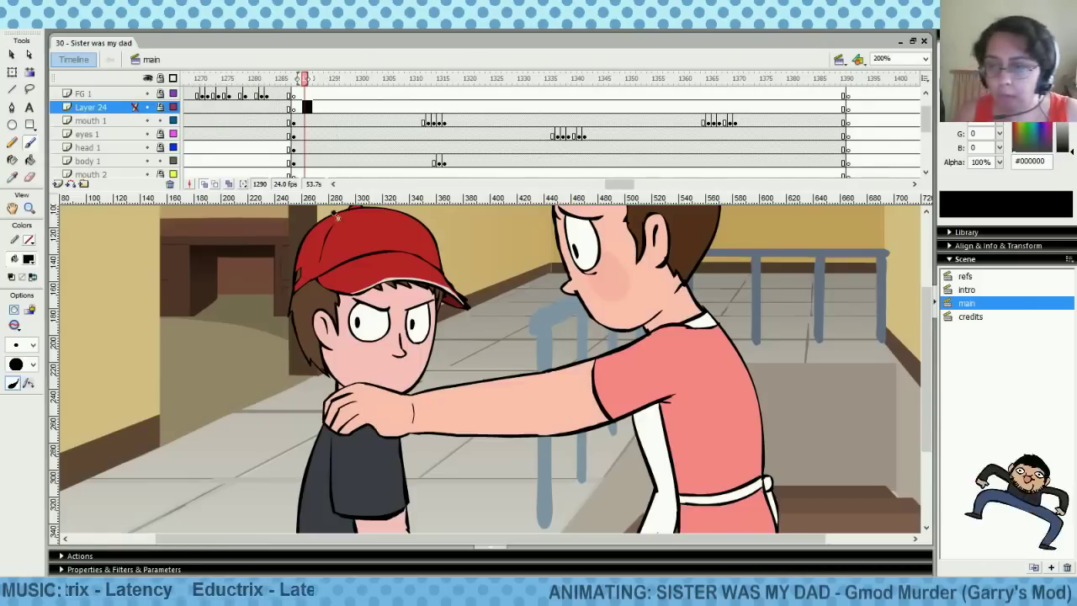
pyautogui.click(299, 122)
pyautogui.press('Return')
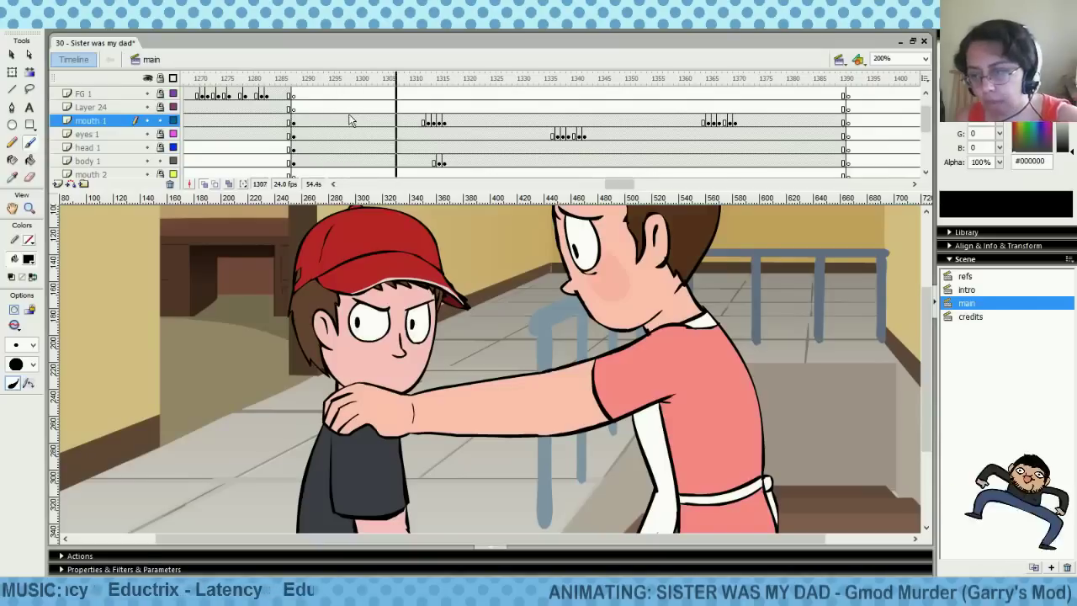
# Insert keyframes at frame 1317 on the body 1 and mouth 1 layers
pyautogui.click(331, 126)
pyautogui.moveTo(396, 122); pyautogui.dragTo(452, 128)
pyautogui.click(448, 160)
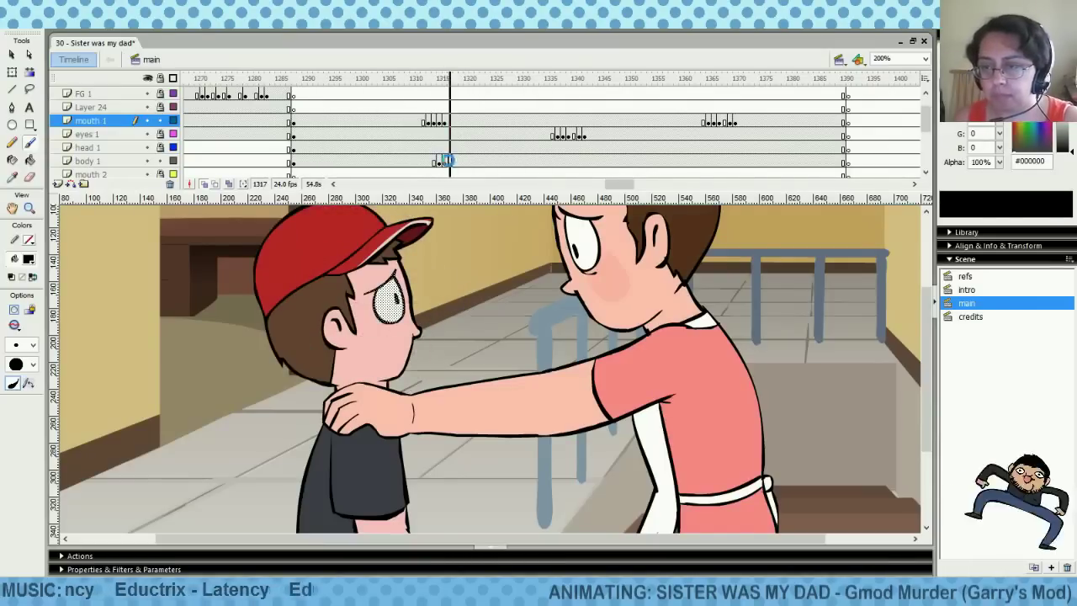
pyautogui.click(449, 121)
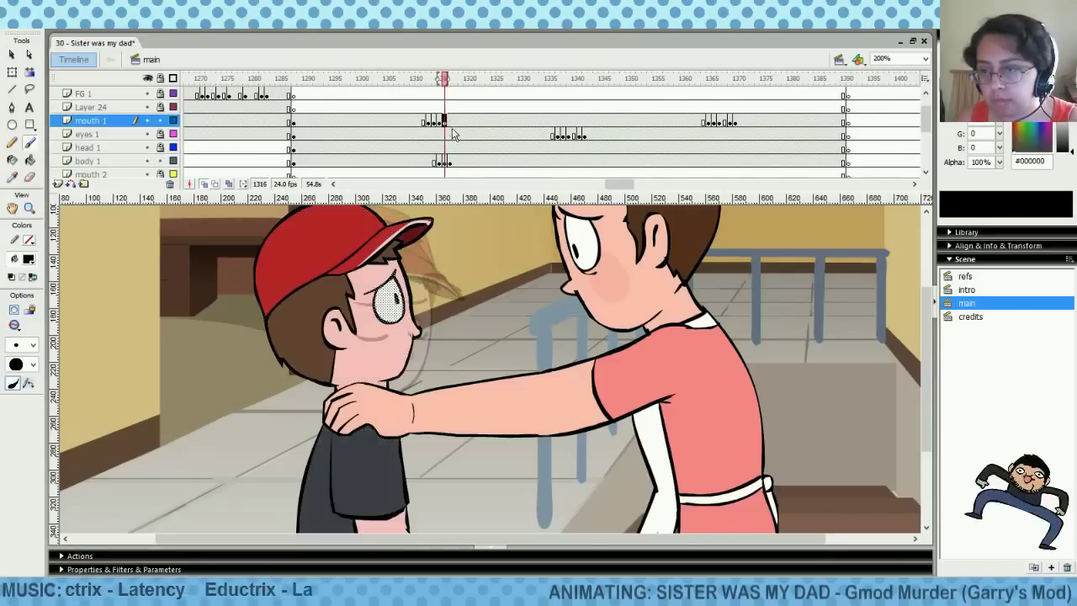
# Select the boy's whole turned head at frame 1317, set its pivot at the neck and rotate it slightly clockwise
pyautogui.press('l')
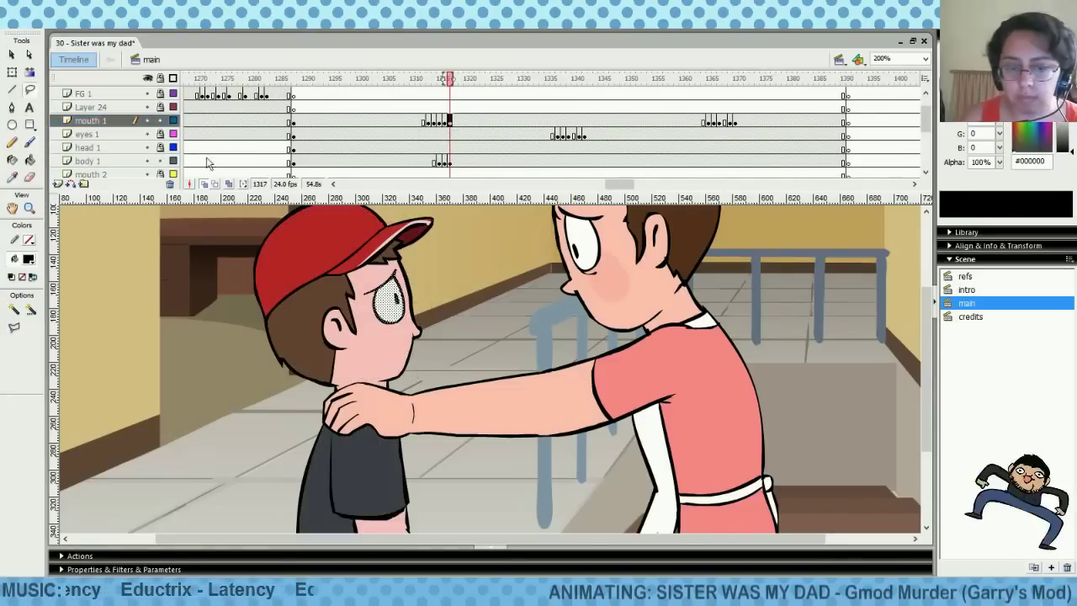
pyautogui.moveTo(480, 237)
pyautogui.mouseDown()
pyautogui.moveTo(204, 220)
pyautogui.moveTo(247, 386)
pyautogui.moveTo(273, 409)
pyautogui.moveTo(336, 382)
pyautogui.moveTo(393, 386)
pyautogui.moveTo(472, 346)
pyautogui.moveTo(481, 237)
pyautogui.mouseUp()
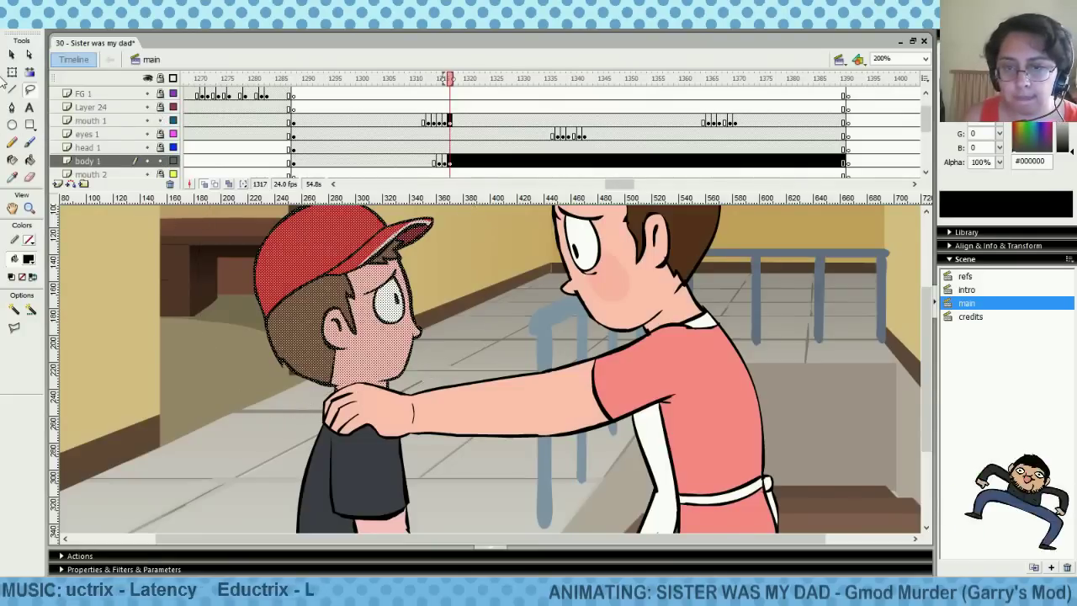
pyautogui.click(13, 73)
pyautogui.moveTo(344, 295); pyautogui.dragTo(339, 389)
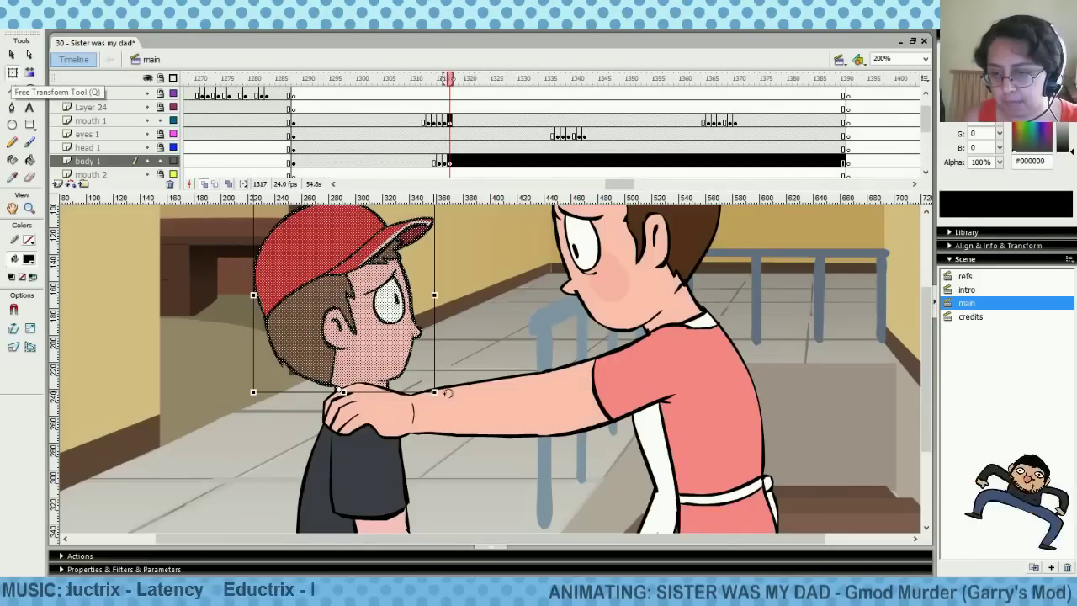
pyautogui.moveTo(446, 393); pyautogui.dragTo(448, 399)
# Play back the head turn from shortly before the blink to check the settling pose, and save the file
pyautogui.click(419, 136)
pyautogui.press('Return')
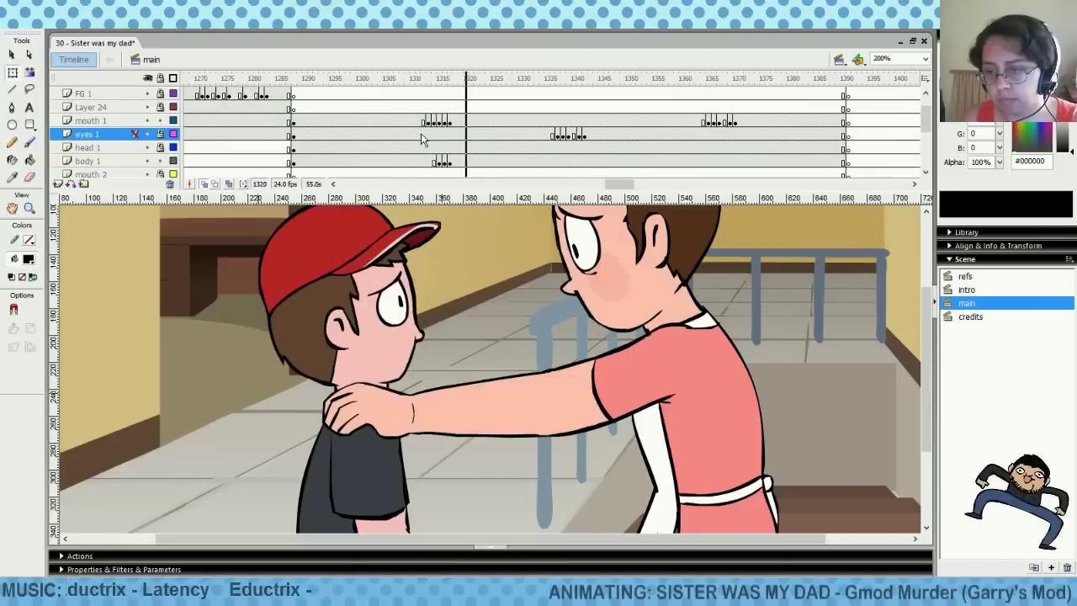
pyautogui.moveTo(410, 147)
pyautogui.mouseDown()
pyautogui.moveTo(456, 146)
pyautogui.moveTo(392, 147)
pyautogui.mouseUp()
pyautogui.press('Return')
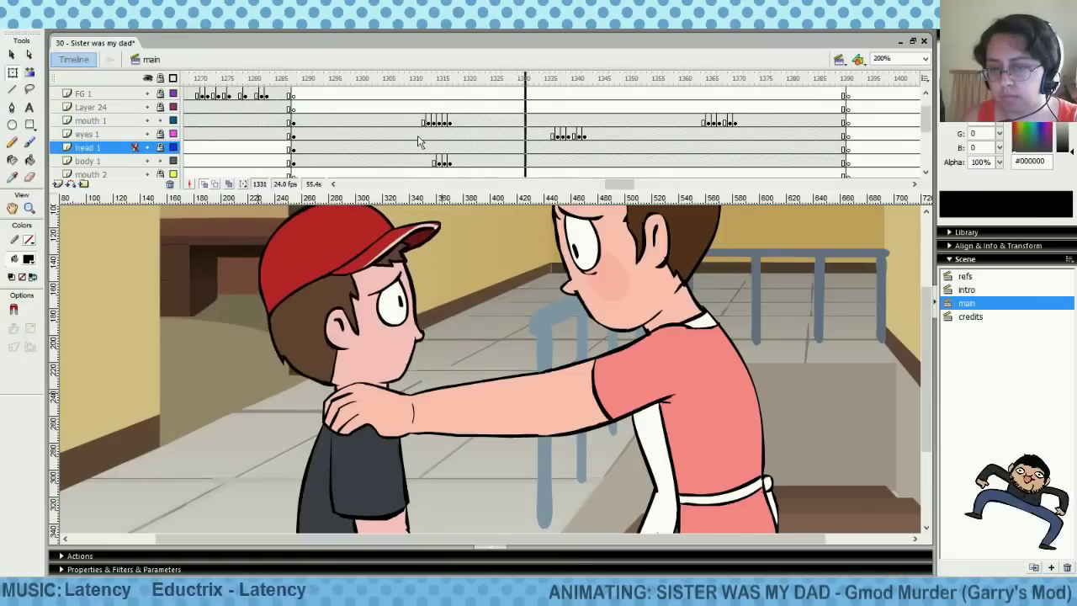
pyautogui.click(417, 135)
pyautogui.hotkey('ctrl', 's')
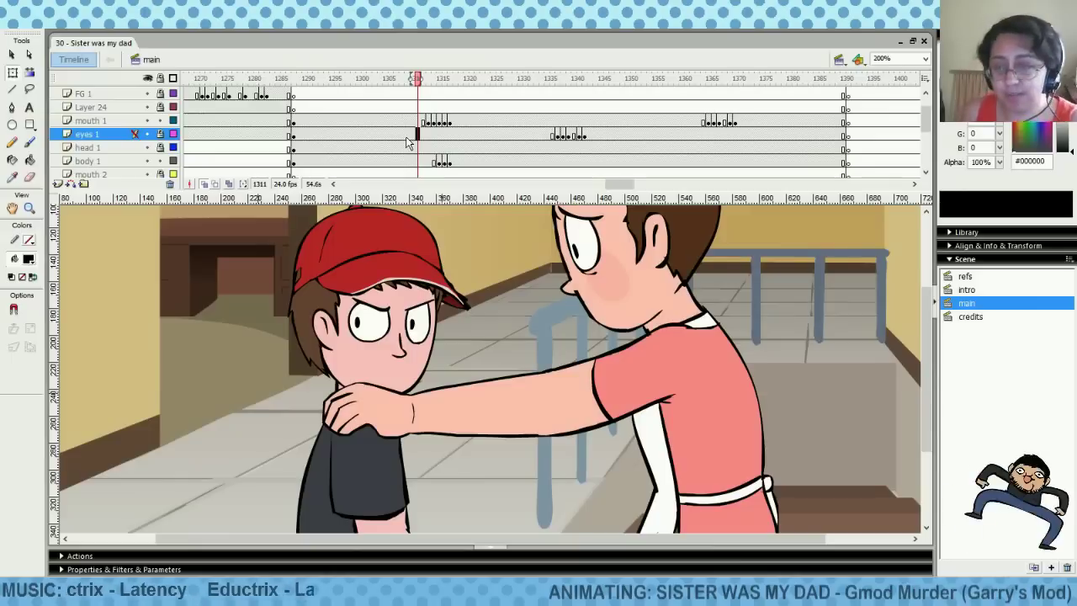
# Examine the boy's angry look on the frames just before the blink, stepping between them and replaying the head turn
pyautogui.moveTo(394, 128)
pyautogui.mouseDown()
pyautogui.moveTo(362, 123)
pyautogui.moveTo(387, 123)
pyautogui.mouseUp()
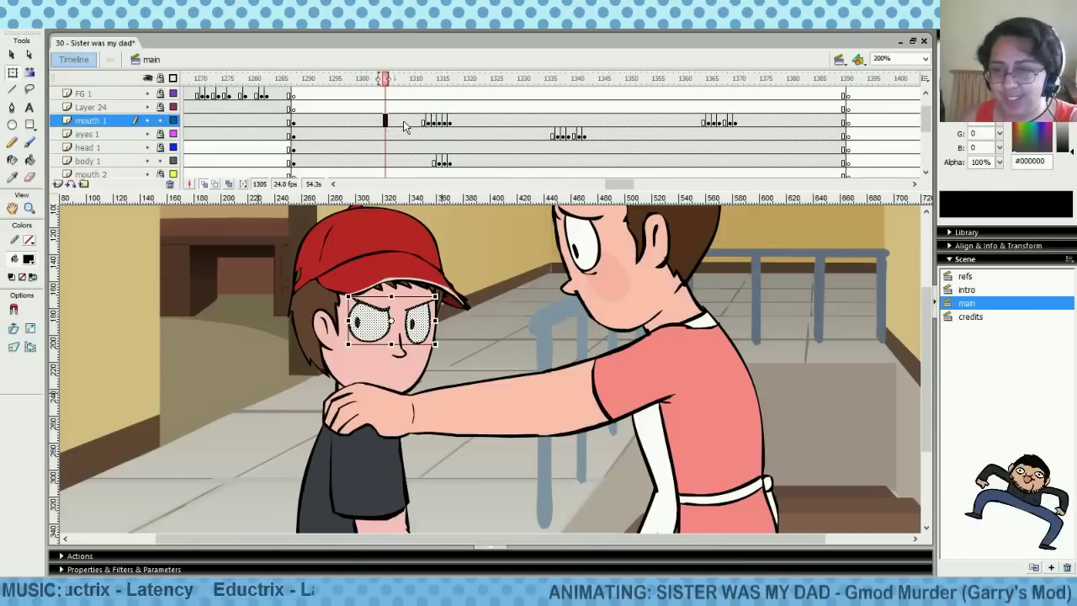
pyautogui.click(407, 122)
pyautogui.click(391, 124)
pyautogui.click(407, 124)
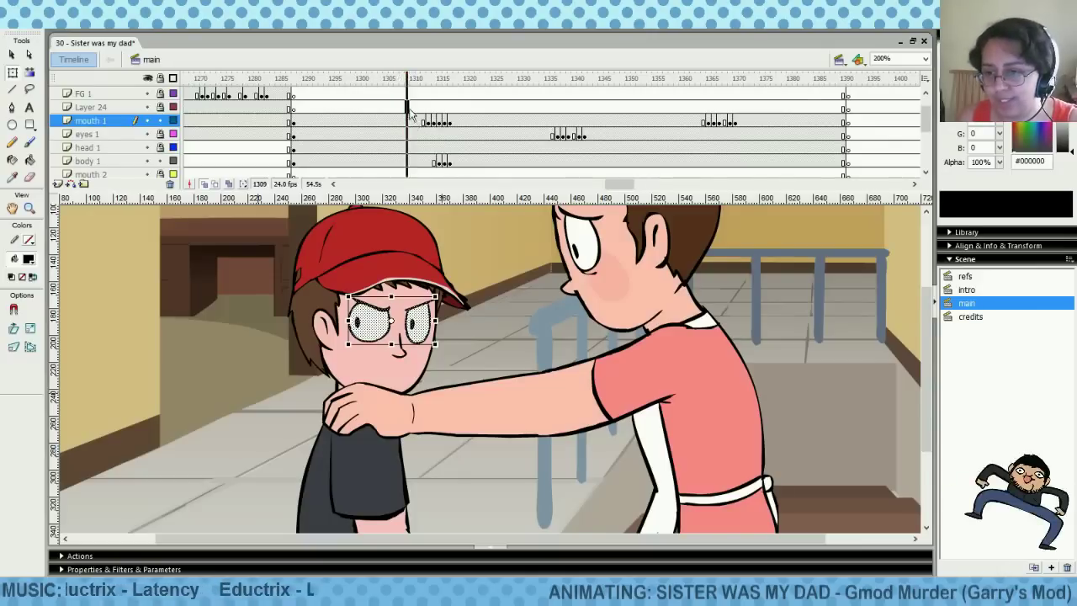
pyautogui.click(408, 107)
pyautogui.click(407, 120)
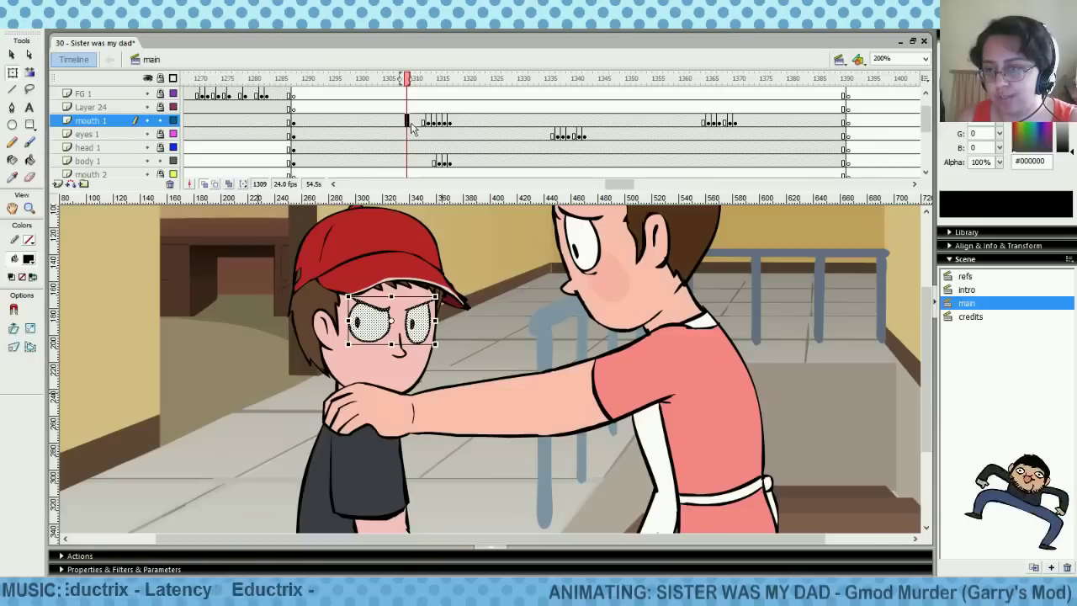
pyautogui.click(406, 106)
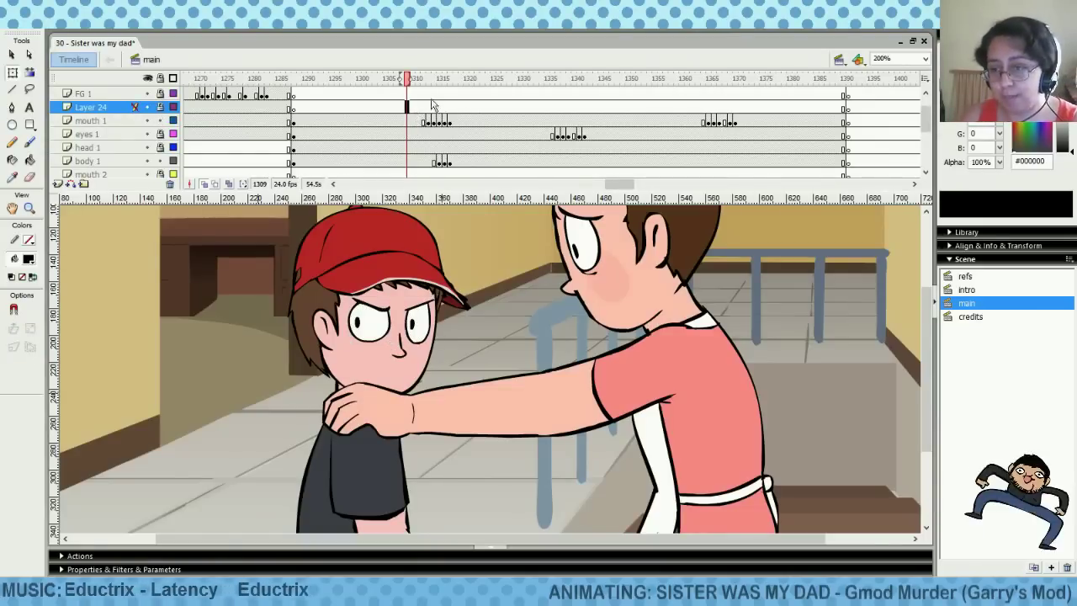
pyautogui.press('.')
pyautogui.press('.')
pyautogui.press(',')
pyautogui.press(',')
pyautogui.press(',')
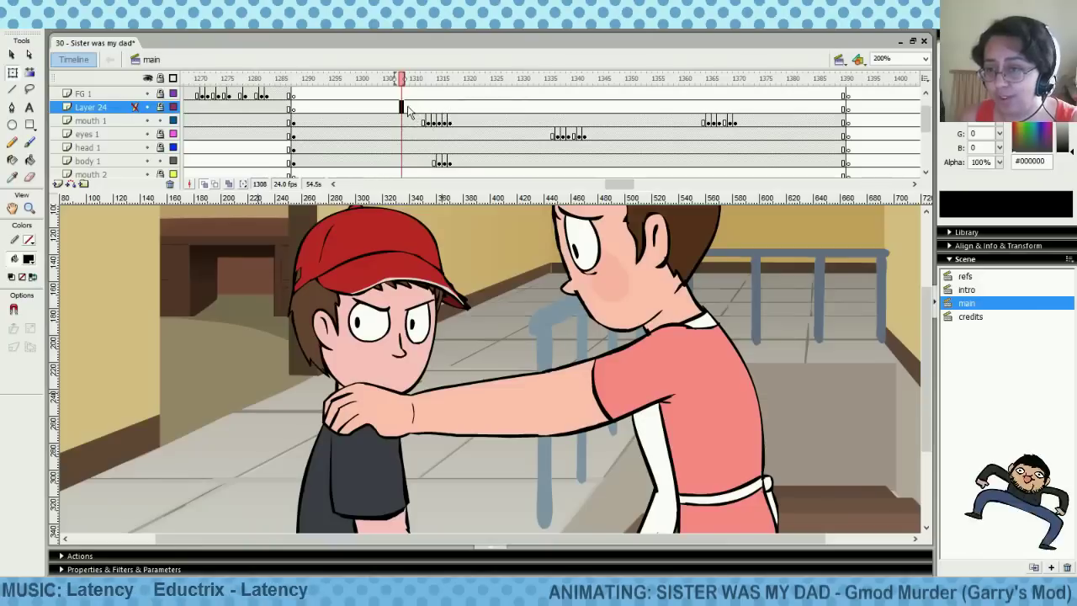
pyautogui.click(407, 108)
pyautogui.click(404, 123)
pyautogui.press('Return')
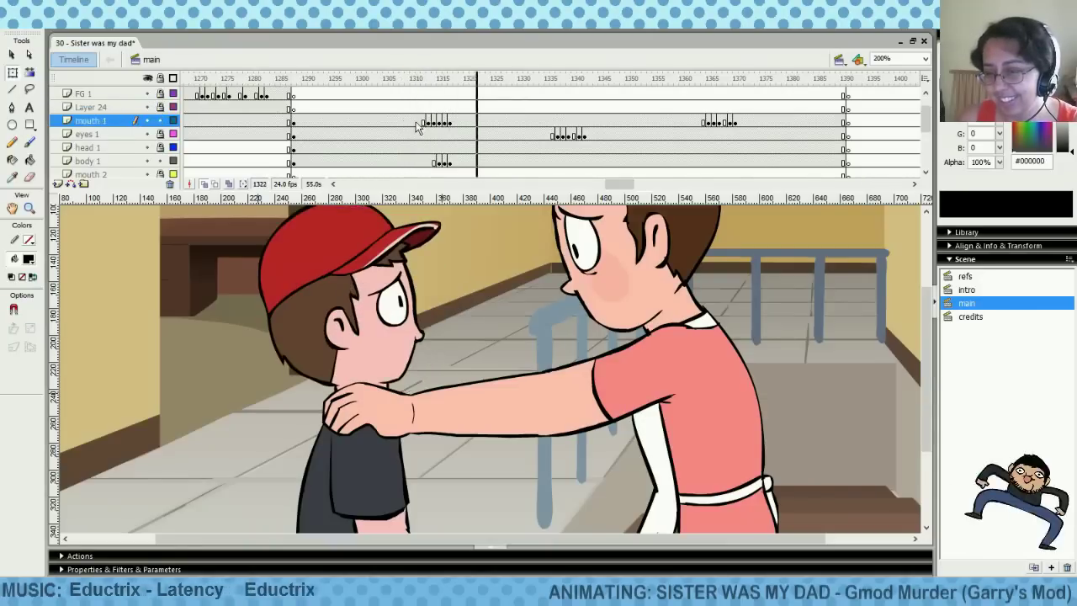
# Lock the mouth 1 and body 1 layers, save the file and switch to the refs scene
pyautogui.moveTo(405, 108); pyautogui.dragTo(768, 108)
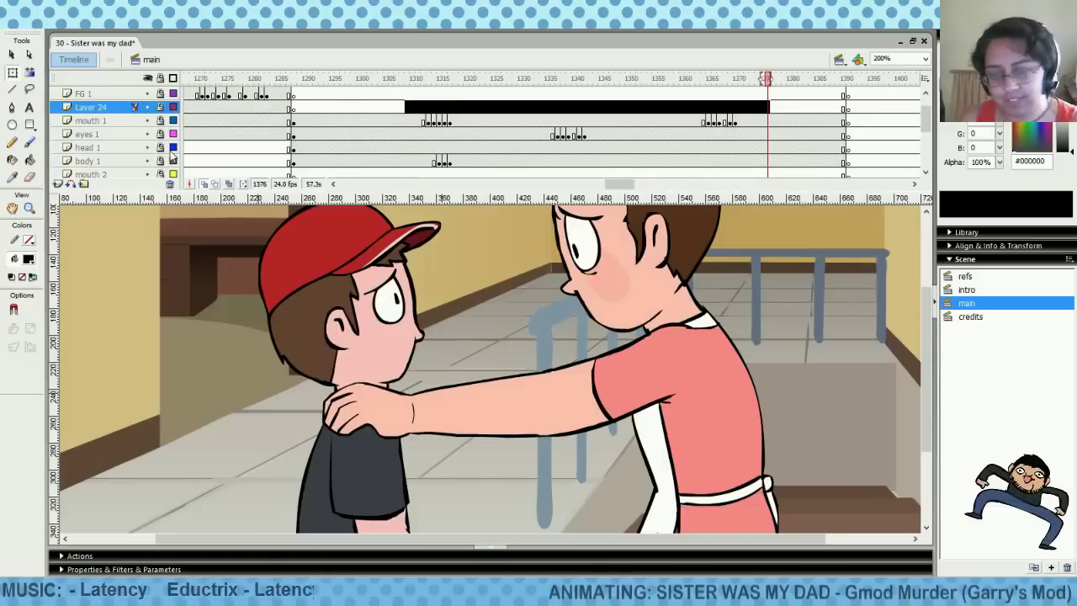
pyautogui.click(331, 124)
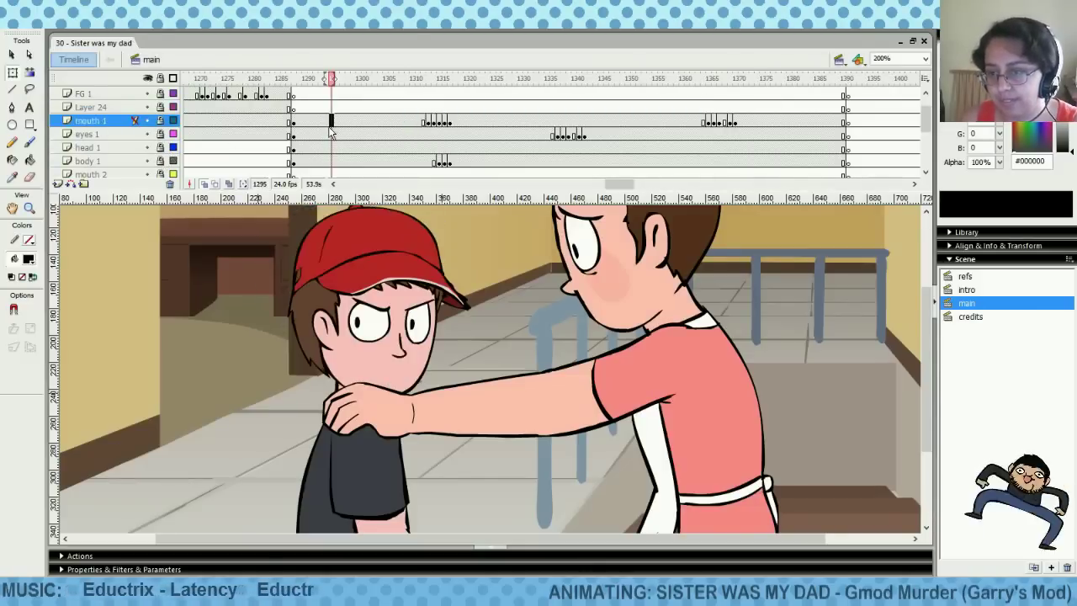
pyautogui.click(967, 277)
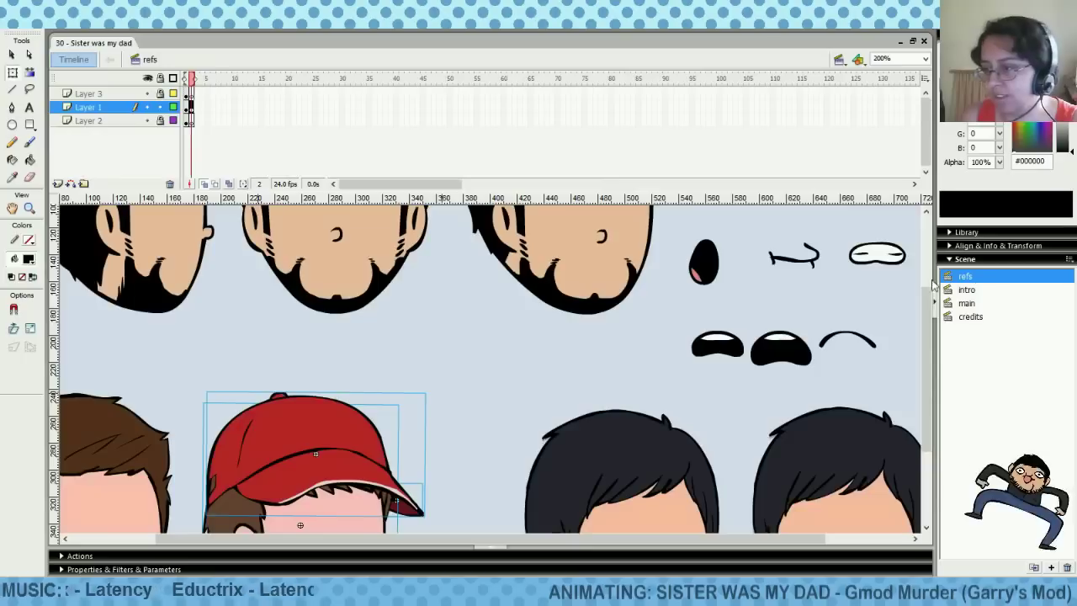
# Copy the open frowning mouth with upper teeth from the second column of the refs scene's mouth chart
pyautogui.scroll(5, 916, 319)
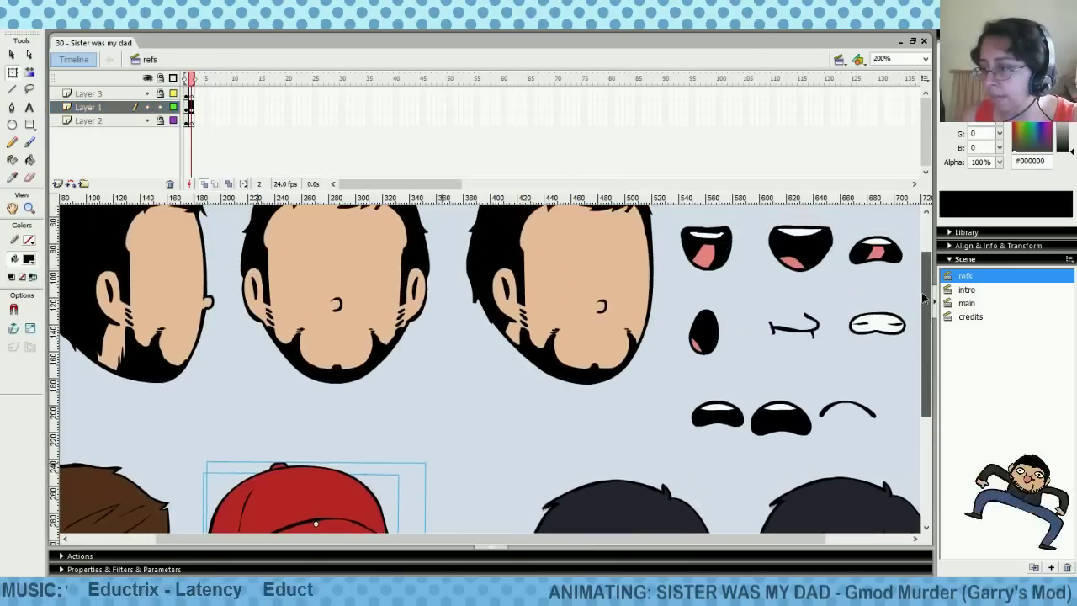
pyautogui.scroll(-1, 920, 243)
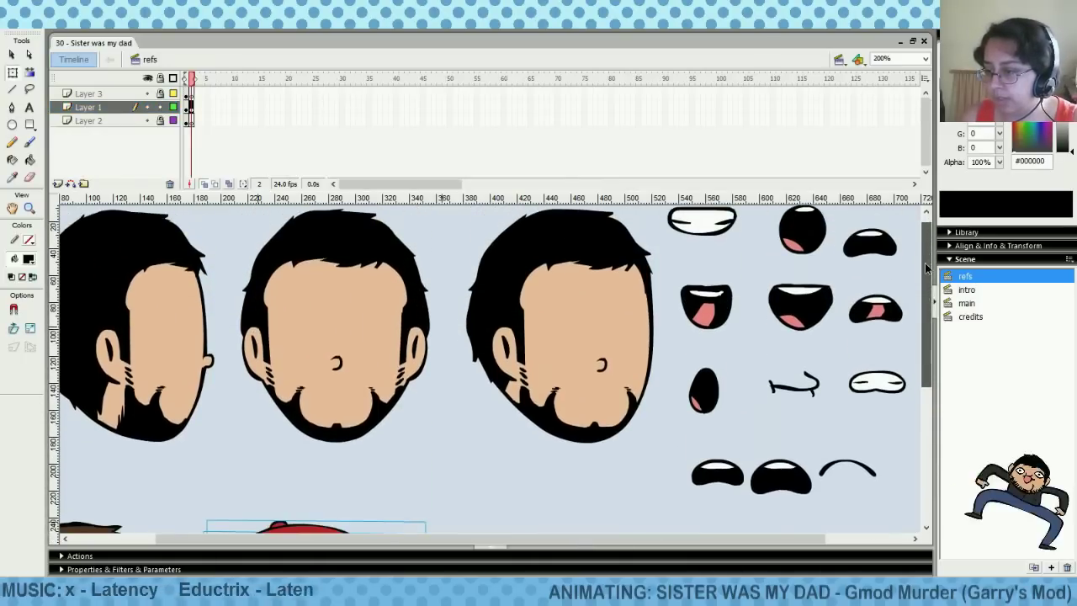
pyautogui.moveTo(594, 537); pyautogui.dragTo(676, 535)
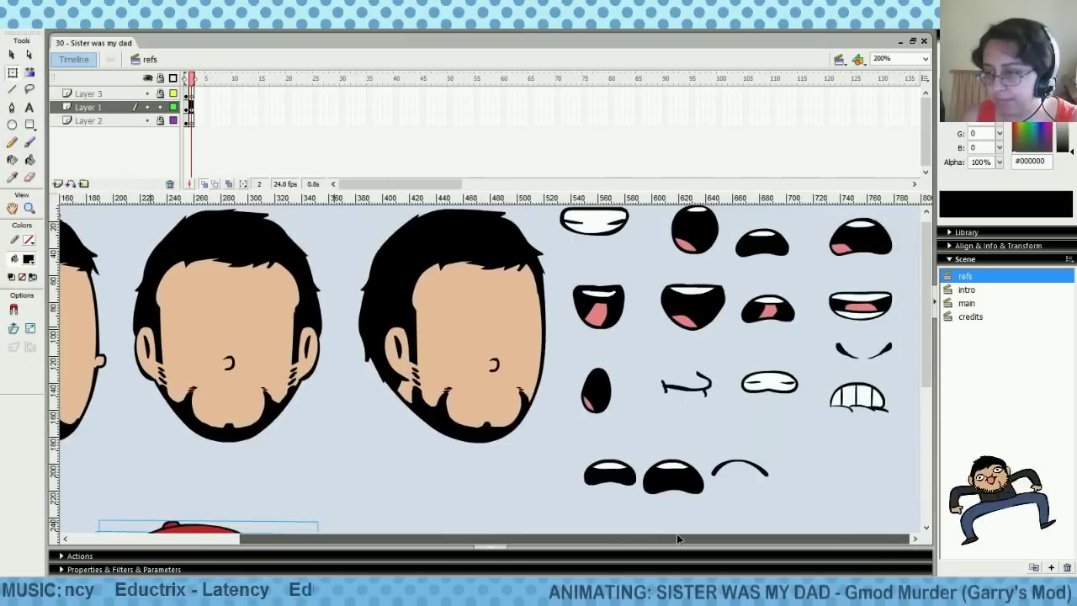
pyautogui.rightClick(769, 246)
pyautogui.click(807, 272)
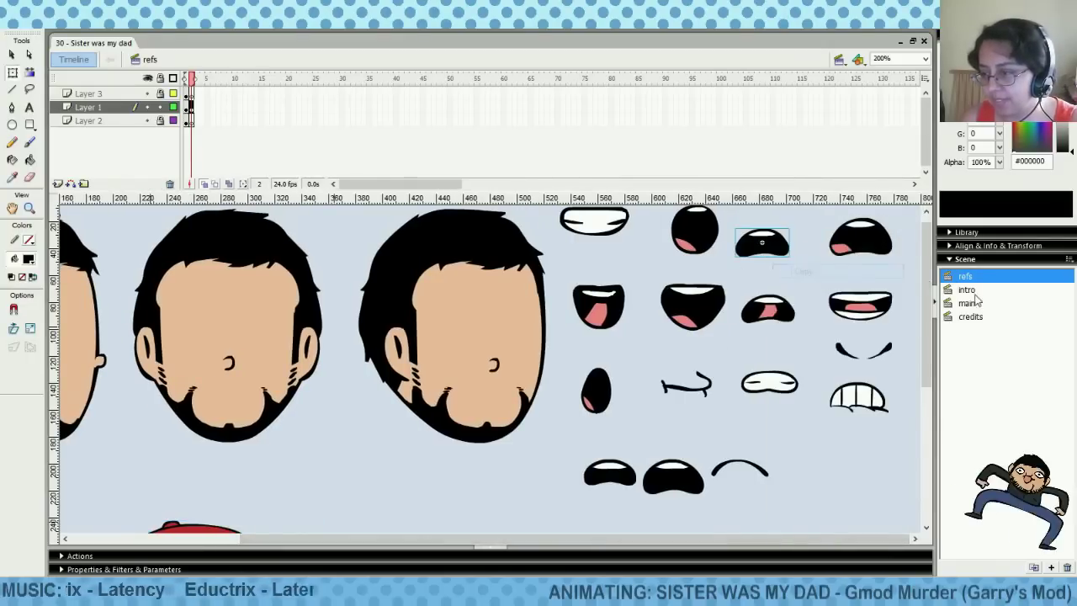
# Return to the main scene and paste the copied mouth onto Layer 24 around frame 1295
pyautogui.click(967, 303)
pyautogui.moveTo(636, 184); pyautogui.dragTo(624, 185)
pyautogui.click(487, 134)
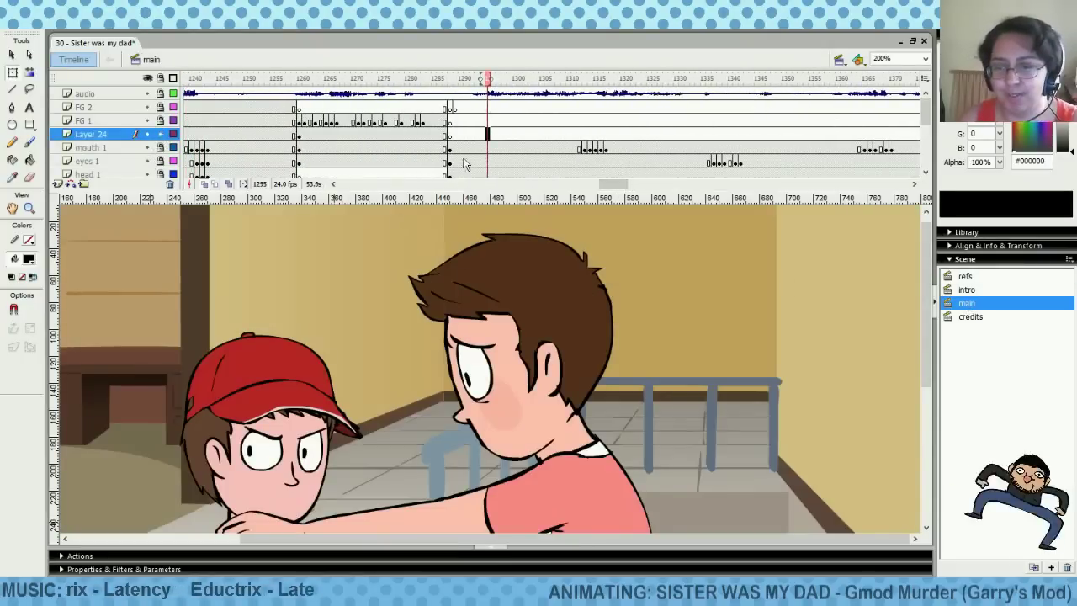
pyautogui.scroll(-4, 928, 350)
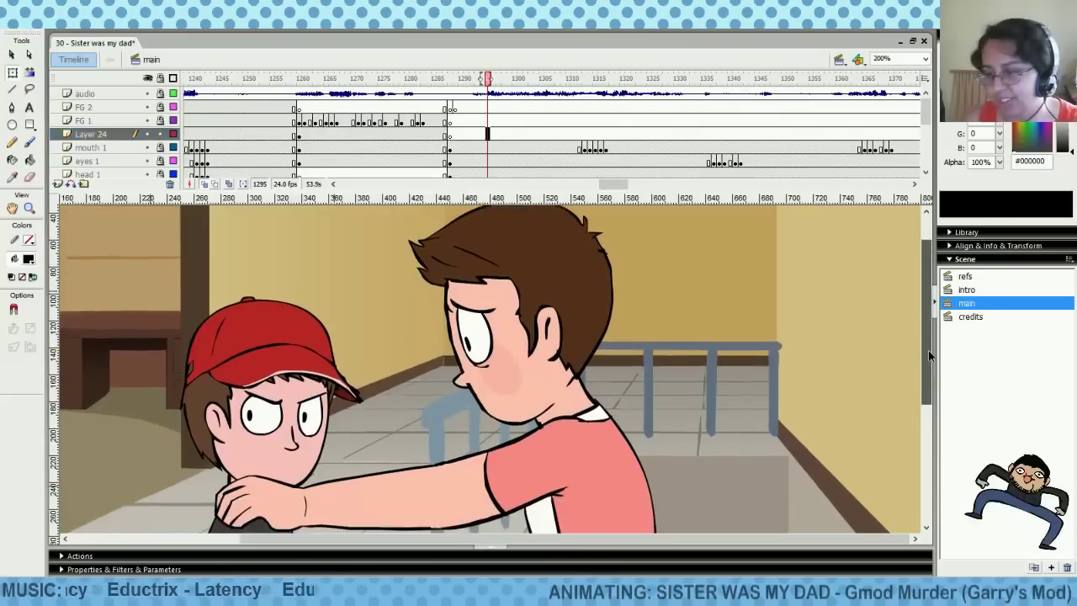
pyautogui.moveTo(539, 542); pyautogui.dragTo(503, 543)
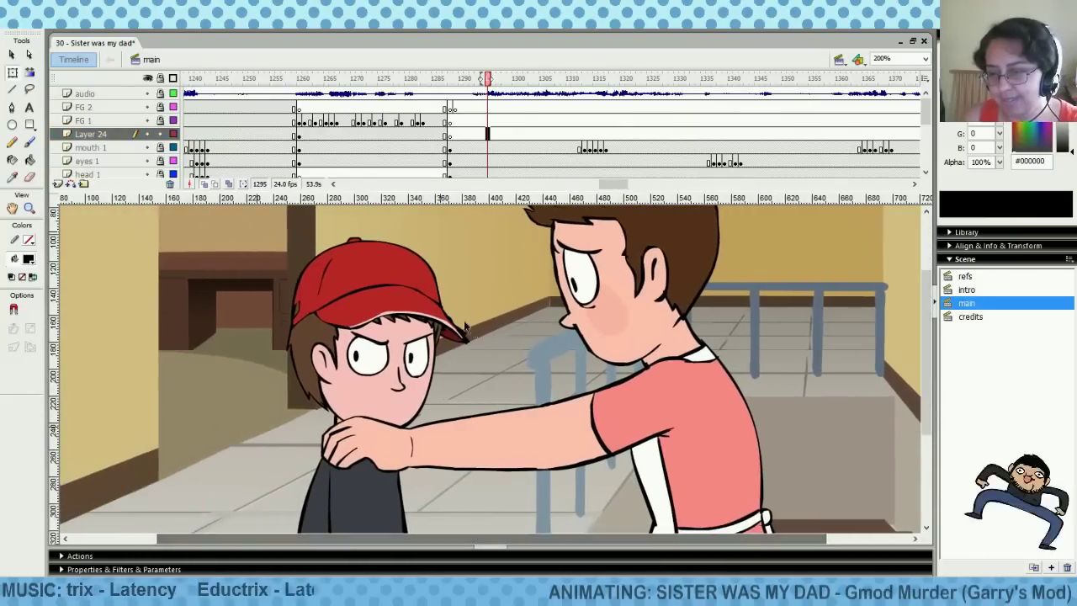
pyautogui.rightClick(461, 321)
pyautogui.click(530, 356)
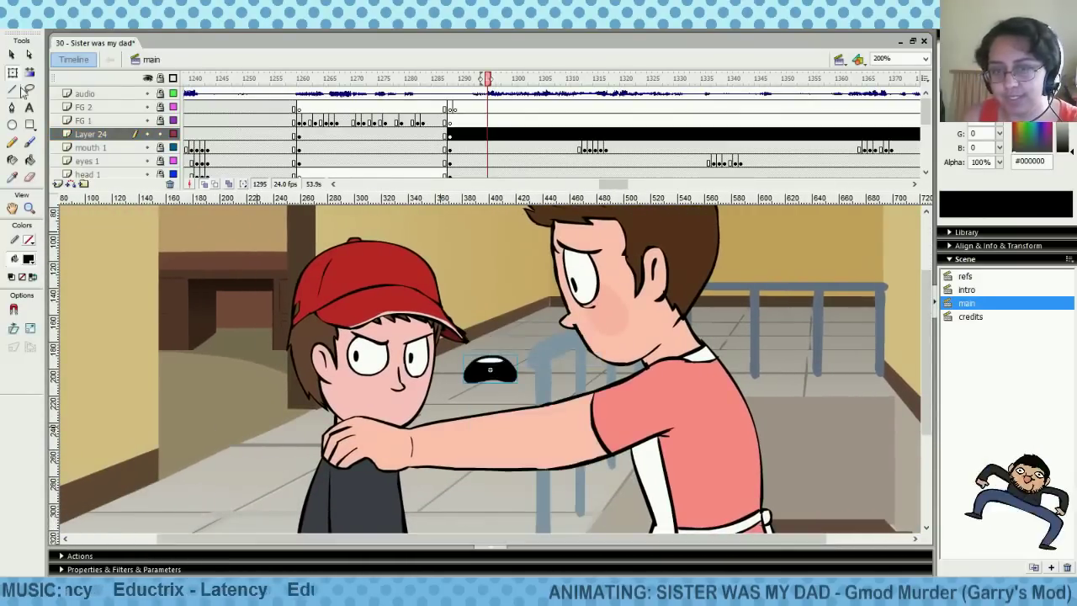
# Shrink the pasted mouth, place it below the red-capped boy's nose and tilt it slightly clockwise to match his face
pyautogui.press('q')
pyautogui.moveTo(517, 384); pyautogui.dragTo(387, 409)
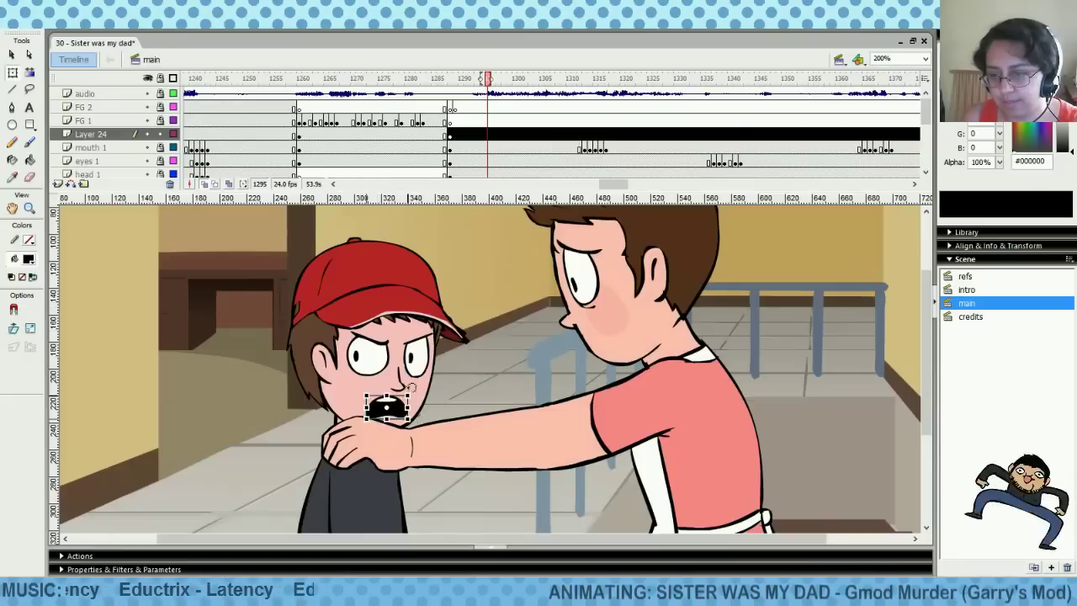
pyautogui.click(450, 418)
pyautogui.click(400, 412)
pyautogui.moveTo(405, 422); pyautogui.dragTo(403, 419)
pyautogui.click(440, 418)
pyautogui.click(401, 408)
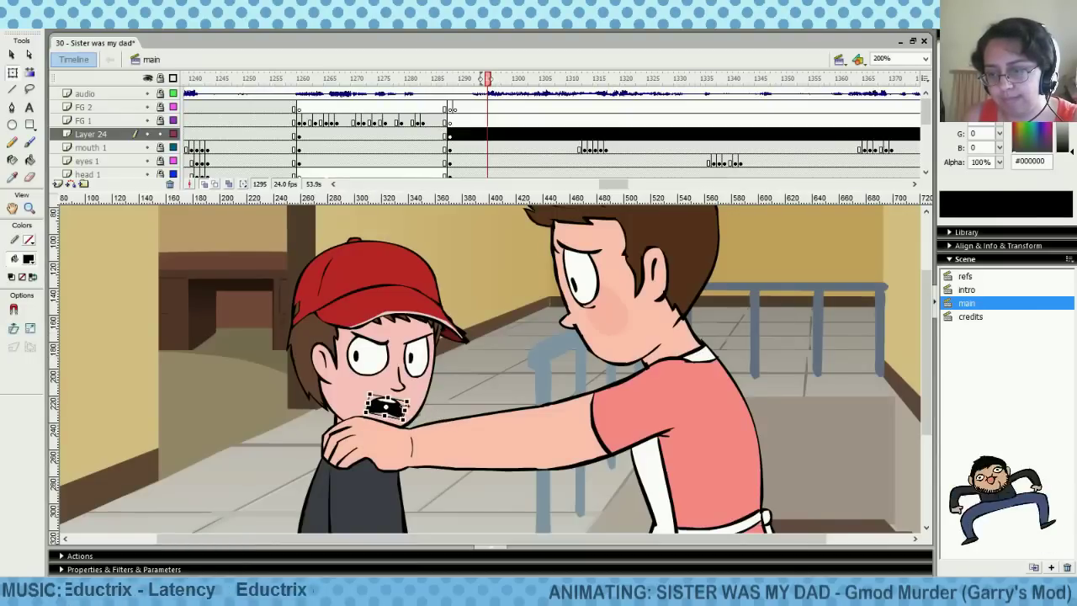
pyautogui.click(451, 397)
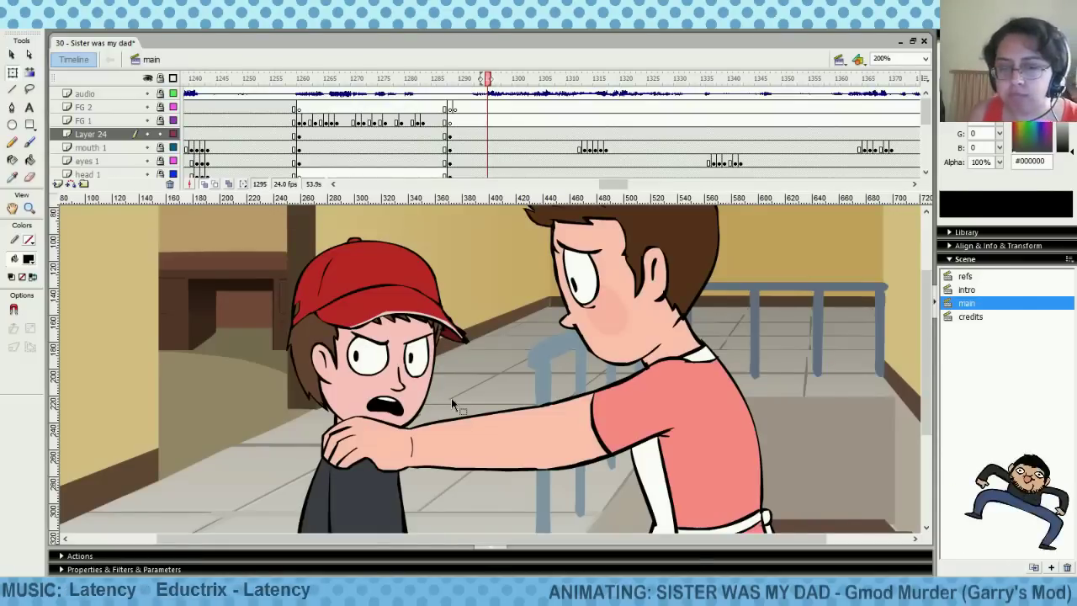
# Keyframe the open mouth on Layer 24 at frame 1304 and swap the mouth before it for symbol m6, fitted to the face
pyautogui.moveTo(356, 144); pyautogui.dragTo(537, 135)
pyautogui.click(536, 137)
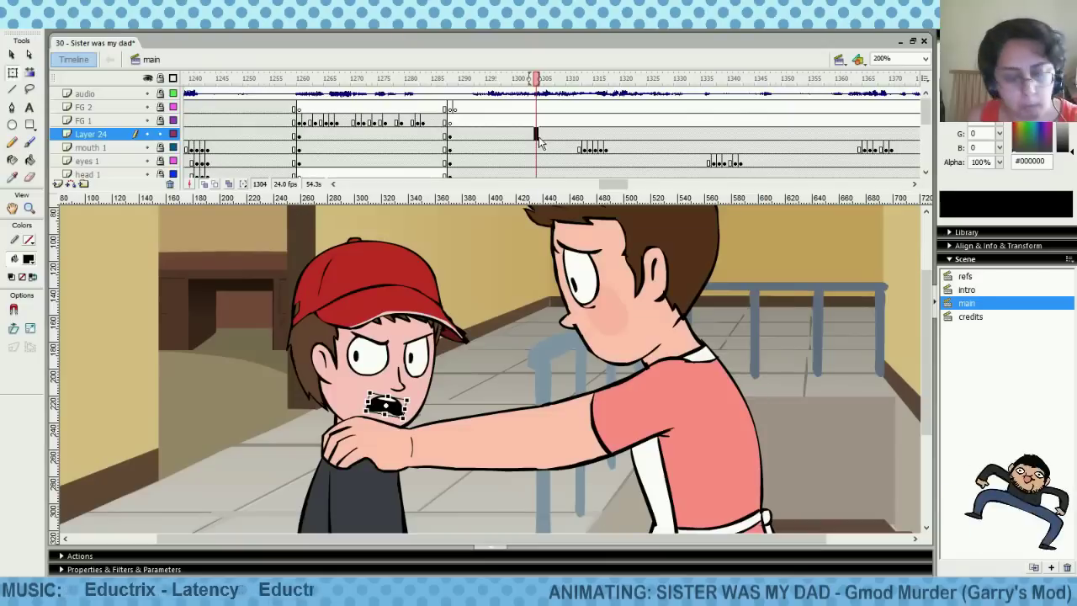
pyautogui.click(526, 135)
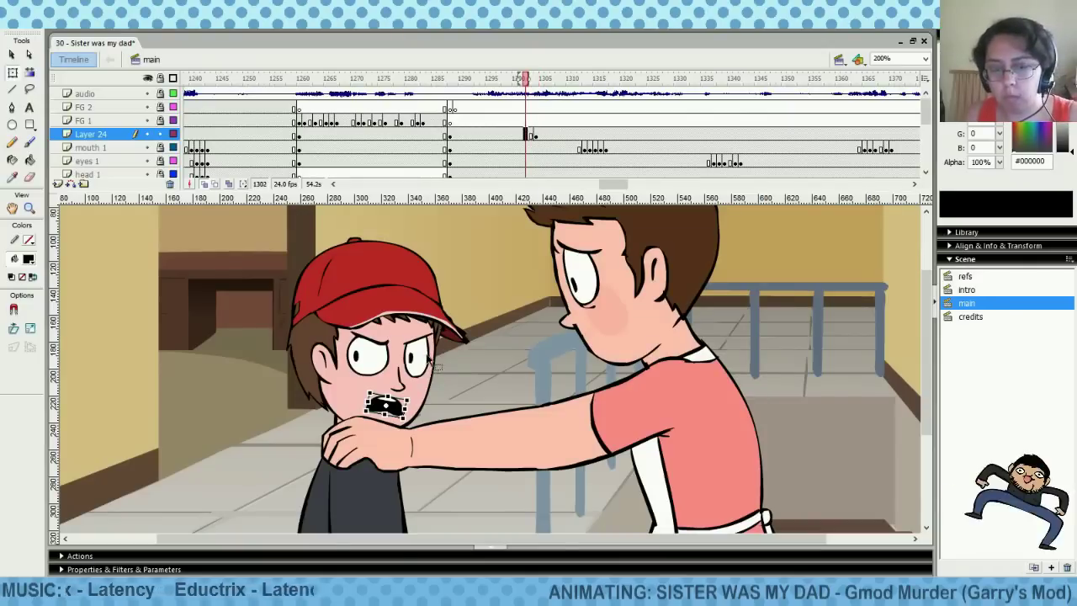
pyautogui.rightClick(392, 409)
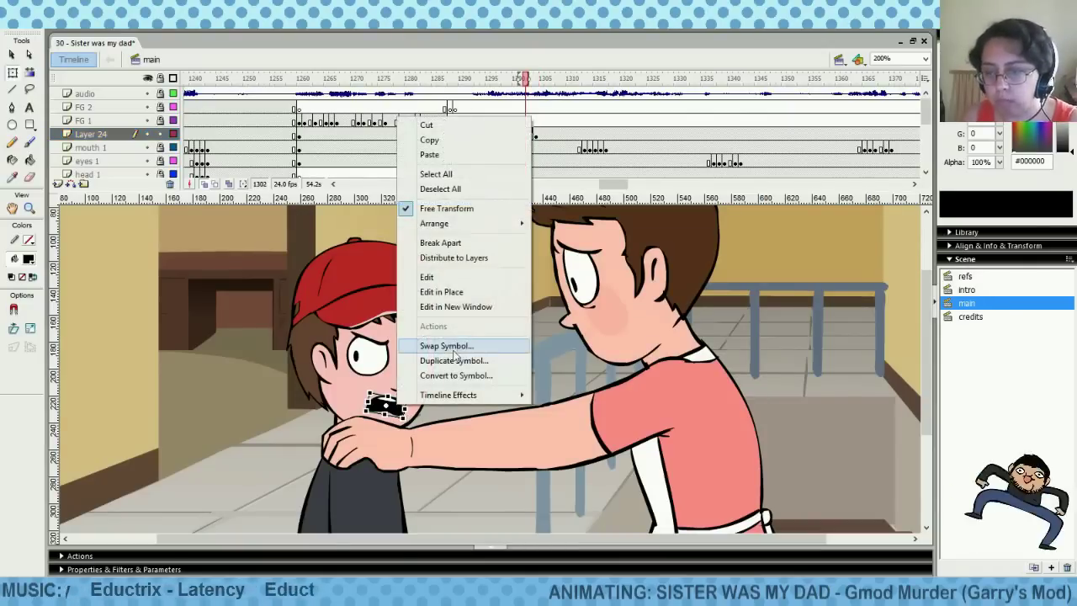
pyautogui.click(454, 349)
pyautogui.press('Up')
pyautogui.press('Up')
pyautogui.press('Up')
pyautogui.press('Down')
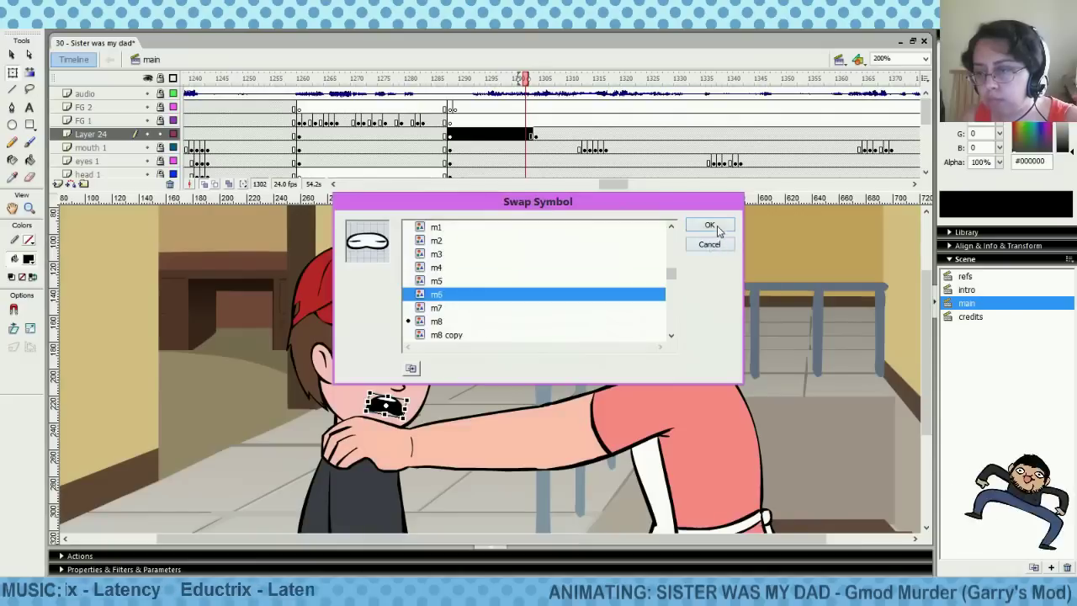
pyautogui.press('Return')
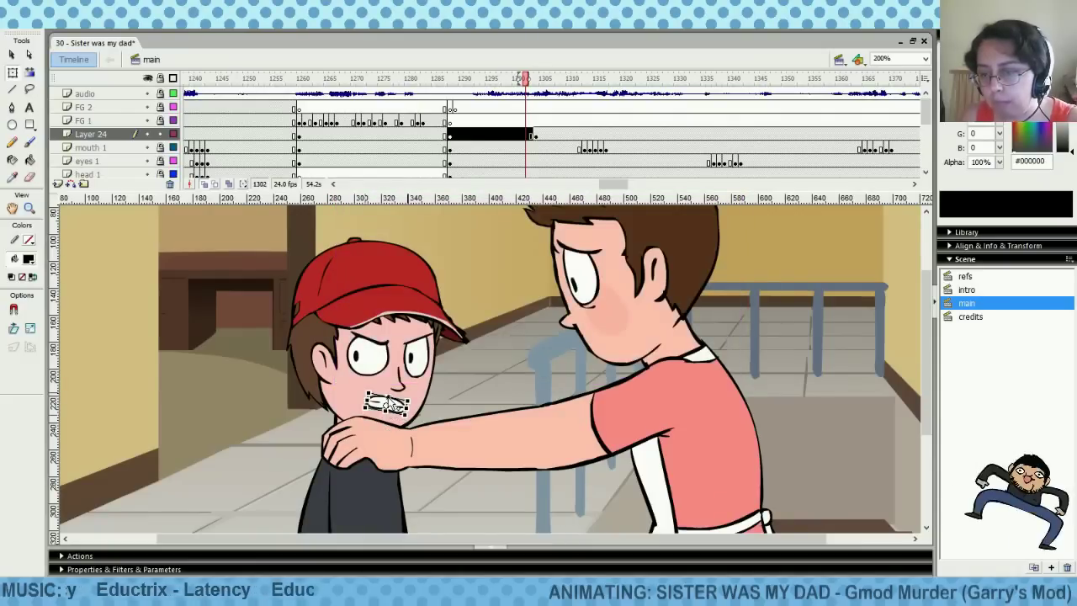
pyautogui.moveTo(385, 411); pyautogui.dragTo(404, 406)
pyautogui.click(533, 313)
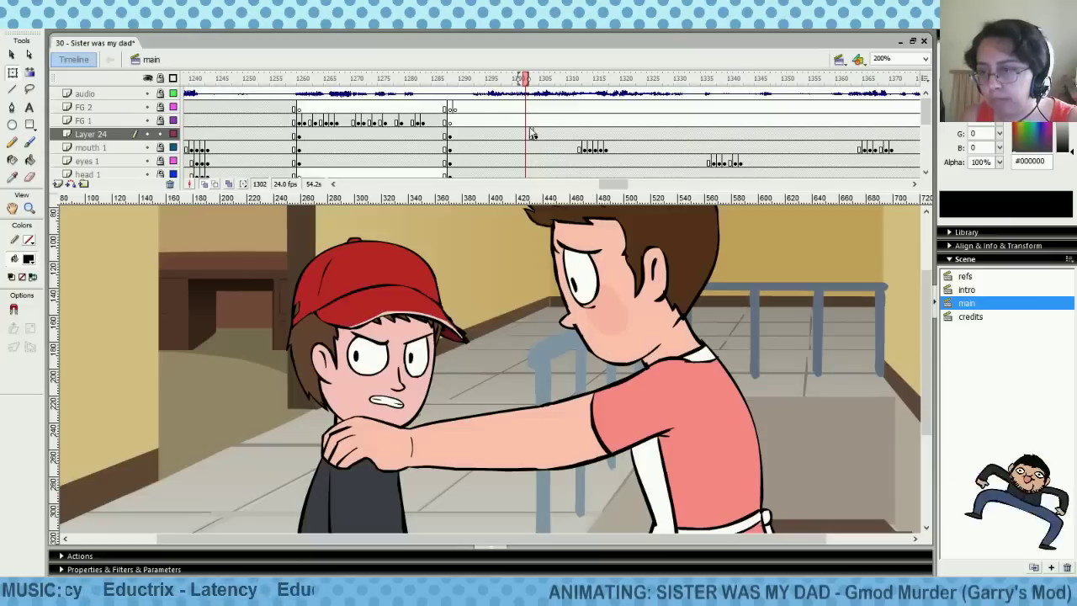
# Add a keyframe on Layer 24 at frame 1312 and swap its open mouth for symbol m13 copy
pyautogui.moveTo(530, 130); pyautogui.dragTo(581, 120)
pyautogui.click(580, 137)
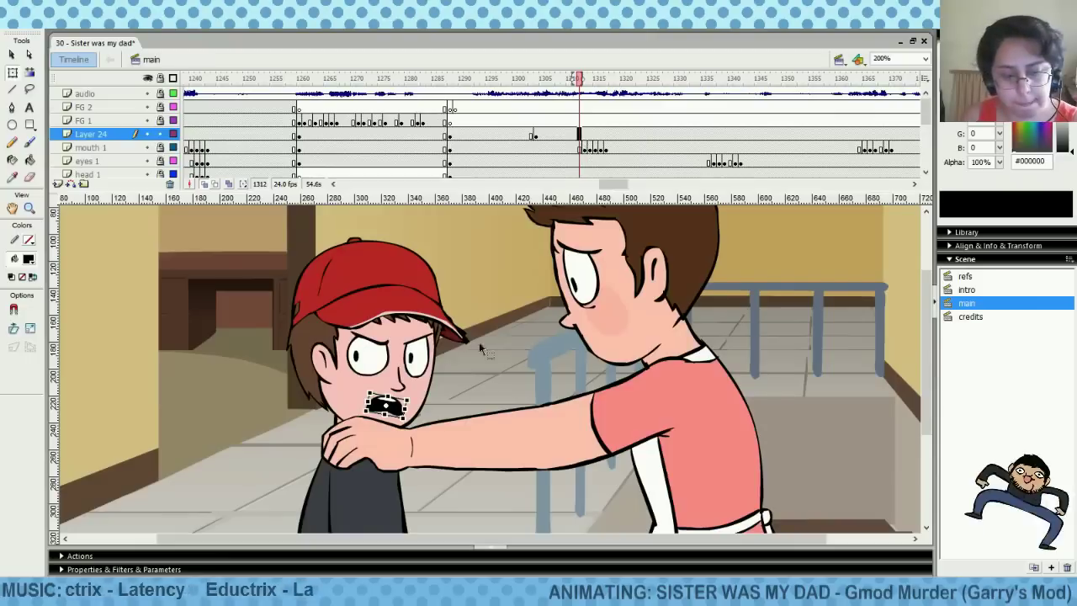
pyautogui.rightClick(394, 409)
pyautogui.click(476, 347)
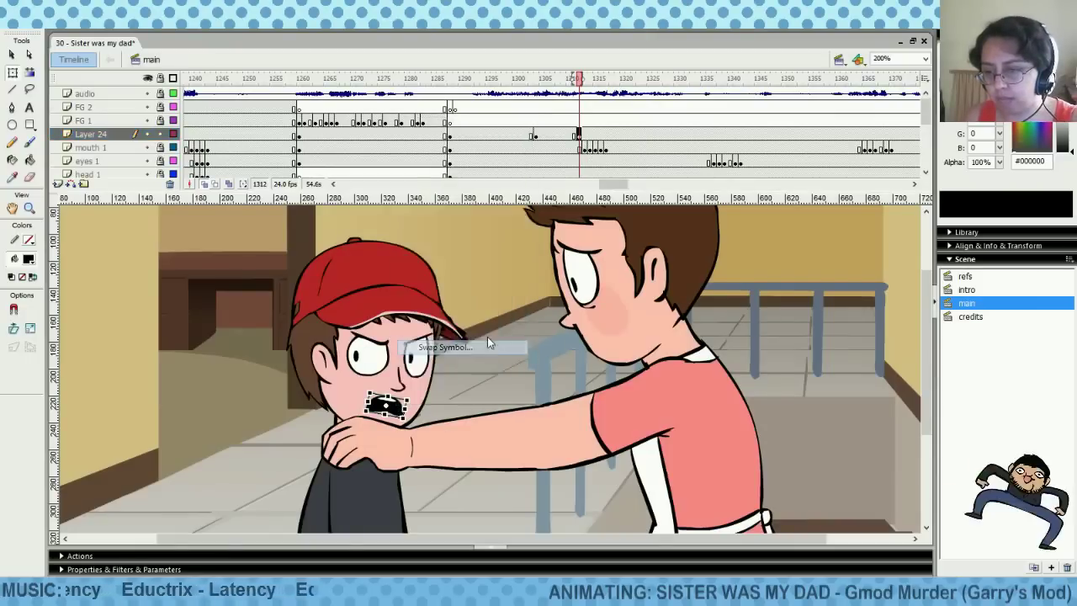
pyautogui.press('Down')
pyautogui.press('Down')
pyautogui.press('Down')
pyautogui.press('Down')
pyautogui.press('Down')
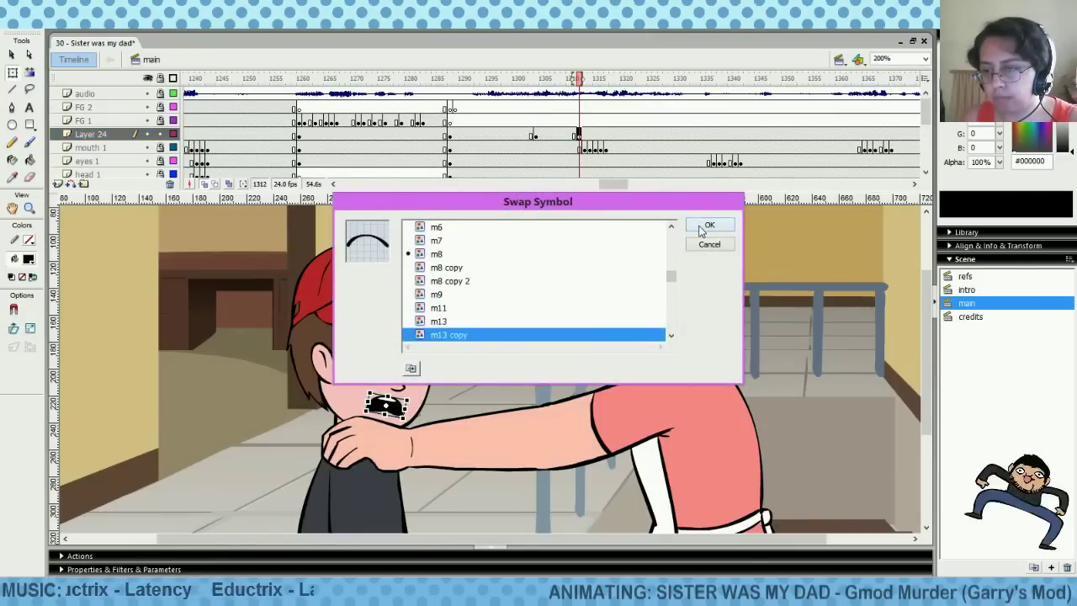
pyautogui.click(709, 226)
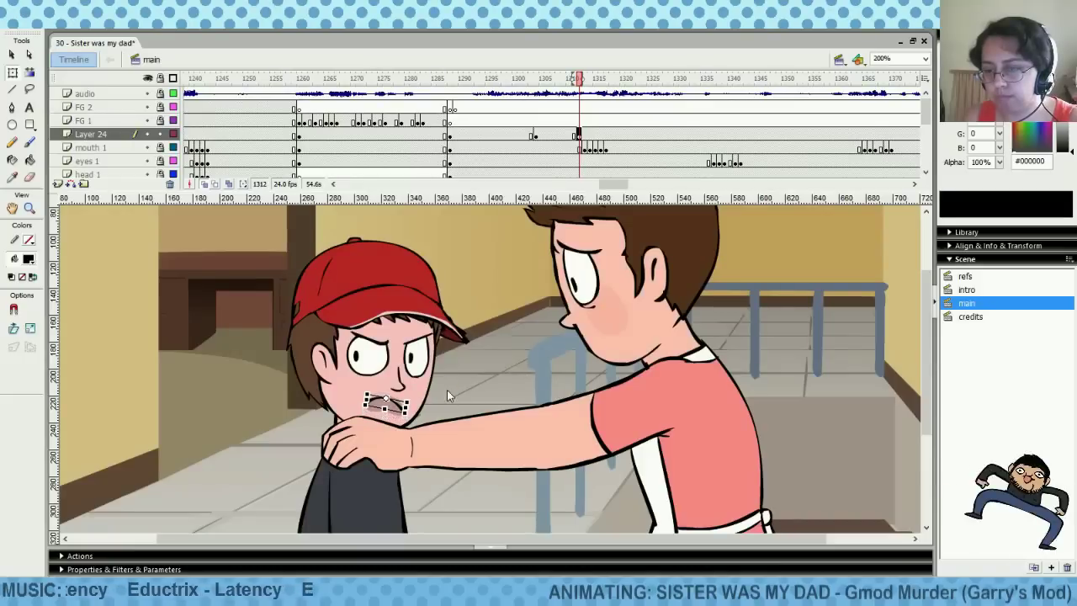
# Adjust the closed frown's placement at frame 1312 so it sits correctly on the boy's angry face
pyautogui.press('Right')
pyautogui.click(474, 411)
pyautogui.click(402, 409)
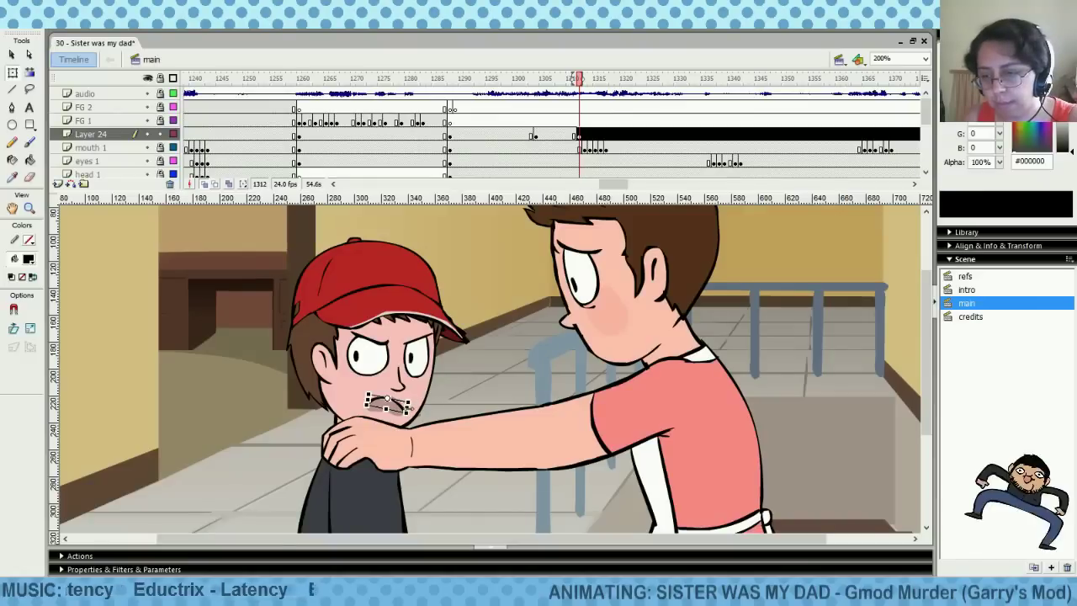
pyautogui.click(466, 380)
pyautogui.click(405, 412)
pyautogui.click(461, 392)
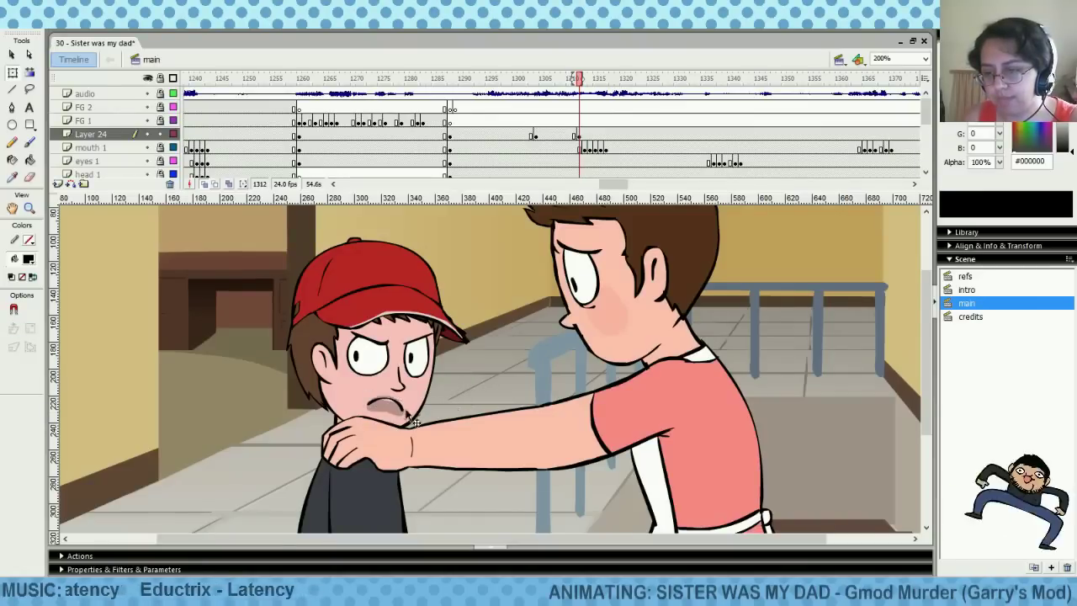
# End the Layer 24 mouth with a blank keyframe at frame 1316, where the boy's head is turned
pyautogui.moveTo(562, 121); pyautogui.dragTo(601, 124)
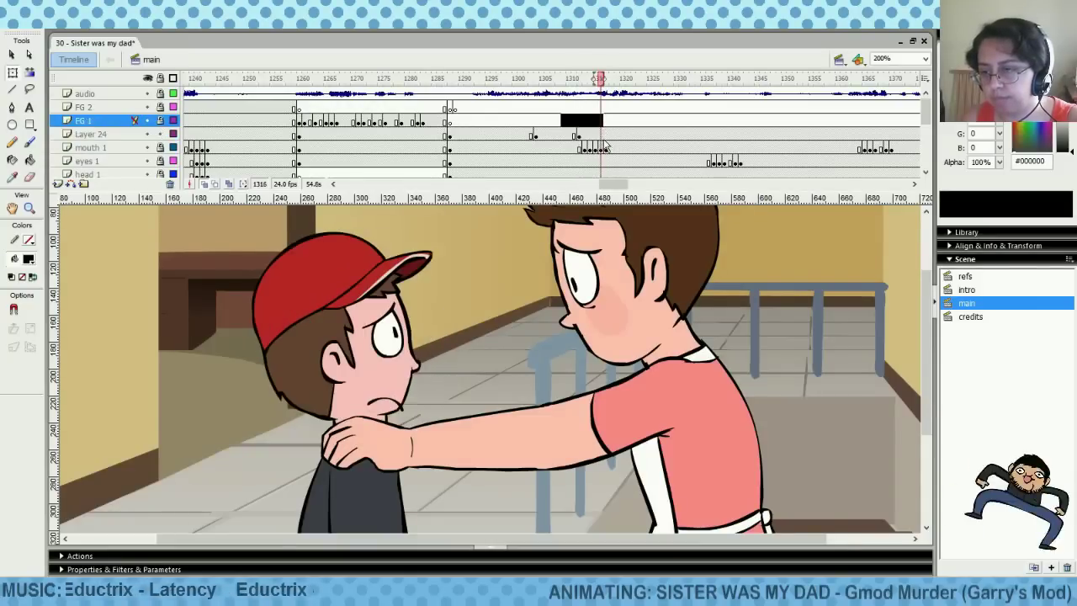
pyautogui.click(601, 135)
pyautogui.click(565, 121)
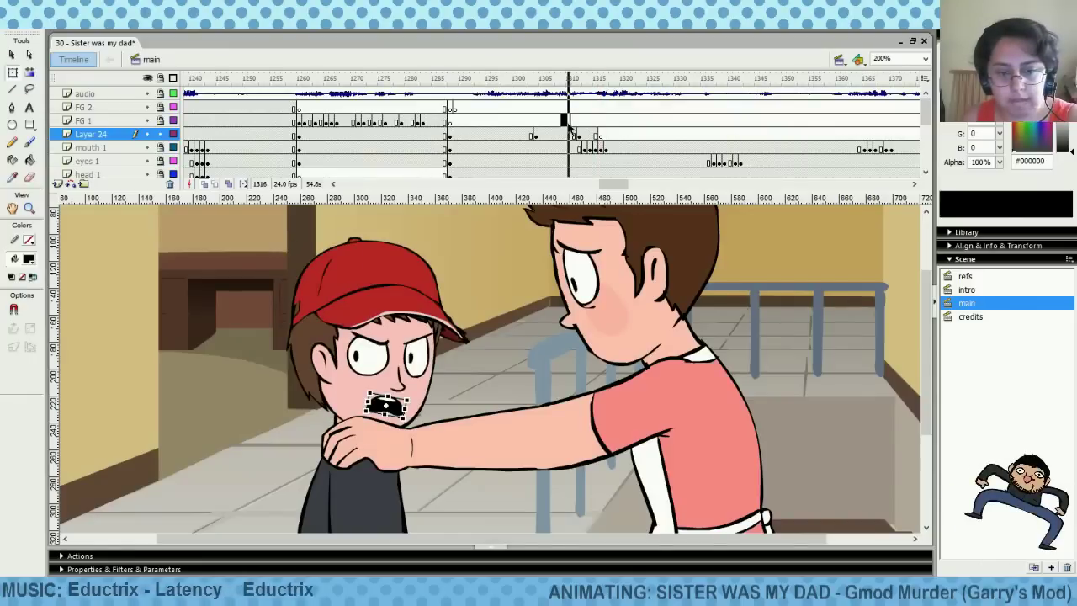
pyautogui.moveTo(571, 127); pyautogui.dragTo(597, 127)
# Add a Layer 24 keyframe at frame 1315 and shift the frown to fit the boy's face during the blink
pyautogui.click(596, 135)
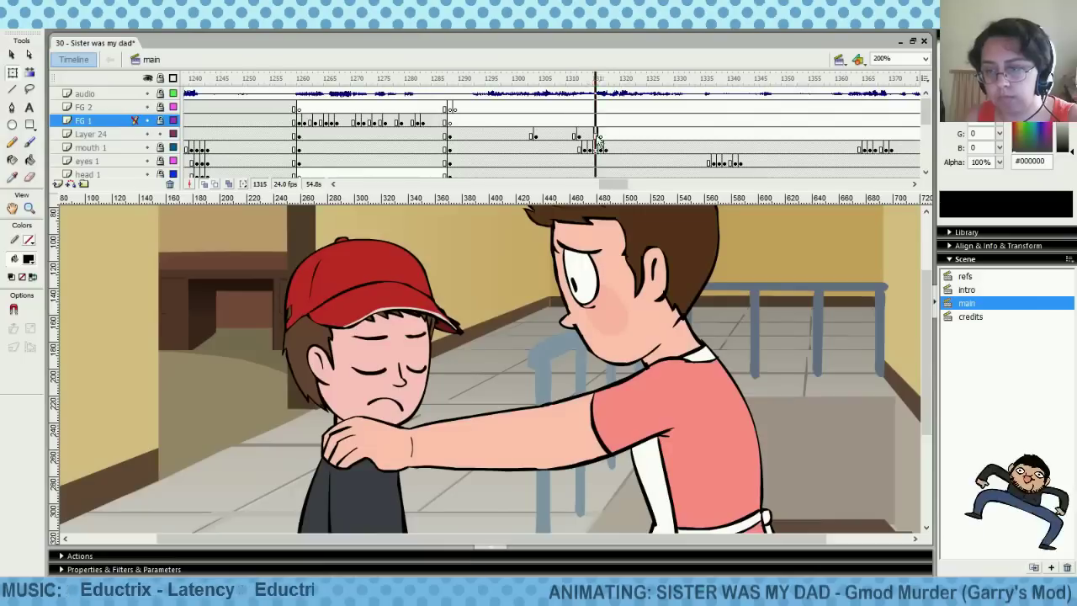
pyautogui.press('Up')
pyautogui.press('Up')
pyautogui.press('Up')
pyautogui.press('Right')
pyautogui.press('Right')
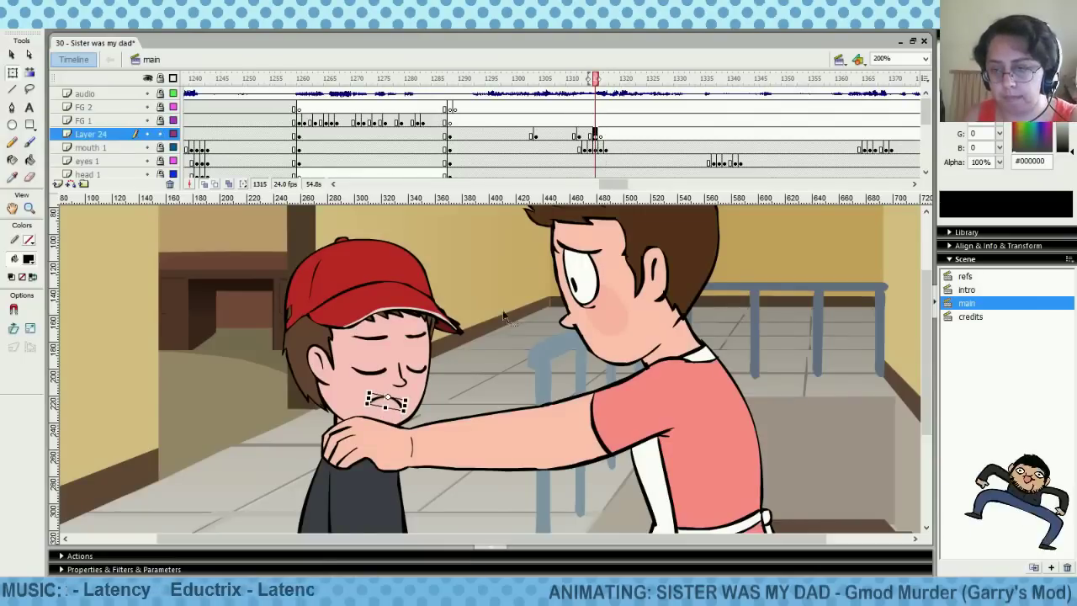
pyautogui.moveTo(412, 413); pyautogui.dragTo(408, 402)
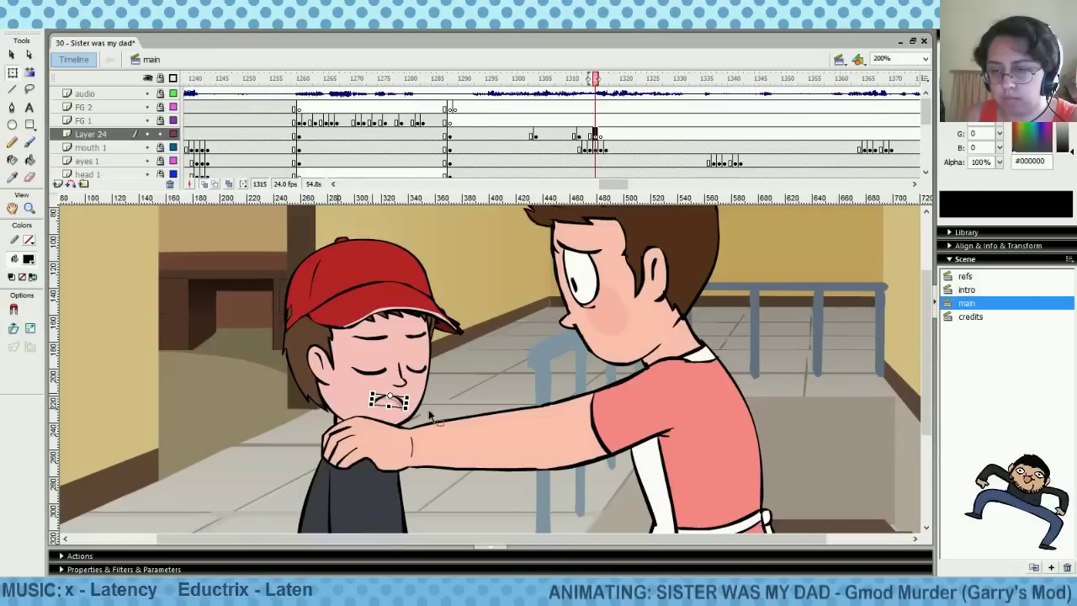
pyautogui.click(468, 407)
pyautogui.click(590, 124)
pyautogui.moveTo(590, 122); pyautogui.dragTo(595, 122)
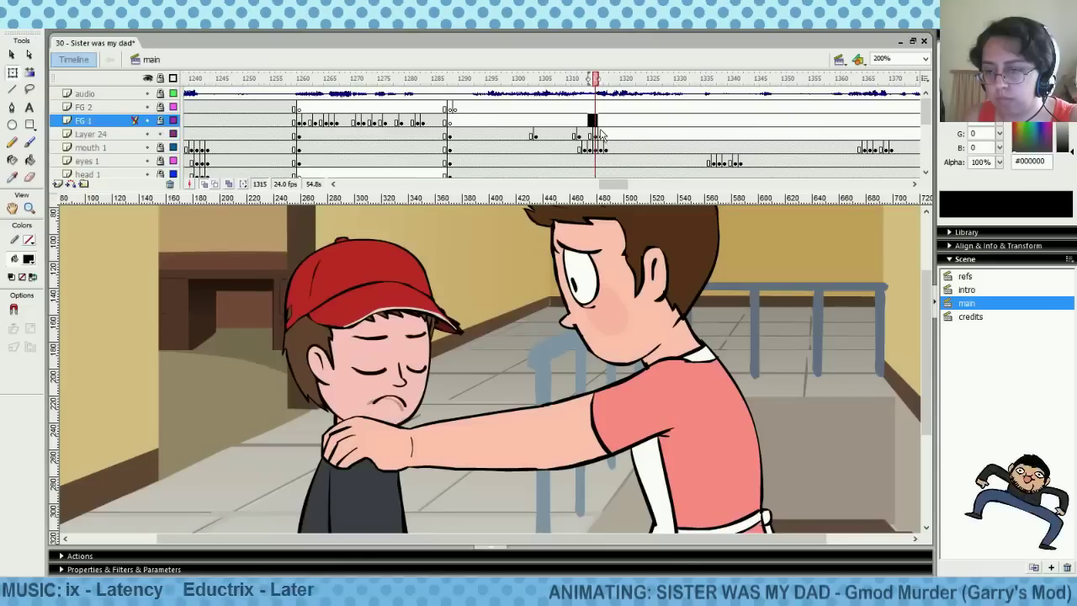
pyautogui.click(600, 135)
pyautogui.click(595, 135)
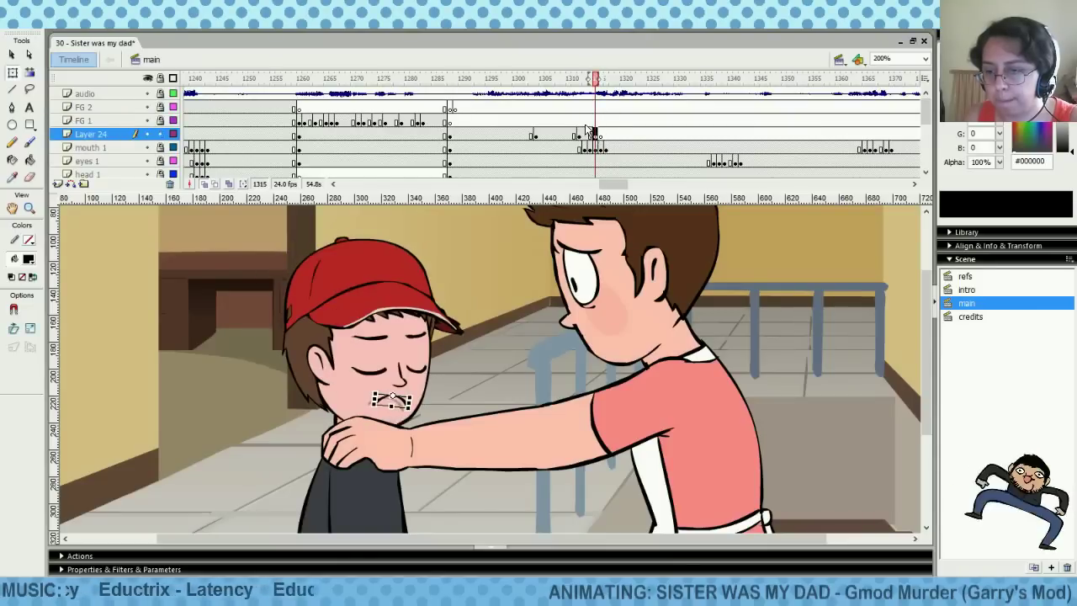
pyautogui.moveTo(584, 123); pyautogui.dragTo(605, 126)
# Keyframe the teeth mouth on Layer 24 at frame 1301 and copy the closed frown from frame 1313 to frame 1288
pyautogui.click(557, 122)
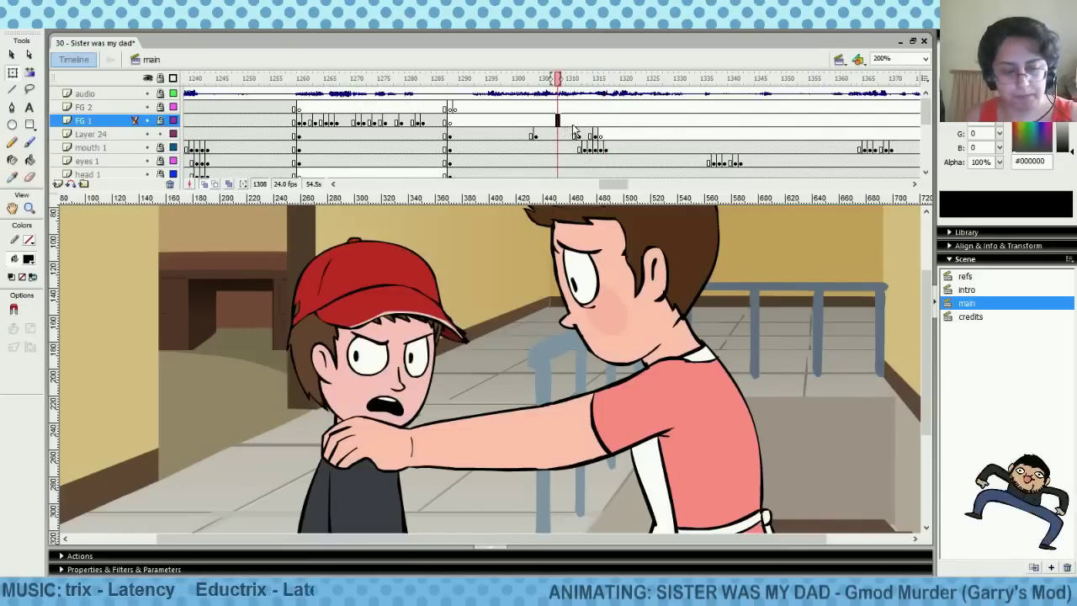
pyautogui.moveTo(488, 123); pyautogui.dragTo(515, 124)
pyautogui.click(585, 125)
pyautogui.rightClick(586, 135)
pyautogui.click(606, 289)
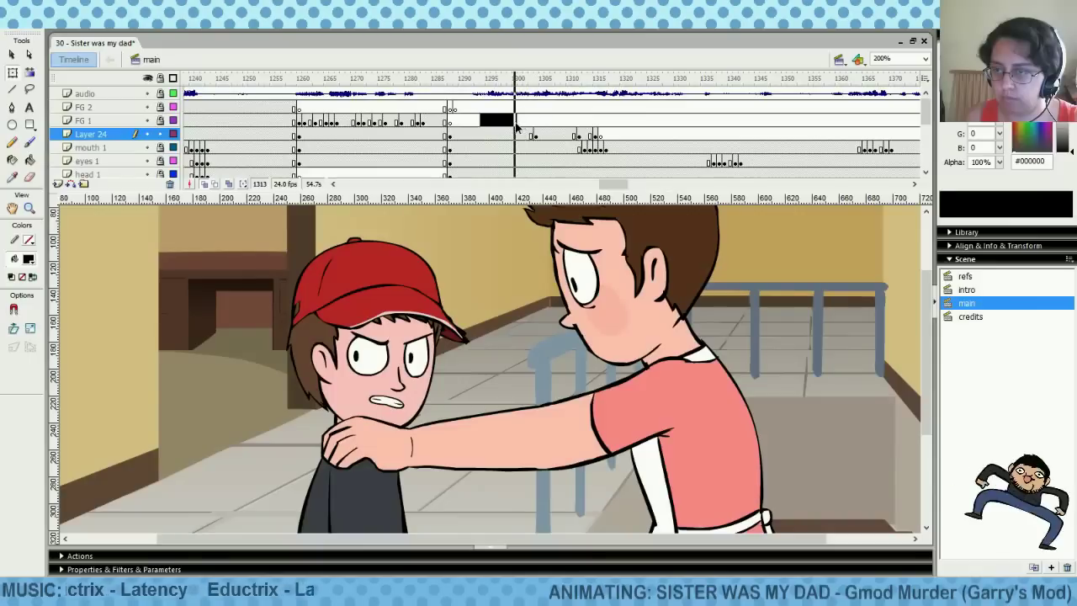
pyautogui.click(519, 134)
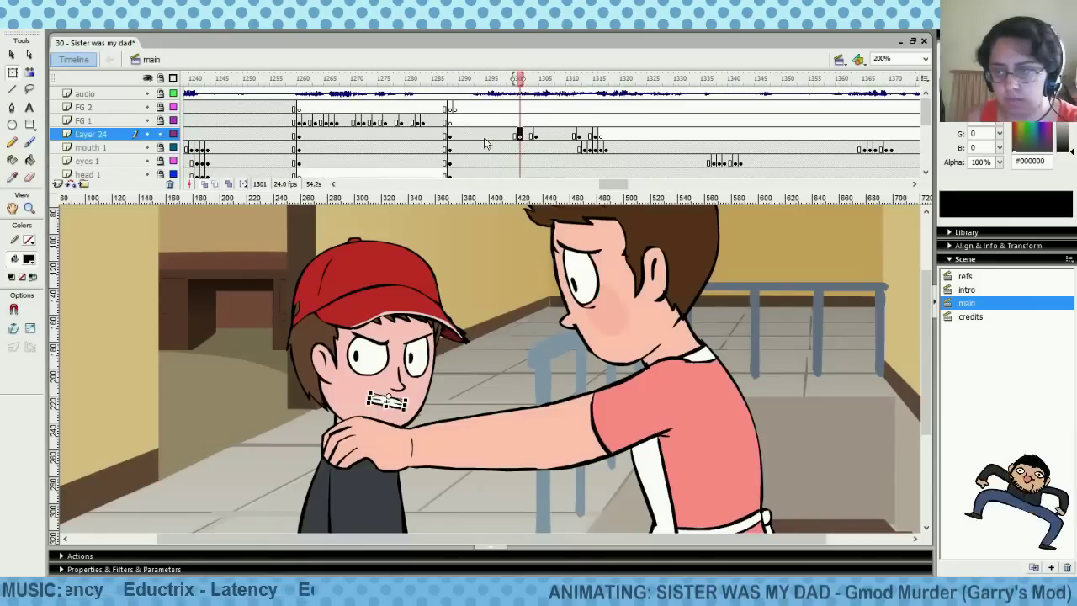
pyautogui.rightClick(450, 139)
pyautogui.click(493, 305)
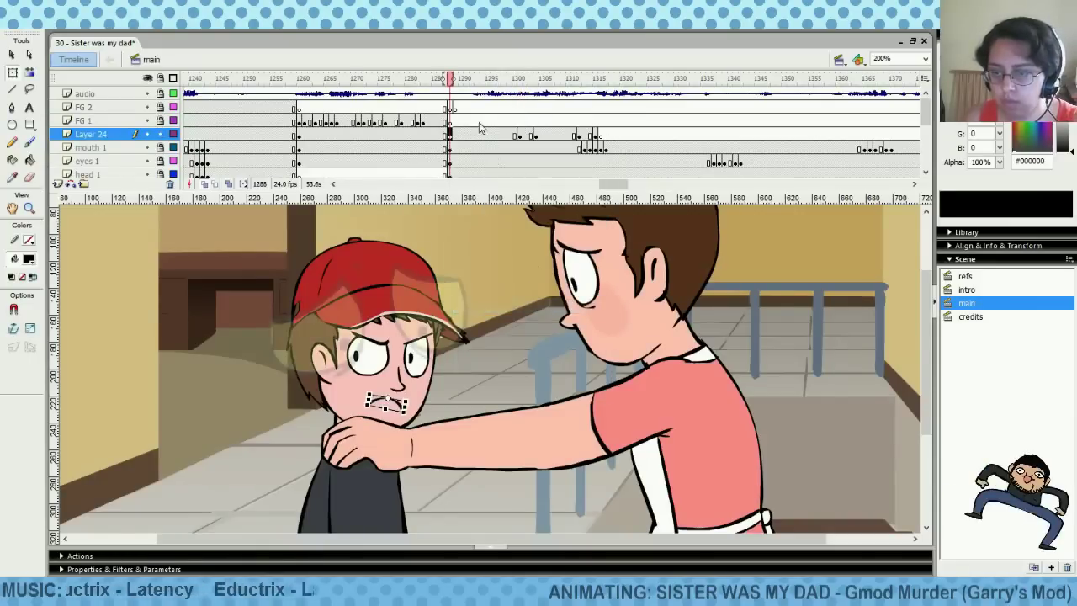
pyautogui.moveTo(510, 108); pyautogui.dragTo(519, 112)
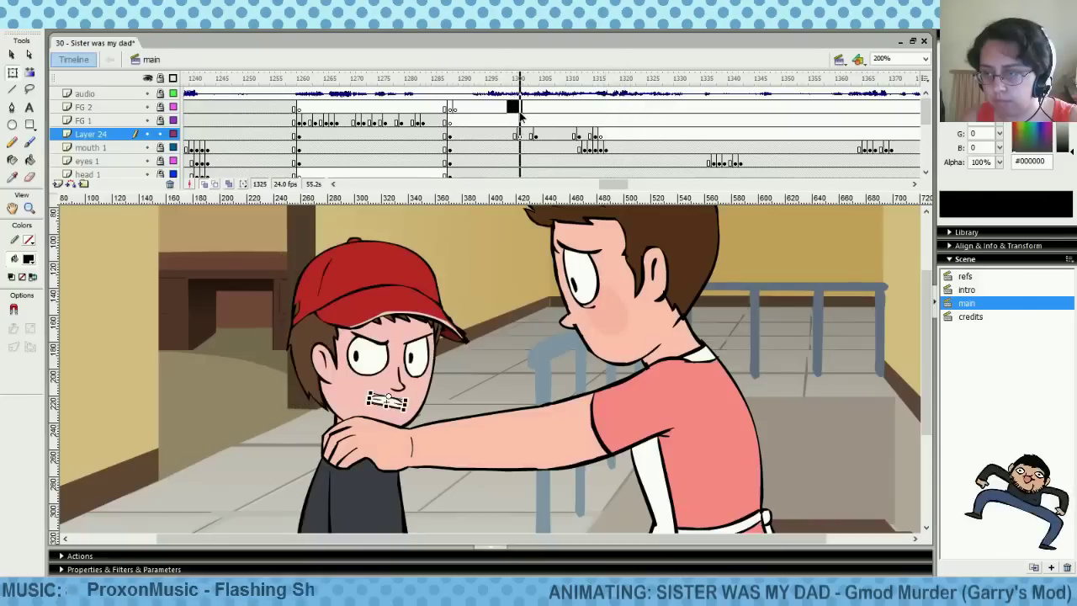
# Add a Layer 24 keyframe at frame 1302 and squash the teeth mouth slightly at frame 1301
pyautogui.click(526, 135)
pyautogui.click(529, 139)
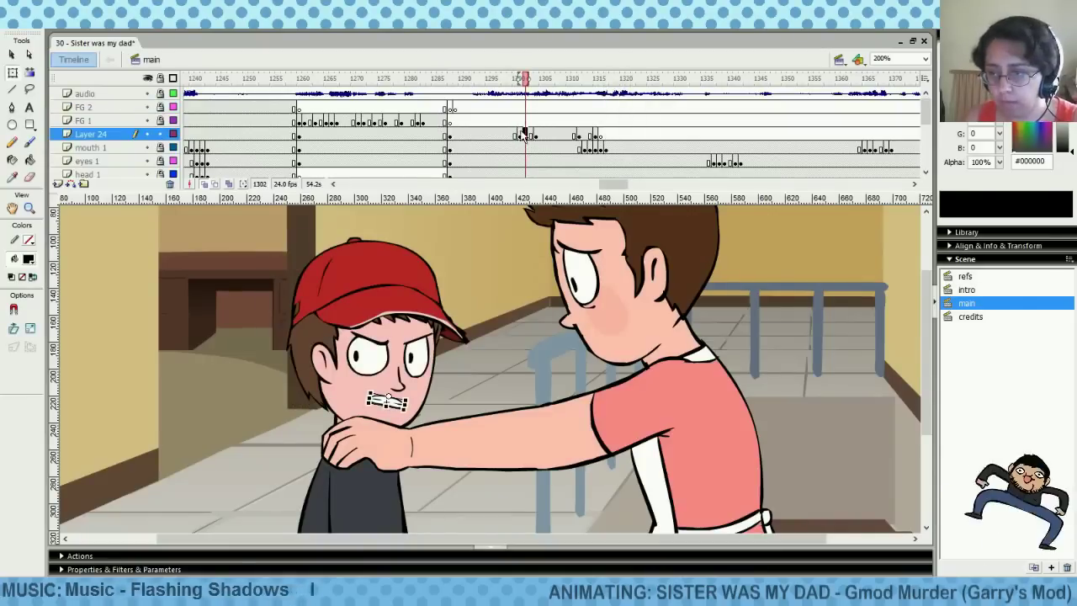
pyautogui.click(521, 135)
pyautogui.moveTo(389, 408); pyautogui.dragTo(386, 404)
pyautogui.click(457, 404)
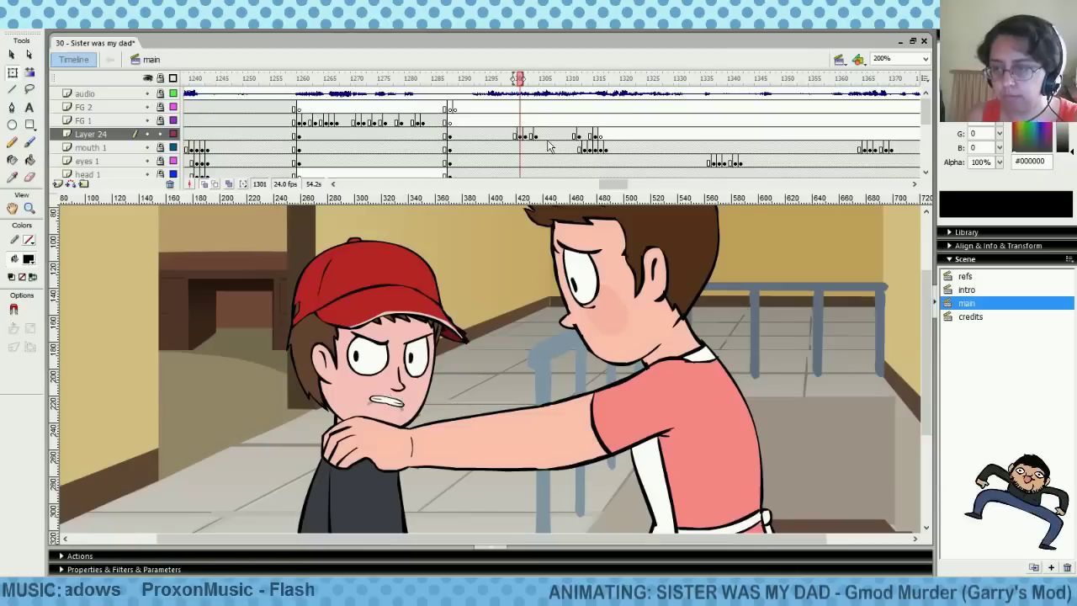
# Keyframe the open mouth on Layer 24 at frame 1308 and copy the teeth mouth from frame 1303 in just before it
pyautogui.moveTo(505, 121); pyautogui.dragTo(553, 112)
pyautogui.click(515, 135)
pyautogui.click(492, 120)
pyautogui.click(503, 119)
pyautogui.press('Return')
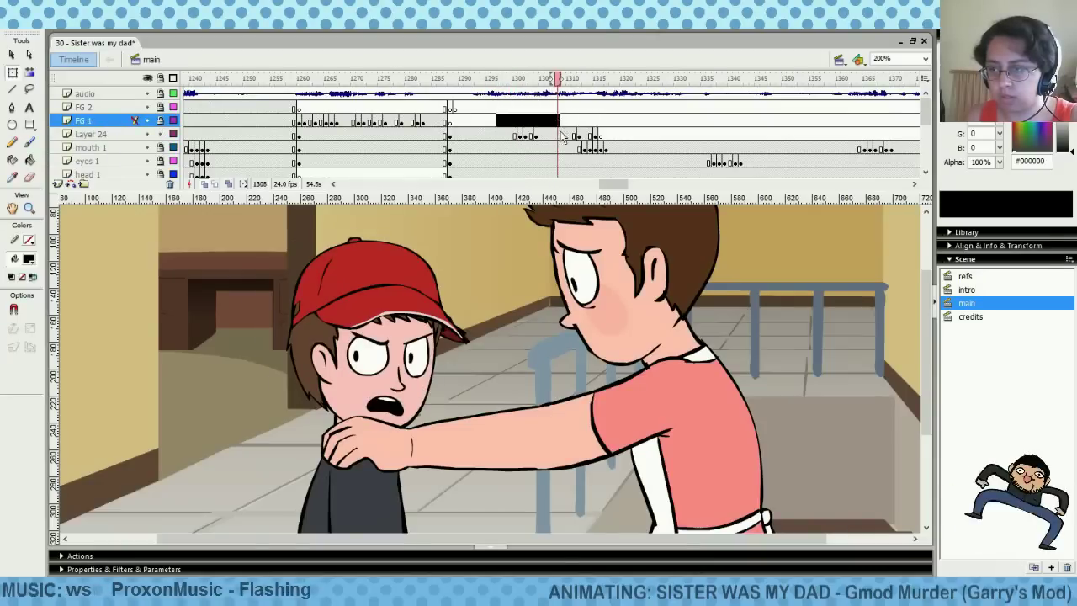
pyautogui.click(557, 136)
pyautogui.click(530, 136)
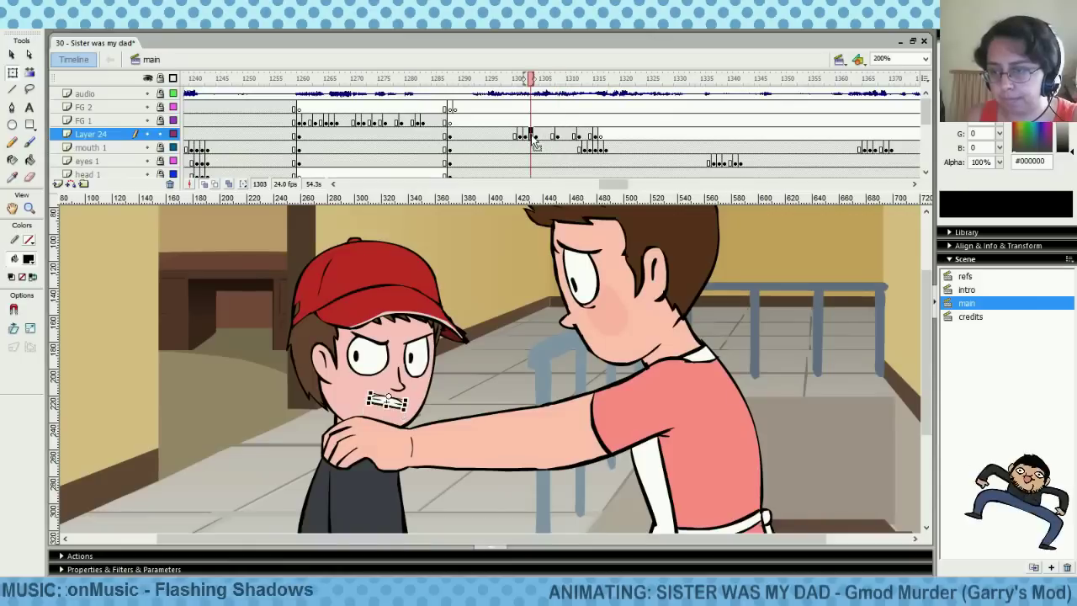
pyautogui.rightClick(530, 135)
pyautogui.click(572, 291)
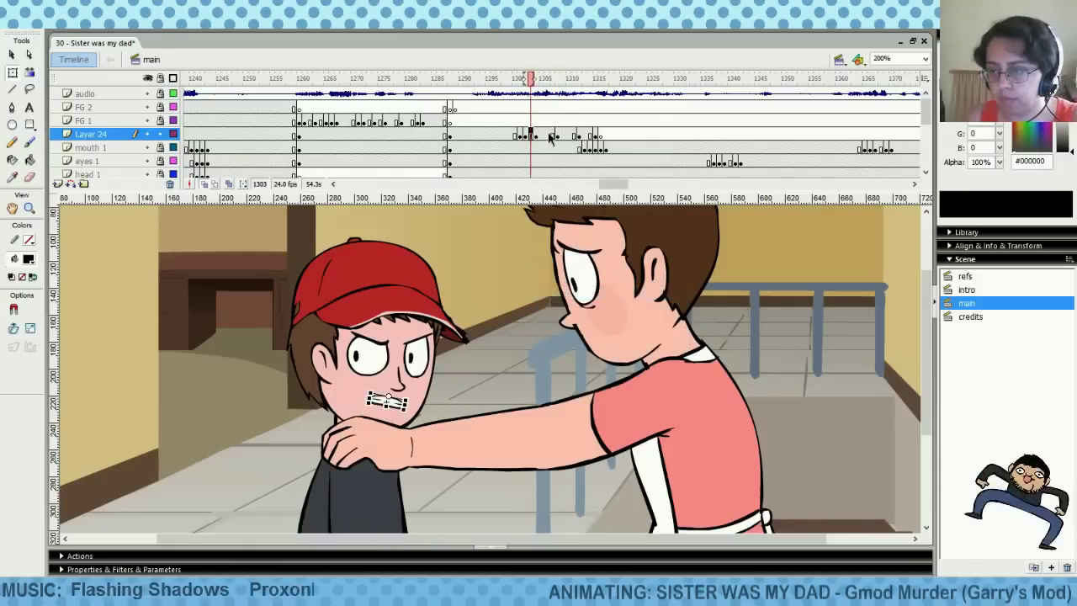
pyautogui.rightClick(549, 137)
pyautogui.click(581, 305)
# Shift the closed frown's keyframe on Layer 24 from frame 1312 to 1311 and play back the lip sync
pyautogui.click(509, 123)
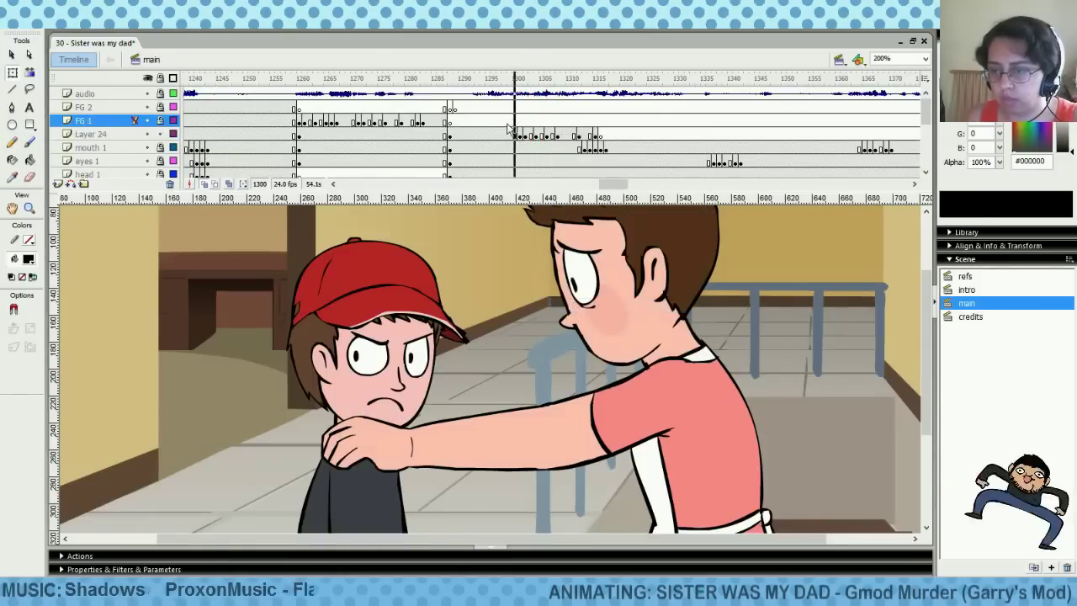
pyautogui.press('Return')
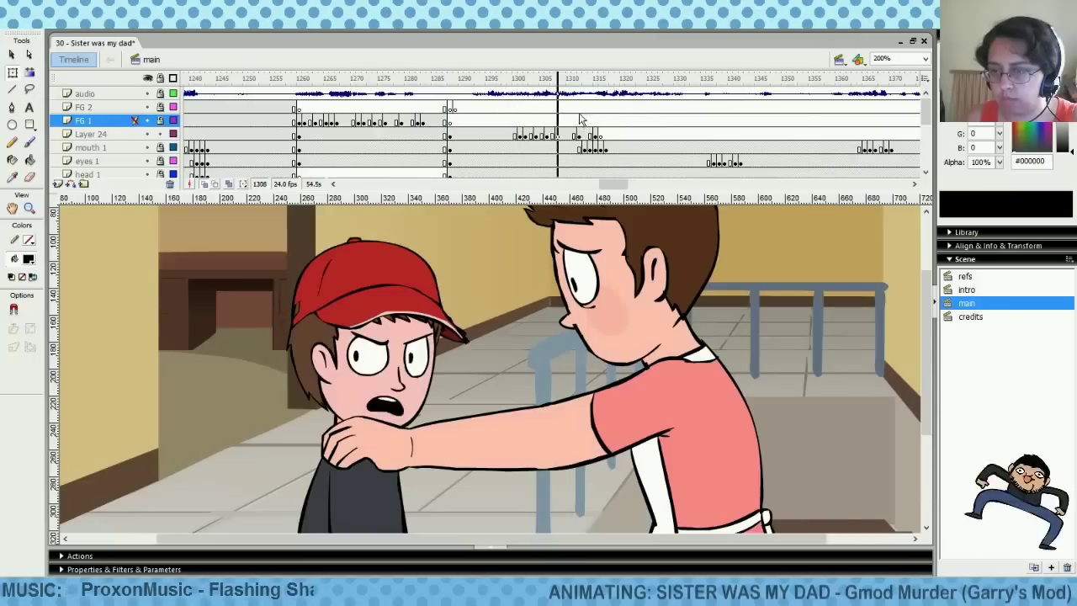
pyautogui.click(579, 119)
pyautogui.click(578, 136)
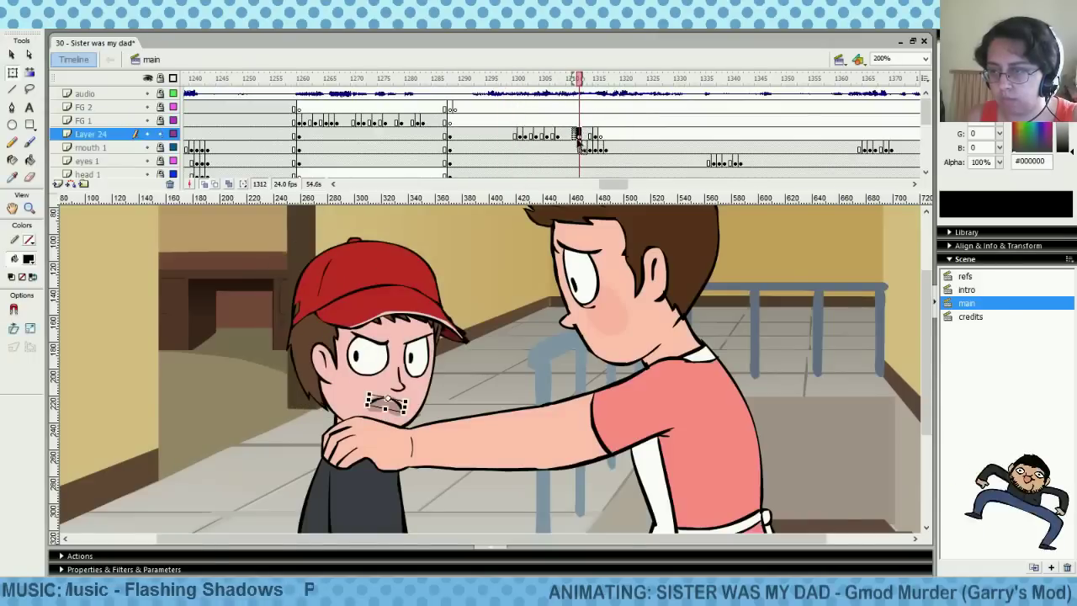
pyautogui.click(505, 120)
pyautogui.press('Return')
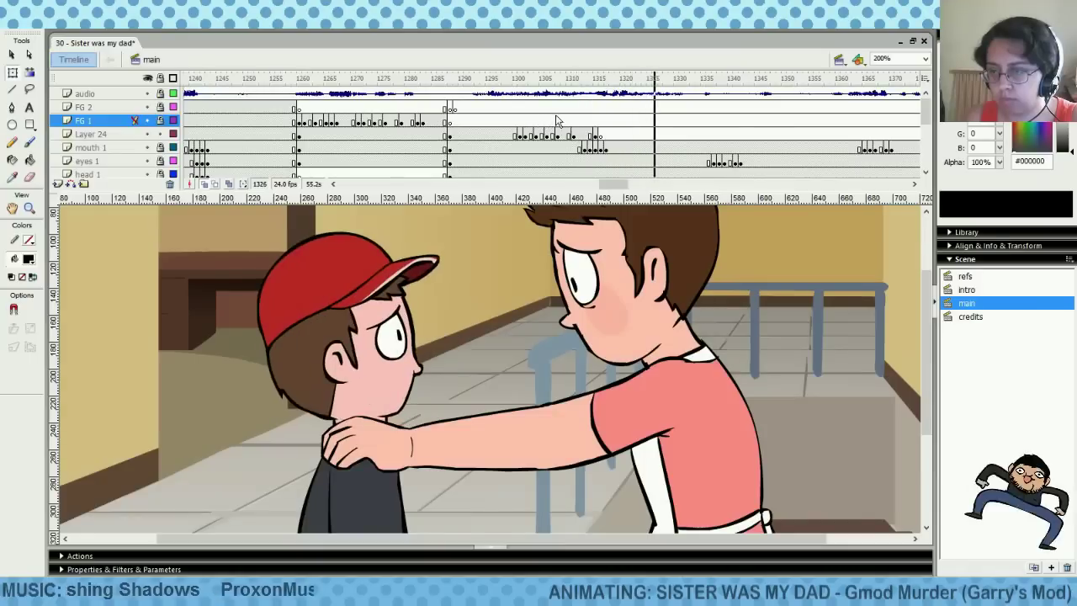
# Add a Layer 24 keyframe at frame 1310 and flatten the open mouth slightly there
pyautogui.click(568, 135)
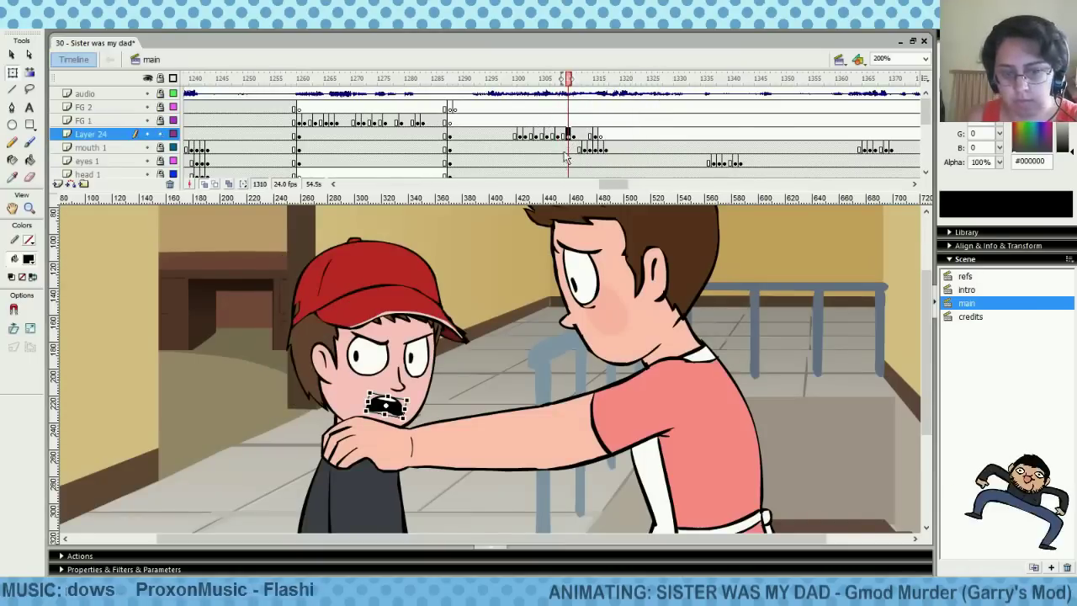
pyautogui.moveTo(385, 414); pyautogui.dragTo(385, 410)
pyautogui.click(466, 364)
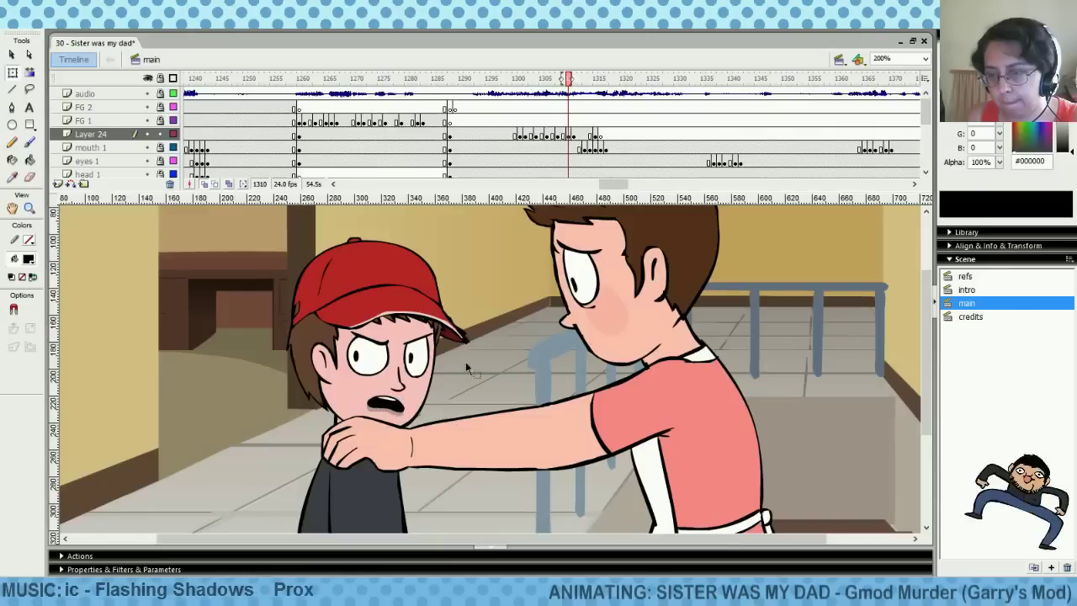
# Copy the flattened open mouth from frame 1310 and paste it on Layer 24 at frame 1305
pyautogui.rightClick(579, 135)
pyautogui.click(637, 306)
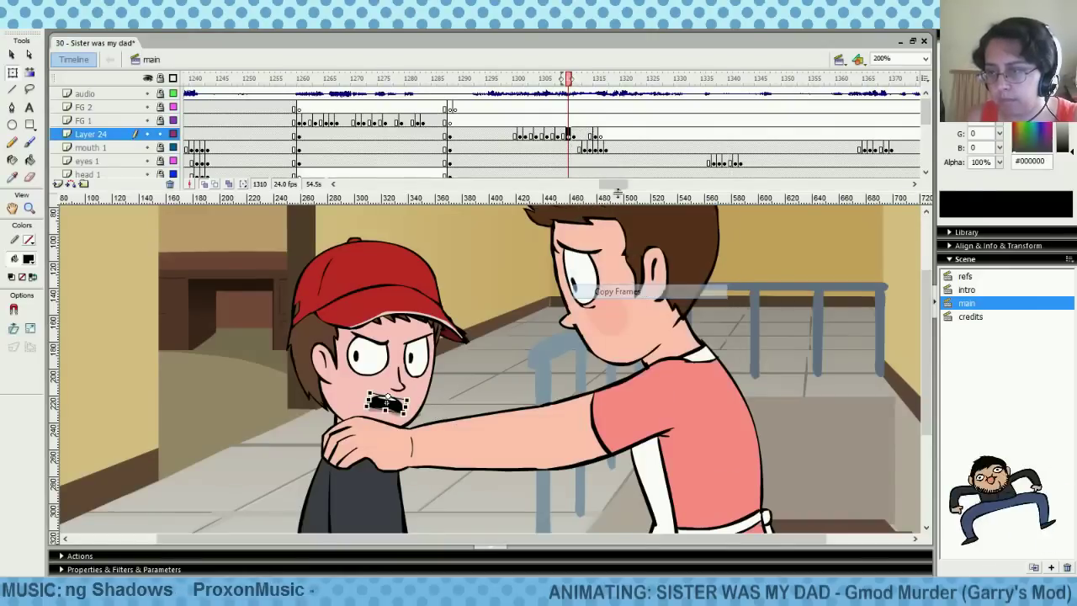
pyautogui.rightClick(532, 136)
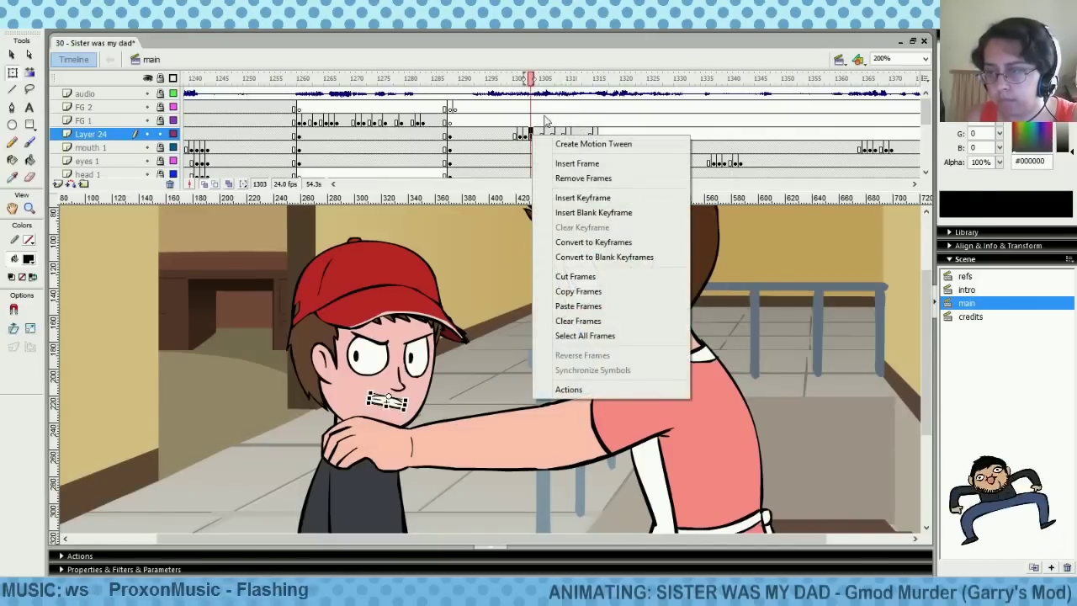
pyautogui.click(541, 134)
pyautogui.rightClick(541, 134)
pyautogui.click(578, 305)
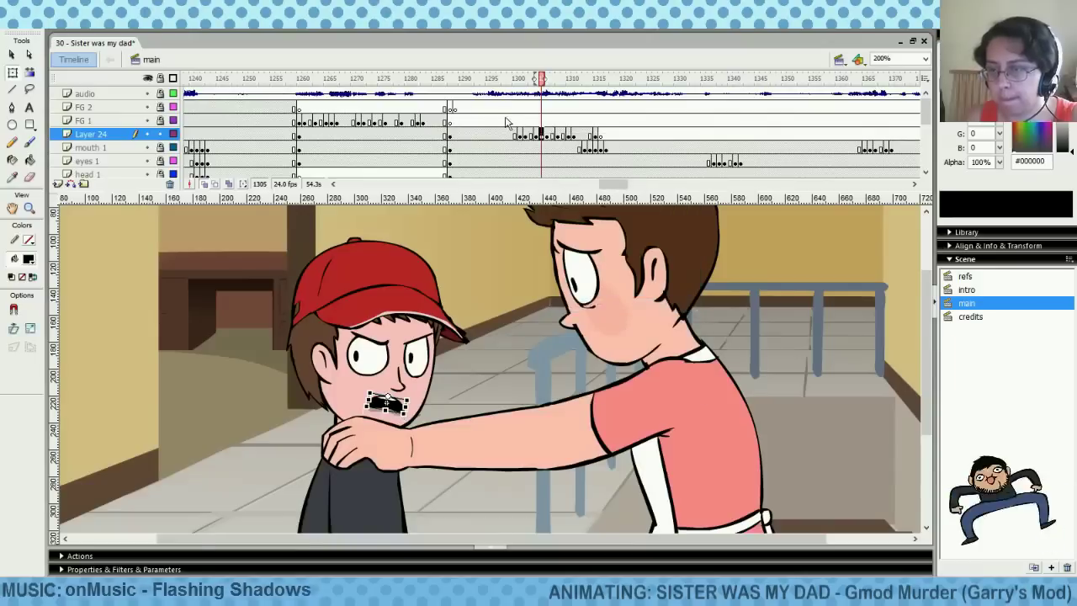
# Play back the boy's lip sync through the blink and save the document
pyautogui.click(507, 122)
pyautogui.press('Return')
pyautogui.click(500, 134)
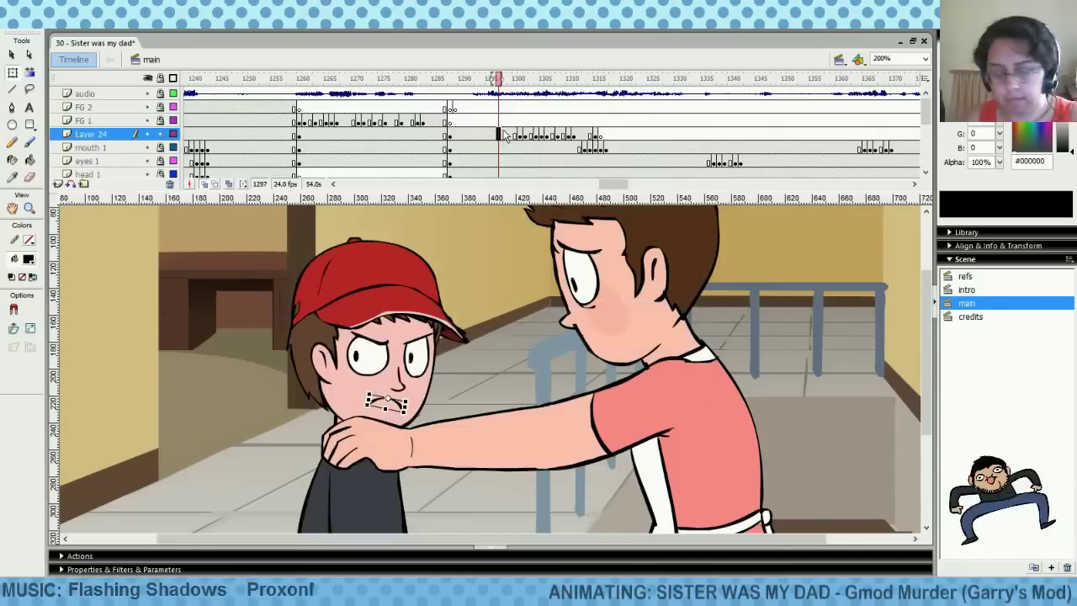
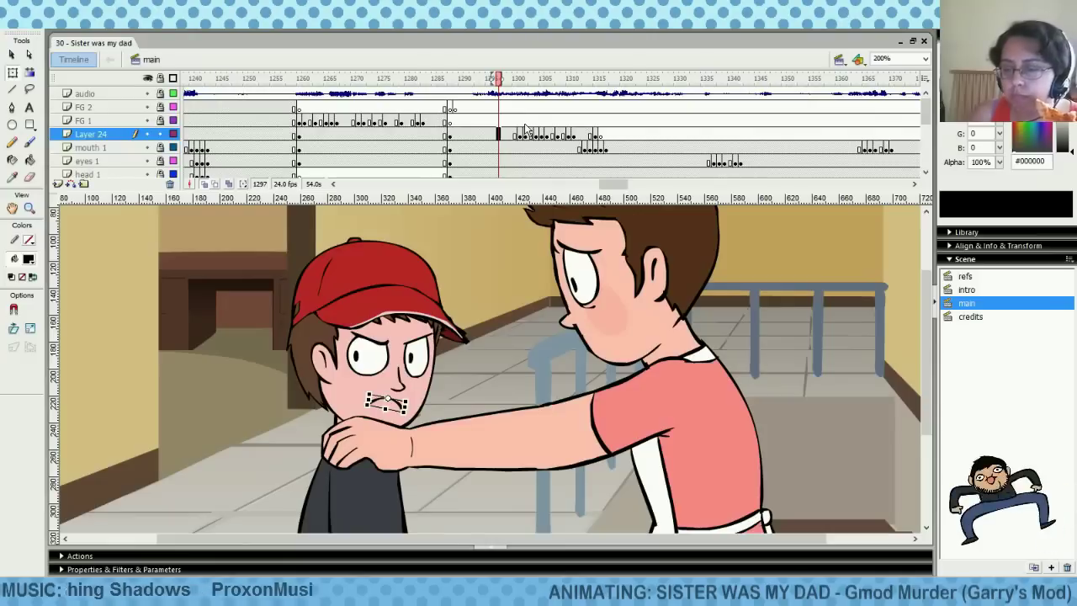
pyautogui.click(449, 145)
pyautogui.press('Return')
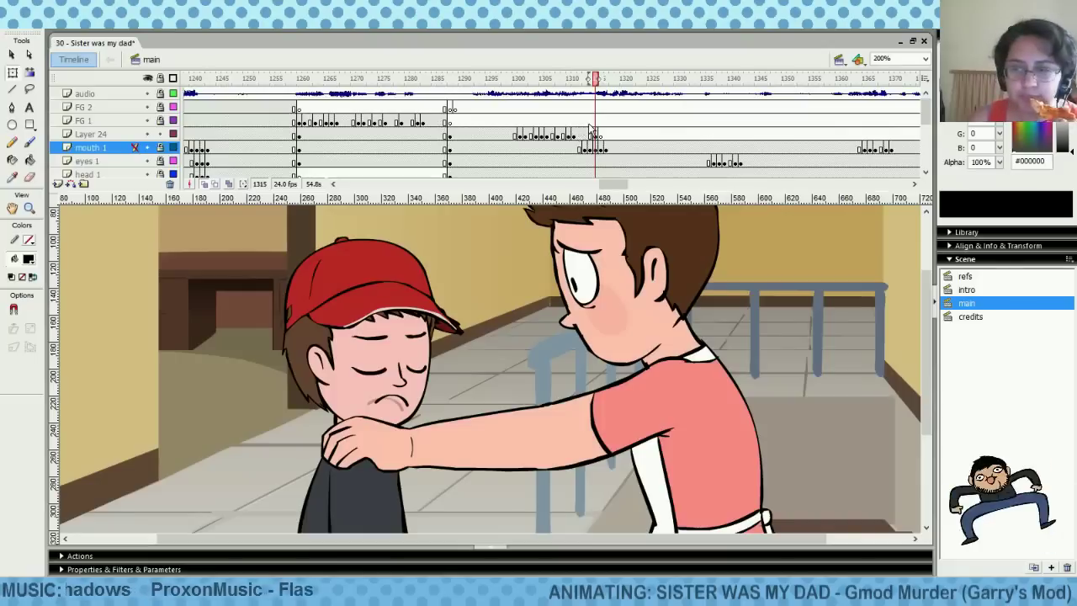
# Insert a blank keyframe on Layer 24 at frame 1374, after the second set of mouth 1 keyframes
pyautogui.moveTo(592, 131); pyautogui.dragTo(891, 122)
pyautogui.moveTo(608, 186); pyautogui.dragTo(621, 185)
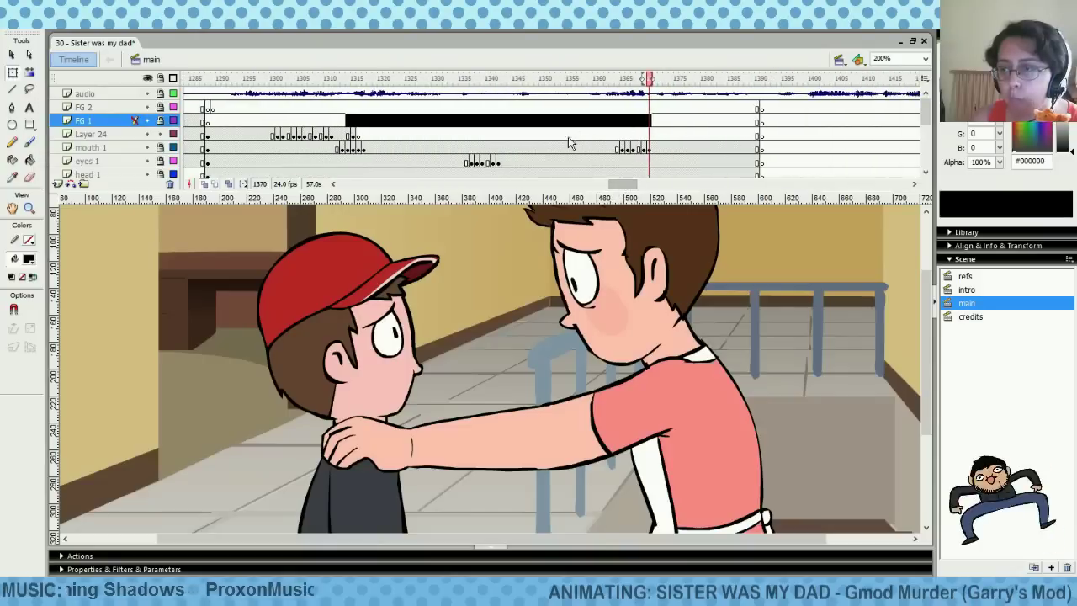
pyautogui.moveTo(568, 135); pyautogui.dragTo(672, 137)
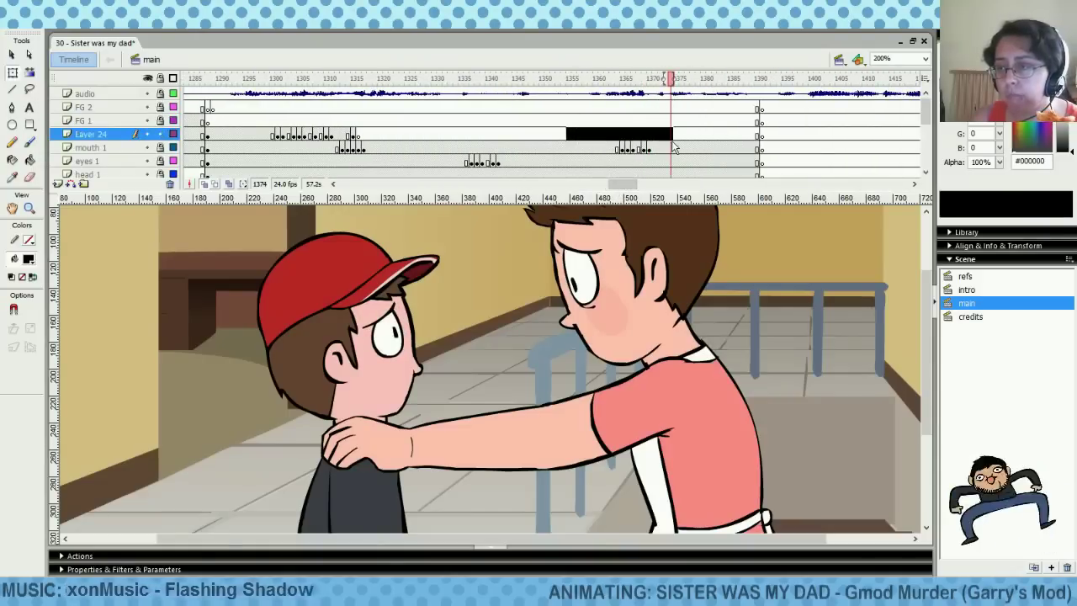
pyautogui.click(672, 136)
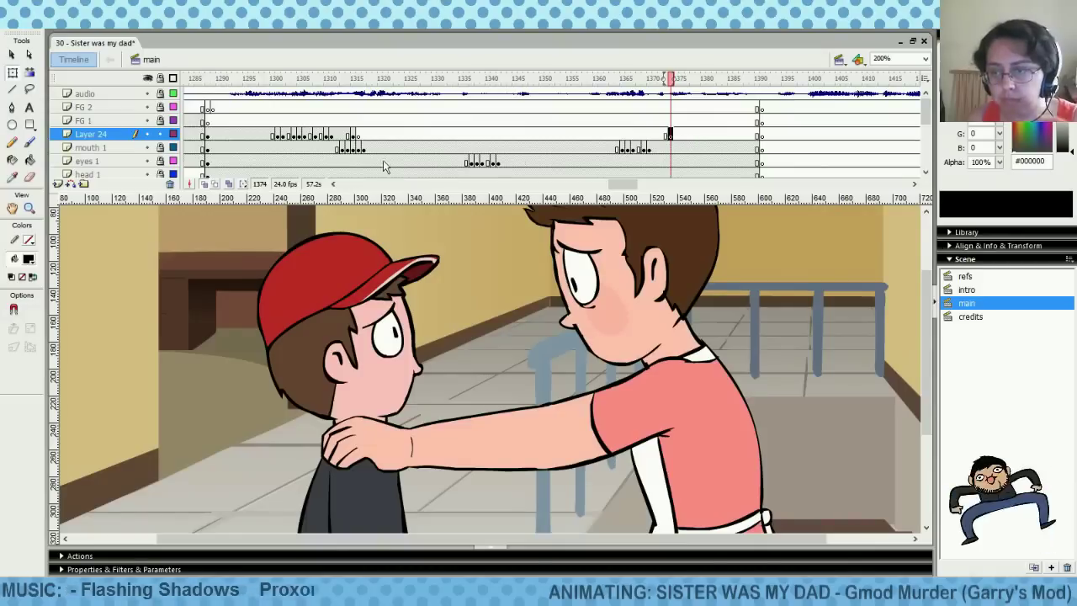
# Examine the audio and the boy's pose on the frames between about 1355 and 1374 to judge the timing
pyautogui.click(375, 135)
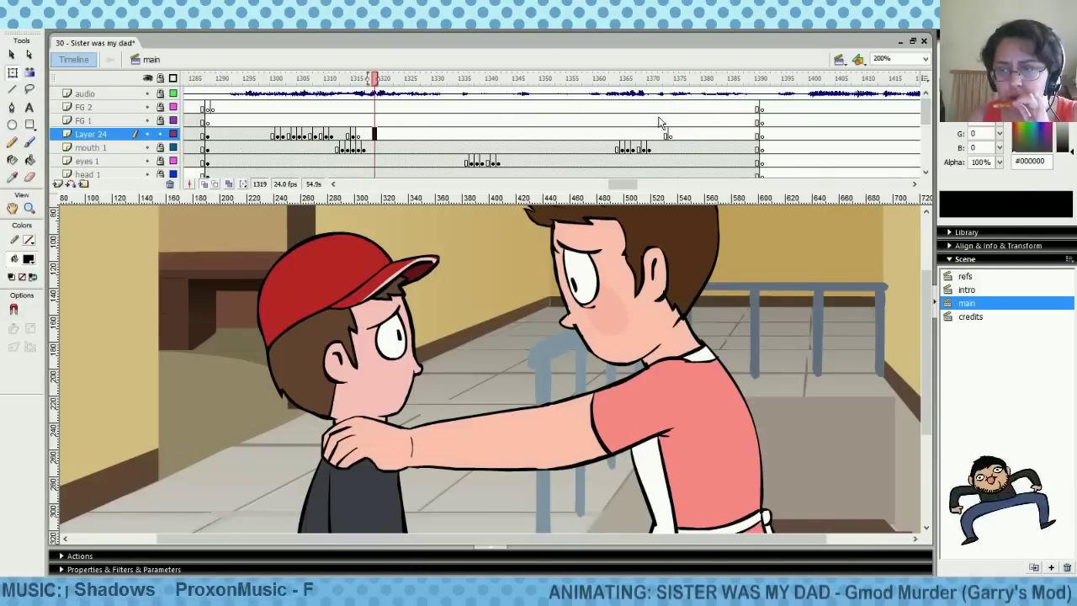
pyautogui.click(653, 119)
pyautogui.click(601, 119)
pyautogui.click(664, 111)
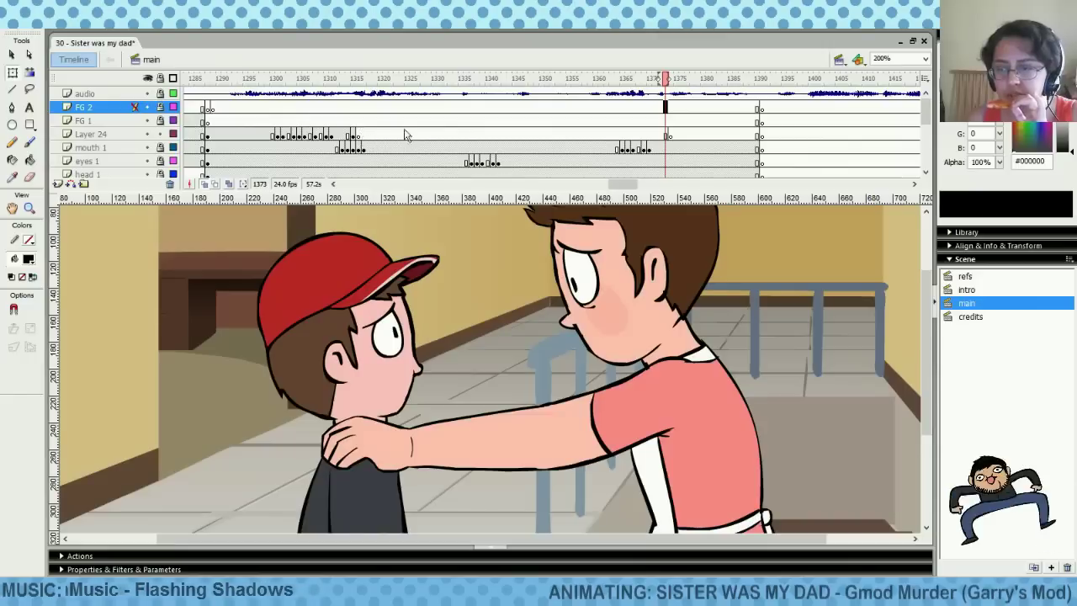
pyautogui.click(627, 135)
pyautogui.click(654, 135)
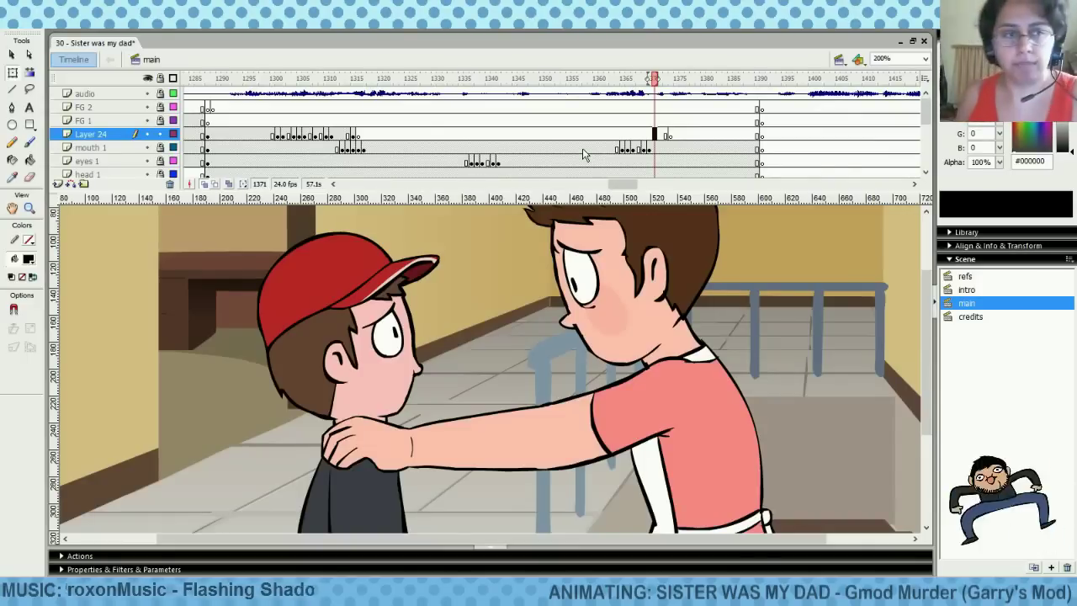
pyautogui.click(622, 121)
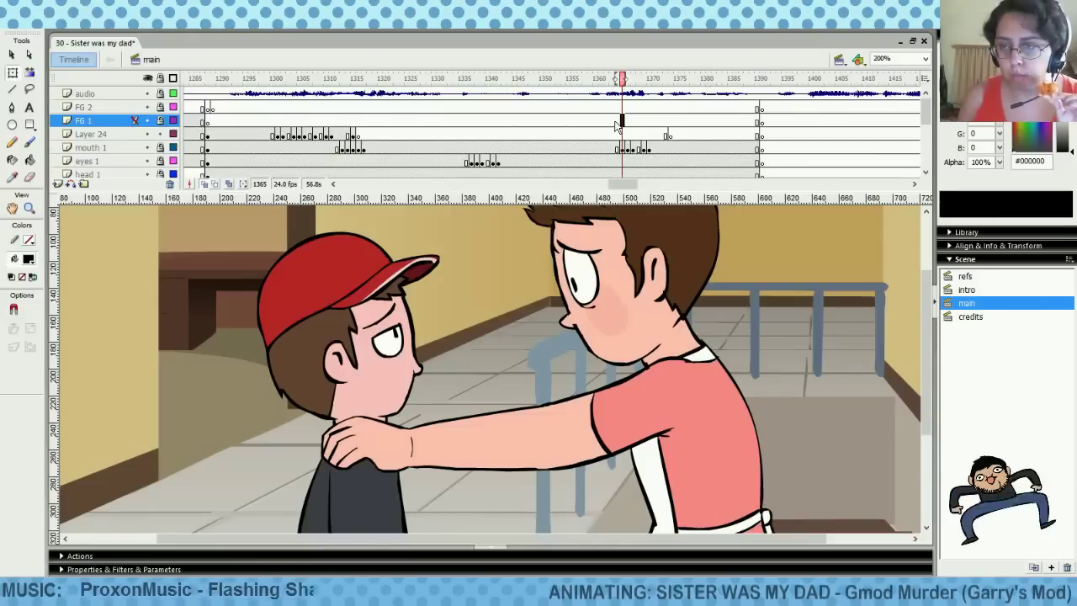
pyautogui.click(610, 131)
pyautogui.click(590, 135)
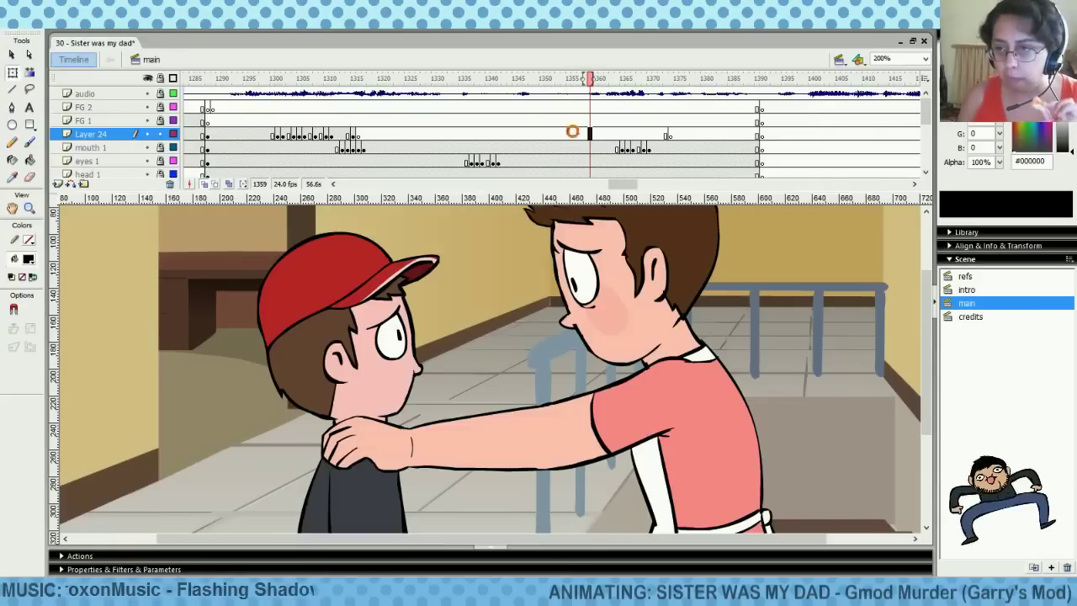
pyautogui.moveTo(572, 134); pyautogui.dragTo(627, 139)
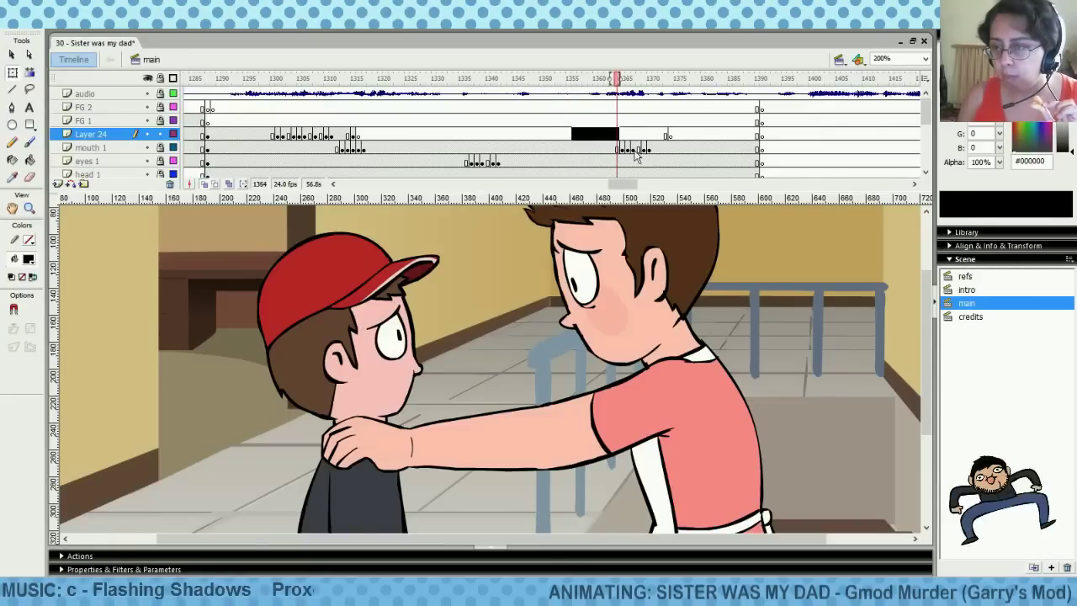
# Compare the mouth 1 keyframes from 1364 to 1370 with the boy's pose at frame 1360
pyautogui.click(620, 148)
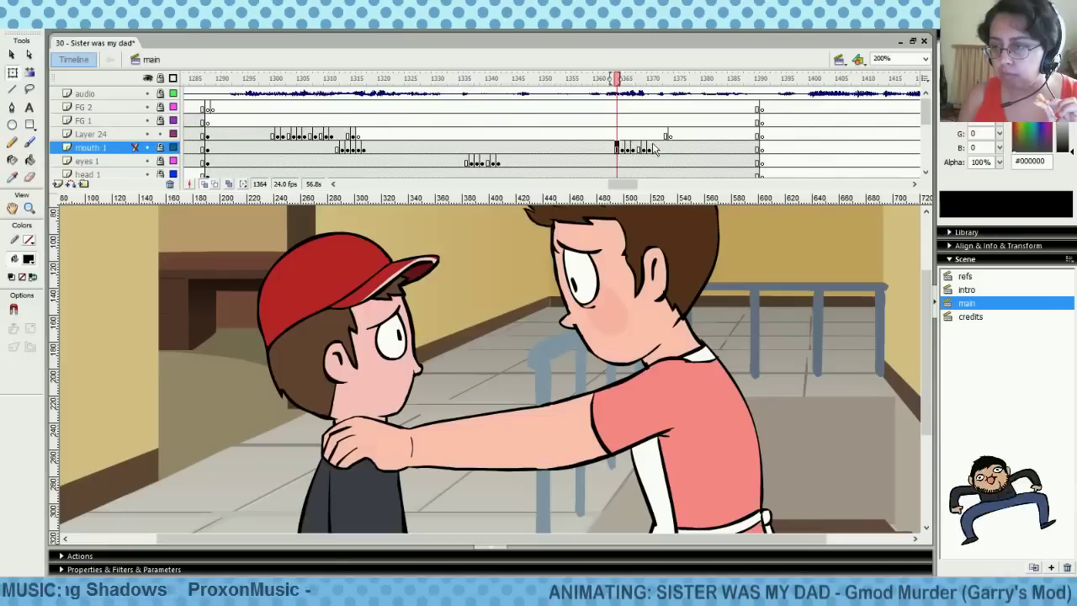
pyautogui.click(649, 149)
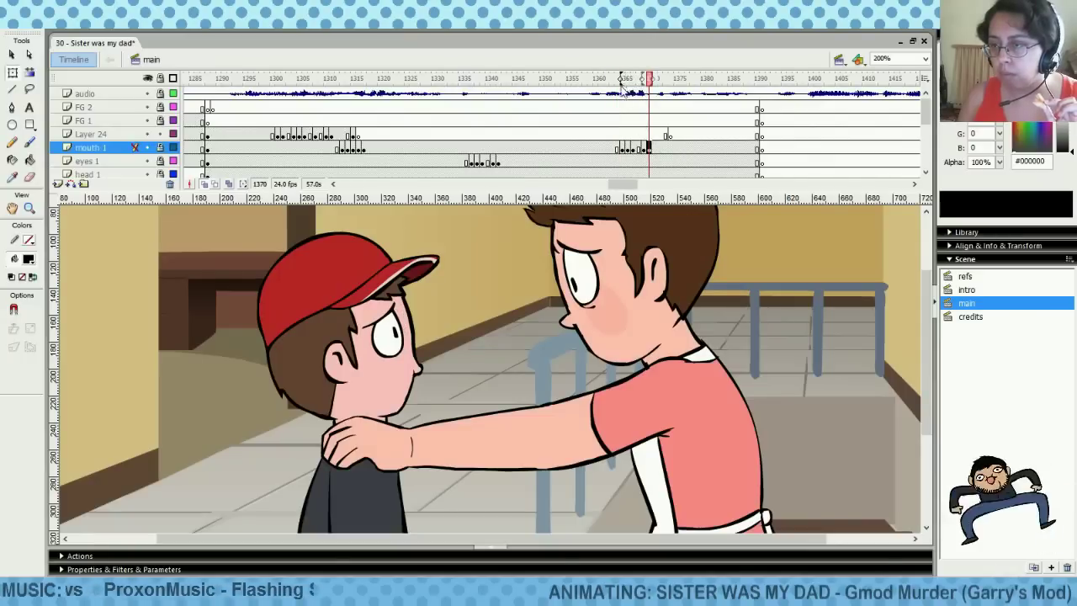
pyautogui.click(597, 149)
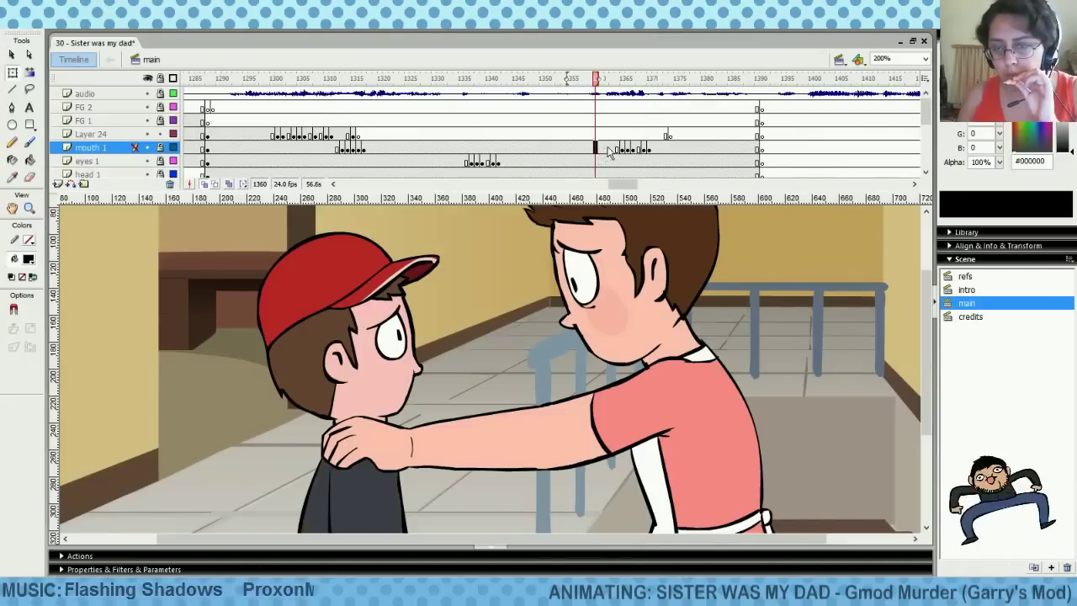
pyautogui.click(649, 149)
pyautogui.click(600, 148)
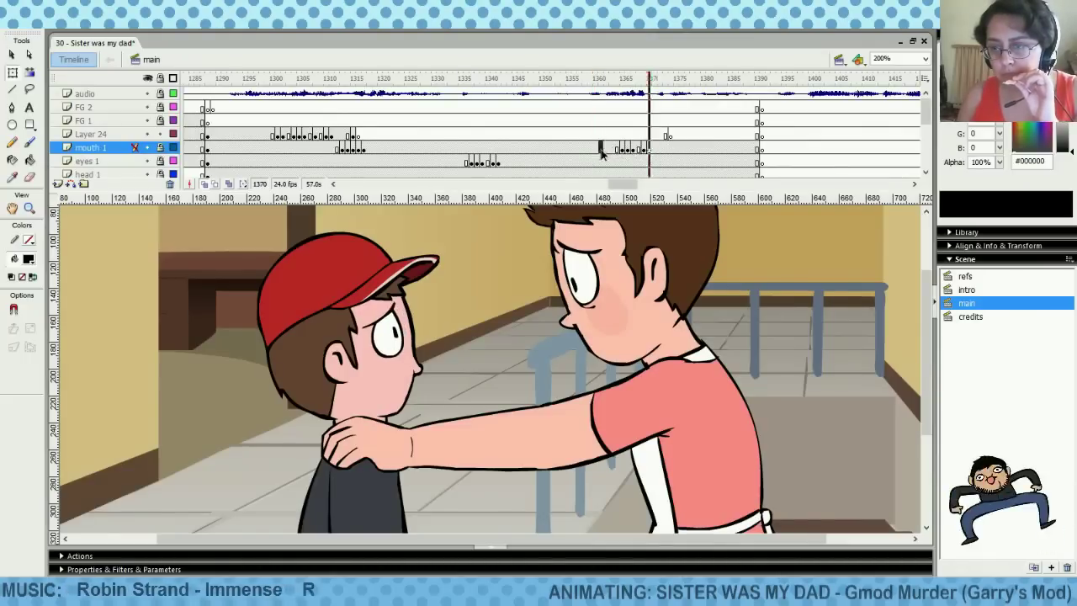
pyautogui.click(649, 150)
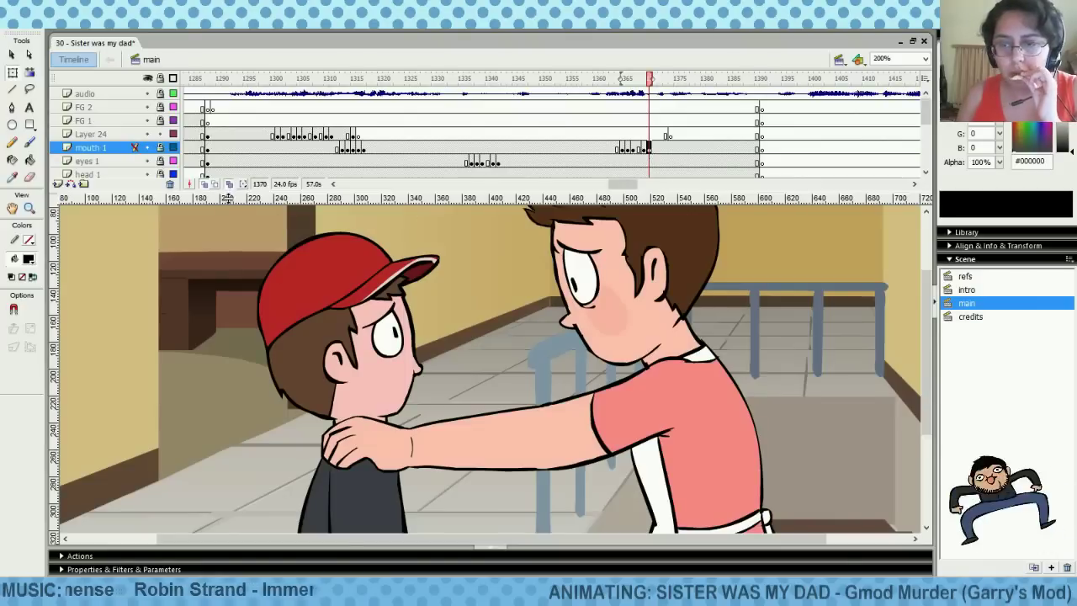
# Rotate the boy's eye drawing slightly clockwise about a pivot at his neck on mouth 1 at frame 1370
pyautogui.click(624, 146)
pyautogui.click(652, 149)
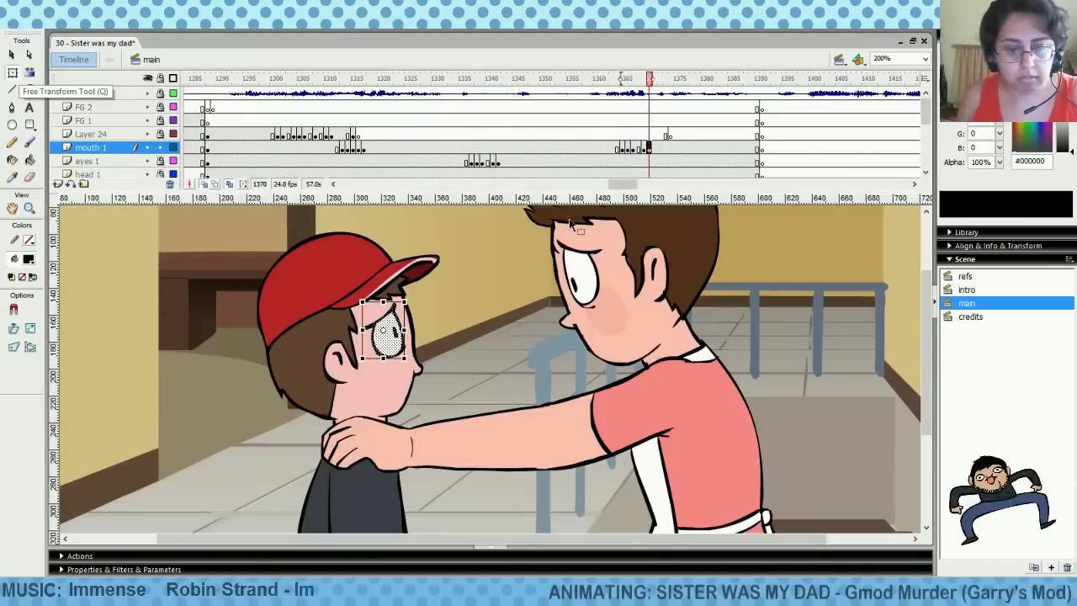
pyautogui.hotkey('ctrl', 'a')
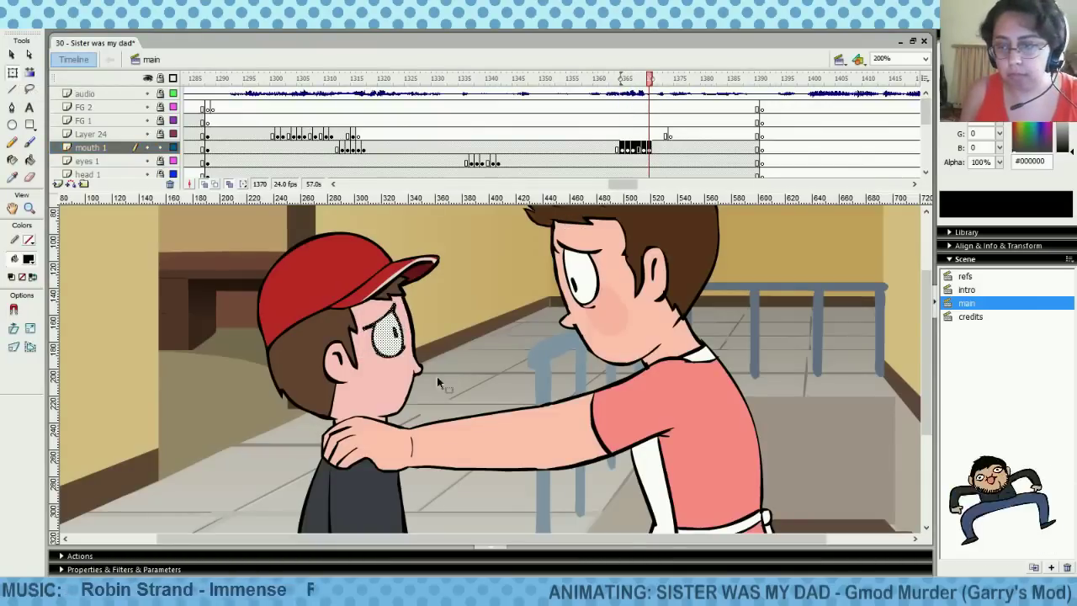
pyautogui.click(391, 343)
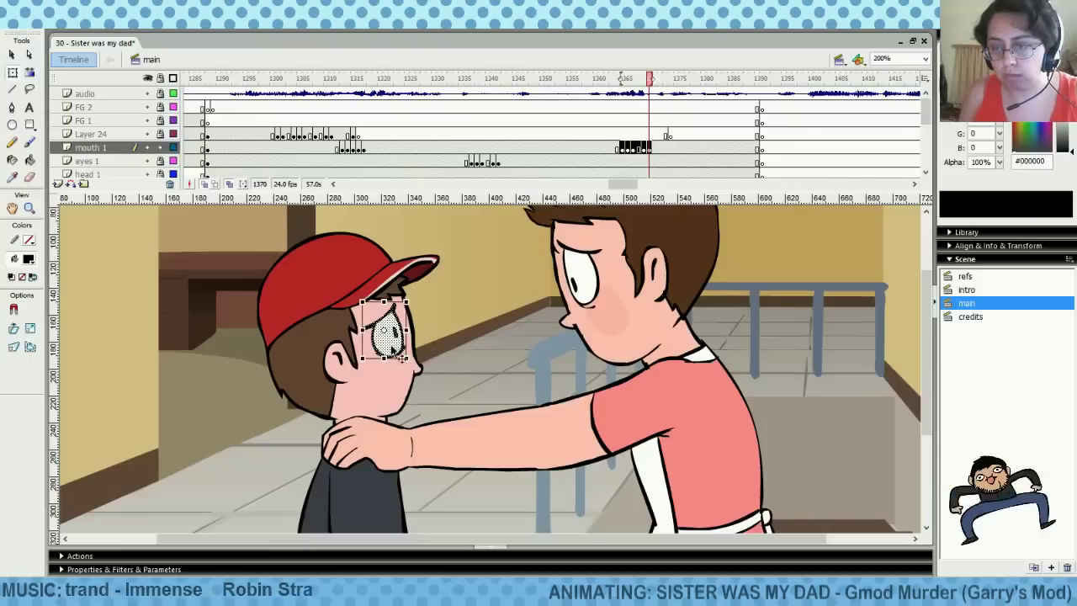
pyautogui.moveTo(384, 330); pyautogui.dragTo(342, 419)
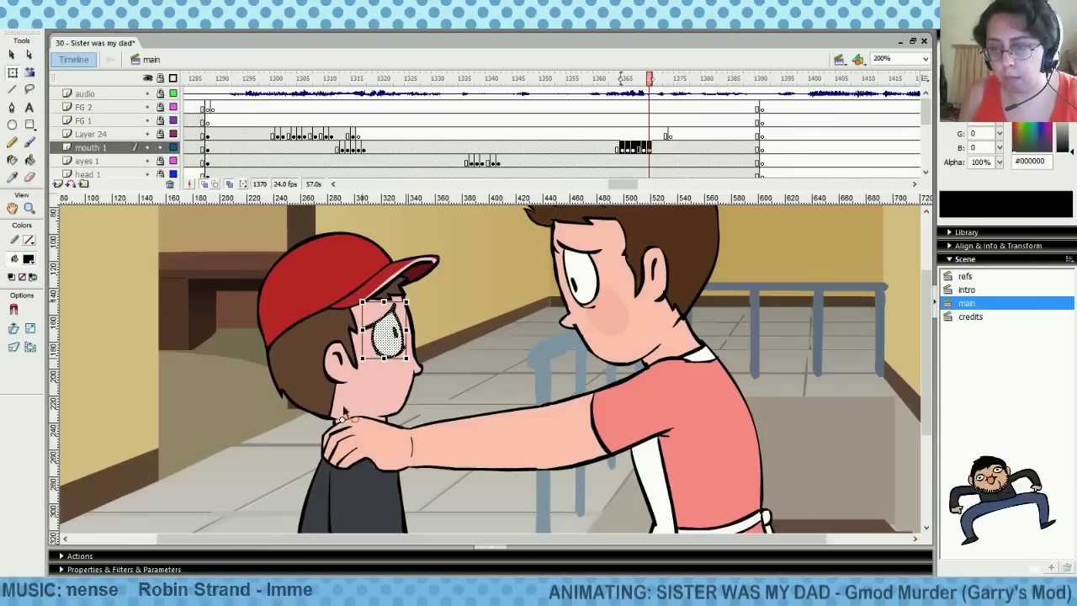
pyautogui.moveTo(416, 294); pyautogui.dragTo(424, 295)
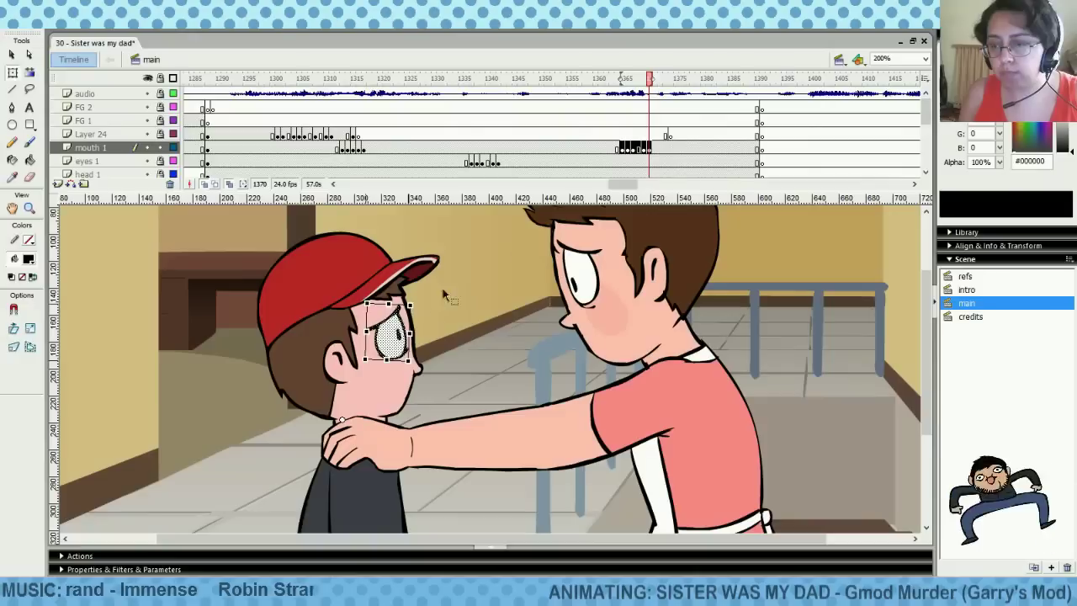
# Compare the boy's eye position around frames 1360 to 1362 with frame 1370 to check the alignment
pyautogui.click(612, 134)
pyautogui.click(648, 135)
pyautogui.click(596, 135)
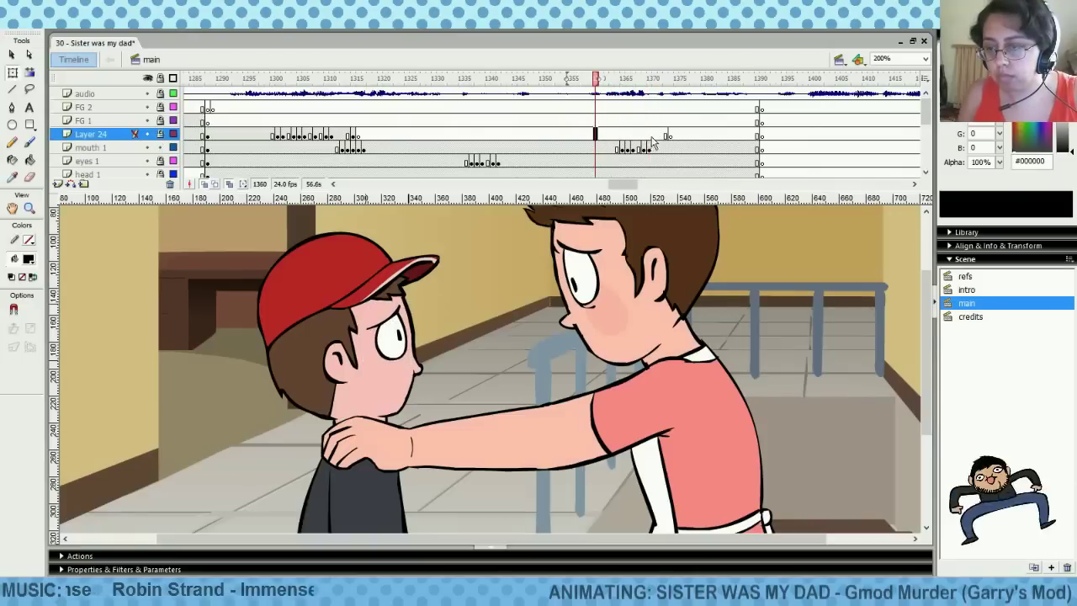
pyautogui.click(649, 136)
pyautogui.click(595, 135)
pyautogui.click(649, 134)
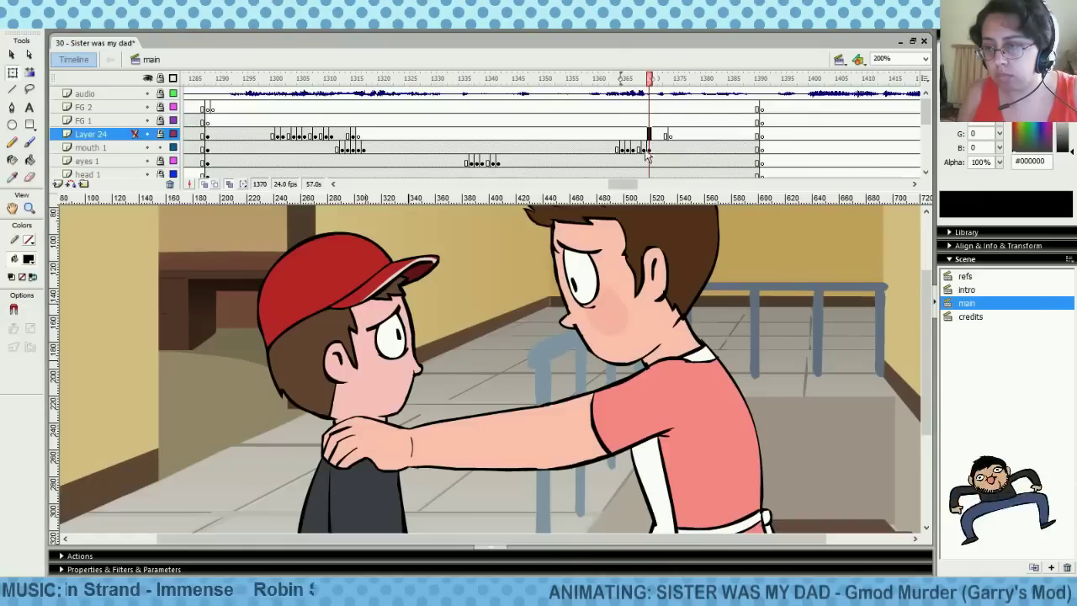
pyautogui.click(603, 148)
pyautogui.click(652, 137)
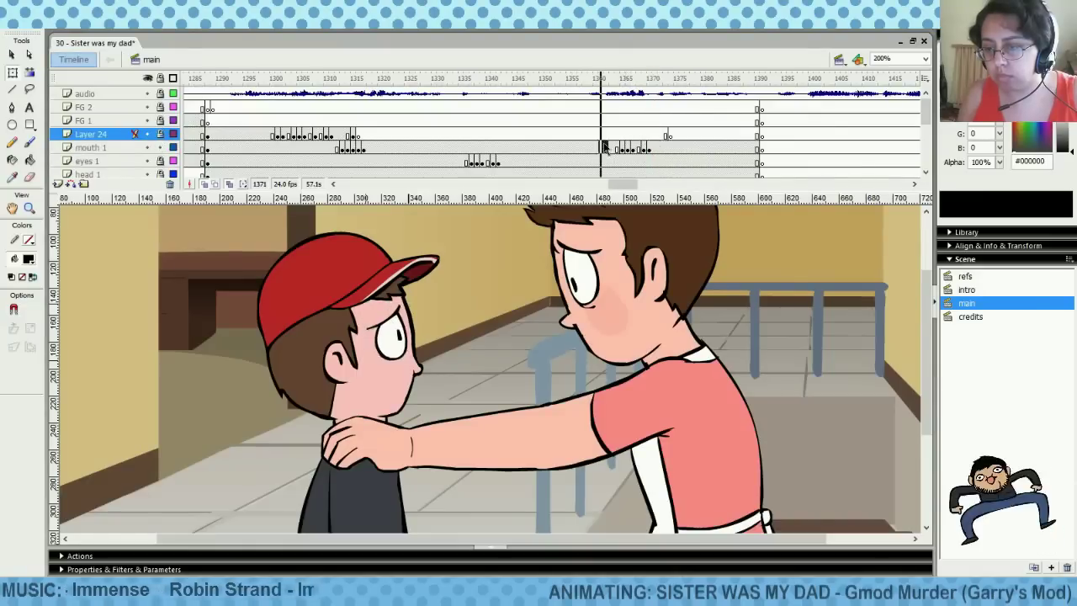
pyautogui.click(602, 148)
pyautogui.click(649, 148)
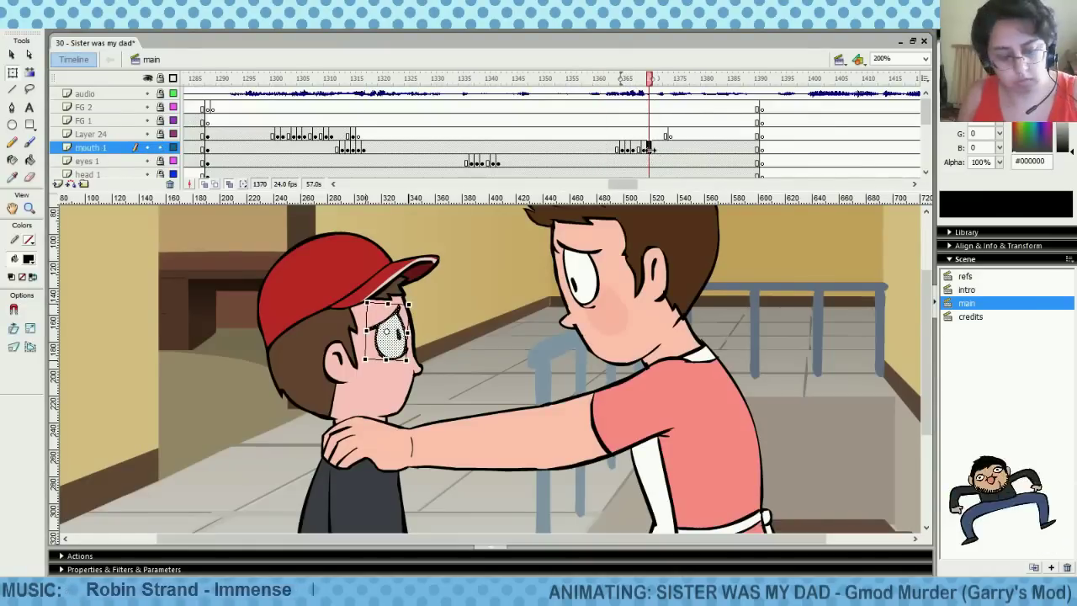
pyautogui.keyDown('shift'); pyautogui.click(621, 148); pyautogui.keyUp('shift')
pyautogui.click(607, 135)
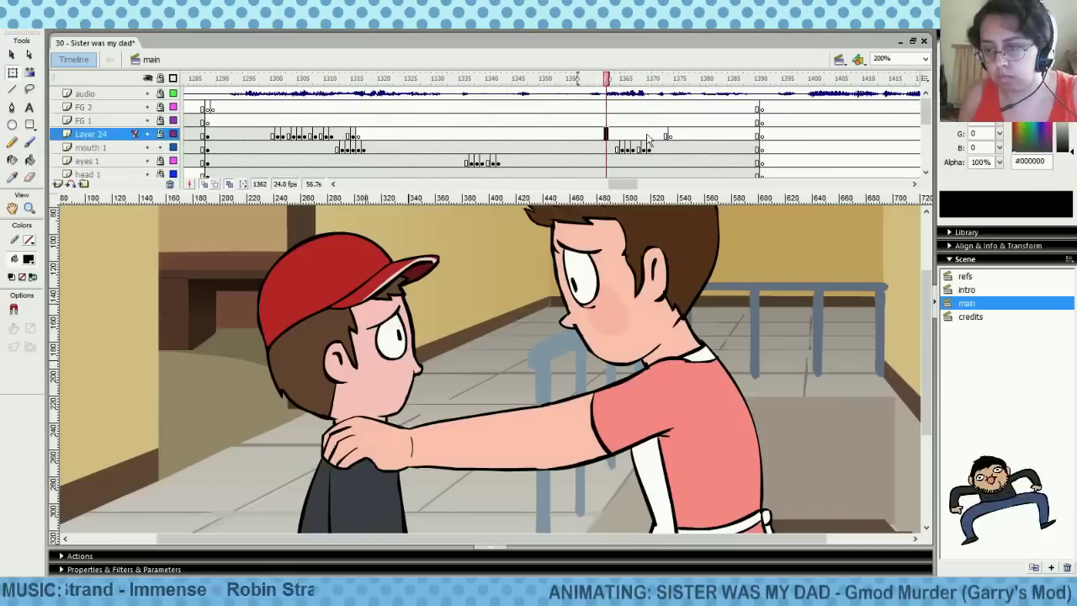
pyautogui.click(648, 135)
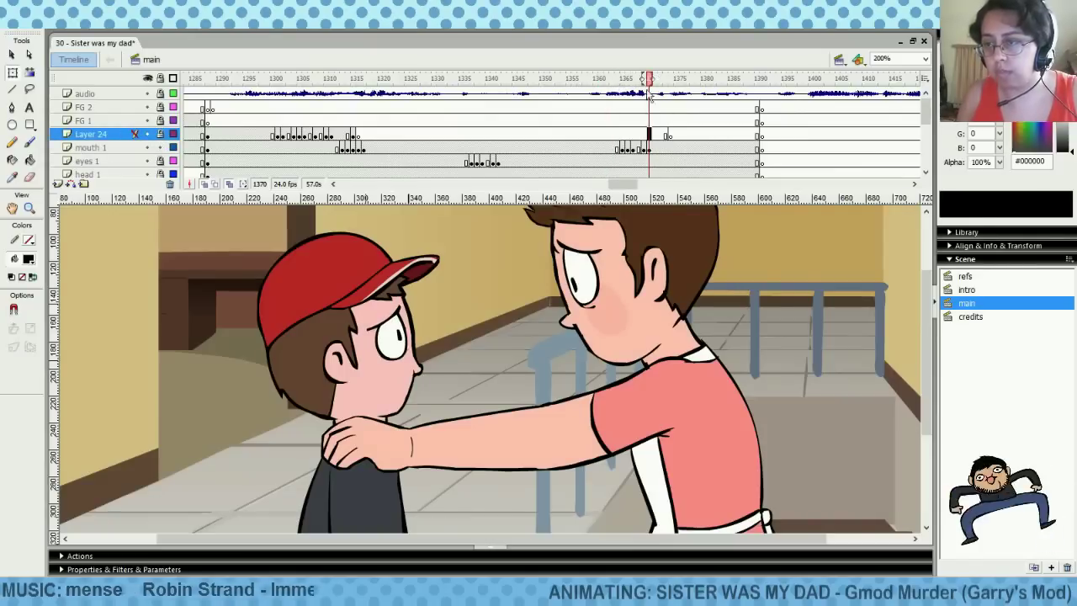
# Play back the scene from about frame 1297 past the boy's head turn to review the eye movement
pyautogui.click(452, 120)
pyautogui.click(427, 134)
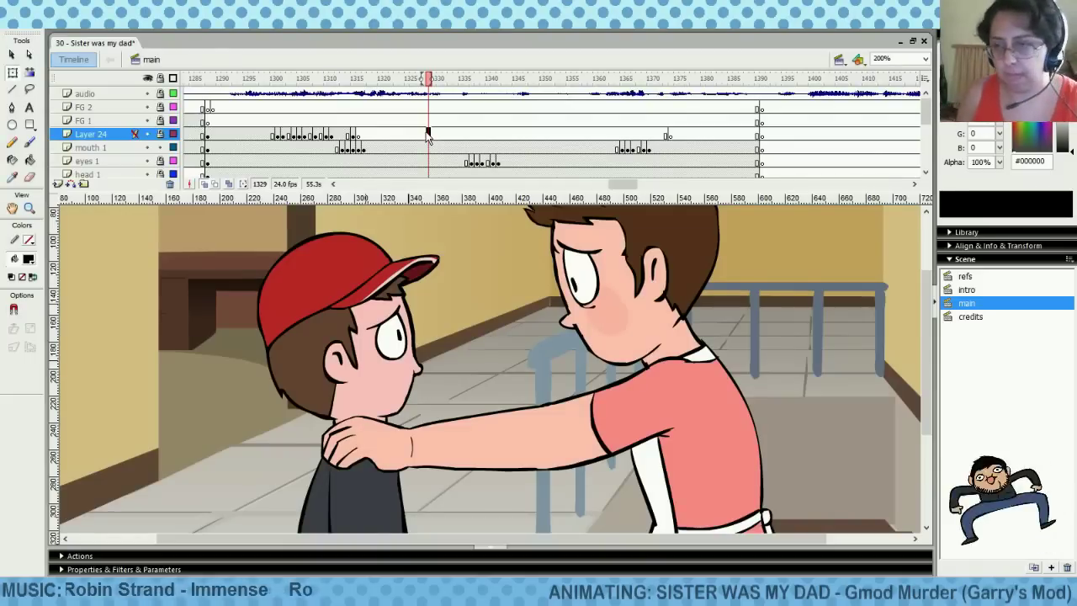
pyautogui.click(257, 121)
pyautogui.press('Return')
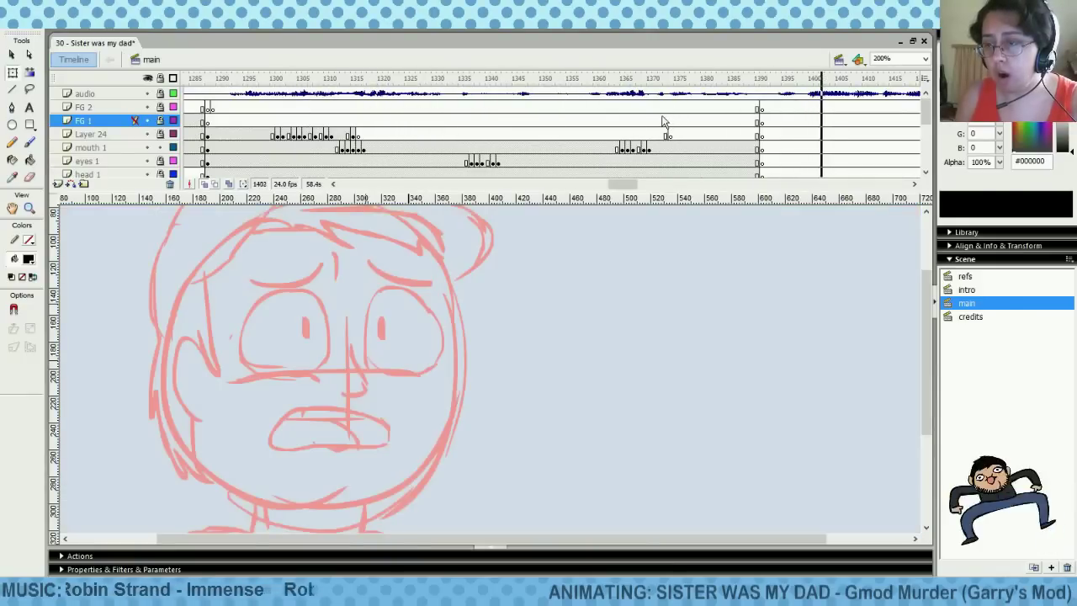
pyautogui.click(662, 122)
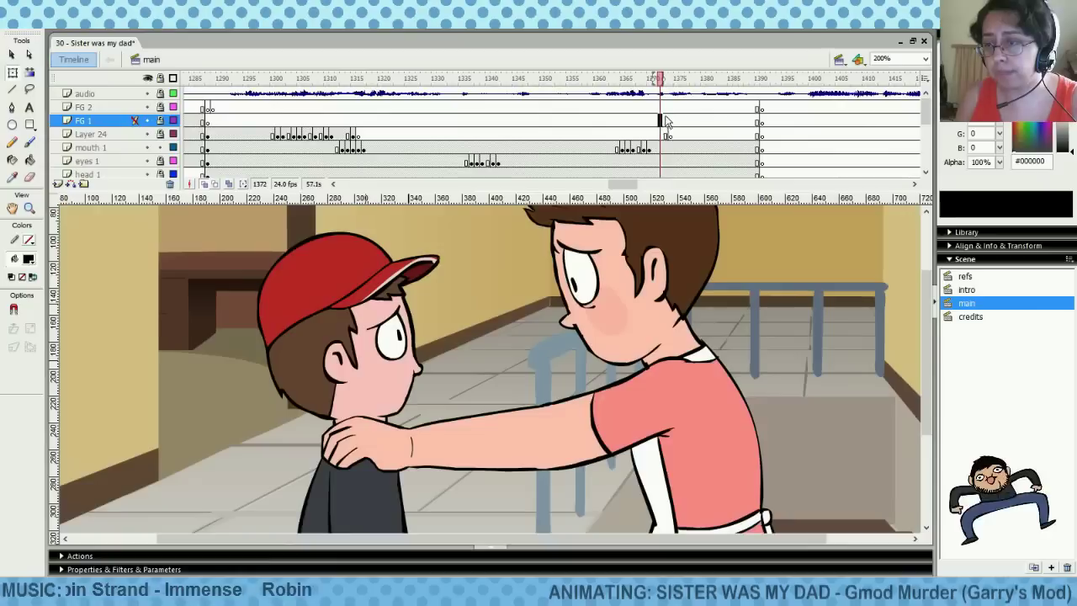
# Lock the mouth 1 layer and brush a short mouth line for the turned head on Layer 24 at frame 1316
pyautogui.click(363, 148)
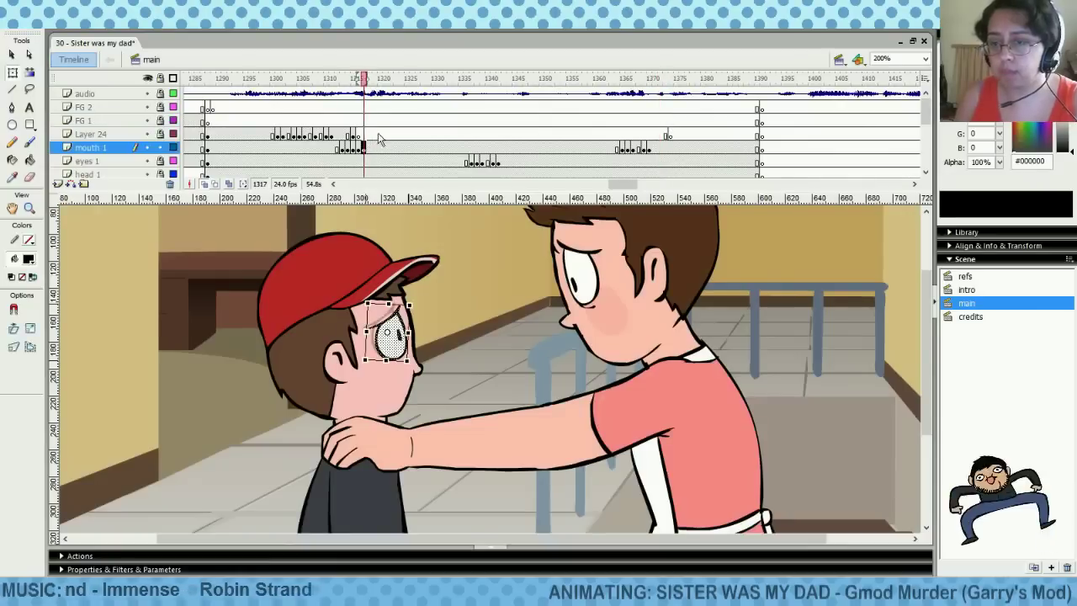
pyautogui.click(159, 147)
pyautogui.click(29, 143)
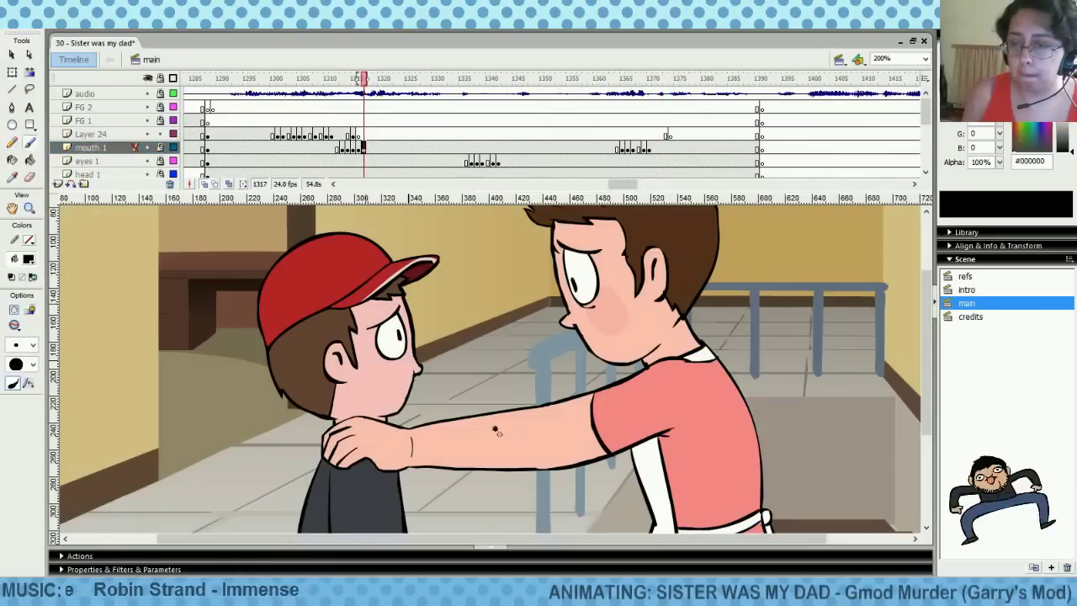
pyautogui.click(368, 134)
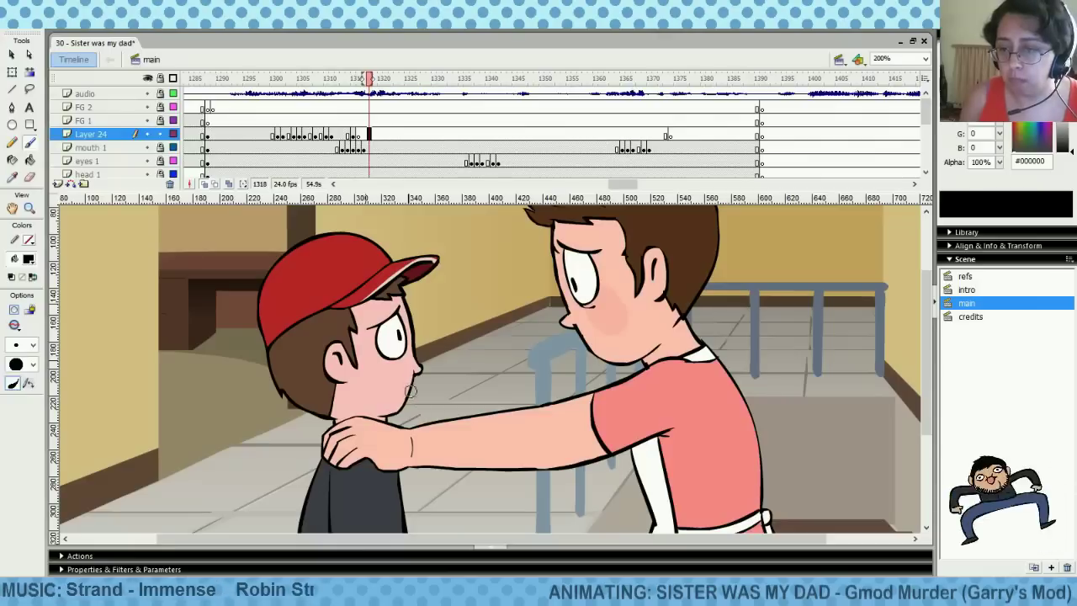
pyautogui.press(',')
pyautogui.press(',')
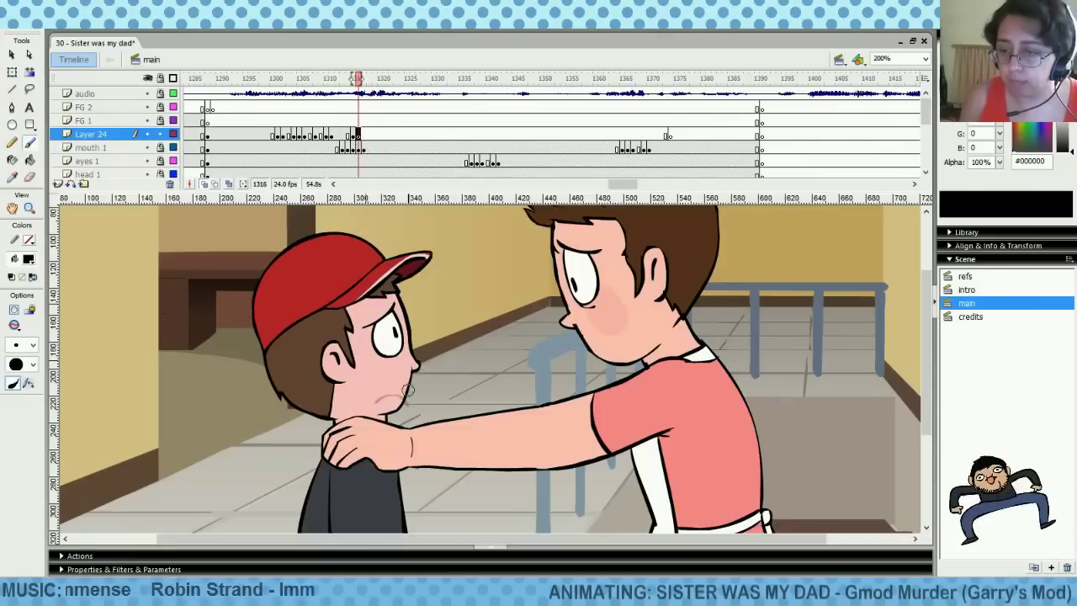
pyautogui.moveTo(406, 387); pyautogui.dragTo(393, 395)
pyautogui.hotkey('ctrl', 'z')
pyautogui.hotkey('ctrl', 'z')
pyautogui.hotkey('ctrl', 'z')
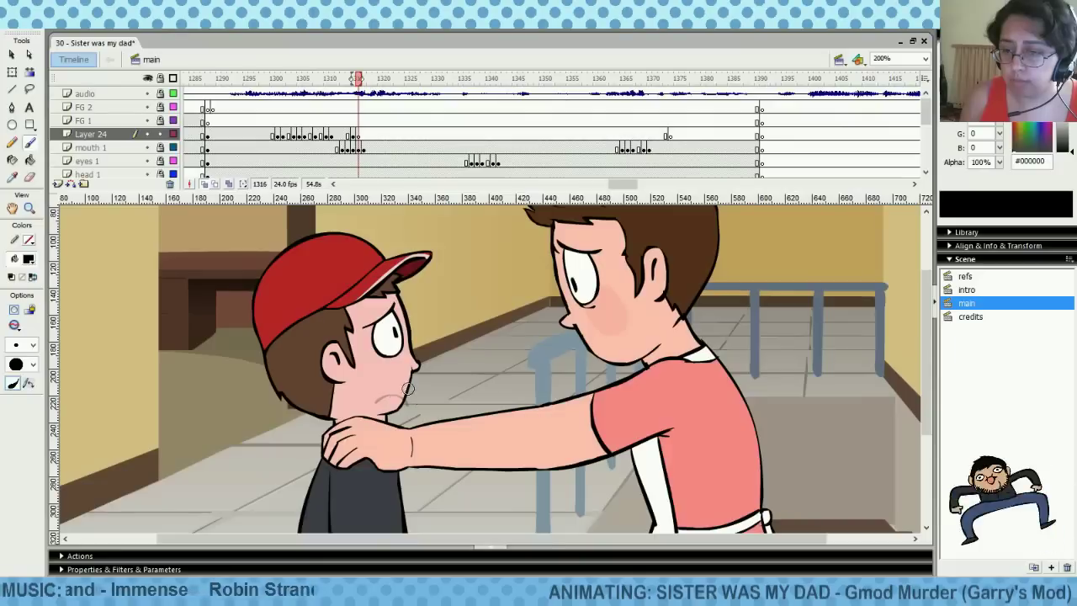
# Check the earlier mouth poses, and brush the turned head's closed mouth in a new Layer 24 keyframe at frame 1317
pyautogui.click(353, 122)
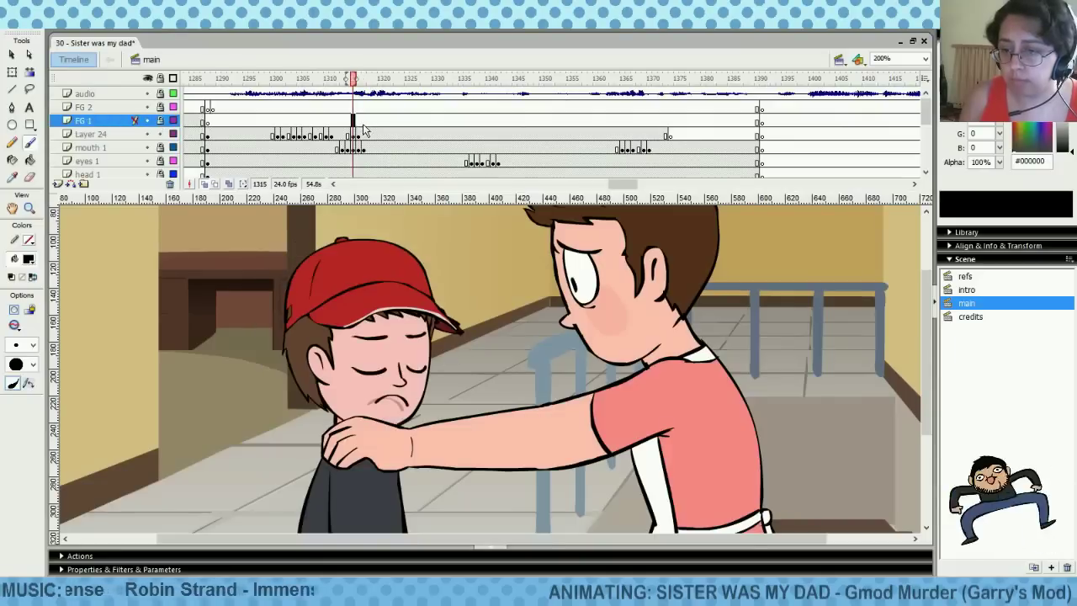
pyautogui.click(348, 122)
pyautogui.click(266, 118)
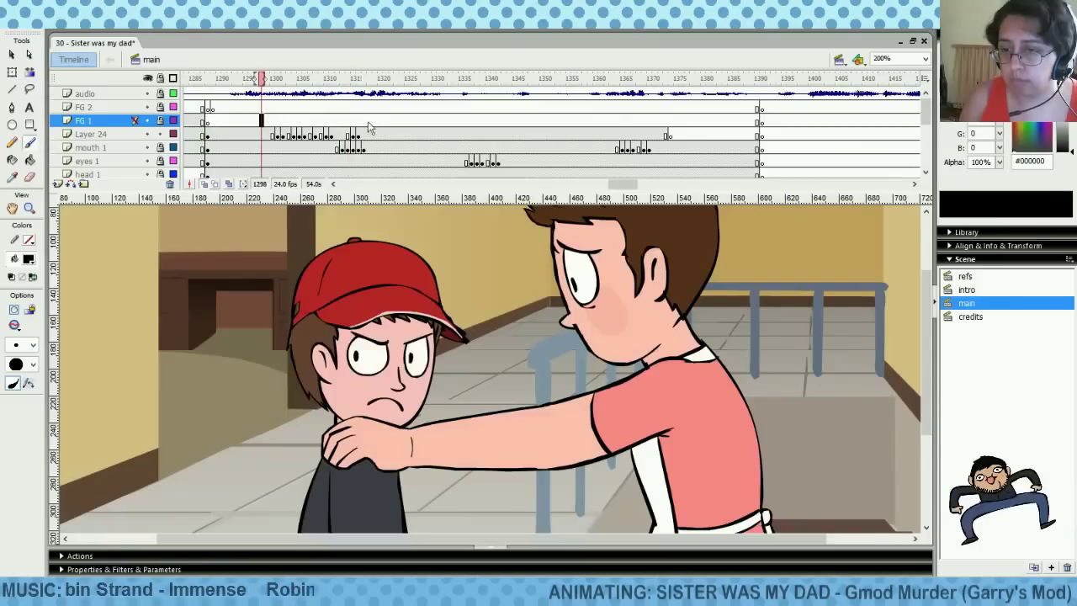
pyautogui.click(358, 134)
pyautogui.click(366, 135)
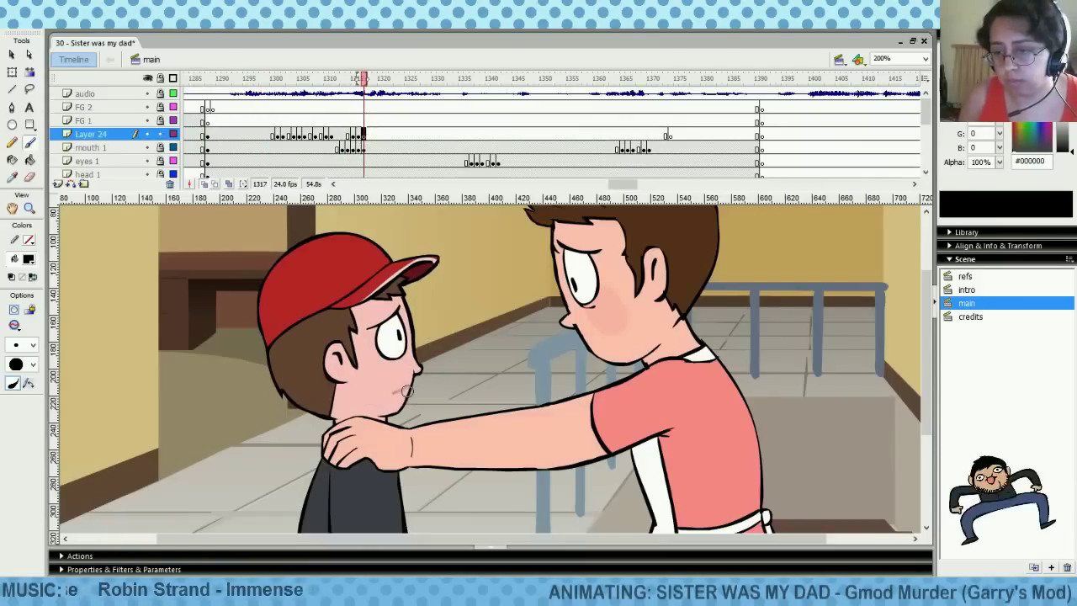
pyautogui.moveTo(407, 392); pyautogui.dragTo(390, 394)
pyautogui.hotkey('ctrl', 'z')
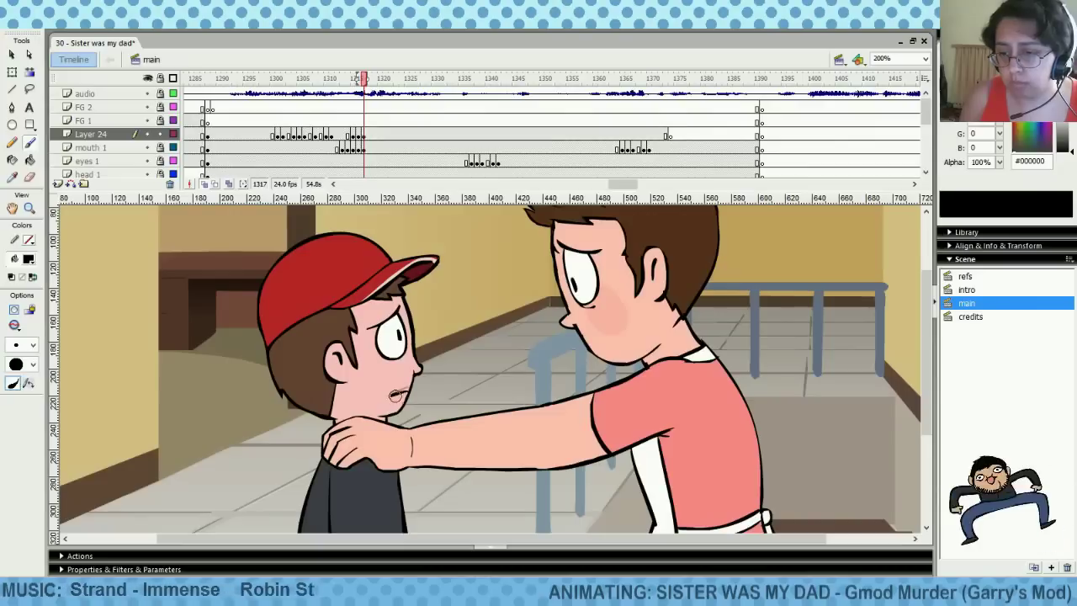
pyautogui.click(379, 121)
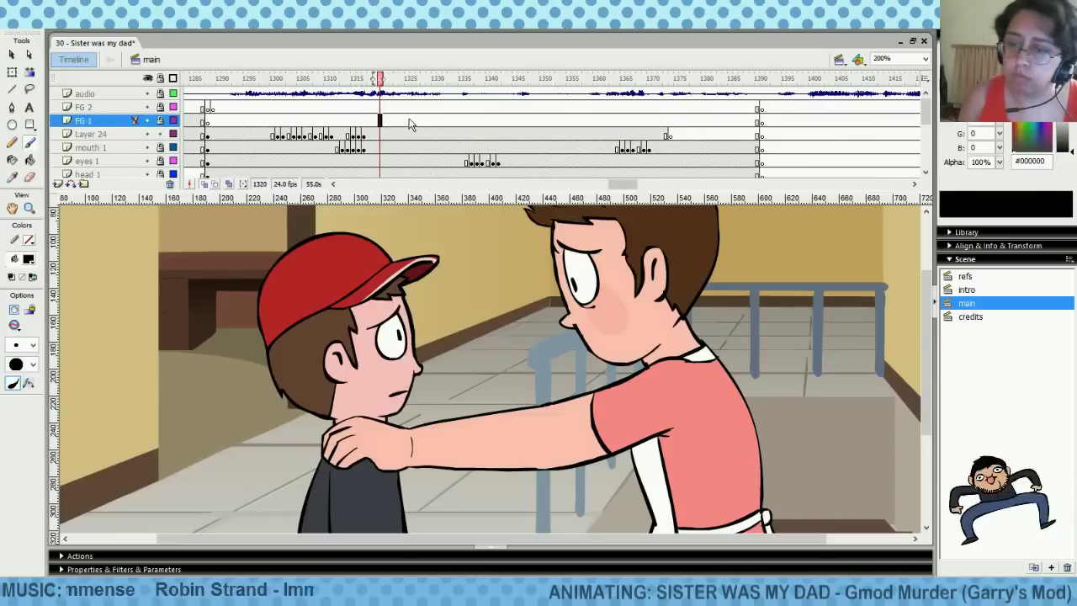
# Use Free Transform to nudge the closed mouth held at frame 1320, and check the mouth at frame 1316
pyautogui.click(12, 74)
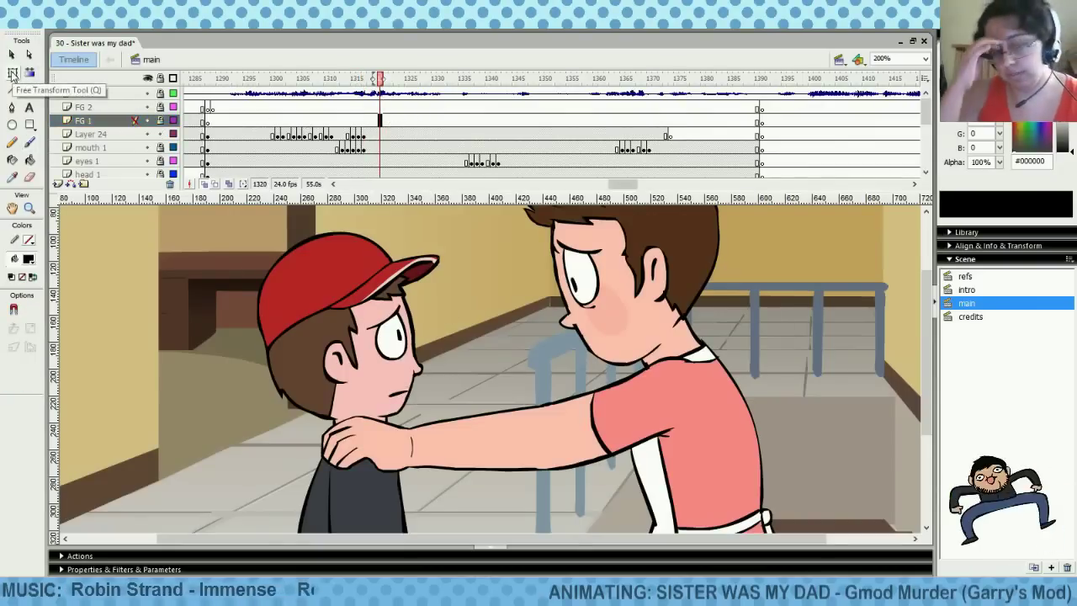
pyautogui.click(399, 394)
pyautogui.click(407, 402)
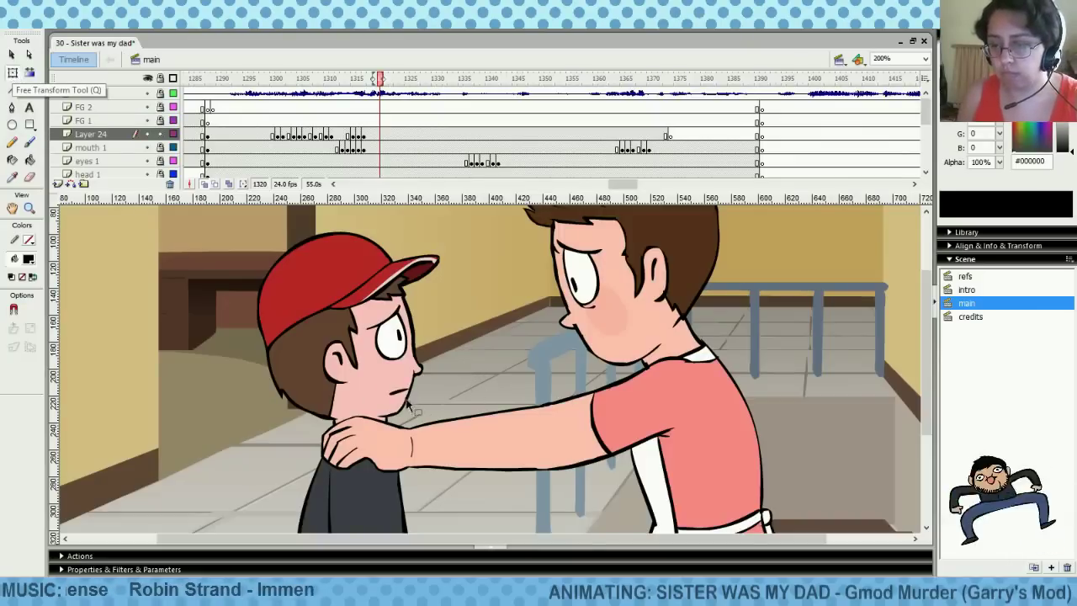
pyautogui.moveTo(401, 393); pyautogui.dragTo(403, 391)
pyautogui.click(464, 304)
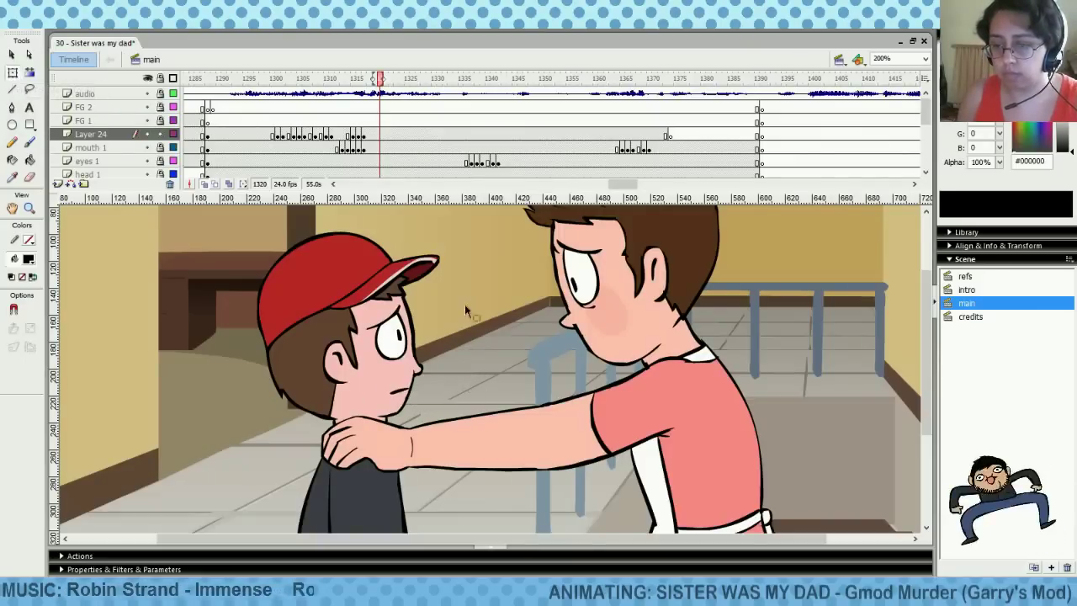
pyautogui.click(358, 121)
pyautogui.click(402, 394)
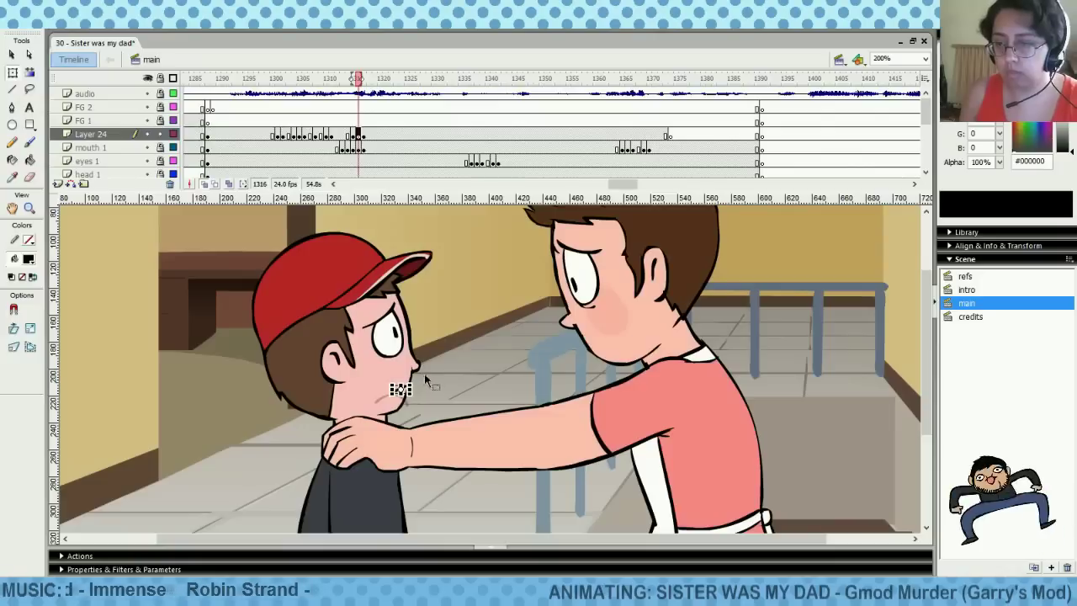
pyautogui.click(459, 351)
# Brush a slightly open mouth on the boy's turned head in Layer 24 at frame 1374
pyautogui.moveTo(358, 120); pyautogui.dragTo(670, 138)
pyautogui.click(670, 136)
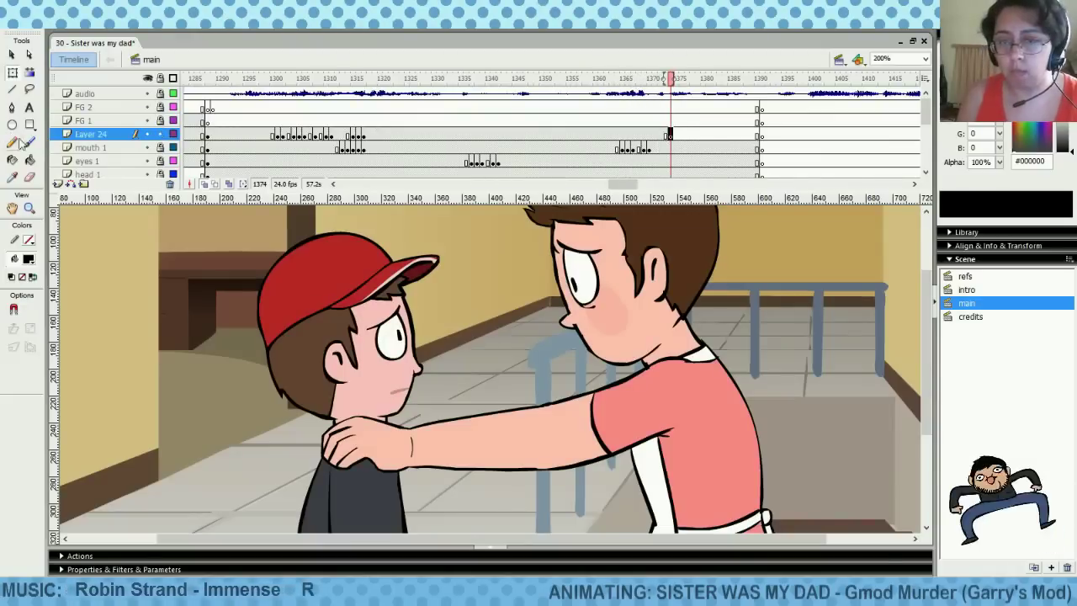
pyautogui.press('b')
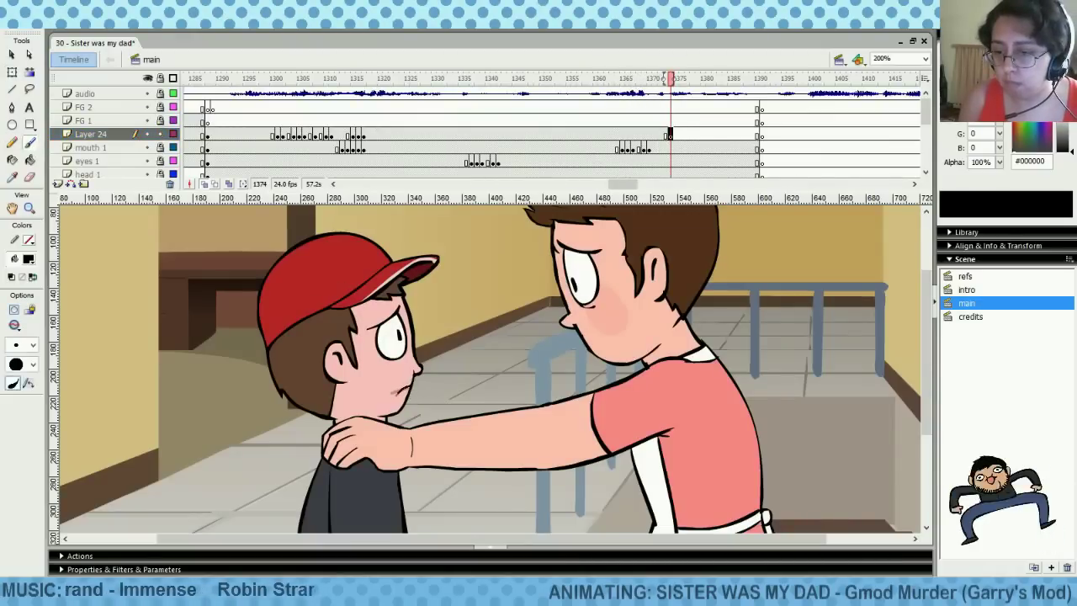
pyautogui.moveTo(410, 386)
pyautogui.mouseDown()
pyautogui.moveTo(403, 402)
pyautogui.moveTo(397, 393)
pyautogui.mouseUp()
pyautogui.hotkey('ctrl', 'z')
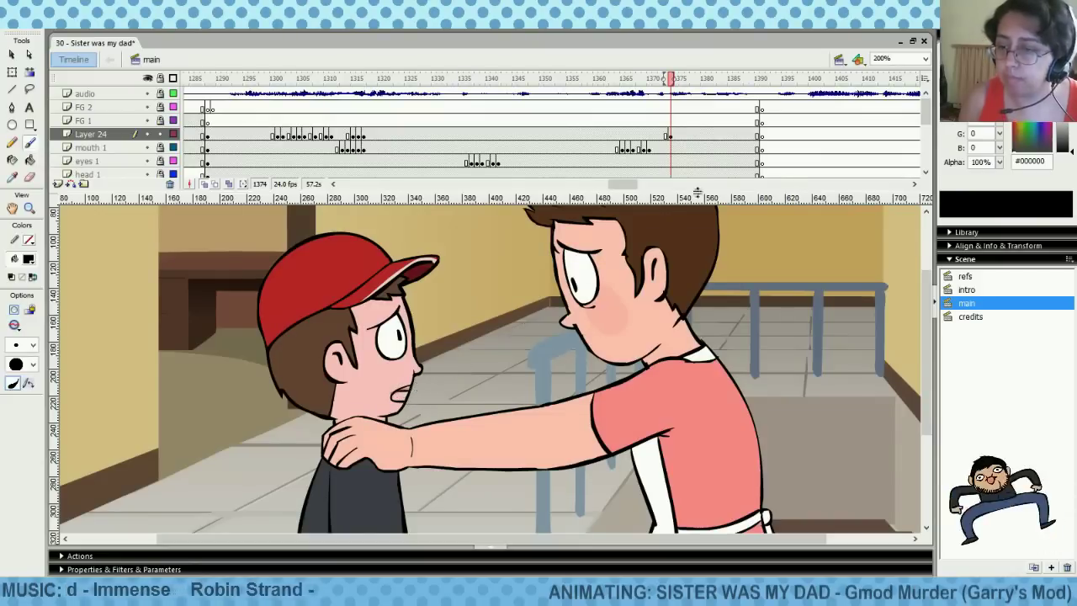
# Insert a blank keyframe on Layer 24 at frame 1375 and brush a wider open mouth in it
pyautogui.click(676, 134)
pyautogui.press('F6')
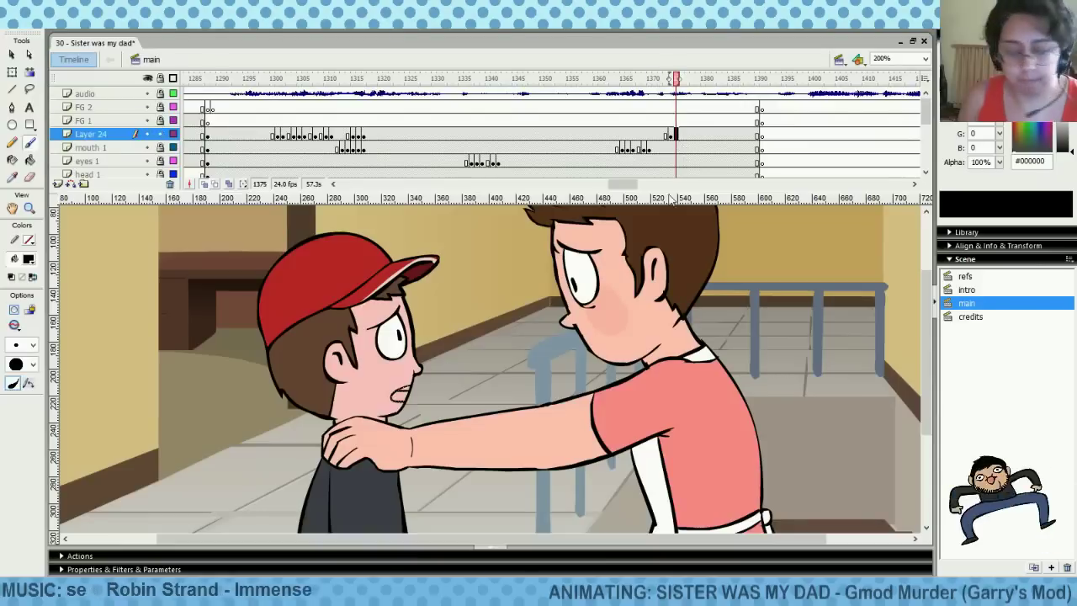
pyautogui.press('F7')
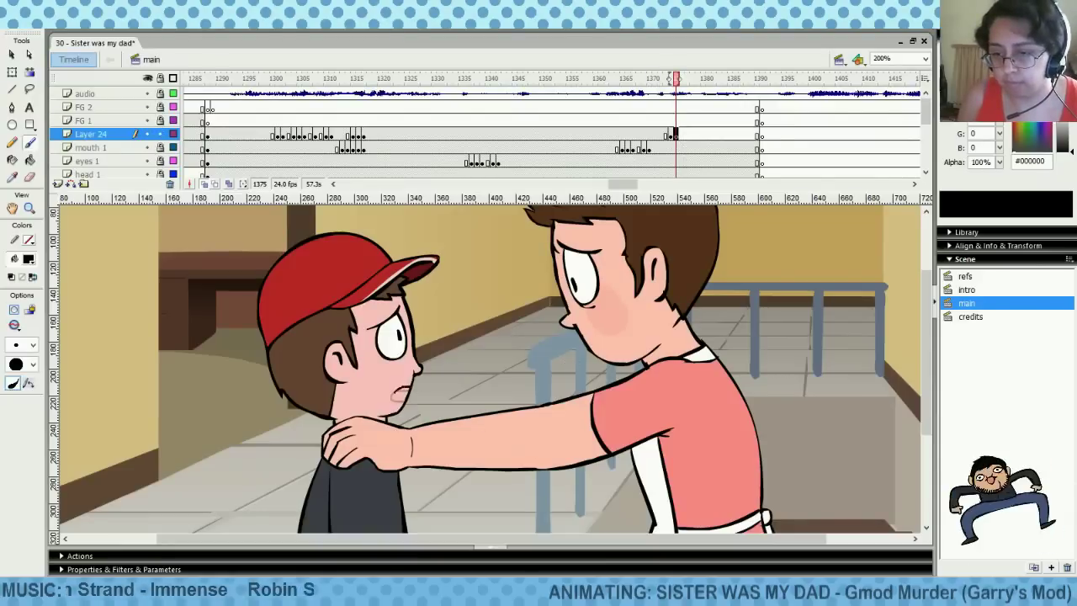
pyautogui.moveTo(406, 394); pyautogui.dragTo(415, 387)
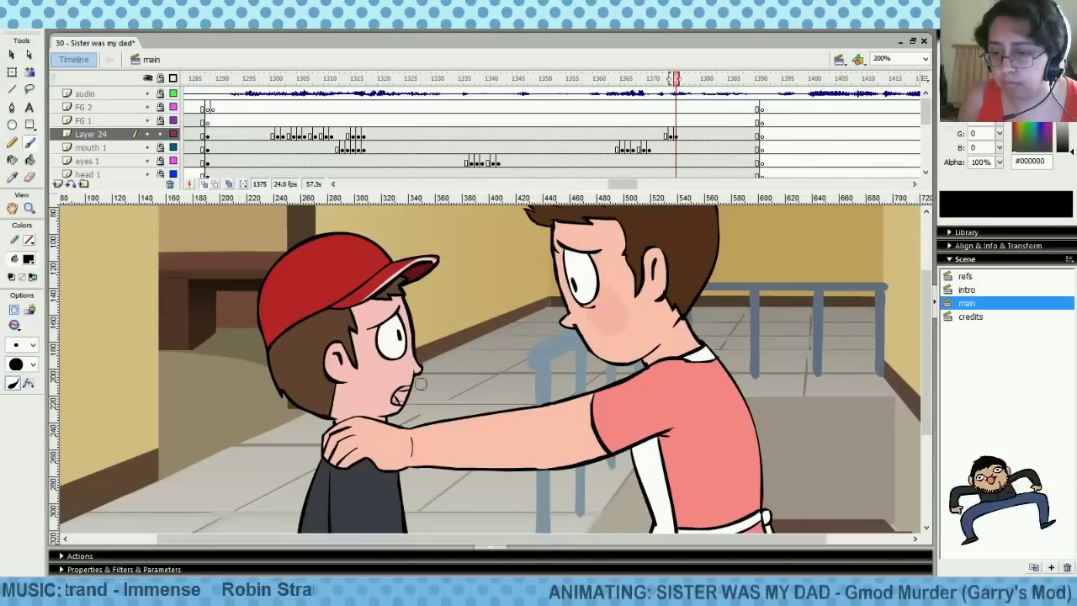
# Copy the turned head's closed mouth keyframe from Layer 24 frame 1373 and paste it at frame 1378
pyautogui.moveTo(660, 120)
pyautogui.mouseDown()
pyautogui.moveTo(745, 122)
pyautogui.moveTo(690, 123)
pyautogui.mouseUp()
pyautogui.rightClick(666, 137)
pyautogui.click(694, 294)
pyautogui.rightClick(691, 133)
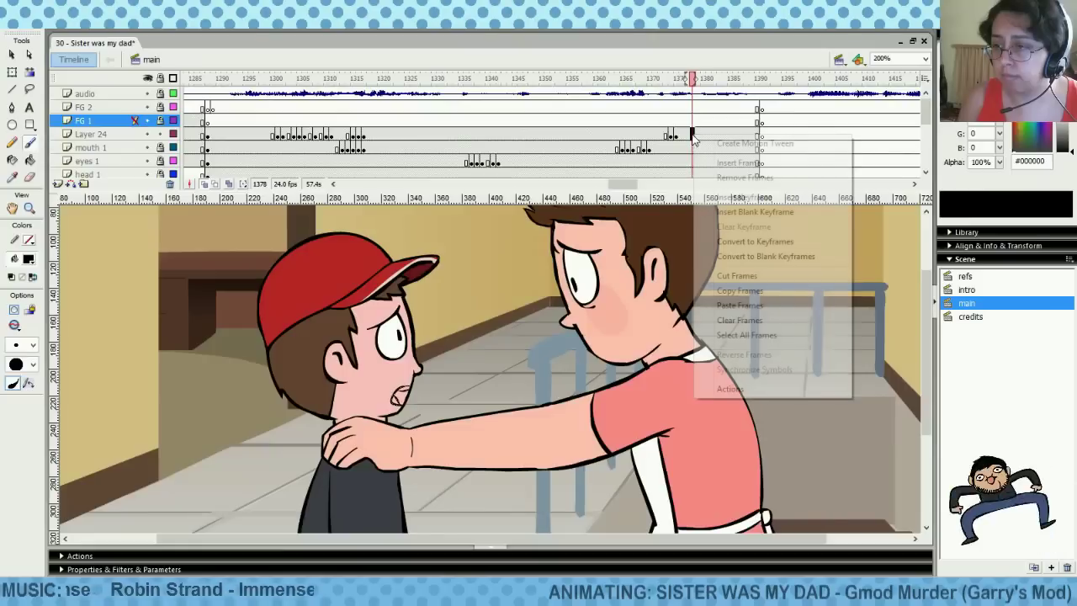
pyautogui.click(737, 305)
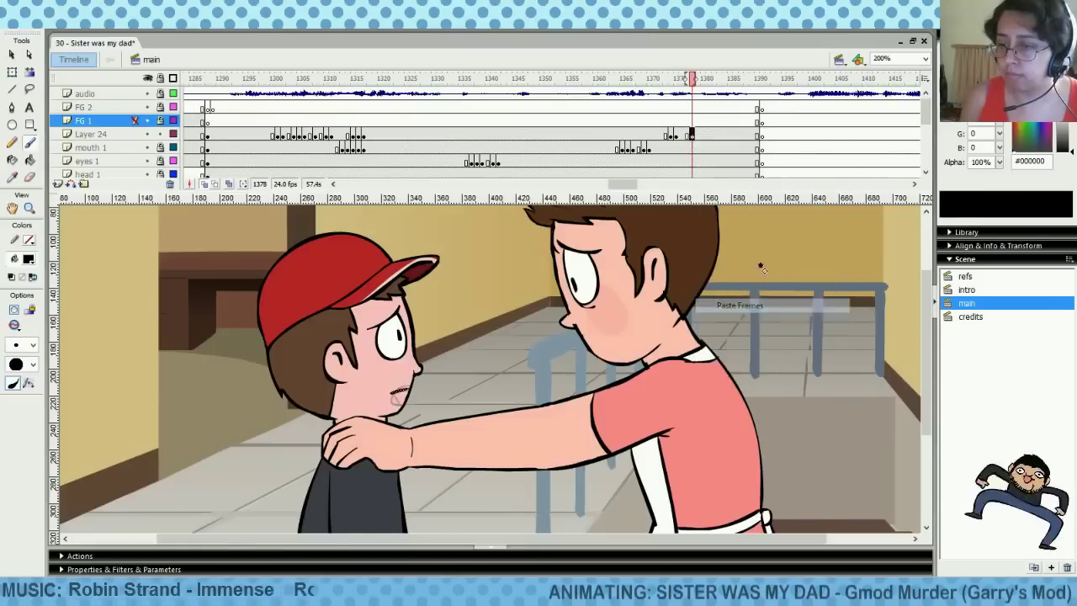
# Copy the slightly open mouth keyframe on Layer 24 and paste it at frame 1377
pyautogui.rightClick(684, 135)
pyautogui.click(731, 293)
pyautogui.rightClick(685, 135)
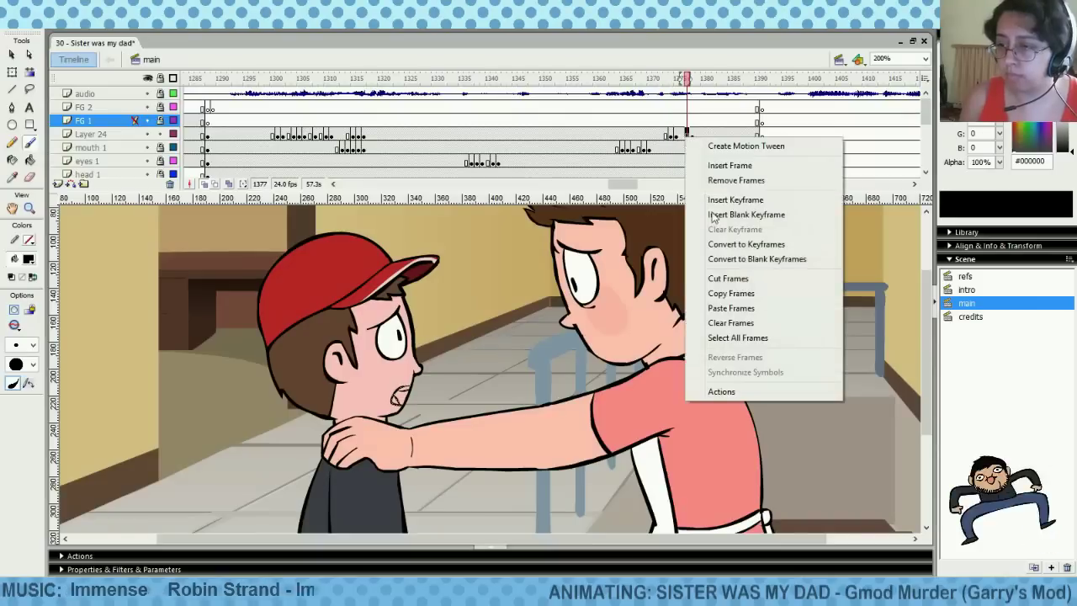
pyautogui.click(721, 308)
# Play back the new lip sync from about frame 1372 and check the open mouth at frame 1375
pyautogui.click(661, 123)
pyautogui.press('Return')
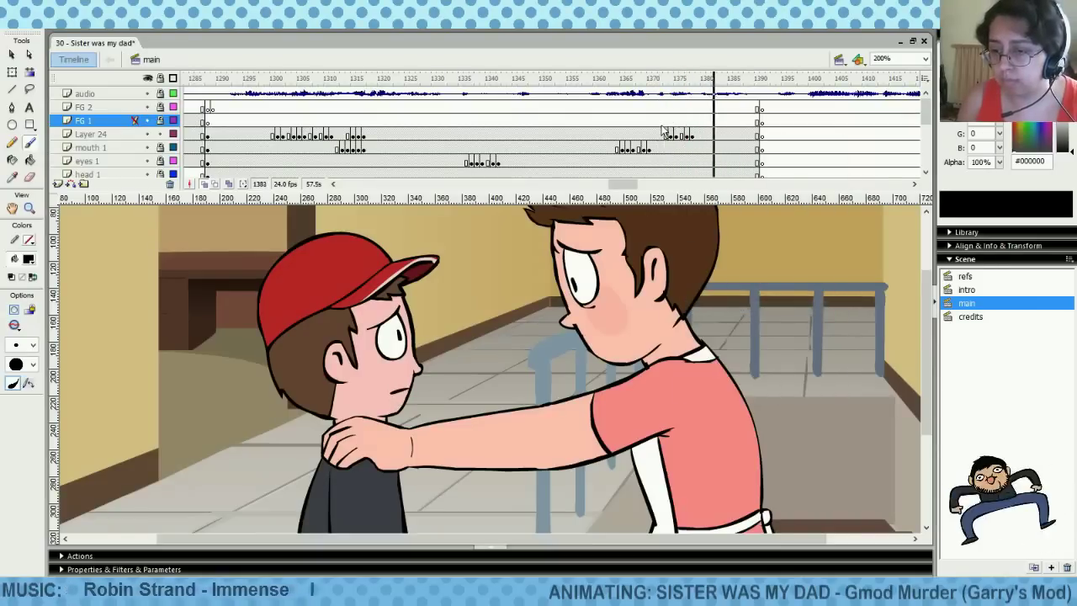
pyautogui.click(661, 134)
pyautogui.press('Return')
pyautogui.moveTo(660, 134)
pyautogui.mouseDown()
pyautogui.moveTo(692, 132)
pyautogui.moveTo(664, 133)
pyautogui.moveTo(678, 132)
pyautogui.mouseUp()
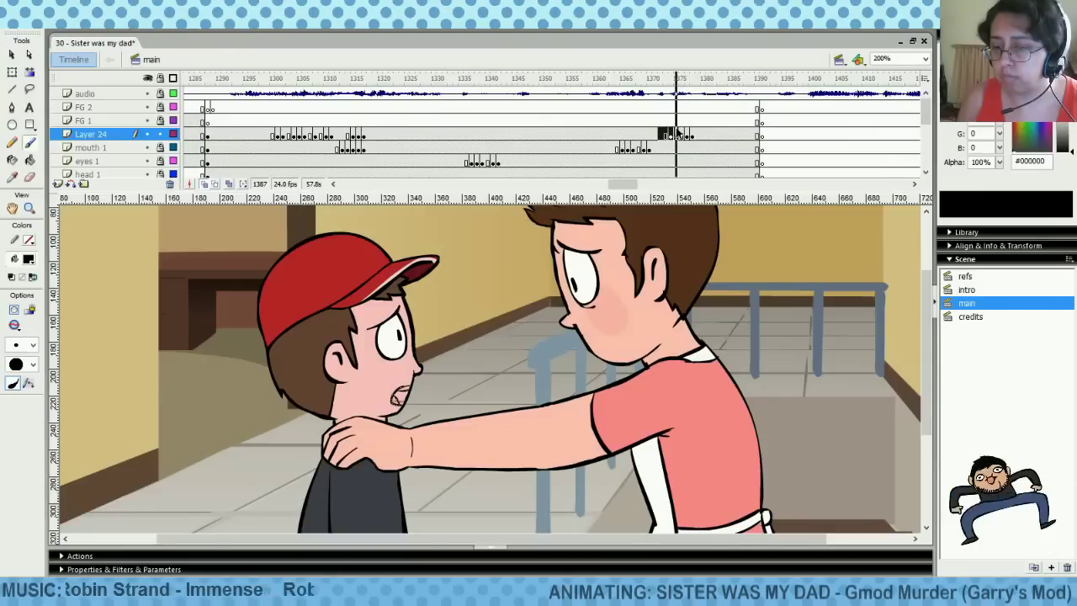
pyautogui.click(676, 131)
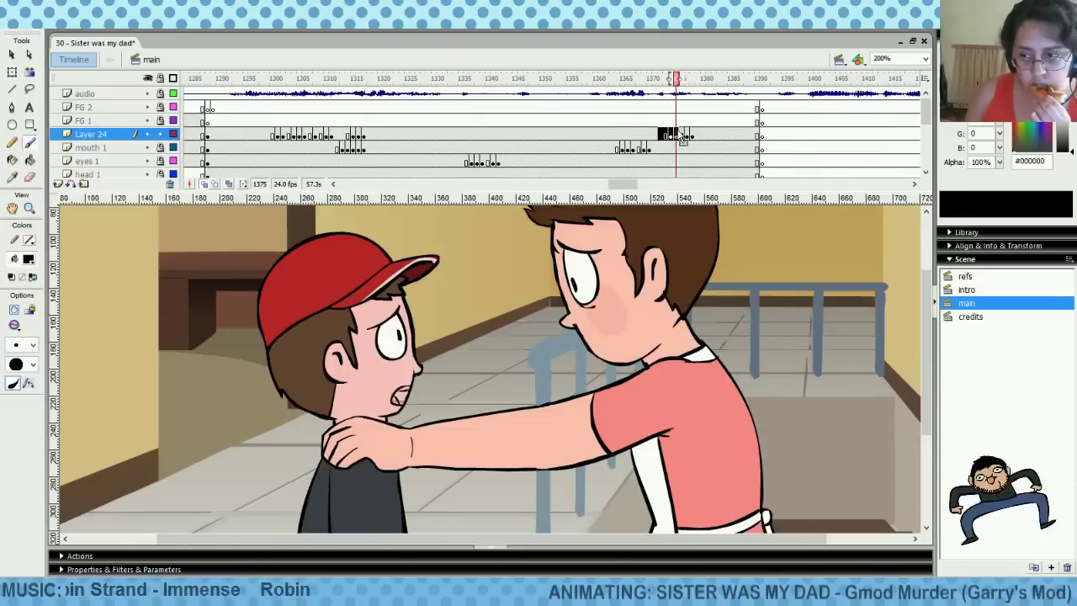
# Adjust the open mouth's upper edge in Layer 24 at frame 1375 using Free Transform with the Envelope option
pyautogui.moveTo(651, 121); pyautogui.dragTo(676, 122)
pyautogui.click(675, 135)
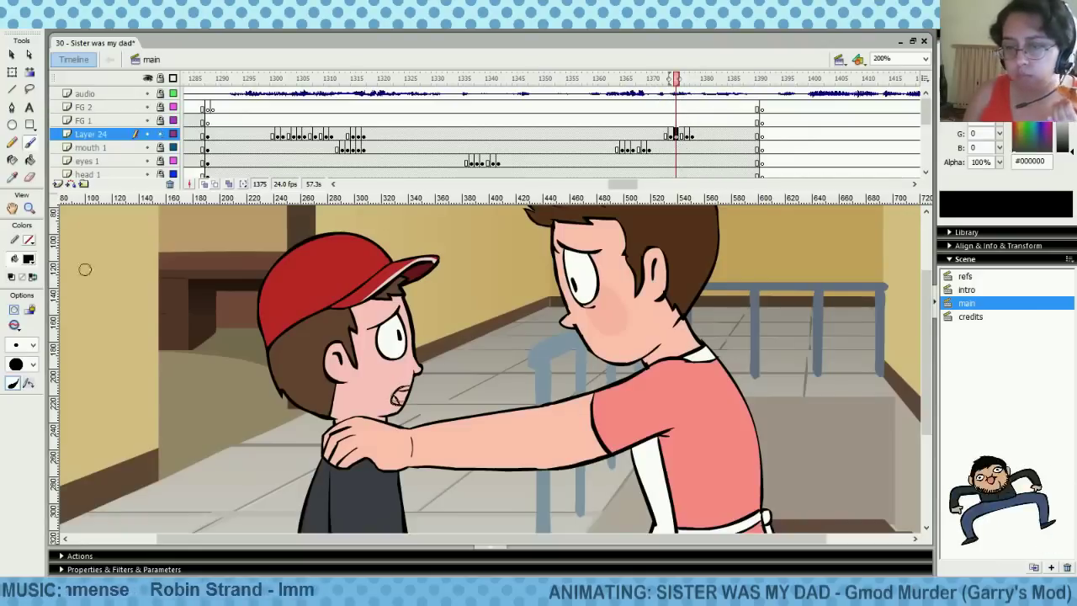
pyautogui.click(11, 72)
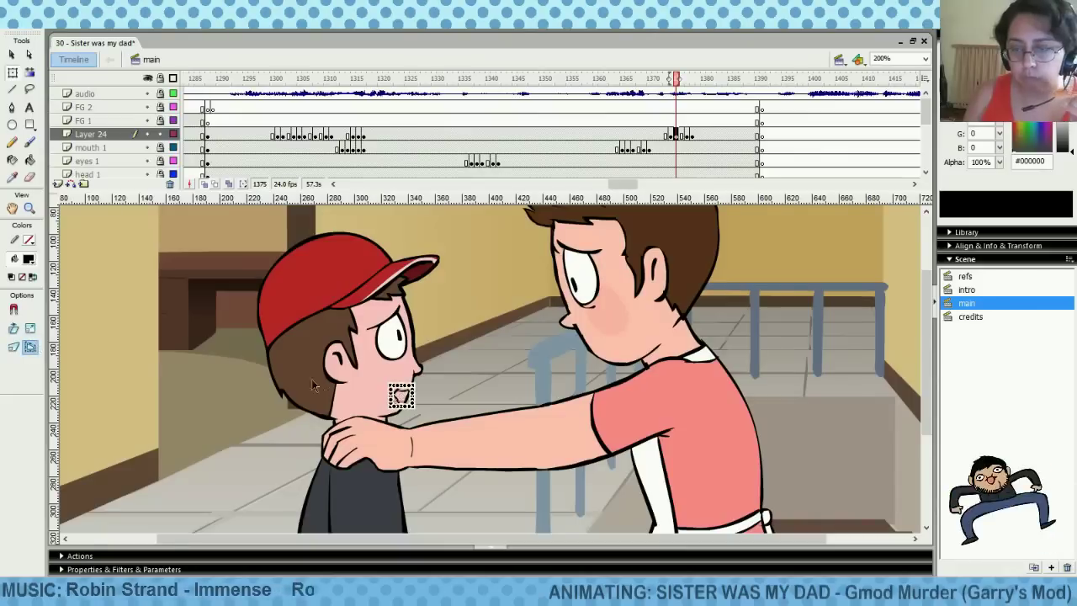
pyautogui.click(925, 58)
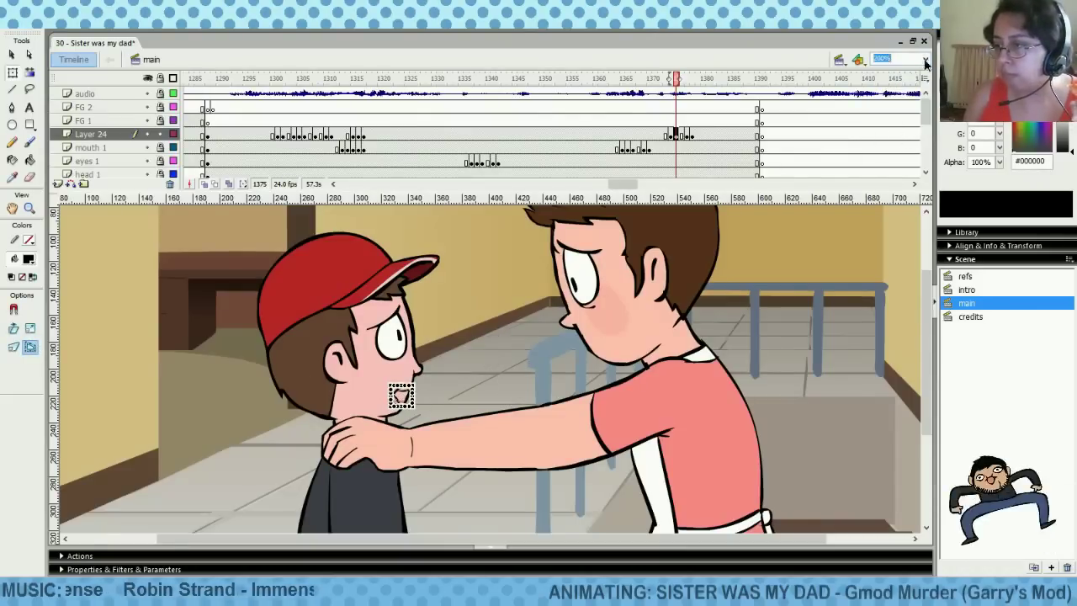
pyautogui.click(879, 127)
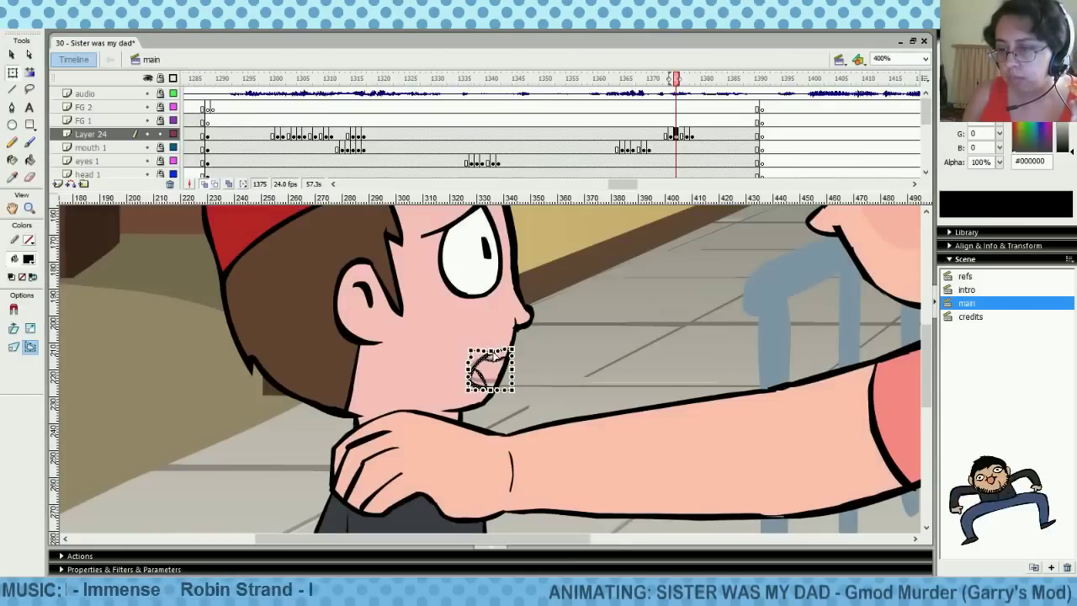
pyautogui.click(671, 135)
pyautogui.press('.')
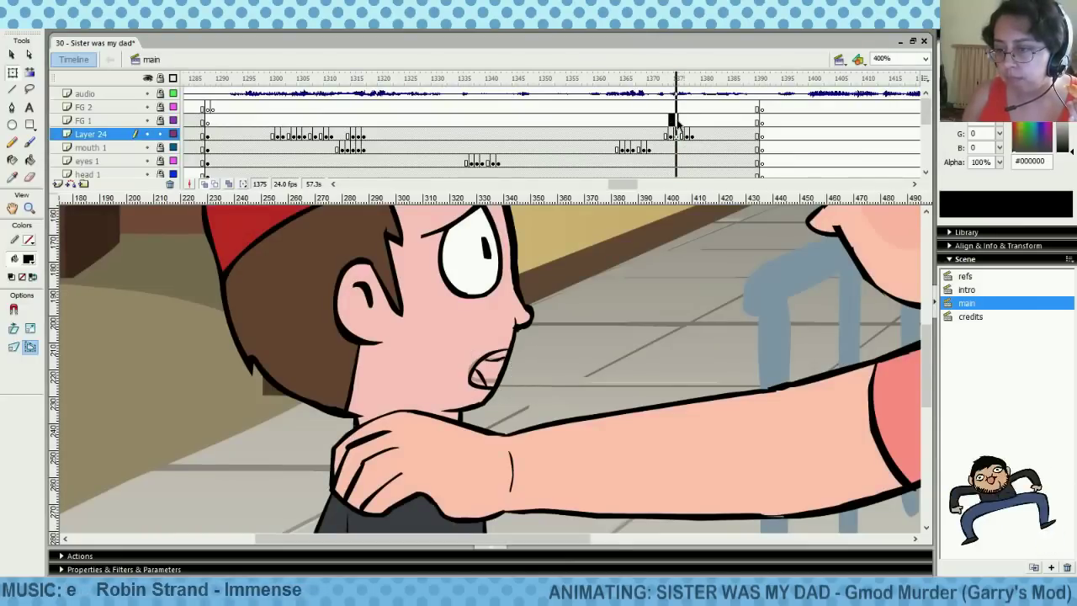
pyautogui.press(',')
pyautogui.moveTo(673, 125); pyautogui.dragTo(676, 122)
pyautogui.click(677, 134)
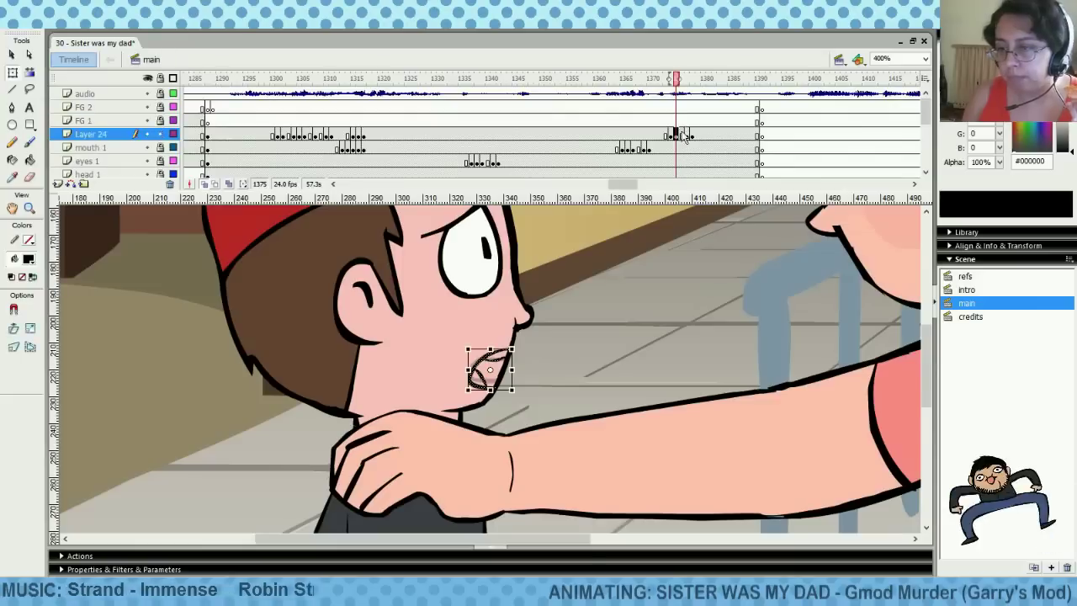
pyautogui.click(30, 347)
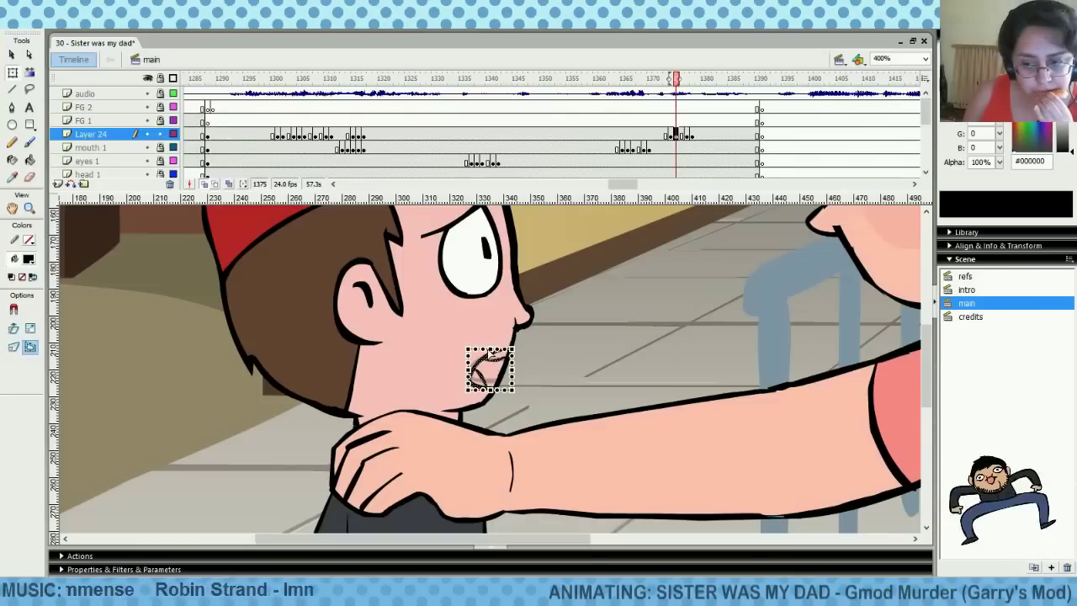
pyautogui.moveTo(491, 351)
pyautogui.mouseDown()
pyautogui.moveTo(469, 350)
pyautogui.moveTo(478, 353)
pyautogui.mouseUp()
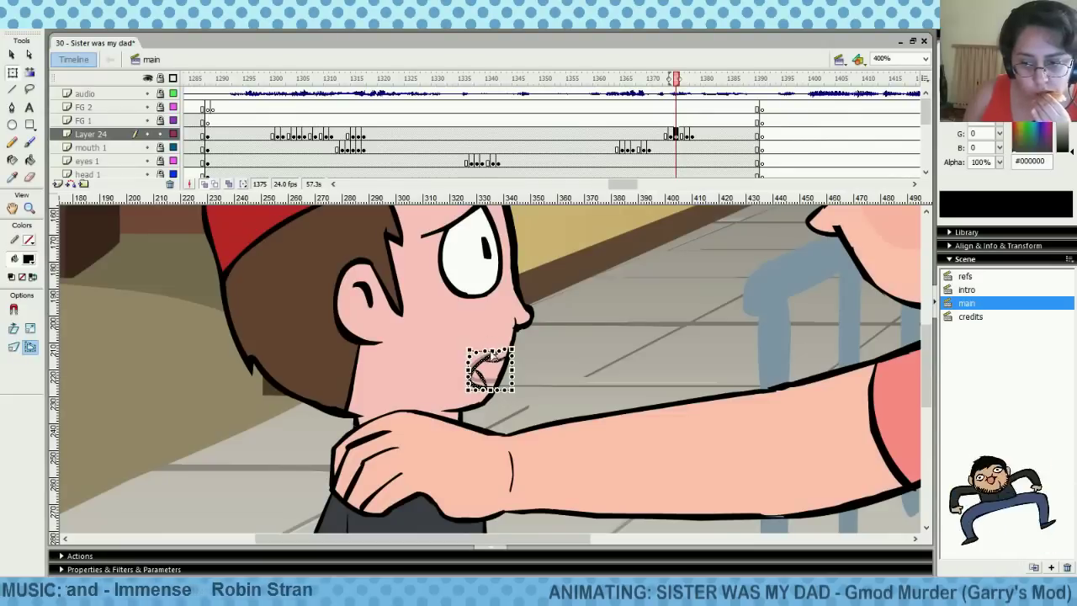
# Compare the mouths at frames 1374 and 1375, and erase the upper teeth line from the open mouth at frame 1375
pyautogui.click(671, 130)
pyautogui.click(676, 125)
pyautogui.click(675, 133)
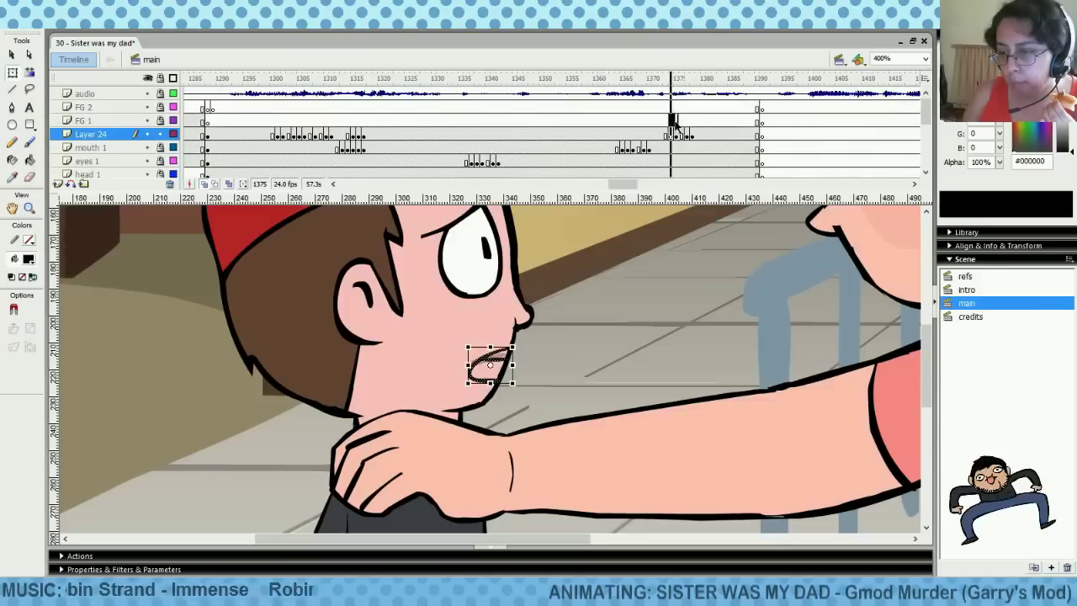
pyautogui.click(673, 120)
pyautogui.click(677, 134)
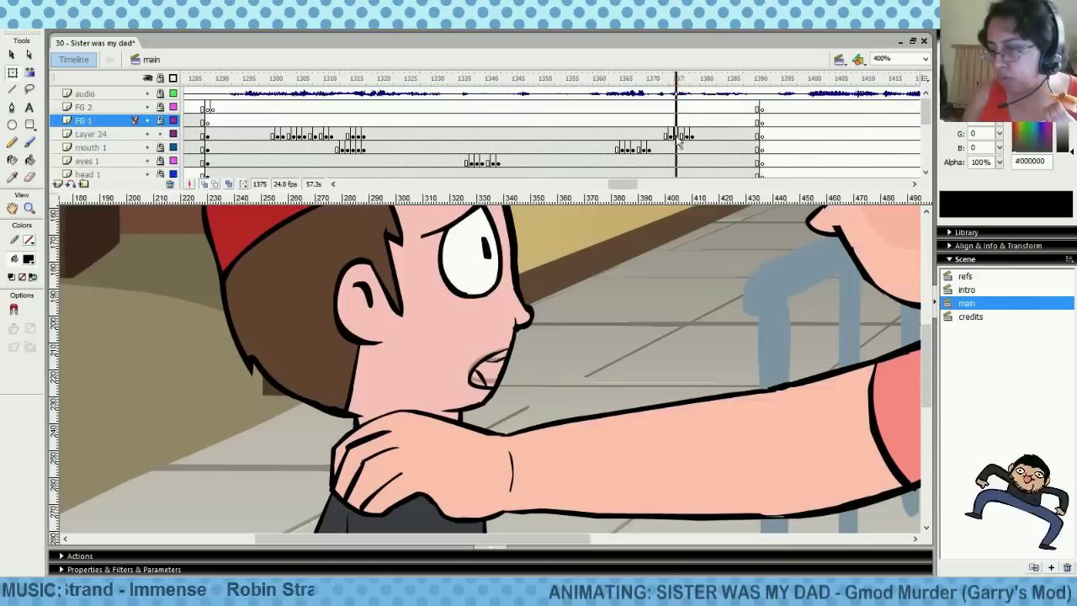
pyautogui.click(29, 178)
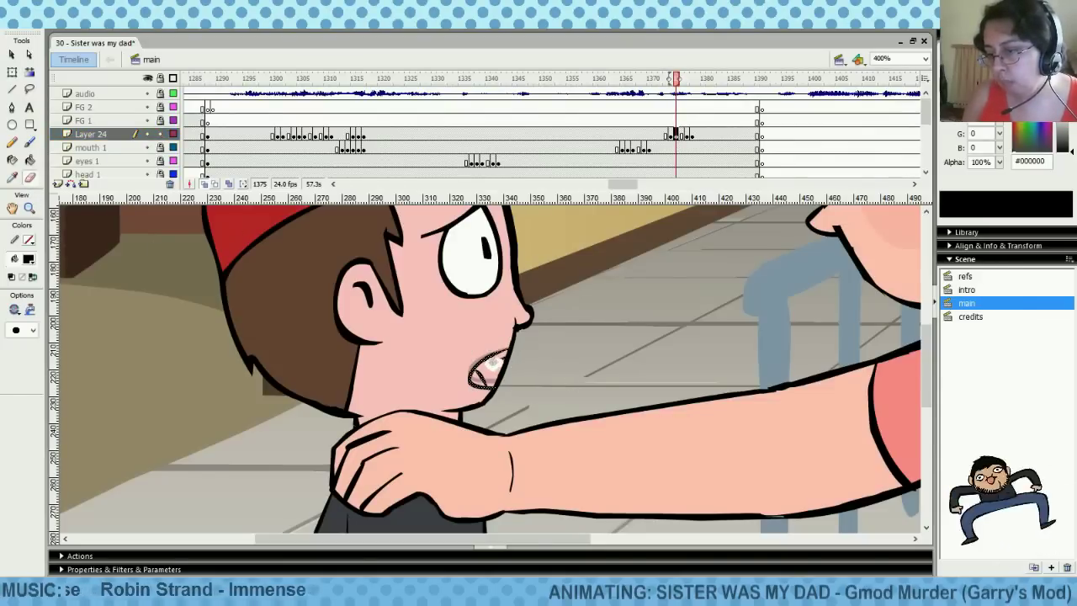
pyautogui.moveTo(499, 359); pyautogui.dragTo(481, 374)
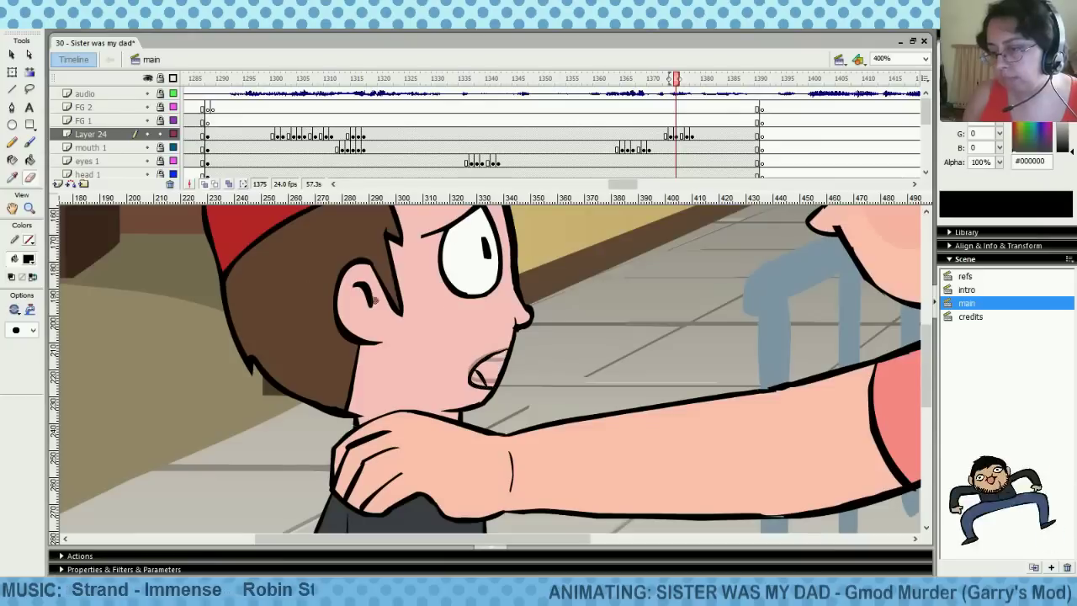
# Step back and forth through frames 1370 to 1375 to examine the change from closed to open mouth
pyautogui.click(30, 144)
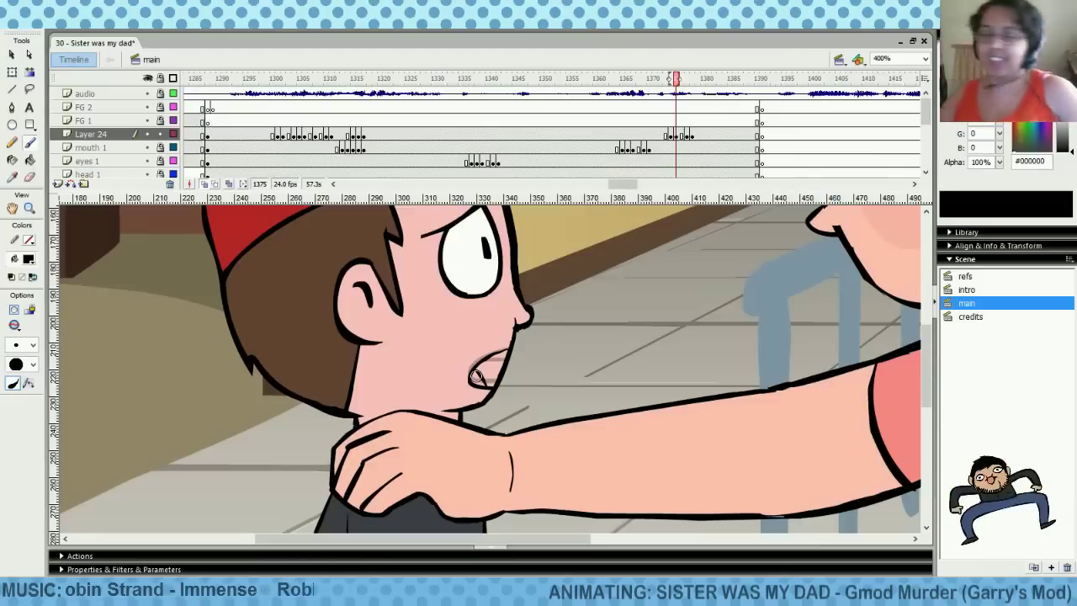
pyautogui.click(676, 122)
pyautogui.press(',')
pyautogui.press(',')
pyautogui.press(',')
pyautogui.press(',')
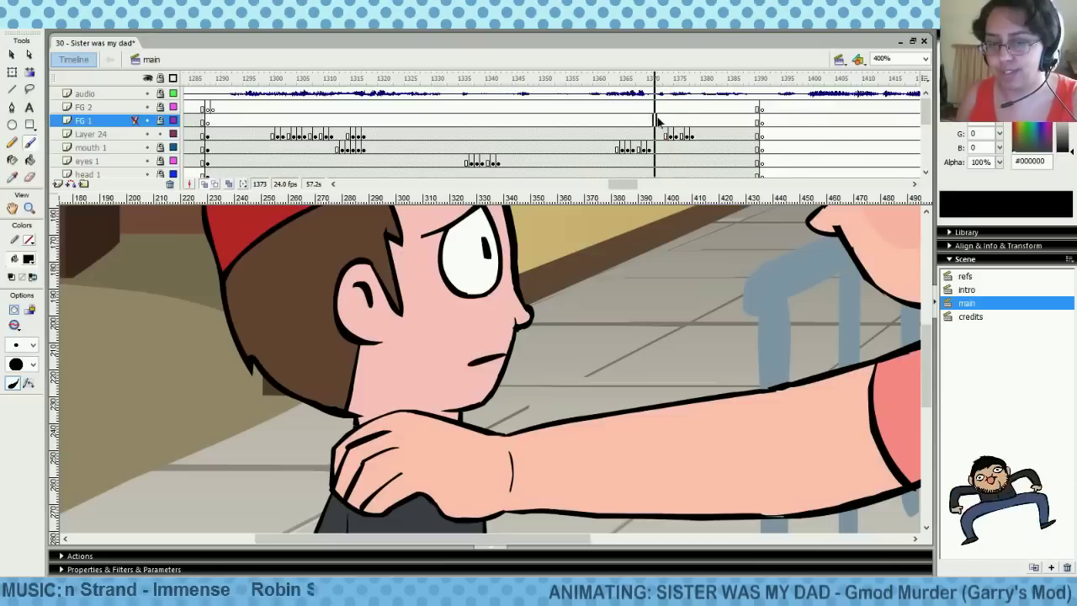
pyautogui.click(672, 122)
pyautogui.click(660, 120)
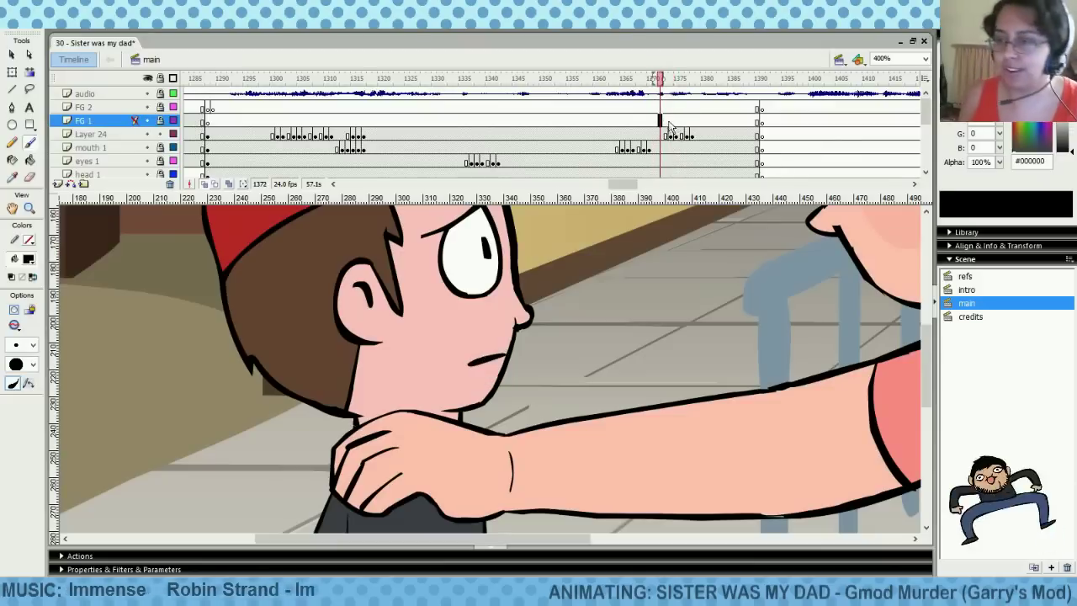
pyautogui.click(670, 121)
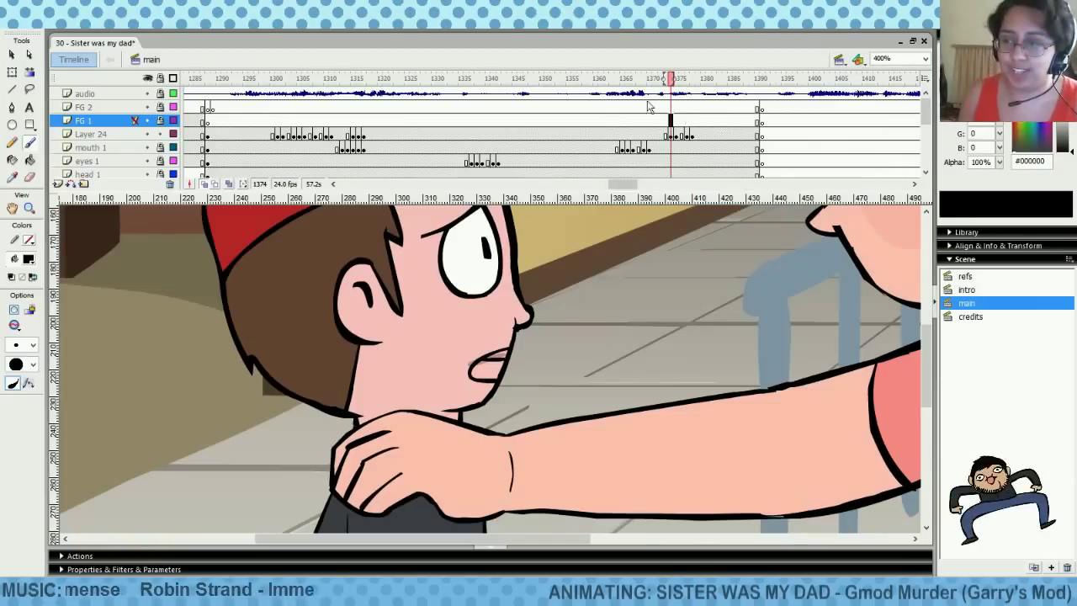
pyautogui.press(',')
pyautogui.press(',')
pyautogui.press('.')
pyautogui.press('.')
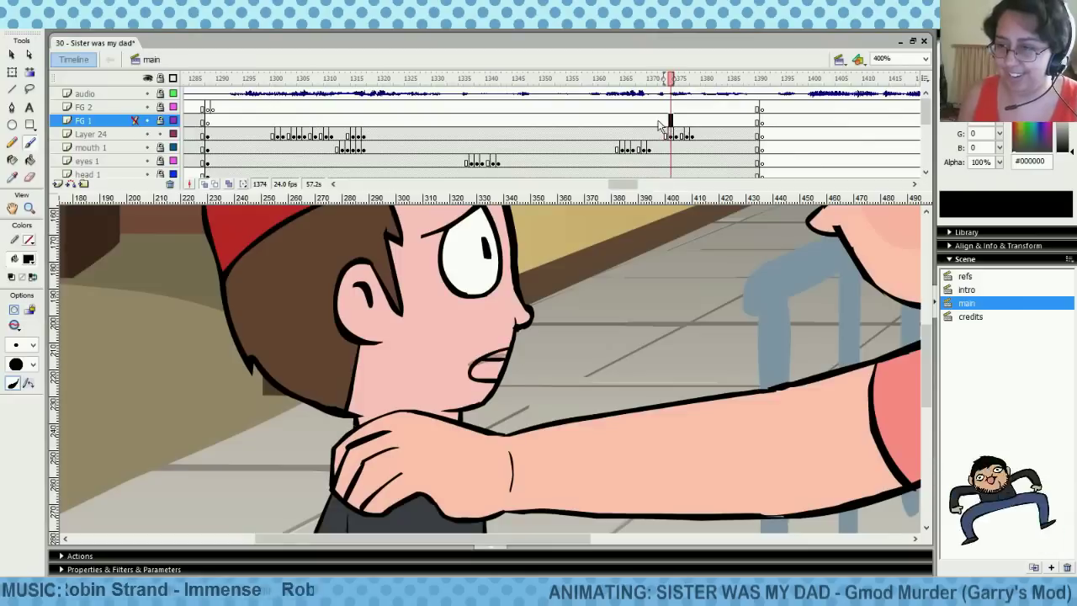
pyautogui.press(',')
pyautogui.press(',')
pyautogui.press(',')
pyautogui.press('.')
pyautogui.press('.')
pyautogui.press('.')
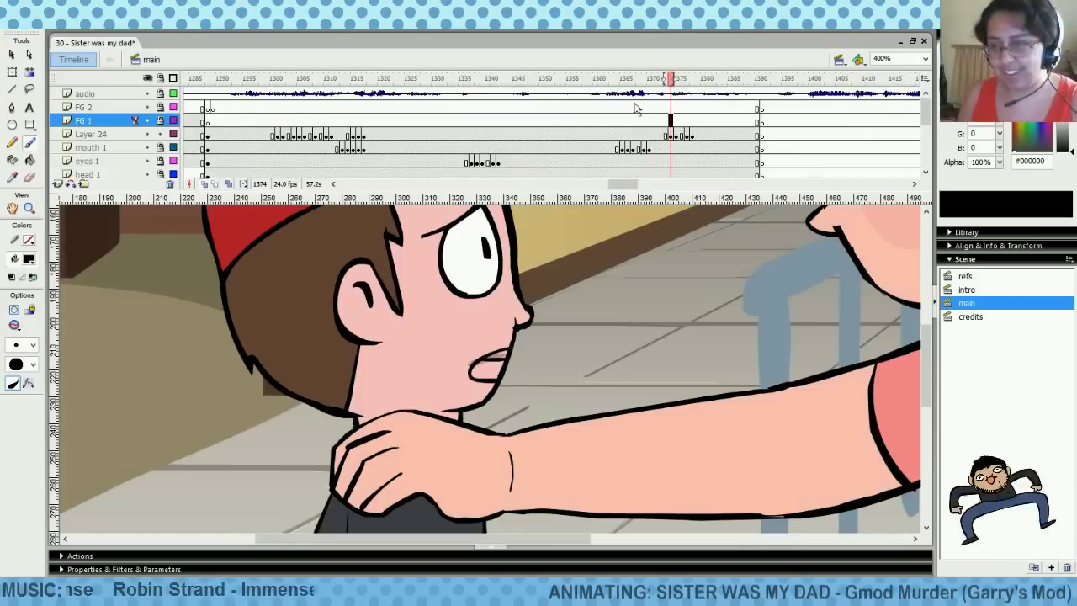
# Preview the lip sync from about frame 1371 and hold the open mouth one frame longer, up to frame 1378
pyautogui.click(656, 121)
pyautogui.press('Return')
pyautogui.moveTo(656, 121); pyautogui.dragTo(681, 123)
pyautogui.click(694, 134)
pyautogui.click(655, 121)
pyautogui.press('Return')
pyautogui.click(682, 123)
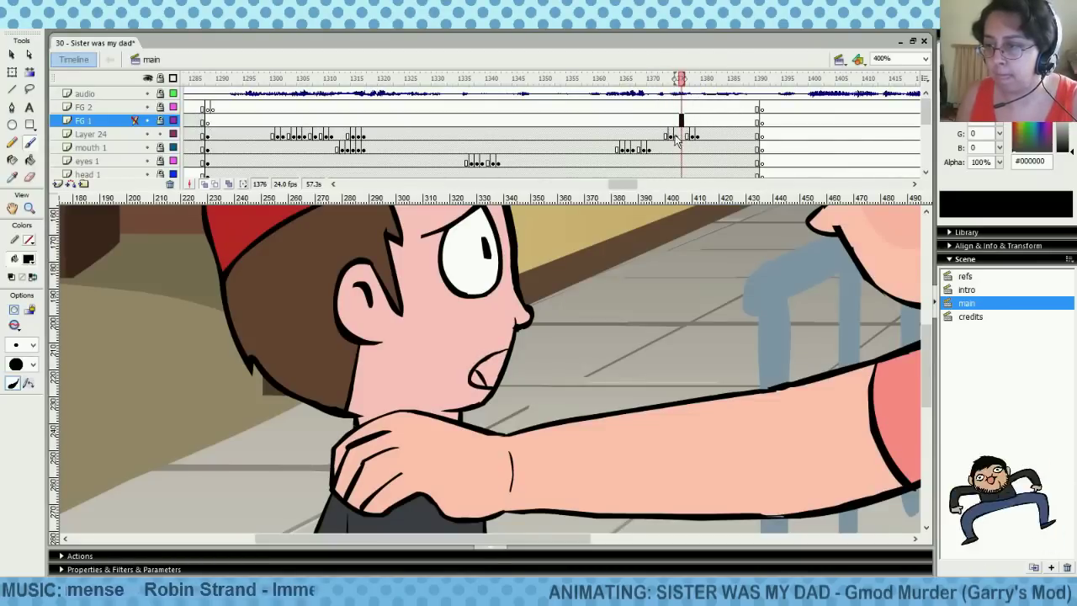
# Brush an upper teeth line in the open mouth at frame 1375 and compare it with the mouth at frame 1374
pyautogui.click(674, 135)
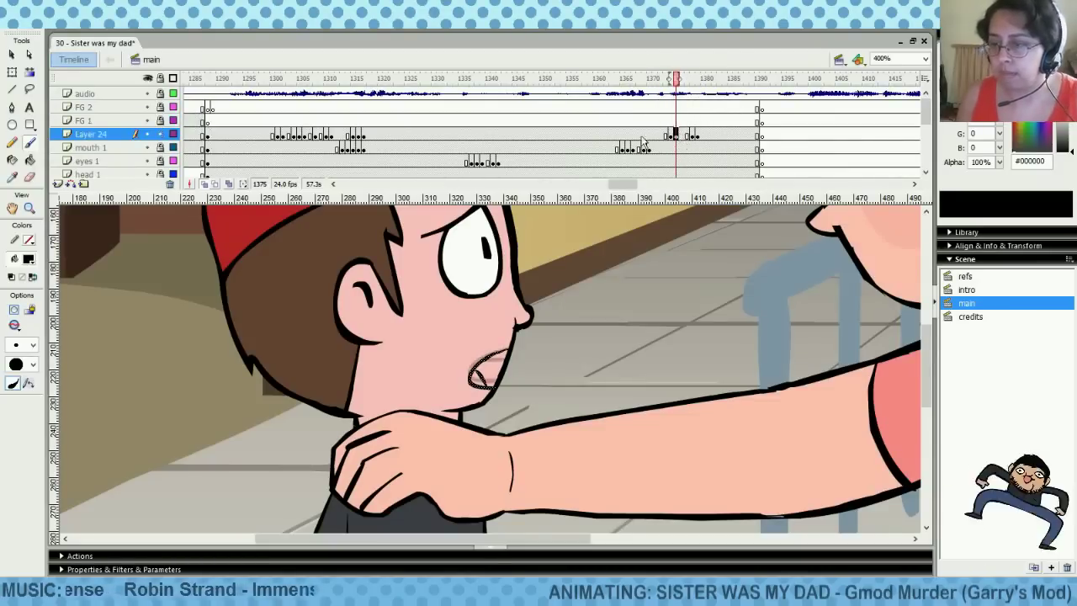
pyautogui.click(505, 360)
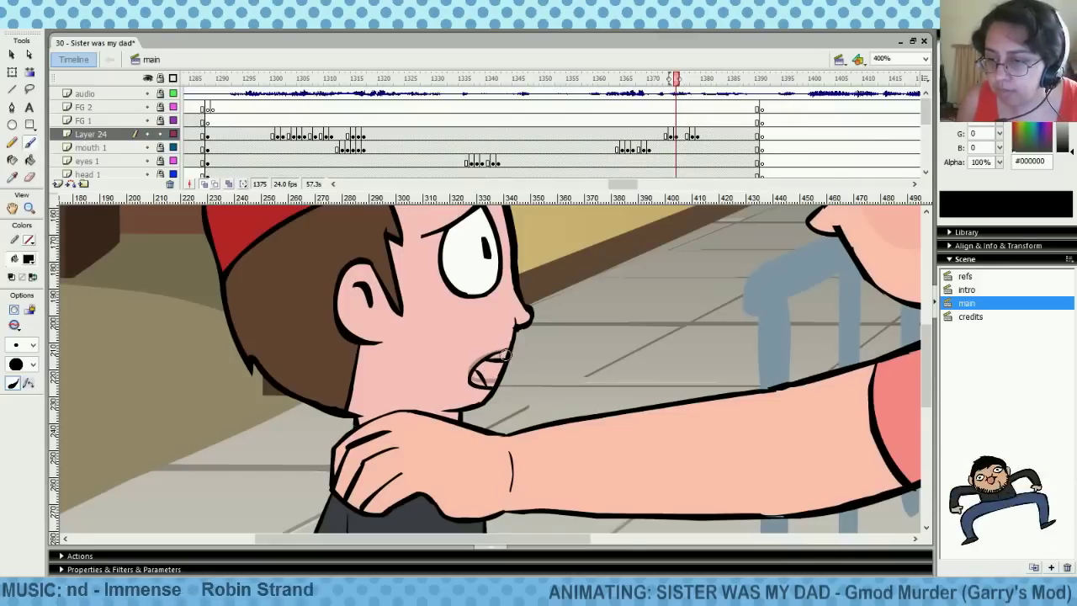
pyautogui.click(673, 136)
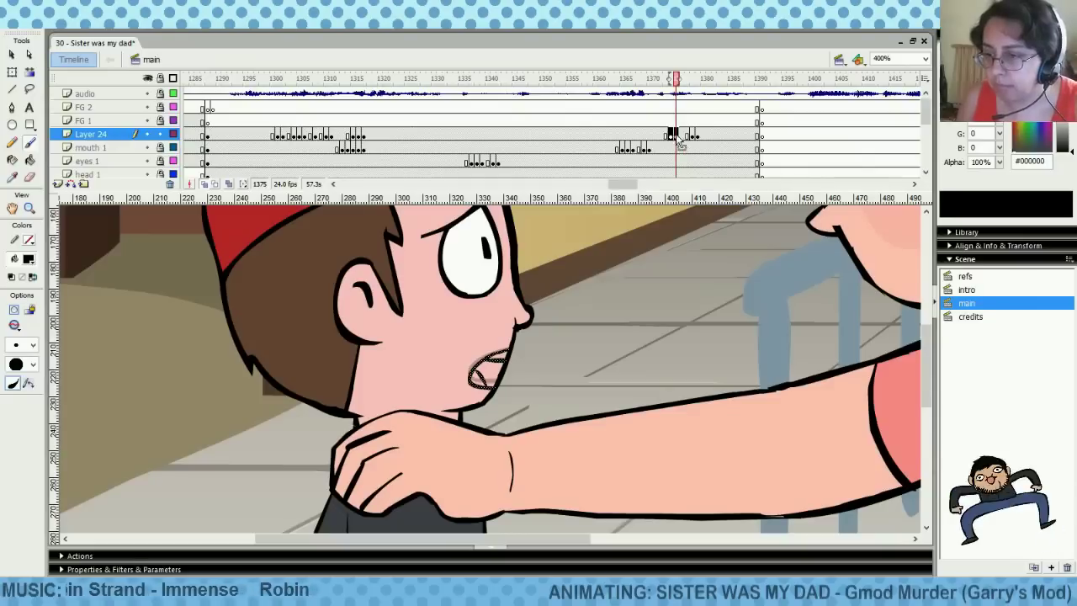
pyautogui.moveTo(676, 136)
pyautogui.mouseDown()
pyautogui.moveTo(698, 138)
pyautogui.moveTo(656, 137)
pyautogui.moveTo(670, 137)
pyautogui.mouseUp()
pyautogui.click(675, 136)
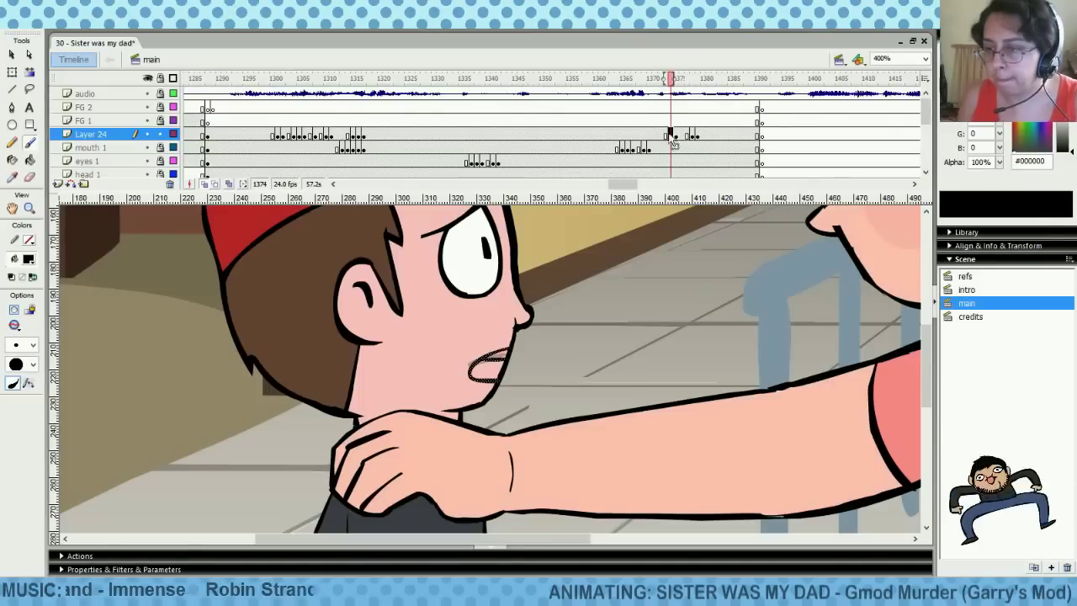
pyautogui.click(677, 138)
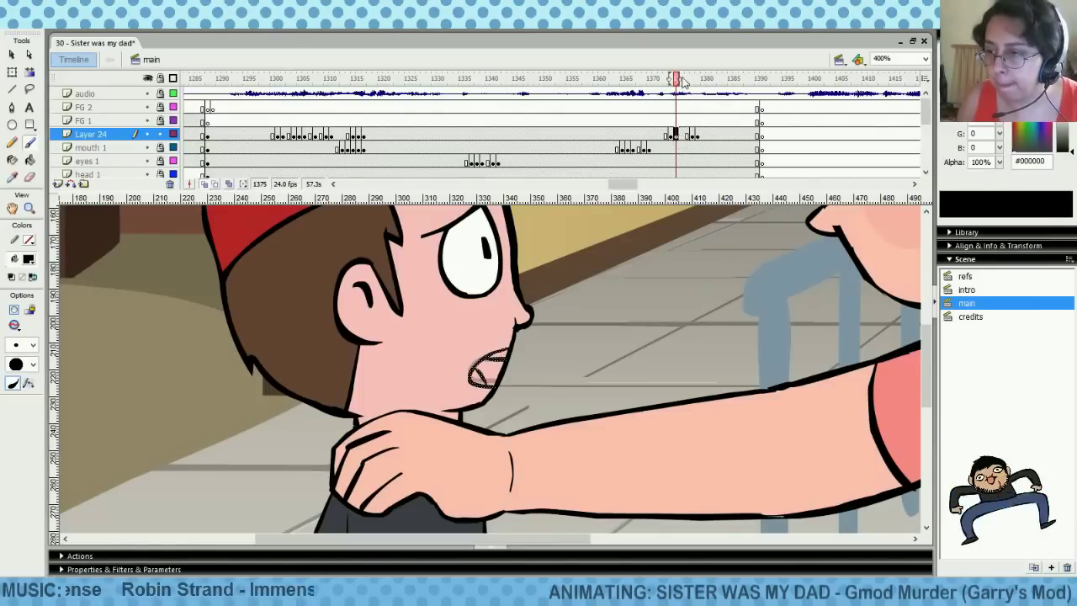
# Extend the onion skin range to the next frame and brush the inner tongue line on the slightly open mouth at frame 1374
pyautogui.click(683, 80)
pyautogui.click(671, 135)
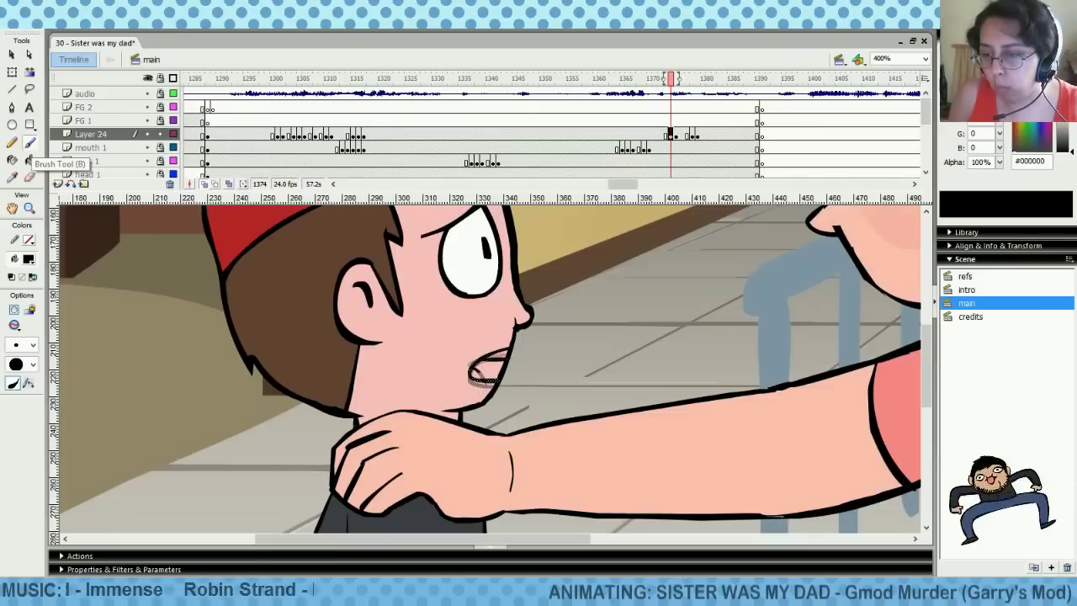
pyautogui.click(484, 378)
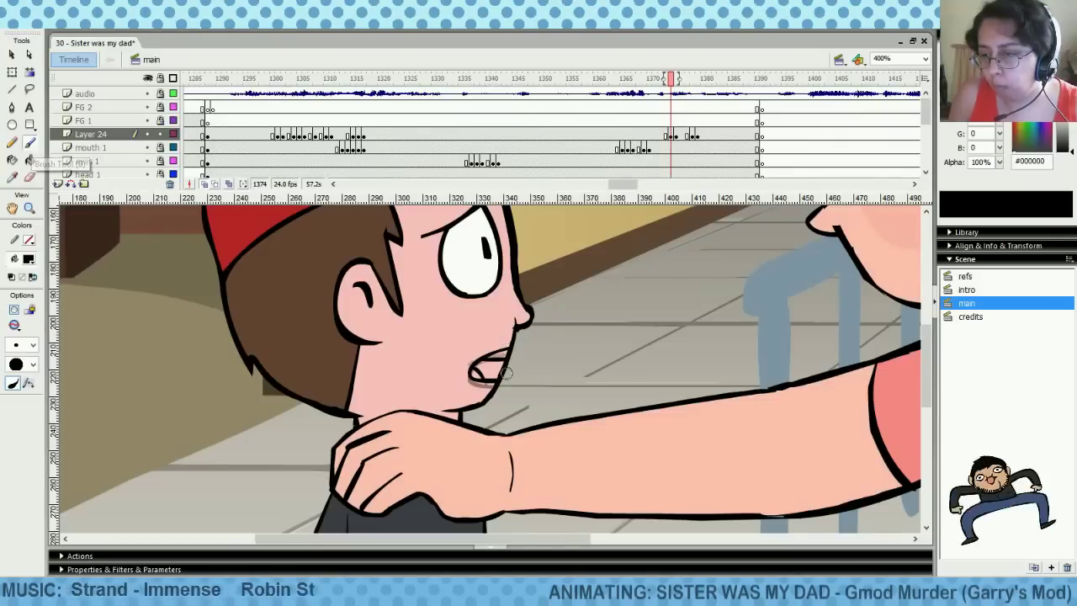
pyautogui.click(675, 136)
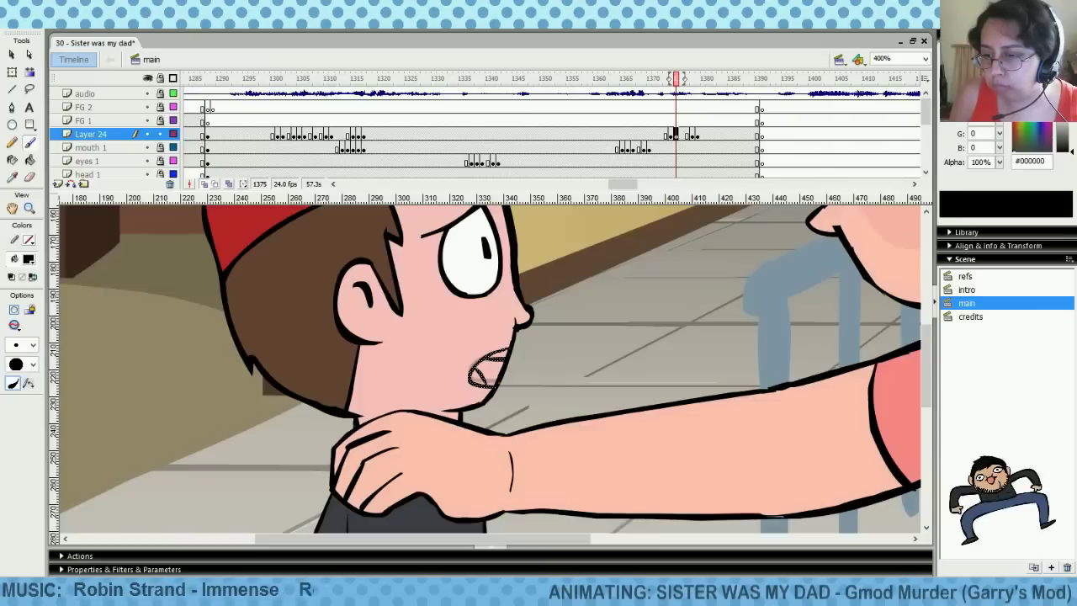
pyautogui.press('Escape')
# Clean up the mouth outline near the jaw edge at frame 1378 with the Eraser
pyautogui.click(691, 136)
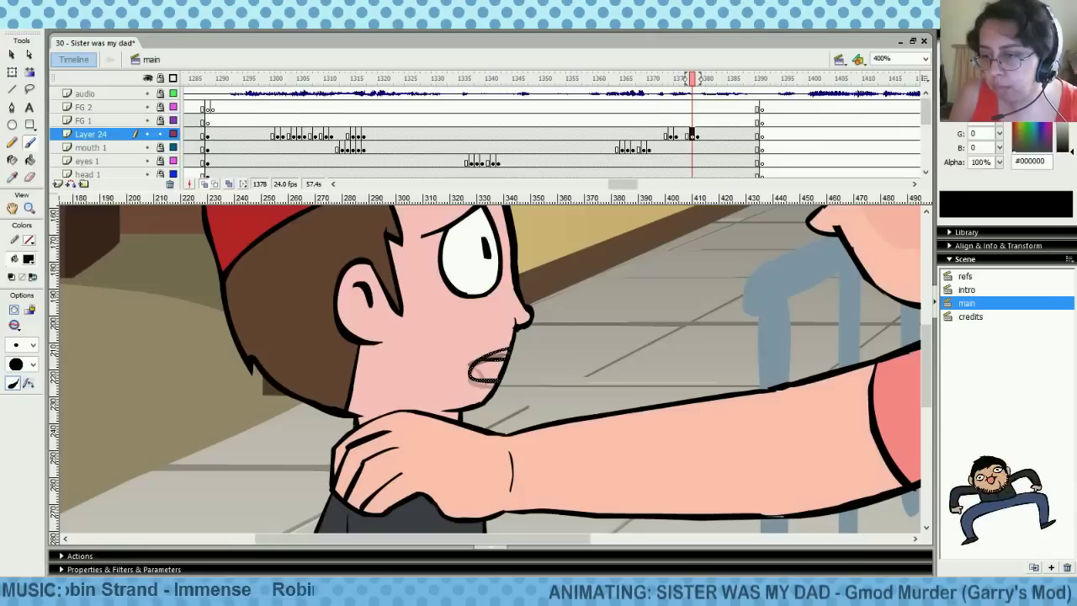
pyautogui.hotkey('ctrl', 'shift', 'a')
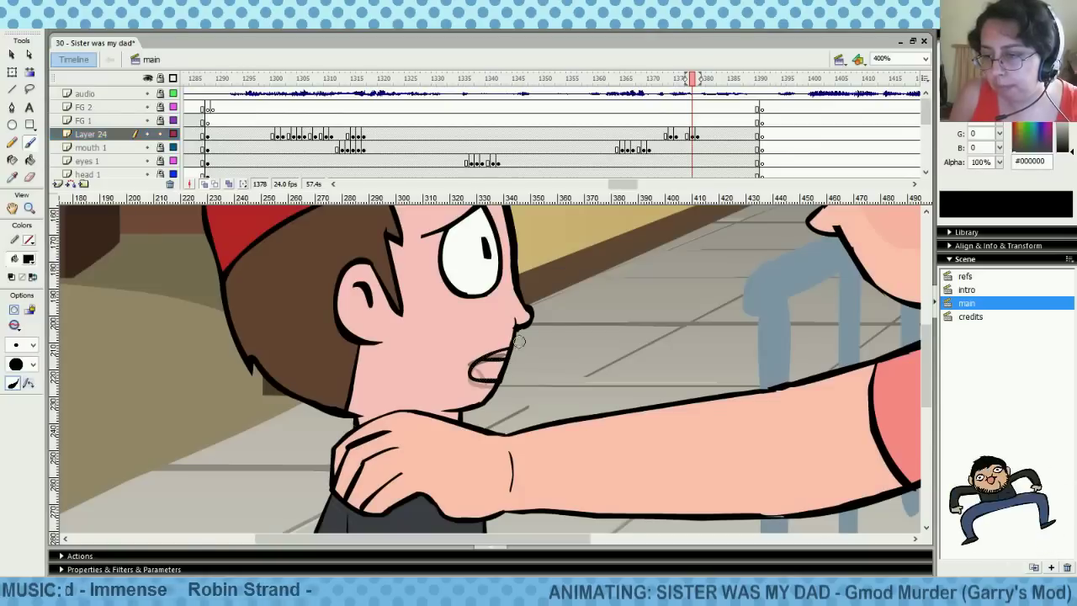
pyautogui.click(29, 178)
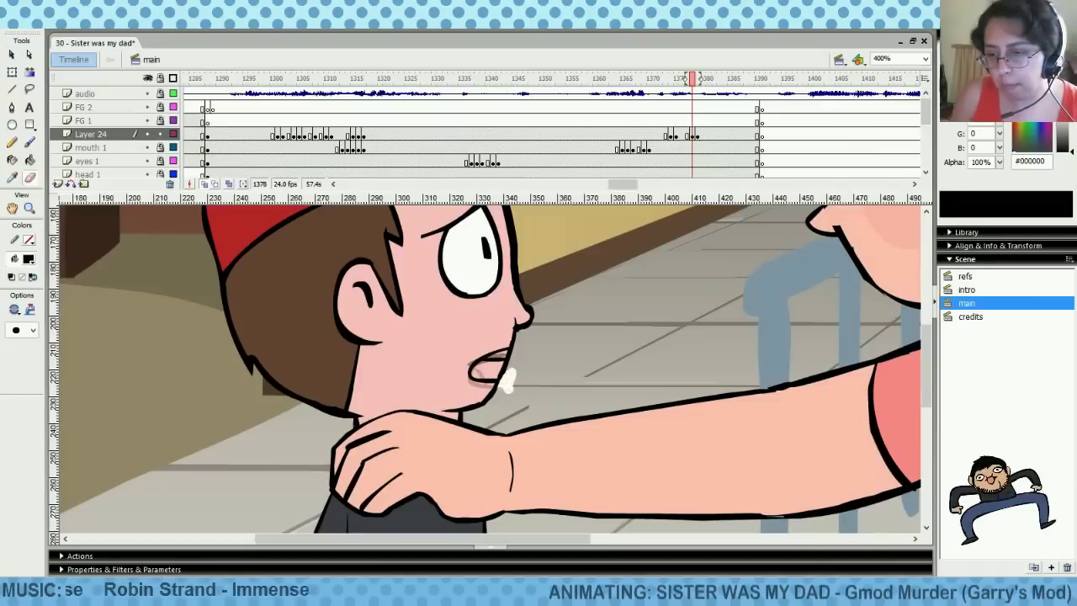
pyautogui.click(29, 143)
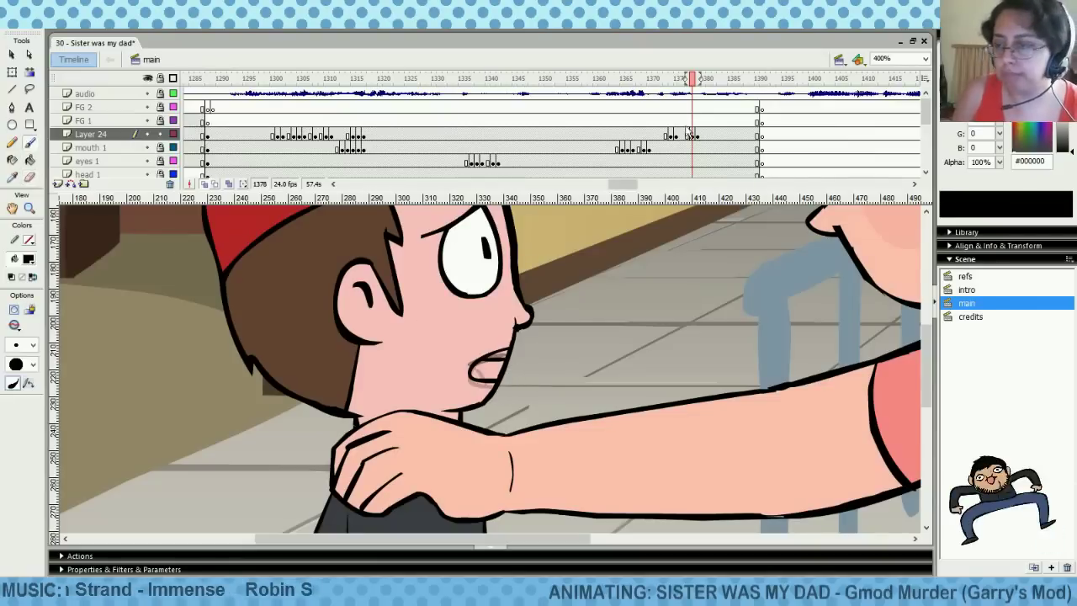
# Replace the mouth drawing at frame 1378 of Layer 24 with a copy of the one at frame 1374
pyautogui.rightClick(672, 137)
pyautogui.click(720, 179)
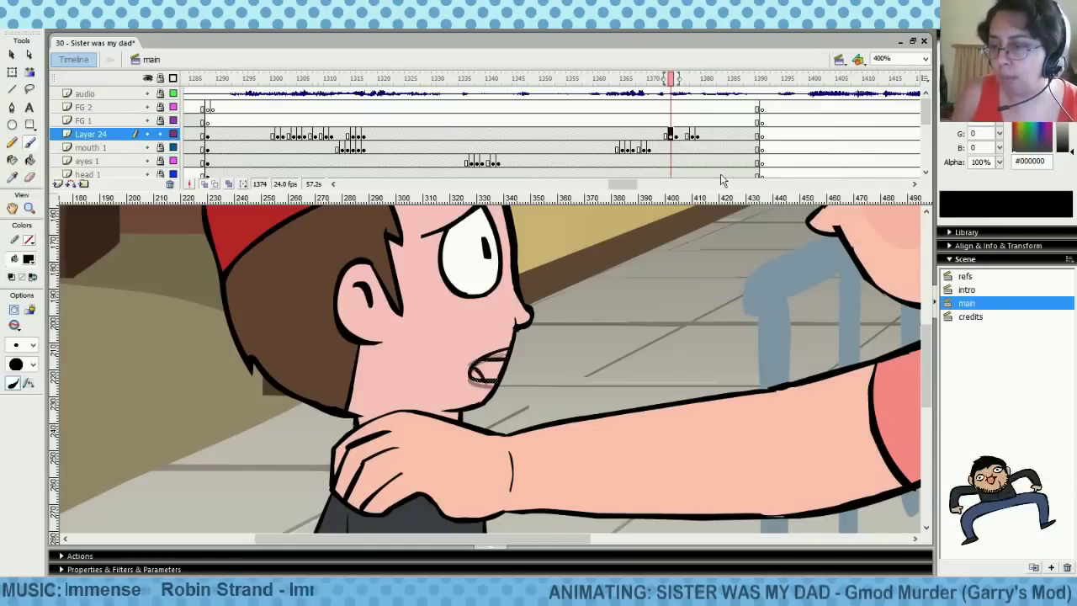
pyautogui.rightClick(692, 135)
pyautogui.click(747, 305)
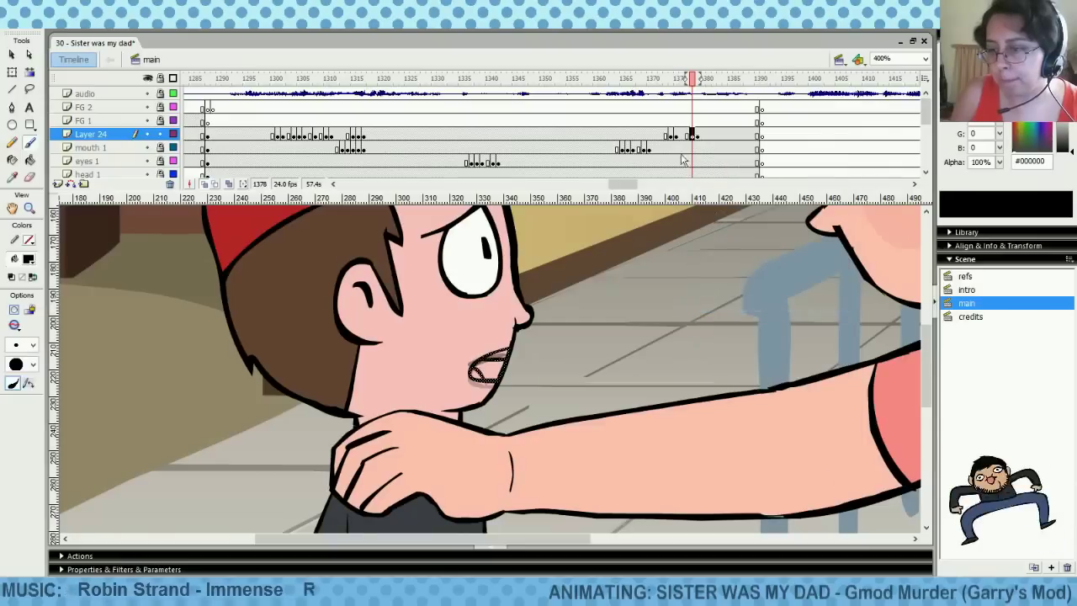
pyautogui.moveTo(655, 122)
pyautogui.mouseDown()
pyautogui.moveTo(697, 122)
pyautogui.moveTo(658, 122)
pyautogui.mouseUp()
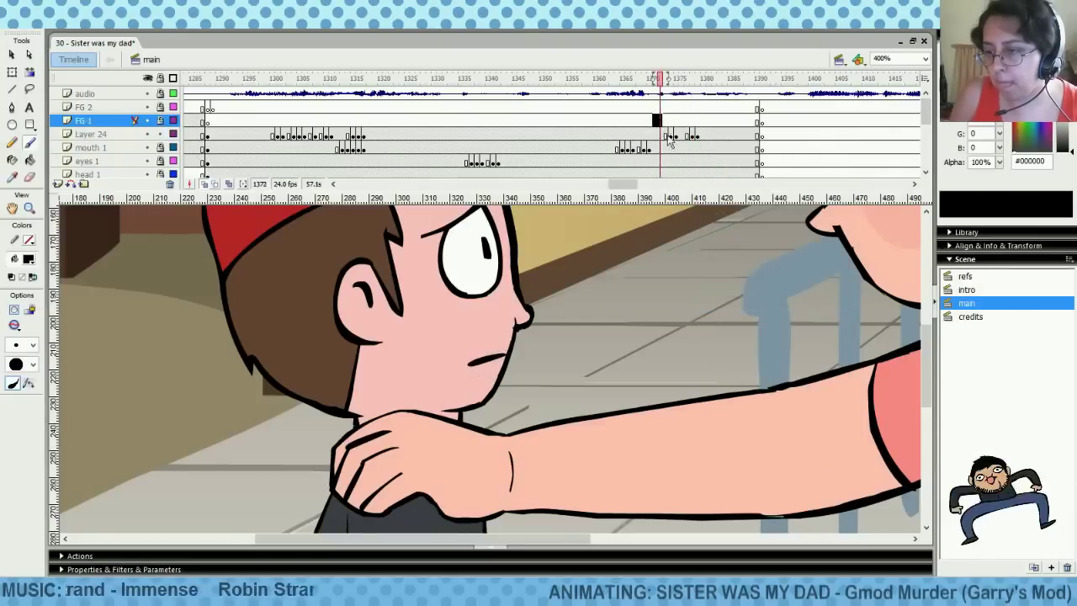
# Fill the upper teeth with white using the Paint Bucket in the mouths at frames 1374 and 1375 of Layer 24
pyautogui.click(672, 137)
pyautogui.click(670, 137)
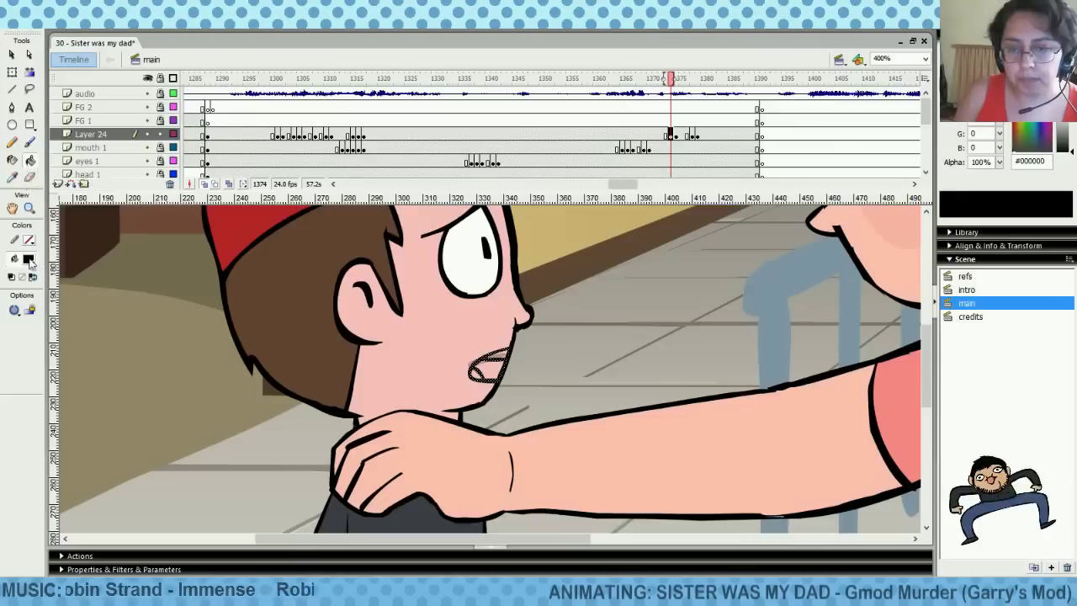
pyautogui.click(29, 260)
pyautogui.click(30, 345)
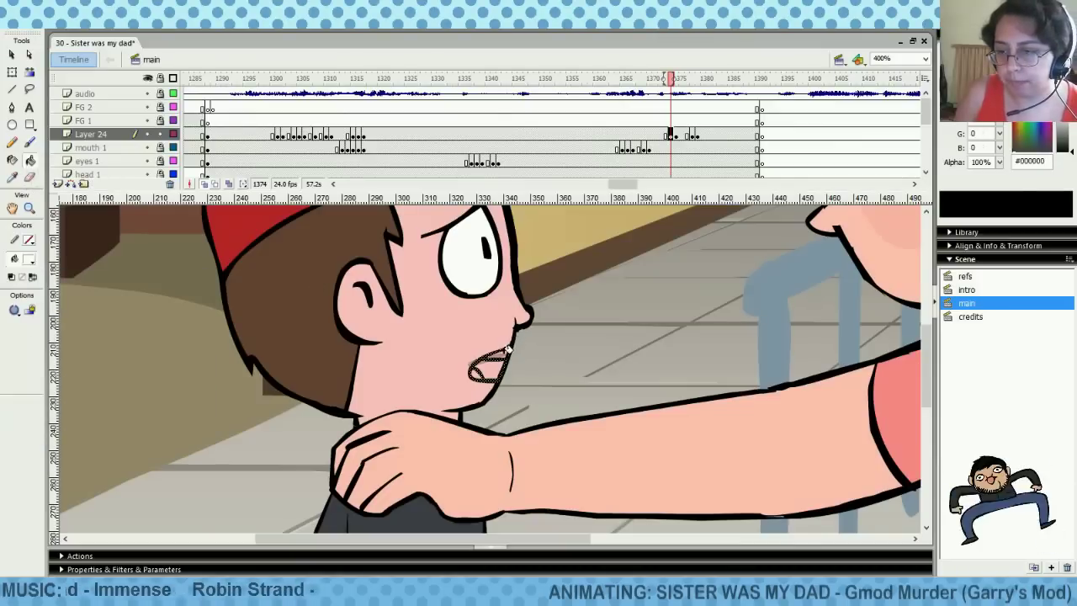
pyautogui.click(676, 136)
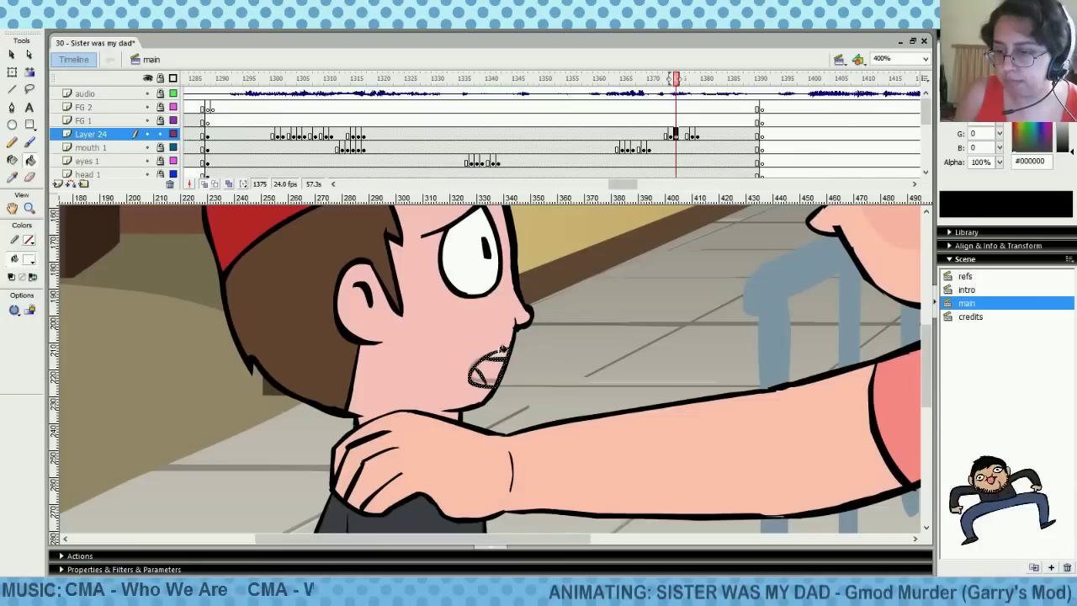
# Fill the teeth white in the boy's open mouth on Layer 24's frames 1375 and 1378
pyautogui.click(503, 349)
pyautogui.click(692, 135)
pyautogui.click(504, 352)
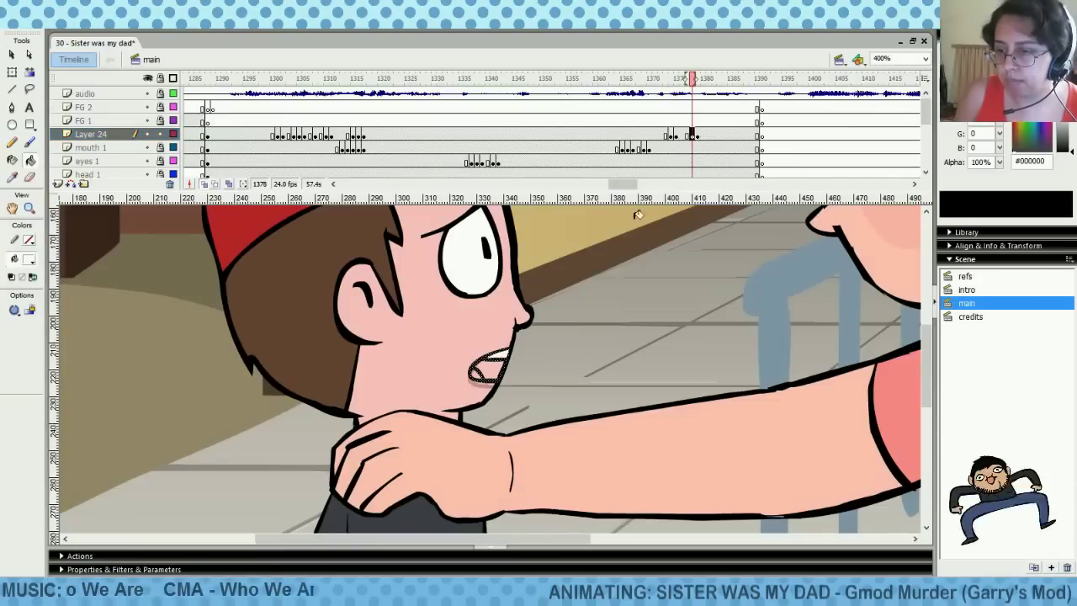
pyautogui.moveTo(662, 123)
pyautogui.mouseDown()
pyautogui.moveTo(687, 124)
pyautogui.moveTo(664, 124)
pyautogui.moveTo(672, 137)
pyautogui.mouseUp()
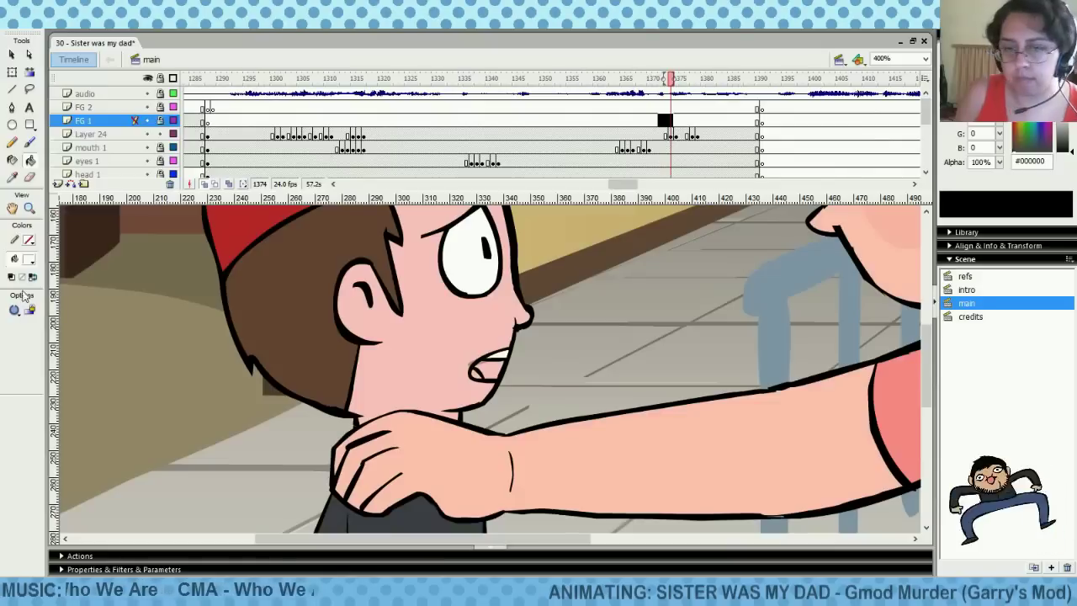
# Fill the inside of the boy's mouth with black on Layer 24's open-mouth frames 1374, 1375 and 1378
pyautogui.click(29, 259)
pyautogui.click(17, 288)
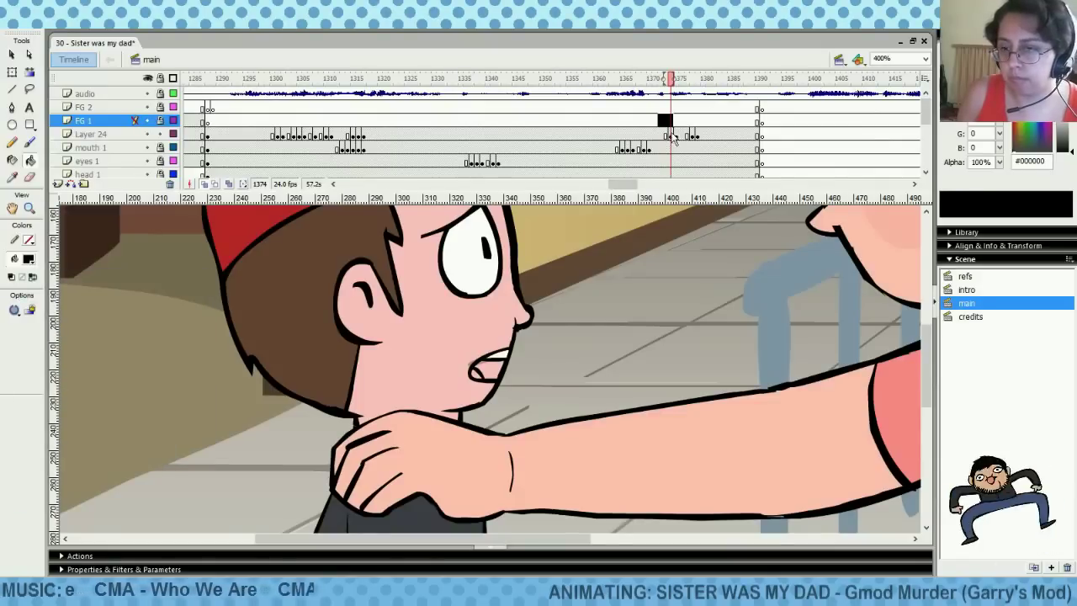
pyautogui.click(671, 136)
pyautogui.click(500, 365)
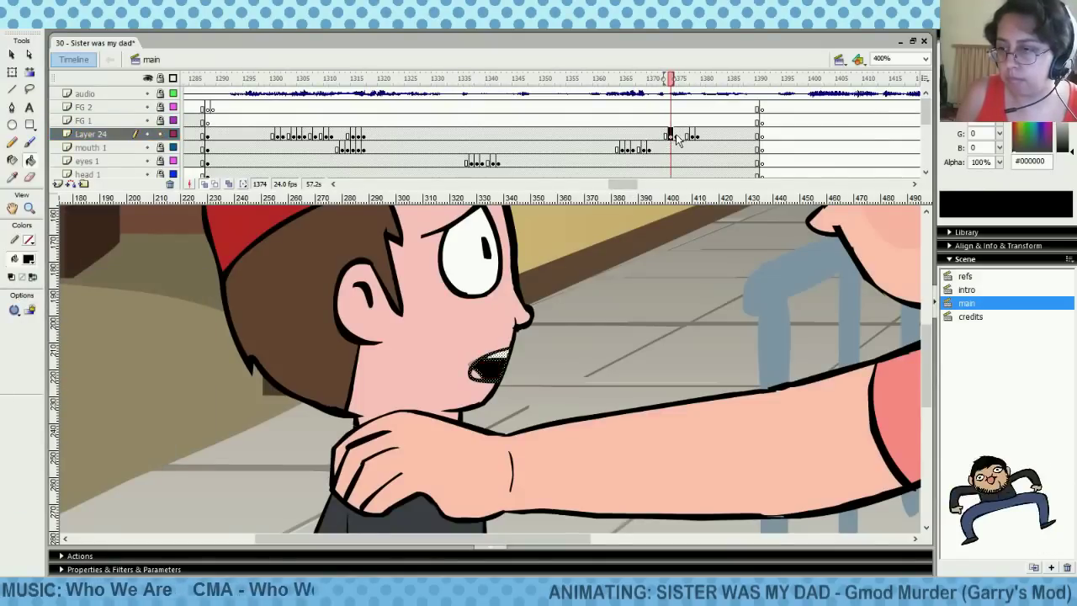
pyautogui.click(674, 135)
pyautogui.press('Escape')
pyautogui.click(691, 135)
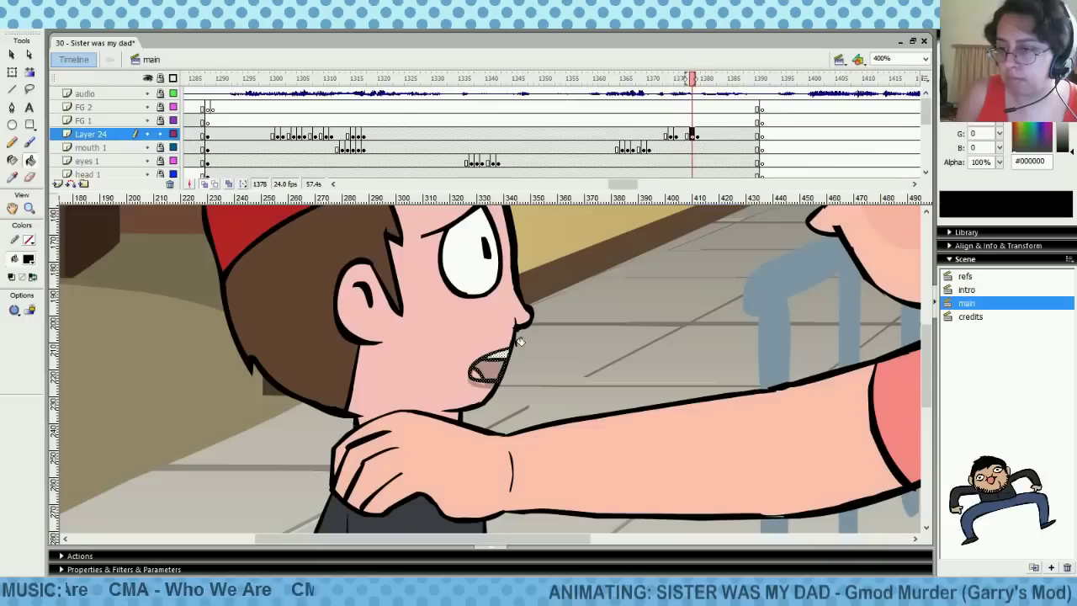
pyautogui.press('Escape')
pyautogui.moveTo(689, 112)
pyautogui.mouseDown()
pyautogui.moveTo(664, 131)
pyautogui.moveTo(211, 150)
pyautogui.moveTo(679, 109)
pyautogui.mouseUp()
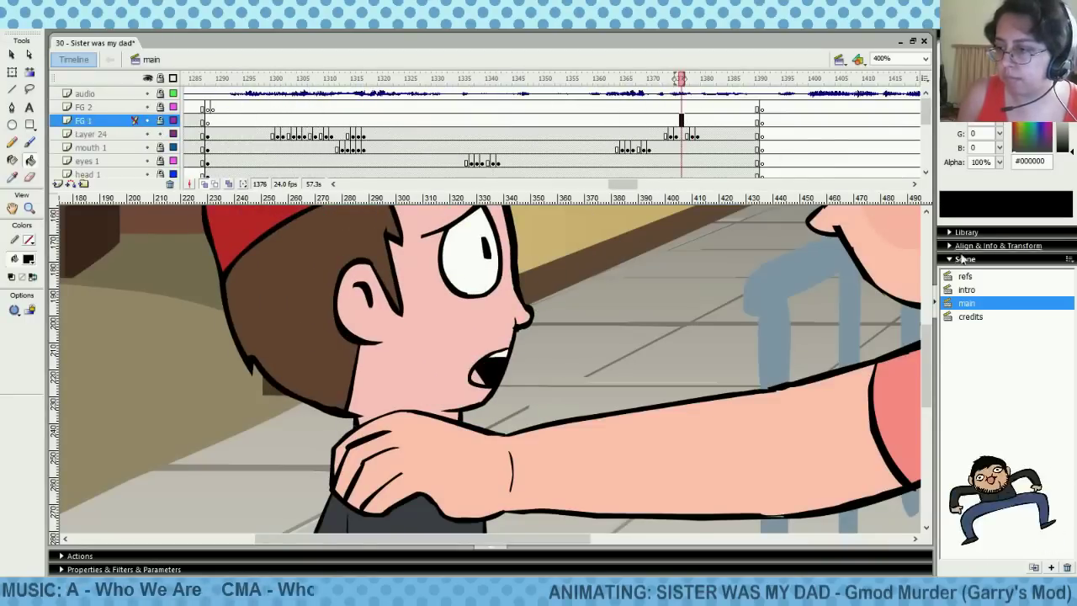
# Sample the pink tongue colour #EC8282 from the refs scene as the fill colour and return to the main scene
pyautogui.click(964, 276)
pyautogui.moveTo(572, 539); pyautogui.dragTo(809, 517)
pyautogui.moveTo(929, 353); pyautogui.dragTo(929, 314)
pyautogui.click(30, 261)
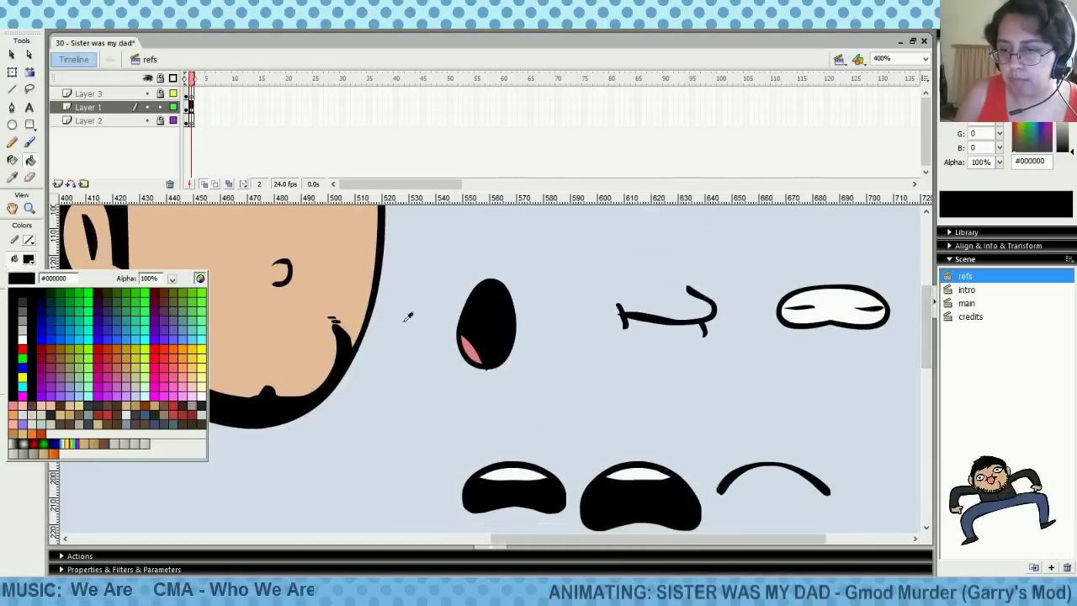
pyautogui.click(473, 349)
pyautogui.click(967, 302)
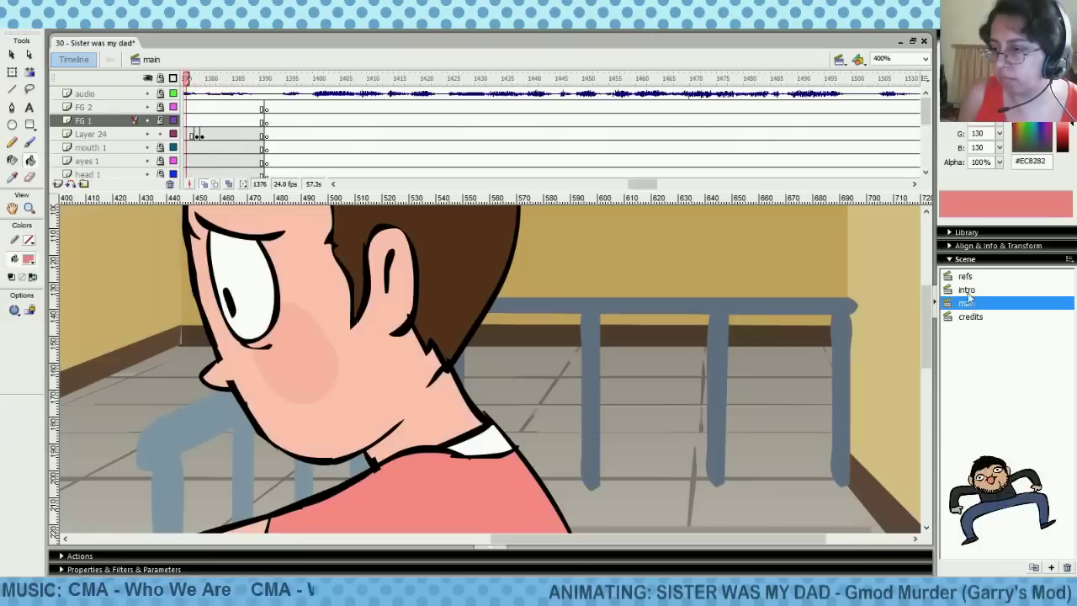
# Fill the boy's tongue with the sampled pink on Layer 24's open-mouth frames 1374, 1375 and 1378
pyautogui.moveTo(928, 324); pyautogui.dragTo(929, 374)
pyautogui.moveTo(599, 538); pyautogui.dragTo(385, 556)
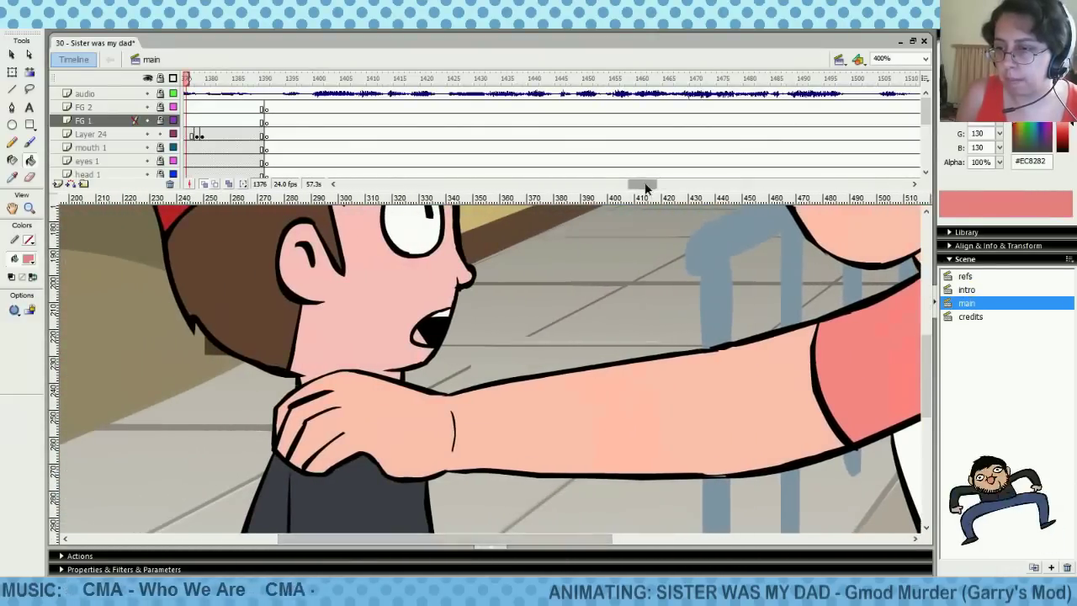
pyautogui.moveTo(645, 183); pyautogui.dragTo(632, 183)
pyautogui.click(439, 316)
pyautogui.click(422, 333)
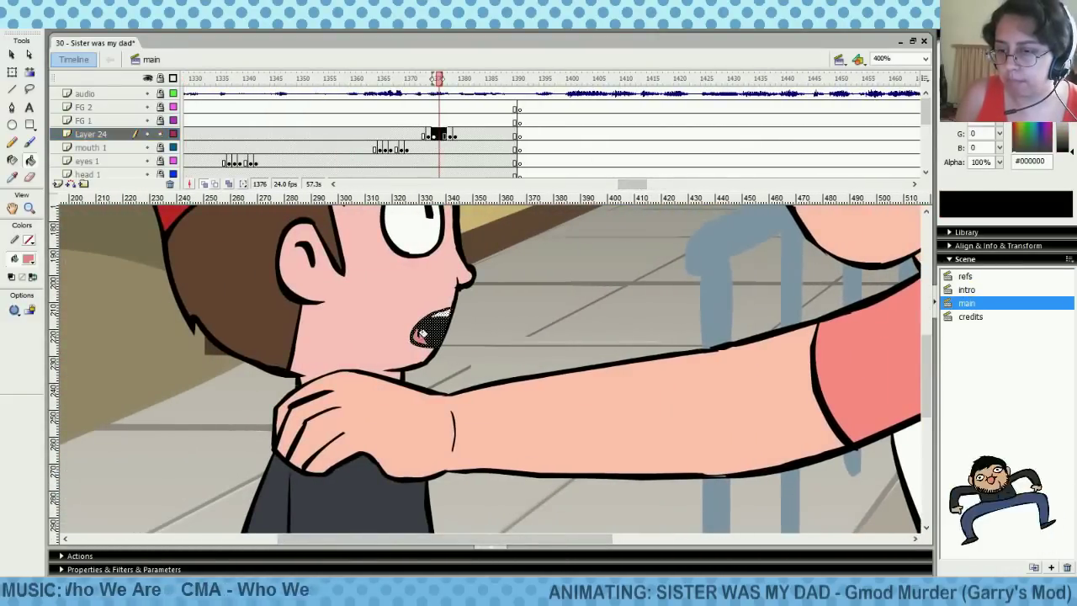
pyautogui.click(424, 137)
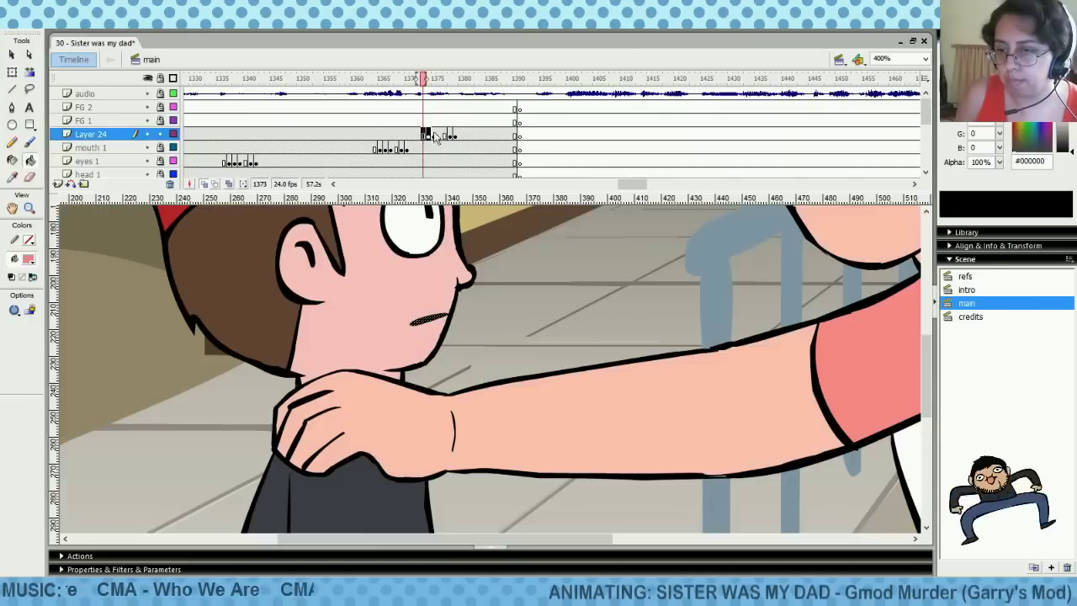
pyautogui.click(429, 136)
pyautogui.click(418, 332)
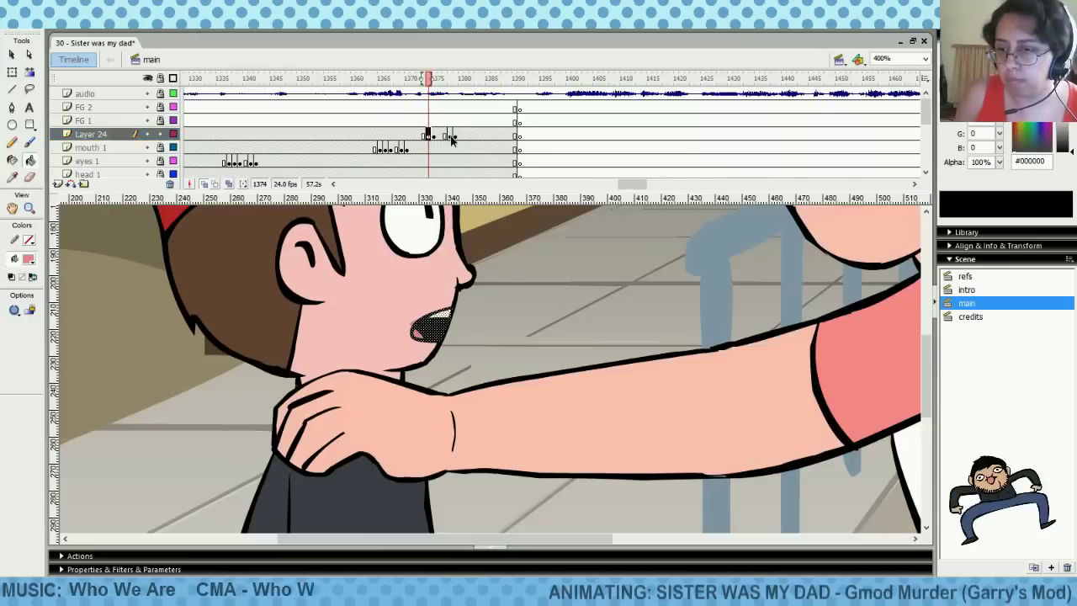
pyautogui.click(451, 137)
# Play back the boy's mouth movement around frames 1368 to 1380 at 100% zoom and save the document
pyautogui.moveTo(407, 108); pyautogui.dragTo(461, 108)
pyautogui.click(926, 58)
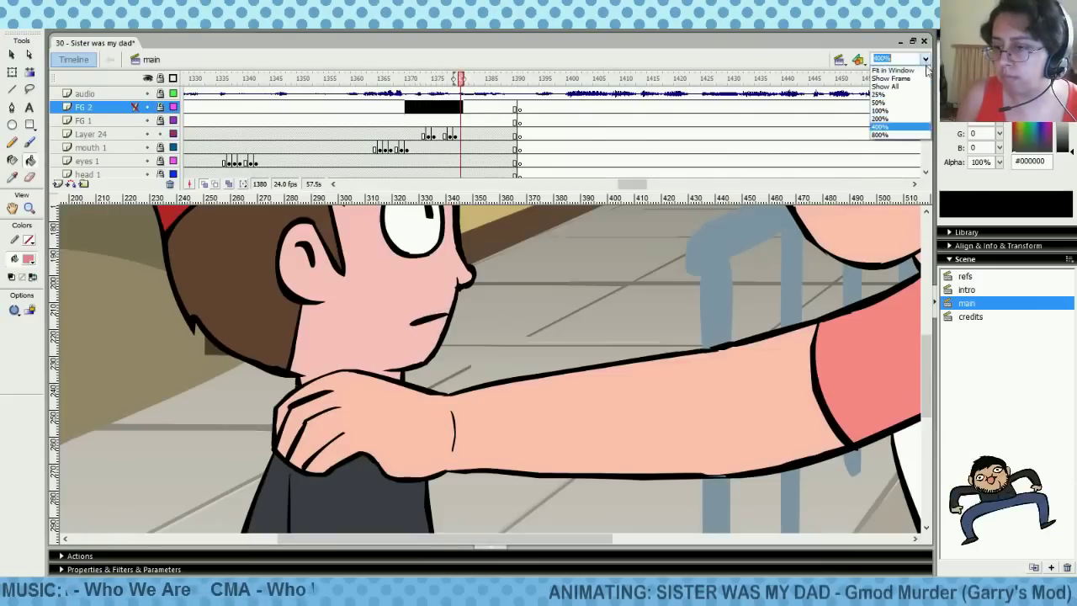
pyautogui.click(893, 112)
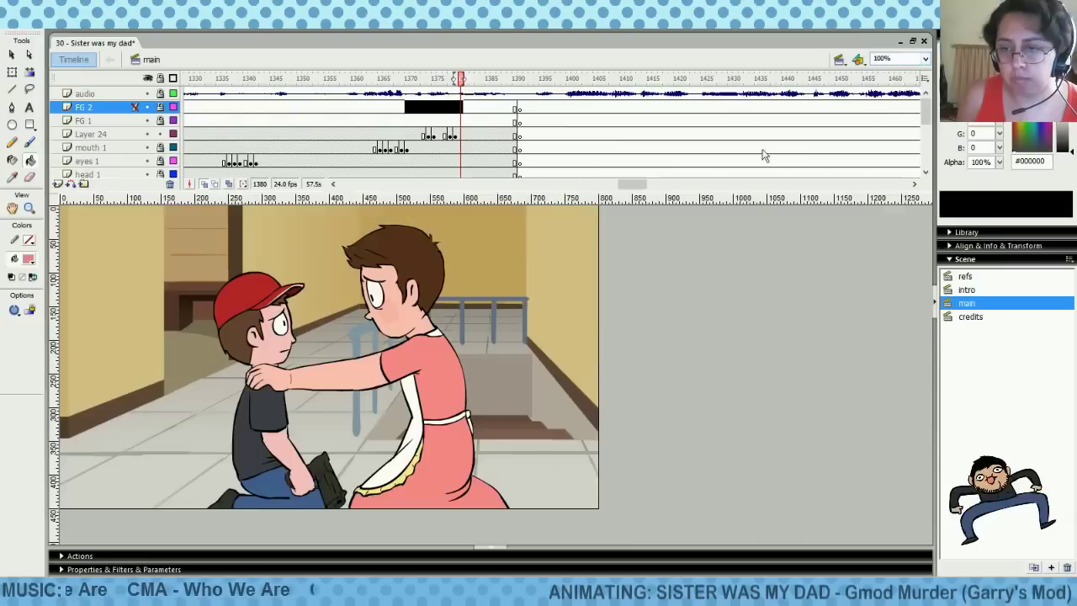
pyautogui.click(353, 110)
pyautogui.press('.')
pyautogui.press('.')
pyautogui.press('Return')
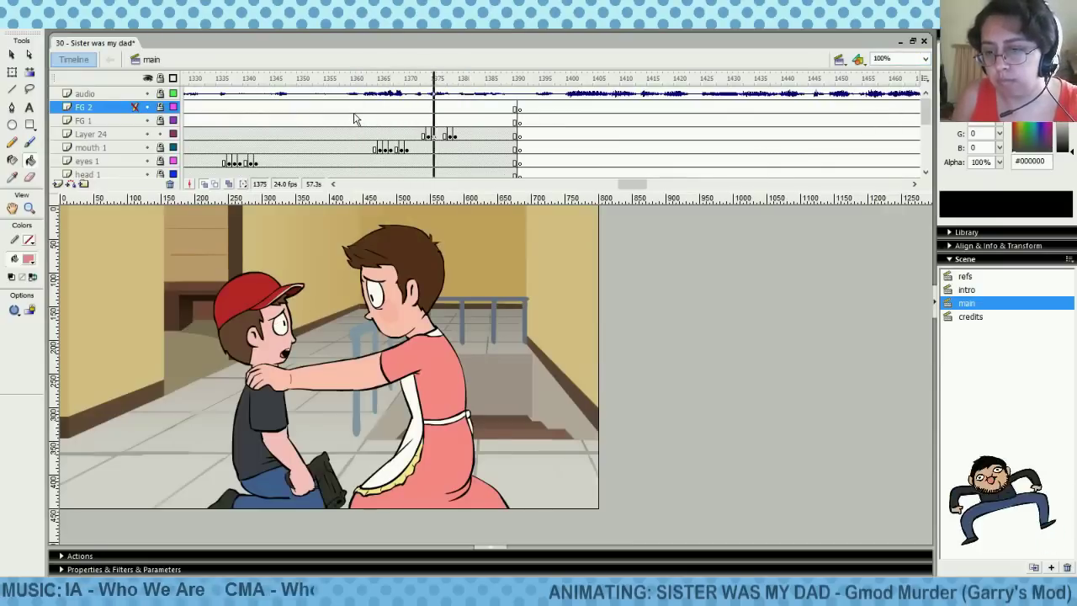
pyautogui.click(412, 118)
pyautogui.press('Return')
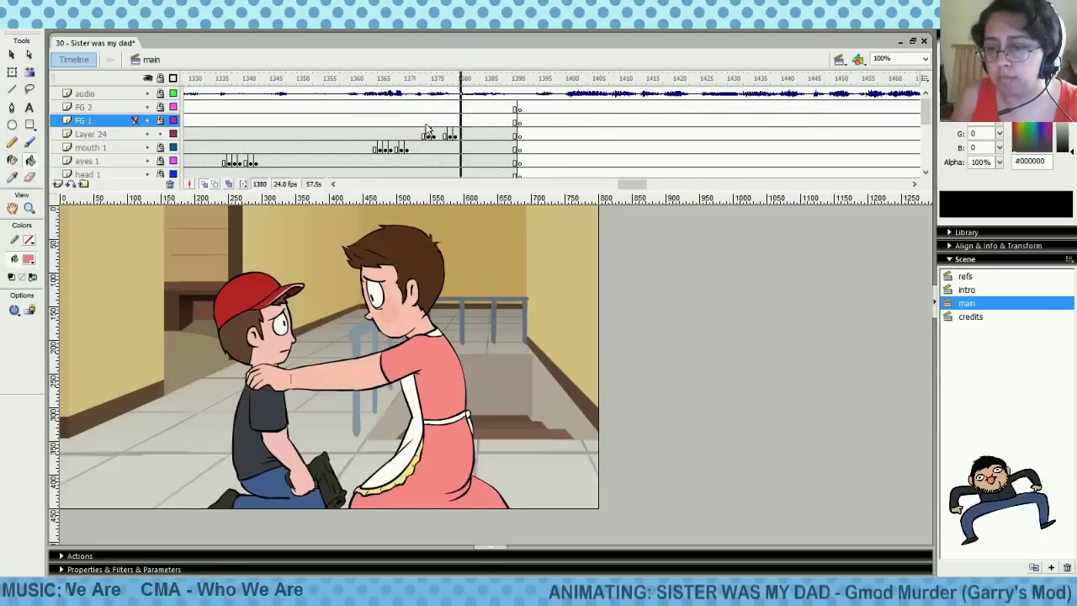
pyautogui.click(412, 119)
pyautogui.press('Return')
pyautogui.click(398, 125)
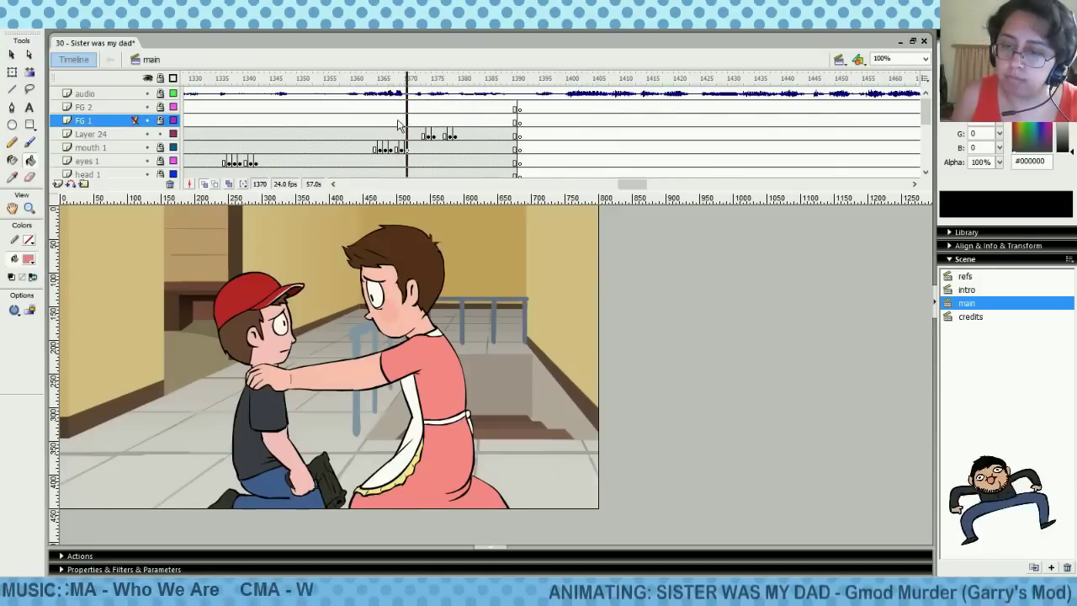
pyautogui.press('Return')
pyautogui.click(396, 124)
pyautogui.press('Return')
pyautogui.click(396, 122)
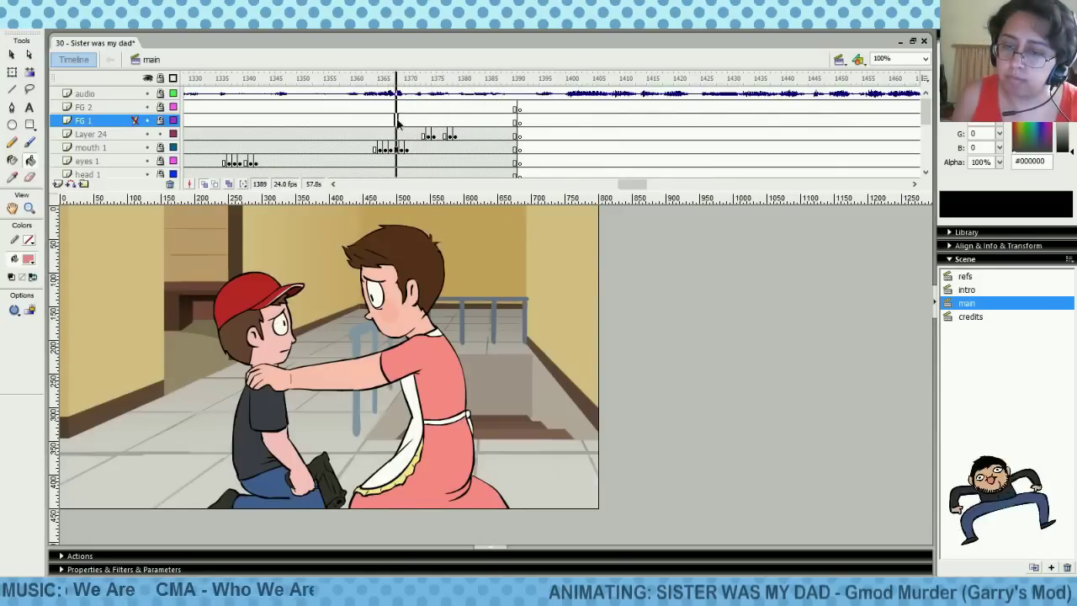
pyautogui.hotkey('ctrl', 's')
# Play back the shot from about frame 1298 to review the boy's dialogue, and return to frame 1293
pyautogui.moveTo(633, 183); pyautogui.dragTo(620, 183)
pyautogui.click(294, 119)
pyautogui.press('Return')
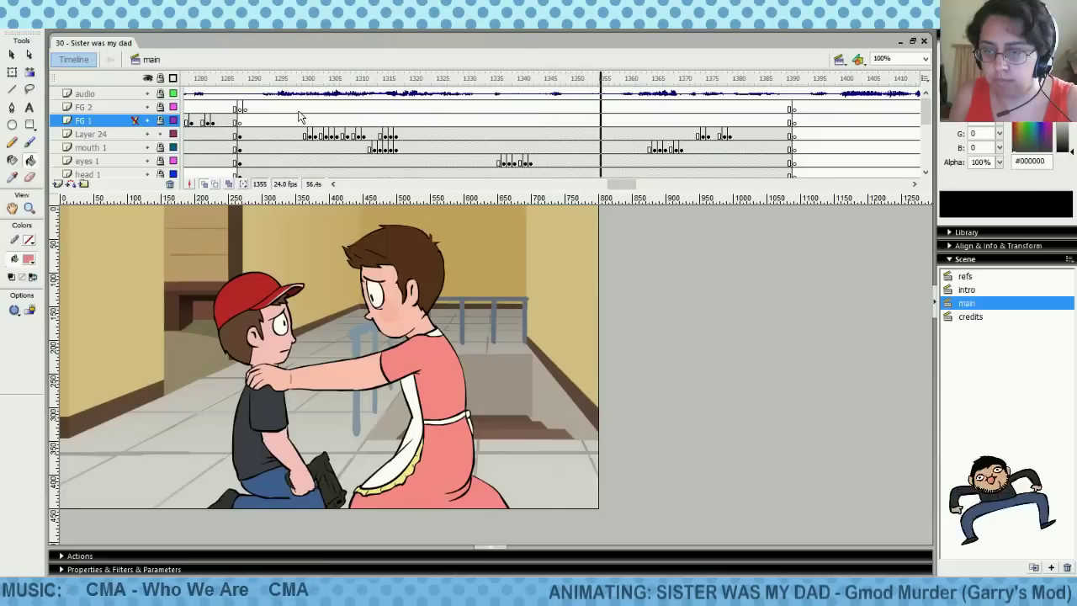
pyautogui.click(296, 114)
pyautogui.press('Return')
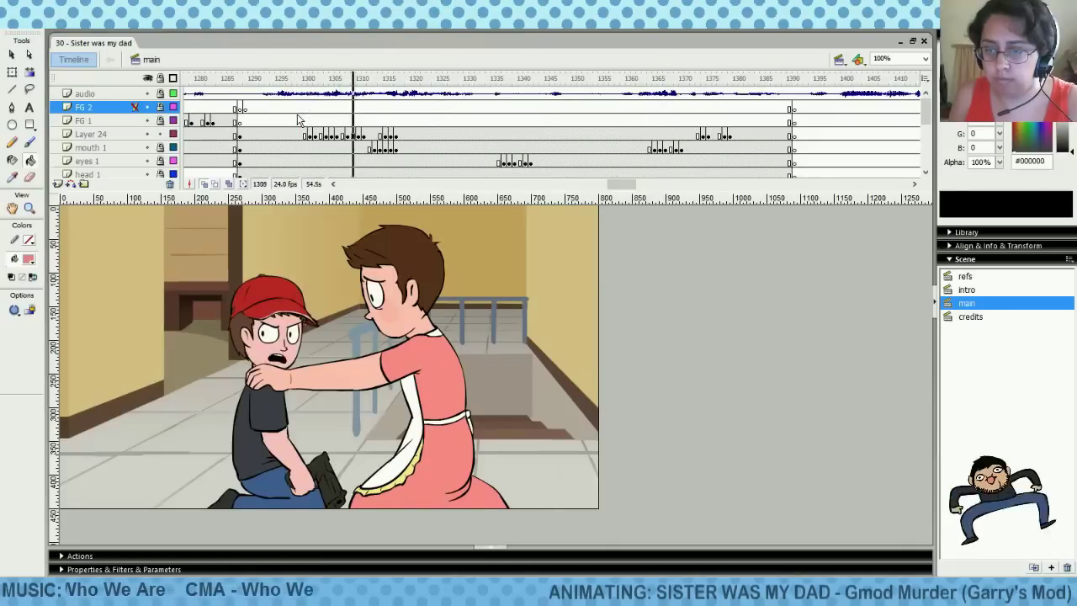
pyautogui.click(295, 120)
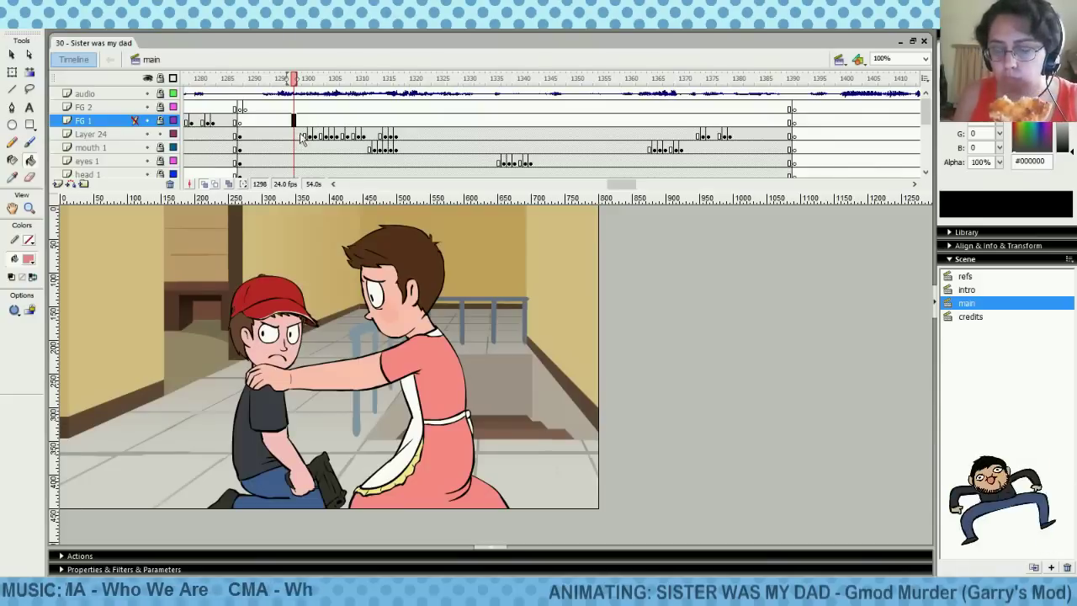
pyautogui.click(265, 126)
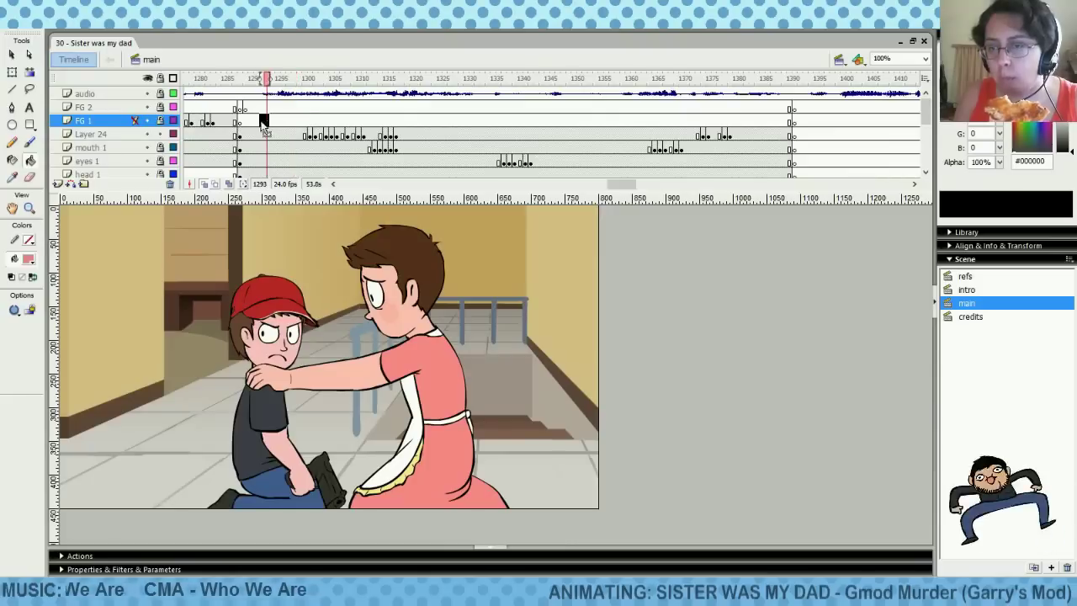
# Copy the boy's three mouth frames 1373 to 1375 on Layer 24
pyautogui.moveTo(256, 125)
pyautogui.mouseDown()
pyautogui.moveTo(240, 125)
pyautogui.moveTo(580, 125)
pyautogui.moveTo(748, 109)
pyautogui.moveTo(699, 107)
pyautogui.moveTo(715, 102)
pyautogui.moveTo(706, 135)
pyautogui.moveTo(730, 138)
pyautogui.moveTo(709, 139)
pyautogui.mouseUp()
pyautogui.click(729, 121)
pyautogui.click(708, 121)
pyautogui.click(708, 137)
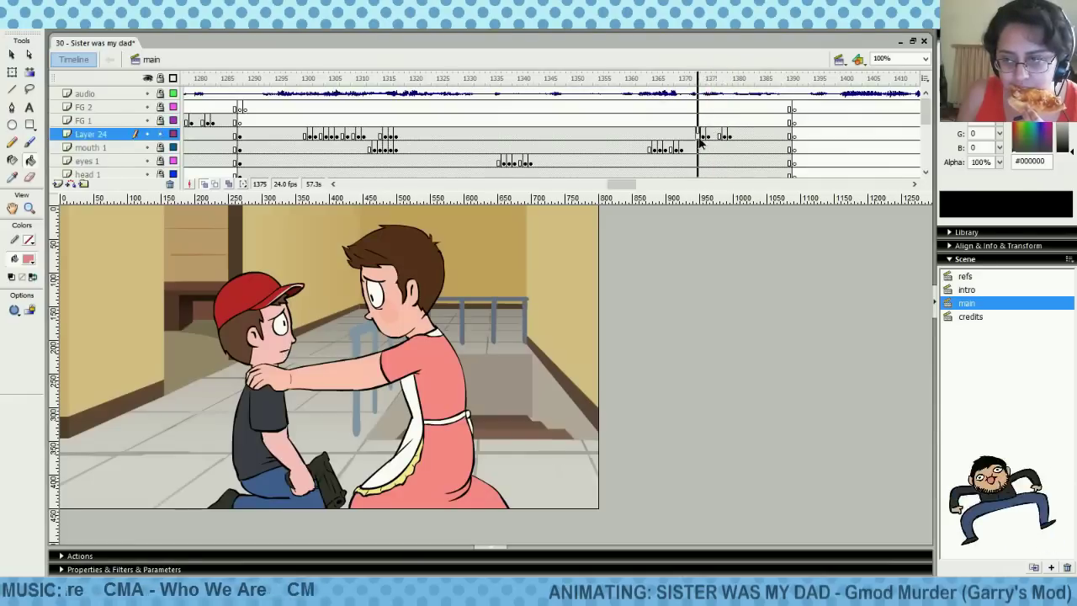
pyautogui.rightClick(708, 137)
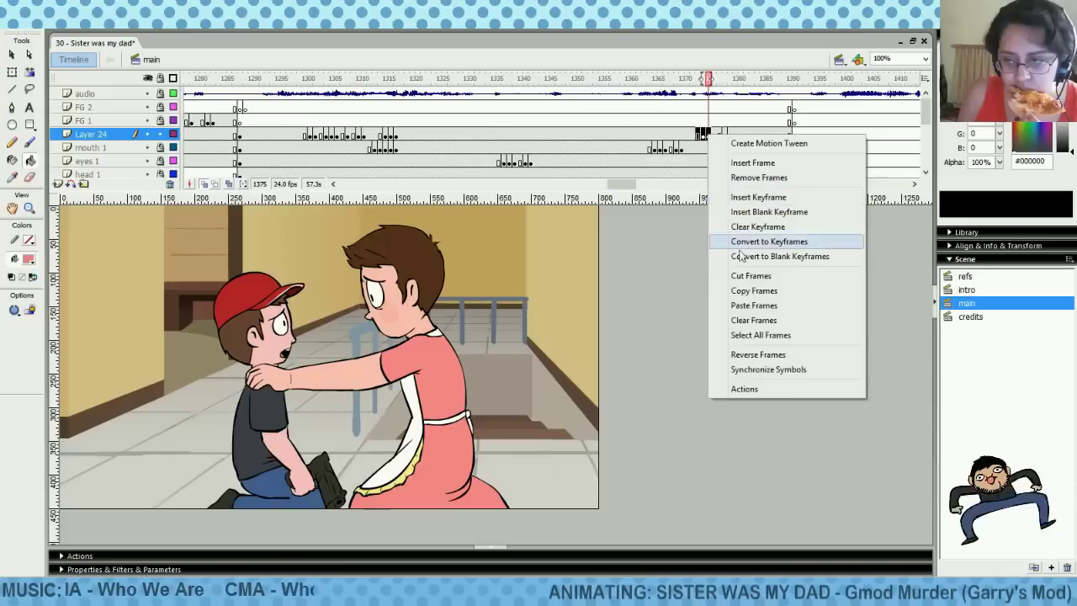
pyautogui.click(753, 290)
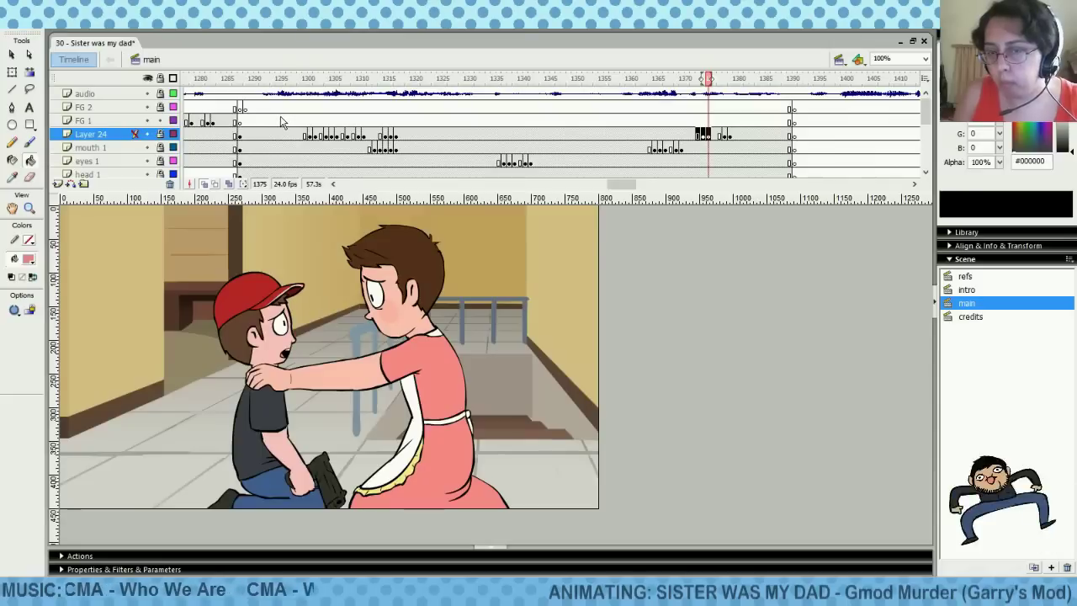
# Paste the copied mouth frames into FG 1 at frame 1295 and remove the extra frame at frame 1305
pyautogui.click(266, 122)
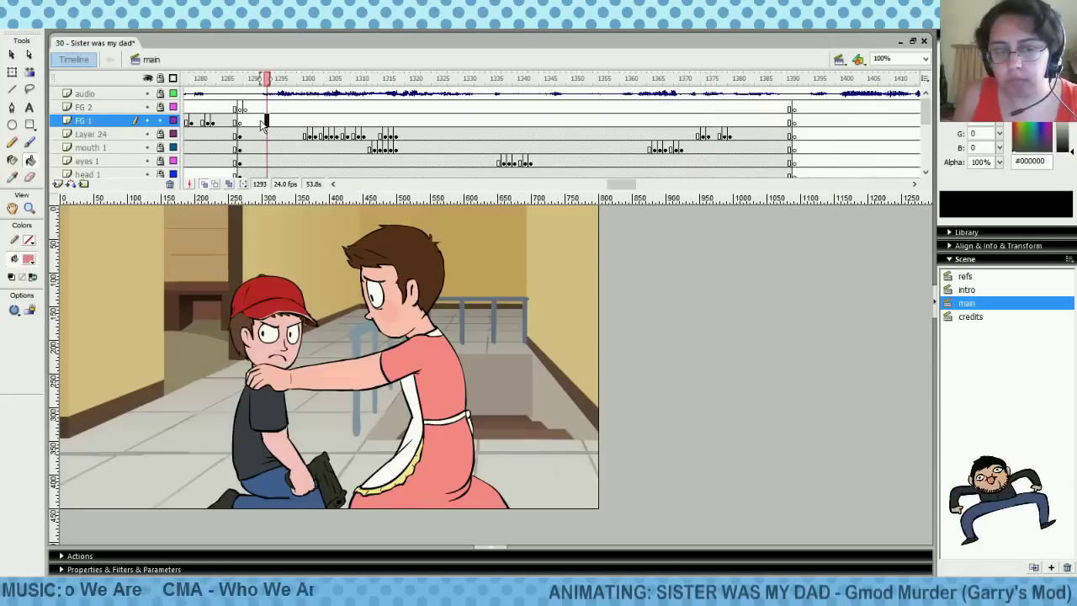
pyautogui.moveTo(257, 126)
pyautogui.mouseDown()
pyautogui.moveTo(286, 125)
pyautogui.moveTo(277, 125)
pyautogui.mouseUp()
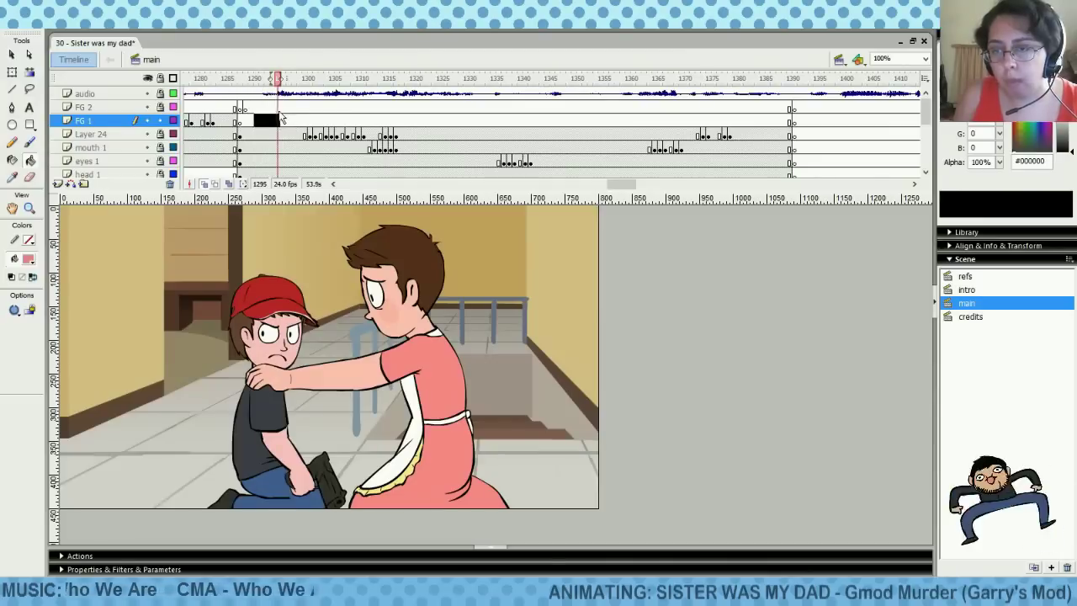
pyautogui.click(277, 108)
pyautogui.click(280, 122)
pyautogui.rightClick(280, 123)
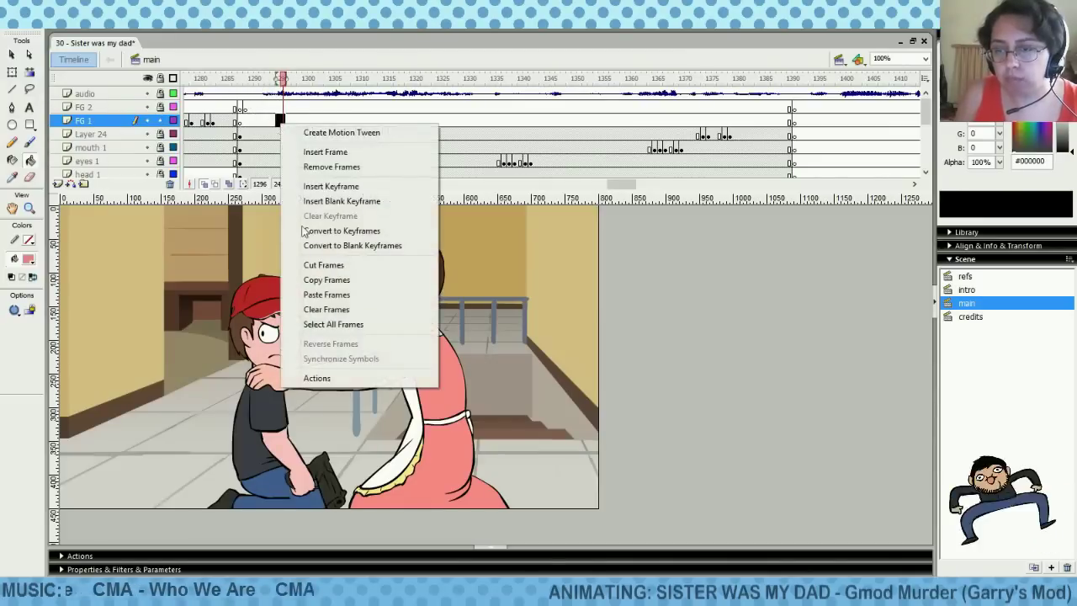
pyautogui.click(341, 296)
pyautogui.rightClick(332, 122)
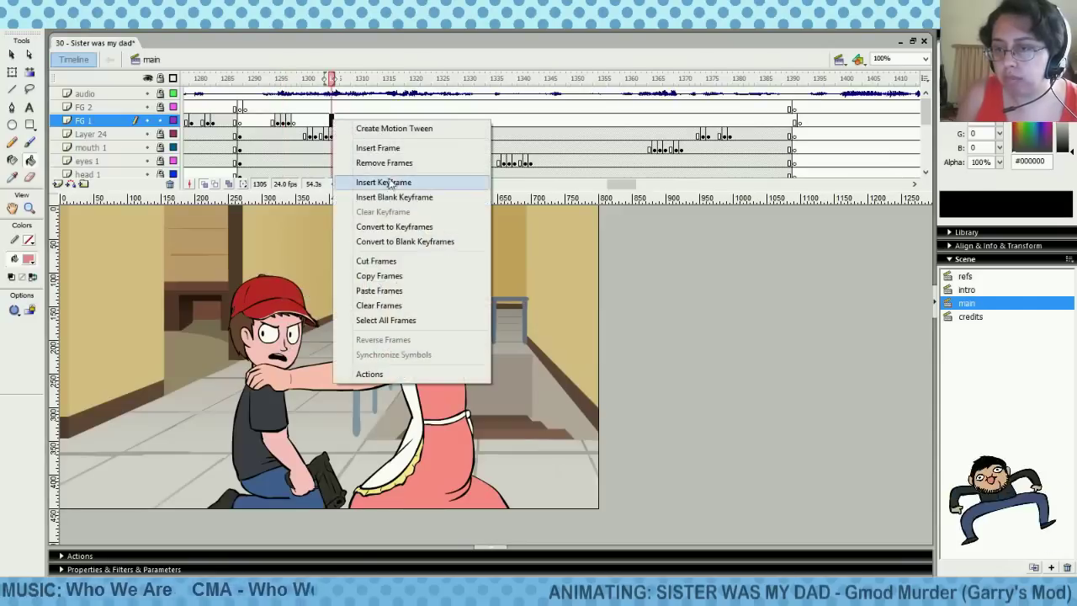
pyautogui.click(384, 162)
# Select the pasted mouths on FG 1 frames 1295 to 1297 with multiple-frame editing and flip them horizontally
pyautogui.click(285, 80)
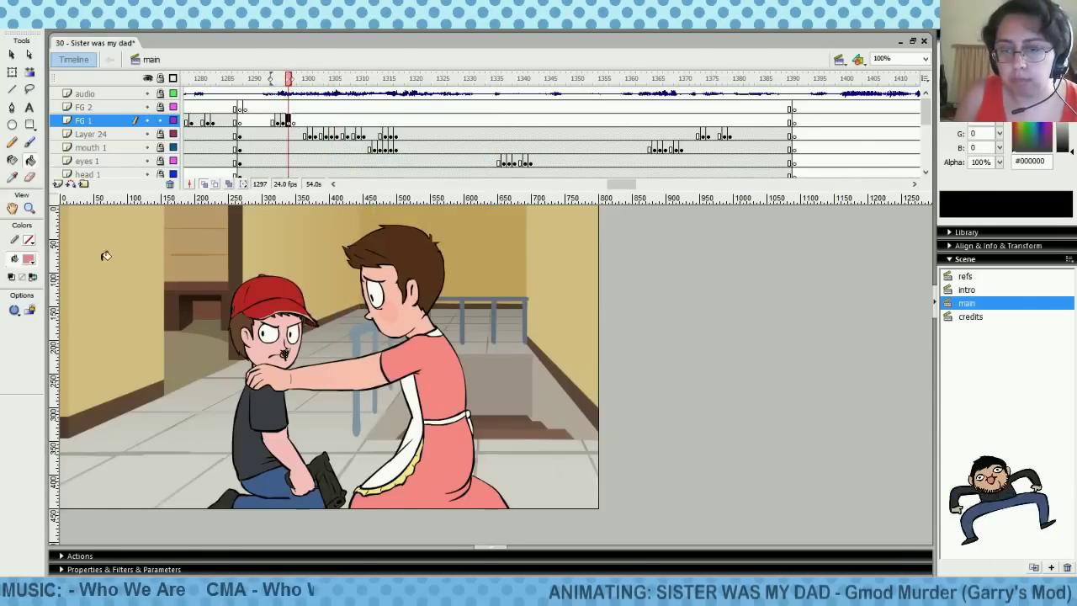
pyautogui.press('q')
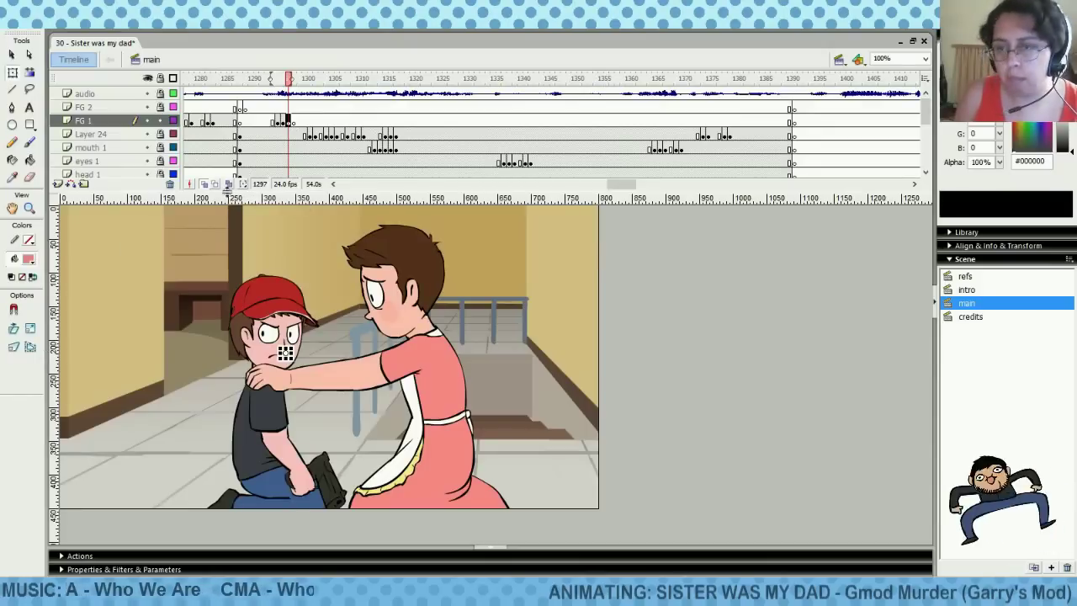
pyautogui.click(228, 187)
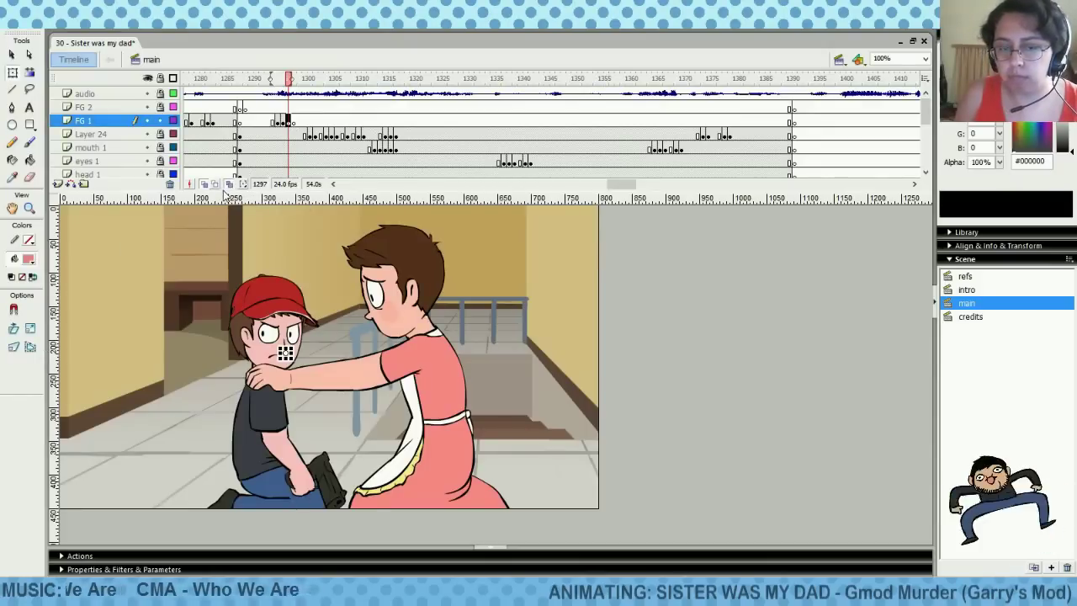
pyautogui.hotkey('ctrl', 'a')
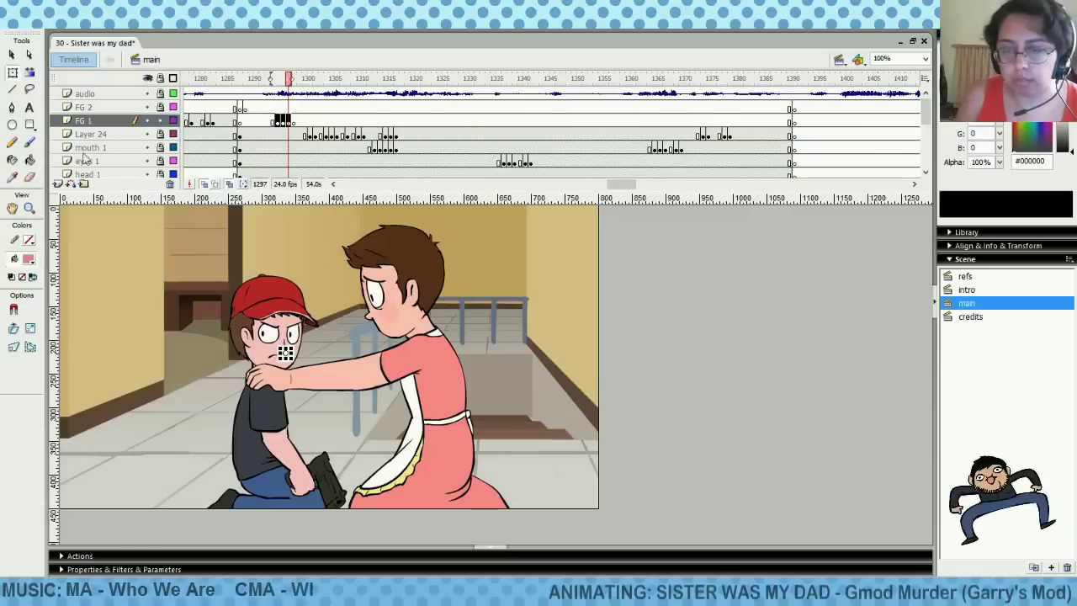
pyautogui.click(11, 73)
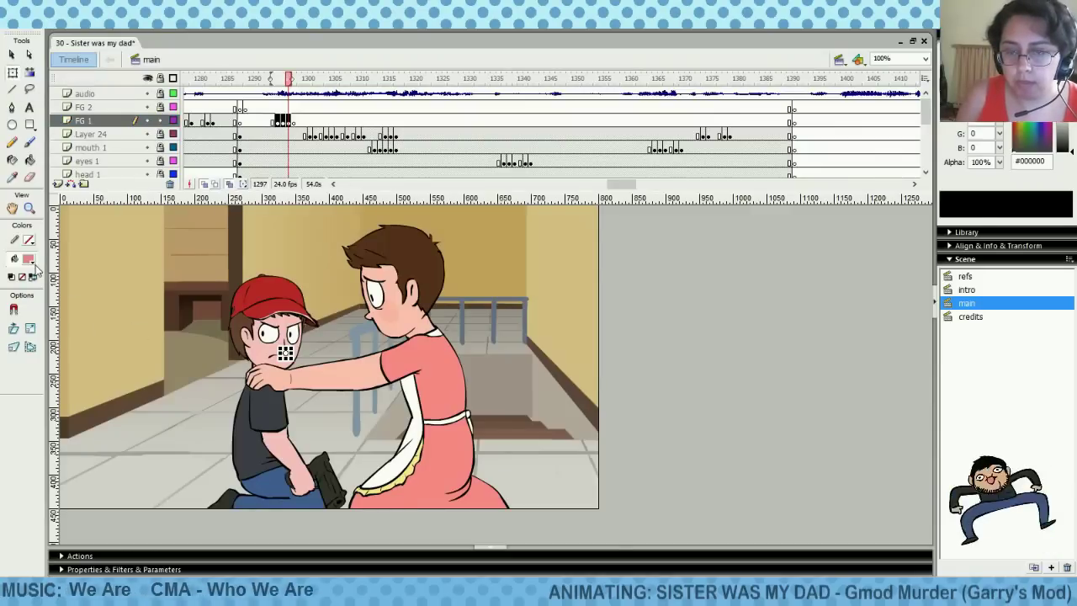
pyautogui.click(925, 59)
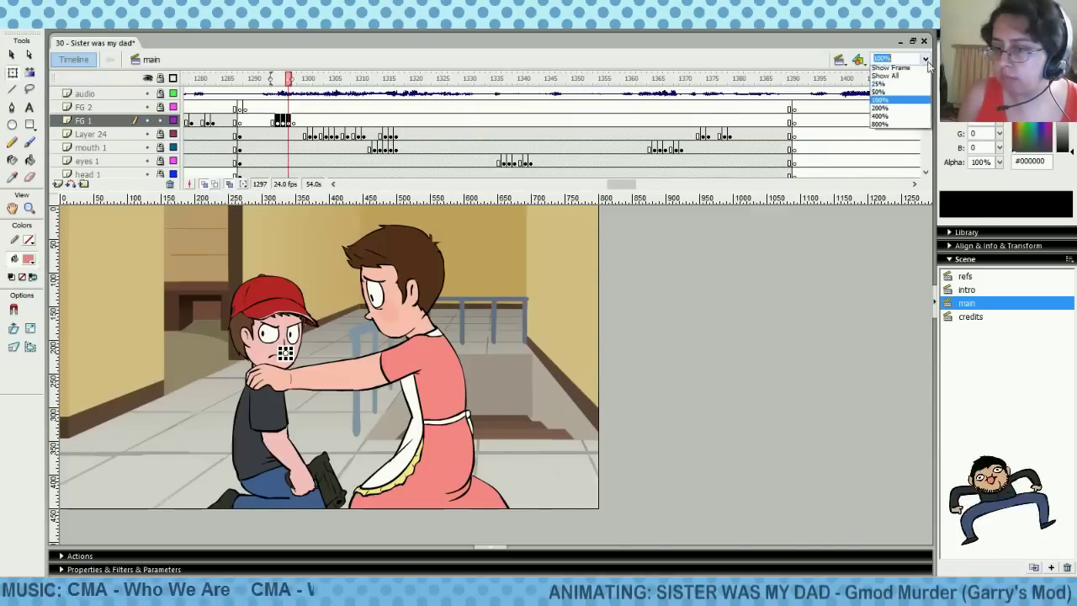
pyautogui.click(880, 119)
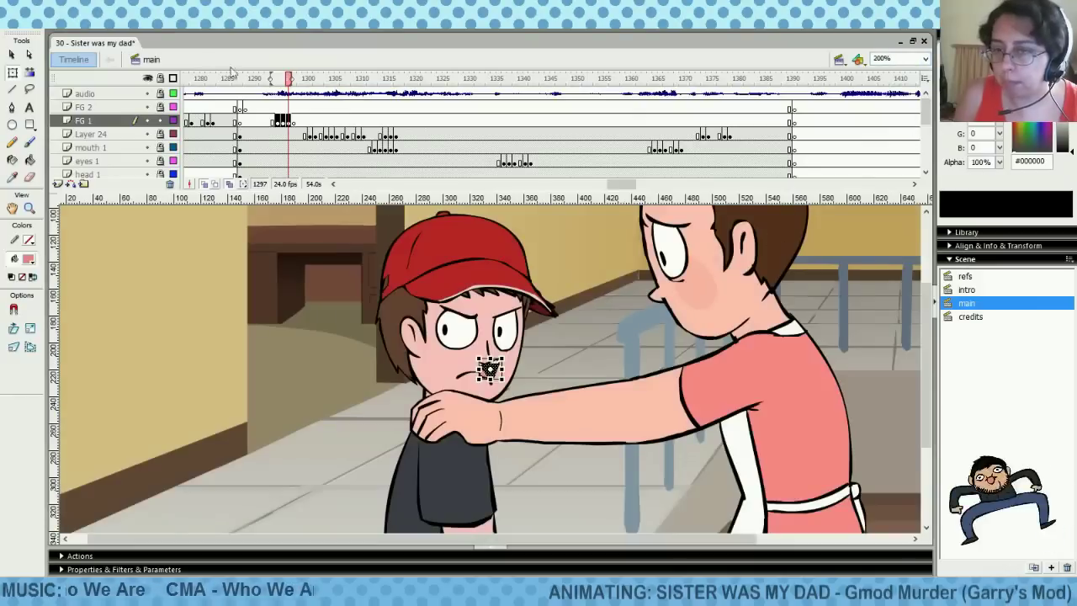
pyautogui.click(123, 28)
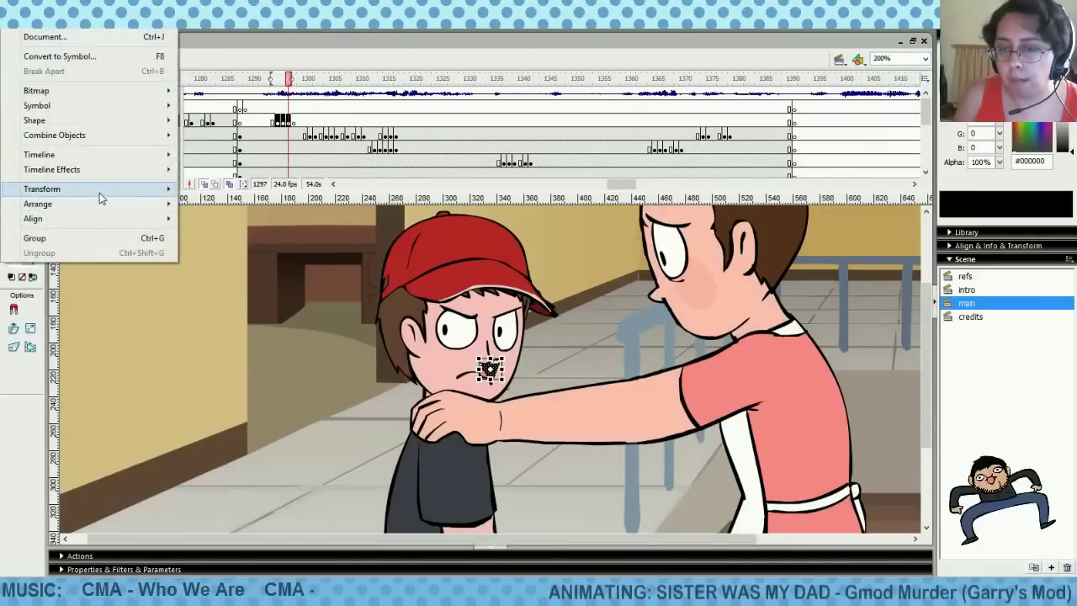
pyautogui.moveTo(99, 193)
pyautogui.click(242, 331)
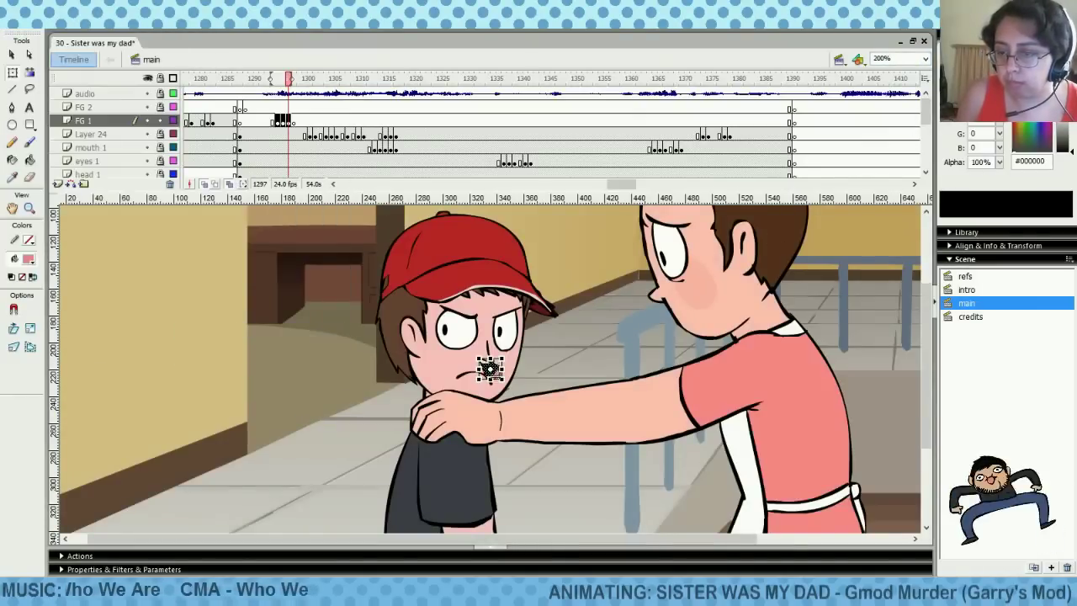
# Move the flipped mouths from the boy onto the kneeling adult's face, just below the nose, and fine-tune their placement
pyautogui.moveTo(495, 373); pyautogui.dragTo(701, 329)
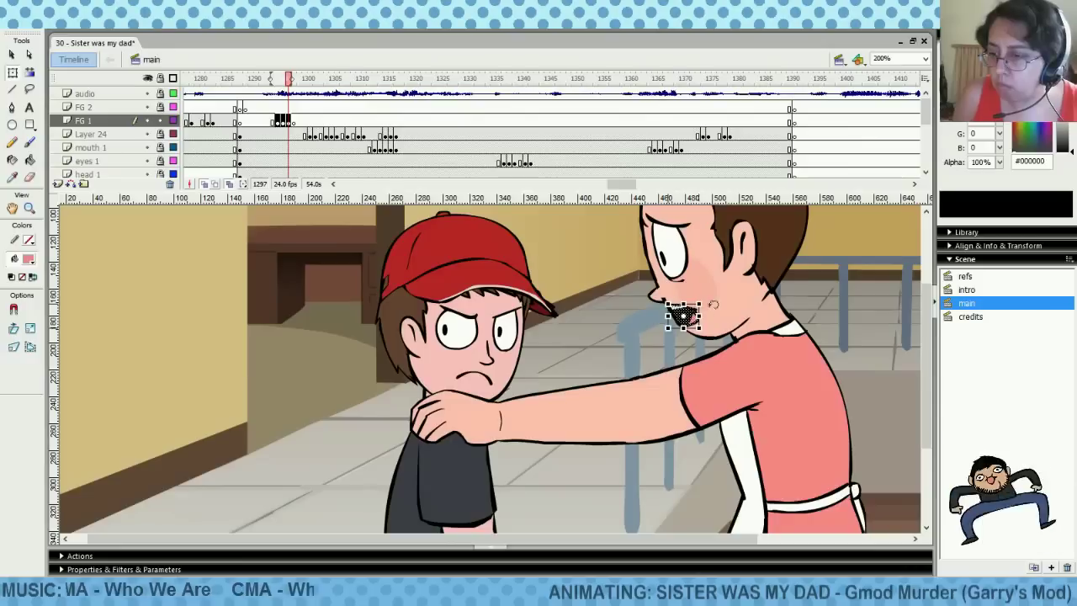
pyautogui.click(659, 365)
pyautogui.click(683, 313)
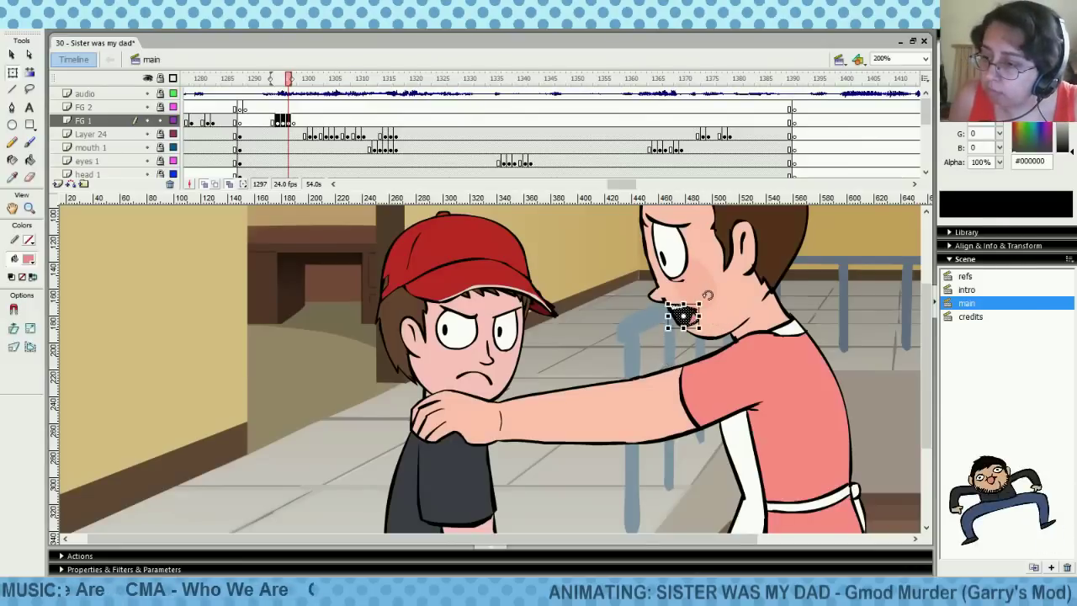
pyautogui.moveTo(706, 295); pyautogui.dragTo(705, 294)
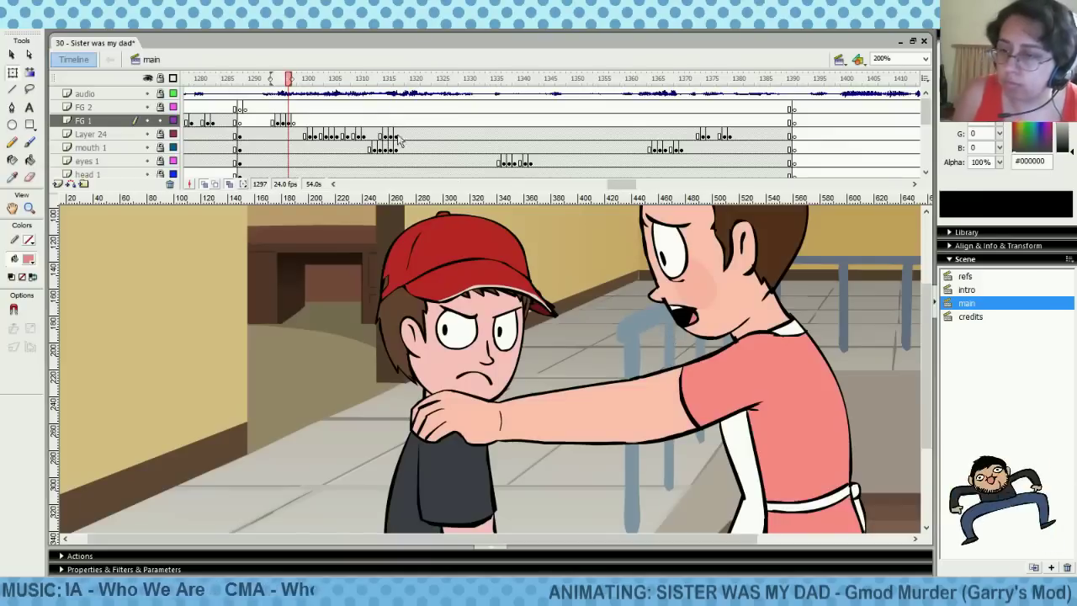
# Reselect the adult's mouths across frames 1295 to 1297 together and nudge them slightly toward the chin
pyautogui.click(286, 79)
pyautogui.moveTo(249, 107); pyautogui.dragTo(281, 113)
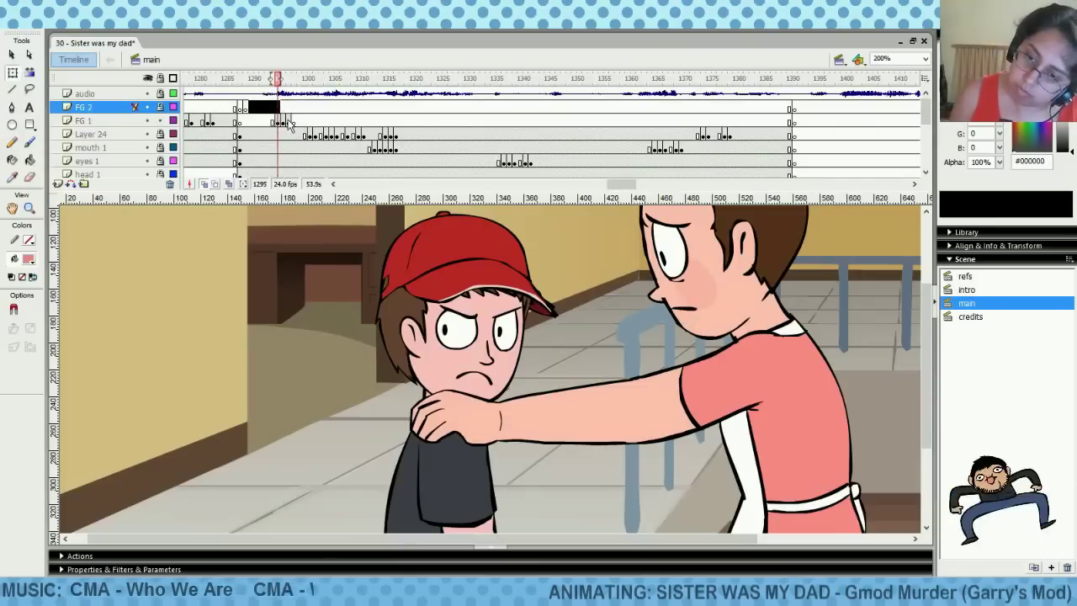
pyautogui.click(288, 122)
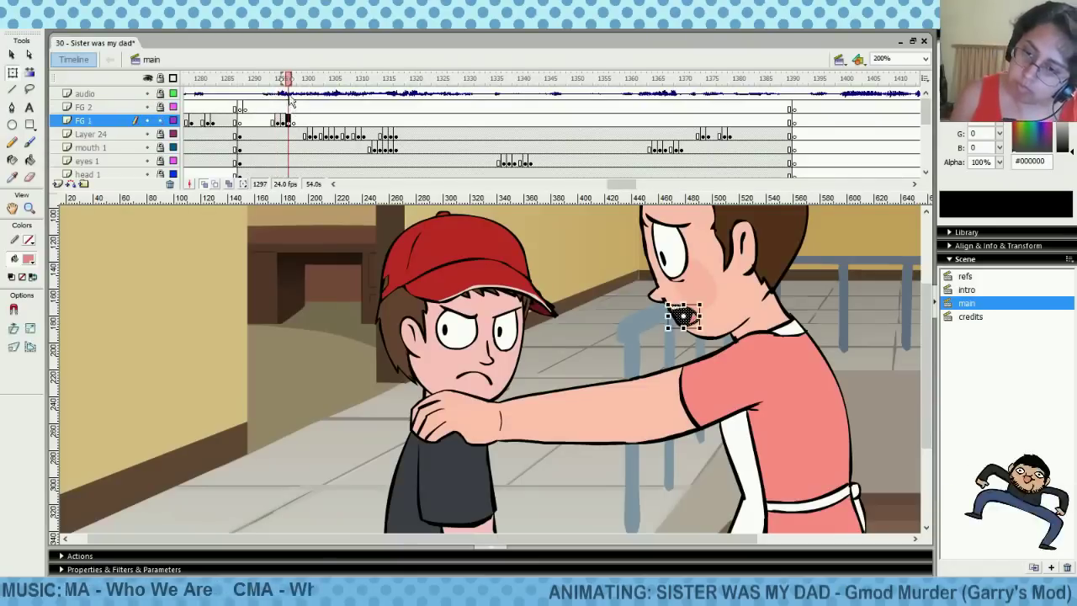
pyautogui.click(232, 183)
pyautogui.hotkey('ctrl', 'a')
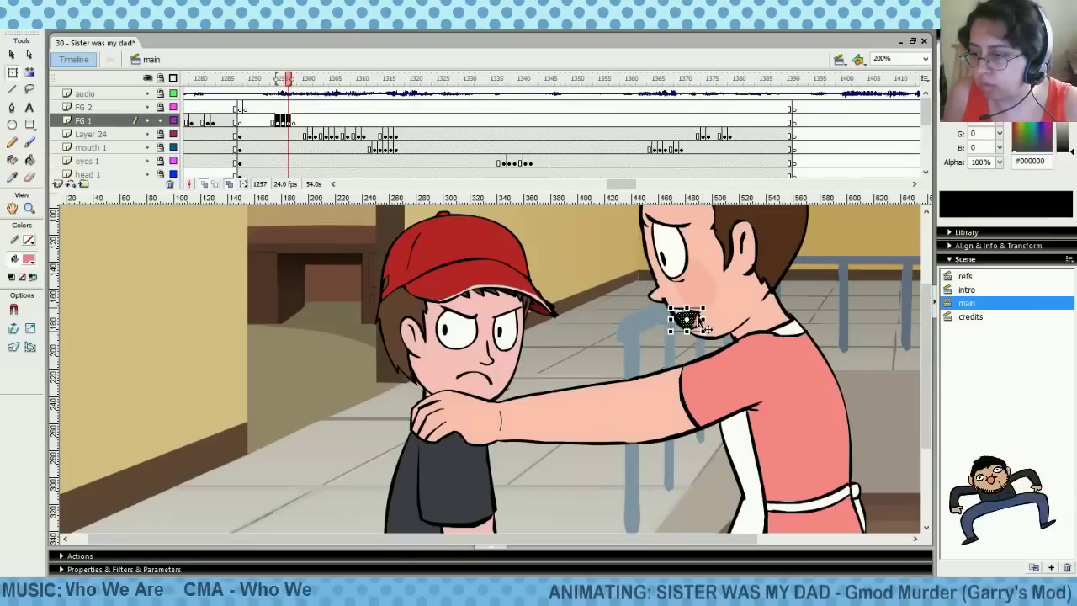
pyautogui.click(603, 356)
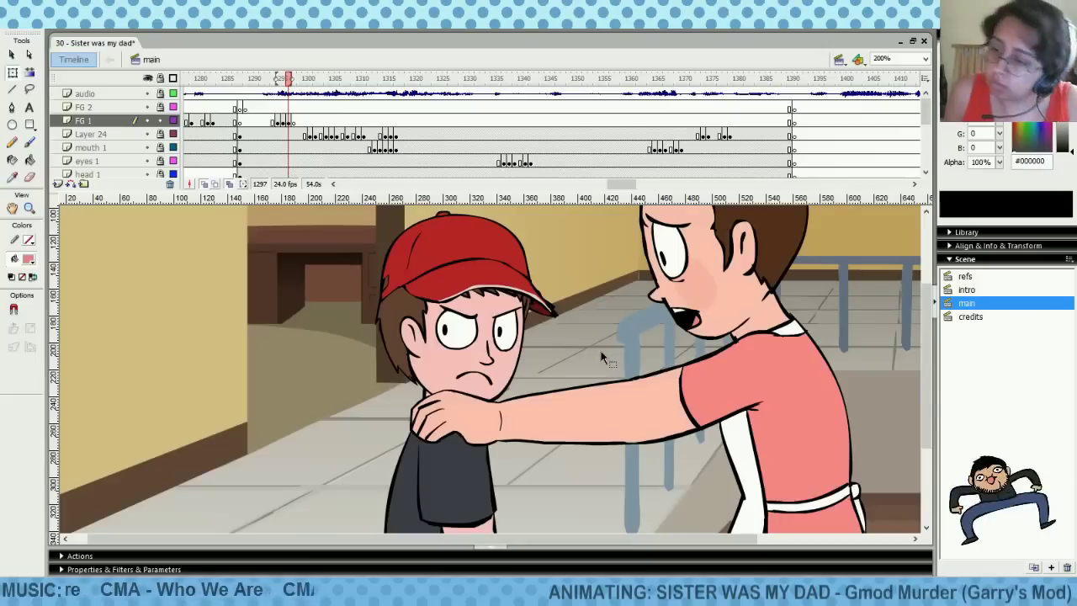
# Adjust the adult's closed mouth on FG 1 at frame 1295 alone by nudging it slightly down
pyautogui.click(284, 80)
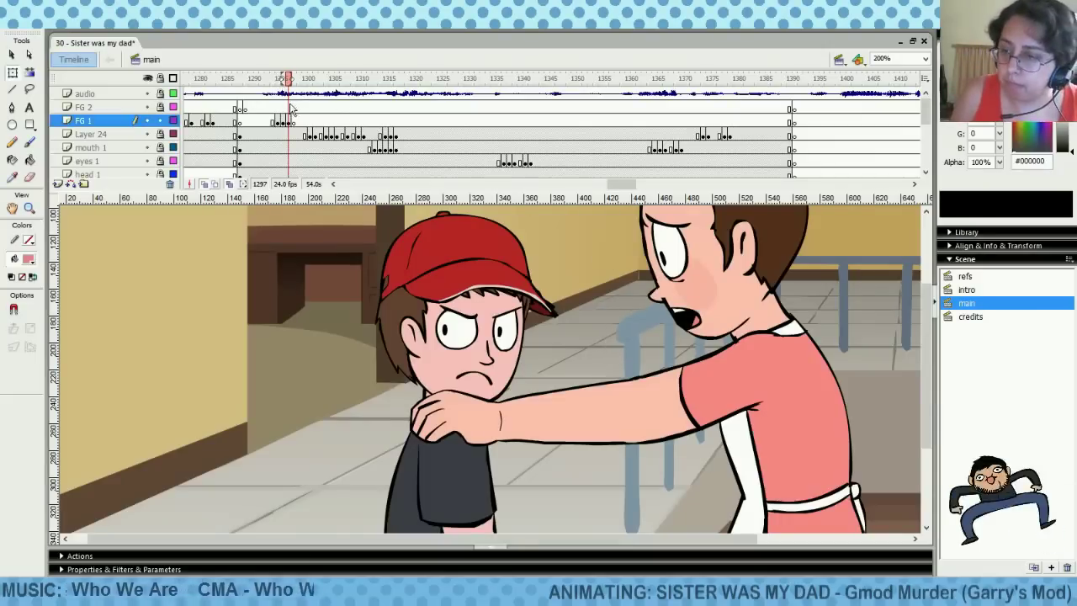
pyautogui.click(265, 109)
pyautogui.moveTo(266, 111); pyautogui.dragTo(277, 110)
pyautogui.click(277, 121)
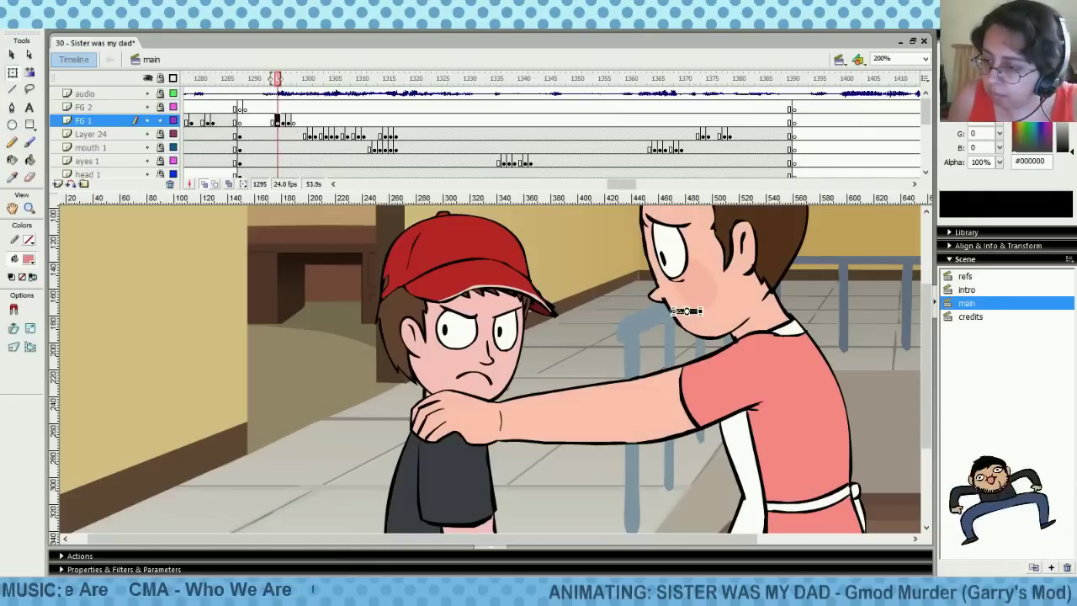
pyautogui.click(686, 310)
pyautogui.press('Down')
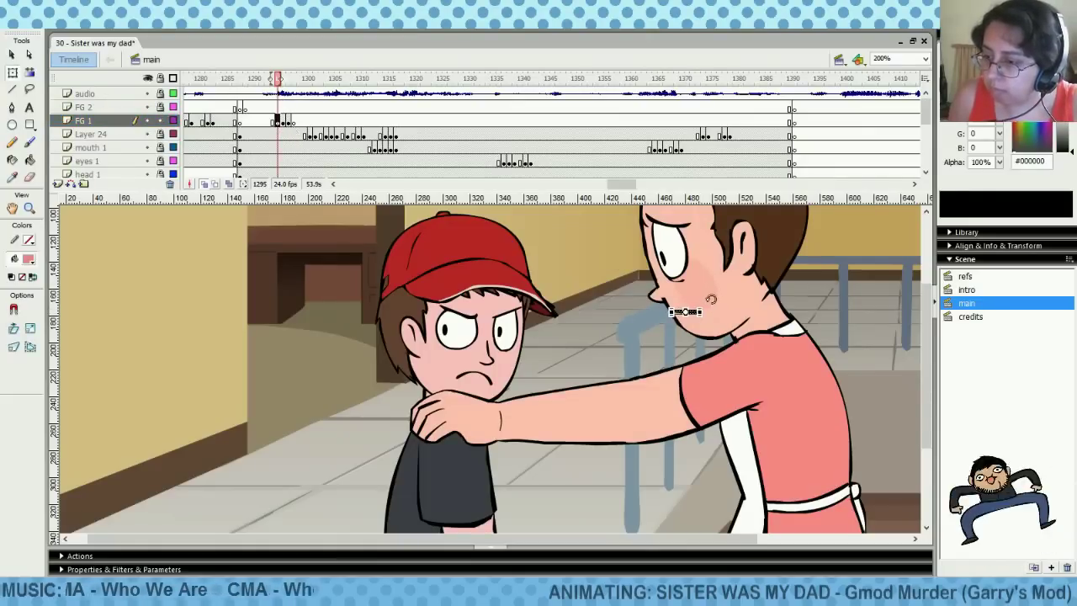
pyautogui.click(710, 299)
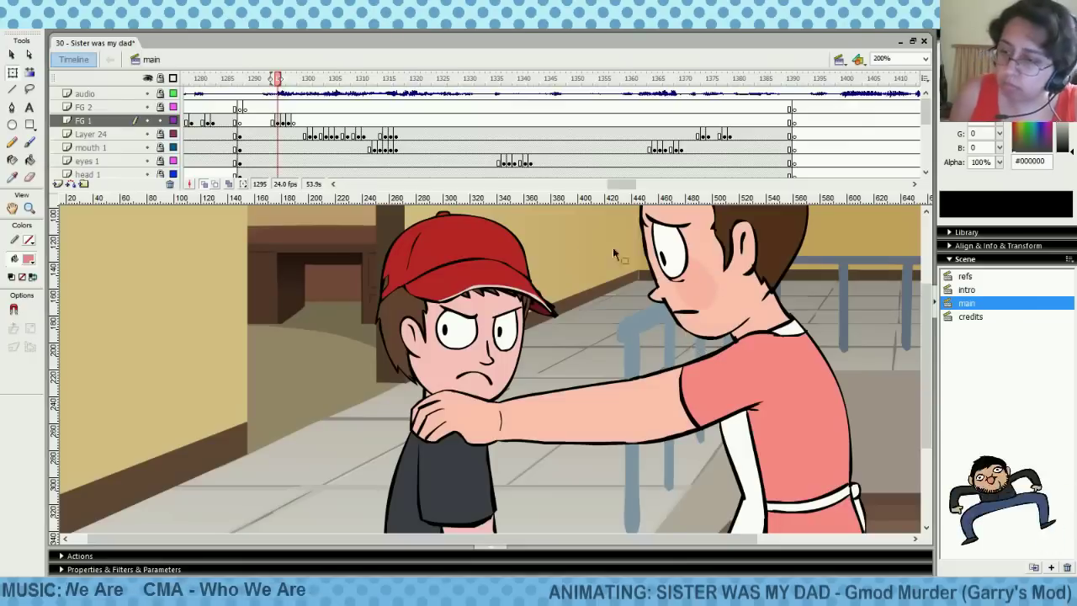
# Move the closed-mouth keyframe on FG 1 from frame 1295 back to frame 1288
pyautogui.click(283, 107)
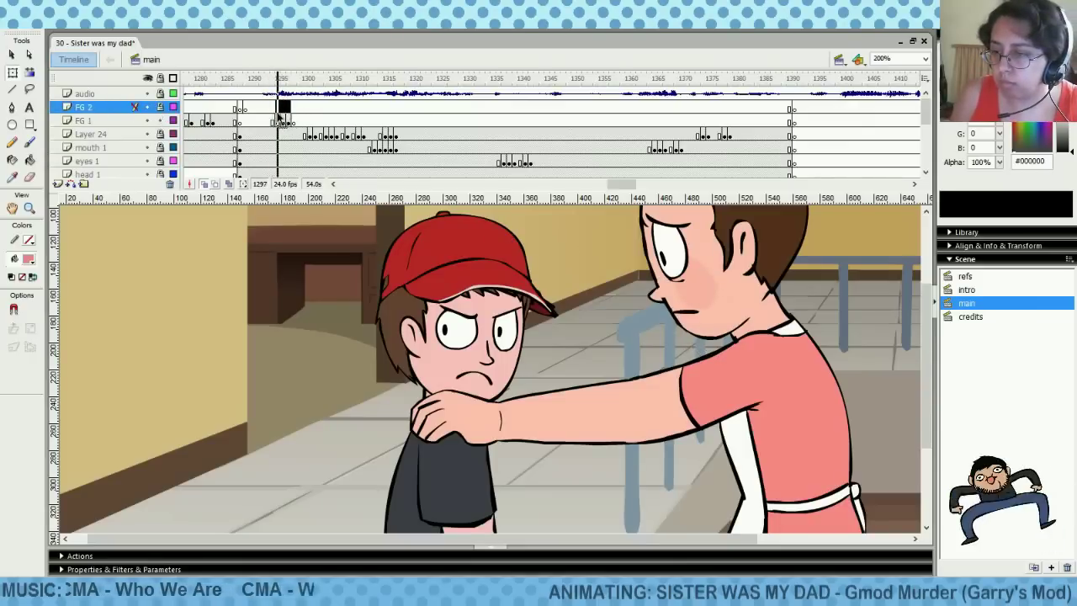
pyautogui.click(278, 121)
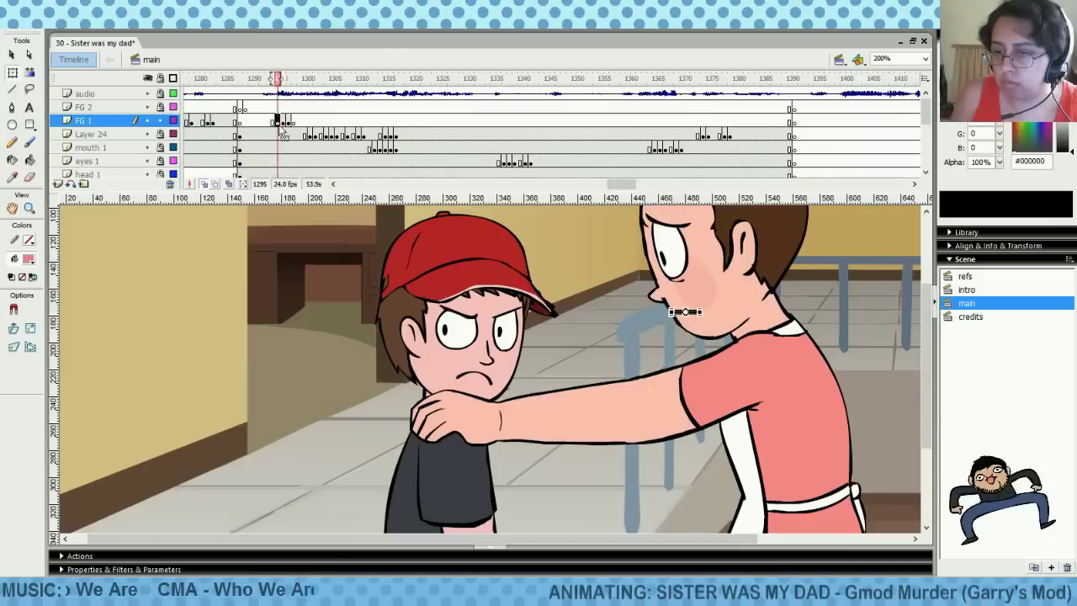
pyautogui.moveTo(294, 121); pyautogui.dragTo(260, 122)
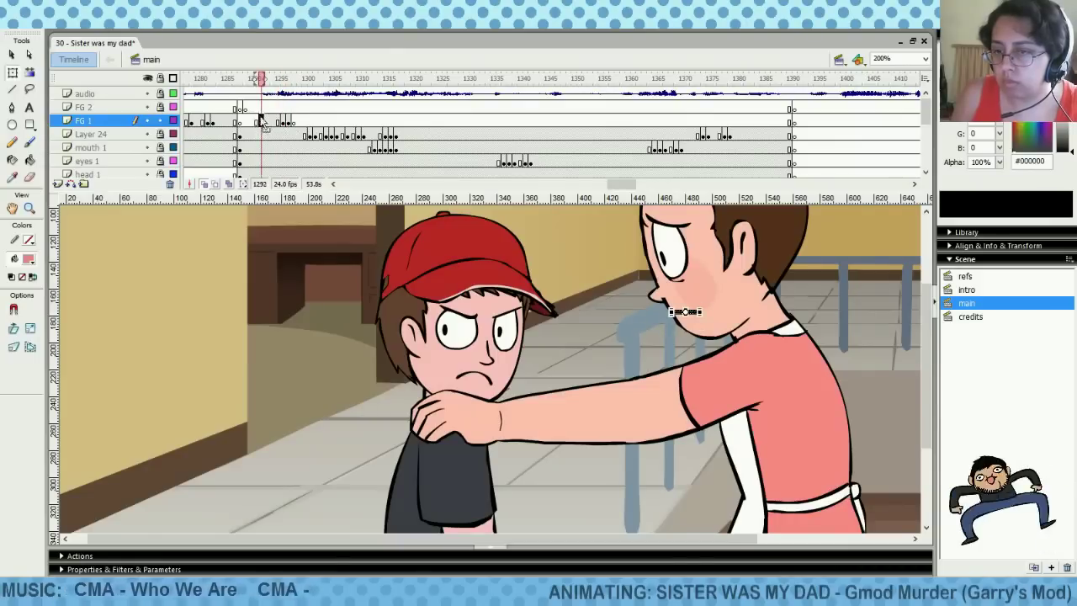
pyautogui.click(256, 122)
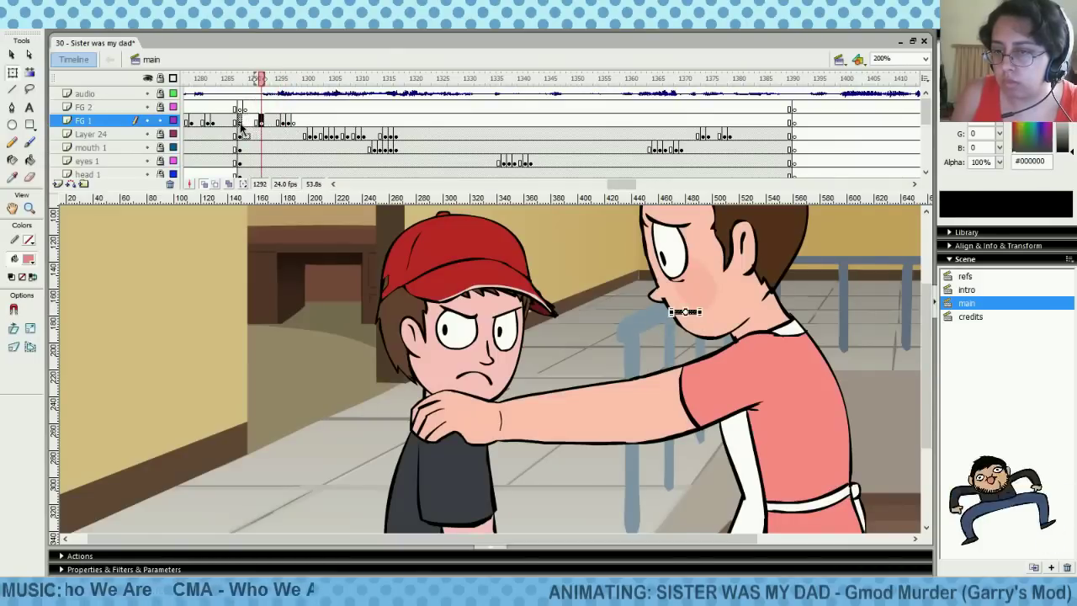
pyautogui.click(239, 121)
pyautogui.moveTo(243, 109); pyautogui.dragTo(274, 107)
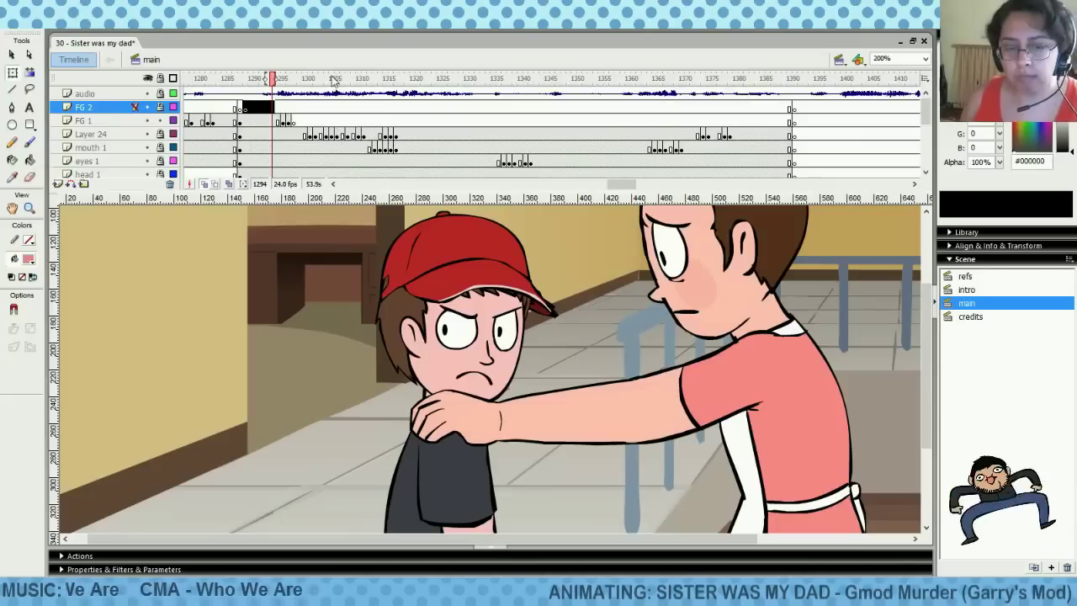
pyautogui.click(261, 136)
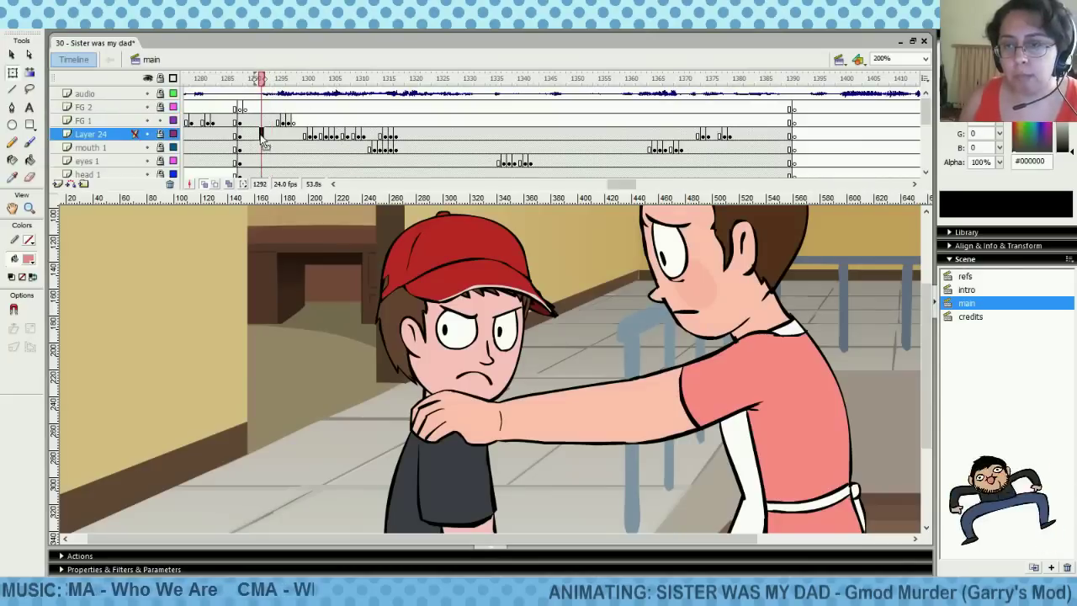
pyautogui.click(251, 137)
pyautogui.click(268, 135)
pyautogui.click(257, 136)
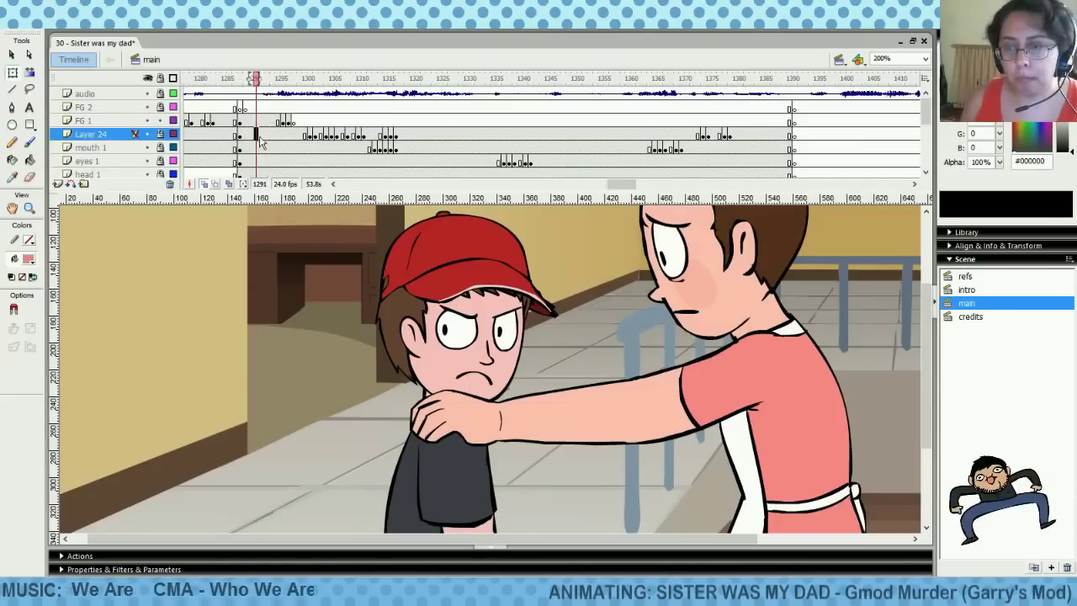
pyautogui.click(266, 134)
pyautogui.click(261, 135)
pyautogui.click(256, 136)
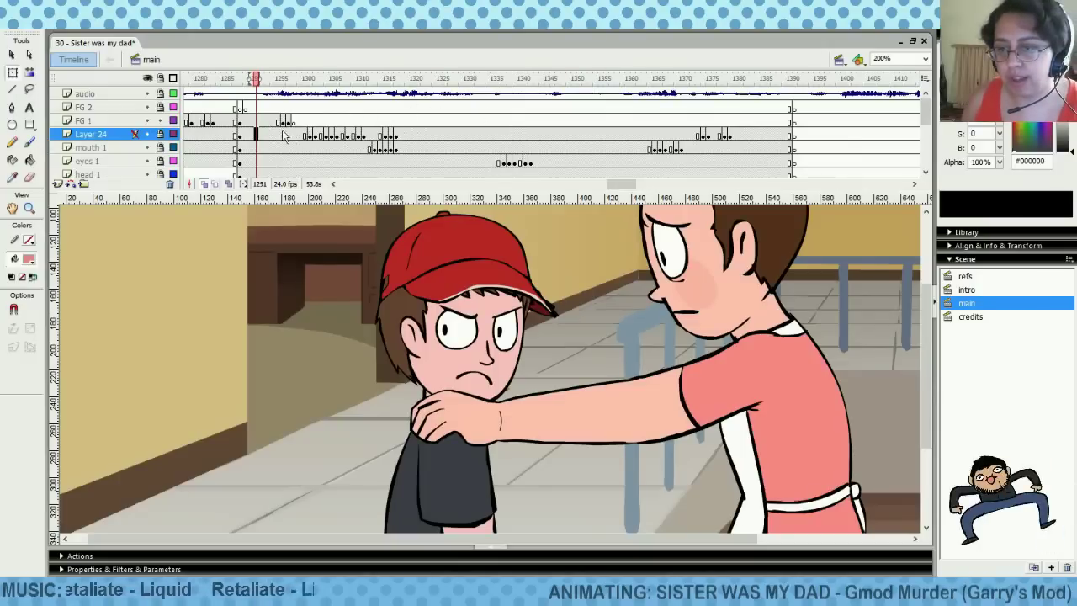
pyautogui.click(271, 136)
pyautogui.click(256, 138)
pyautogui.click(267, 134)
pyautogui.click(251, 135)
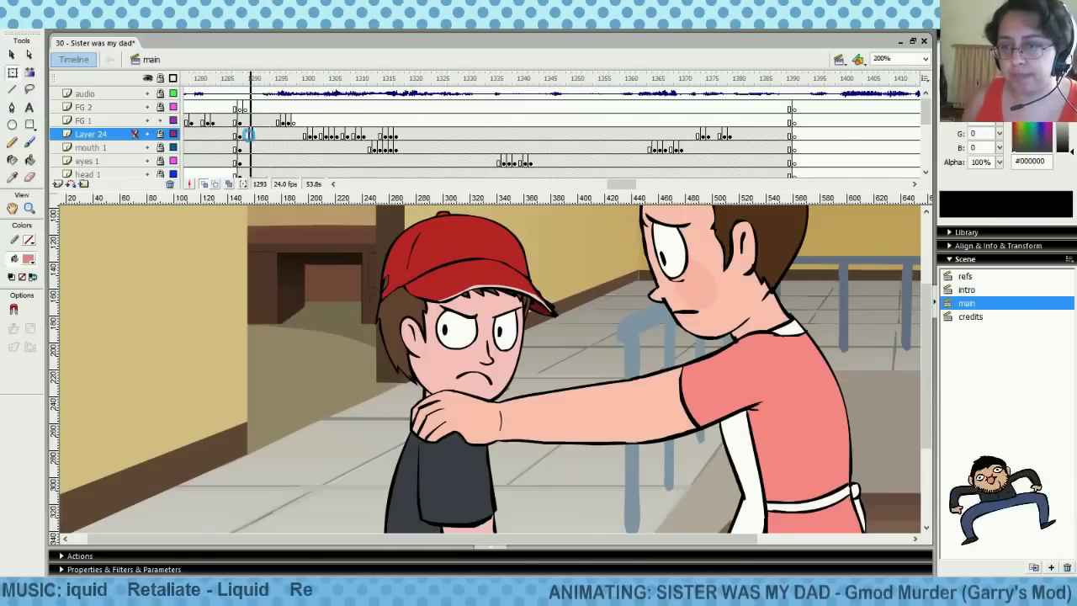
pyautogui.click(272, 136)
pyautogui.click(255, 136)
pyautogui.click(273, 138)
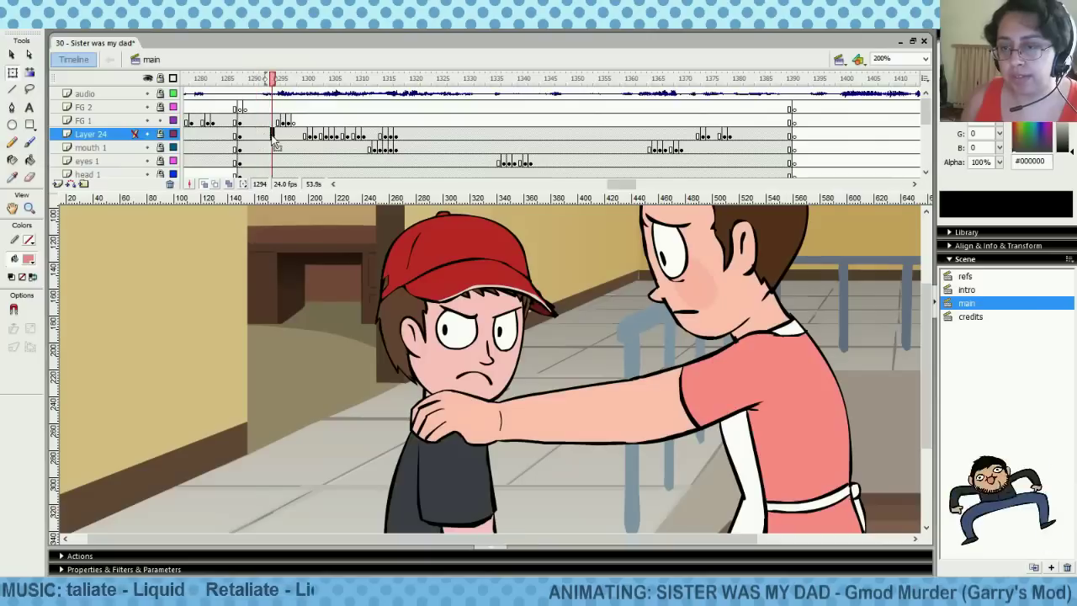
pyautogui.click(255, 139)
pyautogui.click(267, 139)
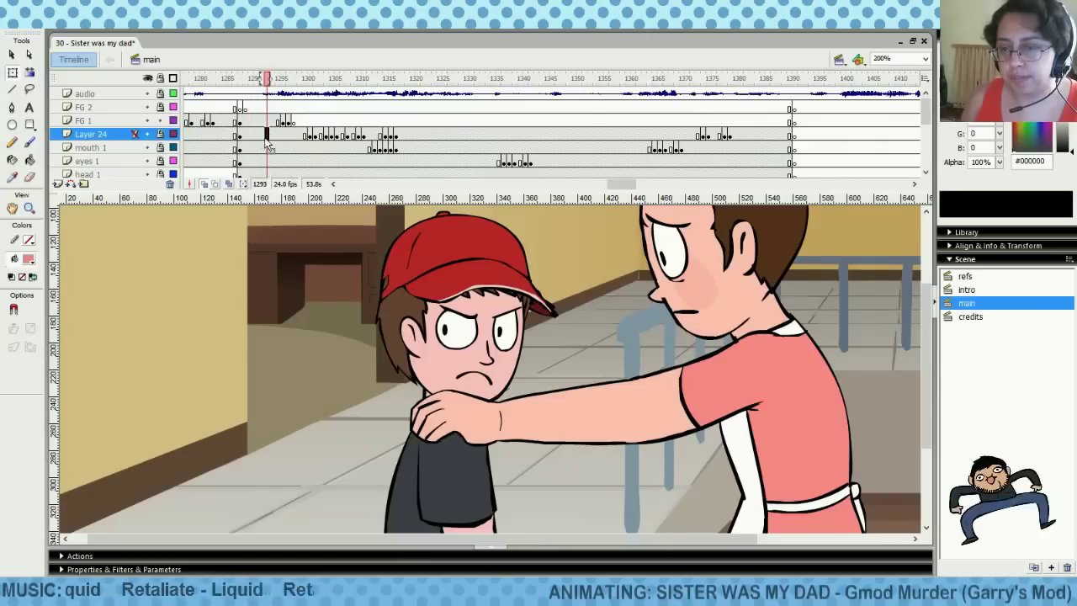
pyautogui.click(273, 136)
# Step through FG 1 frames 1291 to 1294 and play the shot from frame 1293 to check the adult's mouth
pyautogui.click(271, 124)
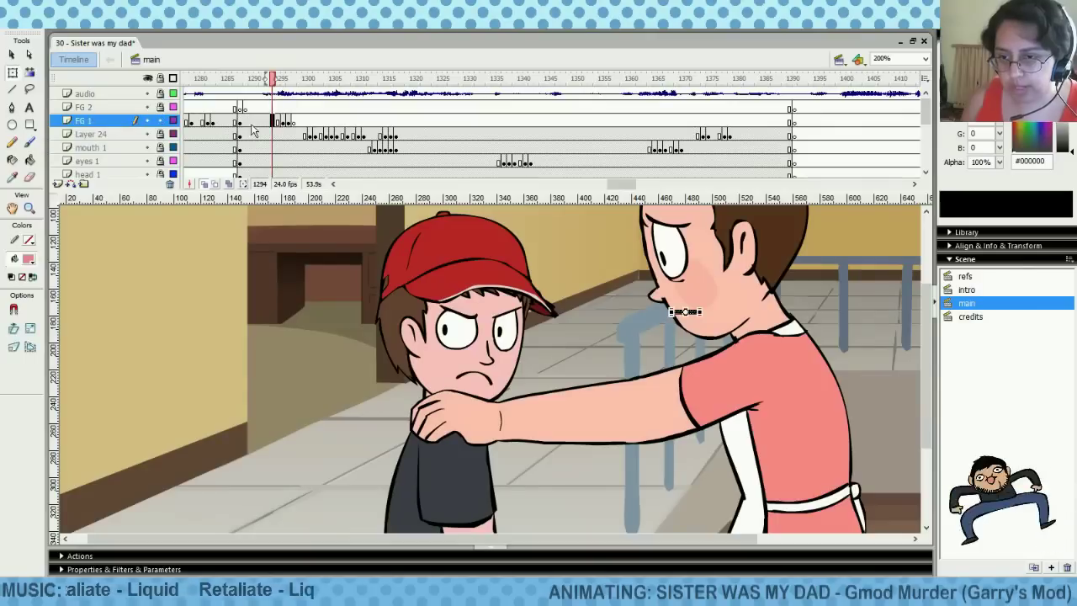
pyautogui.click(256, 123)
pyautogui.click(267, 124)
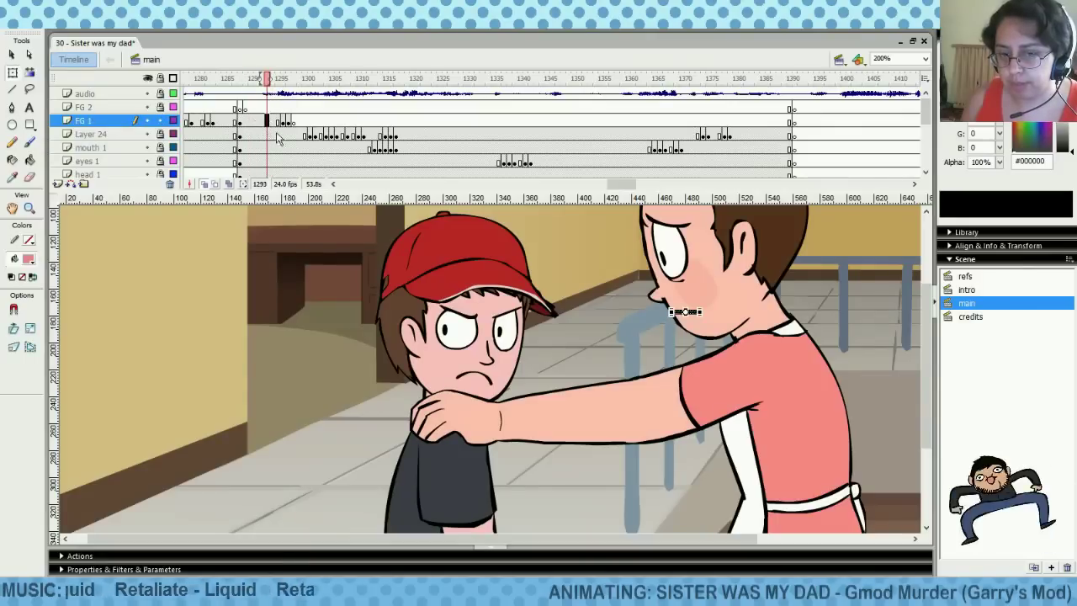
pyautogui.click(256, 123)
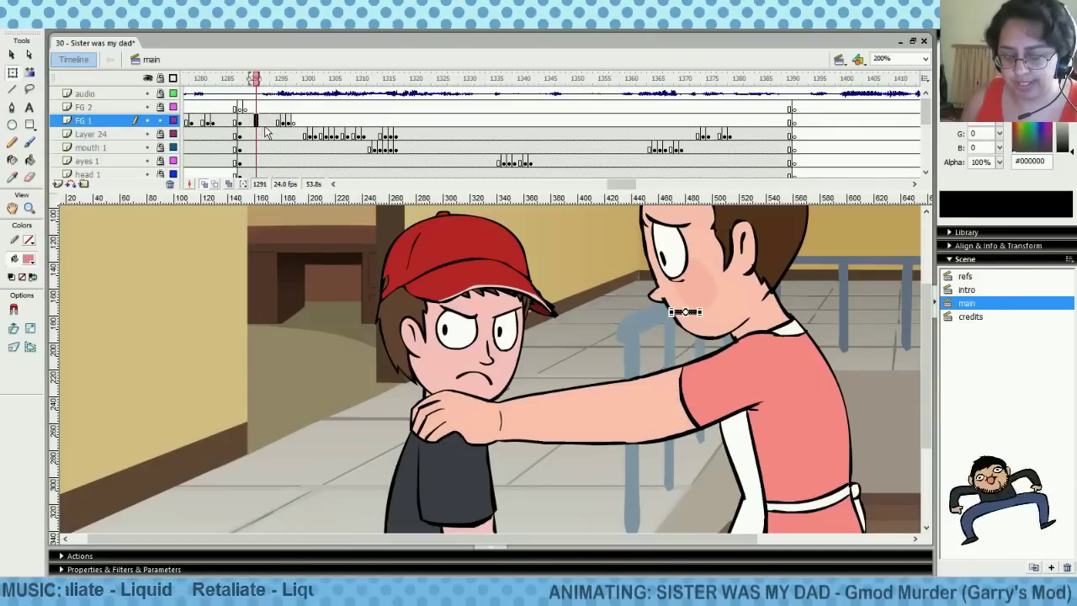
pyautogui.click(267, 126)
pyautogui.press('Return')
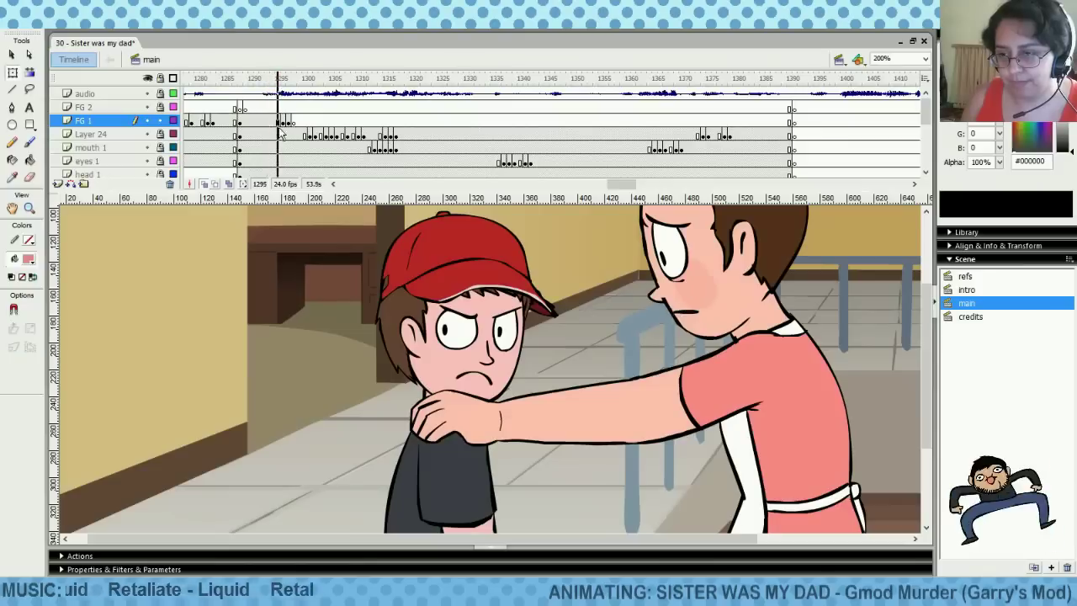
# Insert a keyframe at FG 1 frame 1293, clearing its closed mouth, and set the fill colour to black
pyautogui.click(267, 108)
pyautogui.click(268, 121)
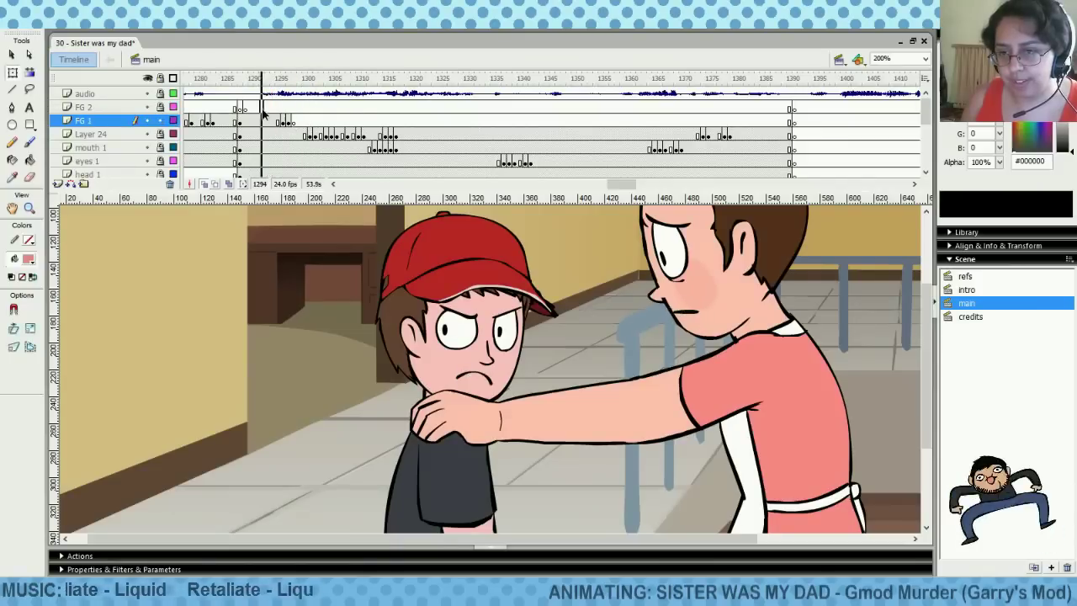
pyautogui.press('F6')
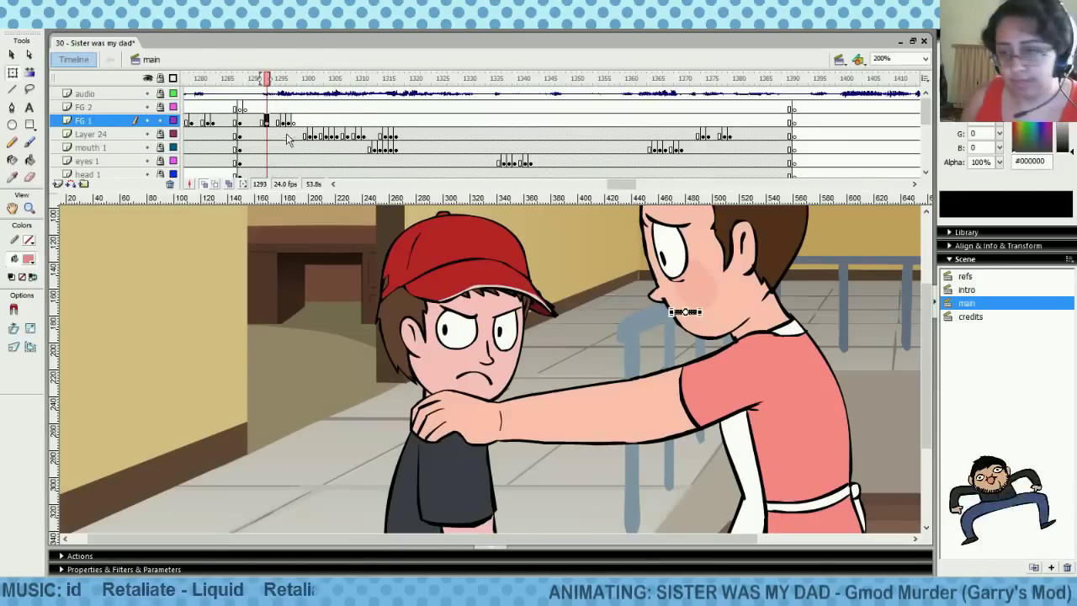
pyautogui.click(11, 75)
pyautogui.click(29, 259)
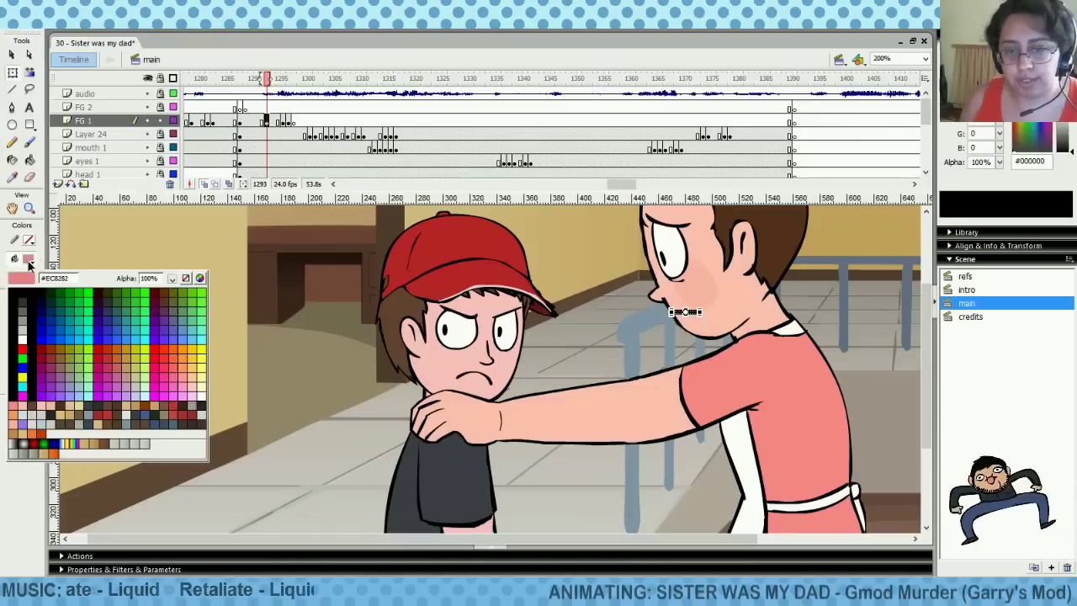
pyautogui.click(17, 286)
pyautogui.click(657, 326)
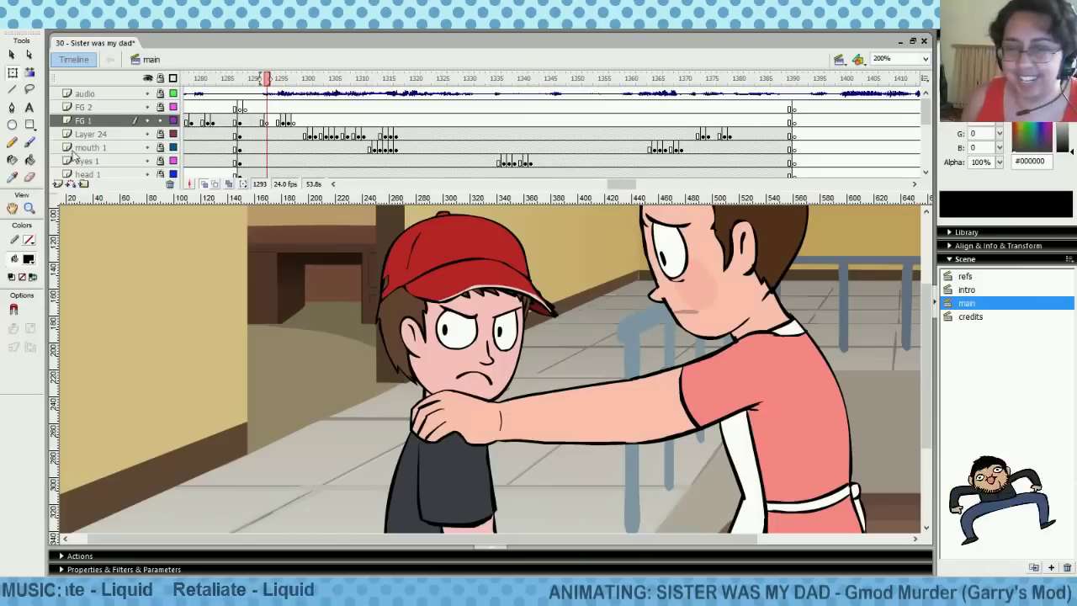
# Paint a slightly open black mouth outline on the adult at FG 1 frame 1293, undoing and redrawing unwanted strokes
pyautogui.click(30, 144)
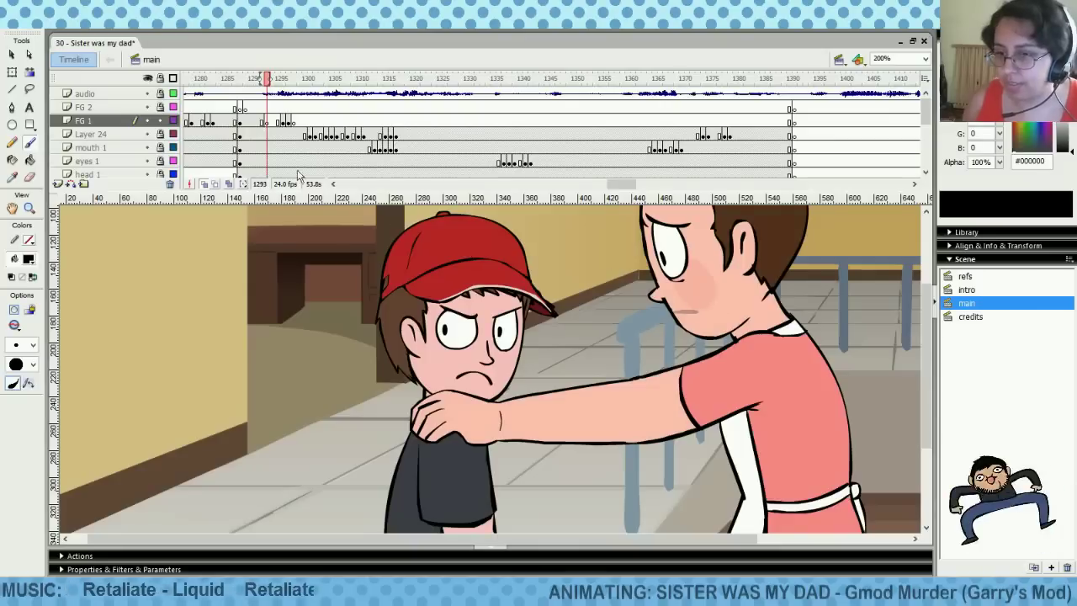
pyautogui.click(265, 120)
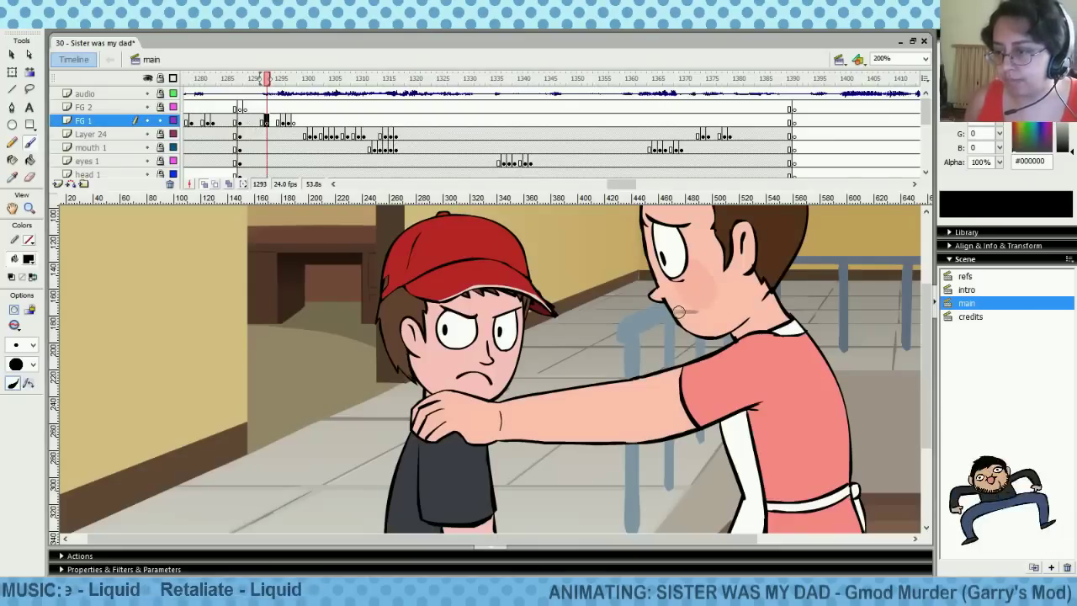
pyautogui.moveTo(691, 308); pyautogui.dragTo(698, 309)
pyautogui.hotkey('ctrl', 'z')
pyautogui.hotkey('ctrl', 'z')
pyautogui.hotkey('ctrl', 'z')
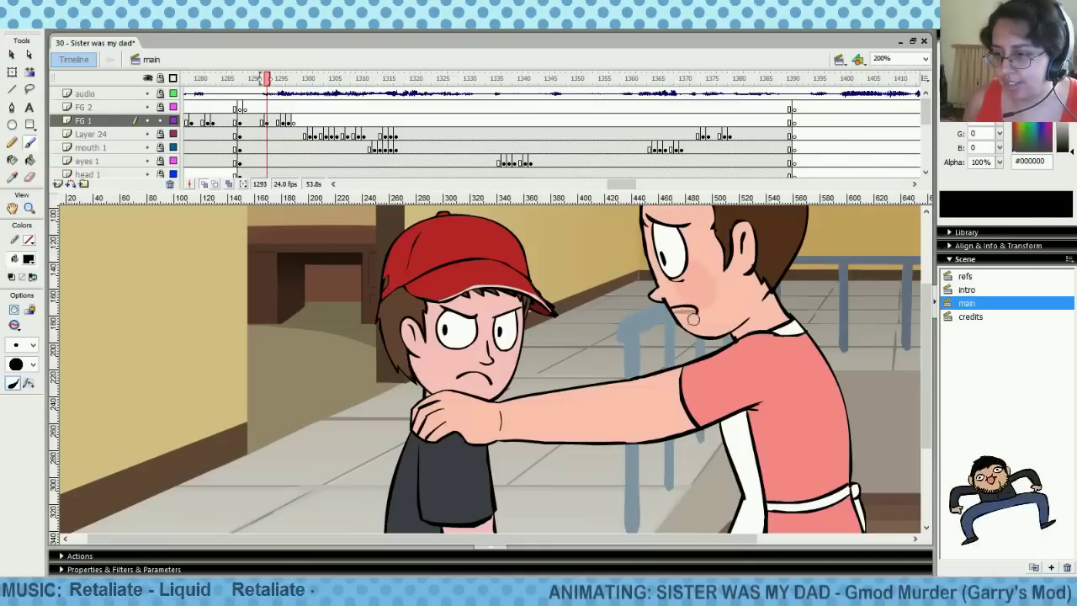
pyautogui.hotkey('ctrl', 'z')
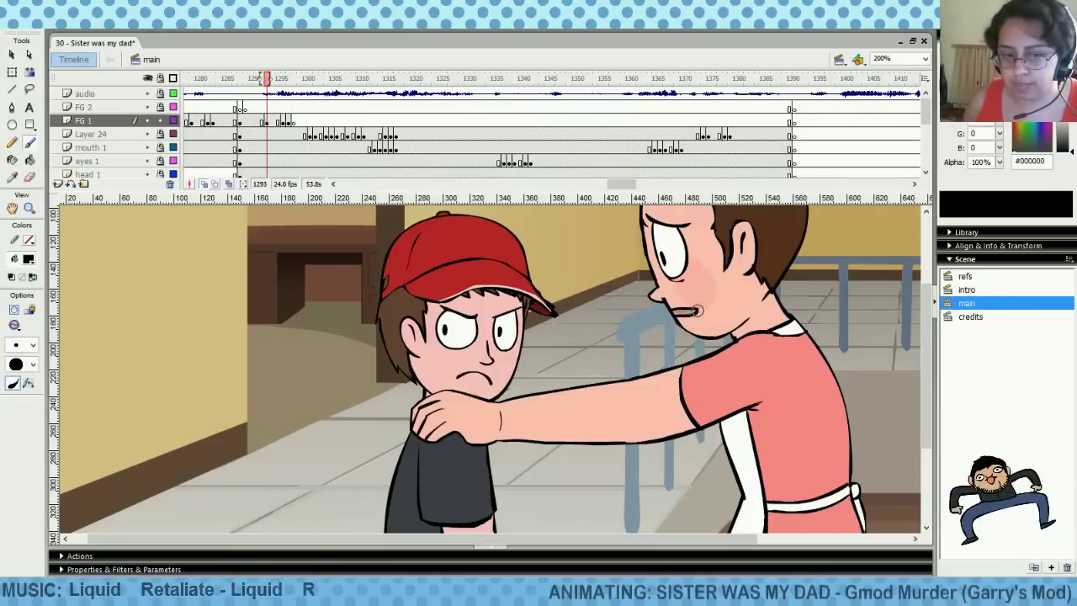
# Clean up the inside of the adult's newly painted mouth at frame 1293 using the smallest round eraser
pyautogui.click(30, 179)
pyautogui.click(32, 330)
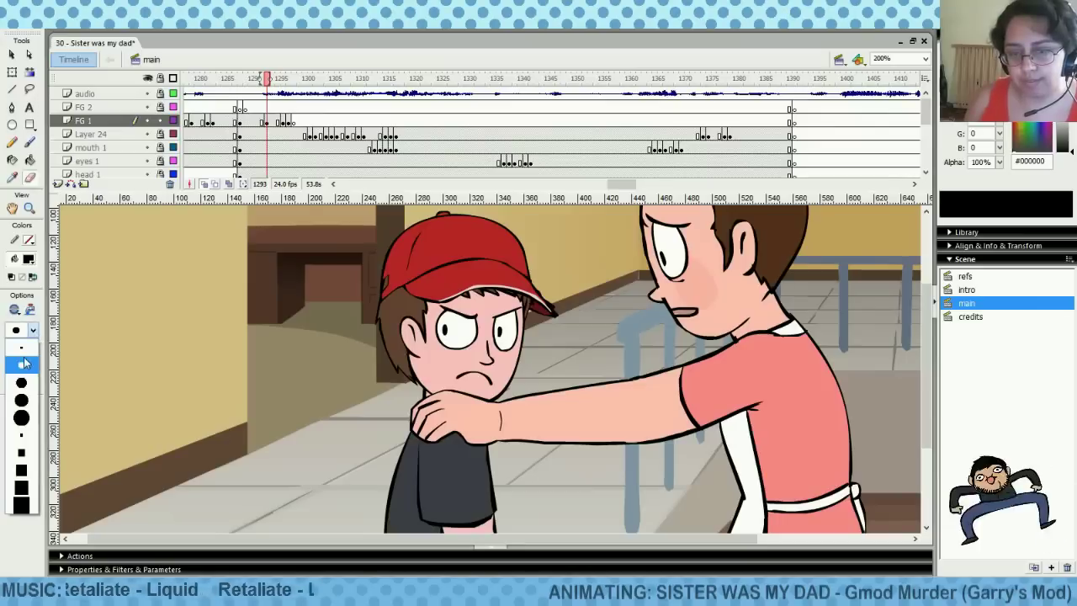
pyautogui.click(18, 356)
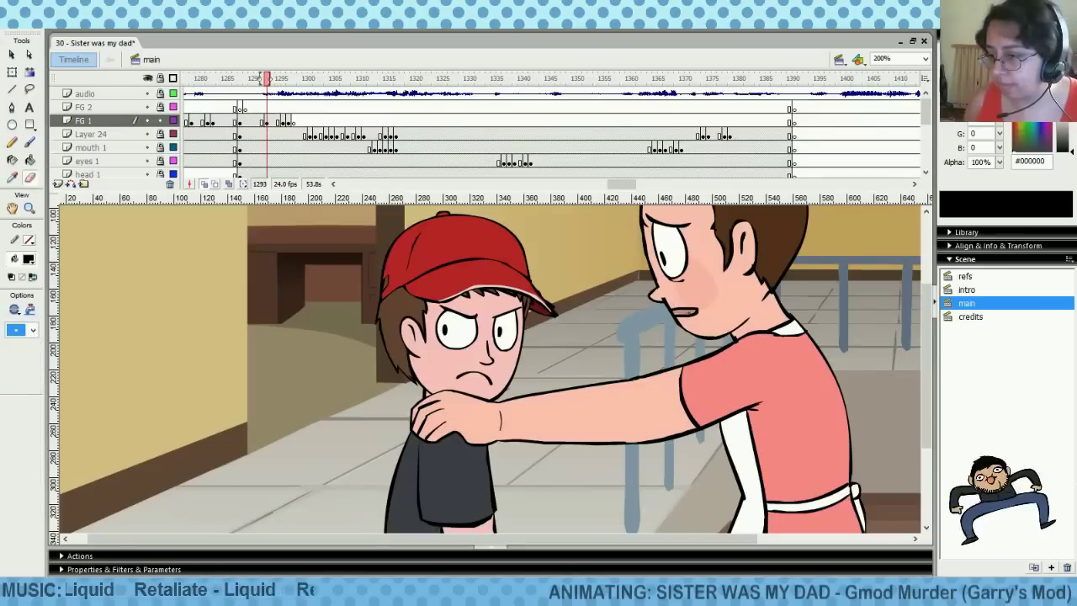
pyautogui.click(686, 312)
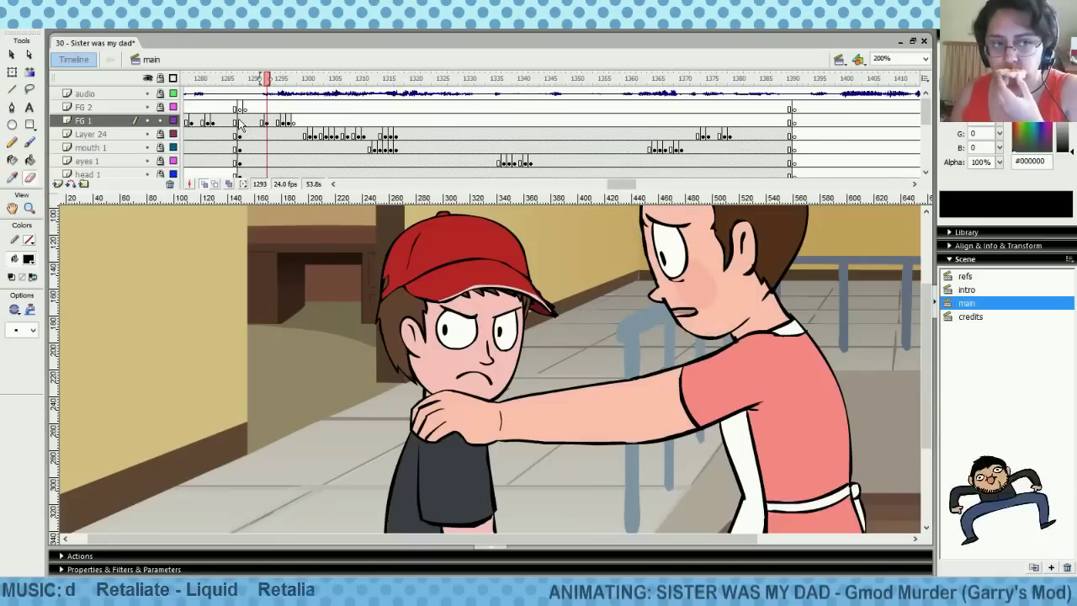
# Widen the onion-skin range at FG 1 frame 1295 and retouch the adult's mouth with the Eraser and Brush
pyautogui.moveTo(250, 108); pyautogui.dragTo(279, 111)
pyautogui.click(280, 122)
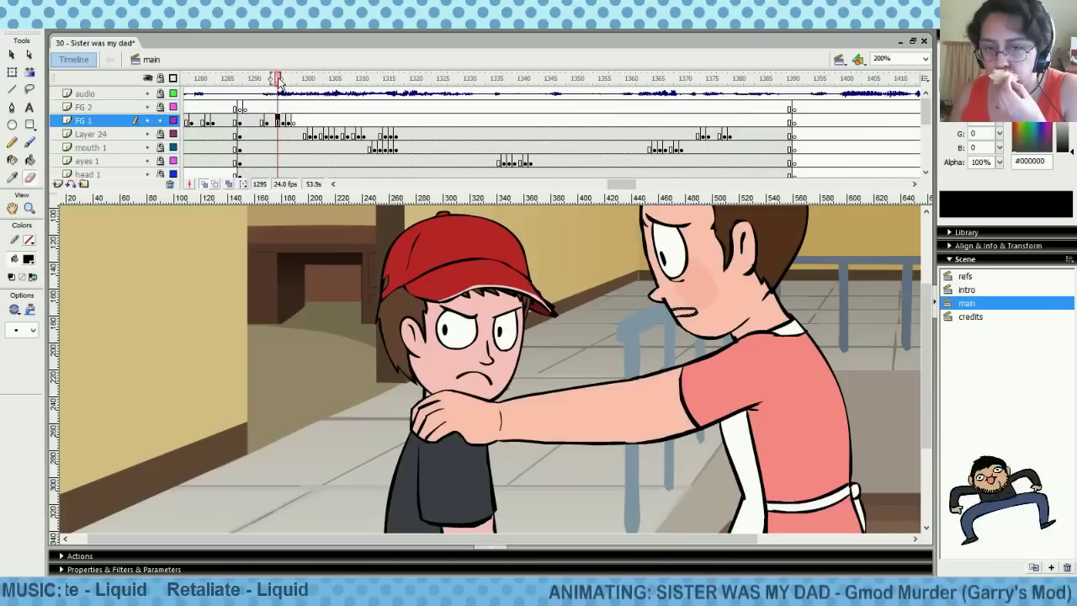
pyautogui.moveTo(278, 82); pyautogui.dragTo(286, 80)
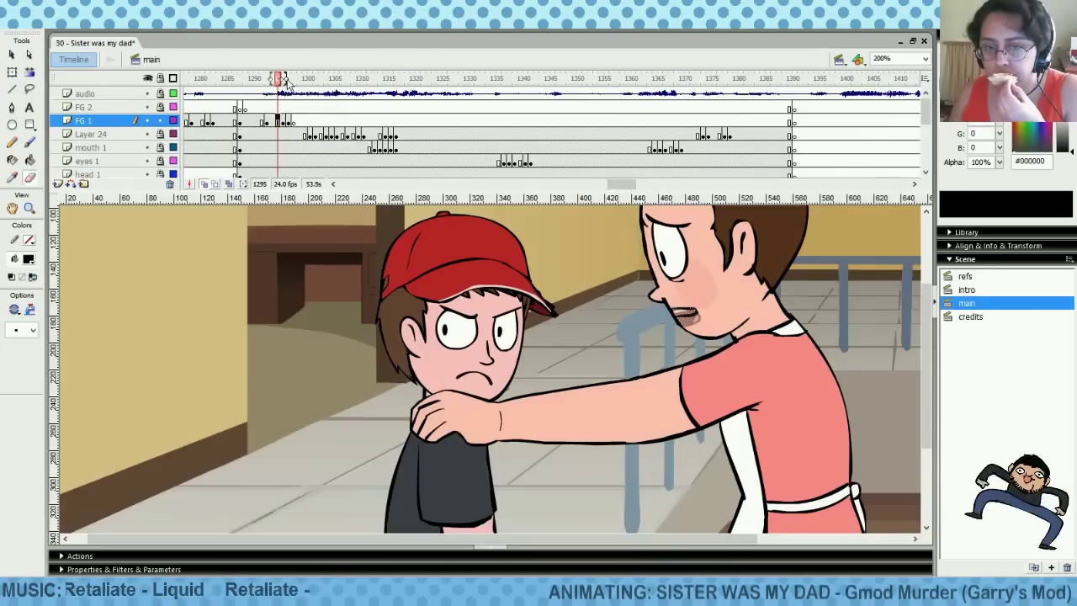
pyautogui.click(30, 177)
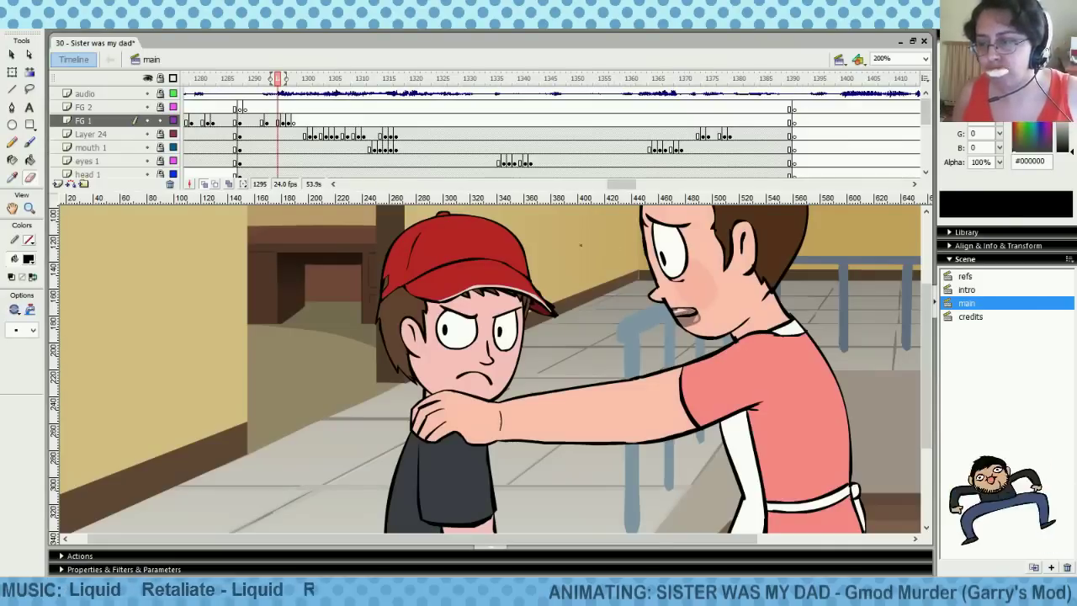
pyautogui.click(30, 143)
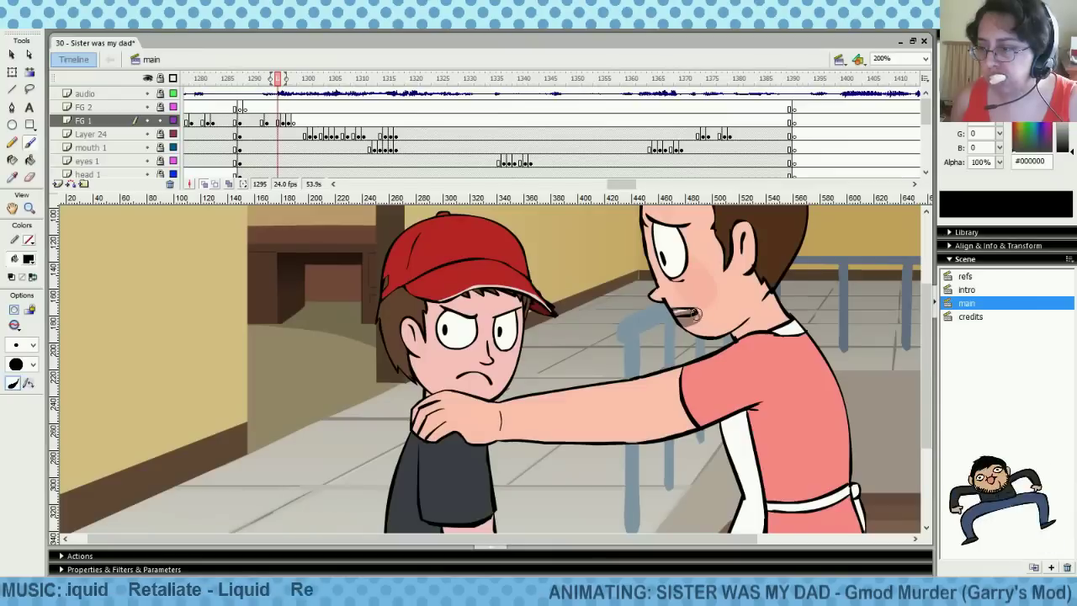
pyautogui.click(30, 177)
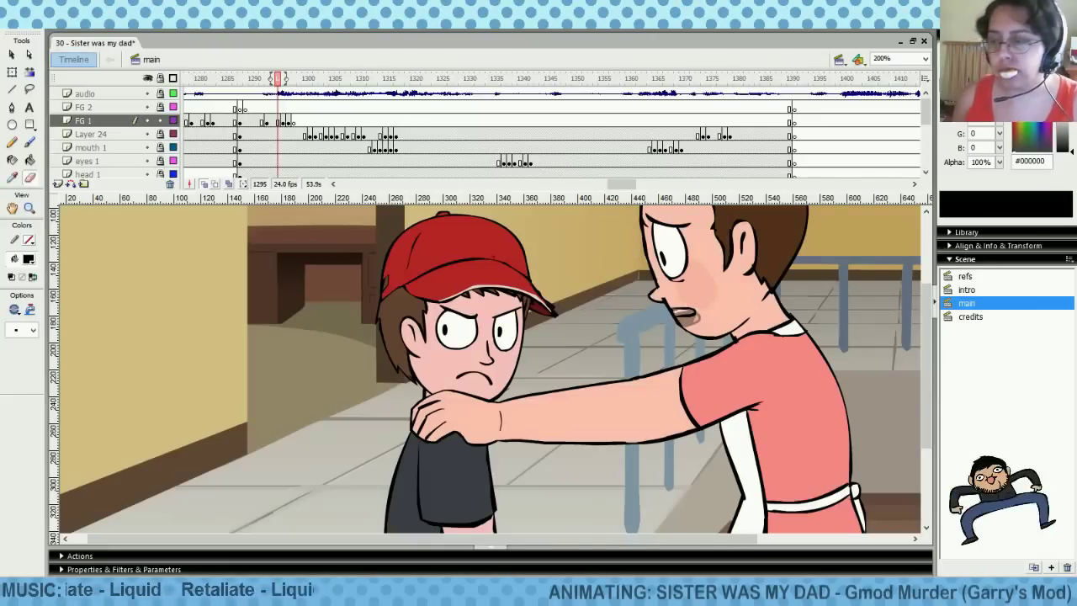
pyautogui.click(29, 142)
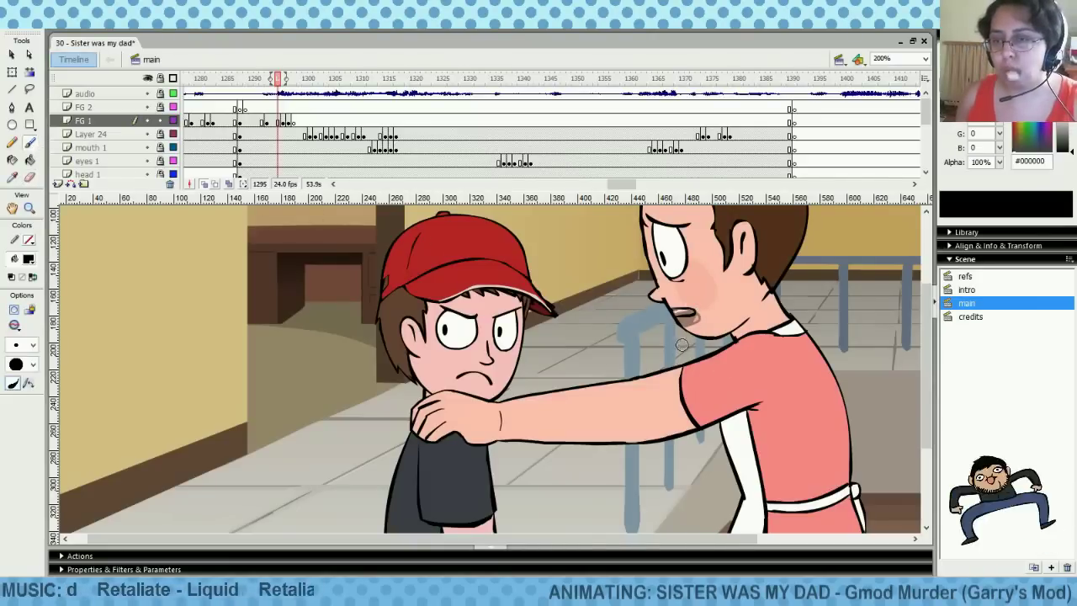
# Erase the lower part of the adult's mouth at FG 1 frame 1295 and repaint it as a slanted, teeth-baring outline
pyautogui.click(279, 79)
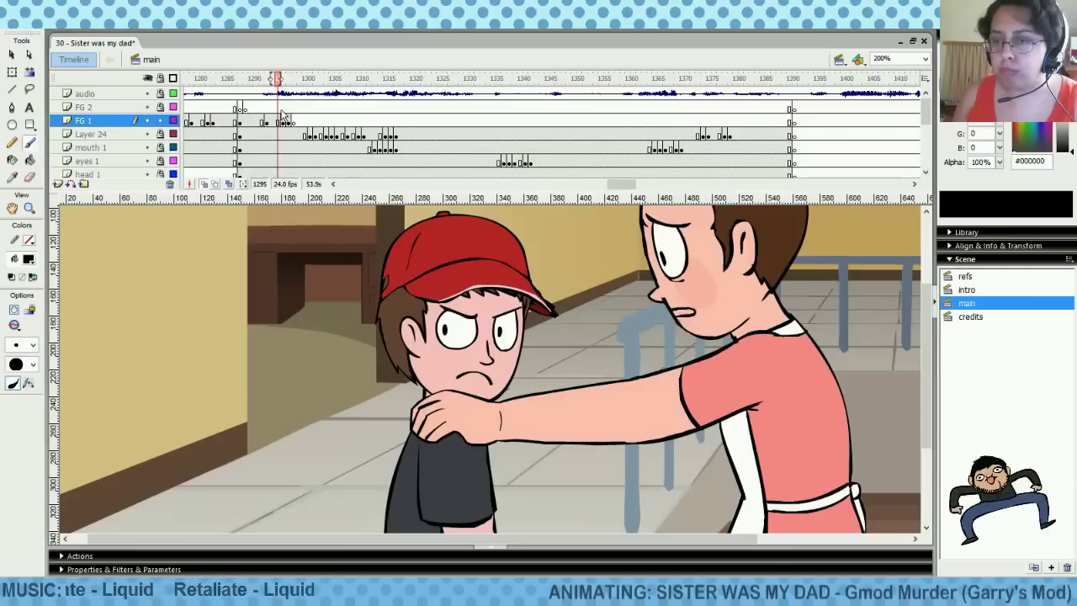
pyautogui.click(278, 109)
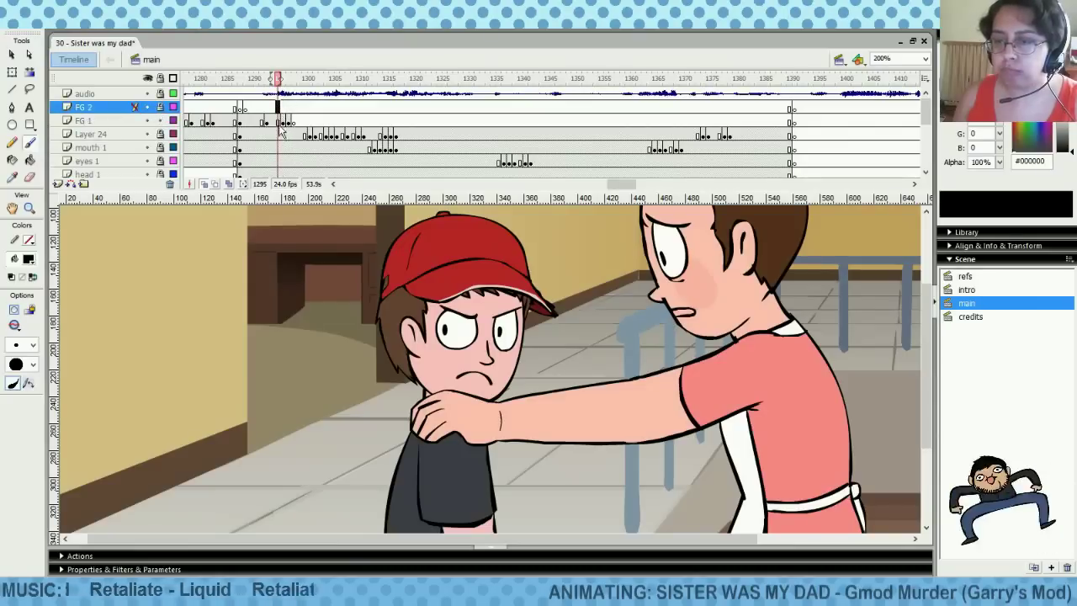
pyautogui.click(280, 123)
pyautogui.click(29, 177)
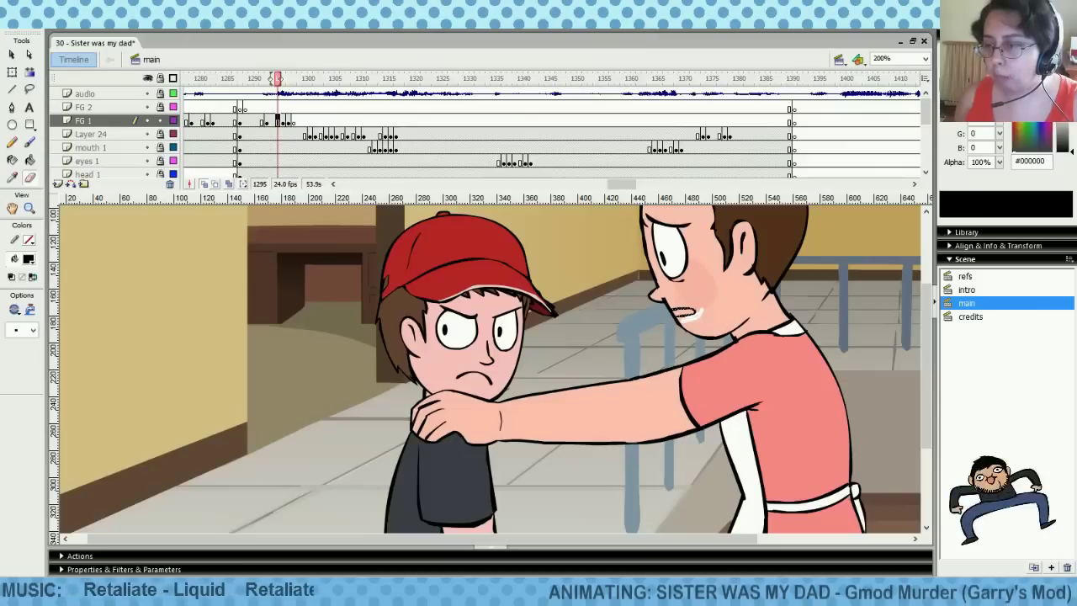
pyautogui.moveTo(699, 313); pyautogui.dragTo(704, 310)
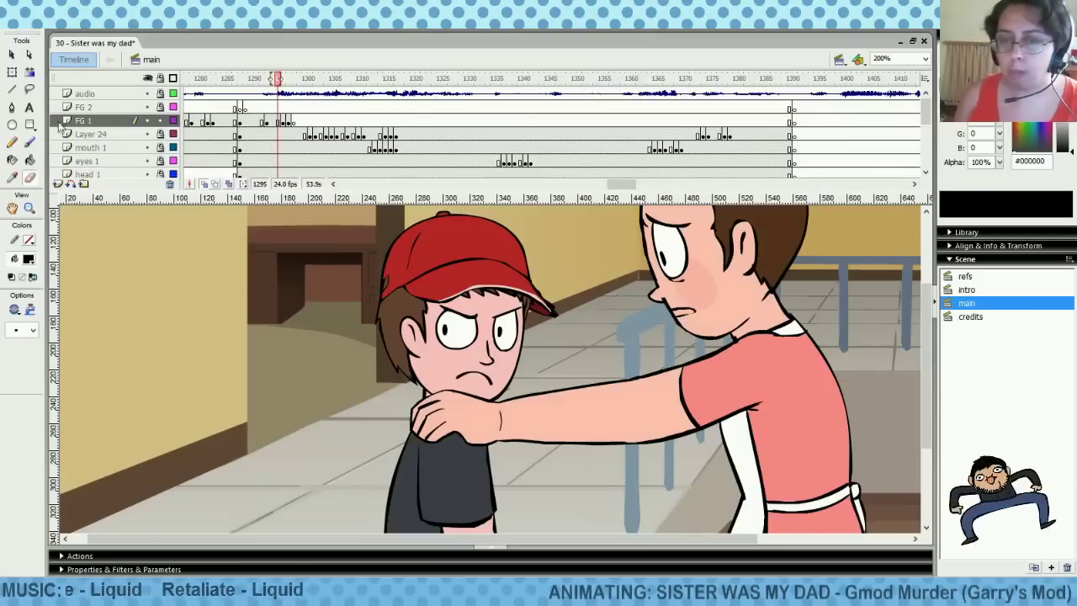
pyautogui.click(30, 143)
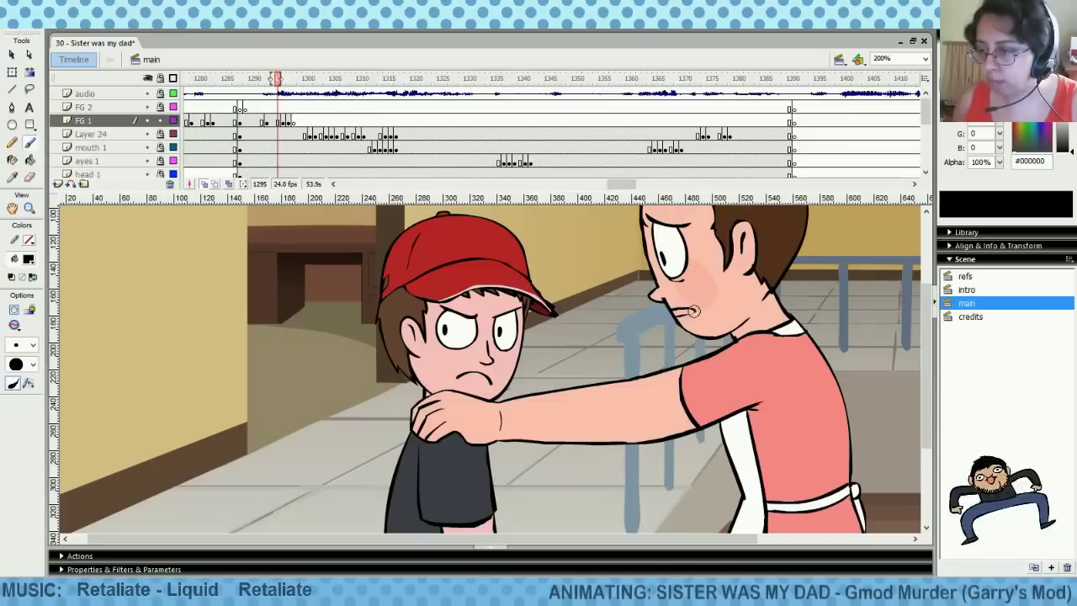
pyautogui.moveTo(678, 315); pyautogui.dragTo(694, 313)
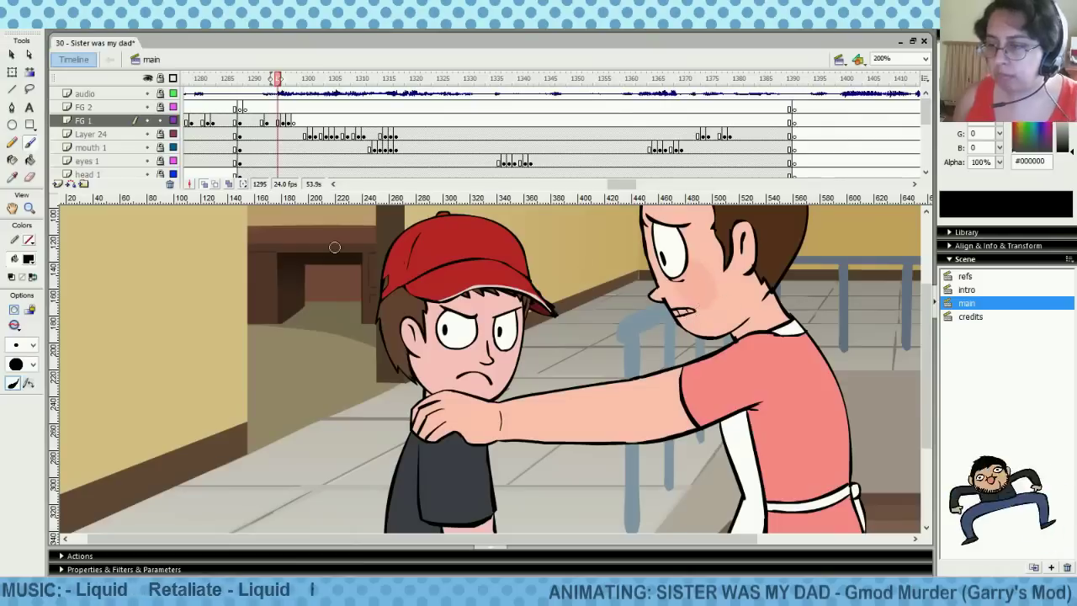
# Fill the adult's mouth at frame 1295 with white for the teeth and return the brush colour to black
pyautogui.click(31, 176)
pyautogui.click(28, 259)
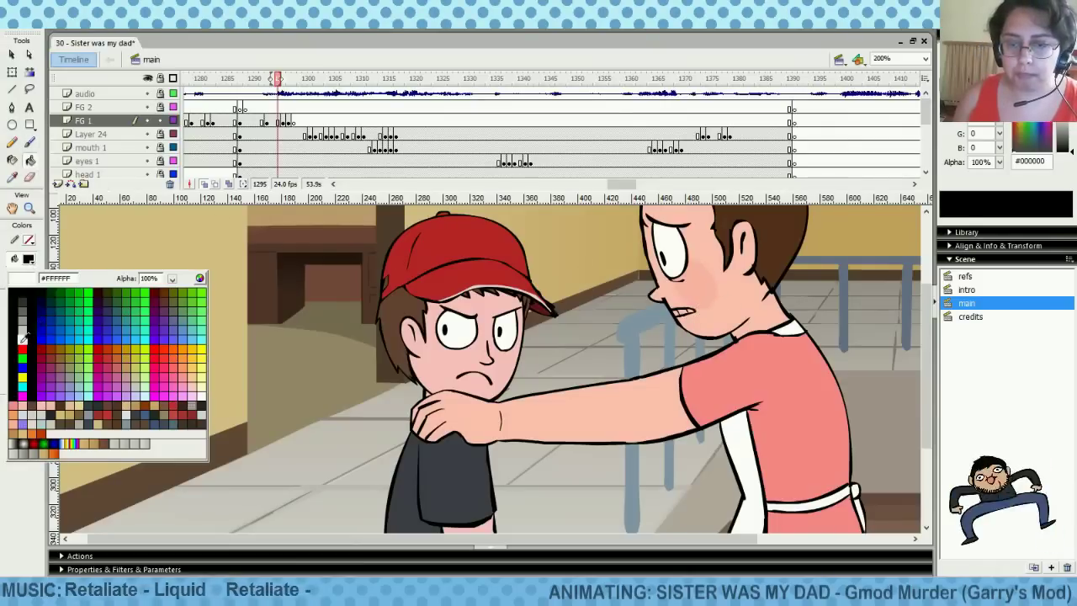
pyautogui.click(27, 340)
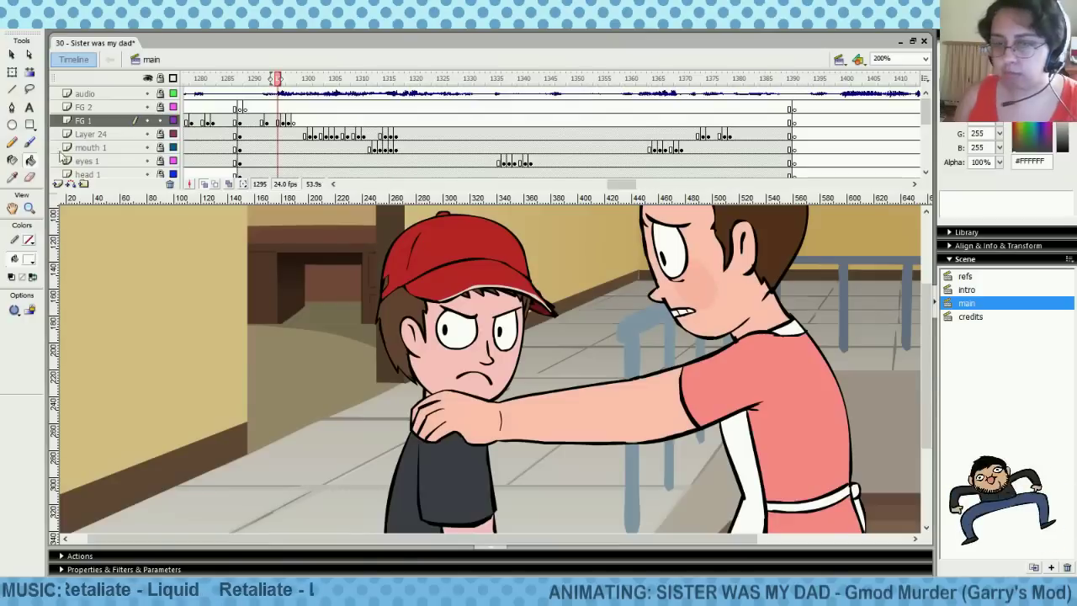
pyautogui.click(29, 259)
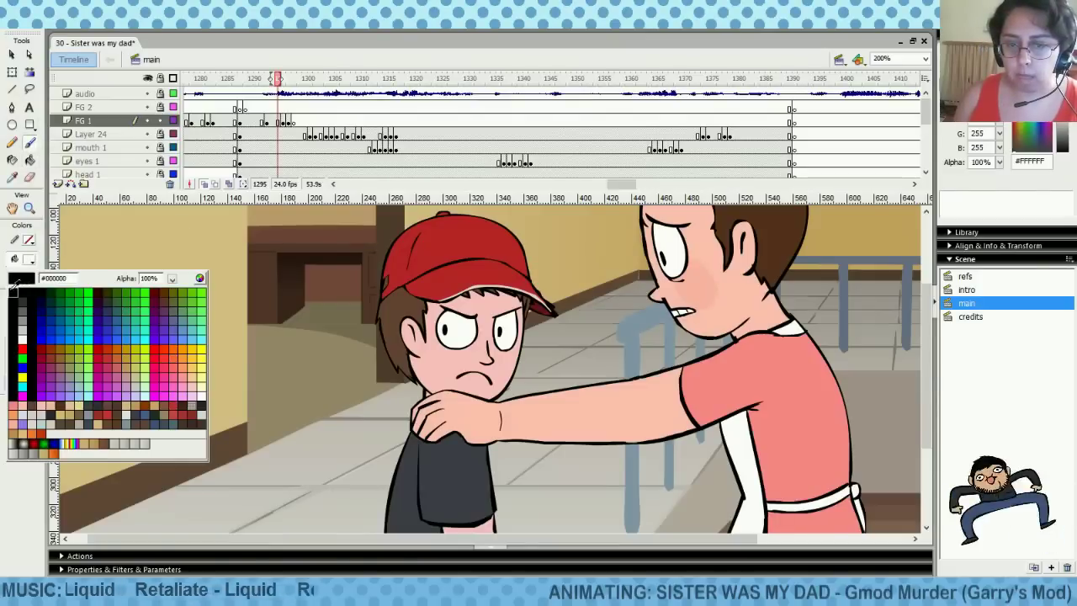
pyautogui.click(20, 290)
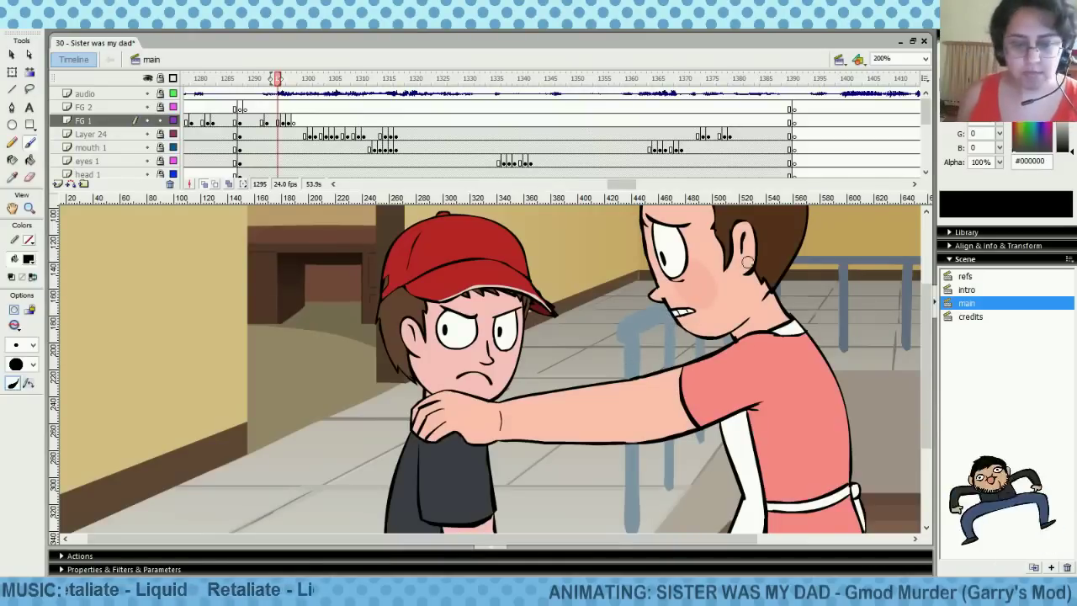
# Compare the adult's mouth at frame 1295 with frame 1292 and save the document
pyautogui.click(279, 122)
pyautogui.moveTo(266, 114)
pyautogui.mouseDown()
pyautogui.moveTo(306, 107)
pyautogui.moveTo(264, 107)
pyautogui.mouseUp()
pyautogui.click(277, 122)
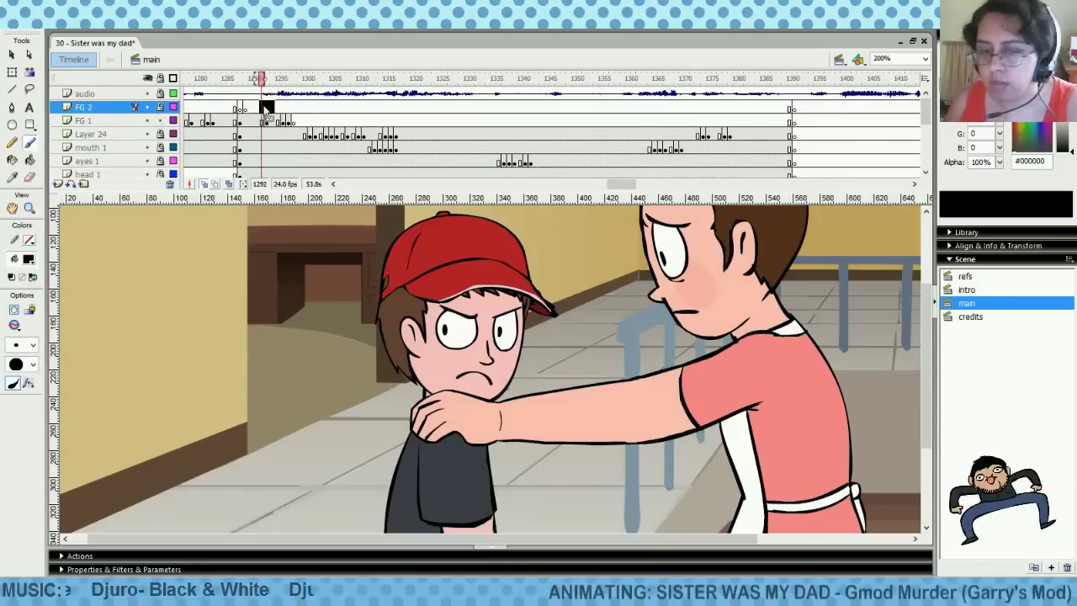
pyautogui.hotkey('ctrl', 's')
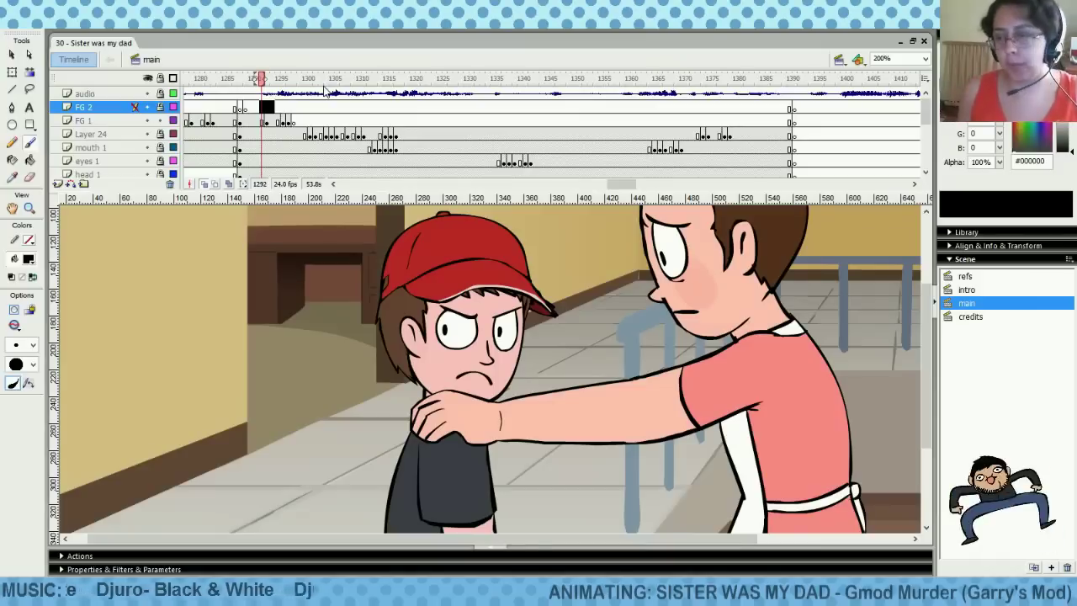
# Play and scrub the shot from around frame 1291 to check the adult's lip-sync against the audio
pyautogui.click(258, 137)
pyautogui.press('Return')
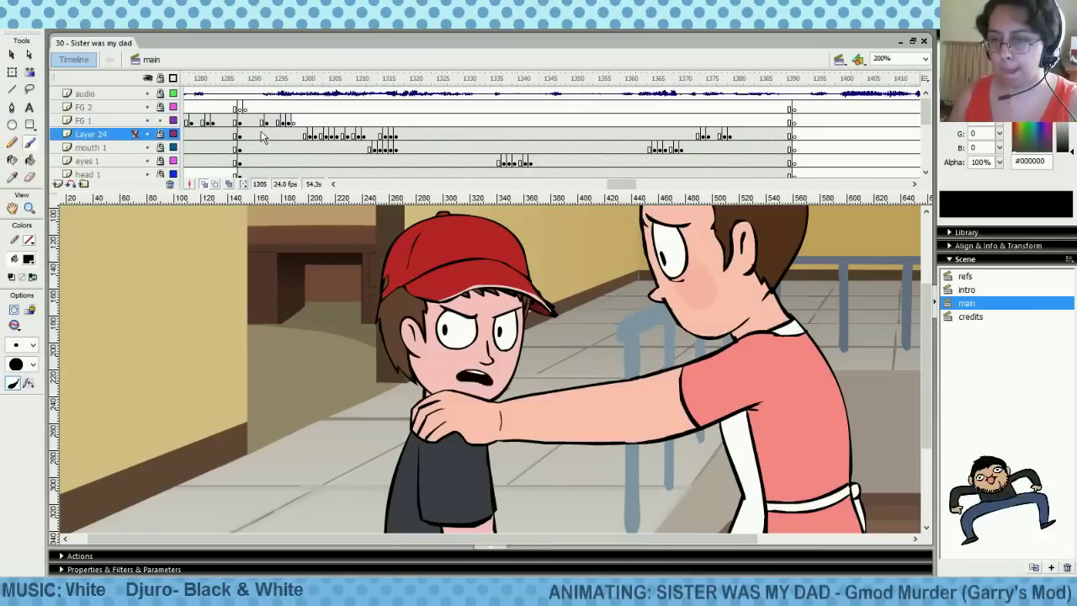
pyautogui.moveTo(244, 134); pyautogui.dragTo(290, 134)
# Copy the adult's wide-open mouth from FG 1 frame 1296 and paste it at frame 1298
pyautogui.click(286, 123)
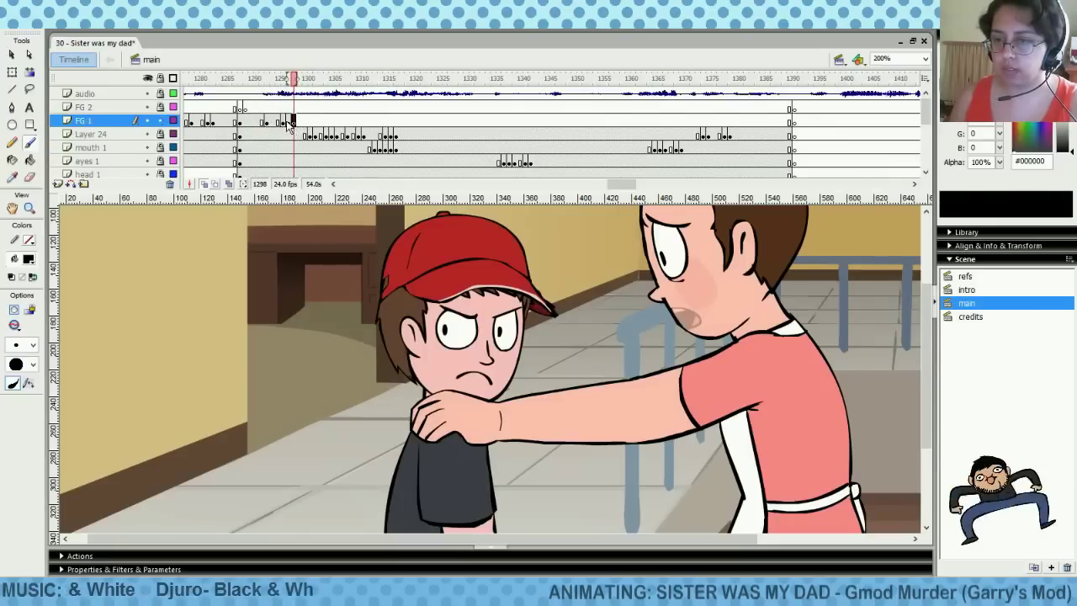
pyautogui.rightClick(286, 123)
pyautogui.click(336, 278)
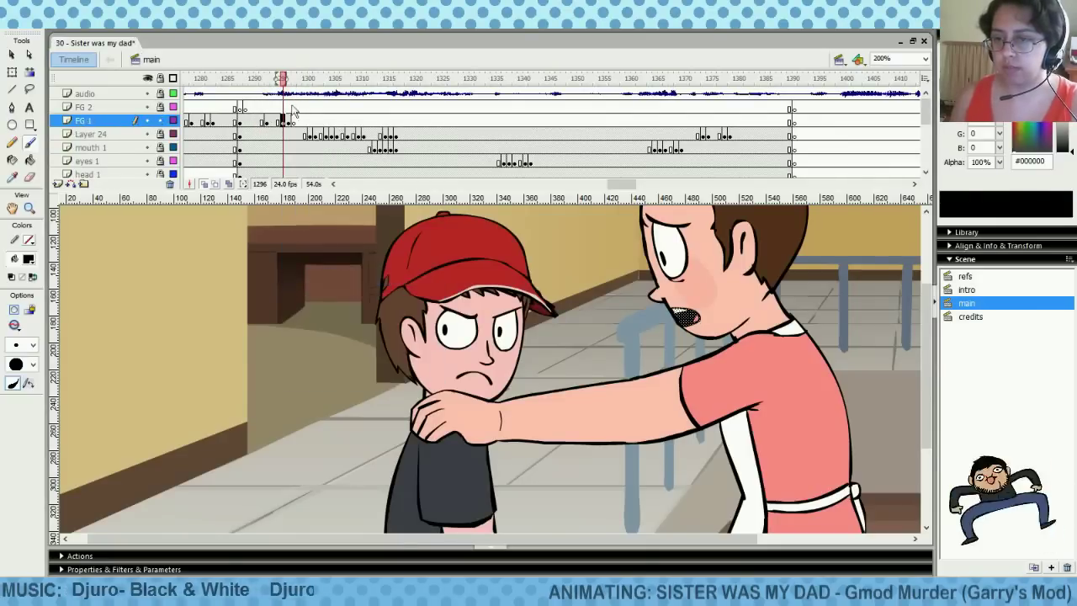
pyautogui.click(270, 107)
pyautogui.moveTo(282, 108); pyautogui.dragTo(299, 109)
pyautogui.rightClick(294, 119)
pyautogui.click(340, 290)
# Copy the adult's bared-teeth mouth from FG 1 frame 1294, paste it at frame 1299, and go to frame 1304
pyautogui.rightClick(274, 121)
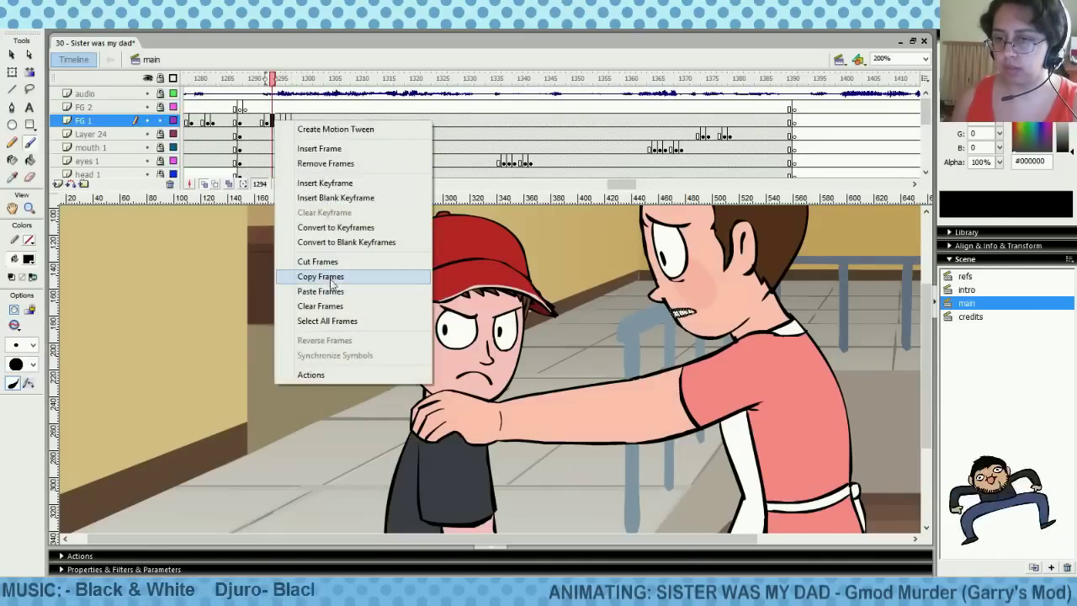
pyautogui.click(334, 278)
pyautogui.rightClick(301, 123)
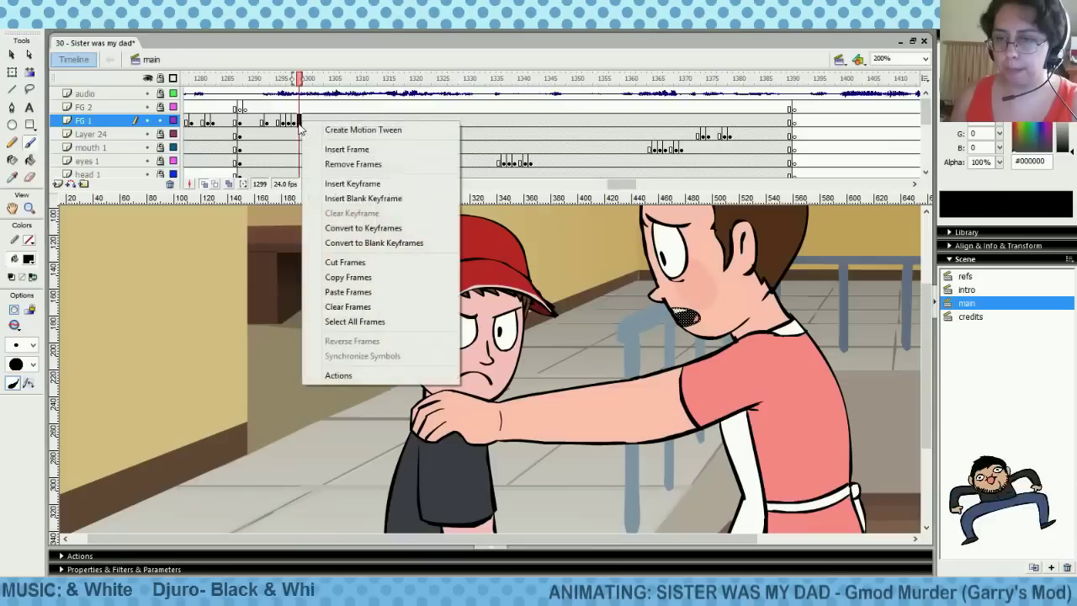
pyautogui.click(347, 291)
pyautogui.moveTo(269, 107); pyautogui.dragTo(328, 108)
pyautogui.click(325, 121)
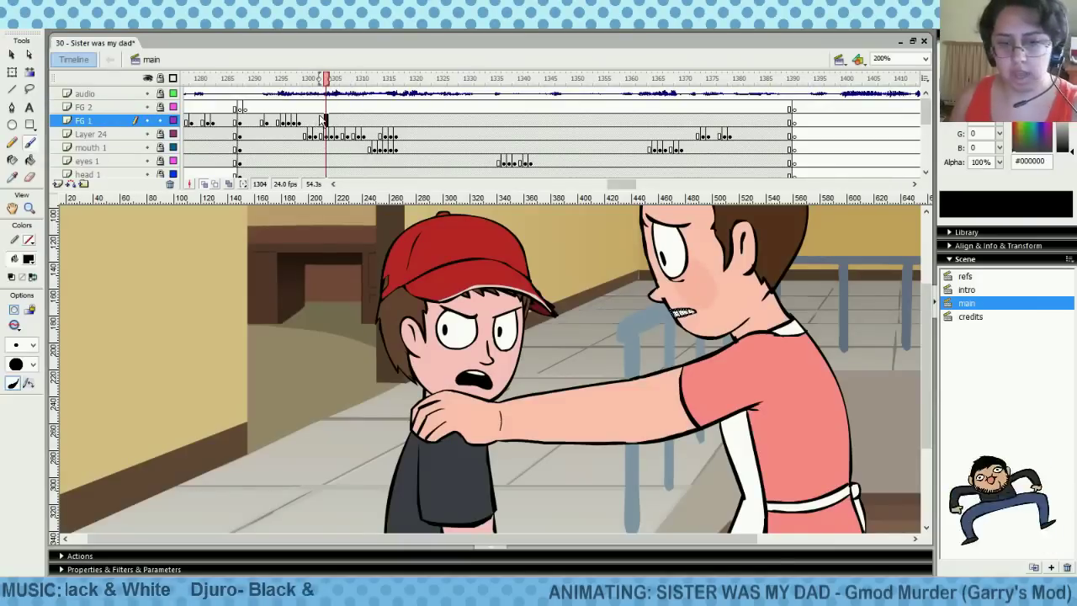
# Copy the adult's open mouth from FG 1 frame 1297 and paste it at frame 1304
pyautogui.click(282, 121)
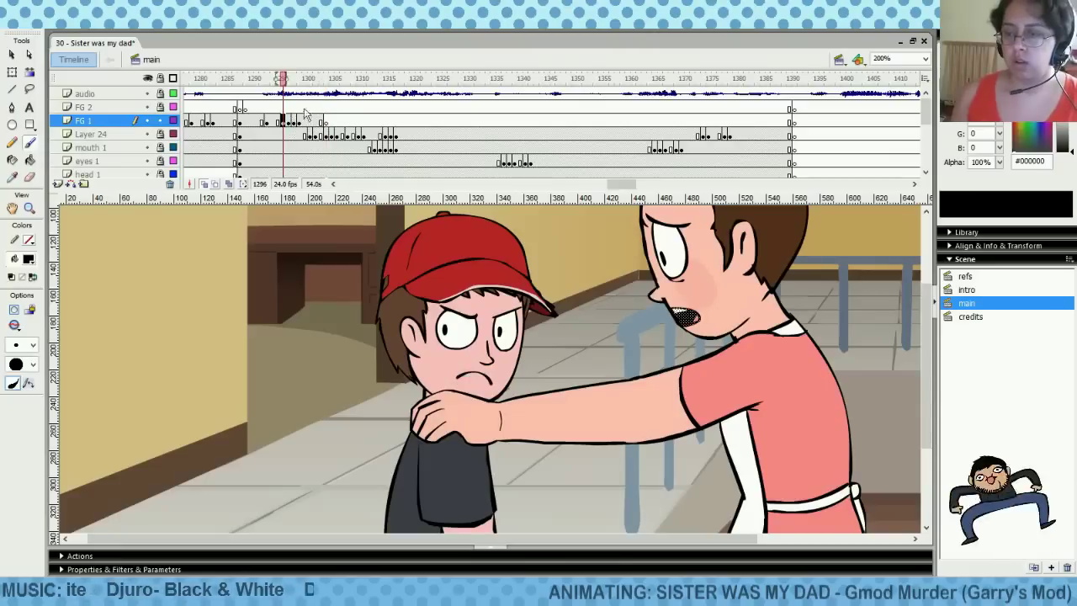
pyautogui.click(292, 122)
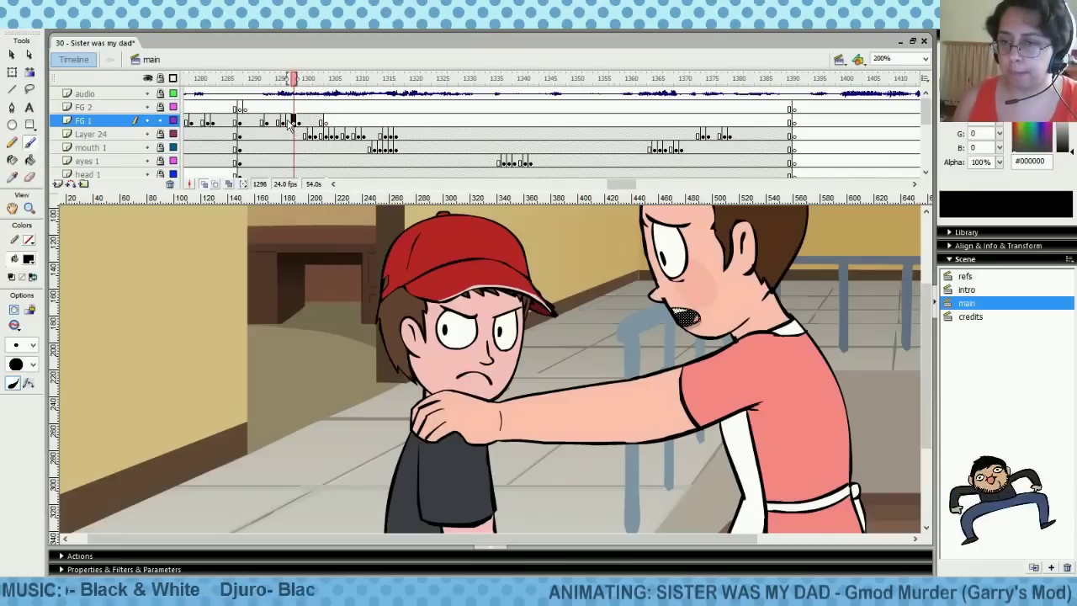
pyautogui.click(287, 122)
pyautogui.rightClick(288, 122)
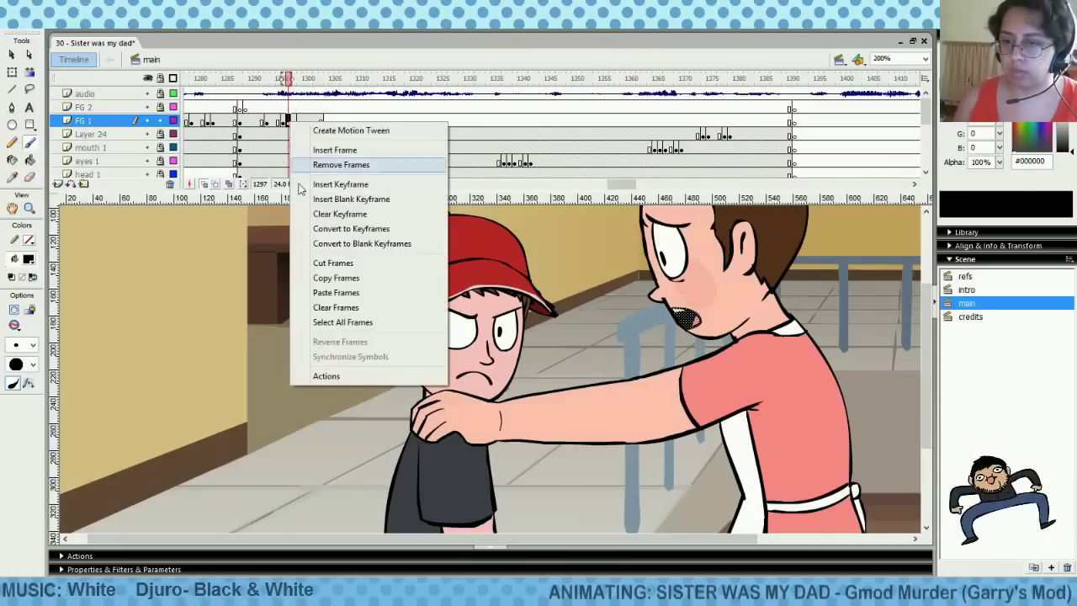
pyautogui.click(336, 278)
pyautogui.click(329, 111)
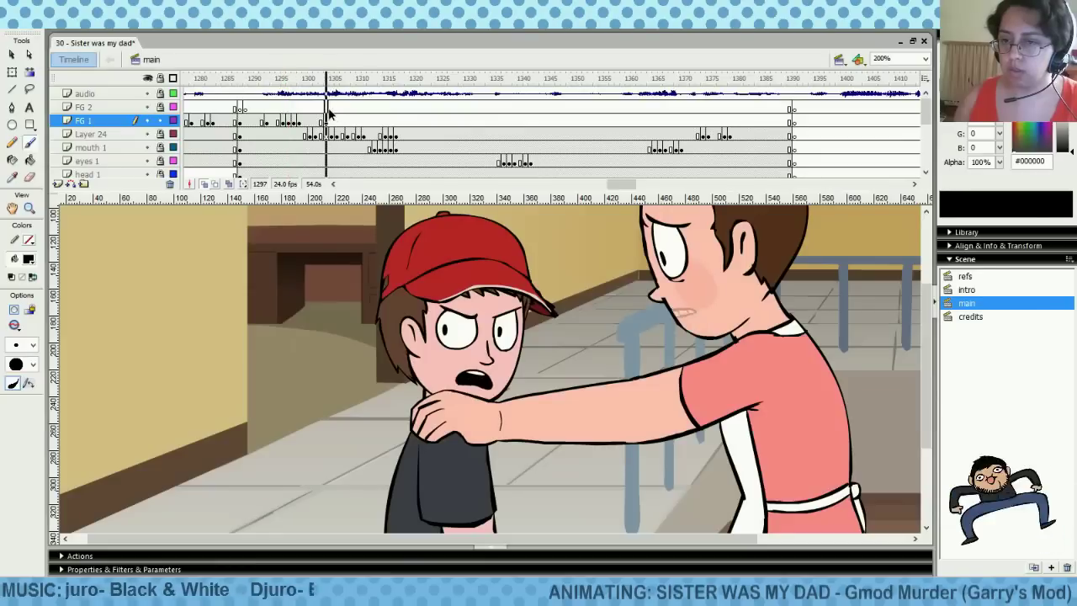
pyautogui.rightClick(328, 109)
pyautogui.click(367, 288)
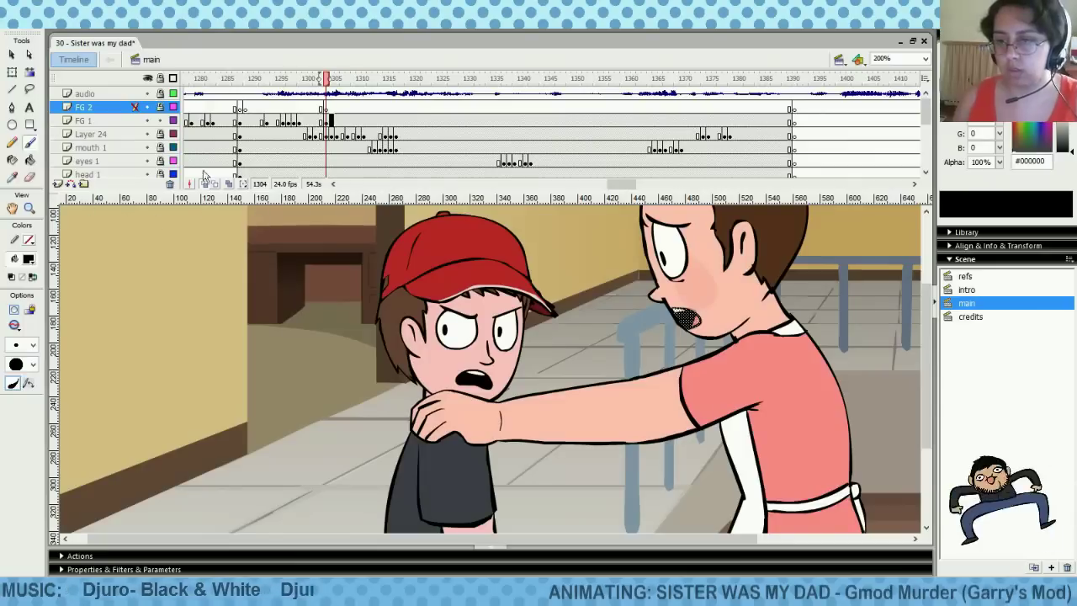
# Insert a blank keyframe at FG 1 frame 1305 and brush the black outline of a smaller, rounder mouth for the adult
pyautogui.click(331, 123)
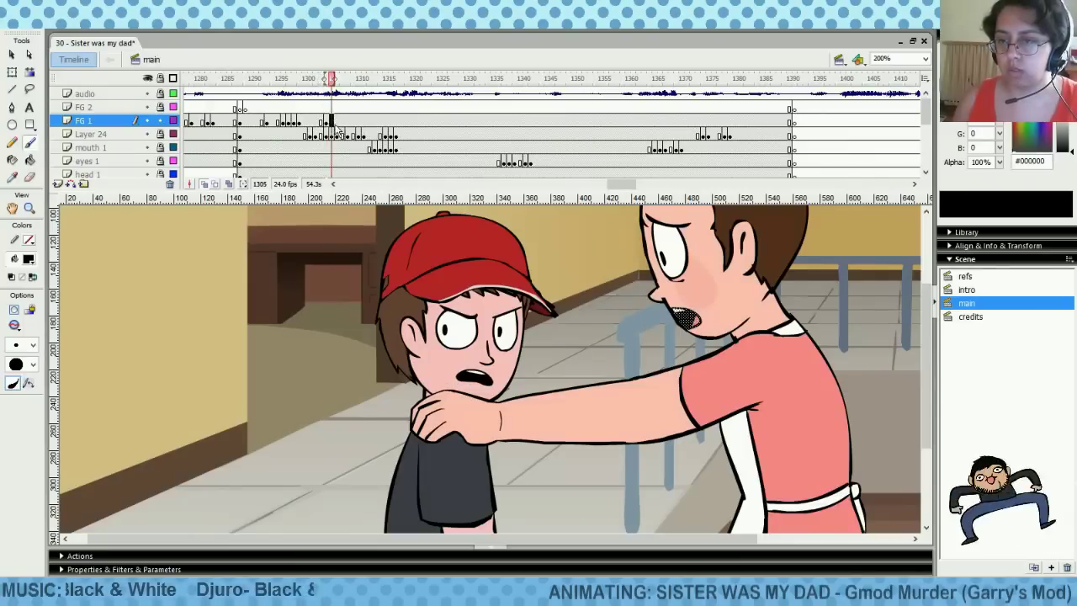
pyautogui.press('F7')
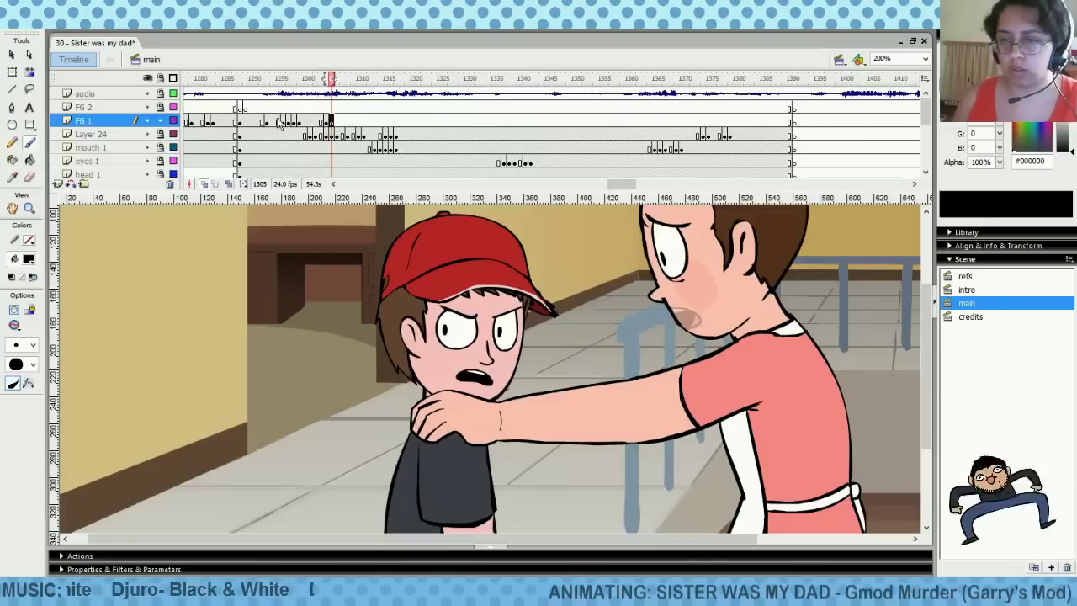
pyautogui.click(30, 143)
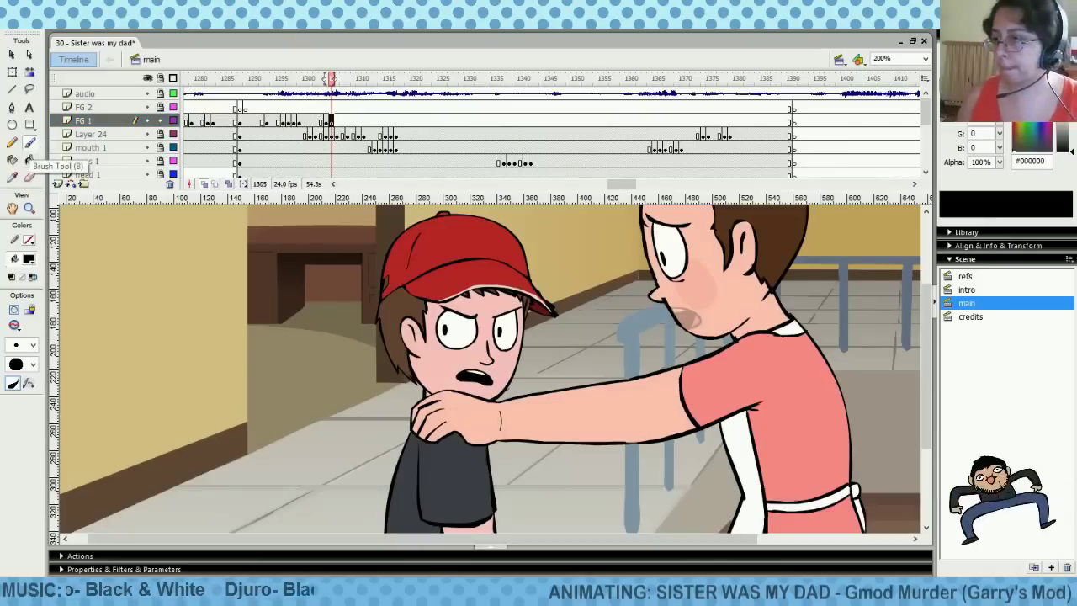
pyautogui.click(925, 58)
pyautogui.click(901, 124)
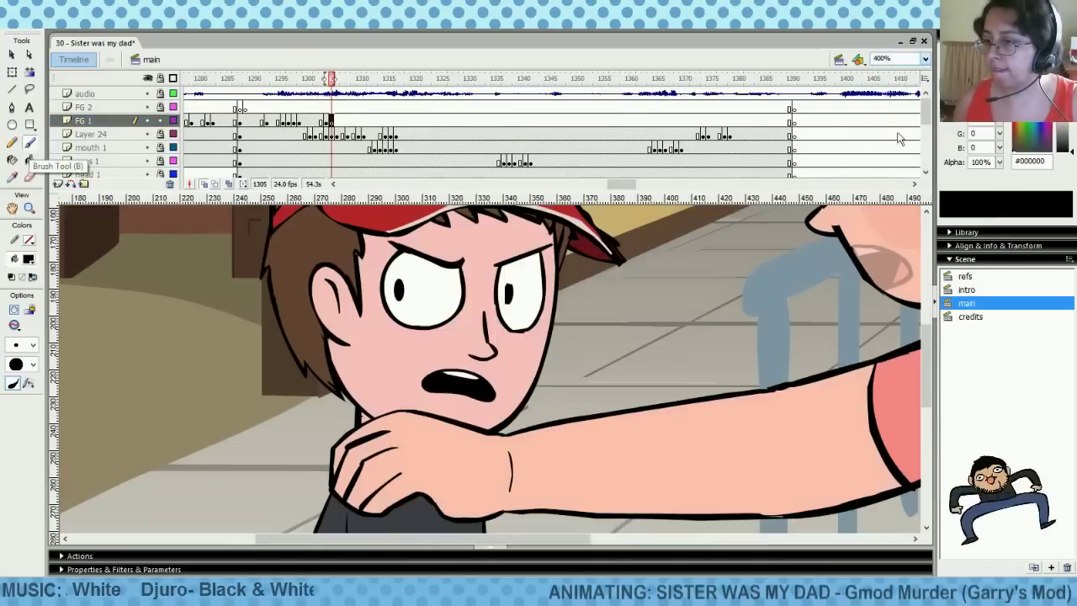
pyautogui.moveTo(523, 543); pyautogui.dragTo(630, 549)
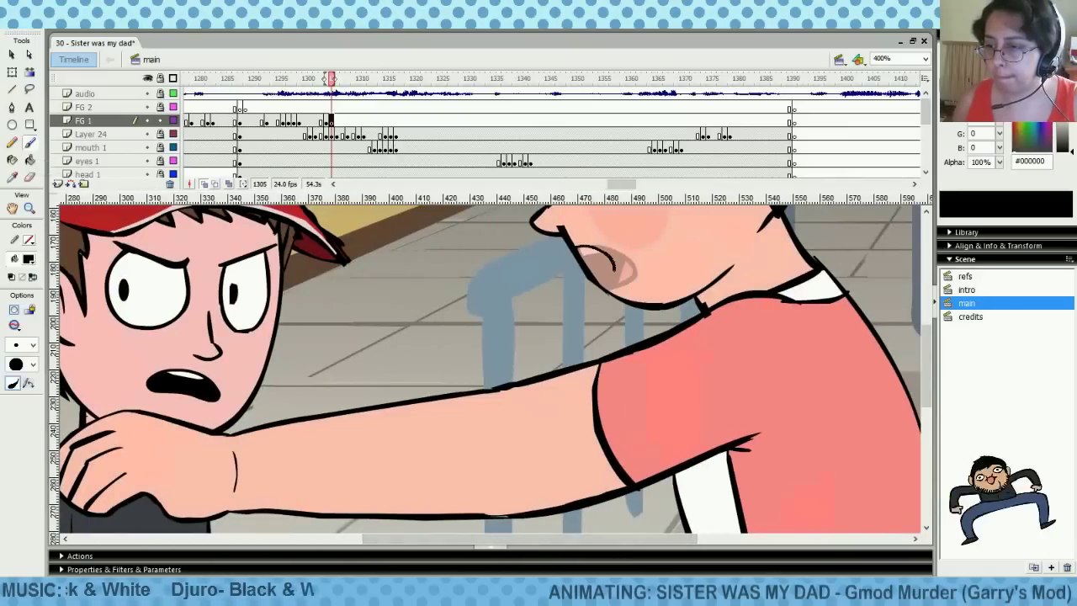
pyautogui.click(32, 345)
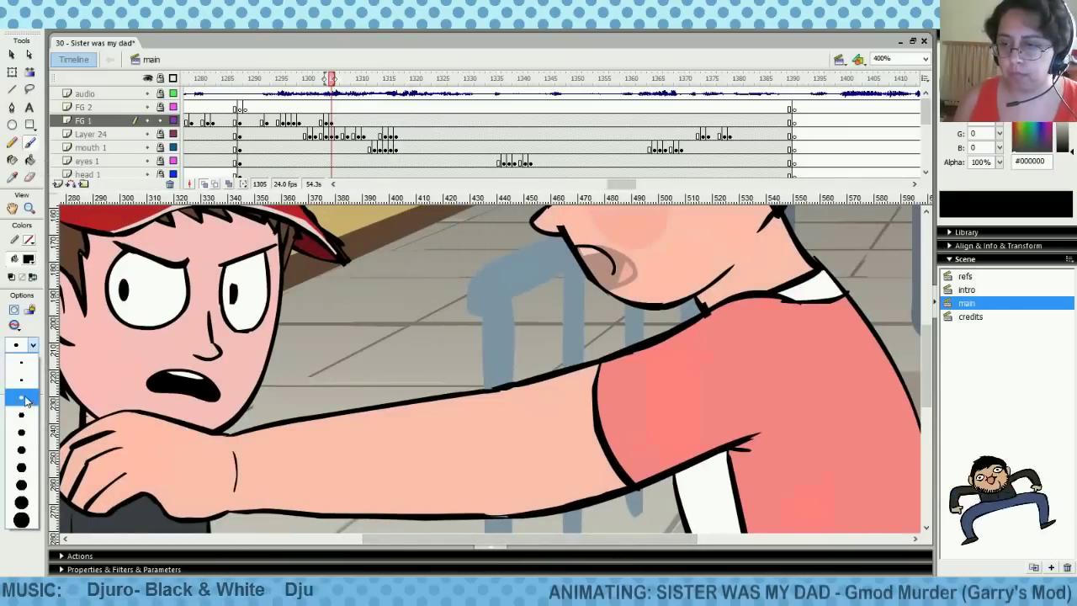
pyautogui.click(25, 400)
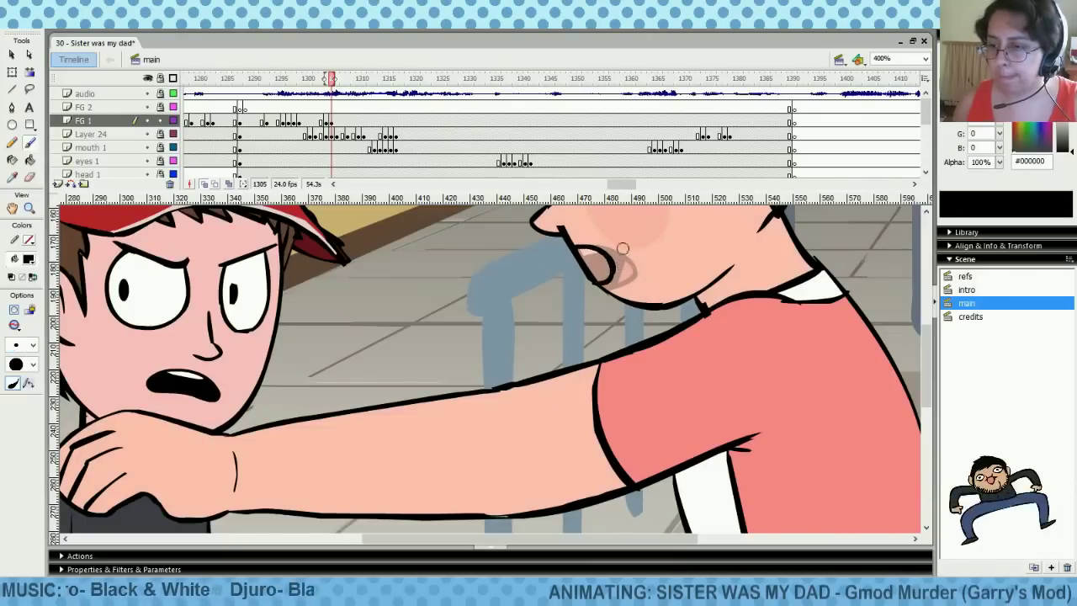
# Refine the new mouth outline at frame 1305 and brush the upper teeth line inside it
pyautogui.click(30, 176)
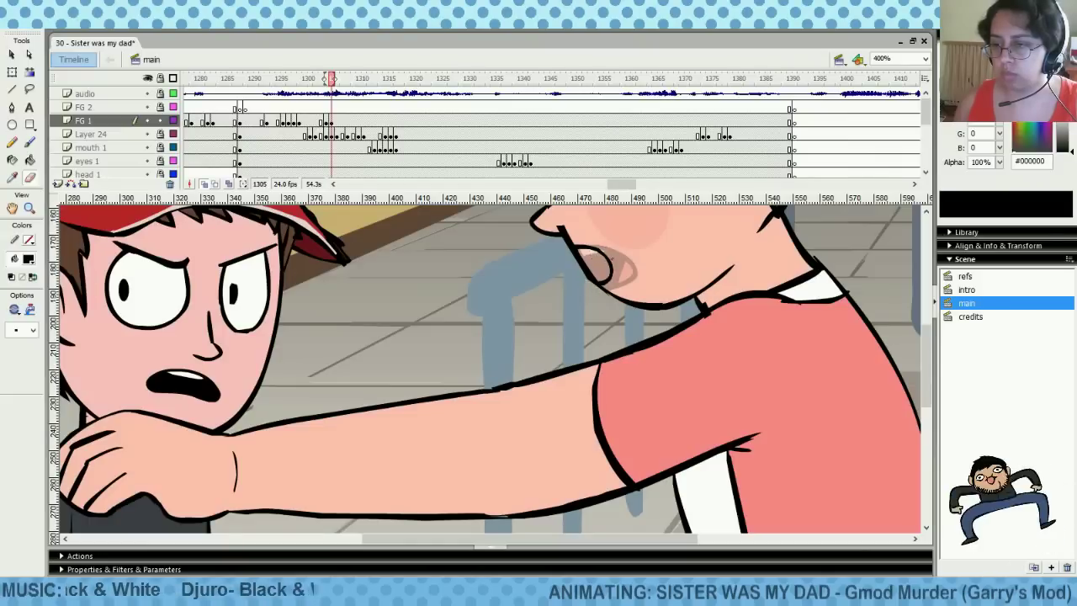
pyautogui.rightClick(597, 266)
pyautogui.click(648, 409)
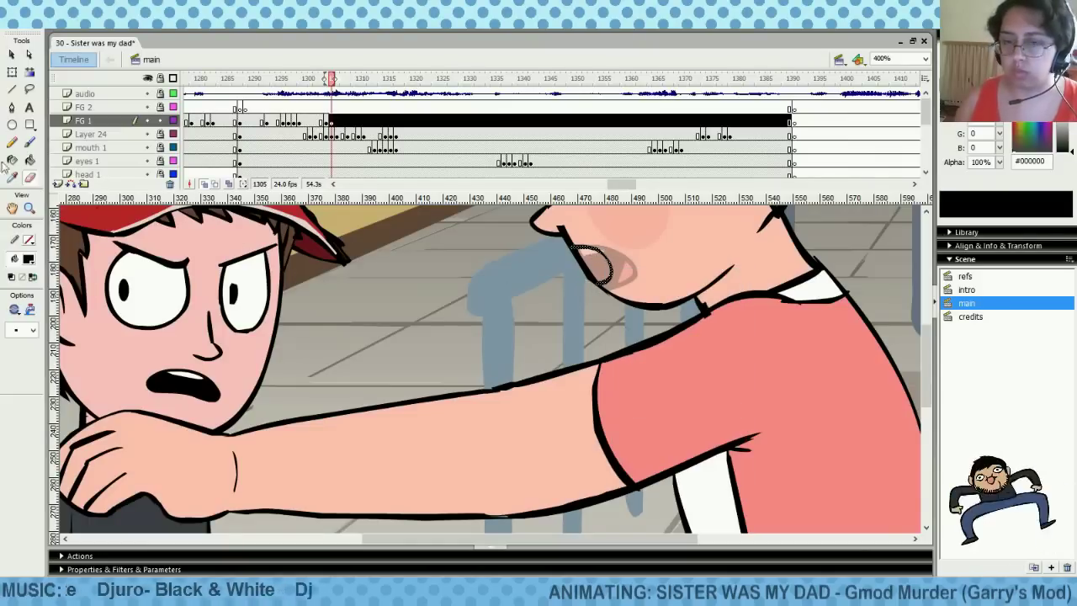
pyautogui.click(31, 143)
pyautogui.press('Escape')
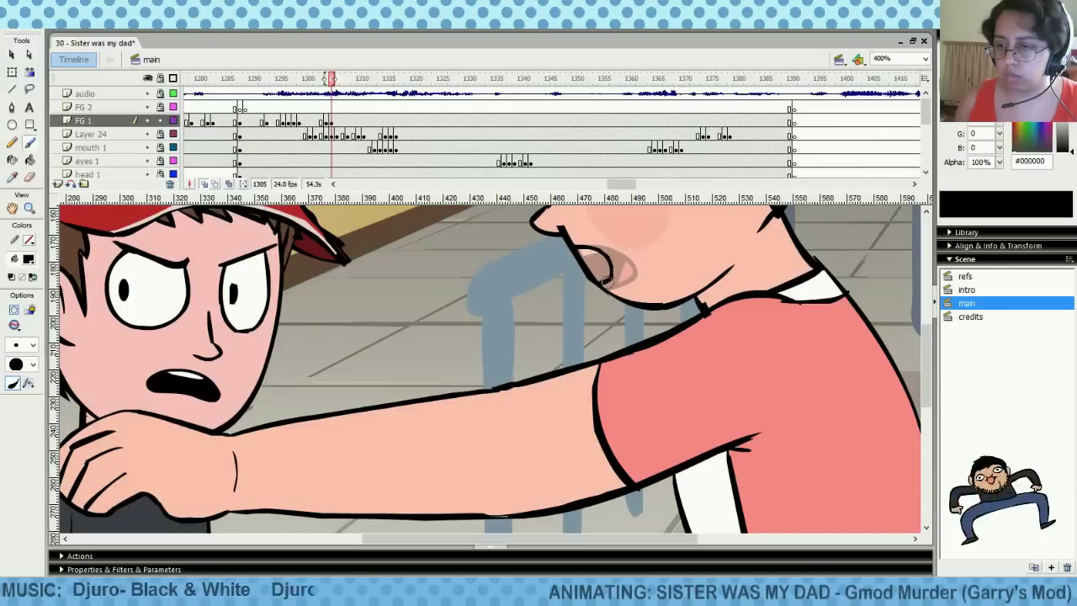
pyautogui.moveTo(606, 281)
pyautogui.mouseDown()
pyautogui.moveTo(618, 264)
pyautogui.moveTo(594, 252)
pyautogui.mouseUp()
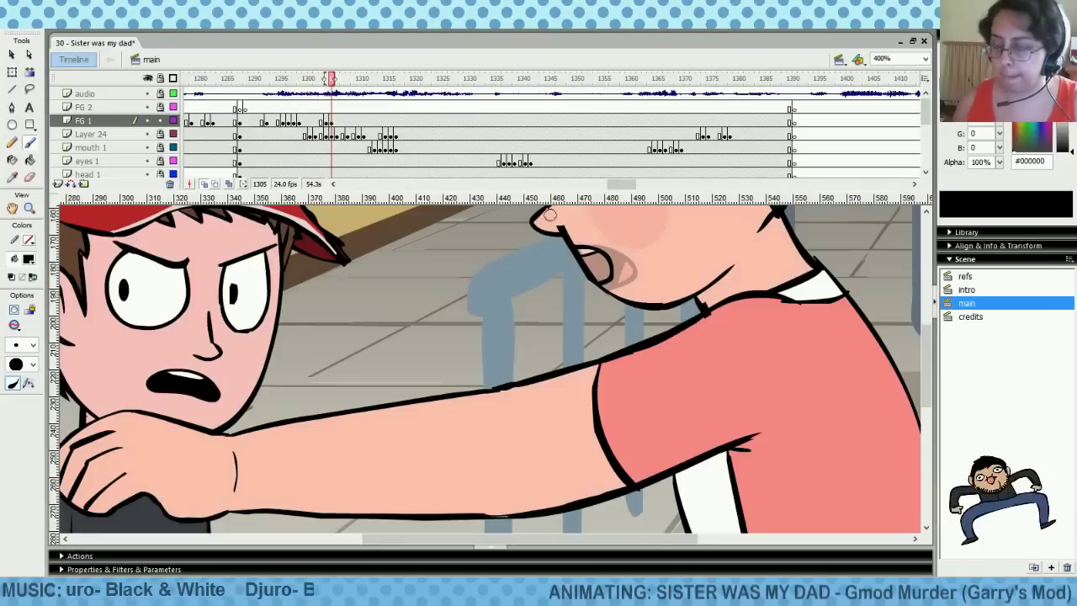
# Fill the inside of the frame 1305 mouth with black and its upper teeth with white
pyautogui.click(29, 160)
pyautogui.click(618, 273)
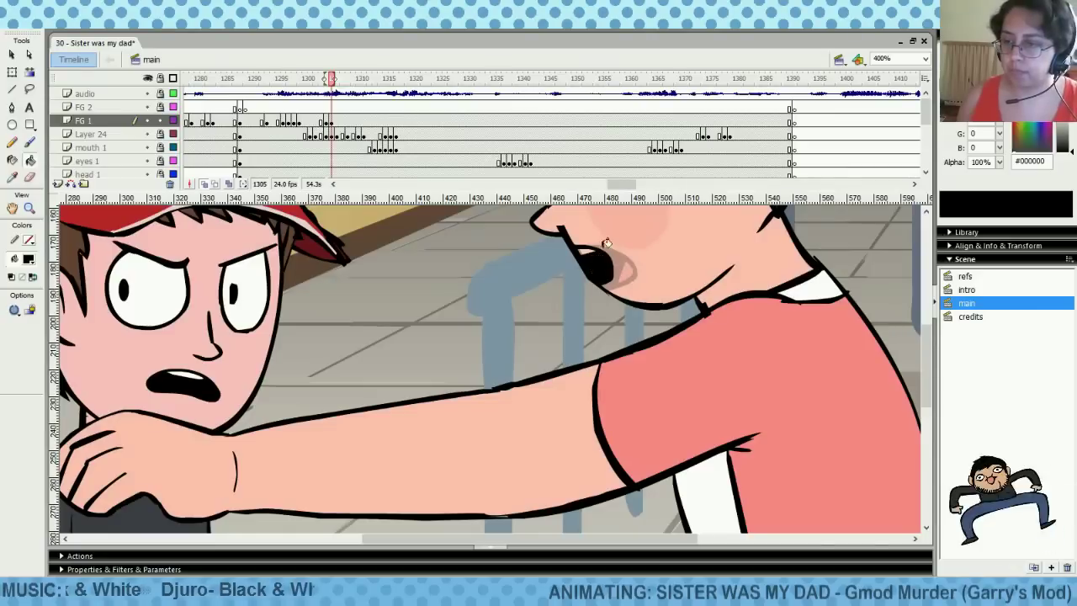
pyautogui.click(29, 259)
pyautogui.click(33, 335)
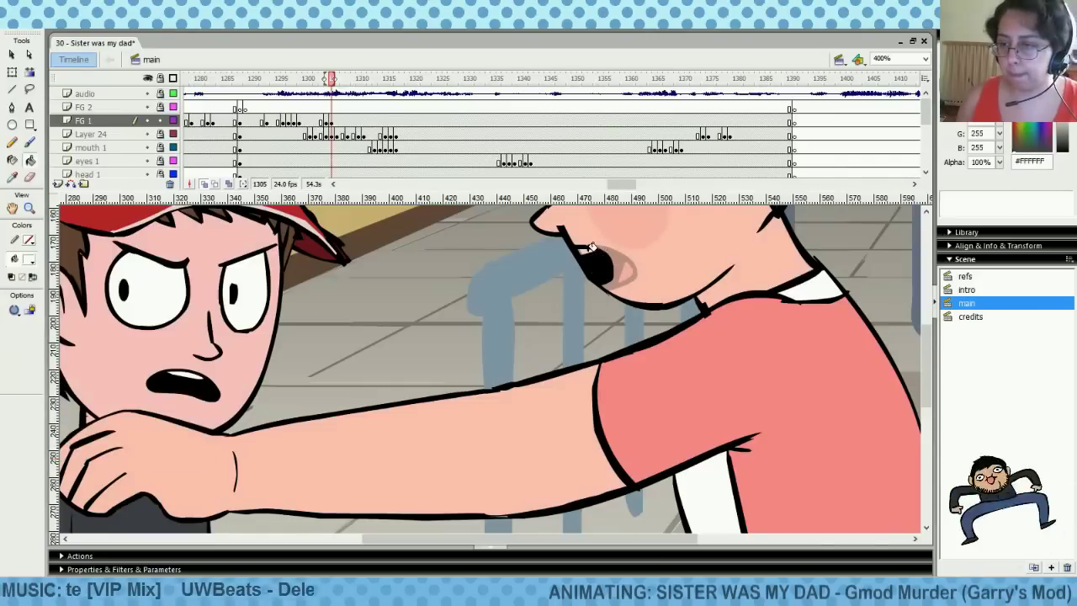
# Flip between frames 1303, 1304 and 1305 to compare the new mouth with the preceding mouth shapes
pyautogui.click(326, 120)
pyautogui.click(331, 118)
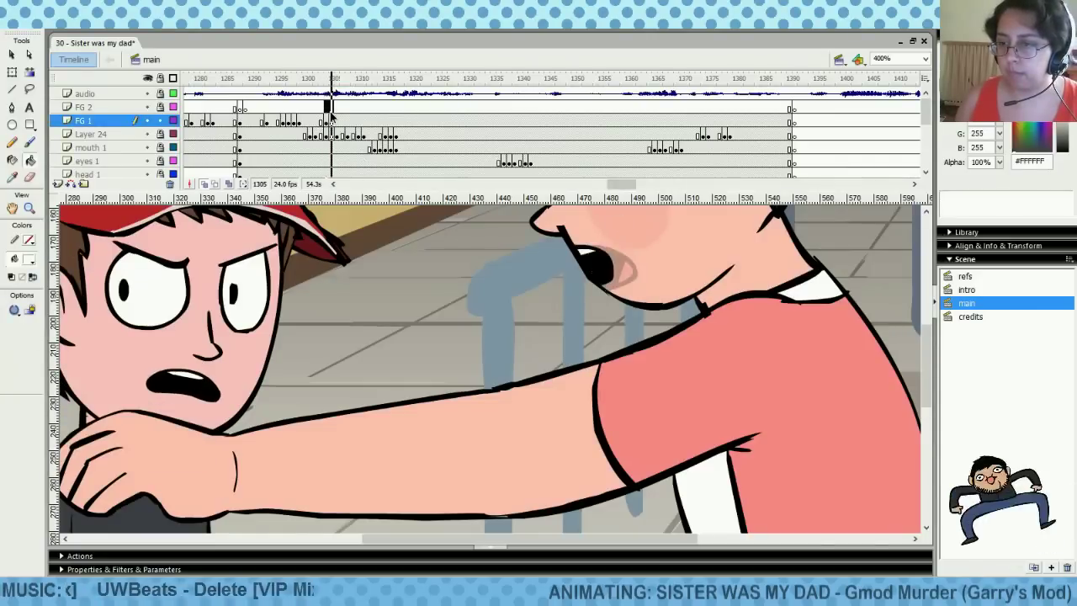
pyautogui.click(326, 118)
pyautogui.click(331, 117)
pyautogui.click(327, 117)
pyautogui.press('.')
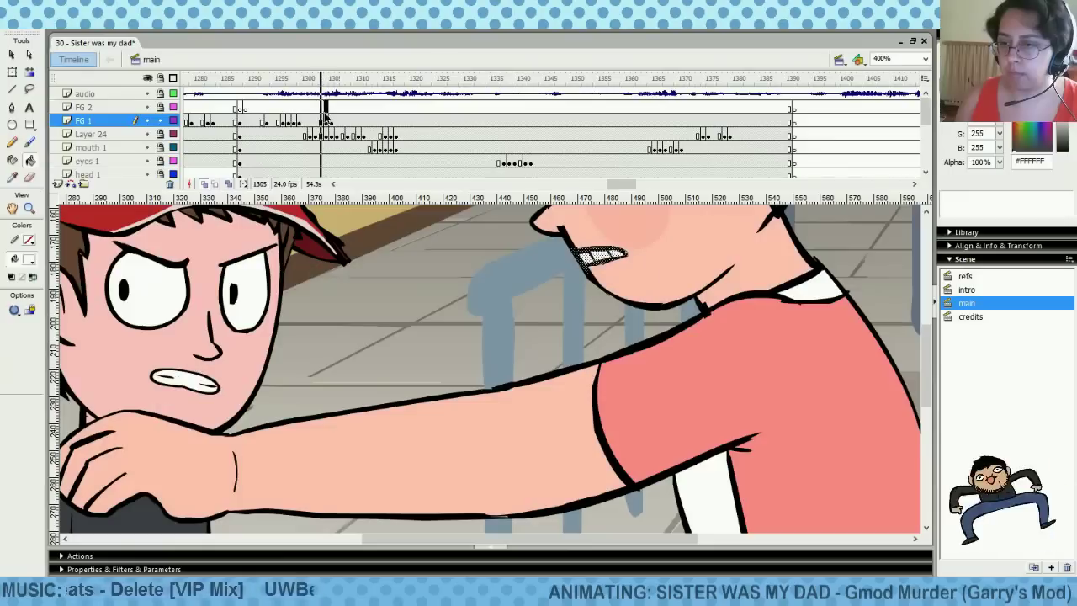
pyautogui.press(',')
pyautogui.press('.')
pyautogui.click(329, 107)
pyautogui.click(327, 121)
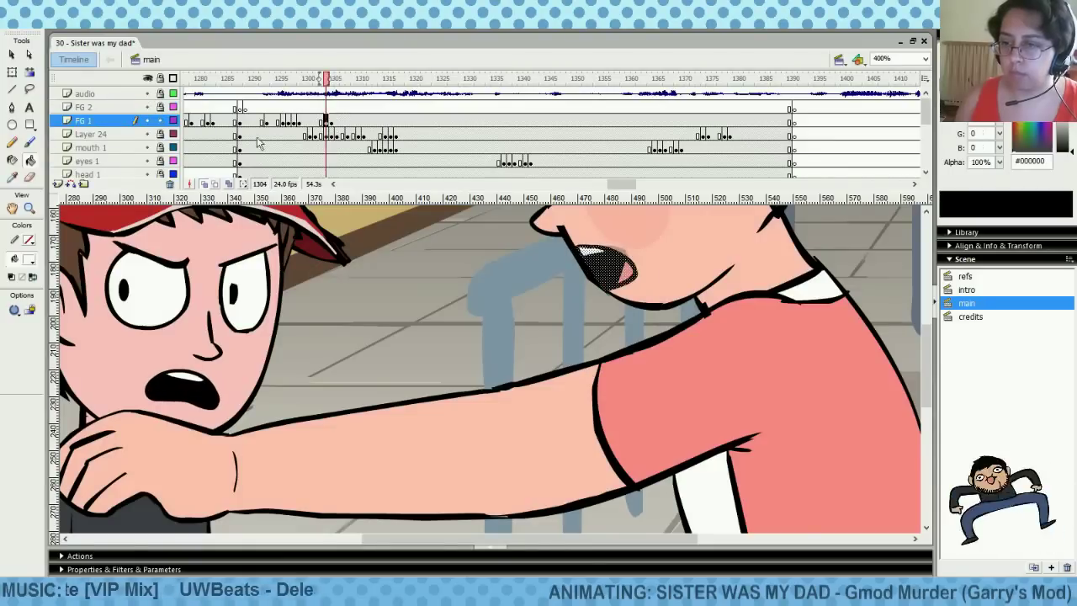
pyautogui.click(332, 133)
pyautogui.click(332, 121)
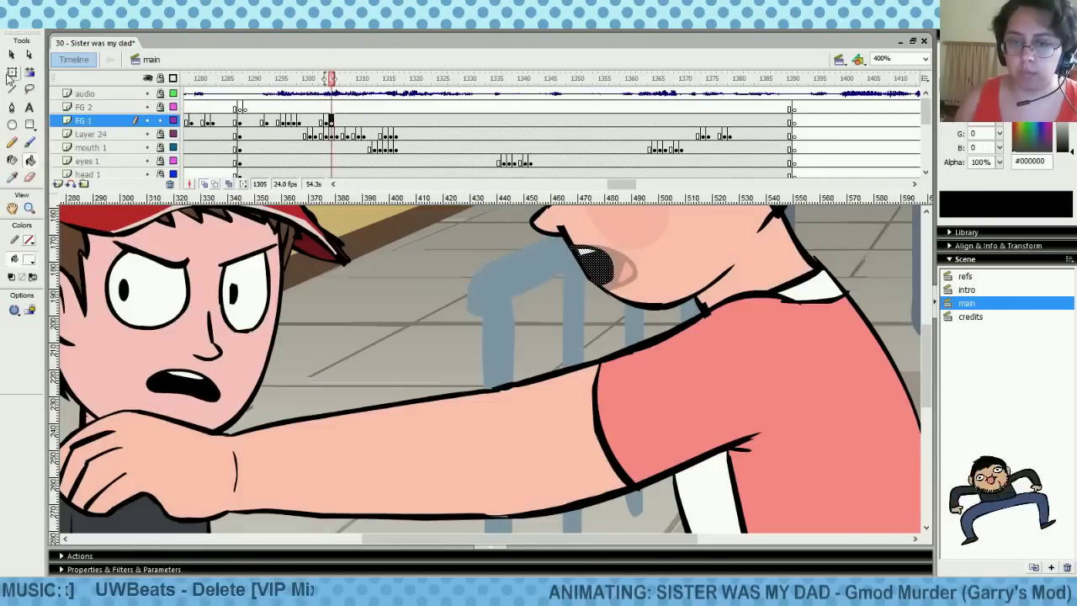
# Rotate the adult's mouth at FG 1 frame 1305 slightly counterclockwise and compare it with frame 1304
pyautogui.click(12, 73)
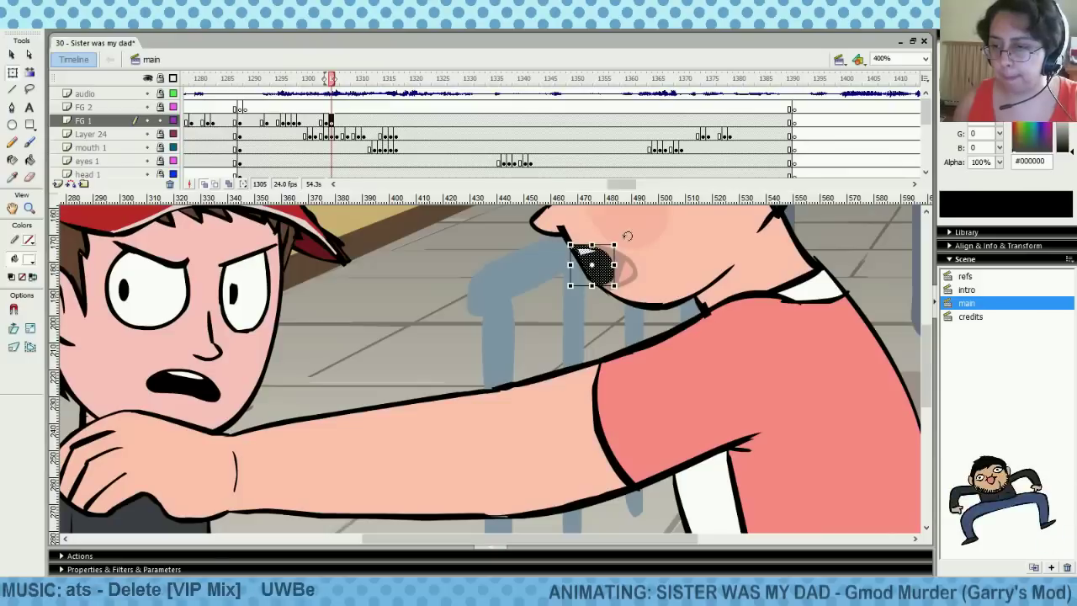
pyautogui.moveTo(626, 241); pyautogui.dragTo(626, 235)
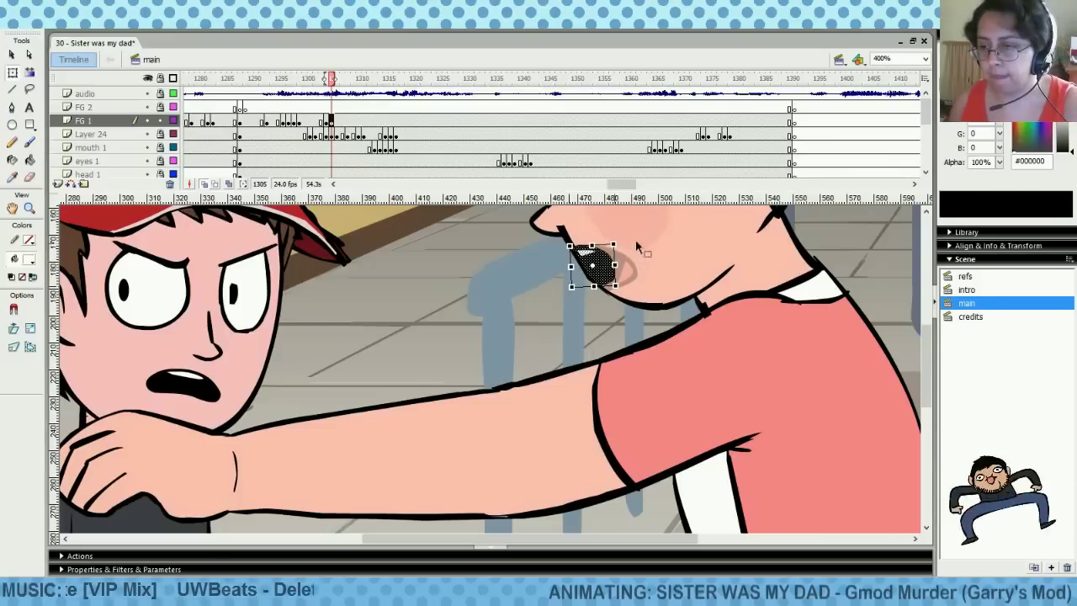
pyautogui.click(641, 245)
pyautogui.moveTo(326, 111); pyautogui.dragTo(334, 112)
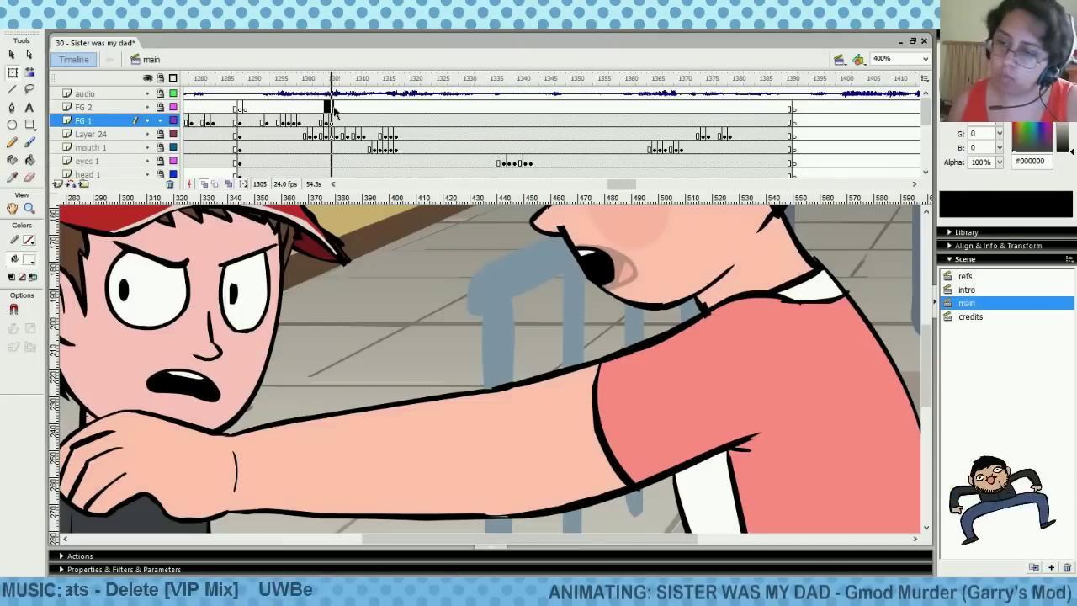
pyautogui.click(332, 108)
# Clean up the lower back edge of the adult's mouth at FG 1 frame 1305 with the Eraser
pyautogui.press('e')
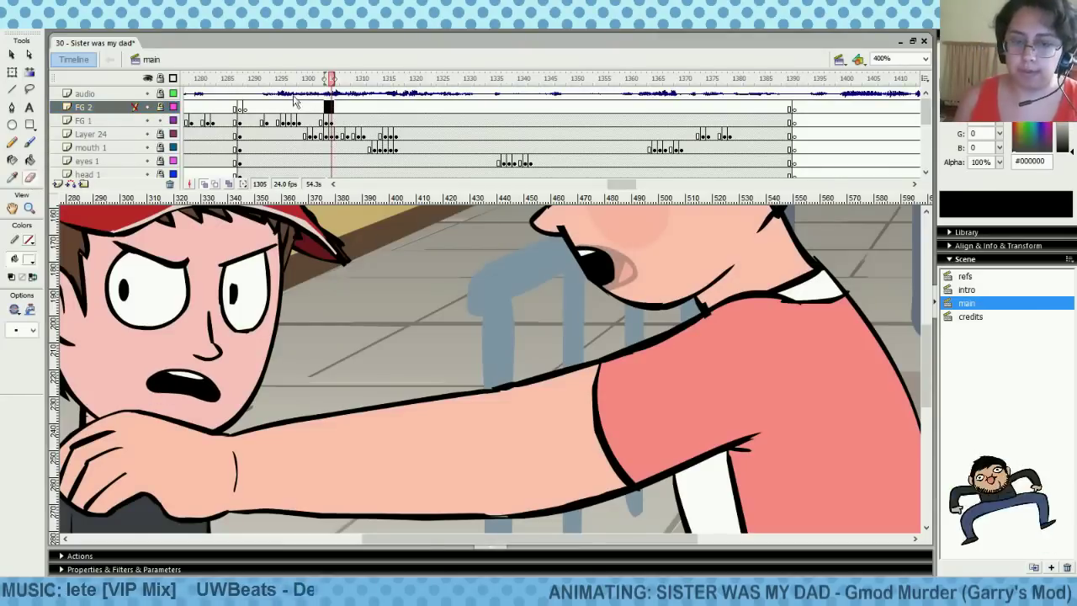
pyautogui.click(331, 121)
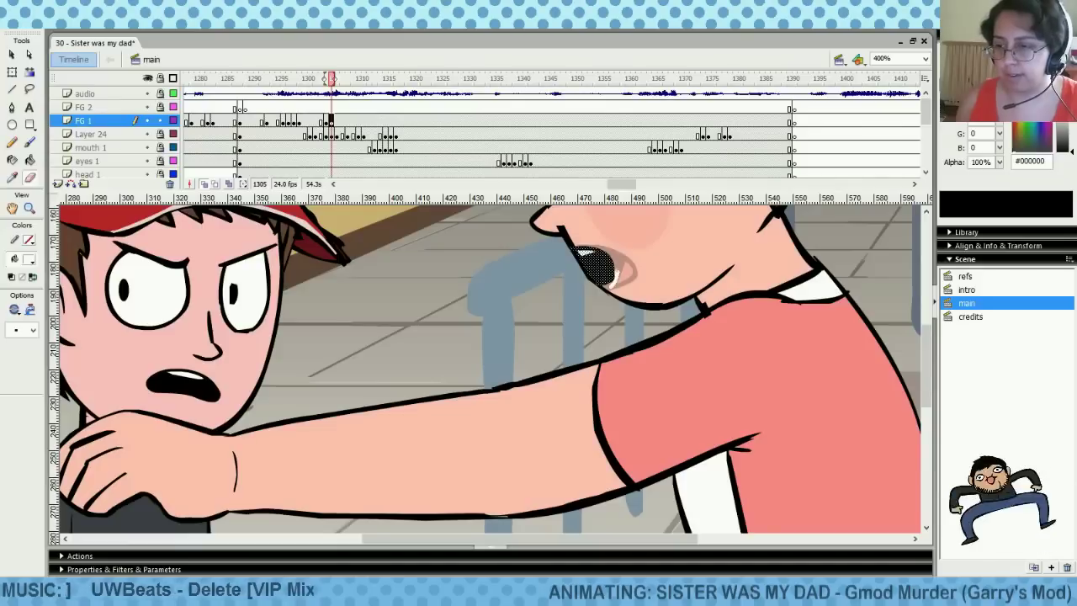
pyautogui.click(612, 281)
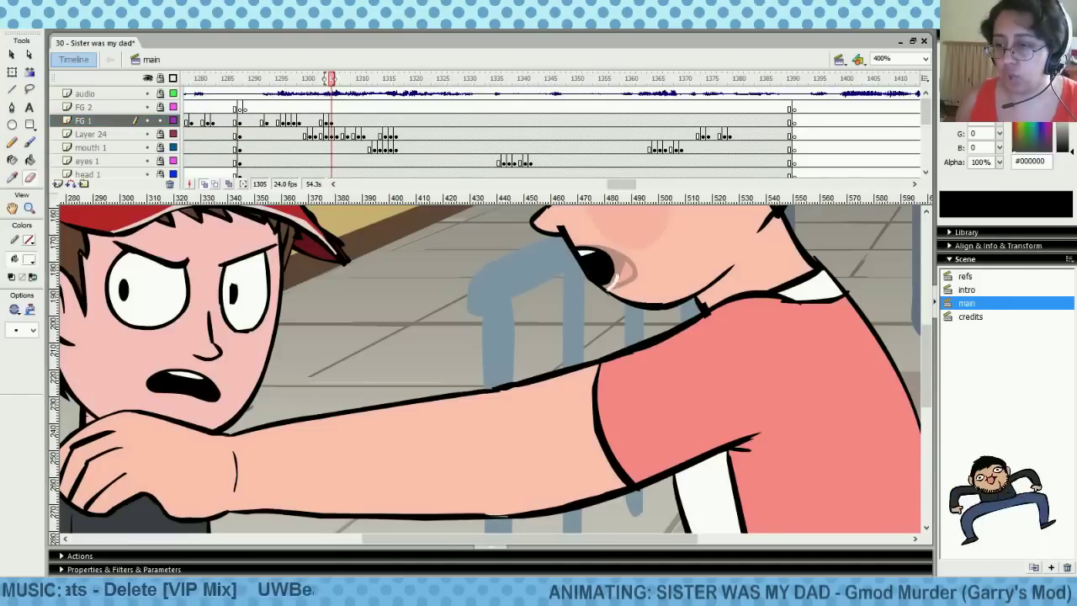
pyautogui.moveTo(618, 272)
pyautogui.mouseDown()
pyautogui.moveTo(616, 261)
pyautogui.moveTo(611, 282)
pyautogui.mouseUp()
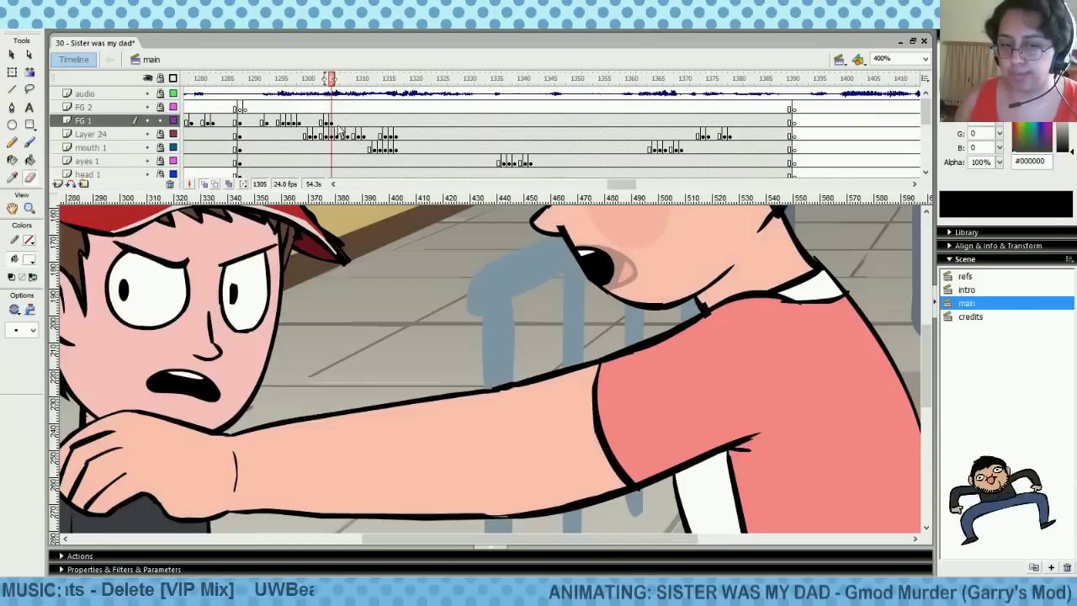
# Scrub and play the shot from around frame 1295 to check the adult's mouth shapes against the audio
pyautogui.moveTo(283, 112); pyautogui.dragTo(339, 123)
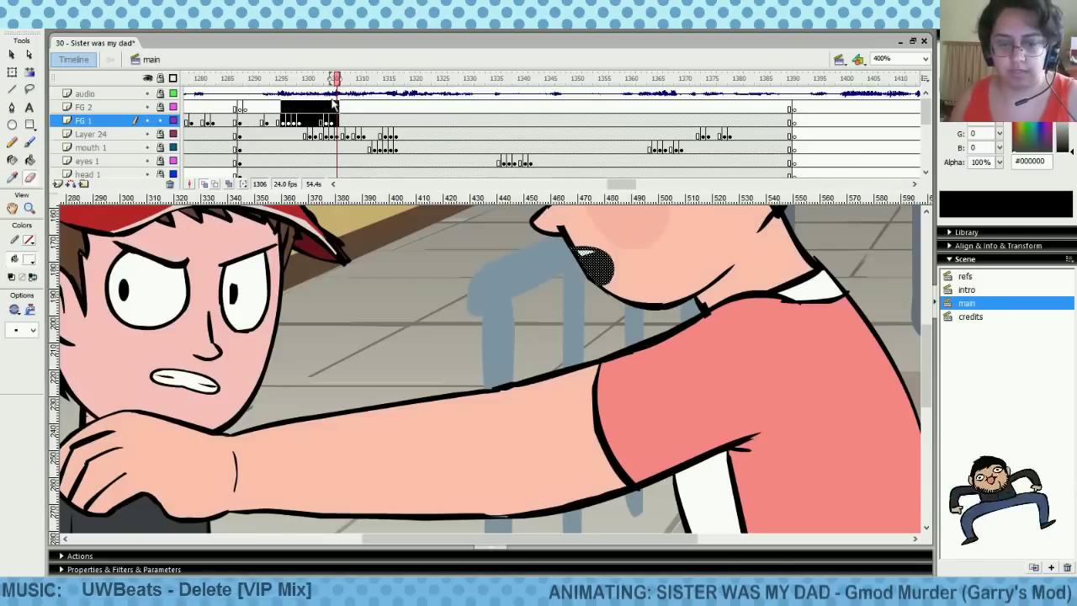
pyautogui.click(286, 135)
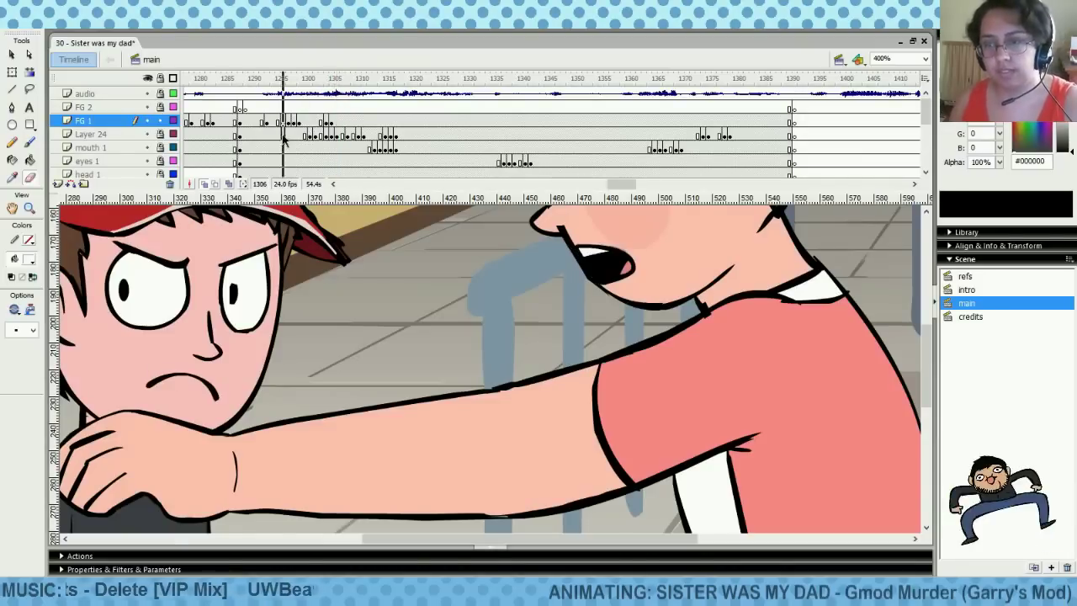
pyautogui.press('Return')
pyautogui.moveTo(260, 135); pyautogui.dragTo(305, 143)
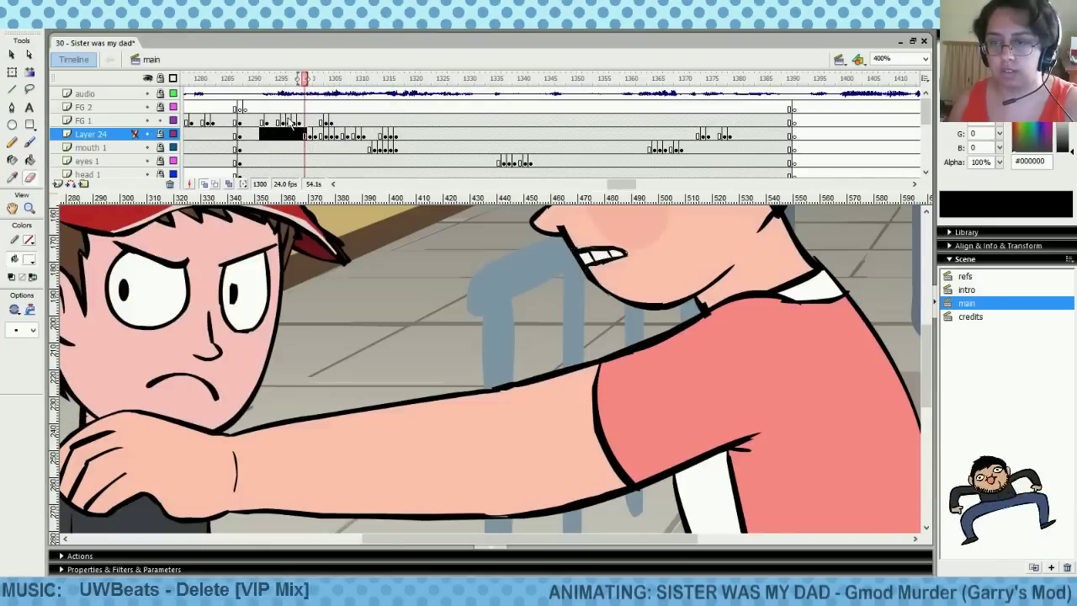
# Copy the adult's open-mouth keyframes at FG 1 frames 1297–1298 and paste them at frames 1301–1302
pyautogui.click(284, 123)
pyautogui.click(294, 123)
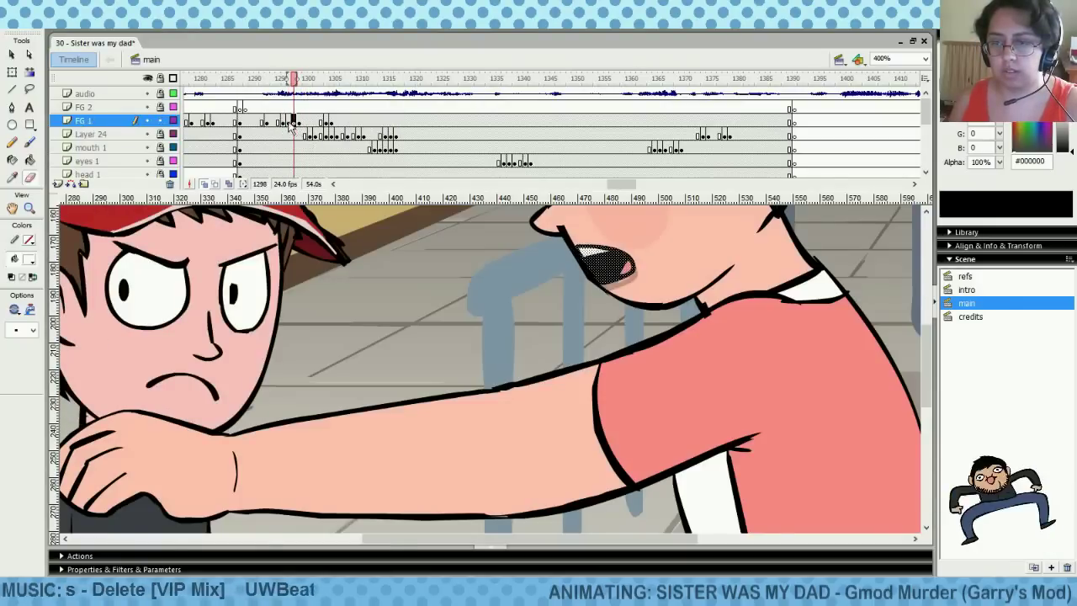
pyautogui.moveTo(295, 123); pyautogui.dragTo(299, 122)
pyautogui.rightClick(296, 123)
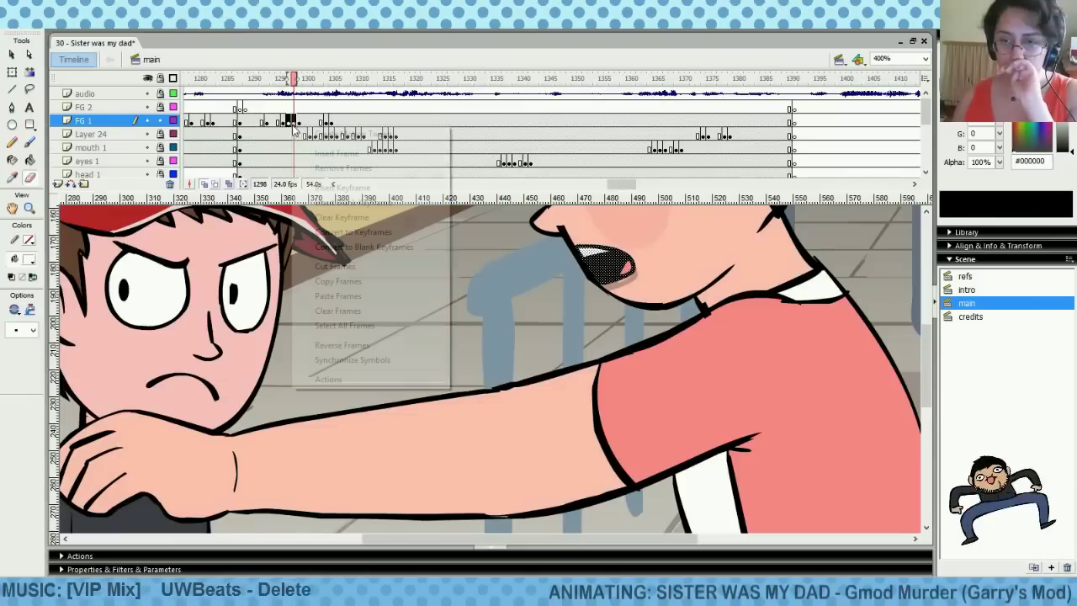
pyautogui.click(328, 280)
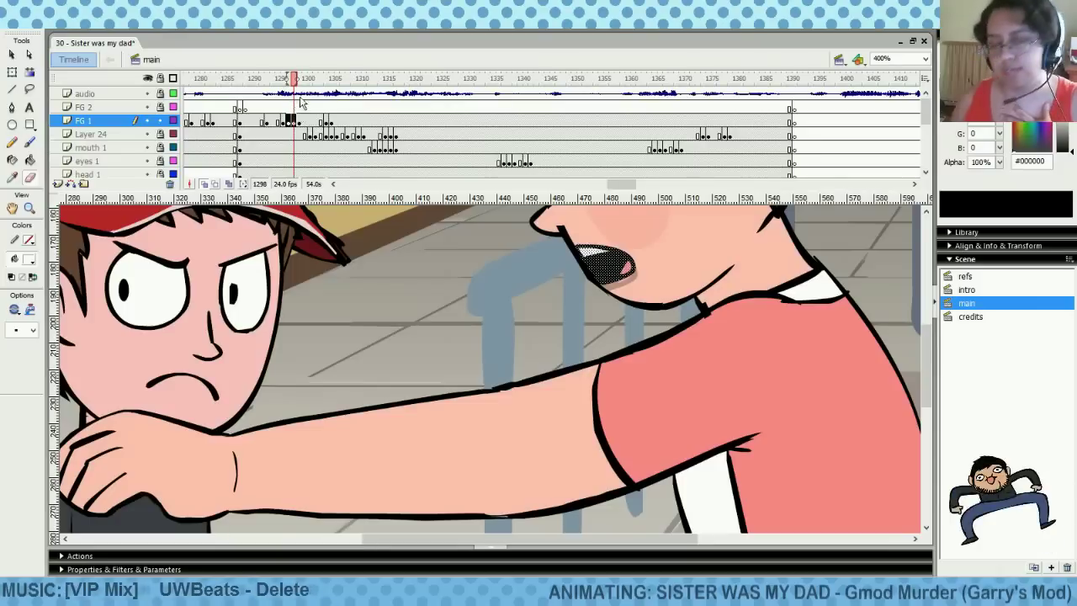
pyautogui.moveTo(277, 108); pyautogui.dragTo(309, 108)
pyautogui.rightClick(313, 122)
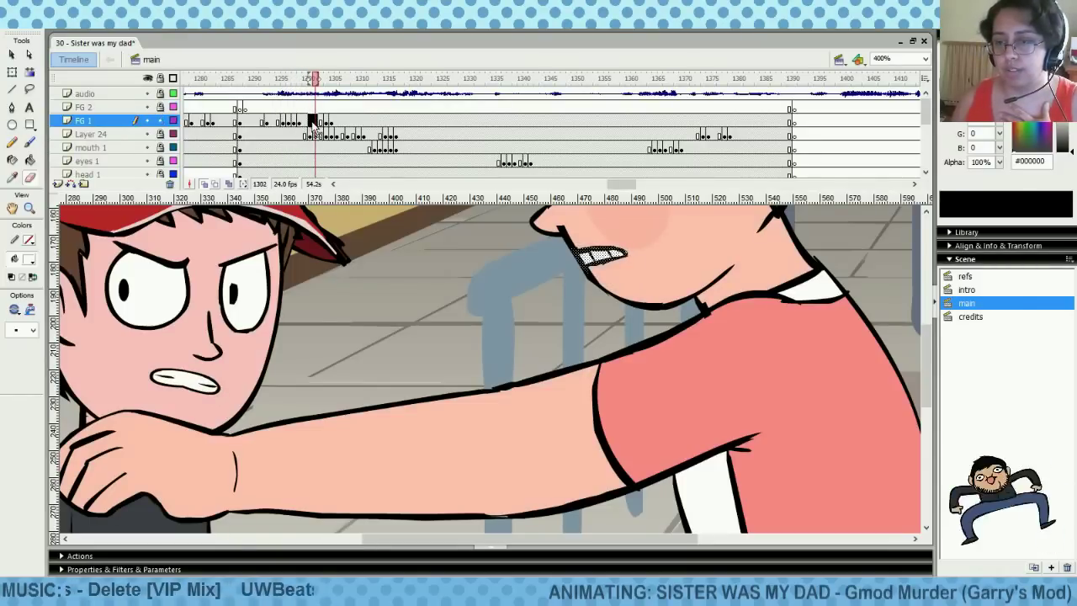
pyautogui.click(385, 294)
# Copy the adult's open-mouth keyframe at FG 1 frame 1298 and paste it at frame 1307
pyautogui.moveTo(293, 108)
pyautogui.mouseDown()
pyautogui.moveTo(326, 111)
pyautogui.moveTo(308, 111)
pyautogui.mouseUp()
pyautogui.moveTo(309, 122)
pyautogui.mouseDown()
pyautogui.moveTo(321, 125)
pyautogui.moveTo(278, 108)
pyautogui.moveTo(359, 109)
pyautogui.moveTo(343, 122)
pyautogui.mouseUp()
pyautogui.click(322, 123)
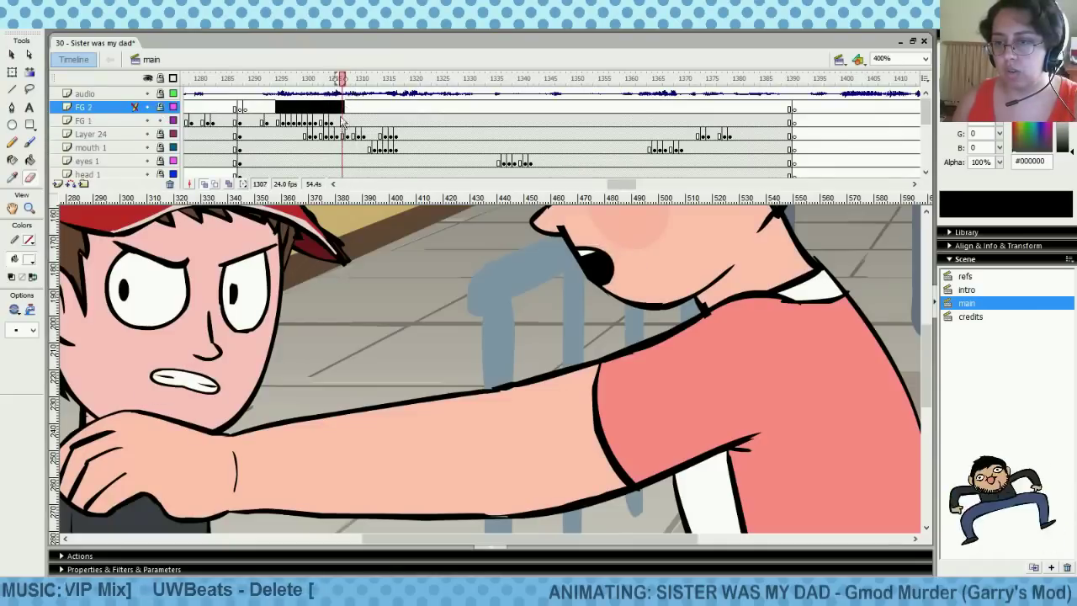
pyautogui.click(343, 121)
pyautogui.click(326, 121)
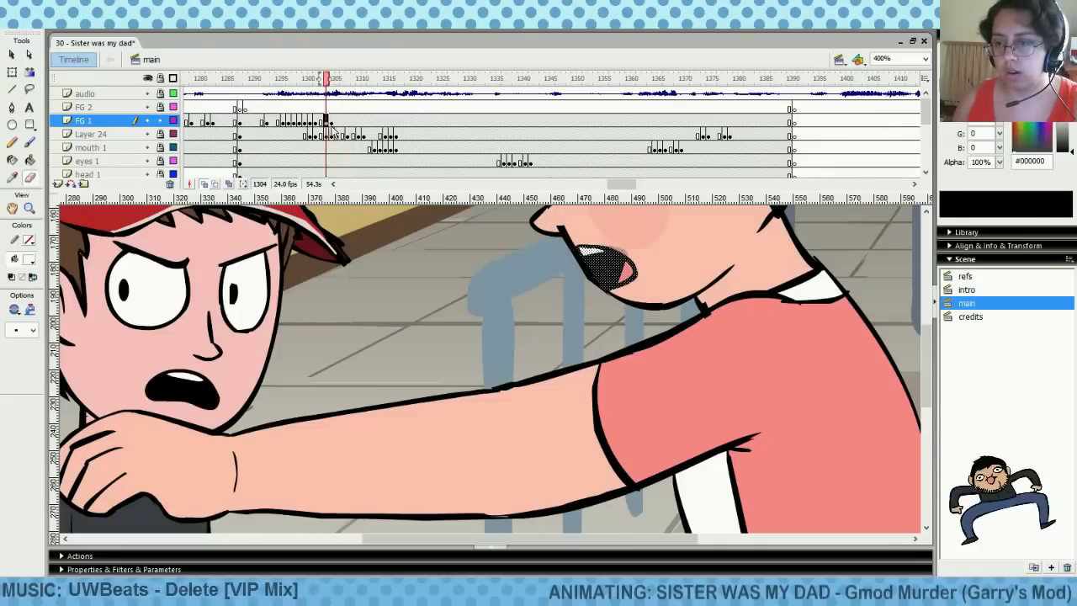
pyautogui.click(293, 110)
pyautogui.rightClick(294, 120)
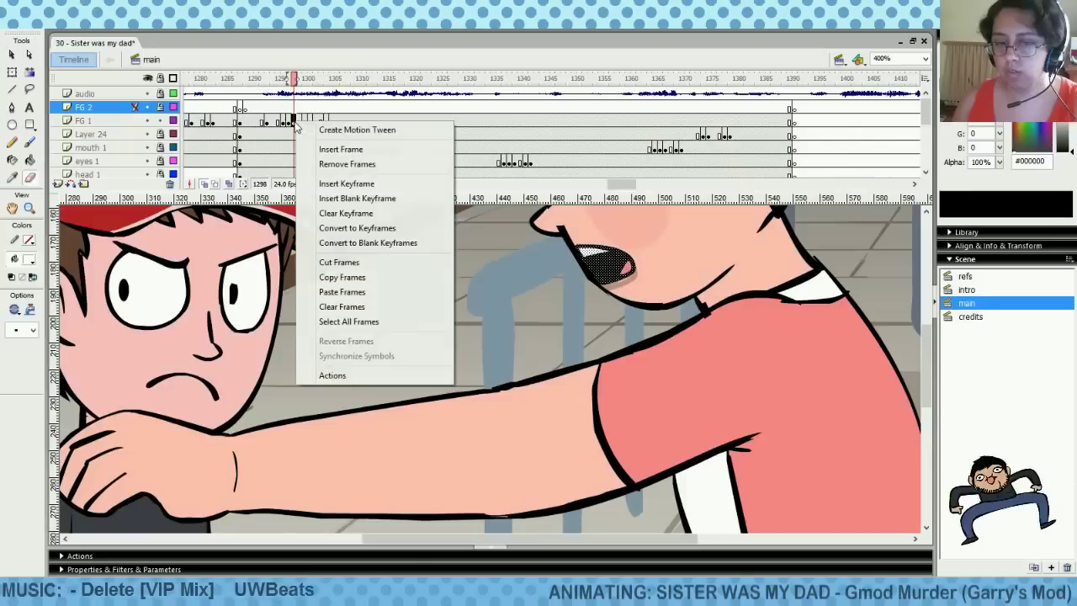
pyautogui.click(341, 277)
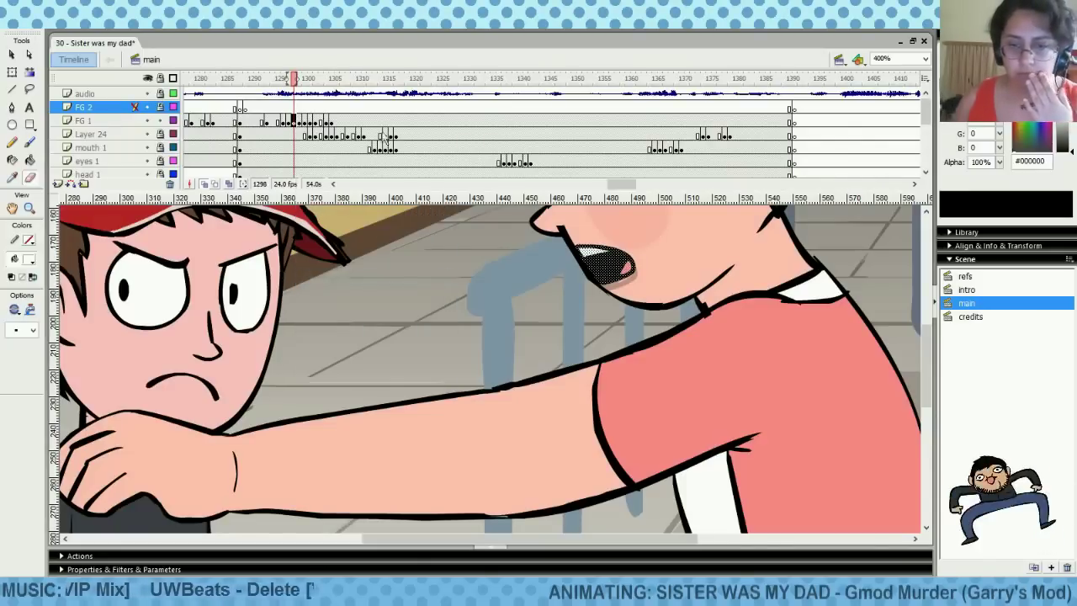
pyautogui.moveTo(332, 107); pyautogui.dragTo(354, 110)
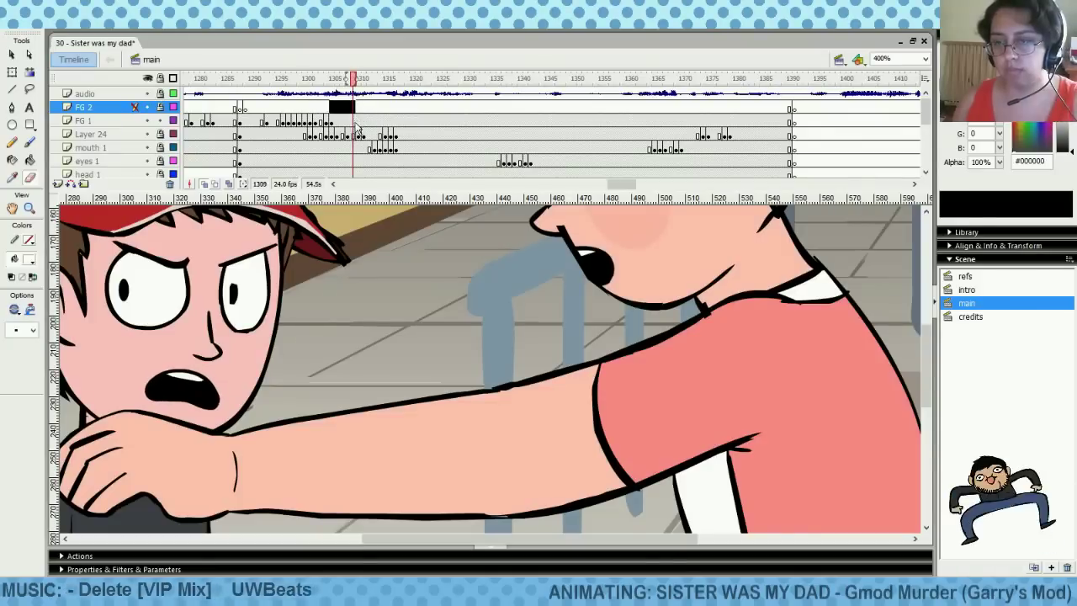
pyautogui.click(354, 121)
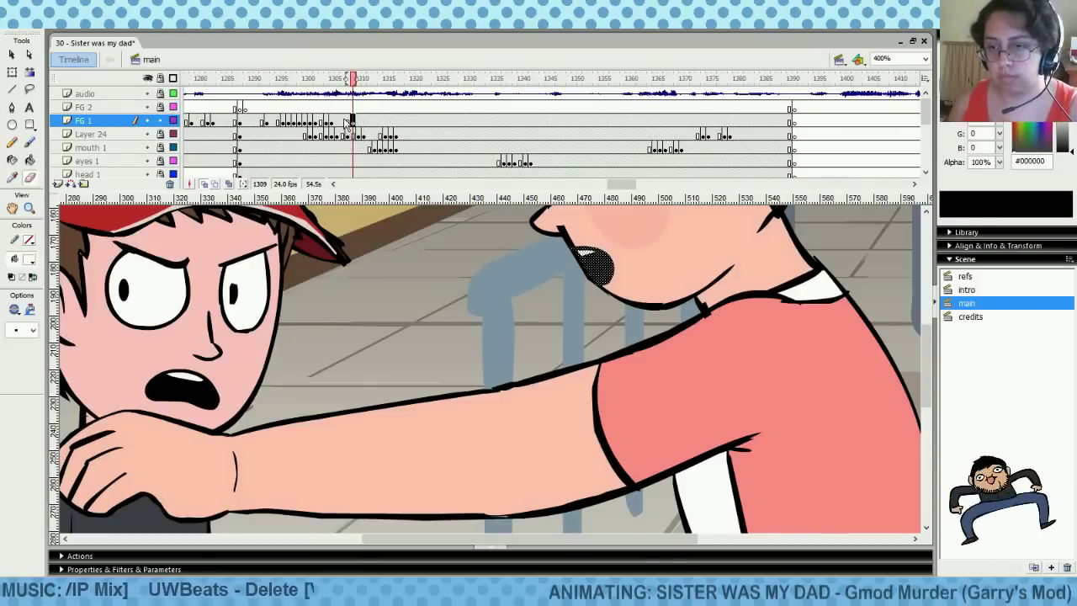
pyautogui.rightClick(346, 123)
pyautogui.click(396, 292)
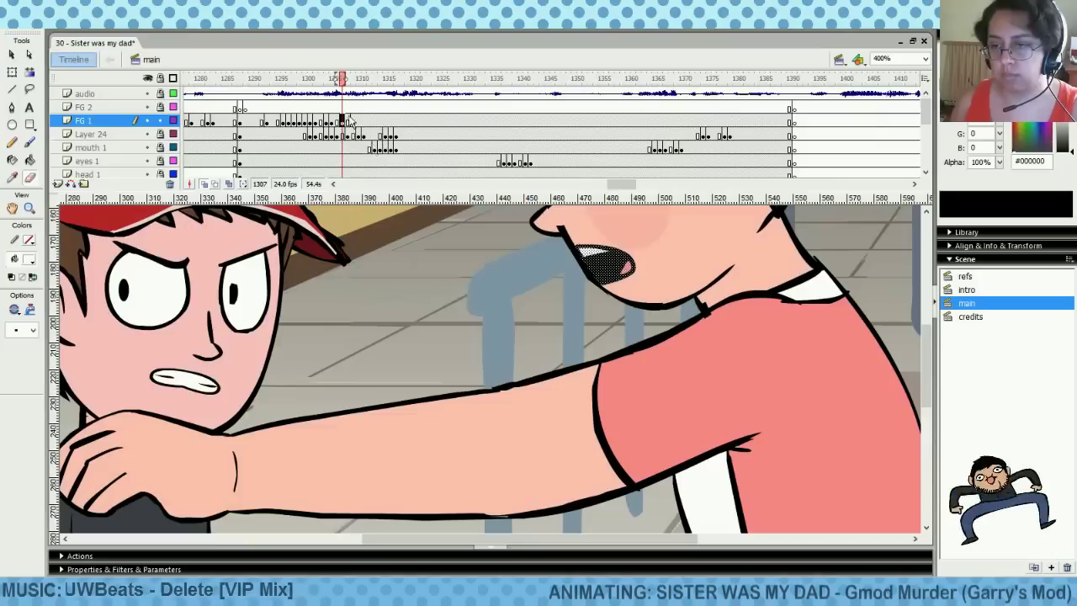
# Copy the adult's wide-open mouth keyframe at FG 1 frame 1304 and paste it at frame 1309
pyautogui.moveTo(330, 108)
pyautogui.mouseDown()
pyautogui.moveTo(360, 109)
pyautogui.moveTo(347, 107)
pyautogui.mouseUp()
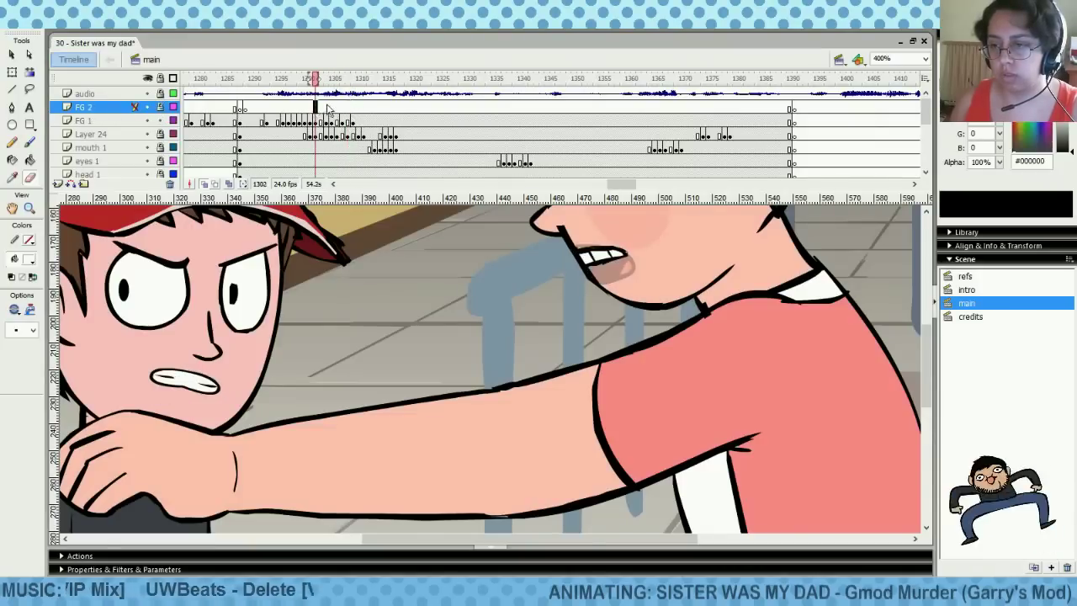
pyautogui.click(333, 109)
pyautogui.click(327, 108)
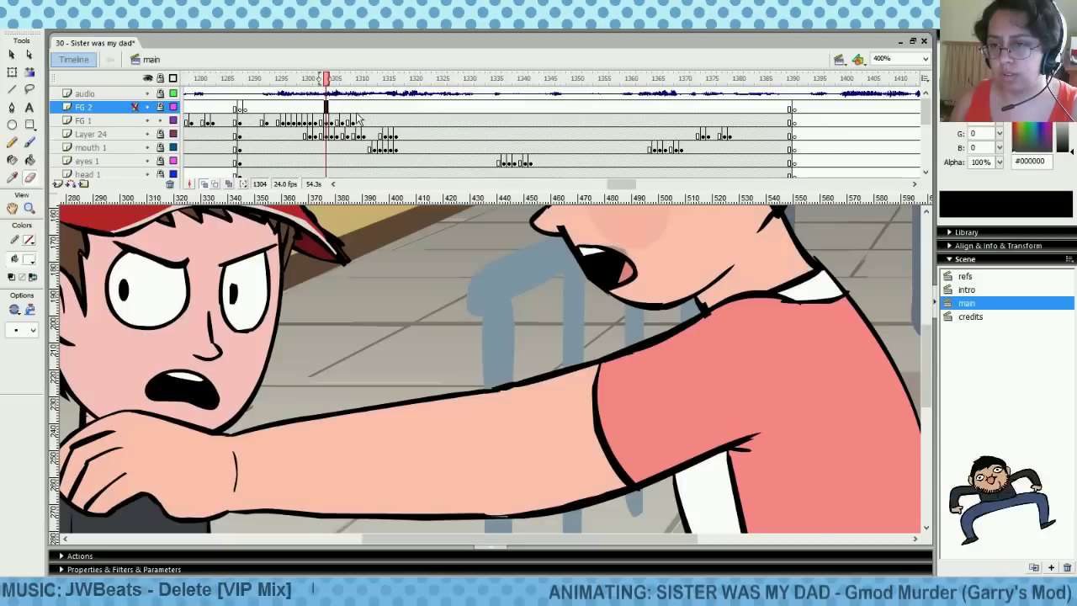
pyautogui.click(340, 109)
pyautogui.click(326, 122)
pyautogui.rightClick(326, 124)
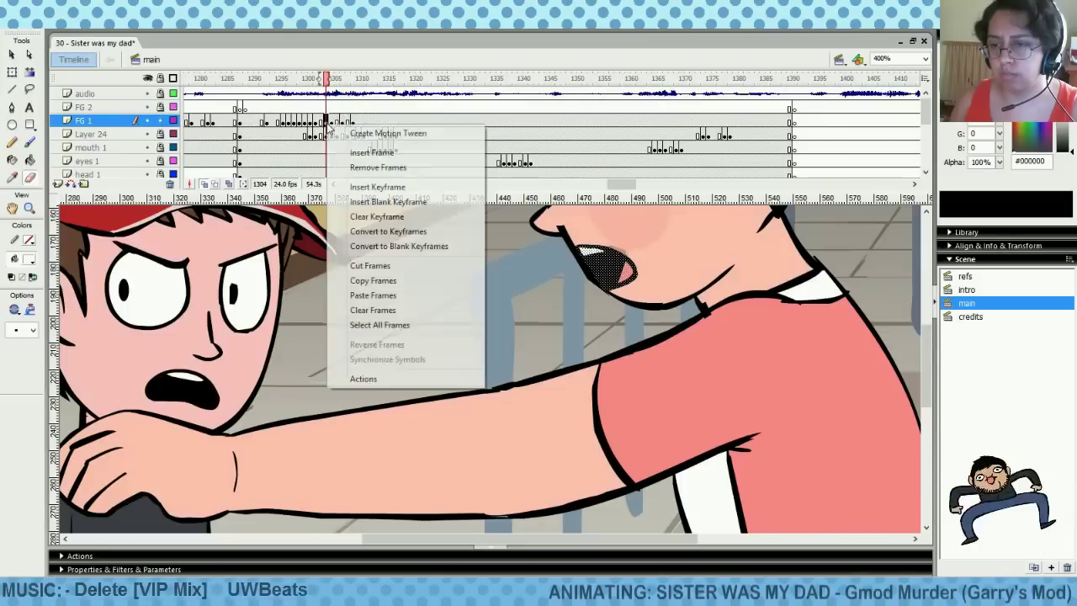
pyautogui.click(375, 280)
pyautogui.click(353, 122)
pyautogui.rightClick(354, 122)
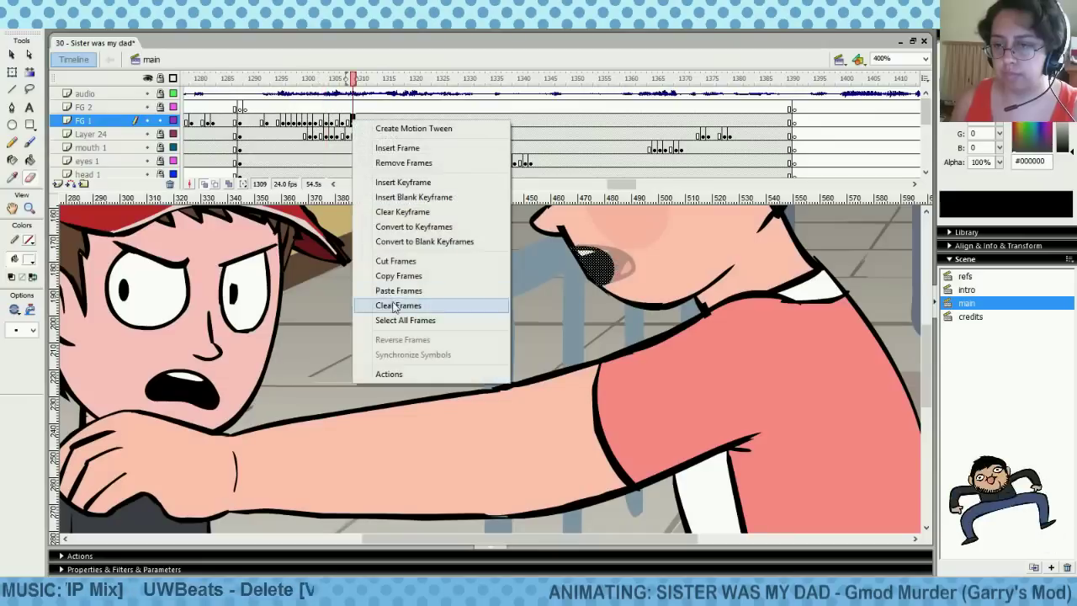
pyautogui.click(384, 286)
# Paint a larger tongue in #EC8282 inside the adult's mouth at FG 1 frame 1308 and refine its edge in black
pyautogui.moveTo(347, 108)
pyautogui.mouseDown()
pyautogui.moveTo(334, 106)
pyautogui.moveTo(359, 108)
pyautogui.moveTo(348, 109)
pyautogui.mouseUp()
pyautogui.click(348, 121)
pyautogui.click(12, 73)
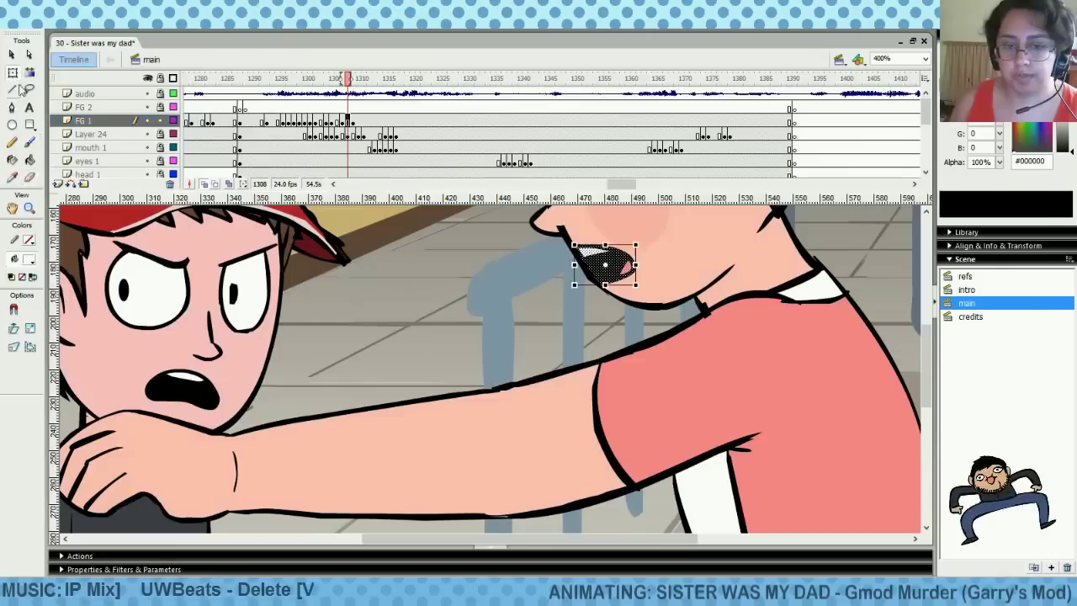
pyautogui.click(389, 316)
pyautogui.click(13, 177)
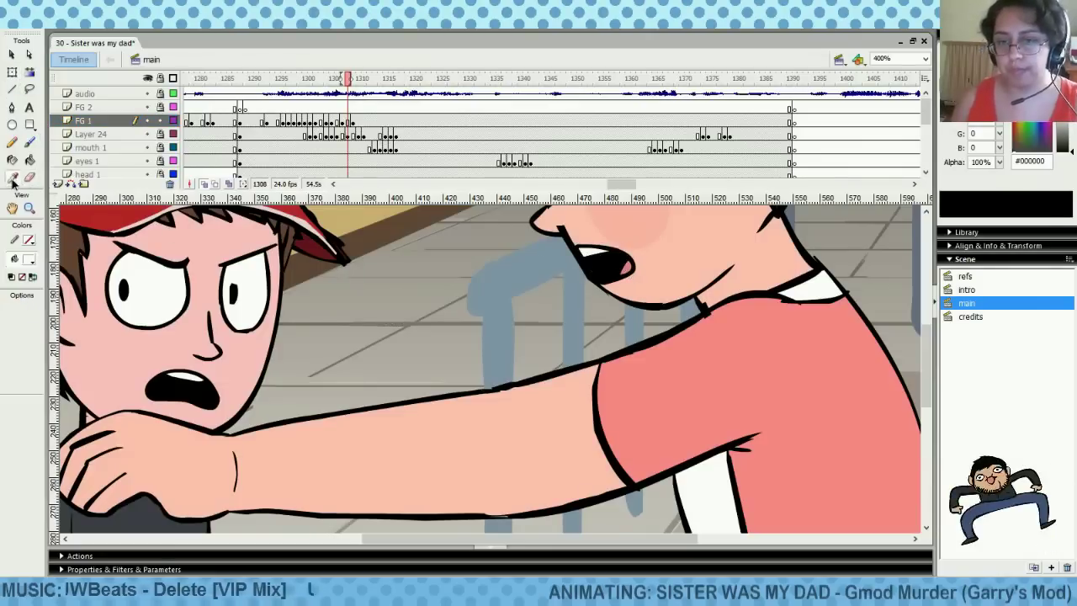
pyautogui.click(630, 268)
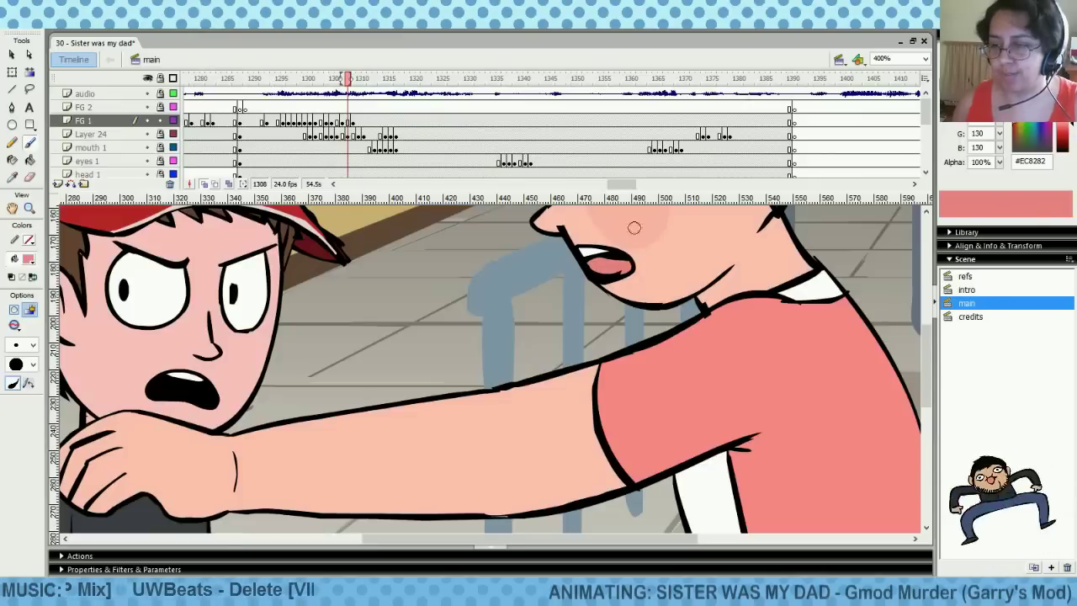
pyautogui.click(27, 259)
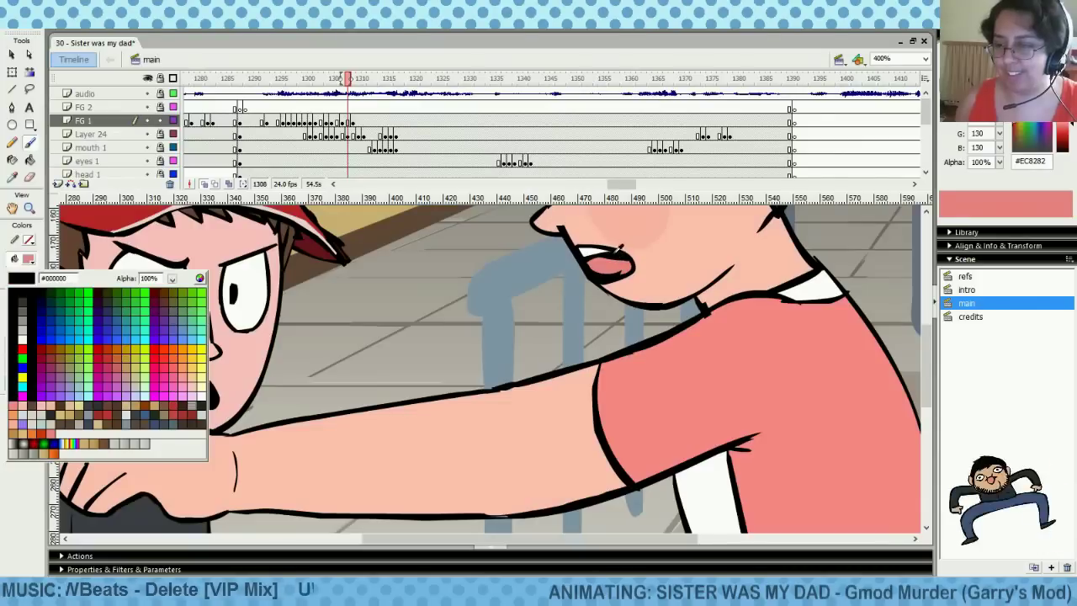
pyautogui.click(592, 262)
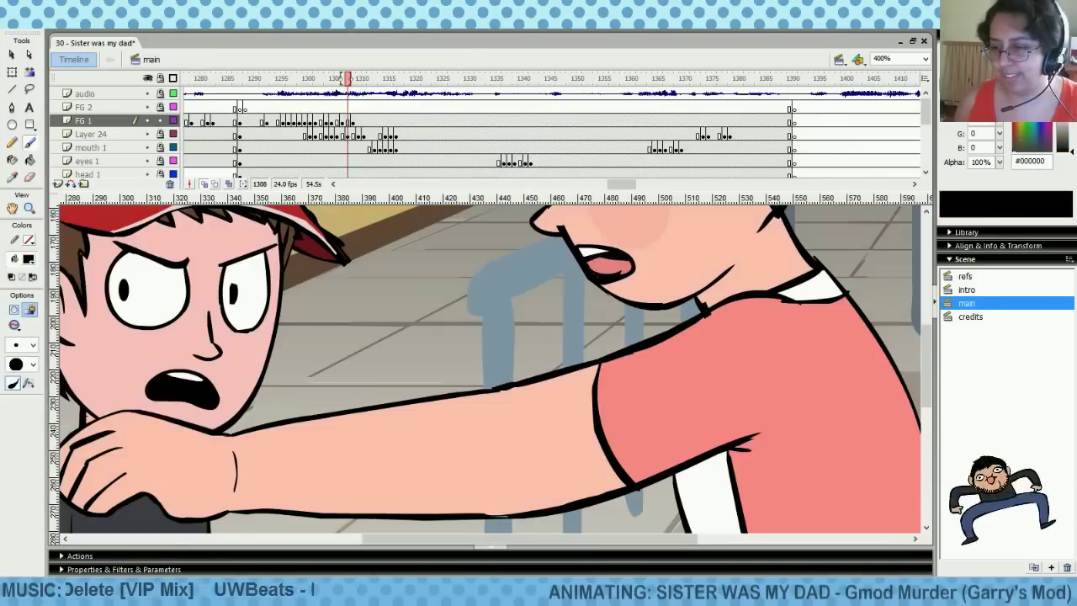
# Paint white lower teeth in the adult's mouth at FG 1 frame 1308 and tidy the outline in black
pyautogui.click(28, 259)
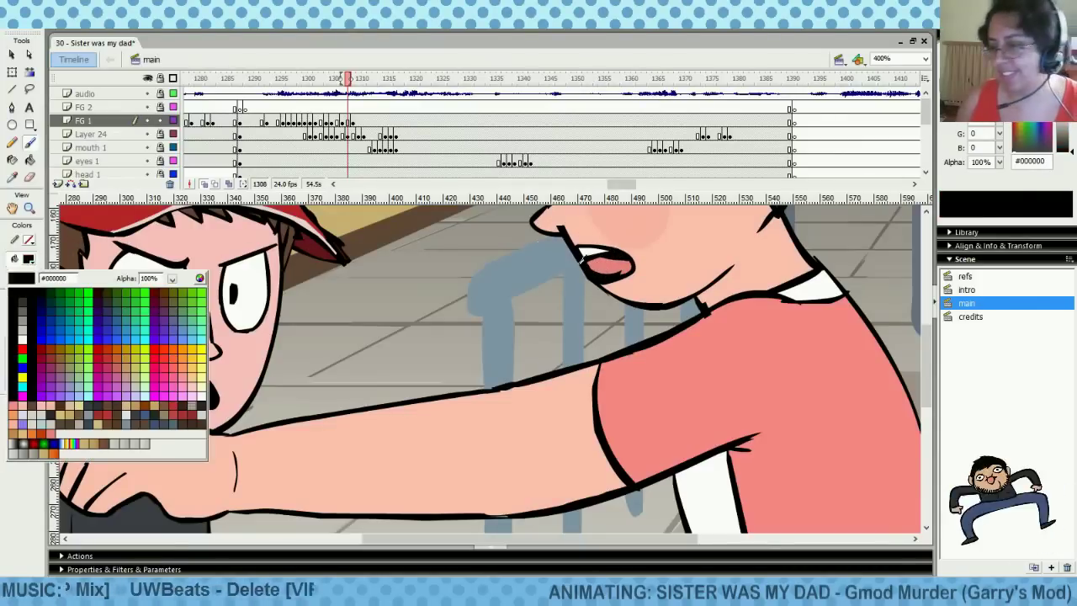
pyautogui.click(594, 257)
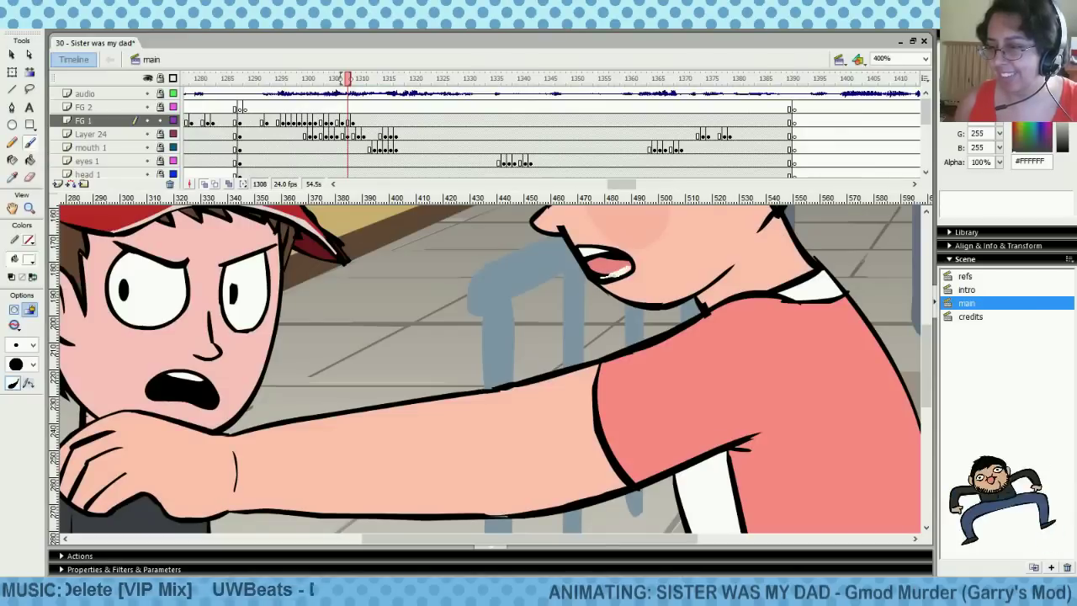
pyautogui.moveTo(602, 277); pyautogui.dragTo(630, 268)
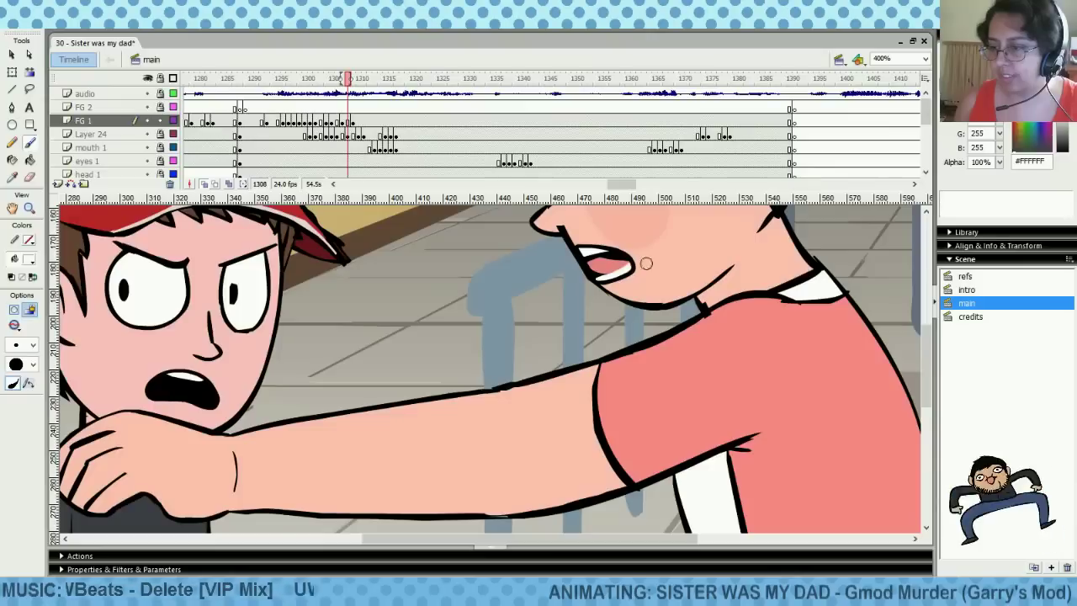
pyautogui.click(30, 261)
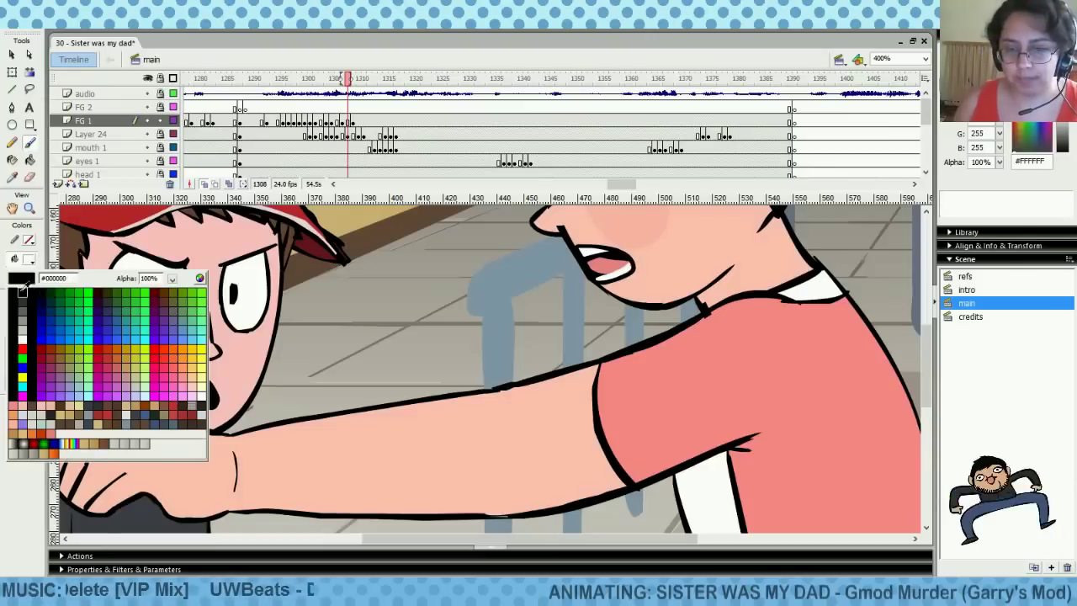
pyautogui.click(17, 288)
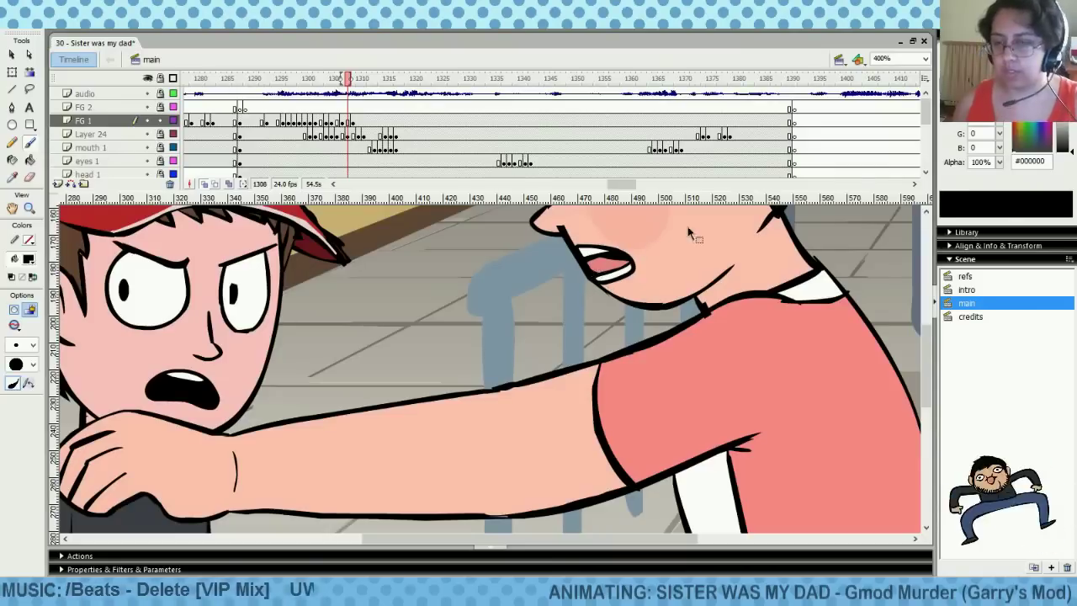
# Scrub between frames 1291 and 1312 and play the shot from frame 1292 to check the adult's lip-sync
pyautogui.click(338, 116)
pyautogui.moveTo(337, 113); pyautogui.dragTo(361, 115)
pyautogui.click(362, 107)
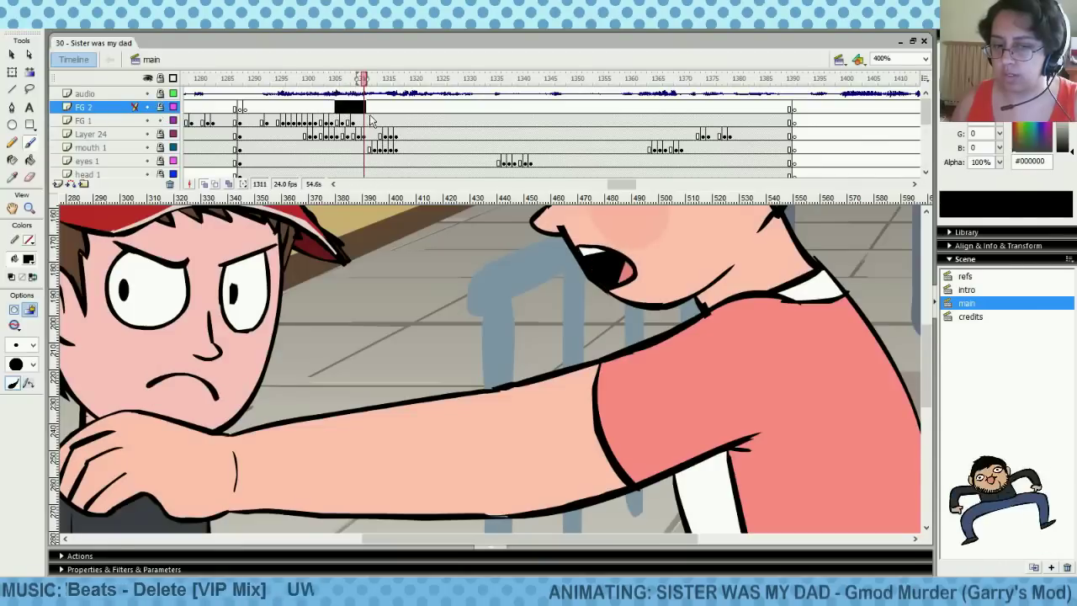
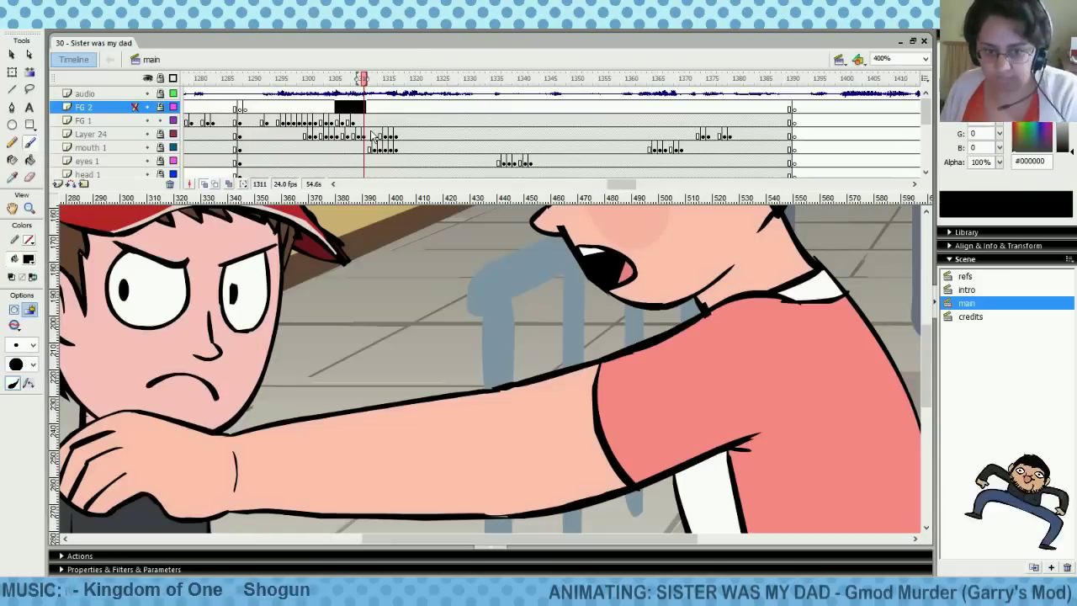
pyautogui.click(257, 109)
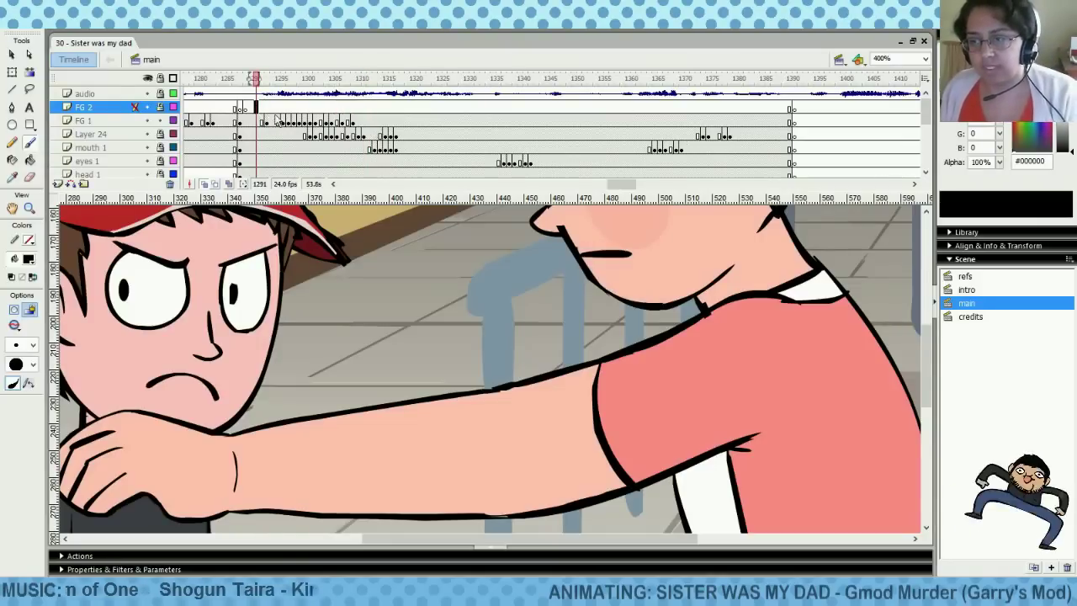
pyautogui.click(282, 109)
pyautogui.click(277, 108)
pyautogui.click(326, 107)
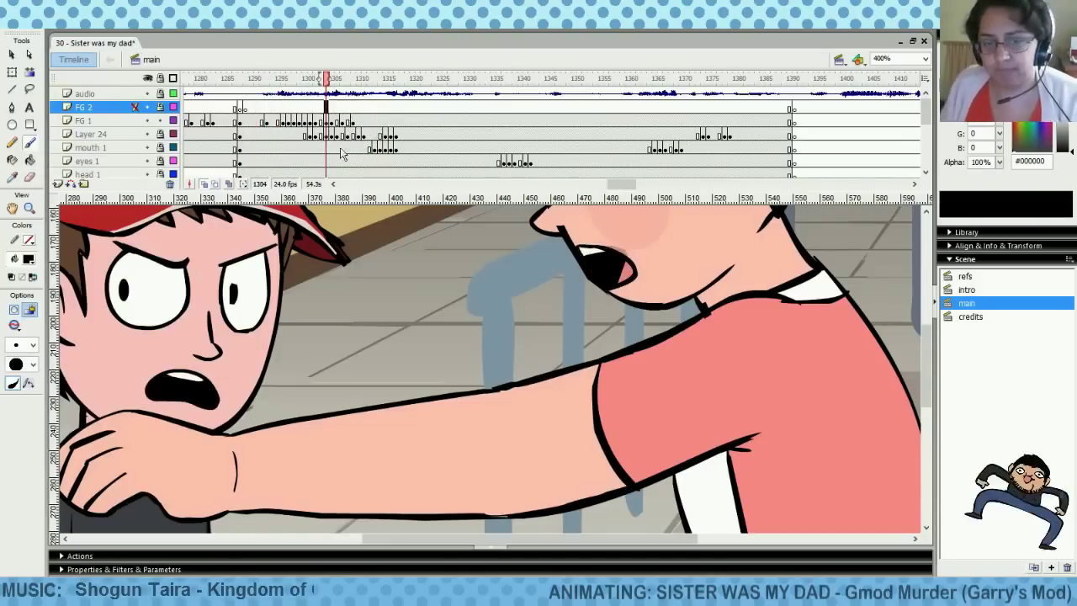
pyautogui.moveTo(283, 107); pyautogui.dragTo(370, 108)
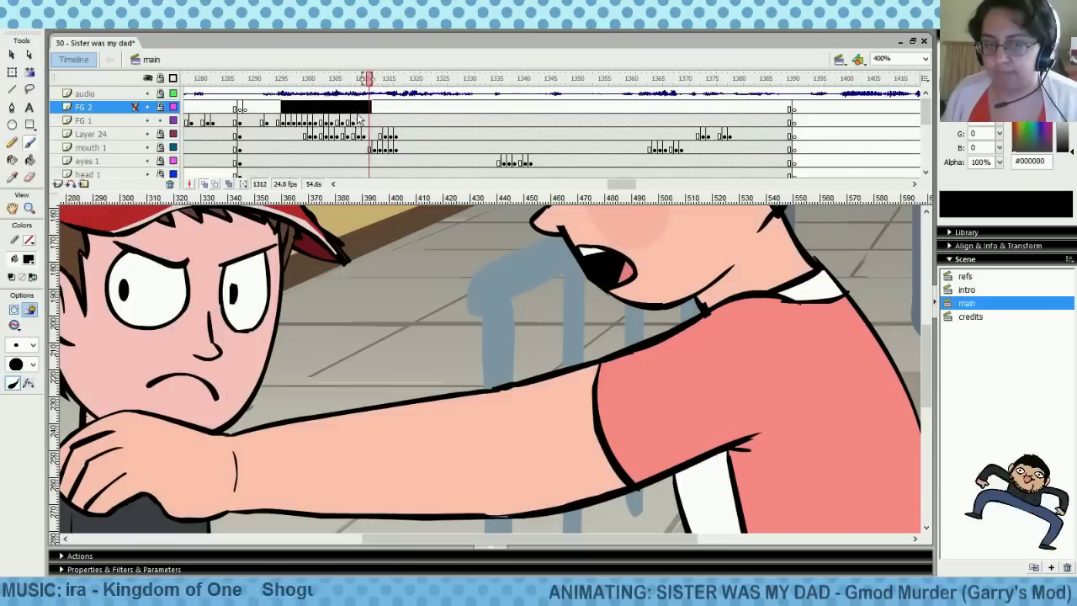
pyautogui.click(272, 109)
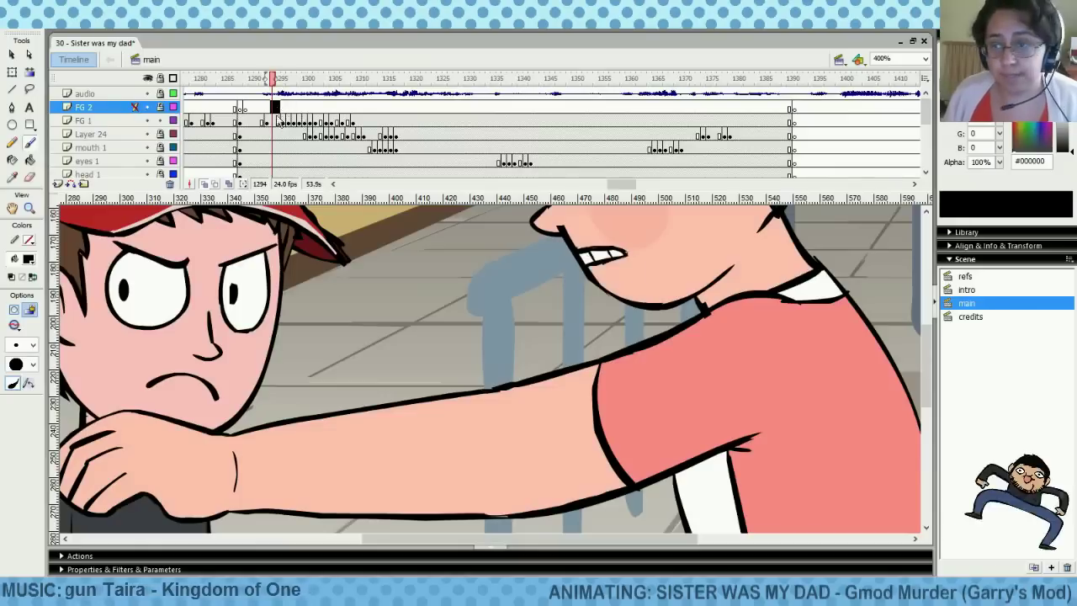
pyautogui.click(294, 108)
pyautogui.click(266, 107)
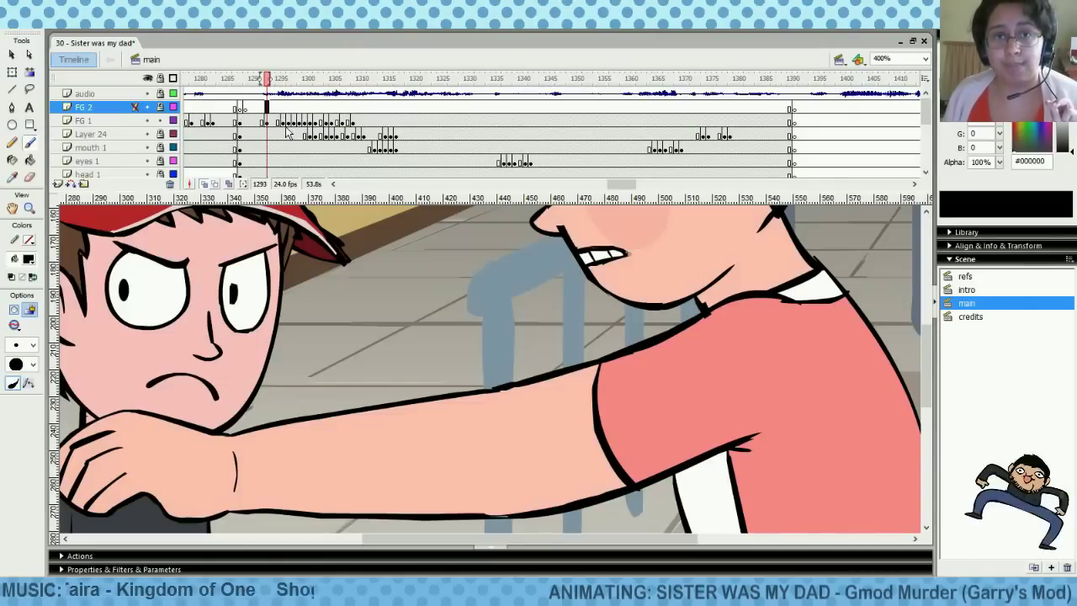
pyautogui.press(',')
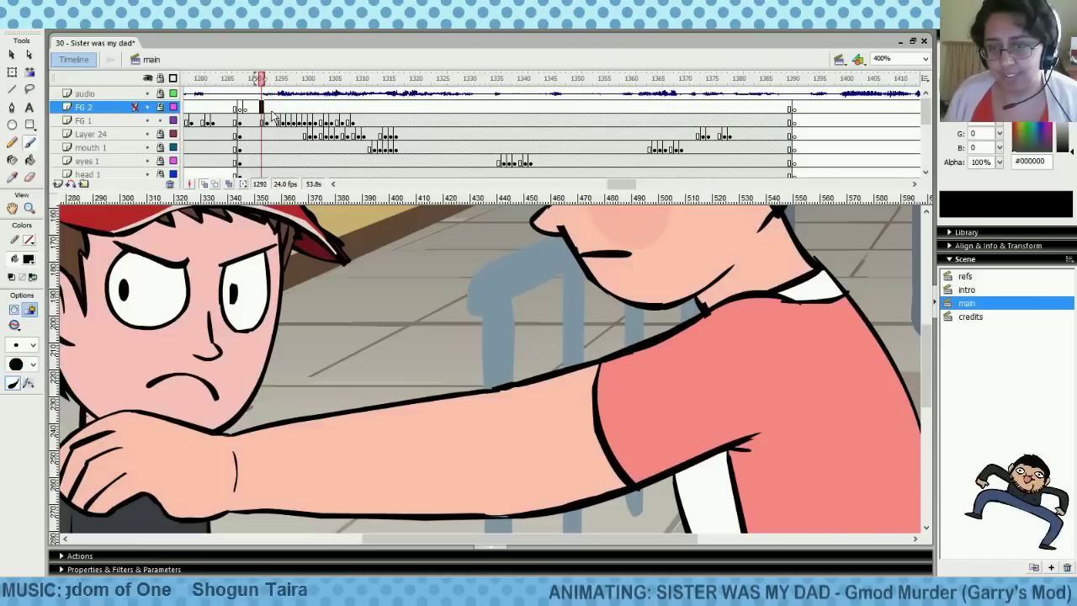
pyautogui.press('Return')
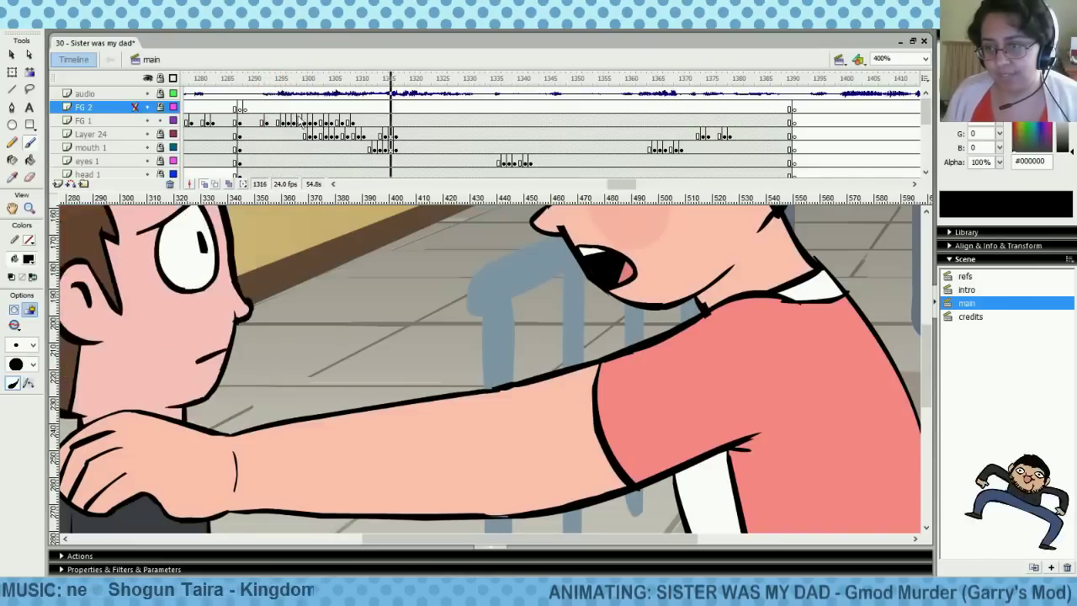
# Strengthen the black upper outline of the adult's clenched-teeth mouth at FG 1 frame 1303
pyautogui.moveTo(285, 111); pyautogui.dragTo(321, 113)
pyautogui.click(321, 120)
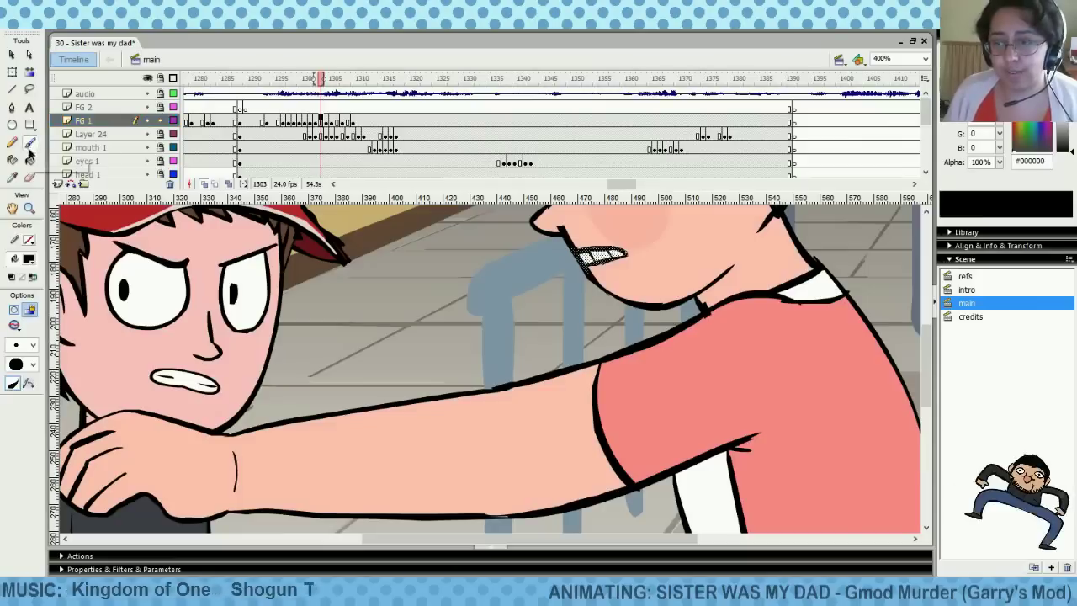
pyautogui.moveTo(581, 252); pyautogui.dragTo(610, 251)
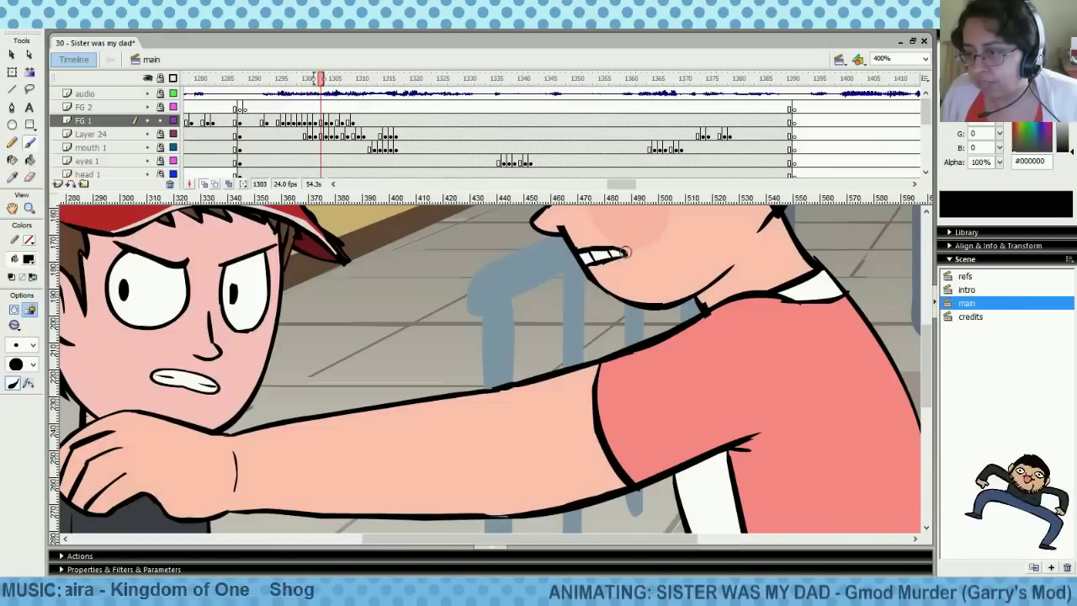
pyautogui.click(30, 177)
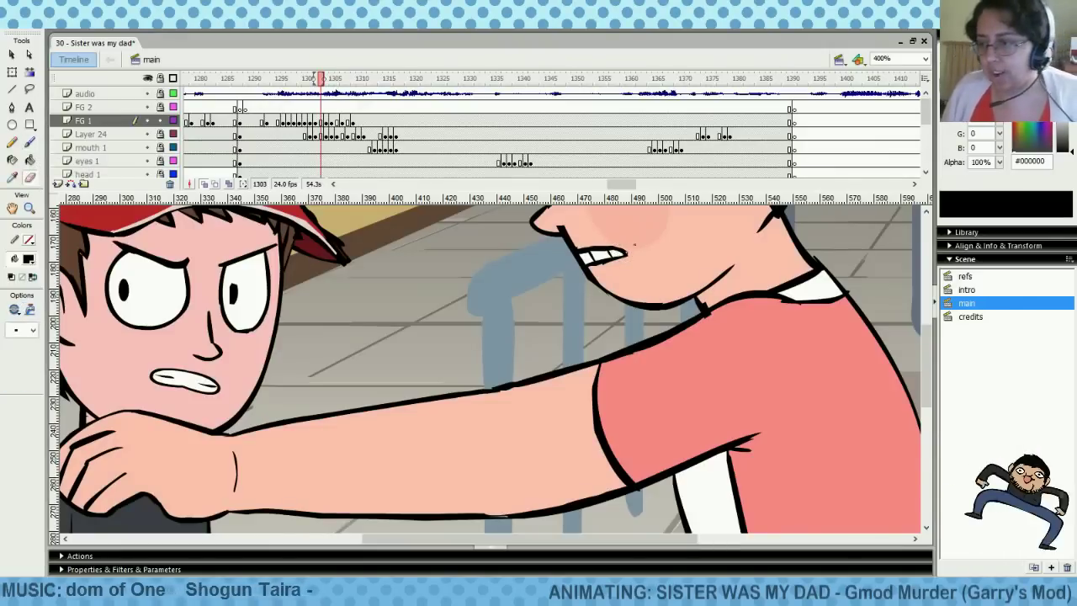
pyautogui.moveTo(626, 243); pyautogui.dragTo(566, 249)
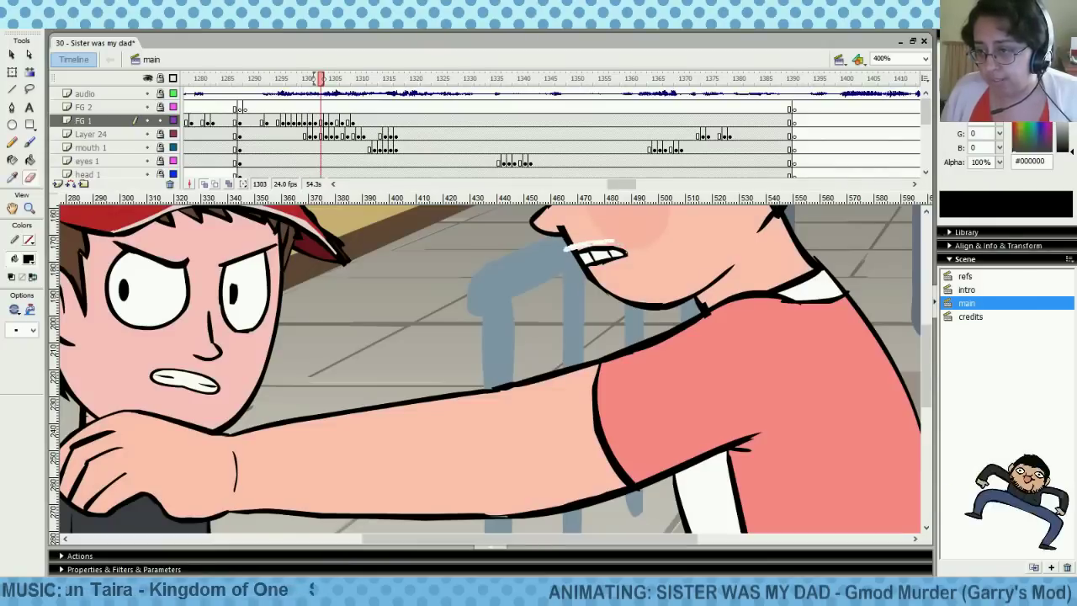
pyautogui.hotkey('ctrl', 'z')
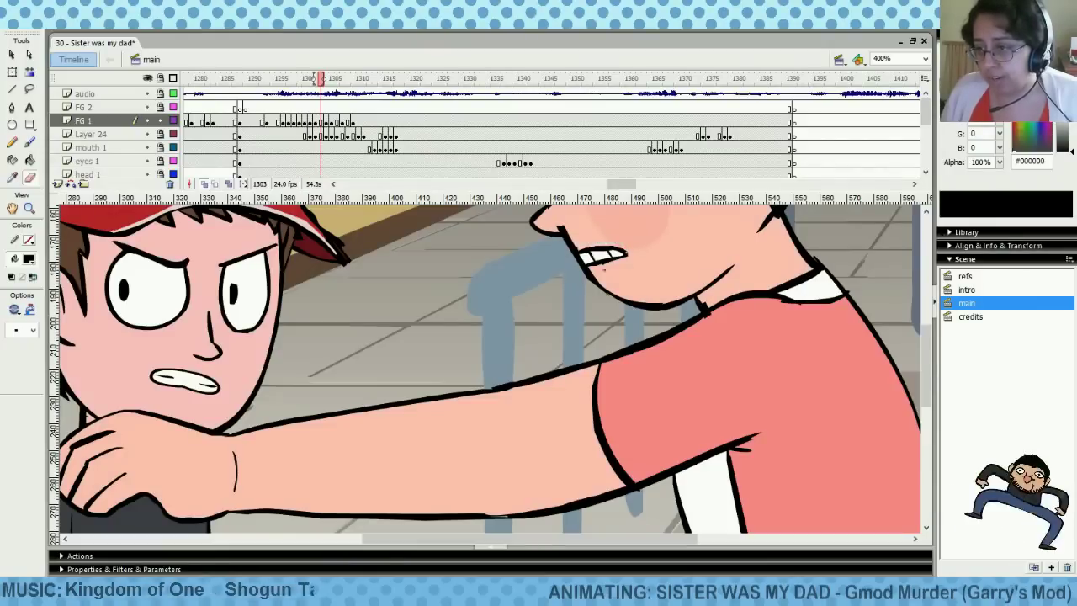
pyautogui.moveTo(626, 262); pyautogui.dragTo(583, 267)
pyautogui.hotkey('ctrl', 'z')
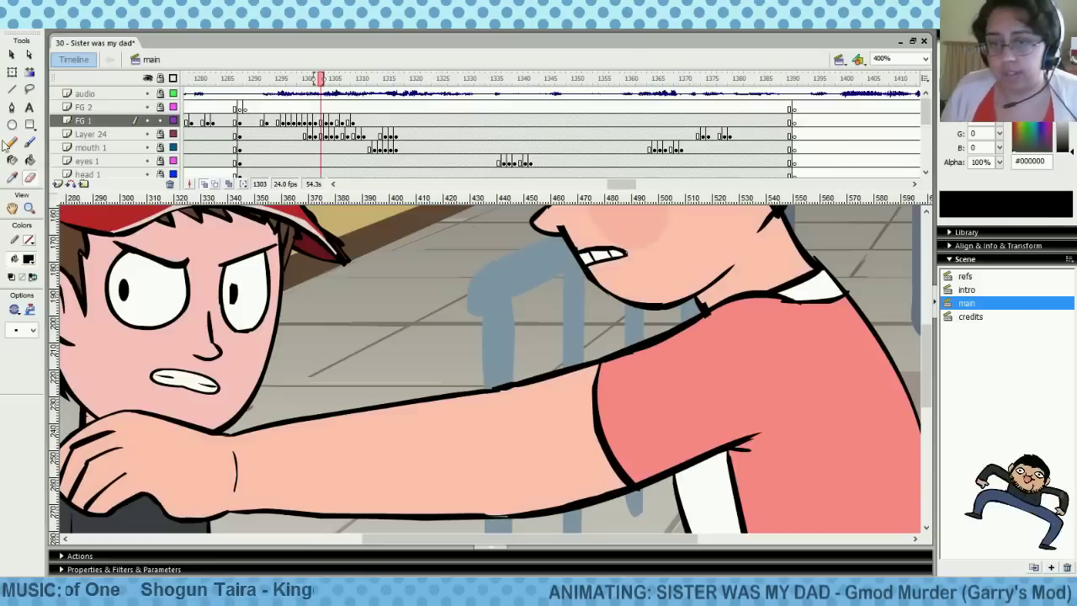
# Touch up the clenched-teeth mouth at FG 1 frame 1303 and erase stray outline at its front corner
pyautogui.click(30, 143)
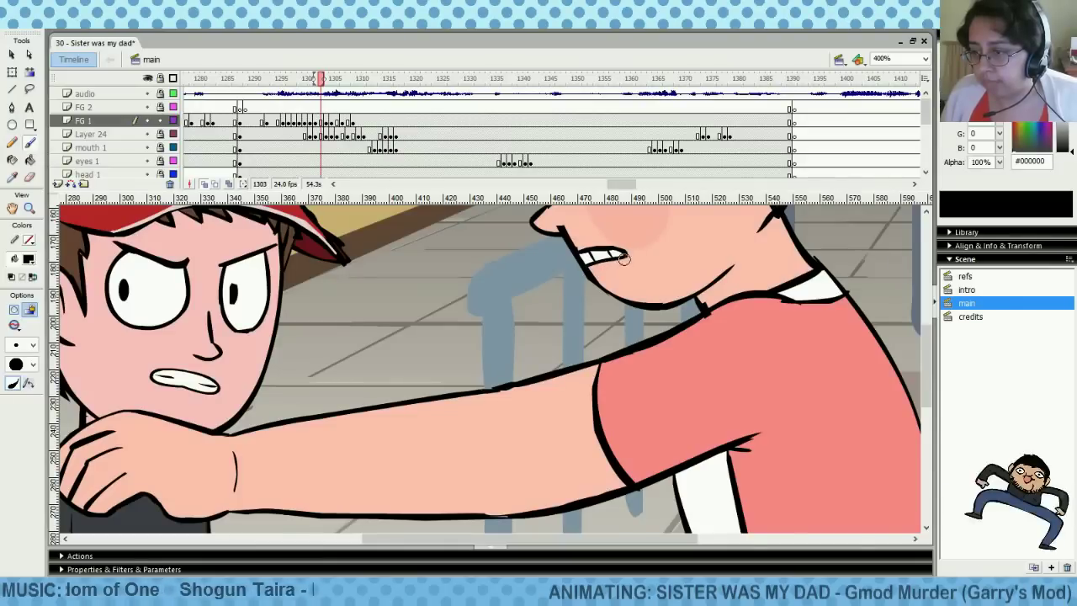
pyautogui.click(29, 177)
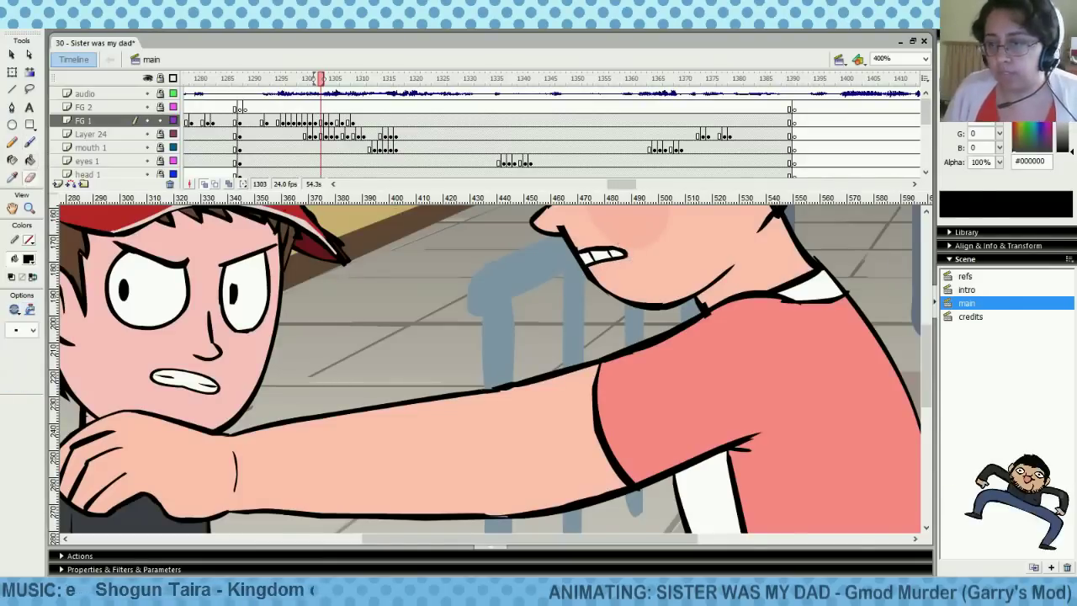
pyautogui.moveTo(571, 251); pyautogui.dragTo(585, 242)
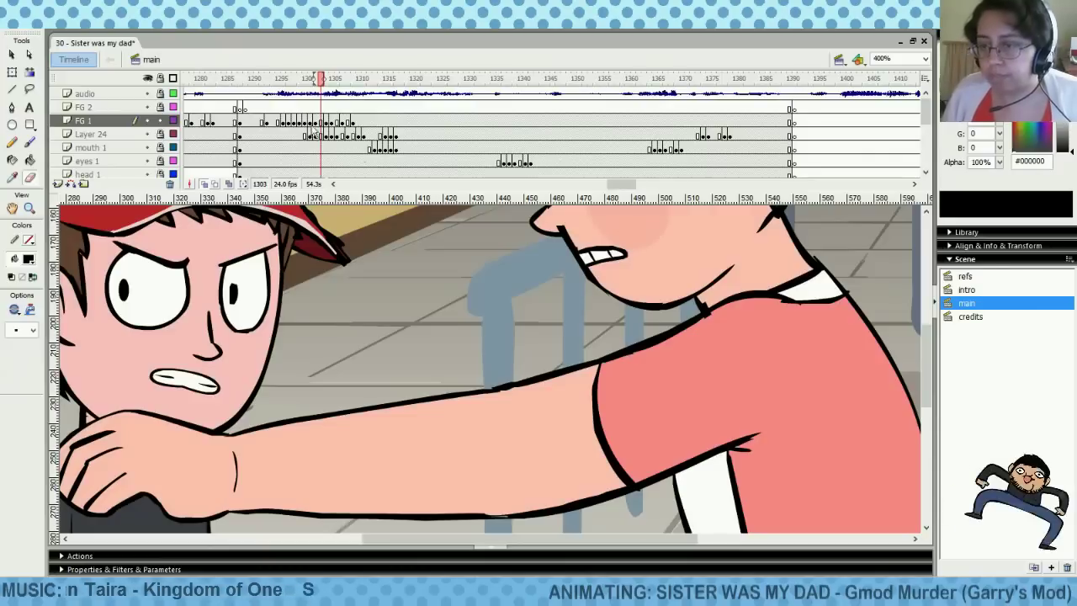
# Copy the adult's clenched-teeth mouth keyframe at FG 1 frame 1303 and paste it at frame 1293
pyautogui.rightClick(319, 121)
pyautogui.click(370, 278)
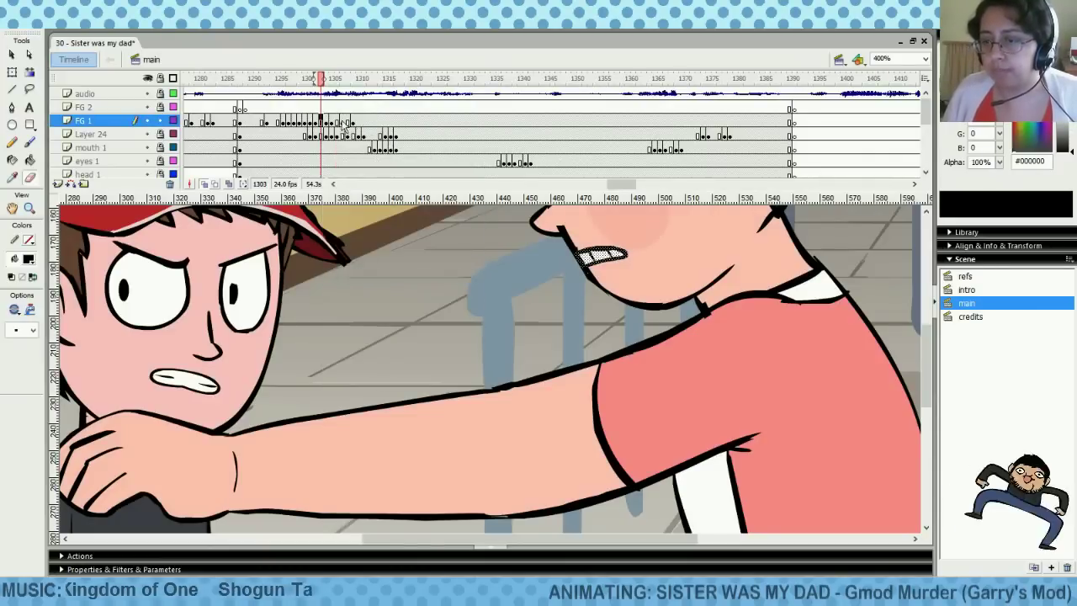
pyautogui.click(347, 122)
pyautogui.click(345, 110)
pyautogui.click(320, 109)
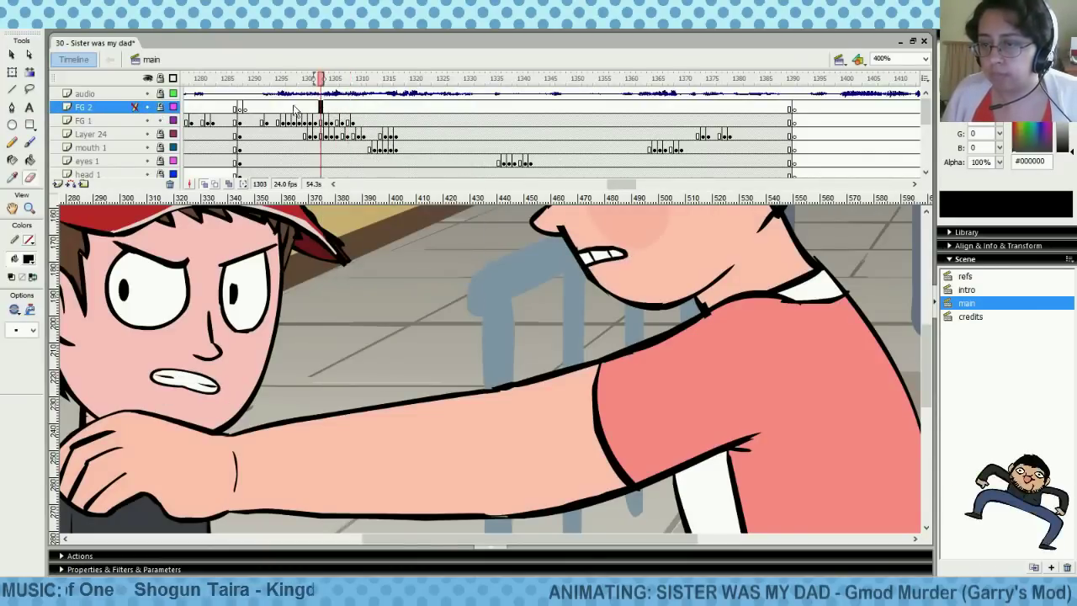
pyautogui.click(266, 122)
pyautogui.rightClick(267, 122)
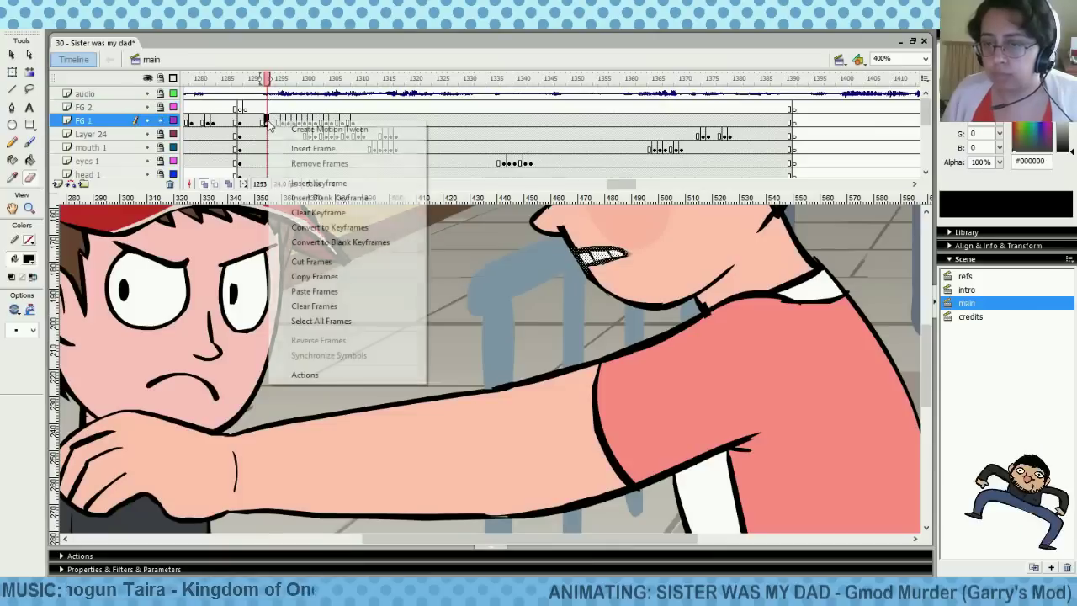
pyautogui.click(294, 291)
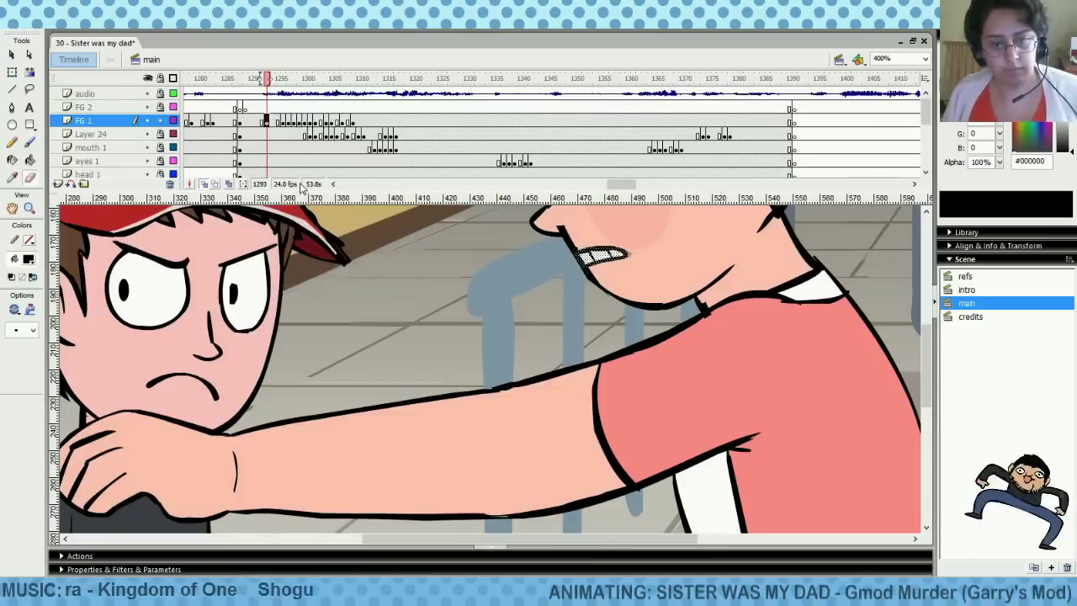
# Paste the copied clenched-teeth mouth keyframe at FG 1 frame 1299 as well
pyautogui.moveTo(271, 108); pyautogui.dragTo(300, 111)
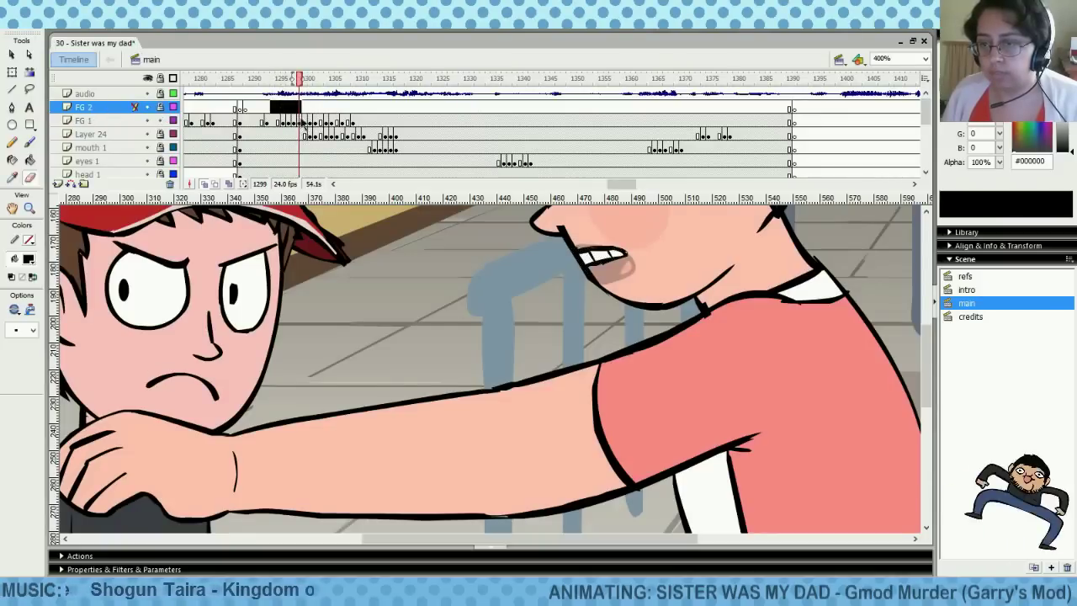
pyautogui.rightClick(301, 120)
pyautogui.click(324, 287)
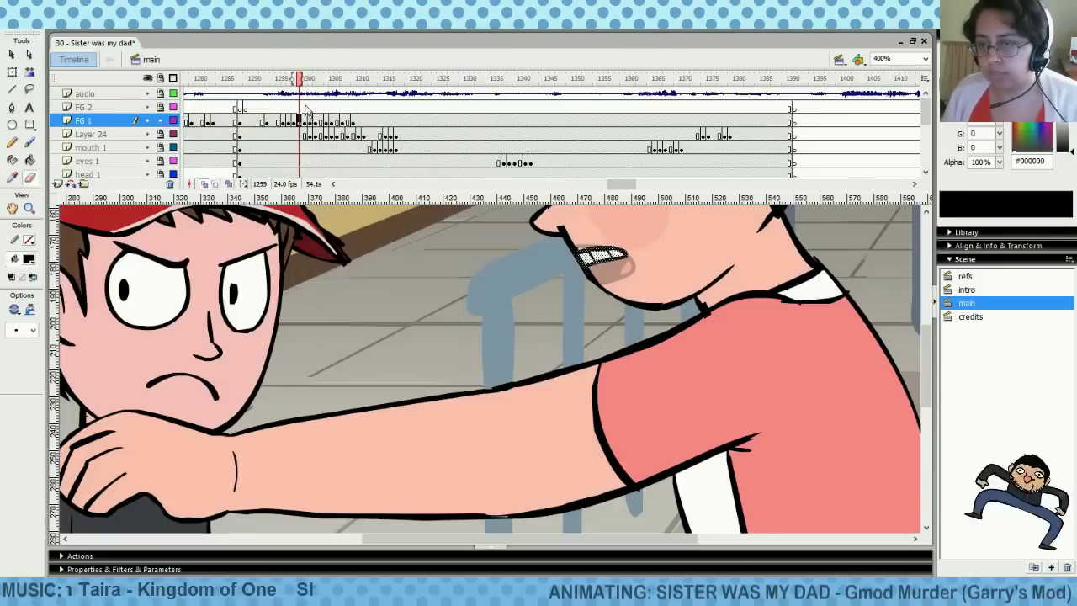
# Copy the adult's rounded open mouth keyframe at FG 1 frame 1305 and paste it at frame 1311
pyautogui.moveTo(288, 107); pyautogui.dragTo(370, 116)
pyautogui.click(332, 121)
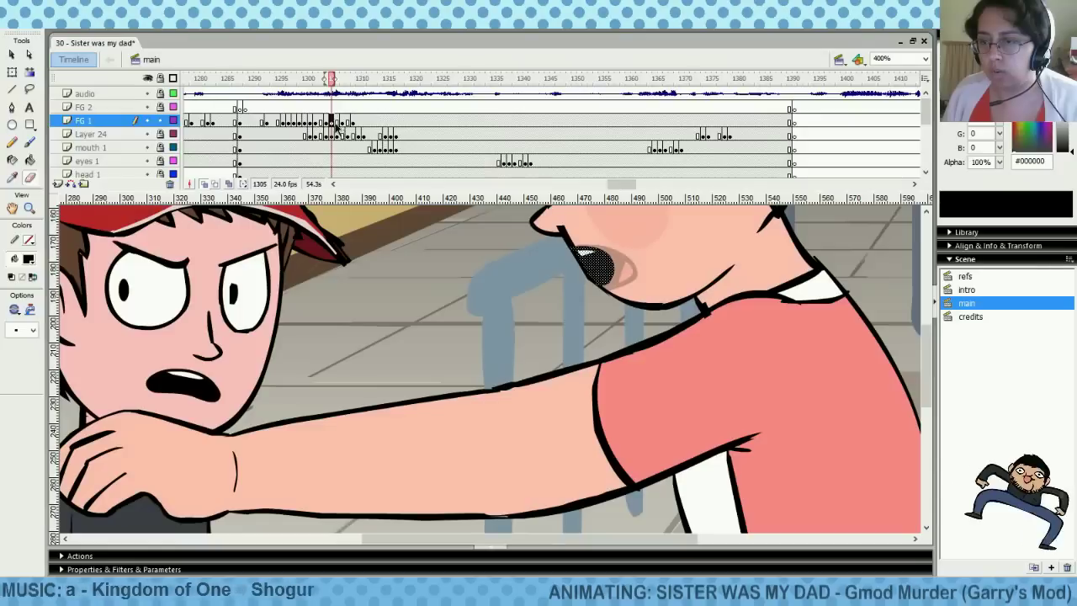
pyautogui.rightClick(335, 125)
pyautogui.click(396, 279)
pyautogui.click(342, 122)
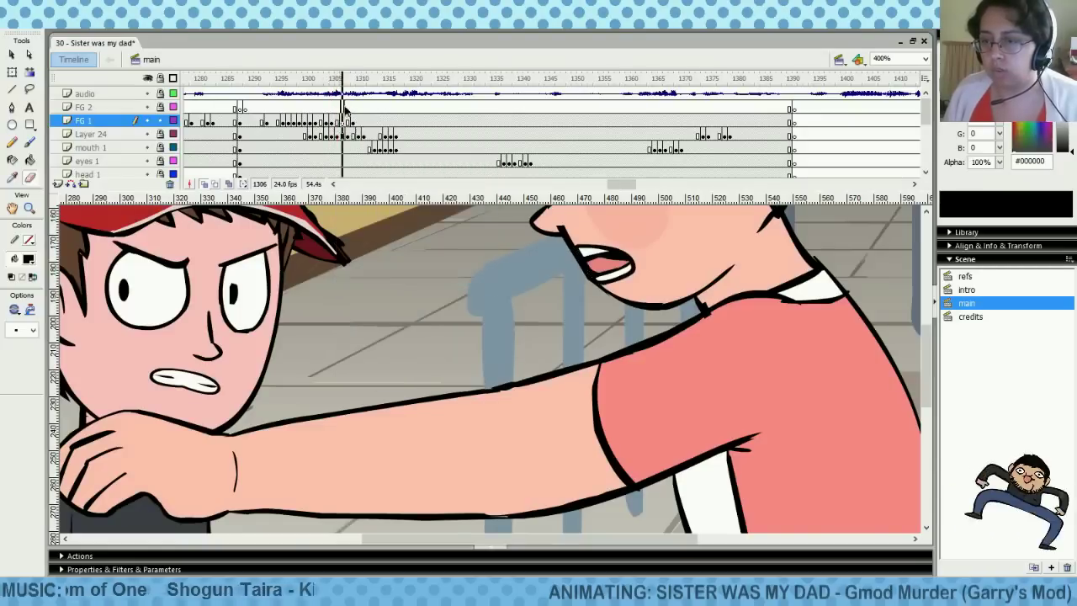
pyautogui.moveTo(345, 111); pyautogui.dragTo(364, 110)
pyautogui.rightClick(364, 120)
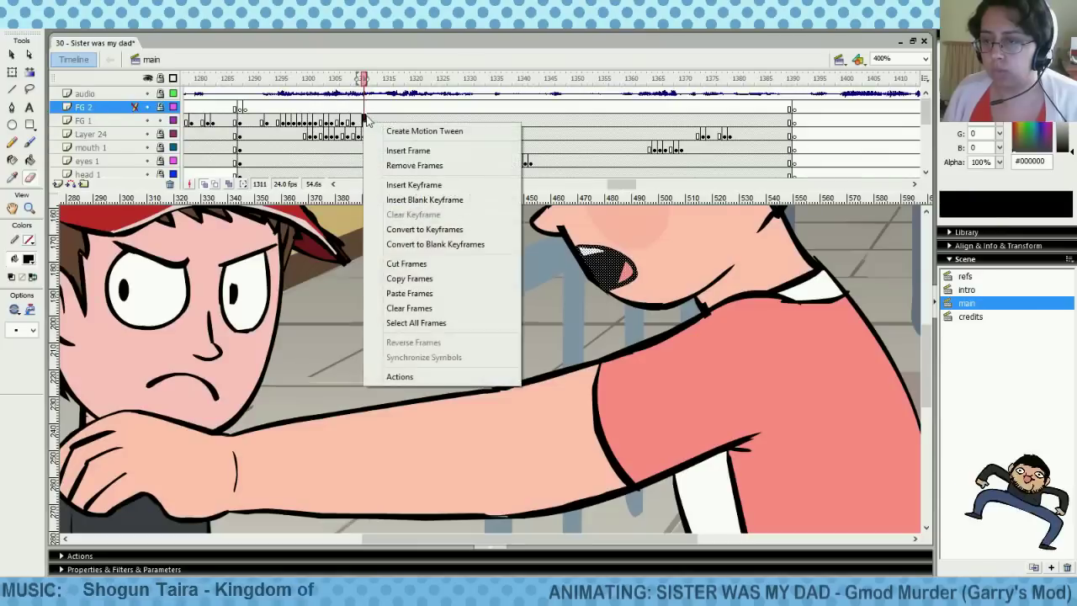
pyautogui.click(409, 293)
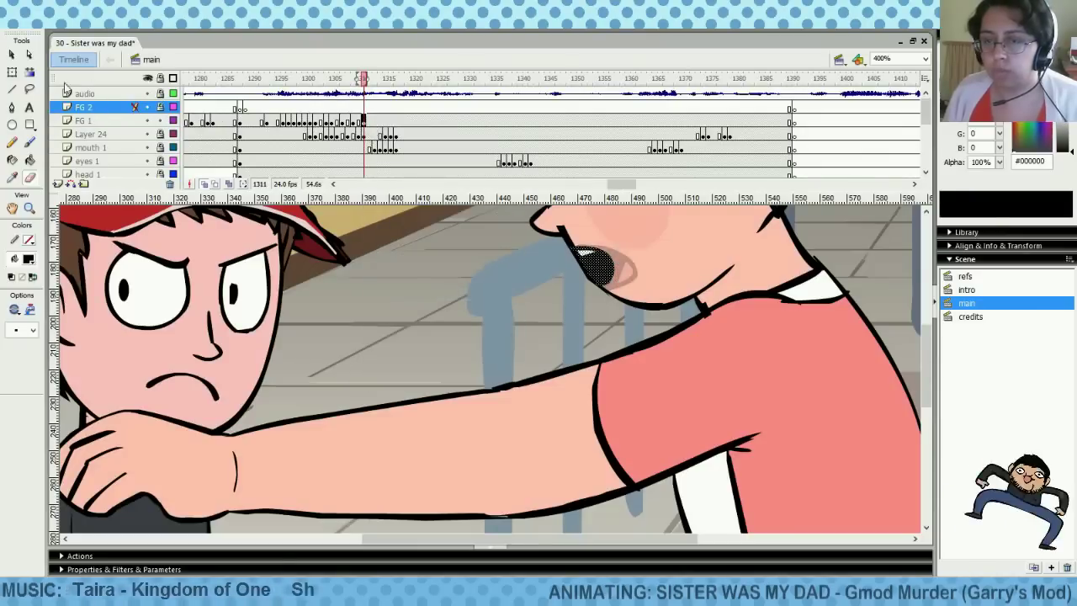
# Narrow the adult's open mouth at FG 1 frame 1311 by erasing along its back edge with a larger eraser
pyautogui.click(12, 72)
pyautogui.click(30, 177)
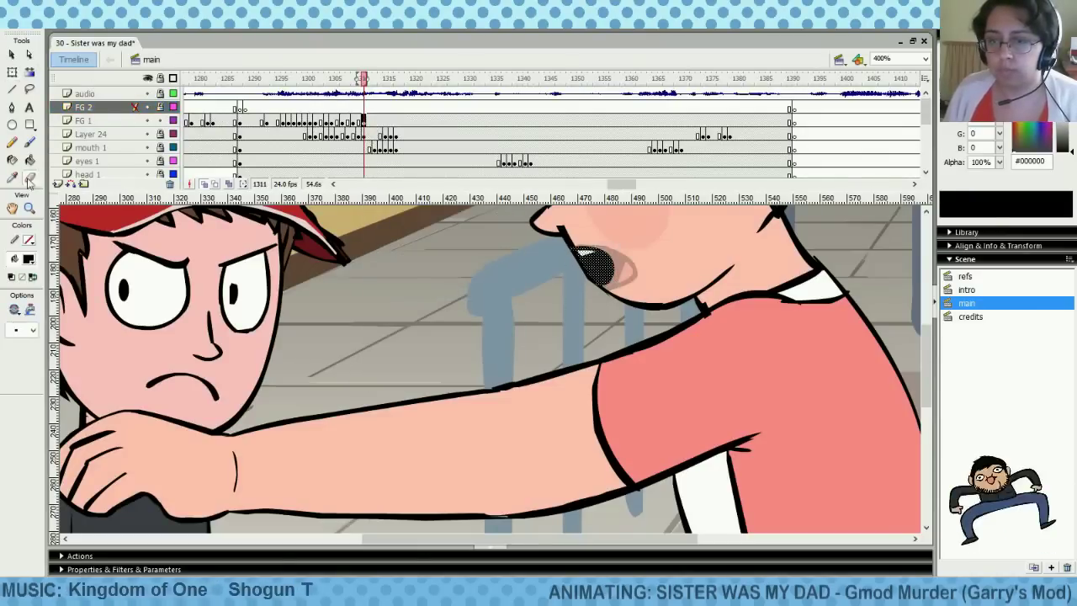
pyautogui.click(33, 331)
pyautogui.click(20, 366)
pyautogui.click(627, 269)
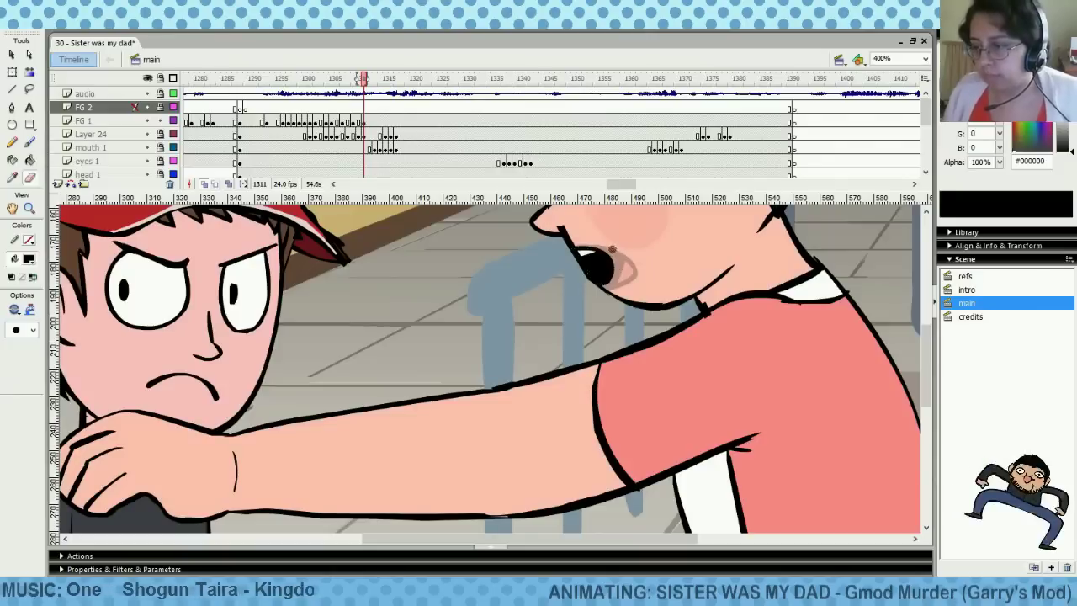
pyautogui.moveTo(607, 254); pyautogui.dragTo(605, 283)
pyautogui.hotkey('ctrl', 'z')
pyautogui.moveTo(599, 242)
pyautogui.mouseDown()
pyautogui.moveTo(616, 278)
pyautogui.moveTo(583, 285)
pyautogui.moveTo(608, 251)
pyautogui.moveTo(615, 279)
pyautogui.moveTo(584, 284)
pyautogui.mouseUp()
pyautogui.hotkey('ctrl', 'z')
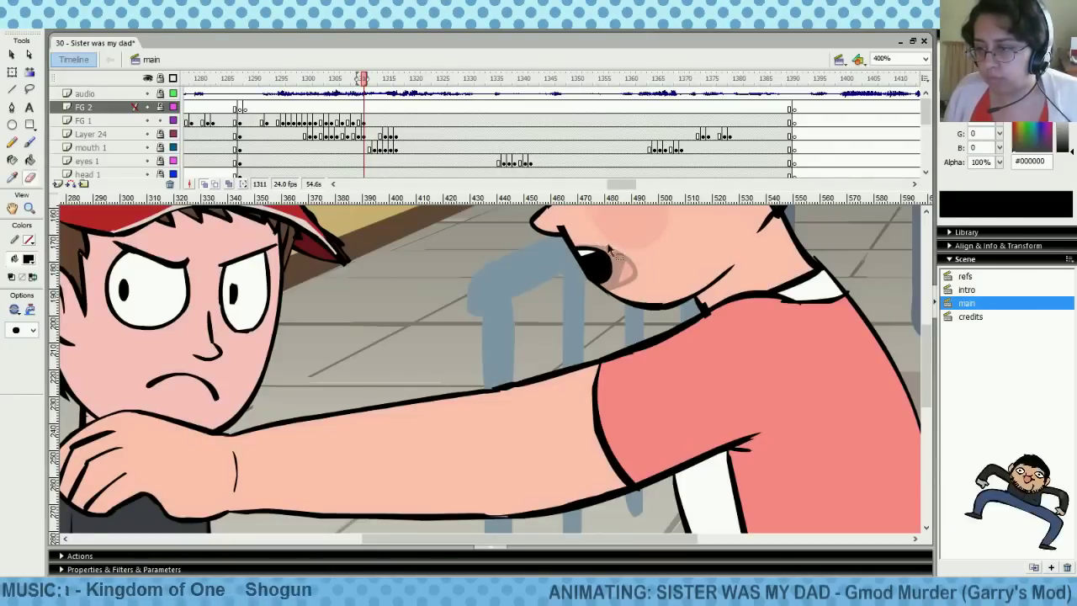
pyautogui.moveTo(602, 242)
pyautogui.mouseDown()
pyautogui.moveTo(613, 277)
pyautogui.moveTo(604, 283)
pyautogui.mouseUp()
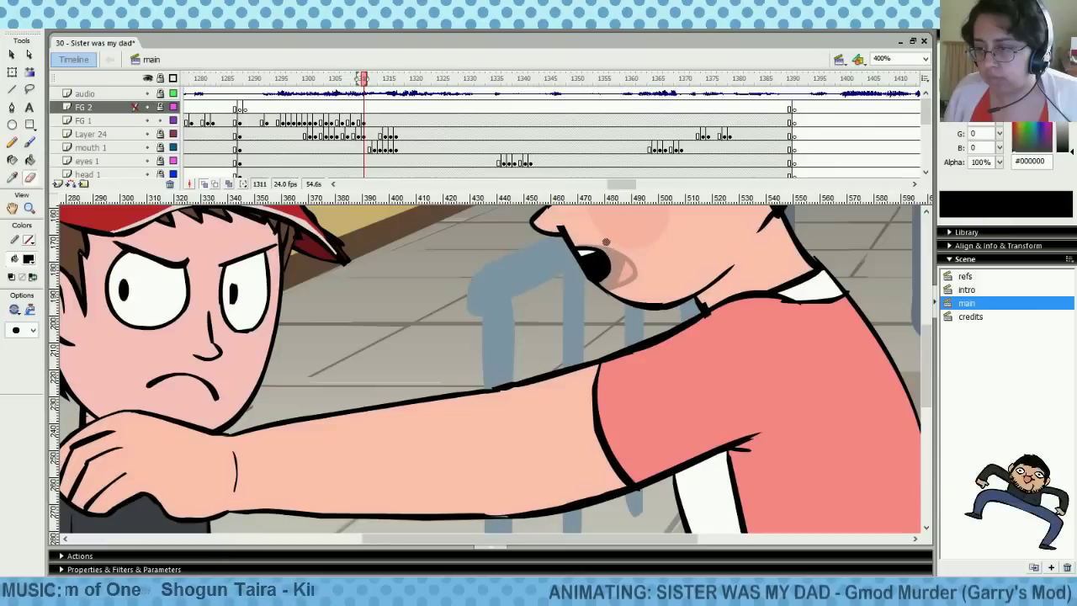
pyautogui.moveTo(605, 241)
pyautogui.mouseDown()
pyautogui.moveTo(589, 288)
pyautogui.moveTo(613, 262)
pyautogui.moveTo(587, 285)
pyautogui.moveTo(617, 259)
pyautogui.moveTo(610, 276)
pyautogui.mouseUp()
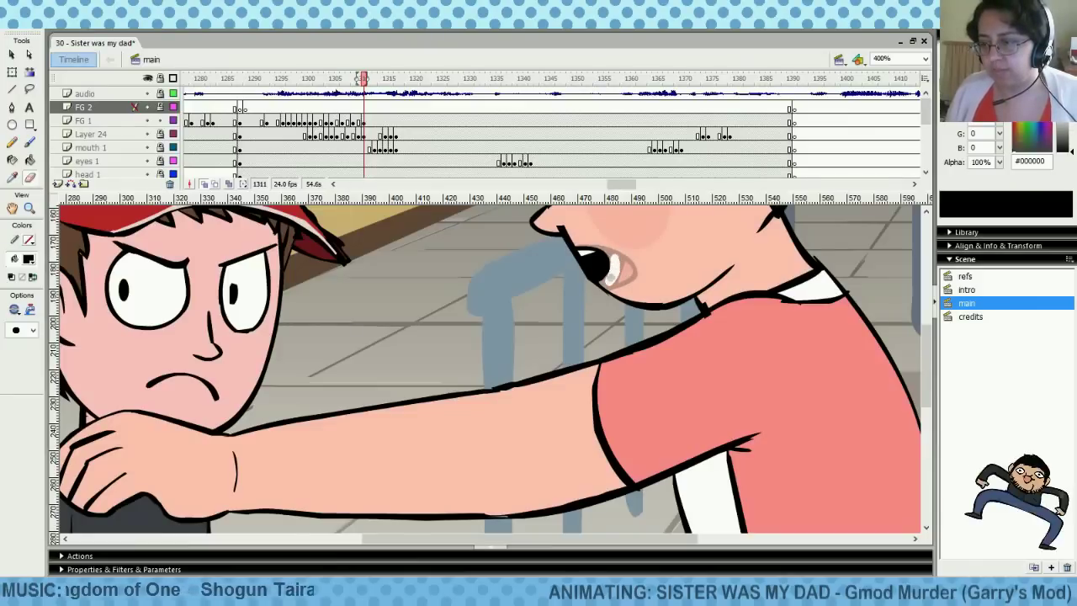
pyautogui.hotkey('ctrl', 'z')
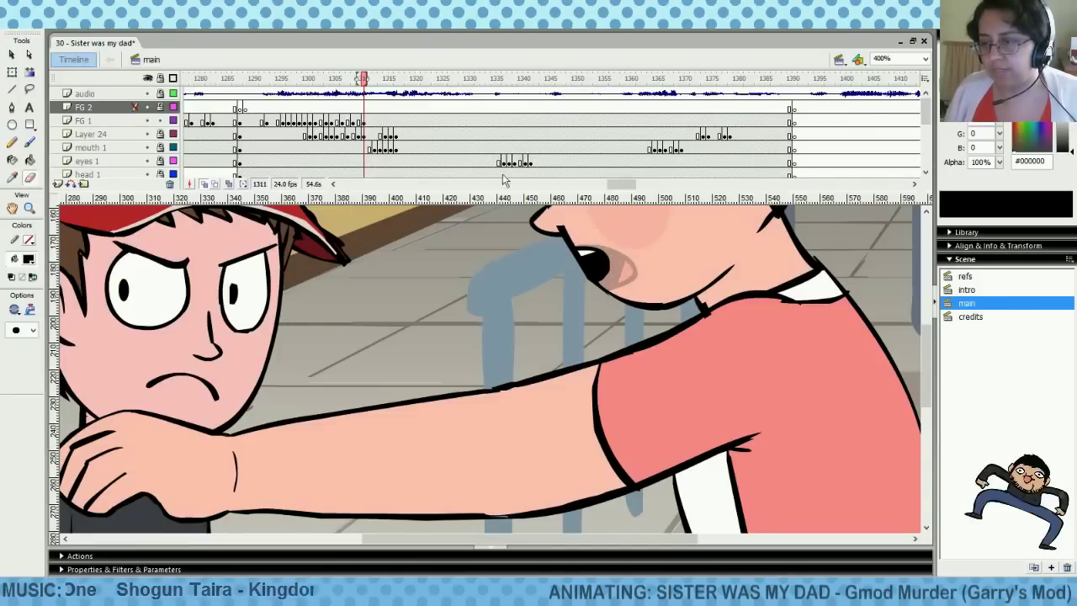
pyautogui.moveTo(354, 110); pyautogui.dragTo(369, 110)
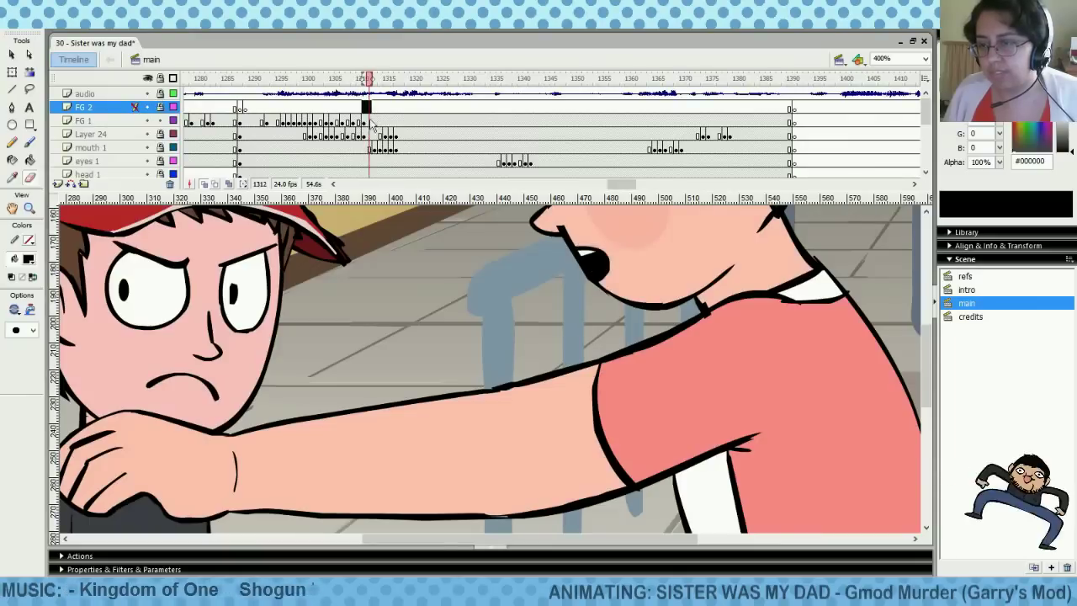
pyautogui.click(363, 122)
pyautogui.click(13, 72)
pyautogui.click(449, 334)
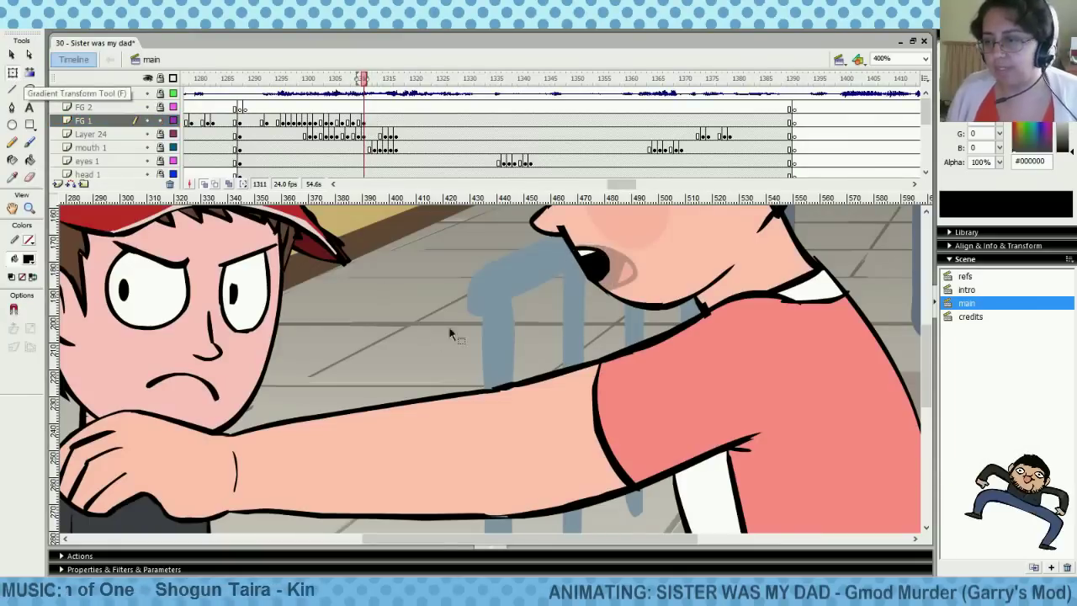
pyautogui.rightClick(602, 262)
pyautogui.click(627, 406)
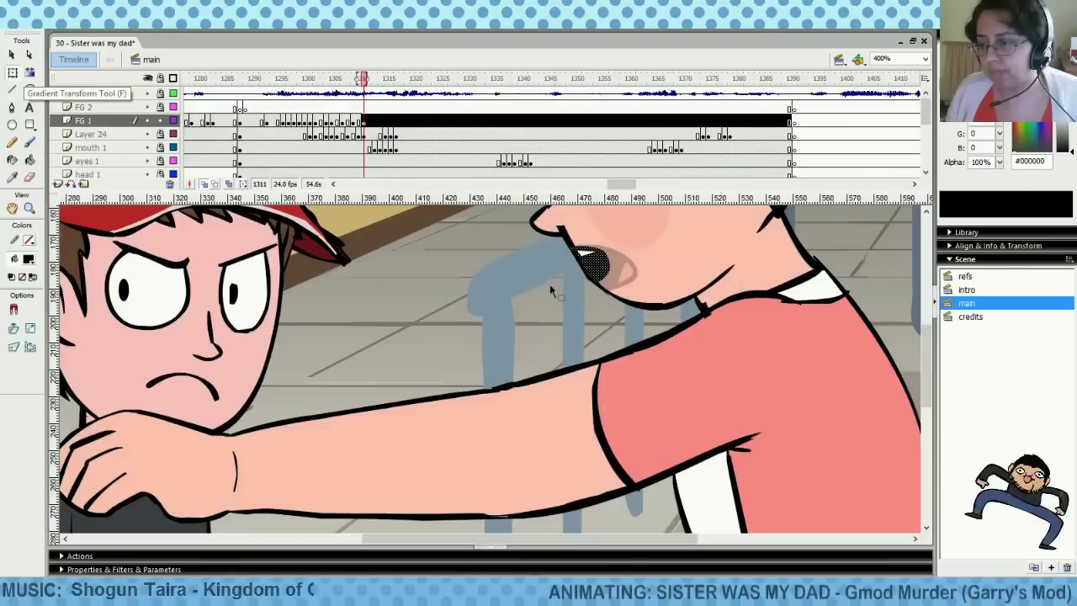
pyautogui.click(30, 178)
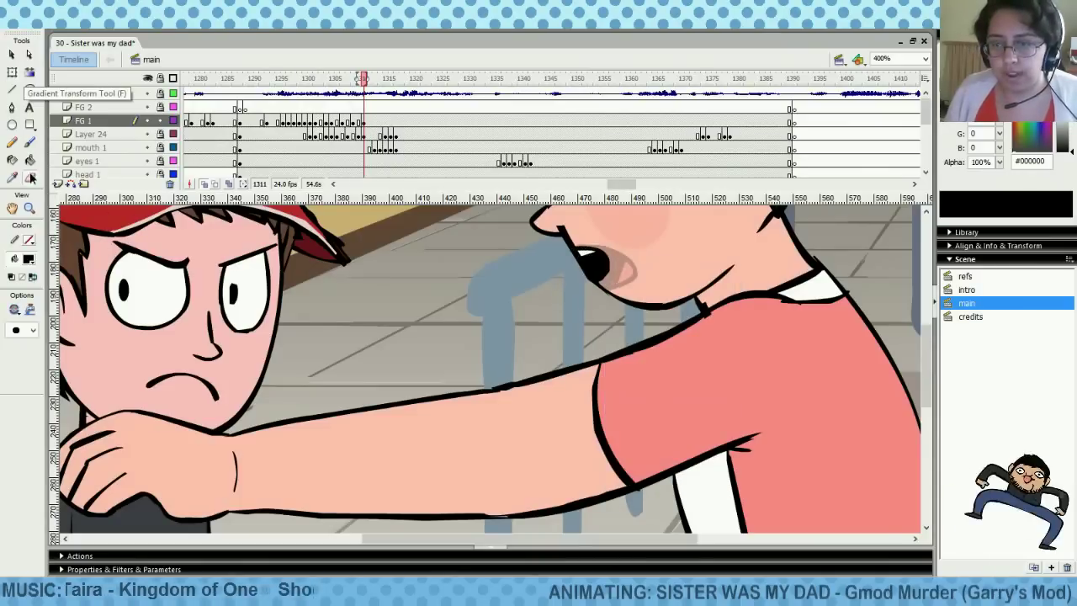
pyautogui.moveTo(627, 249)
pyautogui.mouseDown()
pyautogui.moveTo(612, 245)
pyautogui.moveTo(616, 284)
pyautogui.moveTo(615, 259)
pyautogui.mouseUp()
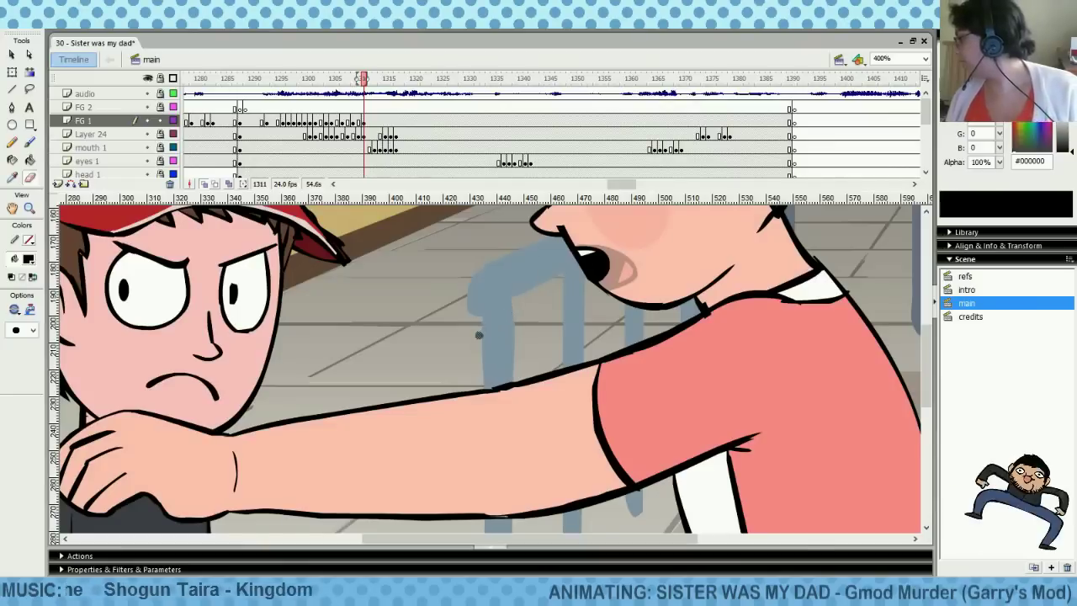
# Copy the adult's wide-open mouth keyframe at FG 1 frame 1309 and paste it at frame 1313
pyautogui.moveTo(354, 109); pyautogui.dragTo(365, 112)
pyautogui.click(354, 108)
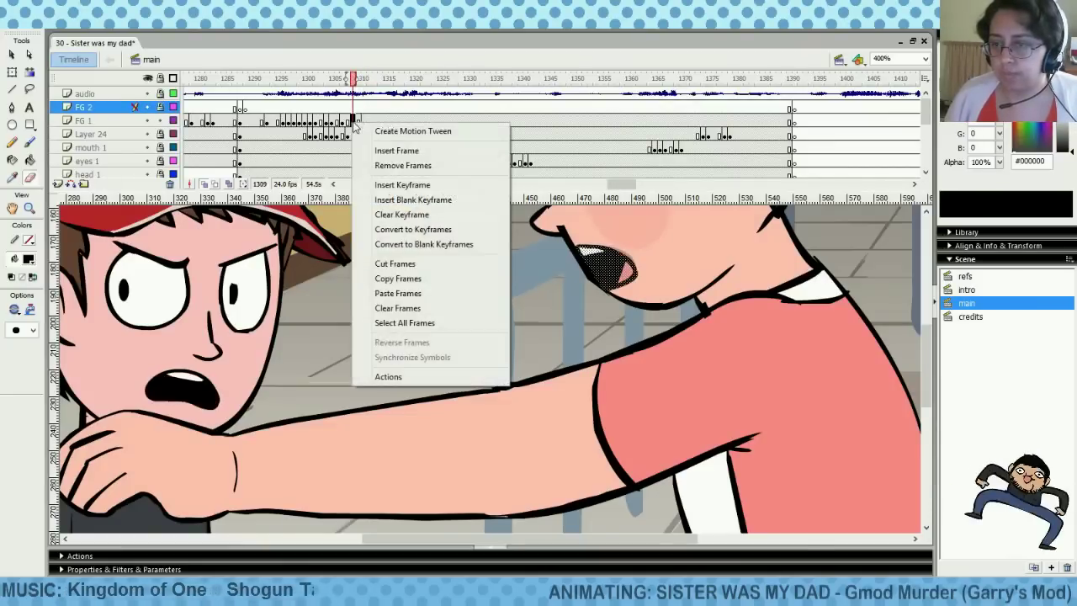
pyautogui.rightClick(353, 123)
pyautogui.click(398, 292)
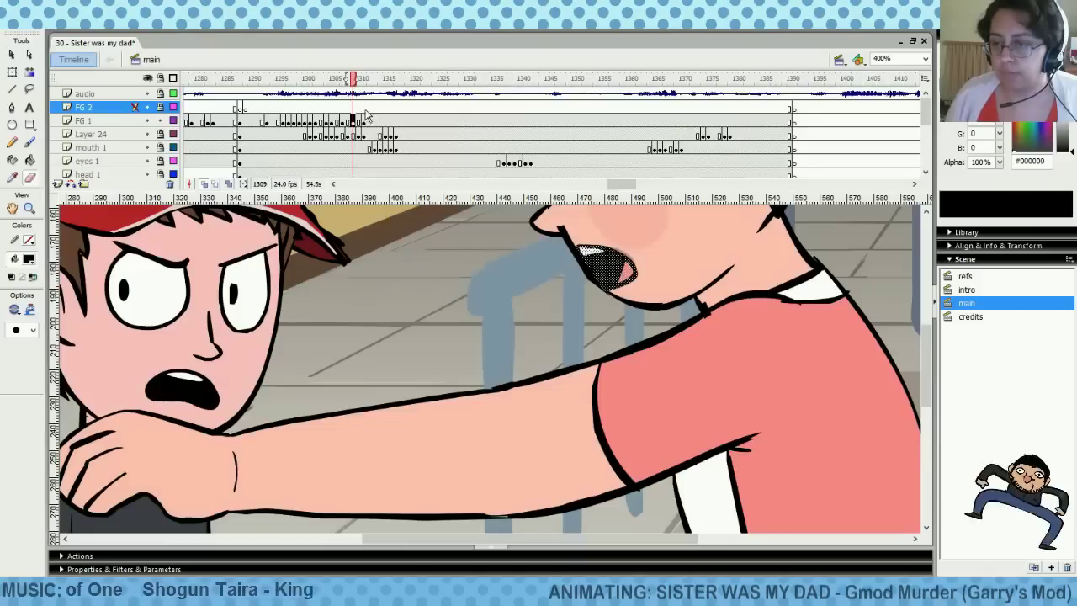
pyautogui.moveTo(372, 111); pyautogui.dragTo(375, 116)
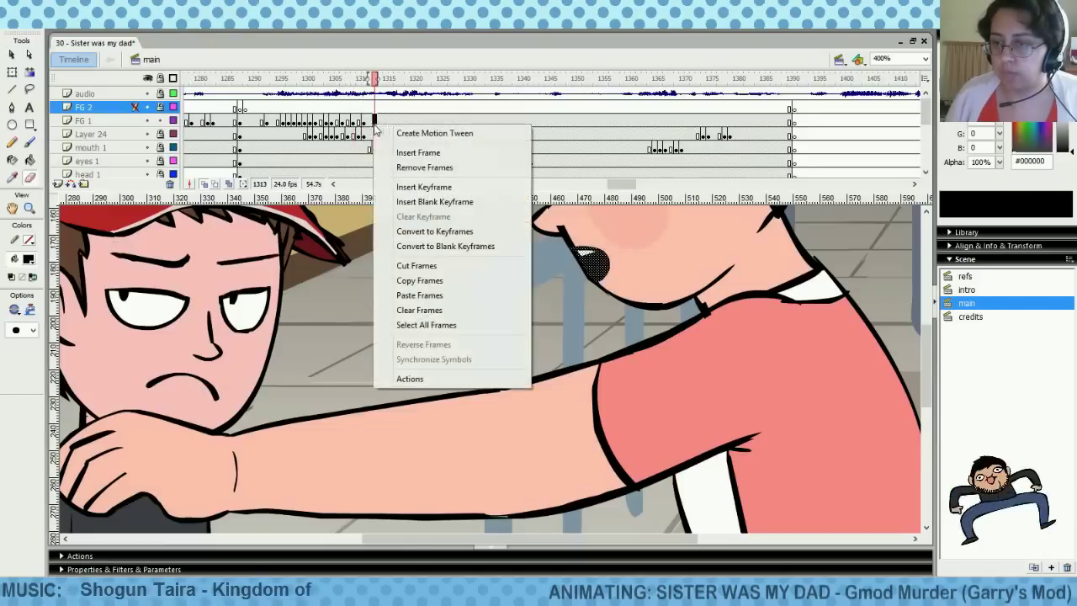
pyautogui.click(419, 296)
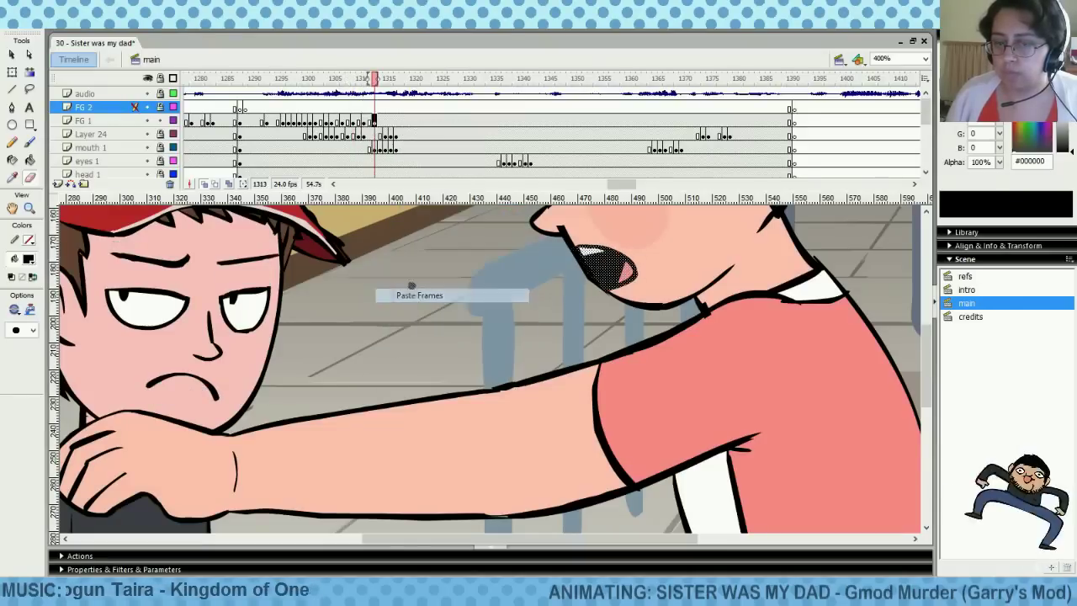
# Copy the adult's clenched-teeth mouth keyframe at FG 1 frame 1294 and paste it at frame 1315
pyautogui.click(341, 109)
pyautogui.click(333, 110)
pyautogui.click(326, 110)
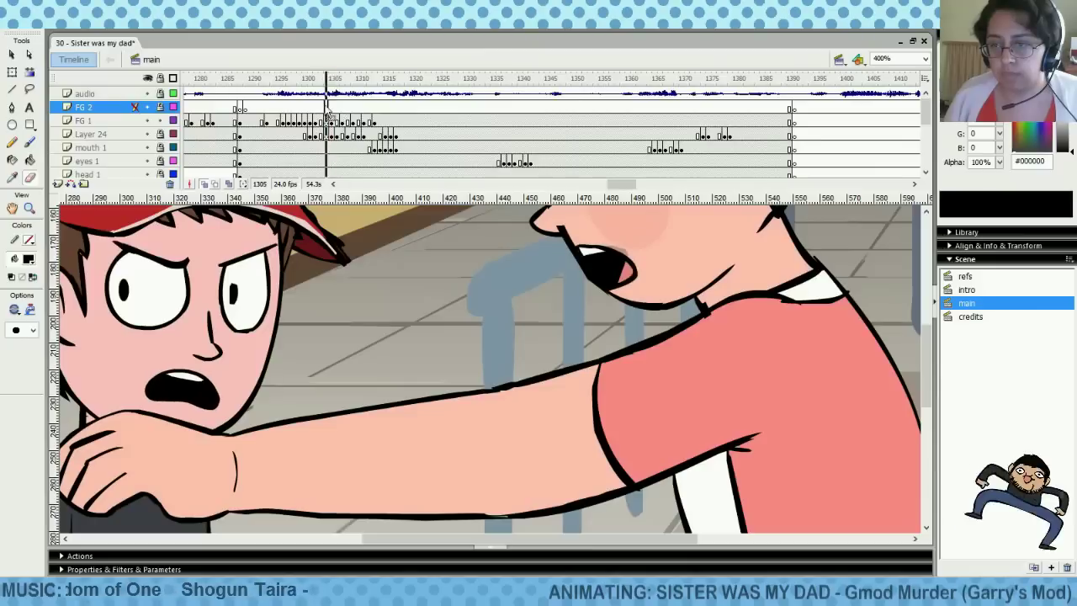
pyautogui.click(271, 109)
pyautogui.rightClick(271, 120)
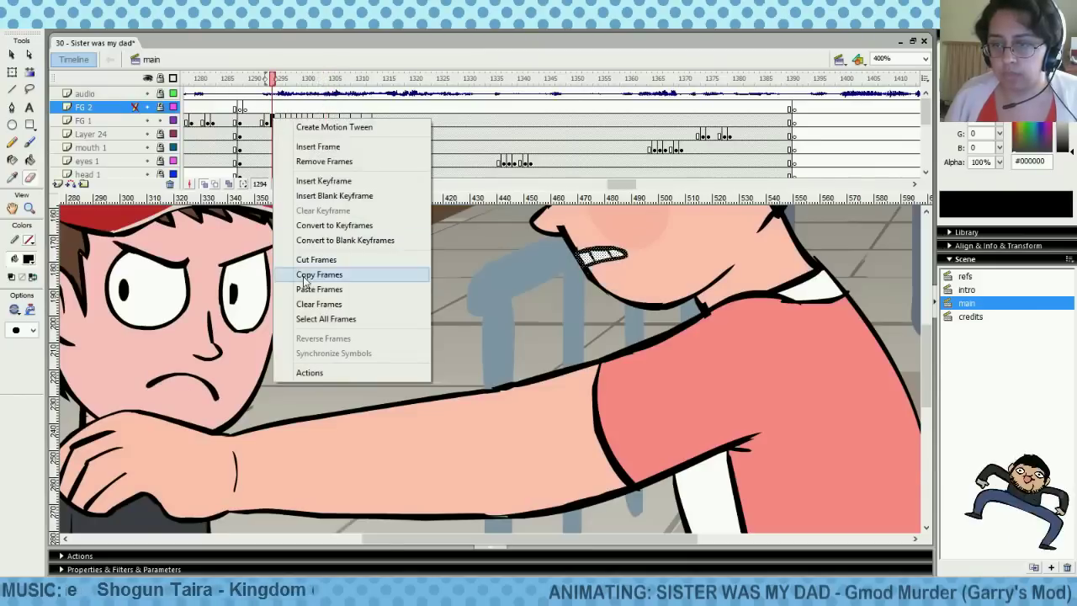
pyautogui.click(319, 273)
pyautogui.moveTo(364, 108); pyautogui.dragTo(380, 108)
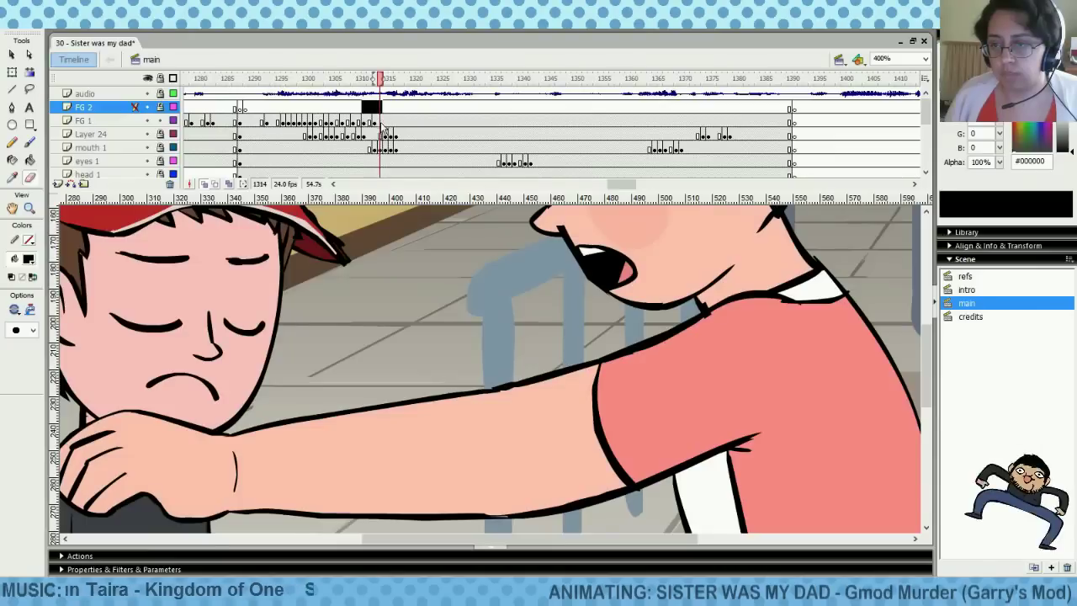
pyautogui.rightClick(385, 125)
pyautogui.click(430, 293)
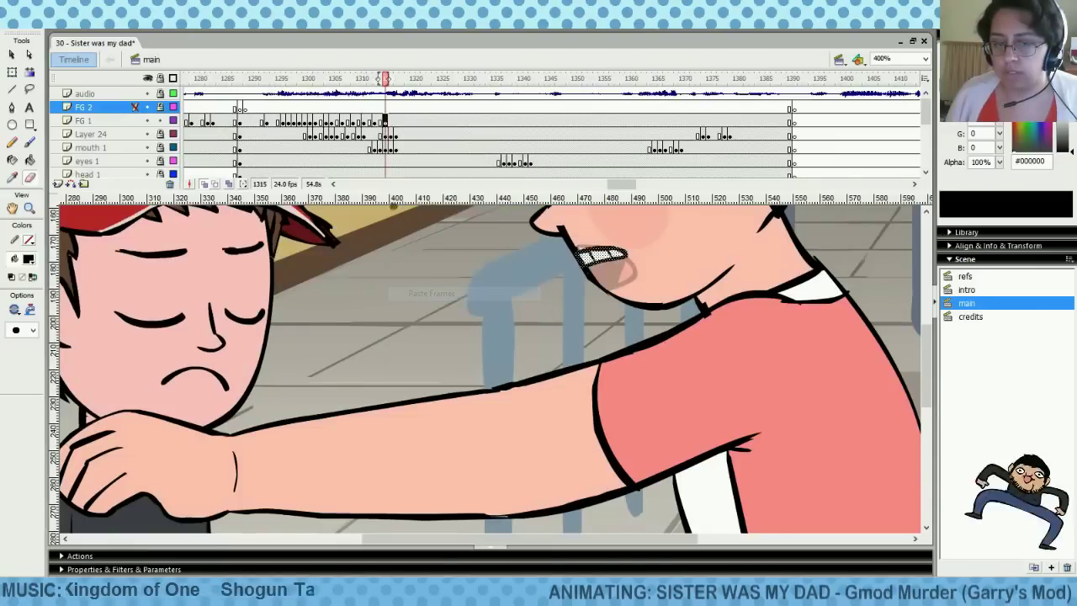
pyautogui.moveTo(351, 107)
pyautogui.mouseDown()
pyautogui.moveTo(389, 112)
pyautogui.moveTo(351, 109)
pyautogui.moveTo(365, 109)
pyautogui.moveTo(364, 127)
pyautogui.moveTo(353, 126)
pyautogui.mouseUp()
pyautogui.click(376, 123)
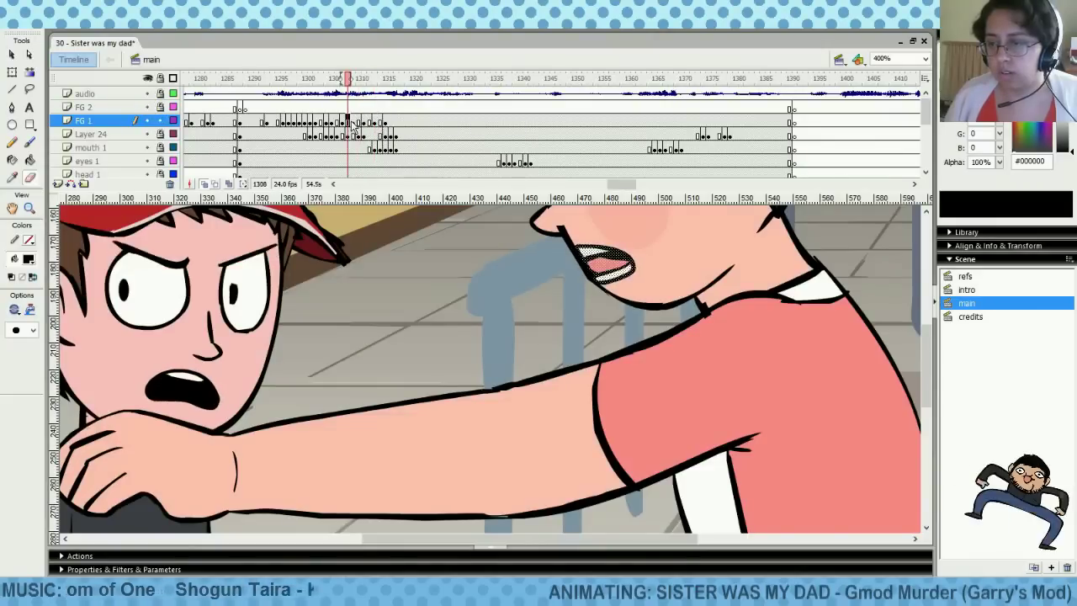
pyautogui.click(288, 111)
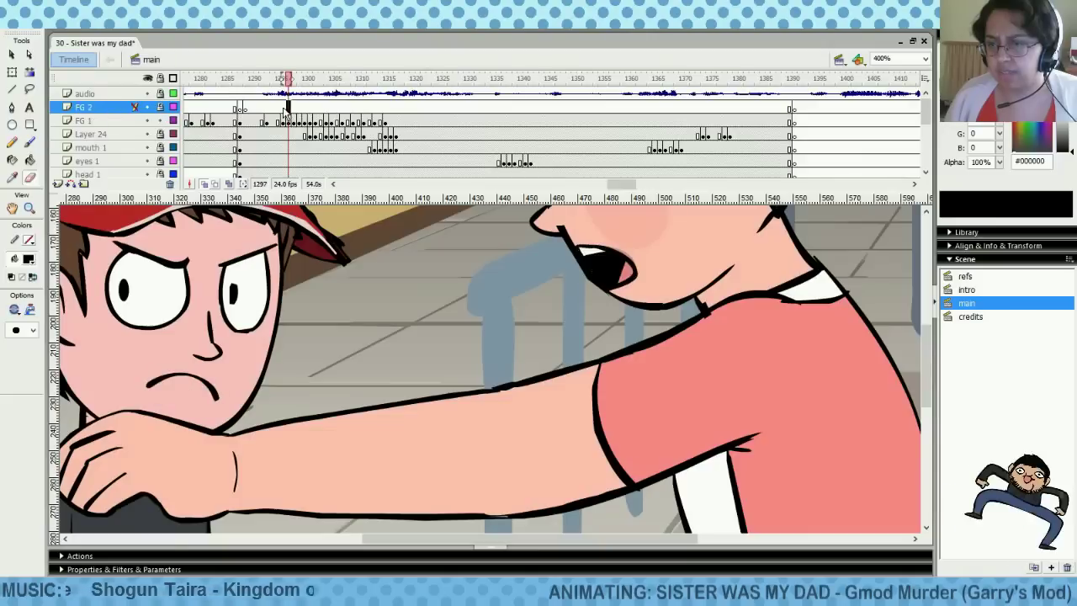
pyautogui.click(283, 111)
pyautogui.rightClick(285, 125)
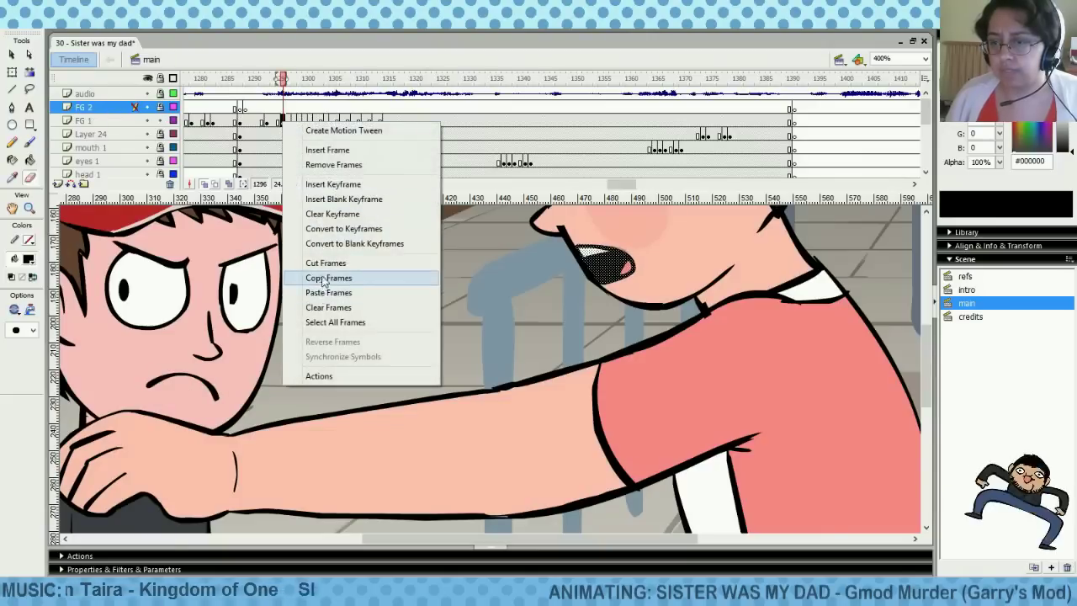
pyautogui.click(312, 276)
# Move the adult's wide-open mouth keyframe on FG 1 from frame 1313 to frame 1312
pyautogui.click(374, 108)
pyautogui.click(376, 124)
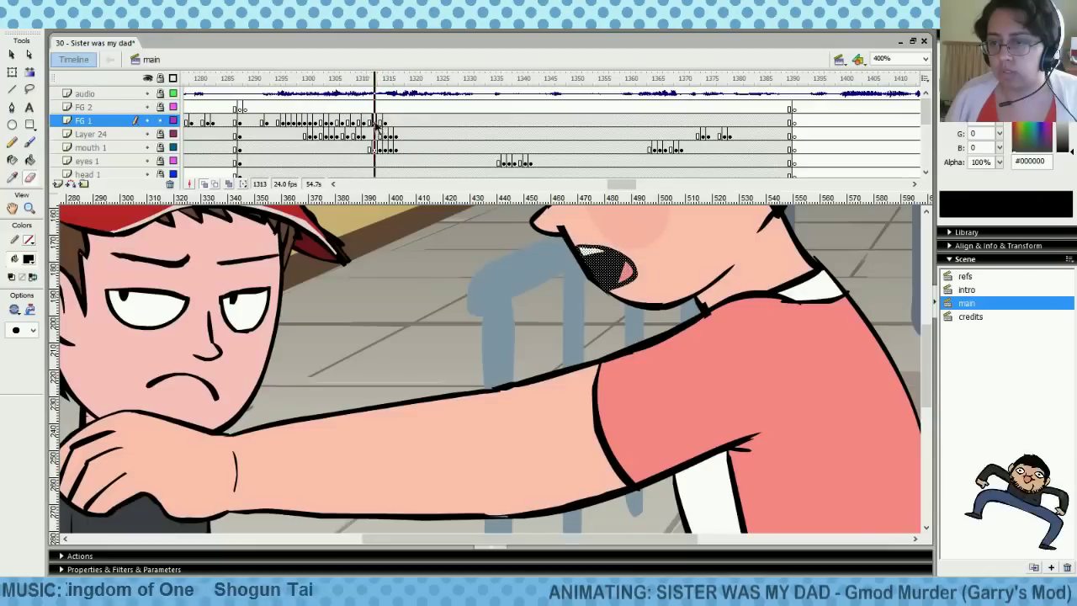
pyautogui.click(370, 121)
pyautogui.click(375, 123)
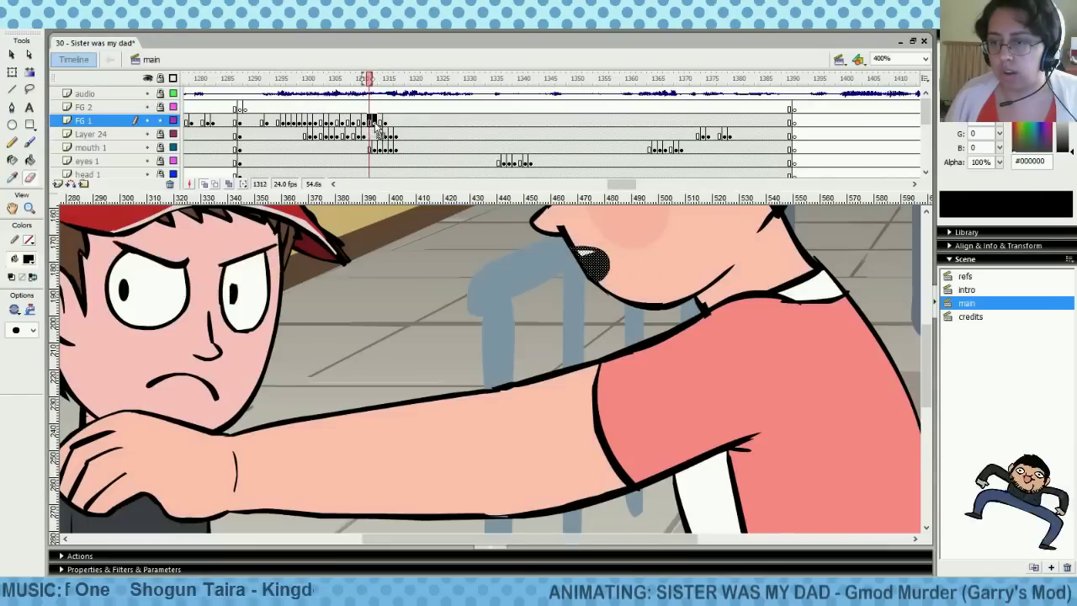
pyautogui.press('.')
pyautogui.press('.')
# Copy the adult's open mouth with both rows of teeth at FG 1 frame 1308 and paste it at frame 1313
pyautogui.moveTo(374, 125); pyautogui.dragTo(356, 126)
pyautogui.rightClick(348, 122)
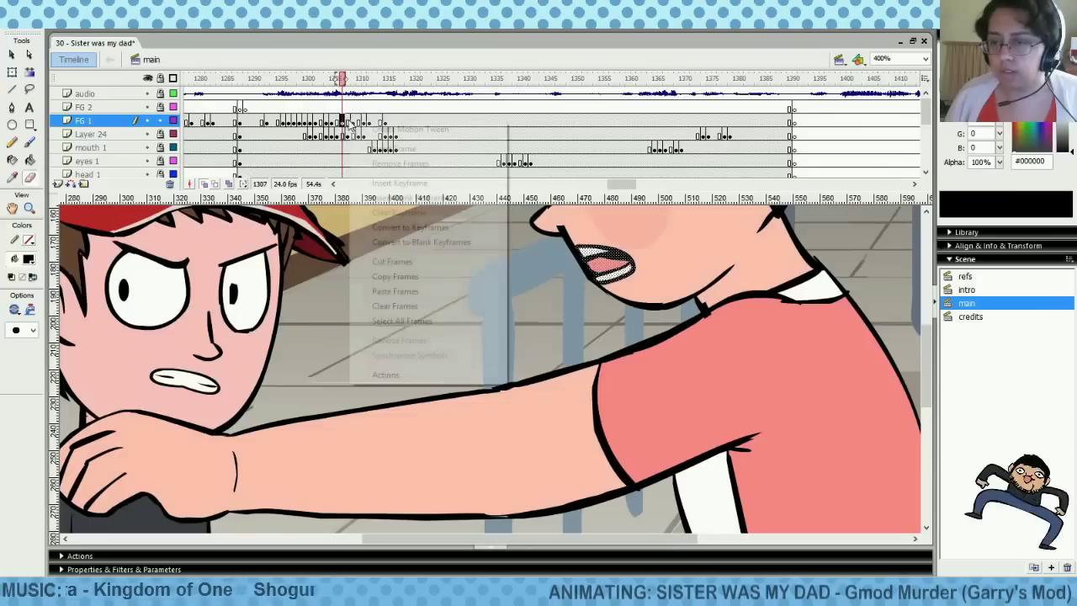
pyautogui.click(421, 276)
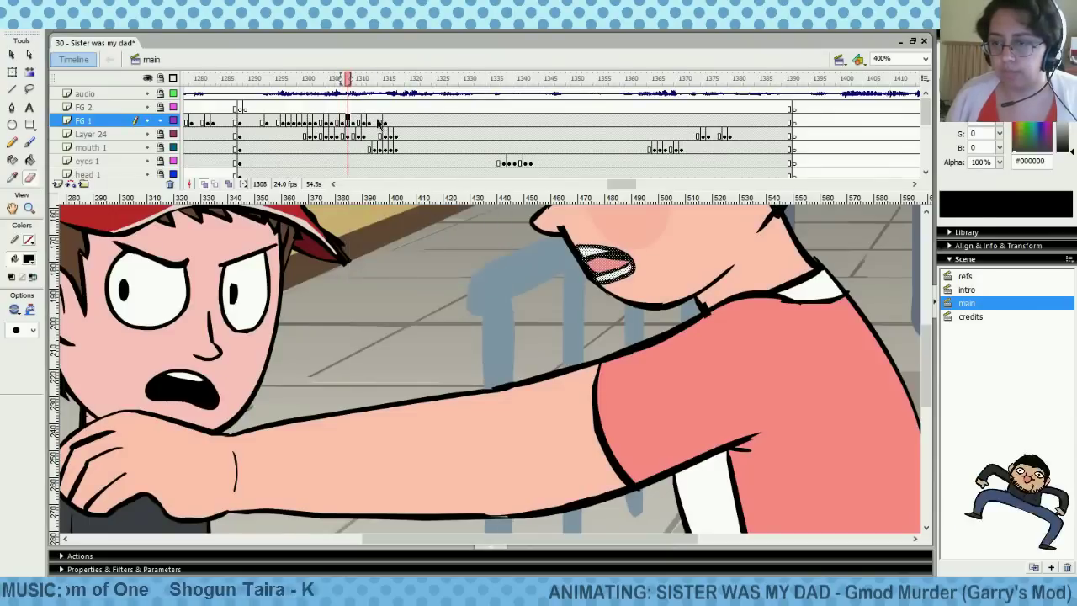
pyautogui.rightClick(374, 122)
pyautogui.click(409, 292)
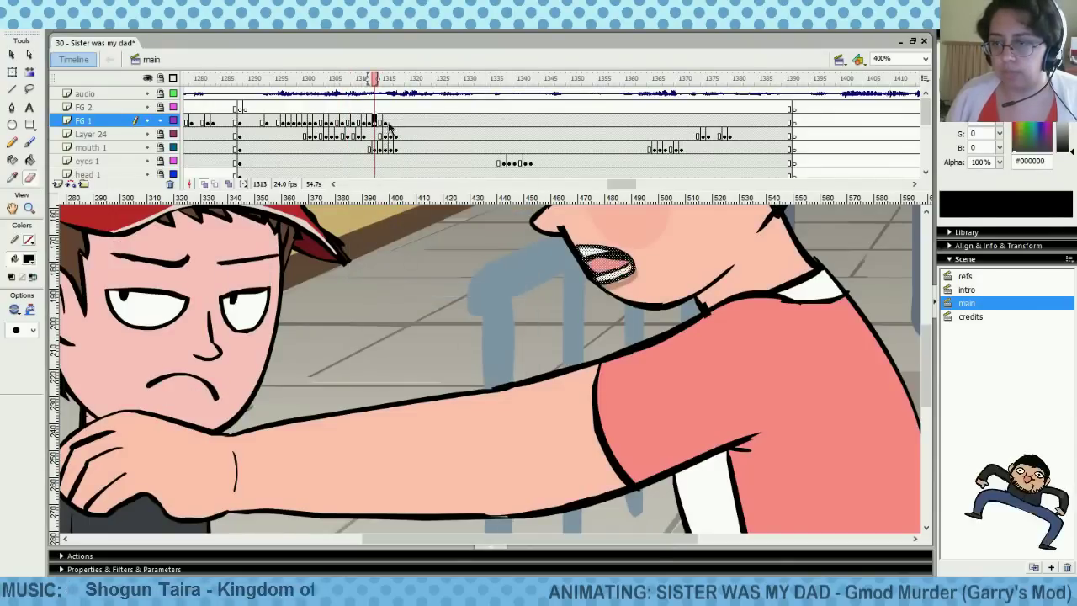
# Move the clenched-teeth mouth keyframe on FG 1 from frame 1315 to frame 1322
pyautogui.click(387, 129)
pyautogui.moveTo(361, 109); pyautogui.dragTo(423, 118)
pyautogui.click(379, 121)
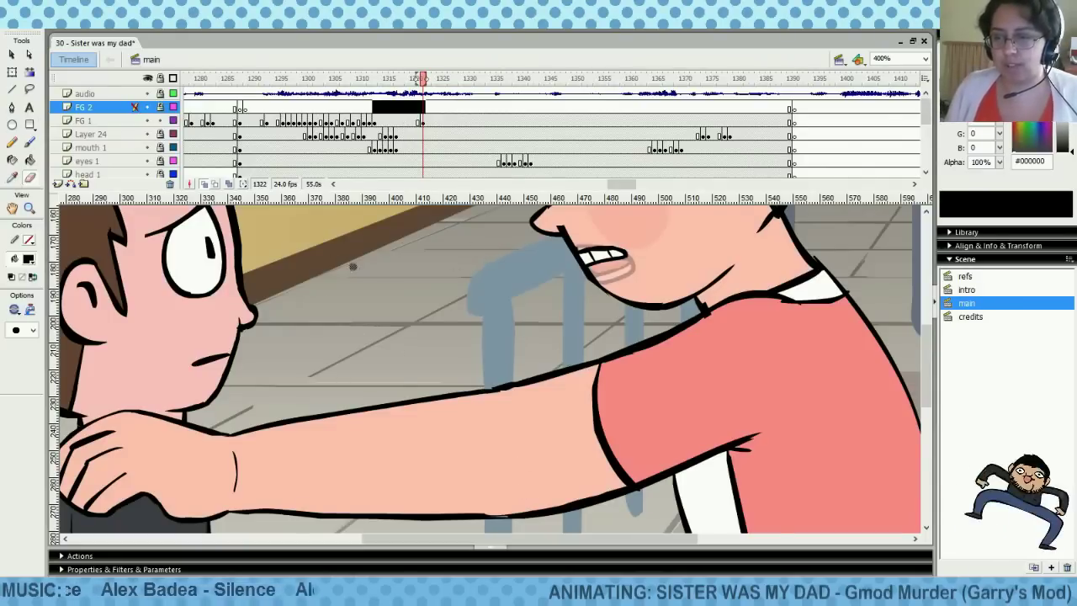
# Copy the rounded and wide-open mouth keyframes at FG 1 frames 1311 and 1312 and paste them at frames 1315 and 1316
pyautogui.click(374, 108)
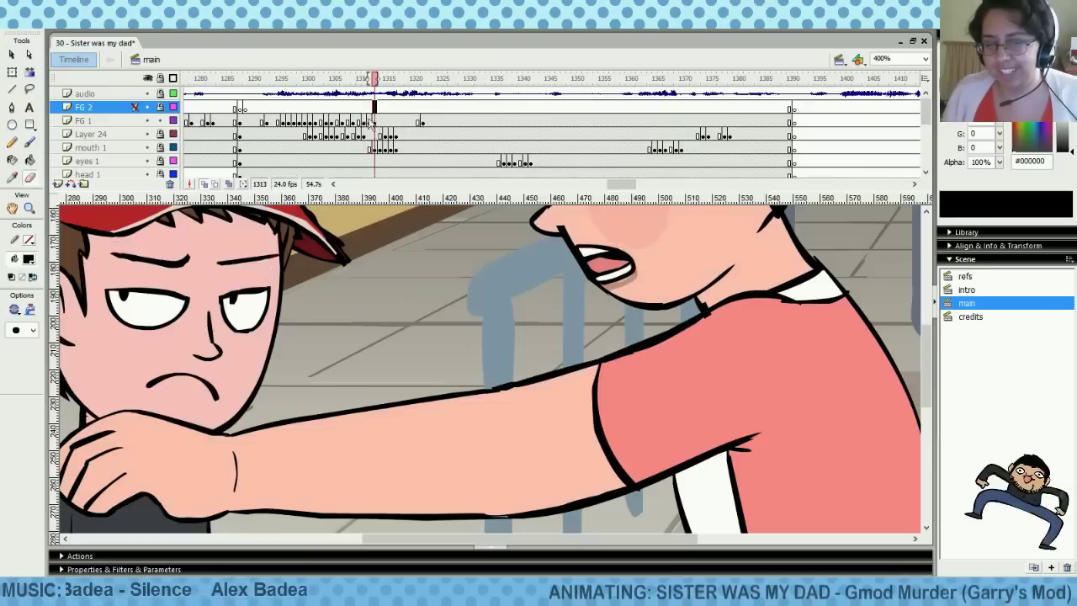
pyautogui.moveTo(369, 108); pyautogui.dragTo(378, 109)
pyautogui.click(363, 121)
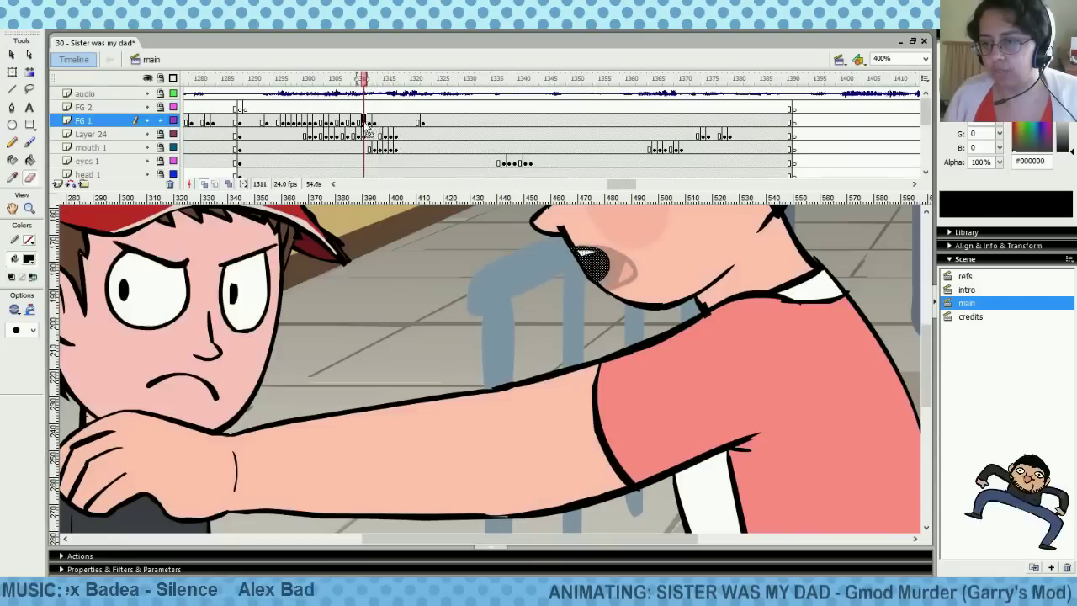
pyautogui.rightClick(362, 121)
pyautogui.click(400, 280)
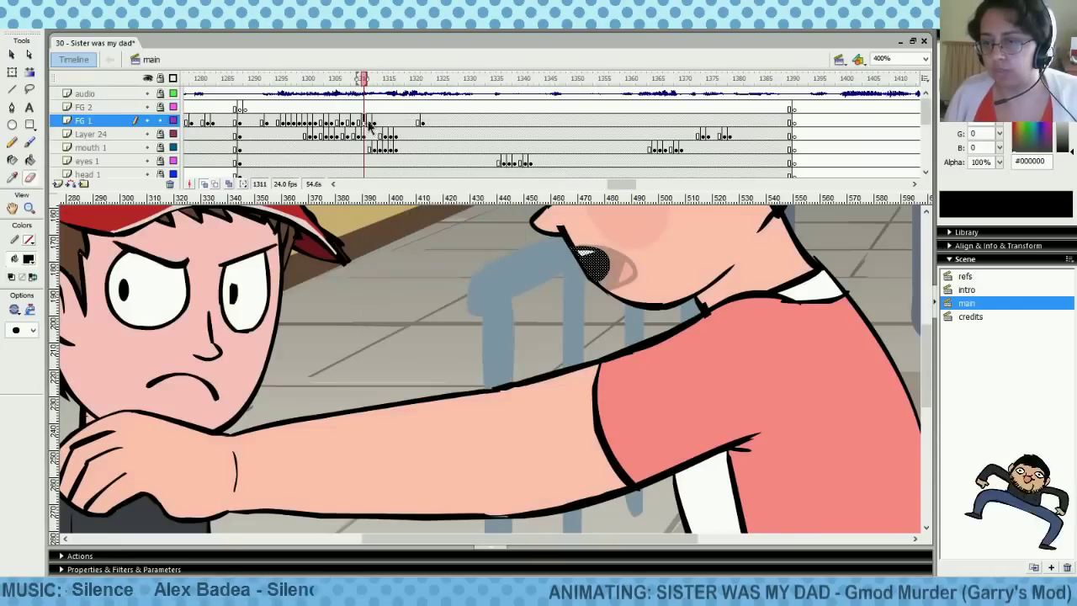
pyautogui.rightClick(367, 122)
pyautogui.click(402, 293)
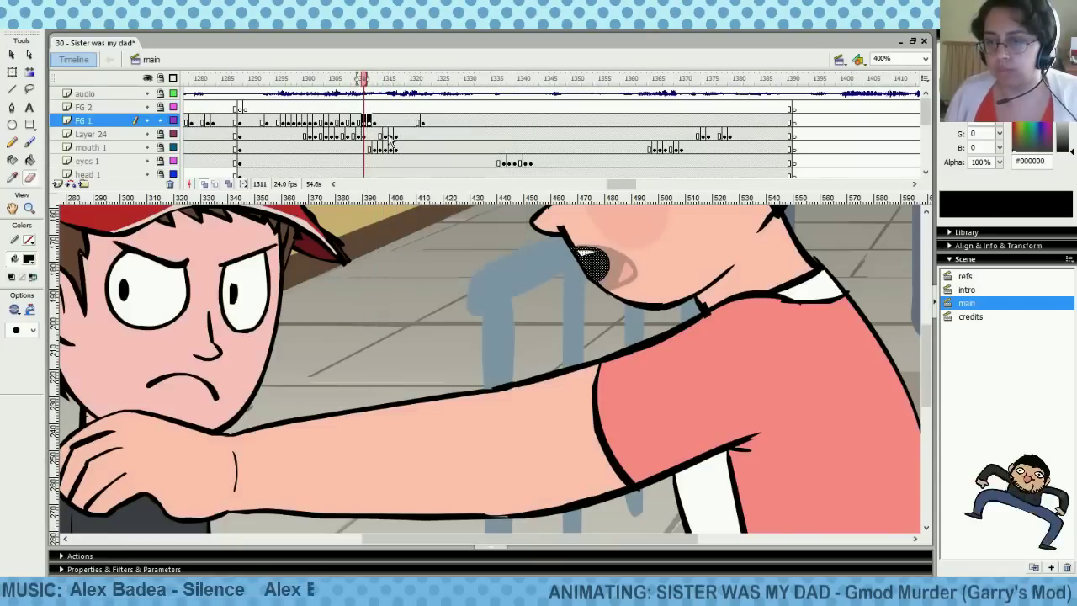
pyautogui.moveTo(375, 109); pyautogui.dragTo(389, 124)
pyautogui.rightClick(389, 134)
pyautogui.click(431, 299)
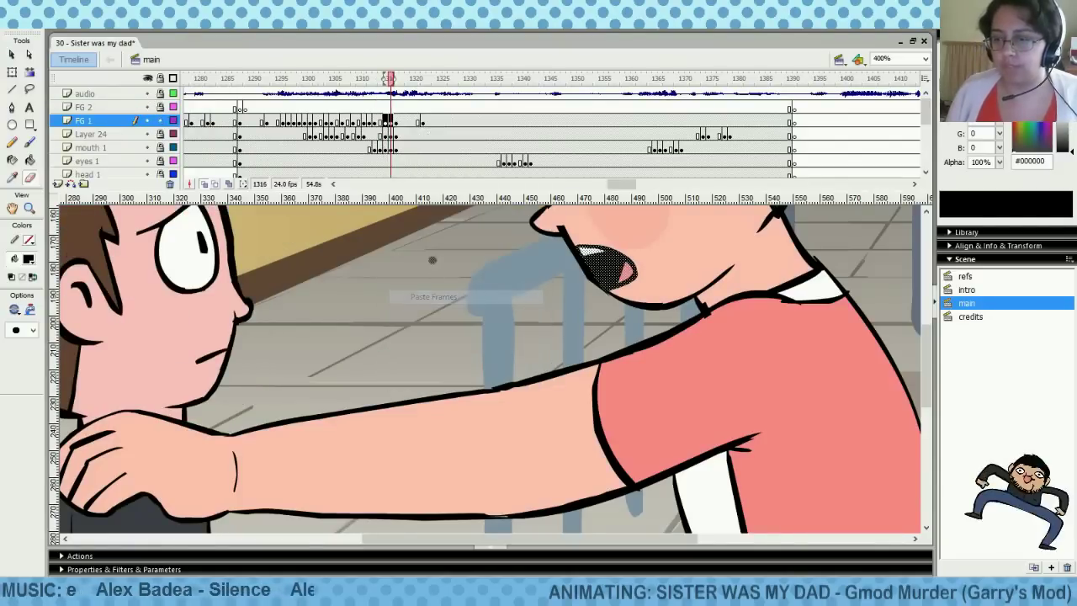
pyautogui.moveTo(380, 109); pyautogui.dragTo(395, 109)
pyautogui.click(395, 122)
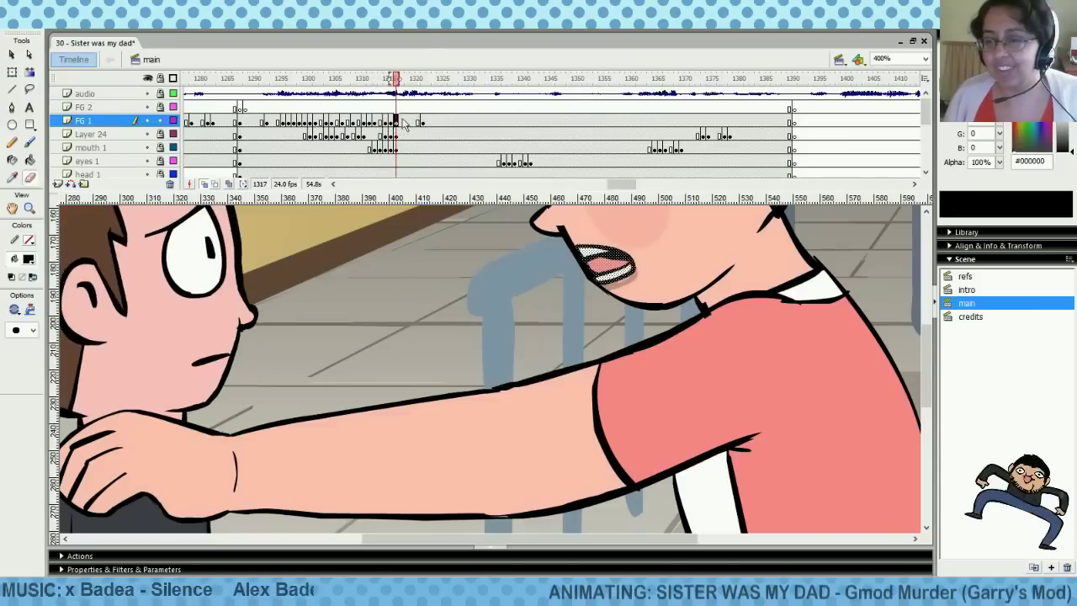
# Copy the adult's wide-open mouth keyframe at FG 1 frame 1296 and paste it over frame 1317
pyautogui.click(380, 108)
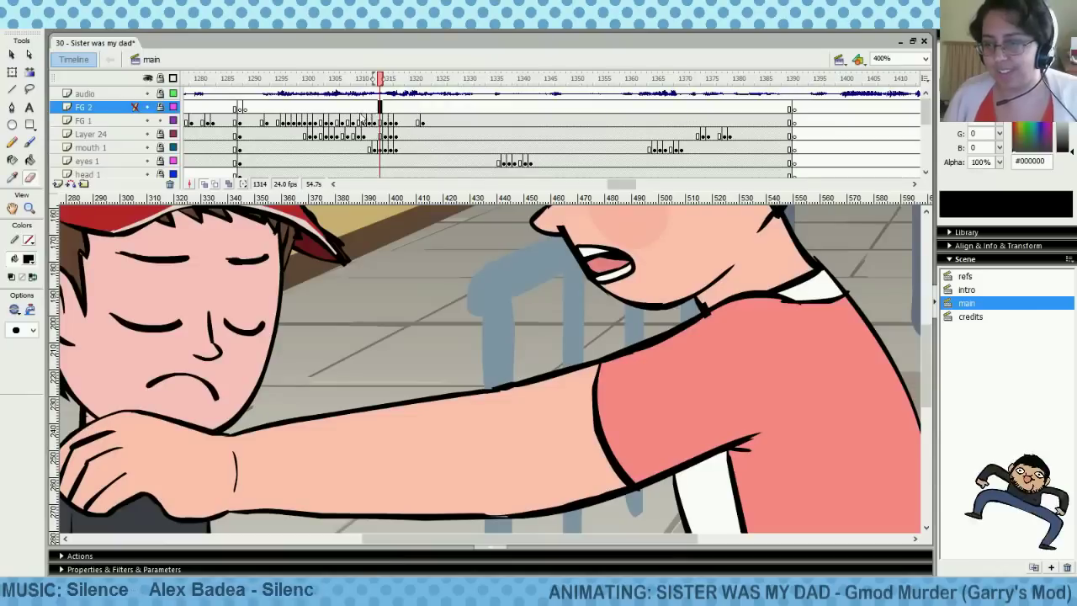
pyautogui.moveTo(363, 107); pyautogui.dragTo(396, 112)
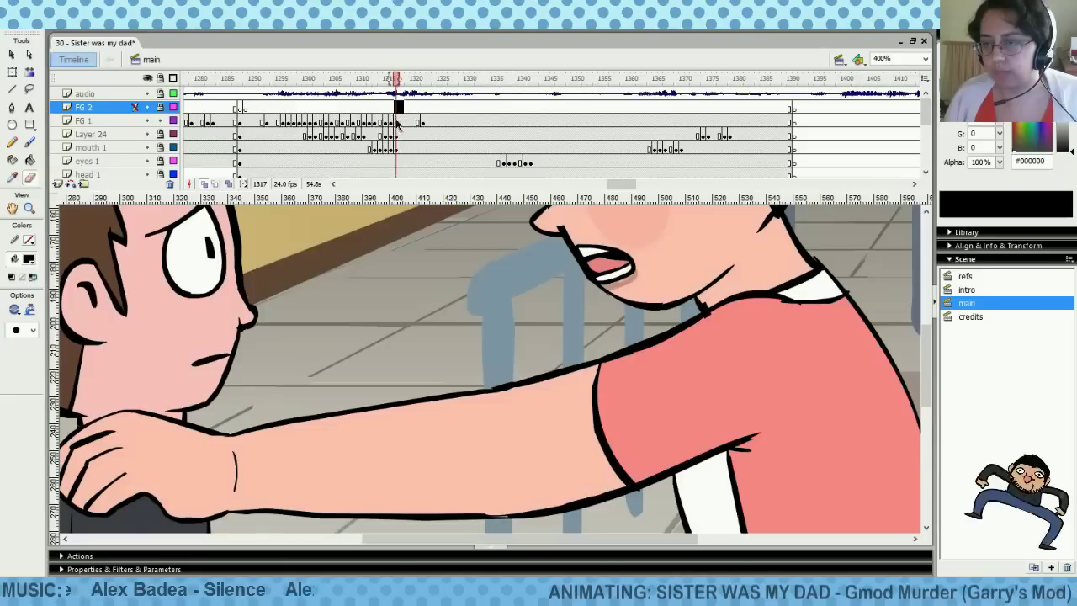
pyautogui.click(395, 120)
pyautogui.moveTo(304, 107); pyautogui.dragTo(281, 107)
pyautogui.rightClick(284, 122)
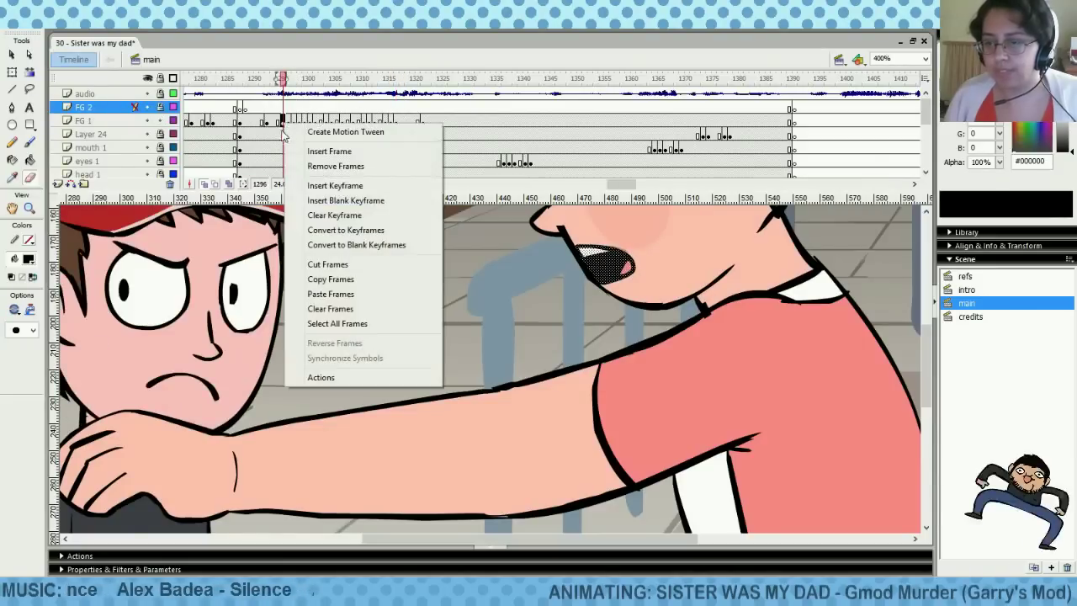
pyautogui.click(332, 279)
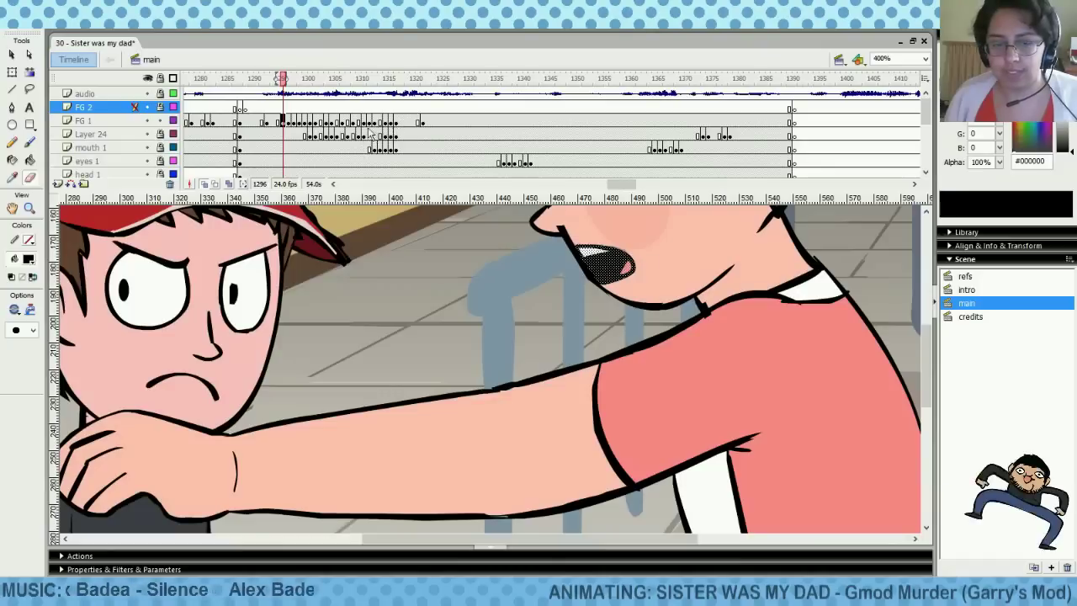
pyautogui.rightClick(396, 122)
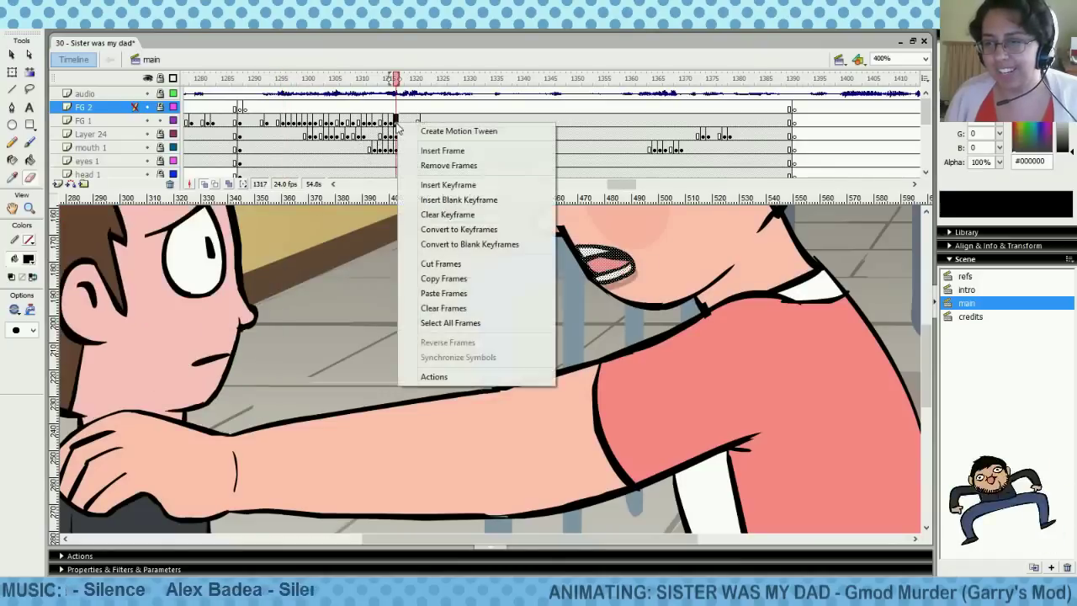
pyautogui.click(443, 293)
# Make the adult's open mouth at FG 1 frame 1317 smaller by erasing along its back and lower edges
pyautogui.click(387, 108)
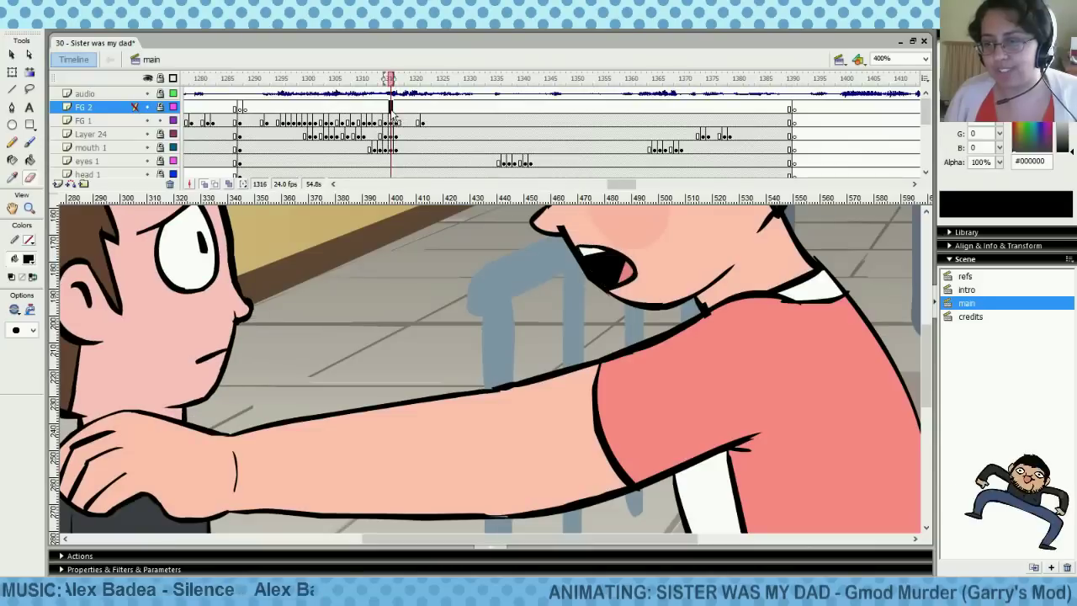
pyautogui.press('.')
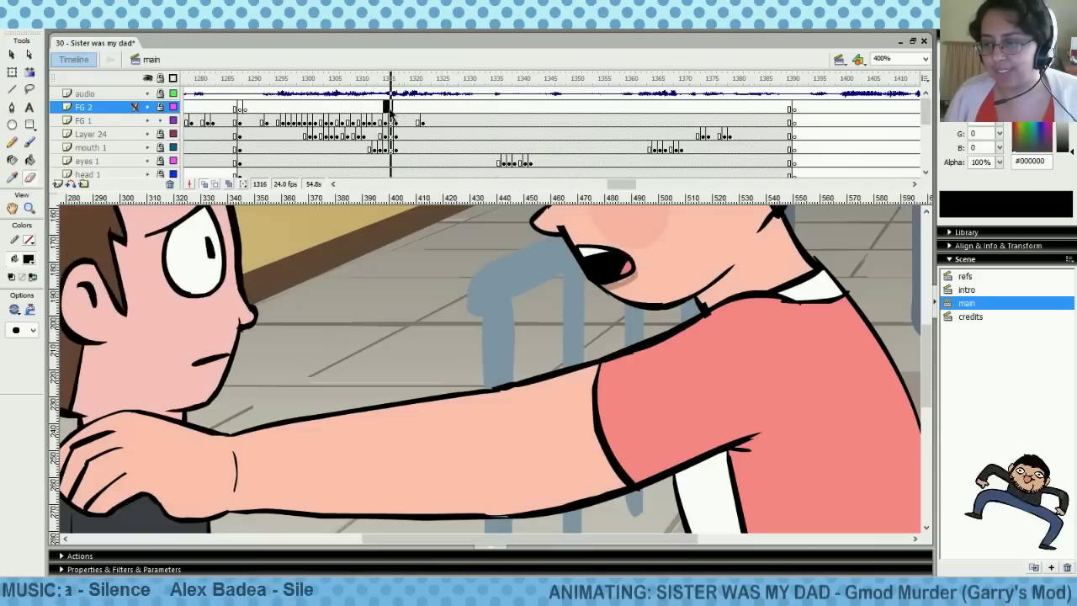
pyautogui.press('.')
pyautogui.press('.')
pyautogui.press('.')
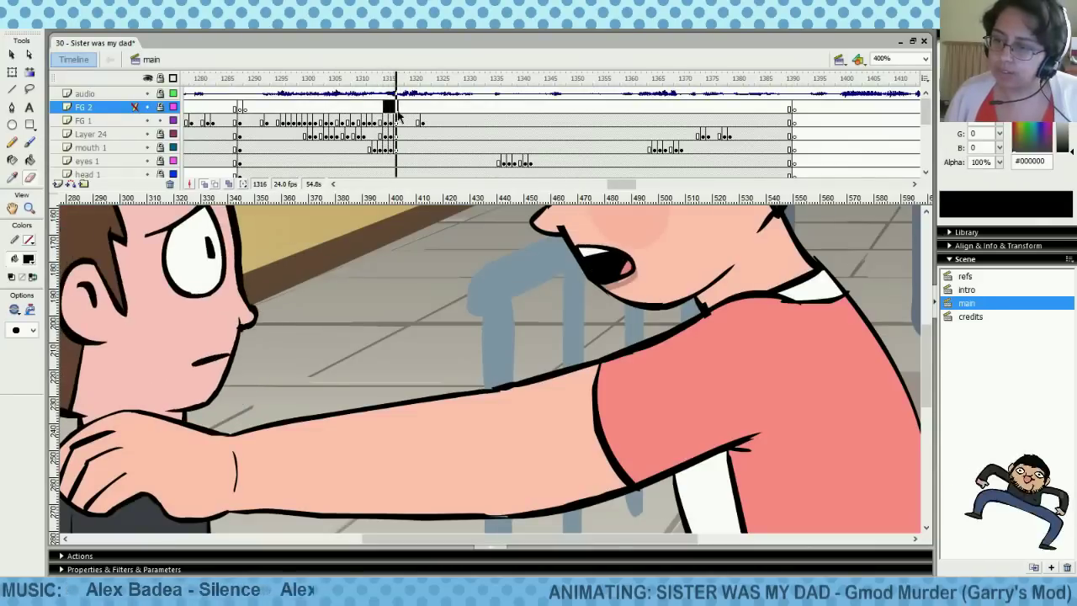
pyautogui.click(396, 122)
pyautogui.click(29, 178)
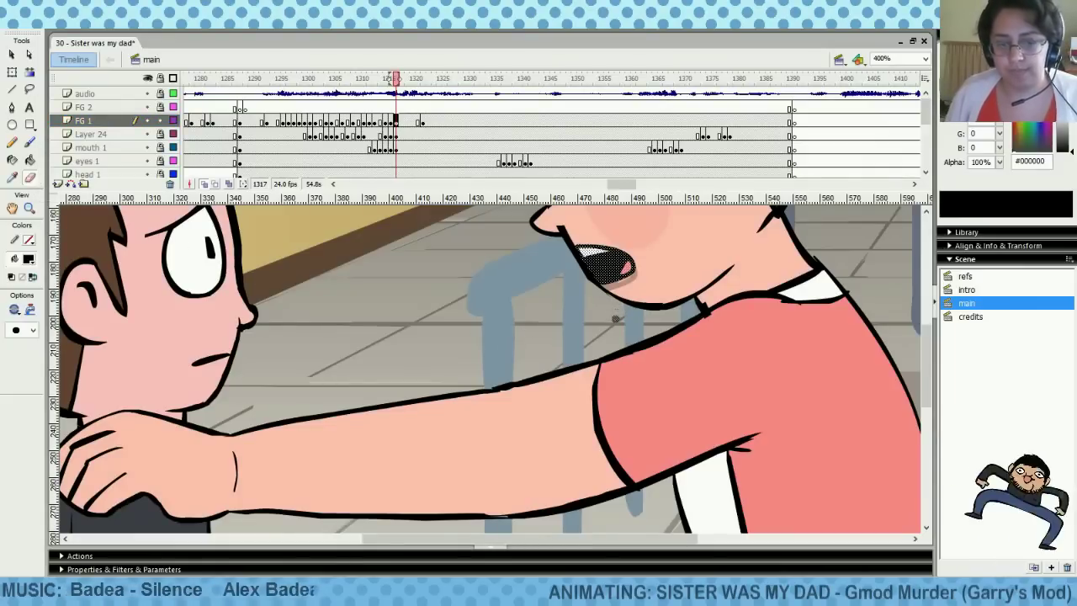
pyautogui.click(651, 261)
pyautogui.moveTo(629, 246)
pyautogui.mouseDown()
pyautogui.moveTo(634, 271)
pyautogui.moveTo(641, 259)
pyautogui.moveTo(593, 281)
pyautogui.moveTo(612, 284)
pyautogui.moveTo(634, 270)
pyautogui.moveTo(634, 253)
pyautogui.moveTo(589, 285)
pyautogui.mouseUp()
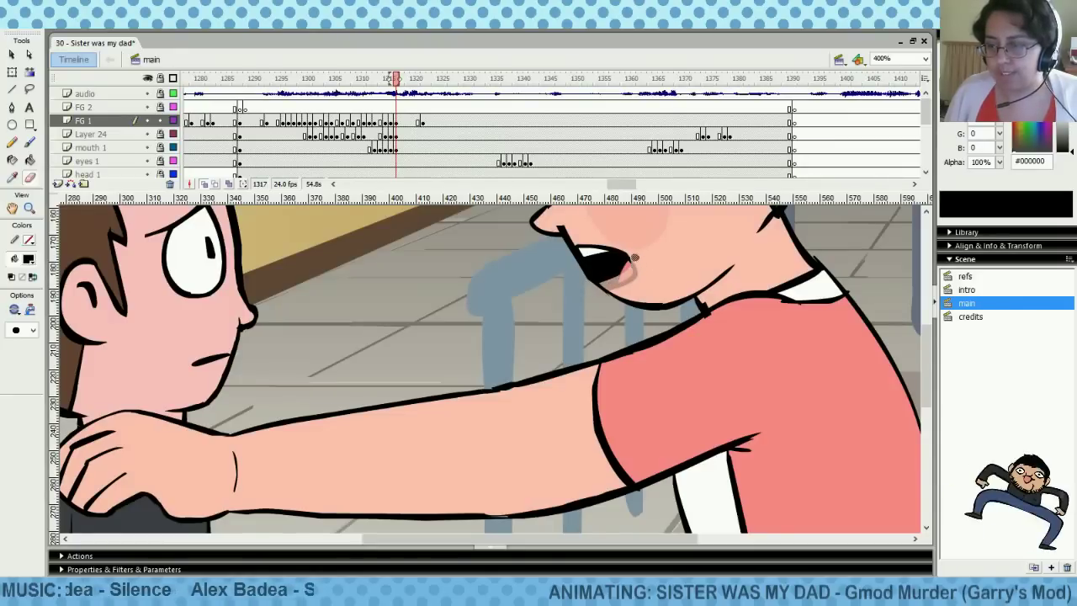
# Redraw the outline around the back corner of the adult's trimmed mouth at frame 1317 with a small black (#000000) brush
pyautogui.click(29, 143)
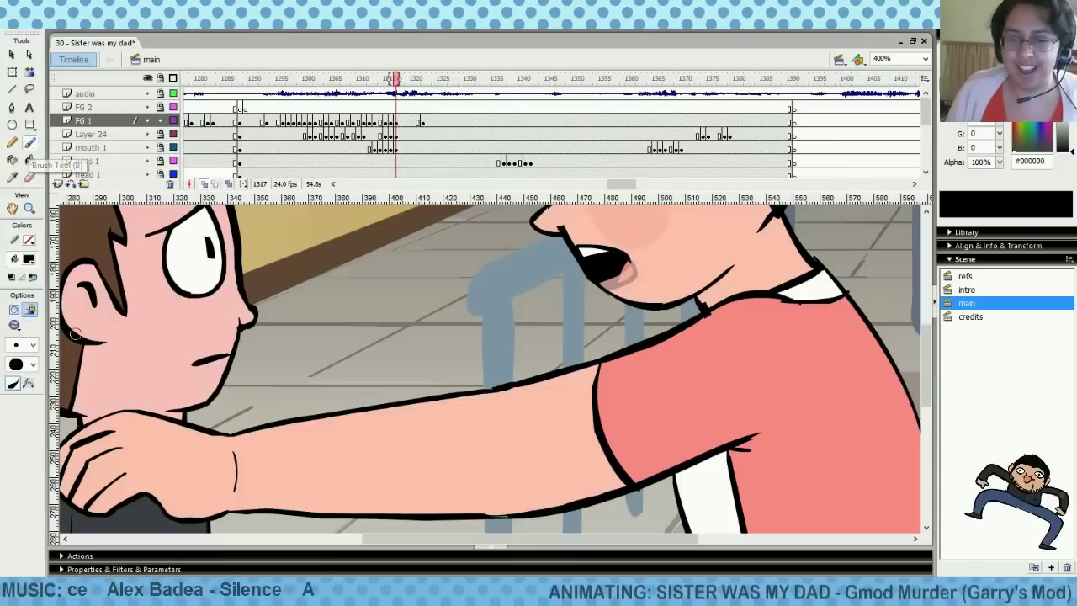
pyautogui.click(30, 260)
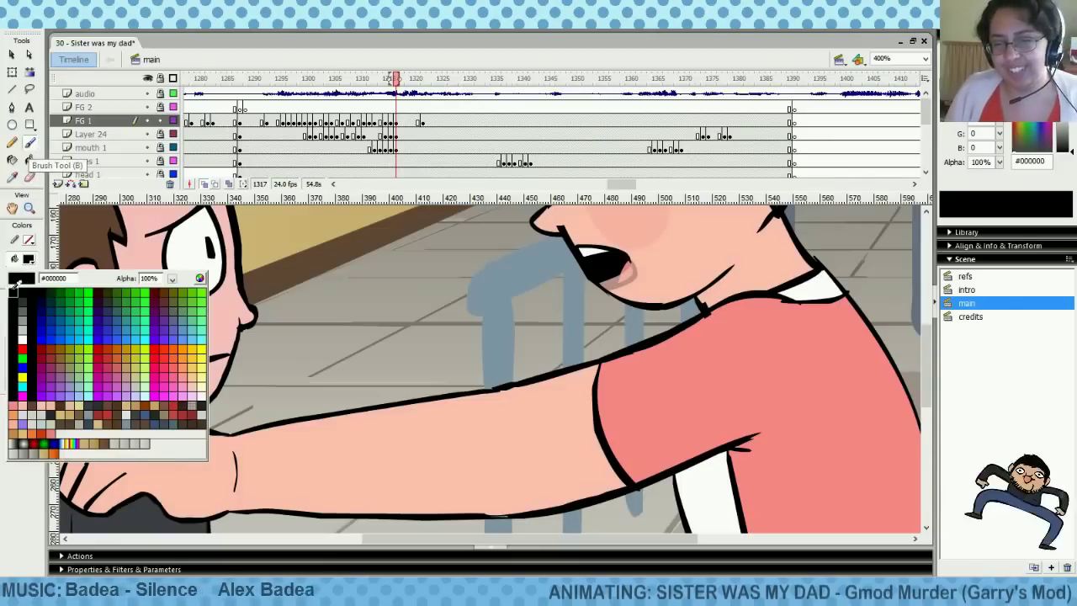
pyautogui.click(15, 294)
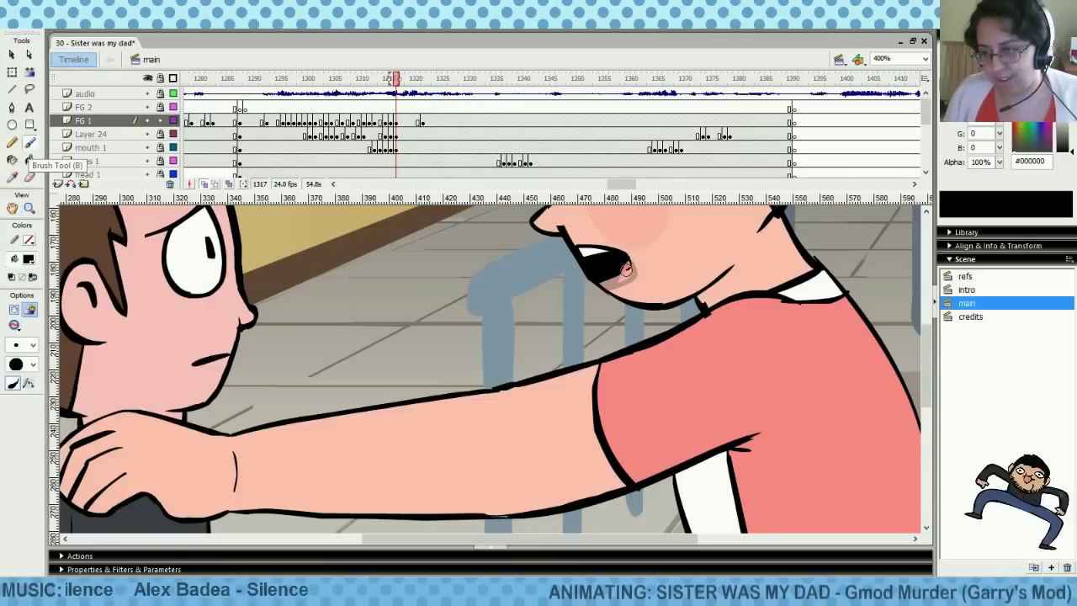
pyautogui.click(32, 346)
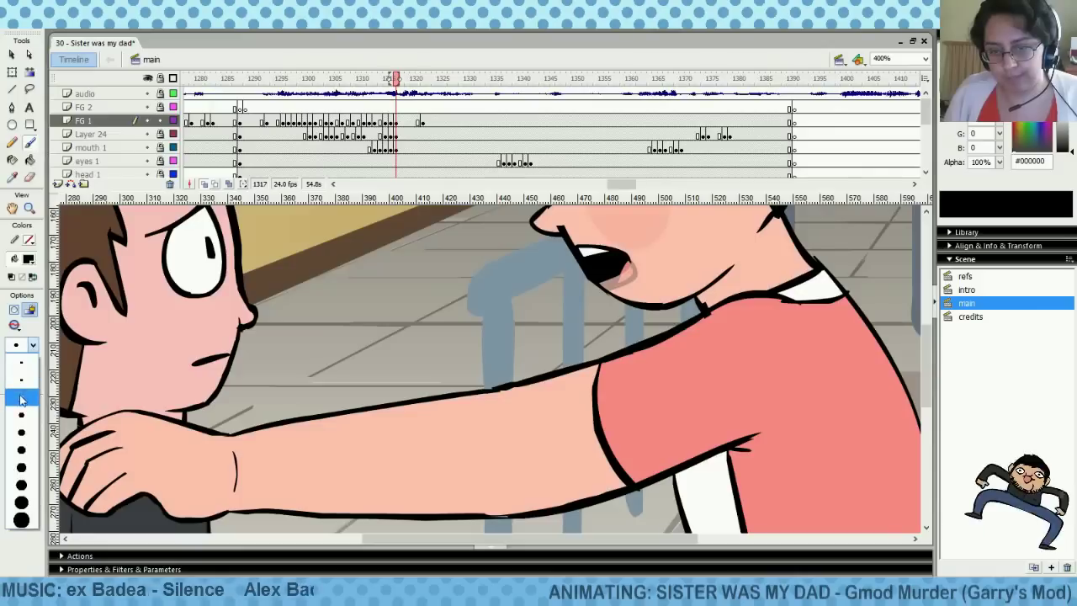
pyautogui.click(21, 398)
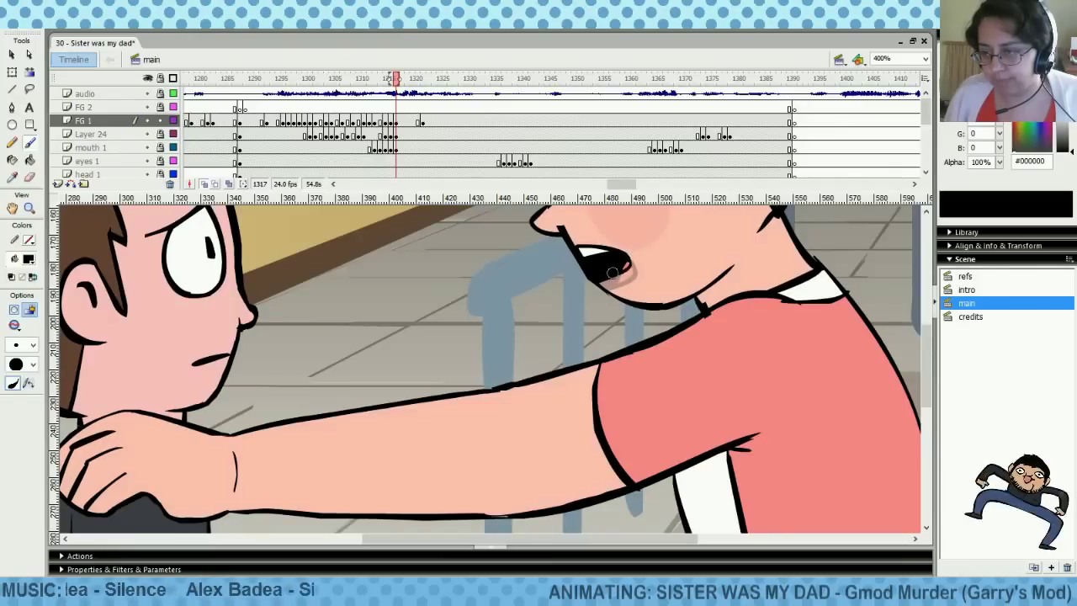
pyautogui.moveTo(612, 272); pyautogui.dragTo(622, 267)
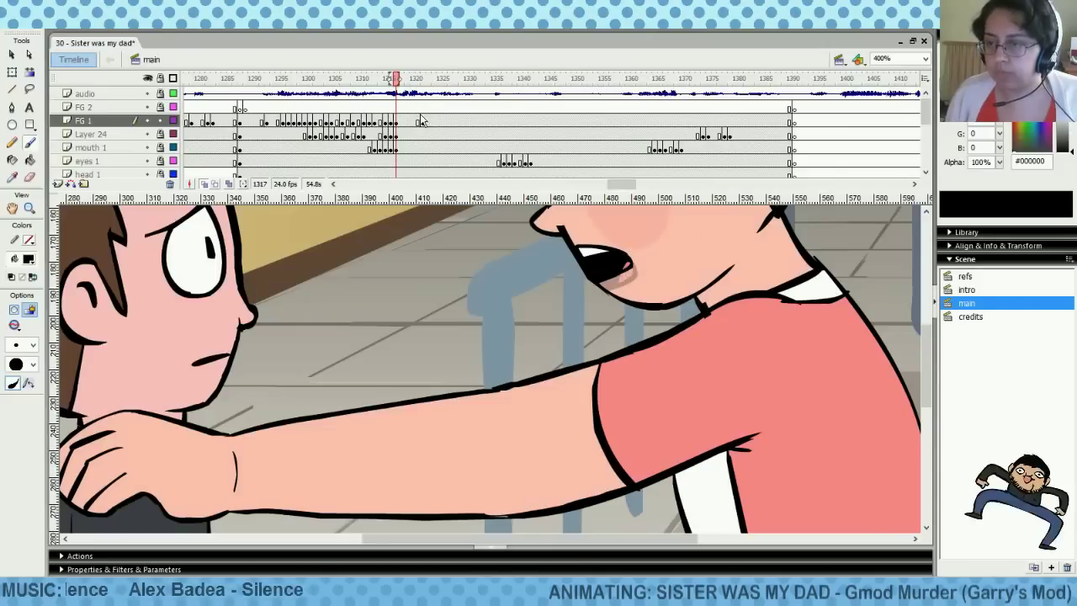
# Replay and scrub the adult's dialogue from about frame 1309 to 1330 to examine the mouth timing against the audio
pyautogui.moveTo(388, 113); pyautogui.dragTo(402, 111)
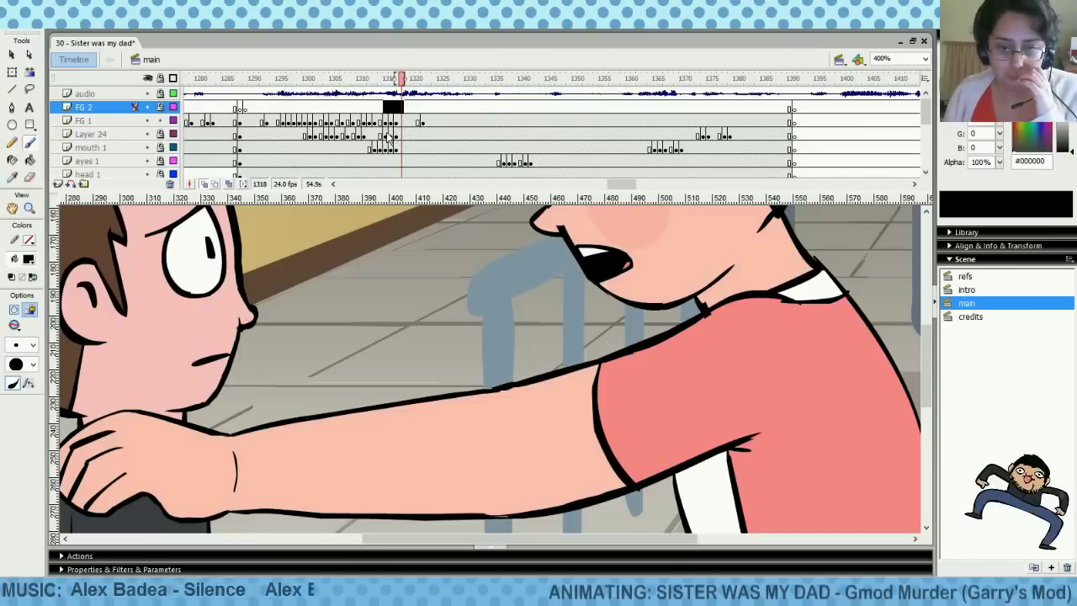
pyautogui.moveTo(369, 110); pyautogui.dragTo(403, 111)
pyautogui.click(391, 107)
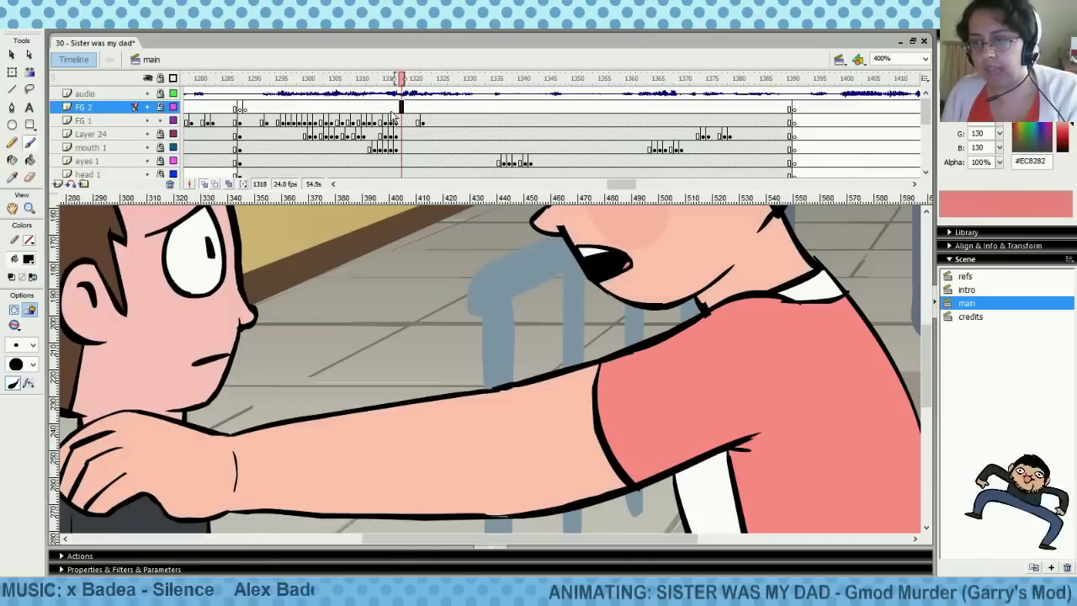
pyautogui.press(',')
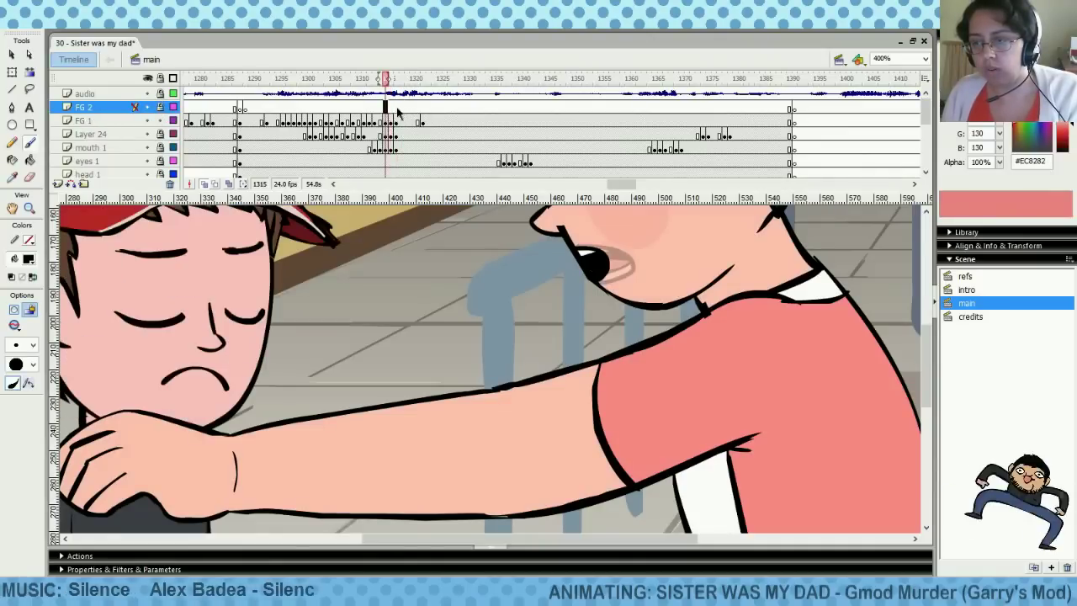
pyautogui.moveTo(397, 108); pyautogui.dragTo(464, 113)
pyautogui.click(256, 104)
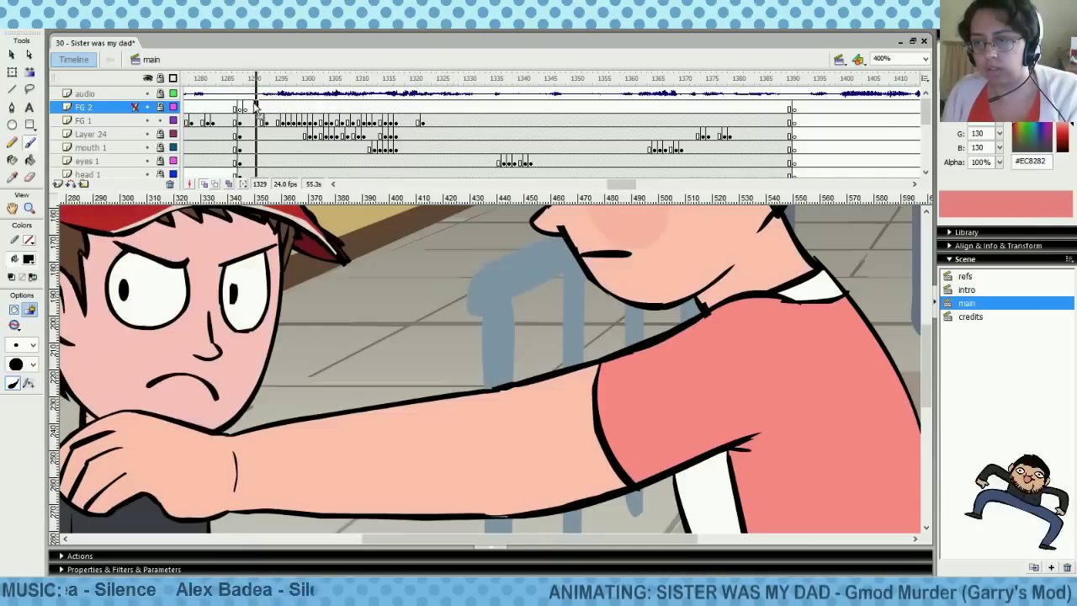
pyautogui.press('Return')
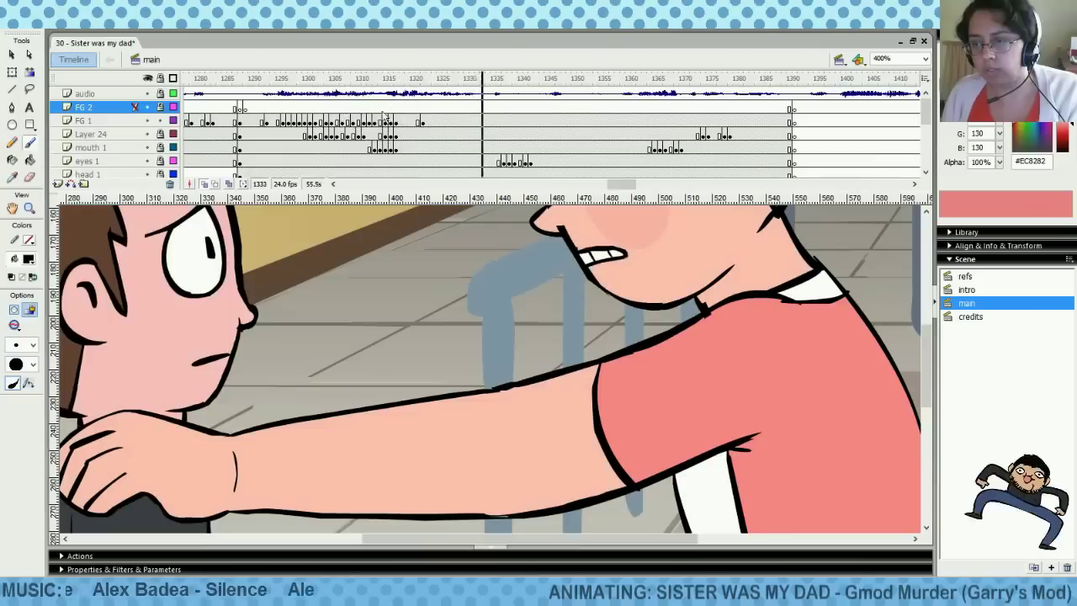
pyautogui.click(353, 108)
pyautogui.press('Return')
pyautogui.moveTo(352, 107); pyautogui.dragTo(461, 110)
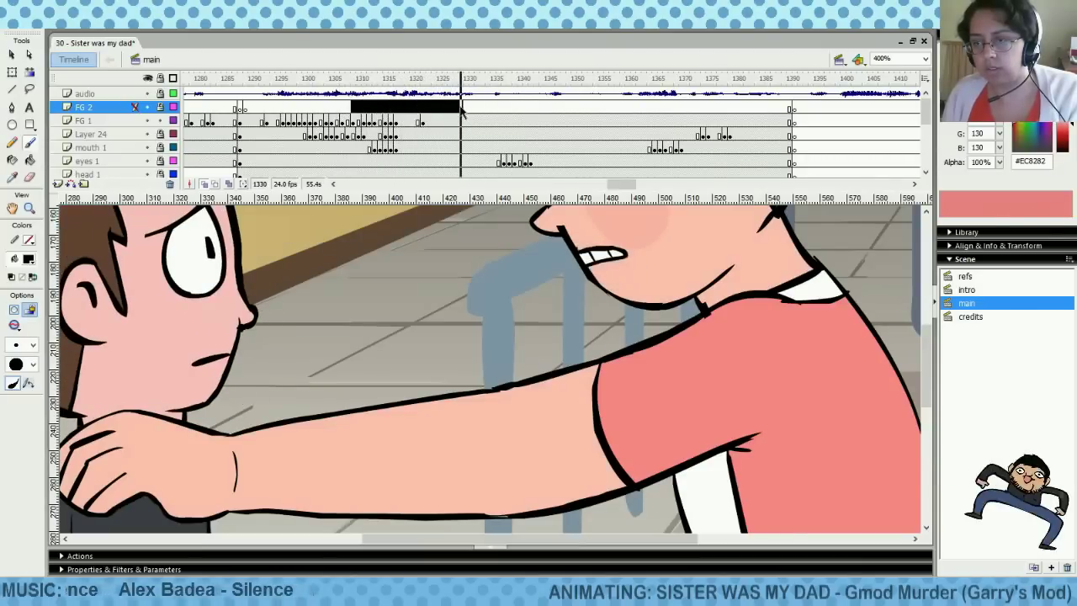
# Move the adult's clenched-teeth mouth keyframe on FG 1 from frame 1322 to frame 1329 and review the preceding dialogue
pyautogui.click(421, 122)
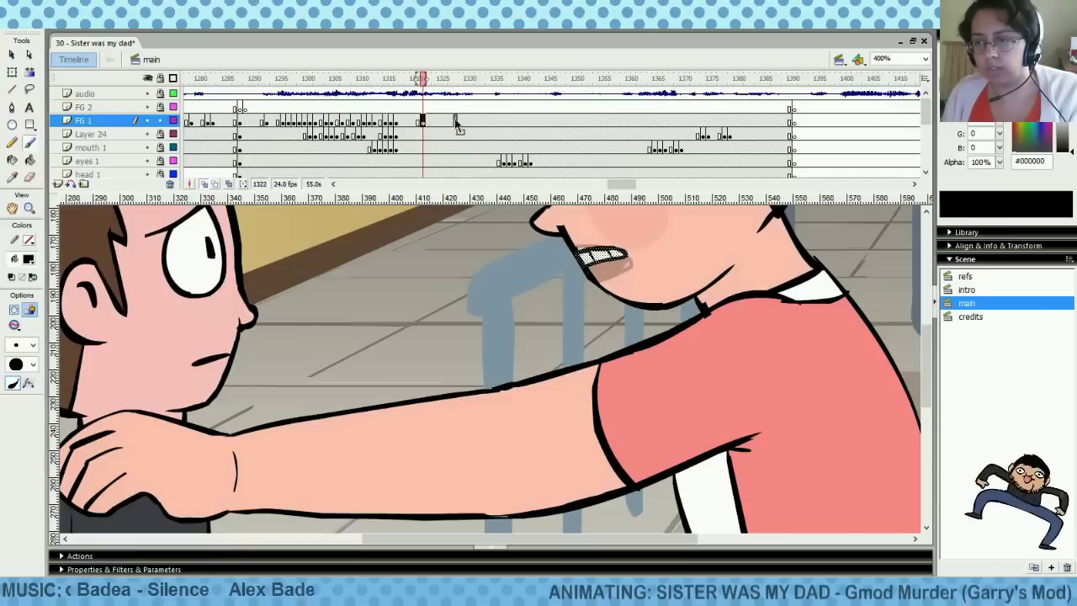
pyautogui.moveTo(461, 125); pyautogui.dragTo(460, 123)
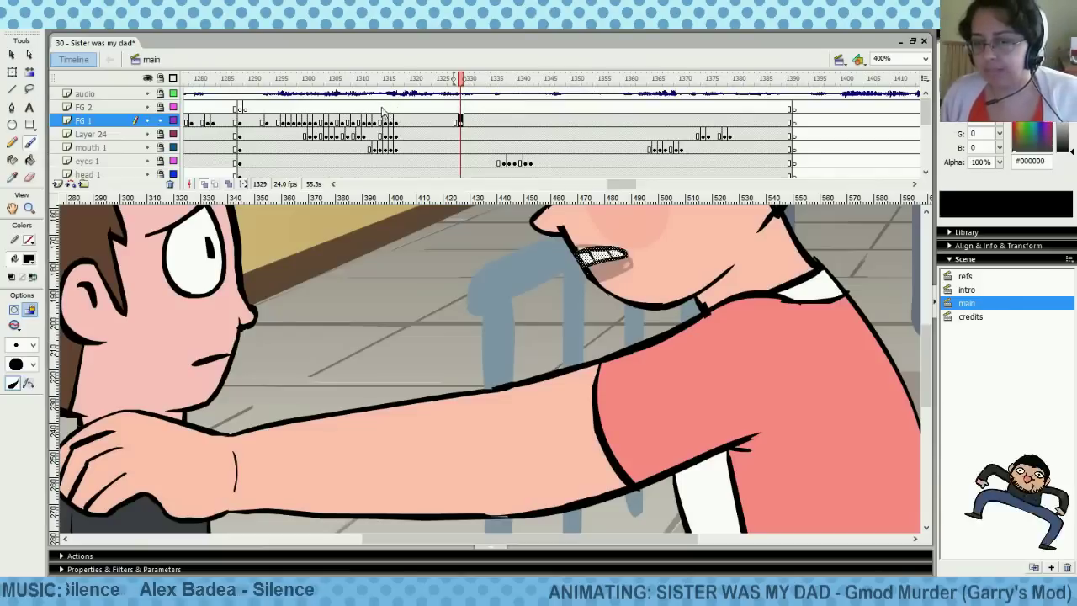
pyautogui.moveTo(381, 108)
pyautogui.mouseDown()
pyautogui.moveTo(395, 110)
pyautogui.moveTo(278, 110)
pyautogui.moveTo(399, 115)
pyautogui.mouseUp()
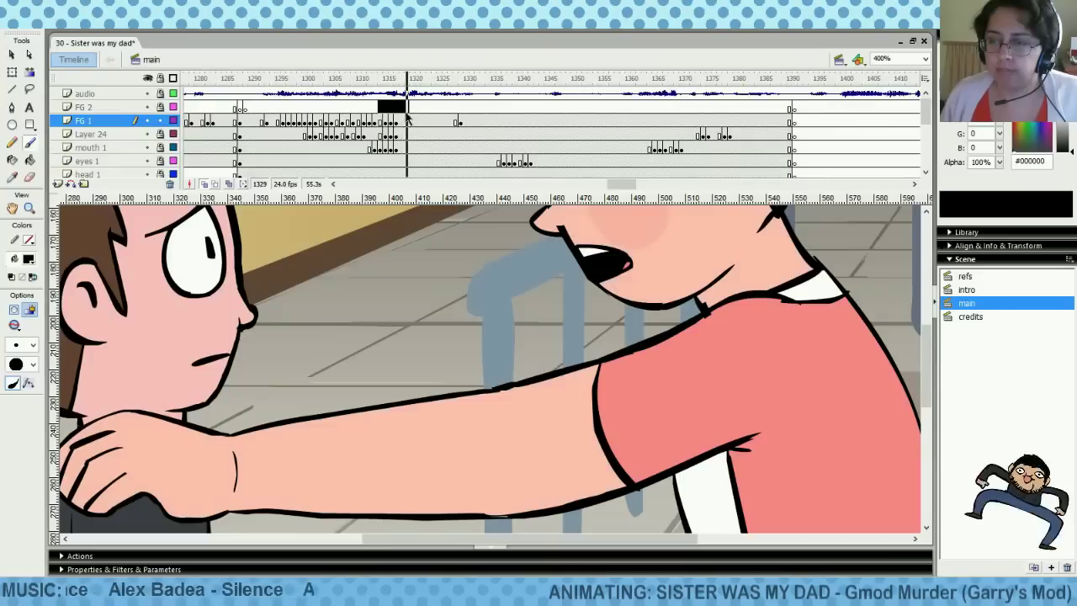
# Copy the adult's wide-open mouth keyframe at FG 1 frame 1316 and paste it at frame 1319
pyautogui.click(391, 123)
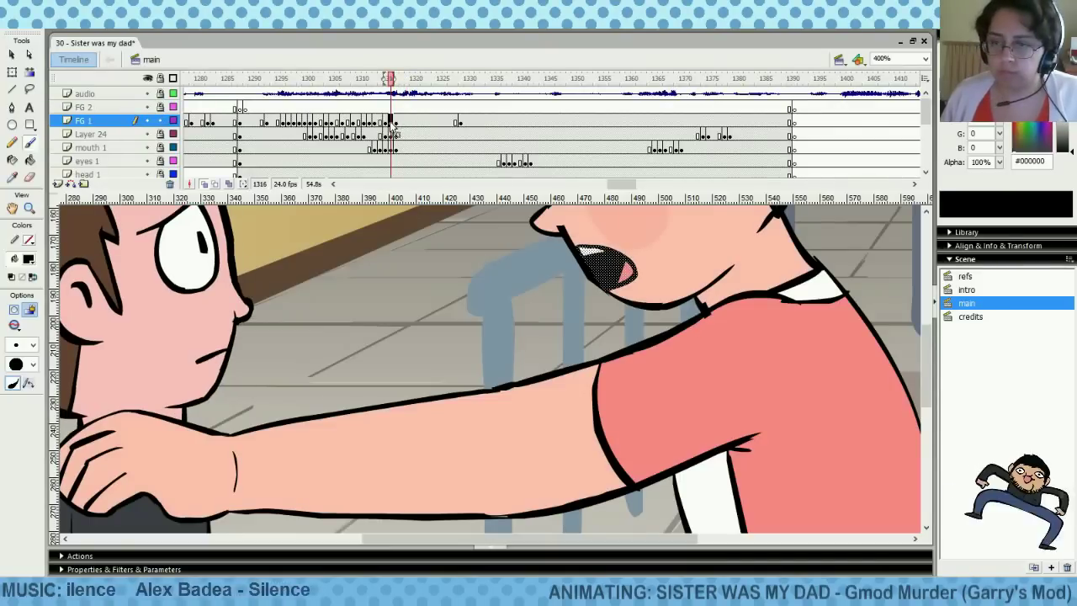
pyautogui.rightClick(393, 127)
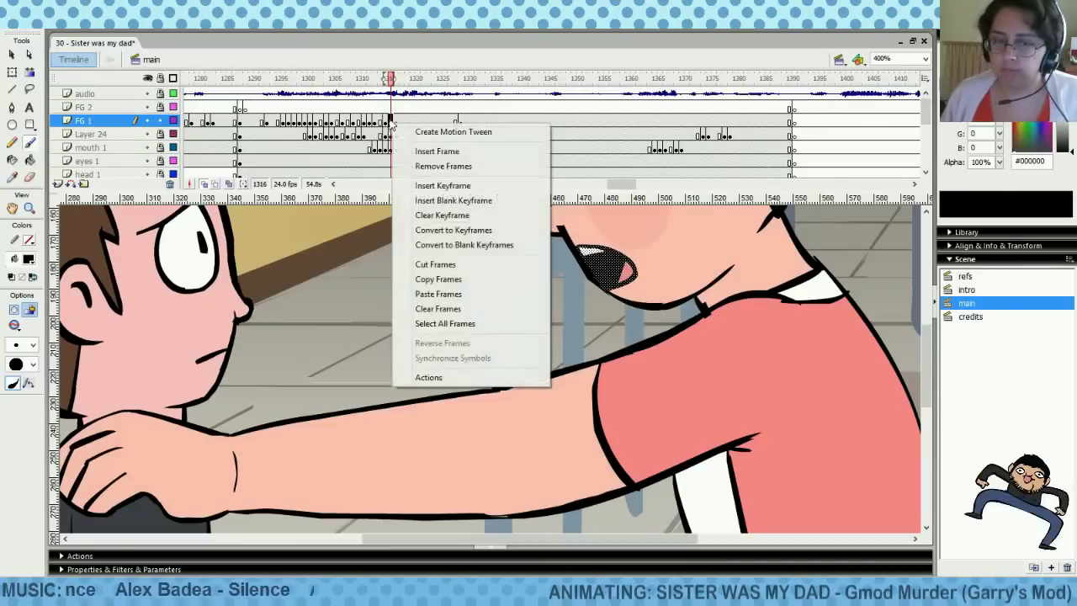
pyautogui.click(466, 294)
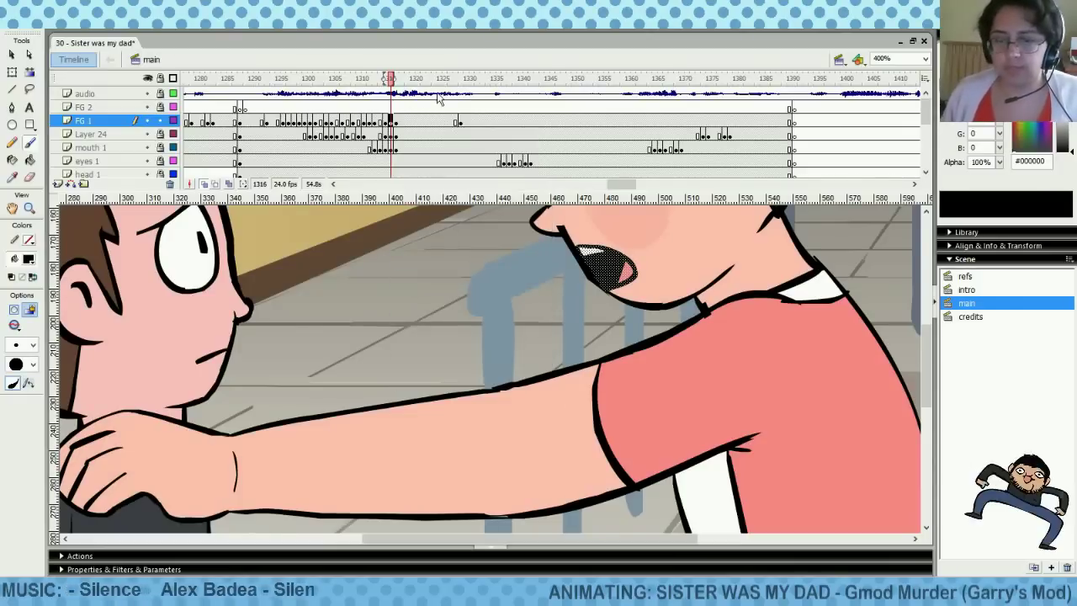
pyautogui.moveTo(397, 110)
pyautogui.mouseDown()
pyautogui.moveTo(408, 111)
pyautogui.moveTo(376, 110)
pyautogui.moveTo(408, 116)
pyautogui.mouseUp()
pyautogui.rightClick(410, 131)
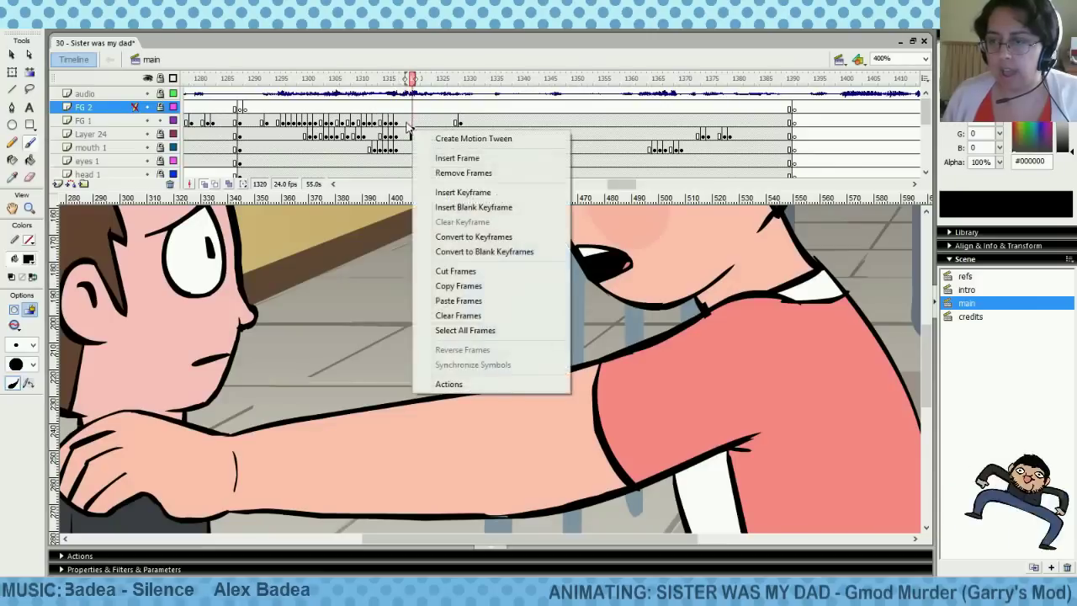
pyautogui.rightClick(405, 121)
pyautogui.click(457, 308)
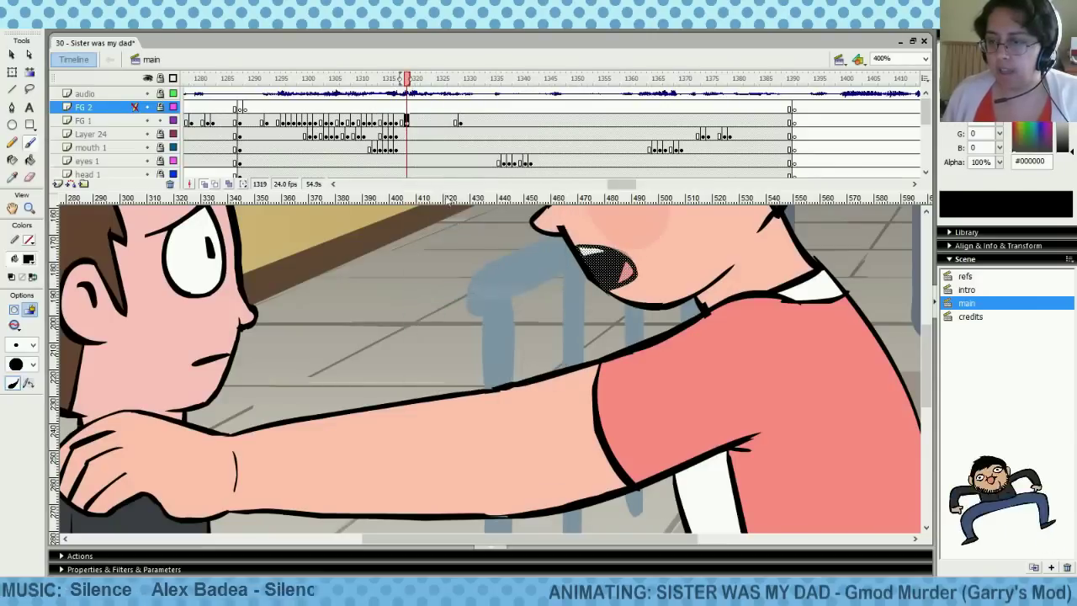
# Copy the adult's rounded mouth keyframe at FG 1 frame 1315 and paste it at frame 1320
pyautogui.click(412, 107)
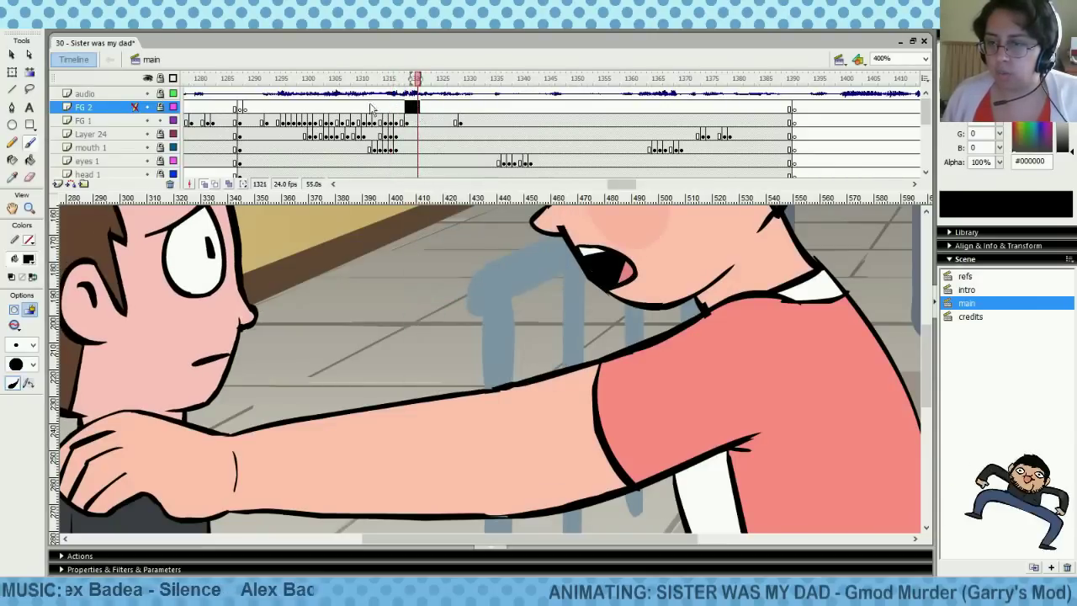
pyautogui.click(386, 109)
pyautogui.rightClick(386, 123)
pyautogui.click(460, 275)
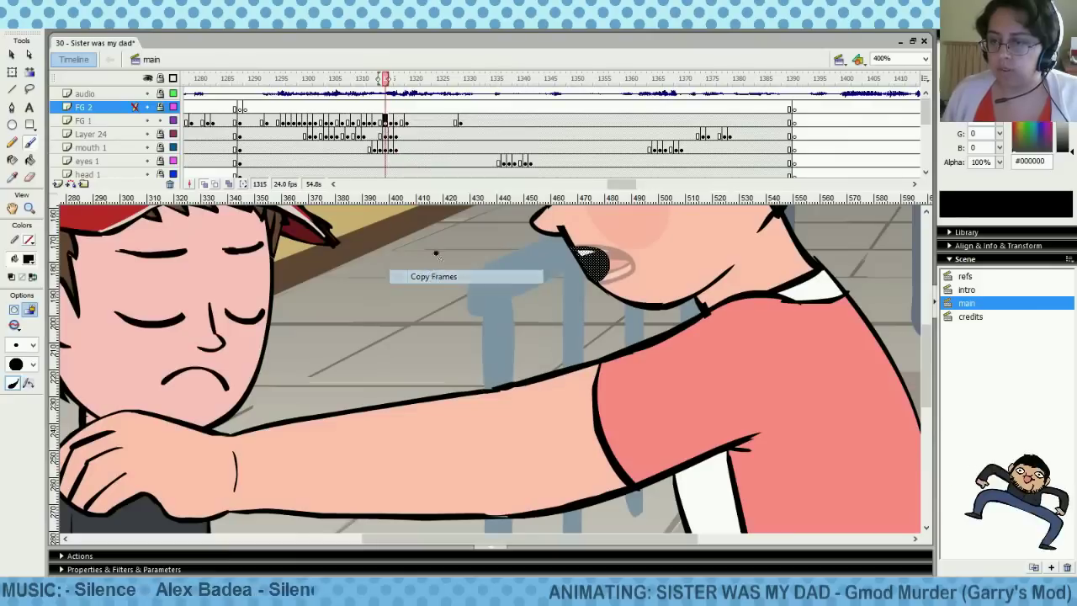
pyautogui.rightClick(414, 122)
pyautogui.click(460, 290)
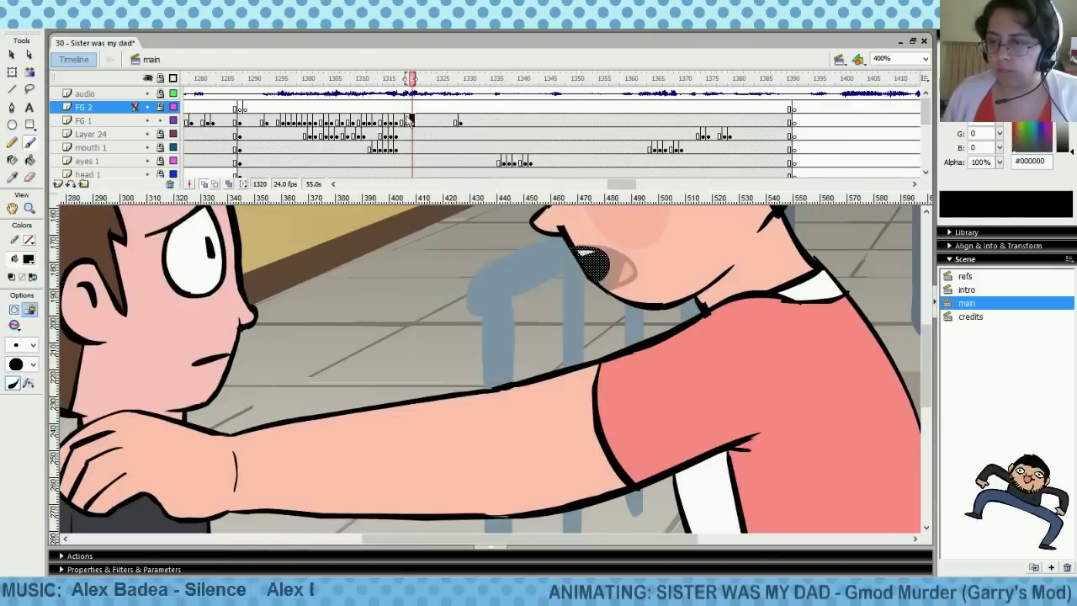
# Shift the clenched-teeth mouth keyframe on FG 1 to frame 1330 and place the rounded mouth at frame 1326
pyautogui.moveTo(395, 108); pyautogui.dragTo(418, 109)
pyautogui.click(460, 124)
pyautogui.click(444, 122)
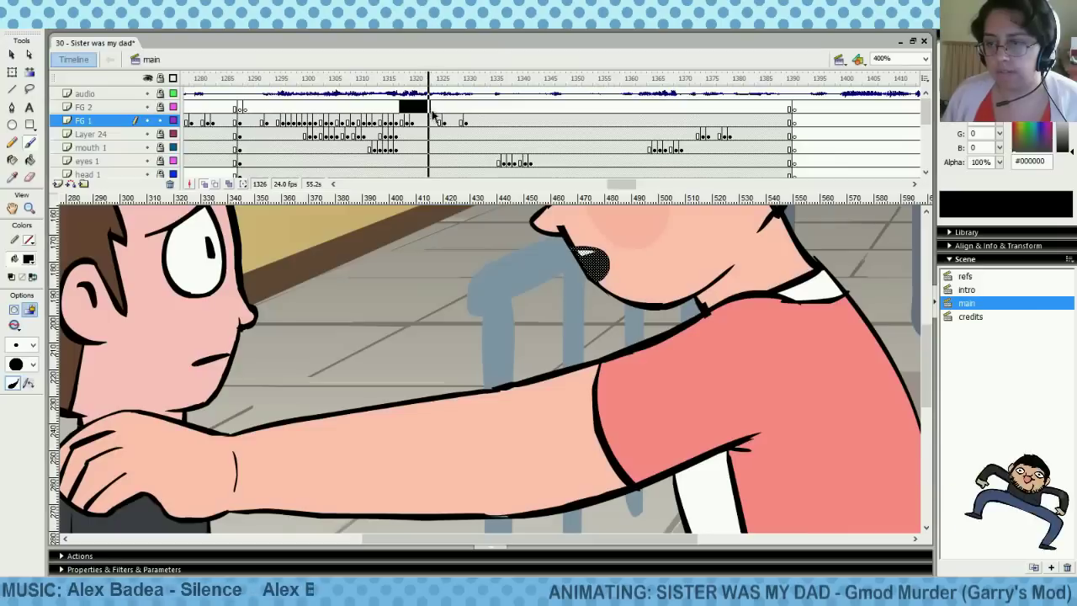
# Copy the adult's clenched-teeth mouth from FG 1 frame 1333 and paste it at frame 1324
pyautogui.click(482, 121)
pyautogui.rightClick(482, 122)
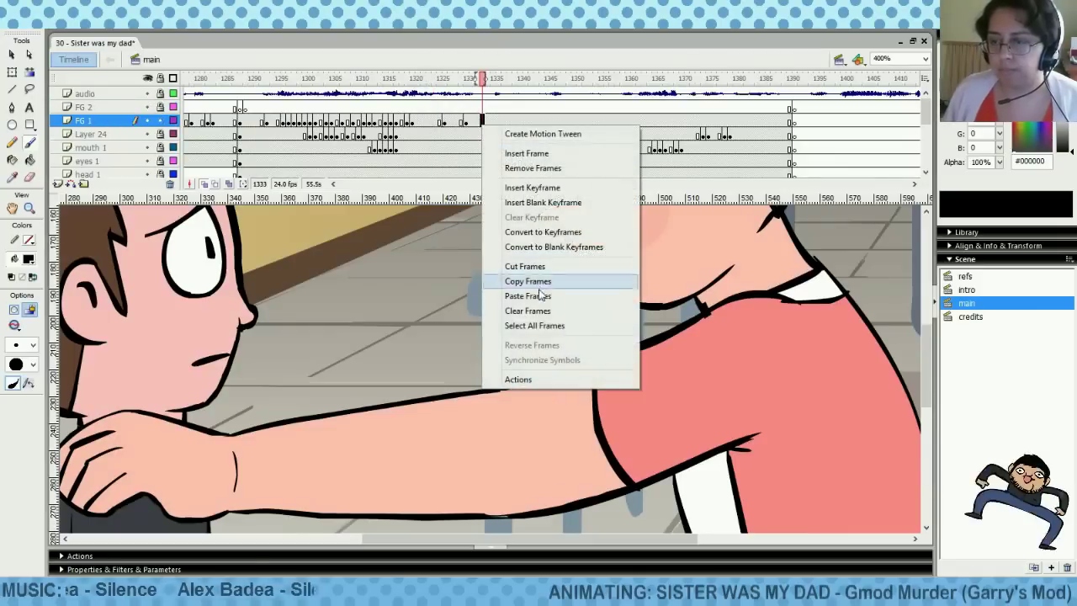
pyautogui.click(530, 281)
pyautogui.rightClick(433, 122)
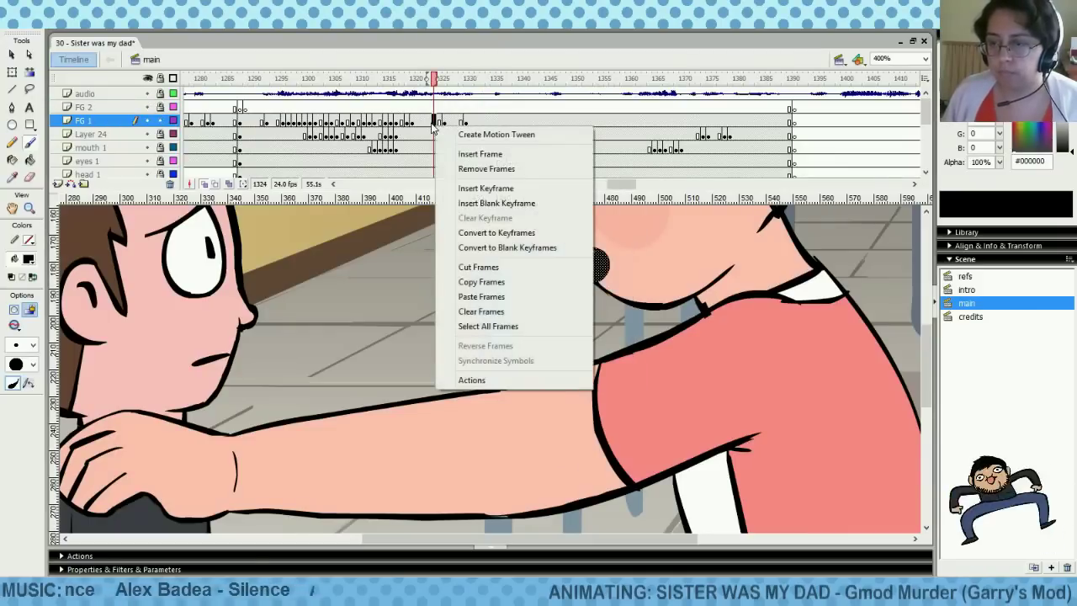
pyautogui.click(480, 297)
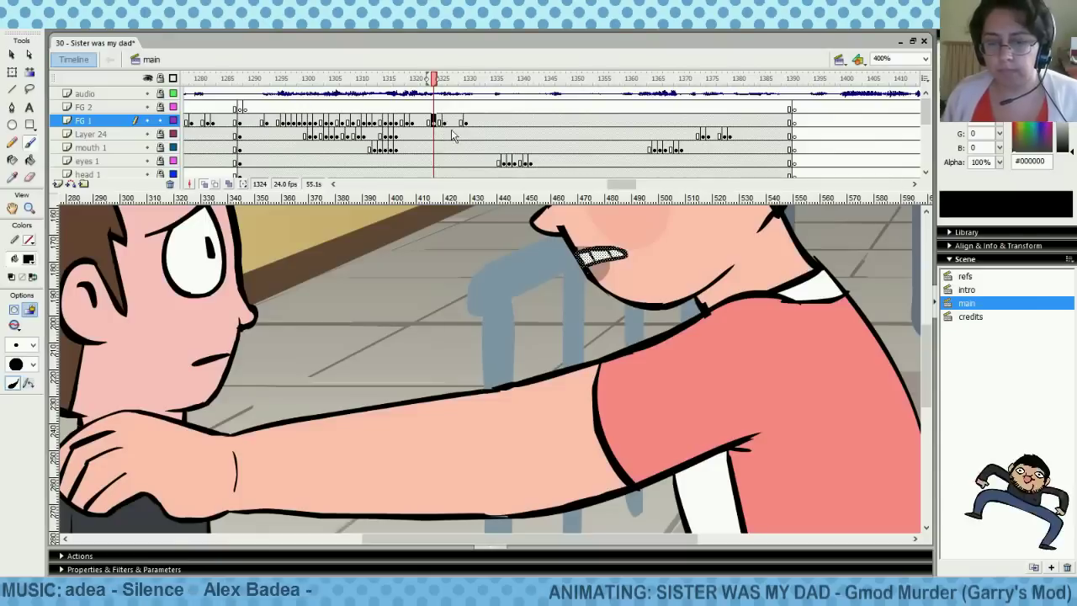
# Copy the adult's wide-open mouth keyframe at FG 1 frame 1319 and paste it at frame 1322
pyautogui.moveTo(391, 107); pyautogui.dragTo(418, 107)
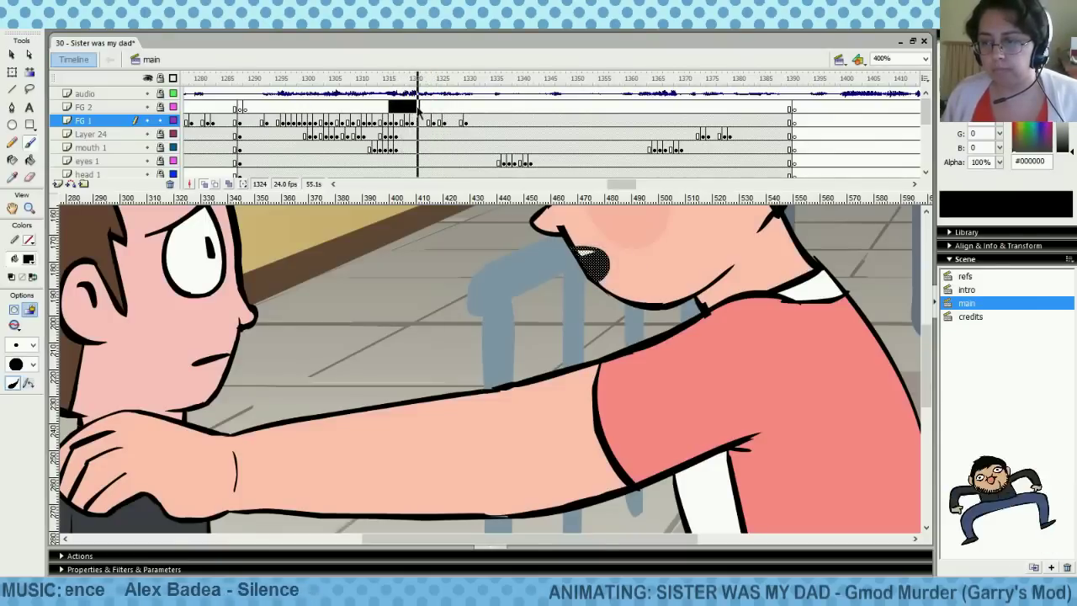
pyautogui.click(406, 122)
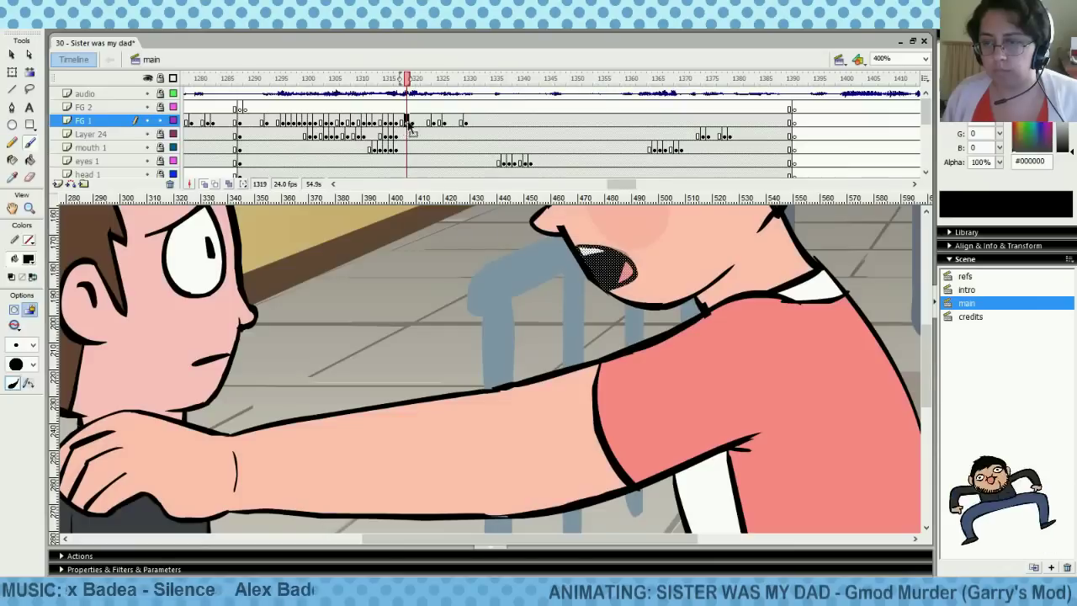
pyautogui.rightClick(410, 124)
pyautogui.click(455, 278)
pyautogui.click(419, 106)
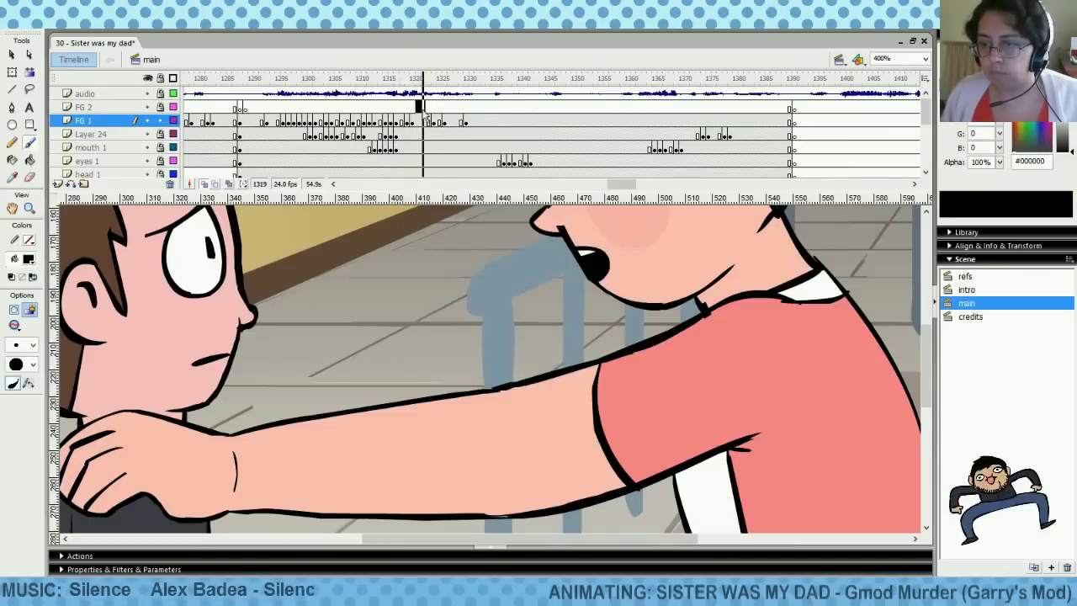
pyautogui.rightClick(424, 109)
pyautogui.click(454, 291)
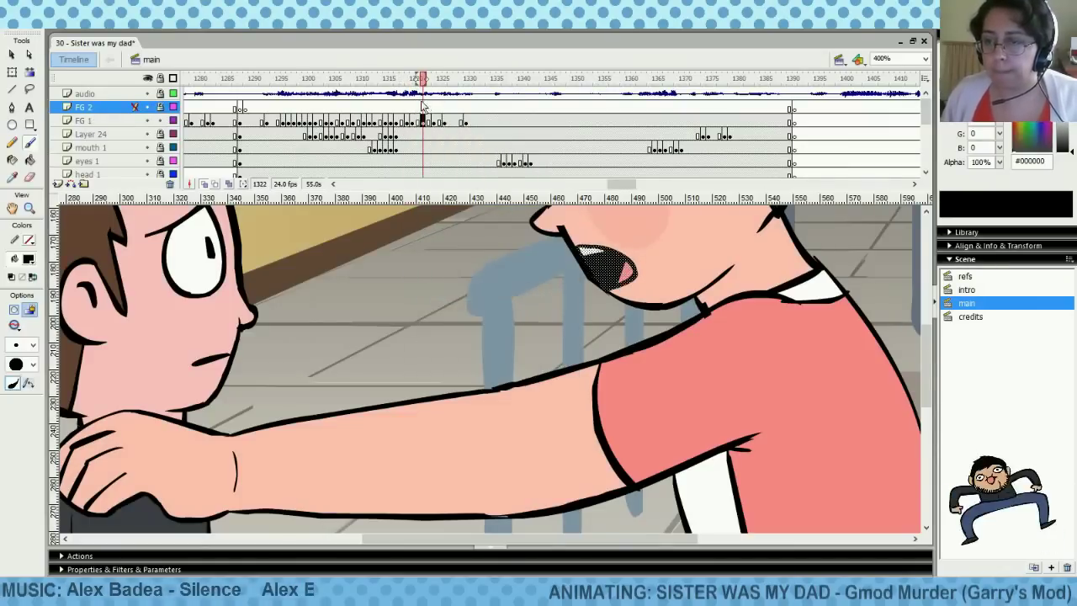
# Copy the adult's smaller open mouth from FG 1 frame 1318 and paste it at frames 1321 and 1323
pyautogui.moveTo(395, 107); pyautogui.dragTo(430, 108)
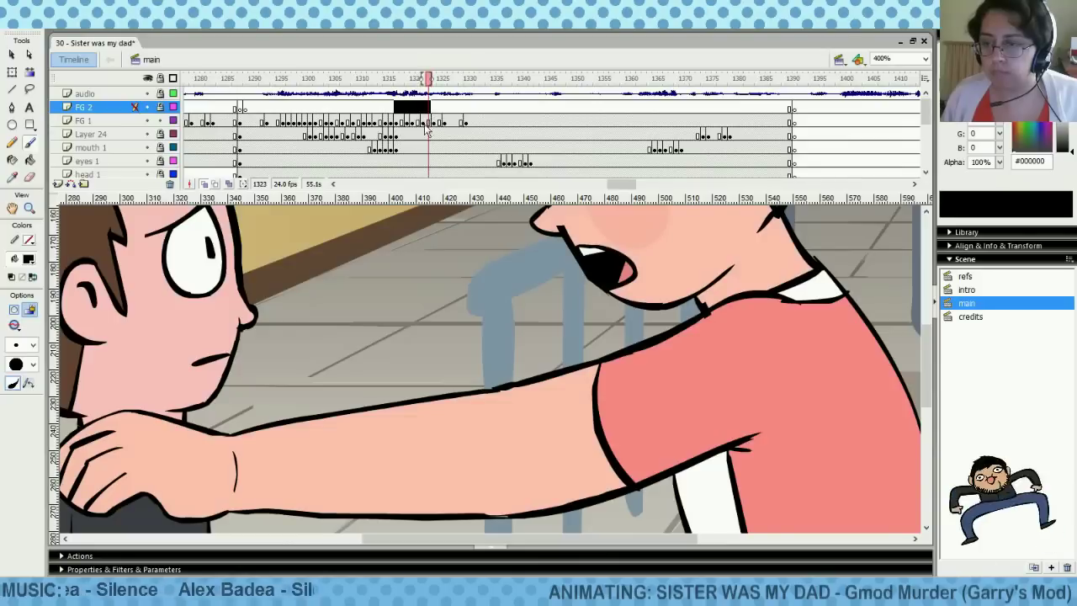
pyautogui.click(412, 123)
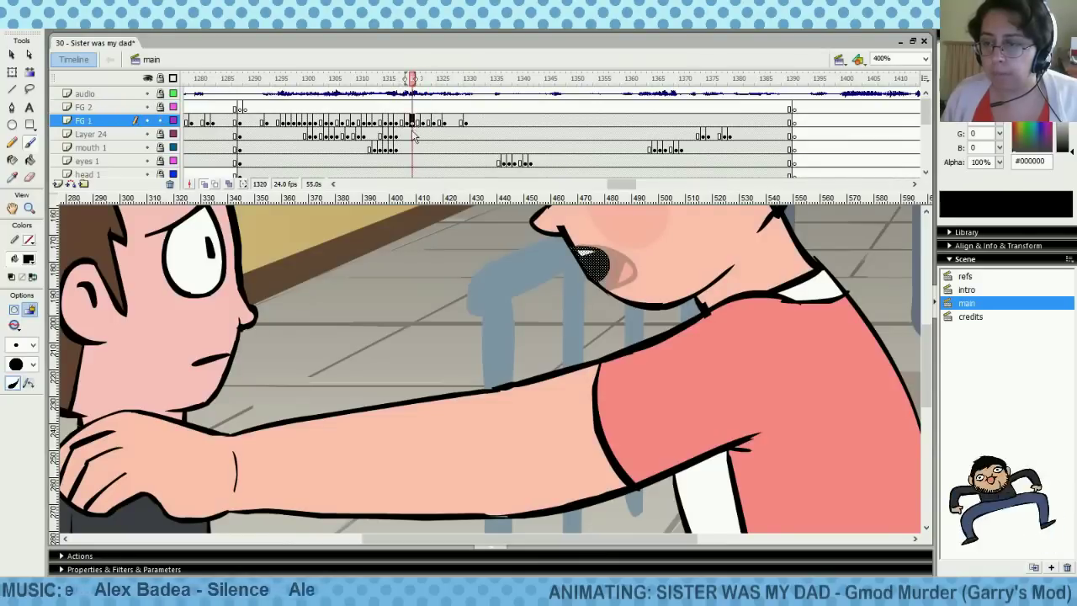
pyautogui.click(403, 123)
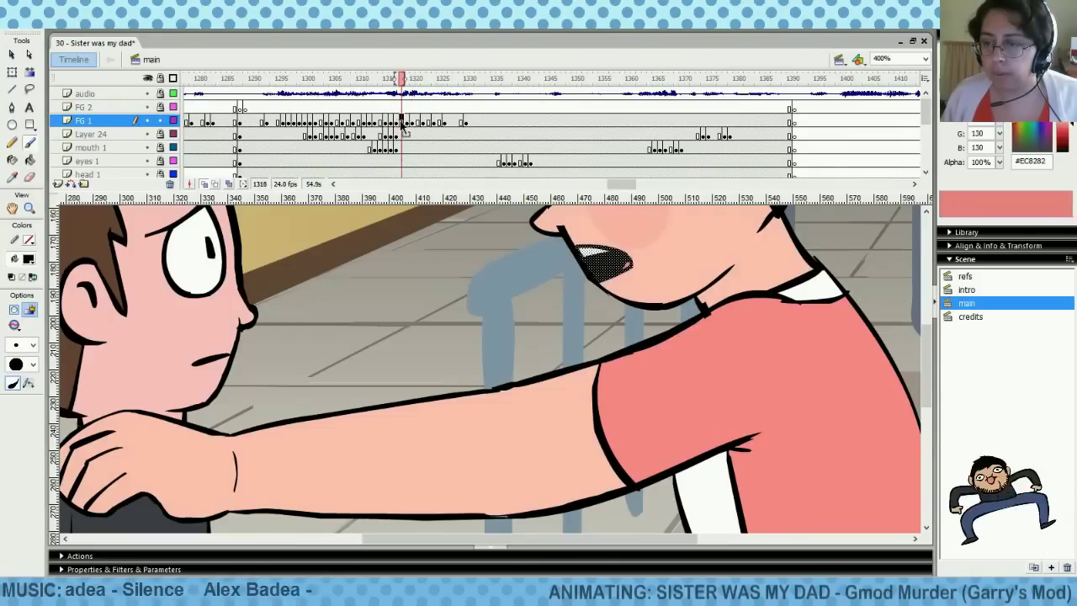
pyautogui.rightClick(402, 125)
pyautogui.click(438, 277)
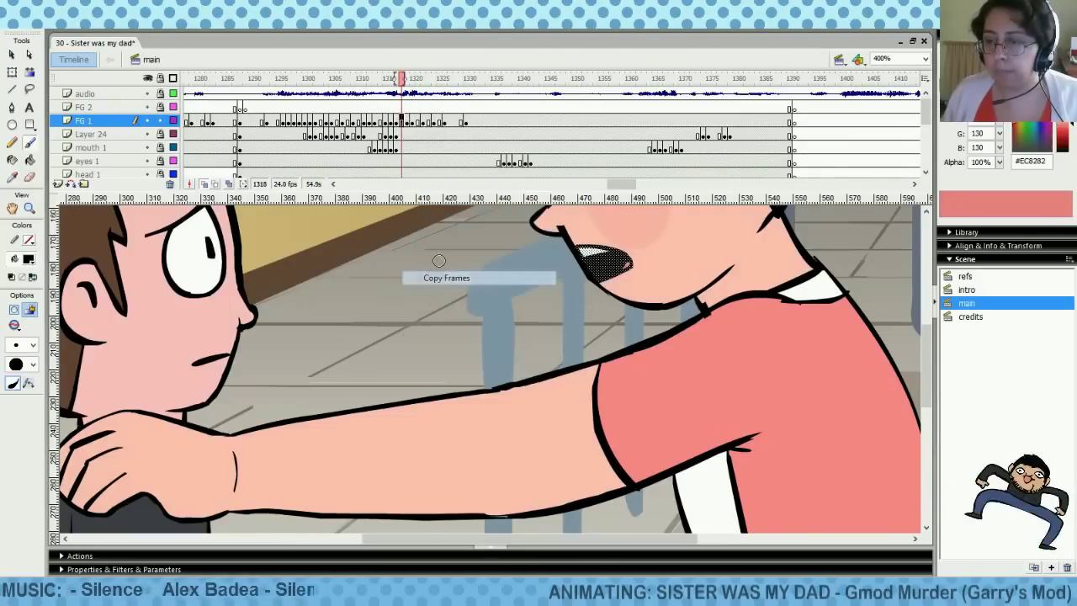
pyautogui.rightClick(418, 125)
pyautogui.click(430, 109)
pyautogui.rightClick(430, 108)
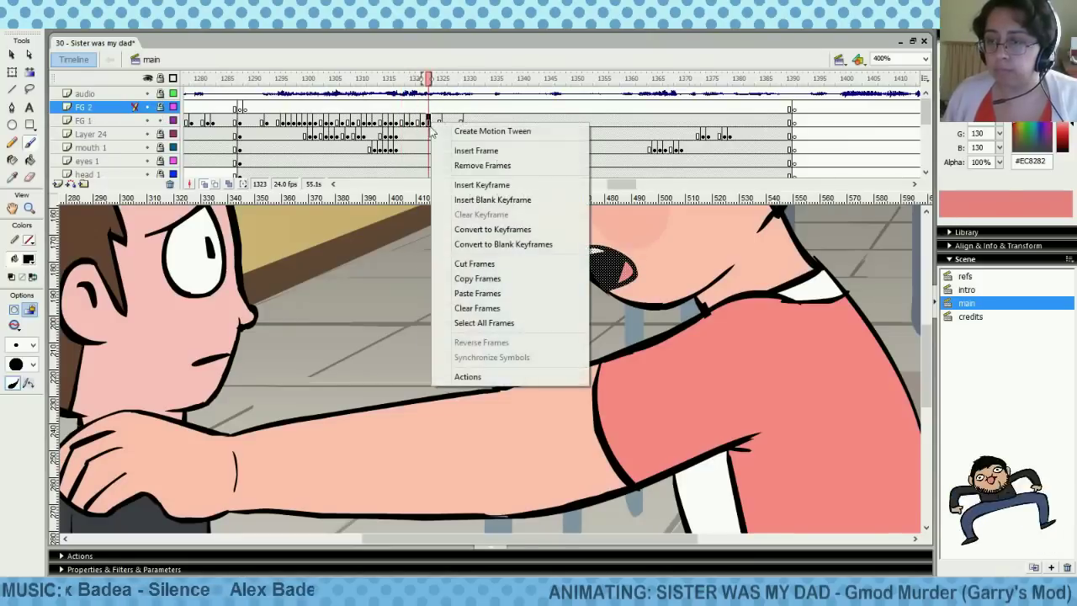
pyautogui.click(464, 292)
# Paste the copied smaller open mouth at FG 1 frame 1329, just before the clenched-teeth keyframe
pyautogui.moveTo(443, 107); pyautogui.dragTo(466, 108)
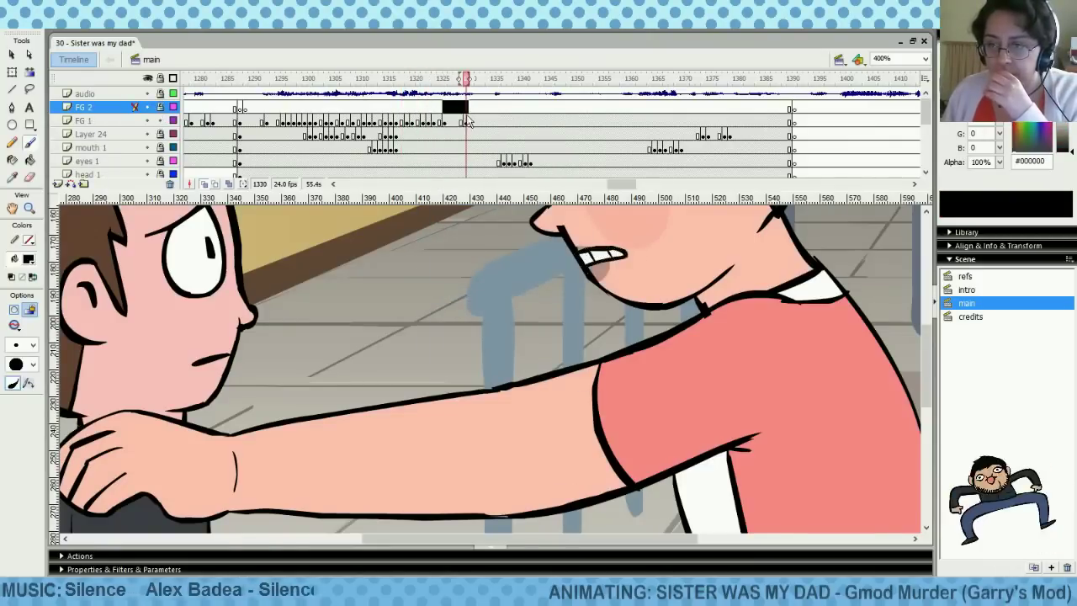
pyautogui.rightClick(461, 119)
pyautogui.click(497, 290)
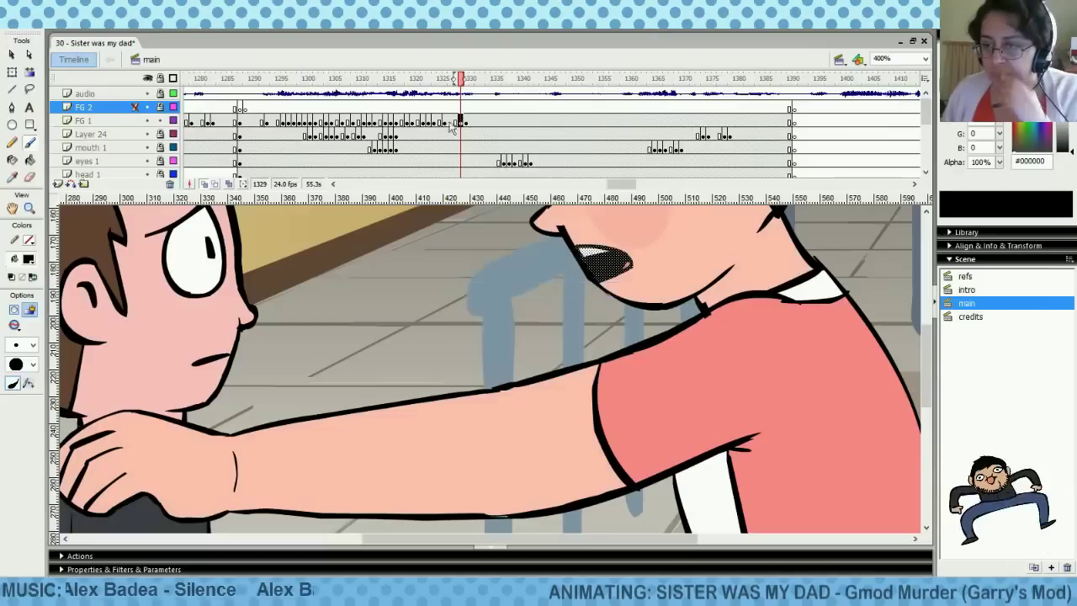
# Copy the open mouth with tongue and both teeth rows at FG 1 frame 1313 and paste it over frame 1326
pyautogui.click(376, 109)
pyautogui.rightClick(376, 108)
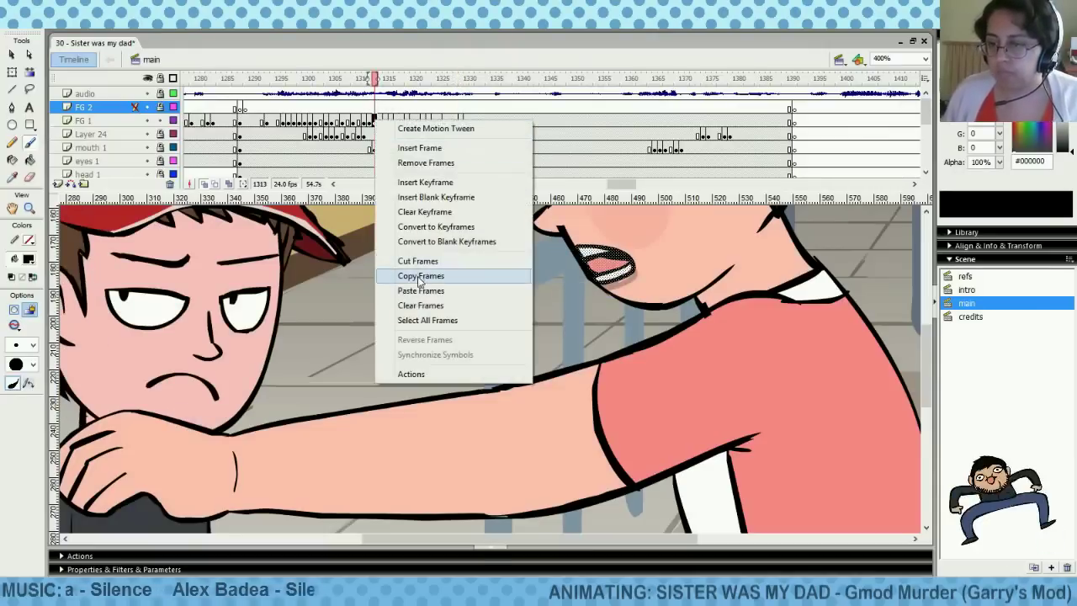
pyautogui.click(416, 267)
pyautogui.rightClick(447, 125)
pyautogui.click(492, 292)
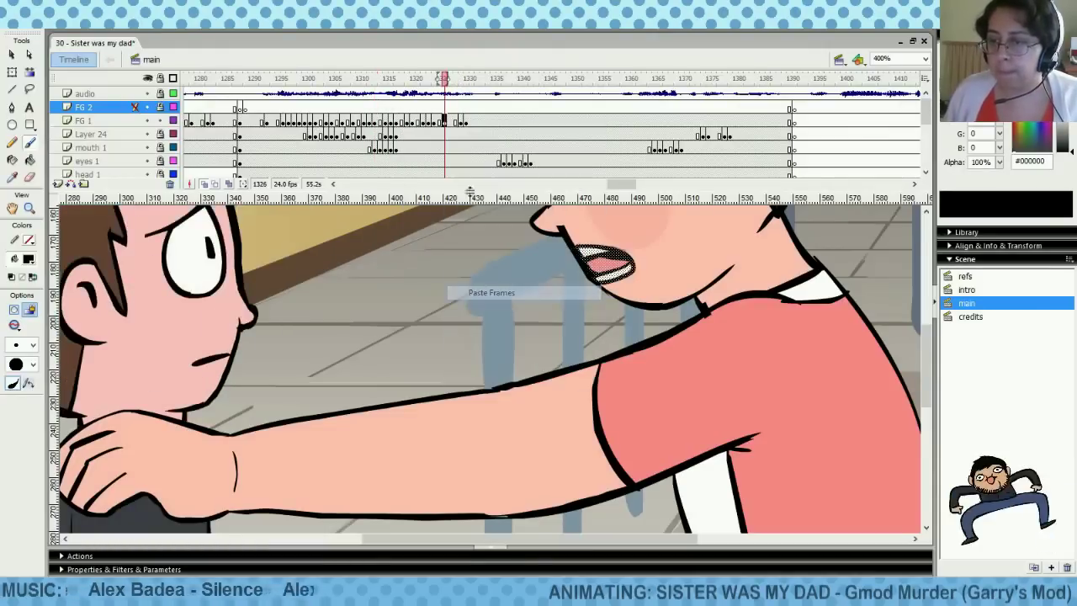
pyautogui.click(413, 108)
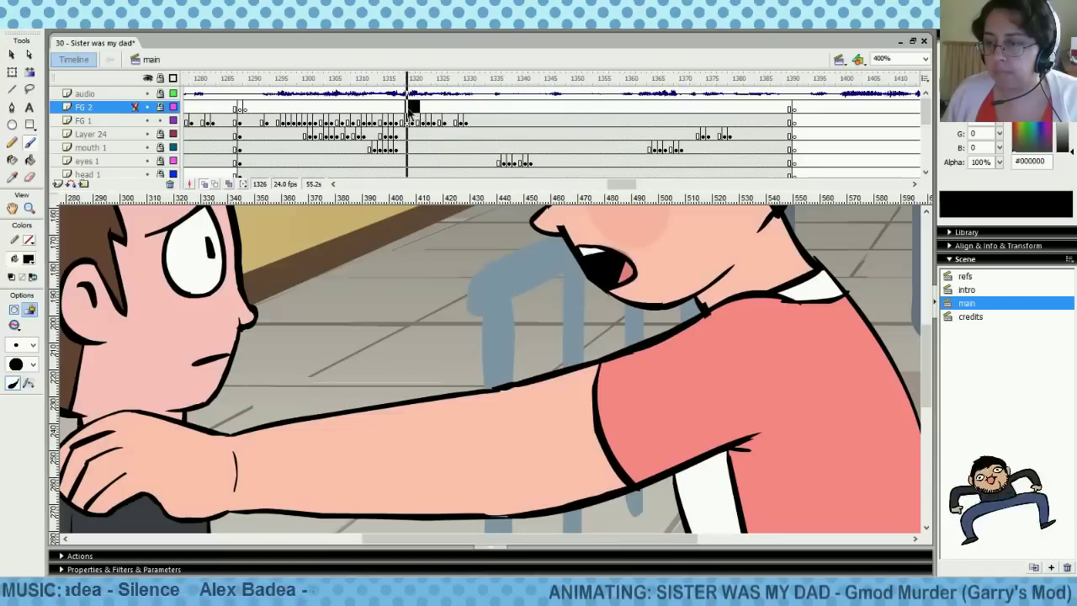
# Copy the adult's wide-open mouth keyframe at FG 1 frame 1319 and paste it at frame 1327
pyautogui.rightClick(408, 122)
pyautogui.click(454, 276)
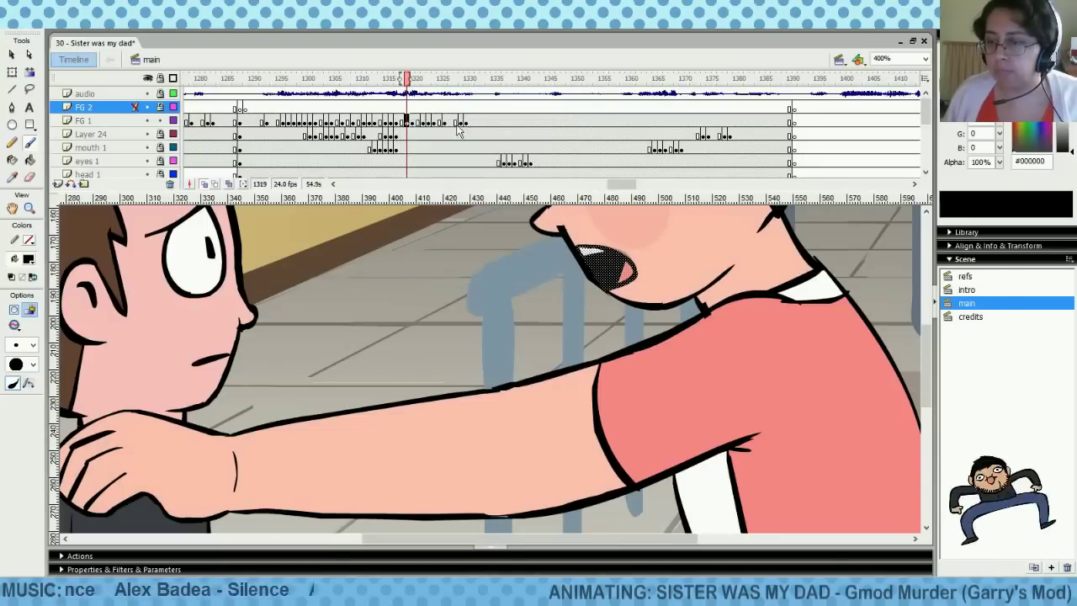
pyautogui.rightClick(450, 123)
pyautogui.click(492, 293)
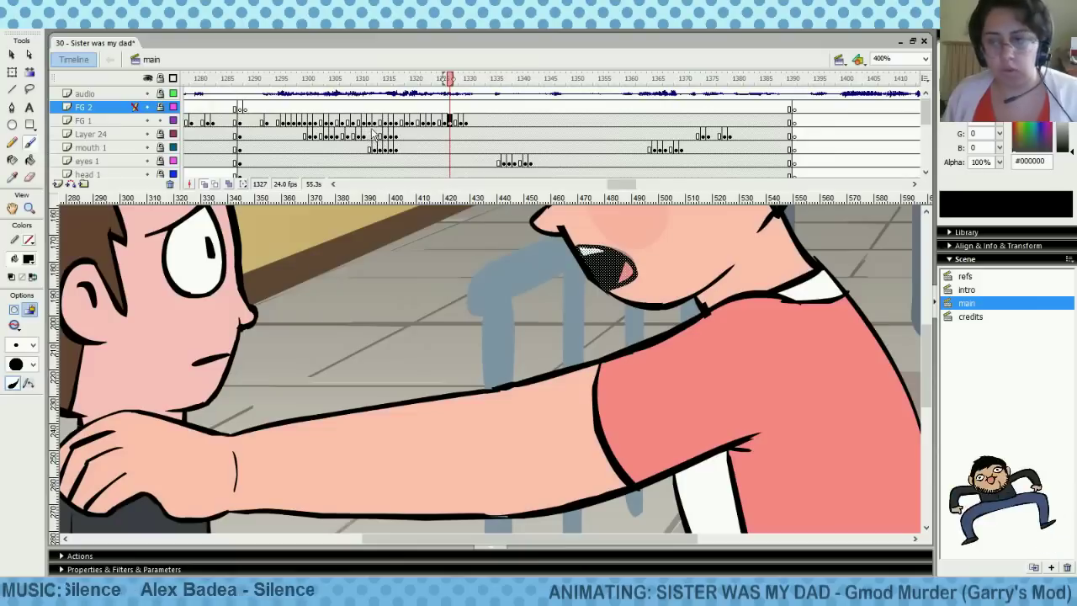
# Step through FG 1 around frame 1290 and play back the adult's dialogue to check the mouth timing
pyautogui.click(256, 109)
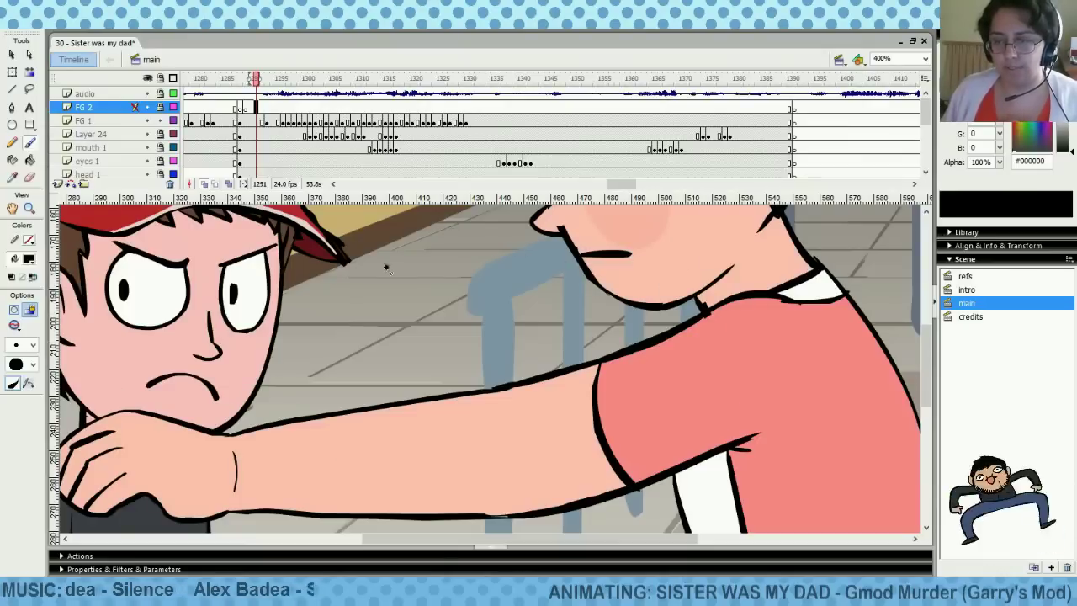
pyautogui.click(256, 122)
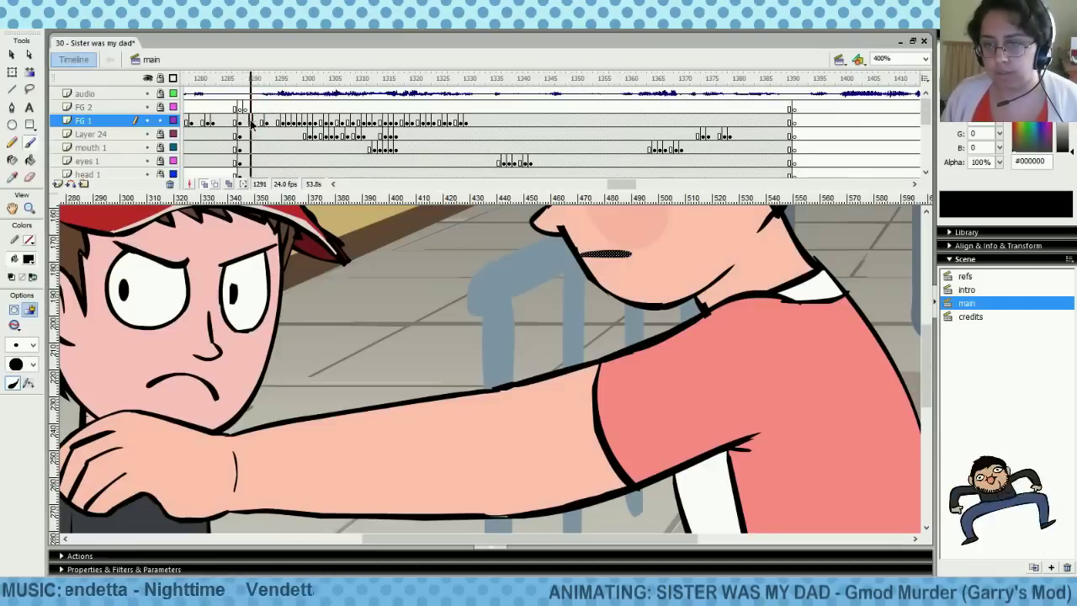
pyautogui.press(',')
pyautogui.press('.')
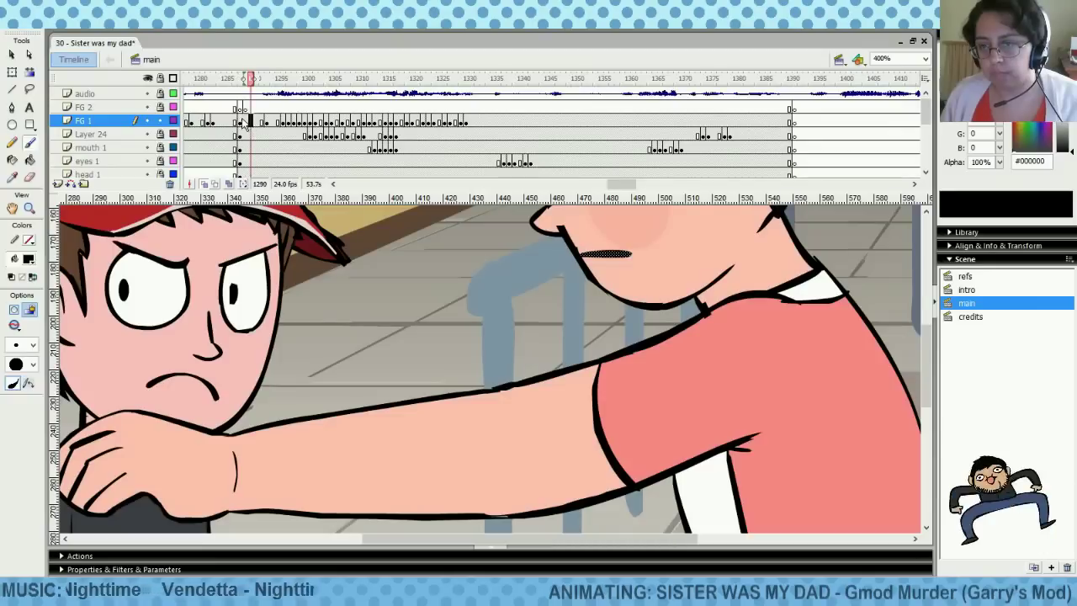
pyautogui.press(',')
pyautogui.press(',')
pyautogui.press('.')
pyautogui.click(251, 108)
pyautogui.press('Return')
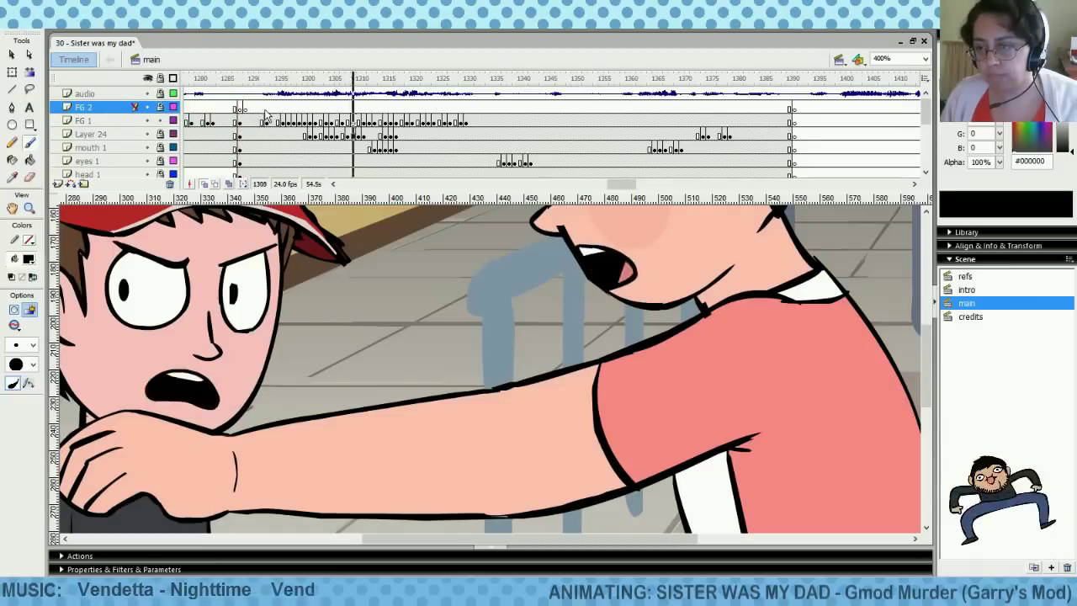
pyautogui.click(261, 108)
pyautogui.press('Return')
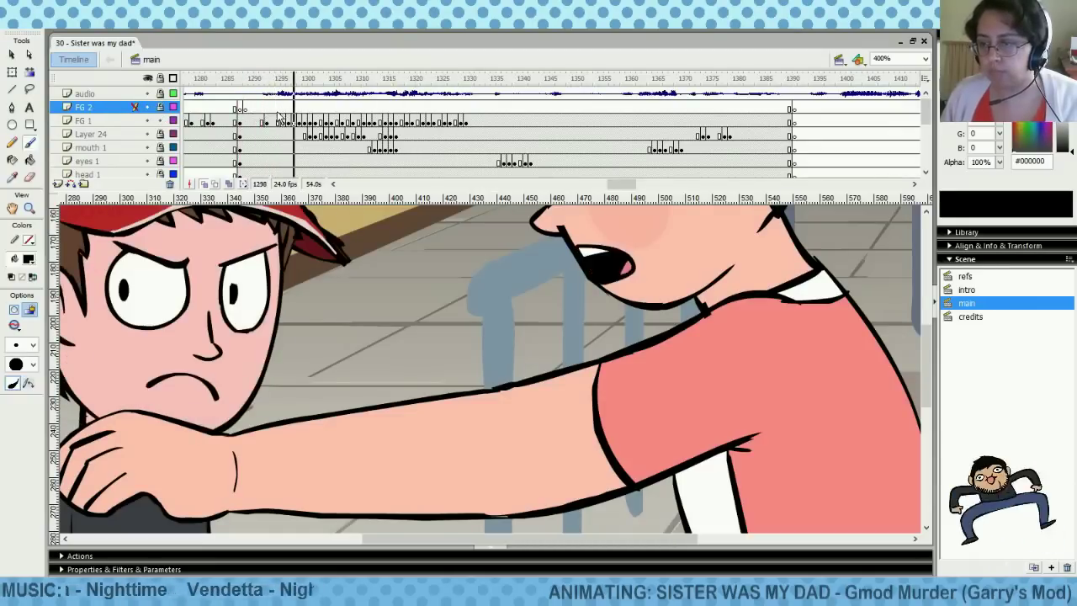
pyautogui.click(317, 108)
pyautogui.press('Return')
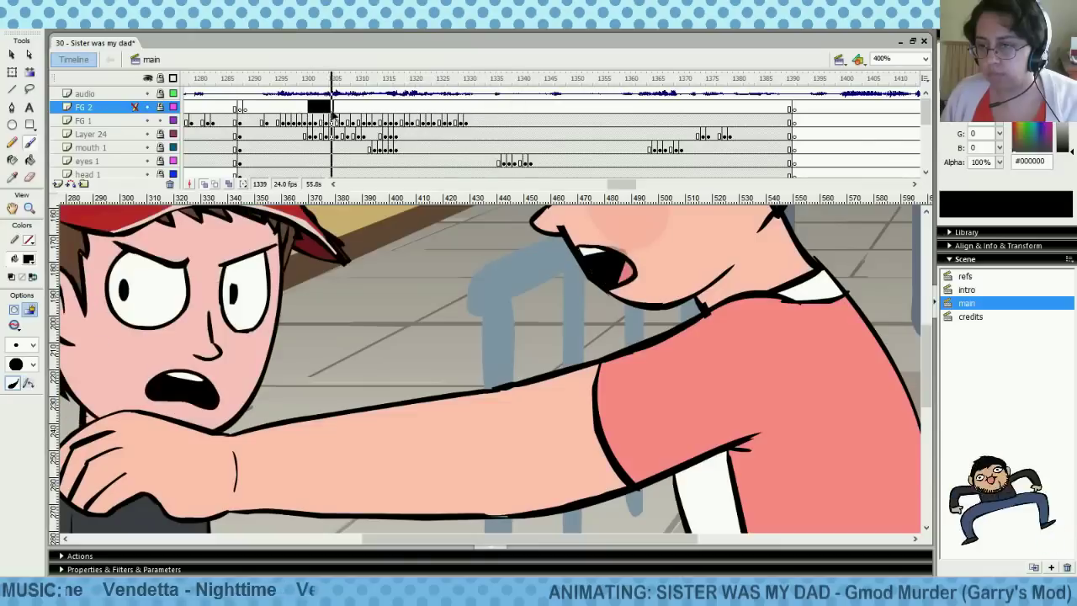
# Copy the adult's smaller open mouth from FG 1 frame 1318 and paste it over frame 1313, then check the neighbouring frames
pyautogui.click(321, 110)
pyautogui.moveTo(322, 116); pyautogui.dragTo(381, 116)
pyautogui.click(353, 122)
pyautogui.rightClick(404, 125)
pyautogui.click(446, 275)
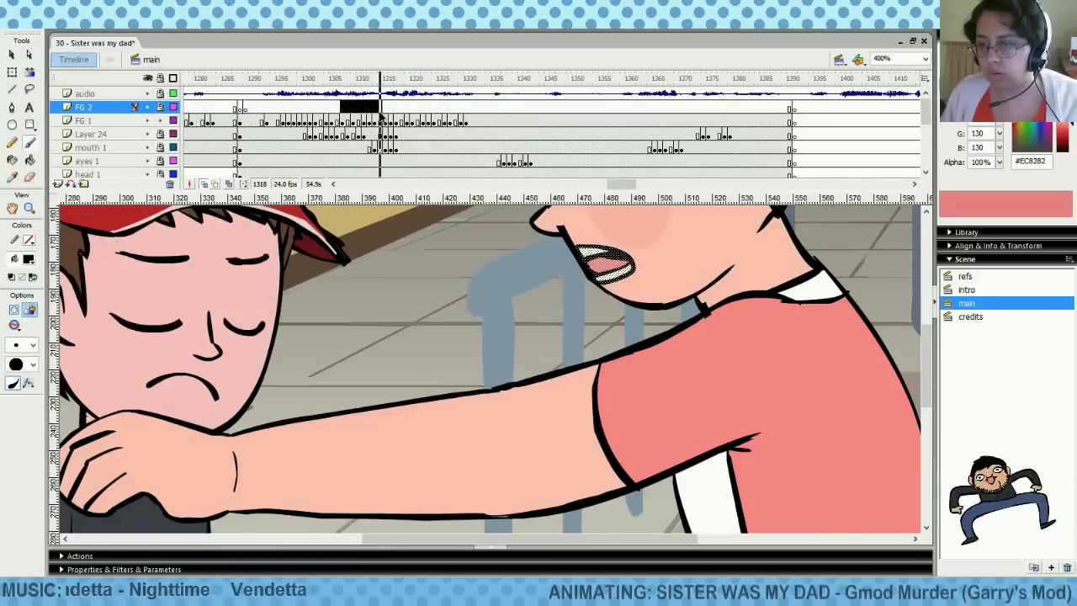
pyautogui.rightClick(376, 122)
pyautogui.click(423, 292)
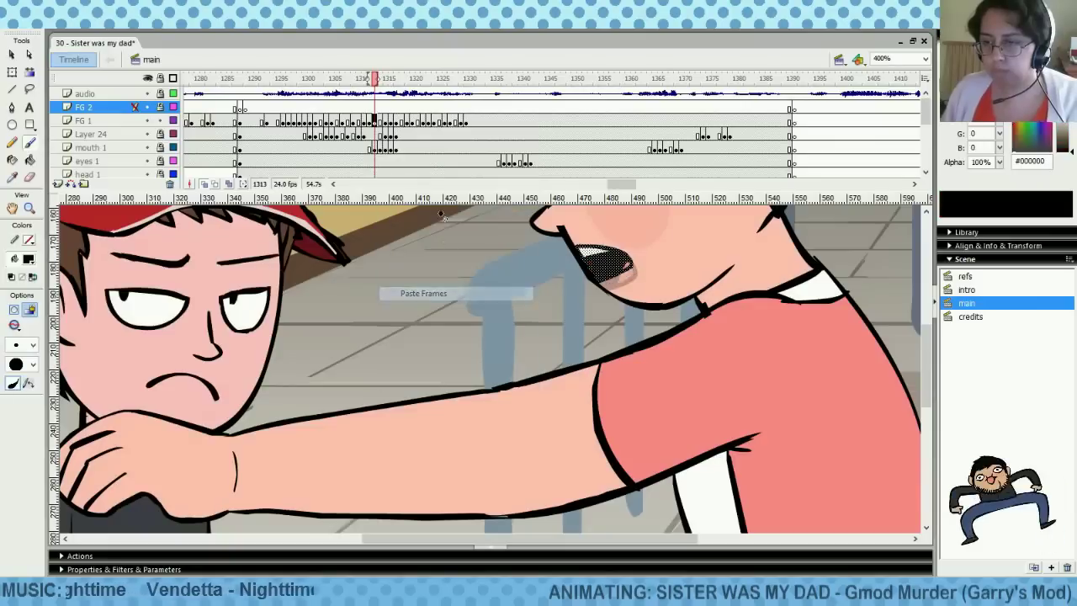
pyautogui.moveTo(353, 109); pyautogui.dragTo(385, 114)
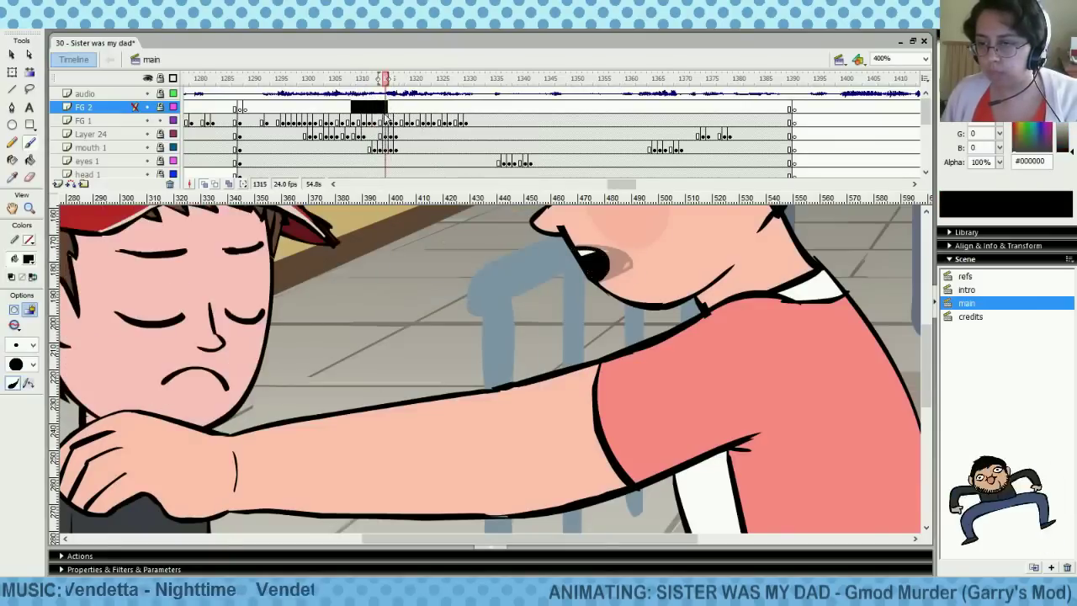
pyautogui.click(384, 121)
pyautogui.click(364, 108)
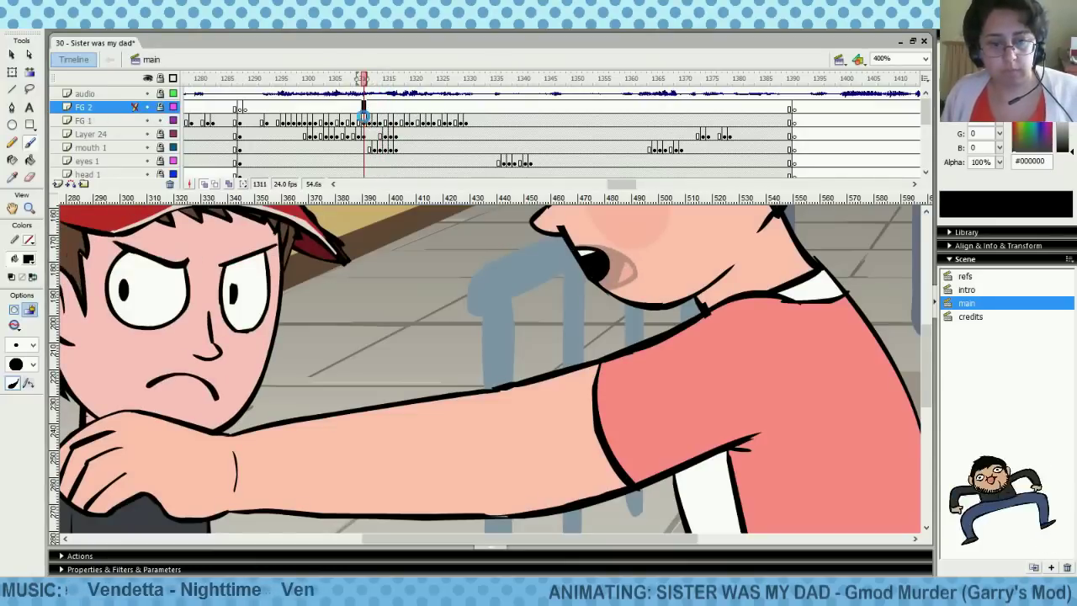
# Set the stage magnification to 200% and replay the dialogue from around frame 1290 to review the adult's lip sync
pyautogui.click(262, 108)
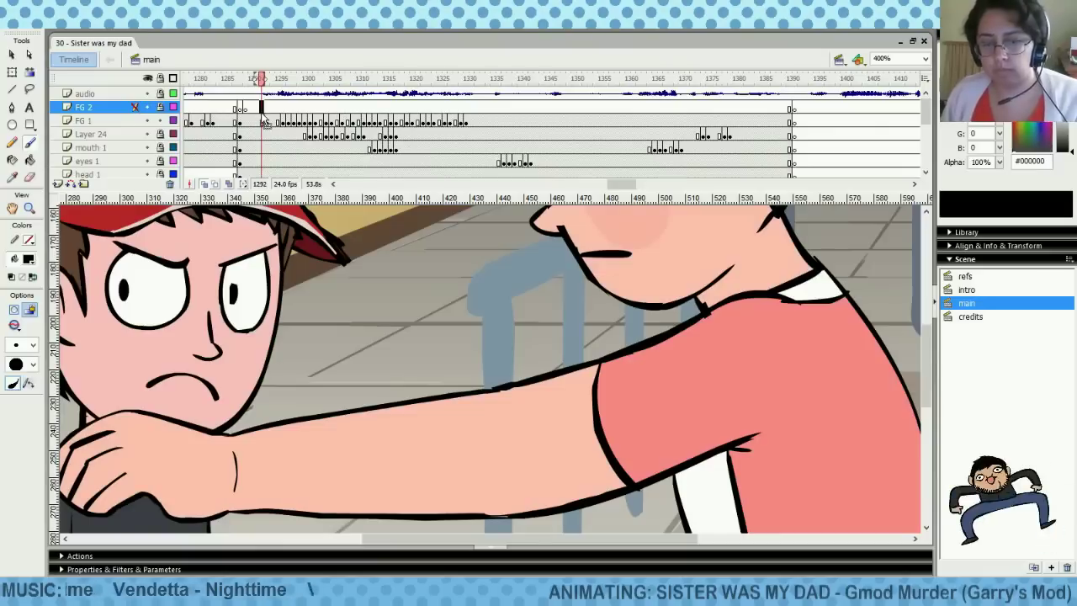
pyautogui.click(900, 58)
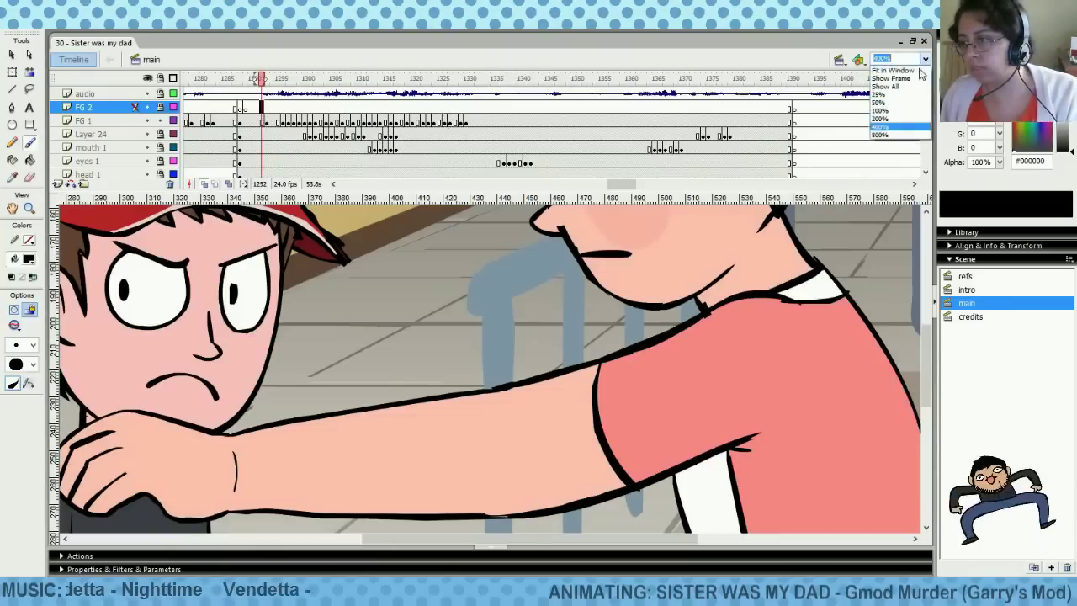
pyautogui.click(879, 94)
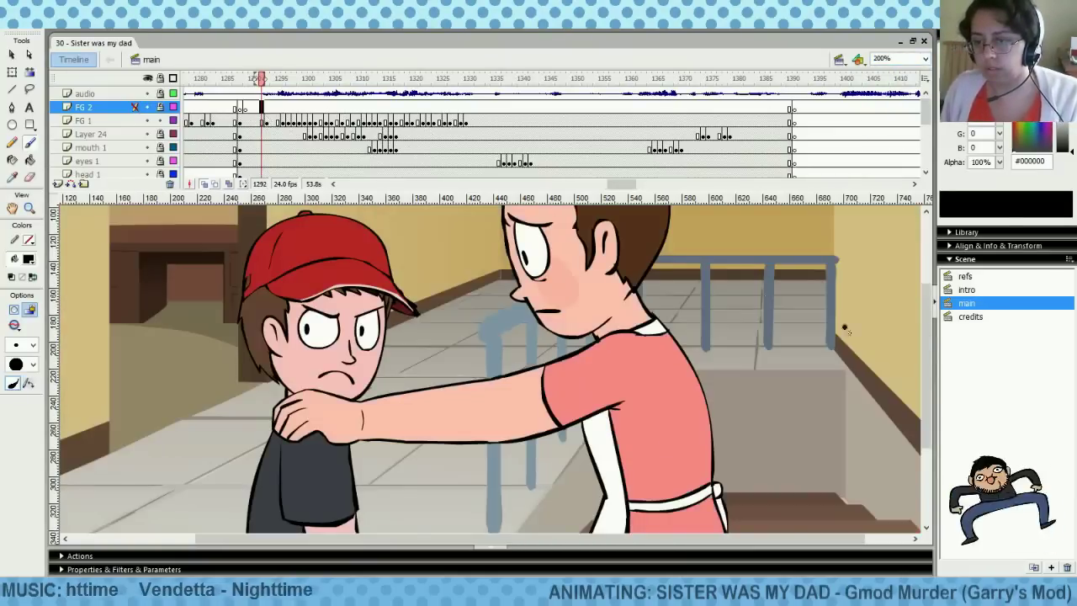
pyautogui.press('Return')
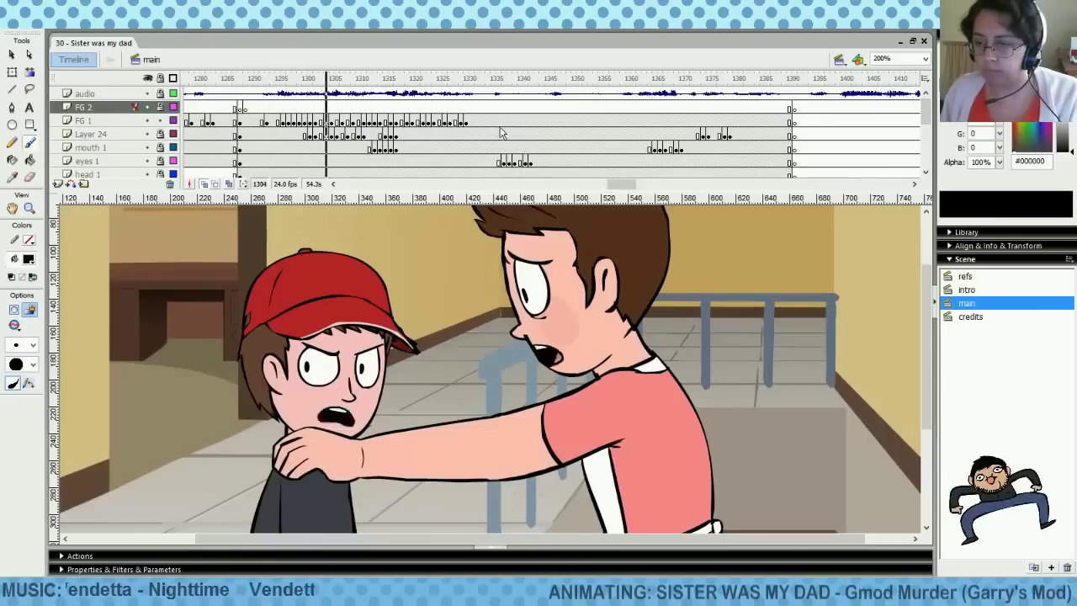
pyautogui.click(246, 109)
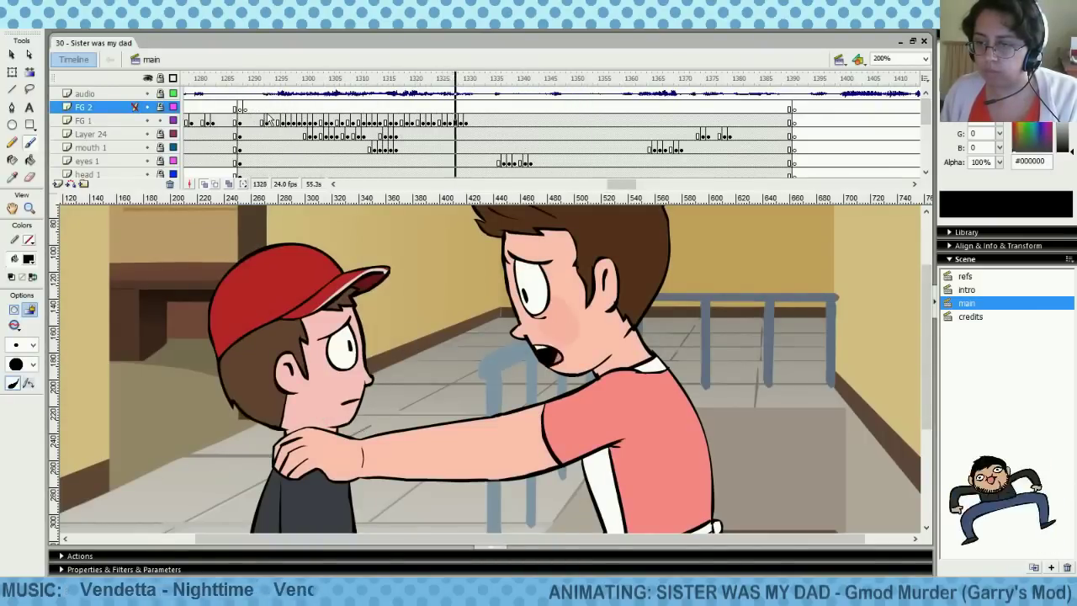
pyautogui.click(245, 110)
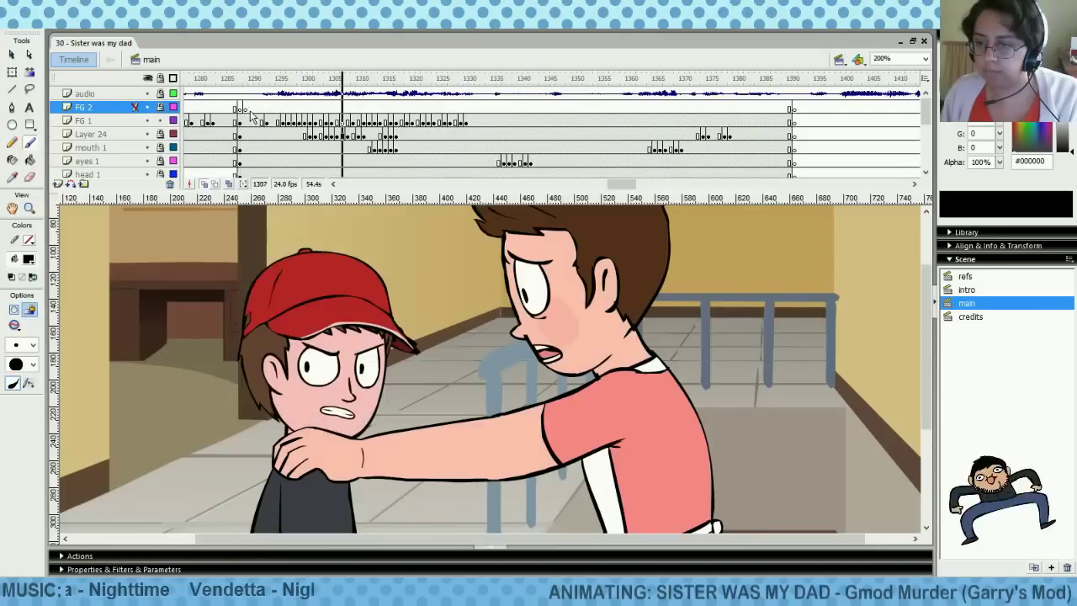
pyautogui.click(247, 111)
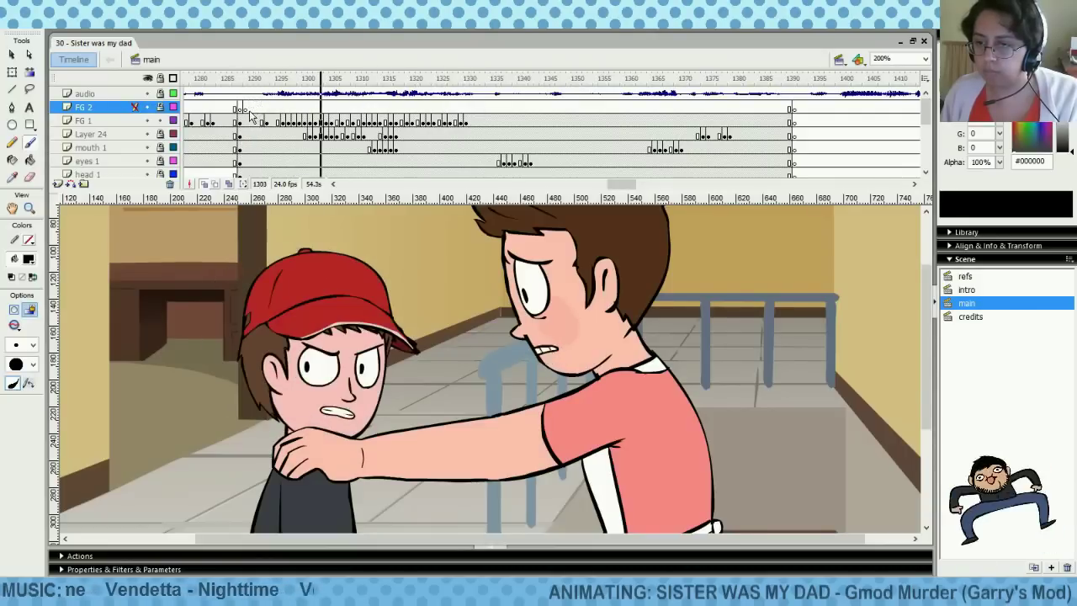
pyautogui.click(248, 111)
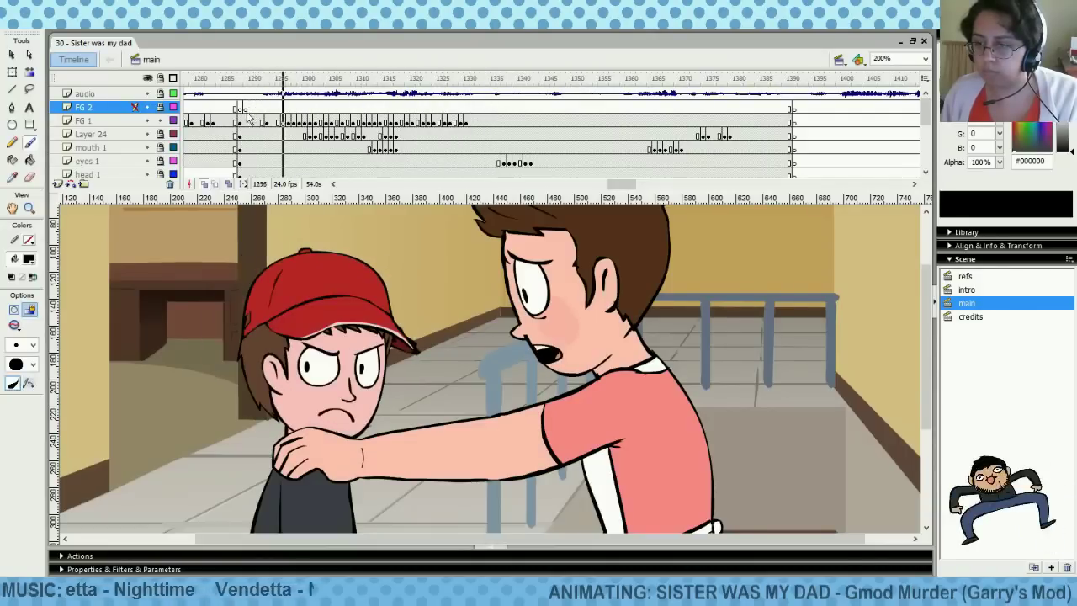
pyautogui.click(251, 120)
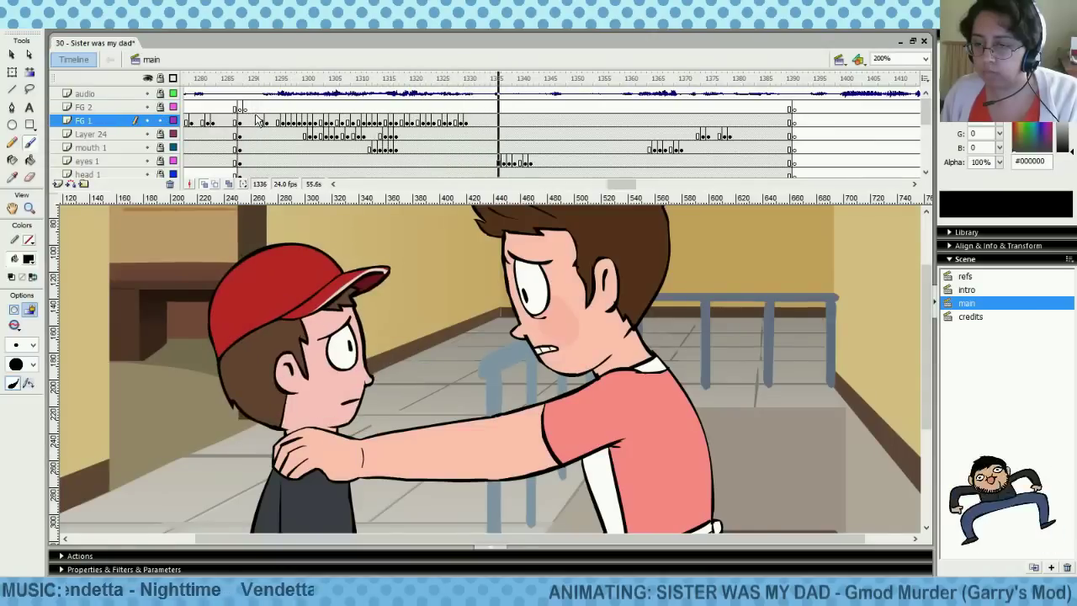
pyautogui.click(257, 121)
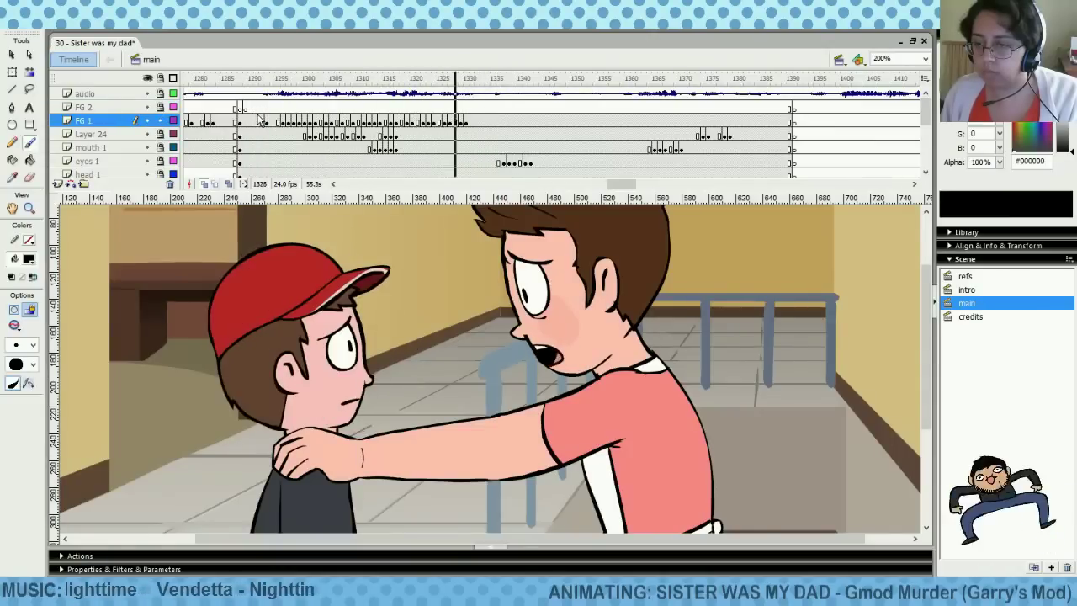
pyautogui.click(261, 120)
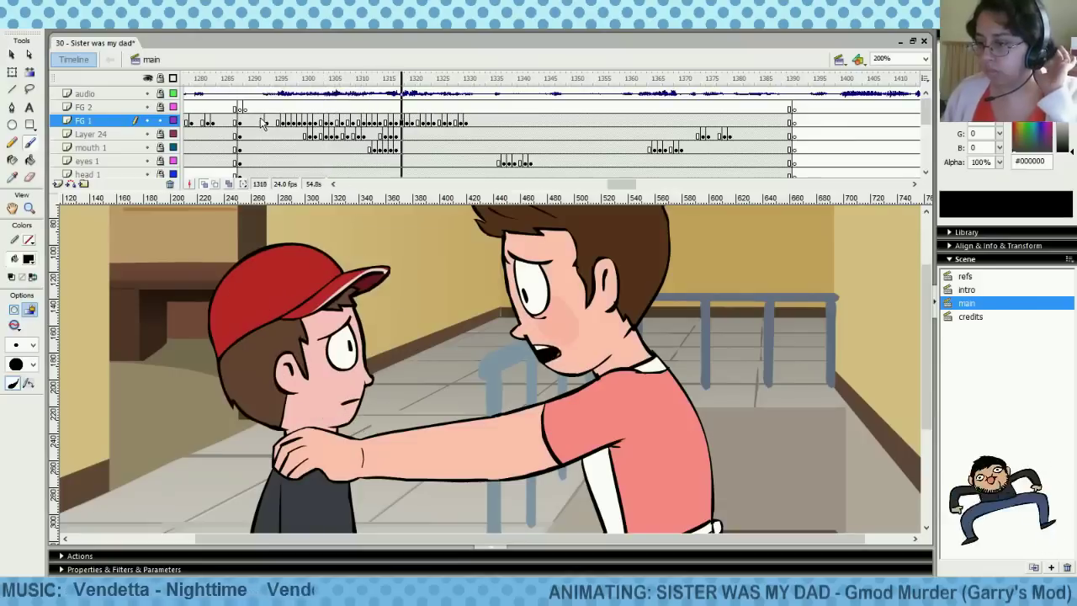
# Squash and skew the adult's open mouth at FG 1 frames 1317–1318 with Free Transform and compare it with the adjacent frames
pyautogui.moveTo(345, 107); pyautogui.dragTo(406, 96)
pyautogui.click(402, 122)
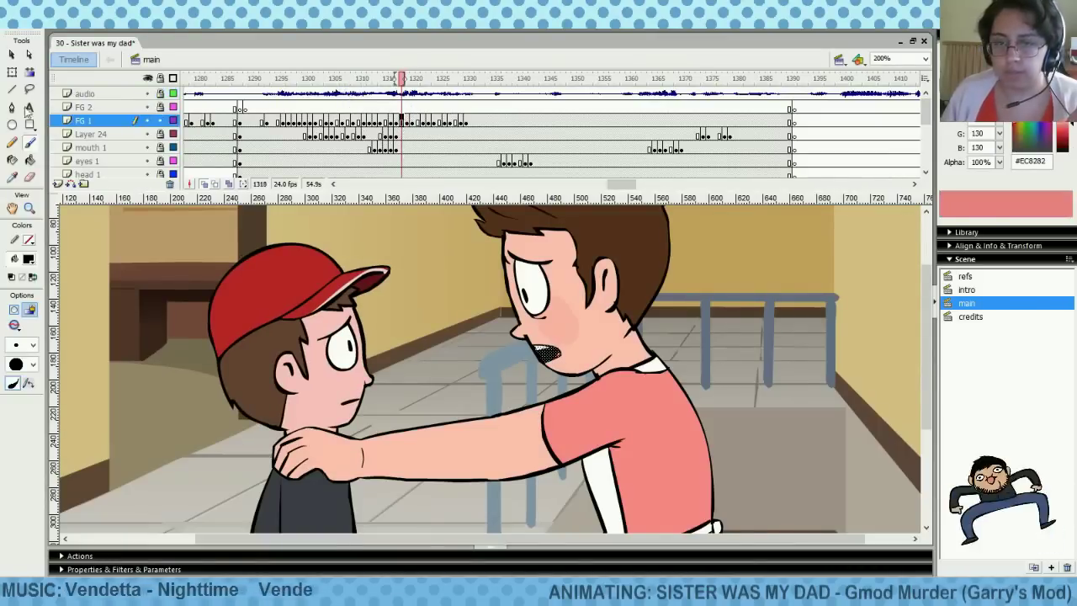
pyautogui.click(12, 72)
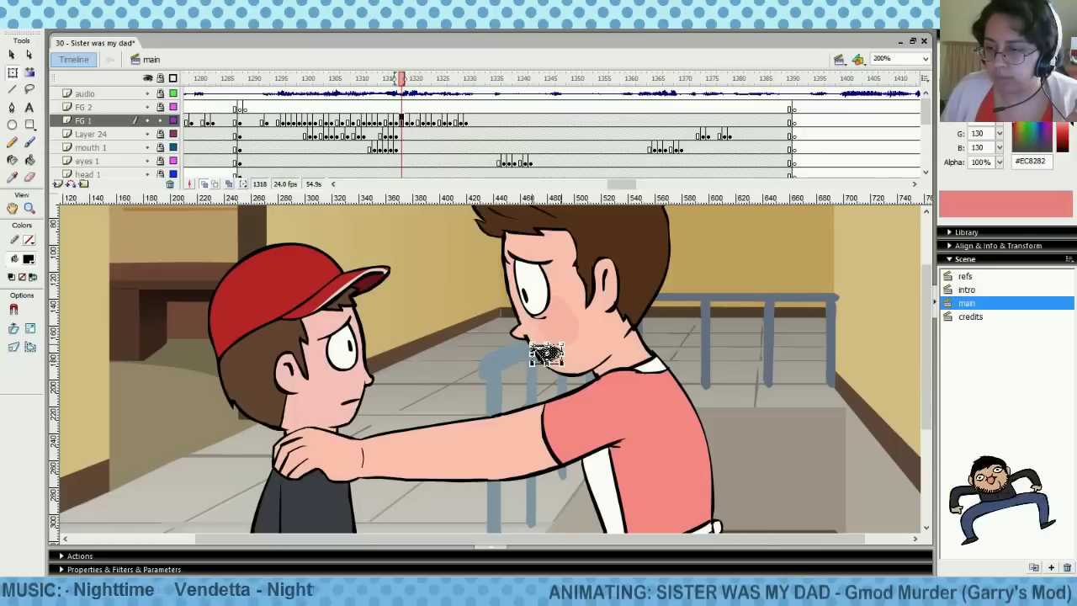
pyautogui.click(545, 353)
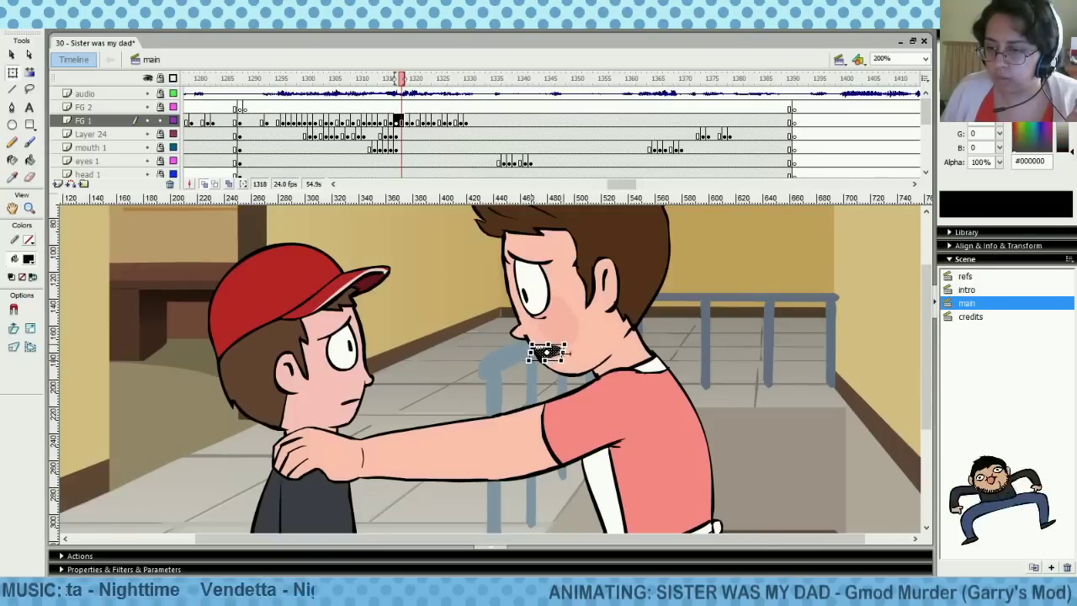
pyautogui.click(603, 328)
pyautogui.click(400, 112)
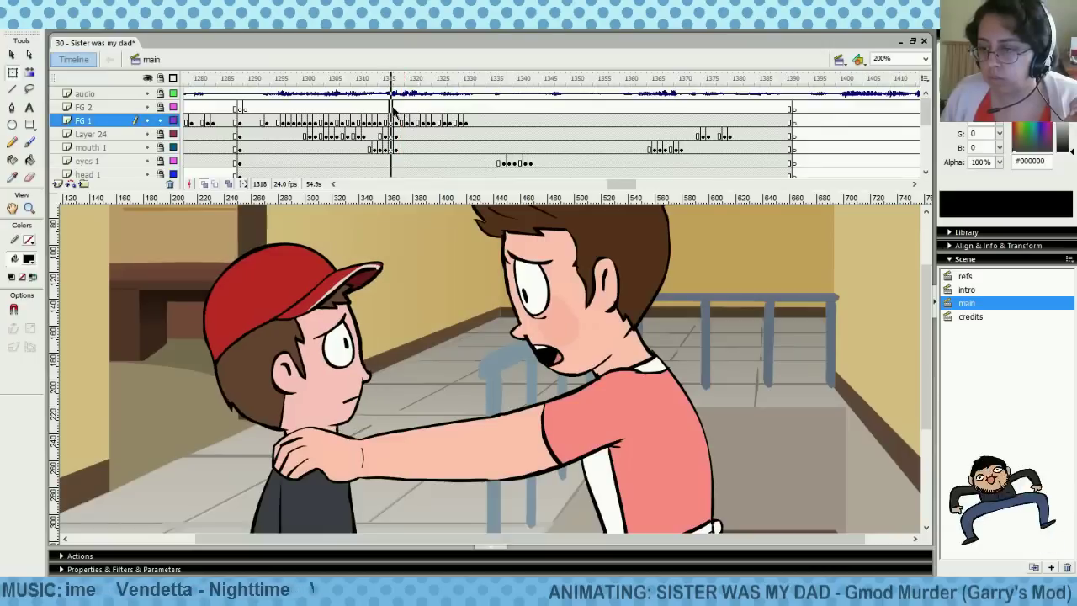
pyautogui.moveTo(401, 110); pyautogui.dragTo(395, 110)
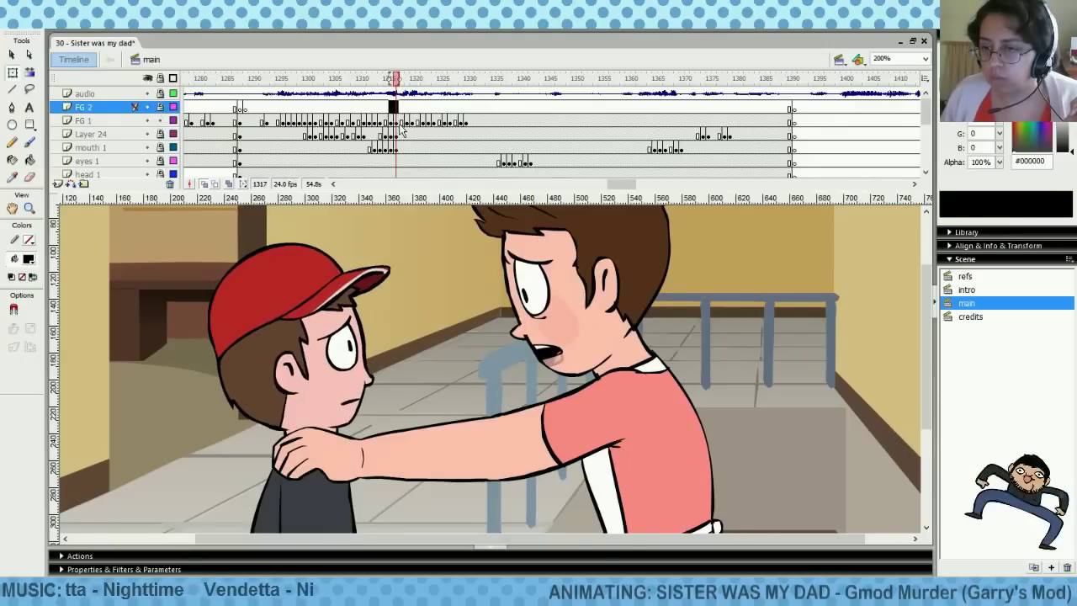
# Copy the adult's reshaped open mouth from FG 1 frame 1317 and paste it over frames 1323 and 1329
pyautogui.click(29, 161)
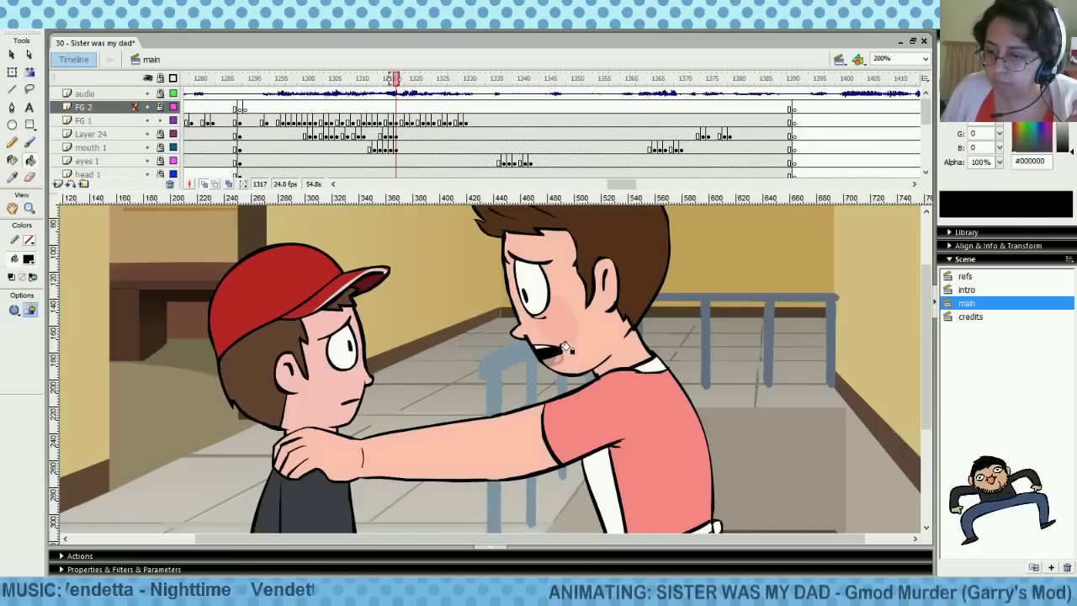
pyautogui.moveTo(392, 108); pyautogui.dragTo(398, 110)
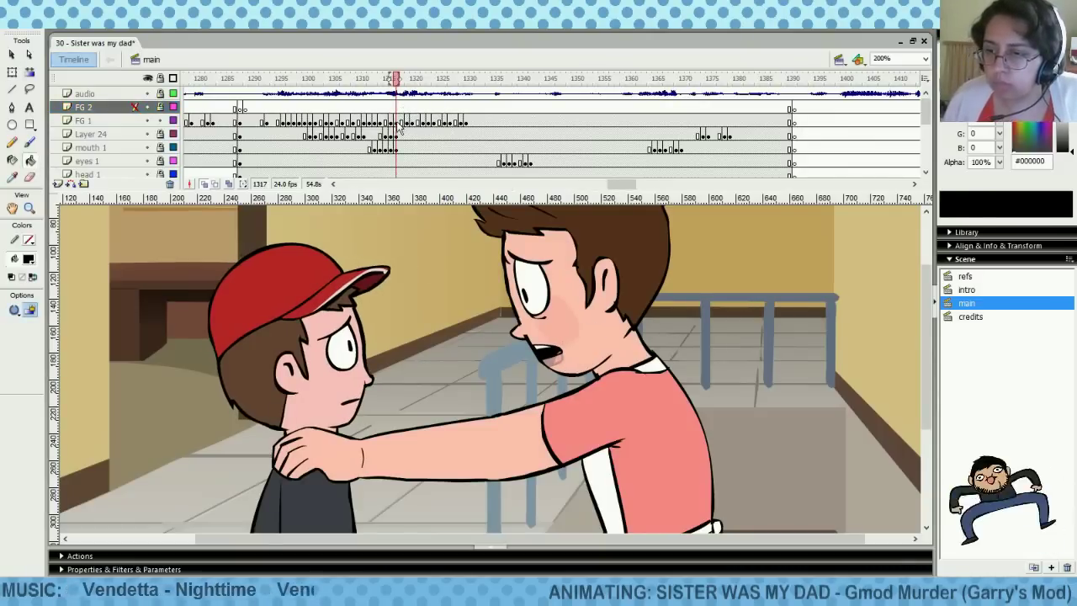
pyautogui.rightClick(398, 127)
pyautogui.click(444, 278)
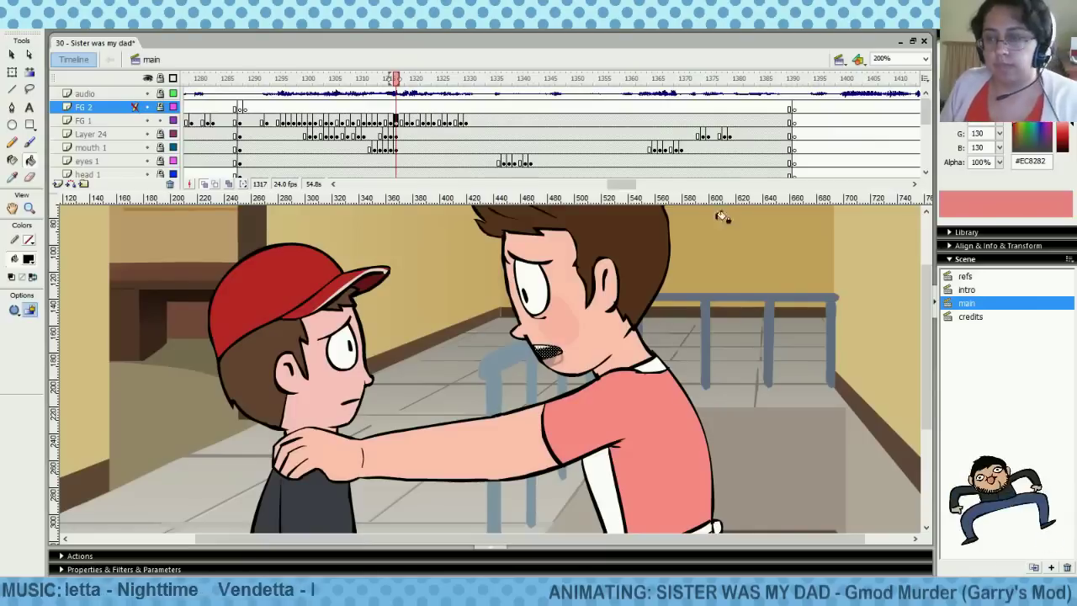
pyautogui.moveTo(384, 108); pyautogui.dragTo(429, 112)
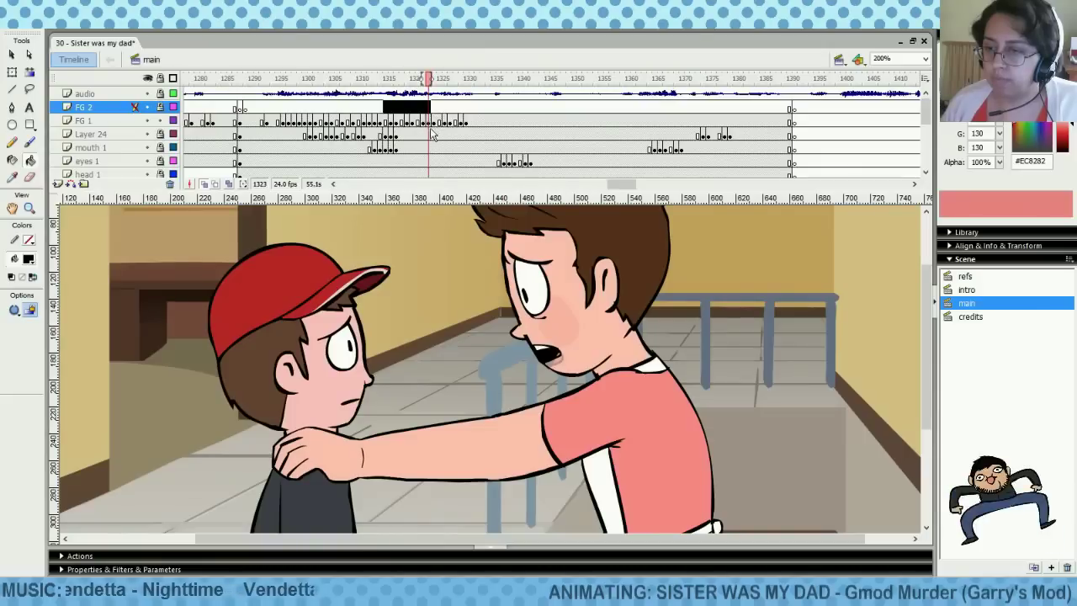
pyautogui.rightClick(429, 122)
pyautogui.click(509, 292)
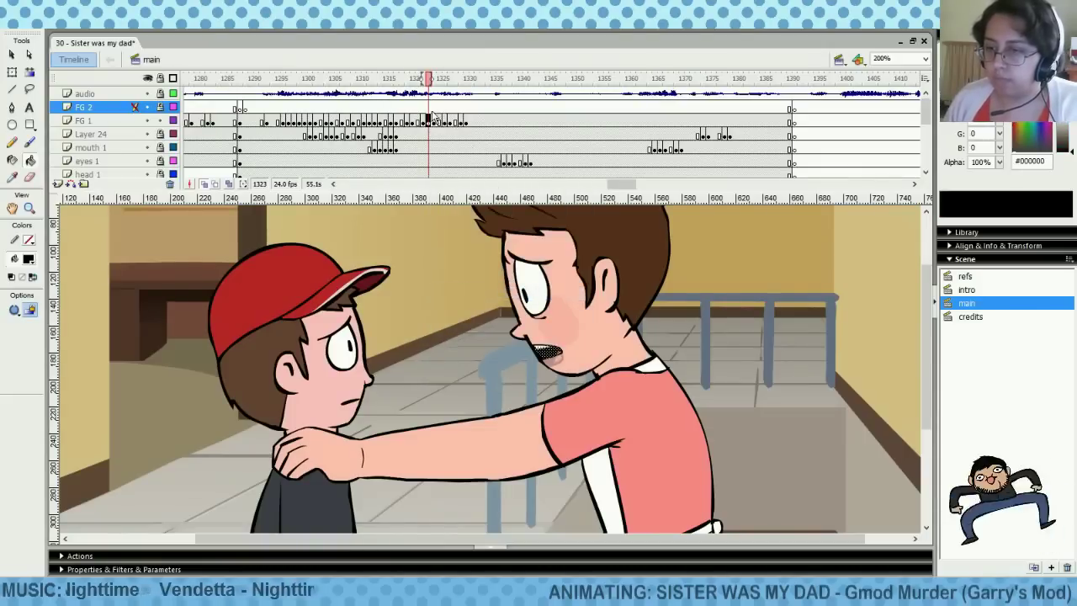
pyautogui.moveTo(434, 111); pyautogui.dragTo(461, 110)
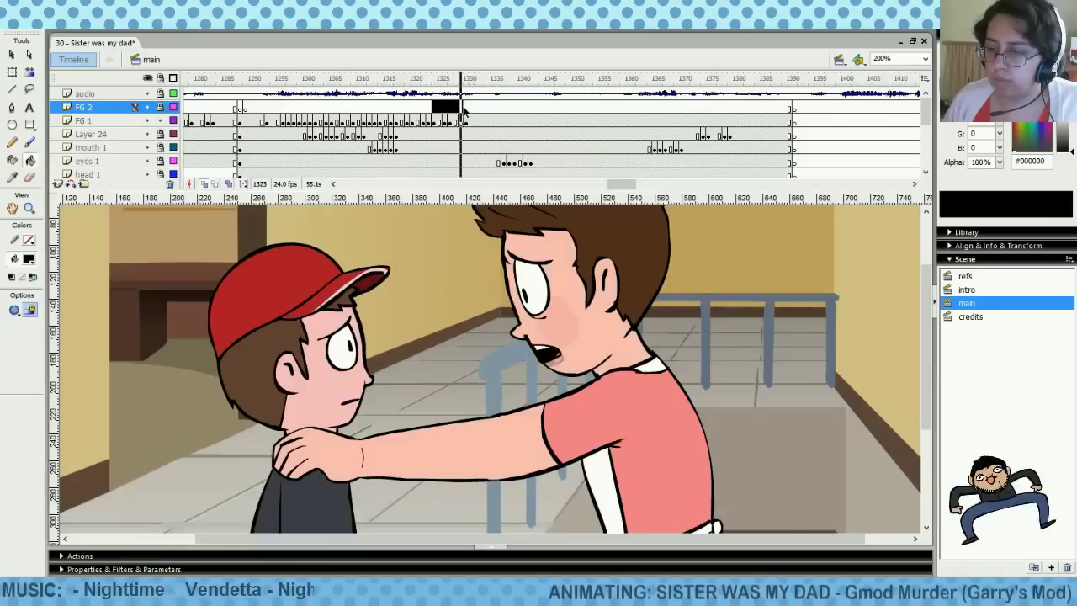
pyautogui.rightClick(461, 122)
pyautogui.click(522, 291)
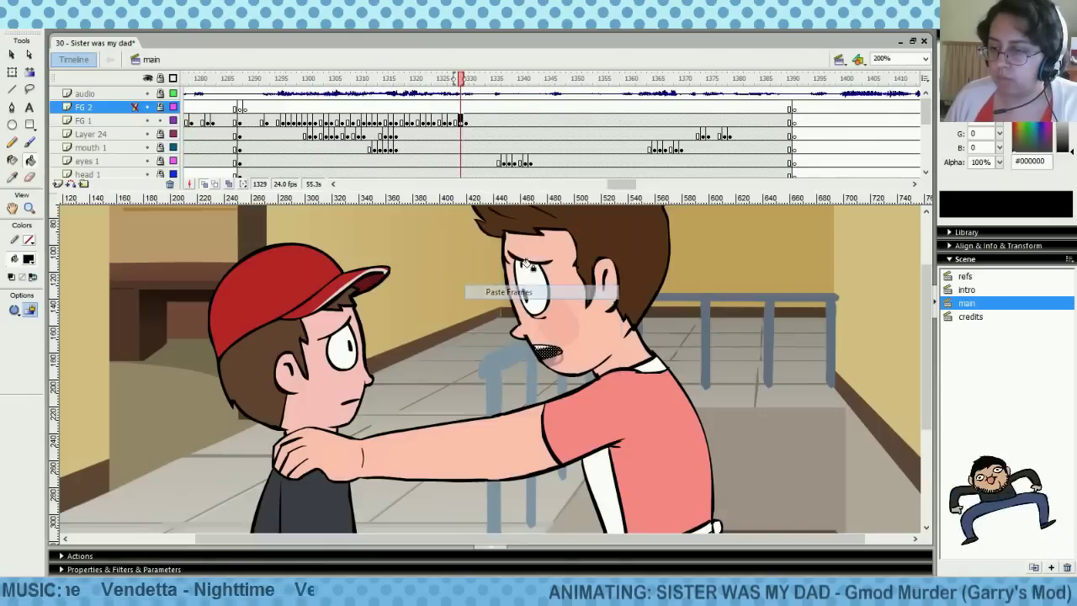
# Replay the adult's dialogue from around frame 1291 and add a keyframe on FG 1 at frame 1359
pyautogui.click(265, 109)
pyautogui.press('Return')
pyautogui.press('Return')
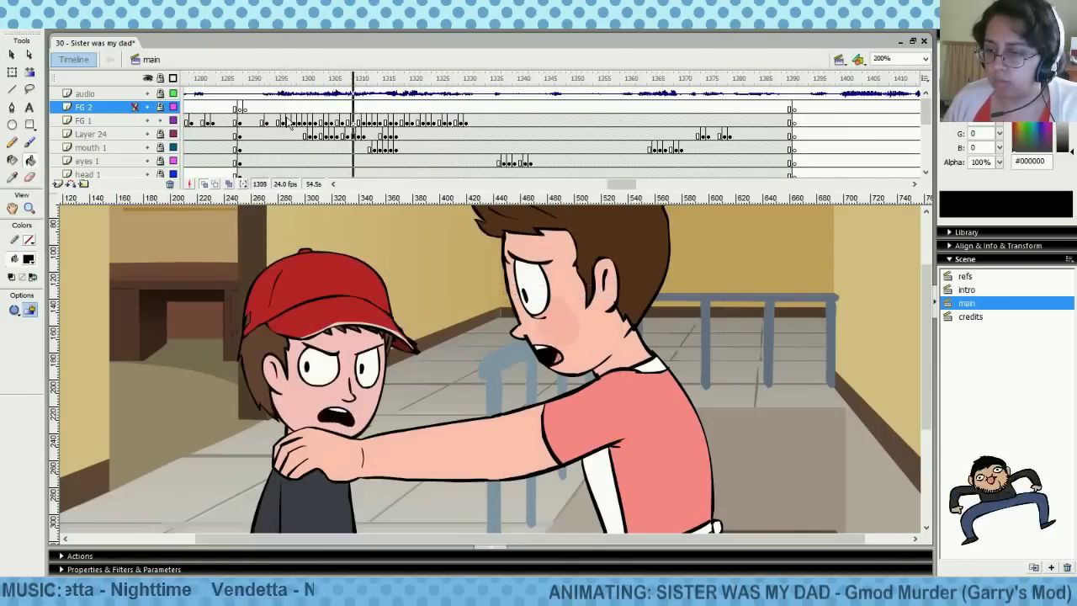
pyautogui.click(261, 108)
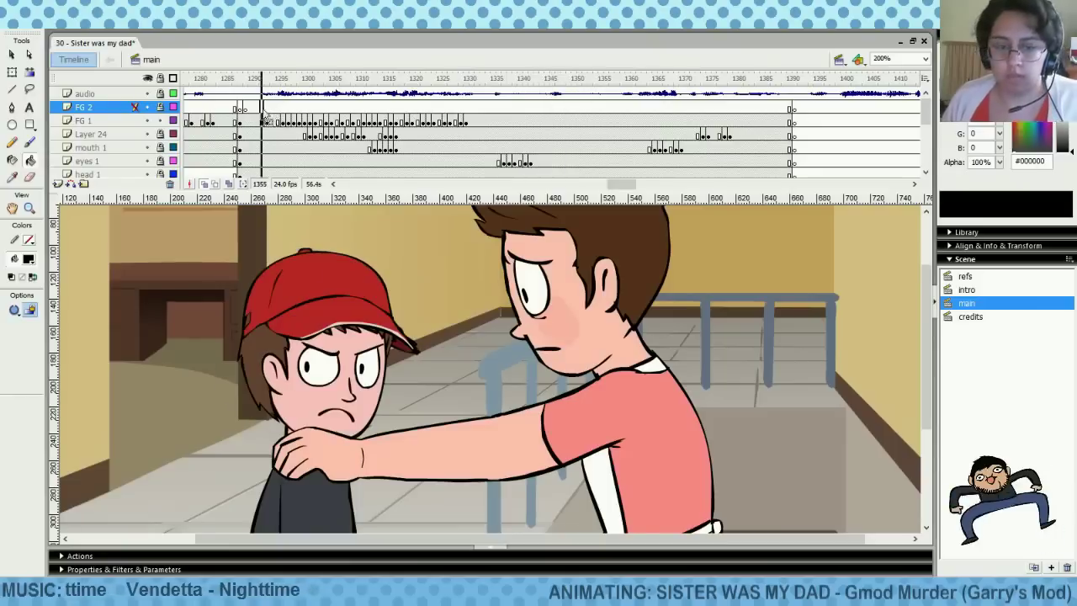
pyautogui.moveTo(539, 107); pyautogui.dragTo(623, 112)
pyautogui.click(623, 122)
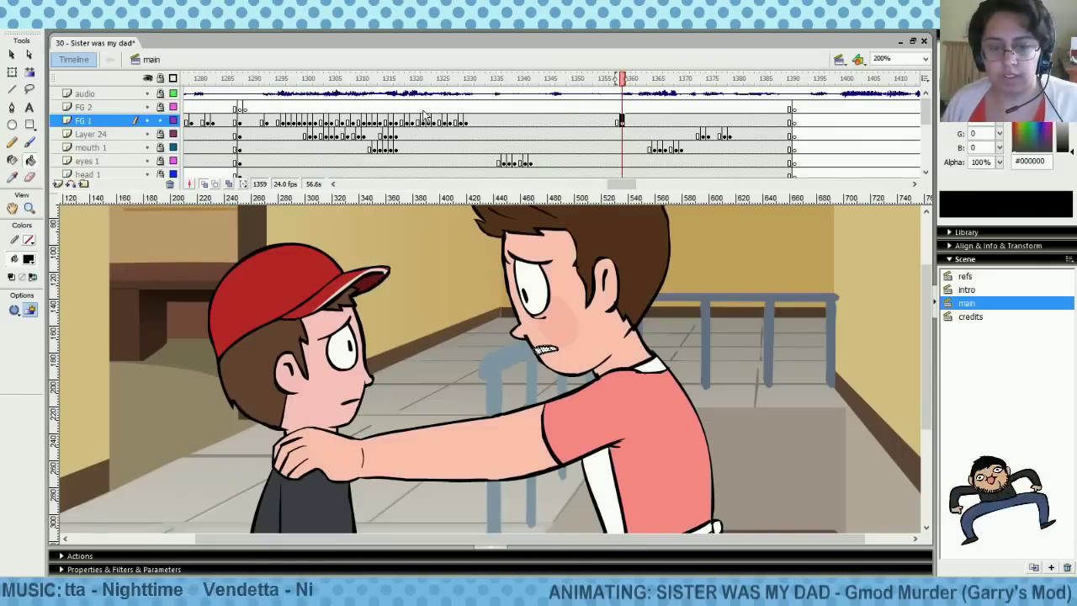
# Copy the adult's small open mouth from FG 1 frame 1320, add a keyframe at frame 1362, and paste the mouth over frame 1359
pyautogui.click(450, 111)
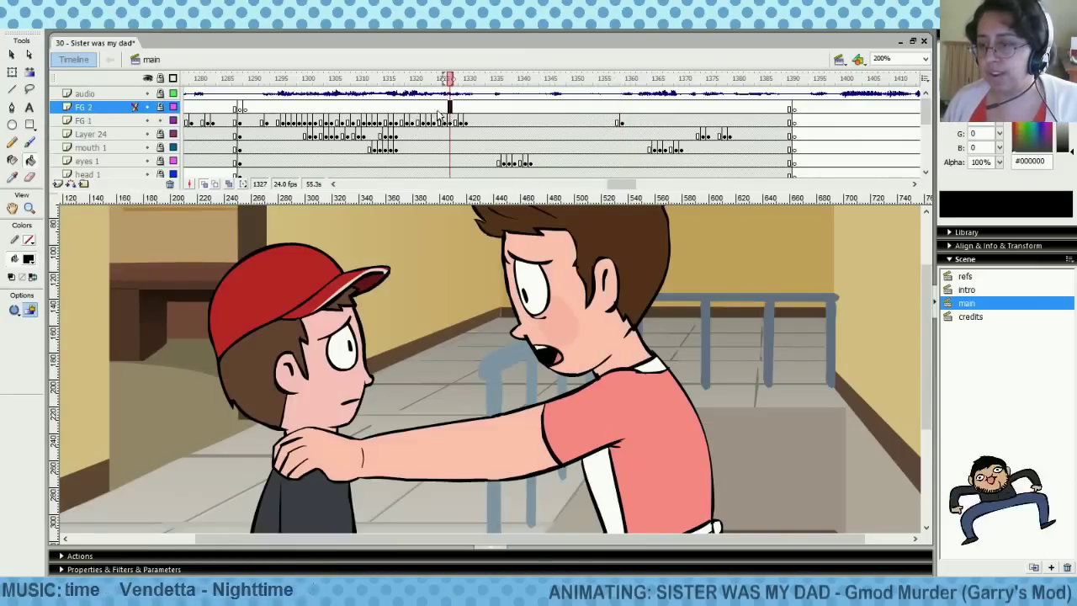
pyautogui.moveTo(428, 110); pyautogui.dragTo(412, 107)
pyautogui.rightClick(414, 124)
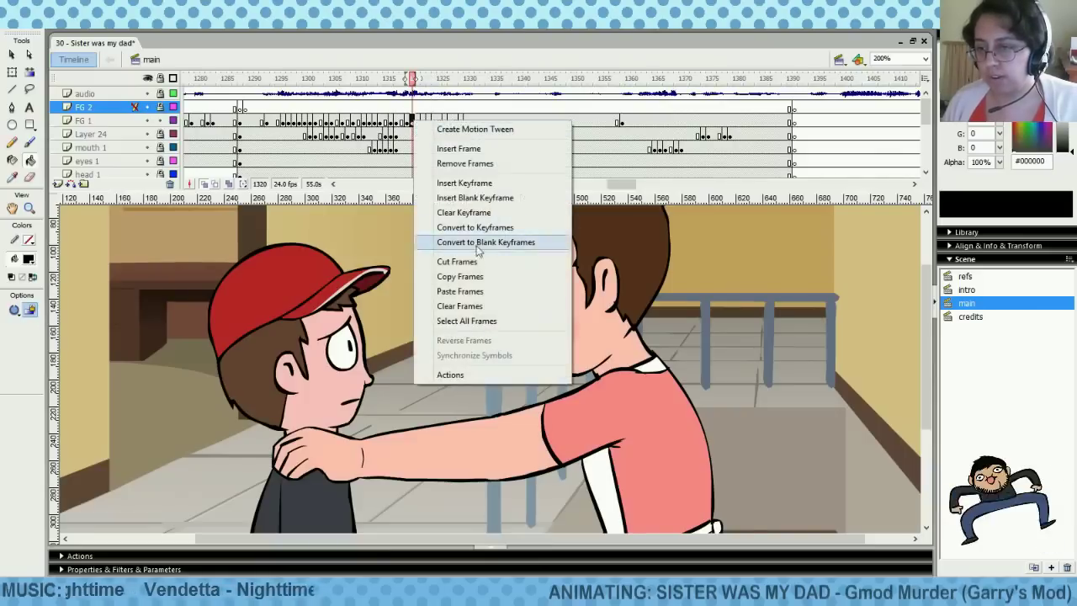
pyautogui.click(457, 277)
pyautogui.click(624, 107)
pyautogui.moveTo(628, 107); pyautogui.dragTo(639, 110)
pyautogui.click(639, 120)
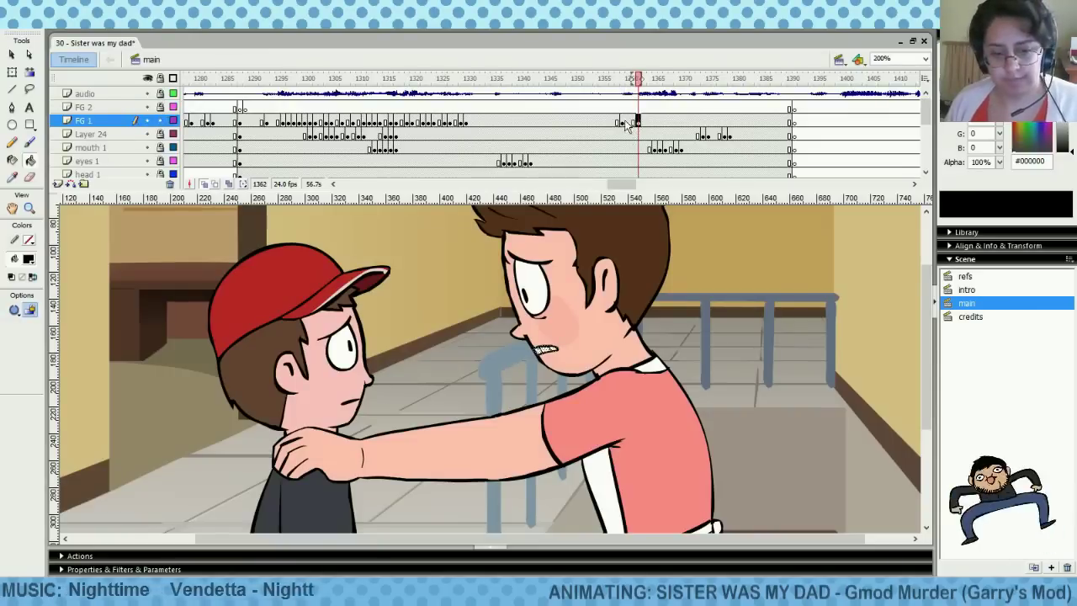
pyautogui.rightClick(627, 123)
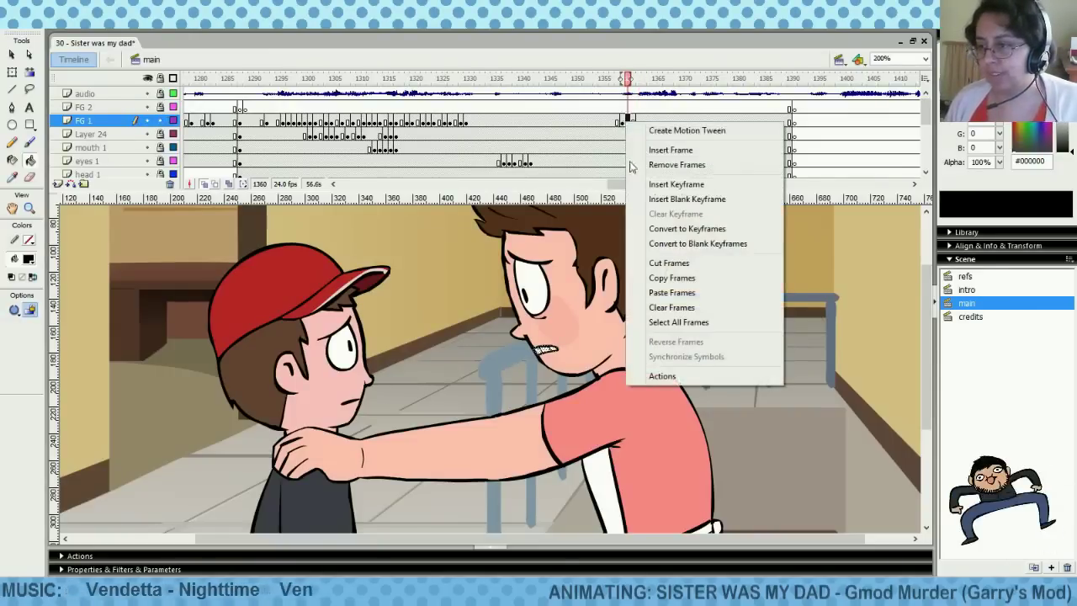
pyautogui.click(619, 123)
pyautogui.rightClick(623, 122)
pyautogui.click(671, 292)
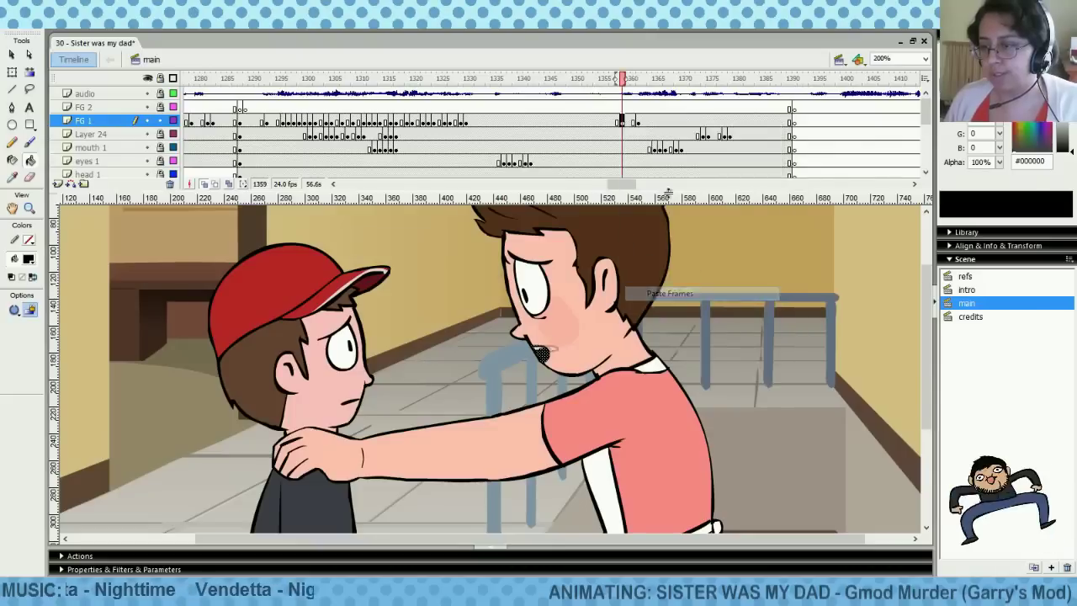
# Add keyframes on FG 1 at frames 1369, 1372 and 1387 for the rest of the adult's line
pyautogui.click(606, 78)
pyautogui.moveTo(611, 109); pyautogui.dragTo(768, 109)
pyautogui.click(681, 121)
pyautogui.click(692, 120)
pyautogui.press('F6')
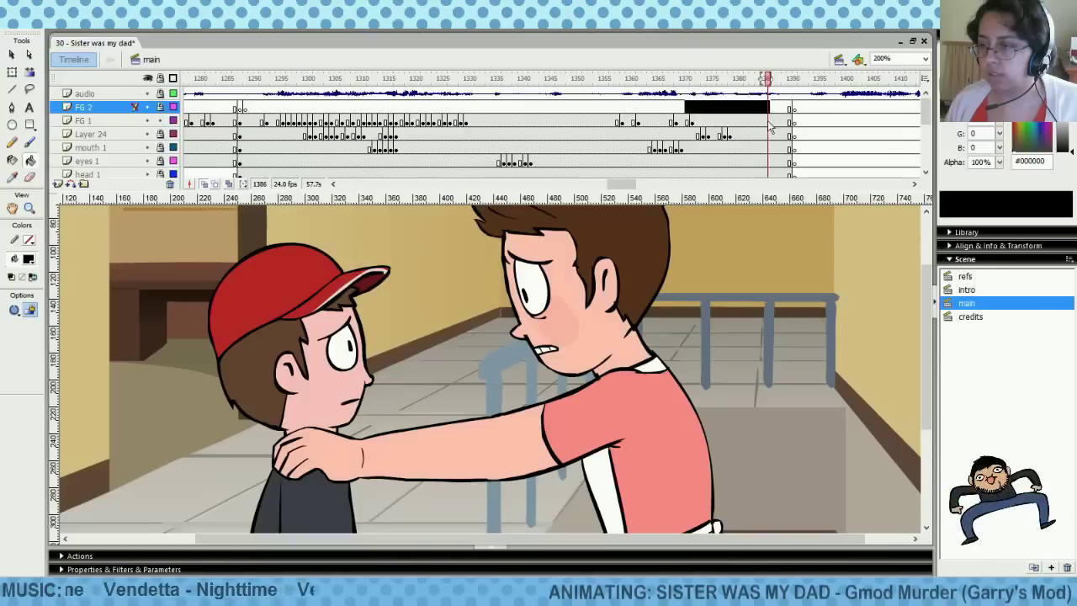
pyautogui.click(768, 121)
pyautogui.click(772, 122)
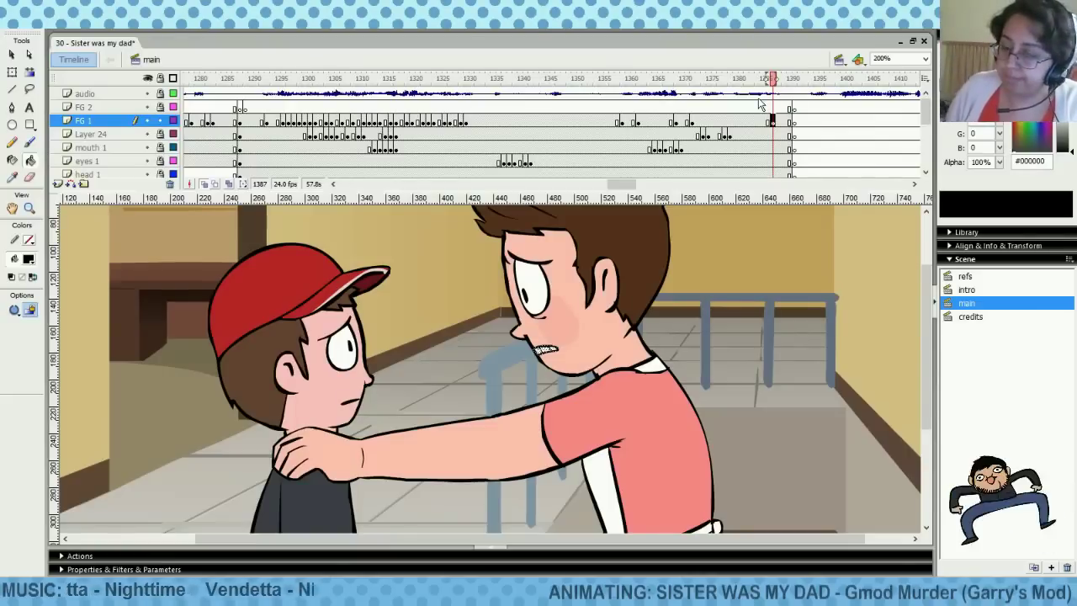
# Hide layers FG 1 through head 1 to isolate the boy's body 1 artwork at frame 1314
pyautogui.moveTo(267, 103); pyautogui.dragTo(375, 107)
pyautogui.moveTo(147, 120); pyautogui.dragTo(148, 172)
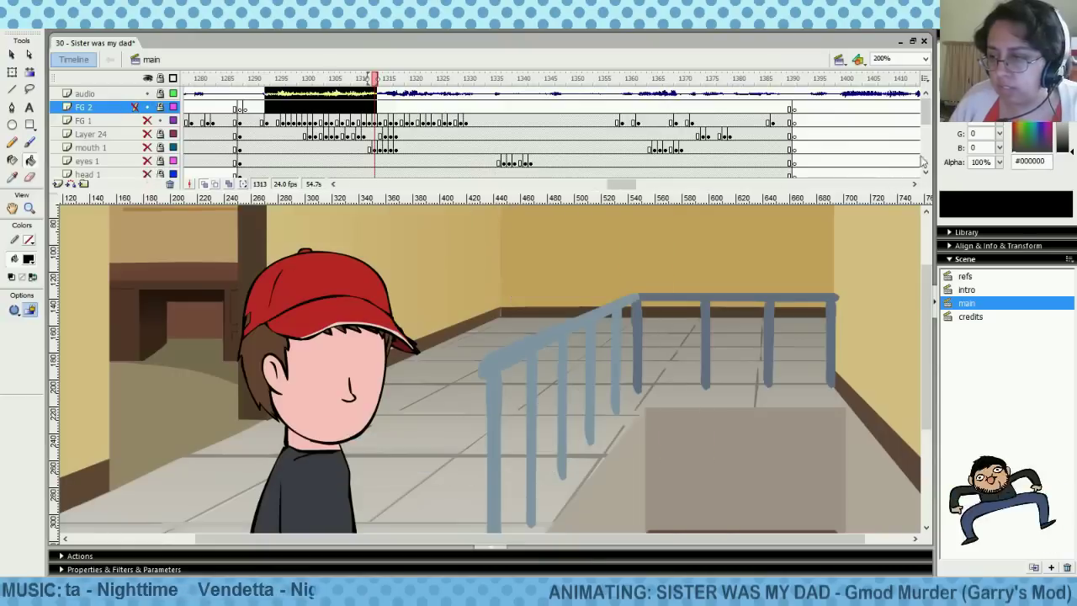
pyautogui.moveTo(923, 108); pyautogui.dragTo(925, 118)
pyautogui.click(148, 161)
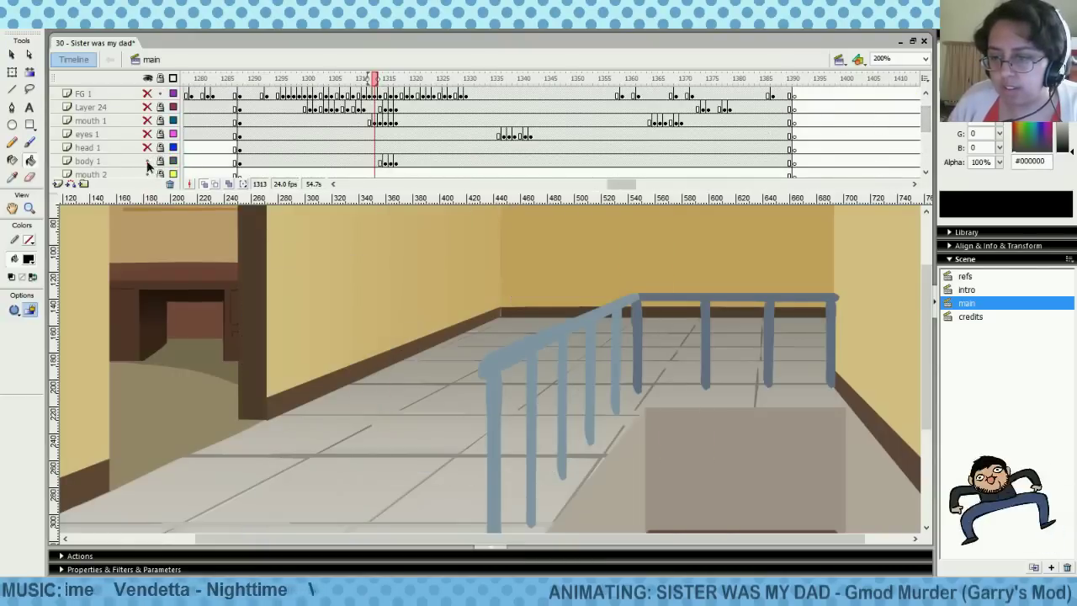
pyautogui.click(148, 161)
pyautogui.click(381, 161)
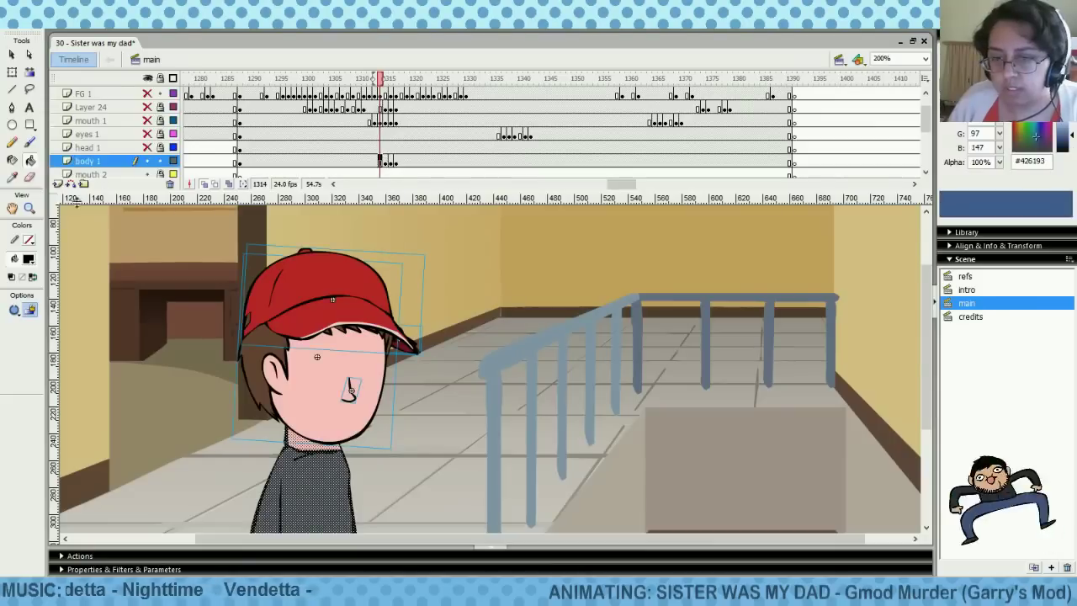
# Inspect the boy's cap brim at frame 1314, opening the koots hat symbol and returning to the main scene
pyautogui.click(29, 177)
pyautogui.moveTo(406, 330)
pyautogui.mouseDown()
pyautogui.moveTo(418, 365)
pyautogui.moveTo(427, 313)
pyautogui.mouseUp()
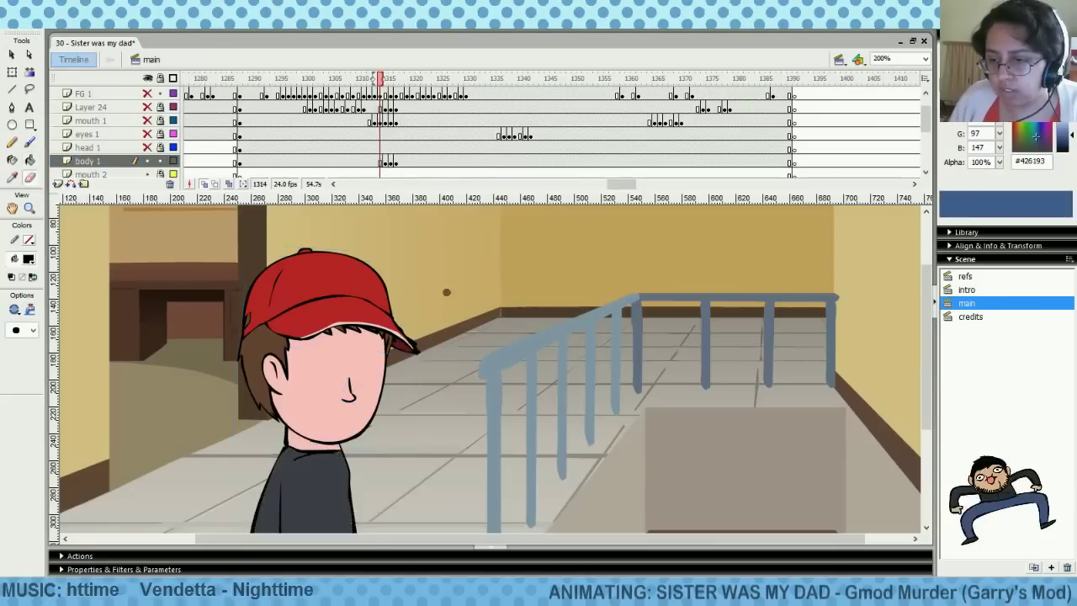
pyautogui.click(12, 72)
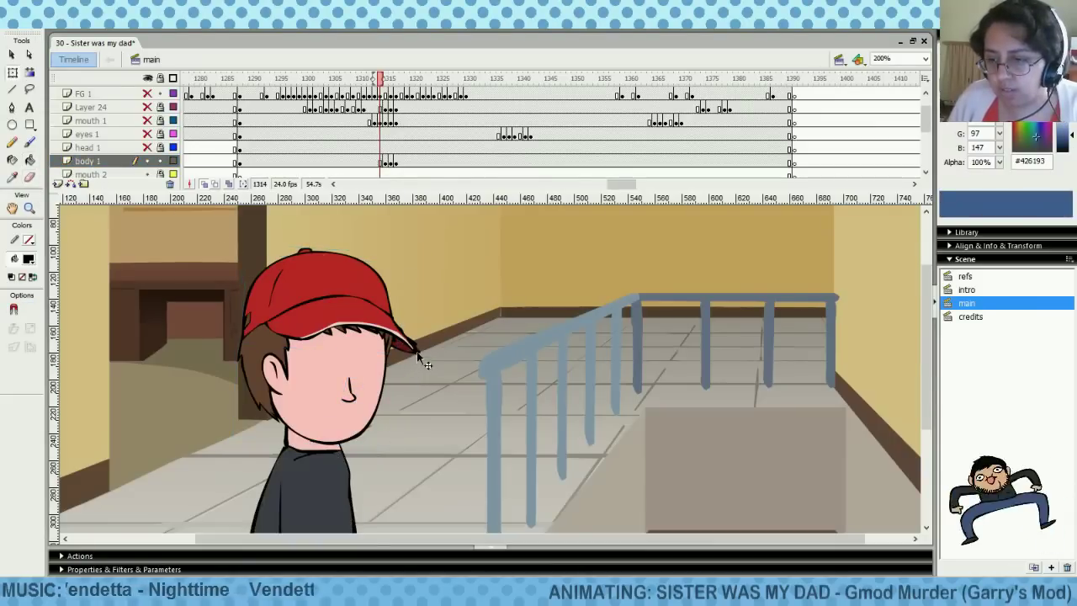
pyautogui.doubleClick(420, 358)
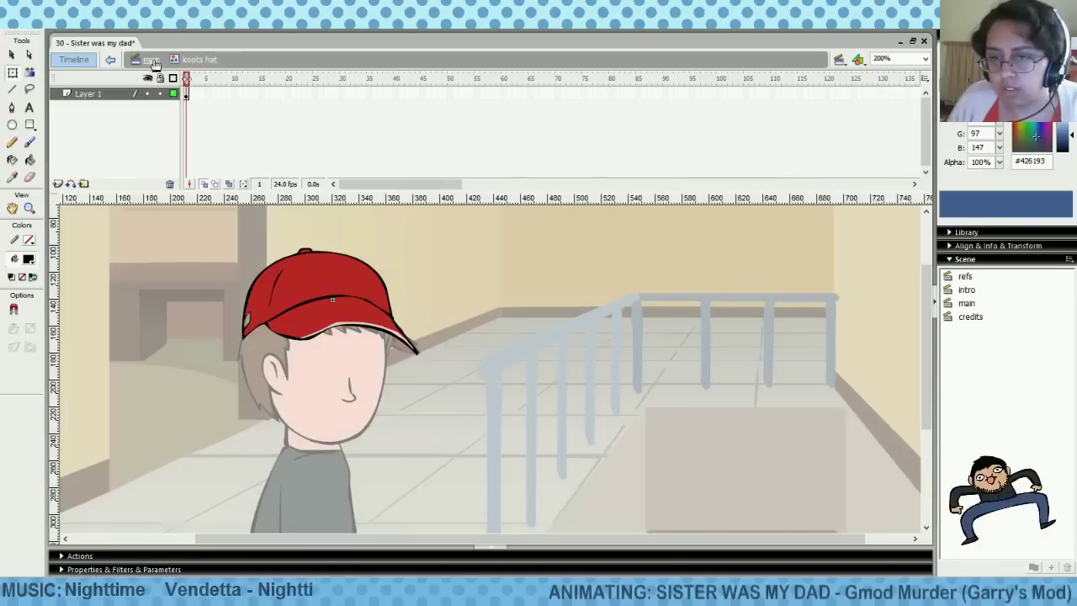
pyautogui.click(151, 60)
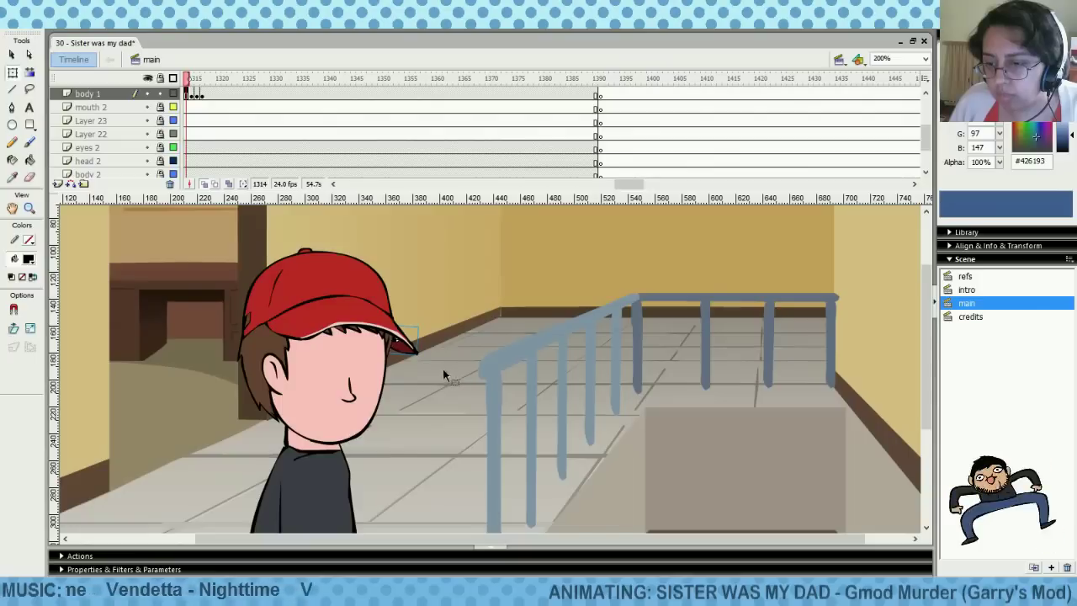
pyautogui.click(439, 345)
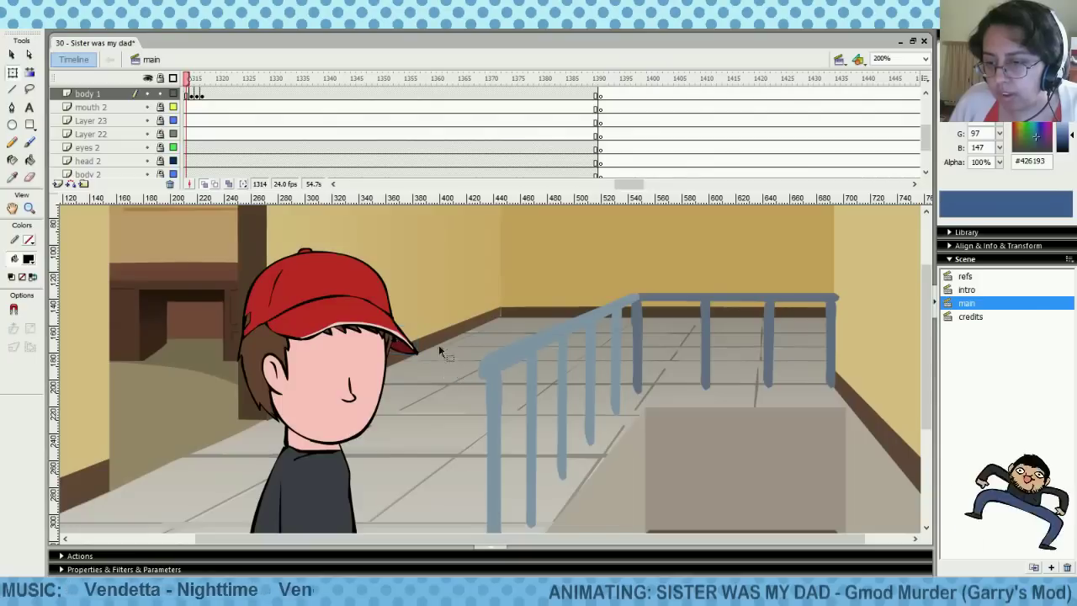
# Compare the boy's cap brim on body 1 at frames 1314 and 1315, then show all layers again
pyautogui.click(197, 96)
pyautogui.click(191, 96)
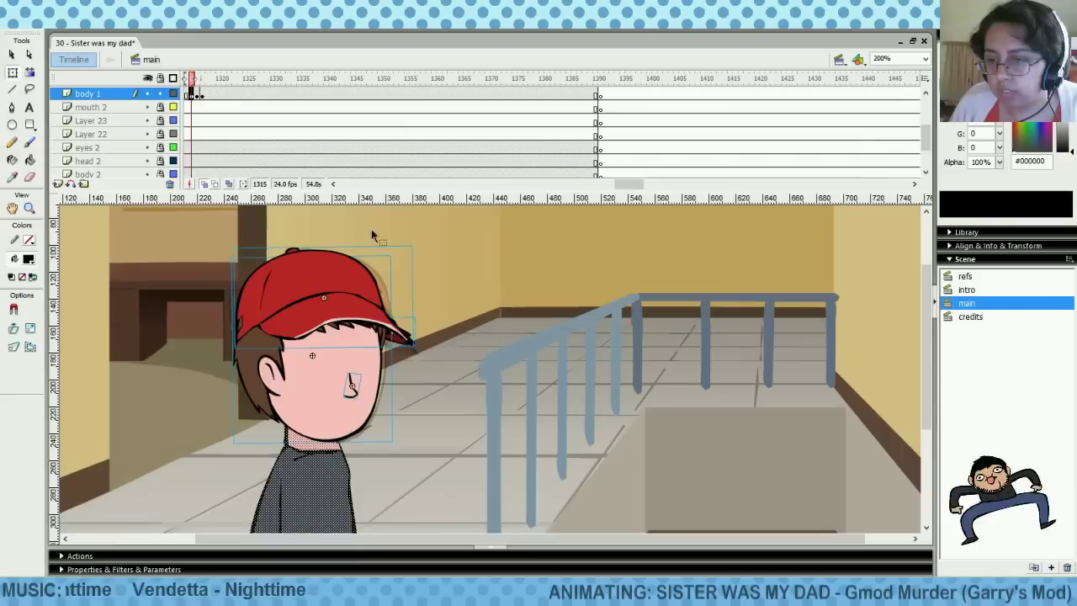
pyautogui.click(470, 327)
pyautogui.click(396, 340)
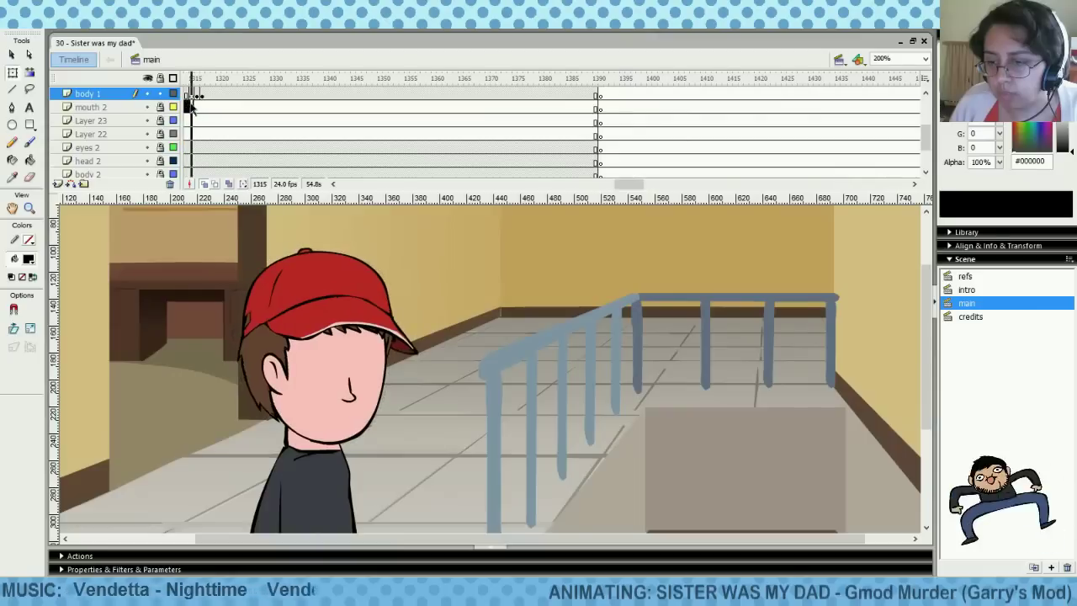
pyautogui.click(192, 107)
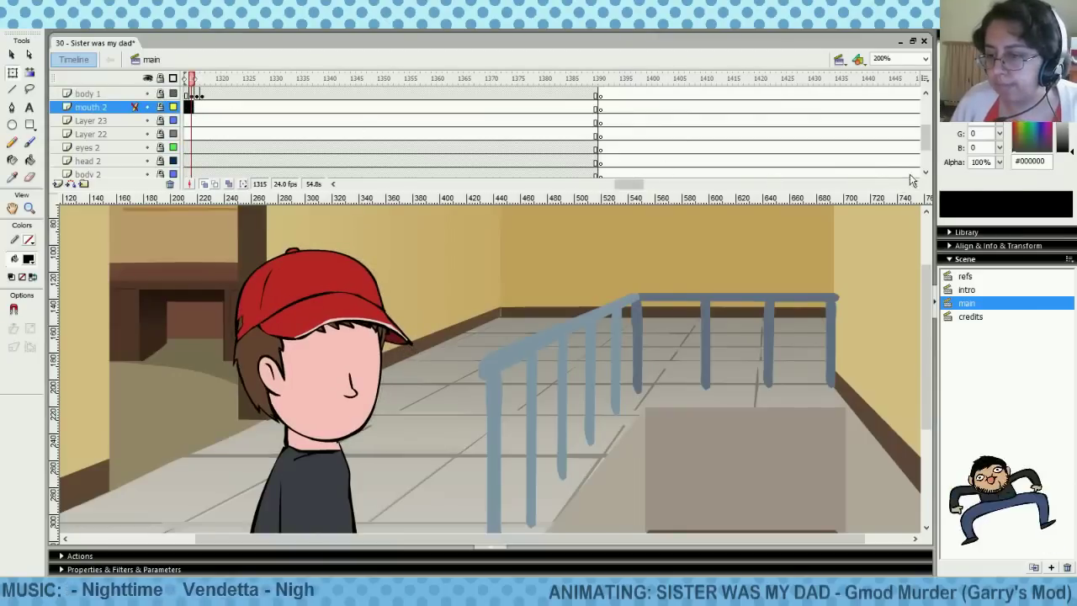
pyautogui.scroll(4, 926, 135)
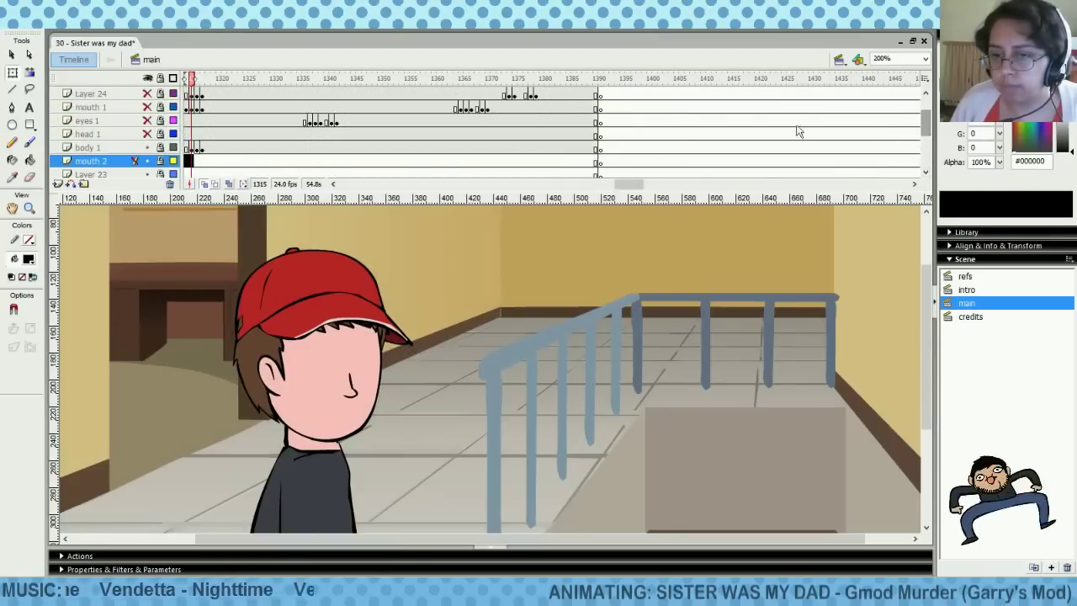
pyautogui.click(148, 78)
pyautogui.click(148, 79)
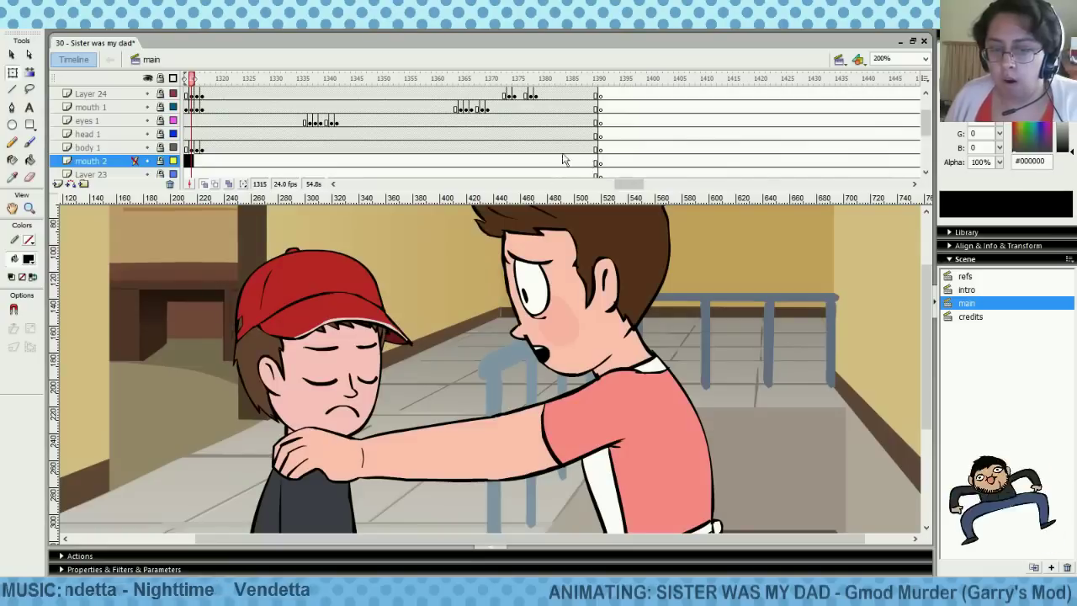
# Scrub the dialogue from around frame 1290 to 1359 to review the adult's lip sync
pyautogui.moveTo(625, 185); pyautogui.dragTo(608, 184)
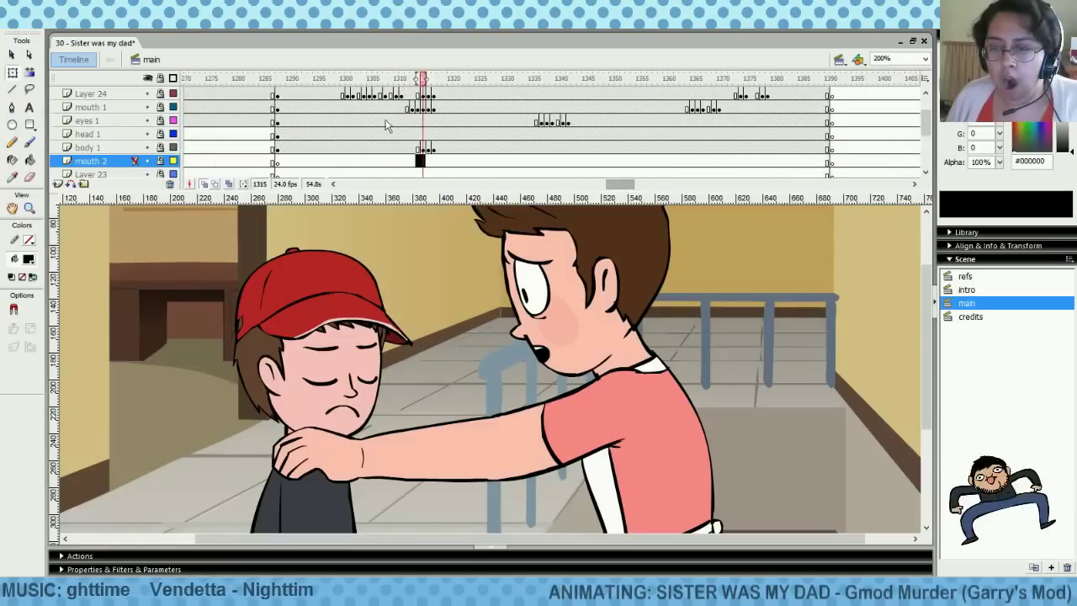
pyautogui.click(369, 120)
pyautogui.scroll(2, 925, 126)
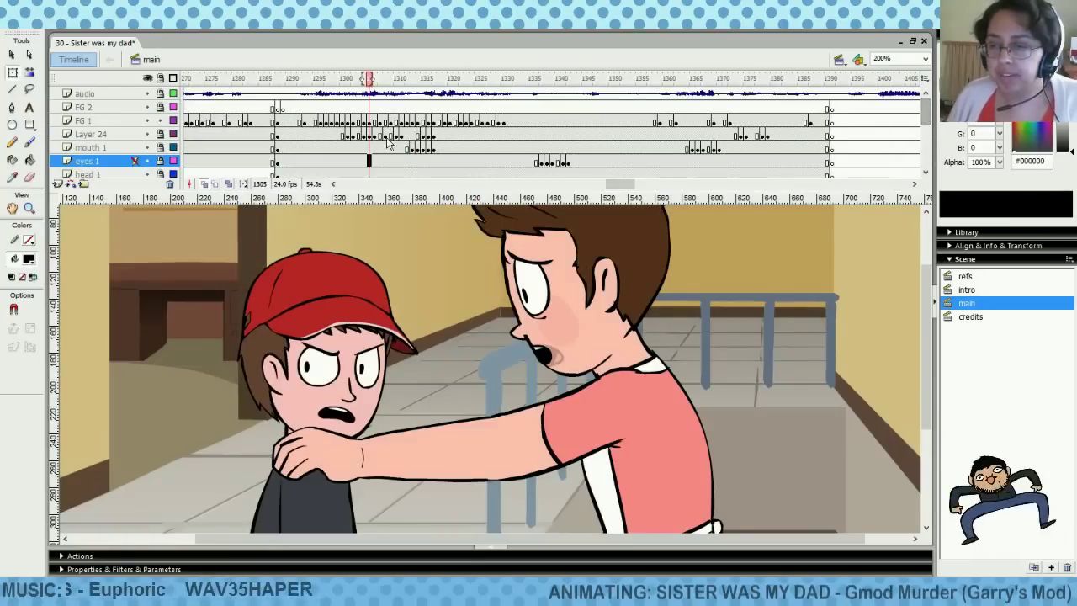
pyautogui.moveTo(291, 107); pyautogui.dragTo(661, 111)
# Copy the adult's open mouth from FG 1 frame 1328 and paste it over frame 1362
pyautogui.click(493, 120)
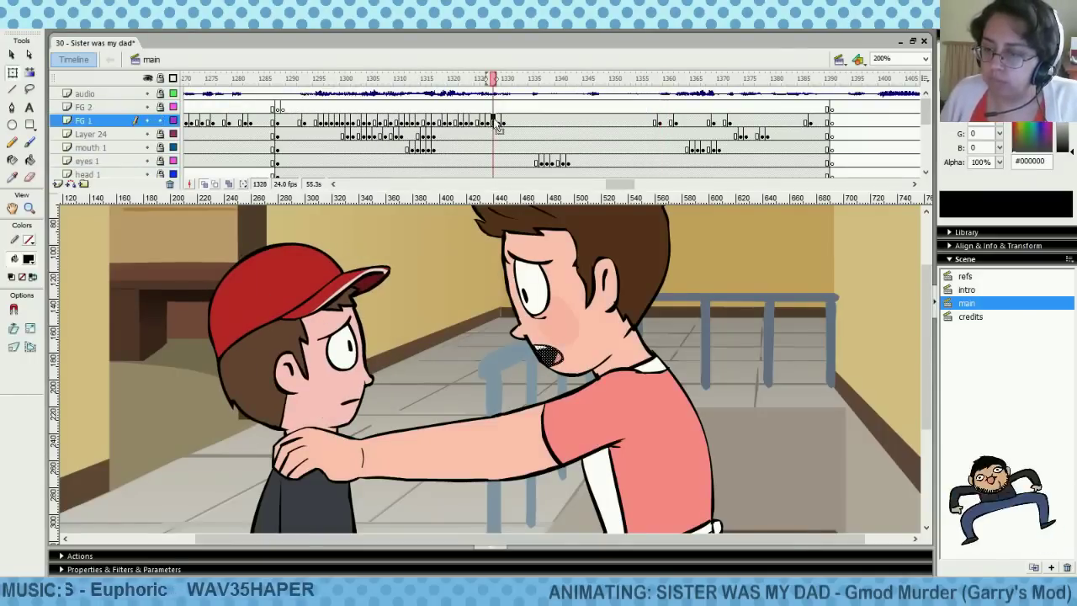
pyautogui.rightClick(491, 119)
pyautogui.click(524, 276)
pyautogui.moveTo(646, 108); pyautogui.dragTo(714, 110)
pyautogui.click(677, 122)
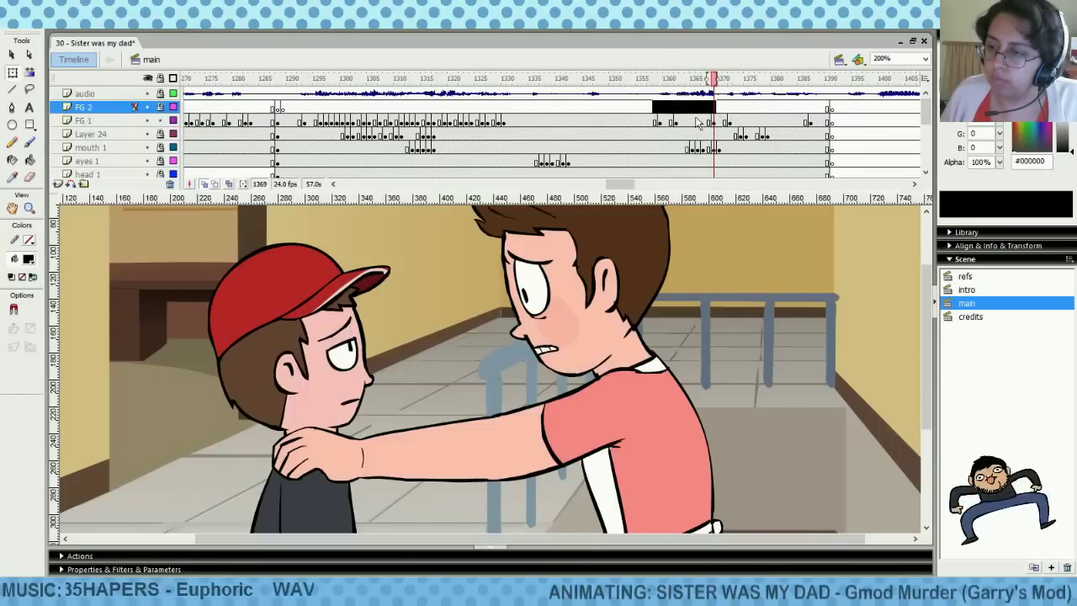
pyautogui.rightClick(680, 125)
pyautogui.click(713, 294)
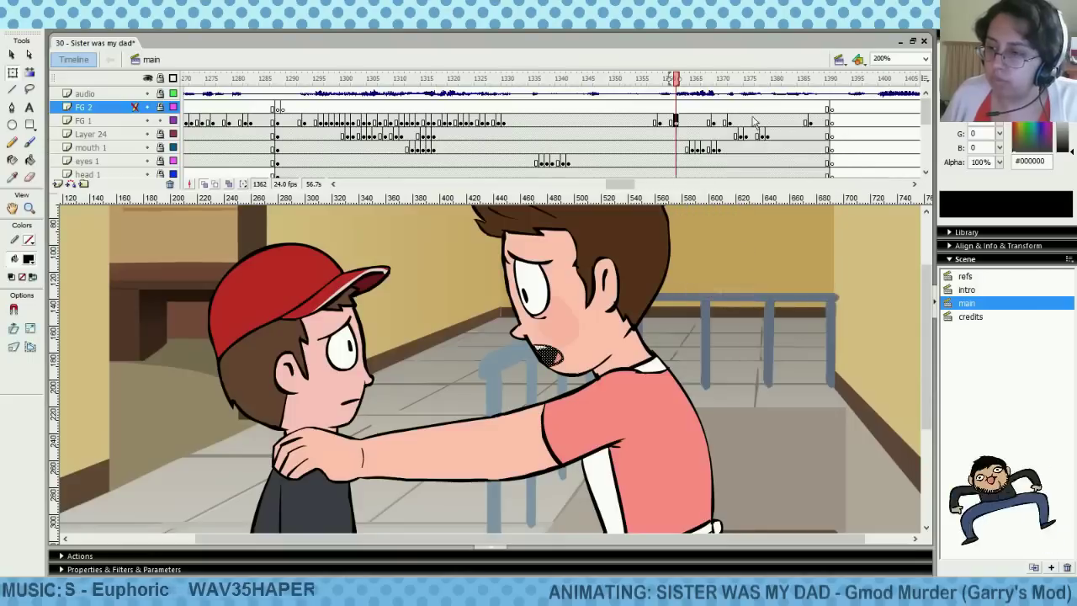
# Add a keyframe on FG 1 at frame 1380 and paste the adult's open mouth into it
pyautogui.moveTo(721, 107); pyautogui.dragTo(774, 109)
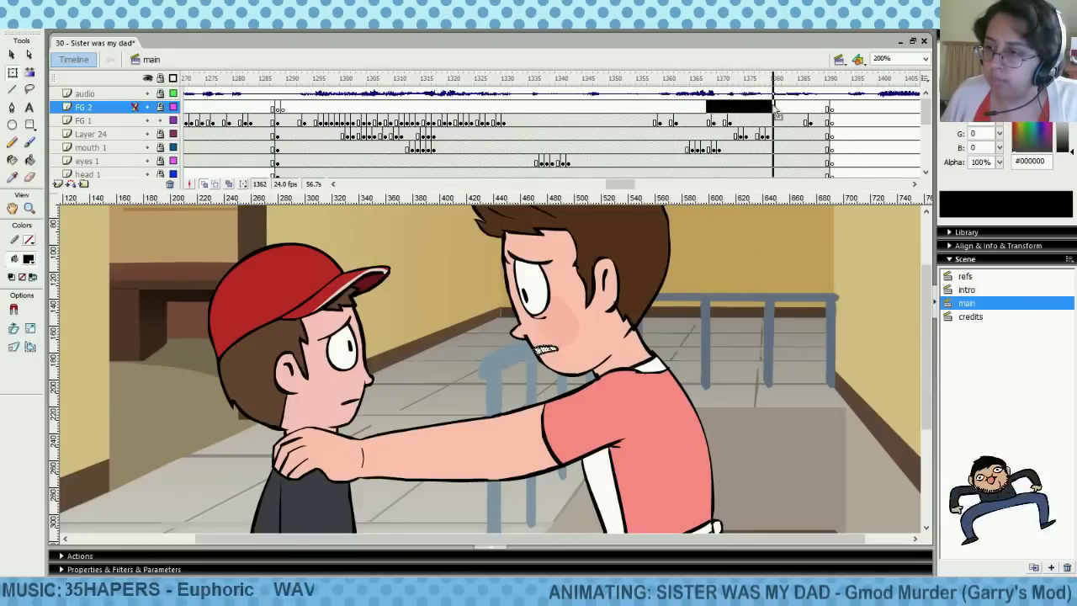
pyautogui.click(772, 121)
pyautogui.rightClick(773, 124)
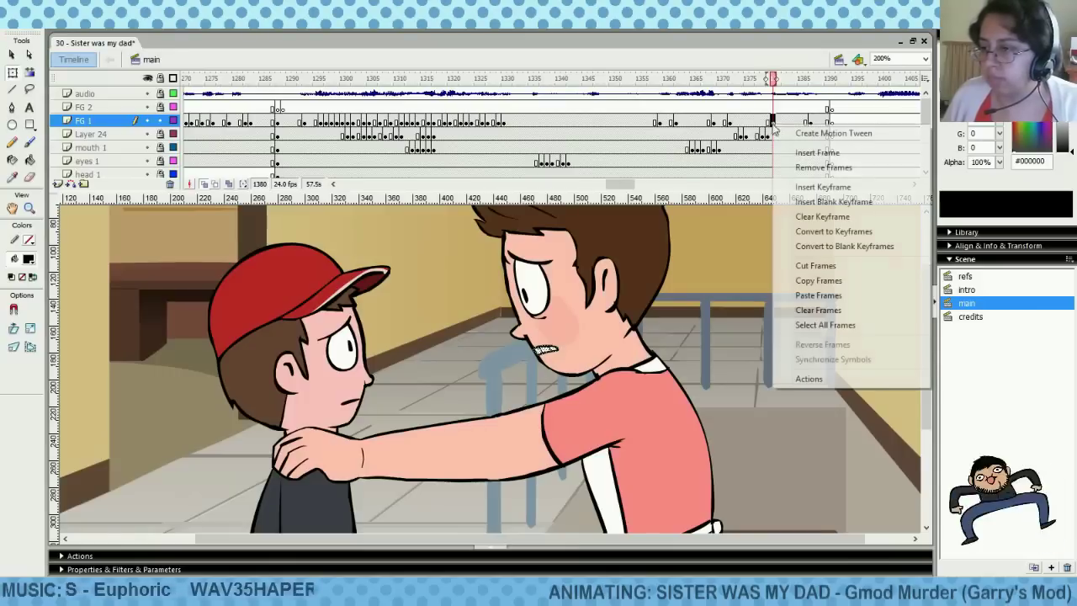
pyautogui.click(820, 280)
# Add a keyframe on FG 1 at frame 1378 and paste the adult's open mouth over frame 1372
pyautogui.moveTo(749, 107); pyautogui.dragTo(812, 107)
pyautogui.moveTo(713, 107); pyautogui.dragTo(763, 109)
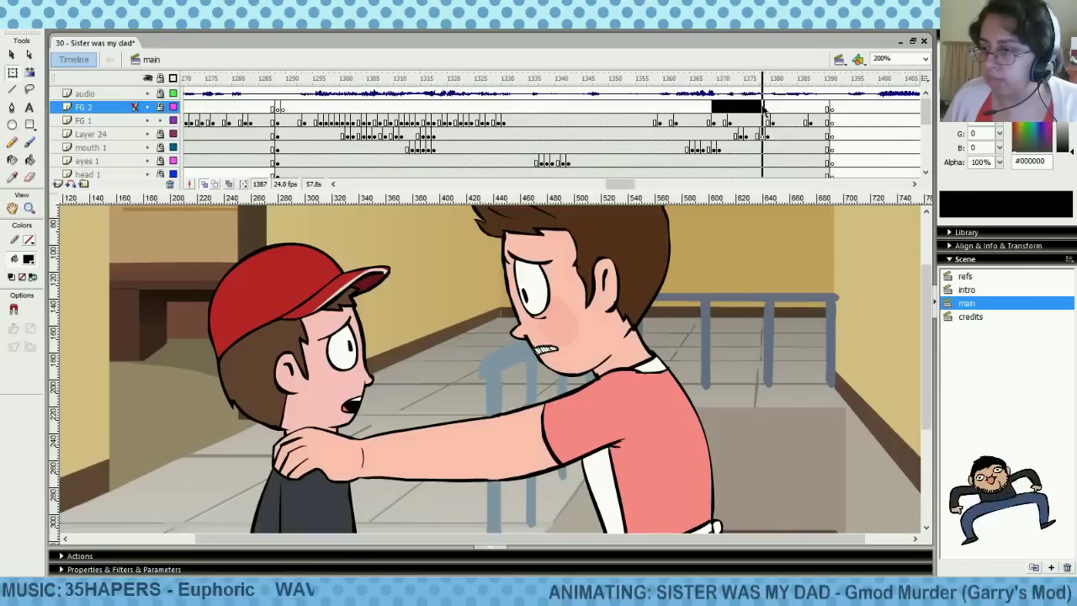
pyautogui.click(764, 122)
pyautogui.click(729, 107)
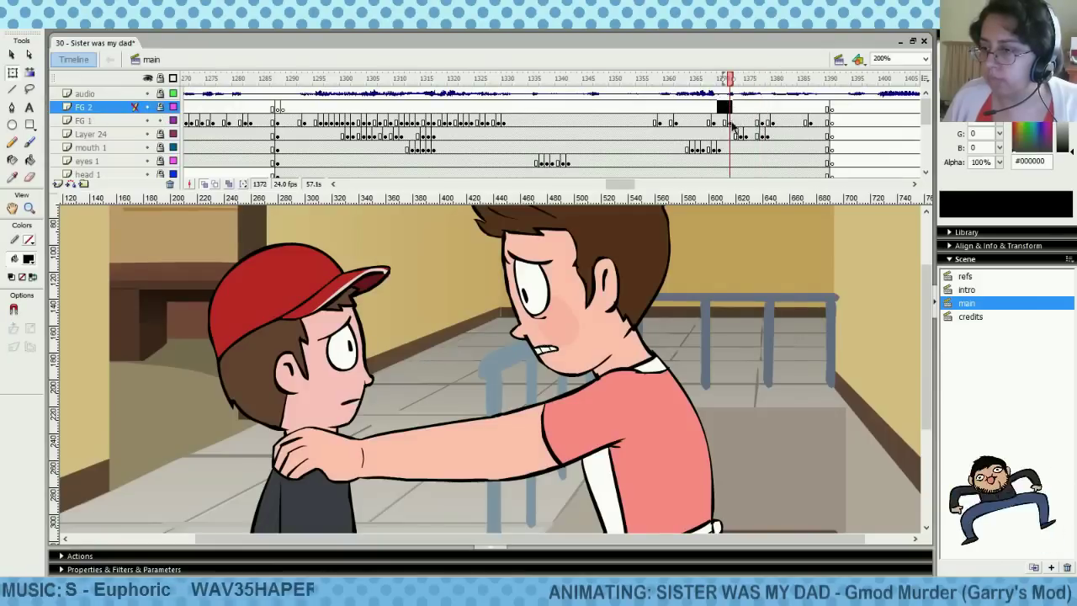
pyautogui.rightClick(730, 124)
pyautogui.click(773, 301)
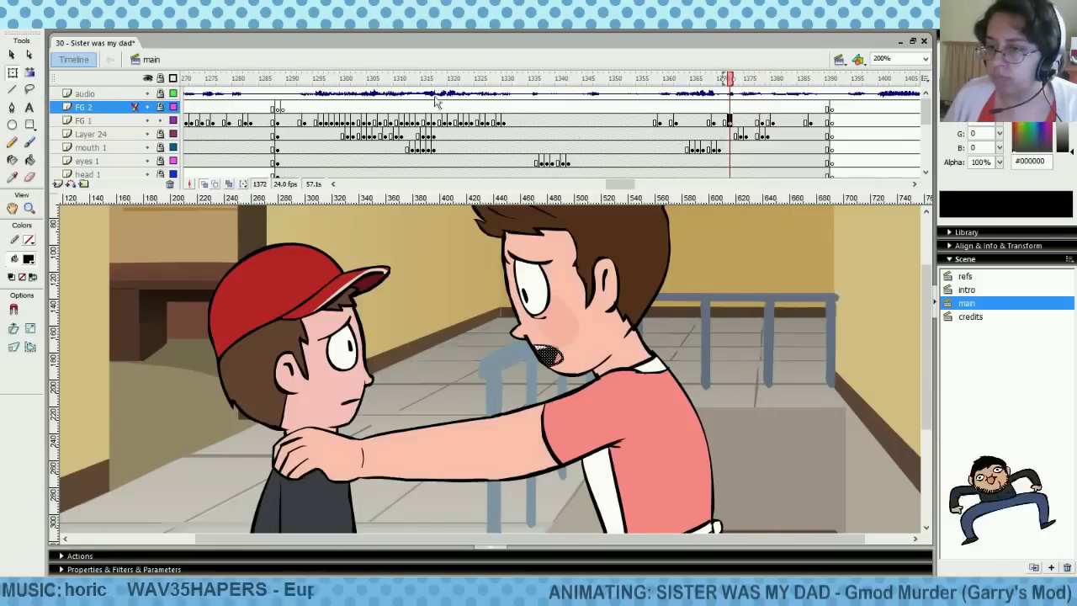
# Copy the adult's closed mouth from FG 1 frame 1292, paste it over frame 1378, and add a keyframe at frame 1384
pyautogui.click(298, 107)
pyautogui.rightClick(298, 123)
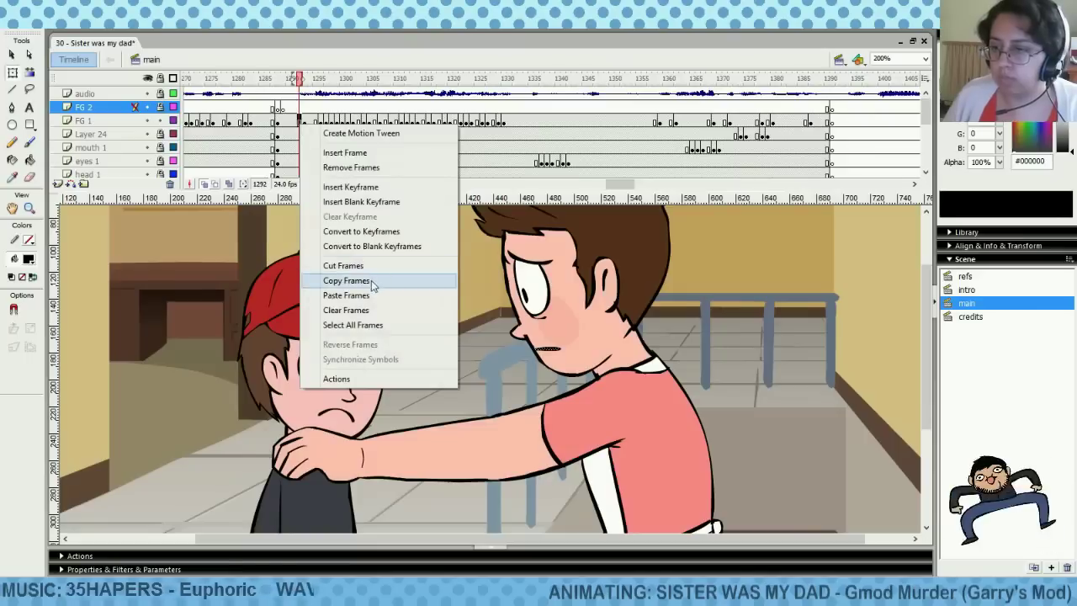
pyautogui.click(336, 279)
pyautogui.moveTo(728, 108); pyautogui.dragTo(790, 107)
pyautogui.click(763, 123)
pyautogui.rightClick(762, 122)
pyautogui.click(808, 293)
pyautogui.click(785, 123)
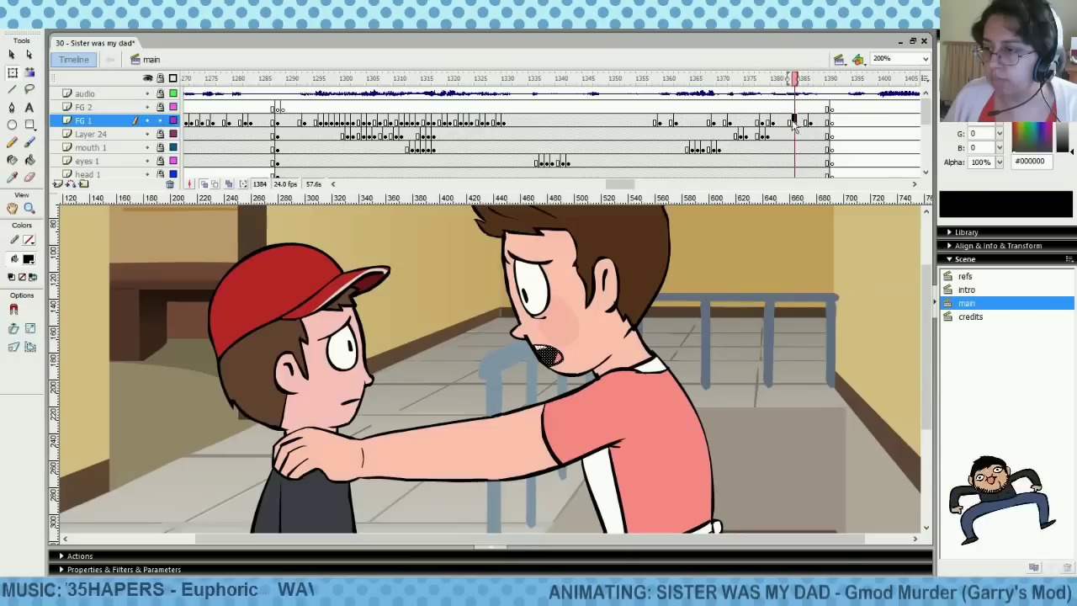
# Paste the adult's closed mouth over FG 1 frame 1382 and play the shot to check the lip-sync
pyautogui.rightClick(785, 123)
pyautogui.click(810, 291)
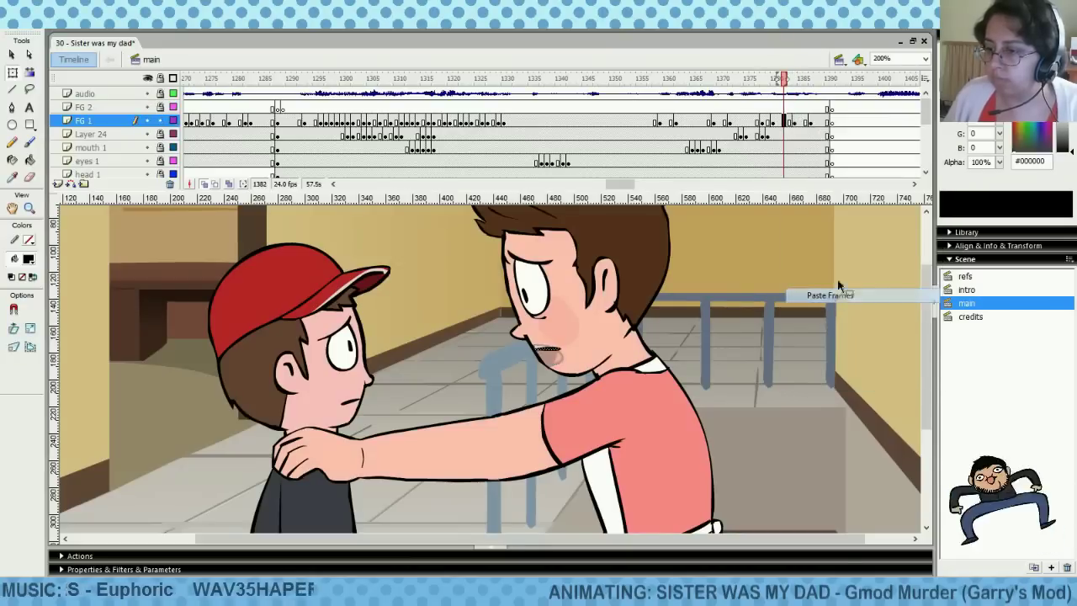
pyautogui.click(770, 108)
pyautogui.press('Return')
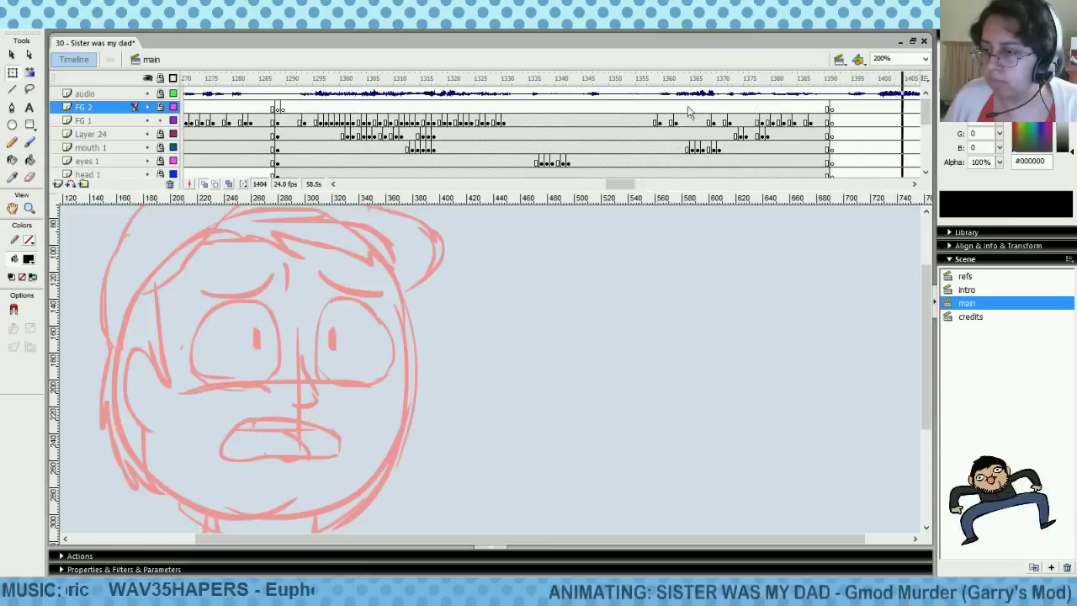
# Replay the adult's dialogue from about frame 1358 and save the file
pyautogui.moveTo(683, 82); pyautogui.dragTo(657, 97)
pyautogui.press('Return')
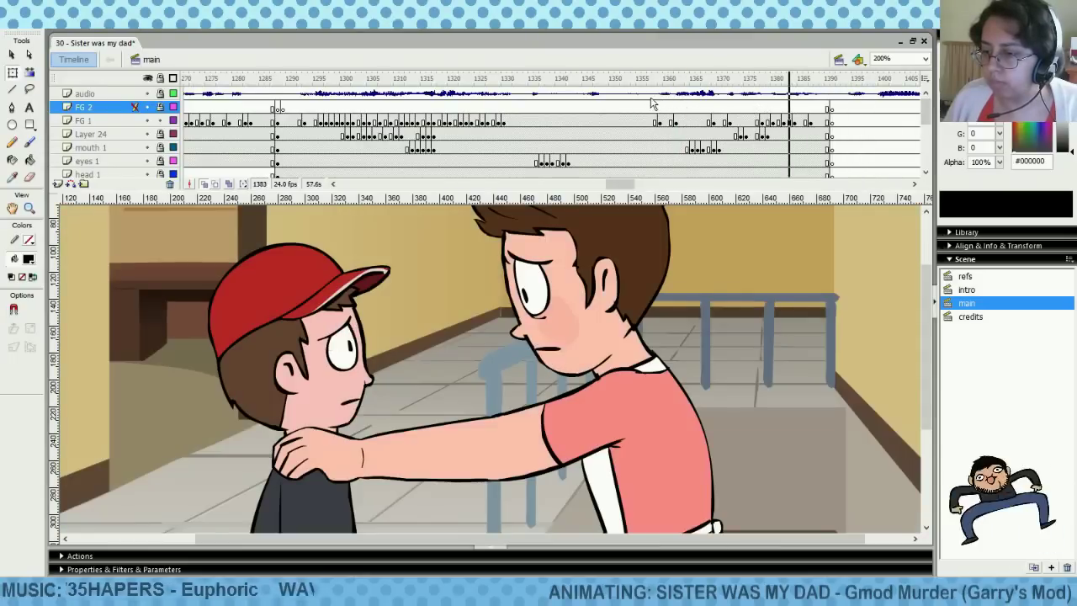
pyautogui.click(644, 95)
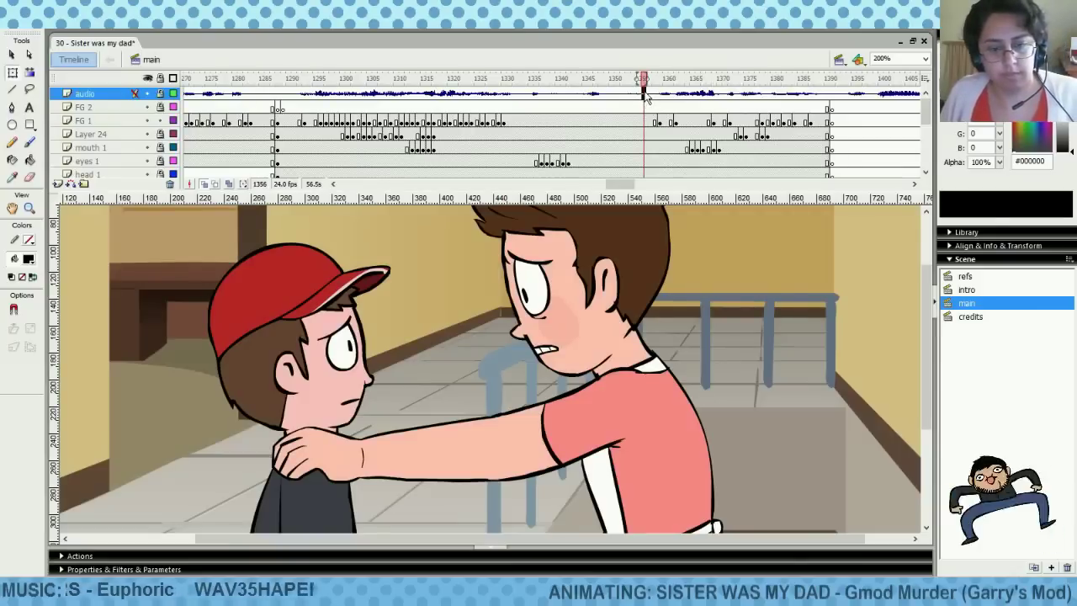
pyautogui.hotkey('ctrl', 's')
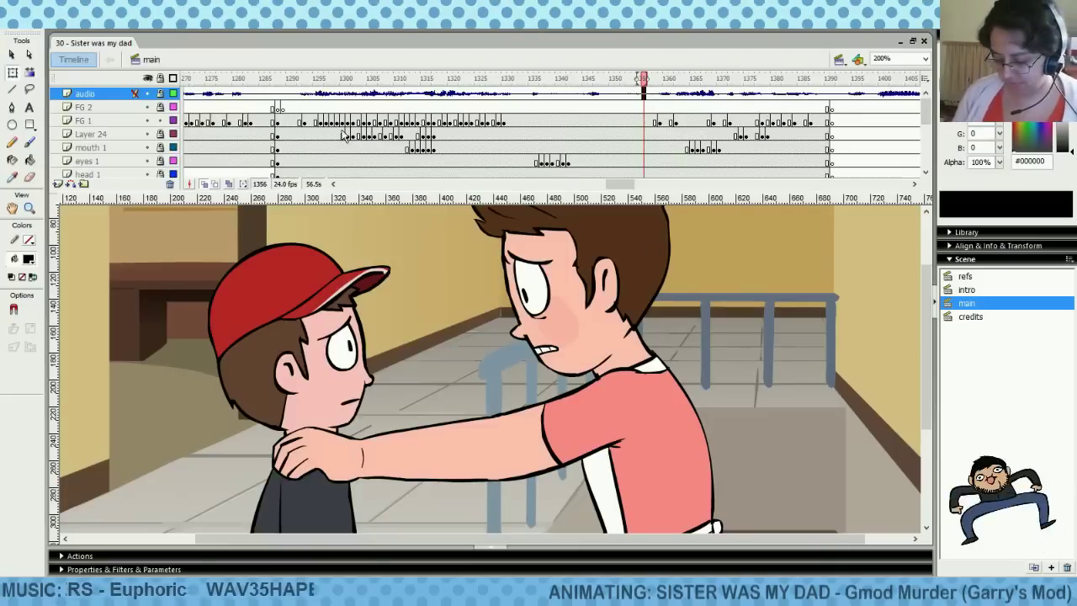
# Scrub through the dialogue around frame 1360 and add keyframes on FG 1 at frames 1366 and 1364
pyautogui.moveTo(620, 107); pyautogui.dragTo(698, 108)
pyautogui.click(692, 125)
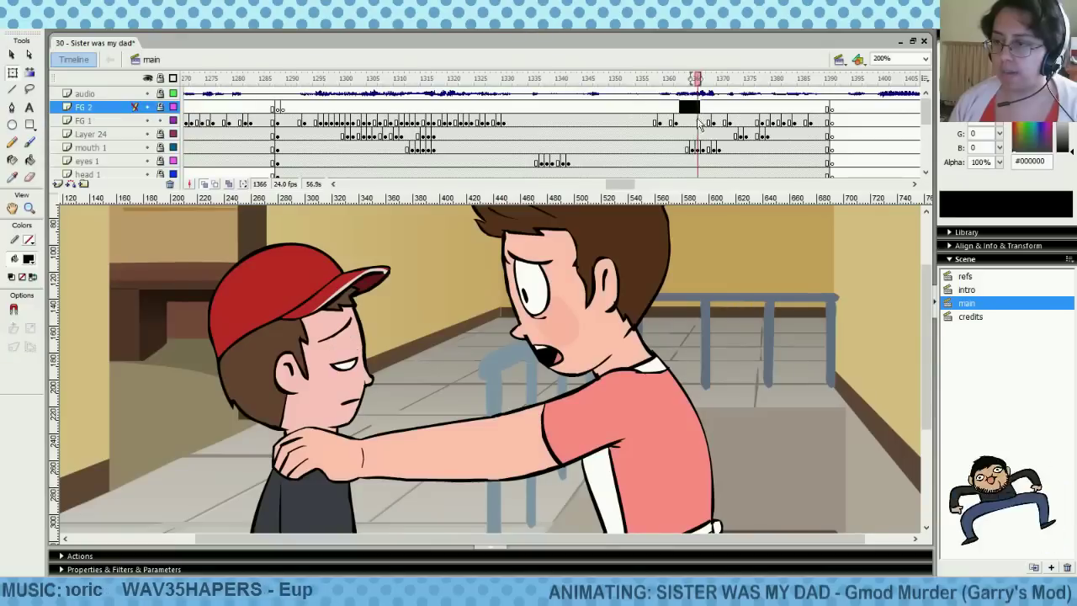
pyautogui.click(697, 122)
pyautogui.click(687, 120)
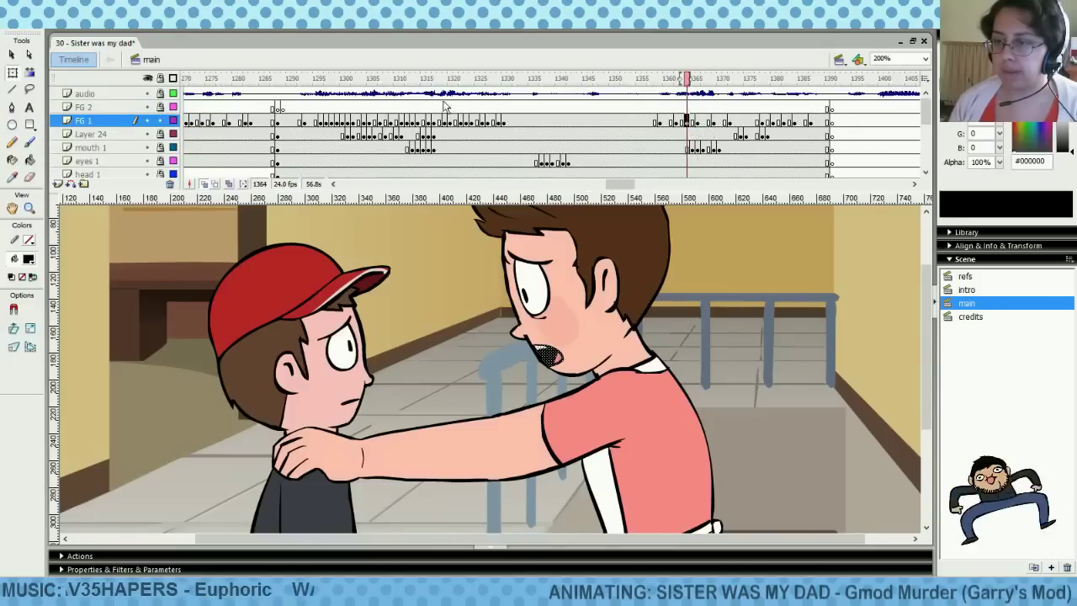
# Copy the adult's open mouth with teeth from FG 1 frame 1326, paste it over frame 1364, and scrub through the line
pyautogui.moveTo(441, 107); pyautogui.dragTo(481, 110)
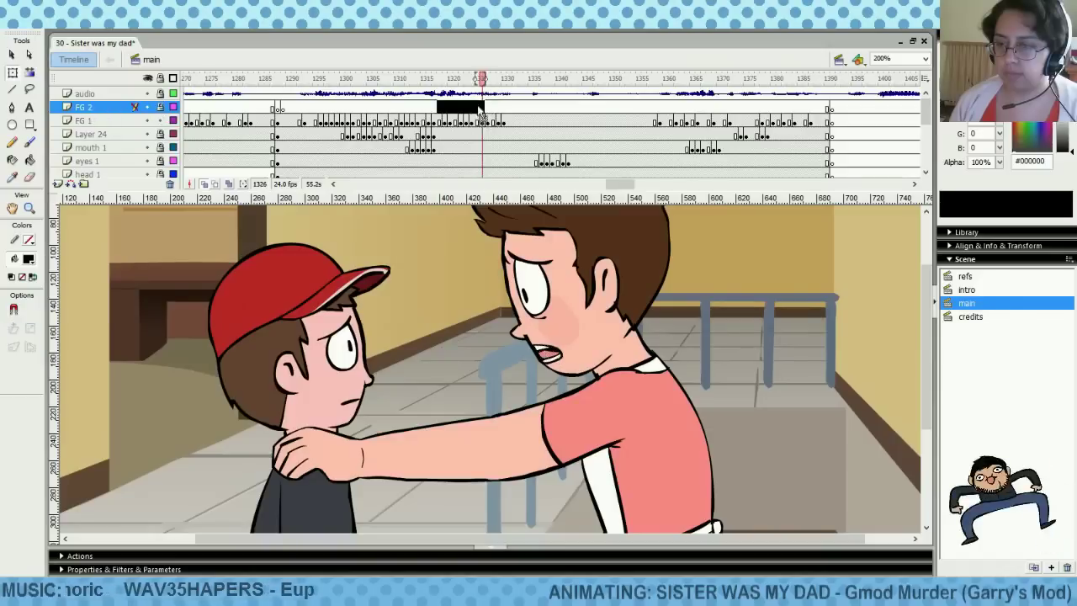
pyautogui.rightClick(483, 126)
pyautogui.click(539, 279)
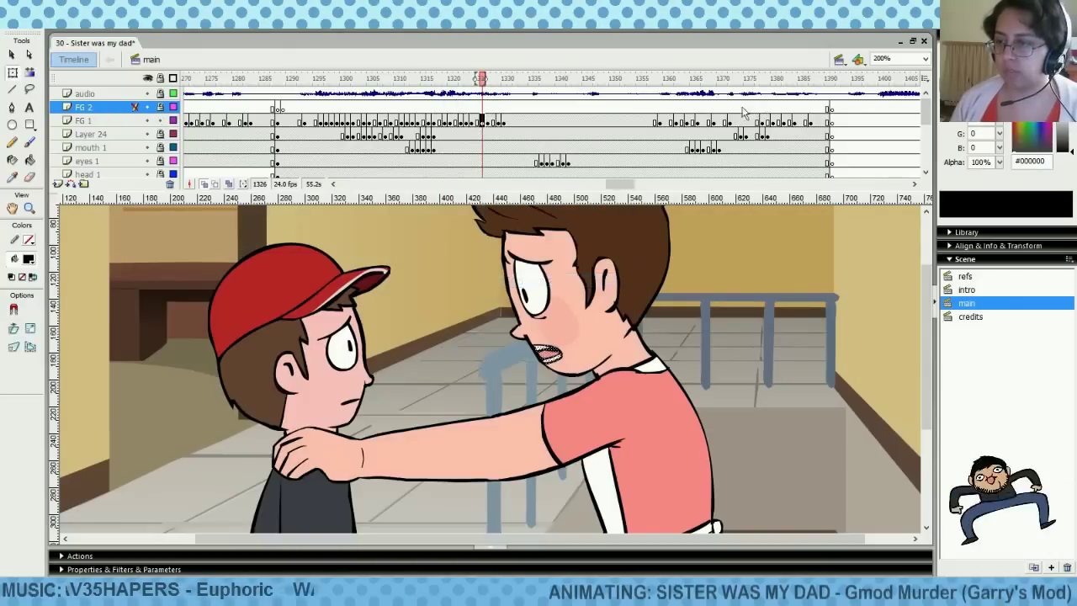
pyautogui.click(664, 109)
pyautogui.moveTo(669, 110); pyautogui.dragTo(689, 112)
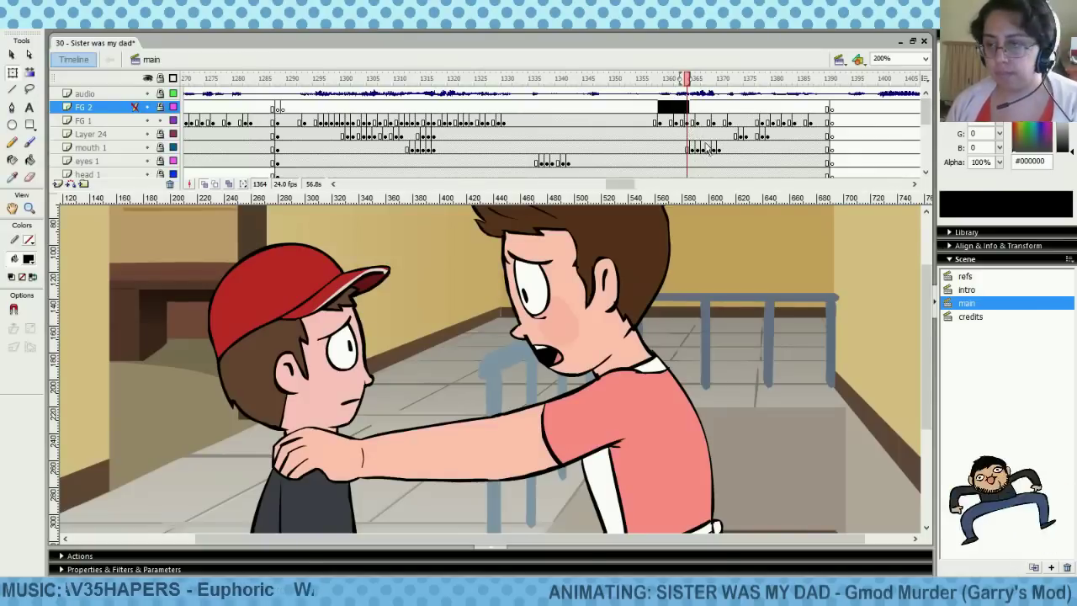
pyautogui.rightClick(688, 123)
pyautogui.click(733, 294)
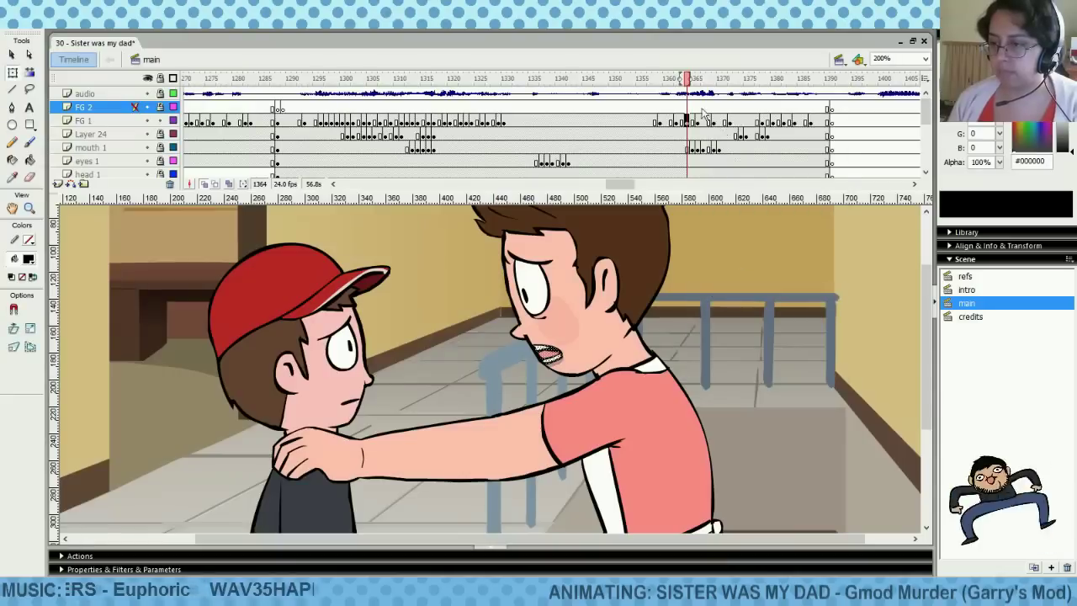
pyautogui.moveTo(660, 107); pyautogui.dragTo(742, 120)
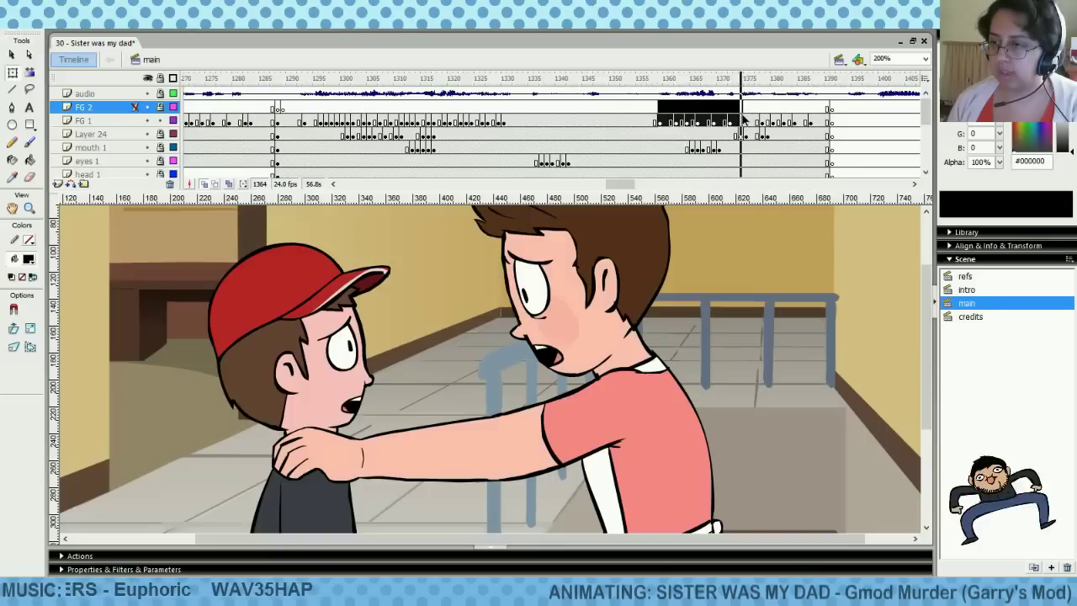
# Paste the copied mouth frame at frame 1374 on the FG 1 layer and play back the surrounding section
pyautogui.click(741, 122)
pyautogui.click(745, 122)
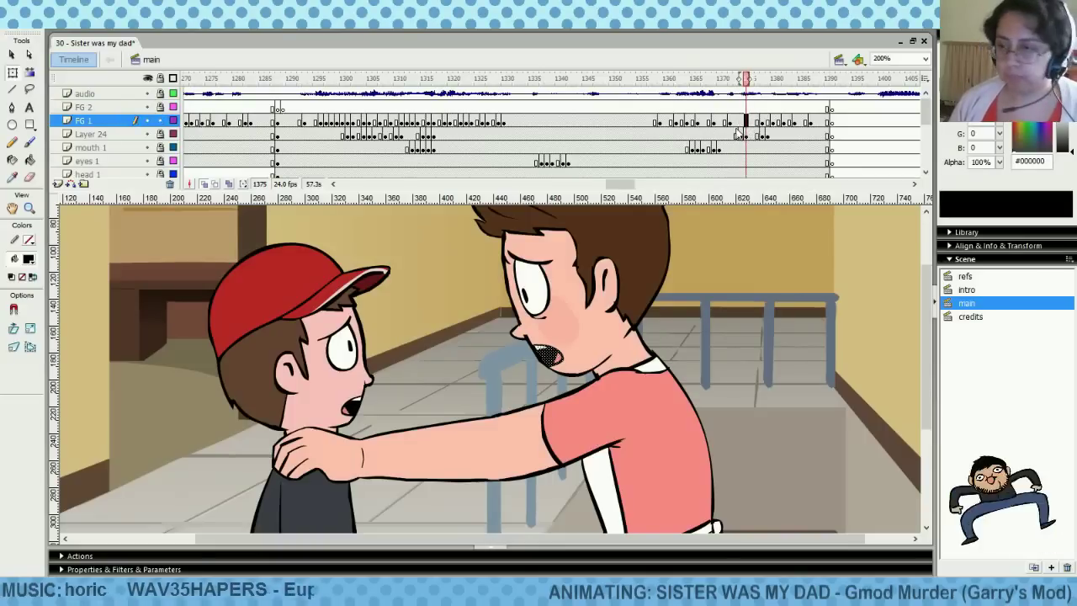
pyautogui.rightClick(741, 124)
pyautogui.click(769, 302)
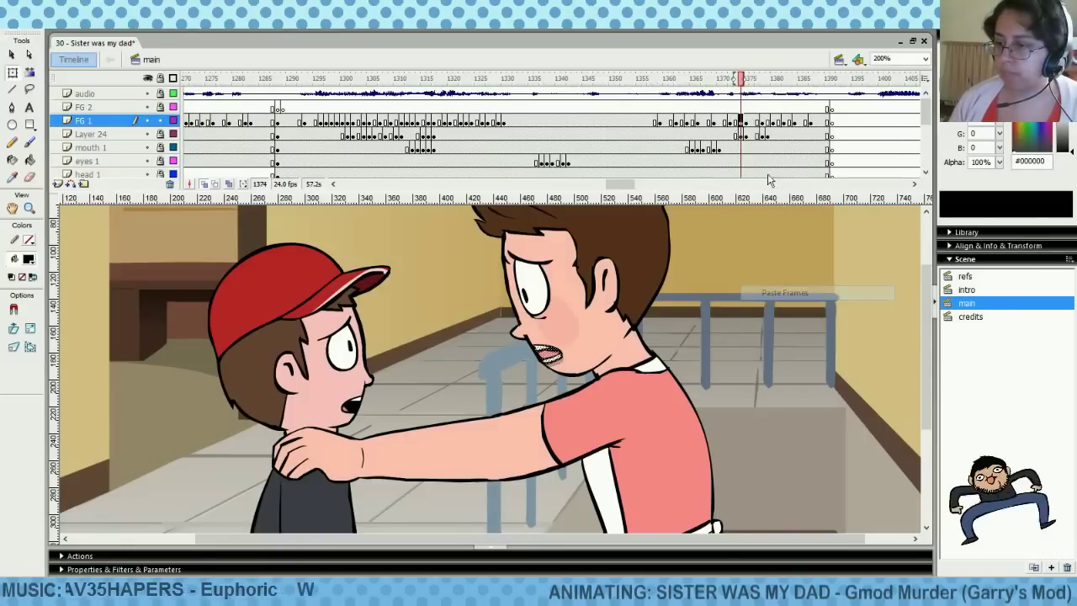
pyautogui.moveTo(718, 110); pyautogui.dragTo(812, 110)
pyautogui.moveTo(641, 84); pyautogui.dragTo(666, 98)
pyautogui.press('Return')
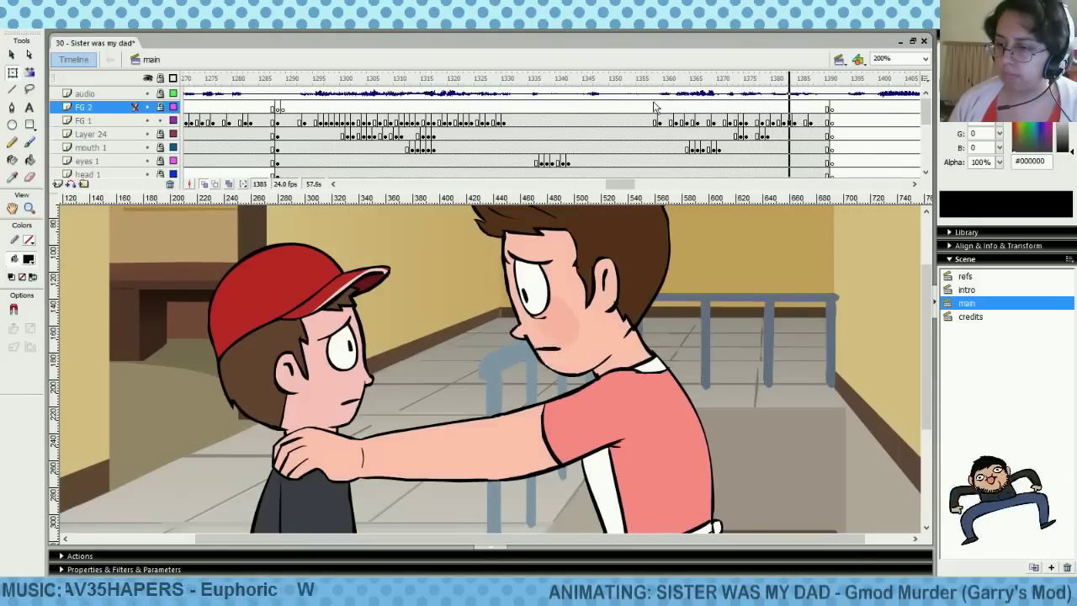
# Find a reusable open-mouth drawing in the earlier dialogue and copy the FG 1 frame at 1329
pyautogui.click(643, 106)
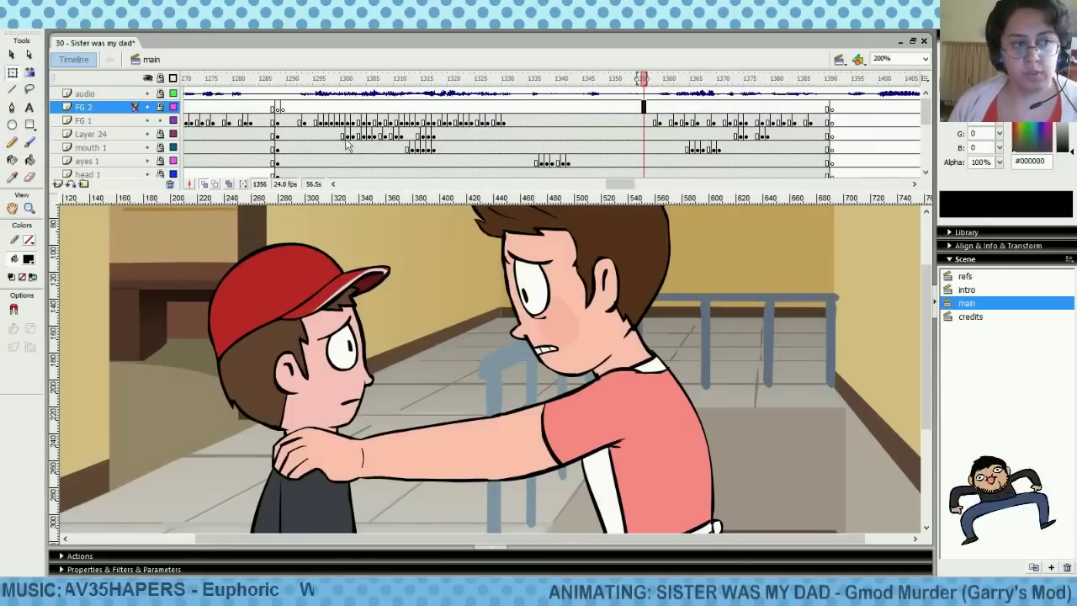
pyautogui.click(348, 107)
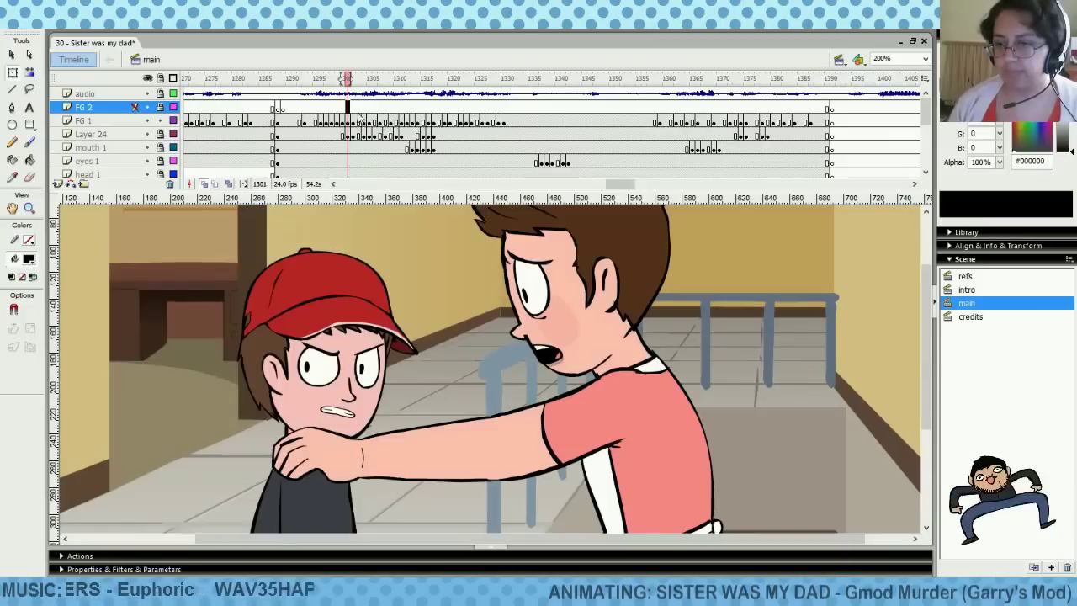
pyautogui.moveTo(362, 122); pyautogui.dragTo(502, 130)
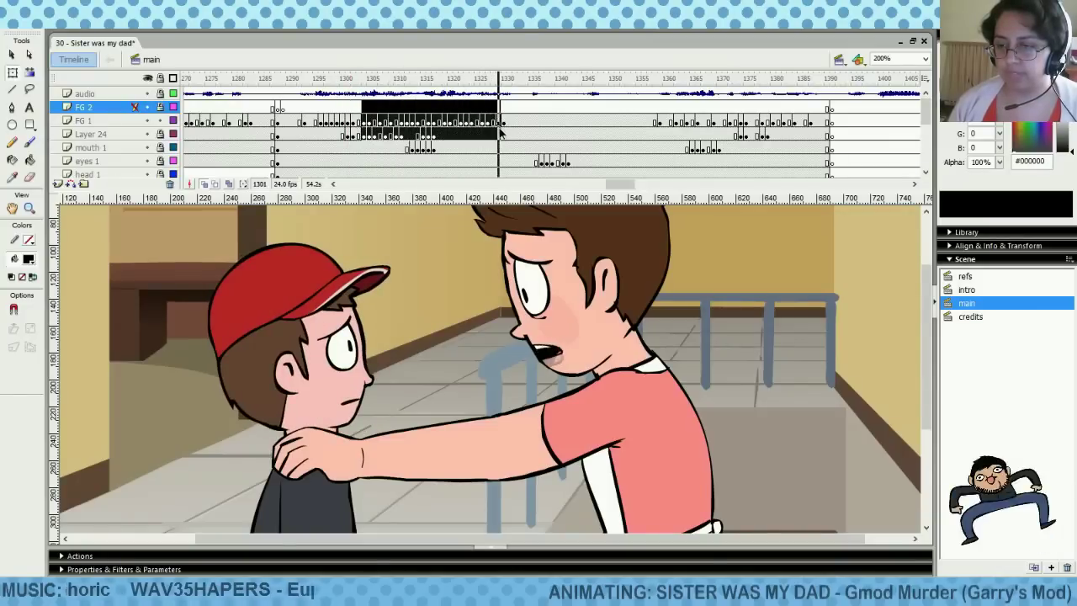
pyautogui.rightClick(500, 123)
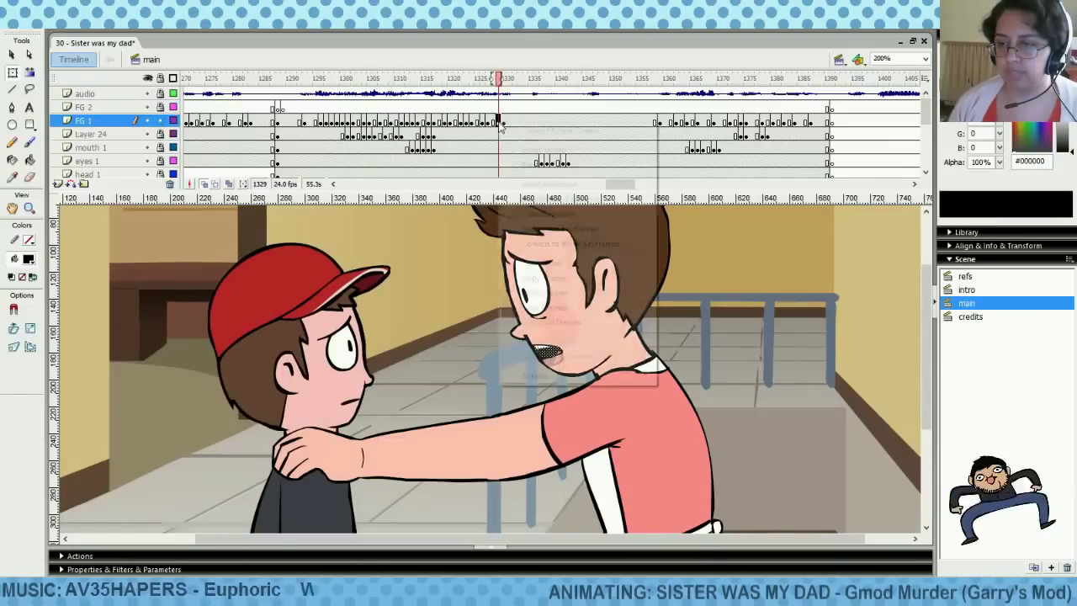
pyautogui.click(549, 278)
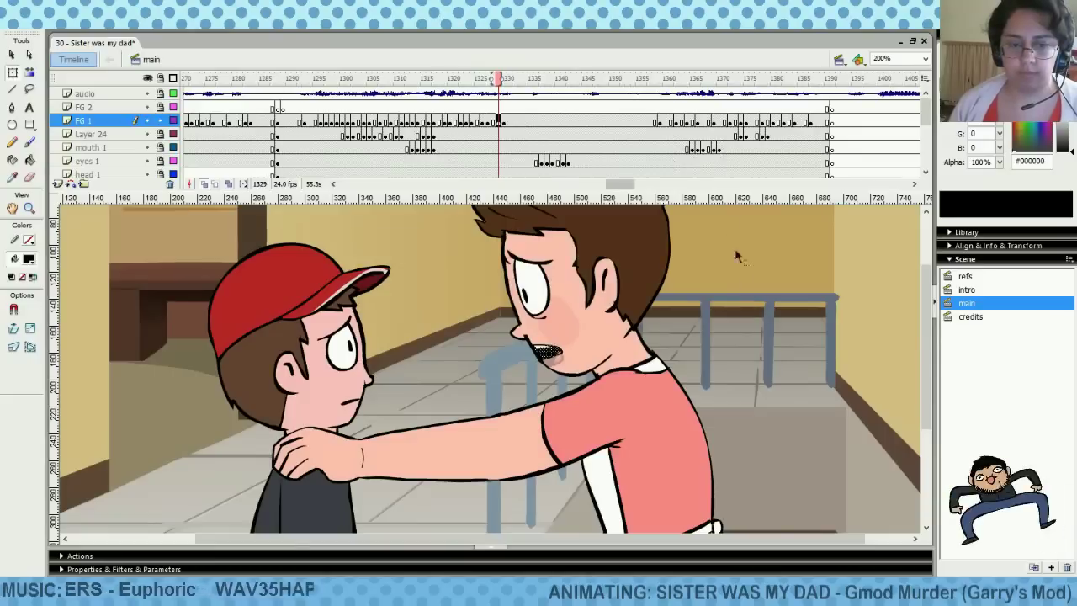
# Paste the copied mouth frame on FG 1 around frame 1368 and at frame 1377
pyautogui.moveTo(654, 107)
pyautogui.mouseDown()
pyautogui.moveTo(762, 133)
pyautogui.moveTo(756, 122)
pyautogui.mouseUp()
pyautogui.rightClick(709, 125)
pyautogui.click(755, 293)
pyautogui.rightClick(756, 122)
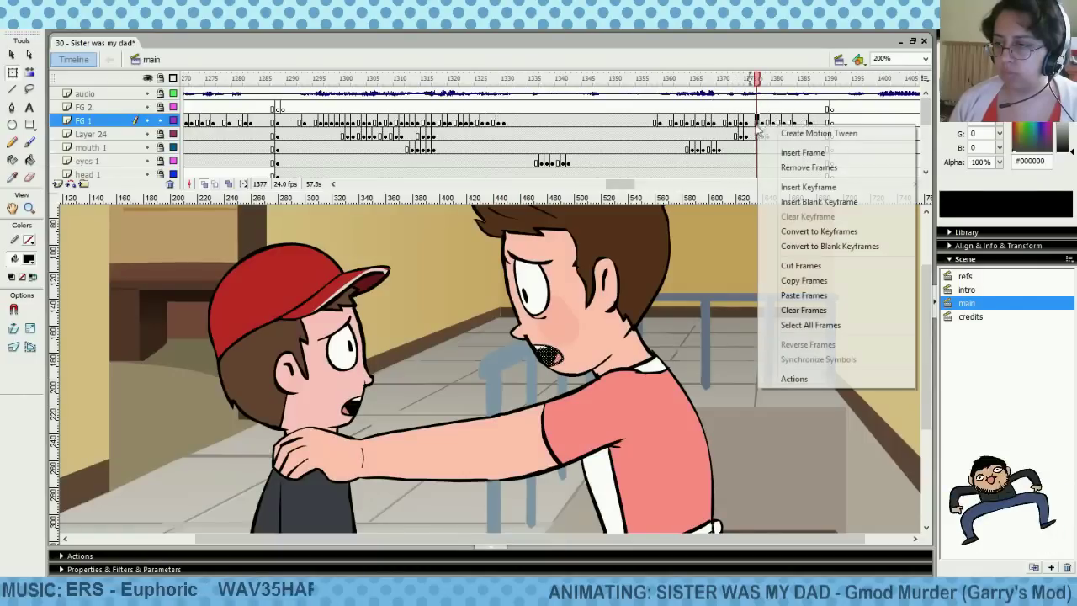
pyautogui.click(792, 296)
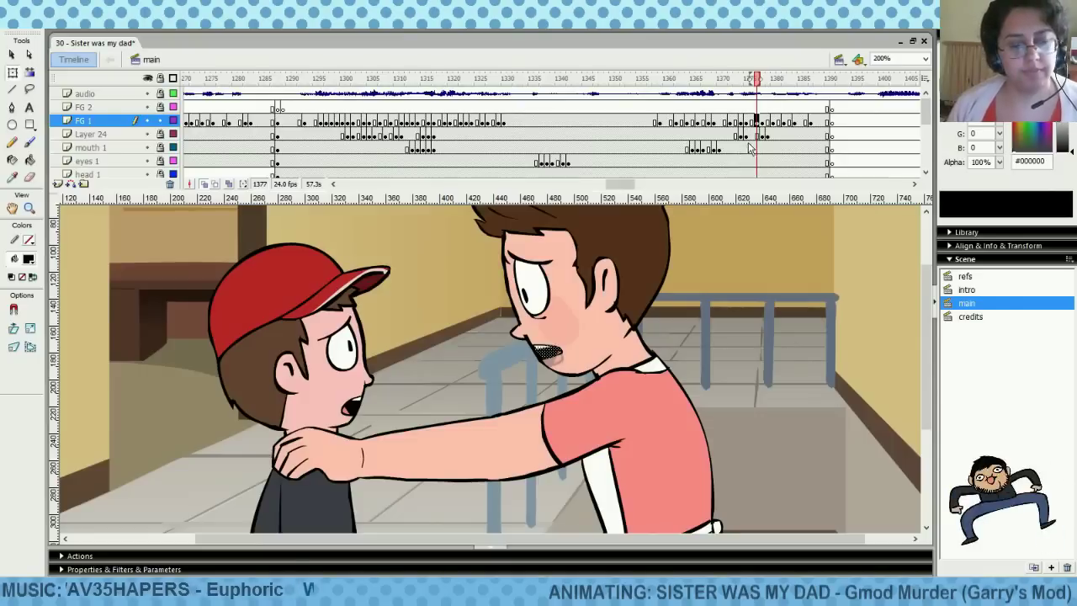
# Paste the same mouth frame on FG 1 at frames 1381 and 1386
pyautogui.moveTo(761, 108); pyautogui.dragTo(778, 114)
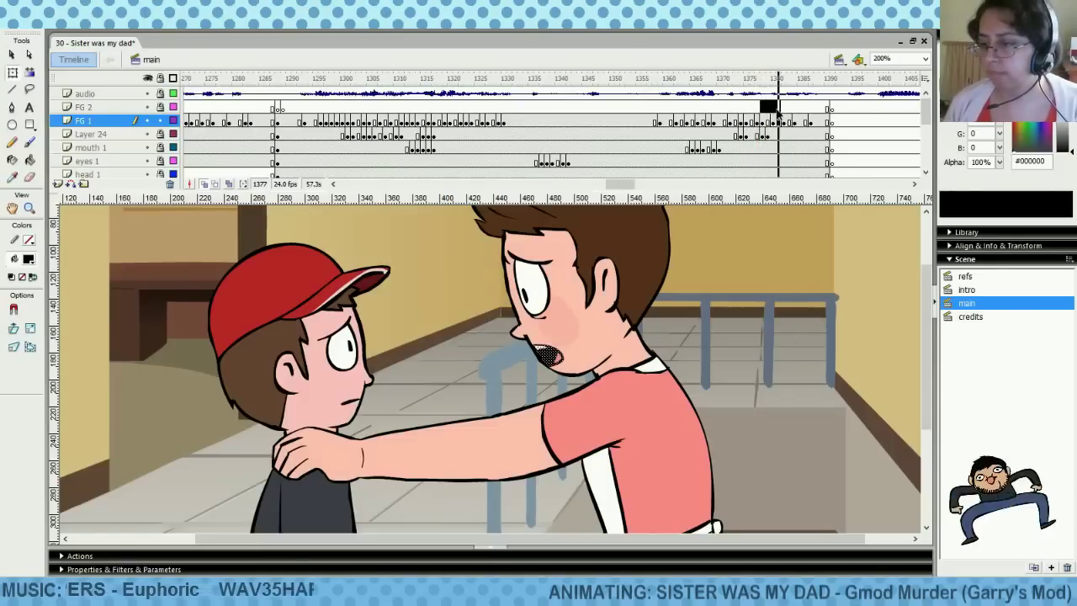
pyautogui.rightClick(778, 114)
pyautogui.click(846, 291)
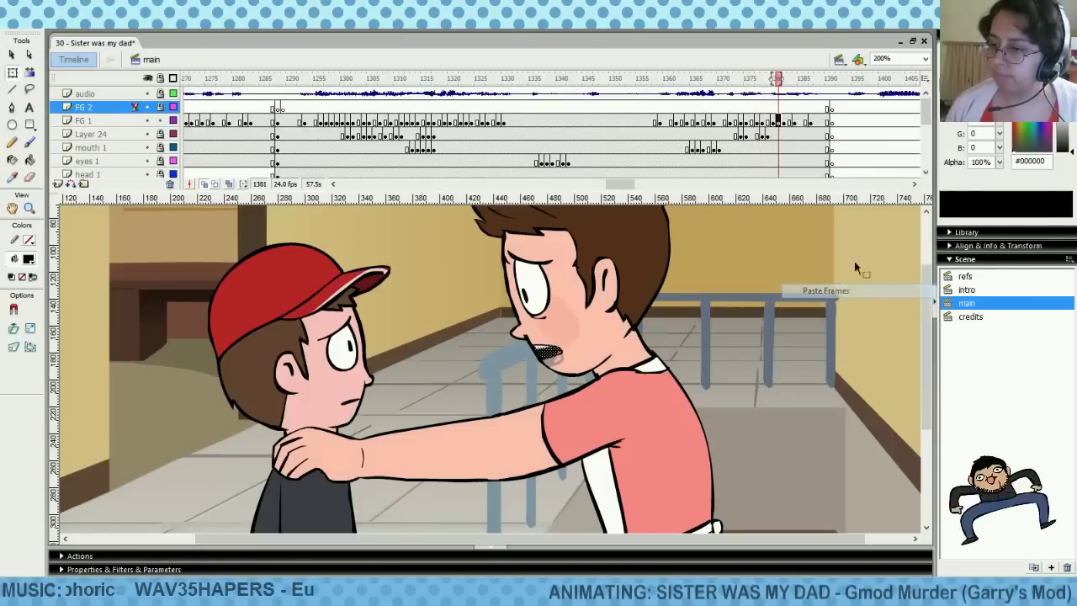
pyautogui.rightClick(805, 122)
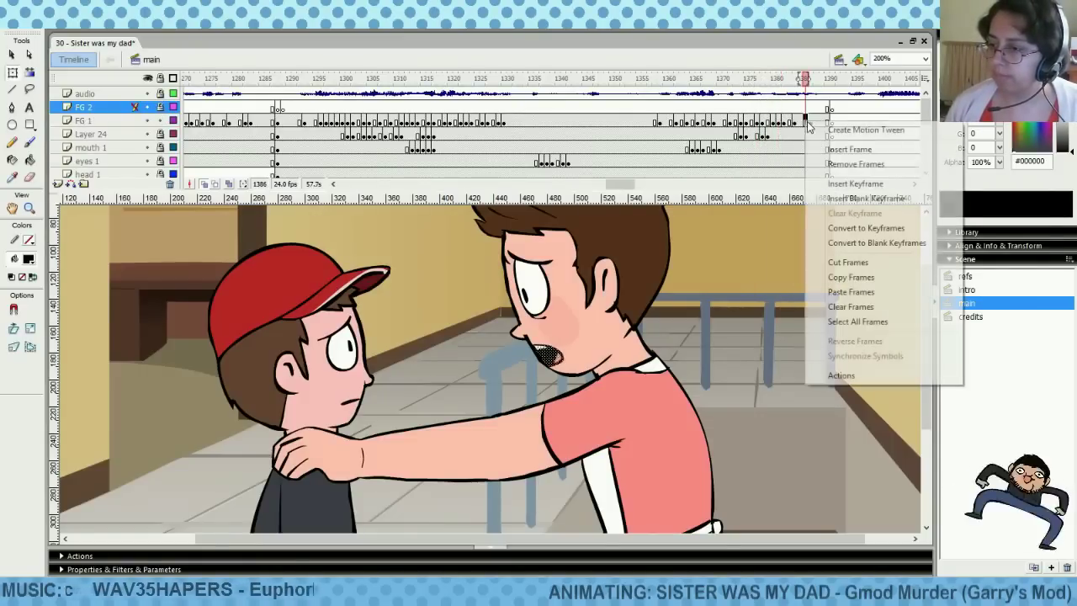
pyautogui.click(867, 292)
# Copy the small round mouth frame at 1305 on FG 1 and paste it at frame 1361
pyautogui.moveTo(651, 109); pyautogui.dragTo(670, 110)
pyautogui.moveTo(401, 111); pyautogui.dragTo(368, 110)
pyautogui.rightClick(372, 125)
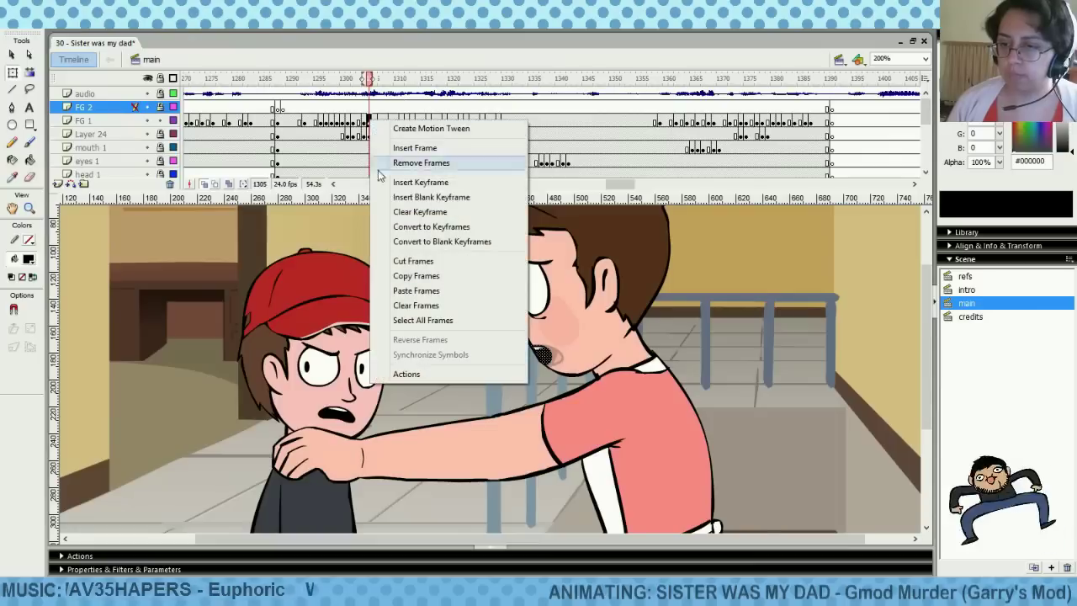
pyautogui.click(429, 280)
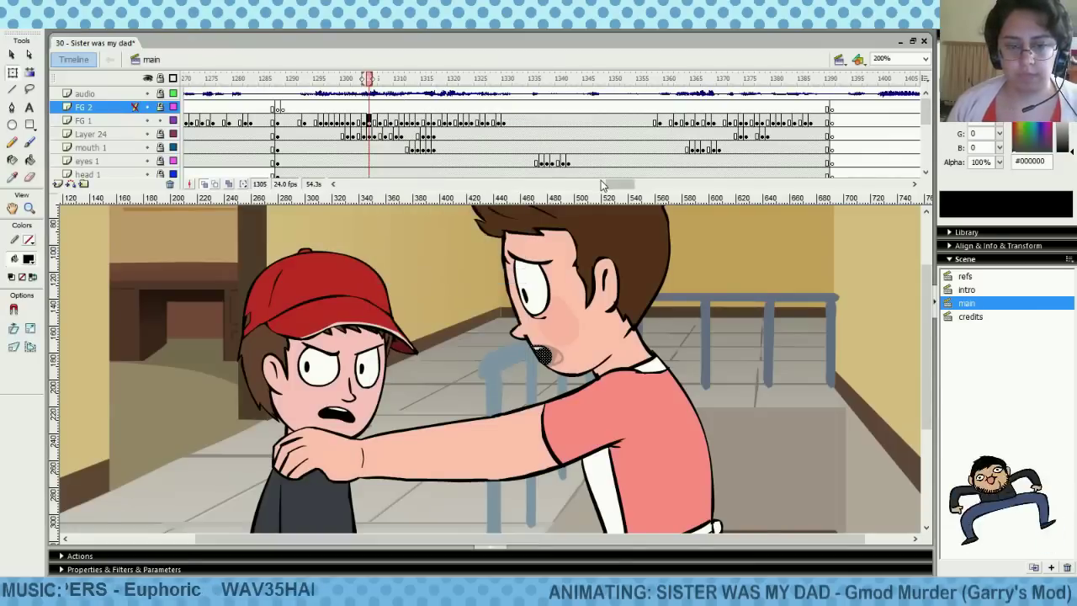
pyautogui.click(669, 121)
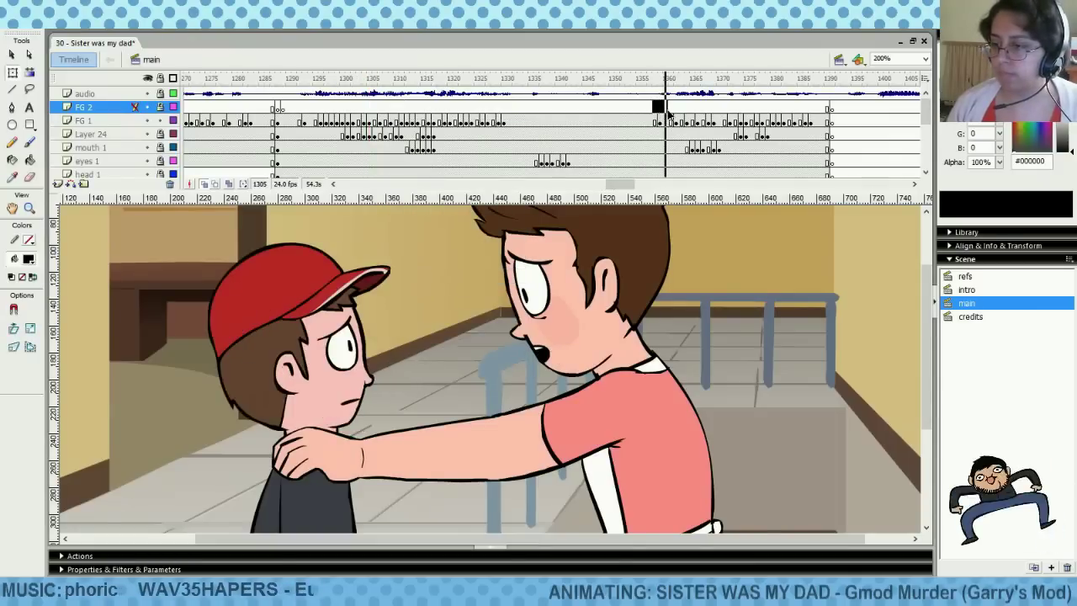
pyautogui.rightClick(672, 123)
pyautogui.click(717, 292)
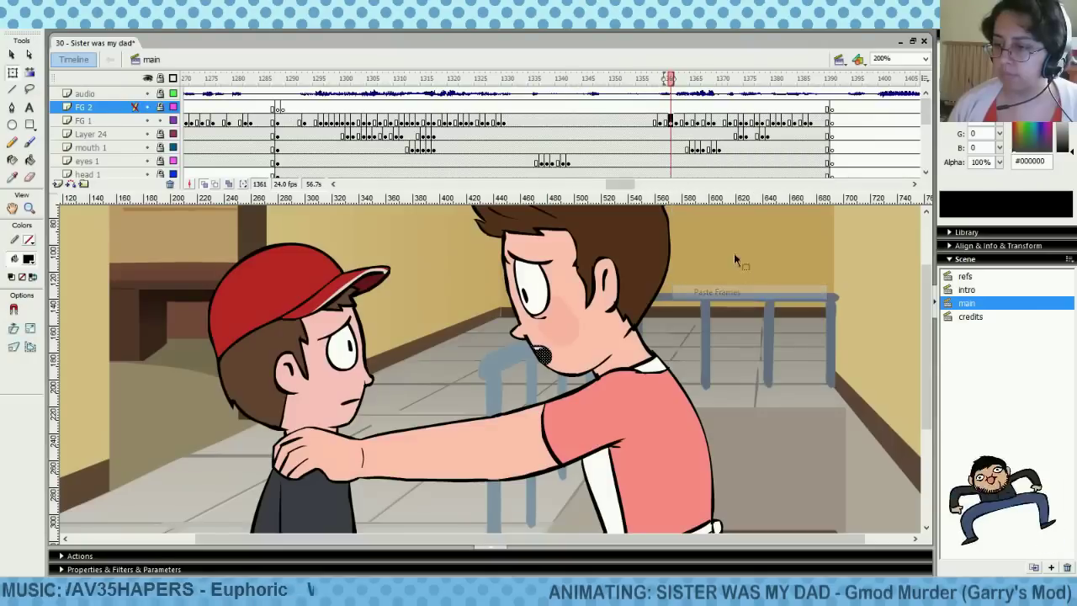
# Scrub and play back the lip sync from about frame 1353 to check the mouth timing against the audio
pyautogui.click(652, 107)
pyautogui.moveTo(657, 108); pyautogui.dragTo(703, 111)
pyautogui.click(623, 120)
pyautogui.press('Return')
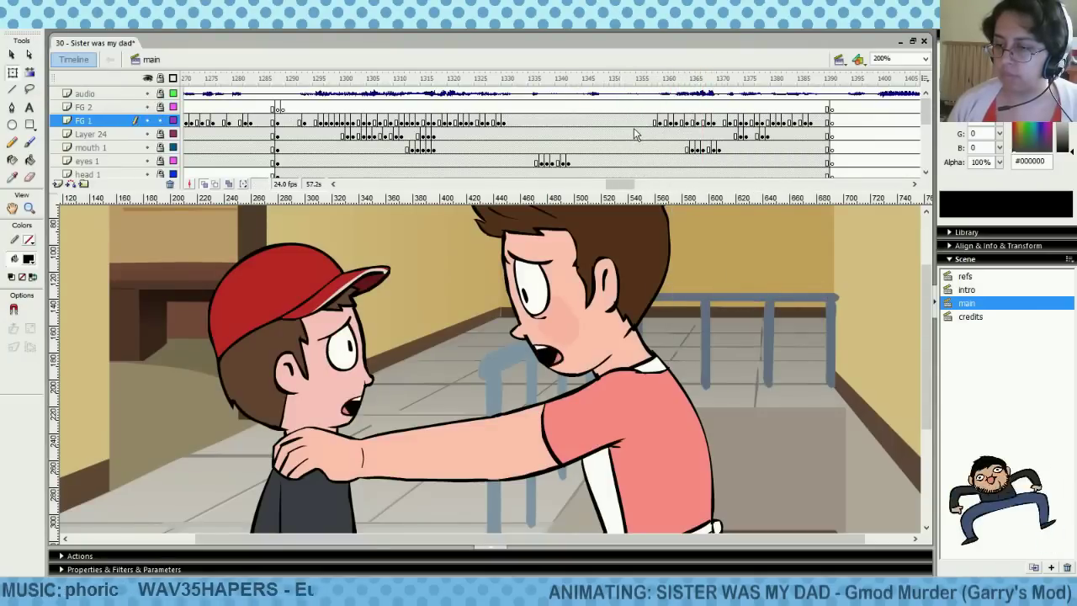
pyautogui.click(628, 135)
pyautogui.press('Return')
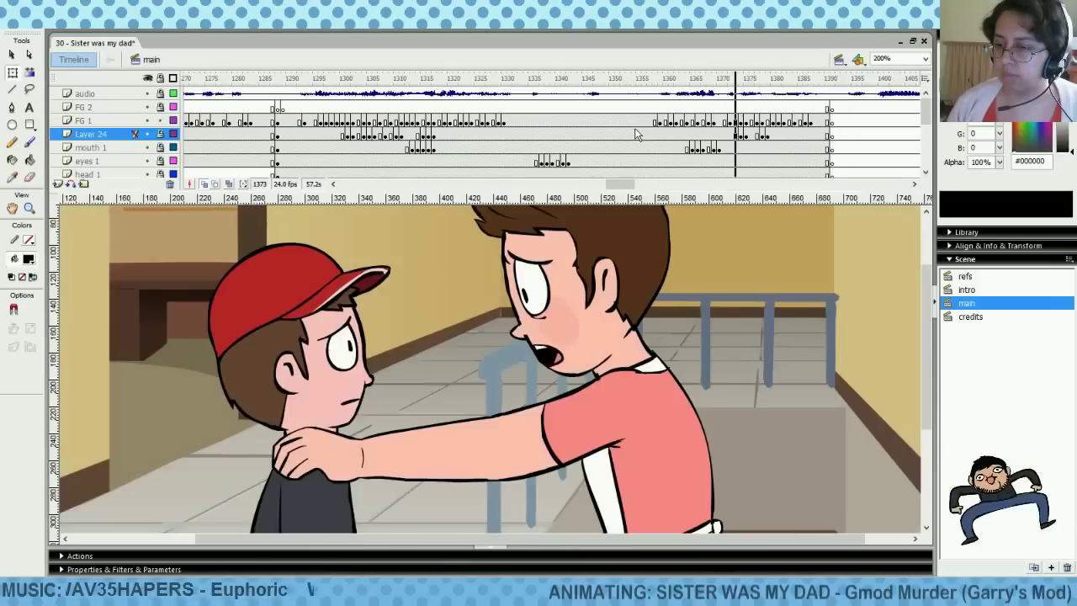
pyautogui.click(638, 135)
# Copy the FG 1 mouth frame at 1359 and paste it at frame 1361
pyautogui.click(670, 124)
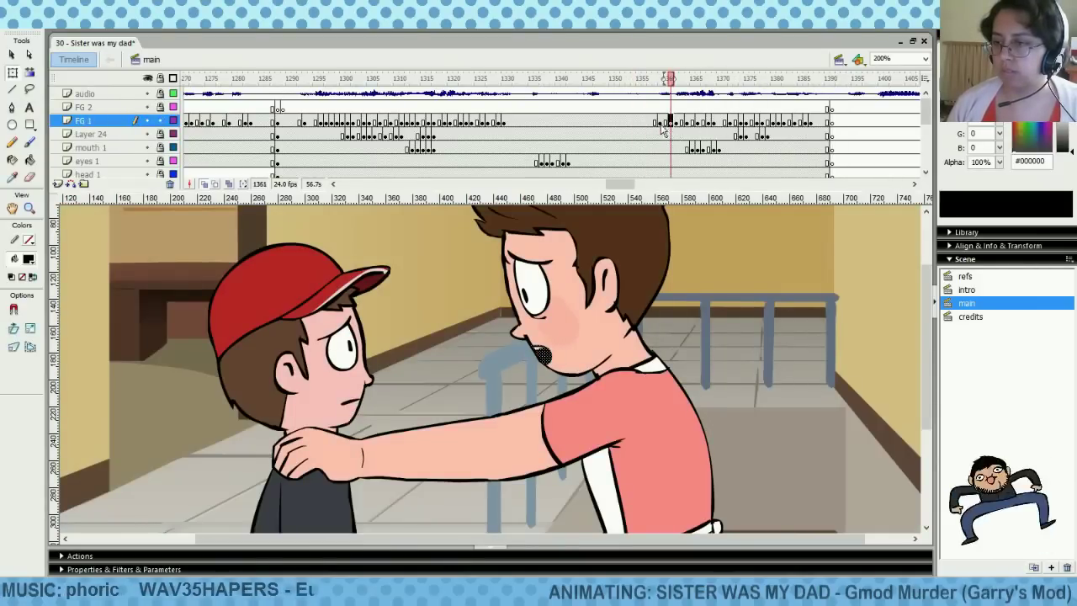
pyautogui.rightClick(663, 126)
pyautogui.click(690, 280)
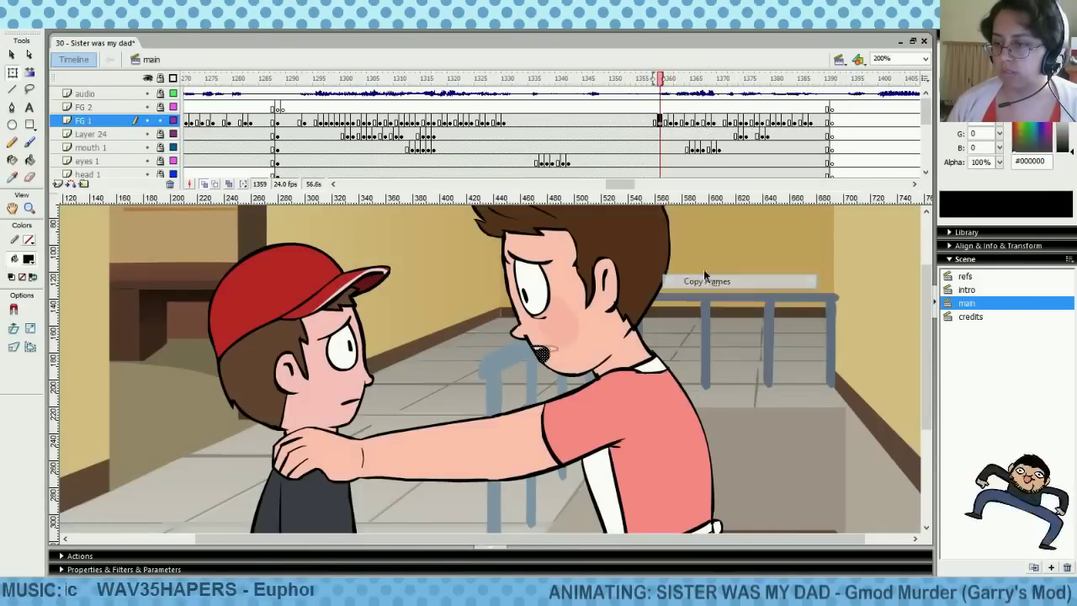
pyautogui.rightClick(671, 126)
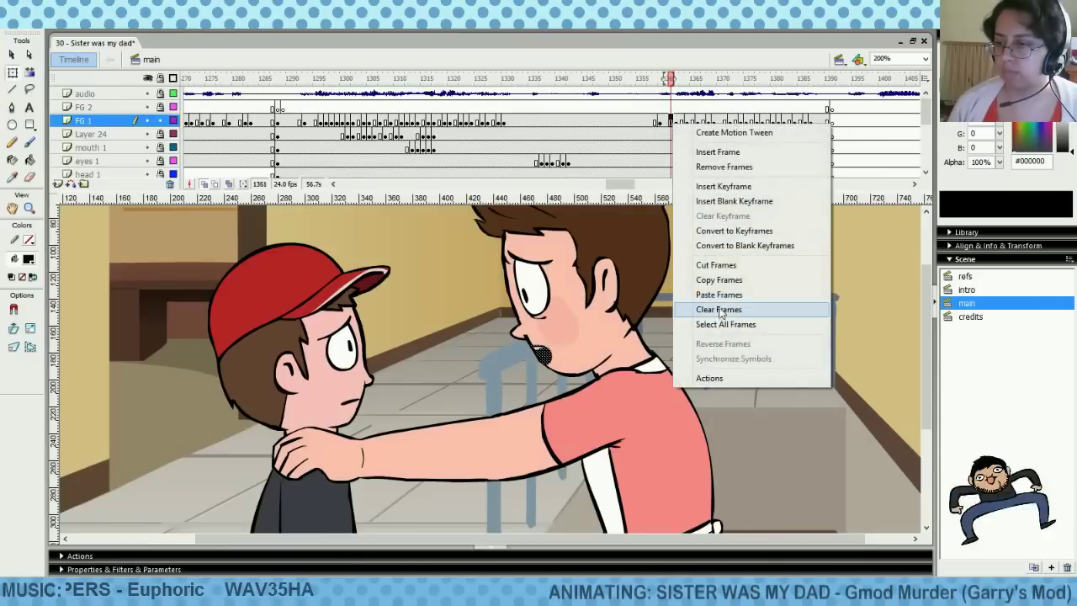
pyautogui.click(720, 310)
# Play back the line and compare the FG 1 mouth shapes across frames 1359 to 1361
pyautogui.click(642, 135)
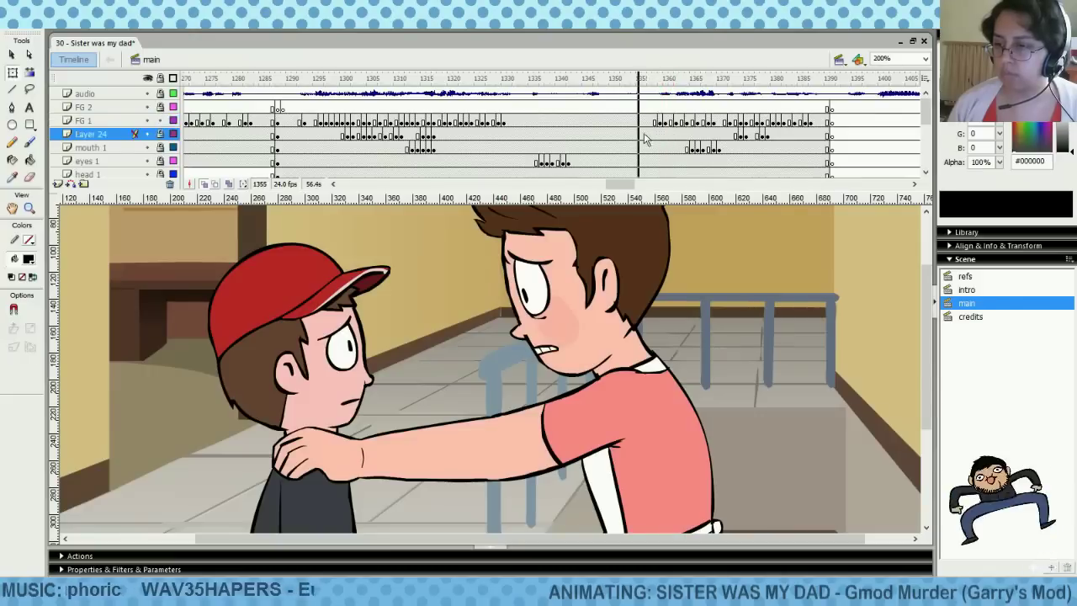
pyautogui.press('Return')
pyautogui.click(645, 135)
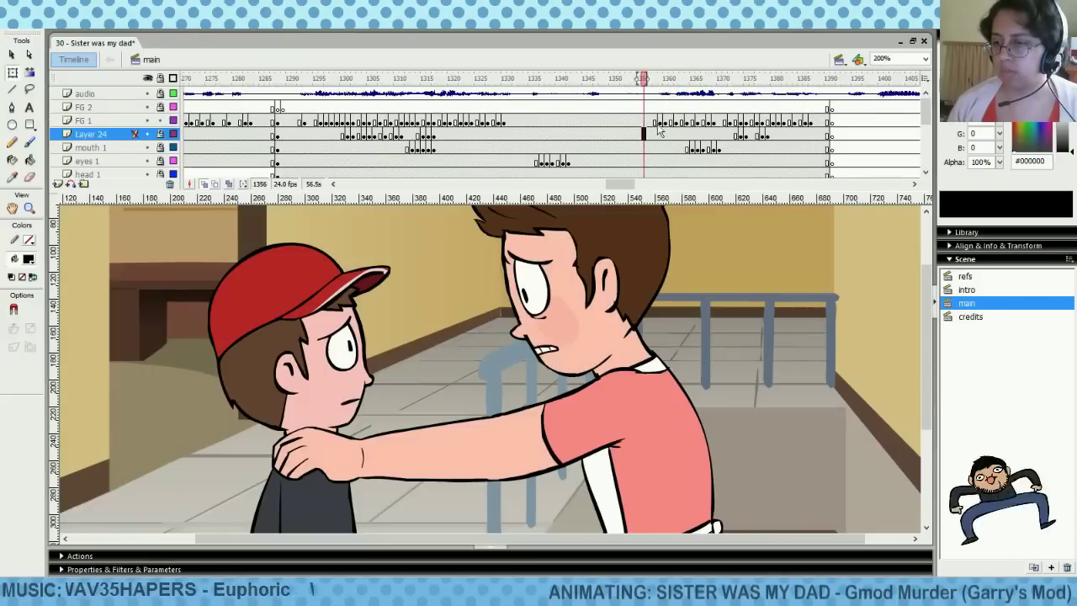
pyautogui.click(662, 134)
pyautogui.click(663, 120)
pyautogui.click(670, 120)
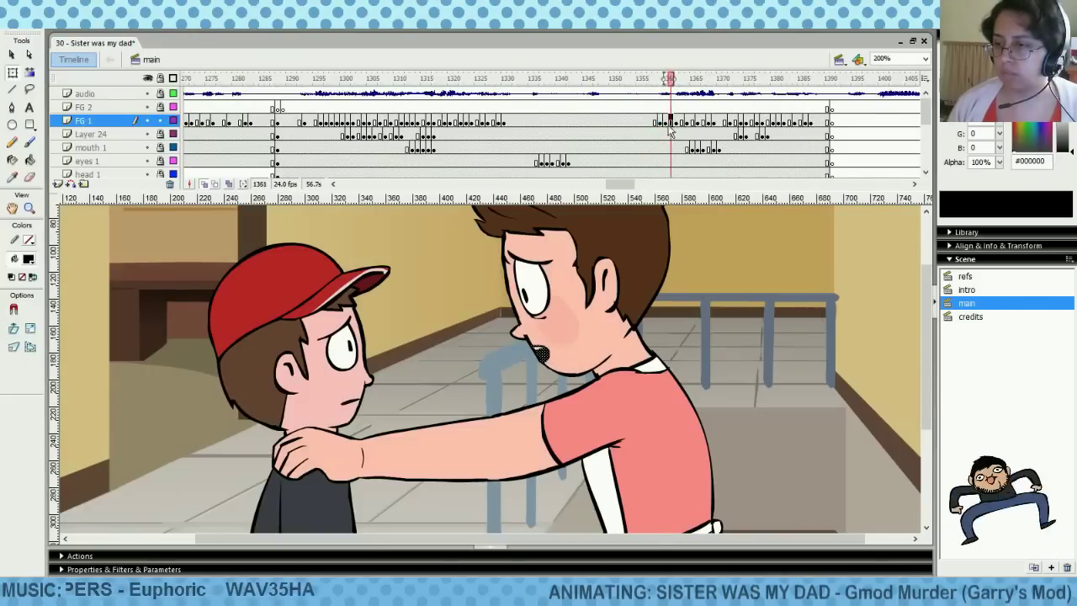
pyautogui.click(661, 121)
pyautogui.click(665, 123)
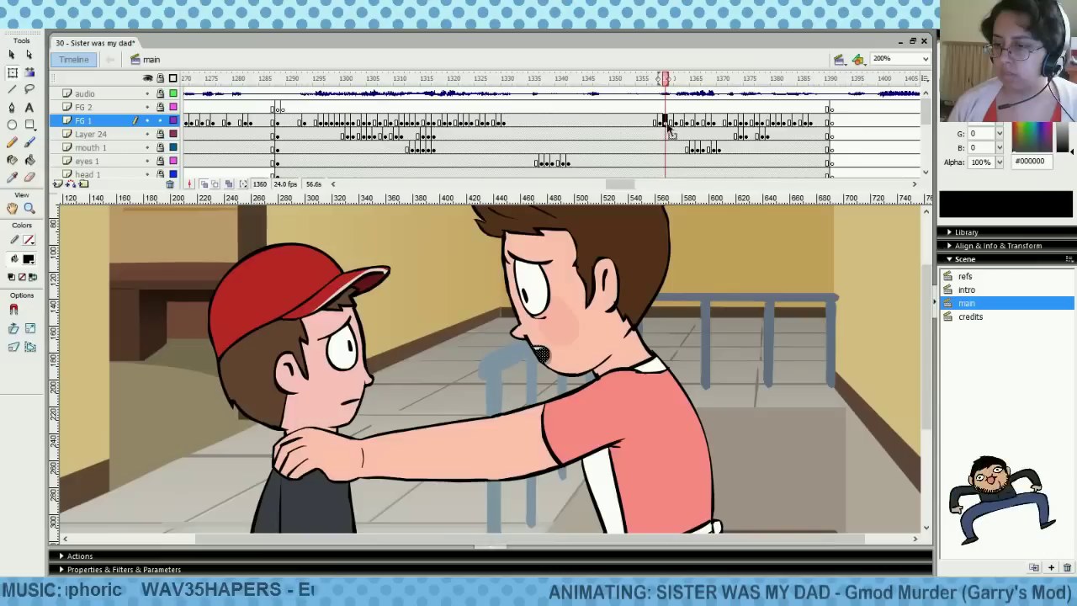
pyautogui.click(660, 123)
pyautogui.click(667, 125)
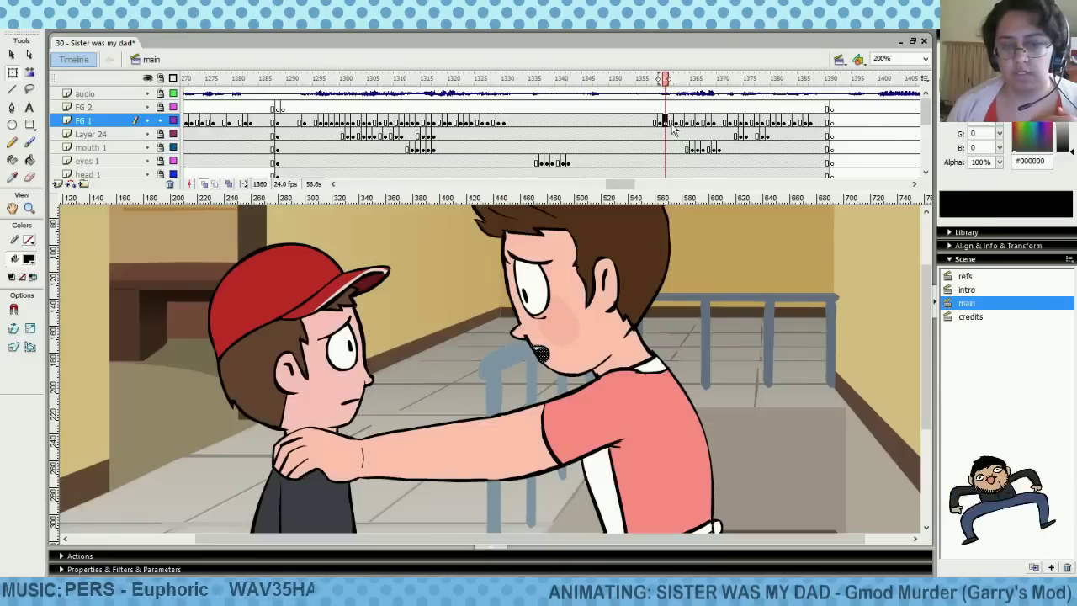
# Widen the taller character's mouth slightly at frame 1359 with the Free Transform tool and adjust its position
pyautogui.click(660, 122)
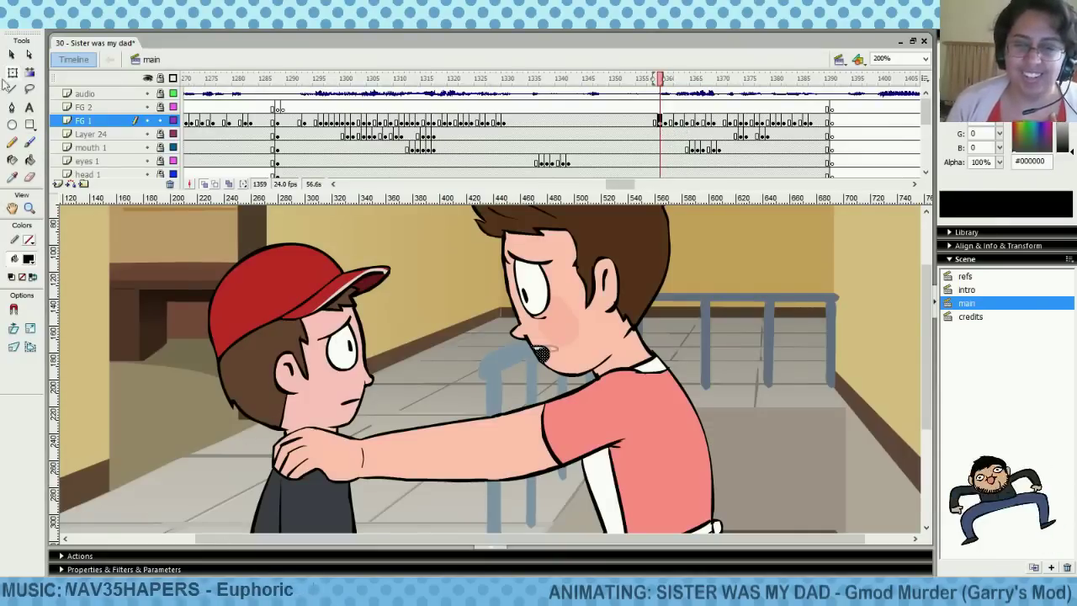
pyautogui.click(13, 73)
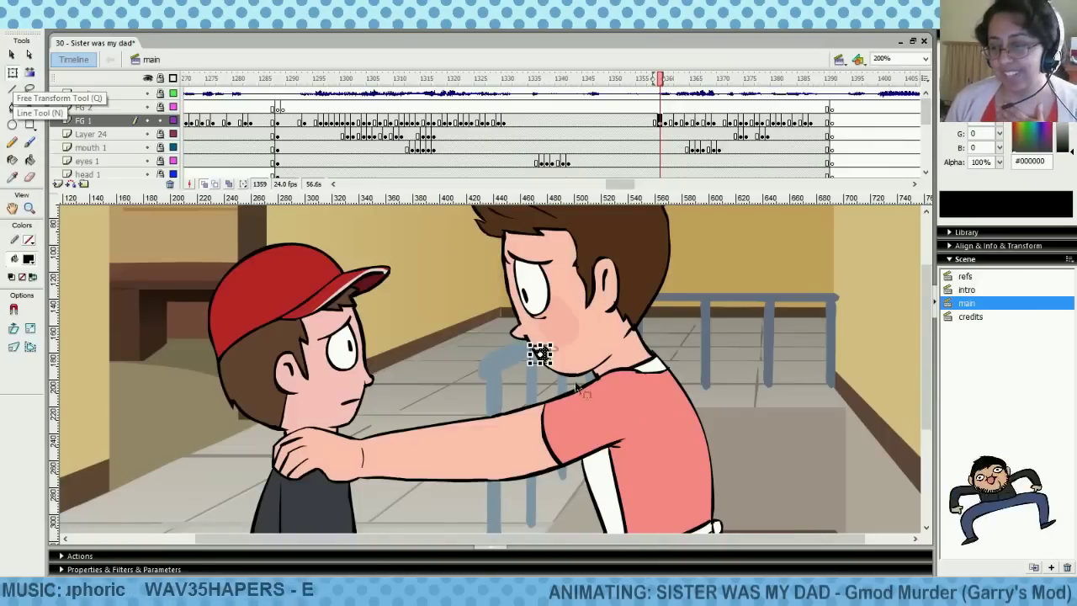
pyautogui.click(567, 357)
pyautogui.click(543, 352)
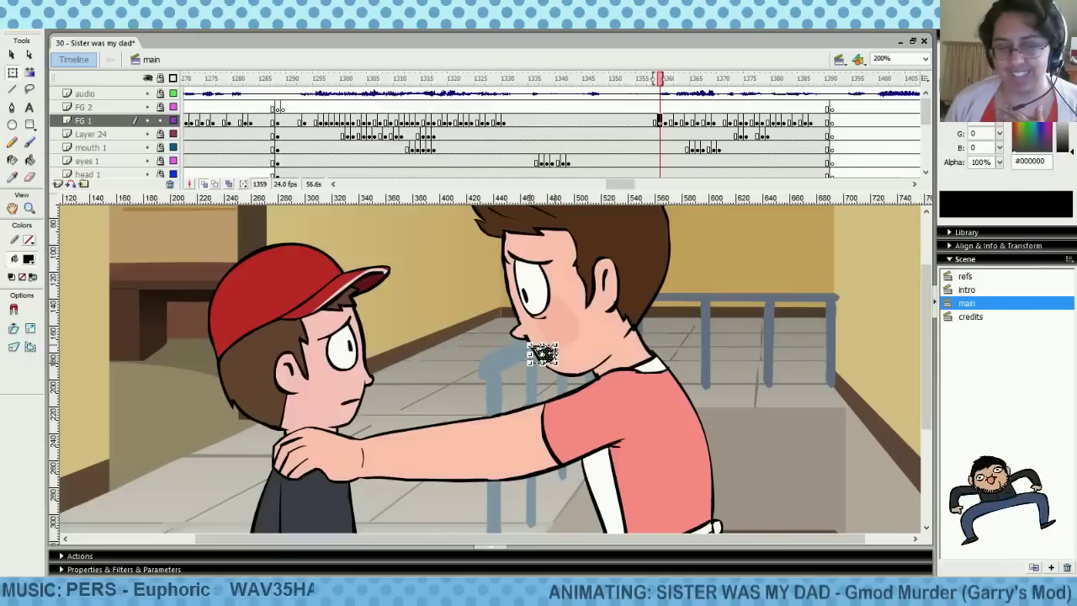
pyautogui.moveTo(543, 353); pyautogui.dragTo(545, 354)
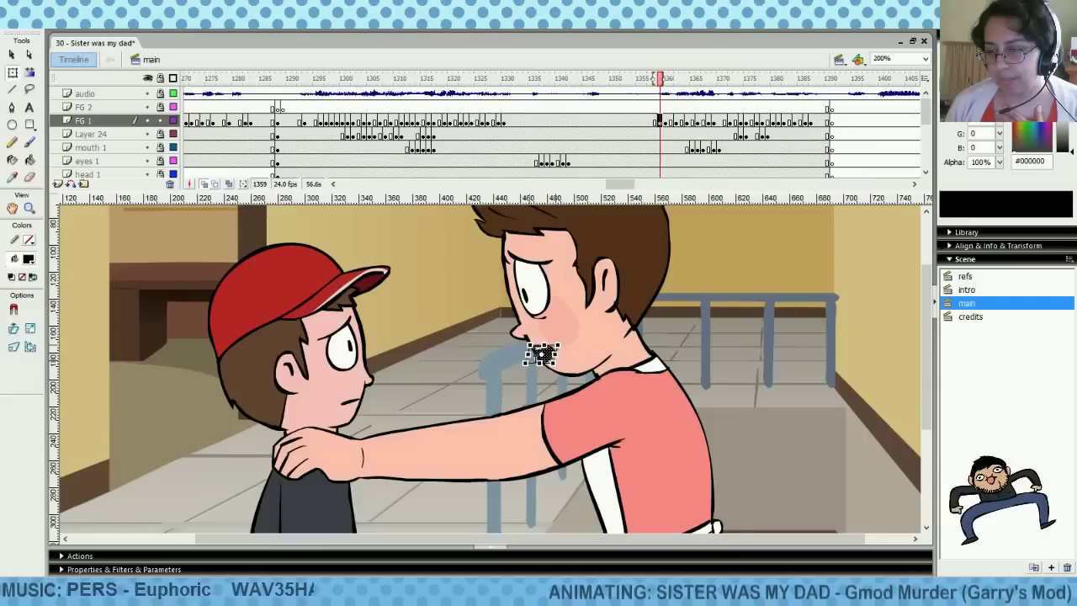
pyautogui.click(587, 347)
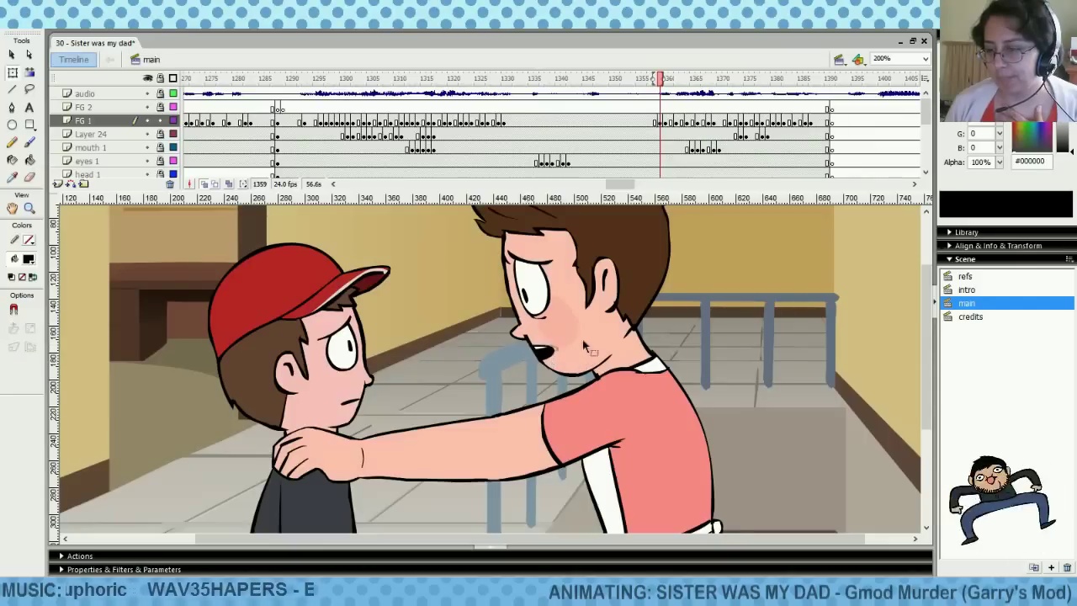
# Replay the dialogue from just before frame 1358 into the next shot to check the revised mouth animation
pyautogui.moveTo(656, 110)
pyautogui.mouseDown()
pyautogui.moveTo(672, 112)
pyautogui.moveTo(649, 111)
pyautogui.mouseUp()
pyautogui.press('Return')
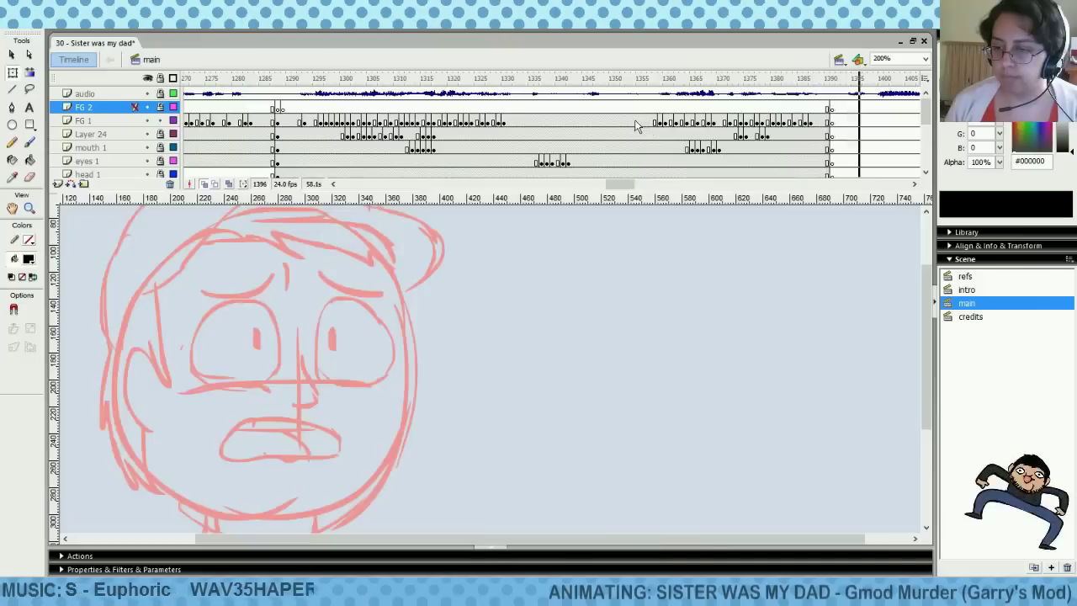
pyautogui.click(649, 123)
pyautogui.press('Return')
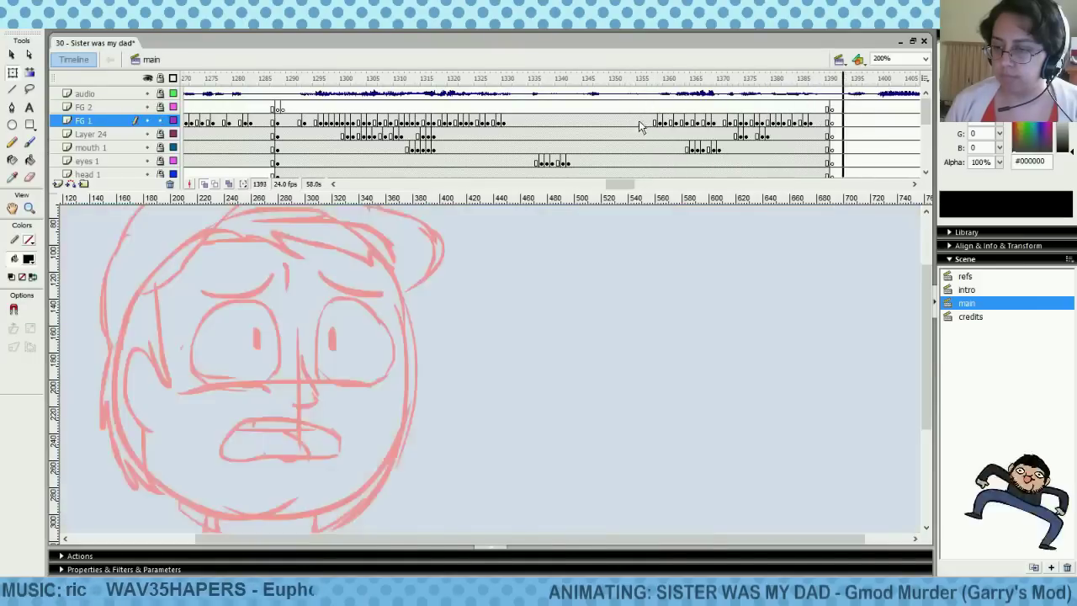
pyautogui.moveTo(639, 125)
pyautogui.mouseDown()
pyautogui.moveTo(661, 124)
pyautogui.moveTo(629, 131)
pyautogui.mouseUp()
pyautogui.press('Return')
pyautogui.press('Return')
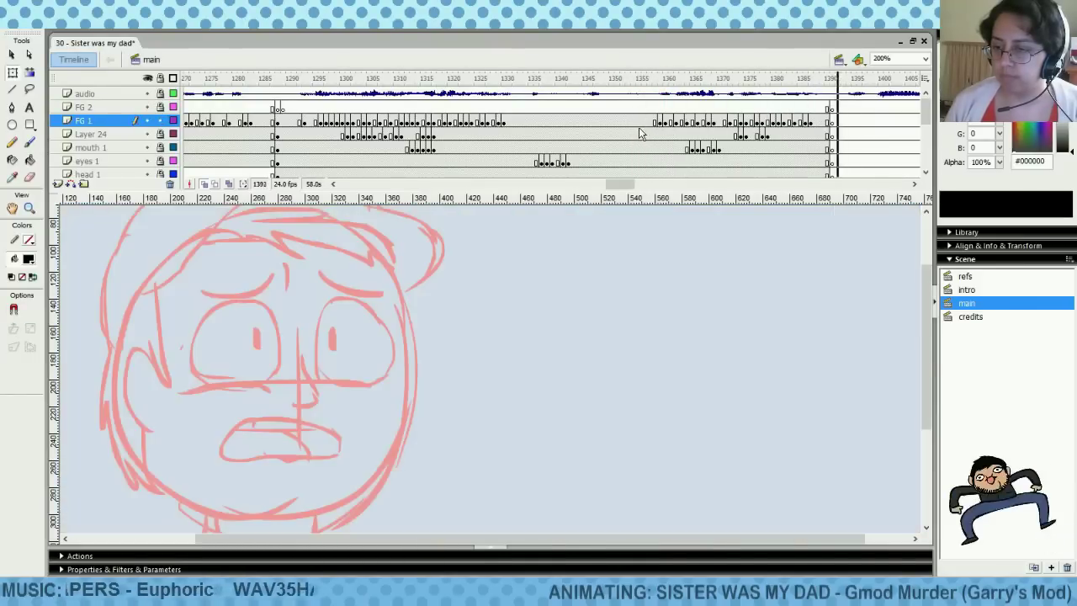
# Return the stage view to 100% and play the hallway dialogue from just before the shot starts into the following sketch
pyautogui.click(636, 133)
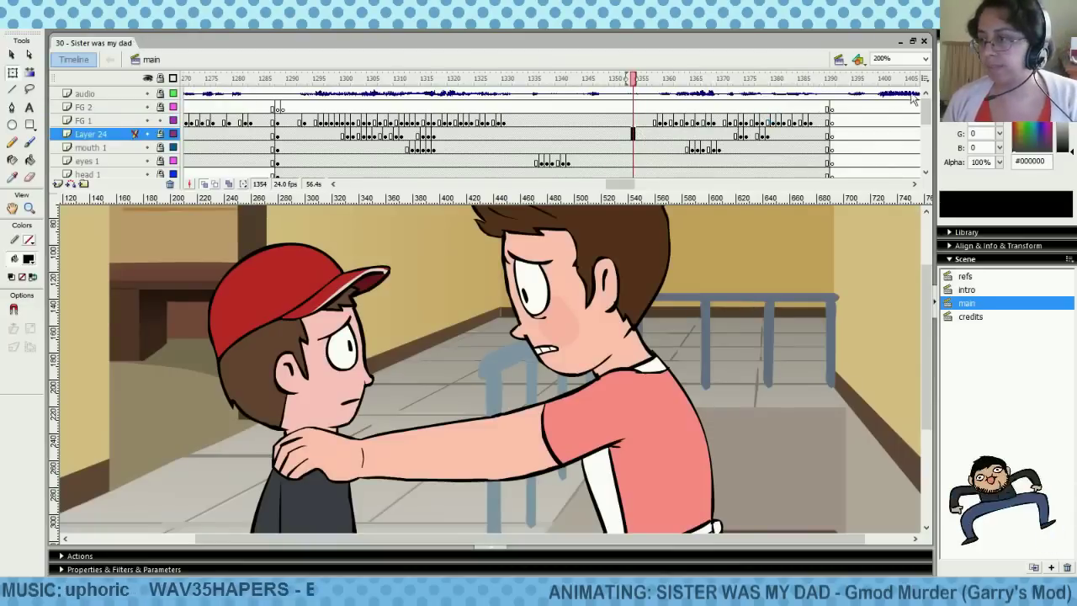
pyautogui.click(923, 58)
pyautogui.click(895, 120)
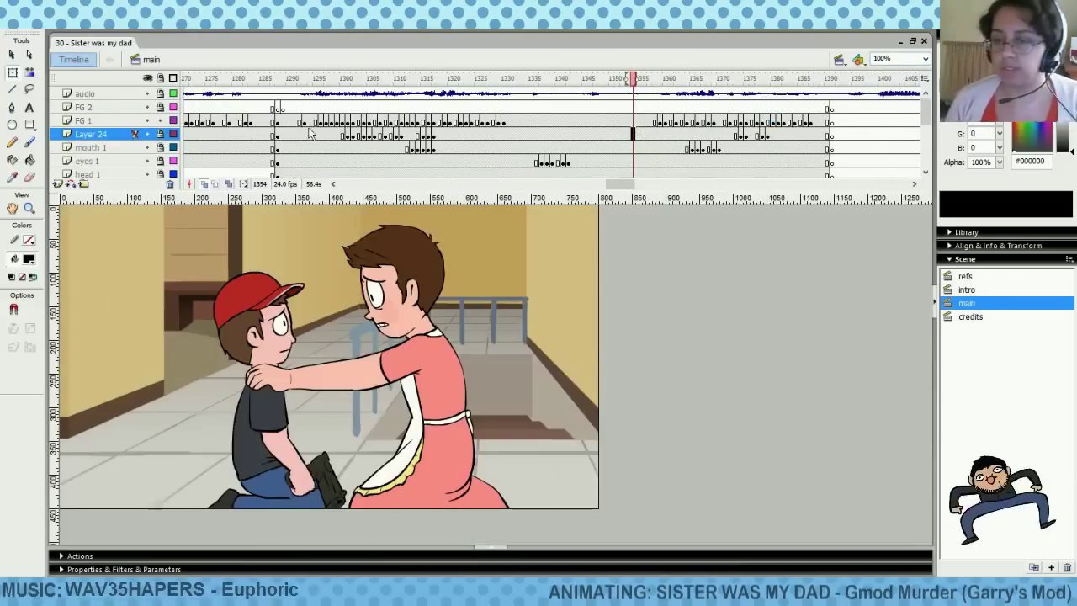
pyautogui.click(257, 146)
pyautogui.press('Return')
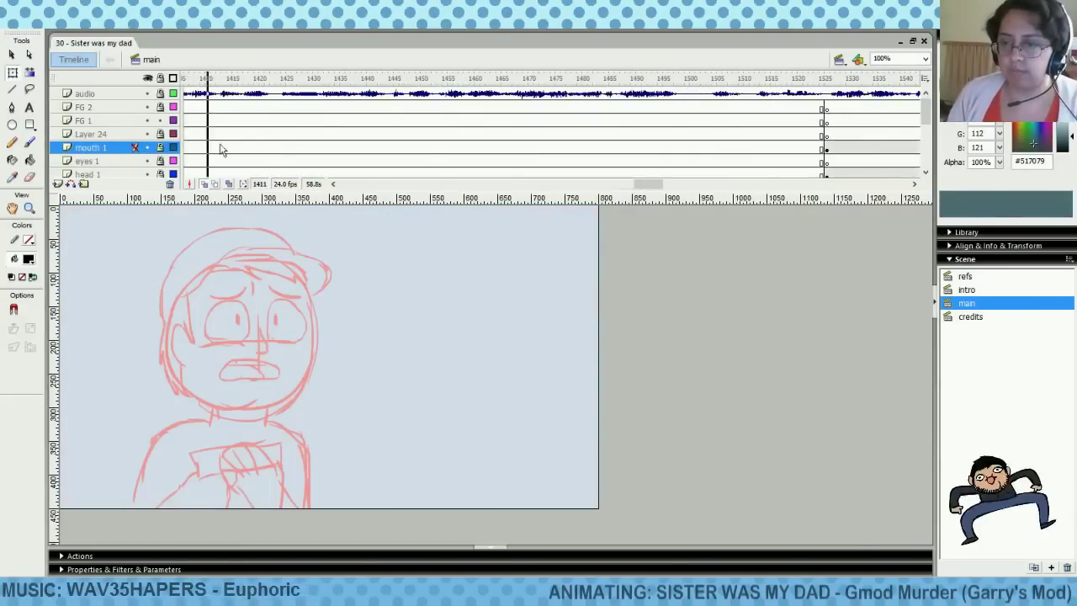
# Replay the hallway shot from its beginning to review the mouths and expressions at full-frame view
pyautogui.moveTo(213, 135); pyautogui.dragTo(317, 149)
pyautogui.click(272, 149)
pyautogui.press('Return')
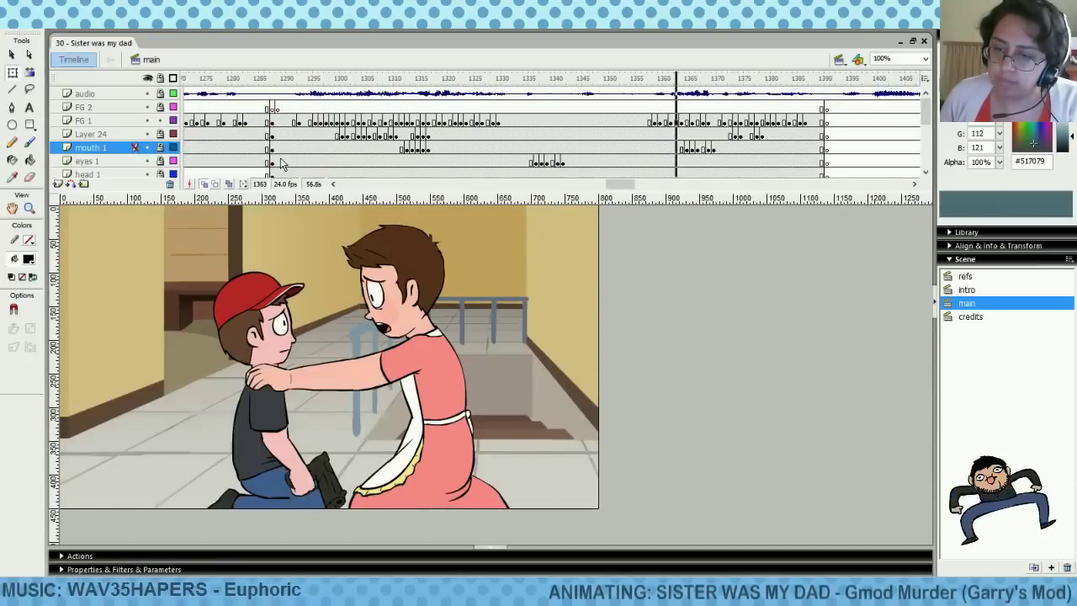
pyautogui.moveTo(256, 135); pyautogui.dragTo(367, 162)
pyautogui.press('Return')
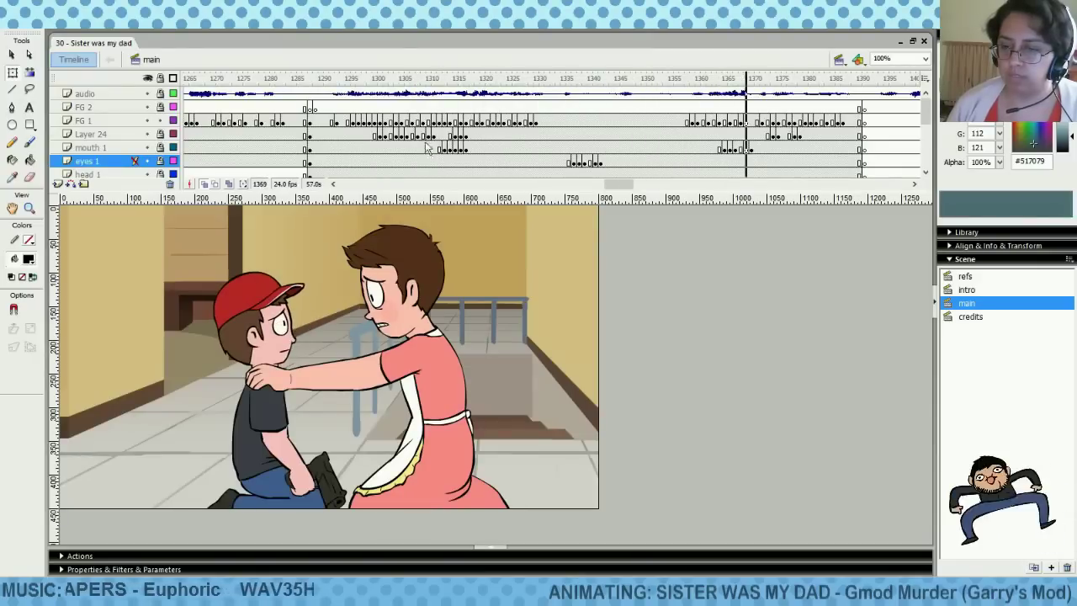
# Replay the dialogue repeatedly from around frame 1352 to check both characters' mouth and blink timing
pyautogui.click(653, 162)
pyautogui.press('Return')
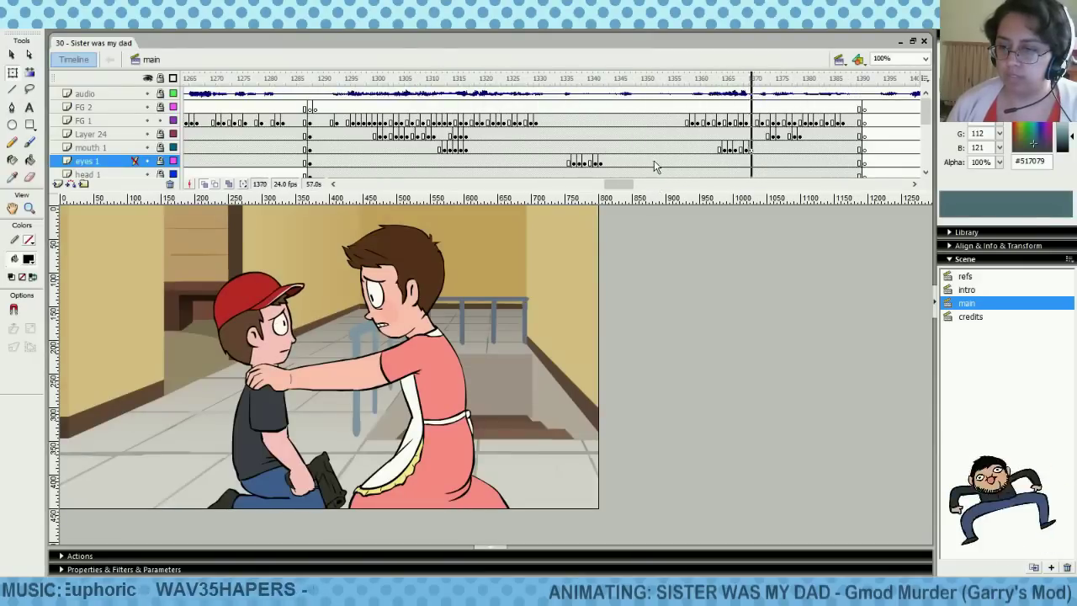
pyautogui.click(655, 165)
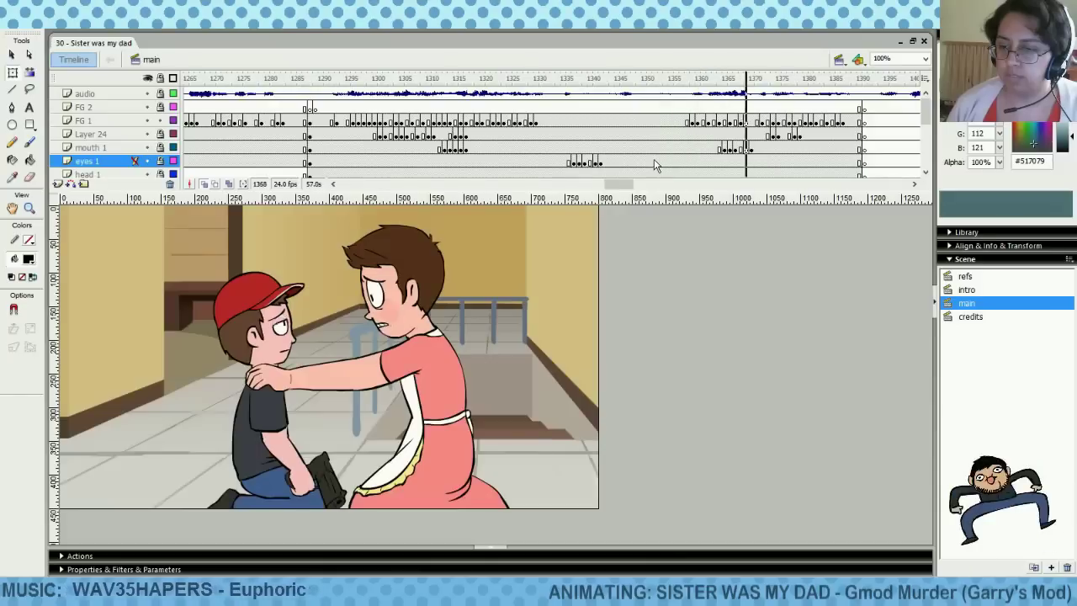
pyautogui.click(654, 165)
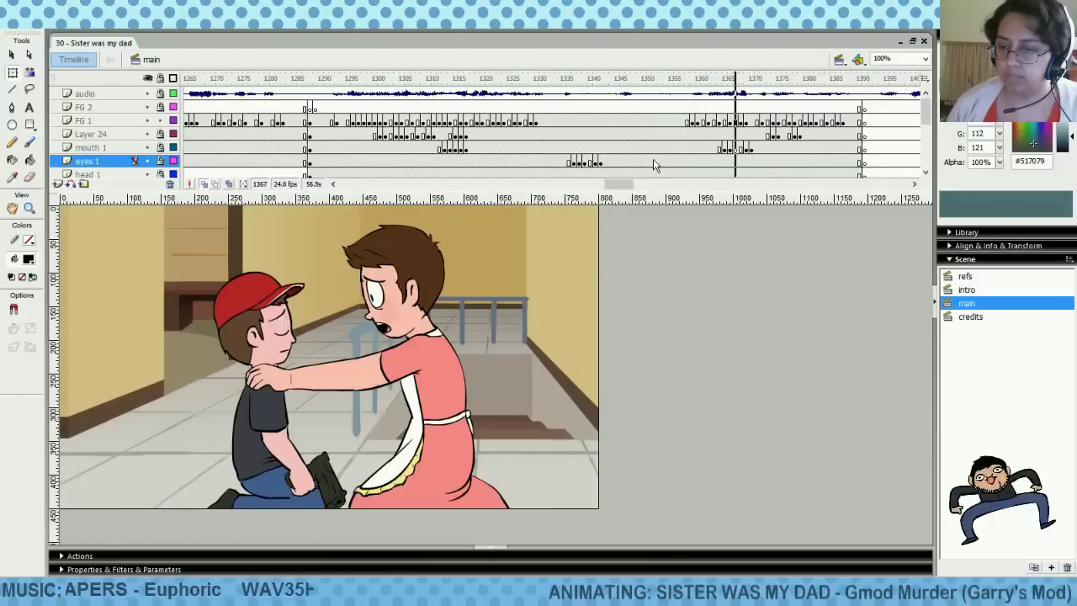
pyautogui.click(652, 149)
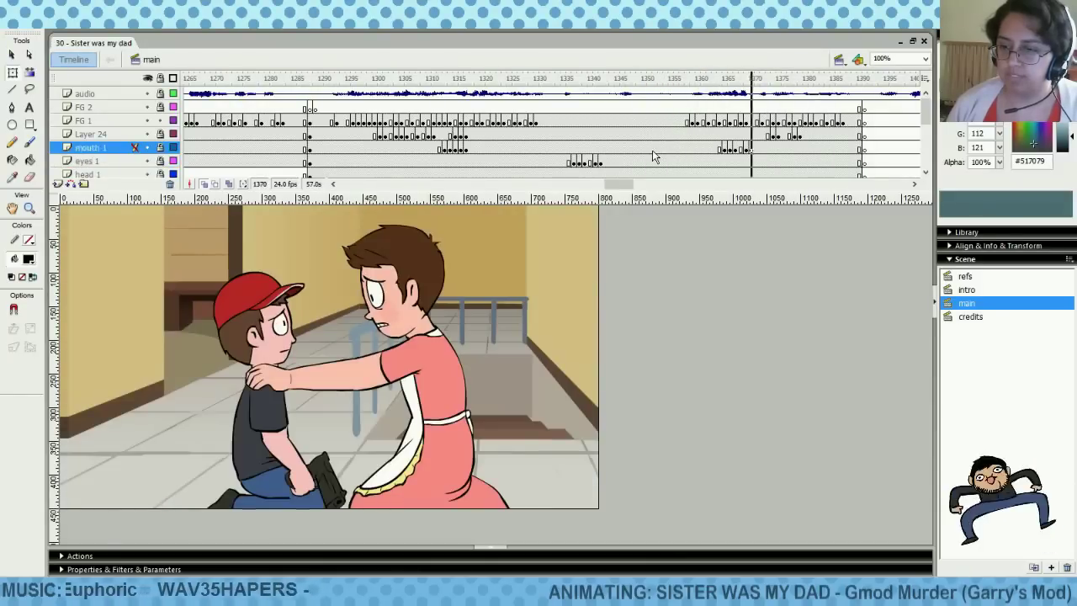
pyautogui.click(653, 151)
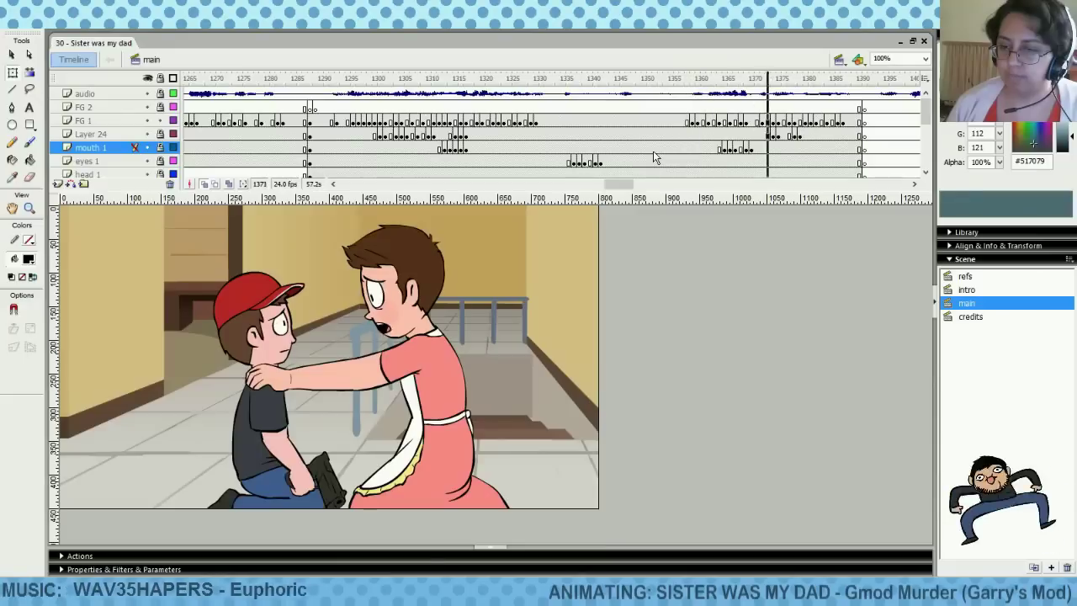
pyautogui.click(654, 156)
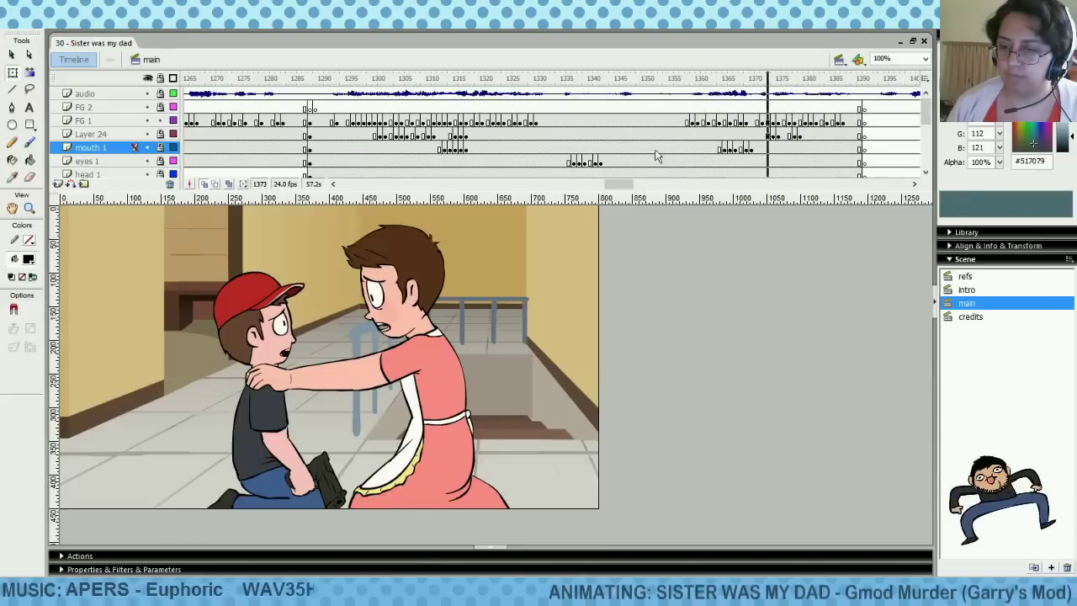
pyautogui.click(655, 156)
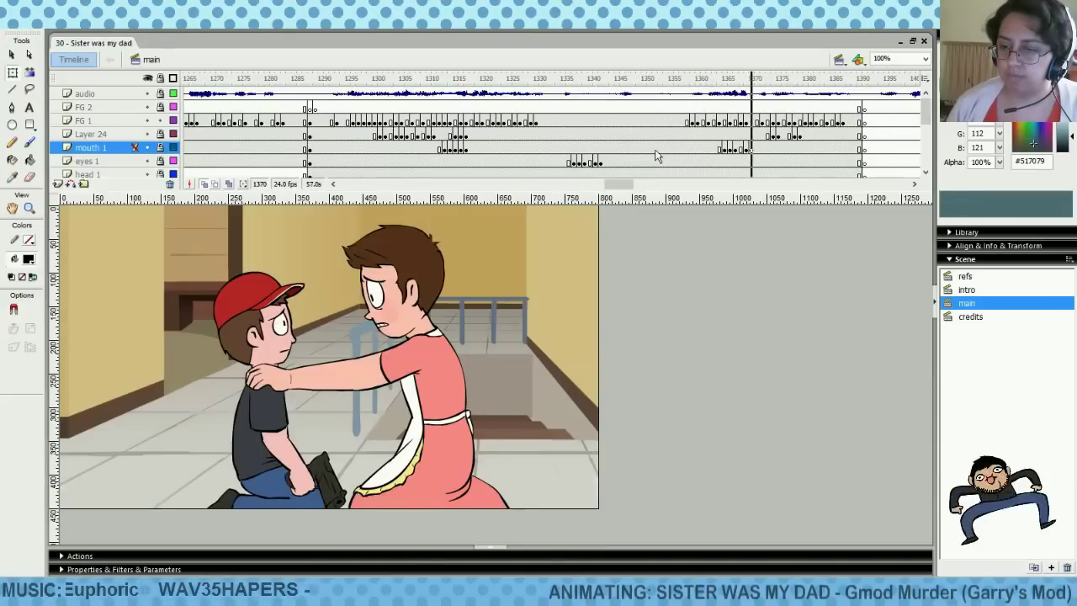
pyautogui.click(654, 150)
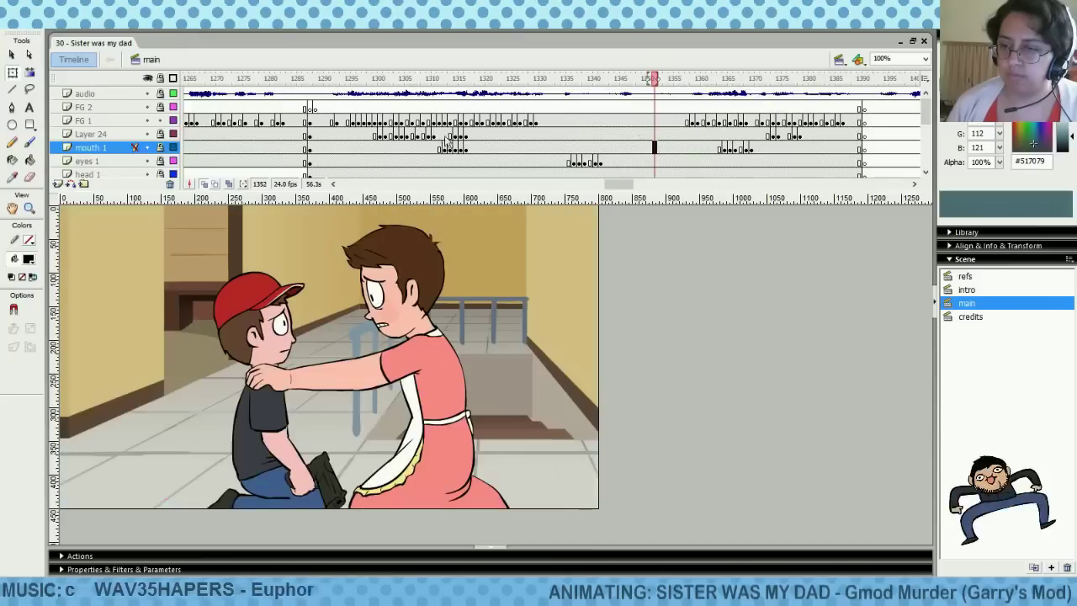
# Replay the opening of the hallway shot repeatedly from around frame 1291 to check the first line's lip sync
pyautogui.click(328, 161)
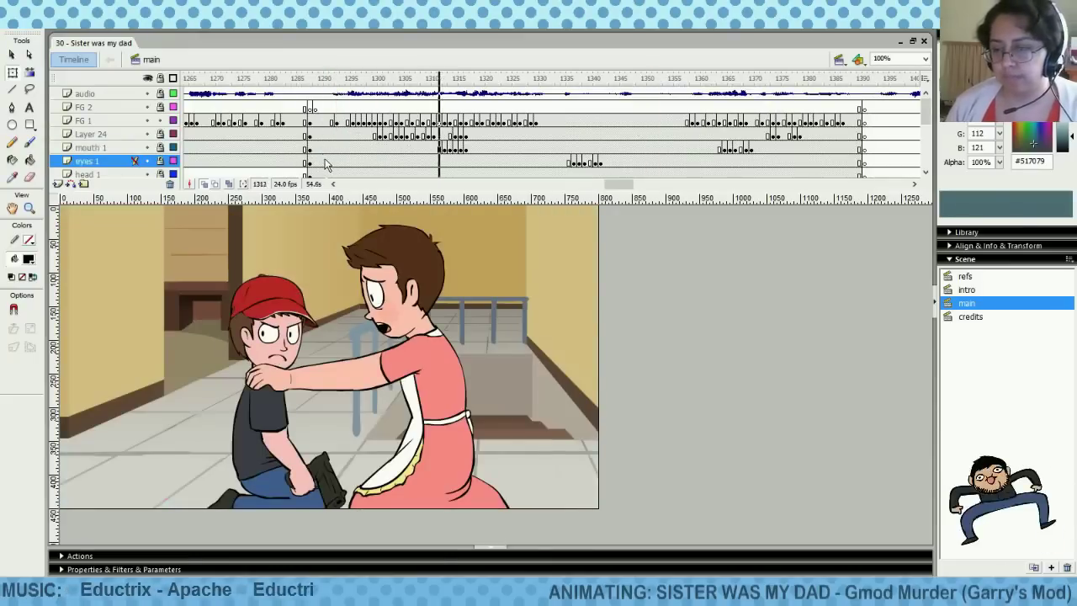
pyautogui.click(328, 163)
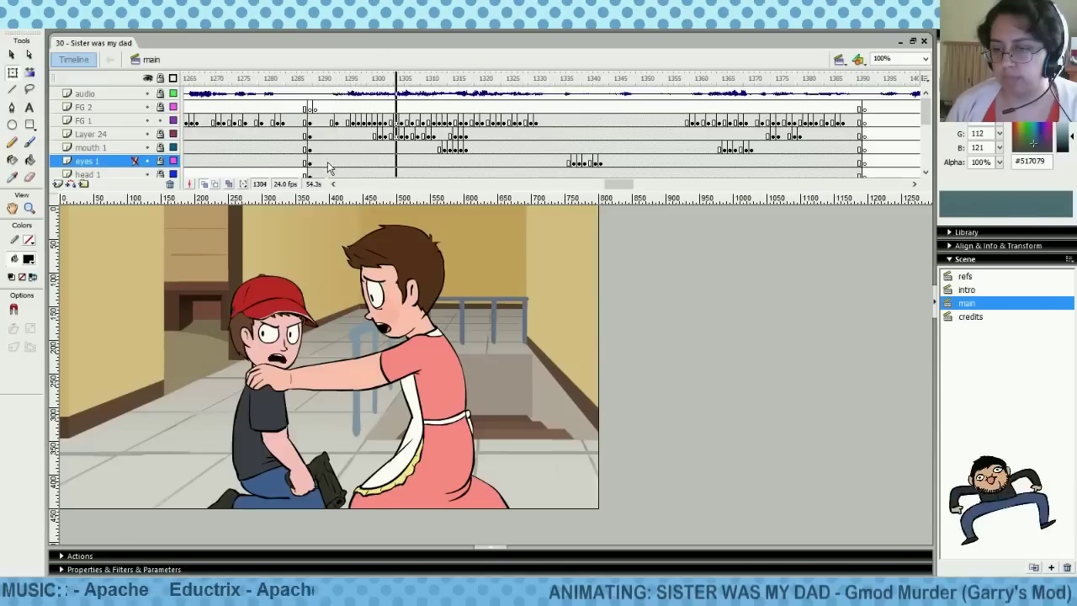
pyautogui.click(327, 163)
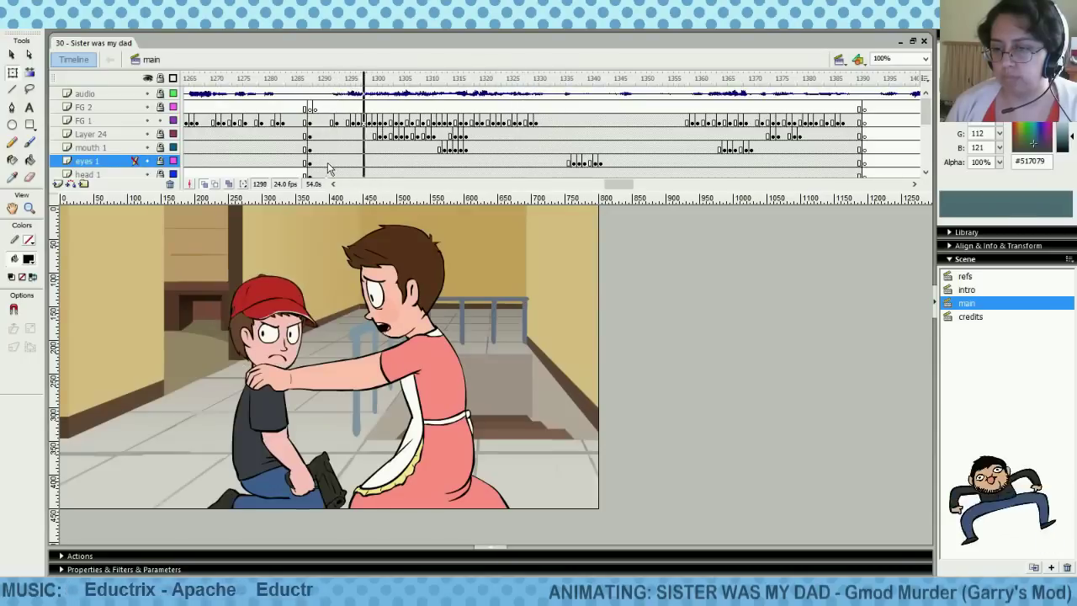
pyautogui.click(328, 164)
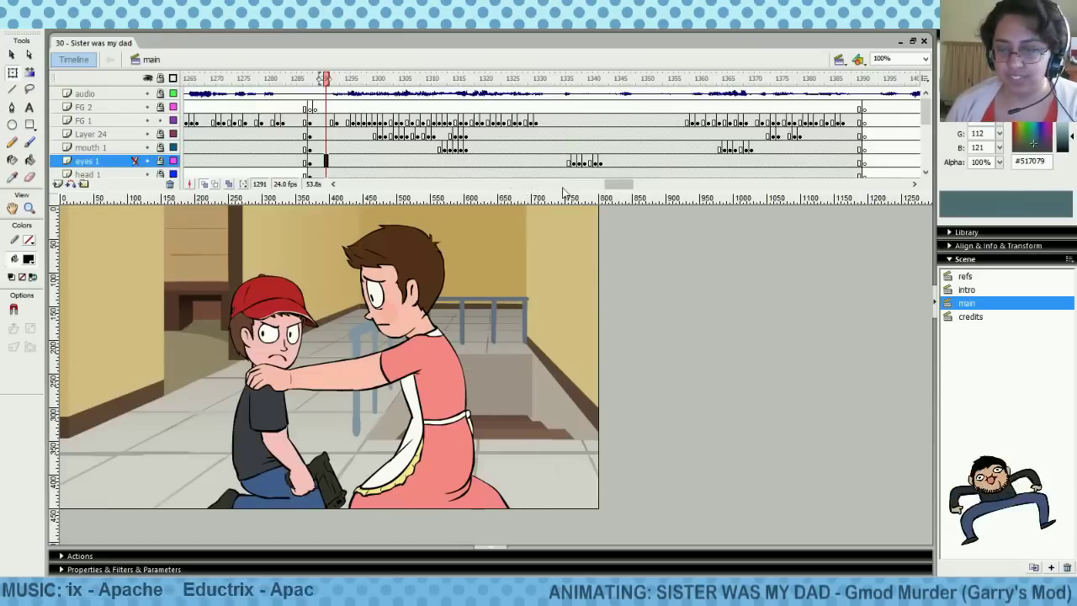
# Scrub forward through the hallway shot and the sketched shot after it, up to frame 1531
pyautogui.click(292, 149)
pyautogui.moveTo(336, 149); pyautogui.dragTo(881, 160)
pyautogui.moveTo(616, 187); pyautogui.dragTo(632, 184)
pyautogui.moveTo(599, 149); pyautogui.dragTo(663, 157)
pyautogui.moveTo(635, 185); pyautogui.dragTo(648, 185)
pyautogui.moveTo(626, 148); pyautogui.dragTo(891, 160)
pyautogui.moveTo(646, 185); pyautogui.dragTo(657, 183)
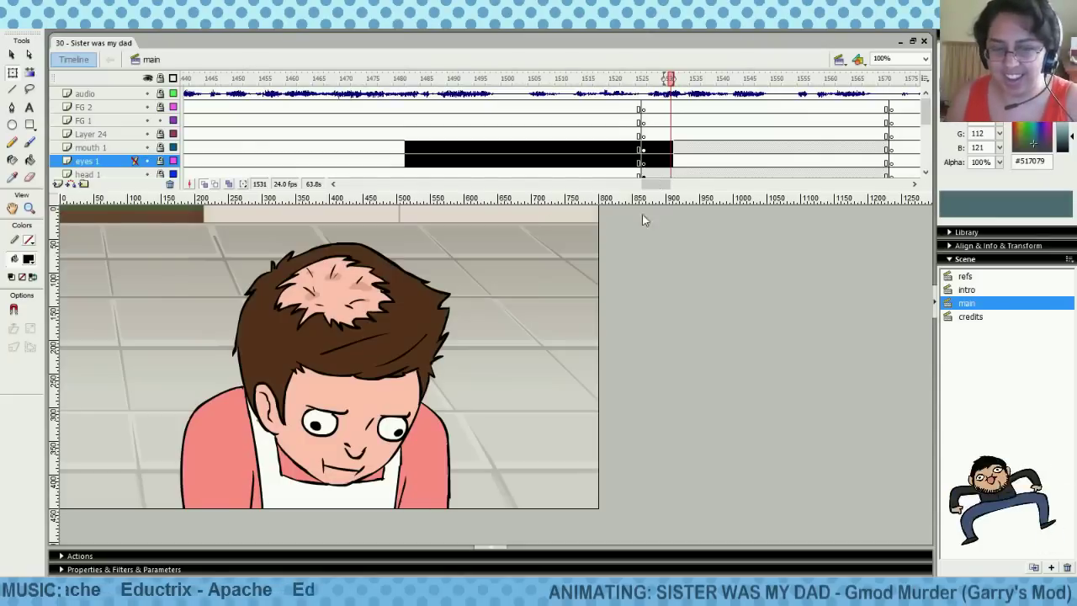
# Go back through the sketched shot and the hallway shot to frame 1284, reviewing the drawings at several frames
pyautogui.click(336, 134)
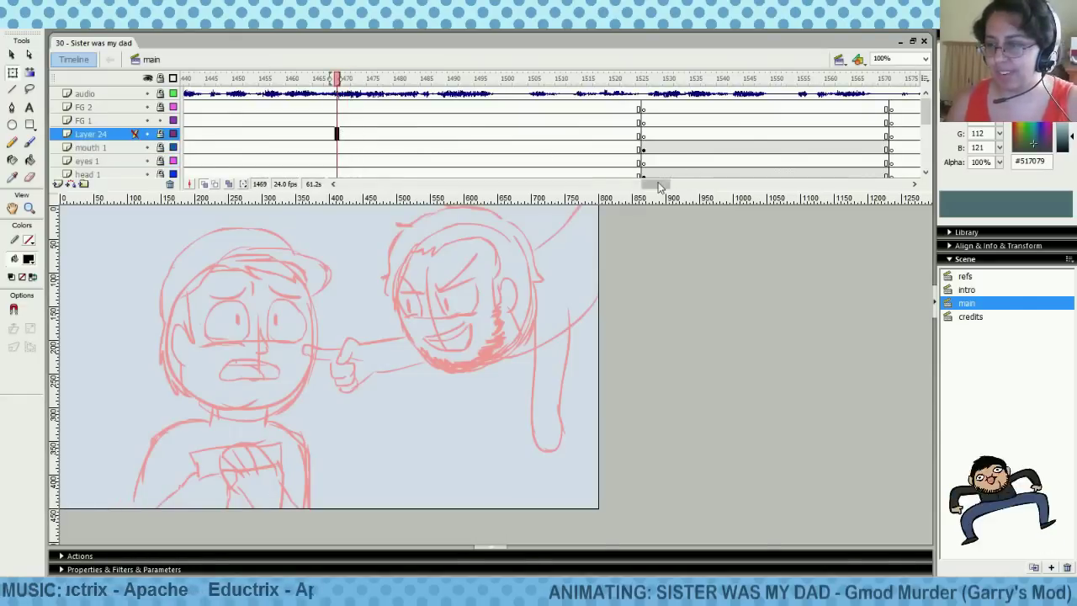
pyautogui.moveTo(660, 187); pyautogui.dragTo(622, 184)
pyautogui.click(440, 148)
pyautogui.click(308, 150)
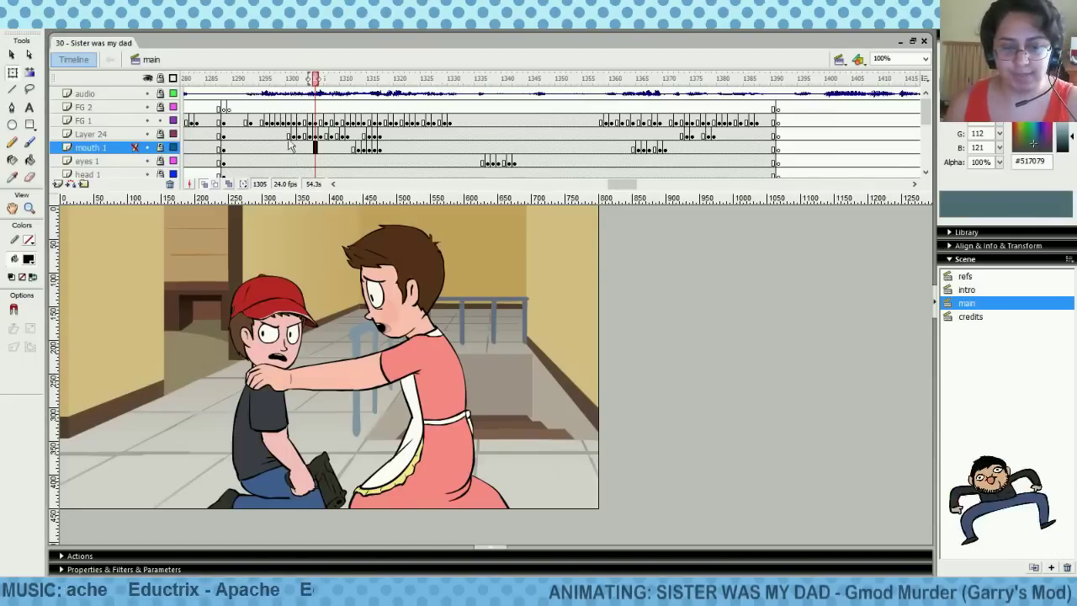
pyautogui.click(204, 133)
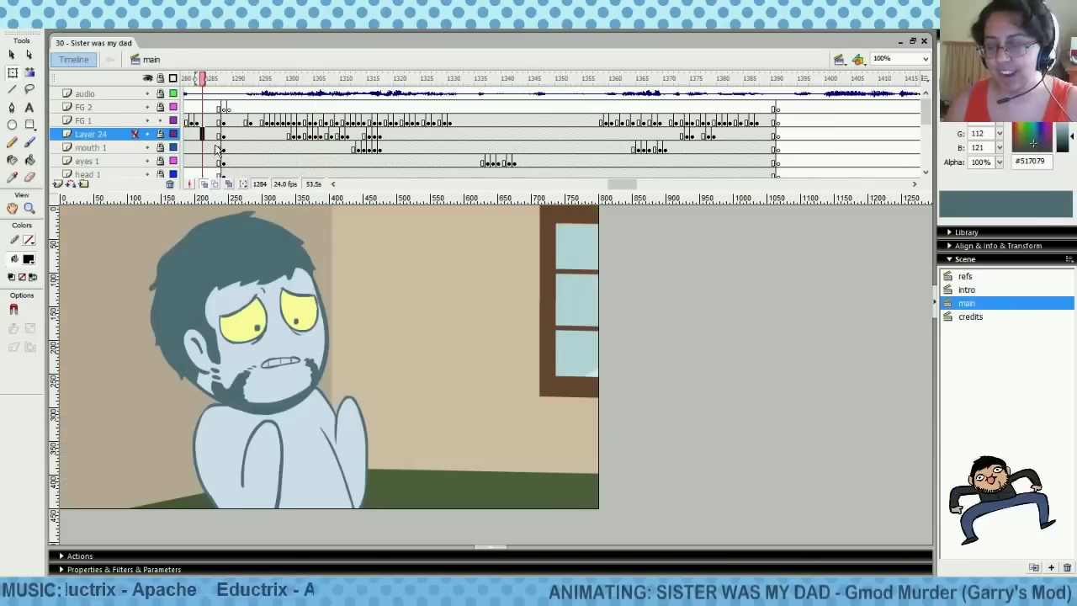
pyautogui.click(264, 148)
pyautogui.click(202, 149)
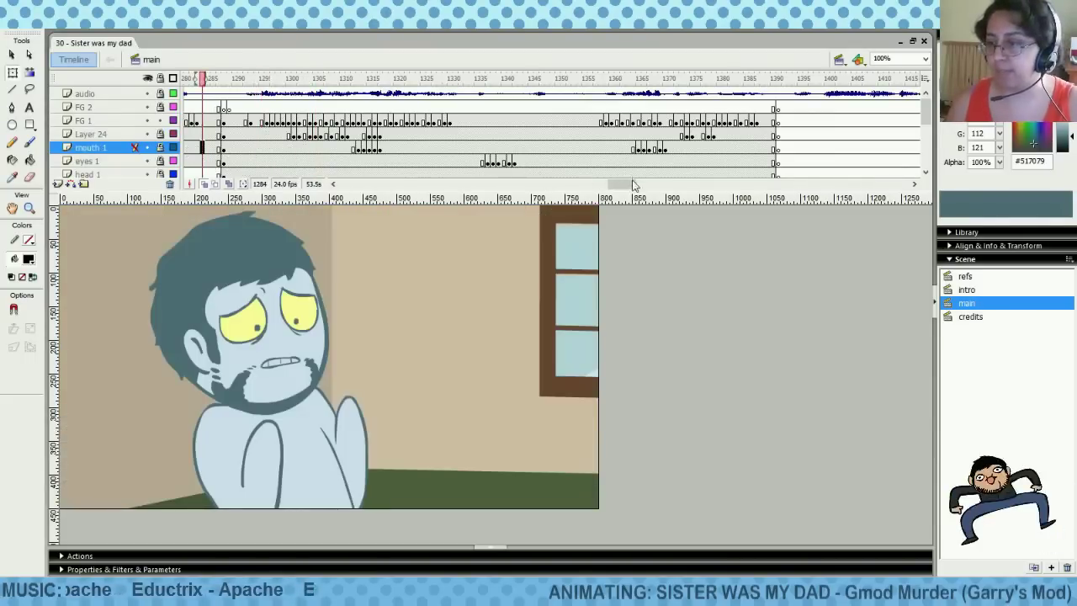
# Find the earlier shot with the stained apron at frame 1091 and sample the stain's dark red as the fill colour
pyautogui.moveTo(632, 184); pyautogui.dragTo(588, 184)
pyautogui.click(505, 147)
pyautogui.click(411, 120)
pyautogui.click(358, 120)
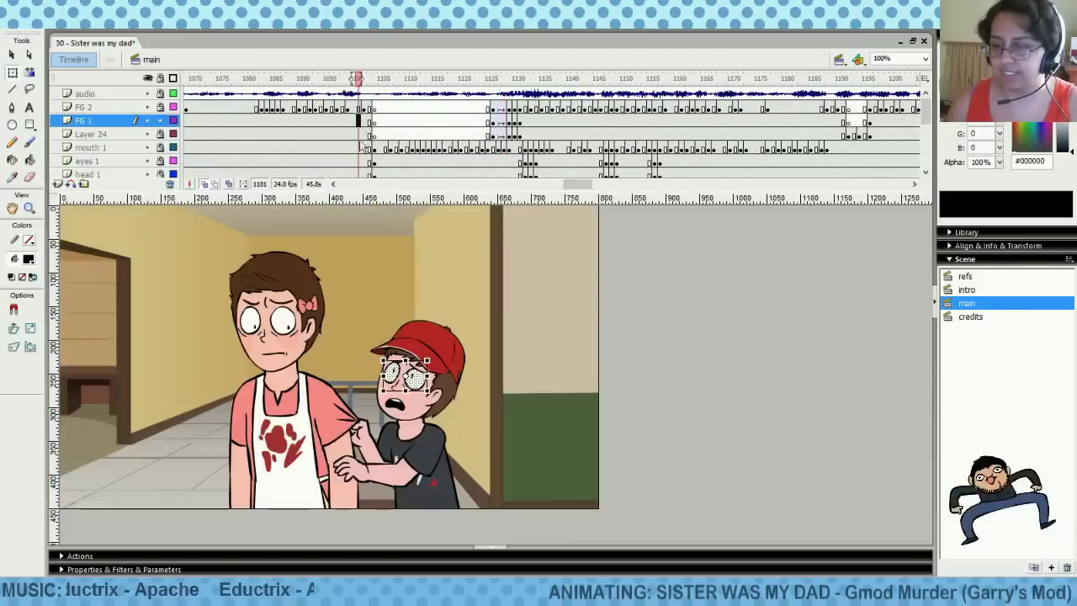
pyautogui.click(305, 108)
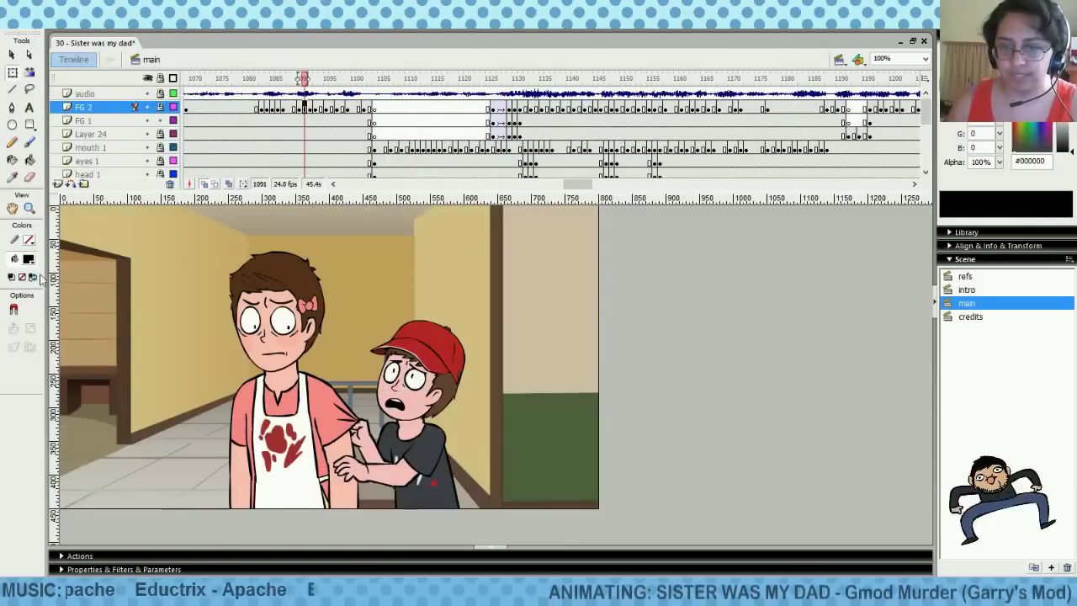
pyautogui.click(29, 260)
pyautogui.click(279, 432)
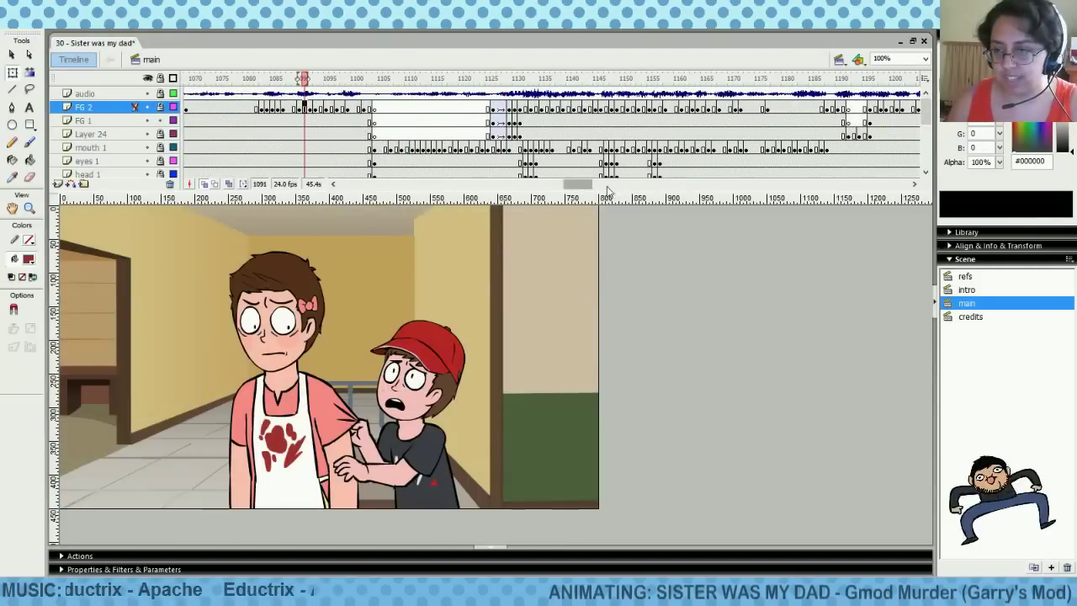
# Return to frame 1327 of the hallway shot and unlock the head 1 layer for editing
pyautogui.moveTo(586, 185); pyautogui.dragTo(623, 185)
pyautogui.click(427, 161)
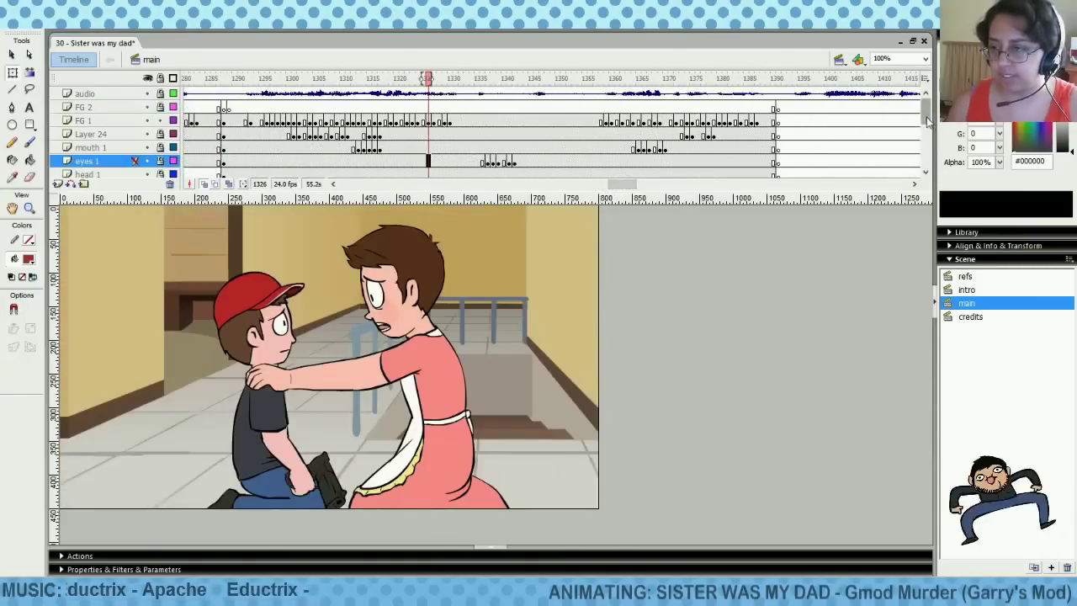
pyautogui.moveTo(928, 122); pyautogui.dragTo(928, 136)
pyautogui.click(436, 121)
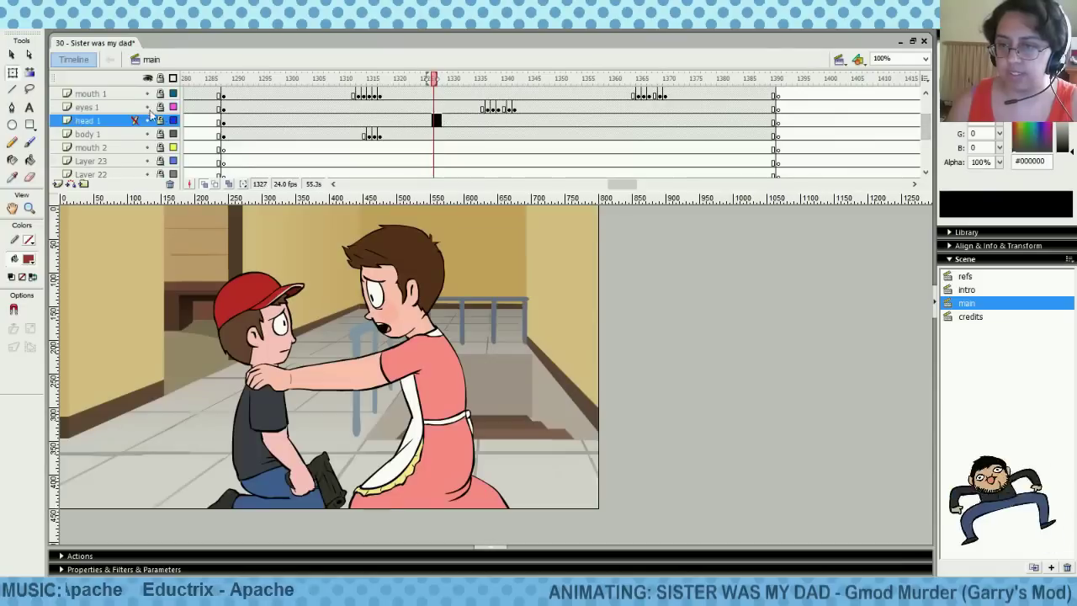
pyautogui.click(147, 121)
pyautogui.click(148, 120)
pyautogui.click(160, 120)
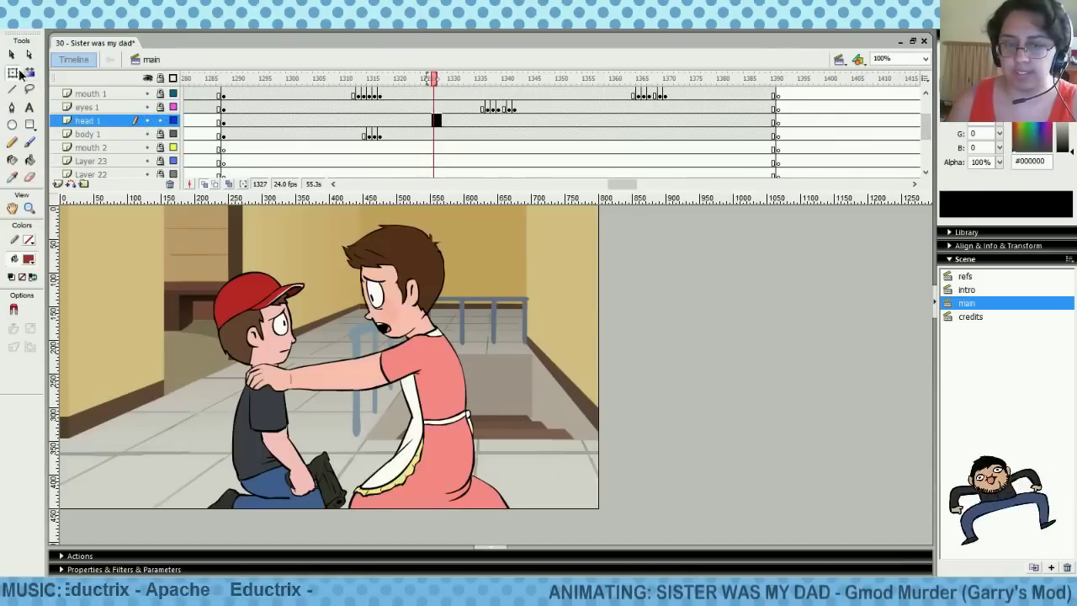
# Select the white apron fill, brush small dark red (#A42F2F) blood stains on its upper part, and clear the selection
pyautogui.click(416, 400)
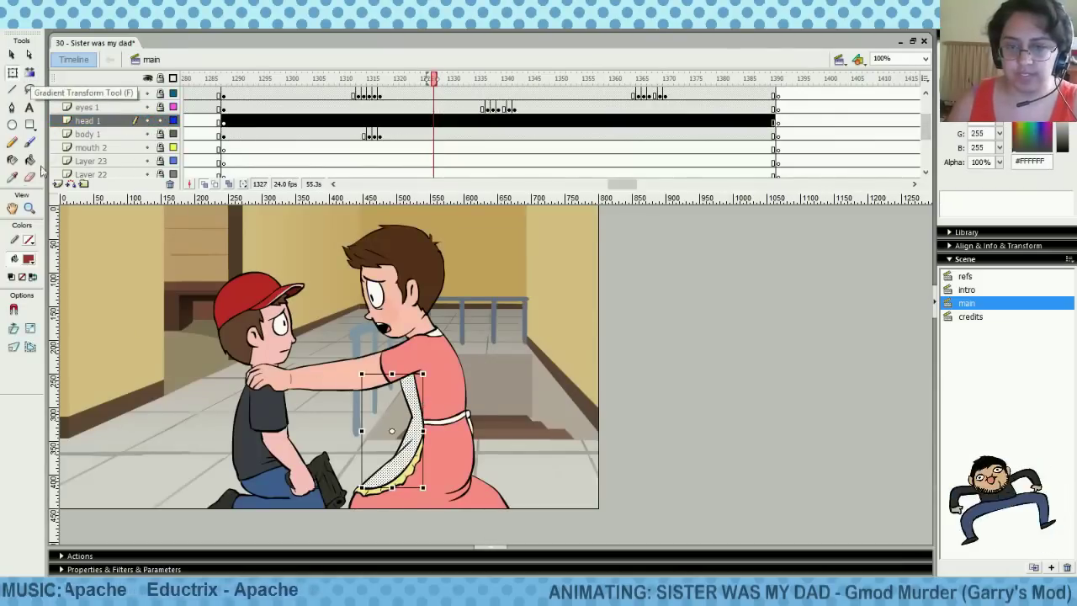
pyautogui.click(29, 143)
pyautogui.click(14, 324)
pyautogui.click(39, 404)
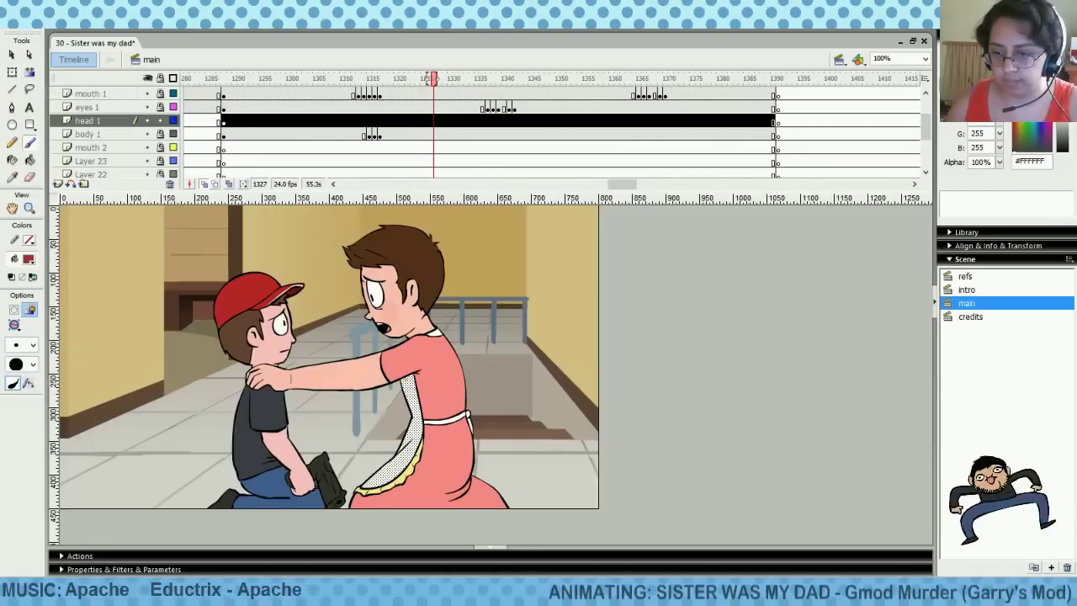
pyautogui.moveTo(405, 383); pyautogui.dragTo(418, 400)
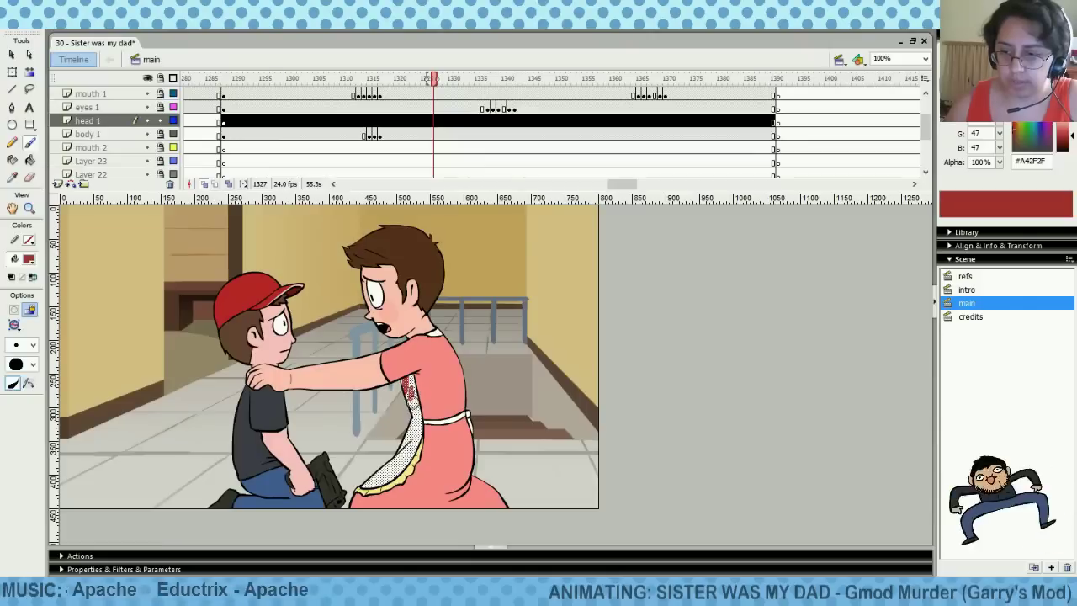
pyautogui.press('q')
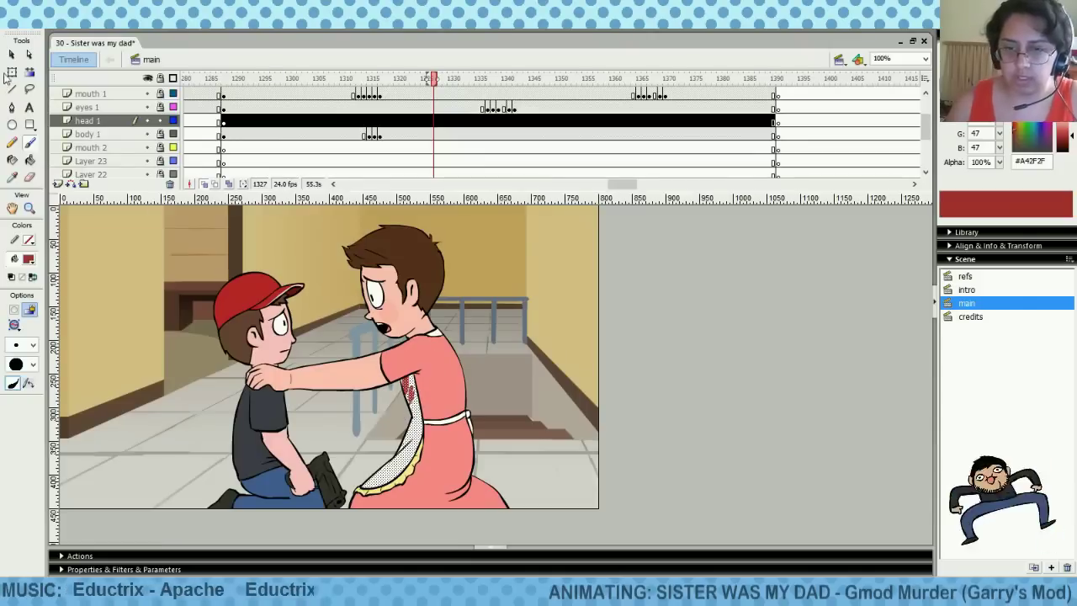
pyautogui.click(302, 257)
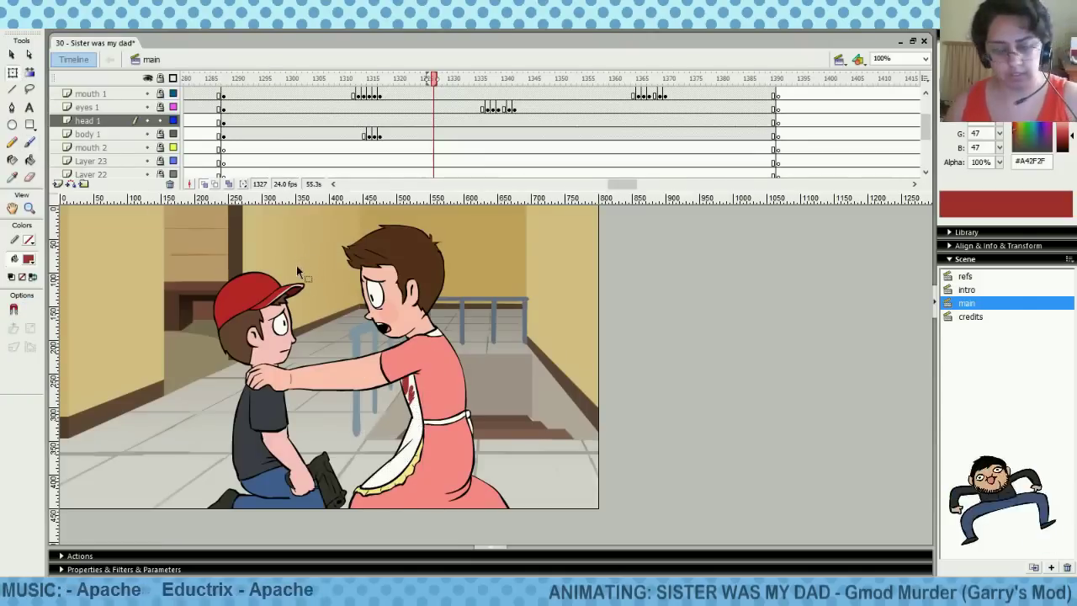
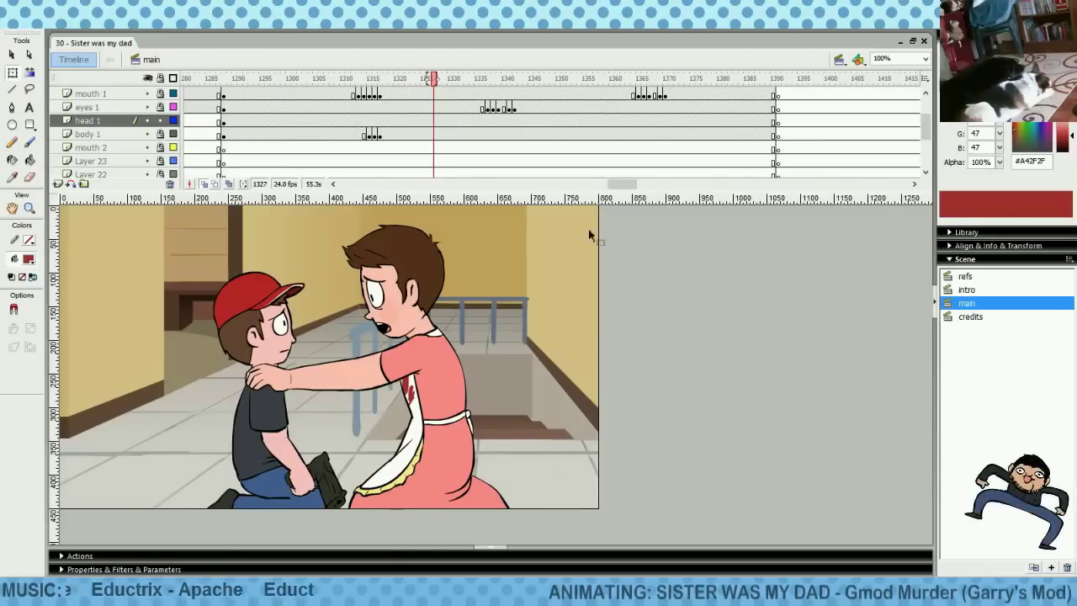
# Go back from the hallway shot to frame 1062 of the earlier shot showing the character's pink hair bow
pyautogui.click(212, 122)
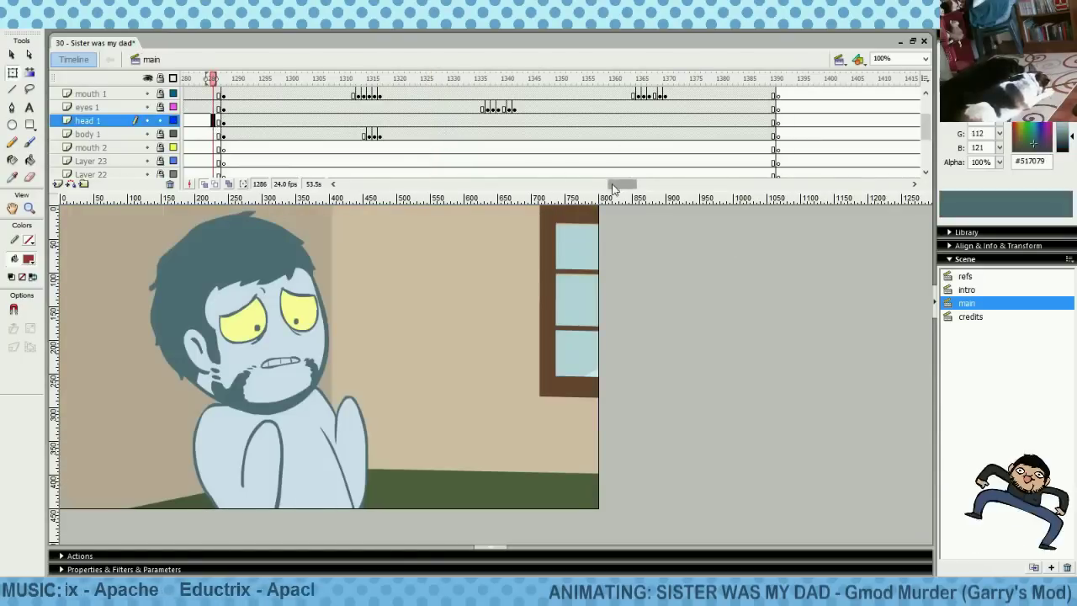
pyautogui.moveTo(624, 184); pyautogui.dragTo(572, 185)
pyautogui.click(617, 122)
pyautogui.click(401, 120)
pyautogui.click(606, 134)
pyautogui.click(427, 134)
pyautogui.click(304, 120)
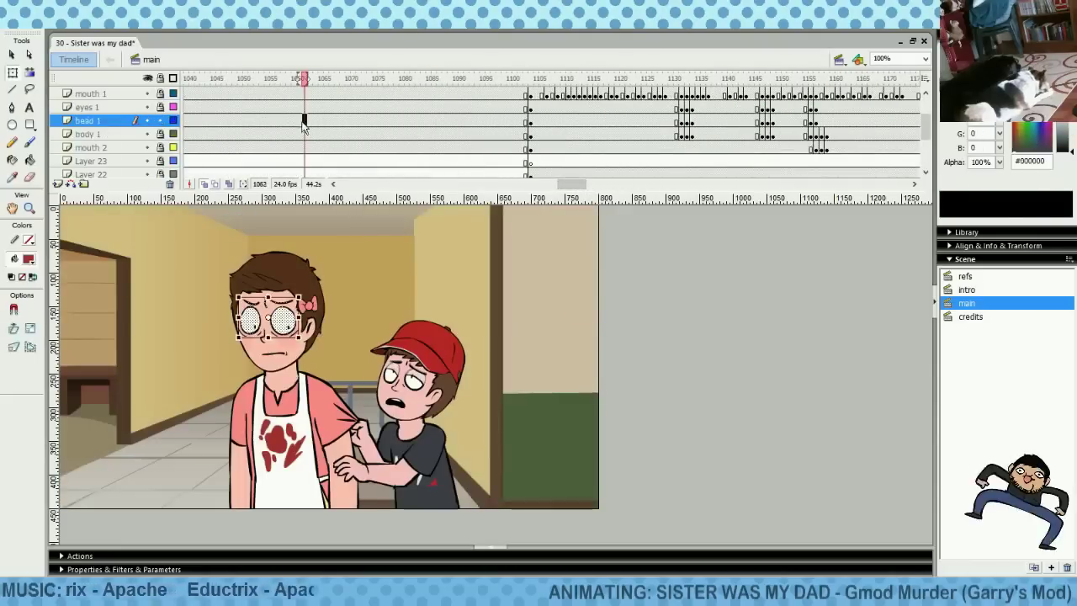
# Toggle the visibility of the head 1 and body 1 layers, lock head 1, and copy the pink hair bow
pyautogui.click(148, 122)
pyautogui.click(148, 122)
pyautogui.click(148, 135)
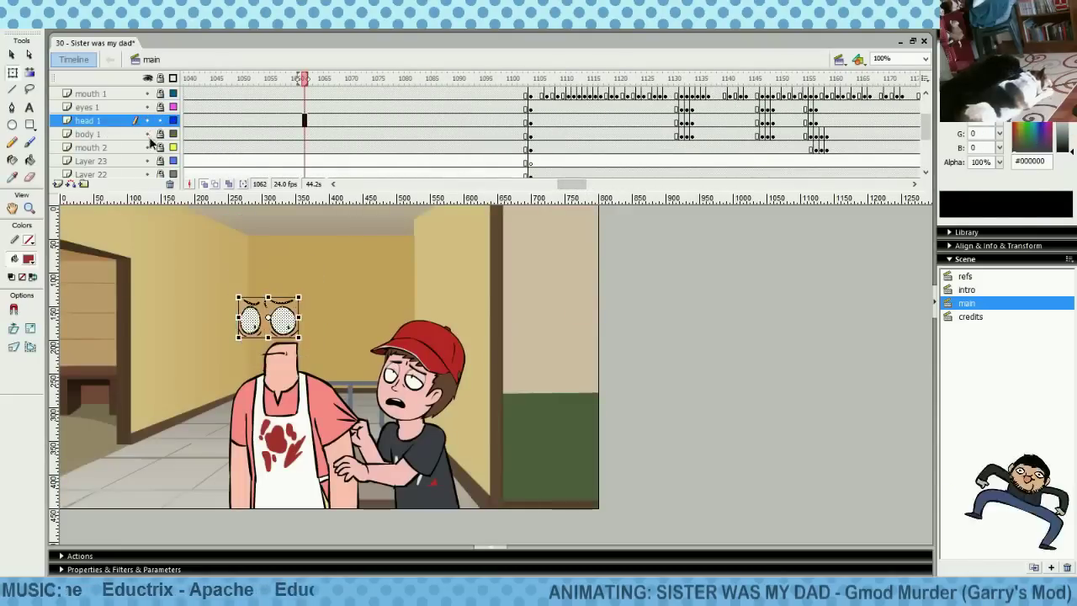
pyautogui.click(148, 135)
pyautogui.click(159, 121)
pyautogui.rightClick(311, 304)
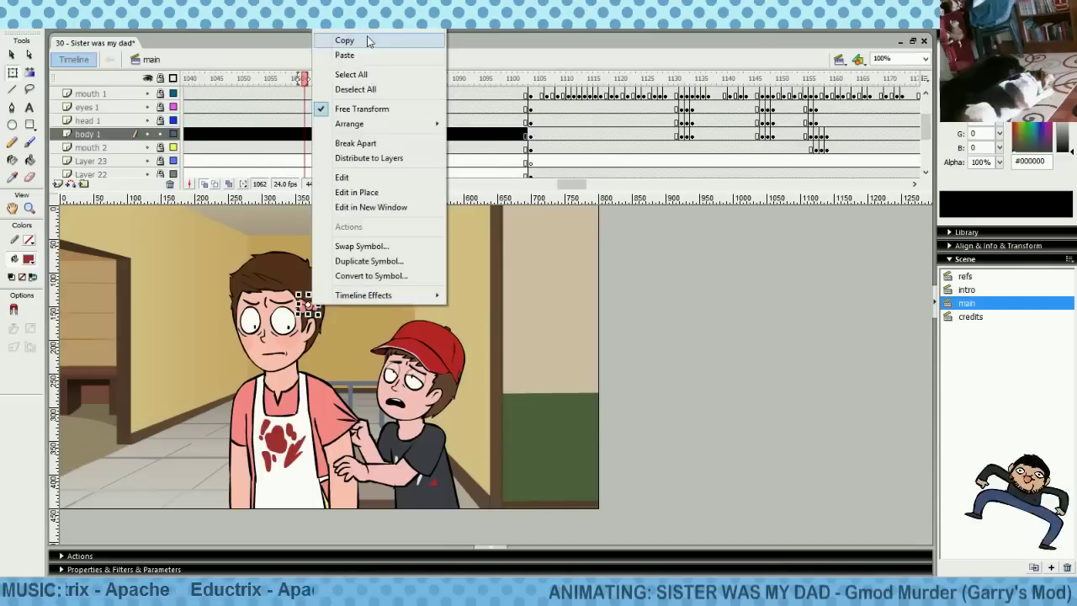
pyautogui.click(354, 40)
# Paste the bow into the head 1 layer at frame 1325 and move it onto the kneeling character's hair above the ear
pyautogui.moveTo(568, 185); pyautogui.dragTo(614, 184)
pyautogui.click(595, 133)
pyautogui.click(595, 160)
pyautogui.click(595, 120)
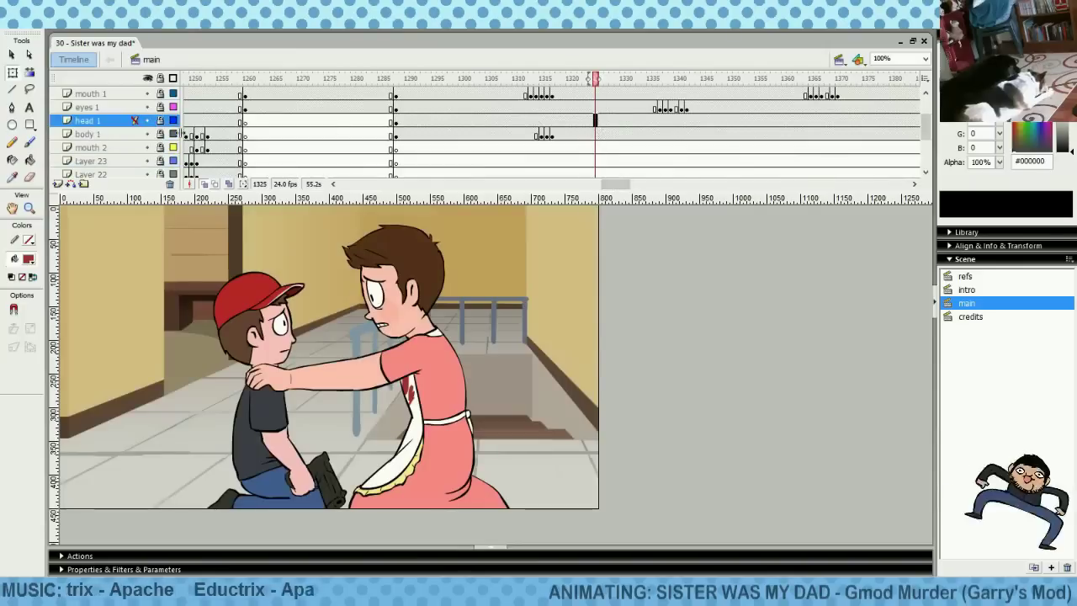
pyautogui.rightClick(598, 313)
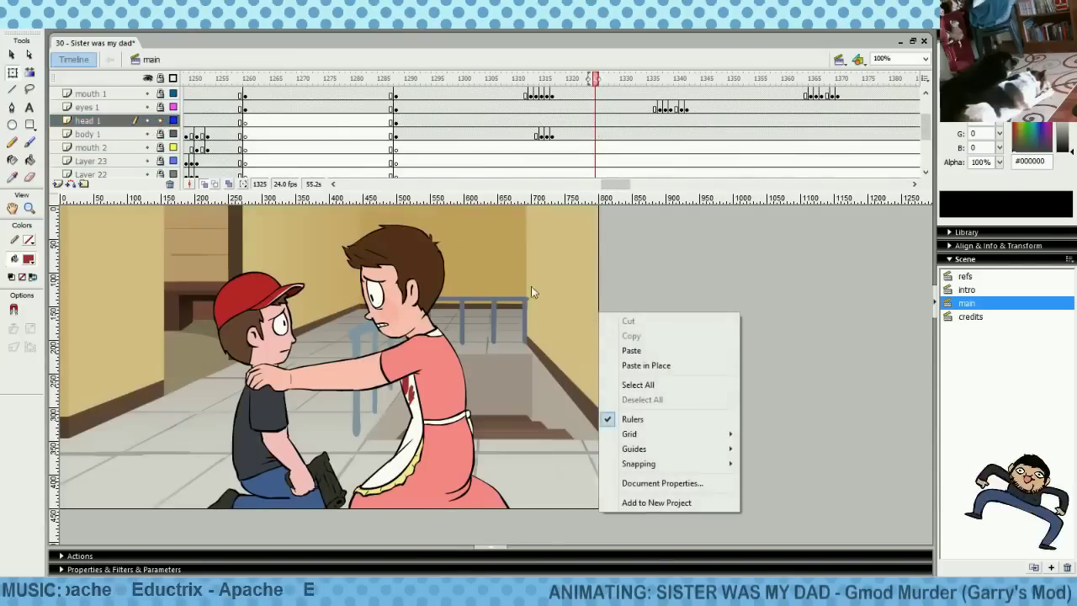
pyautogui.click(630, 348)
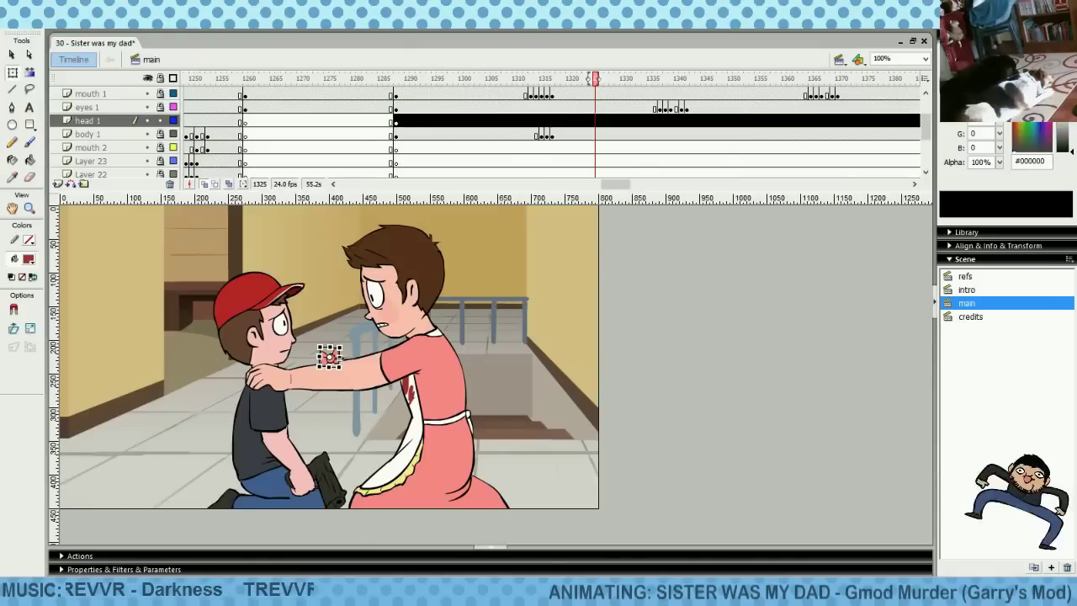
pyautogui.moveTo(340, 373); pyautogui.dragTo(416, 290)
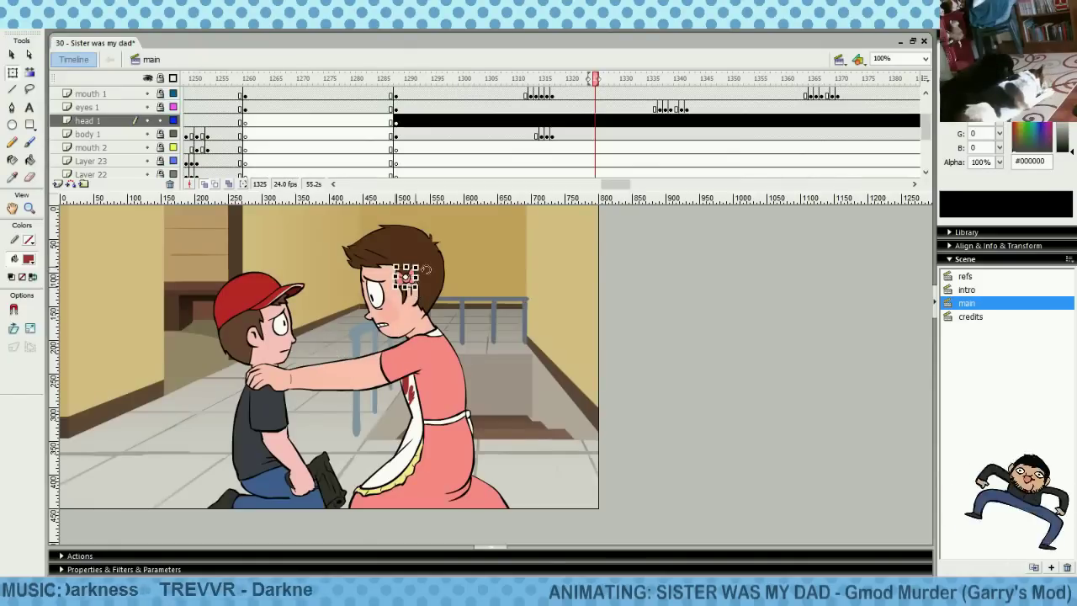
# Nudge the pasted bow slightly right and up on the kneeling character's hair
pyautogui.click(504, 285)
pyautogui.click(408, 278)
pyautogui.press('Right')
pyautogui.press('Right')
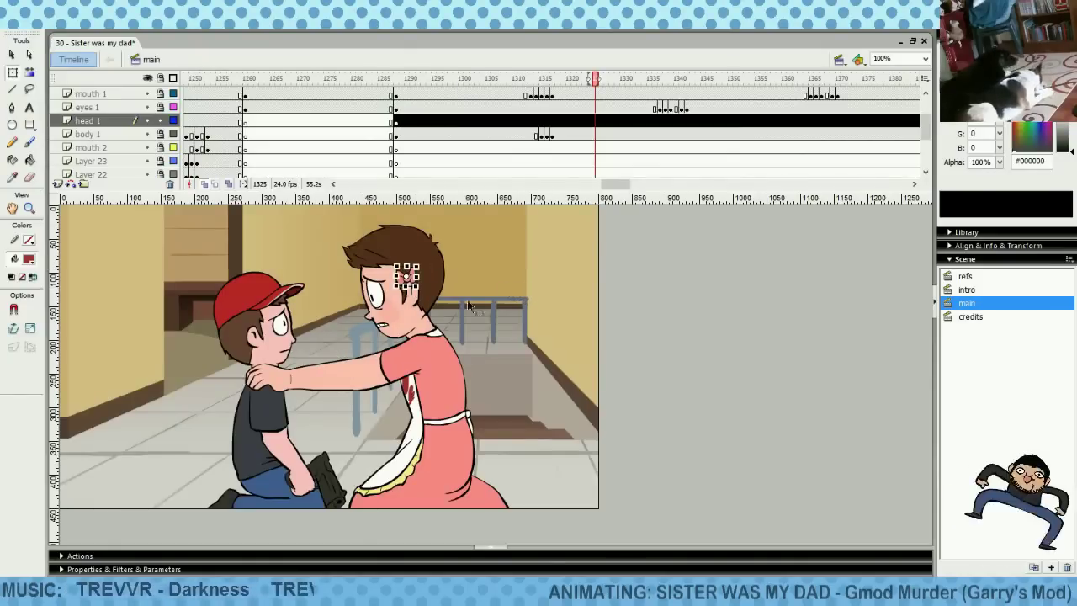
pyautogui.press('Up')
pyautogui.press('Up')
pyautogui.press('Up')
pyautogui.press('Up')
# Rotate the bow slightly counterclockwise to follow the tilt of the kneeling character's head, and deselect it
pyautogui.click(477, 323)
pyautogui.click(409, 276)
pyautogui.moveTo(425, 258); pyautogui.dragTo(421, 256)
pyautogui.click(489, 319)
pyautogui.click(407, 275)
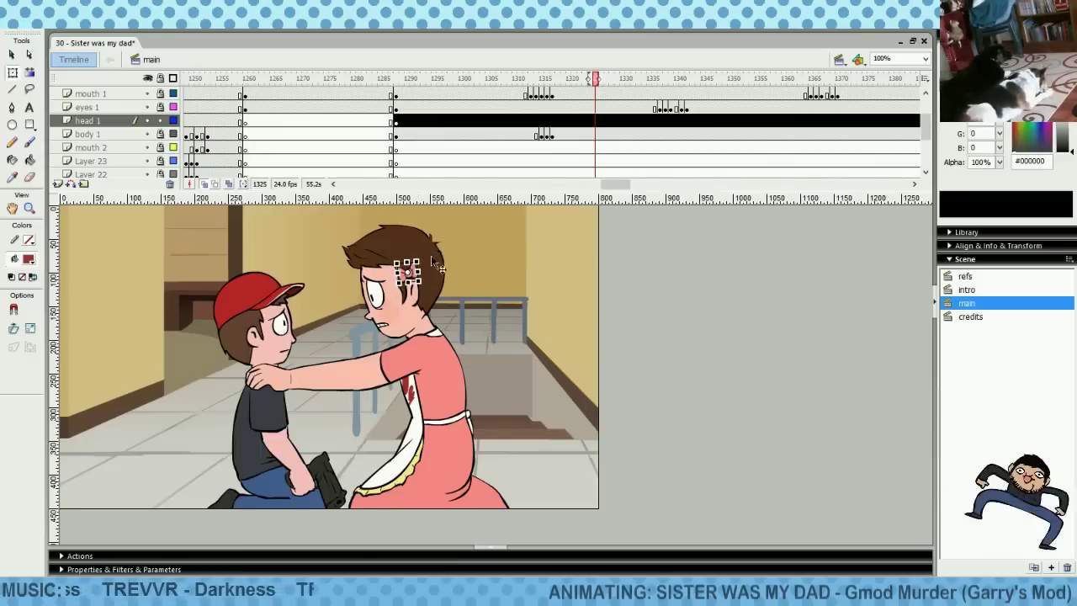
pyautogui.click(515, 347)
pyautogui.click(407, 271)
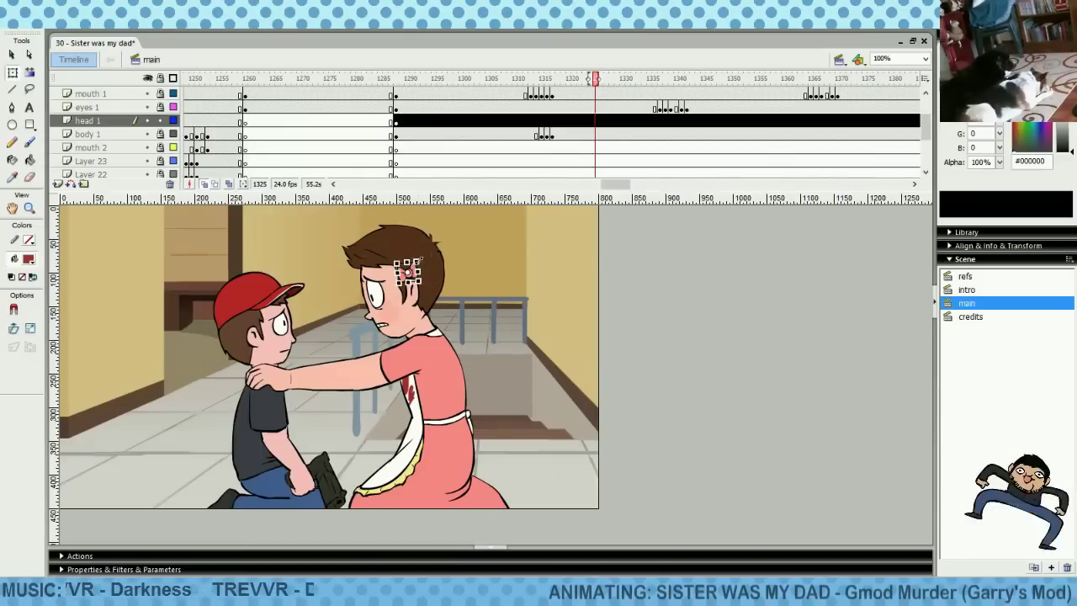
pyautogui.click(486, 280)
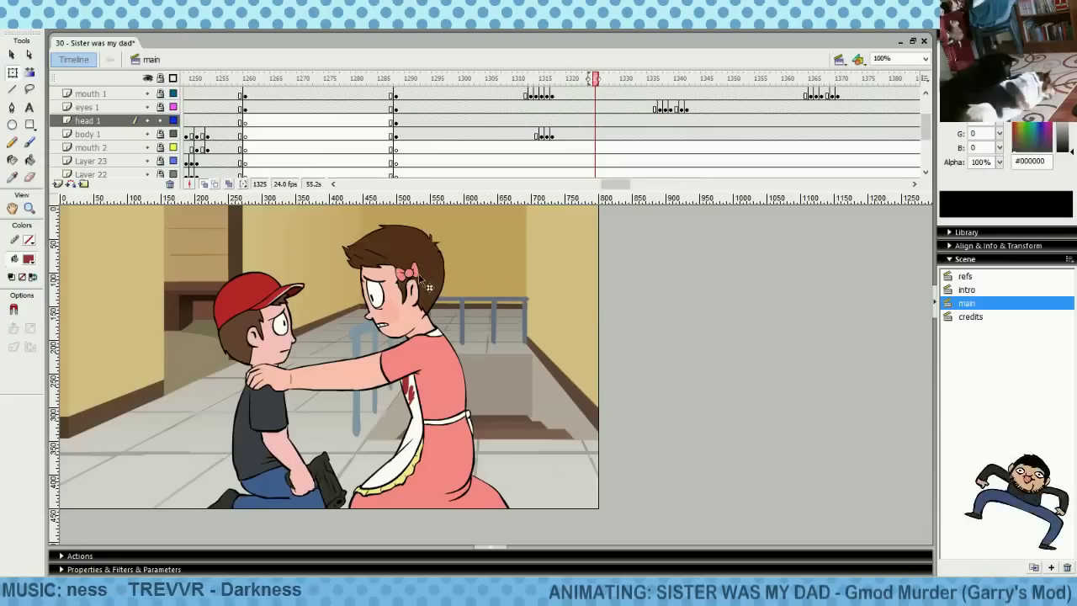
# Fine-tune the bow's placement just above the kneeling character's ear and clear the selection
pyautogui.click(425, 283)
pyautogui.click(483, 311)
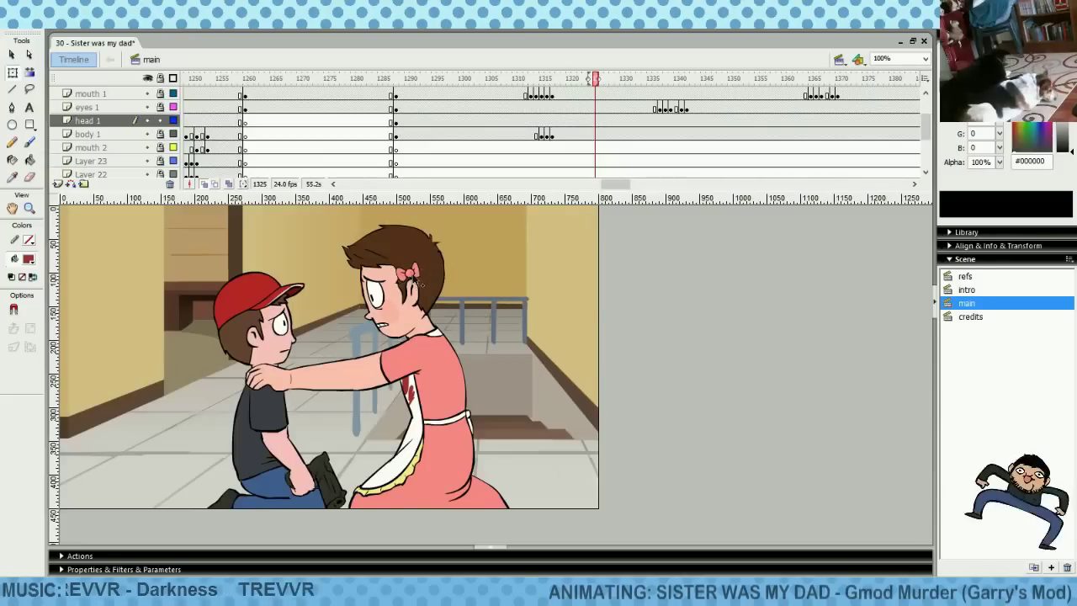
pyautogui.click(416, 278)
pyautogui.click(473, 289)
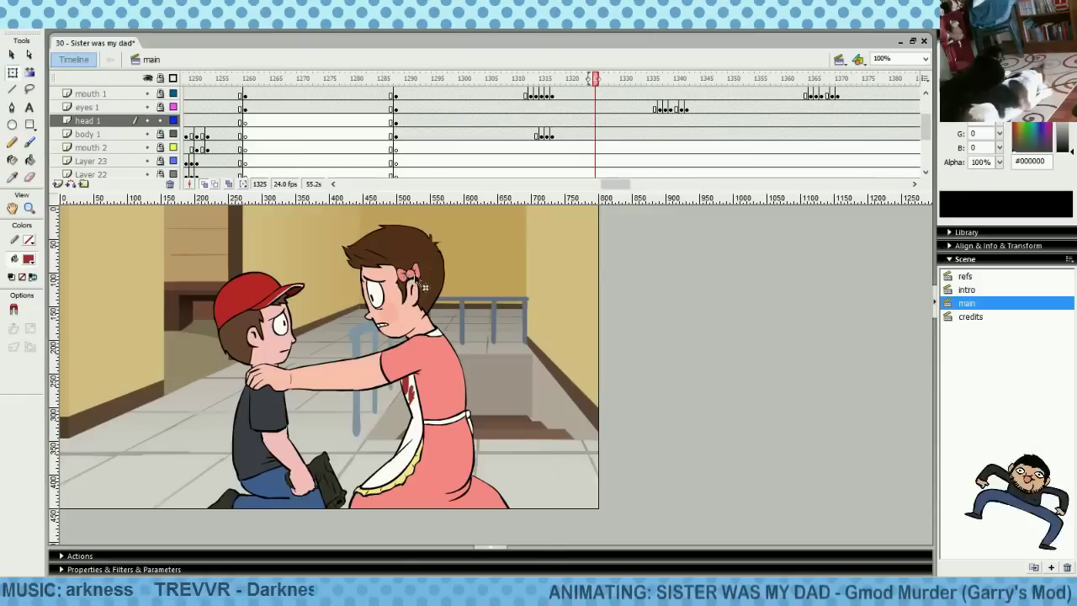
pyautogui.rightClick(415, 275)
pyautogui.click(457, 300)
pyautogui.click(541, 273)
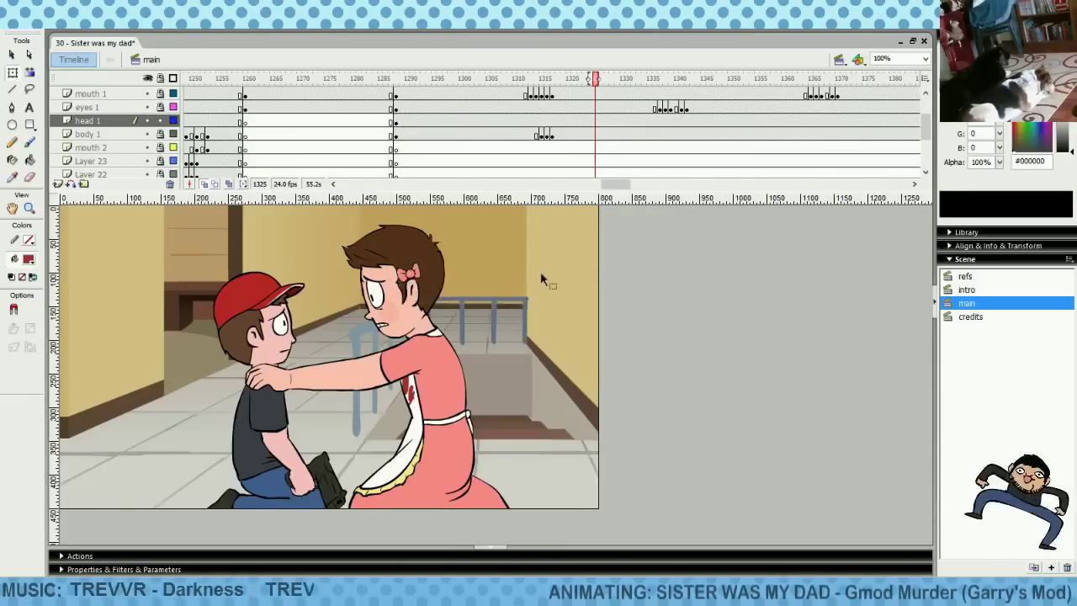
# Review the hallway shot up to frame 1372, go to the high-angle close-up at frame 1542, and lock head 1
pyautogui.moveTo(614, 184); pyautogui.dragTo(614, 187)
pyautogui.moveTo(489, 135); pyautogui.dragTo(829, 97)
pyautogui.click(846, 94)
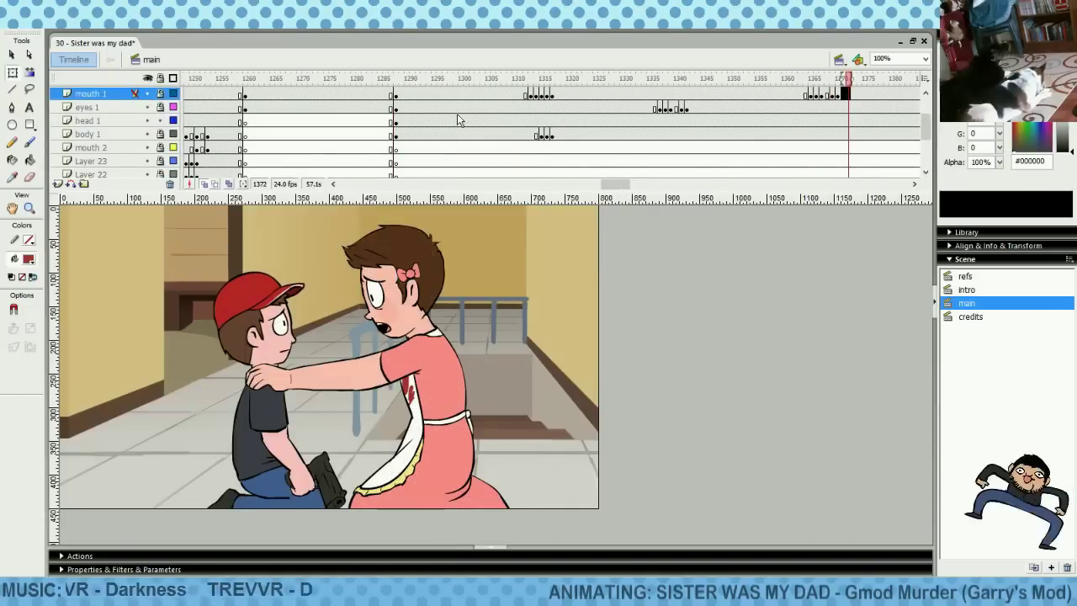
pyautogui.moveTo(614, 188); pyautogui.dragTo(660, 185)
pyautogui.click(617, 134)
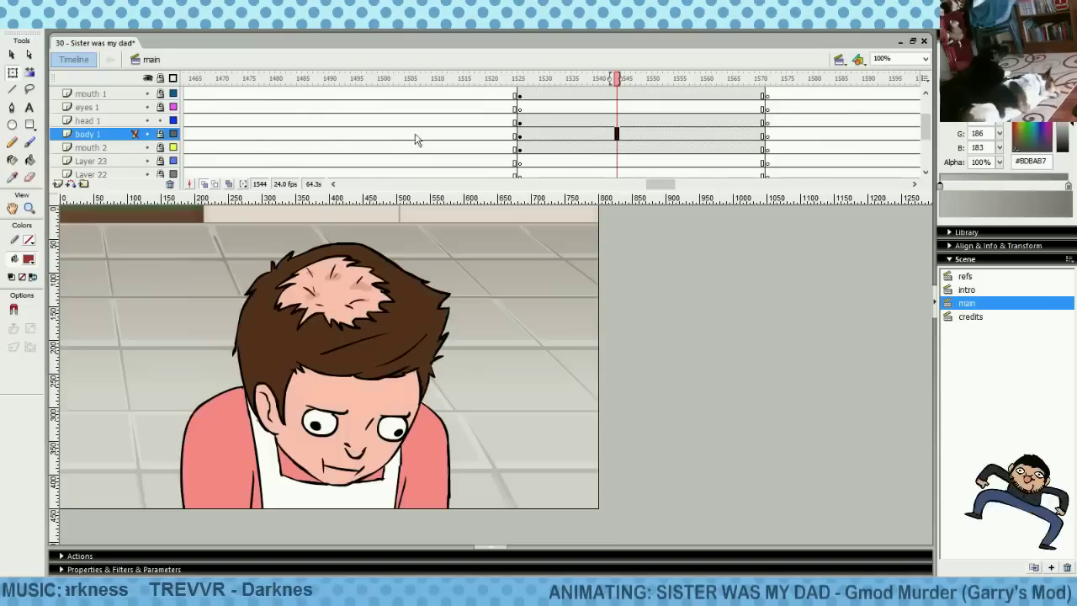
pyautogui.click(605, 120)
pyautogui.click(160, 121)
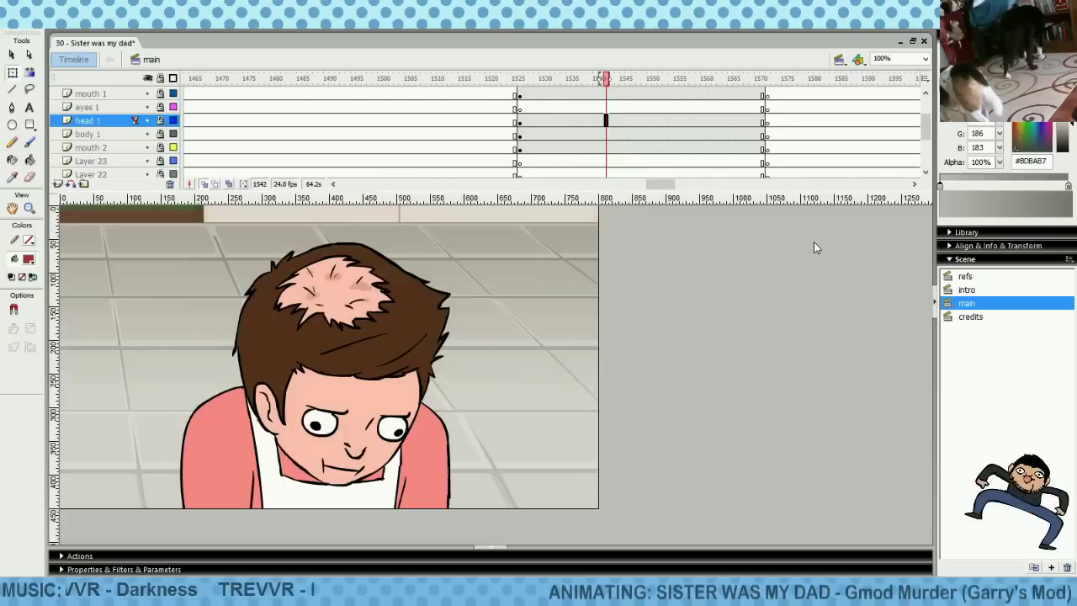
# Unlock Layer 24, paste the bow there at frame 1536, and place it on the hair above the ear in the close-up
pyautogui.click(589, 124)
pyautogui.click(589, 148)
pyautogui.click(590, 106)
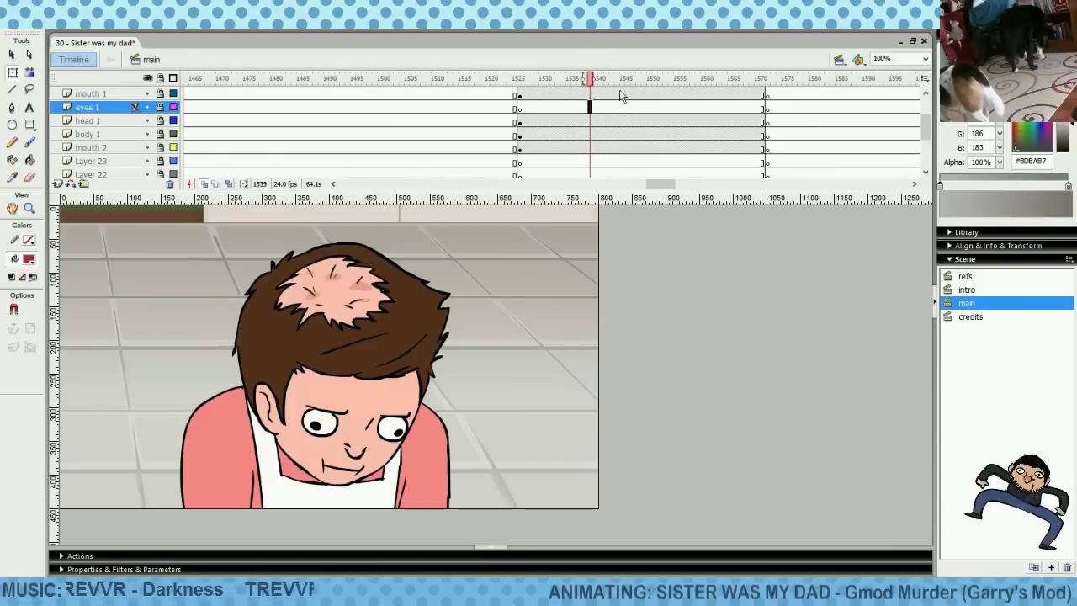
pyautogui.click(925, 94)
pyautogui.click(596, 134)
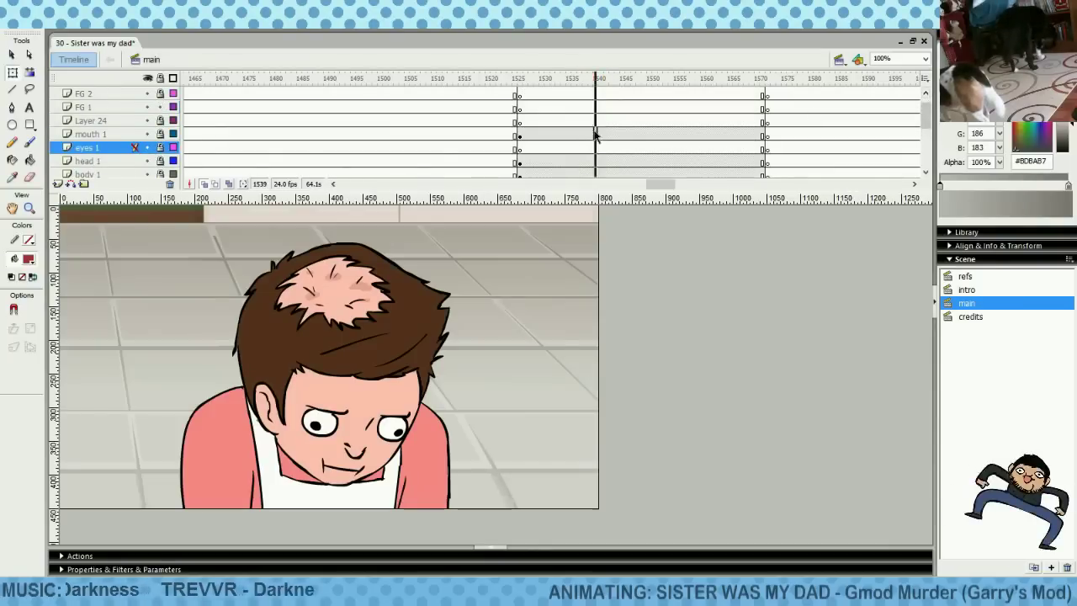
pyautogui.click(160, 134)
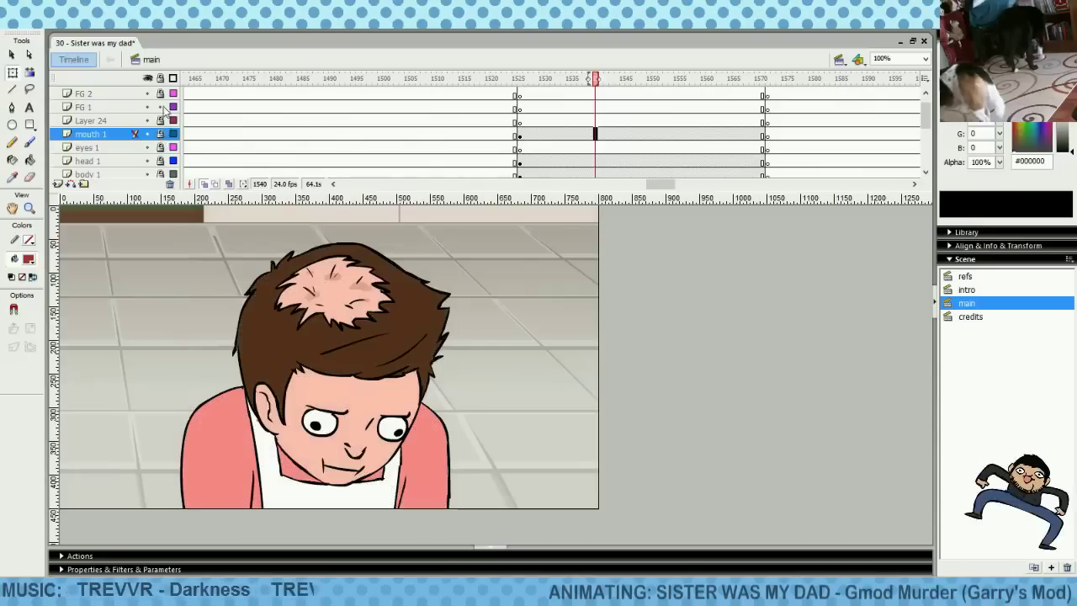
pyautogui.click(572, 121)
pyautogui.rightClick(516, 330)
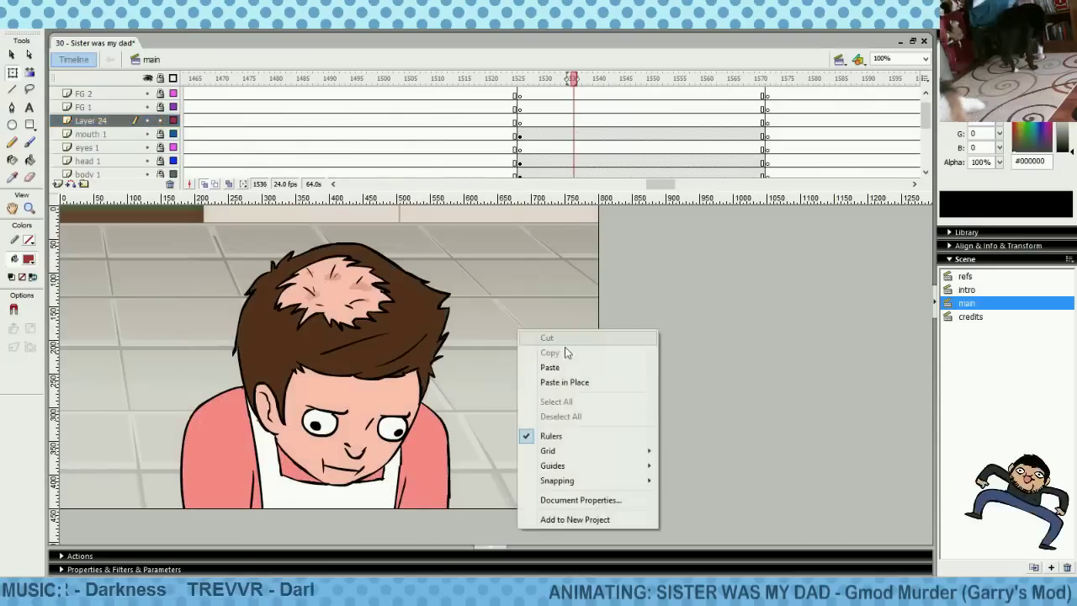
pyautogui.click(567, 364)
pyautogui.moveTo(340, 345); pyautogui.dragTo(277, 370)
pyautogui.click(584, 353)
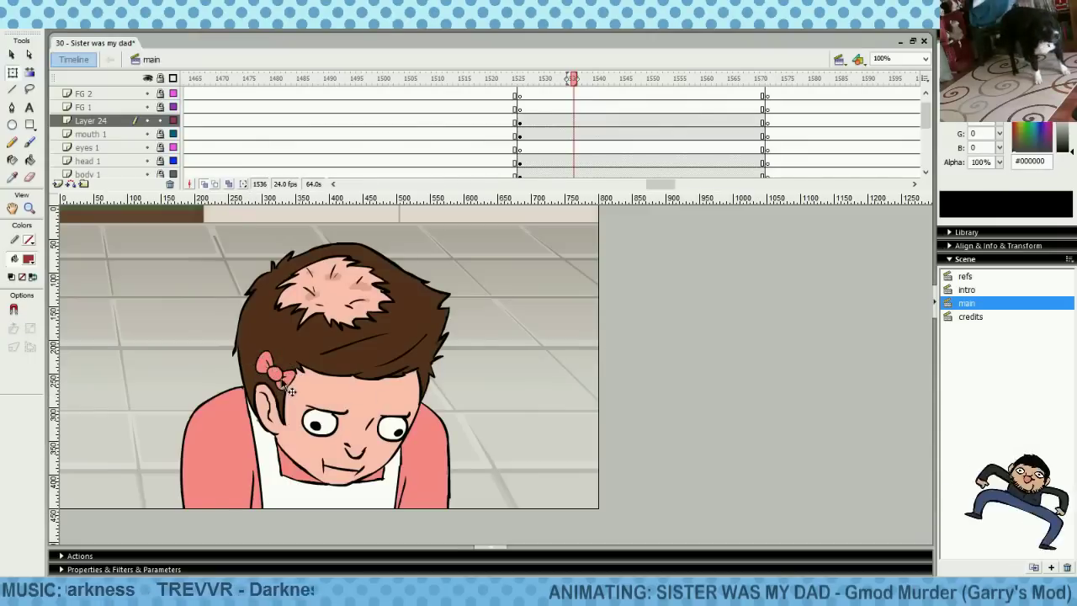
# Rotate the close-up's bow and shift it slightly left to fit the hairline above the ear
pyautogui.click(291, 385)
pyautogui.moveTo(299, 375)
pyautogui.mouseDown()
pyautogui.moveTo(323, 378)
pyautogui.moveTo(301, 361)
pyautogui.moveTo(299, 371)
pyautogui.mouseUp()
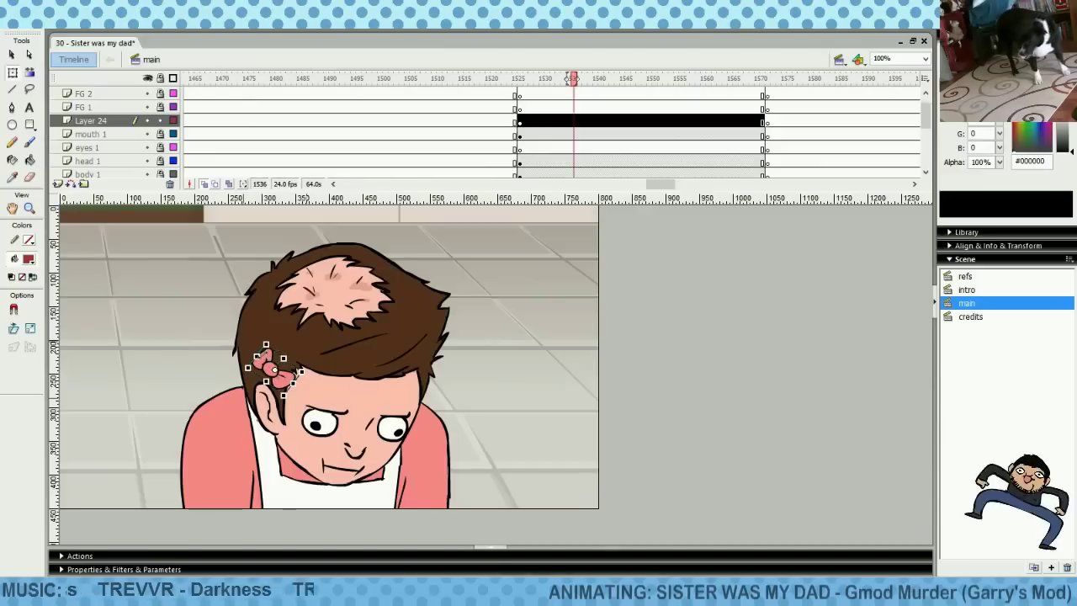
pyautogui.moveTo(303, 373); pyautogui.dragTo(259, 363)
pyautogui.click(479, 365)
pyautogui.click(281, 375)
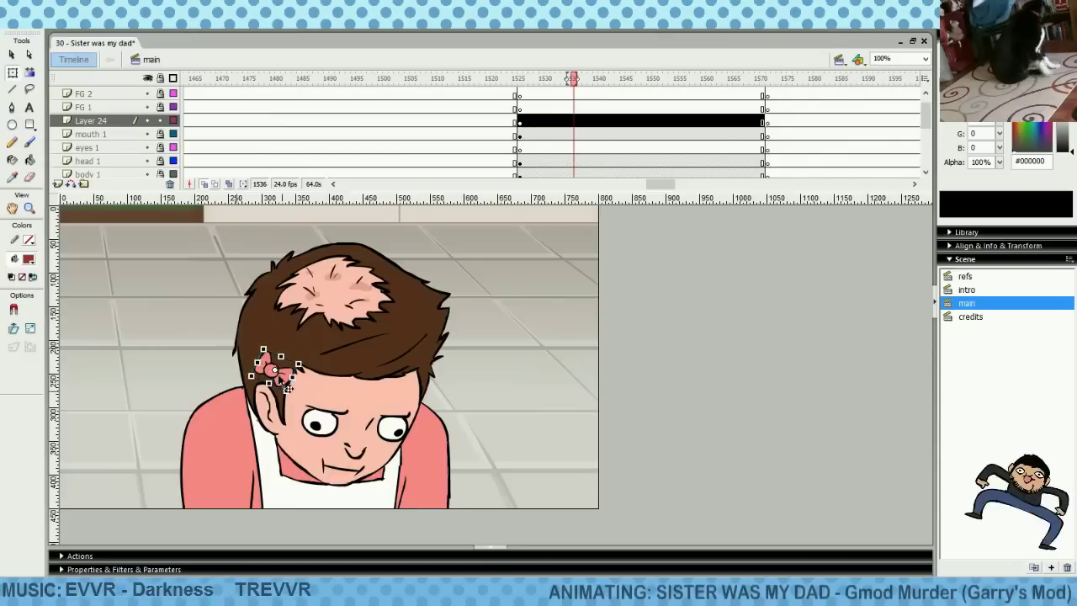
pyautogui.click(538, 358)
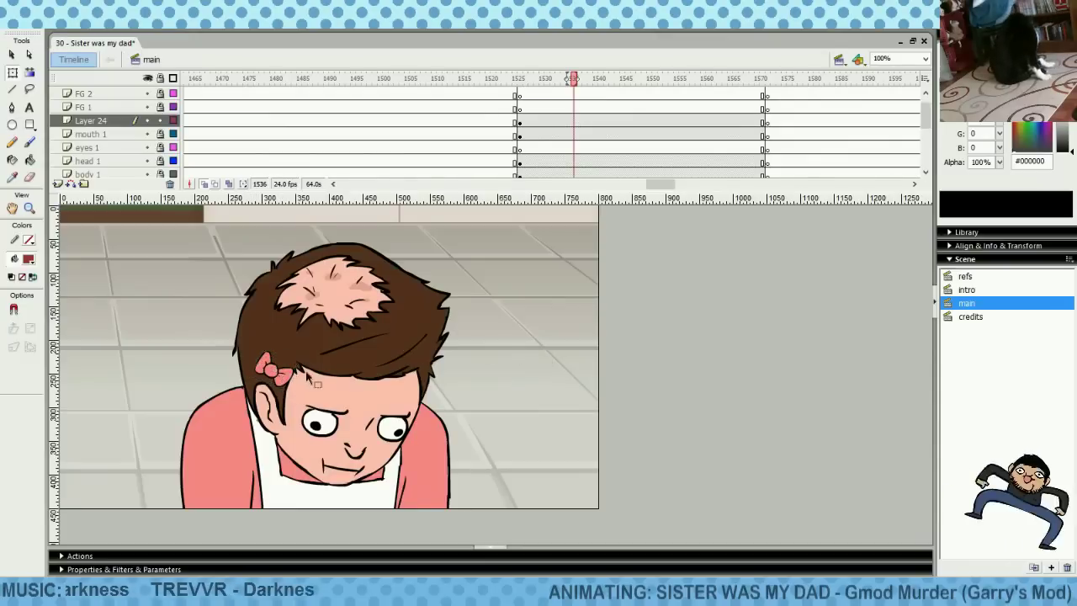
# Narrow and skew the close-up's bow to match the head's perspective, adjust its placement, and deselect it
pyautogui.click(290, 386)
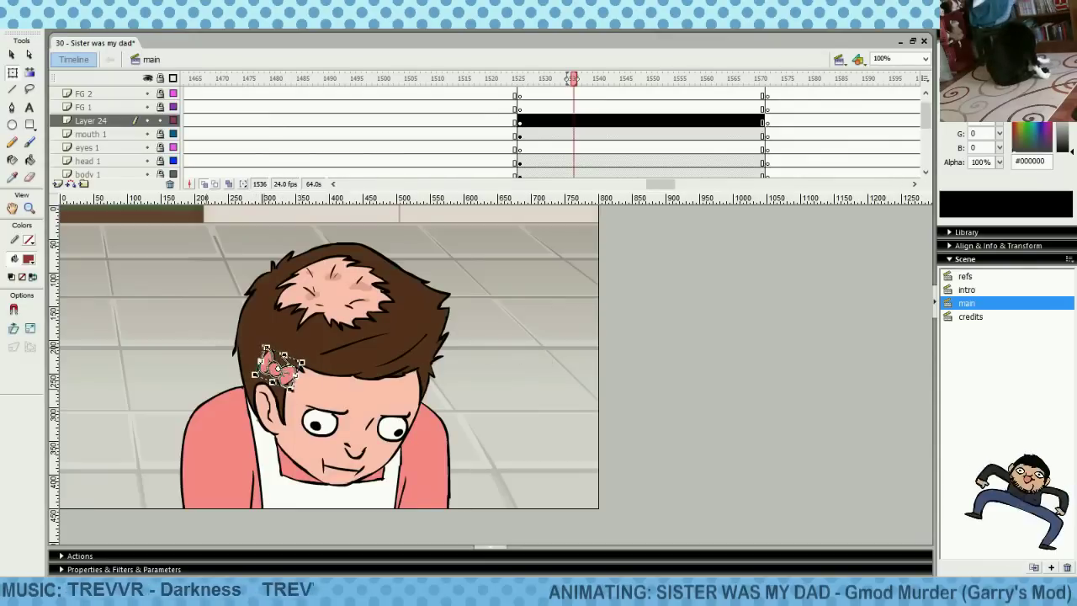
pyautogui.click(490, 387)
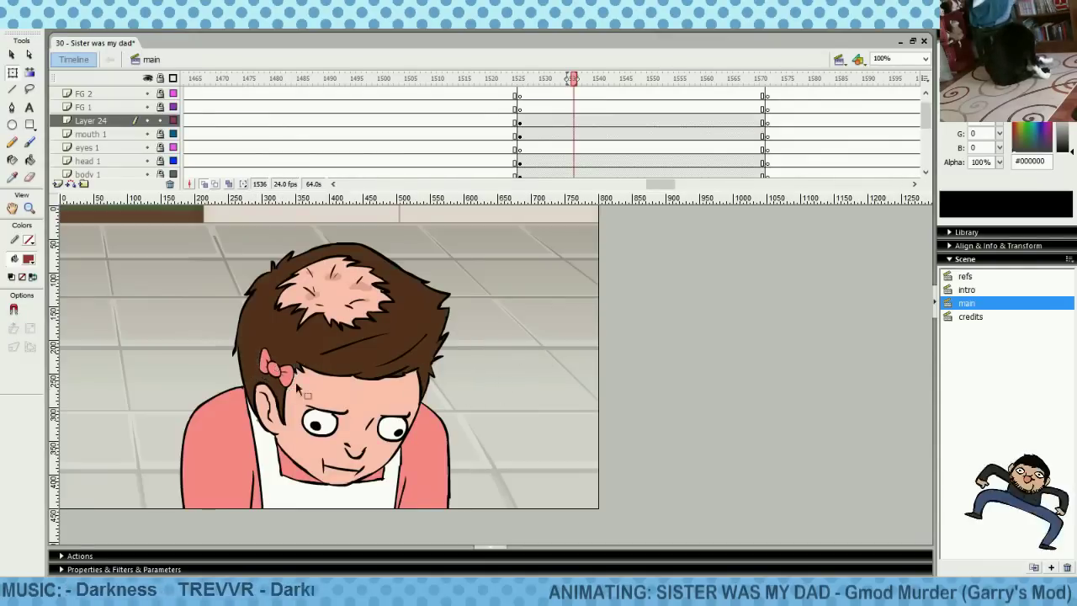
pyautogui.click(295, 381)
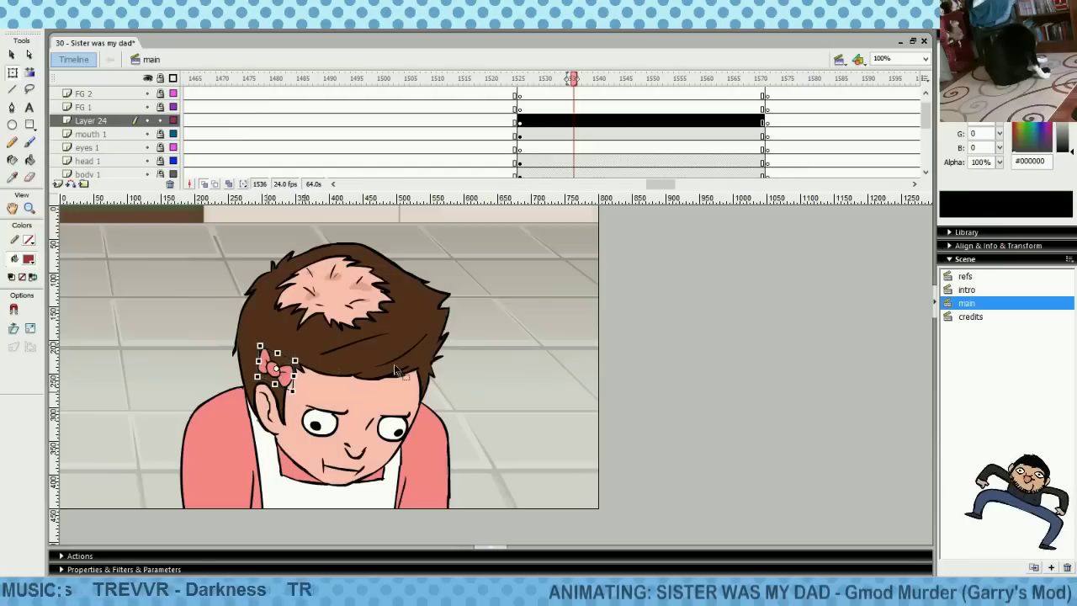
pyautogui.click(471, 393)
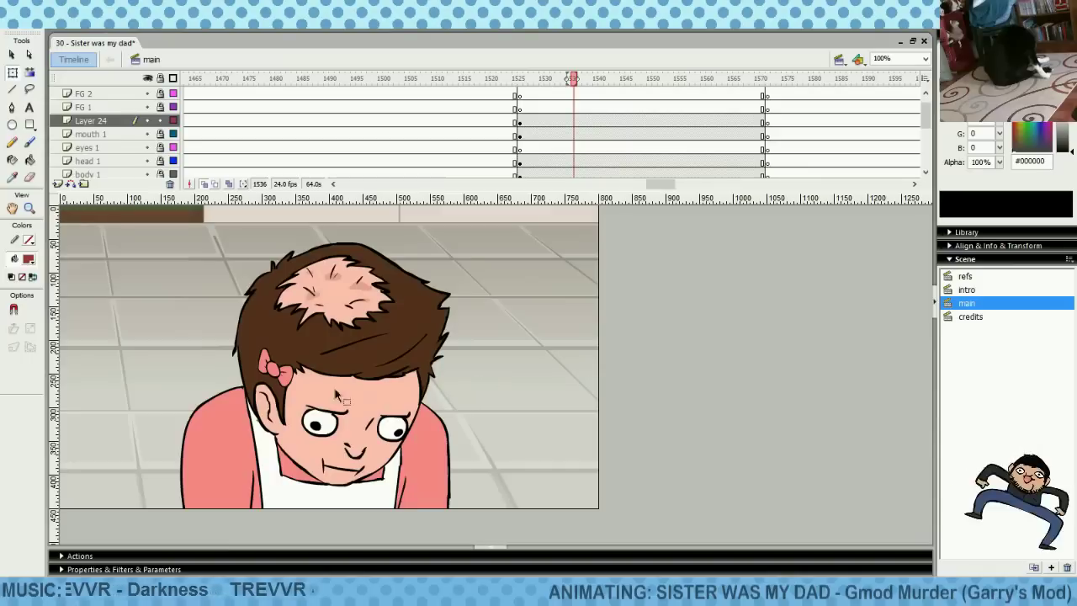
pyautogui.click(294, 383)
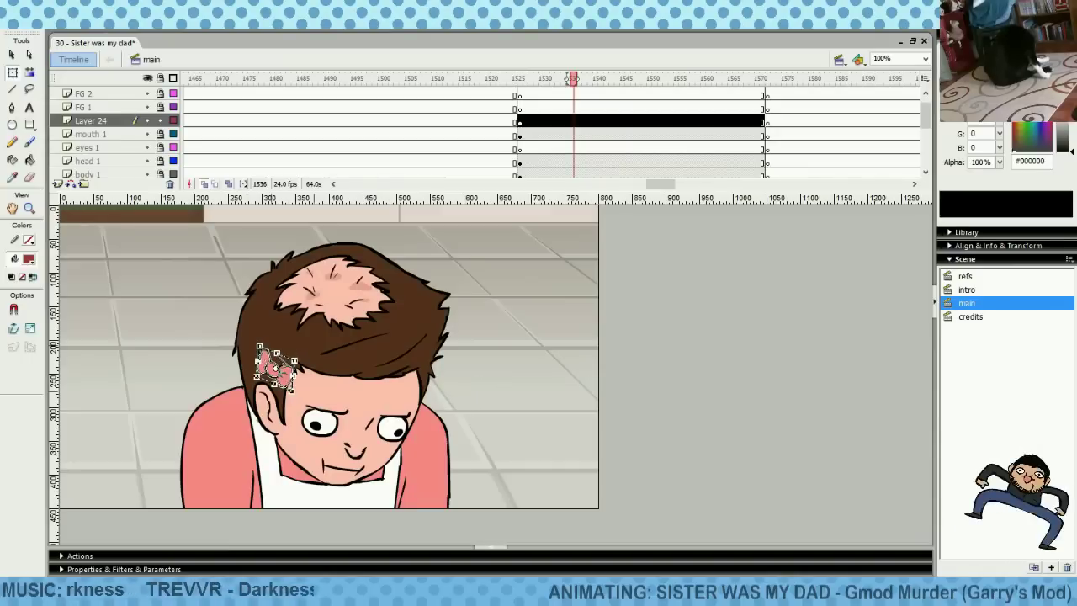
pyautogui.click(484, 376)
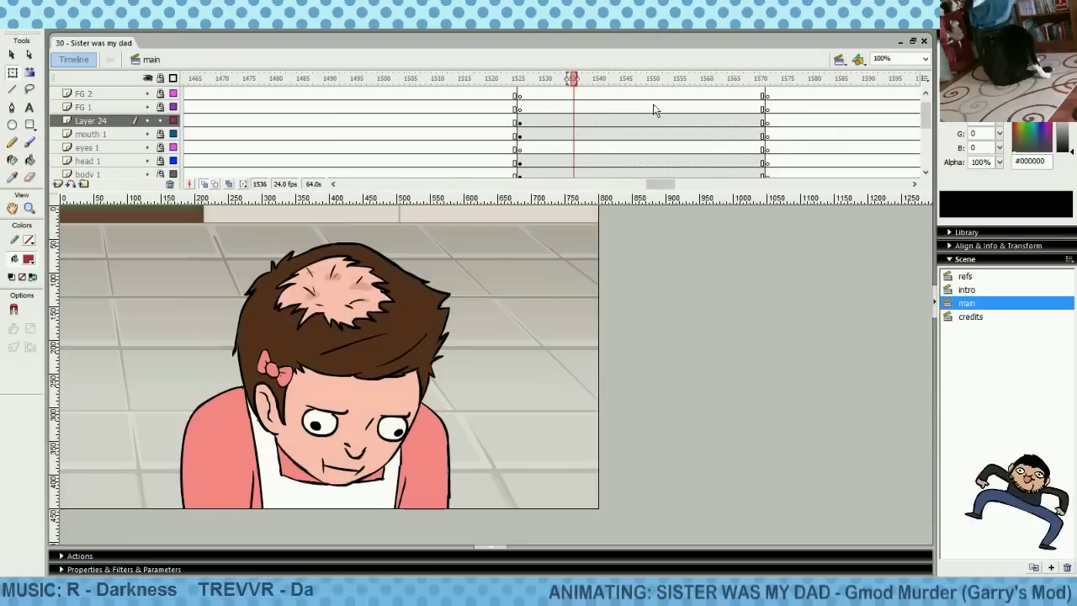
# Scrub back through the sketched shot between the close-up and the hallway shot to frame 1412, reviewing its drawings
pyautogui.click(540, 147)
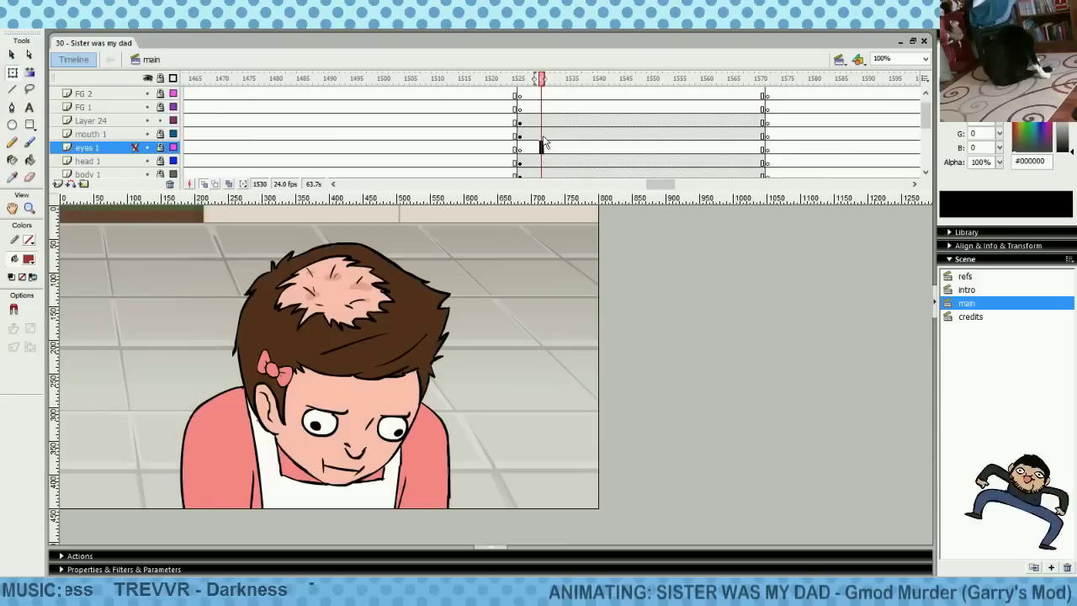
pyautogui.click(455, 133)
pyautogui.click(595, 184)
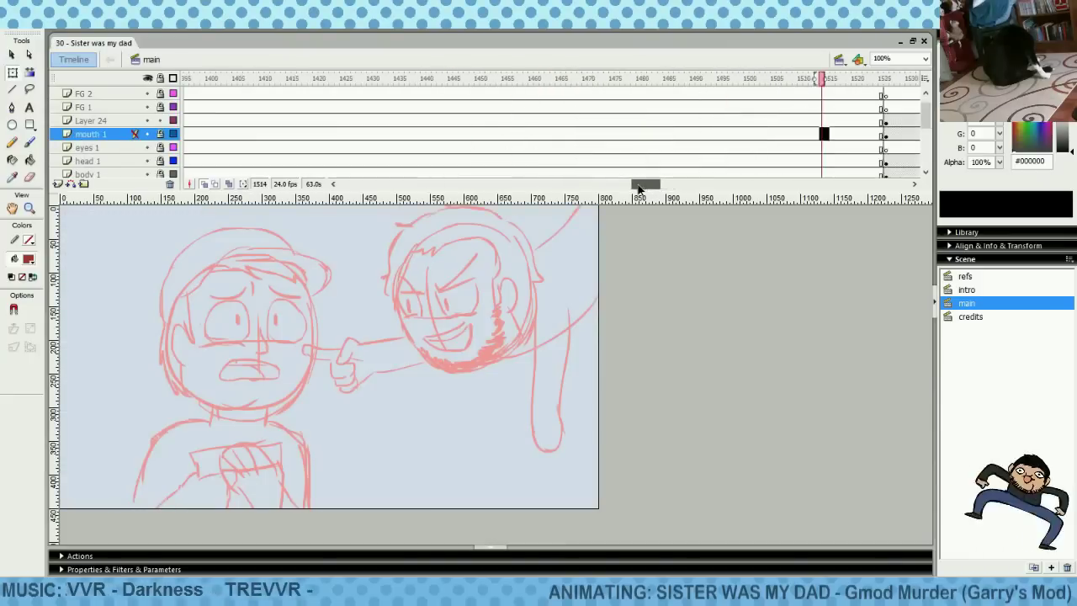
pyautogui.moveTo(502, 147); pyautogui.dragTo(821, 148)
pyautogui.moveTo(630, 184); pyautogui.dragTo(640, 185)
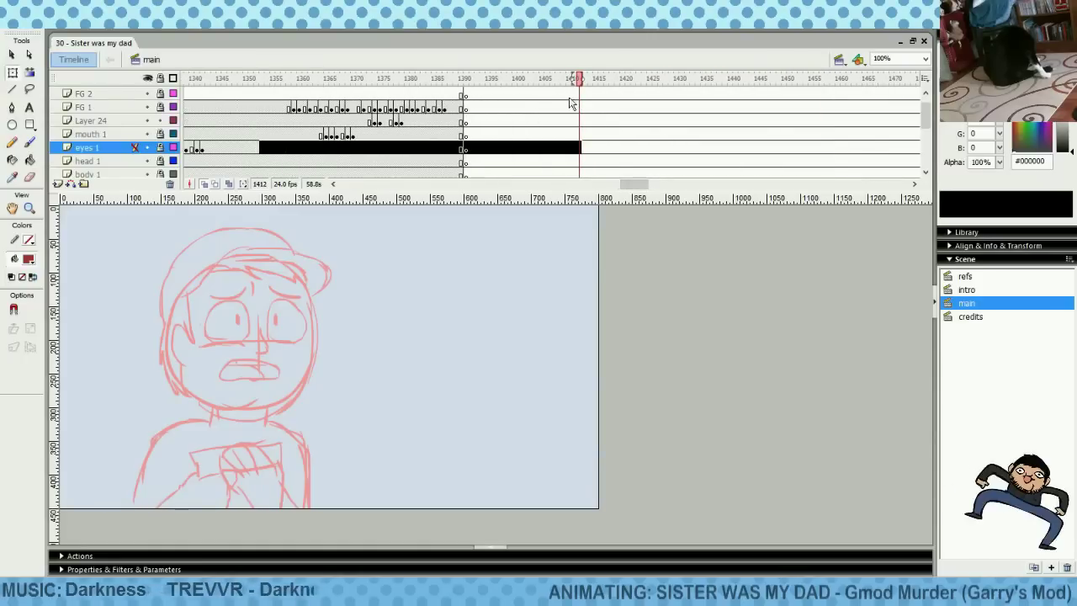
# Copy the complete head with the red cap from the refs scene, including its face and nose pieces
pyautogui.click(558, 134)
pyautogui.click(558, 122)
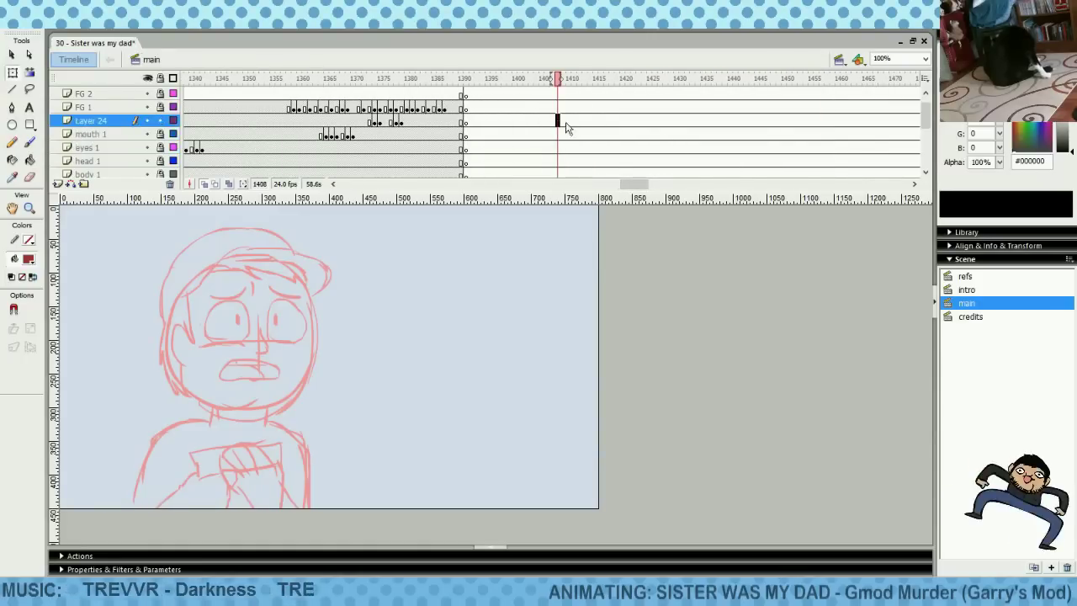
pyautogui.moveTo(925, 115); pyautogui.dragTo(925, 110)
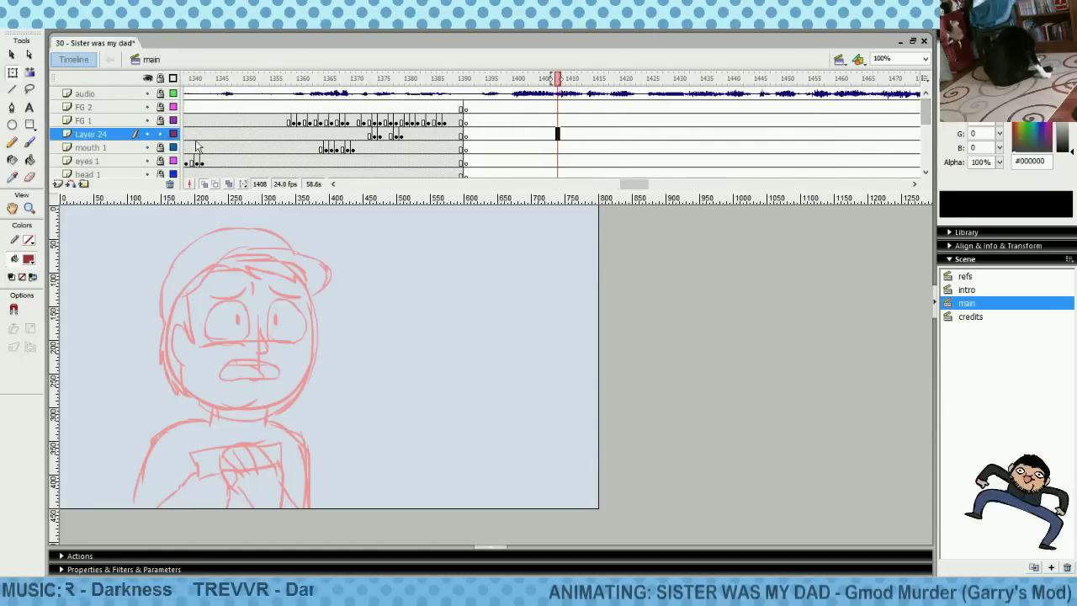
pyautogui.click(559, 174)
pyautogui.click(965, 276)
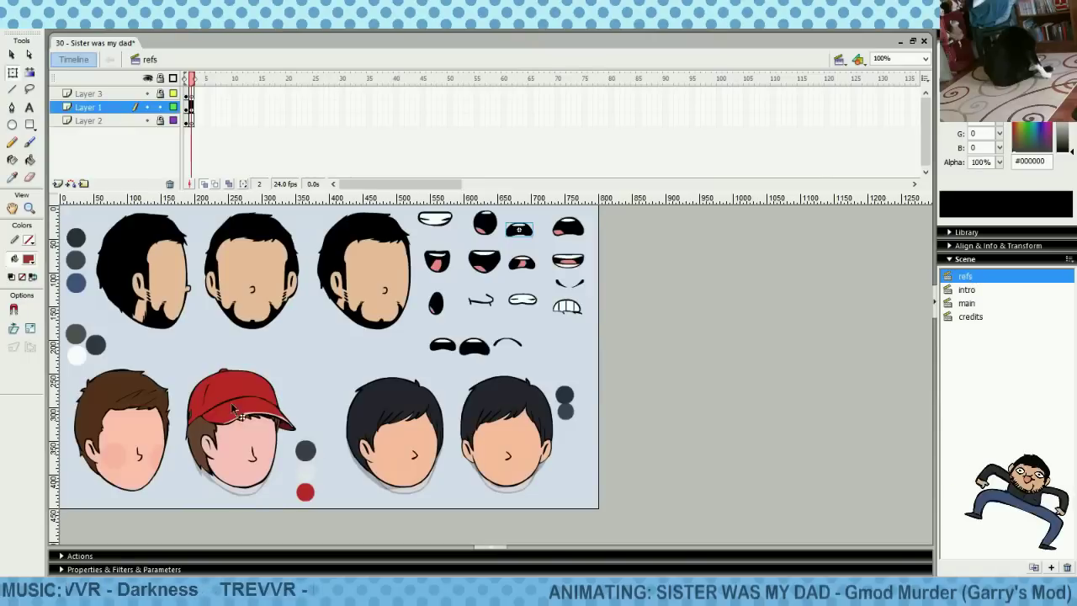
pyautogui.moveTo(187, 362); pyautogui.dragTo(289, 498)
pyautogui.rightClick(253, 450)
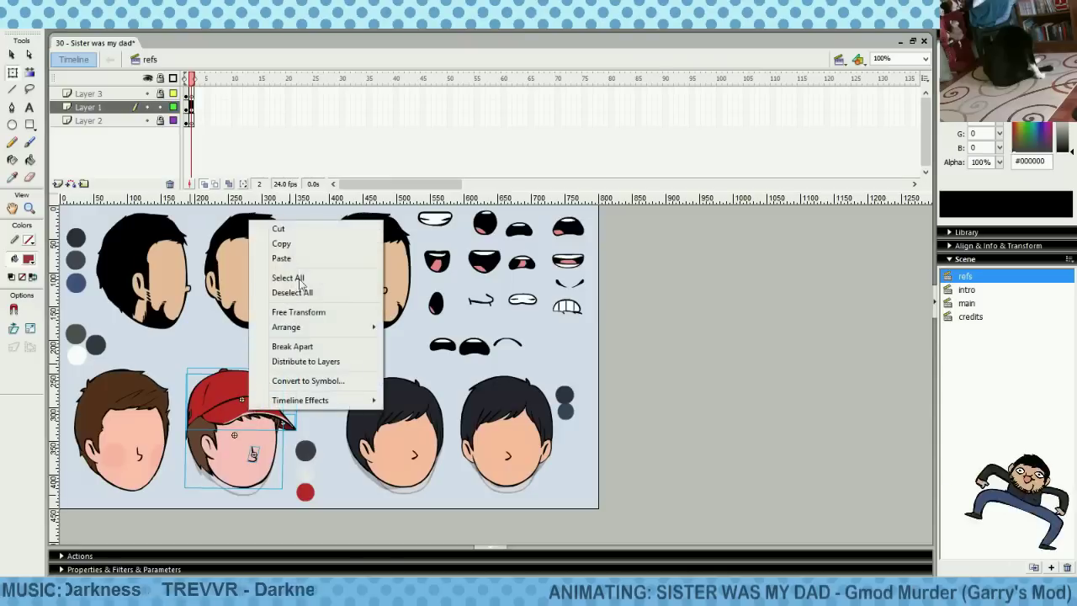
pyautogui.click(281, 245)
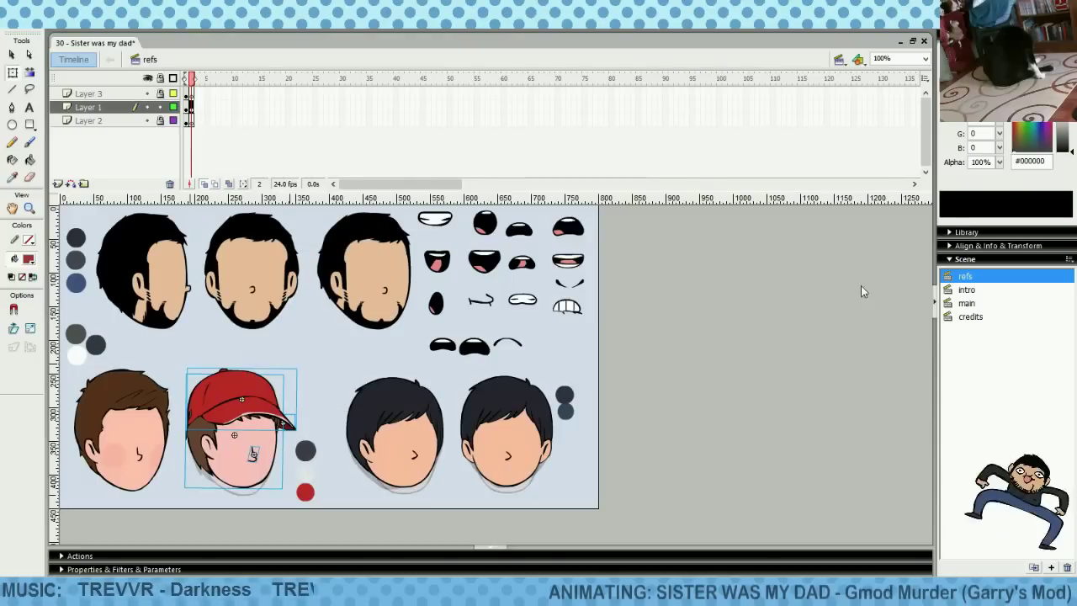
# Return to the main scene and paste the capped head on the head 1 layer at frame 1404
pyautogui.click(965, 304)
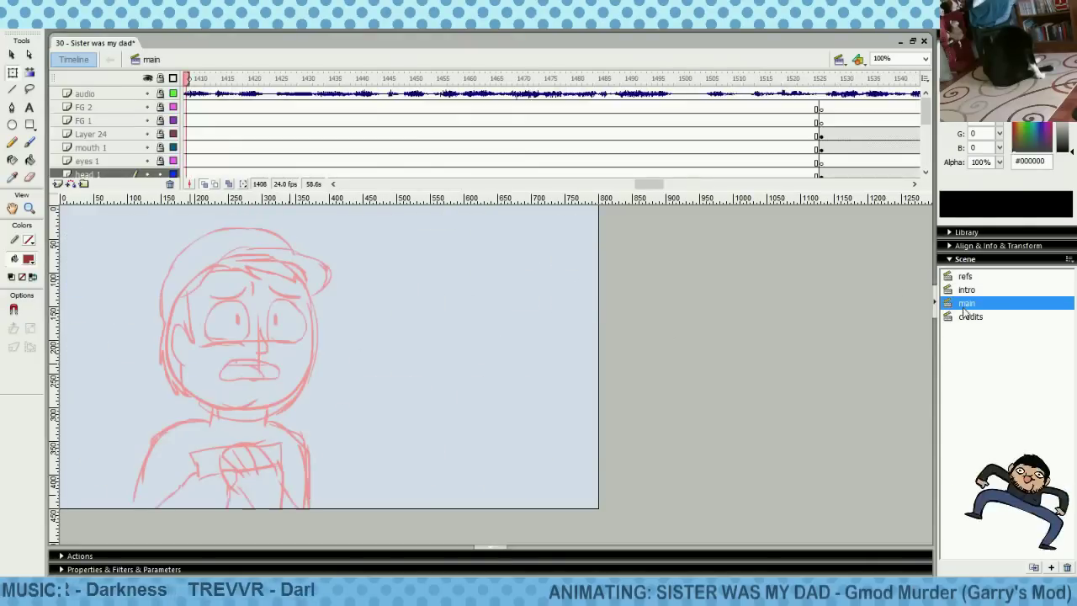
pyautogui.click(847, 148)
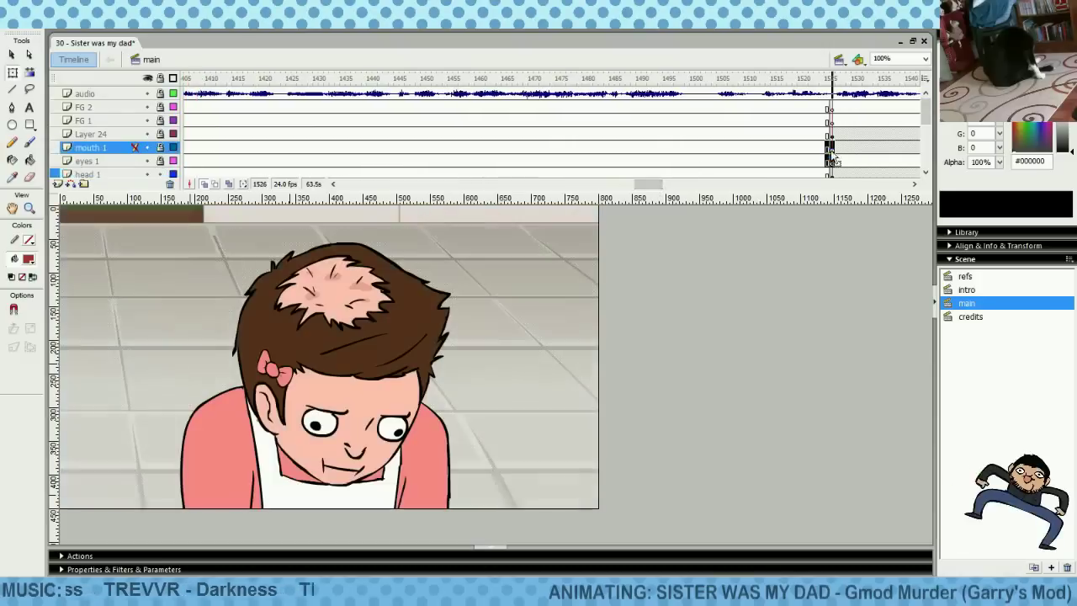
pyautogui.moveTo(648, 184); pyautogui.dragTo(587, 185)
pyautogui.click(600, 148)
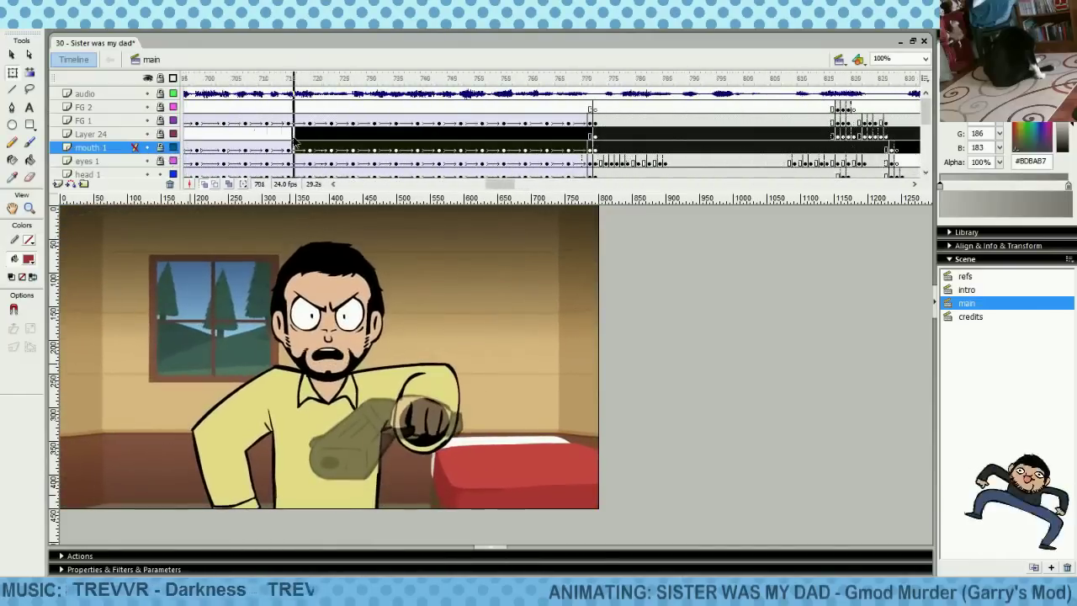
pyautogui.moveTo(294, 140)
pyautogui.mouseDown()
pyautogui.moveTo(176, 156)
pyautogui.moveTo(428, 148)
pyautogui.moveTo(421, 183)
pyautogui.moveTo(673, 197)
pyautogui.moveTo(639, 196)
pyautogui.mouseUp()
pyautogui.click(487, 148)
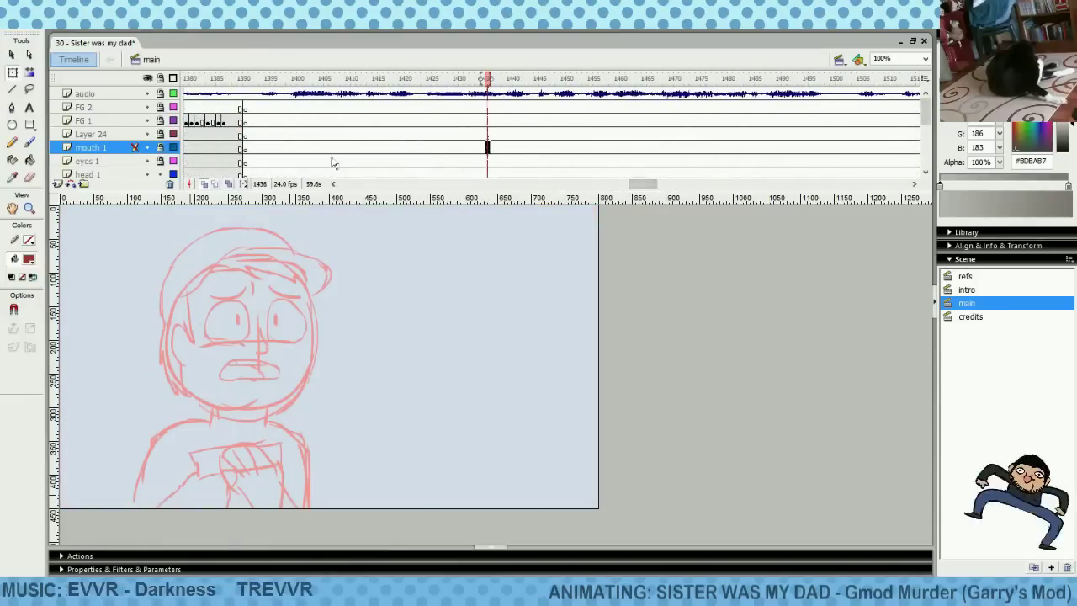
pyautogui.click(317, 175)
pyautogui.rightClick(456, 353)
pyautogui.click(519, 404)
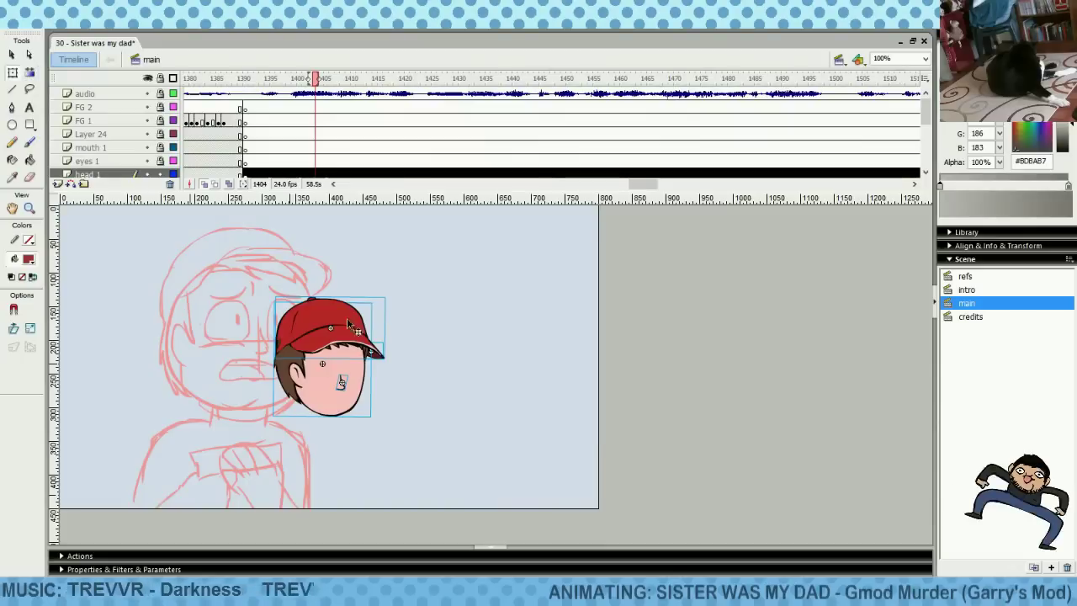
# Enlarge the pasted capped head and position it over the sketched boy's head
pyautogui.press('q')
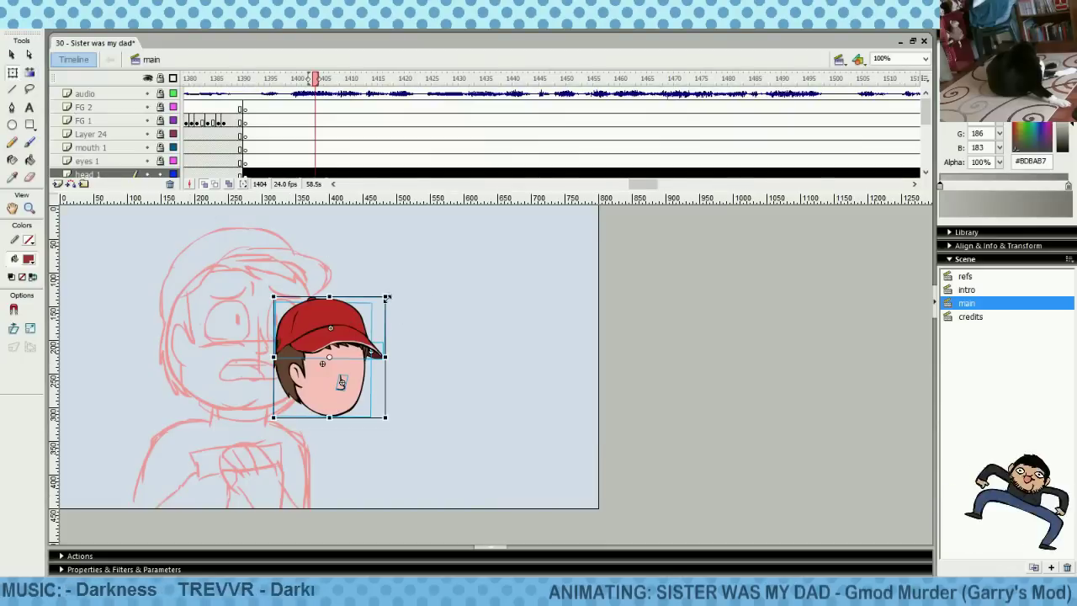
pyautogui.moveTo(387, 297); pyautogui.dragTo(541, 211)
pyautogui.moveTo(484, 294); pyautogui.dragTo(317, 313)
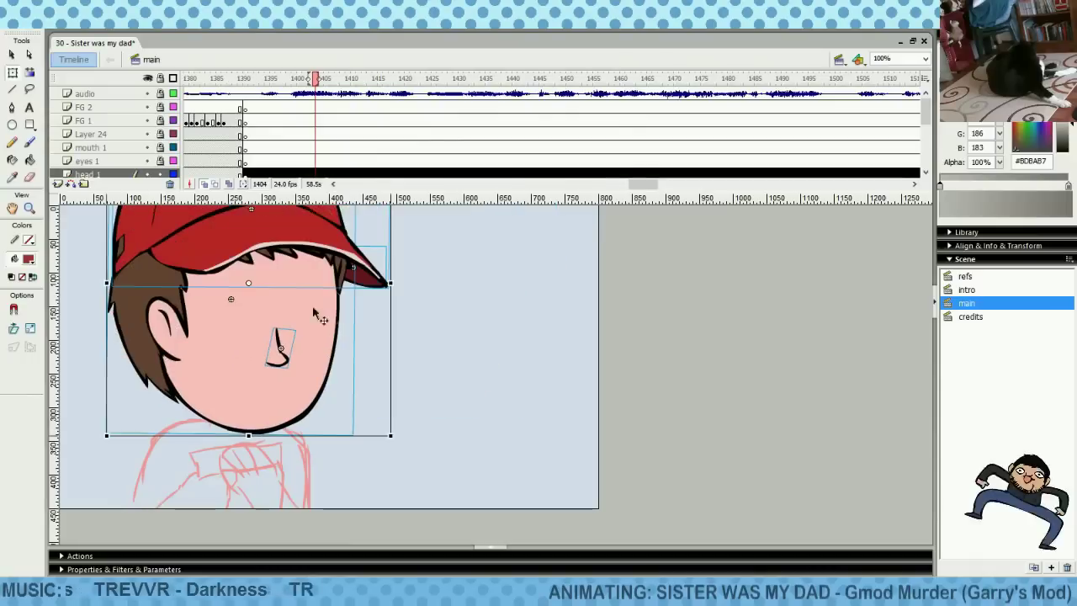
pyautogui.moveTo(395, 433); pyautogui.dragTo(336, 378)
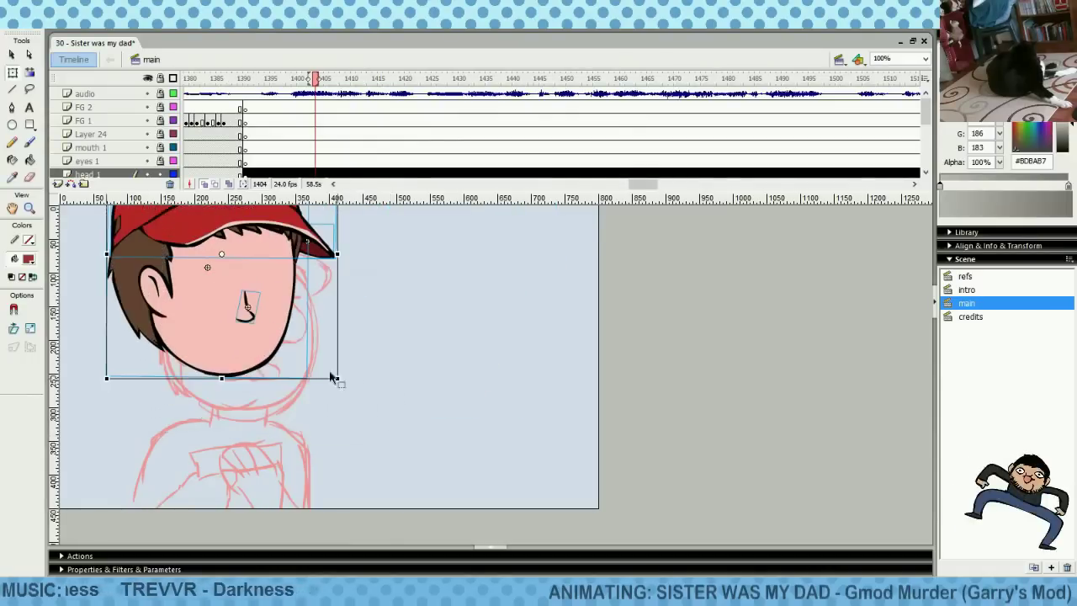
pyautogui.moveTo(256, 304); pyautogui.dragTo(290, 357)
pyautogui.moveTo(373, 431); pyautogui.dragTo(319, 375)
pyautogui.moveTo(247, 266); pyautogui.dragTo(262, 310)
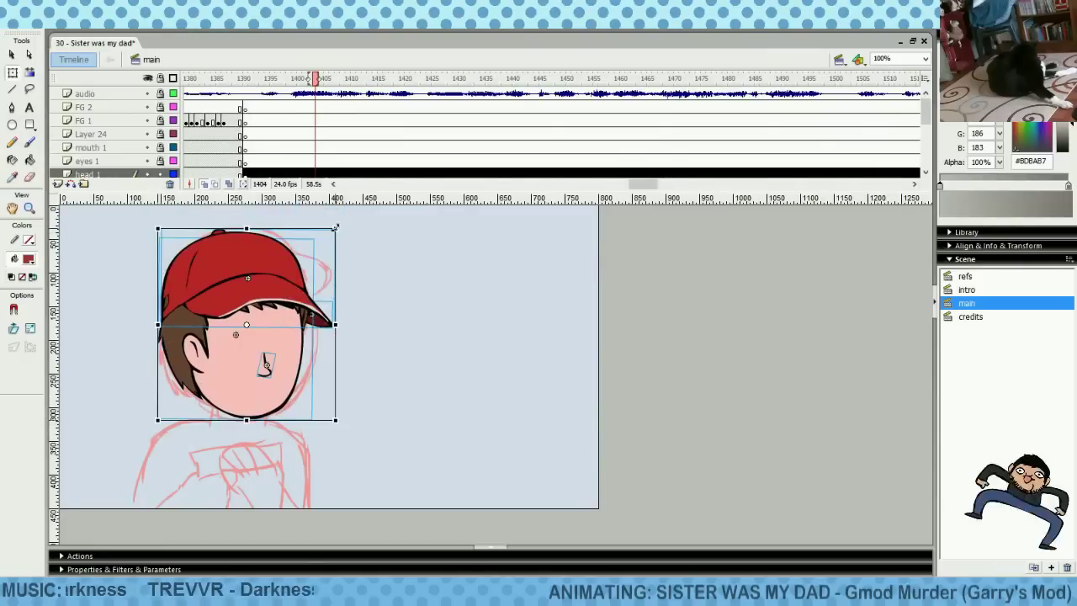
# Rotate the whole capped head slightly counterclockwise over the sketch and deselect it
pyautogui.moveTo(341, 214); pyautogui.dragTo(331, 207)
pyautogui.hotkey('ctrl', 'z')
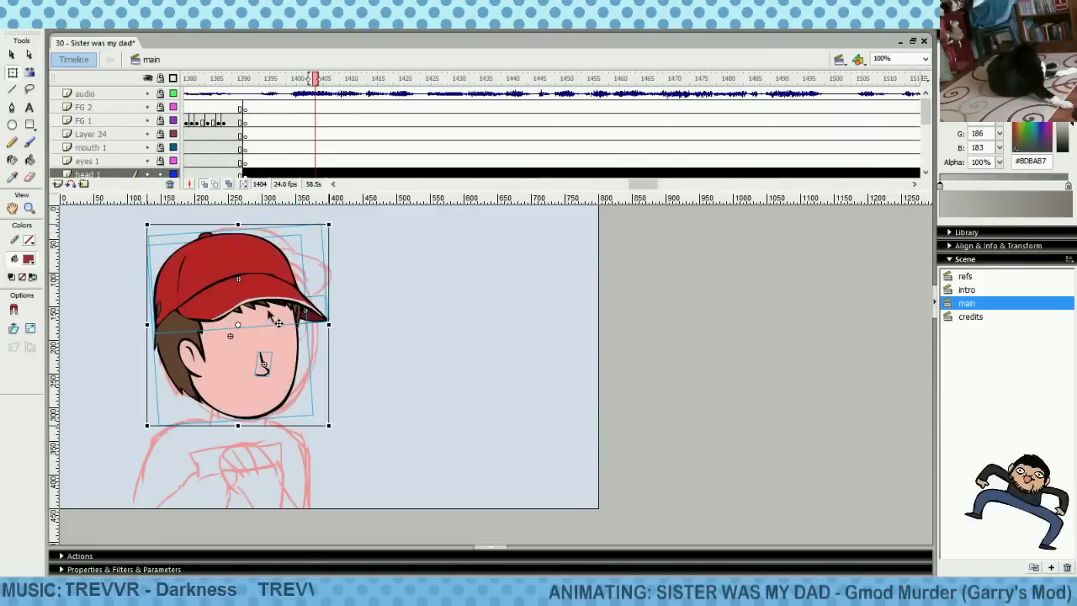
pyautogui.click(370, 369)
# Try to rotate only the cap's main piece slightly counterclockwise, and undo it
pyautogui.click(226, 263)
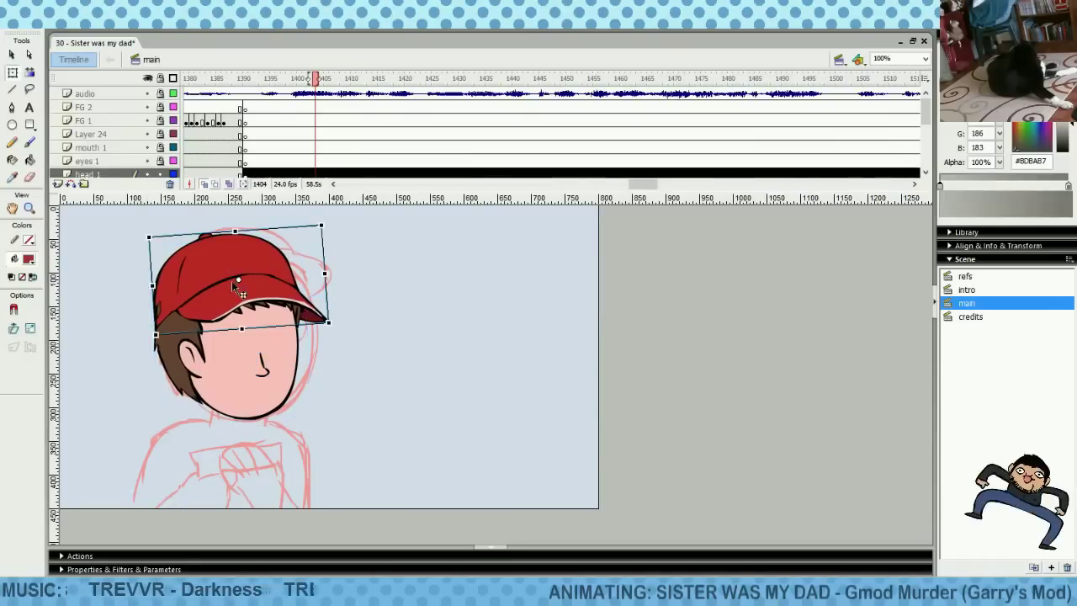
pyautogui.moveTo(329, 220); pyautogui.dragTo(320, 217)
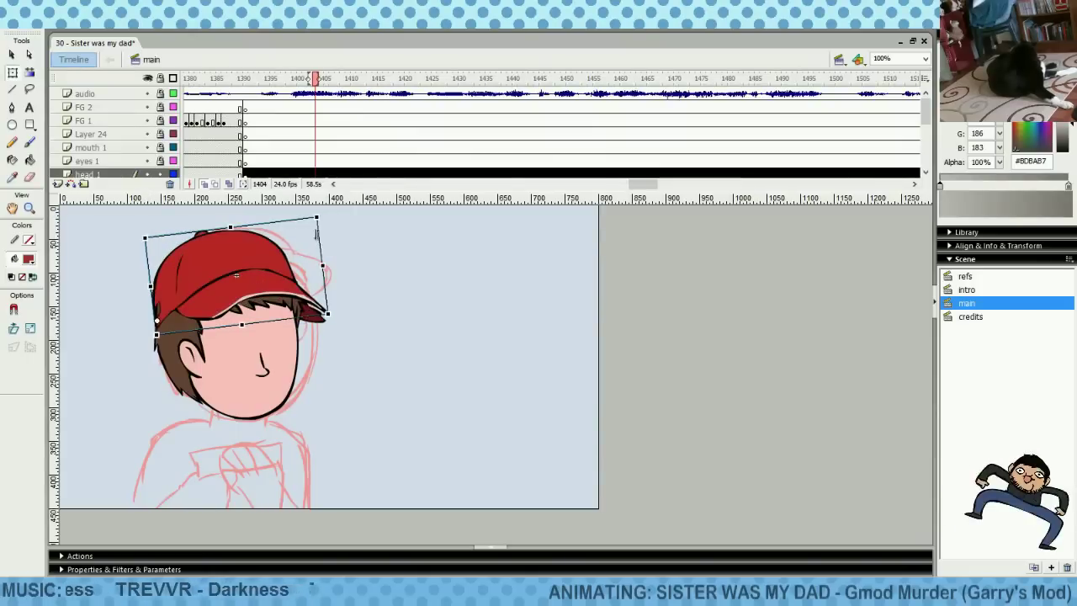
pyautogui.hotkey('ctrl', 'z')
# Select all the cap pieces together, rotate them slightly counterclockwise, and shift them to sit on the hair
pyautogui.moveTo(348, 282); pyautogui.dragTo(314, 341)
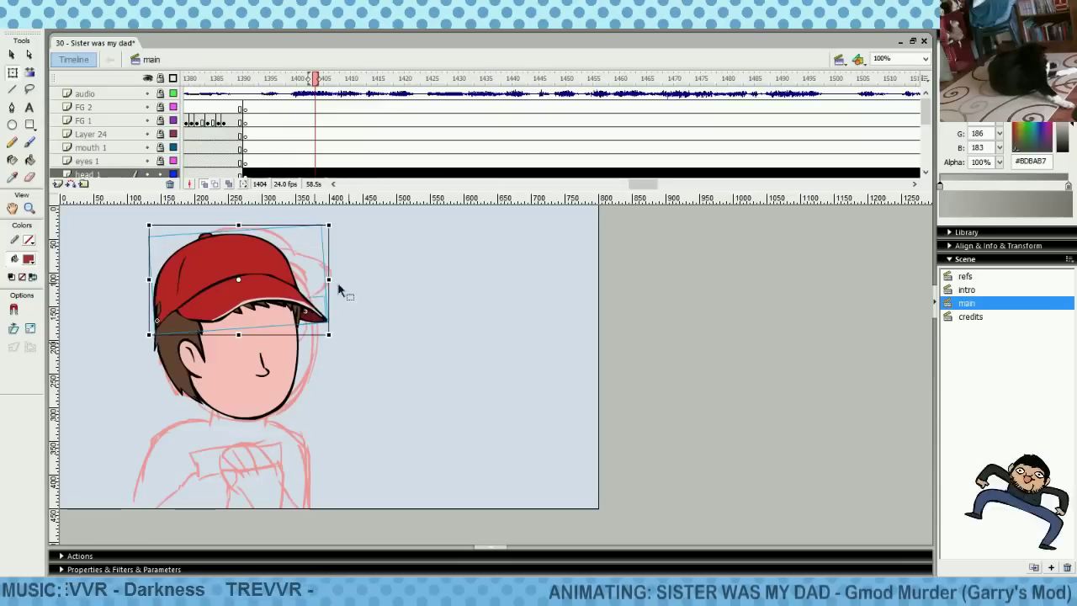
pyautogui.moveTo(334, 221); pyautogui.dragTo(329, 215)
pyautogui.moveTo(259, 274); pyautogui.dragTo(255, 273)
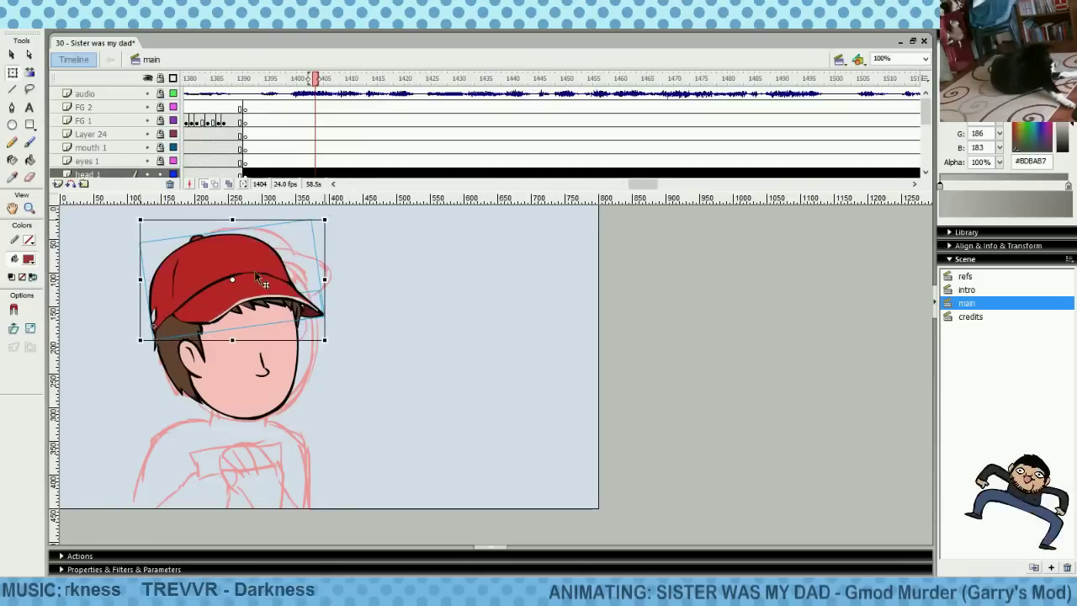
pyautogui.press('Right')
pyautogui.press('Right')
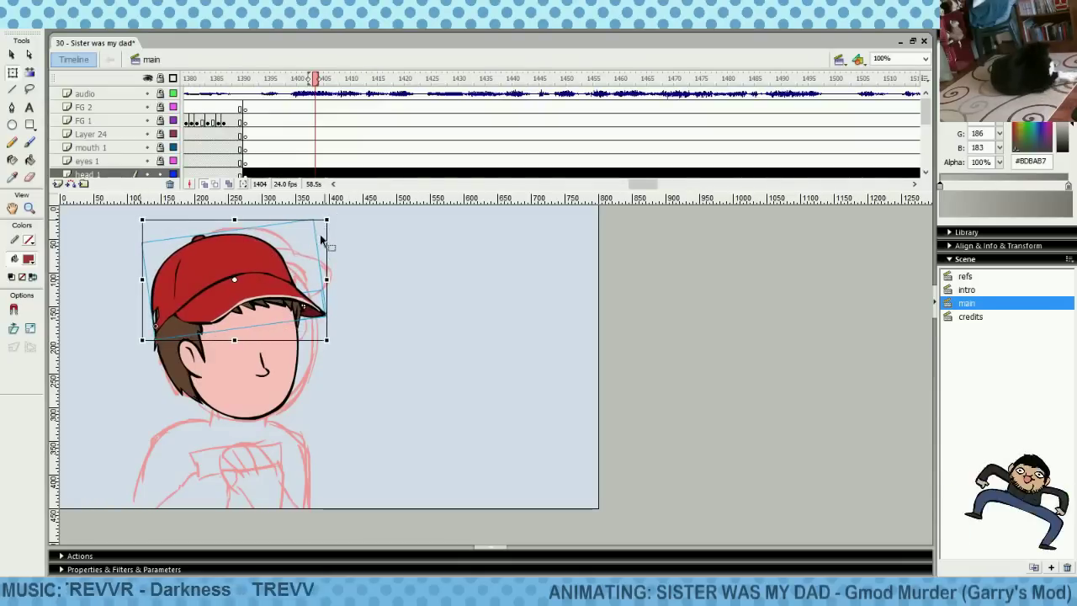
# Fine-tune the cap's tilt and nudge it slightly down and right on the head, and deselect it
pyautogui.moveTo(331, 220)
pyautogui.mouseDown()
pyautogui.moveTo(334, 210)
pyautogui.moveTo(333, 221)
pyautogui.mouseUp()
pyautogui.press('Down')
pyautogui.press('Down')
pyautogui.press('Right')
pyautogui.press('Right')
pyautogui.press('Right')
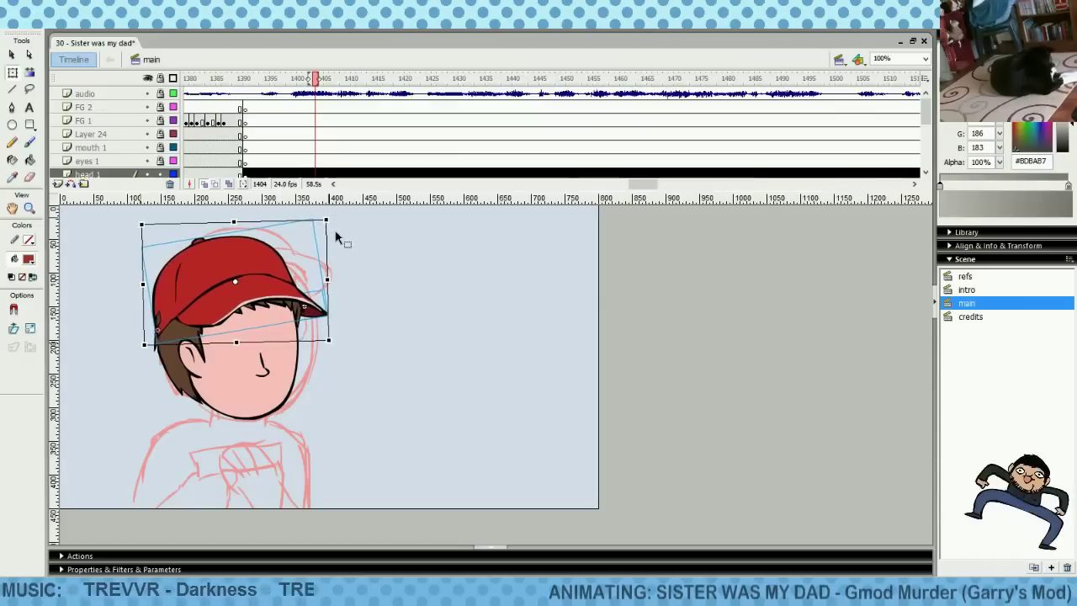
pyautogui.moveTo(334, 229)
pyautogui.mouseDown()
pyautogui.moveTo(337, 243)
pyautogui.moveTo(337, 214)
pyautogui.moveTo(334, 224)
pyautogui.mouseUp()
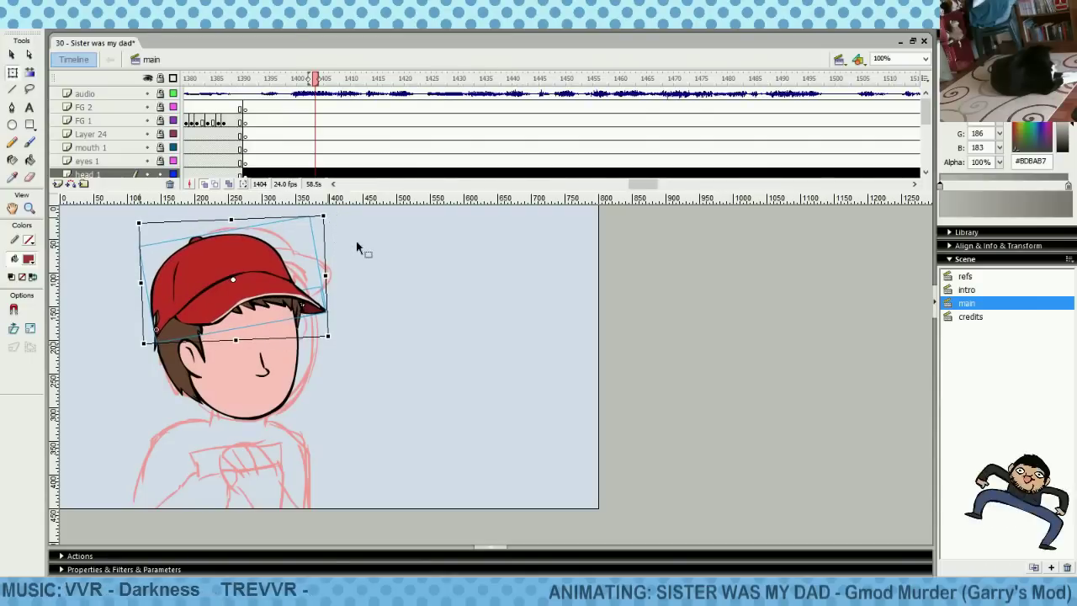
pyautogui.click(364, 267)
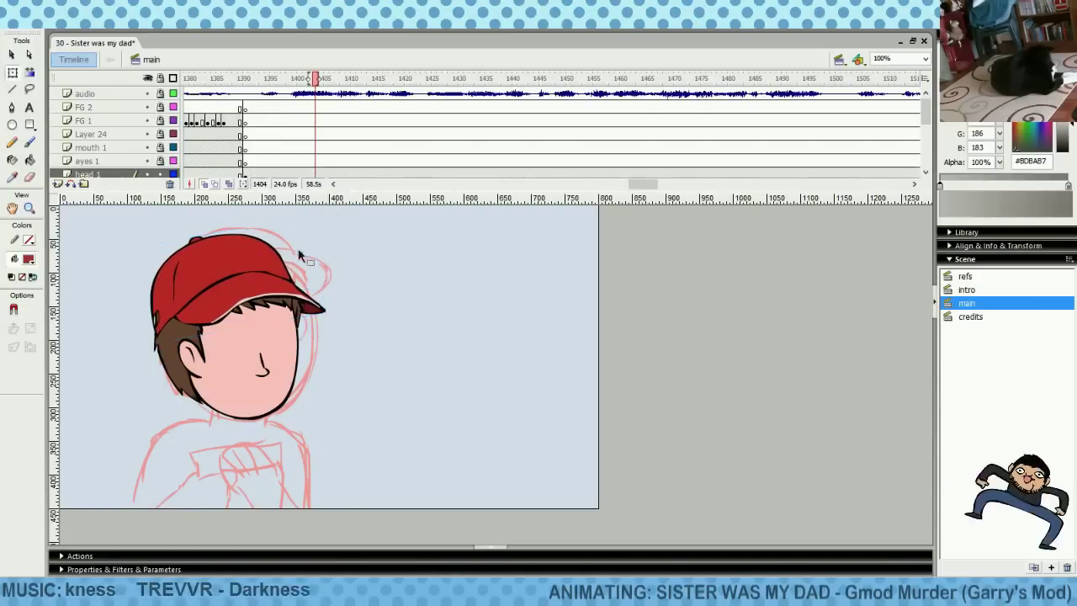
# Try to squash only the cap's main piece slightly from above, and undo it
pyautogui.click(233, 264)
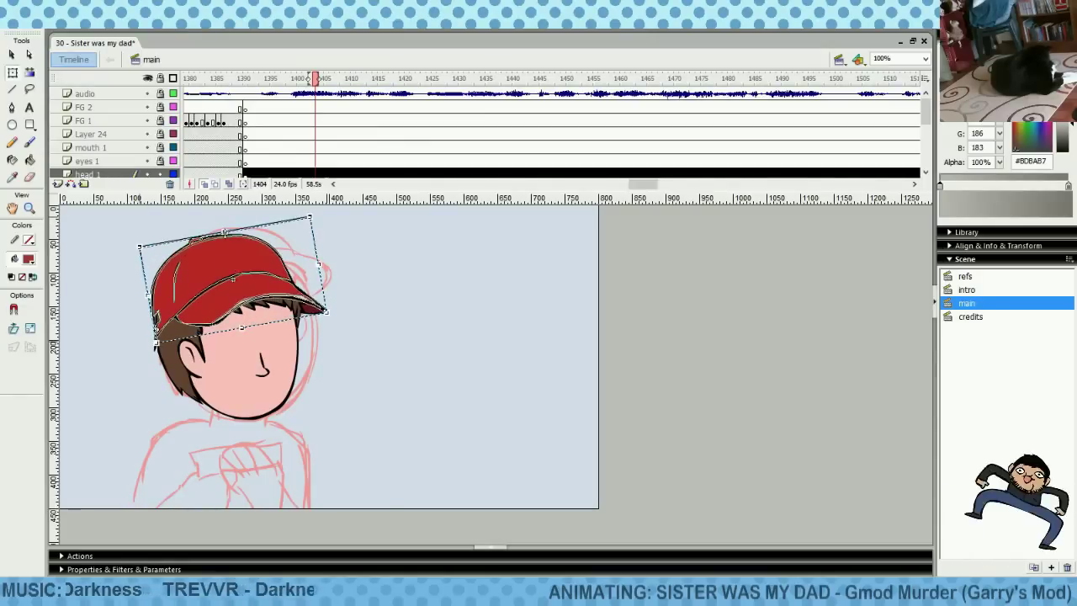
pyautogui.moveTo(225, 233); pyautogui.dragTo(226, 234)
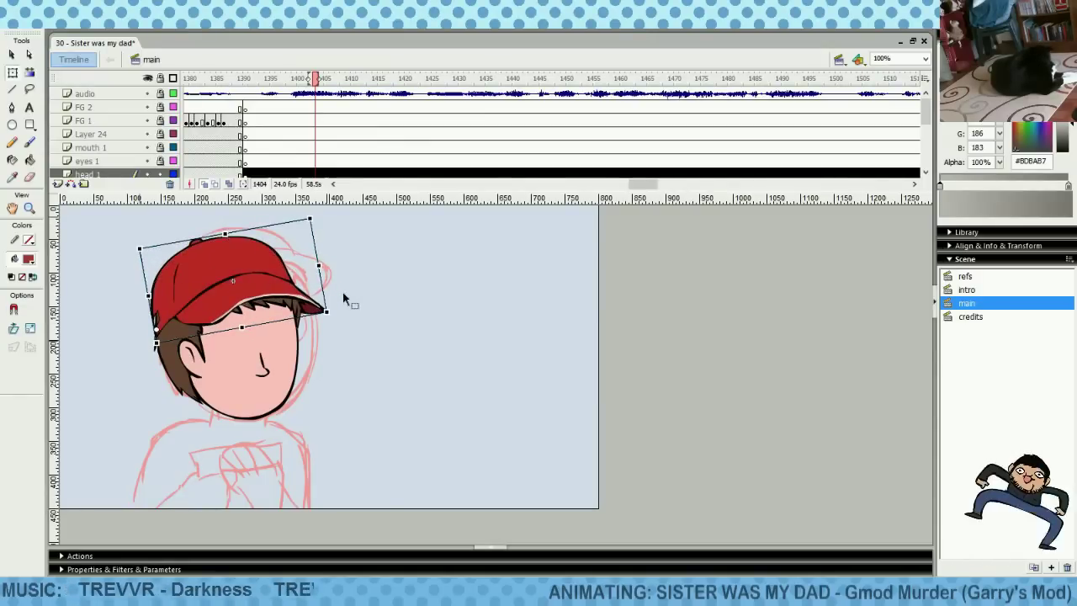
pyautogui.hotkey('ctrl', 'z')
pyautogui.hotkey('ctrl', 'z')
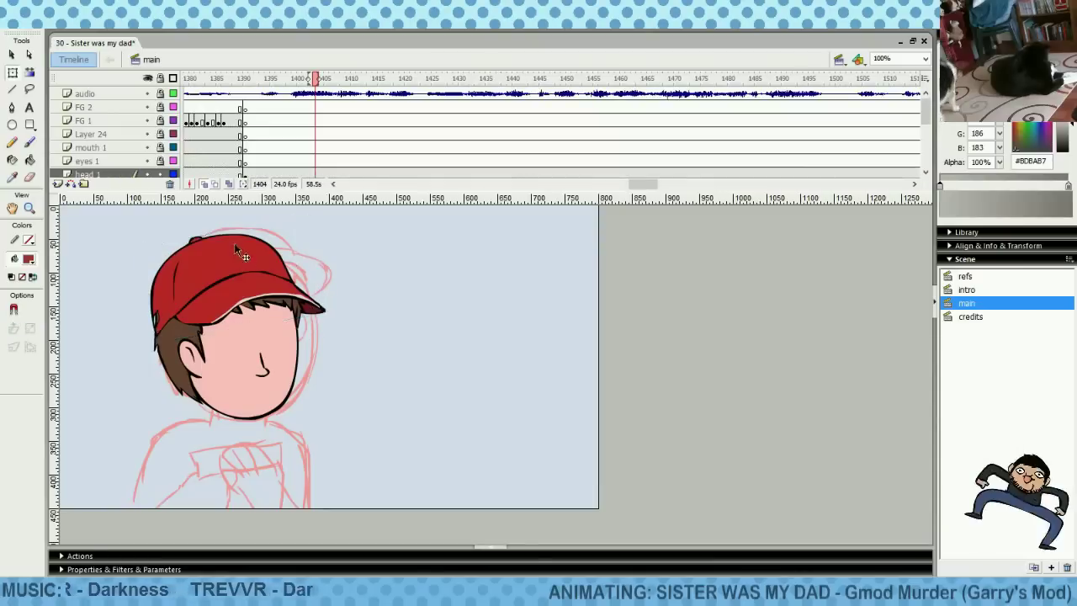
# Select the complete cap with its brim pieces and reduce its height slightly from above
pyautogui.click(320, 305)
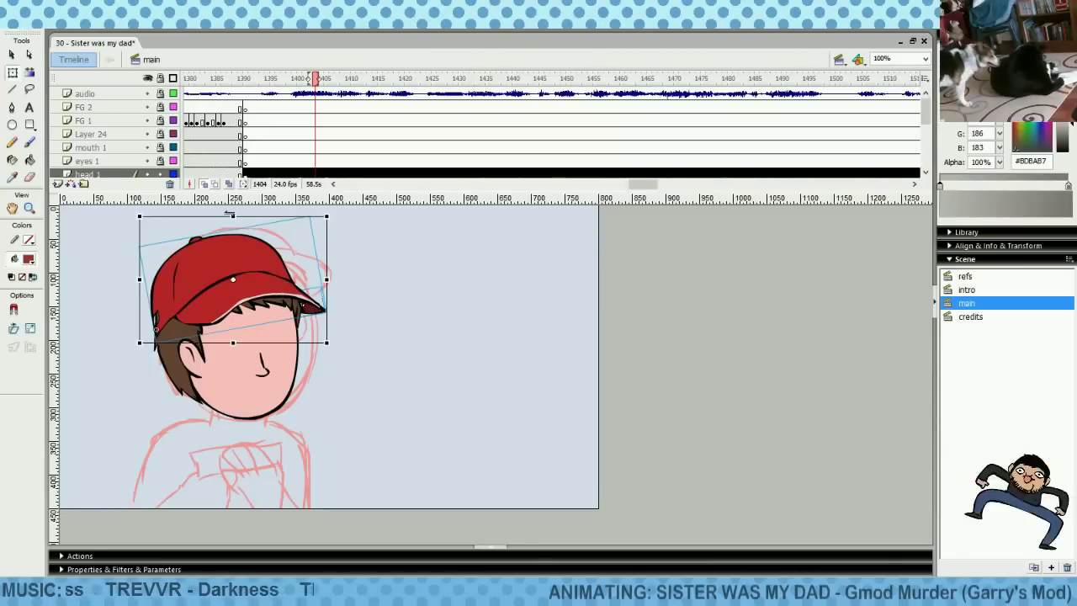
pyautogui.moveTo(231, 216); pyautogui.dragTo(233, 220)
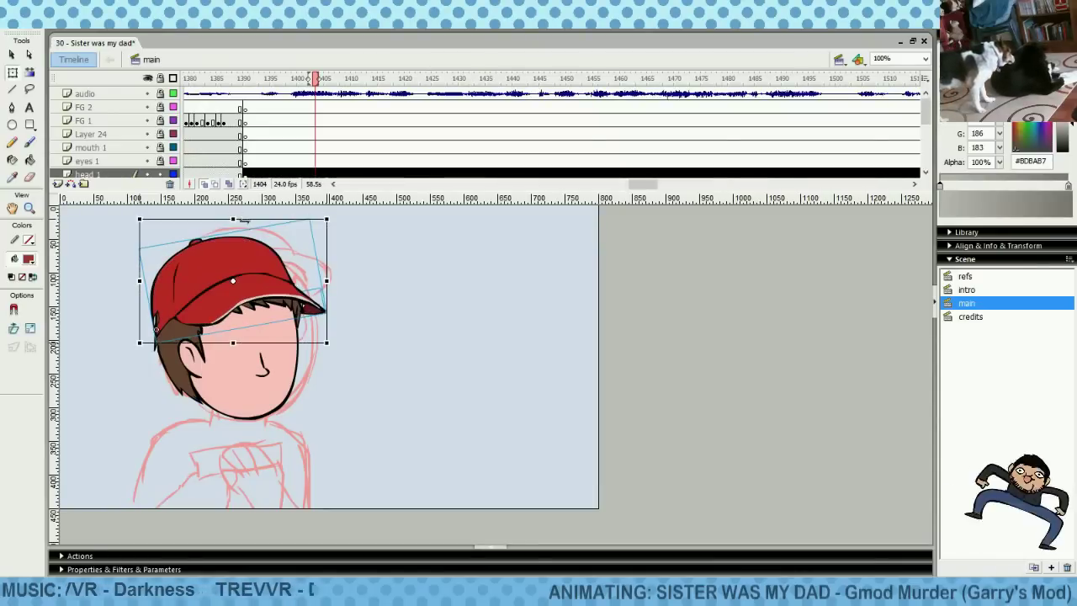
# Try nudging the cap up and right on the head, and undo the nudges
pyautogui.press('Up')
pyautogui.press('Up')
pyautogui.press('Up')
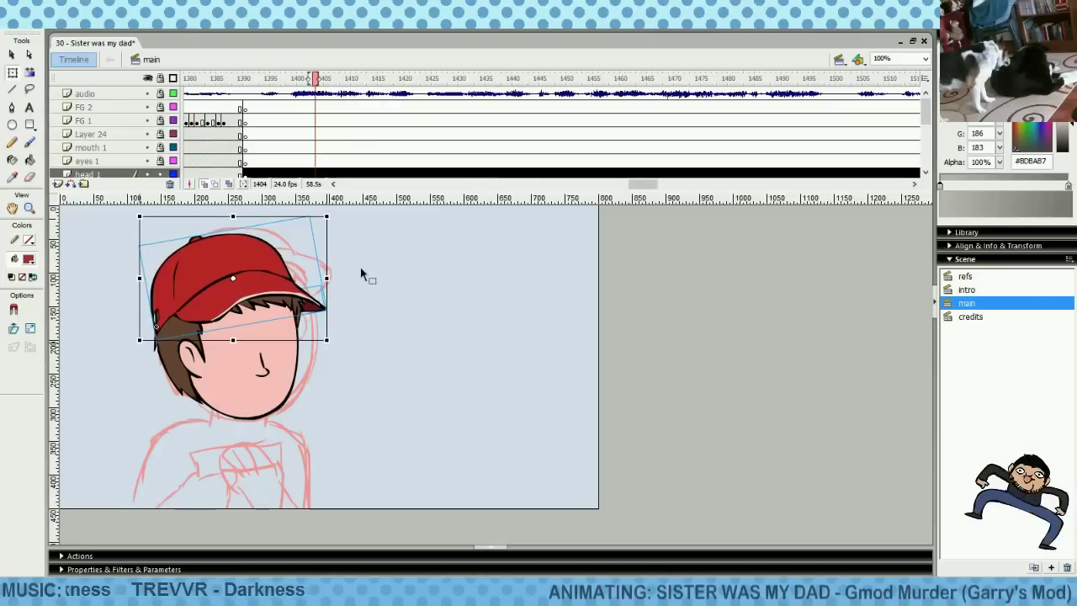
pyautogui.press('Down')
pyautogui.press('Left')
pyautogui.press('Right')
pyautogui.hotkey('shift', 'Right')
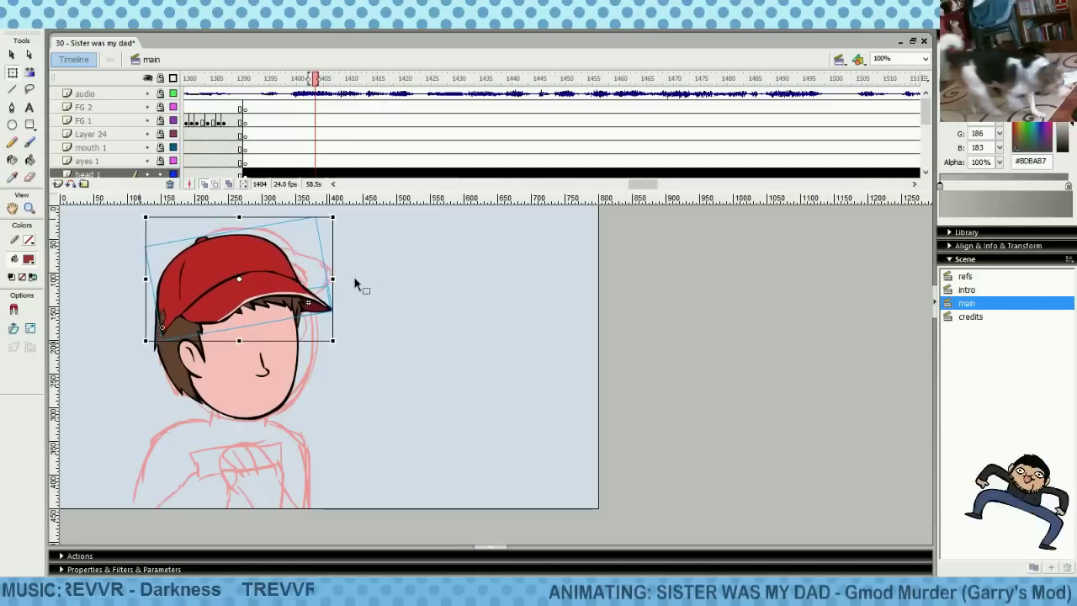
pyautogui.hotkey('shift', 'Right')
pyautogui.press('Left')
pyautogui.hotkey('ctrl', 'z')
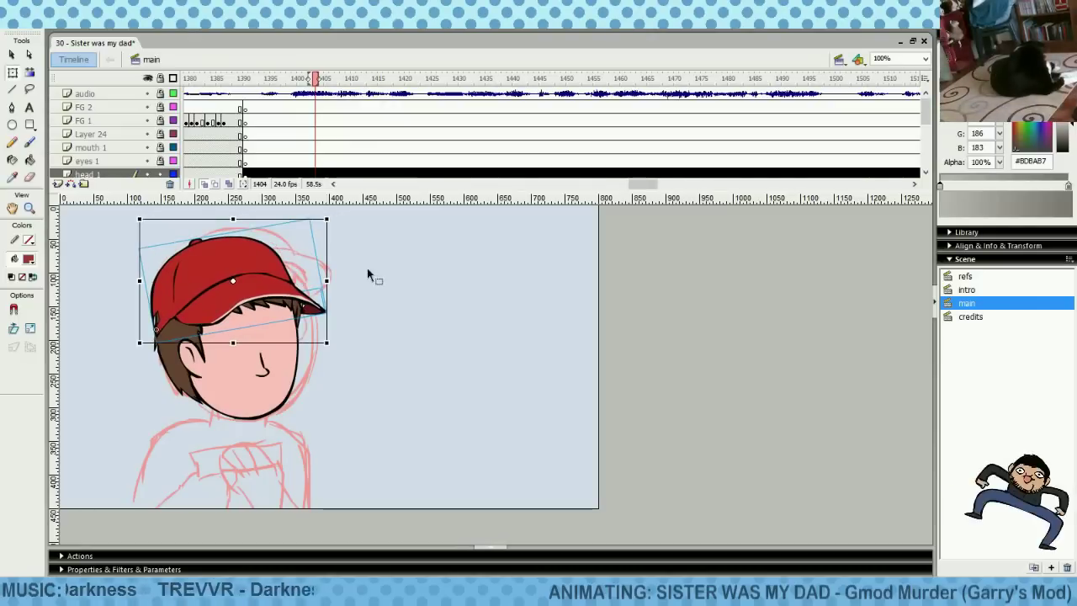
# Deselect the cap, sample the hair's brown #664535 as the fill color, and switch to the Brush tool
pyautogui.click(366, 267)
pyautogui.click(30, 260)
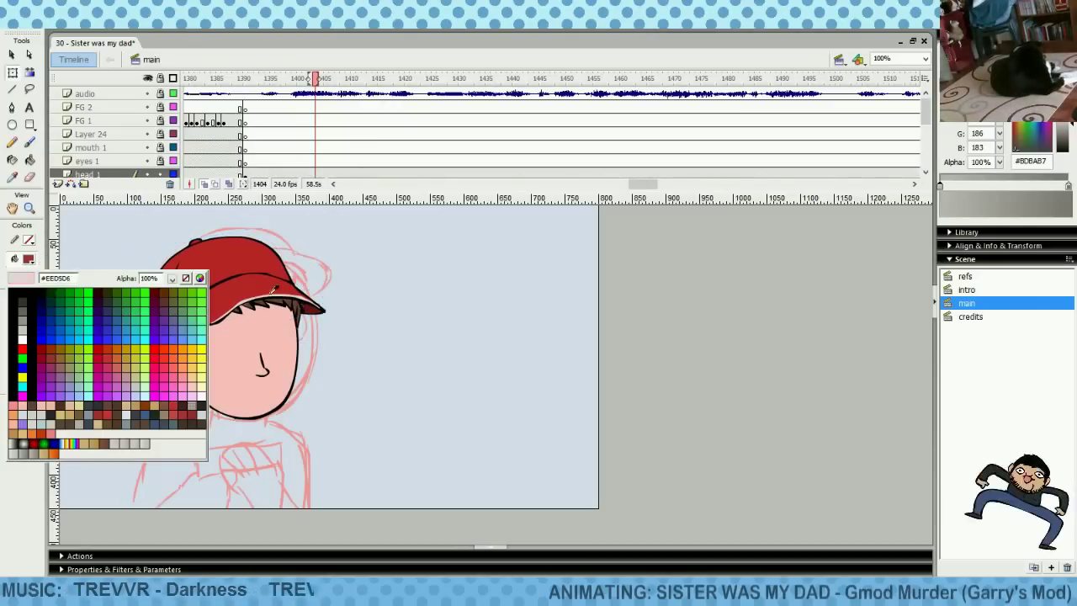
pyautogui.click(289, 310)
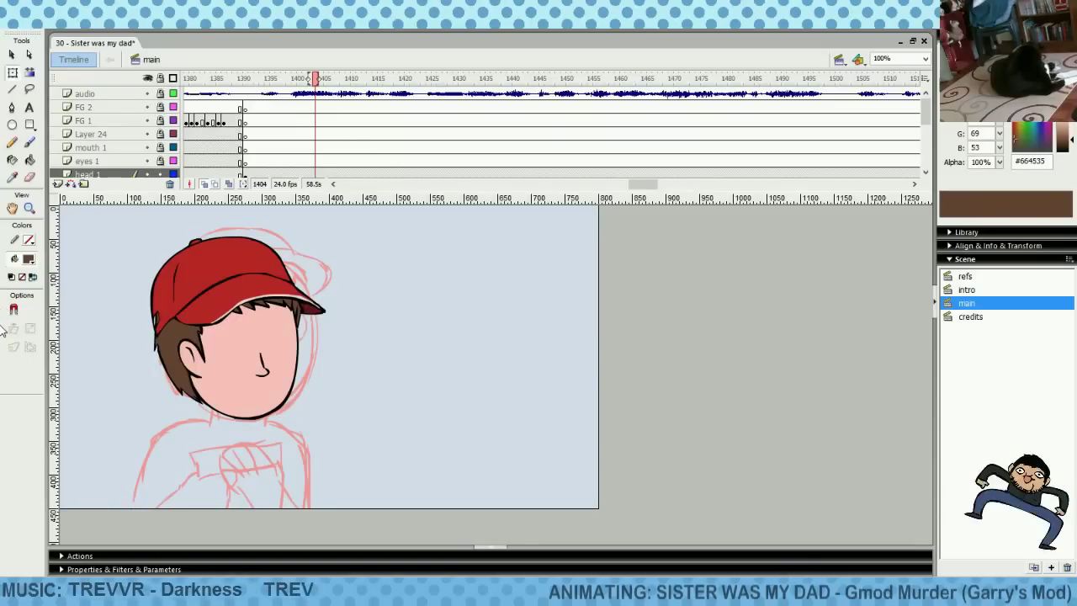
pyautogui.click(29, 260)
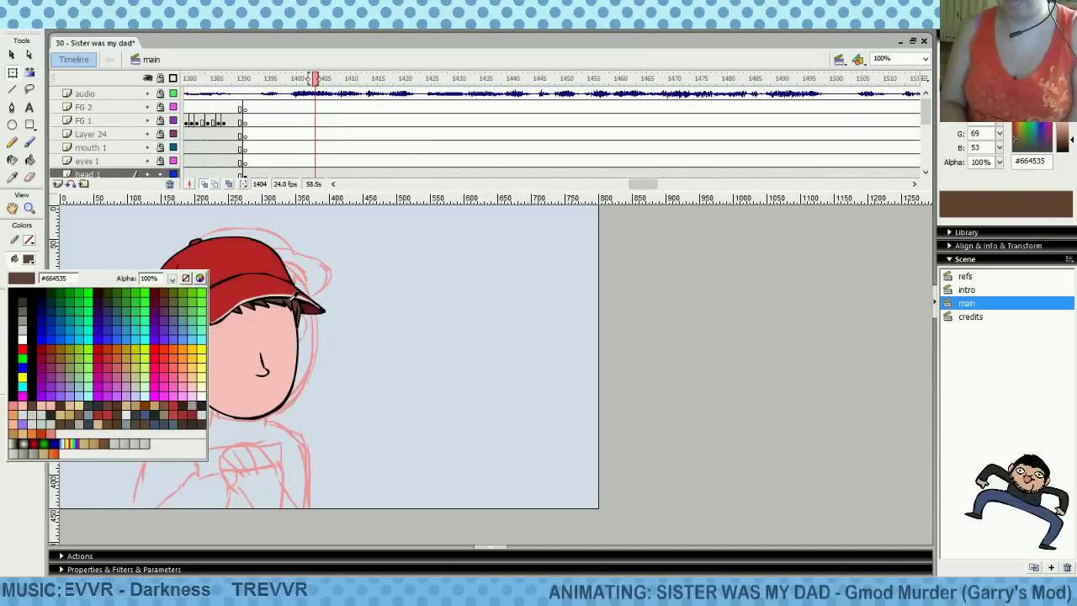
pyautogui.click(293, 296)
pyautogui.press('b')
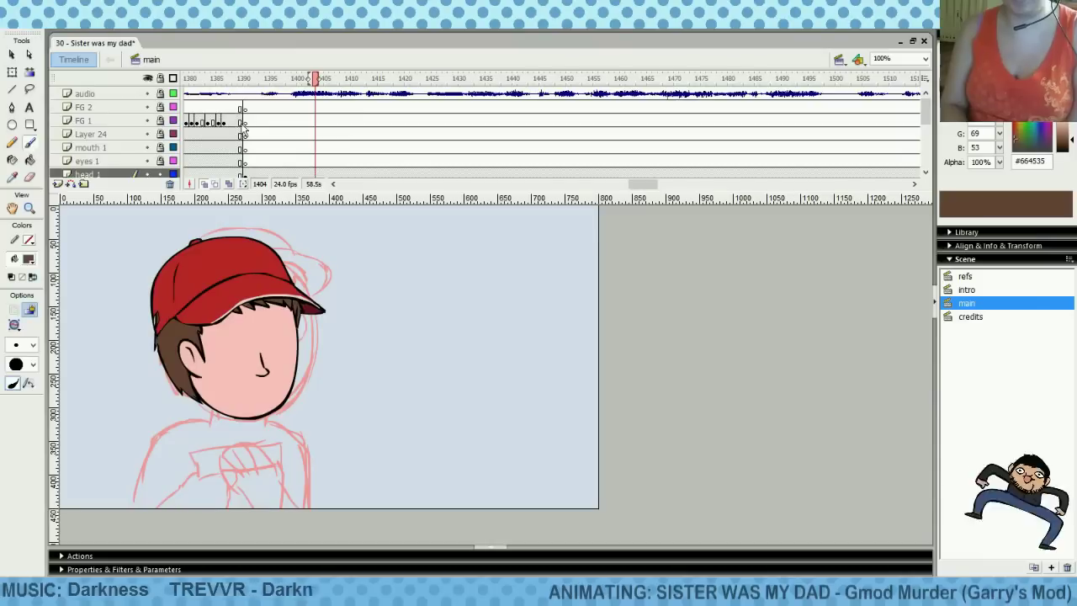
# Select the head 1 layer at frame 1407, change the brush mode, and paint brown hair at the back edge of the cap
pyautogui.click(330, 173)
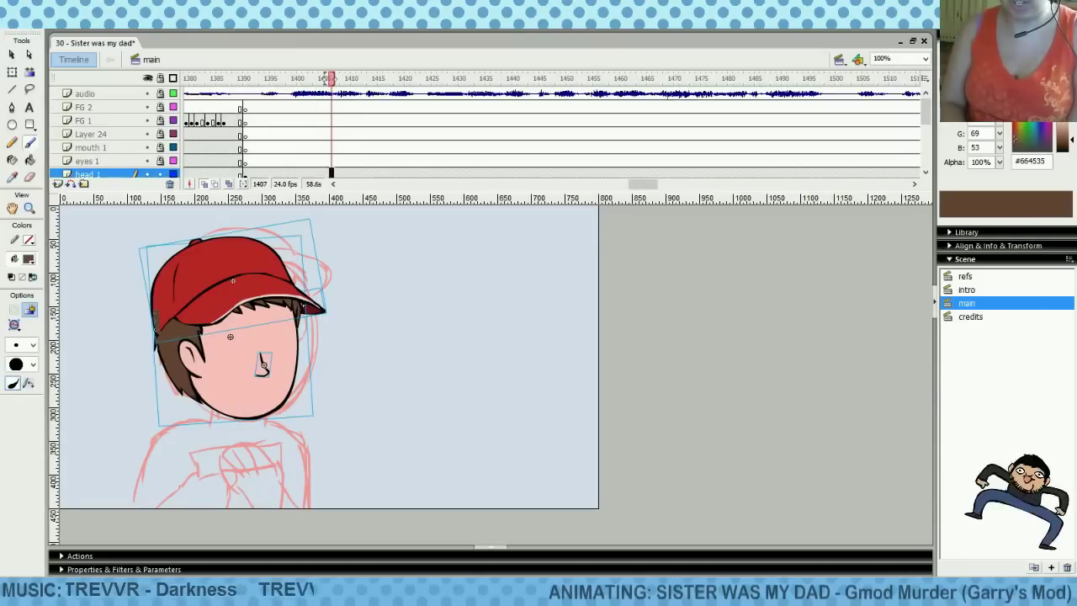
pyautogui.click(155, 320)
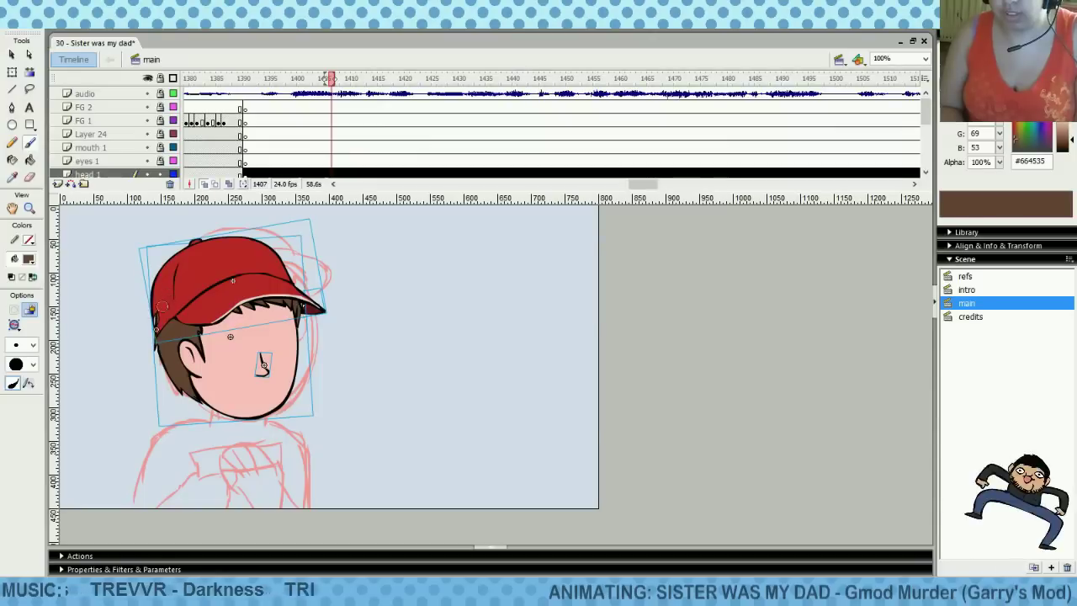
pyautogui.click(13, 324)
pyautogui.click(51, 404)
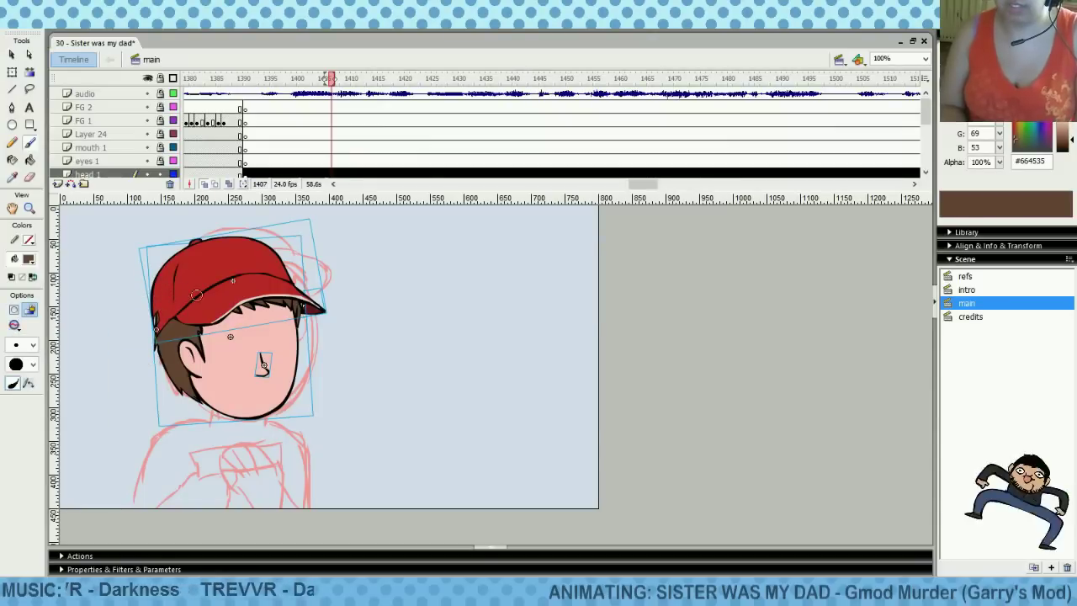
pyautogui.moveTo(156, 329); pyautogui.dragTo(167, 302)
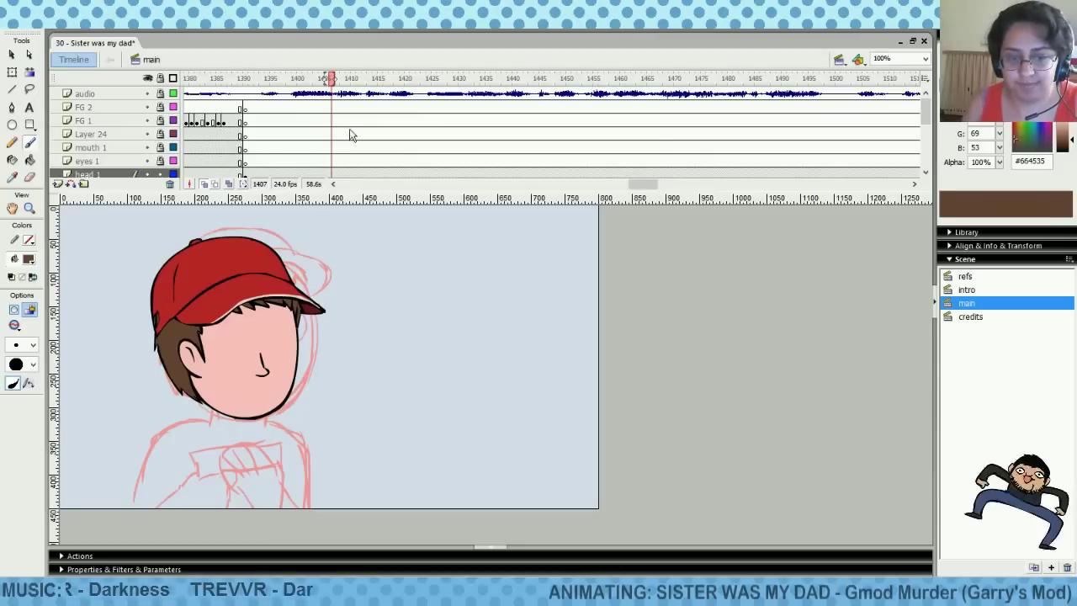
# Open the boy's hair and face symbol from the head 1 layer for editing and ready the Brush tool
pyautogui.click(268, 147)
pyautogui.press('Return')
pyautogui.click(281, 163)
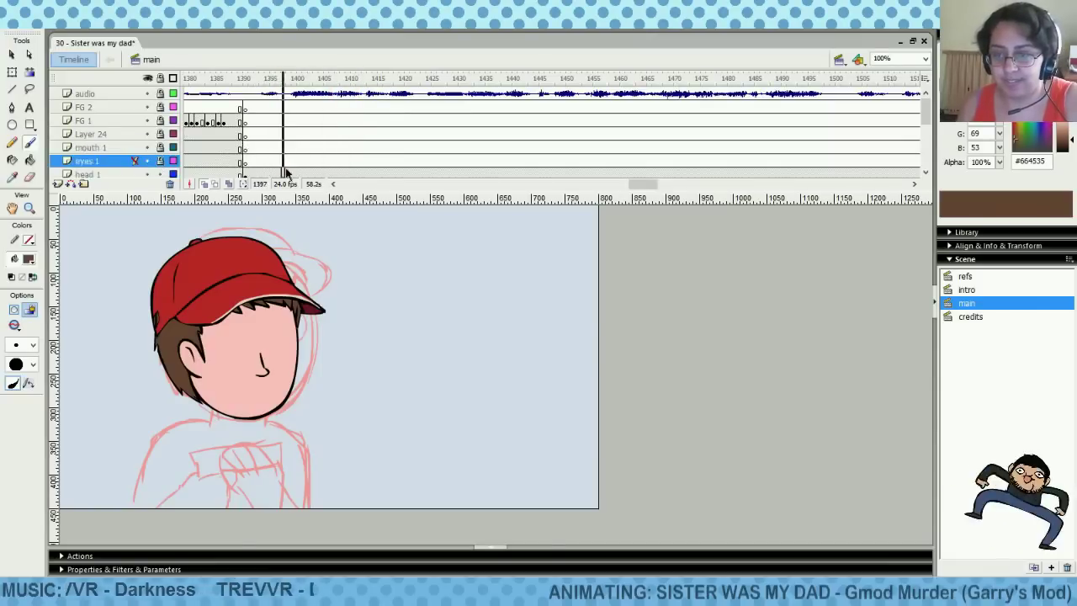
pyautogui.click(286, 173)
pyautogui.press('q')
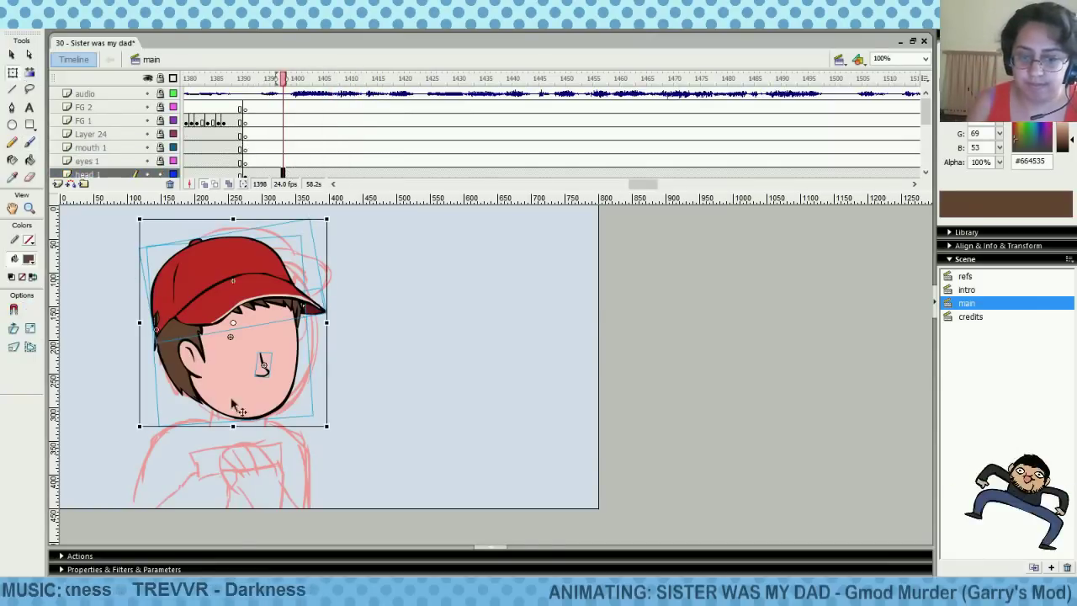
pyautogui.click(190, 370)
pyautogui.click(111, 385)
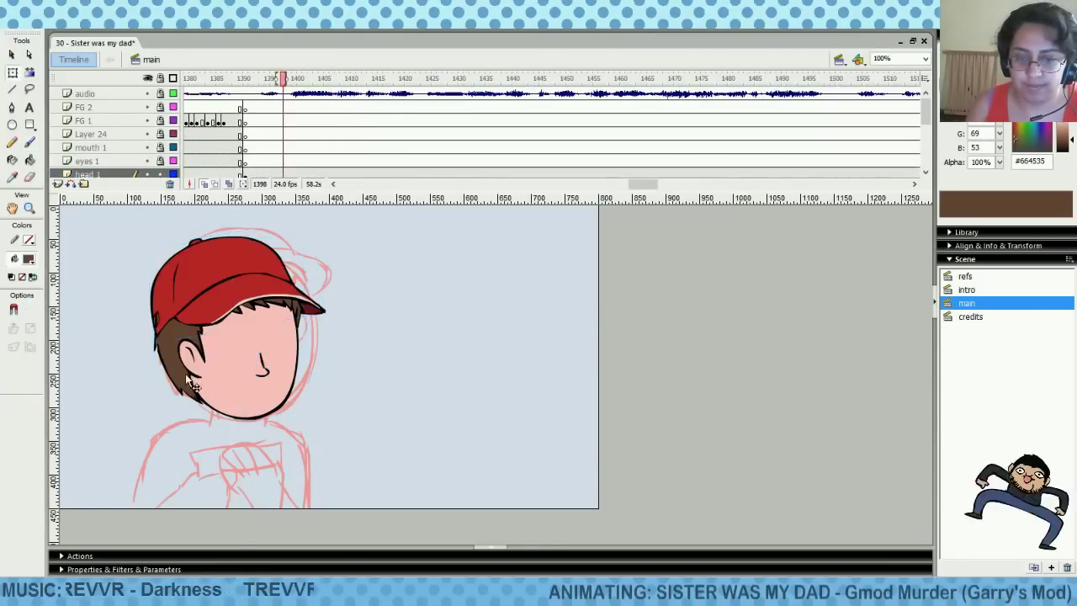
pyautogui.doubleClick(187, 376)
pyautogui.click(28, 143)
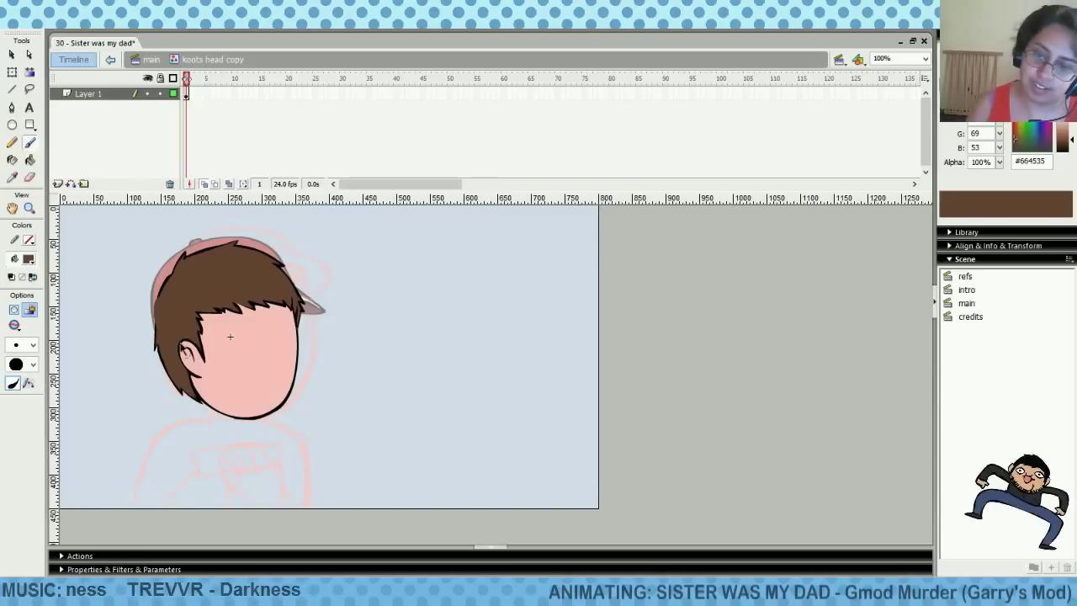
# Add a new layer inside the head symbol, dab brown at the hair's back edge, and return to the main scene
pyautogui.click(57, 183)
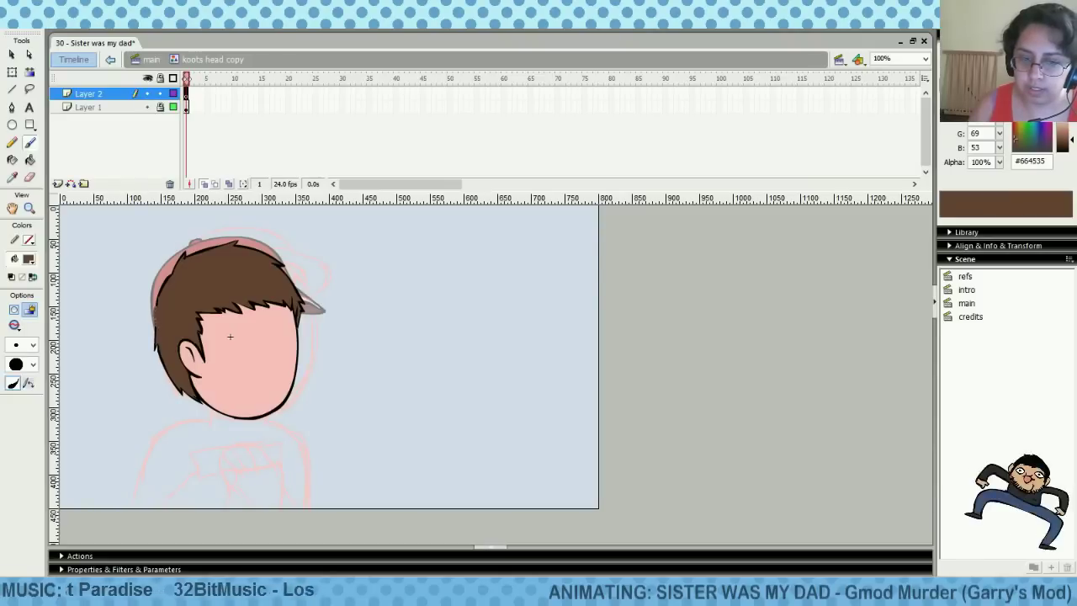
pyautogui.click(161, 330)
pyautogui.click(152, 60)
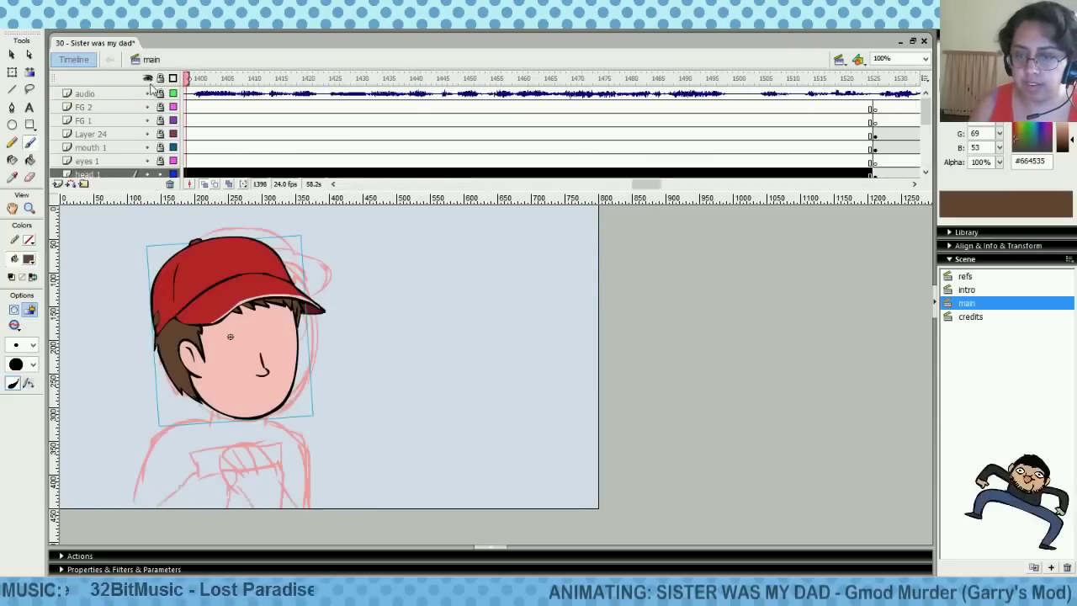
pyautogui.click(12, 56)
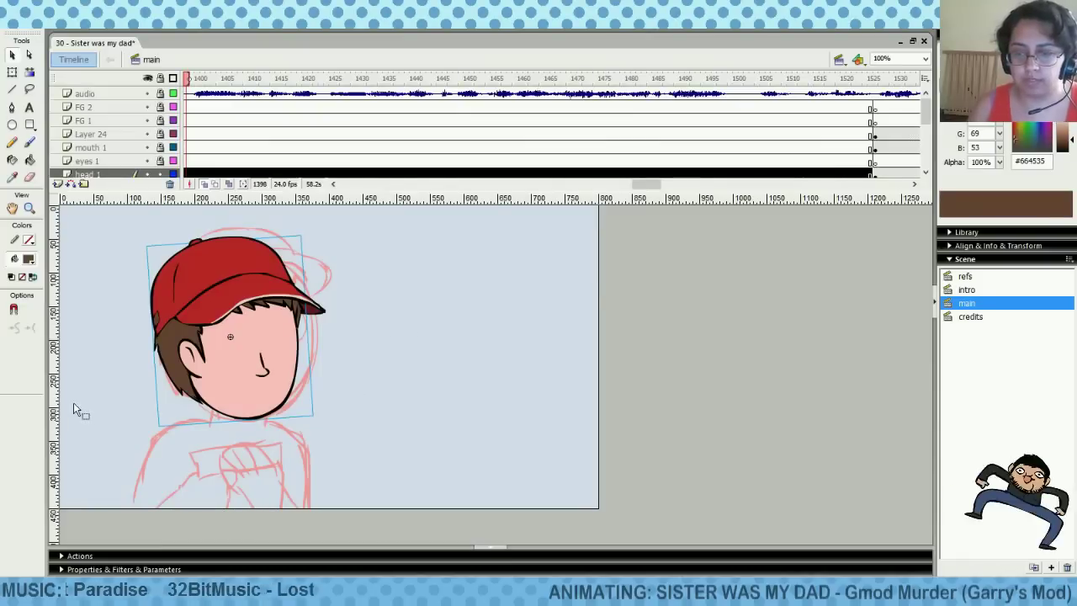
pyautogui.click(113, 409)
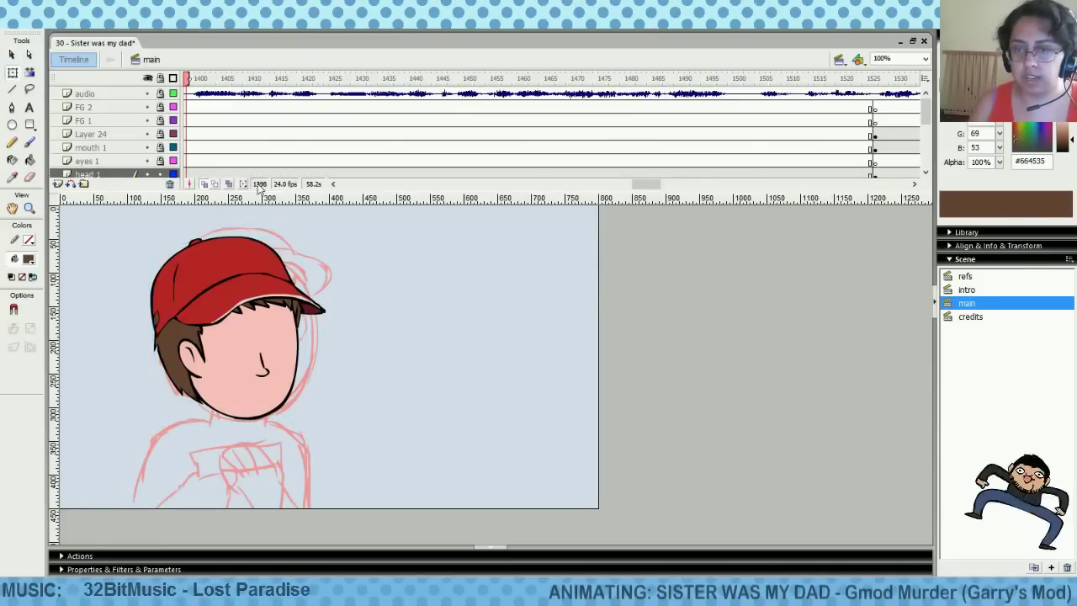
pyautogui.moveTo(212, 161); pyautogui.dragTo(392, 165)
pyautogui.moveTo(647, 184); pyautogui.dragTo(640, 184)
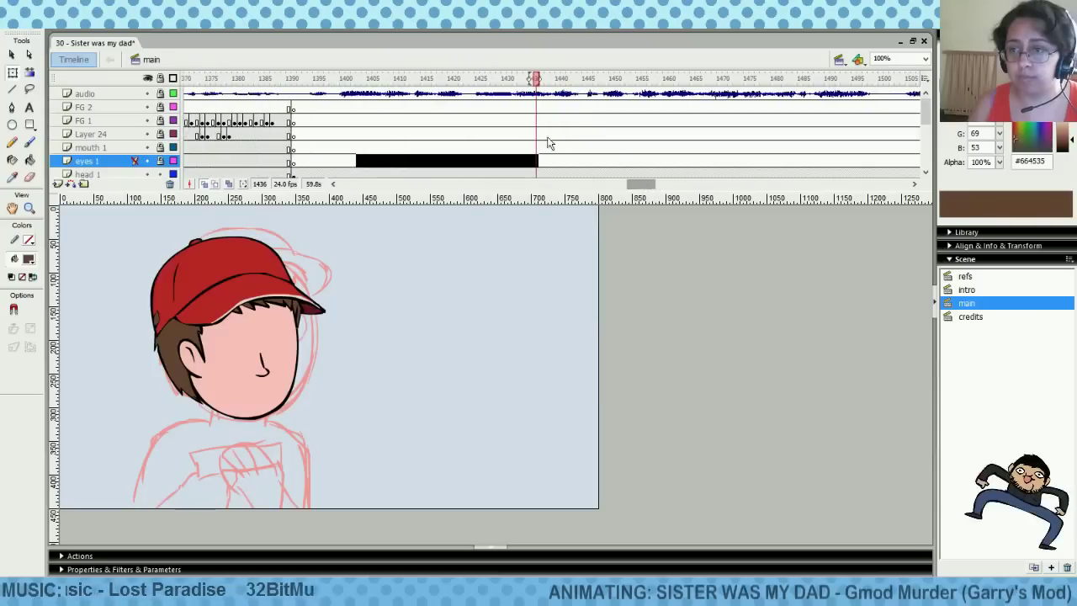
pyautogui.click(317, 151)
pyautogui.moveTo(317, 154); pyautogui.dragTo(855, 150)
pyautogui.click(315, 160)
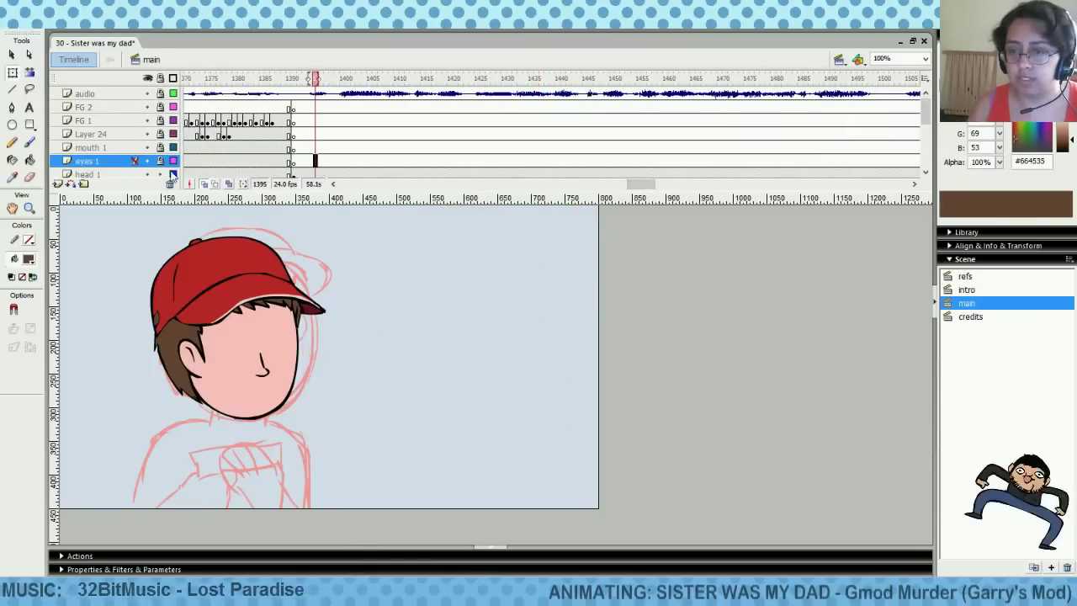
# Select the body 1 layer at frame 1395 and set the brush's fill color to black #000000
pyautogui.scroll(-3, 925, 114)
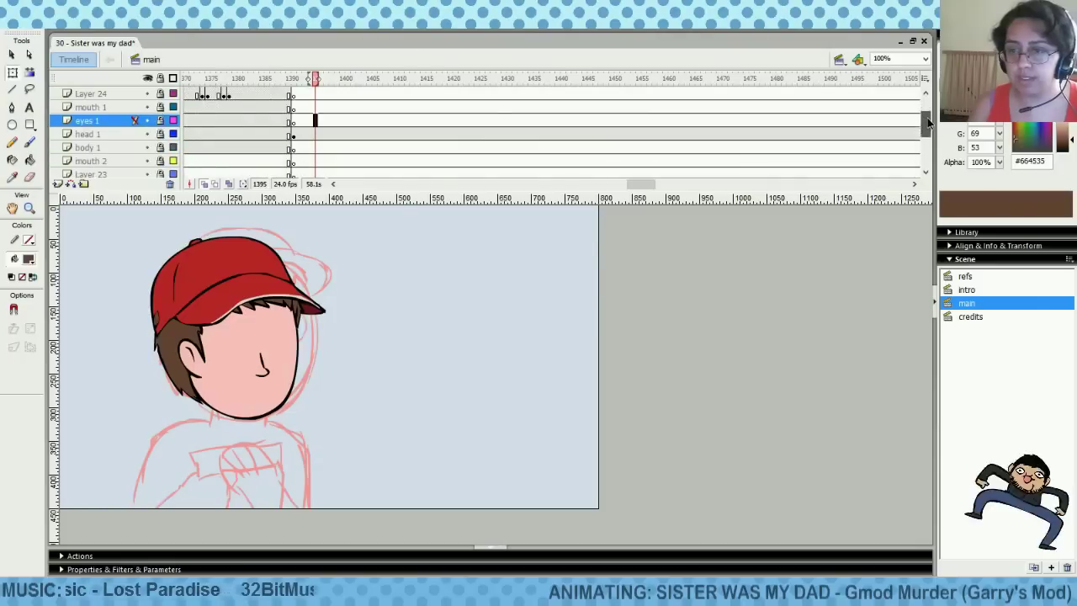
pyautogui.click(316, 148)
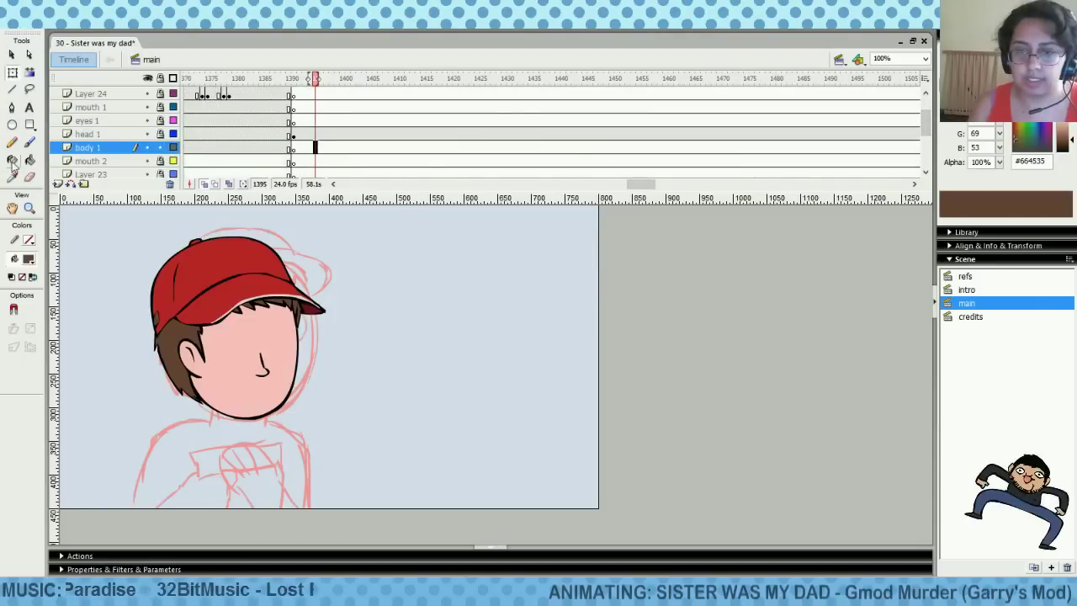
pyautogui.click(28, 144)
pyautogui.click(28, 259)
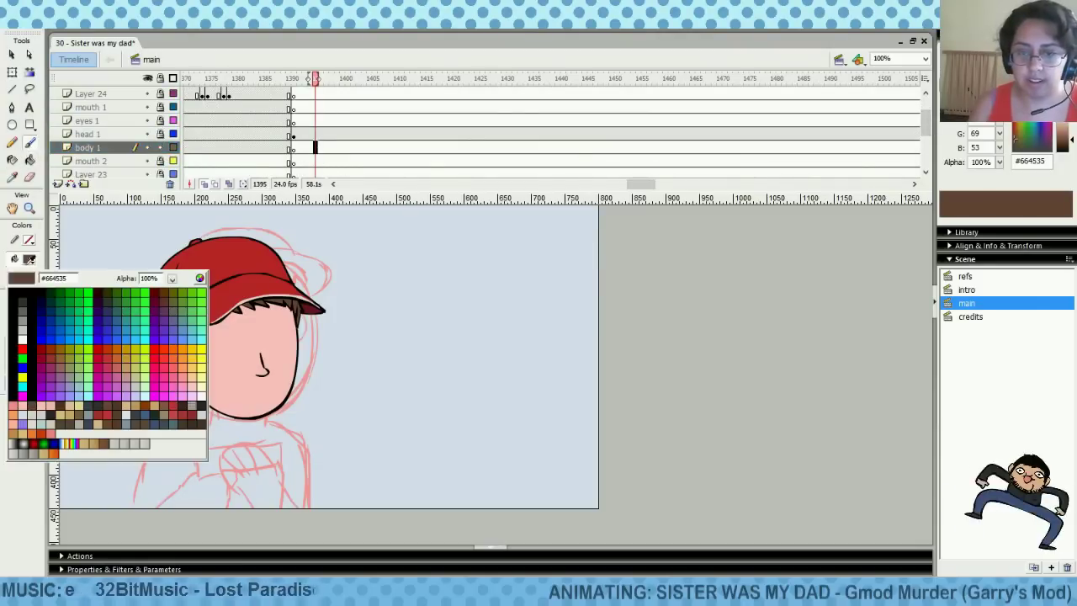
pyautogui.click(15, 288)
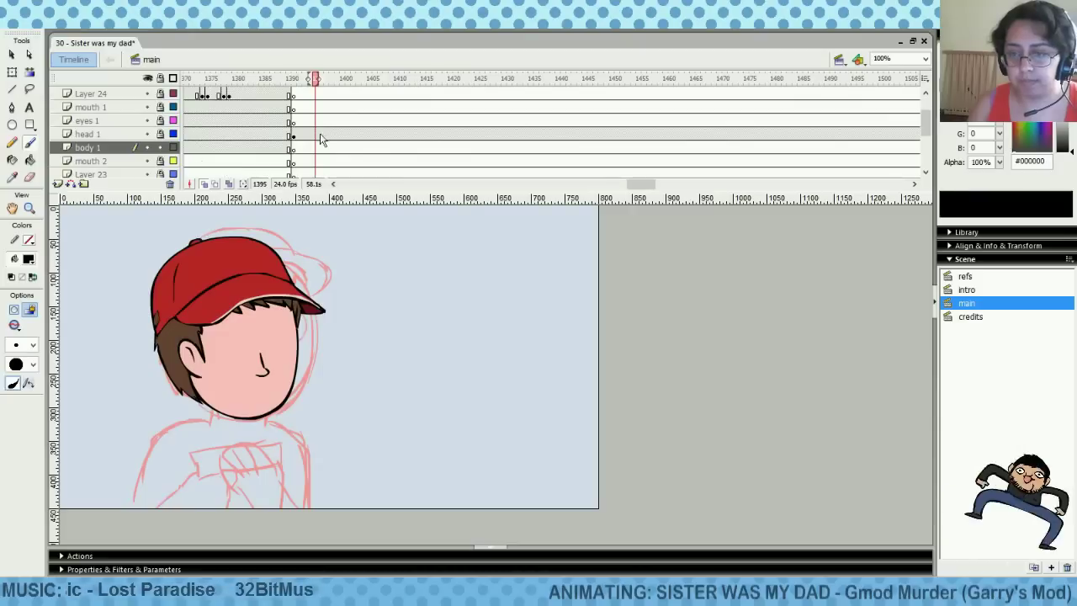
# Nudge the complete head slightly to the right, and reselect the body 1 layer at frame 1396
pyautogui.click(319, 148)
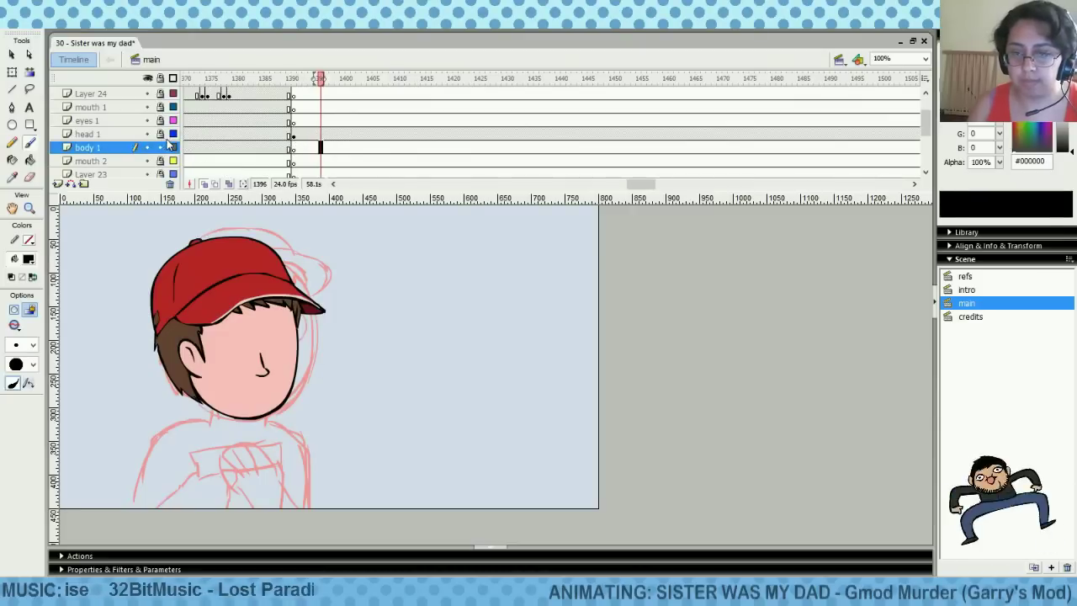
pyautogui.click(319, 135)
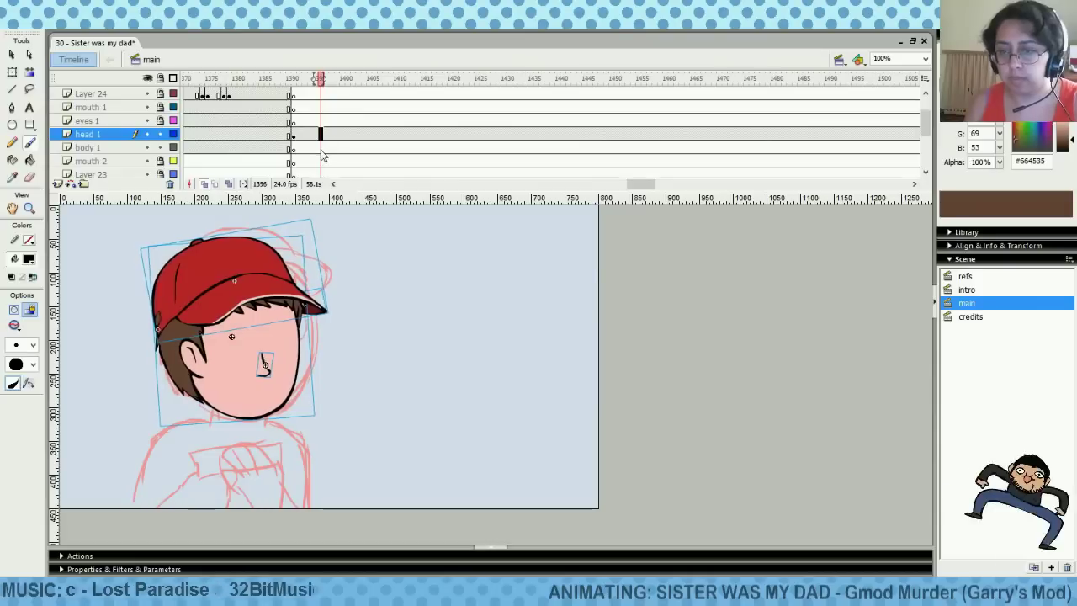
pyautogui.click(320, 148)
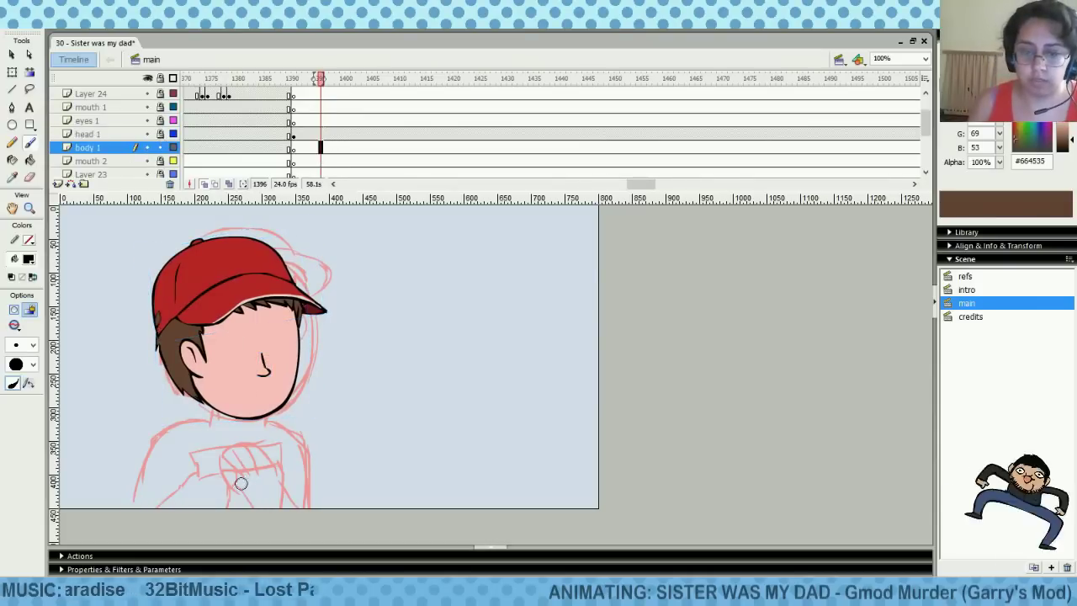
# Choose a smaller brush size, ink the neck lines beneath the head, and tidy them with the Eraser
pyautogui.click(34, 346)
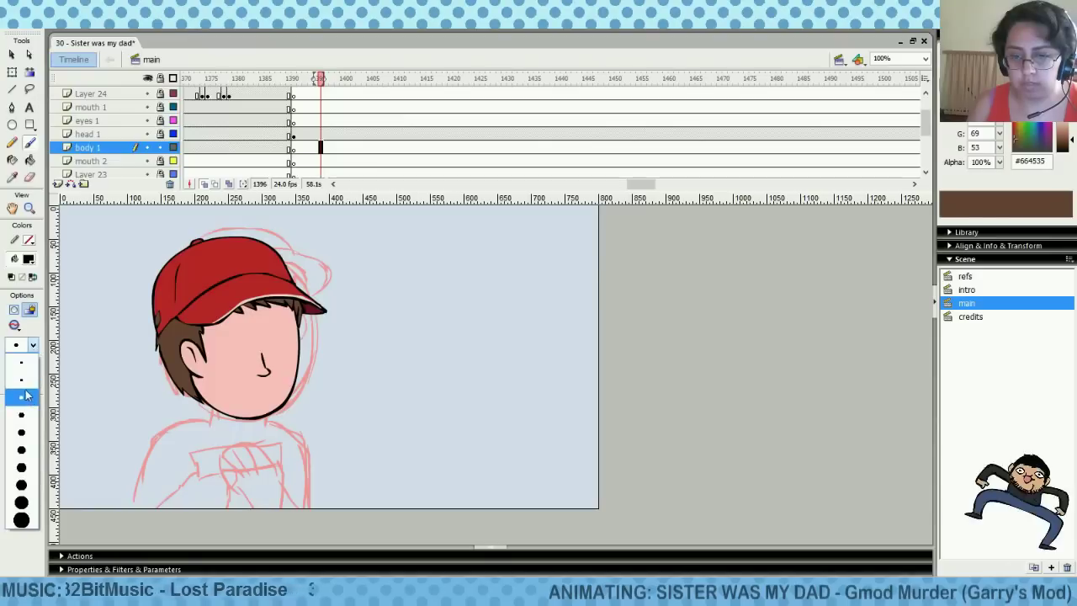
pyautogui.click(25, 374)
pyautogui.moveTo(212, 407); pyautogui.dragTo(208, 422)
pyautogui.hotkey('ctrl', 'z')
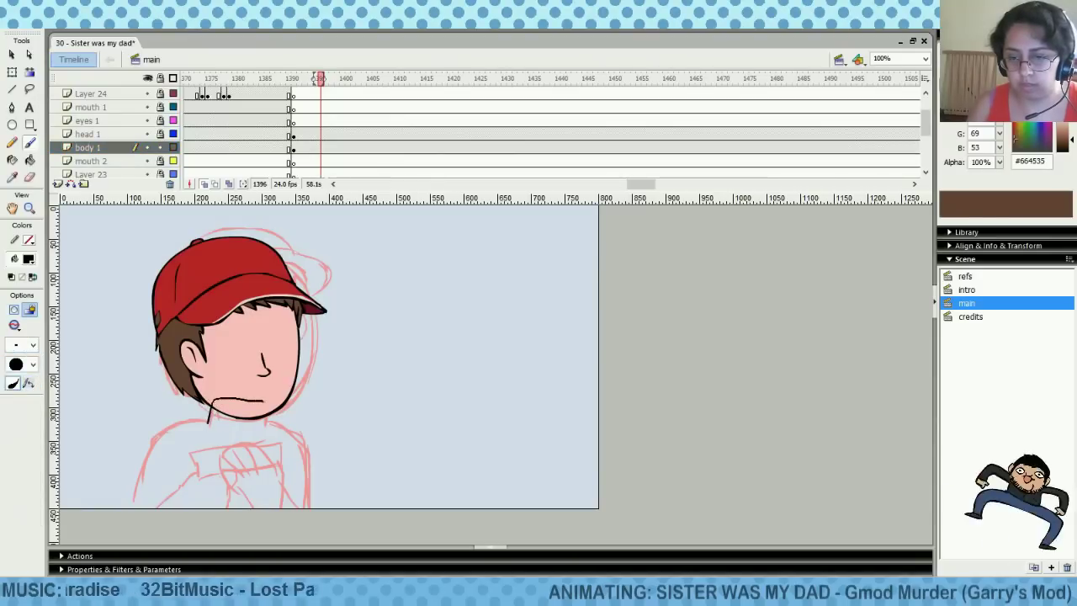
pyautogui.hotkey('ctrl', 'z')
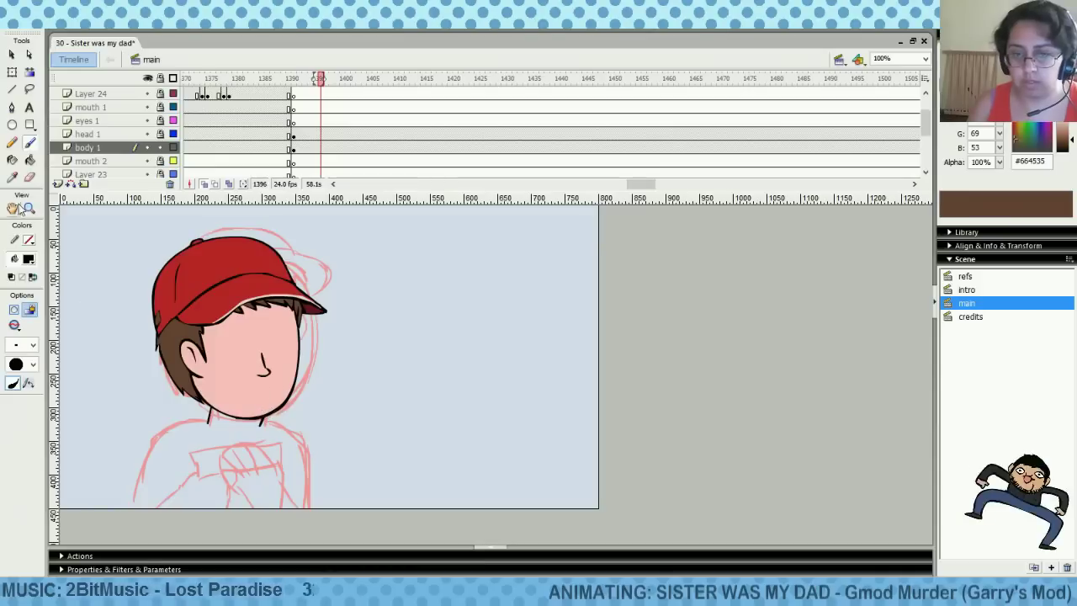
pyautogui.click(32, 179)
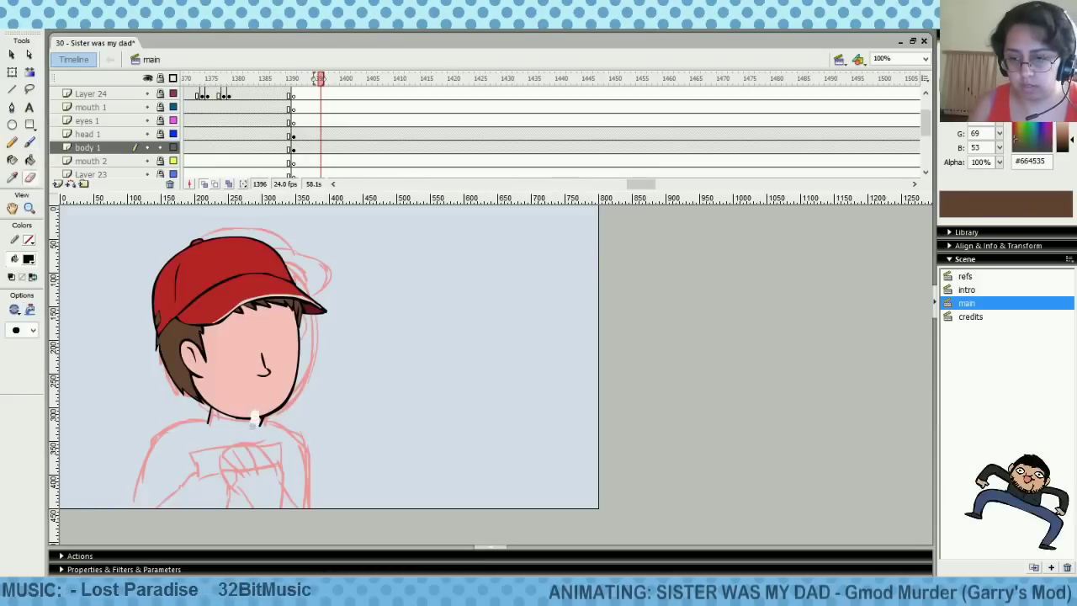
pyautogui.click(30, 143)
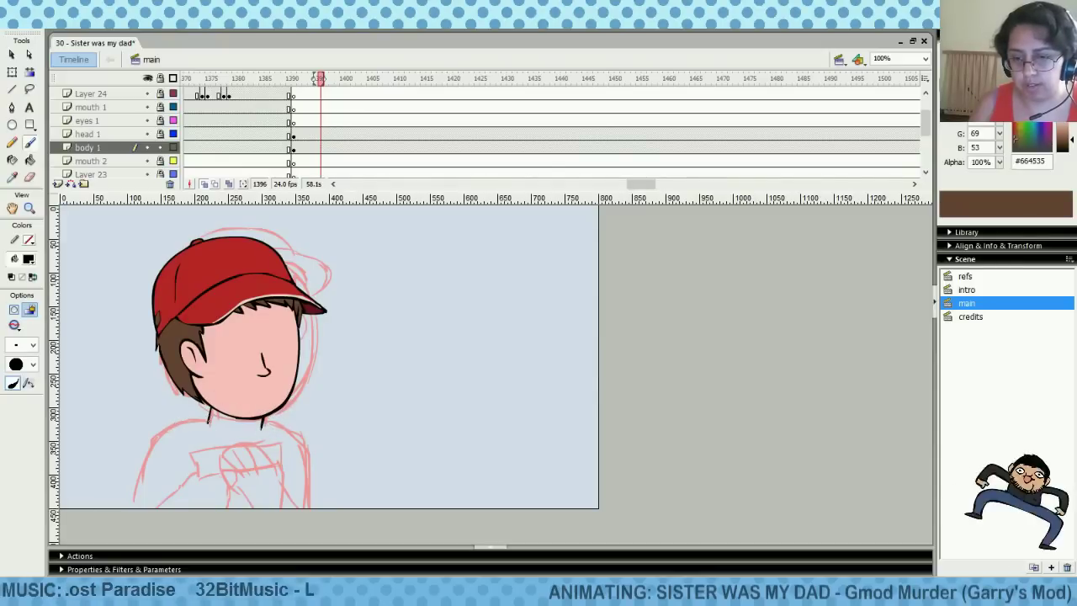
# Ink both shoulder curves and outer arm lines down to the stage's bottom edge, redrawing the arm stroke below the back of the cap
pyautogui.hotkey('ctrl', 'z')
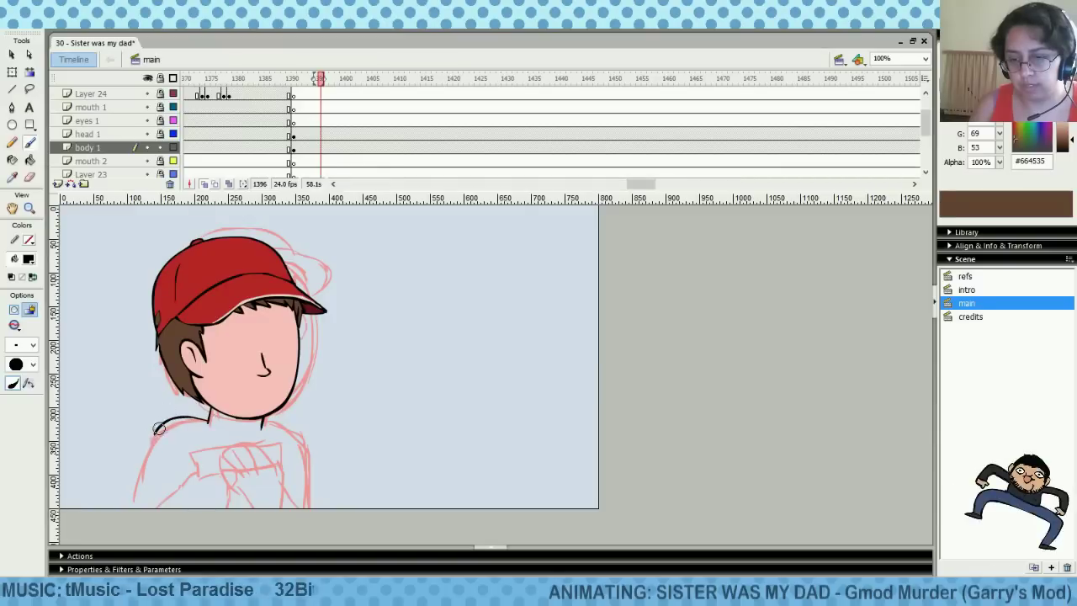
pyautogui.moveTo(165, 420); pyautogui.dragTo(139, 490)
pyautogui.hotkey('ctrl', 'z')
pyautogui.moveTo(159, 427); pyautogui.dragTo(132, 503)
pyautogui.hotkey('ctrl', 'z')
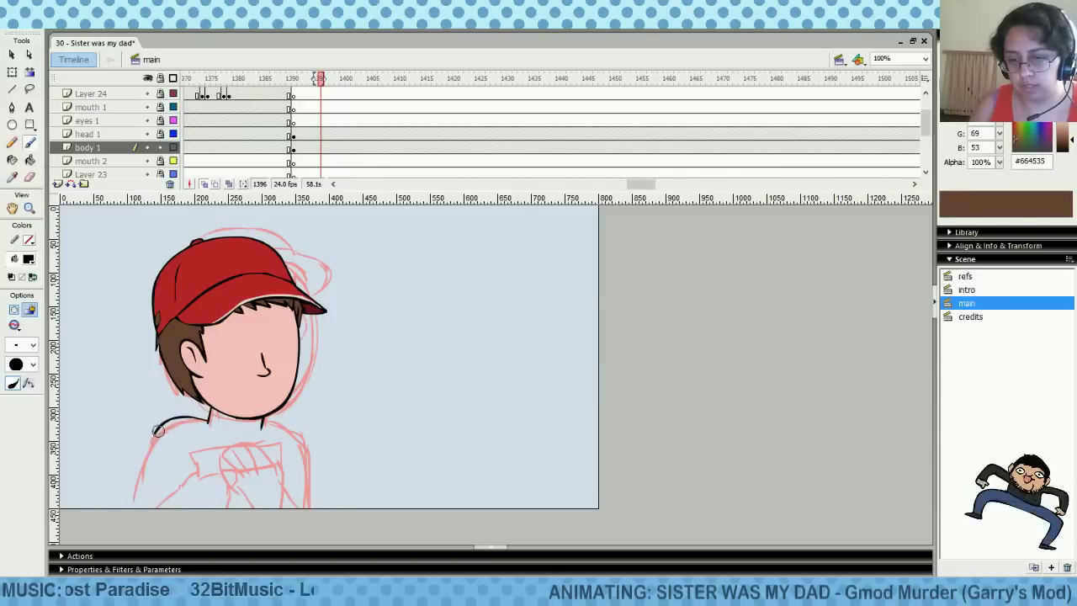
pyautogui.moveTo(157, 431); pyautogui.dragTo(133, 507)
pyautogui.hotkey('ctrl', 'z')
pyautogui.moveTo(157, 432); pyautogui.dragTo(134, 507)
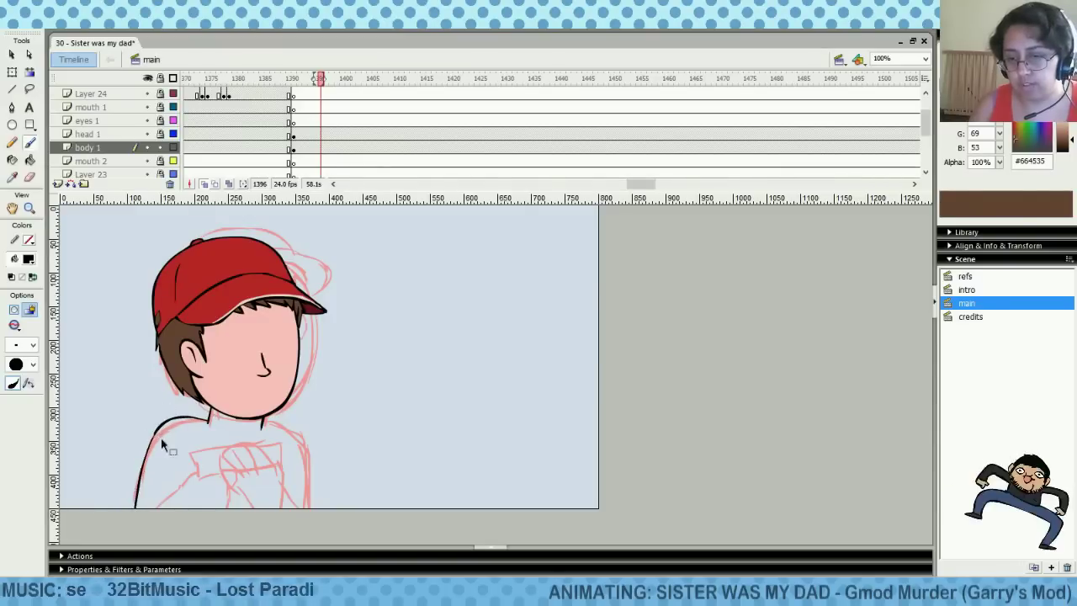
pyautogui.hotkey('ctrl', 'z')
pyautogui.moveTo(155, 432); pyautogui.dragTo(132, 507)
pyautogui.hotkey('ctrl', 'z')
pyautogui.moveTo(156, 431); pyautogui.dragTo(136, 507)
pyautogui.hotkey('ctrl', 'z')
pyautogui.hotkey('ctrl', 'z')
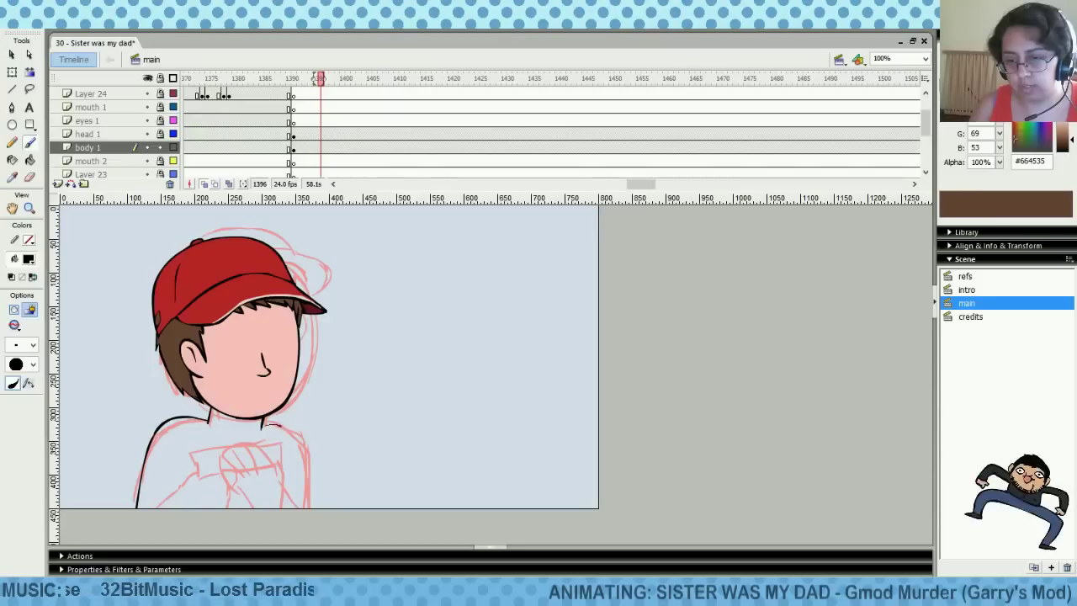
pyautogui.moveTo(285, 428); pyautogui.dragTo(301, 507)
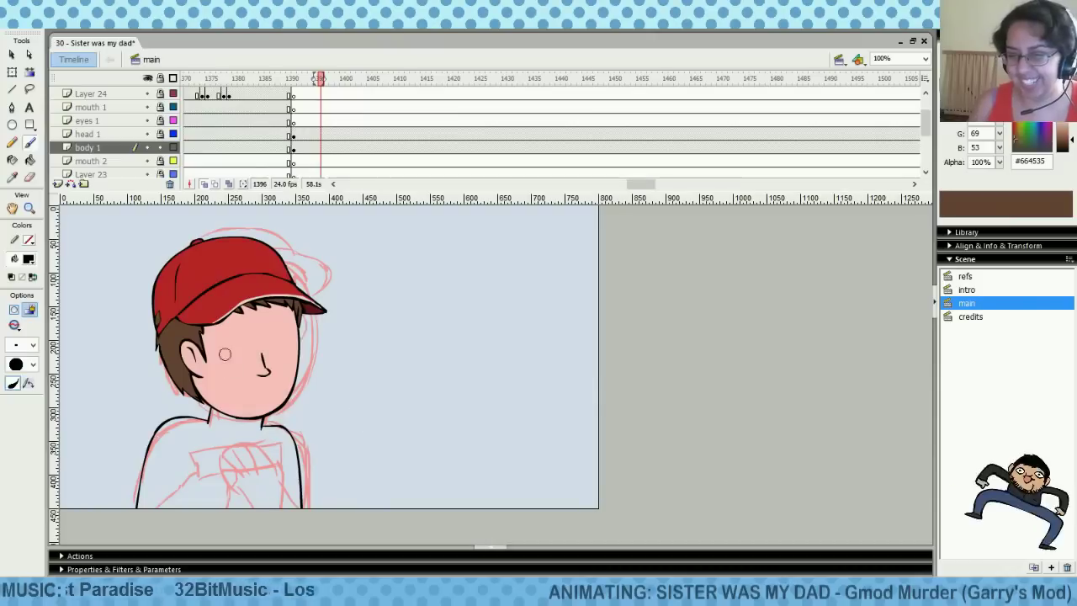
# Show the head 1 layer as outlines and ink a curved neckline below the neck on the body 1 layer, redrawing it until smooth
pyautogui.click(172, 134)
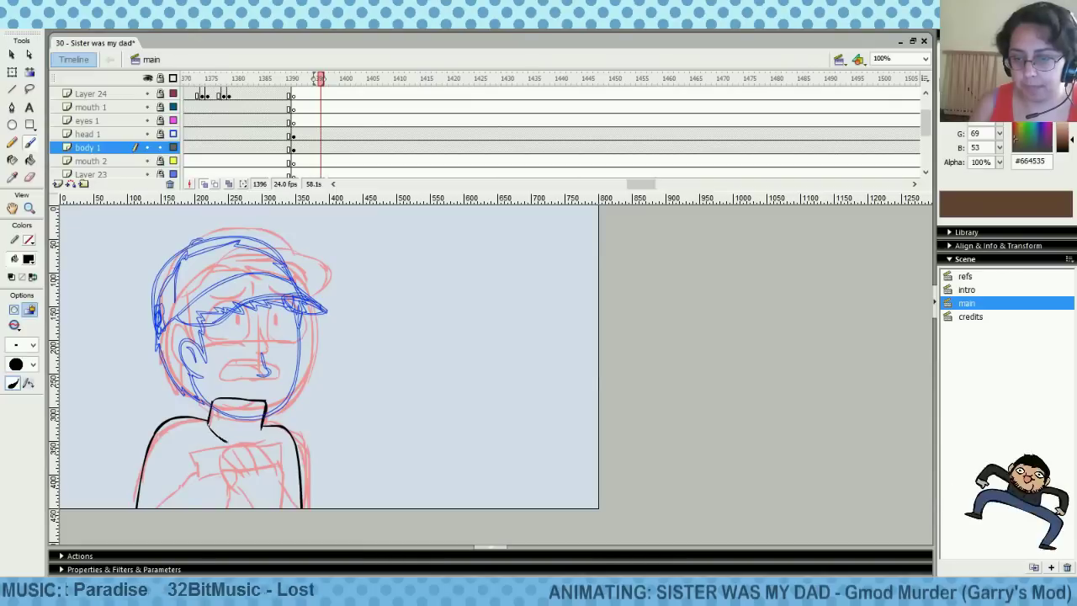
pyautogui.moveTo(225, 441); pyautogui.dragTo(249, 442)
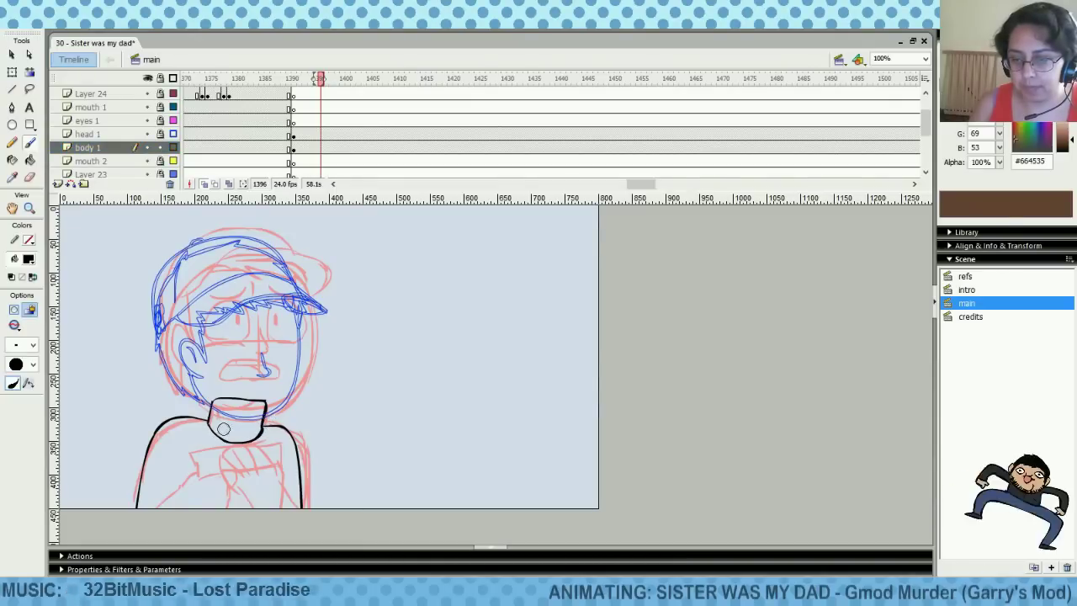
pyautogui.hotkey('ctrl', 'z')
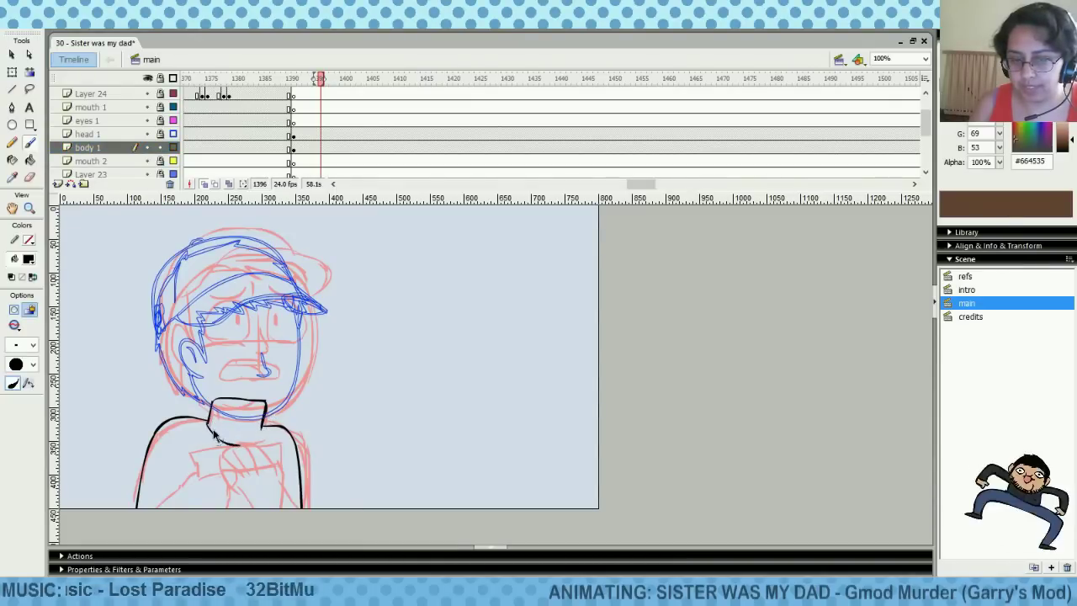
pyautogui.hotkey('ctrl', 'z')
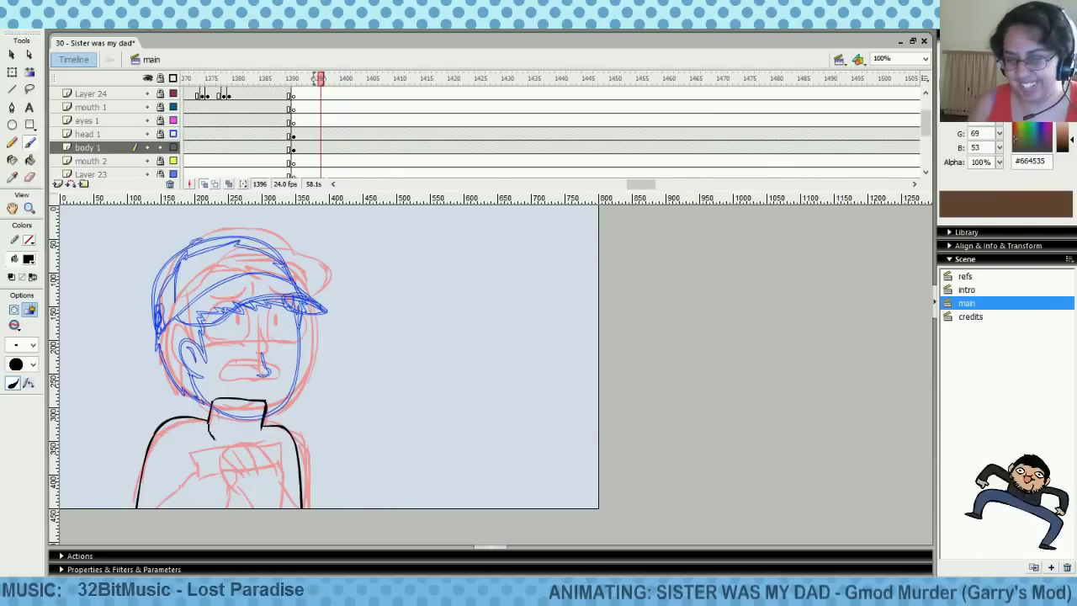
pyautogui.hotkey('ctrl', 'z')
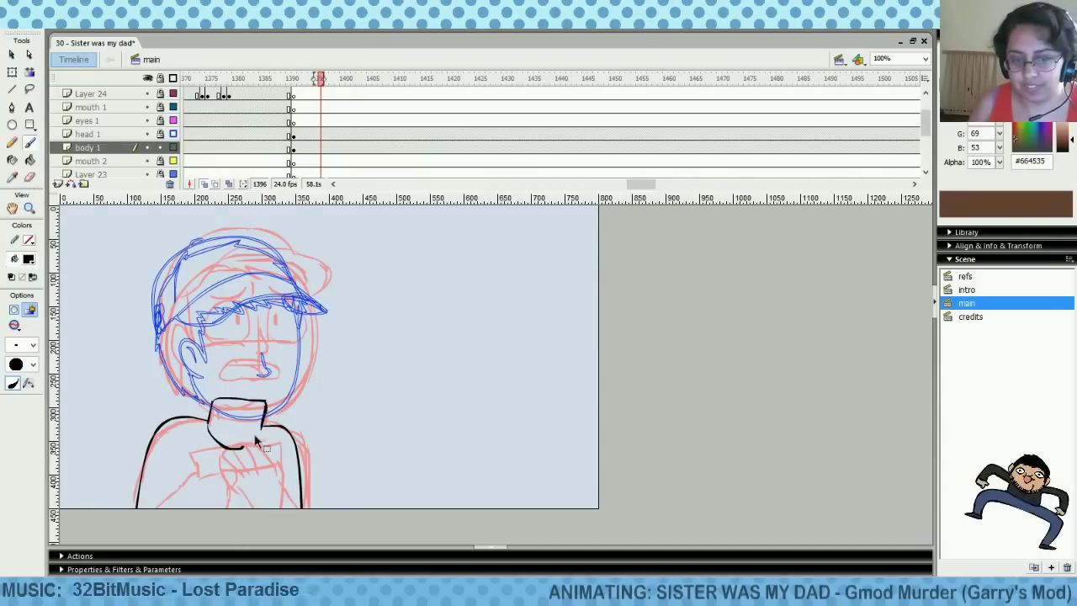
pyautogui.hotkey('ctrl', 'z')
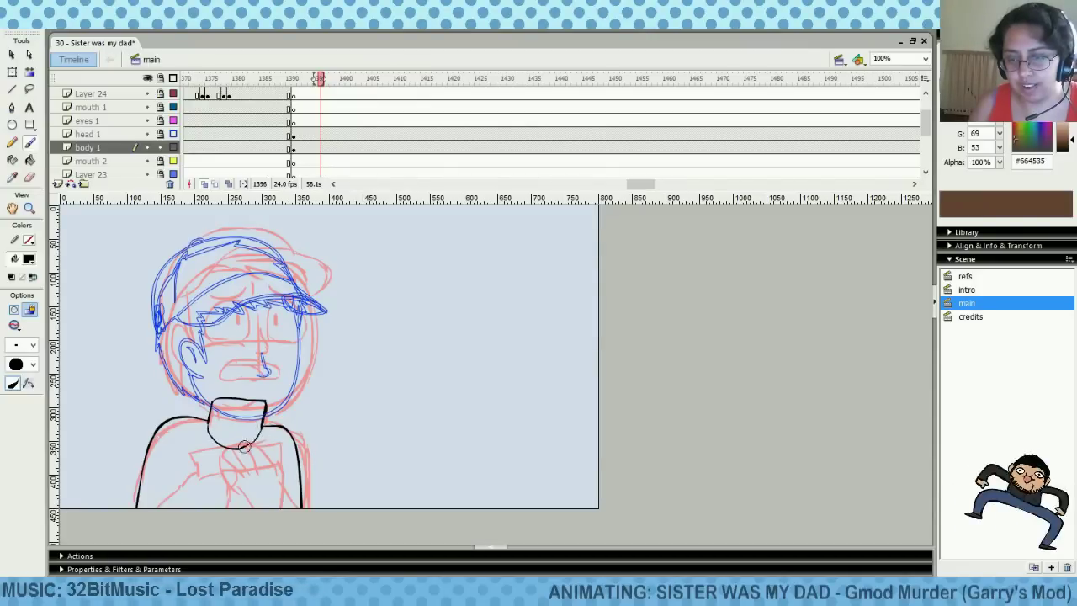
# Retouch the middle of the curved neckline, switch to the Eraser, and save the file
pyautogui.moveTo(245, 450)
pyautogui.mouseDown()
pyautogui.moveTo(255, 442)
pyautogui.moveTo(239, 444)
pyautogui.mouseUp()
pyautogui.hotkey('ctrl', 'z')
pyautogui.click(30, 178)
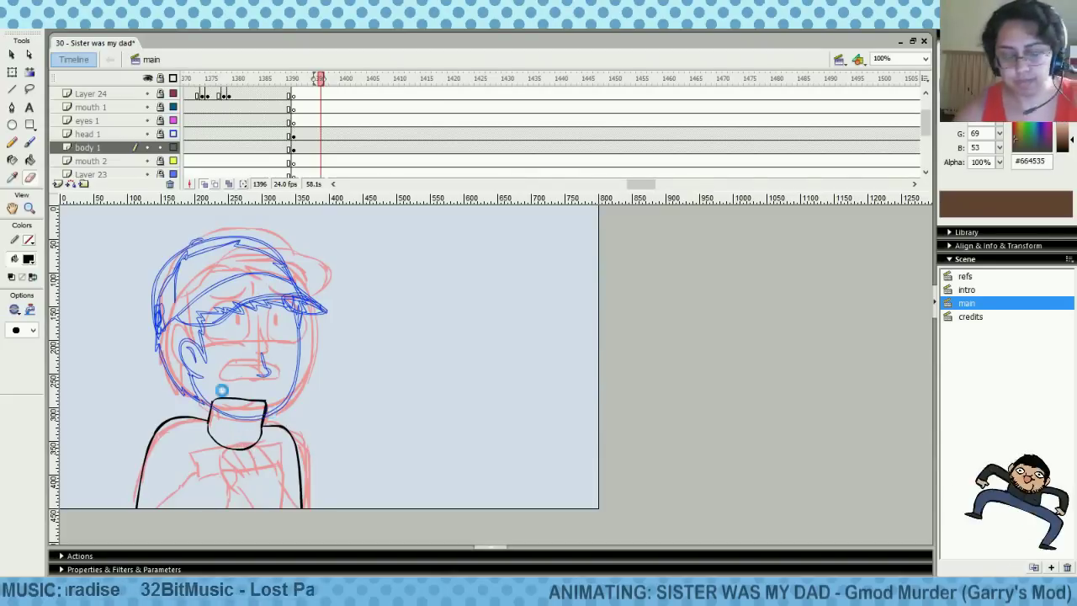
pyautogui.hotkey('ctrl', 's')
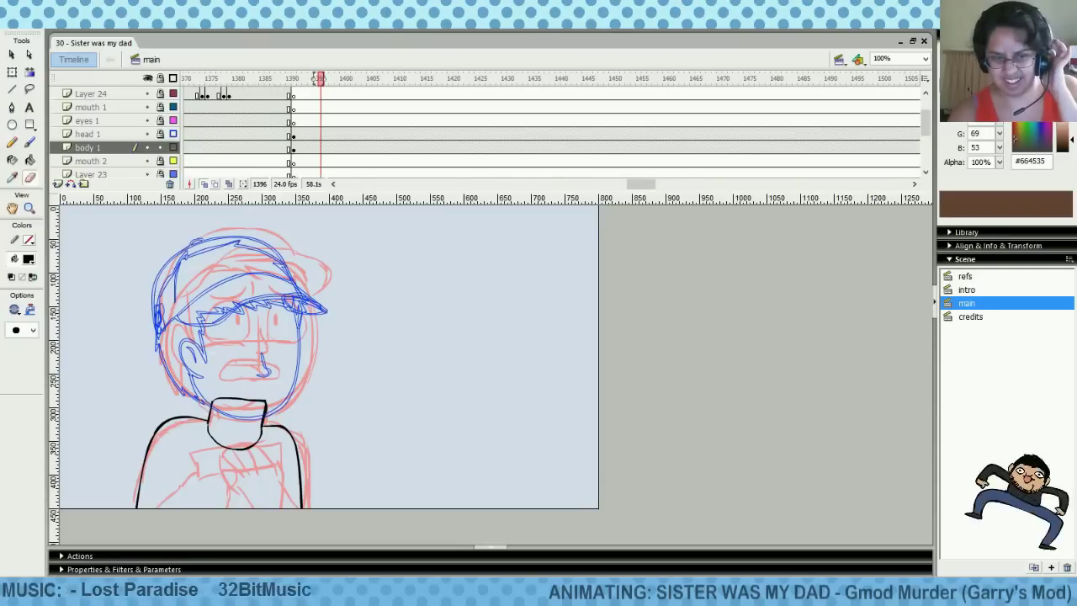
# Create a new blank document and ready the Brush tool for writing on its stage
pyautogui.click(18, 28)
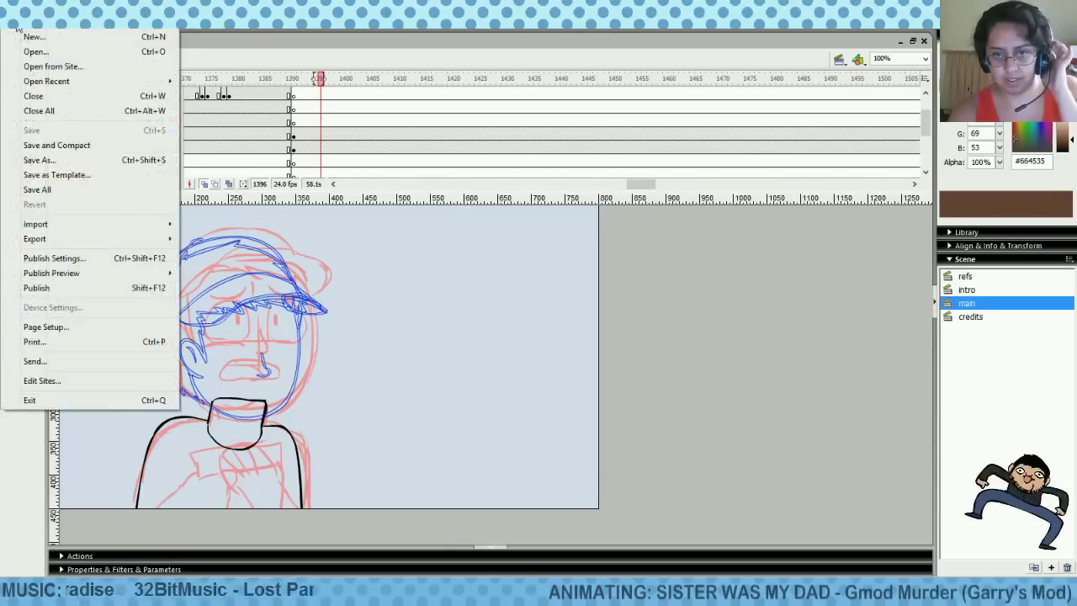
pyautogui.click(31, 36)
pyautogui.click(673, 417)
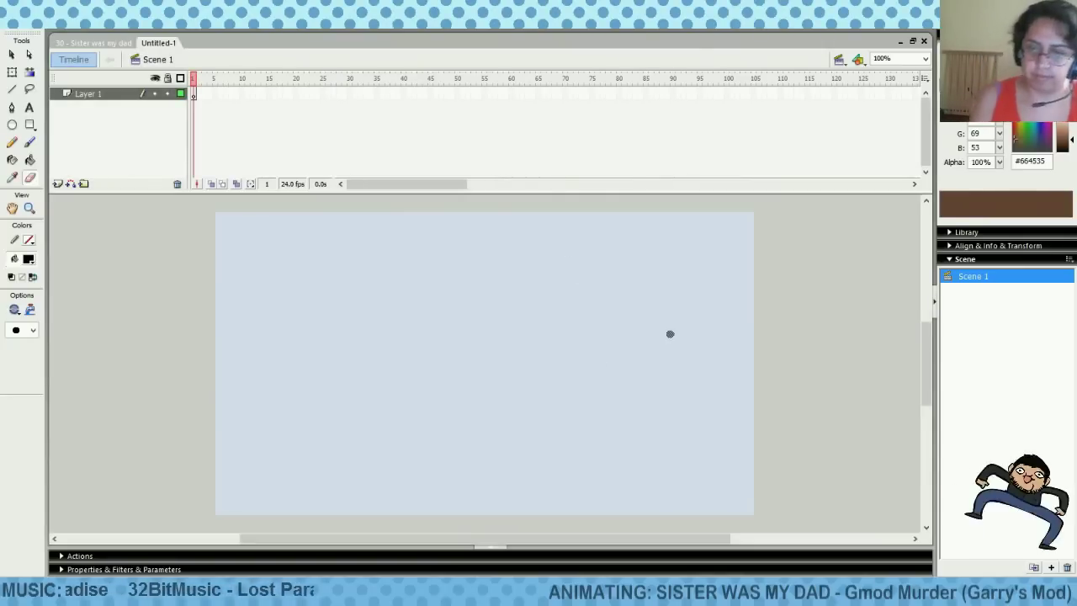
pyautogui.click(30, 142)
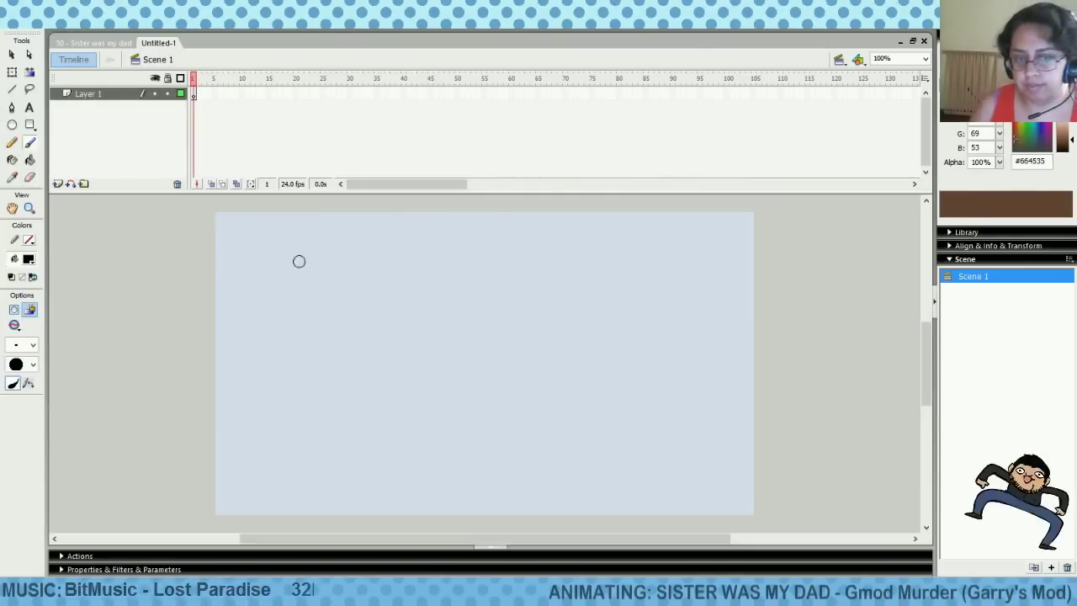
# Handwrite "our pet rugger" across the upper part of the blank stage, redoing uneven letter strokes
pyautogui.moveTo(301, 253)
pyautogui.mouseDown()
pyautogui.moveTo(335, 257)
pyautogui.moveTo(341, 273)
pyautogui.moveTo(348, 254)
pyautogui.moveTo(368, 291)
pyautogui.moveTo(393, 263)
pyautogui.moveTo(417, 271)
pyautogui.moveTo(420, 254)
pyautogui.moveTo(453, 275)
pyautogui.moveTo(448, 258)
pyautogui.moveTo(484, 258)
pyautogui.moveTo(476, 291)
pyautogui.moveTo(488, 275)
pyautogui.moveTo(504, 287)
pyautogui.moveTo(483, 292)
pyautogui.mouseUp()
pyautogui.hotkey('ctrl', 'z')
pyautogui.hotkey('ctrl', 'z')
pyautogui.moveTo(521, 259); pyautogui.dragTo(506, 299)
pyautogui.moveTo(535, 266)
pyautogui.mouseDown()
pyautogui.moveTo(569, 275)
pyautogui.moveTo(580, 251)
pyautogui.mouseUp()
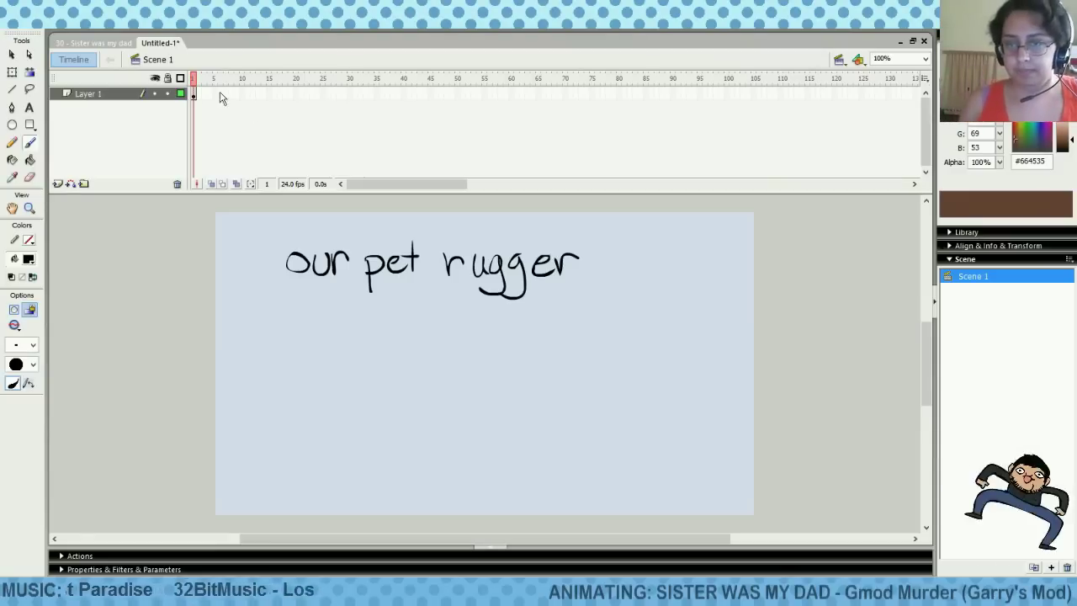
# Return to the 30 - Sister was my dad document and show the work area around the stage
pyautogui.click(94, 42)
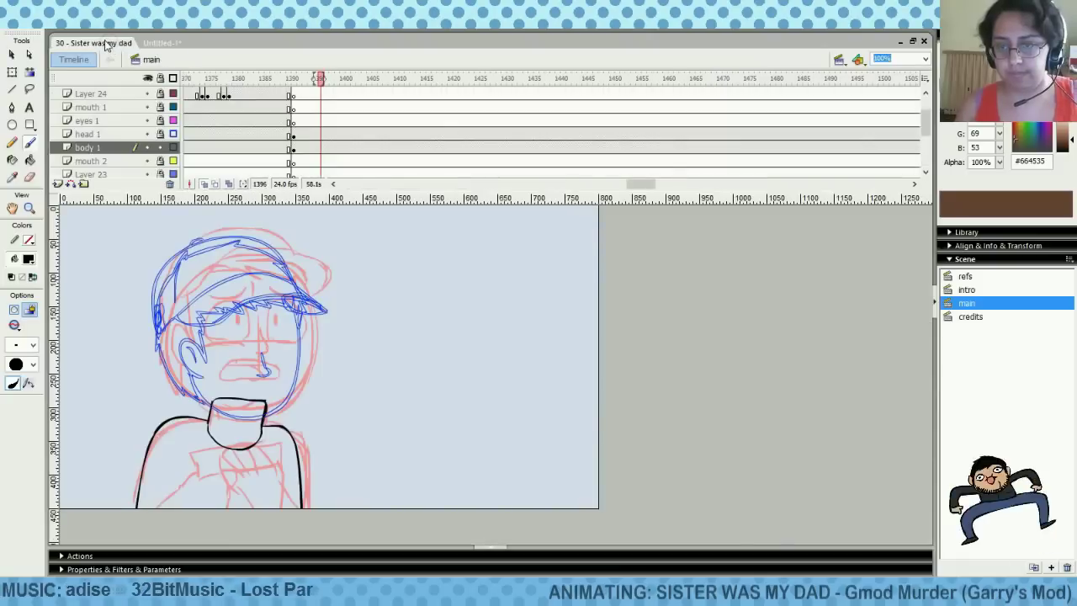
pyautogui.click(321, 150)
pyautogui.click(336, 149)
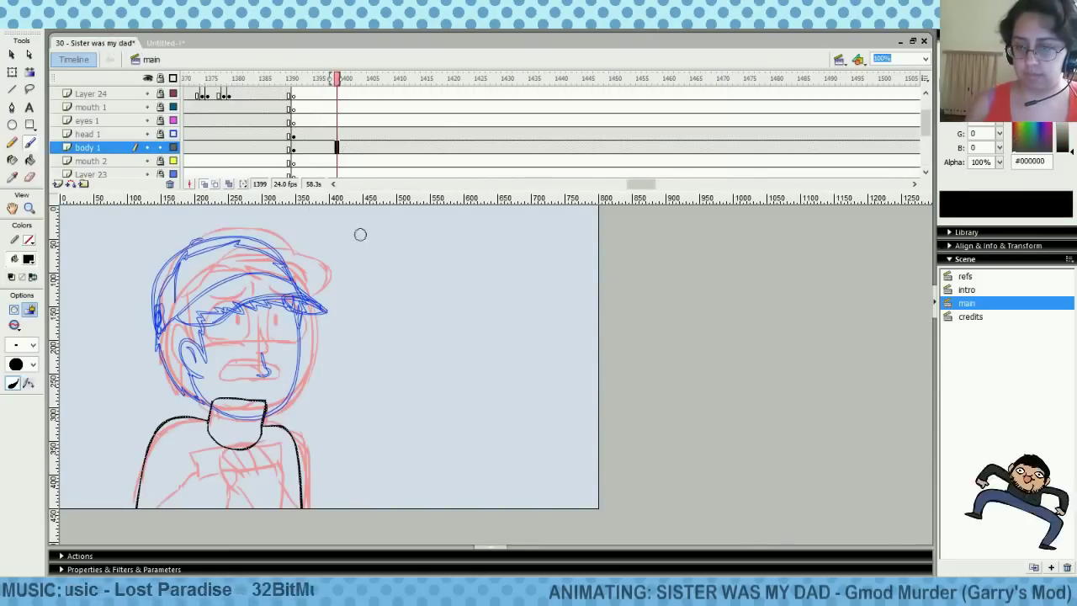
pyautogui.moveTo(353, 135); pyautogui.dragTo(575, 138)
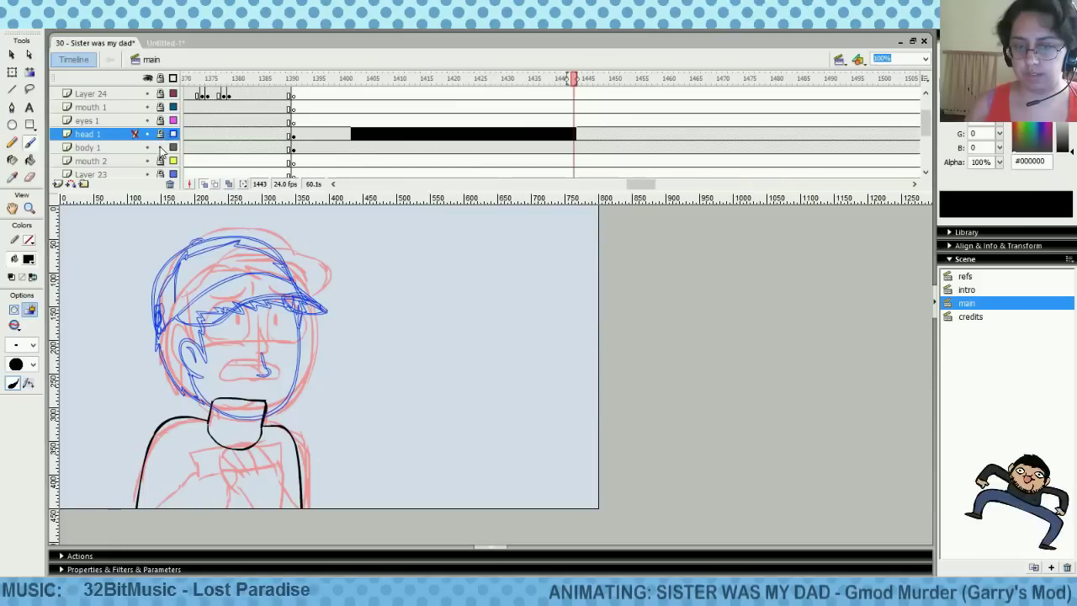
pyautogui.click(326, 121)
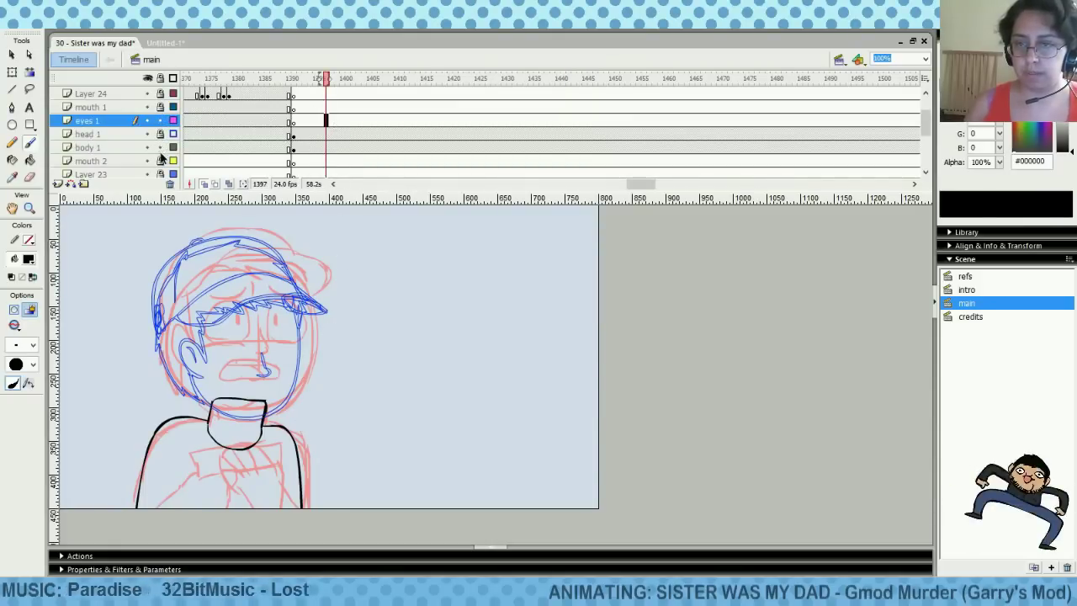
pyautogui.click(62, 31)
pyautogui.click(73, 118)
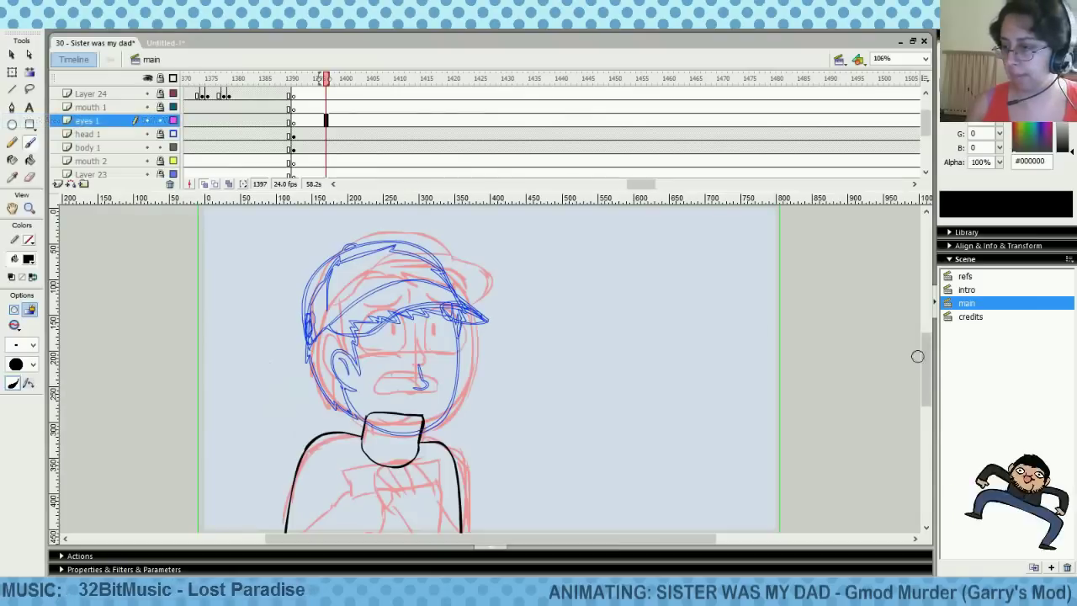
# On the body 1 layer at frame 1398, extend both arm lines past the stage's lower edge and close the body outline with a base line
pyautogui.moveTo(925, 379); pyautogui.dragTo(926, 401)
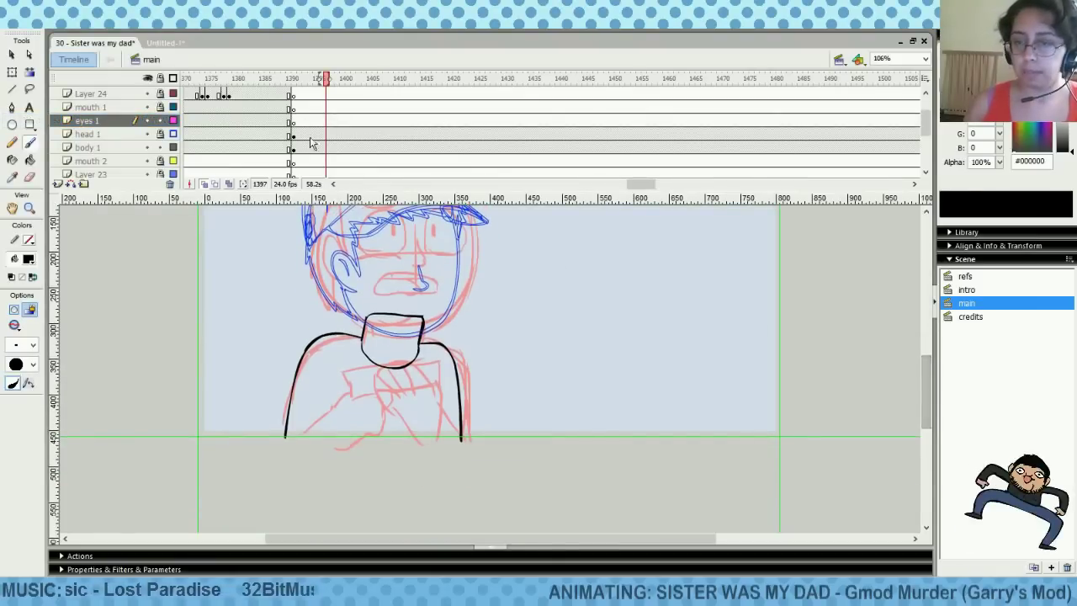
pyautogui.click(331, 152)
pyautogui.click(331, 153)
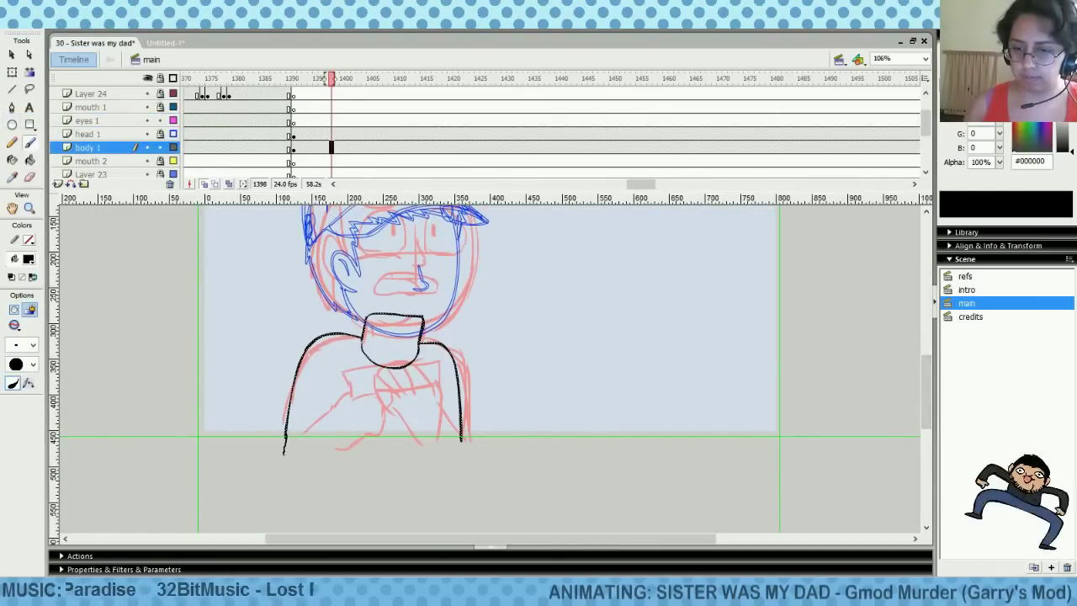
pyautogui.doubleClick(288, 439)
pyautogui.moveTo(287, 436)
pyautogui.mouseDown()
pyautogui.moveTo(283, 456)
pyautogui.moveTo(458, 467)
pyautogui.mouseUp()
pyautogui.hotkey('ctrl', 'z')
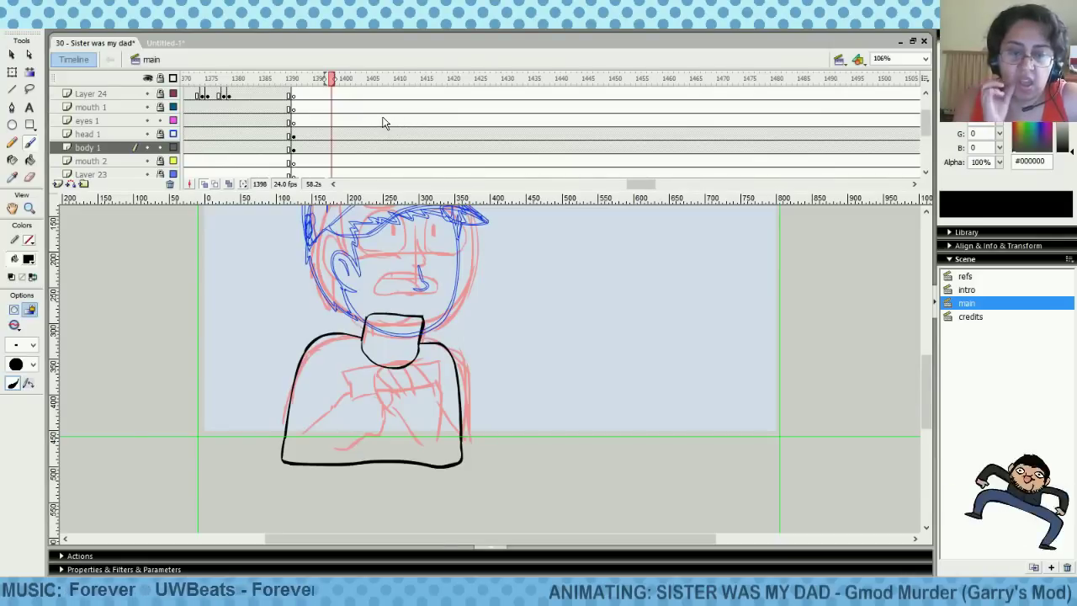
# In the Untitled-1 document, handwrite "emergency landing GTA" beneath the "our pet rugger" line
pyautogui.click(167, 44)
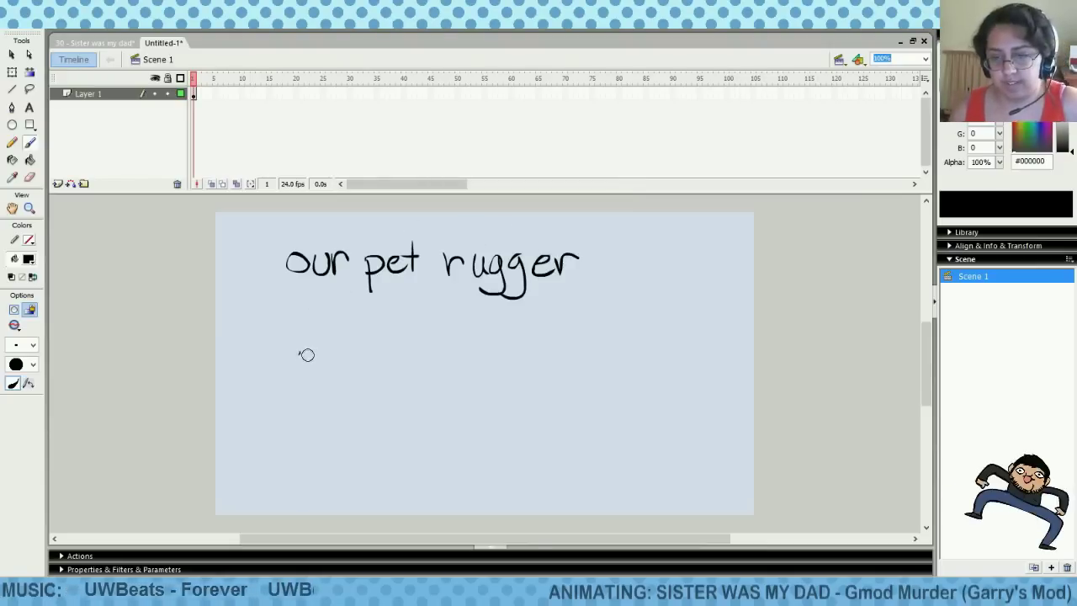
pyautogui.moveTo(295, 362)
pyautogui.mouseDown()
pyautogui.moveTo(340, 375)
pyautogui.moveTo(411, 358)
pyautogui.moveTo(375, 404)
pyautogui.moveTo(444, 365)
pyautogui.moveTo(507, 364)
pyautogui.moveTo(468, 409)
pyautogui.mouseUp()
pyautogui.hotkey('ctrl', 'z')
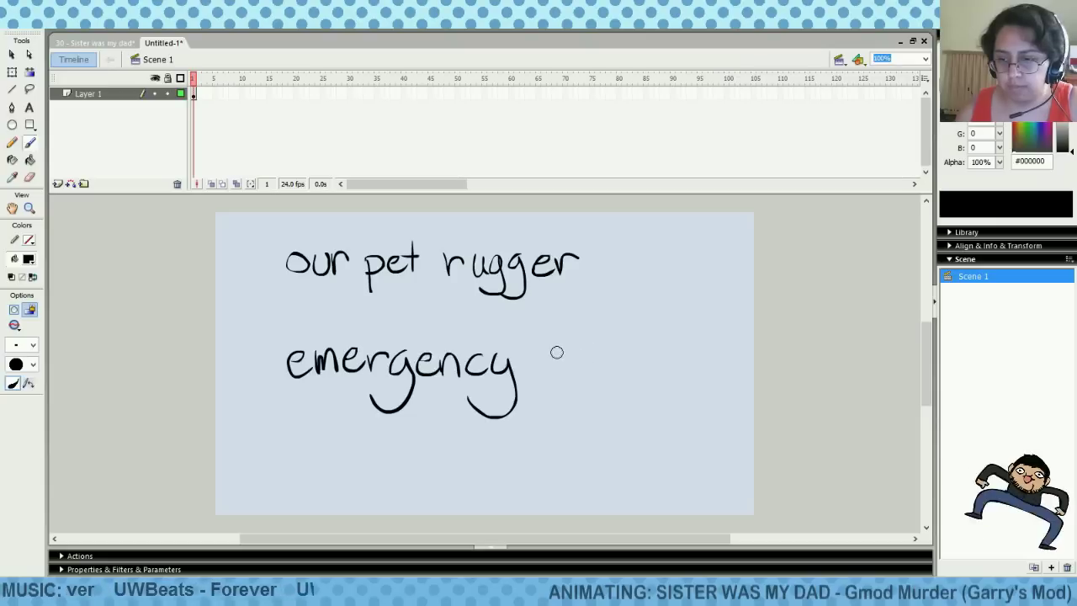
pyautogui.moveTo(555, 338)
pyautogui.mouseDown()
pyautogui.moveTo(589, 370)
pyautogui.moveTo(602, 363)
pyautogui.moveTo(623, 377)
pyautogui.moveTo(640, 360)
pyautogui.moveTo(650, 380)
pyautogui.mouseUp()
pyautogui.moveTo(656, 378)
pyautogui.mouseDown()
pyautogui.moveTo(672, 375)
pyautogui.moveTo(656, 404)
pyautogui.mouseUp()
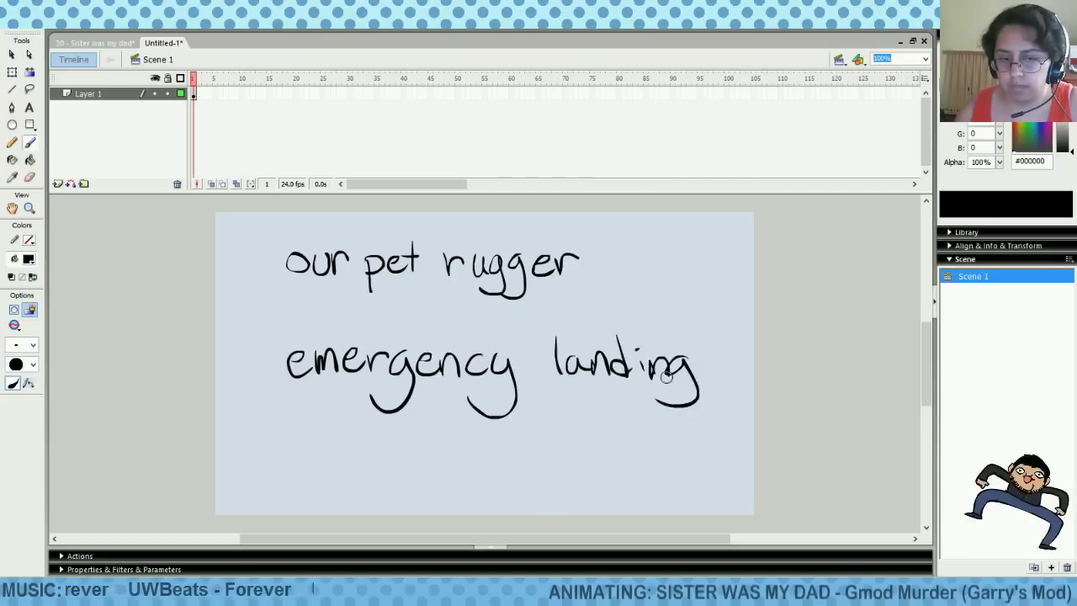
pyautogui.moveTo(737, 337)
pyautogui.mouseDown()
pyautogui.moveTo(723, 370)
pyautogui.moveTo(768, 360)
pyautogui.mouseUp()
pyautogui.moveTo(764, 330)
pyautogui.mouseDown()
pyautogui.moveTo(758, 370)
pyautogui.moveTo(792, 325)
pyautogui.mouseUp()
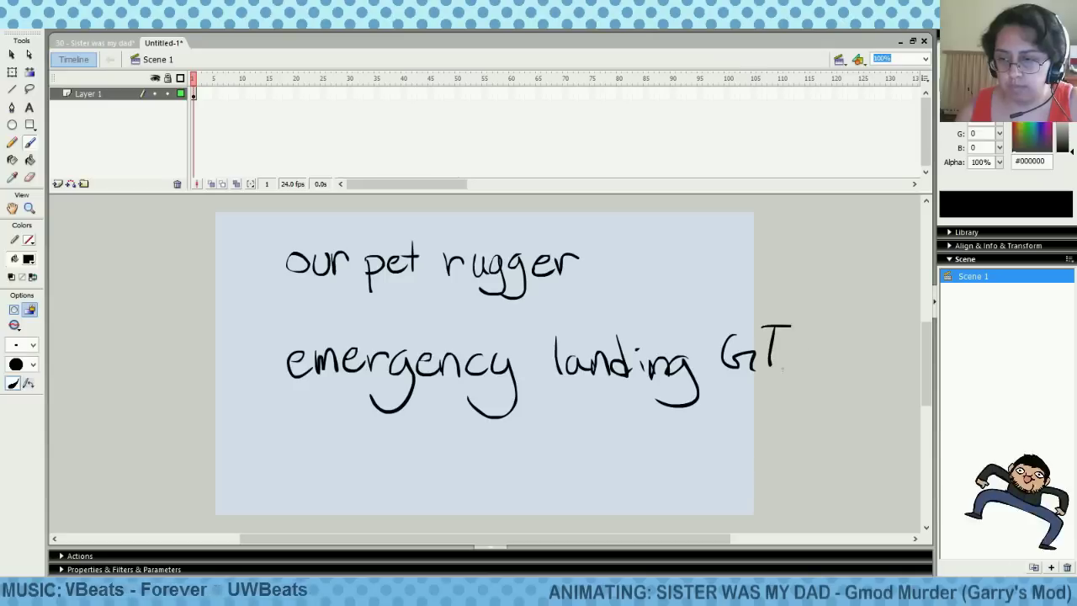
pyautogui.moveTo(782, 370)
pyautogui.mouseDown()
pyautogui.moveTo(806, 361)
pyautogui.moveTo(796, 322)
pyautogui.mouseUp()
pyautogui.moveTo(795, 322)
pyautogui.mouseDown()
pyautogui.moveTo(807, 367)
pyautogui.moveTo(805, 349)
pyautogui.mouseUp()
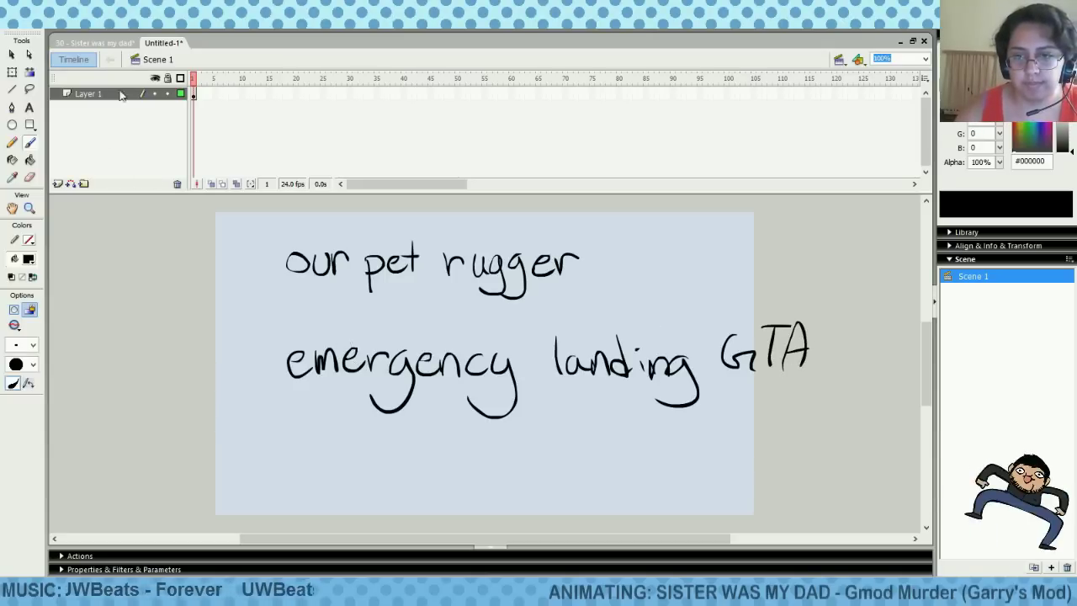
# Save the 30 - Sister was my dad document and select the body 1 layer at frame 1399
pyautogui.click(124, 43)
pyautogui.hotkey('ctrl', 's')
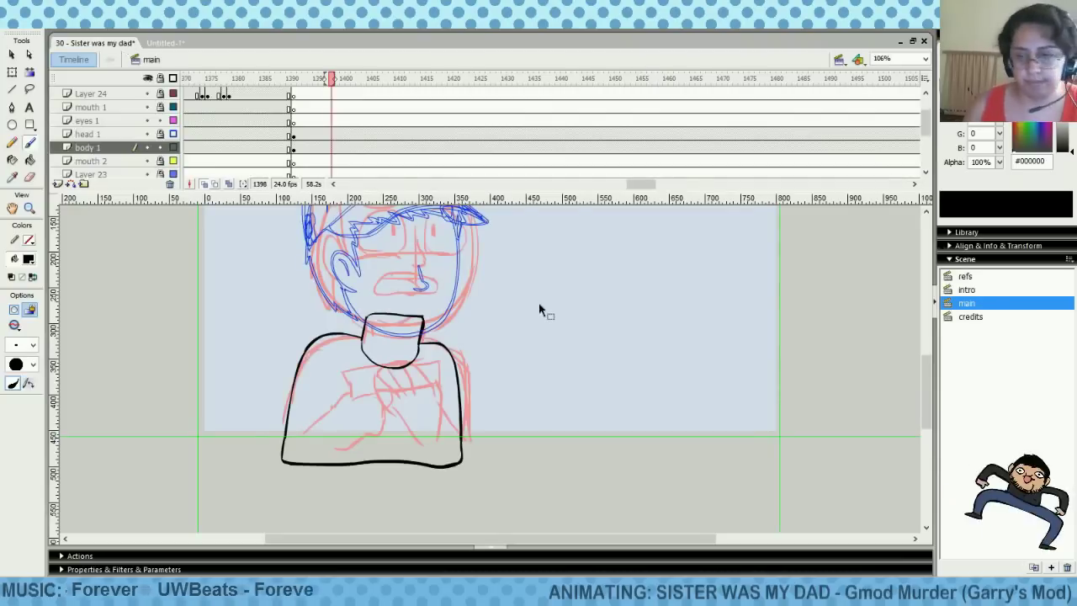
pyautogui.click(339, 148)
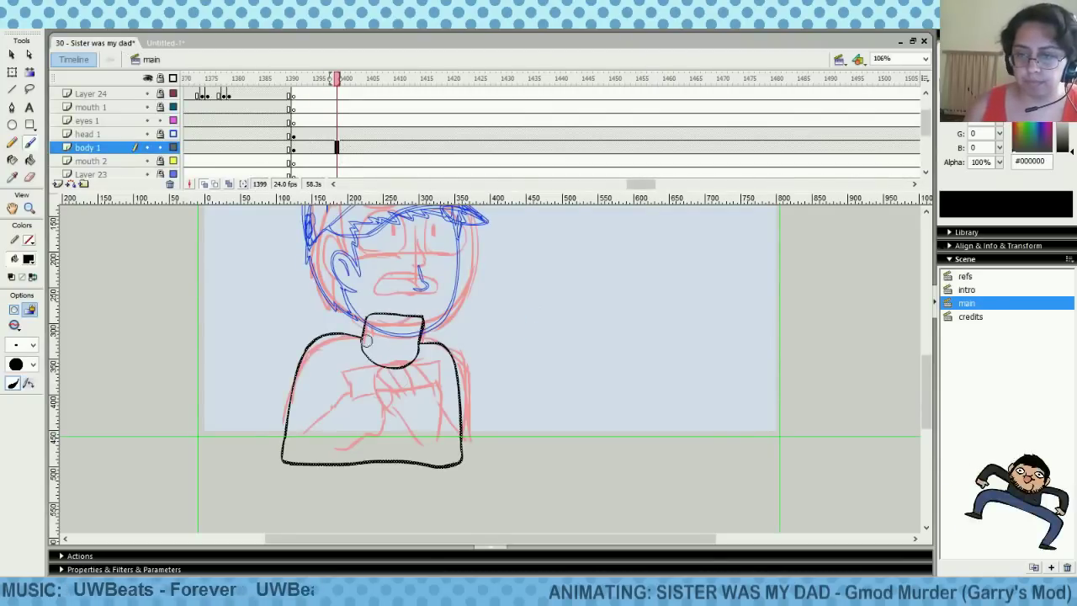
# Check the boy's shirt in the intro scene's family portrait, and return to the main scene
pyautogui.click(966, 277)
pyautogui.click(966, 289)
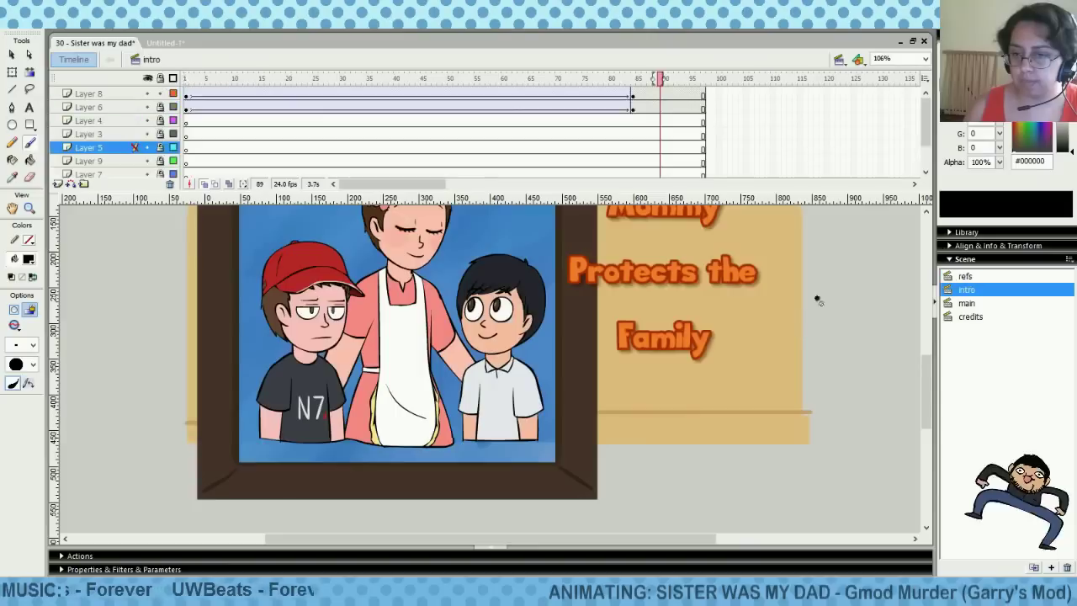
pyautogui.click(11, 74)
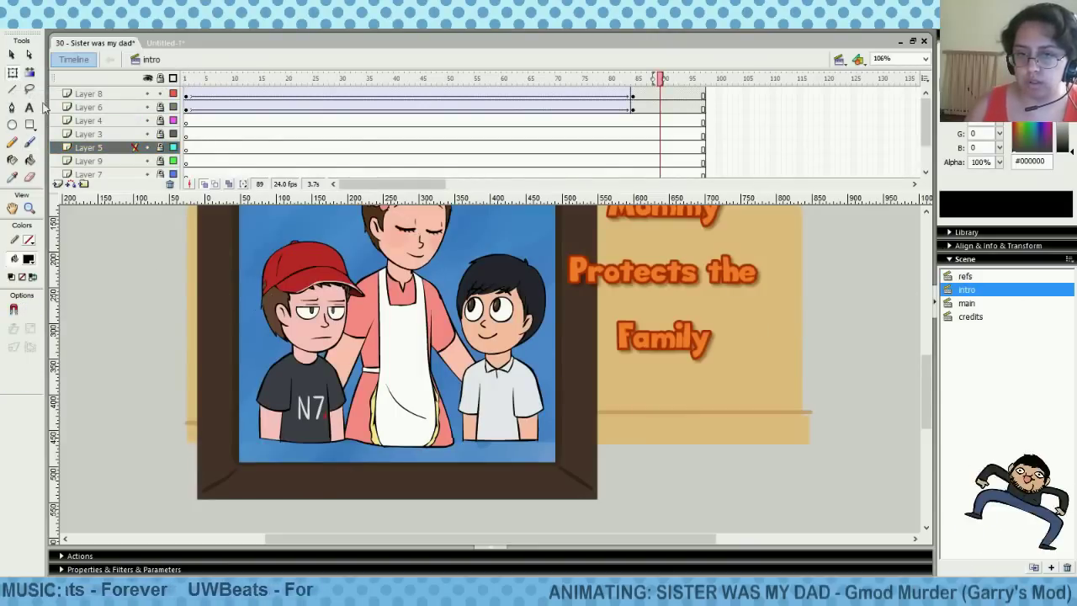
pyautogui.click(967, 302)
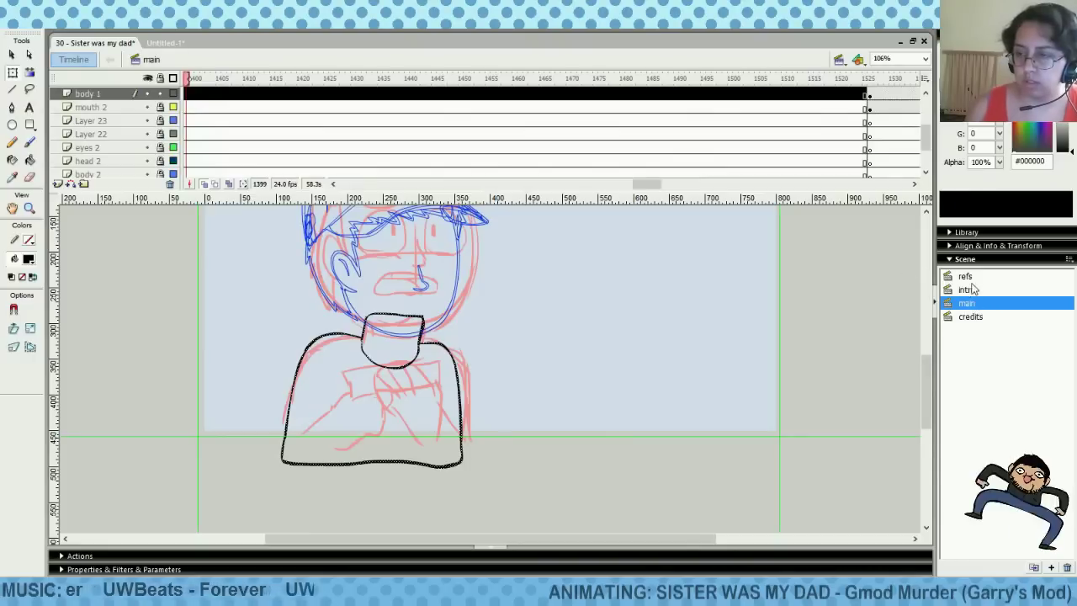
# Sample the pale swatch beside the red-capped head in the refs scene as the fill color, and return to the main scene
pyautogui.click(965, 277)
pyautogui.click(29, 259)
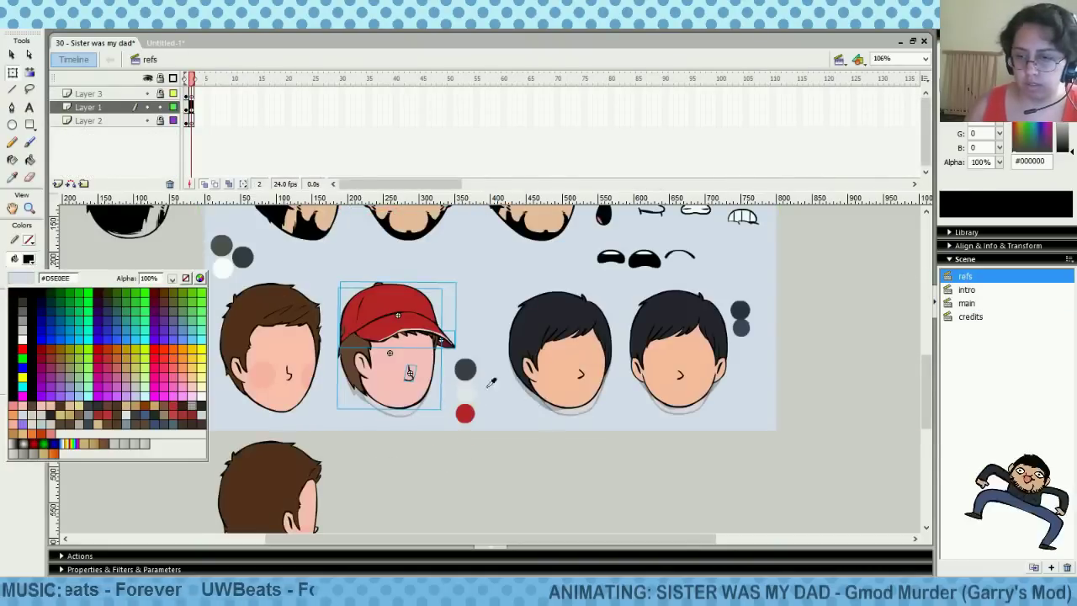
pyautogui.click(465, 391)
pyautogui.click(966, 303)
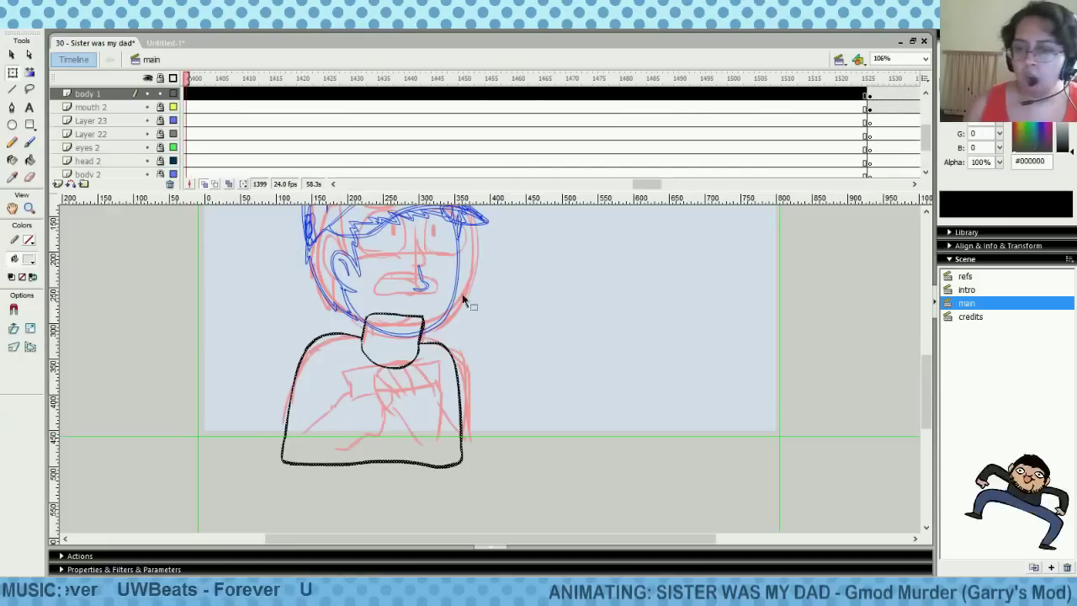
# Choose the Brush tool with a slightly larger brush size and bring the head 1 and body 1 layers back into view
pyautogui.press('b')
pyautogui.click(32, 344)
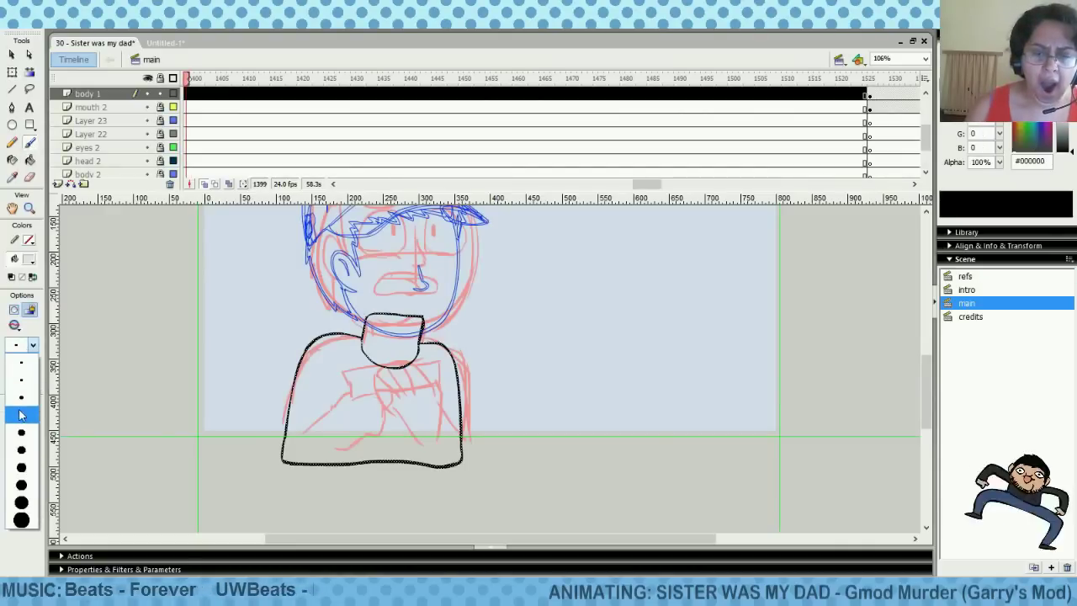
pyautogui.click(26, 395)
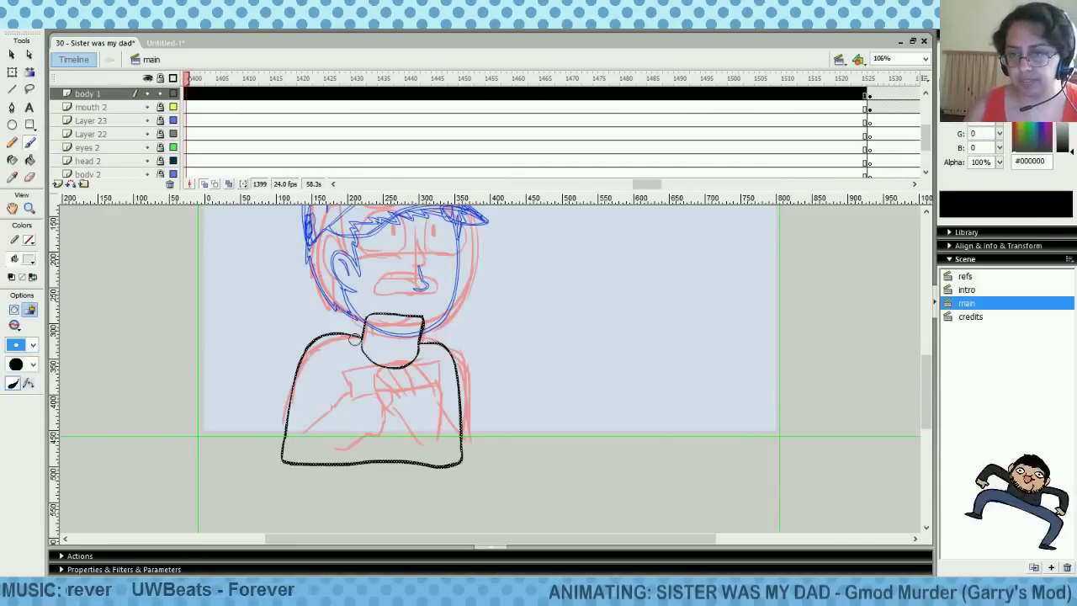
pyautogui.click(926, 93)
pyautogui.click(925, 93)
pyautogui.click(926, 93)
pyautogui.click(925, 94)
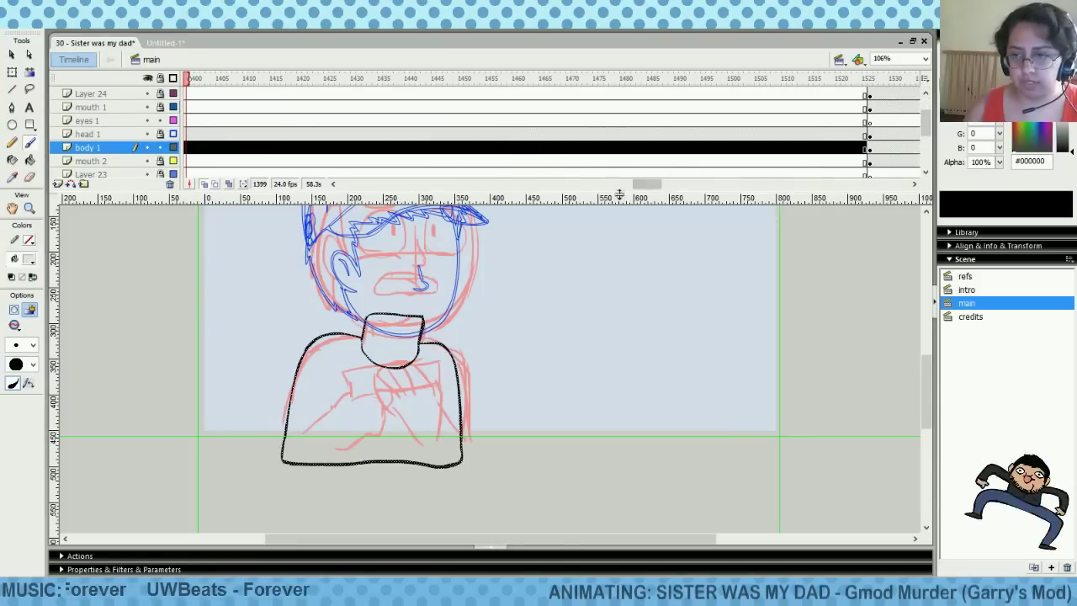
# Select the body 1 layer at frame 1399 and check the handwritten video notes in Untitled-1, returning to the 30 - Sister was my dad document
pyautogui.moveTo(645, 183); pyautogui.dragTo(640, 183)
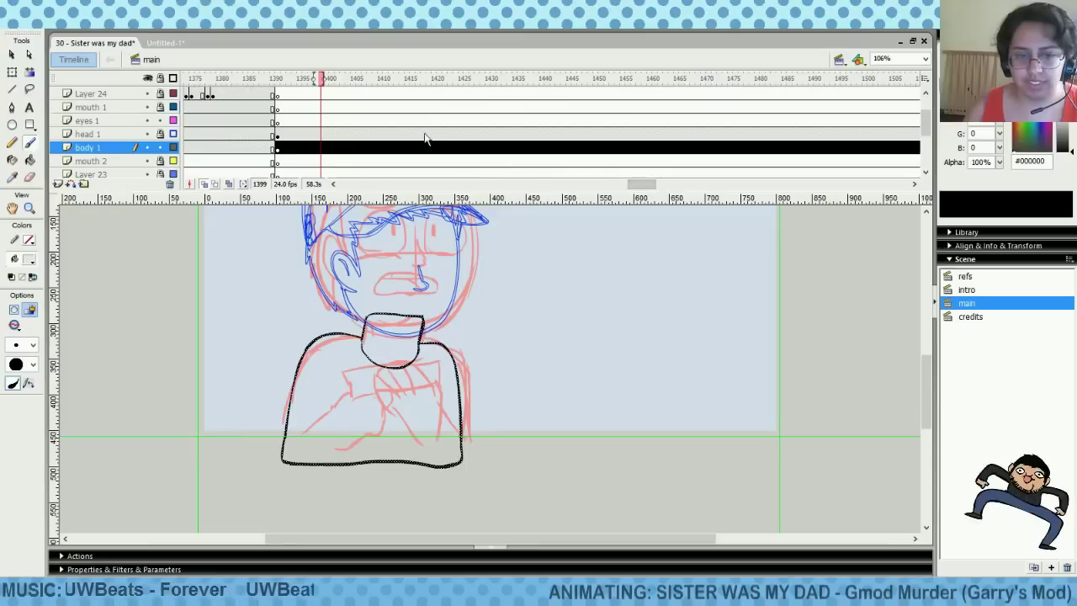
pyautogui.click(330, 134)
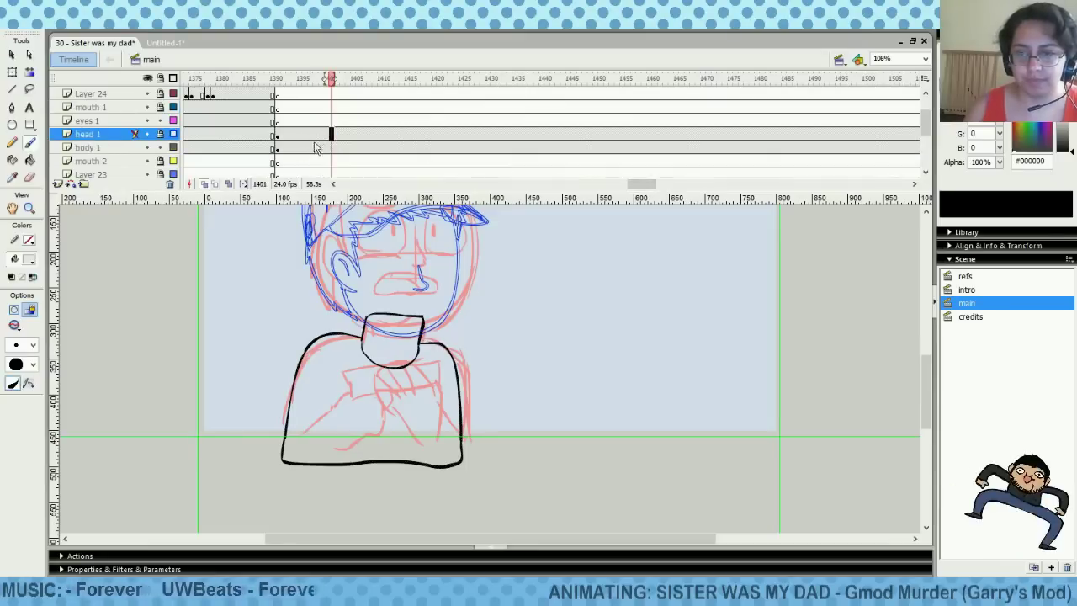
pyautogui.click(321, 147)
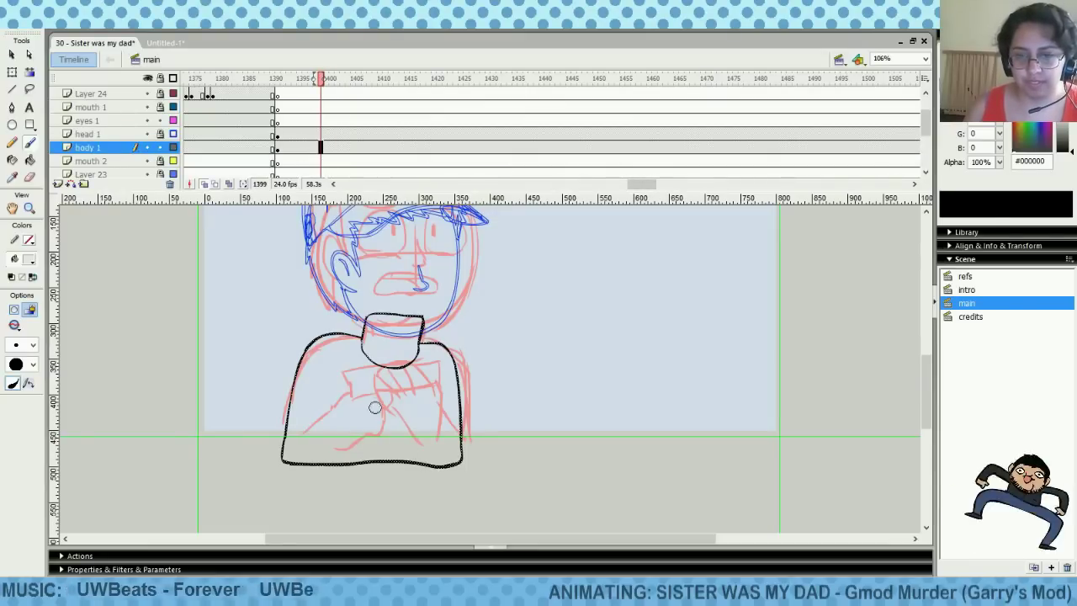
pyautogui.click(168, 44)
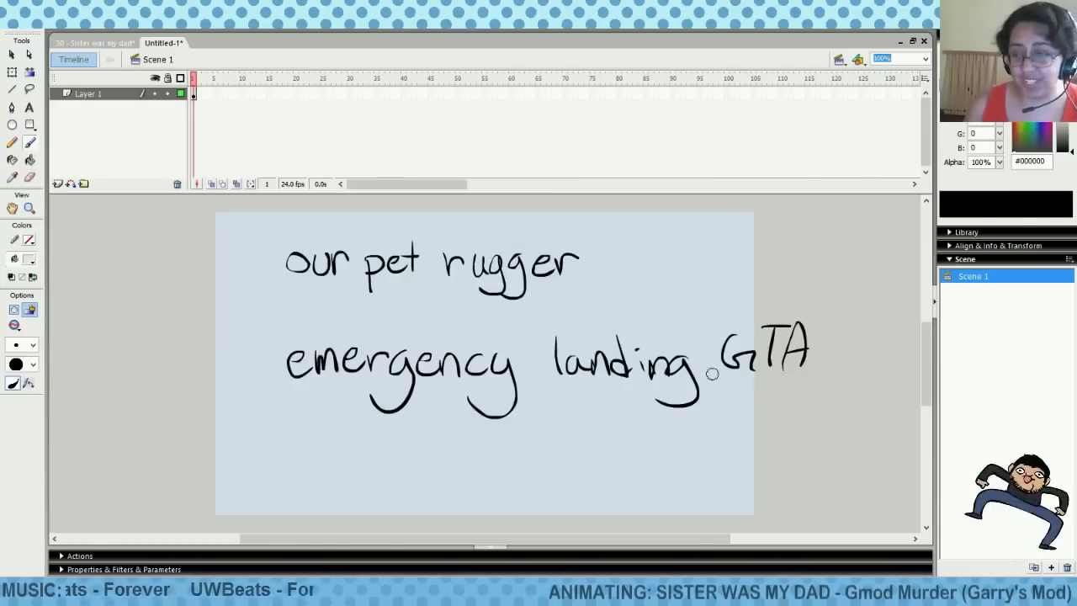
pyautogui.click(95, 44)
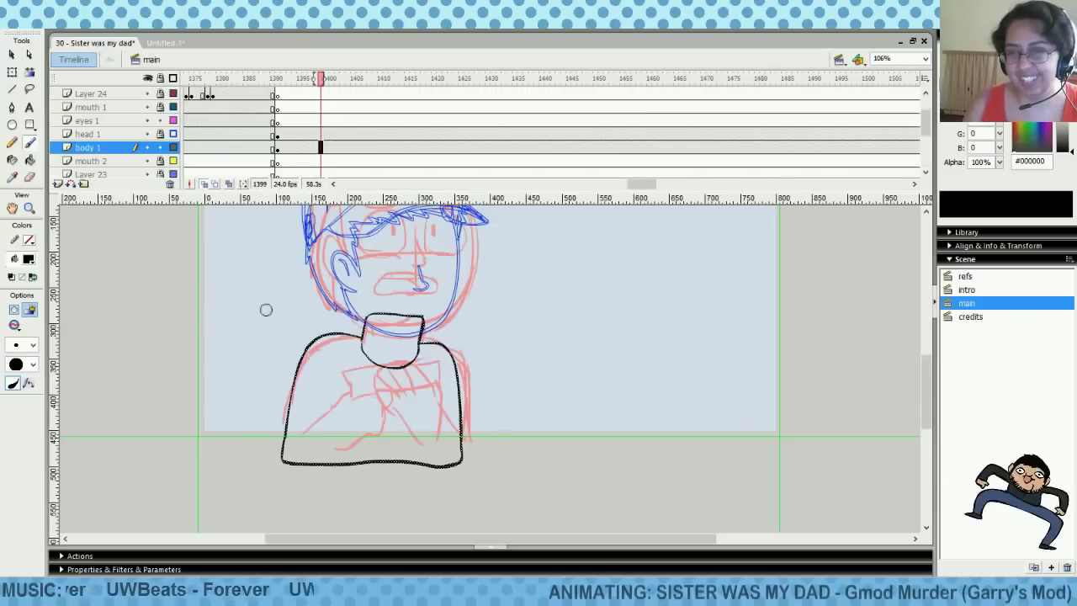
# Check the N7 logo on the red-capped boy's shirt in the intro scene's portrait, and return to the main scene
pyautogui.click(319, 147)
pyautogui.click(304, 148)
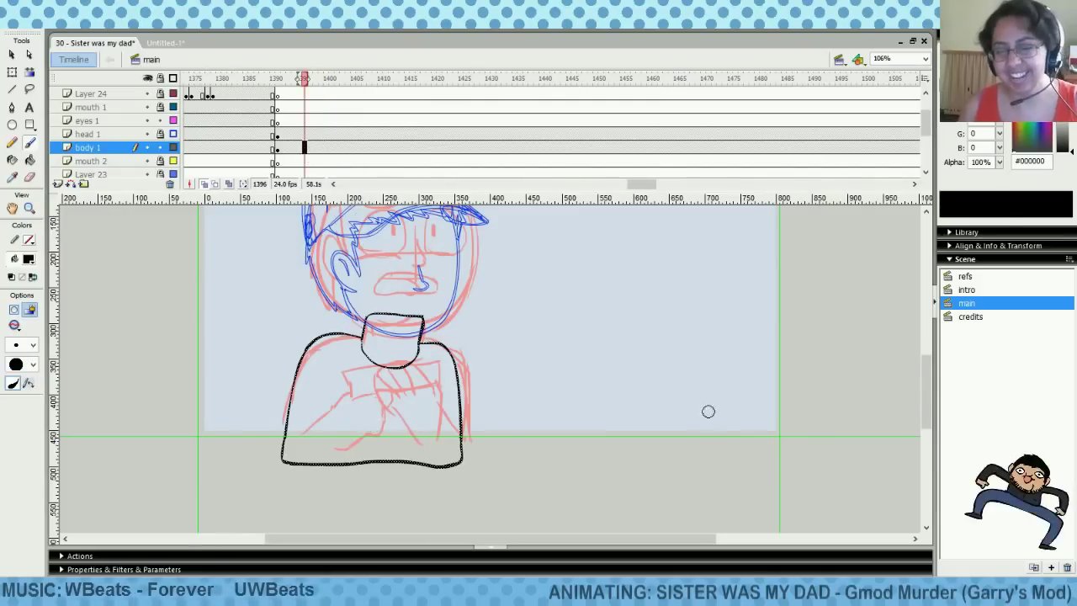
pyautogui.click(965, 290)
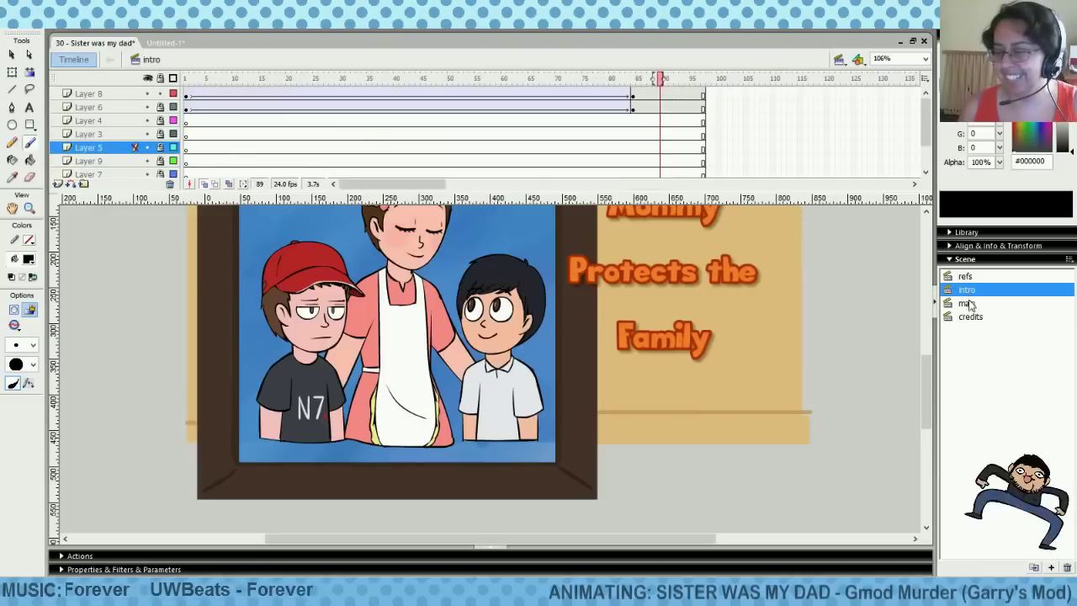
pyautogui.click(967, 304)
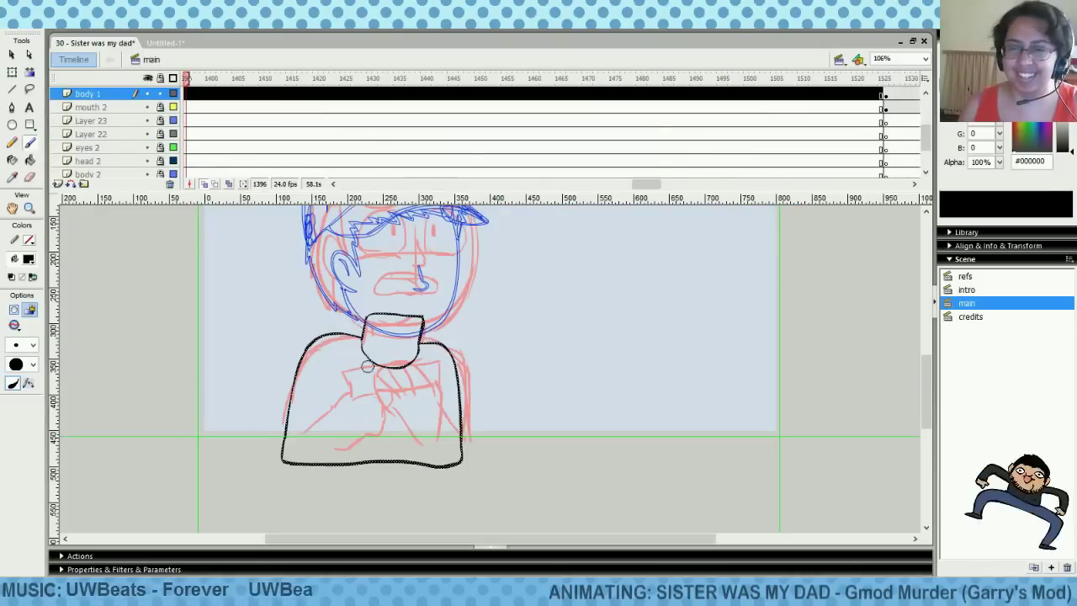
# Try to paint the first stroke of the shirt lettering in black on body 1 at frame 1398, and undo it
pyautogui.moveTo(643, 185); pyautogui.dragTo(636, 185)
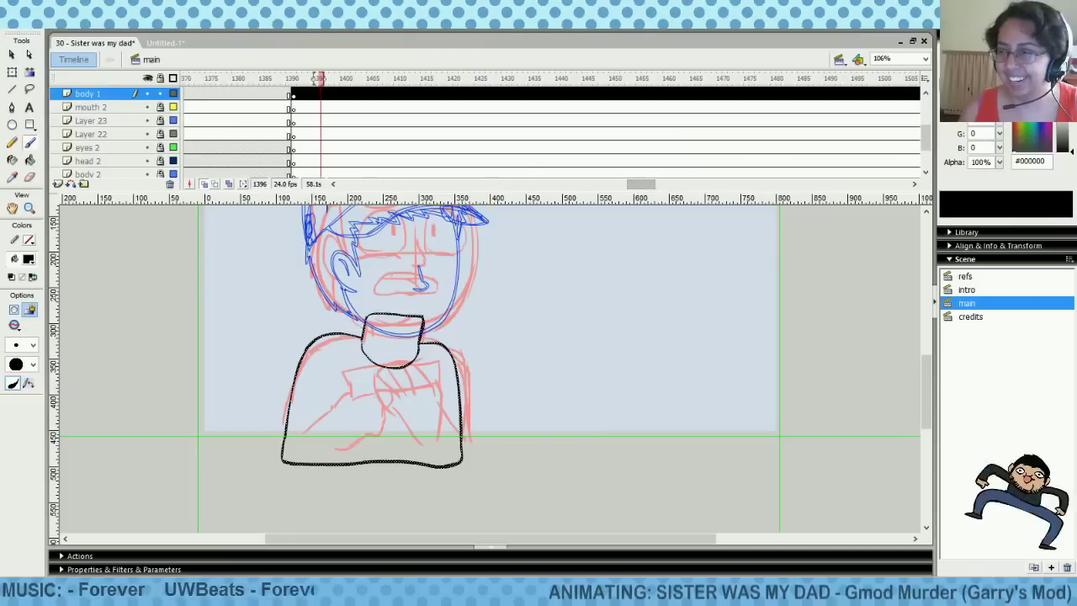
pyautogui.scroll(3, 473, 111)
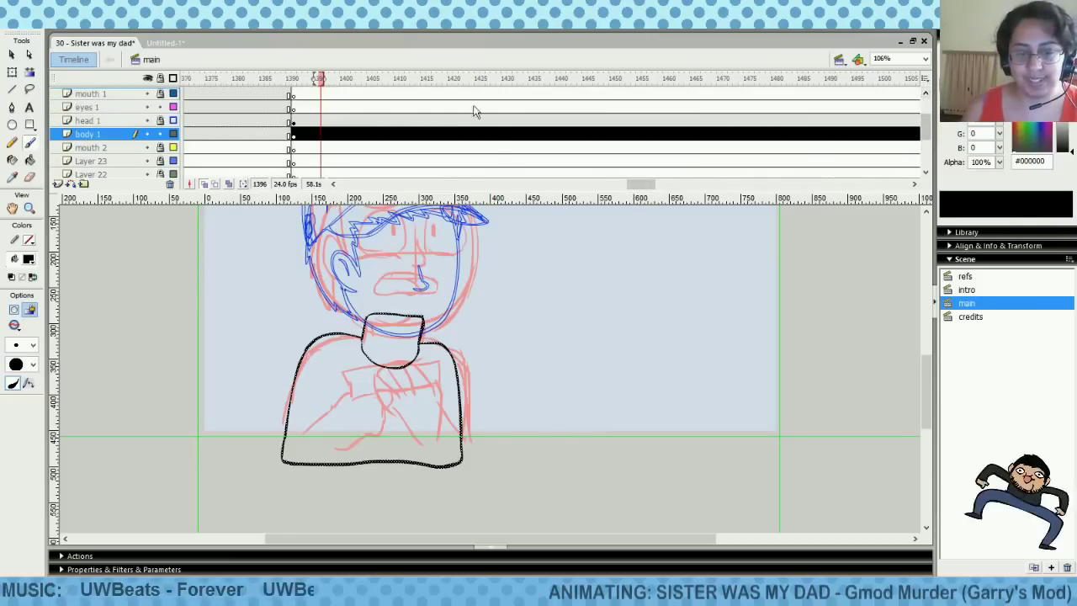
pyautogui.click(332, 124)
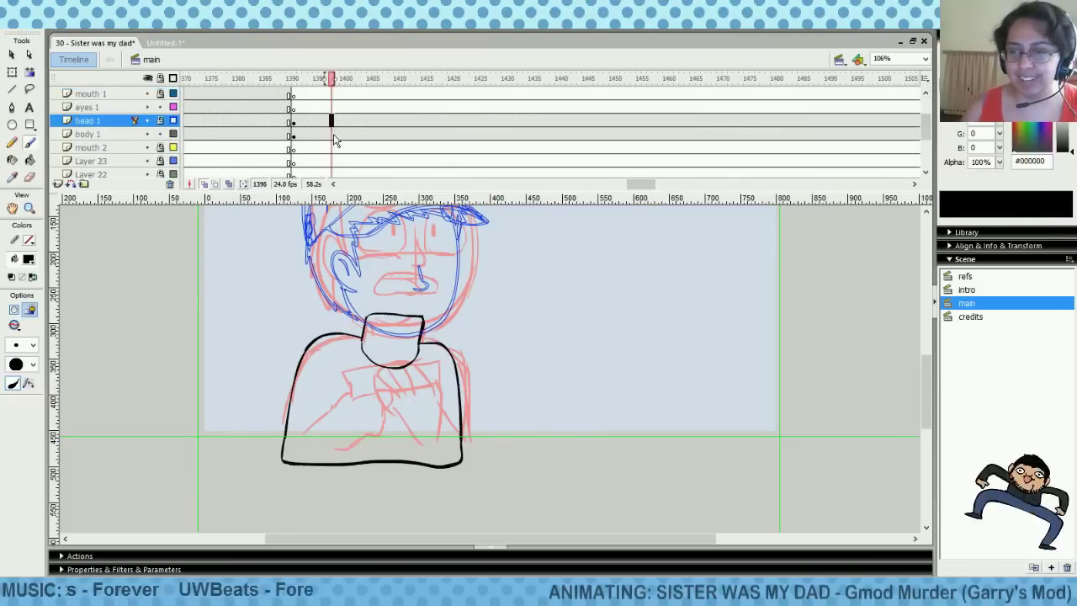
pyautogui.click(333, 135)
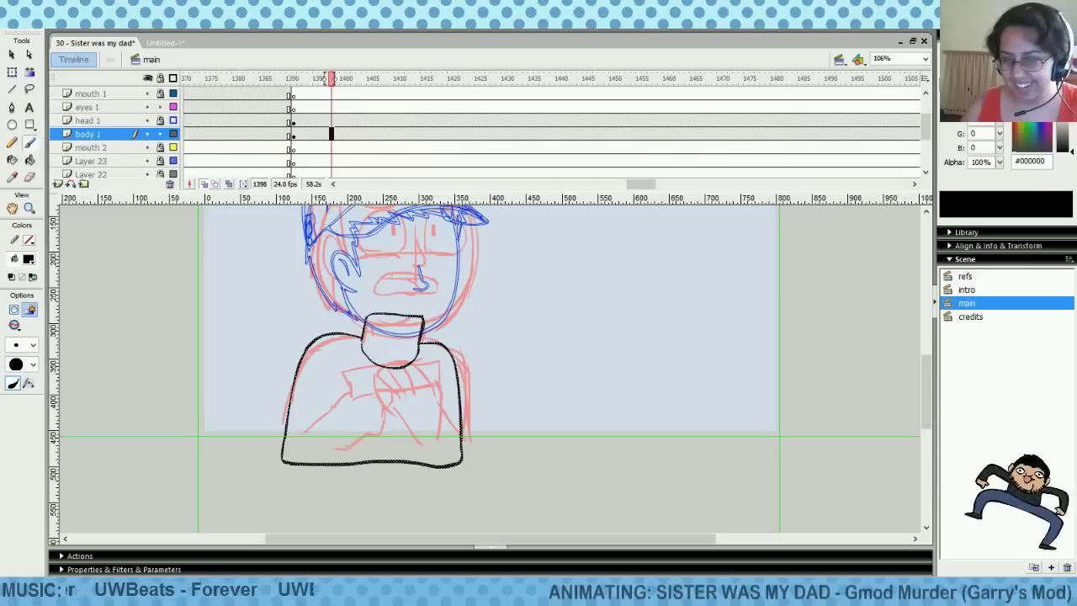
pyautogui.moveTo(347, 444); pyautogui.dragTo(357, 403)
pyautogui.hotkey('ctrl', 'z')
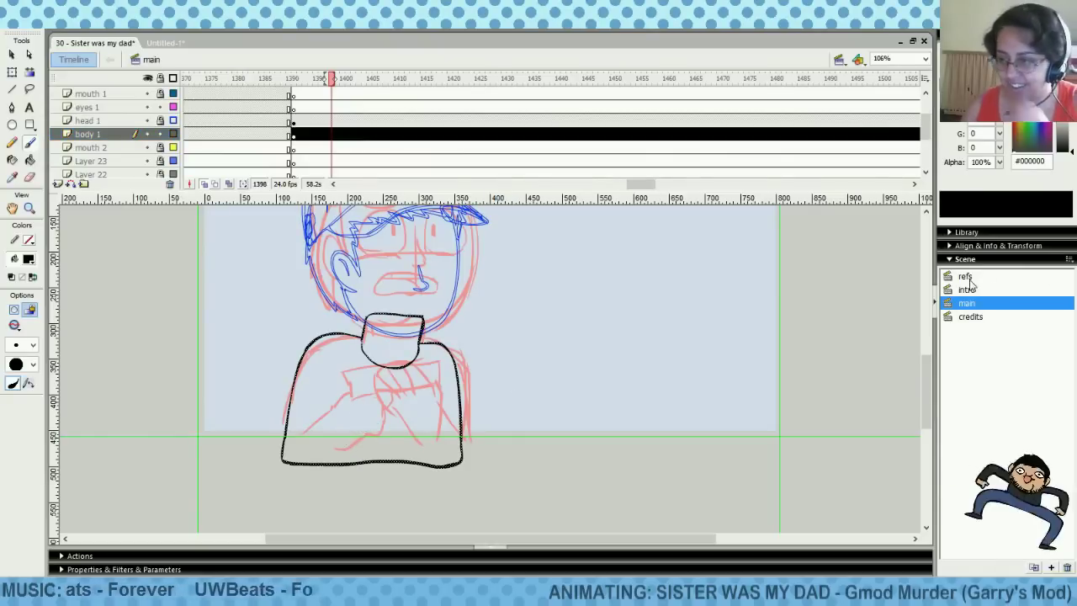
# Sample the pale swatch between the dark grey and red ones in the refs scene as the fill color, and return to the main scene
pyautogui.click(965, 276)
pyautogui.click(29, 259)
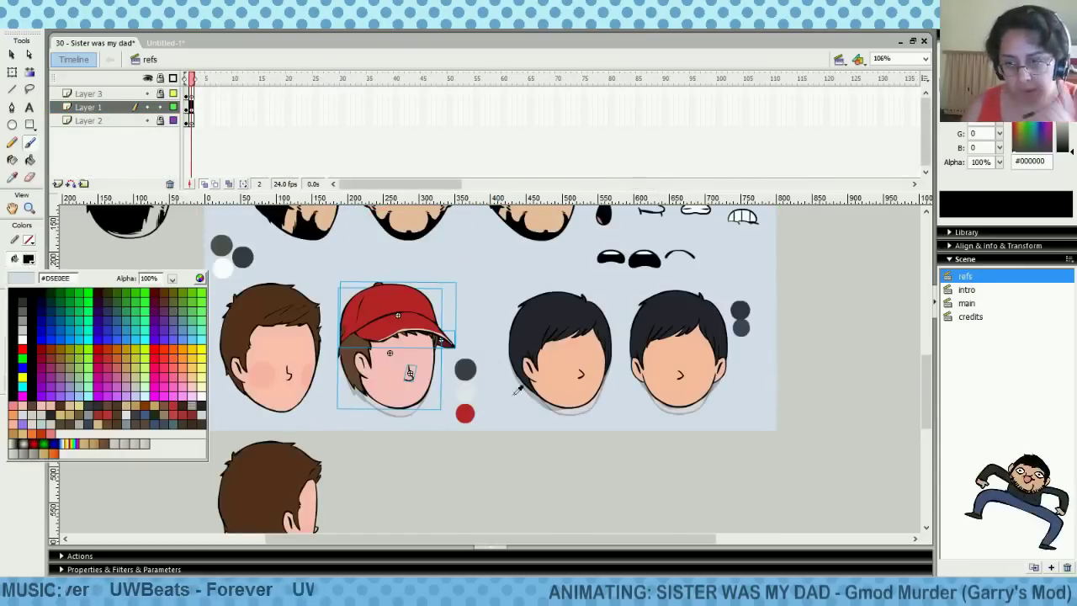
pyautogui.click(468, 389)
pyautogui.click(965, 302)
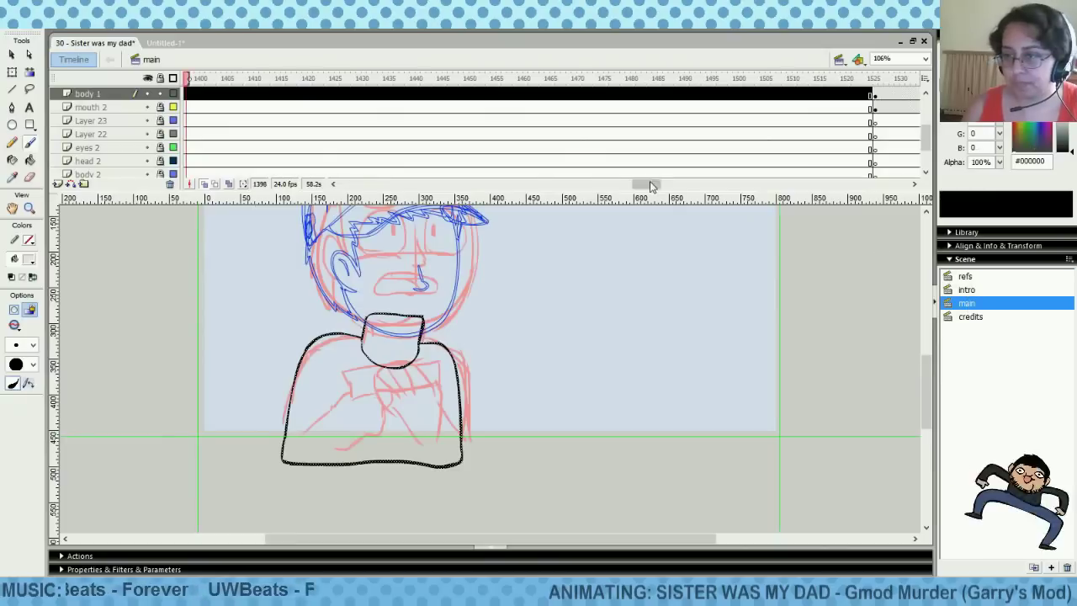
# Paint the pale N7 lettering across the boy's chest on the body 1 layer at frame 1399, undoing any bad strokes
pyautogui.moveTo(650, 181); pyautogui.dragTo(643, 186)
pyautogui.scroll(3, 334, 143)
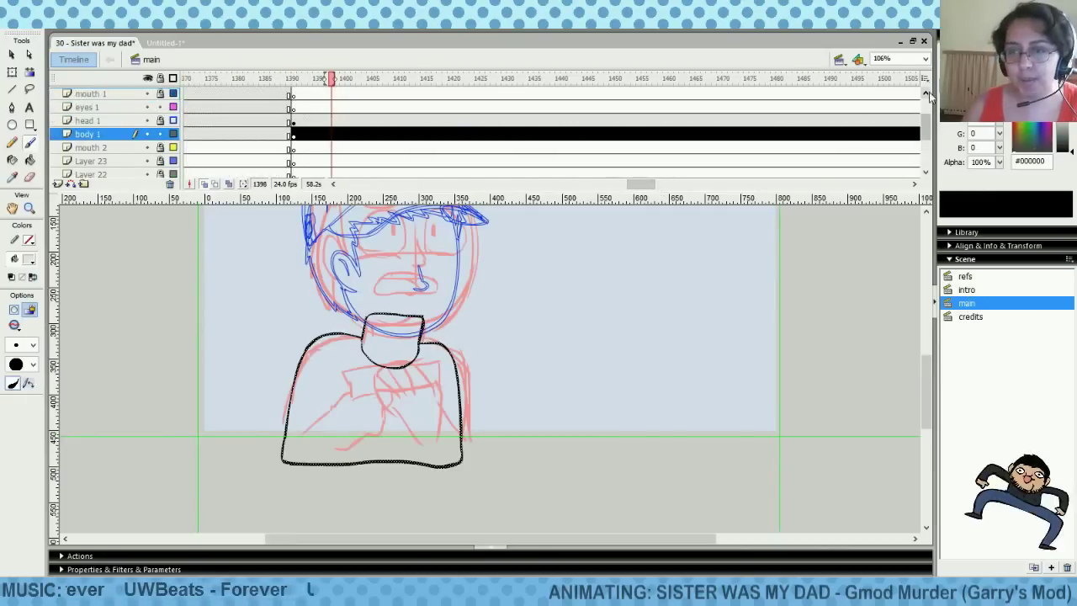
pyautogui.click(337, 139)
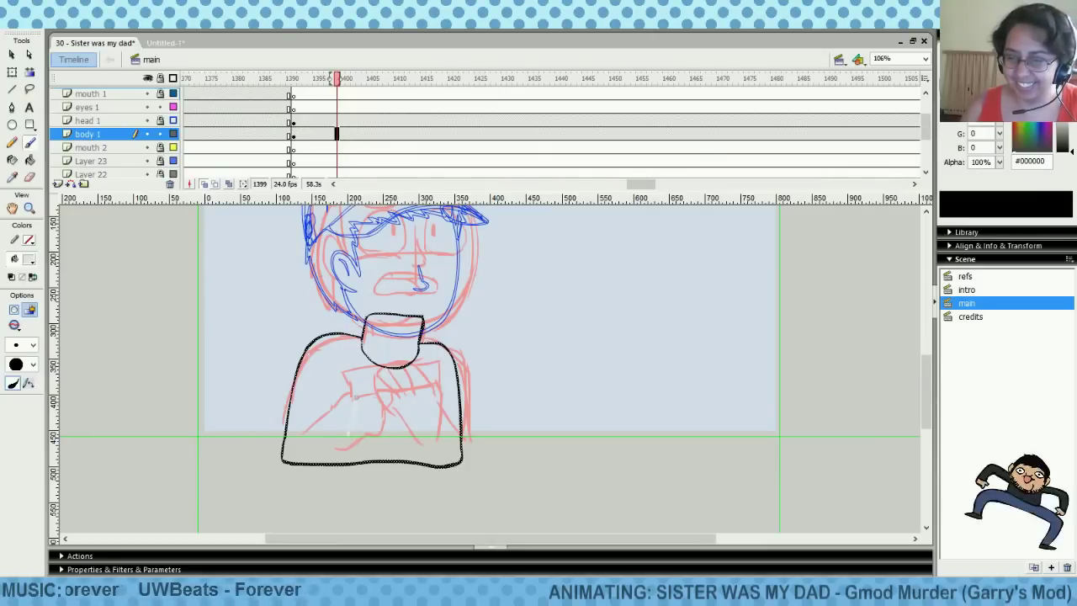
pyautogui.moveTo(356, 397); pyautogui.dragTo(357, 393)
pyautogui.hotkey('ctrl', 'z')
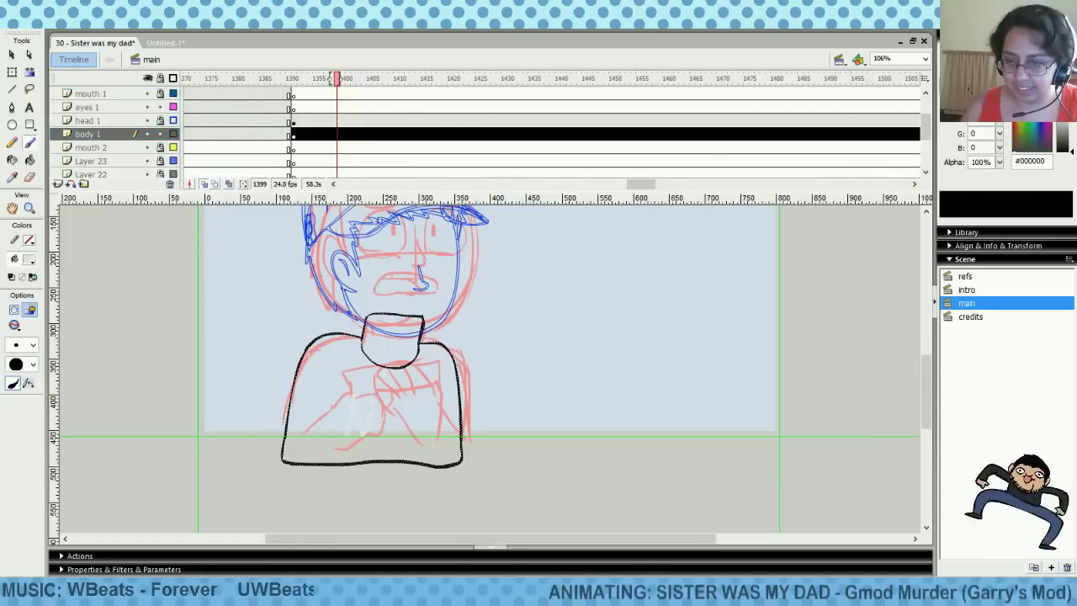
pyautogui.hotkey('ctrl', 'shift', 'a')
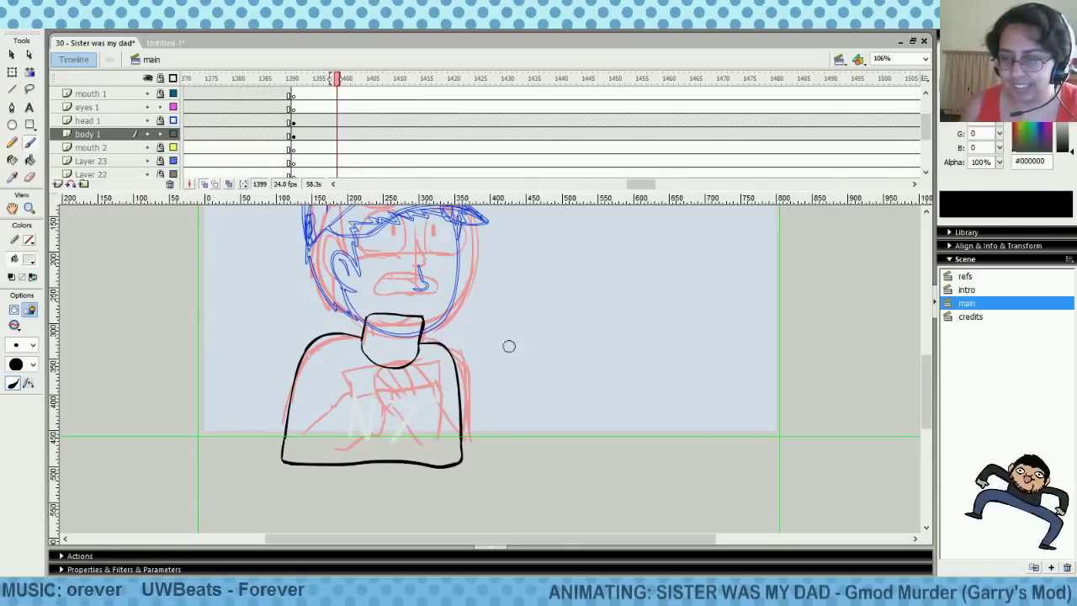
# Show the head 1 layer in full color instead of outlines and sample the cap's red as the fill color
pyautogui.click(172, 120)
pyautogui.click(28, 259)
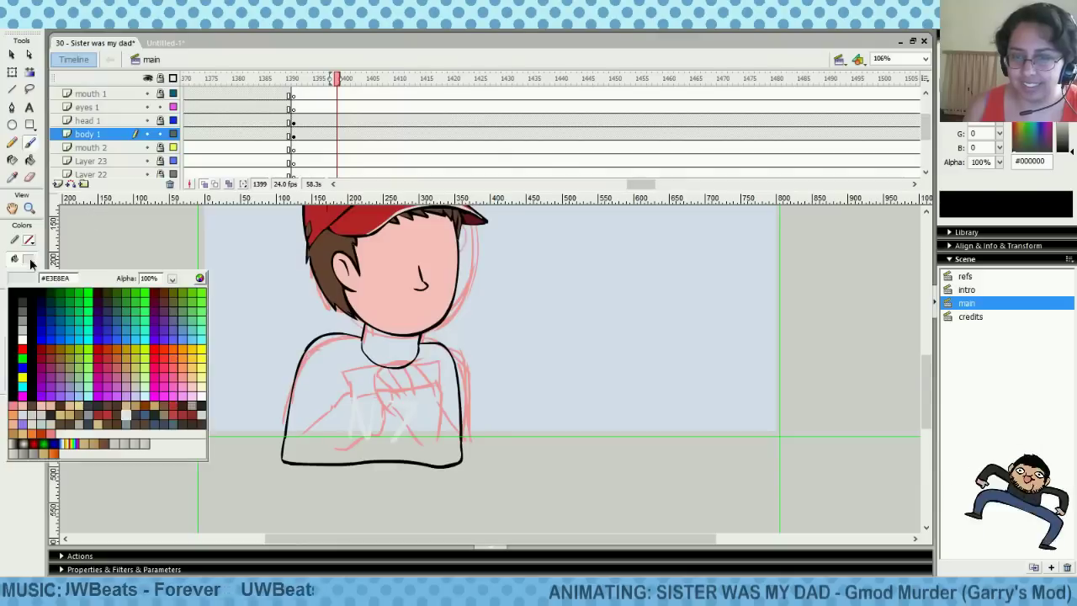
pyautogui.click(352, 211)
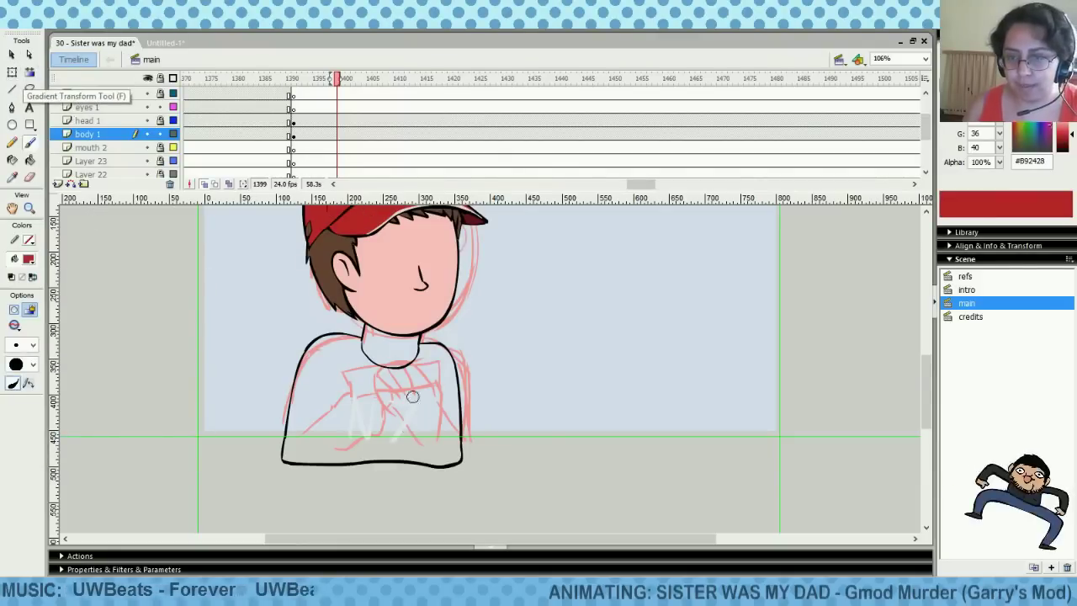
# Shorten the 7 slightly with Free Transform and paint a small red triangle beside its lower end with the Brush tool
pyautogui.click(12, 73)
pyautogui.click(409, 428)
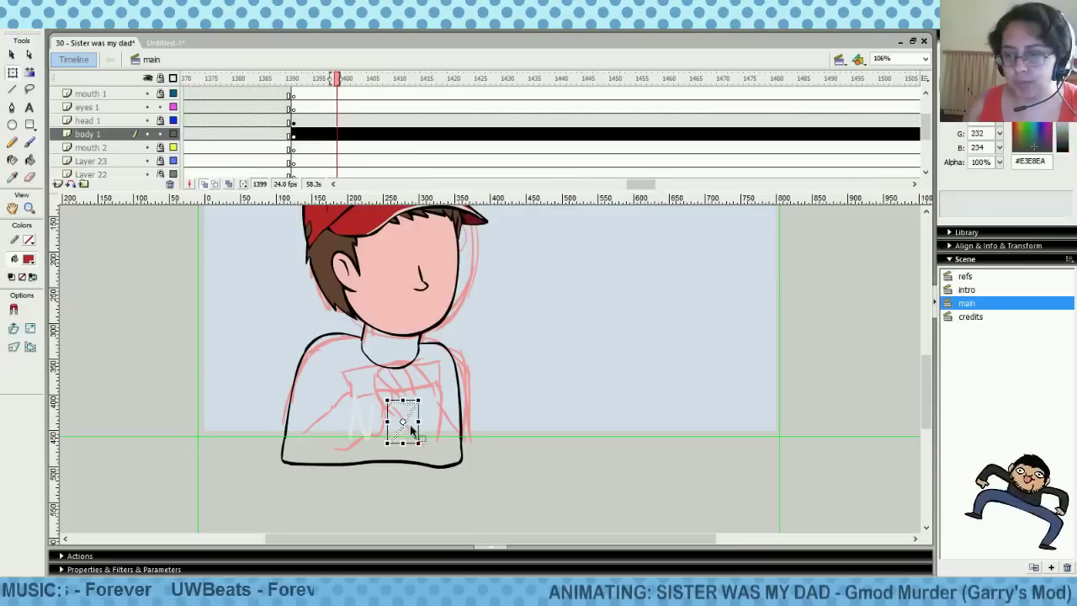
pyautogui.moveTo(403, 444); pyautogui.dragTo(402, 441)
pyautogui.moveTo(424, 391); pyautogui.dragTo(425, 389)
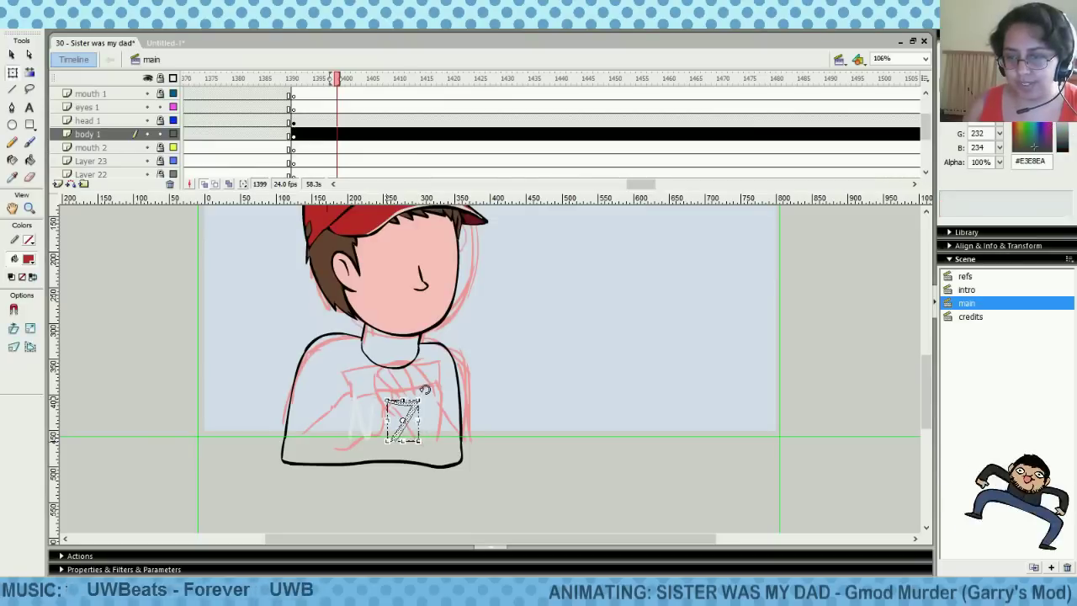
pyautogui.press('Delete')
pyautogui.click(29, 143)
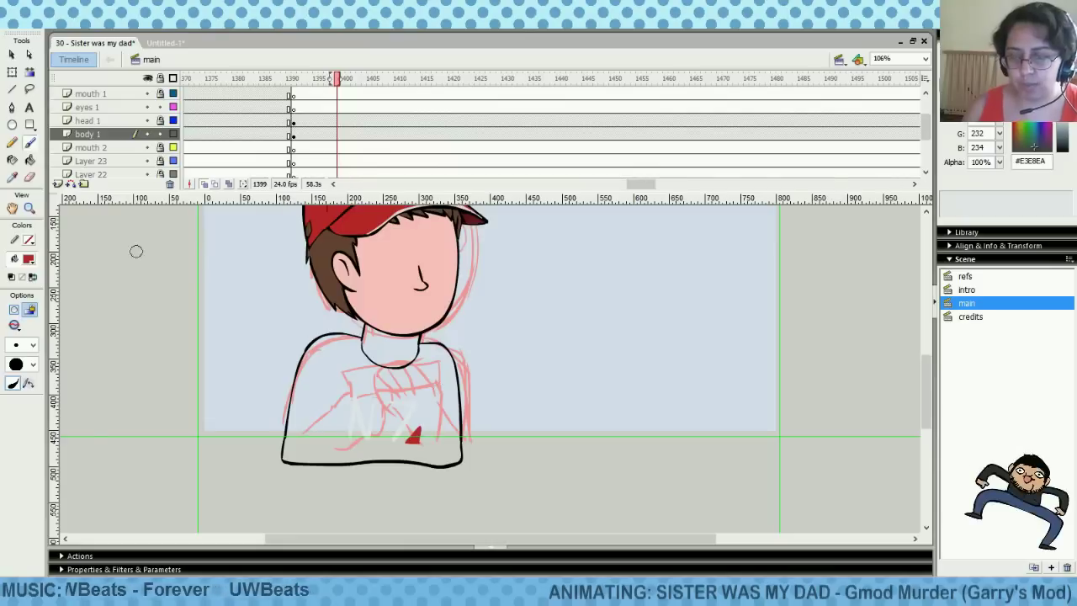
# Adjust the small red triangle's shape beside the 7 with Free Transform and smooth its outline
pyautogui.click(12, 72)
pyautogui.click(416, 436)
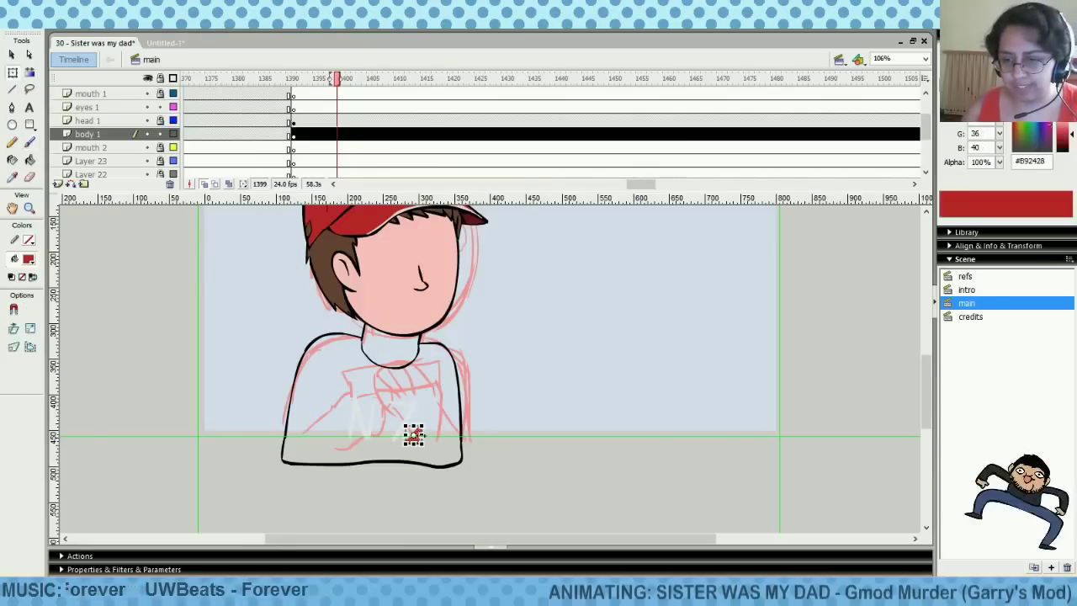
pyautogui.moveTo(414, 427); pyautogui.dragTo(419, 423)
pyautogui.click(437, 409)
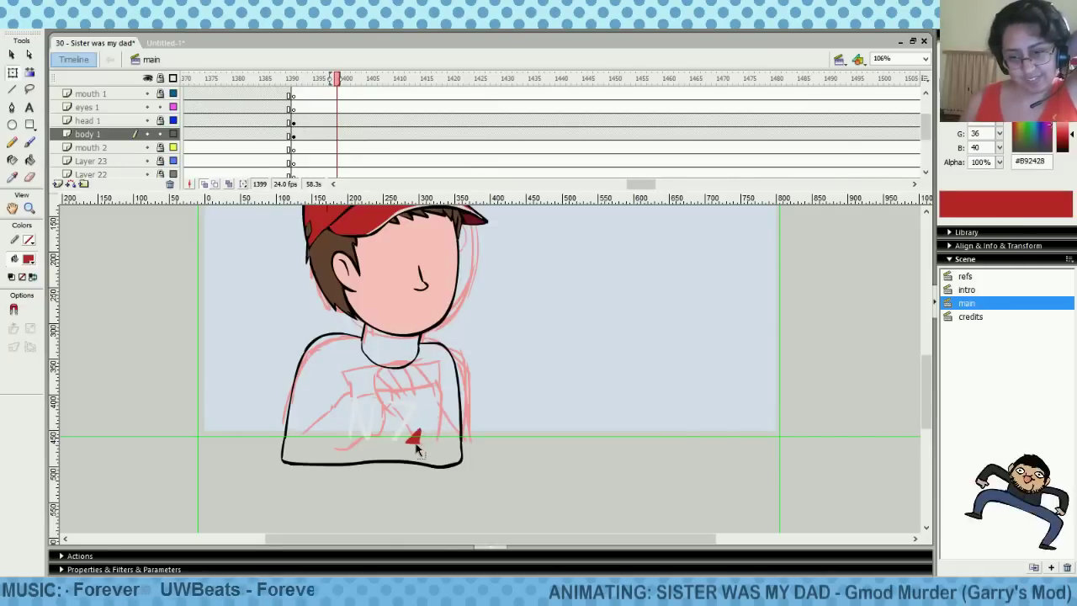
pyautogui.rightClick(417, 439)
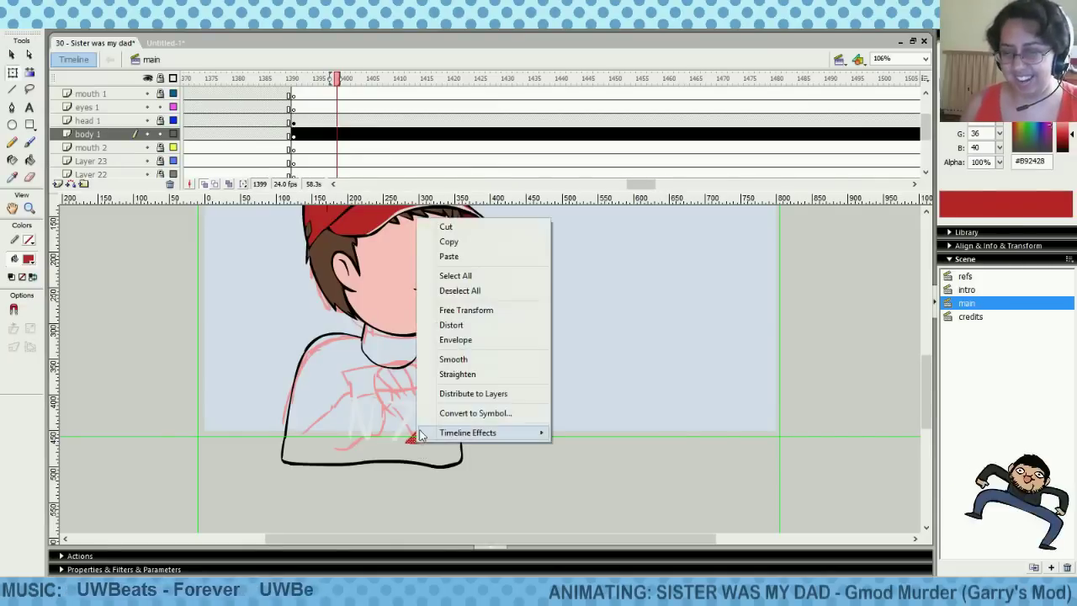
pyautogui.click(454, 359)
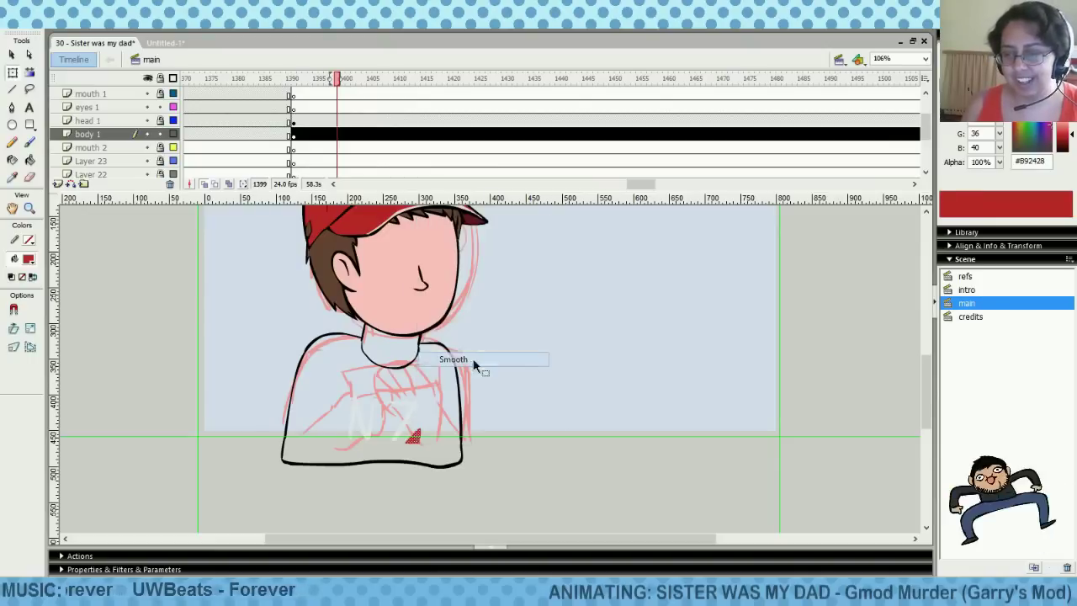
pyautogui.click(13, 73)
pyautogui.click(555, 426)
pyautogui.click(414, 438)
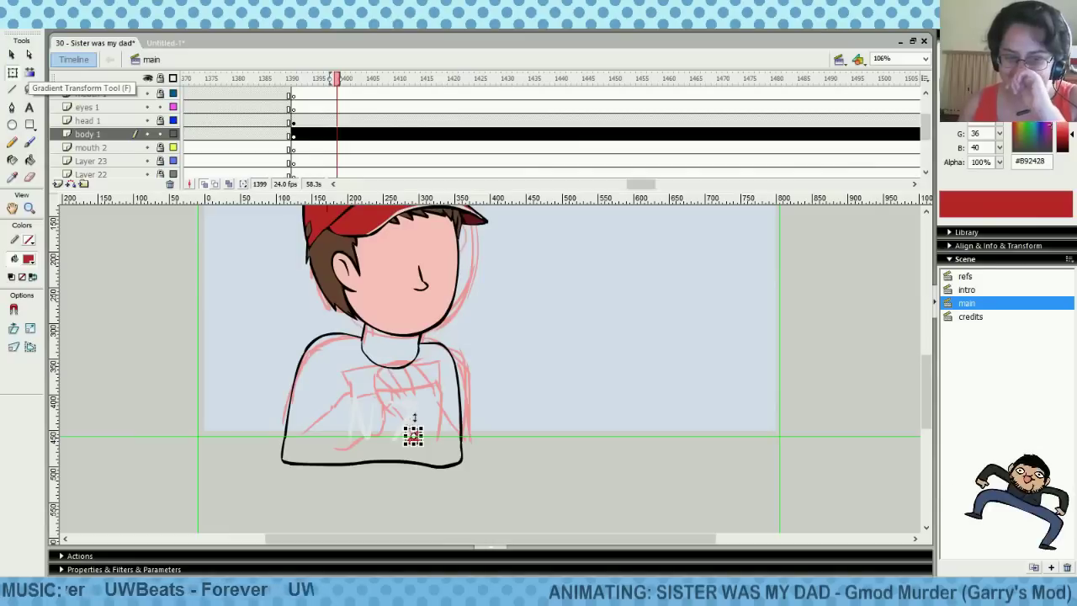
pyautogui.click(439, 425)
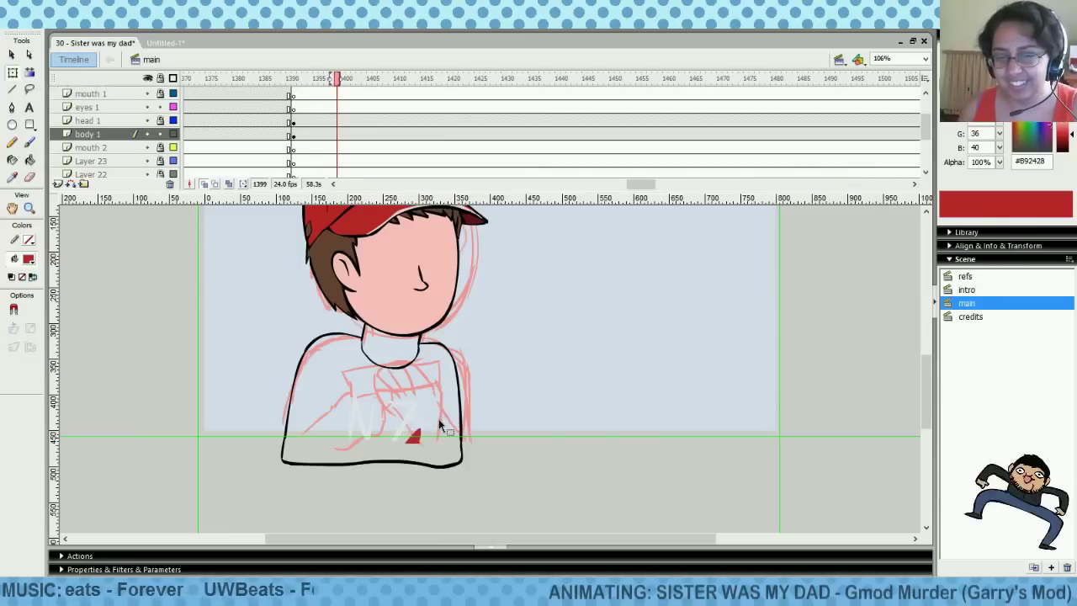
pyautogui.click(414, 436)
pyautogui.click(440, 423)
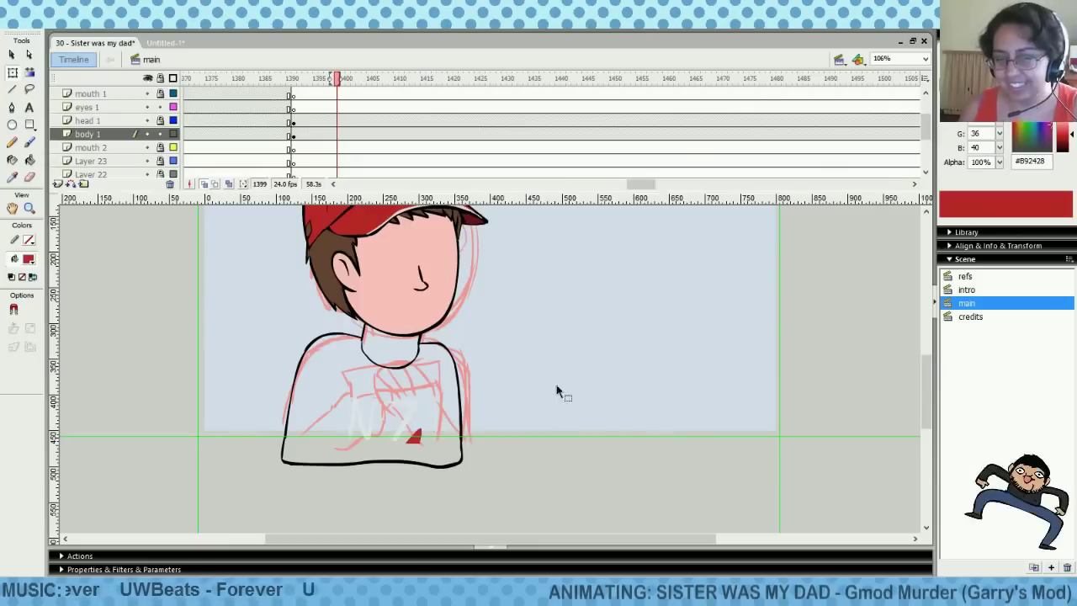
# Sample the dark grey swatch #3D4047 in the refs scene as the fill, and return to main's body 1 layer with the Paint Bucket
pyautogui.click(965, 276)
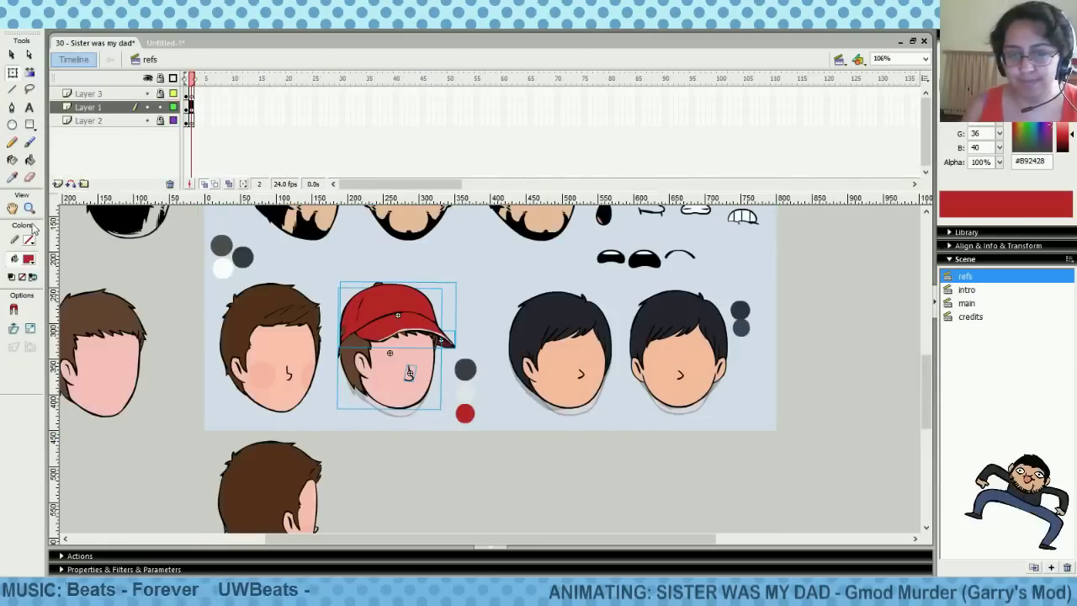
pyautogui.click(29, 260)
pyautogui.click(467, 369)
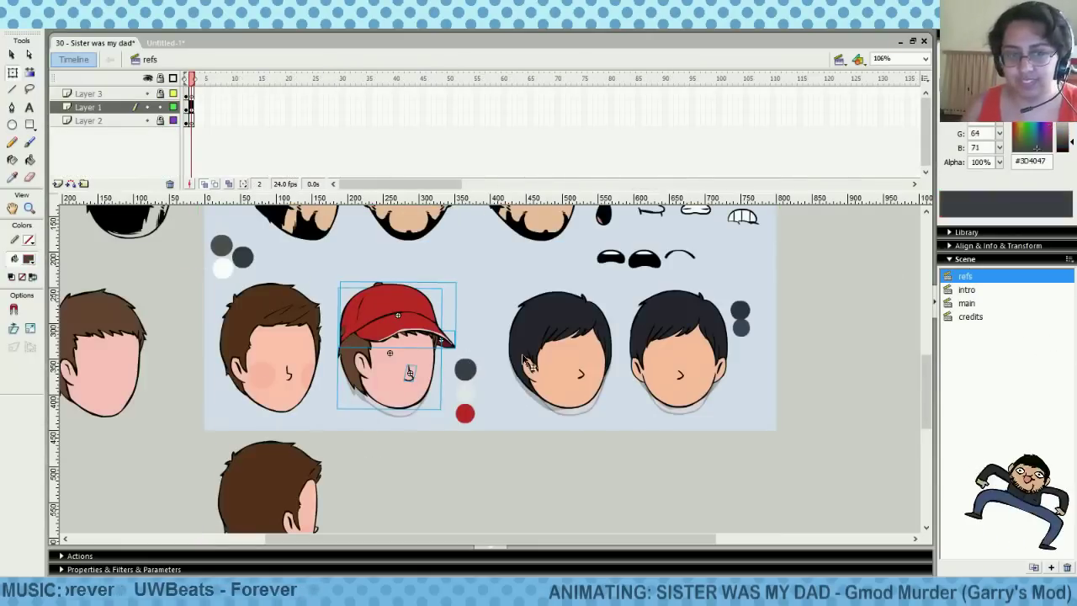
pyautogui.click(967, 303)
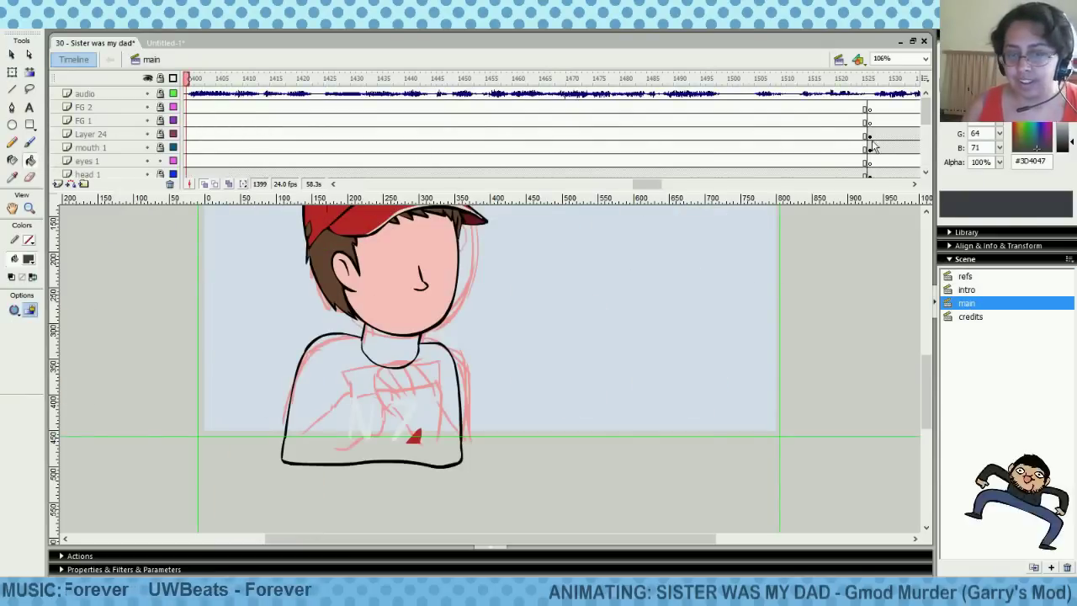
pyautogui.click(924, 172)
pyautogui.click(925, 173)
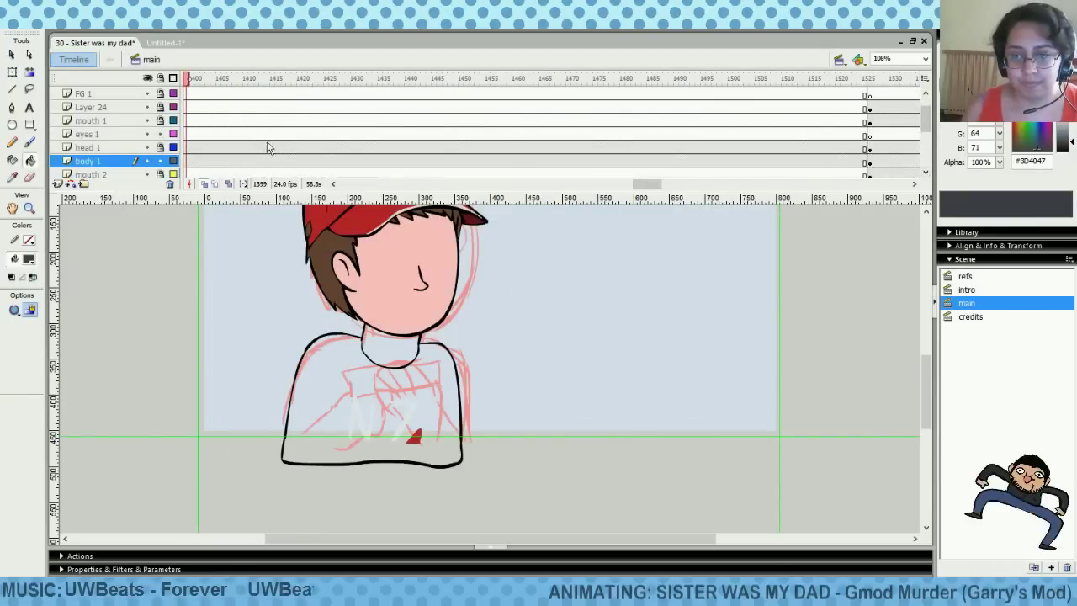
# Fill the shirt around the N7 logo with dark grey #3D4047 on the body 1 layer and deselect the artwork
pyautogui.click(238, 162)
pyautogui.click(435, 384)
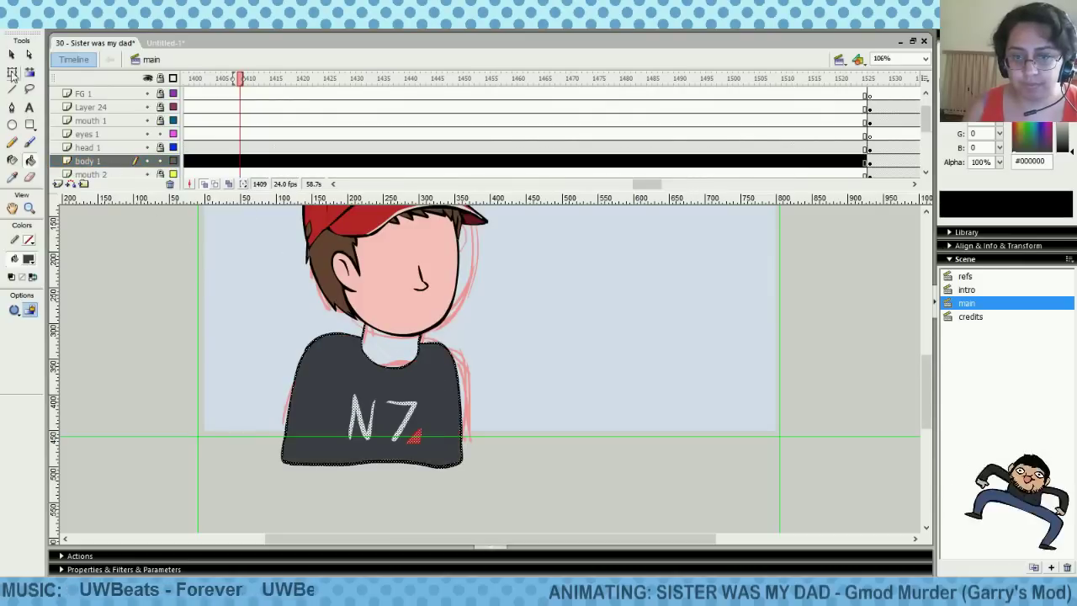
pyautogui.click(13, 73)
pyautogui.click(104, 322)
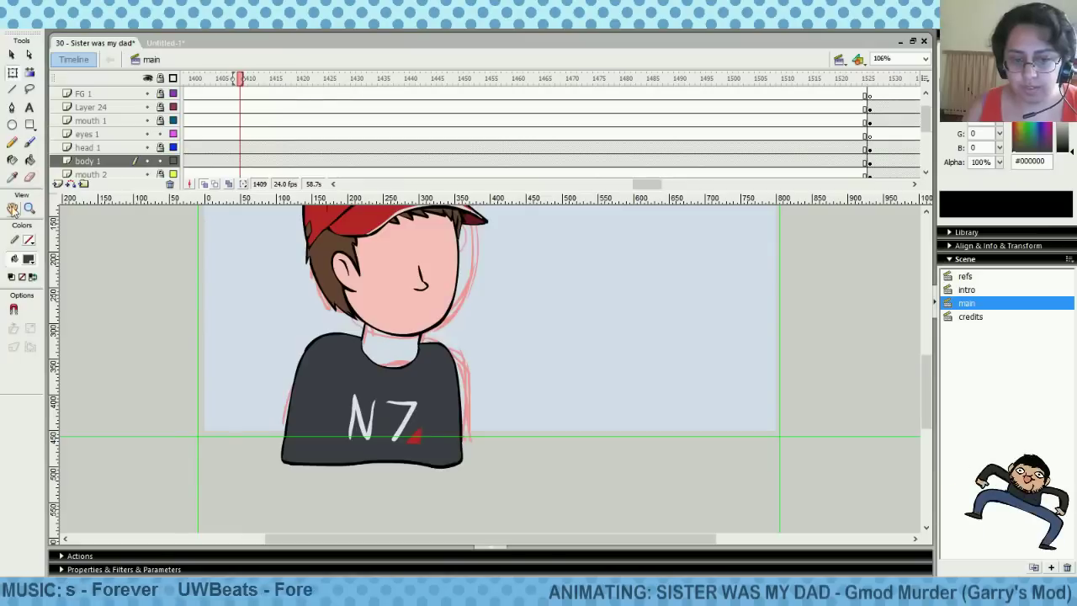
# Sample the logo's light grey #E3E8EA as the fill and touch up the 7's upper corner with the Brush tool
pyautogui.click(13, 178)
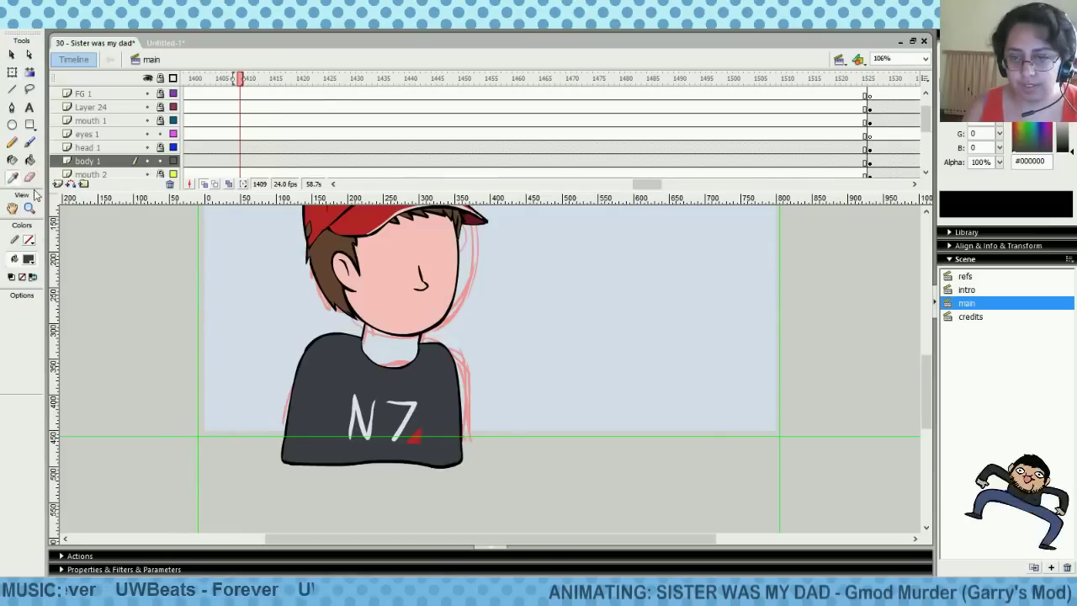
pyautogui.click(375, 429)
pyautogui.click(29, 143)
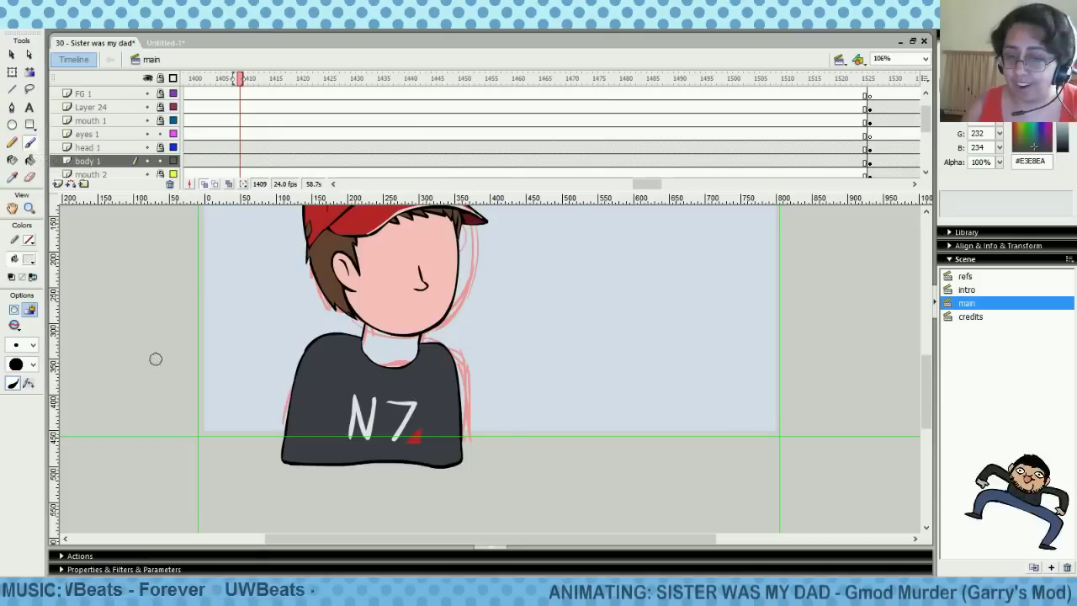
pyautogui.click(229, 161)
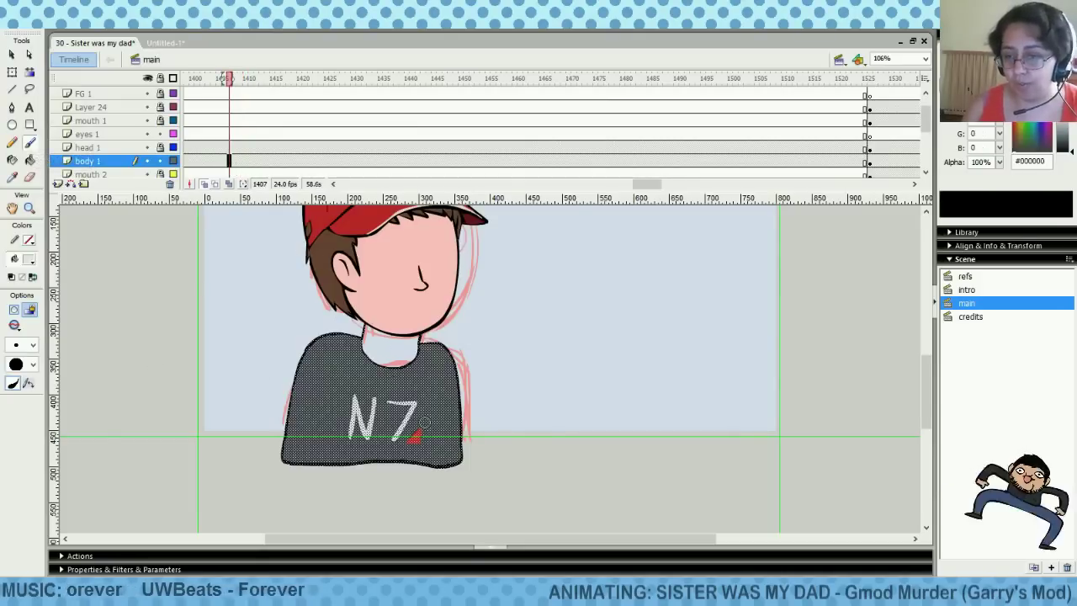
pyautogui.click(417, 400)
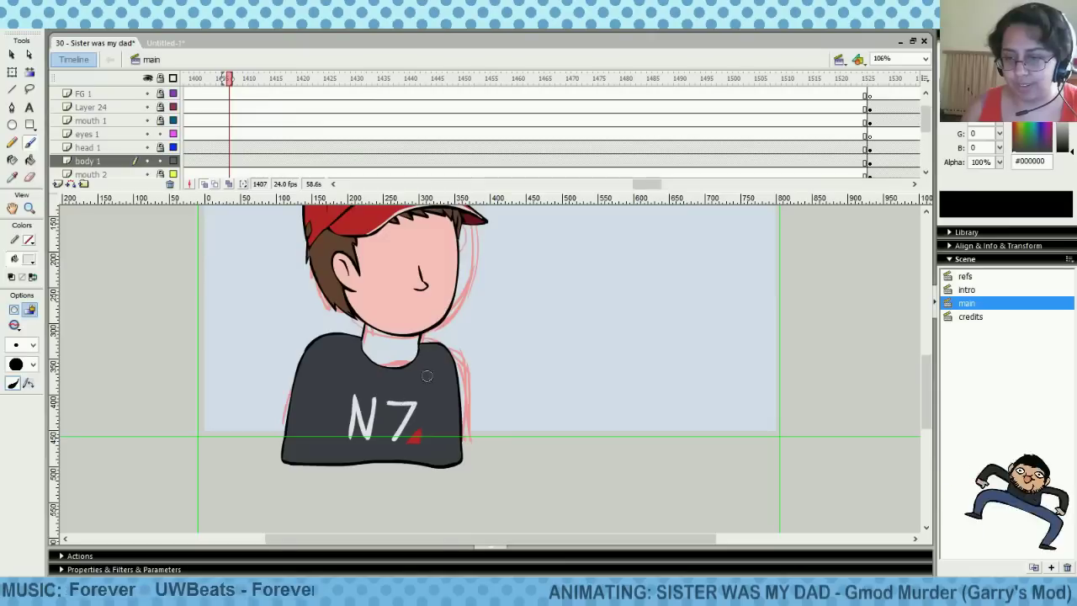
# Sample the shirt's dark grey #3D4047 as the Brush fill for retouching the N7 logo on the body 1 layer
pyautogui.click(30, 259)
pyautogui.click(411, 383)
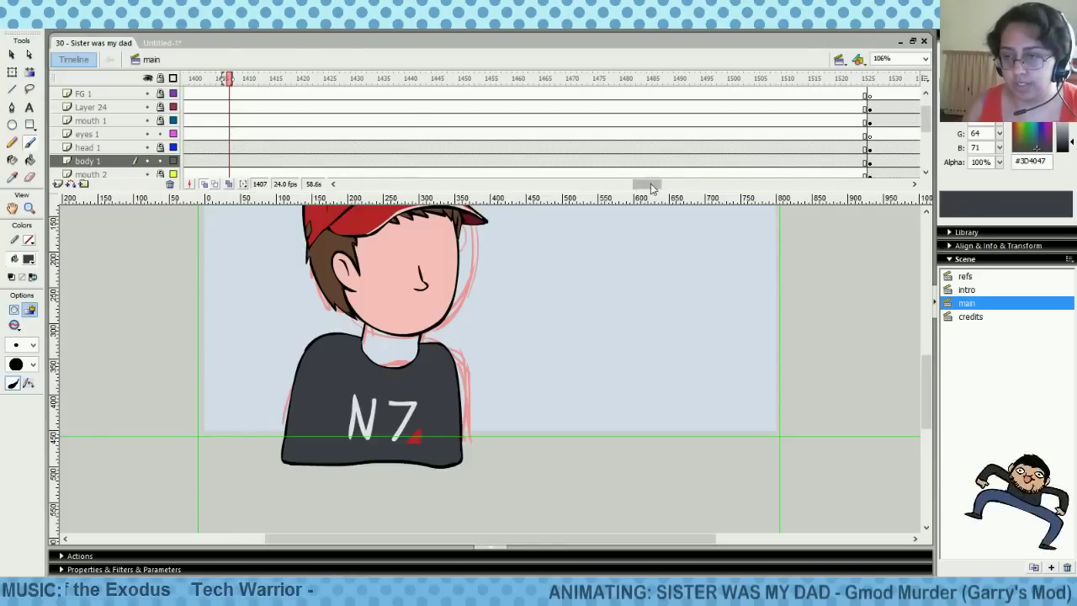
pyautogui.moveTo(652, 184); pyautogui.dragTo(648, 185)
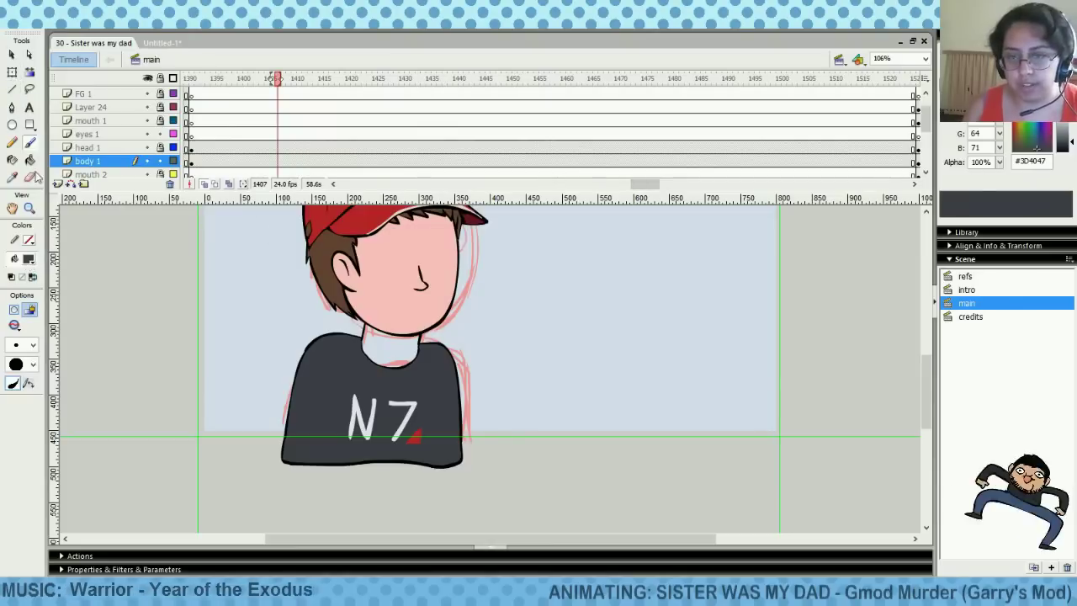
pyautogui.click(255, 161)
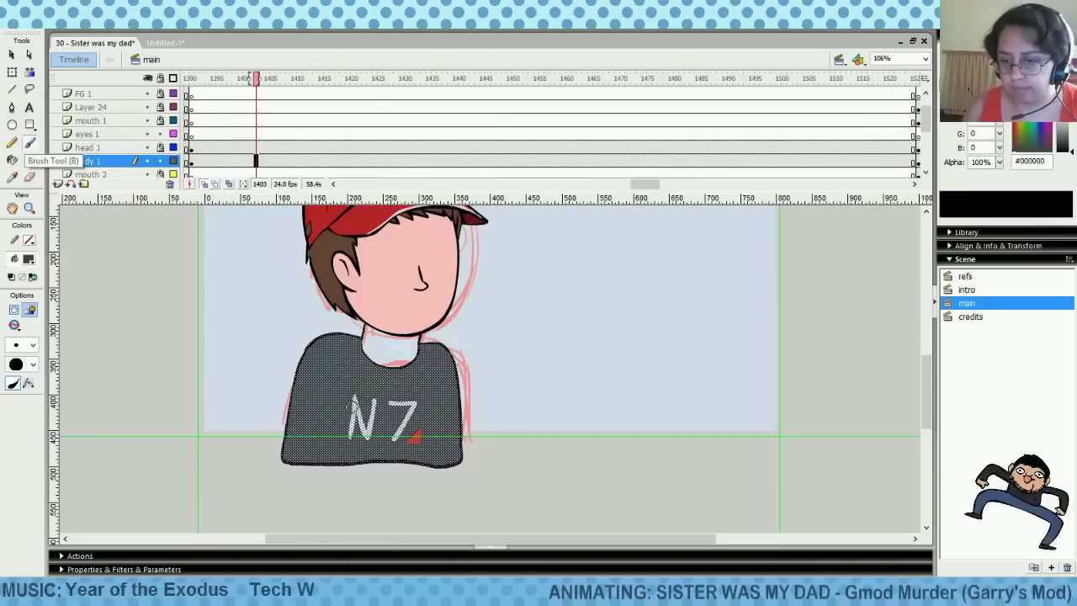
pyautogui.press('Escape')
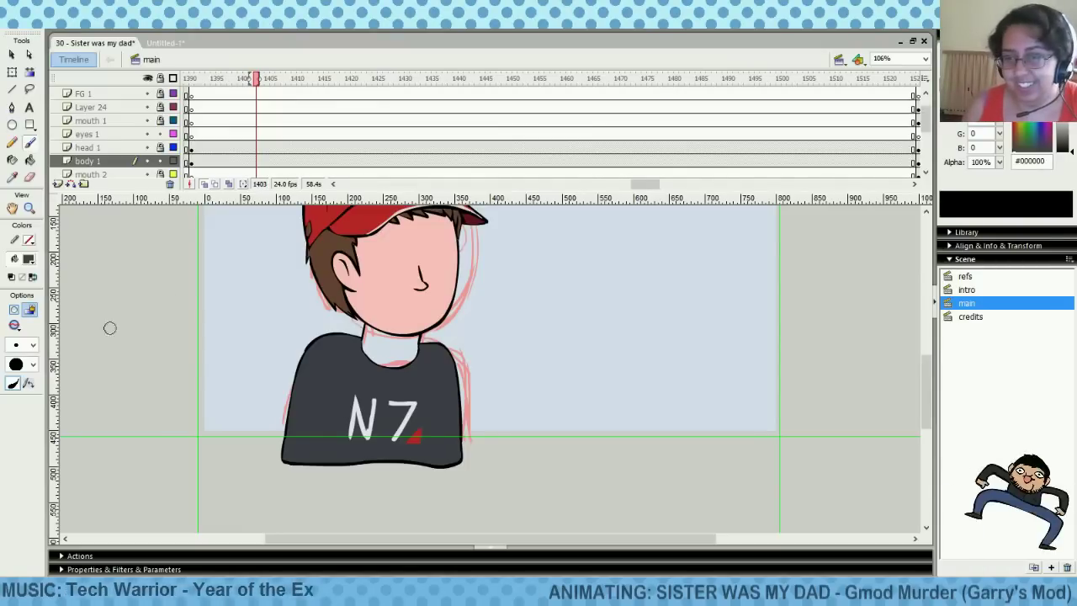
# Sample the face's skin tone and fill the boy's neck with it on body 1 using the Paint Bucket
pyautogui.click(29, 259)
pyautogui.click(393, 298)
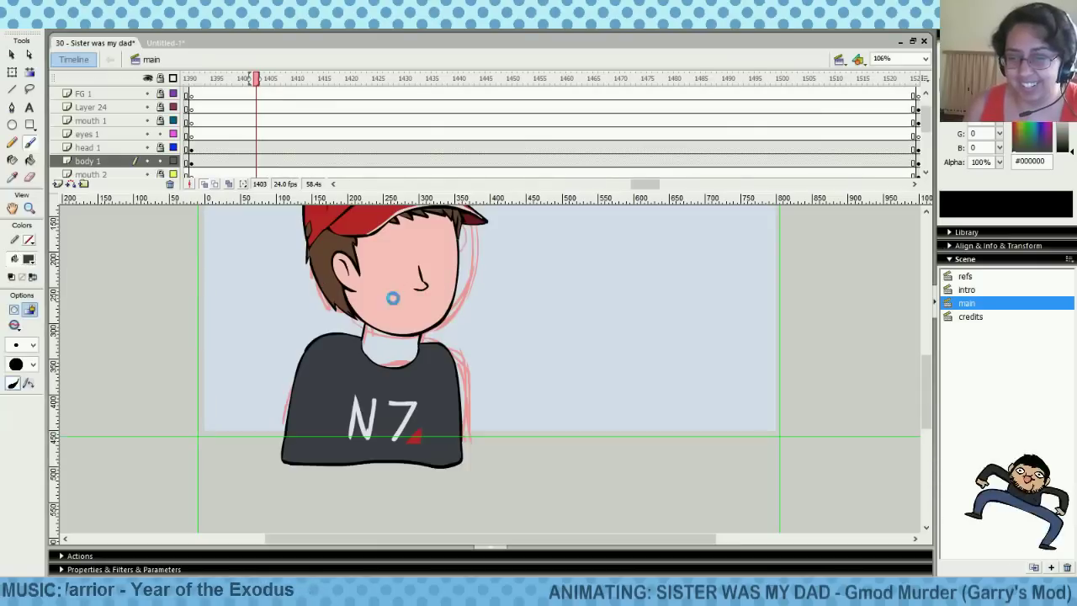
pyautogui.click(29, 160)
pyautogui.click(260, 161)
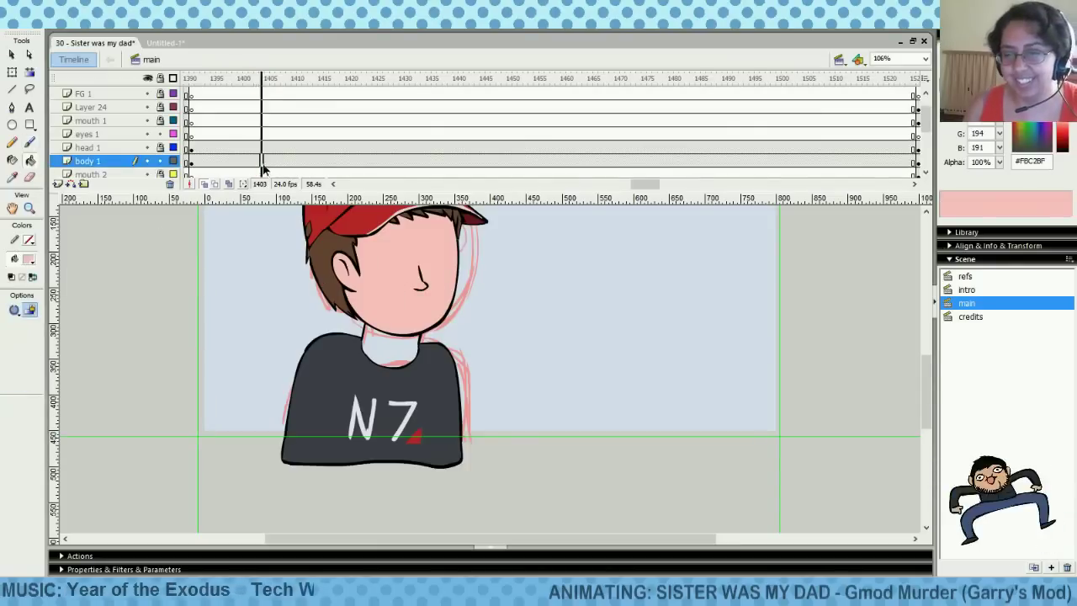
pyautogui.click(401, 353)
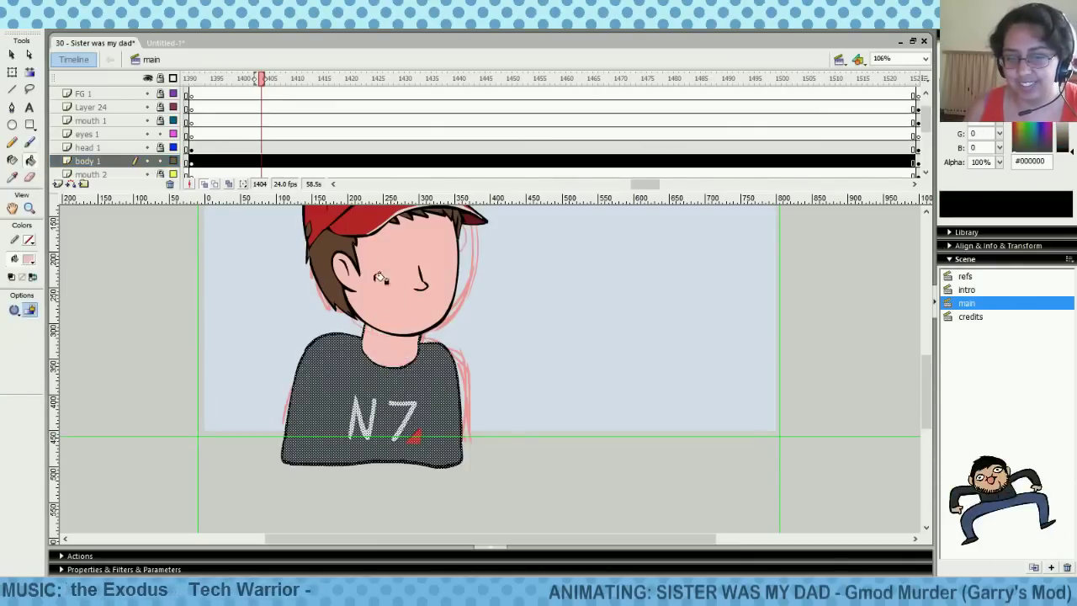
pyautogui.click(256, 135)
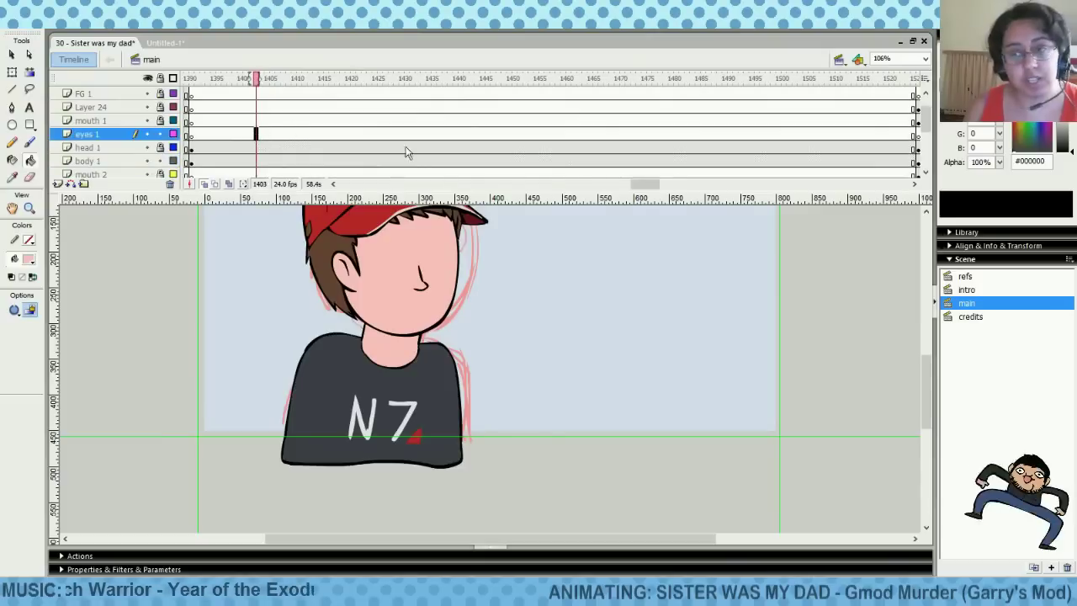
pyautogui.moveTo(646, 185); pyautogui.dragTo(642, 185)
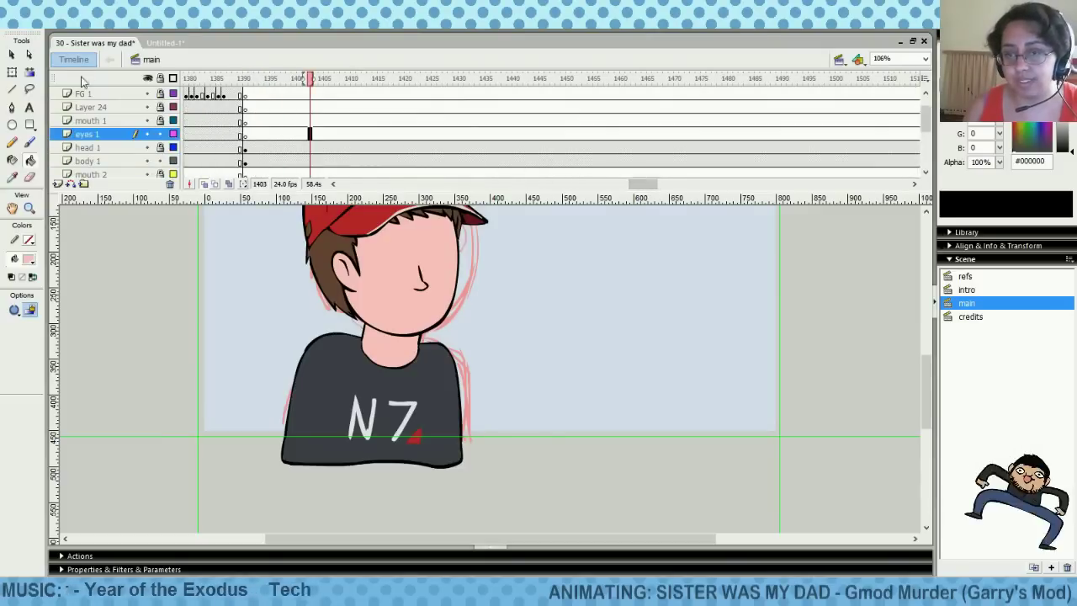
# Select the N of the shirt logo, then straighten and smooth its shape
pyautogui.click(12, 74)
pyautogui.click(13, 72)
pyautogui.click(371, 437)
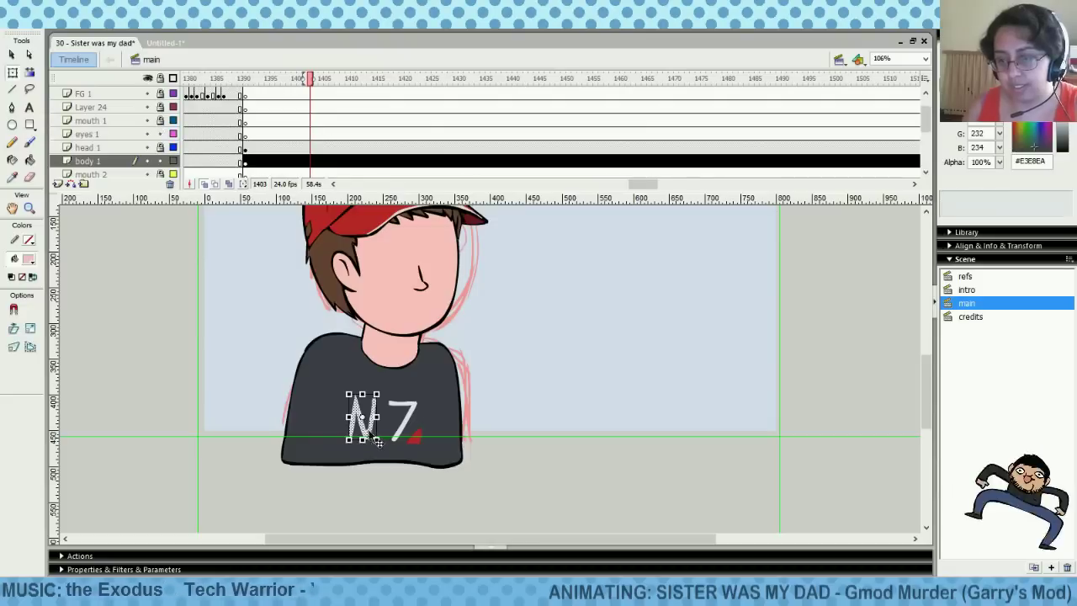
pyautogui.rightClick(372, 435)
pyautogui.click(420, 363)
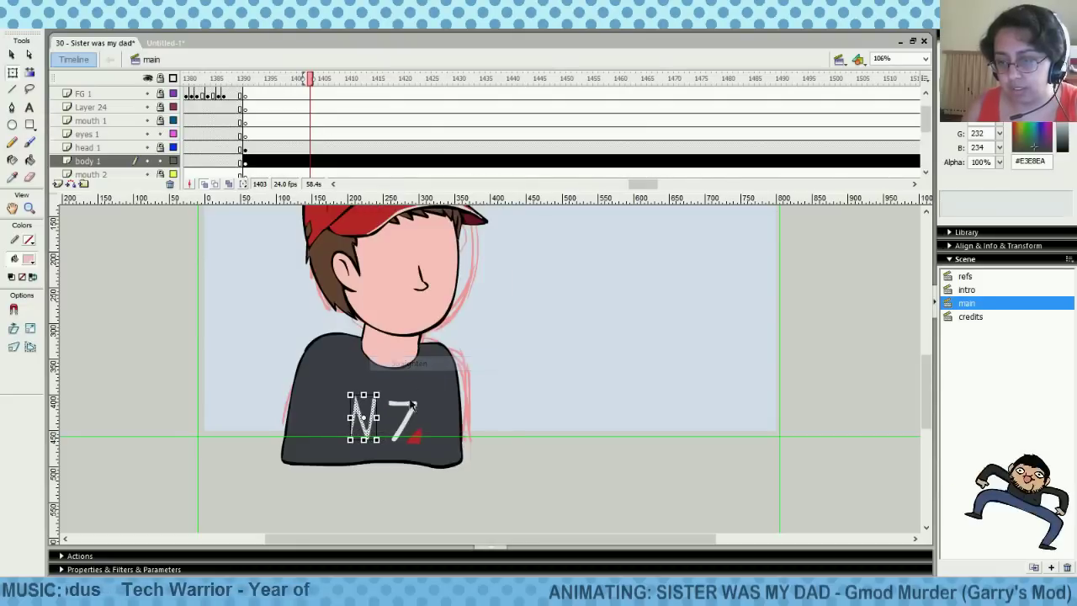
pyautogui.rightClick(376, 439)
pyautogui.click(368, 437)
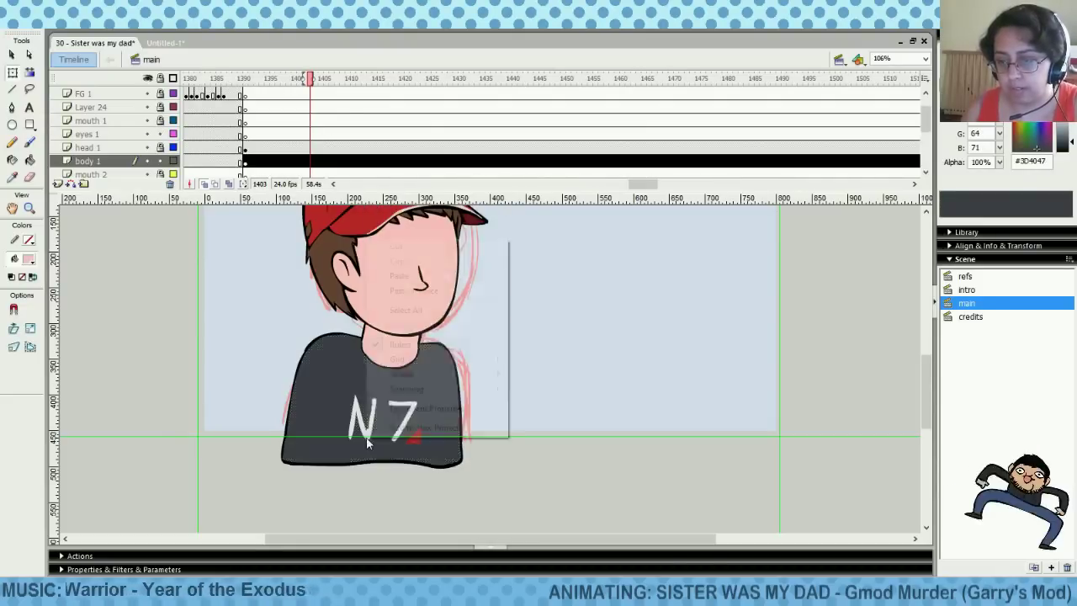
pyautogui.rightClick(366, 436)
pyautogui.click(362, 425)
pyautogui.rightClick(357, 435)
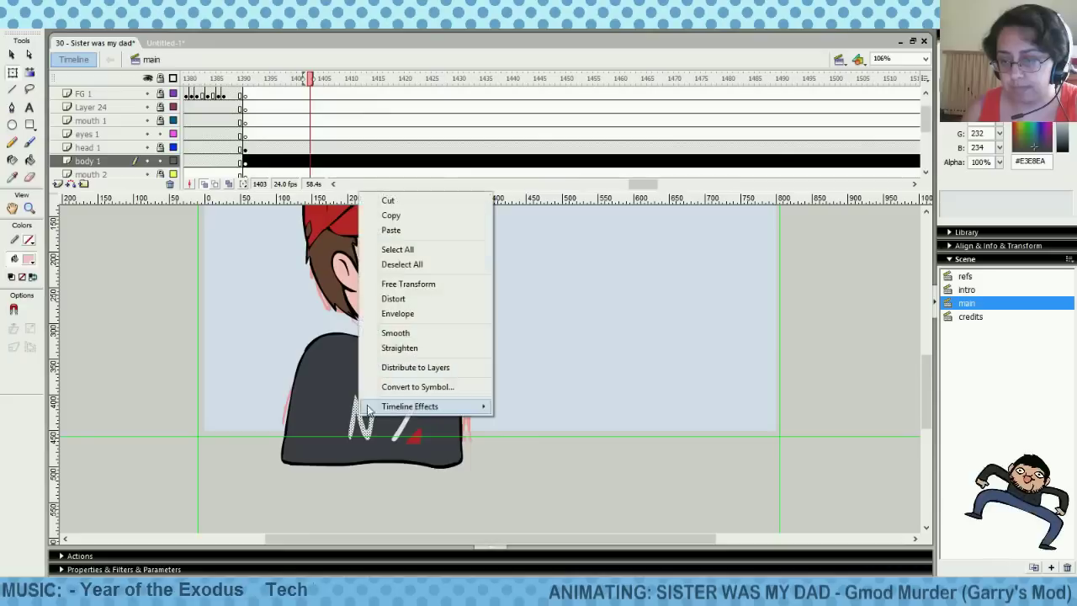
pyautogui.click(421, 333)
pyautogui.press('q')
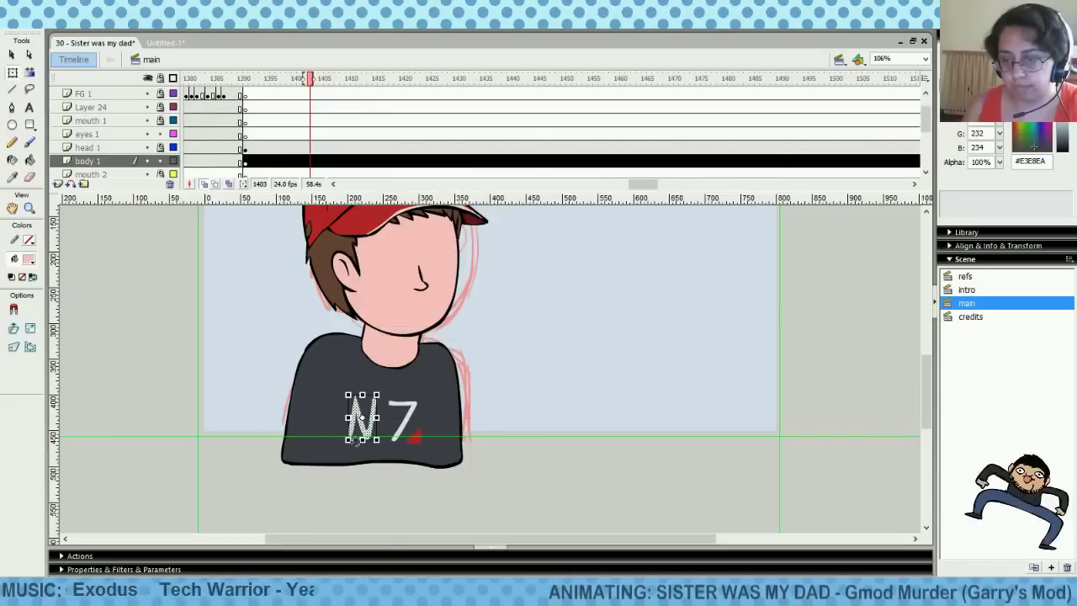
# Move the N slightly closer to the 7 and deselect it
pyautogui.moveTo(357, 439); pyautogui.dragTo(363, 439)
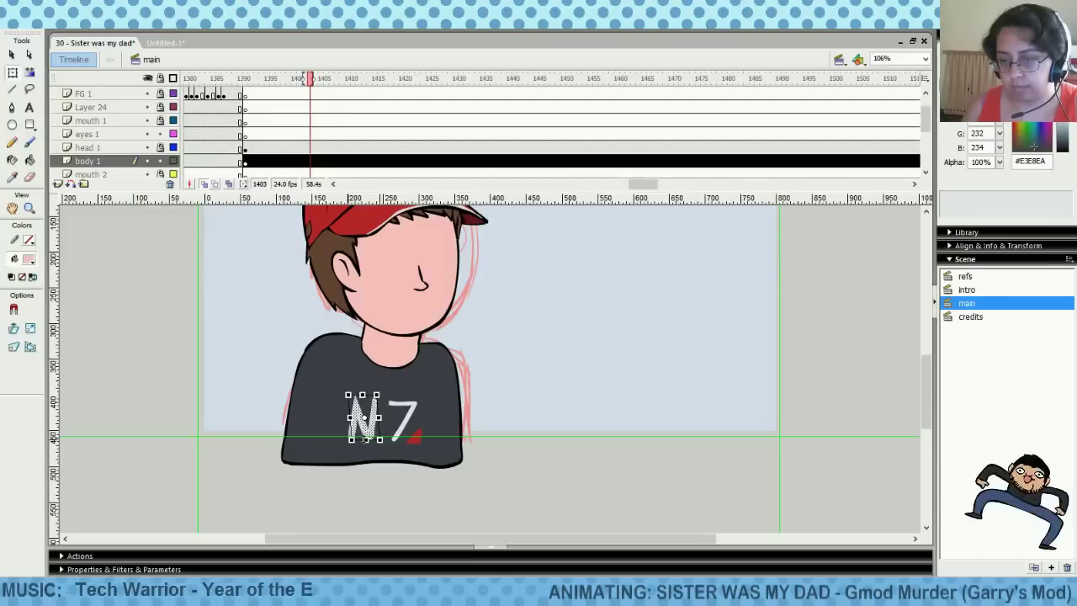
pyautogui.press('Right')
pyautogui.press('Right')
pyautogui.press('Right')
pyautogui.press('Right')
pyautogui.press('Right')
pyautogui.press('Right')
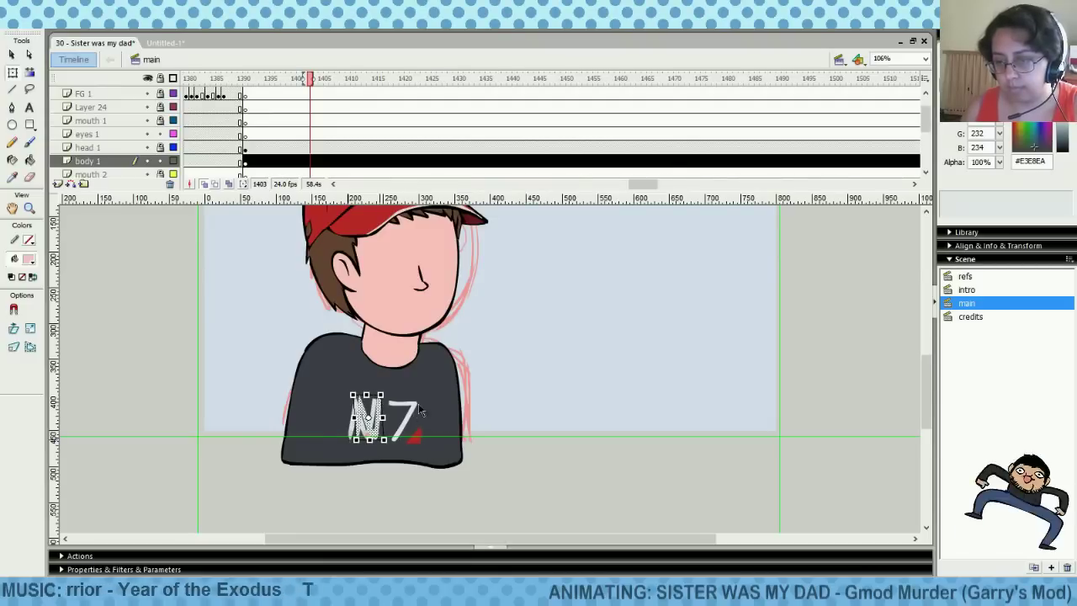
pyautogui.click(499, 387)
# Fill the gap left by the moved N with the shirt's grey #3D4047 using a large brush in Paint Behind mode
pyautogui.click(11, 176)
pyautogui.click(342, 370)
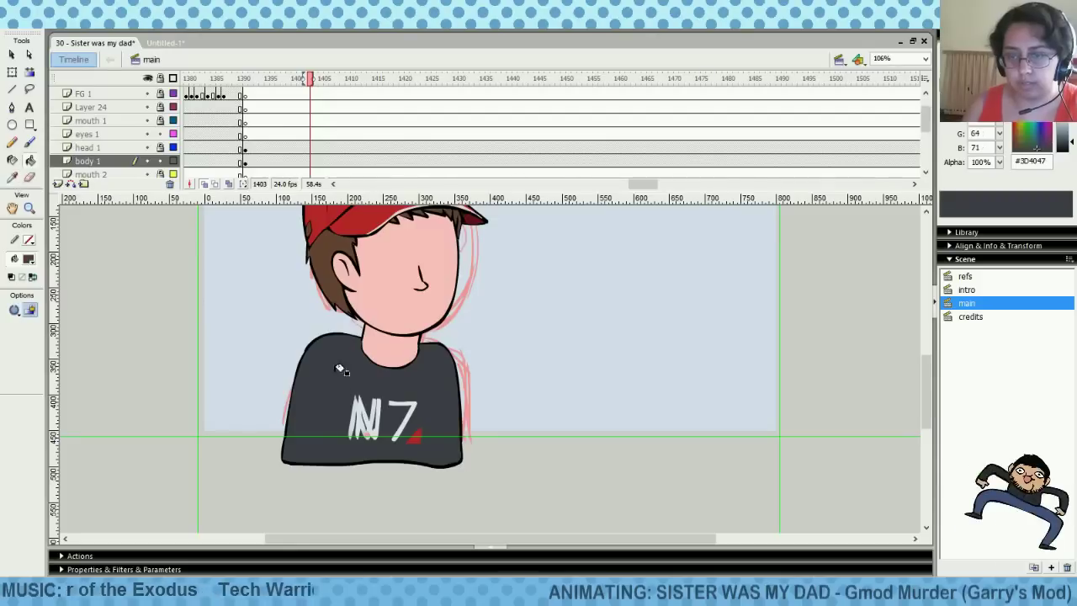
pyautogui.click(31, 143)
pyautogui.click(15, 324)
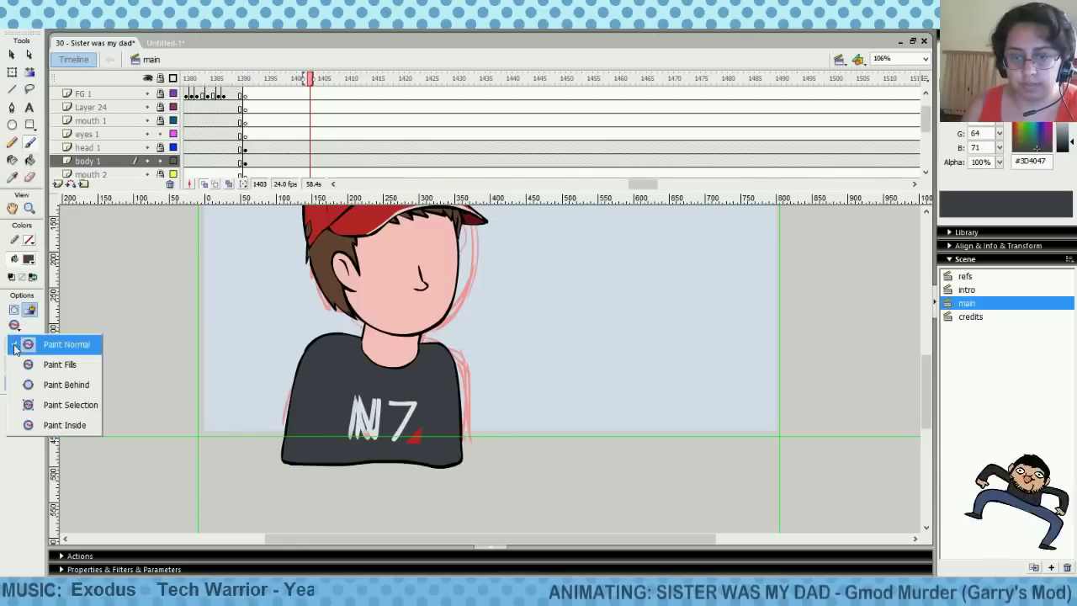
pyautogui.click(48, 383)
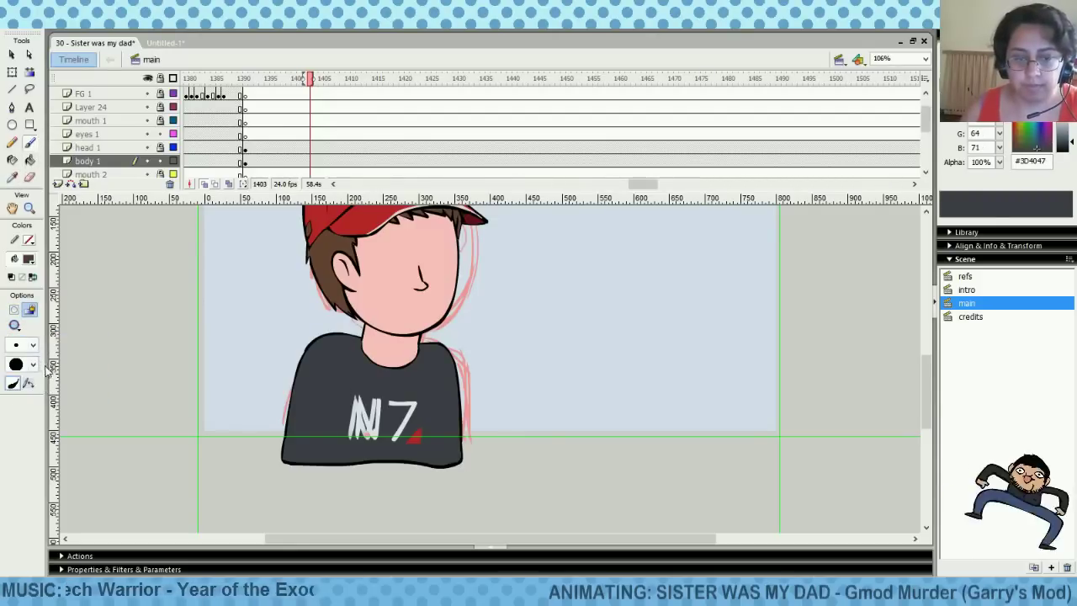
pyautogui.click(32, 345)
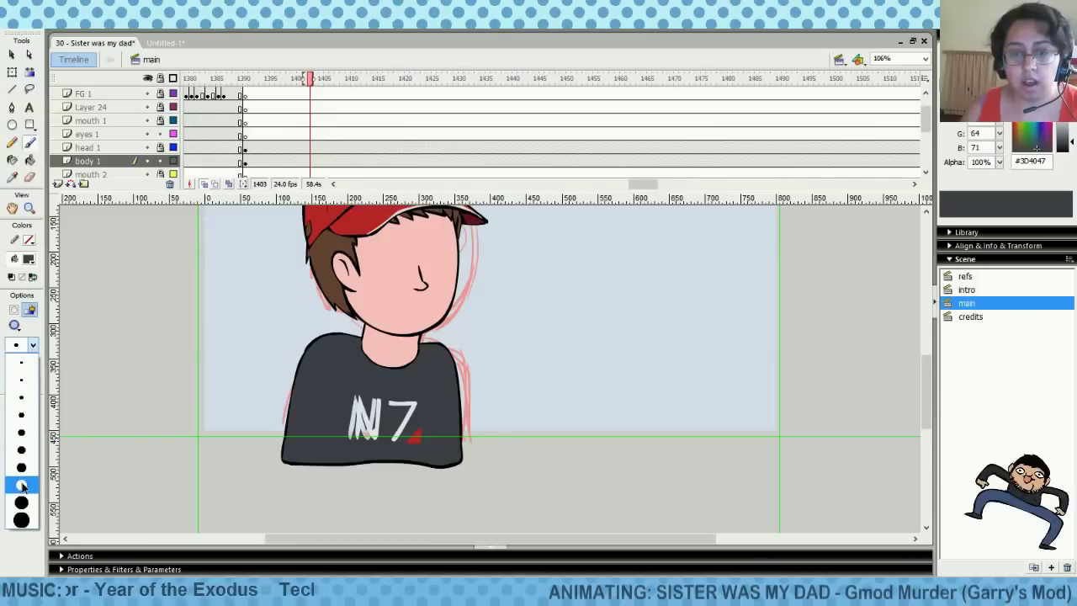
pyautogui.click(20, 485)
pyautogui.click(299, 161)
pyautogui.moveTo(337, 437)
pyautogui.mouseDown()
pyautogui.moveTo(358, 395)
pyautogui.moveTo(370, 403)
pyautogui.moveTo(356, 433)
pyautogui.moveTo(379, 408)
pyautogui.mouseUp()
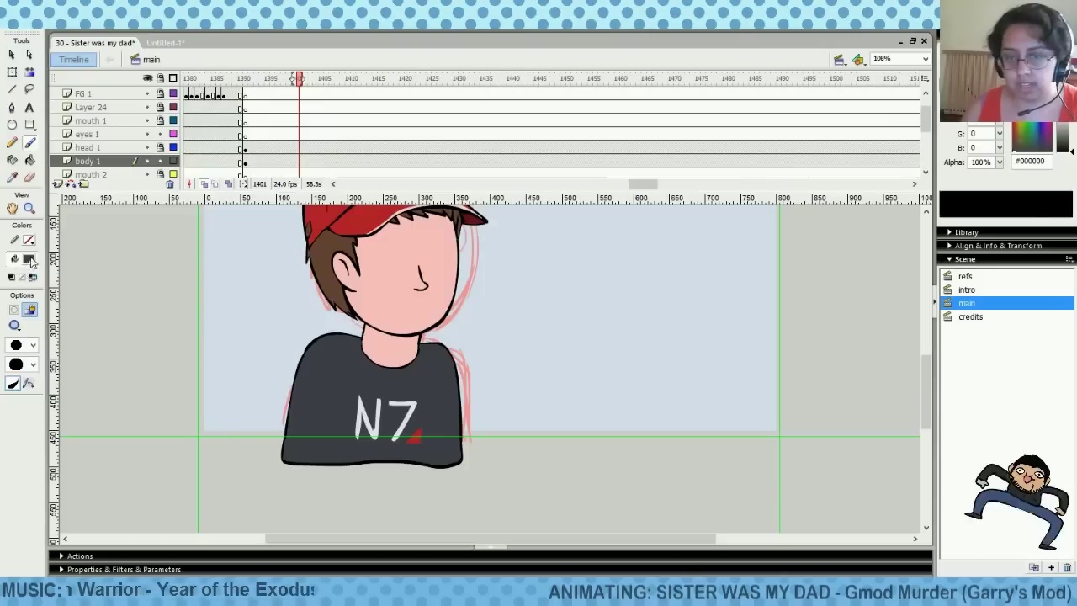
# Set the Brush to the logo's light grey #E3E8EA, Paint Normal mode and a small size for retouching the N7 on body 1
pyautogui.click(13, 179)
pyautogui.click(419, 402)
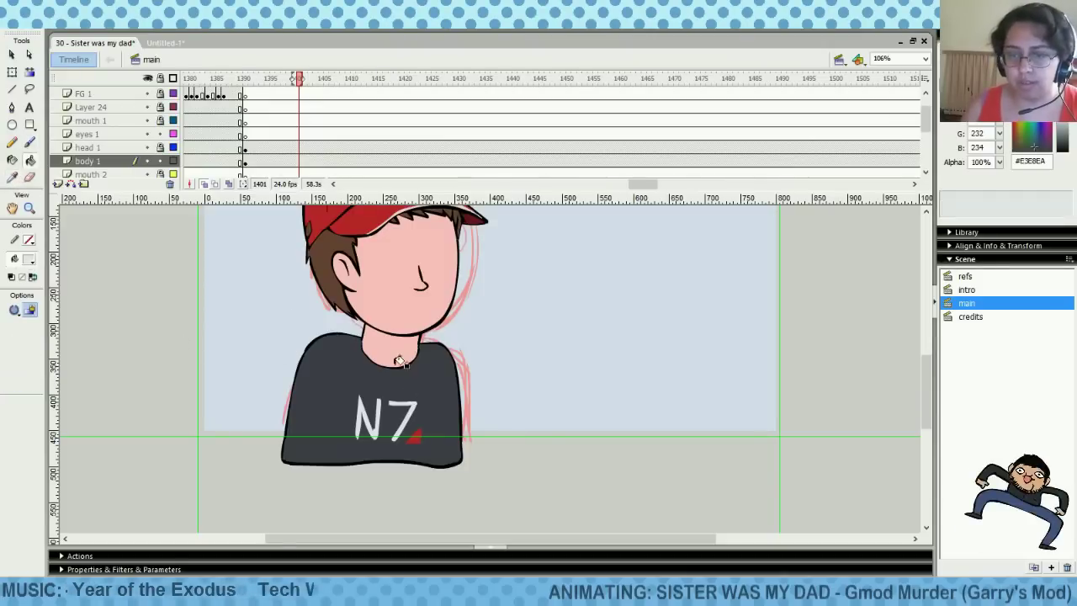
pyautogui.click(30, 143)
pyautogui.click(13, 326)
pyautogui.click(30, 344)
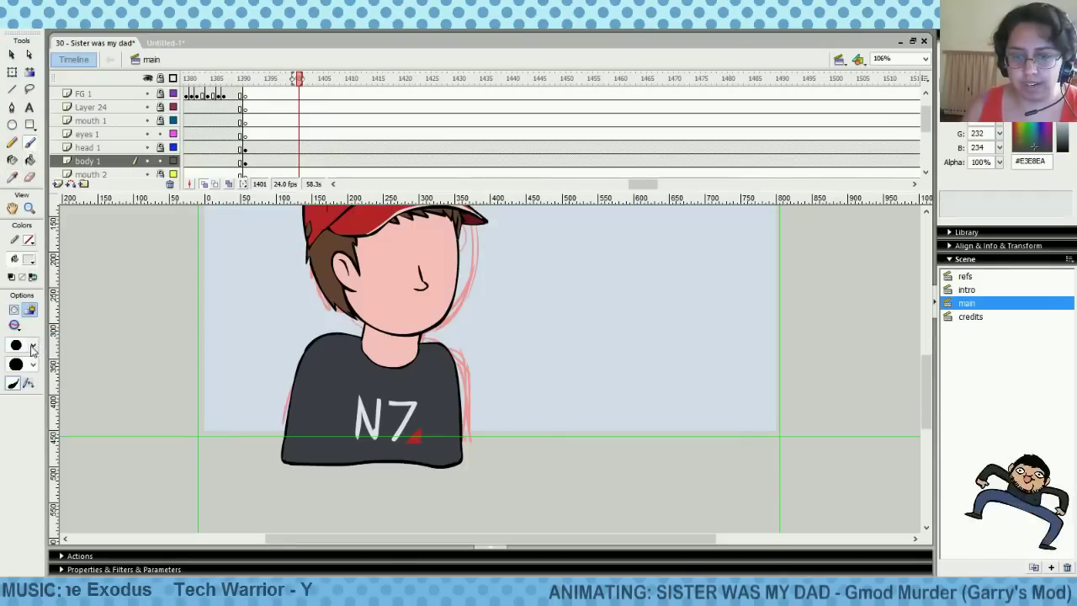
pyautogui.click(32, 345)
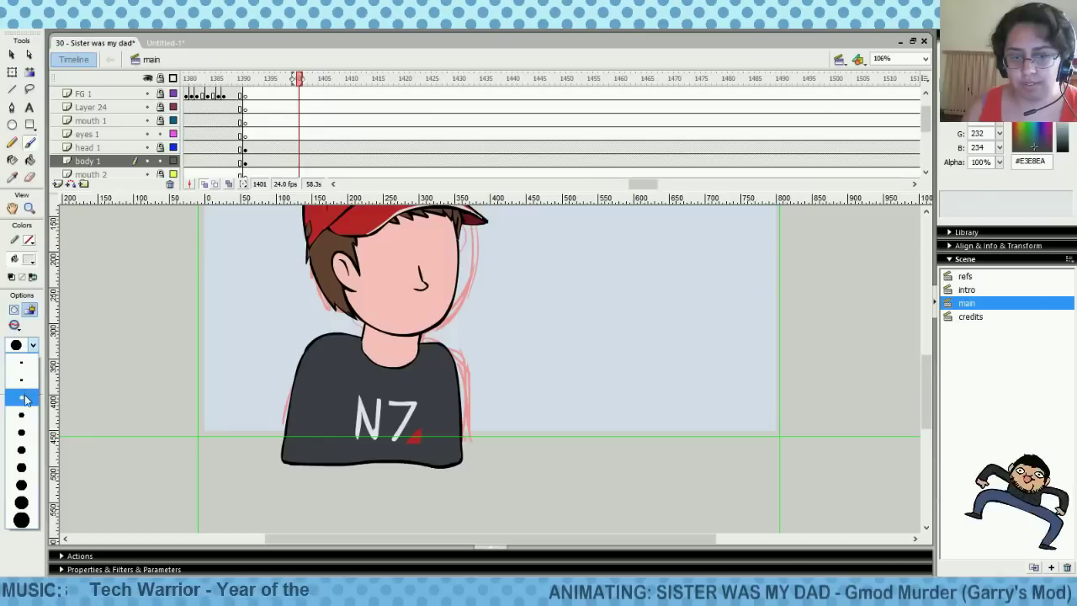
pyautogui.click(23, 399)
pyautogui.click(300, 160)
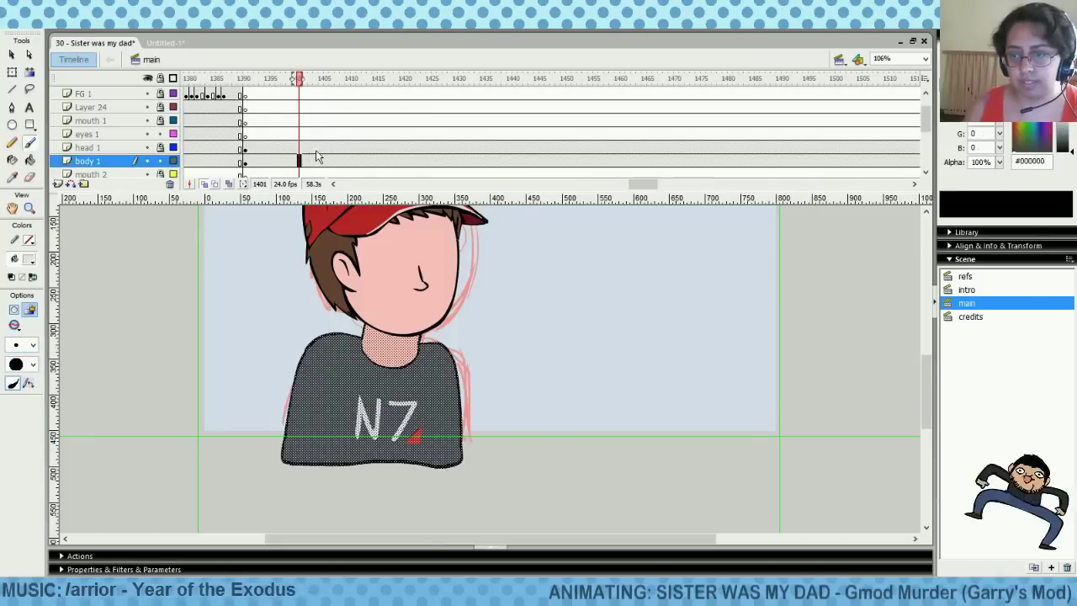
pyautogui.hotkey('ctrl', 'shift', 'a')
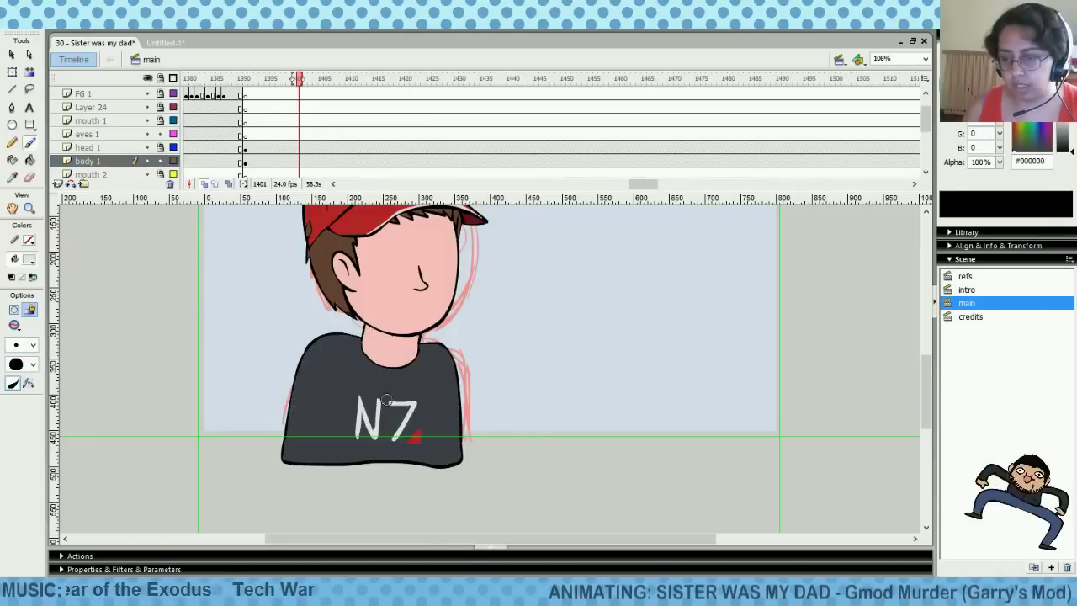
# Switch to the Untitled-1 notes document, set the Brush fill to black #000000 and handwrite another note below "emergency landing GTA"
pyautogui.click(165, 43)
pyautogui.click(27, 261)
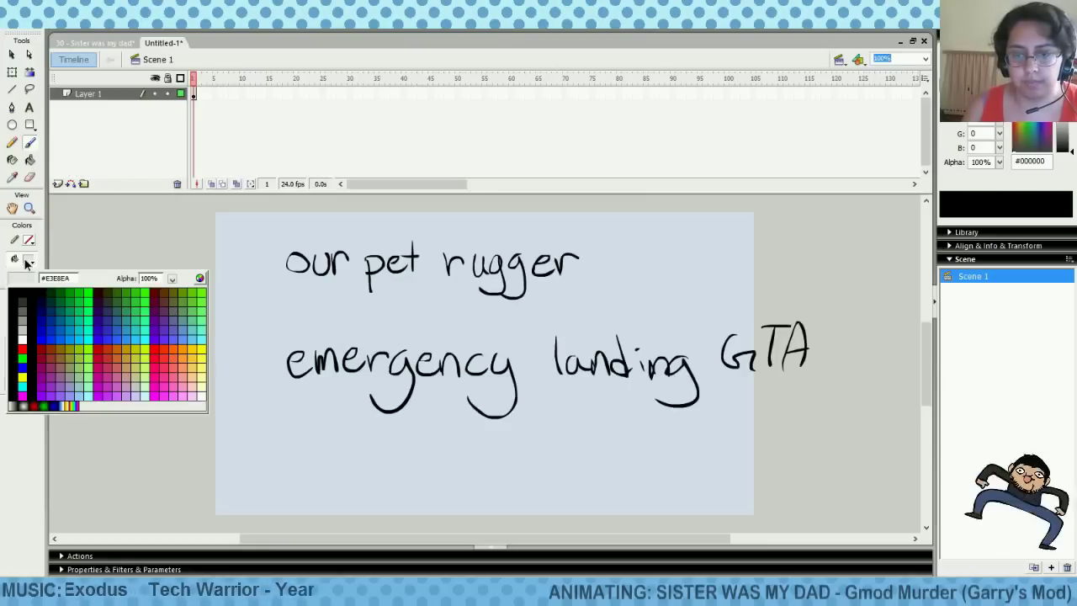
pyautogui.click(31, 281)
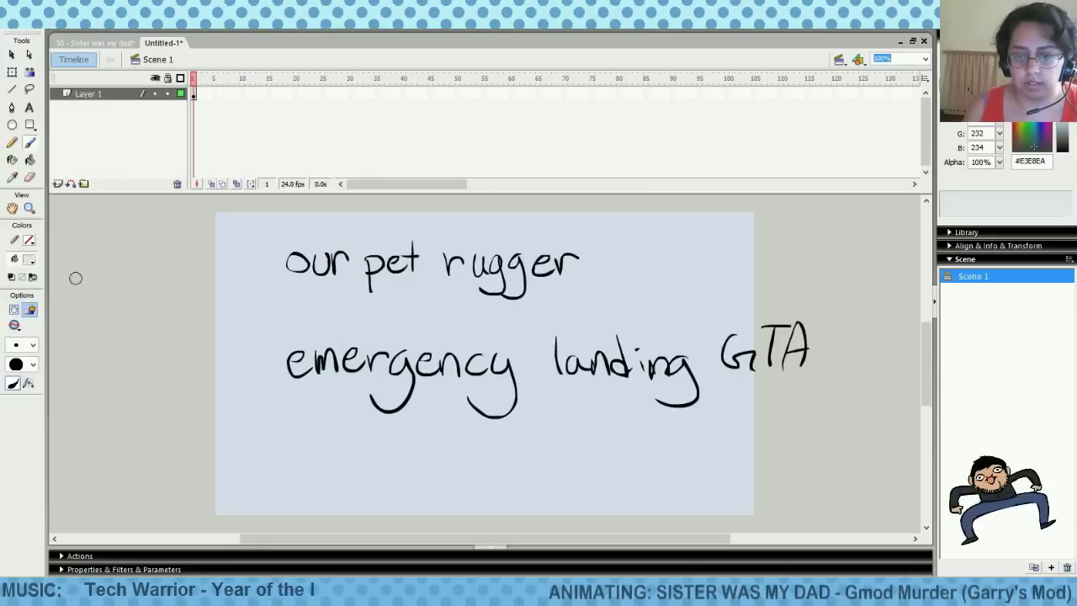
pyautogui.click(30, 260)
pyautogui.click(15, 291)
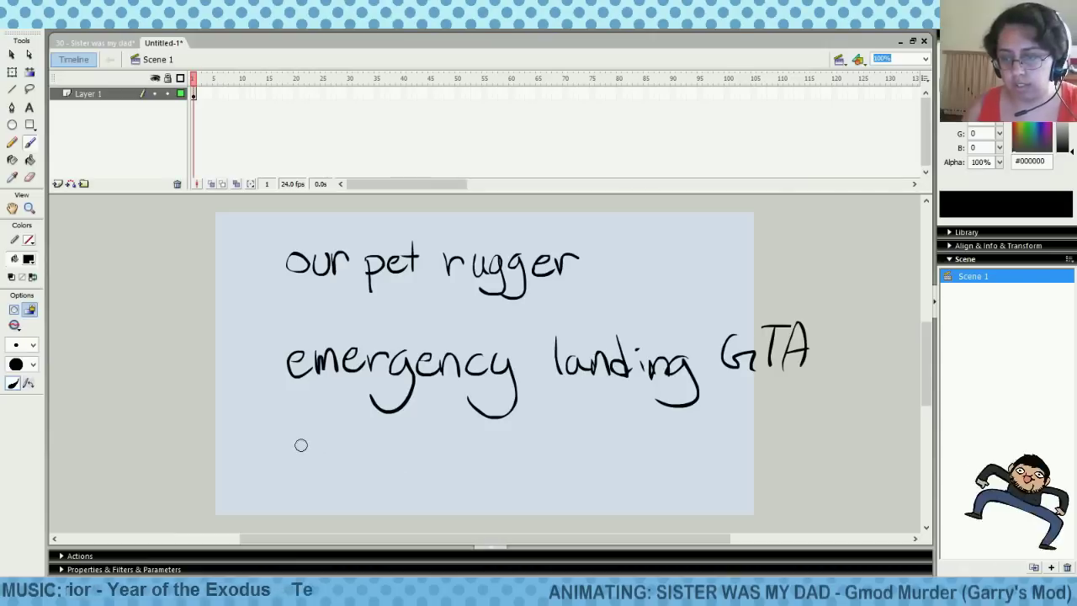
pyautogui.moveTo(295, 432)
pyautogui.mouseDown()
pyautogui.moveTo(296, 481)
pyautogui.moveTo(328, 475)
pyautogui.moveTo(321, 456)
pyautogui.moveTo(344, 479)
pyautogui.mouseUp()
pyautogui.moveTo(362, 433)
pyautogui.mouseDown()
pyautogui.moveTo(348, 481)
pyautogui.moveTo(357, 455)
pyautogui.moveTo(381, 477)
pyautogui.moveTo(412, 481)
pyautogui.moveTo(424, 457)
pyautogui.moveTo(438, 459)
pyautogui.moveTo(439, 478)
pyautogui.mouseUp()
pyautogui.click(443, 444)
pyautogui.moveTo(467, 440)
pyautogui.mouseDown()
pyautogui.moveTo(455, 482)
pyautogui.moveTo(467, 457)
pyautogui.moveTo(512, 482)
pyautogui.mouseUp()
pyautogui.moveTo(502, 460)
pyautogui.mouseDown()
pyautogui.moveTo(524, 458)
pyautogui.moveTo(544, 481)
pyautogui.mouseUp()
# Return to and save the 30 - Sister was my dad document, and select frames 1397 to 1406 of the eyes 1 layer
pyautogui.click(101, 43)
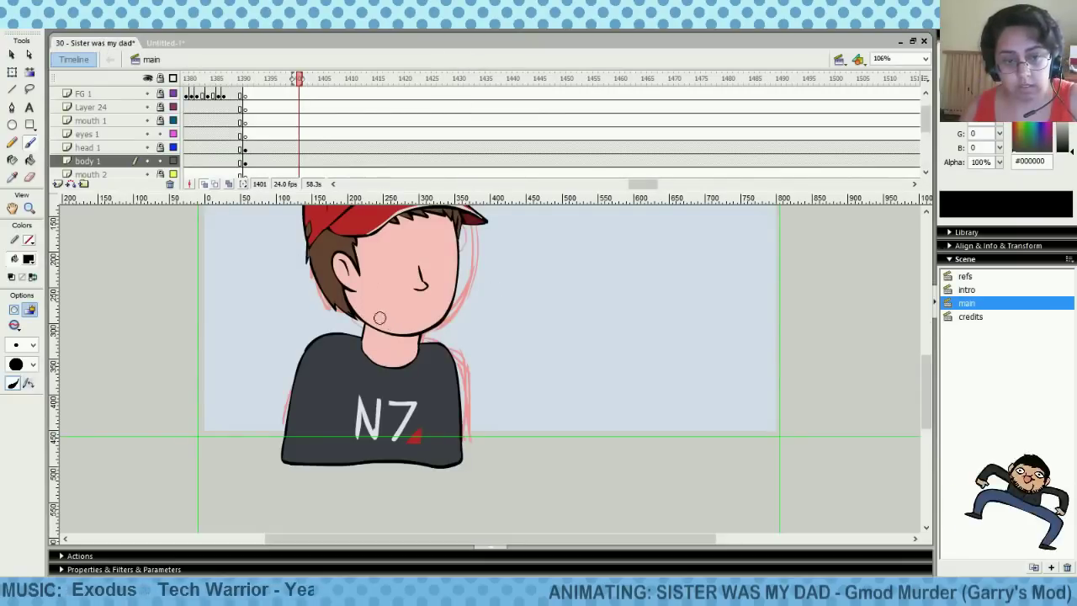
pyautogui.hotkey('ctrl', 's')
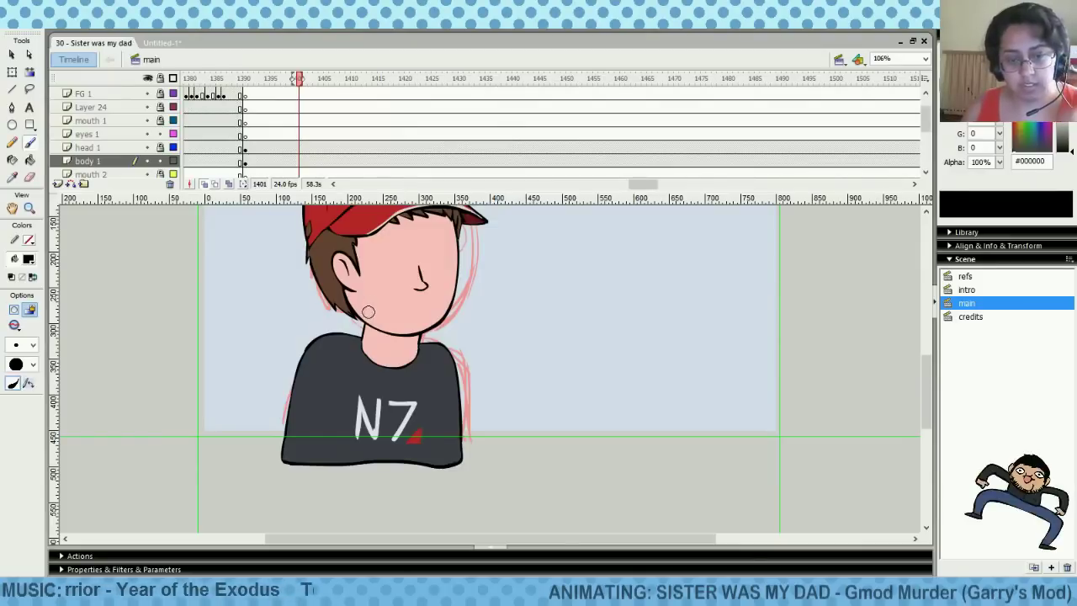
pyautogui.click(281, 135)
pyautogui.moveTo(291, 140); pyautogui.dragTo(325, 137)
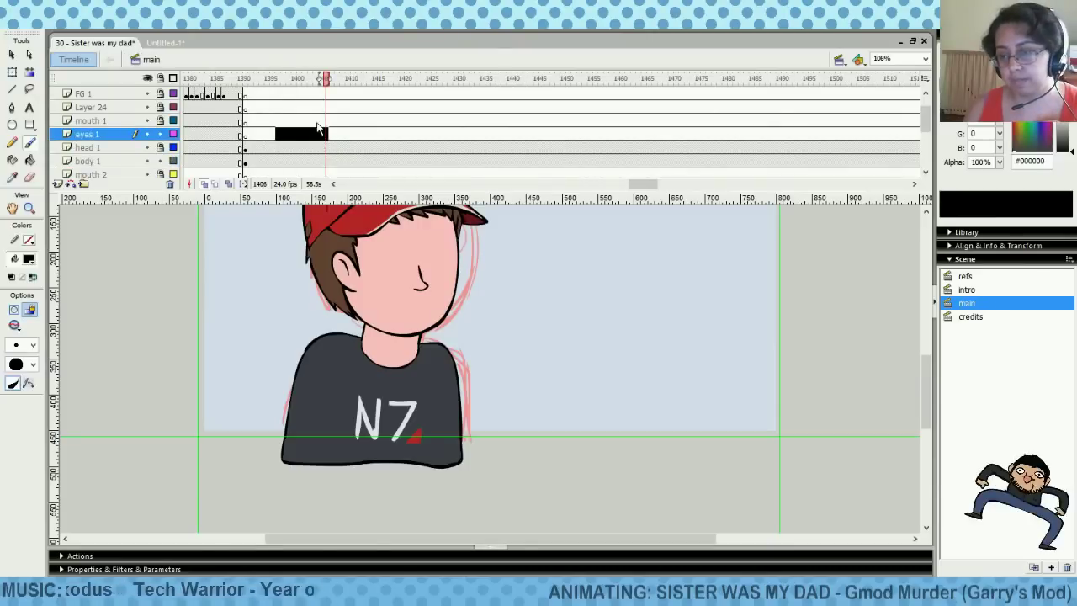
# Lasso the N7 logo with the surrounding shirt area, scale it up slightly with Free Transform and deselect it
pyautogui.click(30, 88)
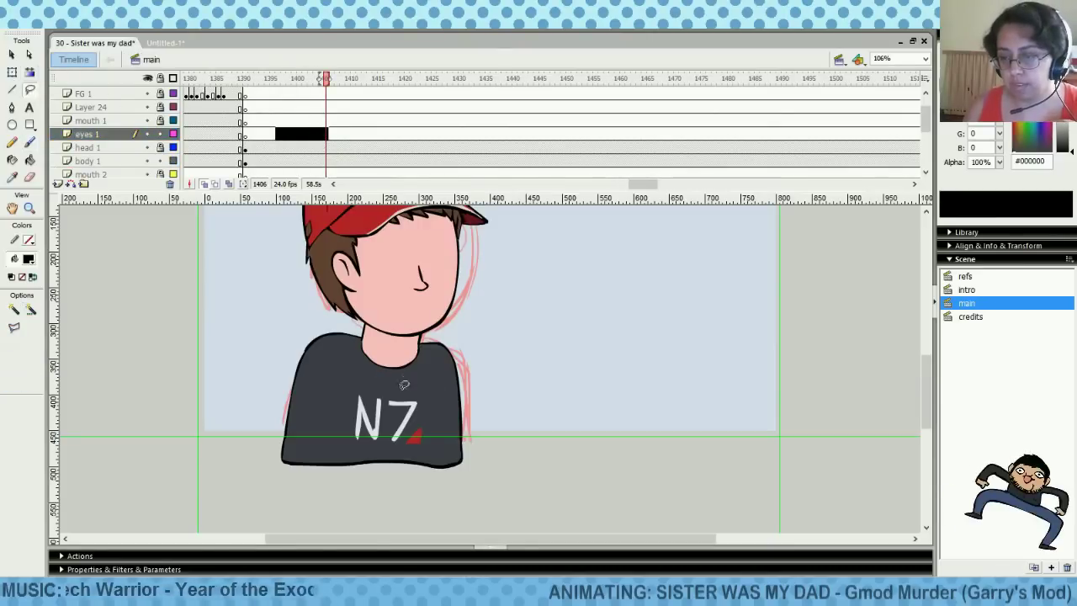
pyautogui.moveTo(402, 379)
pyautogui.mouseDown()
pyautogui.moveTo(342, 438)
pyautogui.moveTo(404, 446)
pyautogui.moveTo(439, 433)
pyautogui.moveTo(388, 361)
pyautogui.mouseUp()
pyautogui.click(13, 72)
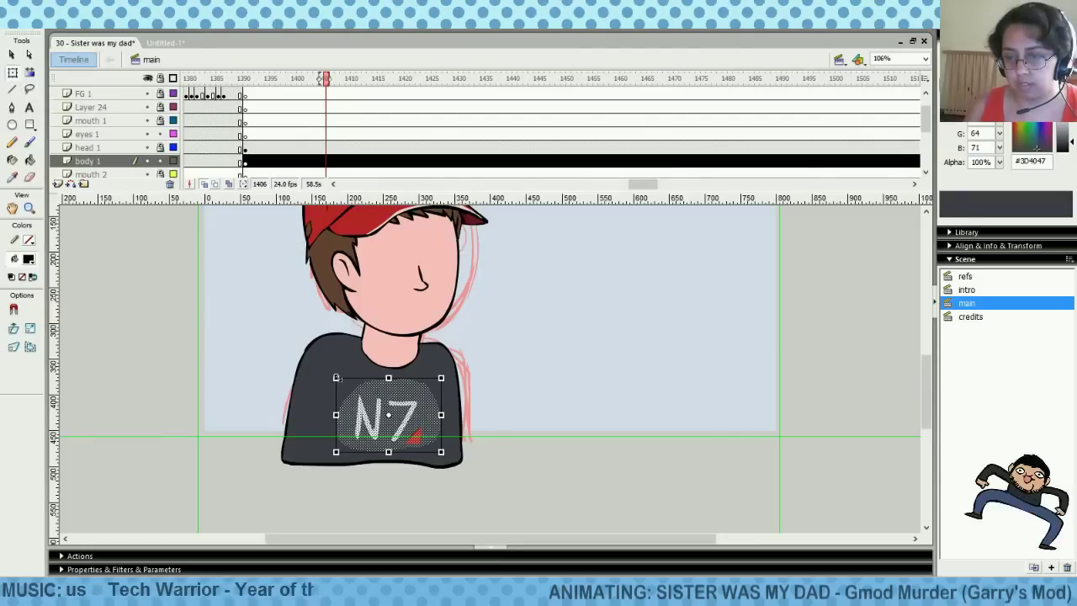
pyautogui.moveTo(336, 378); pyautogui.dragTo(331, 375)
pyautogui.moveTo(442, 375); pyautogui.dragTo(448, 371)
pyautogui.click(518, 377)
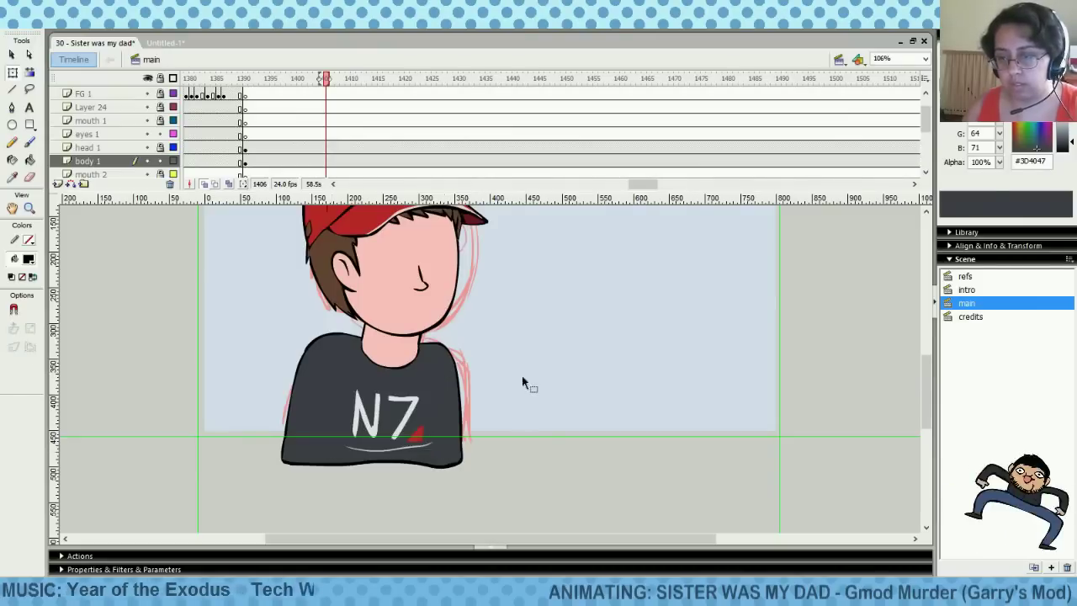
# Sample the shirt's grey #3D4047 and paint over the stray light line beneath the enlarged N7 logo
pyautogui.click(13, 177)
pyautogui.press('b')
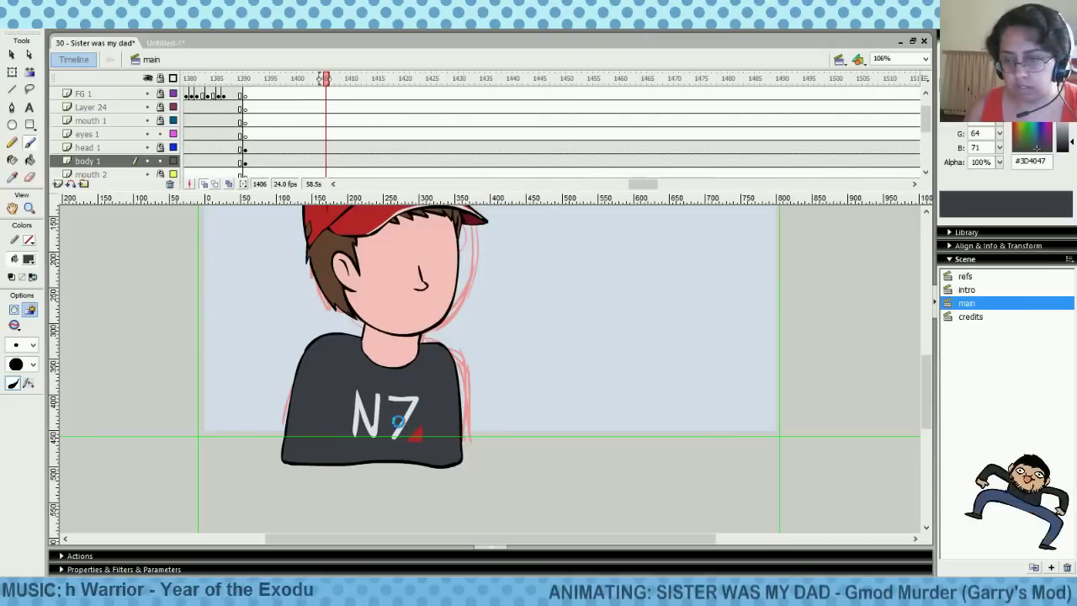
pyautogui.moveTo(399, 441); pyautogui.dragTo(392, 440)
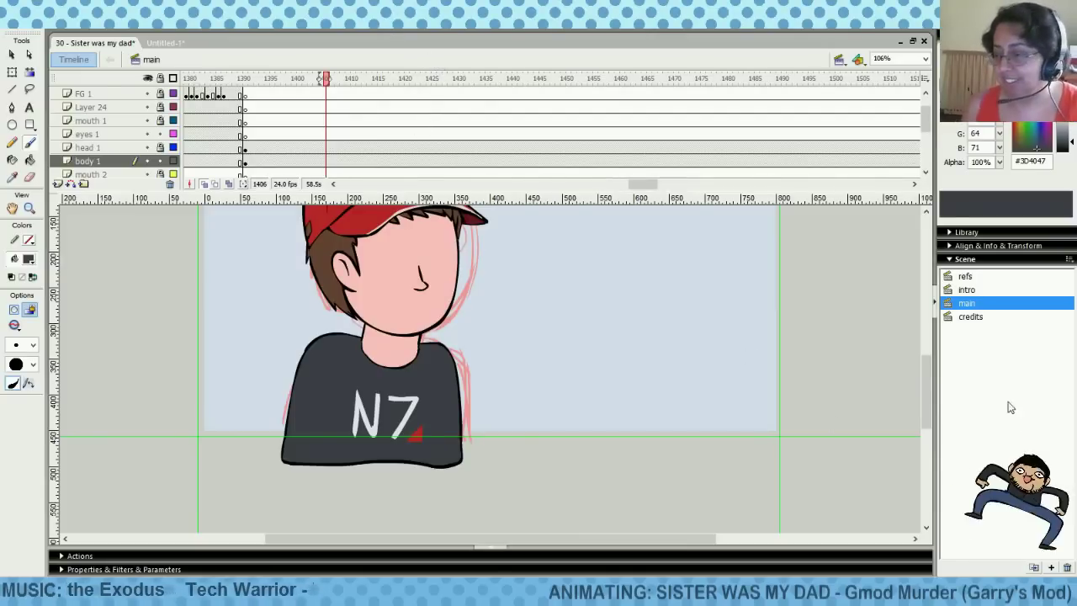
# Select the whole body 1 drawing at frame 1401 and nudge it slightly up and to the right under the head
pyautogui.moveTo(922, 407); pyautogui.dragTo(922, 397)
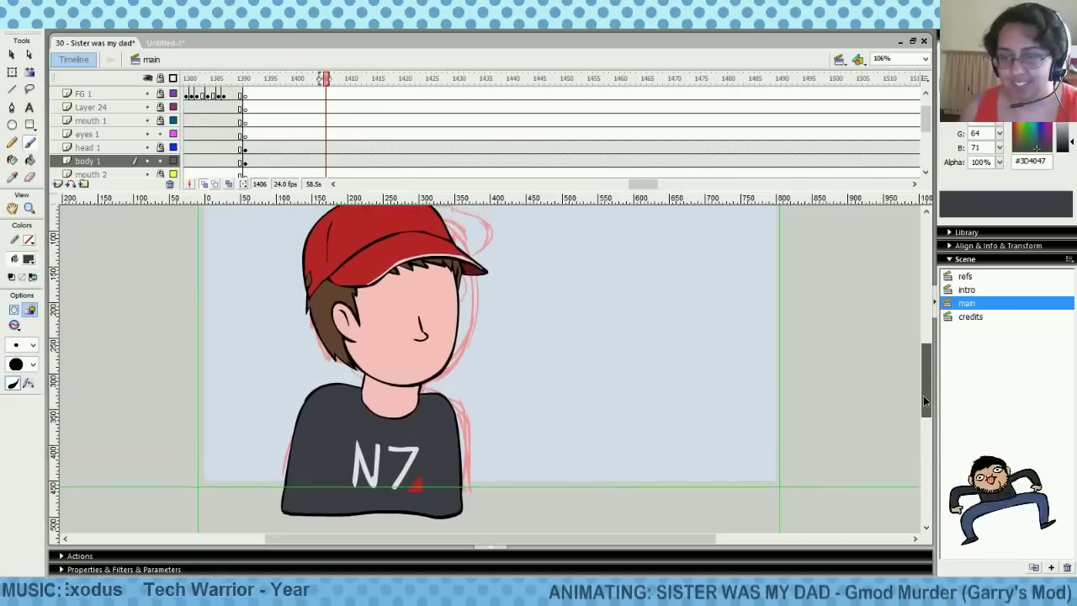
pyautogui.click(297, 160)
pyautogui.click(12, 74)
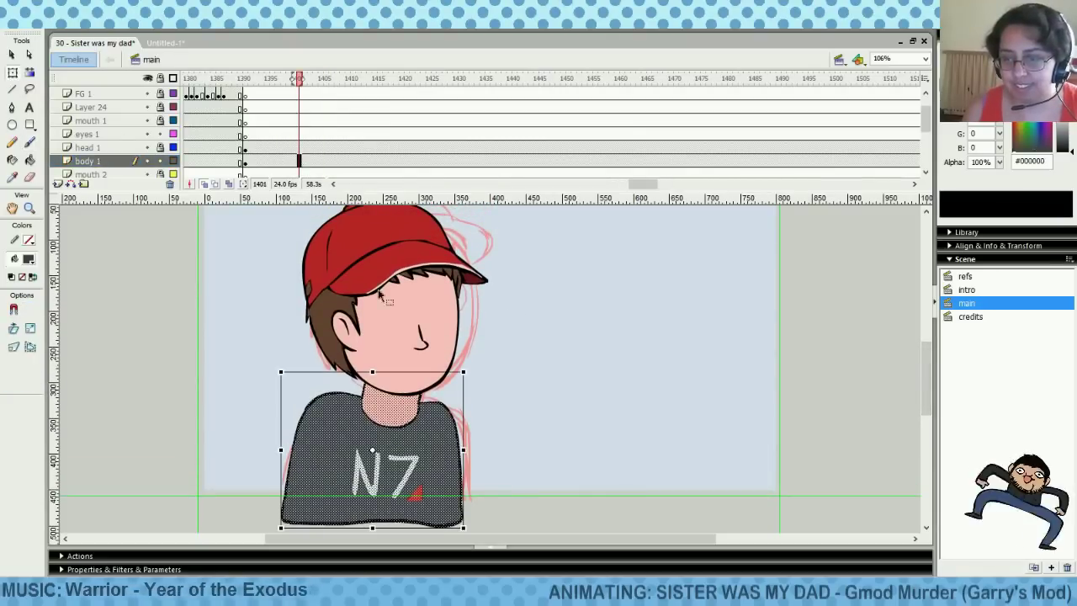
pyautogui.click(362, 476)
pyautogui.press('Left')
pyautogui.press('Up')
pyautogui.press('Up')
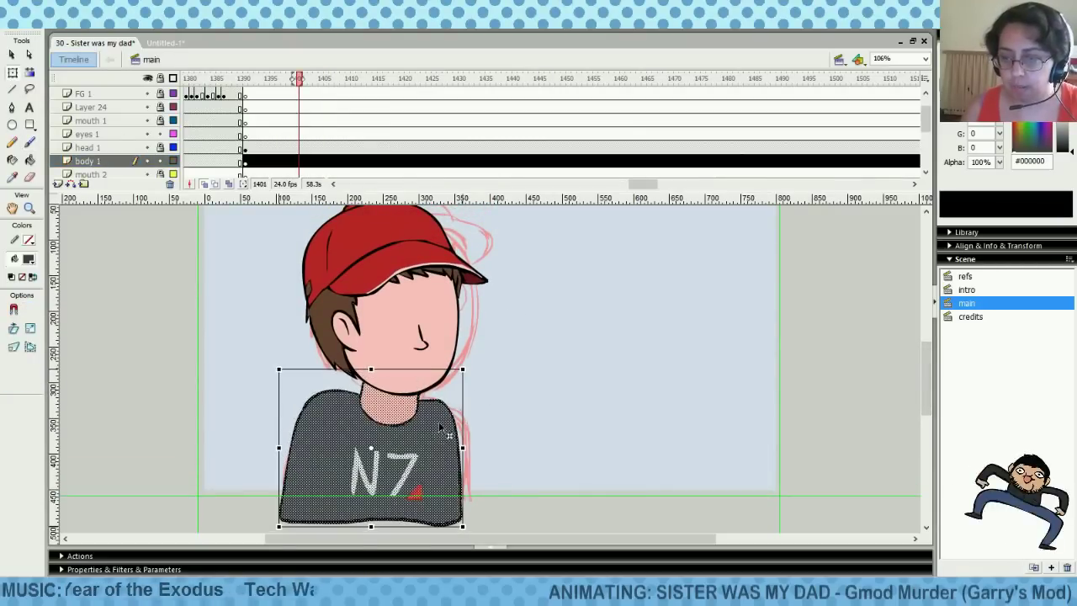
pyautogui.press('Left')
pyautogui.press('Right')
pyautogui.press('Up')
pyautogui.press('Up')
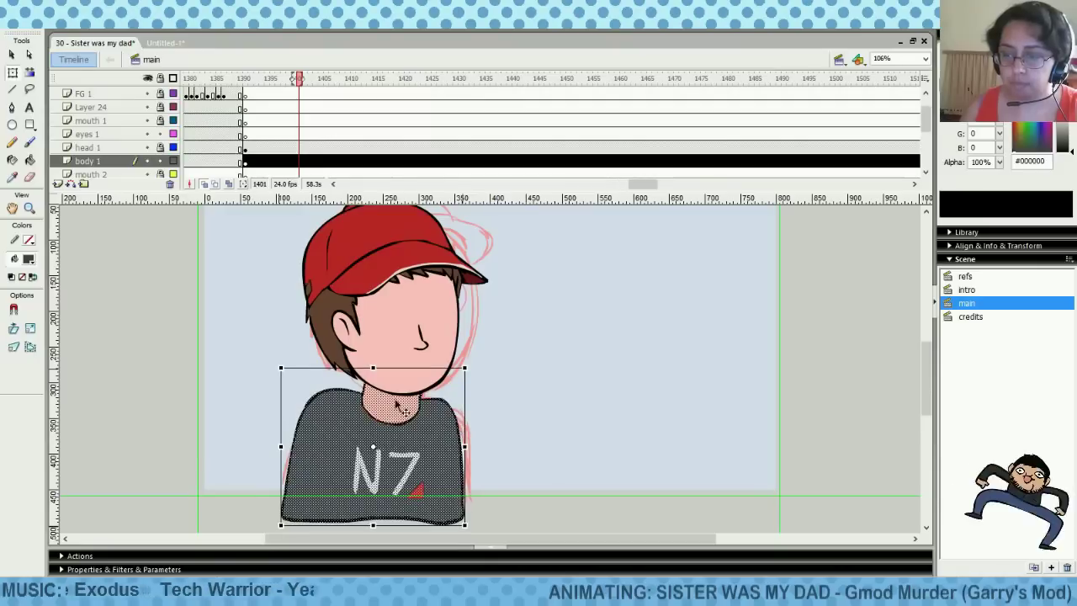
pyautogui.press('Right')
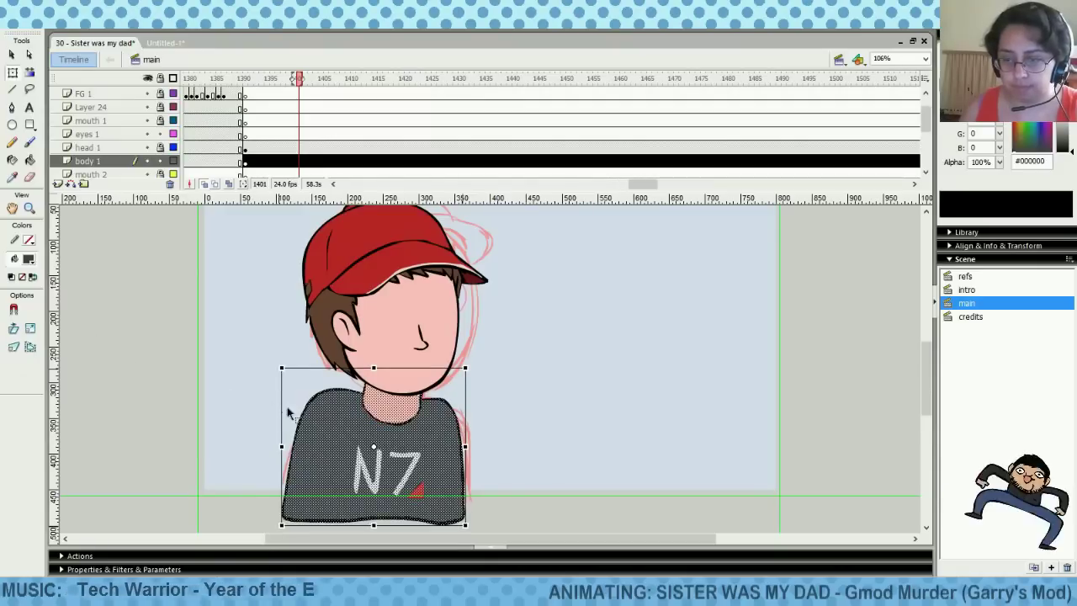
# Reshape the top edge of the body around the shoulders and neck with the Envelope modifier, nudge it up and deselect it
pyautogui.click(31, 348)
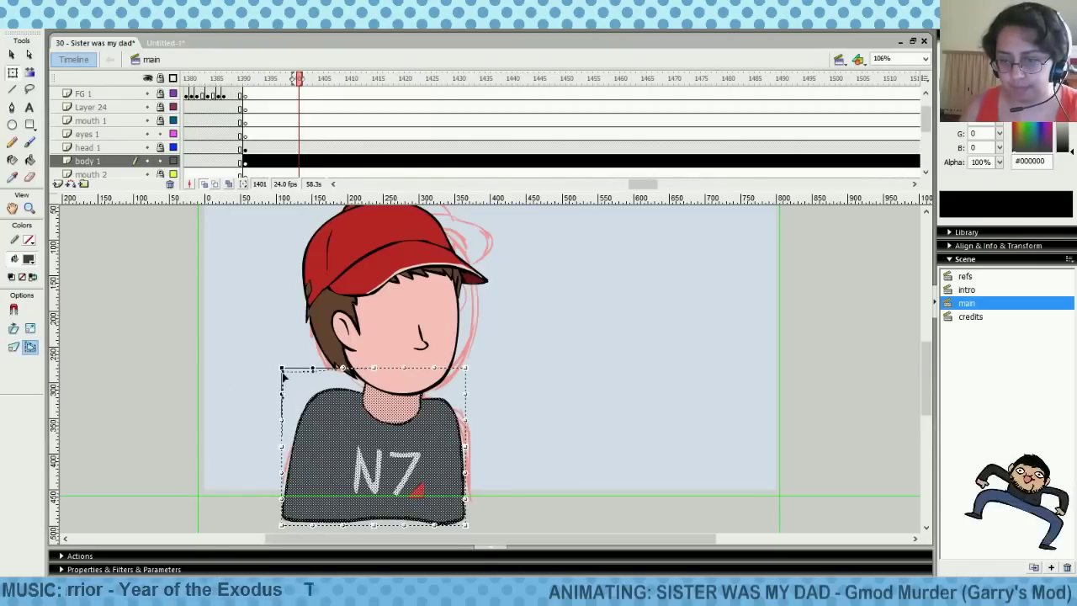
pyautogui.moveTo(344, 370); pyautogui.dragTo(374, 369)
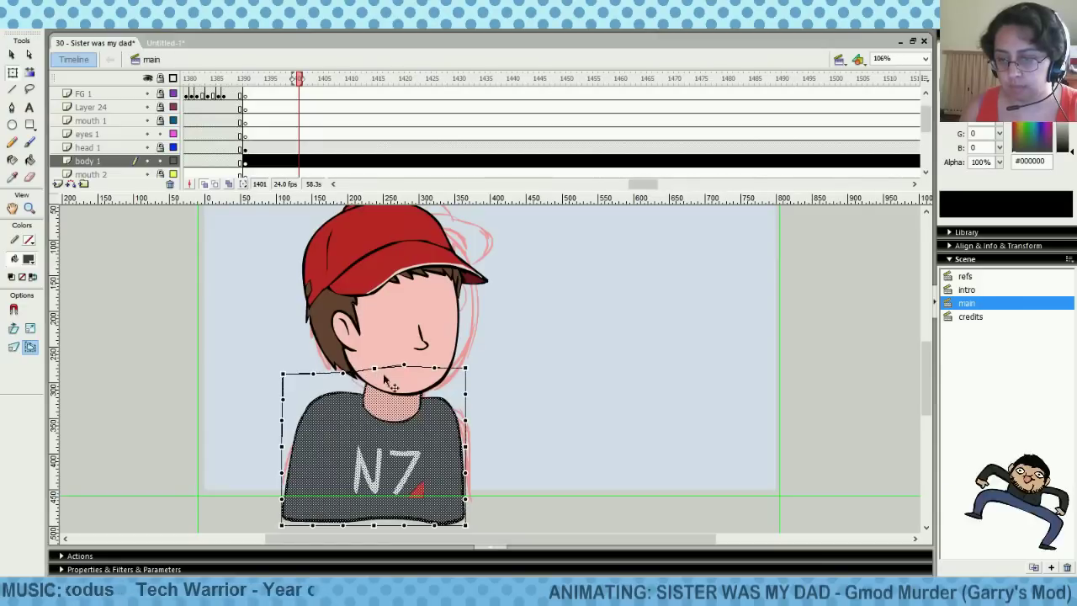
pyautogui.press('Up')
pyautogui.click(499, 399)
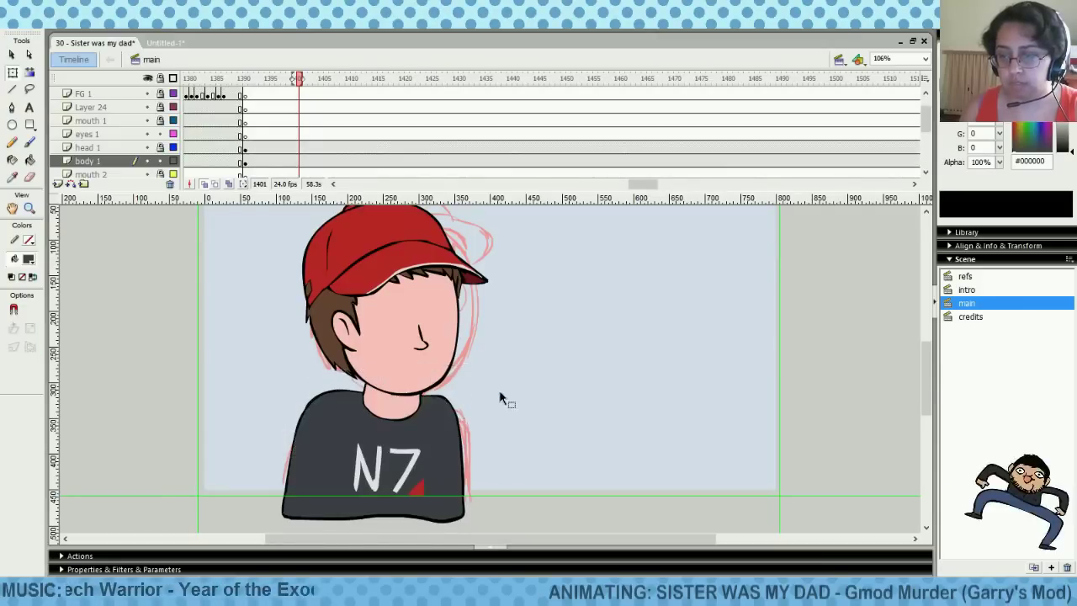
# Show the body 1 layer as outlines and prepare a smaller Brush on frame 1397 of the eyes 1 layer
pyautogui.click(174, 160)
pyautogui.click(277, 135)
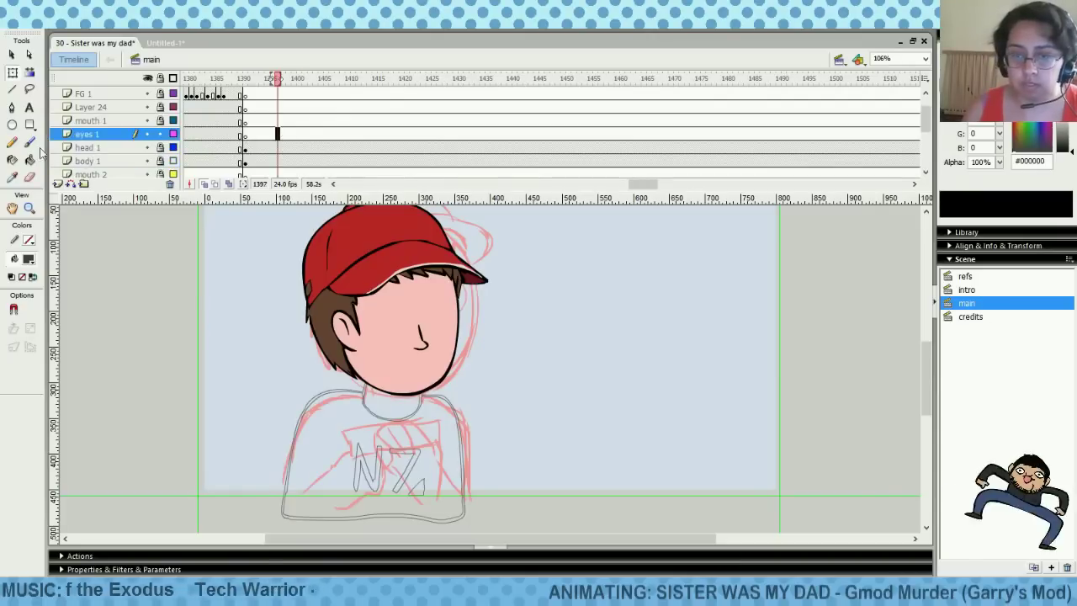
pyautogui.click(28, 143)
pyautogui.click(25, 345)
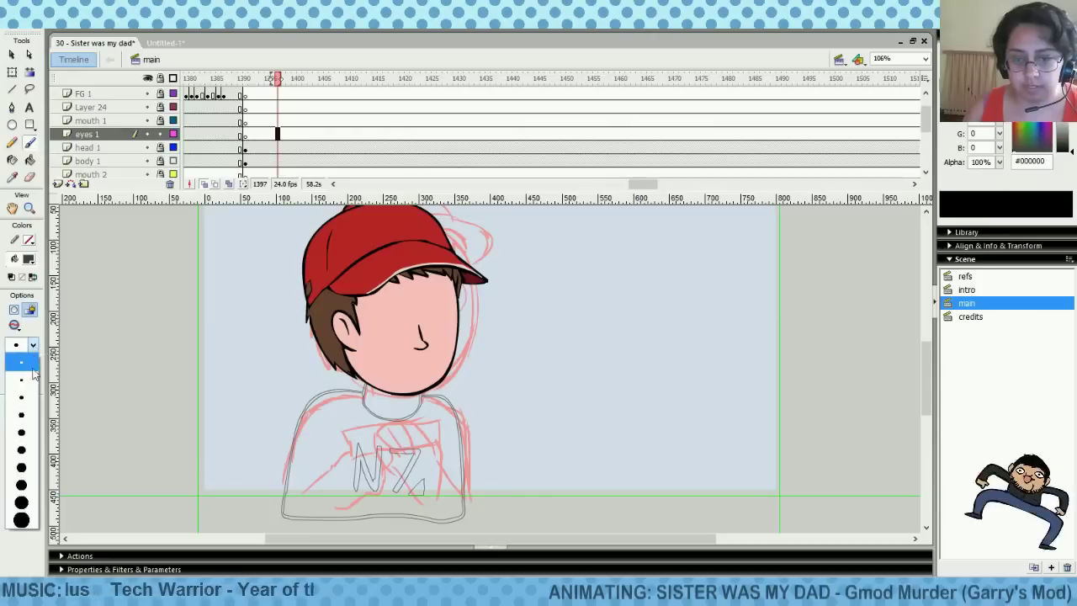
pyautogui.click(26, 383)
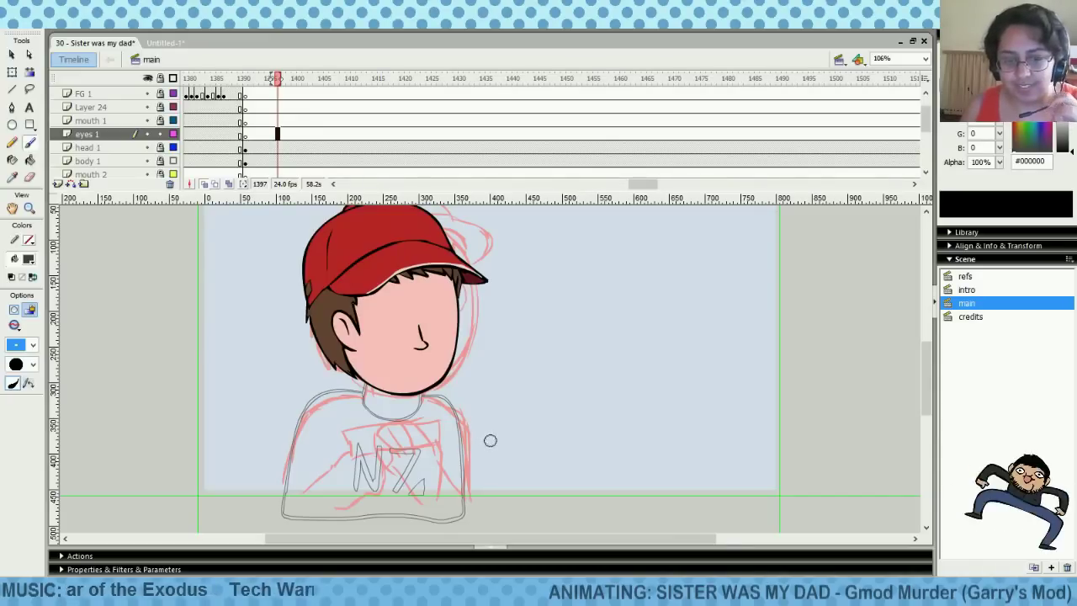
pyautogui.moveTo(305, 498); pyautogui.dragTo(346, 458)
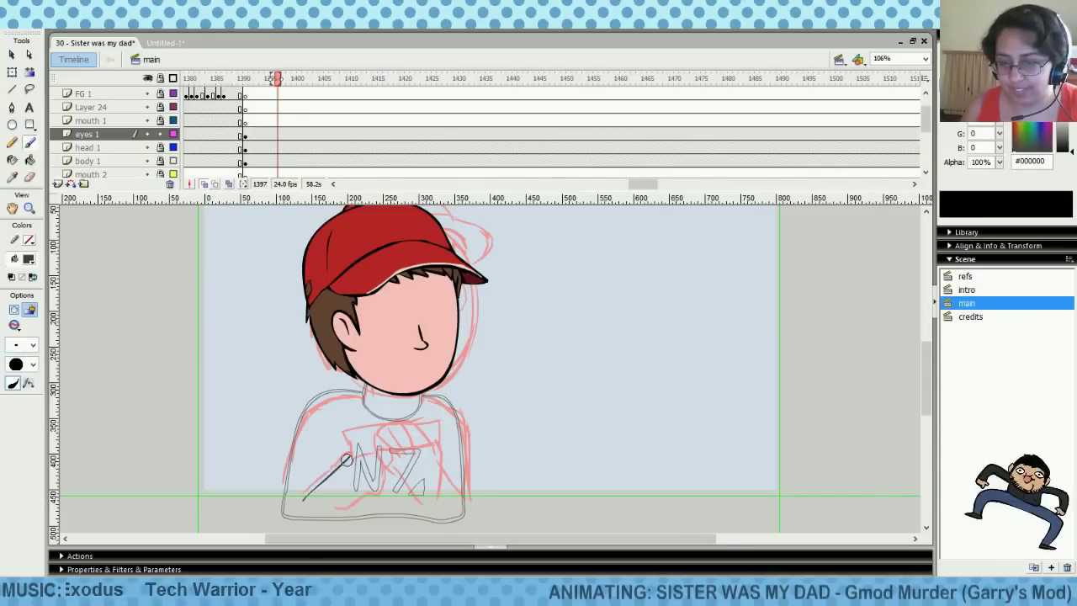
pyautogui.hotkey('ctrl', 'z')
pyautogui.moveTo(305, 498); pyautogui.dragTo(345, 458)
pyautogui.hotkey('ctrl', 'z')
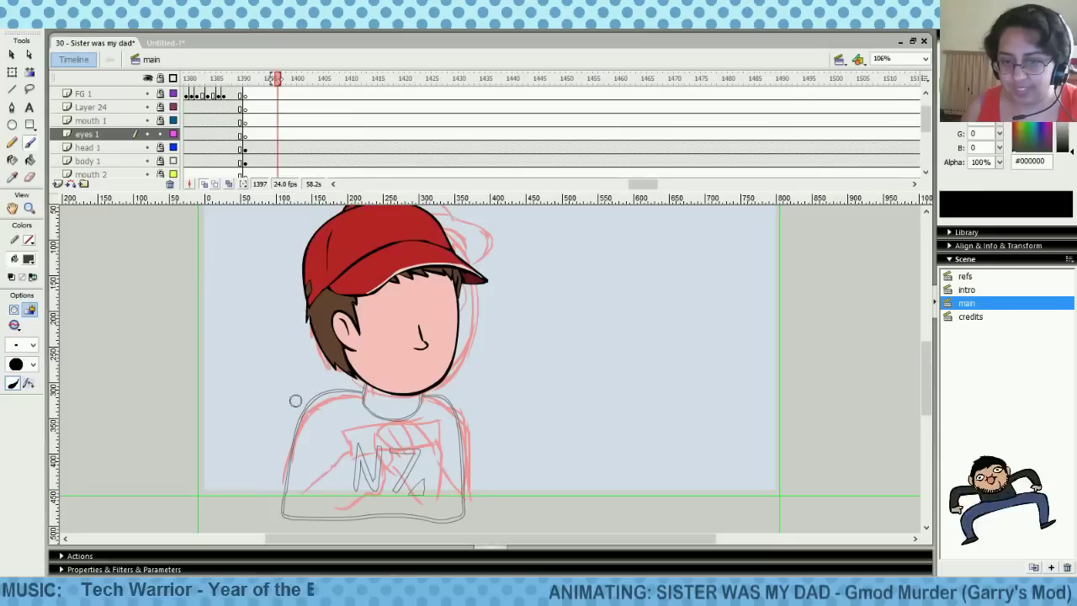
# Set the Brush fill to black #000000 and ink the forearm's upper line and wrist bend over the red sketch
pyautogui.click(28, 258)
pyautogui.click(15, 294)
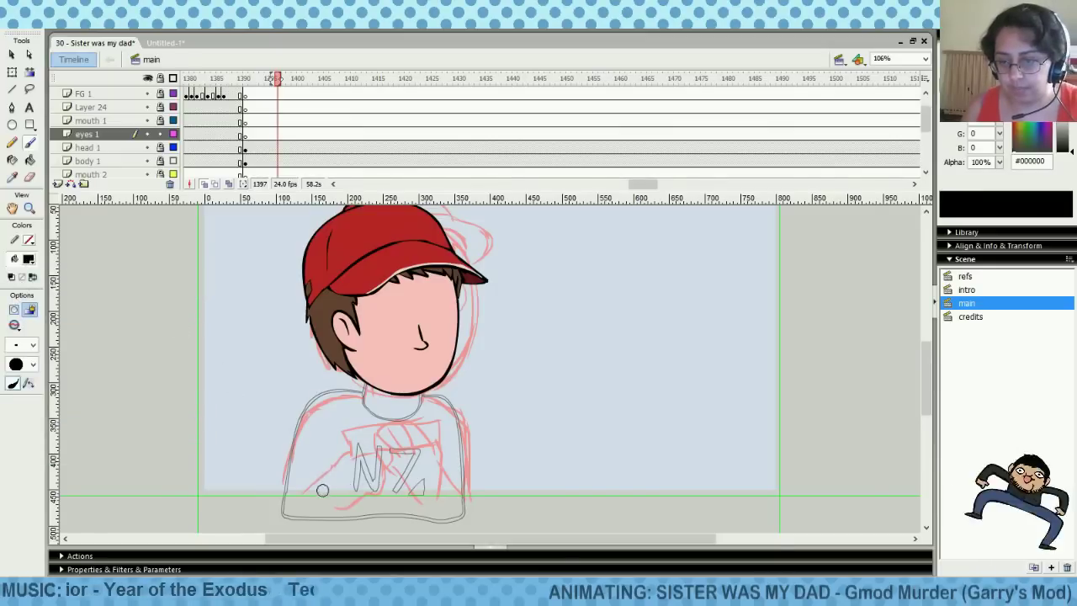
pyautogui.moveTo(307, 496); pyautogui.dragTo(344, 461)
pyautogui.hotkey('ctrl', 'z')
pyautogui.moveTo(308, 496); pyautogui.dragTo(340, 448)
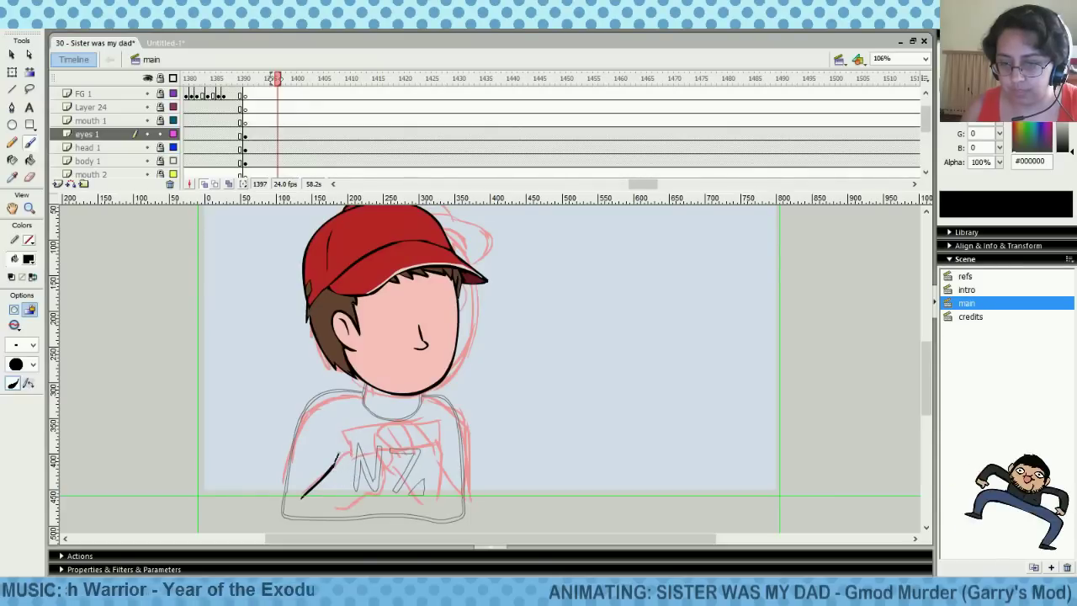
pyautogui.moveTo(337, 456); pyautogui.dragTo(347, 448)
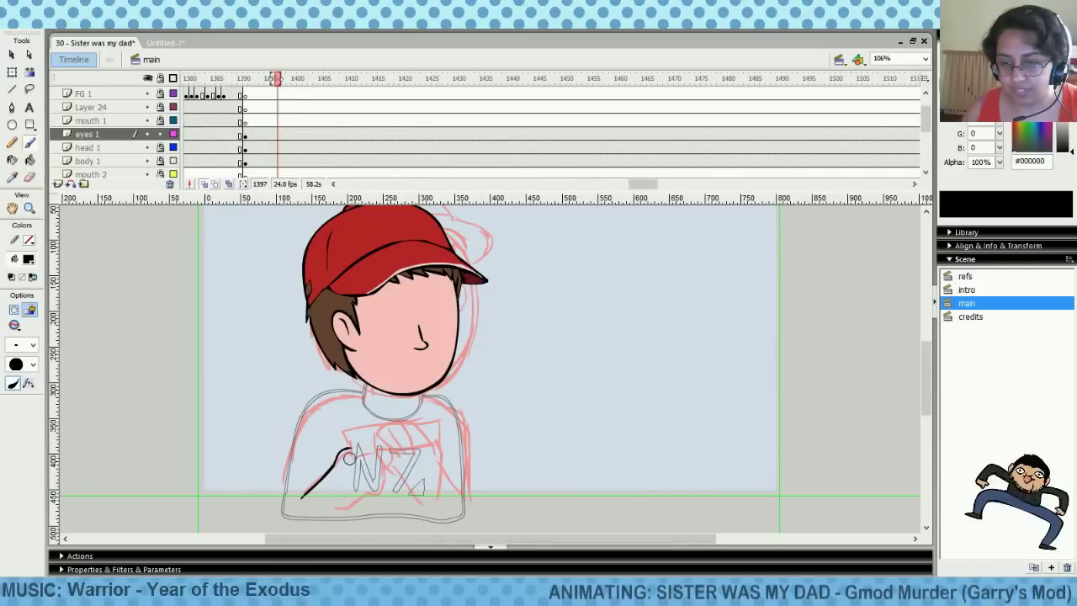
# Ink the hand's upper line from the wrist to the fingers over the sketch, undoing and redrawing unsatisfactory strokes
pyautogui.hotkey('ctrl', 'z')
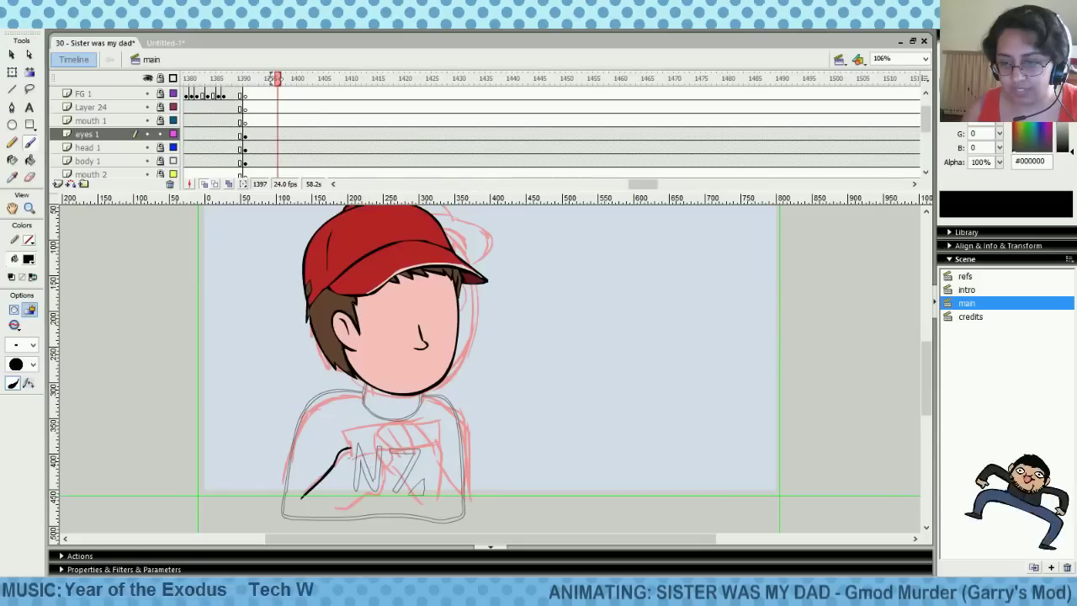
pyautogui.hotkey('ctrl', 'z')
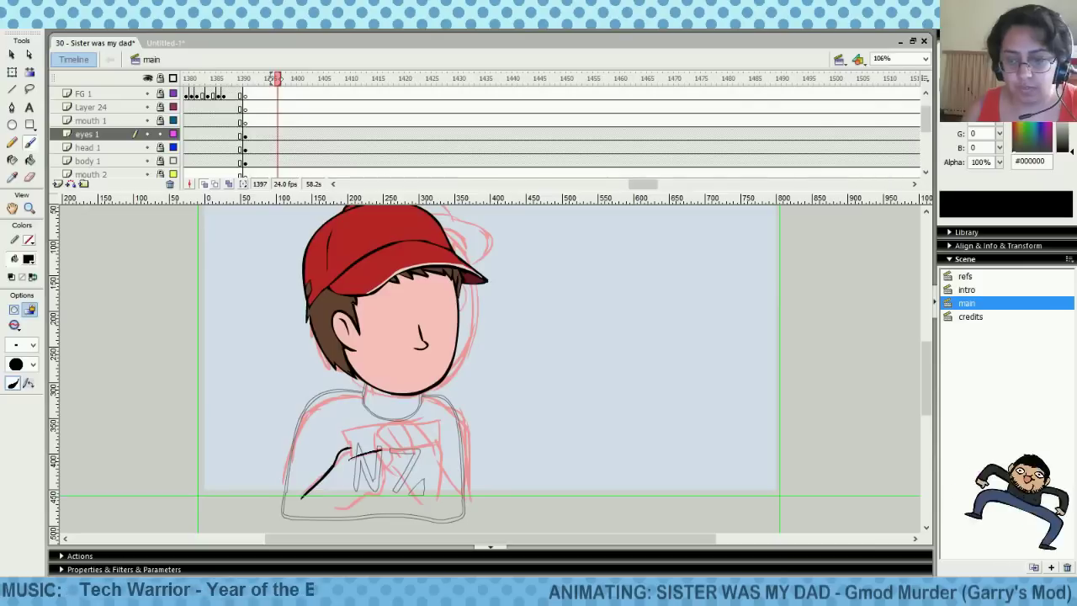
pyautogui.hotkey('ctrl', 'z')
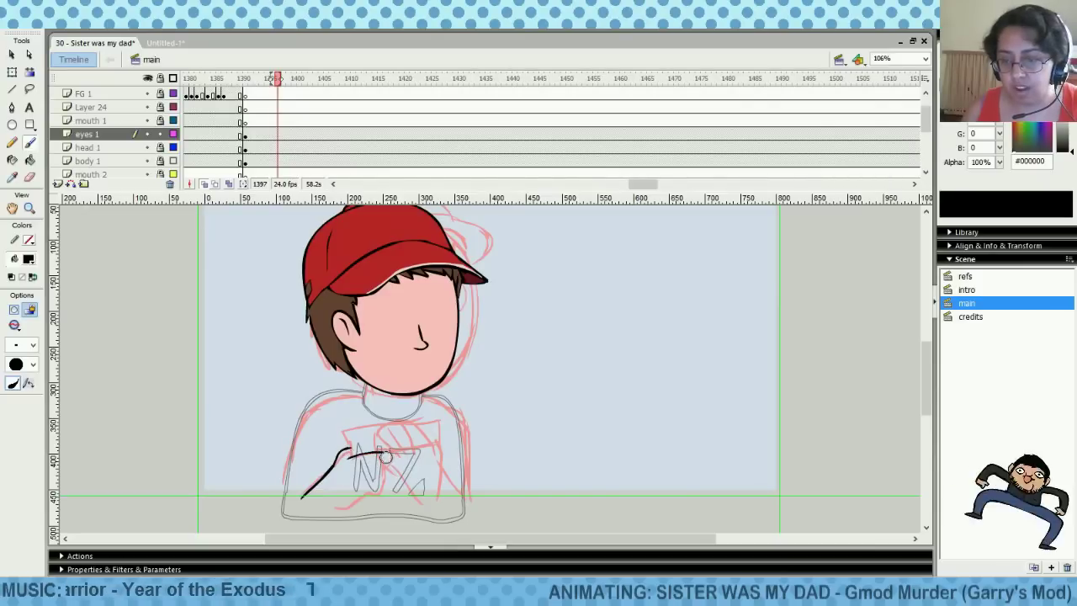
pyautogui.hotkey('ctrl', 'z')
pyautogui.moveTo(350, 459); pyautogui.dragTo(373, 451)
pyautogui.hotkey('ctrl', 'z')
pyautogui.hotkey('ctrl', 'z')
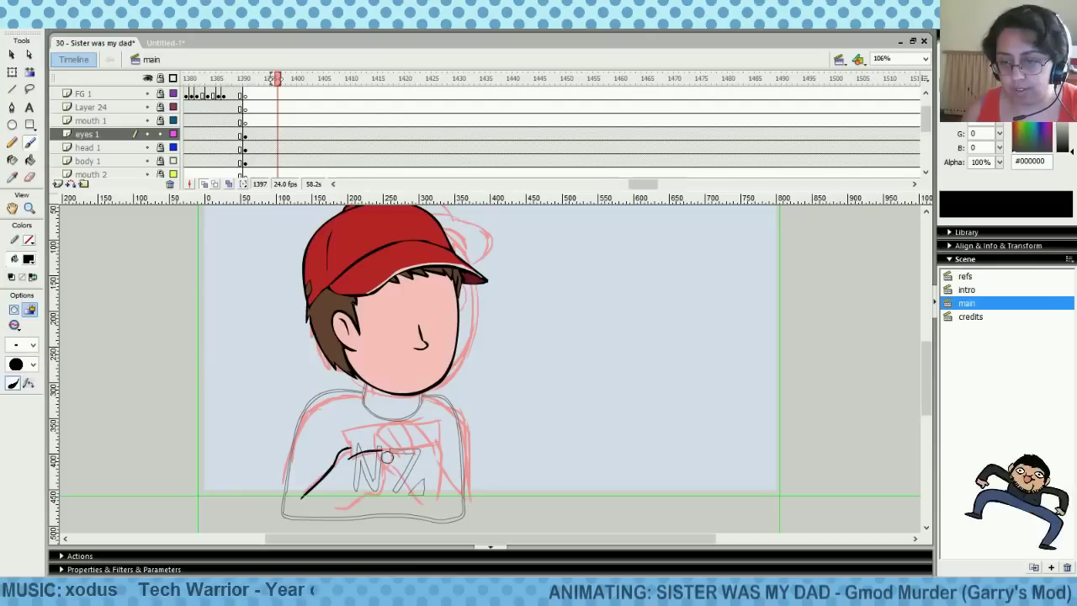
pyautogui.hotkey('ctrl', 'z')
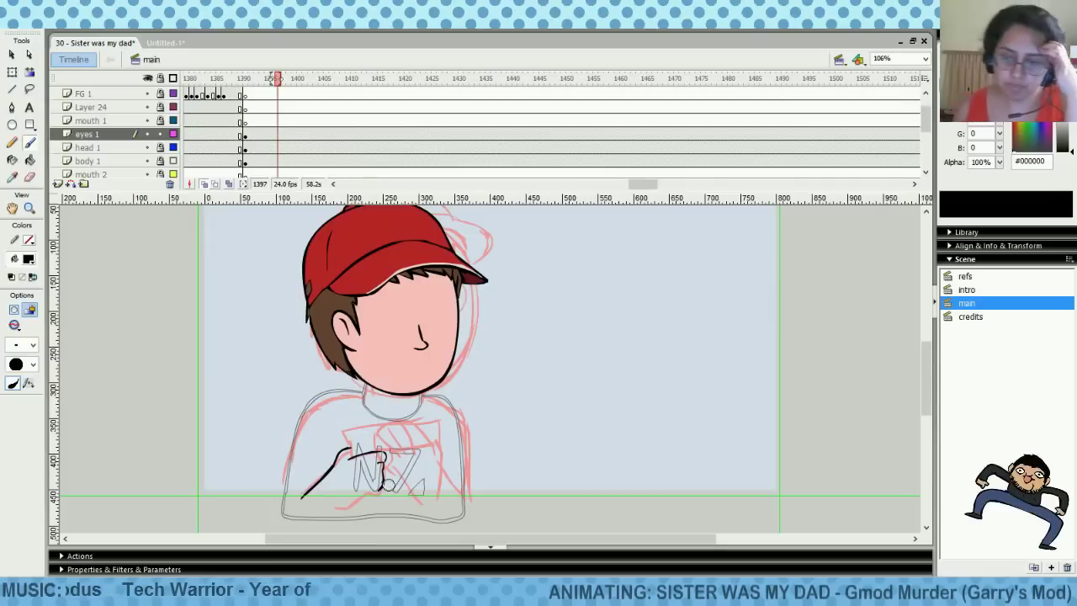
# Erase the lower part of the finger edge and redraw it, closing the hand and forearm outline down to the elbow end
pyautogui.click(30, 178)
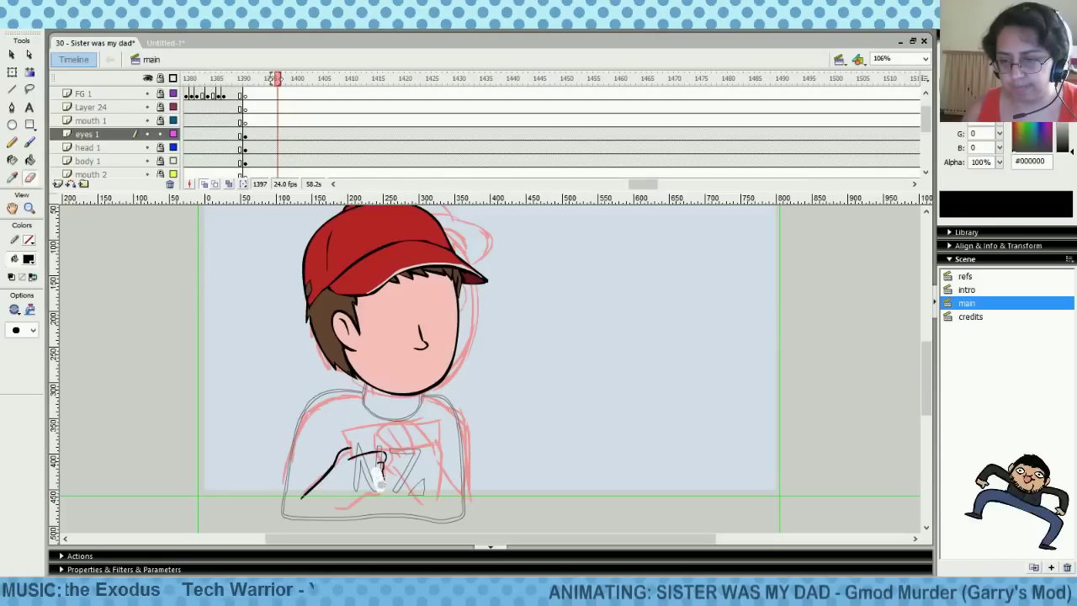
pyautogui.press('b')
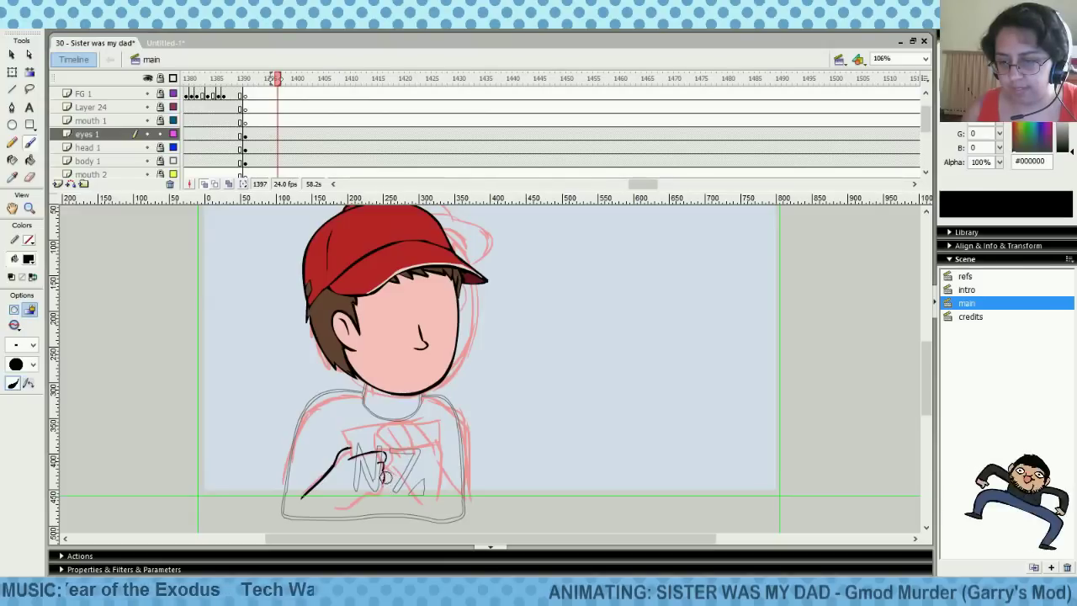
pyautogui.moveTo(382, 469); pyautogui.dragTo(383, 488)
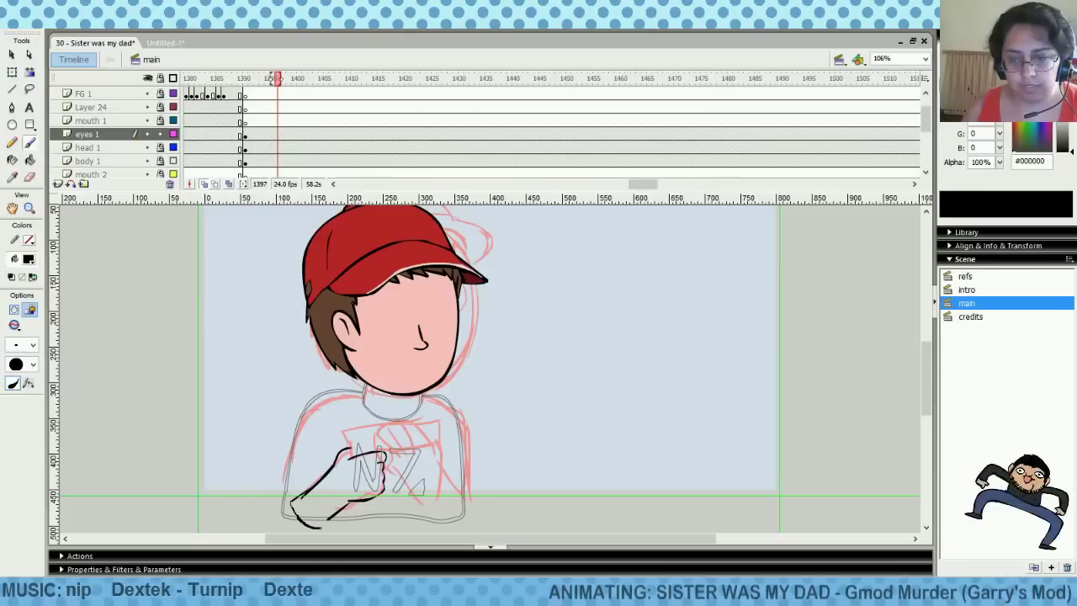
# Undo the curved elbow-end stroke, clean up inside the forearm, and redraw a straighter line closing the forearm's lower end
pyautogui.hotkey('ctrl', 'z')
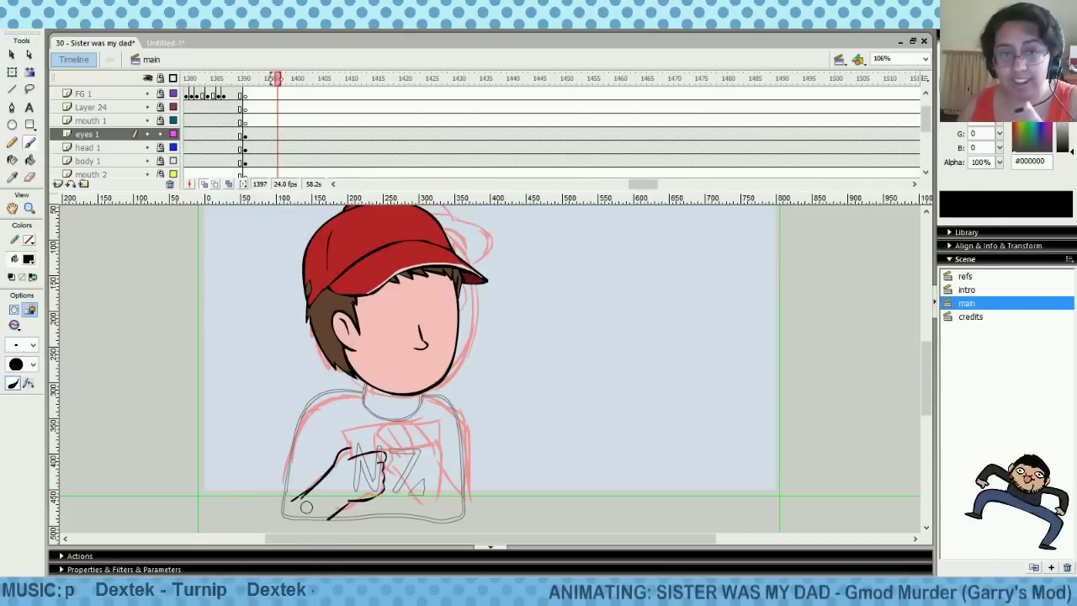
pyautogui.click(31, 178)
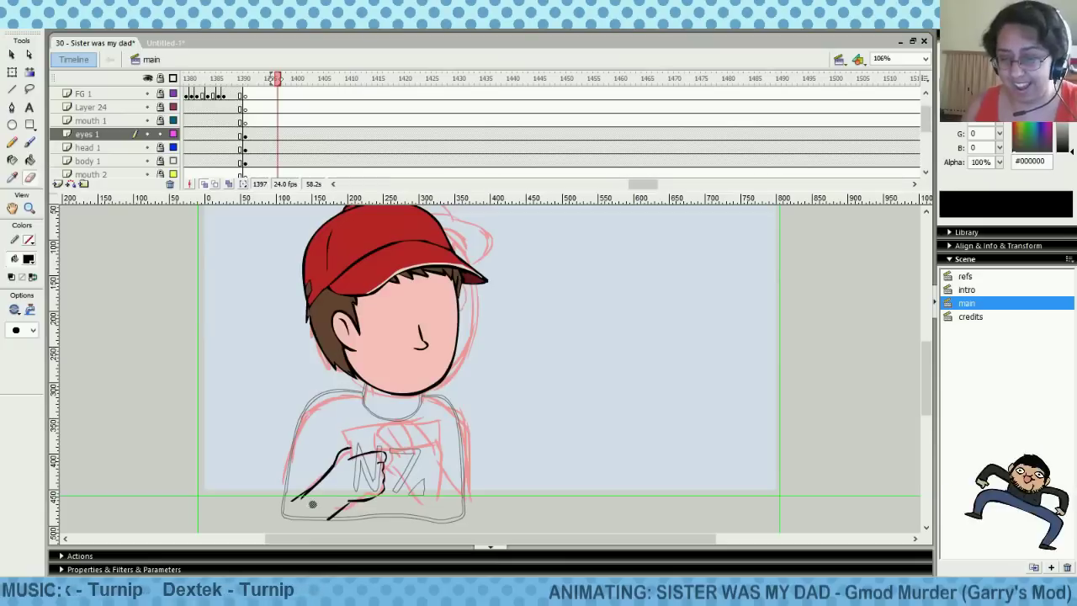
pyautogui.moveTo(312, 504); pyautogui.dragTo(333, 492)
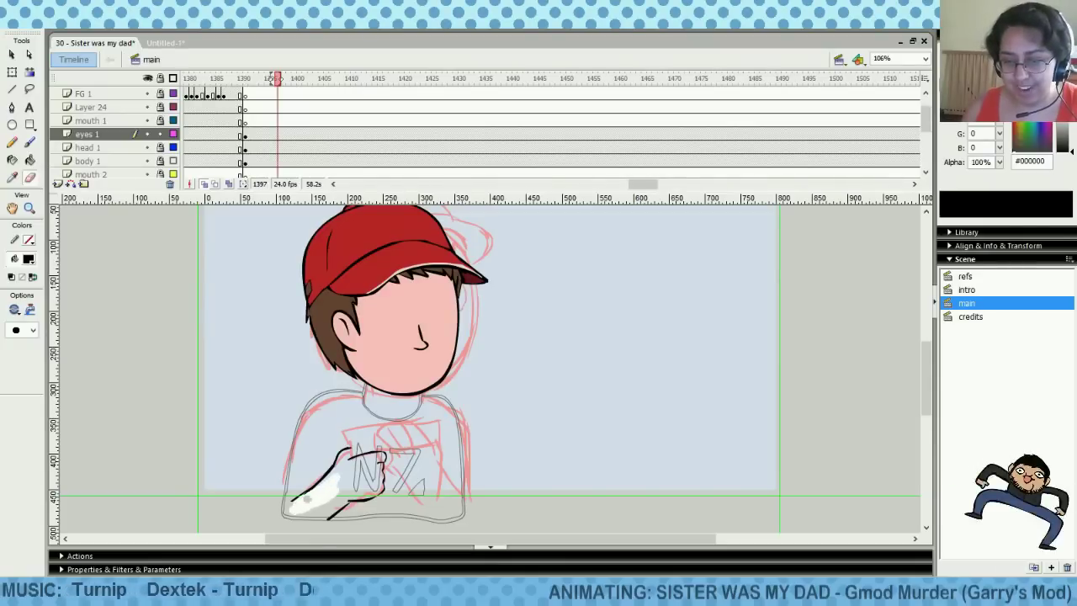
pyautogui.moveTo(322, 487); pyautogui.dragTo(336, 477)
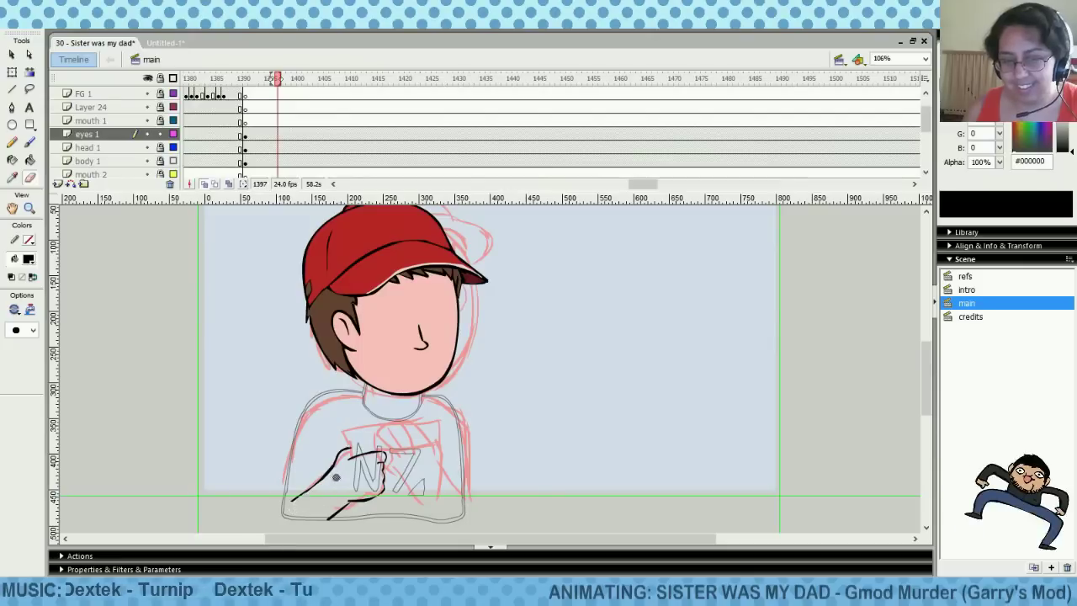
pyautogui.click(29, 143)
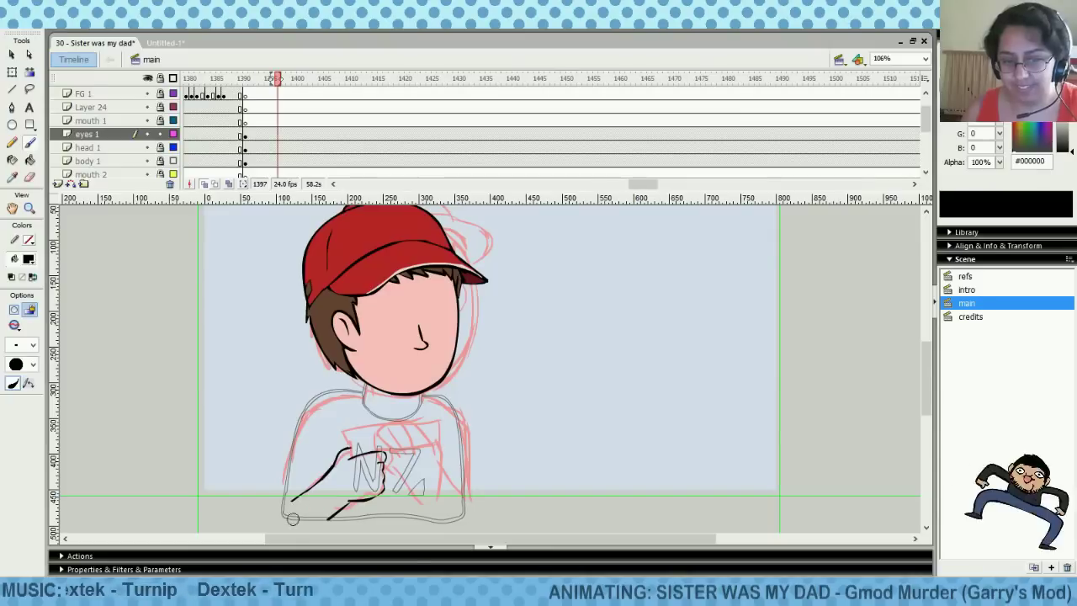
pyautogui.moveTo(310, 519); pyautogui.dragTo(330, 519)
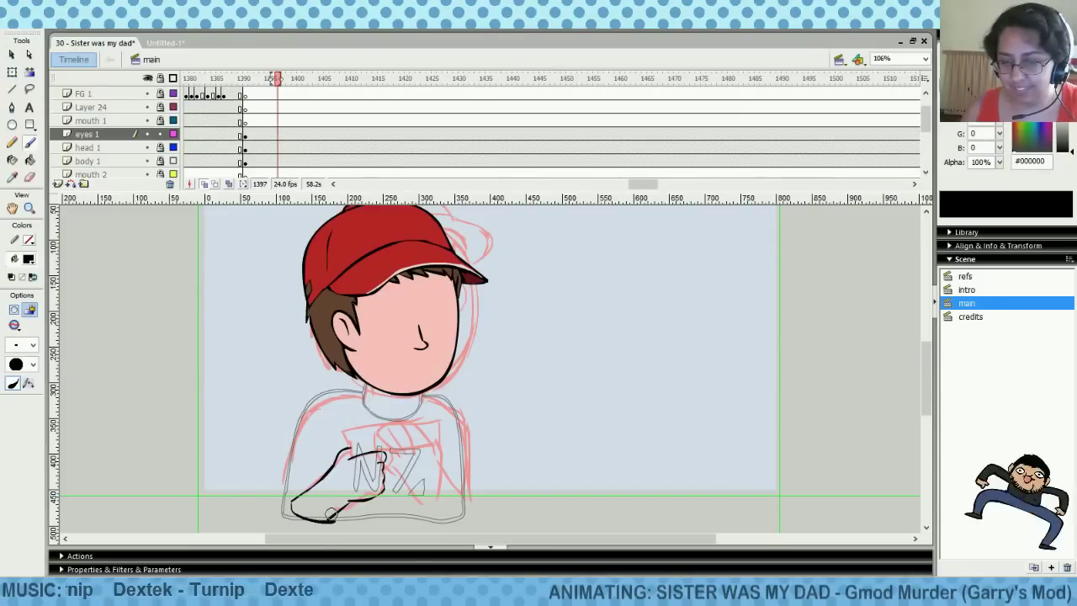
pyautogui.hotkey('ctrl', 'z')
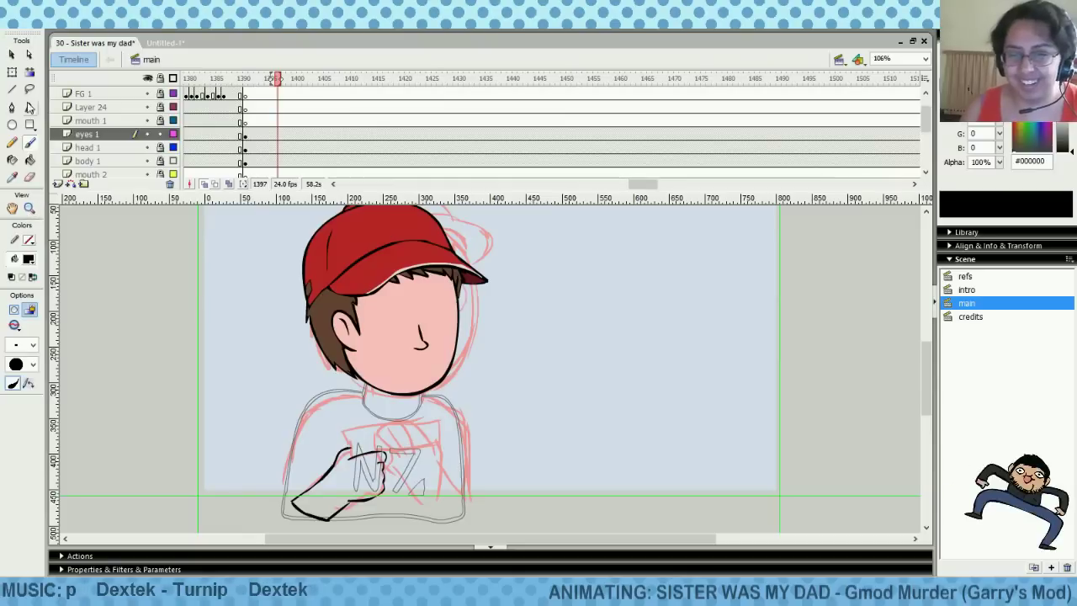
# Adjust the lassoed lower finger edge with Free Transform and ink a short crease line at the wrist
pyautogui.click(29, 89)
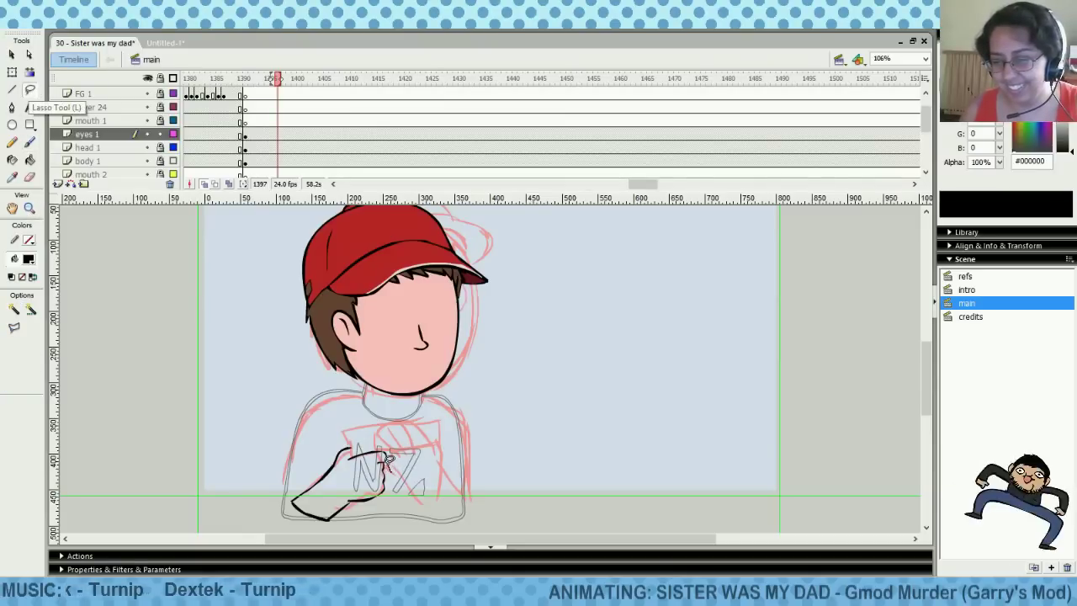
pyautogui.moveTo(370, 476)
pyautogui.mouseDown()
pyautogui.moveTo(382, 507)
pyautogui.moveTo(405, 463)
pyautogui.moveTo(372, 458)
pyautogui.mouseUp()
pyautogui.click(12, 73)
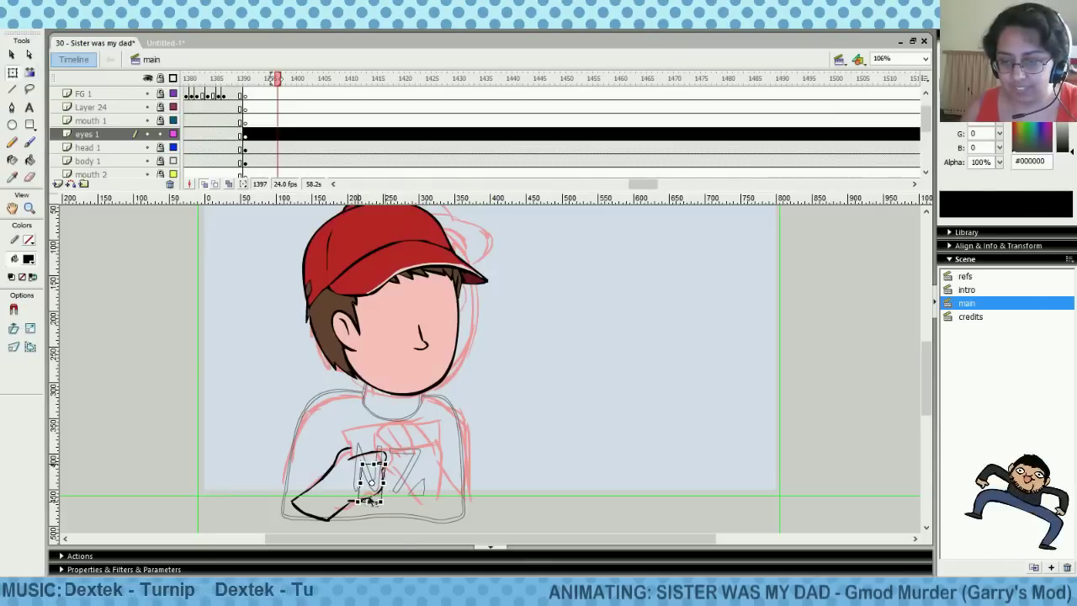
pyautogui.click(420, 470)
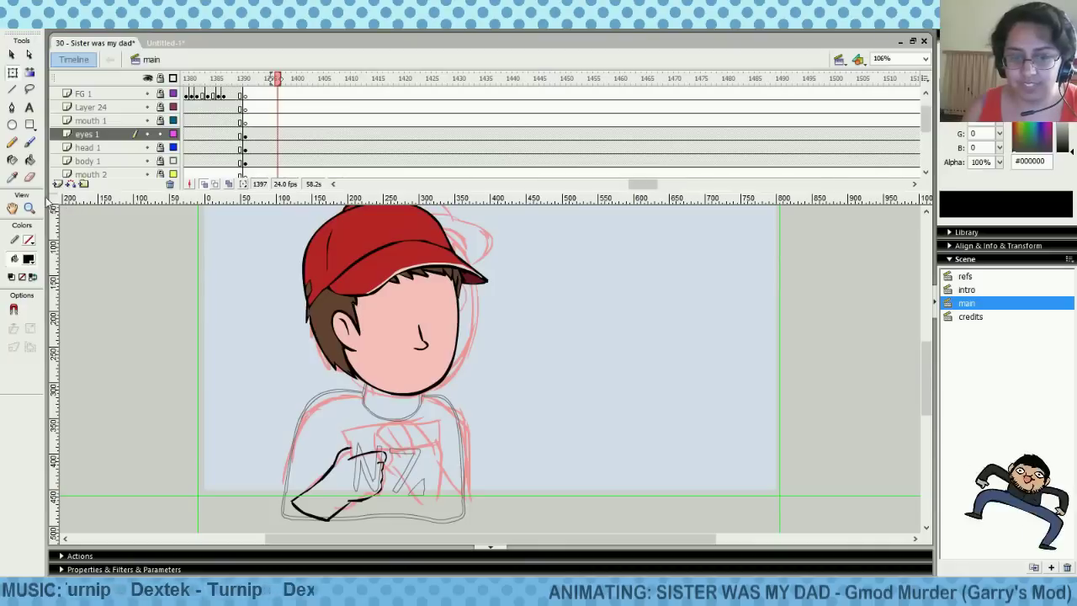
pyautogui.click(30, 178)
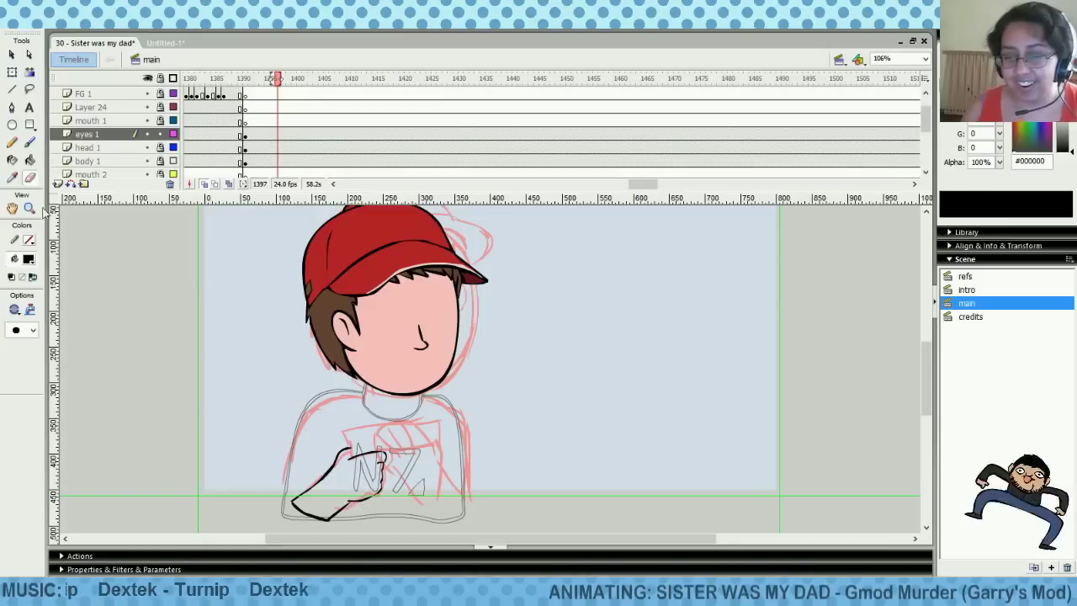
pyautogui.click(30, 145)
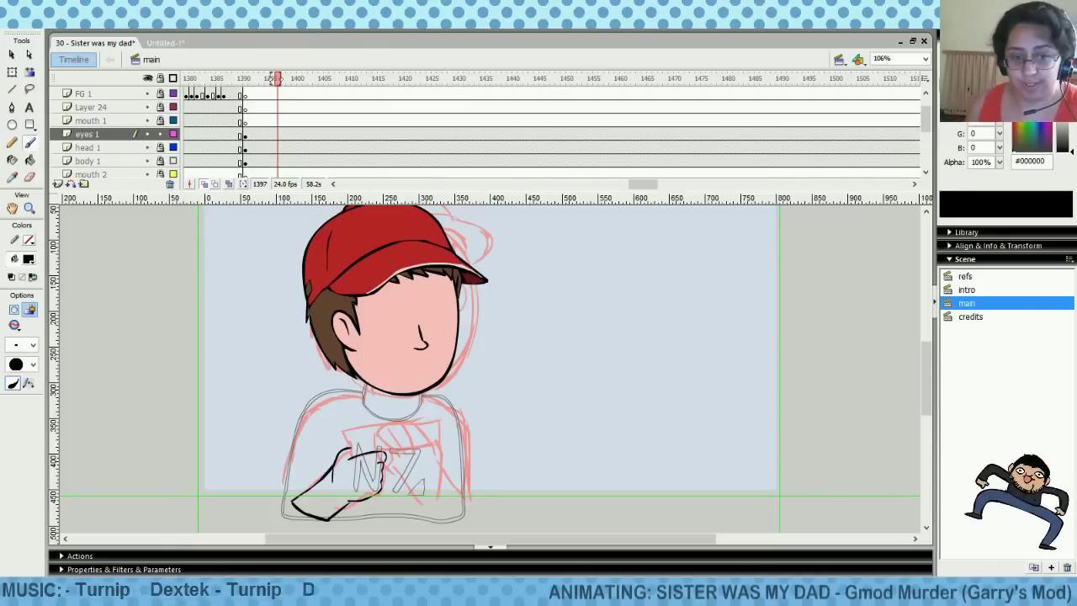
# Select the inked hand and forearm on frame 1396 of the eyes 1 layer and slightly adjust their shape with Free Transform
pyautogui.click(271, 136)
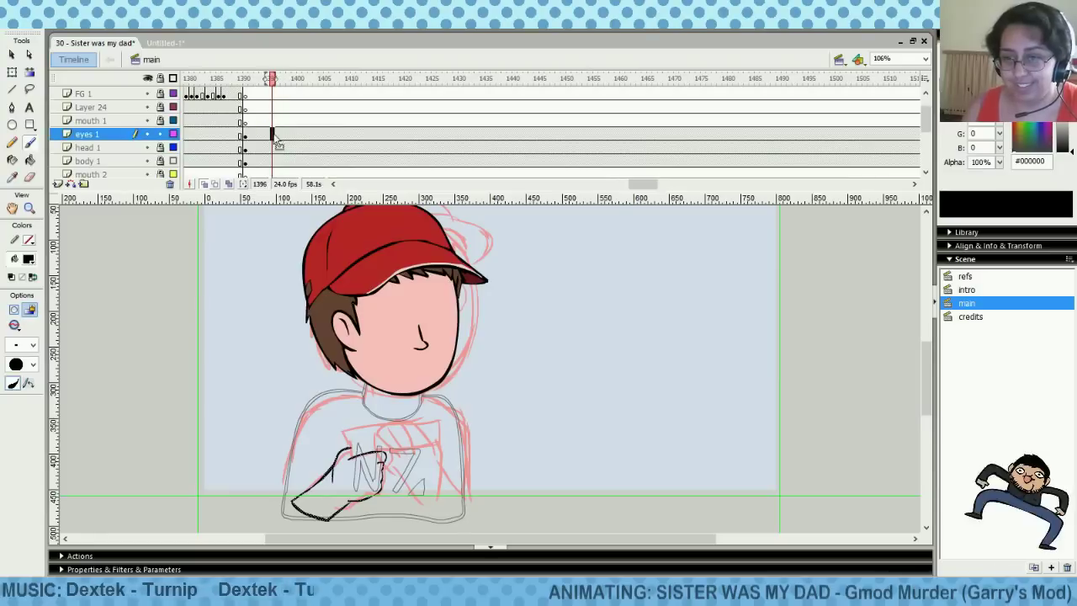
pyautogui.click(288, 137)
pyautogui.click(271, 138)
pyautogui.press('q')
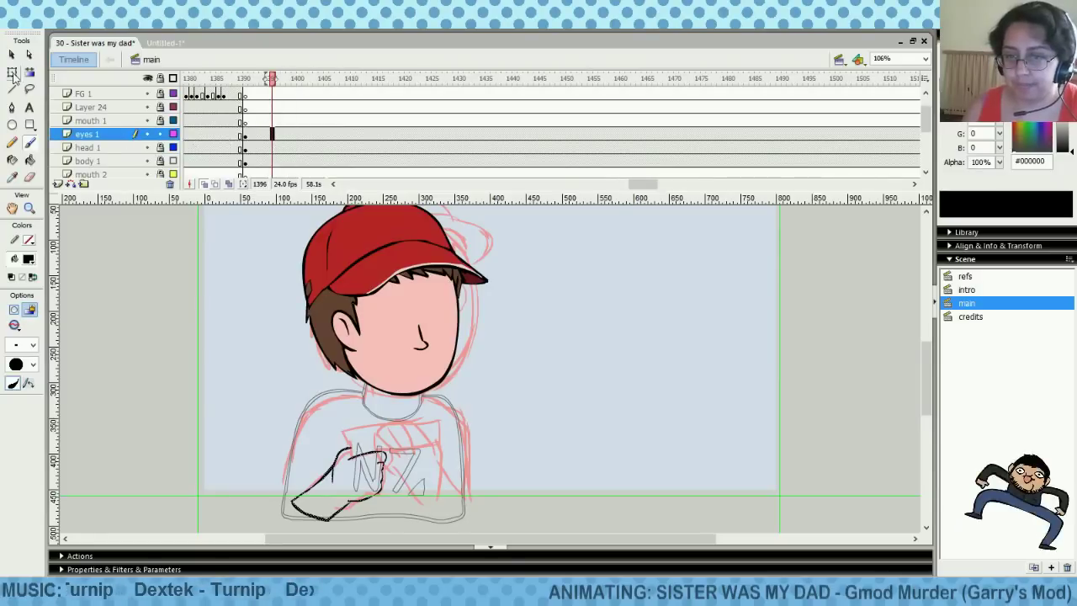
pyautogui.moveTo(384, 447); pyautogui.dragTo(384, 451)
pyautogui.click(420, 416)
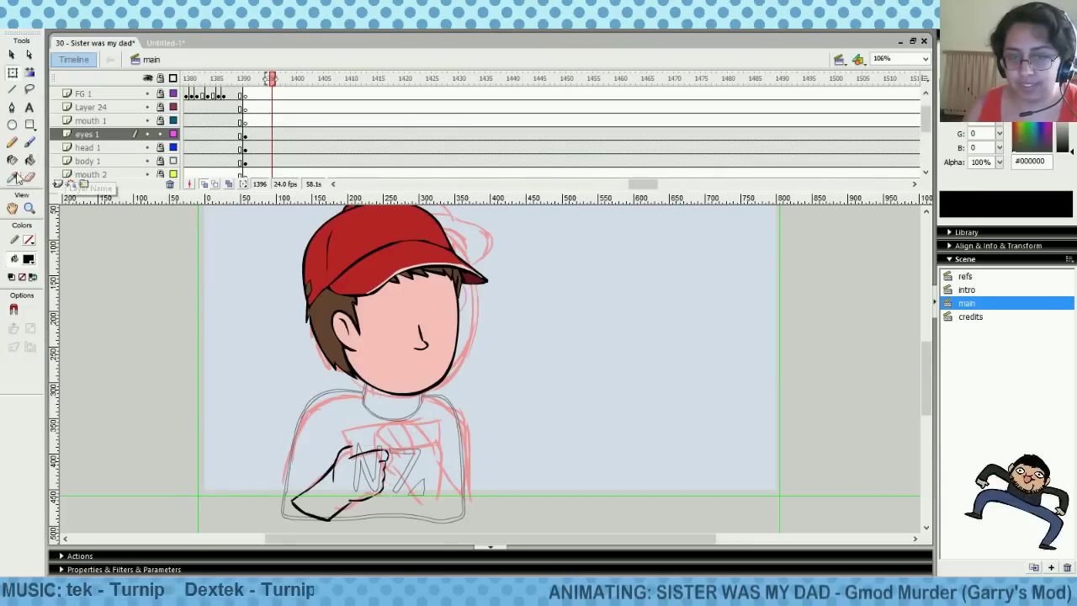
# Ink the second hand's outer edge and first finger lines over the red sketch, undoing unsatisfactory strokes
pyautogui.click(29, 143)
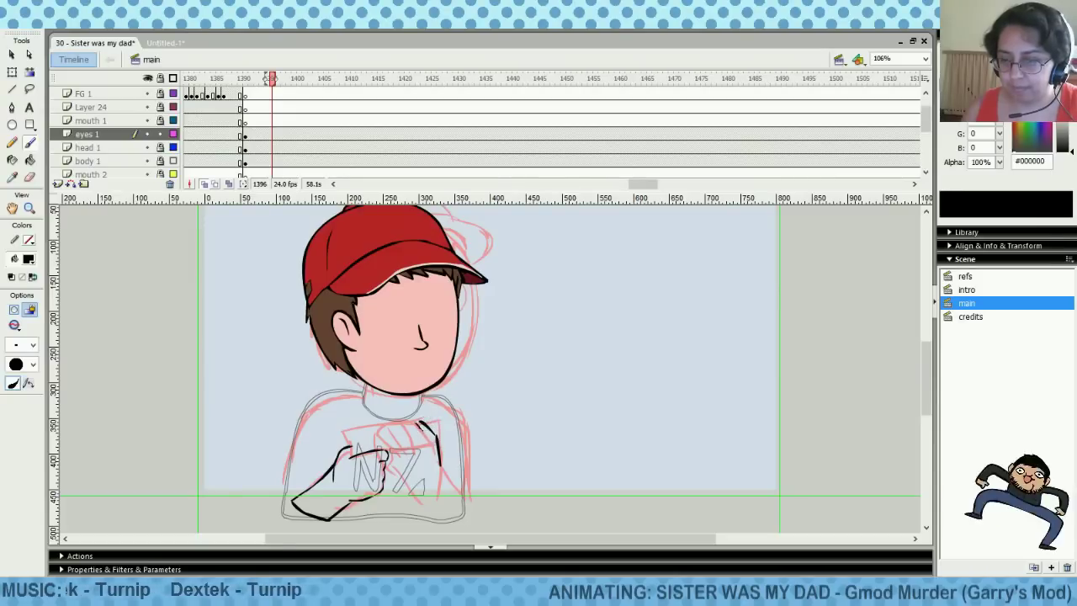
pyautogui.moveTo(411, 421)
pyautogui.mouseDown()
pyautogui.moveTo(434, 446)
pyautogui.moveTo(397, 425)
pyautogui.moveTo(415, 439)
pyautogui.mouseUp()
pyautogui.hotkey('ctrl', 'z')
pyautogui.hotkey('ctrl', 'z')
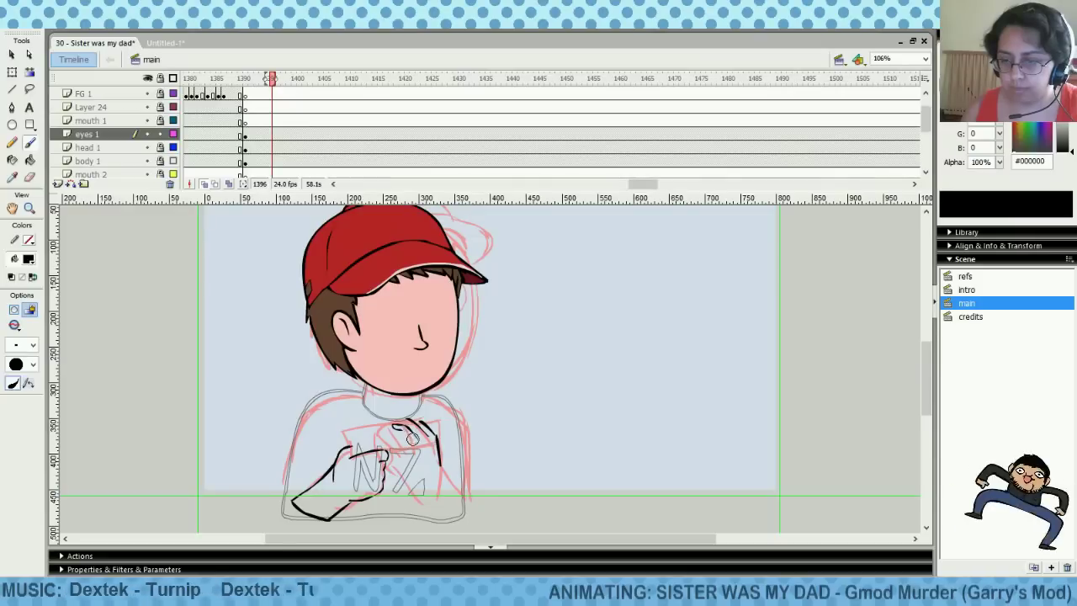
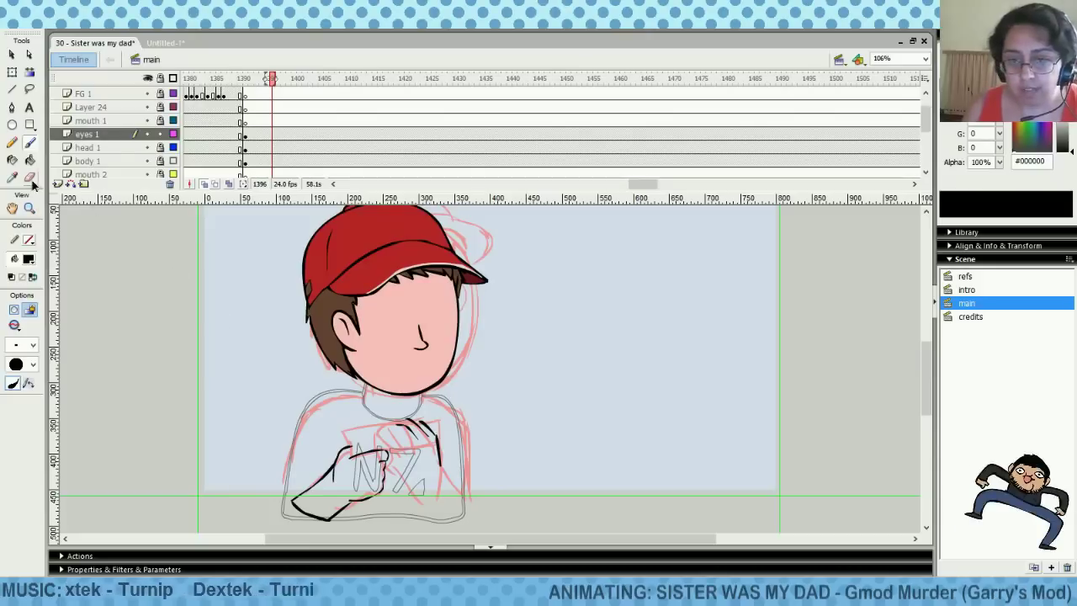
# Trim the second hand's finger lines with the smallest round eraser and touch them up with the Brush
pyautogui.click(29, 177)
pyautogui.click(24, 329)
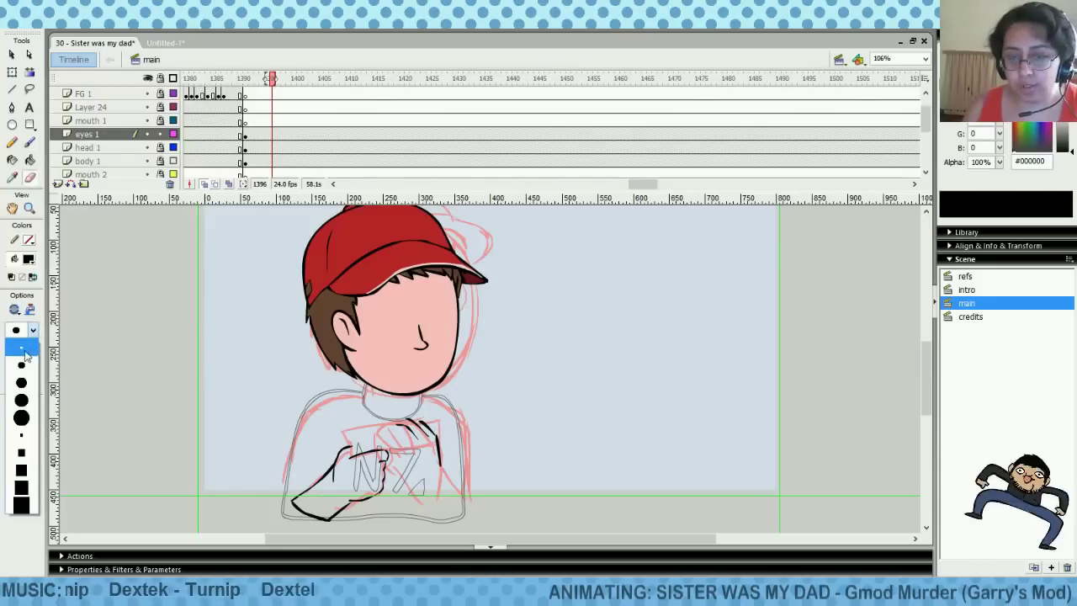
pyautogui.click(15, 345)
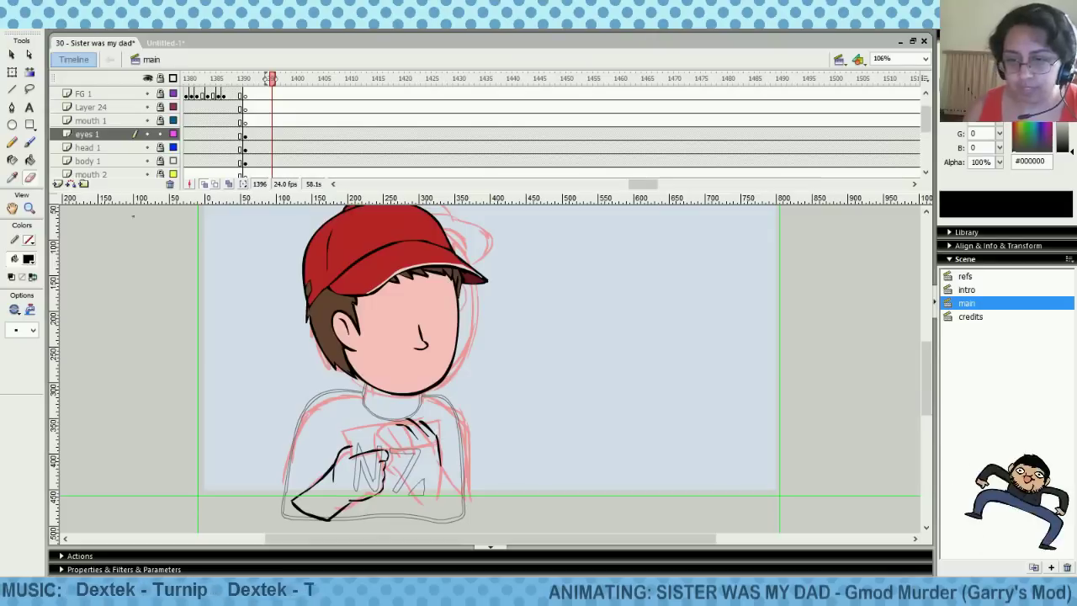
pyautogui.click(30, 143)
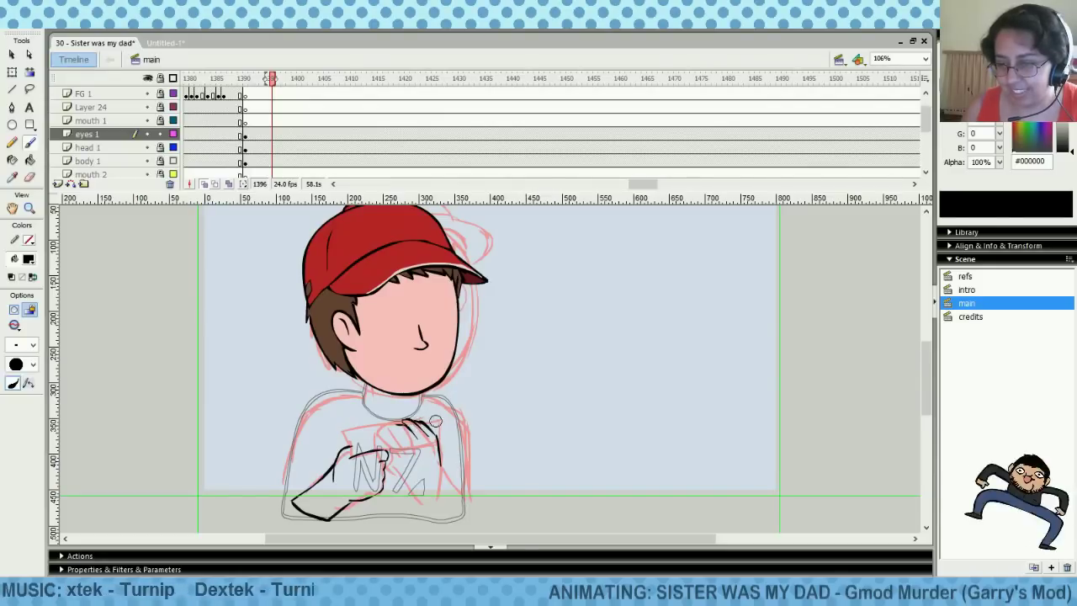
pyautogui.click(12, 73)
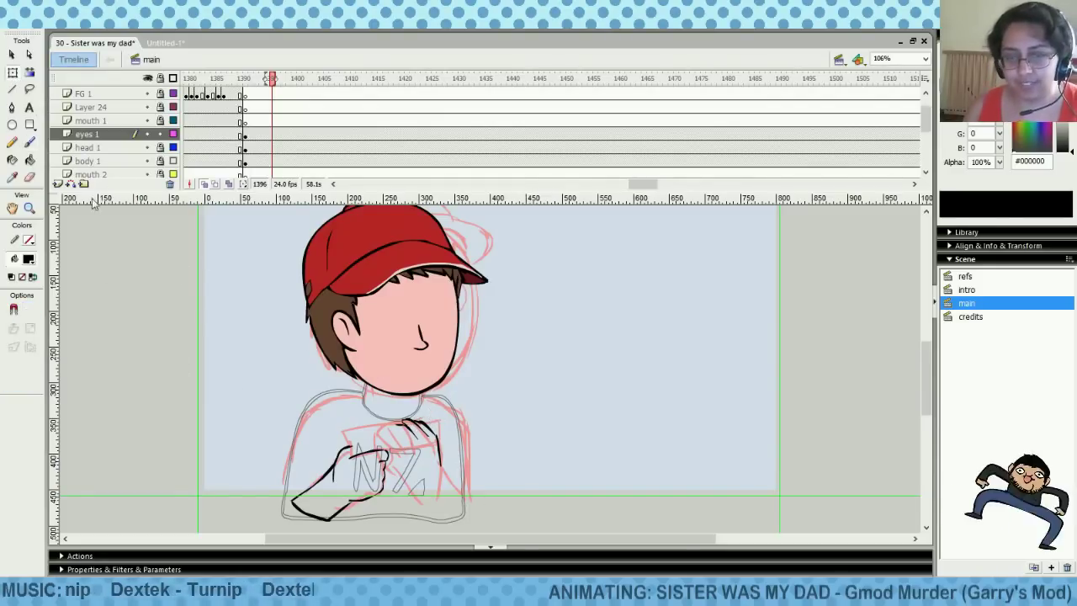
# Erase all of the second hand's inked lines with a larger round eraser
pyautogui.click(29, 177)
pyautogui.click(22, 330)
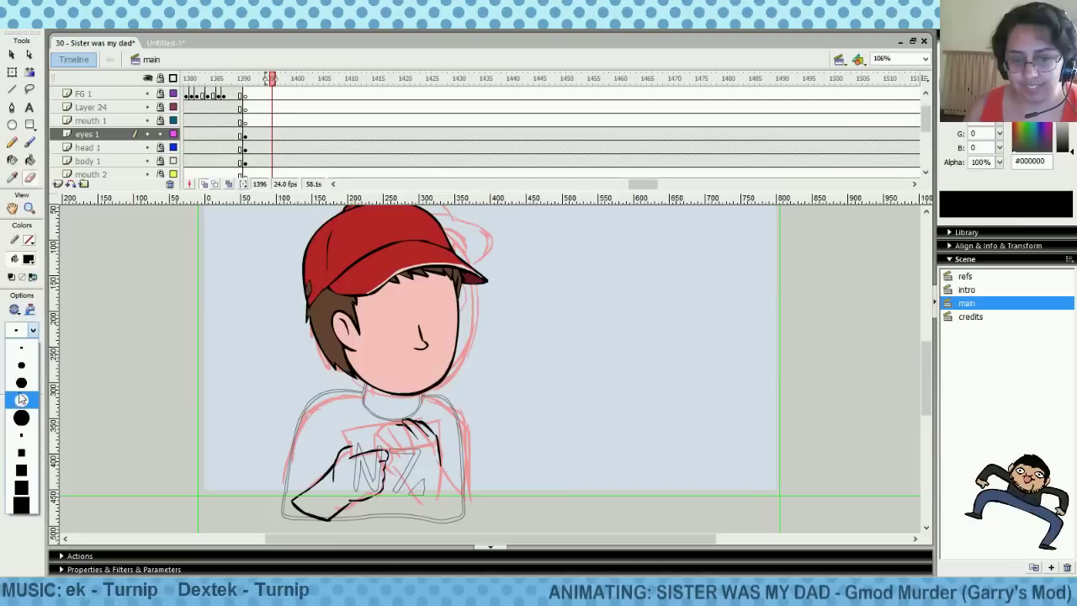
pyautogui.click(17, 401)
pyautogui.moveTo(420, 433)
pyautogui.mouseDown()
pyautogui.moveTo(416, 421)
pyautogui.moveTo(442, 468)
pyautogui.mouseUp()
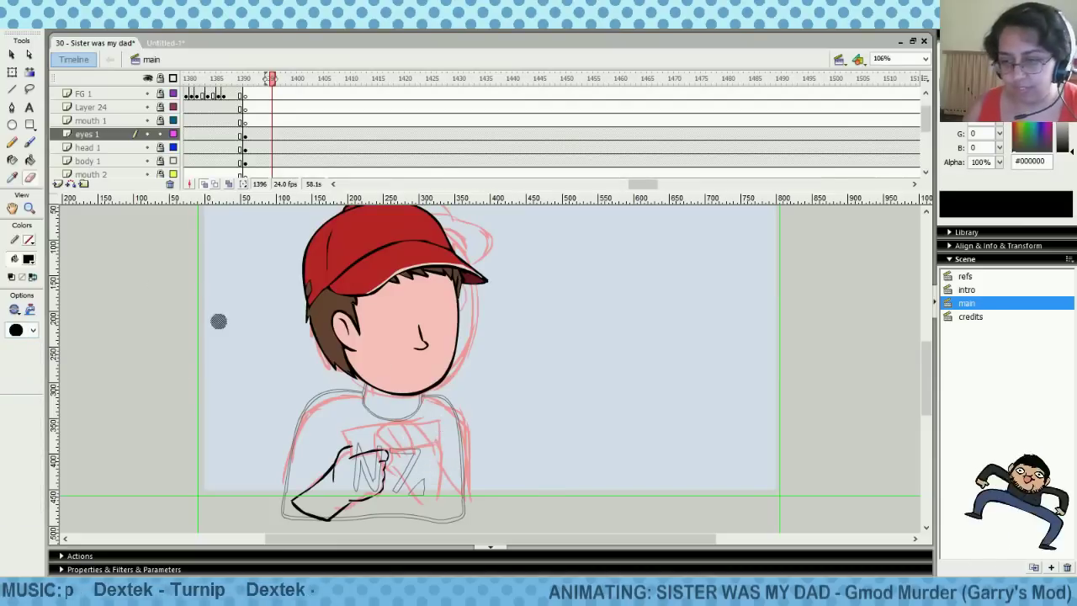
# Redraw the second hand's outer edge and first finger in black with the Brush, undoing and repeating unsatisfactory strokes
pyautogui.click(29, 143)
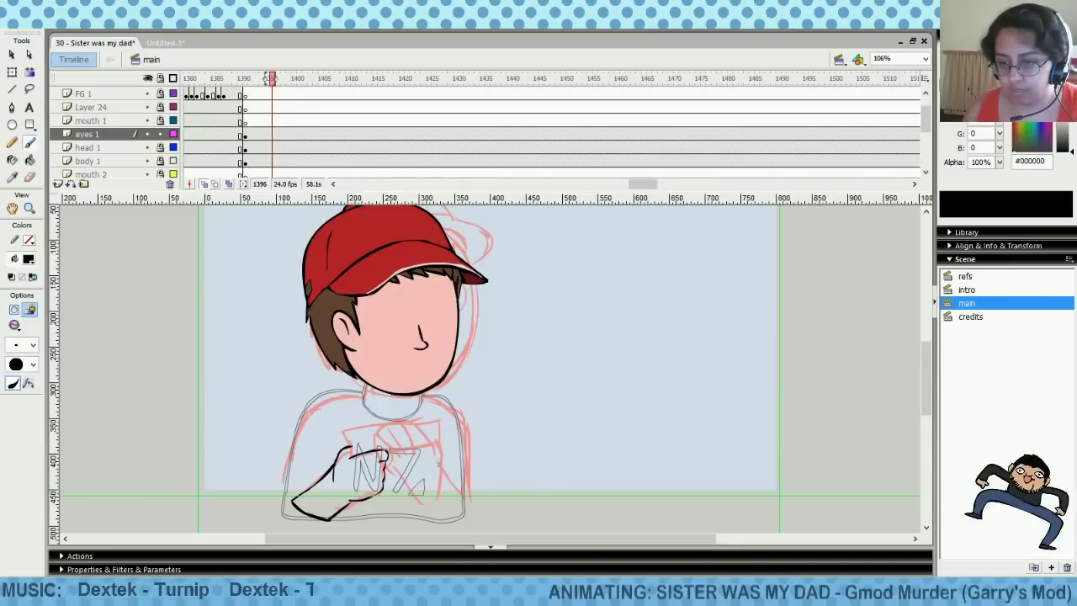
pyautogui.moveTo(440, 462); pyautogui.dragTo(439, 451)
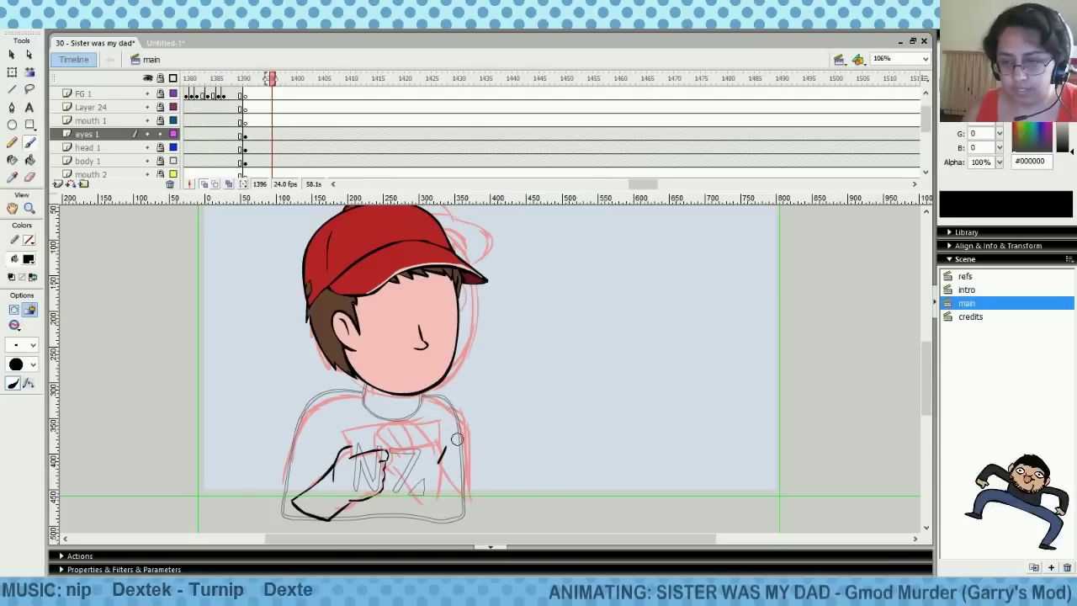
pyautogui.hotkey('ctrl', 'z')
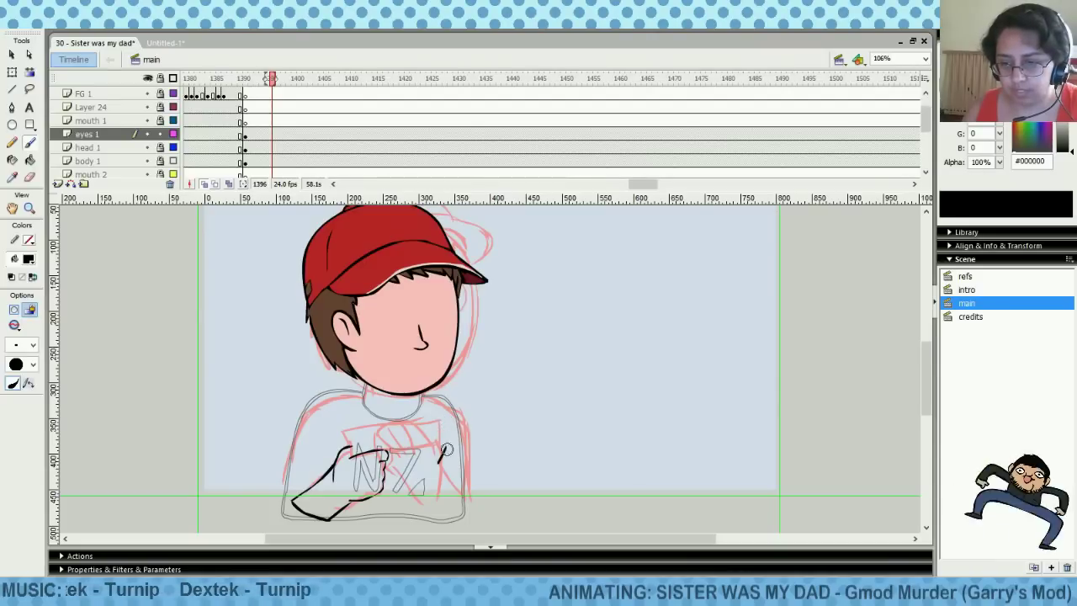
pyautogui.moveTo(445, 449)
pyautogui.mouseDown()
pyautogui.moveTo(446, 429)
pyautogui.moveTo(442, 441)
pyautogui.moveTo(435, 429)
pyautogui.mouseUp()
pyautogui.hotkey('ctrl', 'z')
pyautogui.hotkey('ctrl', 'z')
pyautogui.hotkey('ctrl', 'z')
pyautogui.hotkey('ctrl', 'z')
pyautogui.hotkey('ctrl', 'z')
pyautogui.hotkey('ctrl', 'z')
pyautogui.hotkey('ctrl', 'z')
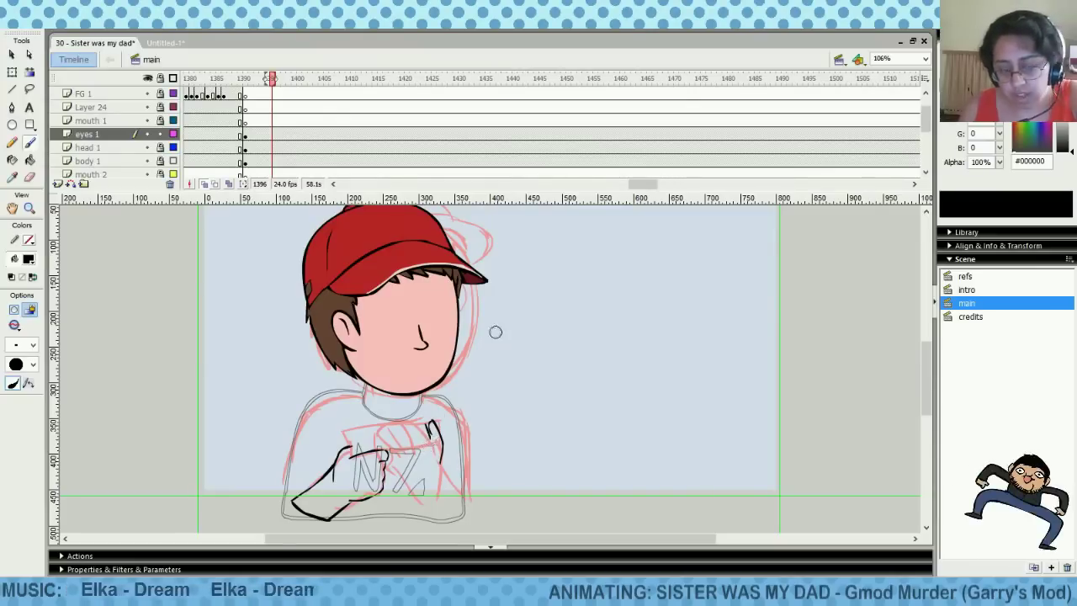
# Examine the sketched shots further along the timeline around frame 1712 and return to frame 1421 of the eyes 1 layer
pyautogui.moveTo(651, 184); pyautogui.dragTo(679, 192)
pyautogui.click(772, 106)
pyautogui.moveTo(666, 124); pyautogui.dragTo(751, 134)
pyautogui.moveTo(680, 184); pyautogui.dragTo(697, 184)
pyautogui.click(649, 133)
pyautogui.click(783, 134)
pyautogui.click(729, 137)
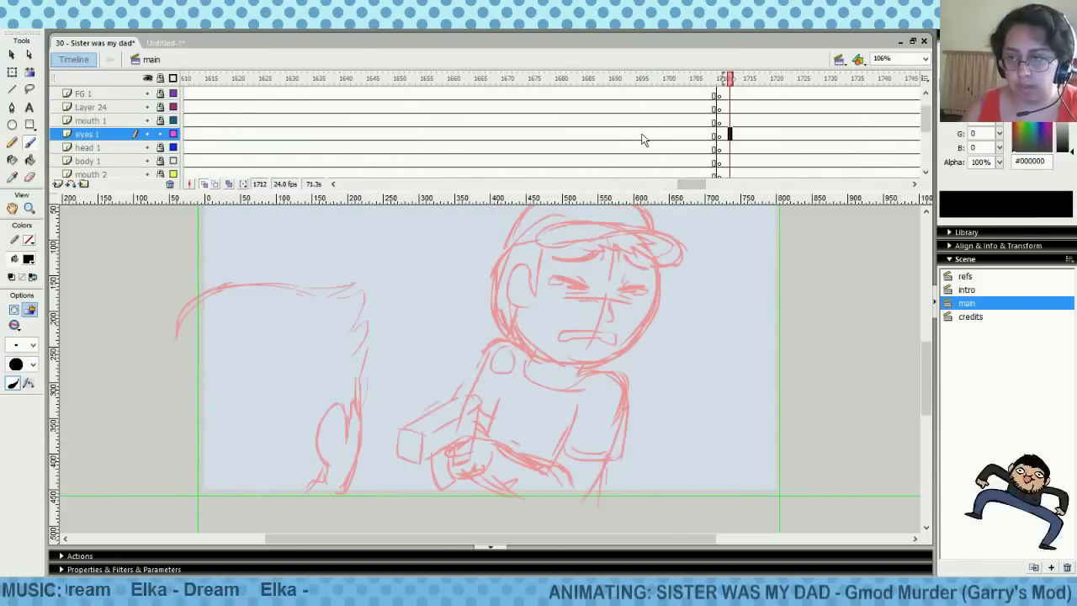
pyautogui.click(645, 134)
pyautogui.moveTo(698, 184)
pyautogui.mouseDown()
pyautogui.moveTo(680, 193)
pyautogui.moveTo(654, 194)
pyautogui.moveTo(653, 184)
pyautogui.mouseUp()
pyautogui.click(331, 120)
pyautogui.click(336, 133)
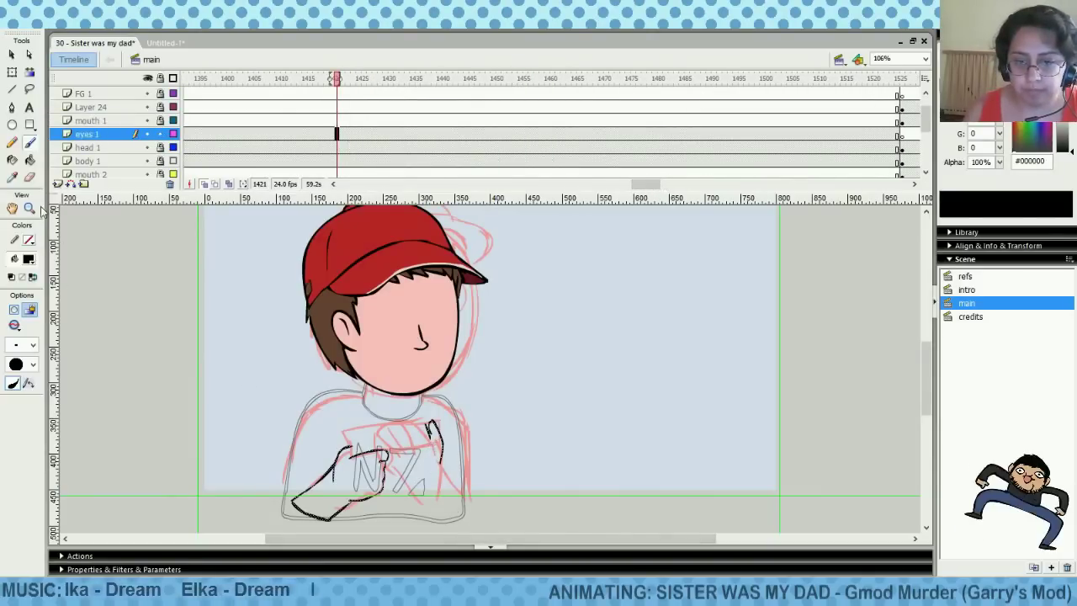
# Erase the stray line beside the second hand's first finger and ink the remaining fingers and the palm's inner edge
pyautogui.click(30, 176)
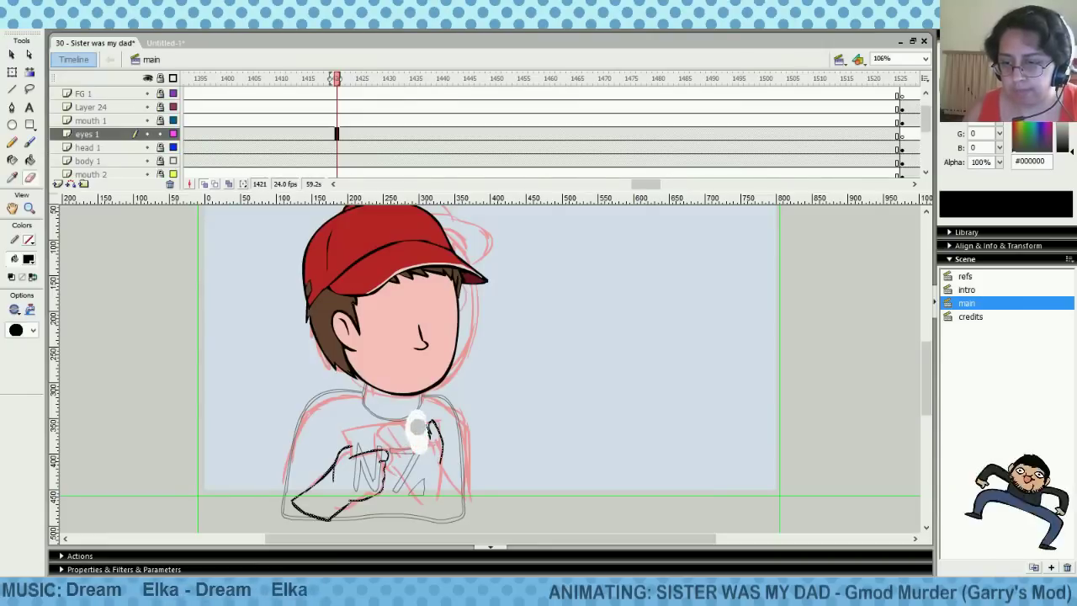
pyautogui.moveTo(418, 428); pyautogui.dragTo(418, 445)
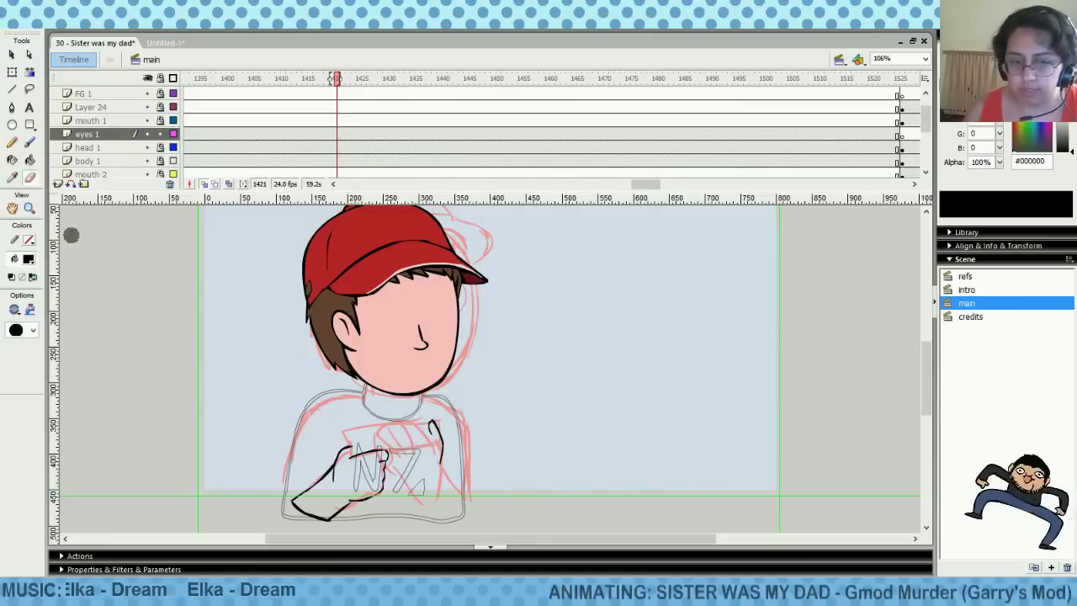
pyautogui.click(30, 142)
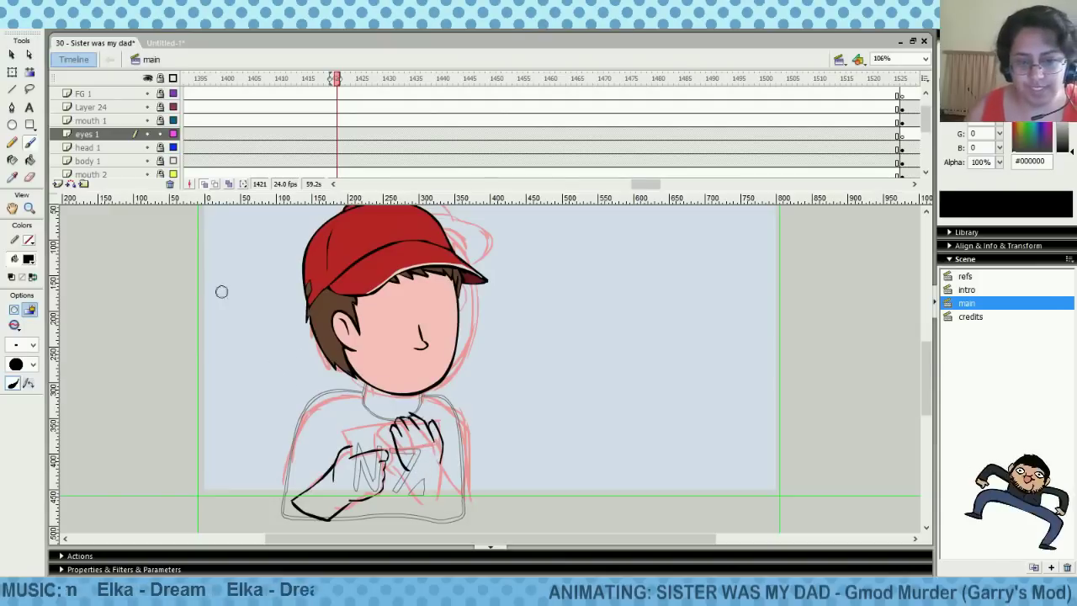
# Trim the overshooting line at the top of the second hand's fingertips with a very small eraser
pyautogui.click(29, 177)
pyautogui.click(35, 334)
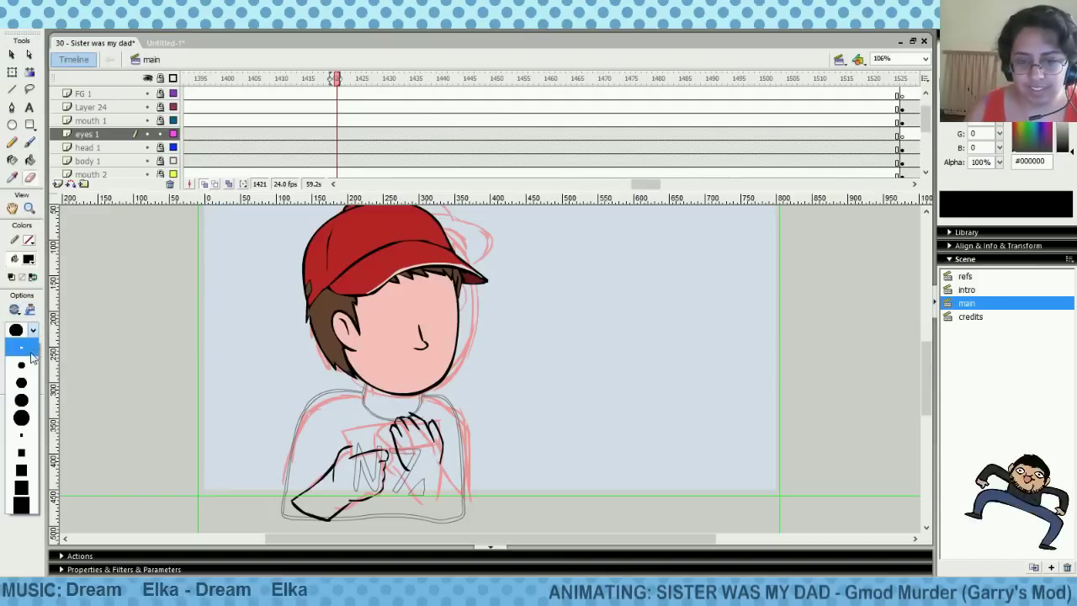
pyautogui.click(15, 409)
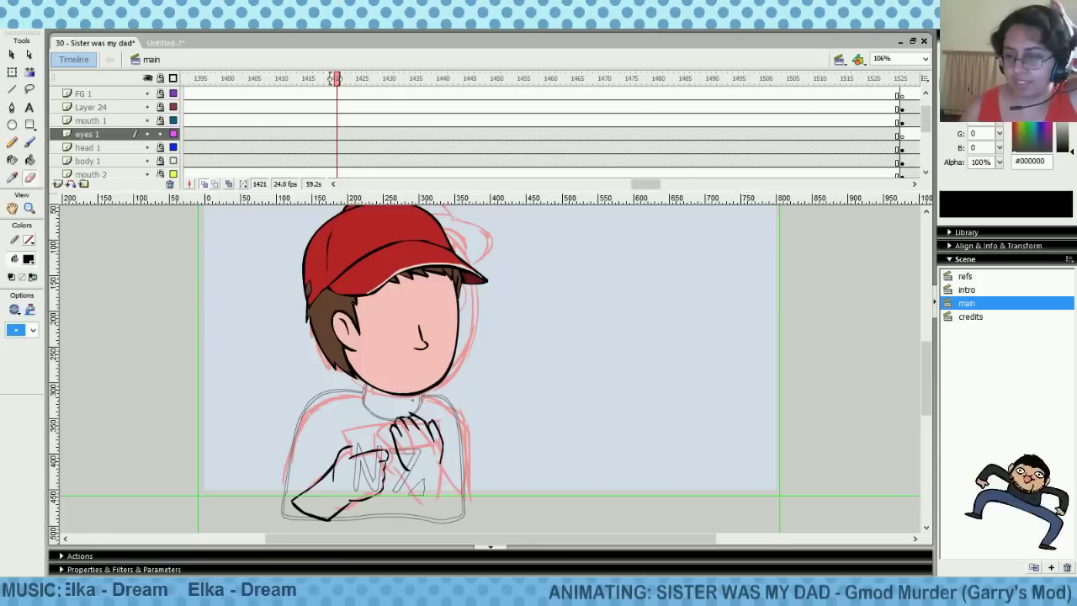
pyautogui.moveTo(413, 409); pyautogui.dragTo(407, 412)
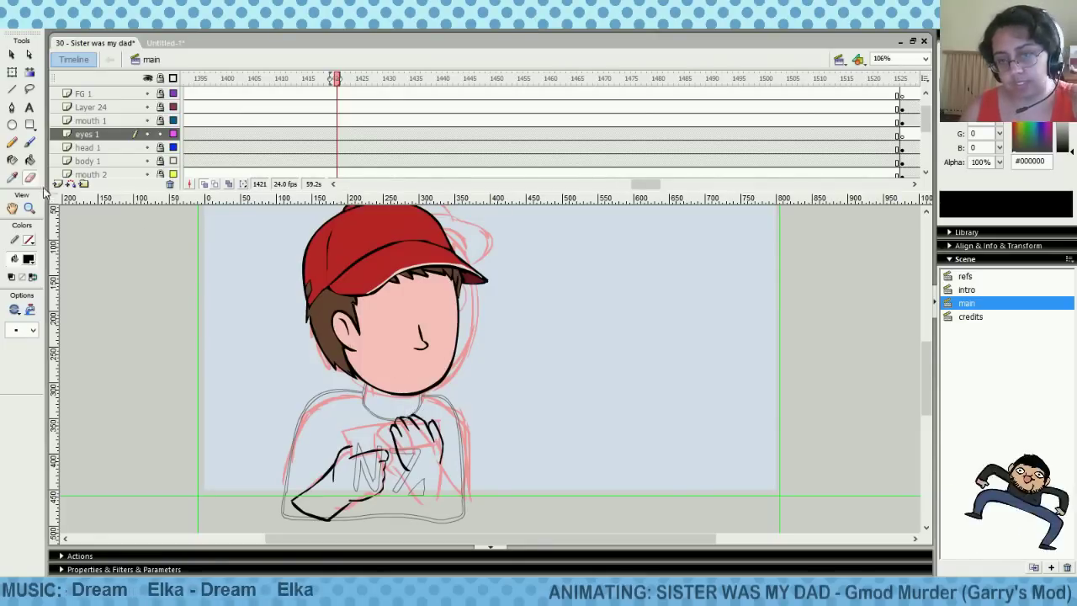
pyautogui.click(29, 143)
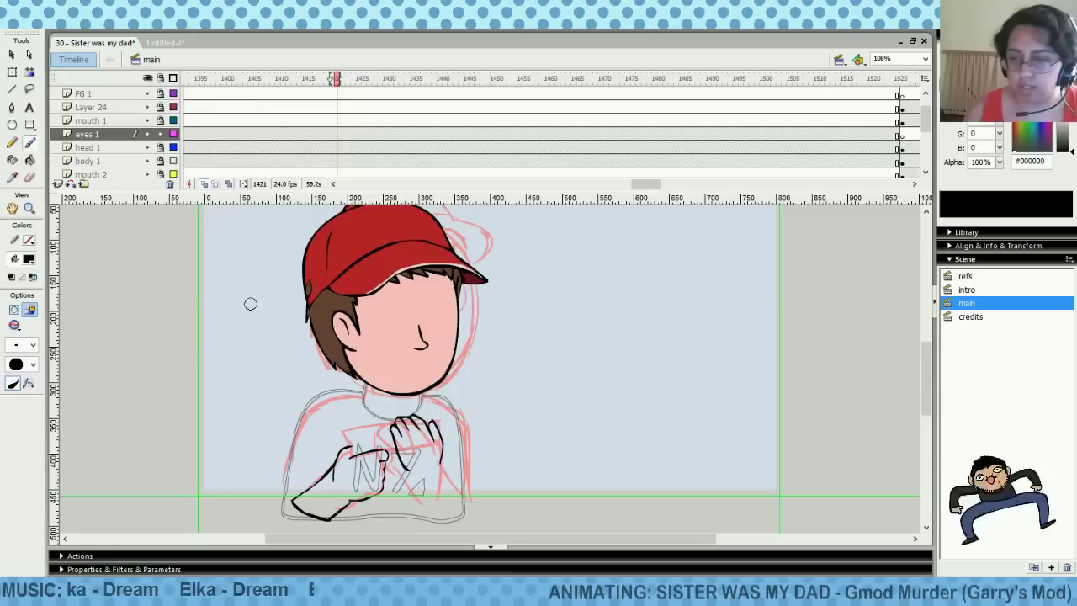
# Lasso the second hand's fingers and palm line and skew them slightly with Free Transform
pyautogui.click(12, 74)
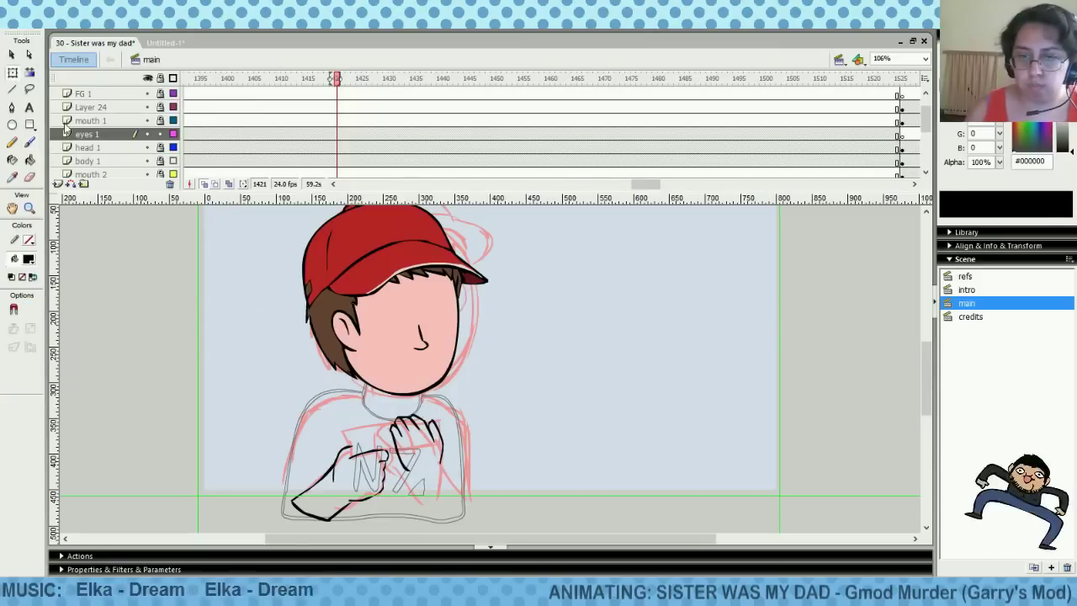
pyautogui.click(29, 90)
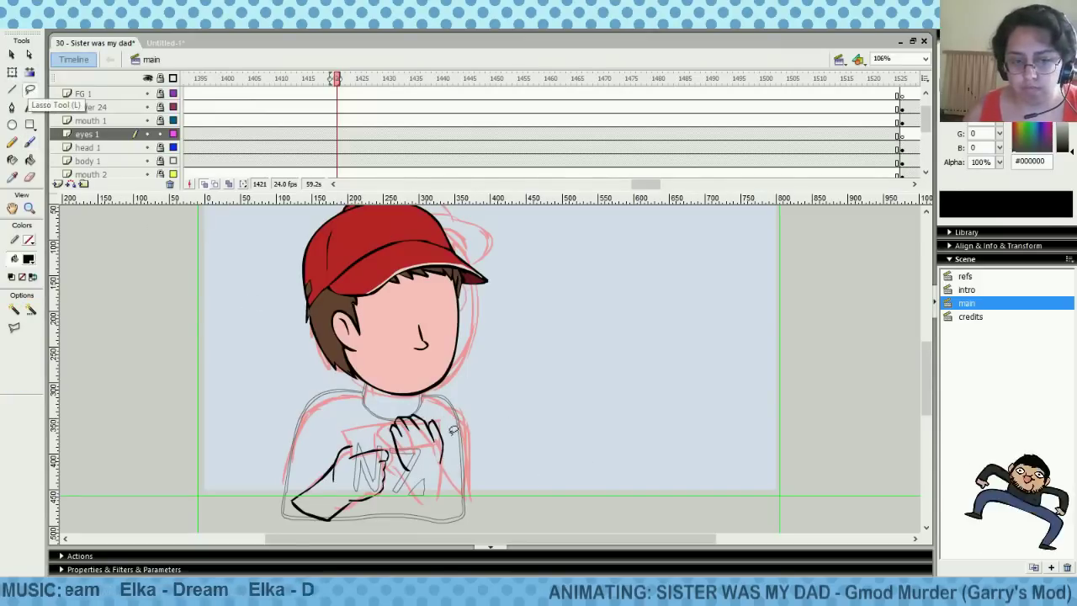
pyautogui.moveTo(416, 408)
pyautogui.mouseDown()
pyautogui.moveTo(384, 421)
pyautogui.moveTo(399, 461)
pyautogui.moveTo(426, 483)
pyautogui.moveTo(412, 395)
pyautogui.mouseUp()
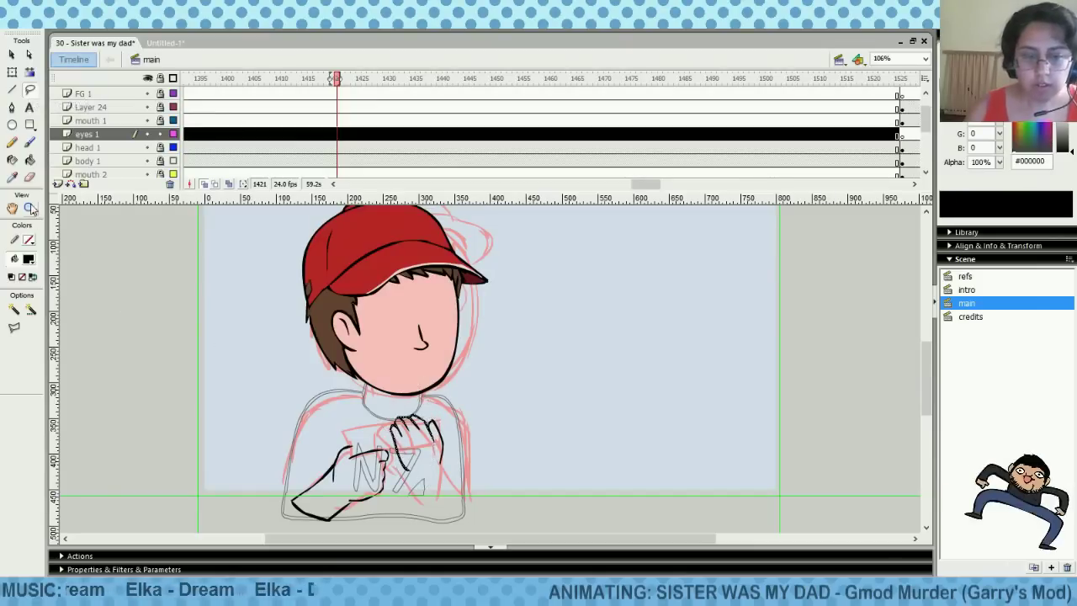
pyautogui.click(13, 73)
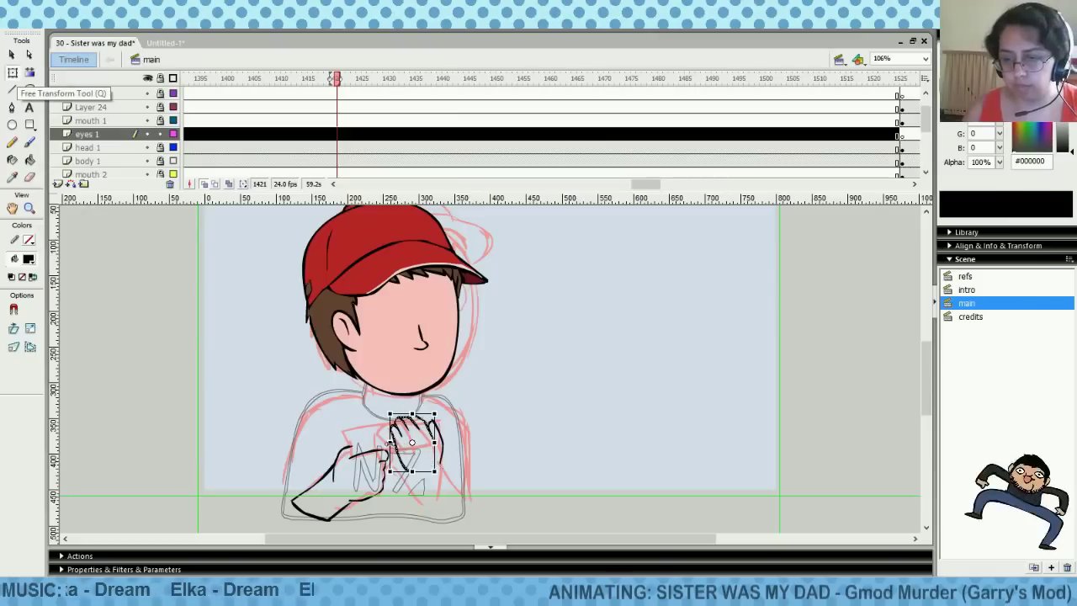
pyautogui.moveTo(389, 443)
pyautogui.mouseDown()
pyautogui.moveTo(423, 414)
pyautogui.moveTo(411, 412)
pyautogui.mouseUp()
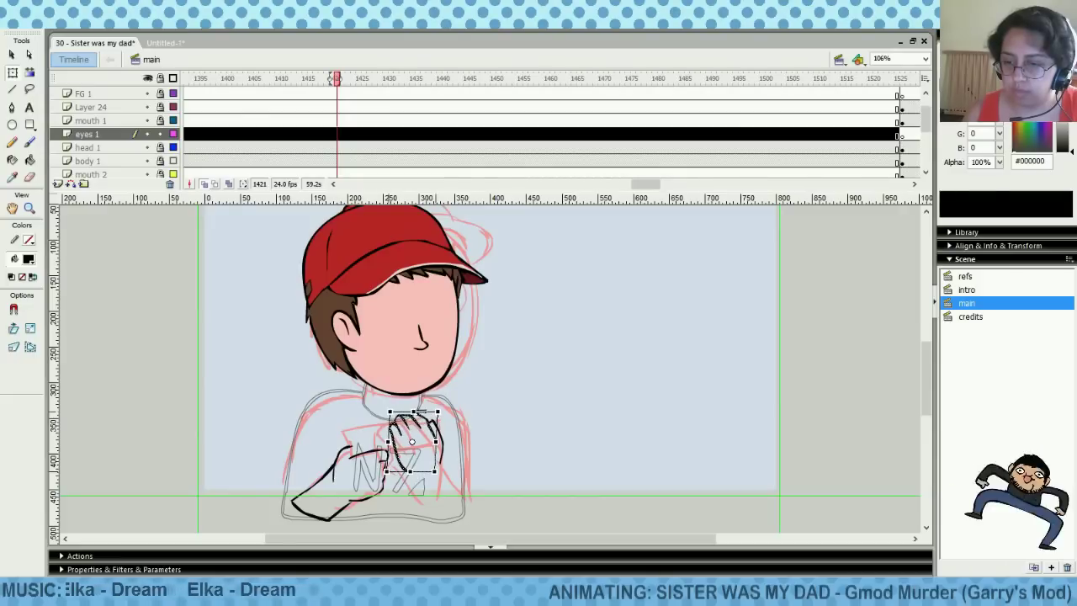
# Include the second hand's outer edge in the transform selection, enlarge the hand slightly, and return to the Brush
pyautogui.click(464, 447)
pyautogui.click(444, 445)
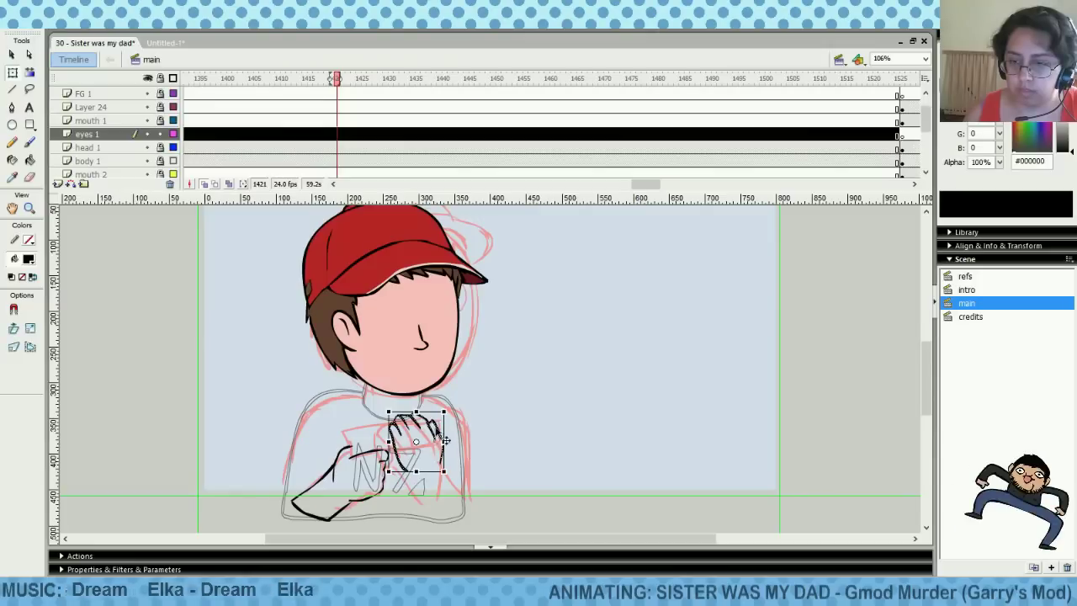
pyautogui.moveTo(433, 431)
pyautogui.mouseDown()
pyautogui.moveTo(449, 411)
pyautogui.moveTo(433, 431)
pyautogui.mouseUp()
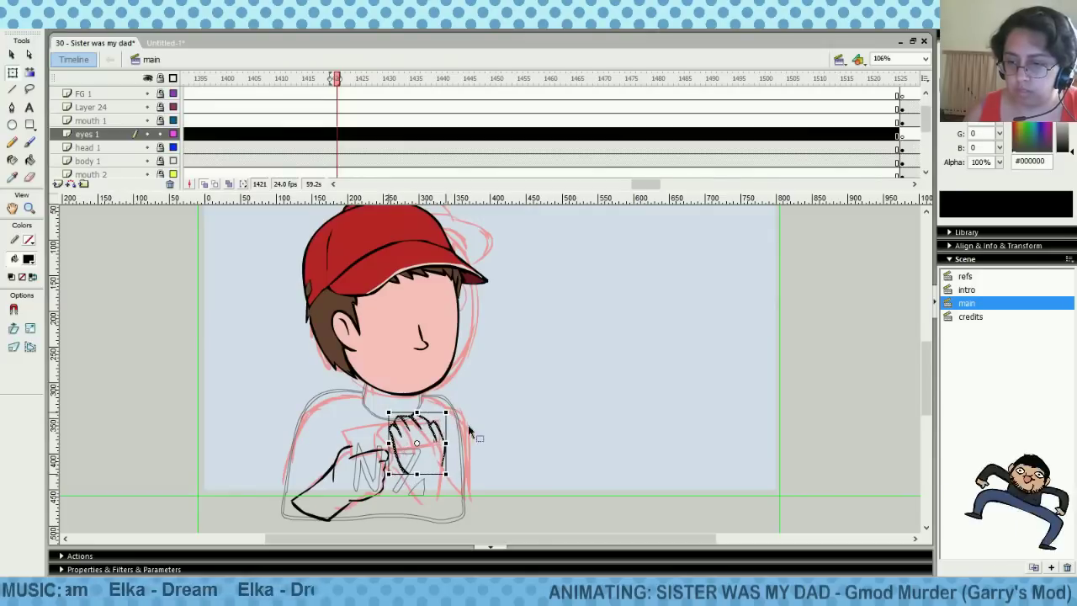
pyautogui.click(469, 428)
pyautogui.click(30, 142)
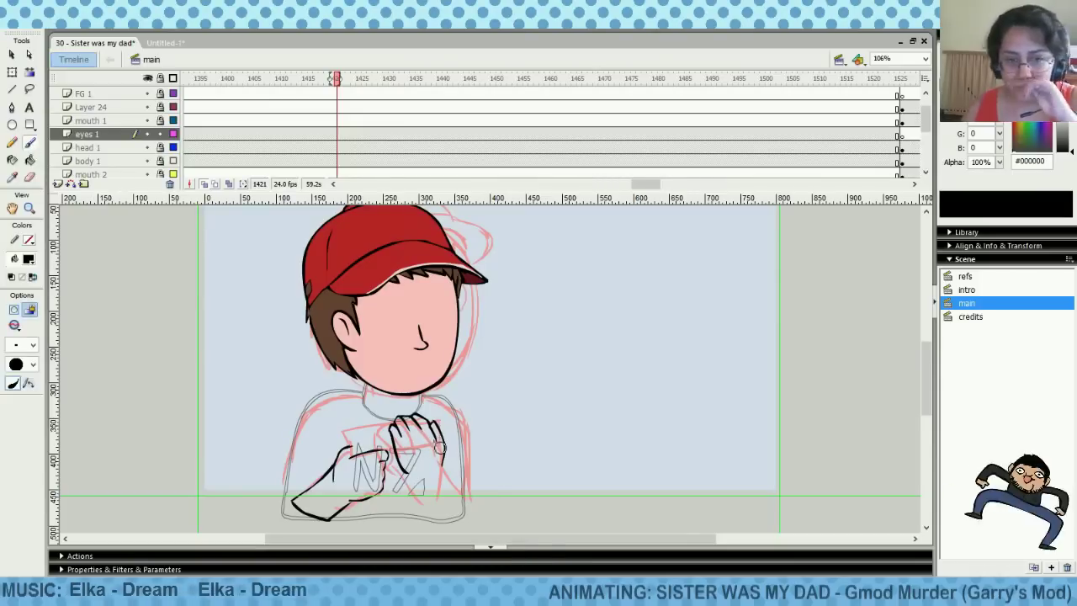
pyautogui.press('v')
pyautogui.press('q')
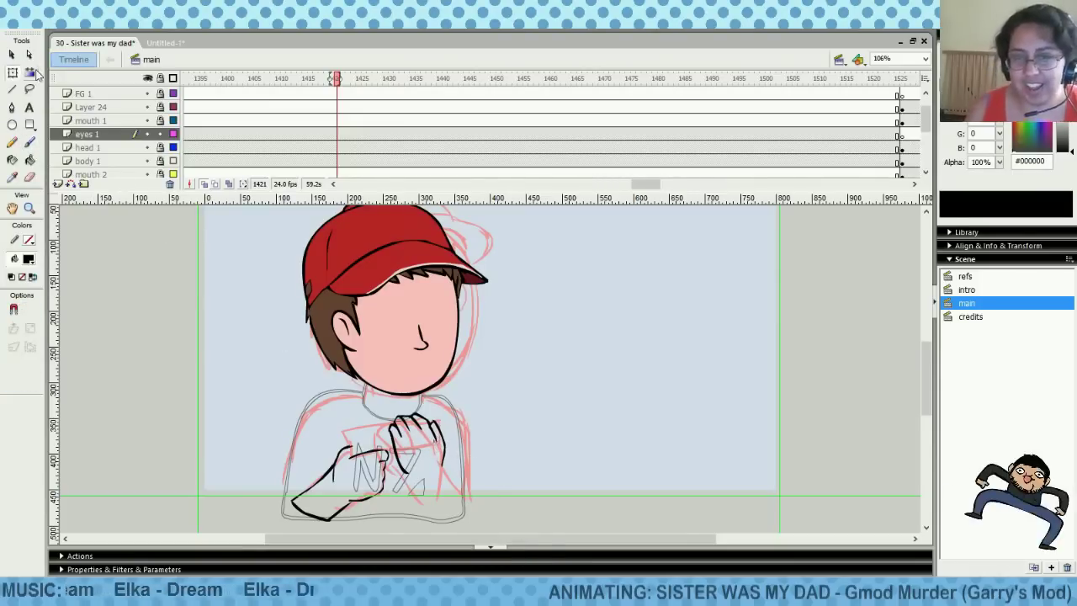
pyautogui.click(436, 431)
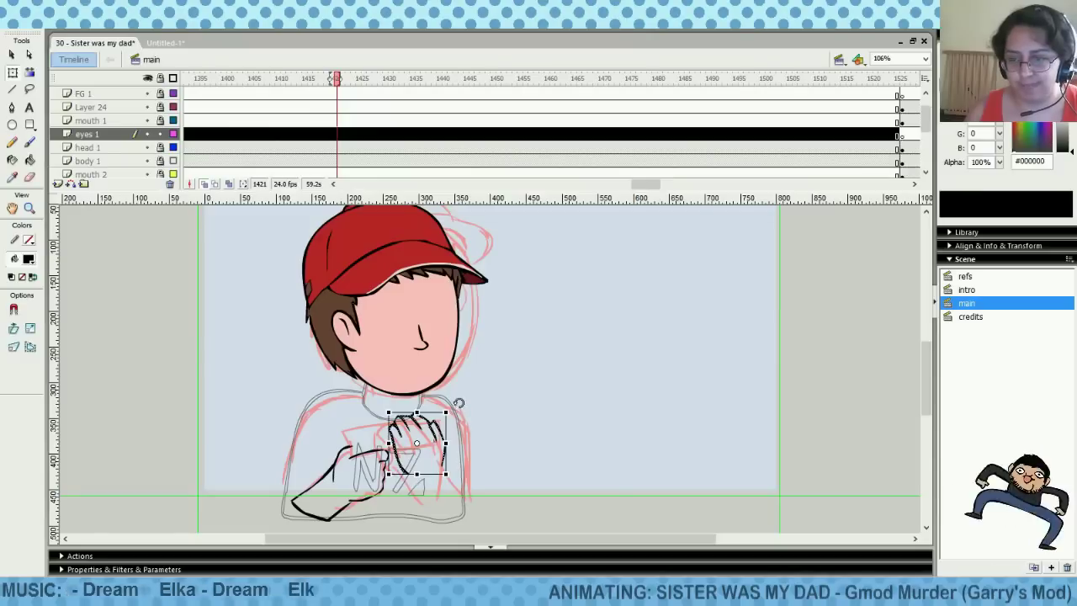
pyautogui.click(484, 382)
pyautogui.press('b')
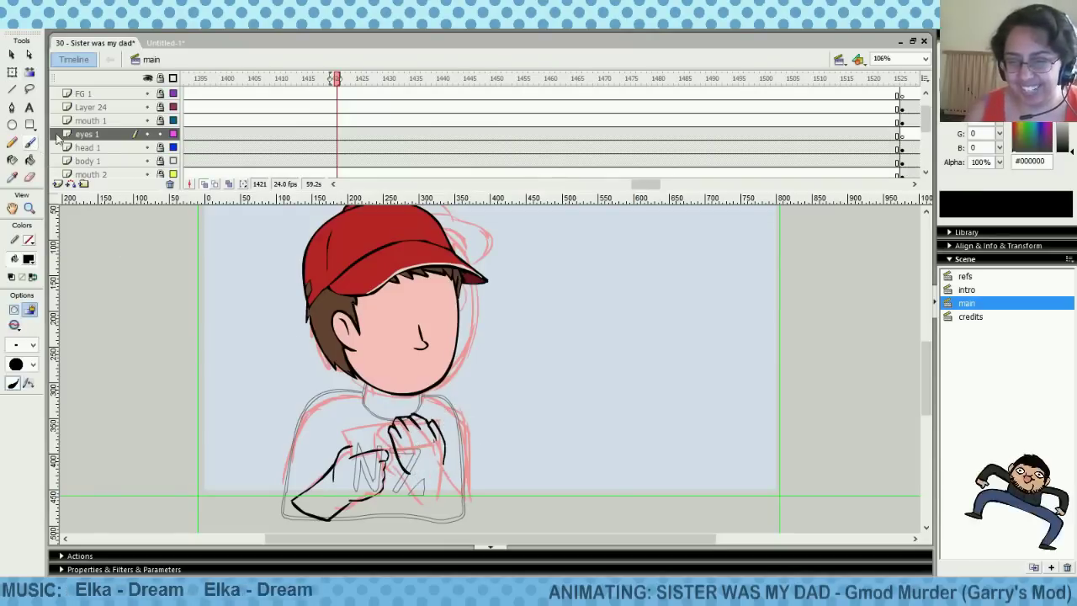
pyautogui.click(30, 177)
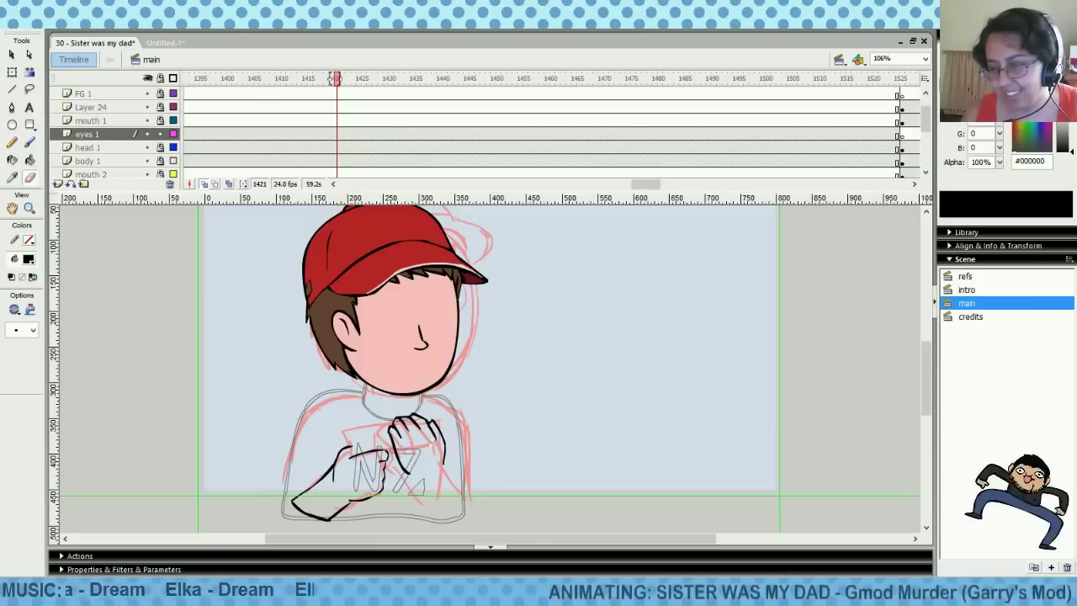
# Brush the two black forearm outlines running down from the raised hand on the eyes 1 layer, redoing the outer line
pyautogui.click(30, 143)
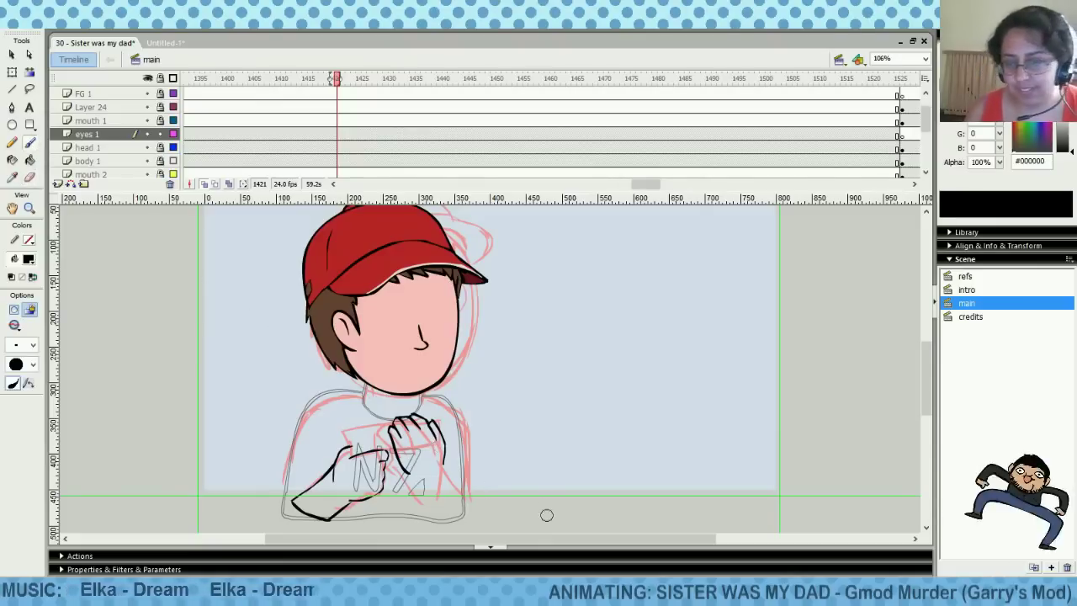
pyautogui.moveTo(408, 472); pyautogui.dragTo(421, 508)
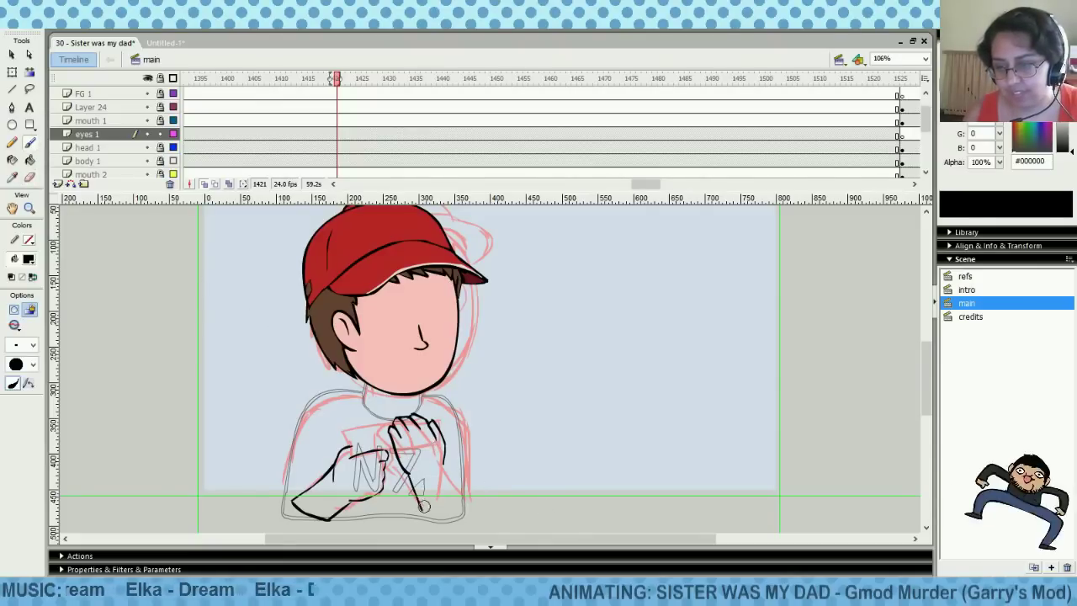
pyautogui.moveTo(444, 465); pyautogui.dragTo(467, 503)
pyautogui.hotkey('ctrl', 'z')
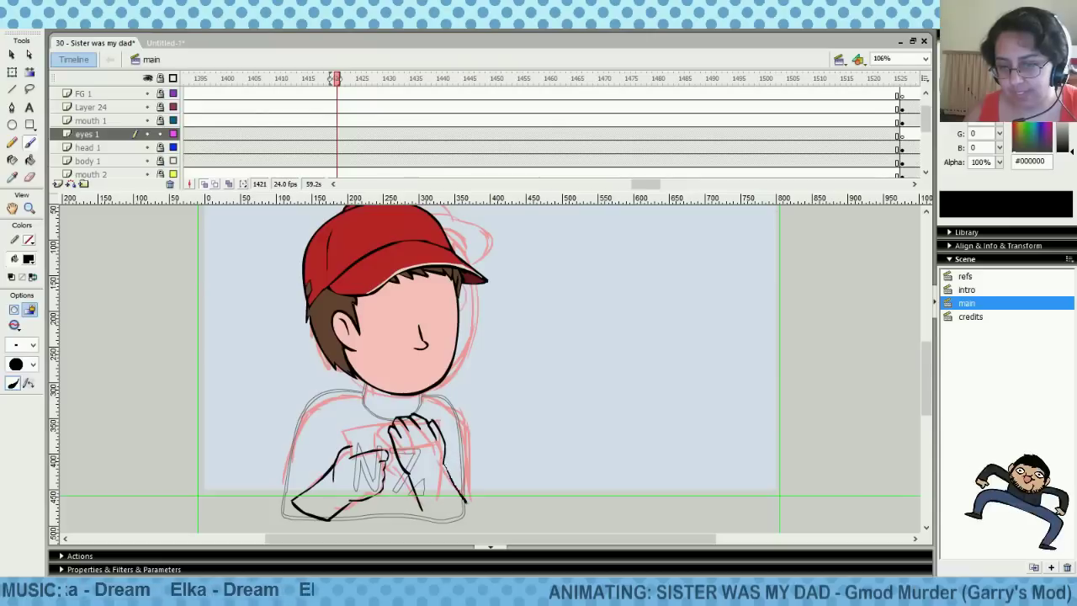
pyautogui.hotkey('ctrl', 'z')
pyautogui.moveTo(444, 466); pyautogui.dragTo(470, 504)
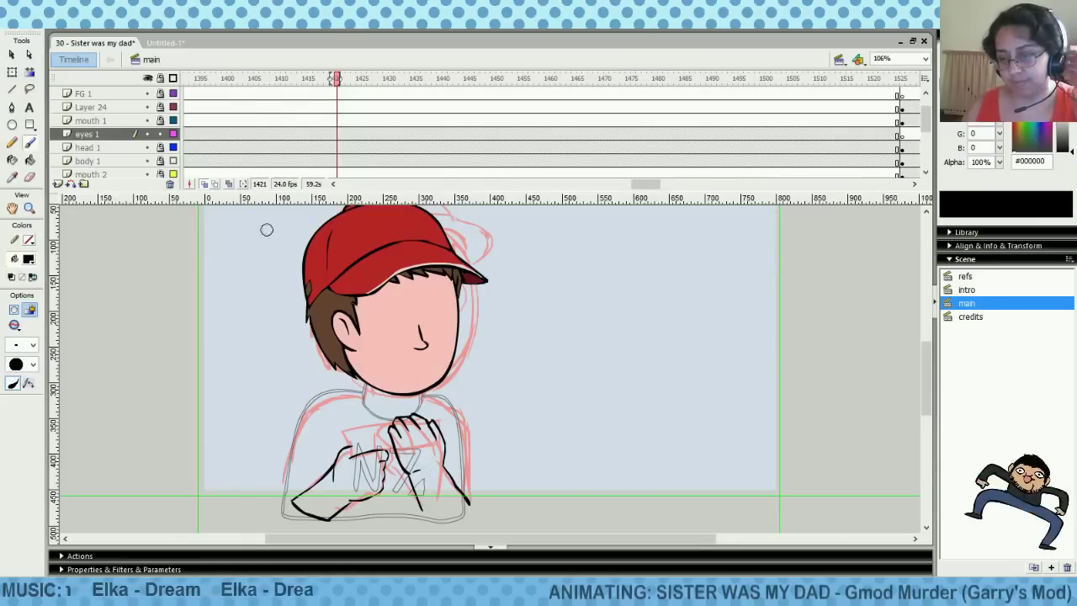
# Enlarge the lower hand and forearm drawing slightly with Free Transform and nudge it into place over the body sketch
pyautogui.click(13, 73)
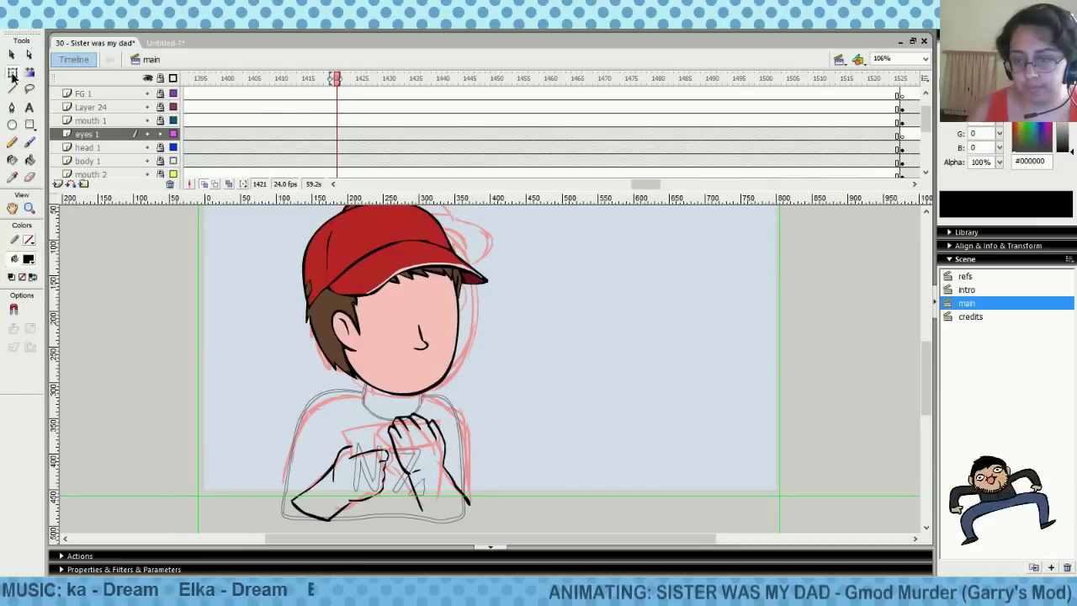
pyautogui.click(374, 454)
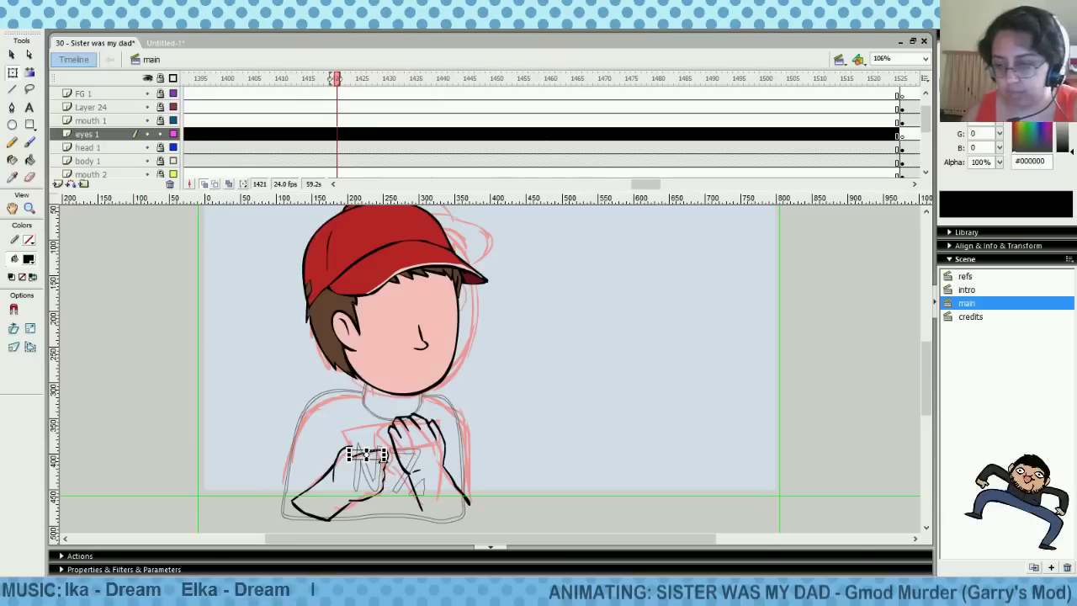
pyautogui.click(392, 498)
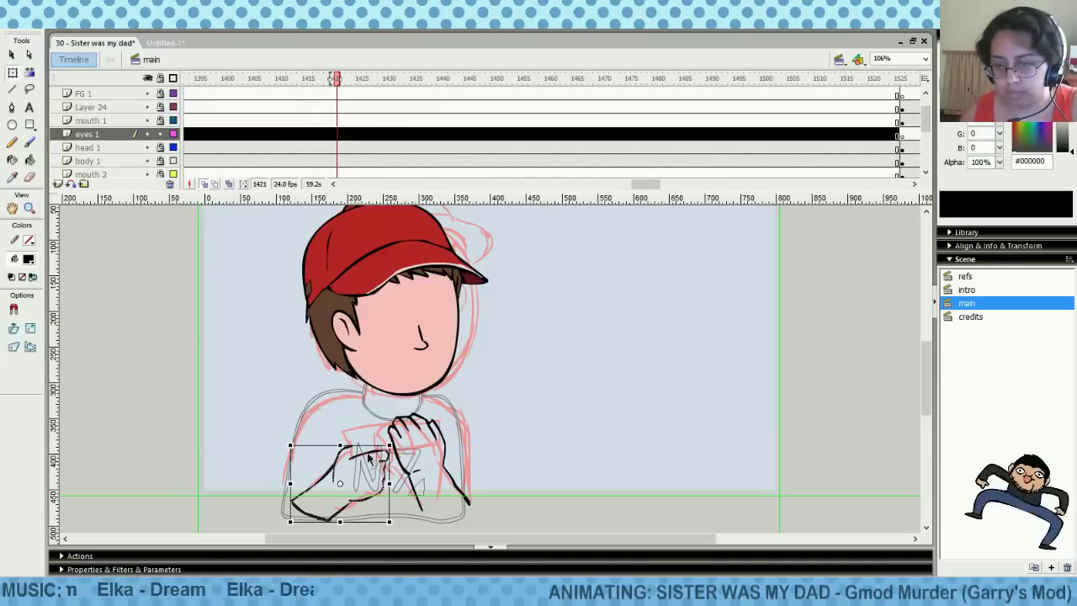
pyautogui.moveTo(287, 443); pyautogui.dragTo(283, 441)
pyautogui.moveTo(400, 432); pyautogui.dragTo(402, 434)
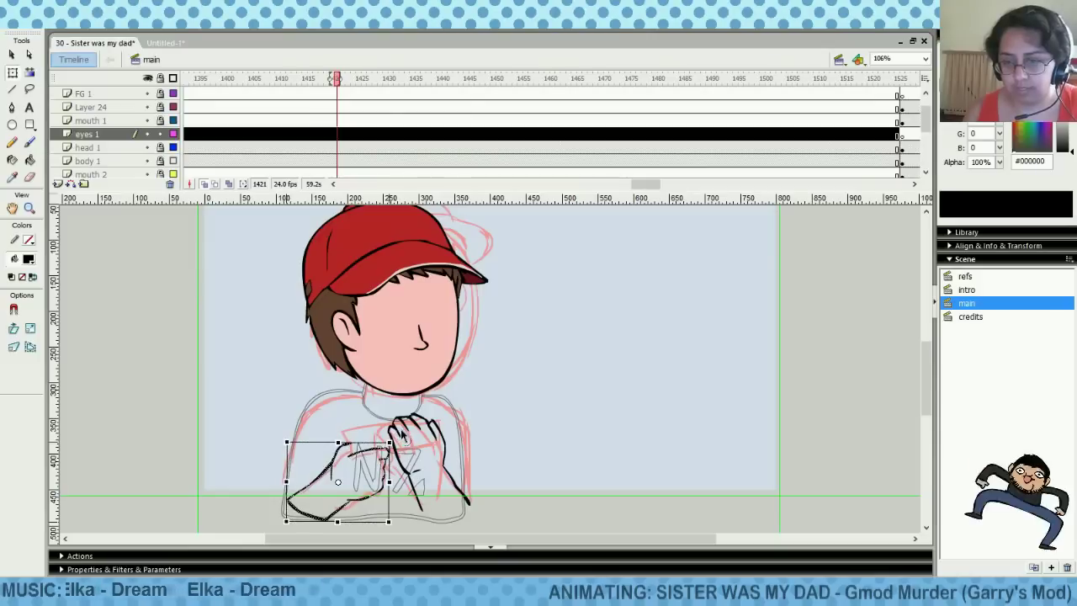
pyautogui.press('Down')
pyautogui.press('Down')
pyautogui.press('Right')
pyautogui.click(508, 403)
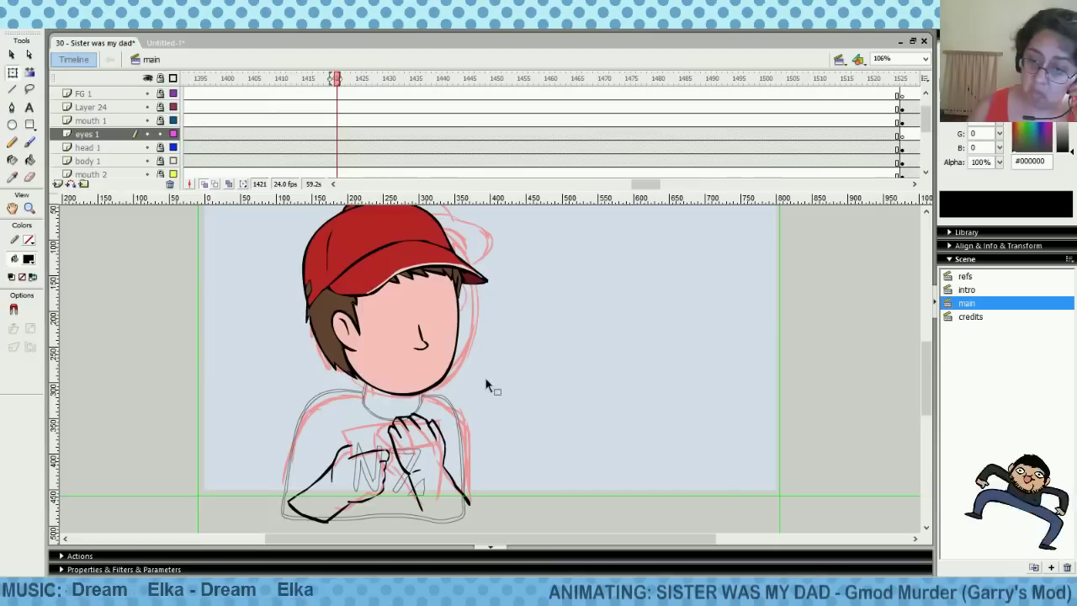
pyautogui.click(31, 147)
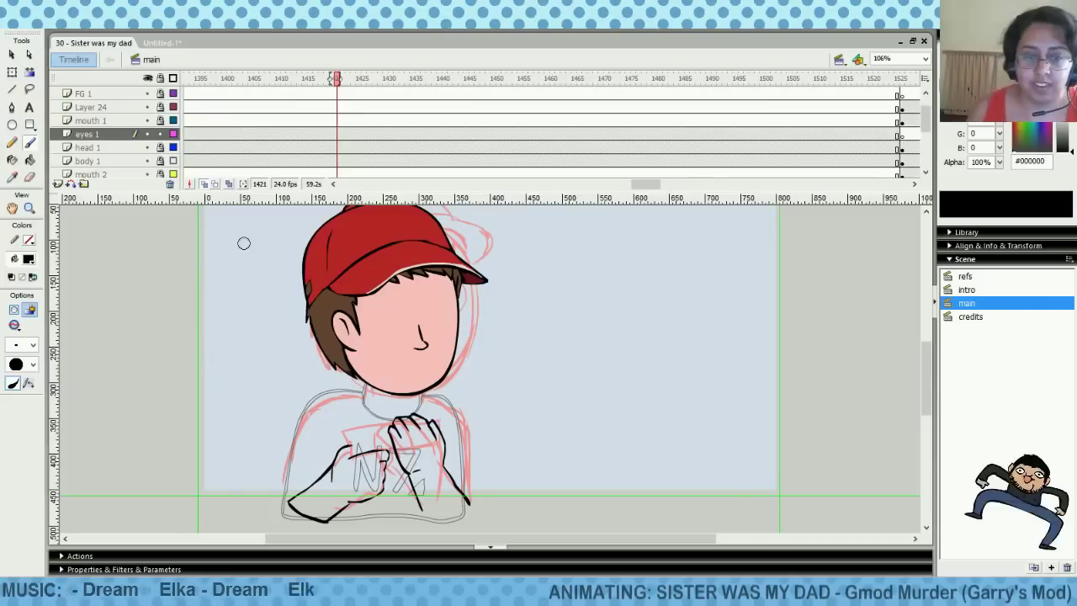
# Examine the earlier hallway scene by stepping through frames of the mouth 1 layer, especially around frames 1325 to 1327
pyautogui.click(323, 120)
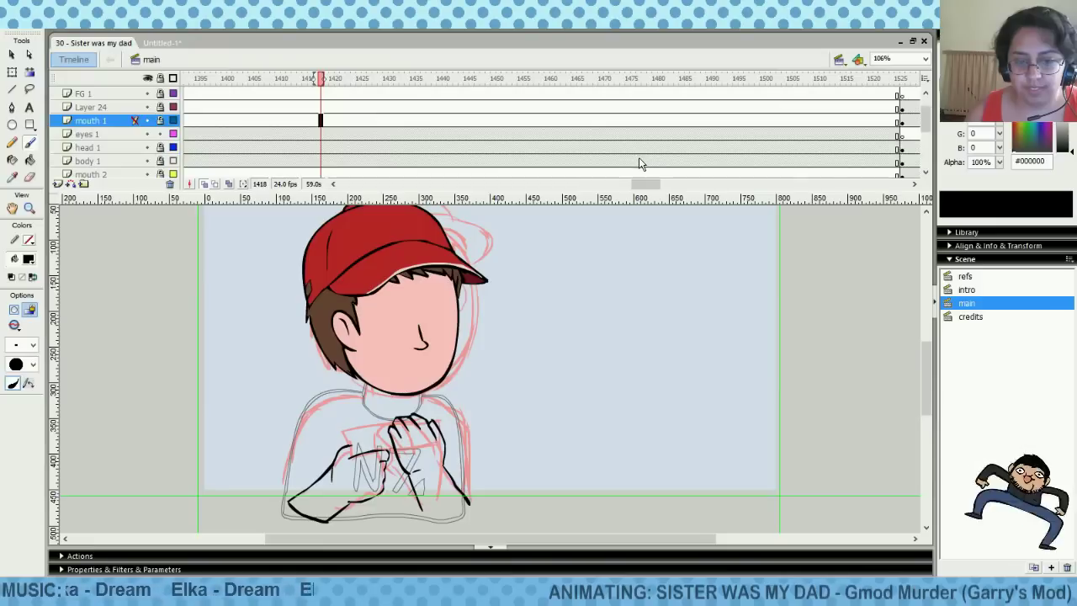
pyautogui.moveTo(644, 184); pyautogui.dragTo(637, 183)
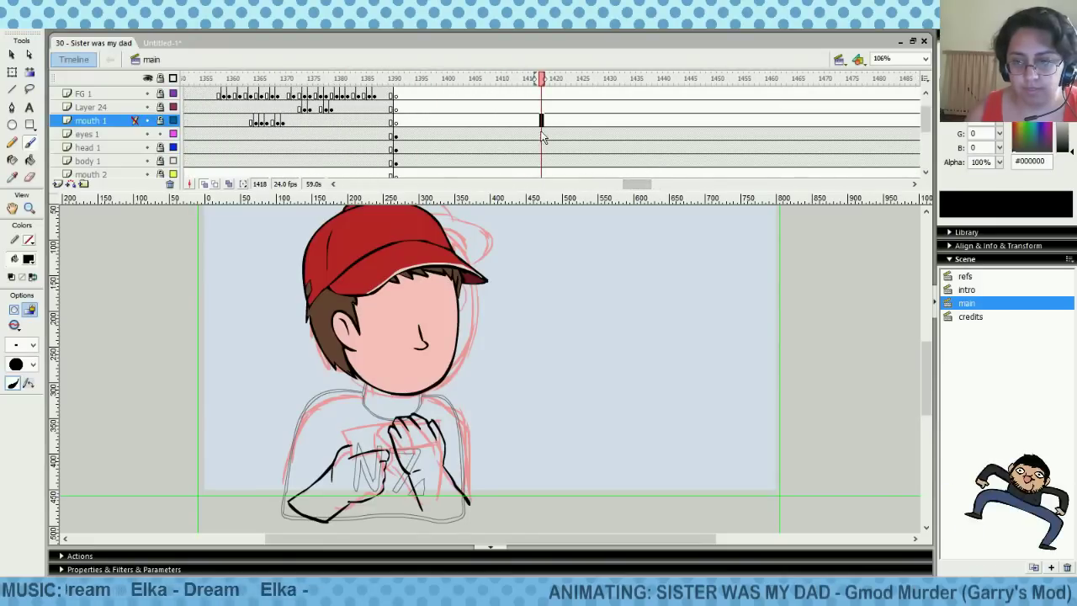
pyautogui.click(464, 122)
pyautogui.click(303, 126)
pyautogui.click(237, 124)
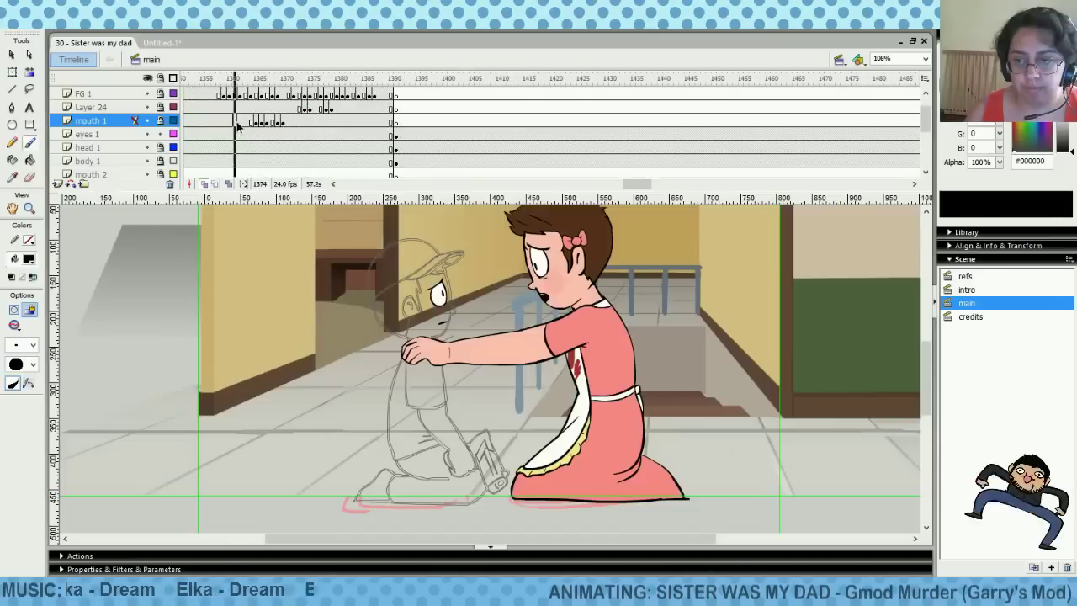
pyautogui.moveTo(641, 185); pyautogui.dragTo(622, 172)
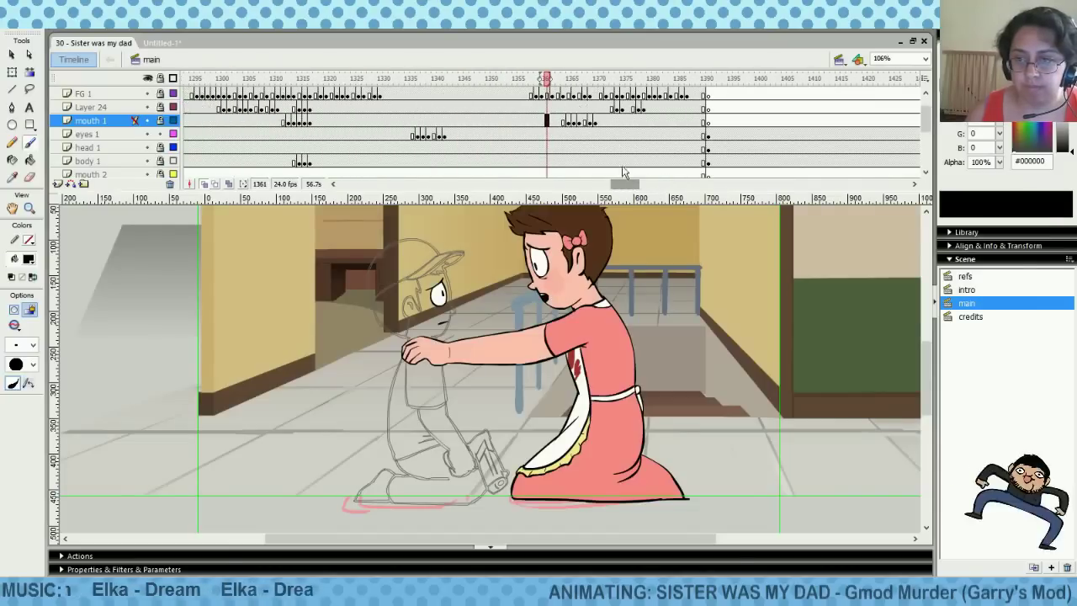
pyautogui.click(372, 121)
pyautogui.click(357, 122)
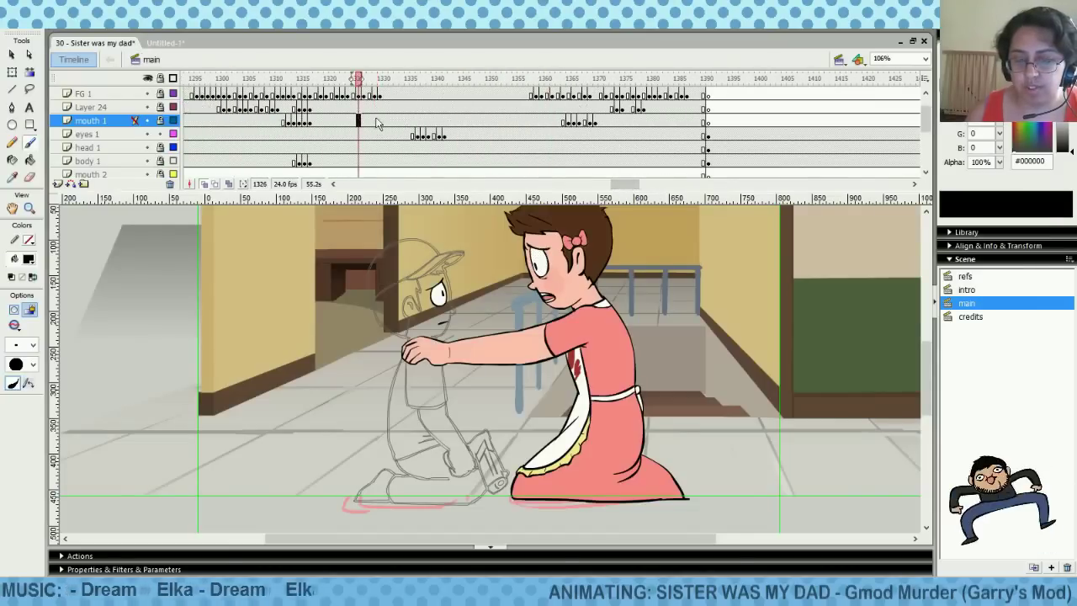
pyautogui.click(482, 128)
pyautogui.click(374, 124)
pyautogui.click(365, 123)
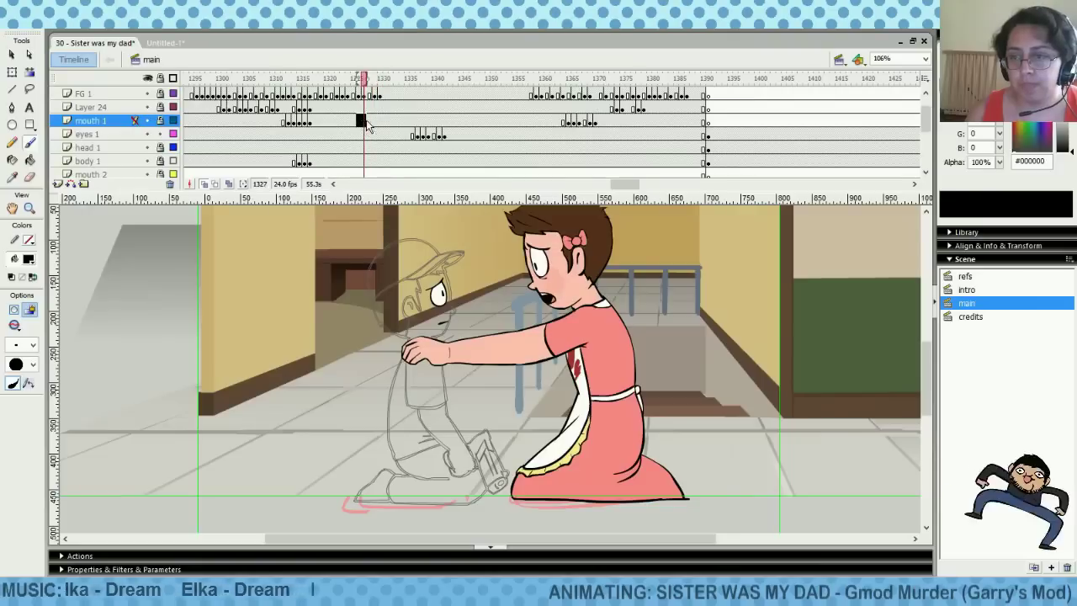
pyautogui.click(359, 122)
pyautogui.click(379, 122)
pyautogui.click(374, 123)
pyautogui.click(353, 122)
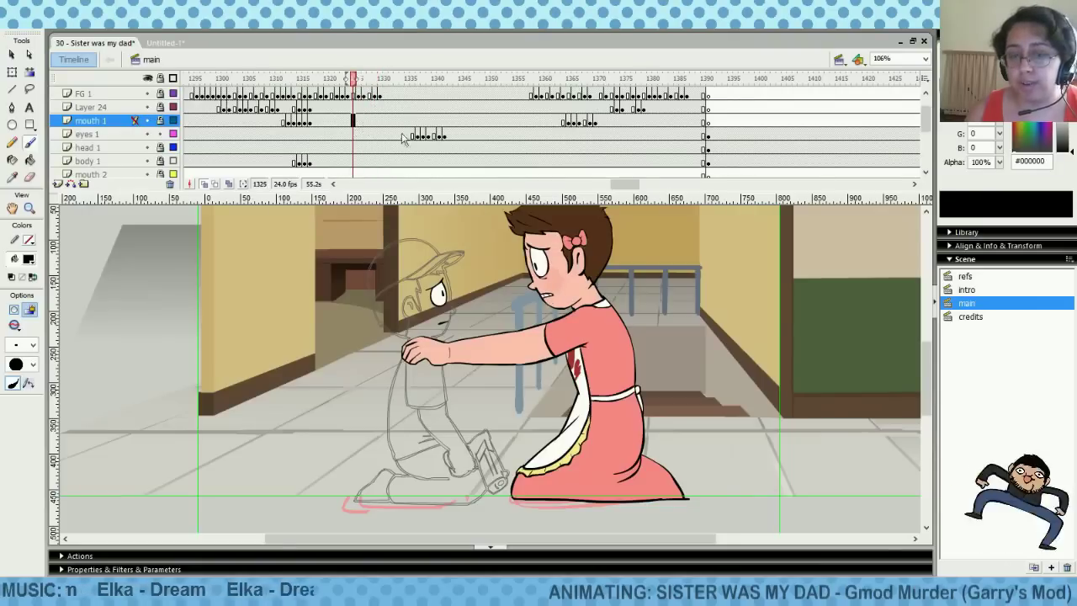
# Play back the hallway scene from frame 1293 and check it against the close-up shot that follows
pyautogui.hscroll(-3, 395, 137)
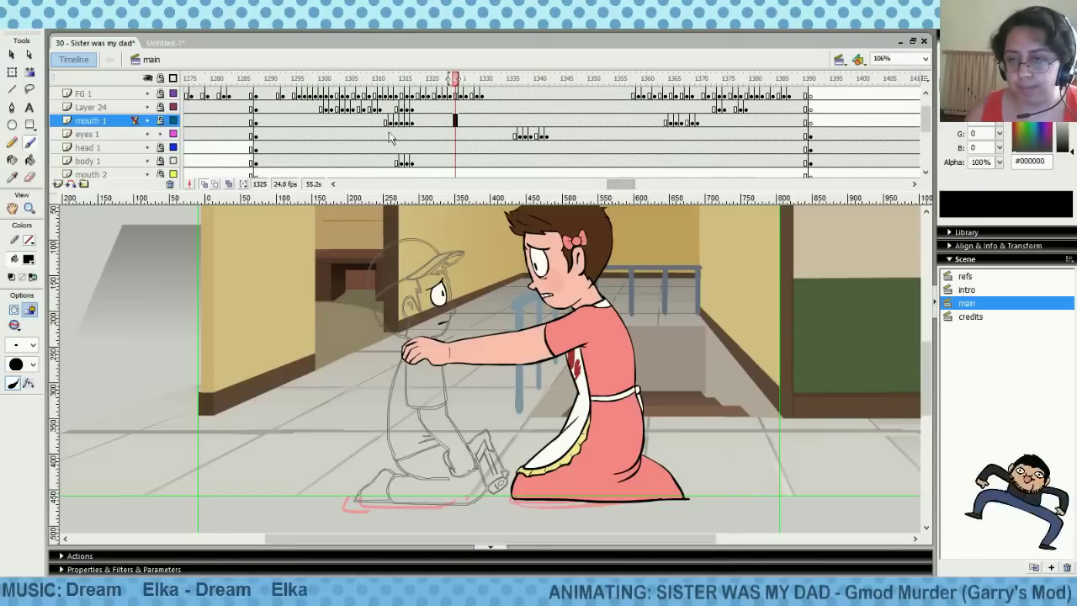
pyautogui.click(353, 122)
pyautogui.click(283, 123)
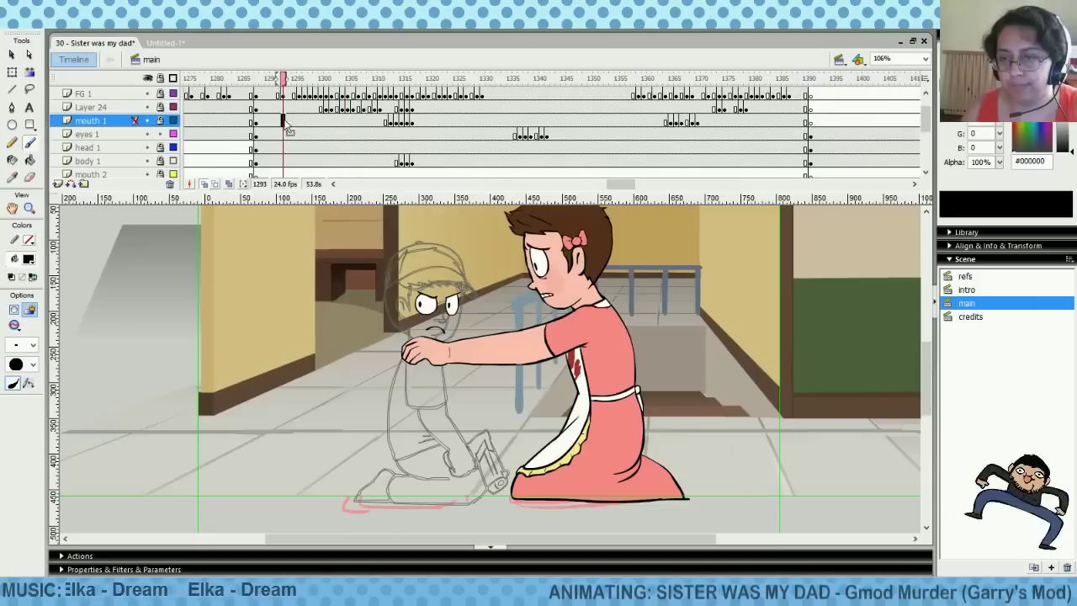
pyautogui.press('Return')
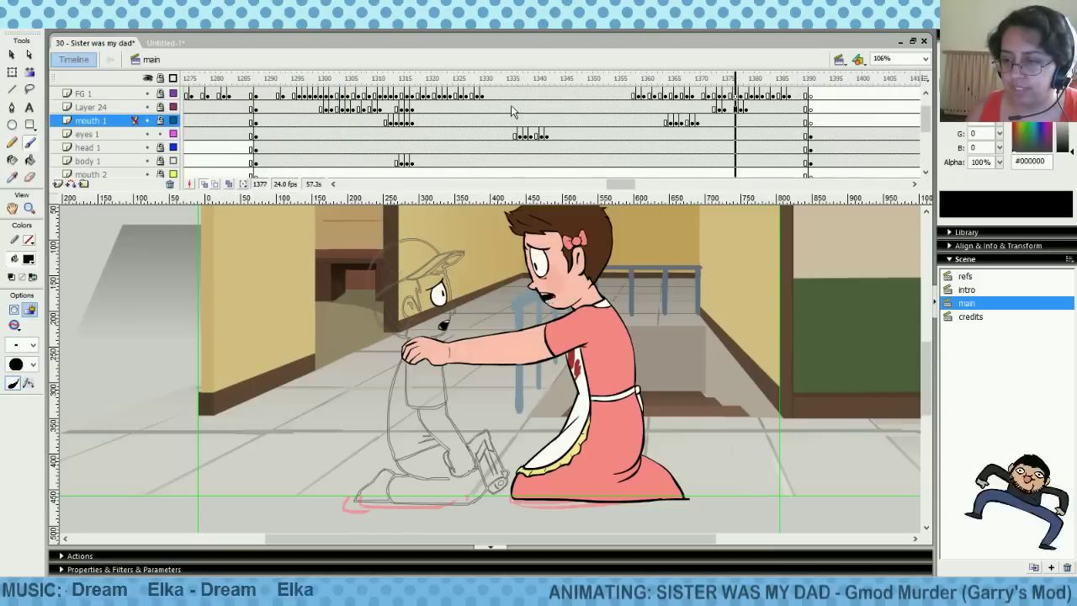
pyautogui.click(510, 109)
pyautogui.click(842, 107)
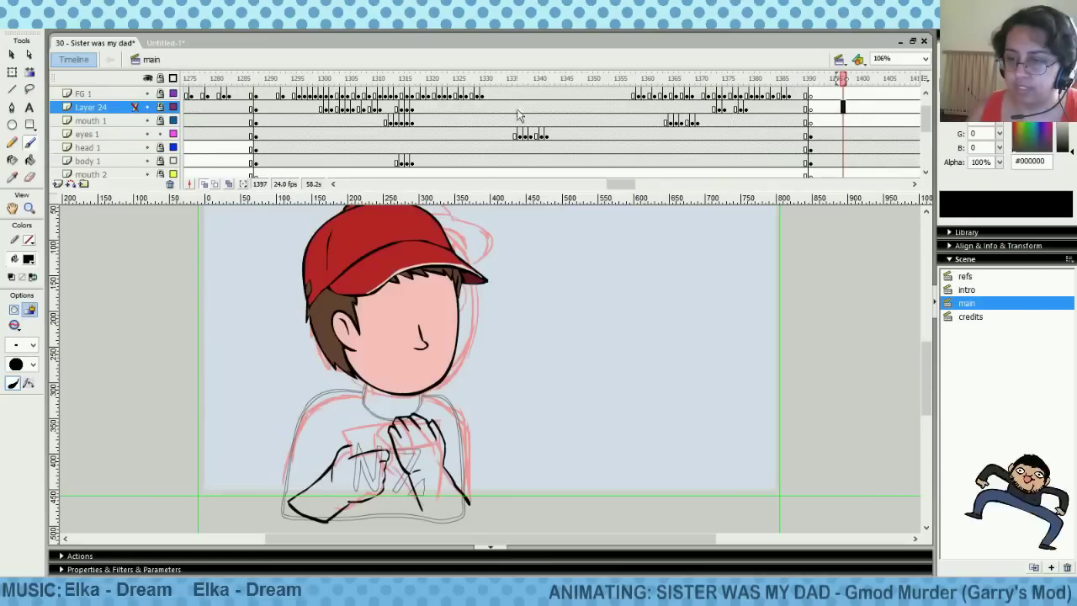
pyautogui.click(466, 110)
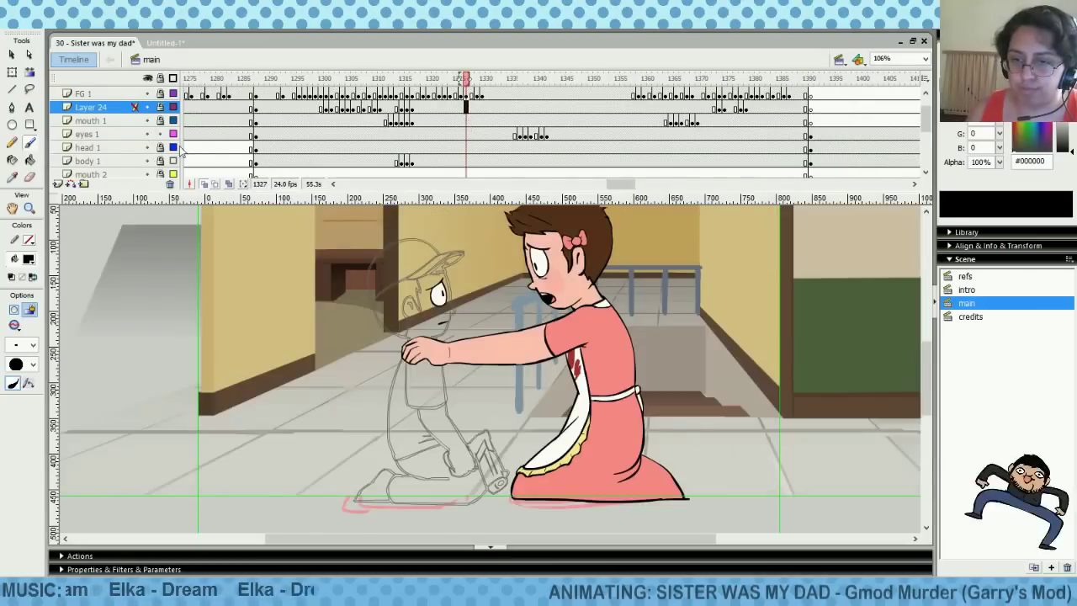
# Copy the black pistol from the mouth 2 layer at frame 1209 of the earlier ghost scene
pyautogui.click(219, 148)
pyautogui.moveTo(625, 184); pyautogui.dragTo(603, 184)
pyautogui.moveTo(481, 136); pyautogui.dragTo(347, 134)
pyautogui.click(353, 174)
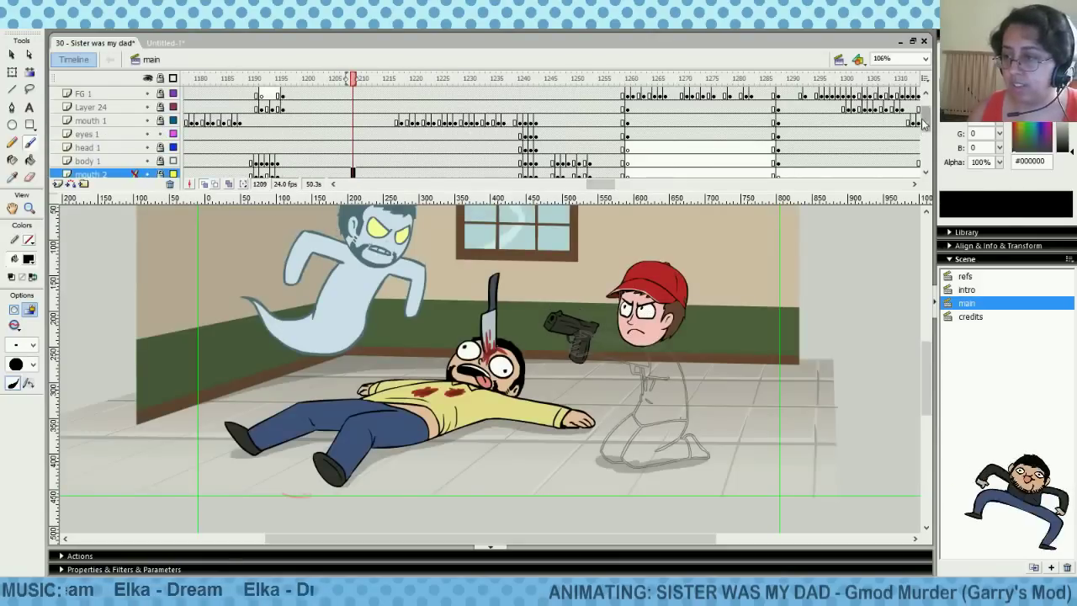
pyautogui.moveTo(926, 123); pyautogui.dragTo(928, 132)
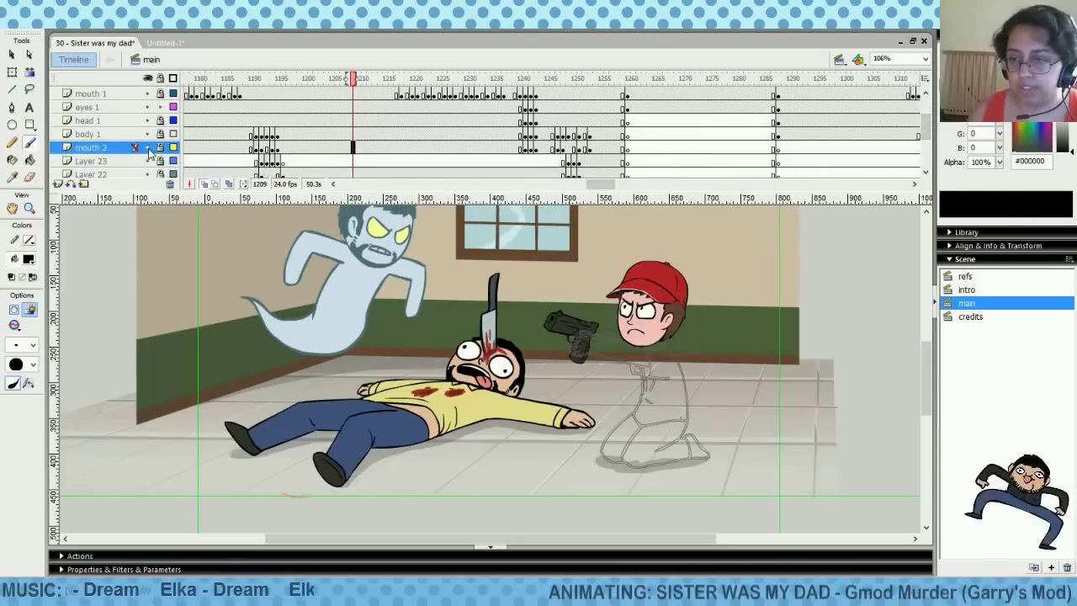
pyautogui.press('q')
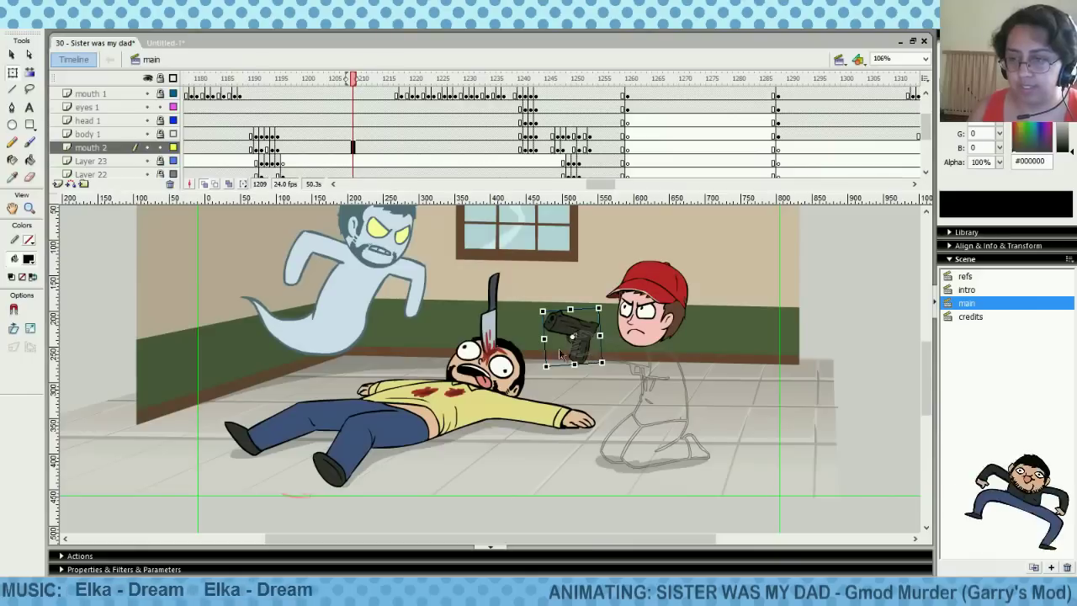
pyautogui.rightClick(577, 335)
pyautogui.click(613, 99)
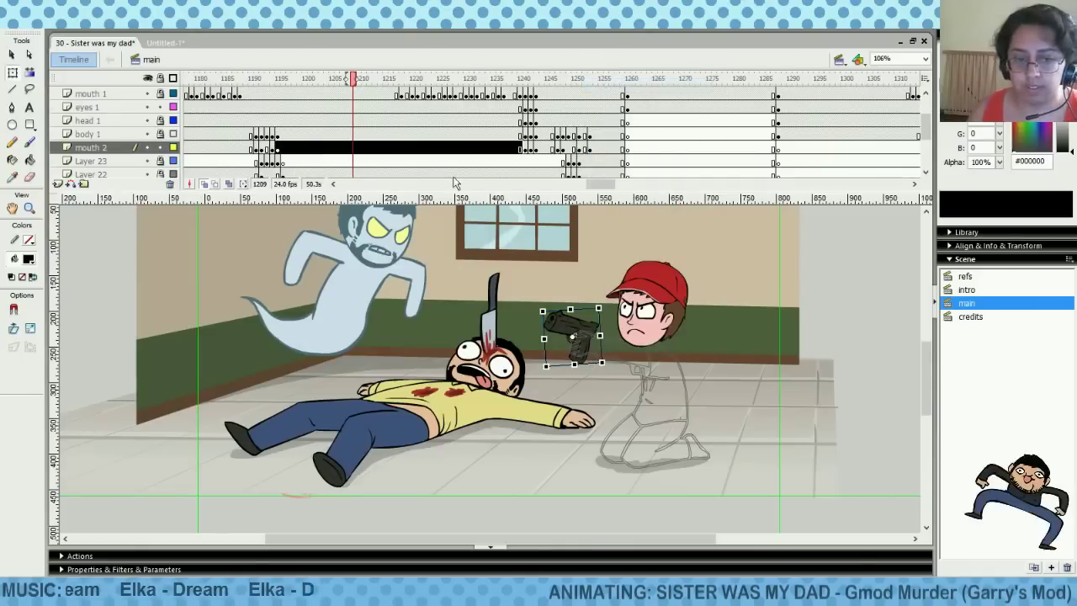
# Paste the pistol onto the eyes 1 layer at frame 1393 of the red-cap character's close-up
pyautogui.moveTo(602, 185); pyautogui.dragTo(645, 184)
pyautogui.click(383, 137)
pyautogui.click(734, 135)
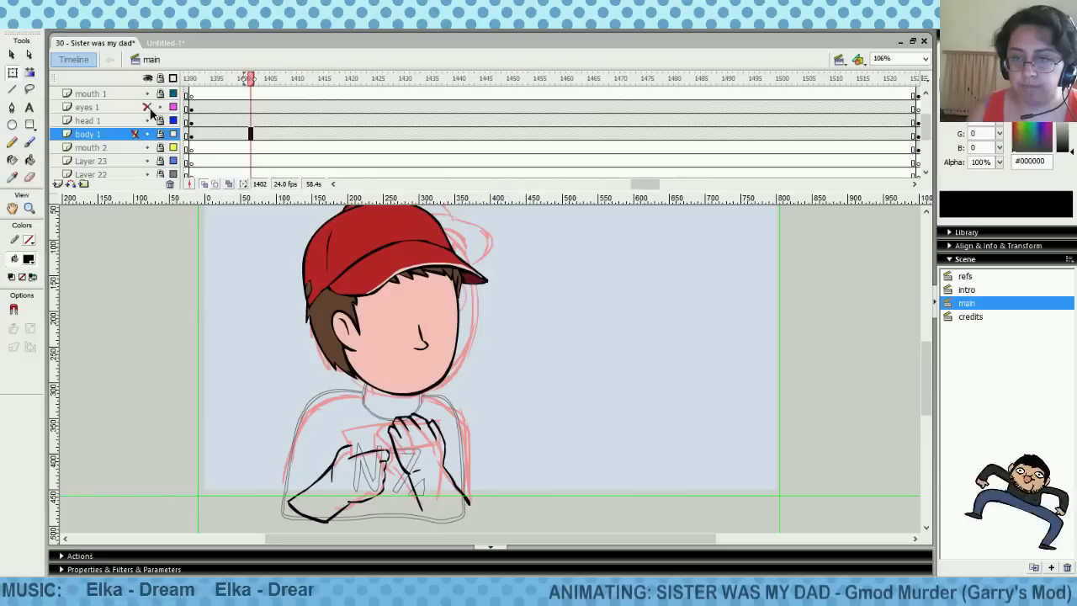
pyautogui.click(202, 107)
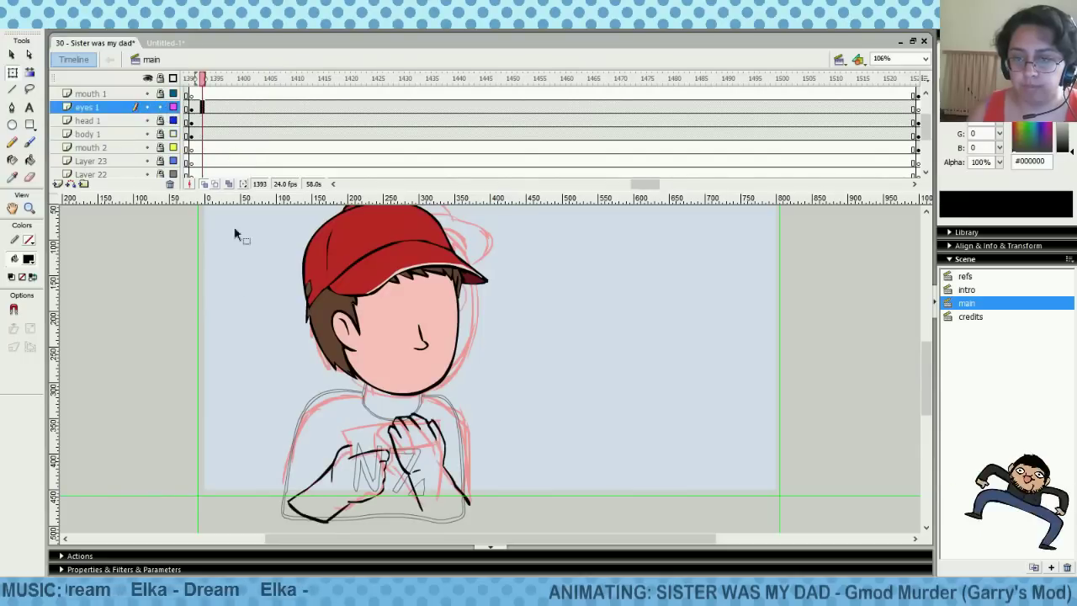
pyautogui.rightClick(236, 306)
pyautogui.click(268, 341)
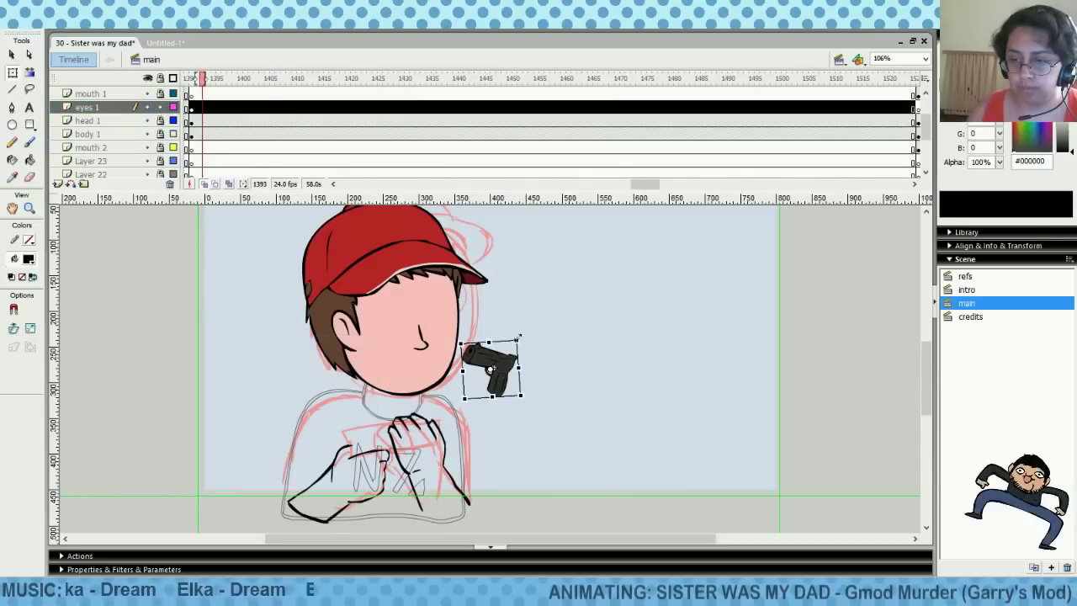
# Flip the pasted pistol horizontally
pyautogui.click(132, 25)
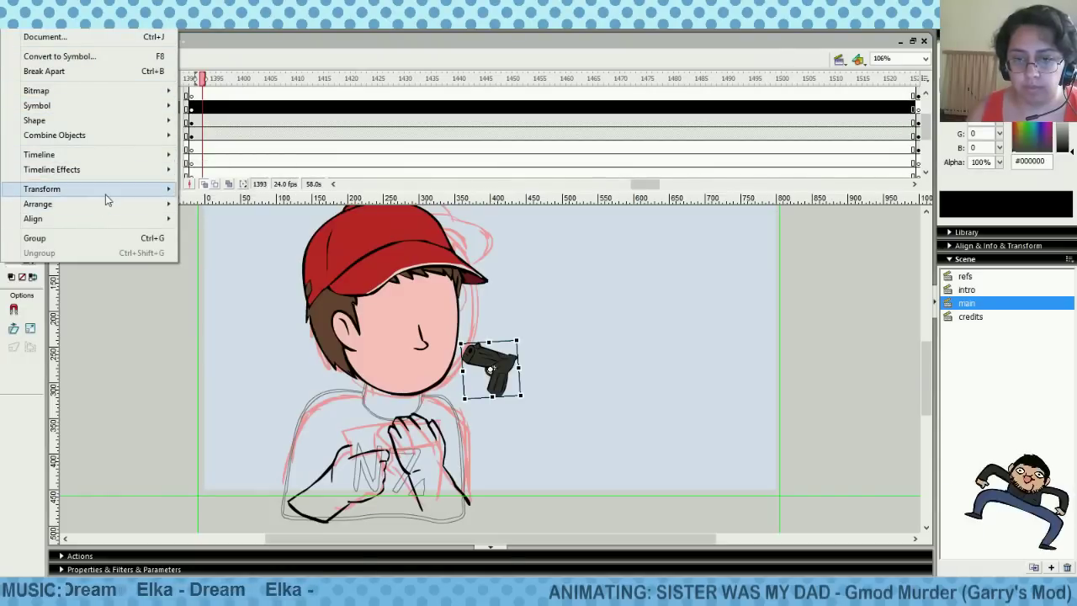
pyautogui.moveTo(108, 192)
pyautogui.click(226, 331)
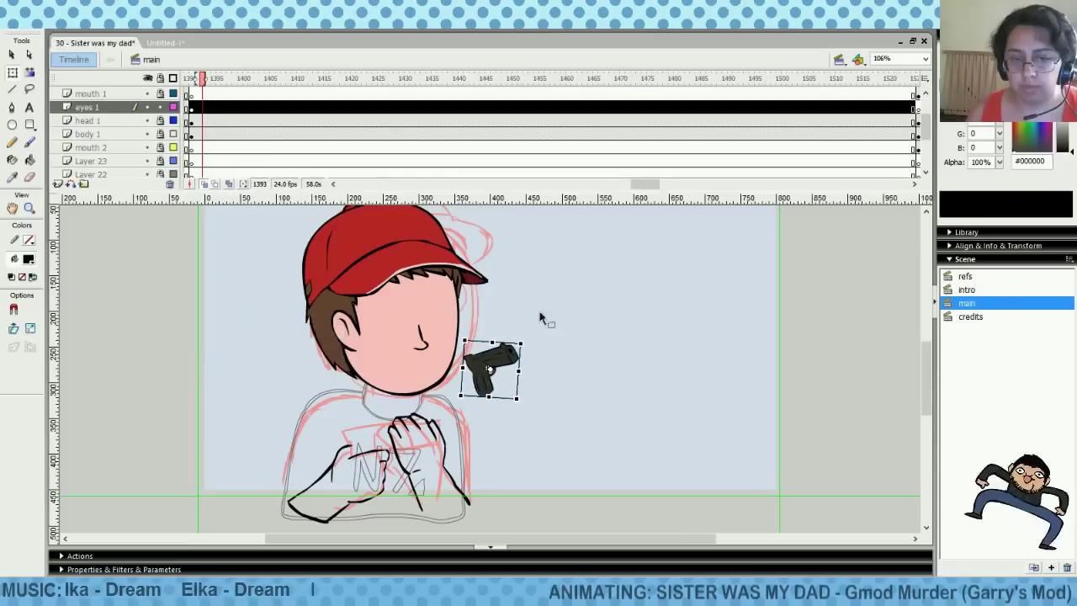
# Enlarge and tilt the pistol over the character's hands and move it in place to the mouth 2 layer at frame 1392
pyautogui.moveTo(522, 340); pyautogui.dragTo(541, 326)
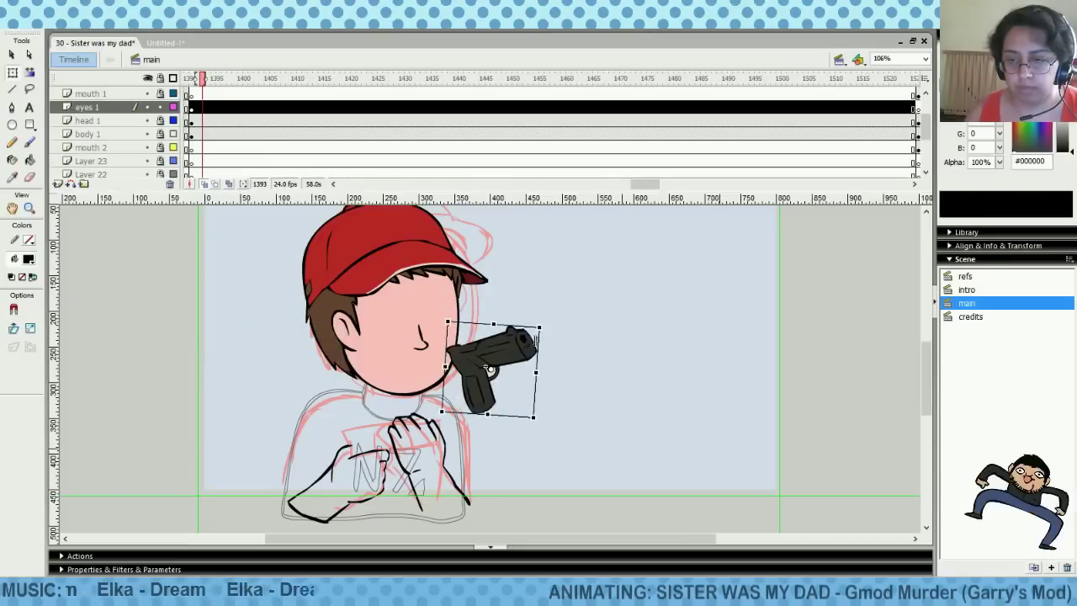
pyautogui.moveTo(526, 362); pyautogui.dragTo(432, 430)
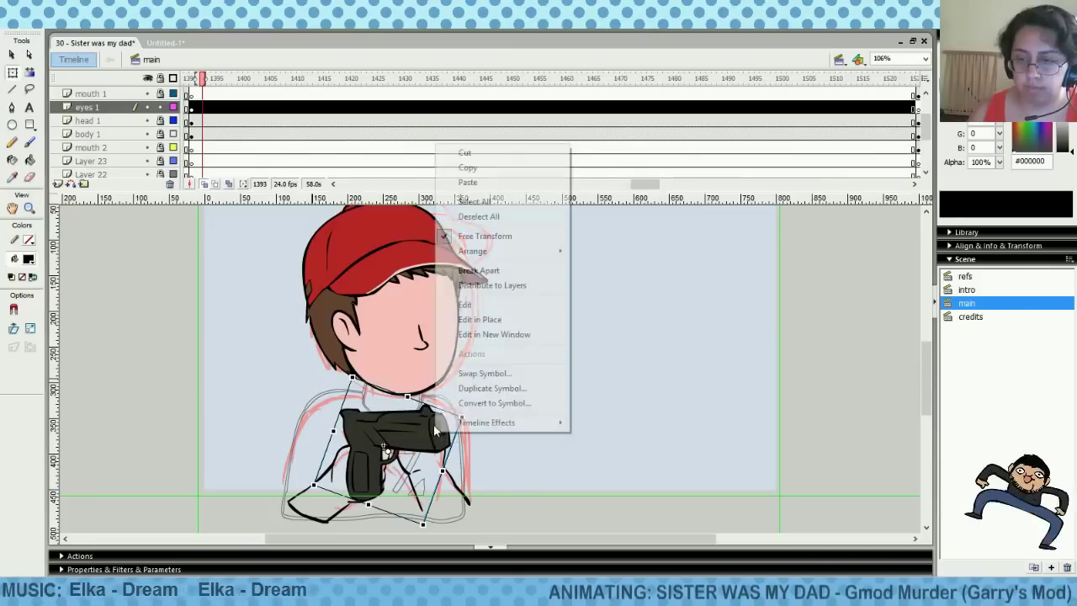
pyautogui.rightClick(436, 431)
pyautogui.click(465, 153)
pyautogui.click(196, 148)
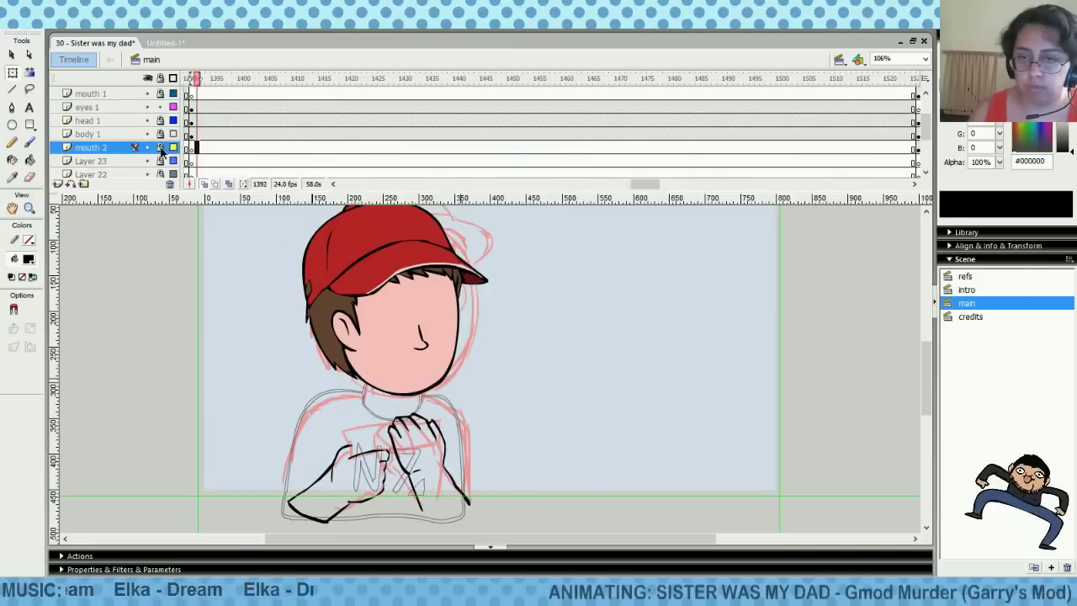
pyautogui.rightClick(597, 316)
pyautogui.click(653, 366)
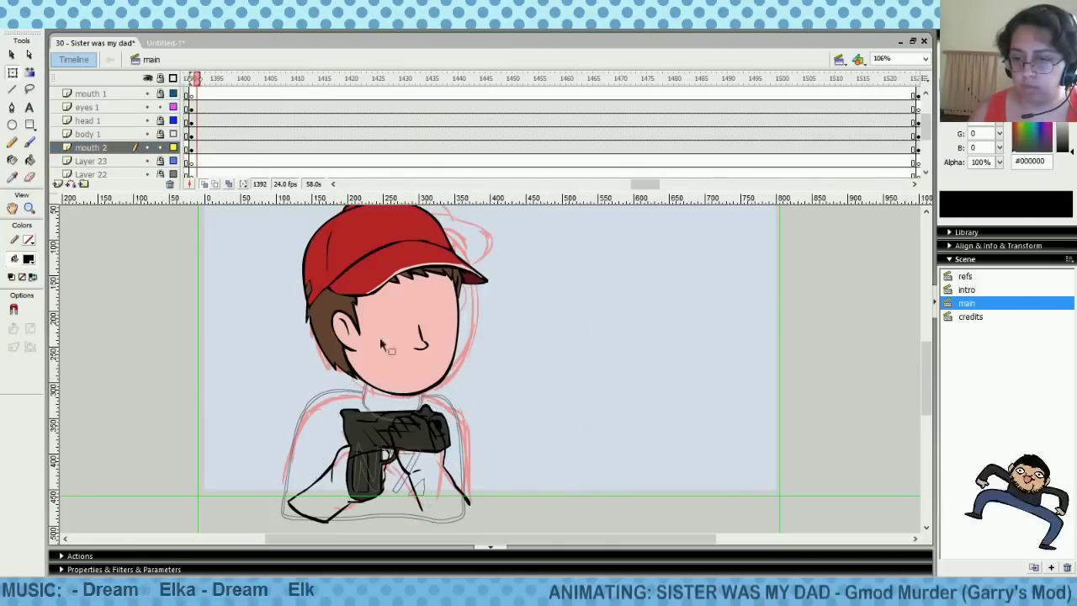
# Display the mouth 2 layer as outlines and set its outline color to blue
pyautogui.click(174, 147)
pyautogui.doubleClick(173, 147)
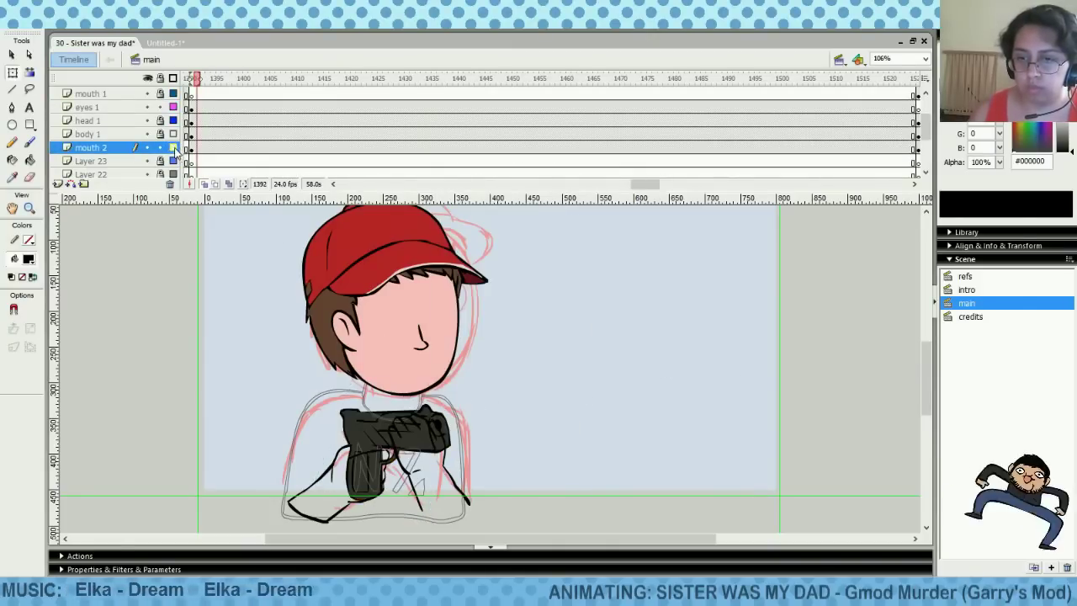
pyautogui.click(492, 337)
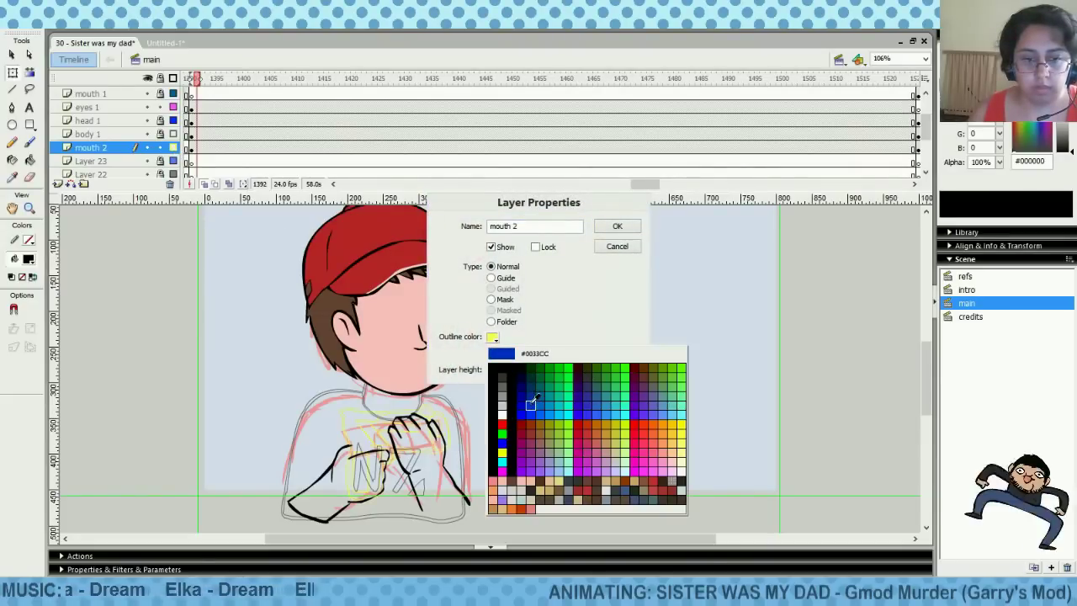
pyautogui.click(530, 403)
pyautogui.click(618, 227)
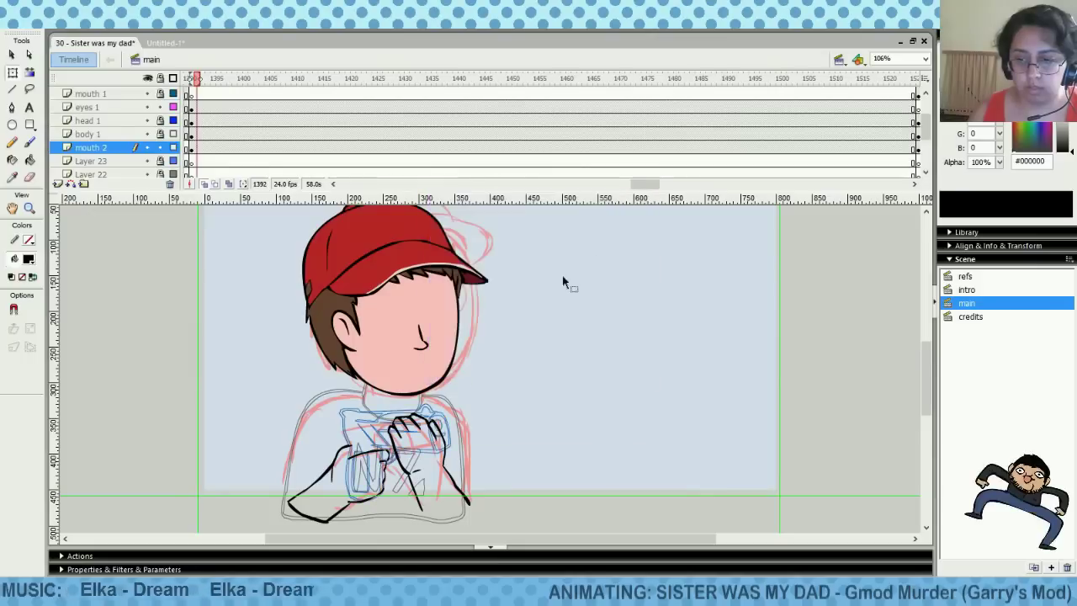
# Trace the pistol's rear edge in black on the eyes 1 layer with the Brush tool
pyautogui.click(200, 110)
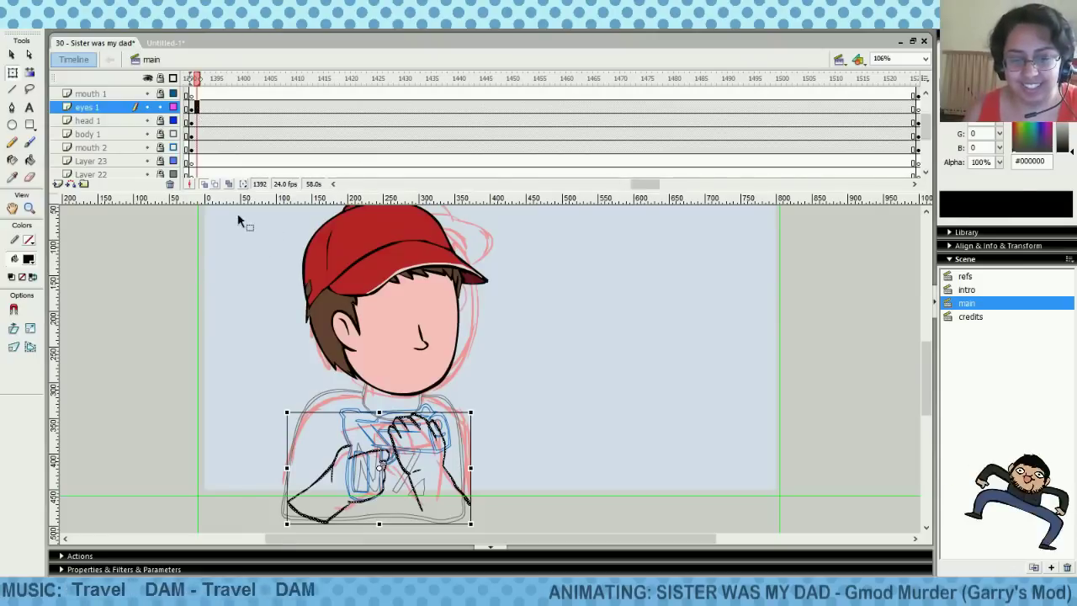
pyautogui.click(216, 107)
pyautogui.click(233, 108)
pyautogui.click(266, 94)
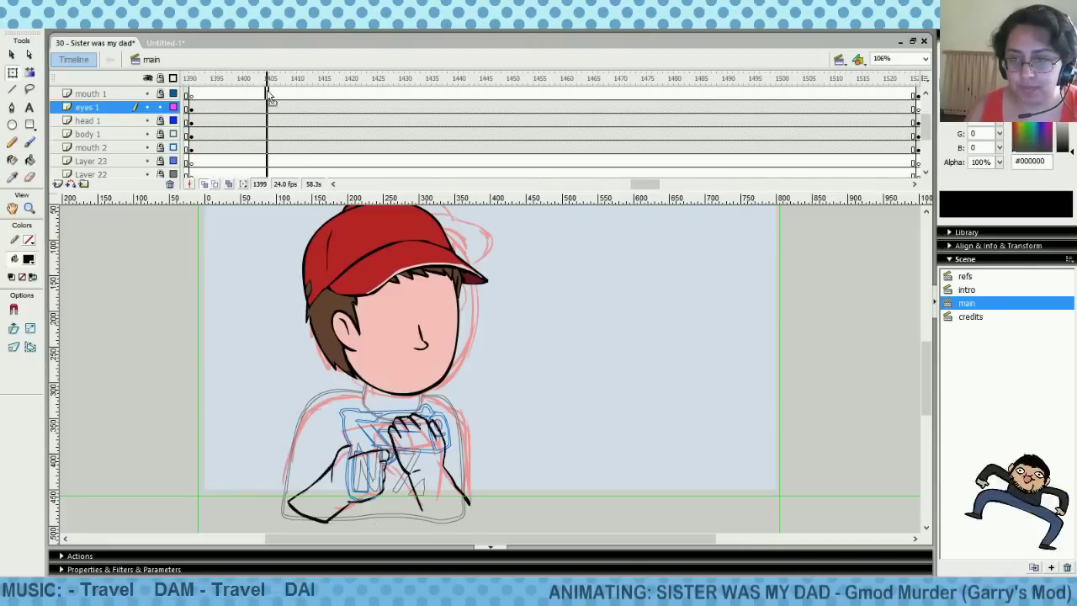
pyautogui.click(228, 107)
pyautogui.click(29, 142)
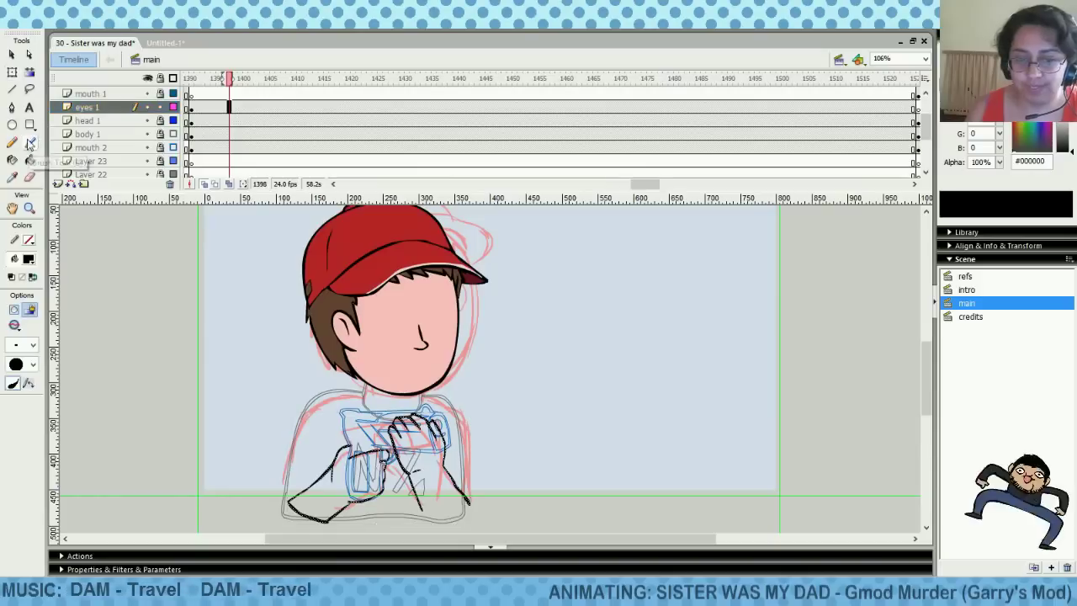
pyautogui.click(223, 108)
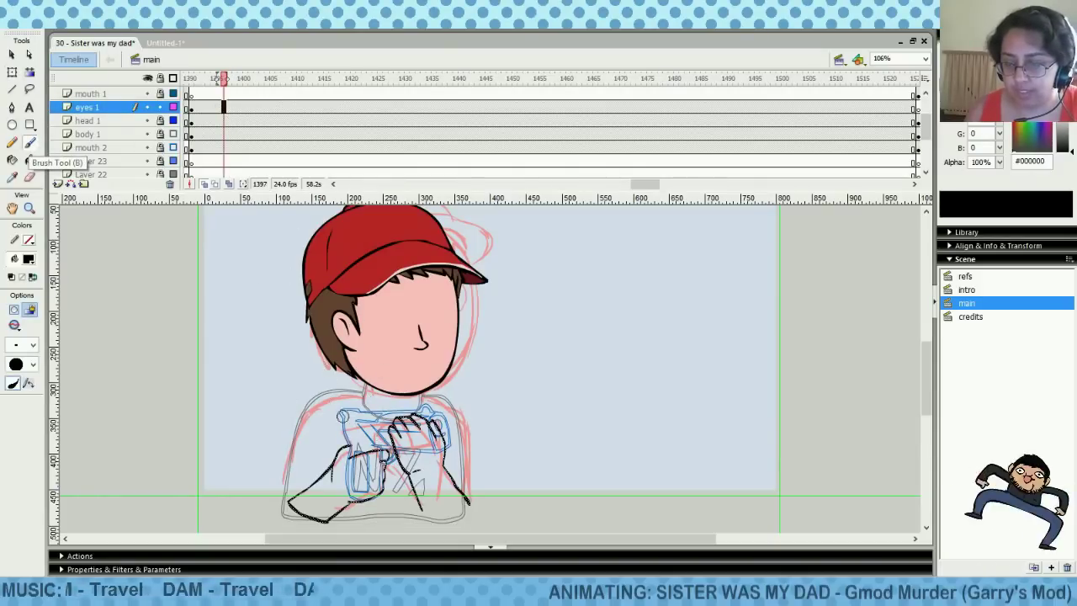
pyautogui.moveTo(360, 448)
pyautogui.mouseDown()
pyautogui.moveTo(371, 445)
pyautogui.moveTo(351, 457)
pyautogui.mouseUp()
pyautogui.hotkey('ctrl', 'z')
pyautogui.hotkey('ctrl', 'z')
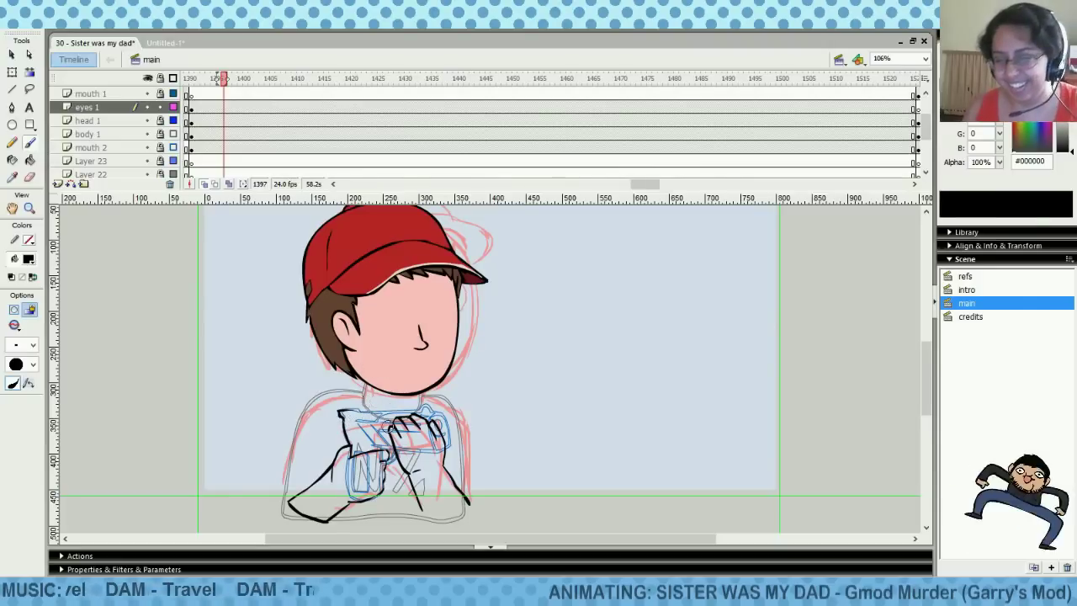
# Trace the pistol's slide and front end around the fingers with the Brush, erasing the excess line at the front lower corner
pyautogui.click(30, 206)
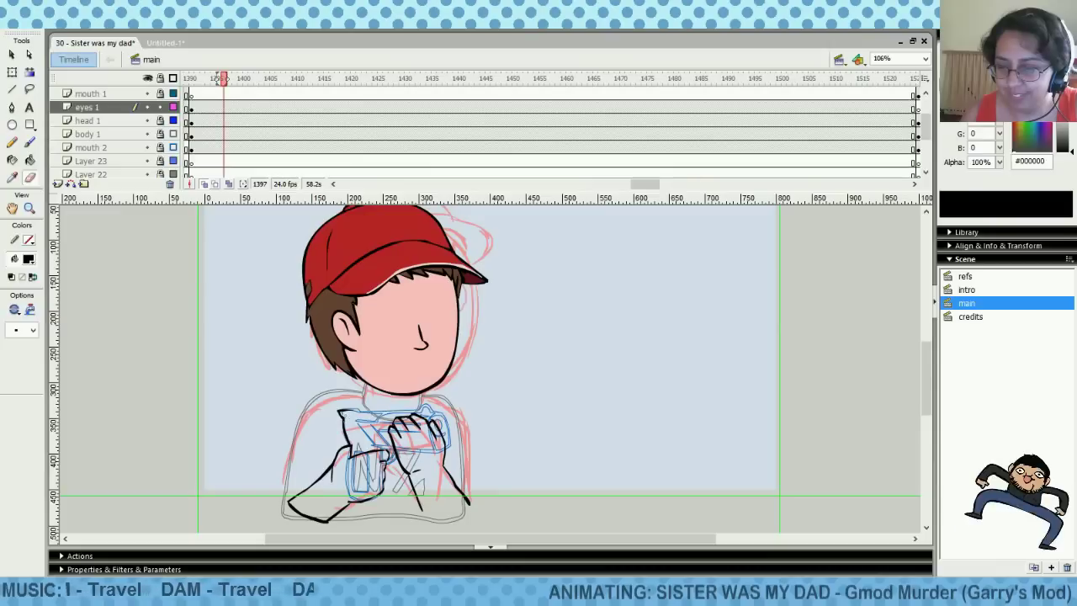
pyautogui.click(29, 144)
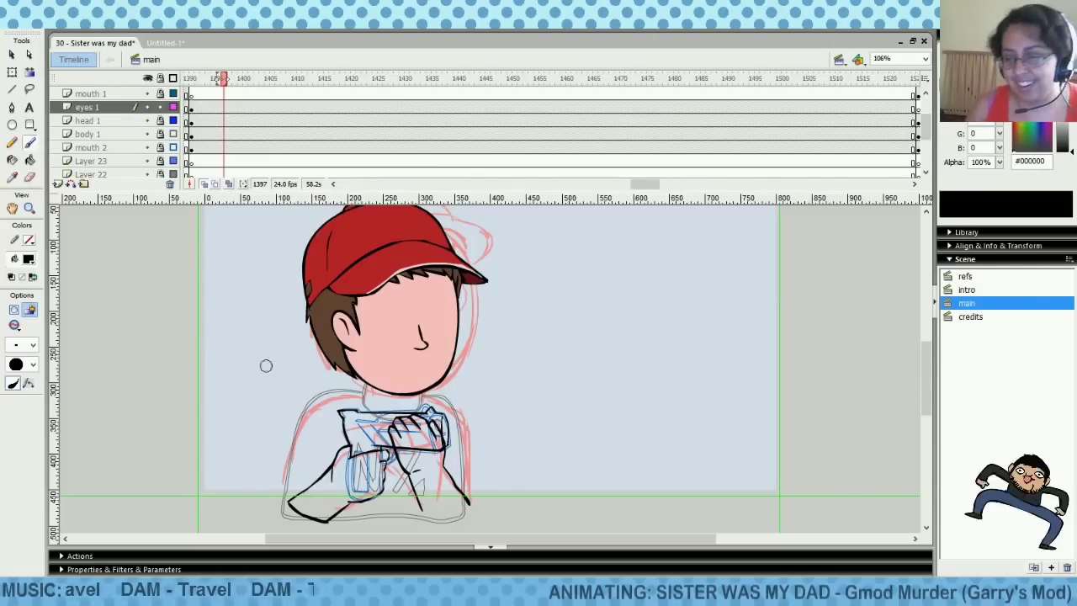
pyautogui.click(28, 180)
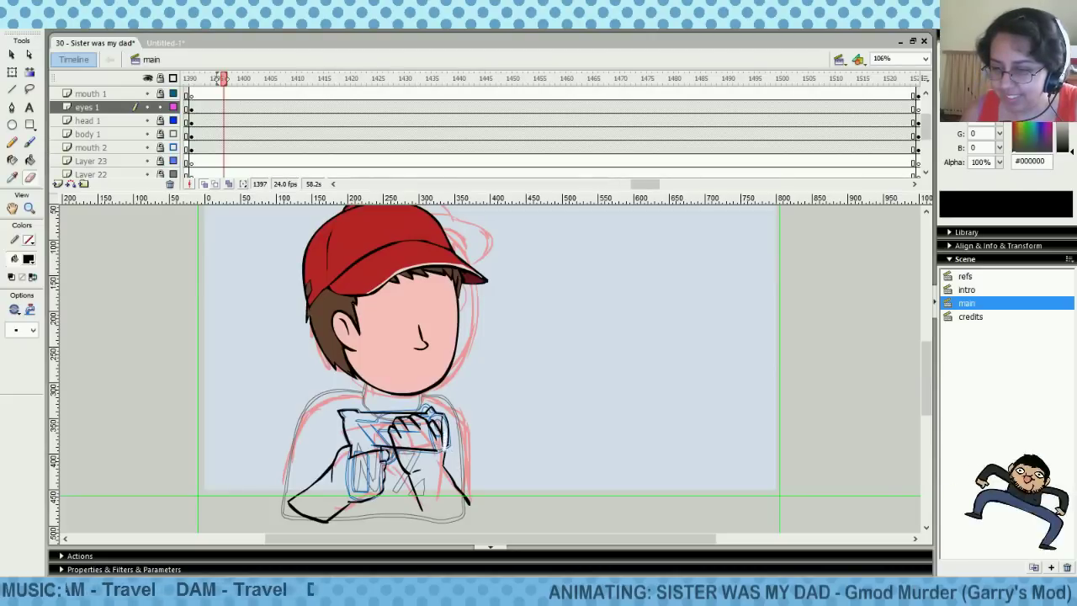
pyautogui.moveTo(448, 437); pyautogui.dragTo(446, 456)
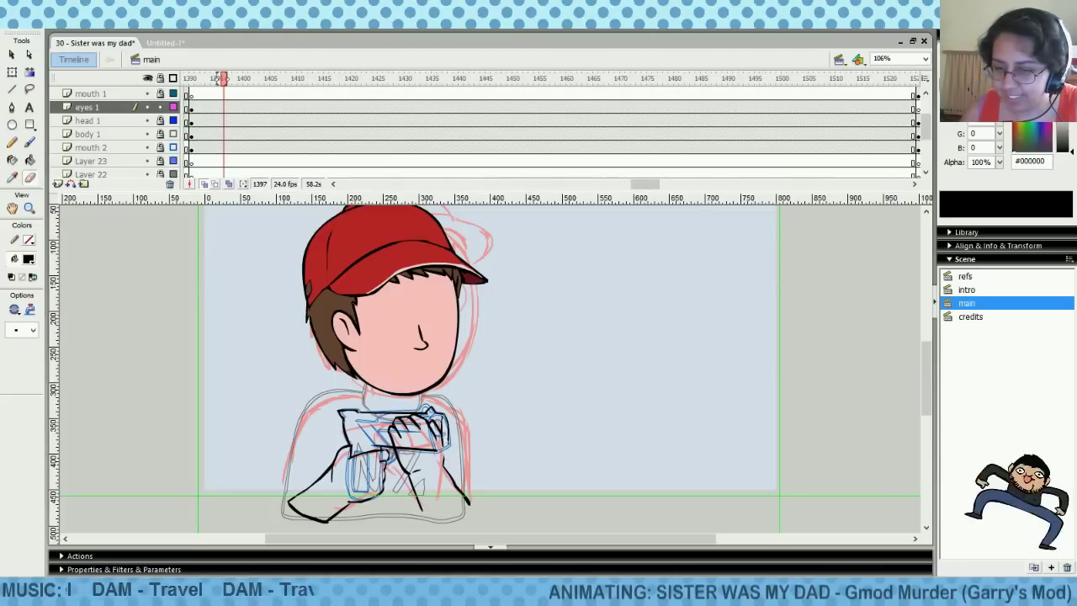
# Adjust the linework between the fingers and the pistol's front with the Lasso, touch it up with Brush and Eraser, and save the file
pyautogui.click(30, 89)
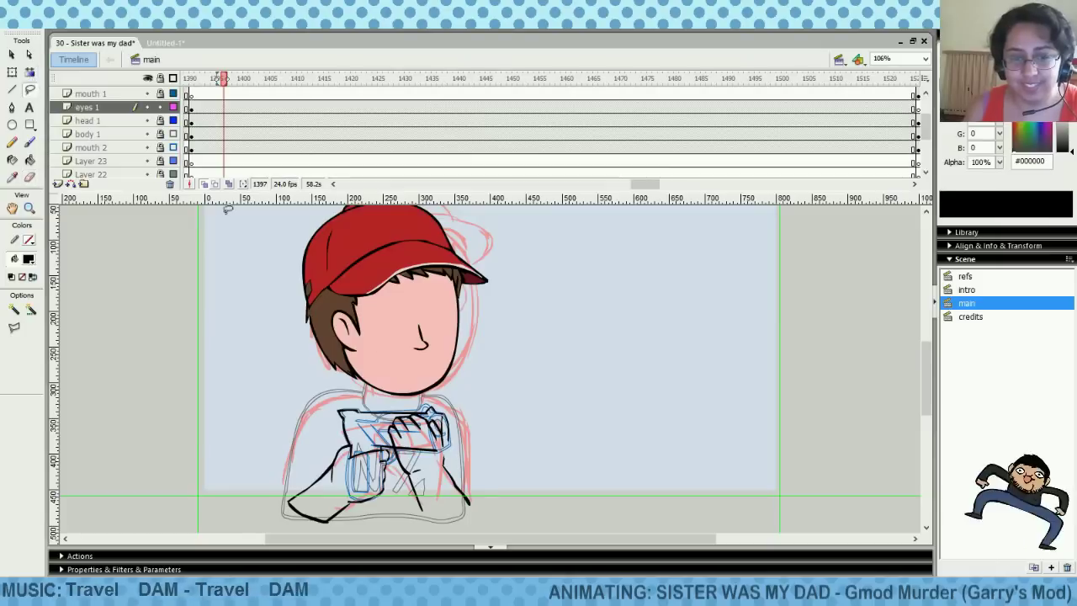
pyautogui.moveTo(435, 425)
pyautogui.mouseDown()
pyautogui.moveTo(437, 451)
pyautogui.moveTo(447, 440)
pyautogui.moveTo(444, 417)
pyautogui.moveTo(434, 423)
pyautogui.mouseUp()
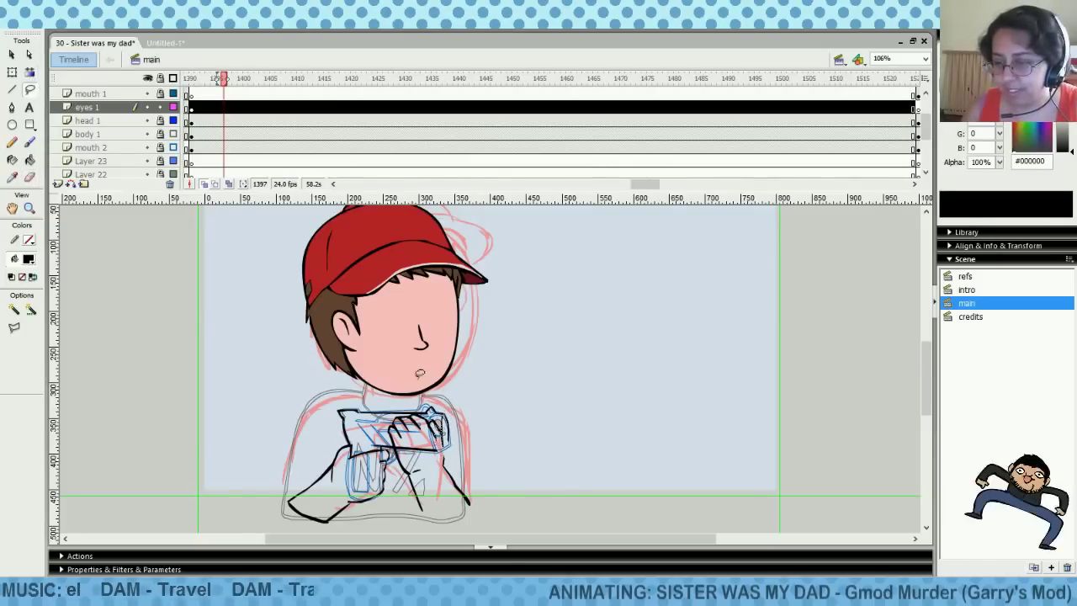
pyautogui.click(427, 360)
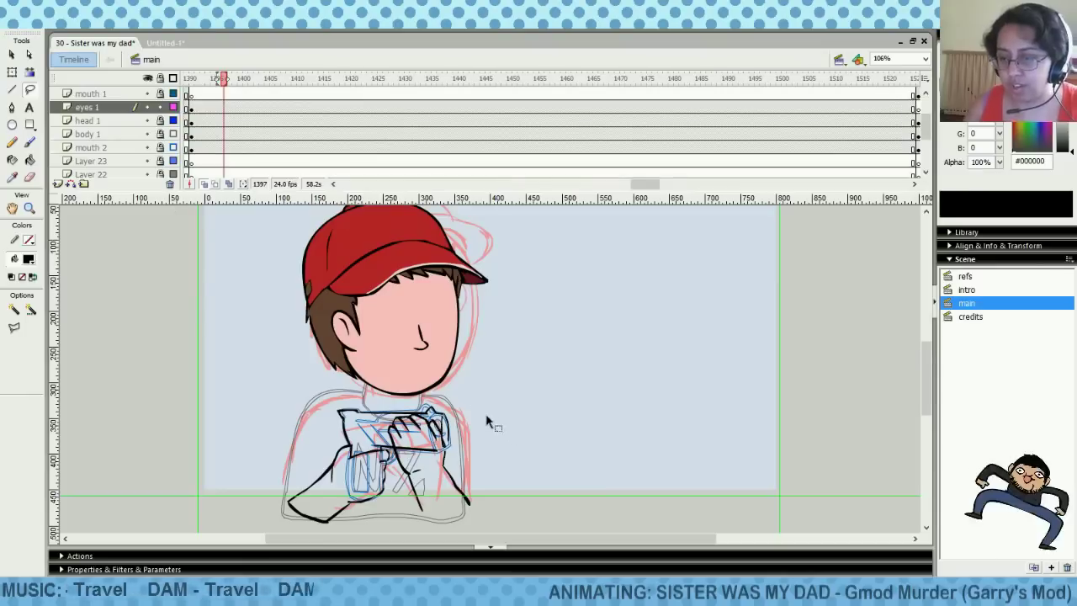
pyautogui.click(29, 143)
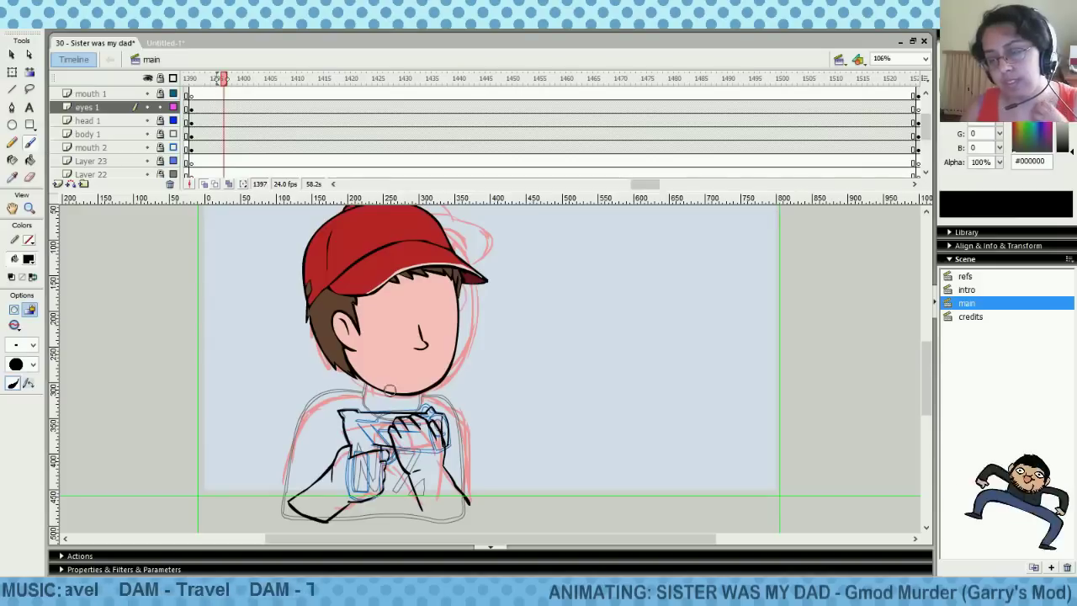
pyautogui.click(30, 177)
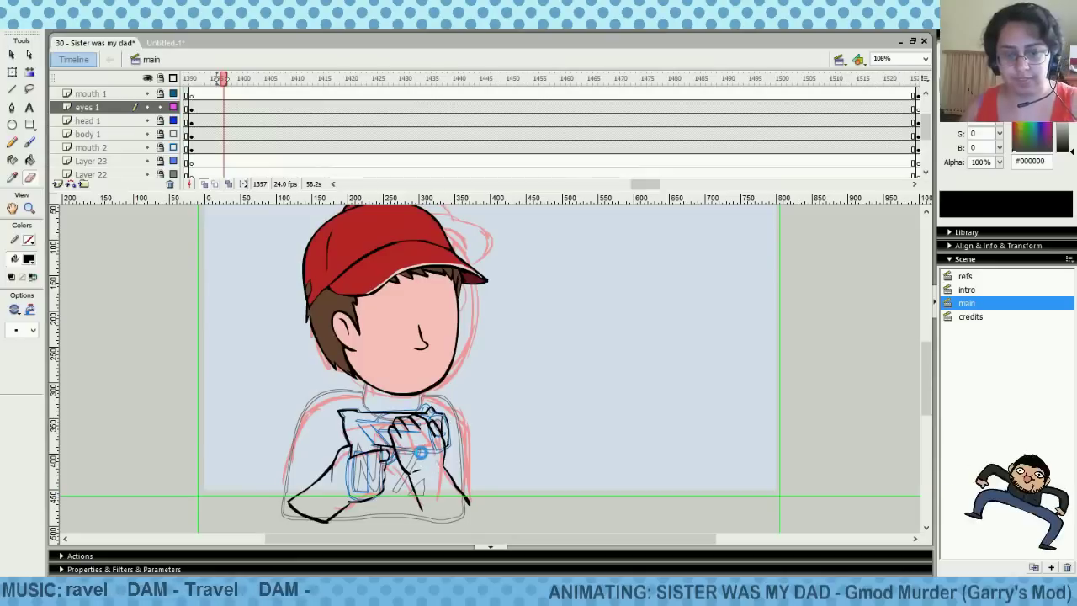
pyautogui.hotkey('ctrl', 's')
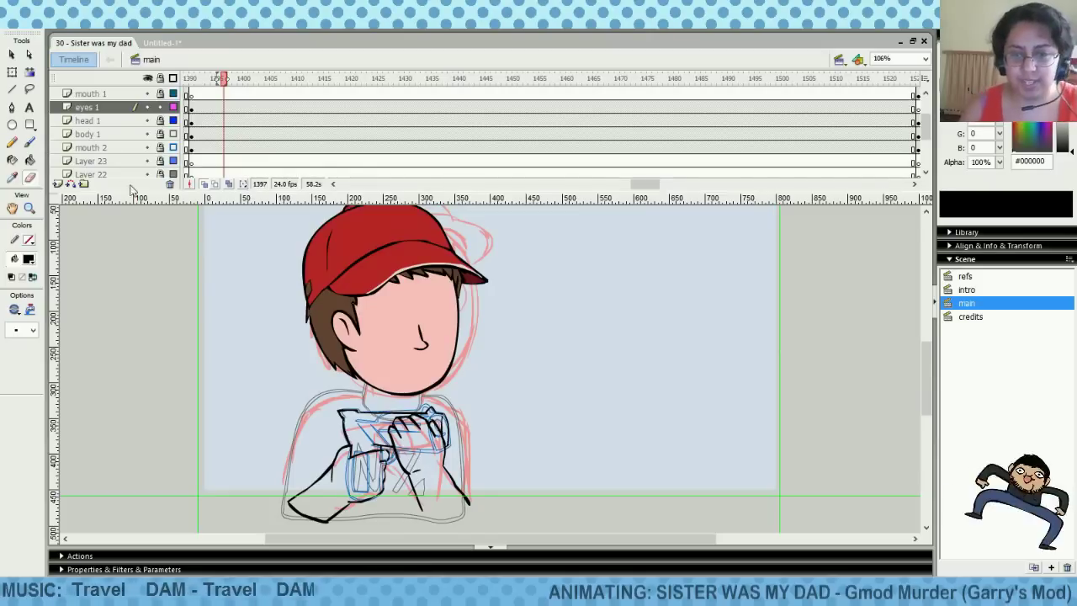
# Draw the curved lower end of the forearm on the right side of the character with the Brush
pyautogui.click(30, 143)
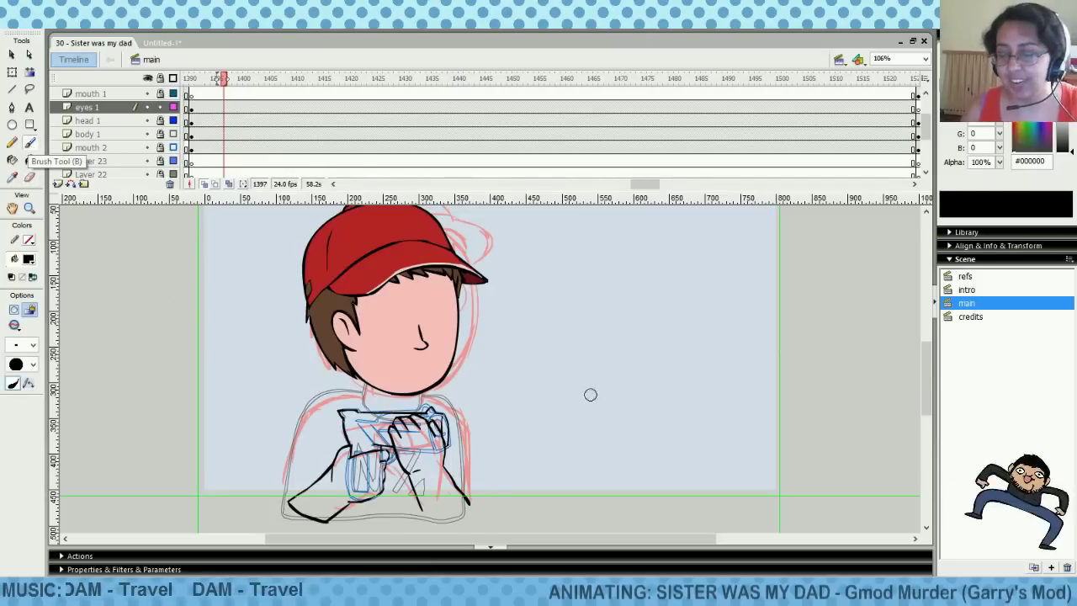
pyautogui.moveTo(423, 511)
pyautogui.mouseDown()
pyautogui.moveTo(469, 505)
pyautogui.moveTo(428, 512)
pyautogui.moveTo(473, 501)
pyautogui.moveTo(428, 518)
pyautogui.mouseUp()
pyautogui.hotkey('ctrl', 'z')
pyautogui.hotkey('ctrl', 'z')
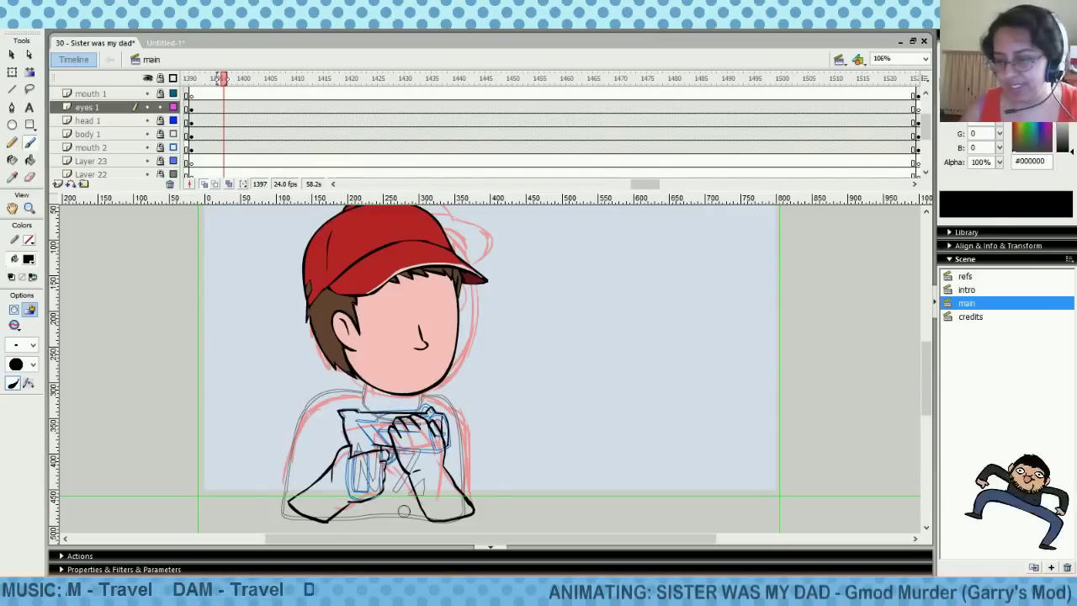
# Clean up the outer edge of the right-hand forearm with the Eraser and save the file
pyautogui.click(30, 179)
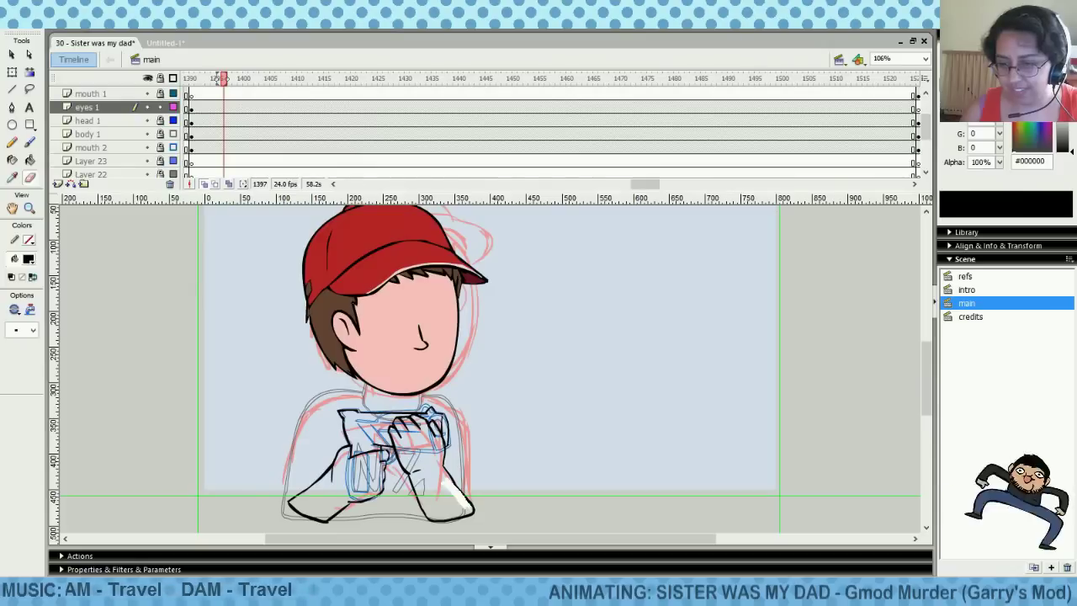
pyautogui.moveTo(465, 505); pyautogui.dragTo(468, 508)
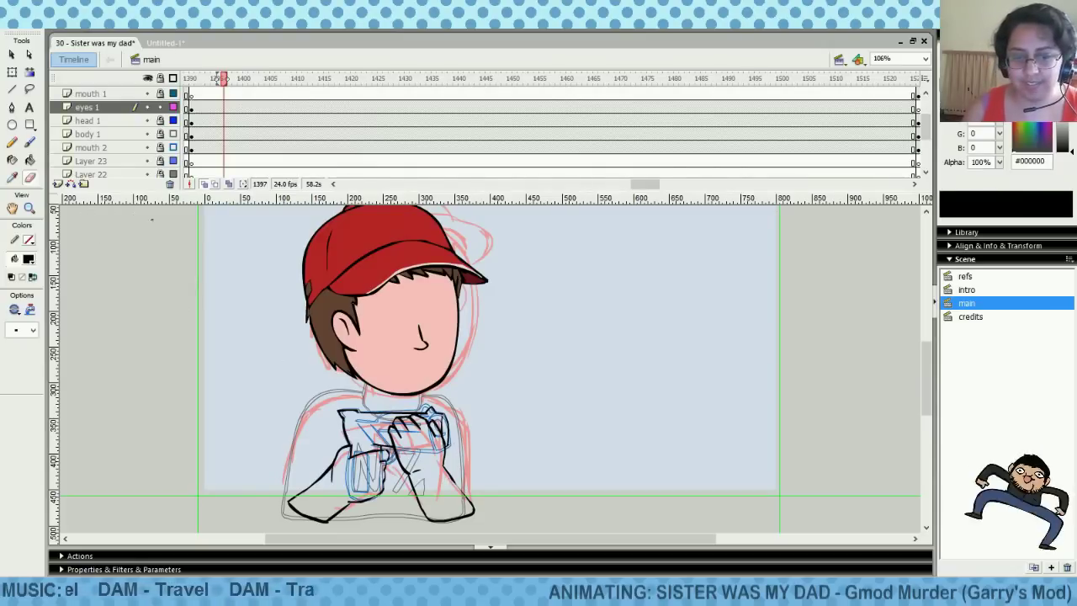
pyautogui.click(31, 143)
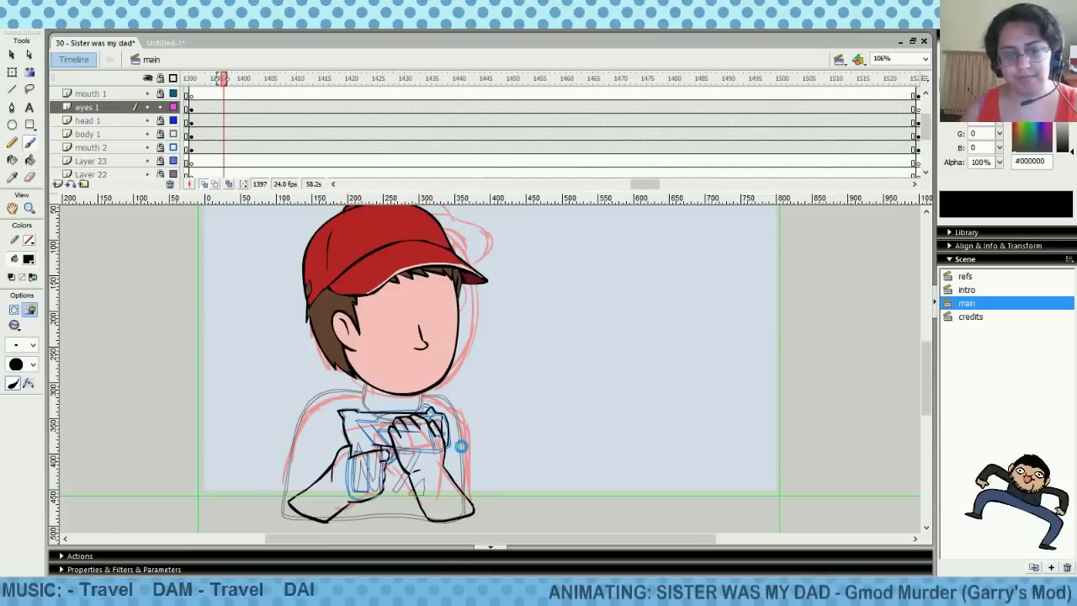
pyautogui.hotkey('ctrl', 's')
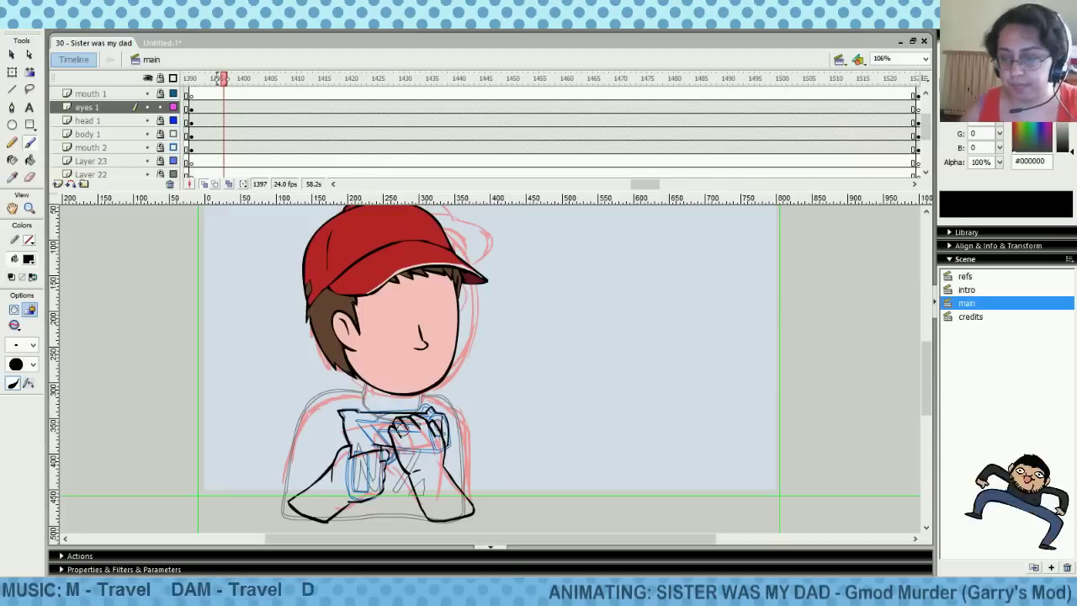
# Draw the pistol's slide details, turn off the mouth 2 layer's outline display and delete the reference pistol from it
pyautogui.moveTo(383, 421)
pyautogui.mouseDown()
pyautogui.moveTo(395, 422)
pyautogui.moveTo(384, 444)
pyautogui.mouseUp()
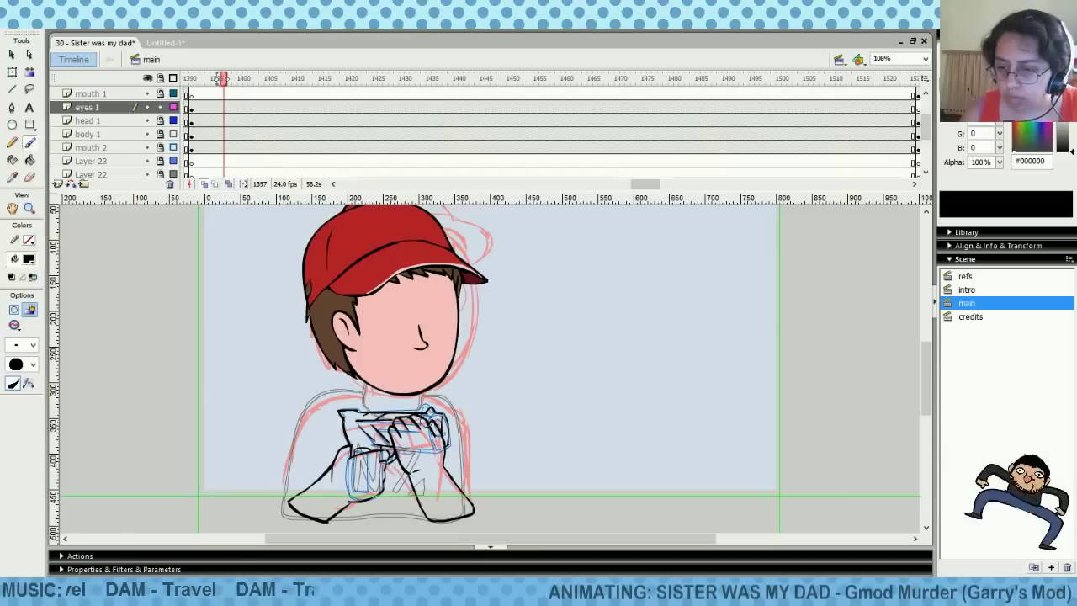
pyautogui.click(174, 147)
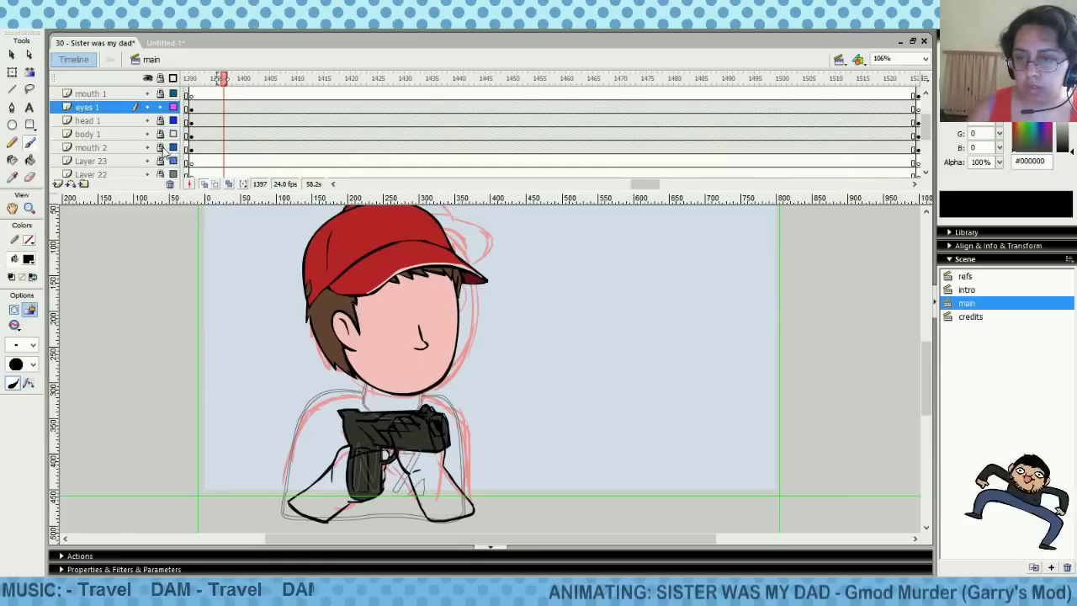
pyautogui.click(197, 149)
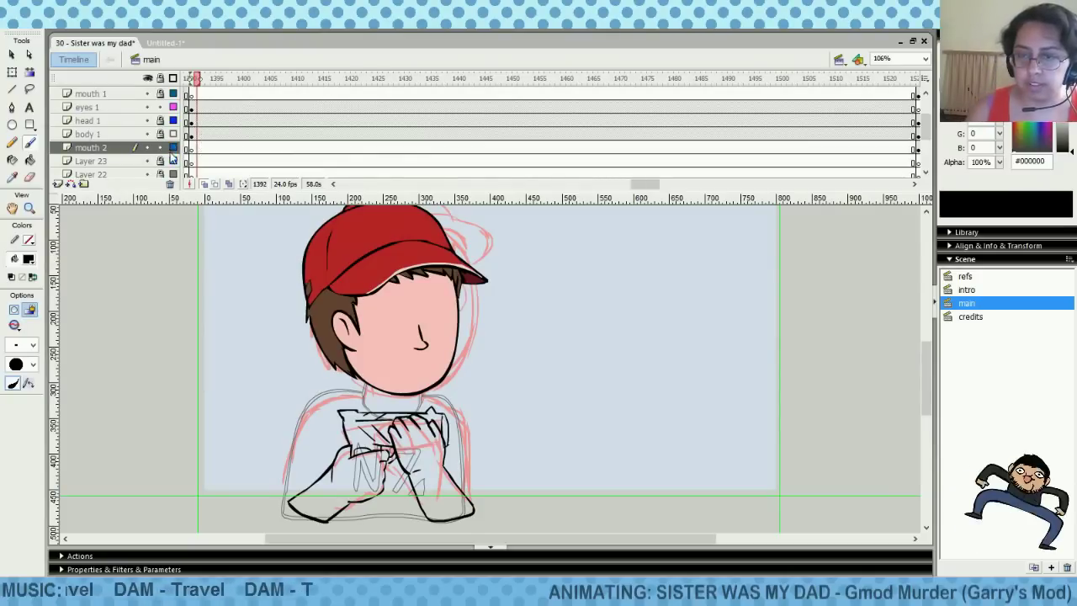
# Draw the muzzle opening on the pistol's front on the eyes 1 layer and save the file
pyautogui.click(197, 107)
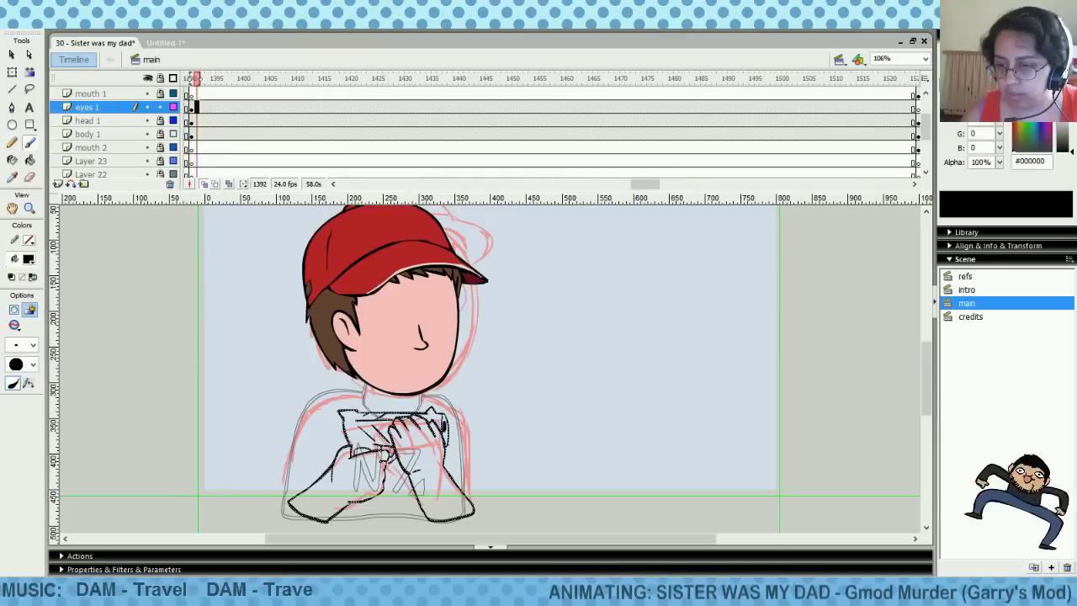
pyautogui.press('Escape')
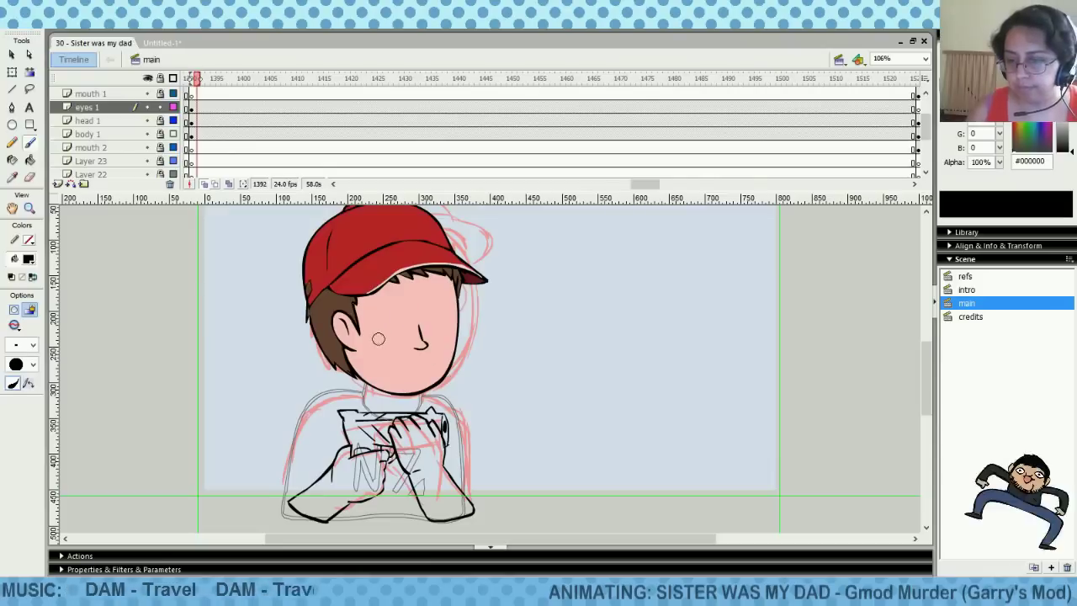
# Find the earlier shot with the kneeling red-cap character at frame 1236 and sample its pistol's dark grey #383432 as the fill colour
pyautogui.click(215, 94)
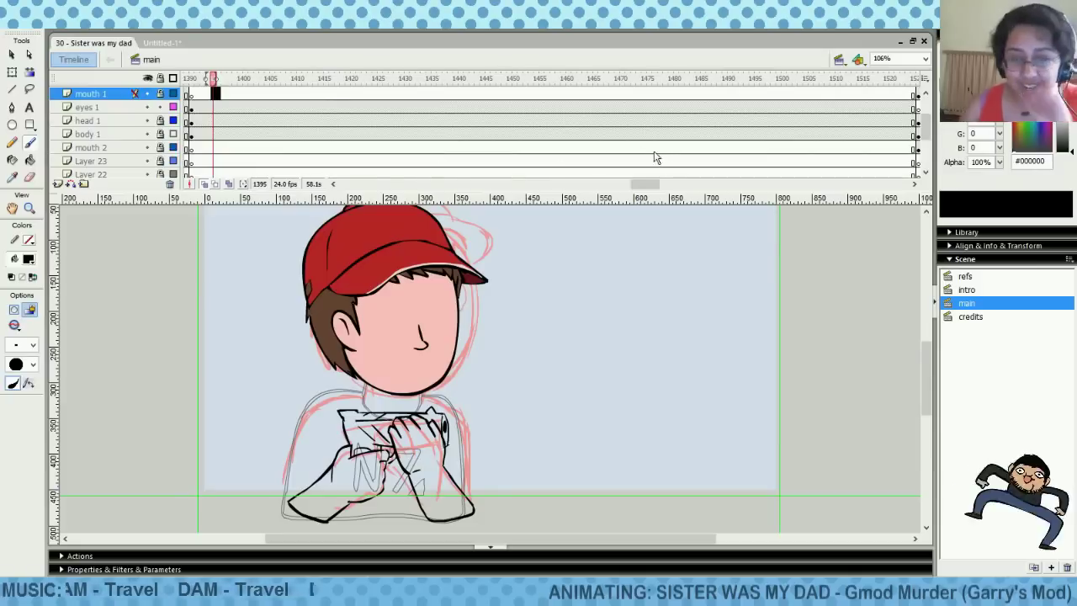
pyautogui.moveTo(645, 184); pyautogui.dragTo(637, 187)
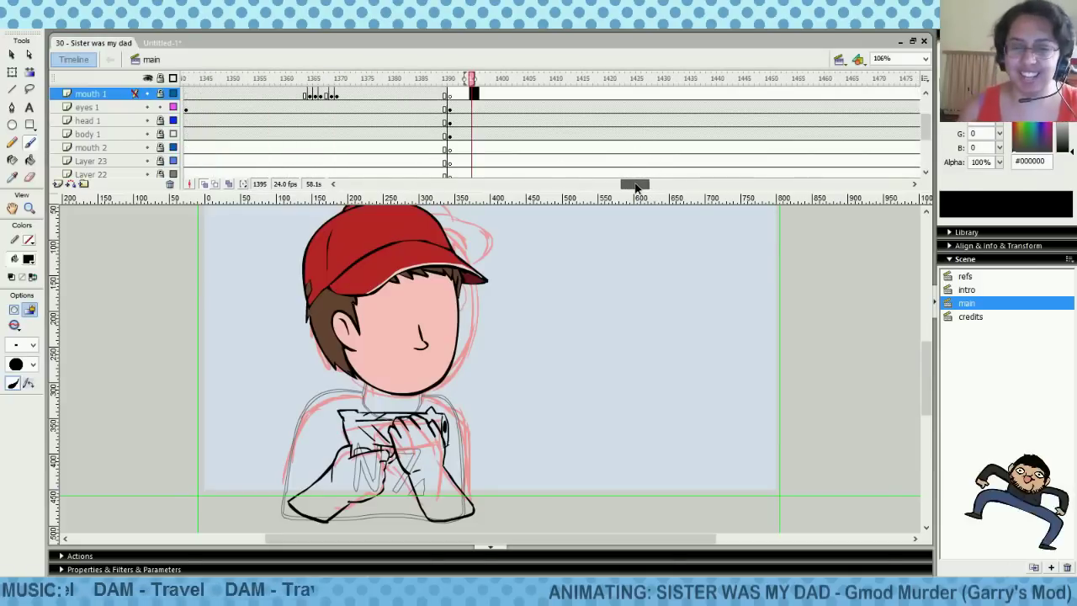
pyautogui.click(320, 107)
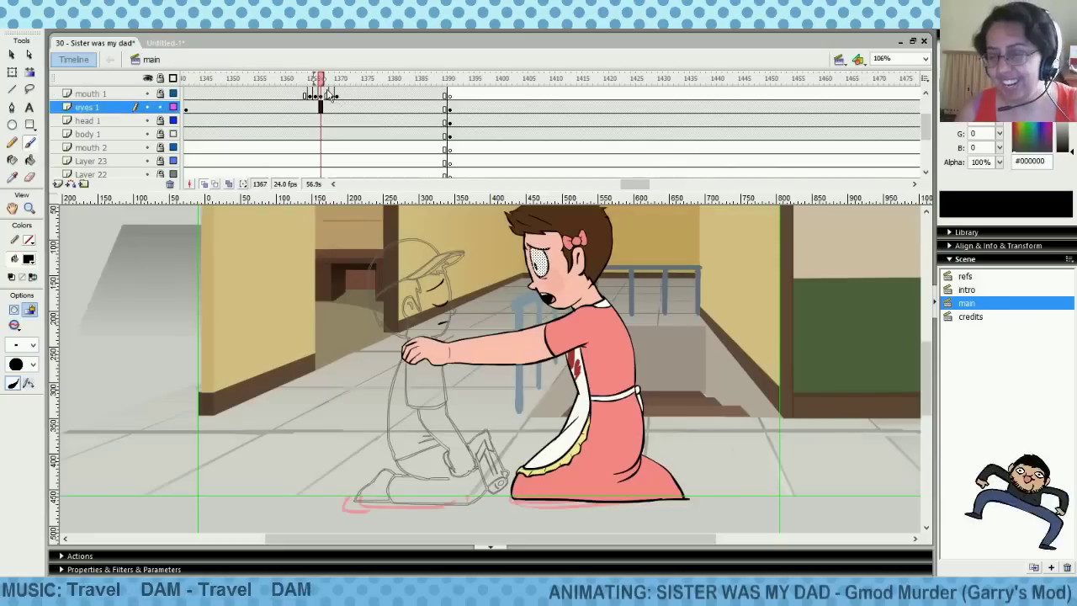
pyautogui.moveTo(639, 187); pyautogui.dragTo(623, 189)
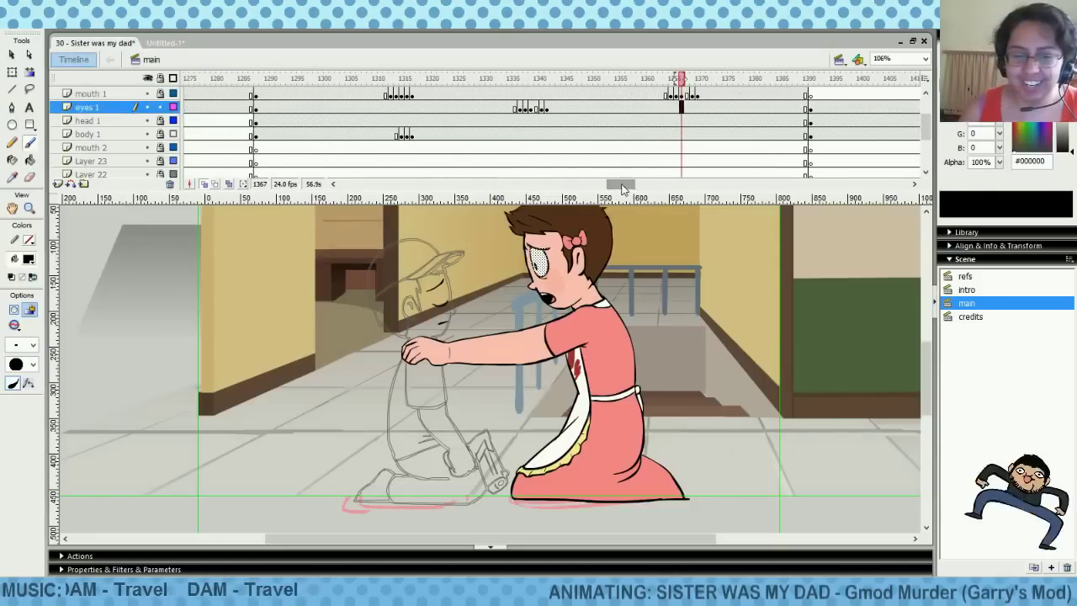
pyautogui.click(247, 108)
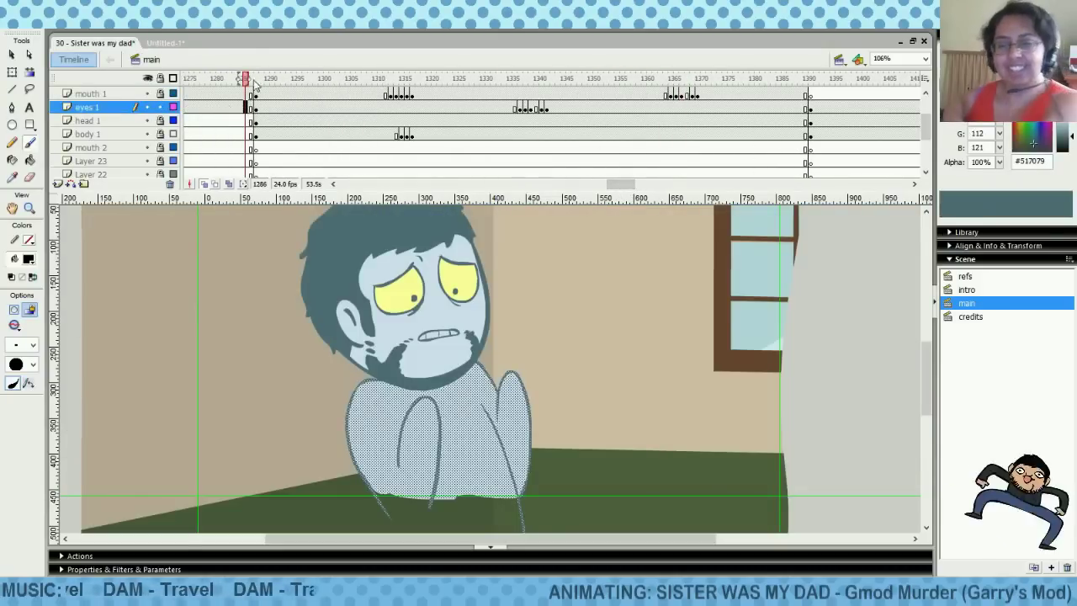
pyautogui.moveTo(621, 187); pyautogui.dragTo(602, 187)
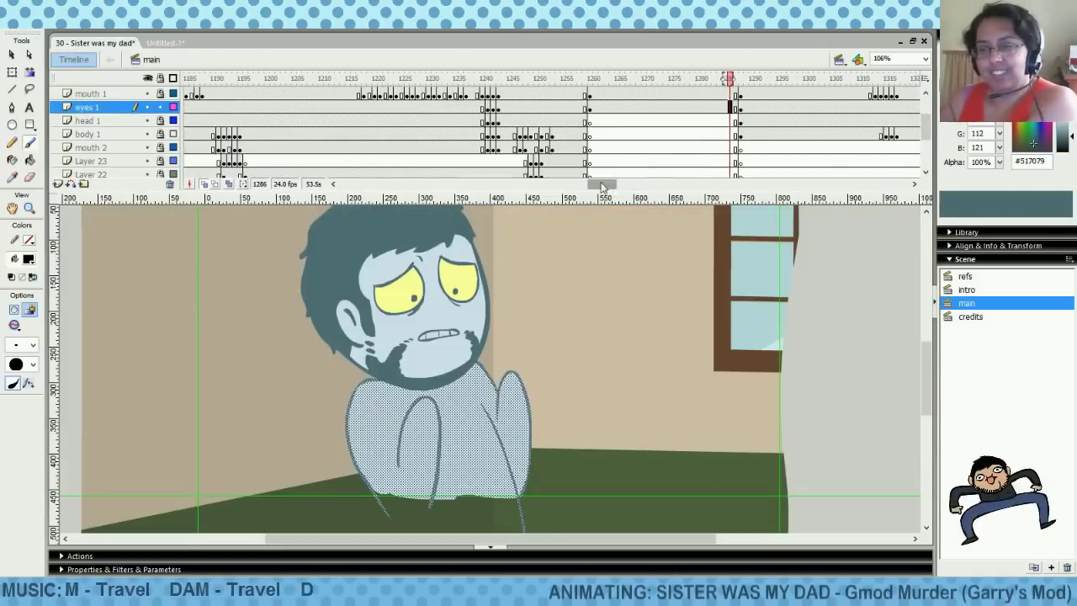
pyautogui.click(461, 121)
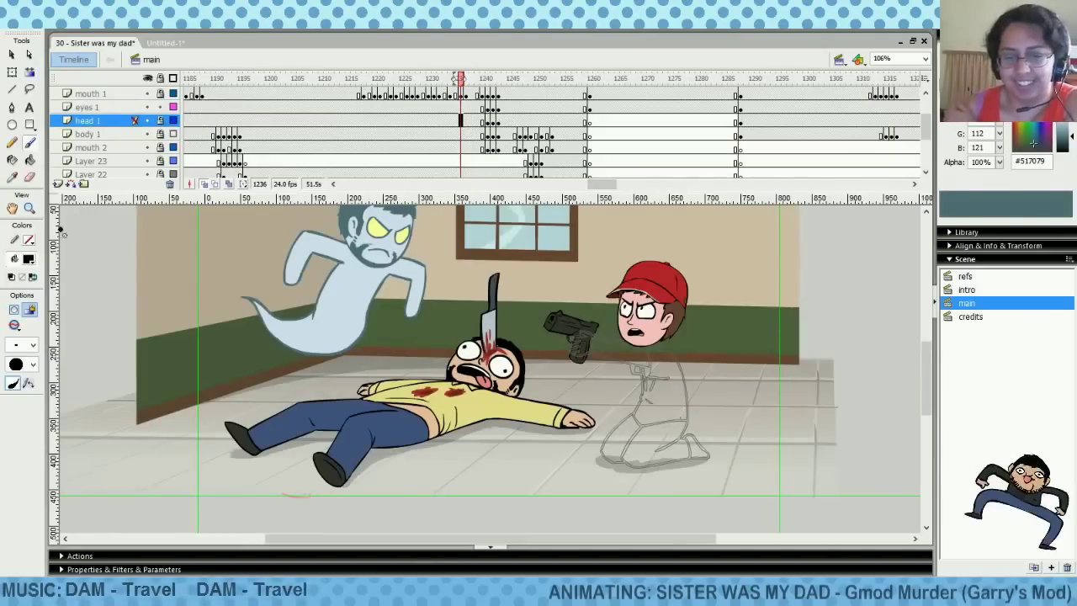
pyautogui.click(29, 259)
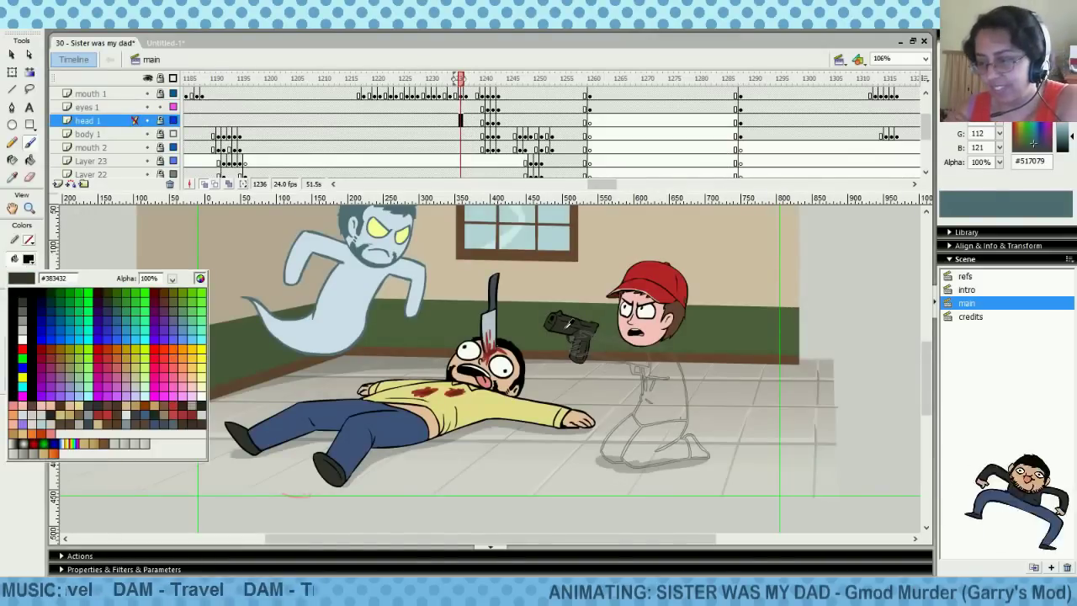
pyautogui.click(567, 323)
# Fill the pistol in the close-up shot with the sampled dark grey on the eyes 1 layer
pyautogui.moveTo(604, 183); pyautogui.dragTo(635, 182)
pyautogui.click(557, 107)
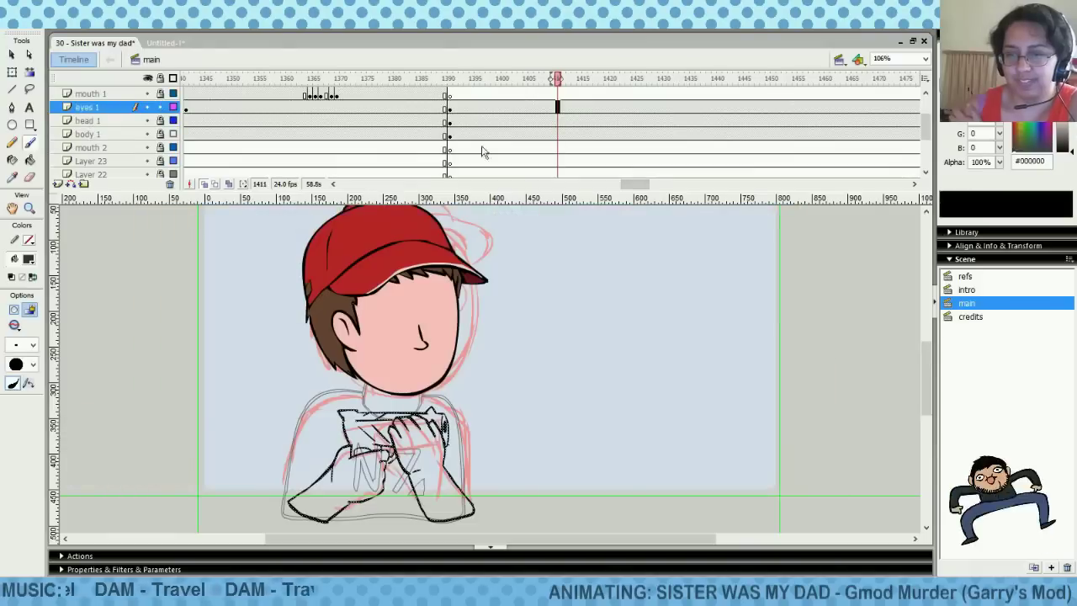
pyautogui.click(30, 160)
pyautogui.click(362, 429)
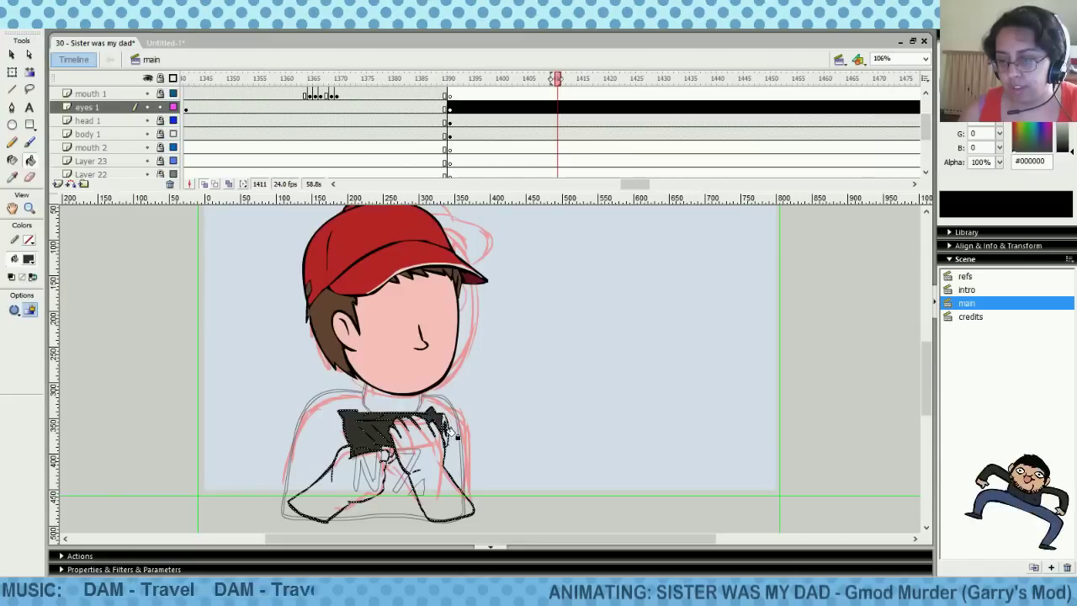
# Change the Brush's paint mode and colour the small unfilled part of the pistol between the hands dark grey
pyautogui.click(29, 143)
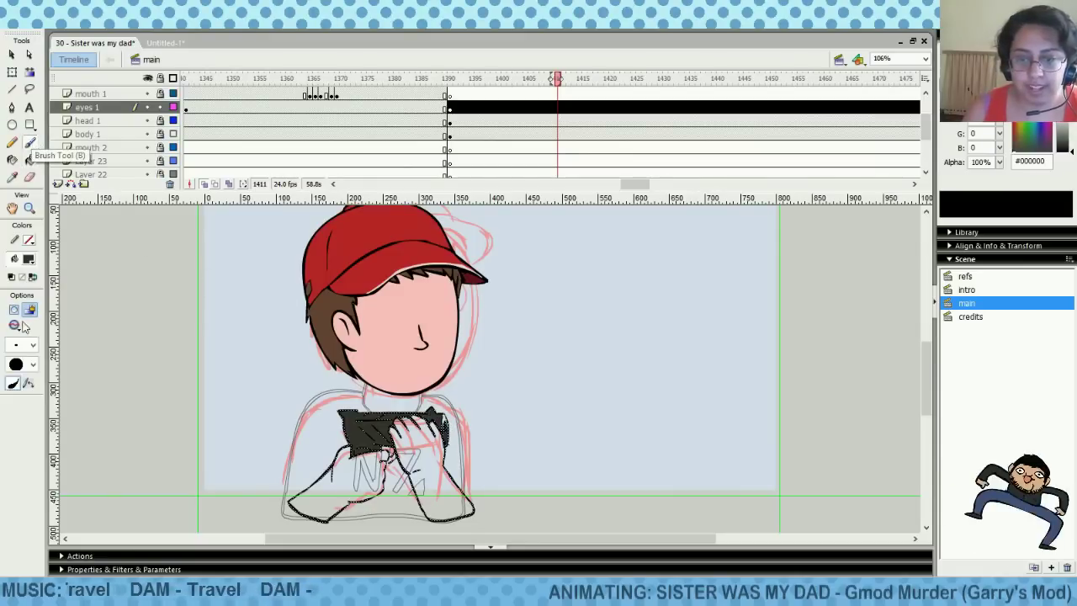
pyautogui.click(14, 325)
pyautogui.click(67, 382)
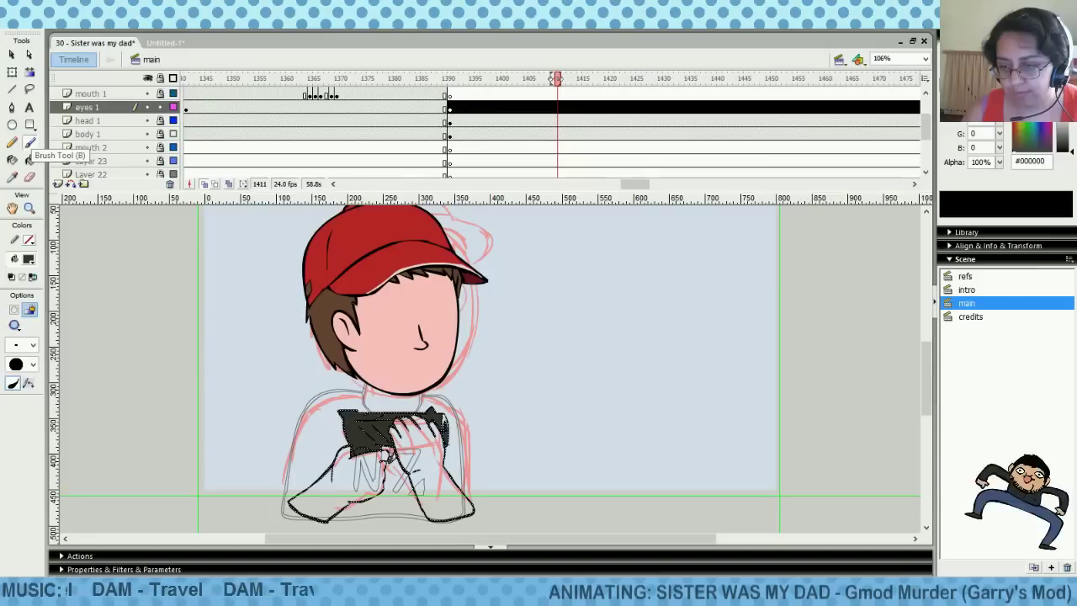
pyautogui.click(407, 444)
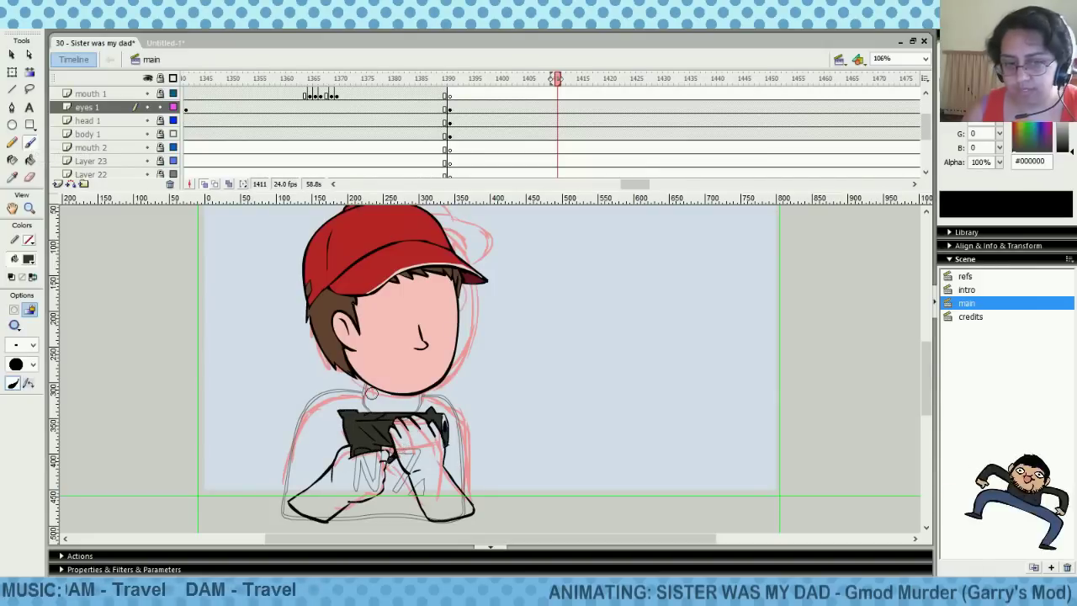
# Fill the pistol's muzzle area with dark grey, briefly hiding the body 1 layer to check the fill for gaps
pyautogui.click(31, 161)
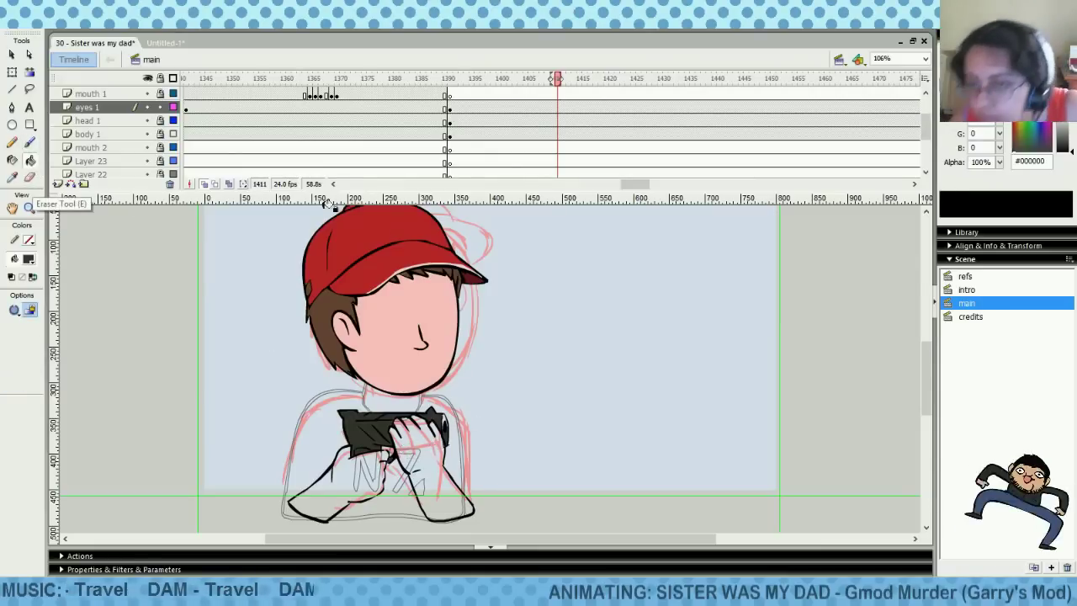
pyautogui.click(149, 134)
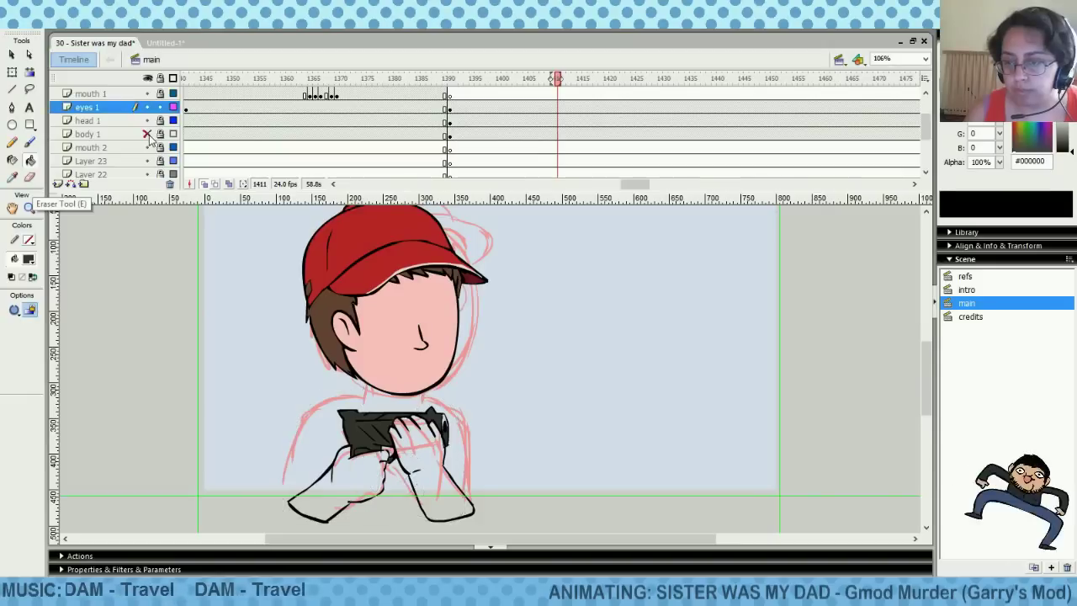
pyautogui.click(149, 133)
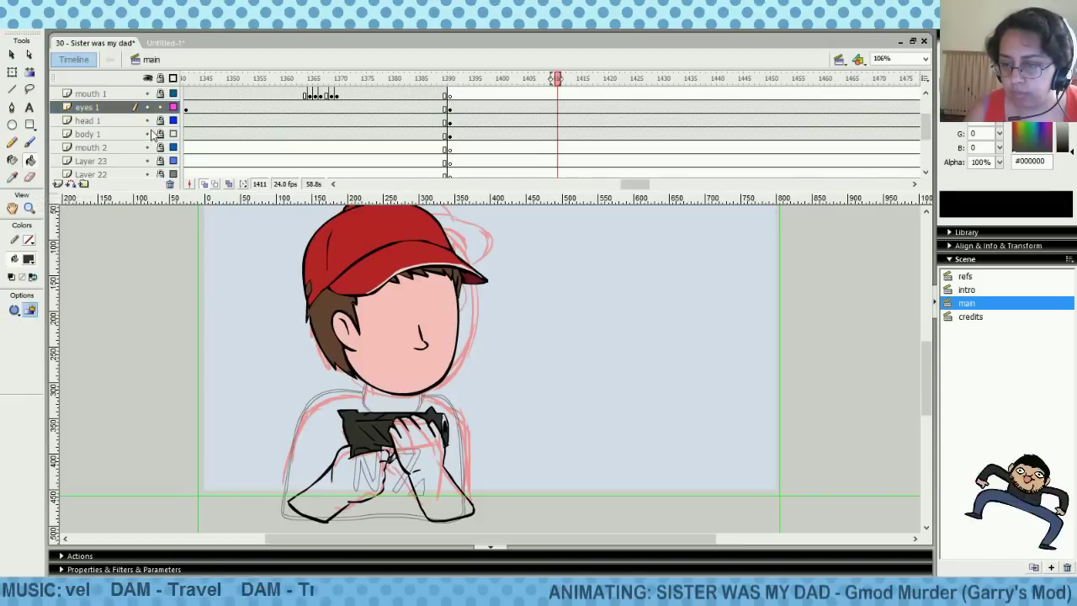
pyautogui.hotkey('ctrl', 'a')
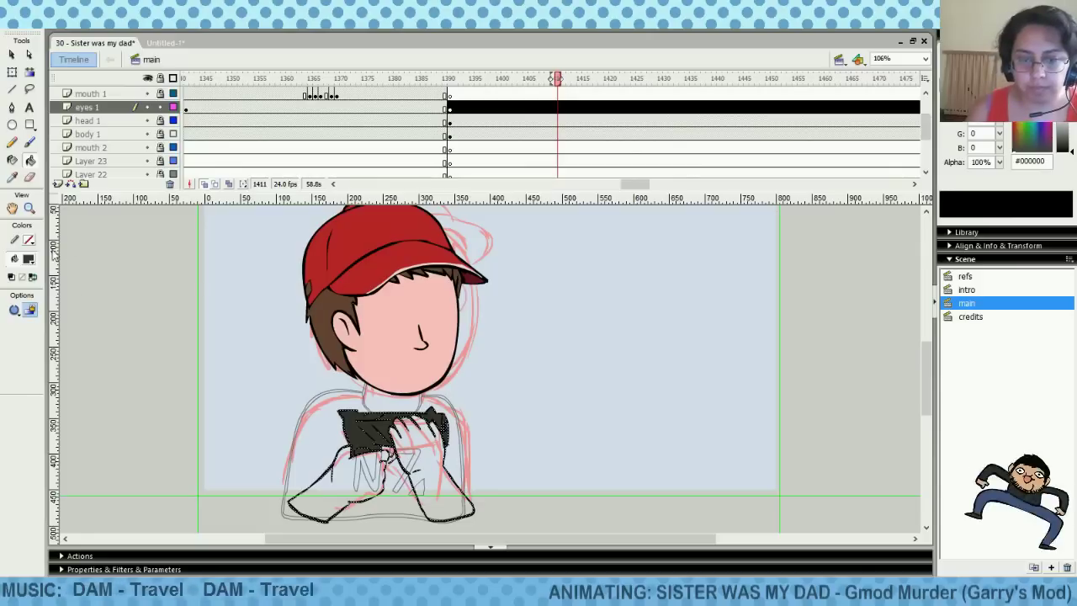
pyautogui.click(29, 142)
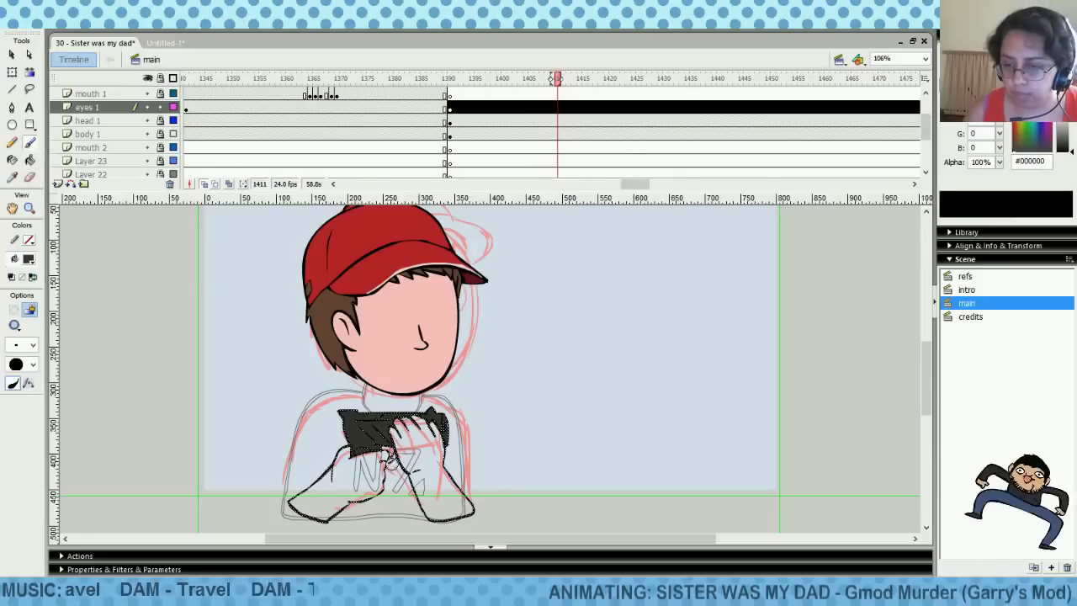
pyautogui.hotkey('ctrl', 'shift', 'a')
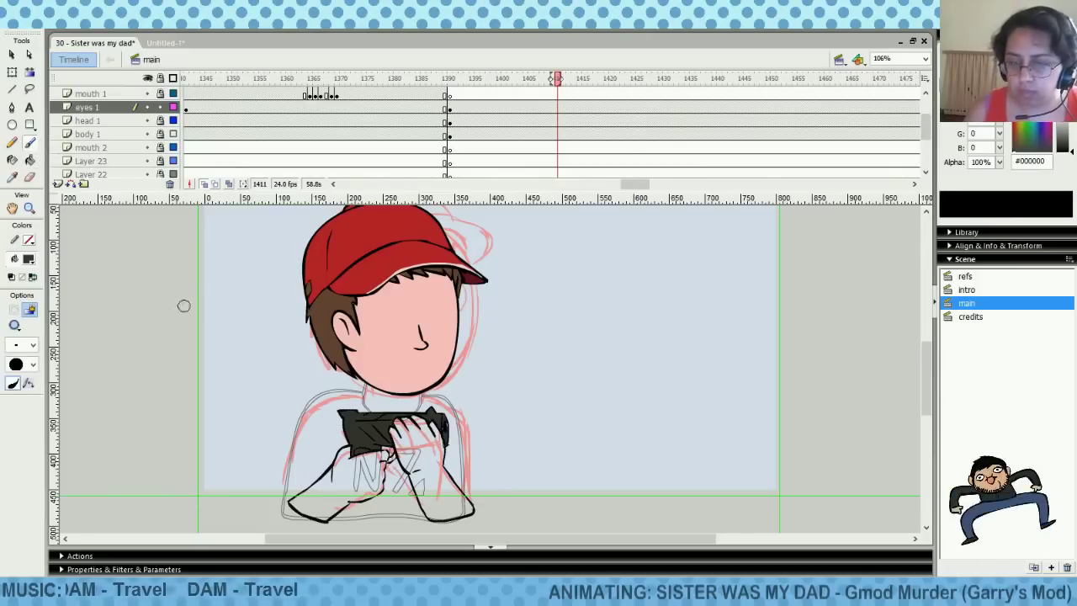
# Clean up the pistol's fill beside the fingers with the Brush and Eraser and save the file
pyautogui.click(29, 159)
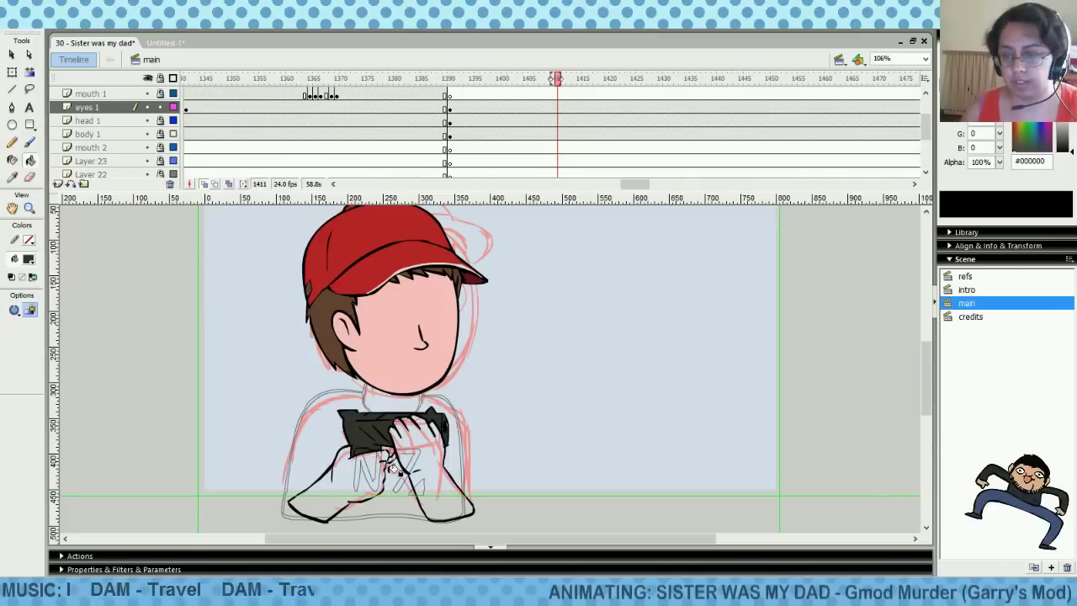
pyautogui.click(30, 143)
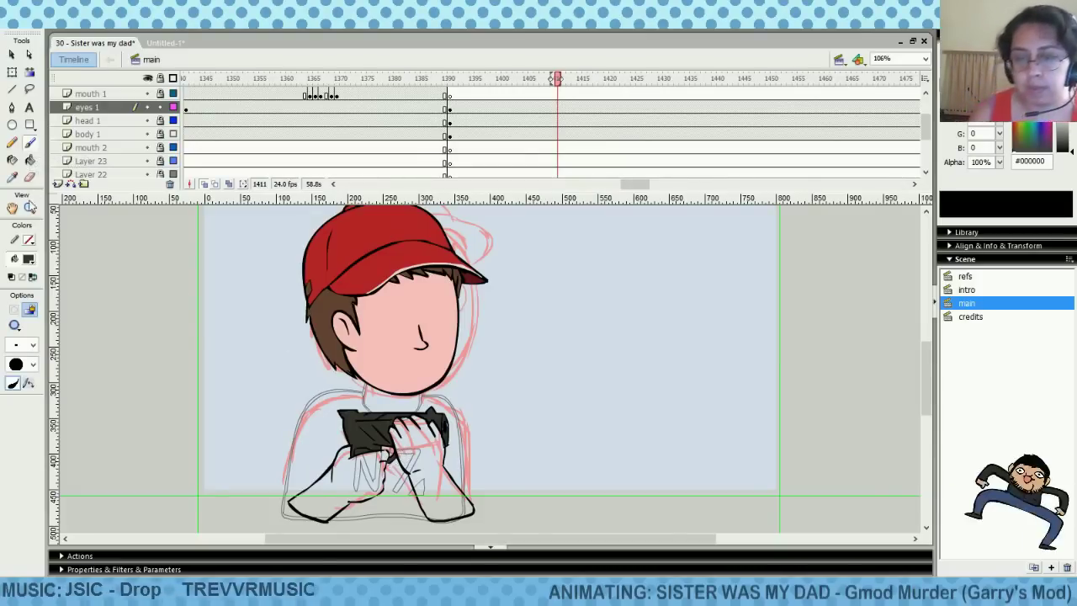
pyautogui.click(29, 178)
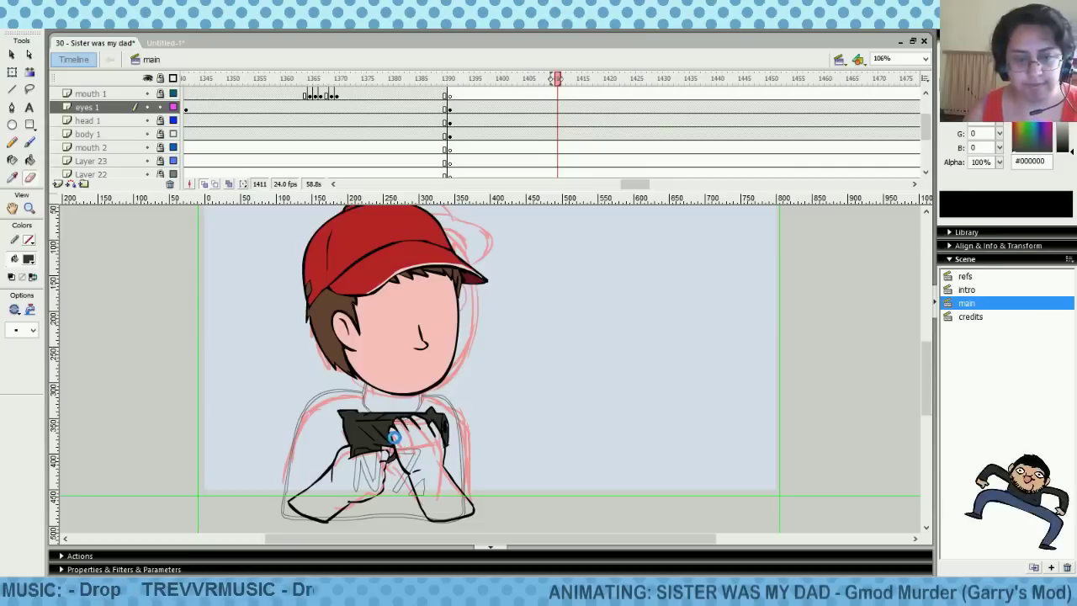
pyautogui.hotkey('ctrl', 's')
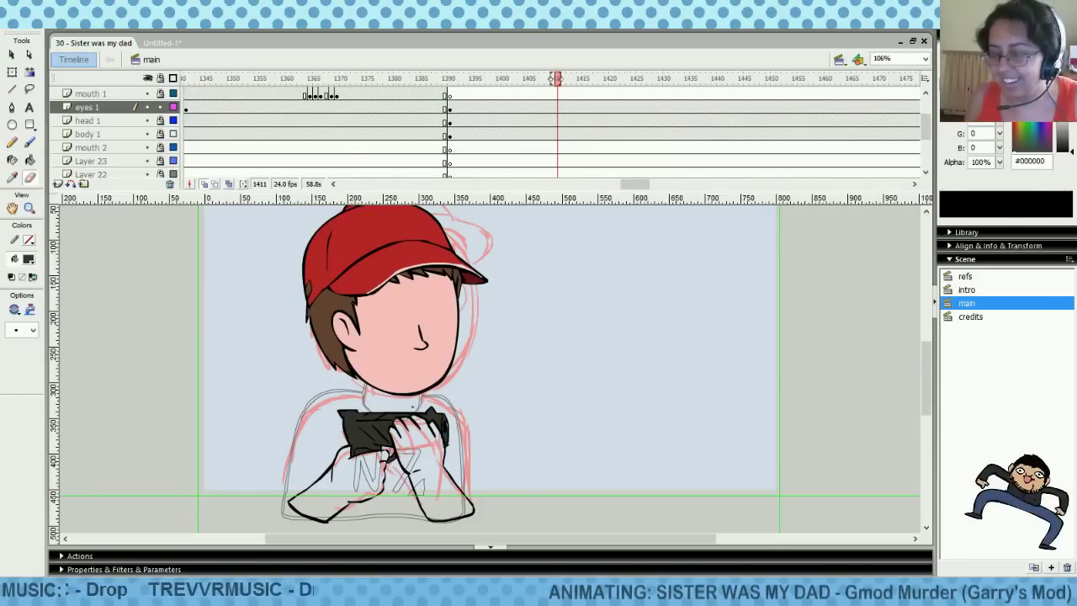
# Touch up the pistol's muzzle with the Brush on the eyes 1 layer
pyautogui.click(506, 106)
pyautogui.click(29, 143)
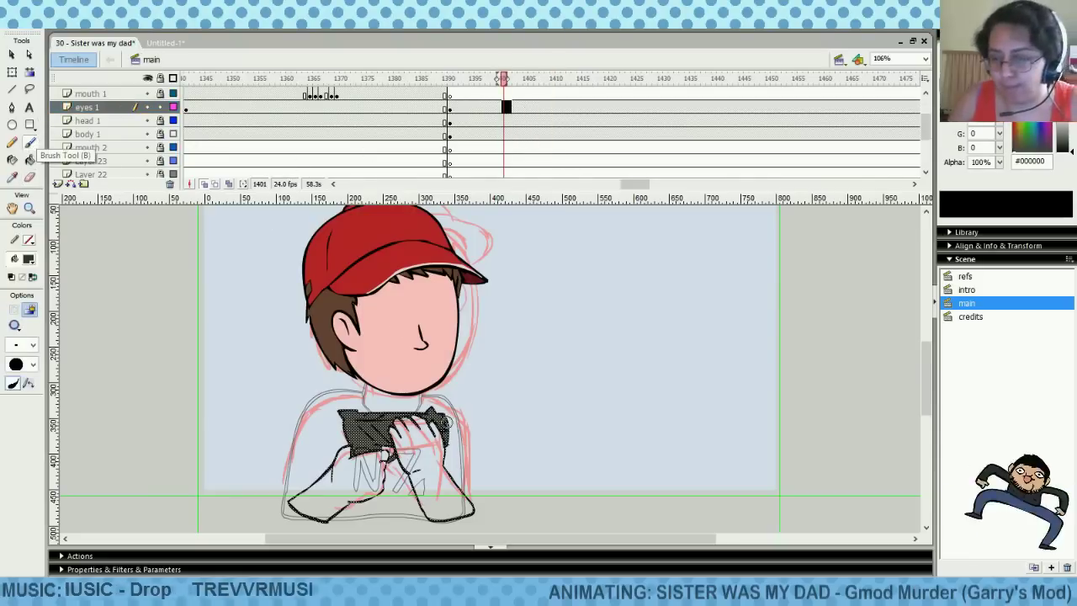
pyautogui.click(445, 426)
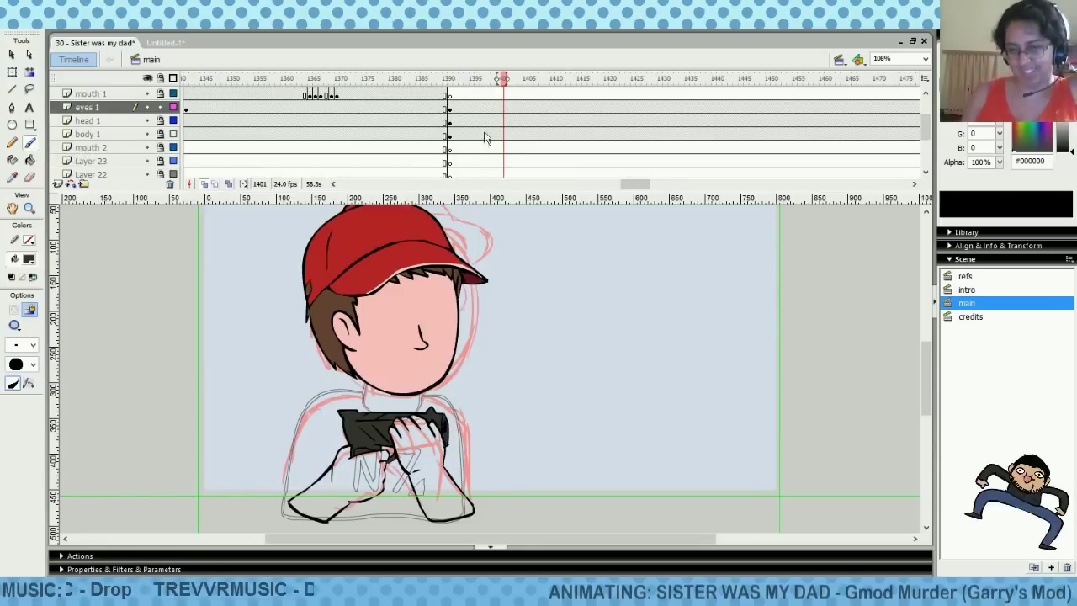
# Sample the skin colour #FBC2BF from the face and fill both hands and forearms with it on the eyes 1 layer
pyautogui.click(477, 107)
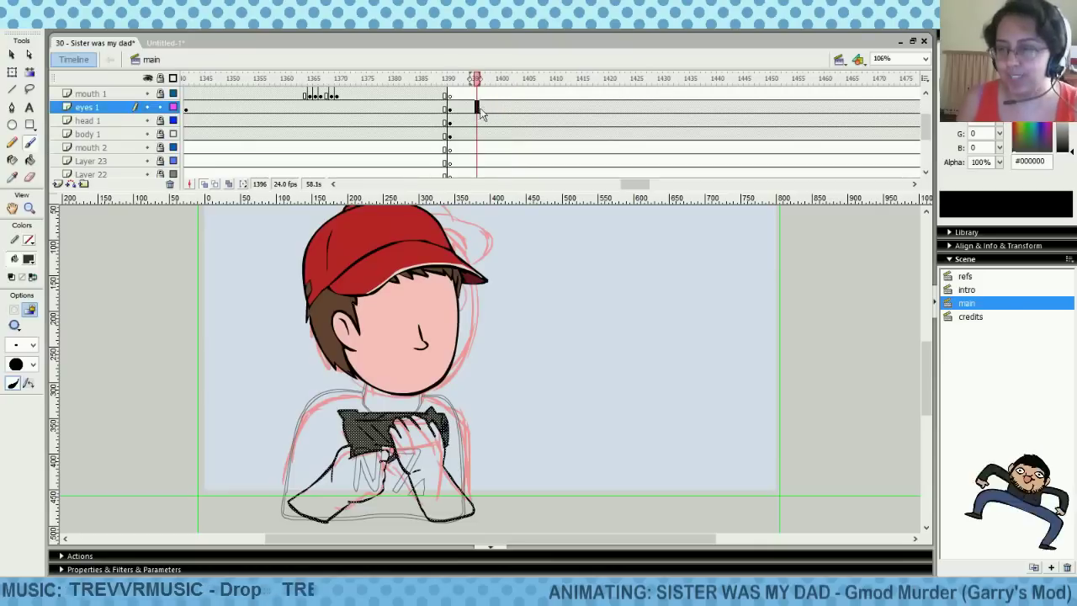
pyautogui.click(493, 94)
pyautogui.click(29, 259)
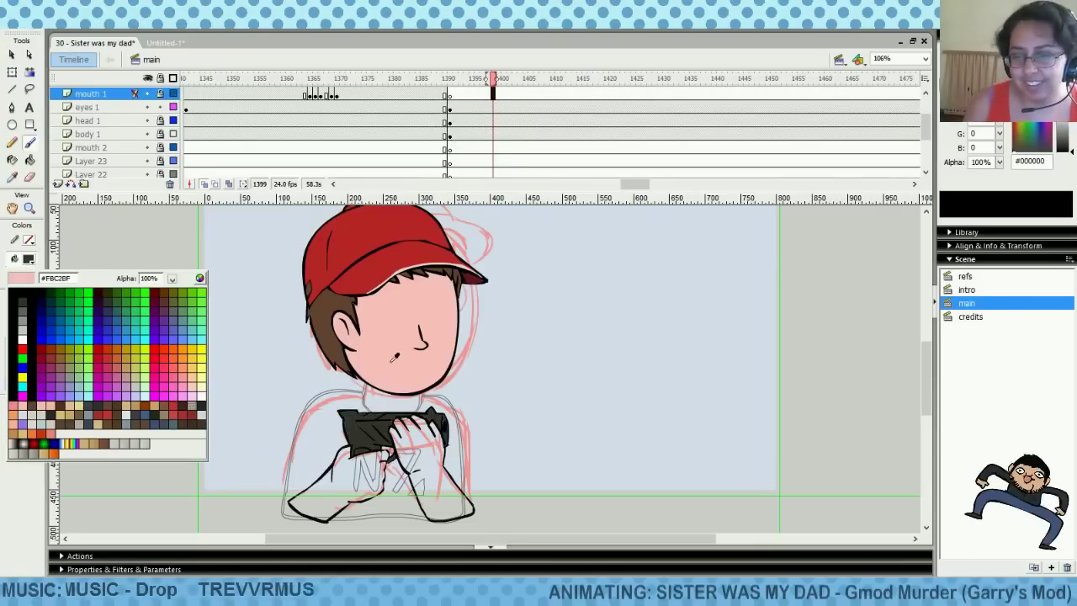
pyautogui.click(393, 356)
pyautogui.click(30, 160)
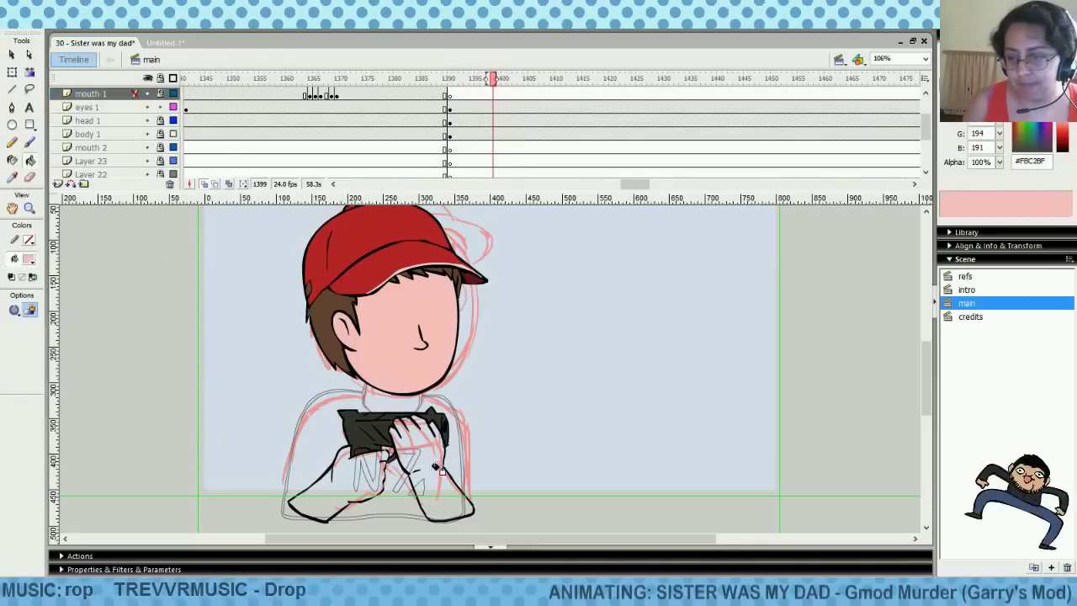
pyautogui.click(452, 432)
pyautogui.click(471, 108)
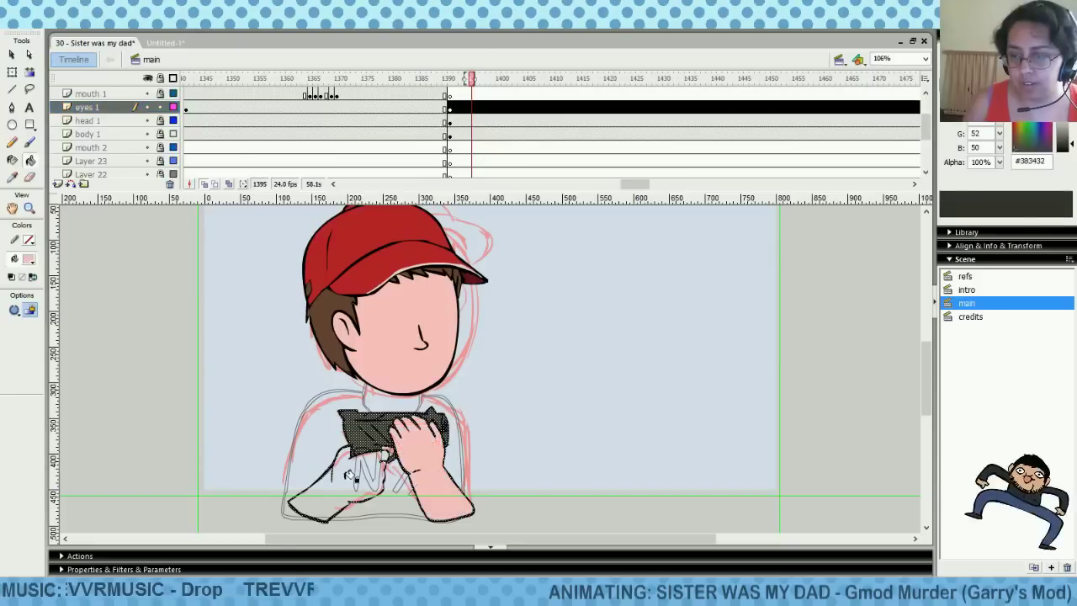
pyautogui.click(349, 475)
# Turn off the body 1 layer's outline display to show the shirt and neck in full colour
pyautogui.click(505, 108)
pyautogui.click(503, 95)
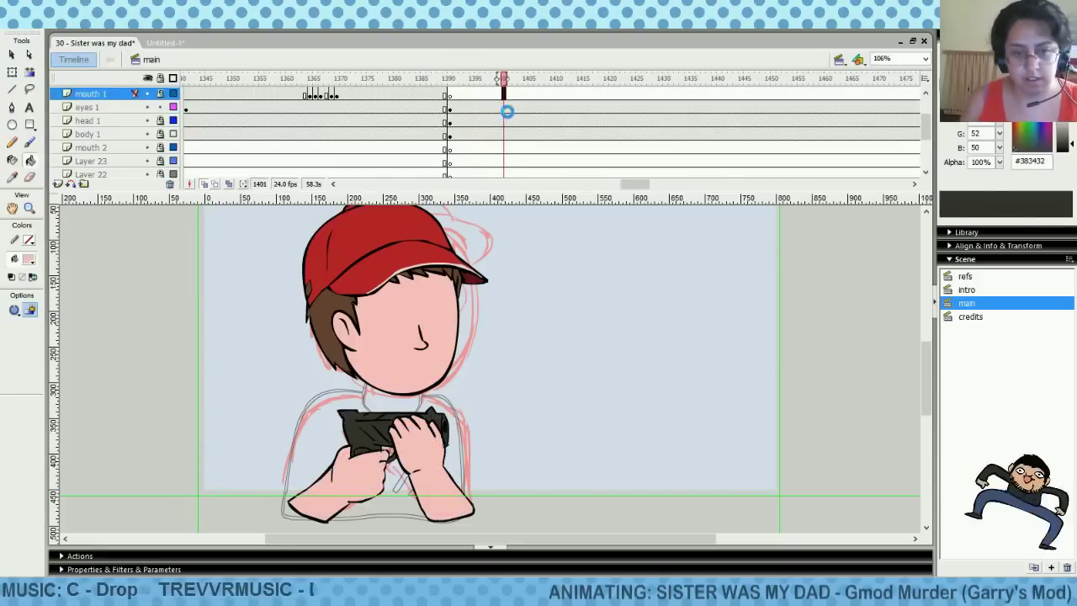
pyautogui.click(172, 78)
pyautogui.click(173, 78)
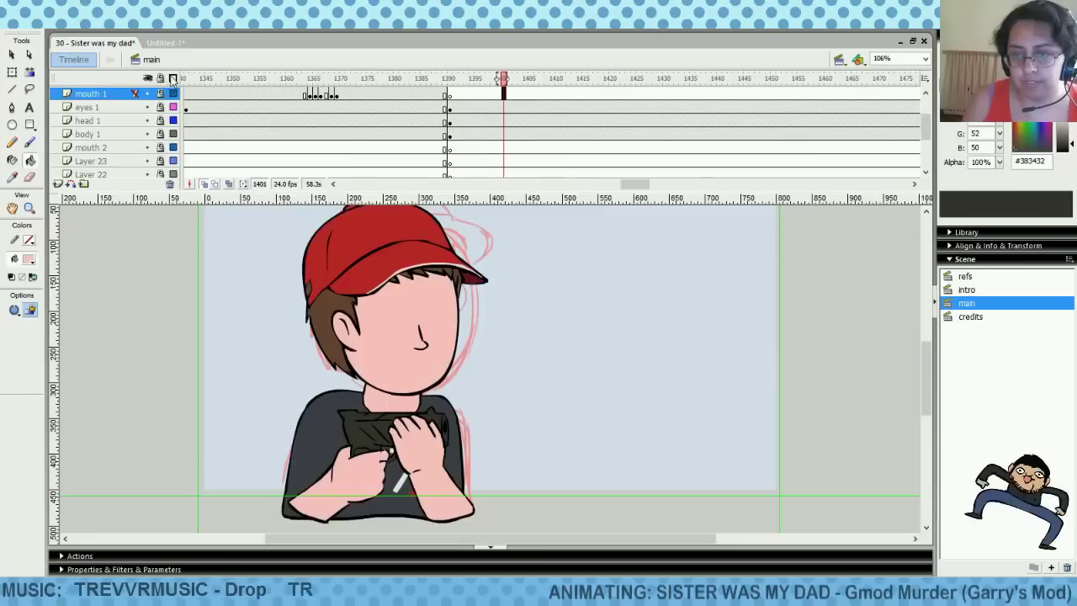
# Check the head 1 and body 1 layers' artwork by hiding each layer and showing it again
pyautogui.moveTo(450, 125); pyautogui.dragTo(569, 130)
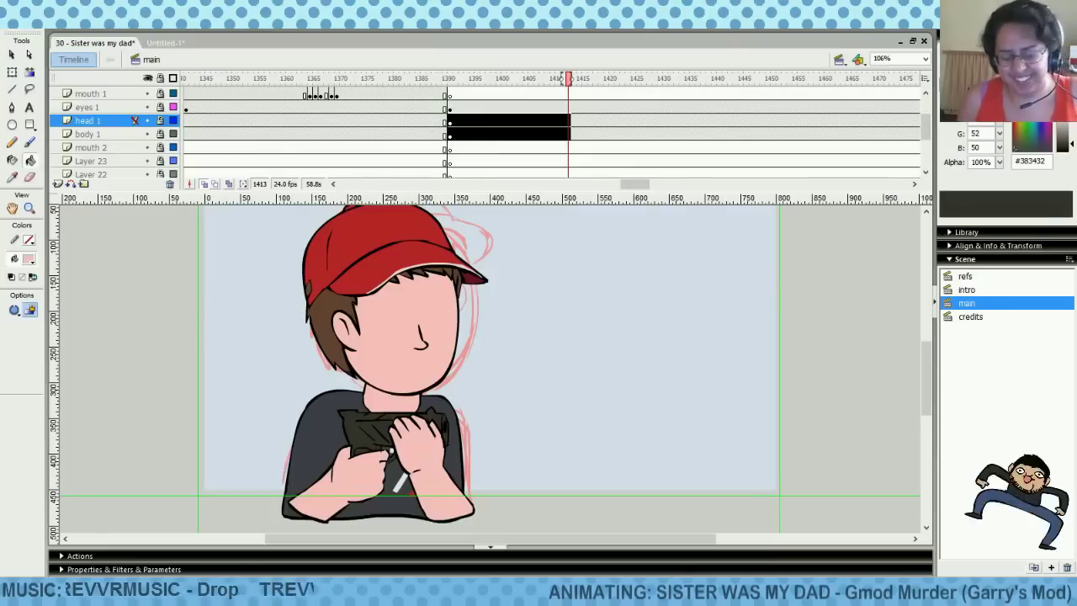
pyautogui.click(493, 106)
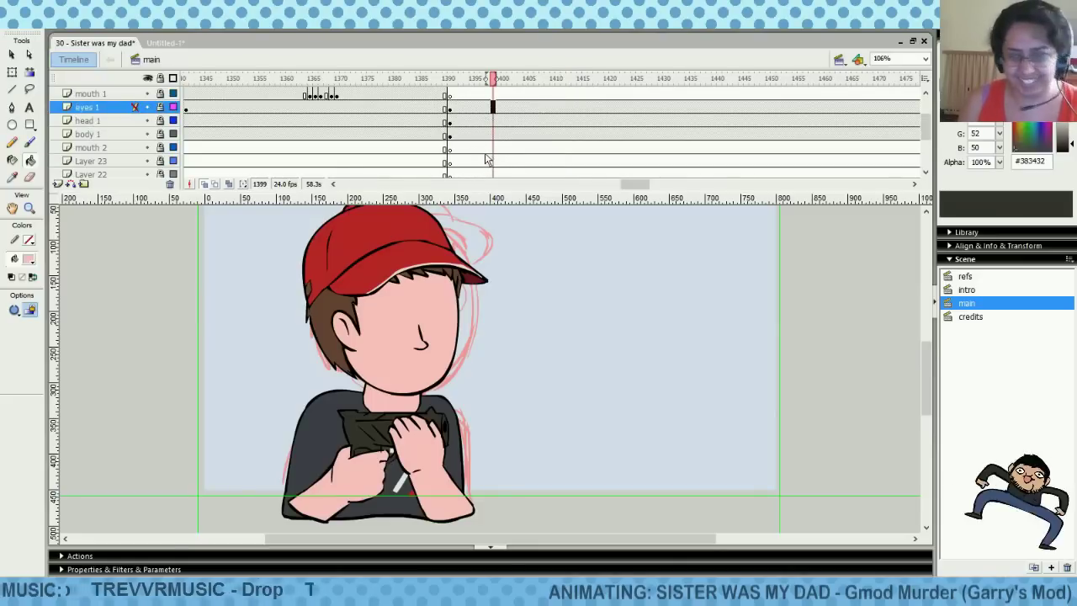
pyautogui.click(482, 134)
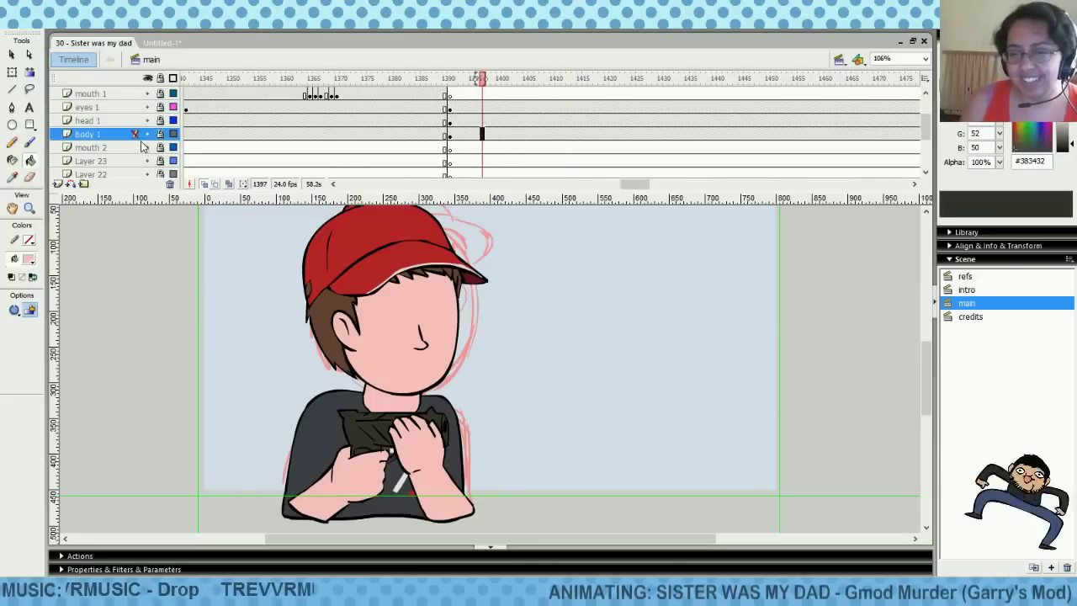
pyautogui.click(147, 134)
pyautogui.click(147, 120)
pyautogui.click(147, 134)
pyautogui.click(147, 120)
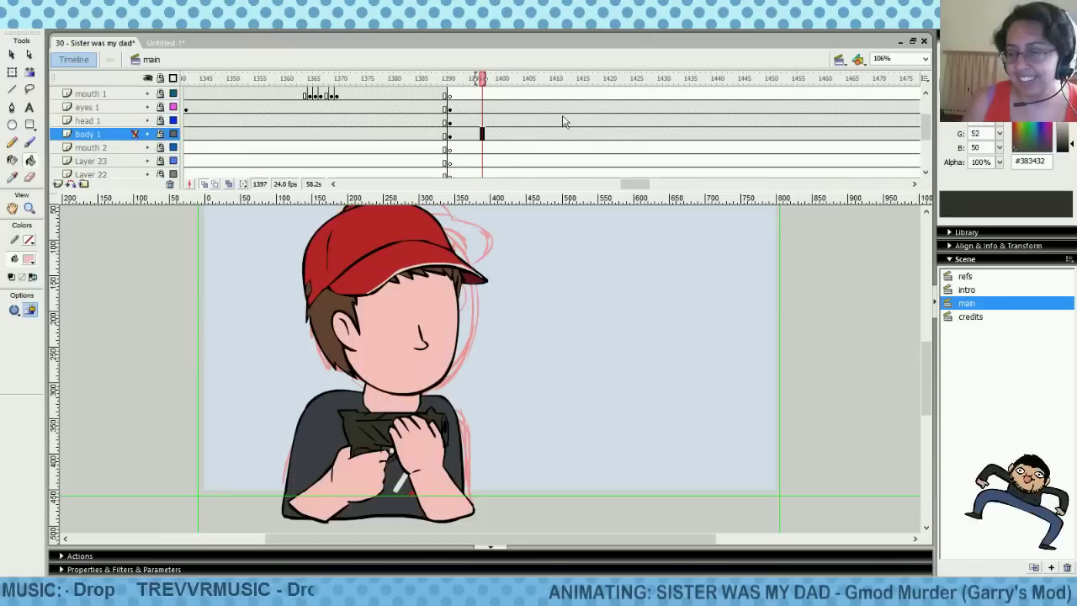
# Display the head 1 layer as outlines so the sketched face shows, keeping the eyes 1 layer in full colour
pyautogui.moveTo(452, 134); pyautogui.dragTo(508, 122)
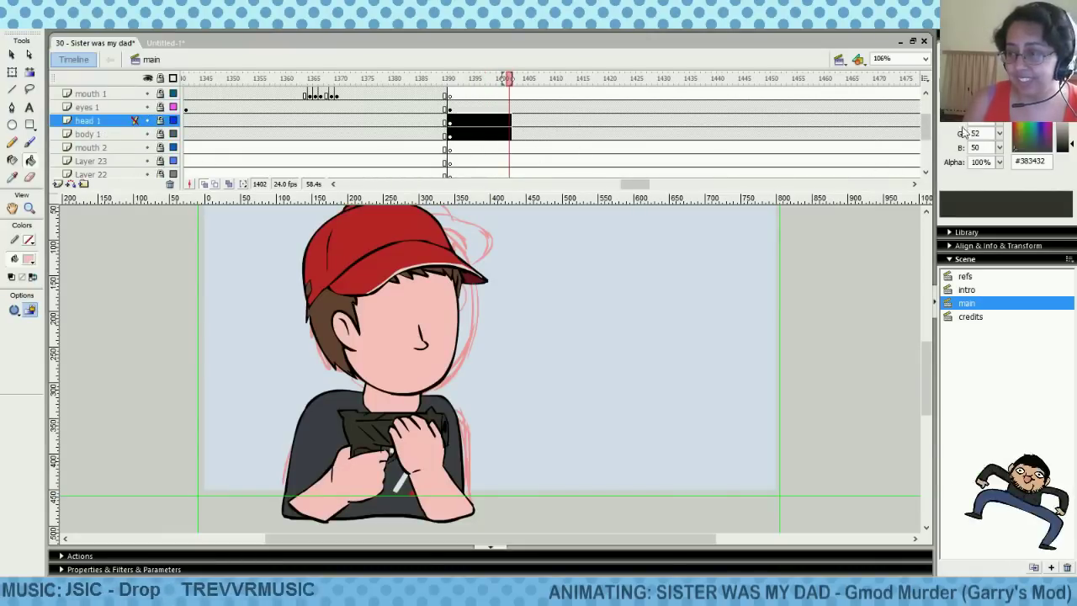
pyautogui.scroll(2, 925, 126)
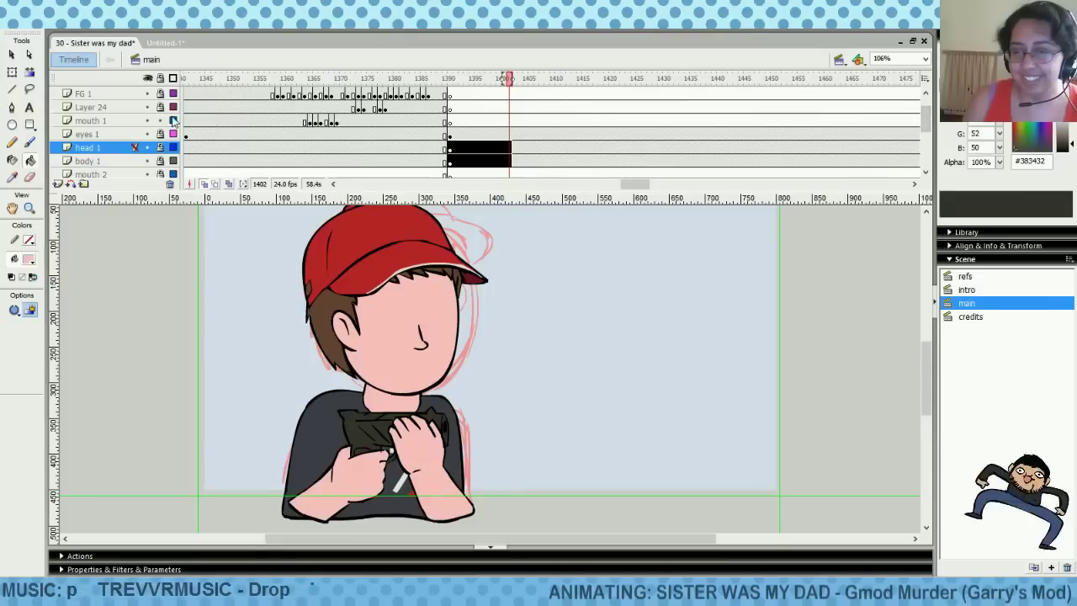
pyautogui.click(482, 122)
pyautogui.click(174, 134)
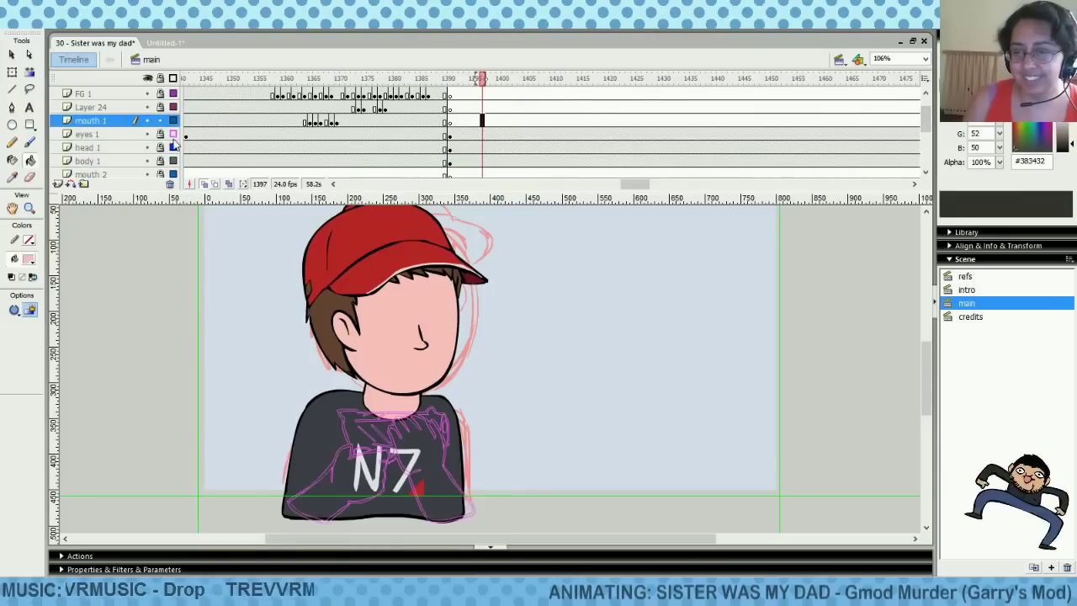
pyautogui.click(174, 134)
pyautogui.click(174, 147)
pyautogui.doubleClick(174, 147)
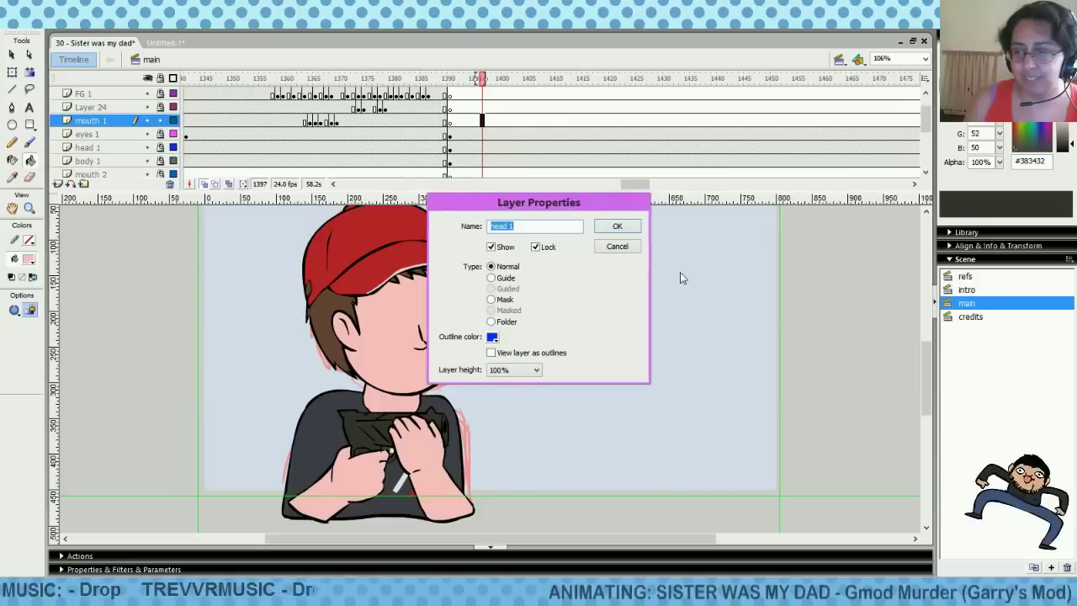
pyautogui.click(627, 225)
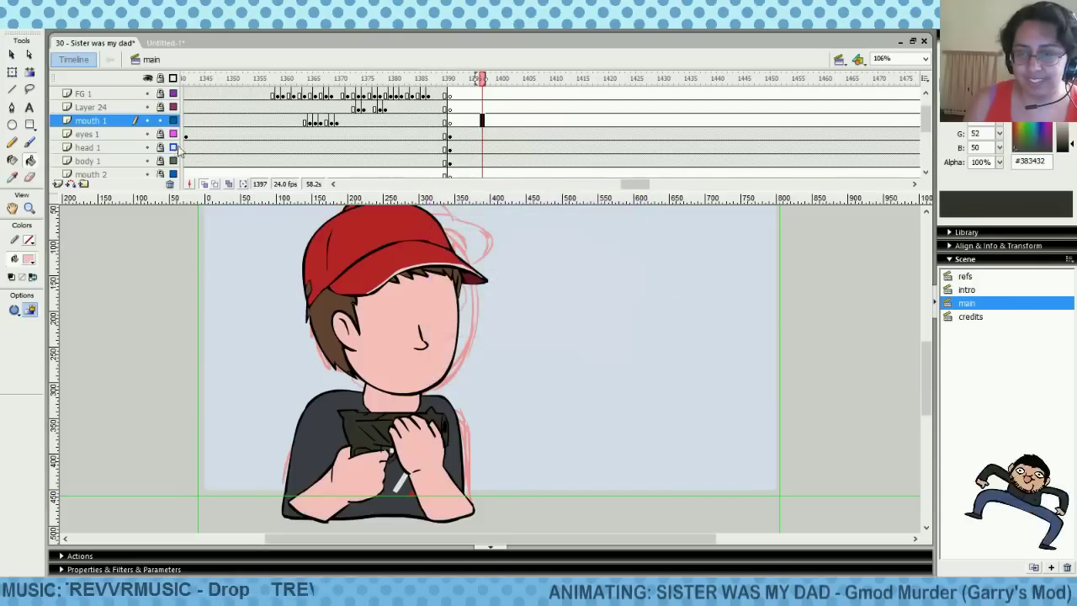
pyautogui.click(173, 148)
# Set up the Brush in black #000000 at the second-smallest size on the mouth 1 layer at frame 1396
pyautogui.click(475, 124)
pyautogui.click(30, 143)
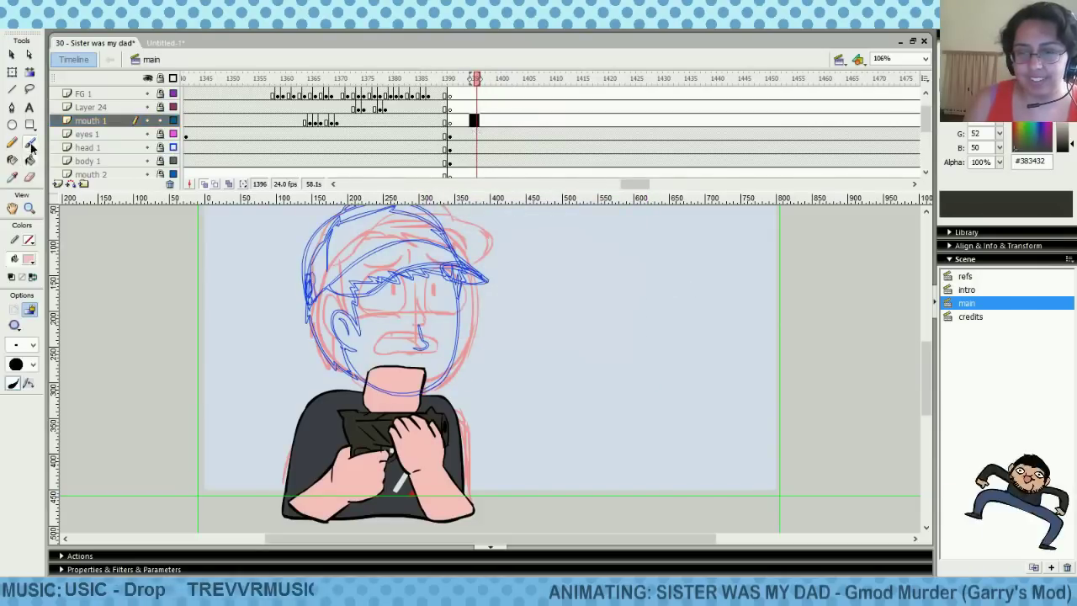
pyautogui.click(29, 260)
pyautogui.click(13, 292)
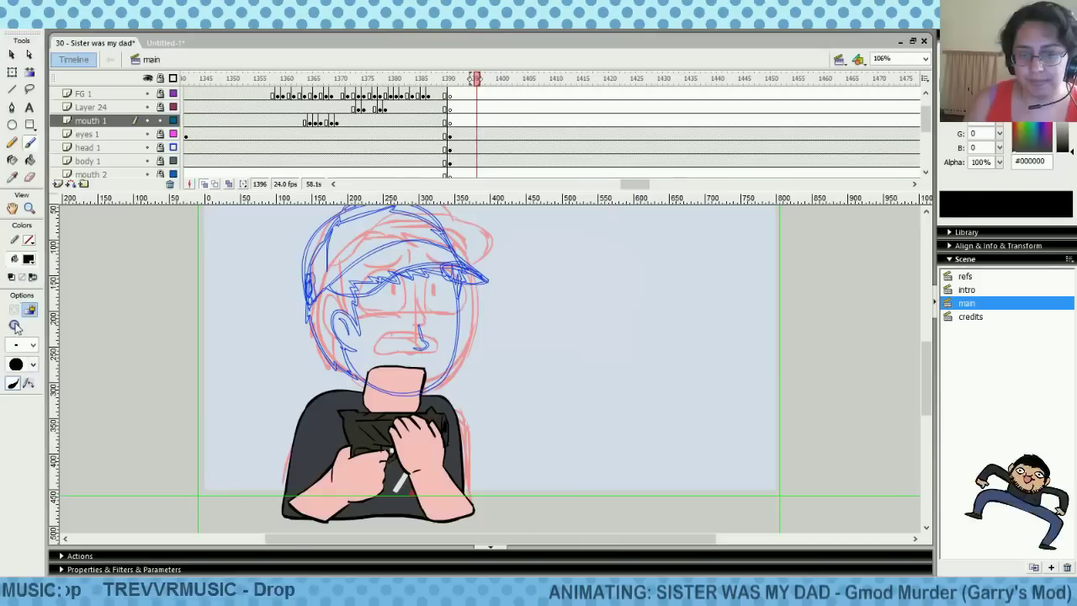
pyautogui.click(34, 347)
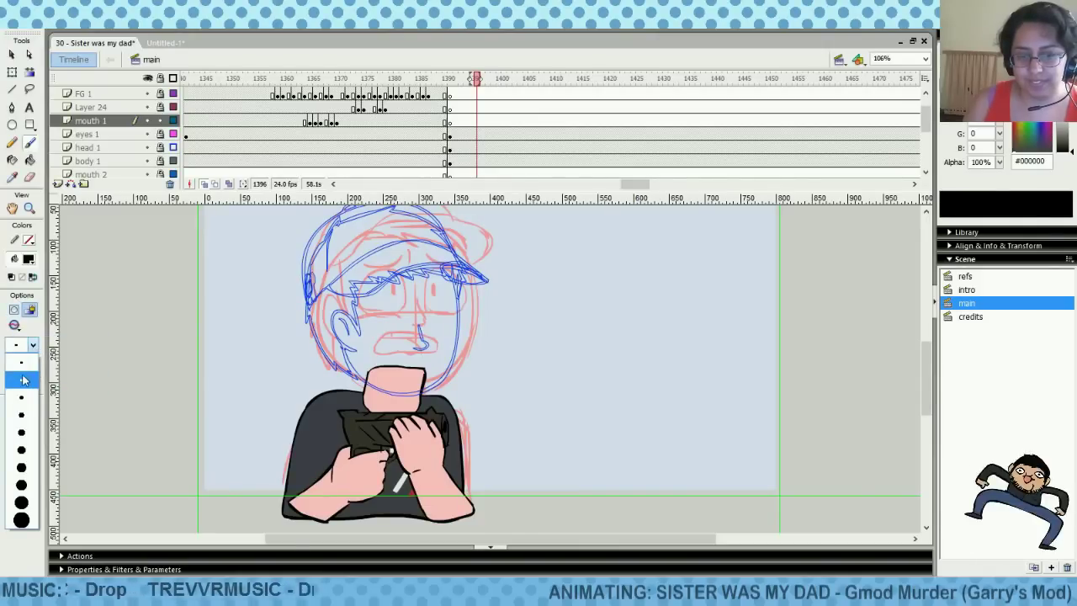
pyautogui.click(23, 380)
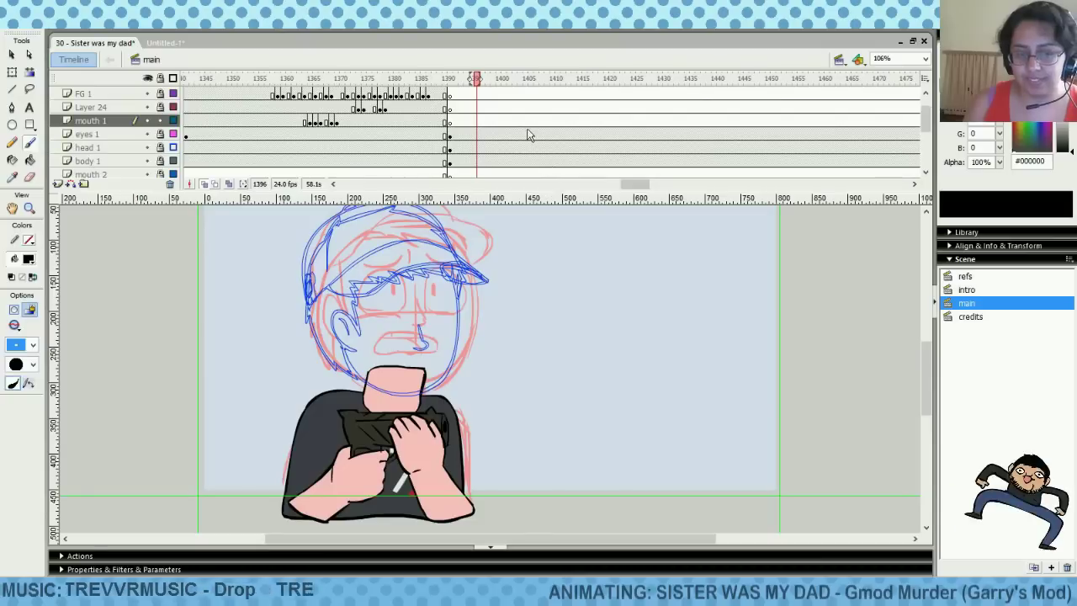
pyautogui.moveTo(632, 185); pyautogui.dragTo(645, 186)
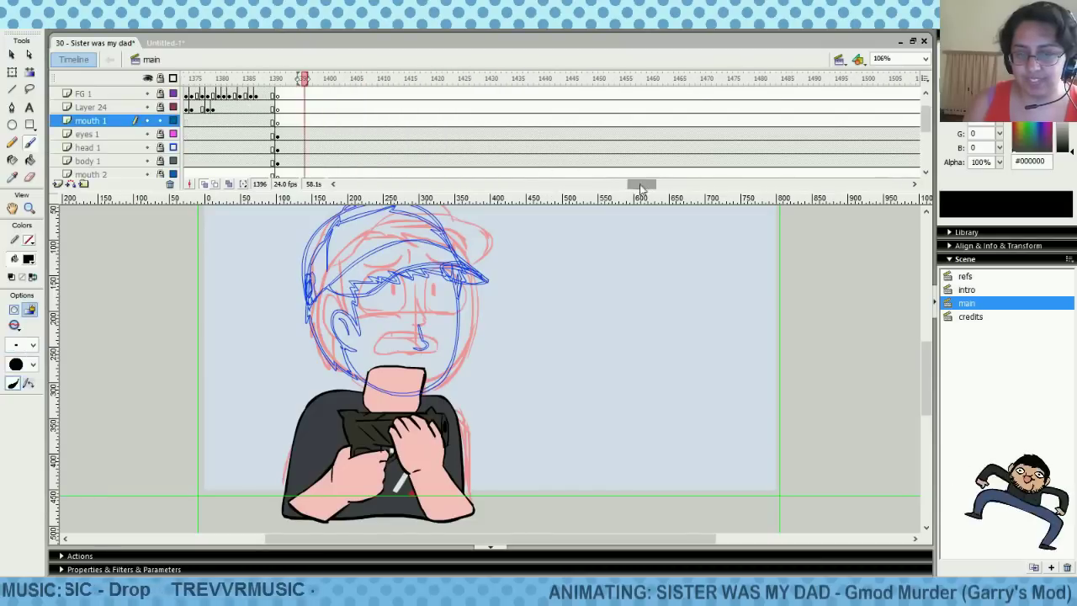
pyautogui.click(305, 122)
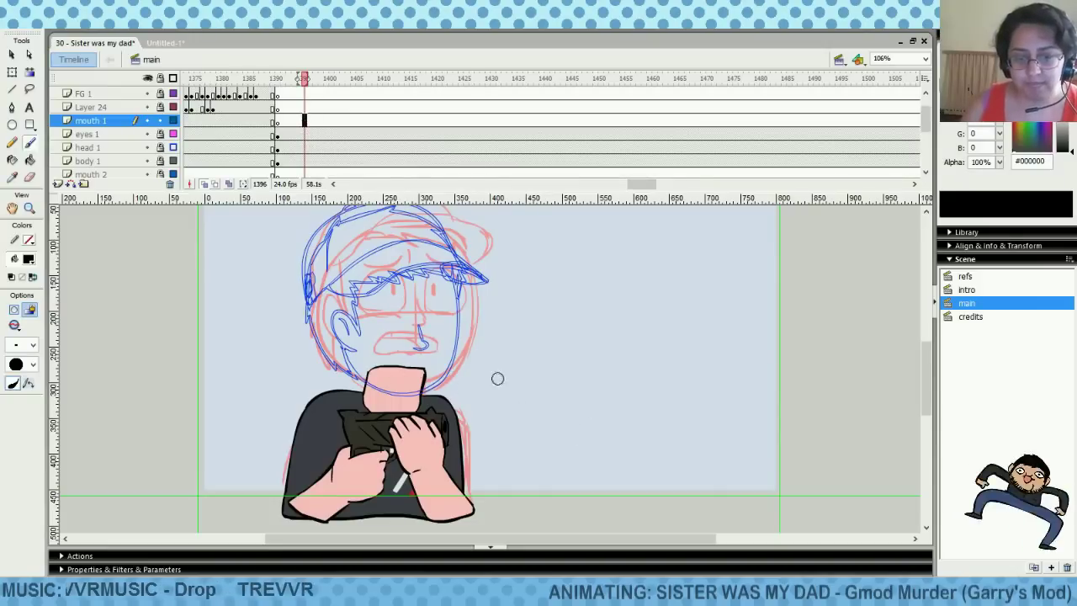
# Draw a round eye outline beside the nose on the mouth 1 layer, redoing strokes until the circle closes
pyautogui.moveTo(391, 300)
pyautogui.mouseDown()
pyautogui.moveTo(374, 311)
pyautogui.moveTo(398, 335)
pyautogui.mouseUp()
pyautogui.hotkey('ctrl', 'z')
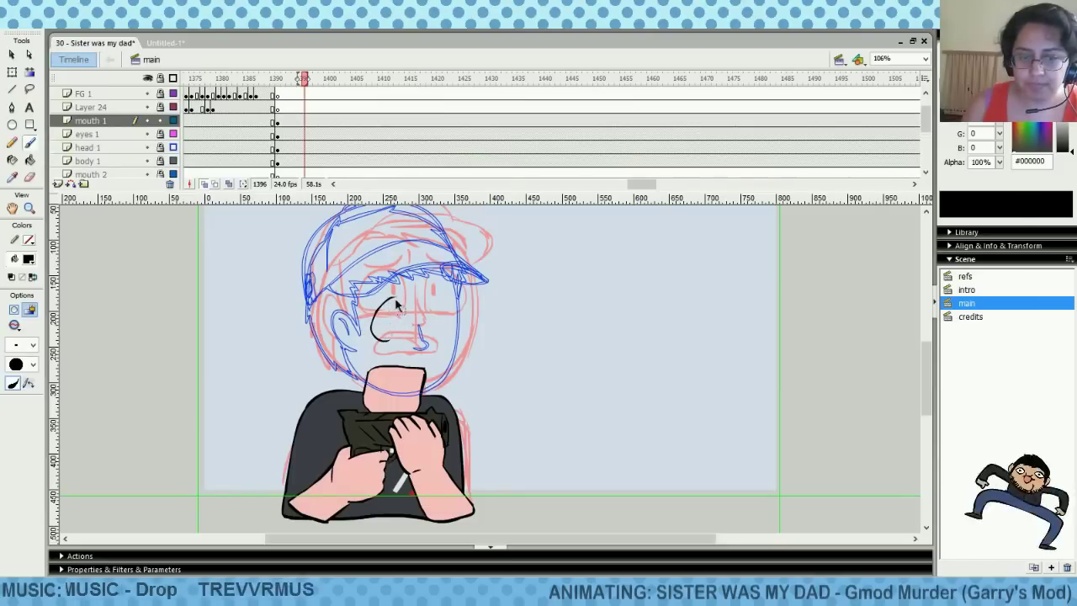
pyautogui.hotkey('ctrl', 'z')
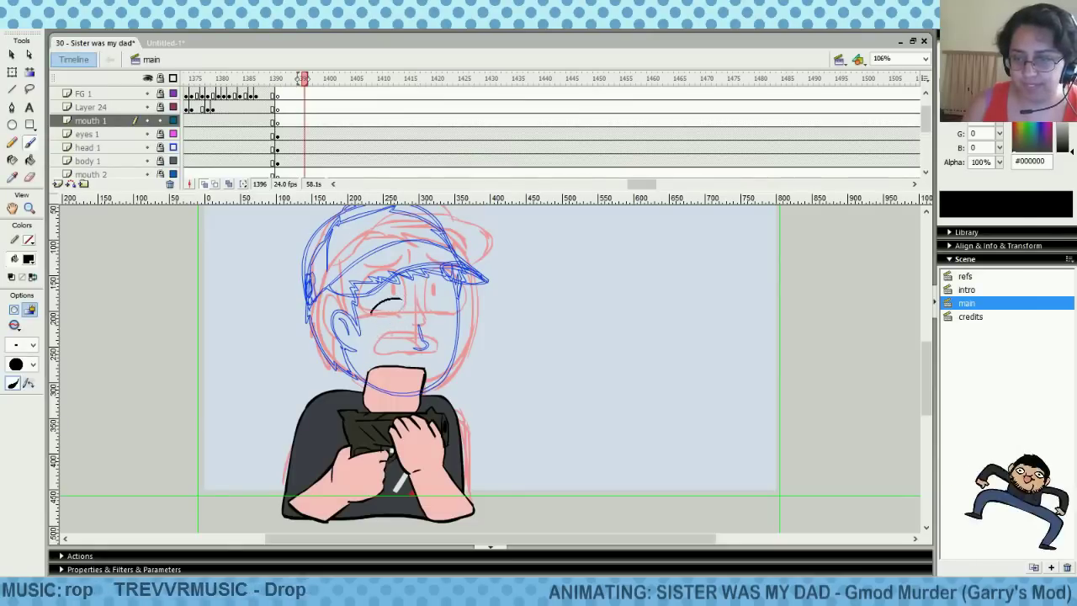
pyautogui.moveTo(406, 339); pyautogui.dragTo(407, 339)
pyautogui.moveTo(404, 298)
pyautogui.mouseDown()
pyautogui.moveTo(421, 317)
pyautogui.moveTo(384, 303)
pyautogui.moveTo(375, 332)
pyautogui.moveTo(408, 341)
pyautogui.moveTo(409, 301)
pyautogui.mouseUp()
pyautogui.hotkey('ctrl', 'z')
pyautogui.hotkey('ctrl', 'z')
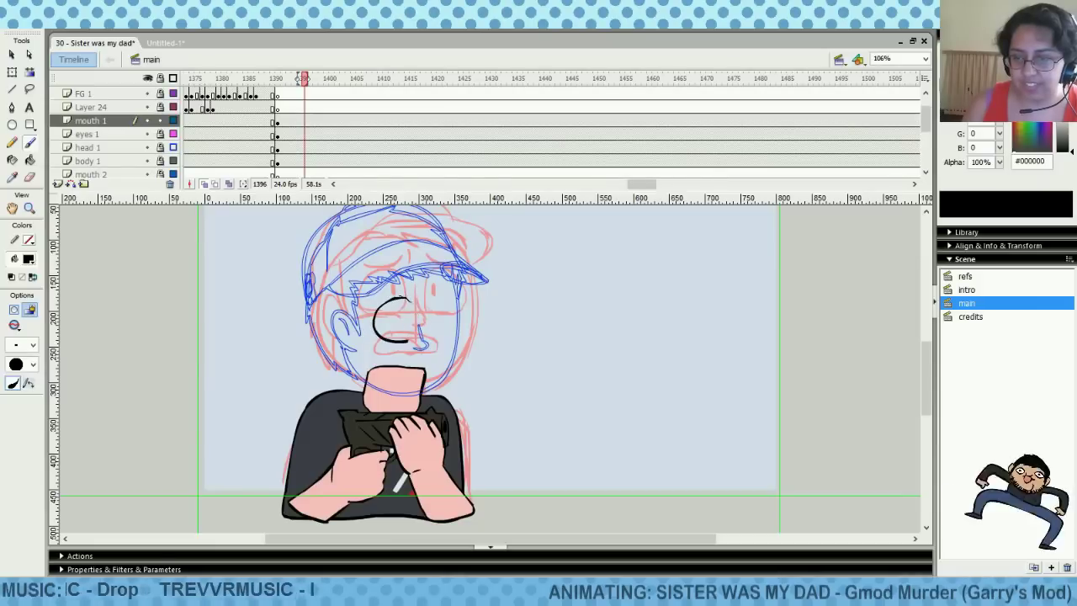
pyautogui.moveTo(410, 338); pyautogui.dragTo(406, 341)
pyautogui.hotkey('ctrl', 'z')
pyautogui.moveTo(405, 298)
pyautogui.mouseDown()
pyautogui.moveTo(410, 337)
pyautogui.moveTo(415, 305)
pyautogui.moveTo(412, 341)
pyautogui.mouseUp()
pyautogui.hotkey('ctrl', 'z')
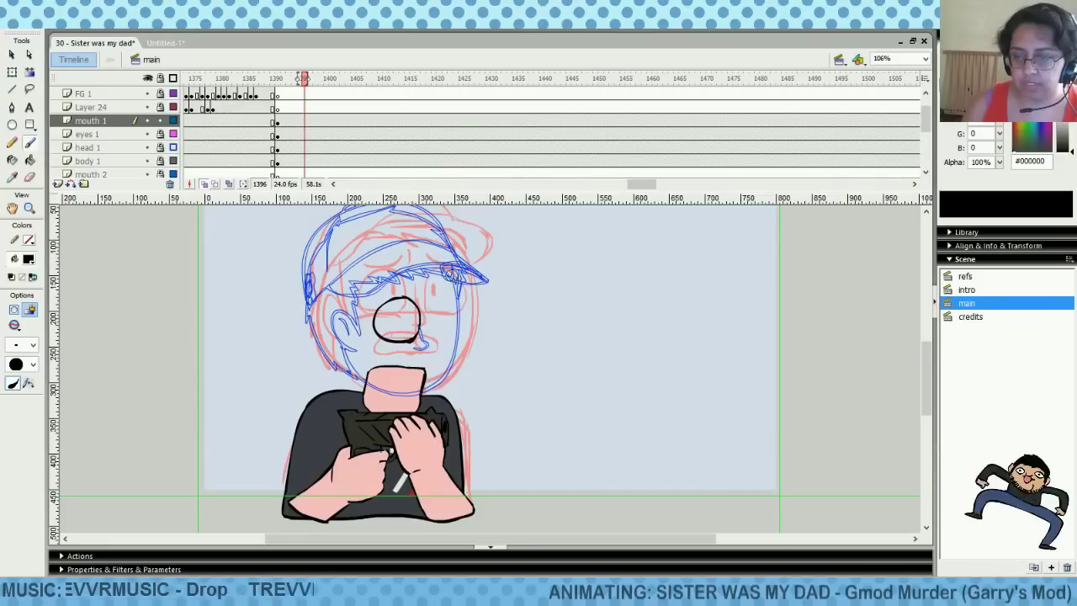
# Erase the stray stroke ends at the round eye's lower edge and smooth its outline
pyautogui.press('e')
pyautogui.moveTo(417, 338); pyautogui.dragTo(409, 345)
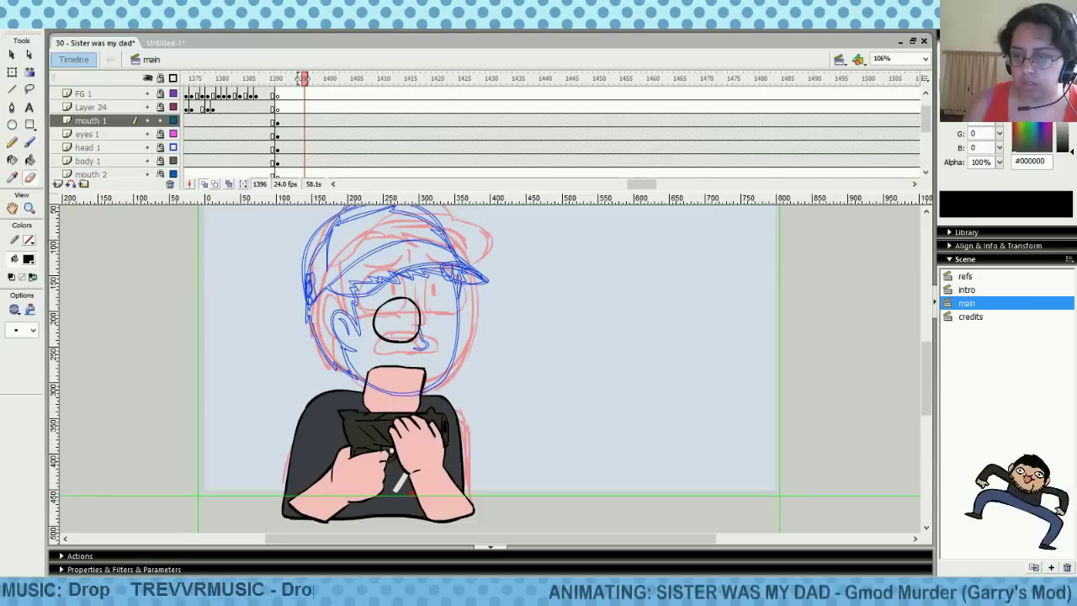
pyautogui.rightClick(415, 311)
pyautogui.click(499, 449)
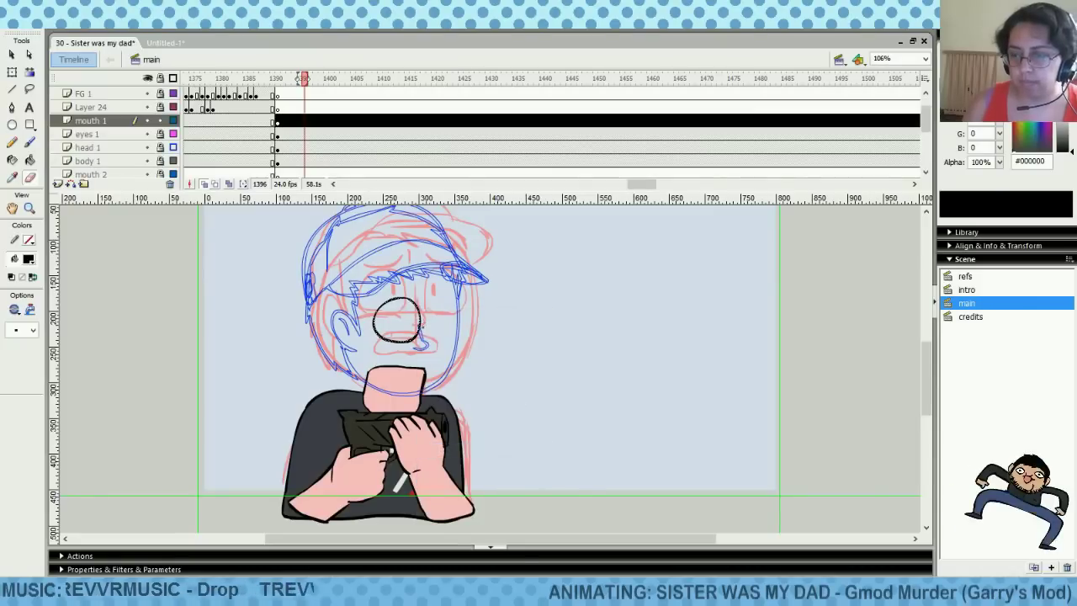
pyautogui.rightClick(418, 330)
pyautogui.click(483, 473)
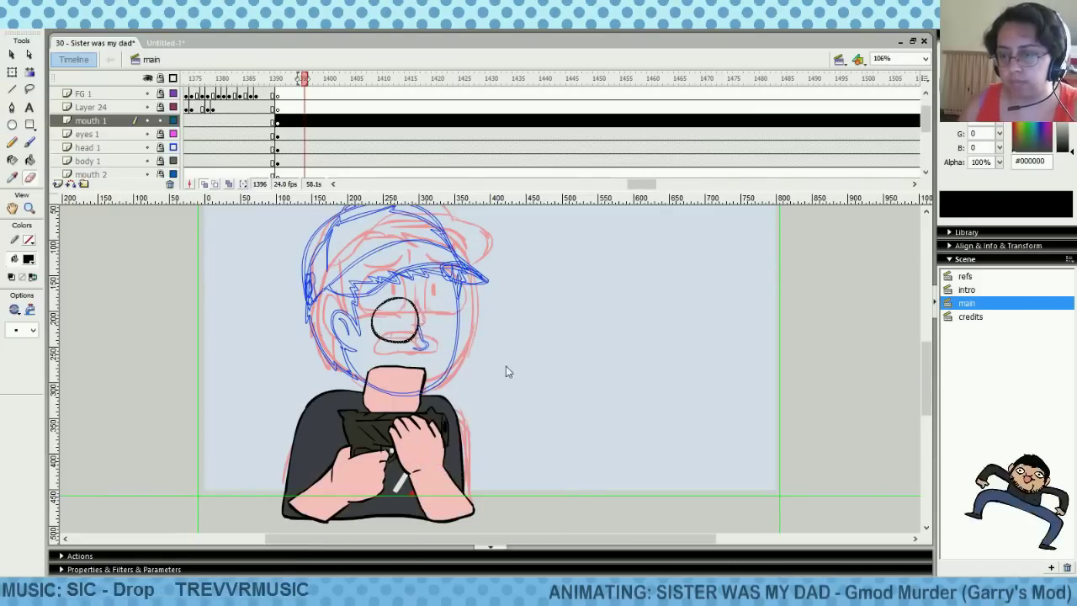
# Nudge the round eye outline slightly left and up, away from the nose
pyautogui.press('Left')
pyautogui.press('Left')
pyautogui.press('Left')
pyautogui.press('Left')
pyautogui.press('Left')
pyautogui.press('Left')
pyautogui.press('Up')
pyautogui.press('Up')
pyautogui.press('Left')
pyautogui.press('Up')
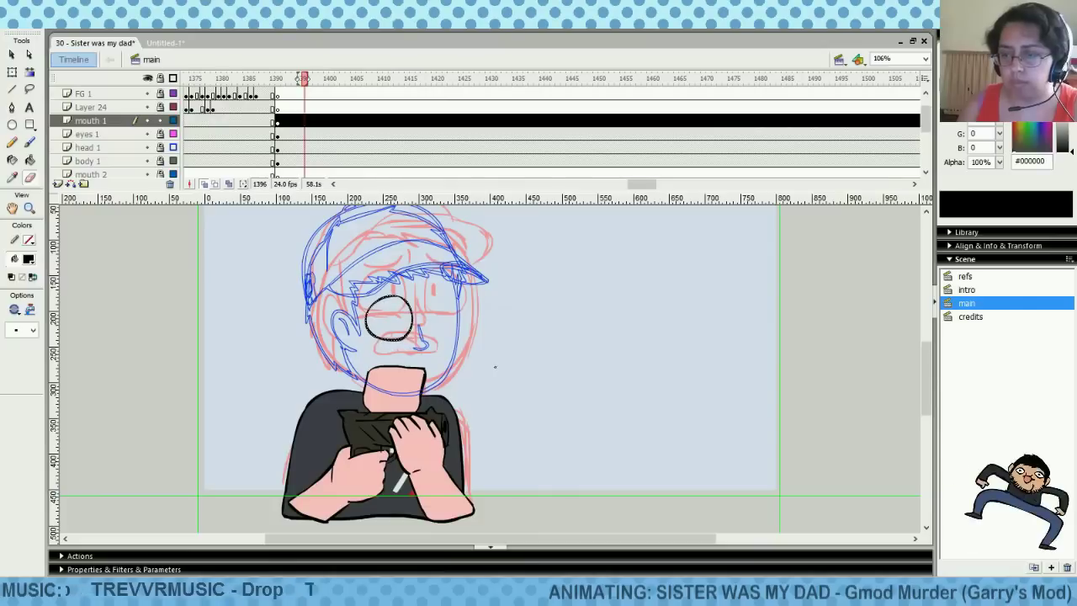
pyautogui.hotkey('ctrl', 'z')
pyautogui.hotkey('ctrl', 'z')
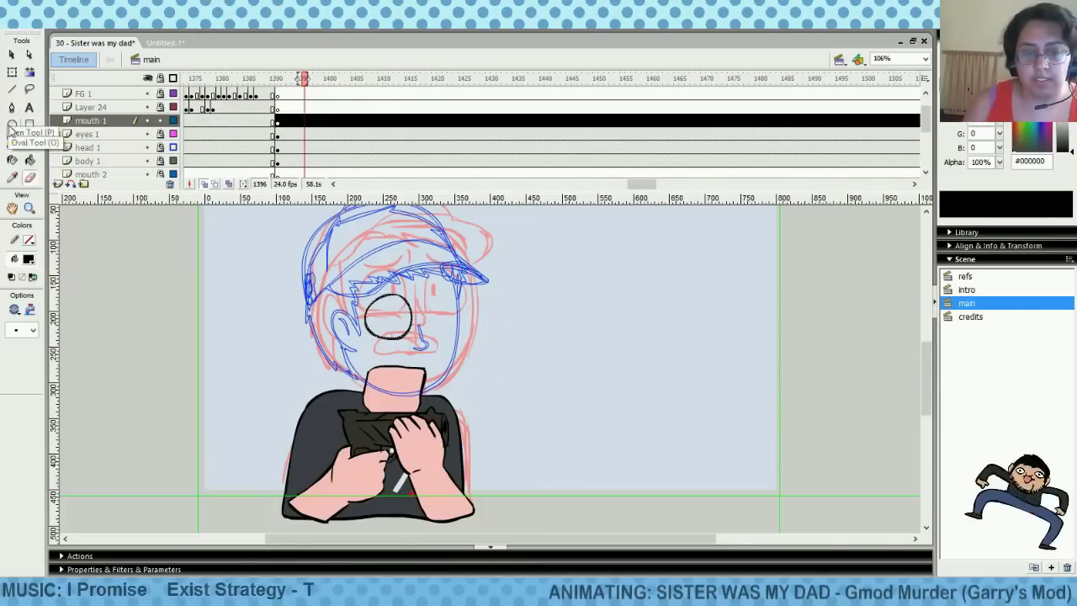
# Scale the round eye outline down slightly with Free Transform and save the file
pyautogui.click(13, 72)
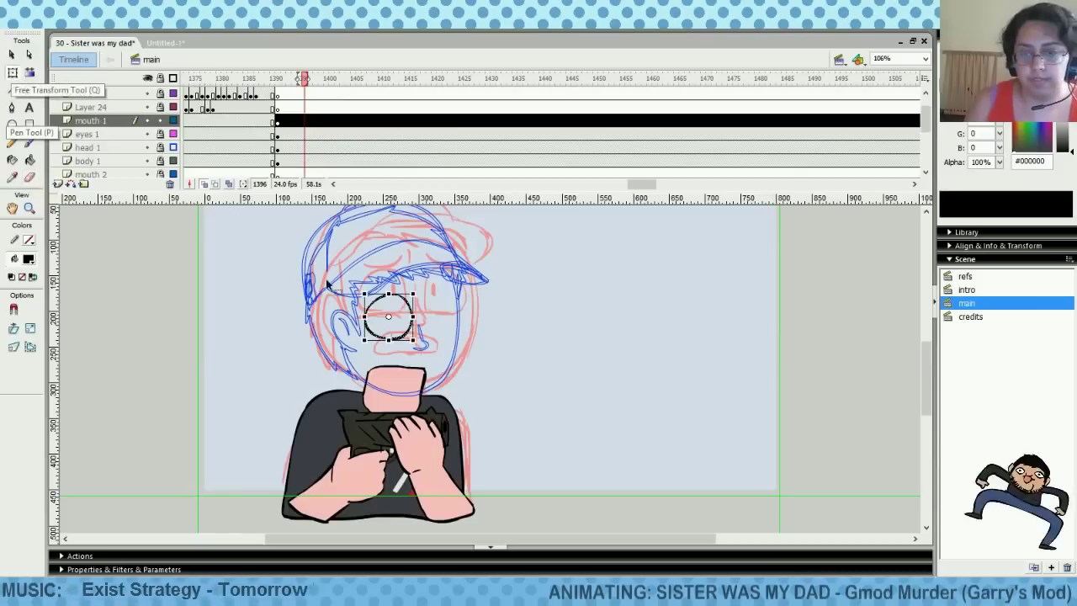
pyautogui.moveTo(363, 292); pyautogui.dragTo(368, 297)
pyautogui.click(471, 289)
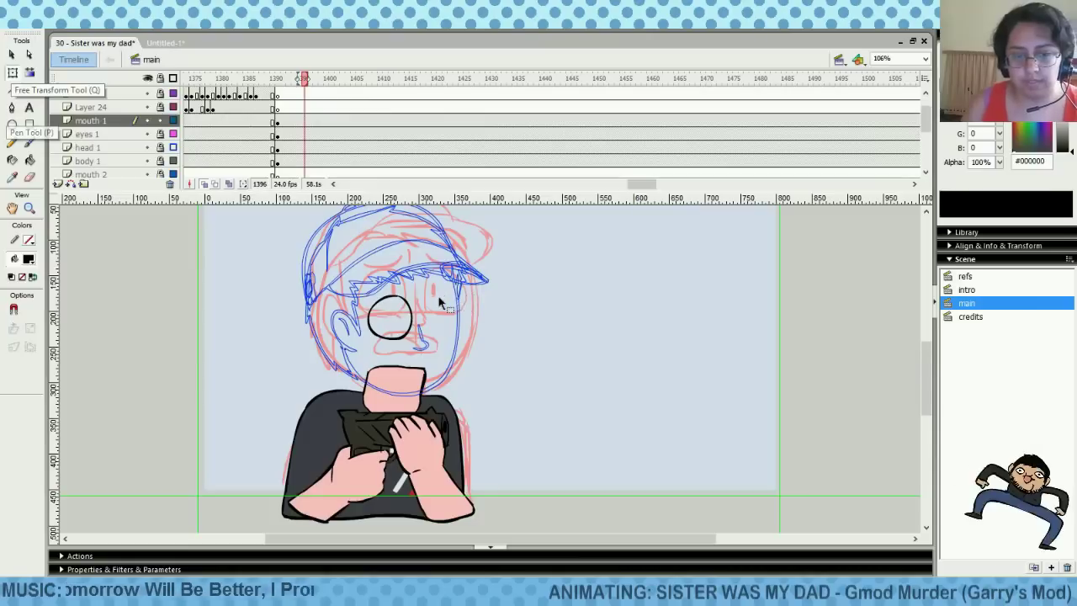
pyautogui.hotkey('ctrl', 's')
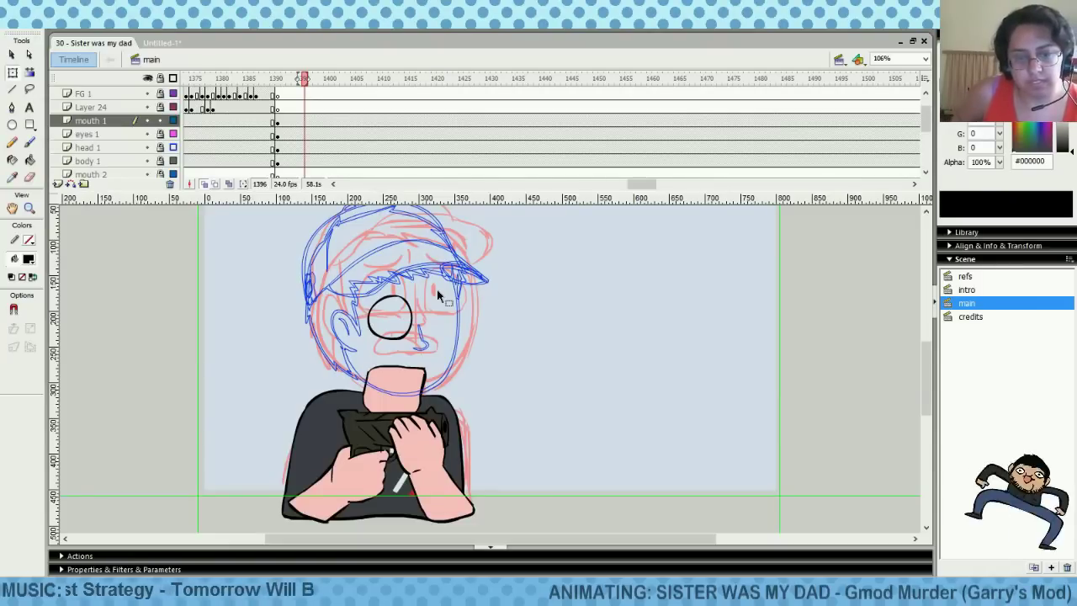
# Draw the second eye as a narrow upright oval on the other side of the nose with the Brush
pyautogui.click(29, 143)
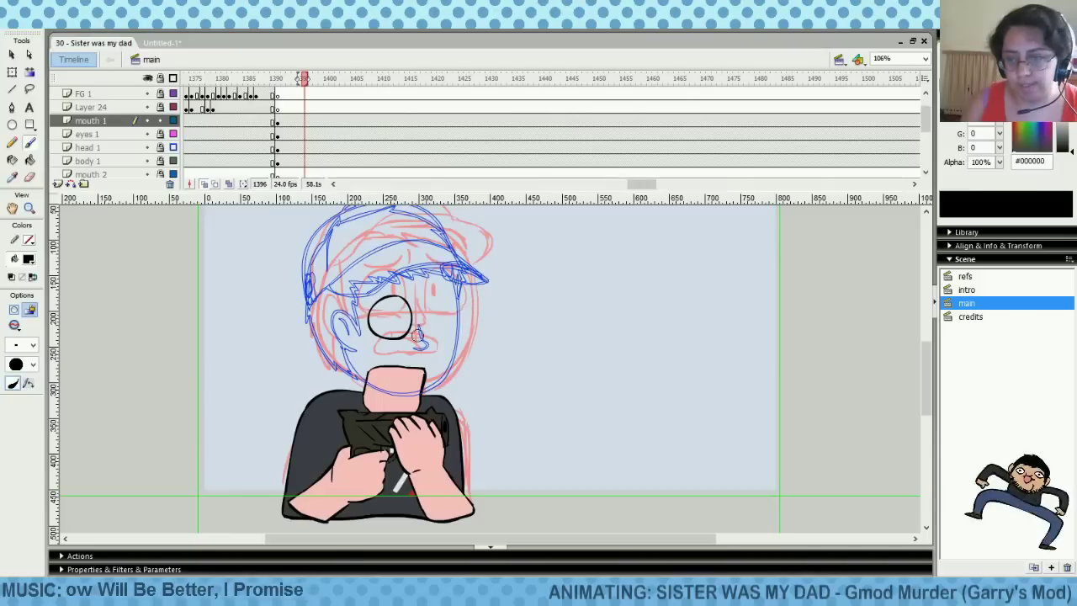
pyautogui.moveTo(430, 321)
pyautogui.mouseDown()
pyautogui.moveTo(436, 308)
pyautogui.moveTo(431, 316)
pyautogui.mouseUp()
pyautogui.hotkey('ctrl', 'z')
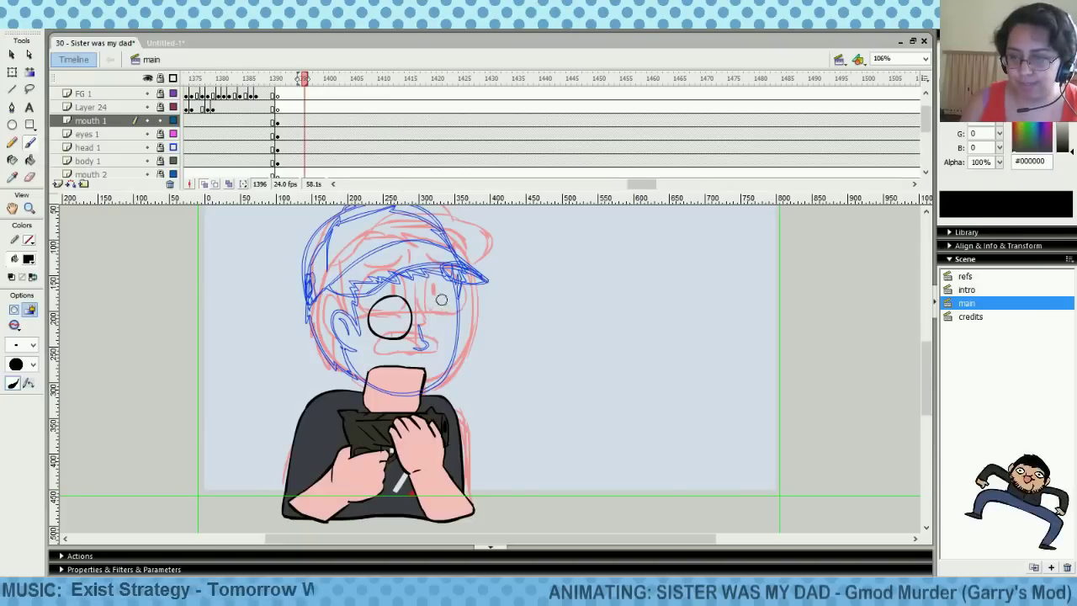
pyautogui.moveTo(437, 300)
pyautogui.mouseDown()
pyautogui.moveTo(426, 321)
pyautogui.moveTo(435, 335)
pyautogui.moveTo(429, 310)
pyautogui.moveTo(443, 339)
pyautogui.mouseUp()
pyautogui.hotkey('ctrl', 'z')
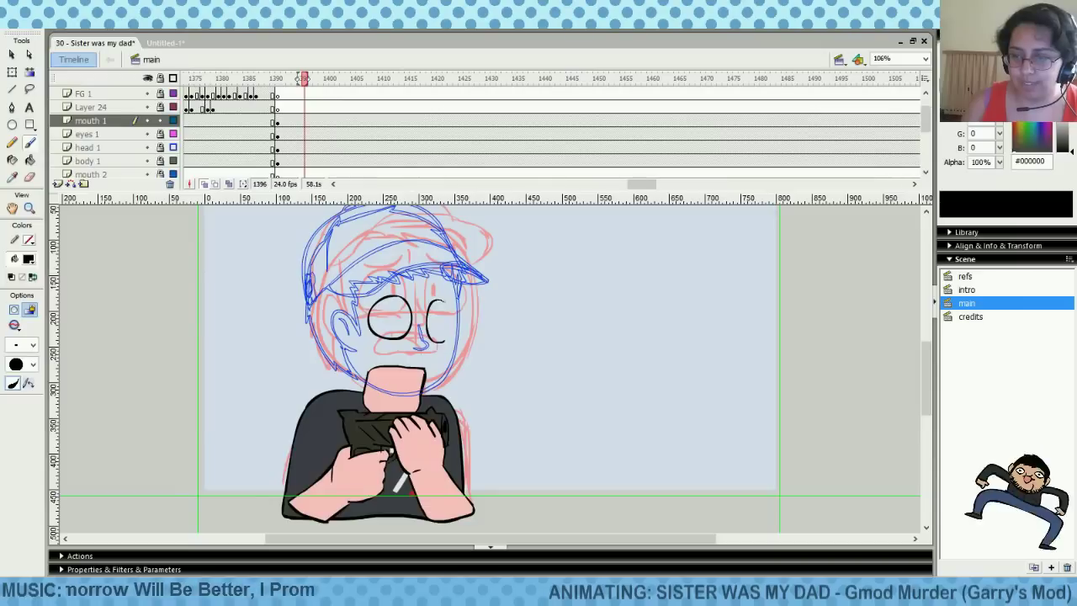
pyautogui.moveTo(439, 300)
pyautogui.mouseDown()
pyautogui.moveTo(451, 327)
pyautogui.moveTo(444, 341)
pyautogui.mouseUp()
pyautogui.hotkey('ctrl', 'z')
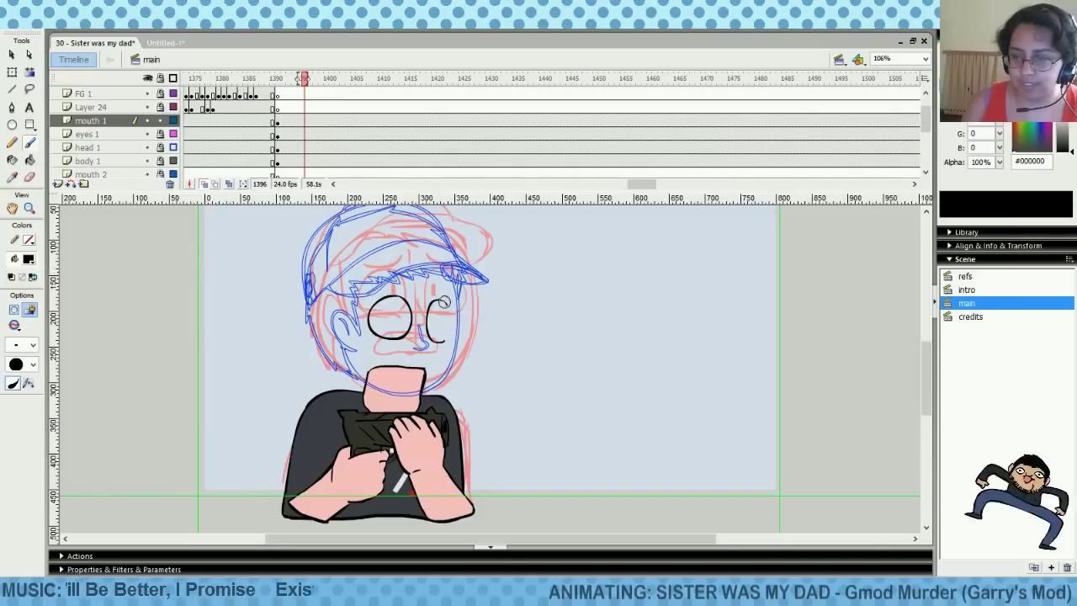
pyautogui.moveTo(439, 300)
pyautogui.mouseDown()
pyautogui.moveTo(451, 330)
pyautogui.moveTo(453, 304)
pyautogui.mouseUp()
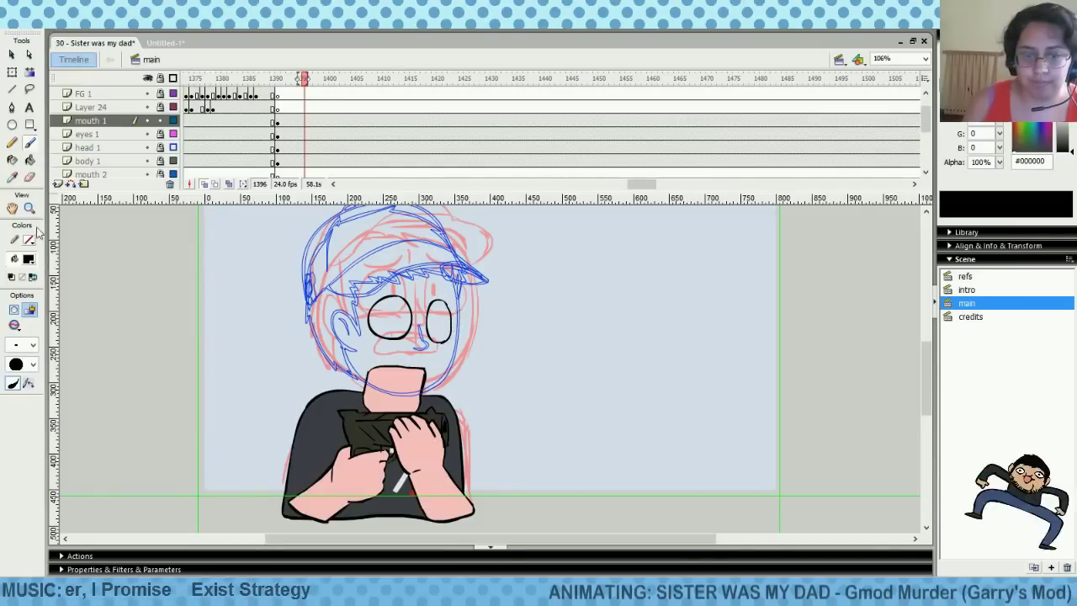
# Clean up the narrow eye oval with the Eraser and smooth its outline
pyautogui.click(29, 178)
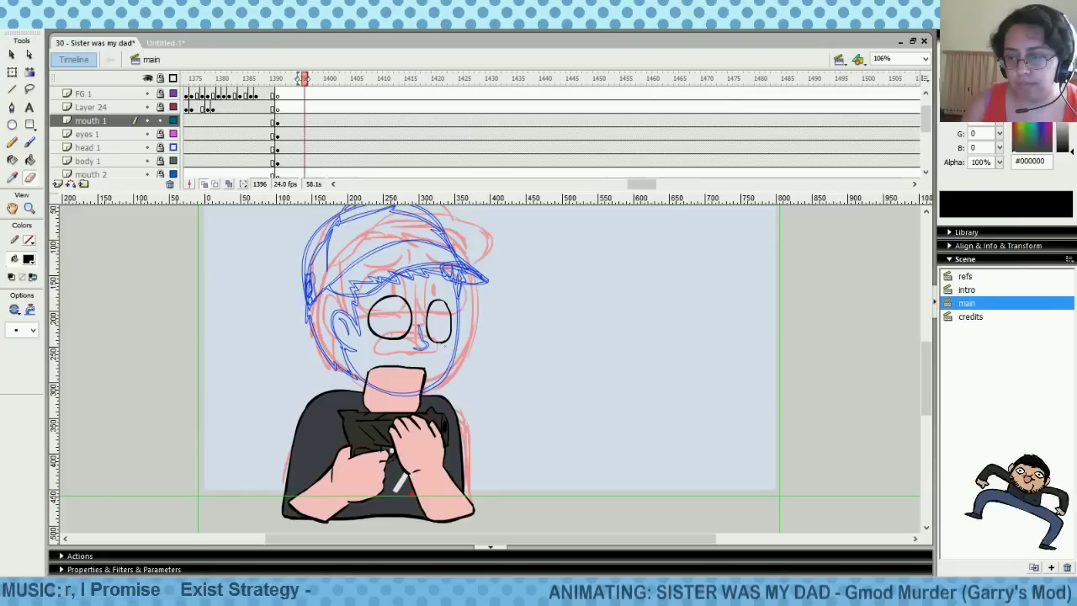
pyautogui.rightClick(444, 337)
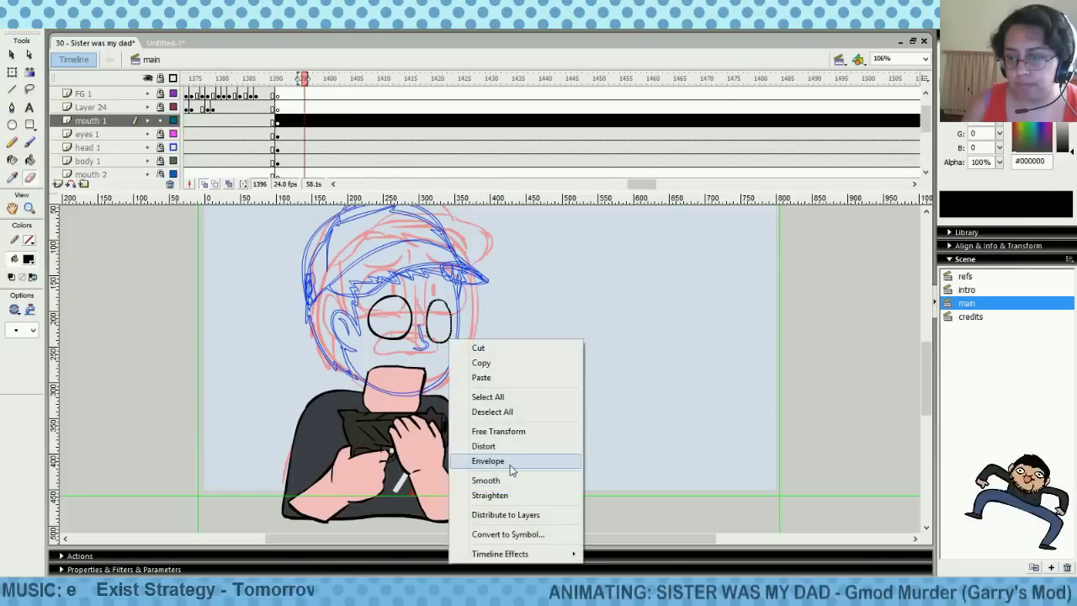
pyautogui.click(511, 474)
pyautogui.rightClick(445, 313)
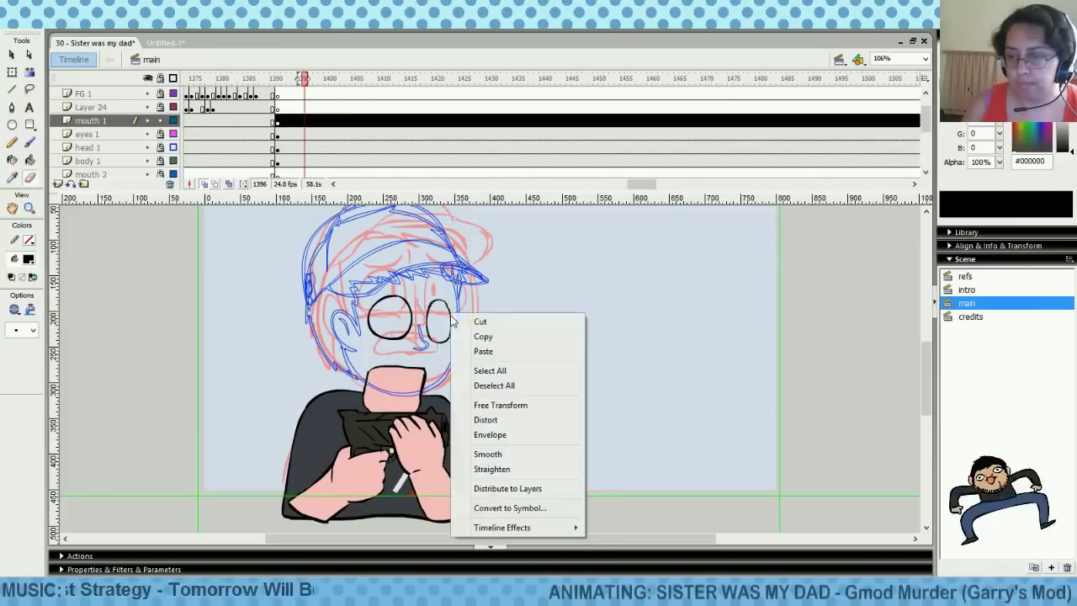
pyautogui.click(496, 469)
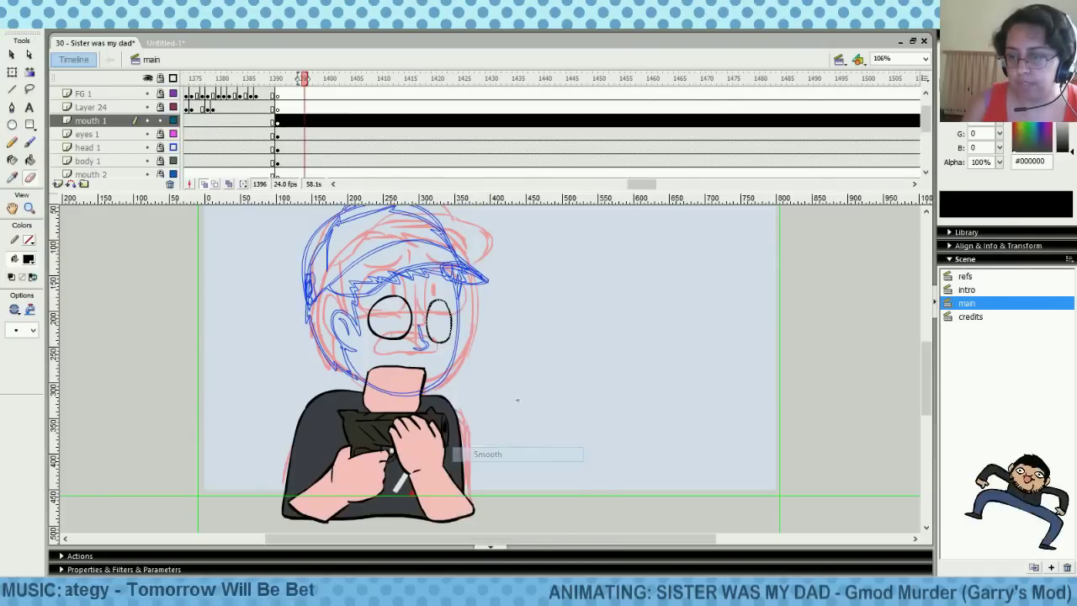
pyautogui.click(30, 143)
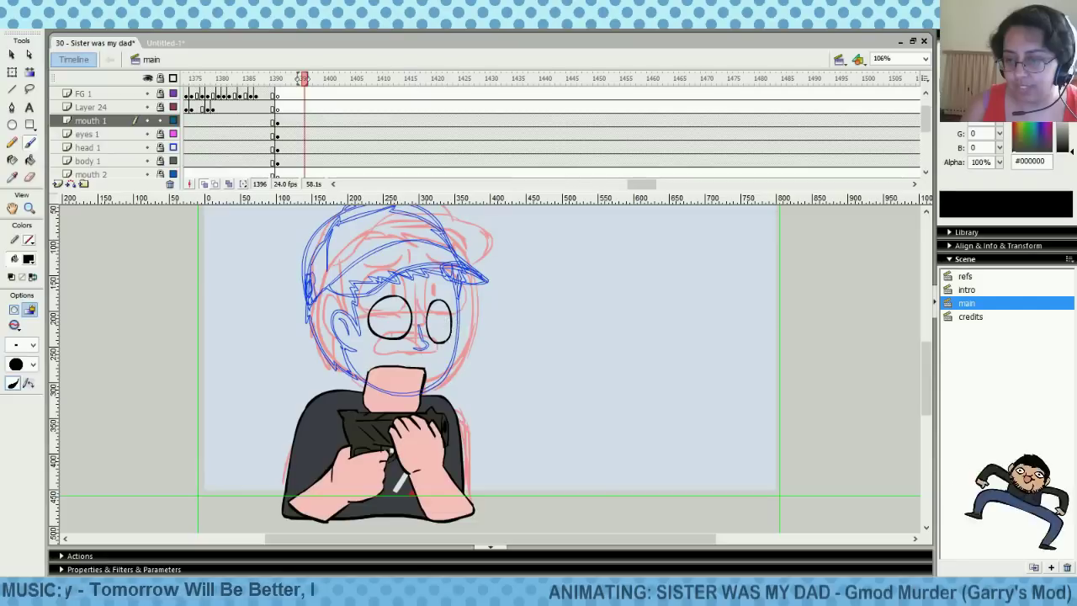
pyautogui.rightClick(446, 341)
pyautogui.click(492, 484)
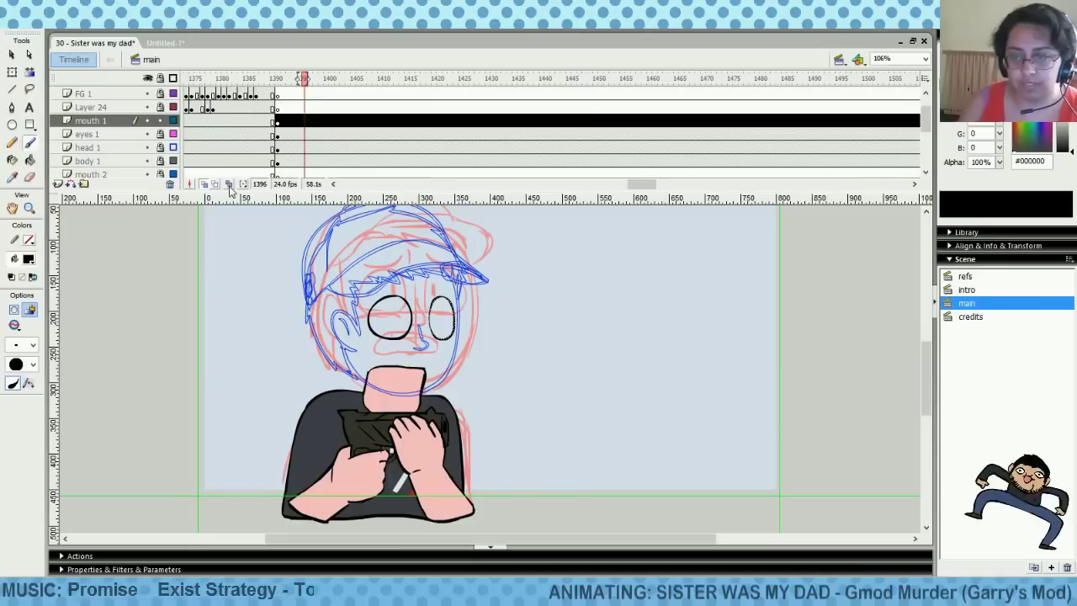
# Widen the narrow eye oval slightly toward the nose with Free Transform
pyautogui.click(12, 73)
pyautogui.moveTo(442, 297); pyautogui.dragTo(426, 320)
pyautogui.click(491, 315)
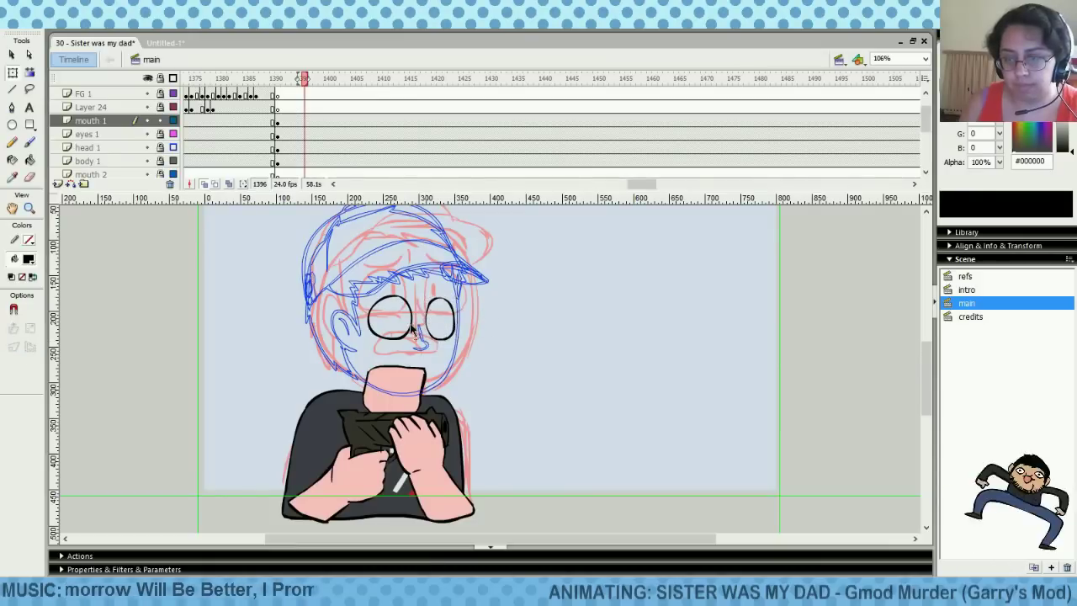
# Adjust the height of the narrow eye oval slightly with Free Transform, comparing it with the round eye
pyautogui.click(409, 327)
pyautogui.click(497, 307)
pyautogui.moveTo(337, 285); pyautogui.dragTo(496, 371)
pyautogui.hotkey('ctrl', 'a')
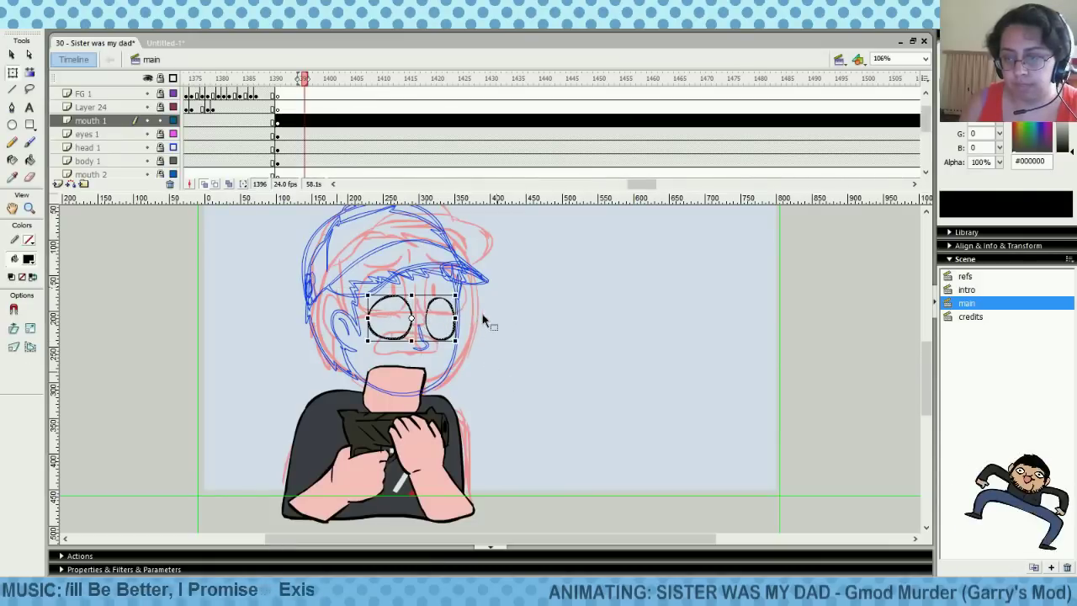
pyautogui.click(476, 310)
pyautogui.click(434, 298)
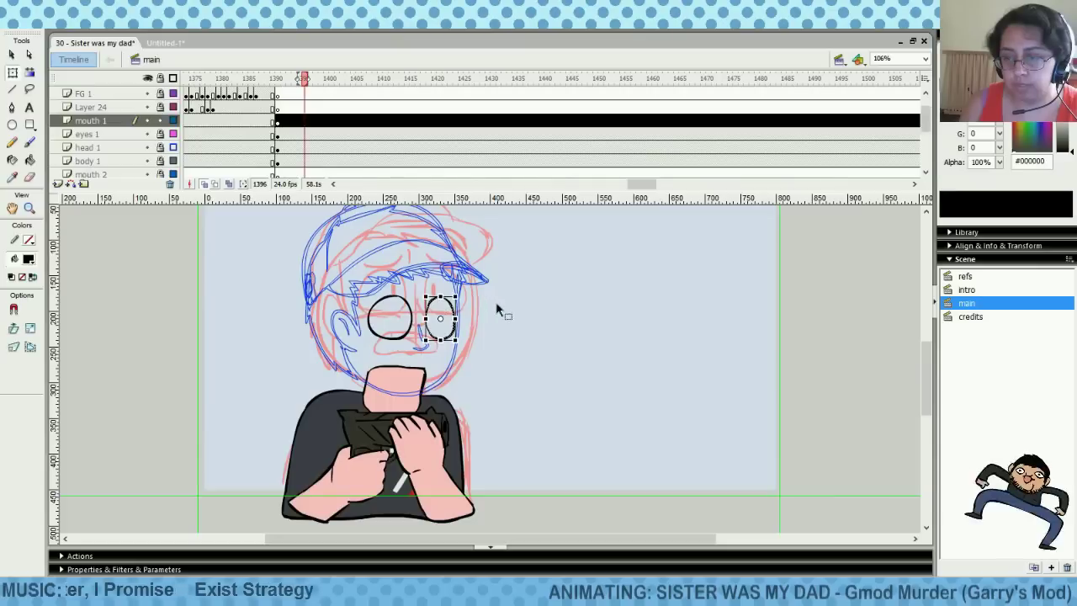
pyautogui.click(506, 317)
pyautogui.click(448, 303)
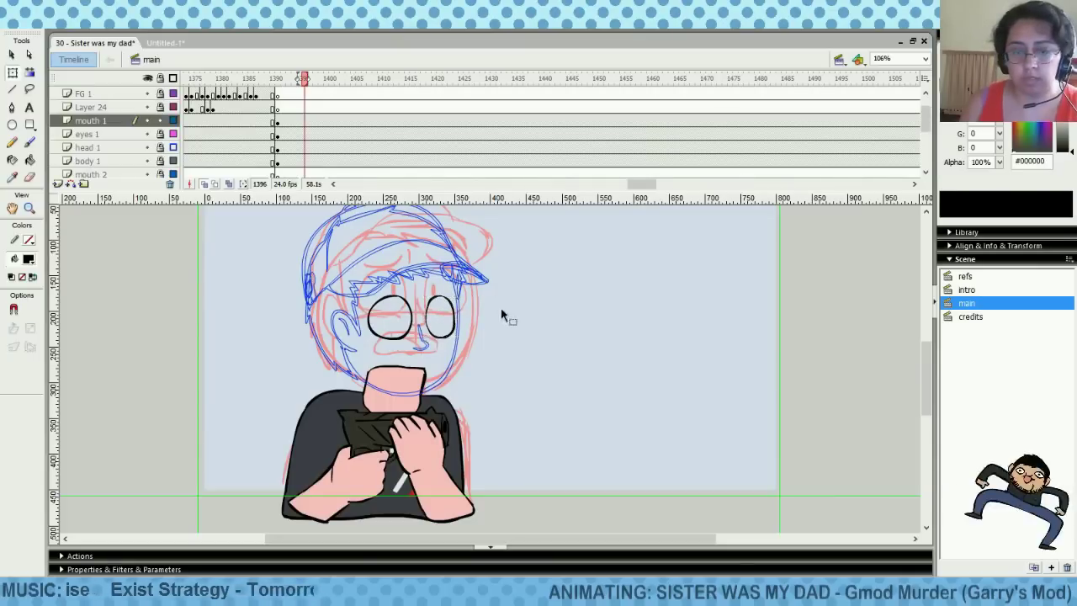
# Stretch the narrow eye oval slightly downward with Free Transform and save the file
pyautogui.click(503, 315)
pyautogui.moveTo(355, 269); pyautogui.dragTo(513, 352)
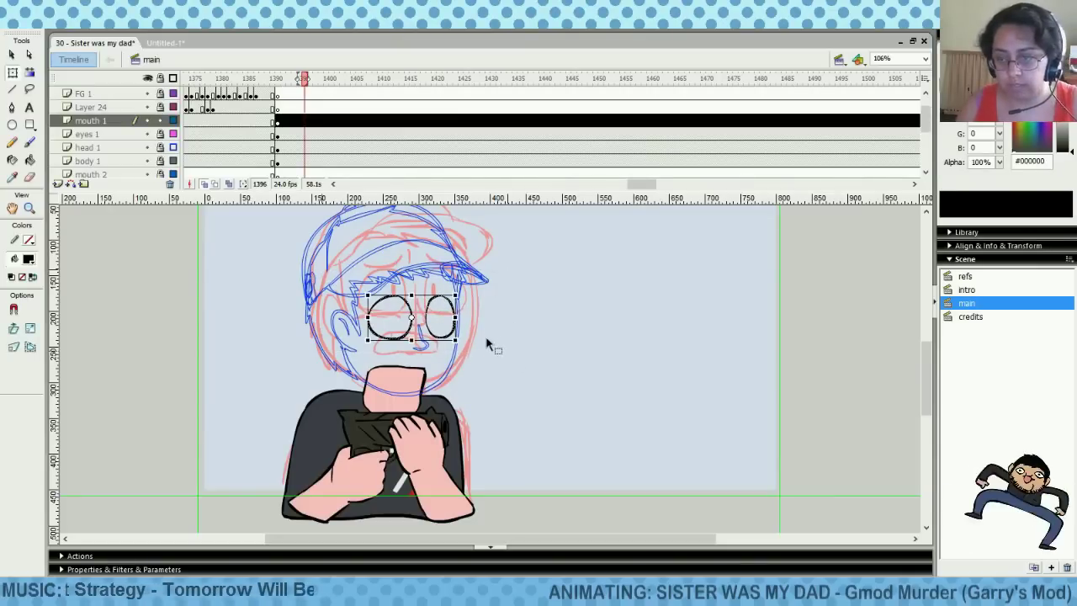
pyautogui.click(486, 343)
pyautogui.click(441, 338)
pyautogui.moveTo(440, 339); pyautogui.dragTo(440, 341)
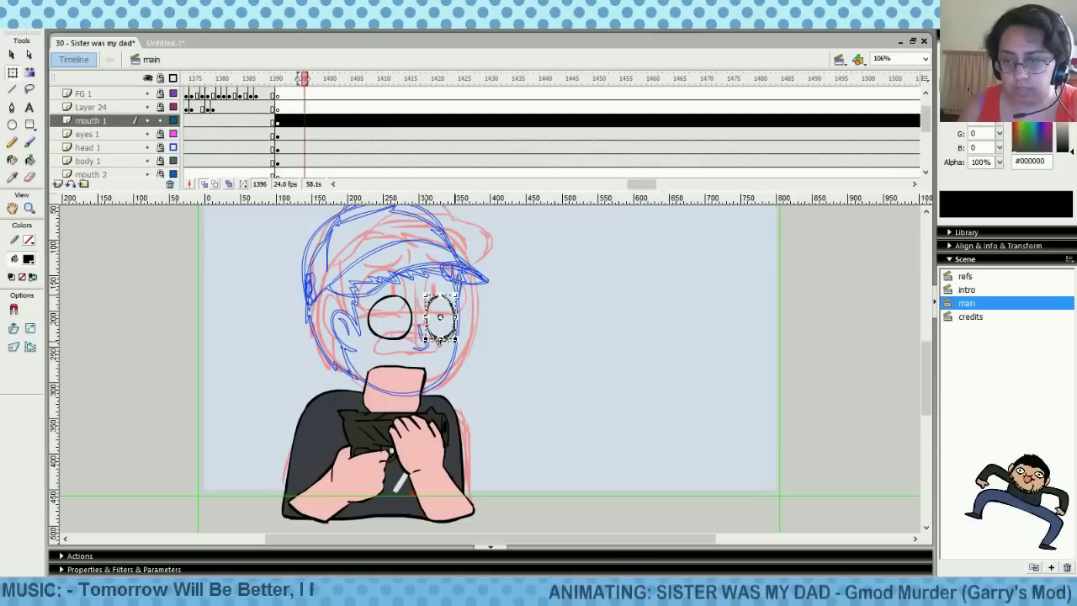
pyautogui.click(493, 314)
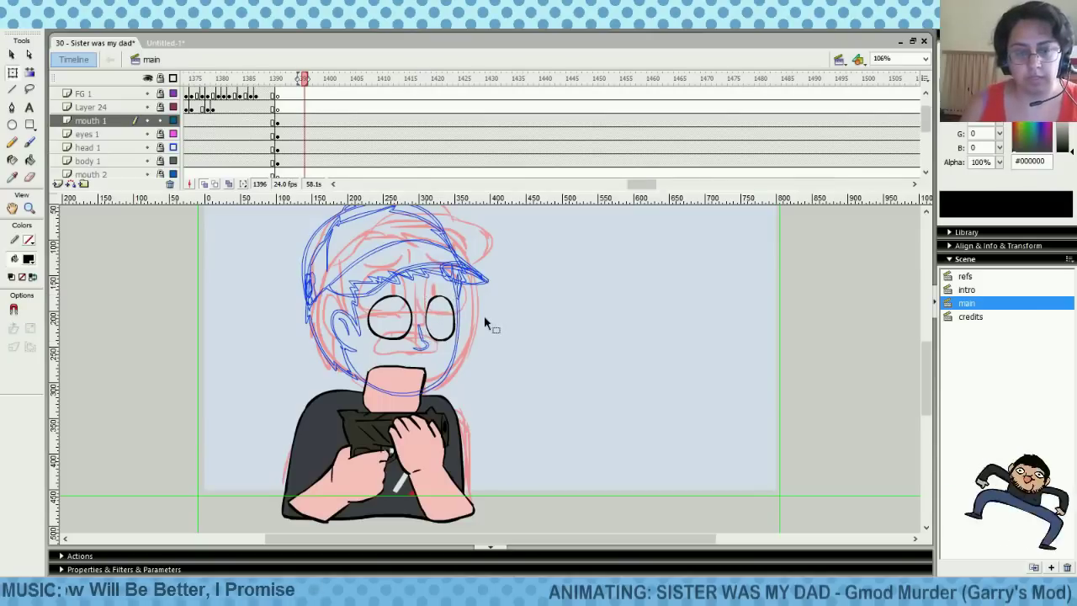
pyautogui.hotkey('ctrl', 's')
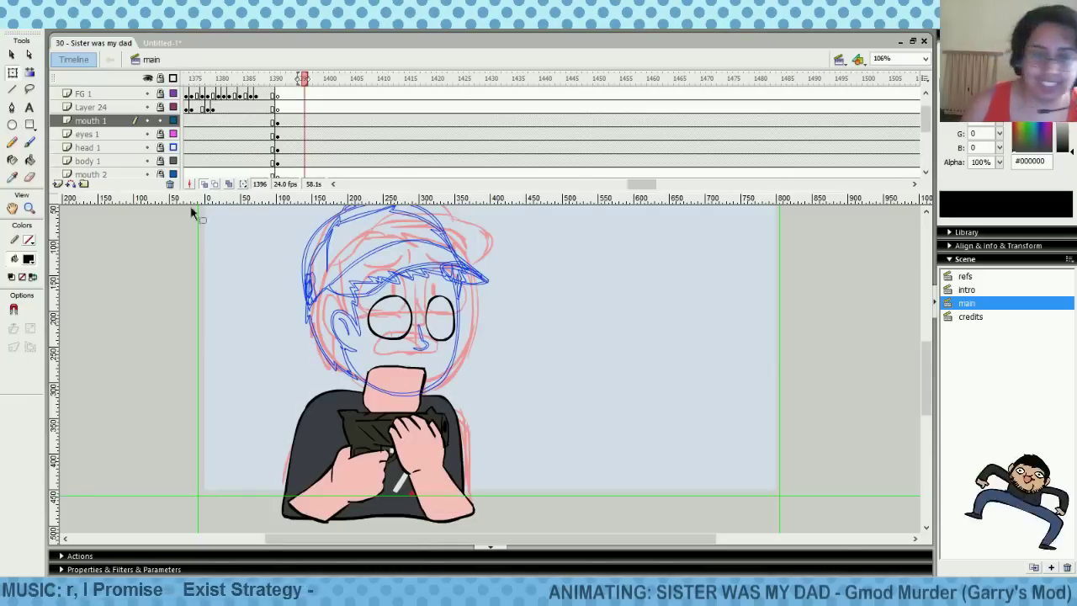
# Draw slanted, worried eyebrows above both eyes and a short frown crease between them with the Brush
pyautogui.click(29, 143)
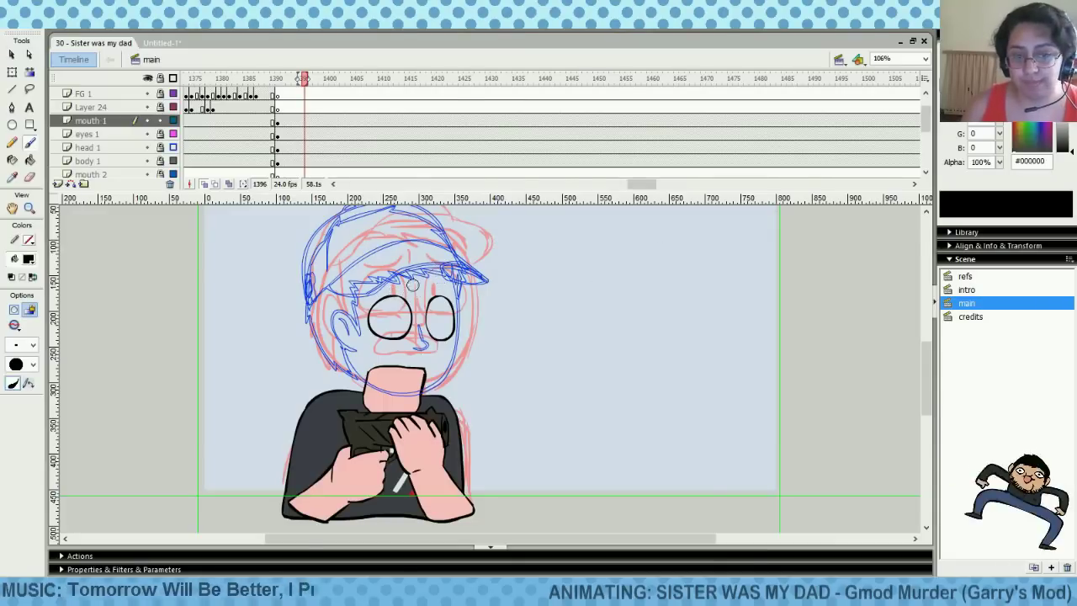
pyautogui.moveTo(370, 291); pyautogui.dragTo(408, 287)
pyautogui.hotkey('ctrl', 'z')
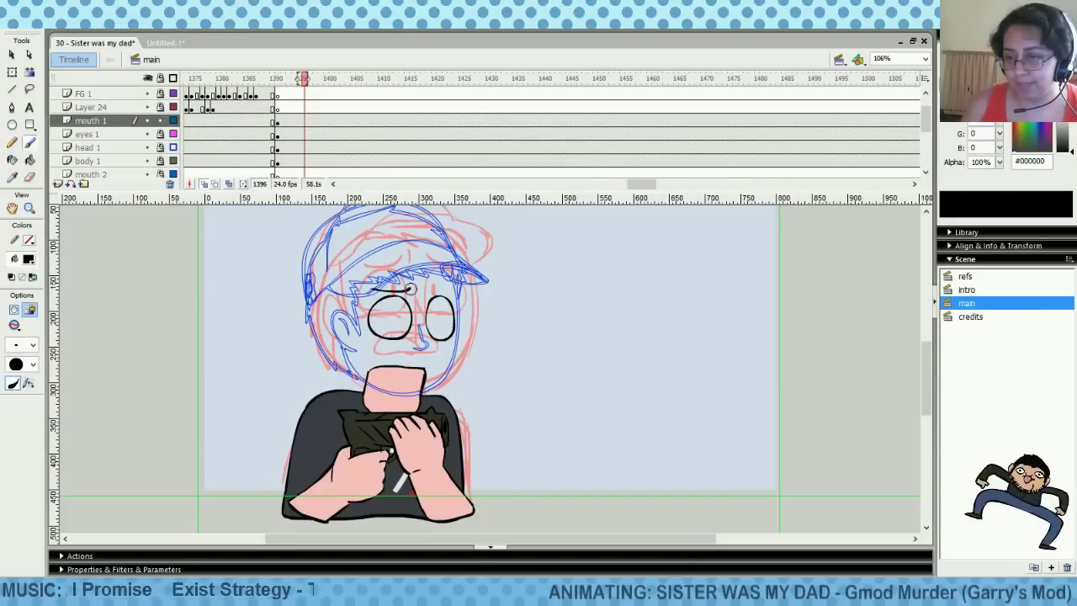
pyautogui.hotkey('ctrl', 'z')
pyautogui.moveTo(368, 292); pyautogui.dragTo(389, 293)
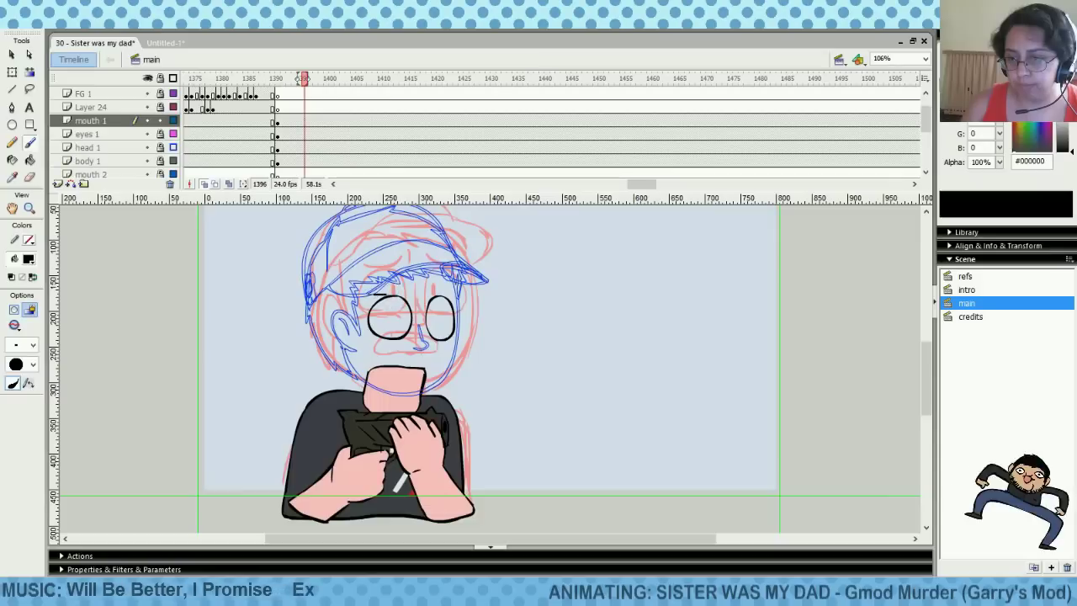
pyautogui.hotkey('ctrl', 'z')
pyautogui.moveTo(371, 296); pyautogui.dragTo(410, 288)
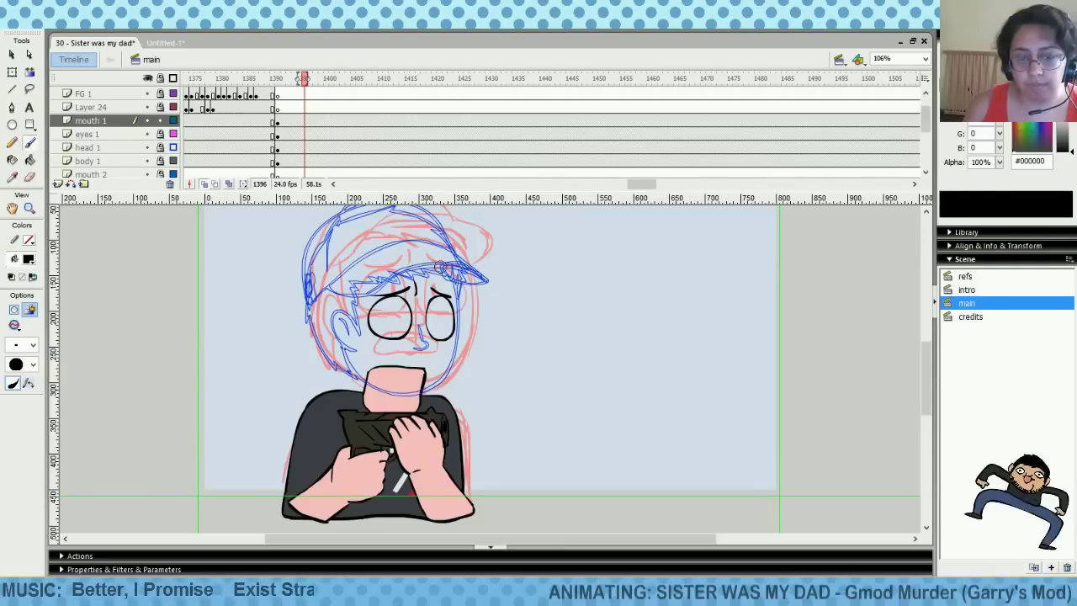
# Smooth the short frown crease between the two eyebrows
pyautogui.press('q')
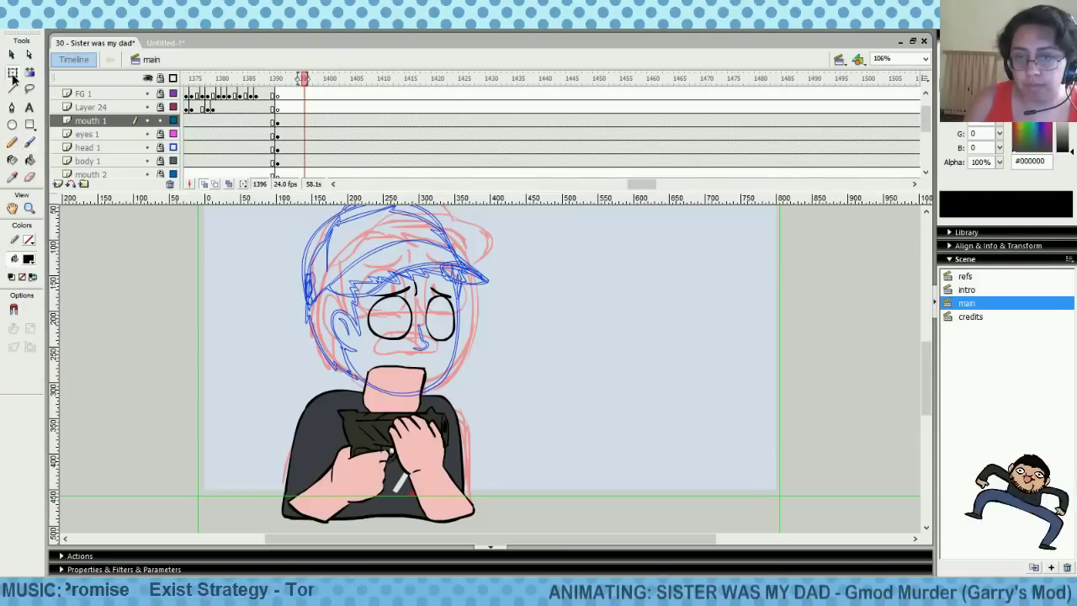
pyautogui.rightClick(418, 294)
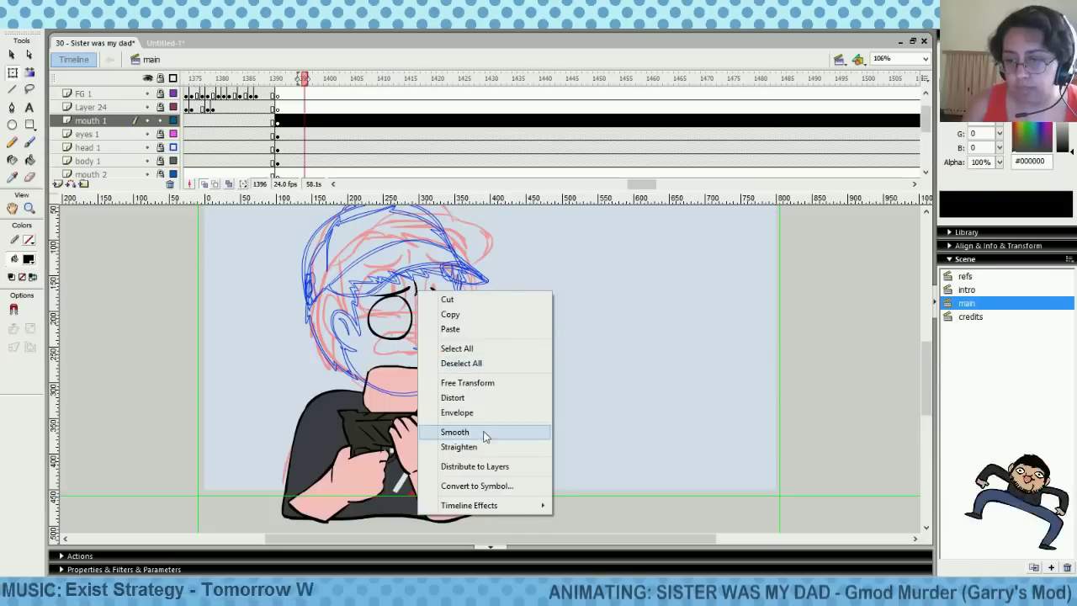
pyautogui.click(567, 361)
pyautogui.click(30, 143)
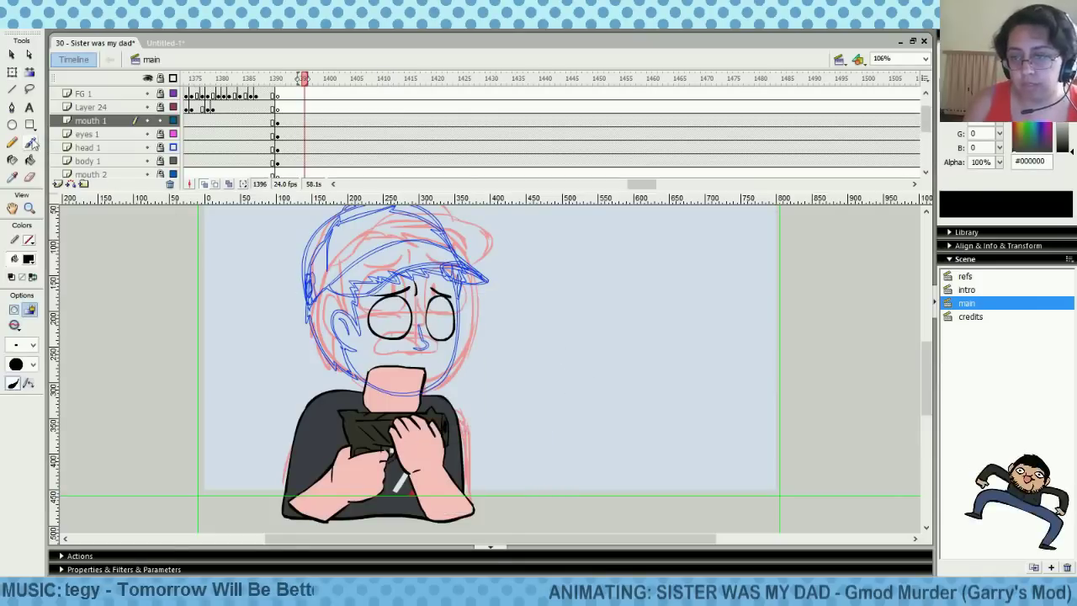
pyautogui.click(12, 72)
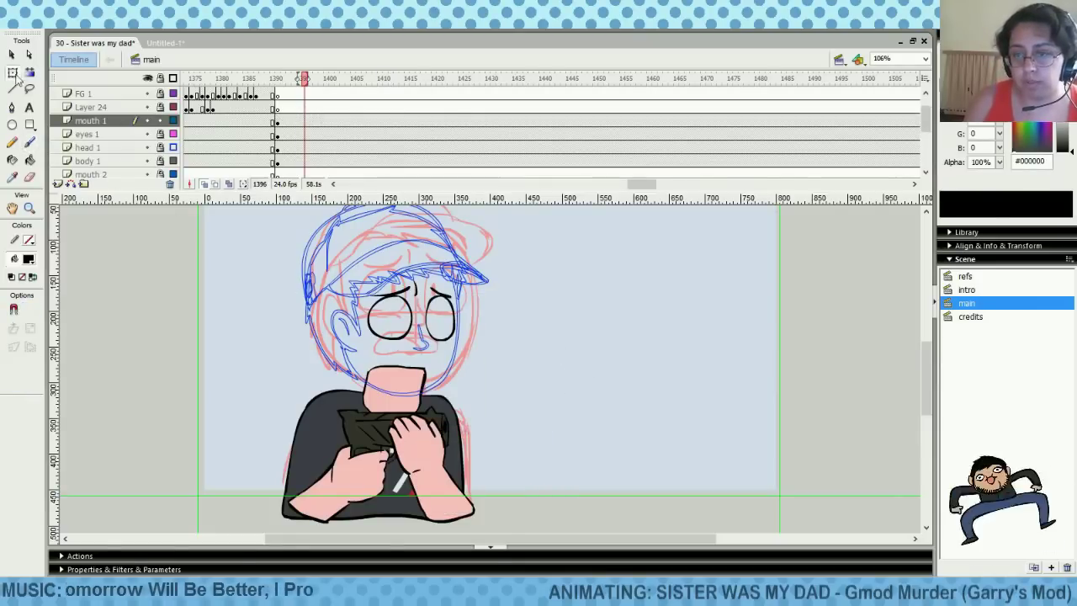
pyautogui.click(415, 288)
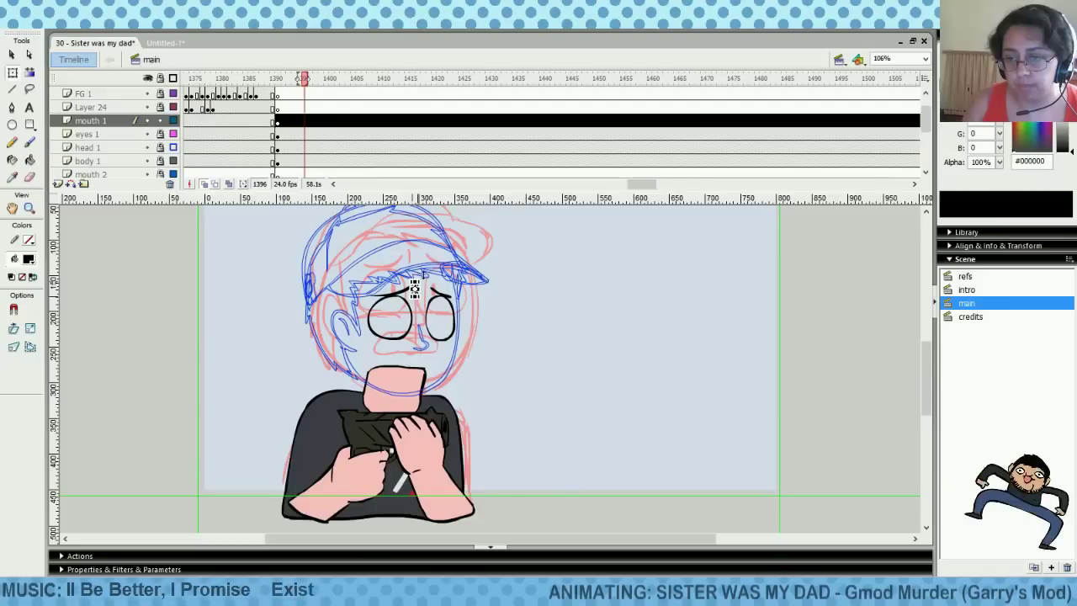
pyautogui.click(436, 292)
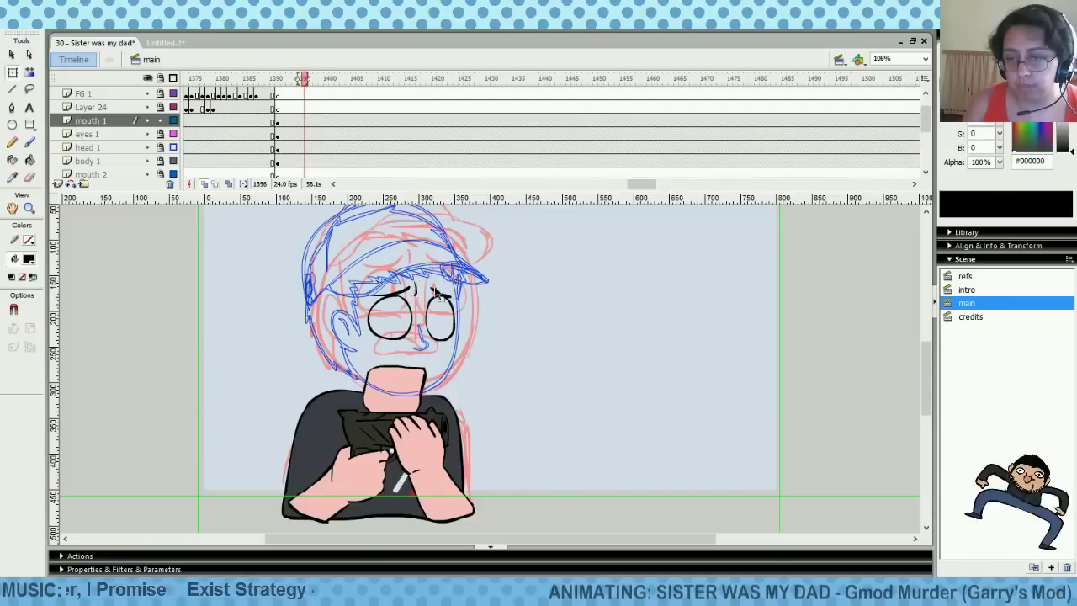
pyautogui.click(419, 293)
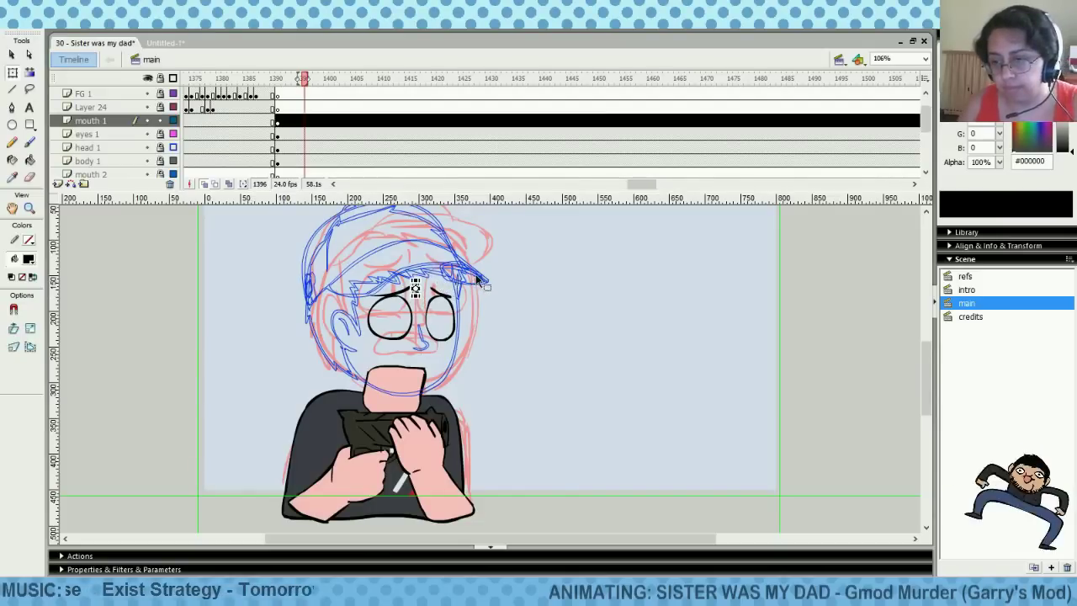
pyautogui.click(344, 256)
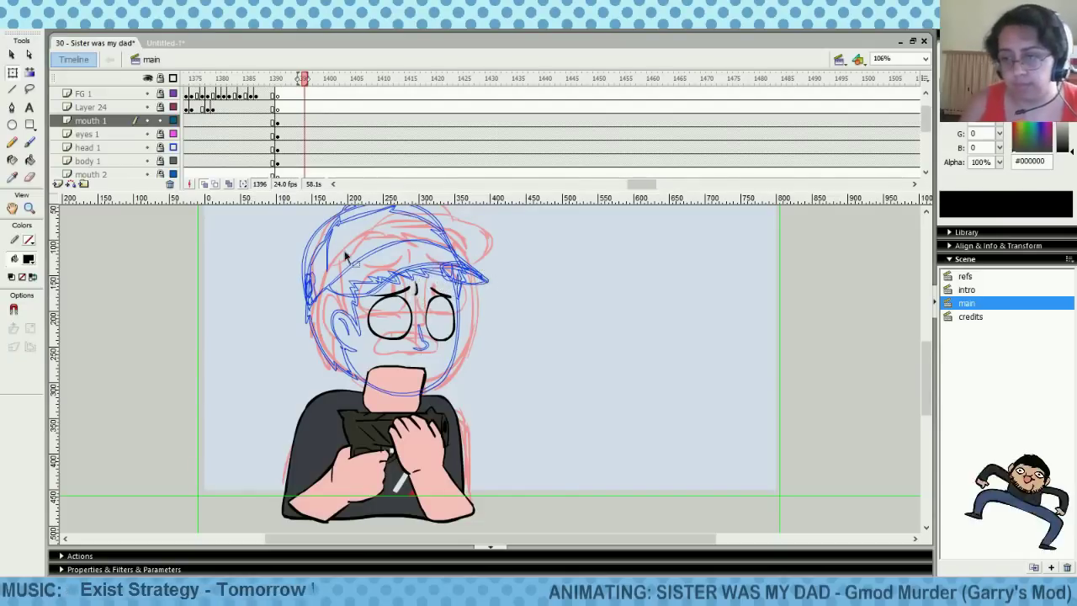
pyautogui.rightClick(419, 292)
pyautogui.click(496, 431)
pyautogui.click(504, 349)
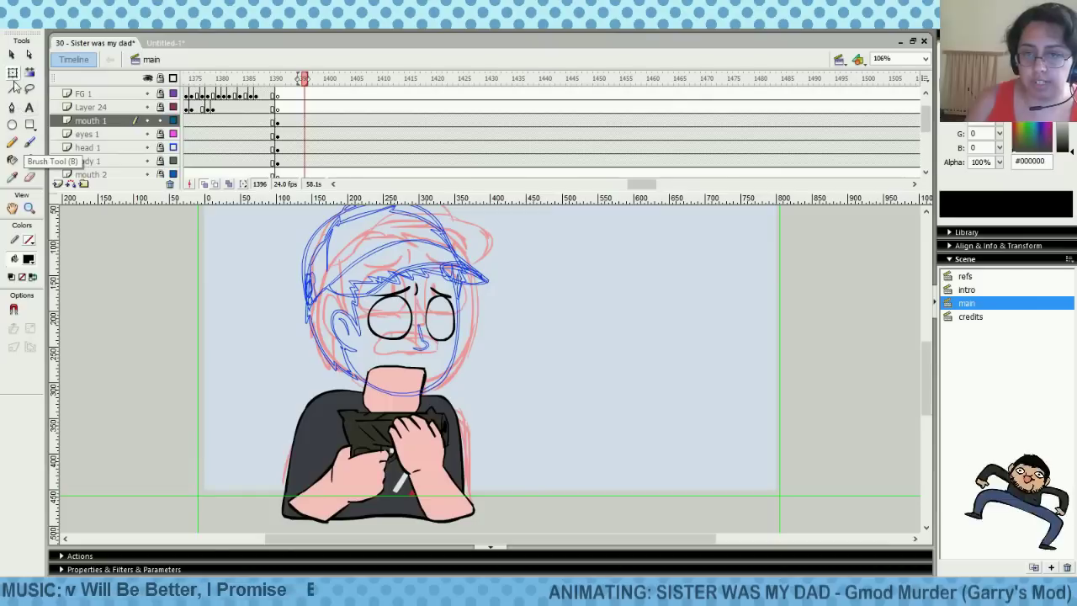
# Reshape the lower half of the round eye outline with the Envelope option of Free Transform
pyautogui.moveTo(357, 355)
pyautogui.mouseDown()
pyautogui.moveTo(398, 338)
pyautogui.moveTo(417, 313)
pyautogui.mouseUp()
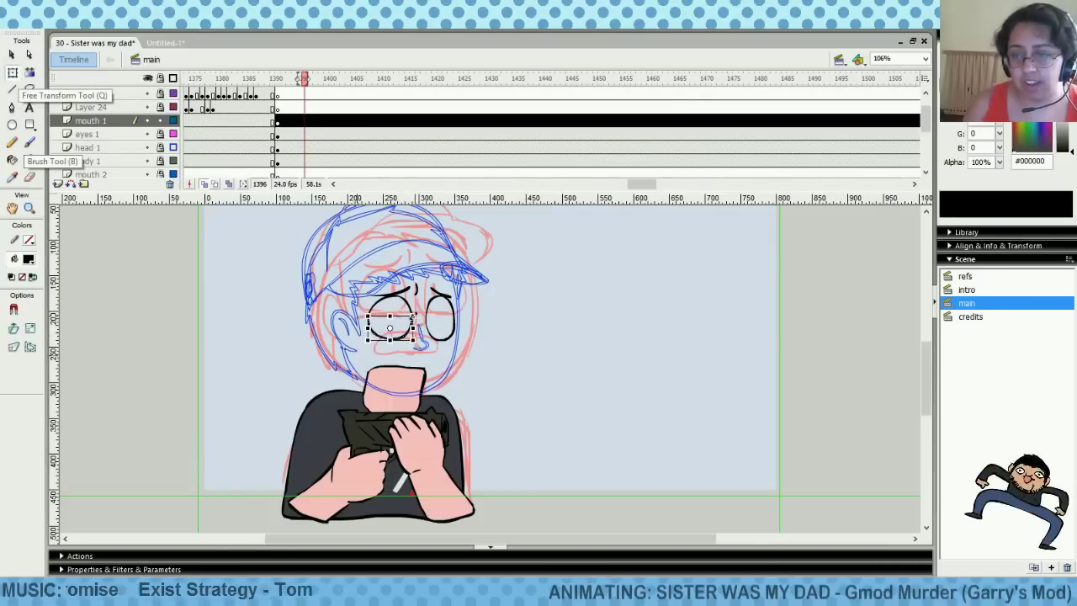
pyautogui.click(29, 346)
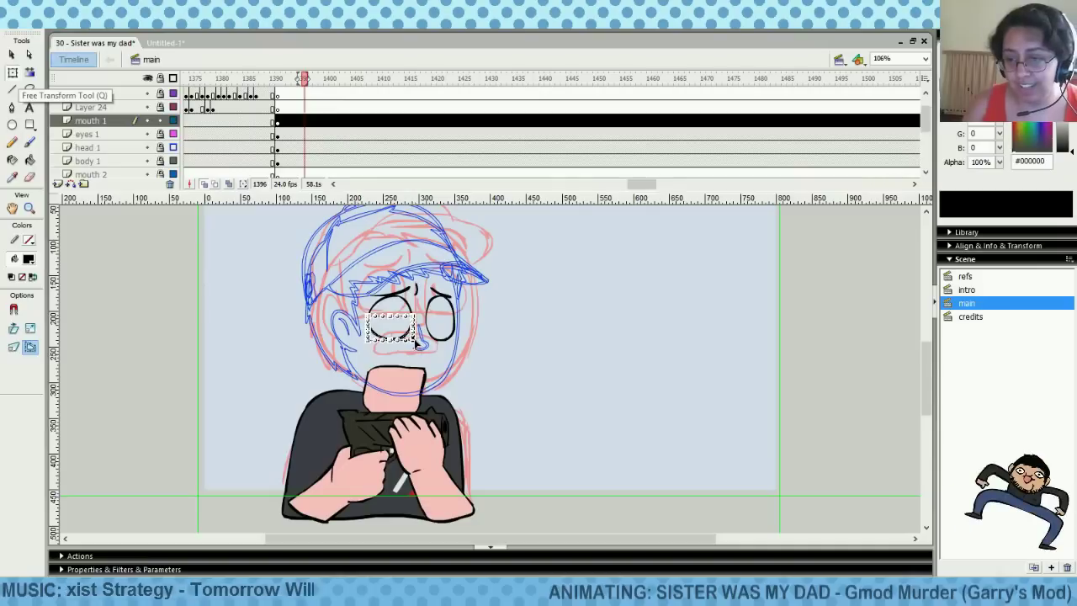
pyautogui.click(410, 349)
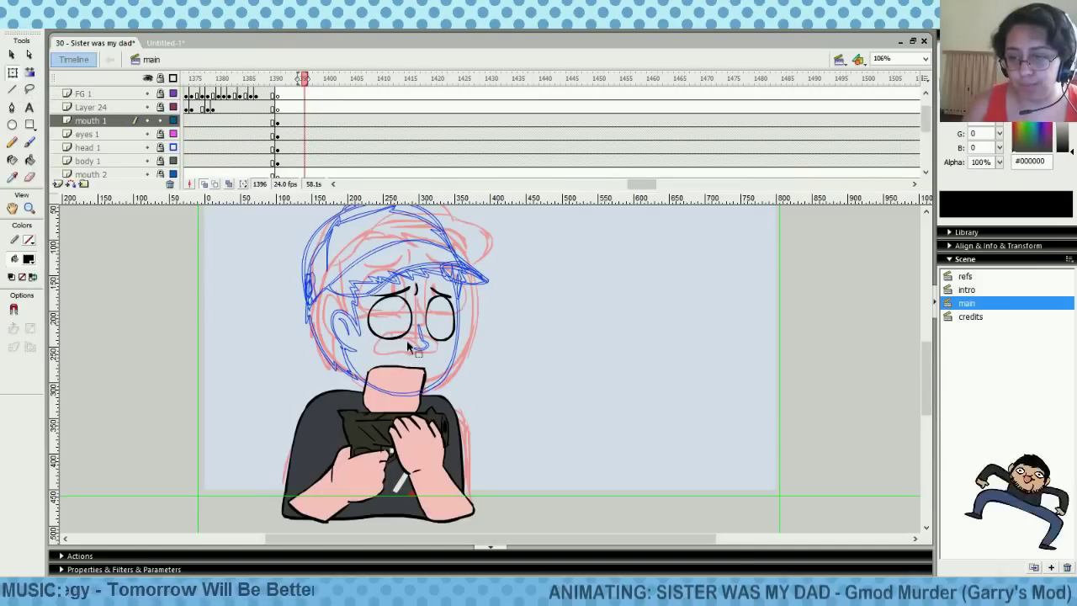
pyautogui.click(407, 335)
pyautogui.click(432, 351)
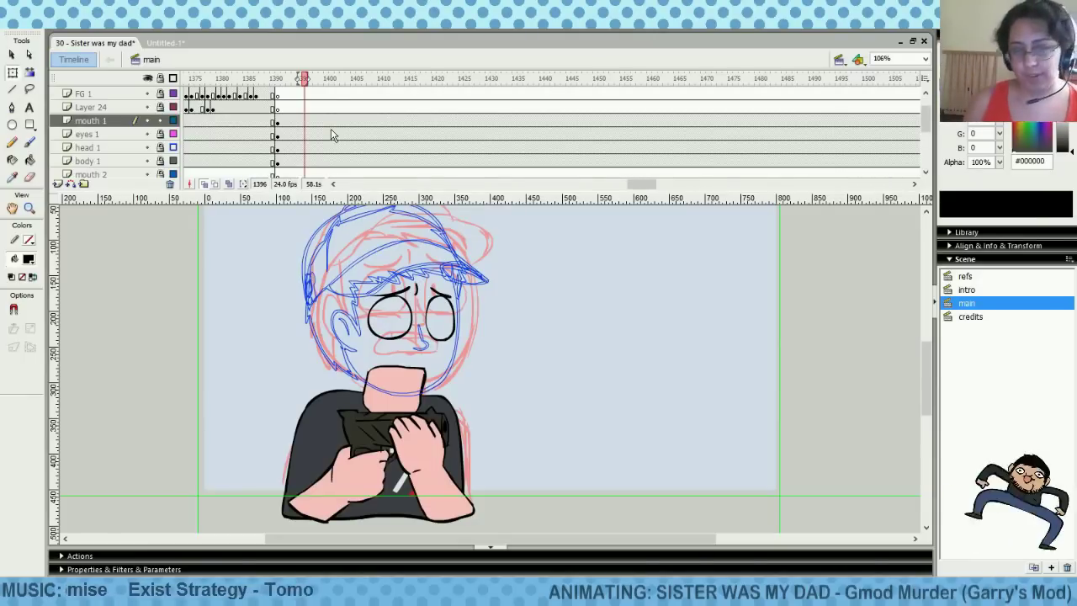
pyautogui.click(305, 121)
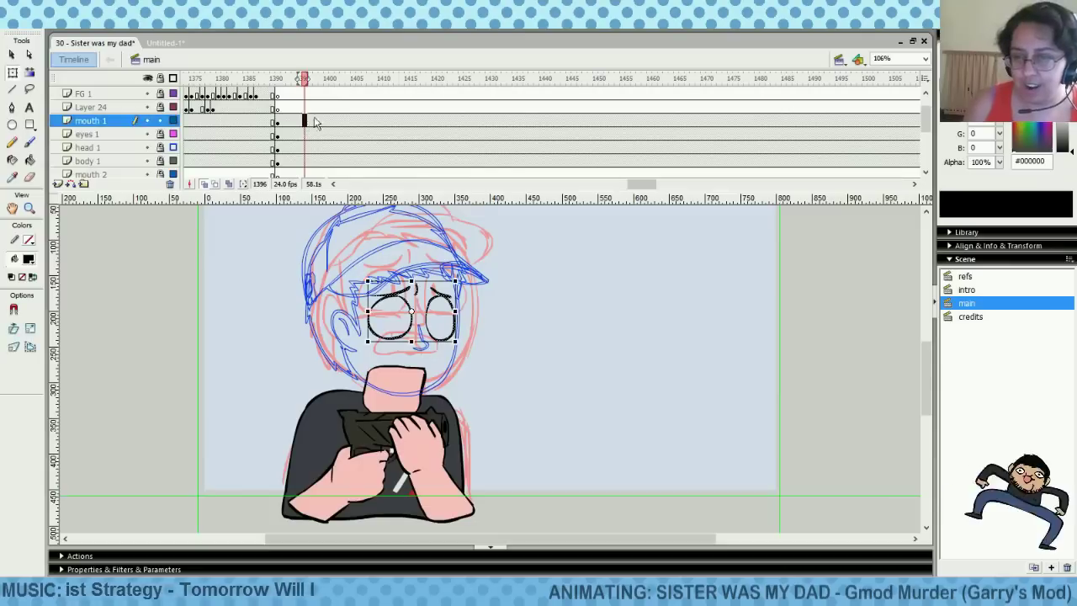
pyautogui.click(306, 107)
pyautogui.click(324, 107)
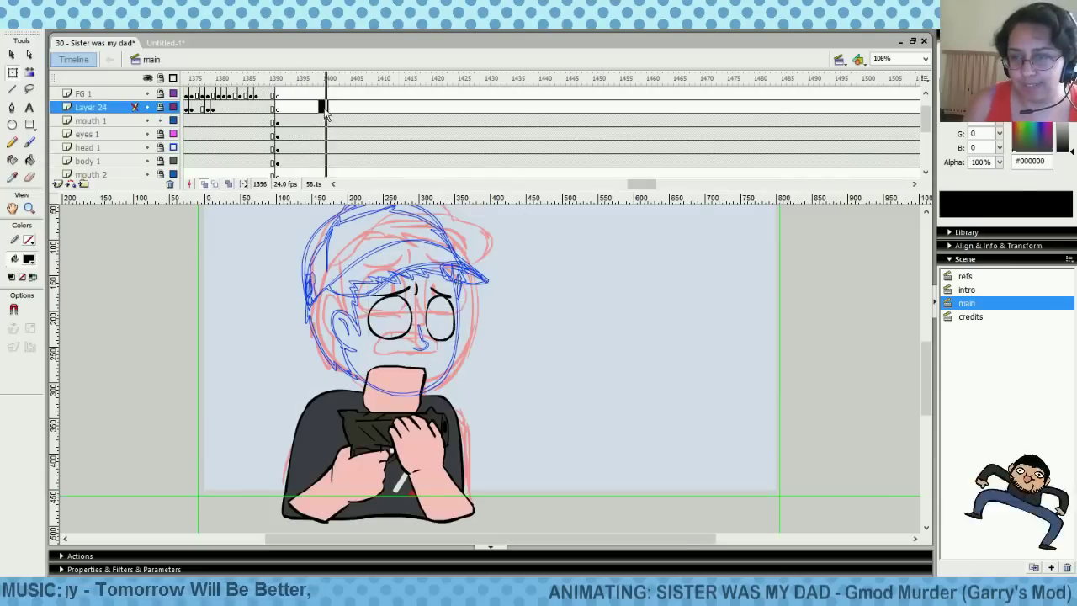
pyautogui.click(317, 124)
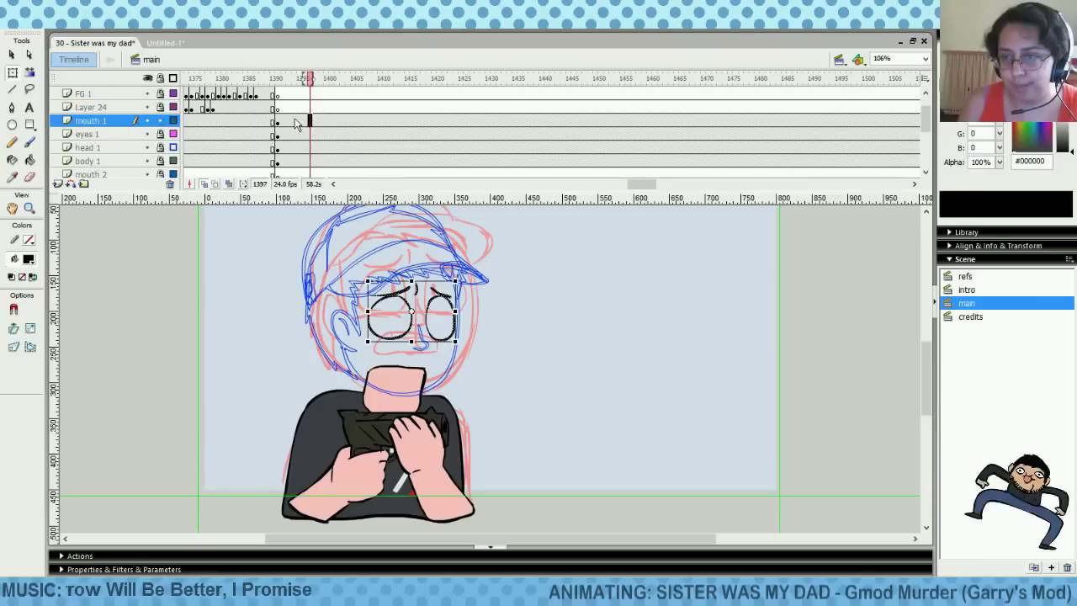
pyautogui.click(297, 121)
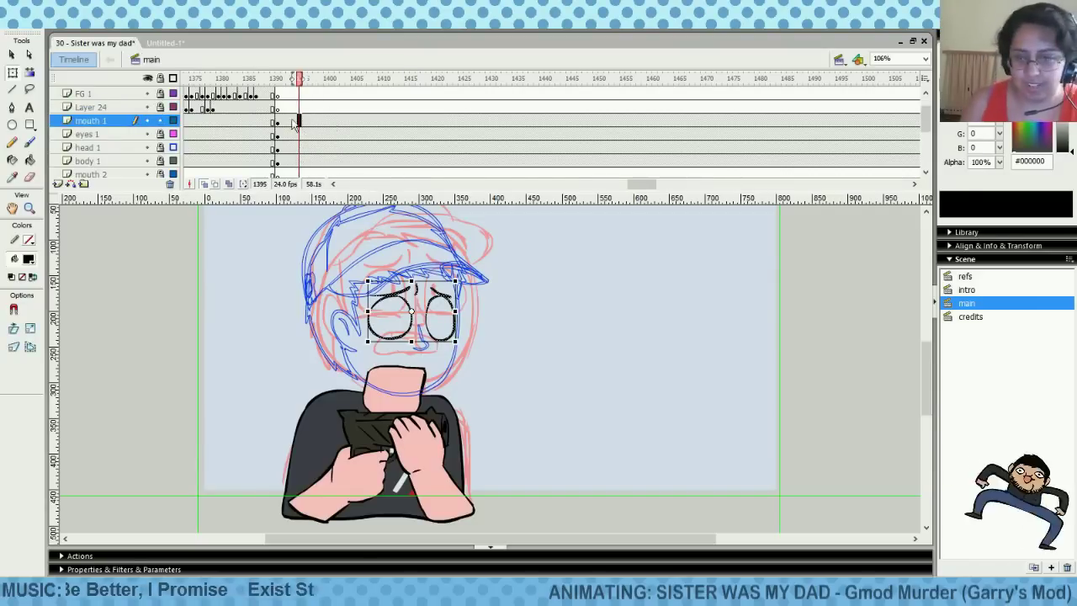
pyautogui.click(328, 120)
pyautogui.click(304, 108)
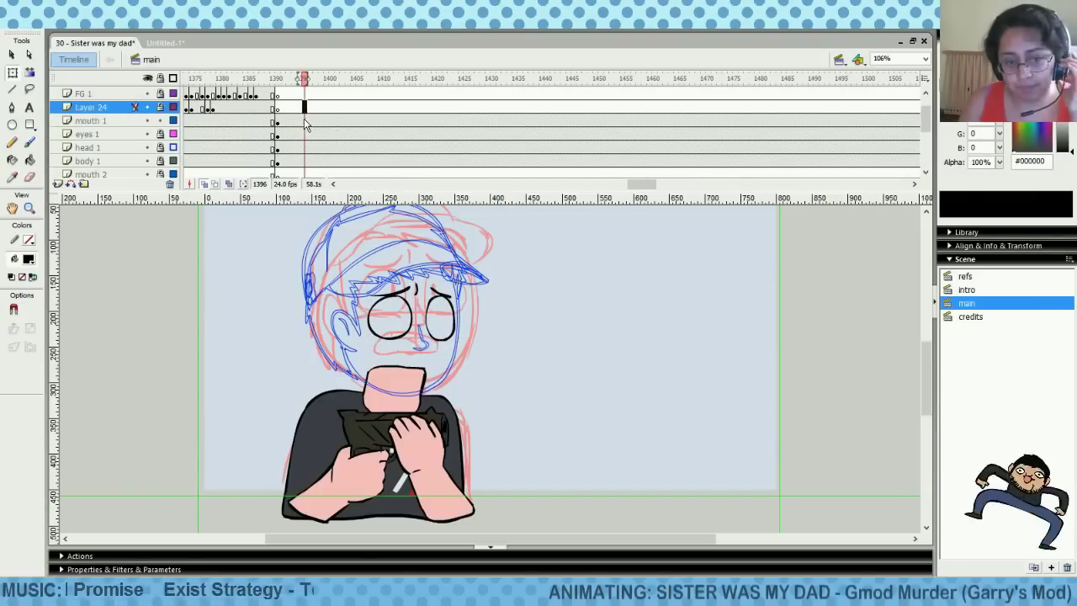
pyautogui.click(287, 107)
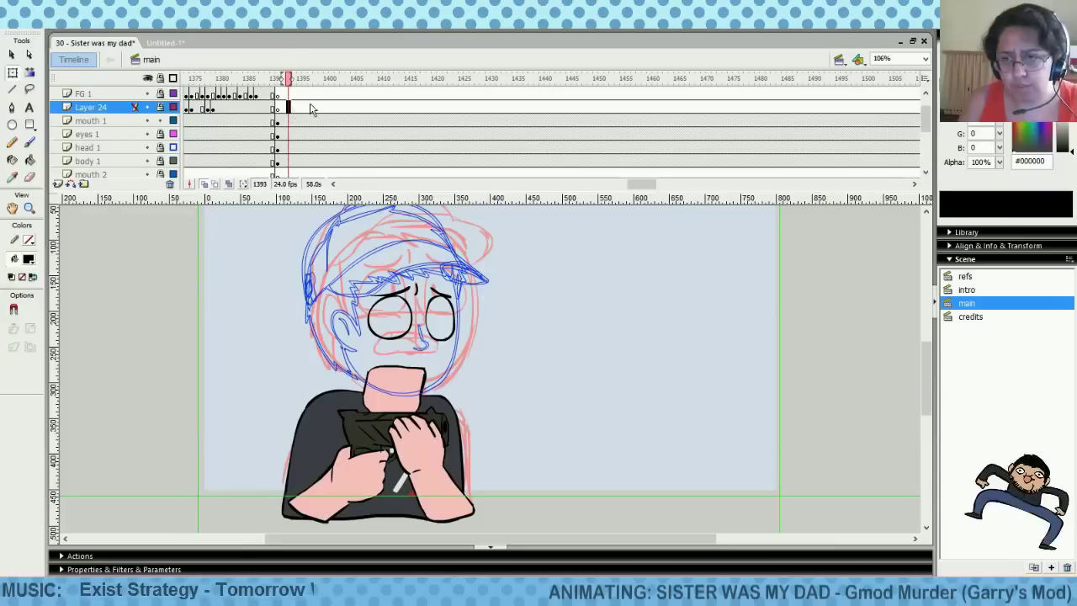
pyautogui.click(309, 108)
pyautogui.click(297, 108)
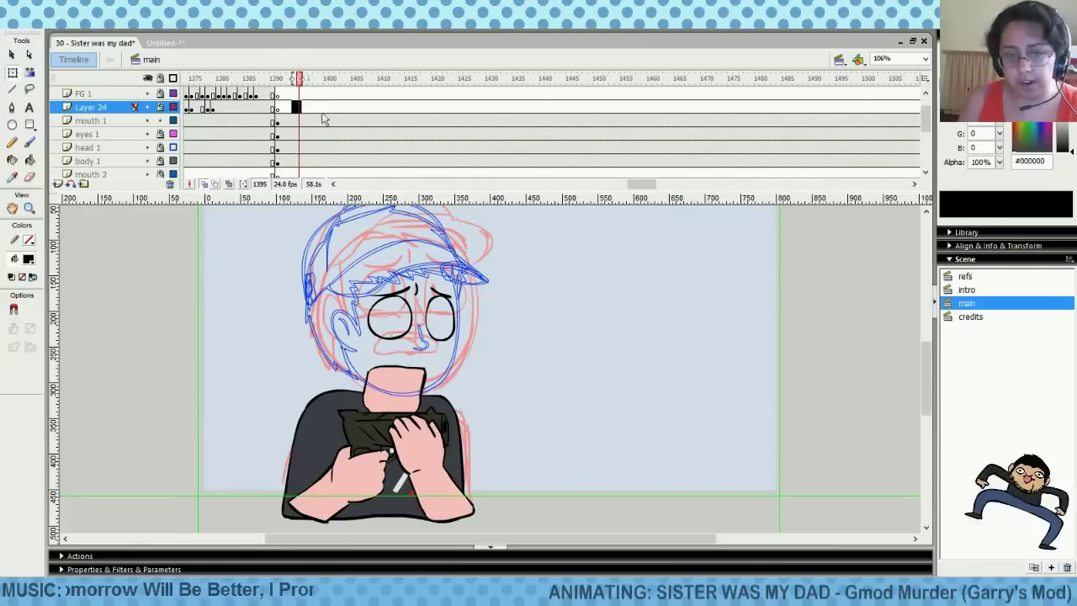
pyautogui.click(320, 108)
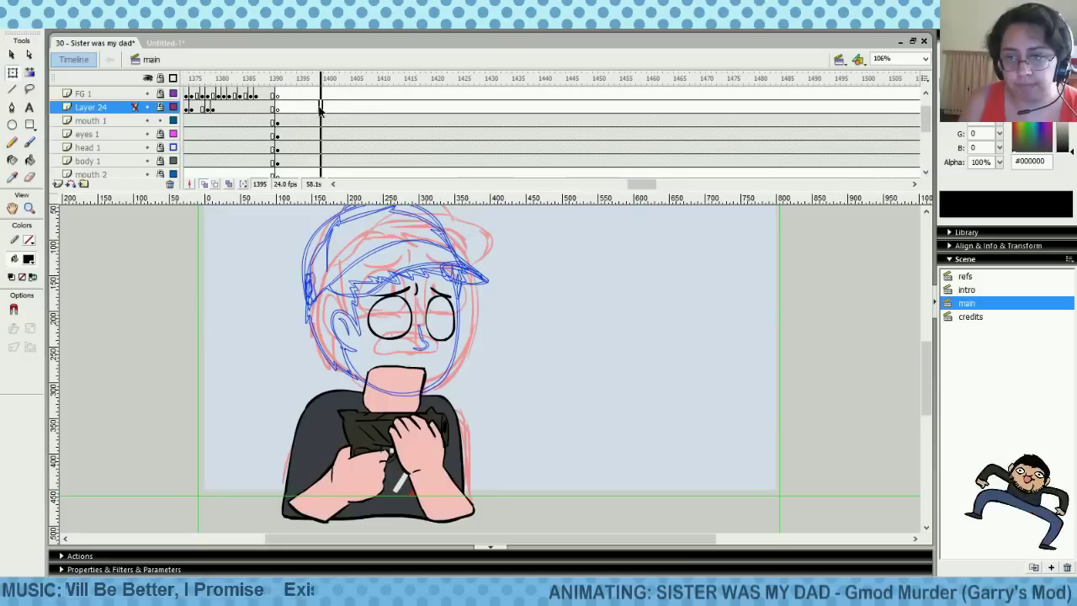
pyautogui.click(298, 109)
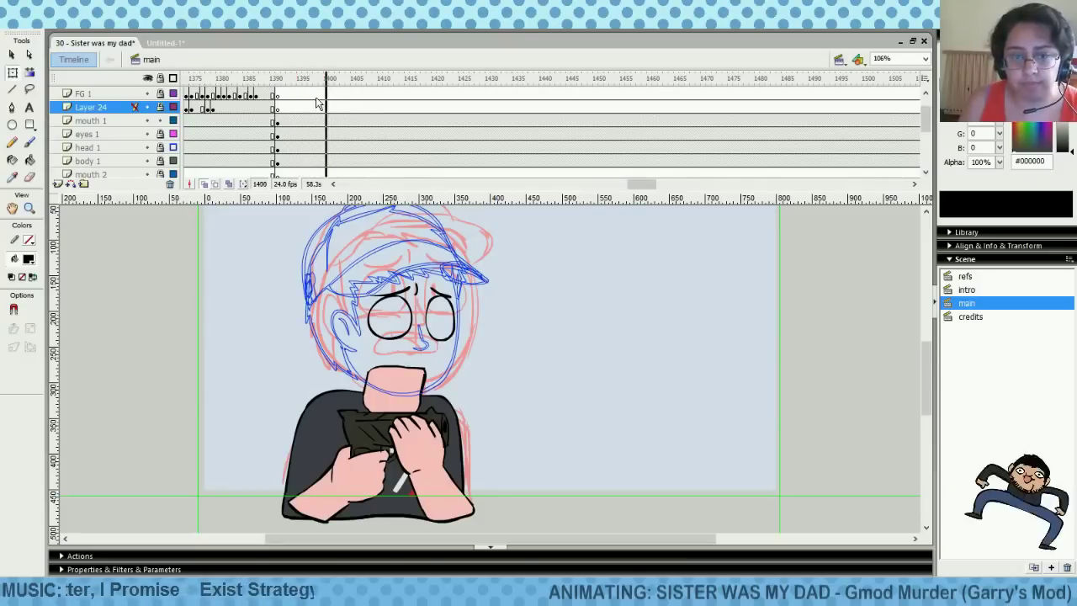
pyautogui.click(316, 93)
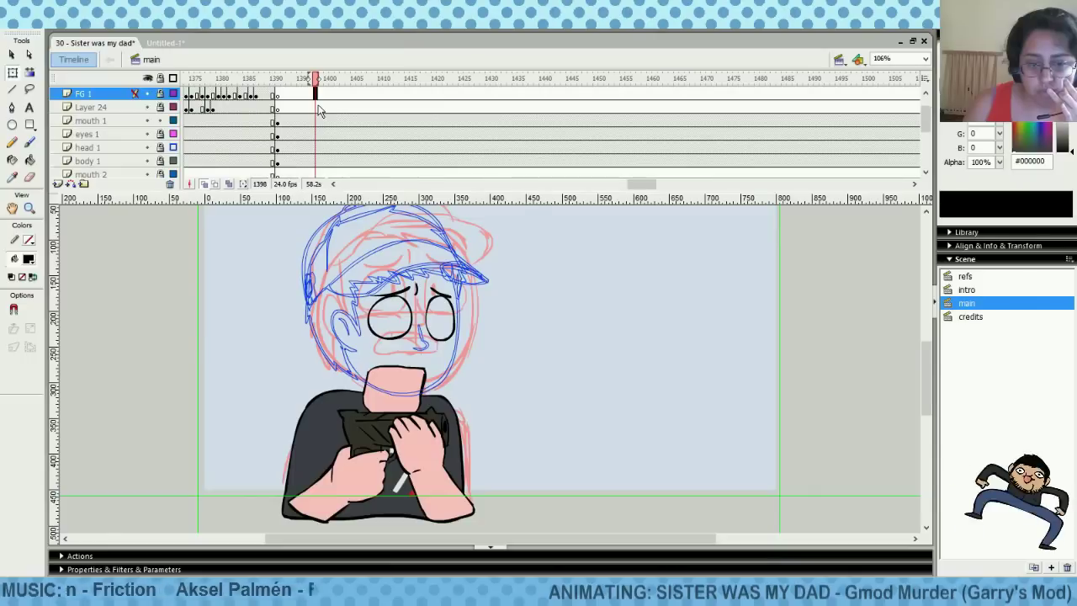
pyautogui.moveTo(300, 120)
pyautogui.mouseDown()
pyautogui.moveTo(349, 122)
pyautogui.moveTo(310, 119)
pyautogui.mouseUp()
pyautogui.click(304, 106)
pyautogui.click(14, 72)
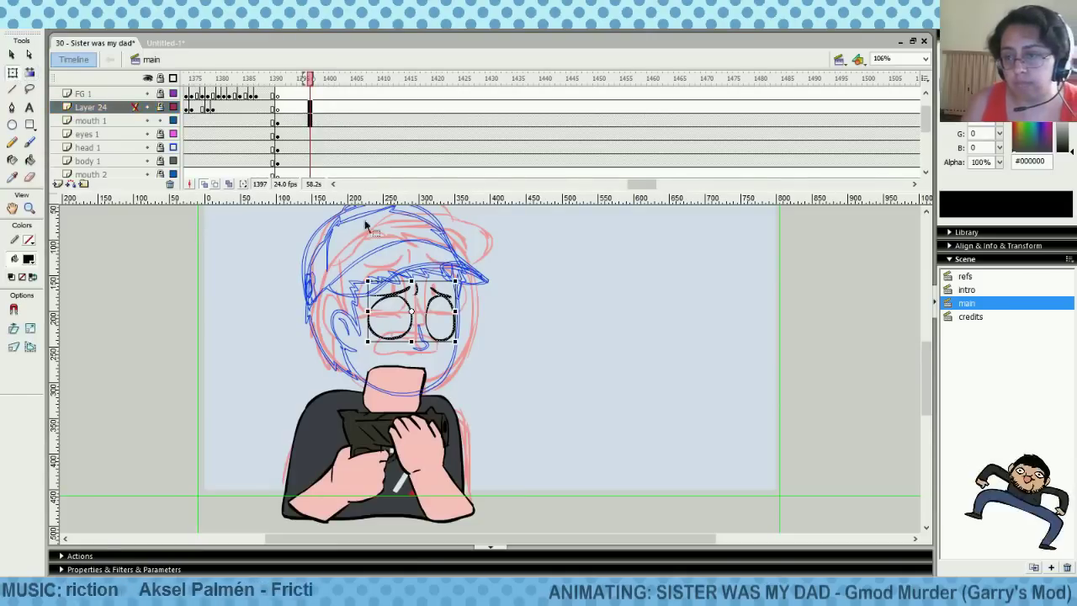
# Nudge the eyes and eyebrows on the mouth 1 layer slightly upward
pyautogui.press('Up')
pyautogui.press('Up')
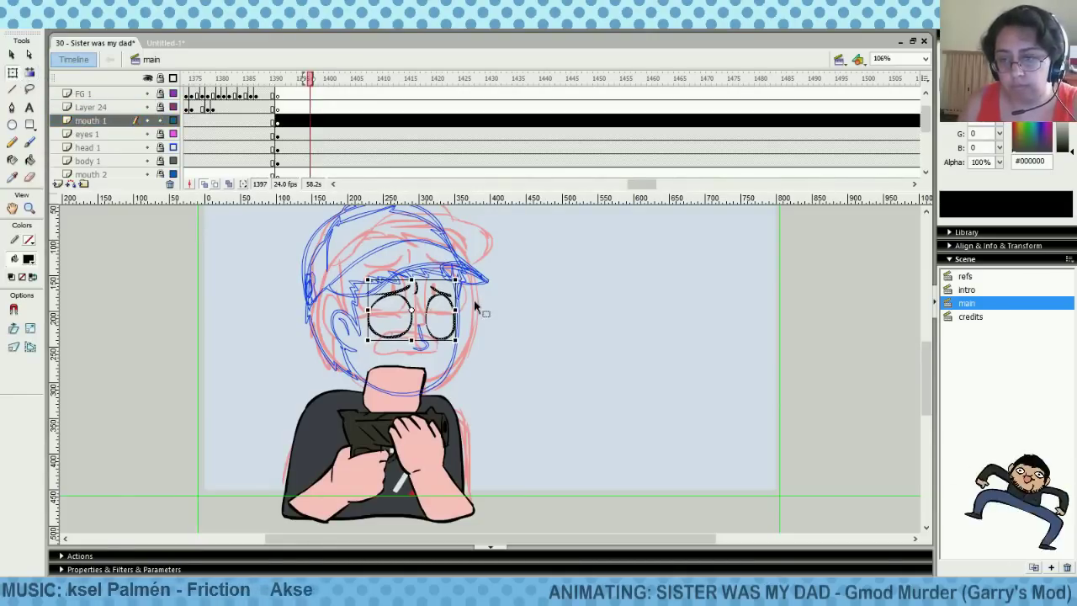
pyautogui.moveTo(464, 271); pyautogui.dragTo(464, 264)
pyautogui.click(518, 293)
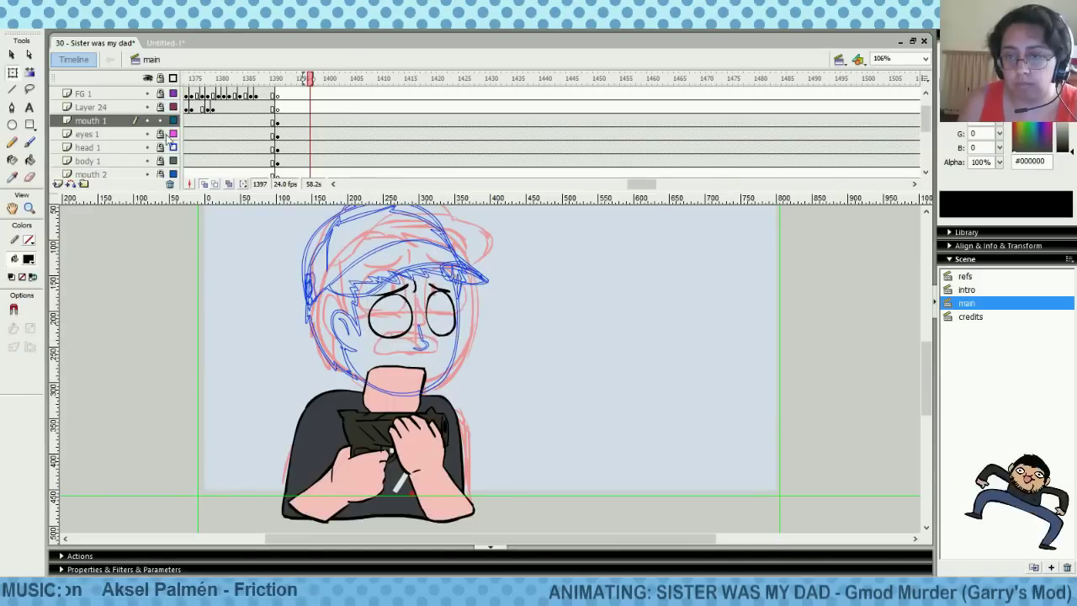
# Turn off outline display for the eyes 1 and head 1 layers and fine-tune the narrow eye's position
pyautogui.moveTo(171, 135); pyautogui.dragTo(172, 148)
pyautogui.click(309, 122)
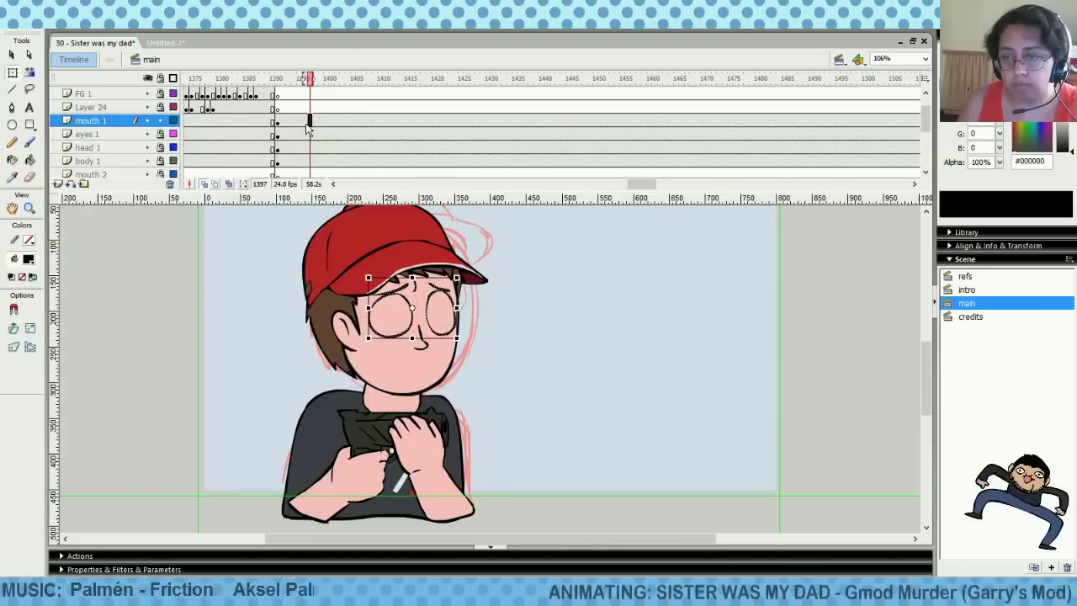
pyautogui.click(524, 354)
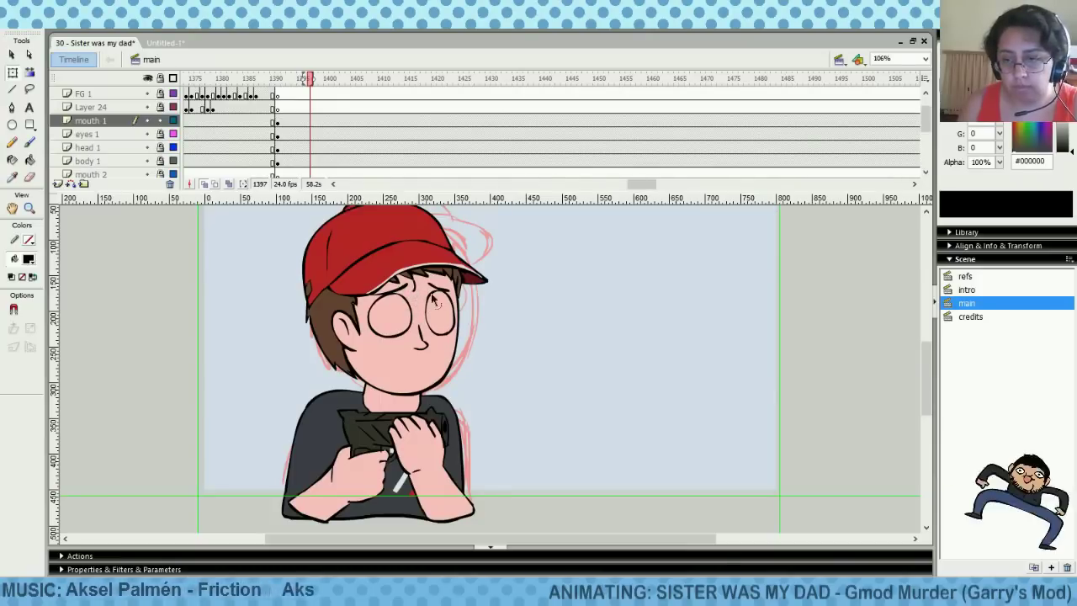
pyautogui.click(434, 303)
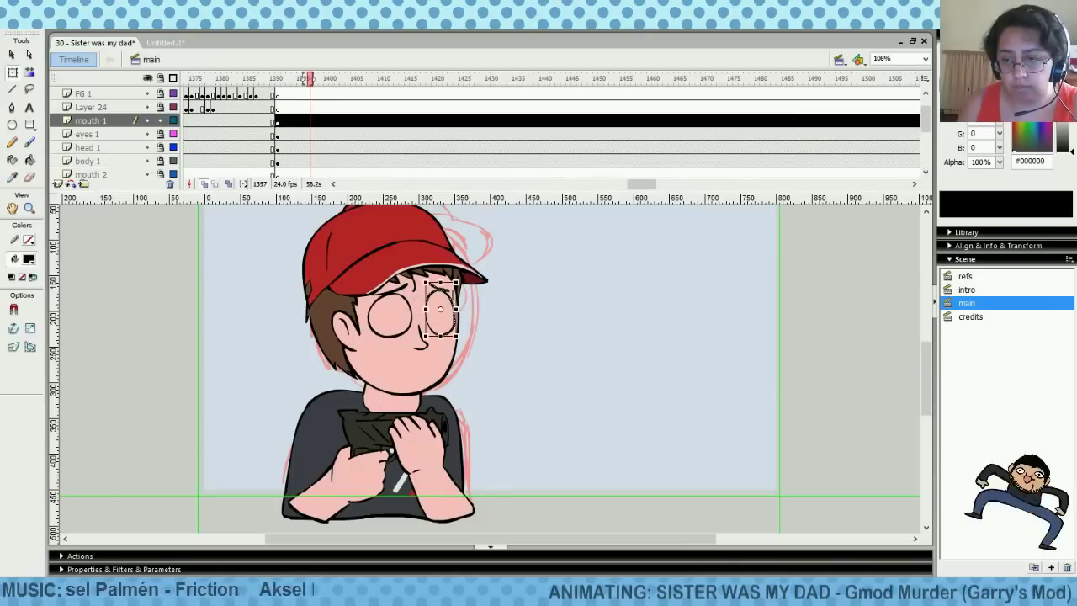
pyautogui.click(505, 286)
# Paint small black oval pupils inside both eyes with the Brush
pyautogui.click(29, 142)
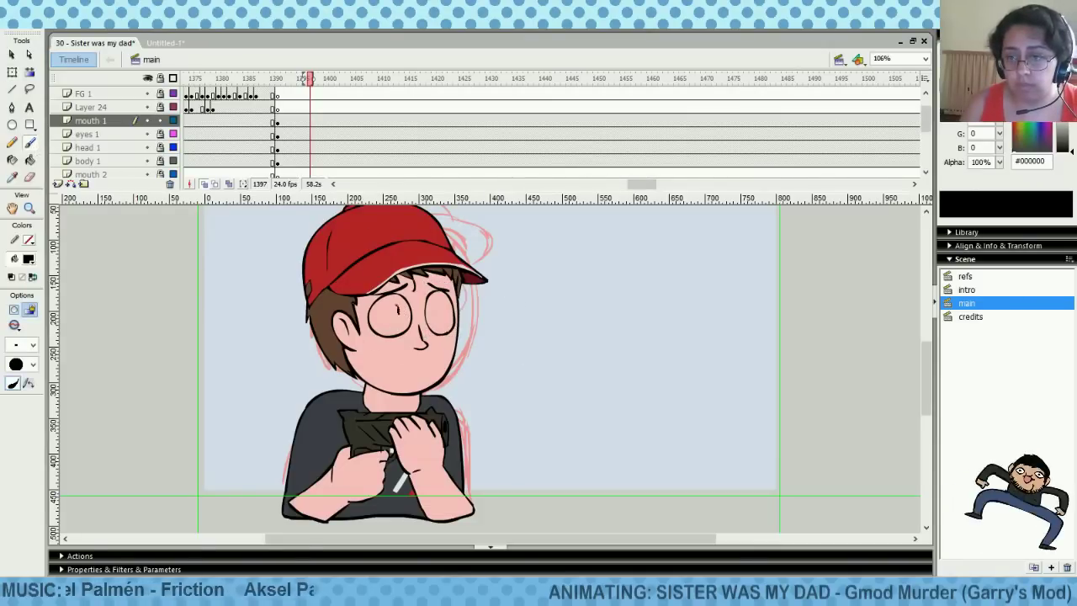
pyautogui.moveTo(398, 313); pyautogui.dragTo(402, 327)
pyautogui.hotkey('ctrl', 'z')
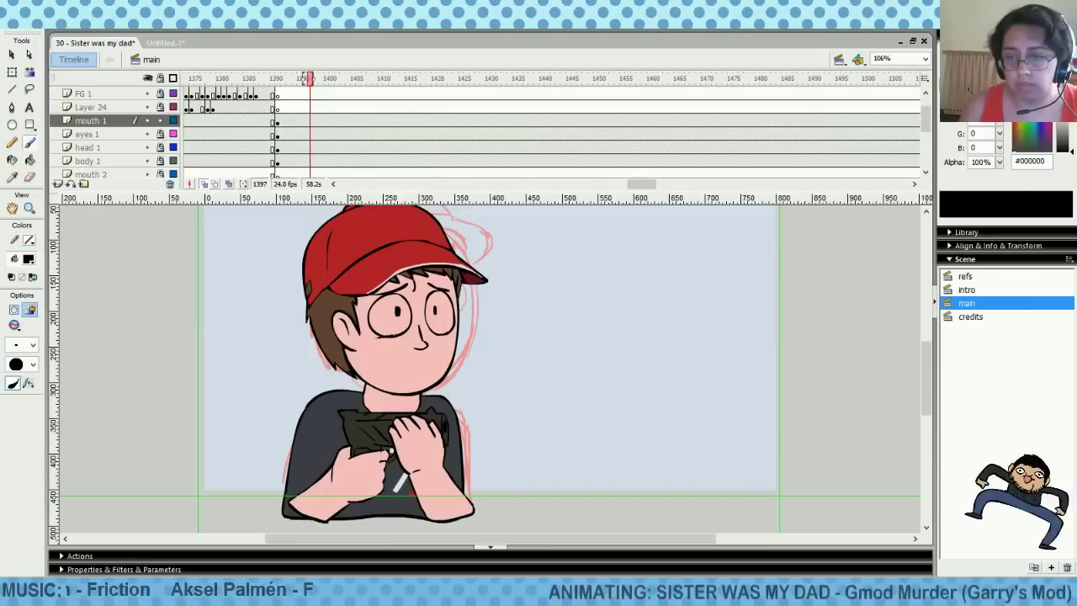
# Trim the excess line beneath the round eye with the Eraser
pyautogui.click(29, 176)
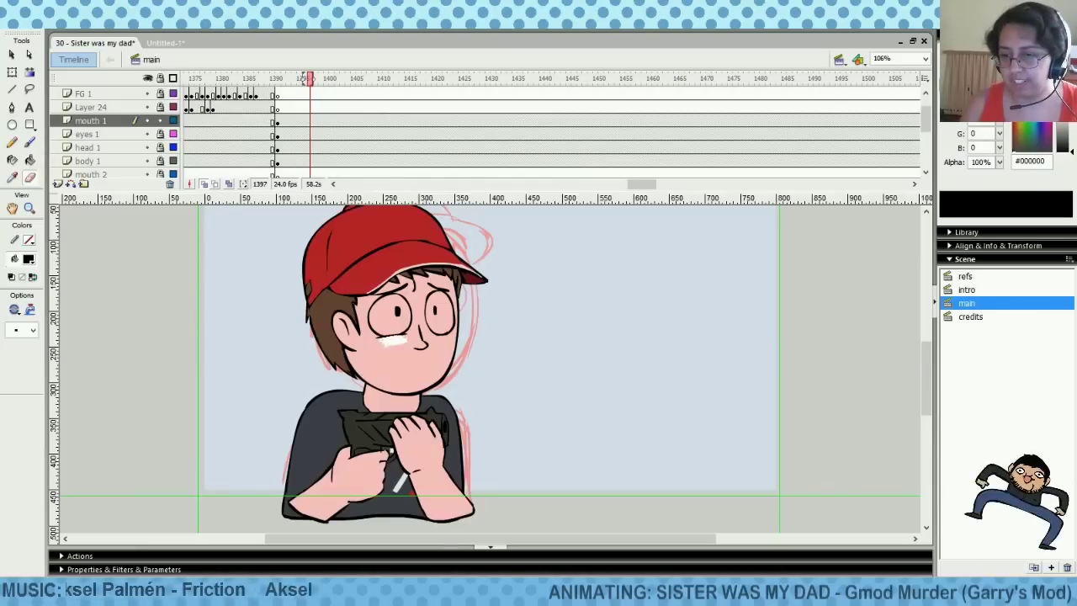
pyautogui.moveTo(380, 340); pyautogui.dragTo(405, 342)
pyautogui.click(30, 143)
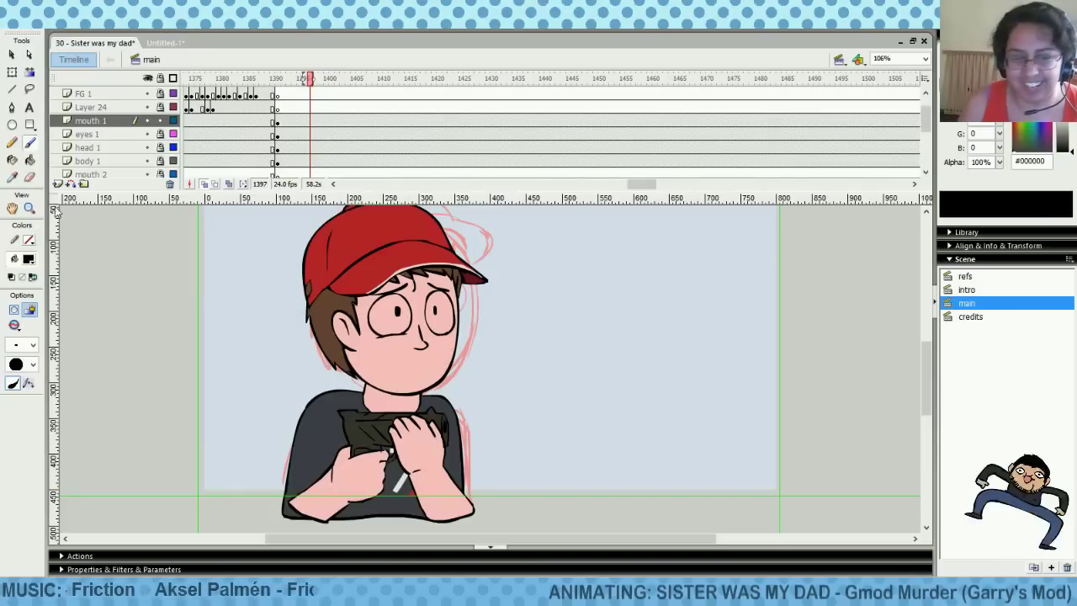
# Smooth the pupil of the narrow eye
pyautogui.click(13, 73)
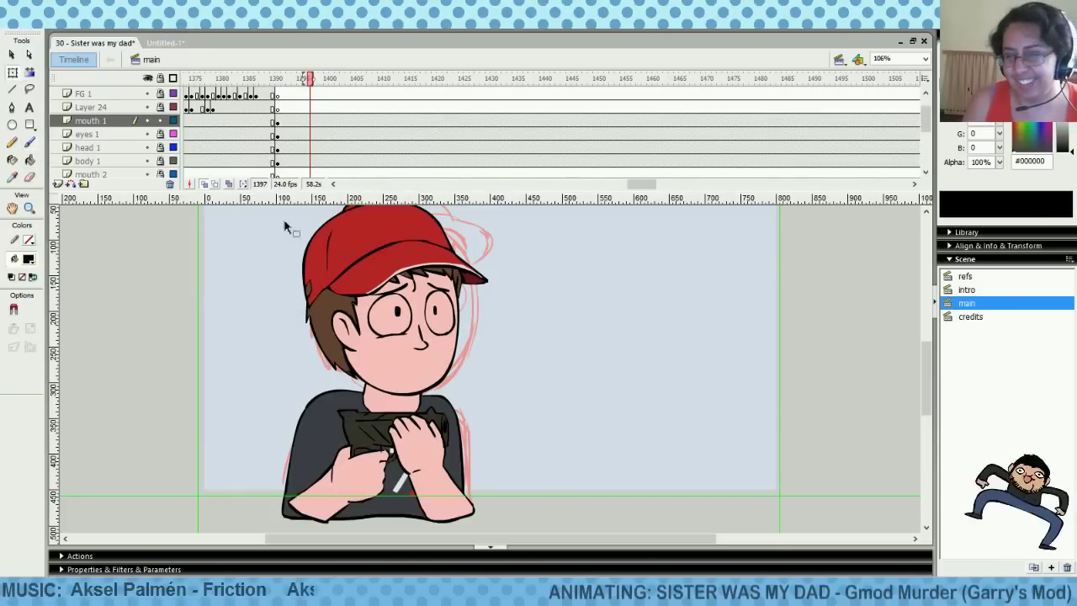
pyautogui.click(436, 311)
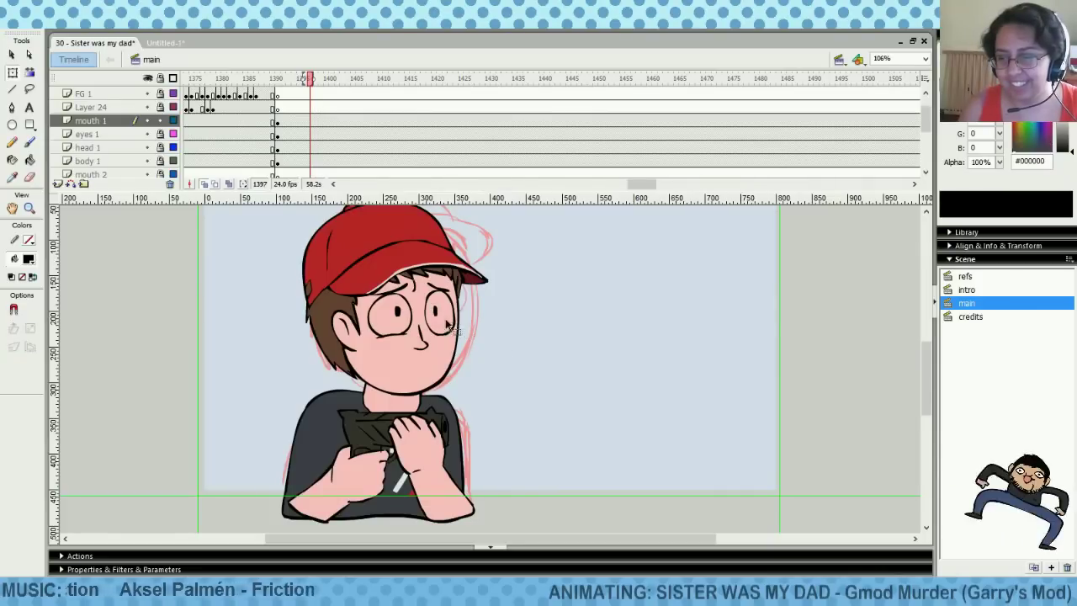
pyautogui.rightClick(435, 311)
pyautogui.click(486, 455)
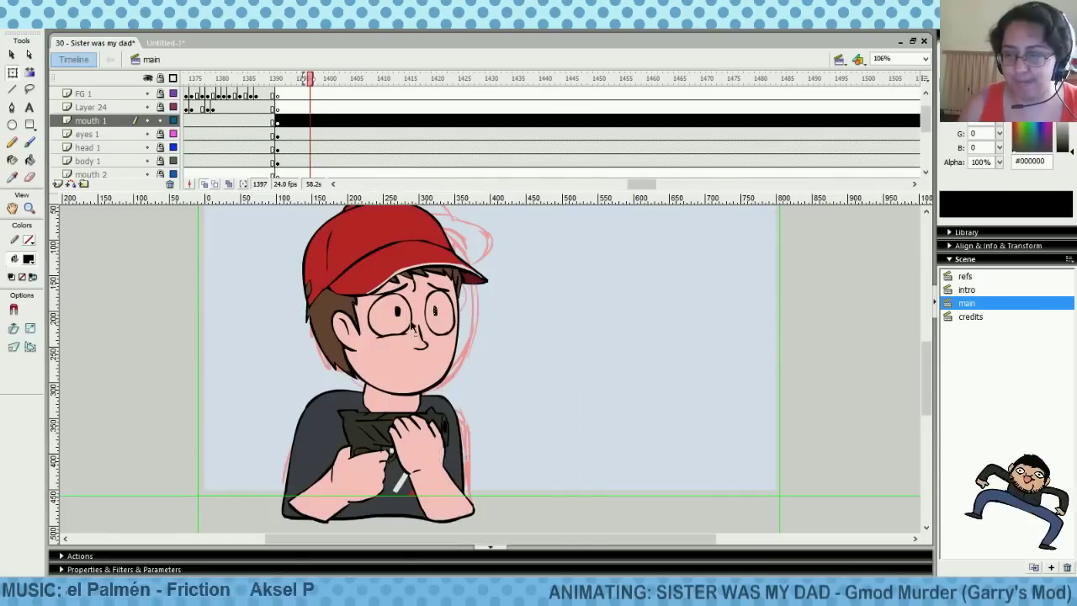
pyautogui.click(521, 345)
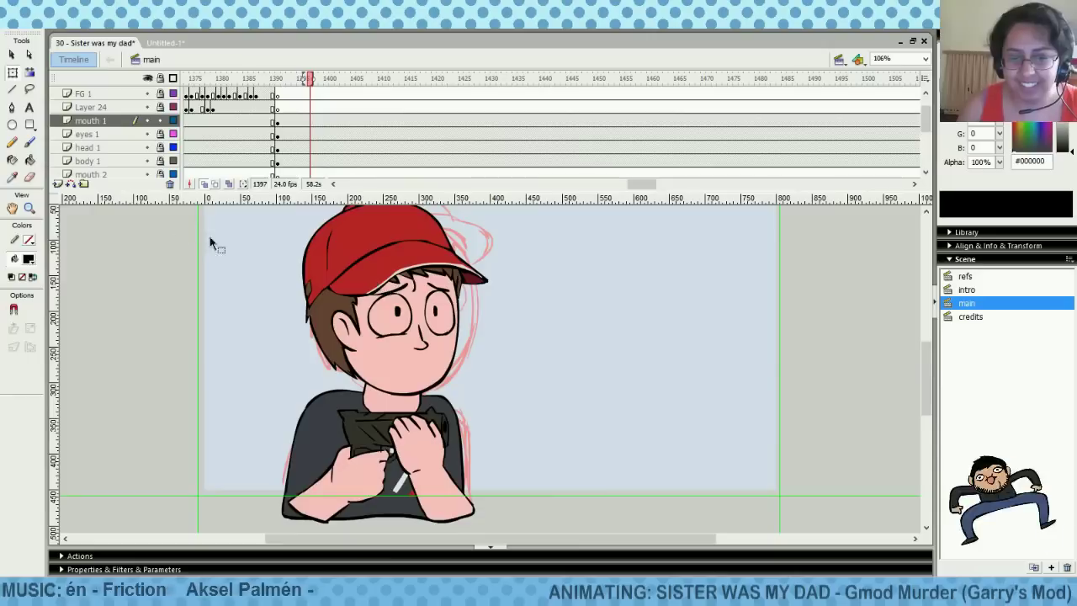
# Adjust the round eye's pupil position slightly and apply Straighten to its shape
pyautogui.click(31, 142)
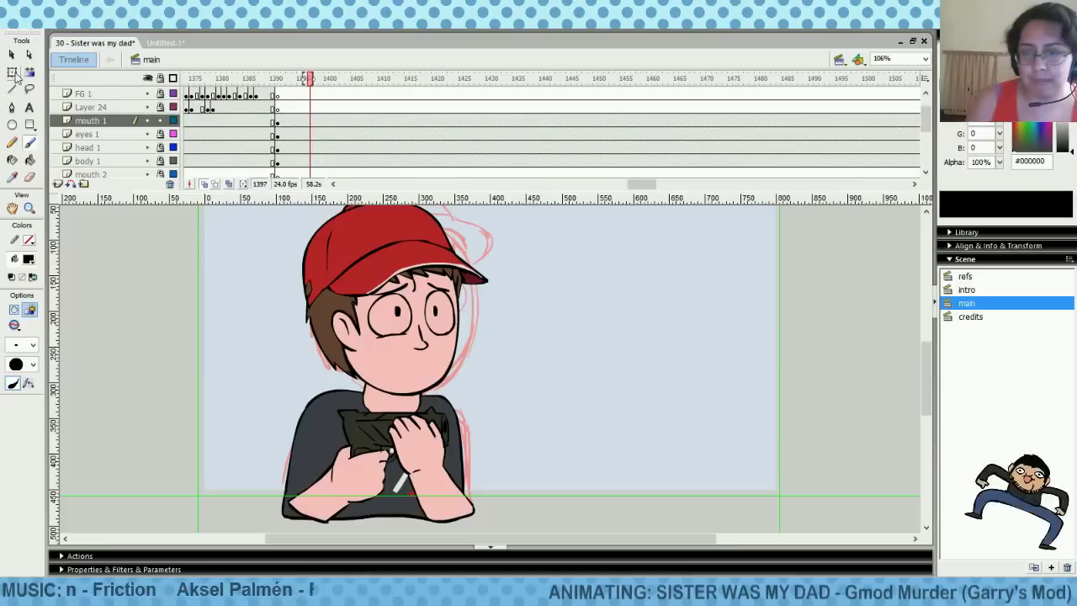
pyautogui.click(12, 73)
pyautogui.click(397, 312)
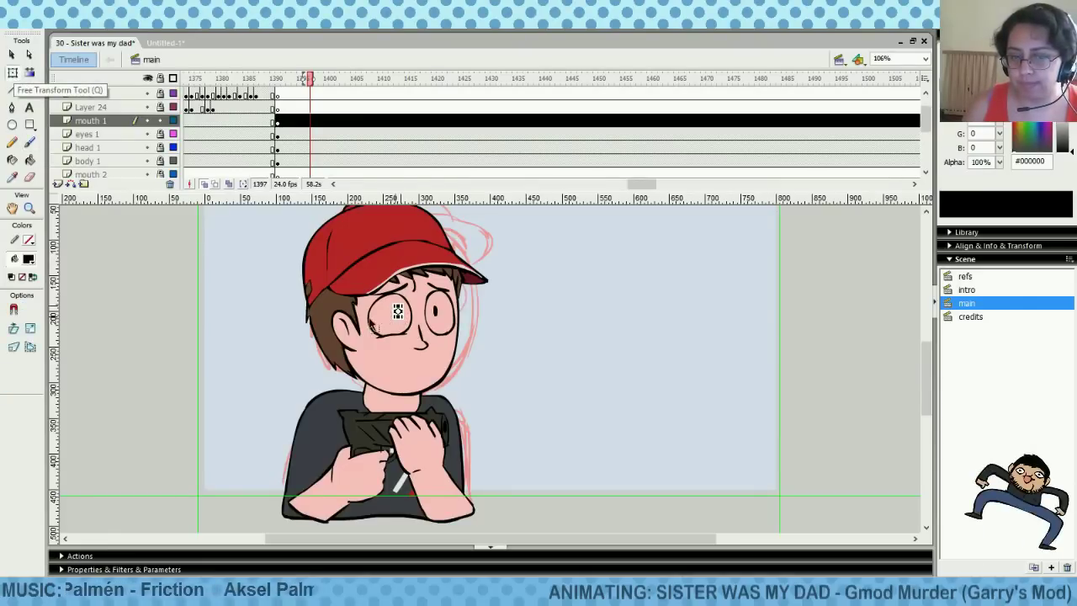
pyautogui.click(395, 312)
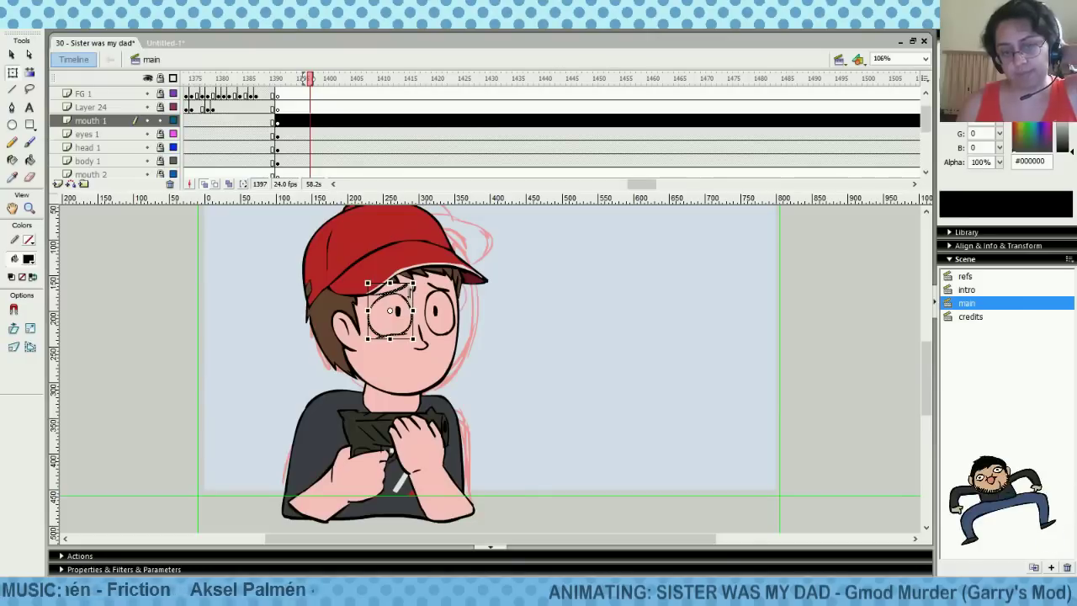
pyautogui.click(389, 326)
pyautogui.click(398, 314)
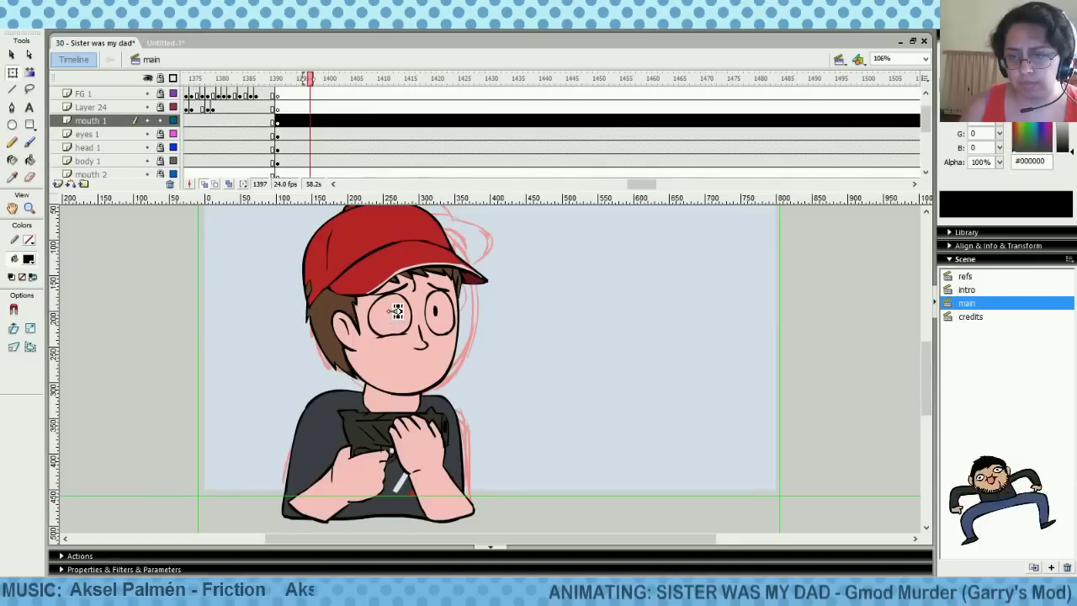
pyautogui.click(393, 336)
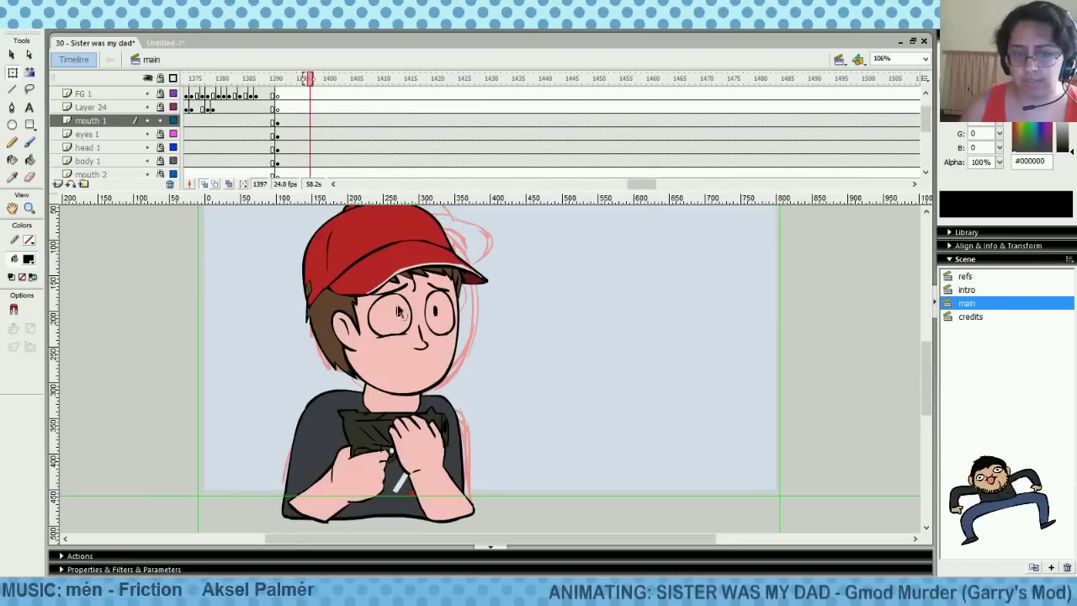
pyautogui.rightClick(399, 313)
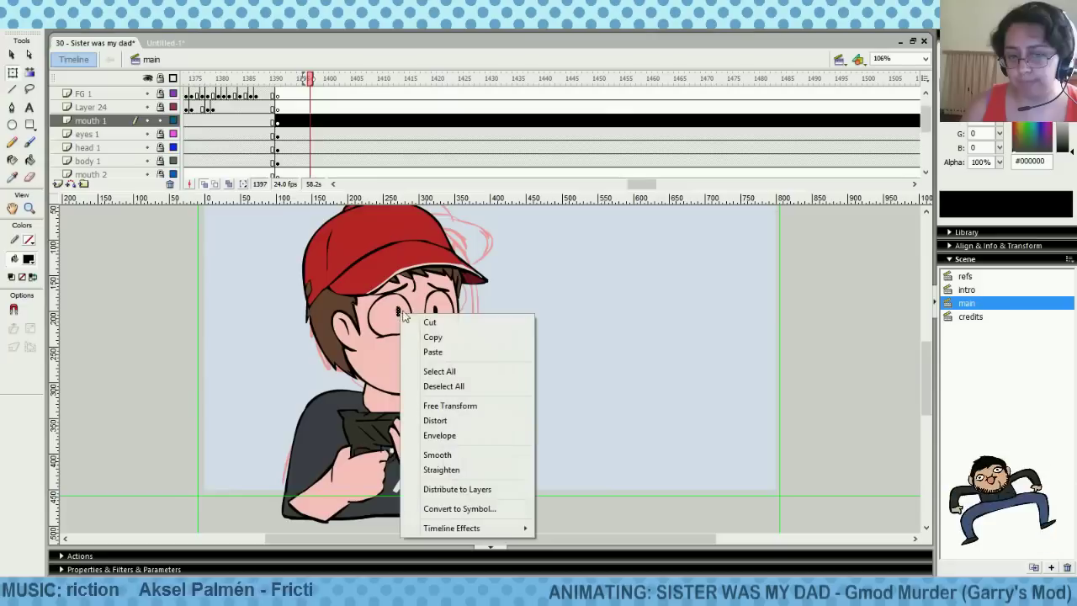
pyautogui.click(473, 469)
pyautogui.click(511, 413)
# Draw a short crease under the narrow eye with the Brush and save the file
pyautogui.click(29, 145)
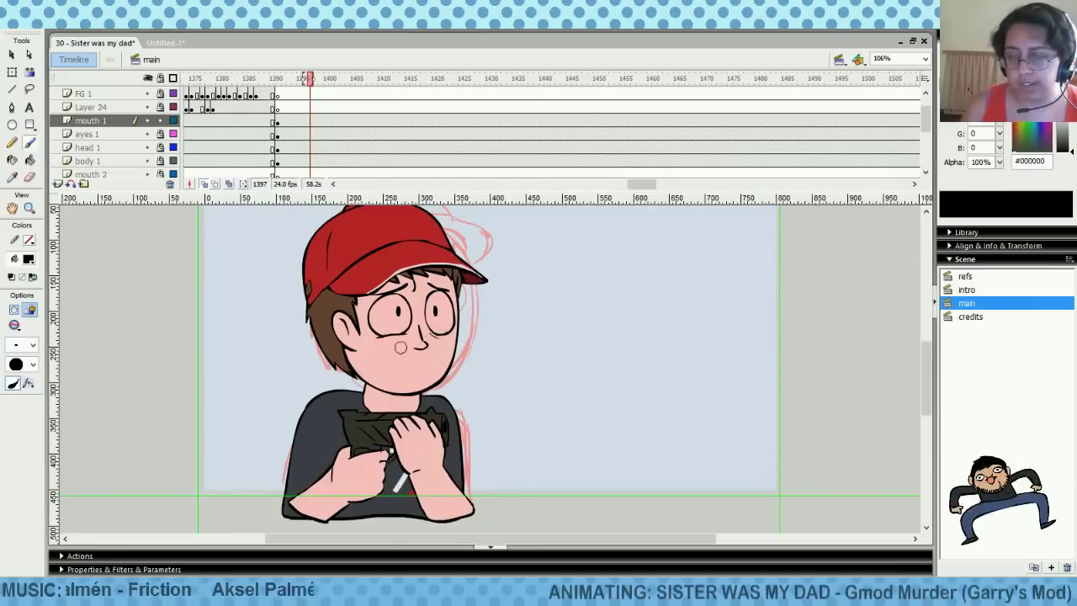
pyautogui.click(12, 72)
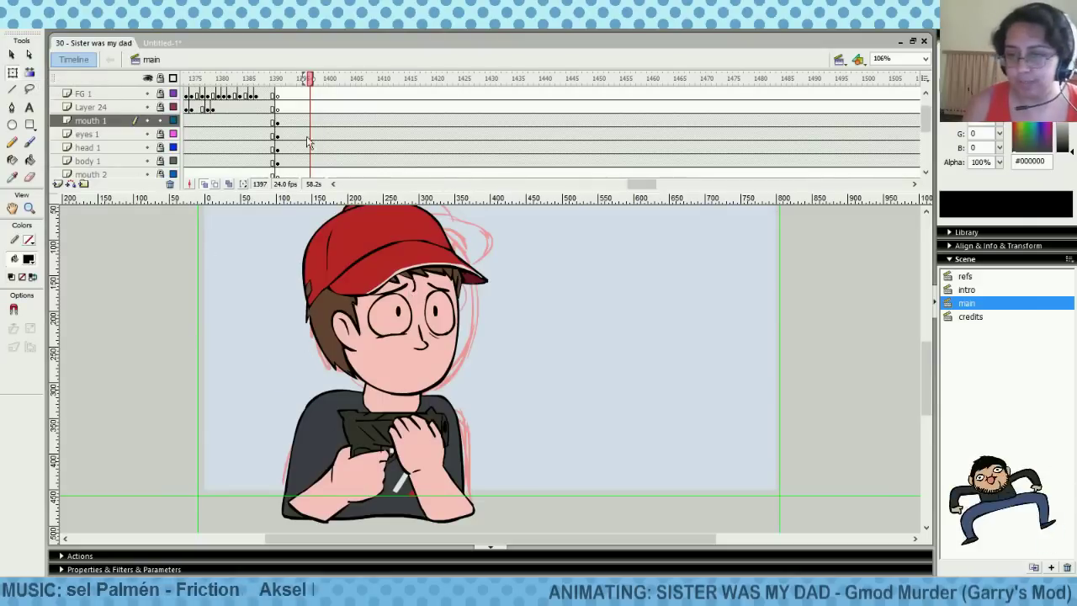
pyautogui.moveTo(295, 130); pyautogui.dragTo(387, 130)
pyautogui.click(480, 343)
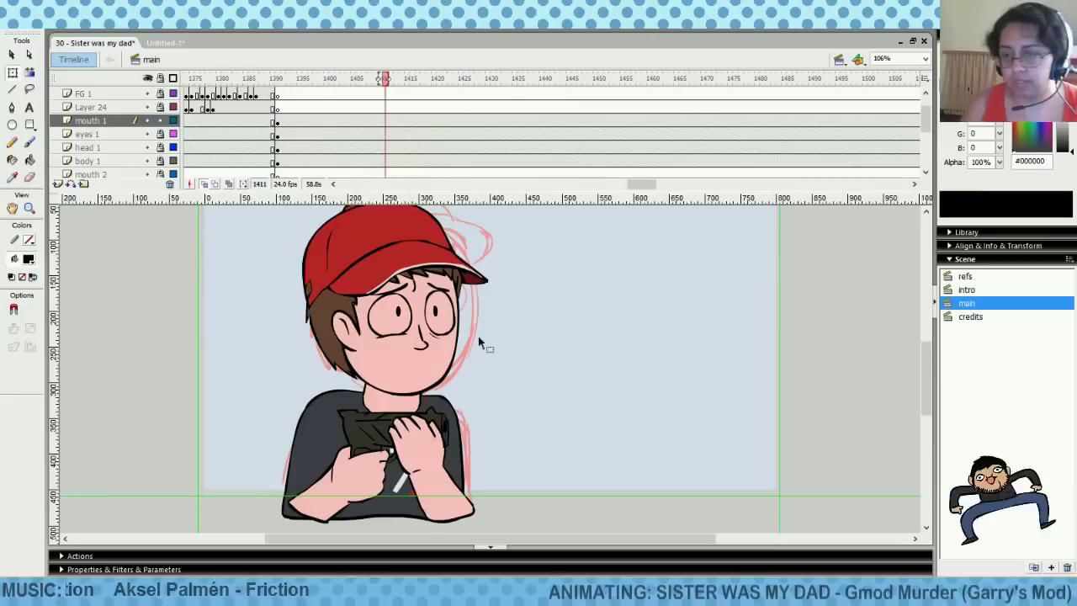
# Nudge both pupils slightly to the right inside their eyes
pyautogui.click(435, 310)
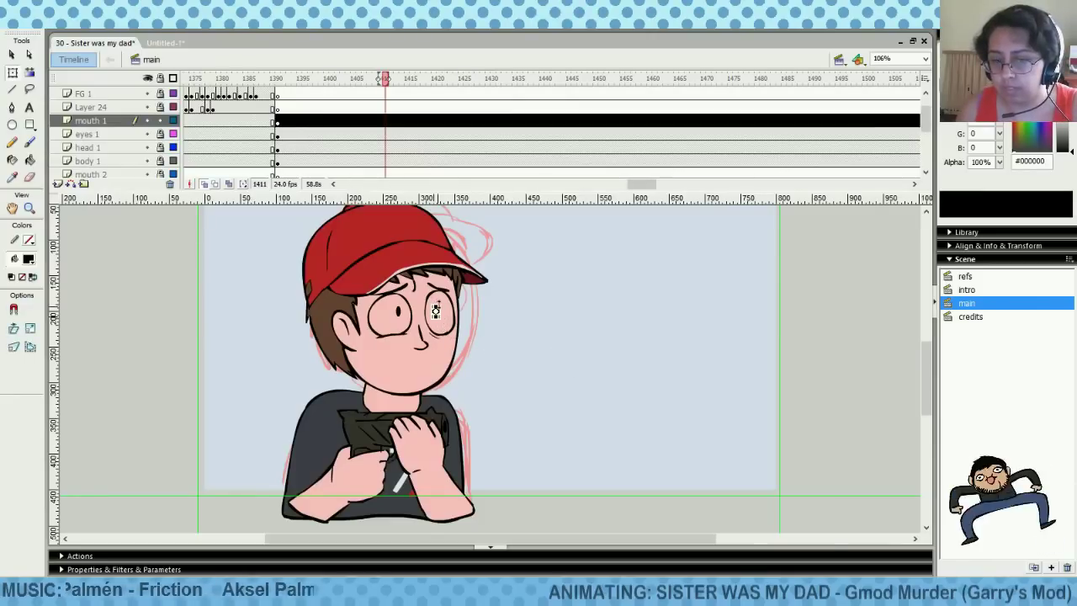
pyautogui.click(519, 297)
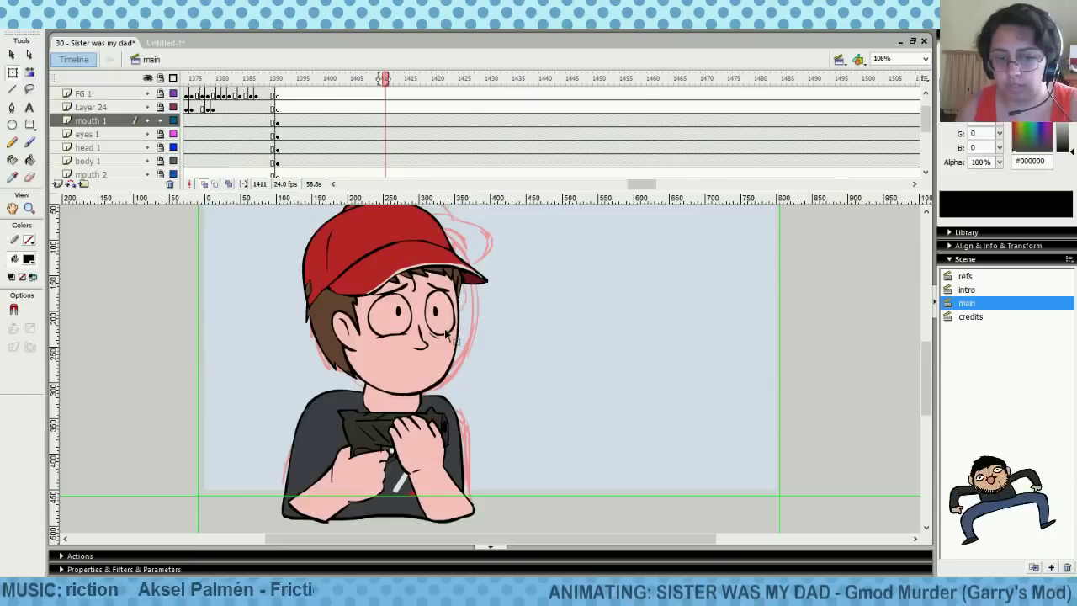
pyautogui.click(435, 311)
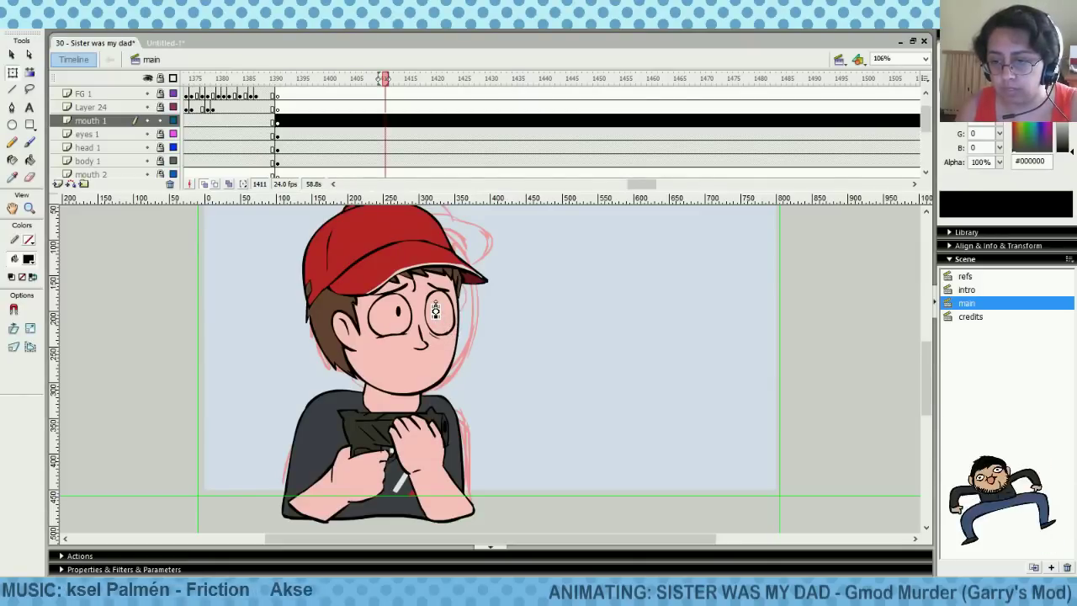
pyautogui.click(508, 294)
pyautogui.click(404, 318)
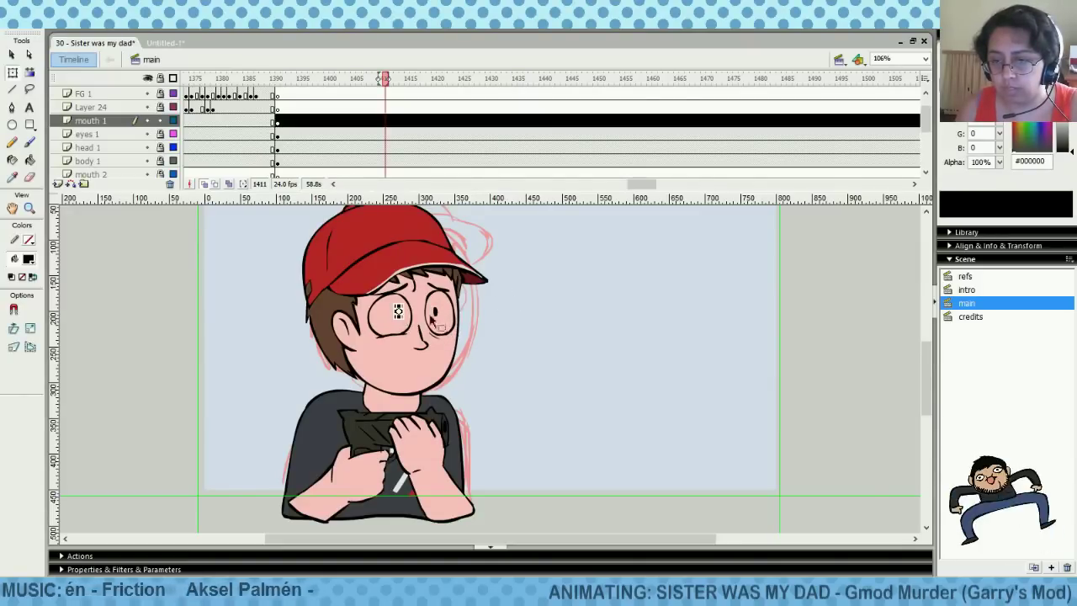
pyautogui.click(504, 306)
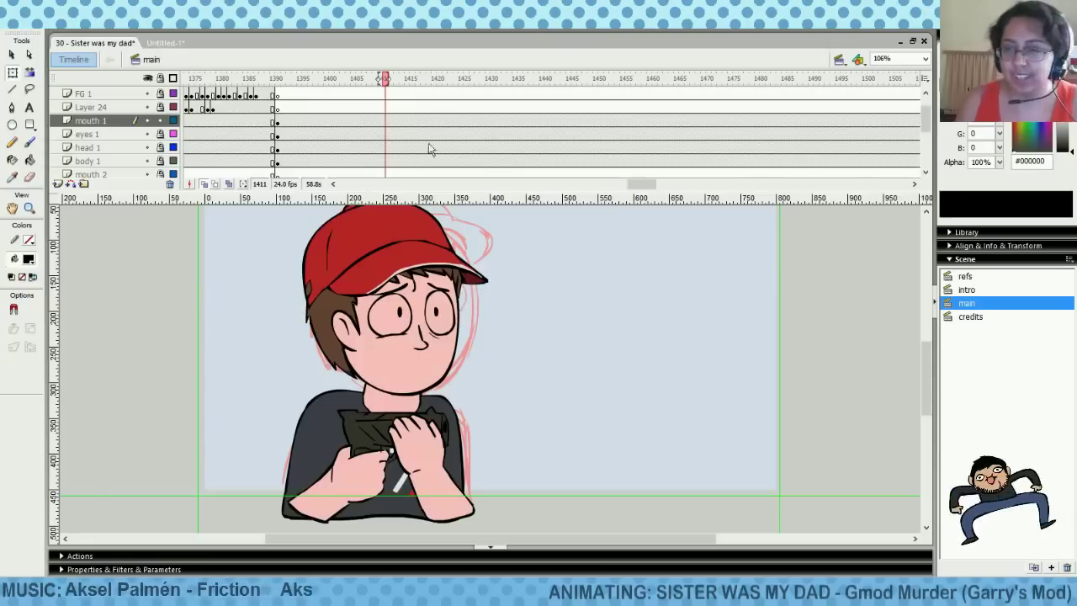
# Return to frame 1397 and save the file
pyautogui.click(342, 120)
pyautogui.click(310, 107)
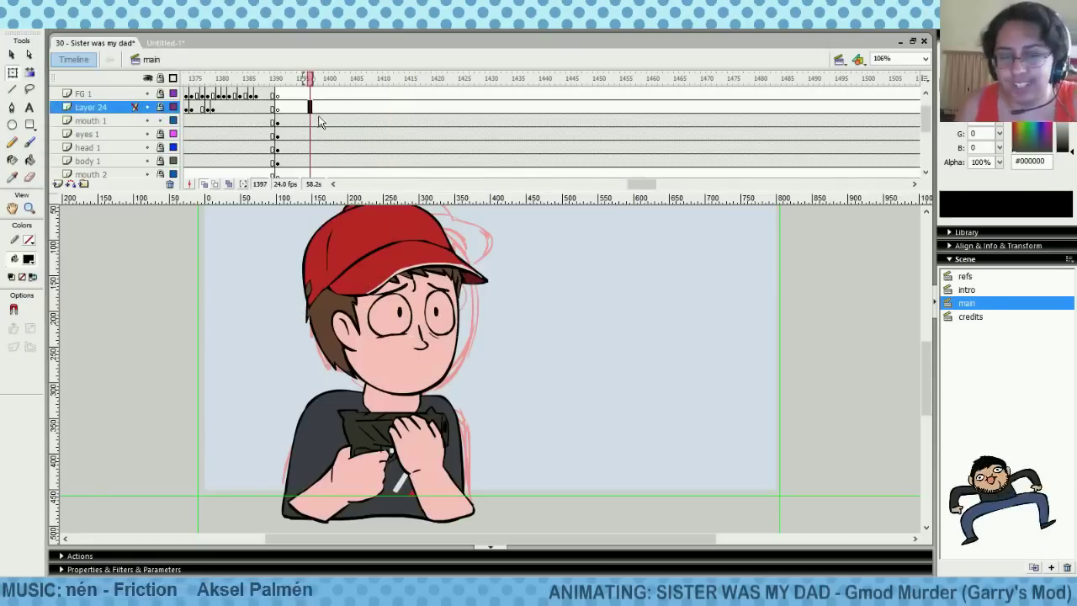
pyautogui.hotkey('ctrl', 's')
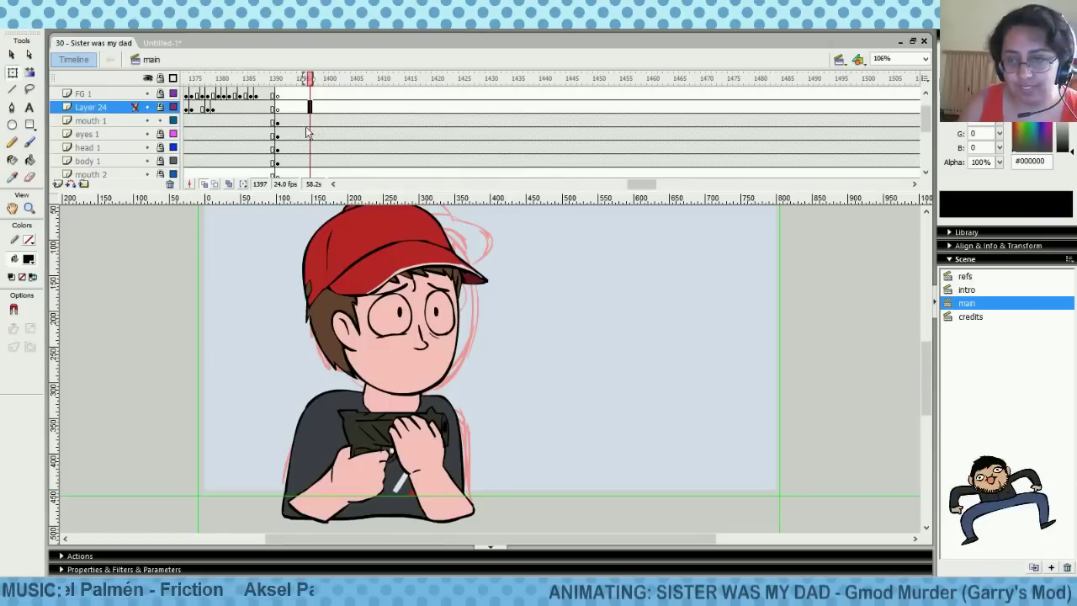
# Play back the close-up shot from about frame 1394 to check the drawn face
pyautogui.click(294, 121)
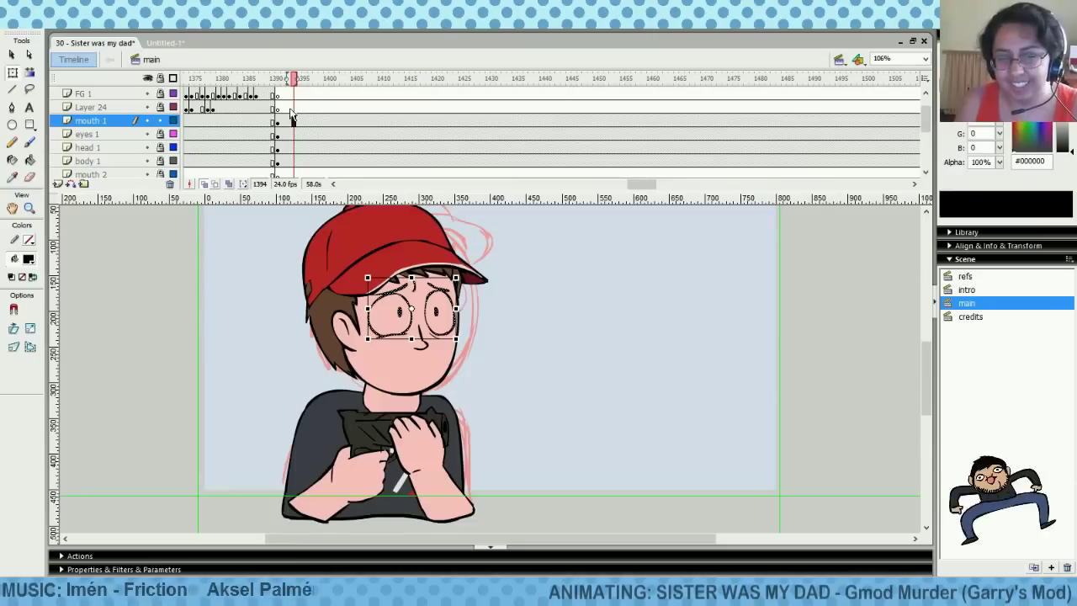
pyautogui.click(298, 108)
pyautogui.press('Return')
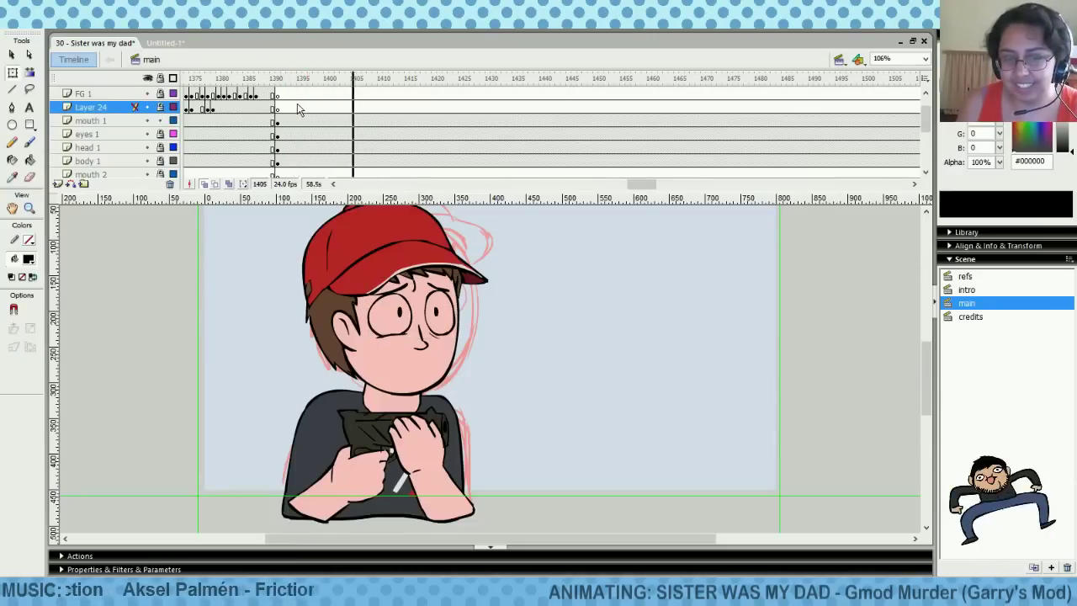
pyautogui.click(295, 108)
pyautogui.press('Return')
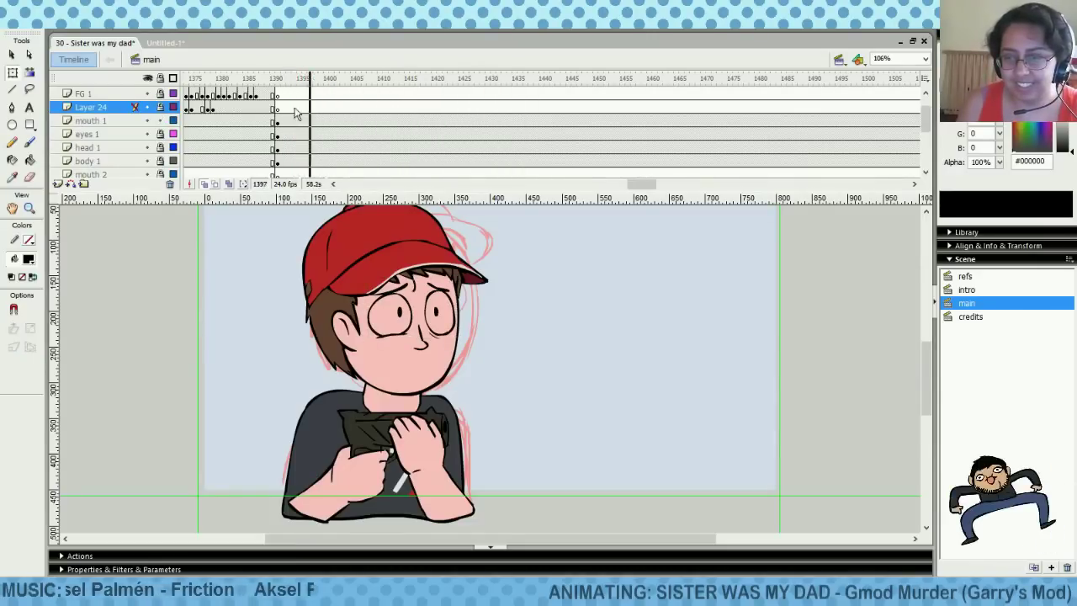
# Set the fill colour to white and fill both eyes on the mouth 1 layer with the Paint Bucket
pyautogui.click(299, 107)
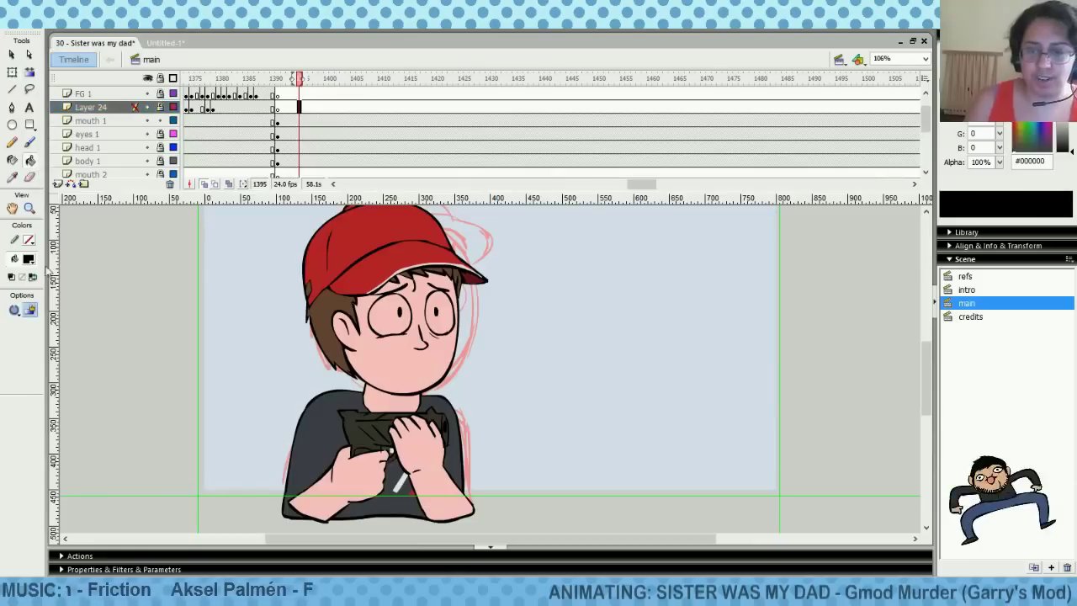
pyautogui.click(29, 257)
pyautogui.click(22, 337)
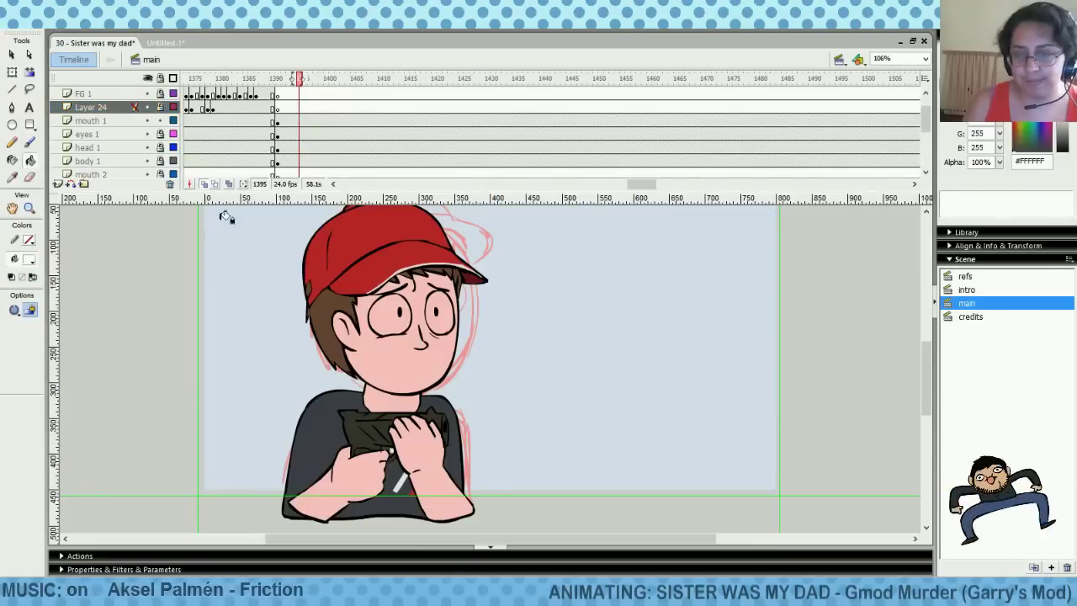
pyautogui.click(310, 120)
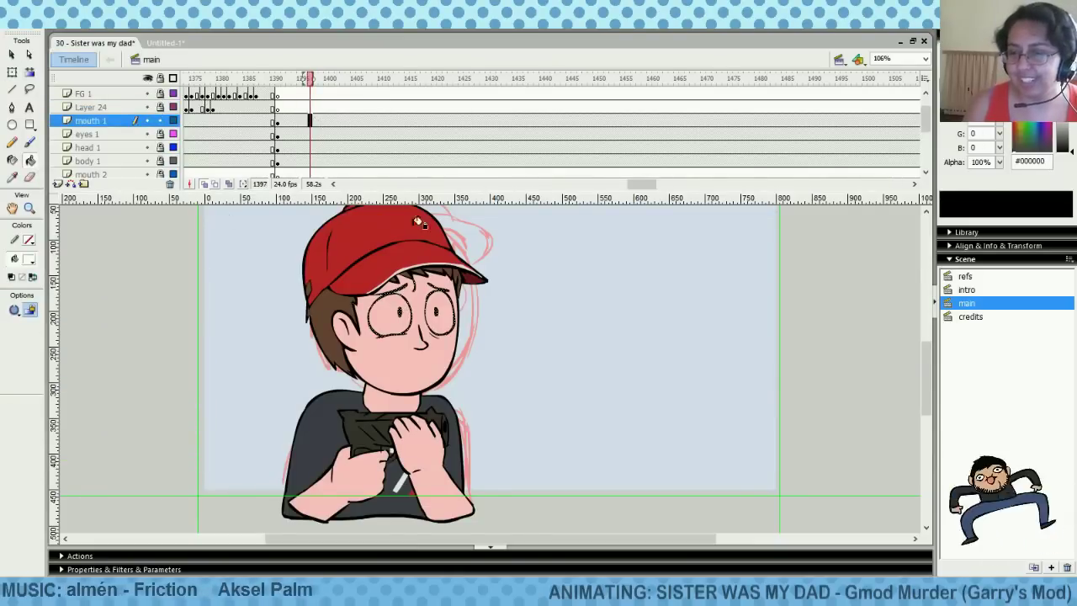
pyautogui.click(399, 316)
pyautogui.click(436, 304)
# Delete the white fills from both eyes at frame 1435
pyautogui.moveTo(644, 184); pyautogui.dragTo(644, 184)
pyautogui.moveTo(389, 106); pyautogui.dragTo(441, 111)
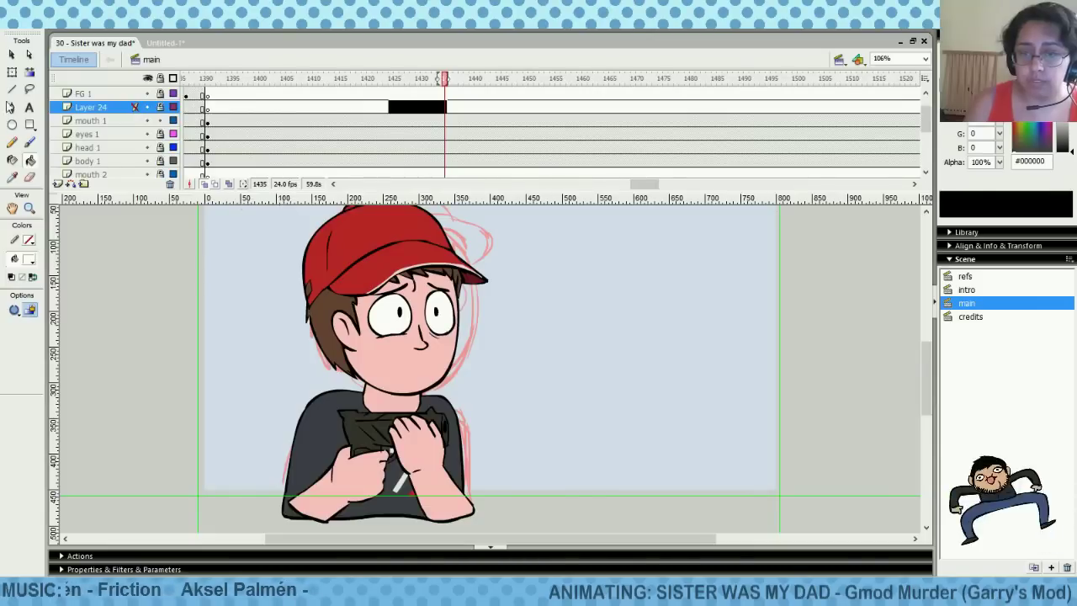
pyautogui.click(13, 73)
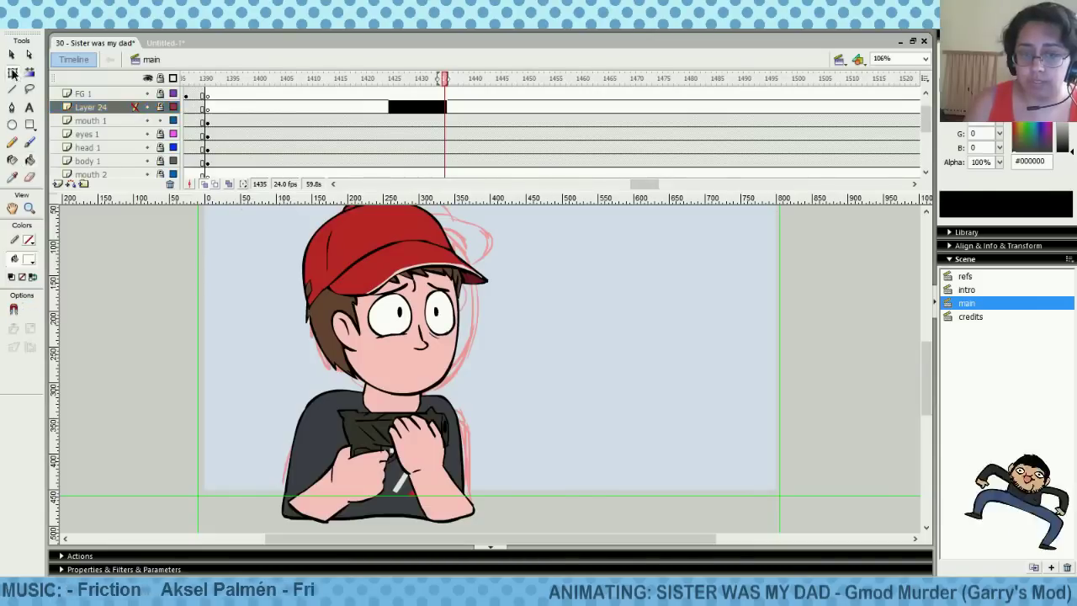
pyautogui.click(402, 327)
pyautogui.press('Delete')
pyautogui.click(440, 322)
pyautogui.press('Delete')
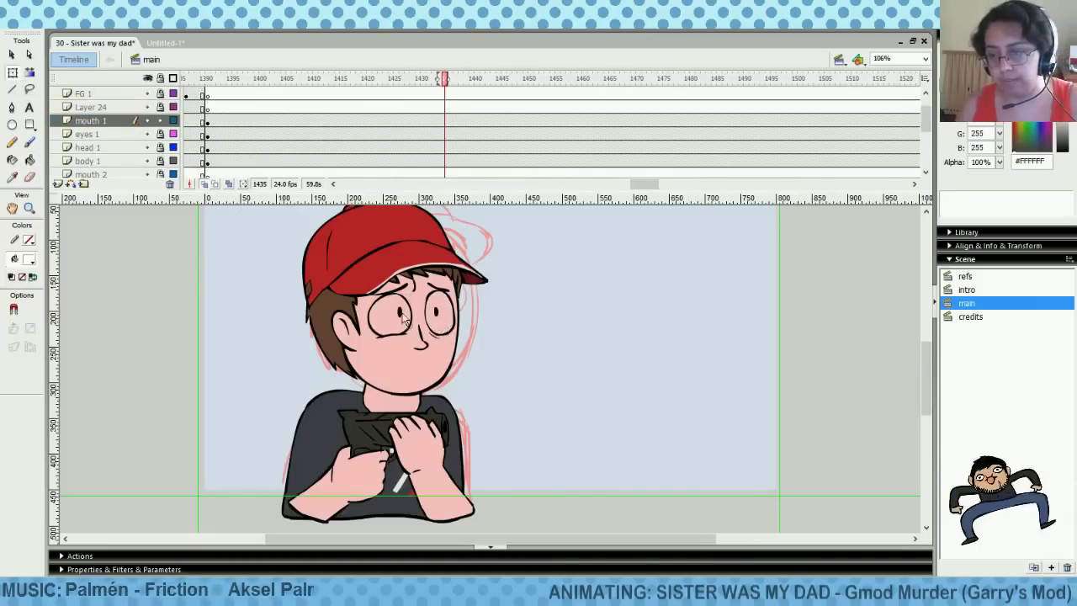
# Select both pupils, fill the eyes around them with white using the Paint Bucket, and save the file
pyautogui.click(401, 314)
pyautogui.keyDown('shift'); pyautogui.click(436, 313); pyautogui.keyUp('shift')
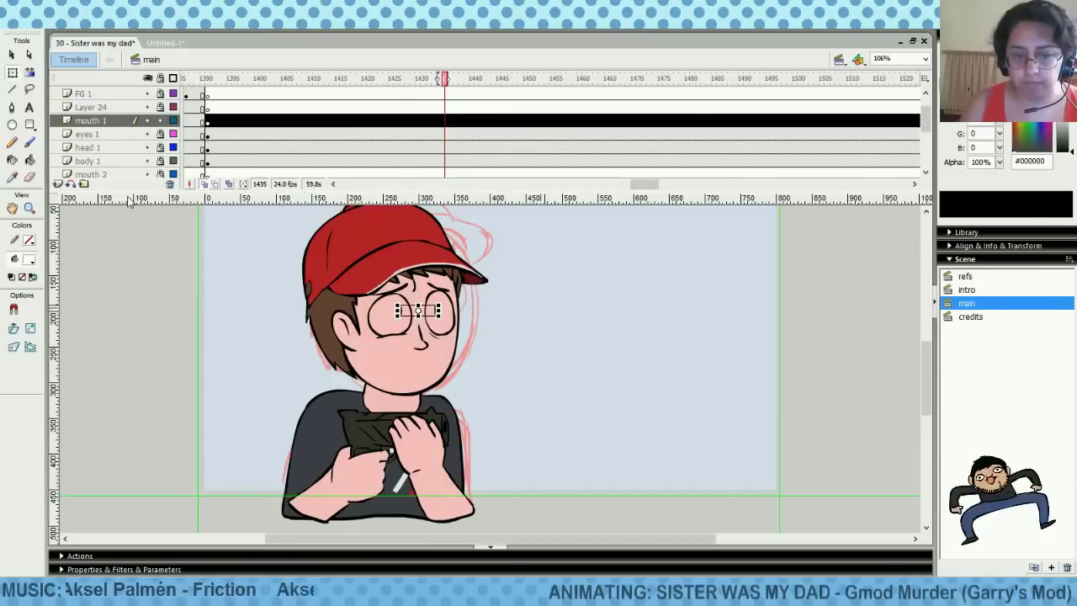
pyautogui.click(29, 161)
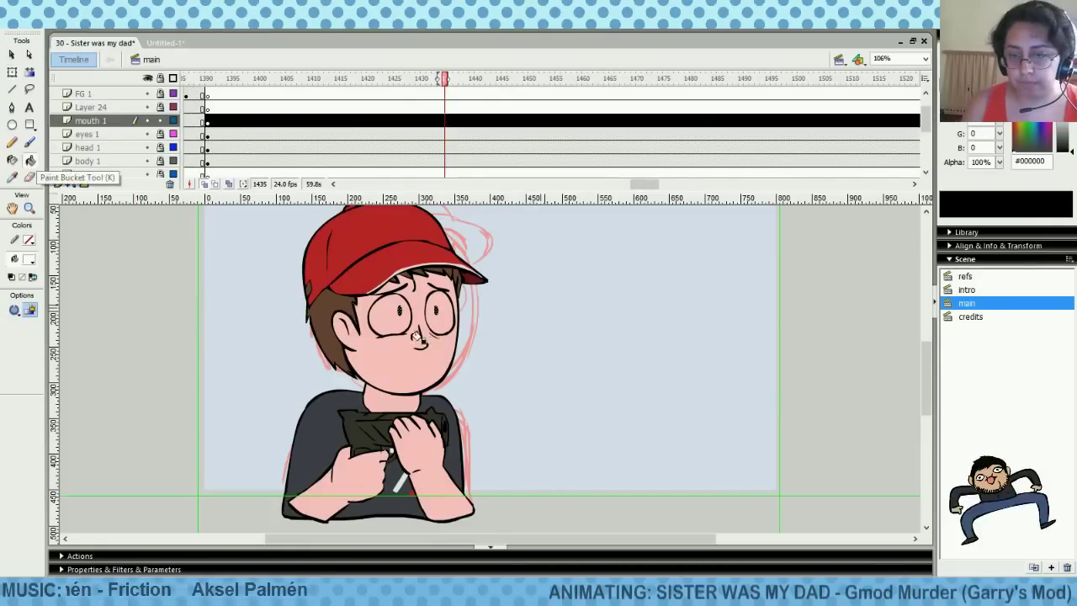
pyautogui.click(391, 316)
pyautogui.click(445, 321)
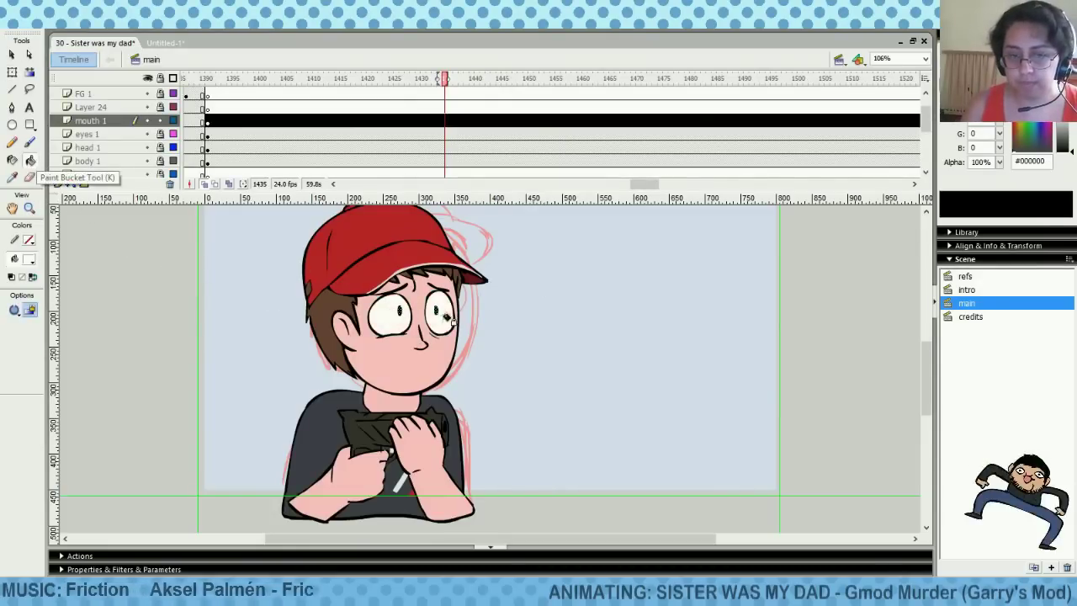
pyautogui.click(374, 107)
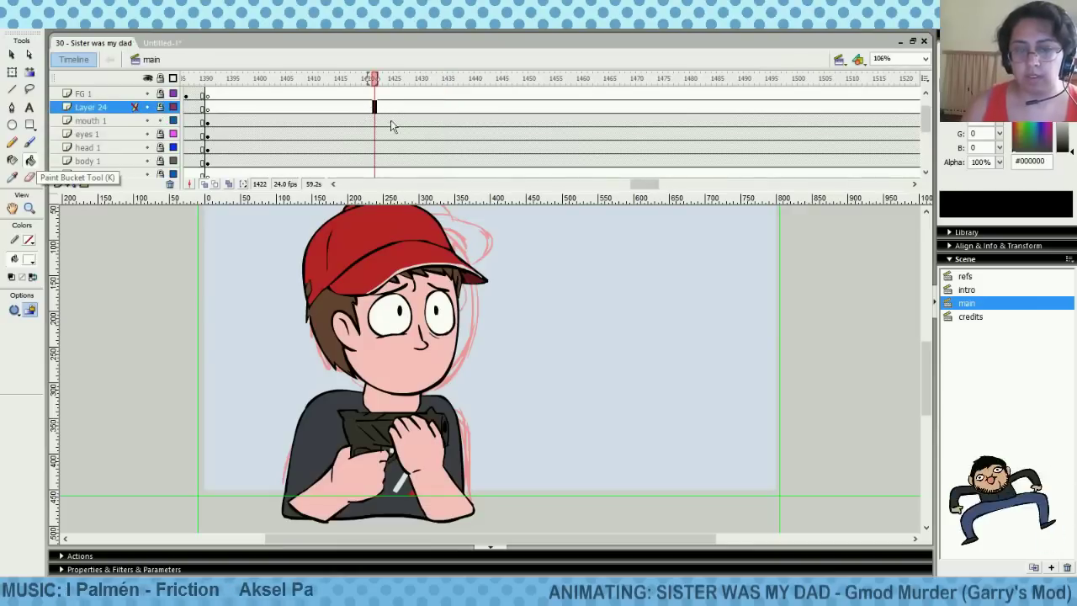
# Lock the mouth 1 layer and return to Layer 24
pyautogui.moveTo(651, 183); pyautogui.dragTo(648, 182)
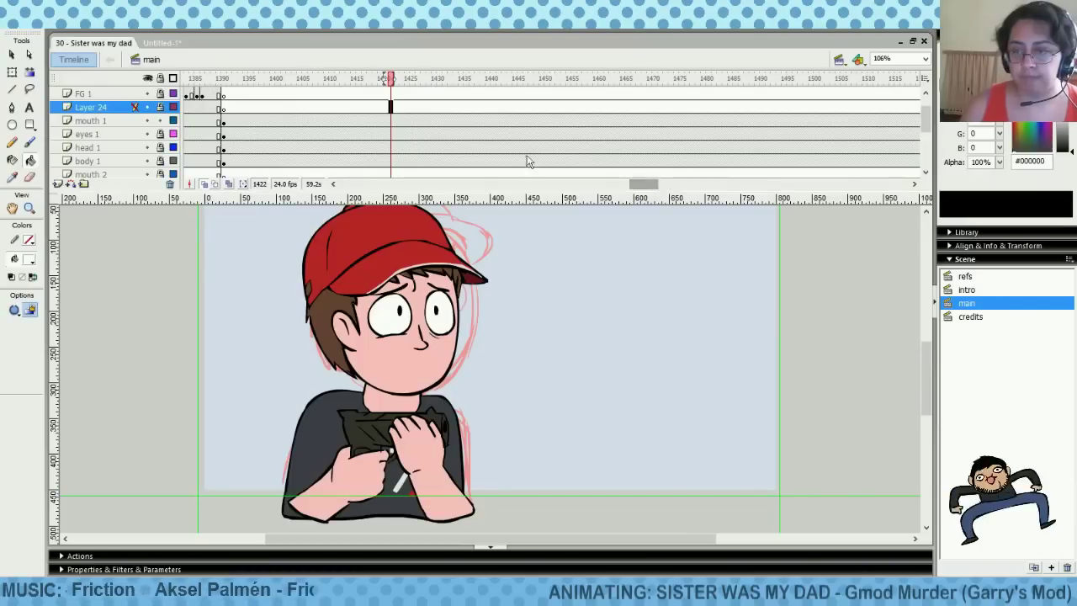
pyautogui.click(290, 120)
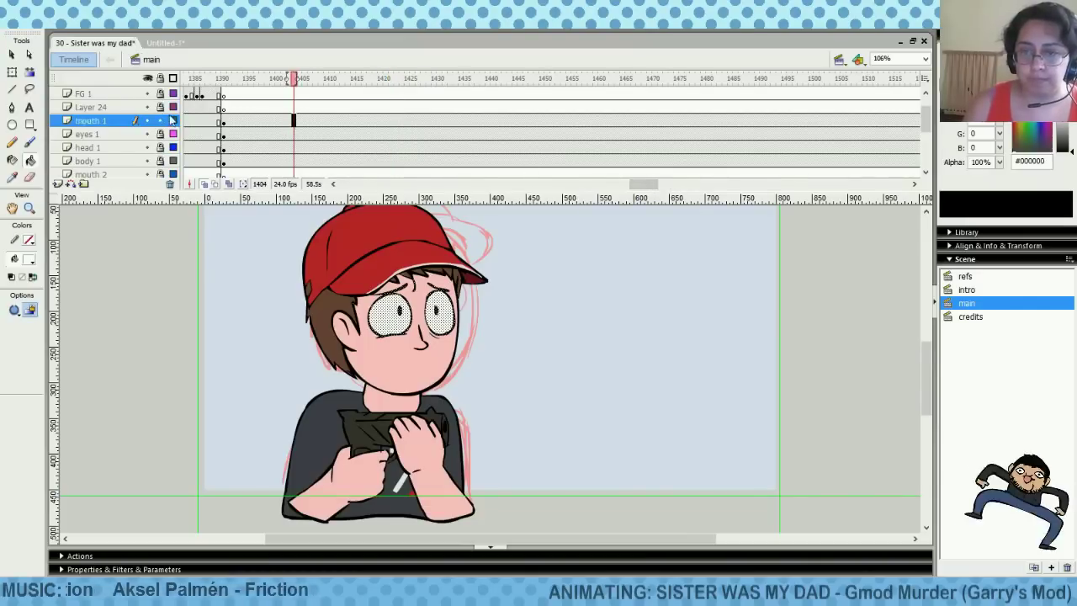
pyautogui.click(289, 108)
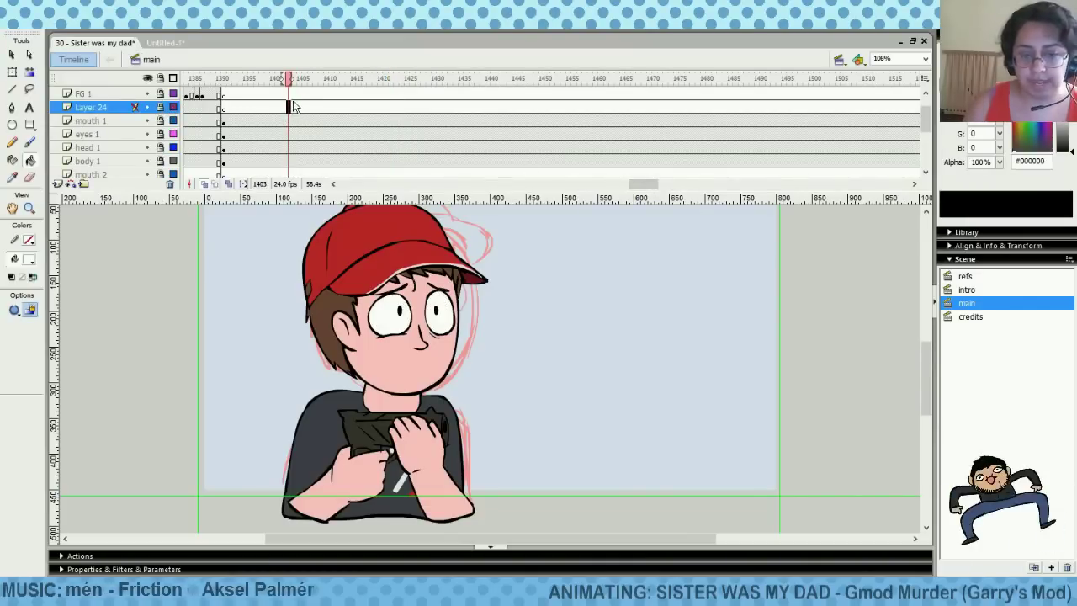
pyautogui.click(320, 107)
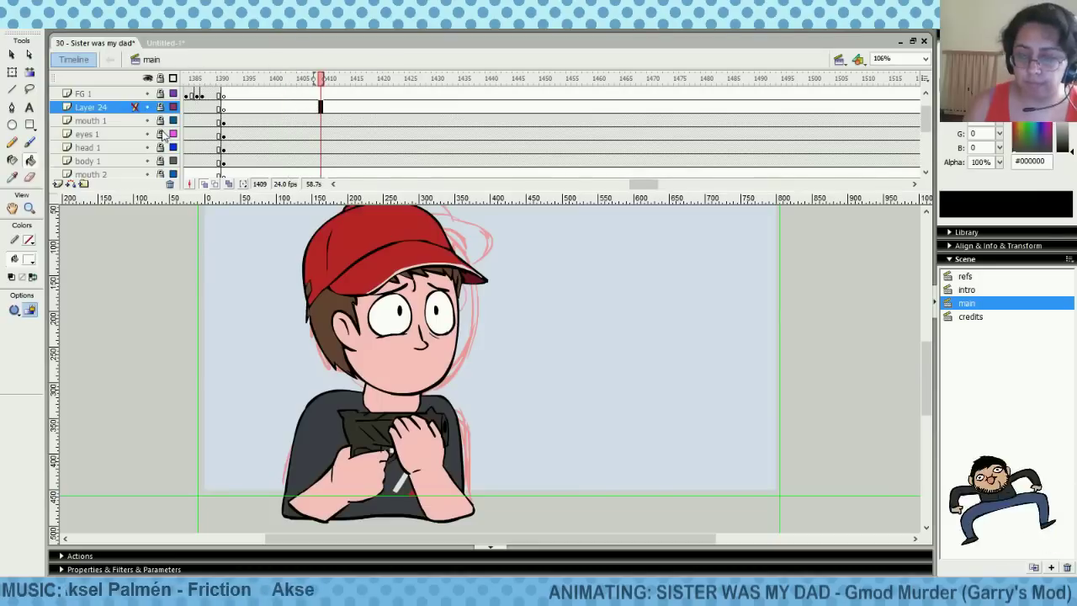
# Scan the close-up shot between about frames 1396 and 1503 to check the finished face alongside the sketched second character
pyautogui.click(148, 134)
pyautogui.click(148, 134)
pyautogui.click(238, 121)
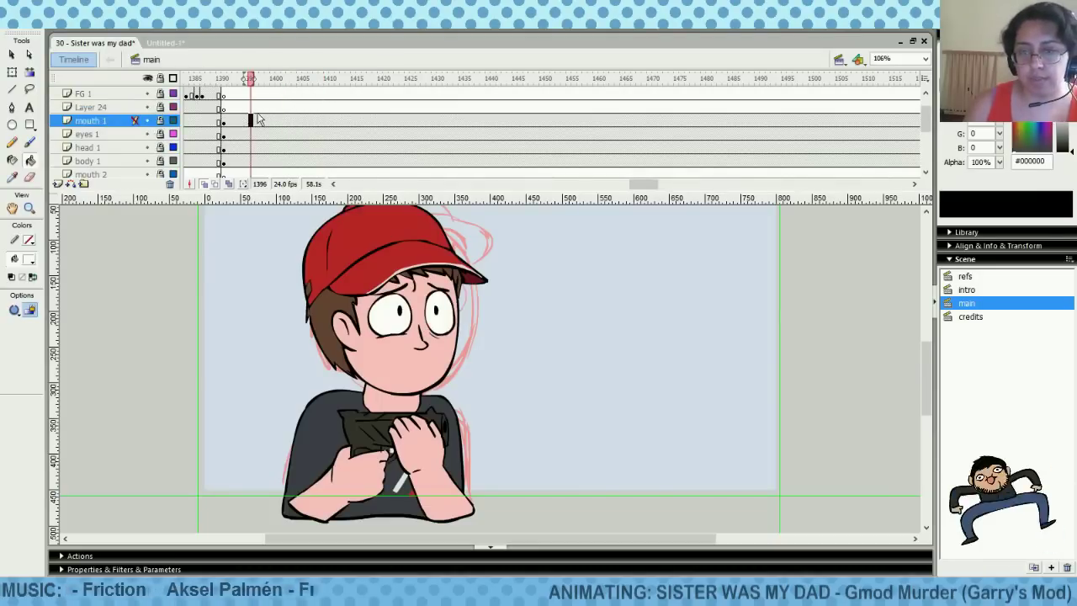
pyautogui.click(277, 107)
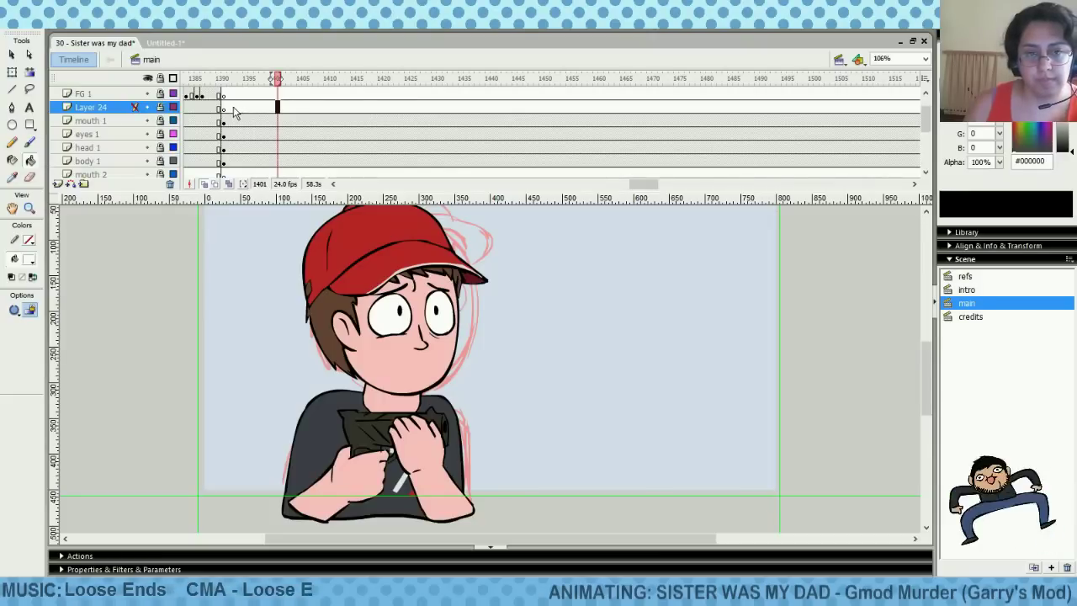
pyautogui.moveTo(244, 95); pyautogui.dragTo(661, 119)
pyautogui.click(685, 107)
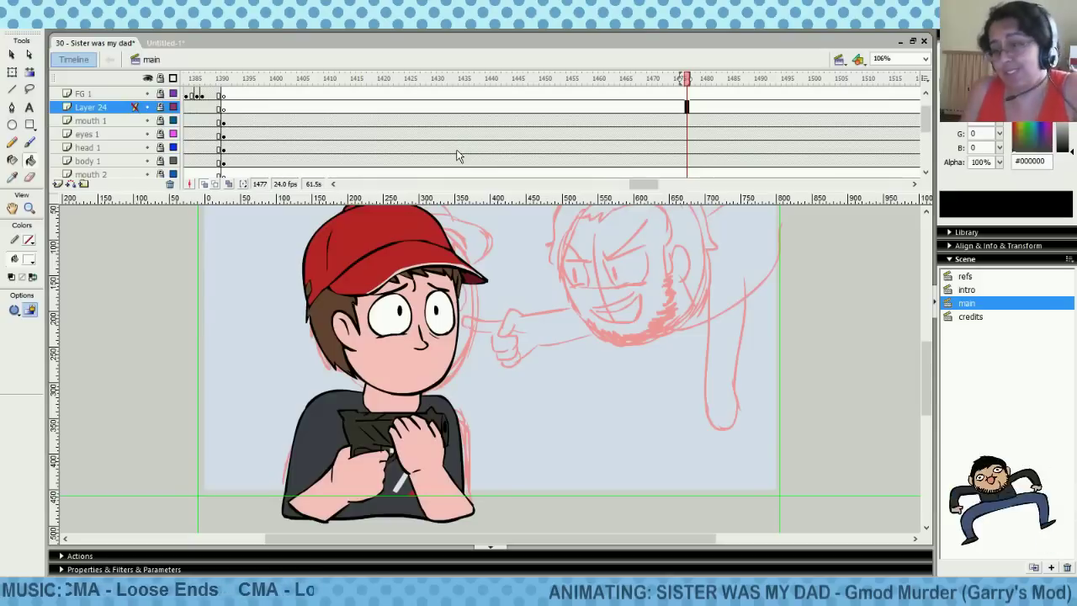
pyautogui.click(326, 109)
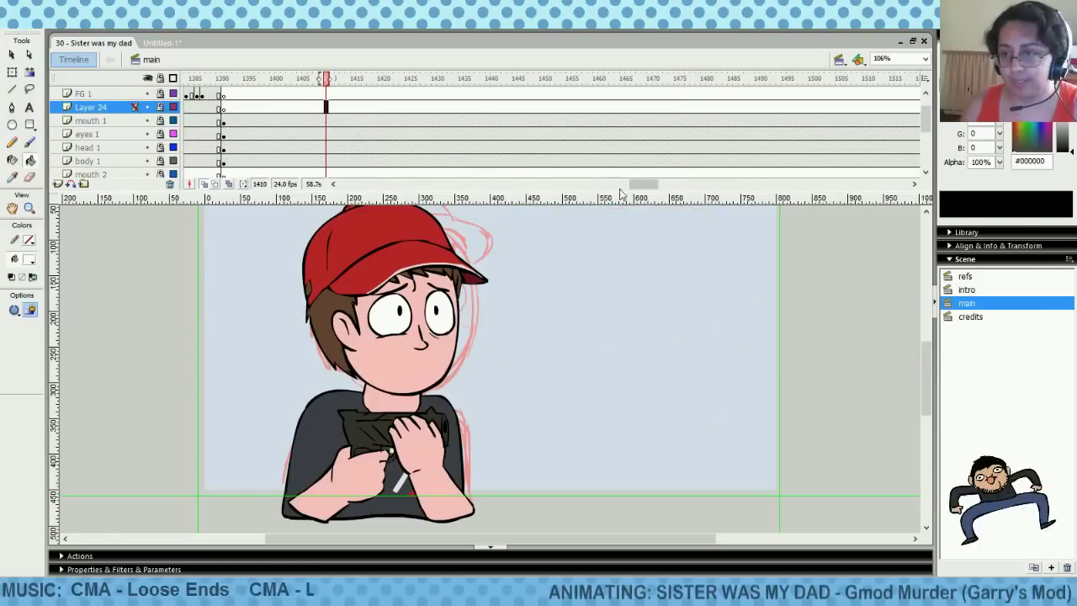
pyautogui.moveTo(638, 187); pyautogui.dragTo(641, 187)
pyautogui.moveTo(286, 147); pyautogui.dragTo(791, 134)
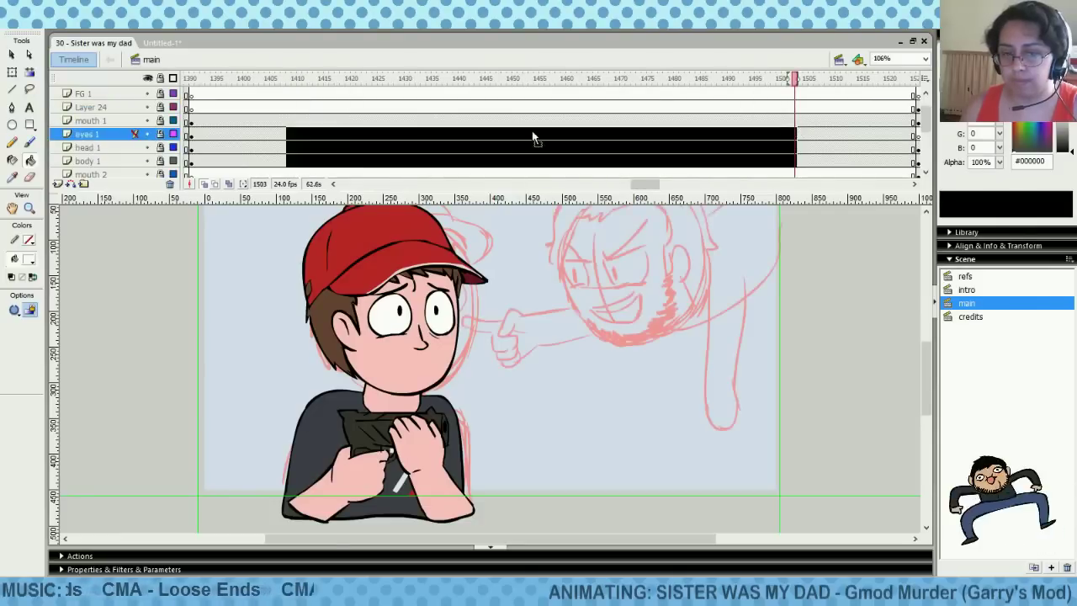
# Hide and show the mouth 1 and eyes 1 layers in turn at frame 1407 to check what each one holds
pyautogui.click(276, 122)
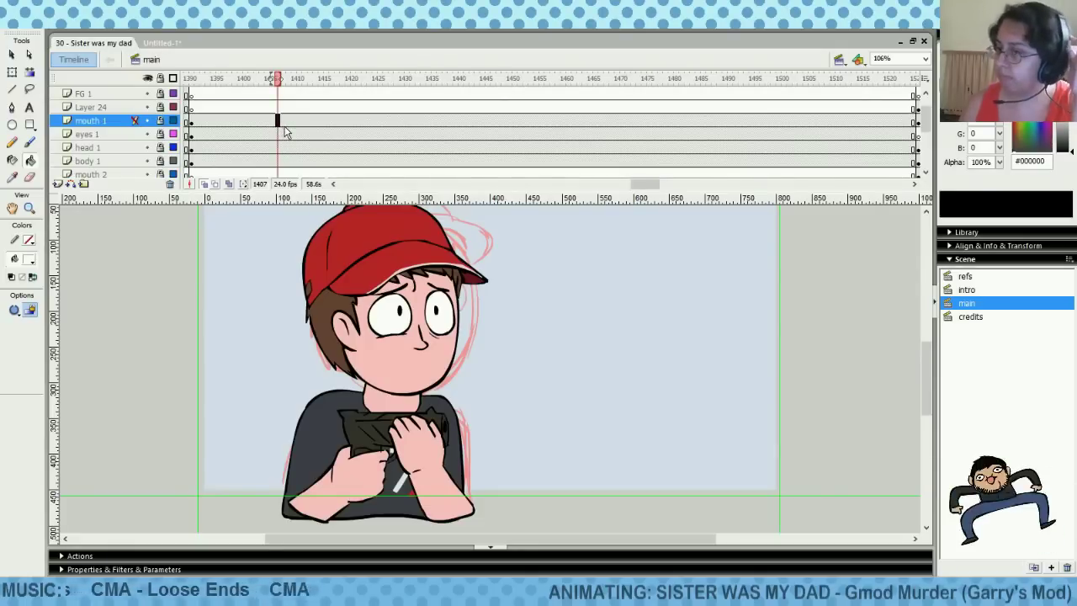
pyautogui.click(148, 122)
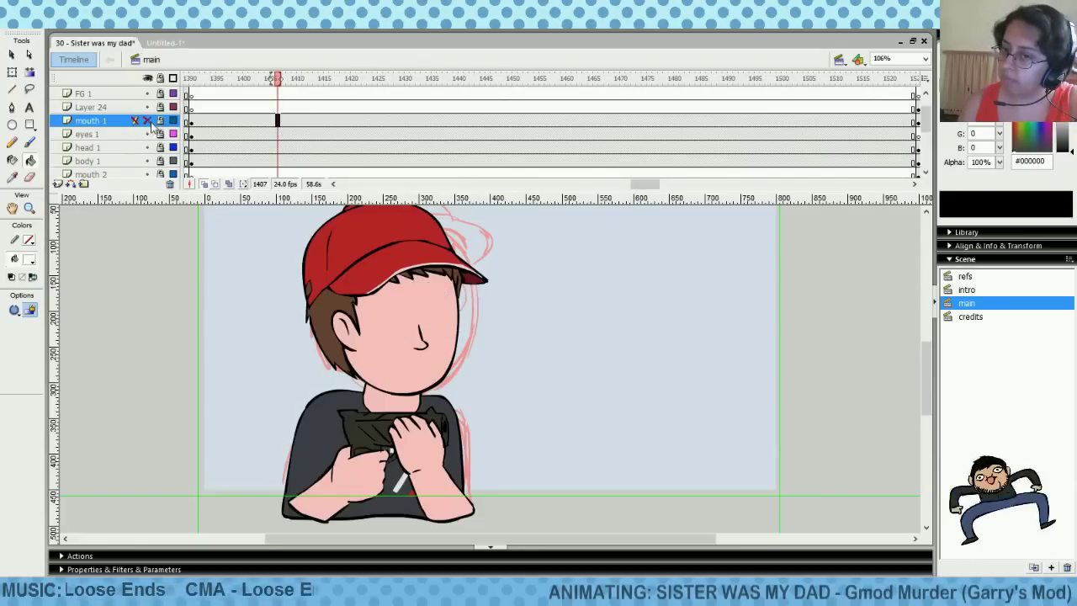
pyautogui.click(149, 121)
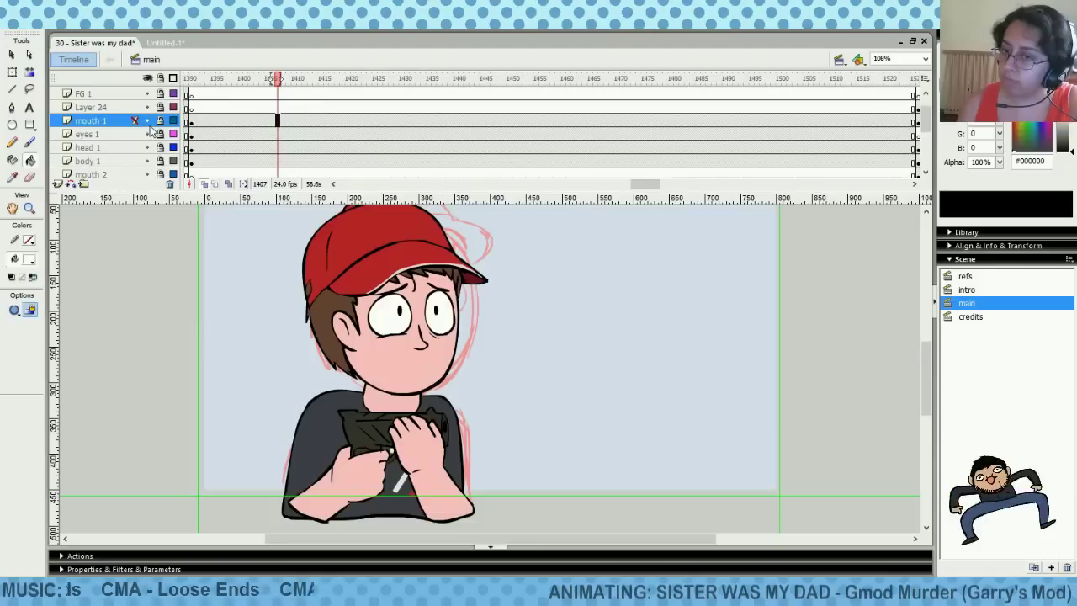
pyautogui.click(149, 134)
pyautogui.click(148, 136)
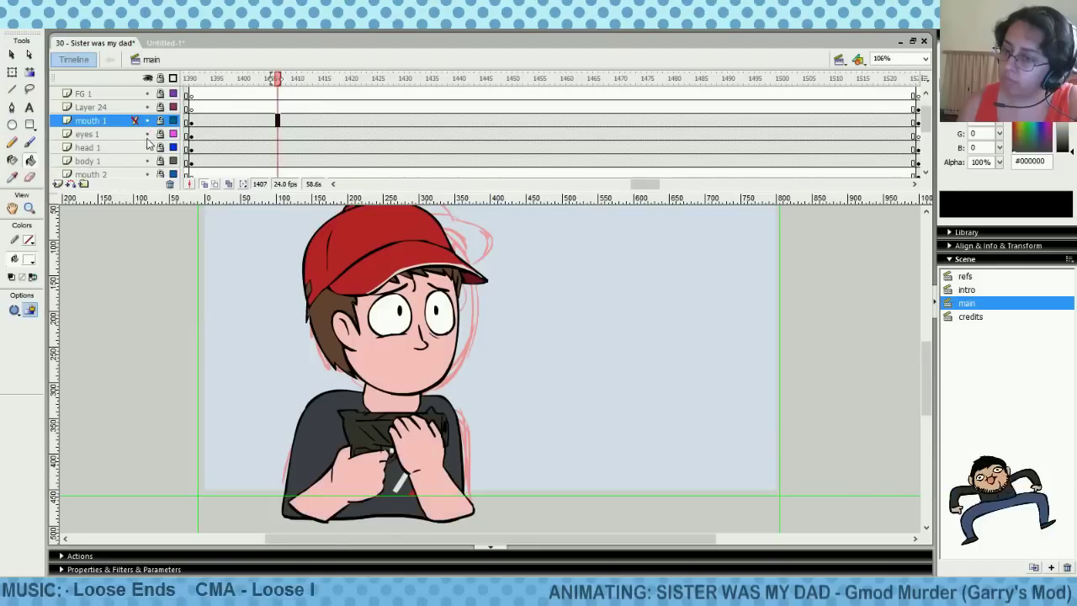
# Unlock Layer 24 and select its frame 1397 after comparing the nearby frames with the audio waveform
pyautogui.click(238, 107)
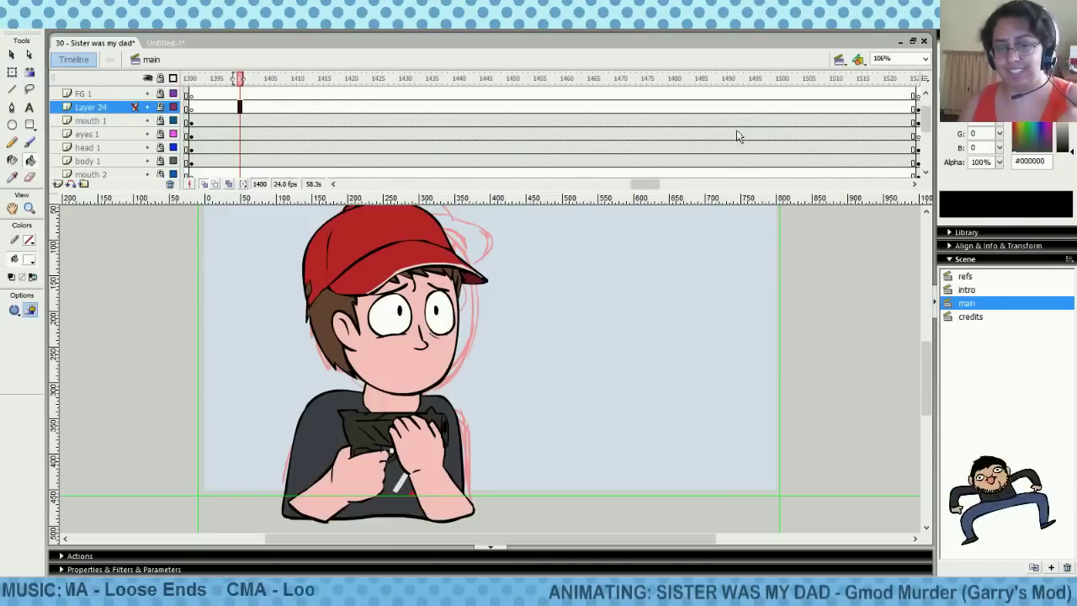
pyautogui.click(925, 93)
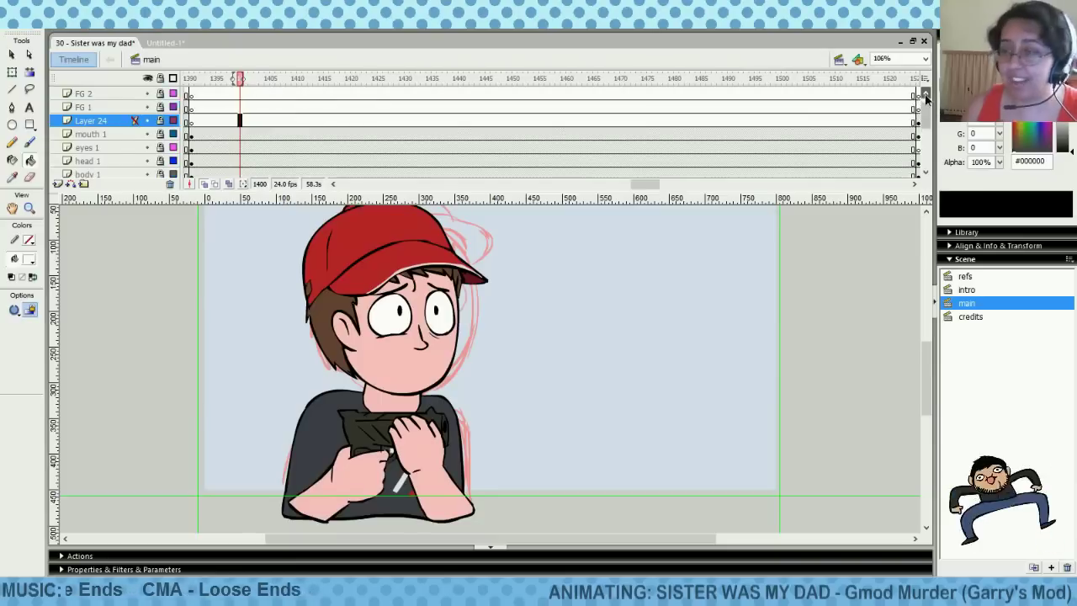
pyautogui.click(925, 93)
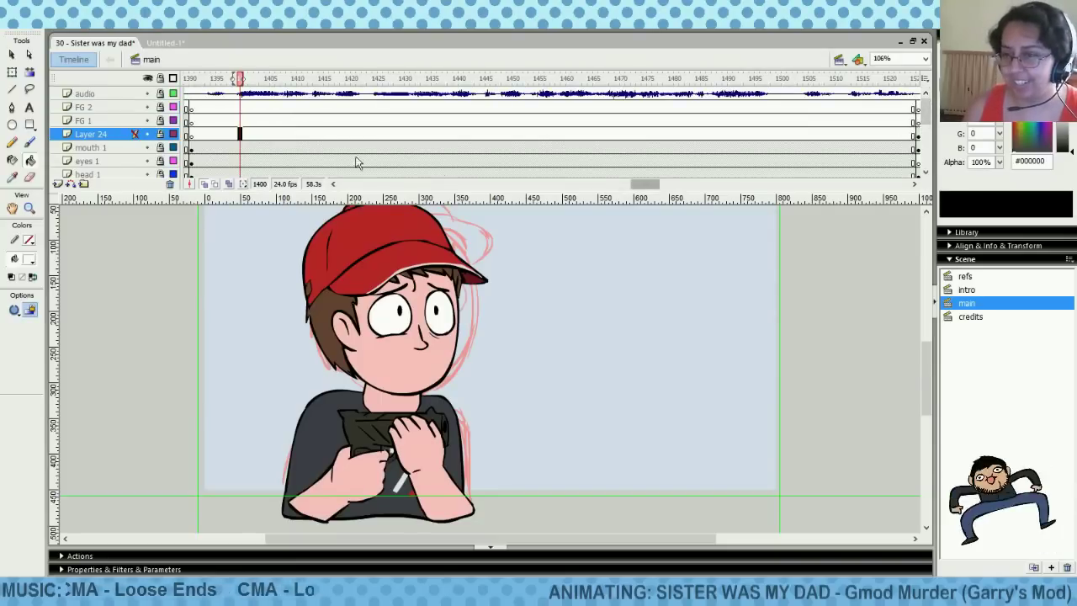
pyautogui.click(228, 135)
pyautogui.click(250, 135)
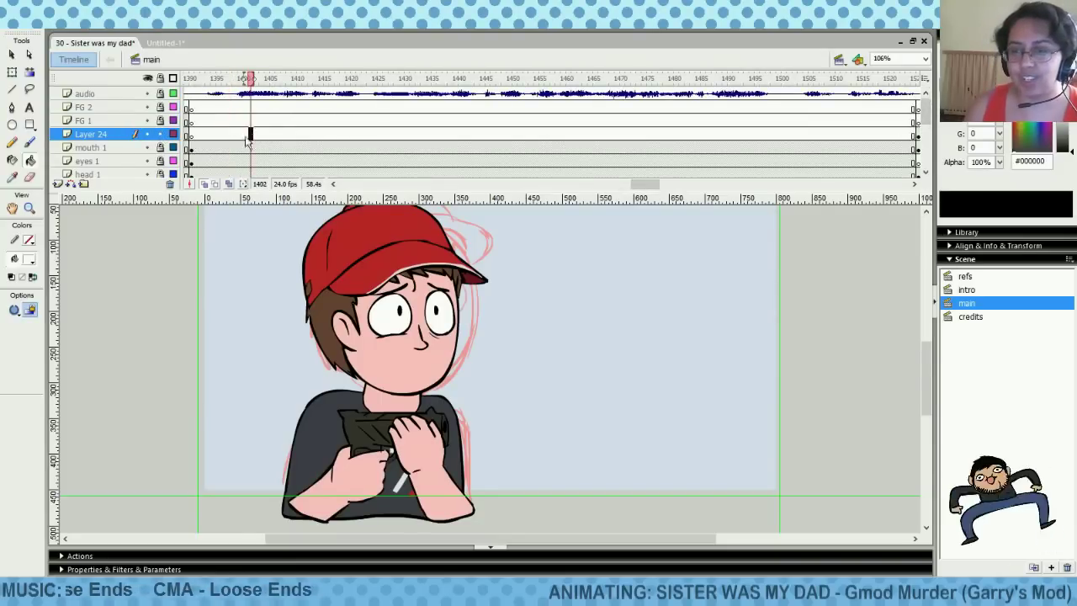
pyautogui.click(235, 134)
pyautogui.click(230, 135)
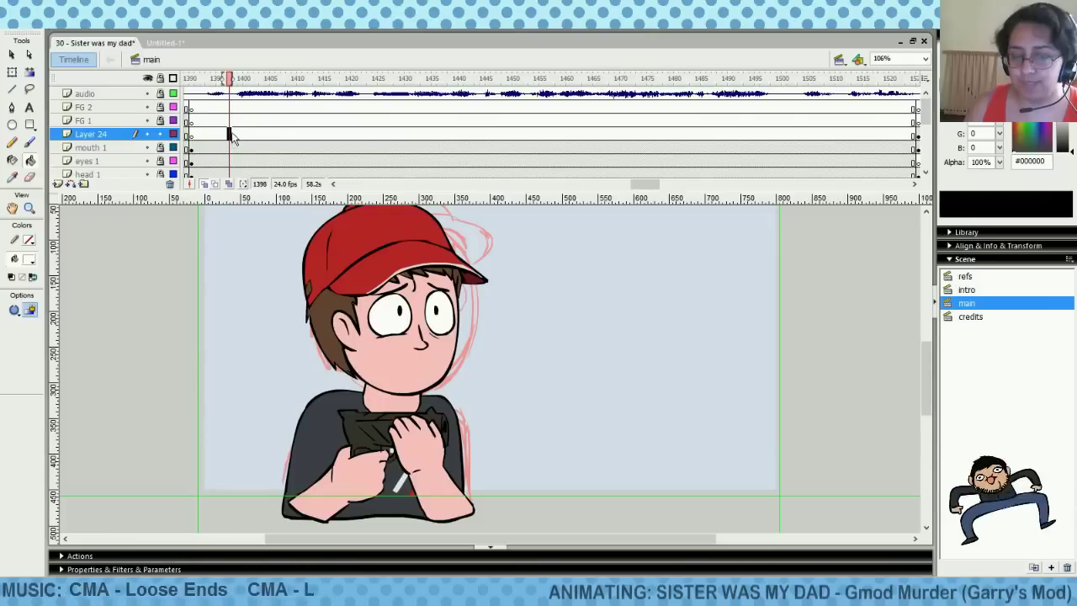
pyautogui.click(220, 136)
pyautogui.click(240, 135)
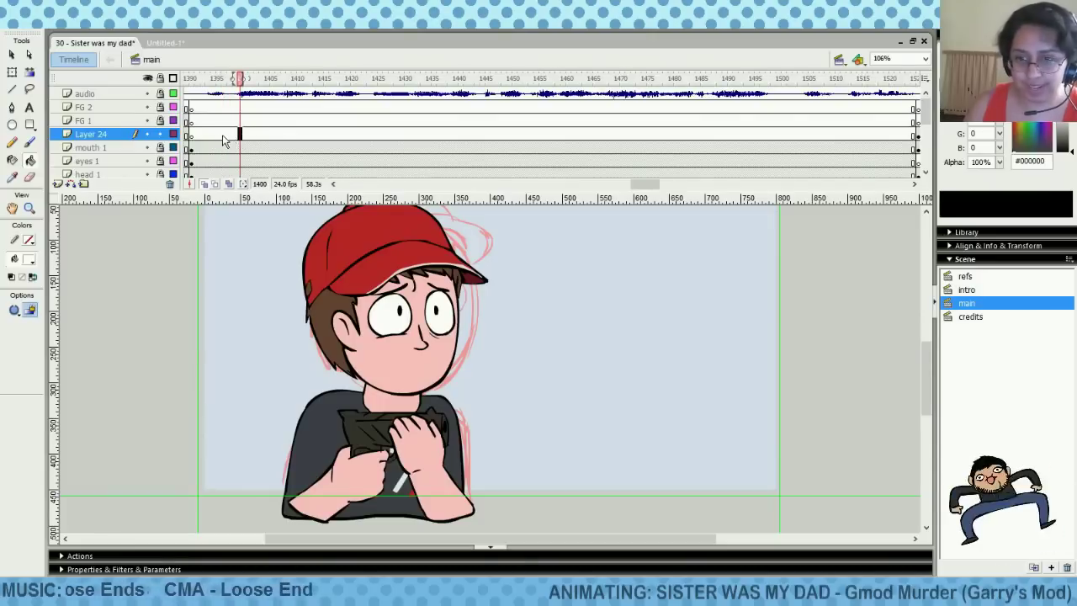
pyautogui.click(223, 136)
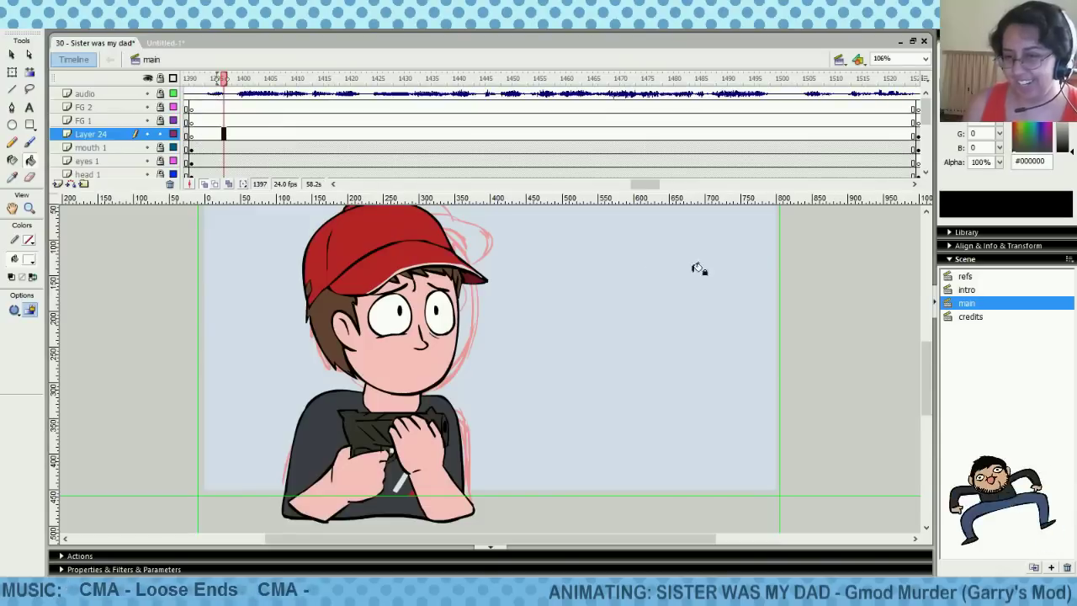
# Choose the Brush tool with a black #000000 fill and save the file
pyautogui.click(29, 146)
pyautogui.click(29, 259)
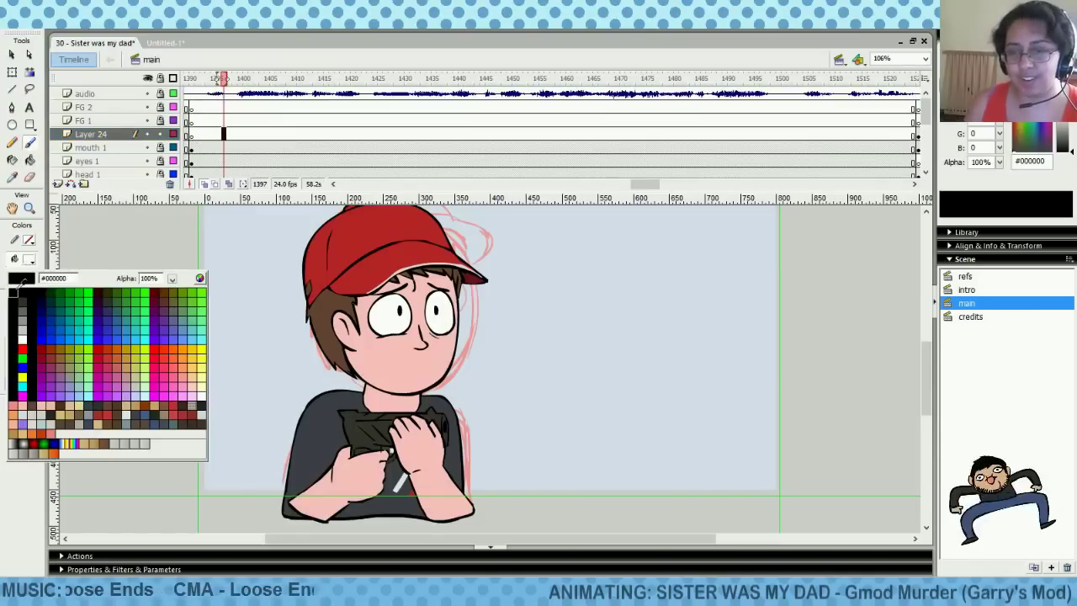
pyautogui.click(16, 291)
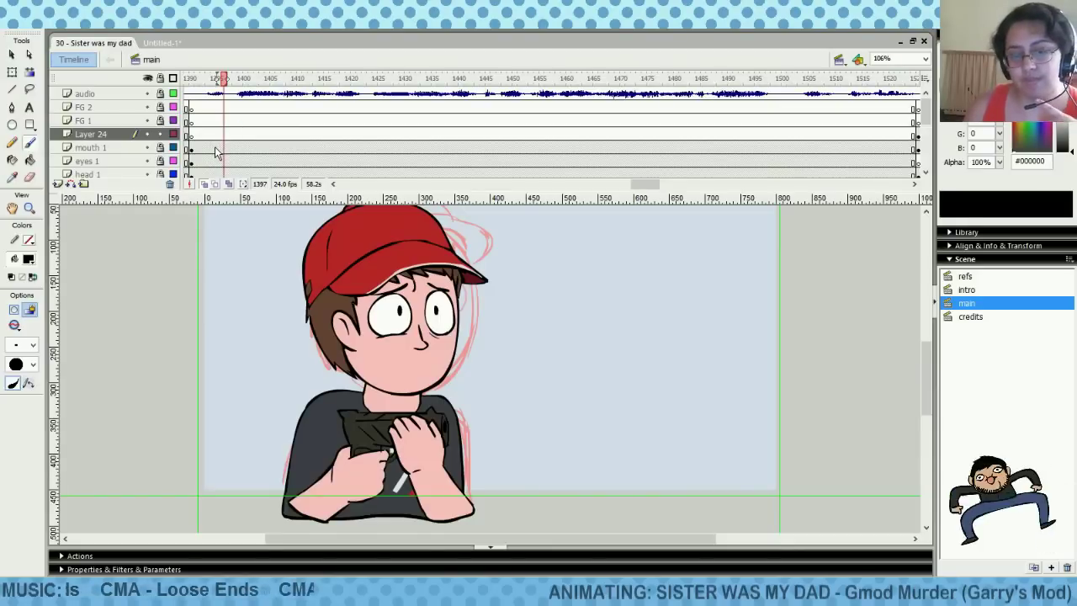
# Scrub through the shot from about frame 1397 to 1501 to check its timing, undoing the accidental frame shift on Layer 24 and mouth 1
pyautogui.moveTo(223, 135); pyautogui.dragTo(563, 140)
pyautogui.moveTo(638, 135)
pyautogui.mouseDown()
pyautogui.moveTo(707, 145)
pyautogui.moveTo(779, 120)
pyautogui.mouseUp()
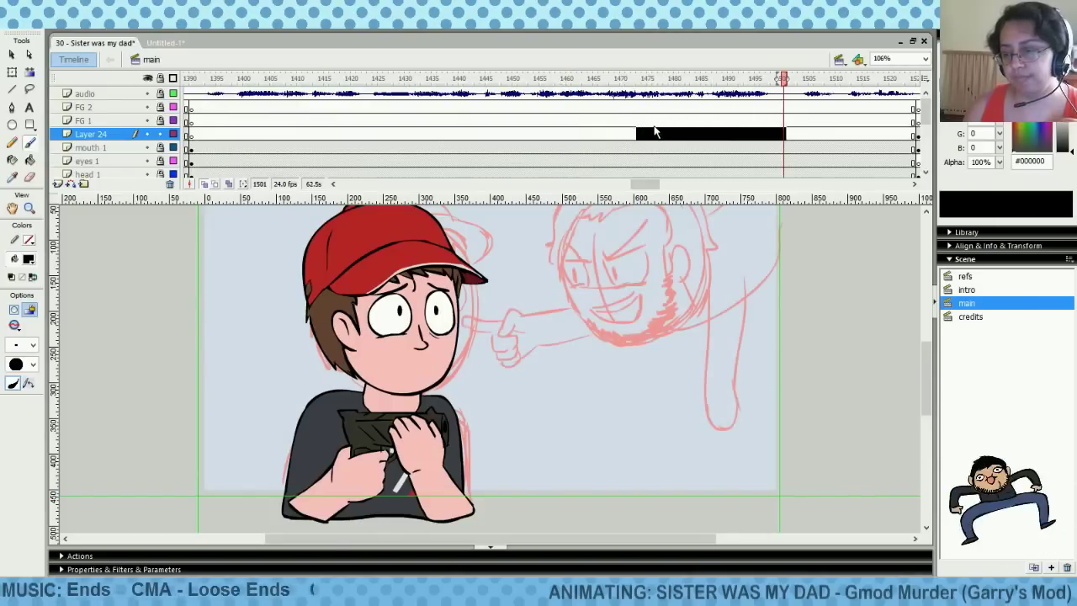
pyautogui.moveTo(224, 149)
pyautogui.mouseDown()
pyautogui.moveTo(493, 160)
pyautogui.moveTo(604, 149)
pyautogui.moveTo(618, 138)
pyautogui.mouseUp()
pyautogui.moveTo(225, 142); pyautogui.dragTo(231, 141)
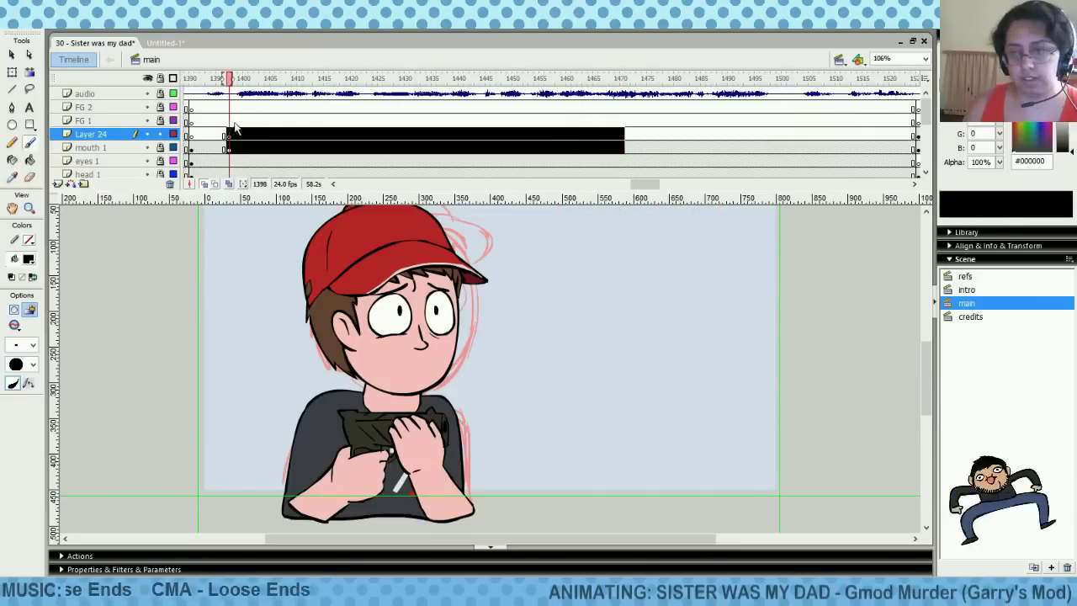
pyautogui.hotkey('ctrl', 'z')
pyautogui.moveTo(208, 118)
pyautogui.mouseDown()
pyautogui.moveTo(423, 133)
pyautogui.moveTo(549, 122)
pyautogui.mouseUp()
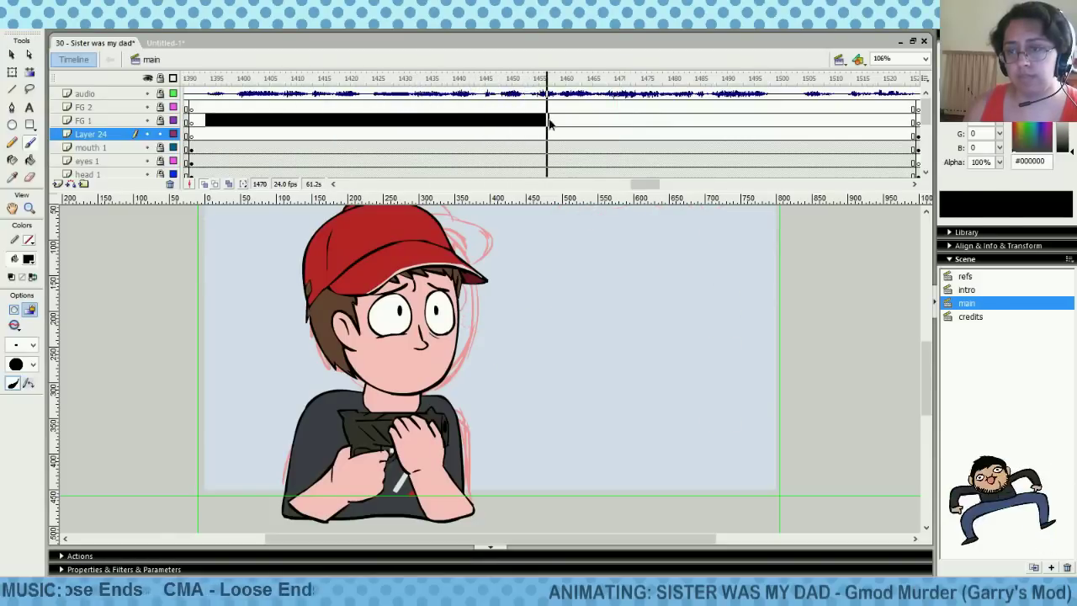
# Compare the intro and refs scenes for a suitable mouth, and copy the open frowning mouth with upper teeth from the refs scene
pyautogui.click(240, 137)
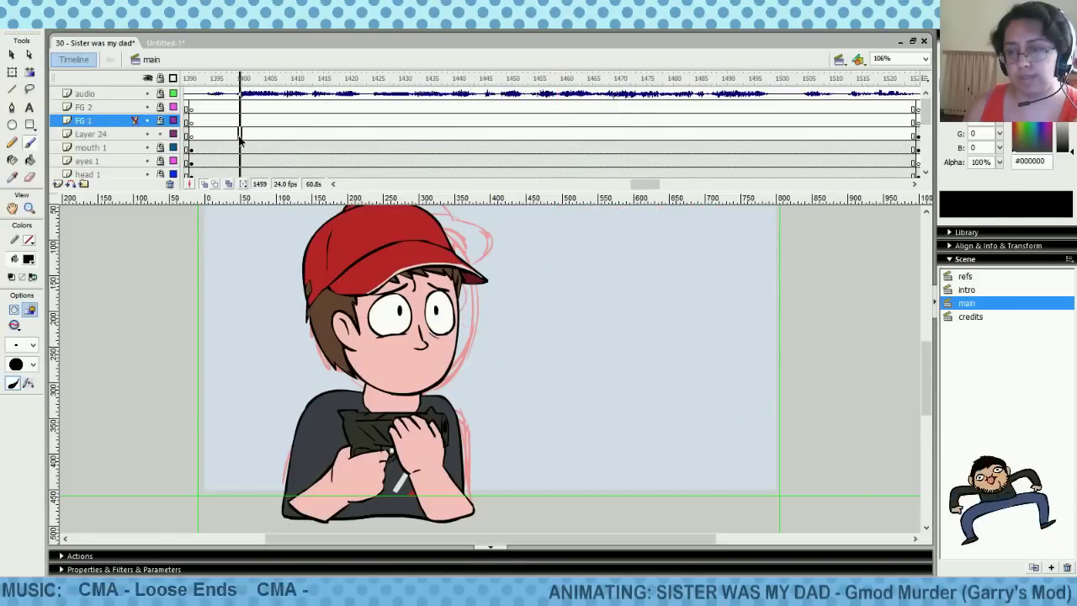
pyautogui.click(966, 290)
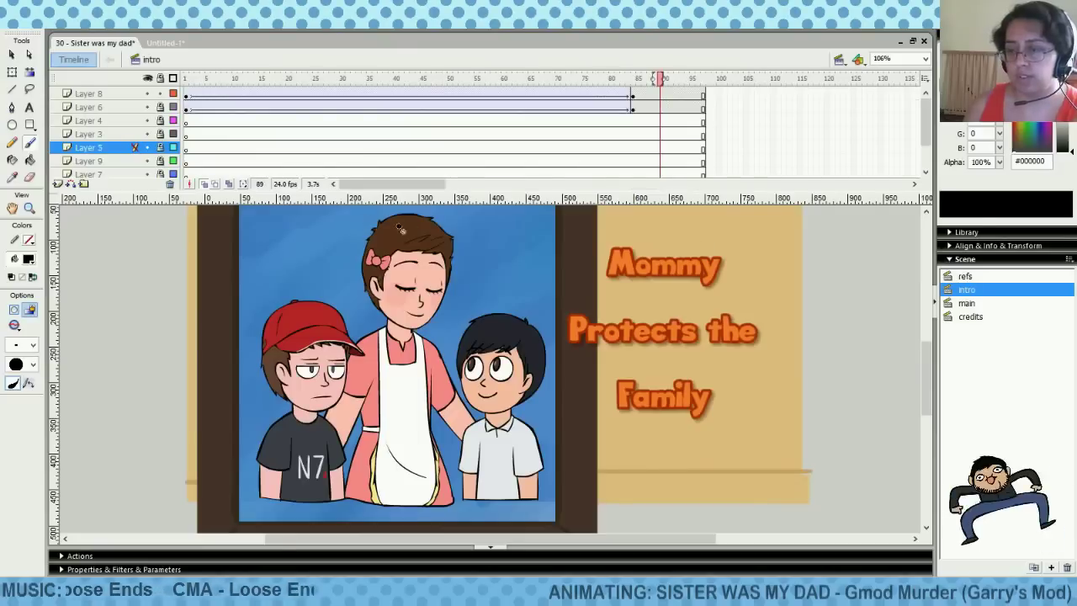
pyautogui.click(965, 276)
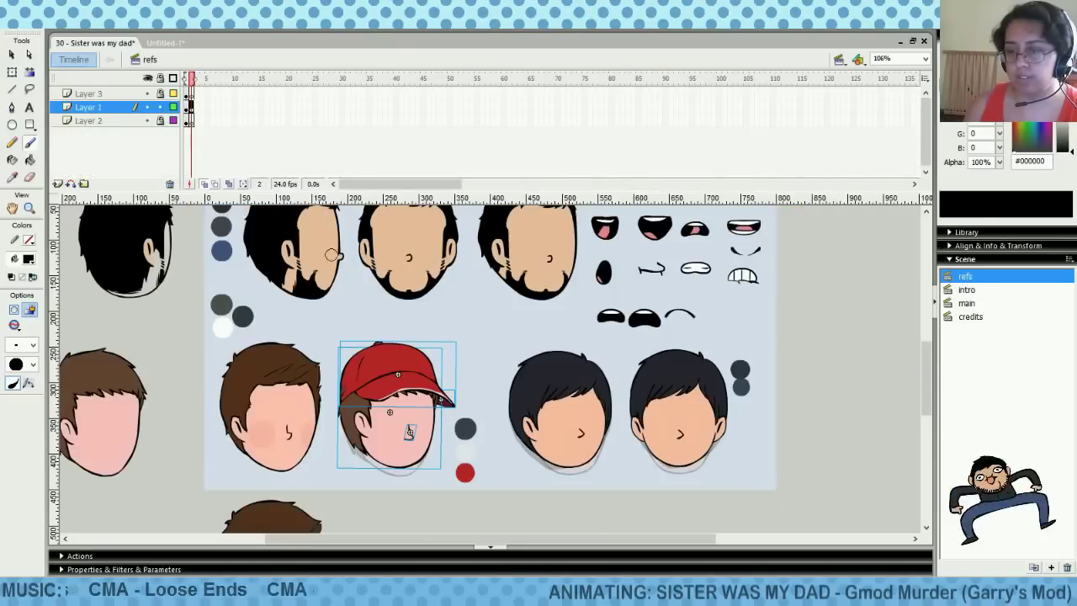
pyautogui.click(967, 290)
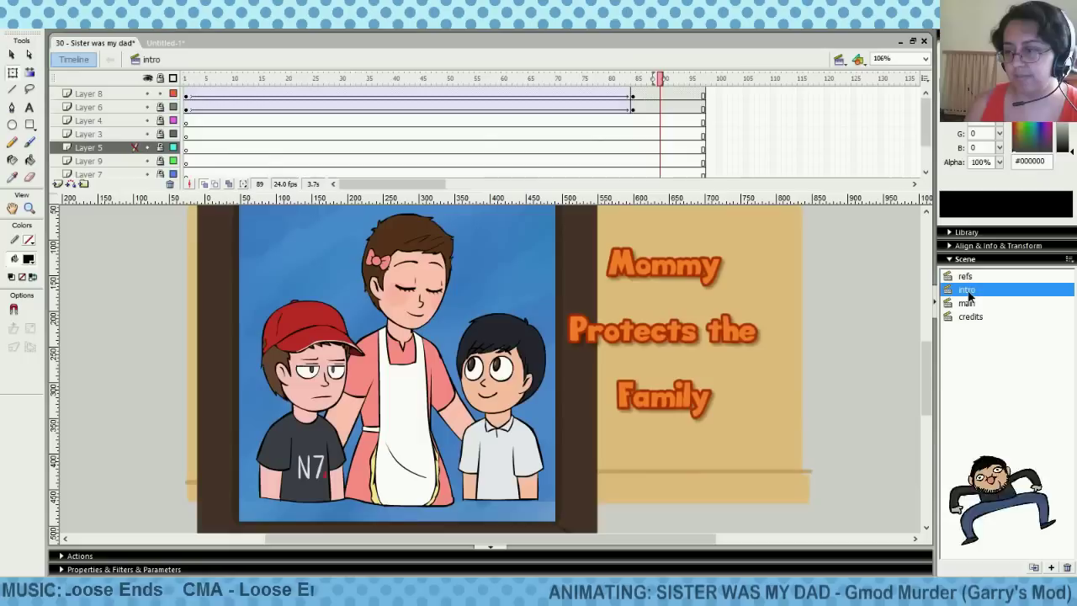
pyautogui.click(965, 277)
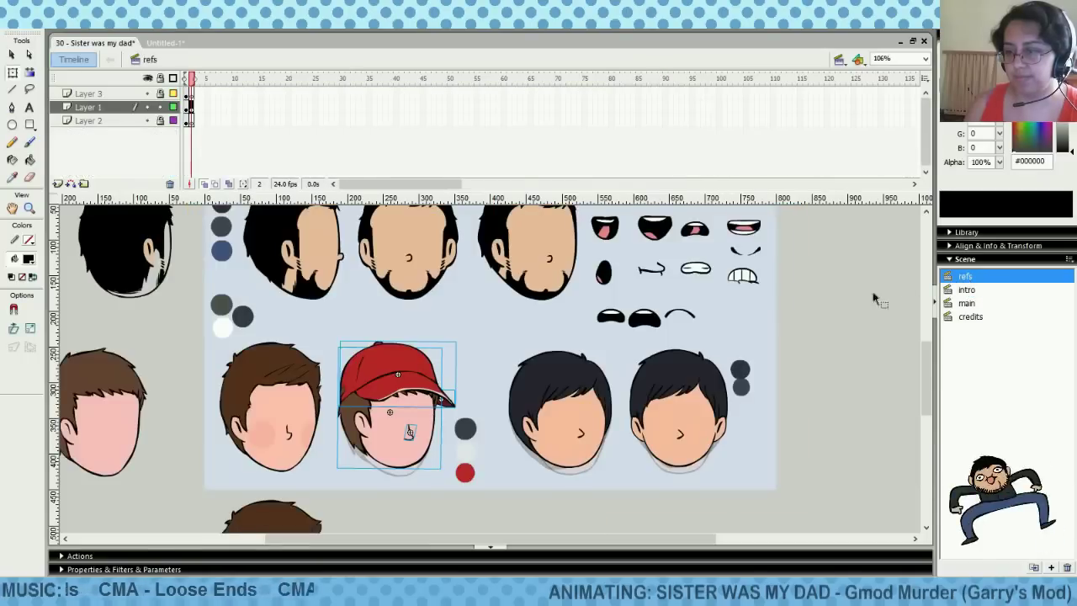
pyautogui.scroll(3, 929, 369)
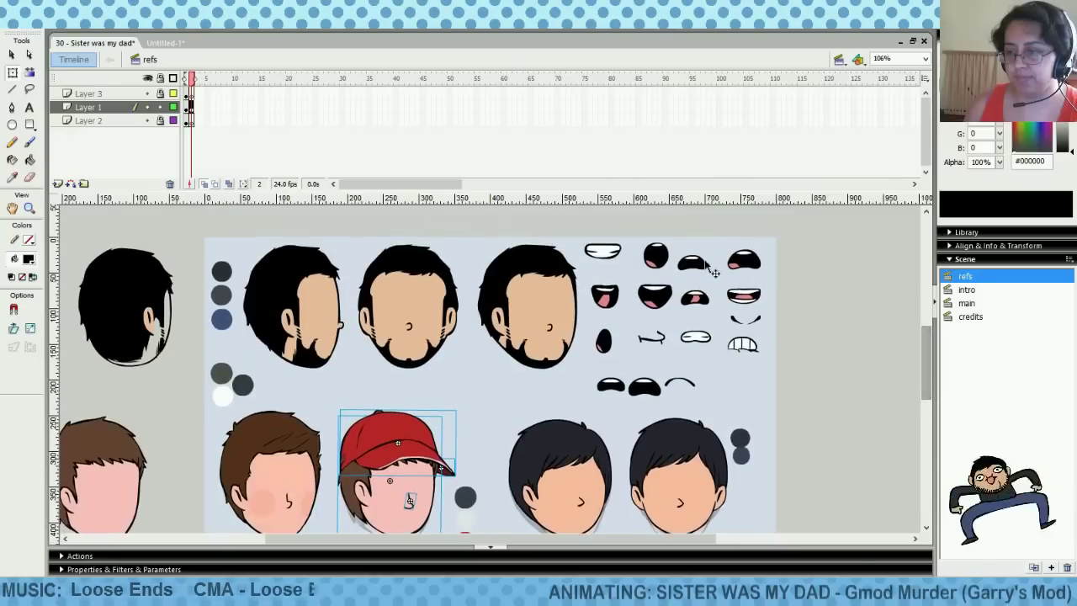
pyautogui.rightClick(700, 264)
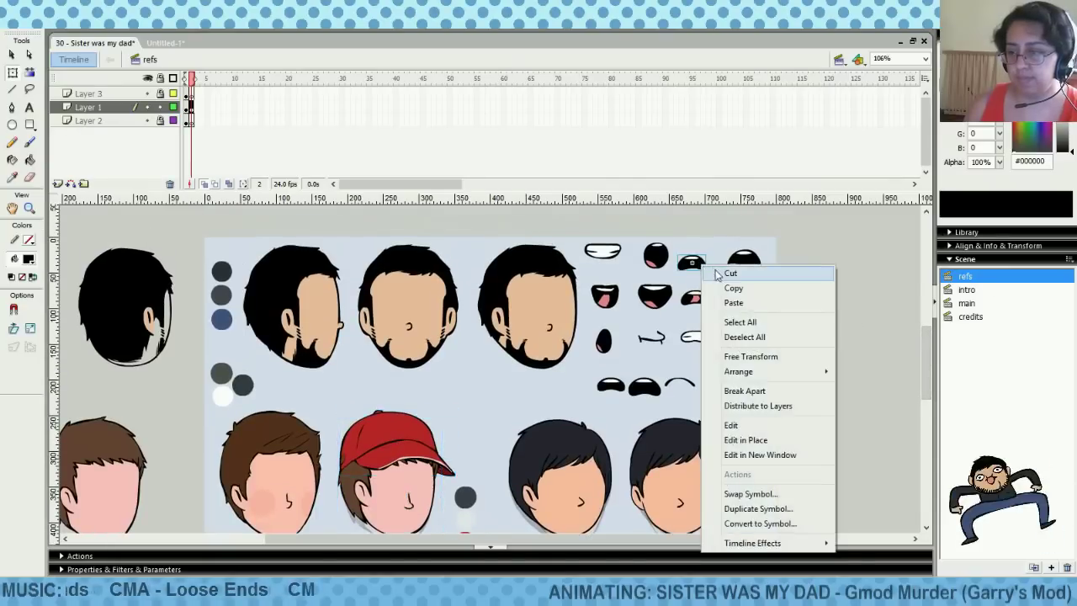
pyautogui.click(746, 288)
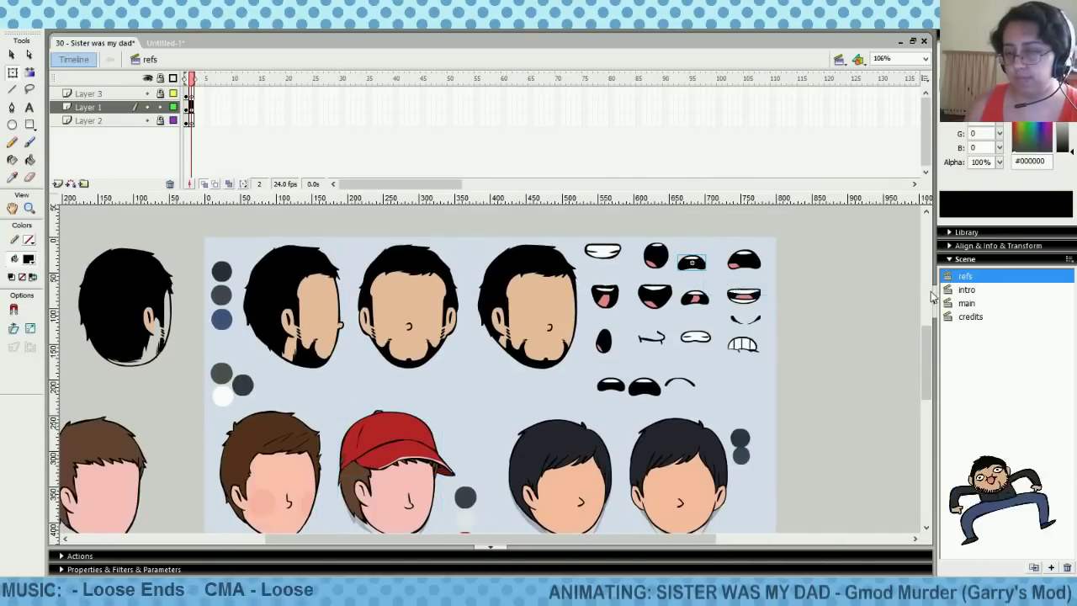
# Return to the main scene and paste the copied mouth onto Layer 24 at frame 1406
pyautogui.click(973, 305)
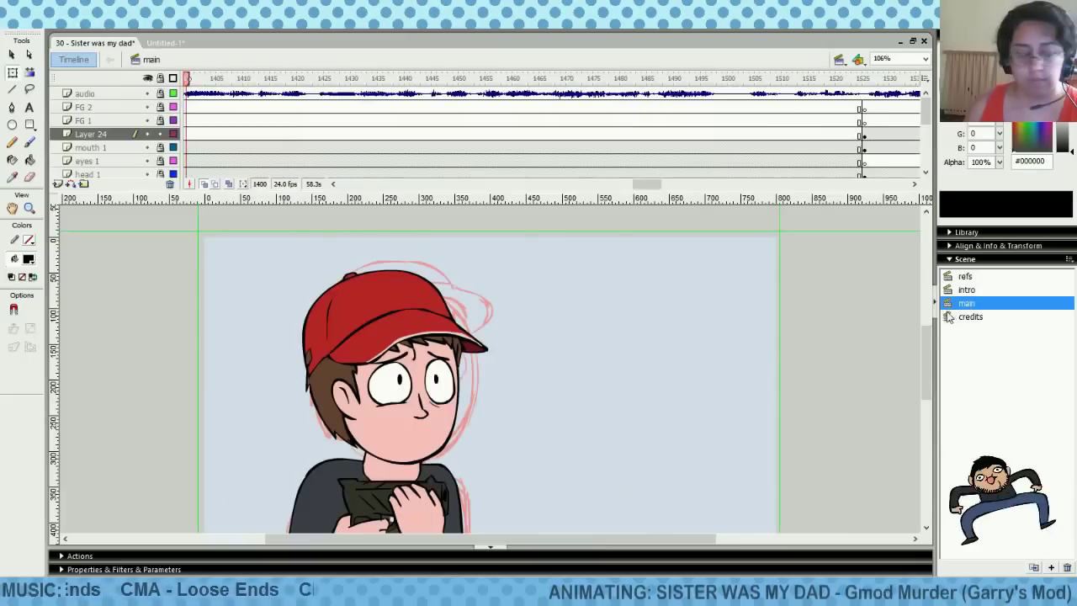
pyautogui.scroll(-2, 928, 356)
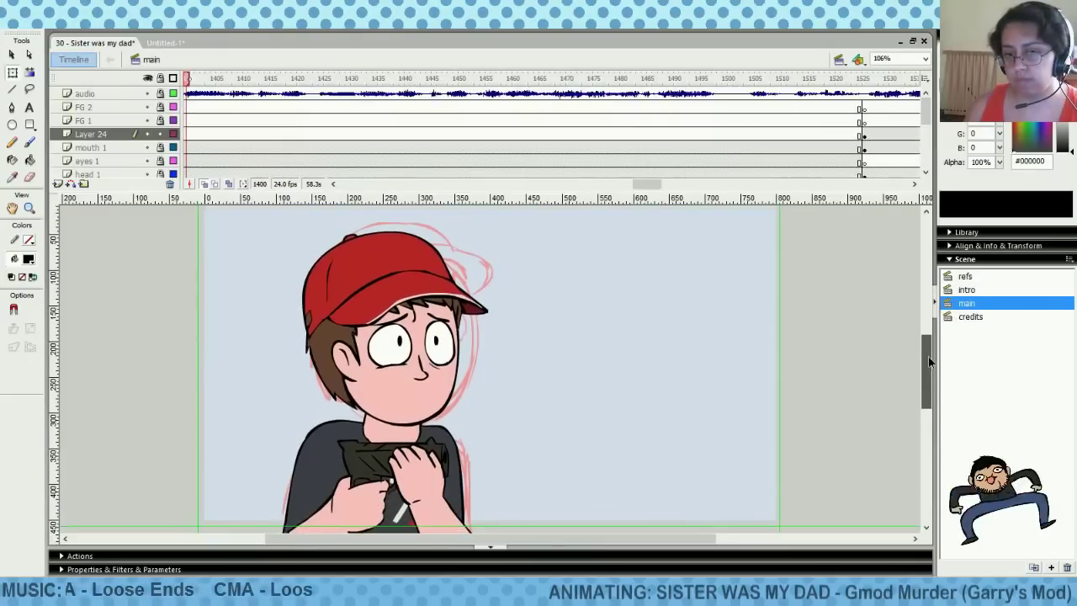
pyautogui.click(217, 135)
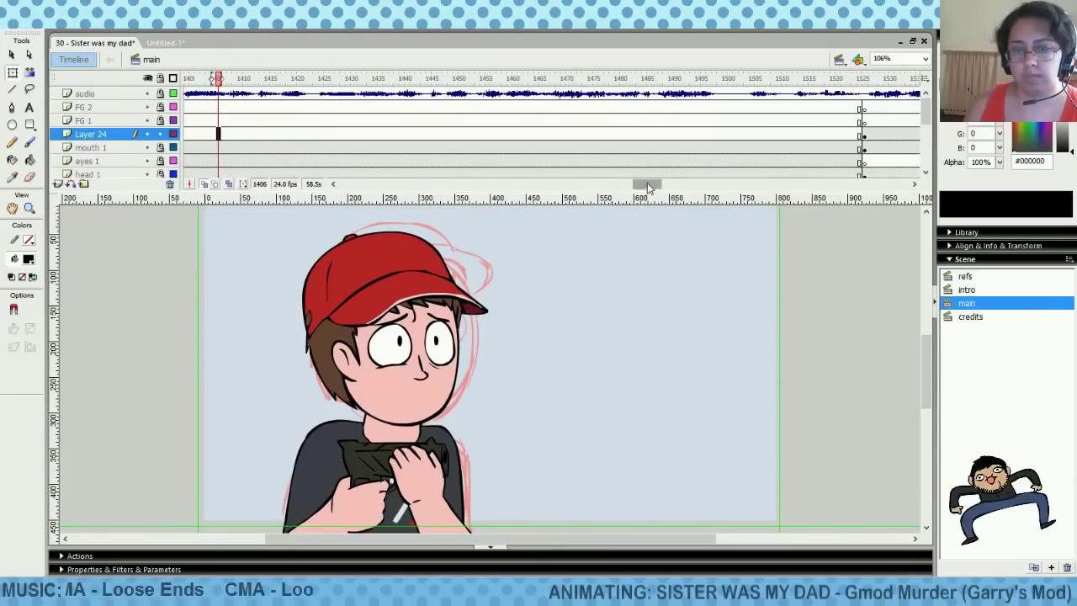
pyautogui.moveTo(647, 183); pyautogui.dragTo(640, 187)
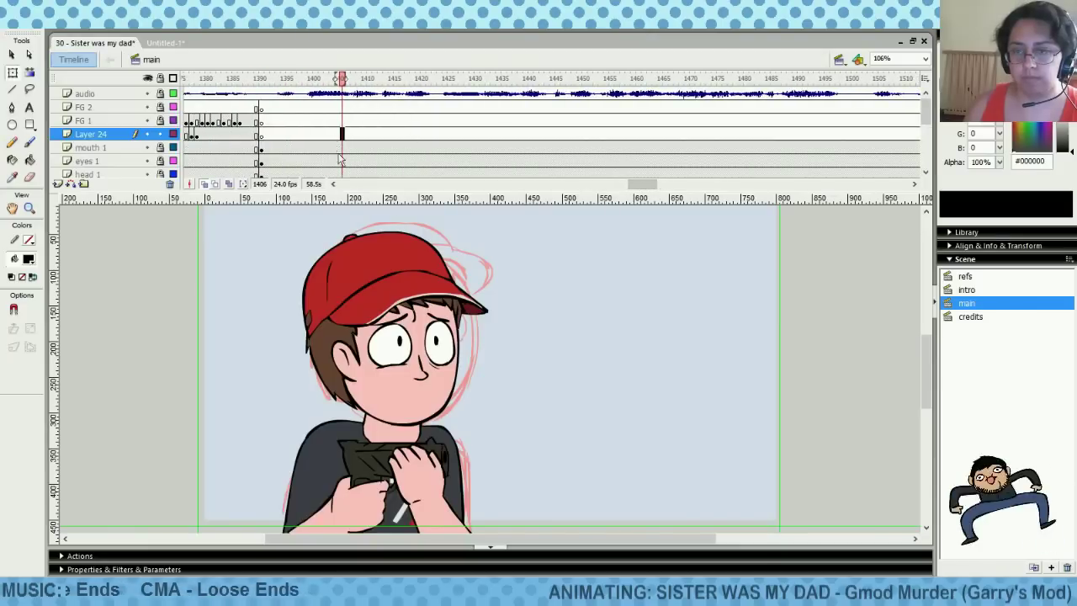
pyautogui.rightClick(598, 295)
pyautogui.click(612, 339)
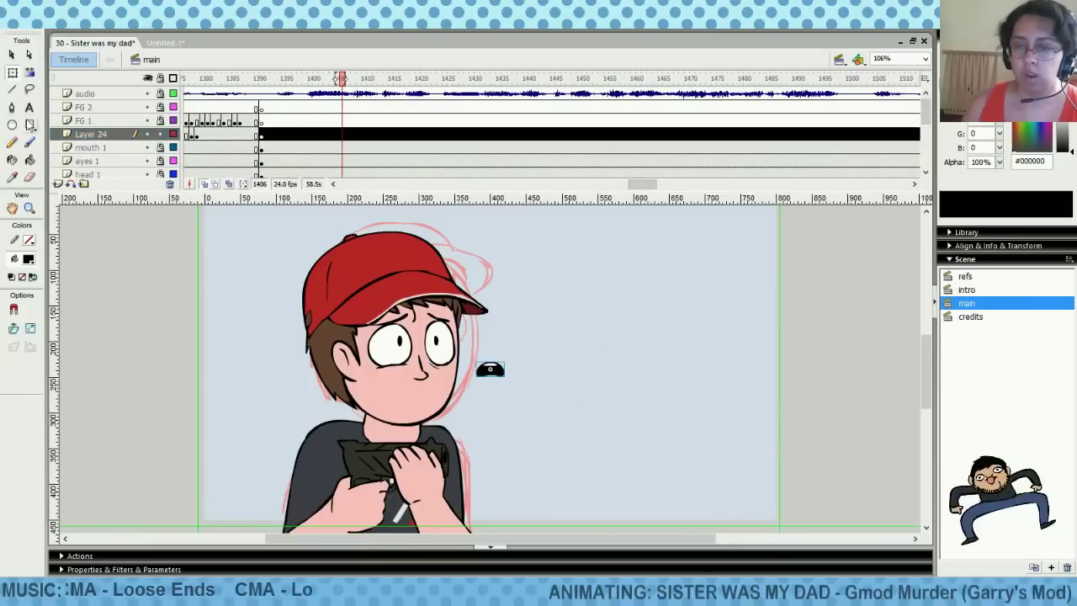
# Place the pasted mouth below the red-cap character's nose, enlarge it to fit the face and rotate it slightly
pyautogui.click(13, 73)
pyautogui.moveTo(504, 362); pyautogui.dragTo(413, 400)
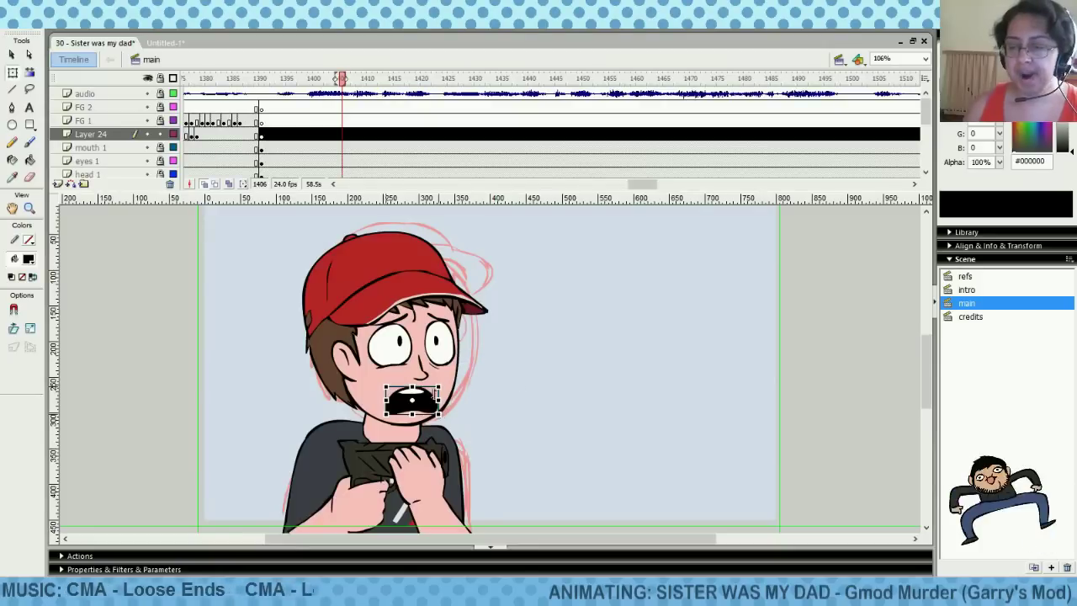
pyautogui.click(512, 402)
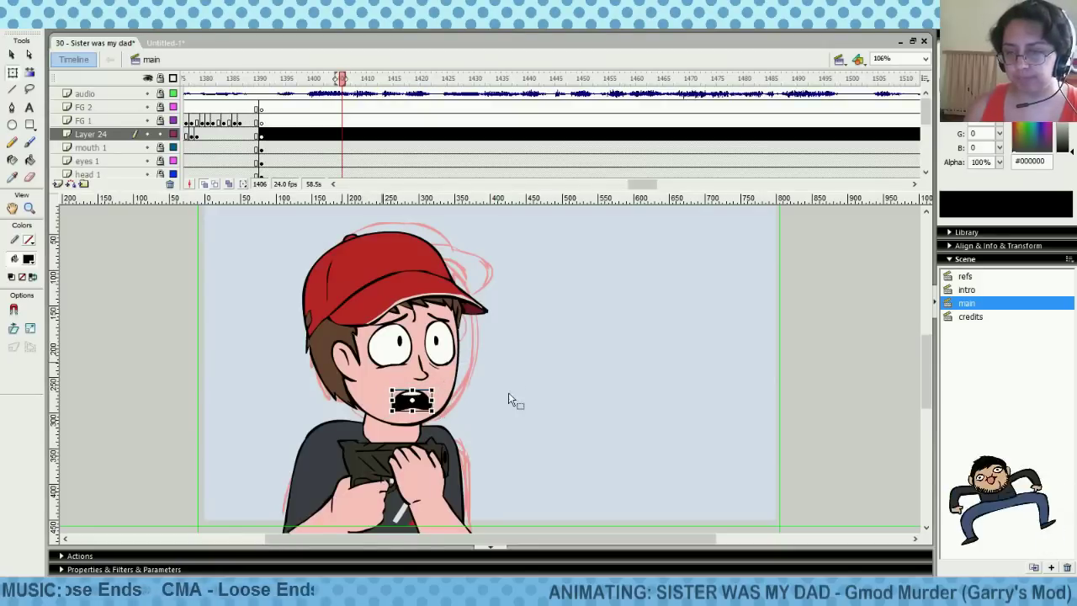
pyautogui.click(429, 407)
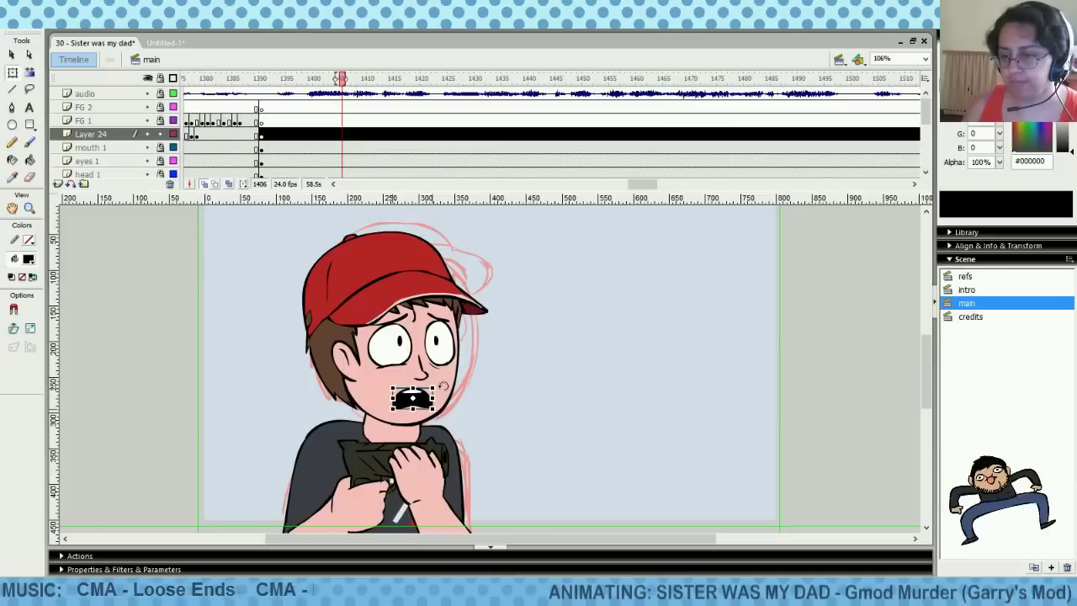
pyautogui.moveTo(444, 380); pyautogui.dragTo(429, 389)
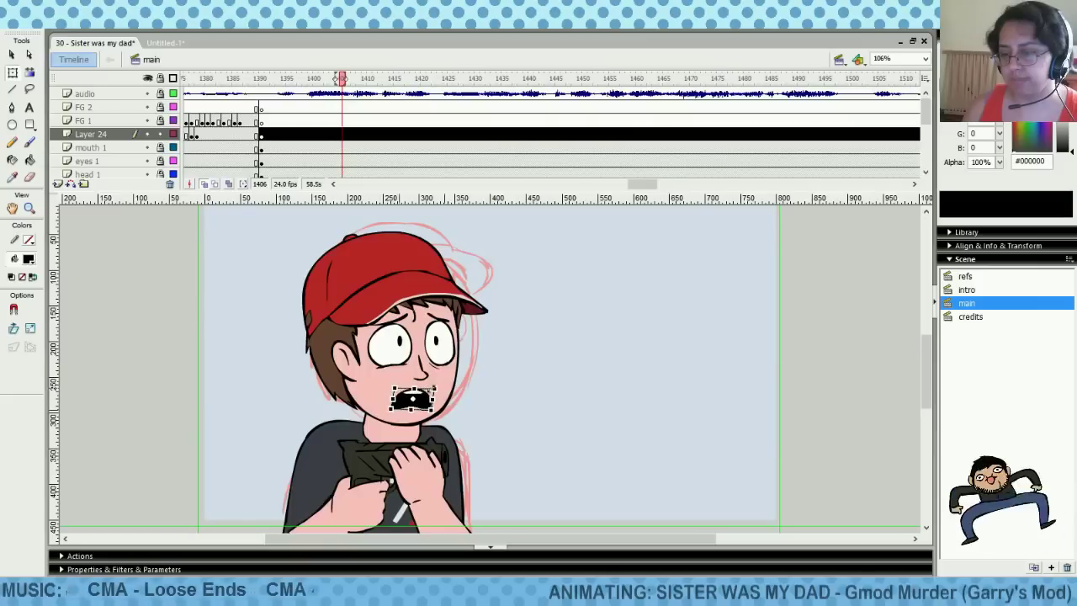
pyautogui.click(492, 410)
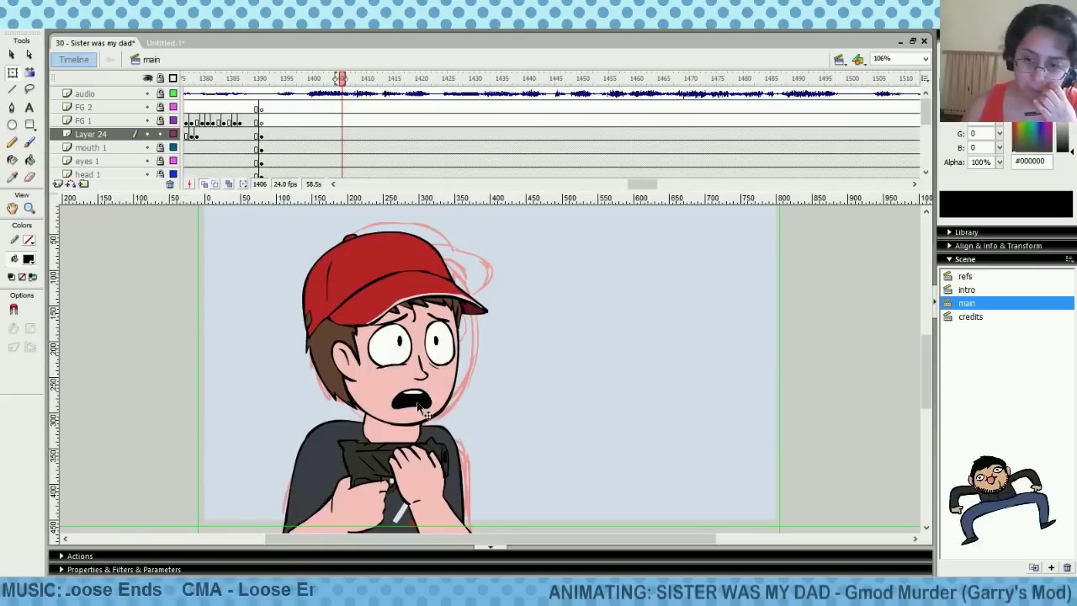
pyautogui.click(424, 402)
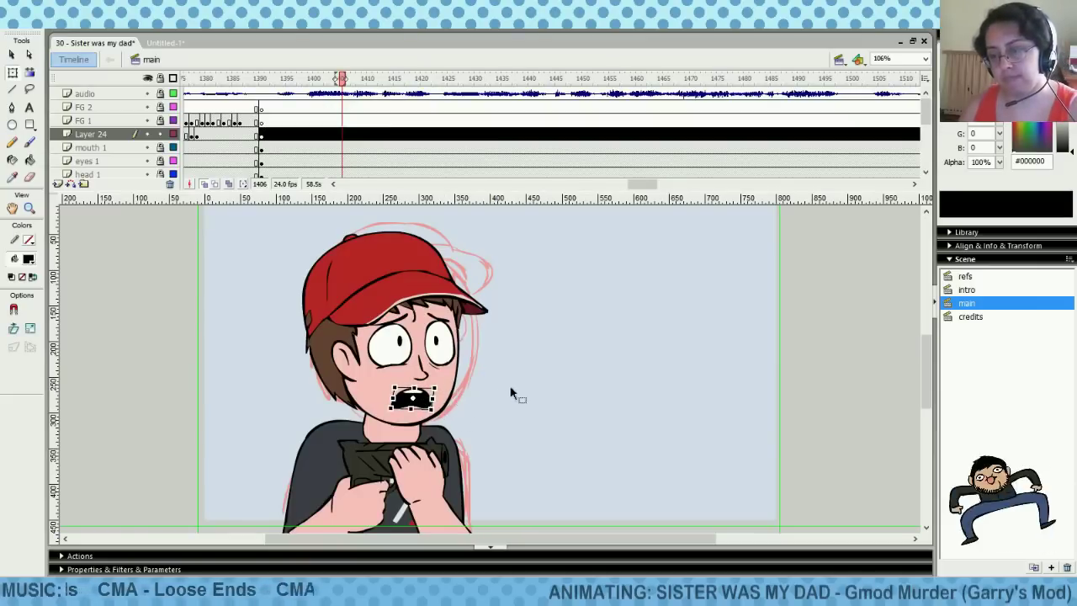
pyautogui.click(528, 400)
# Scrub through the following sketched shots up to about frame 2015 to review the remaining animatic
pyautogui.moveTo(638, 184); pyautogui.dragTo(661, 158)
pyautogui.moveTo(461, 144); pyautogui.dragTo(715, 147)
pyautogui.moveTo(682, 185); pyautogui.dragTo(712, 183)
pyautogui.moveTo(528, 147); pyautogui.dragTo(663, 148)
pyautogui.click(663, 149)
pyautogui.click(664, 134)
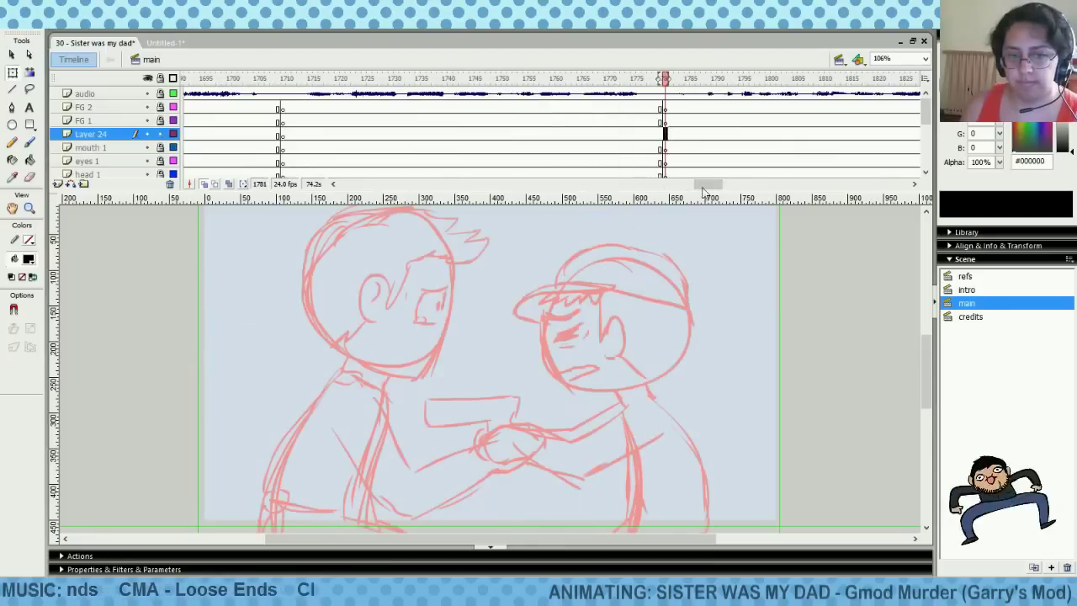
pyautogui.moveTo(707, 186); pyautogui.dragTo(757, 184)
pyautogui.click(572, 135)
pyautogui.click(621, 134)
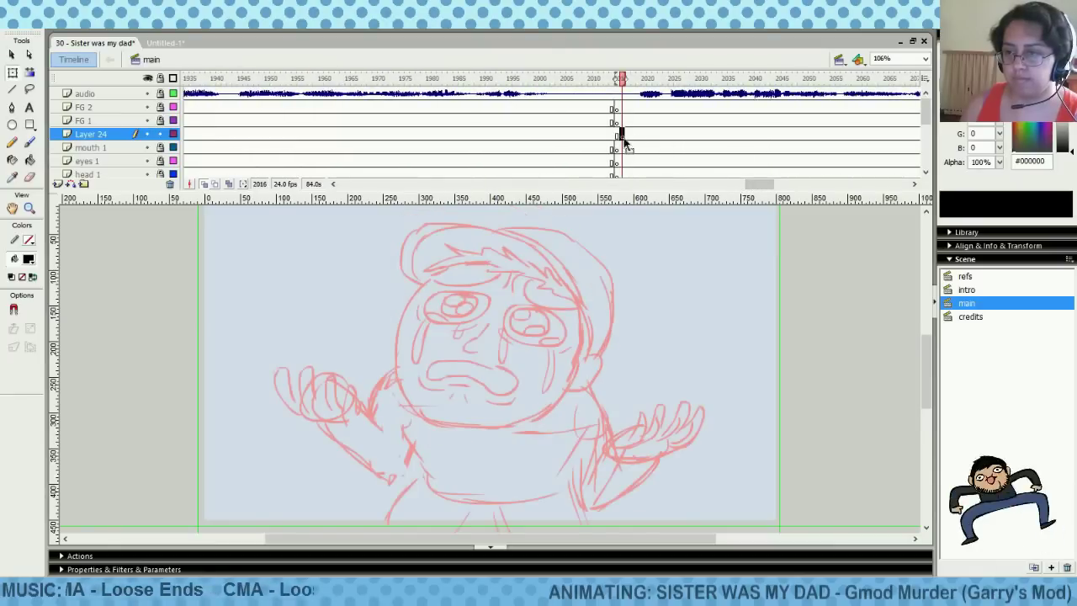
pyautogui.moveTo(620, 136); pyautogui.dragTo(615, 135)
pyautogui.moveTo(757, 185)
pyautogui.mouseDown()
pyautogui.moveTo(774, 184)
pyautogui.moveTo(763, 184)
pyautogui.mouseUp()
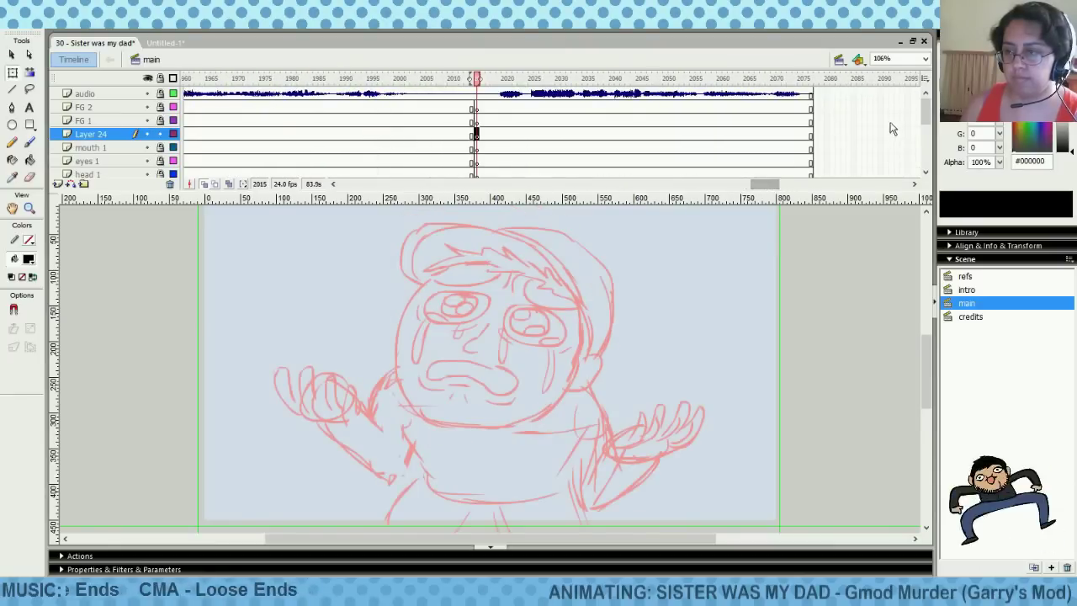
# Play the last part of the animatic, and return to Layer 24 at frame 1416 in the red-cap shot
pyautogui.moveTo(926, 110); pyautogui.dragTo(929, 155)
pyautogui.moveTo(773, 184); pyautogui.dragTo(743, 185)
pyautogui.moveTo(649, 134); pyautogui.dragTo(693, 133)
pyautogui.press('Return')
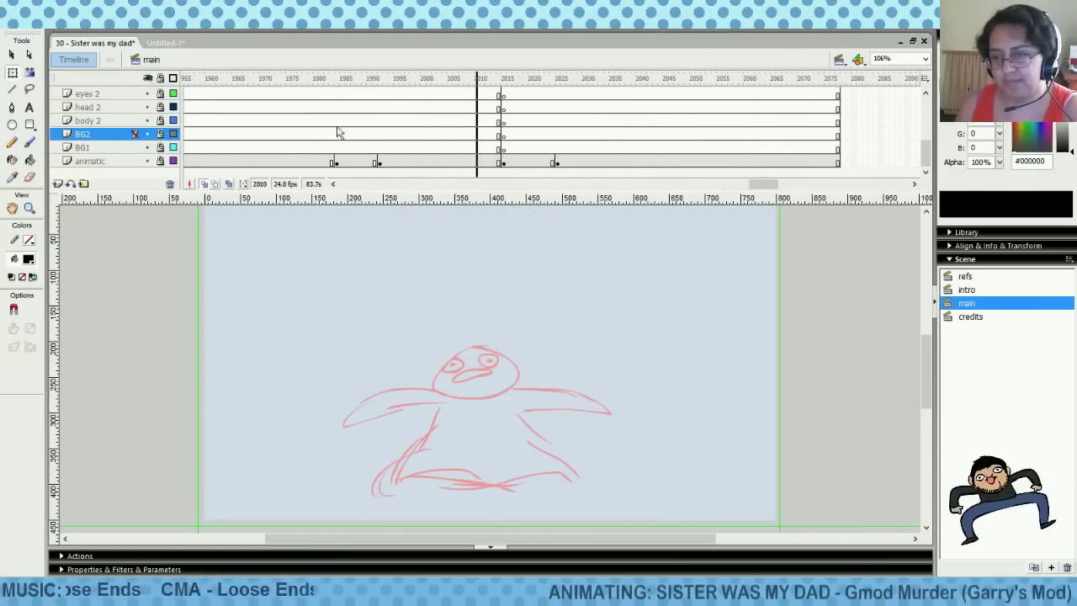
pyautogui.moveTo(357, 119)
pyautogui.mouseDown()
pyautogui.moveTo(167, 139)
pyautogui.moveTo(356, 124)
pyautogui.moveTo(250, 124)
pyautogui.moveTo(476, 124)
pyautogui.moveTo(579, 145)
pyautogui.mouseUp()
pyautogui.click(486, 133)
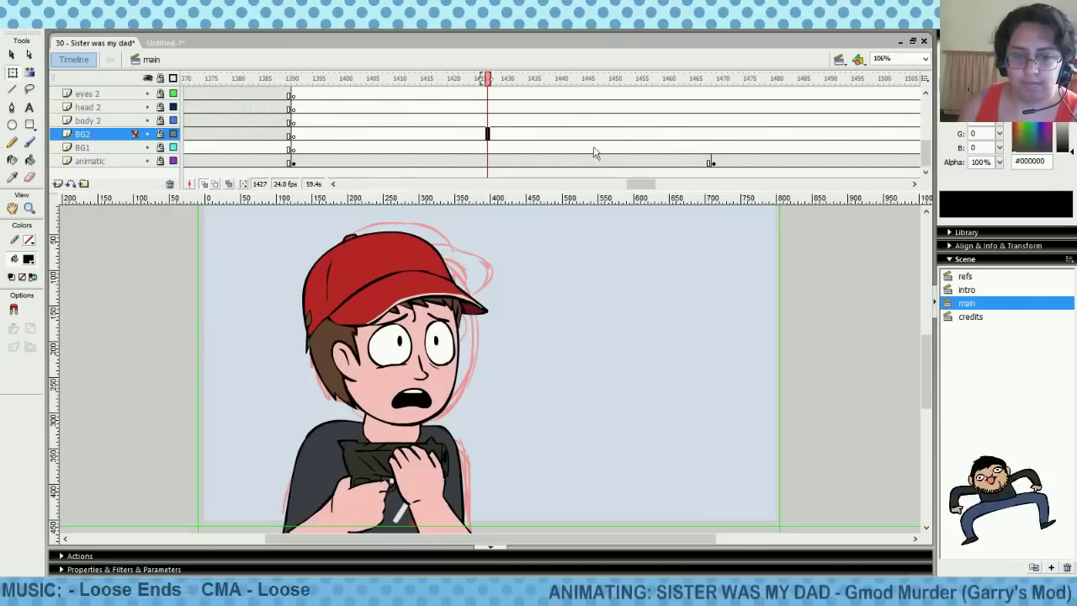
pyautogui.moveTo(925, 158); pyautogui.dragTo(925, 111)
pyautogui.click(427, 120)
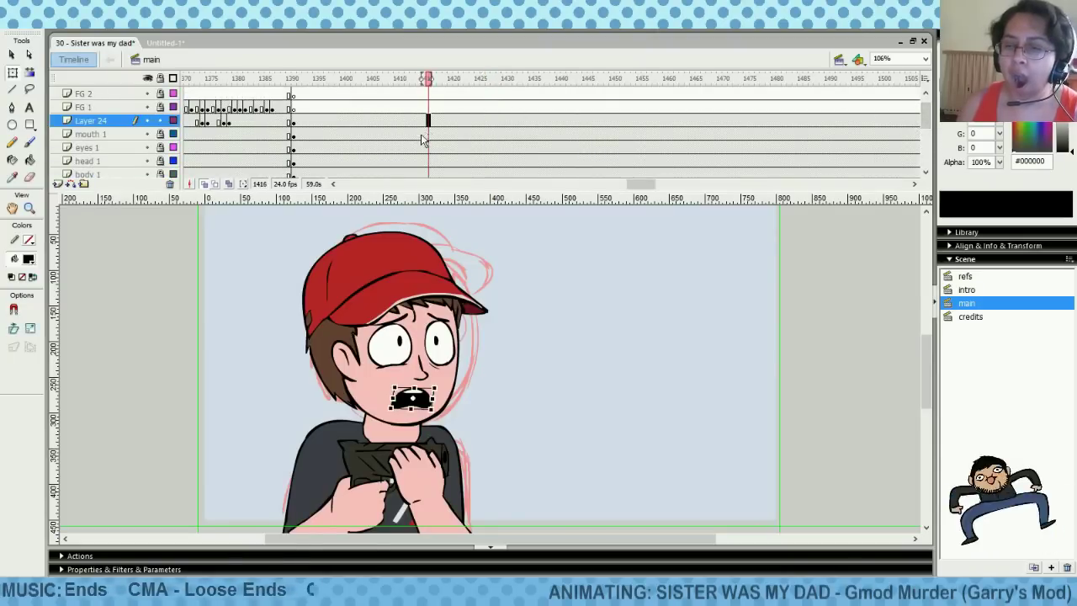
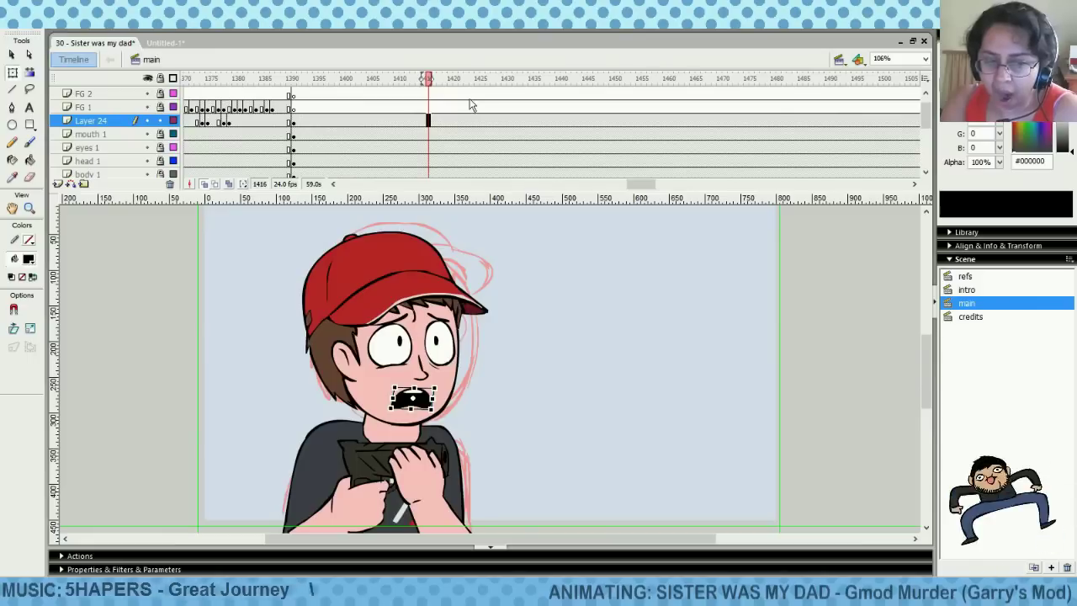
# Play the shot from frame 1391 to check its timing, and select frame 1518 on Layer 24
pyautogui.click(310, 108)
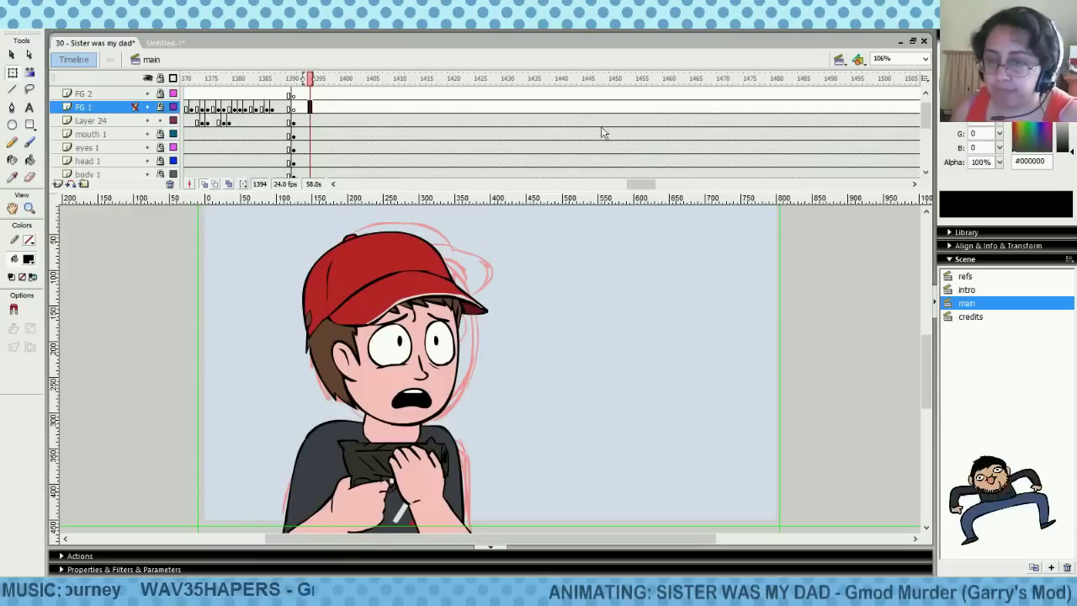
pyautogui.click(293, 136)
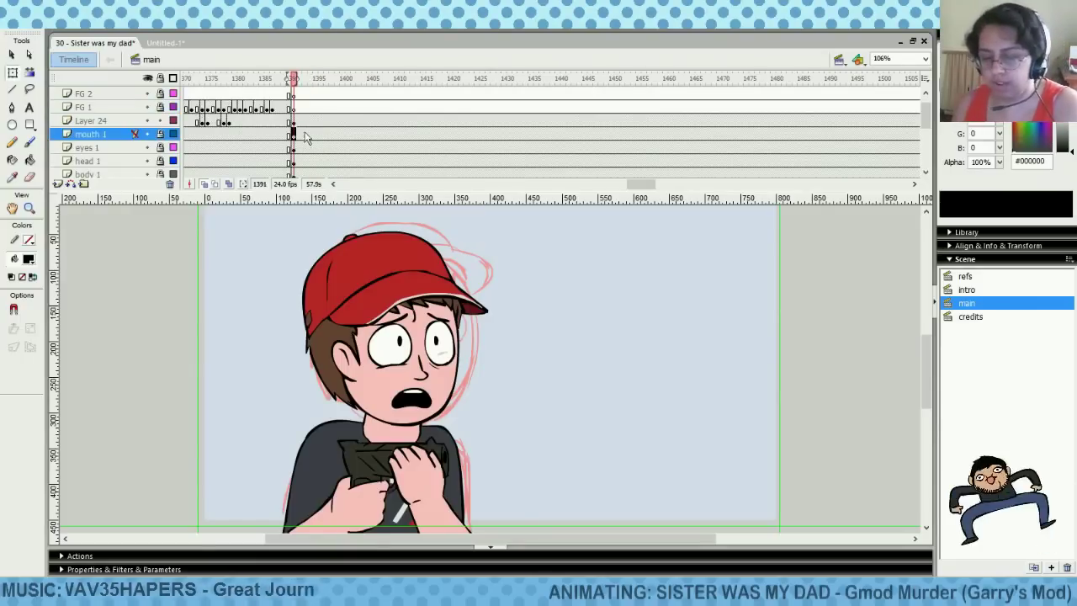
pyautogui.press('Return')
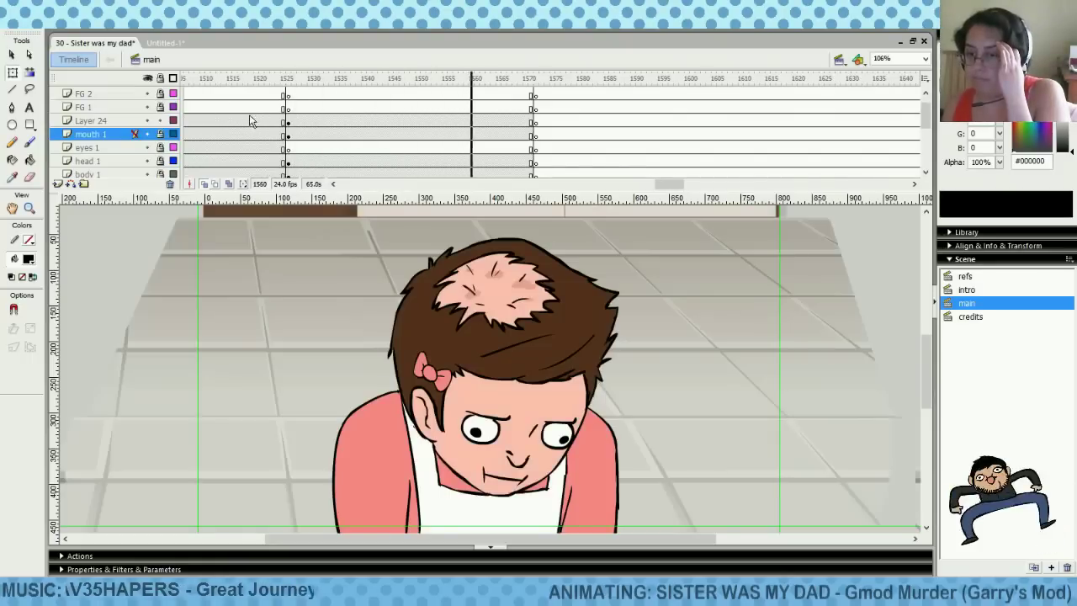
pyautogui.click(249, 120)
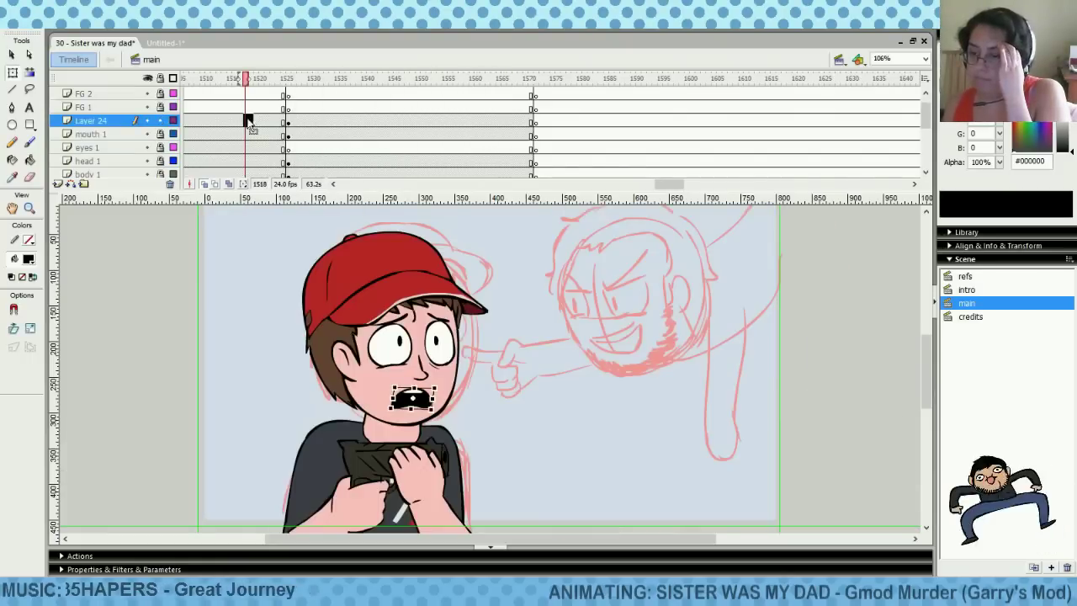
# Unlock the mouth 1 layer and copy the bearded character's head from its frame 1273 in the earlier shot
pyautogui.moveTo(672, 185); pyautogui.dragTo(623, 190)
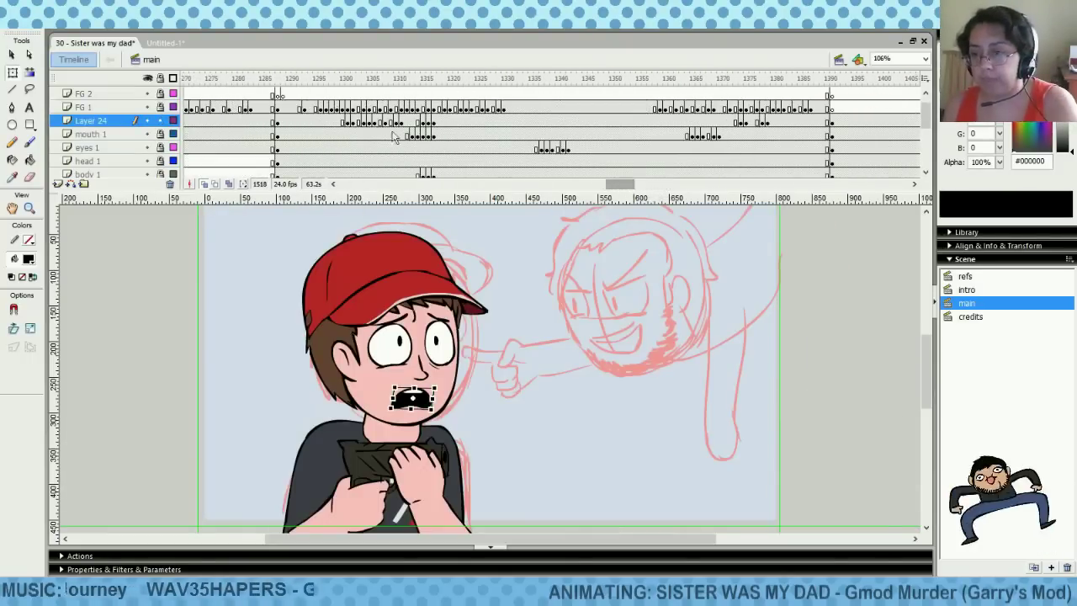
pyautogui.moveTo(293, 135); pyautogui.dragTo(261, 138)
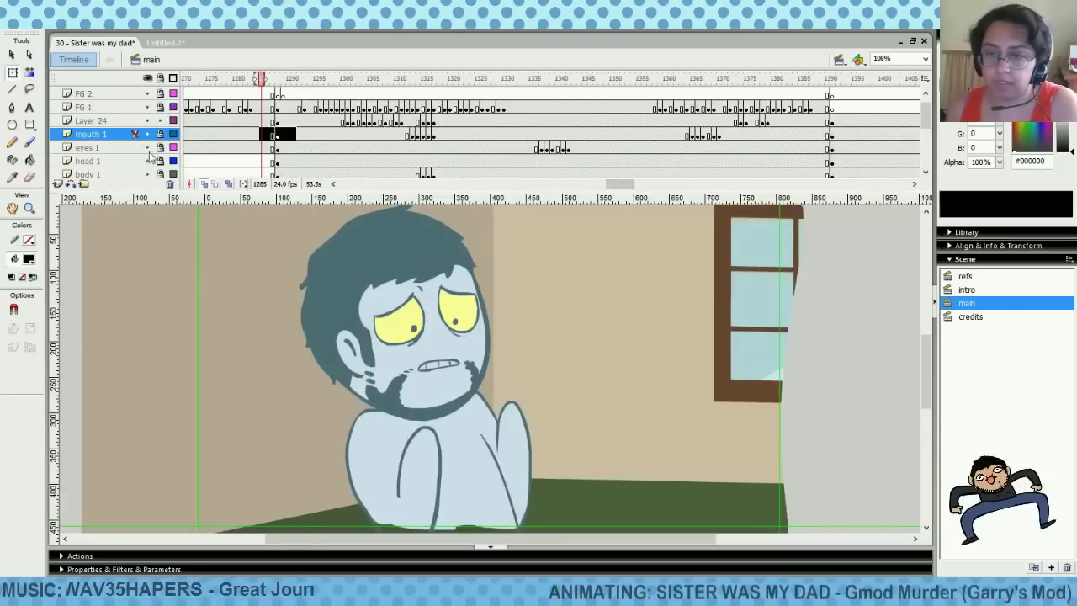
pyautogui.click(146, 148)
pyautogui.click(147, 148)
pyautogui.click(148, 135)
pyautogui.click(148, 135)
pyautogui.click(160, 135)
pyautogui.click(197, 135)
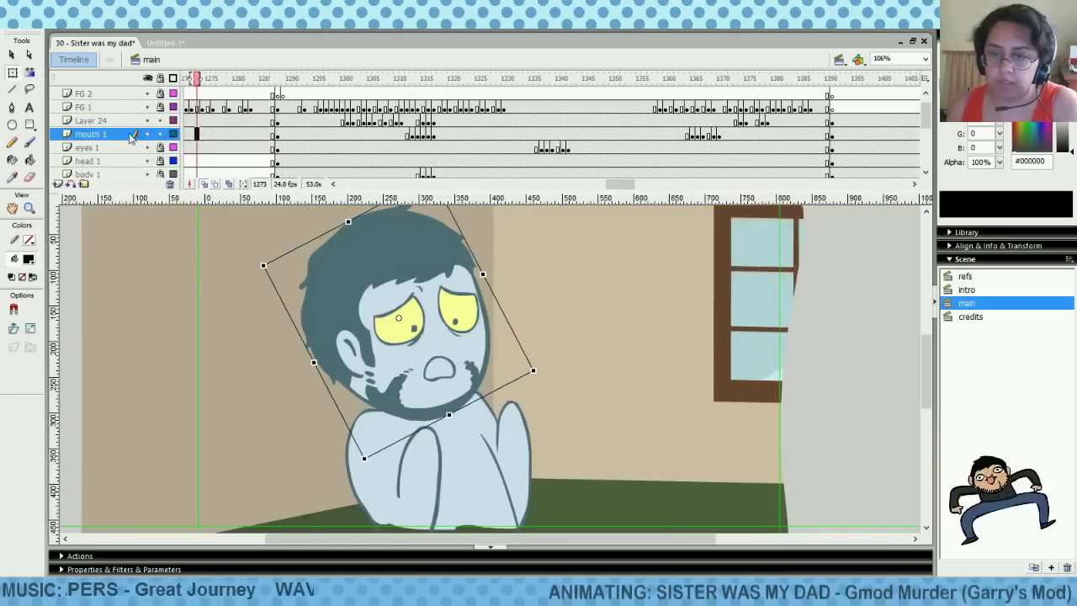
pyautogui.rightClick(392, 271)
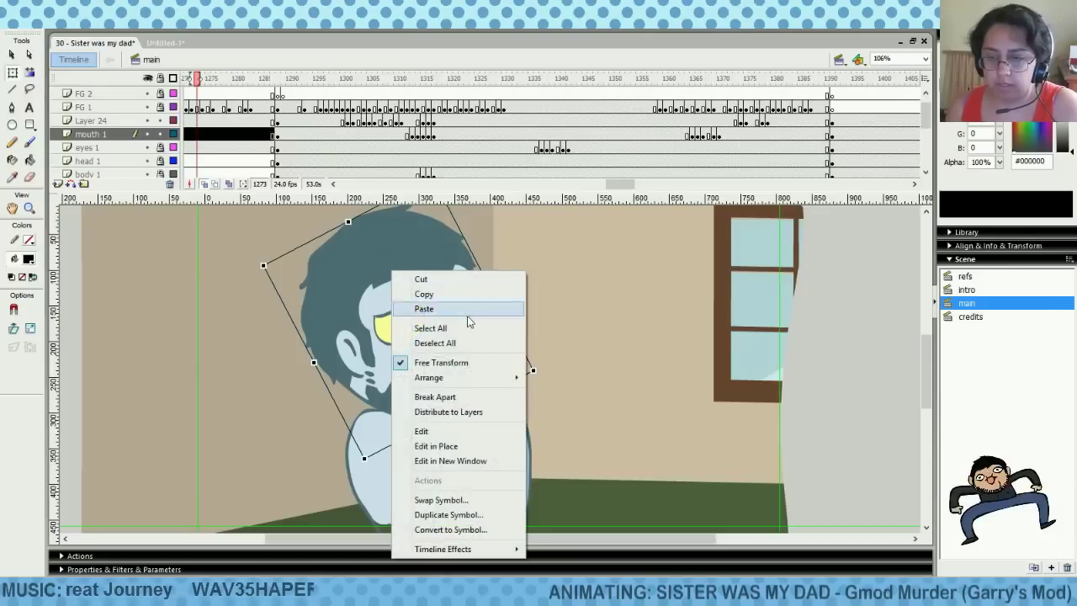
pyautogui.click(445, 294)
# Return to the red-cap shot at frame 1496 and lock all layers
pyautogui.moveTo(626, 185); pyautogui.dragTo(652, 185)
pyautogui.click(642, 134)
pyautogui.click(868, 148)
pyautogui.click(699, 134)
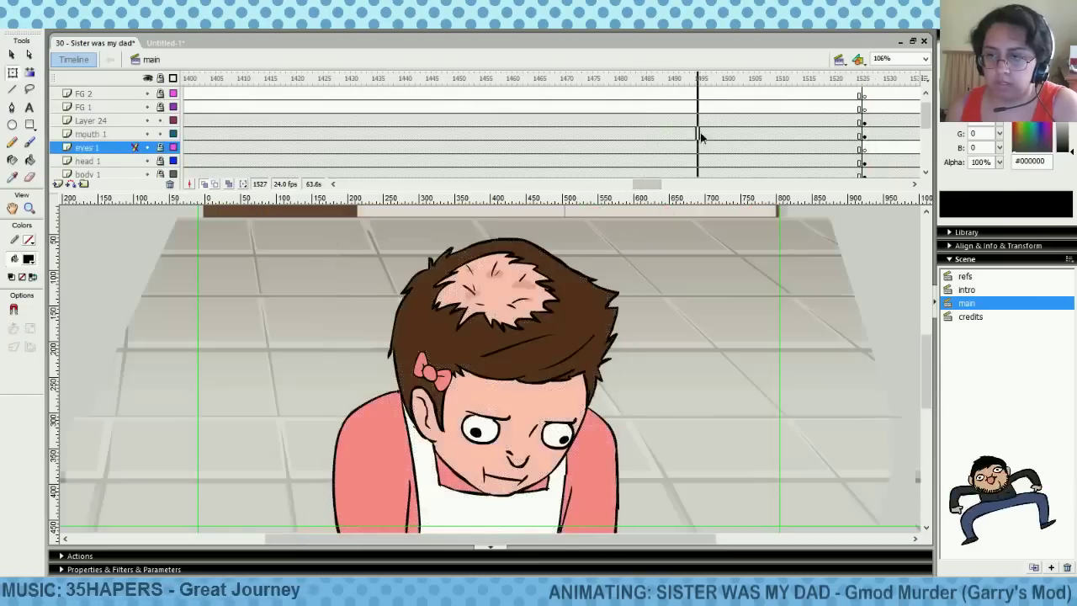
pyautogui.moveTo(926, 114); pyautogui.dragTo(925, 133)
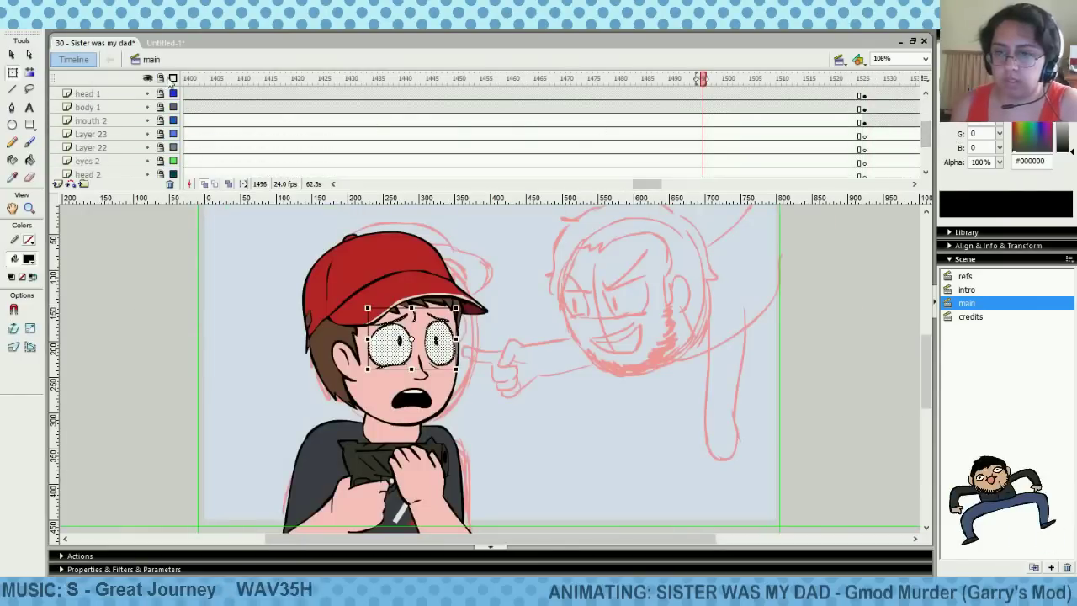
pyautogui.click(159, 78)
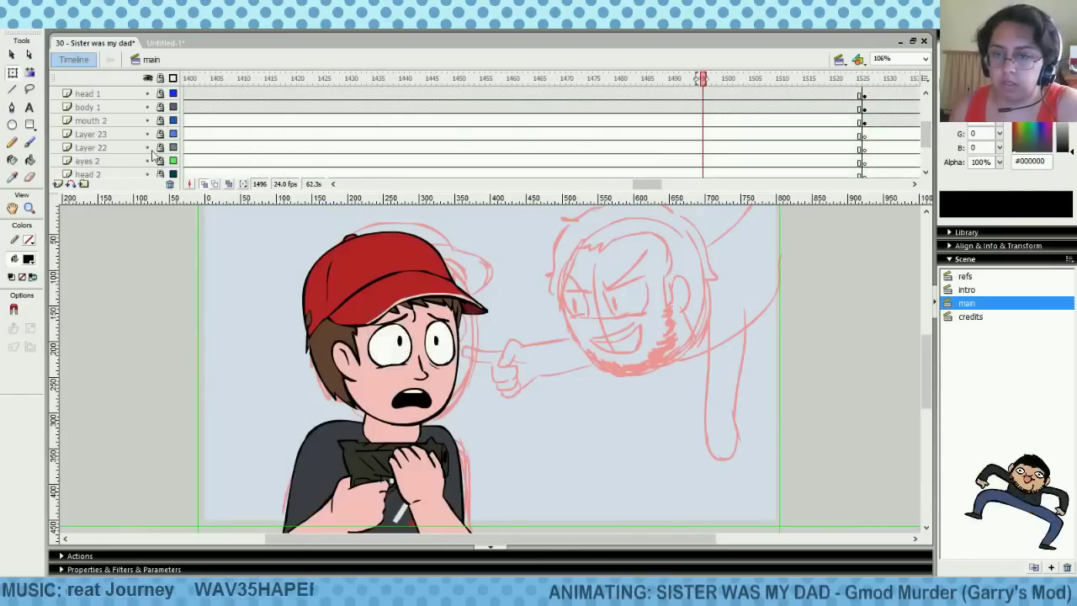
# Paste the copied bearded head into a new keyframe at frame 1469 on the unlocked eyes 2 layer
pyautogui.click(494, 162)
pyautogui.moveTo(465, 162); pyautogui.dragTo(558, 163)
pyautogui.click(559, 163)
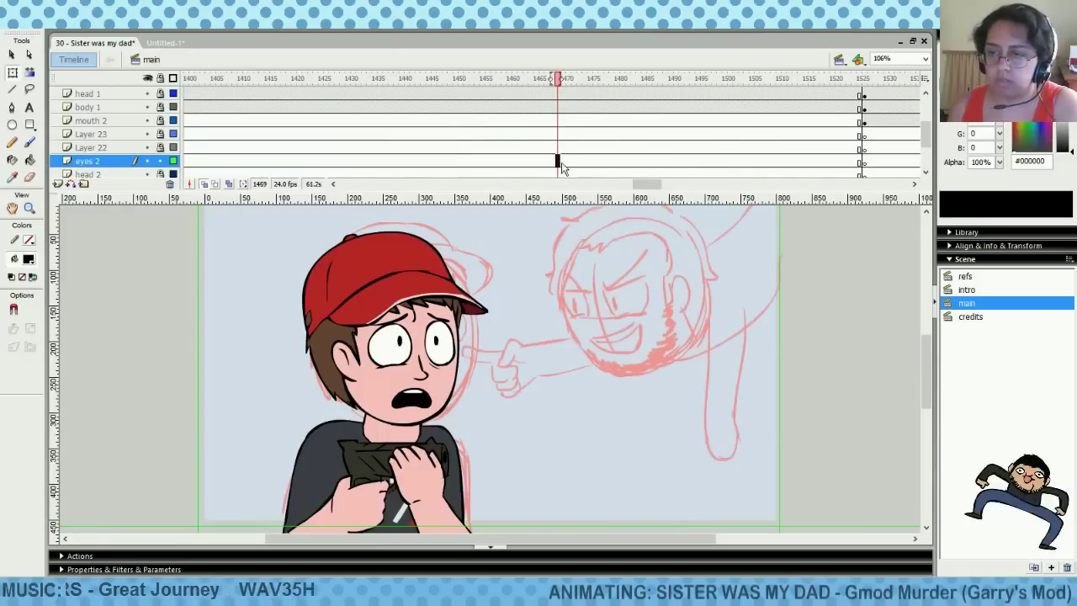
pyautogui.rightClick(535, 272)
pyautogui.click(572, 310)
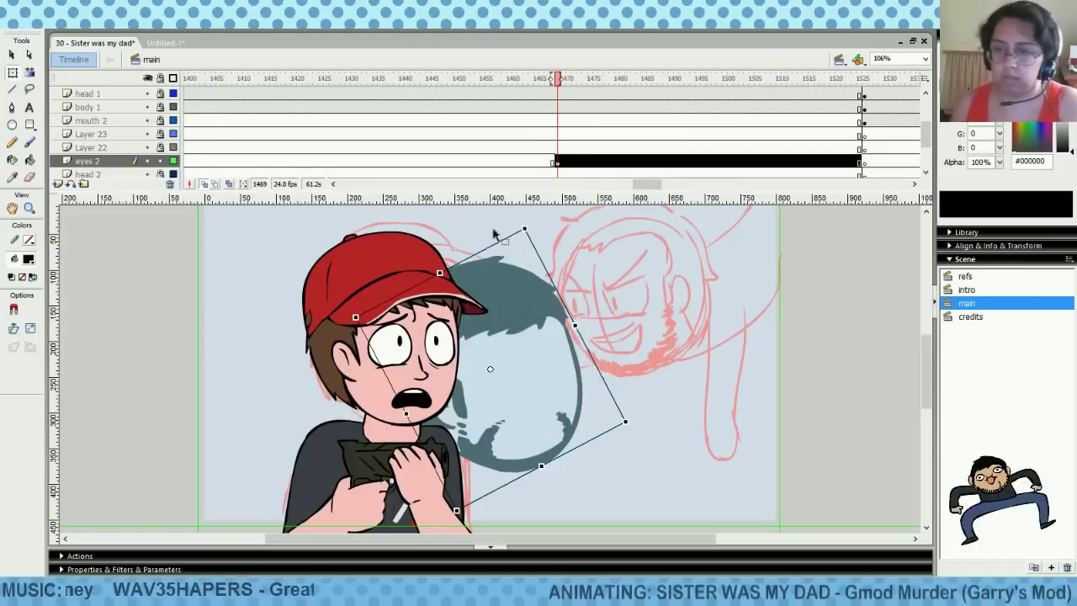
# Reduce the pasted head's tilt, flip it horizontally and place it over the sketched bearded head
pyautogui.moveTo(525, 228)
pyautogui.mouseDown()
pyautogui.moveTo(516, 264)
pyautogui.moveTo(519, 248)
pyautogui.mouseUp()
pyautogui.moveTo(521, 338); pyautogui.dragTo(550, 287)
pyautogui.moveTo(648, 357); pyautogui.dragTo(634, 395)
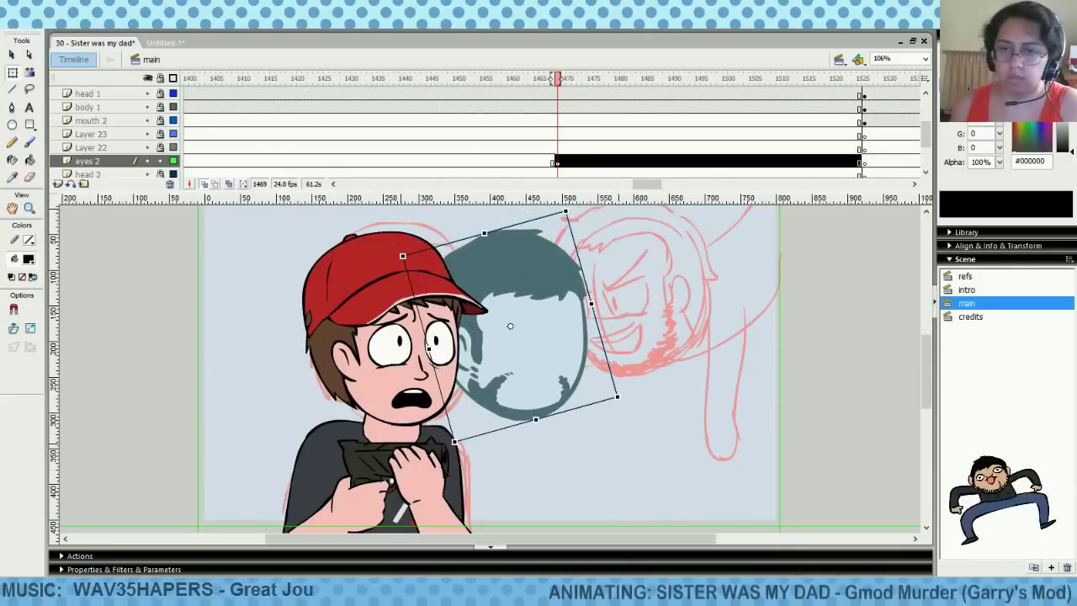
pyautogui.click(119, 28)
pyautogui.moveTo(99, 199)
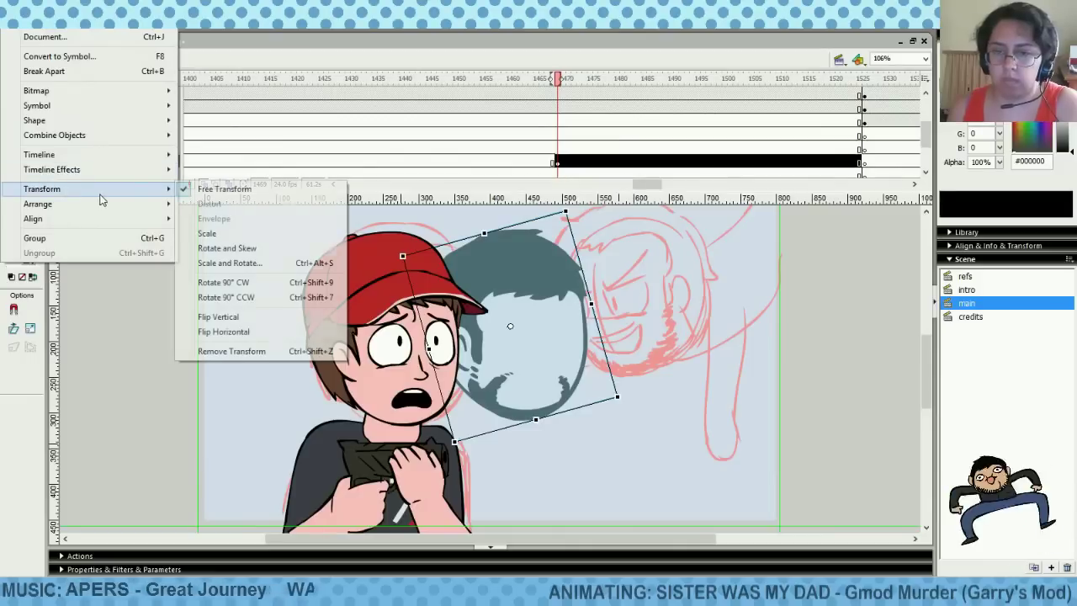
pyautogui.click(224, 331)
pyautogui.moveTo(636, 290); pyautogui.dragTo(743, 369)
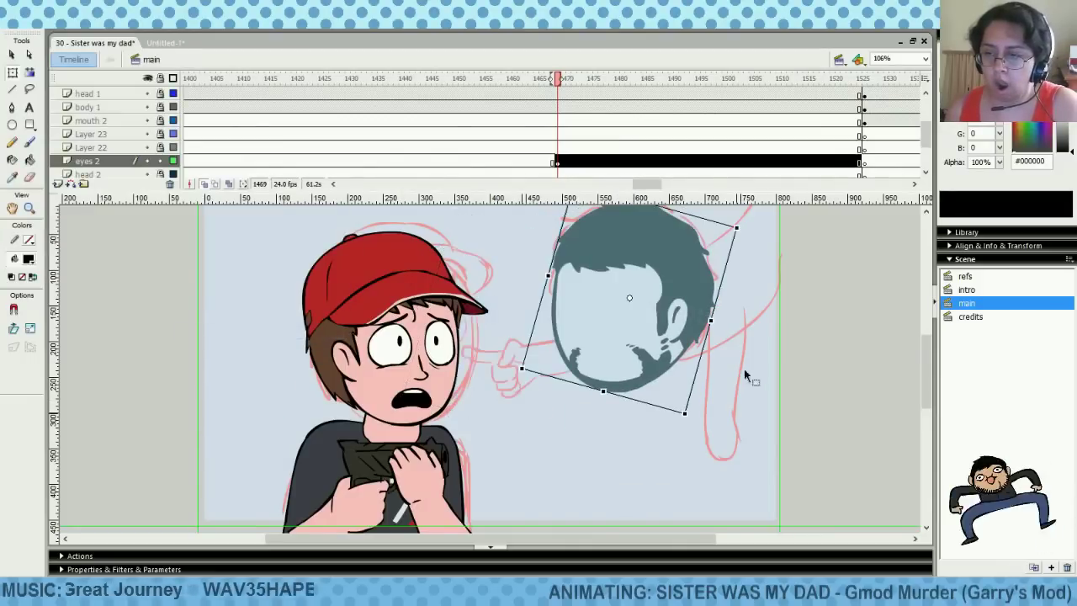
# Rotate, scale and nudge the flipped head to fit the sketched bearded head below the frame's upper guide
pyautogui.moveTo(686, 414); pyautogui.dragTo(680, 354)
pyautogui.moveTo(708, 392); pyautogui.dragTo(660, 310)
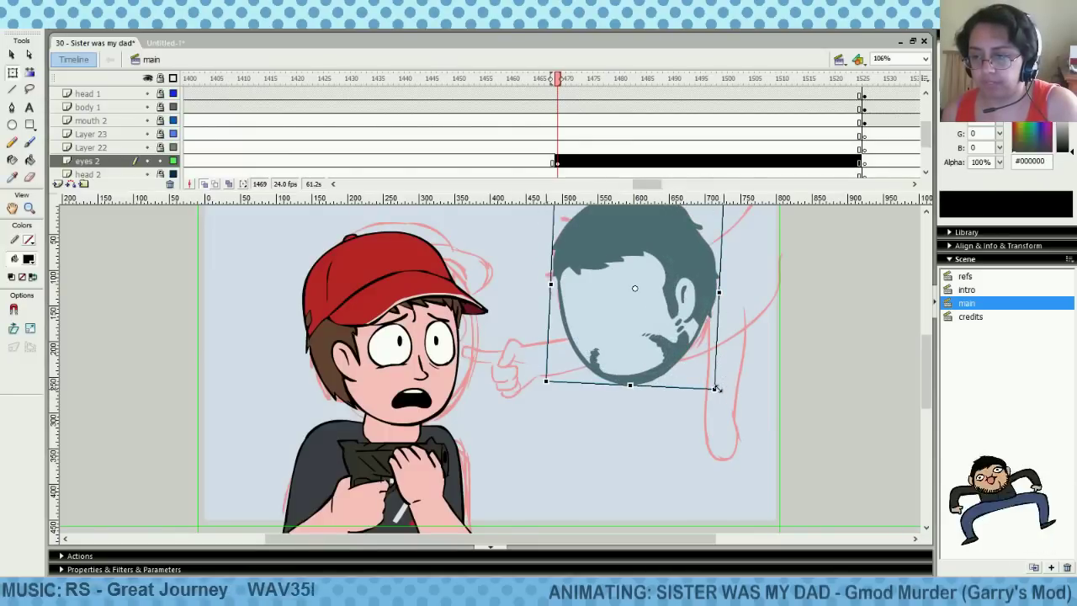
pyautogui.moveTo(716, 389); pyautogui.dragTo(711, 384)
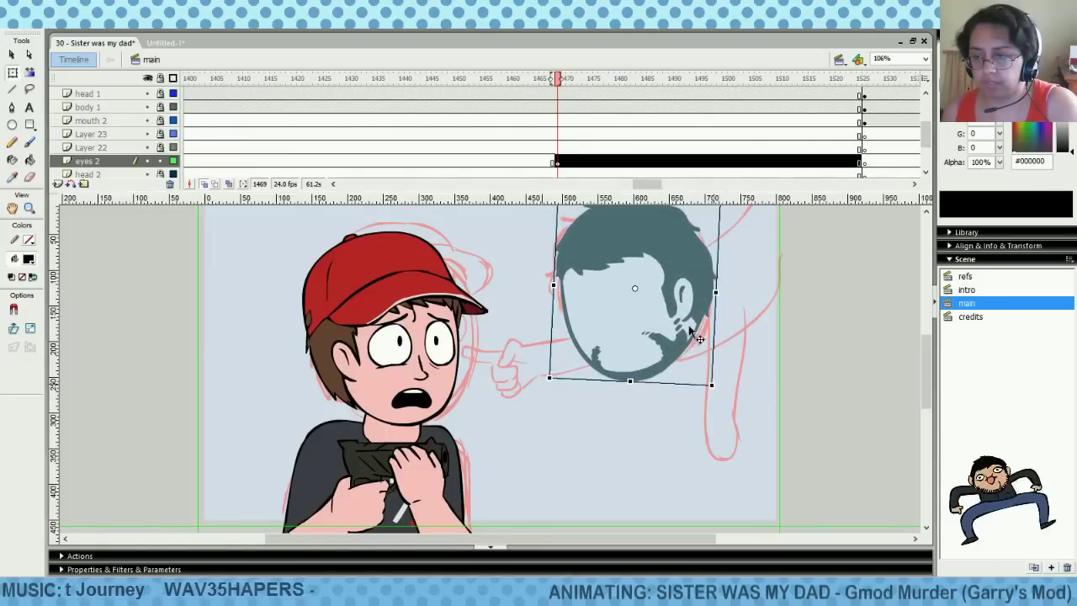
pyautogui.moveTo(689, 331); pyautogui.dragTo(693, 332)
pyautogui.moveTo(925, 357); pyautogui.dragTo(926, 347)
pyautogui.moveTo(720, 319); pyautogui.dragTo(718, 318)
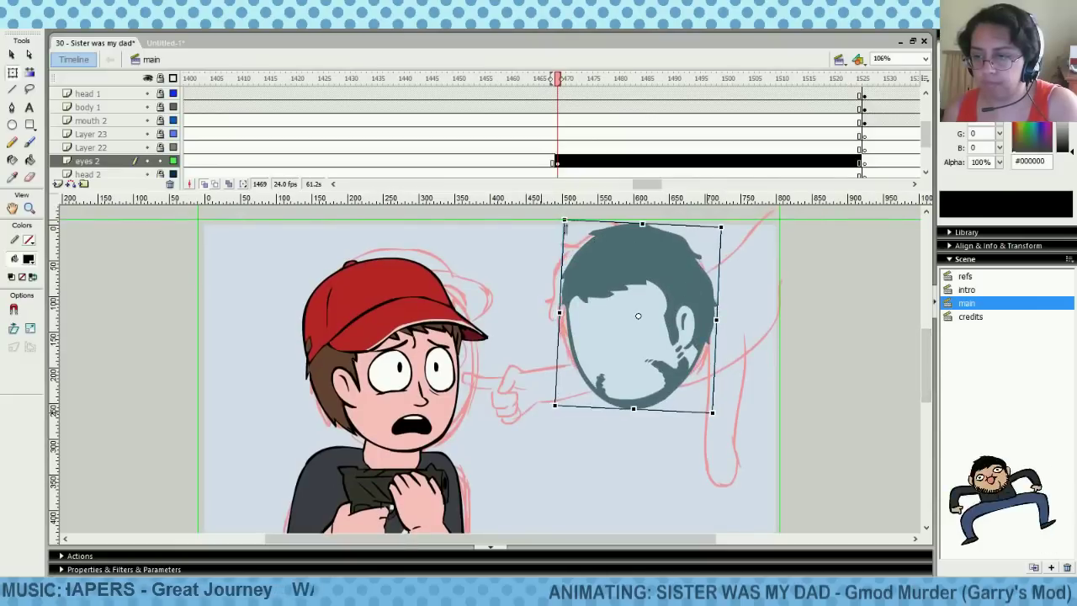
pyautogui.moveTo(563, 220); pyautogui.dragTo(562, 215)
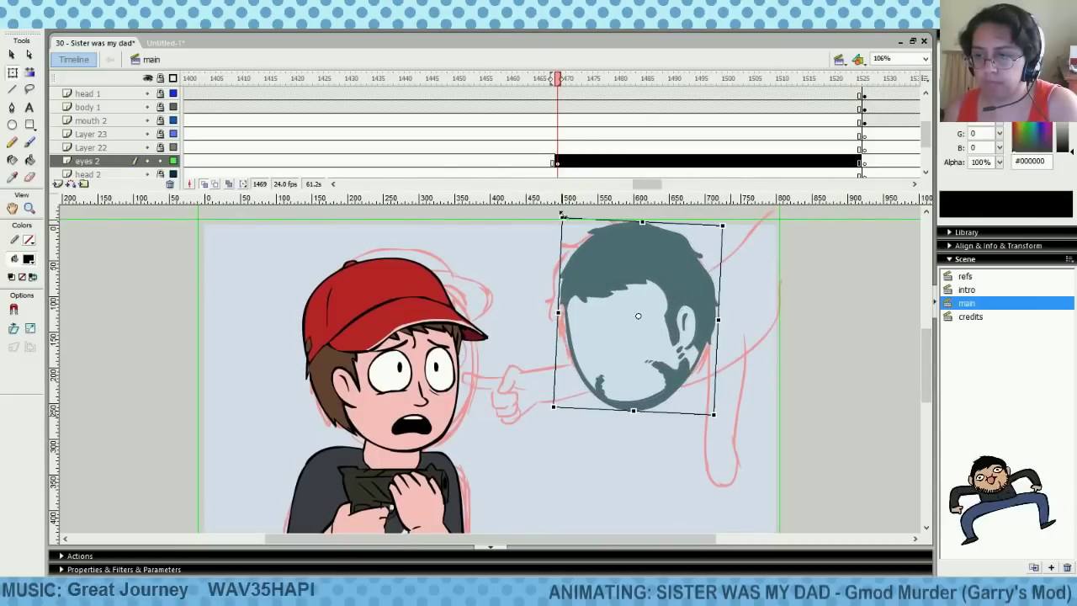
pyautogui.click(737, 294)
pyautogui.moveTo(691, 303); pyautogui.dragTo(687, 303)
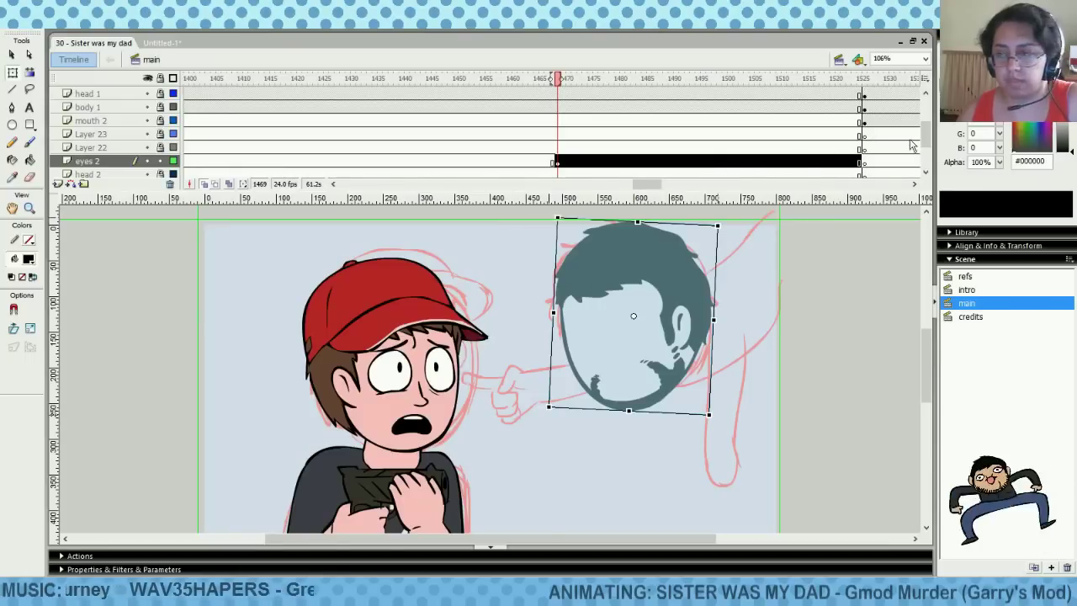
# Lock eyes 2, add a keyframe at frame 1469 on head 2, and set up the Brush with the hair's colour #517079
pyautogui.click(925, 173)
pyautogui.click(925, 173)
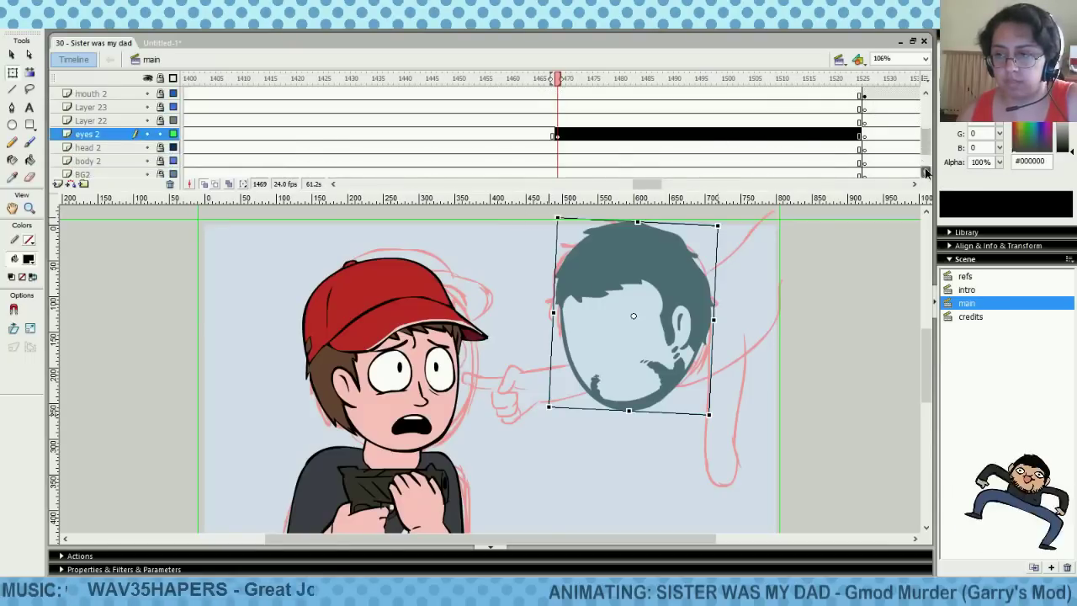
pyautogui.click(558, 150)
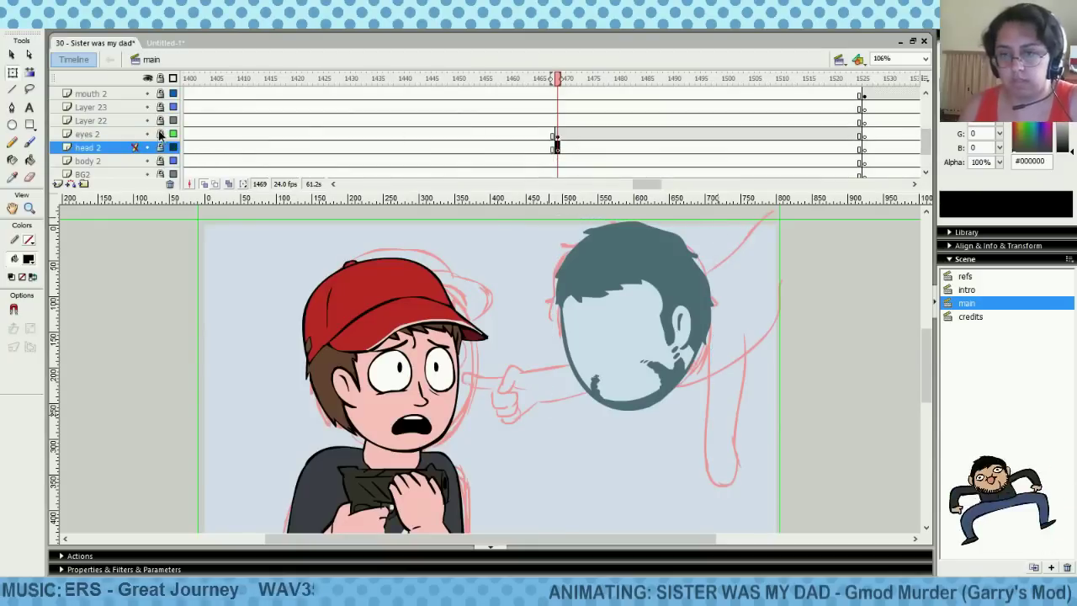
pyautogui.click(30, 259)
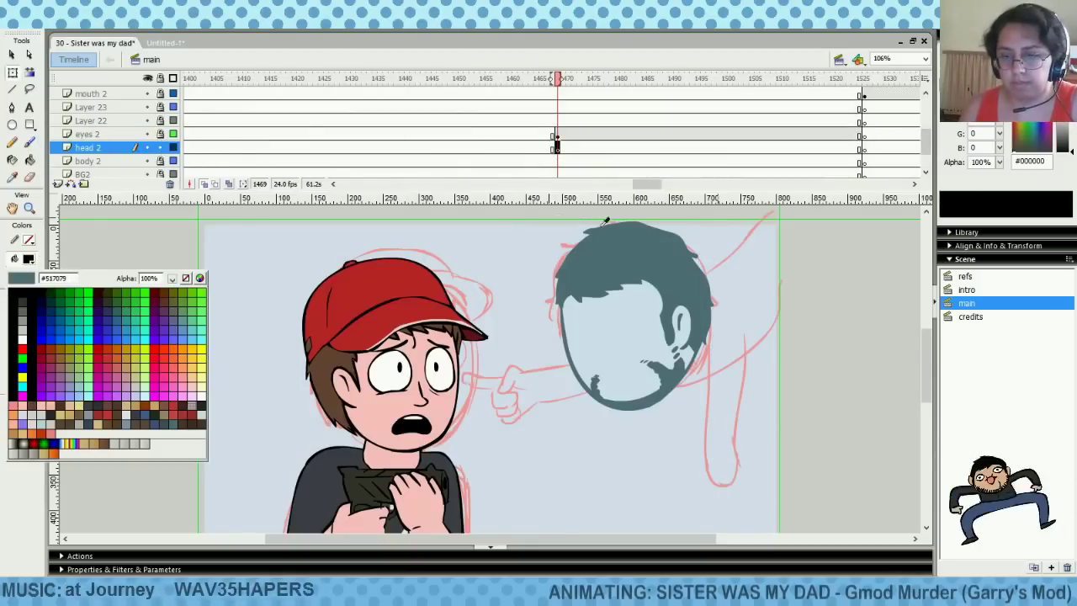
pyautogui.click(604, 261)
pyautogui.click(29, 143)
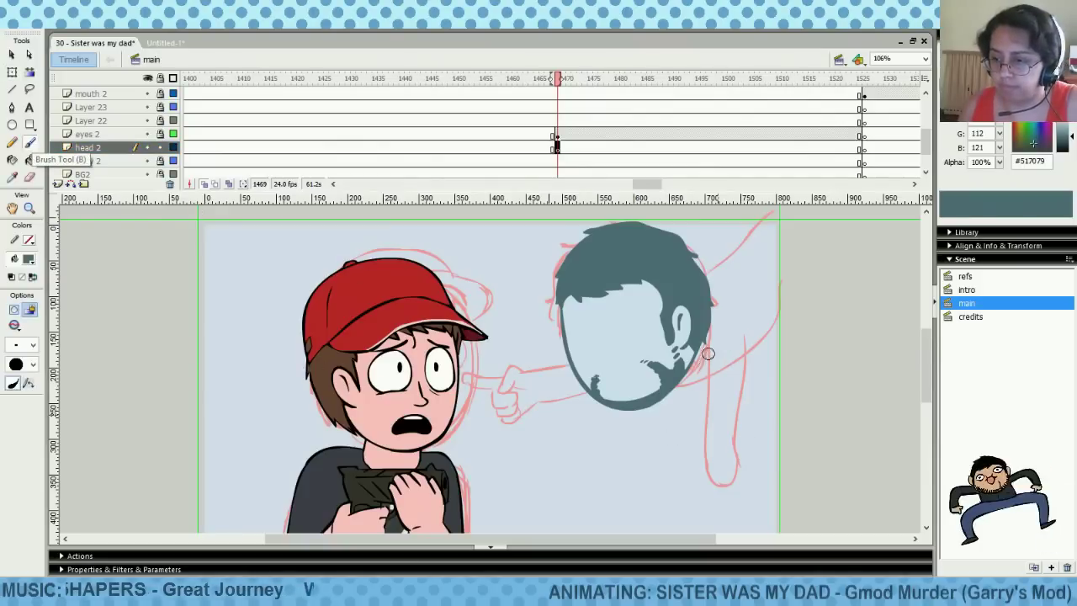
pyautogui.moveTo(705, 350); pyautogui.dragTo(693, 468)
pyautogui.hotkey('ctrl', 'z')
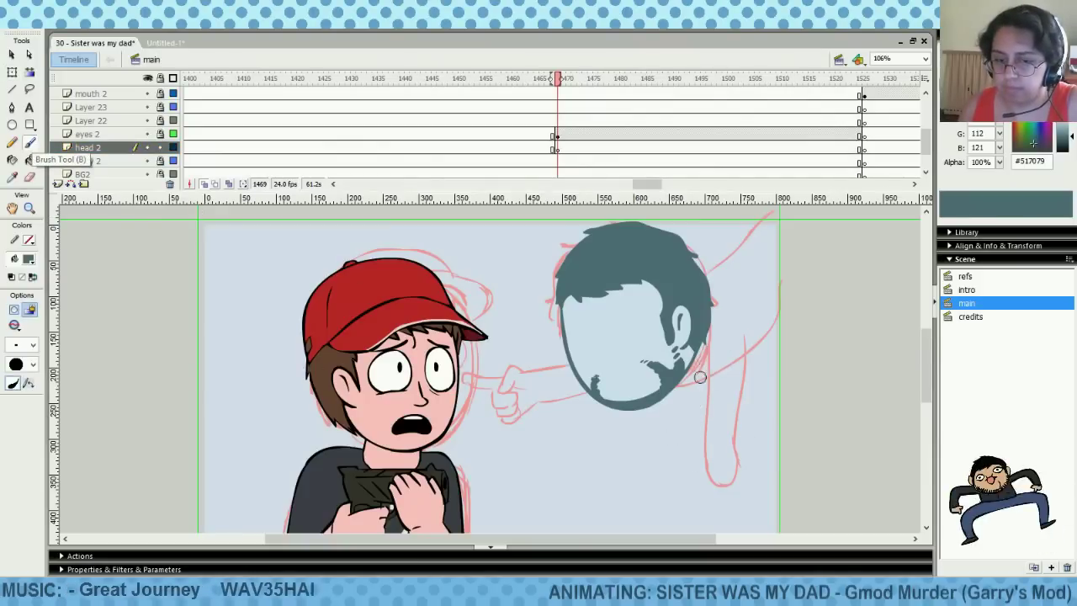
pyautogui.moveTo(701, 351); pyautogui.dragTo(701, 407)
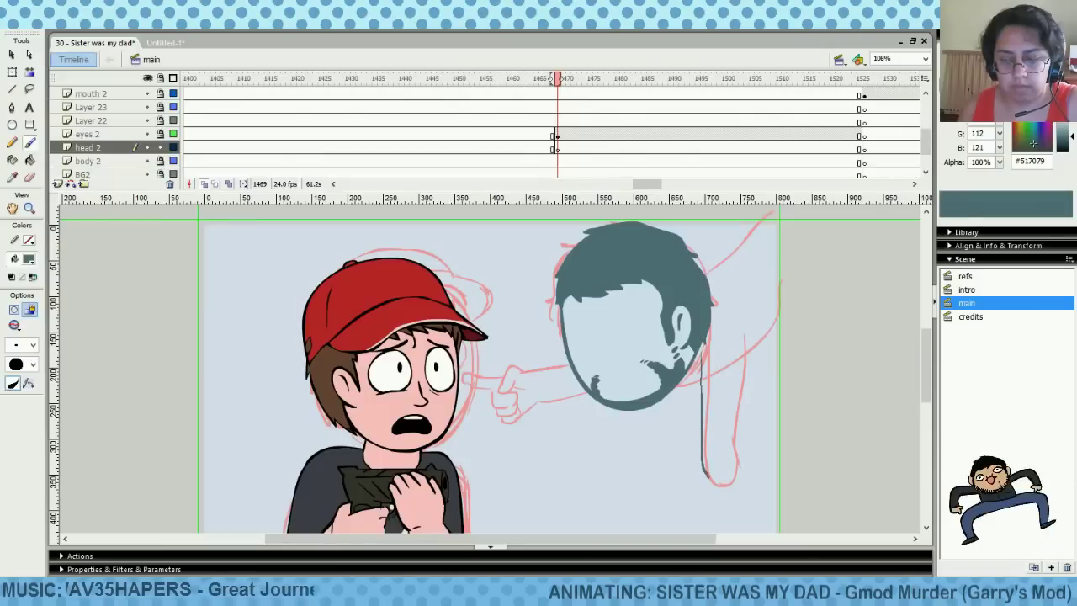
pyautogui.moveTo(717, 487); pyautogui.dragTo(725, 488)
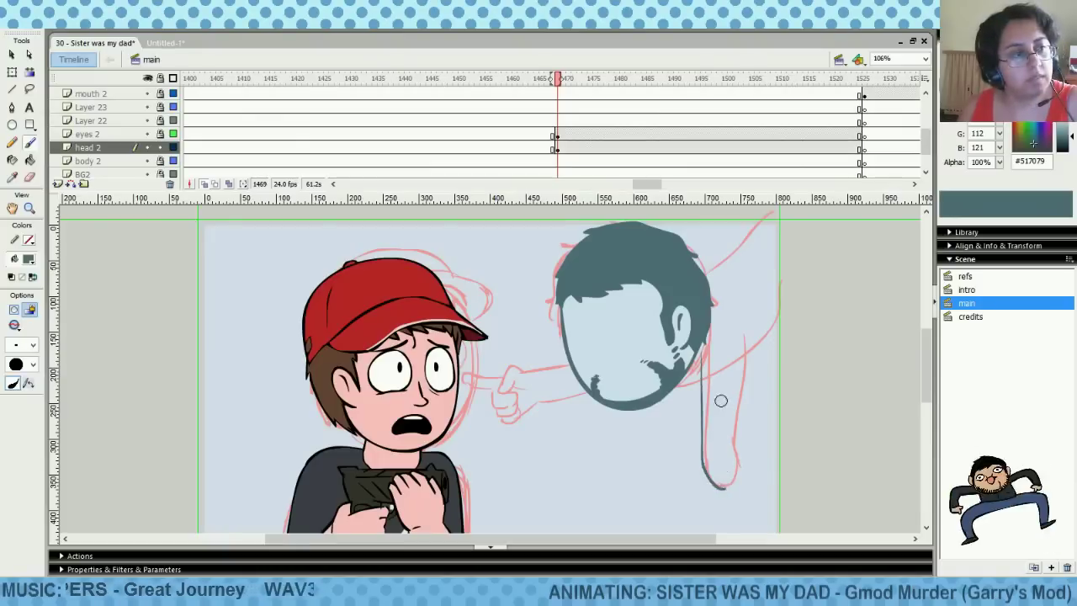
pyautogui.hotkey('ctrl', 'z')
pyautogui.moveTo(702, 362); pyautogui.dragTo(710, 493)
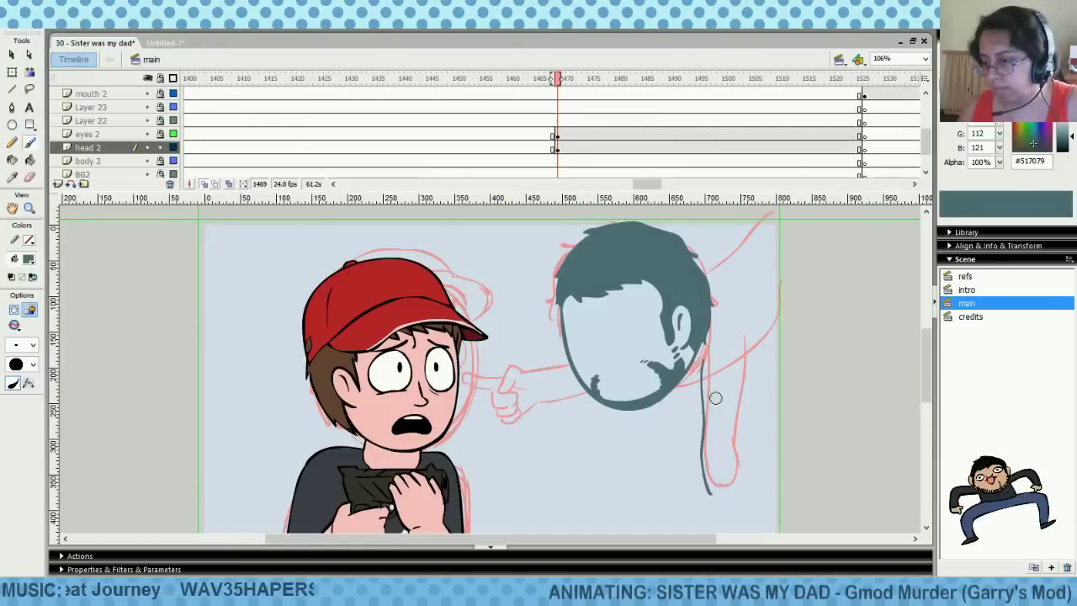
pyautogui.hotkey('ctrl', 'z')
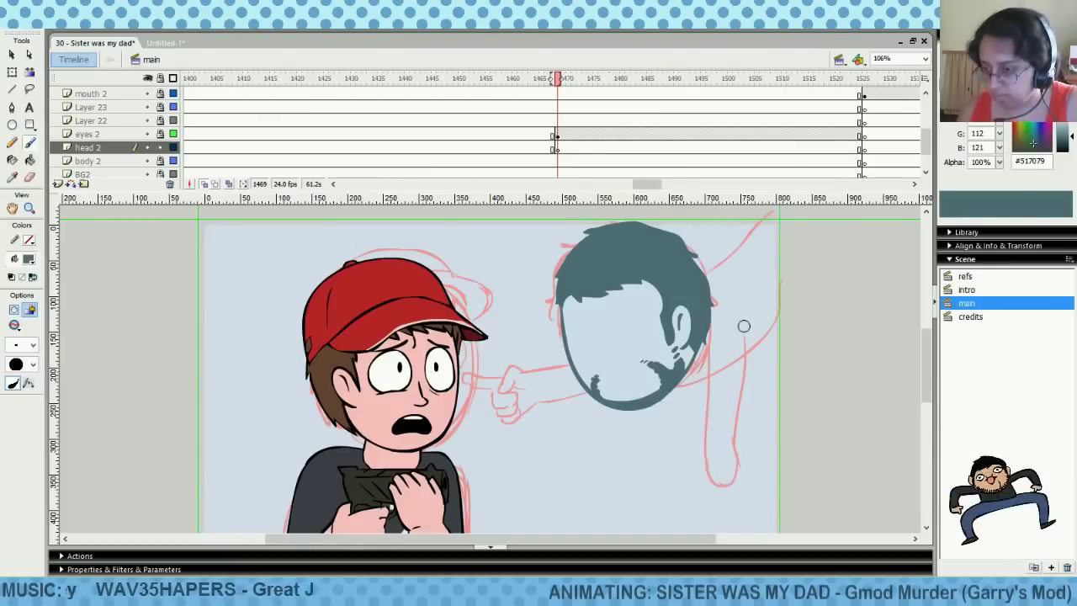
pyautogui.moveTo(697, 418); pyautogui.dragTo(700, 481)
pyautogui.hotkey('ctrl', 'z')
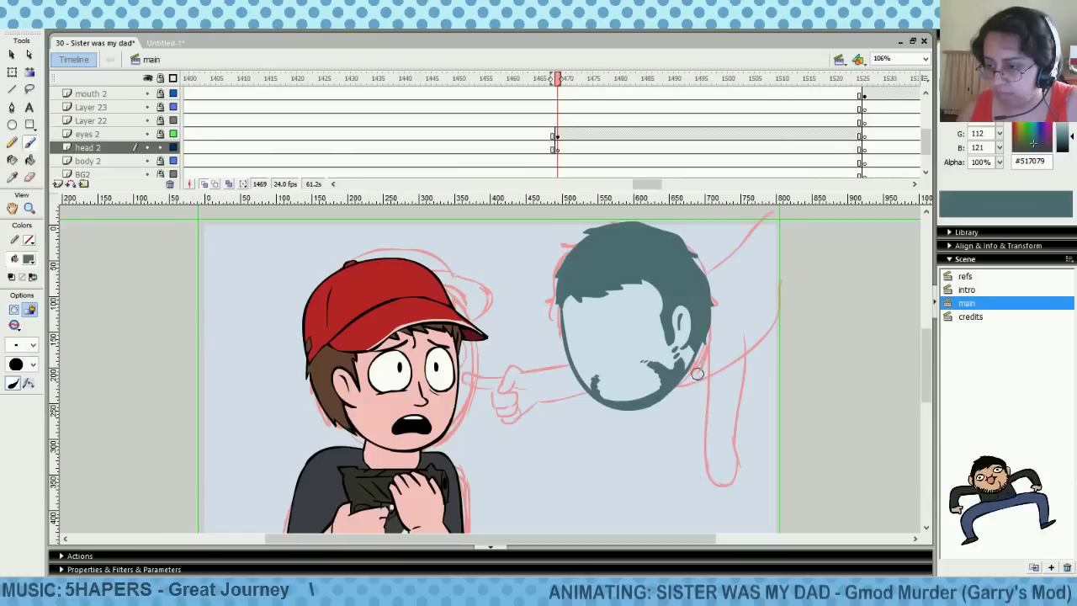
pyautogui.hotkey('ctrl', 'z')
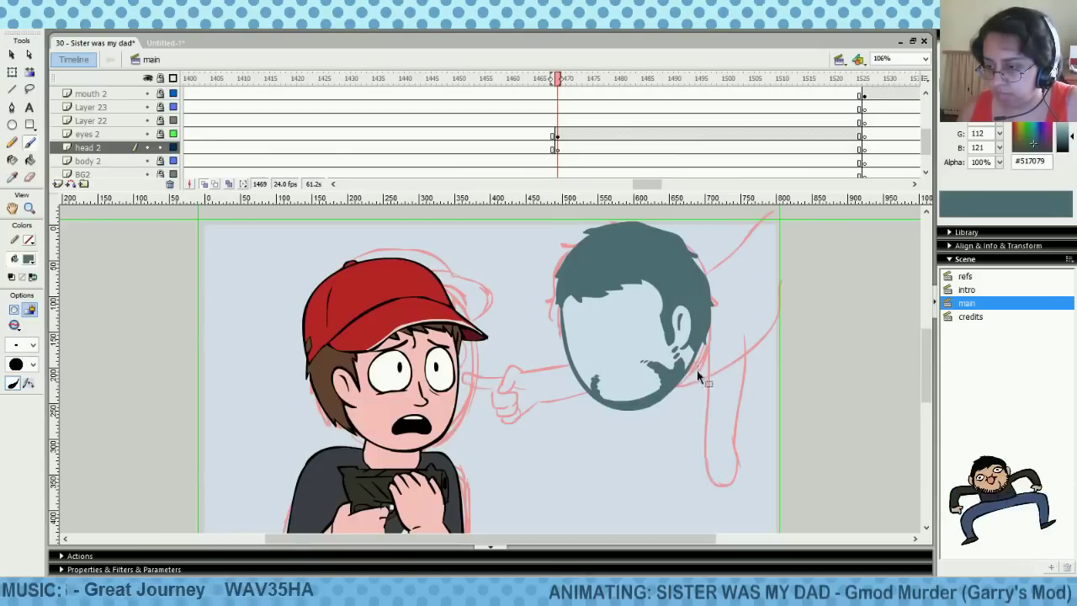
# Brush the inner edge of the bearded character's hanging arm down to its rounded end, and erase the stroke's excess tip
pyautogui.moveTo(724, 494); pyautogui.dragTo(729, 492)
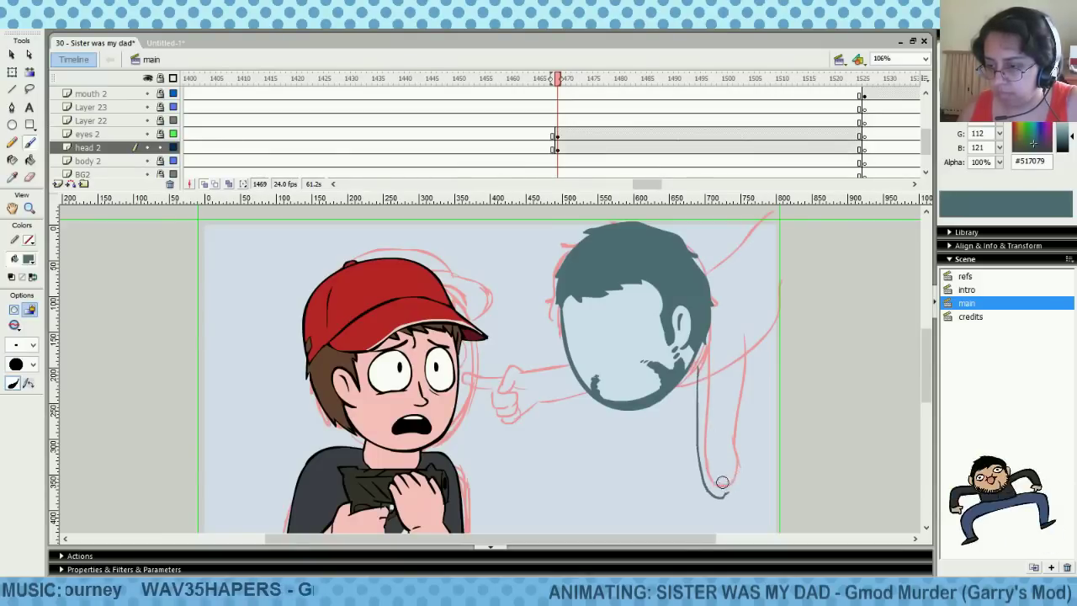
pyautogui.click(29, 177)
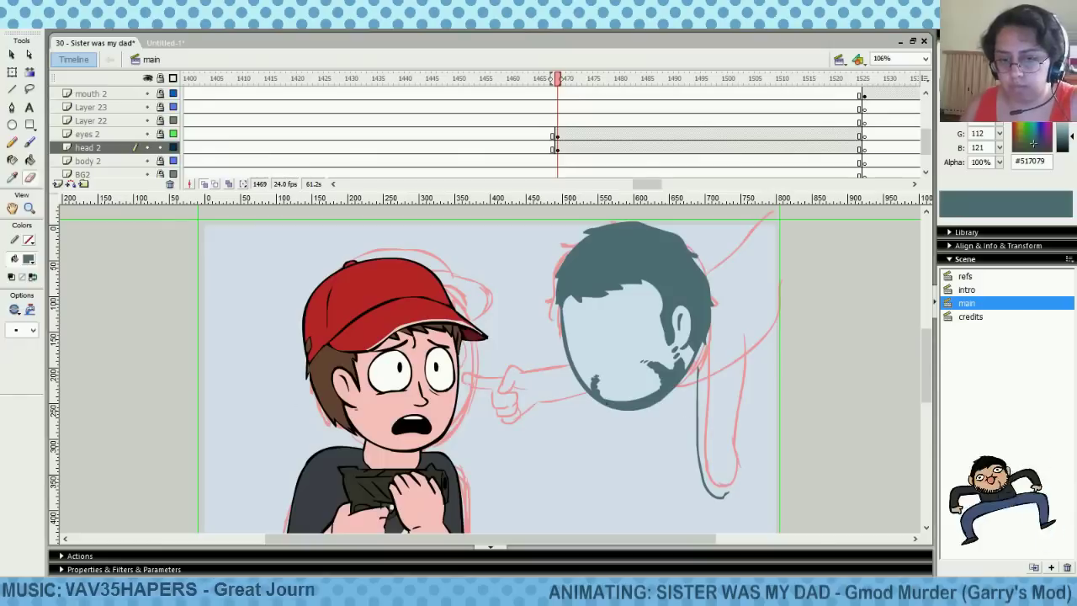
pyautogui.click(23, 330)
pyautogui.click(17, 362)
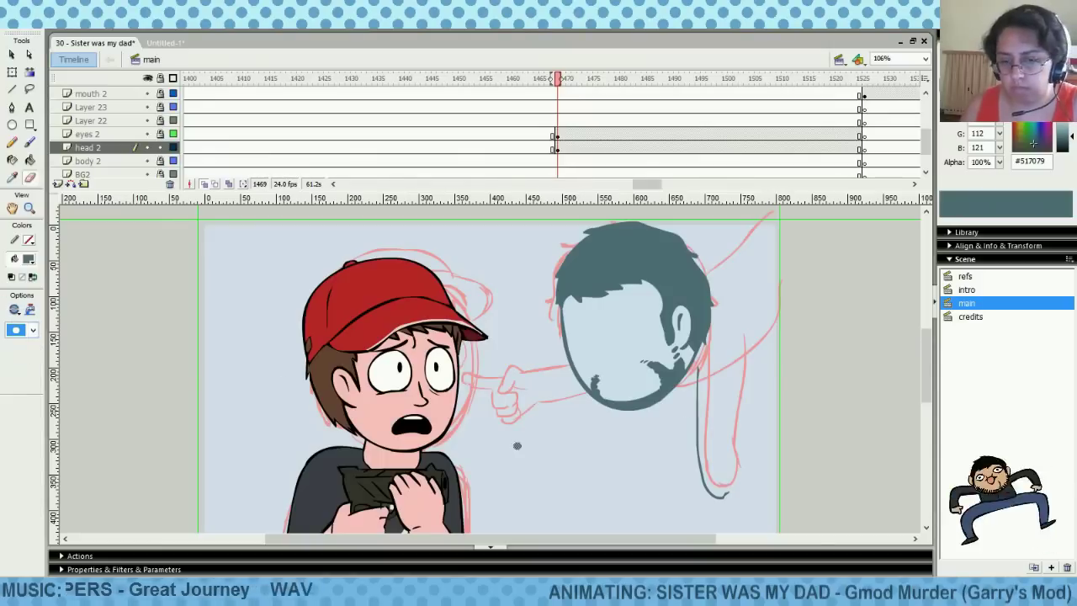
pyautogui.moveTo(730, 475); pyautogui.dragTo(721, 488)
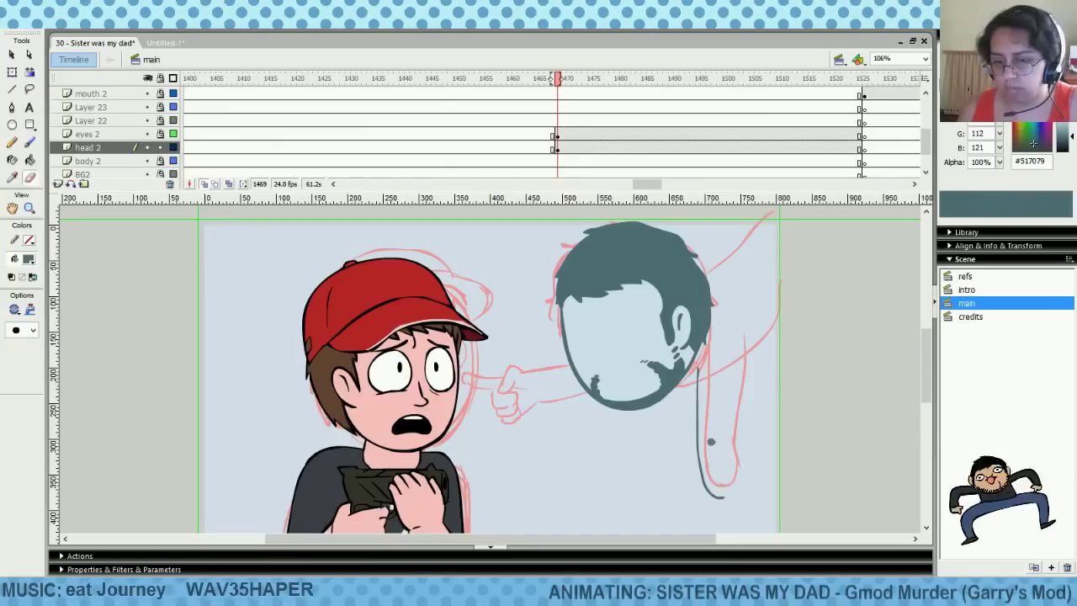
# Complete the hanging arm's rounded end and brush its outer edge, redoing the stroke until it meets the hand
pyautogui.click(29, 142)
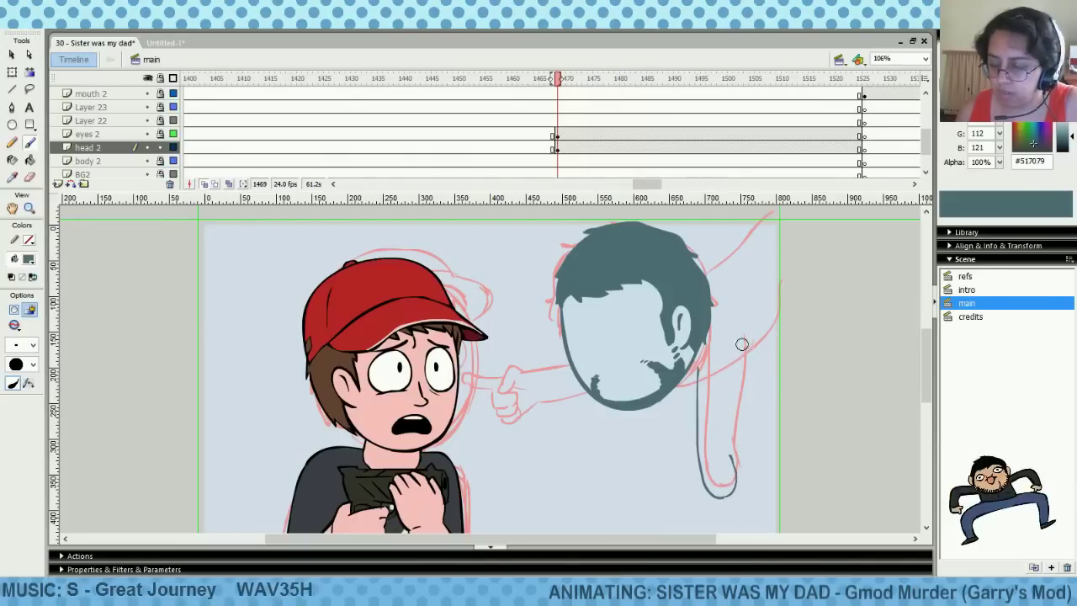
pyautogui.moveTo(740, 340)
pyautogui.mouseDown()
pyautogui.moveTo(729, 429)
pyautogui.moveTo(740, 346)
pyautogui.moveTo(730, 442)
pyautogui.mouseUp()
pyautogui.hotkey('ctrl', 'z')
pyautogui.hotkey('ctrl', 'z')
pyautogui.moveTo(738, 330); pyautogui.dragTo(734, 442)
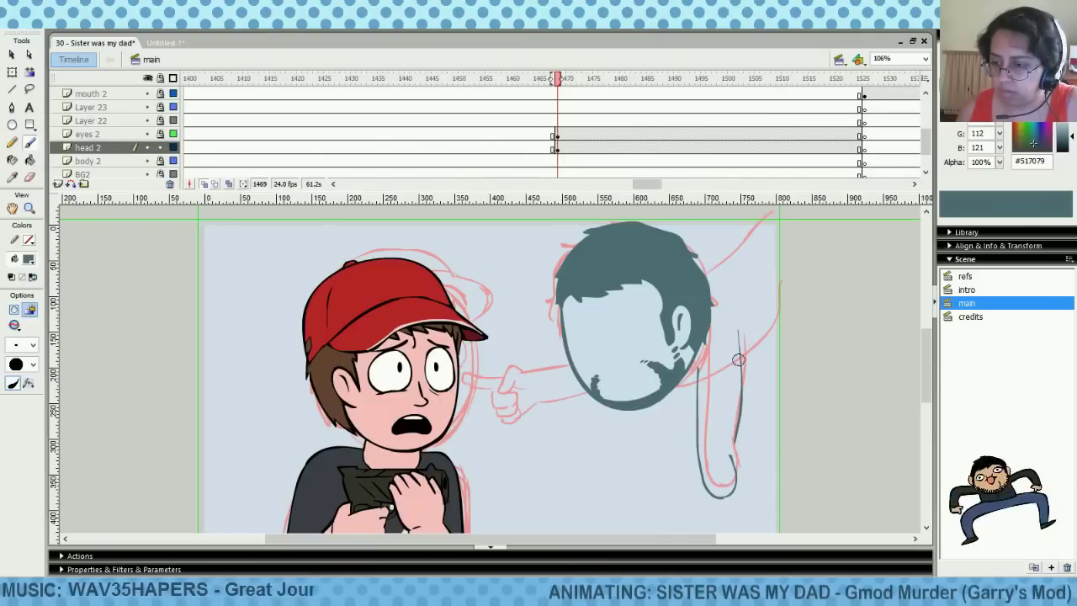
pyautogui.hotkey('ctrl', 'z')
pyautogui.moveTo(740, 325); pyautogui.dragTo(730, 447)
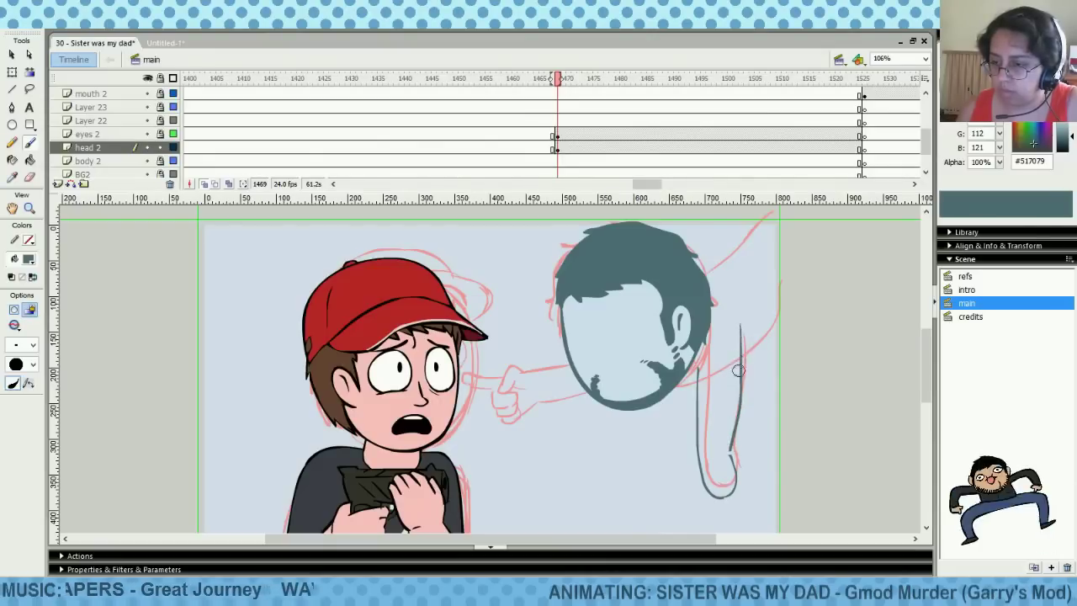
pyautogui.hotkey('ctrl', 'z')
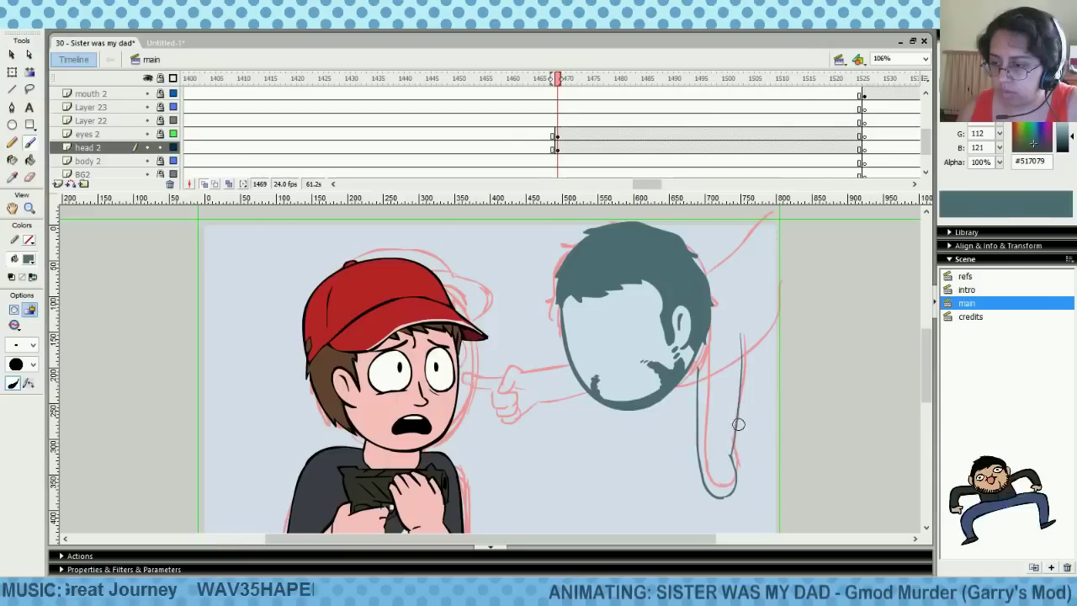
pyautogui.hotkey('ctrl', 'z')
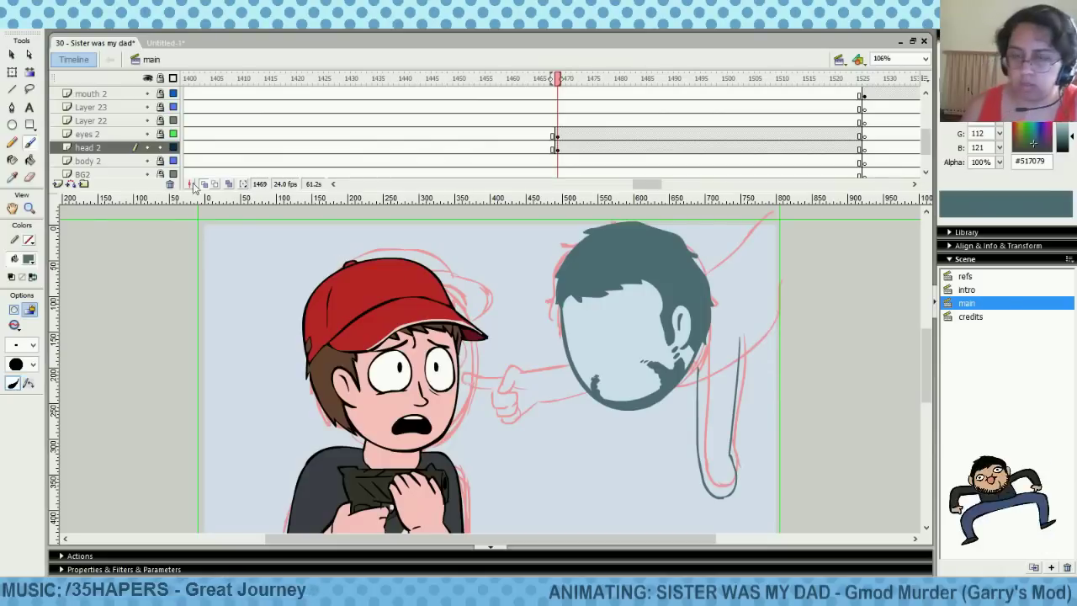
# Select the hanging arm outline with Free Transform and rotate it slightly so its lower end swings outward
pyautogui.click(13, 74)
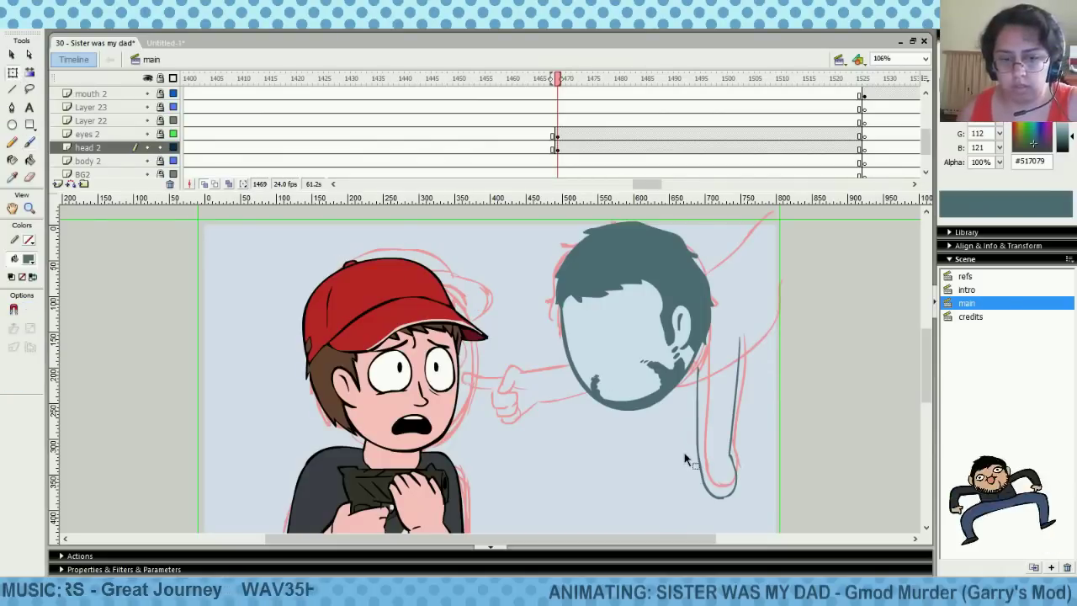
pyautogui.click(738, 449)
pyautogui.moveTo(691, 335); pyautogui.dragTo(747, 321)
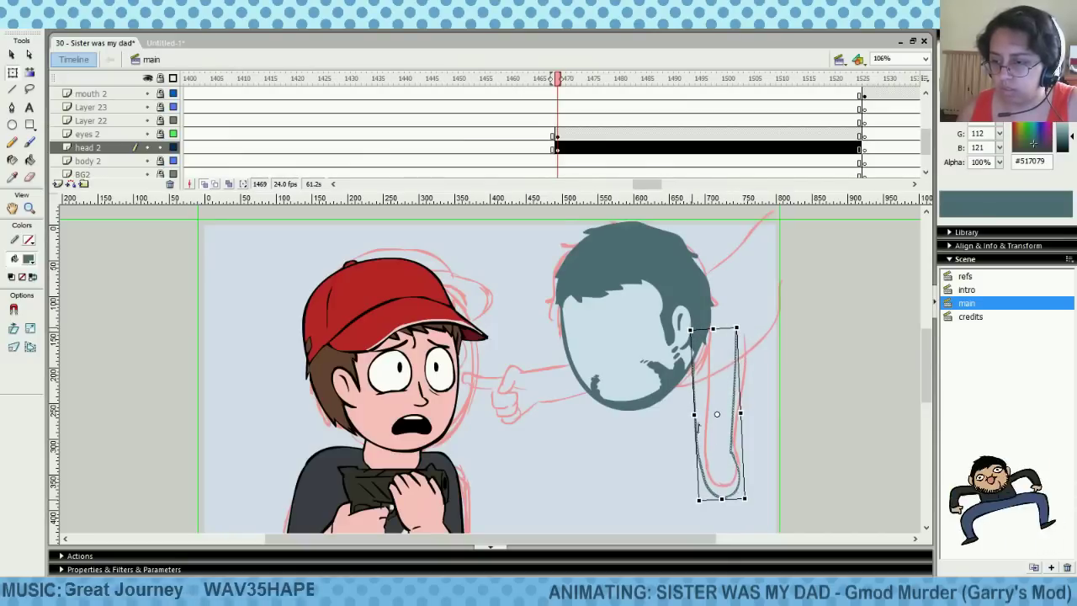
# Move the hanging arm outline slightly down and toward the head, and brush the shoulder's rounded front edge over the beard
pyautogui.moveTo(708, 476); pyautogui.dragTo(703, 486)
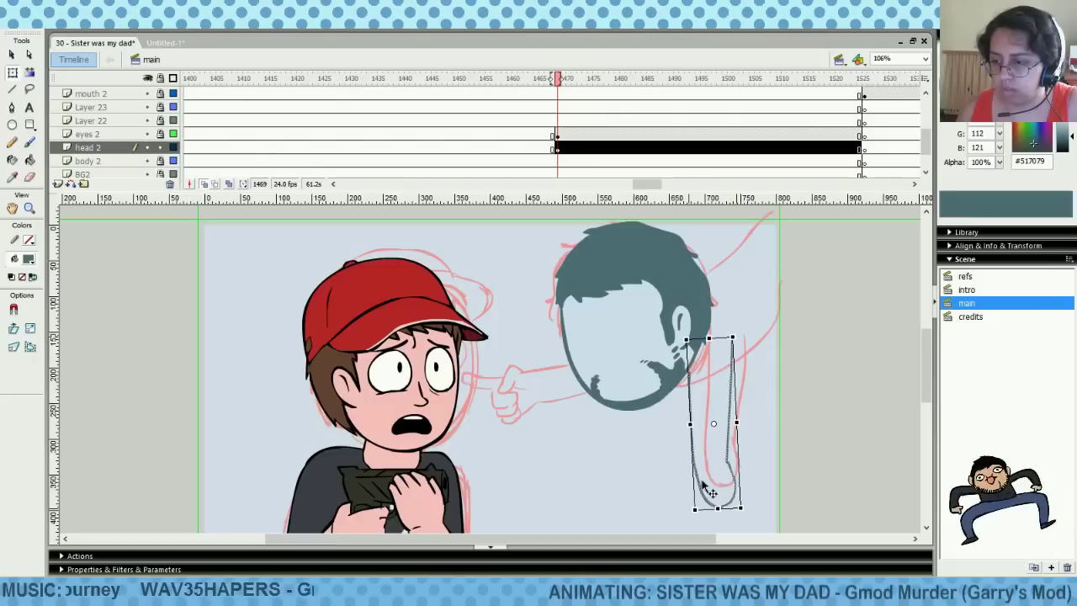
pyautogui.click(760, 383)
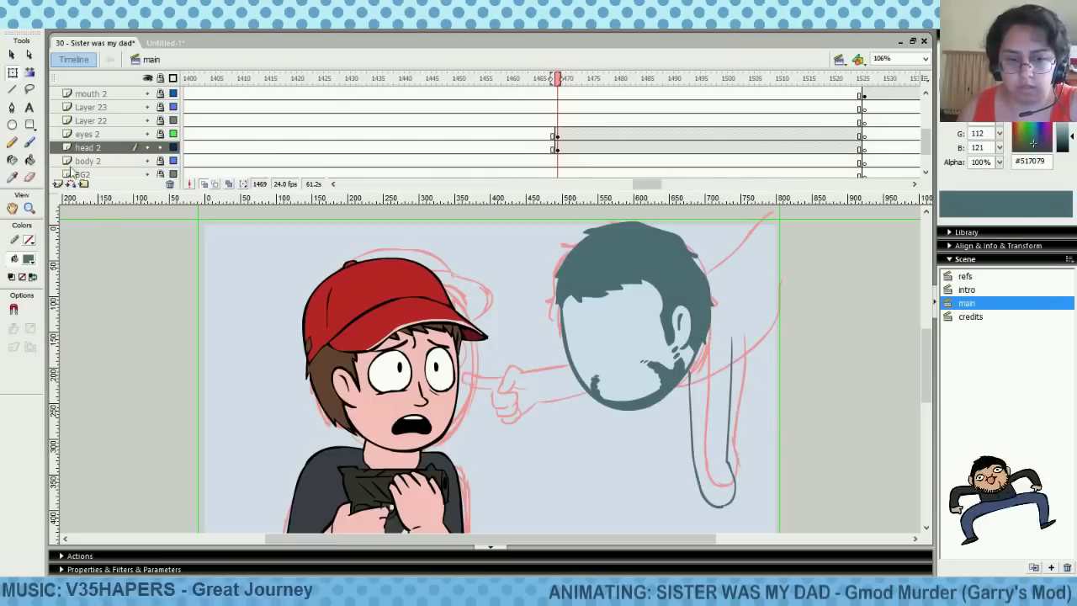
pyautogui.click(30, 143)
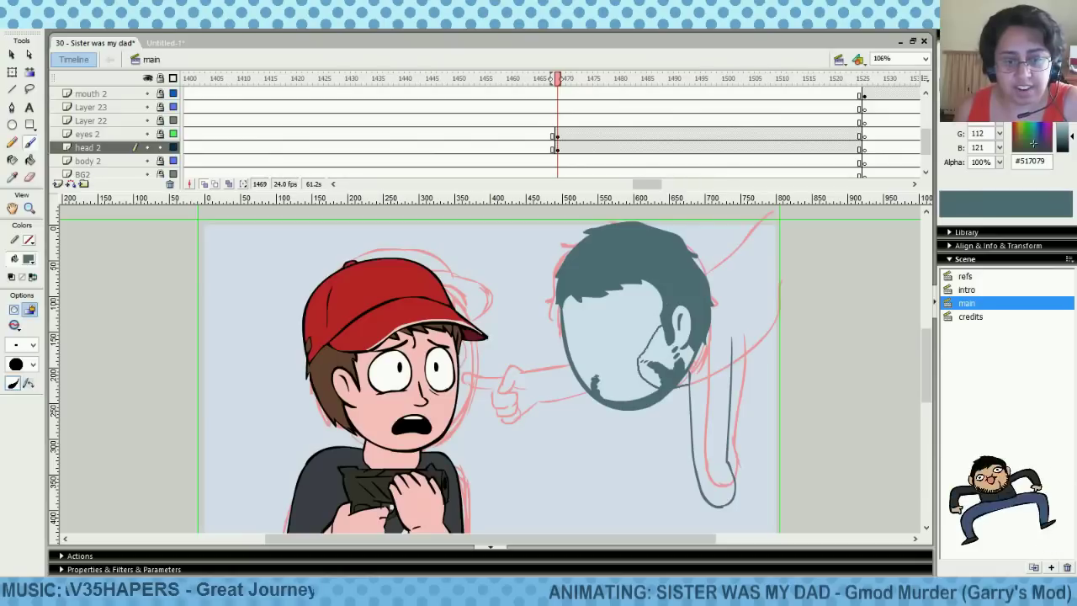
# Brush the body's lower edge from the hanging arm's outer side up past the stage edge, redoing the stroke until it follows the sketch
pyautogui.hotkey('ctrl', 'z')
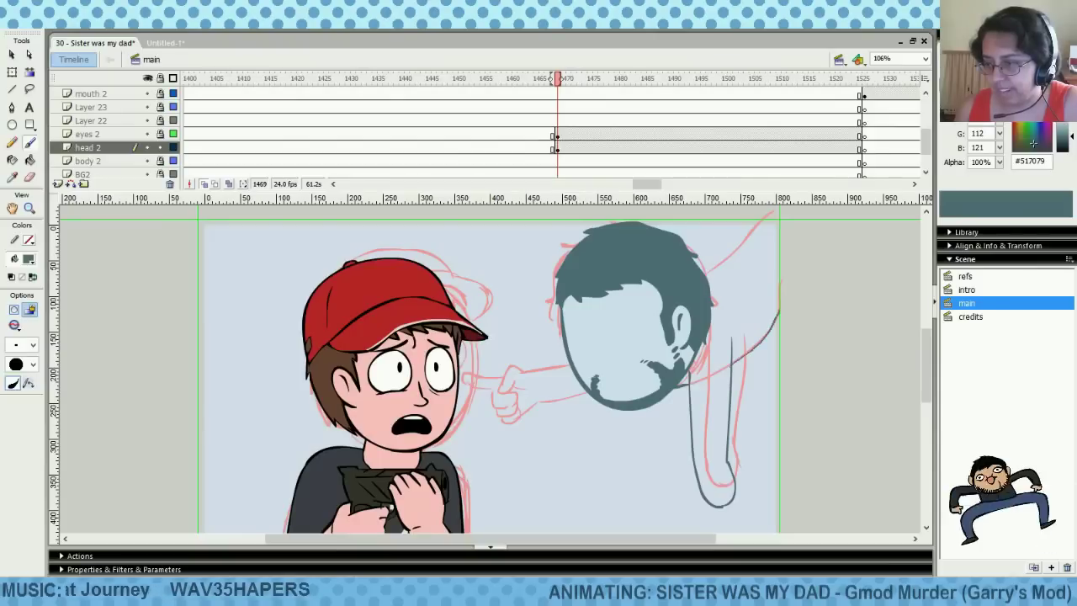
pyautogui.hotkey('ctrl', 'z')
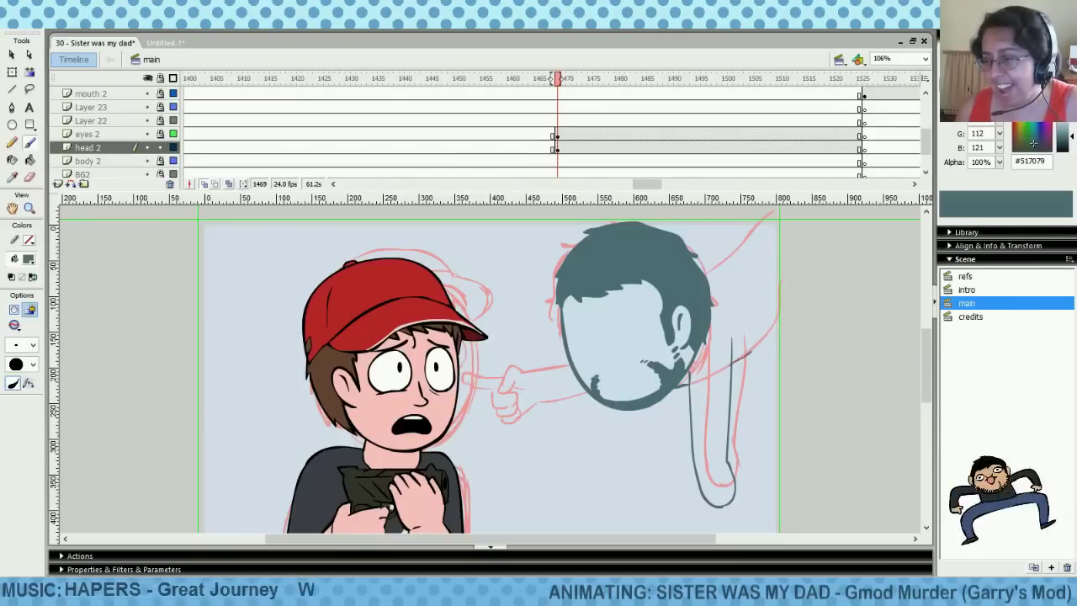
pyautogui.hotkey('ctrl', 'z')
pyautogui.moveTo(728, 368); pyautogui.dragTo(770, 327)
pyautogui.hotkey('ctrl', 'z')
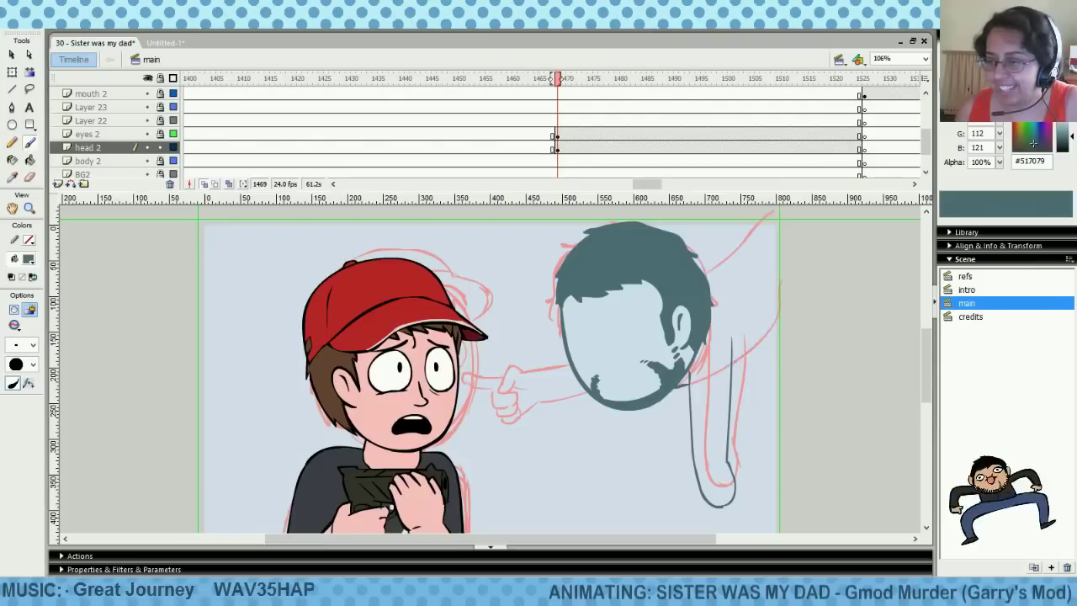
pyautogui.hotkey('ctrl', 'z')
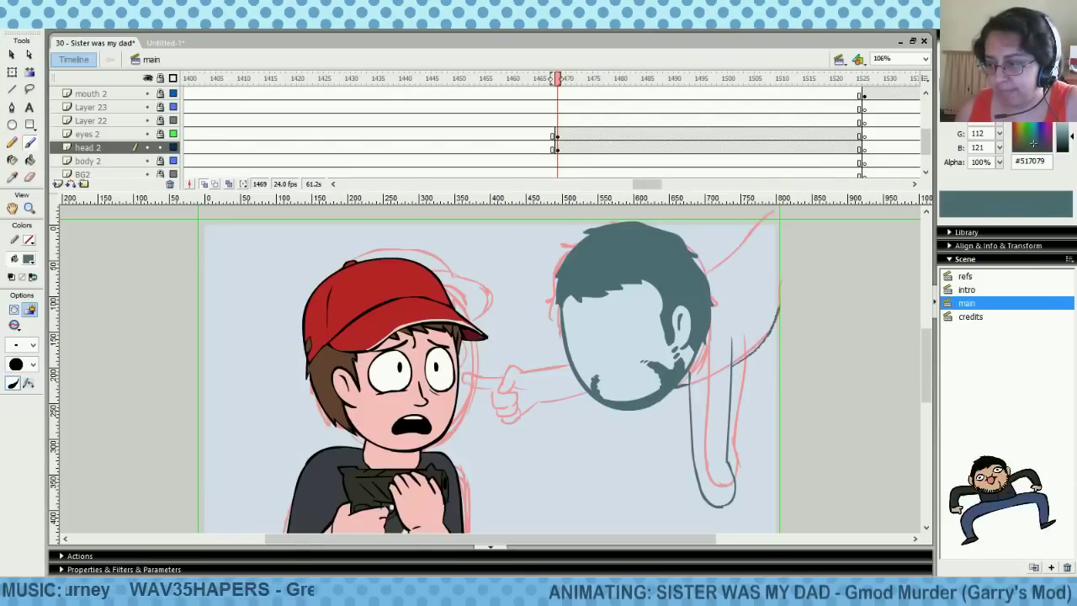
pyautogui.hotkey('ctrl', 'z')
pyautogui.moveTo(734, 363); pyautogui.dragTo(784, 301)
pyautogui.hotkey('ctrl', 'z')
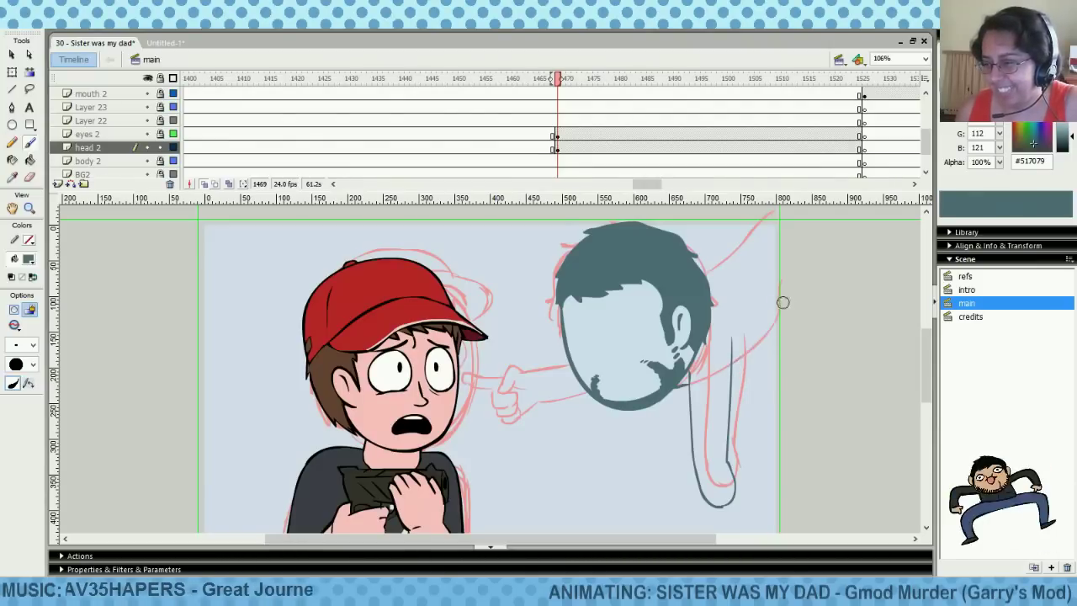
pyautogui.hotkey('ctrl', 'z')
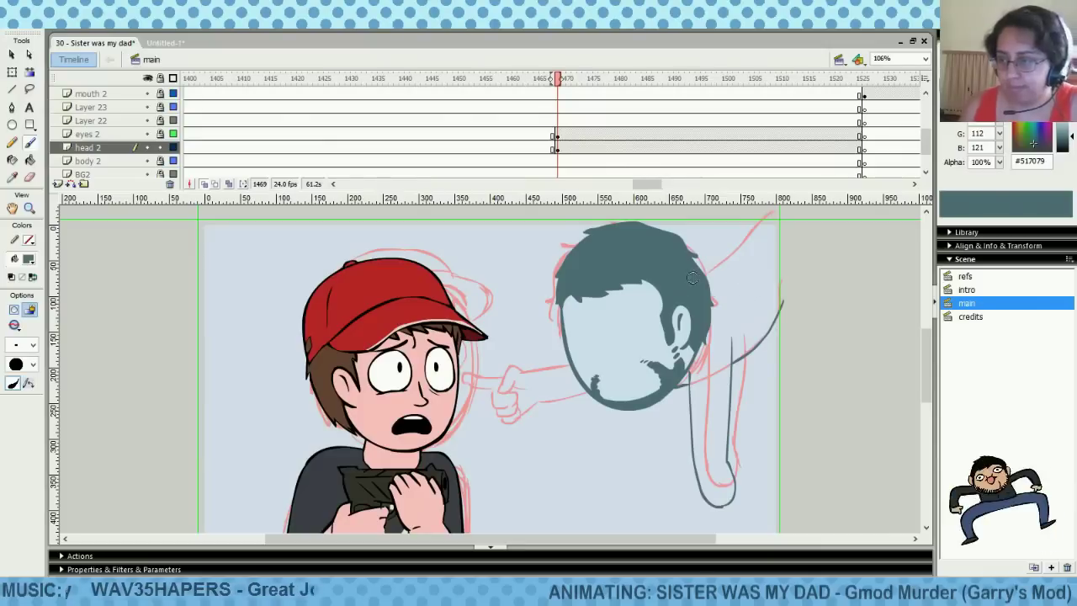
# Brush the body's upper edge from the back of the head, redoing it as needed, and close the outline outside the stage
pyautogui.moveTo(700, 259); pyautogui.dragTo(756, 213)
pyautogui.hotkey('ctrl', 'z')
pyautogui.hotkey('ctrl', 'z')
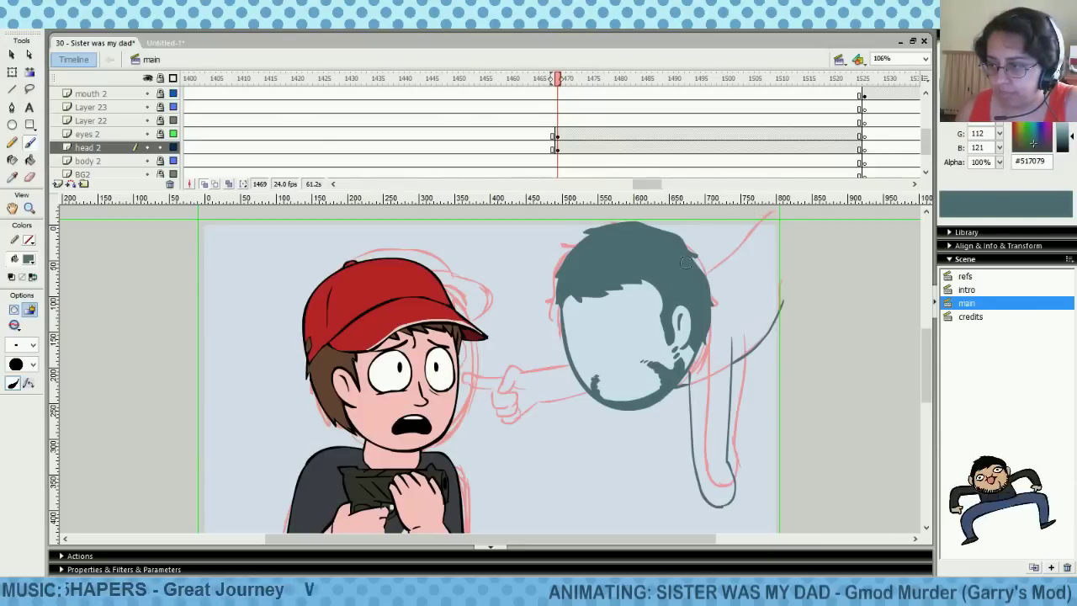
pyautogui.moveTo(695, 263); pyautogui.dragTo(751, 214)
pyautogui.hotkey('ctrl', 'z')
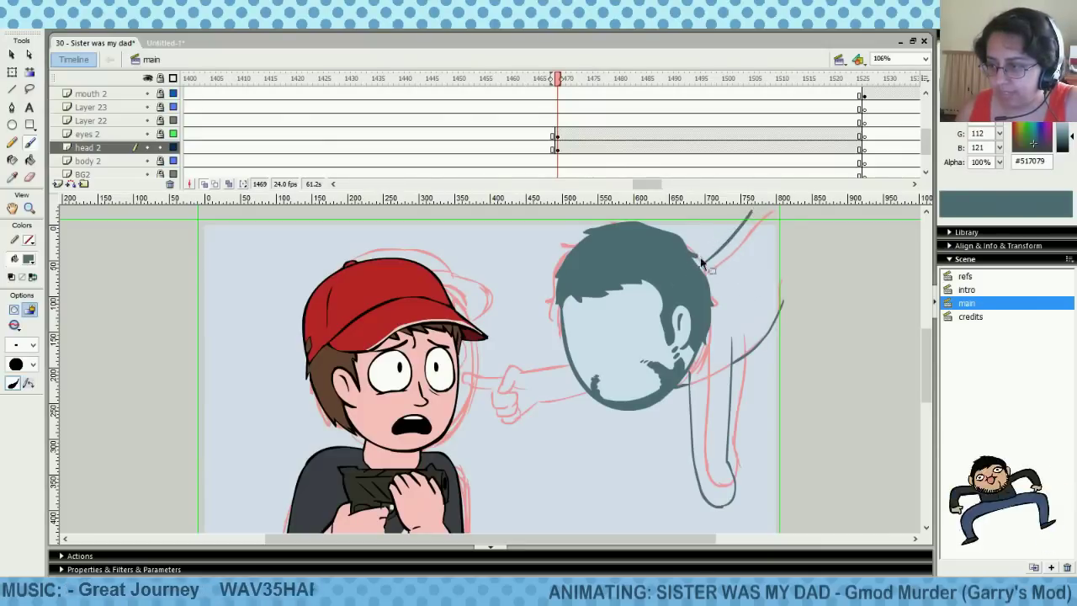
pyautogui.hotkey('ctrl', 'z')
pyautogui.moveTo(697, 262)
pyautogui.mouseDown()
pyautogui.moveTo(747, 217)
pyautogui.moveTo(705, 256)
pyautogui.moveTo(738, 208)
pyautogui.moveTo(782, 208)
pyautogui.mouseUp()
pyautogui.hotkey('ctrl', 'z')
pyautogui.hotkey('ctrl', 'z')
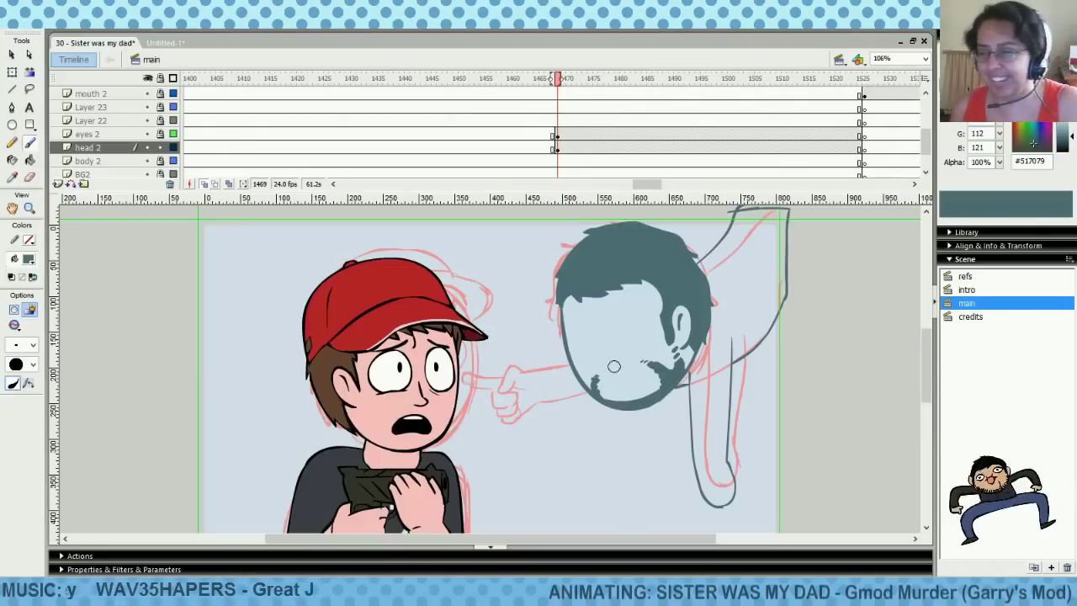
# Show eyes 2 as outlines, erase the shoulder curve's excess end with a larger eraser, and brush the upper edge into the shoulder
pyautogui.click(172, 134)
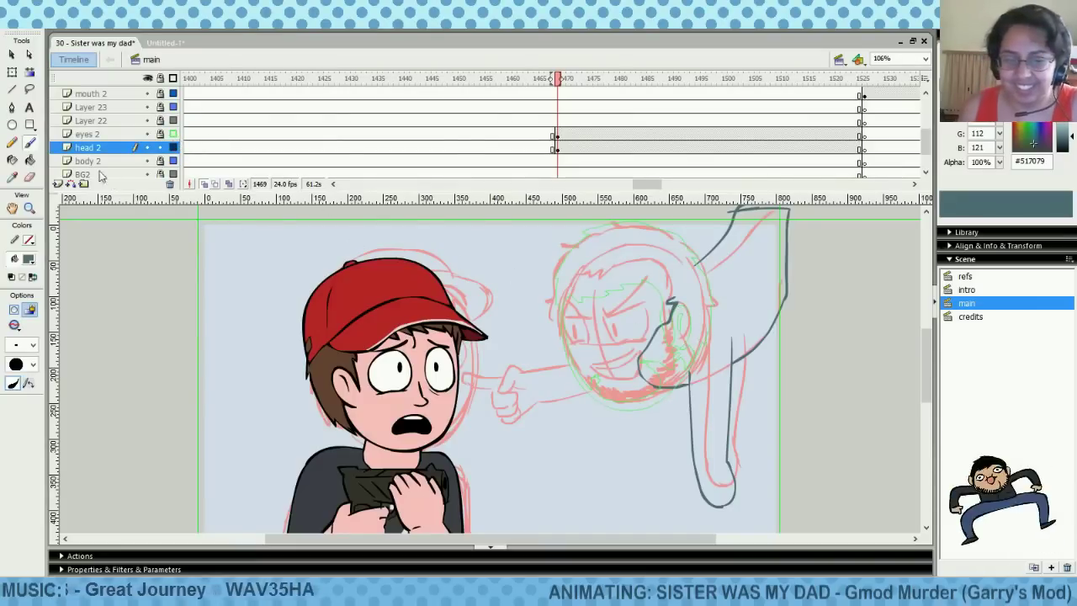
pyautogui.click(29, 176)
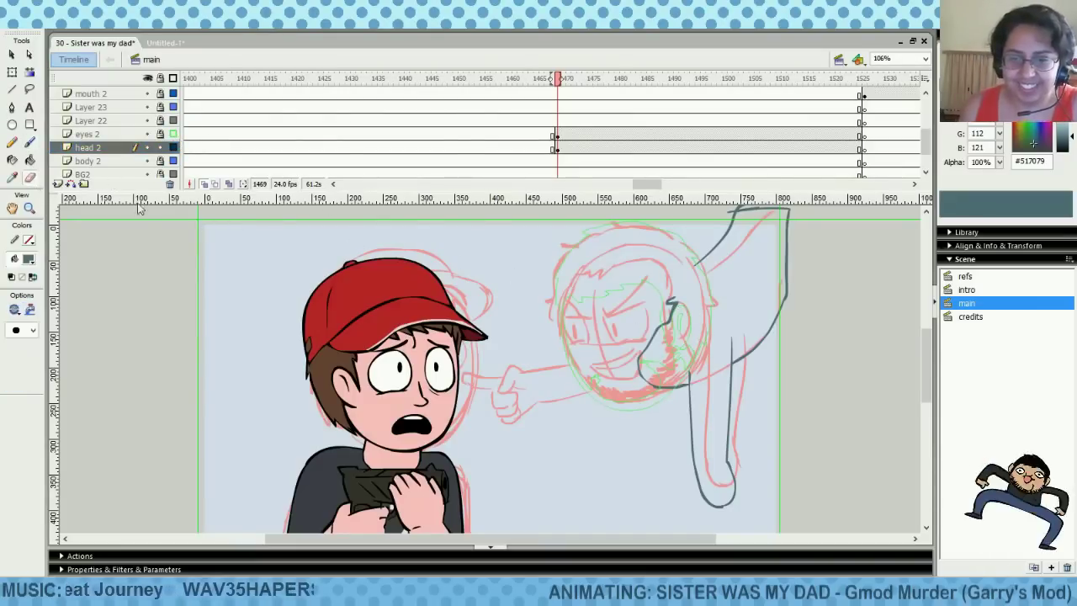
pyautogui.click(31, 330)
pyautogui.click(21, 357)
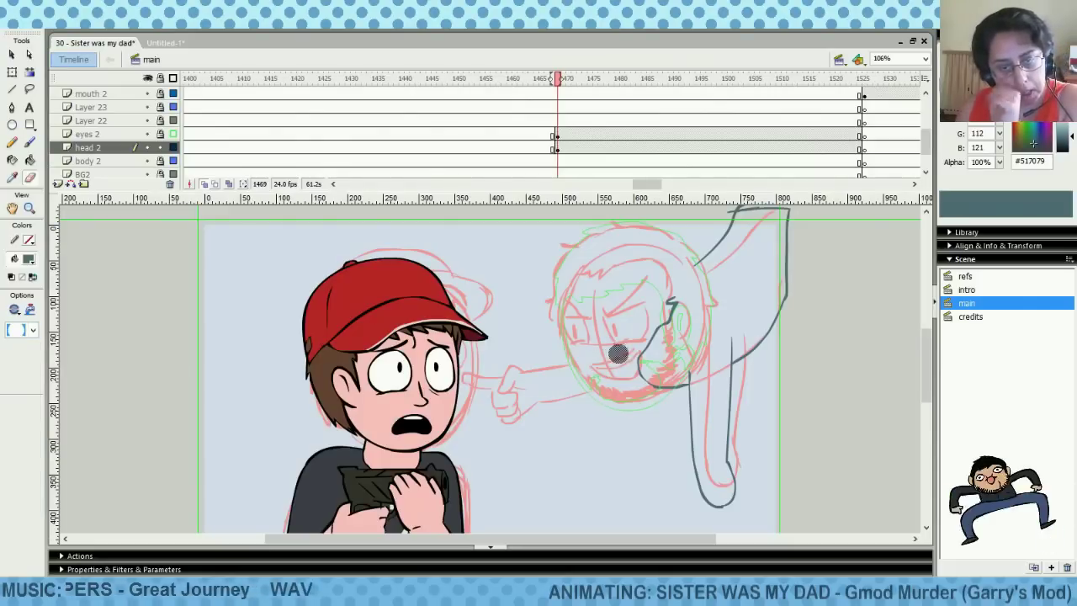
pyautogui.moveTo(671, 321)
pyautogui.mouseDown()
pyautogui.moveTo(678, 310)
pyautogui.moveTo(650, 357)
pyautogui.moveTo(657, 321)
pyautogui.mouseUp()
pyautogui.click(29, 143)
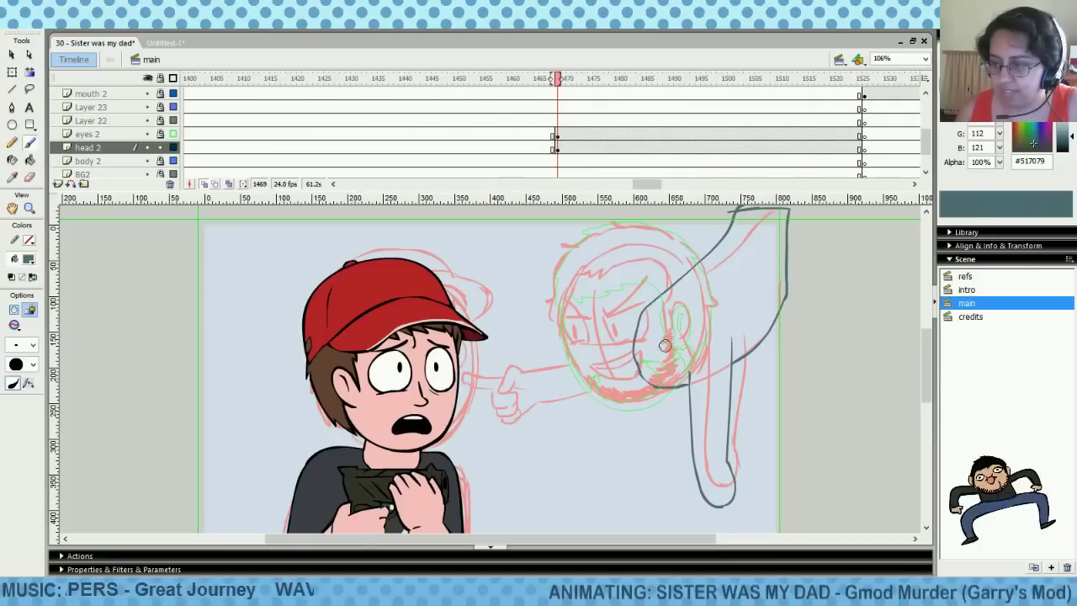
# Brush the pointing arm's upper edge from the shoulder to the wrist, and outline its hand with the extended finger, redoing stray strokes
pyautogui.moveTo(632, 341); pyautogui.dragTo(543, 370)
pyautogui.hotkey('ctrl', 'z')
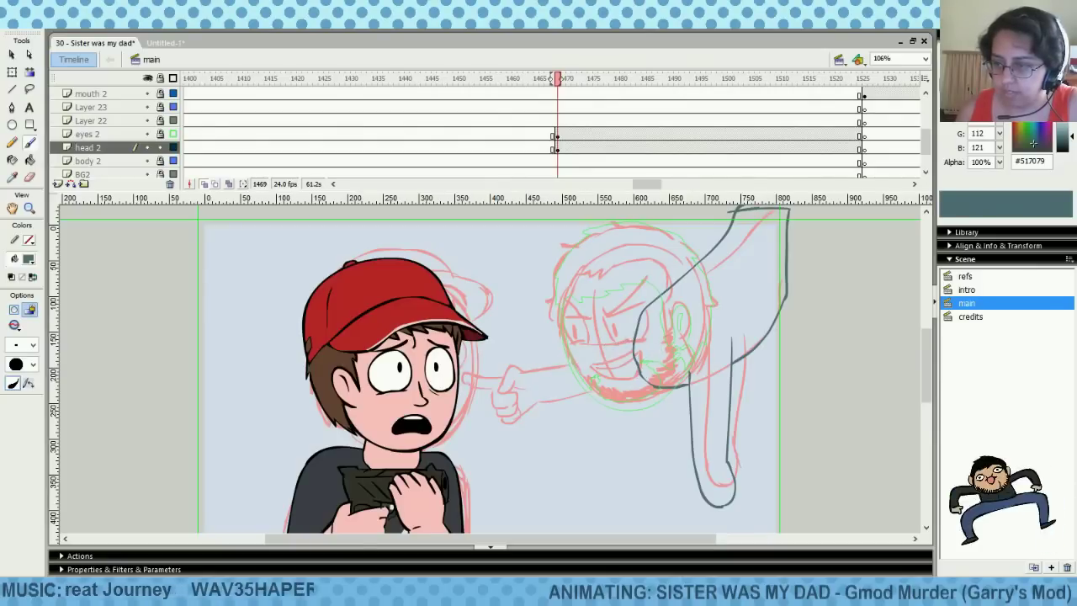
pyautogui.moveTo(629, 341); pyautogui.dragTo(521, 370)
pyautogui.hotkey('ctrl', 'z')
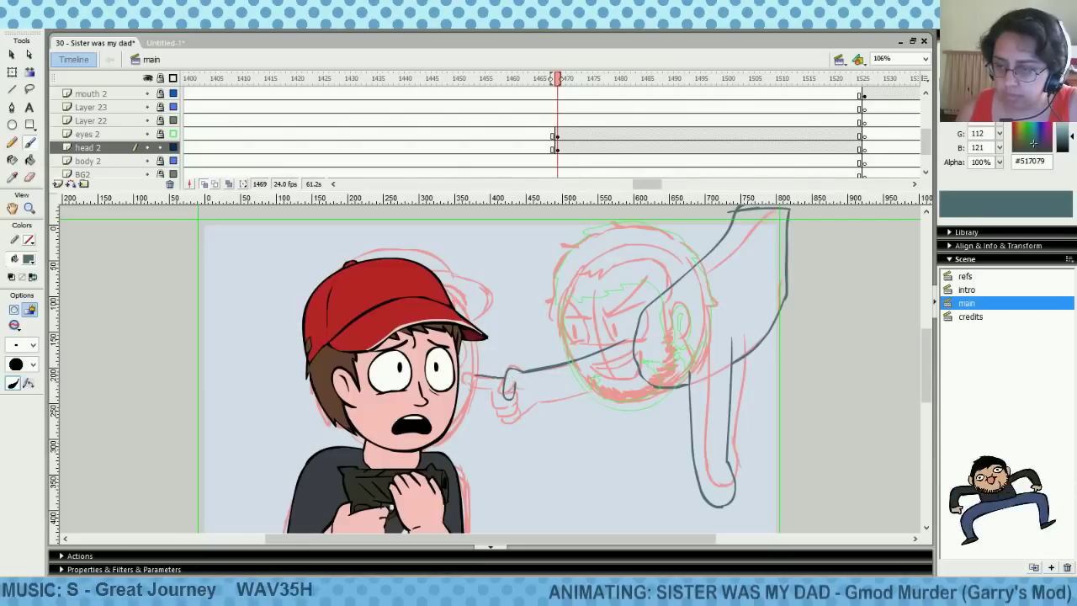
pyautogui.moveTo(492, 392)
pyautogui.mouseDown()
pyautogui.moveTo(505, 393)
pyautogui.moveTo(494, 379)
pyautogui.moveTo(498, 397)
pyautogui.moveTo(540, 415)
pyautogui.moveTo(529, 417)
pyautogui.moveTo(546, 411)
pyautogui.mouseUp()
pyautogui.hotkey('ctrl', 'z')
pyautogui.hotkey('ctrl', 'z')
pyautogui.hotkey('ctrl', 'z')
pyautogui.hotkey('ctrl', 'z')
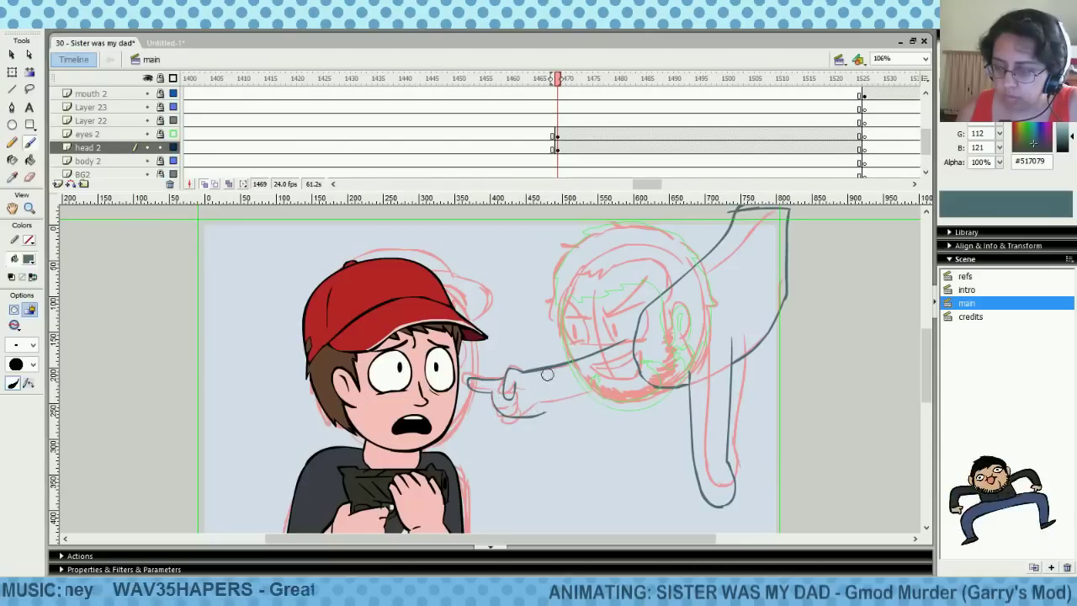
# Erase the excess end of the hand's lower stroke and brush the pointing arm's lower edge back to the shoulder
pyautogui.click(30, 177)
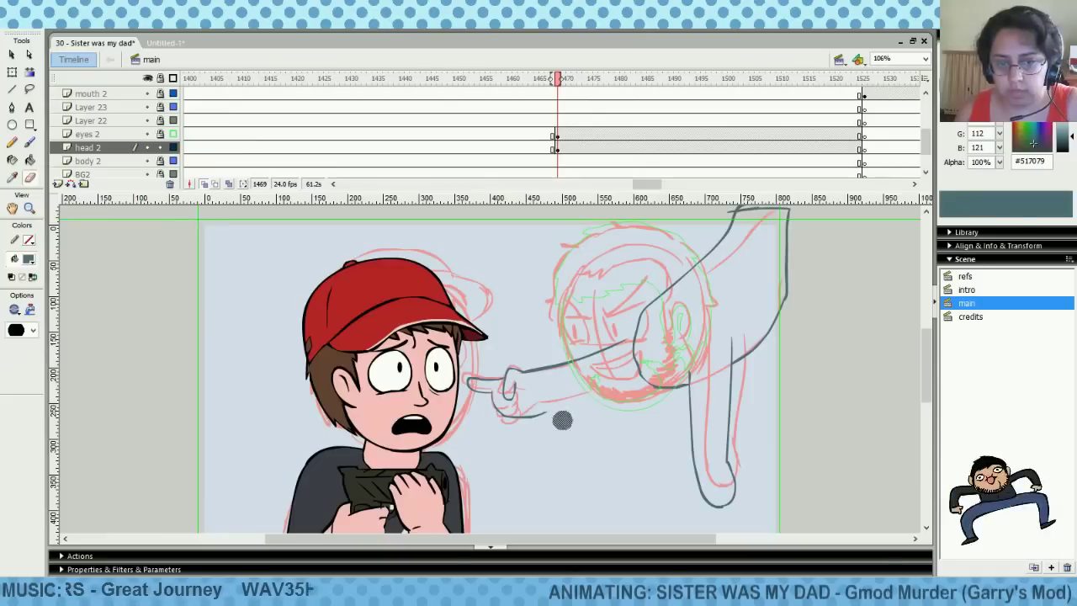
pyautogui.moveTo(563, 420); pyautogui.dragTo(515, 424)
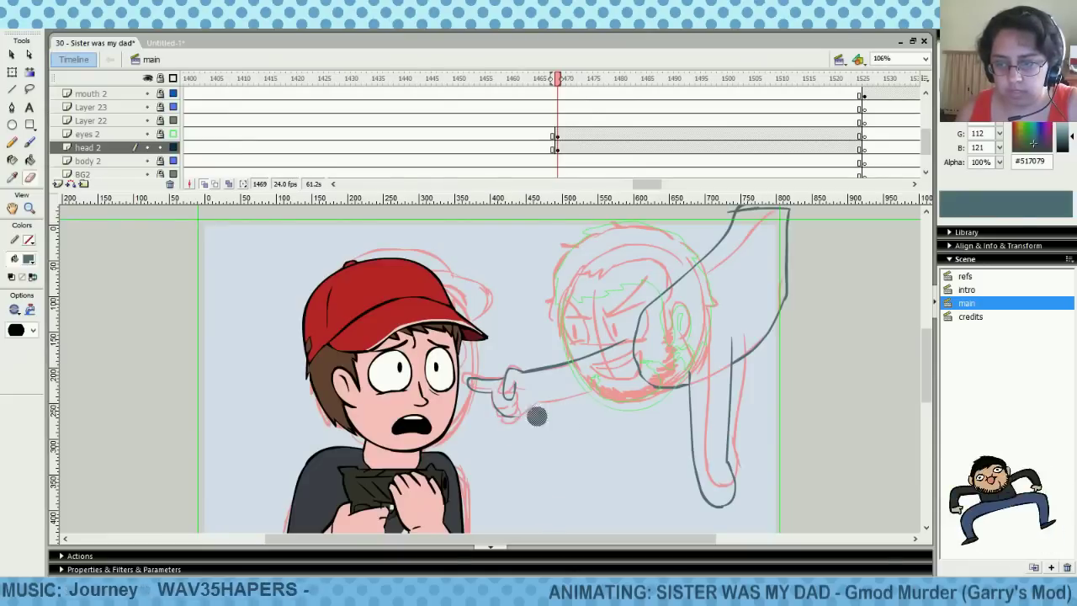
pyautogui.click(30, 145)
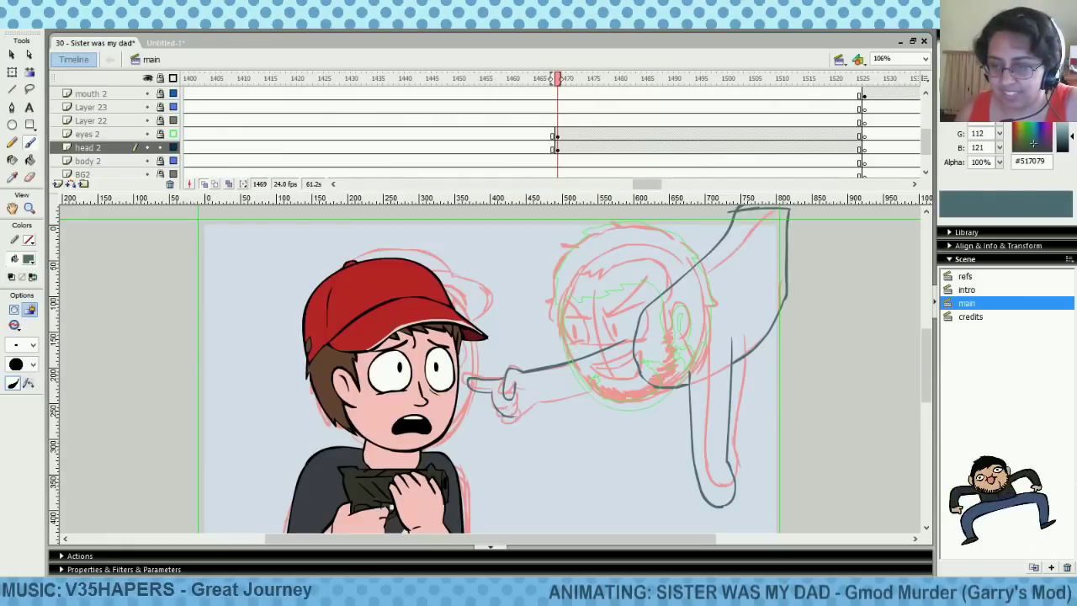
pyautogui.moveTo(545, 403); pyautogui.dragTo(612, 378)
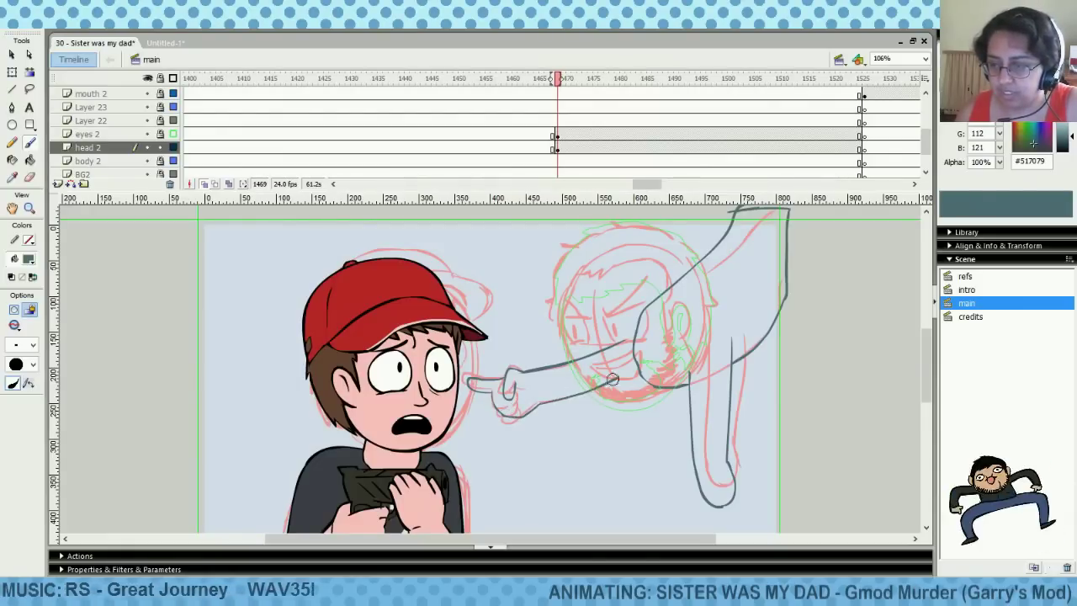
pyautogui.hotkey('ctrl', 'z')
pyautogui.moveTo(542, 402); pyautogui.dragTo(622, 383)
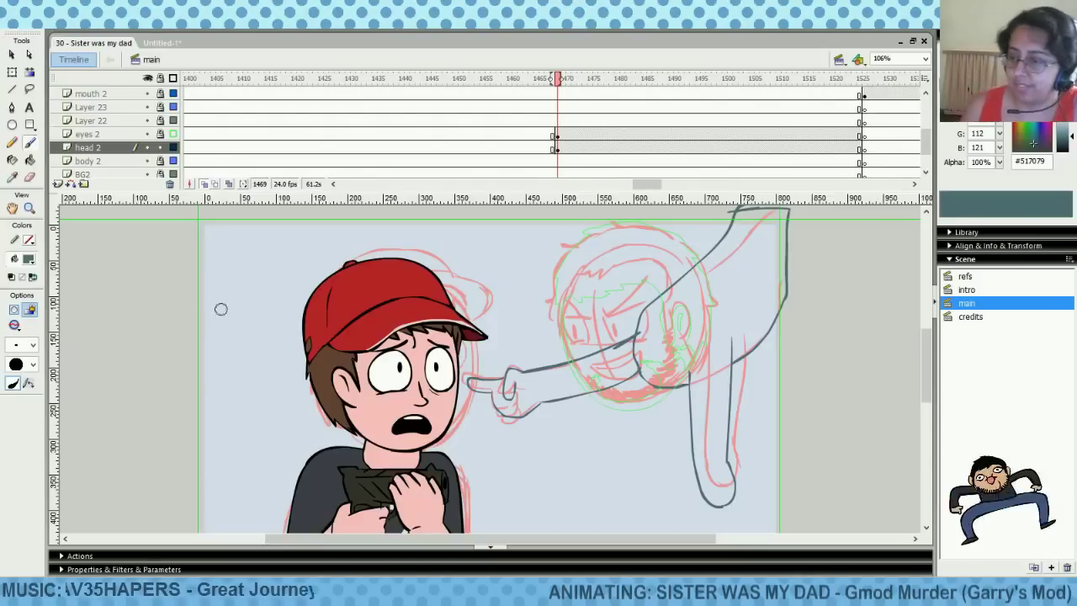
# Return eyes 2 to solid display and fill the body and hanging arm with the face's light blue #CFE1EF on head 2
pyautogui.click(173, 134)
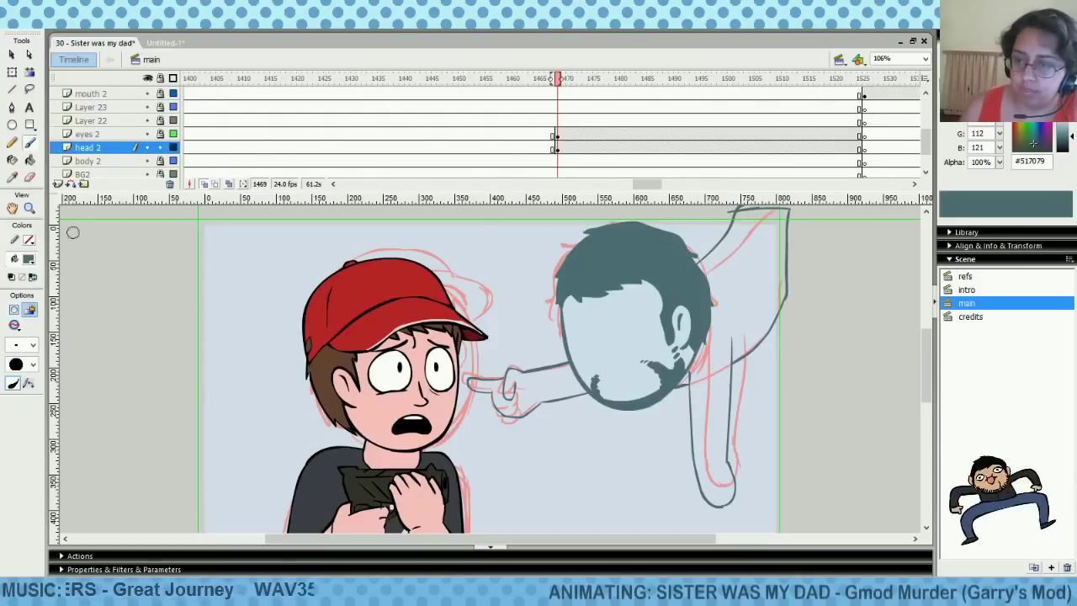
pyautogui.click(29, 259)
pyautogui.click(611, 317)
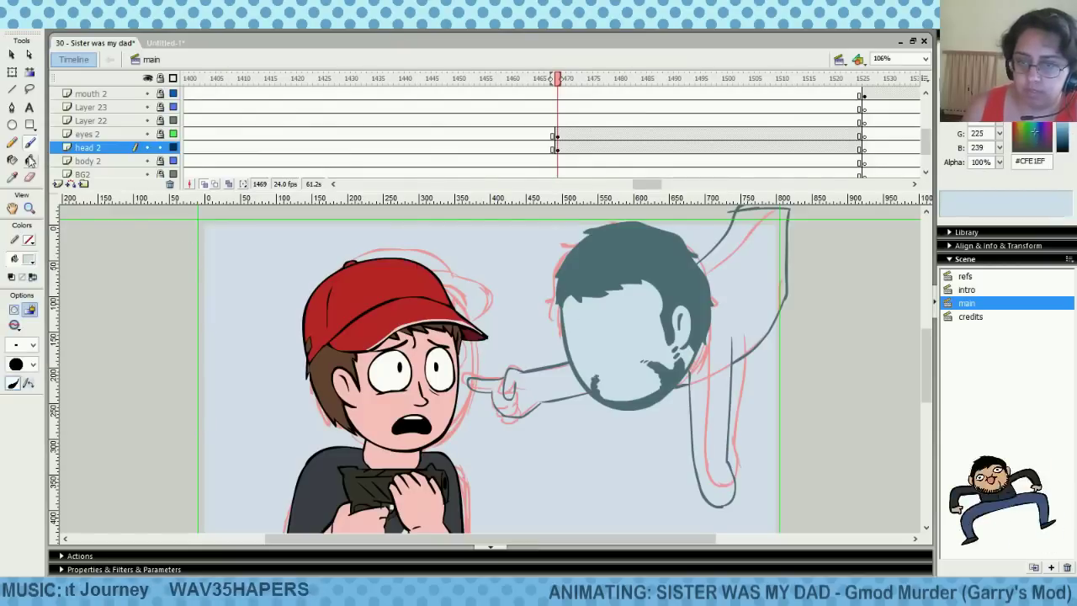
pyautogui.click(584, 149)
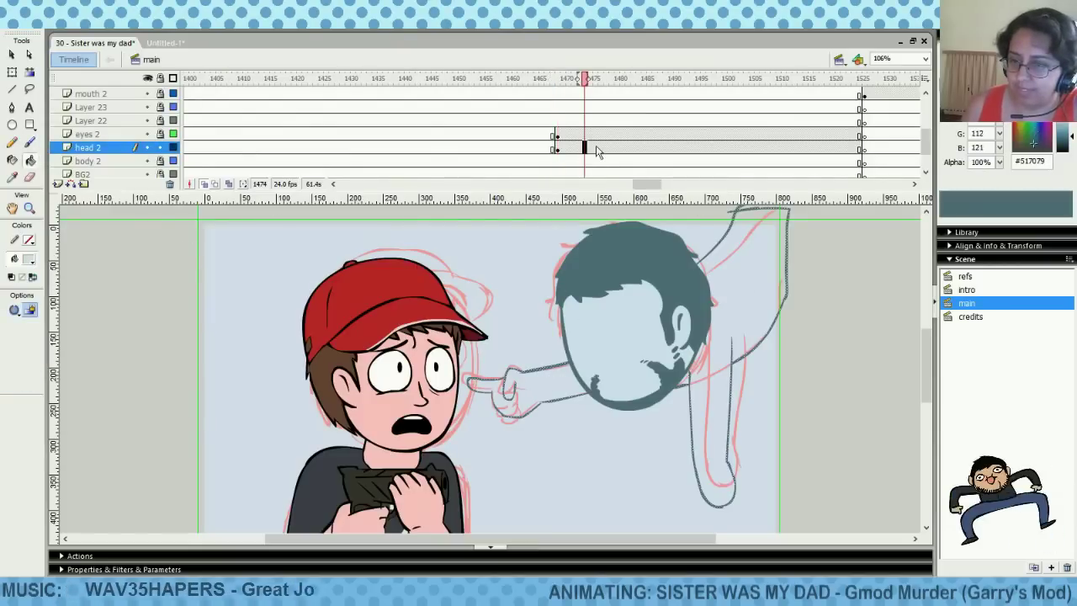
pyautogui.click(737, 299)
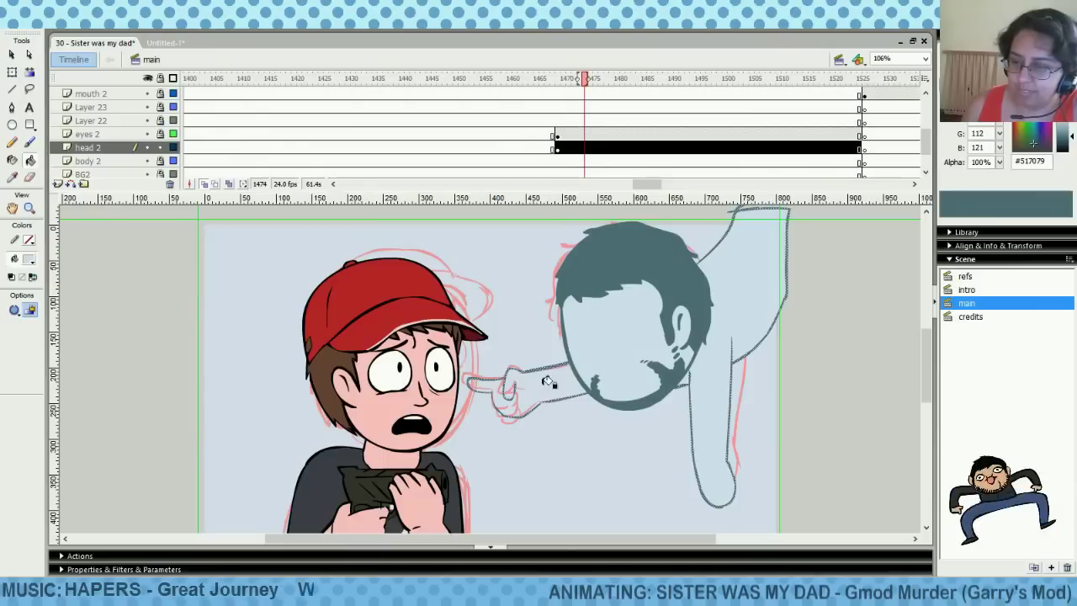
# Hide eyes 2, sample the outline colour #517079, and brush the pointing arm's outline closed for filling
pyautogui.click(148, 134)
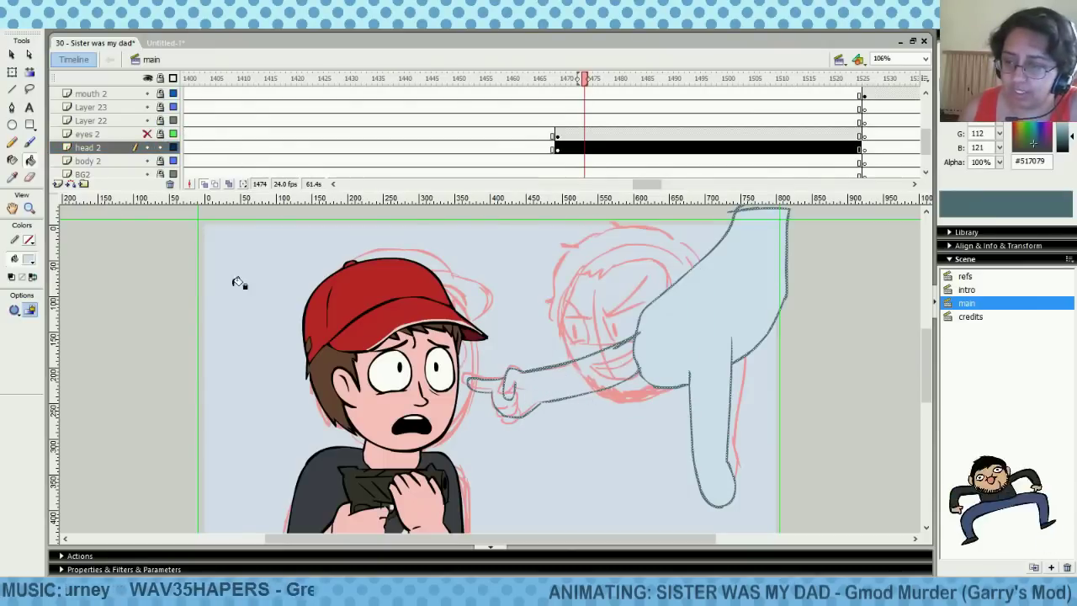
pyautogui.click(30, 144)
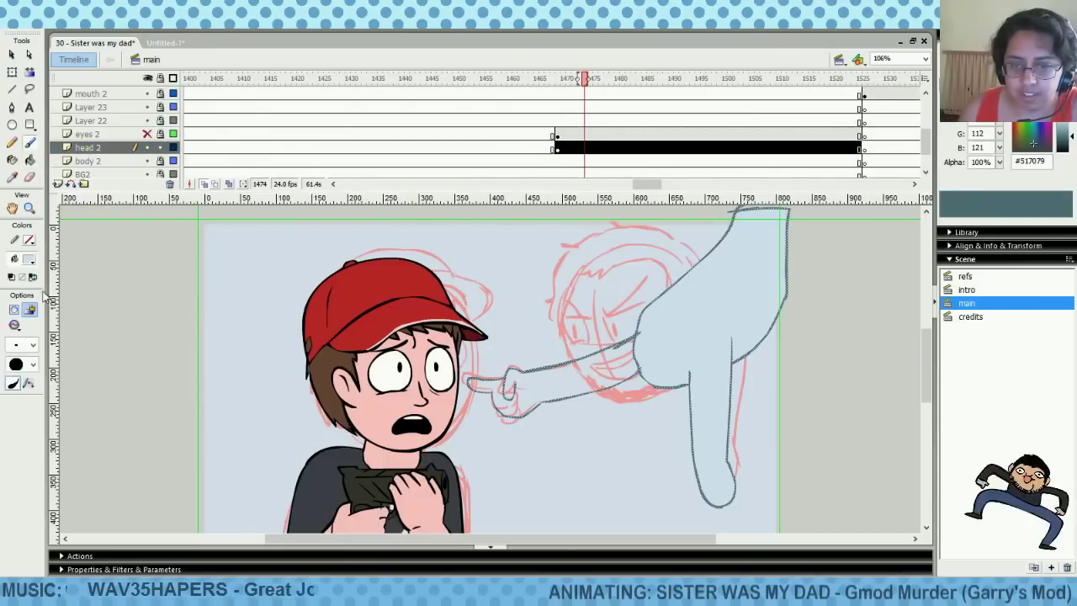
pyautogui.click(11, 178)
pyautogui.click(630, 336)
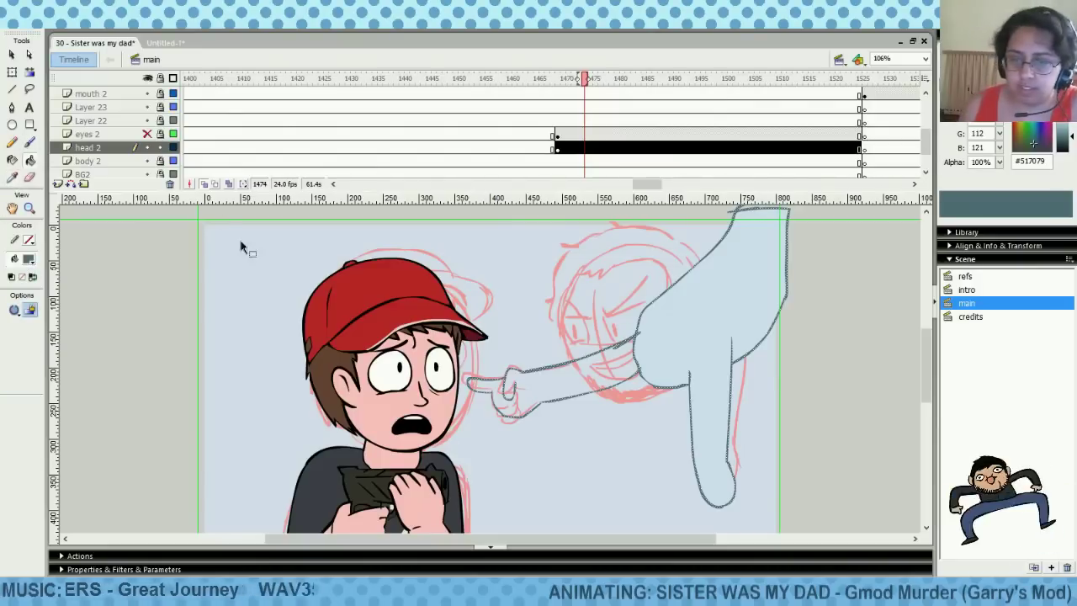
pyautogui.click(31, 143)
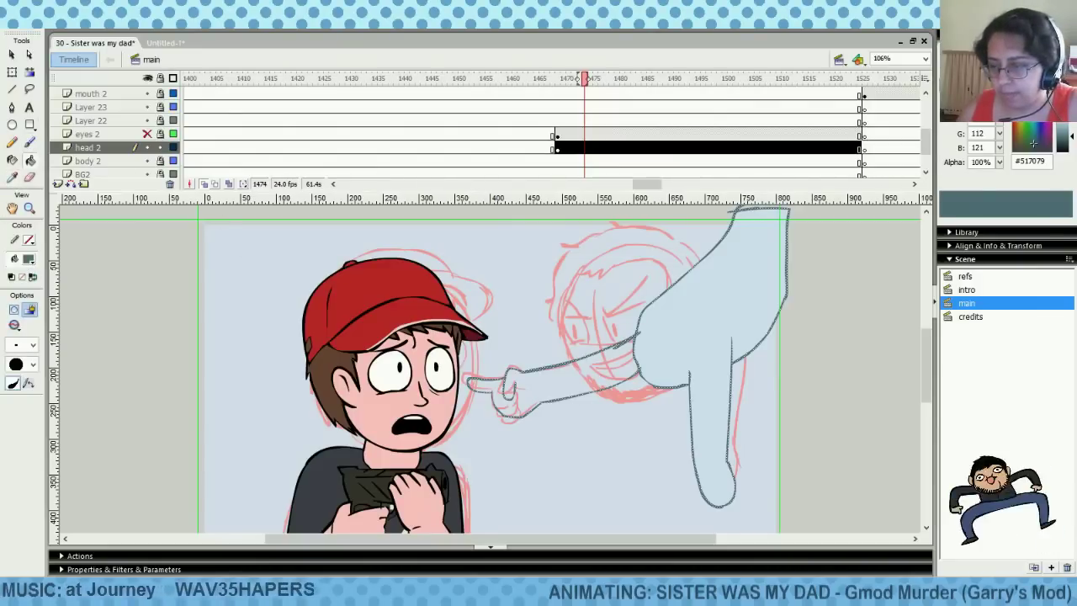
pyautogui.press('Escape')
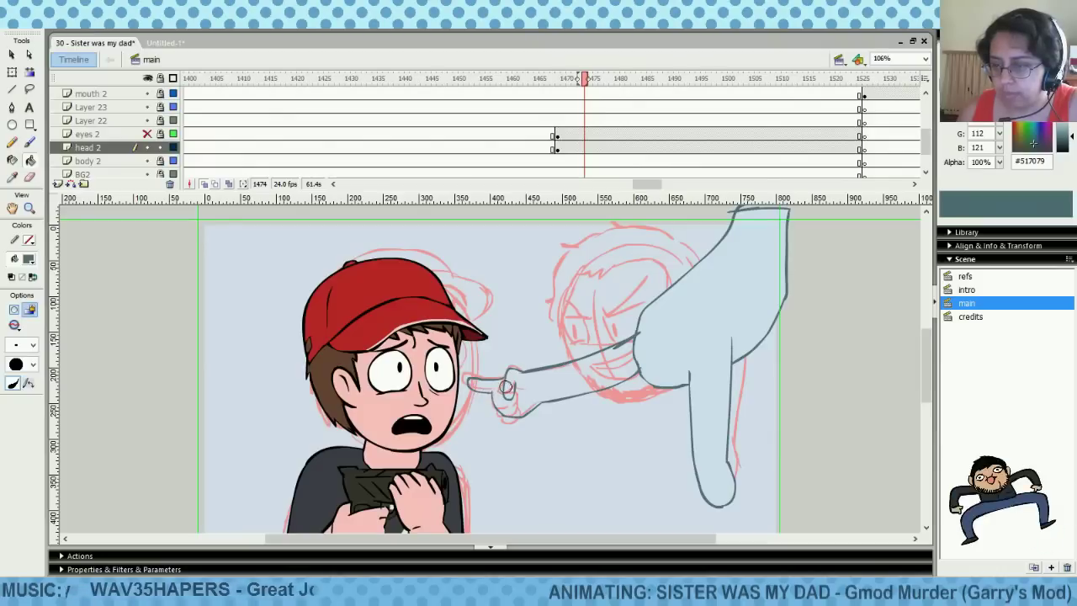
# Fill the pointing arm on head 2 with the body's light blue #CFE1EF and show the eyes 2 layer again
pyautogui.click(31, 160)
pyautogui.click(560, 372)
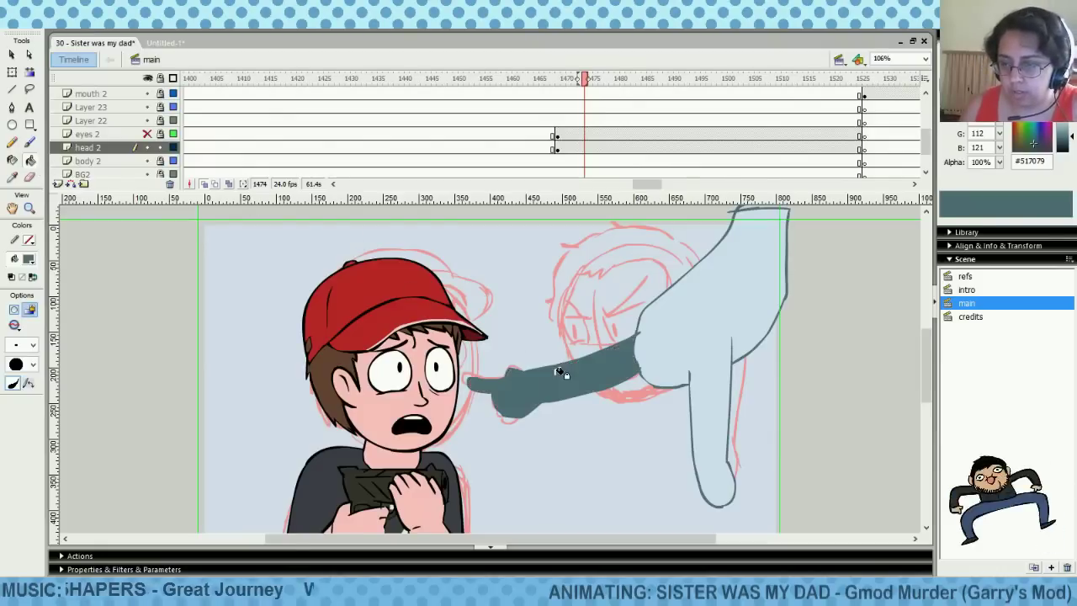
pyautogui.hotkey('ctrl', 'z')
pyautogui.click(12, 177)
pyautogui.click(667, 335)
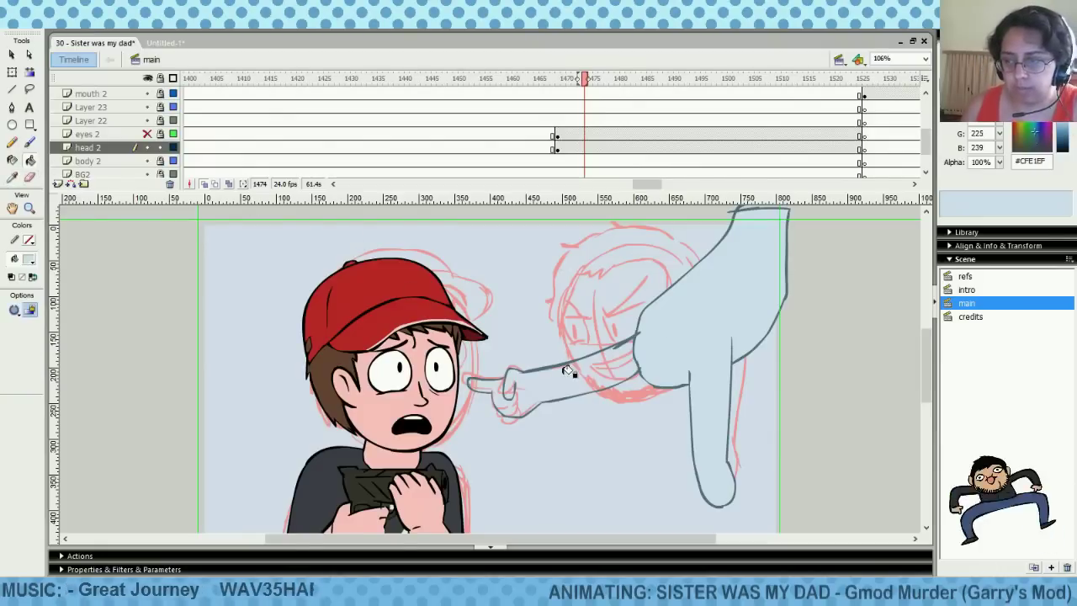
pyautogui.click(565, 371)
pyautogui.click(147, 134)
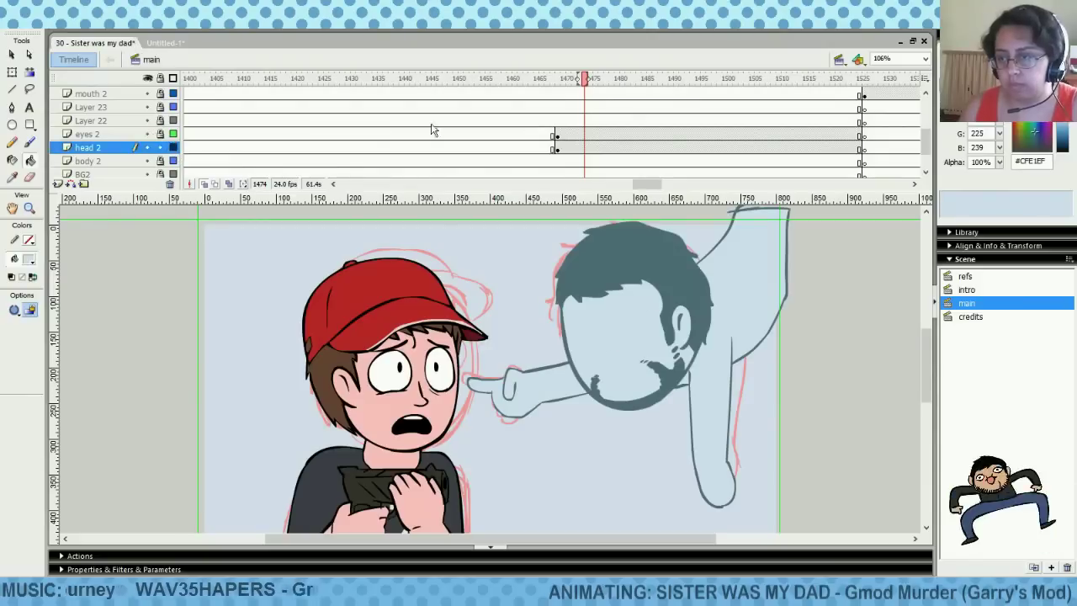
# Enlarge the body and both arms on head 2 slightly, shift them up behind the bearded head, and save the document
pyautogui.click(588, 148)
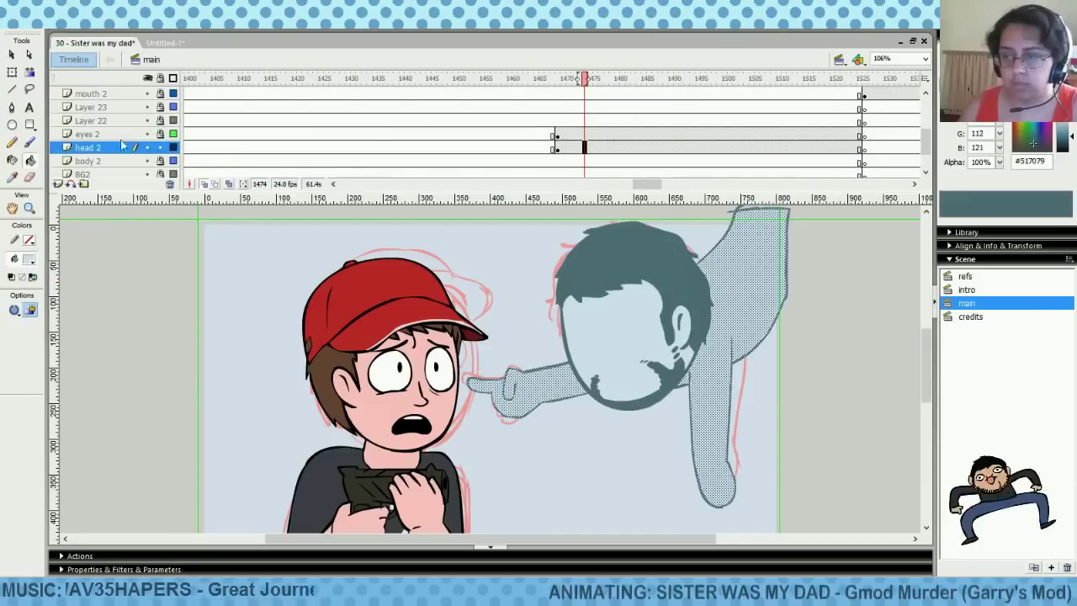
pyautogui.click(12, 72)
pyautogui.moveTo(467, 508); pyautogui.dragTo(458, 516)
pyautogui.moveTo(788, 300); pyautogui.dragTo(762, 321)
pyautogui.click(837, 332)
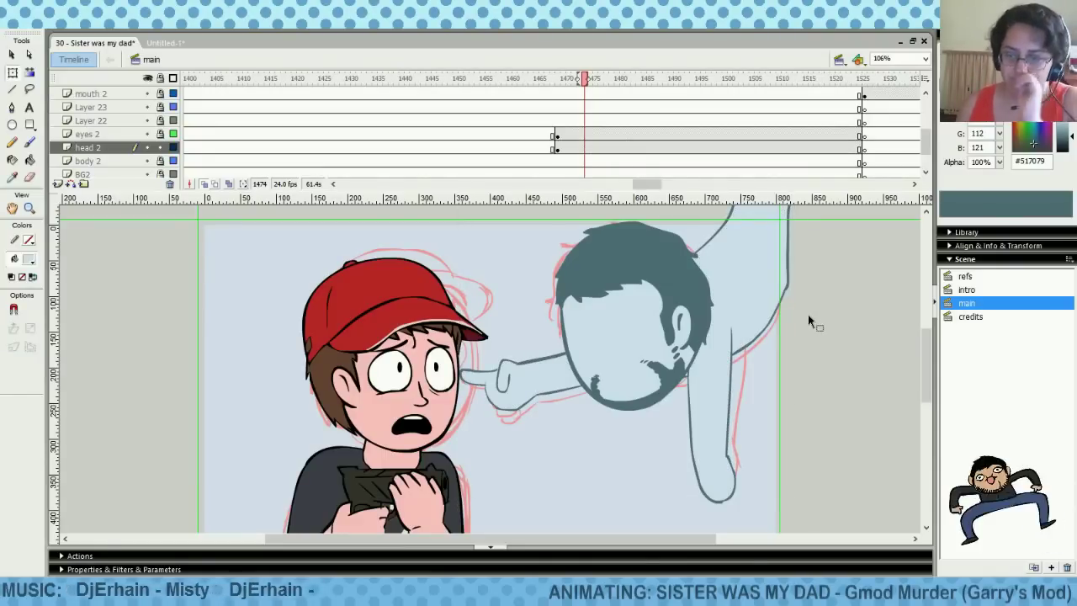
pyautogui.hotkey('ctrl', 's')
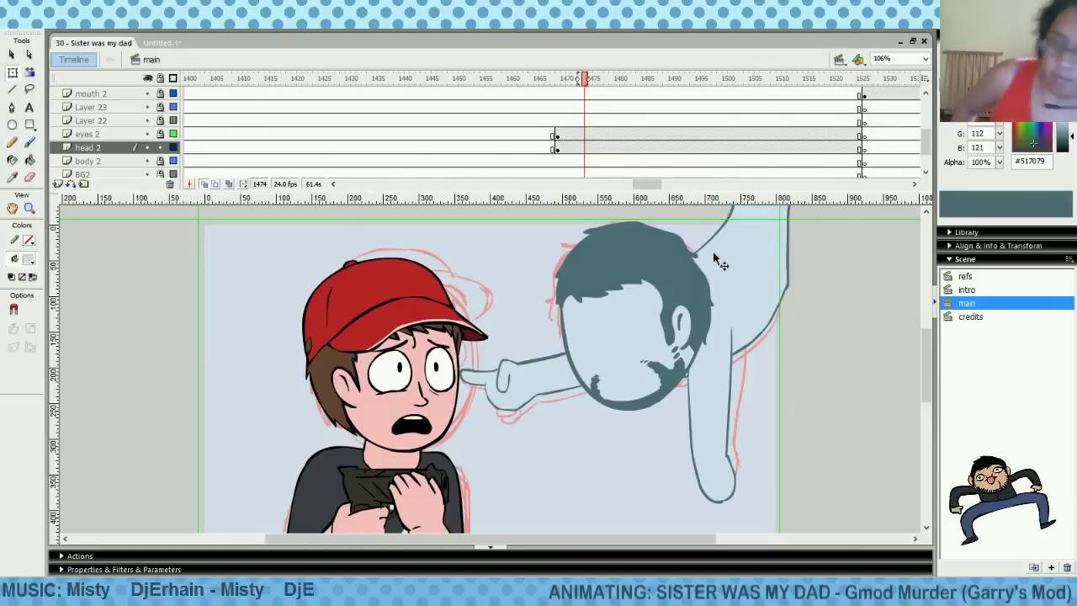
pyautogui.moveTo(471, 126); pyautogui.dragTo(477, 139)
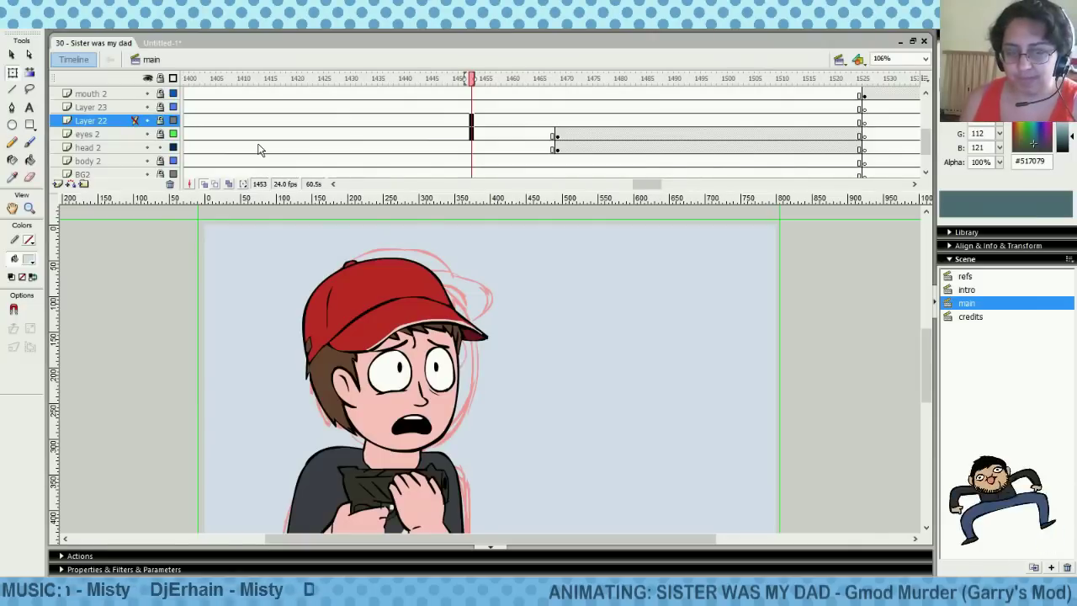
pyautogui.click(309, 135)
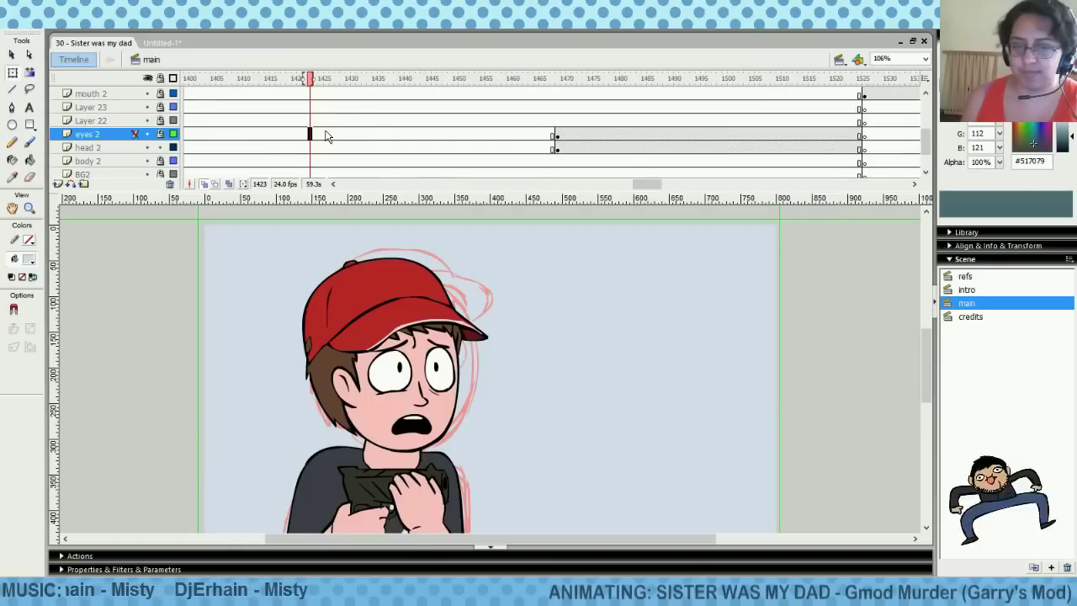
pyautogui.moveTo(284, 135); pyautogui.dragTo(897, 122)
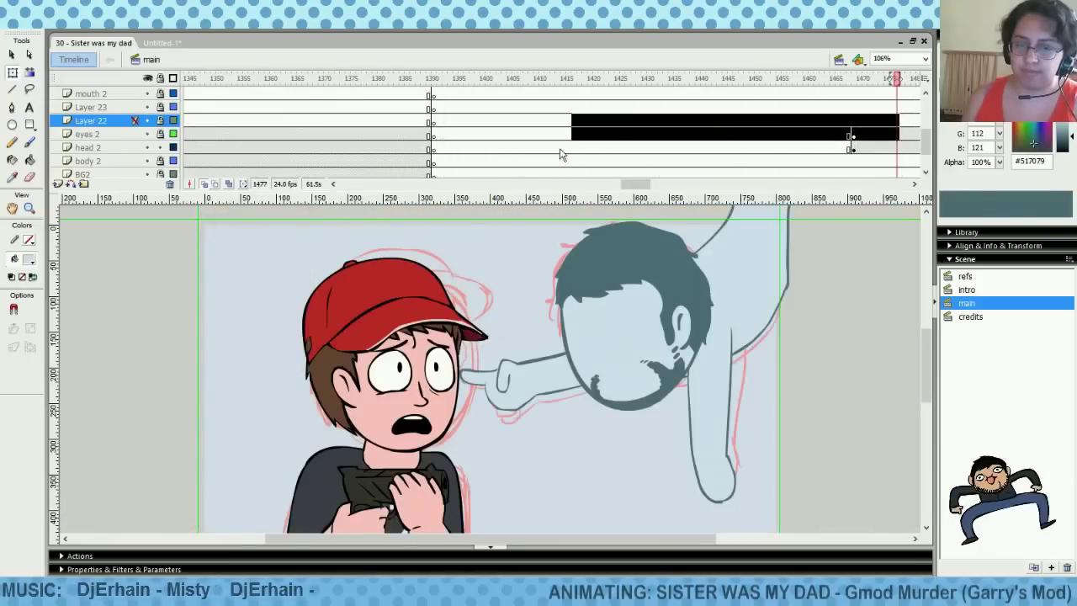
# Lock the head 2 layer, then add a keyframe at frame 1469 on Layer 22 and unlock that layer
pyautogui.moveTo(635, 185); pyautogui.dragTo(650, 185)
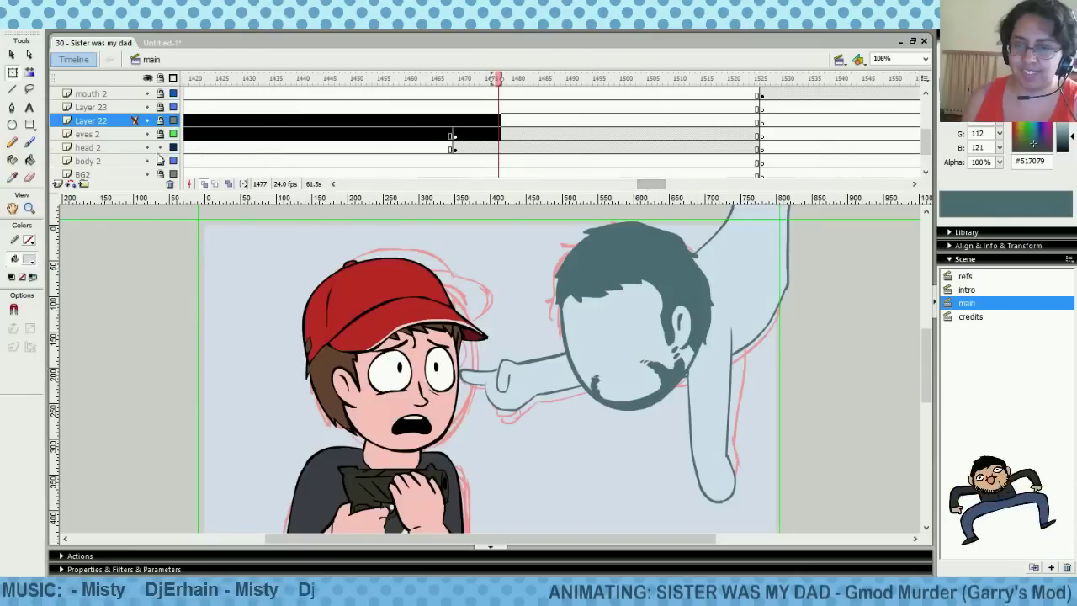
pyautogui.click(160, 149)
pyautogui.click(523, 107)
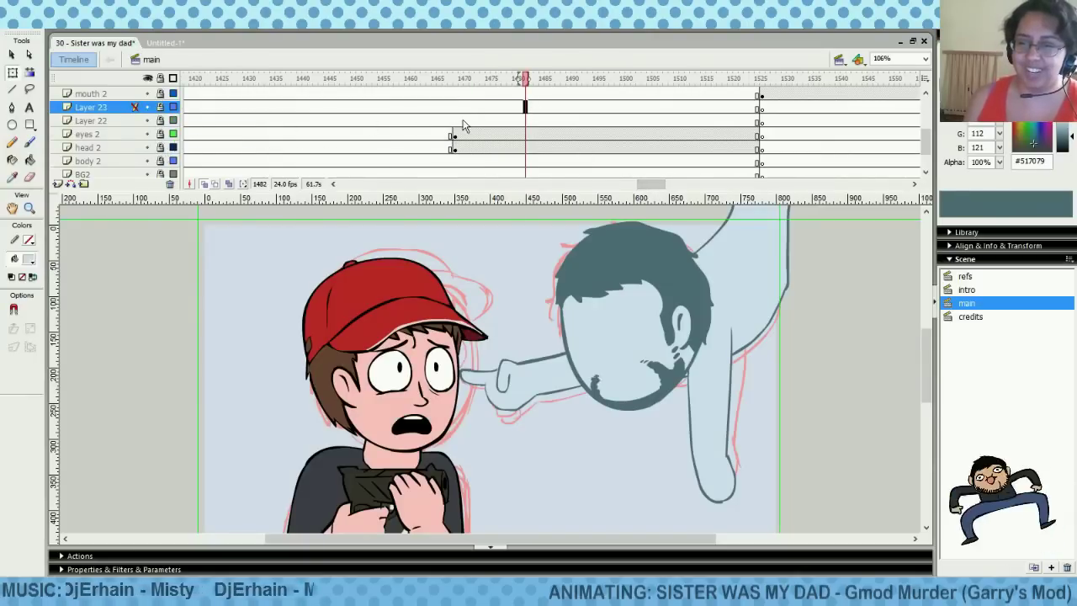
pyautogui.click(460, 121)
pyautogui.click(455, 120)
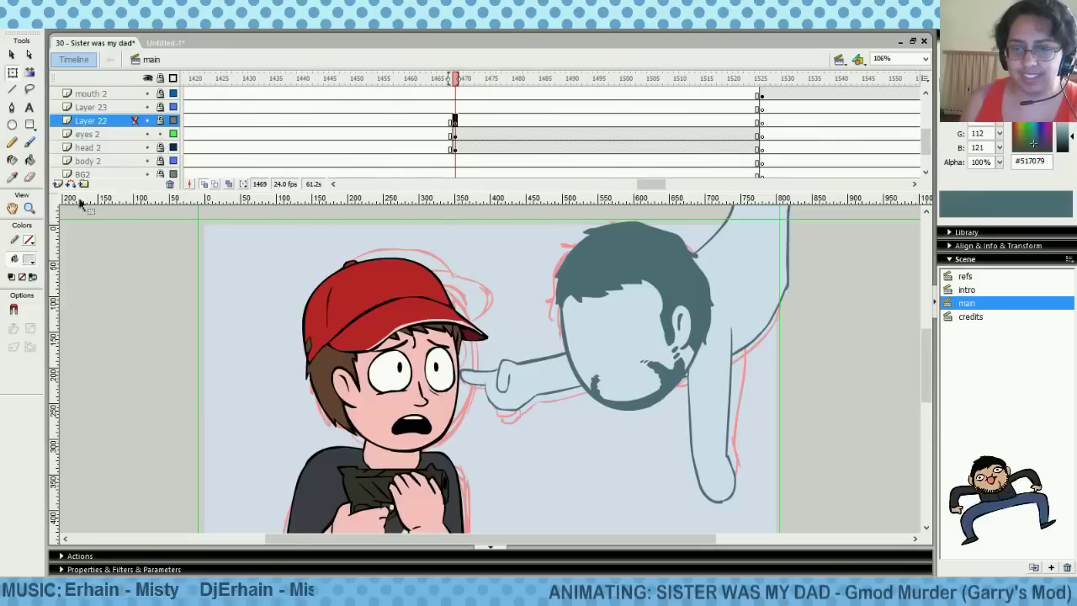
pyautogui.click(160, 121)
# Set the fill to the bearded man's hair colour #517079 and ready the Brush at frame 1469 of Layer 22
pyautogui.click(29, 259)
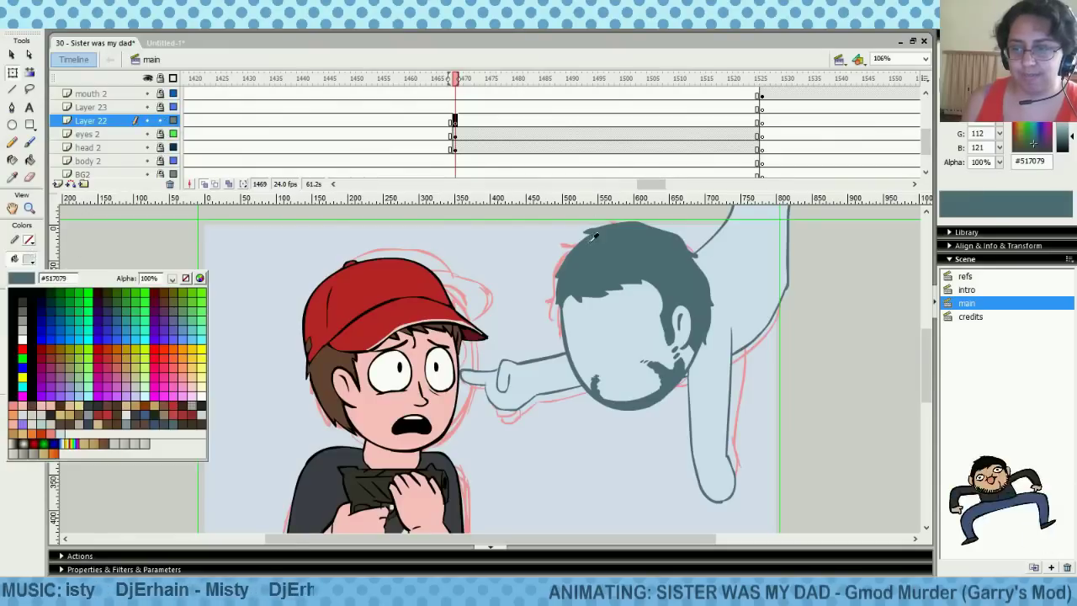
pyautogui.click(602, 259)
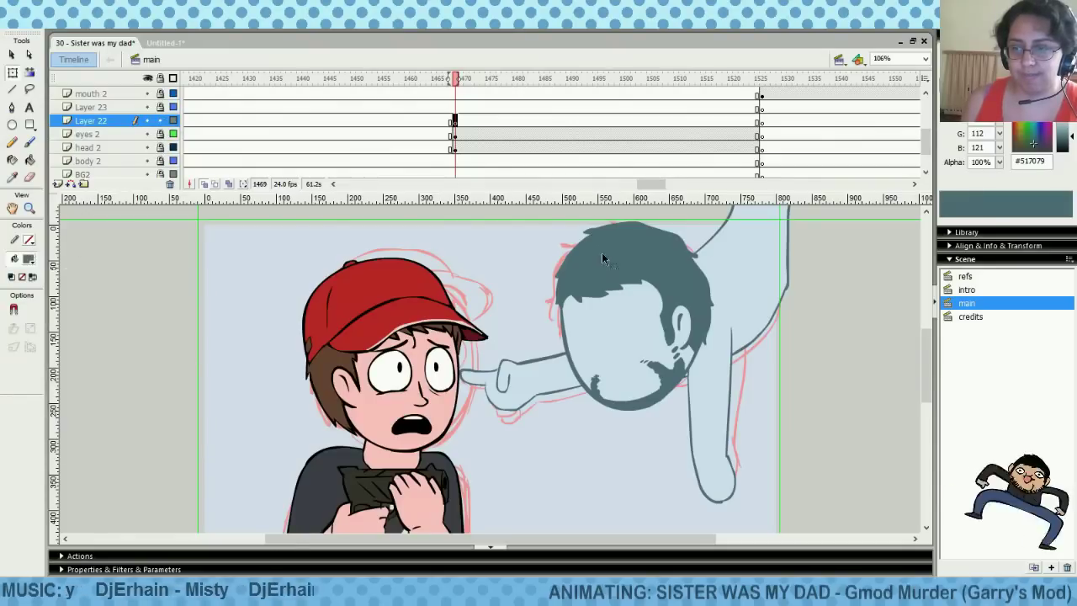
pyautogui.click(29, 144)
pyautogui.click(470, 121)
pyautogui.click(455, 122)
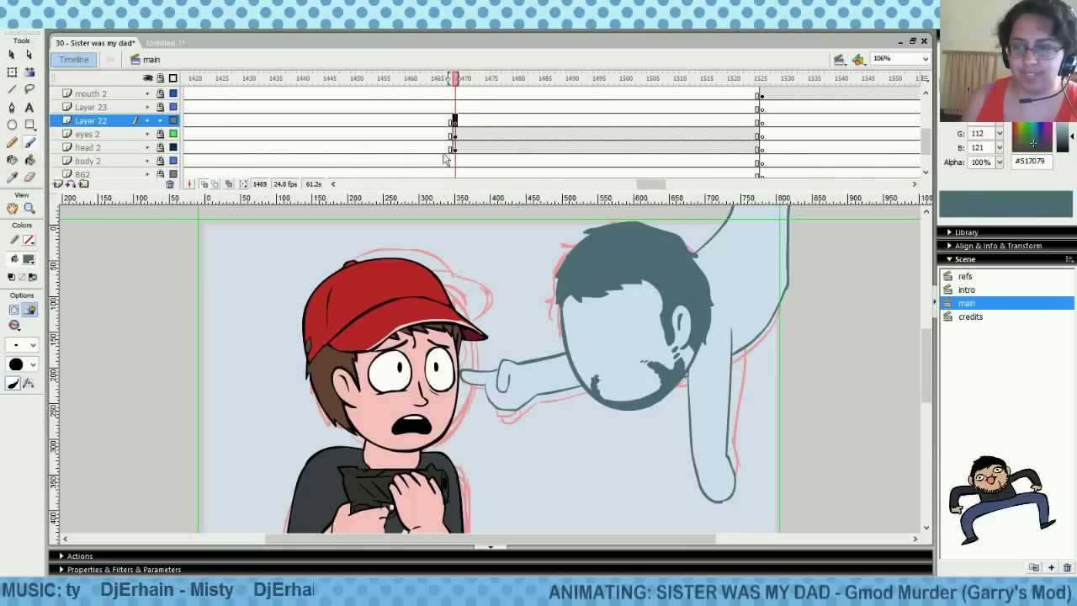
# Hide the head 2 layer and display the eyes 2 layer as outlines so the red sketch shows
pyautogui.moveTo(147, 134); pyautogui.dragTo(148, 148)
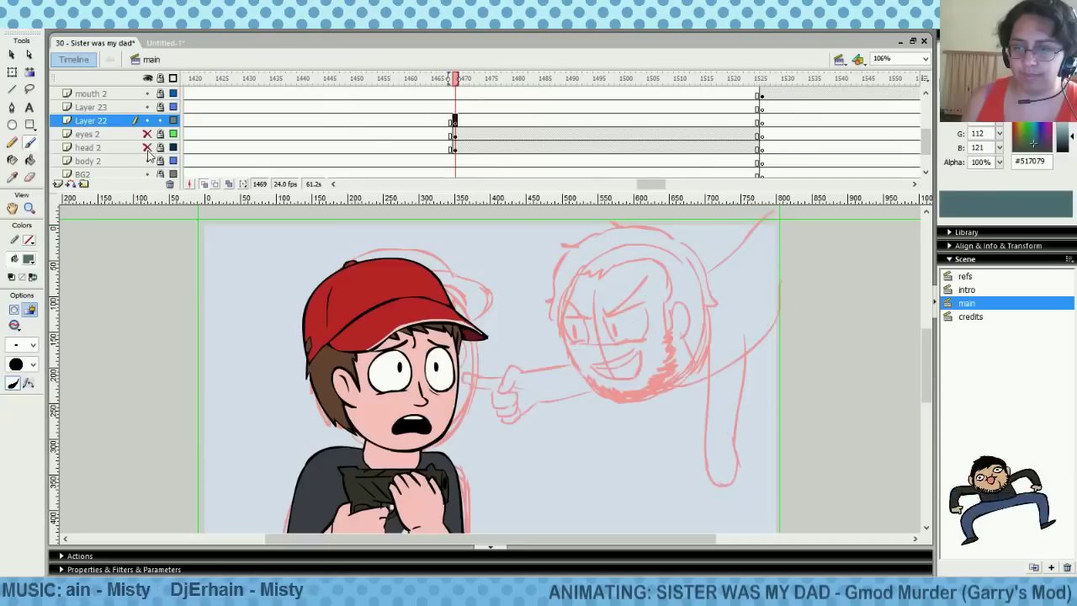
pyautogui.click(147, 147)
pyautogui.click(147, 147)
pyautogui.click(148, 133)
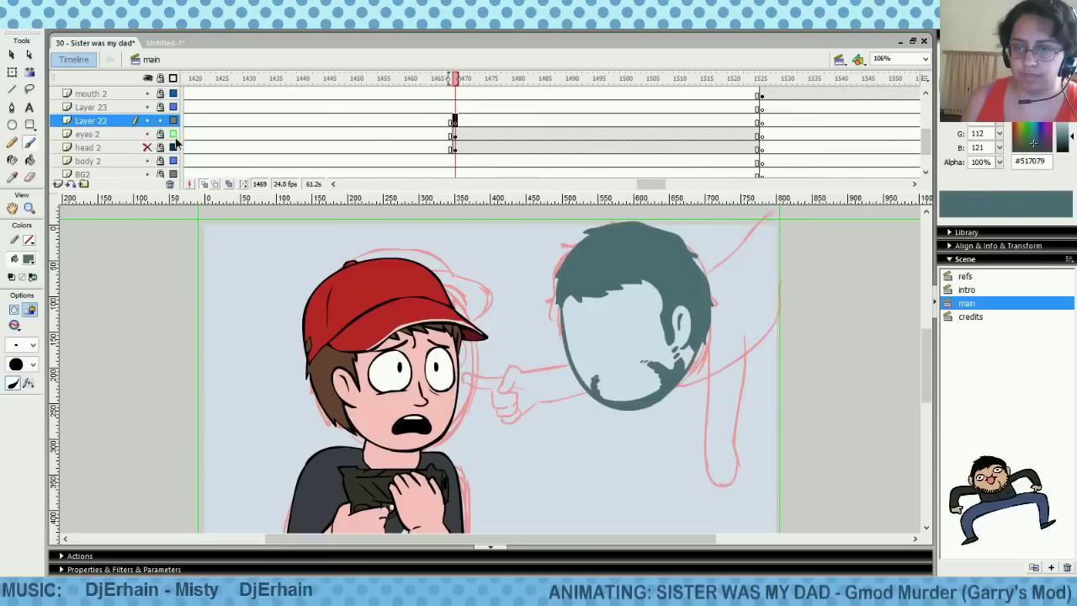
pyautogui.click(173, 134)
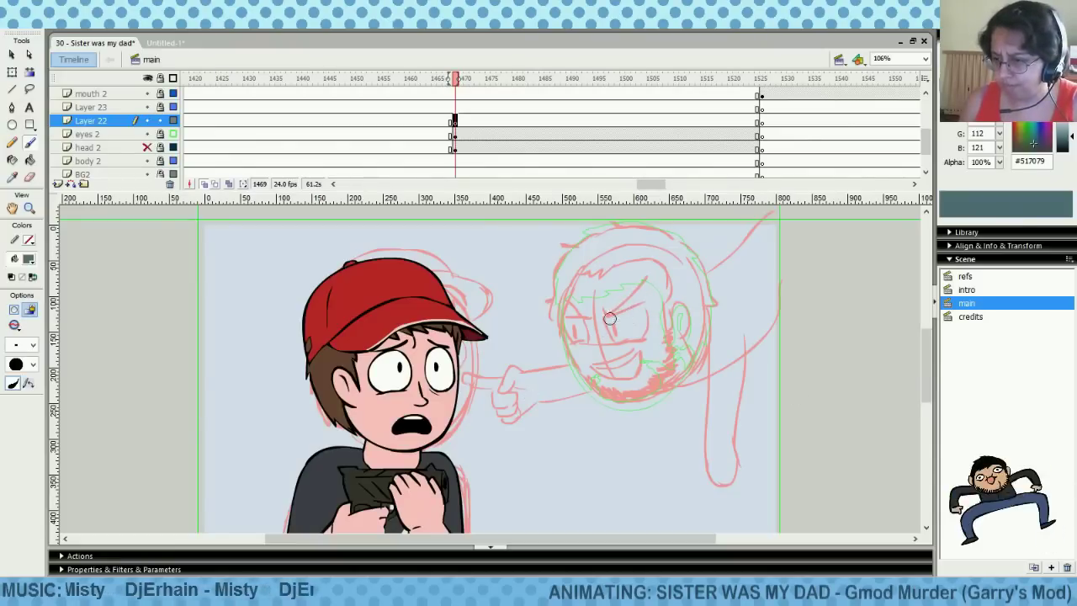
# Ink the outline of the bearded man's smaller eye over the sketch with the Brush and clean its edges with the Eraser
pyautogui.moveTo(566, 319)
pyautogui.mouseDown()
pyautogui.moveTo(593, 319)
pyautogui.moveTo(562, 325)
pyautogui.mouseUp()
pyautogui.hotkey('ctrl', 'z')
pyautogui.hotkey('ctrl', 'z')
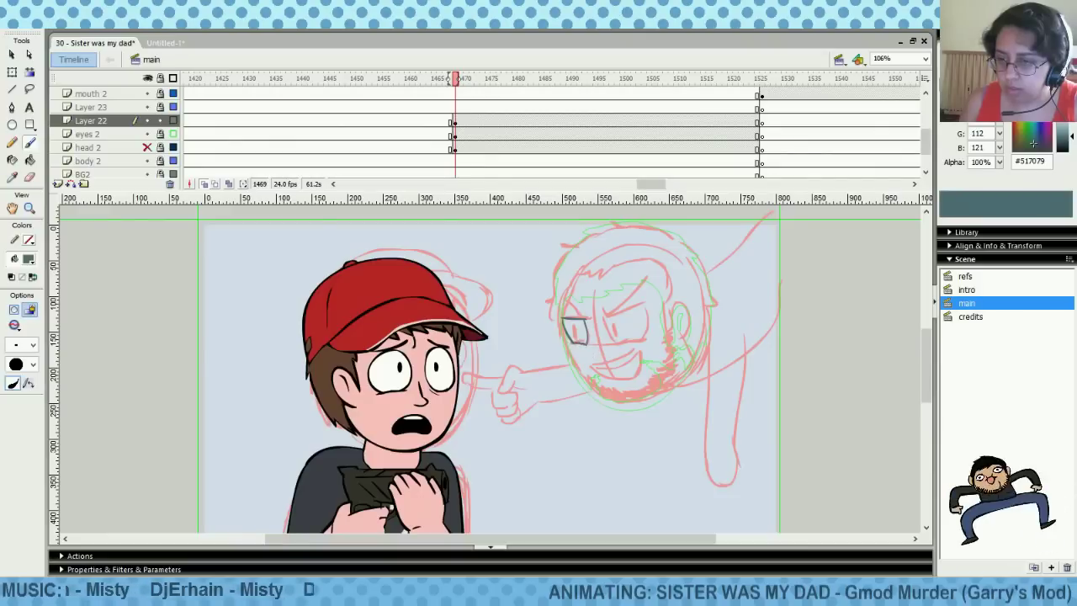
pyautogui.click(29, 180)
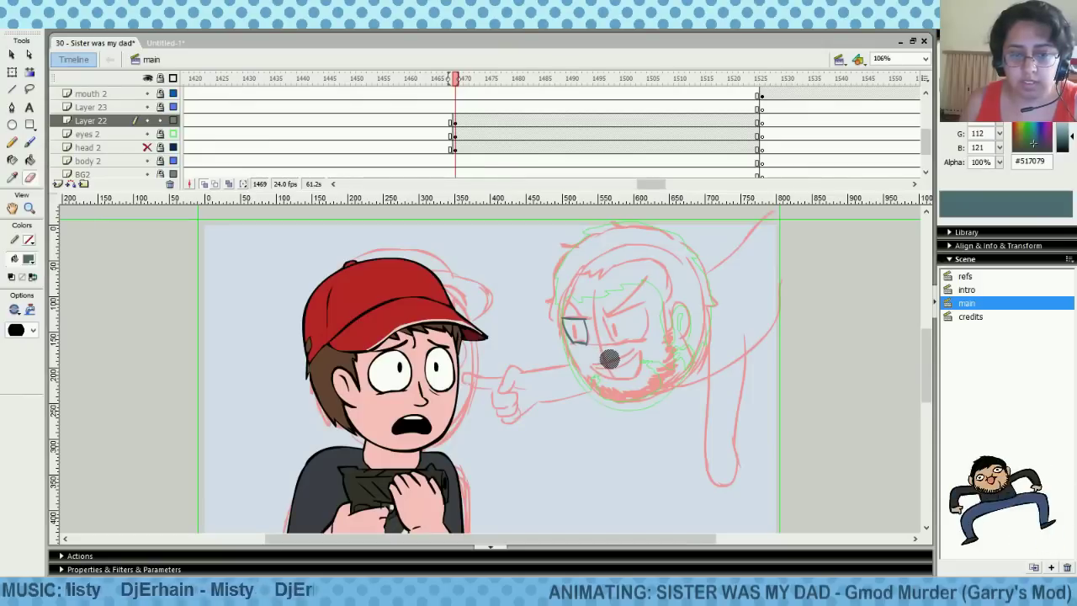
pyautogui.moveTo(611, 366); pyautogui.dragTo(580, 354)
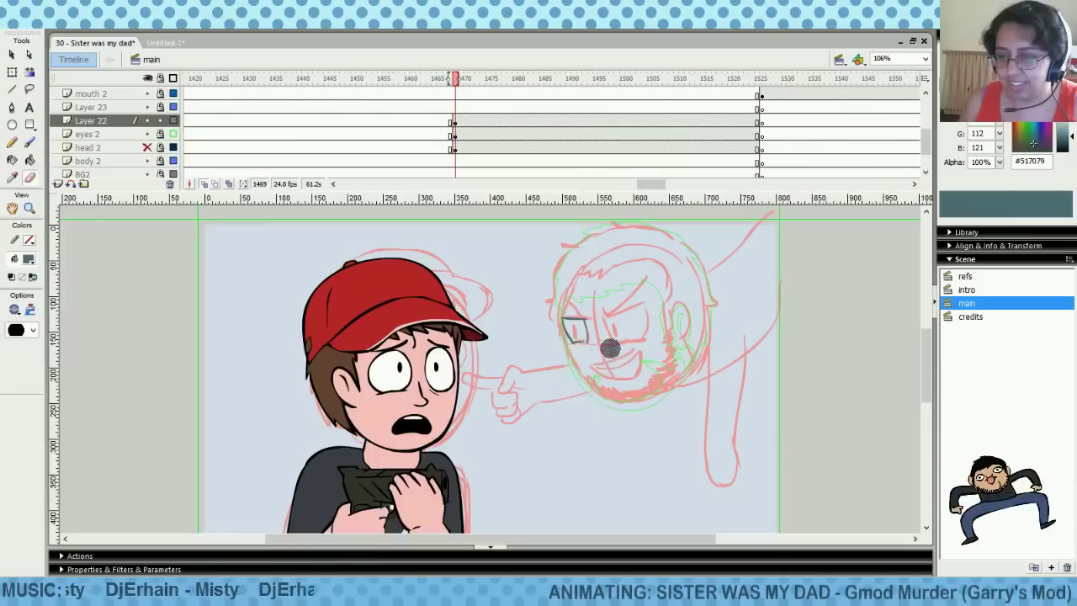
pyautogui.click(34, 336)
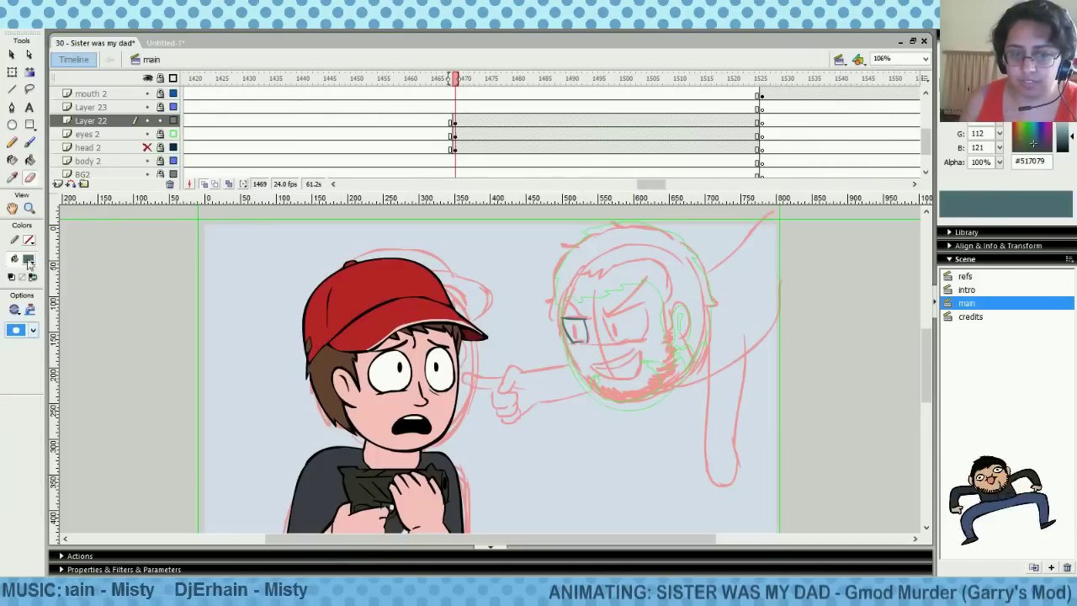
# Ink the angry eyebrows and the larger eye's outline over the sketch, and erase stray bits around the smaller eye
pyautogui.click(30, 141)
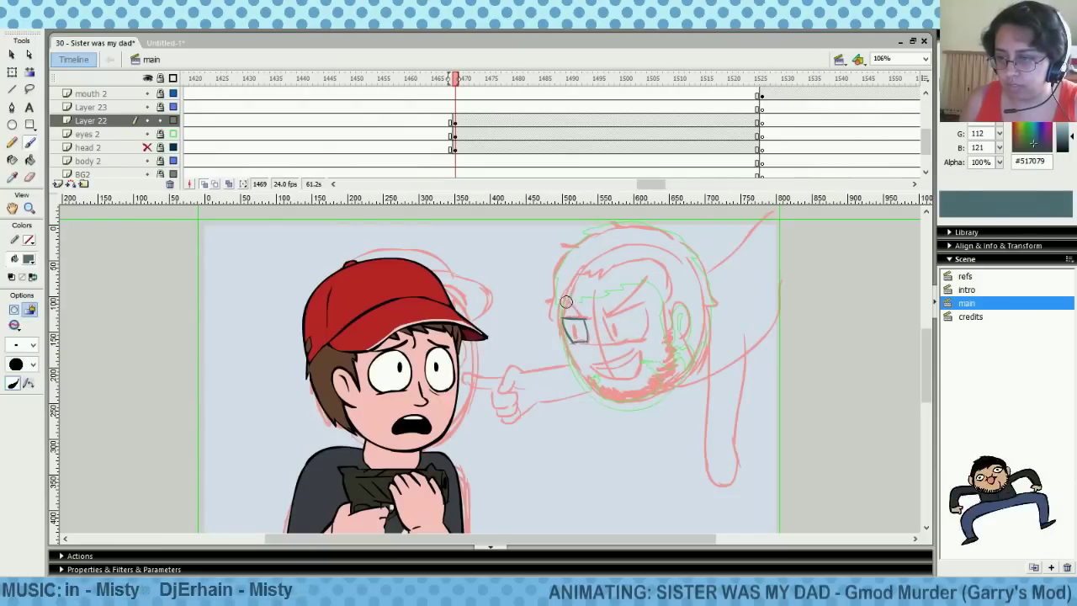
pyautogui.moveTo(580, 316); pyautogui.dragTo(646, 309)
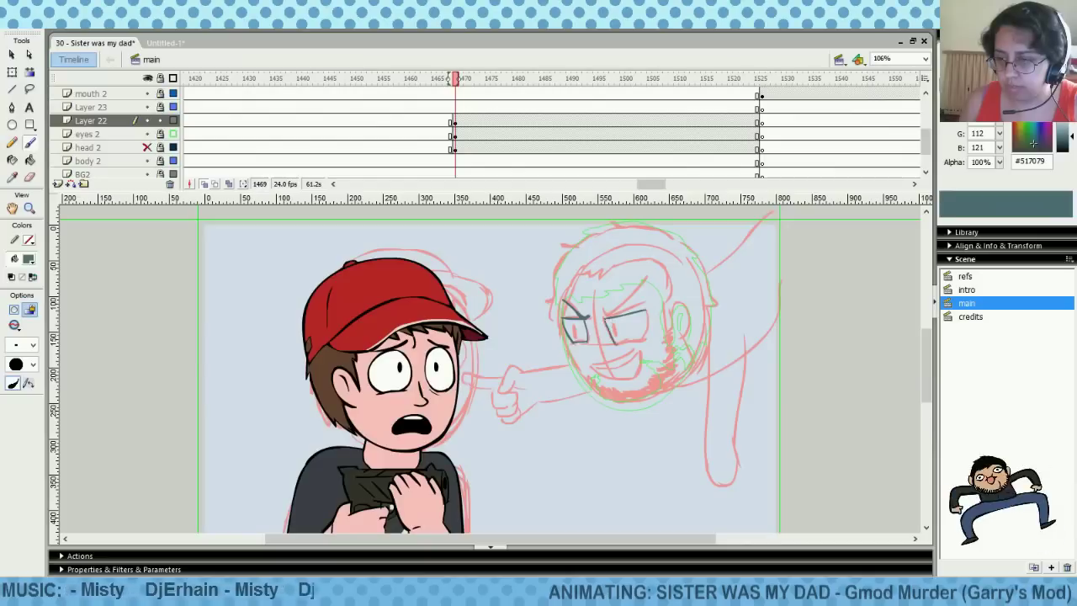
pyautogui.hotkey('ctrl', 'z')
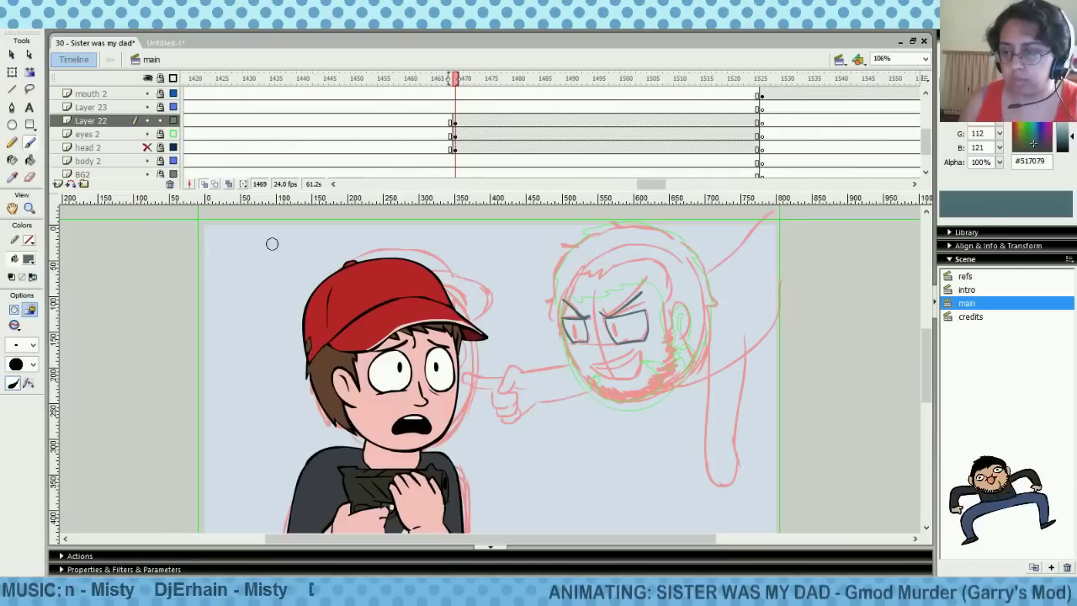
pyautogui.click(30, 177)
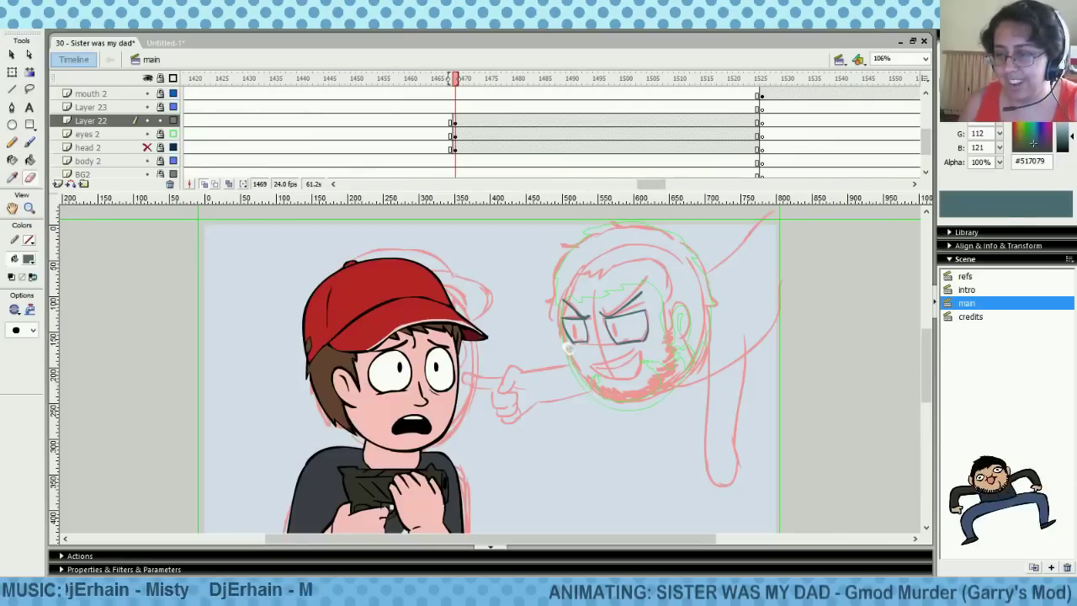
pyautogui.moveTo(590, 357); pyautogui.dragTo(580, 352)
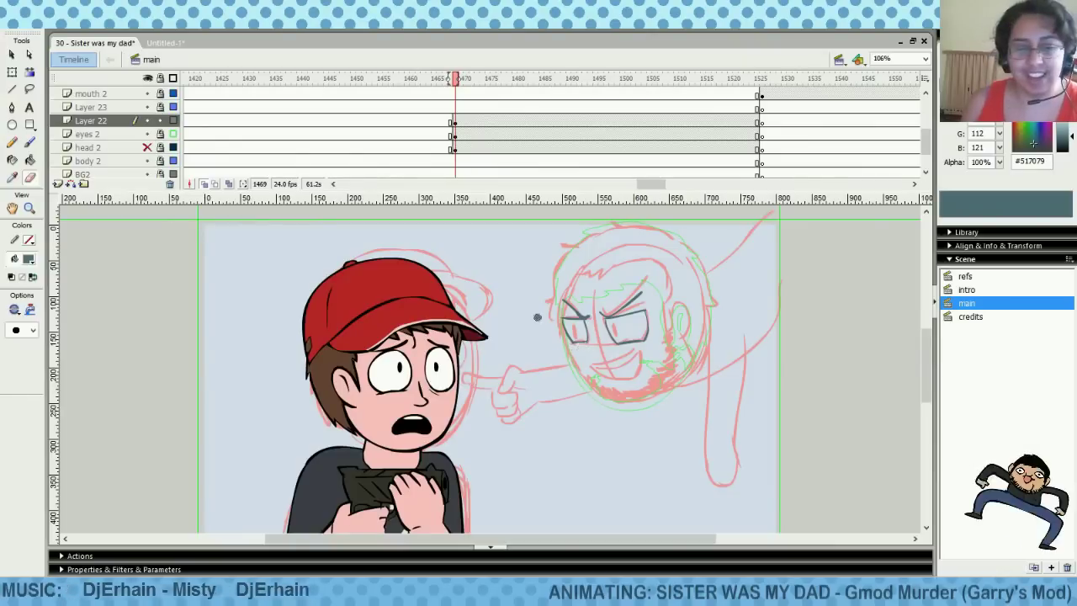
# Paint a narrow pupil in each eye and tidy them with a smaller Eraser
pyautogui.click(29, 143)
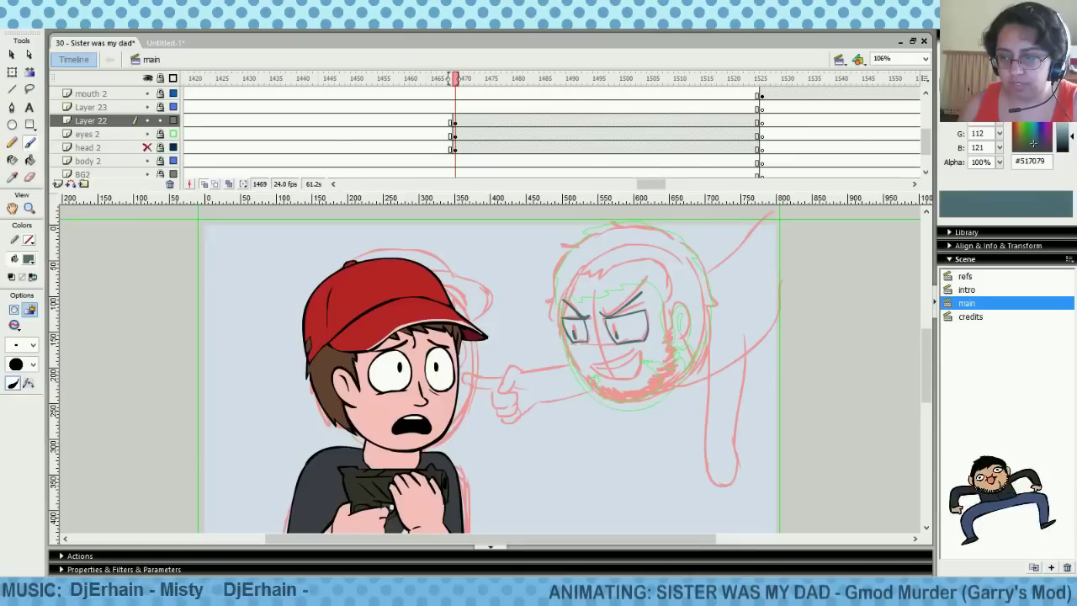
pyautogui.rightClick(617, 334)
pyautogui.click(664, 474)
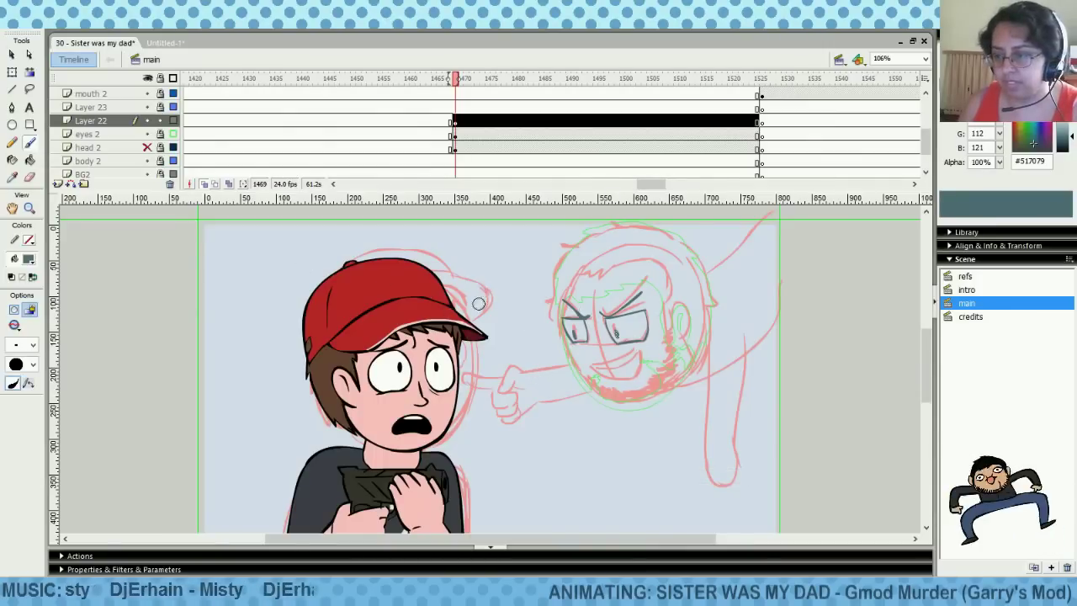
pyautogui.click(29, 177)
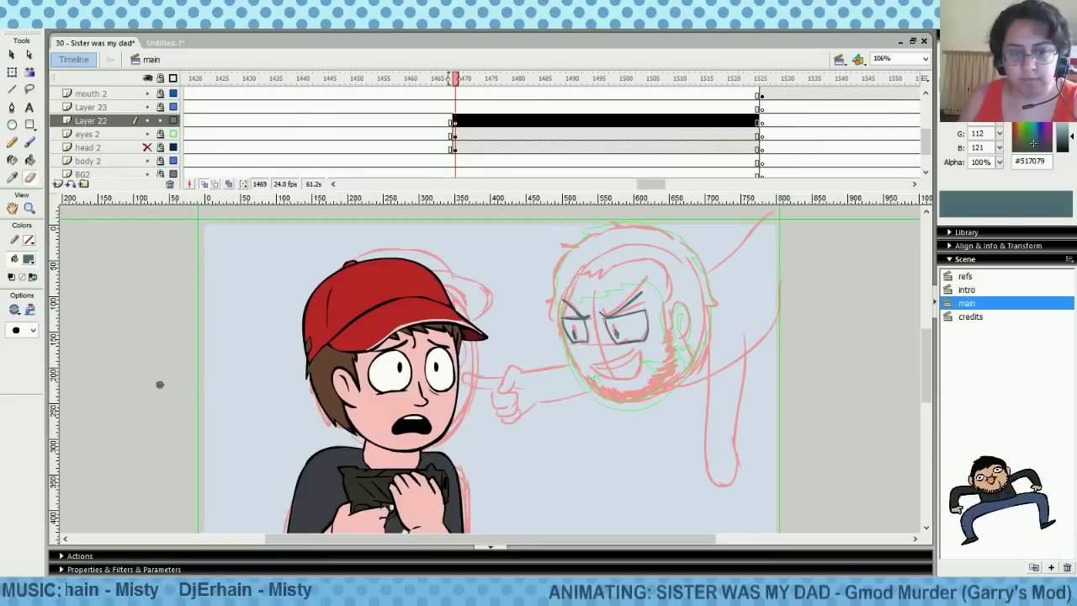
pyautogui.click(32, 330)
pyautogui.click(22, 348)
pyautogui.click(648, 350)
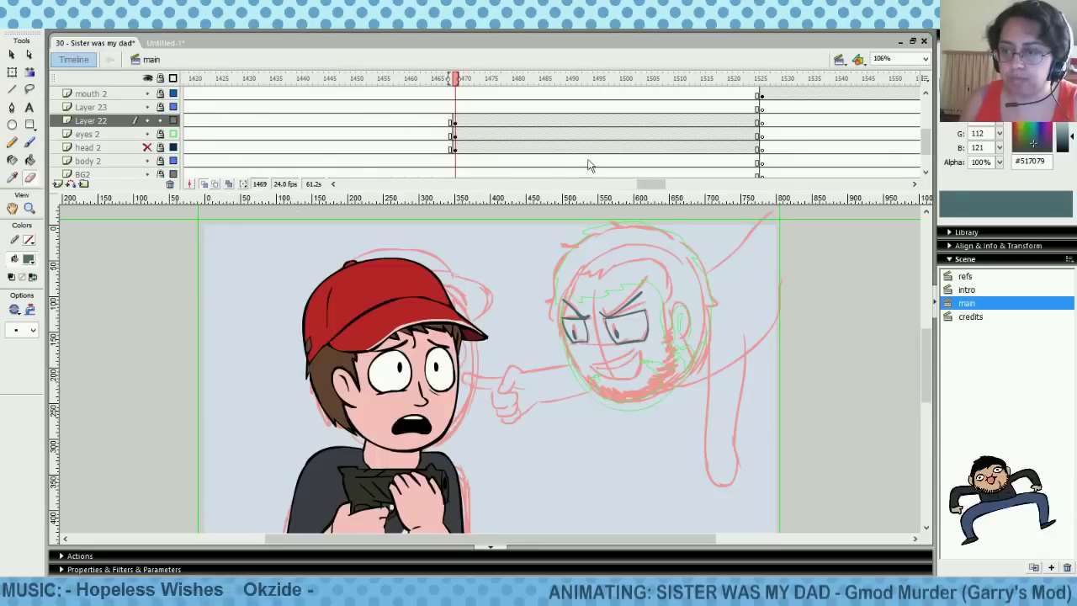
pyautogui.click(13, 72)
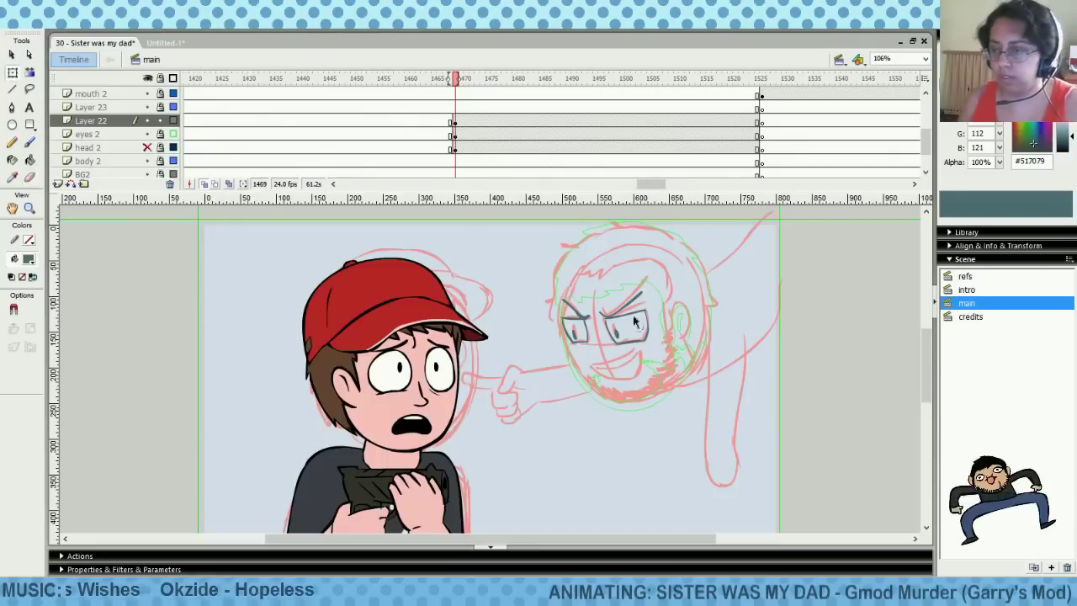
pyautogui.click(622, 360)
pyautogui.click(631, 381)
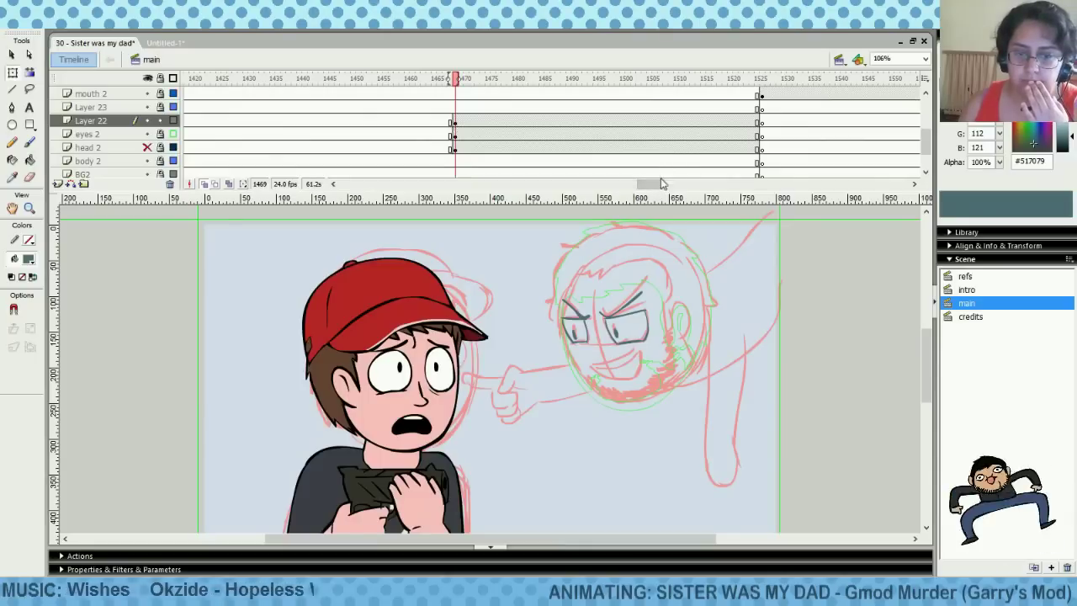
# Go to the earlier shot around frame 1271 and sample the bearded man's yellow eye colour #FFFF99 as the fill
pyautogui.moveTo(652, 184); pyautogui.dragTo(636, 187)
pyautogui.click(392, 121)
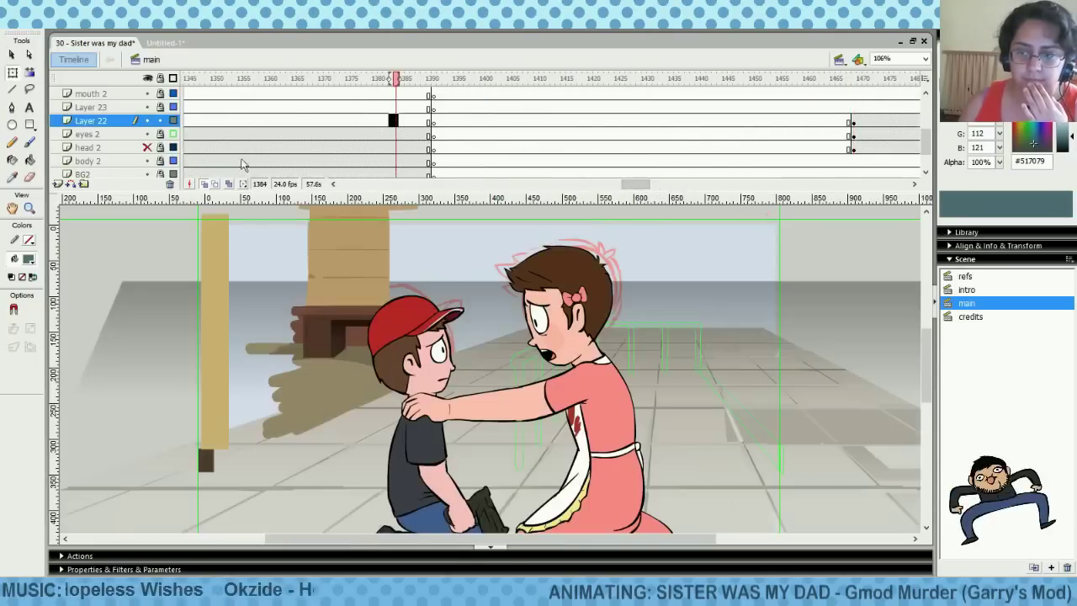
pyautogui.click(274, 107)
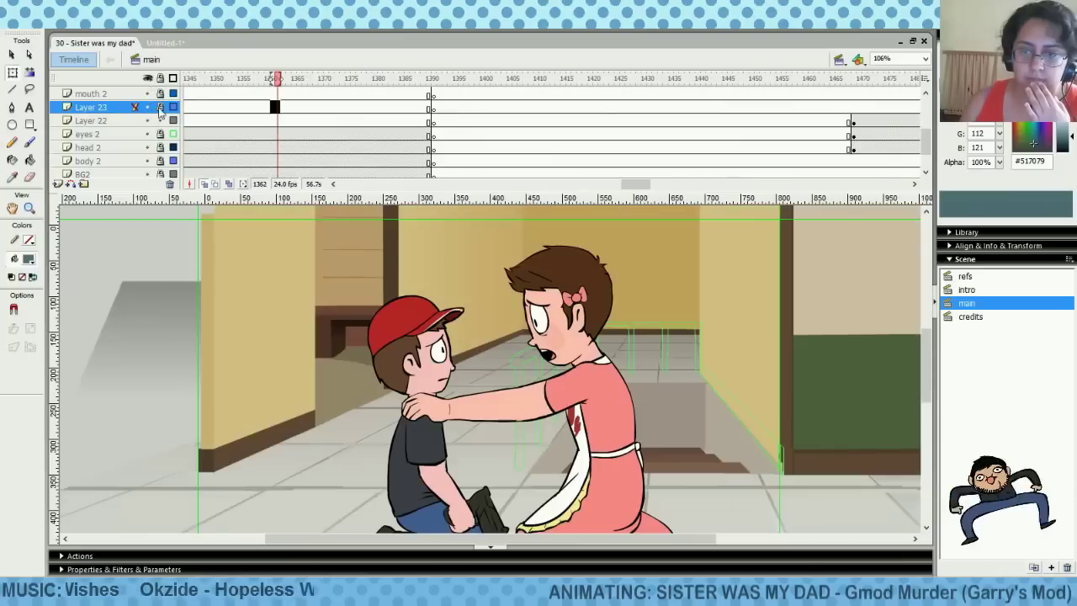
pyautogui.click(471, 120)
pyautogui.moveTo(328, 106); pyautogui.dragTo(425, 108)
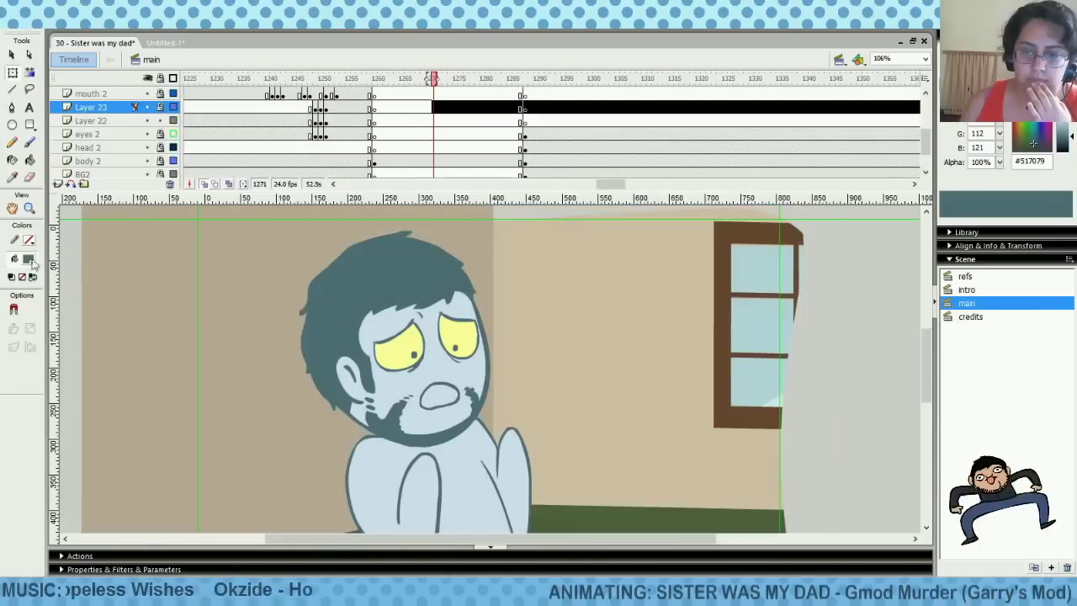
pyautogui.click(30, 261)
pyautogui.click(396, 353)
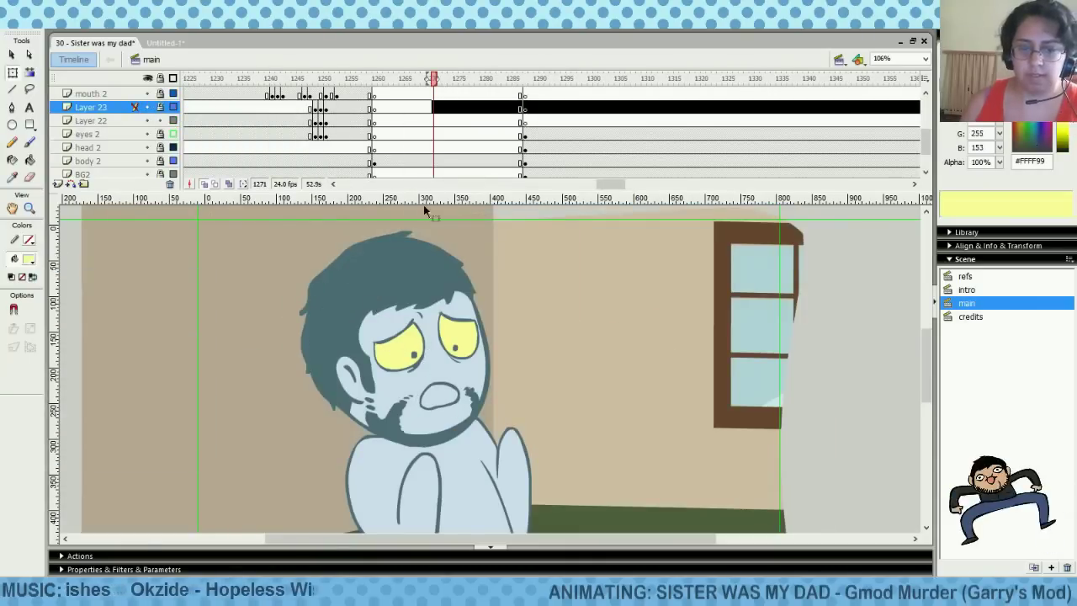
# Fill both newly drawn eyes on Layer 22 at frame 1485 with the yellow using the Paint Bucket
pyautogui.moveTo(616, 182); pyautogui.dragTo(642, 174)
pyautogui.click(525, 120)
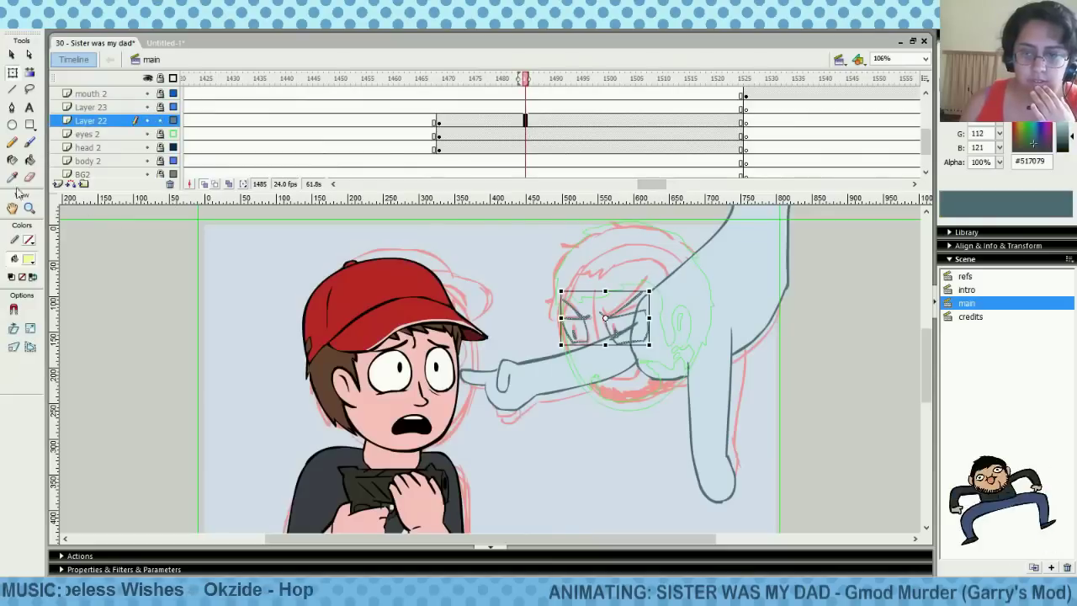
pyautogui.click(30, 161)
pyautogui.click(633, 318)
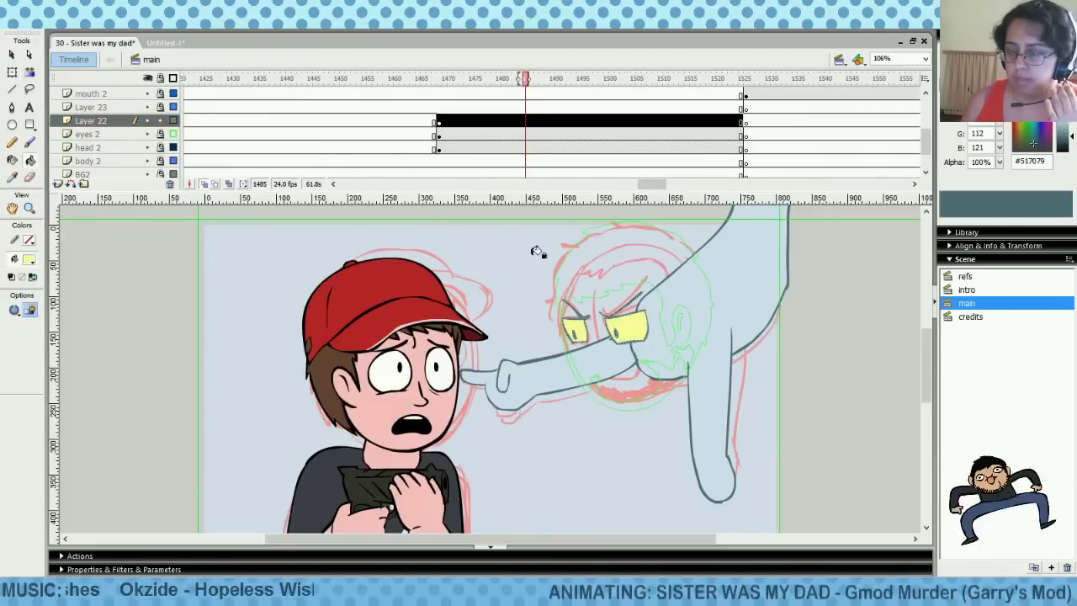
# Shift the eyes and brows slightly down toward the ear, and switch the eyes 2 layer from outlines to full display
pyautogui.click(11, 72)
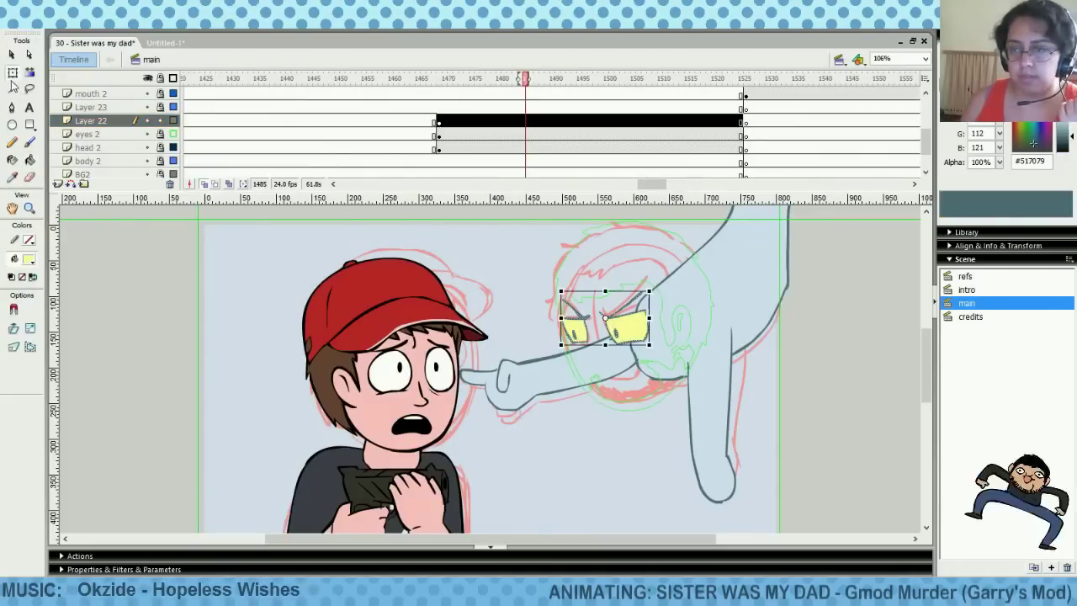
pyautogui.click(627, 332)
pyautogui.moveTo(533, 282); pyautogui.dragTo(642, 336)
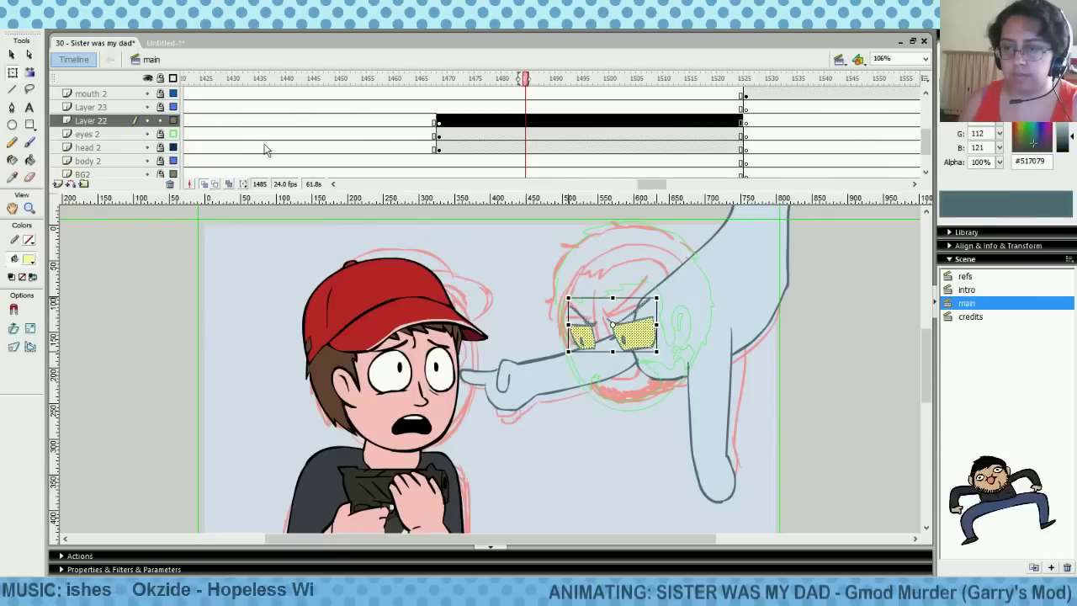
pyautogui.click(174, 135)
pyautogui.click(642, 340)
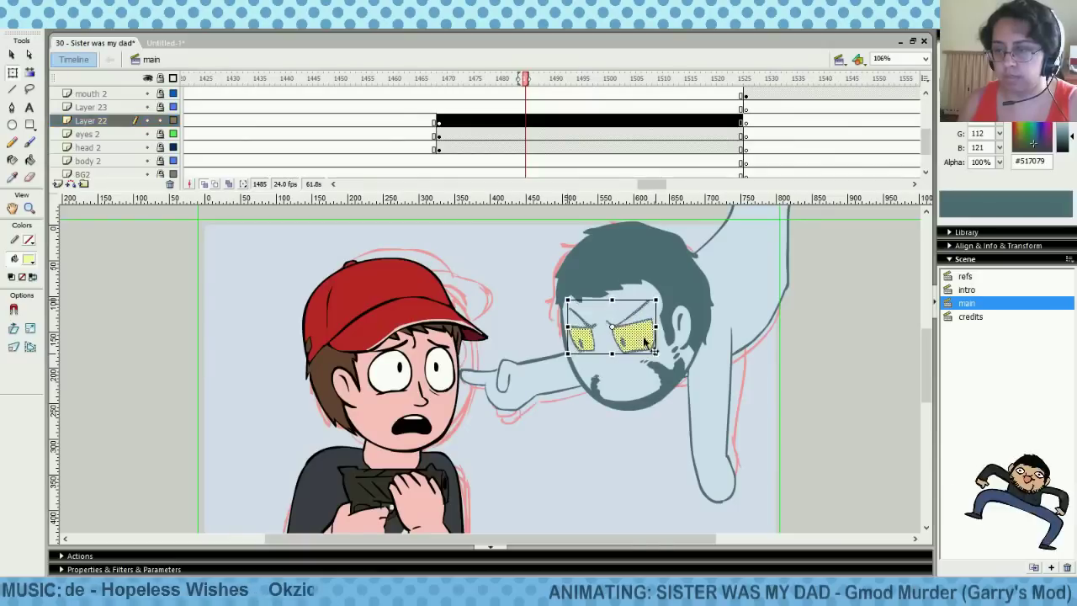
# Select only the larger eye with its brow and nudge it slightly up and toward the nose
pyautogui.click(501, 309)
pyautogui.moveTo(699, 265); pyautogui.dragTo(603, 375)
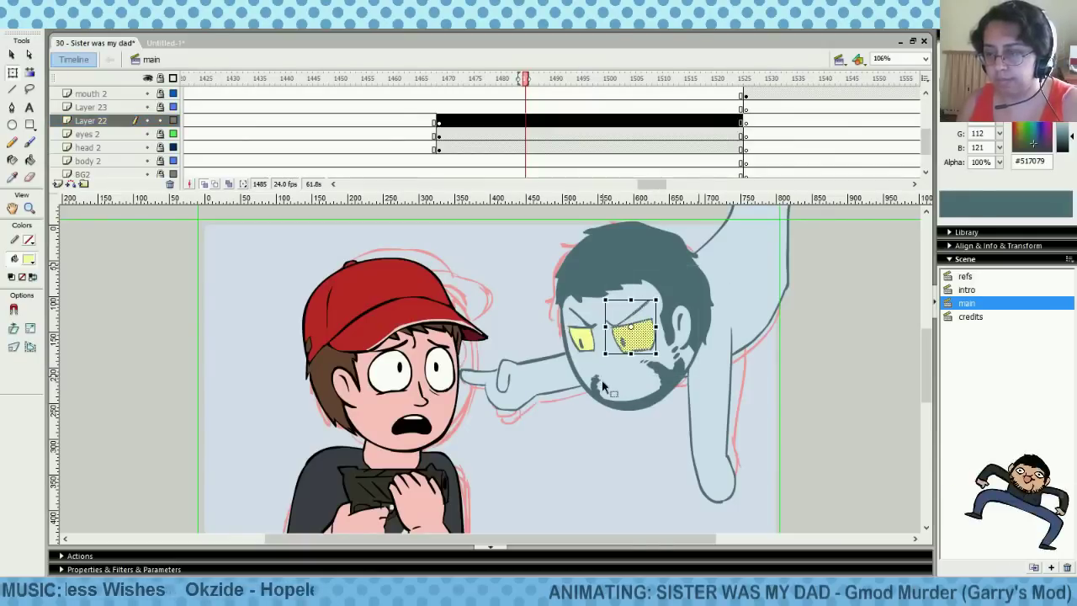
pyautogui.press('Up')
pyautogui.press('Up')
pyautogui.press('Left')
pyautogui.press('Left')
# Select both eyes with their brows, nudge them slightly left together, and deselect them
pyautogui.click(628, 368)
pyautogui.moveTo(546, 240); pyautogui.dragTo(731, 380)
pyautogui.press('Left')
pyautogui.press('Left')
pyautogui.click(578, 462)
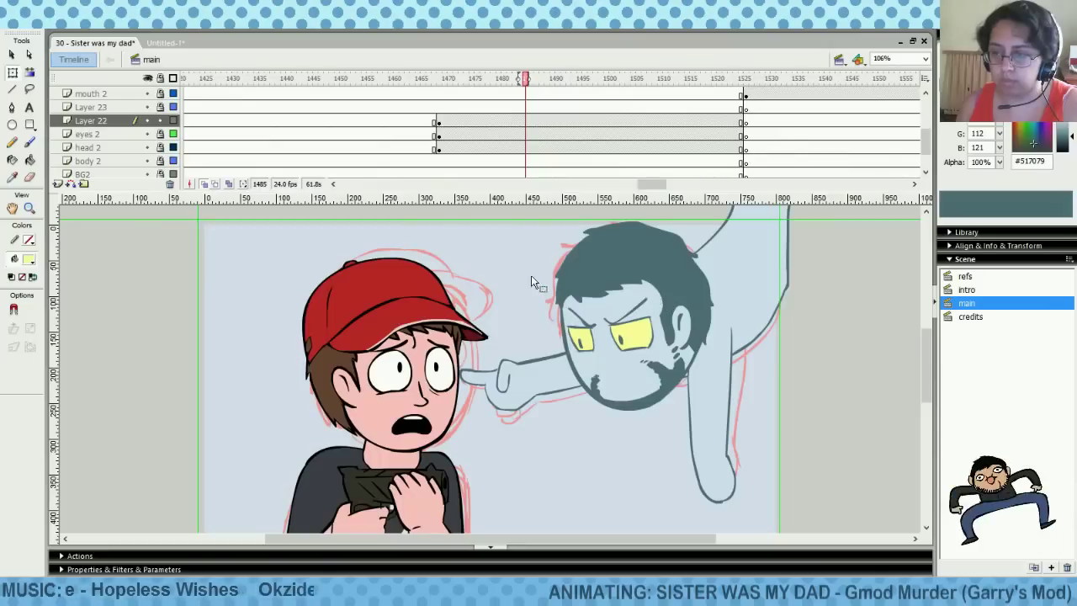
# Widen the smaller eye with its brow slightly and distort its lower outer corner toward the edge of the bearded man's face
pyautogui.moveTo(531, 276); pyautogui.dragTo(600, 383)
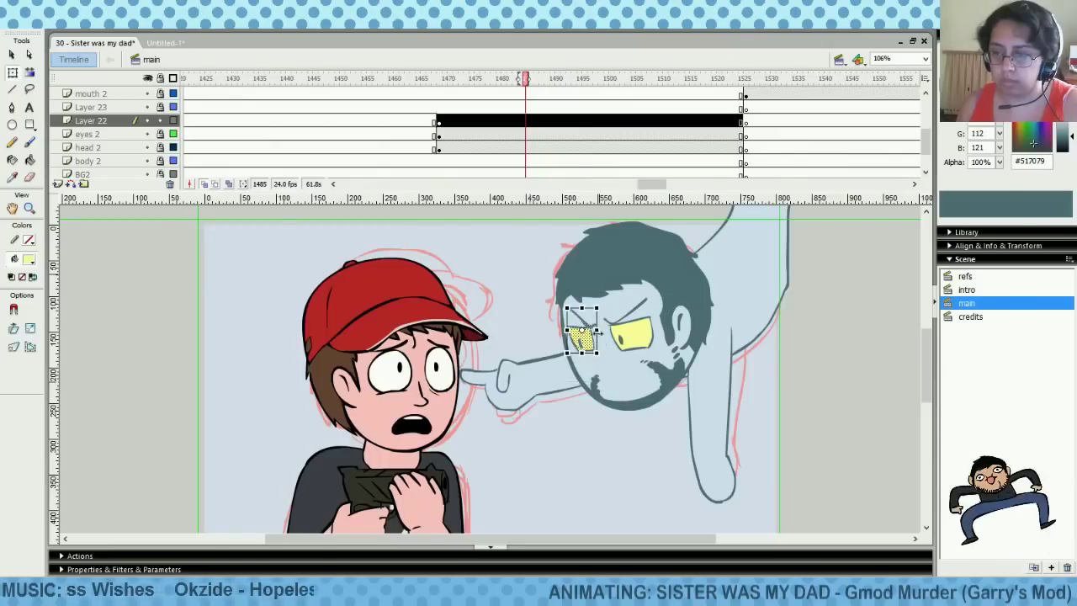
pyautogui.click(588, 373)
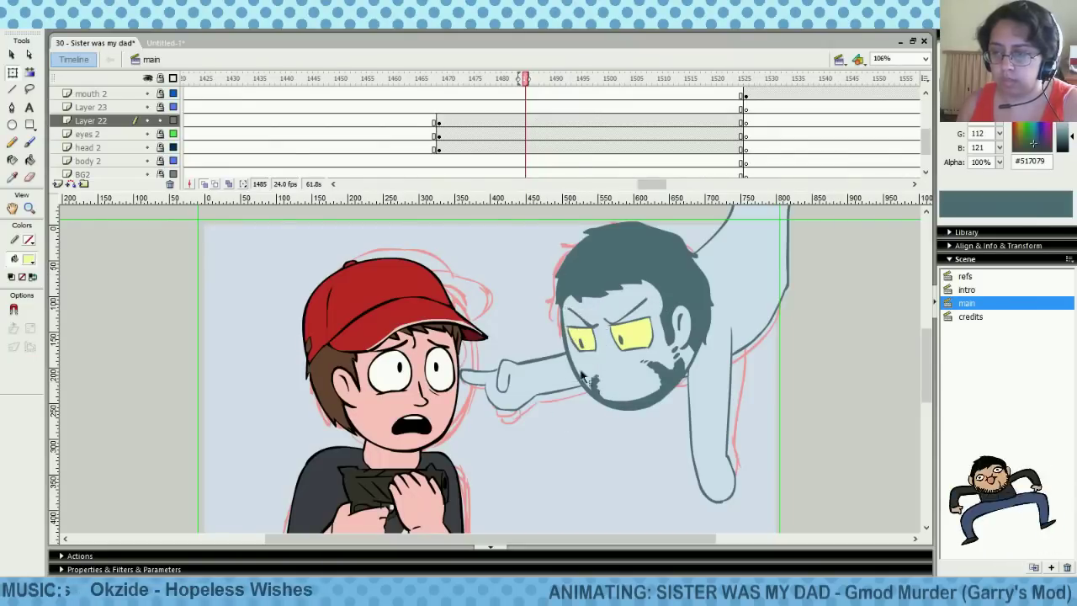
pyautogui.moveTo(530, 271)
pyautogui.mouseDown()
pyautogui.moveTo(594, 382)
pyautogui.moveTo(523, 272)
pyautogui.mouseUp()
pyautogui.hotkey('ctrl', 'a')
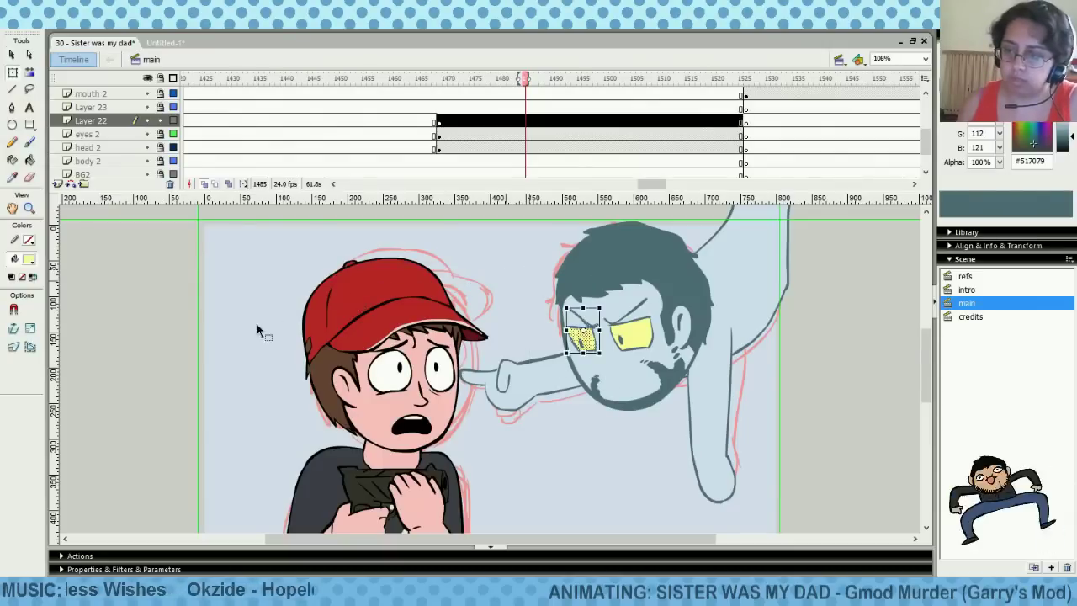
pyautogui.click(13, 346)
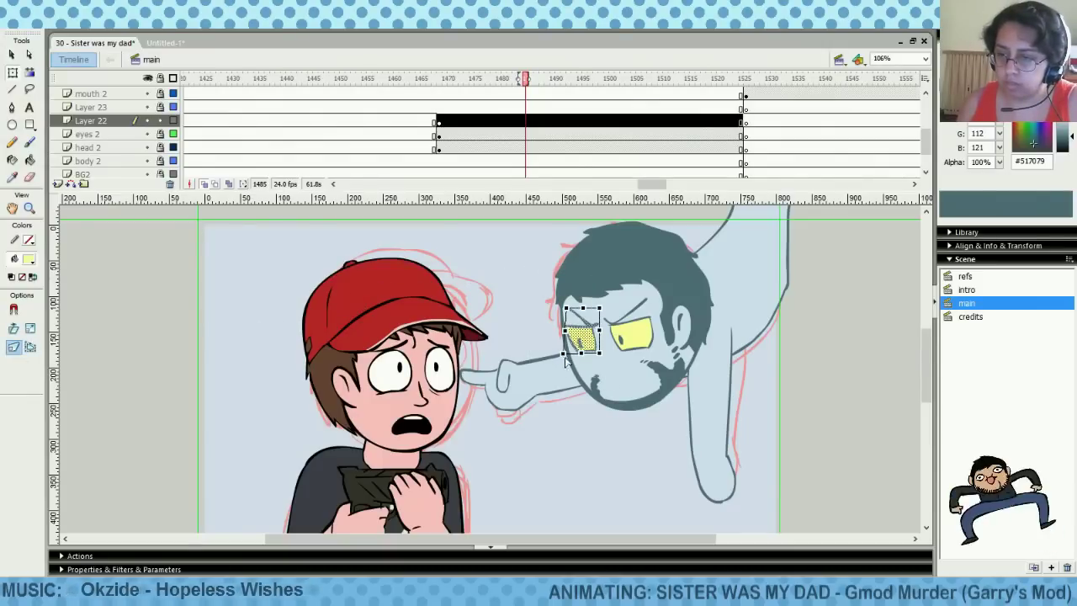
pyautogui.click(587, 375)
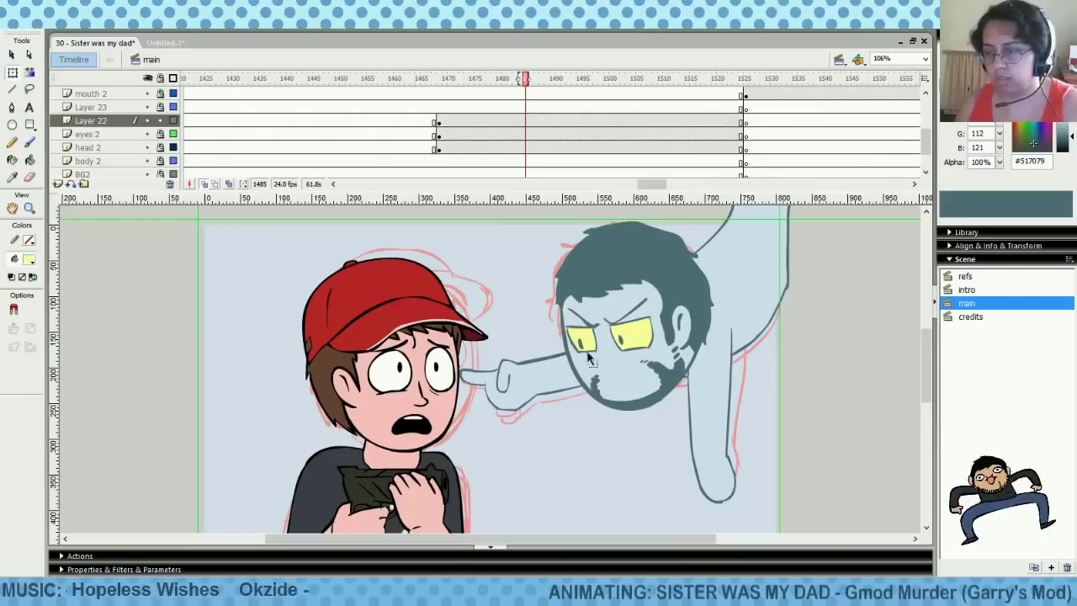
# Delete the yellow fill from both of the bearded man's eyes, keeping the outlines and pupils
pyautogui.click(591, 341)
pyautogui.press('Delete')
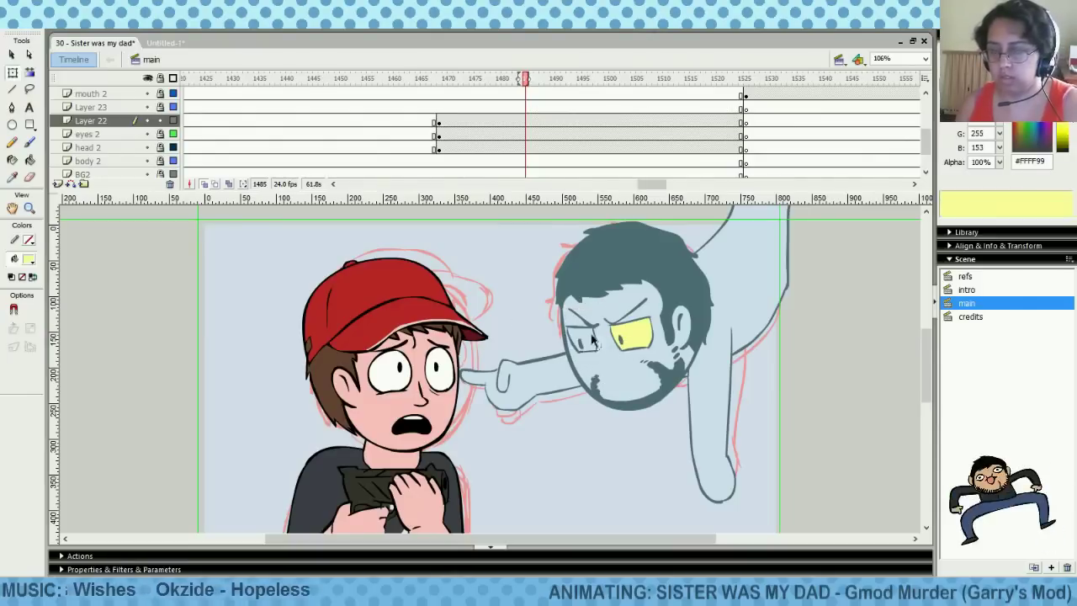
pyautogui.click(622, 337)
pyautogui.press('Delete')
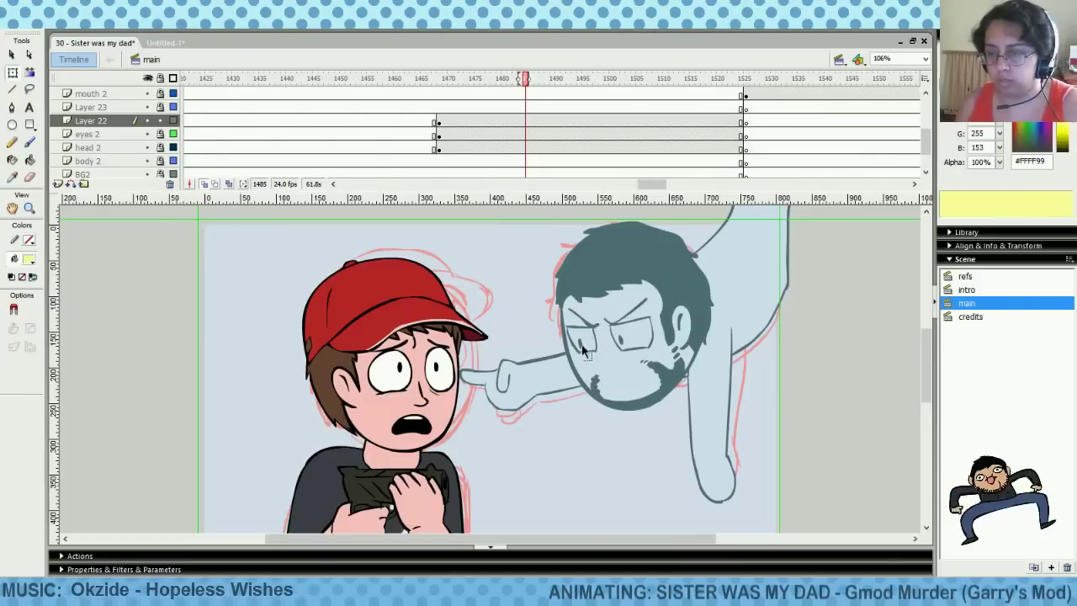
# Select both pupils together, nudge them slightly left and up within the eyes, and deselect them
pyautogui.click(580, 343)
pyautogui.moveTo(580, 343); pyautogui.dragTo(579, 343)
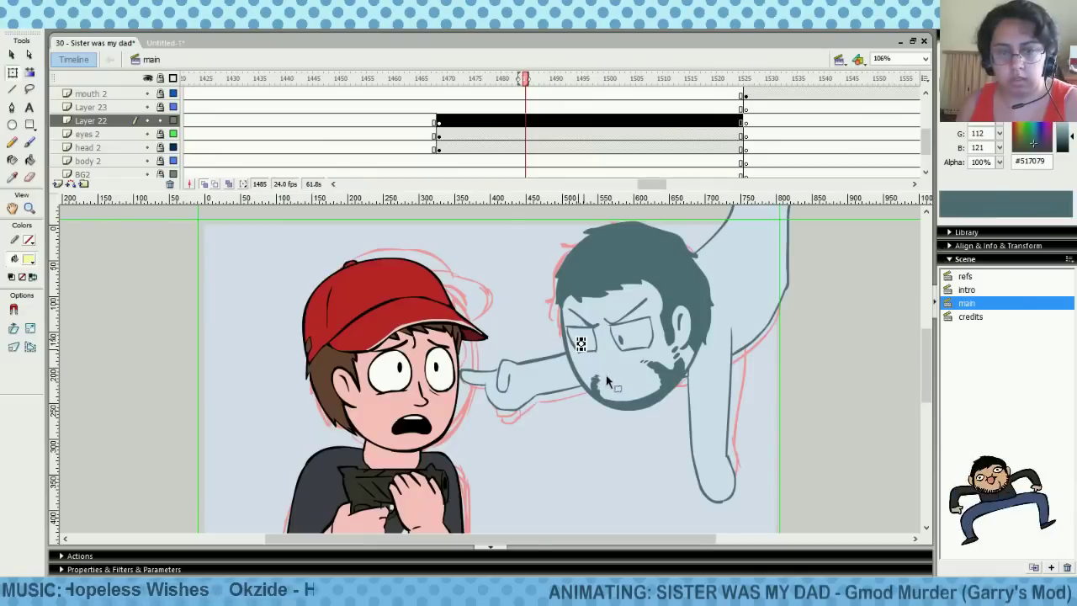
pyautogui.click(616, 377)
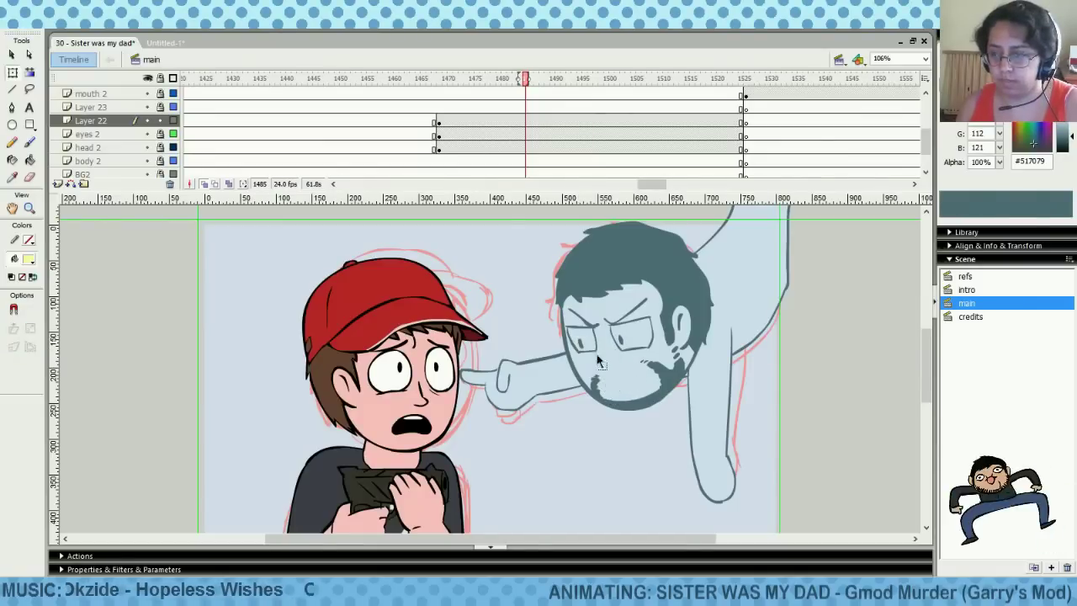
pyautogui.click(581, 344)
pyautogui.keyDown('shift'); pyautogui.click(623, 340); pyautogui.keyUp('shift')
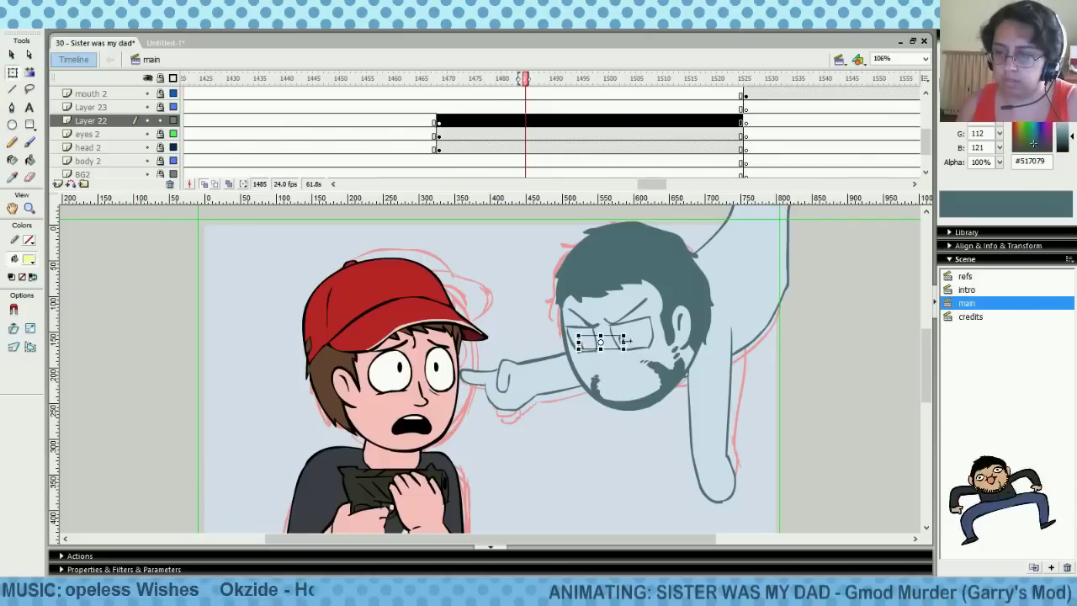
pyautogui.press('Left')
pyautogui.press('Left')
pyautogui.press('Up')
pyautogui.press('Up')
pyautogui.press('Up')
pyautogui.press('Up')
pyautogui.press('Up')
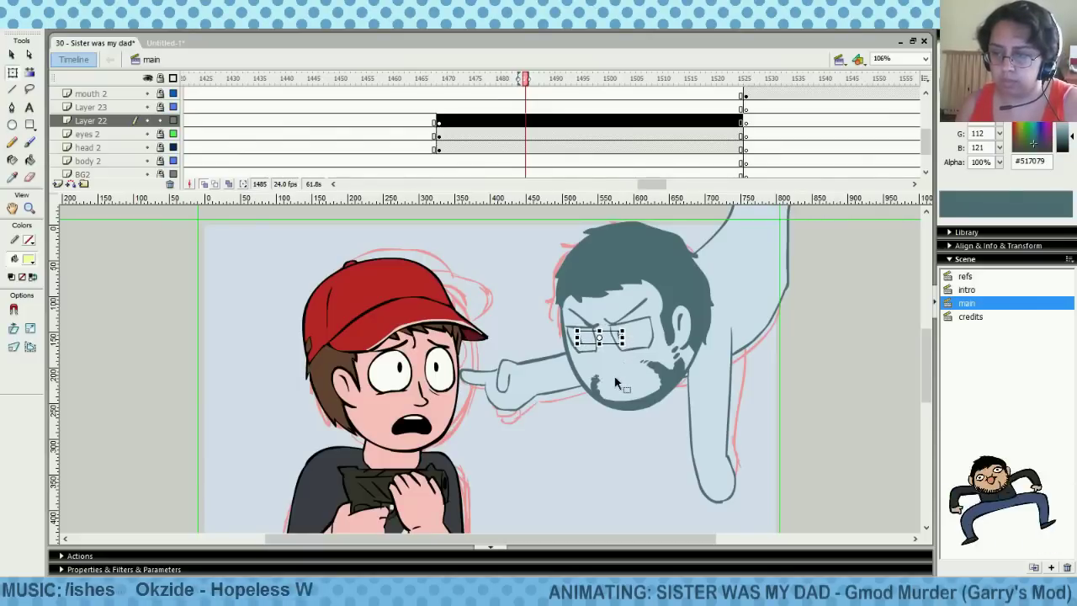
pyautogui.click(609, 379)
# Shift only the smaller eye's pupil slightly toward the outer edge of the face and deselect it
pyautogui.click(579, 343)
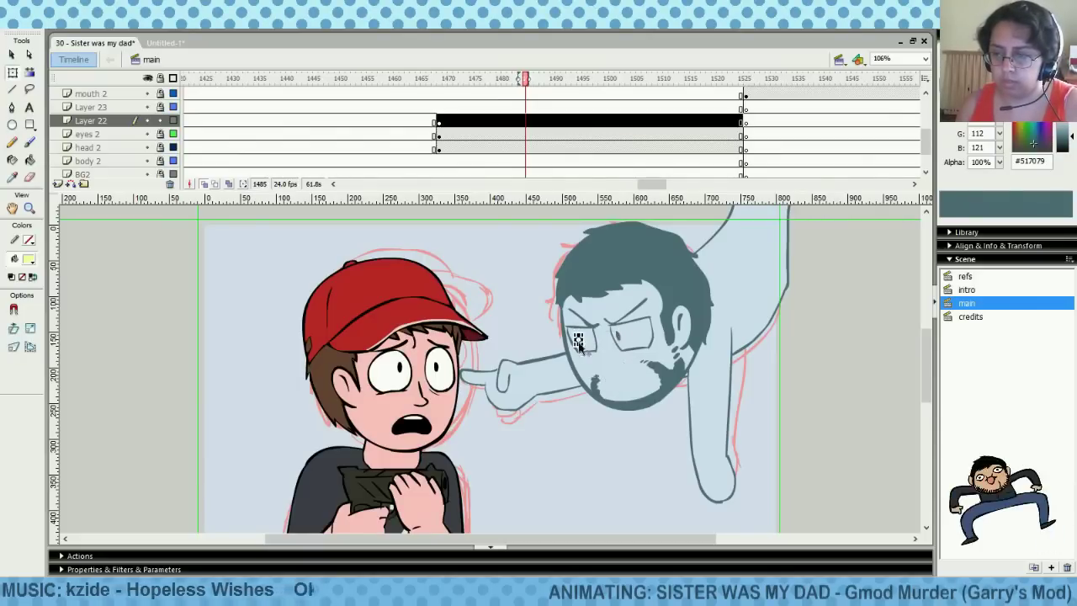
pyautogui.click(584, 375)
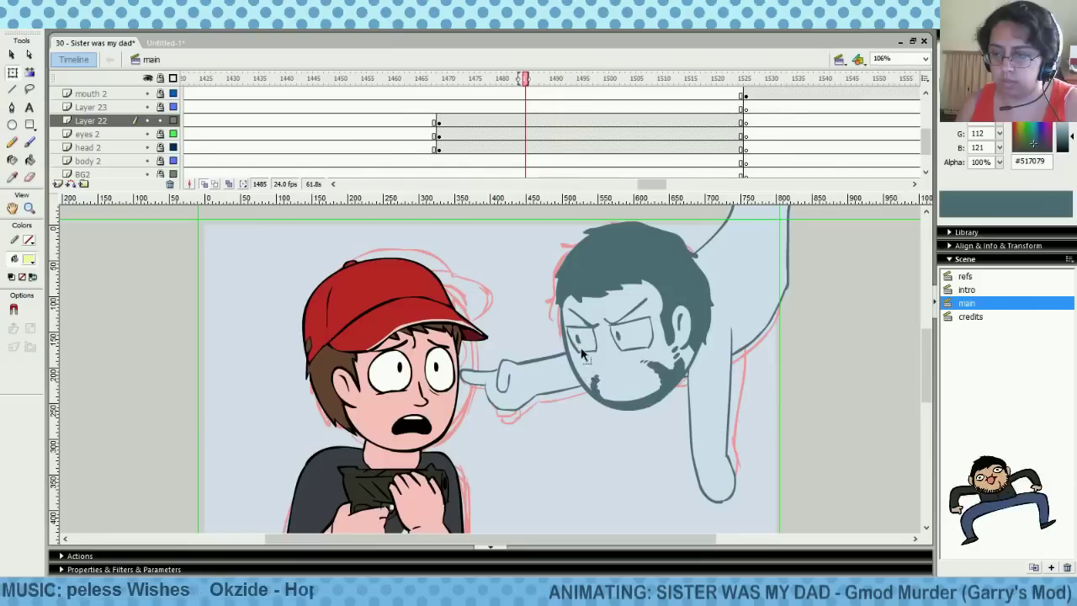
pyautogui.click(579, 342)
pyautogui.click(581, 376)
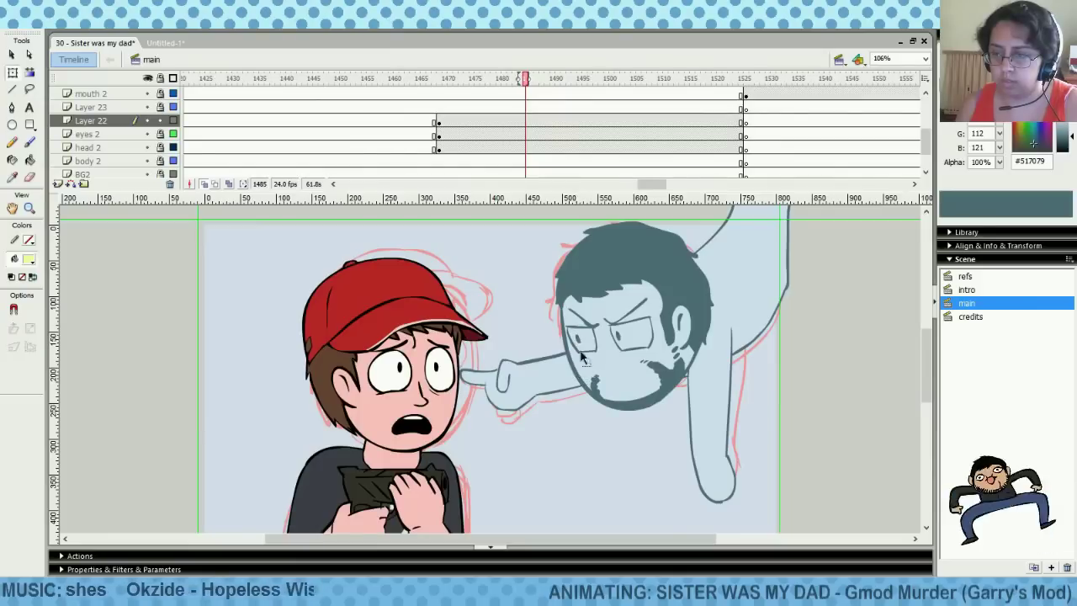
pyautogui.click(578, 341)
pyautogui.click(572, 387)
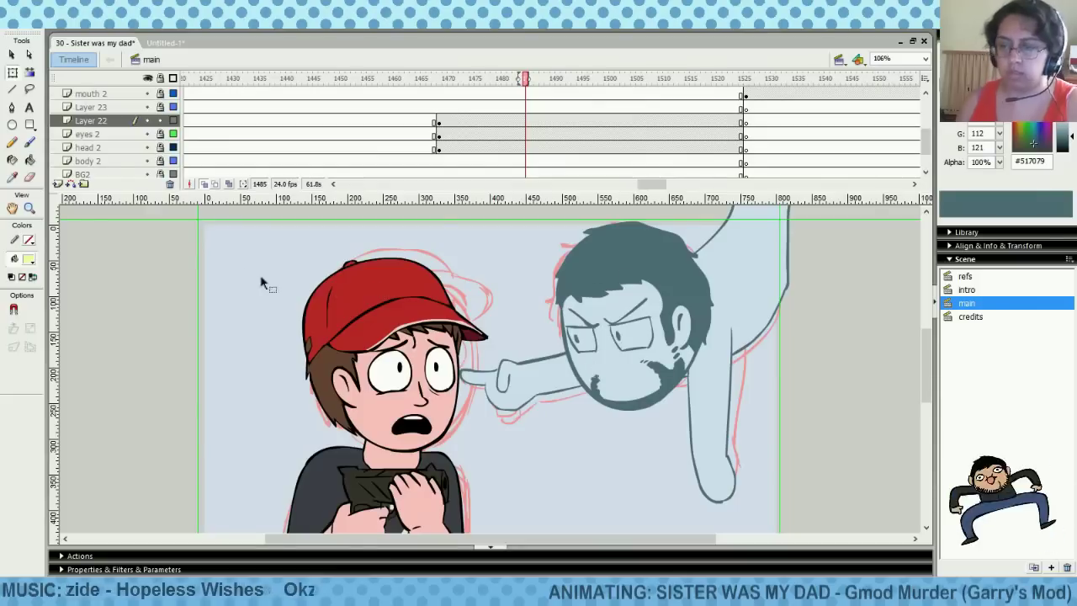
# Refill both of the bearded man's eyes with the yellow using the Paint Bucket
pyautogui.click(29, 160)
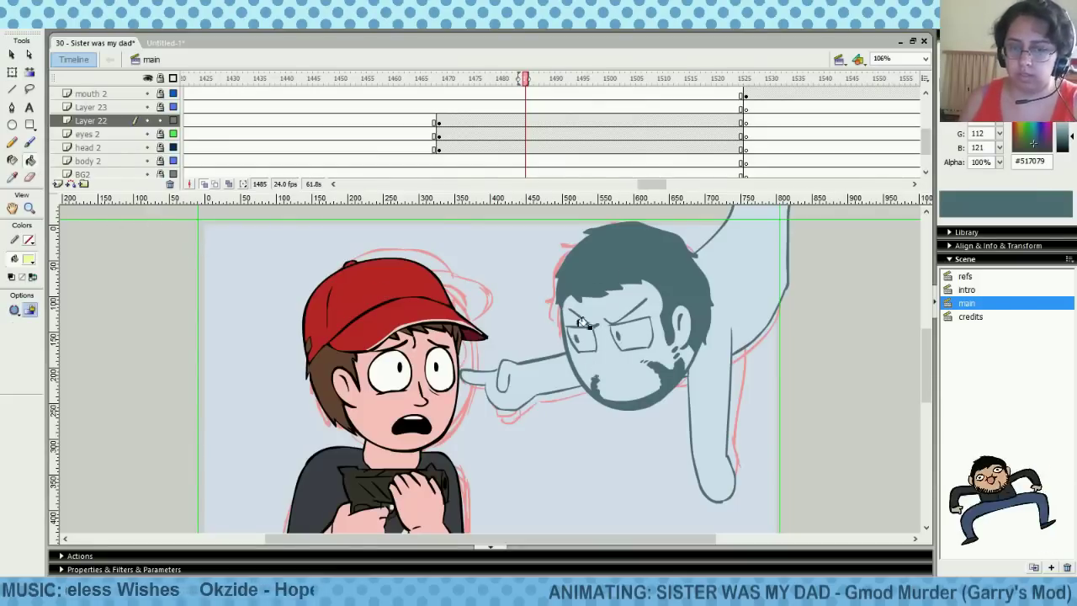
pyautogui.click(594, 338)
pyautogui.click(631, 331)
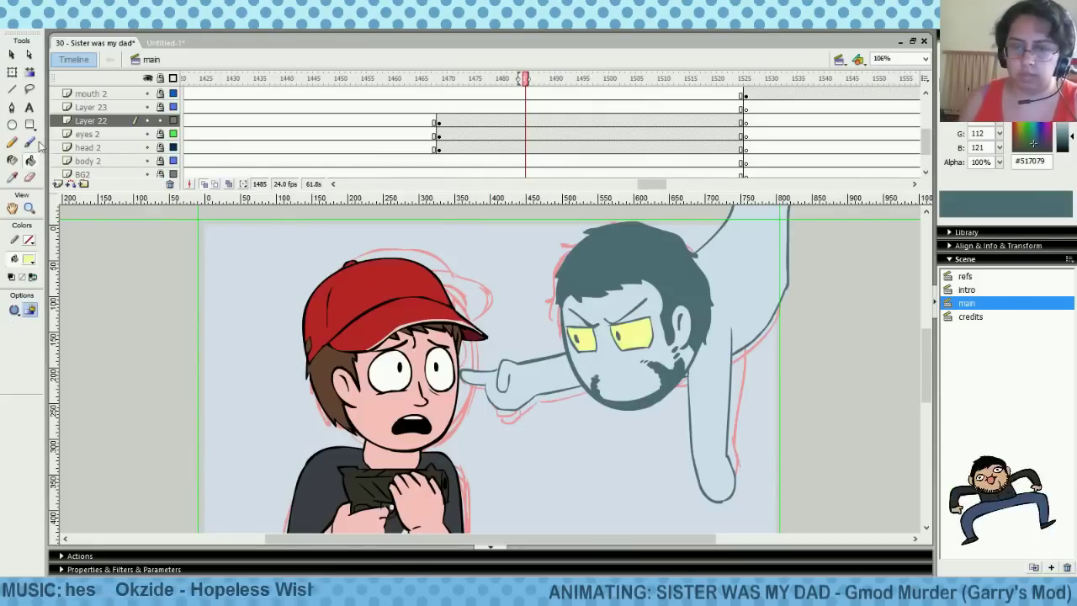
# Sample the dark blue-grey of the brow linework as the fill colour and switch to the Brush tool
pyautogui.click(13, 177)
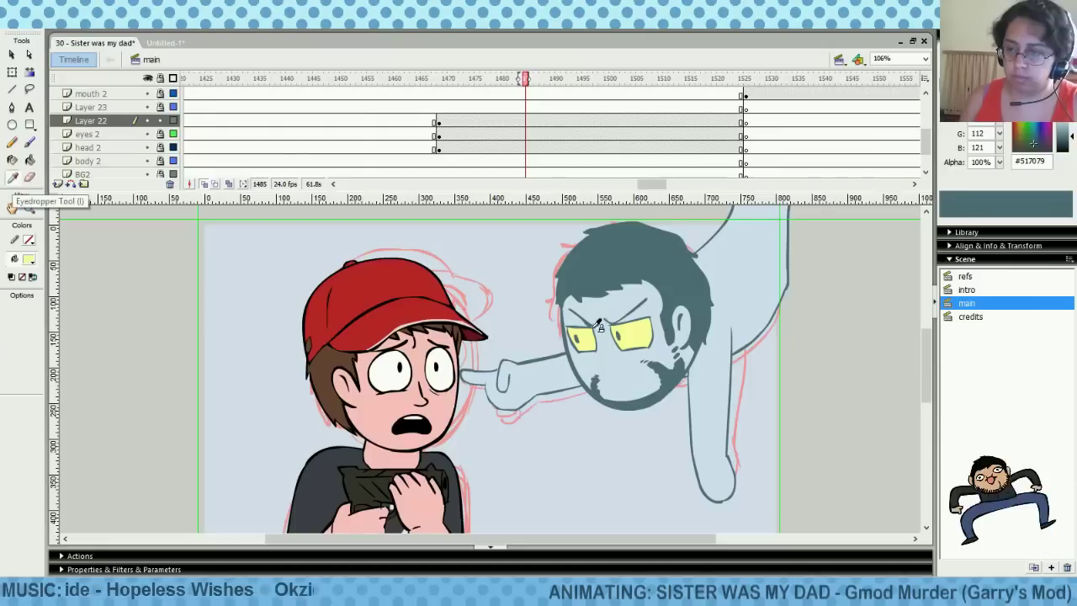
pyautogui.click(597, 323)
pyautogui.click(29, 143)
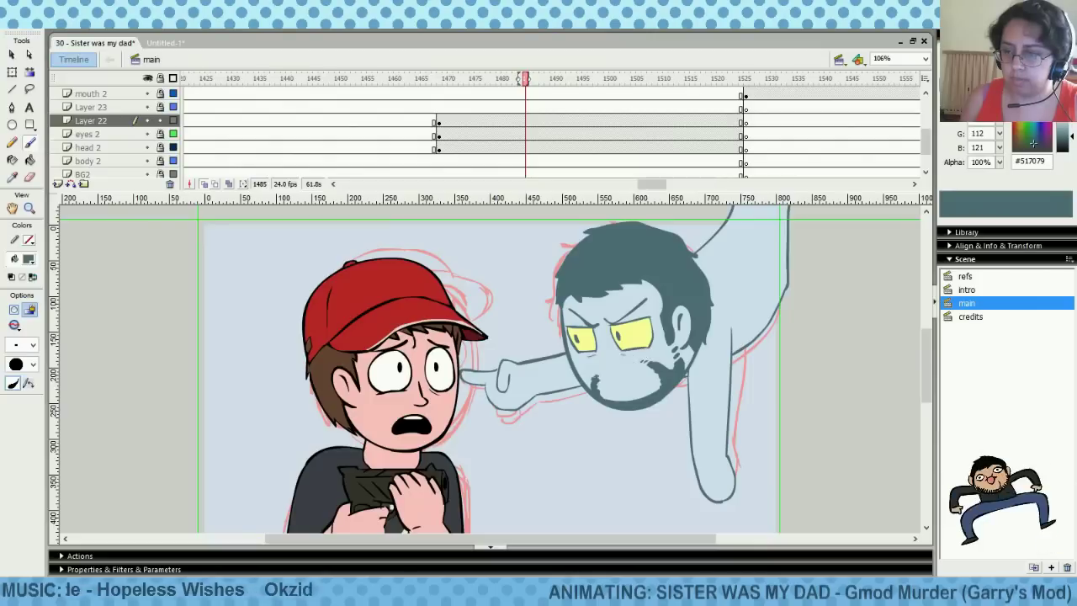
# Insert a blank keyframe on Layer 23 at frame 1469 and make that frame active for drawing
pyautogui.moveTo(454, 124); pyautogui.dragTo(661, 125)
pyautogui.click(419, 106)
pyautogui.moveTo(431, 109); pyautogui.dragTo(740, 109)
pyautogui.click(435, 123)
pyautogui.click(439, 108)
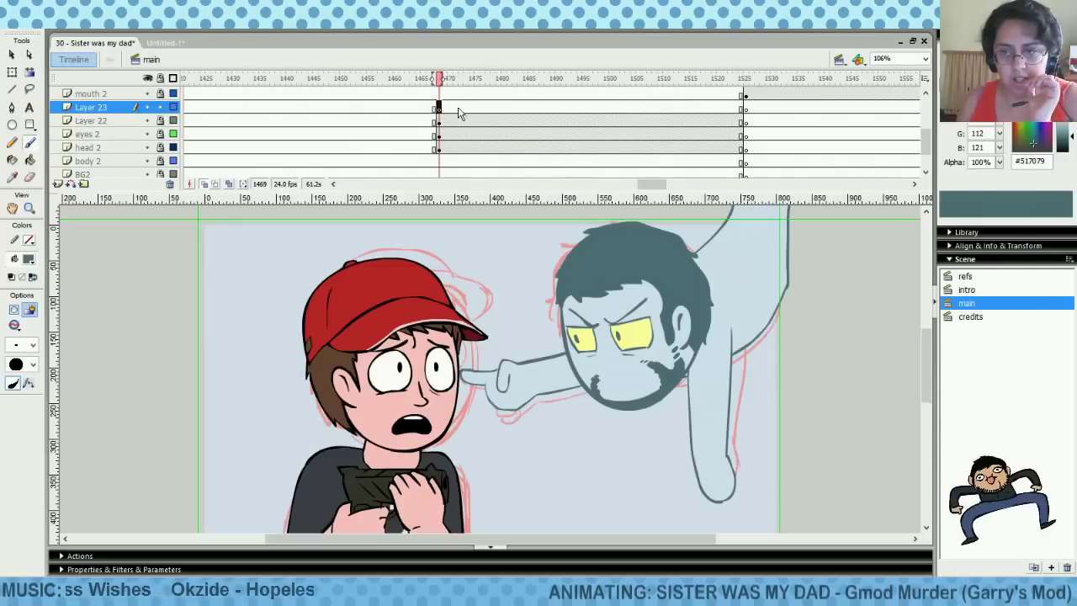
pyautogui.click(452, 108)
pyautogui.click(438, 108)
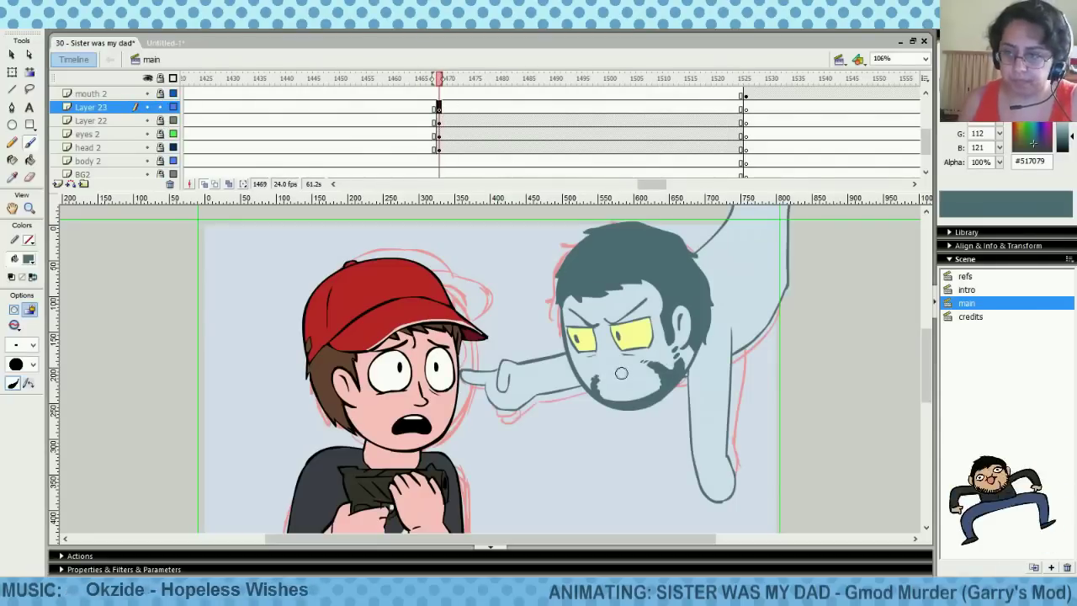
# Brush an open, slanted grinning mouth between the beard edges on Layer 23, undoing faulty strokes, and fill its lower interior with the blue-grey
pyautogui.moveTo(620, 372)
pyautogui.mouseDown()
pyautogui.moveTo(633, 383)
pyautogui.moveTo(619, 392)
pyautogui.mouseUp()
pyautogui.hotkey('ctrl', 'z')
pyautogui.hotkey('ctrl', 'z')
pyautogui.hotkey('ctrl', 'z')
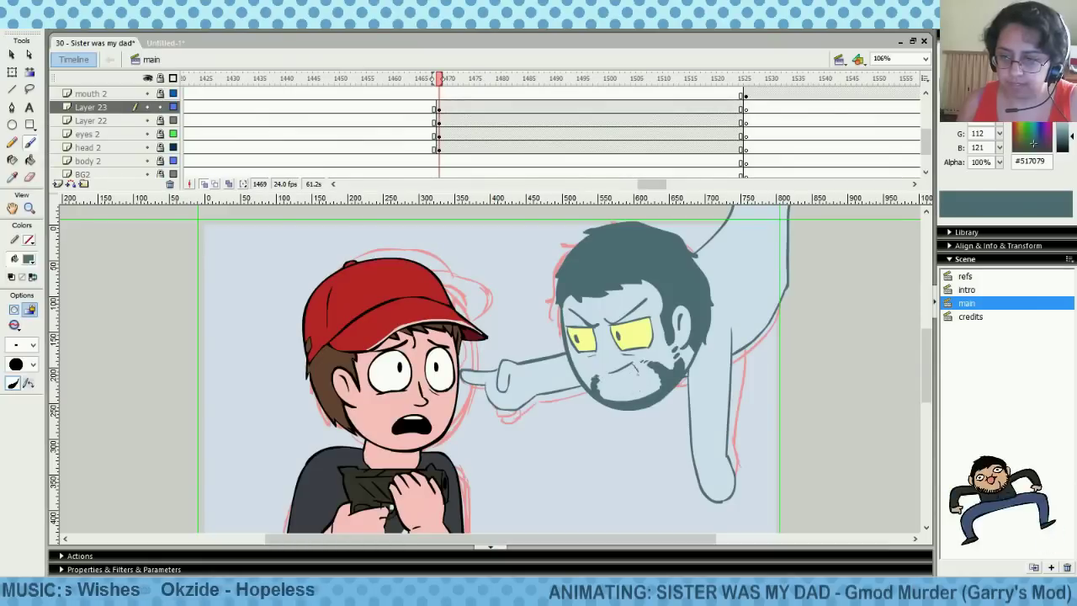
pyautogui.hotkey('ctrl', 'z')
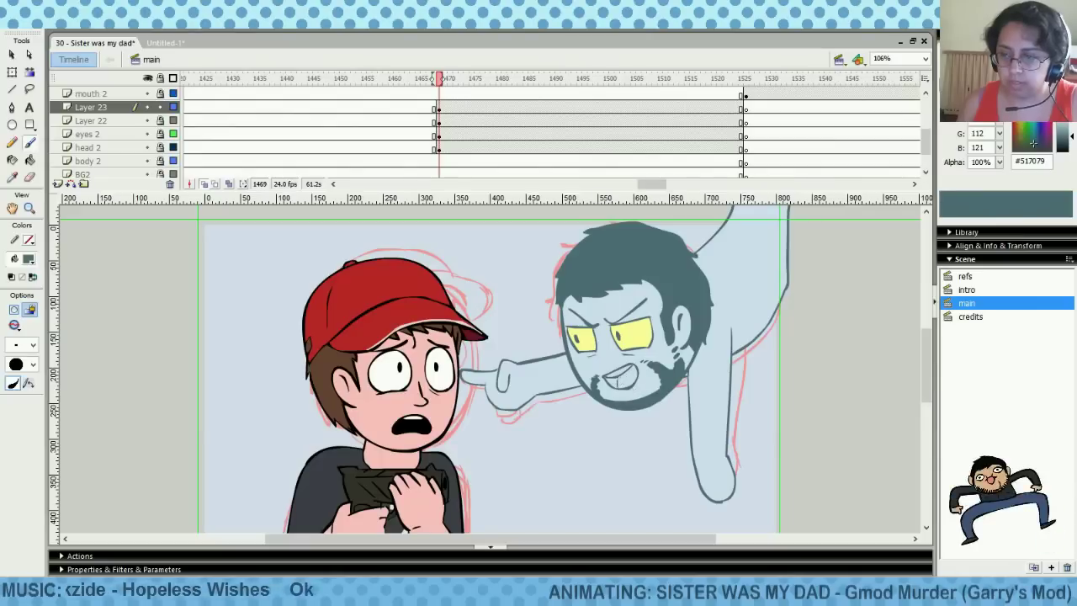
pyautogui.click(31, 159)
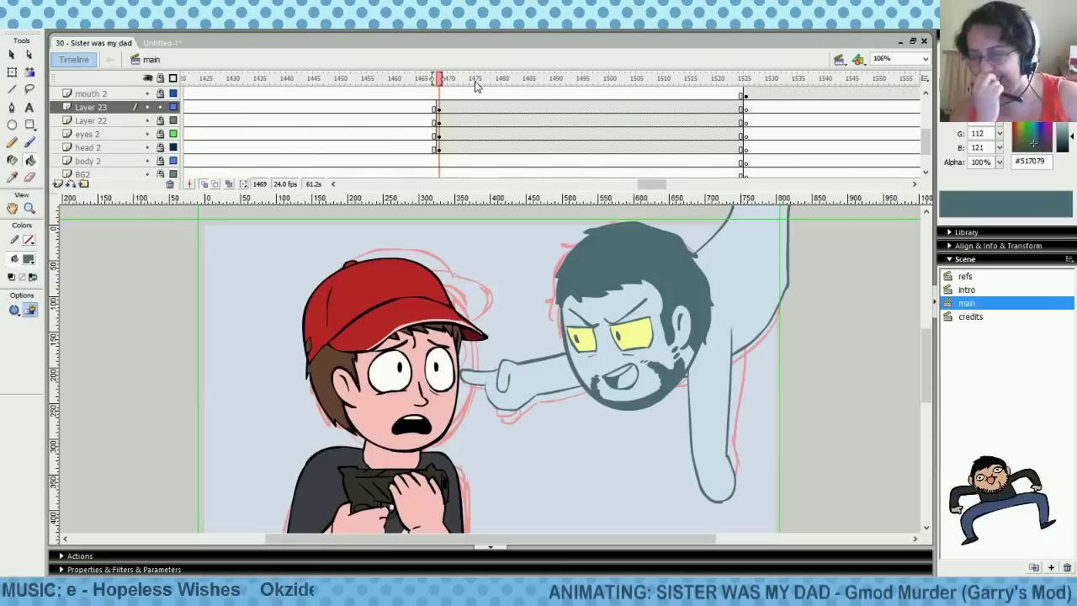
pyautogui.click(13, 73)
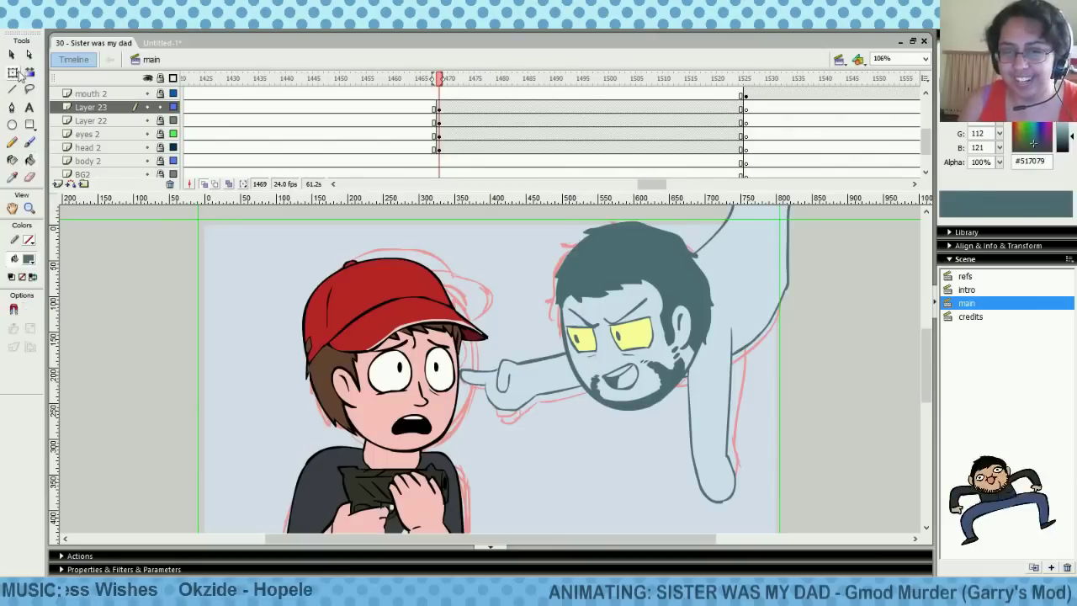
pyautogui.click(623, 385)
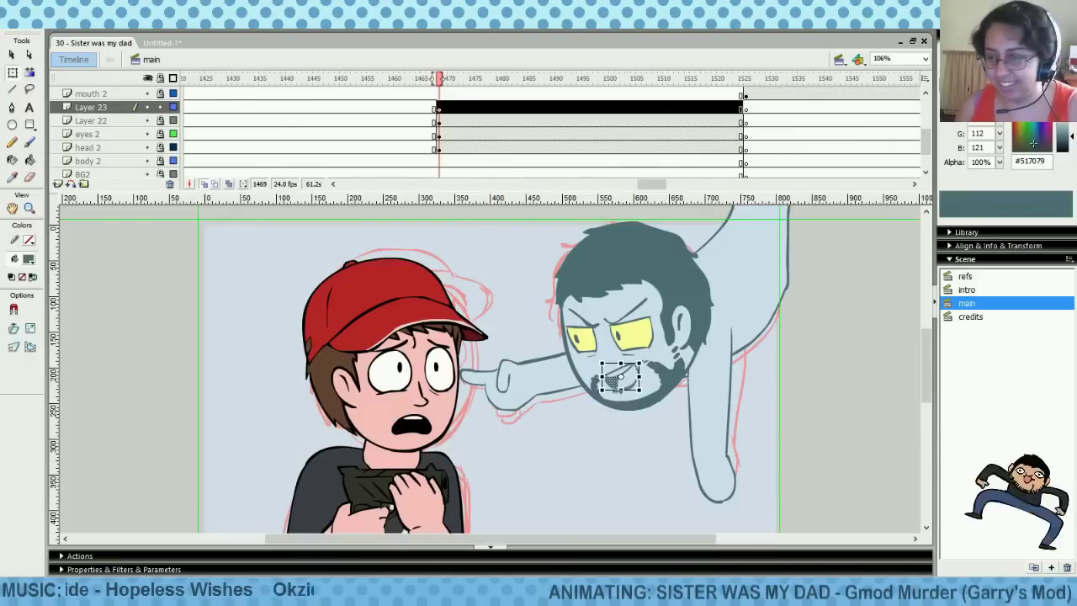
pyautogui.click(612, 444)
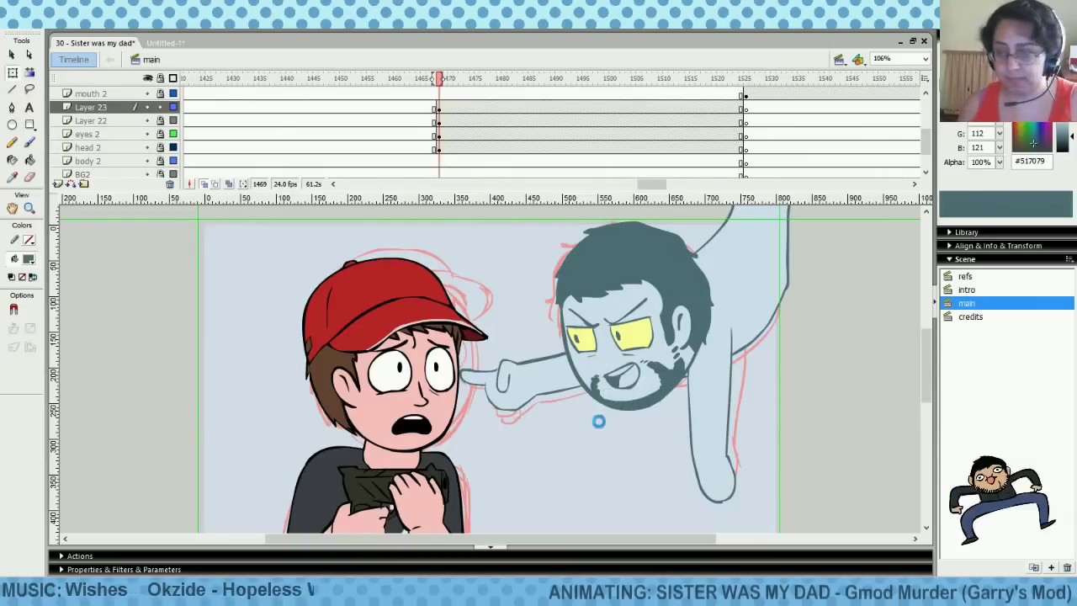
# On Layer 23, insert a keyframe at frame 1475 and a blank keyframe at frame 1474
pyautogui.moveTo(429, 95); pyautogui.dragTo(467, 99)
pyautogui.click(472, 108)
pyautogui.press('F6')
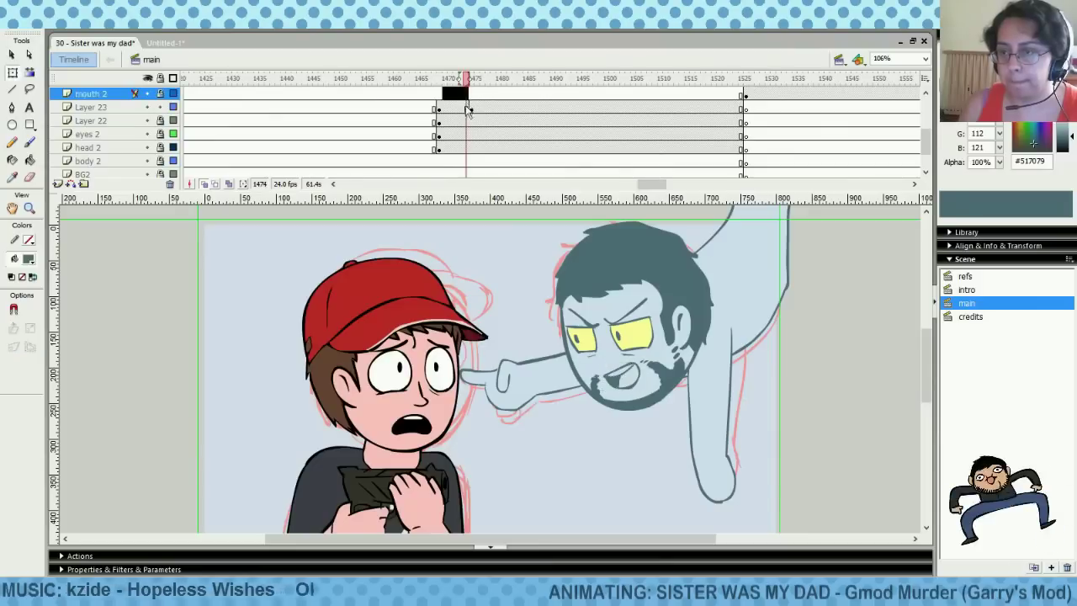
pyautogui.click(467, 109)
pyautogui.press('F7')
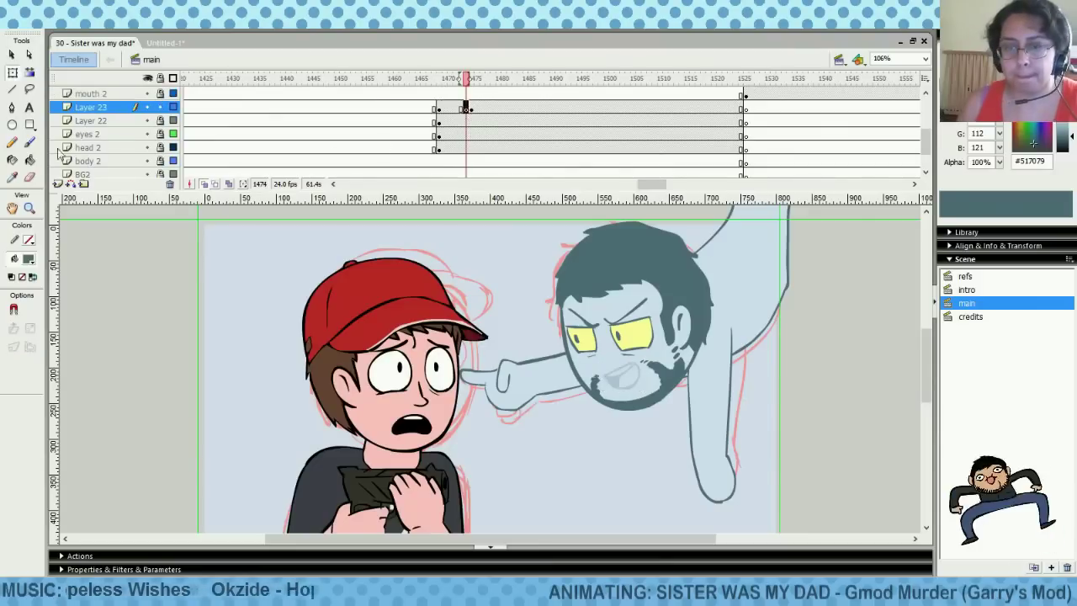
# Brush a slanted, closed smirking mouth line over the faint open mouth at frame 1474, undoing the faulty strokes
pyautogui.click(29, 143)
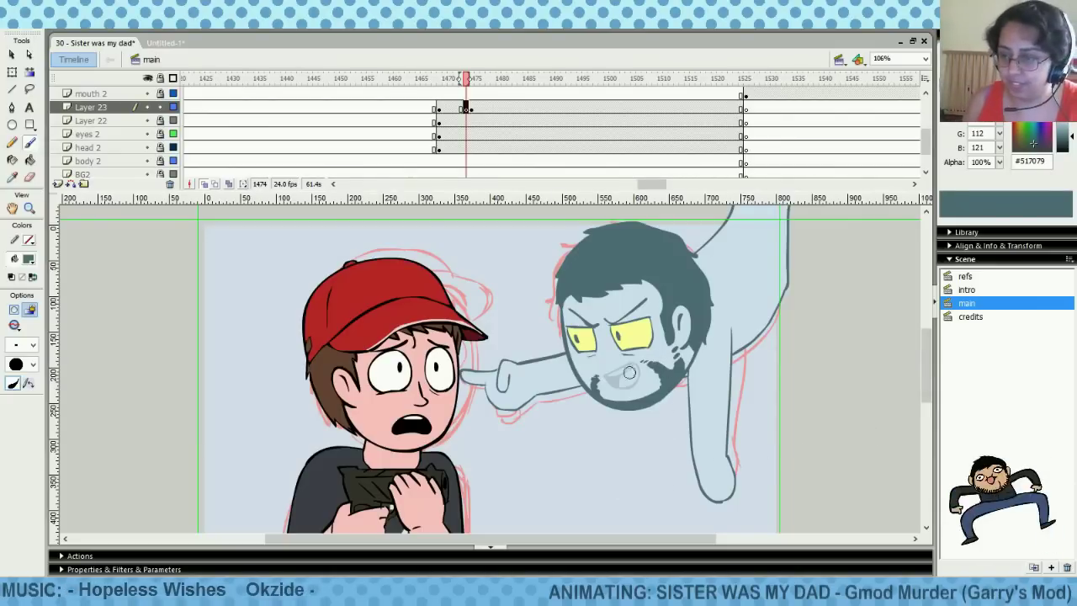
pyautogui.moveTo(636, 361)
pyautogui.mouseDown()
pyautogui.moveTo(604, 375)
pyautogui.moveTo(631, 364)
pyautogui.mouseUp()
pyautogui.hotkey('ctrl', 'z')
pyautogui.hotkey('ctrl', 'z')
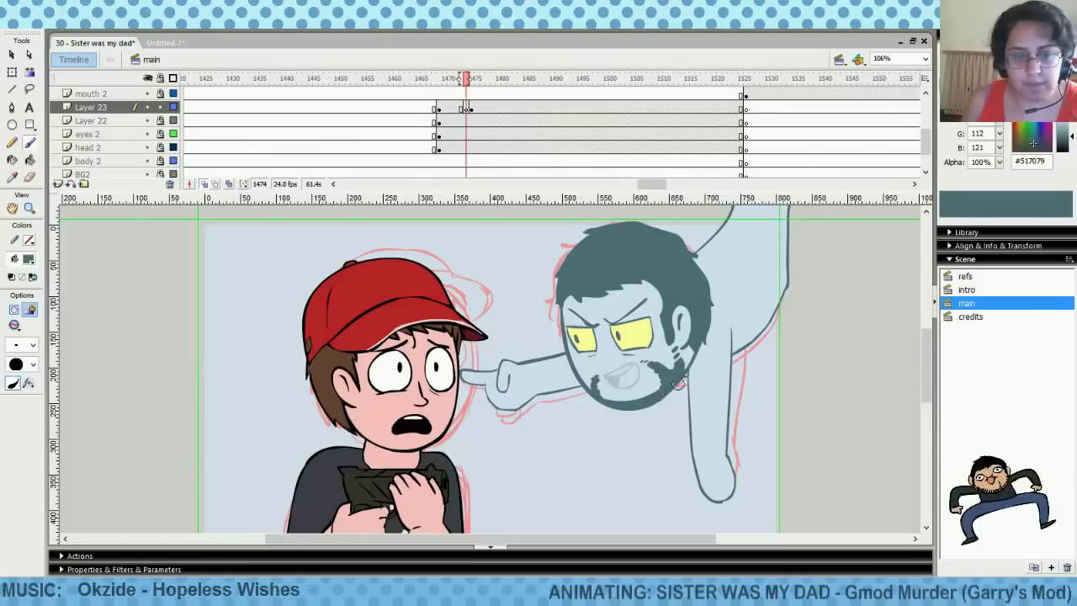
pyautogui.moveTo(603, 377)
pyautogui.mouseDown()
pyautogui.moveTo(638, 360)
pyautogui.moveTo(617, 390)
pyautogui.mouseUp()
pyautogui.hotkey('ctrl', 'z')
pyautogui.hotkey('ctrl', 'z')
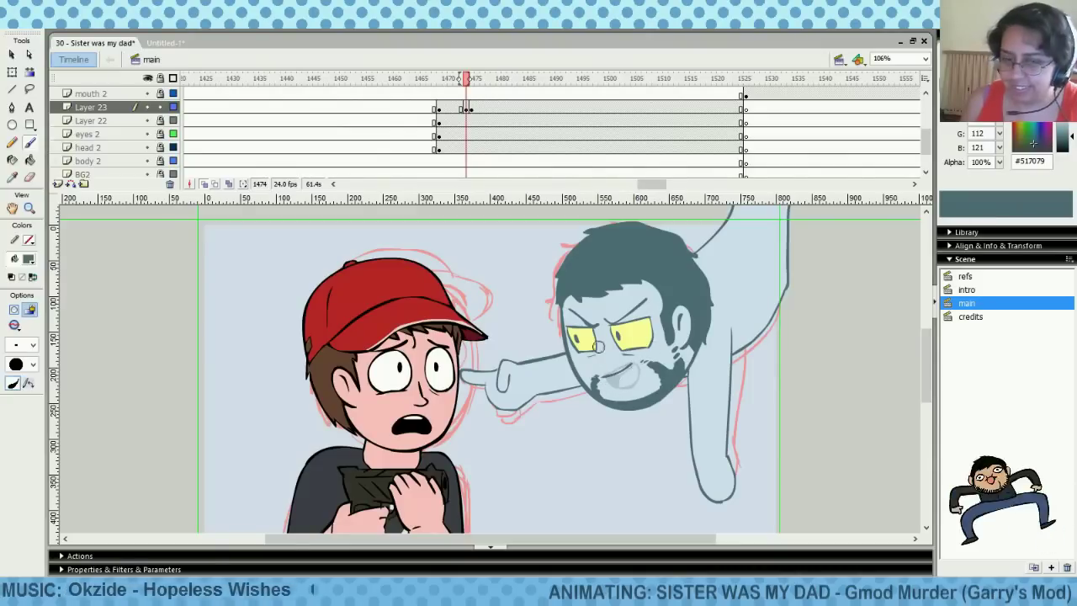
# Select the closed smirk line on Layer 23 at frame 1474 and smooth it
pyautogui.click(30, 178)
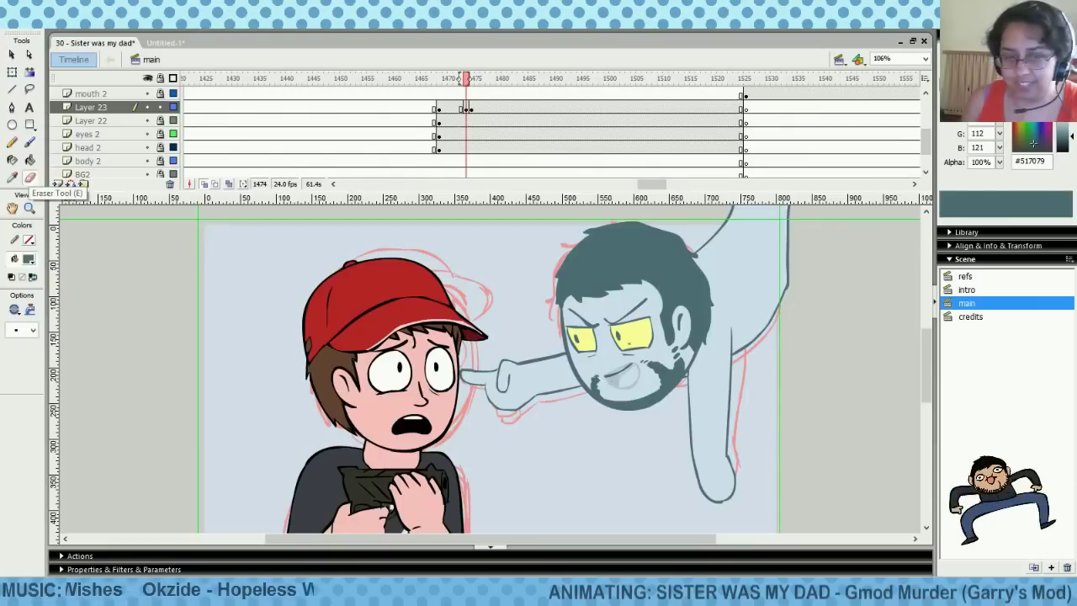
pyautogui.click(12, 73)
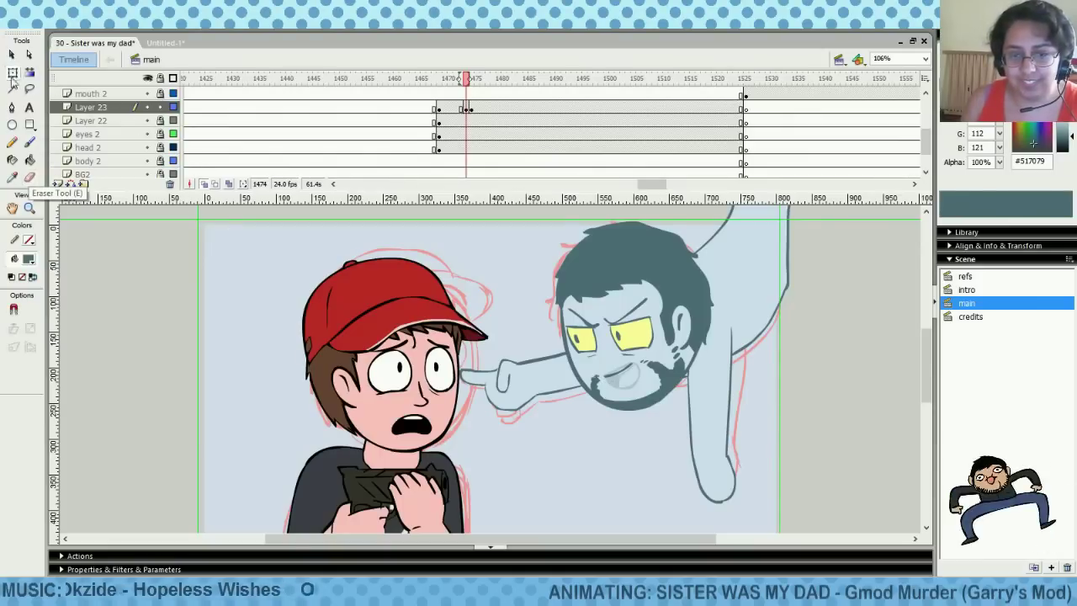
pyautogui.click(621, 372)
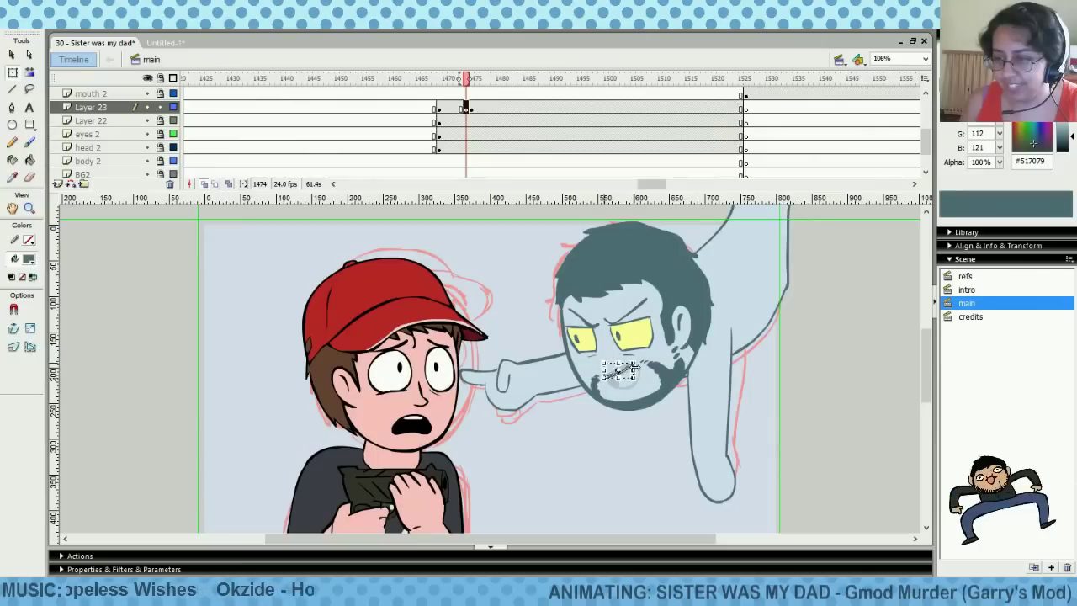
pyautogui.click(671, 383)
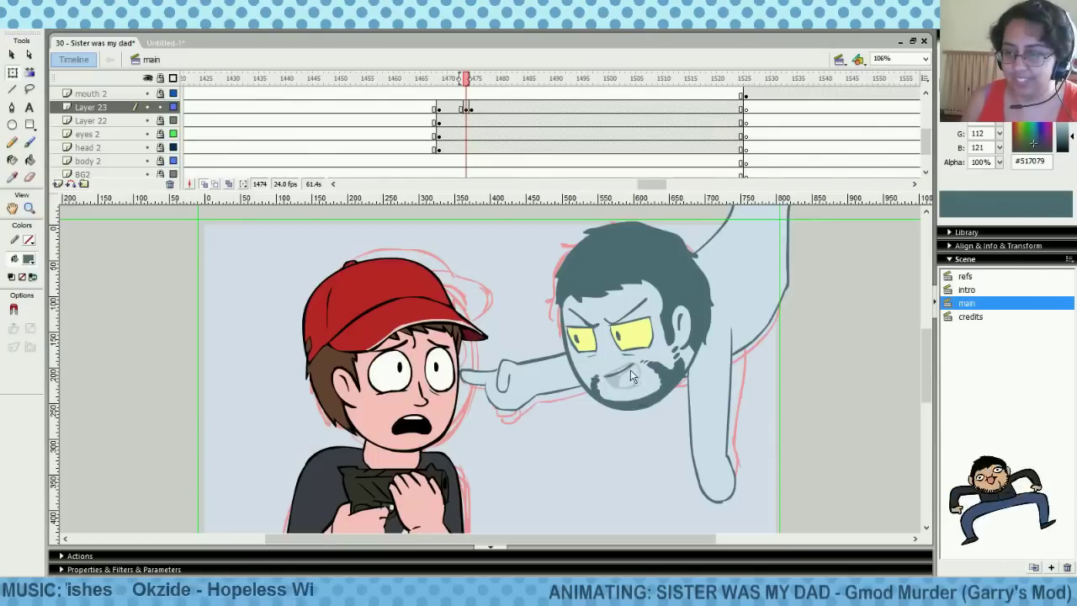
pyautogui.rightClick(630, 369)
pyautogui.click(673, 299)
# Scrub and play the mouth frames around frame 1474 to check the change between the open mouth and the closed smirk
pyautogui.moveTo(460, 97)
pyautogui.mouseDown()
pyautogui.moveTo(472, 97)
pyautogui.moveTo(463, 96)
pyautogui.mouseUp()
pyautogui.click(459, 107)
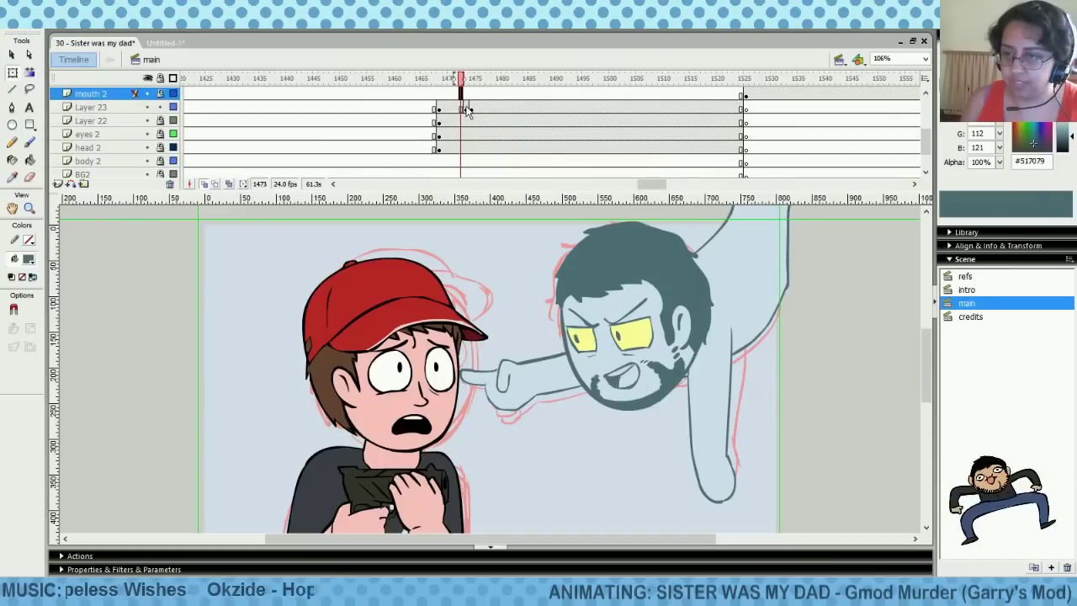
pyautogui.click(465, 108)
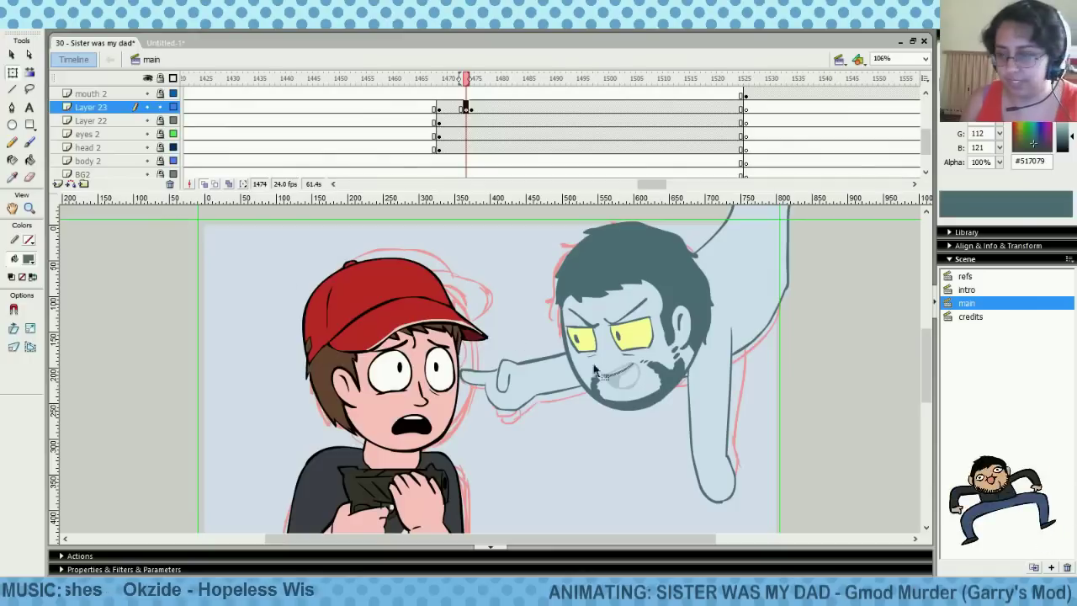
pyautogui.click(623, 373)
pyautogui.click(12, 74)
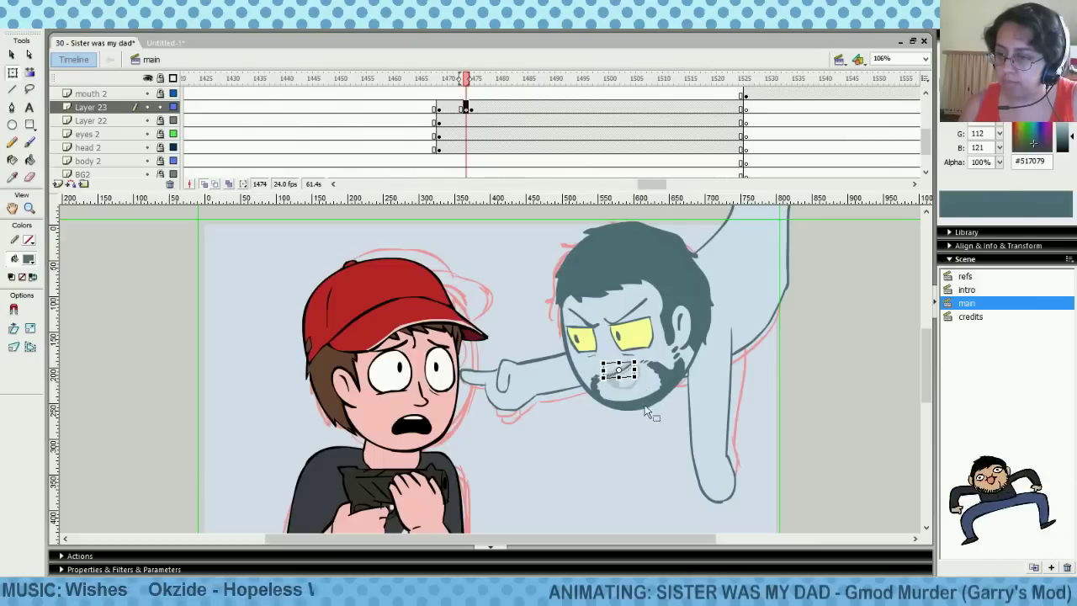
pyautogui.press('Delete')
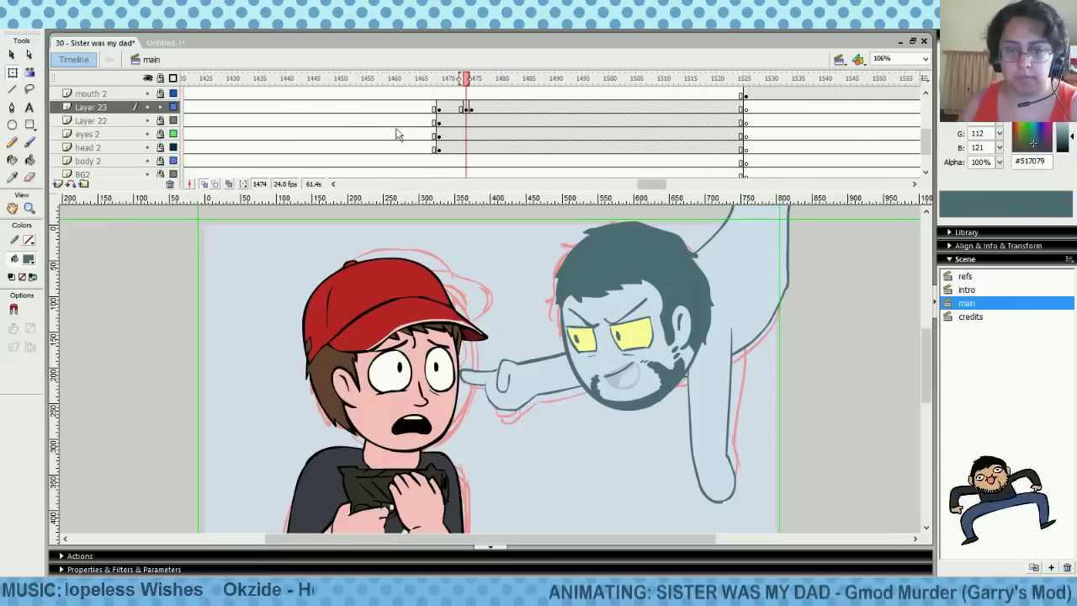
pyautogui.click(458, 95)
pyautogui.press('Return')
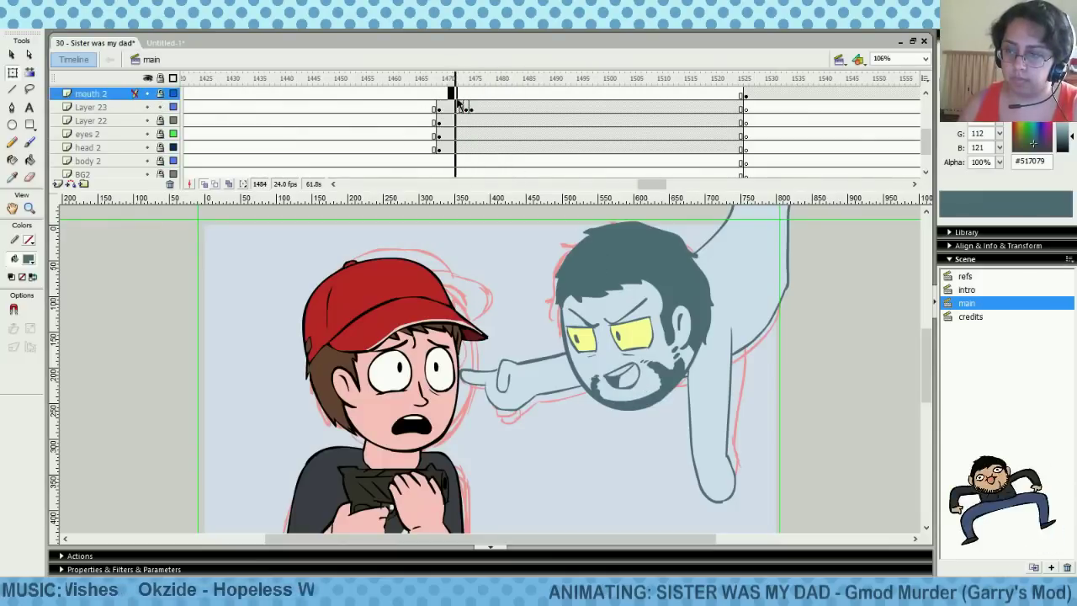
pyautogui.moveTo(459, 103); pyautogui.dragTo(604, 112)
# Copy the closed smirk frame at 1474 on Layer 23 and paste it at frame 1500 of the same layer
pyautogui.rightClick(465, 122)
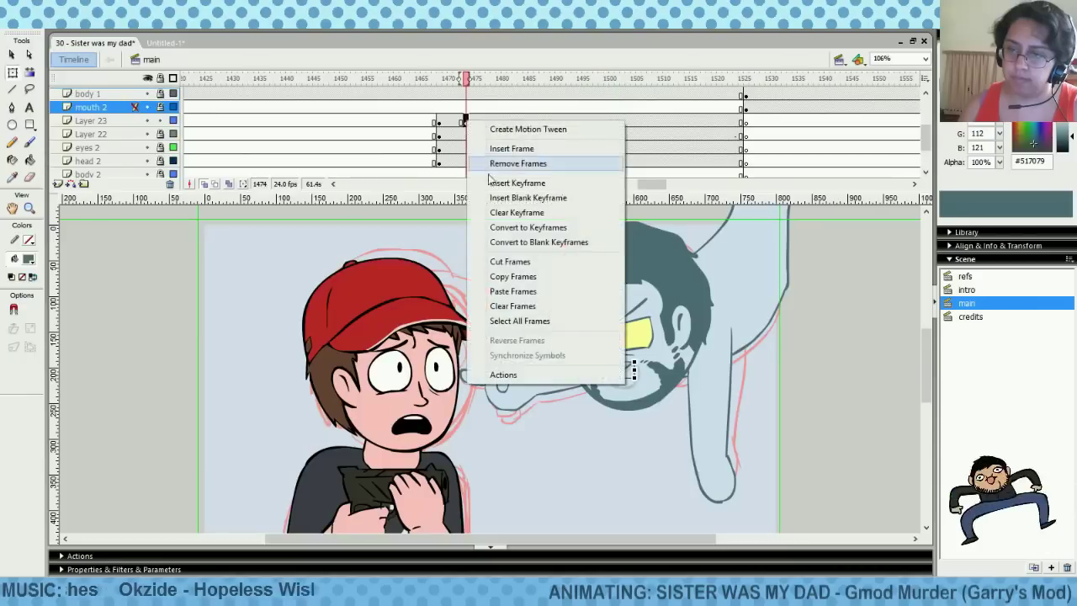
pyautogui.click(512, 291)
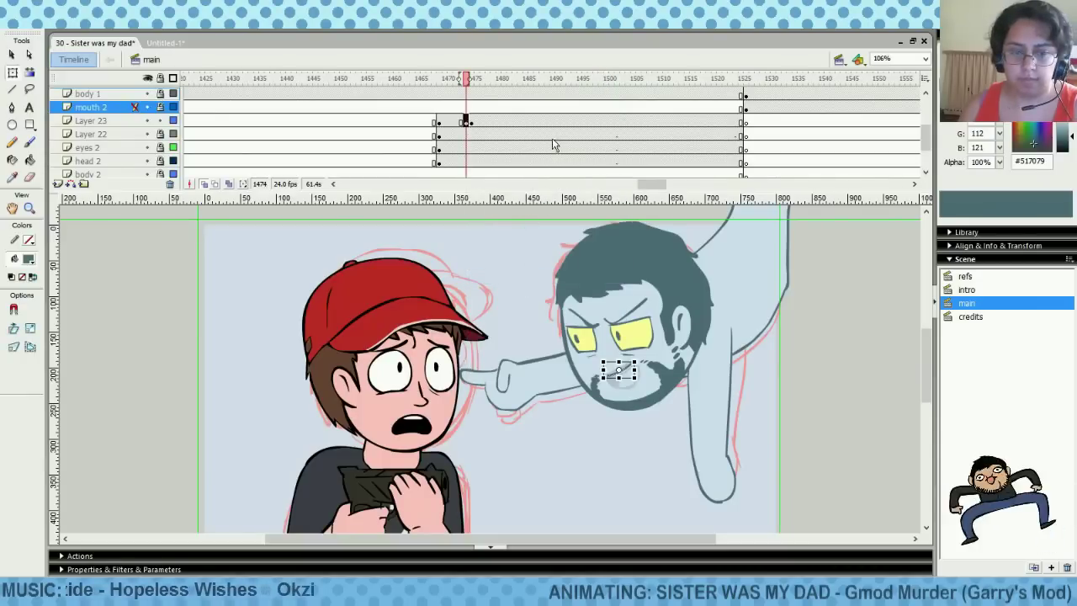
pyautogui.moveTo(553, 110); pyautogui.dragTo(602, 122)
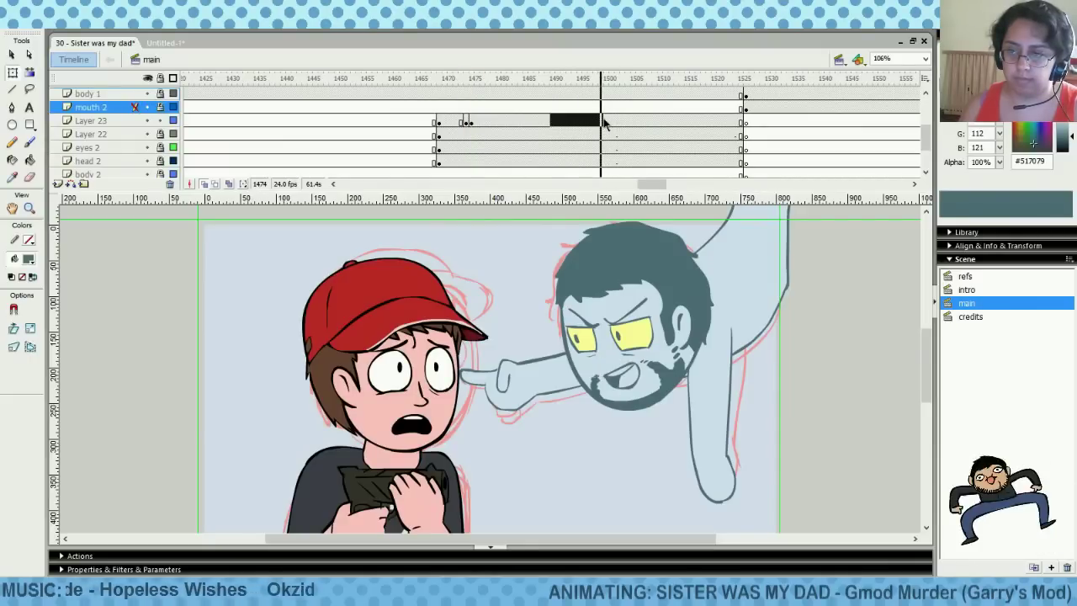
pyautogui.click(605, 121)
pyautogui.rightClick(607, 122)
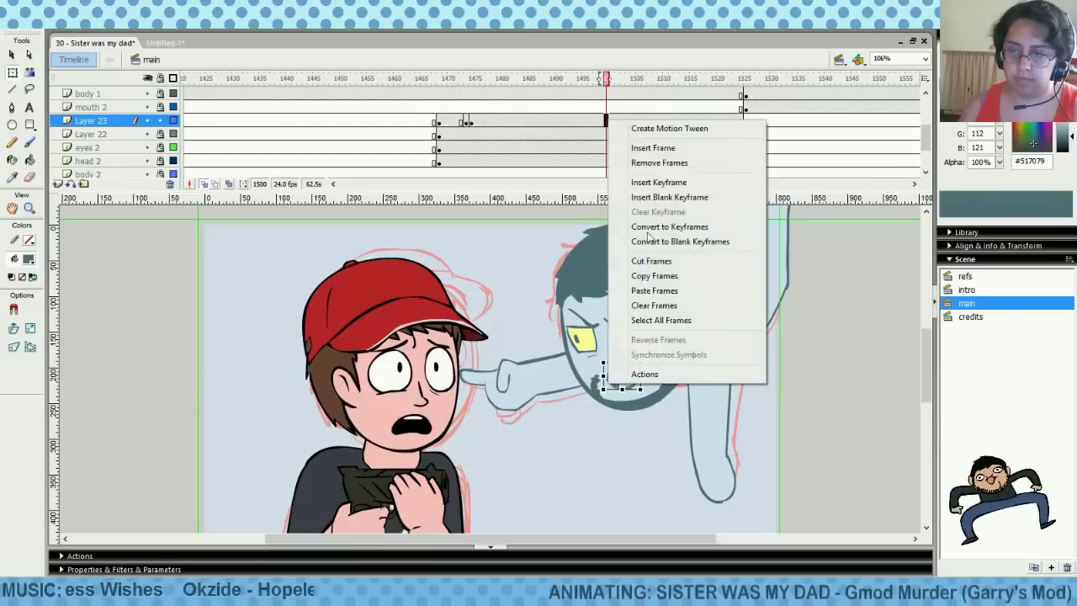
pyautogui.click(685, 304)
# Insert a keyframe holding the open mouth on Layer 23 at frame 1477
pyautogui.click(467, 107)
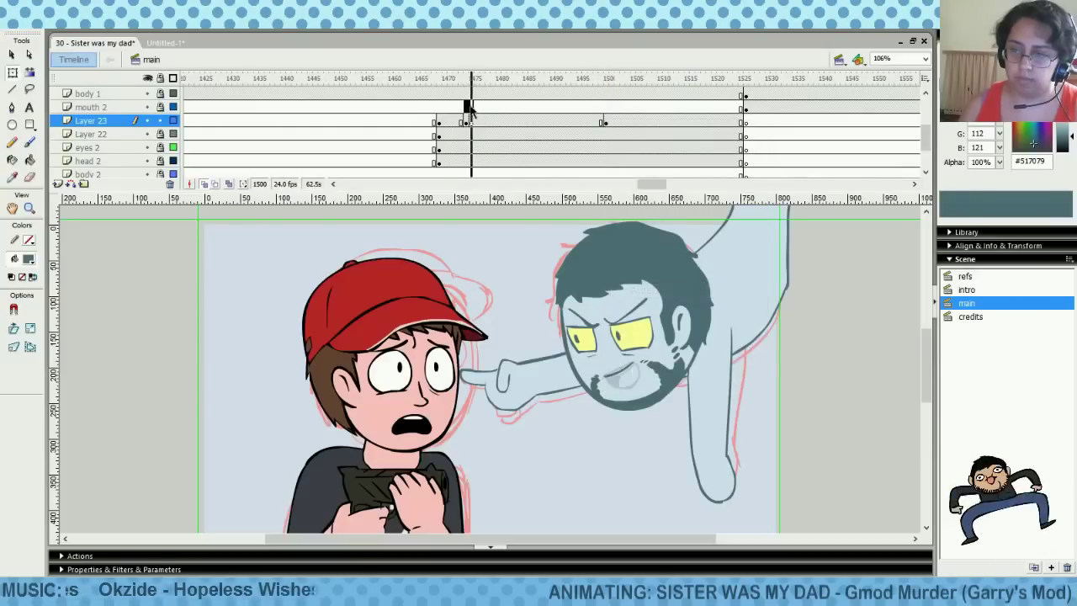
pyautogui.click(482, 122)
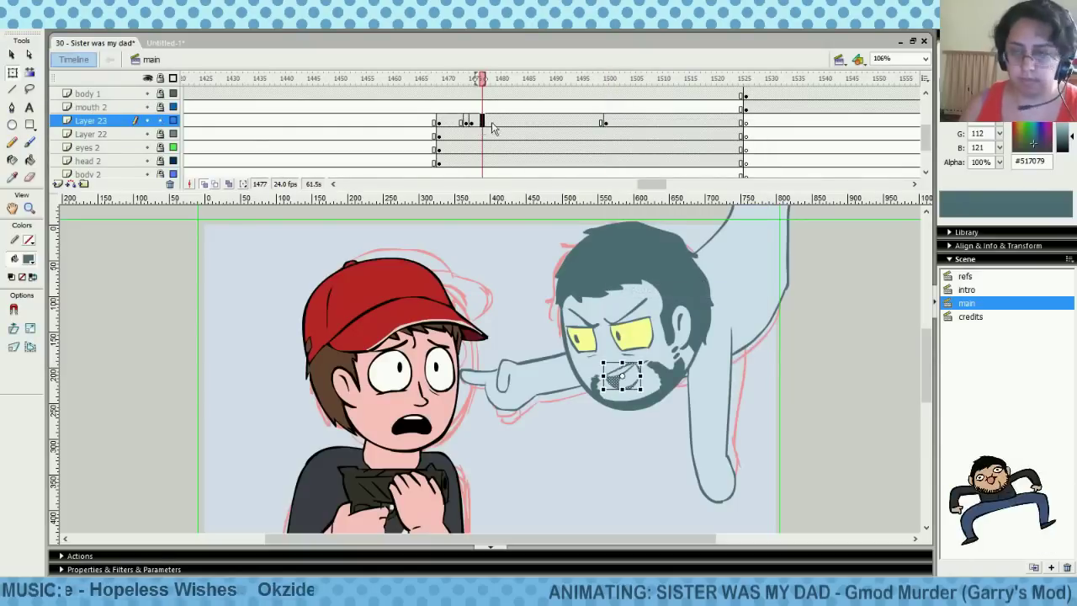
pyautogui.click(29, 178)
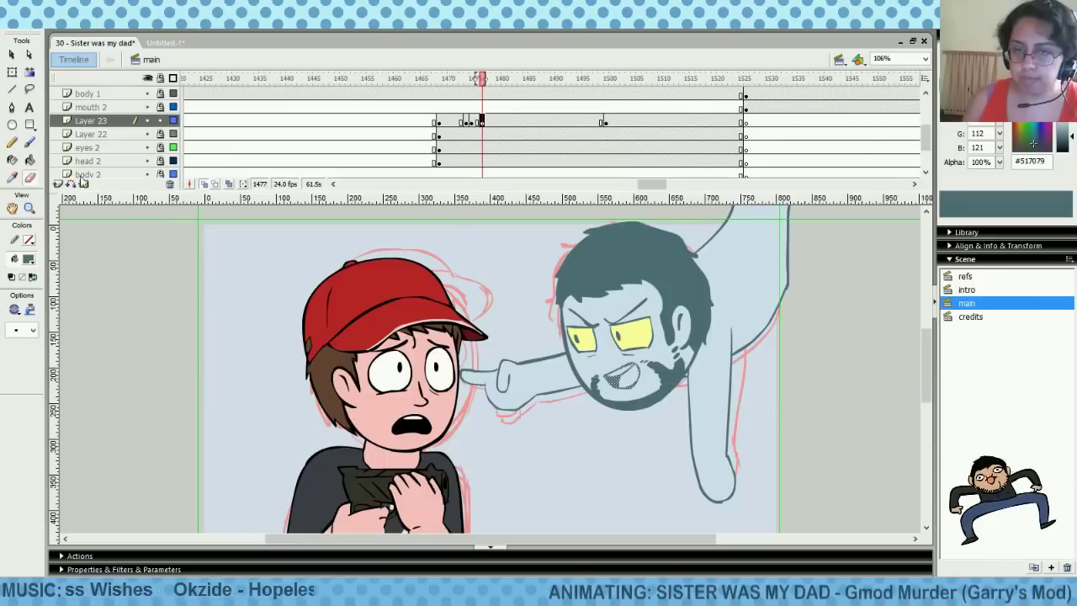
# Lasso the lower part of the open mouth at frame 1477 and shift it slightly up and left to narrow the opening
pyautogui.click(30, 89)
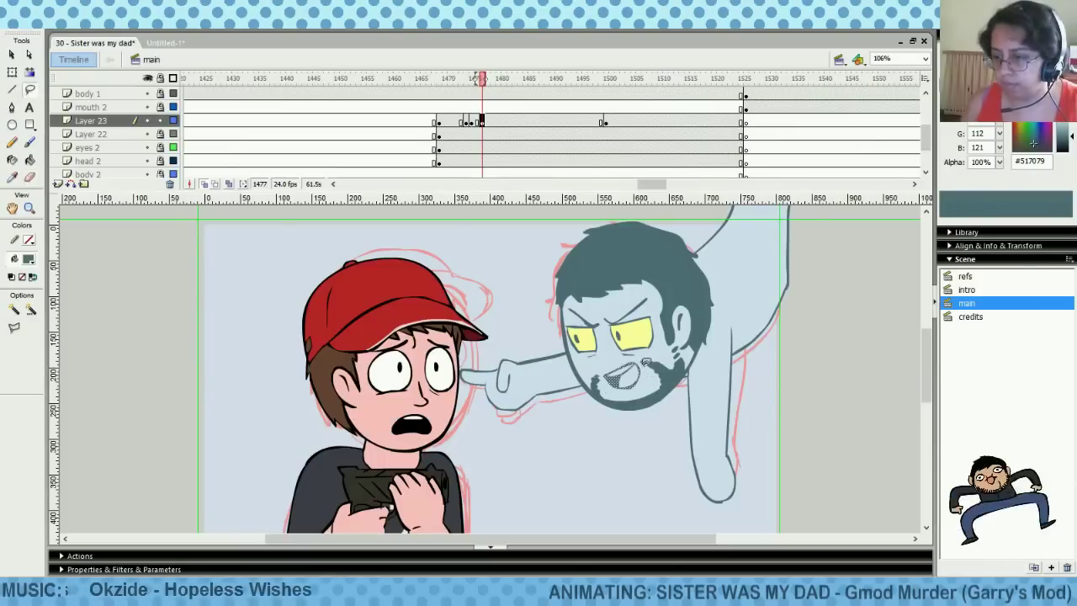
pyautogui.moveTo(645, 362)
pyautogui.mouseDown()
pyautogui.moveTo(611, 389)
pyautogui.moveTo(660, 372)
pyautogui.moveTo(655, 357)
pyautogui.mouseUp()
pyautogui.press('Delete')
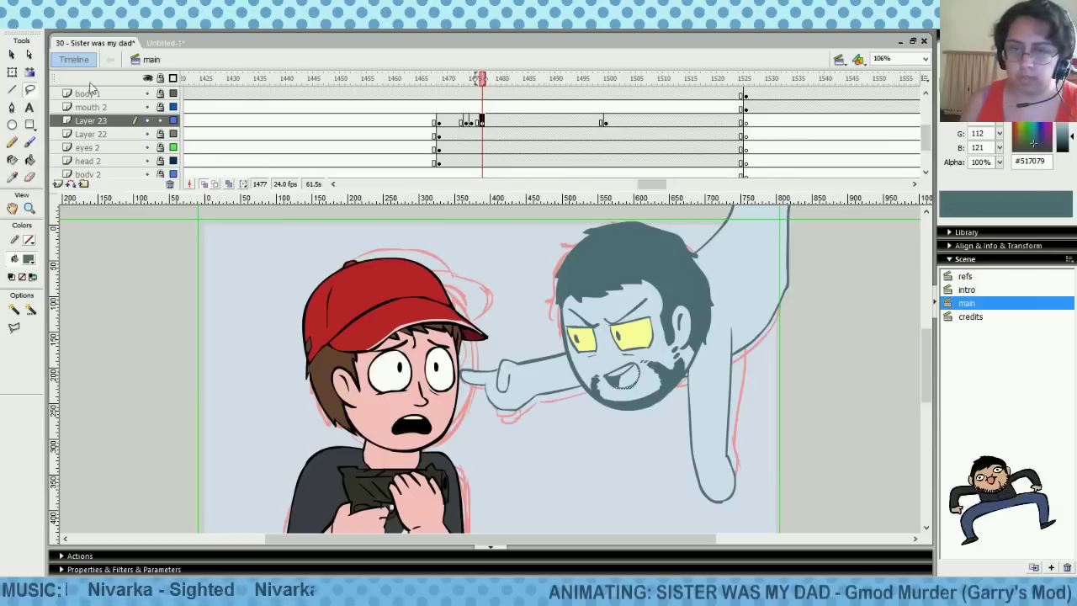
pyautogui.click(12, 72)
pyautogui.hotkey('ctrl', 'shift', 'v')
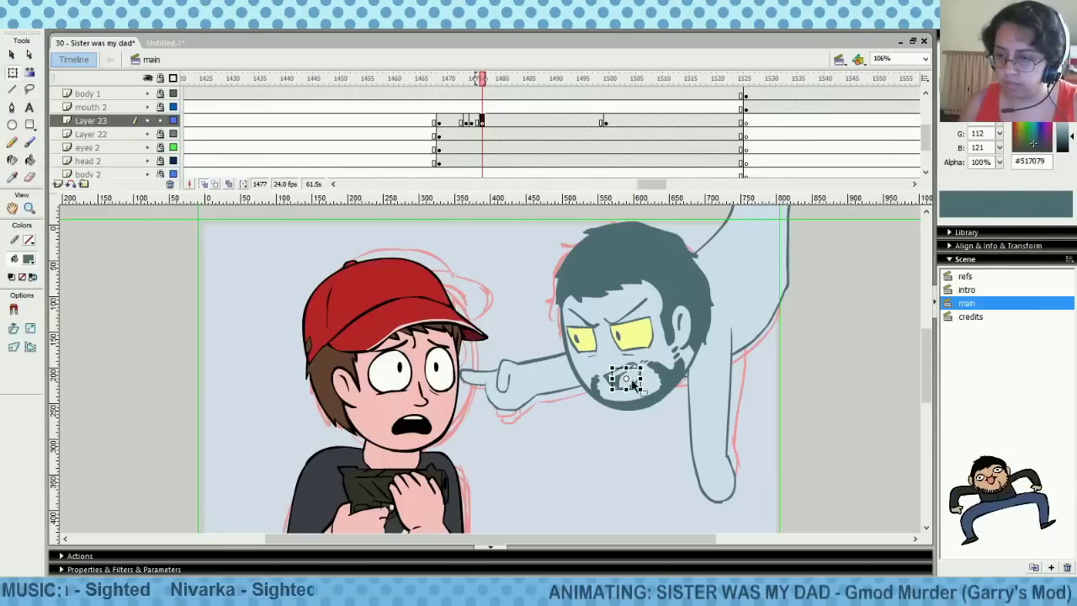
pyautogui.click(924, 59)
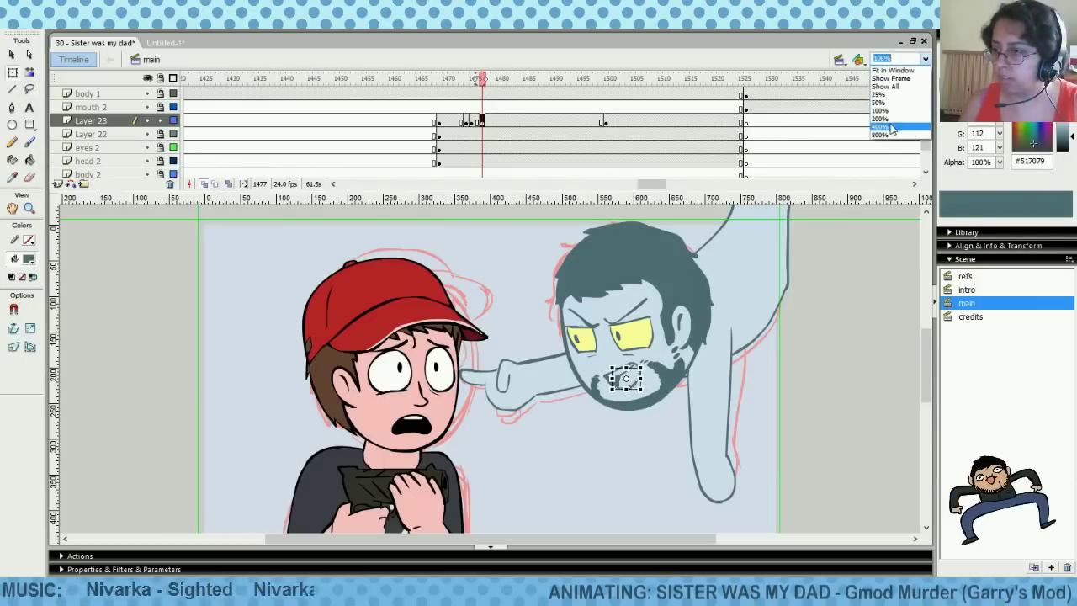
pyautogui.click(891, 118)
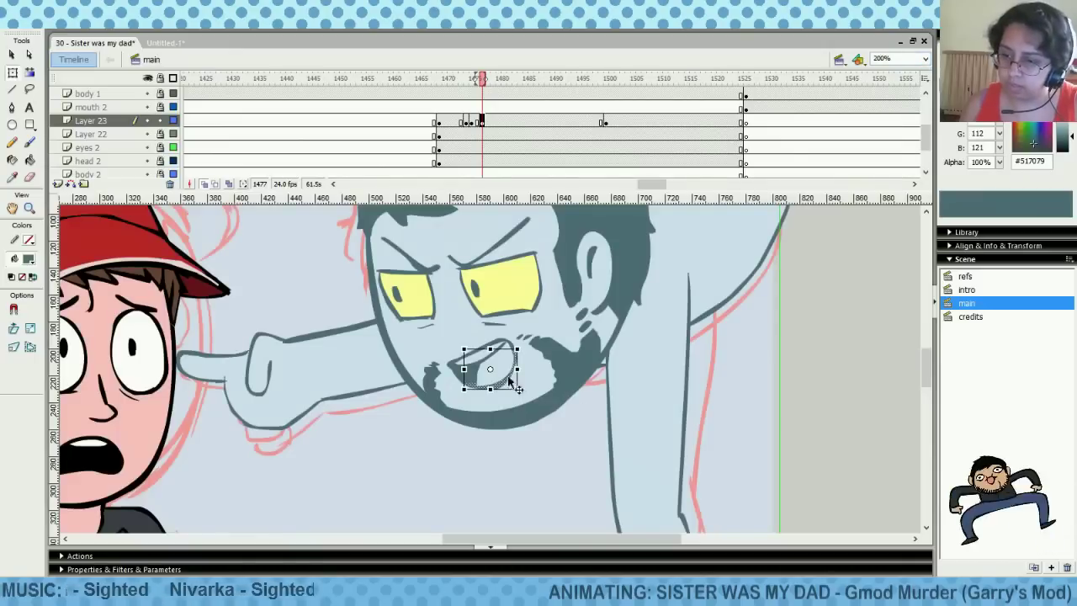
pyautogui.moveTo(510, 383); pyautogui.dragTo(506, 378)
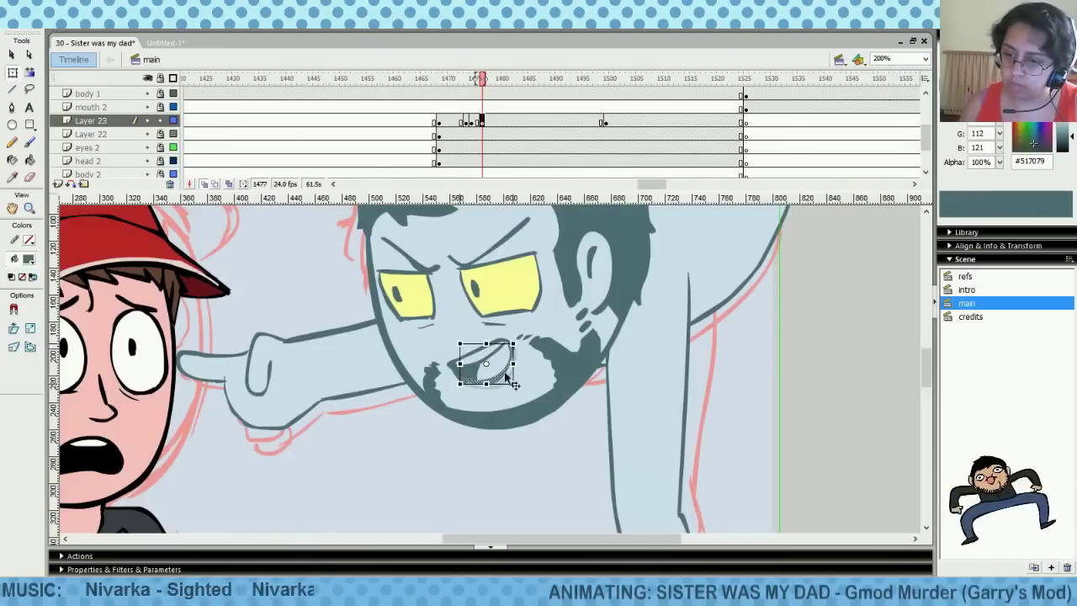
pyautogui.press('Up')
pyautogui.press('Left')
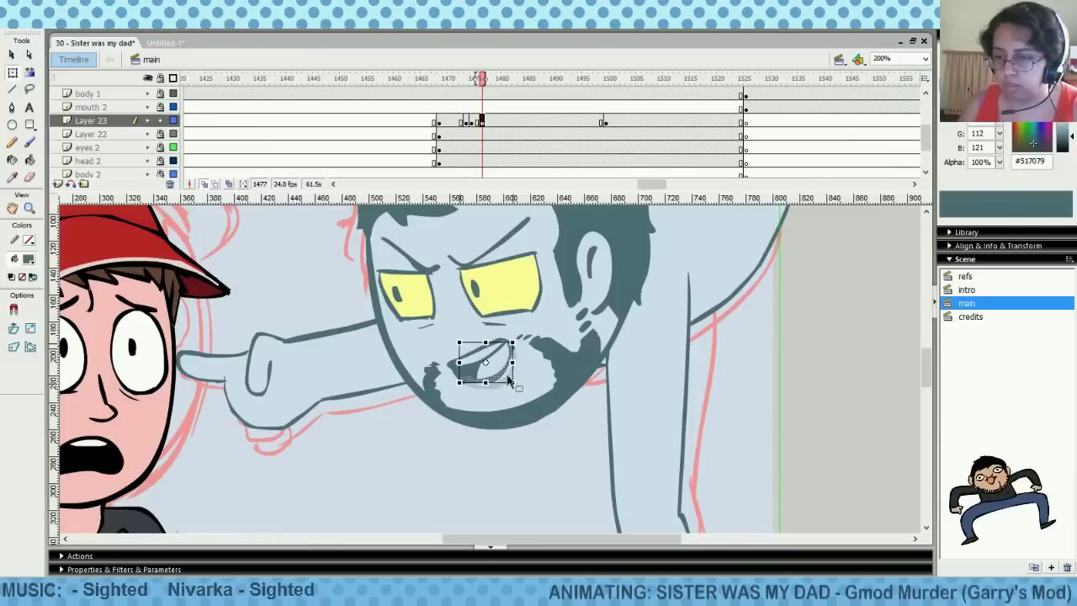
pyautogui.press('Up')
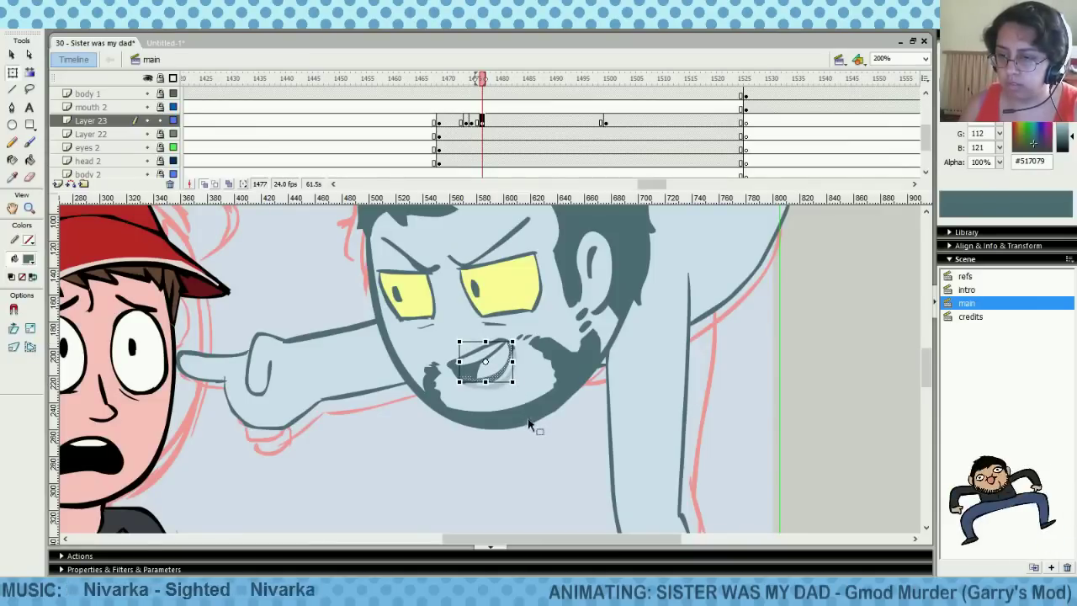
pyautogui.click(528, 416)
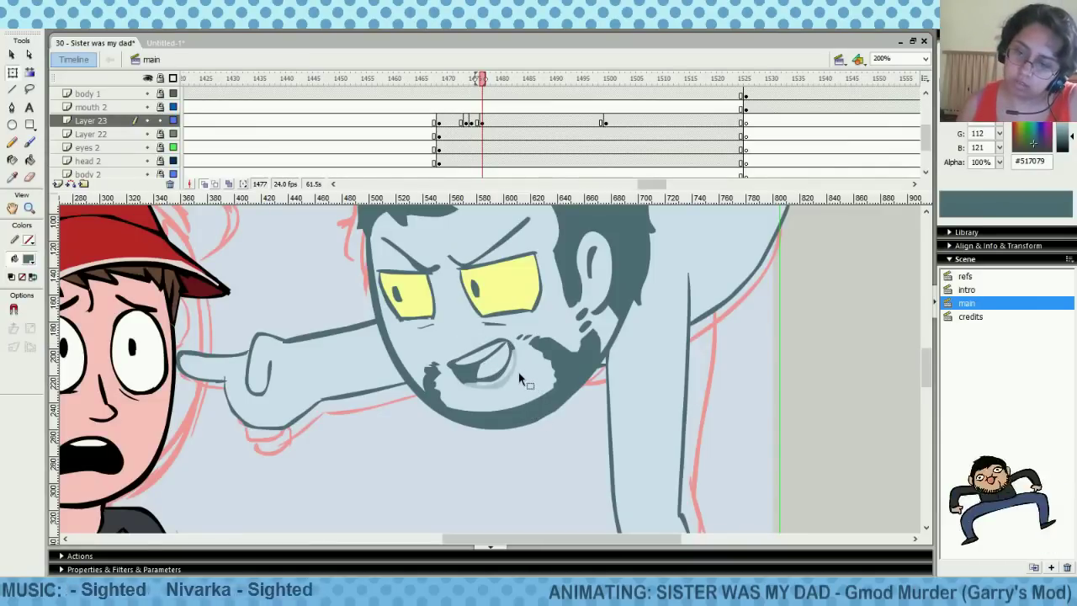
# Nudge the mouth's lower part a few more increments up and left, checking it against the faint previous mouth
pyautogui.click(519, 375)
pyautogui.press('Up')
pyautogui.press('Left')
pyautogui.press('Up')
pyautogui.press('Left')
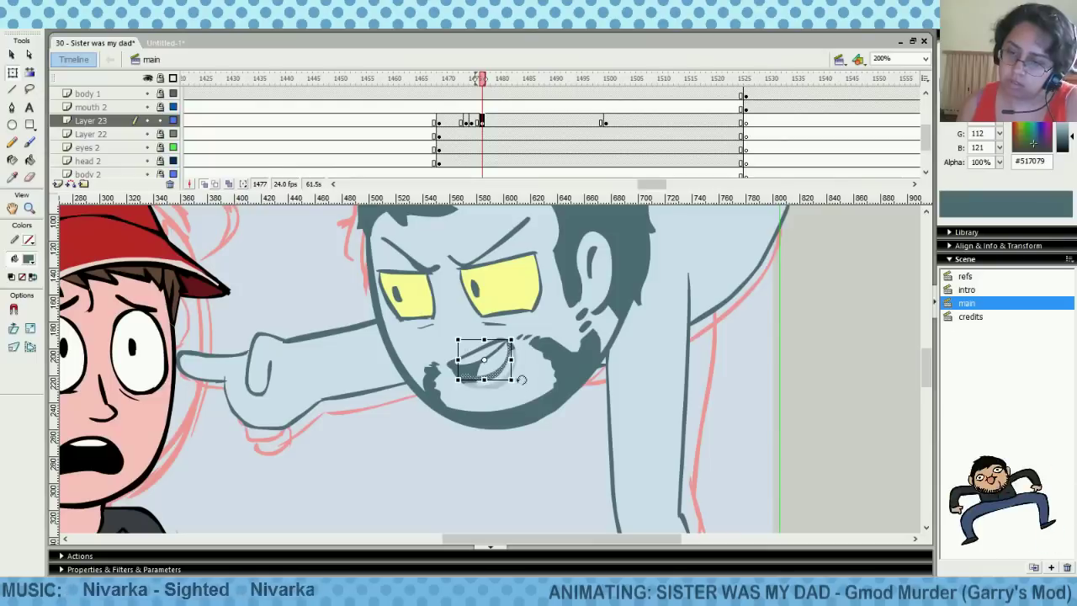
pyautogui.press('Left')
pyautogui.press('Up')
pyautogui.click(529, 410)
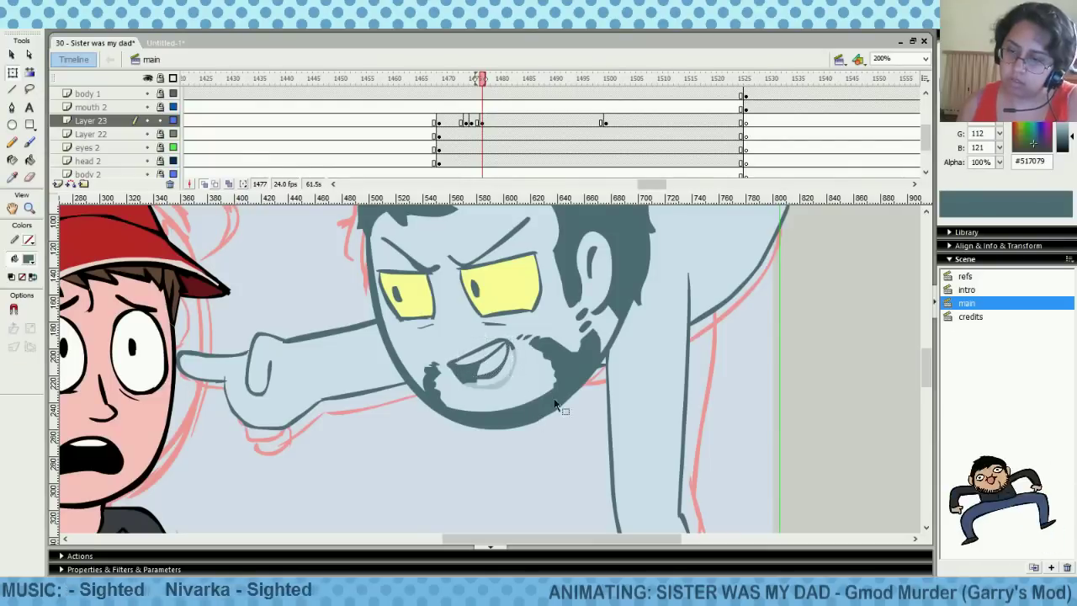
pyautogui.hotkey('ctrl', 'a')
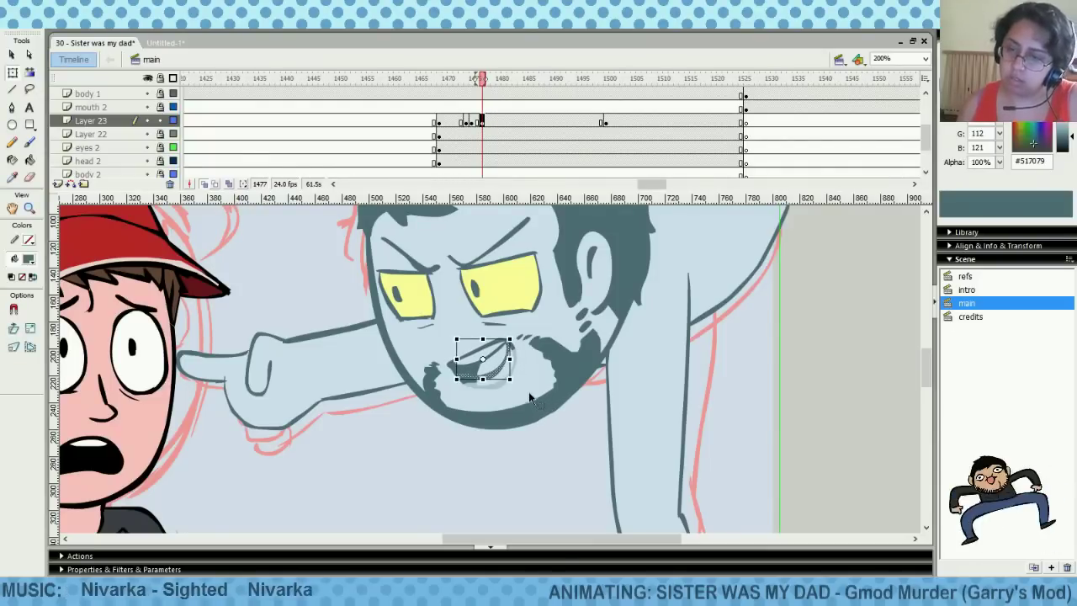
pyautogui.click(555, 388)
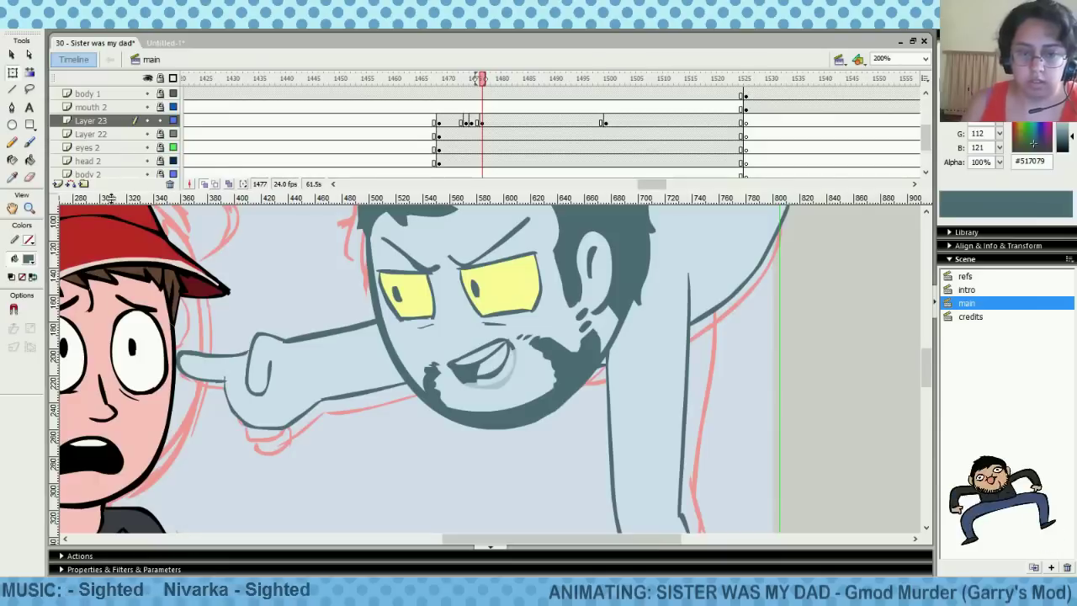
# Erase the excess line bits around the narrowed mouth's upper right corner and lower left edge at frame 1477
pyautogui.click(34, 179)
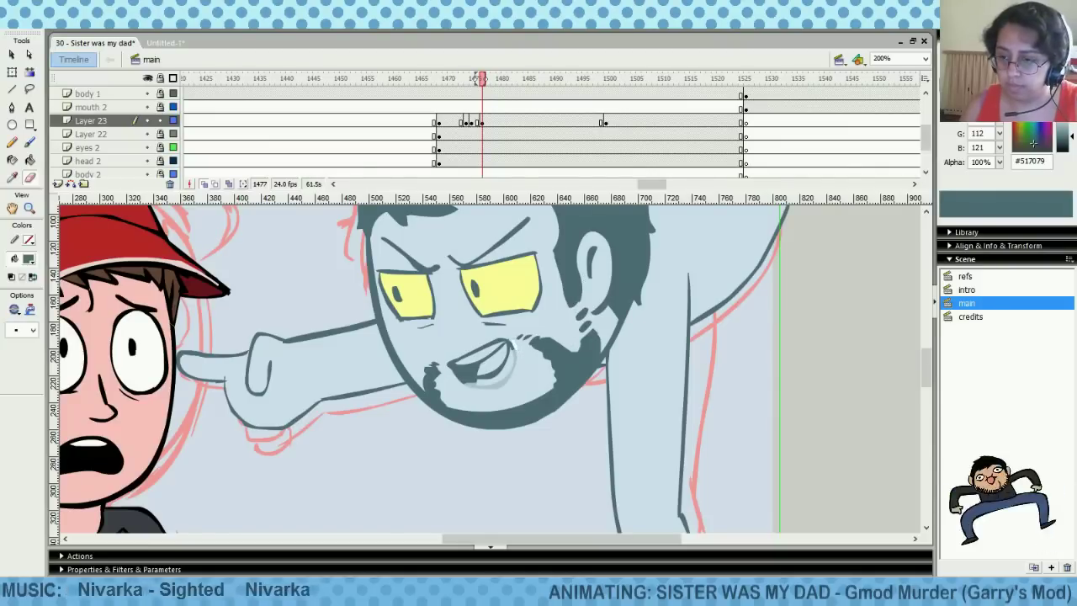
pyautogui.moveTo(509, 338); pyautogui.dragTo(512, 355)
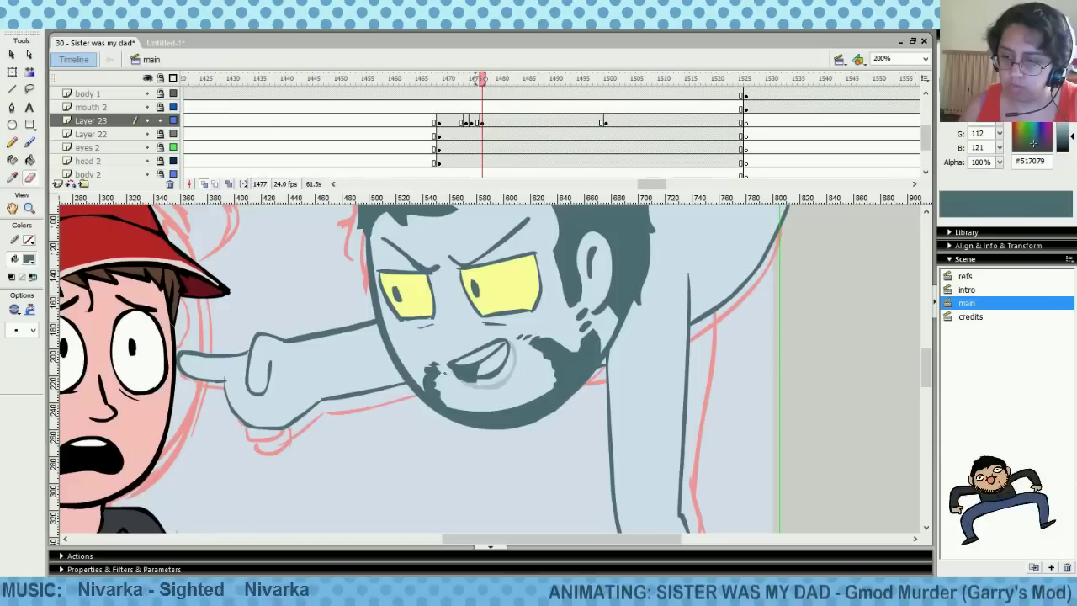
pyautogui.moveTo(477, 383); pyautogui.dragTo(451, 378)
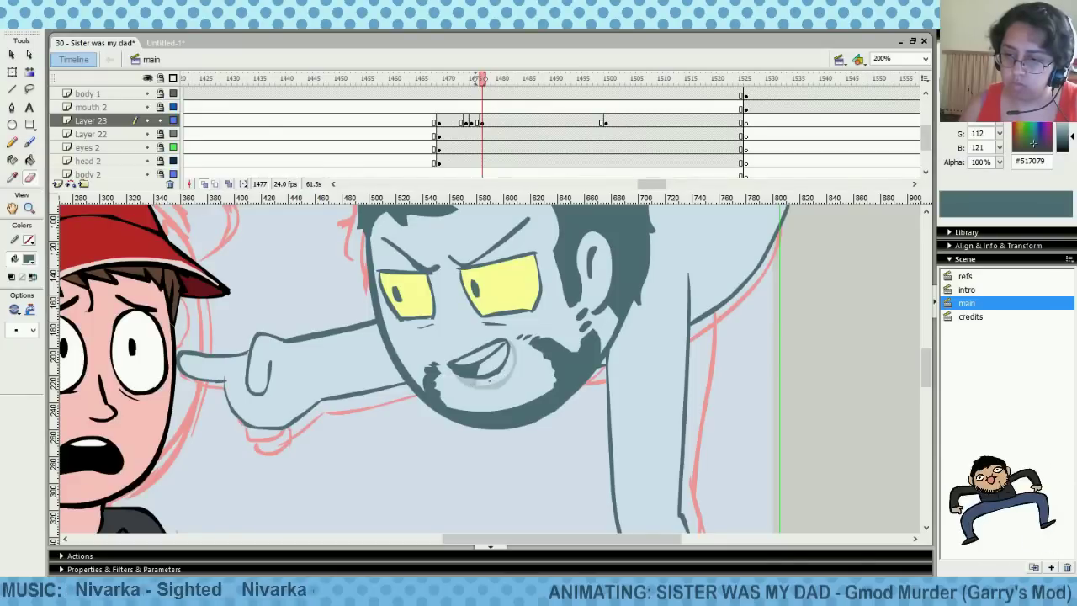
# Select the entire narrowed mouth on Layer 23 at frame 1477 and smooth its shape
pyautogui.moveTo(472, 110); pyautogui.dragTo(483, 110)
pyautogui.click(483, 122)
pyautogui.rightClick(472, 376)
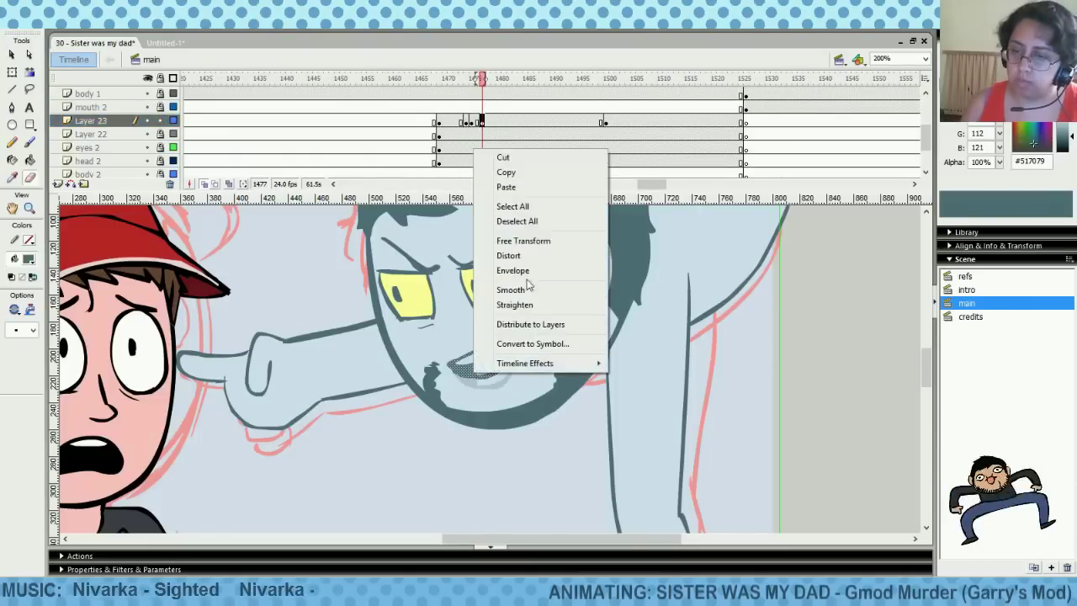
pyautogui.click(509, 289)
# Scrub through the mouth change and insert a blank keyframe on Layer 23 at frame 1478
pyautogui.moveTo(471, 123)
pyautogui.mouseDown()
pyautogui.moveTo(482, 110)
pyautogui.moveTo(471, 109)
pyautogui.moveTo(497, 108)
pyautogui.moveTo(463, 107)
pyautogui.moveTo(480, 105)
pyautogui.mouseUp()
pyautogui.click(485, 110)
pyautogui.click(488, 123)
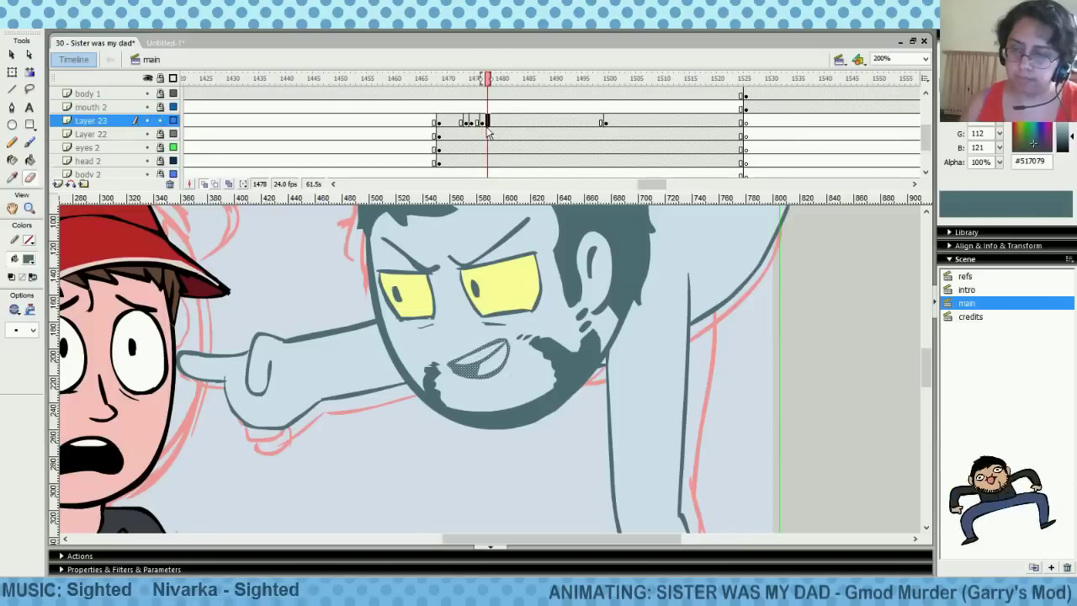
pyautogui.hotkey('ctrl', 'shift', 'a')
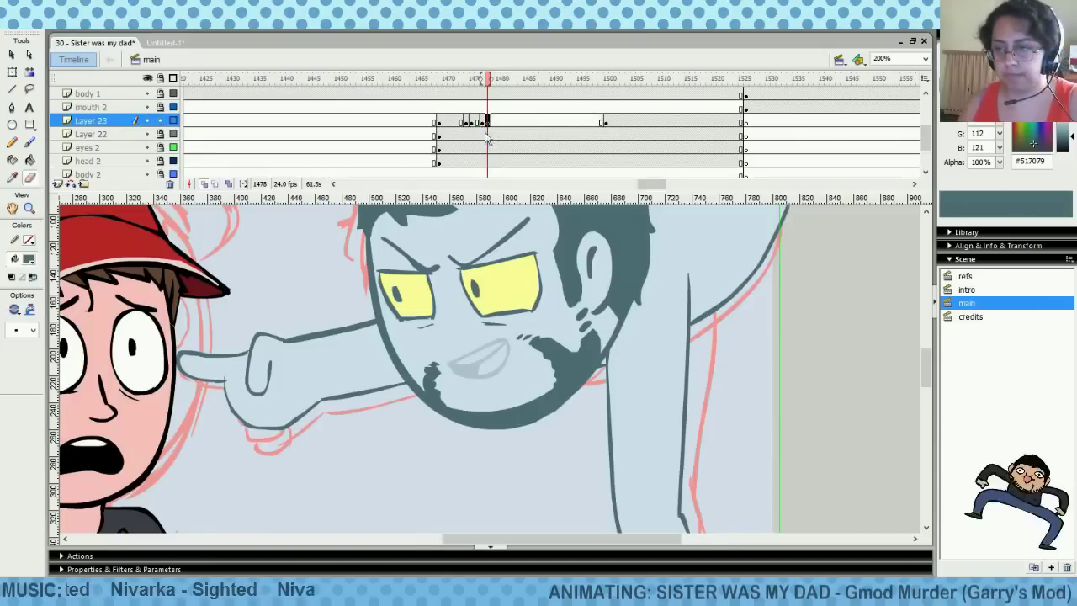
# Compare the mouths at frames 1476 and 1477 on Layer 23 and carry the narrowed mouth over to a keyframe at frame 1478
pyautogui.click(29, 143)
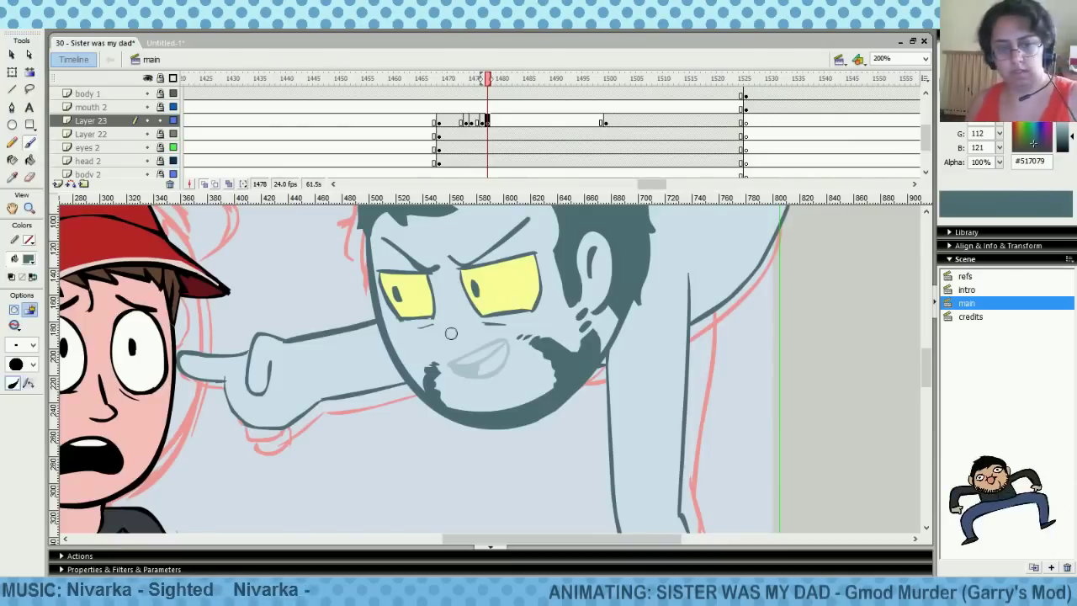
pyautogui.click(475, 124)
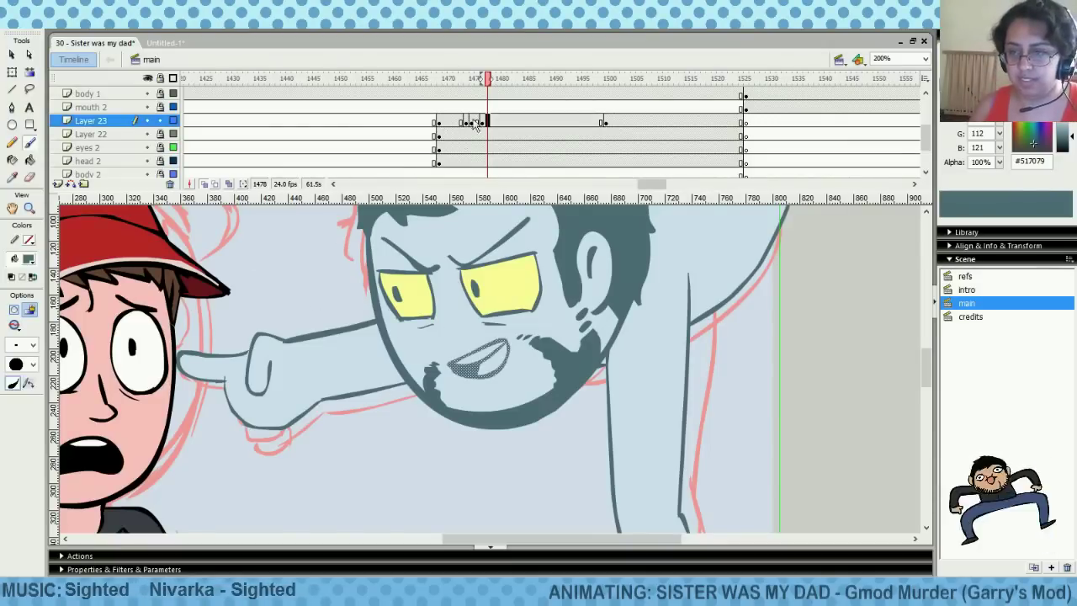
pyautogui.rightClick(476, 123)
pyautogui.click(517, 275)
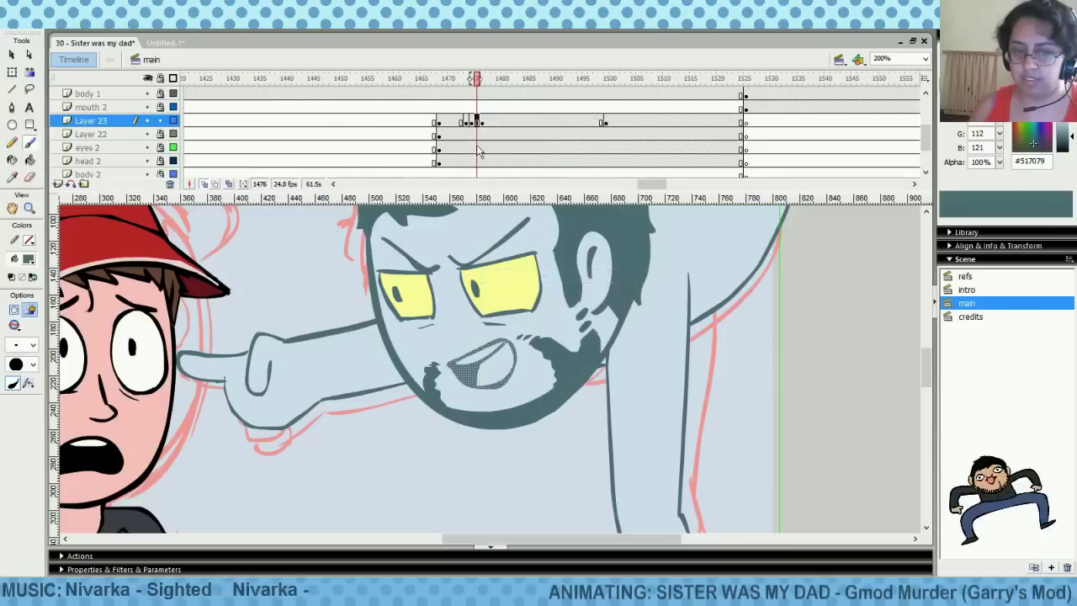
pyautogui.click(483, 123)
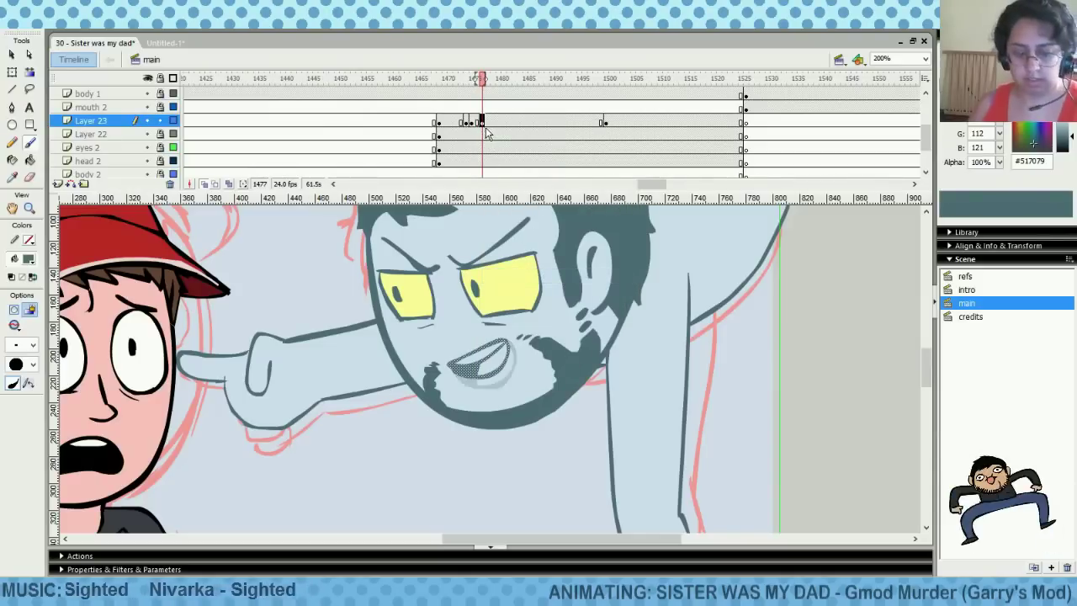
pyautogui.click(487, 123)
# Erase the filled interior and lower outline of the mouth at frame 1478, keeping only its upper line
pyautogui.click(30, 177)
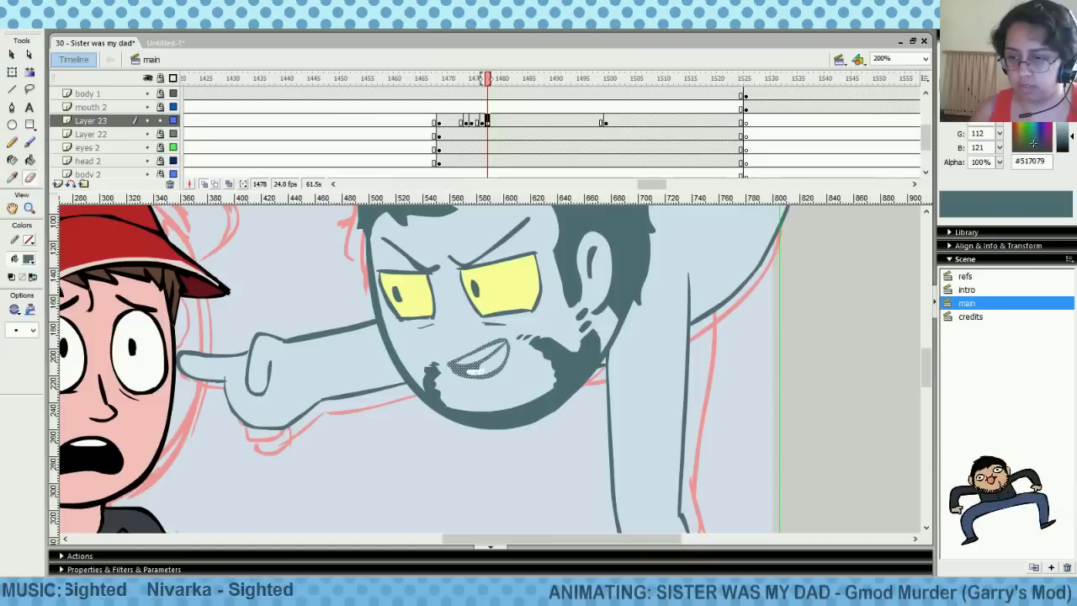
pyautogui.click(475, 371)
pyautogui.moveTo(470, 375)
pyautogui.mouseDown()
pyautogui.moveTo(516, 365)
pyautogui.moveTo(489, 380)
pyautogui.moveTo(507, 357)
pyautogui.moveTo(472, 379)
pyautogui.moveTo(484, 369)
pyautogui.moveTo(458, 366)
pyautogui.moveTo(503, 346)
pyautogui.moveTo(497, 363)
pyautogui.moveTo(460, 372)
pyautogui.moveTo(471, 376)
pyautogui.moveTo(443, 371)
pyautogui.moveTo(468, 378)
pyautogui.moveTo(439, 367)
pyautogui.moveTo(478, 371)
pyautogui.mouseUp()
pyautogui.click(32, 330)
pyautogui.click(29, 373)
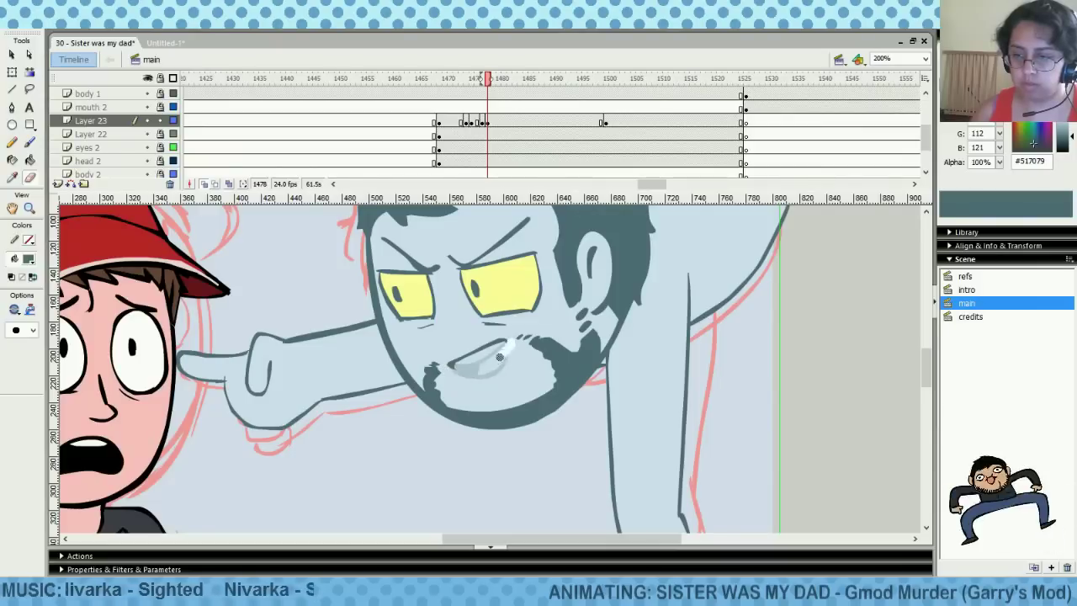
# Set a slightly larger brush size and redraw the mouth's lower lip line at frame 1478 closer to the upper line
pyautogui.click(30, 145)
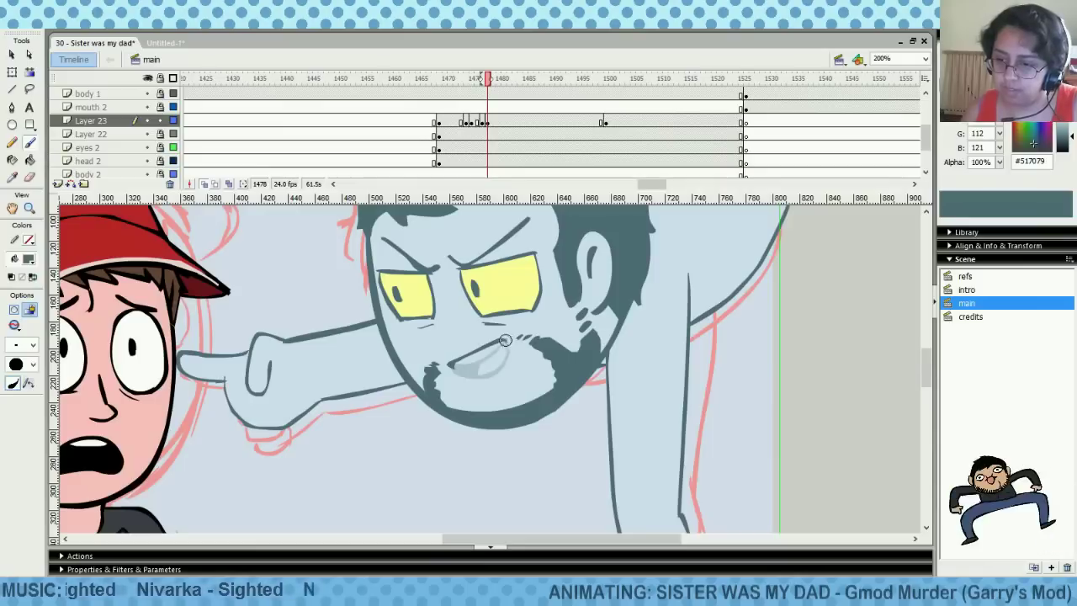
pyautogui.click(25, 344)
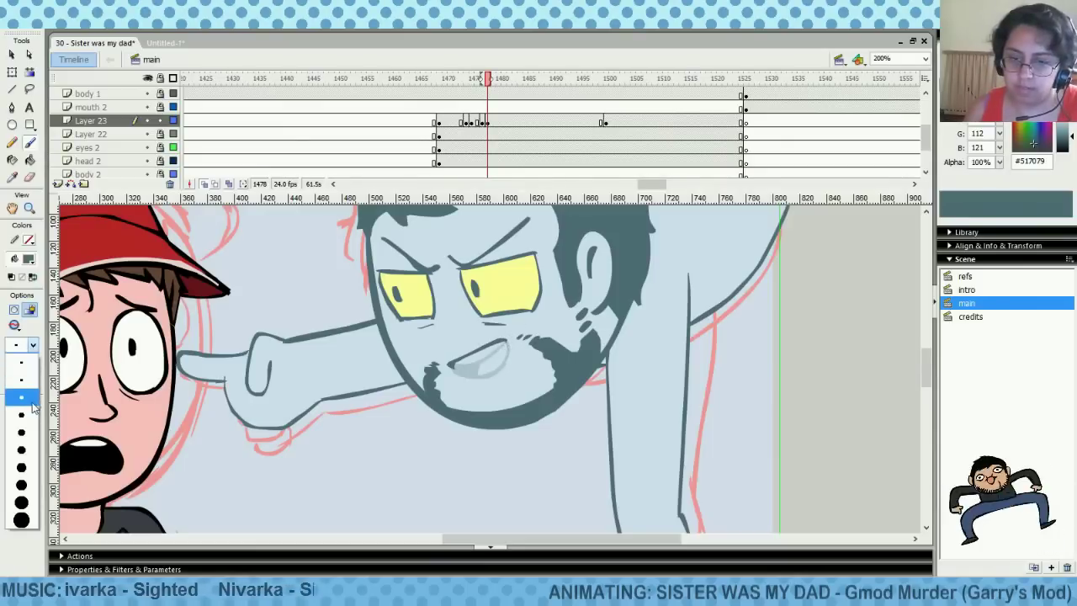
pyautogui.click(34, 396)
pyautogui.moveTo(504, 342); pyautogui.dragTo(505, 356)
pyautogui.hotkey('ctrl', 'z')
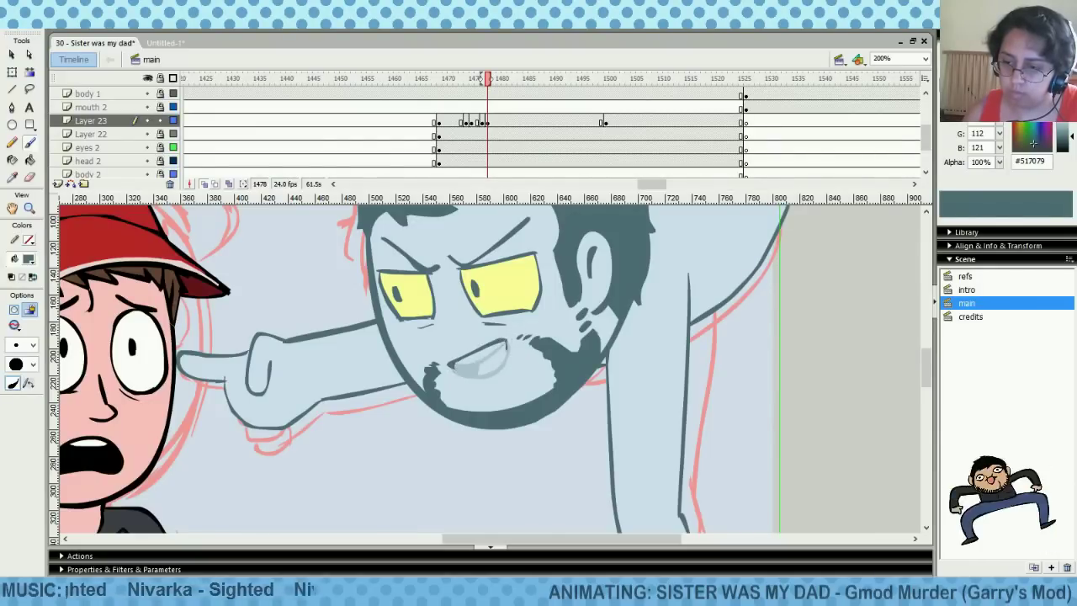
pyautogui.moveTo(506, 342); pyautogui.dragTo(496, 362)
pyautogui.hotkey('ctrl', 'z')
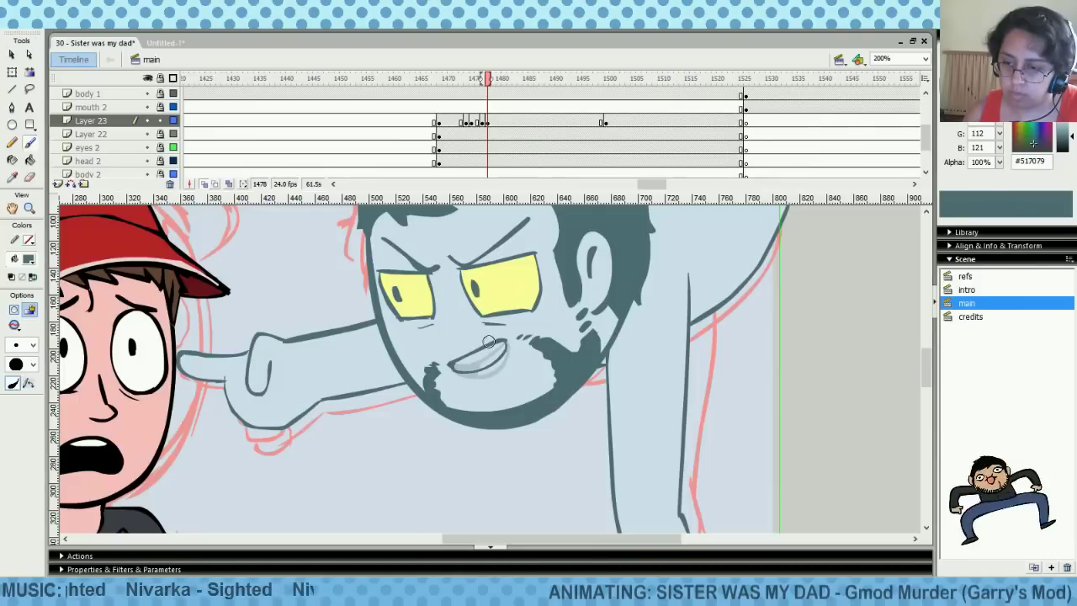
# Draw an inner line between the lips of the nearly closed mouth at frame 1478
pyautogui.moveTo(455, 370); pyautogui.dragTo(503, 352)
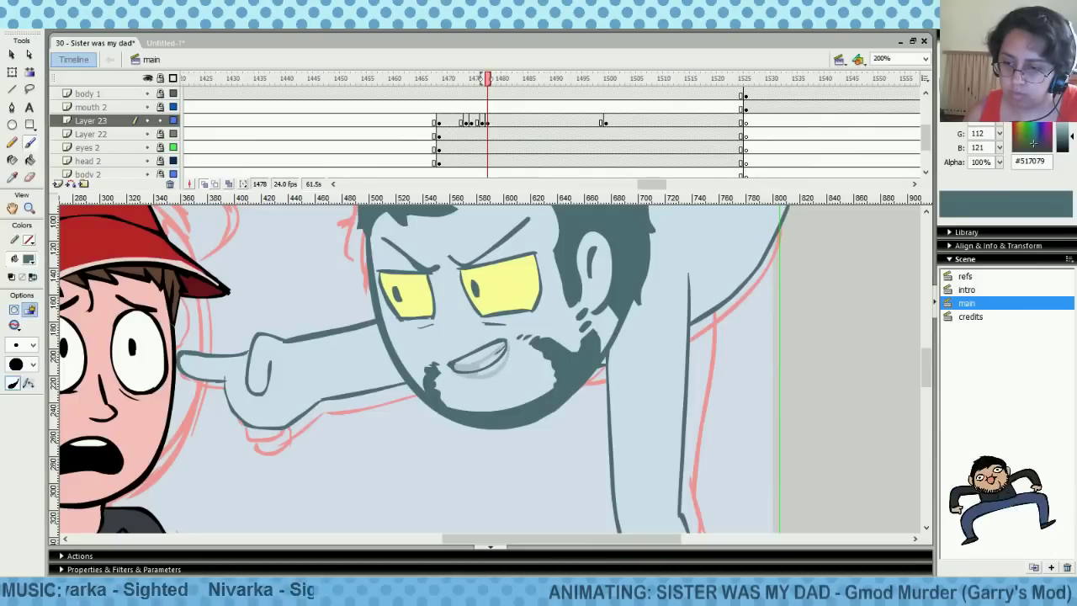
pyautogui.hotkey('ctrl', 'z')
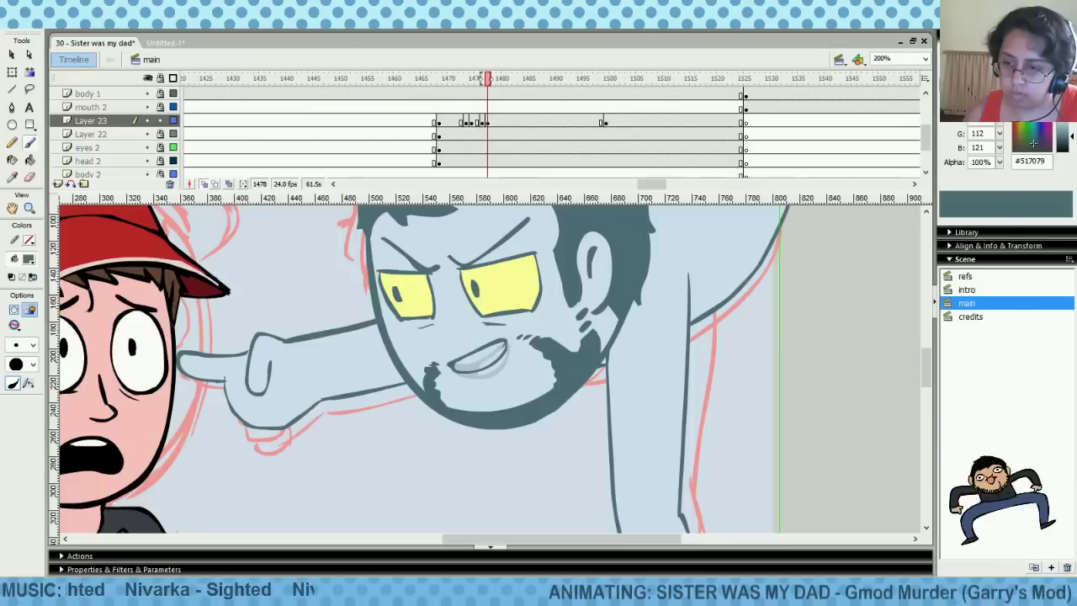
pyautogui.moveTo(489, 359); pyautogui.dragTo(507, 344)
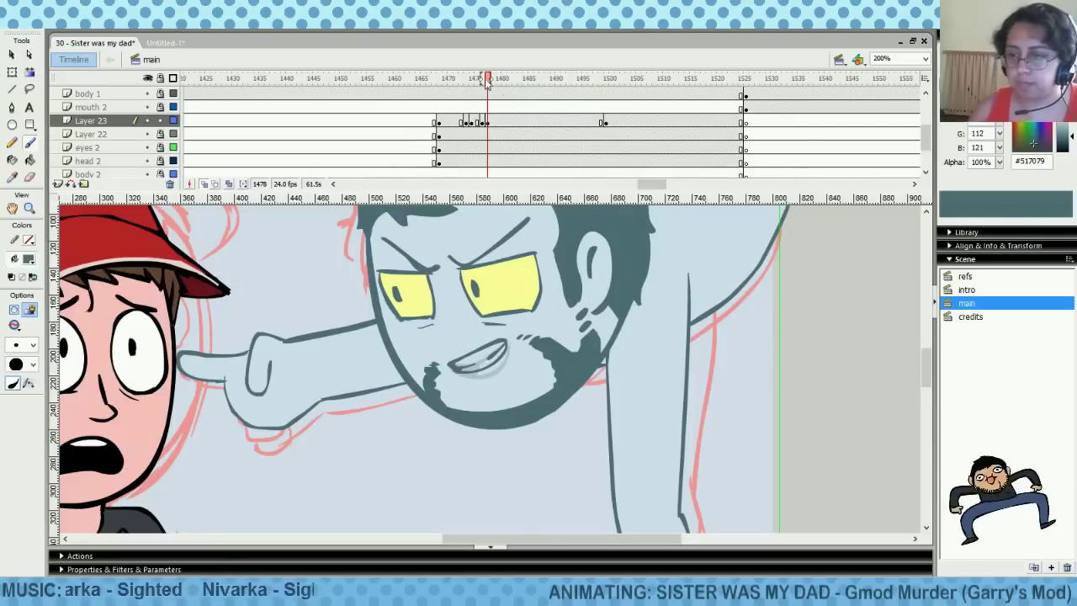
# Check the mouth change around frame 1478 and touch up the mouth's inner line with a smaller eraser and the brush
pyautogui.click(490, 116)
pyautogui.moveTo(490, 113)
pyautogui.mouseDown()
pyautogui.moveTo(478, 111)
pyautogui.moveTo(493, 112)
pyautogui.mouseUp()
pyautogui.click(488, 122)
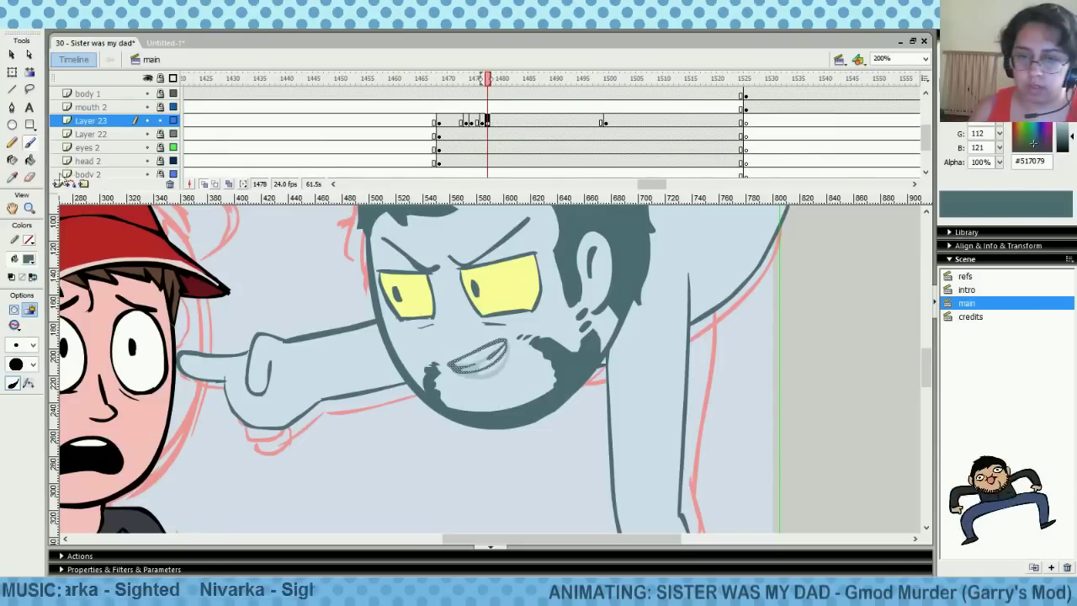
pyautogui.click(30, 177)
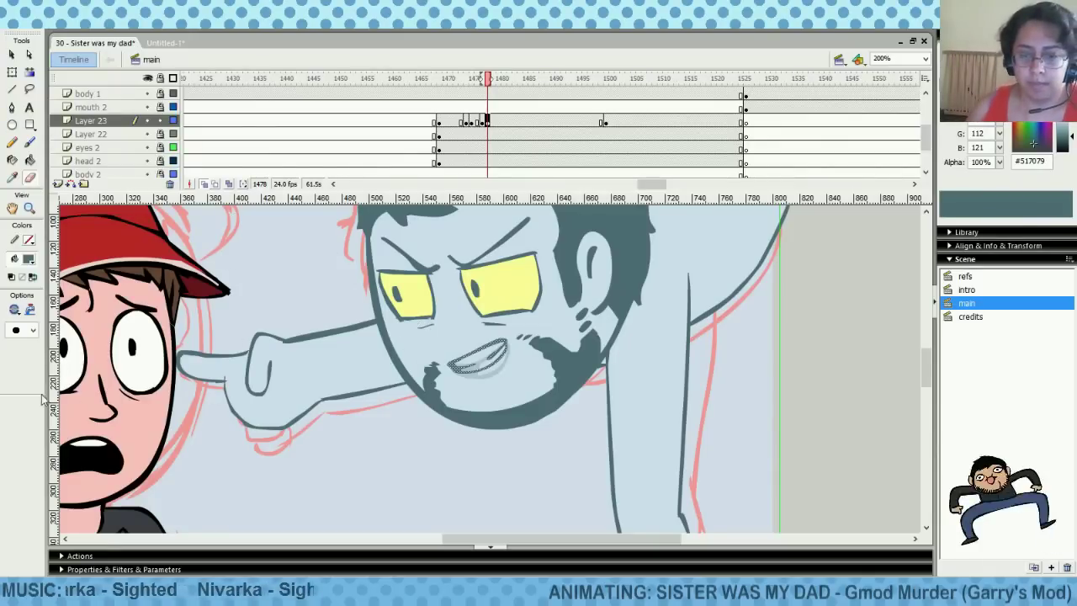
pyautogui.click(32, 330)
pyautogui.click(27, 348)
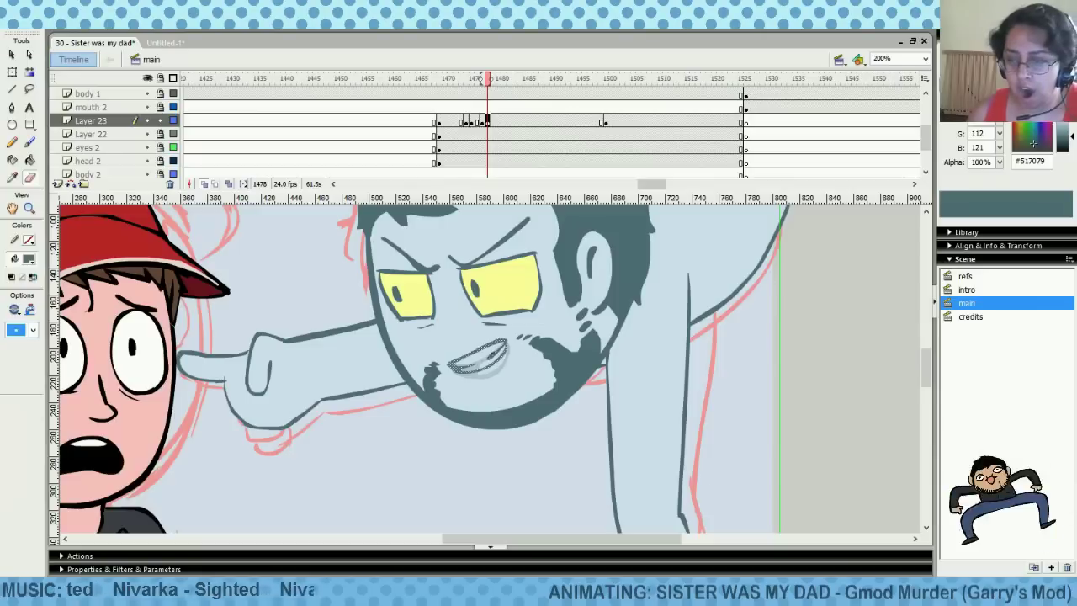
pyautogui.moveTo(489, 360)
pyautogui.mouseDown()
pyautogui.moveTo(502, 348)
pyautogui.moveTo(494, 351)
pyautogui.mouseUp()
pyautogui.hotkey('ctrl', 'z')
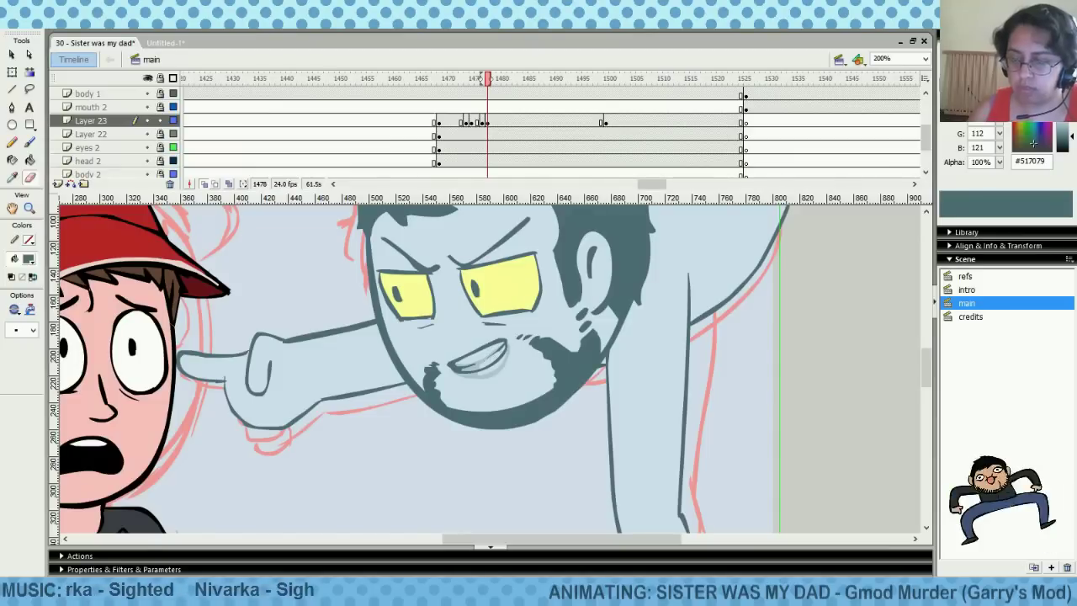
pyautogui.press('b')
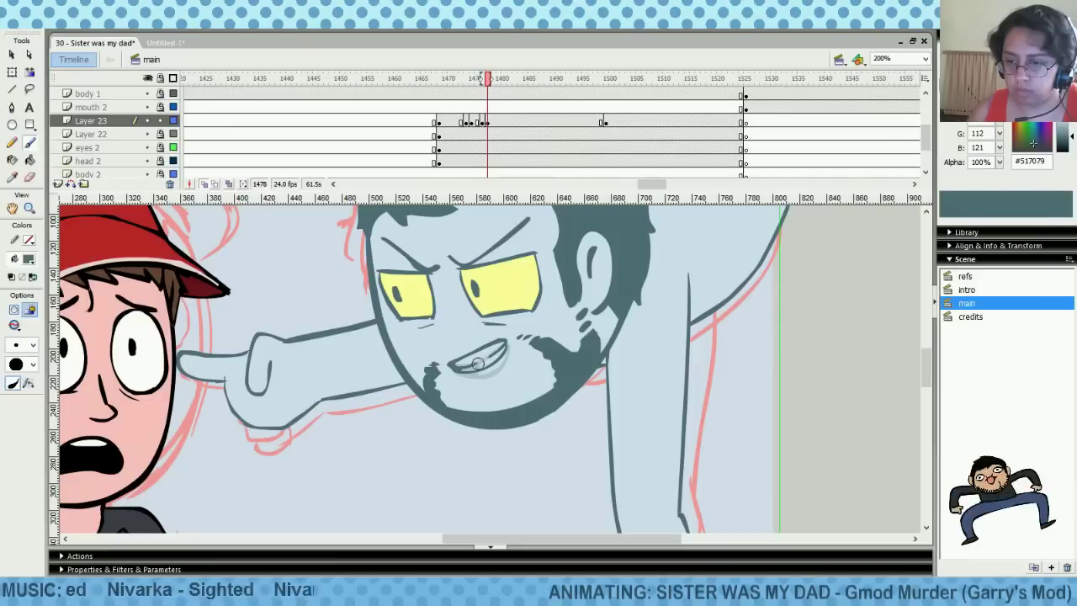
# Scrub back over the open mouth and insert a blank keyframe on Layer 23 at frame 1472
pyautogui.moveTo(482, 113); pyautogui.dragTo(459, 115)
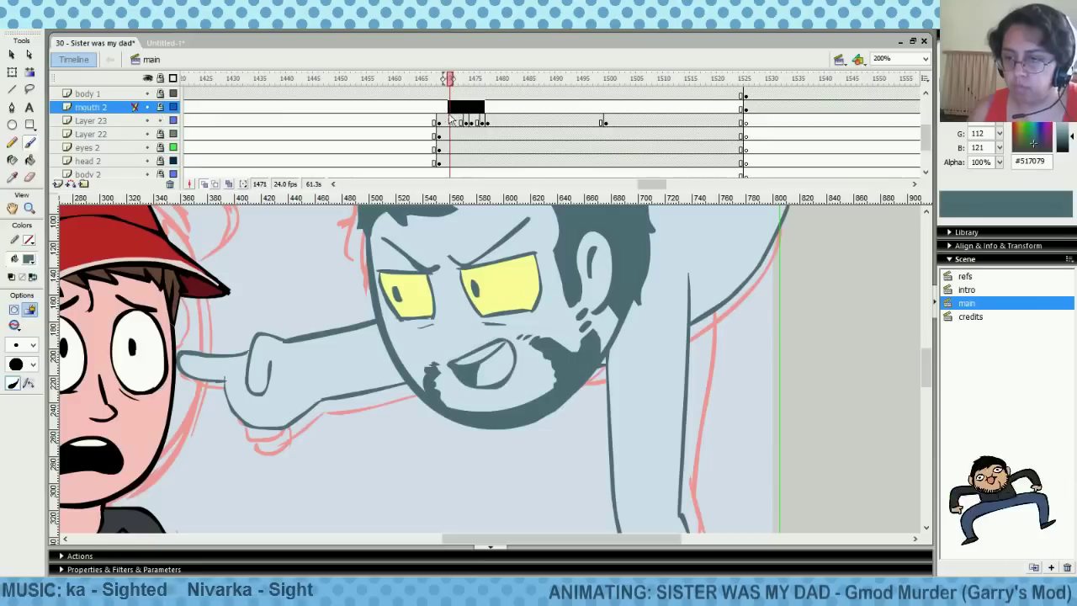
pyautogui.click(456, 123)
pyautogui.press('F7')
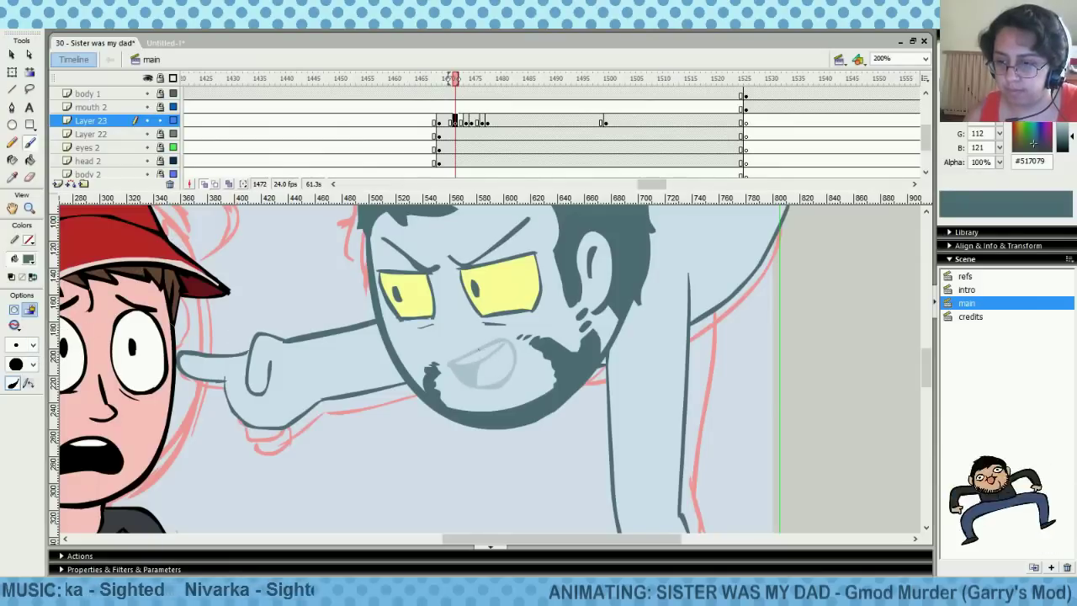
# Draw a small, narrow pointed mouth inside the faint open mouth at frame 1472 and fill its dark interior
pyautogui.click(475, 353)
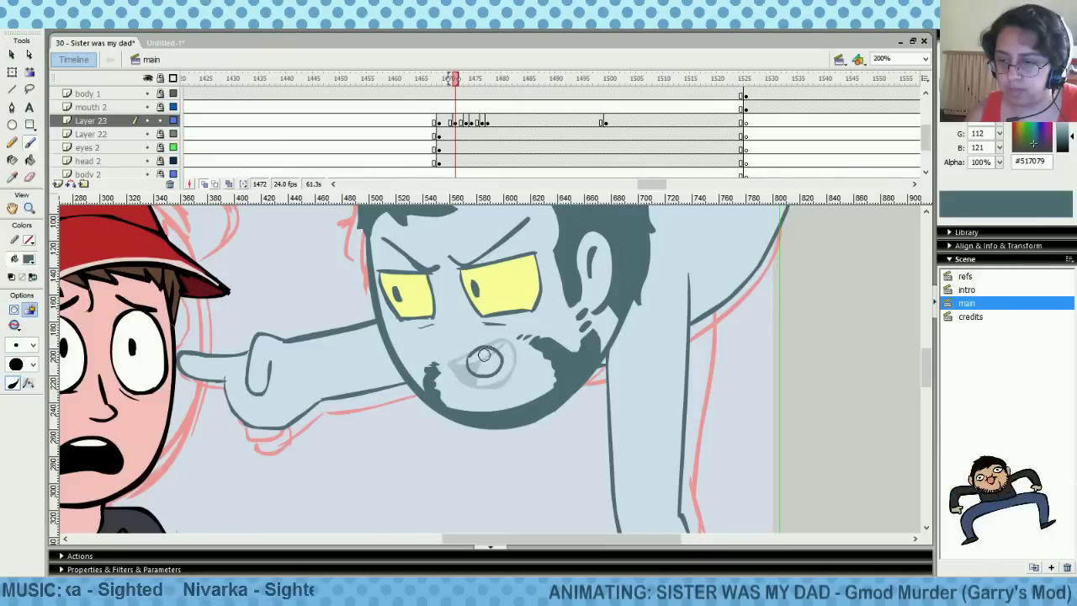
pyautogui.hotkey('ctrl', 'z')
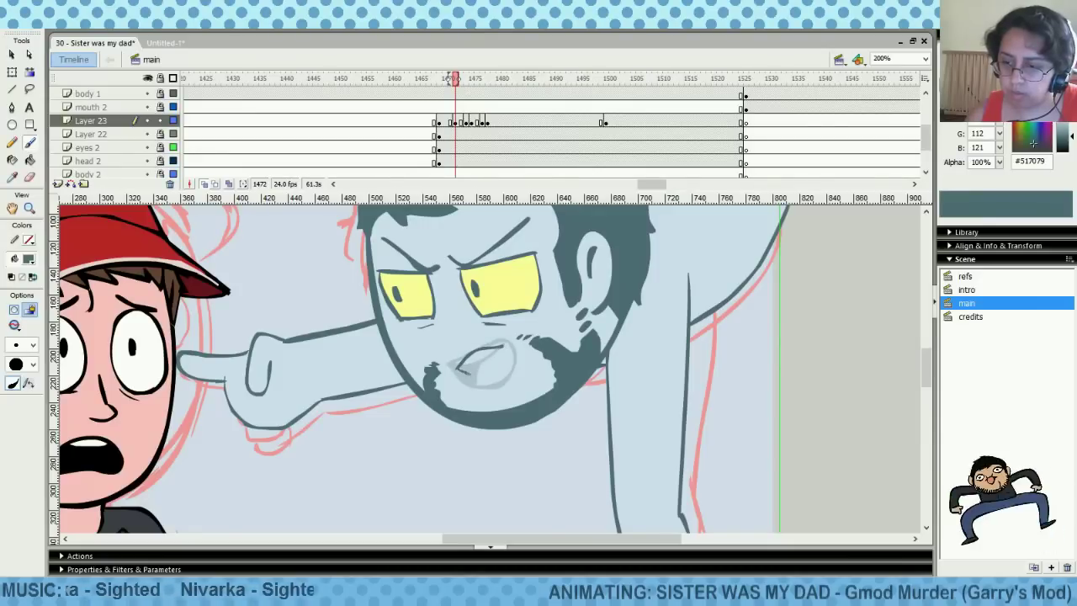
pyautogui.hotkey('ctrl', 'z')
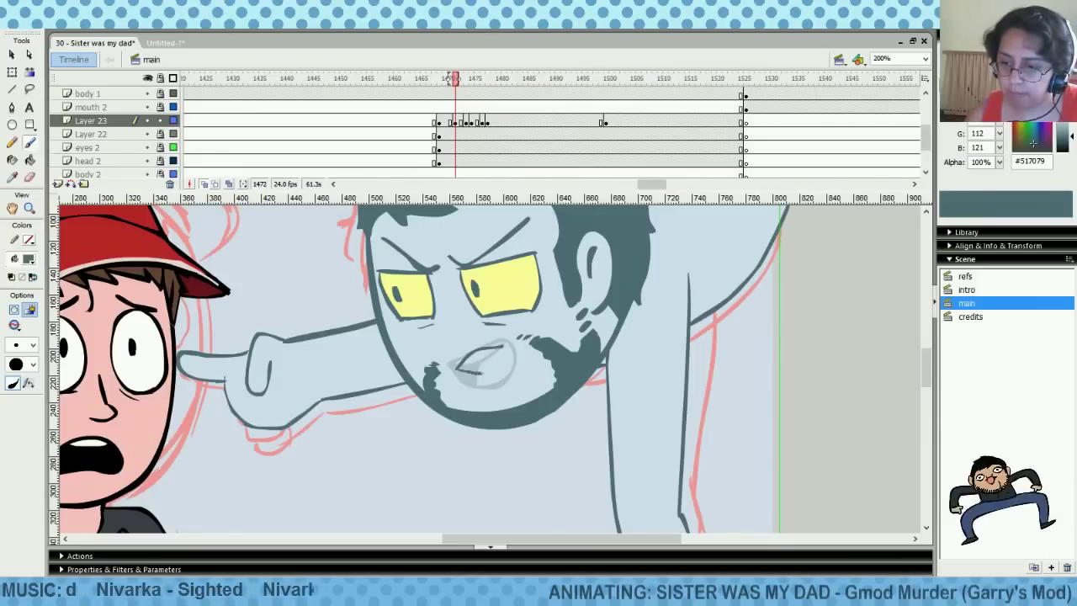
pyautogui.hotkey('ctrl', 'z')
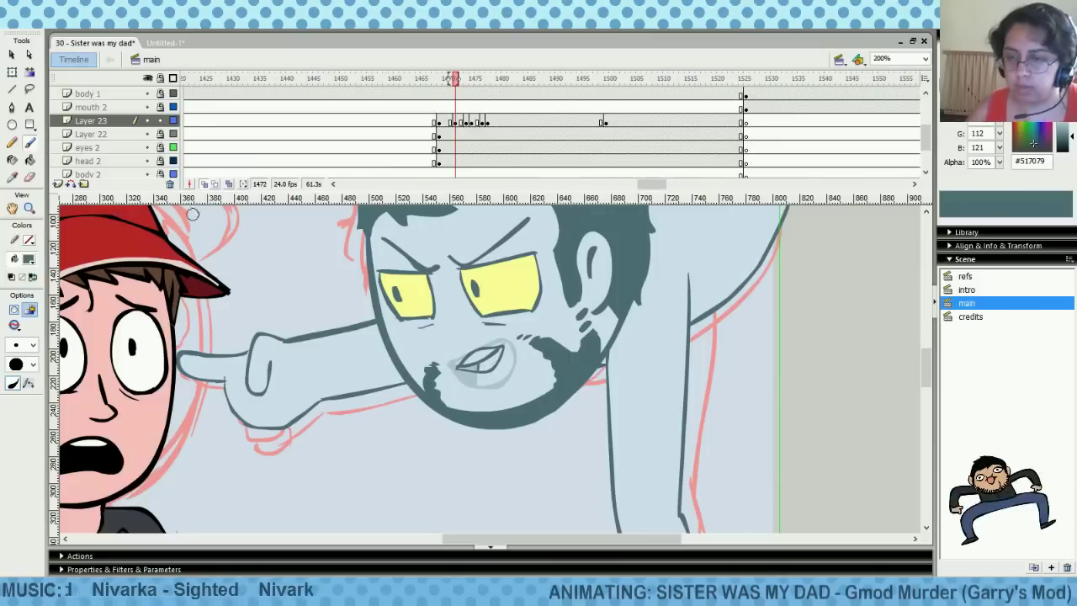
pyautogui.click(30, 160)
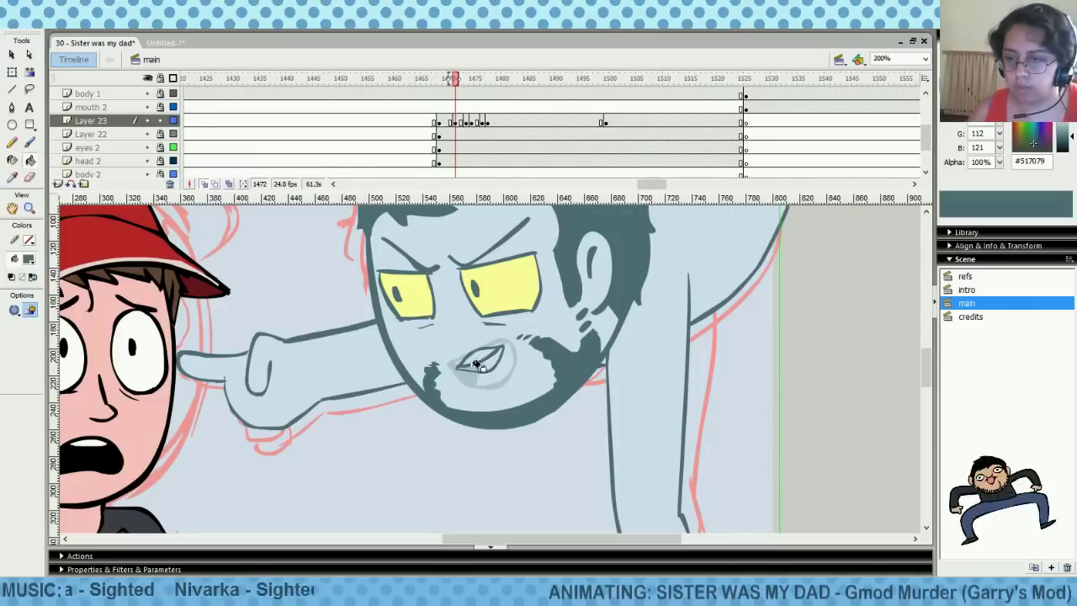
# Insert a blank keyframe on Layer 23 at frame 1473 and draw a small round mouth with a dark interior
pyautogui.click(445, 119)
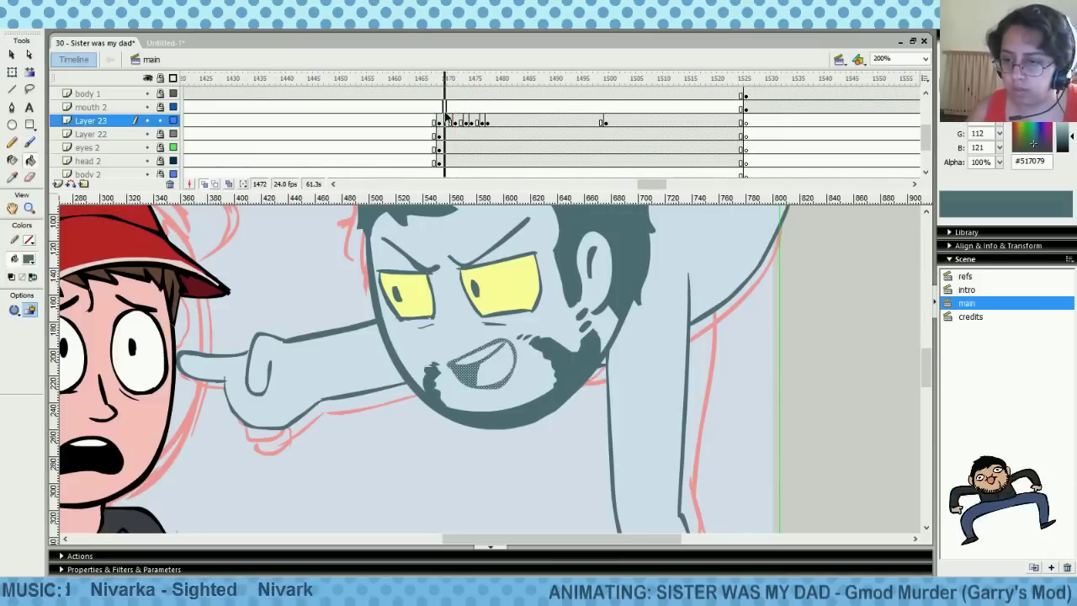
pyautogui.click(455, 118)
pyautogui.moveTo(455, 113); pyautogui.dragTo(456, 112)
pyautogui.click(462, 123)
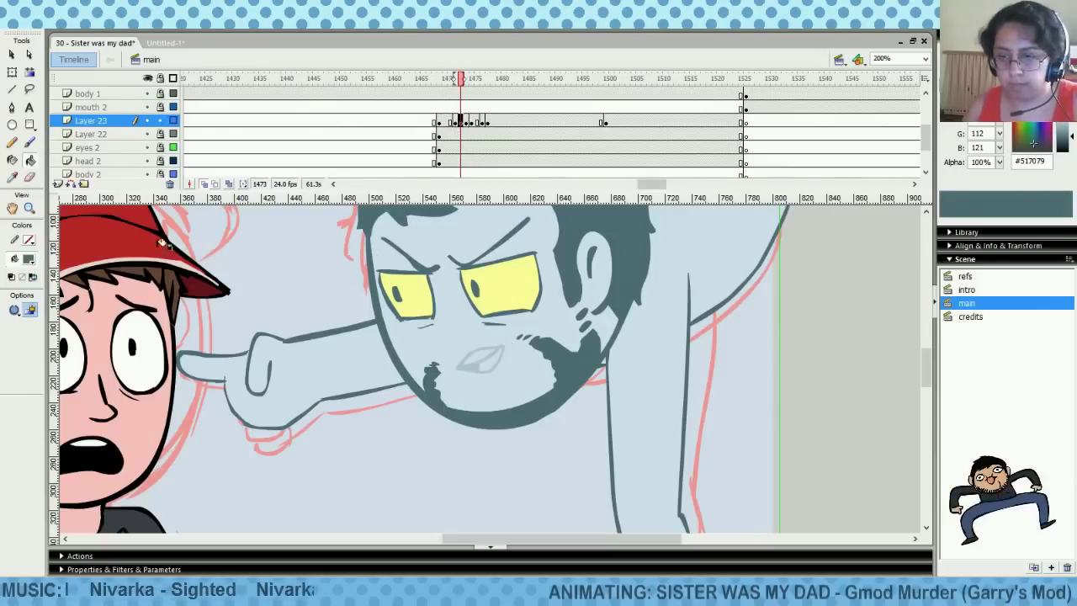
pyautogui.click(26, 143)
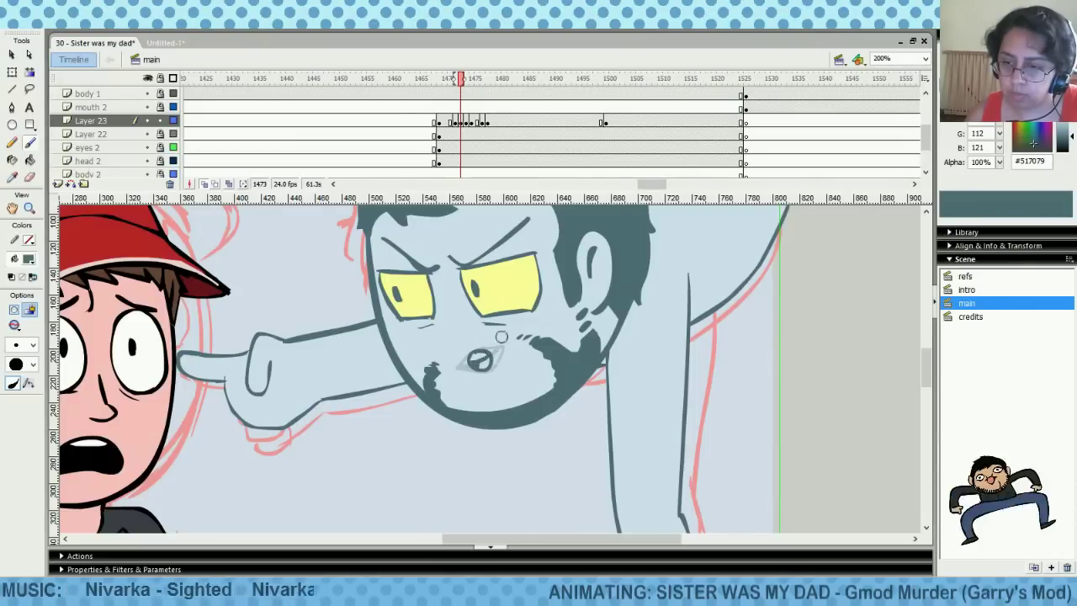
# Scrub and play through the mouth frames up to frame 1484 to check the lip movement
pyautogui.click(458, 114)
pyautogui.moveTo(459, 114)
pyautogui.mouseDown()
pyautogui.moveTo(438, 111)
pyautogui.moveTo(521, 120)
pyautogui.mouseUp()
pyautogui.press('Return')
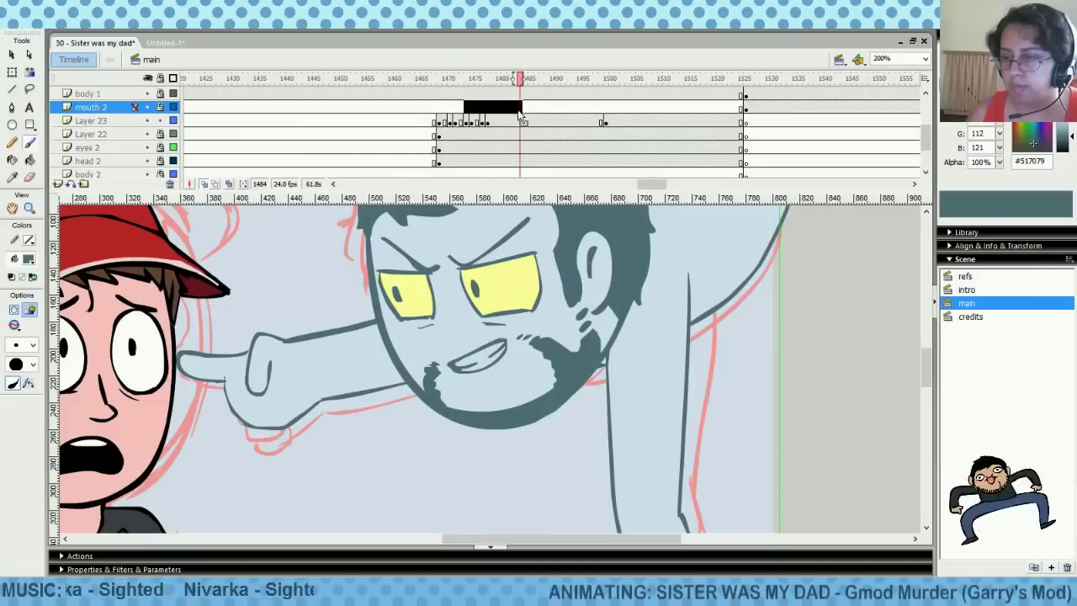
# Copy the small round mouth at frame 1473 on Layer 23
pyautogui.click(460, 123)
pyautogui.rightClick(464, 125)
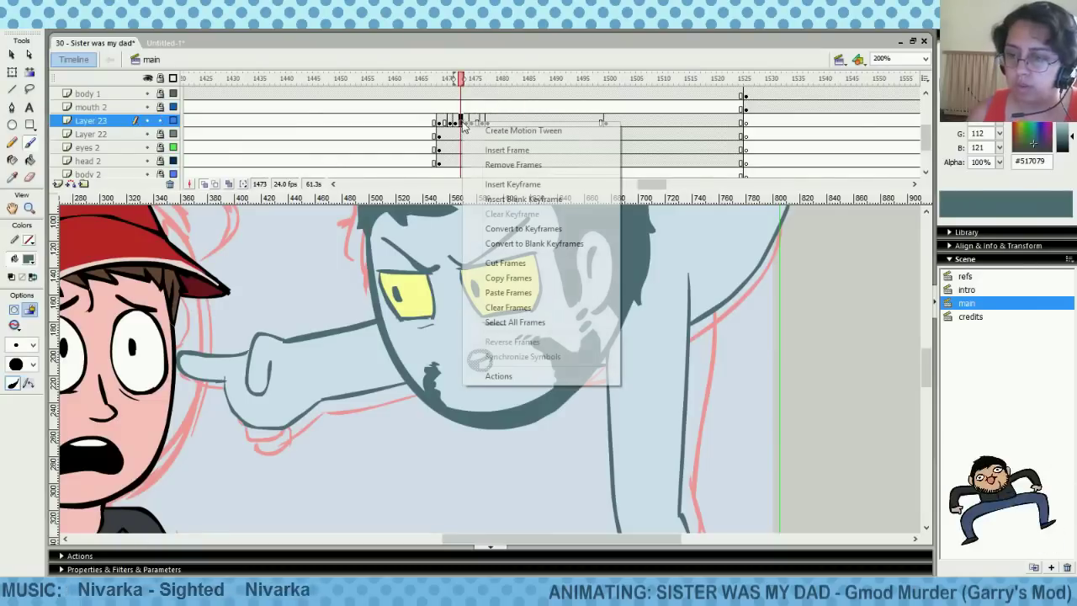
pyautogui.click(498, 274)
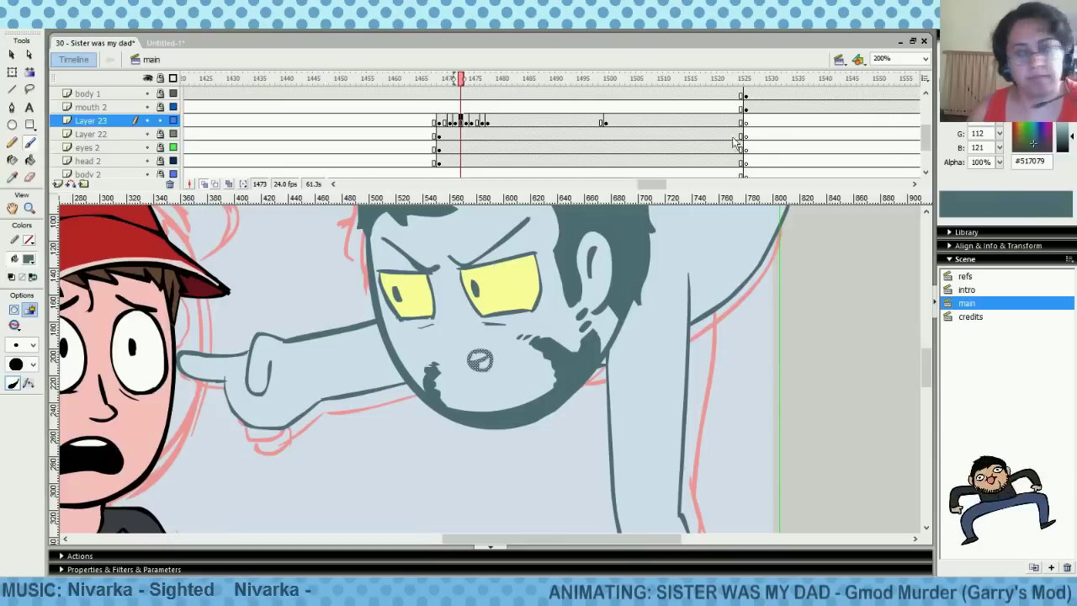
# Scrub back and forth between the start of the shot and frame 1481 to review the mouth timing
pyautogui.click(451, 107)
pyautogui.moveTo(455, 107)
pyautogui.mouseDown()
pyautogui.moveTo(443, 109)
pyautogui.moveTo(504, 110)
pyautogui.mouseUp()
pyautogui.click(466, 107)
pyautogui.click(450, 107)
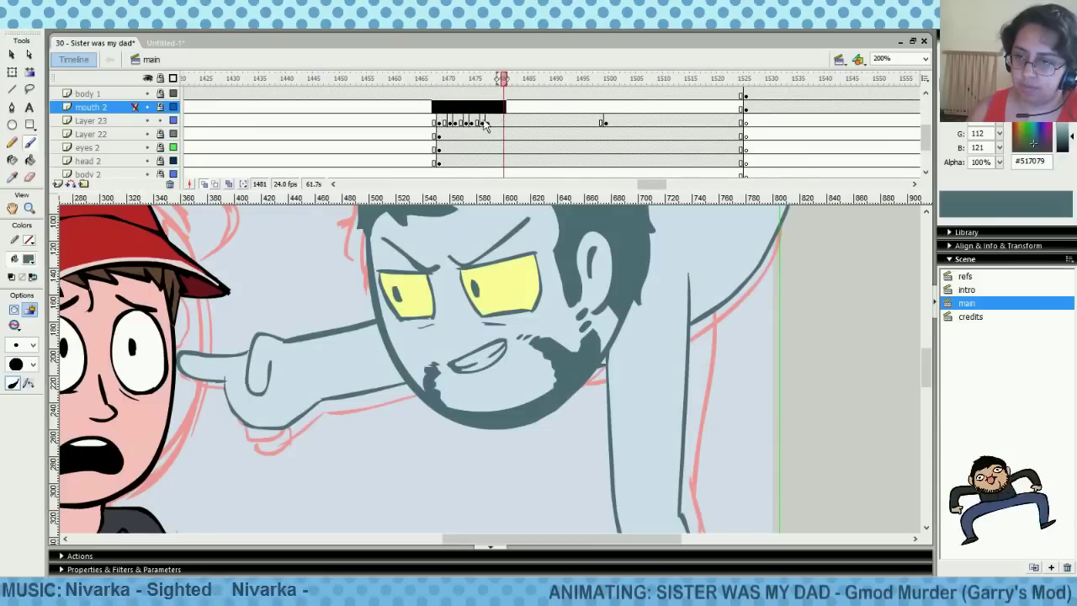
# Copy the two small-mouth frames 1471 and 1472 on Layer 23 and move ahead to about frame 1480
pyautogui.click(452, 122)
pyautogui.rightClick(455, 128)
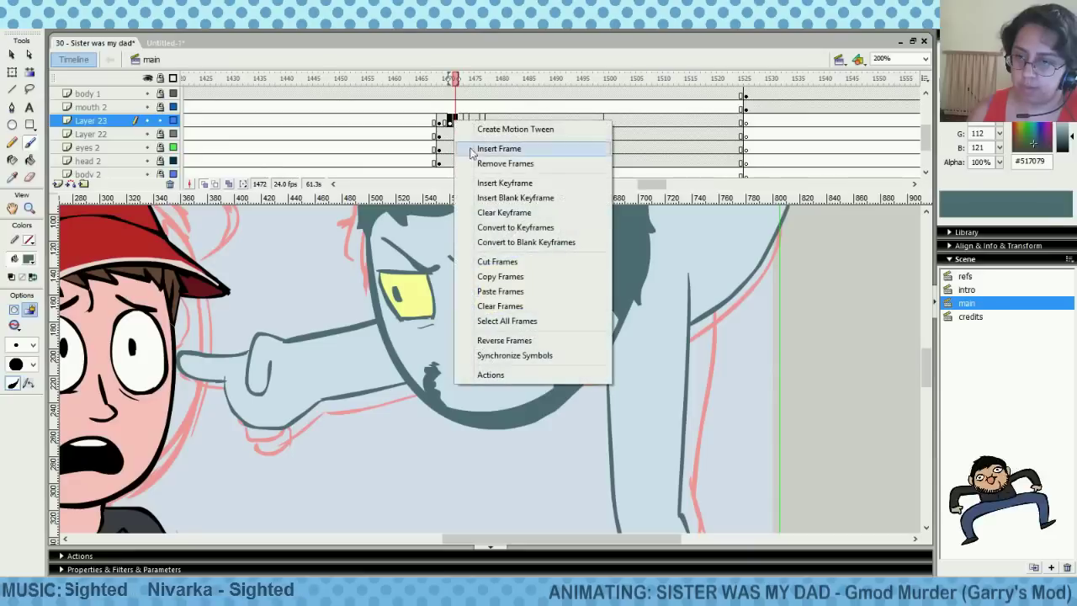
pyautogui.click(515, 278)
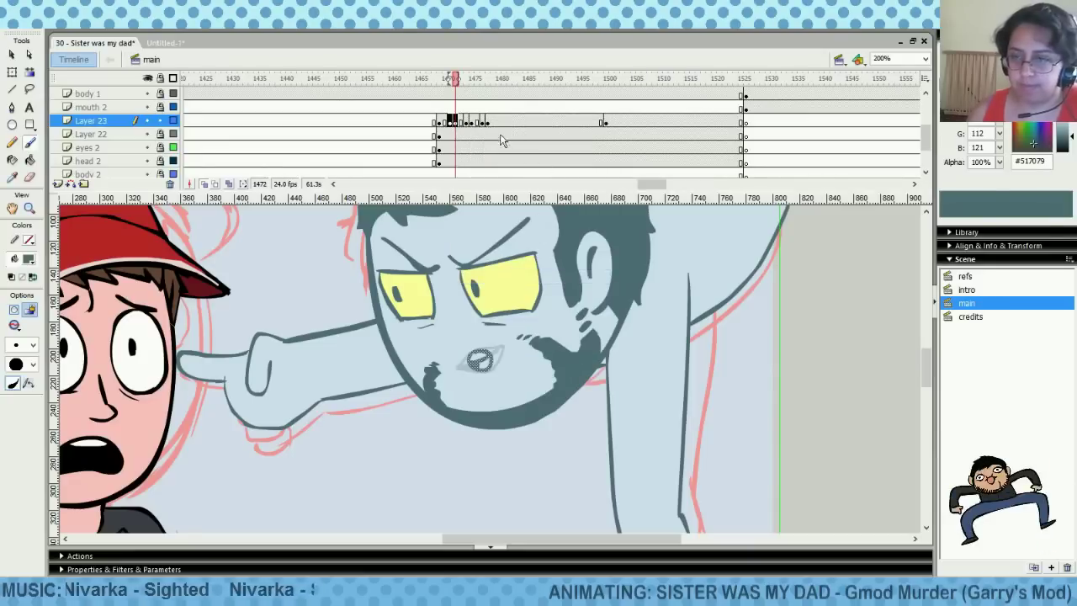
pyautogui.click(497, 109)
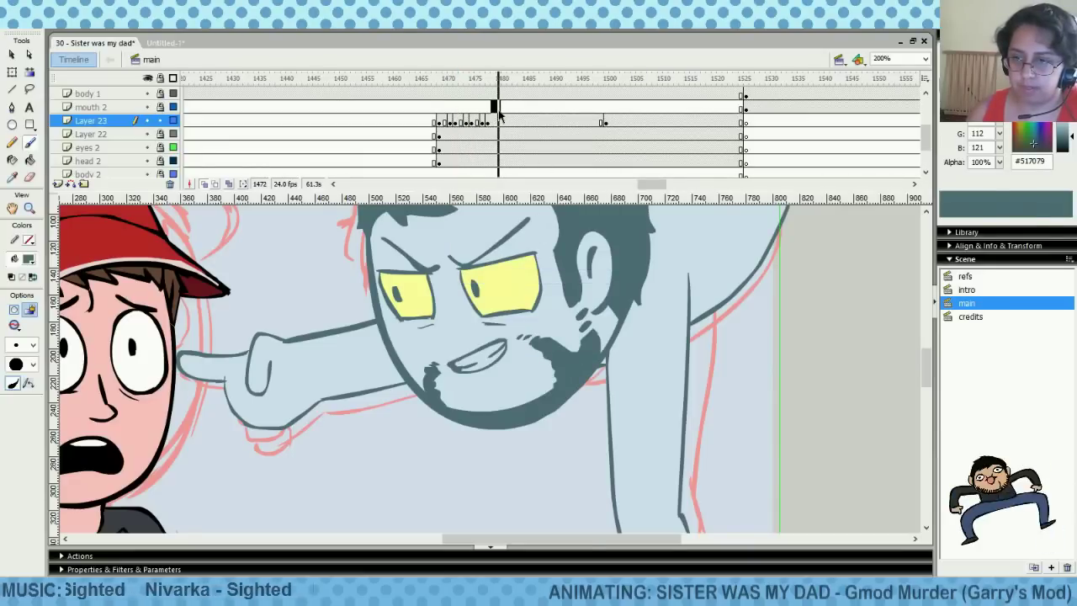
# Paste the two copied small-mouth frames onto Layer 23 at frames 1480 and 1481, and scrub through them to check
pyautogui.rightClick(503, 123)
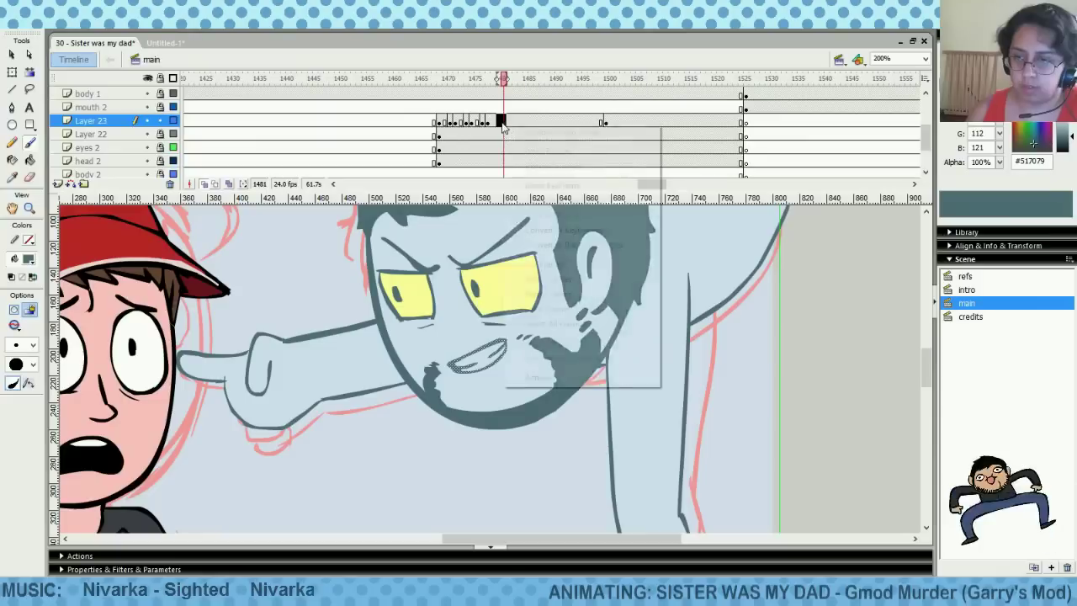
pyautogui.click(555, 293)
pyautogui.click(502, 106)
pyautogui.moveTo(503, 110); pyautogui.dragTo(526, 108)
pyautogui.click(461, 109)
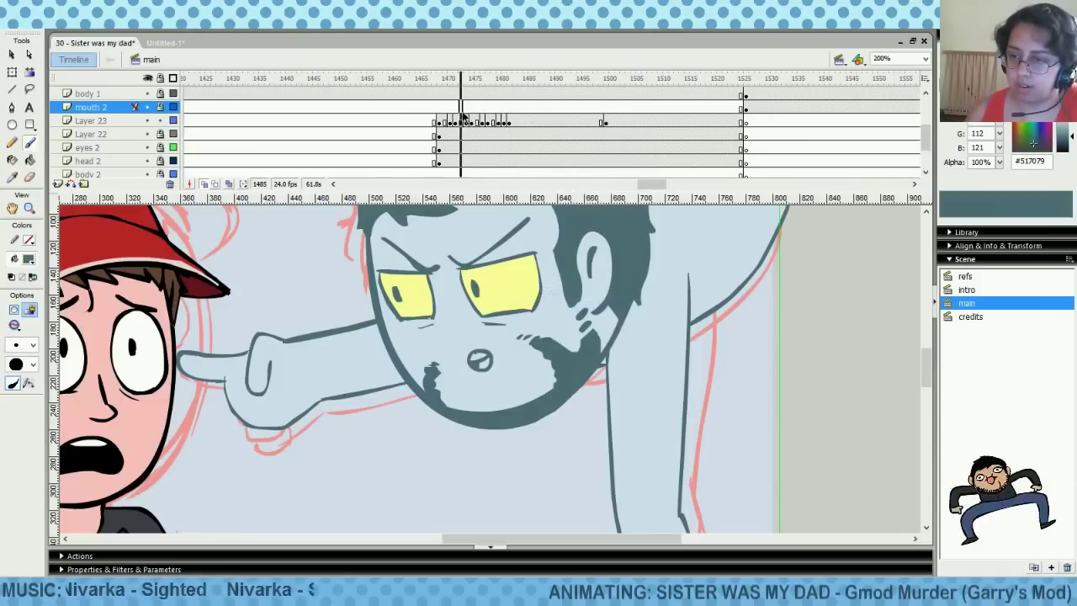
# Copy the open mouth from frame 1476 on Layer 23 and paste it at frame 1483
pyautogui.click(472, 109)
pyautogui.rightClick(477, 125)
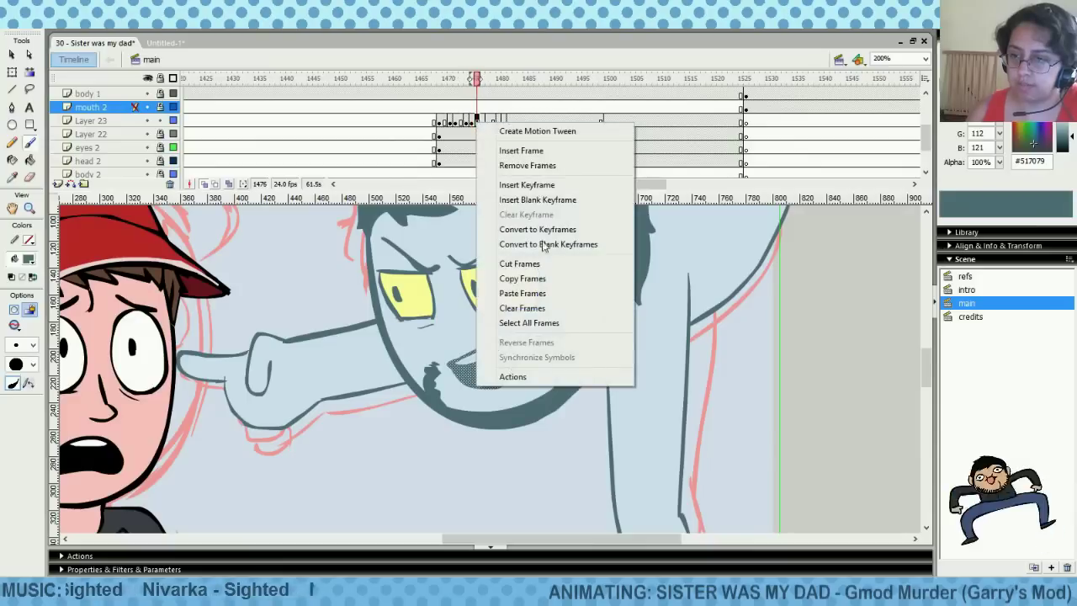
pyautogui.click(545, 279)
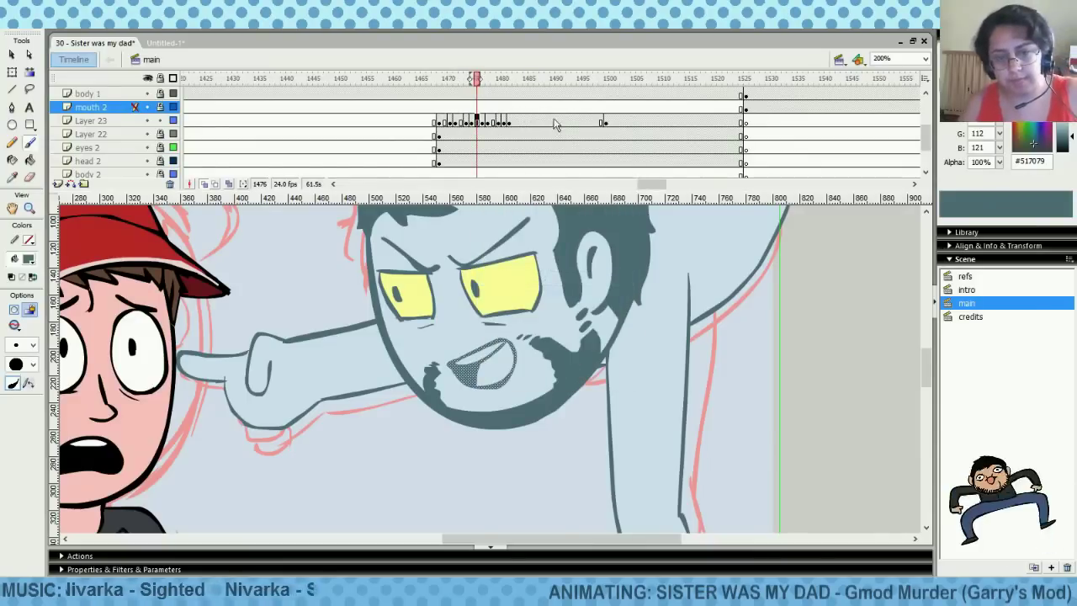
pyautogui.moveTo(498, 110); pyautogui.dragTo(510, 111)
pyautogui.click(509, 123)
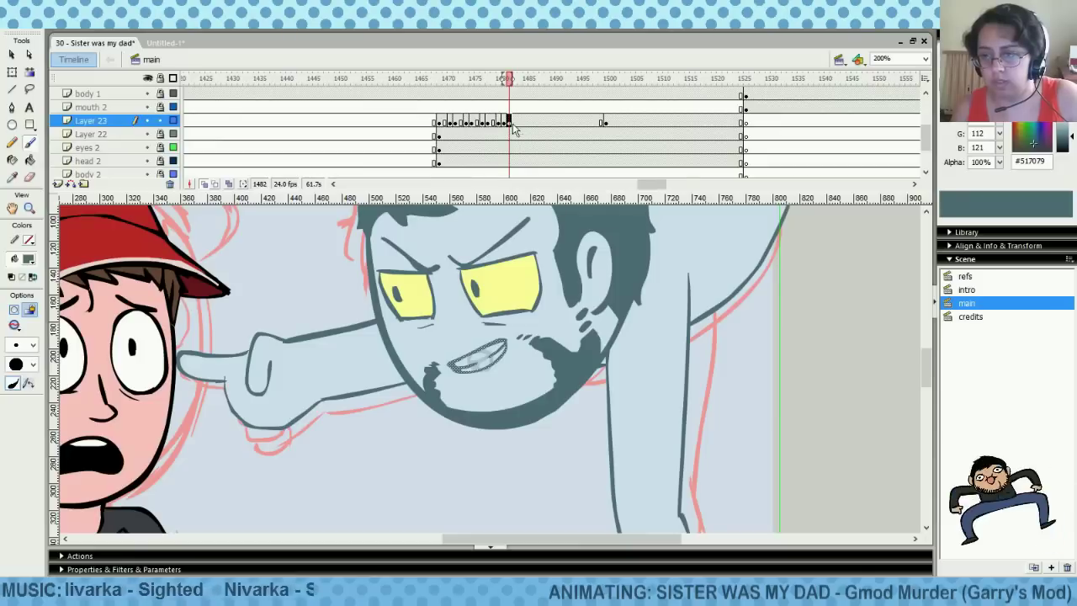
pyautogui.click(514, 123)
pyautogui.rightClick(514, 122)
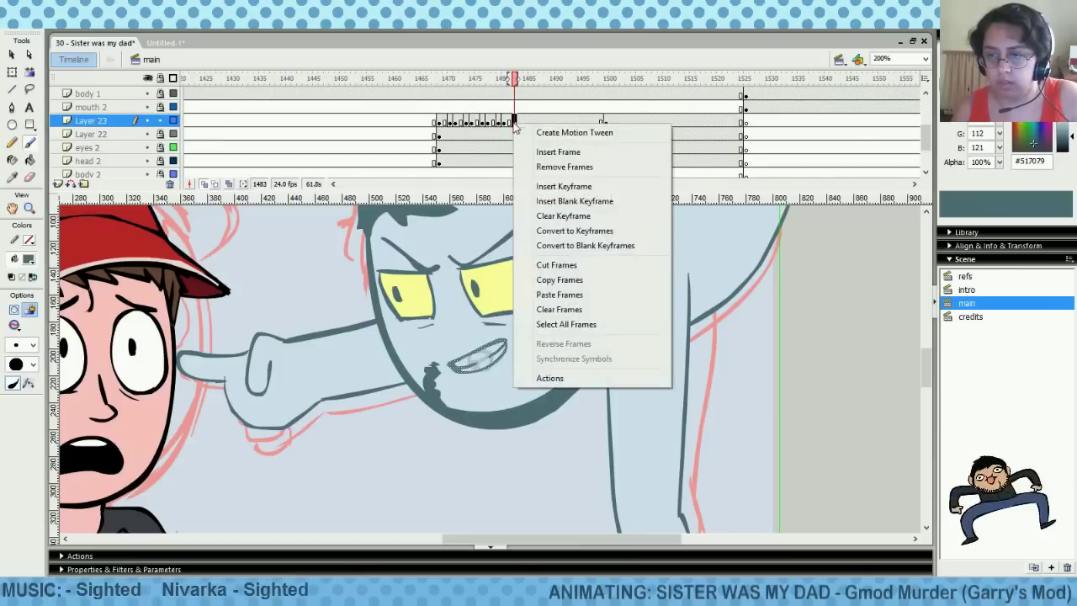
pyautogui.click(564, 293)
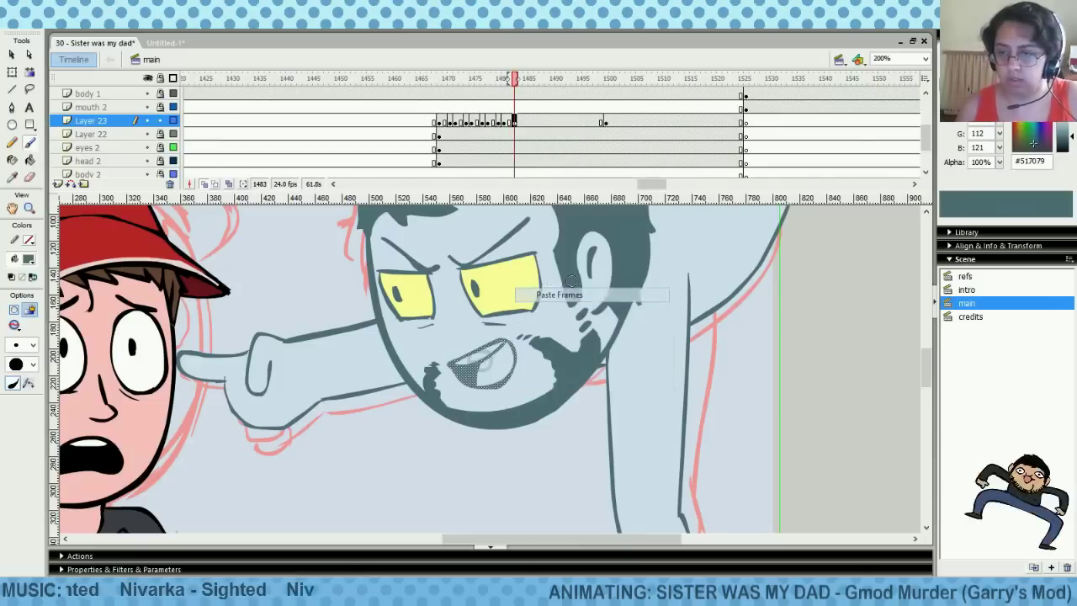
# Copy the narrowed mouth from frame 1477 on Layer 23 and paste it at frame 1484
pyautogui.click(493, 107)
pyautogui.click(481, 122)
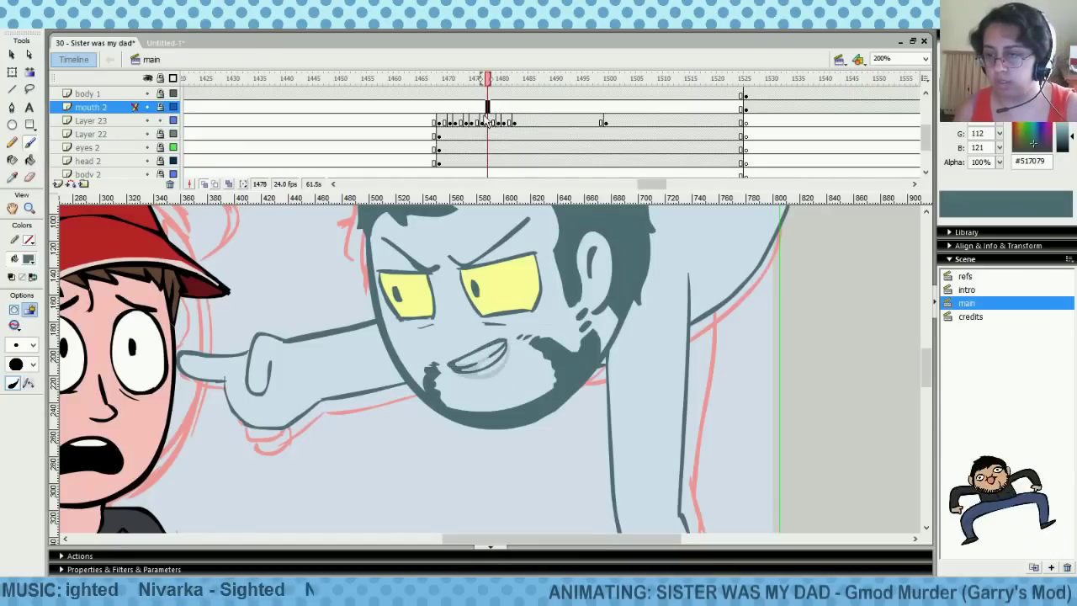
pyautogui.rightClick(482, 123)
pyautogui.click(529, 278)
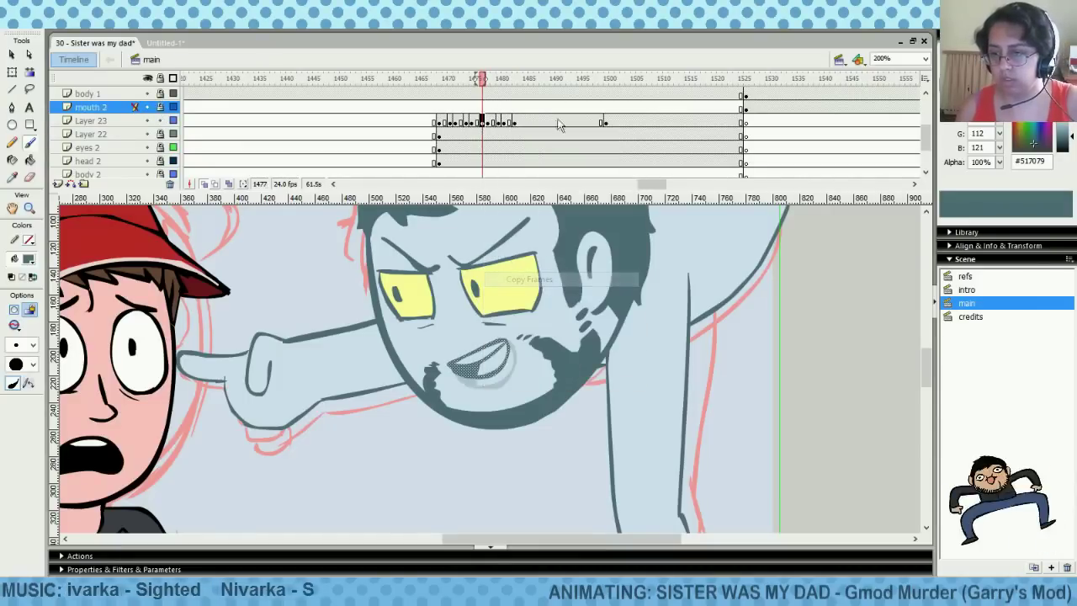
pyautogui.click(514, 106)
pyautogui.rightClick(522, 124)
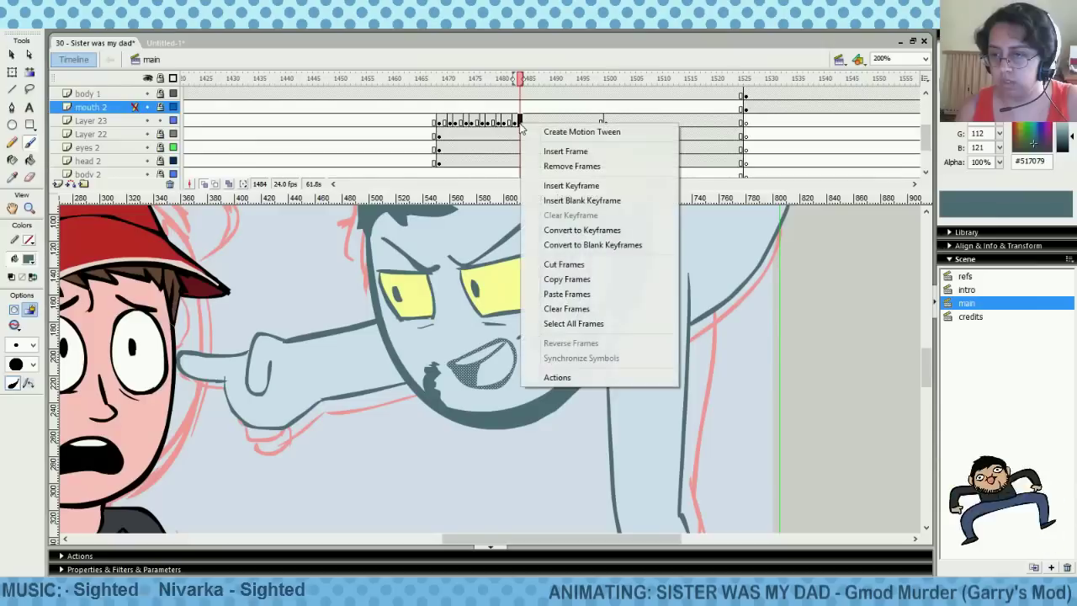
pyautogui.click(562, 291)
# Scrub through the small-mouth frames and copy frames 1480 and 1481 on Layer 23
pyautogui.moveTo(510, 109)
pyautogui.mouseDown()
pyautogui.moveTo(532, 118)
pyautogui.moveTo(496, 124)
pyautogui.mouseUp()
pyautogui.click(498, 109)
pyautogui.click(497, 121)
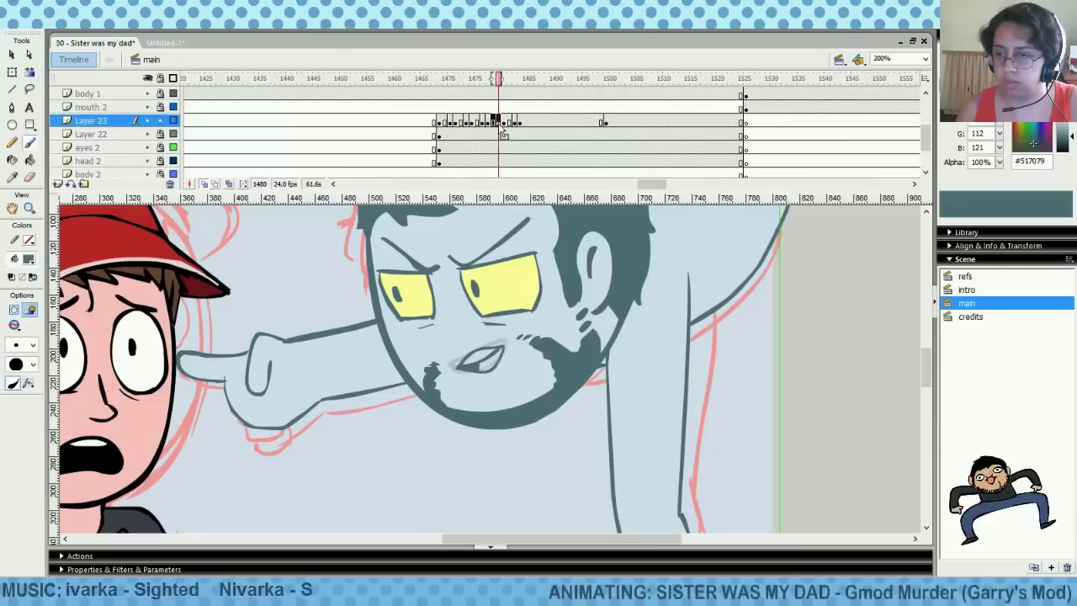
pyautogui.click(488, 109)
pyautogui.press('.')
pyautogui.press('.')
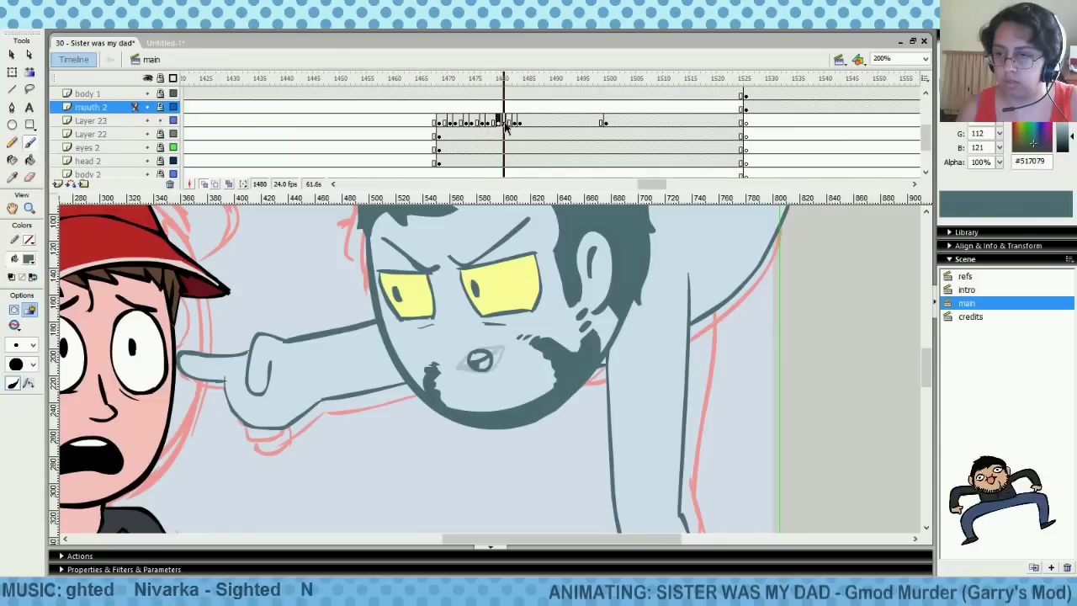
pyautogui.click(502, 122)
pyautogui.rightClick(502, 122)
pyautogui.click(577, 284)
# Paste the small-mouth frames onto Layer 23 at frames 1485 and 1486
pyautogui.moveTo(486, 107); pyautogui.dragTo(525, 115)
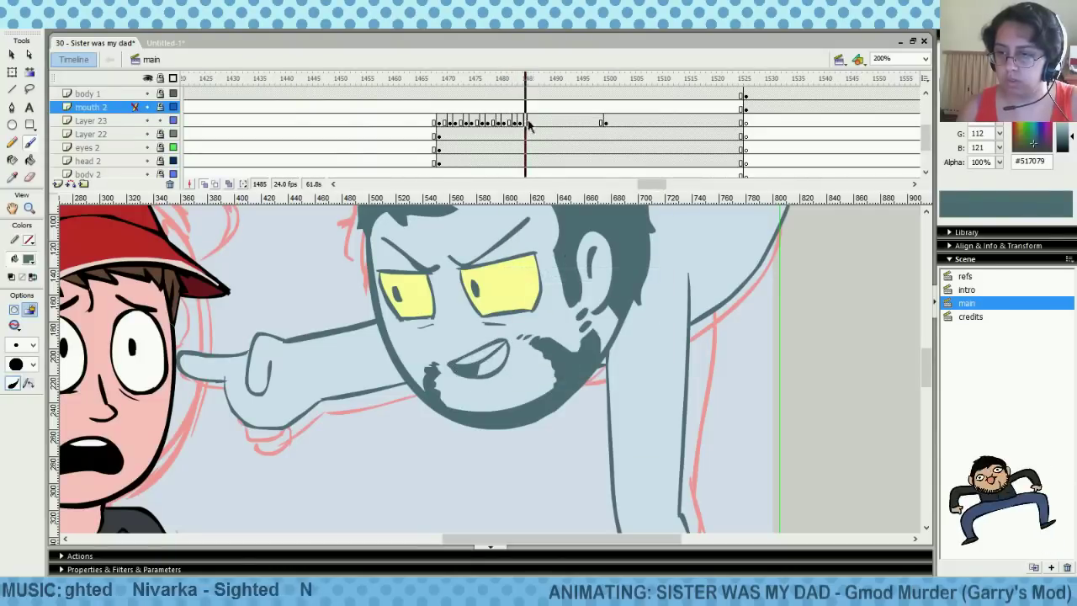
pyautogui.click(528, 122)
pyautogui.rightClick(527, 122)
pyautogui.click(579, 291)
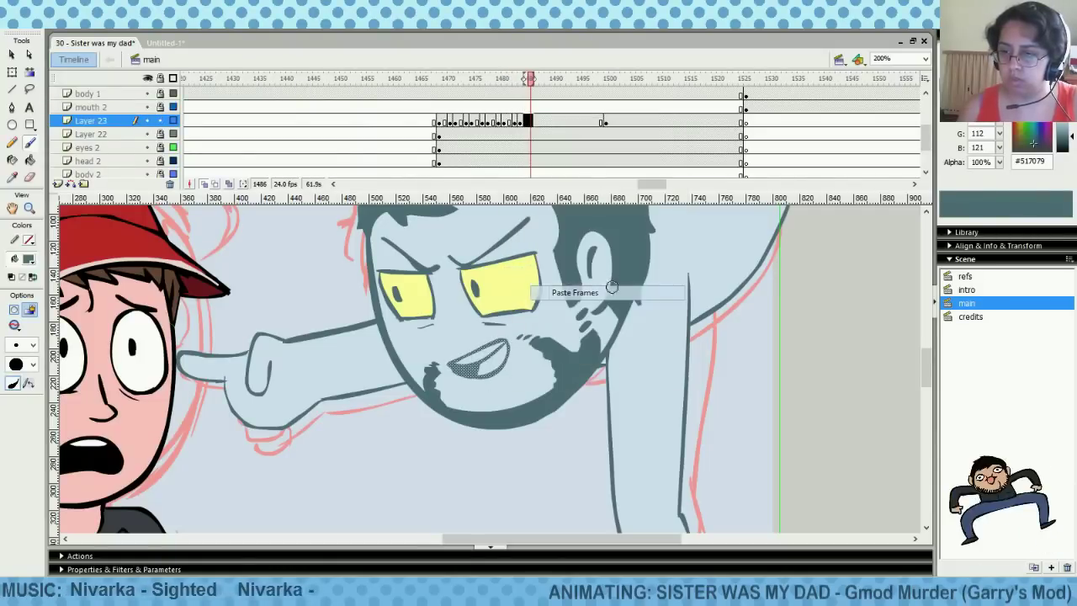
# Copy the open mouth from frame 1483 on Layer 23 and paste it at frame 1488
pyautogui.moveTo(503, 107)
pyautogui.mouseDown()
pyautogui.moveTo(543, 120)
pyautogui.moveTo(521, 117)
pyautogui.moveTo(544, 120)
pyautogui.moveTo(541, 111)
pyautogui.moveTo(537, 124)
pyautogui.moveTo(519, 107)
pyautogui.moveTo(547, 109)
pyautogui.moveTo(511, 109)
pyautogui.moveTo(513, 120)
pyautogui.mouseUp()
pyautogui.click(536, 124)
pyautogui.click(503, 109)
pyautogui.rightClick(515, 124)
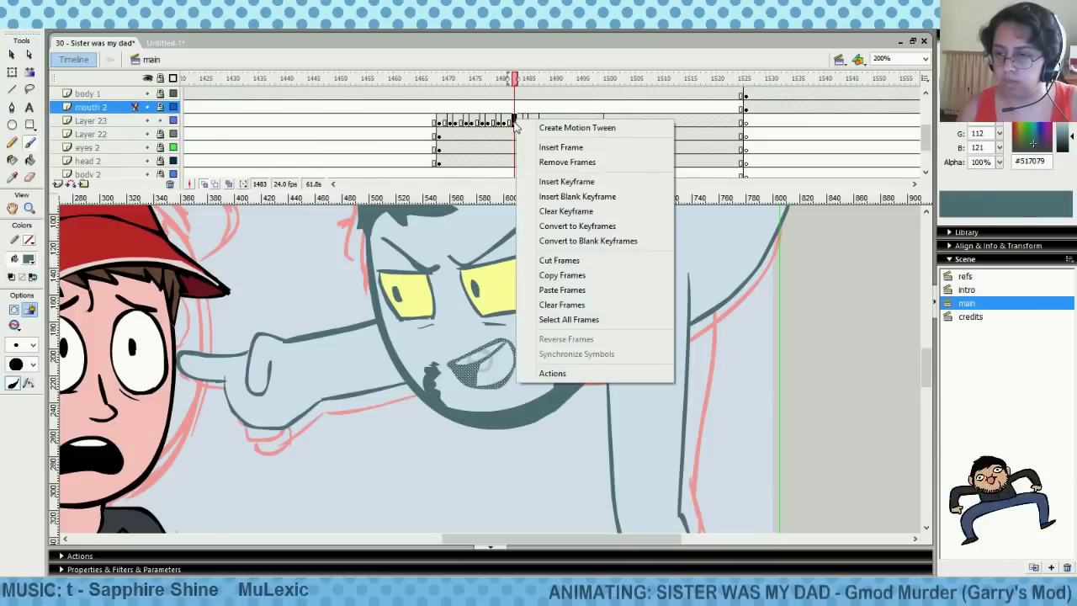
pyautogui.click(593, 276)
pyautogui.click(545, 108)
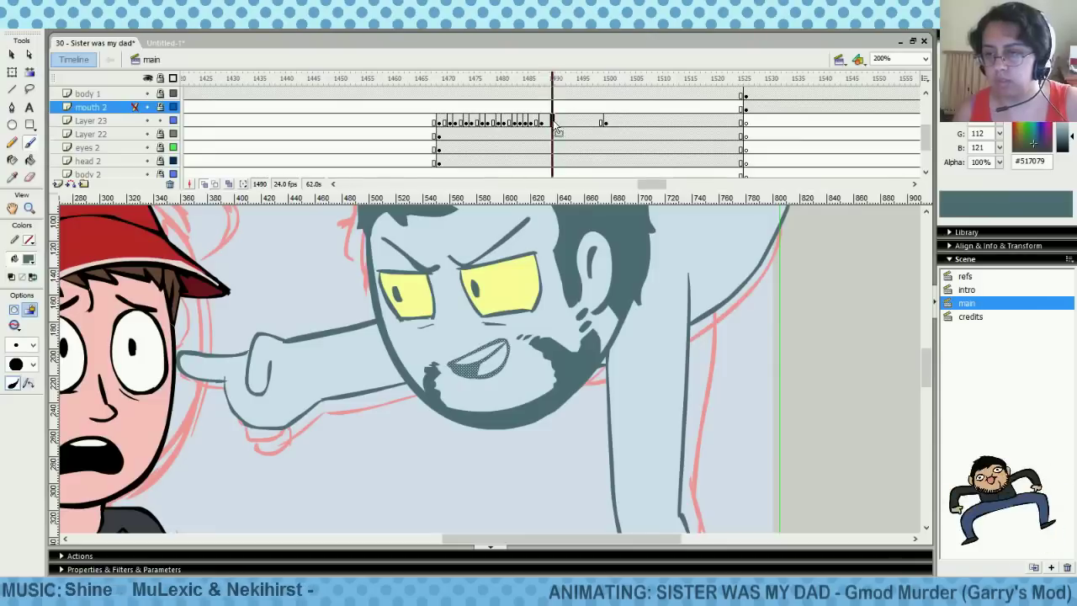
pyautogui.click(552, 122)
pyautogui.rightClick(552, 122)
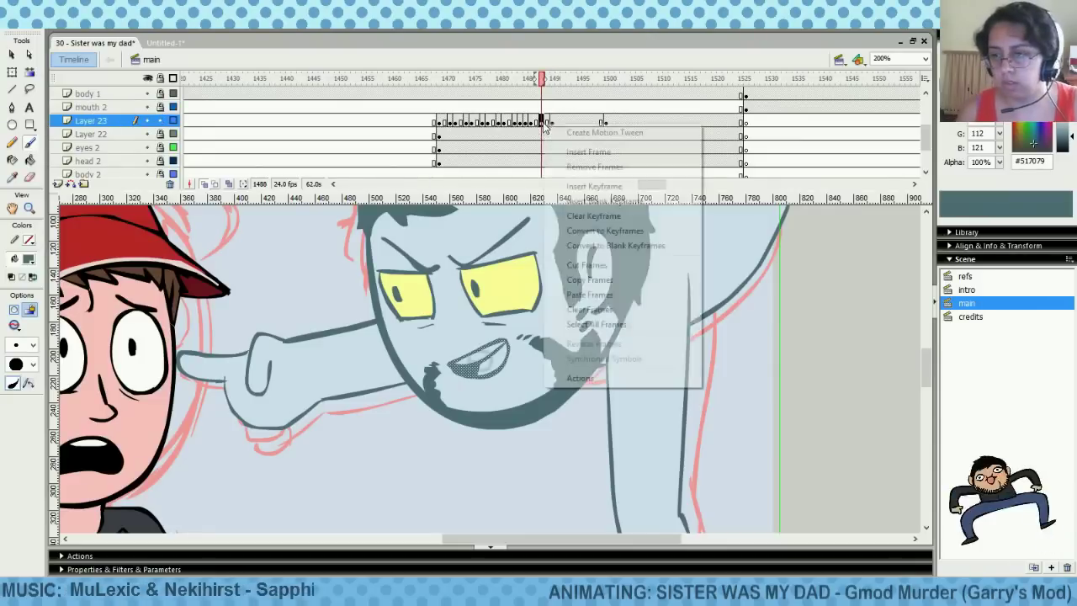
pyautogui.click(589, 291)
# Copy the nearly closed mouth from frame 1478 on Layer 23 and paste it at frame 1497
pyautogui.click(482, 107)
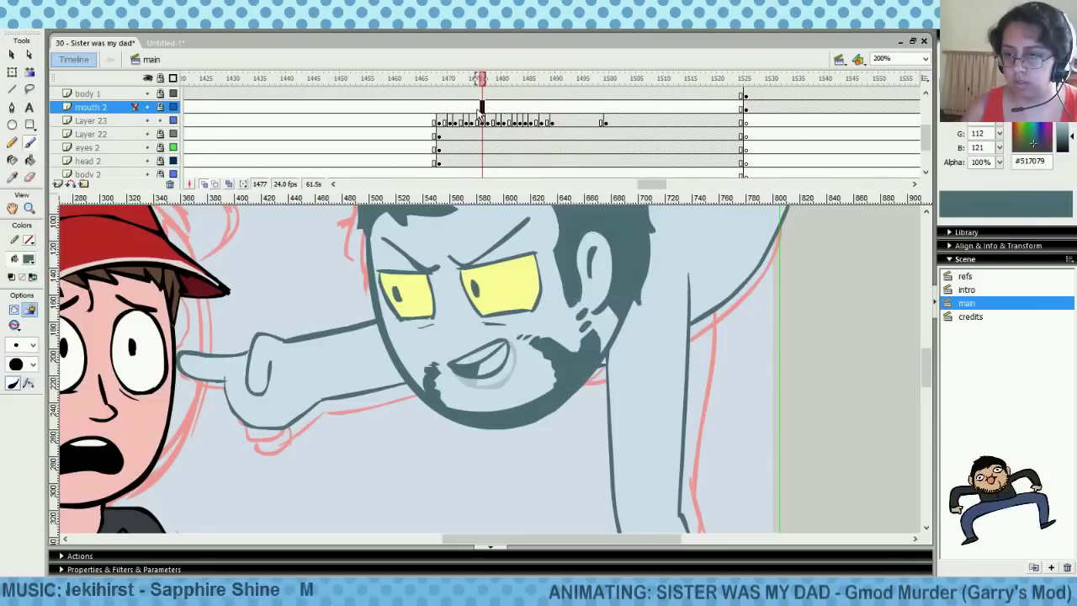
pyautogui.rightClick(487, 122)
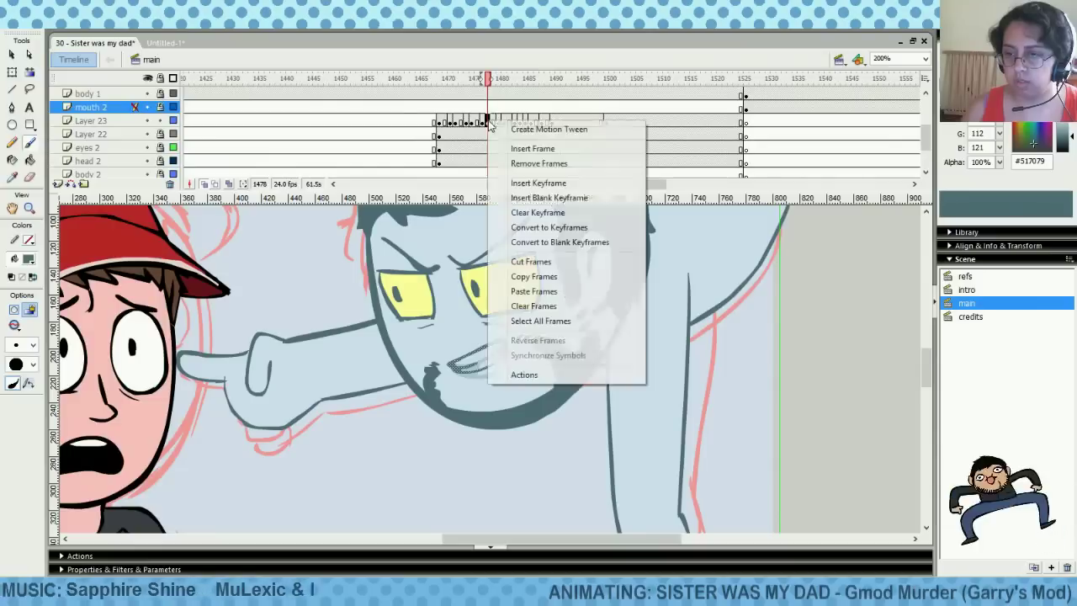
pyautogui.click(534, 276)
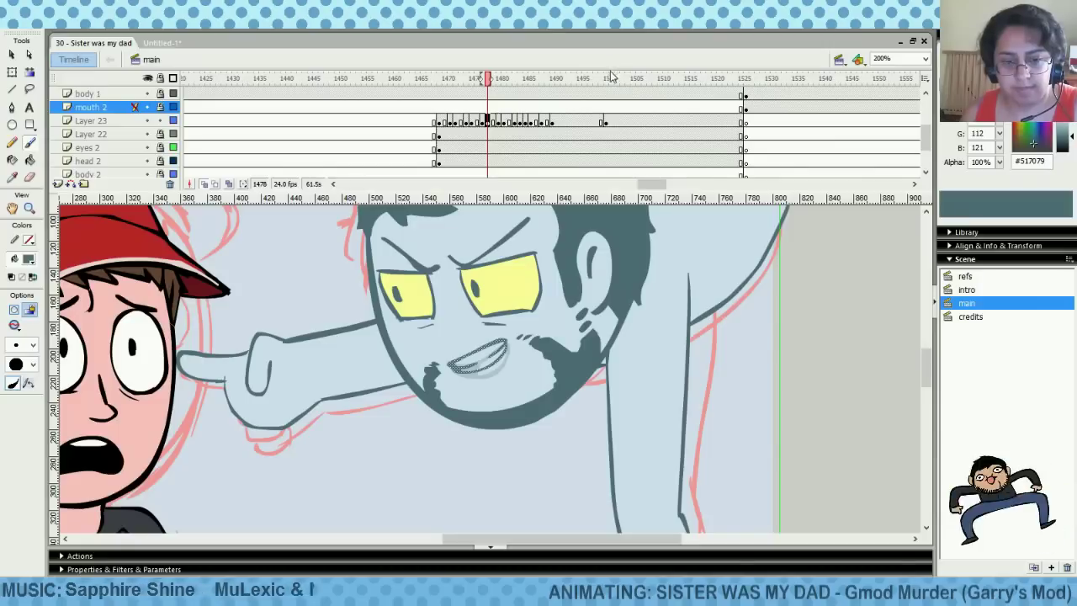
pyautogui.moveTo(505, 105)
pyautogui.mouseDown()
pyautogui.moveTo(546, 118)
pyautogui.moveTo(598, 112)
pyautogui.mouseUp()
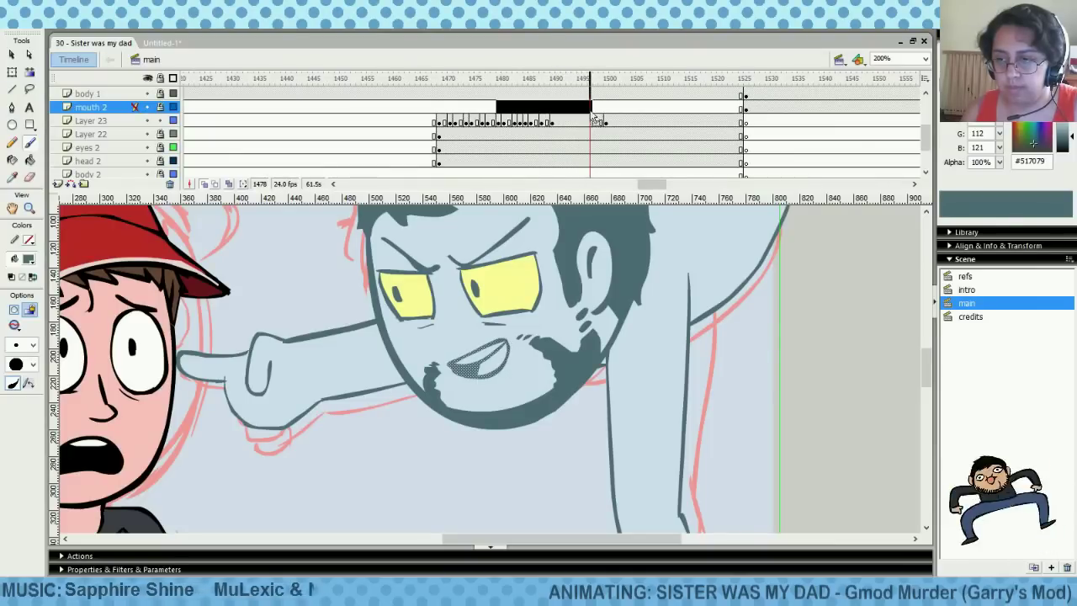
pyautogui.click(590, 122)
pyautogui.rightClick(591, 122)
pyautogui.click(630, 296)
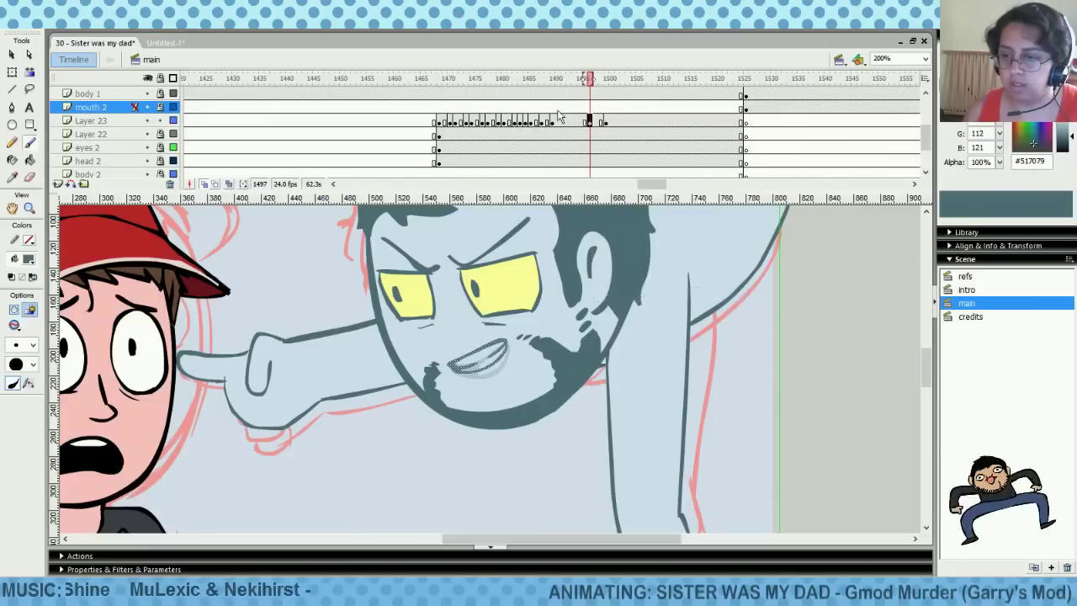
# Move the narrowed mouth keyframe on Layer 23 from frame 1490 to frame 1496 and copy it
pyautogui.moveTo(554, 126); pyautogui.dragTo(587, 127)
pyautogui.rightClick(587, 124)
pyautogui.click(623, 279)
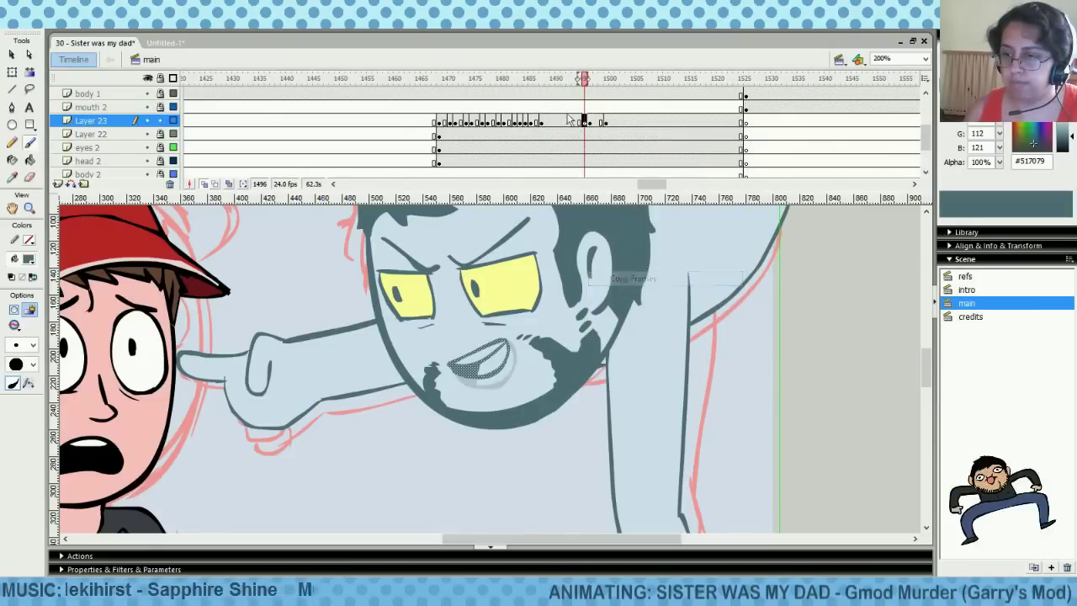
# Paste the narrowed mouth onto Layer 23 at frame 1490, right after the open mouth
pyautogui.click(523, 107)
pyautogui.moveTo(526, 107); pyautogui.dragTo(542, 109)
pyautogui.click(541, 124)
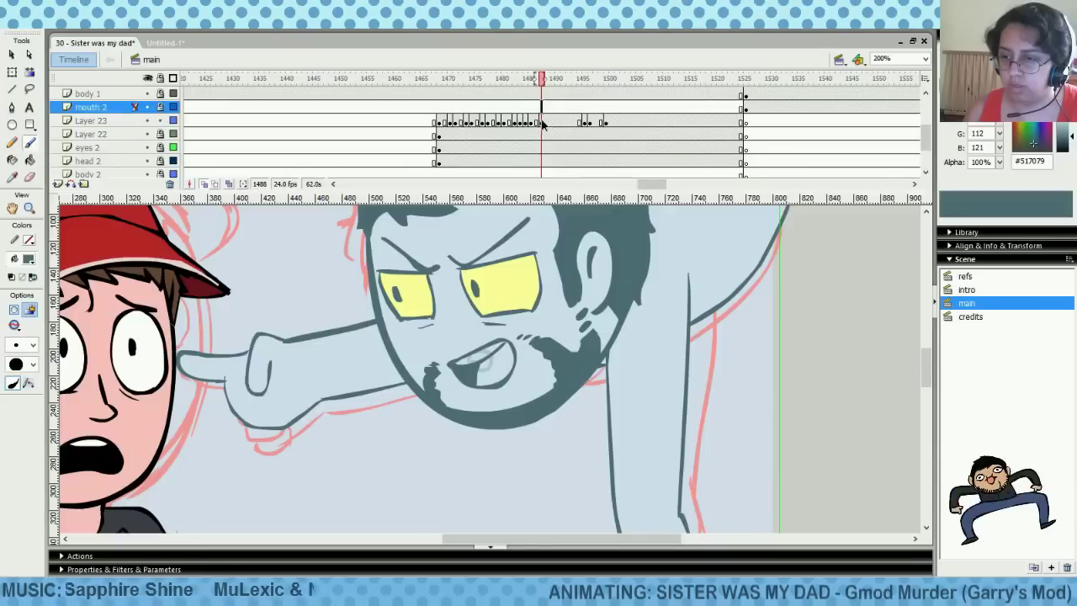
pyautogui.click(547, 123)
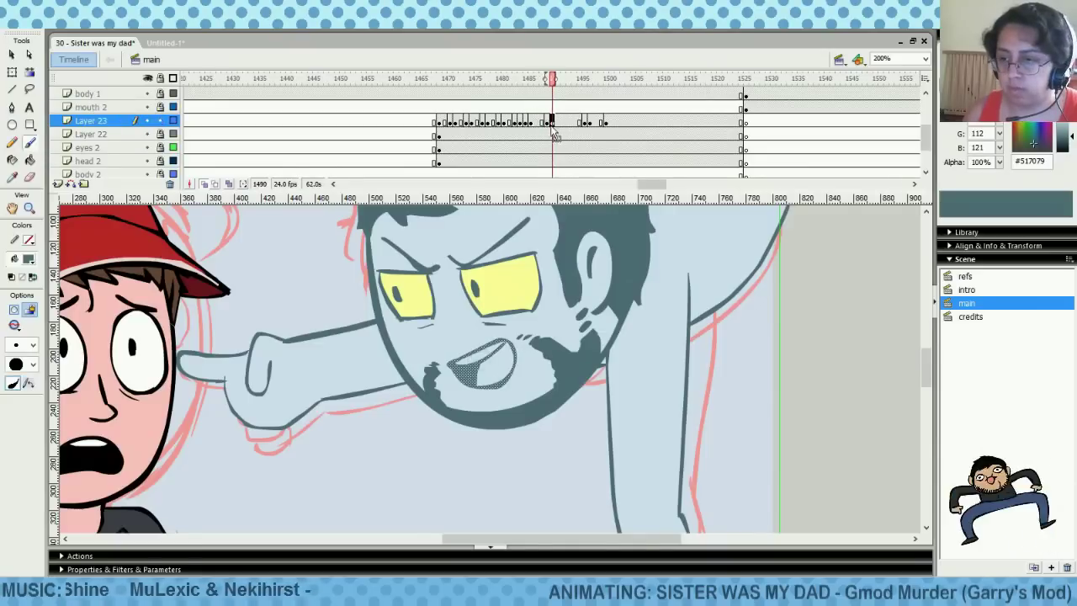
pyautogui.rightClick(548, 123)
pyautogui.click(605, 290)
# Copy the nearly closed mouth from frame 1498 on Layer 23 and paste it at frame 1488
pyautogui.moveTo(532, 105)
pyautogui.mouseDown()
pyautogui.moveTo(546, 107)
pyautogui.moveTo(534, 107)
pyautogui.mouseUp()
pyautogui.click(596, 123)
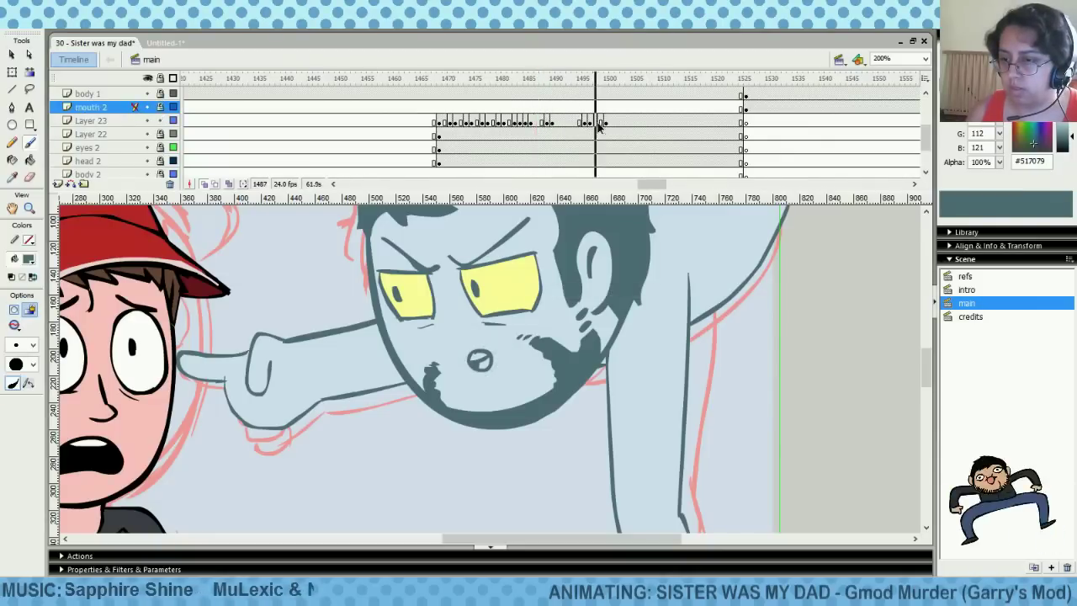
pyautogui.rightClick(595, 123)
pyautogui.click(646, 283)
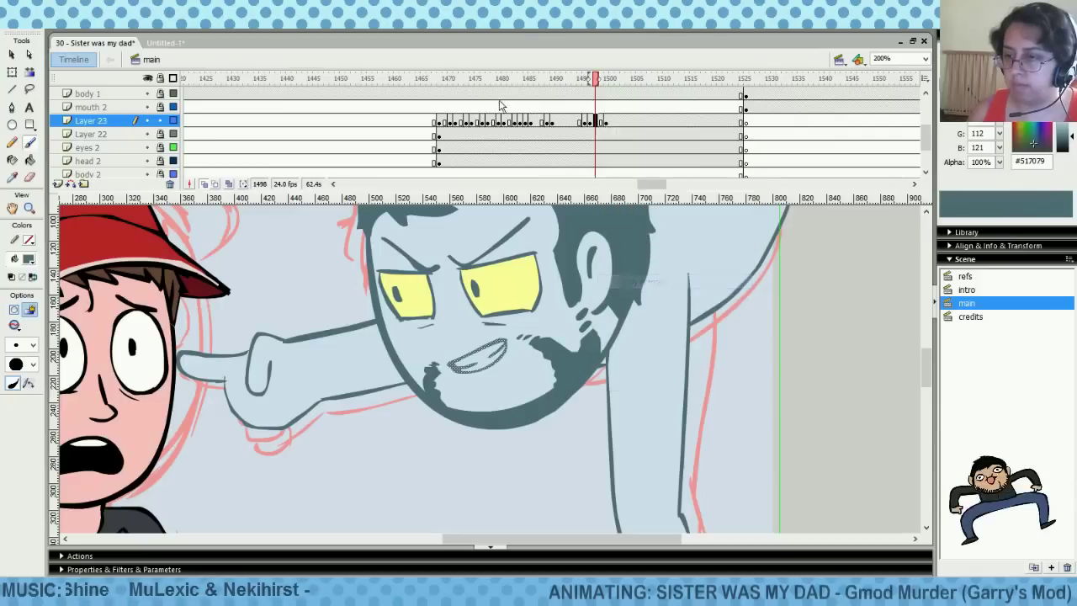
pyautogui.moveTo(490, 106); pyautogui.dragTo(537, 111)
pyautogui.rightClick(533, 111)
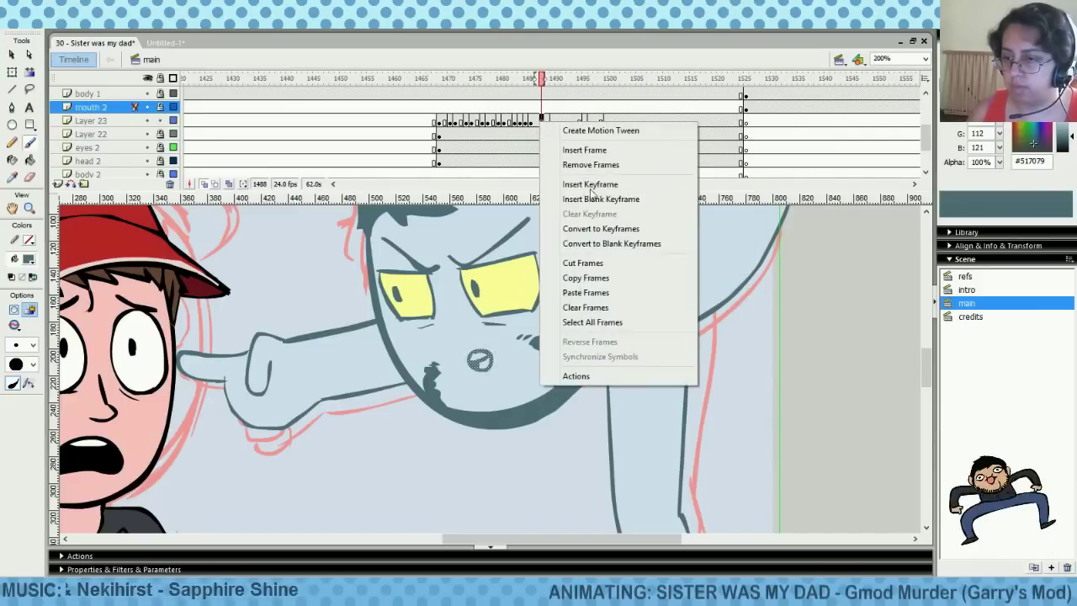
pyautogui.click(580, 291)
# Scrub the mouth frames between about 1487 and 1498, and play the shot from its start to check the timing
pyautogui.click(532, 107)
pyautogui.moveTo(532, 110)
pyautogui.mouseDown()
pyautogui.moveTo(552, 116)
pyautogui.moveTo(548, 126)
pyautogui.moveTo(529, 108)
pyautogui.moveTo(595, 108)
pyautogui.mouseUp()
pyautogui.click(551, 123)
pyautogui.click(541, 123)
pyautogui.click(536, 122)
pyautogui.click(420, 108)
pyautogui.press('Return')
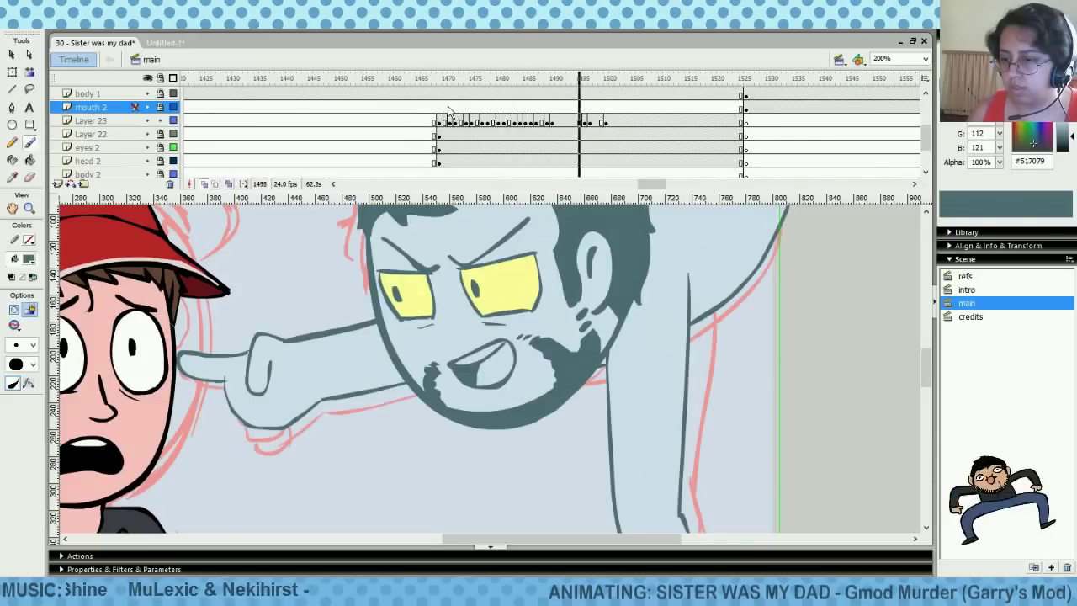
# Shift the last open and narrowed mouth keyframes on Layer 23 earlier, placing the narrowed mouth at frame 1494, and play the result
pyautogui.moveTo(558, 107); pyautogui.dragTo(573, 124)
pyautogui.click(573, 107)
pyautogui.click(580, 124)
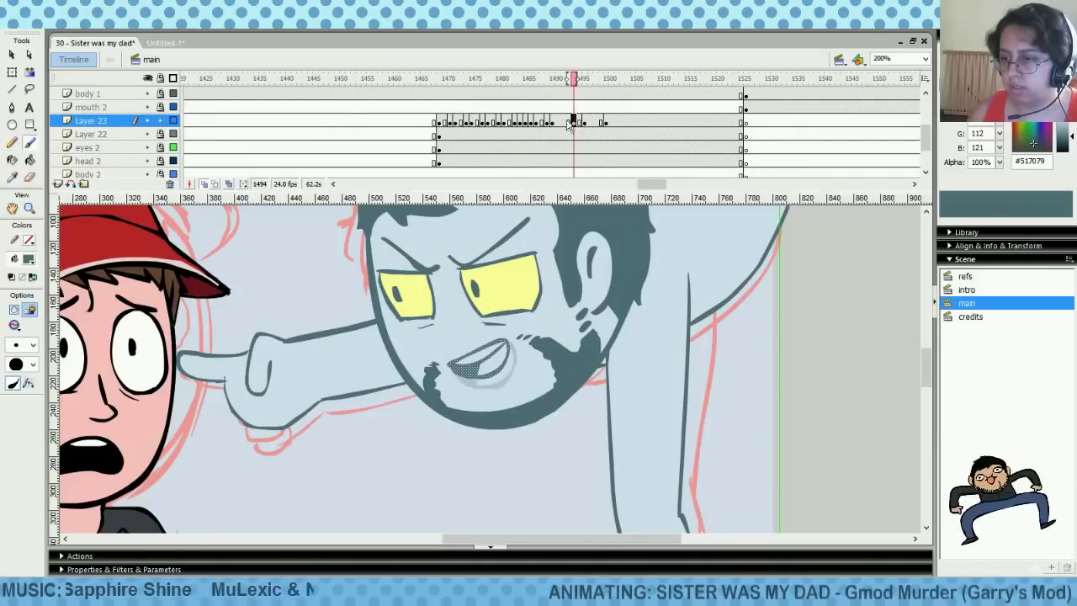
pyautogui.click(514, 108)
pyautogui.press('Return')
pyautogui.press('Return')
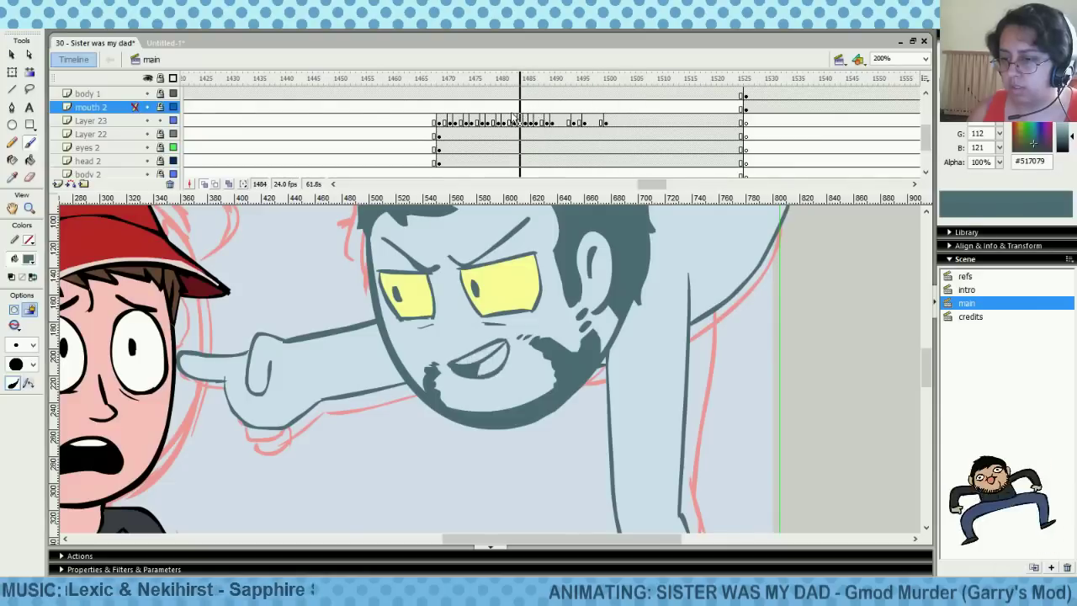
# Return to frame 1469, set the stage zoom to 100%, and play the shot to review the lip movement in the full scene
pyautogui.click(422, 120)
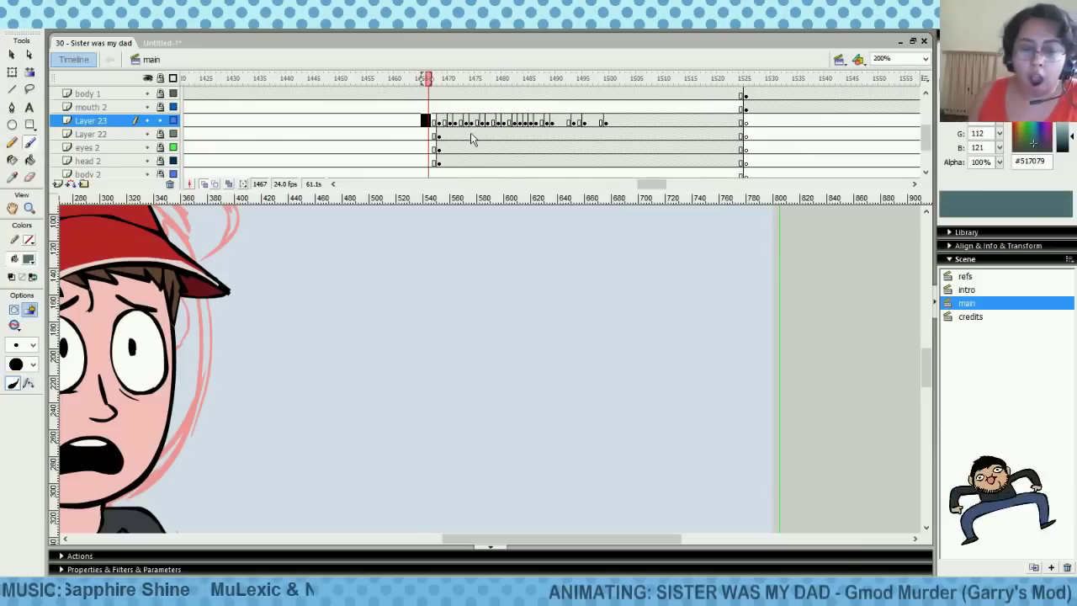
pyautogui.click(440, 118)
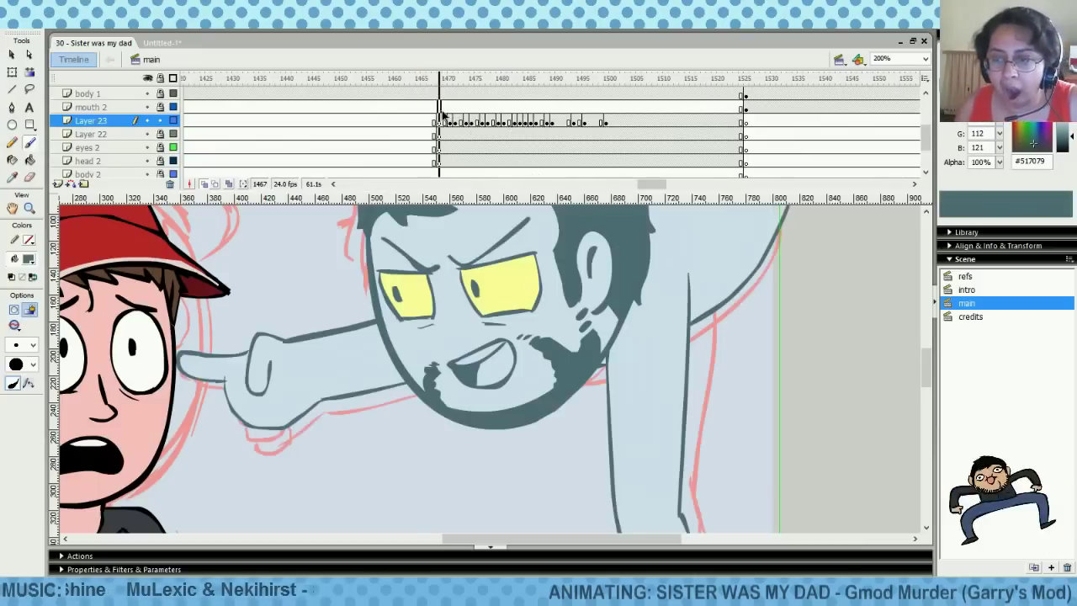
pyautogui.click(438, 107)
pyautogui.click(925, 58)
pyautogui.click(896, 117)
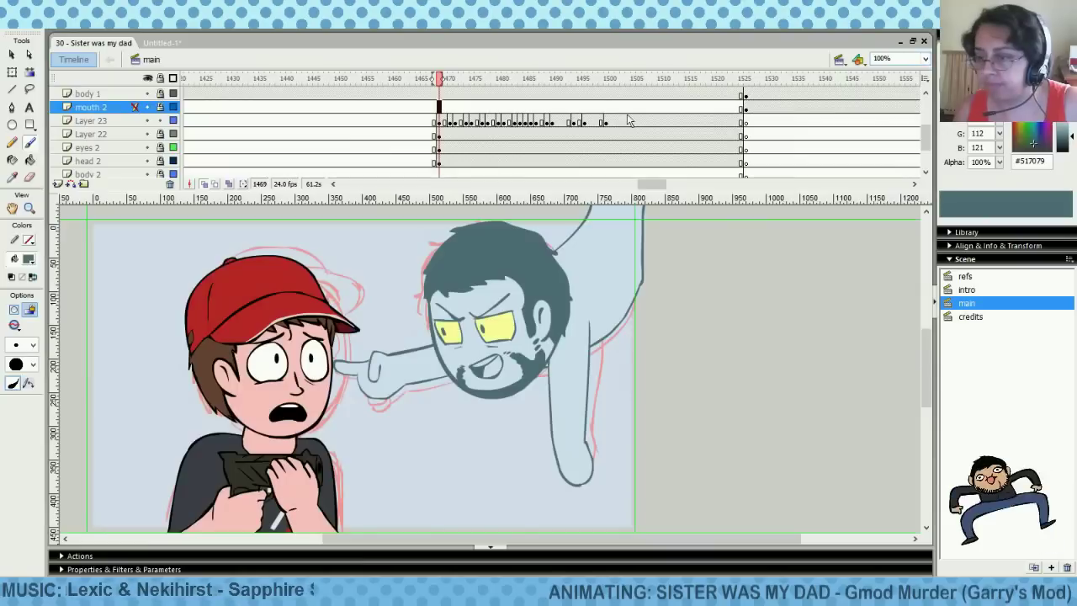
pyautogui.click(439, 136)
pyautogui.press('Return')
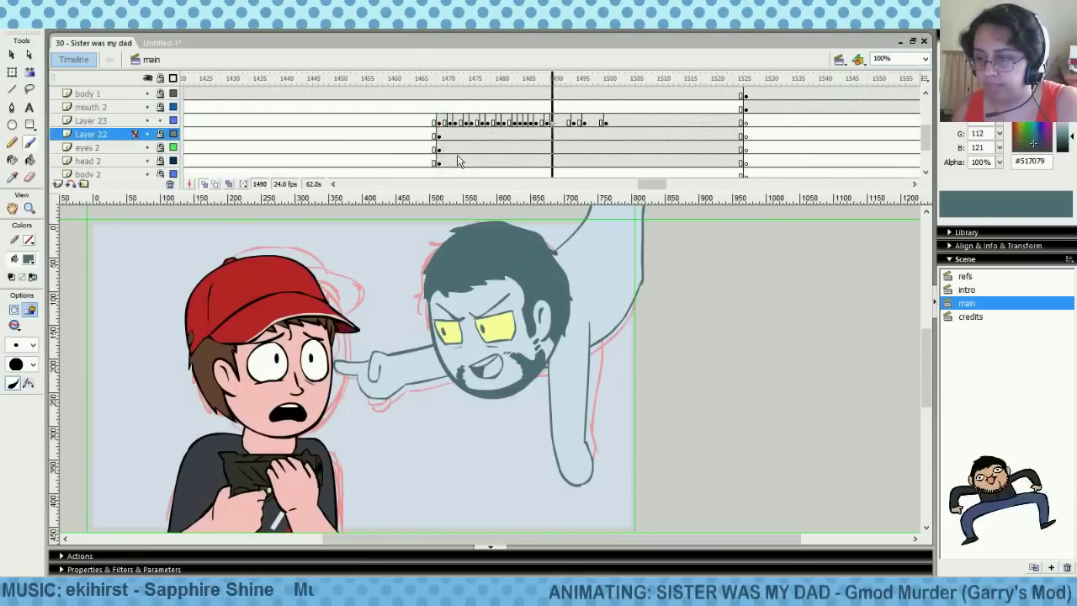
# Step through the opening mouth frames around frame 1470 and play the shot onward to check the lip movement
pyautogui.click(445, 136)
pyautogui.press(',')
pyautogui.press(',')
pyautogui.press('.')
pyautogui.press('.')
pyautogui.press('.')
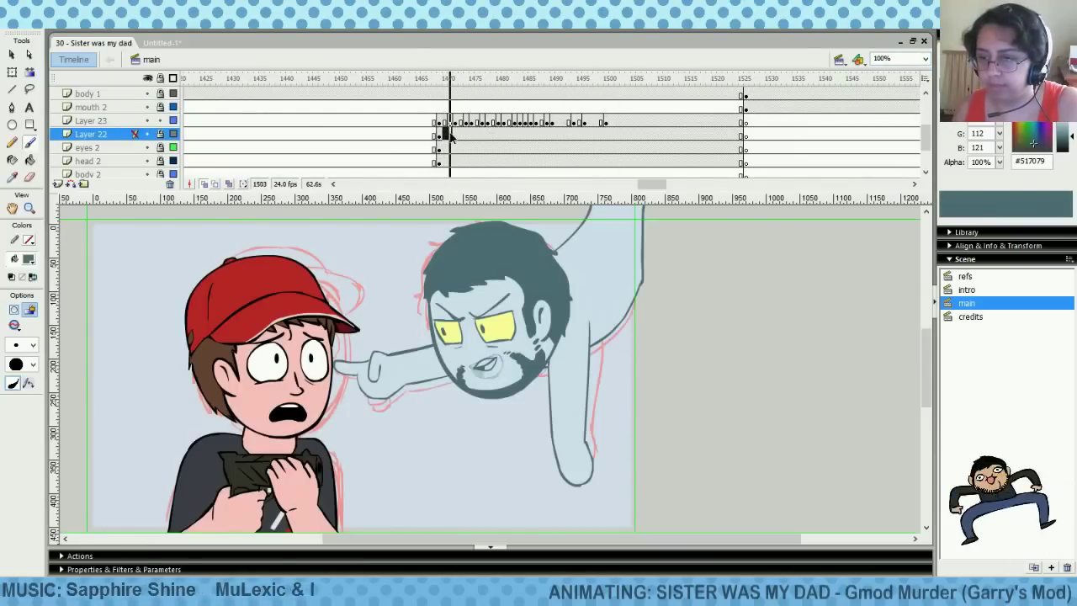
pyautogui.click(620, 107)
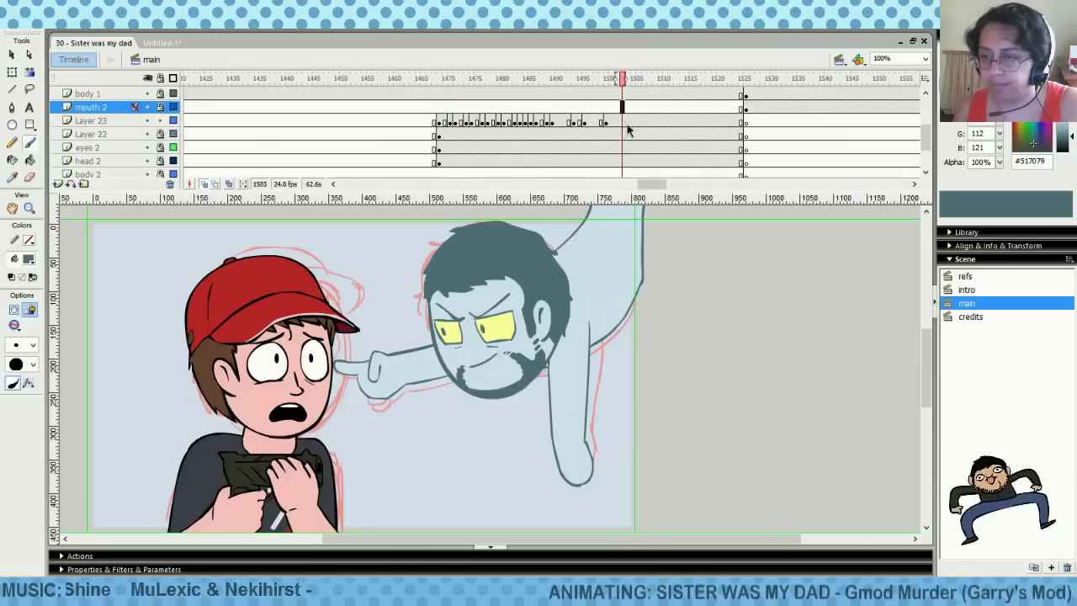
pyautogui.rightClick(629, 122)
pyautogui.click(674, 278)
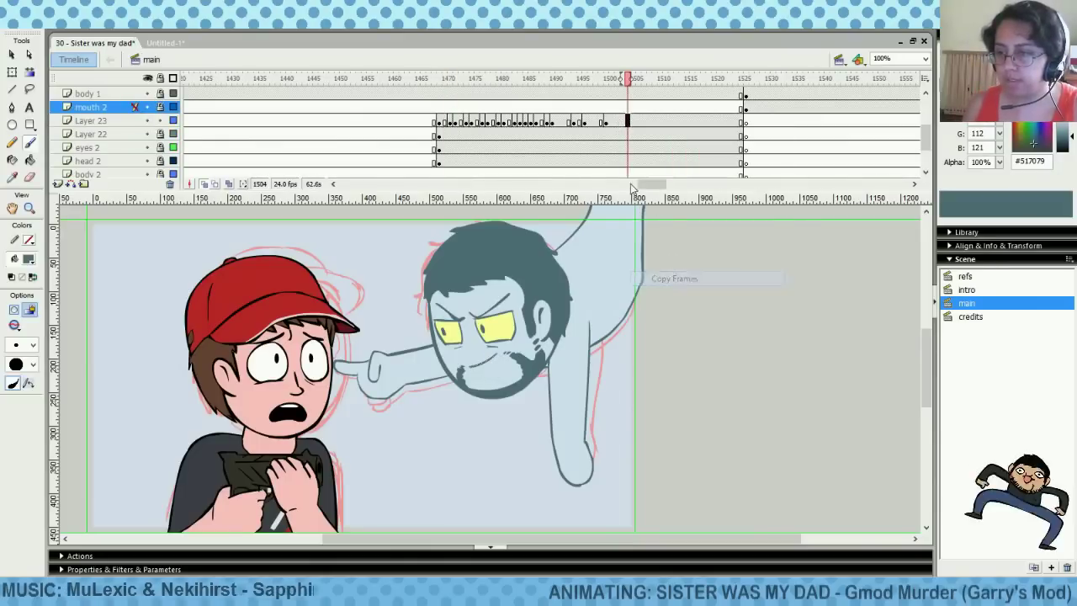
# Copy the nearly closed mouth from frame 1498 on Layer 23 and paste it at frame 1469
pyautogui.click(589, 109)
pyautogui.rightClick(595, 123)
pyautogui.click(651, 281)
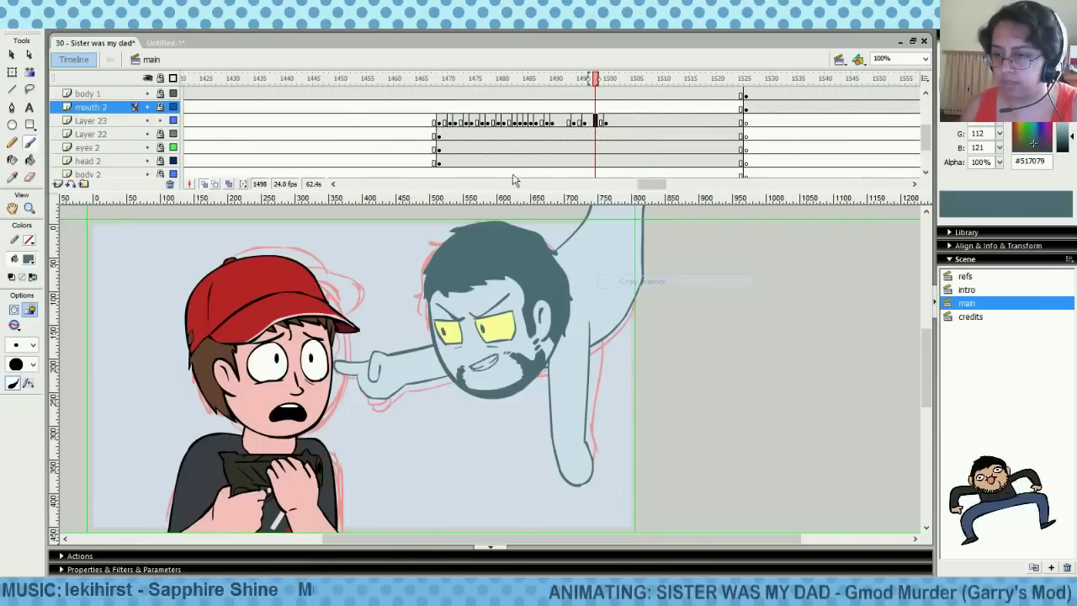
pyautogui.rightClick(440, 123)
pyautogui.click(471, 290)
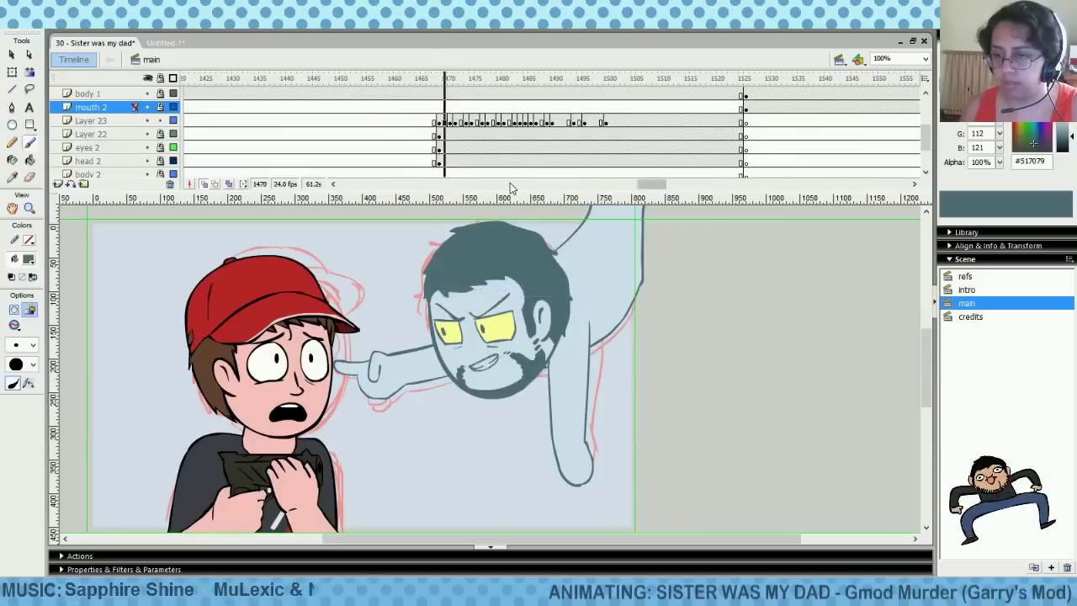
# Play the shot repeatedly from about frames 1467 to 1469 to review the new opening mouth
pyautogui.press('Return')
pyautogui.click(425, 160)
pyautogui.press('Return')
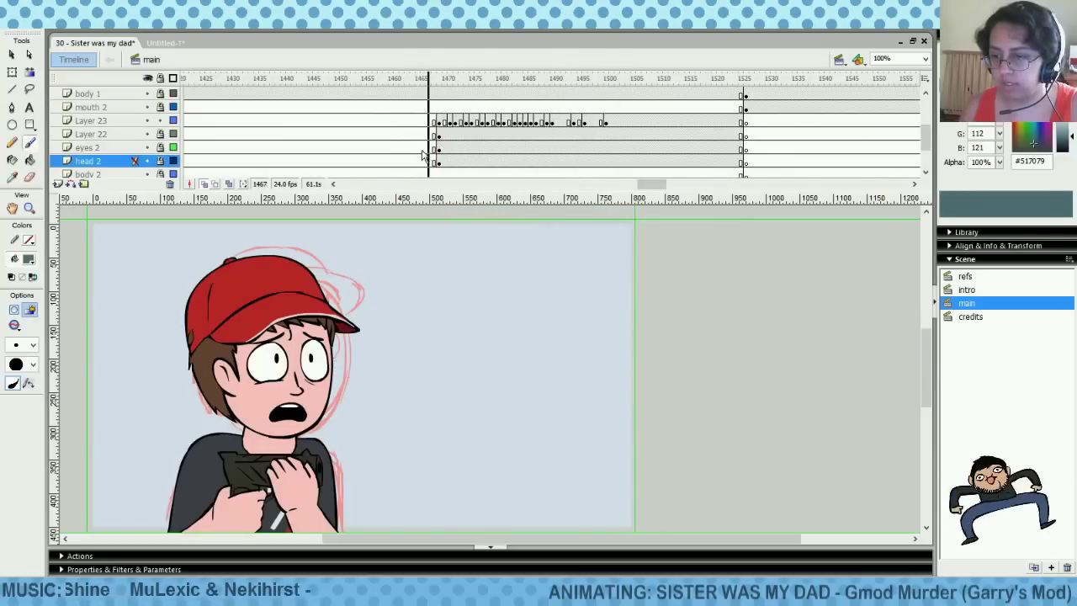
pyautogui.moveTo(437, 148); pyautogui.dragTo(445, 141)
pyautogui.press('Return')
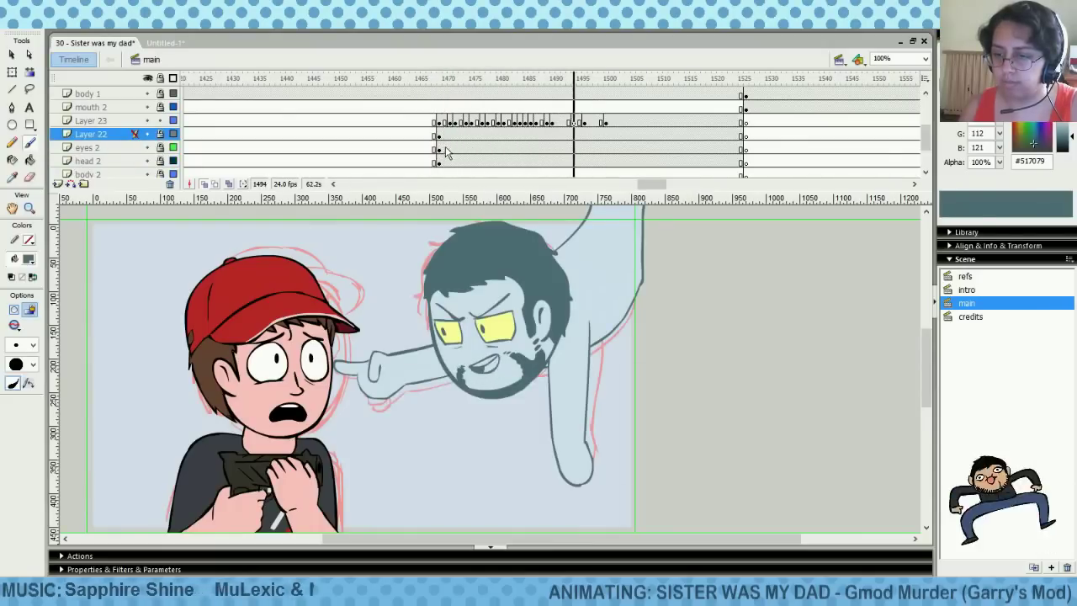
pyautogui.click(446, 148)
pyautogui.press('Return')
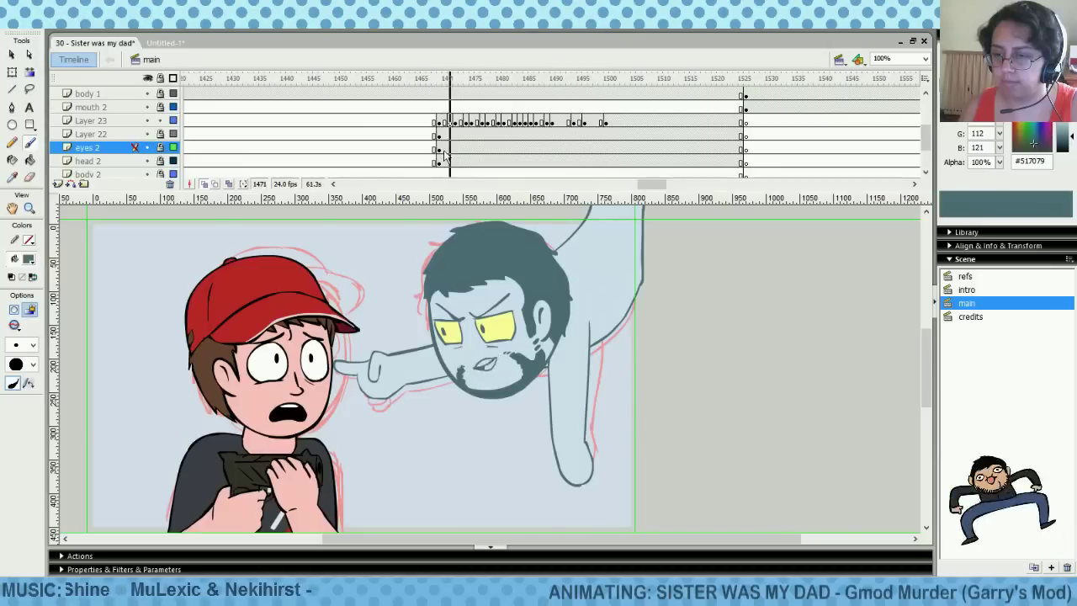
pyautogui.click(440, 149)
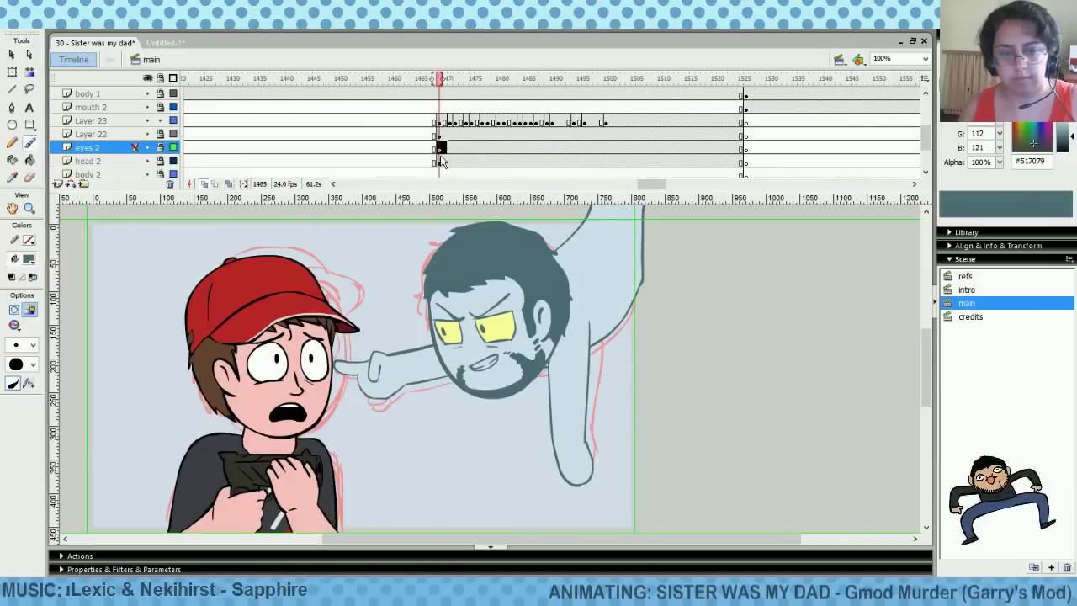
# Shift the ghostly man's starting keyframes on Layer 23, Layer 22, eyes 2 and head 2 earlier to frame 1467
pyautogui.click(409, 122)
pyautogui.moveTo(439, 122); pyautogui.dragTo(433, 162)
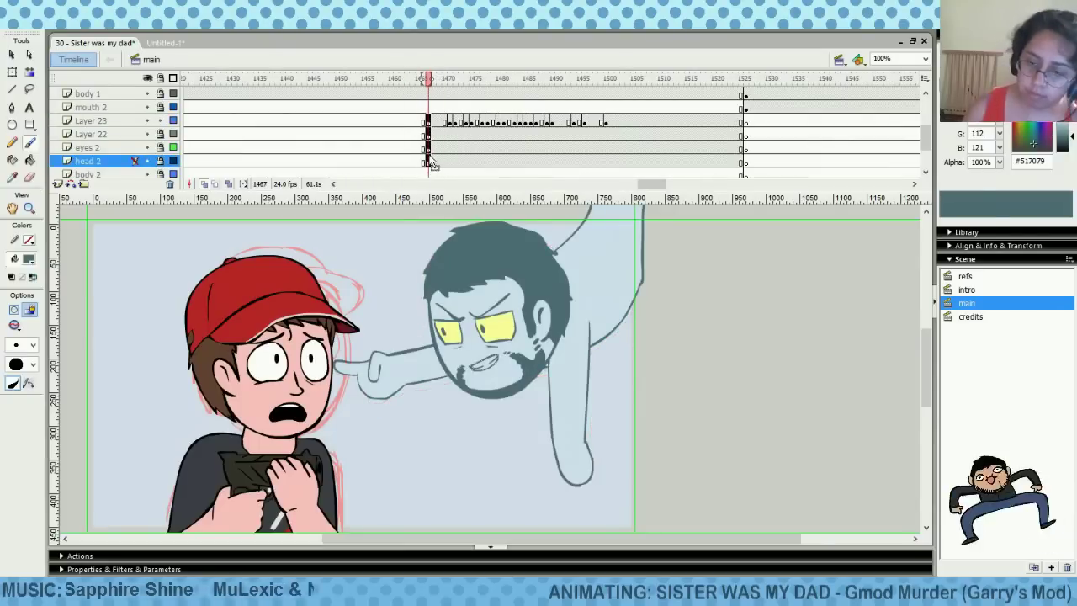
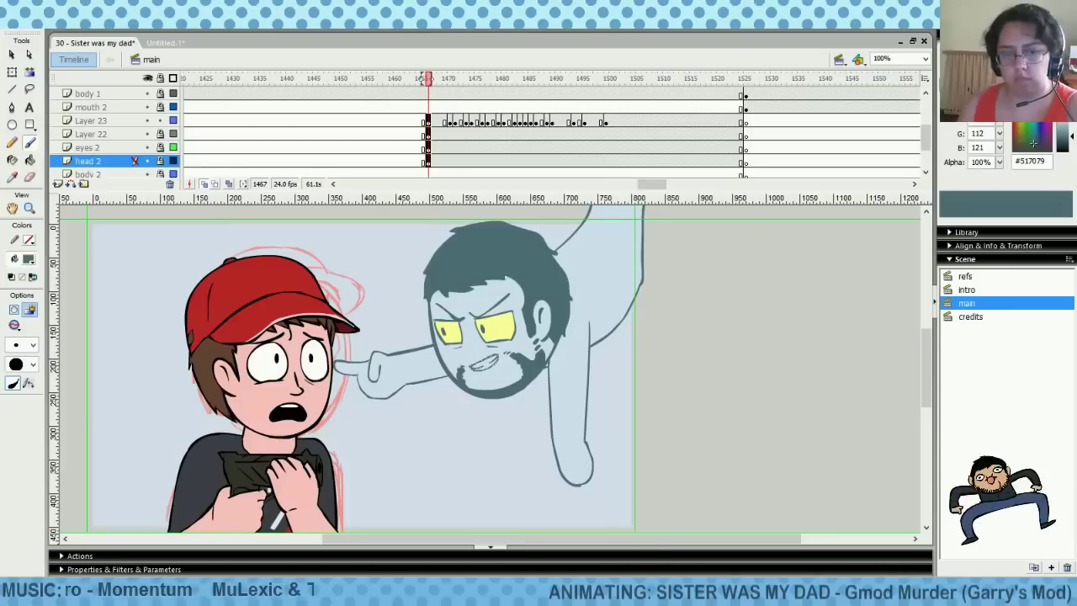
pyautogui.click(428, 109)
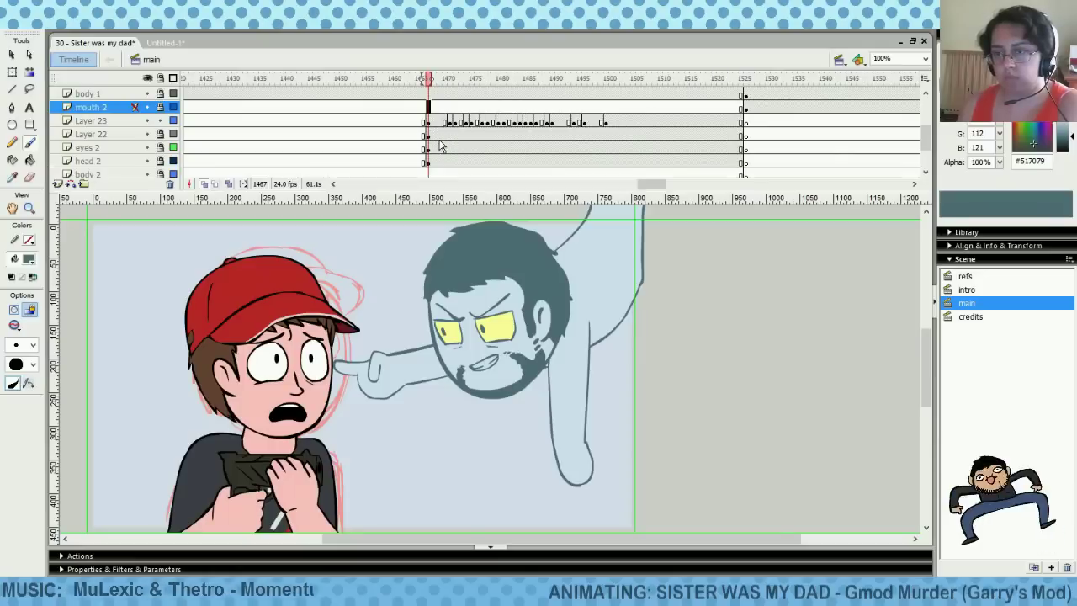
pyautogui.click(438, 133)
pyautogui.moveTo(449, 145); pyautogui.dragTo(643, 135)
pyautogui.click(433, 160)
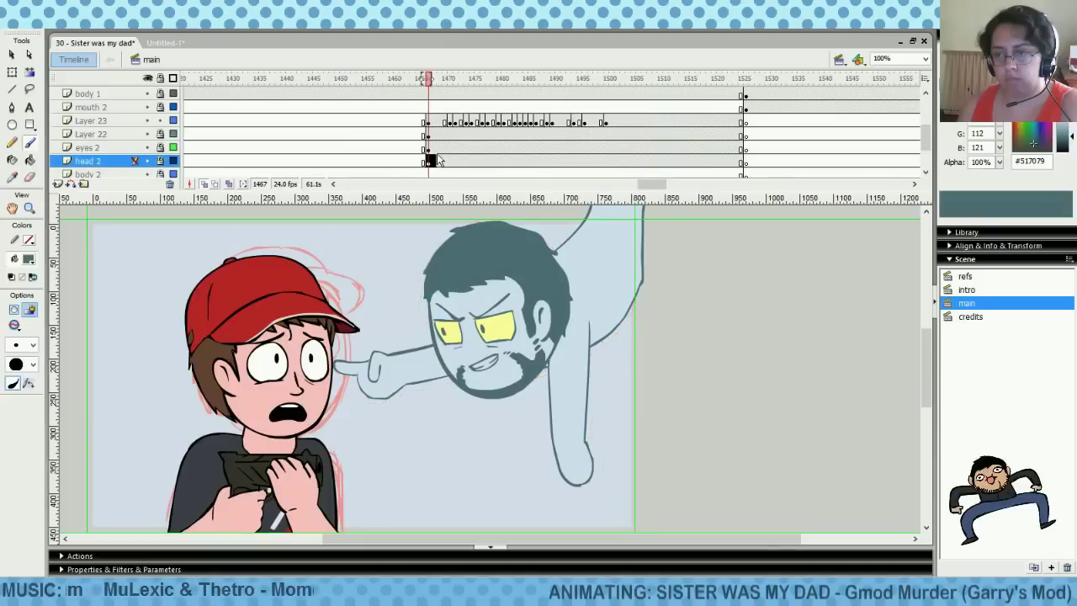
# Play the shot from frame 1467 to check the earlier appearance, and save the document
pyautogui.click(437, 150)
pyautogui.press('Return')
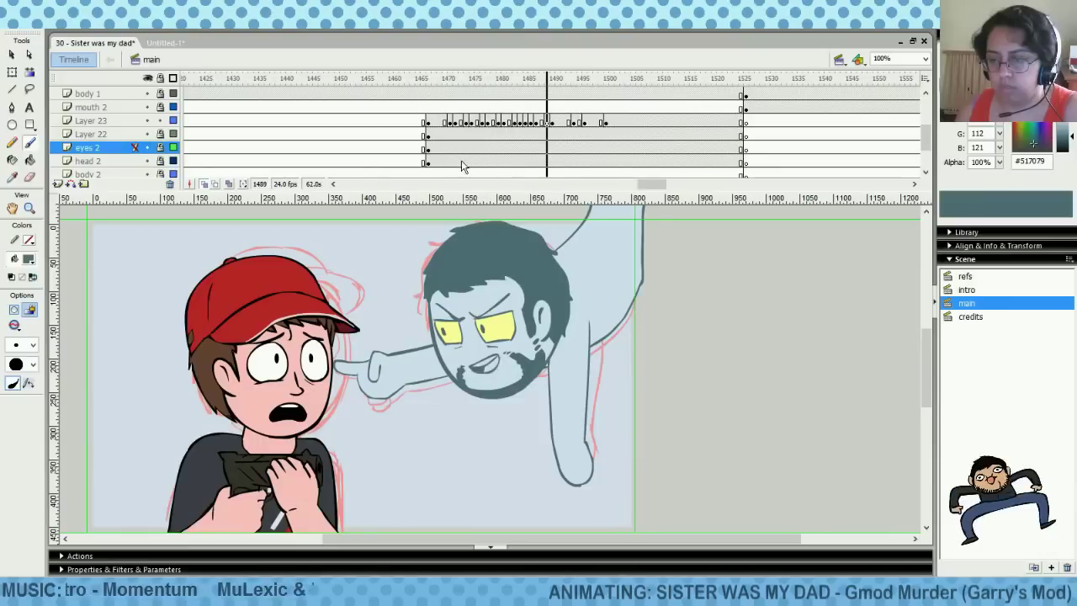
pyautogui.click(452, 161)
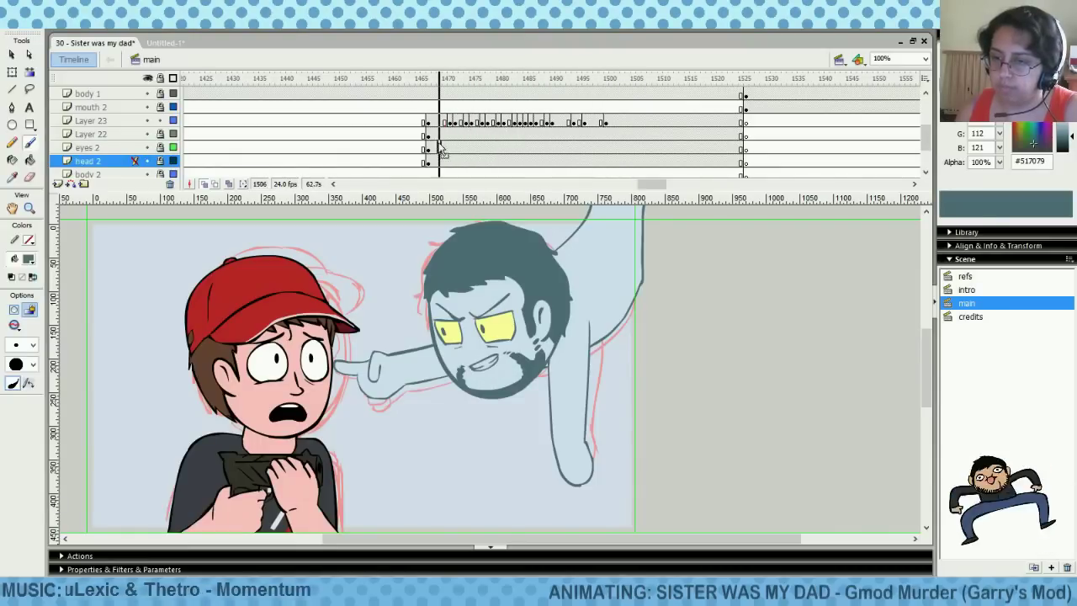
pyautogui.click(439, 149)
pyautogui.hotkey('ctrl', 's')
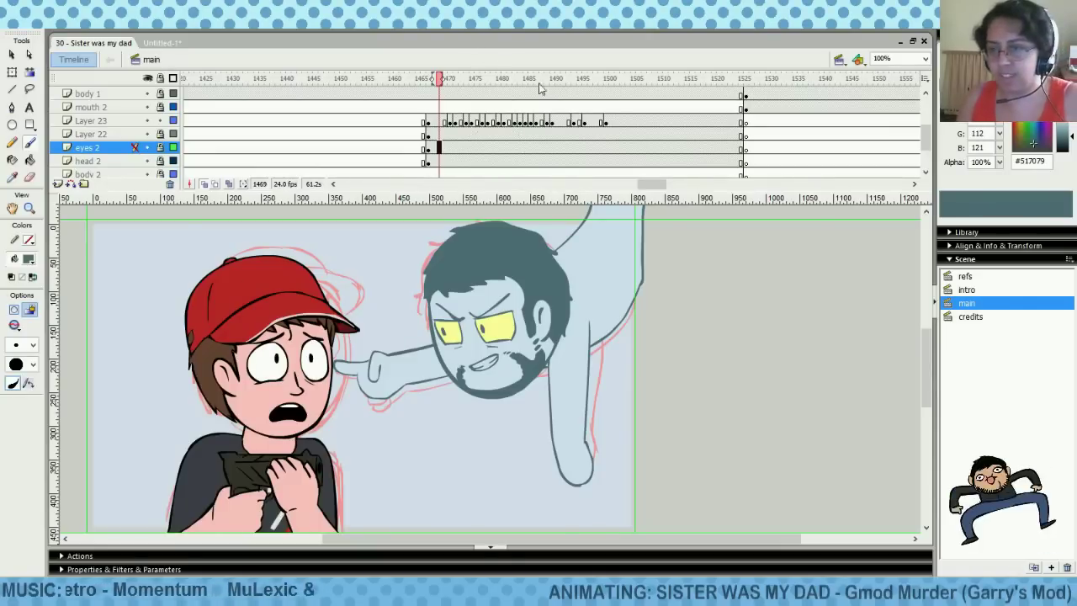
# Shift the ghostly man's starting keyframes from Layer 23 down to head 2 further back to frame 1465
pyautogui.click(432, 134)
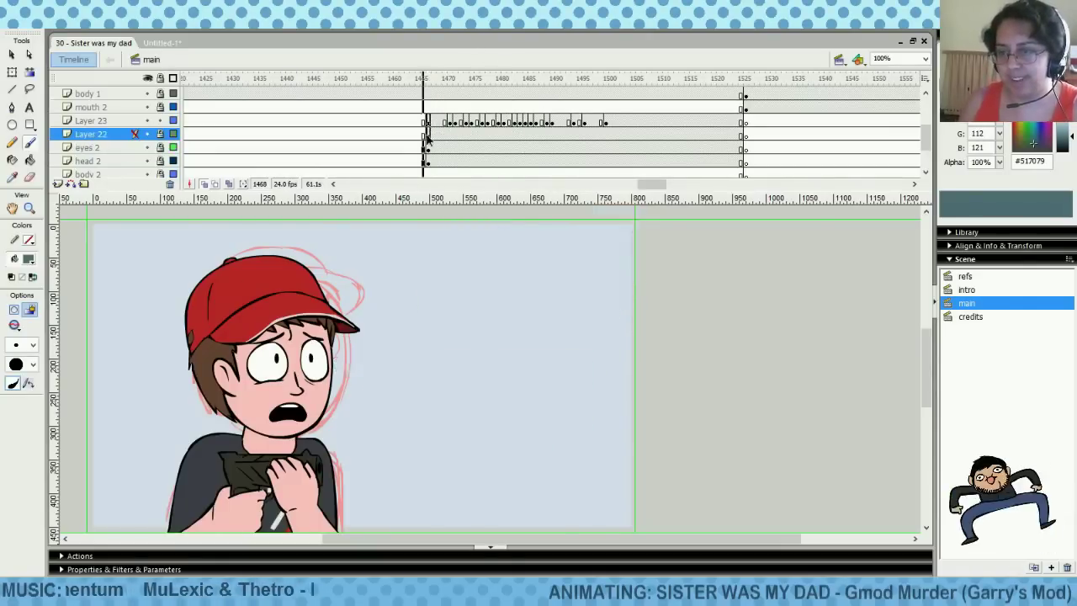
pyautogui.click(428, 162)
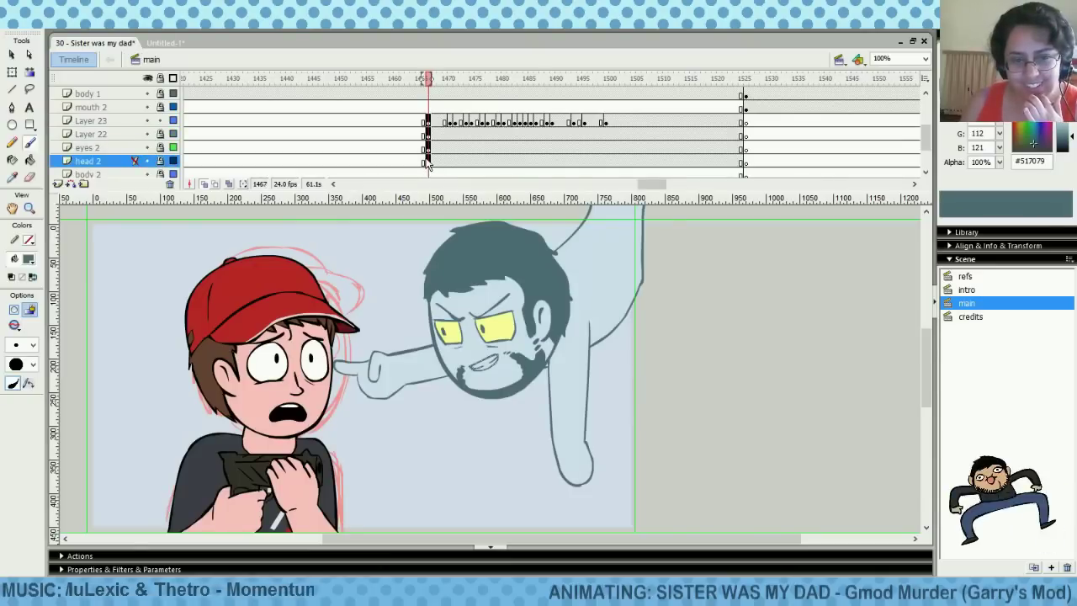
pyautogui.moveTo(428, 163); pyautogui.dragTo(424, 165)
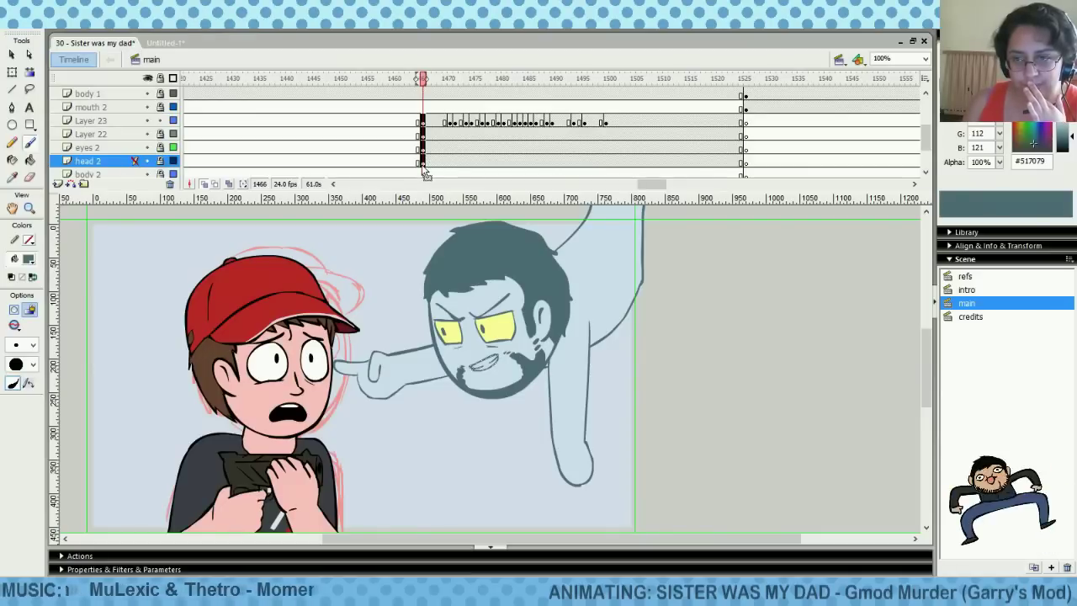
pyautogui.moveTo(424, 168); pyautogui.dragTo(417, 166)
# Insert keyframes at frame 1468 on Layer 23, Layer 22, eyes 2 and head 2
pyautogui.moveTo(401, 106); pyautogui.dragTo(436, 166)
pyautogui.click(439, 123)
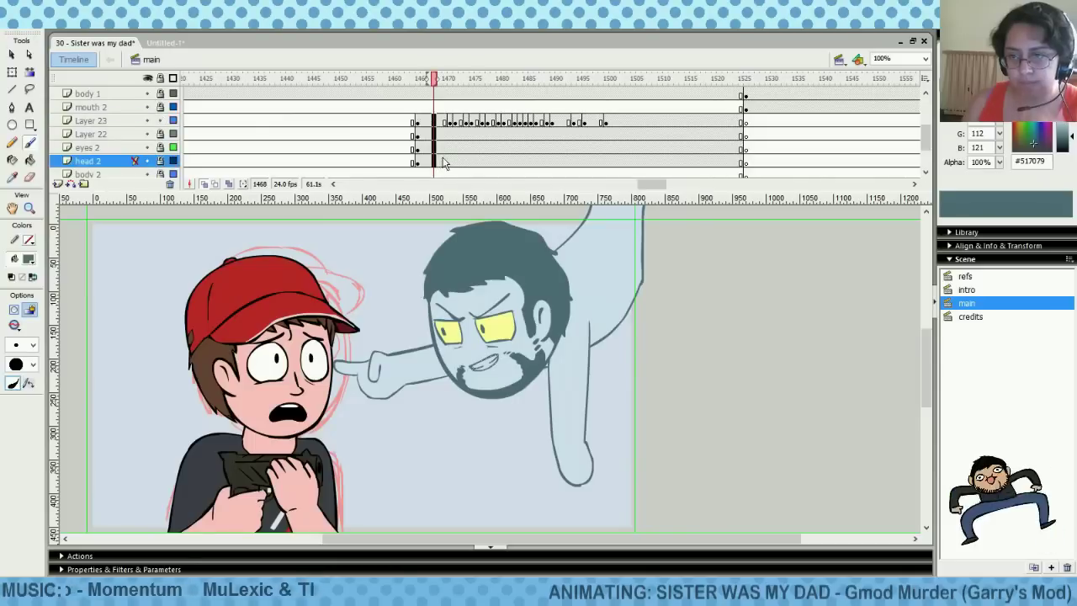
pyautogui.click(428, 148)
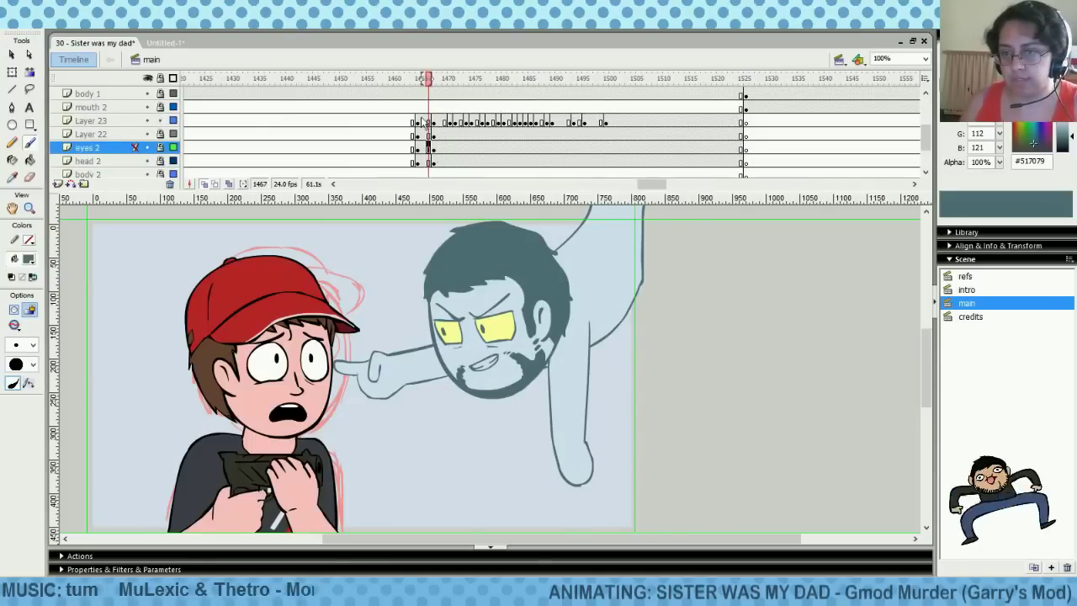
# Unlock Layer 22, eyes 2 and head 2, break apart the ghostly man's artwork at frame 1467, and convert it to a single symbol
pyautogui.moveTo(160, 134); pyautogui.dragTo(161, 161)
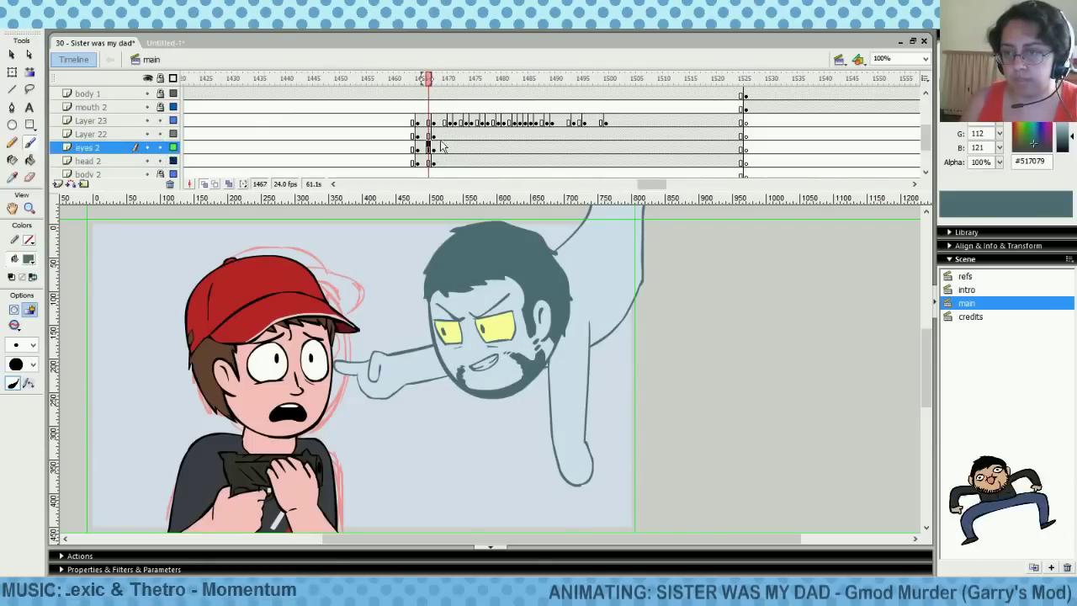
pyautogui.hotkey('ctrl', 'a')
pyautogui.press('q')
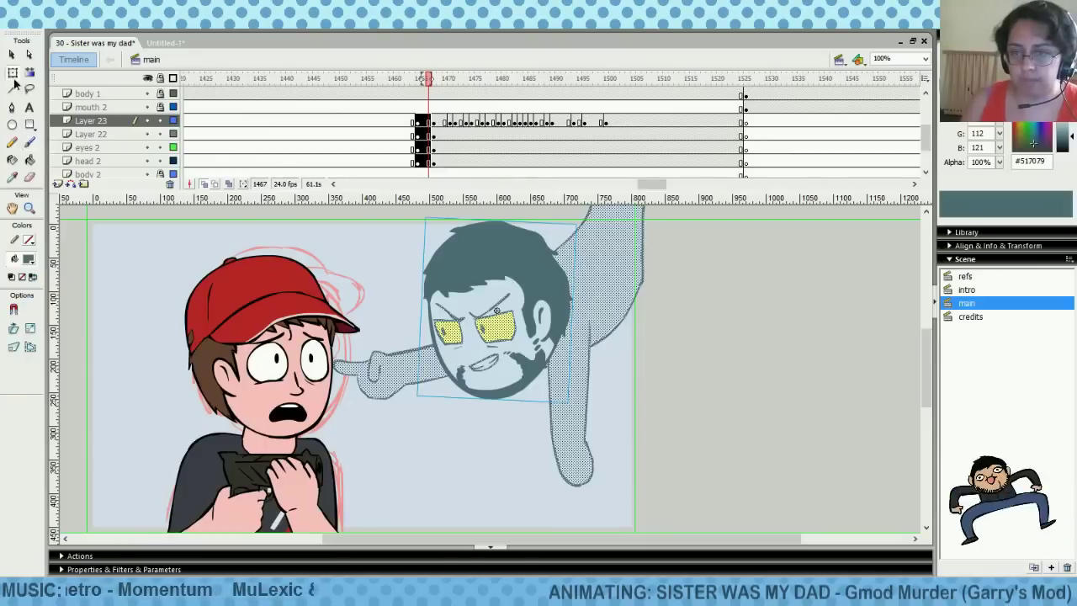
pyautogui.rightClick(572, 311)
pyautogui.click(599, 439)
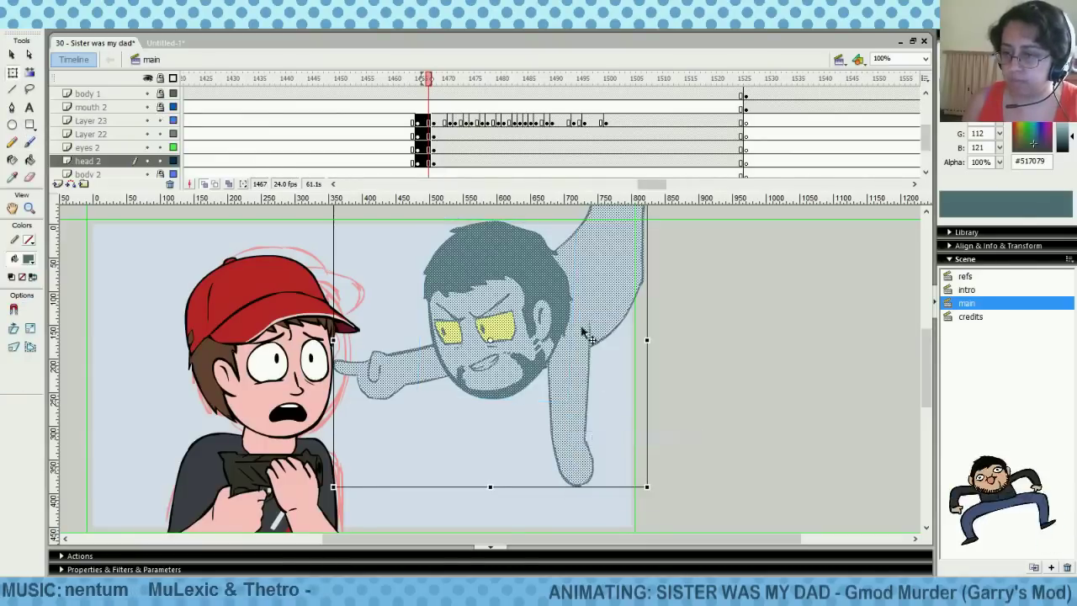
pyautogui.rightClick(581, 308)
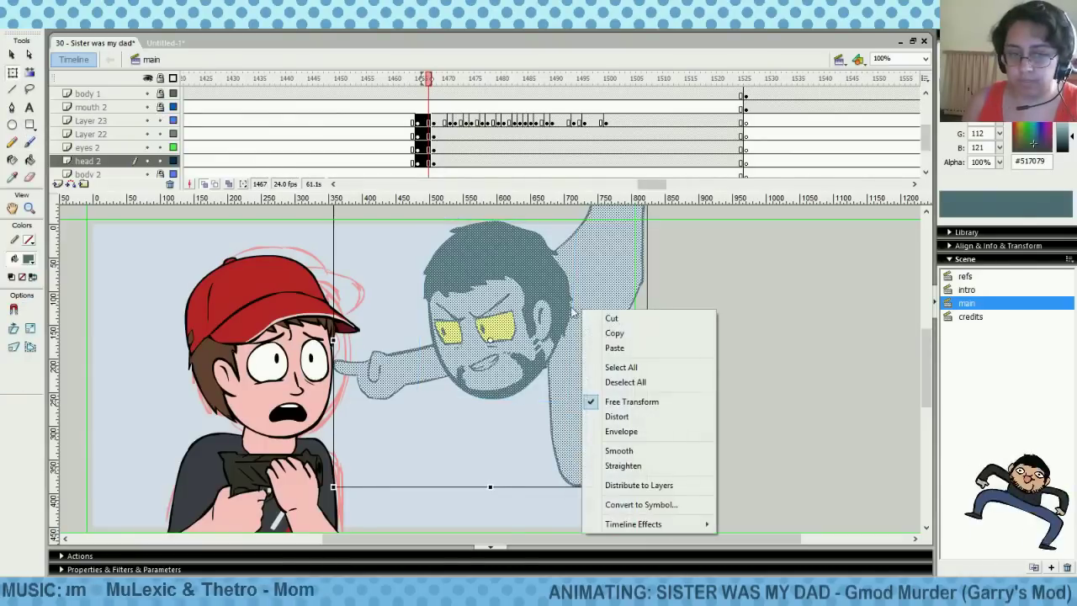
pyautogui.click(664, 503)
pyautogui.click(644, 174)
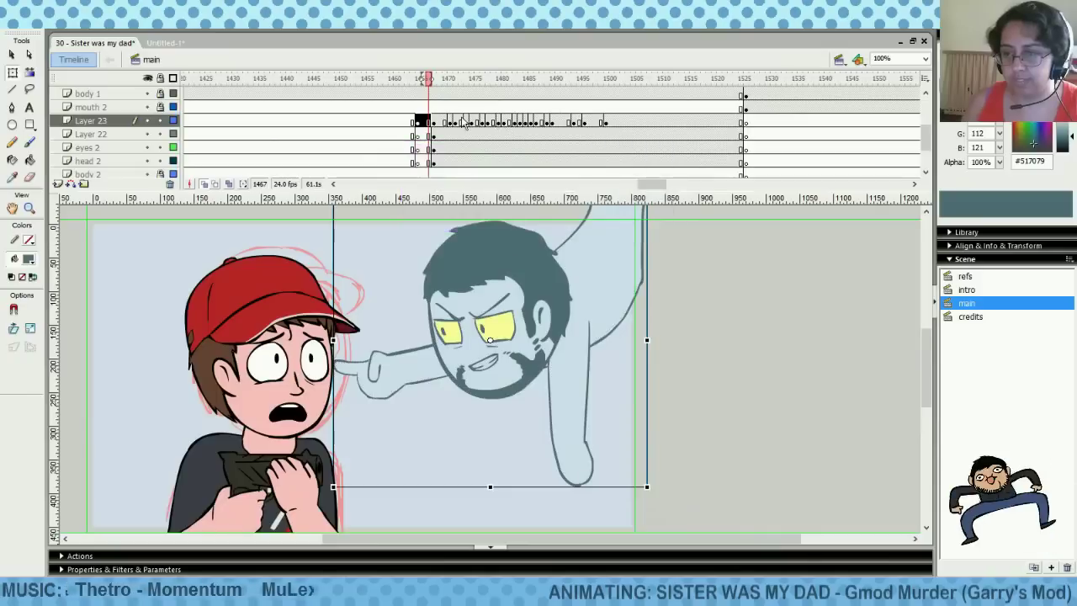
# Key the man's symbol at frame 1468 on Layer 23, and move it at frame 1465 up and right, mostly beyond the stage
pyautogui.moveTo(433, 124)
pyautogui.mouseDown()
pyautogui.moveTo(435, 163)
pyautogui.moveTo(438, 132)
pyautogui.mouseUp()
pyautogui.click(436, 124)
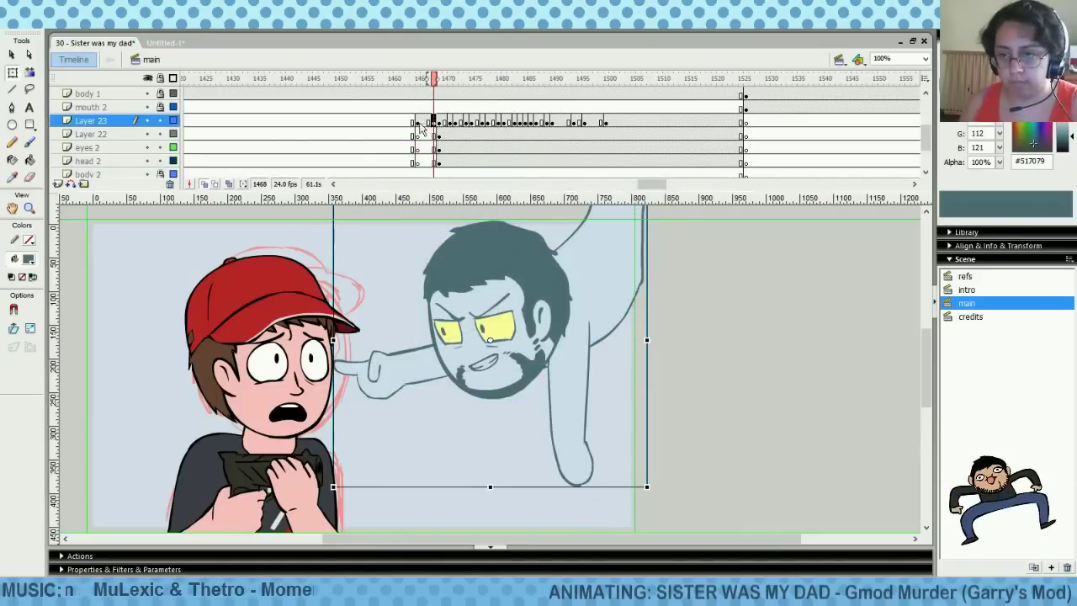
pyautogui.click(417, 122)
pyautogui.moveTo(511, 364)
pyautogui.mouseDown()
pyautogui.moveTo(585, 313)
pyautogui.moveTo(600, 288)
pyautogui.mouseUp()
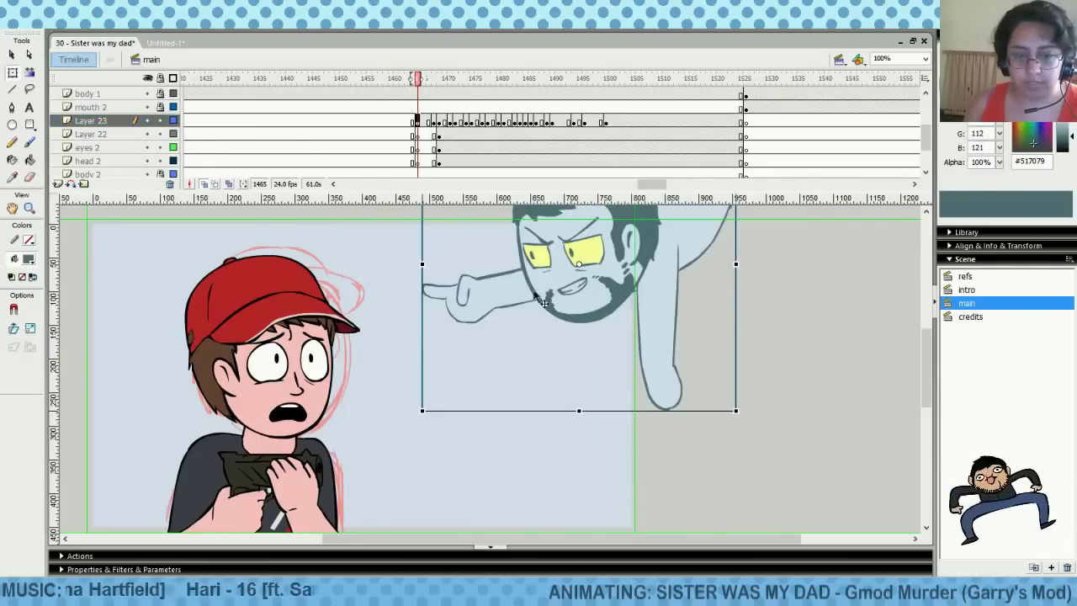
pyautogui.moveTo(468, 309)
pyautogui.mouseDown()
pyautogui.moveTo(603, 227)
pyautogui.moveTo(610, 204)
pyautogui.mouseUp()
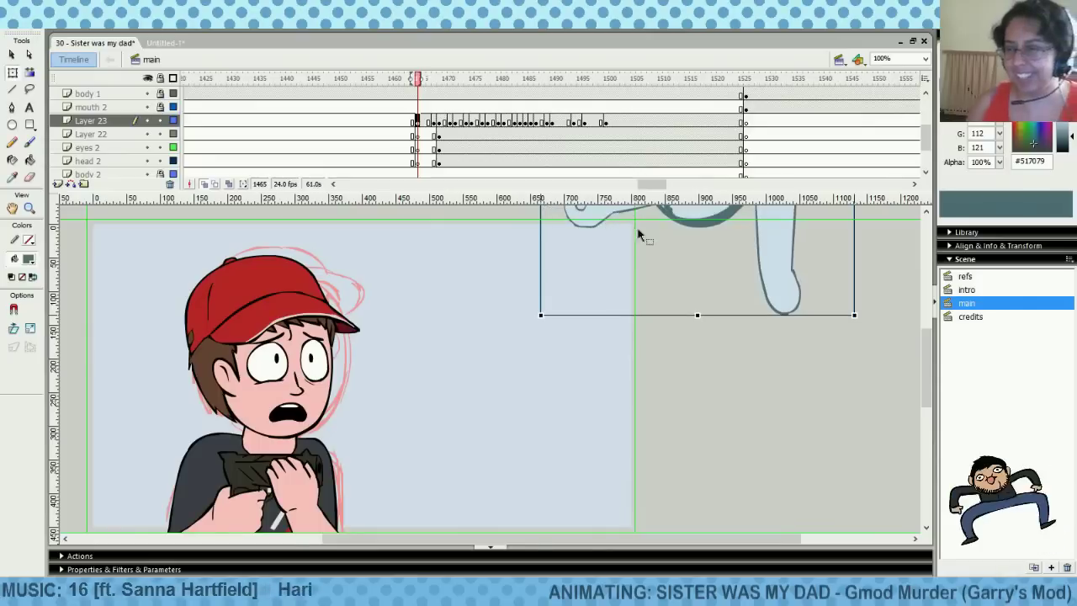
pyautogui.moveTo(639, 261); pyautogui.dragTo(623, 222)
pyautogui.press('Right')
pyautogui.press('Up')
pyautogui.press('Right')
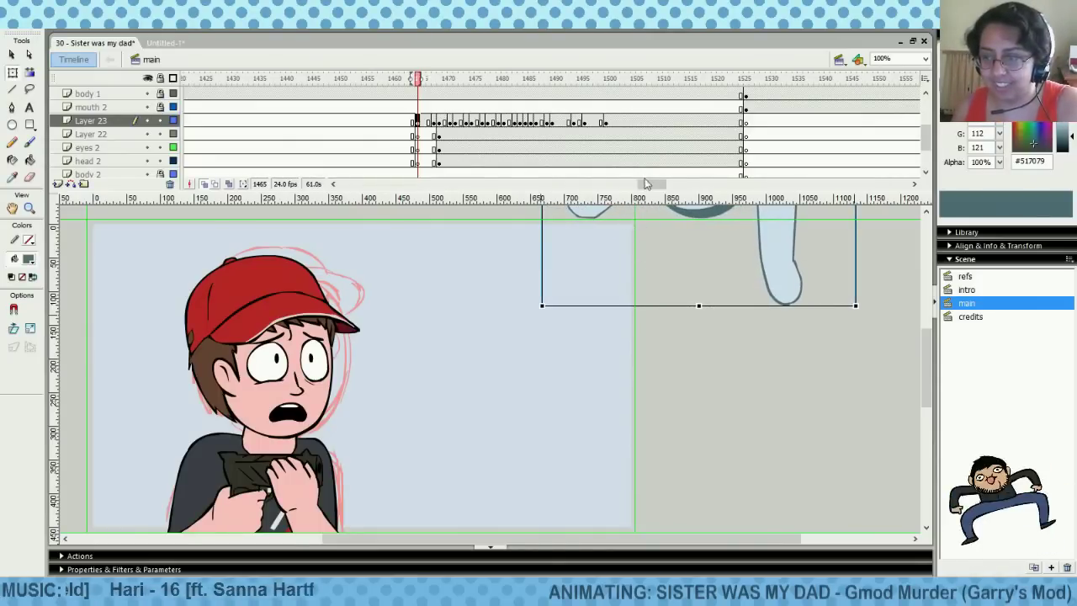
# Create a motion tween on Layer 23 between frames 1465 and 1468, and play the man's entrance
pyautogui.rightClick(425, 123)
pyautogui.click(440, 130)
pyautogui.click(419, 112)
pyautogui.press('Return')
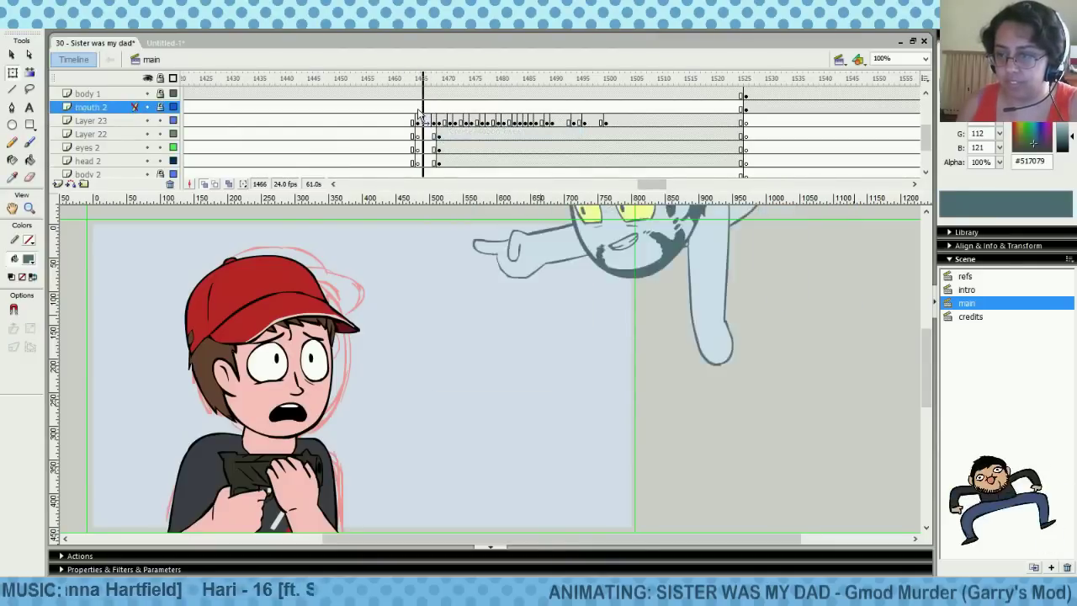
# Offset the man's symbol at frame 1468 slightly down and left of his resting pose so the entrance overshoots
pyautogui.moveTo(420, 114)
pyautogui.mouseDown()
pyautogui.moveTo(416, 122)
pyautogui.moveTo(449, 126)
pyautogui.moveTo(401, 128)
pyautogui.moveTo(437, 132)
pyautogui.moveTo(434, 123)
pyautogui.mouseUp()
pyautogui.click(433, 123)
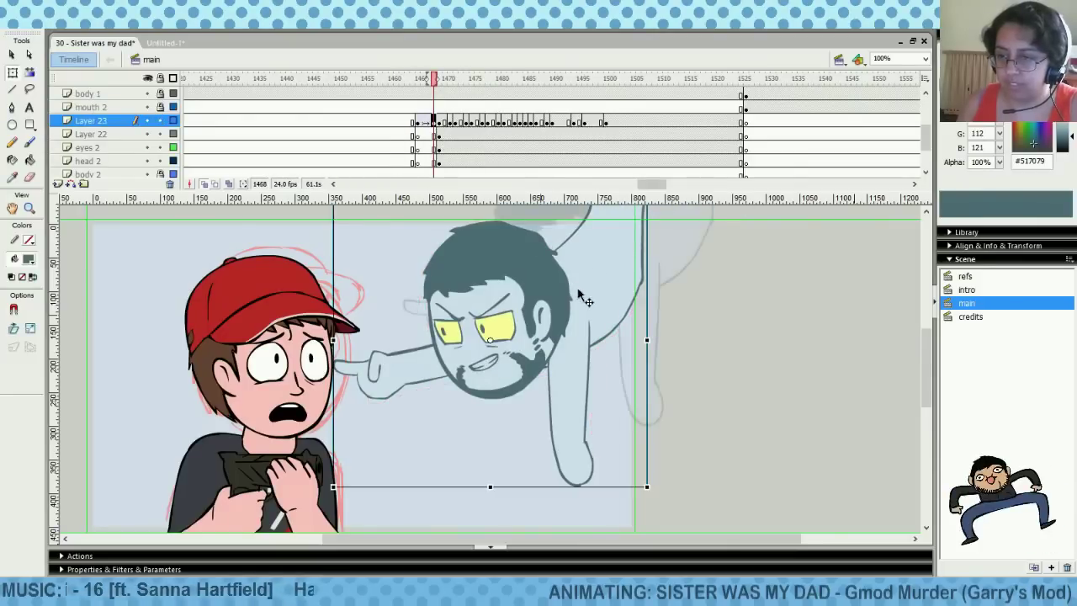
pyautogui.moveTo(579, 291); pyautogui.dragTo(574, 298)
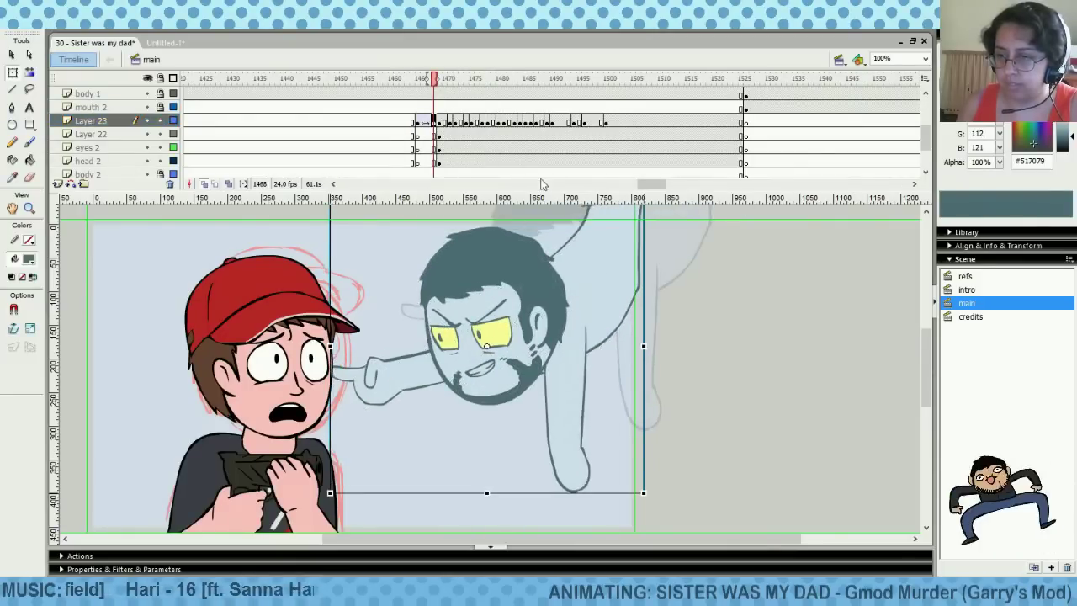
# Play the entrance from frame 1465 and nudge the man's symbol at frame 1468 slightly upward
pyautogui.moveTo(421, 108); pyautogui.dragTo(416, 108)
pyautogui.click(418, 109)
pyautogui.press('Return')
pyautogui.press('Return')
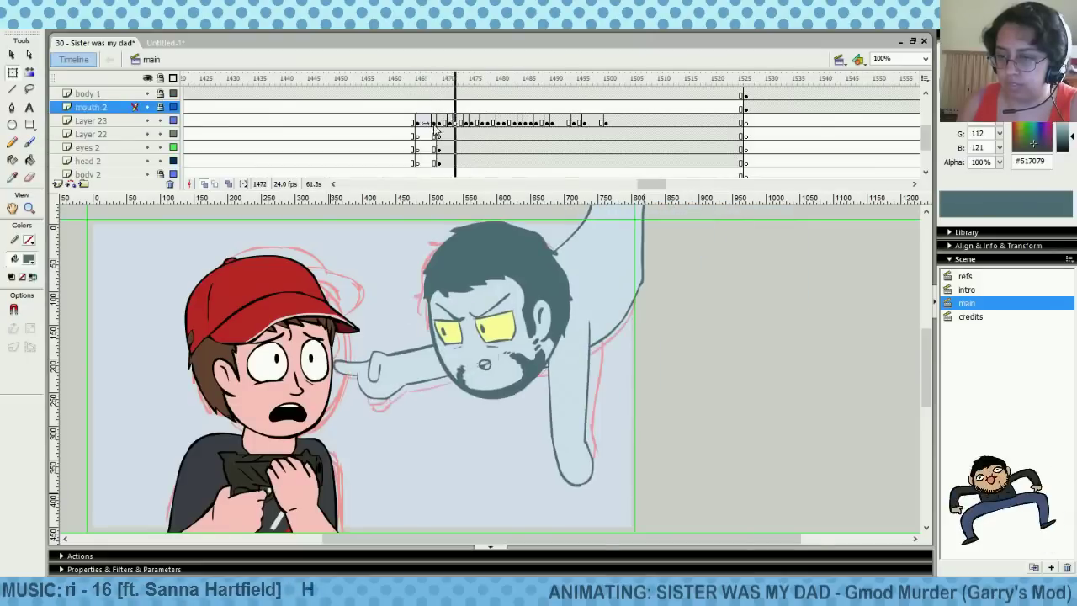
pyautogui.click(434, 123)
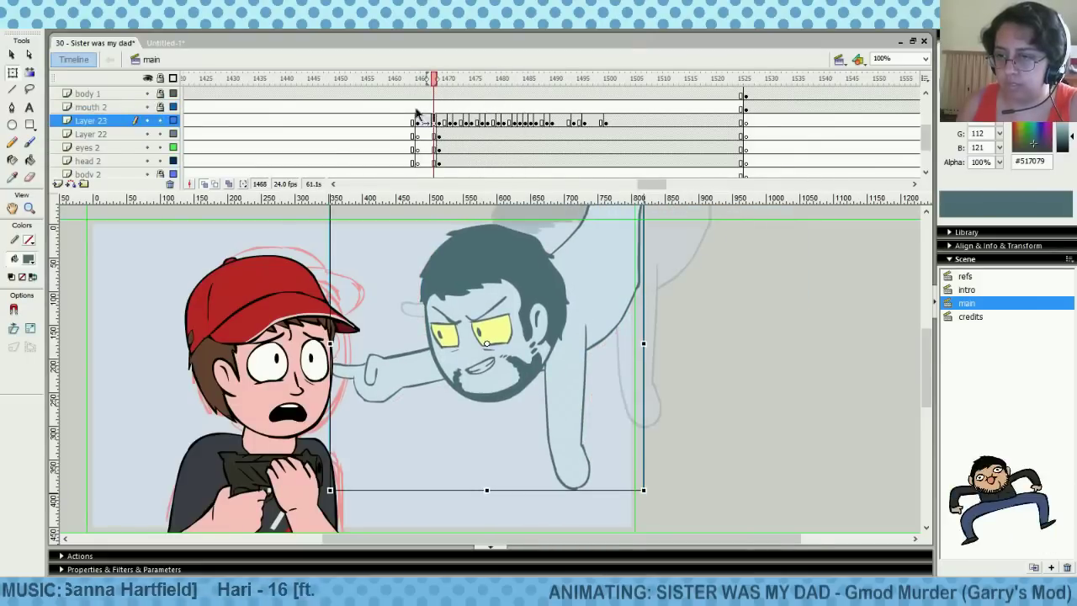
# Replay the bearded man's entrance several times from about frame 1464 to check its motion
pyautogui.click(416, 108)
pyautogui.press('Return')
pyautogui.click(416, 108)
pyautogui.press('Return')
pyautogui.click(416, 109)
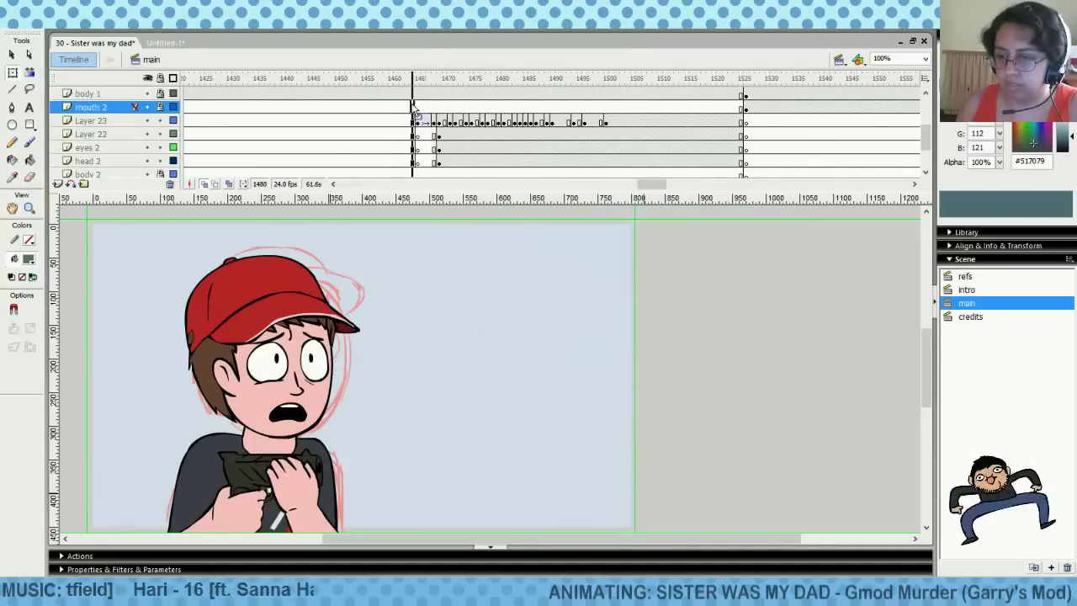
pyautogui.press('Return')
pyautogui.click(415, 109)
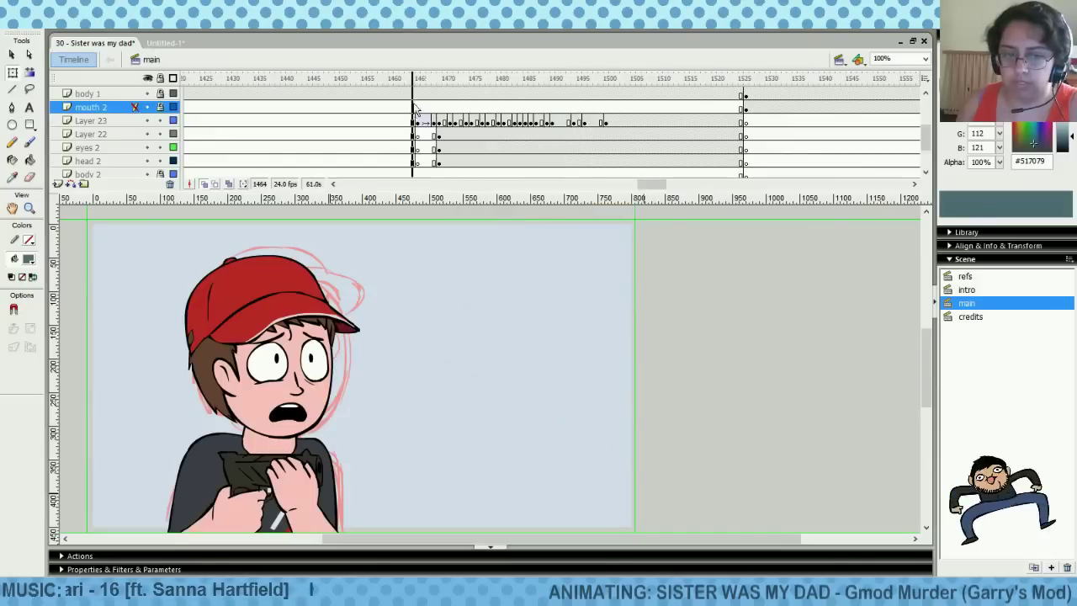
pyautogui.press('Return')
pyautogui.click(416, 109)
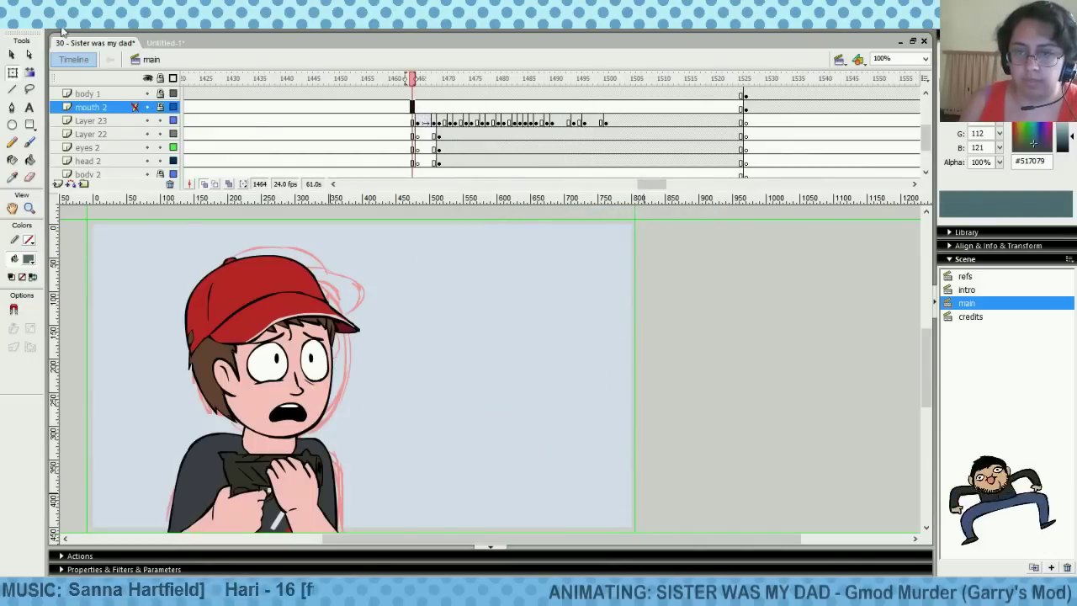
# Play and scrub the shot from just before the man's entrance and from earlier frames to review the dialogue timing
pyautogui.click(61, 31)
pyautogui.click(85, 120)
pyautogui.click(394, 122)
pyautogui.press('Return')
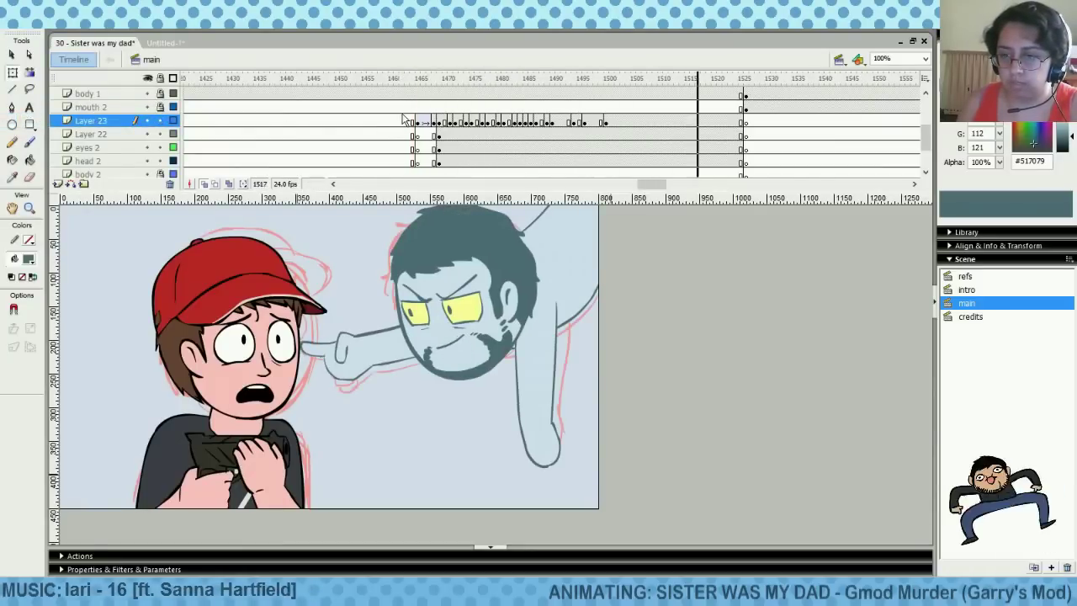
pyautogui.moveTo(406, 107); pyautogui.dragTo(483, 106)
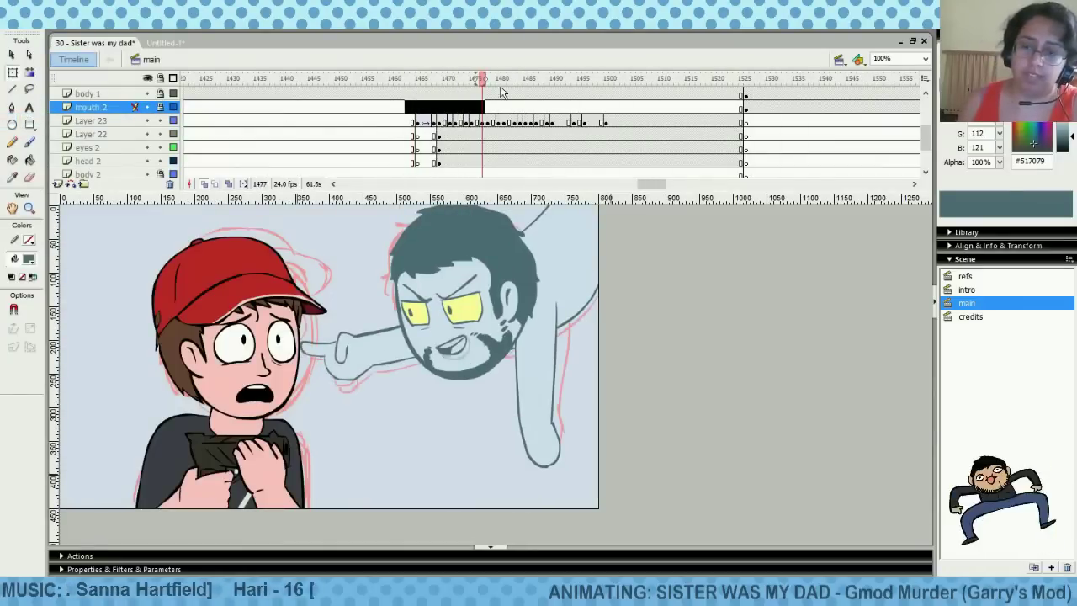
pyautogui.moveTo(294, 93); pyautogui.dragTo(332, 119)
pyautogui.click(250, 108)
pyautogui.press('Return')
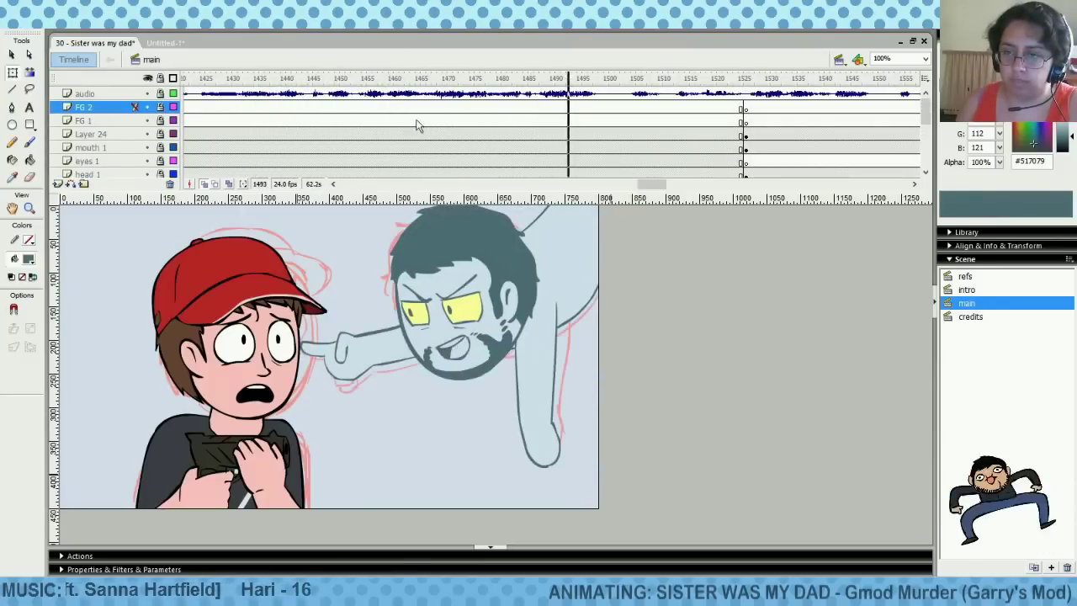
pyautogui.click(375, 120)
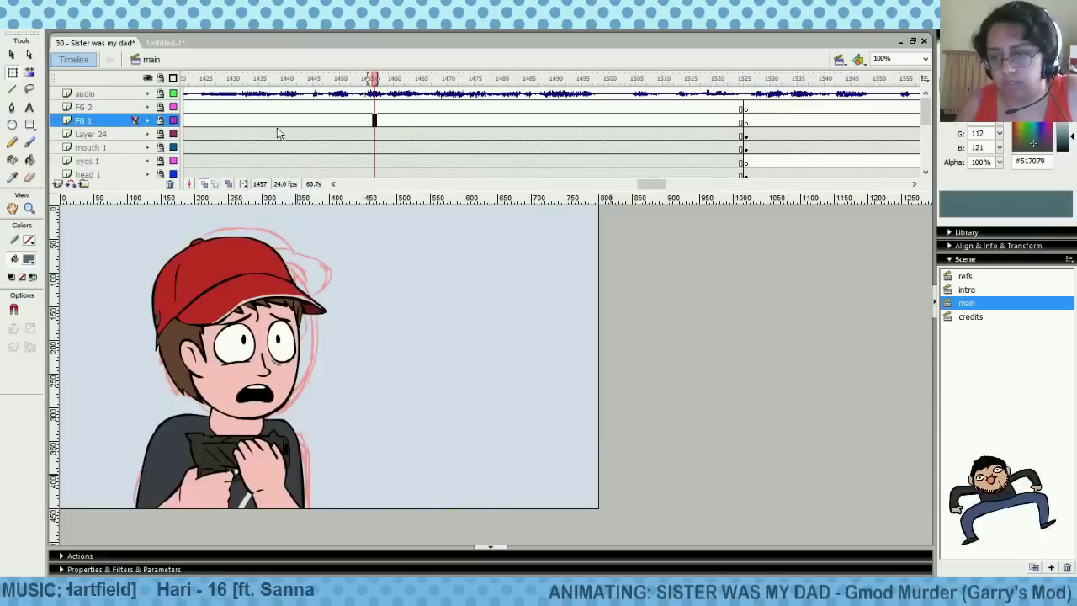
pyautogui.moveTo(652, 184); pyautogui.dragTo(648, 183)
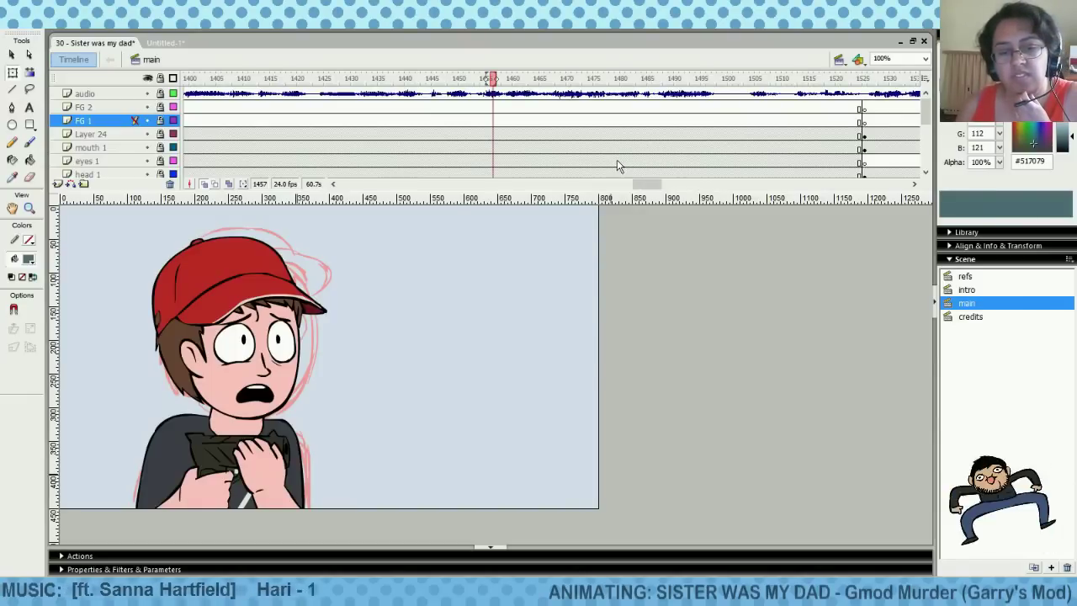
pyautogui.moveTo(644, 184); pyautogui.dragTo(643, 184)
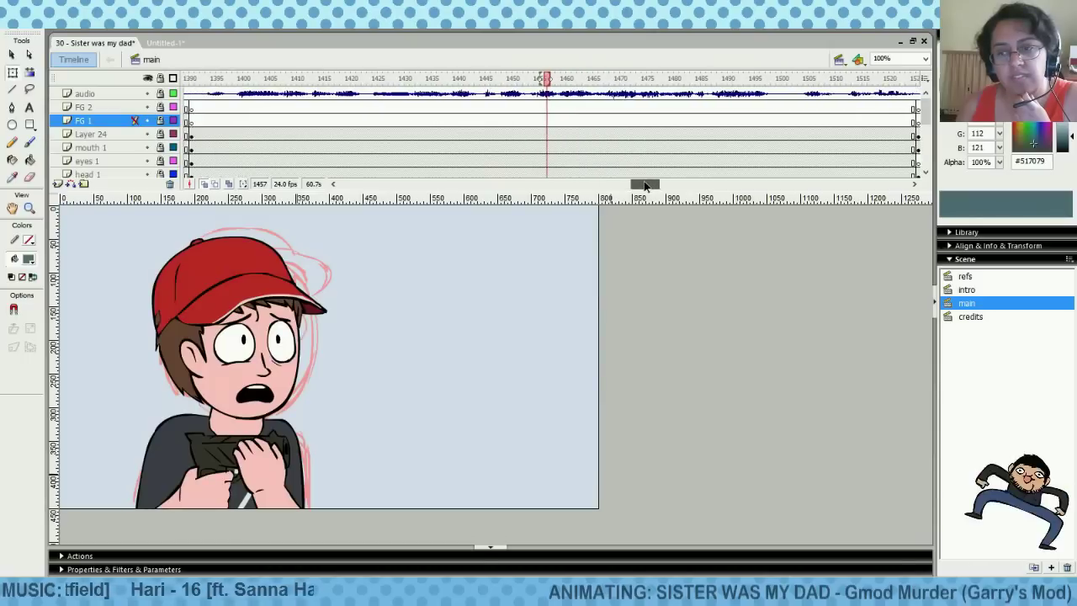
pyautogui.click(223, 125)
pyautogui.press('Return')
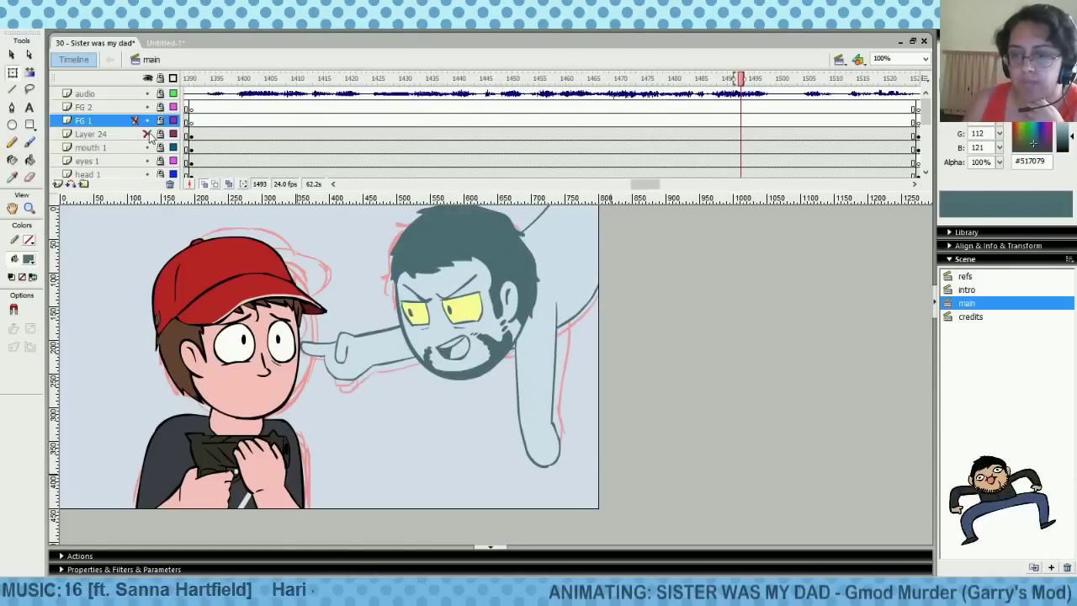
# Add a keyframe on Layer 24 at frame 1475 and swap the red-capped boy's mouth symbol for m6
pyautogui.moveTo(454, 116); pyautogui.dragTo(645, 123)
pyautogui.click(612, 121)
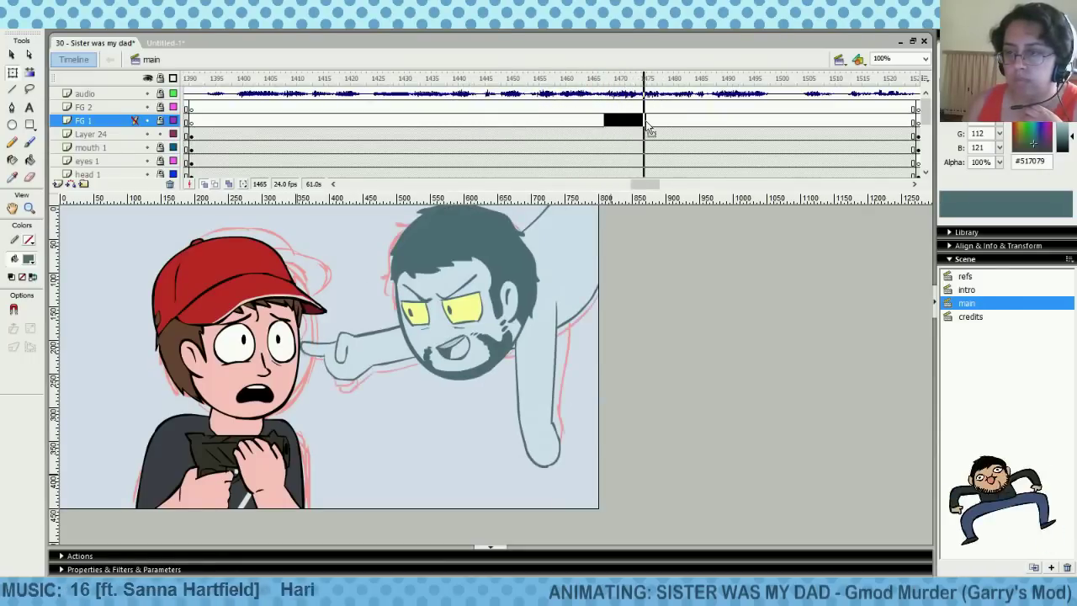
pyautogui.click(643, 135)
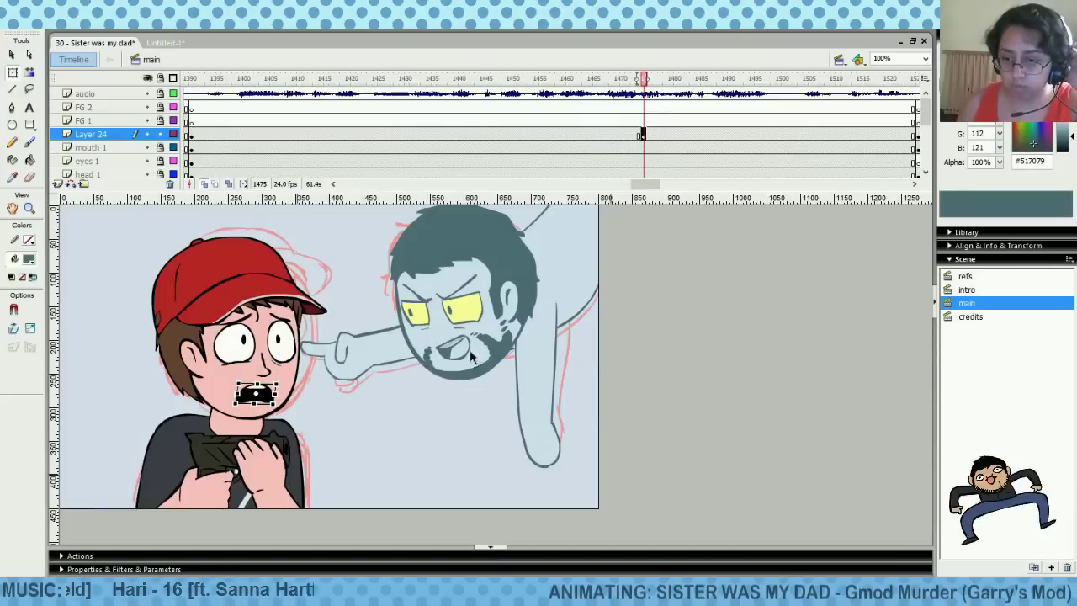
pyautogui.rightClick(268, 399)
pyautogui.click(315, 338)
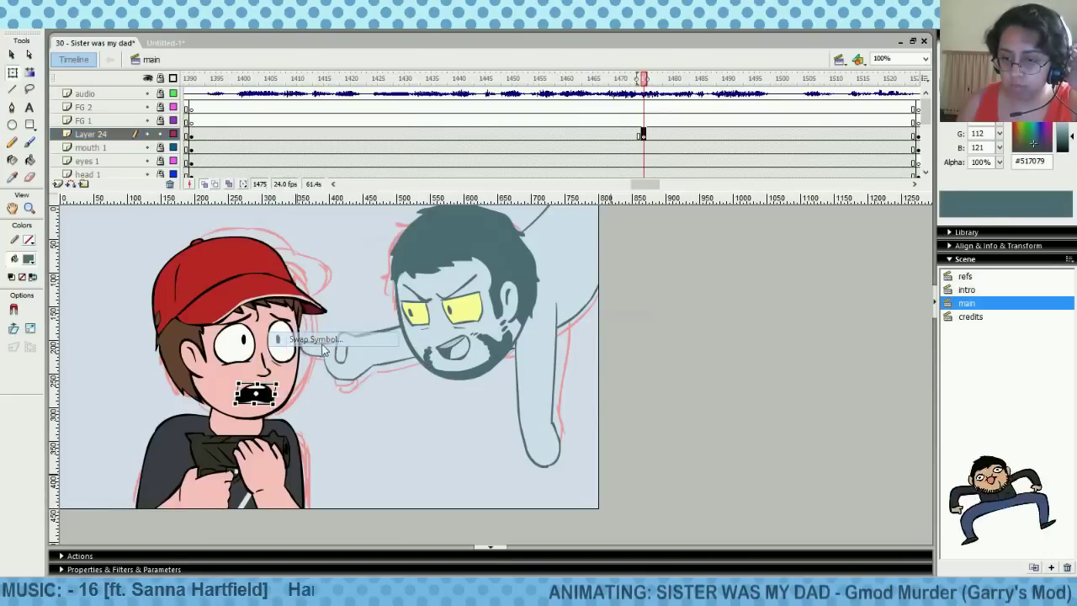
pyautogui.press('Up')
pyautogui.press('Up')
pyautogui.press('Up')
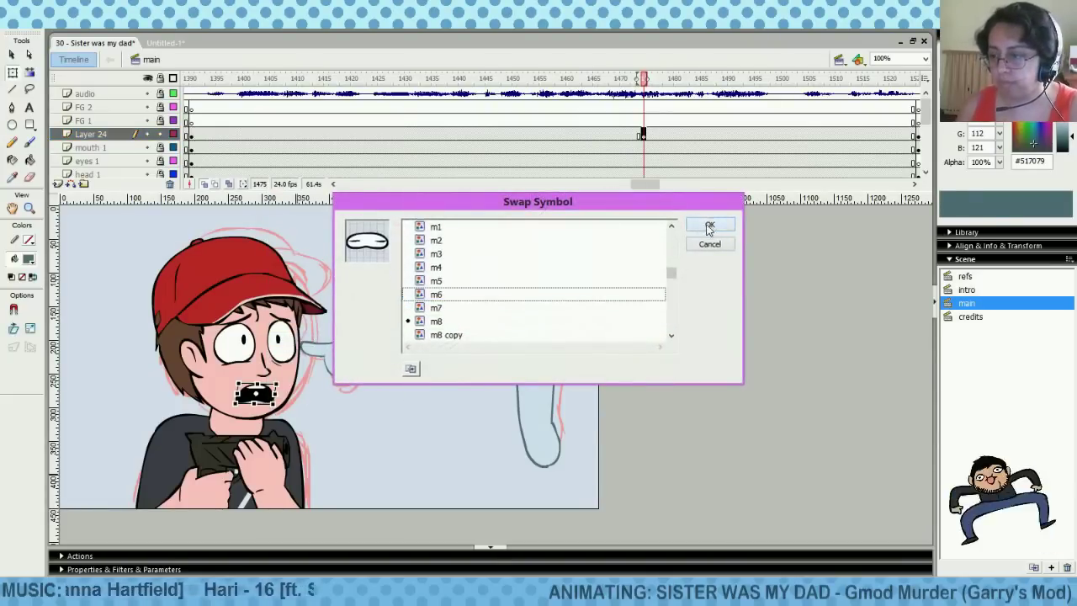
pyautogui.click(708, 225)
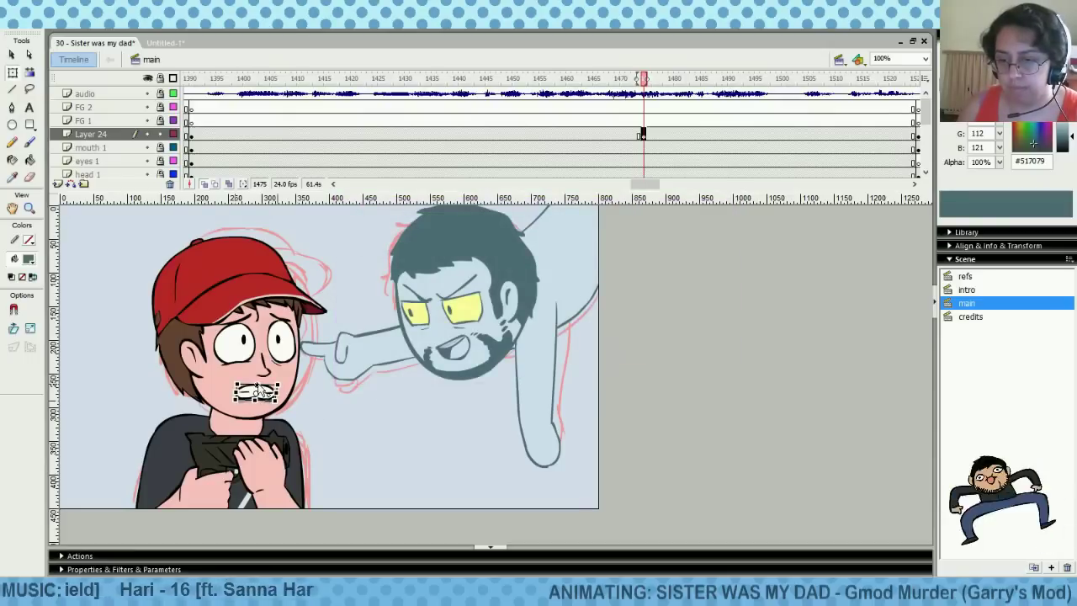
# Flatten the boy's mouth at frame 1475 on Layer 24 slightly by raising its lower edge
pyautogui.moveTo(257, 401); pyautogui.dragTo(257, 394)
pyautogui.click(306, 398)
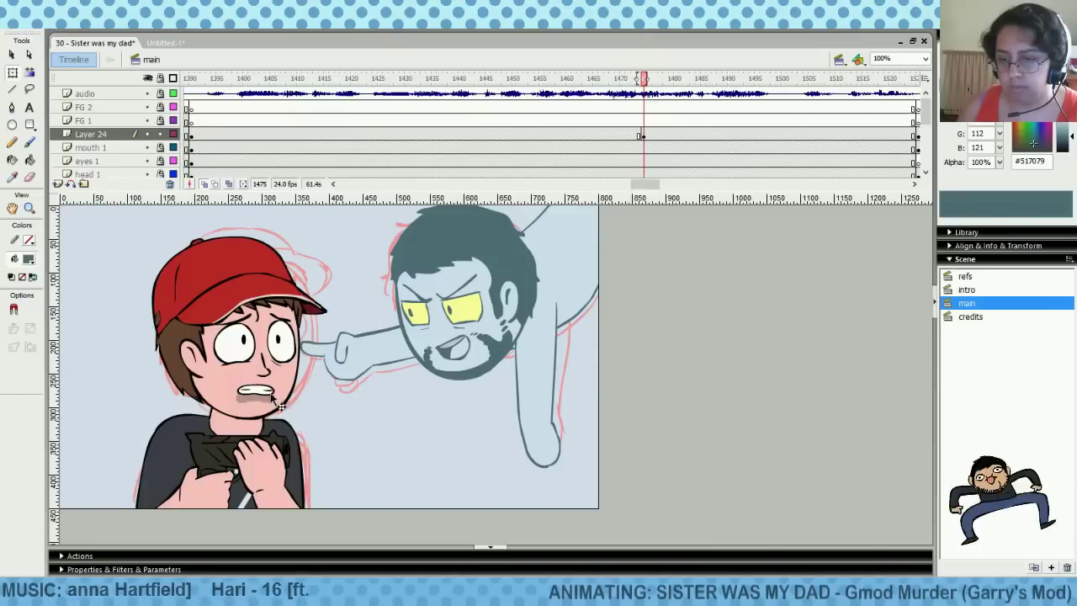
pyautogui.click(267, 392)
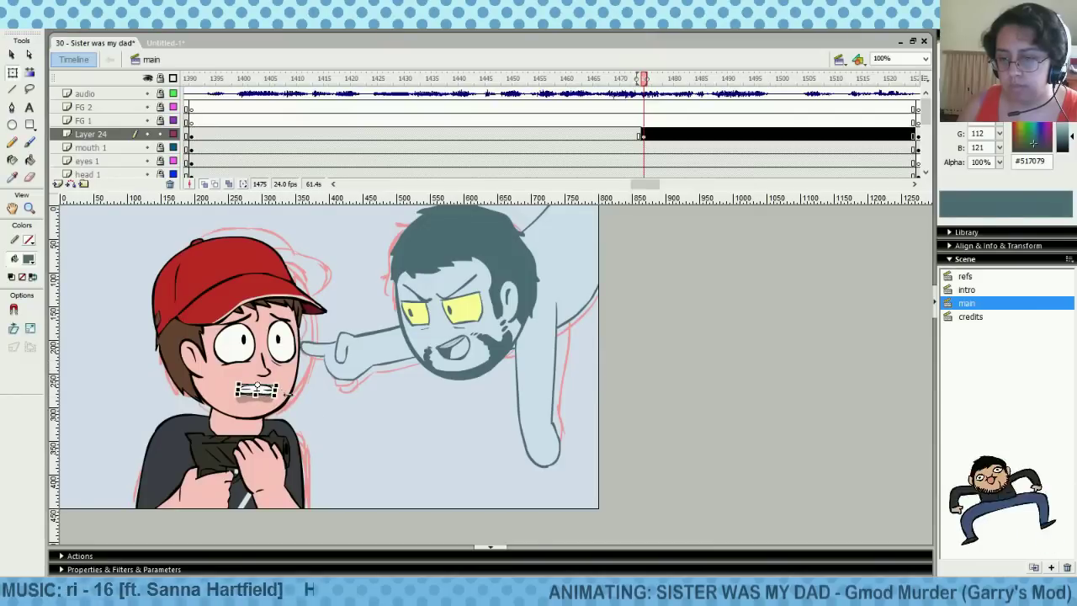
pyautogui.click(313, 408)
# Scrub and play between about frames 1472 and 1500 to check the boy's mouth change against the audio
pyautogui.moveTo(634, 120); pyautogui.dragTo(644, 120)
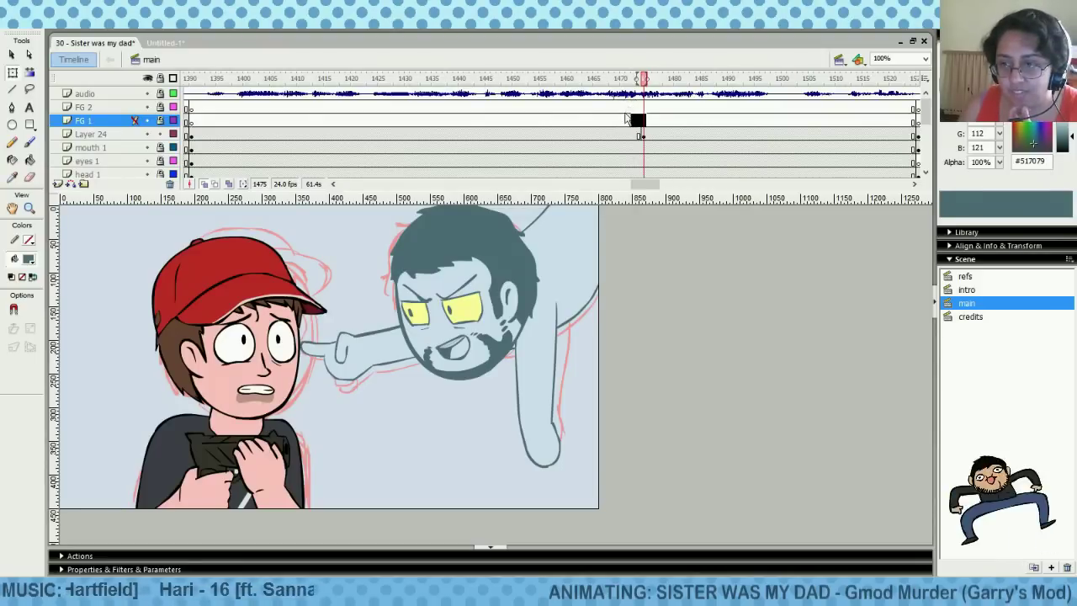
pyautogui.moveTo(625, 118); pyautogui.dragTo(798, 108)
pyautogui.press('Return')
pyautogui.click(776, 119)
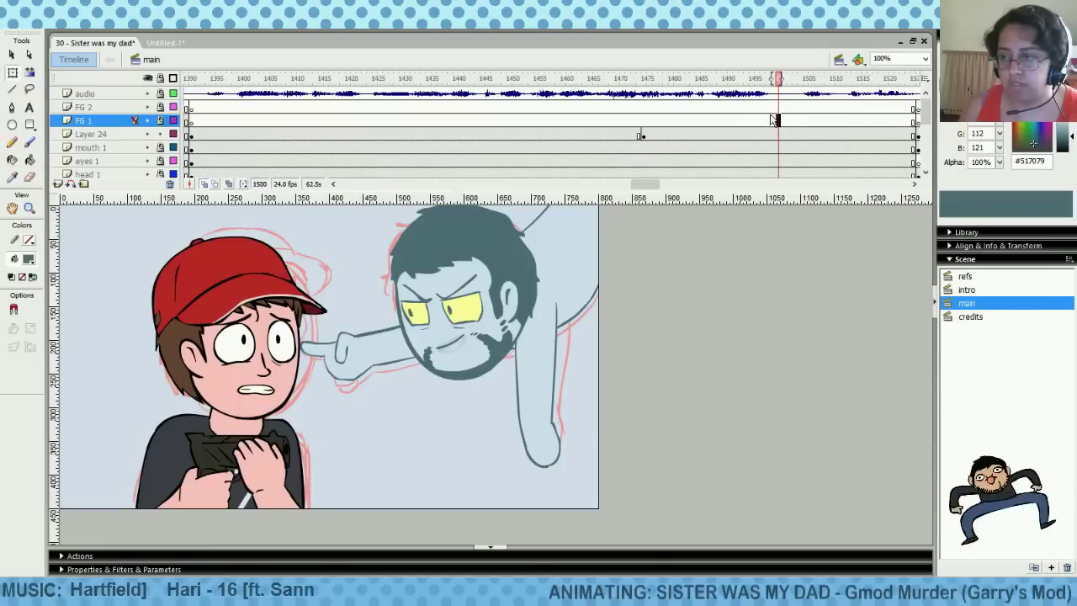
pyautogui.press('Return')
pyautogui.click(735, 120)
pyautogui.click(624, 120)
pyautogui.press('Return')
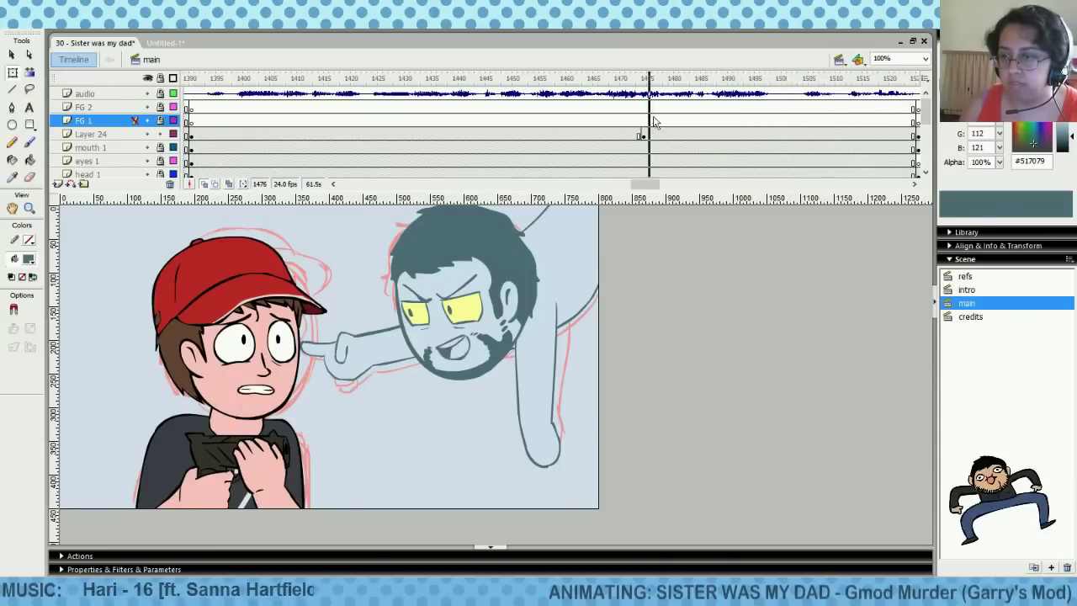
# Play the shot from several points before frame 1470 to check the boy's reaction with the man's entrance
pyautogui.click(596, 119)
pyautogui.press('Return')
pyautogui.click(598, 122)
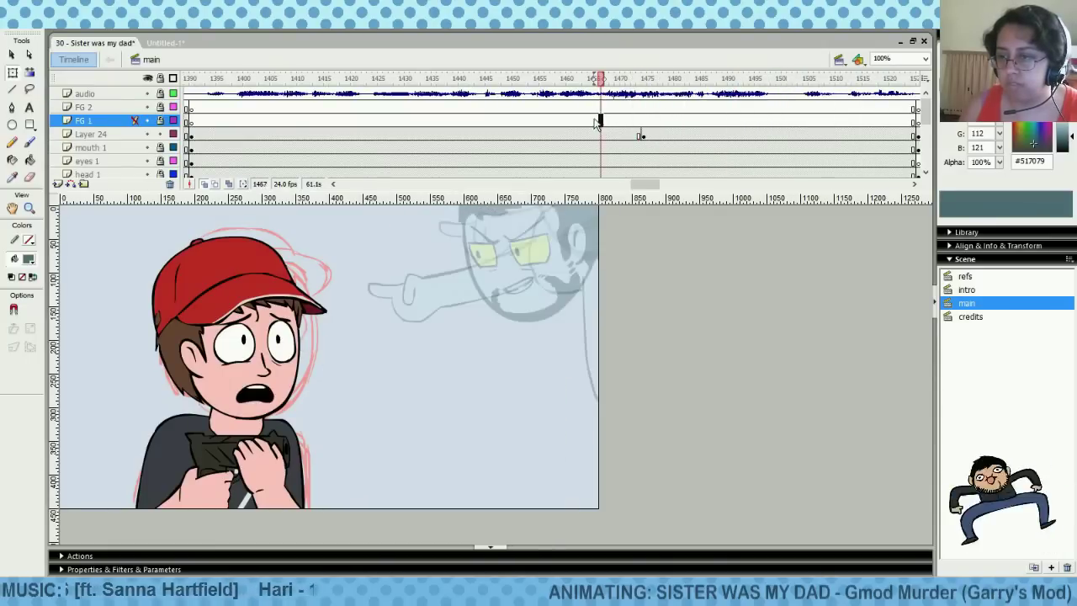
pyautogui.click(391, 134)
pyautogui.press('Return')
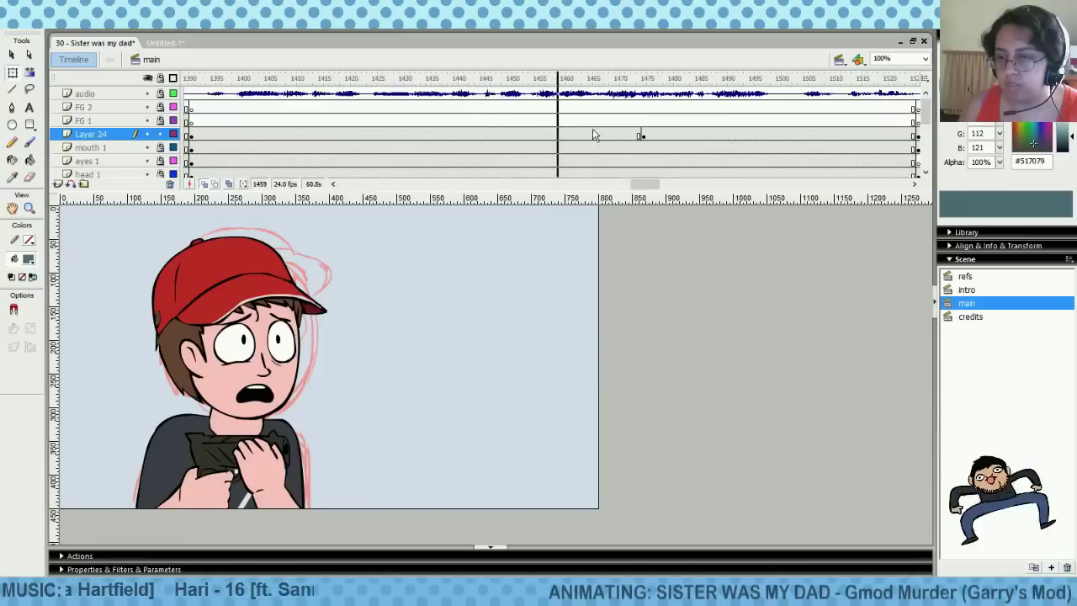
pyautogui.click(572, 120)
pyautogui.press('Return')
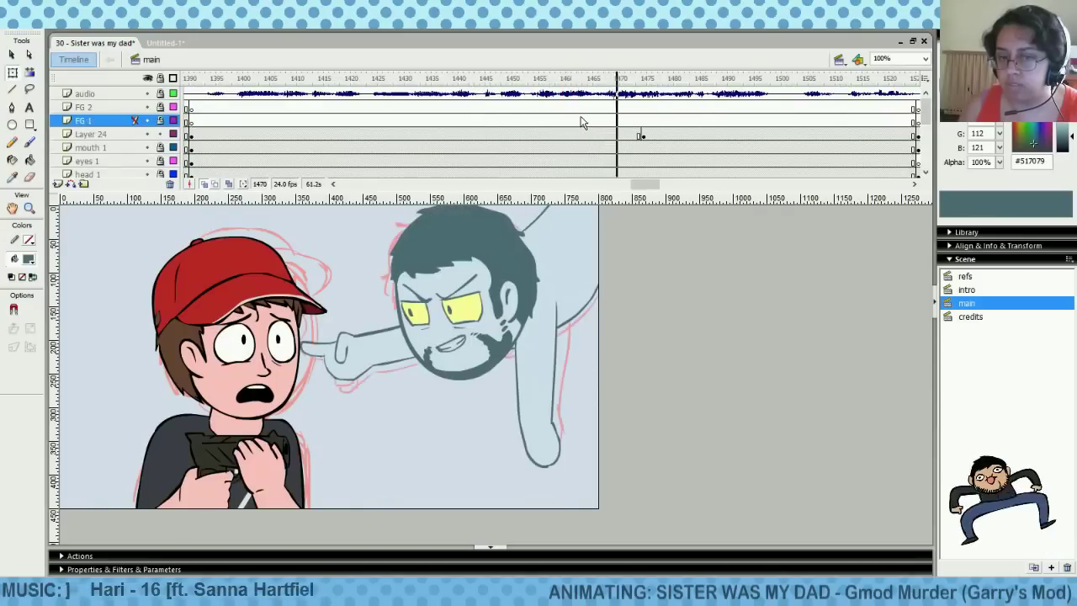
pyautogui.click(590, 121)
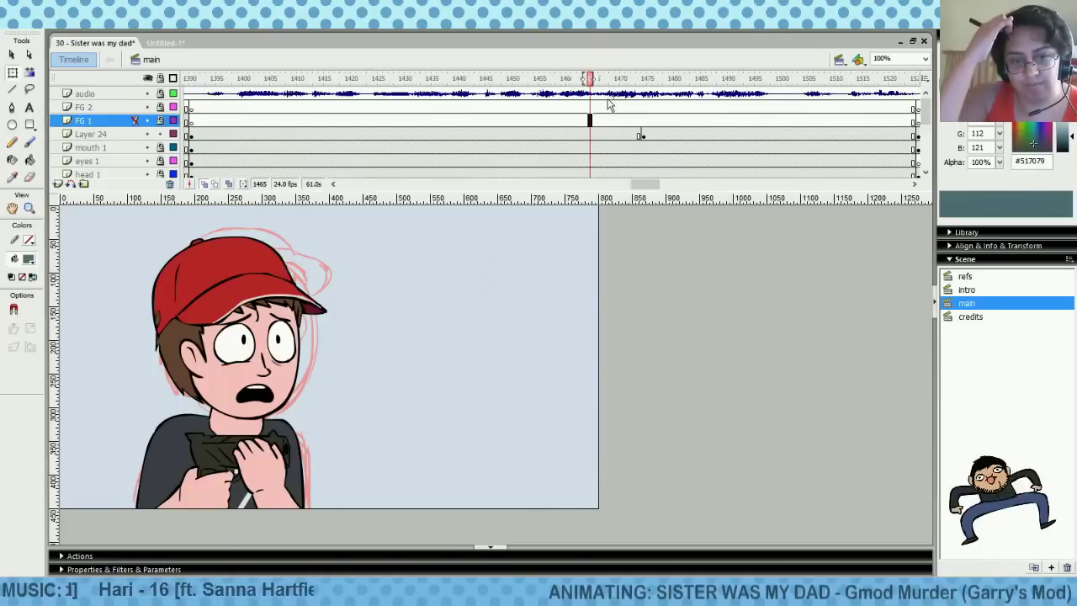
# Listen to the shot's opening from about frame 1393 and add keyframes for the boy's mouth on Layer 24 at frames 1400 and 1397
pyautogui.click(217, 123)
pyautogui.click(196, 123)
pyautogui.click(202, 119)
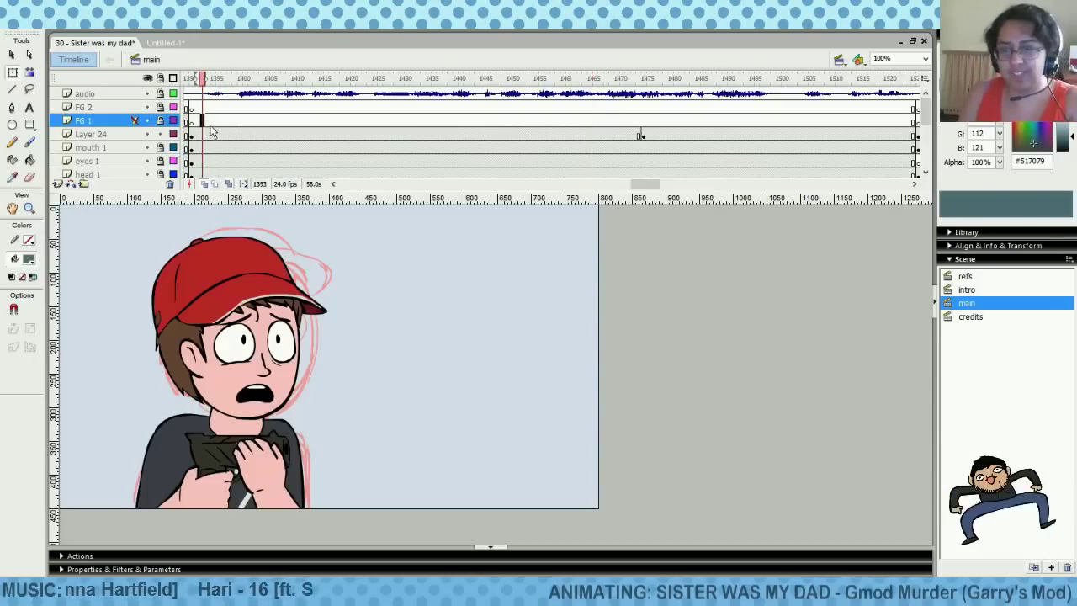
pyautogui.press('Return')
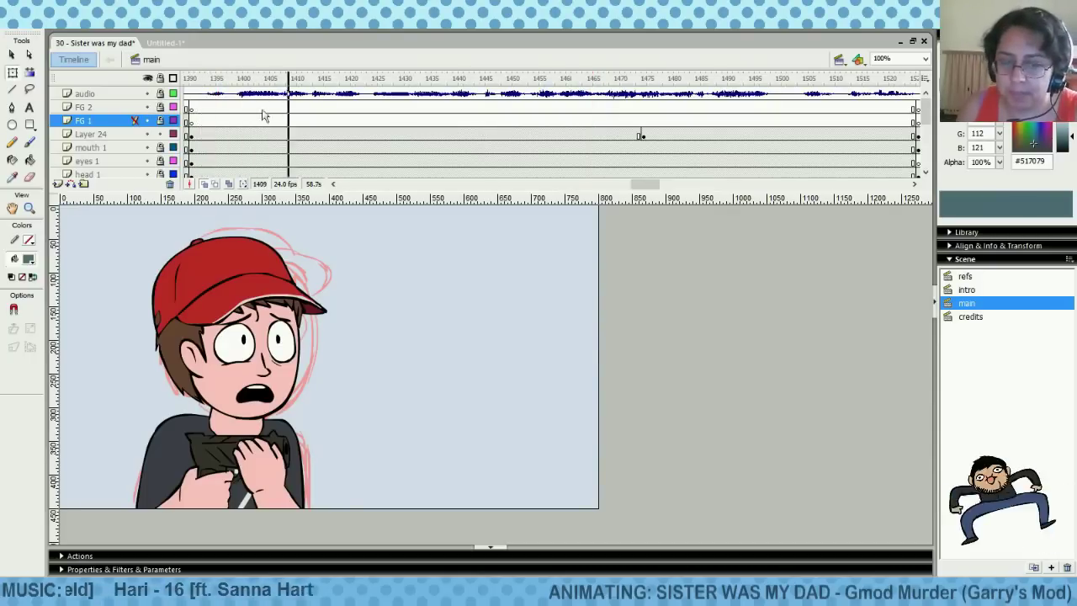
pyautogui.click(206, 121)
pyautogui.press('Return')
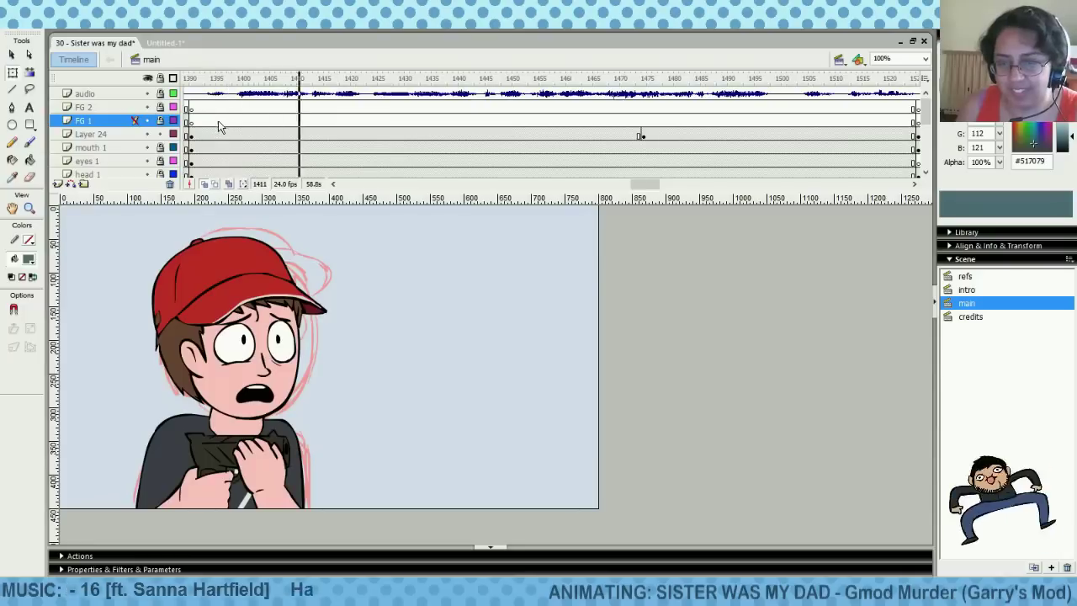
pyautogui.moveTo(202, 120); pyautogui.dragTo(241, 122)
pyautogui.click(240, 135)
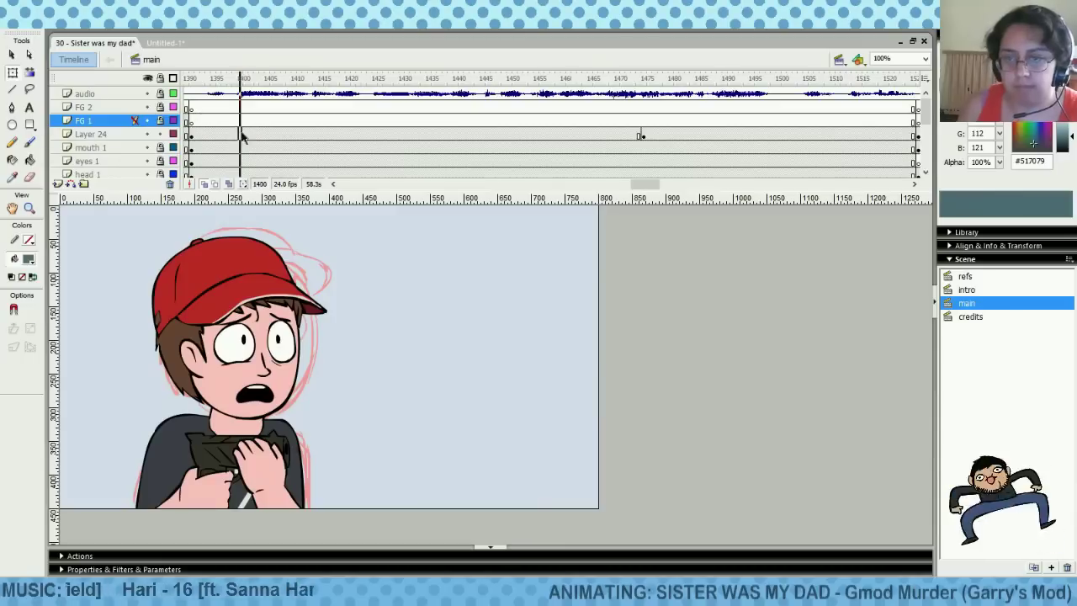
pyautogui.press('F6')
pyautogui.moveTo(202, 121); pyautogui.dragTo(224, 122)
pyautogui.click(224, 135)
pyautogui.press('F6')
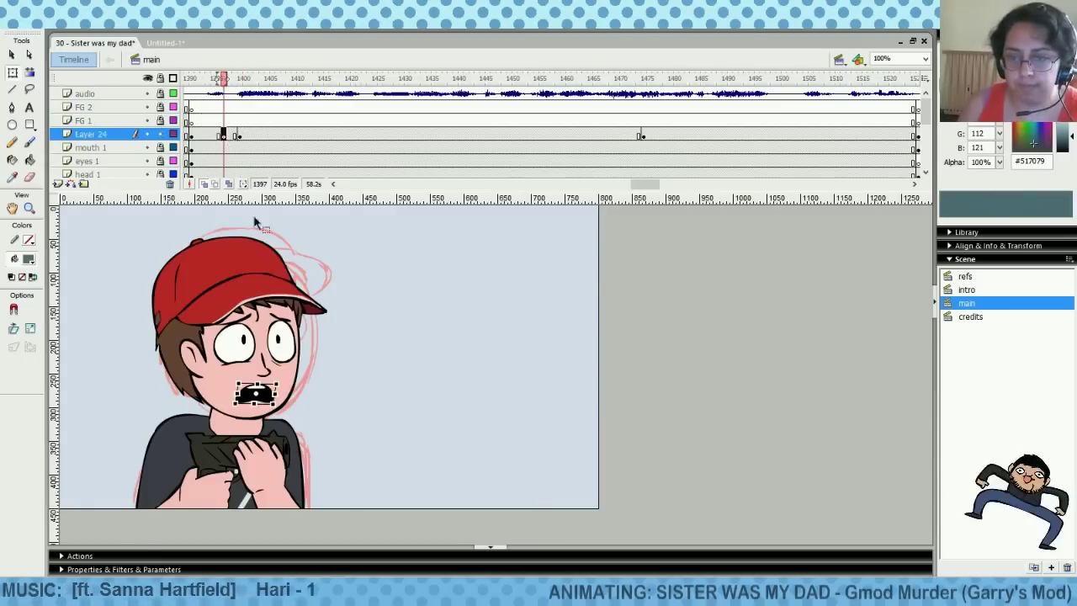
# Swap the boy's open mouth at frame 1397 on Layer 24 for a closed, frowning mouth symbol
pyautogui.rightClick(264, 402)
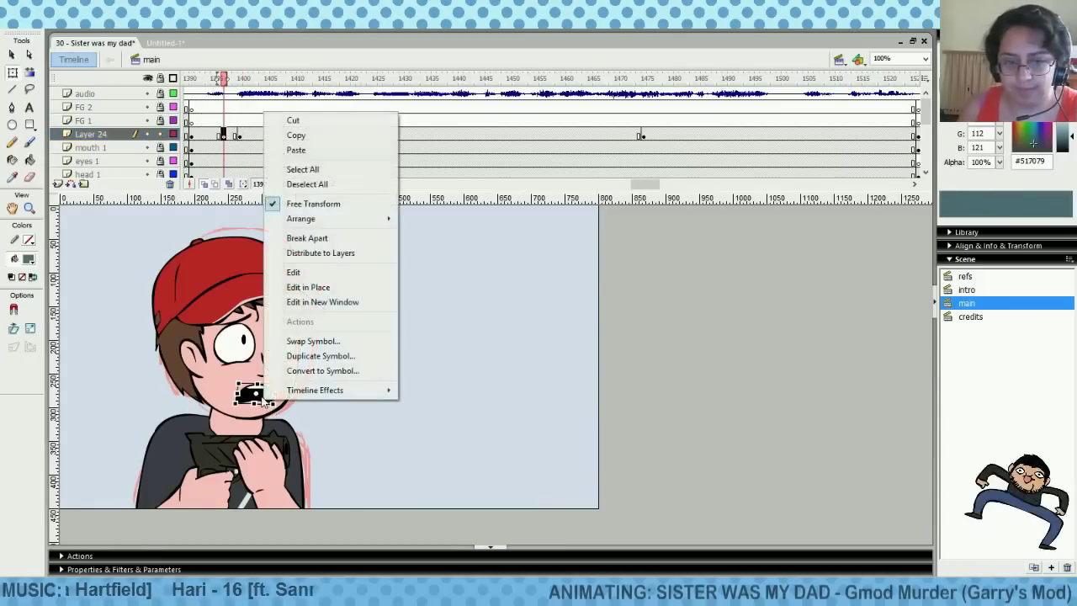
pyautogui.click(354, 342)
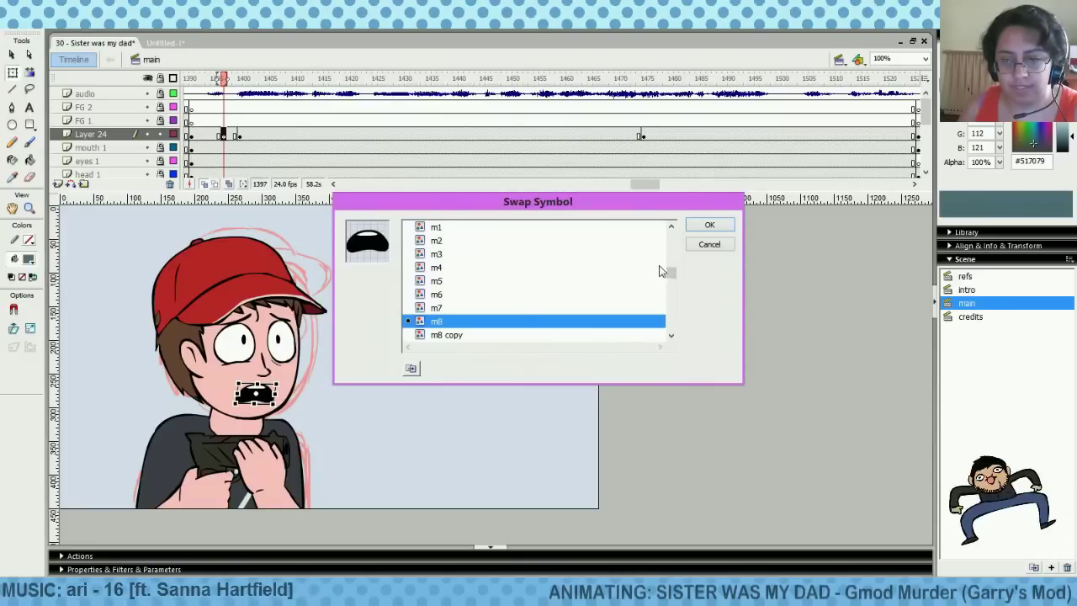
pyautogui.press('Down')
pyautogui.press('Up')
pyautogui.press('Up')
pyautogui.press('Up')
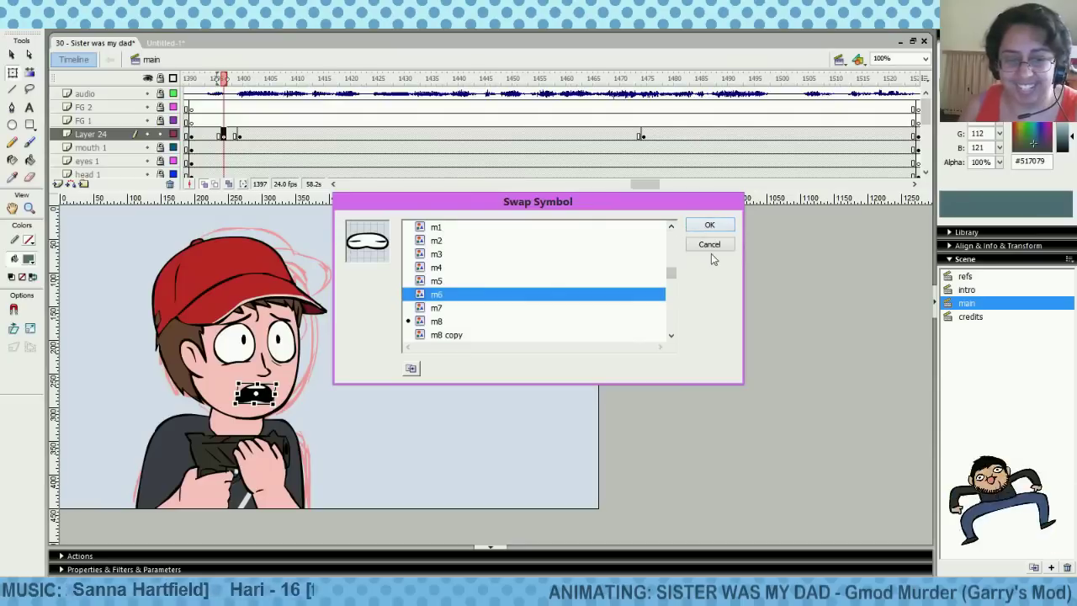
pyautogui.press('Up')
pyautogui.press('Up')
pyautogui.press('Up')
pyautogui.press('Up')
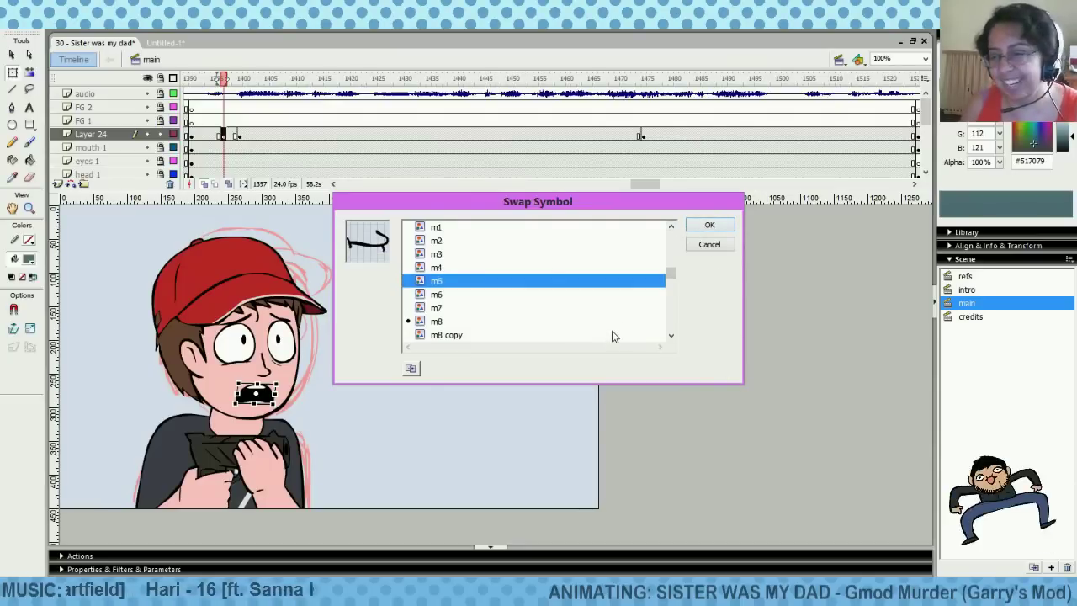
pyautogui.press('Down')
pyautogui.press('Down')
pyautogui.press('Down')
pyautogui.press('Down')
pyautogui.press('Down')
pyautogui.press('Down')
pyautogui.press('Down')
pyautogui.press('Down')
pyautogui.press('Down')
pyautogui.press('Down')
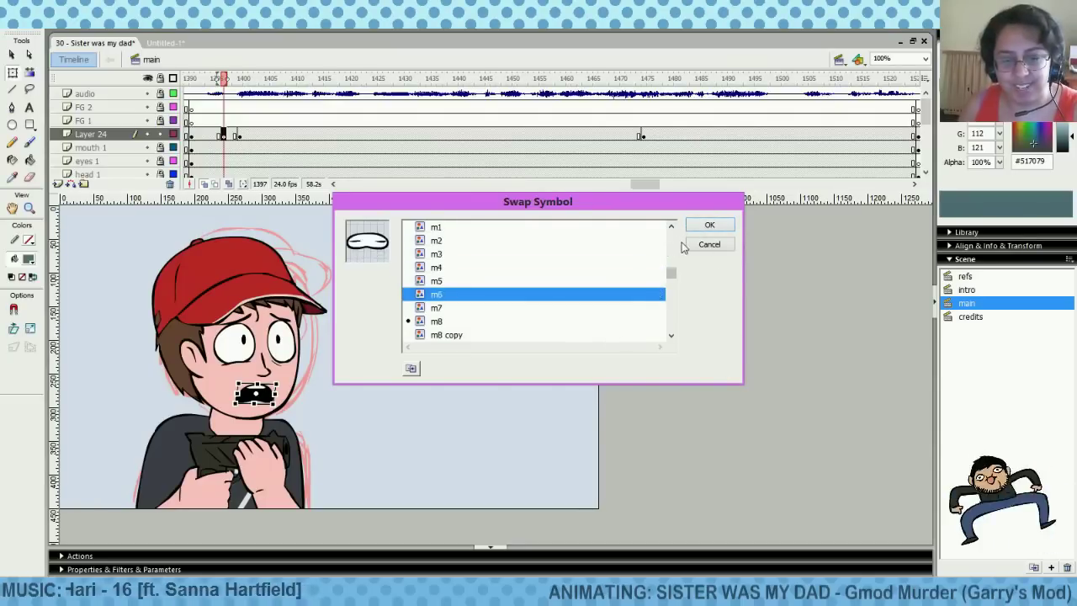
pyautogui.press('Down')
pyautogui.press('Down')
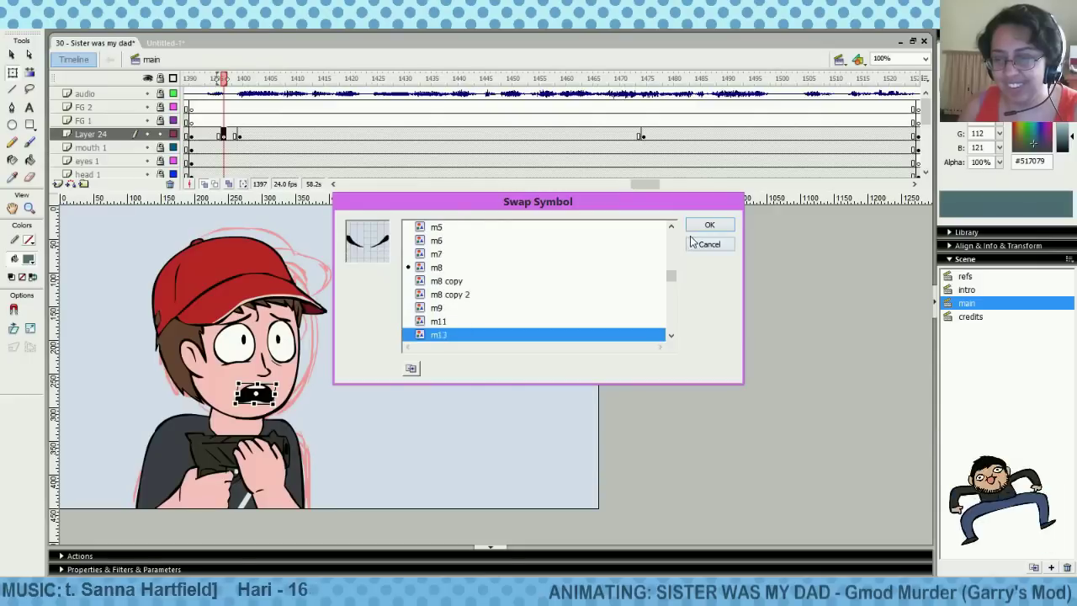
pyautogui.click(706, 227)
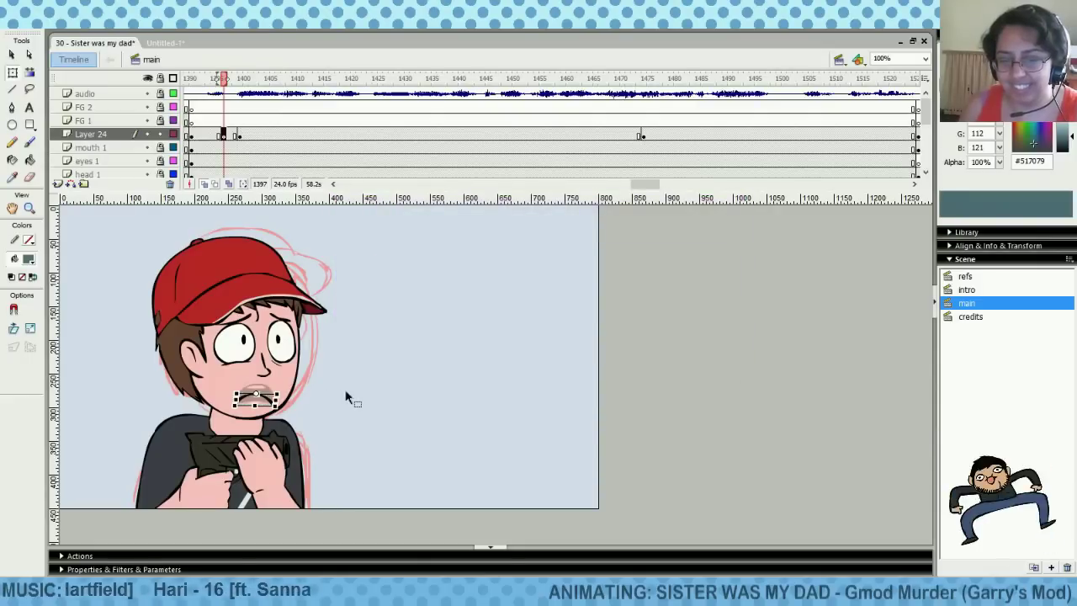
# Nudge the closed mouth at frame 1397 slightly upward to line it up with the open mouth's upper edge
pyautogui.press('Up')
pyautogui.press('Up')
pyautogui.press('Up')
pyautogui.press('Up')
pyautogui.press('Up')
pyautogui.press('Up')
pyautogui.click(362, 411)
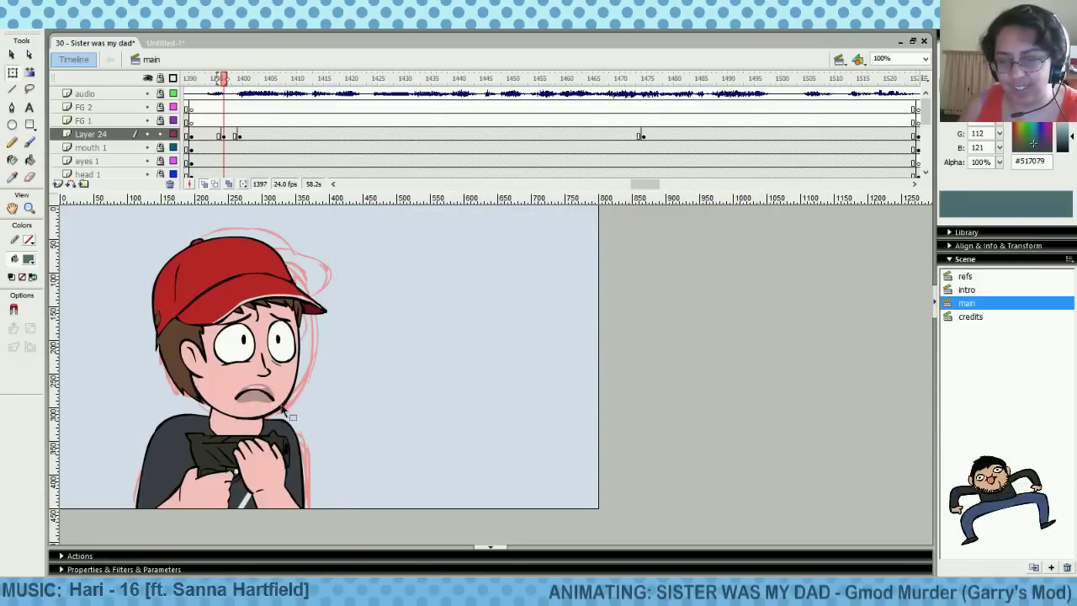
pyautogui.click(256, 394)
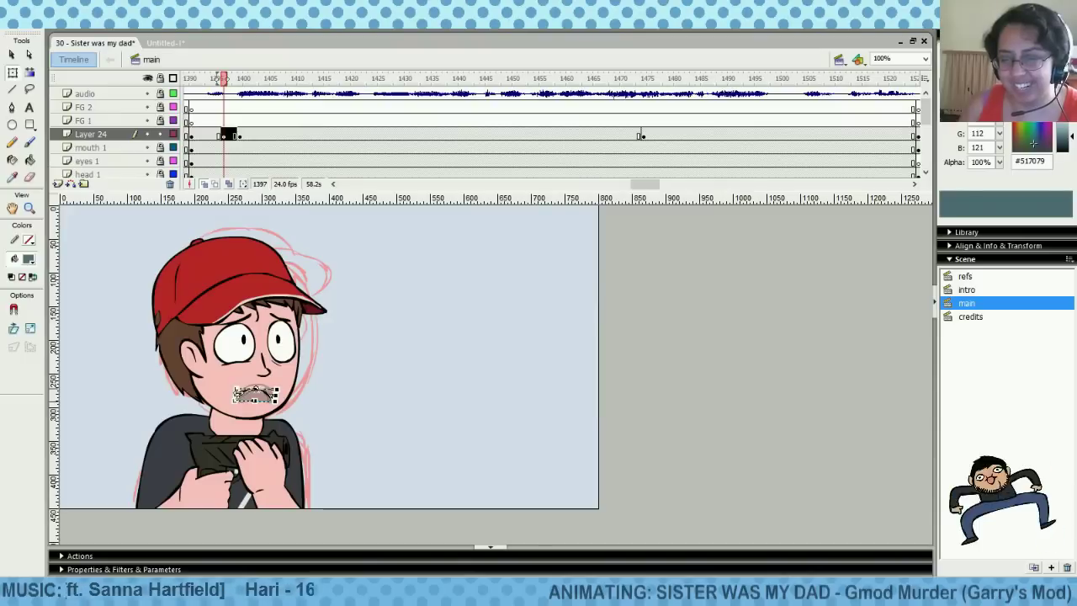
pyautogui.click(364, 404)
pyautogui.click(268, 396)
pyautogui.click(334, 400)
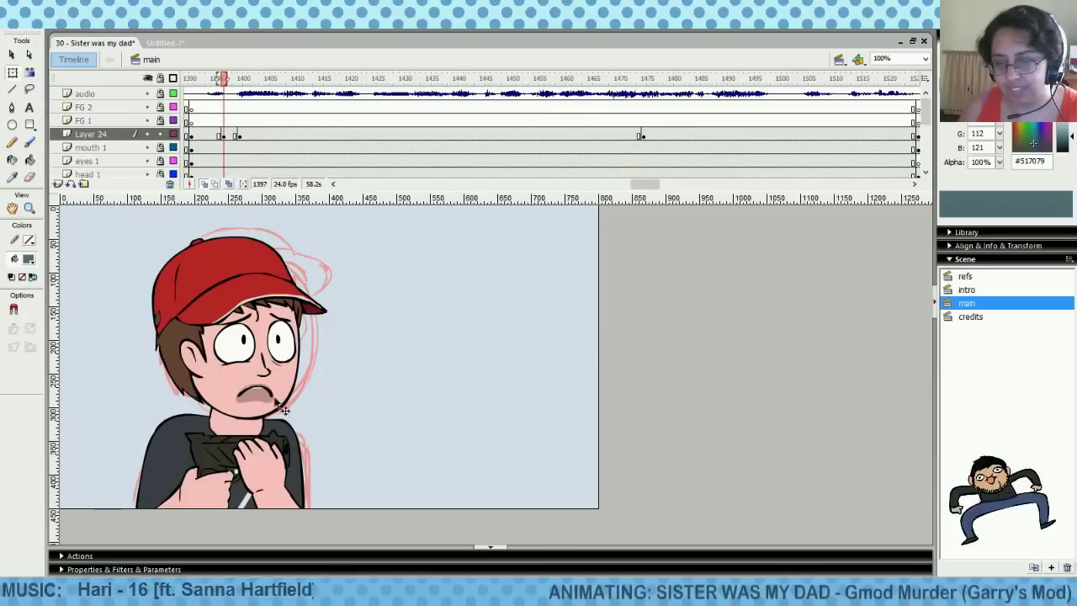
pyautogui.click(257, 394)
pyautogui.click(342, 402)
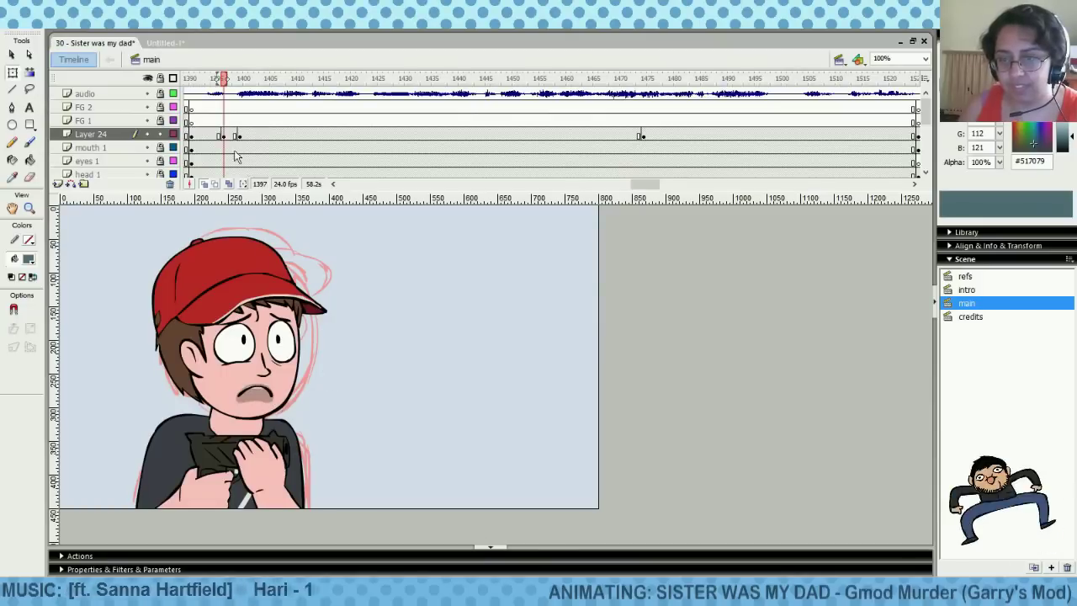
# Scrub around frames 1396 to 1398 to compare the boy's closed mouth with the neighbouring open mouth and the audio
pyautogui.click(216, 125)
pyautogui.moveTo(223, 126); pyautogui.dragTo(224, 125)
pyautogui.click(223, 125)
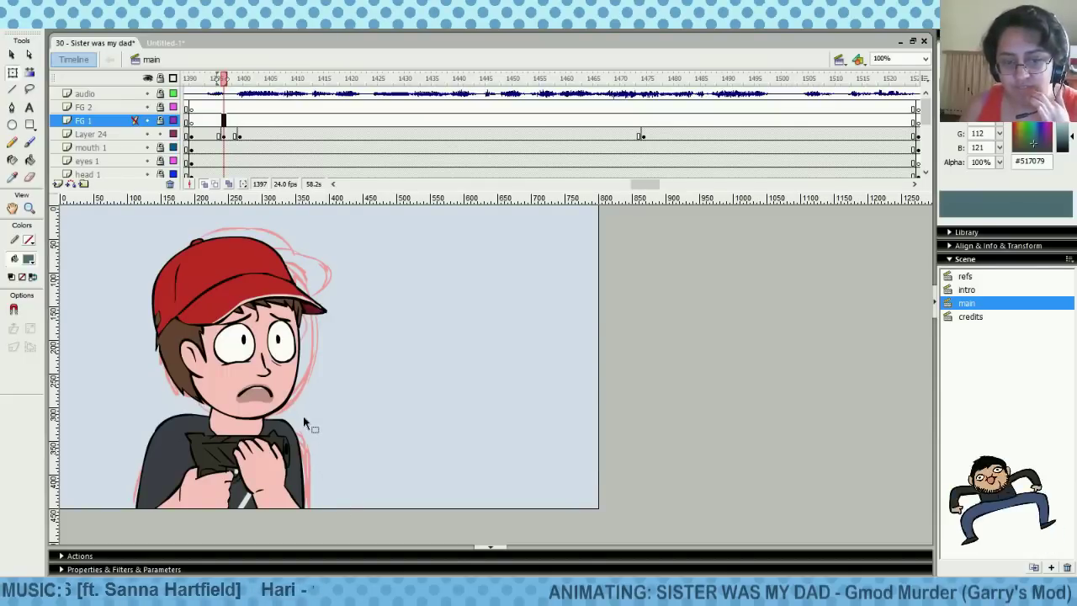
pyautogui.click(261, 392)
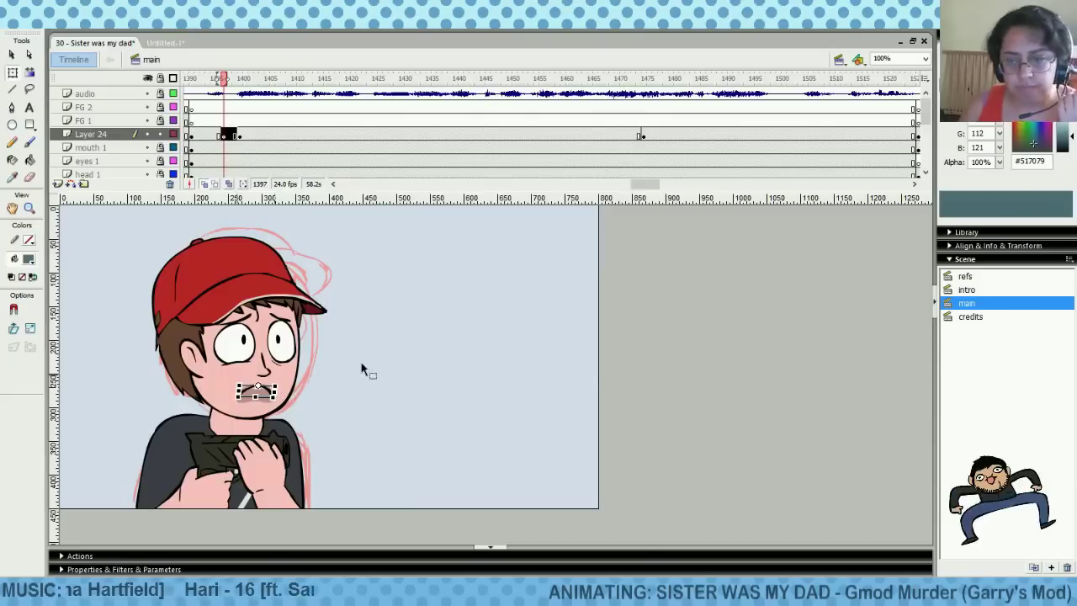
pyautogui.click(371, 338)
pyautogui.click(218, 133)
pyautogui.click(224, 121)
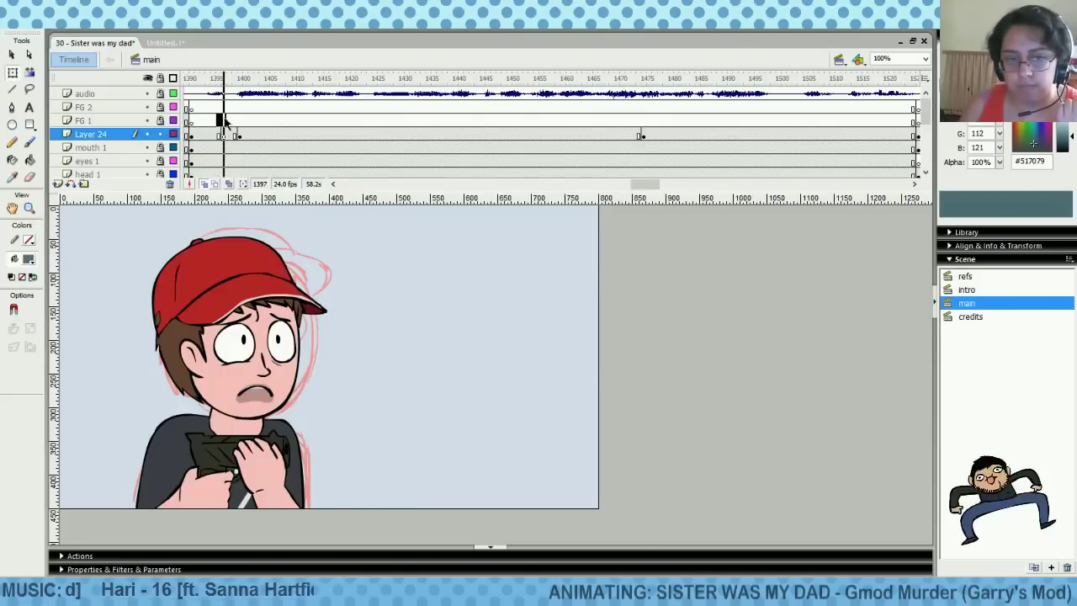
pyautogui.click(218, 122)
pyautogui.click(224, 120)
pyautogui.moveTo(225, 122); pyautogui.dragTo(236, 122)
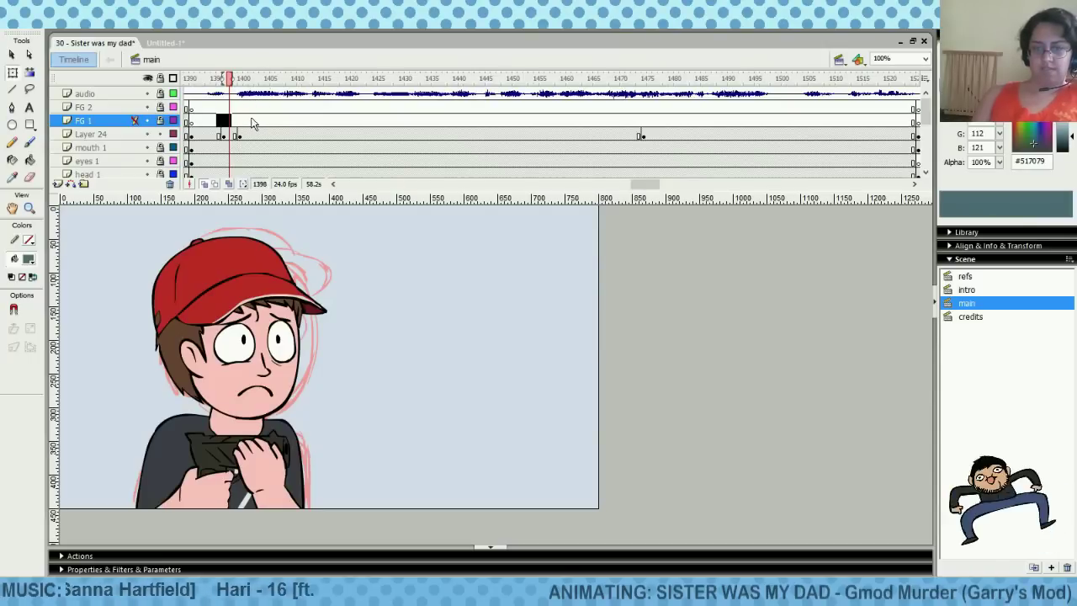
pyautogui.click(251, 119)
pyautogui.moveTo(208, 109)
pyautogui.mouseDown()
pyautogui.moveTo(228, 111)
pyautogui.moveTo(202, 107)
pyautogui.mouseUp()
# Keep the open mouth from a keyframe at 1394 on Layer 24 and paste frame 1398's closed mouth at frame 1391
pyautogui.rightClick(229, 135)
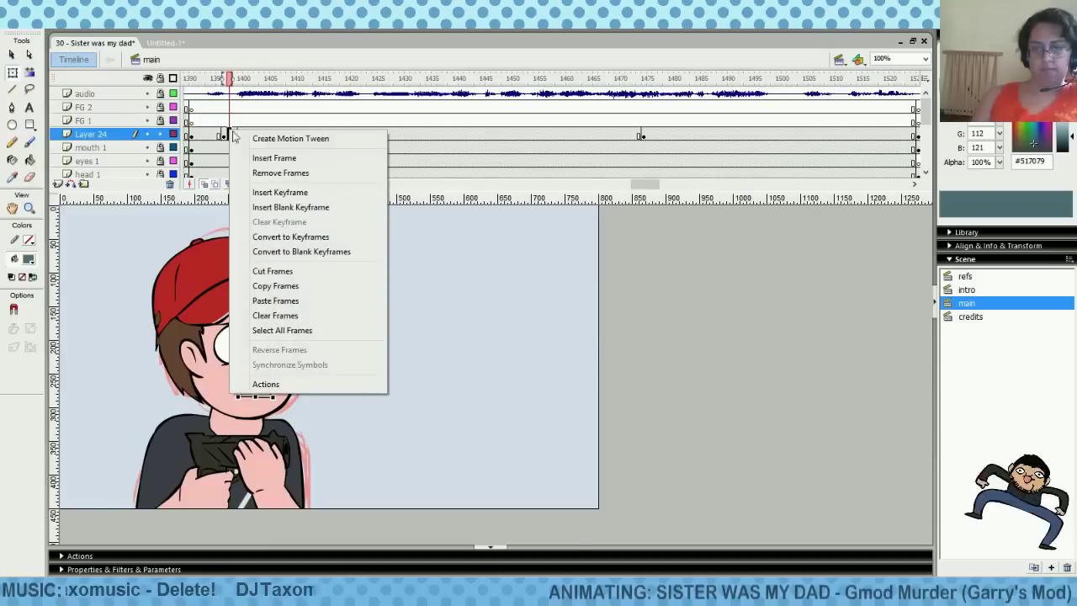
pyautogui.click(278, 285)
pyautogui.click(207, 136)
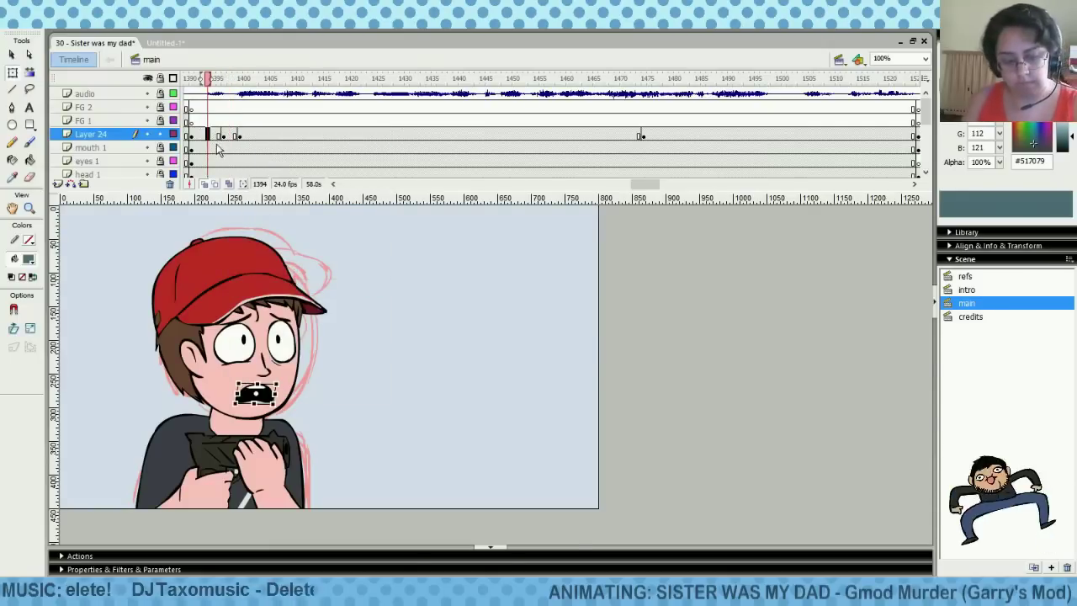
pyautogui.rightClick(205, 137)
pyautogui.click(244, 308)
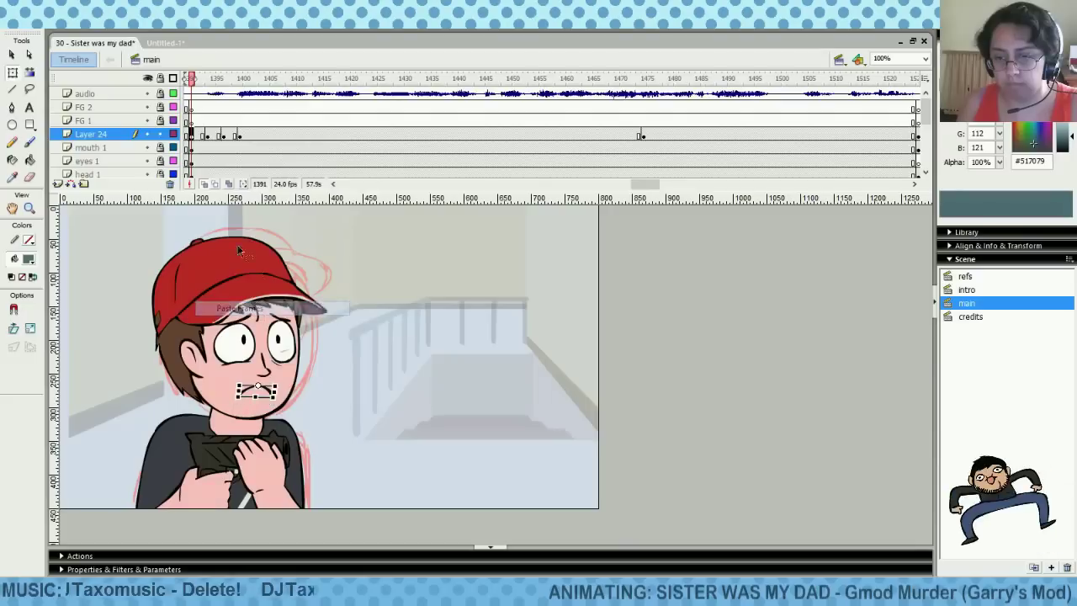
# Play the shot from its start and from about frame 1420 to check the boy's mouth against the dialogue
pyautogui.click(202, 118)
pyautogui.moveTo(203, 115); pyautogui.dragTo(417, 121)
pyautogui.press('Return')
pyautogui.click(196, 109)
pyautogui.press('Return')
pyautogui.click(348, 79)
pyautogui.press('Return')
pyautogui.click(366, 120)
pyautogui.press('Return')
# Keyframe the open mouth at frame 1425 on Layer 24 and paste the gritted-teeth mouth from frame 1479 at frame 1422
pyautogui.moveTo(356, 108)
pyautogui.mouseDown()
pyautogui.moveTo(343, 110)
pyautogui.moveTo(374, 114)
pyautogui.mouseUp()
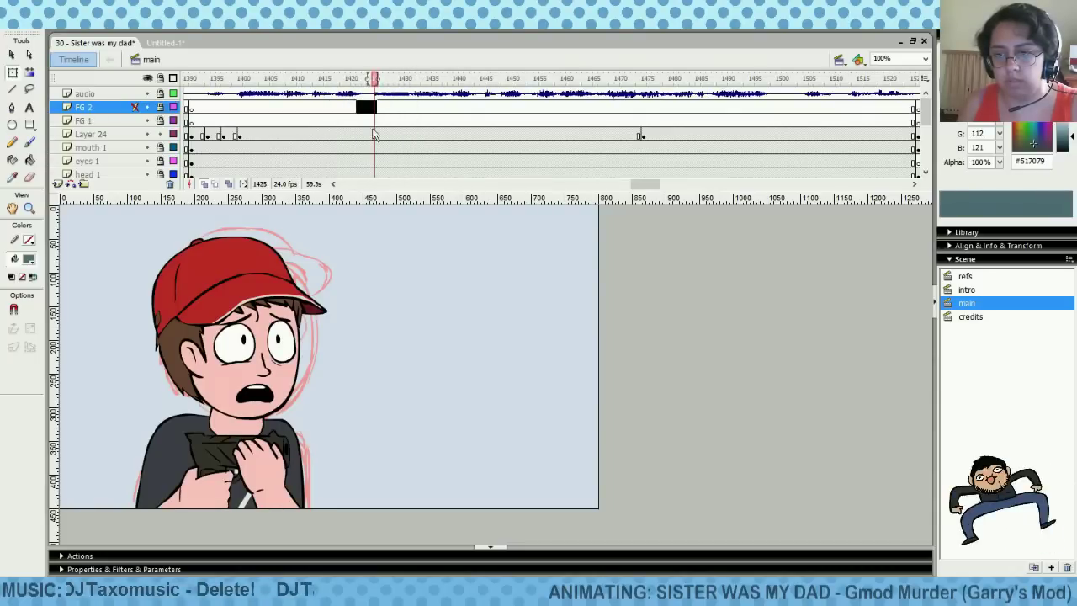
pyautogui.click(375, 136)
pyautogui.click(355, 119)
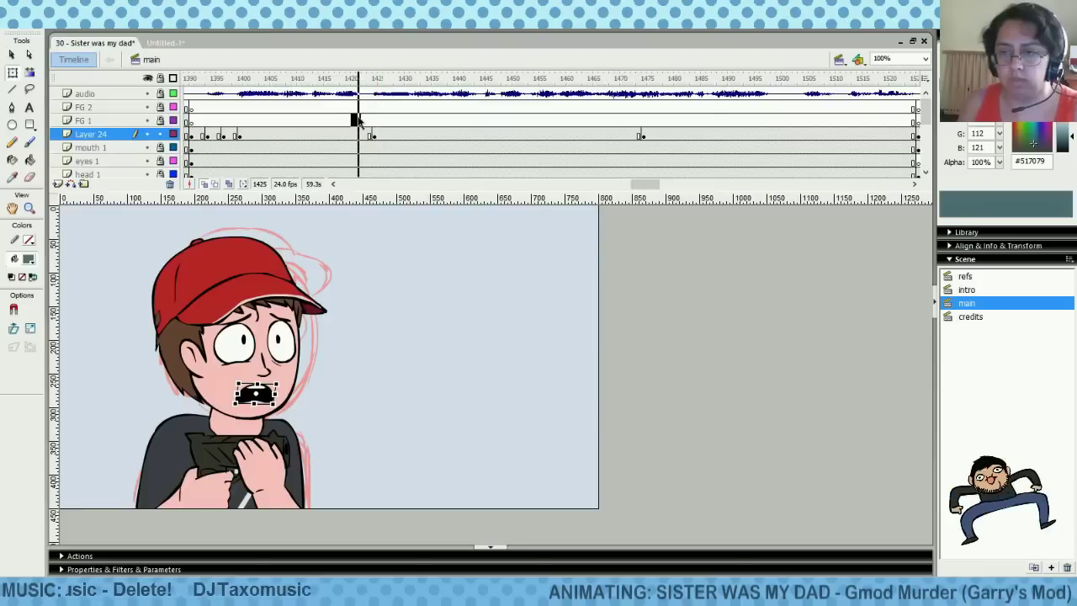
pyautogui.click(663, 136)
pyautogui.rightClick(663, 135)
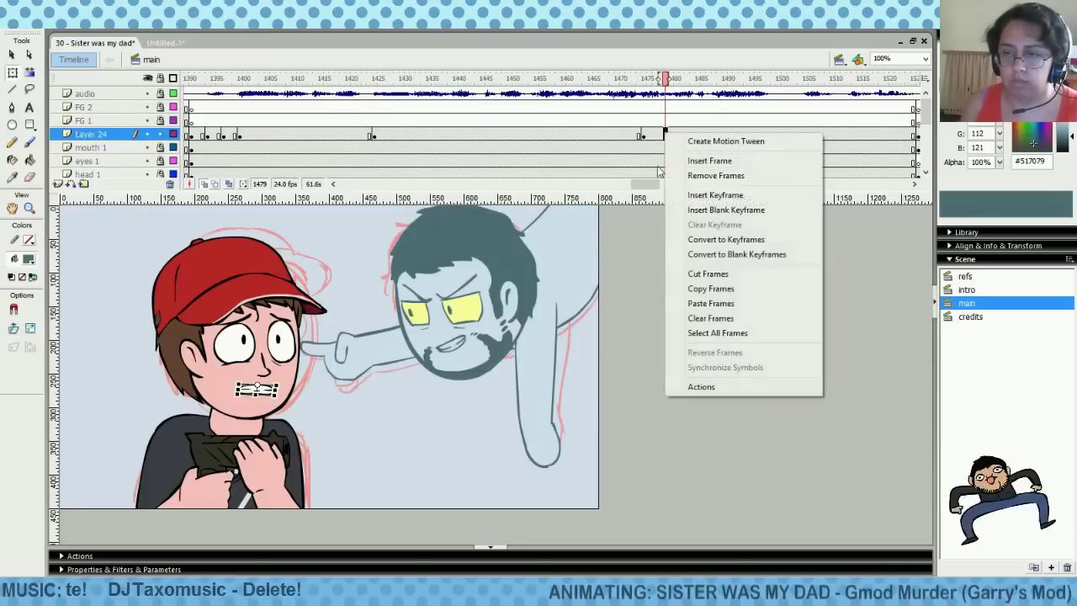
pyautogui.click(737, 289)
pyautogui.click(354, 107)
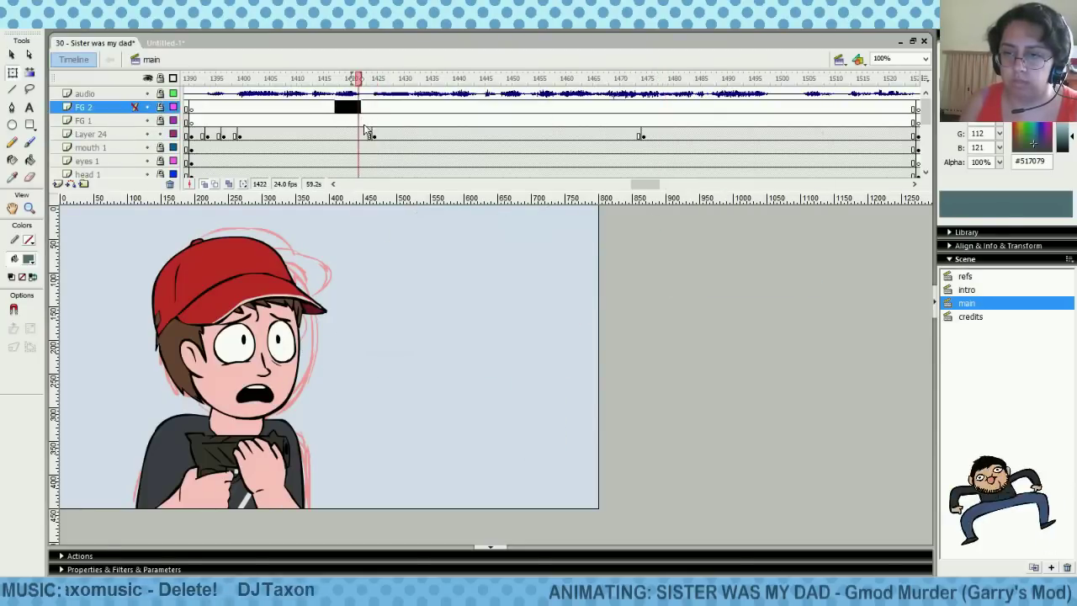
pyautogui.rightClick(358, 135)
pyautogui.click(405, 307)
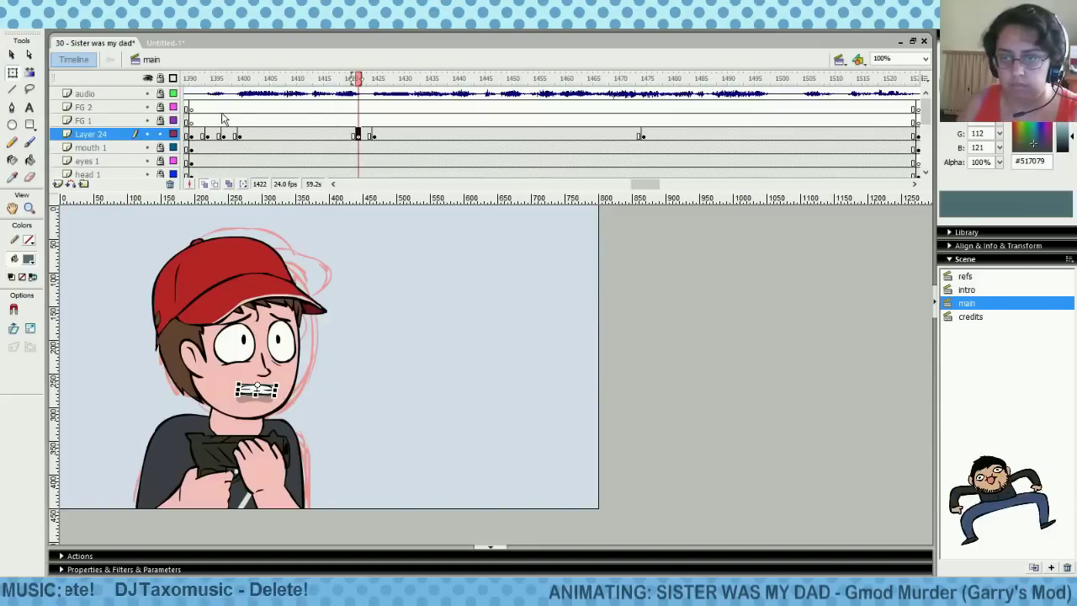
# Scrub the shot between about frames 1394 and 1508 to review the boy's mouth changes with the bearded man's entrance
pyautogui.moveTo(223, 118)
pyautogui.mouseDown()
pyautogui.moveTo(388, 130)
pyautogui.moveTo(665, 122)
pyautogui.moveTo(772, 135)
pyautogui.moveTo(823, 122)
pyautogui.mouseUp()
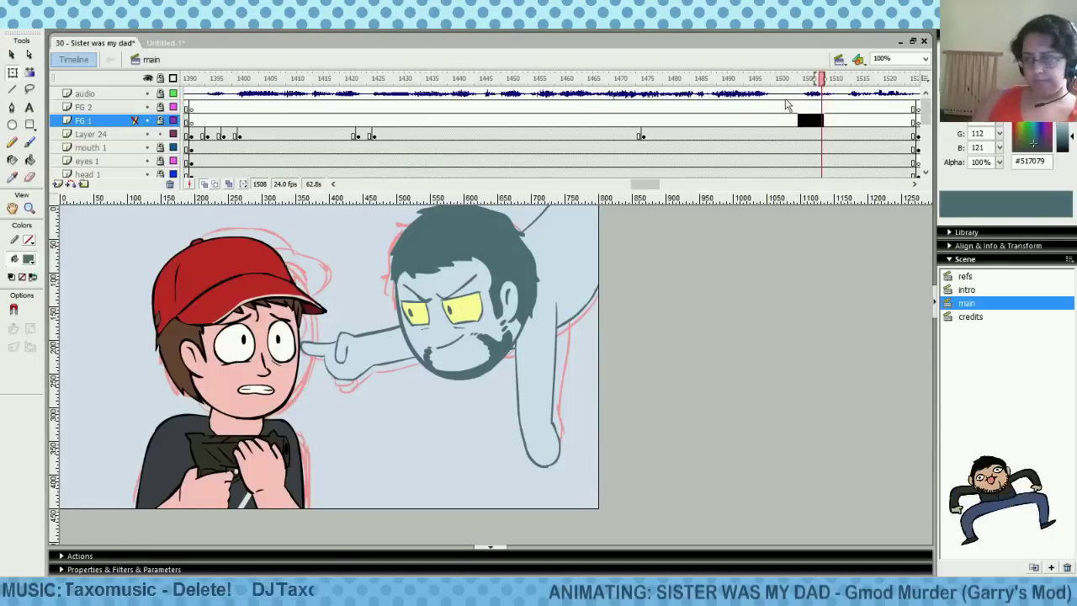
pyautogui.moveTo(783, 106); pyautogui.dragTo(598, 120)
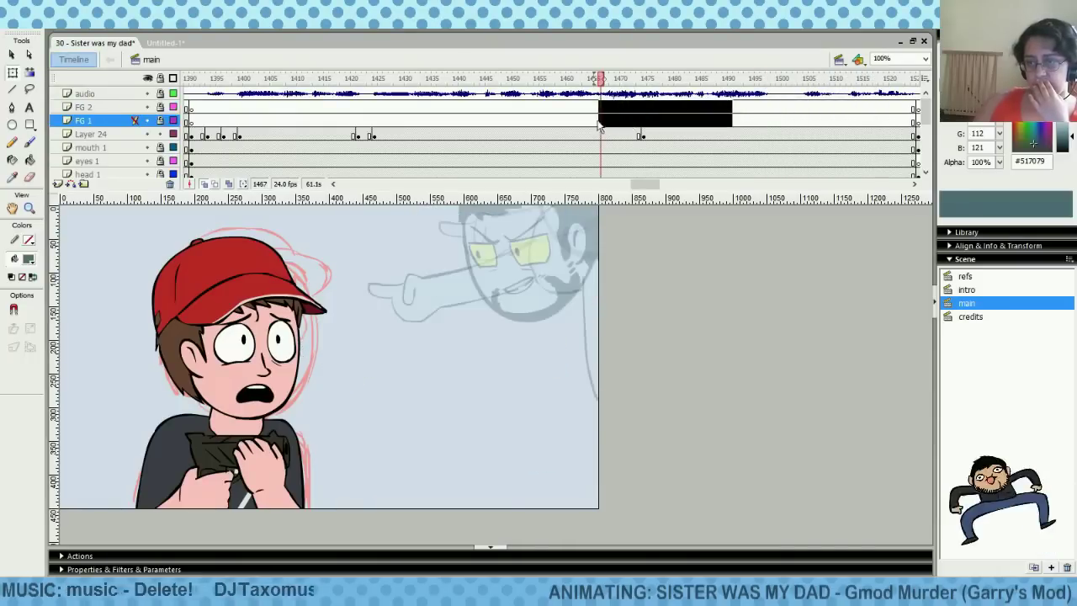
pyautogui.click(502, 121)
pyautogui.moveTo(212, 120); pyautogui.dragTo(641, 137)
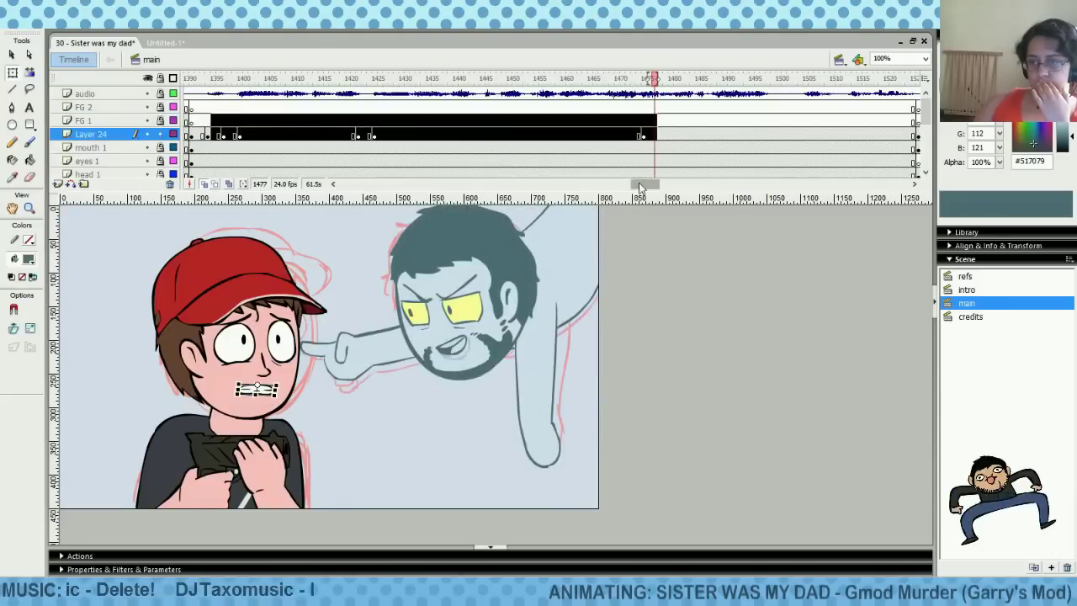
# Review the preceding shots in the timeline, back to the scene with the ghost and kneeling boy around frame 1211
pyautogui.moveTo(645, 184); pyautogui.dragTo(638, 184)
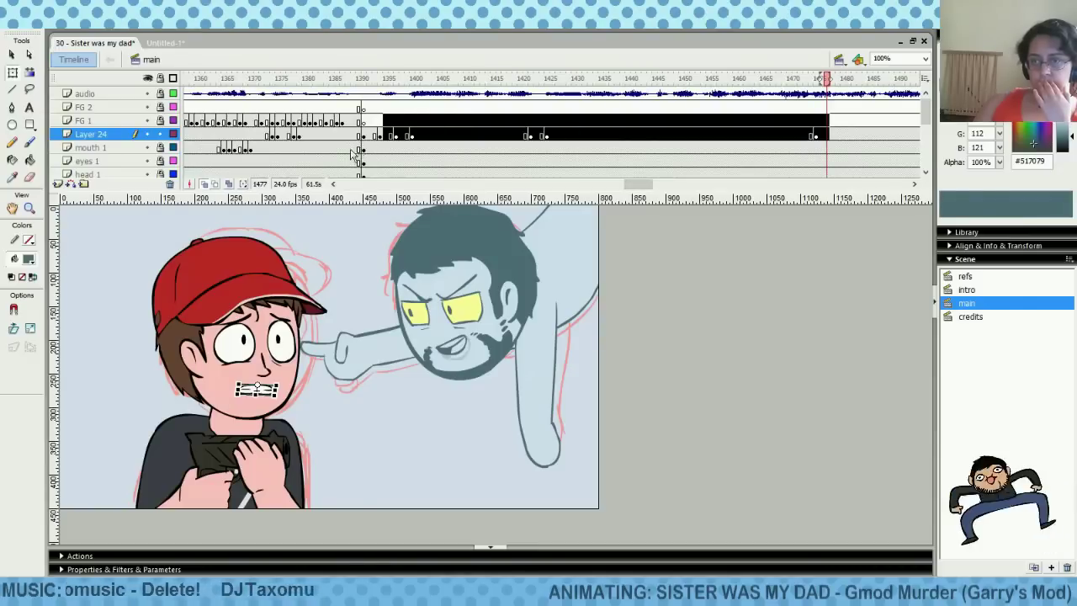
pyautogui.moveTo(348, 149); pyautogui.dragTo(313, 149)
pyautogui.click(376, 161)
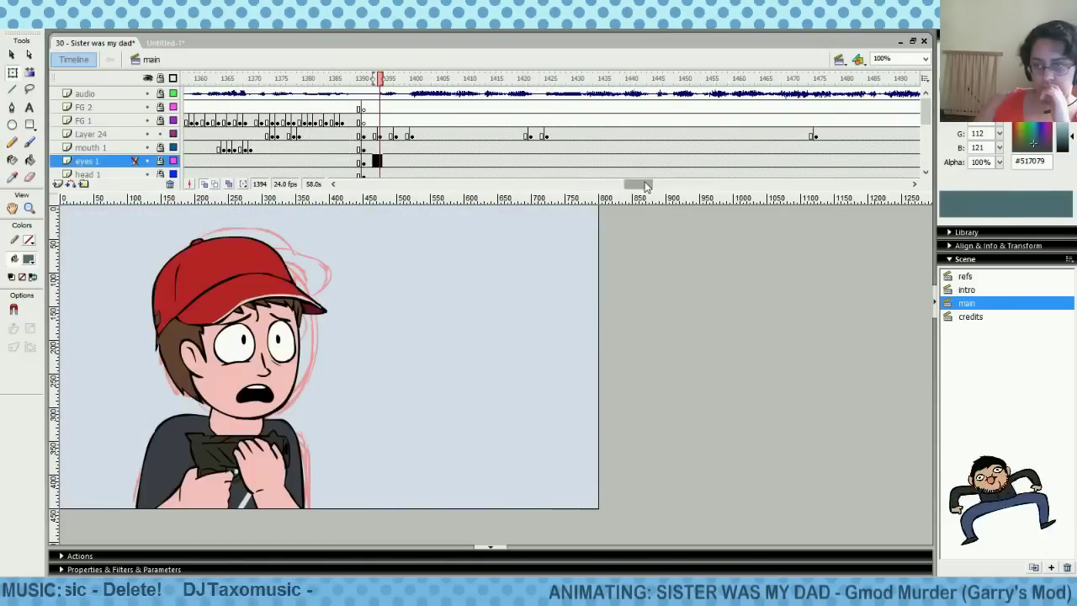
pyautogui.moveTo(646, 186); pyautogui.dragTo(624, 186)
pyautogui.click(432, 135)
pyautogui.click(353, 147)
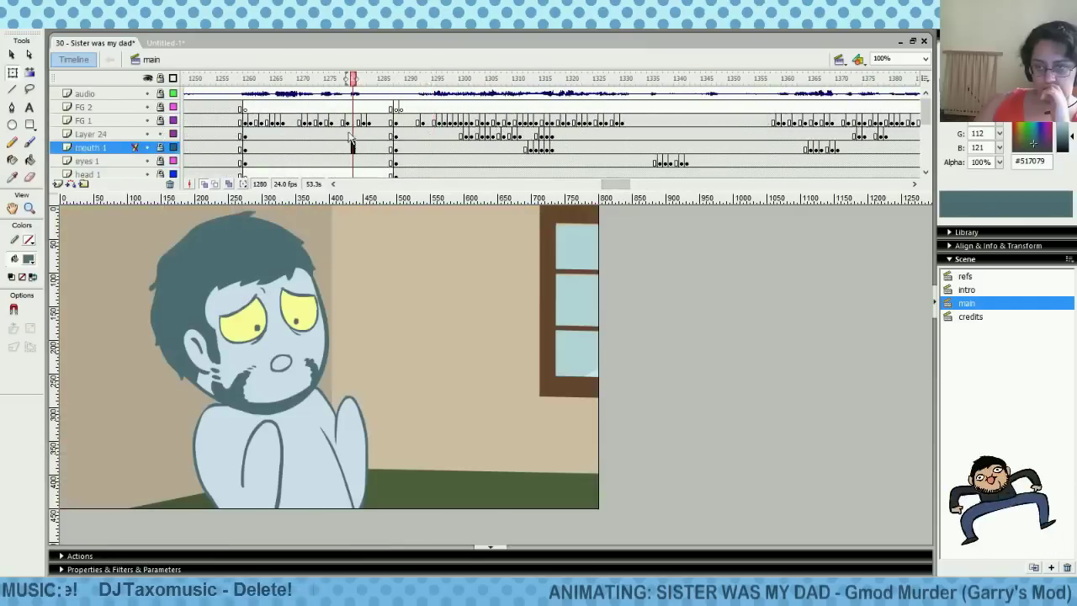
pyautogui.click(240, 158)
pyautogui.moveTo(199, 160); pyautogui.dragTo(331, 150)
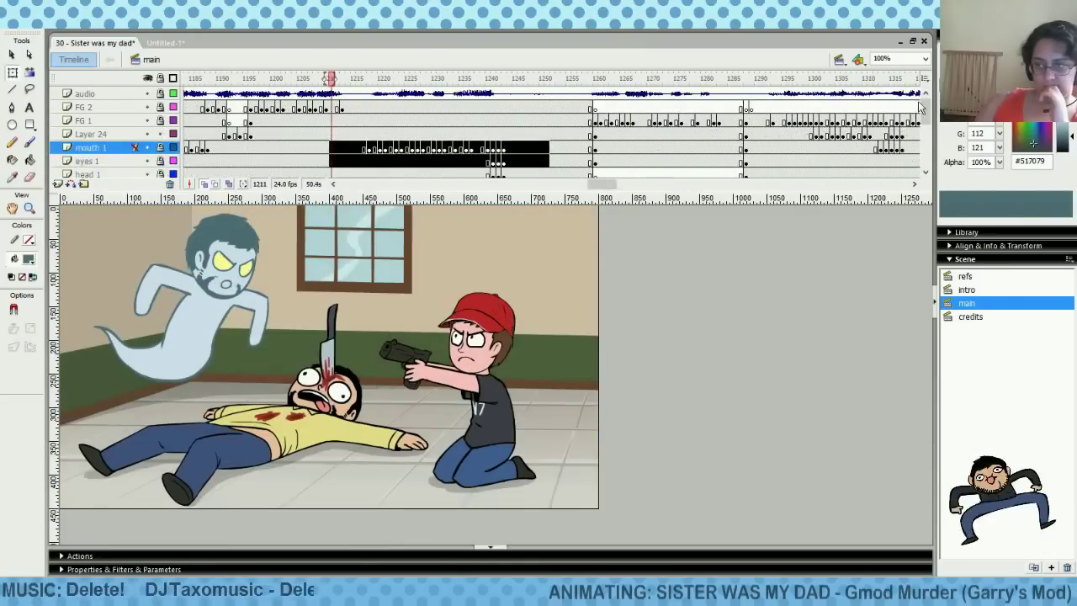
# Toggle the visibility of the body 2 and BG2 layers to identify which background artwork each one holds
pyautogui.moveTo(925, 110); pyautogui.dragTo(927, 156)
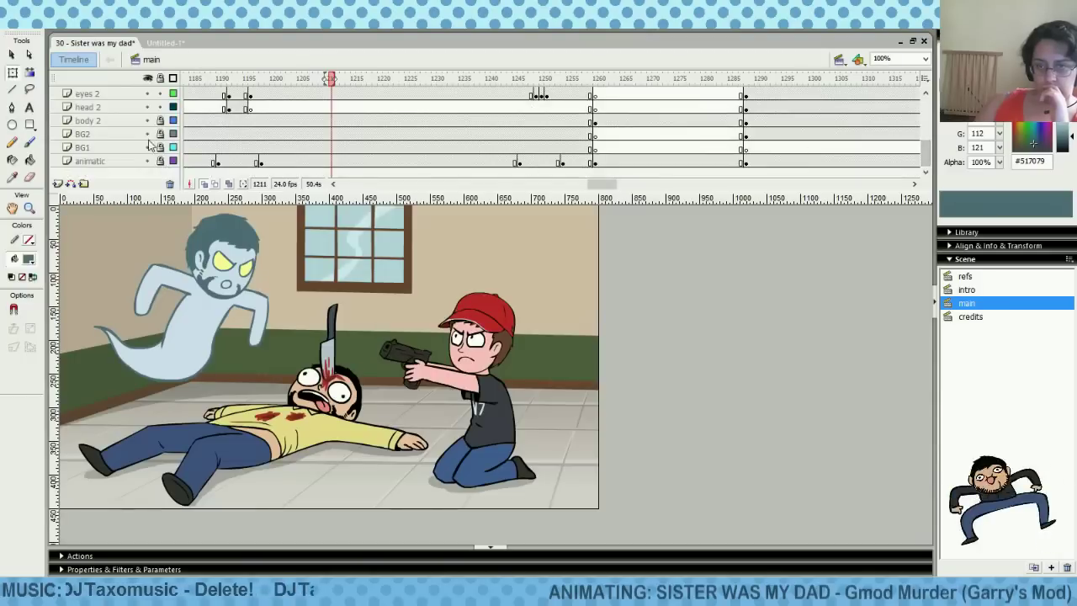
pyautogui.click(147, 134)
pyautogui.click(148, 135)
pyautogui.click(146, 120)
pyautogui.click(146, 120)
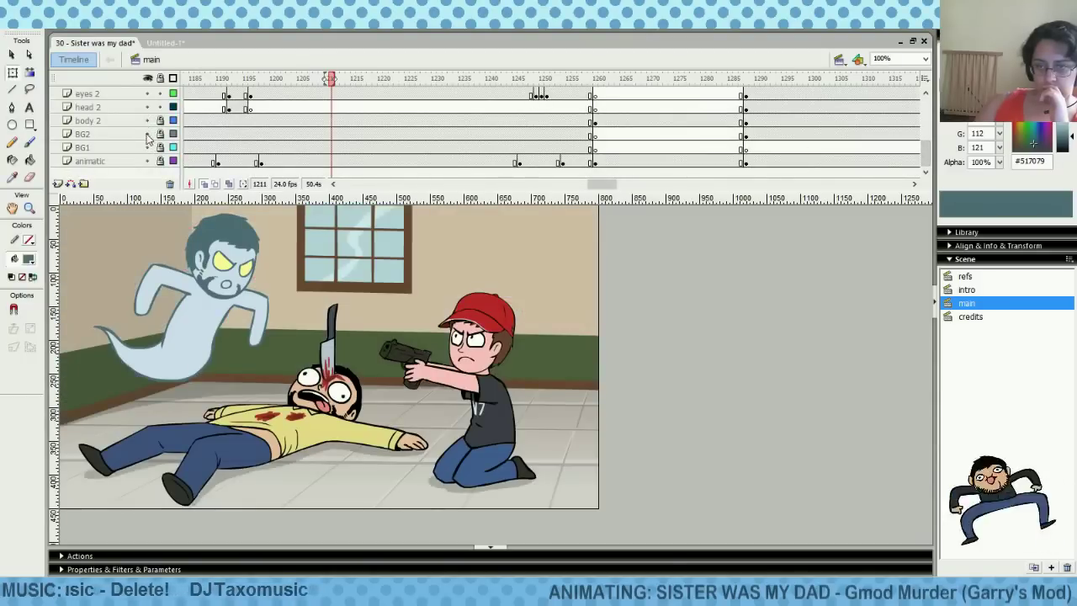
pyautogui.click(147, 134)
pyautogui.click(147, 134)
# Unlock the BG2 and body 2 layers and inspect the body 2 window and shadow artwork at frame 1191
pyautogui.click(159, 134)
pyautogui.click(160, 78)
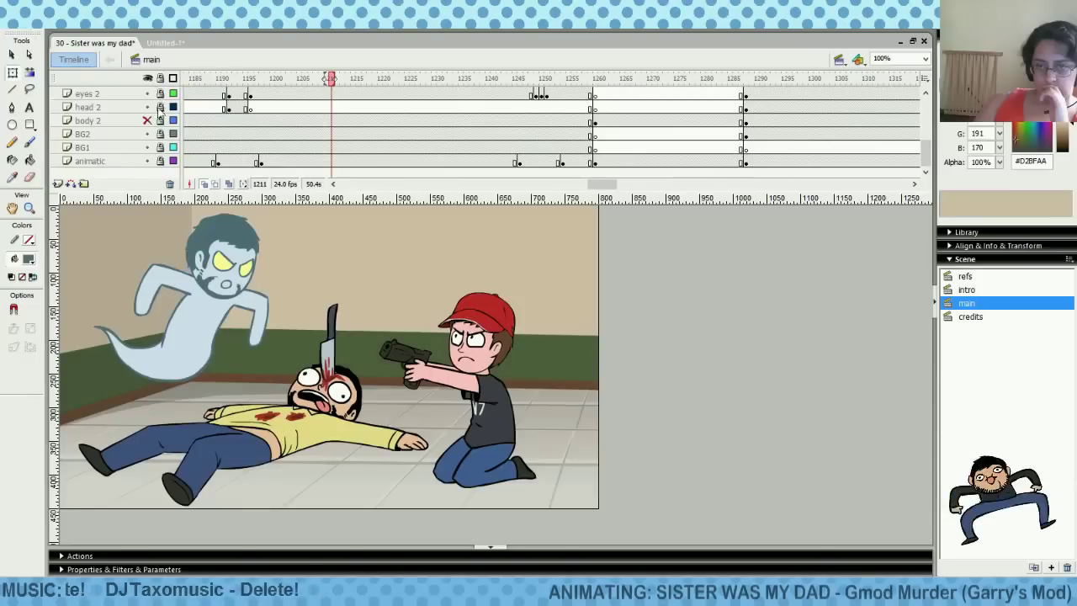
pyautogui.click(224, 120)
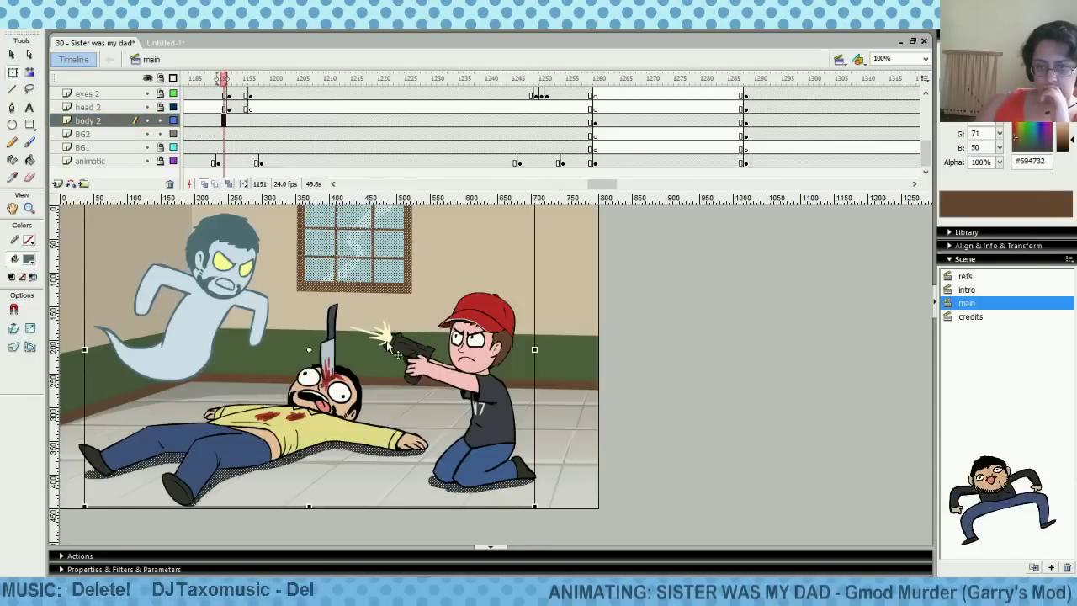
pyautogui.click(528, 260)
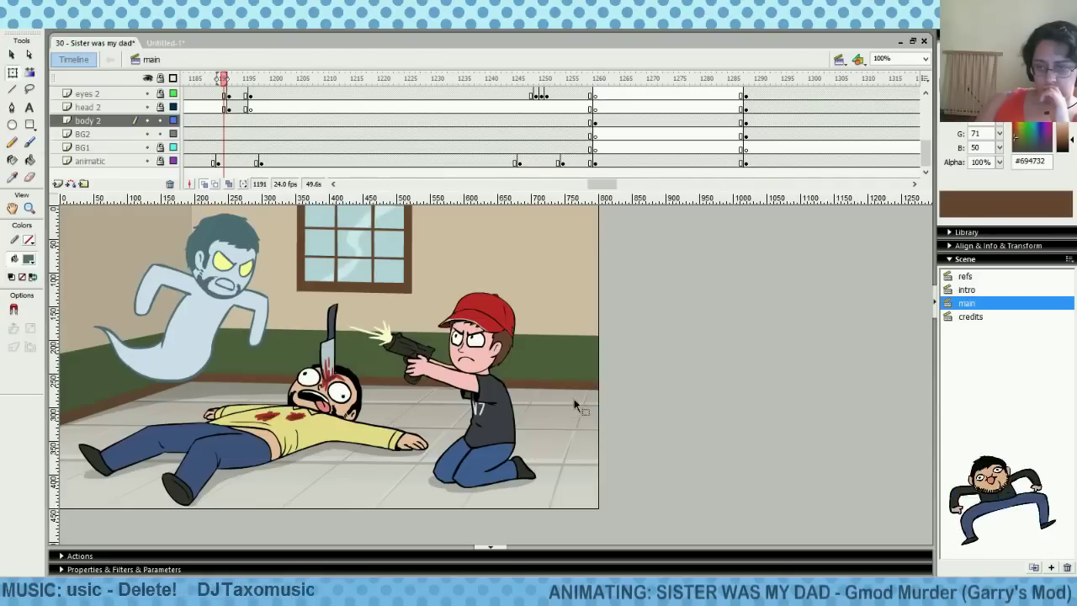
# Copy the back wall and window artwork from frame 1191 and paste it onto the BG2 layer at frame 1400
pyautogui.moveTo(574, 406)
pyautogui.mouseDown()
pyautogui.moveTo(257, 185)
pyautogui.moveTo(249, 193)
pyautogui.mouseUp()
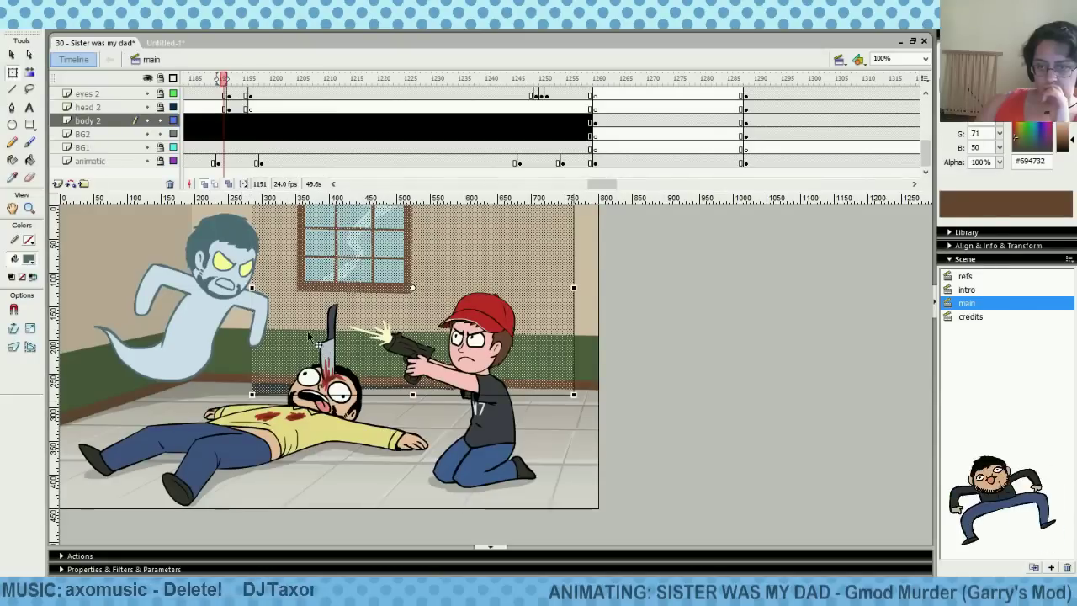
pyautogui.rightClick(308, 335)
pyautogui.click(384, 355)
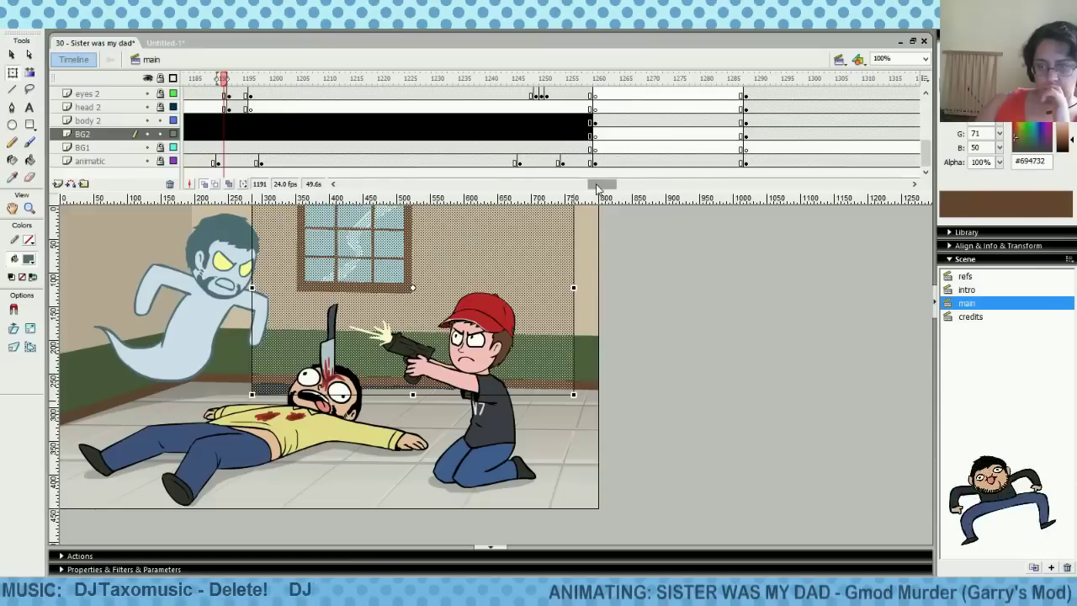
pyautogui.moveTo(599, 186); pyautogui.dragTo(627, 161)
pyautogui.click(616, 134)
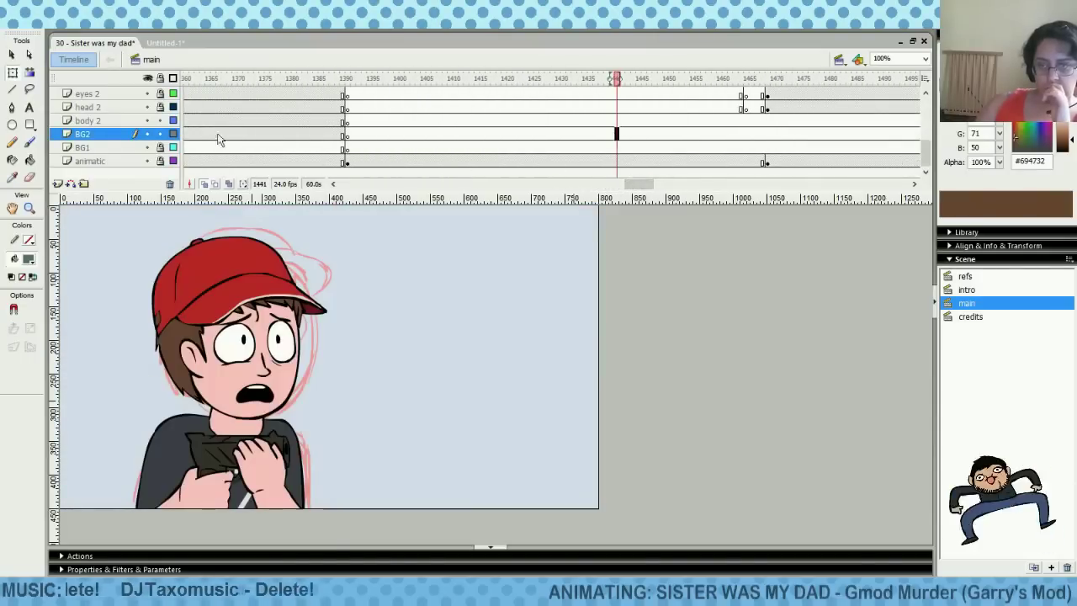
pyautogui.click(396, 136)
pyautogui.rightClick(466, 304)
pyautogui.click(510, 346)
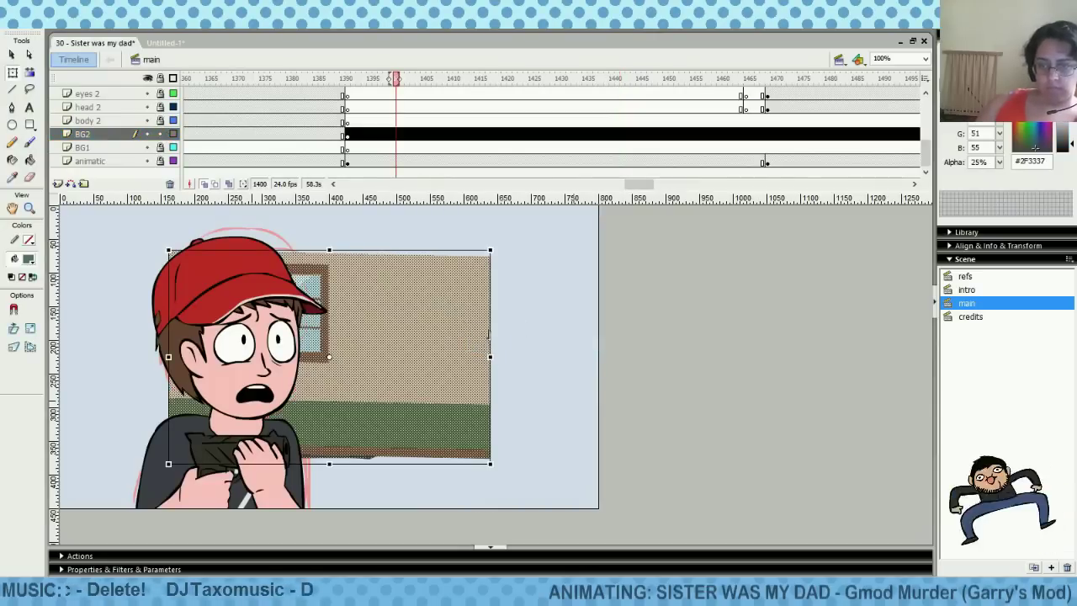
# Skew the pasted wall's side edge upward and delete the leftover shadow strip beneath its skirting board
pyautogui.moveTo(487, 333); pyautogui.dragTo(487, 323)
pyautogui.click(504, 325)
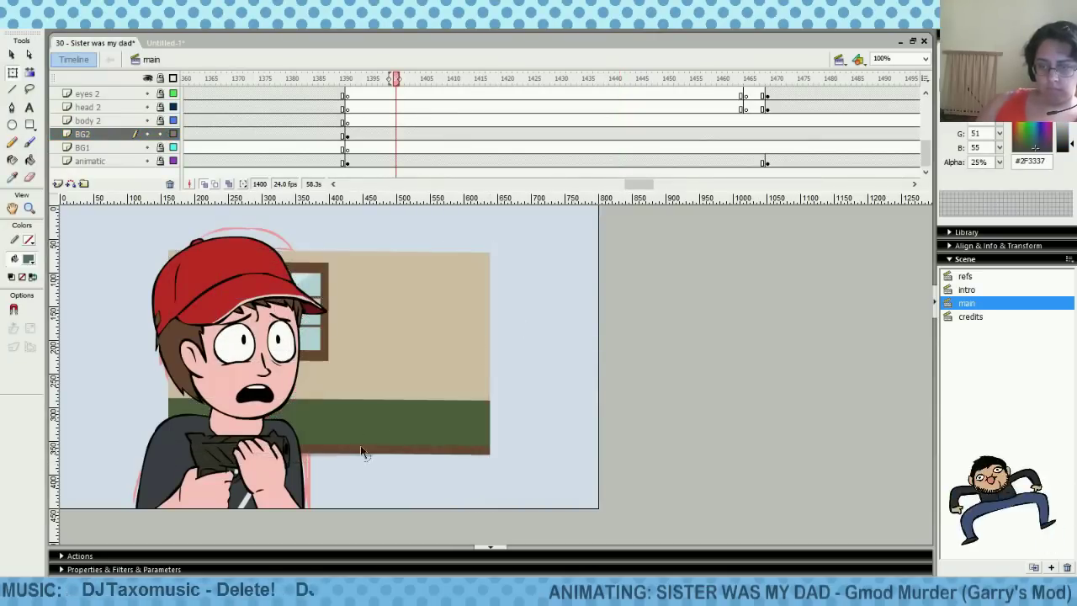
pyautogui.click(365, 454)
pyautogui.press('Delete')
pyautogui.moveTo(167, 211); pyautogui.dragTo(434, 412)
pyautogui.click(433, 412)
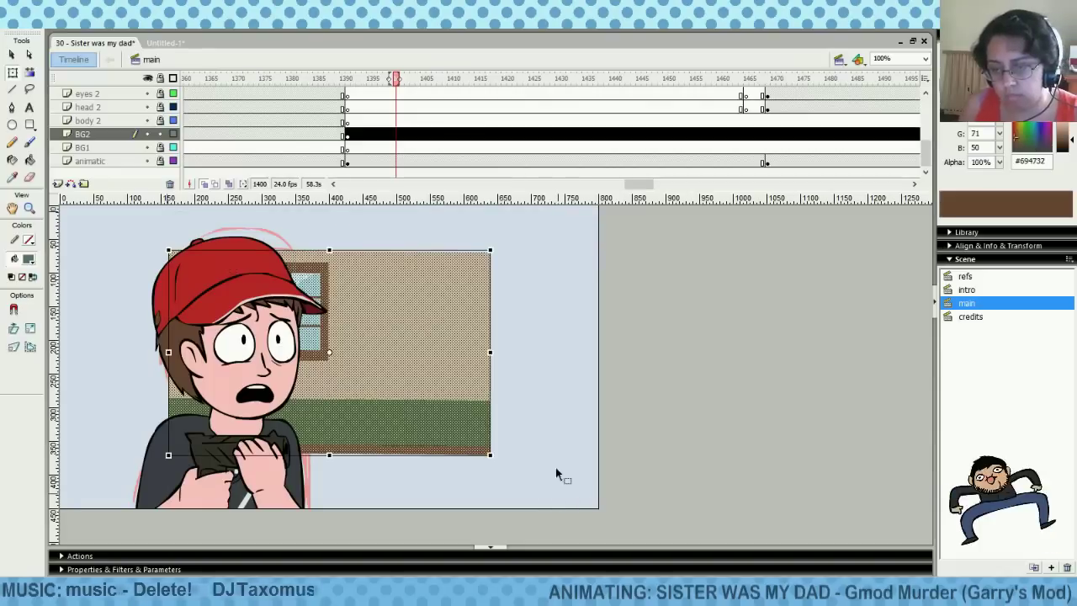
# Select the whole back wall artwork and fine-tune its vertical skew to straighten the green band
pyautogui.moveTo(143, 215); pyautogui.dragTo(532, 489)
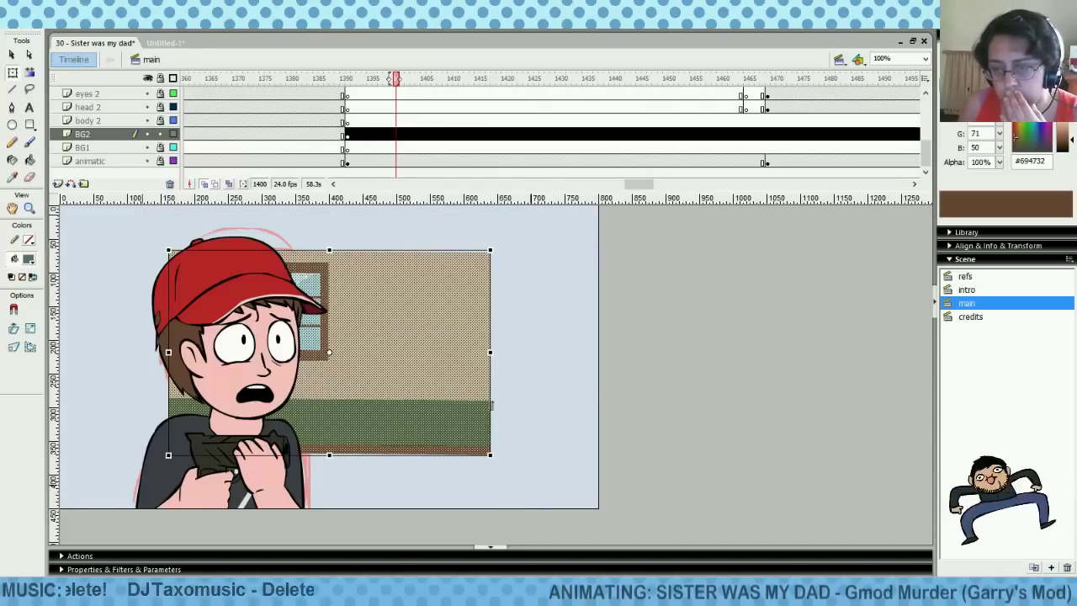
pyautogui.moveTo(490, 405); pyautogui.dragTo(489, 398)
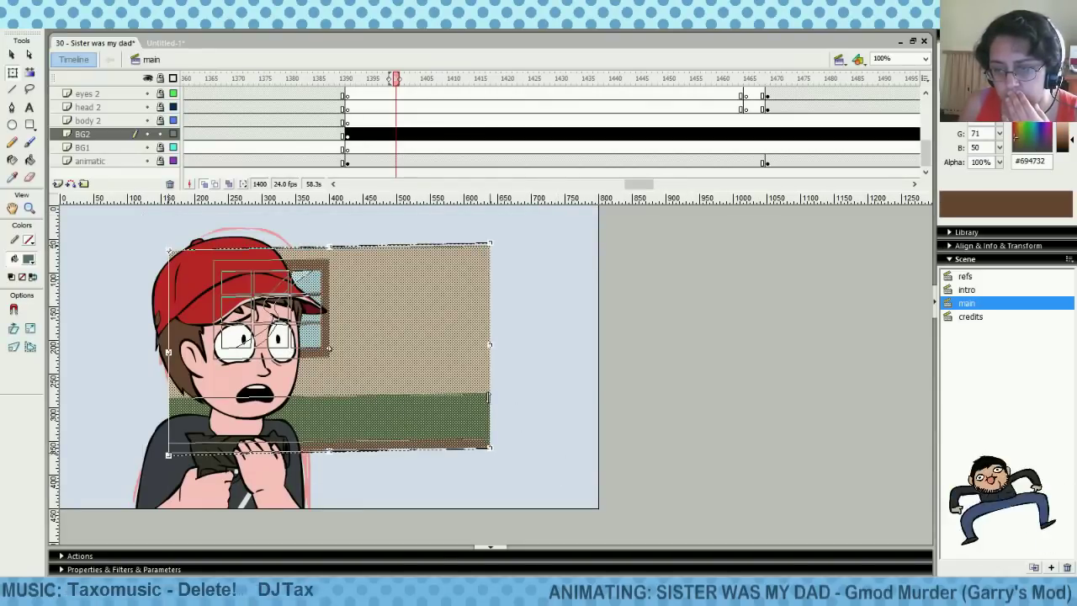
pyautogui.click(526, 341)
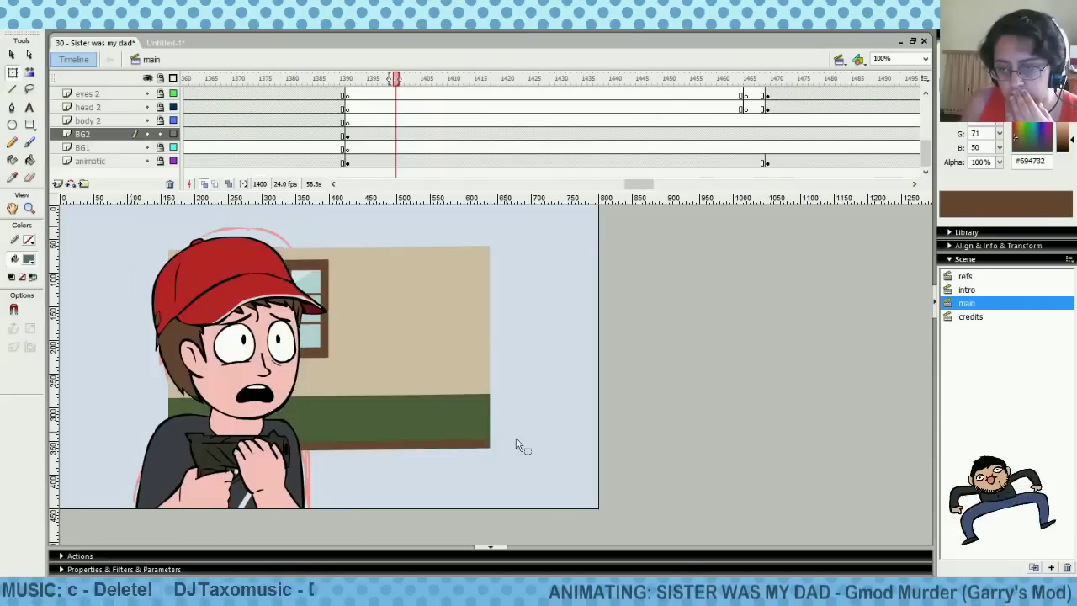
pyautogui.click(485, 408)
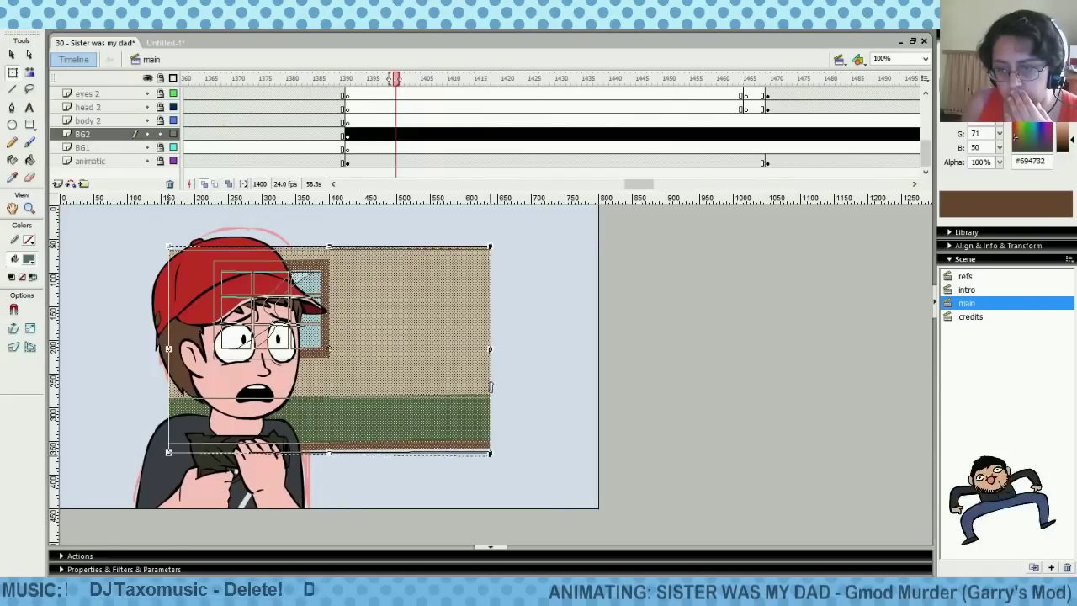
pyautogui.click(517, 357)
pyautogui.click(216, 413)
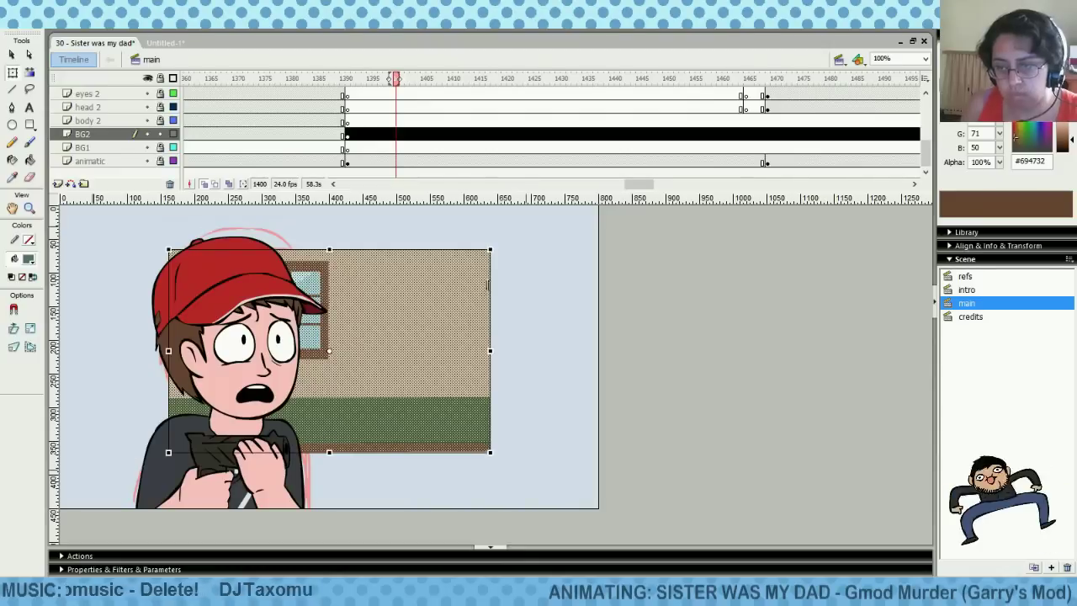
# Enlarge the back wall proportionally and position it behind the boy with the window partly off the stage edge
pyautogui.moveTo(492, 246); pyautogui.dragTo(733, 111)
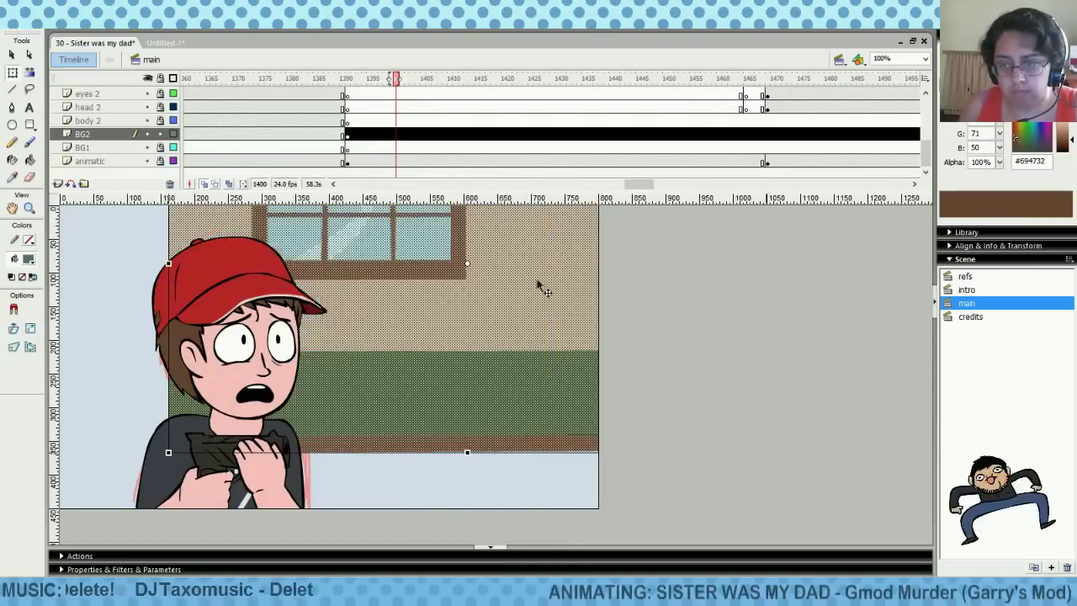
pyautogui.moveTo(539, 283); pyautogui.dragTo(337, 359)
pyautogui.moveTo(472, 333); pyautogui.dragTo(442, 330)
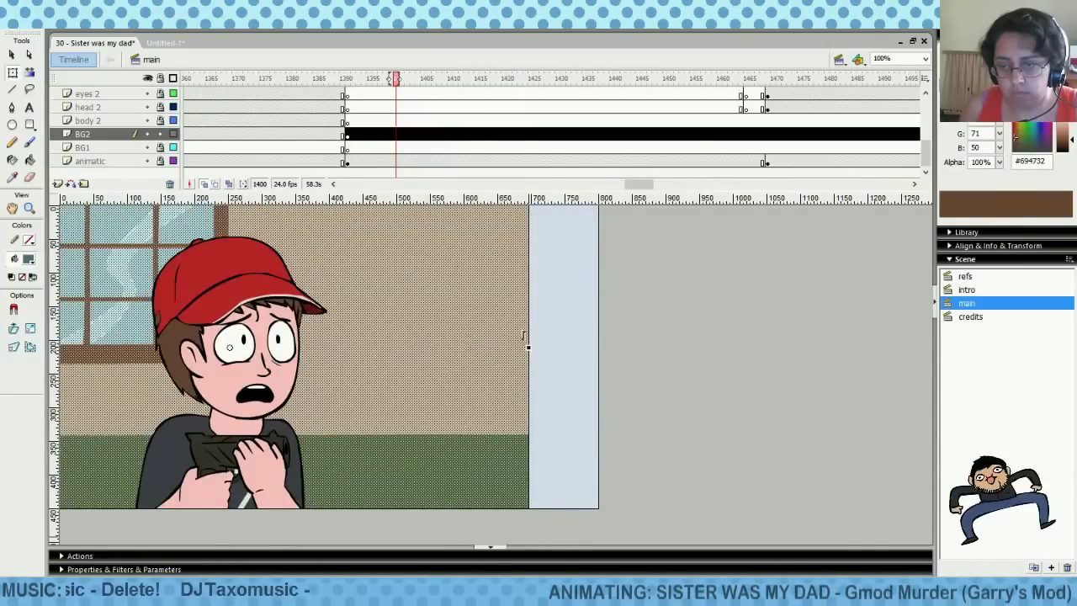
pyautogui.moveTo(493, 328); pyautogui.dragTo(417, 239)
# Distort the back wall's lower right corner for perspective and move the artwork downward
pyautogui.click(15, 349)
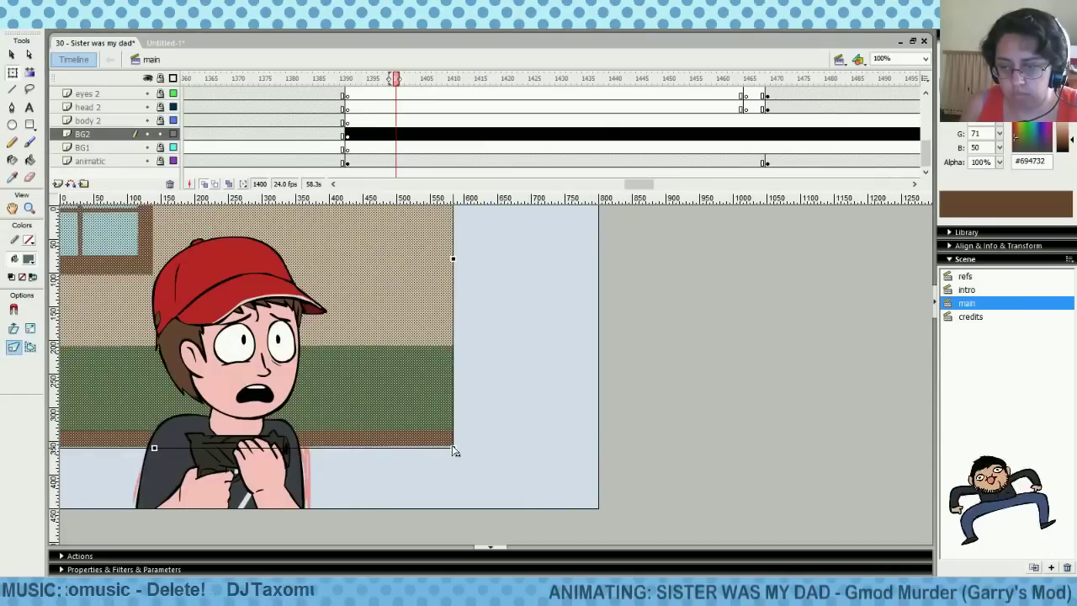
pyautogui.moveTo(454, 448); pyautogui.dragTo(453, 416)
pyautogui.moveTo(401, 298); pyautogui.dragTo(397, 353)
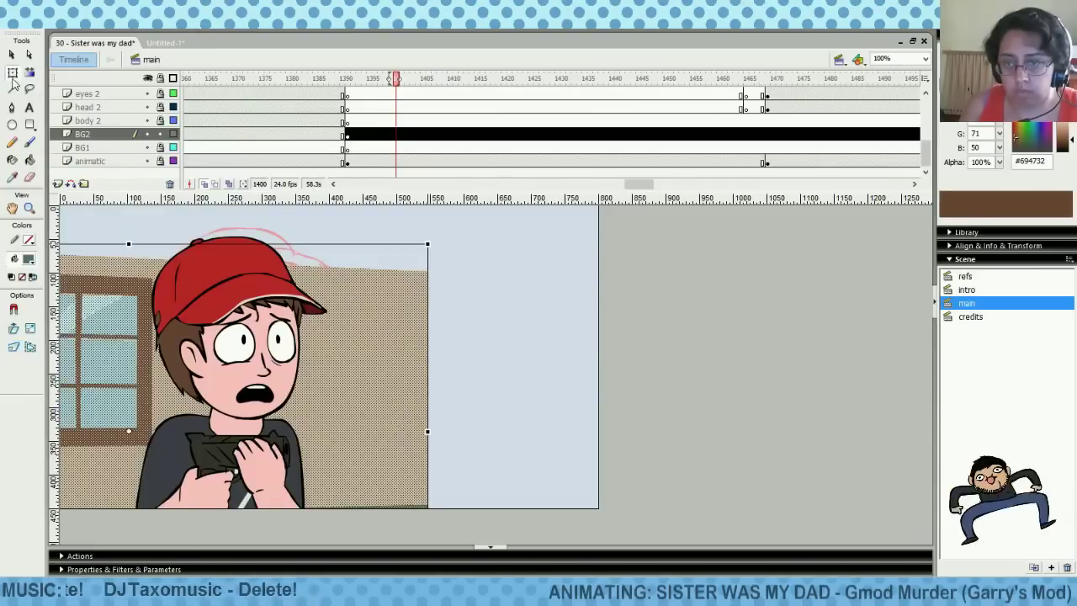
# Scale the back wall up further and reposition it so its edge lies about 480 px across the stage
pyautogui.moveTo(427, 241); pyautogui.dragTo(471, 216)
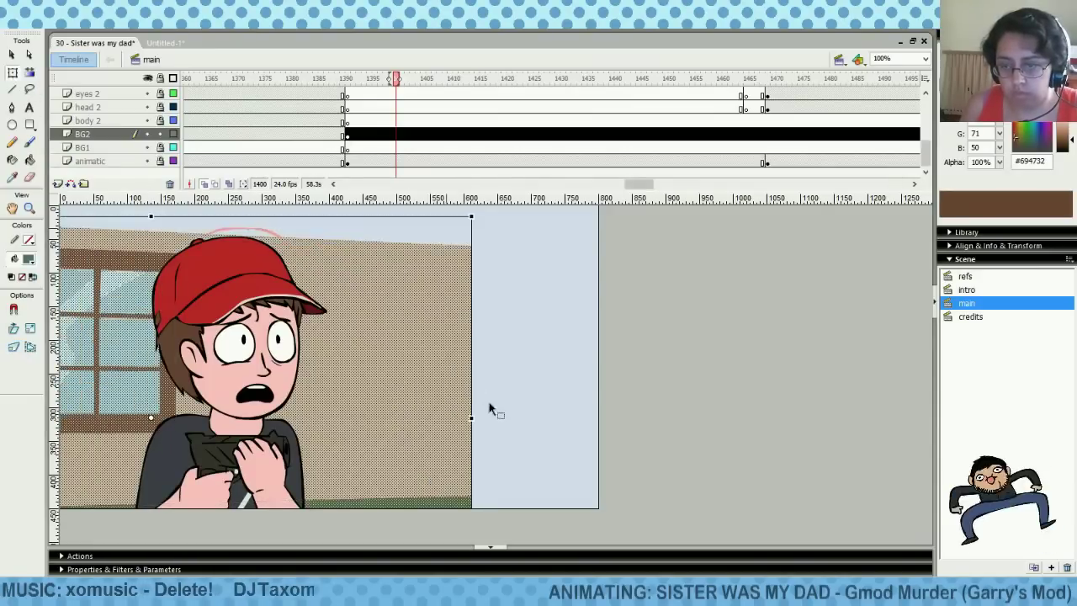
pyautogui.moveTo(460, 418); pyautogui.dragTo(430, 417)
pyautogui.moveTo(430, 217); pyautogui.dragTo(457, 199)
pyautogui.moveTo(399, 339); pyautogui.dragTo(366, 318)
pyautogui.hotkey('shift', 'Left')
pyautogui.hotkey('shift', 'Left')
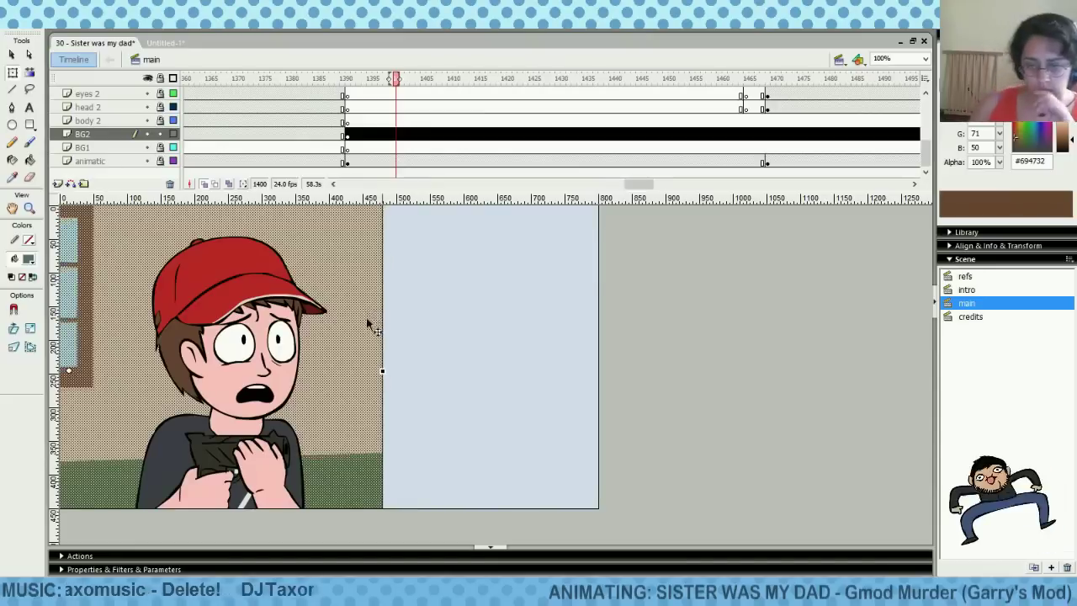
pyautogui.click(424, 318)
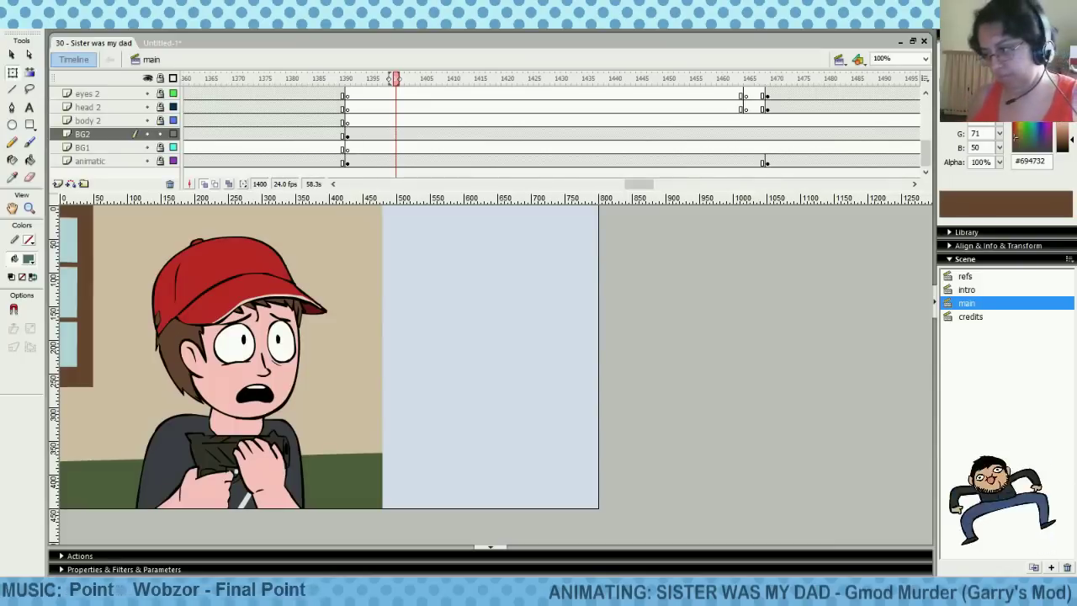
# Check the boy's shot between frames 1396 and 1416 and lock the BG2 layer
pyautogui.moveTo(441, 123); pyautogui.dragTo(677, 148)
pyautogui.click(714, 121)
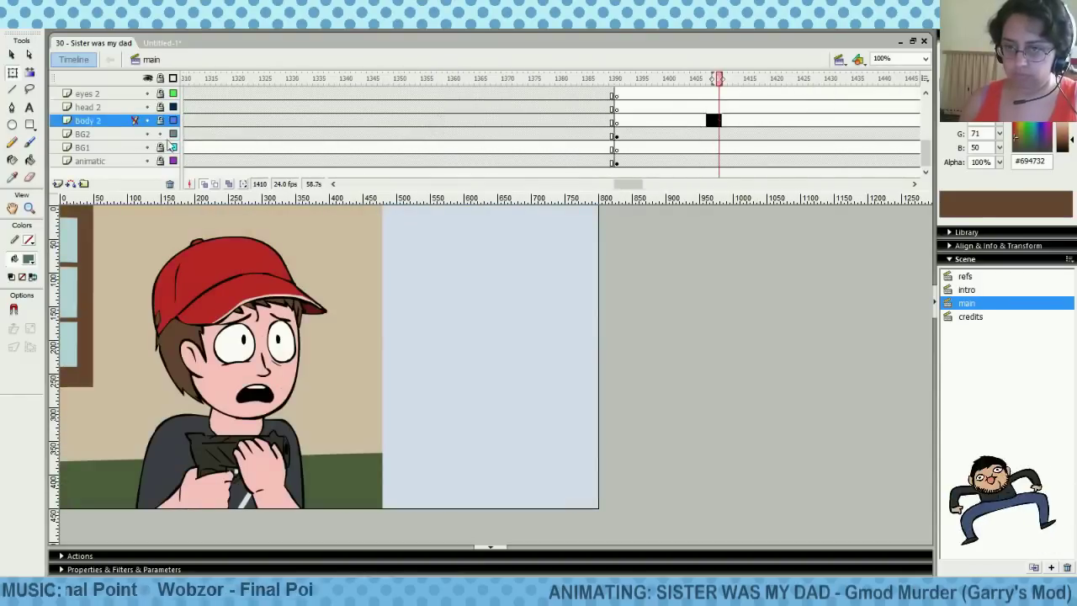
pyautogui.moveTo(631, 183); pyautogui.dragTo(644, 183)
pyautogui.moveTo(562, 120); pyautogui.dragTo(662, 123)
pyautogui.click(412, 135)
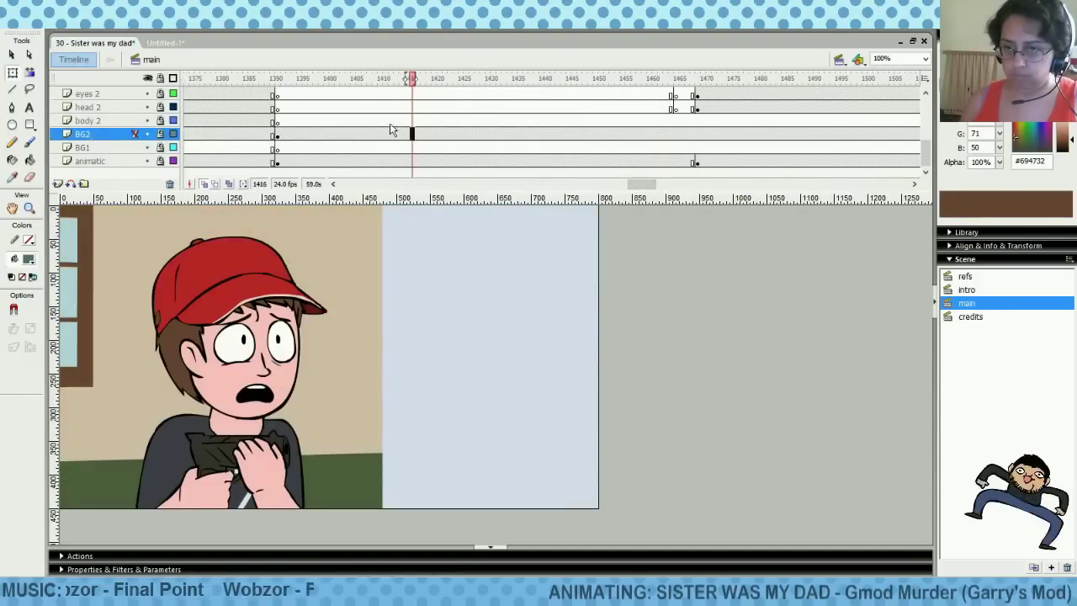
pyautogui.click(342, 121)
pyautogui.click(308, 135)
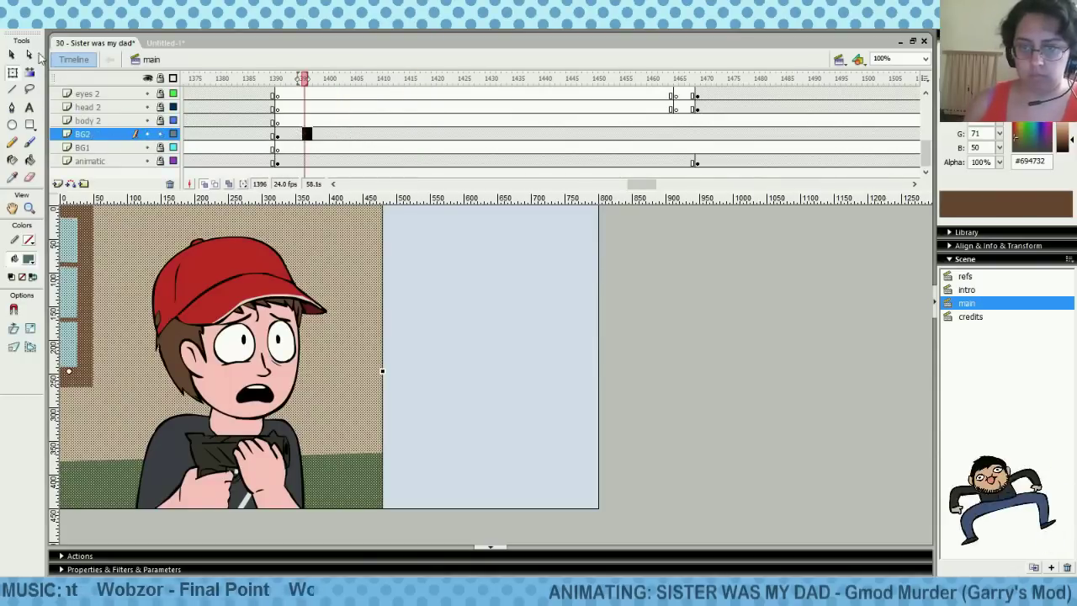
pyautogui.click(161, 134)
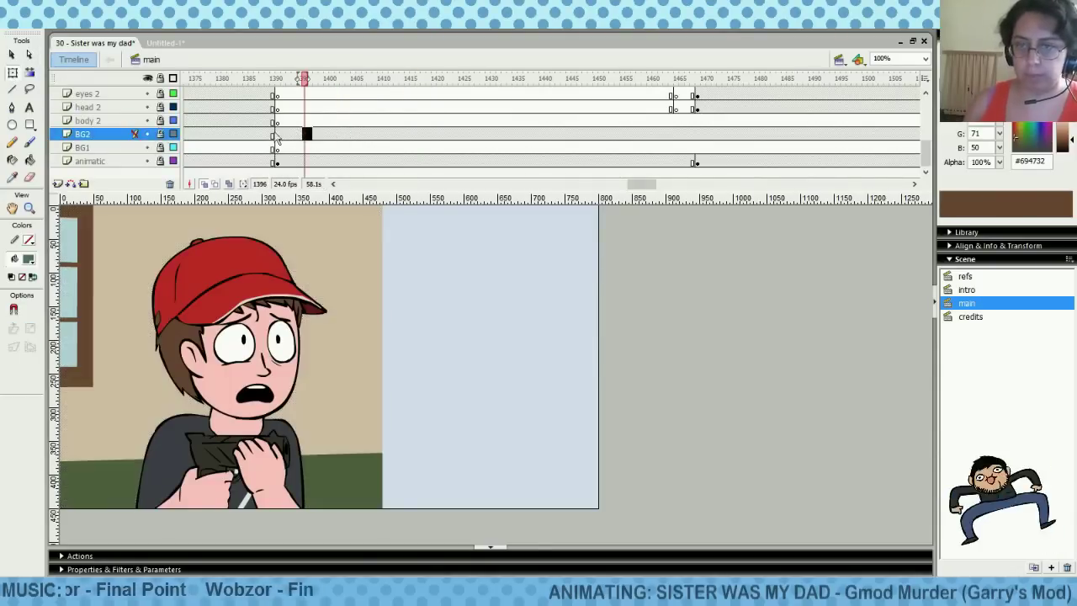
# Unlock body 2 at frame 1264 in the ghost's close-up, copy its shaded side wall and relock the layer
pyautogui.moveTo(643, 185); pyautogui.dragTo(604, 185)
pyautogui.click(561, 134)
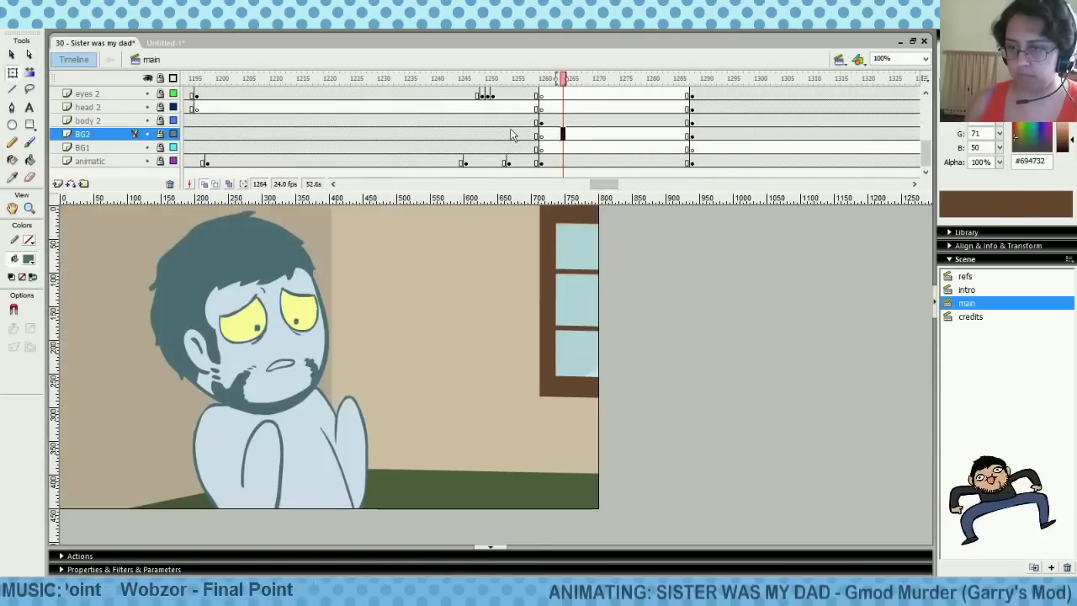
pyautogui.click(492, 134)
pyautogui.click(561, 134)
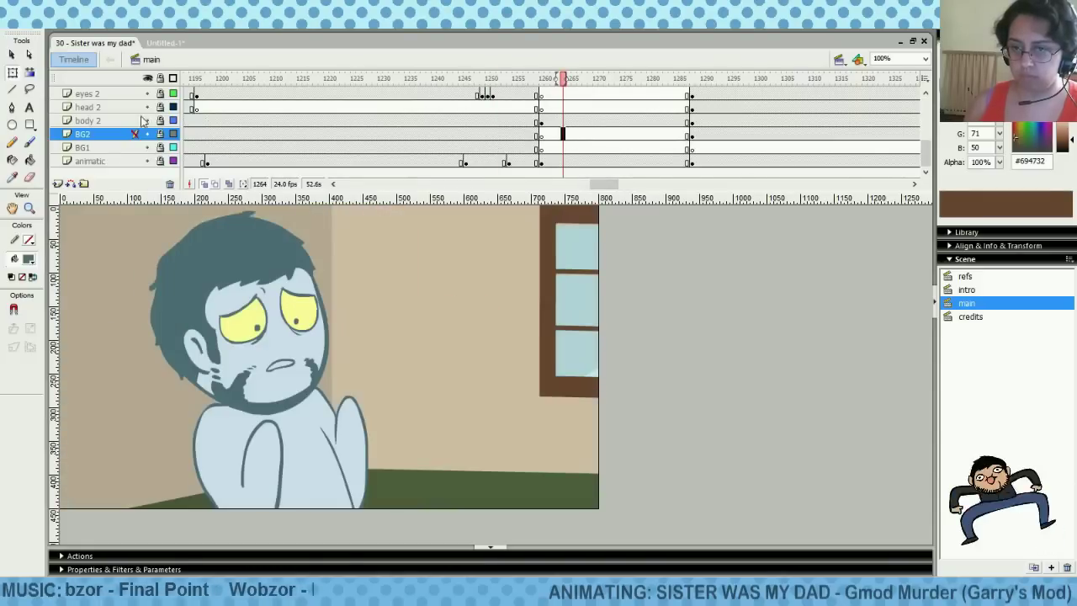
pyautogui.click(147, 120)
pyautogui.click(147, 120)
pyautogui.click(160, 120)
pyautogui.click(310, 238)
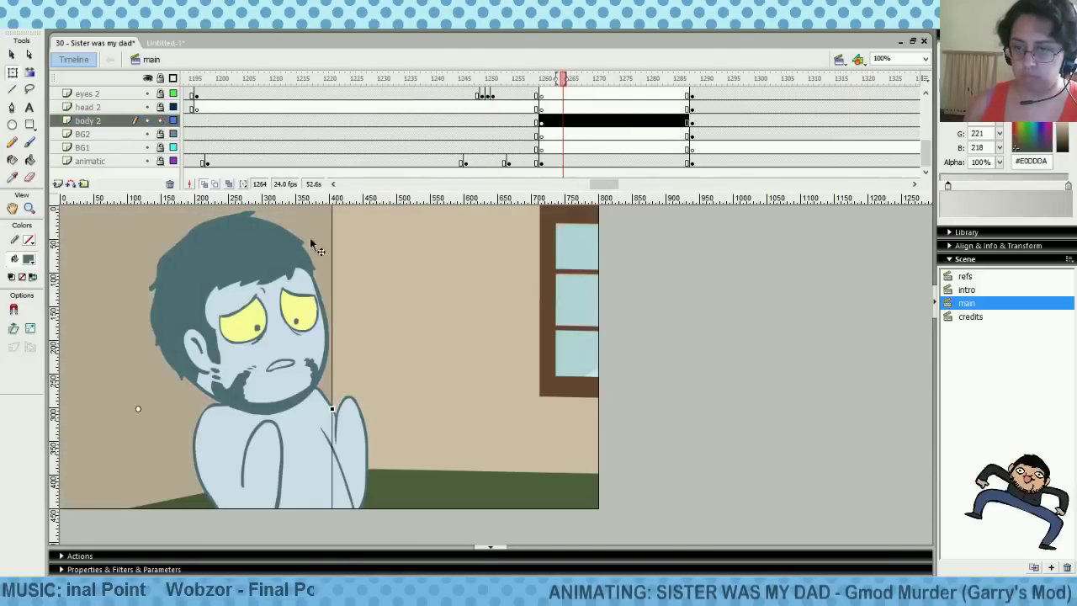
pyautogui.rightClick(234, 471)
pyautogui.click(243, 132)
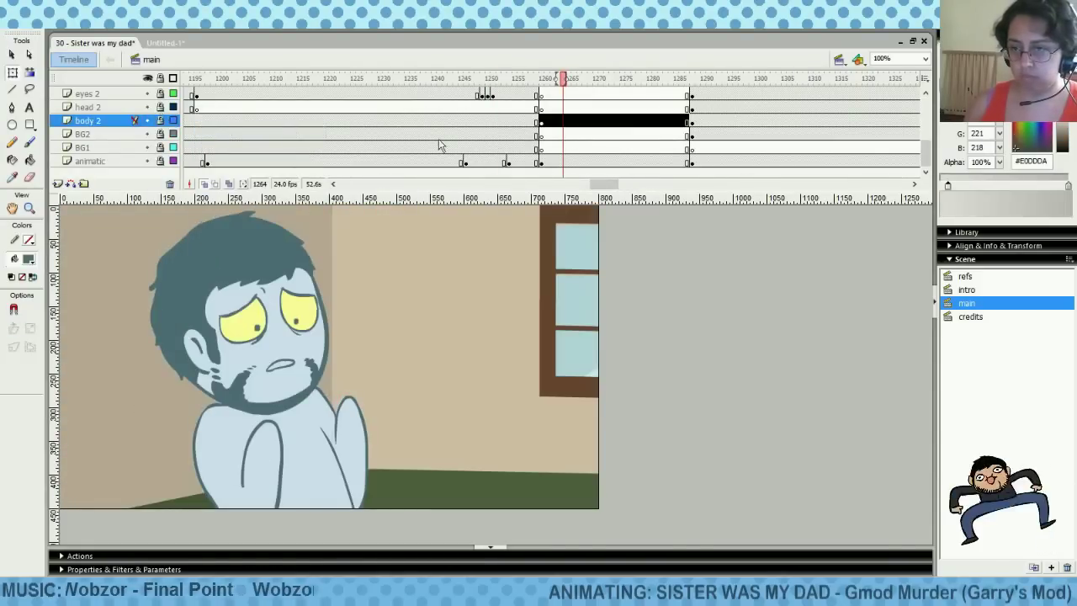
# Keep BG2 locked, unlock body 2 and paste the shaded side wall onto it at frame 1404
pyautogui.moveTo(604, 183); pyautogui.dragTo(641, 183)
pyautogui.click(656, 135)
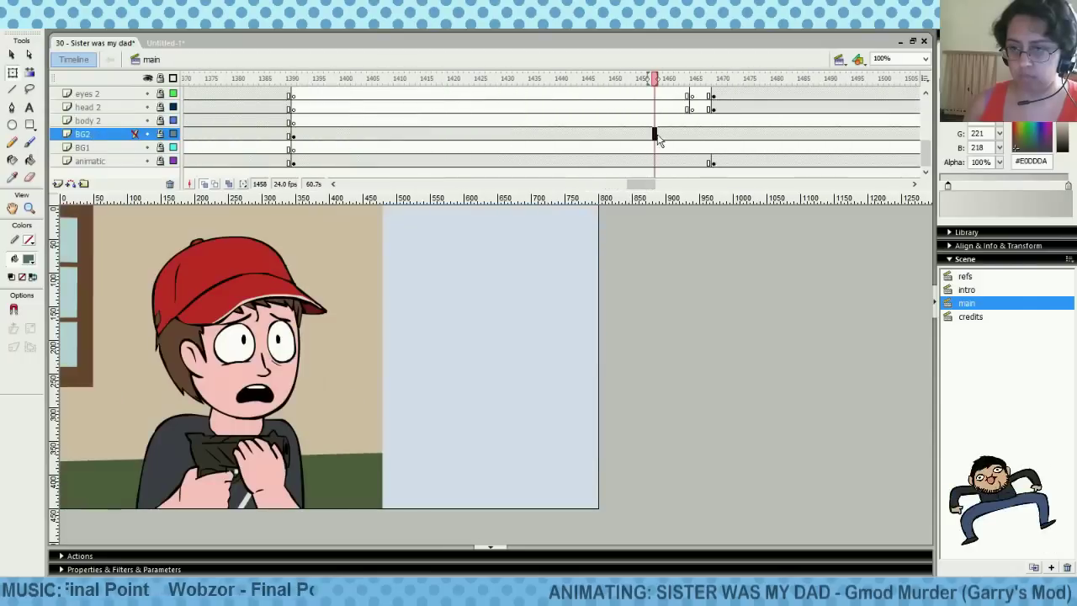
pyautogui.click(160, 133)
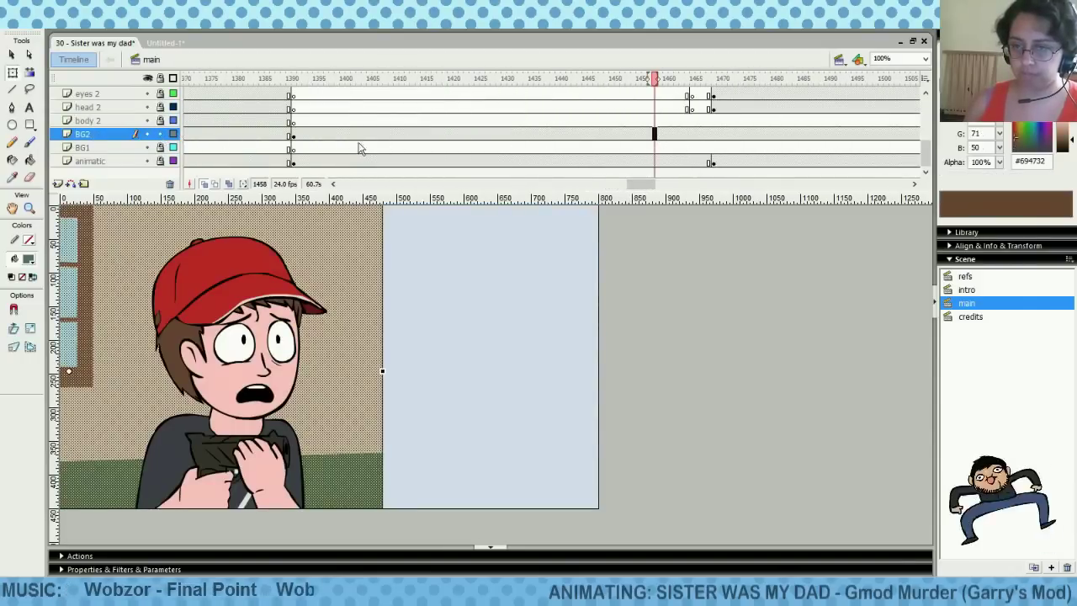
pyautogui.click(160, 134)
pyautogui.click(161, 121)
pyautogui.click(365, 121)
pyautogui.rightClick(455, 274)
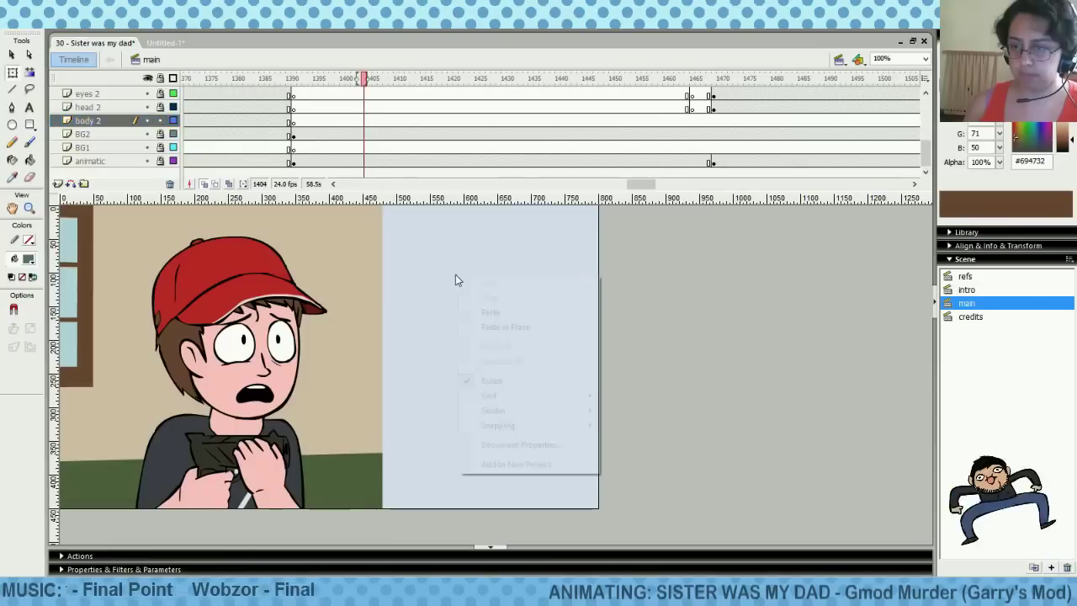
pyautogui.click(507, 310)
pyautogui.moveTo(446, 345); pyautogui.dragTo(434, 275)
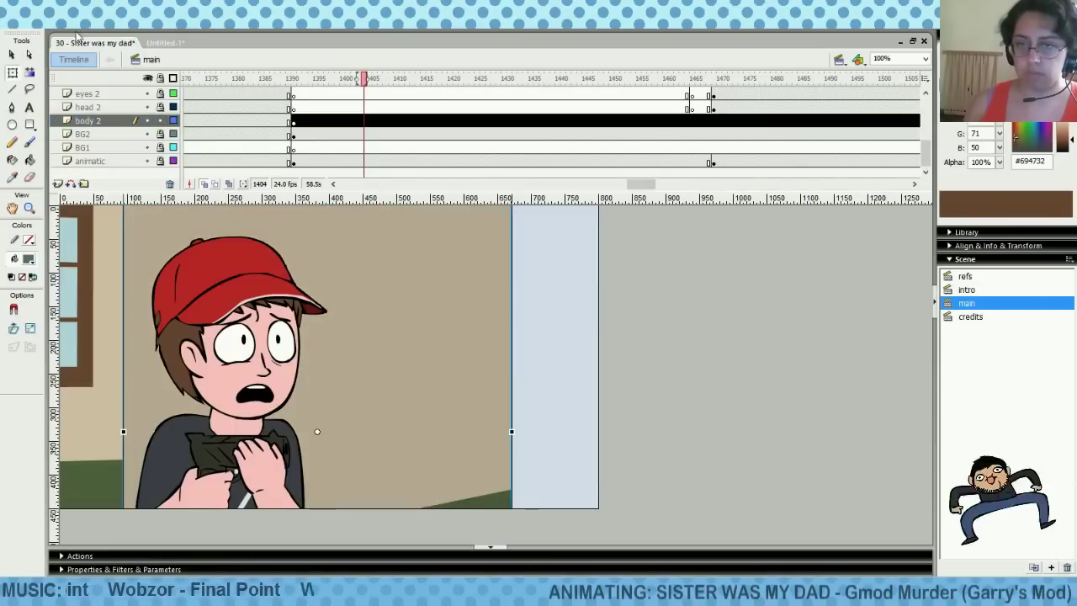
# Flip the pasted side wall horizontally, narrow it and align its edge with the back wall's edge at about 480 px
pyautogui.click(118, 22)
pyautogui.moveTo(83, 193)
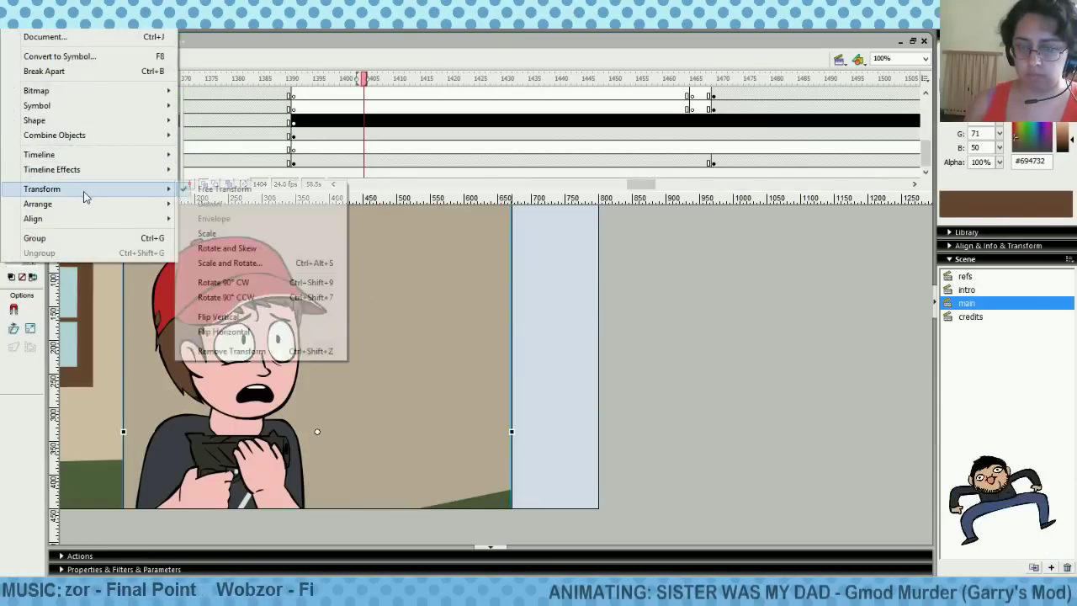
pyautogui.click(224, 332)
pyautogui.moveTo(528, 372); pyautogui.dragTo(498, 370)
pyautogui.hotkey('ctrl', 'z')
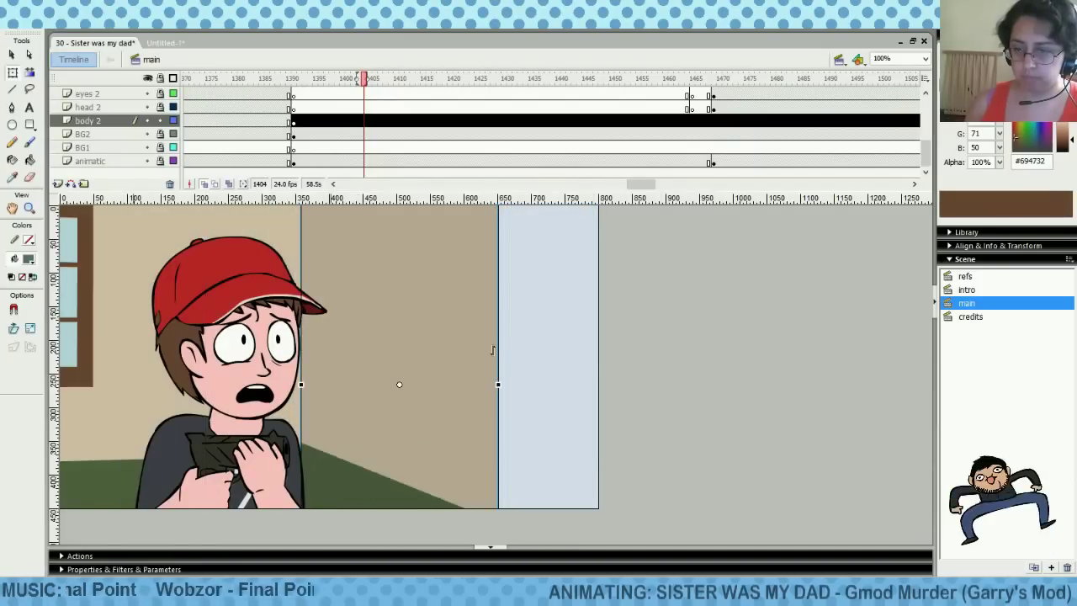
pyautogui.moveTo(456, 407); pyautogui.dragTo(508, 404)
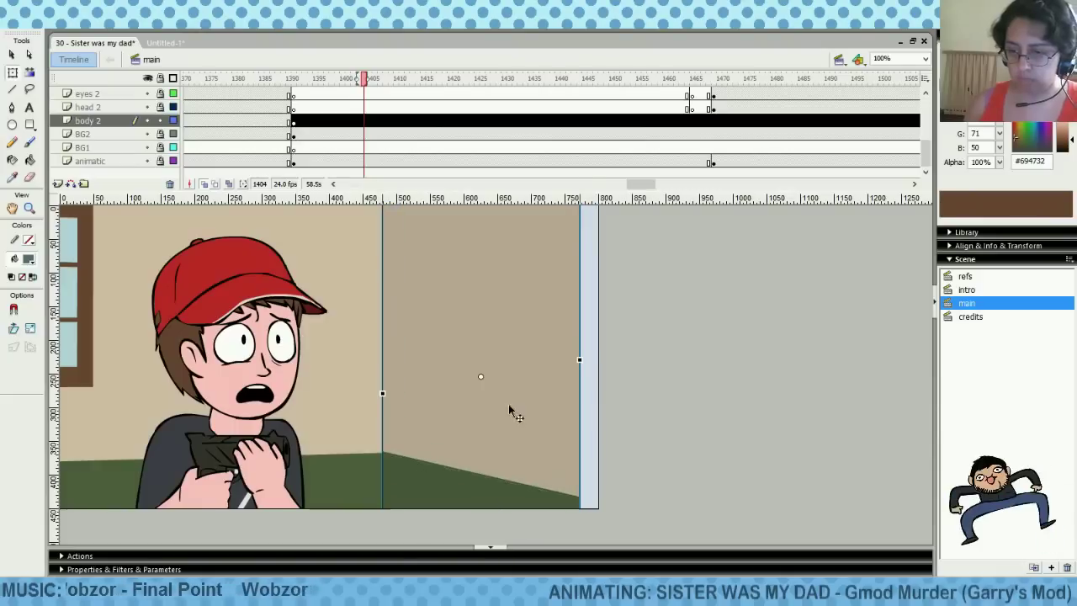
# Nudge the shaded side wall slightly left to tighten the corner and go to frame 1387 in the preceding shot
pyautogui.click(587, 445)
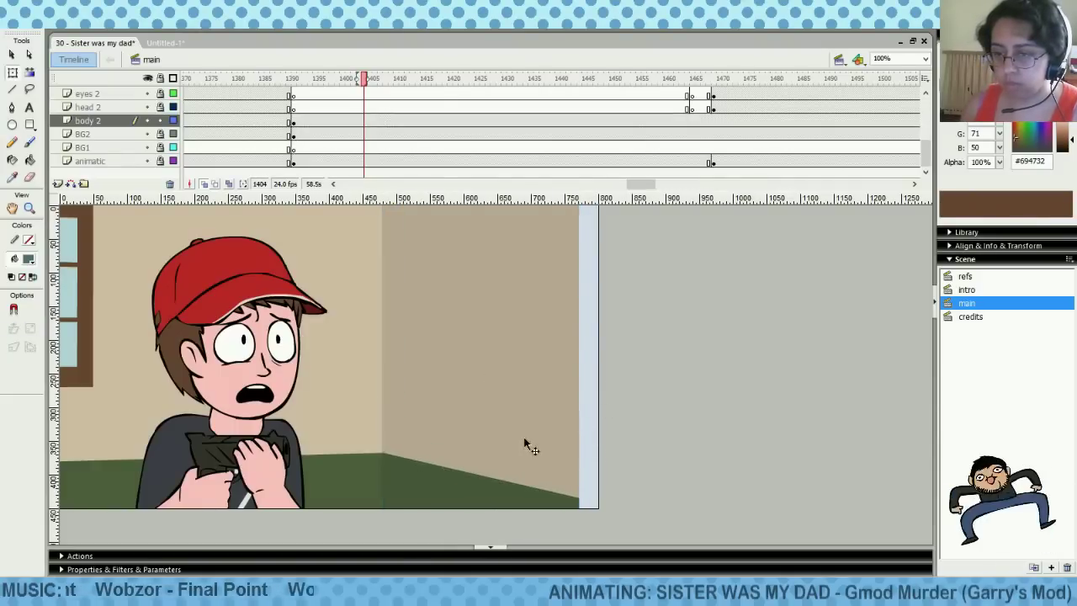
pyautogui.click(524, 438)
pyautogui.press('Left')
pyautogui.press('Left')
pyautogui.press('Left')
pyautogui.click(605, 402)
pyautogui.click(267, 107)
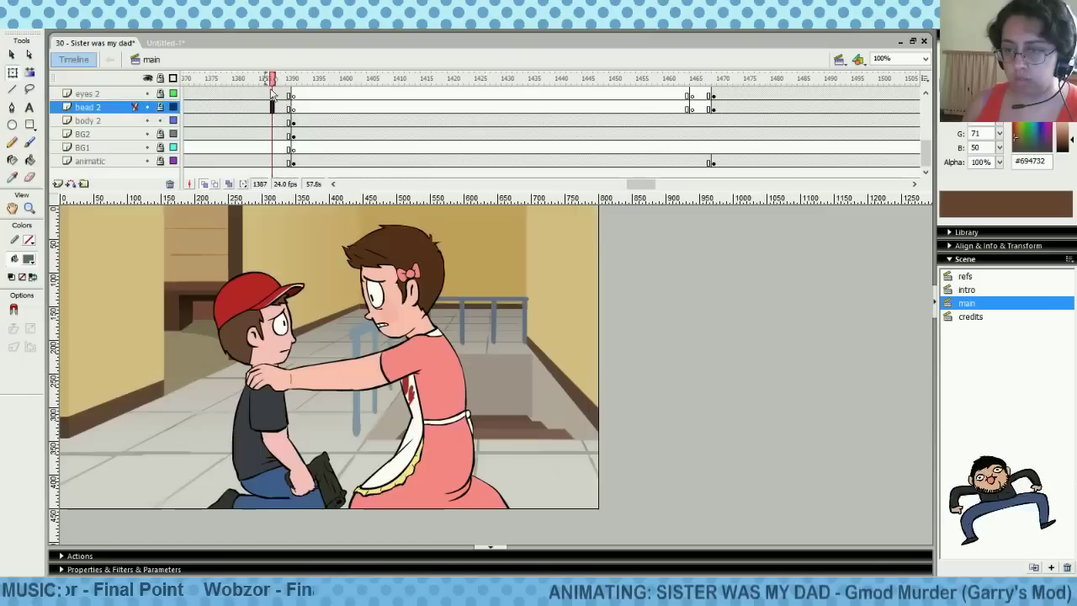
# Sample the yellow hallway wall colour #D6C185 as the fill from the kneeling shot at frame 1386
pyautogui.click(345, 101)
pyautogui.click(268, 108)
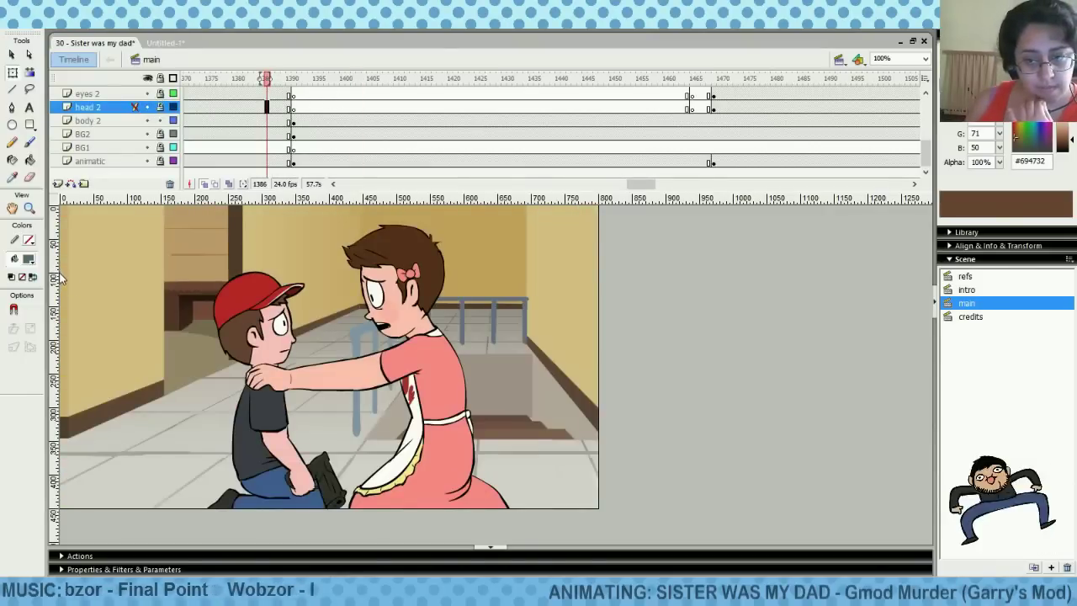
pyautogui.click(29, 259)
pyautogui.click(104, 243)
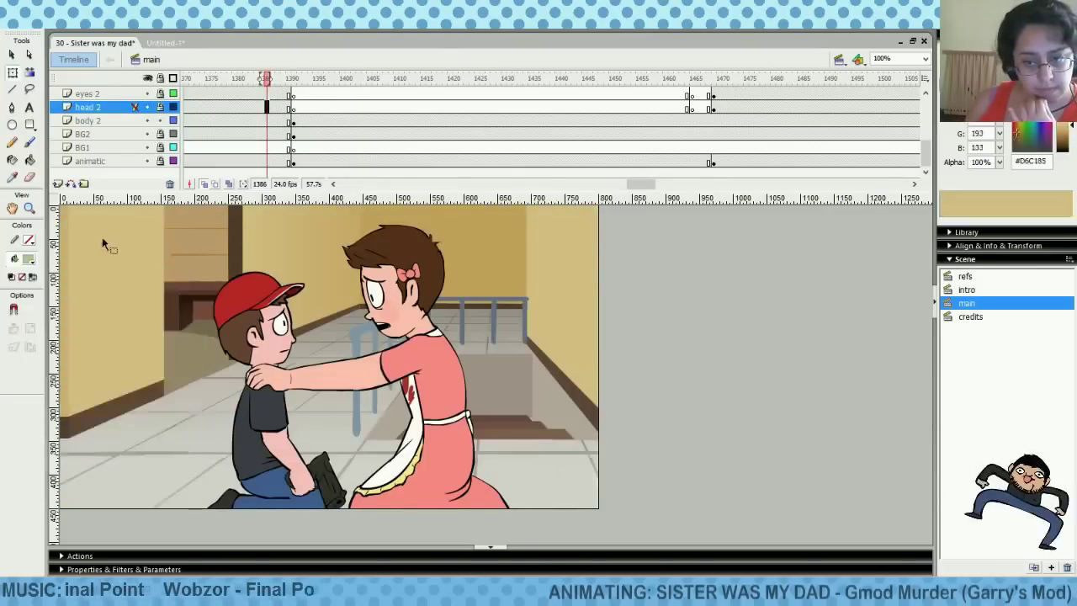
# Draw a yellow strip on body 2 filling the gap from about 770 px to the stage edge, and extend it to full height
pyautogui.click(400, 134)
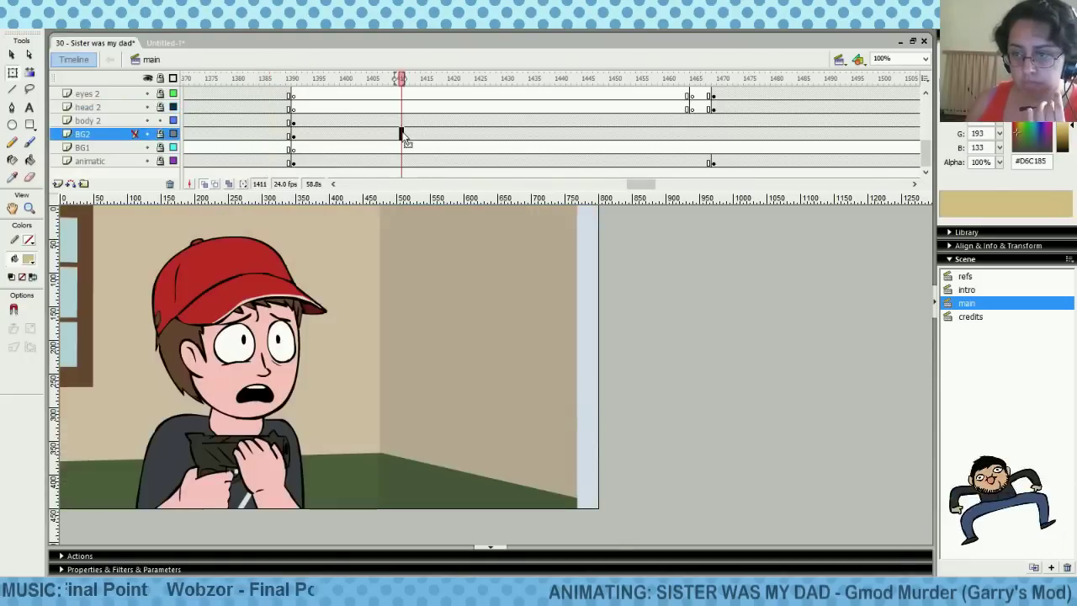
pyautogui.click(407, 120)
pyautogui.press('r')
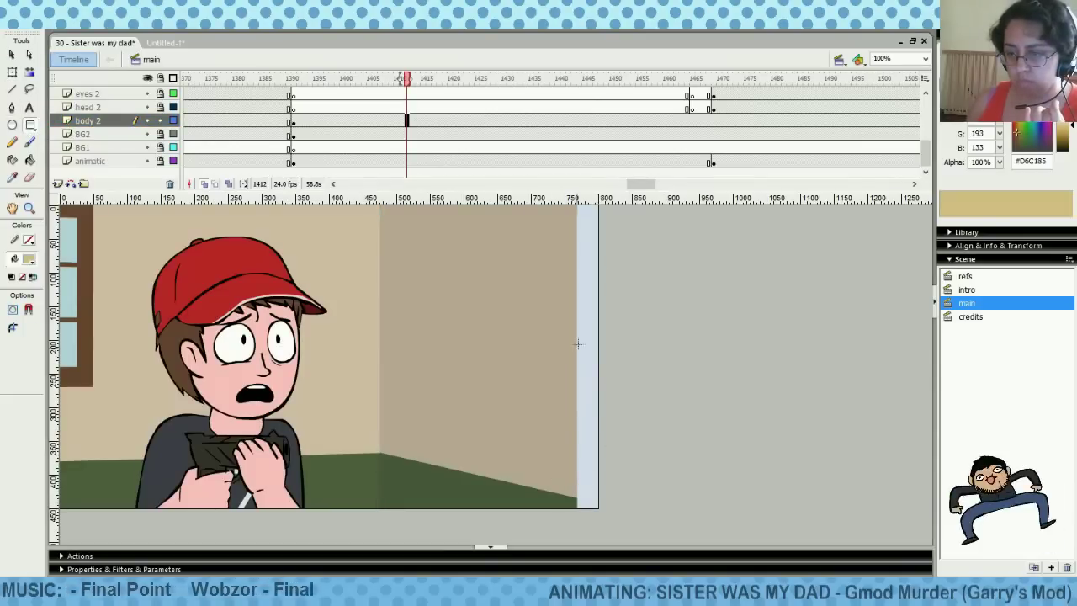
pyautogui.moveTo(570, 221)
pyautogui.mouseDown()
pyautogui.moveTo(599, 510)
pyautogui.moveTo(611, 524)
pyautogui.mouseUp()
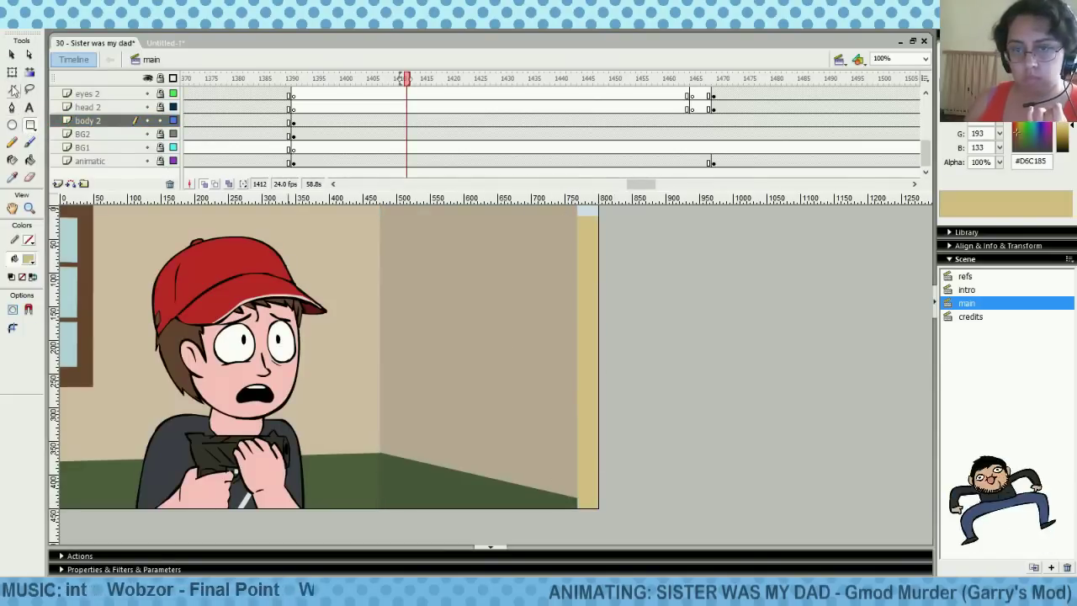
pyautogui.click(12, 72)
pyautogui.click(584, 281)
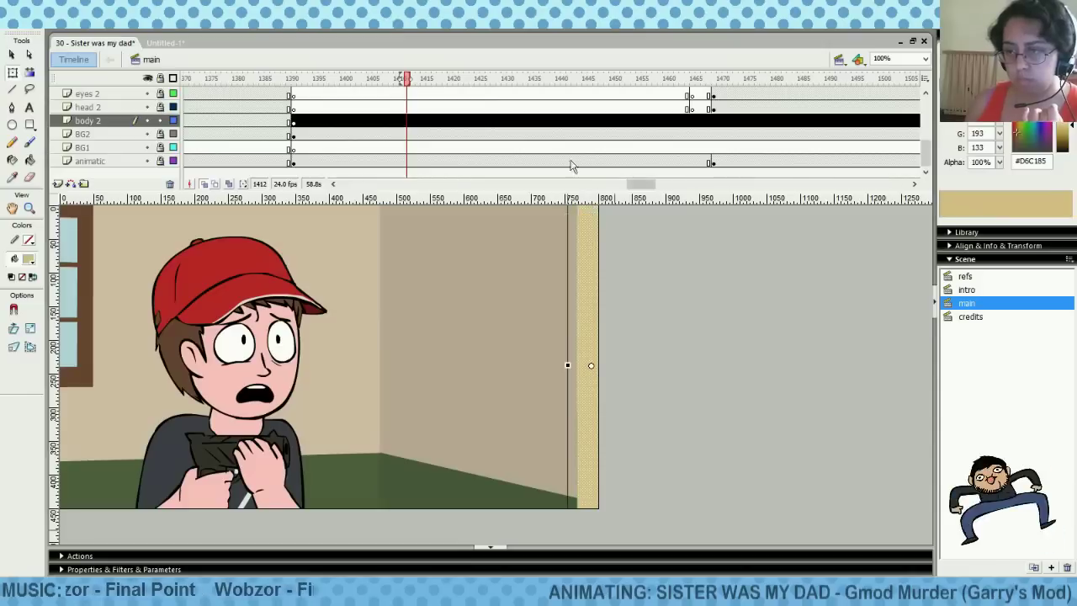
# Sample the brown #624939 from the hallway shot at frame 1386 as the fill and return to the boy's close-up
pyautogui.click(311, 105)
pyautogui.click(266, 92)
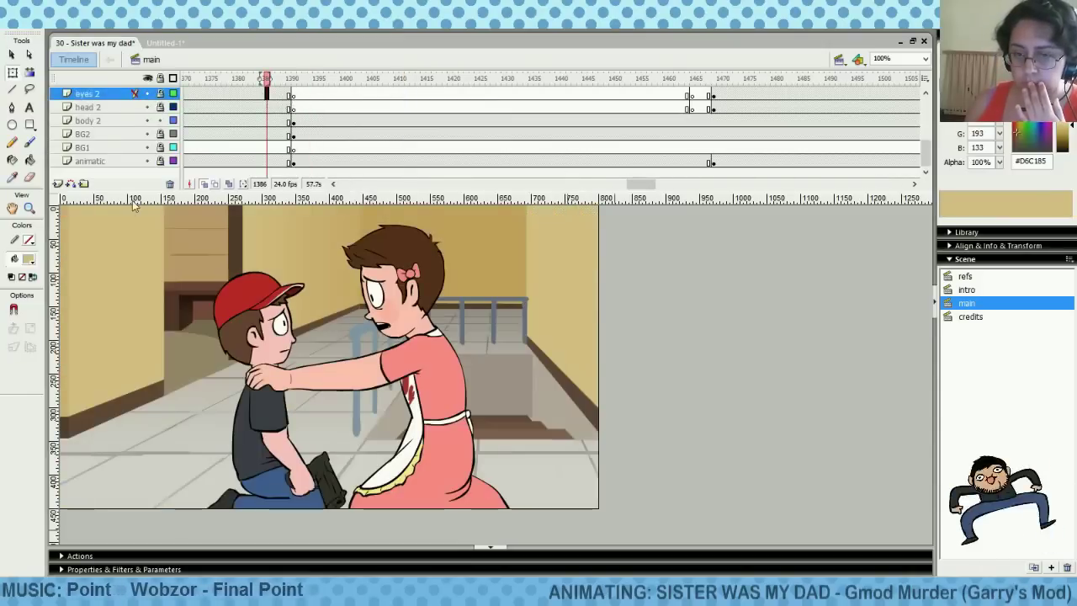
pyautogui.click(28, 259)
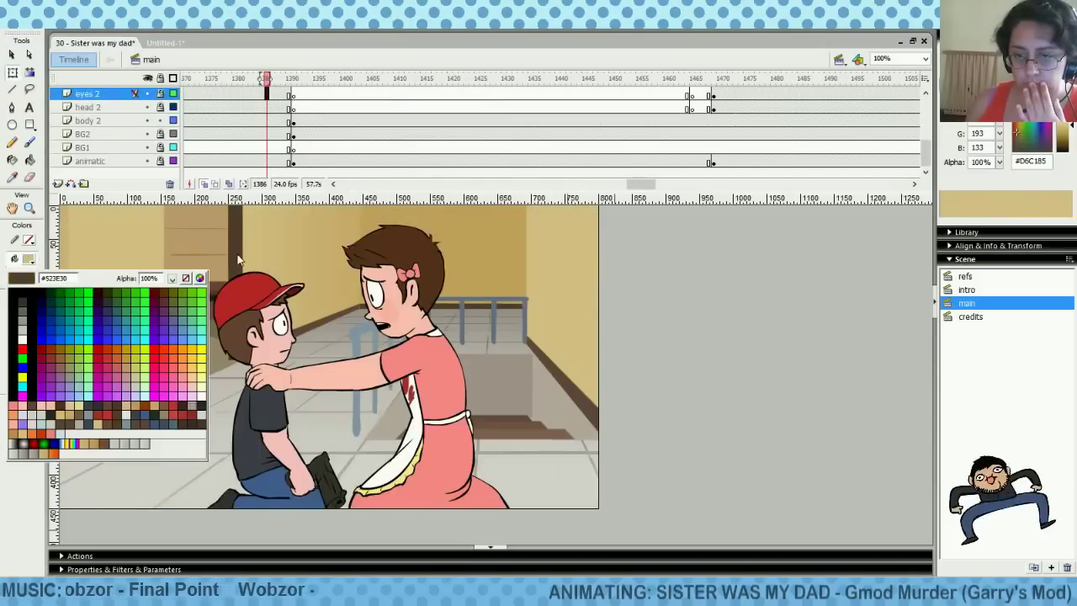
pyautogui.click(351, 223)
pyautogui.click(339, 137)
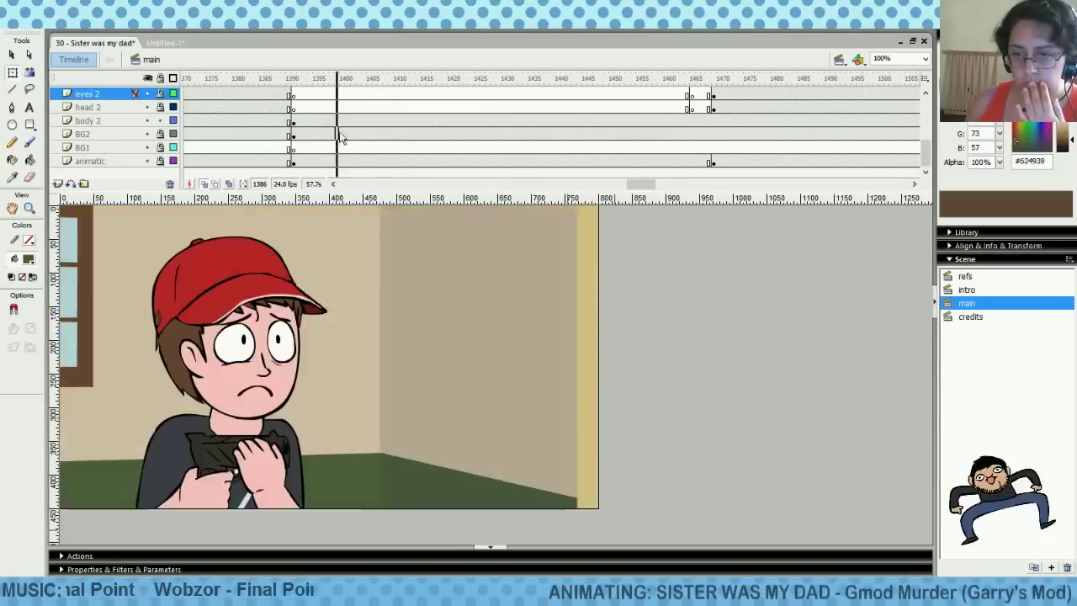
# Move body 2's room artwork at frame 1391 onto BG1 and insert a blank keyframe on body 2
pyautogui.click(343, 121)
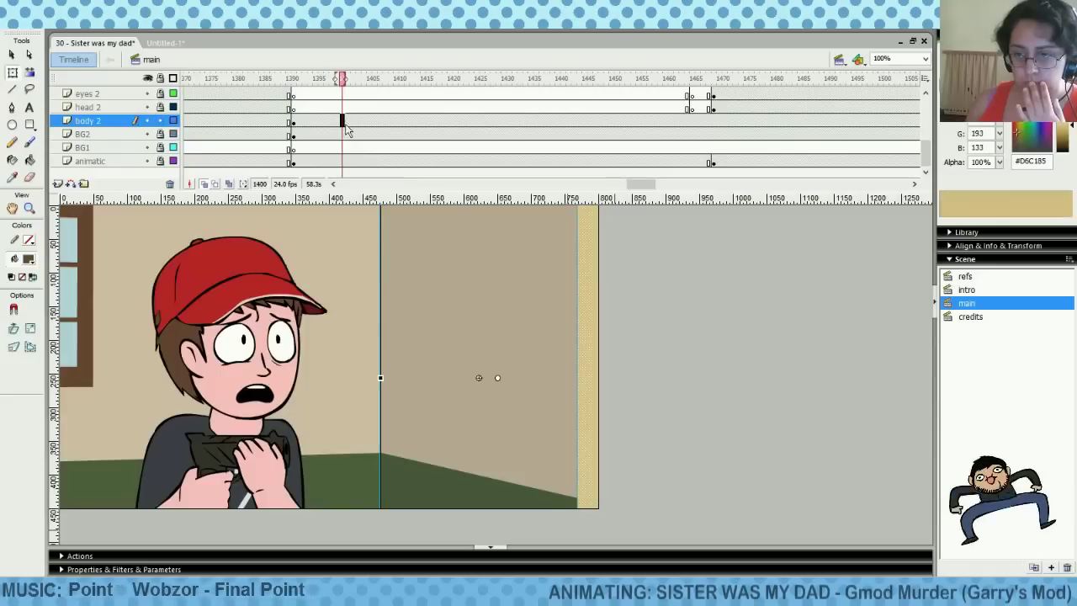
pyautogui.click(293, 121)
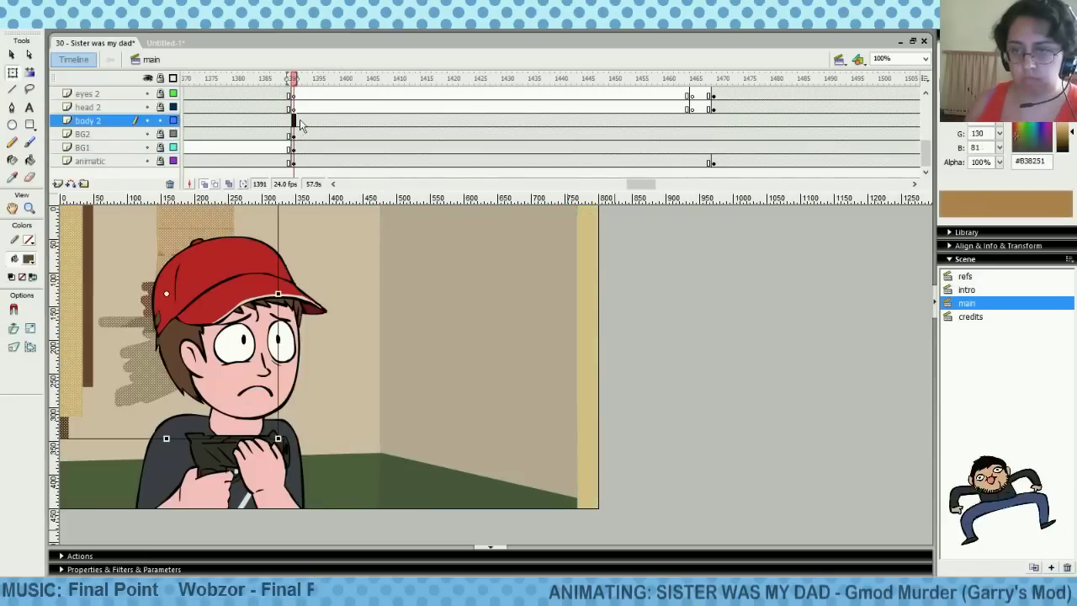
pyautogui.press('F7')
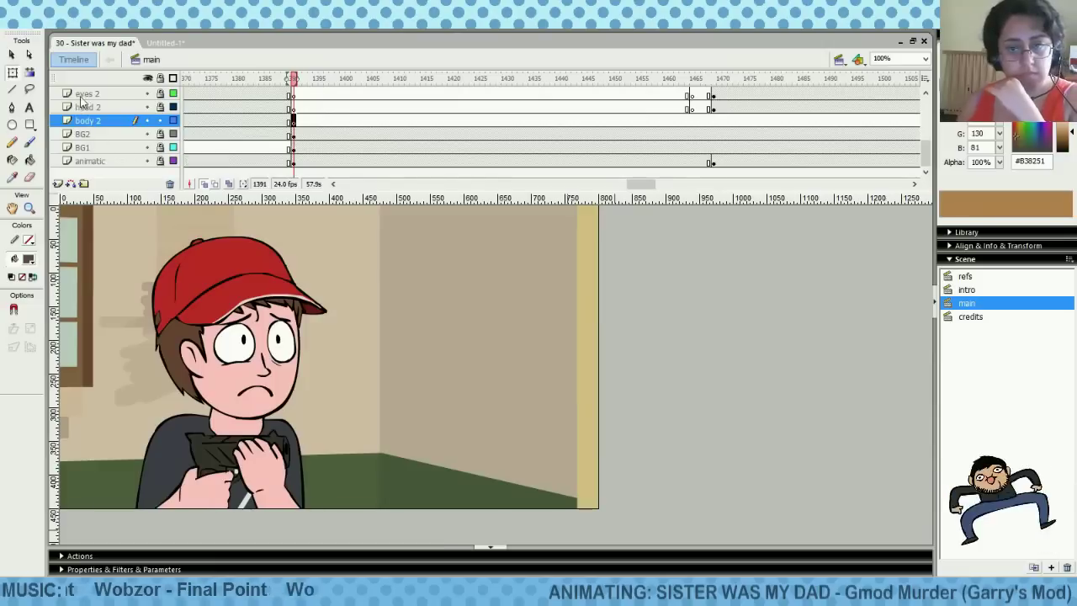
# Draw a brown vertical post between side wall and yellow strip, widen it to about 20 px and extend it past the stage's upper edge
pyautogui.click(30, 124)
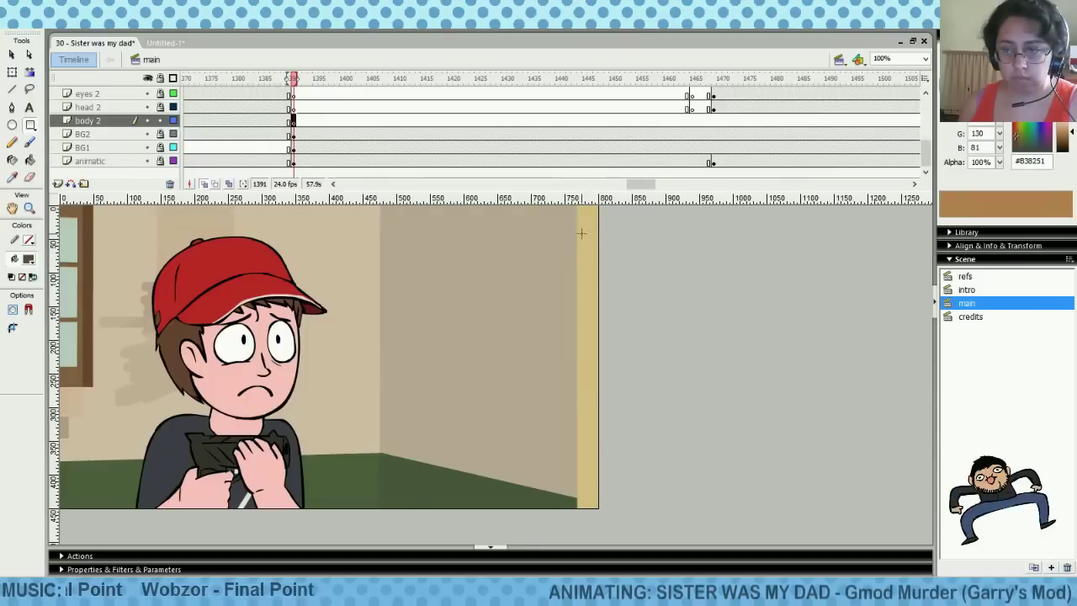
pyautogui.moveTo(573, 212); pyautogui.dragTo(579, 522)
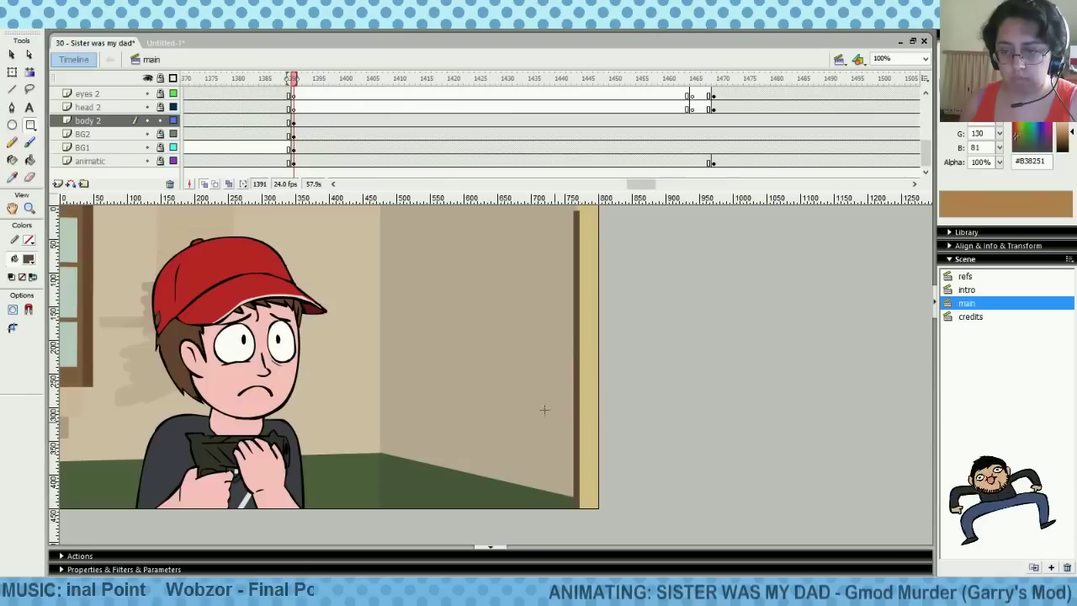
pyautogui.click(12, 73)
pyautogui.click(577, 286)
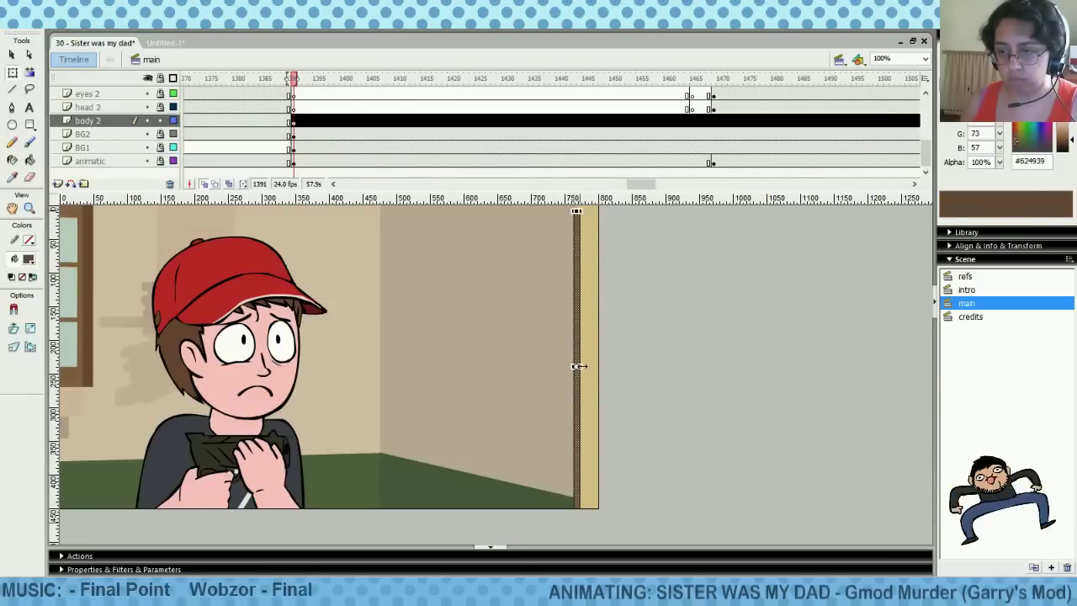
pyautogui.moveTo(580, 366); pyautogui.dragTo(570, 367)
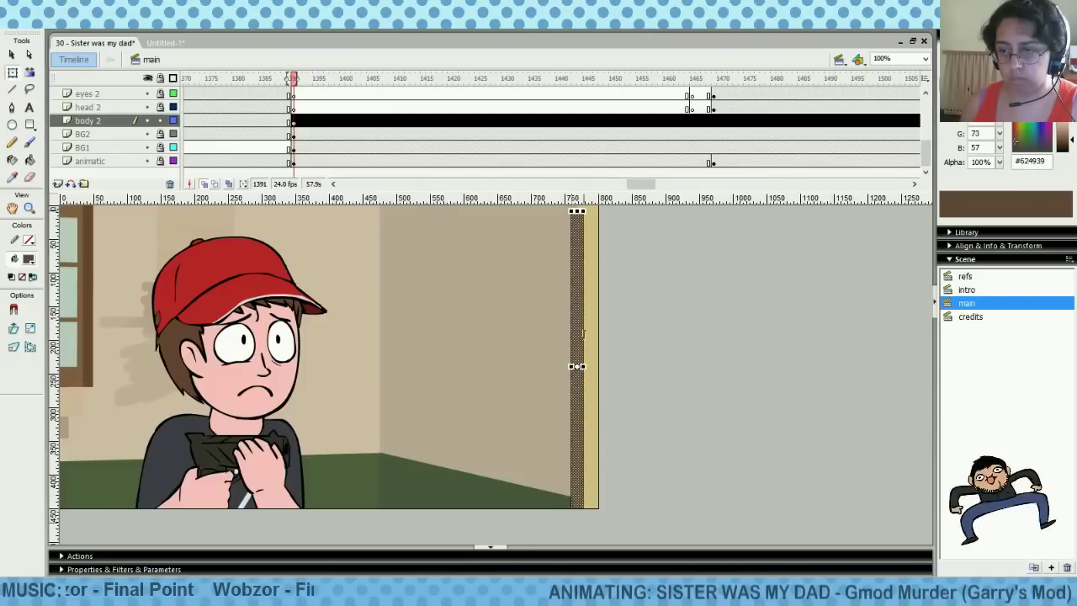
pyautogui.moveTo(577, 212); pyautogui.dragTo(578, 199)
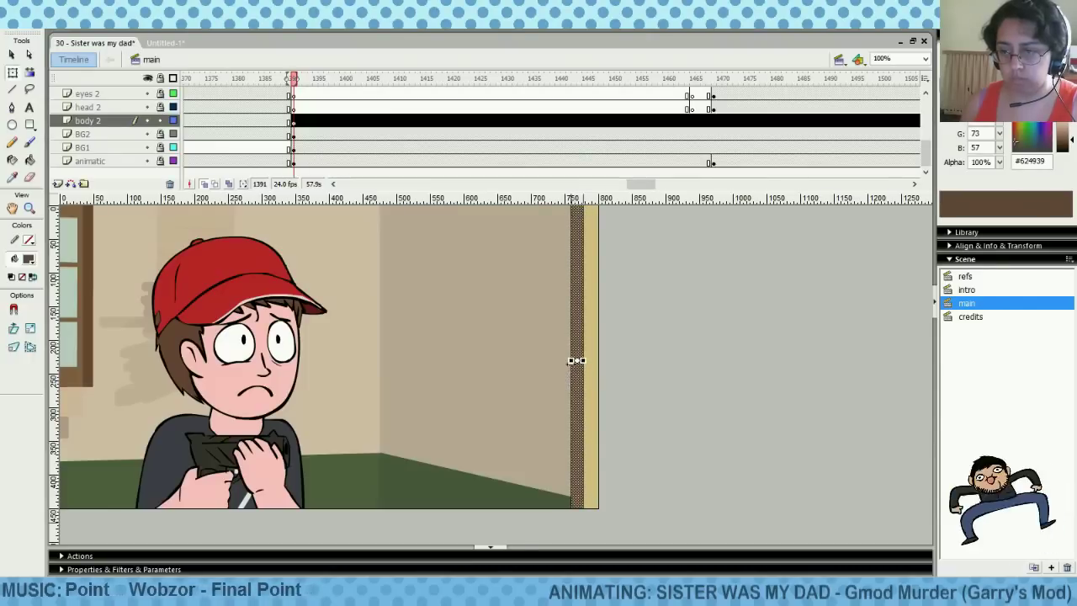
pyautogui.click(546, 347)
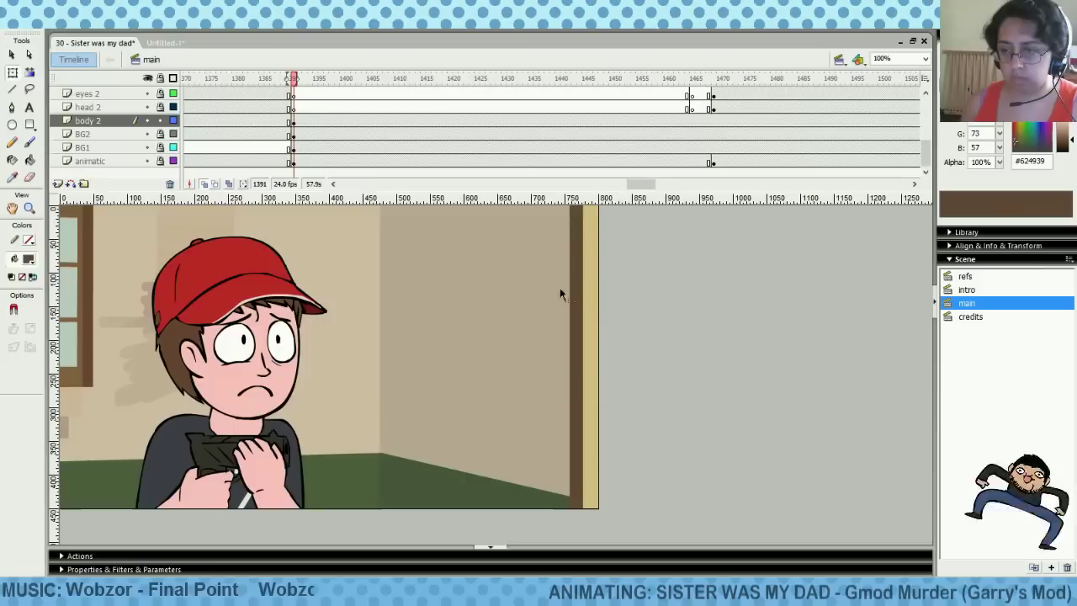
# Sample the dark brown #523E30 of the door frame in the hallway shot at frame 1382
pyautogui.click(331, 107)
pyautogui.click(243, 107)
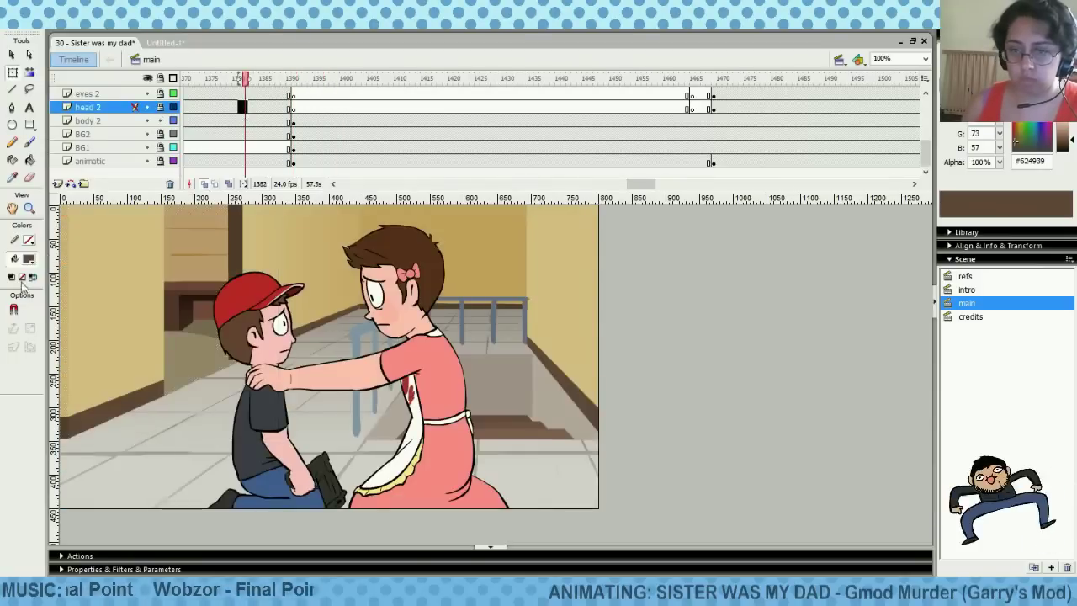
pyautogui.click(30, 260)
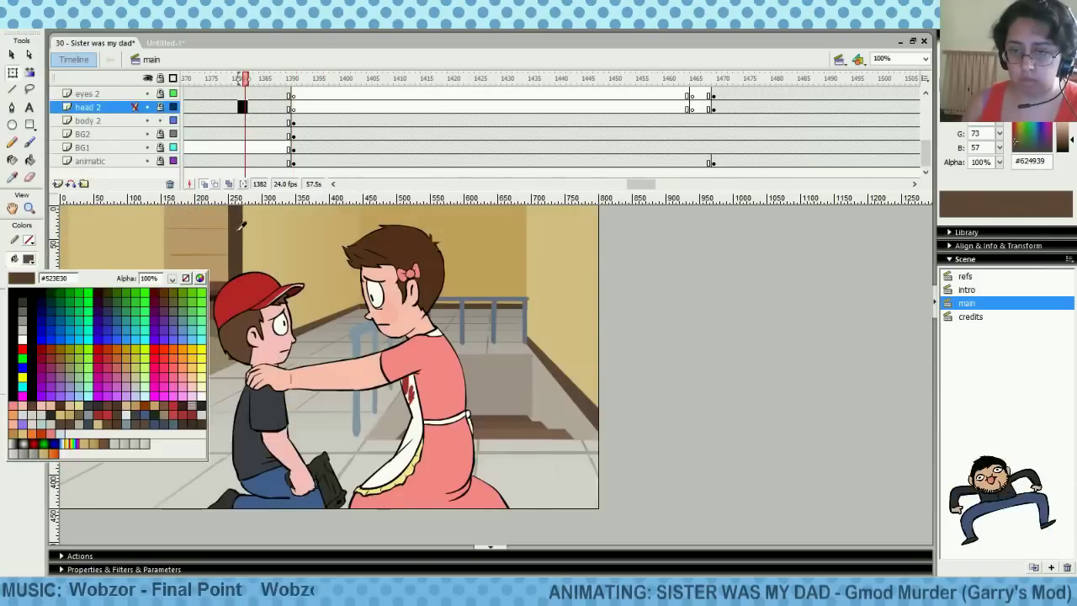
pyautogui.press('Escape')
# Brush a shading line down the brown post's outer edge, restricting the paint to the selected post, and save the file
pyautogui.click(320, 120)
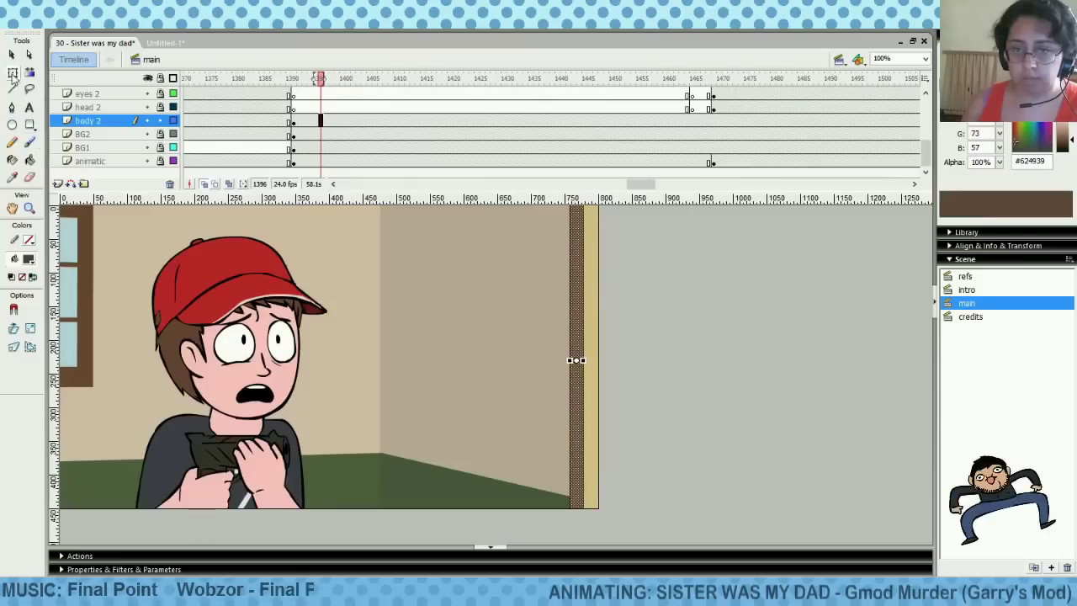
pyautogui.click(403, 246)
pyautogui.click(28, 143)
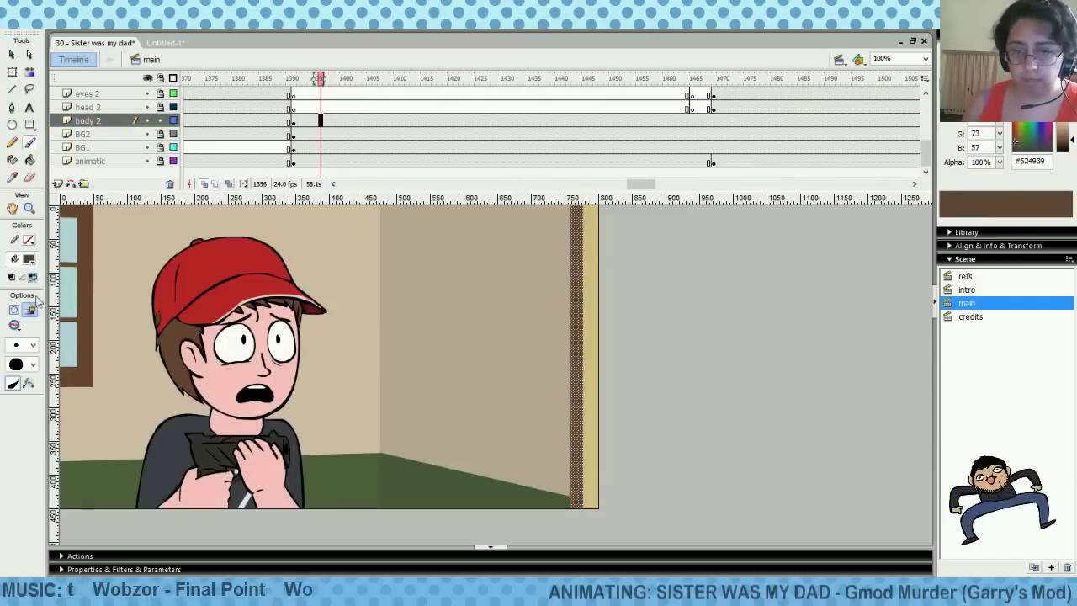
pyautogui.click(13, 324)
pyautogui.click(40, 386)
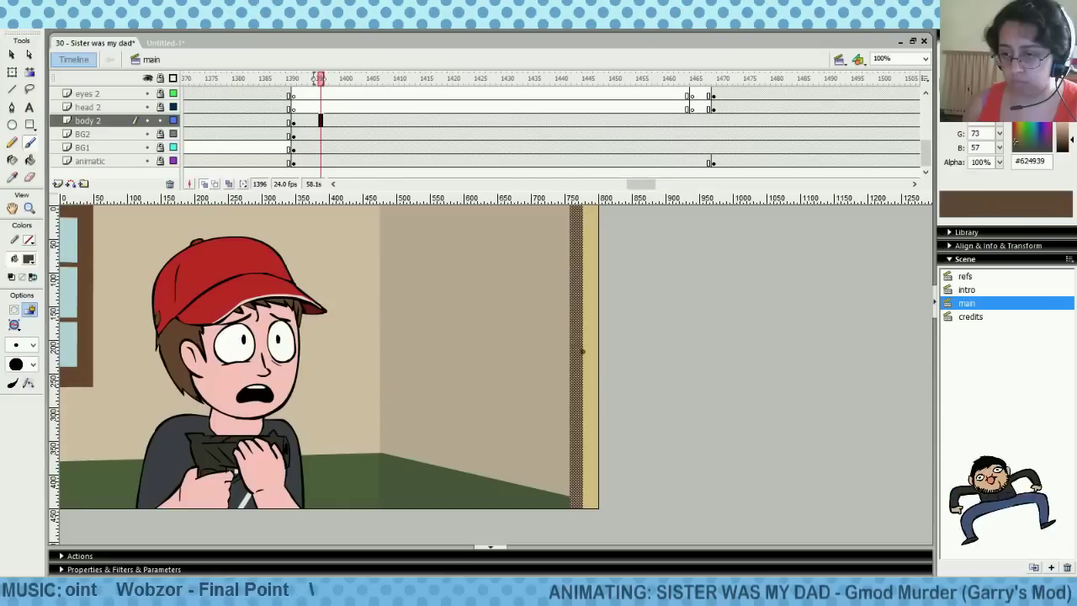
pyautogui.moveTo(582, 352)
pyautogui.mouseDown()
pyautogui.moveTo(583, 207)
pyautogui.moveTo(582, 510)
pyautogui.mouseUp()
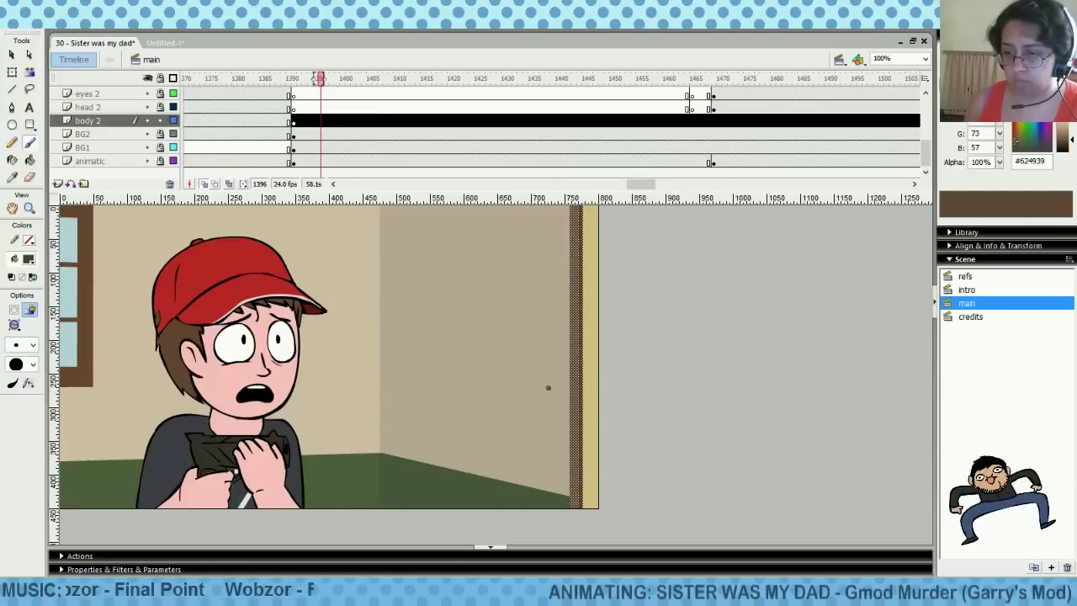
pyautogui.press('v')
pyautogui.click(540, 388)
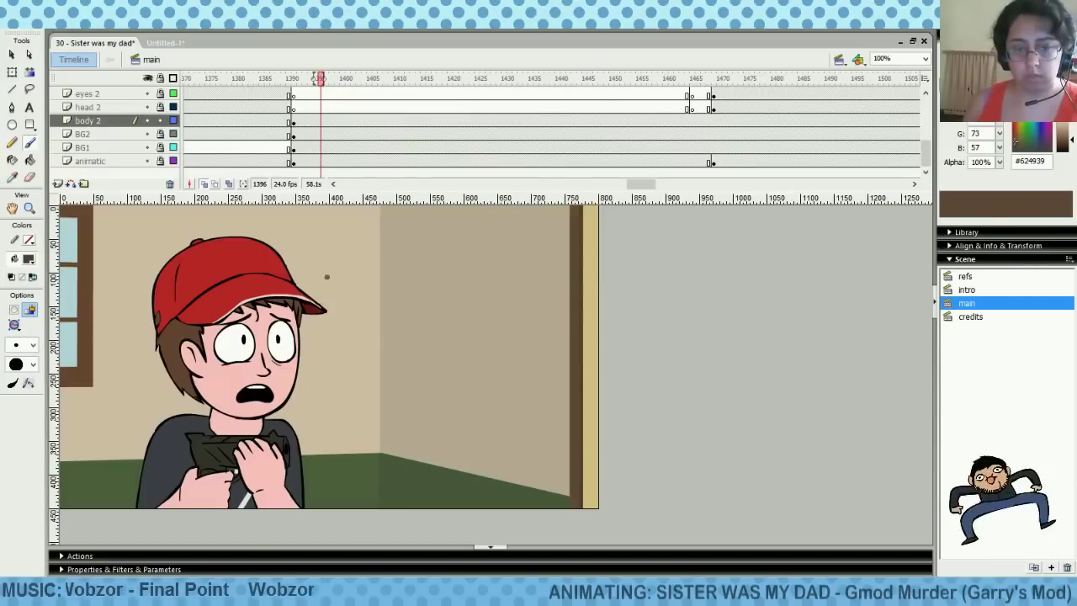
pyautogui.hotkey('ctrl', 's')
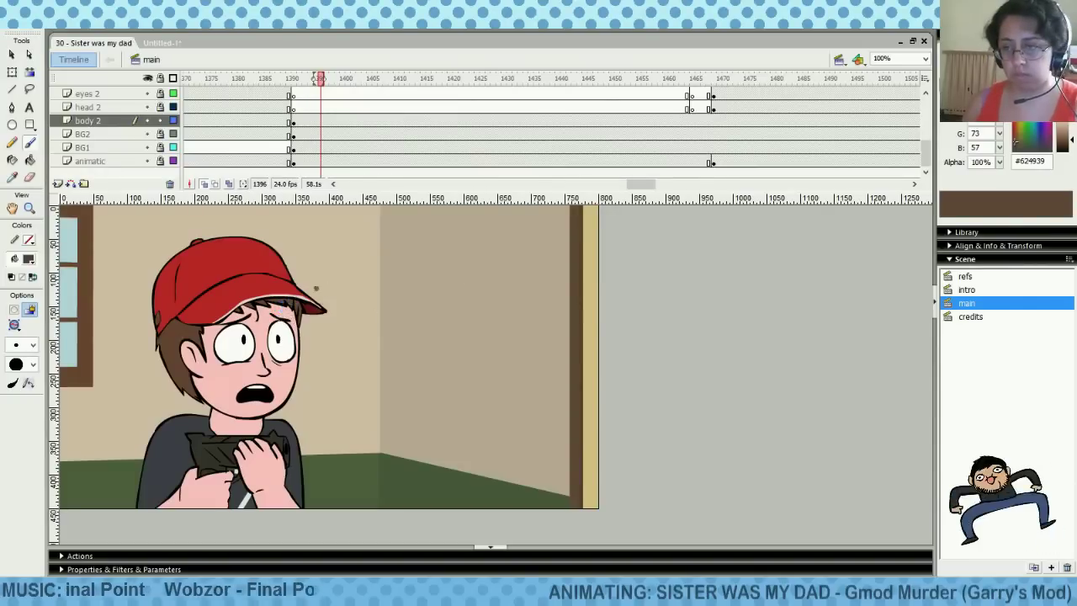
# Paint a dark vertical line up the hallway's near wall at about 10 px on body 2 at frame 1372, redoing it until straight
pyautogui.click(12, 71)
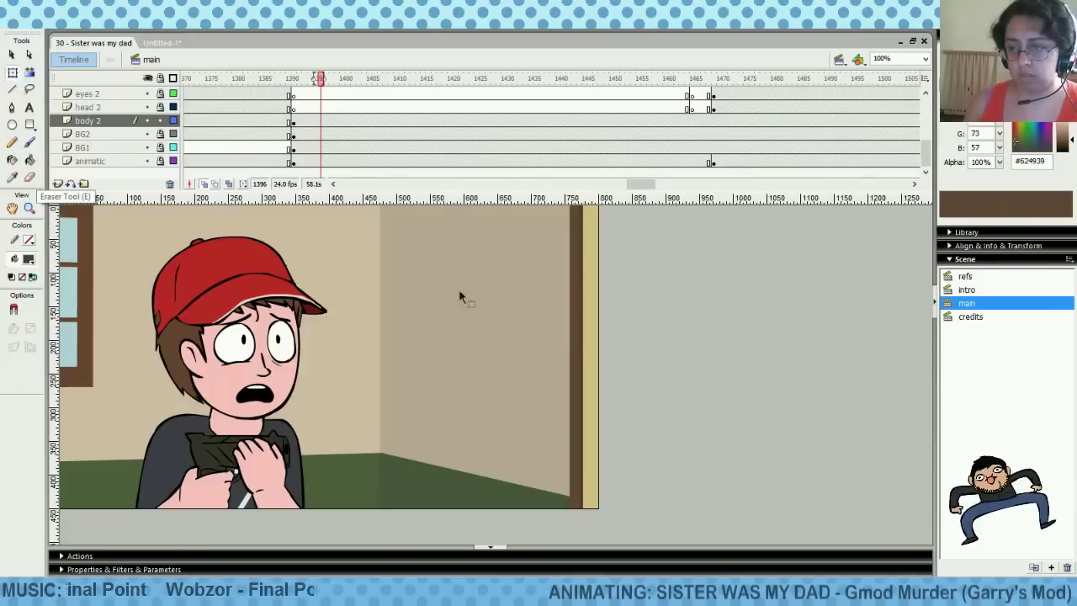
pyautogui.click(285, 107)
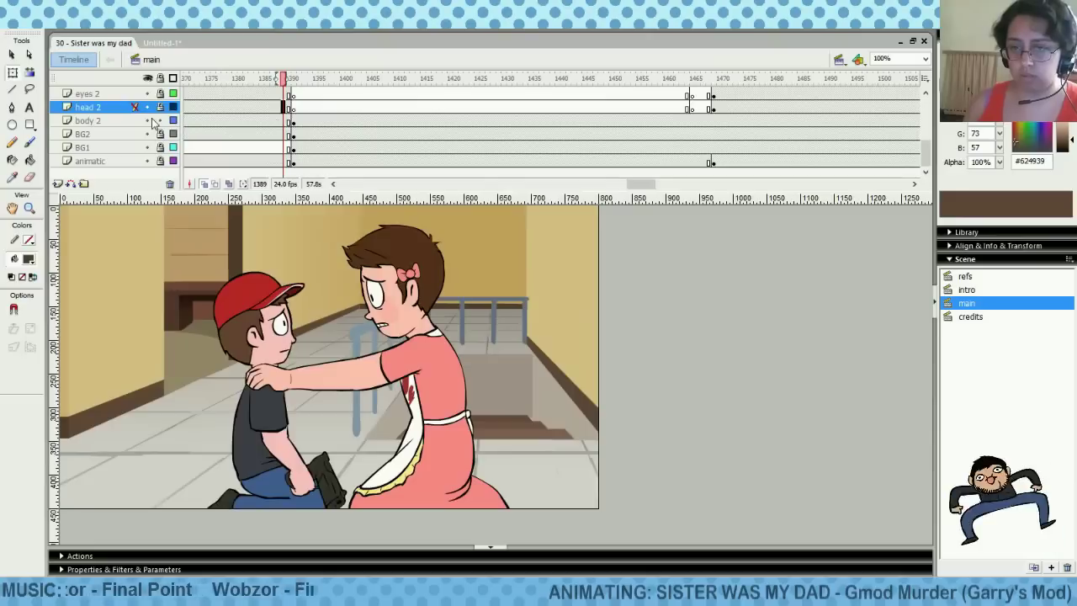
pyautogui.click(190, 120)
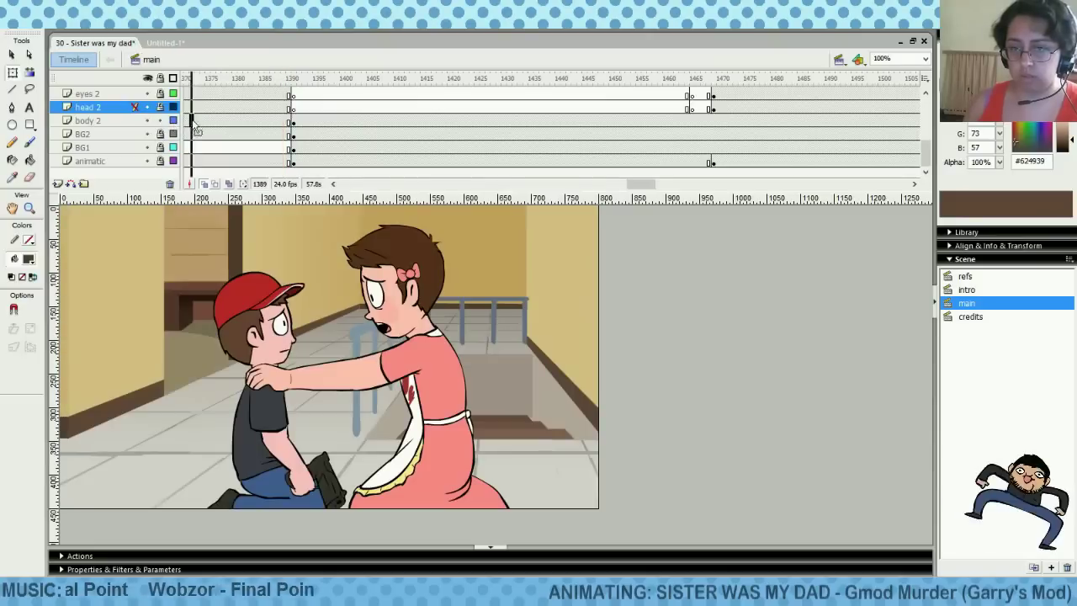
pyautogui.click(31, 143)
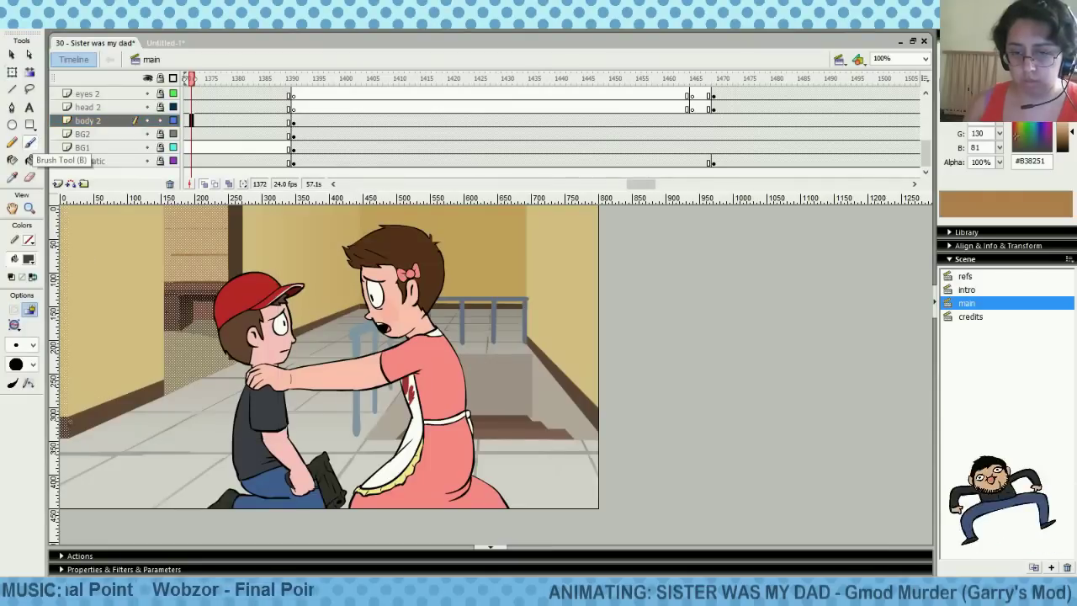
pyautogui.moveTo(71, 424); pyautogui.dragTo(71, 206)
pyautogui.hotkey('ctrl', 'z')
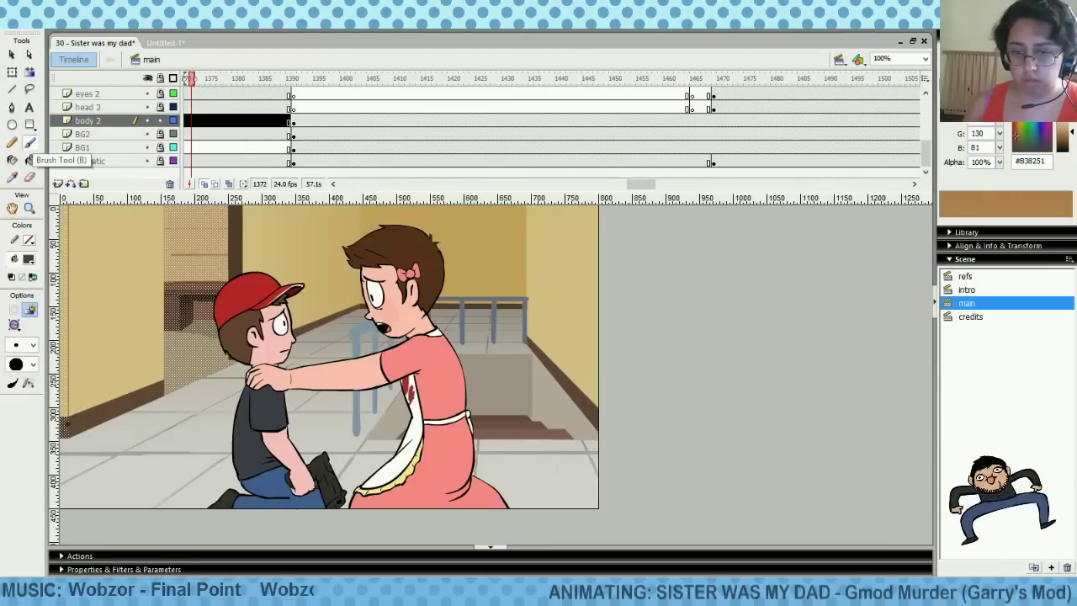
pyautogui.moveTo(67, 425); pyautogui.dragTo(68, 210)
pyautogui.hotkey('ctrl', 'z')
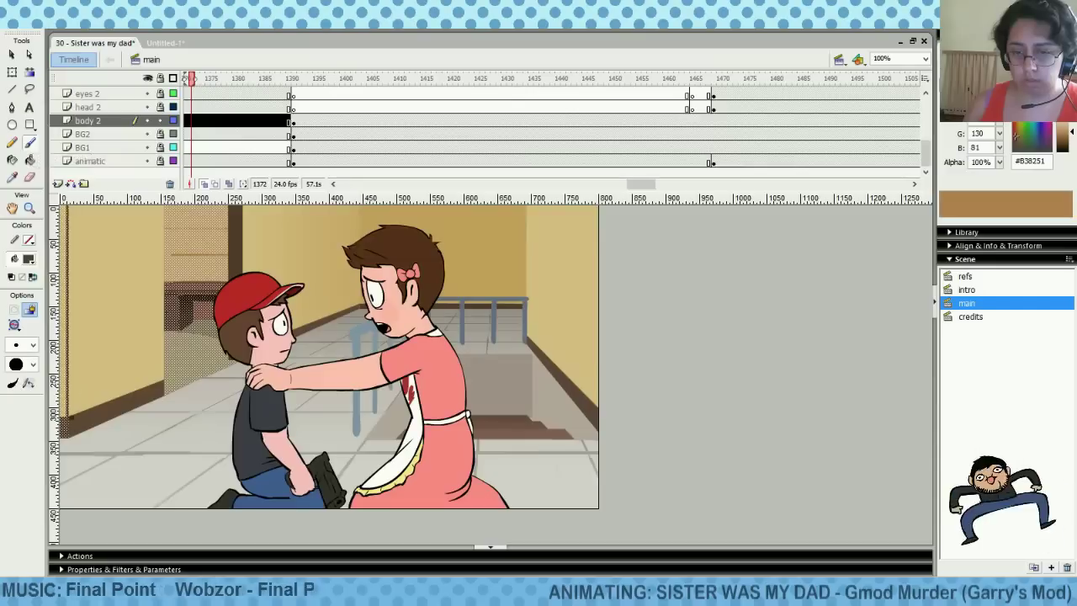
pyautogui.moveTo(70, 429); pyautogui.dragTo(69, 207)
pyautogui.hotkey('ctrl', 'z')
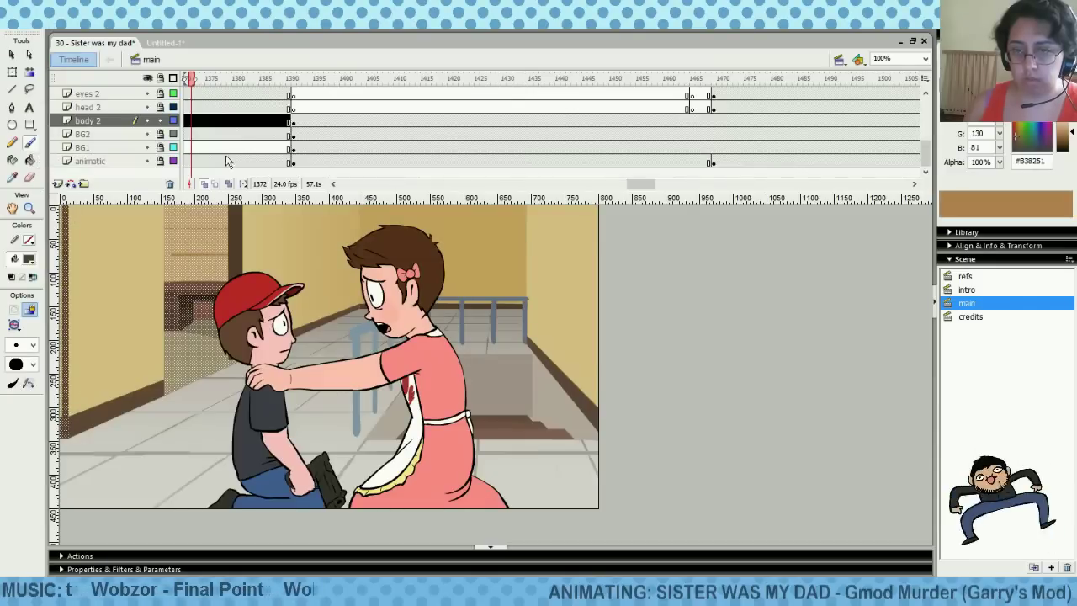
# Sample the room's green floor colour at frame 1405 and fill the thin strip outside the hallway's near door frame at frame 1384
pyautogui.click(369, 107)
pyautogui.click(29, 259)
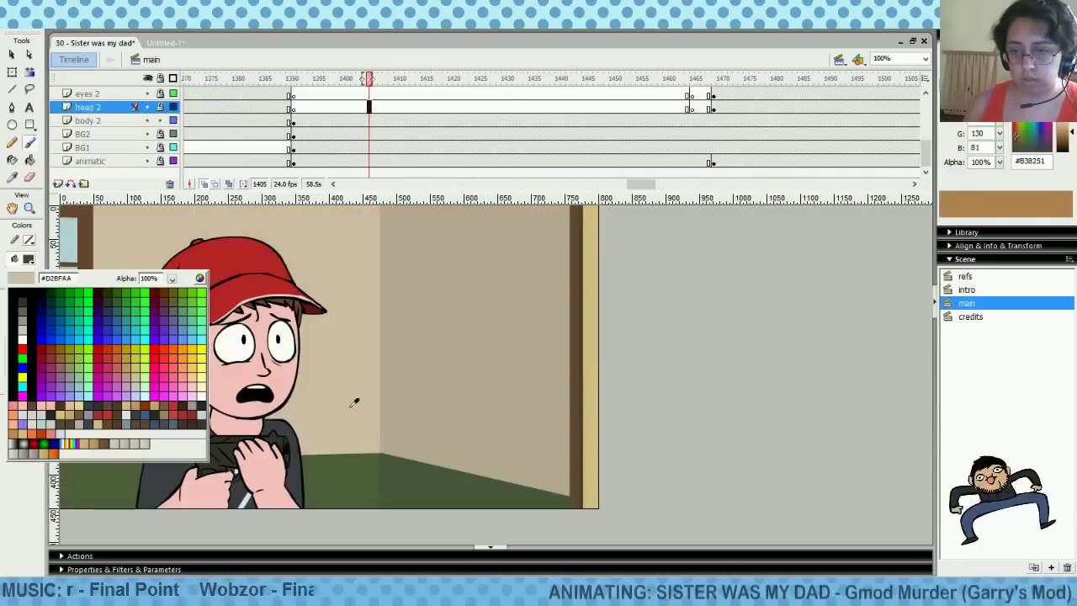
pyautogui.click(428, 483)
pyautogui.click(255, 120)
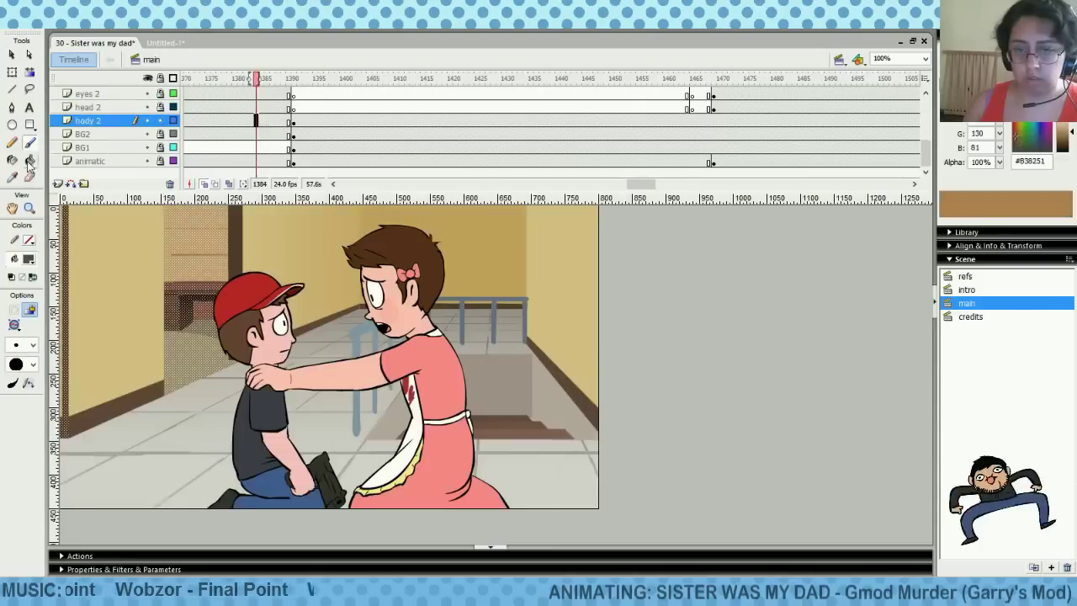
pyautogui.click(30, 177)
pyautogui.keyDown('ctrl'); pyautogui.click(153, 428); pyautogui.keyUp('ctrl')
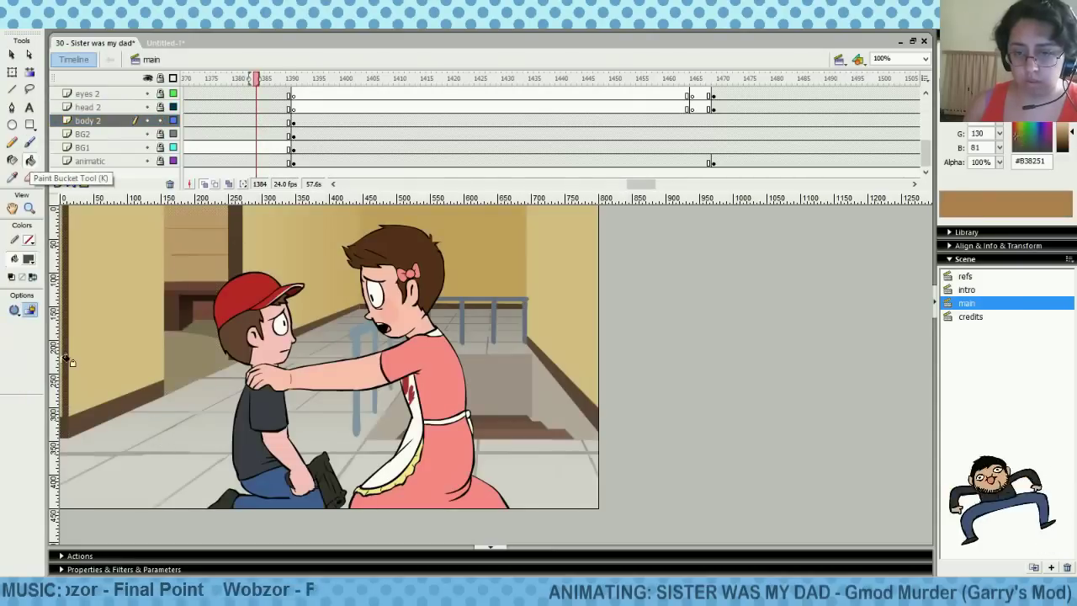
pyautogui.click(66, 353)
# Sample the room's shaded wall colour #B9AA98 at frame 1411 and brush it up the selected strip beside the near door frame at frame 1374
pyautogui.click(399, 108)
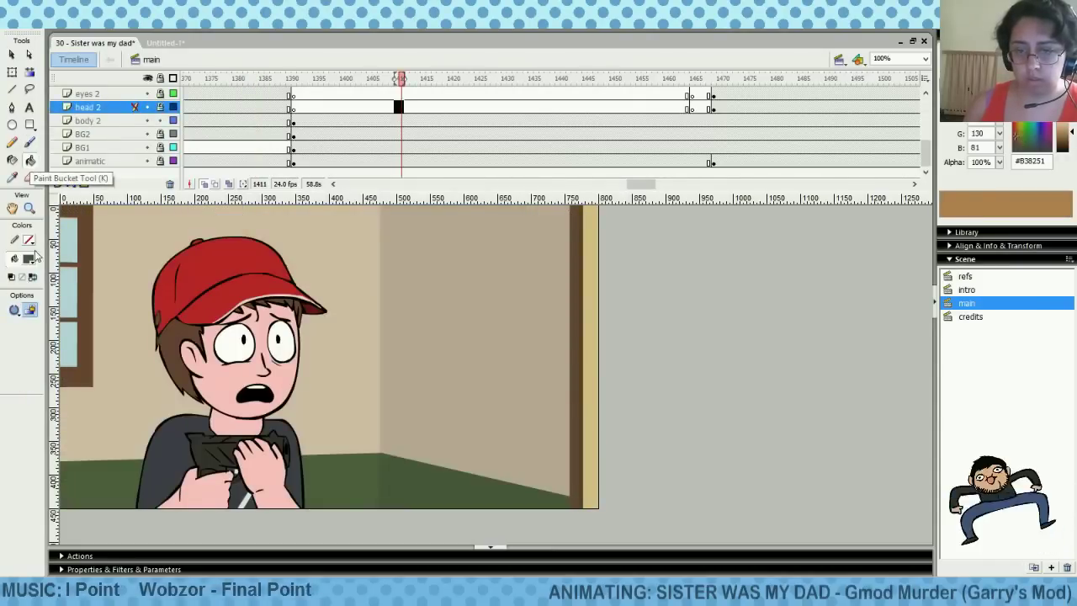
pyautogui.click(29, 259)
pyautogui.click(452, 291)
pyautogui.click(202, 134)
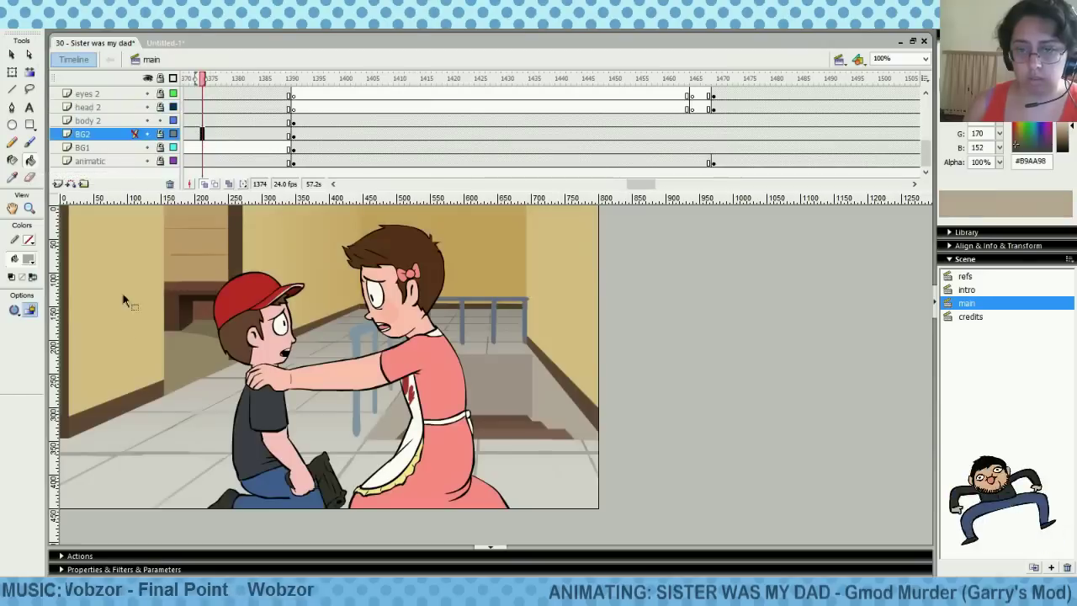
pyautogui.click(68, 286)
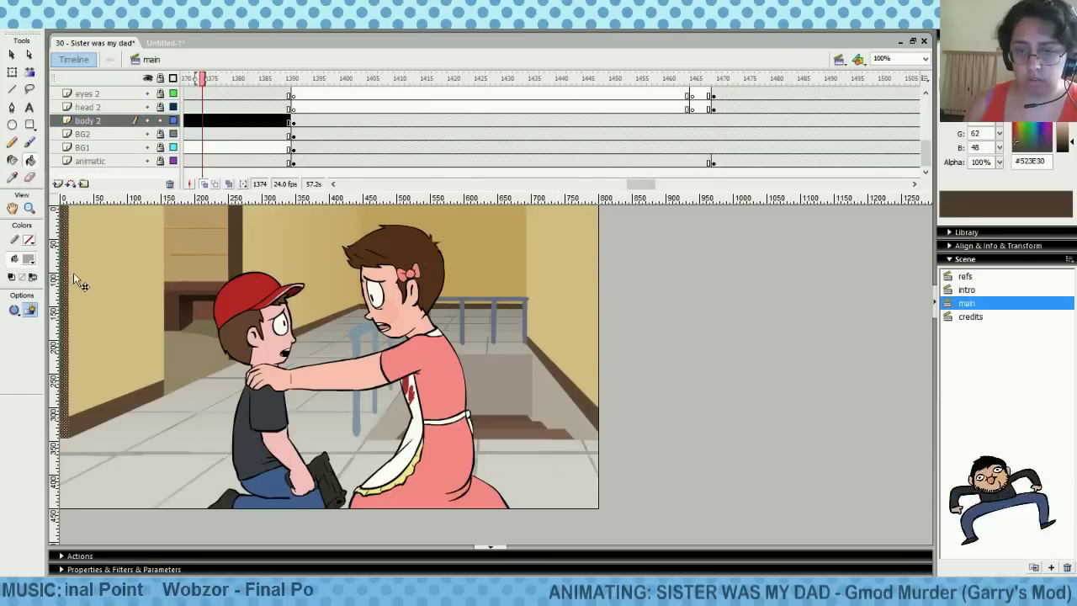
pyautogui.press('Delete')
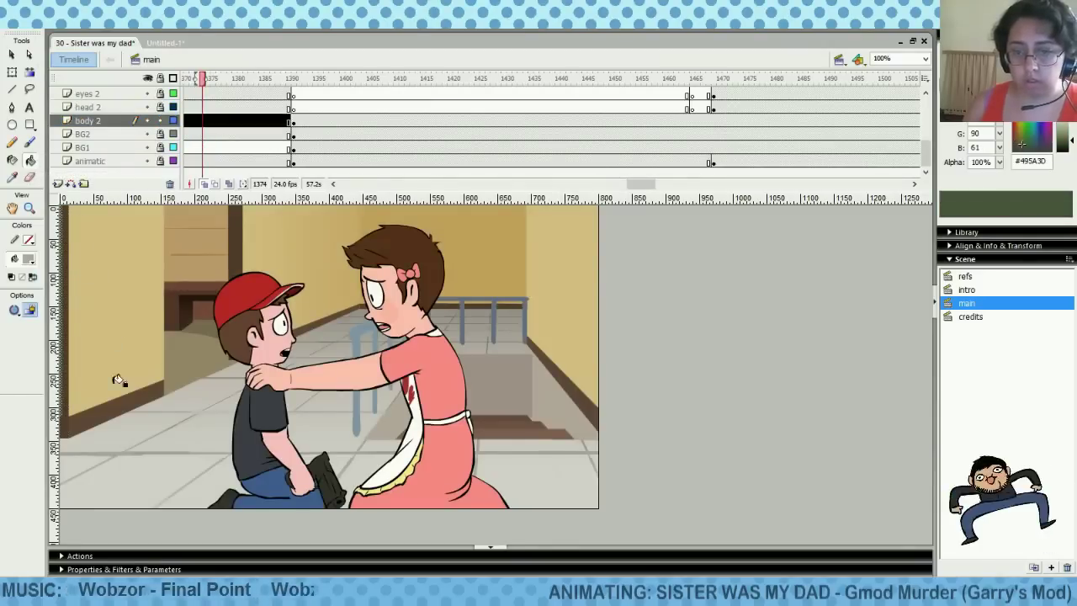
pyautogui.click(30, 143)
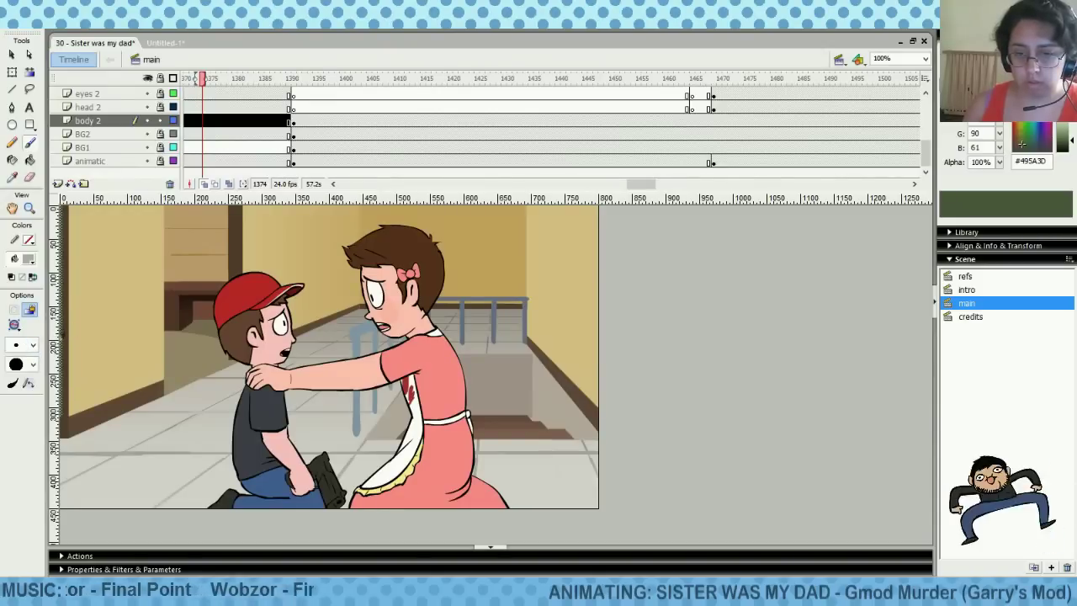
pyautogui.moveTo(62, 335); pyautogui.dragTo(63, 159)
pyautogui.keyDown('ctrl'); pyautogui.click(146, 477); pyautogui.keyUp('ctrl')
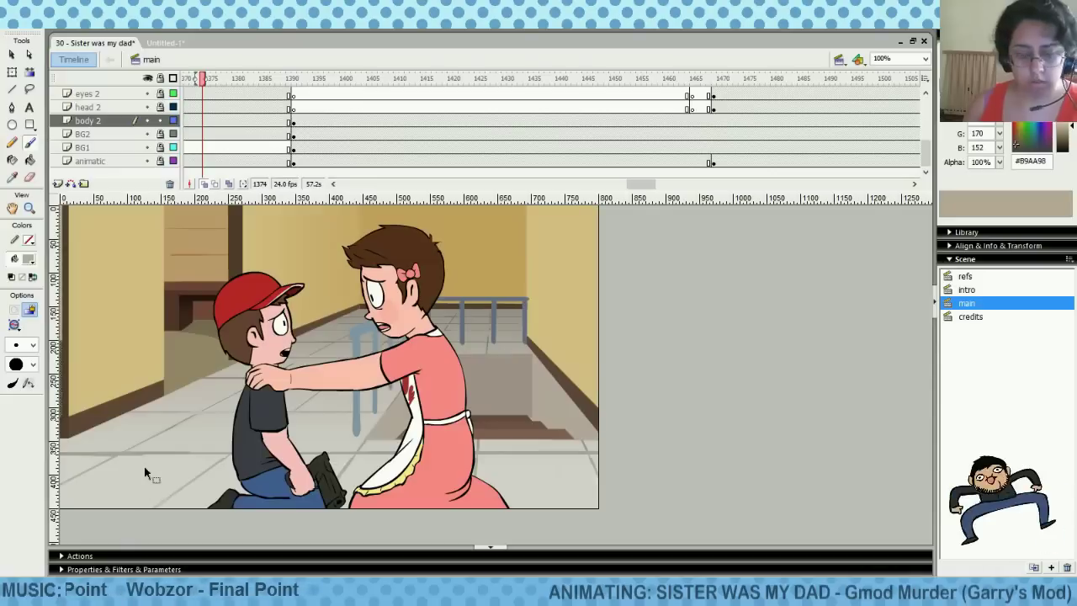
# Review the red-capped boy's room shot at frames 1481, 1447 and 1414, ending on Layer 22
pyautogui.click(776, 120)
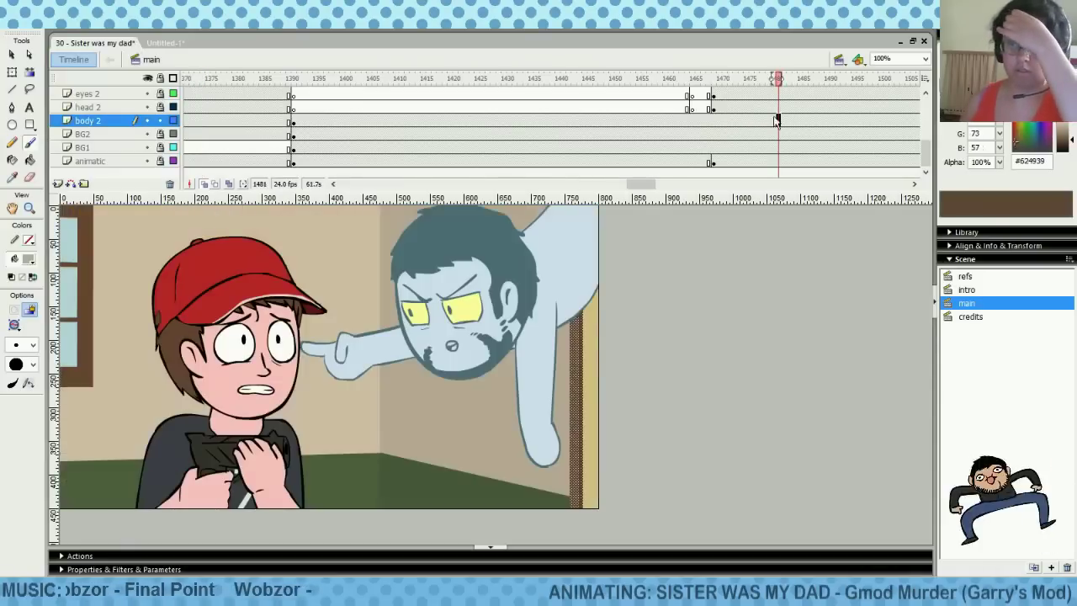
pyautogui.click(594, 95)
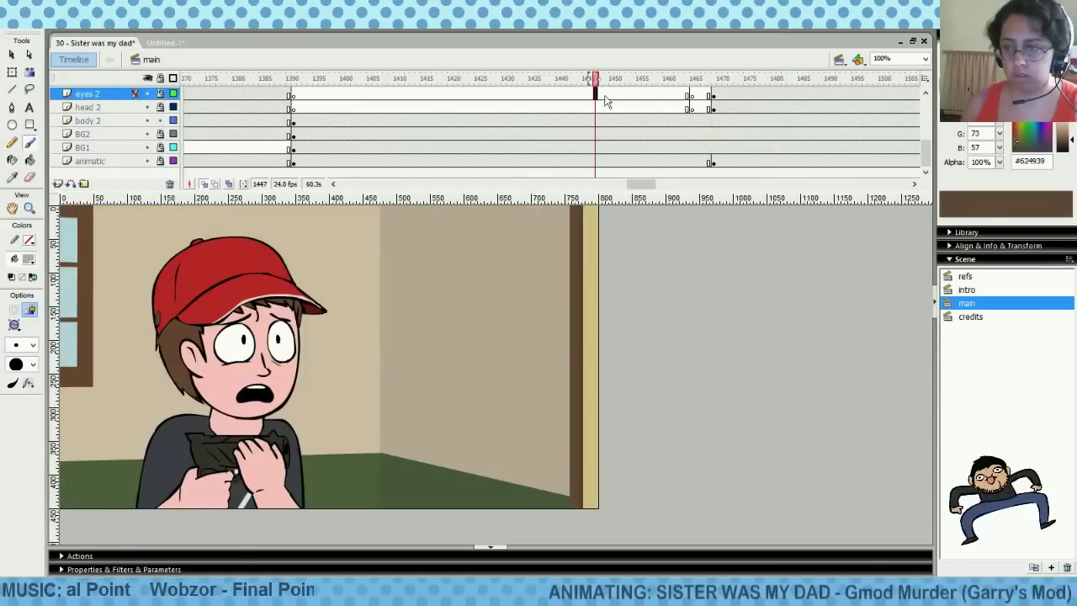
pyautogui.click(697, 94)
pyautogui.moveTo(436, 94); pyautogui.dragTo(599, 136)
pyautogui.click(415, 153)
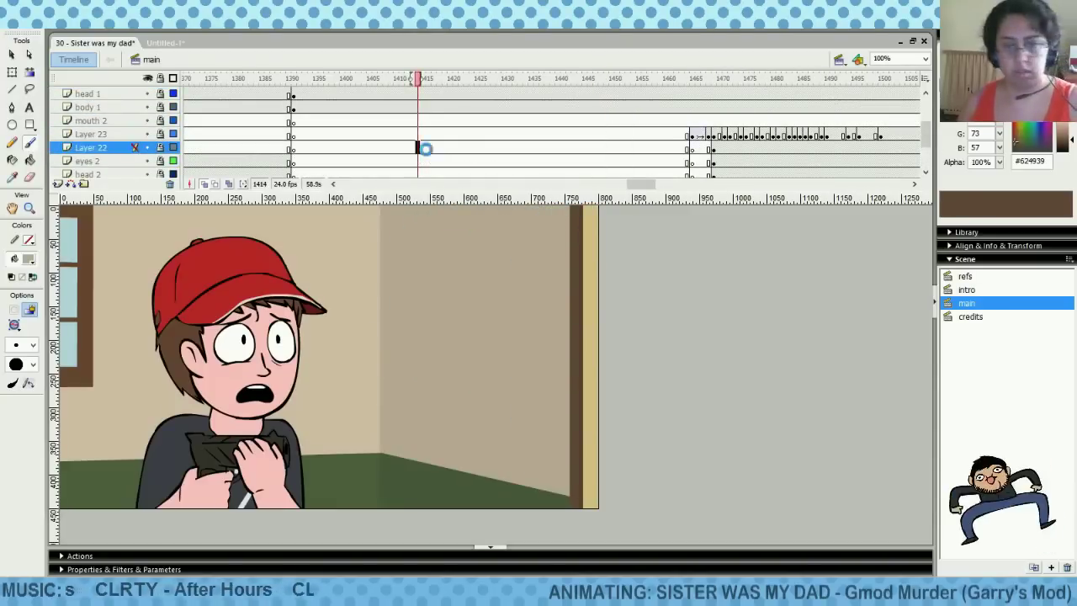